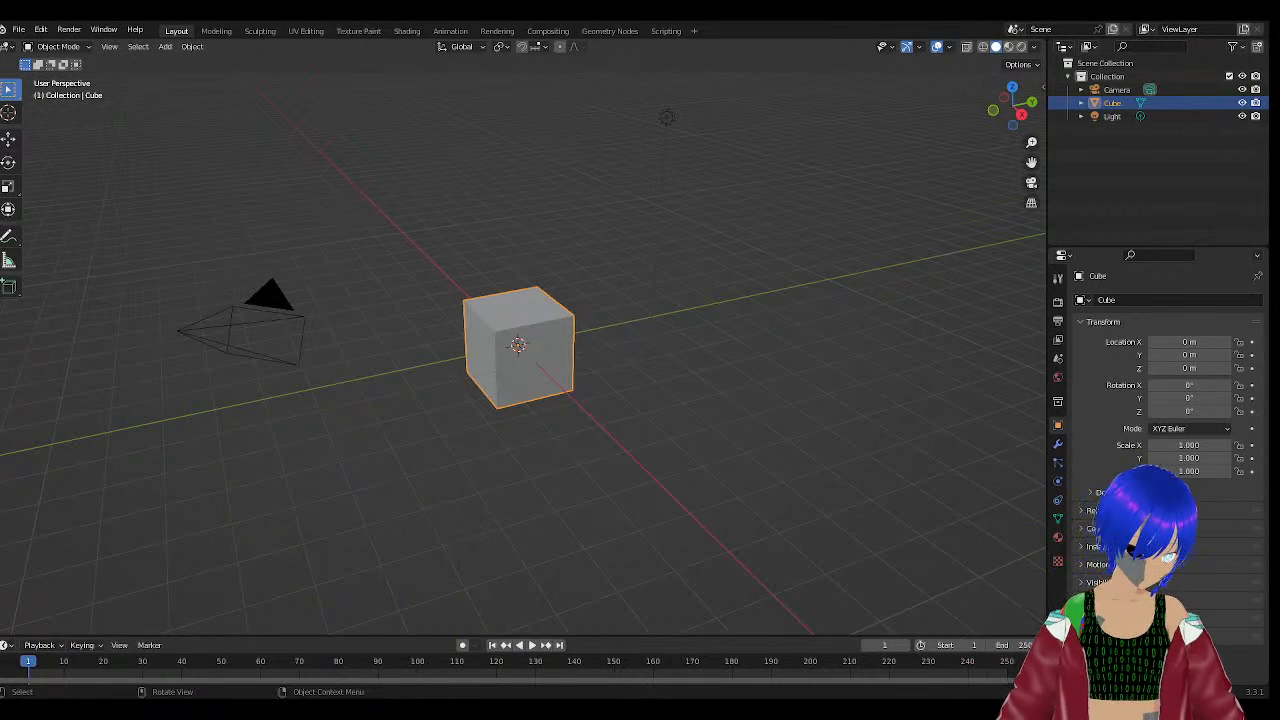
Examine the default scene's cube, camera and light from several angles and distances.
right_click(693, 267)
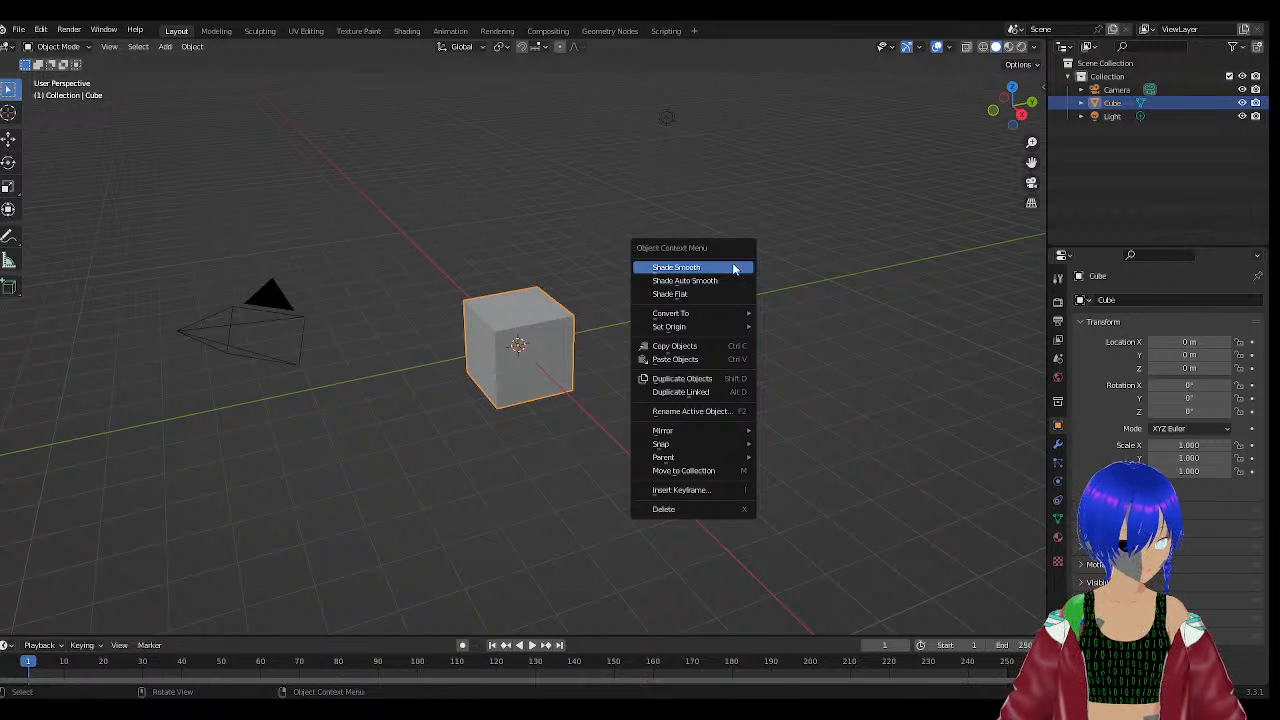
left_click(784, 187)
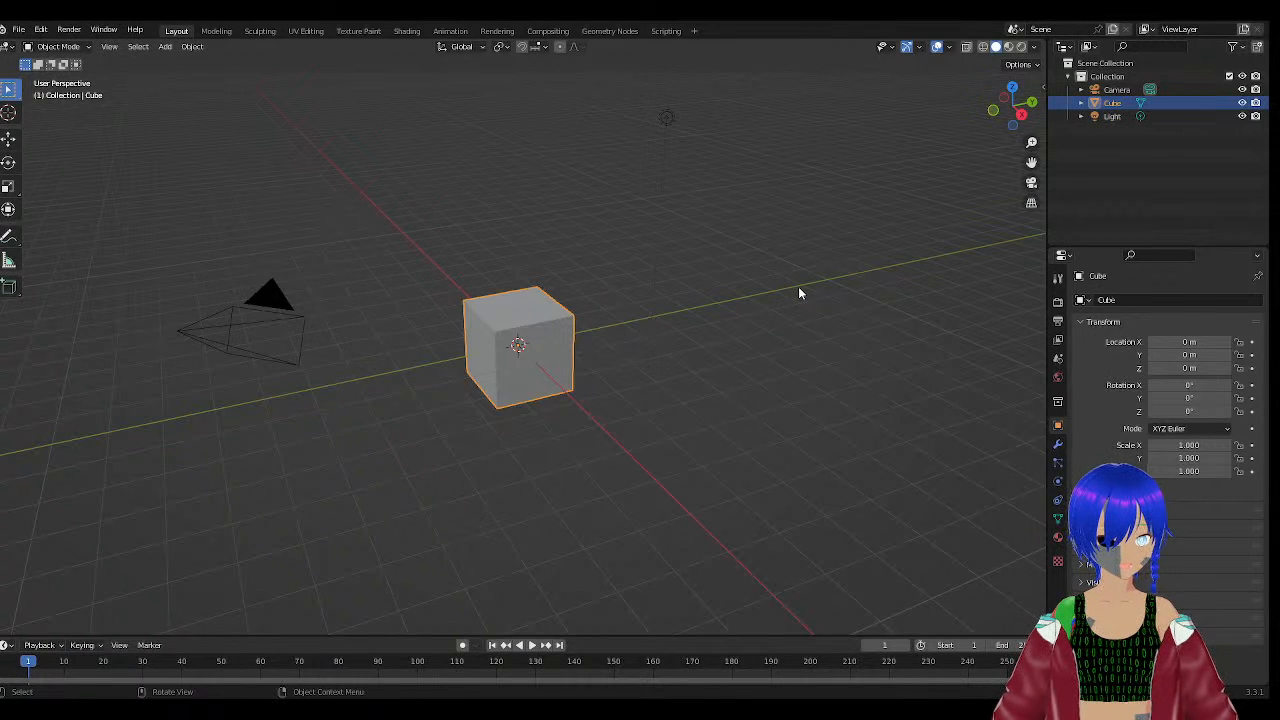
middle_click_drag(796, 286, 608, 300)
scroll(694, 277, "down", 5)
scroll(474, 343, "up", 4)
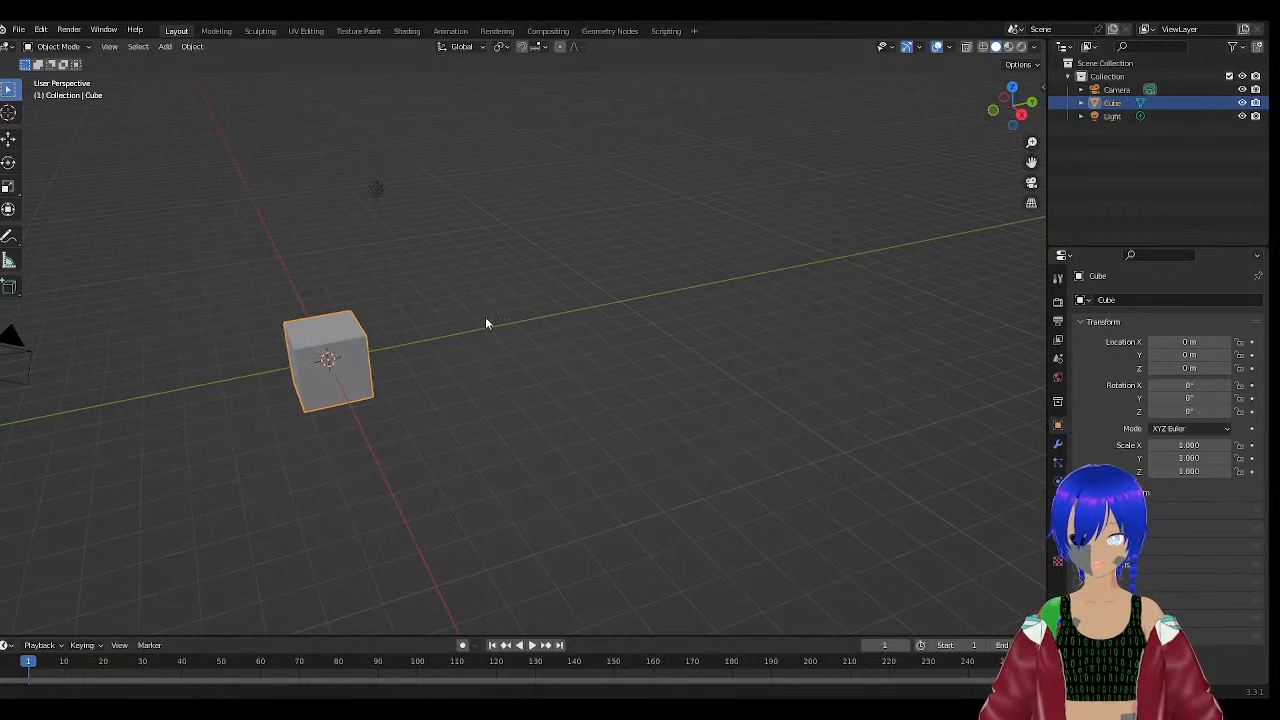
middle_click_drag(485, 323, 703, 253, "shift")
scroll(703, 253, "down", 2)
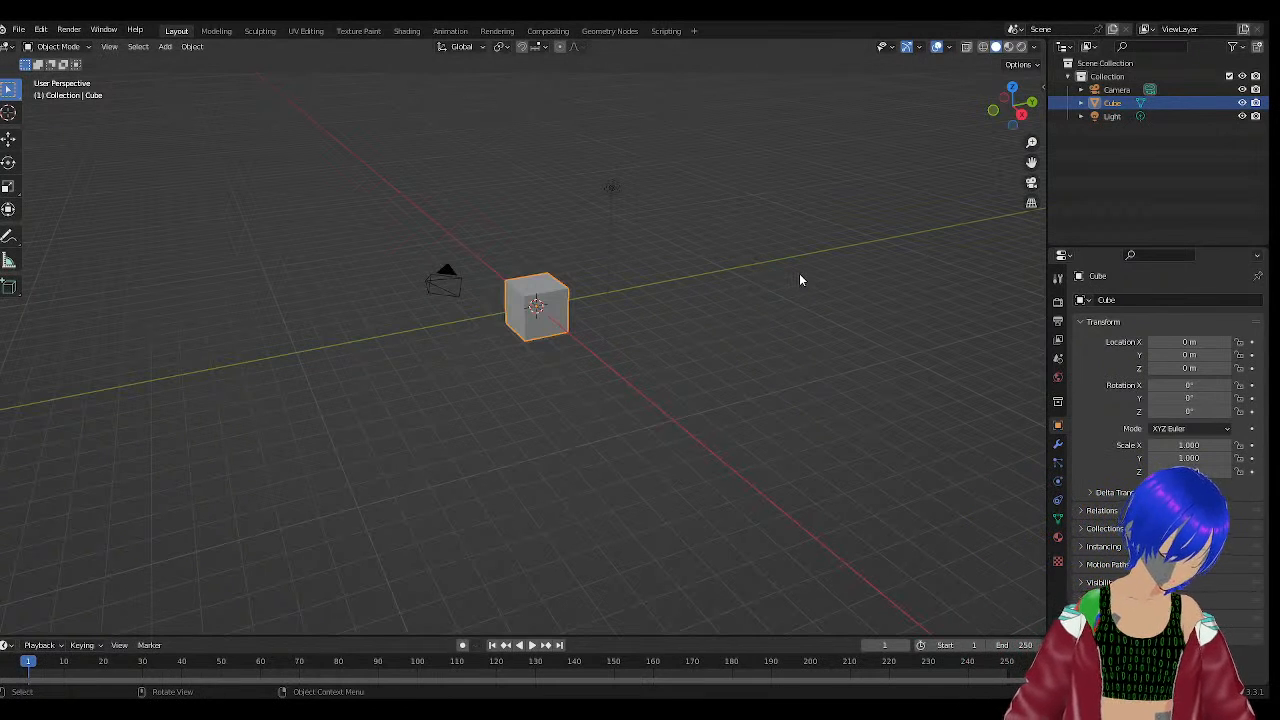
middle_click_drag(820, 349, 648, 290)
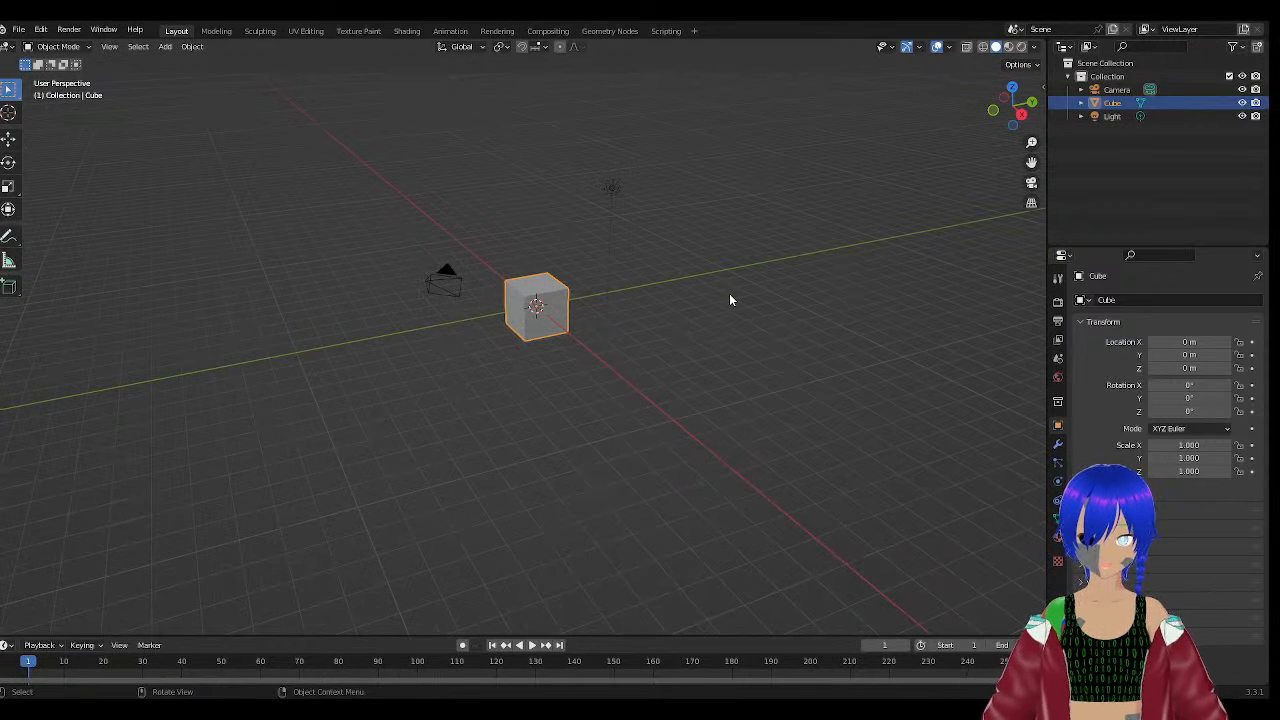
middle_click_drag(771, 286, 669, 275, "ctrl")
left_click_drag(667, 273, 658, 282)
scroll(665, 278, "down", 1)
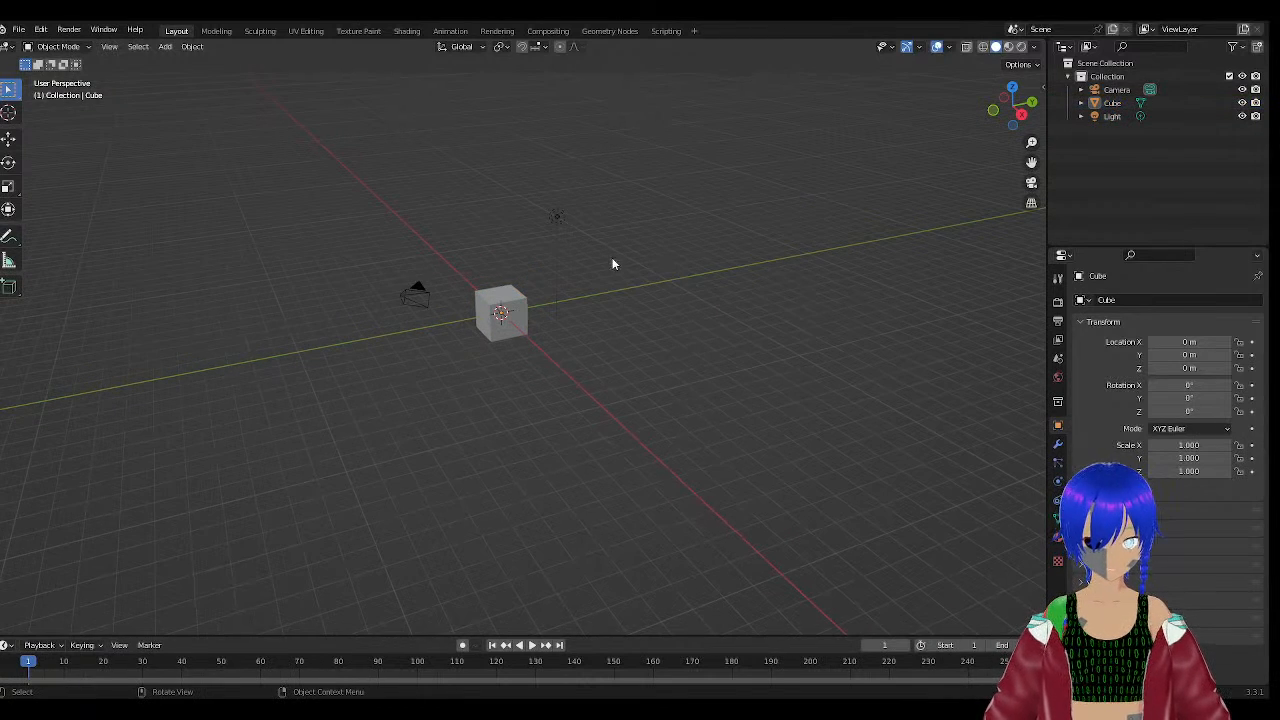
scroll(620, 260, "up", 1)
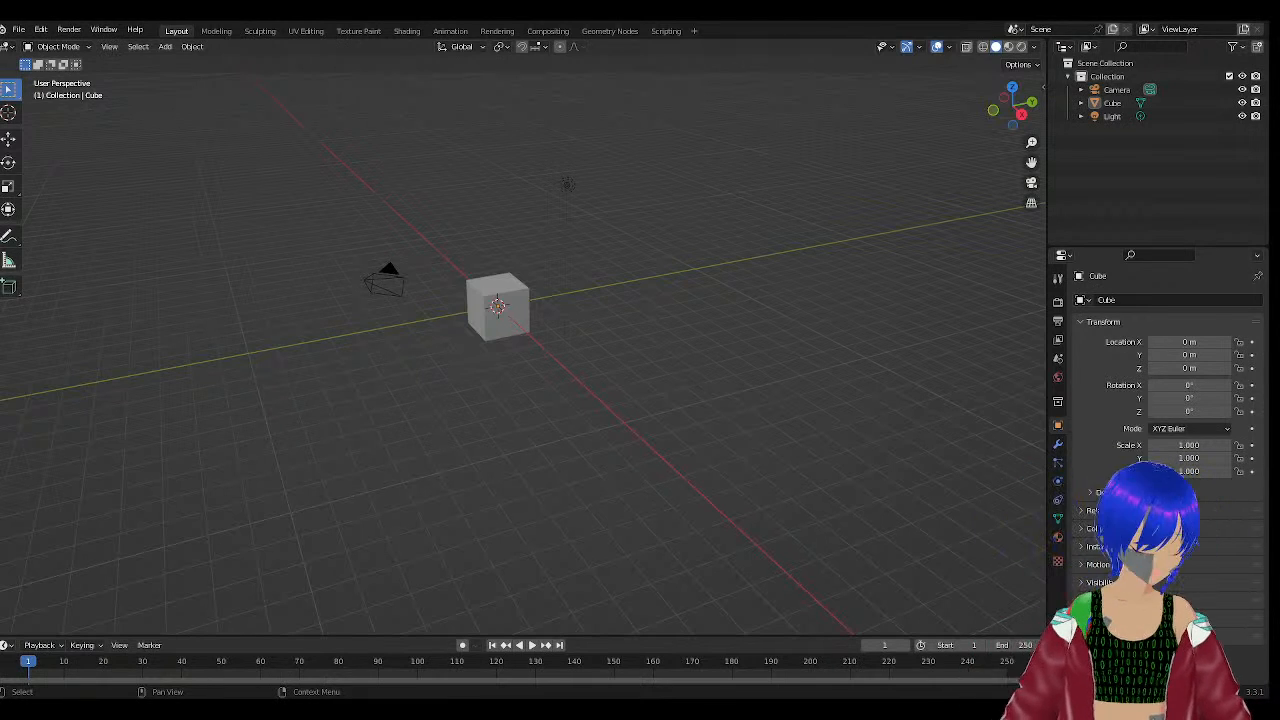
scroll(523, 345, "down", 1)
middle_click_drag(650, 290, 509, 257)
scroll(530, 252, "up", 5)
middle_click_drag(700, 216, 651, 257)
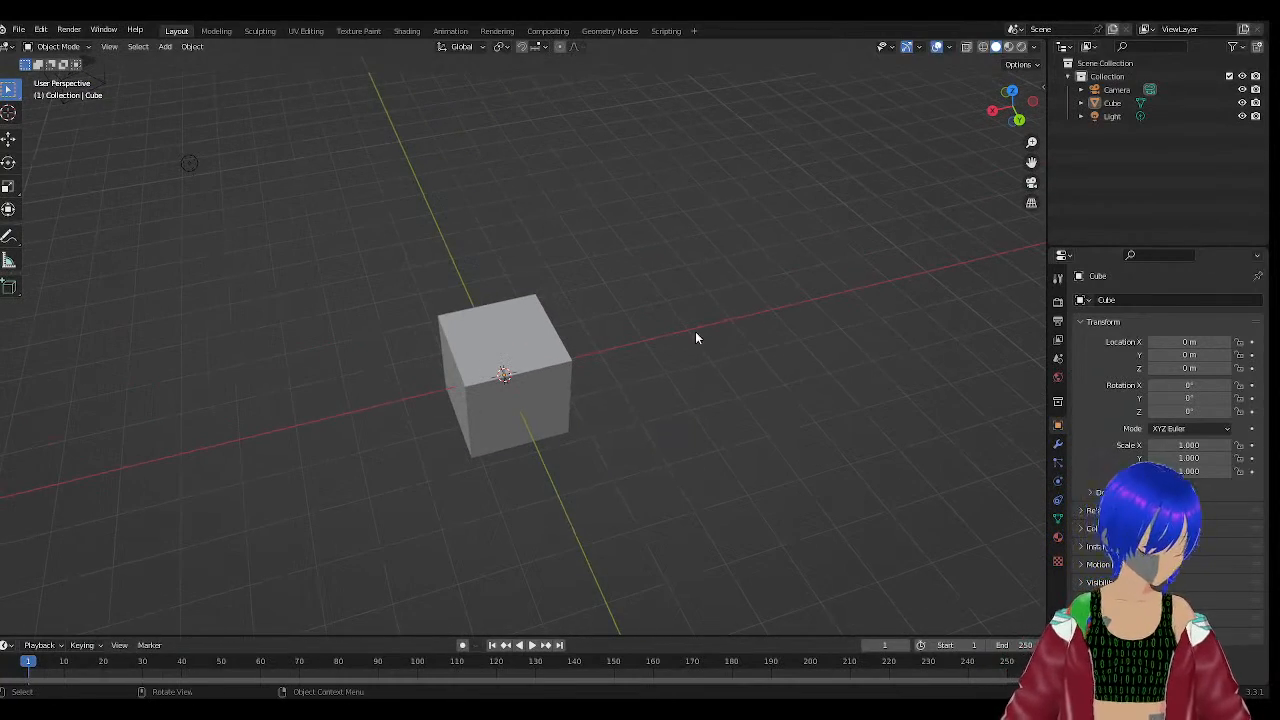
scroll(694, 297, "down", 5)
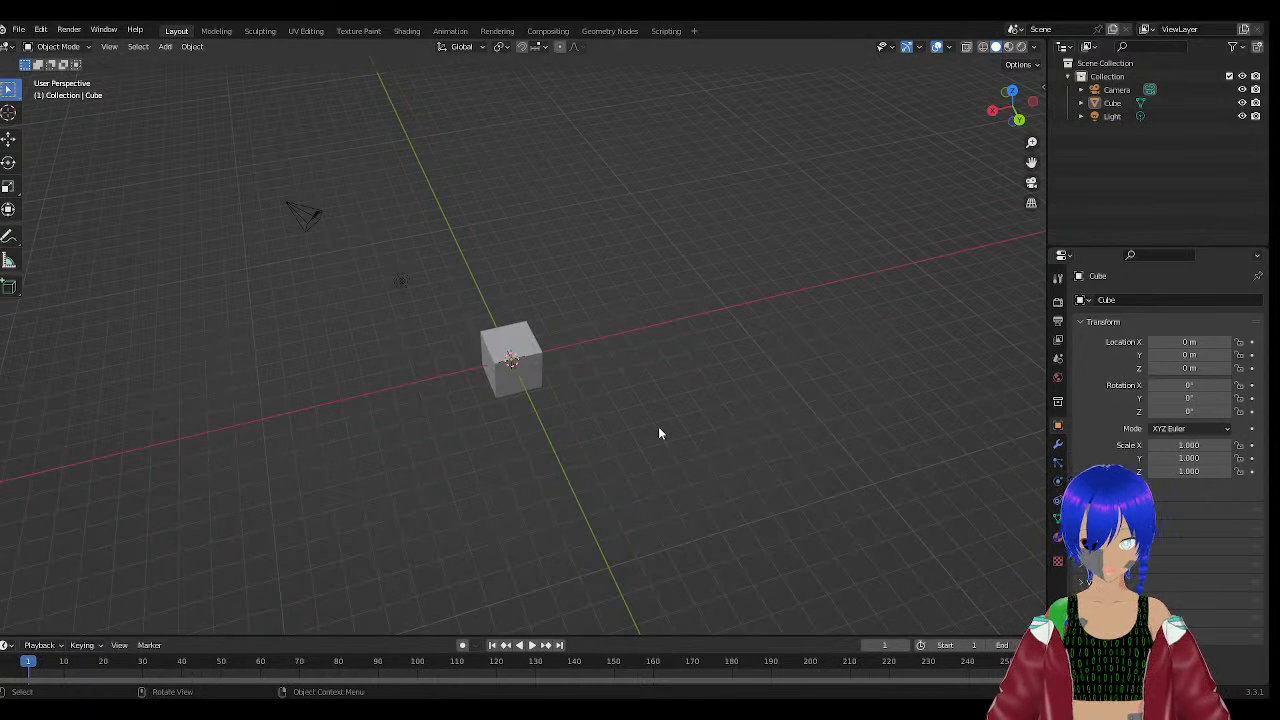
Select the default cube and switch it to Edit Mode.
middle_click_drag(658, 430, 594, 383)
left_click(504, 348)
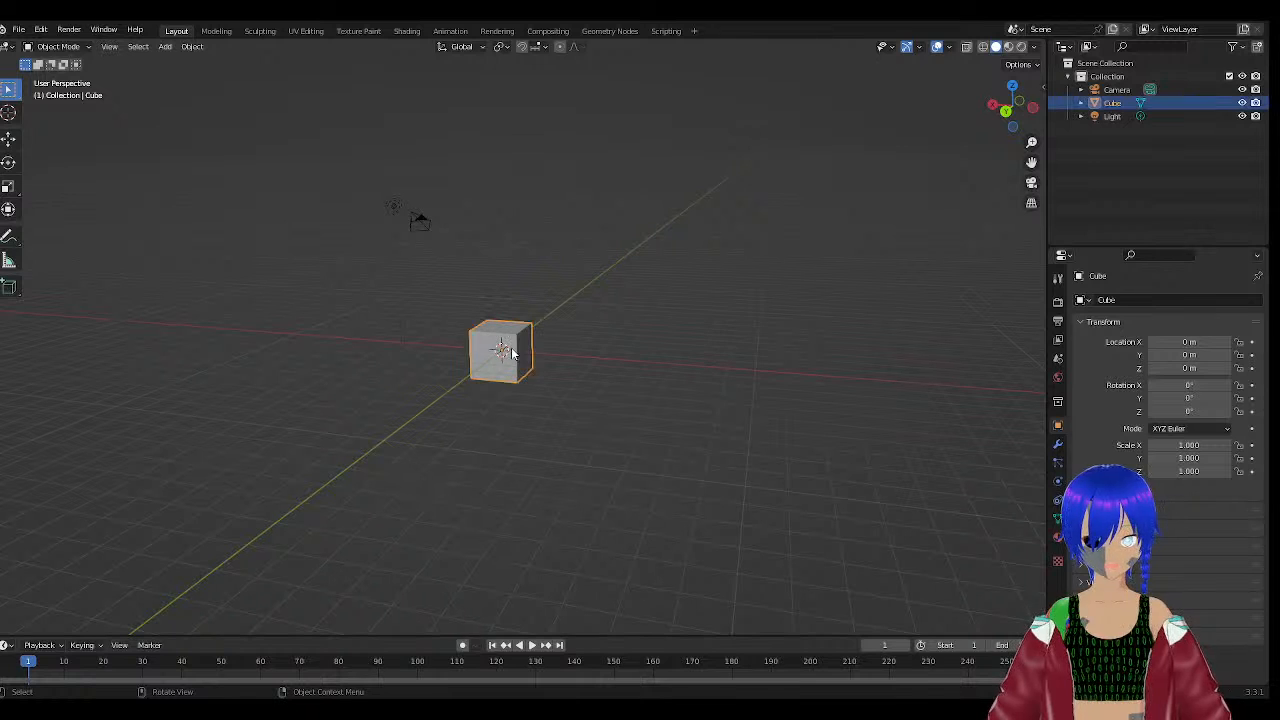
left_click(52, 47)
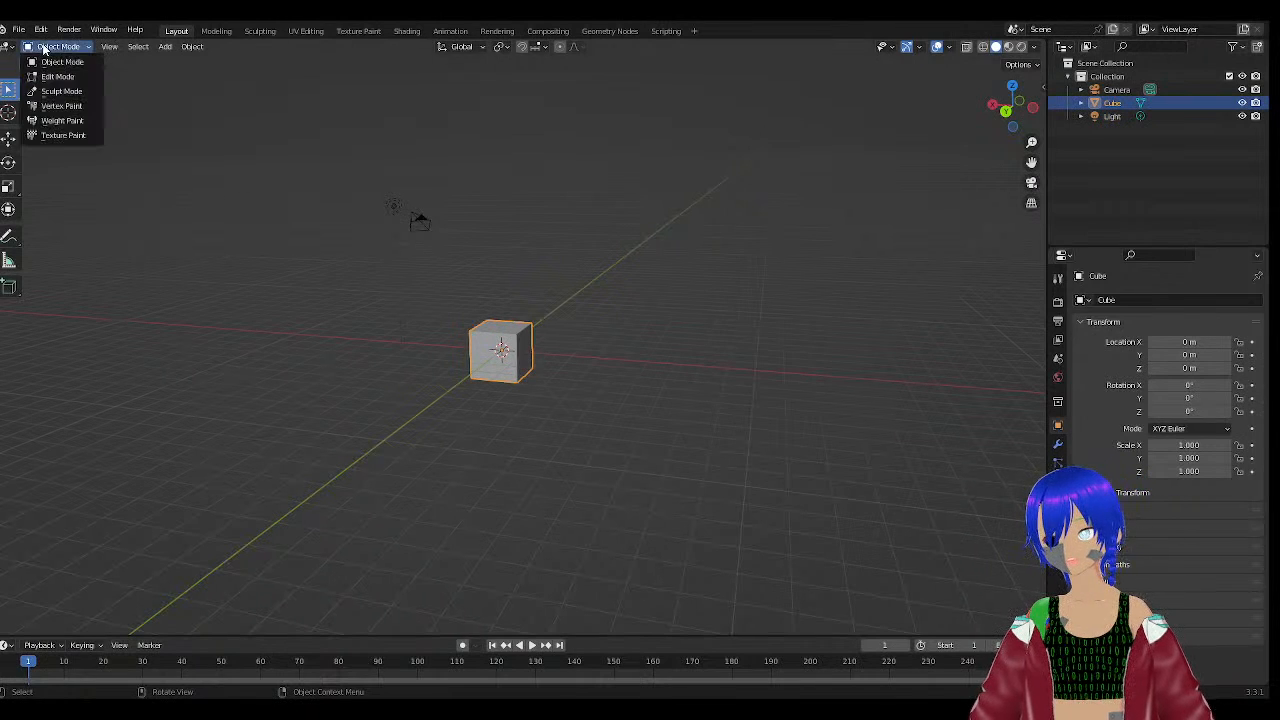
left_click(57, 77)
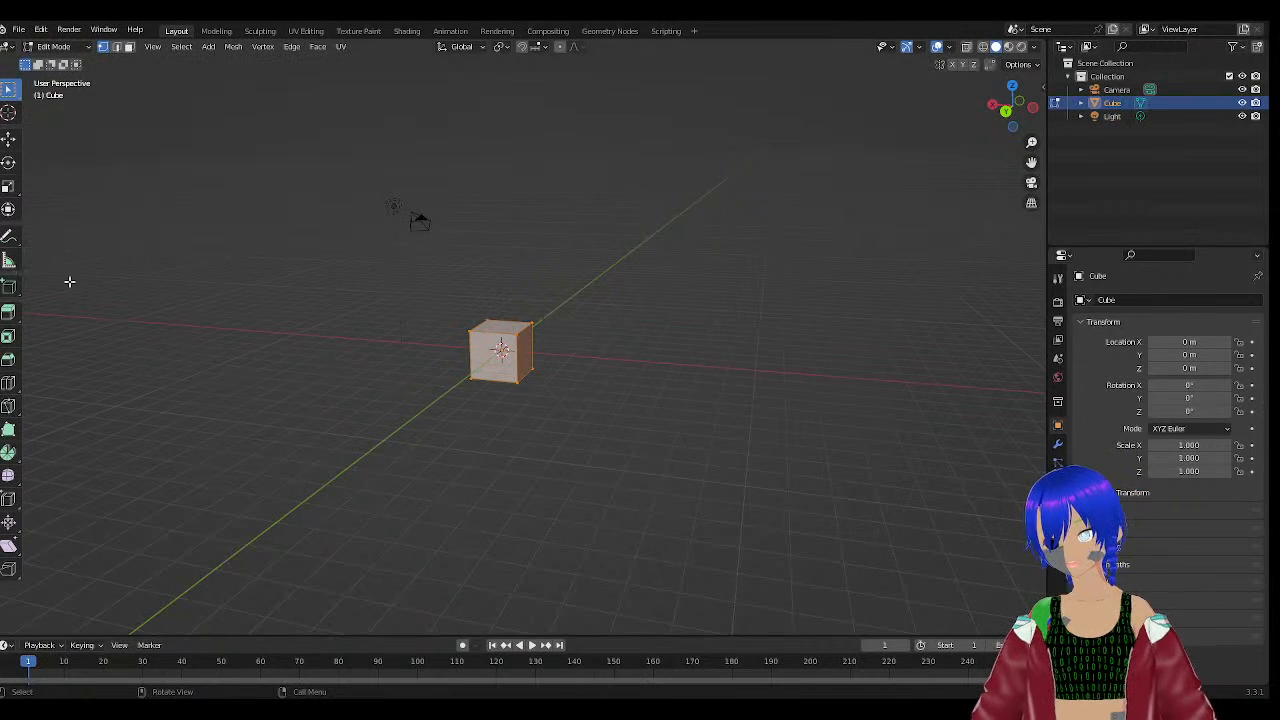
Examine the cube's mesh in Edit Mode from several angles and distances.
middle_click_drag(561, 247, 590, 295)
scroll(504, 323, "up", 3)
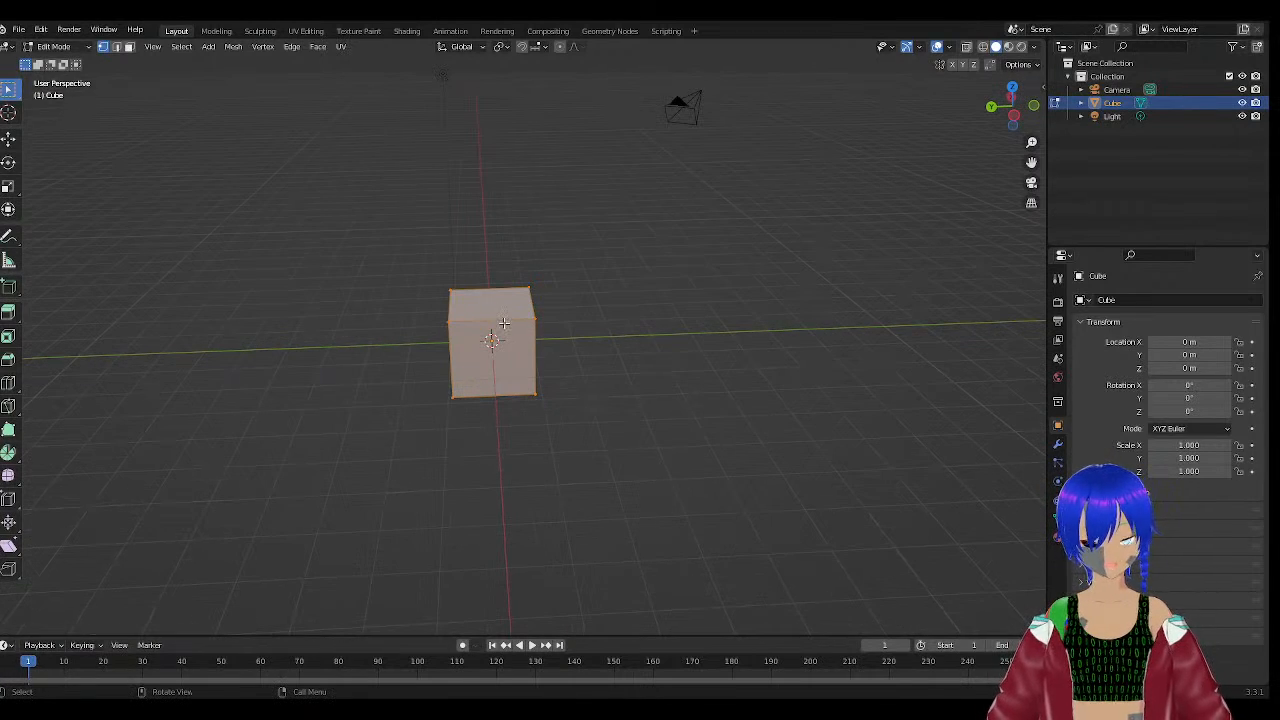
middle_click_drag(717, 294, 581, 292)
mouse_move(676, 267)
middle_mouse_down()
mouse_move(594, 257)
mouse_move(680, 260)
middle_mouse_up()
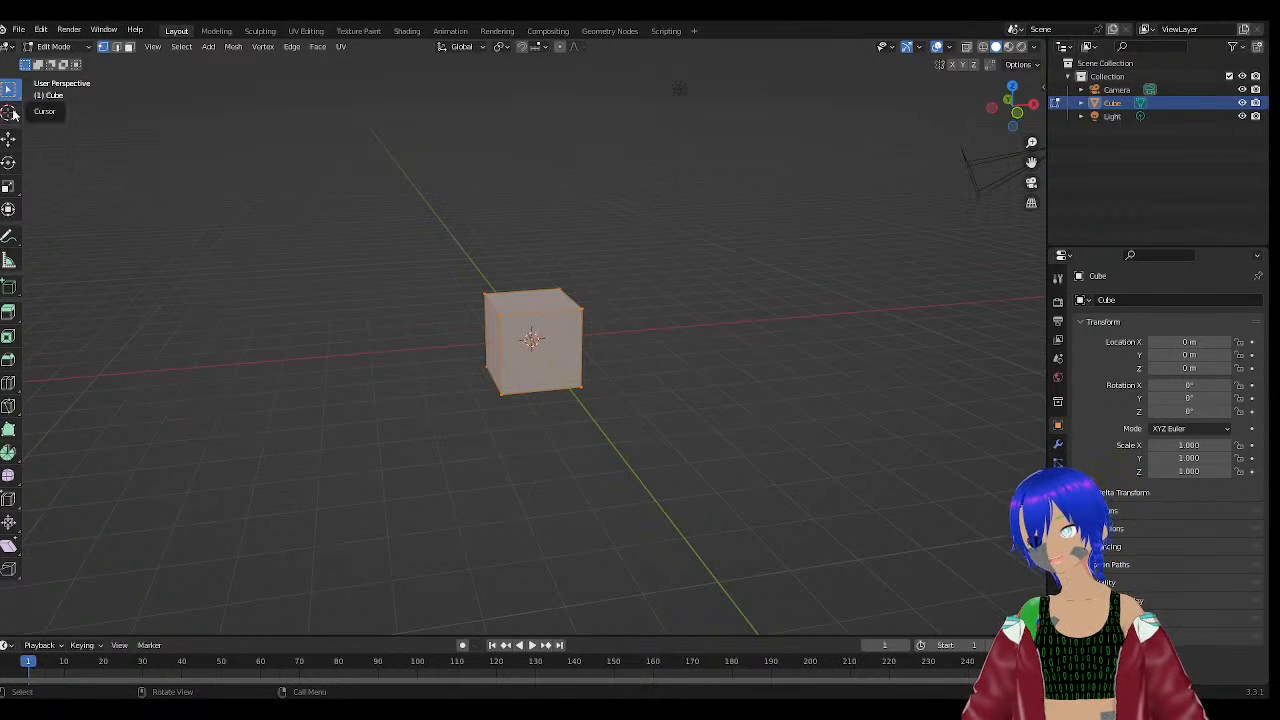
middle_click_drag(536, 268, 258, 438)
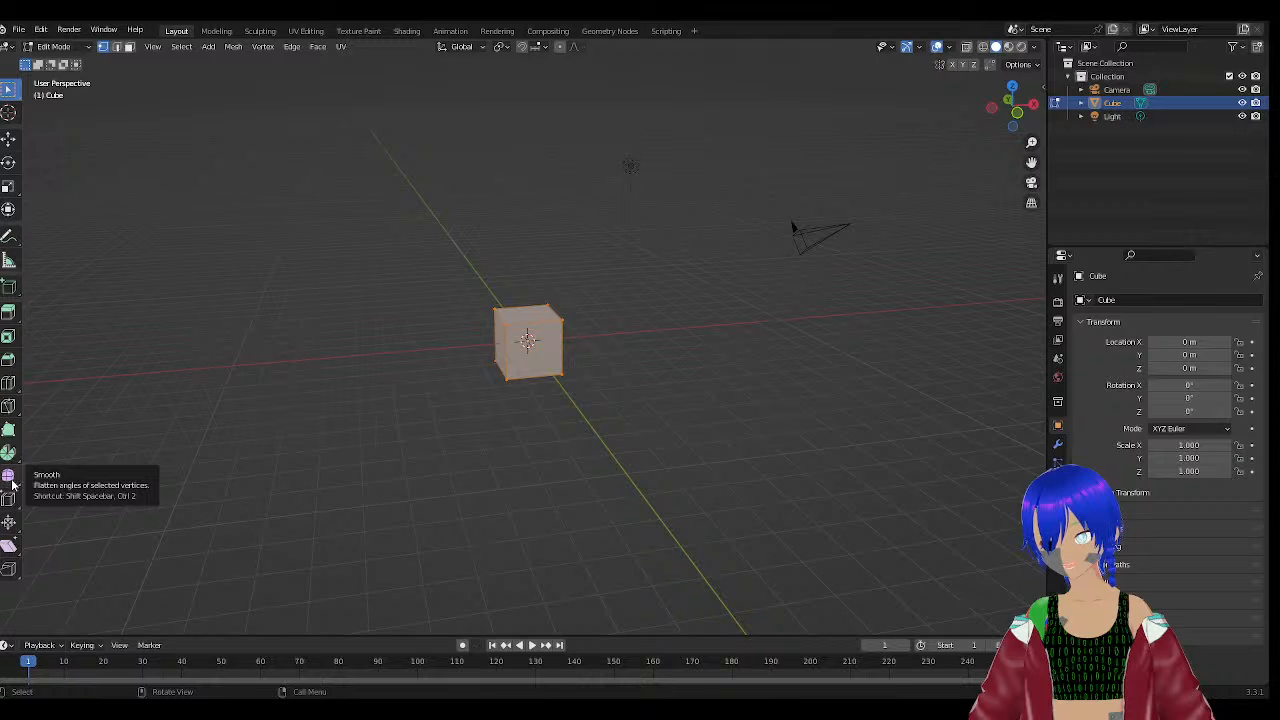
middle_click_drag(851, 191, 729, 263)
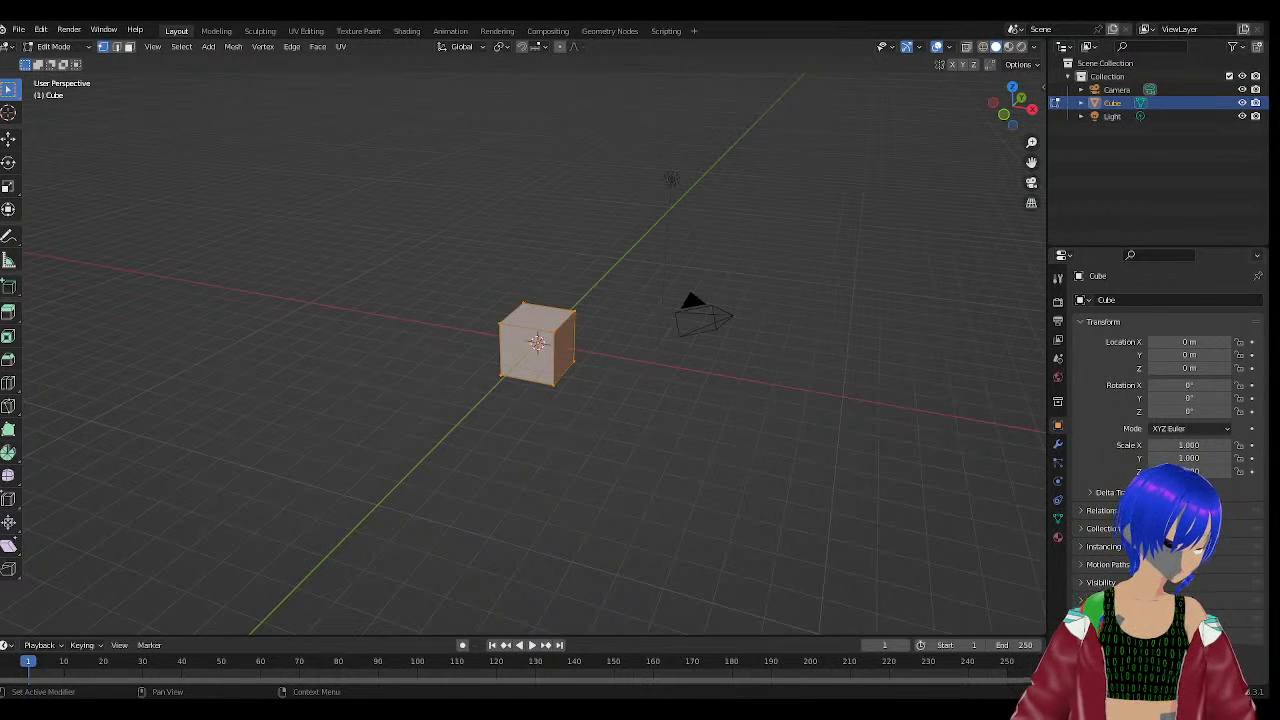
scroll(565, 230, "down", 2)
scroll(565, 230, "down", 2)
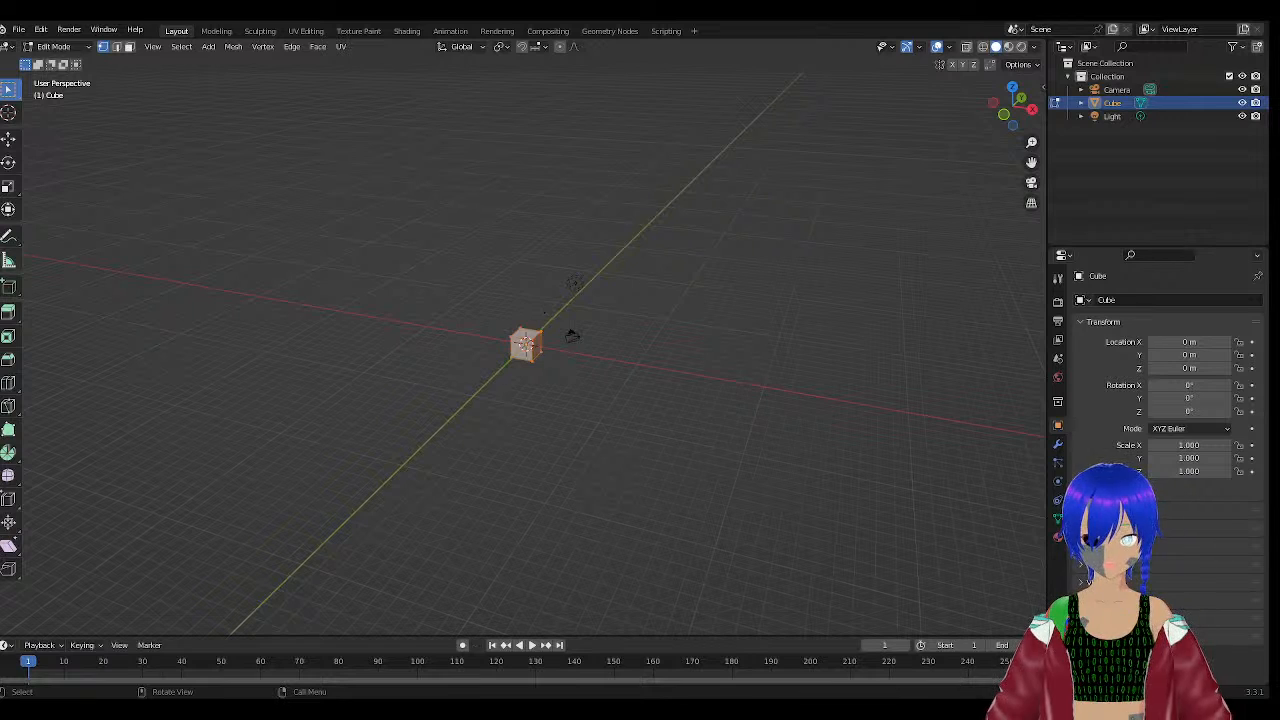
scroll(311, 259, "down", 1)
scroll(311, 259, "up", 2)
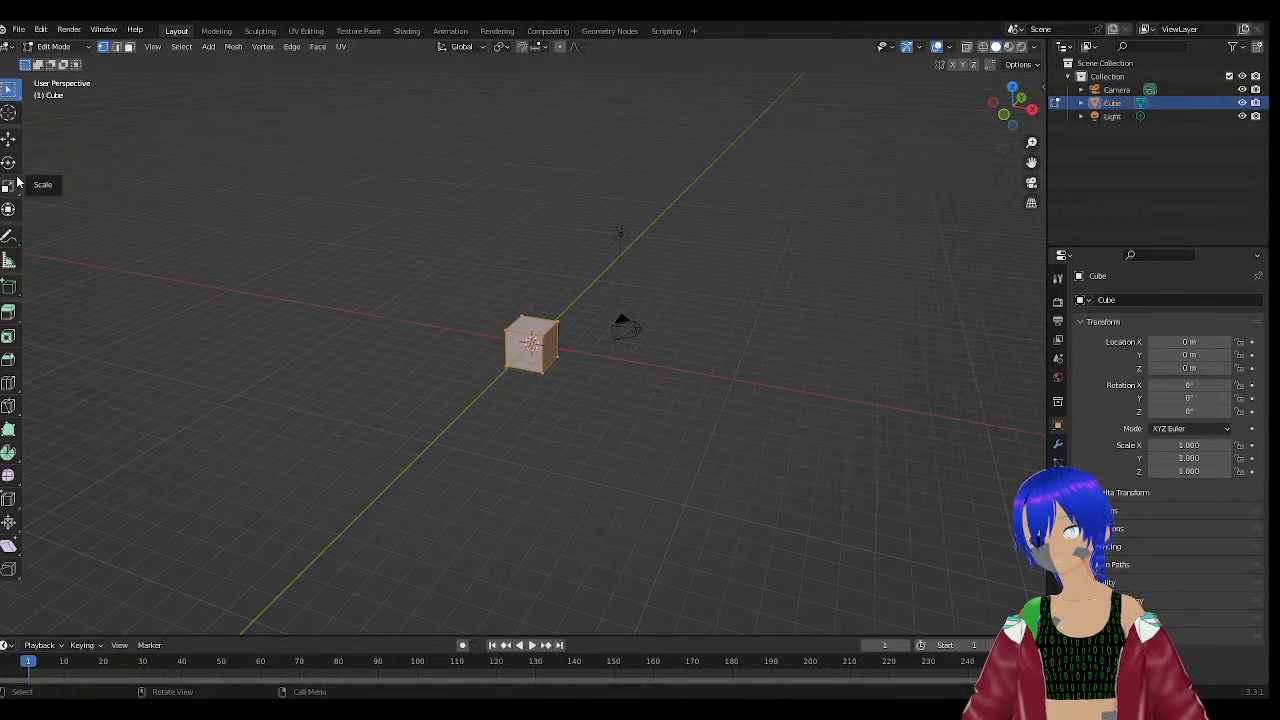
right_click(8, 287)
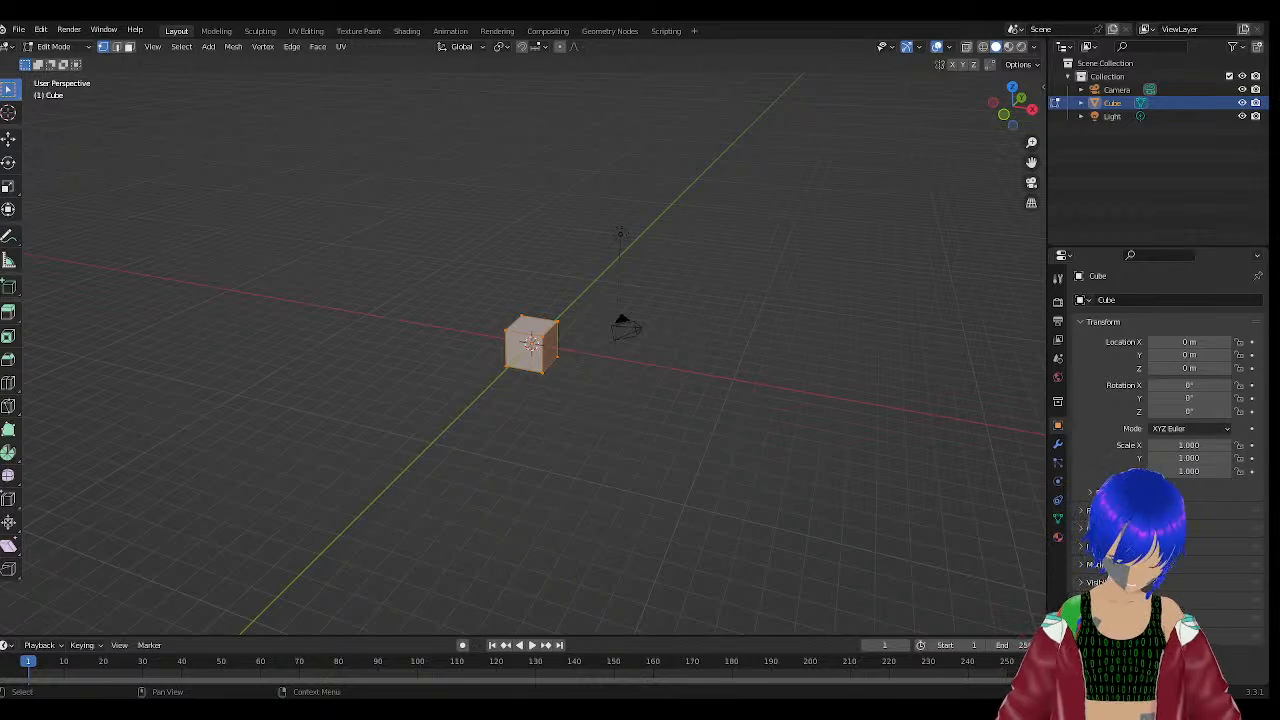
scroll(523, 350, "up", 3)
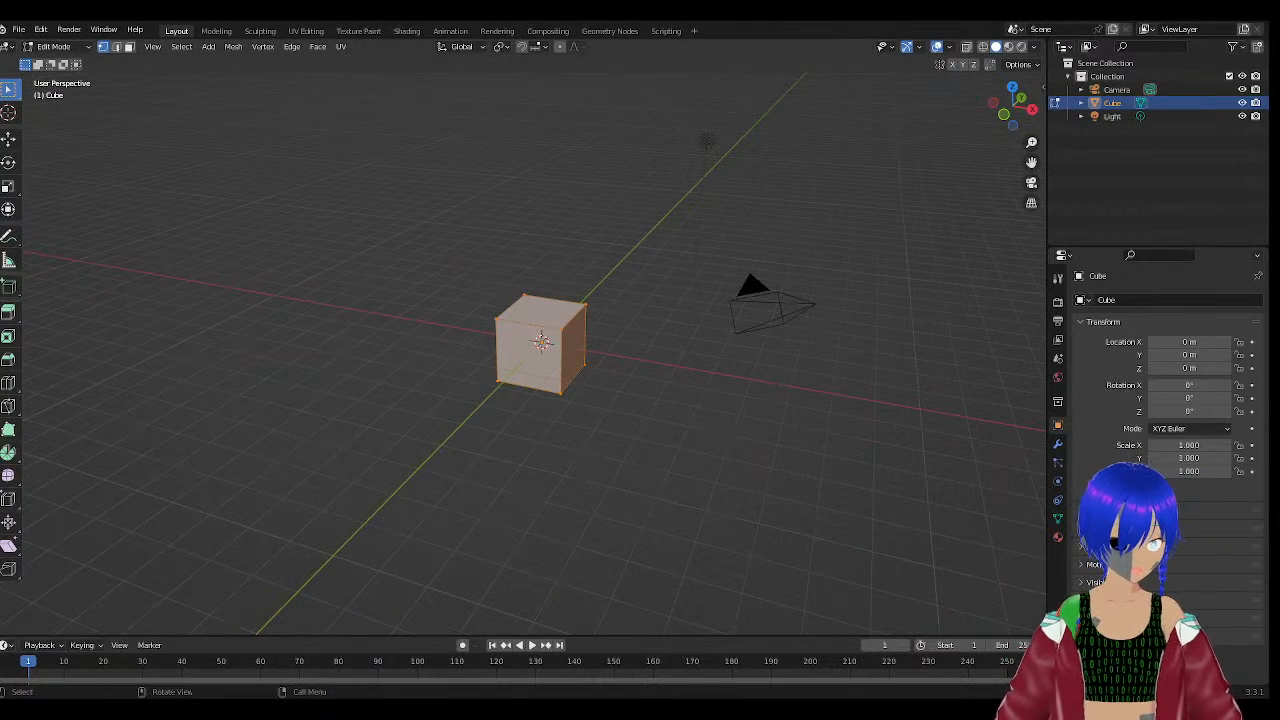
middle_click_drag(600, 258, 691, 260)
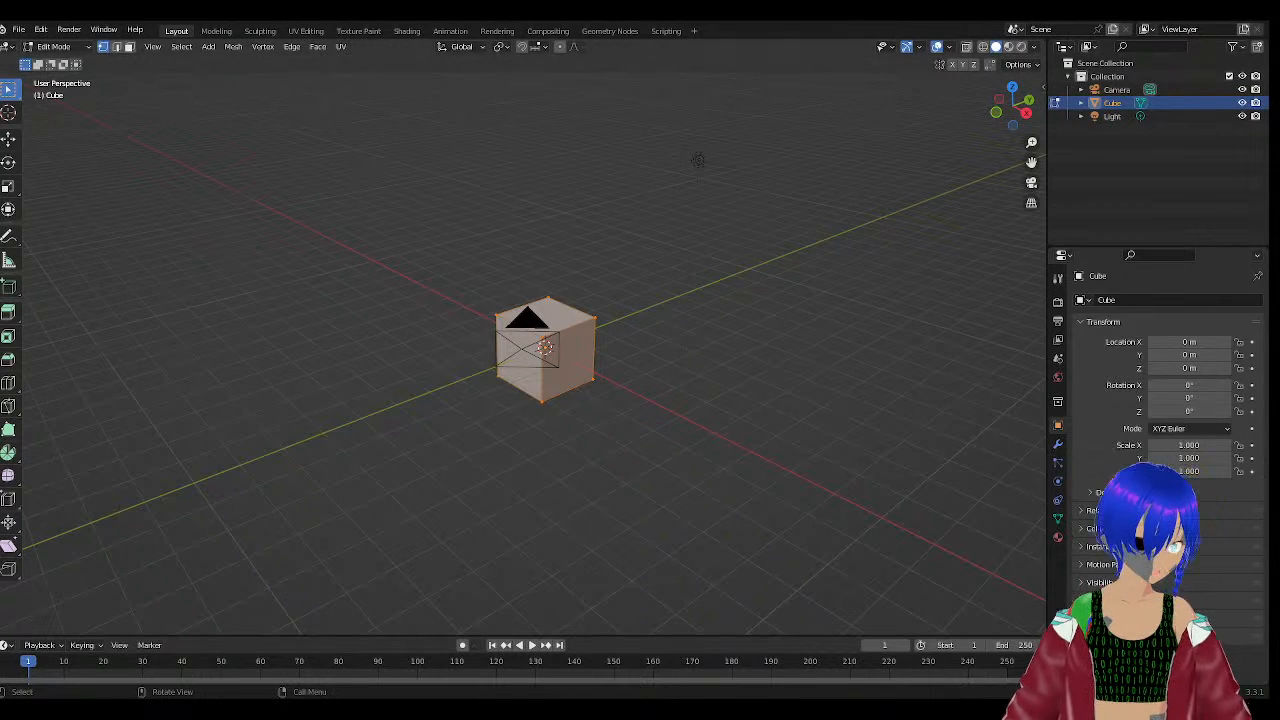
scroll(662, 199, "down", 2)
middle_click_drag(660, 308, 565, 344)
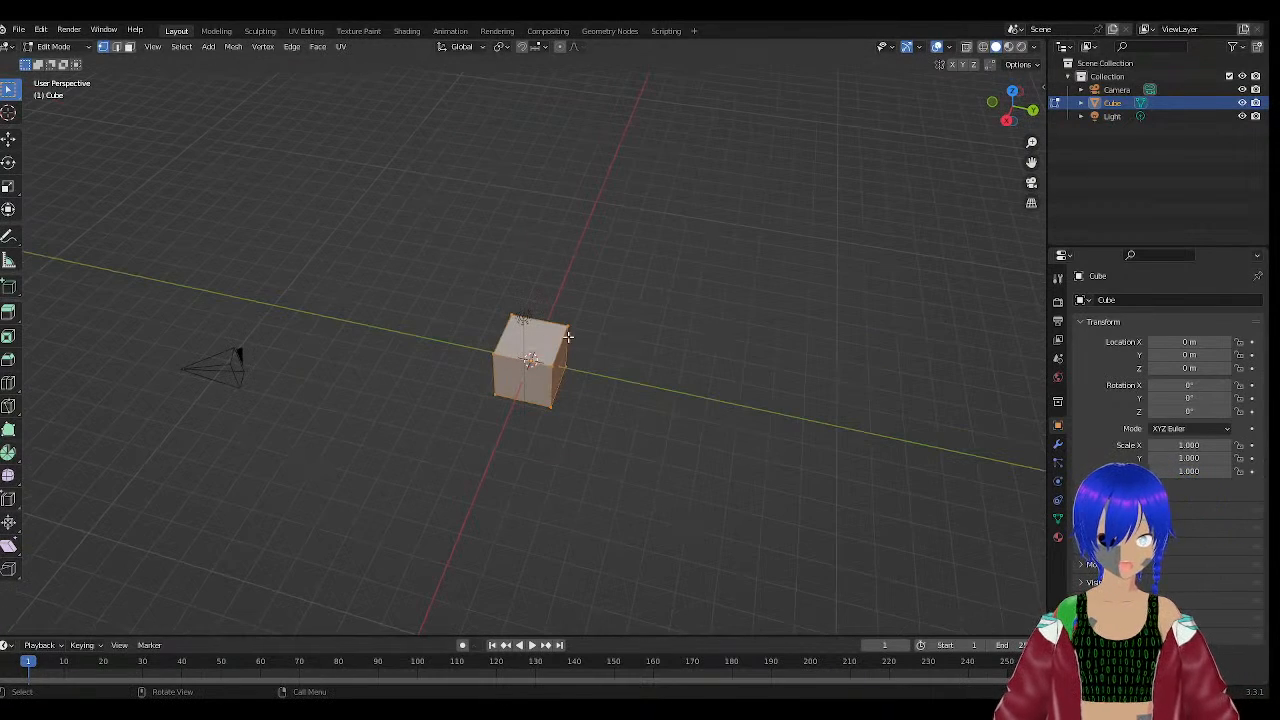
scroll(549, 349, "up", 4)
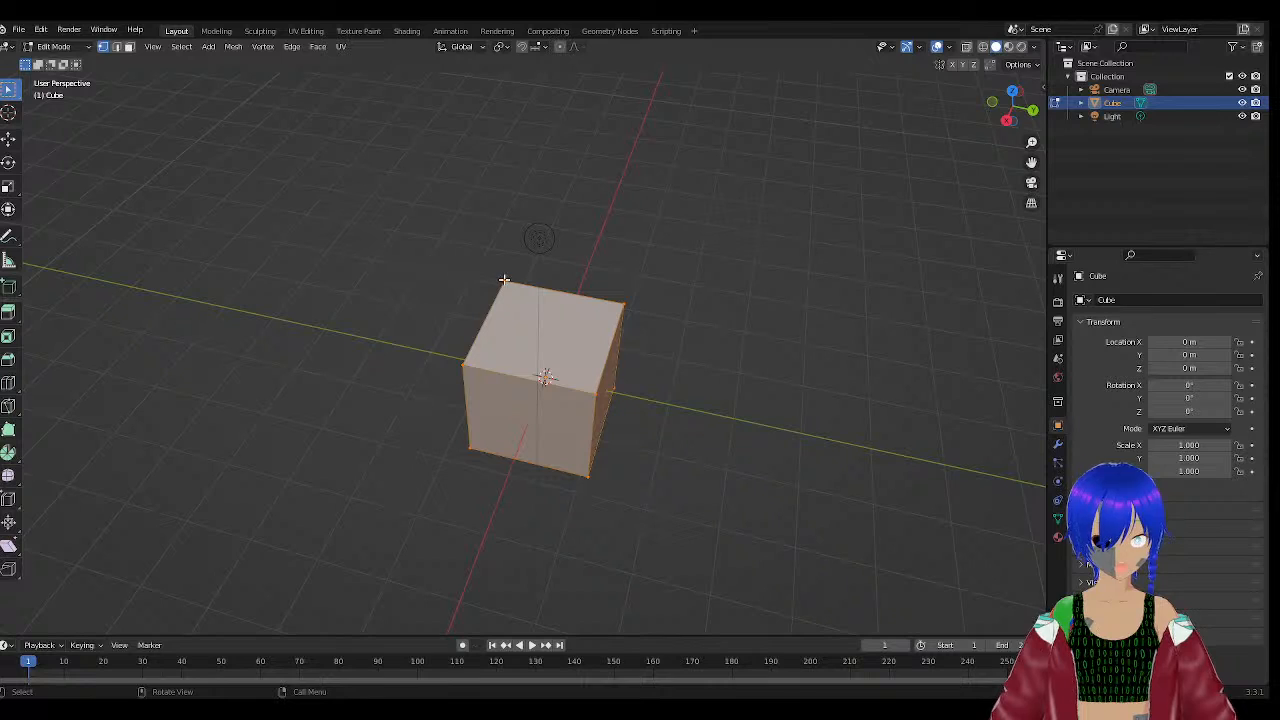
middle_click_drag(530, 265, 354, 251)
scroll(354, 251, "down", 3)
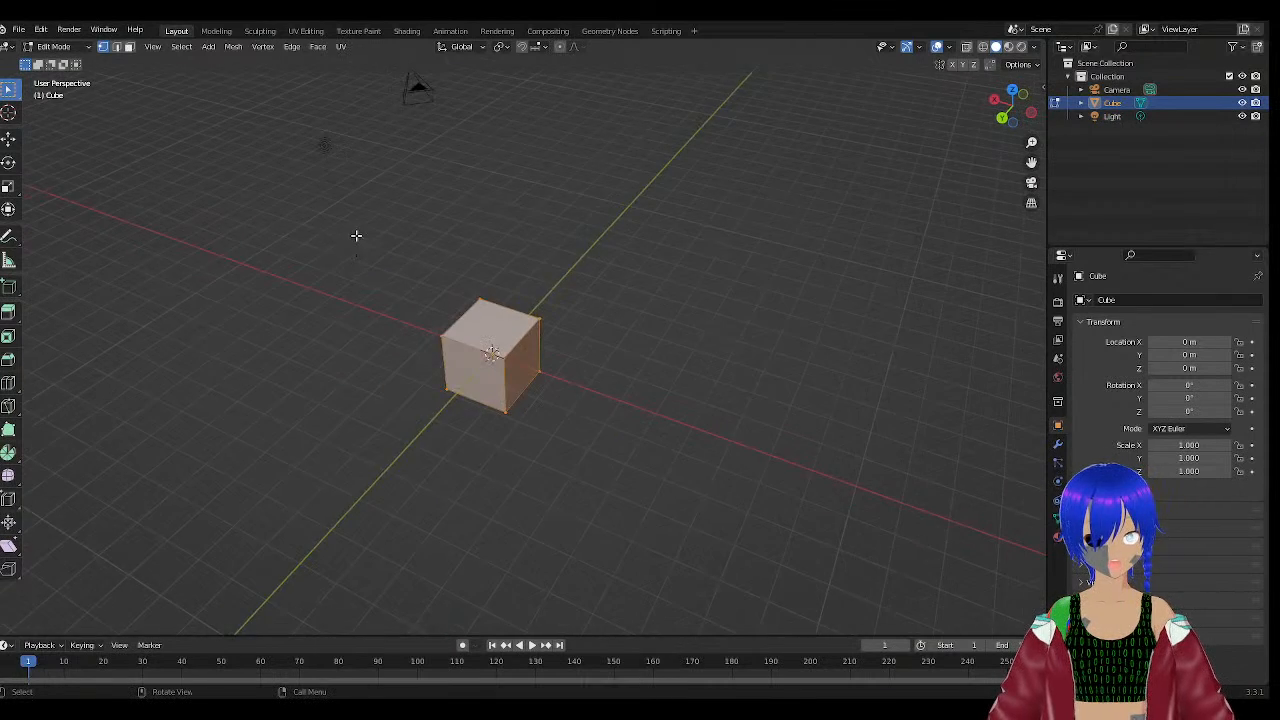
scroll(354, 234, "down", 2)
Deselect the cube's geometry and highlight the scene's camera and light in turn, returning to the cube.
left_click(456, 185)
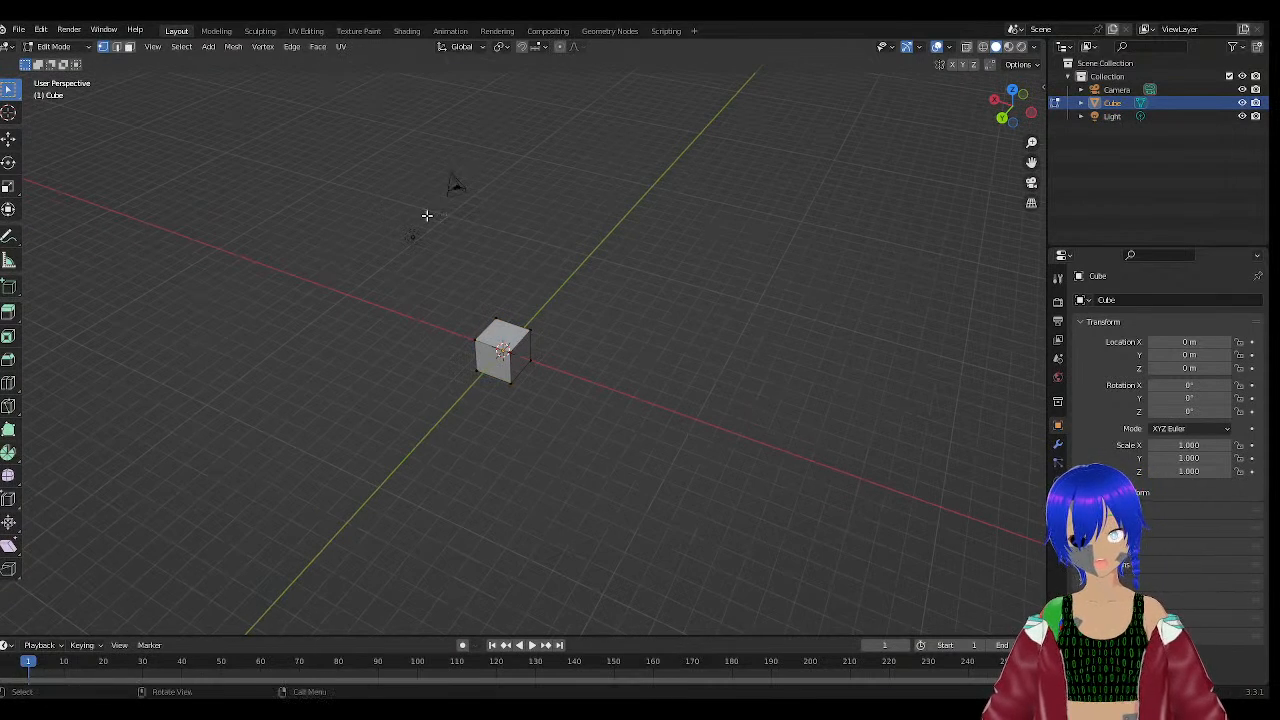
left_click_drag(483, 174, 436, 186)
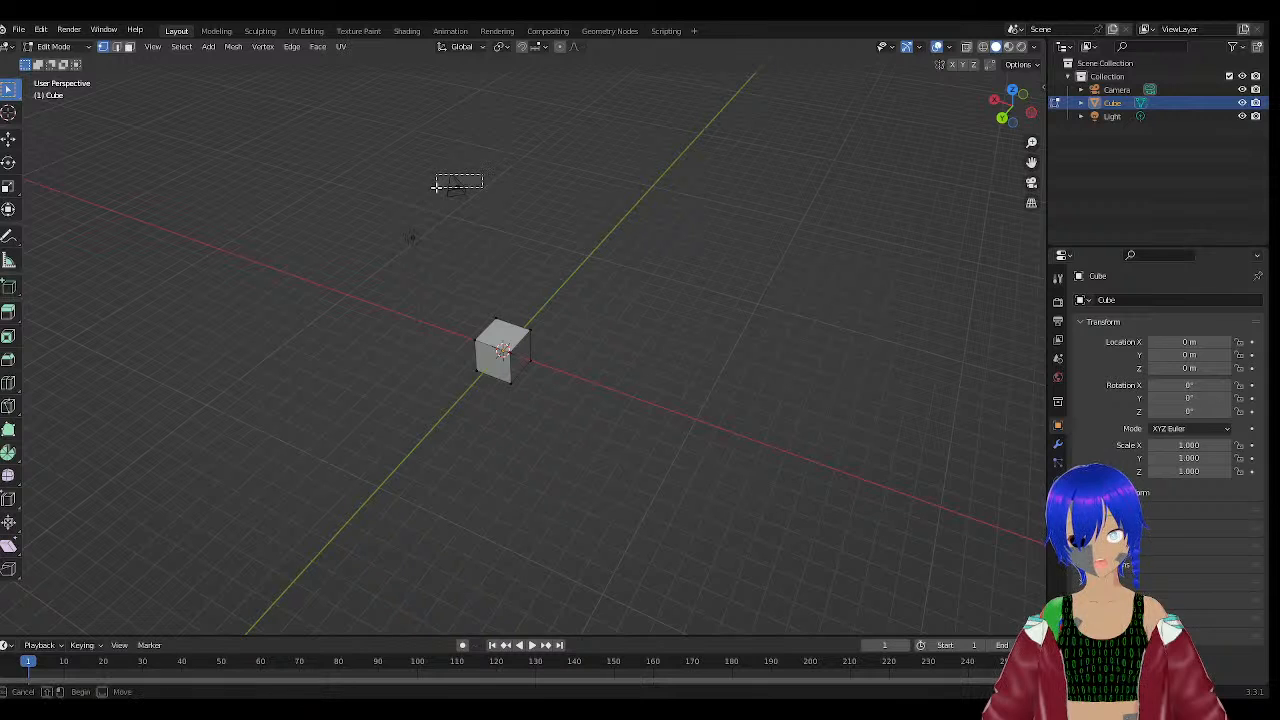
left_click(1158, 90)
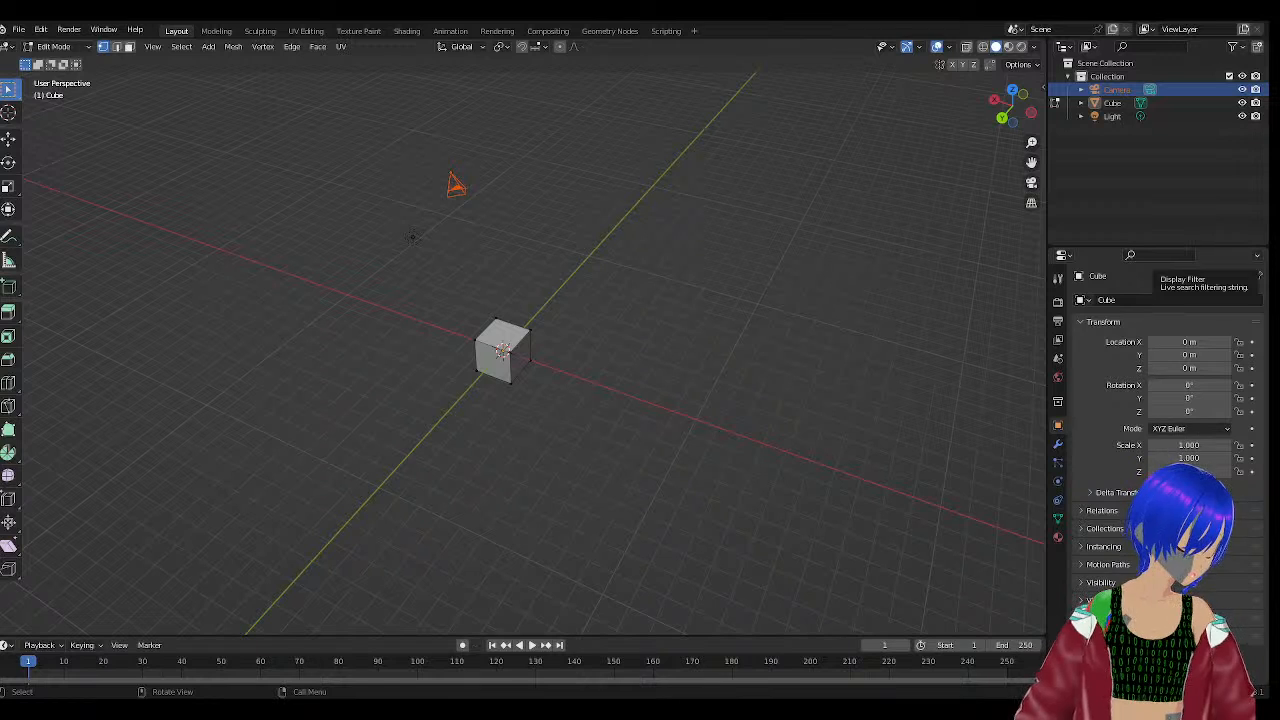
middle_click_drag(591, 306, 478, 268)
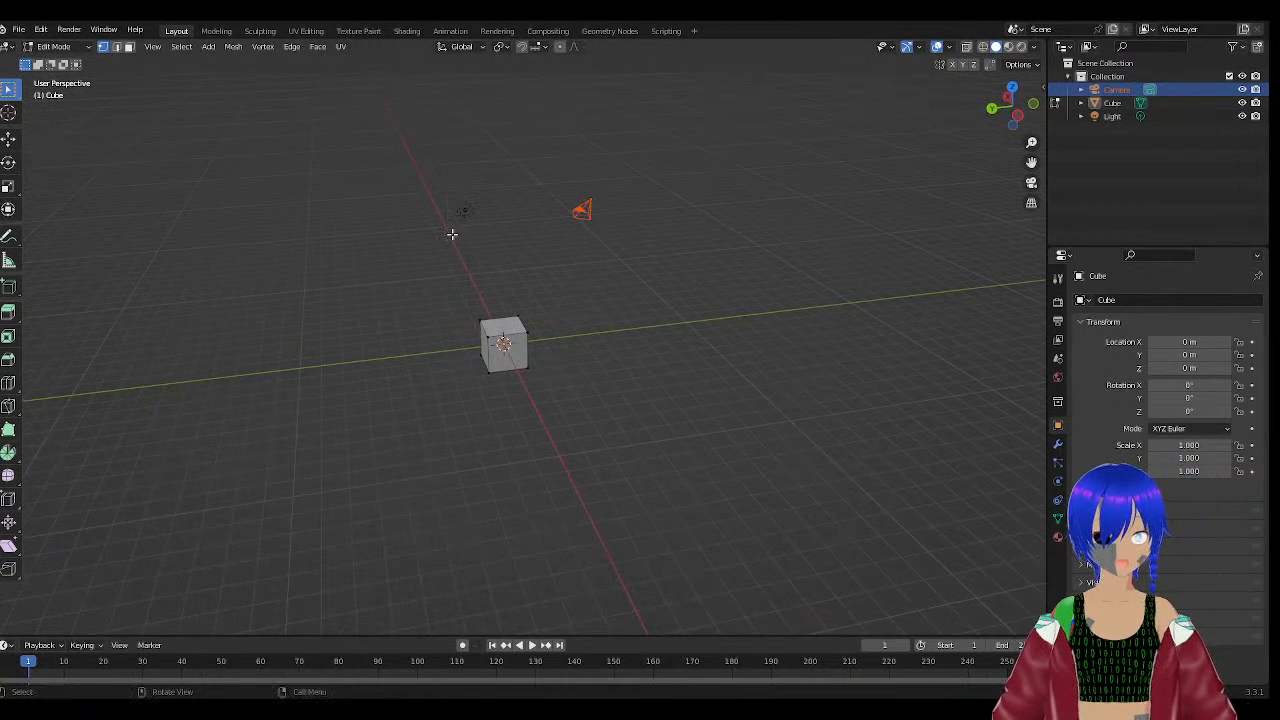
left_click(1147, 117)
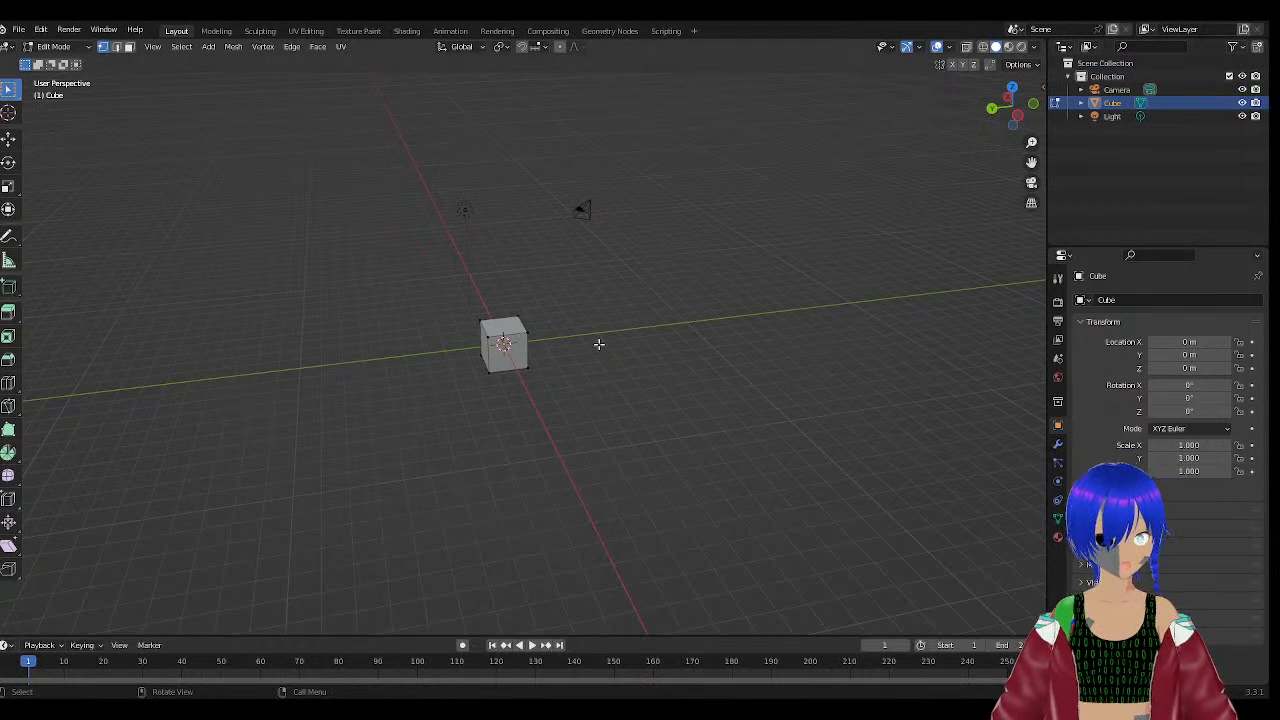
left_click(1172, 103)
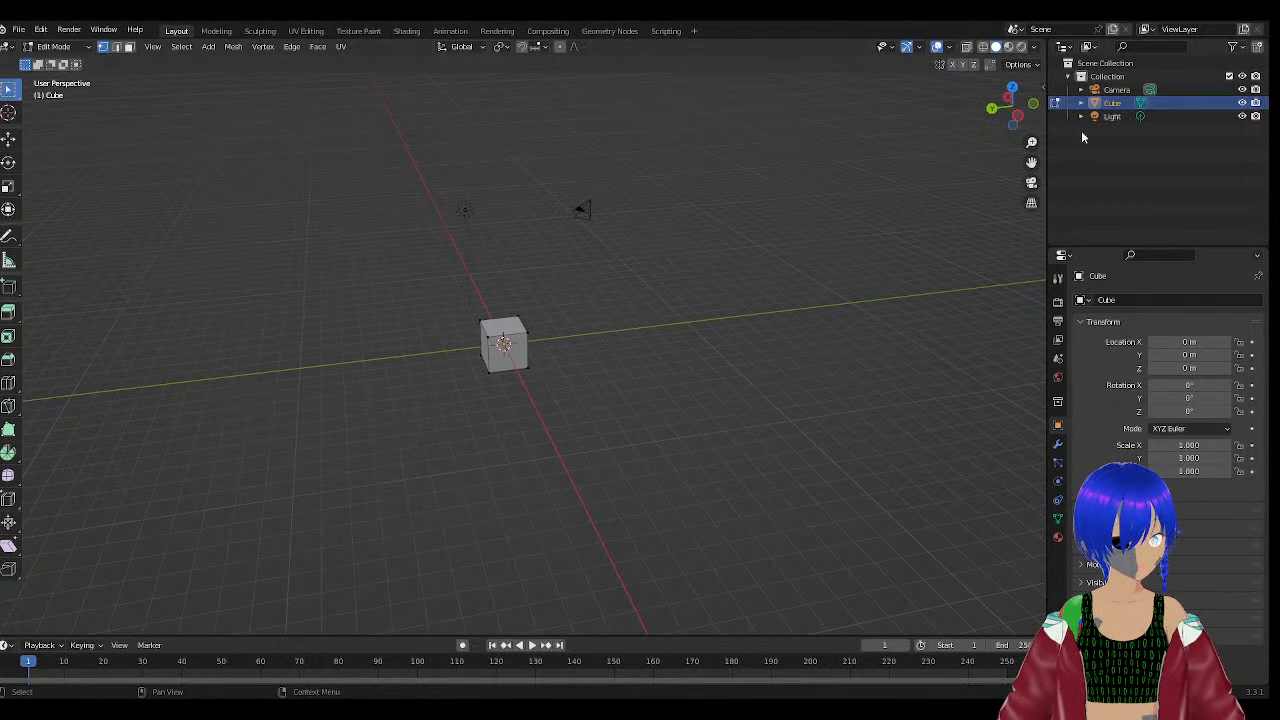
Add a cylinder to the cube's mesh at the 3D cursor.
scroll(510, 340, "up", 5)
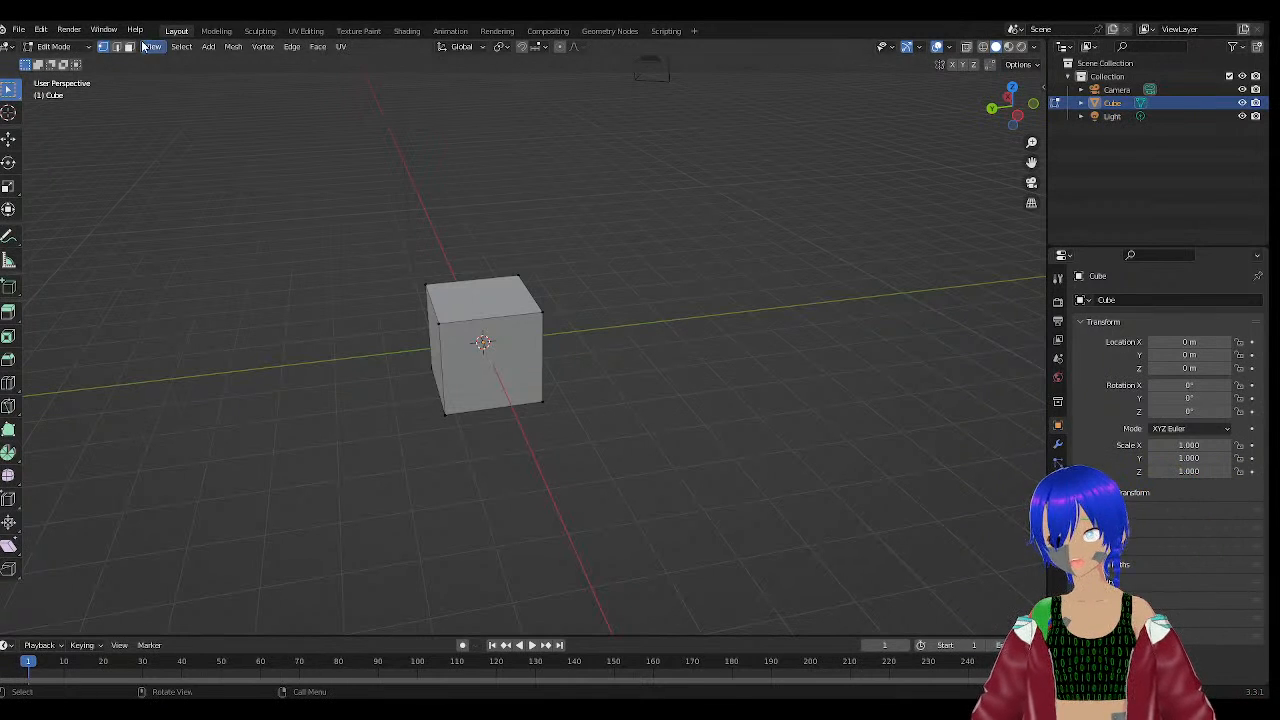
left_click(209, 47)
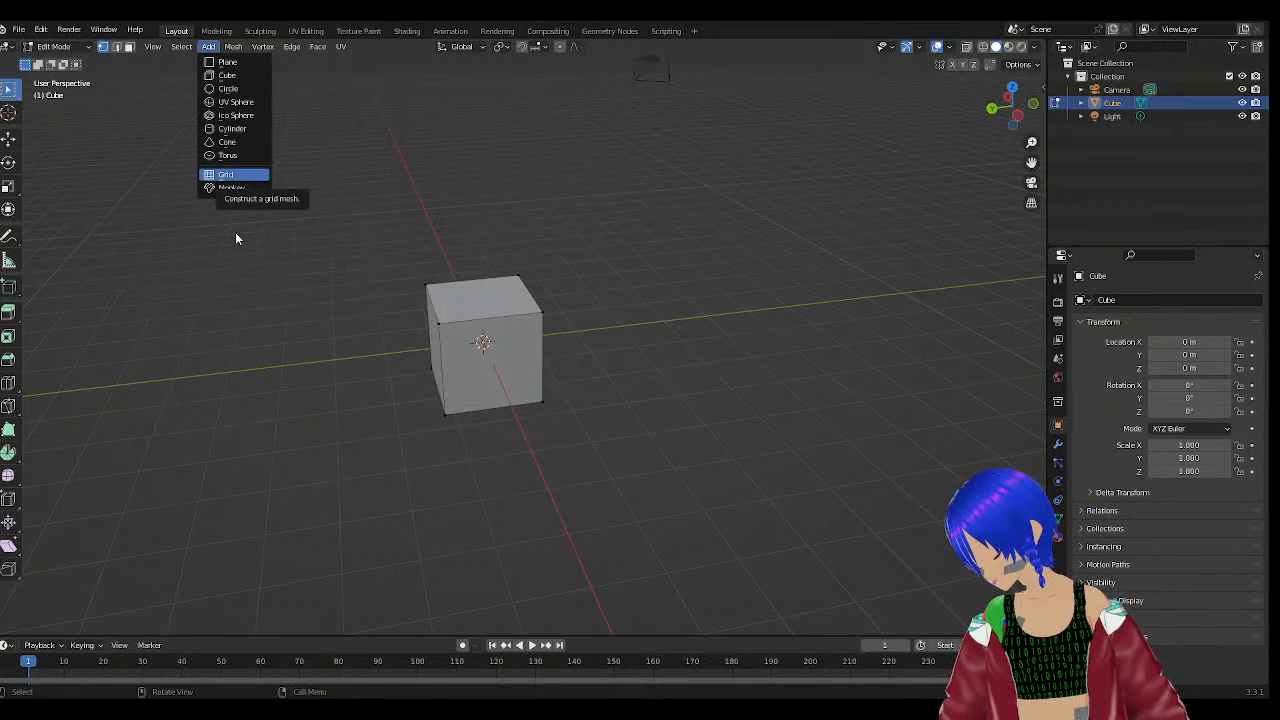
left_click(176, 48)
left_click(182, 47)
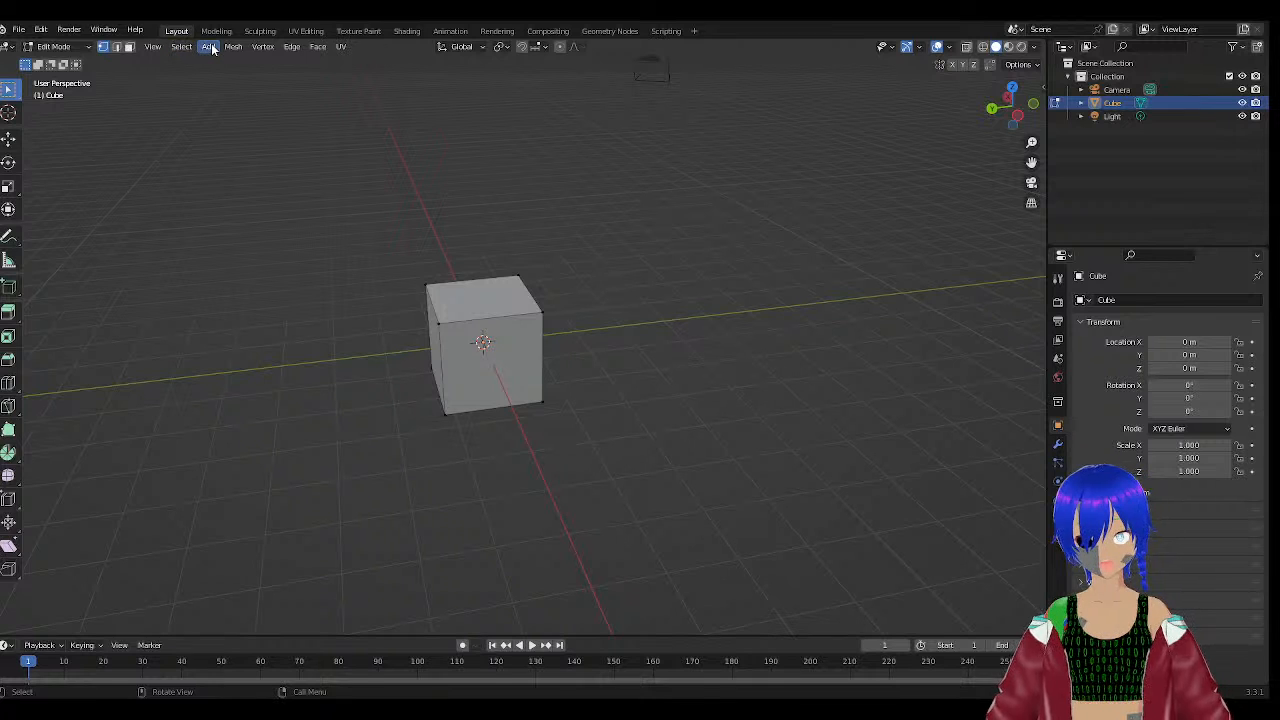
left_click(208, 47)
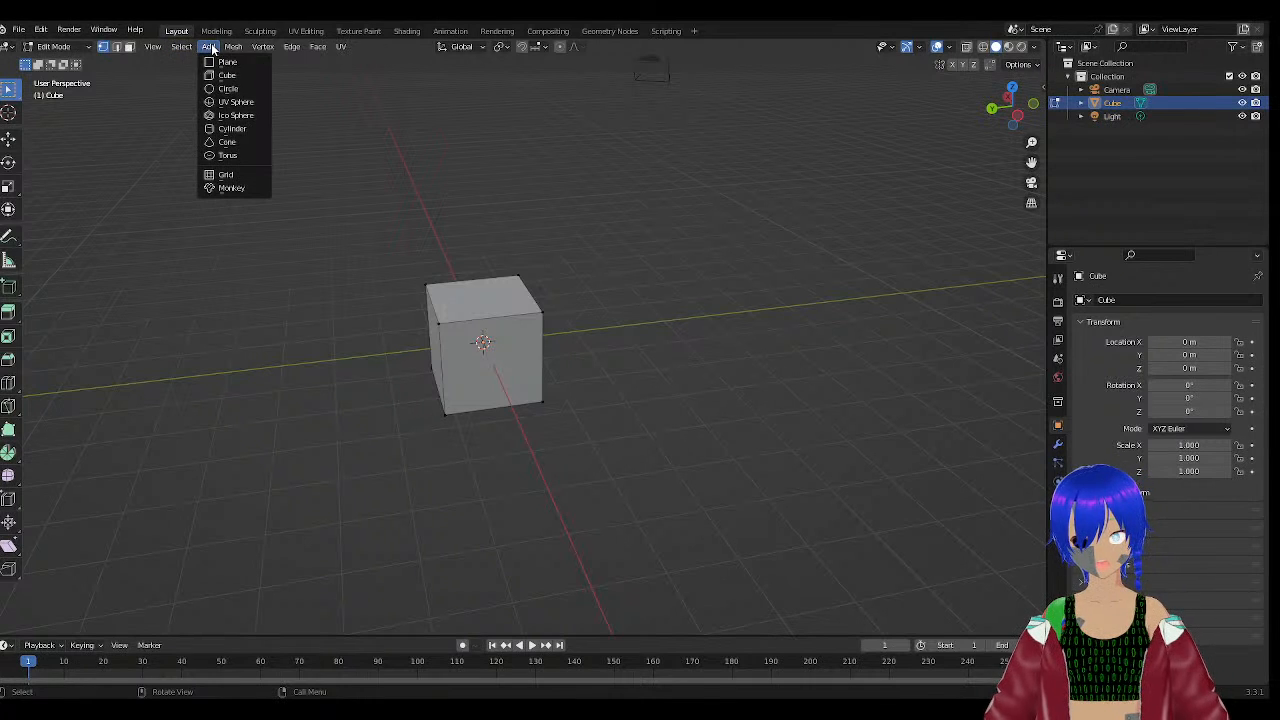
left_click(228, 129)
scroll(368, 315, "down", 4)
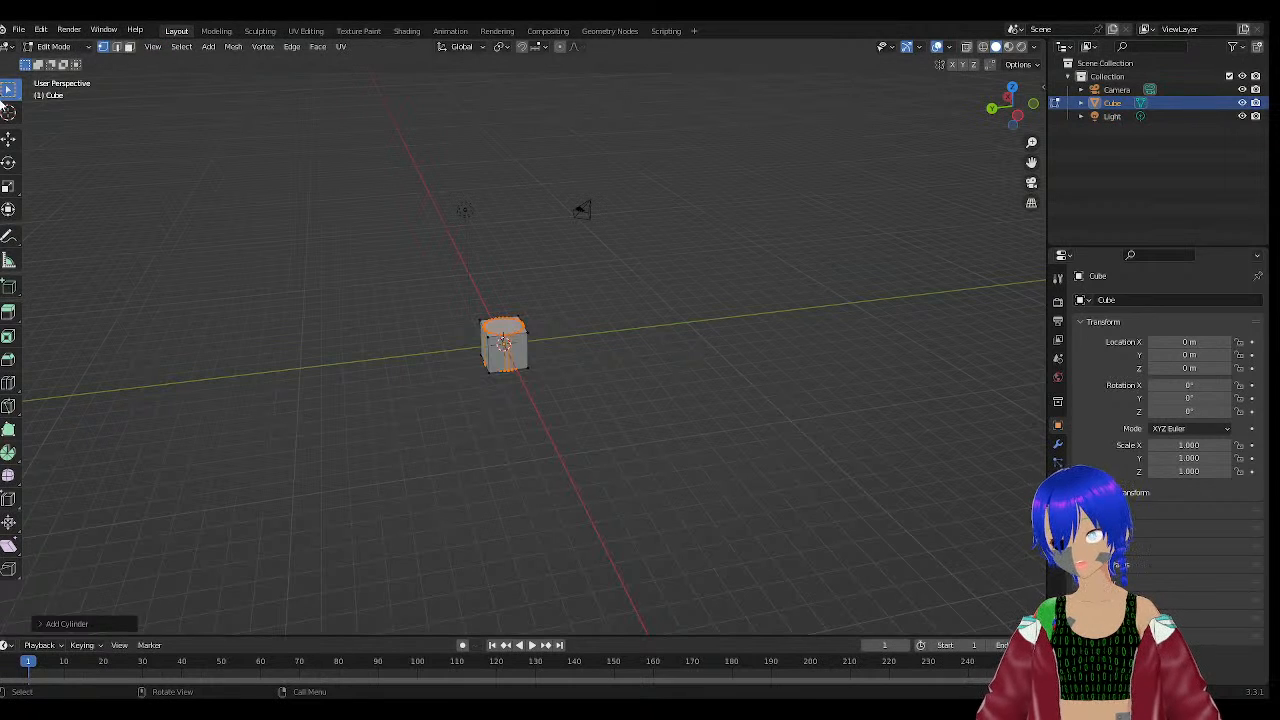
Switch the cube's mesh to face selection, then select its front side face and the inner cylinder's top face in turn.
left_click(526, 341)
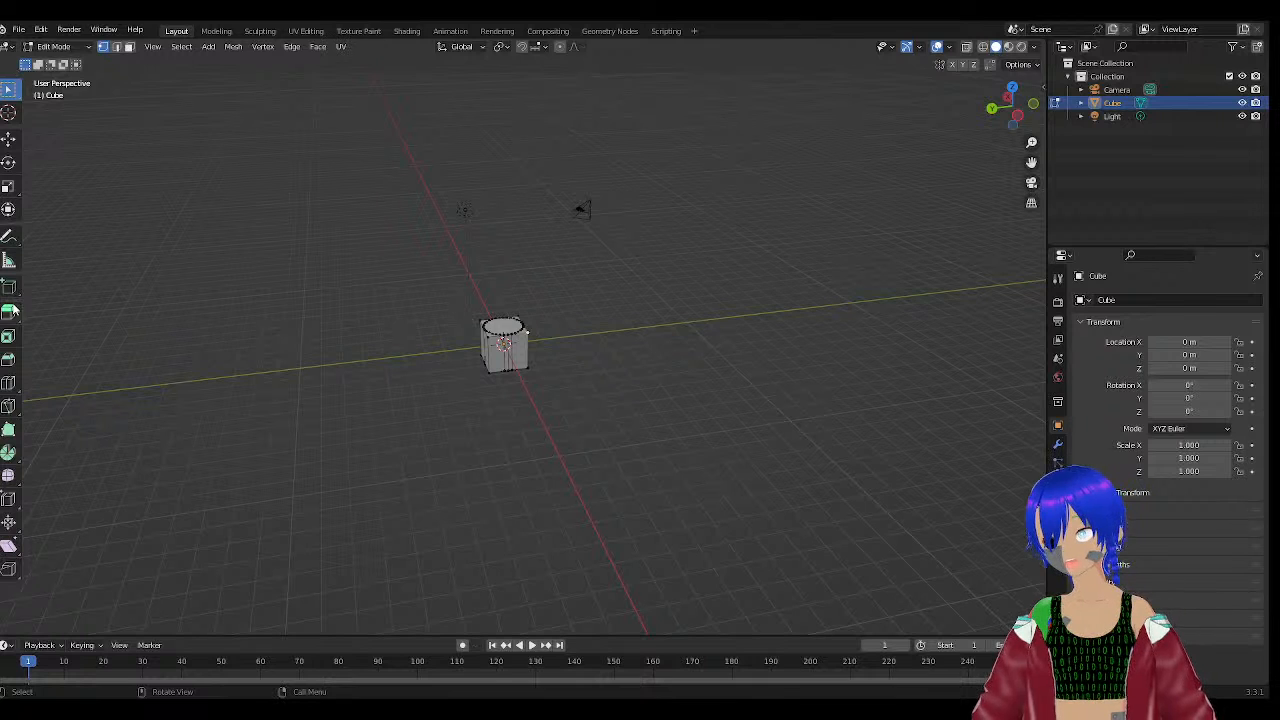
left_click(129, 47)
scroll(478, 311, "up", 4)
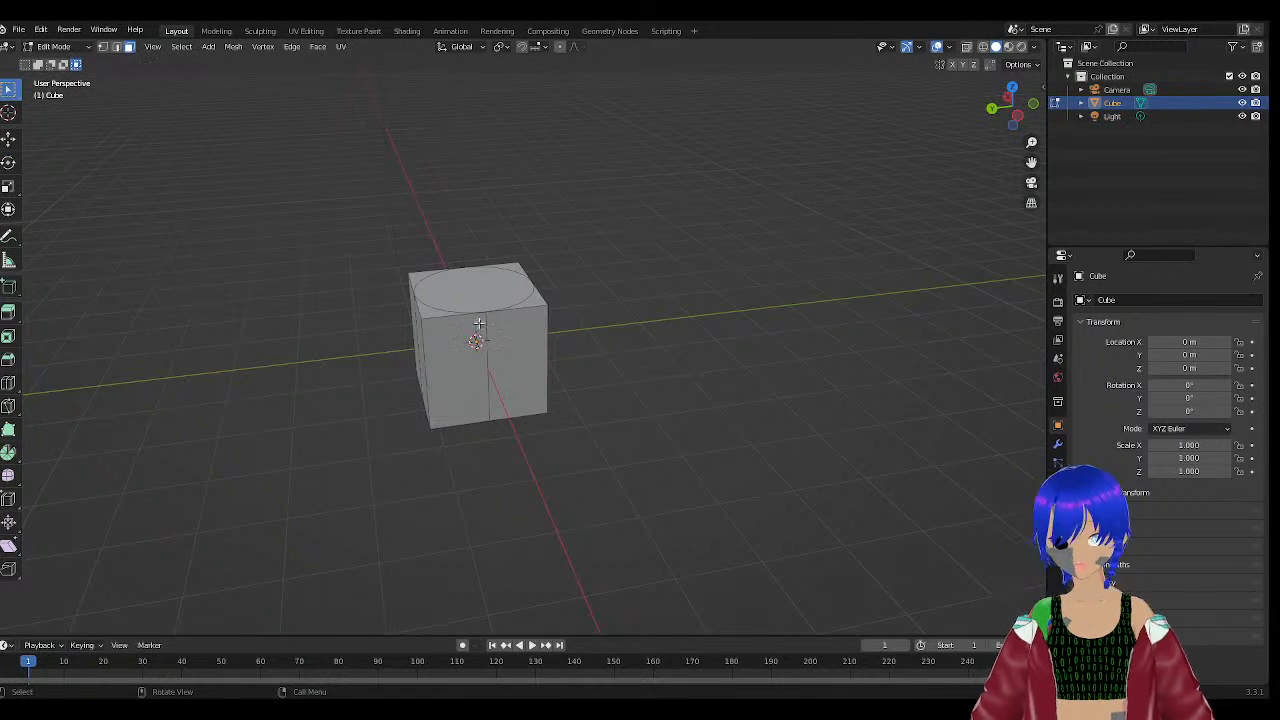
left_click(547, 319)
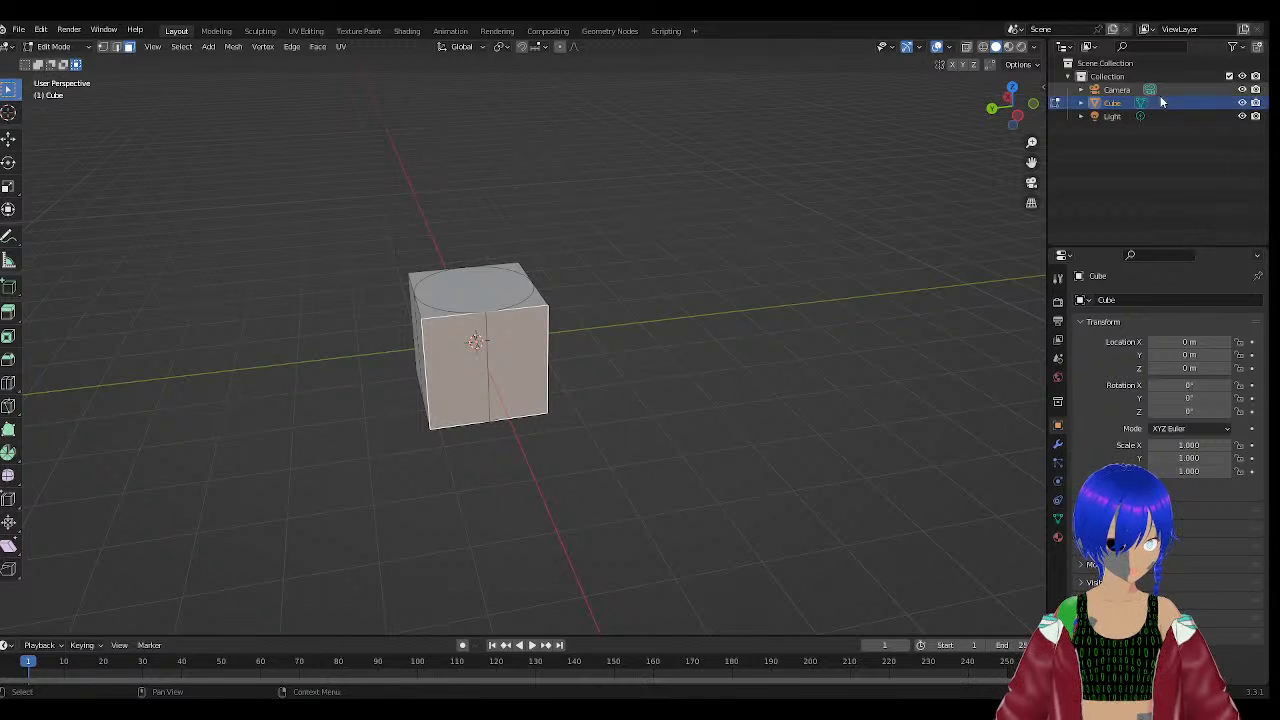
left_click(511, 291)
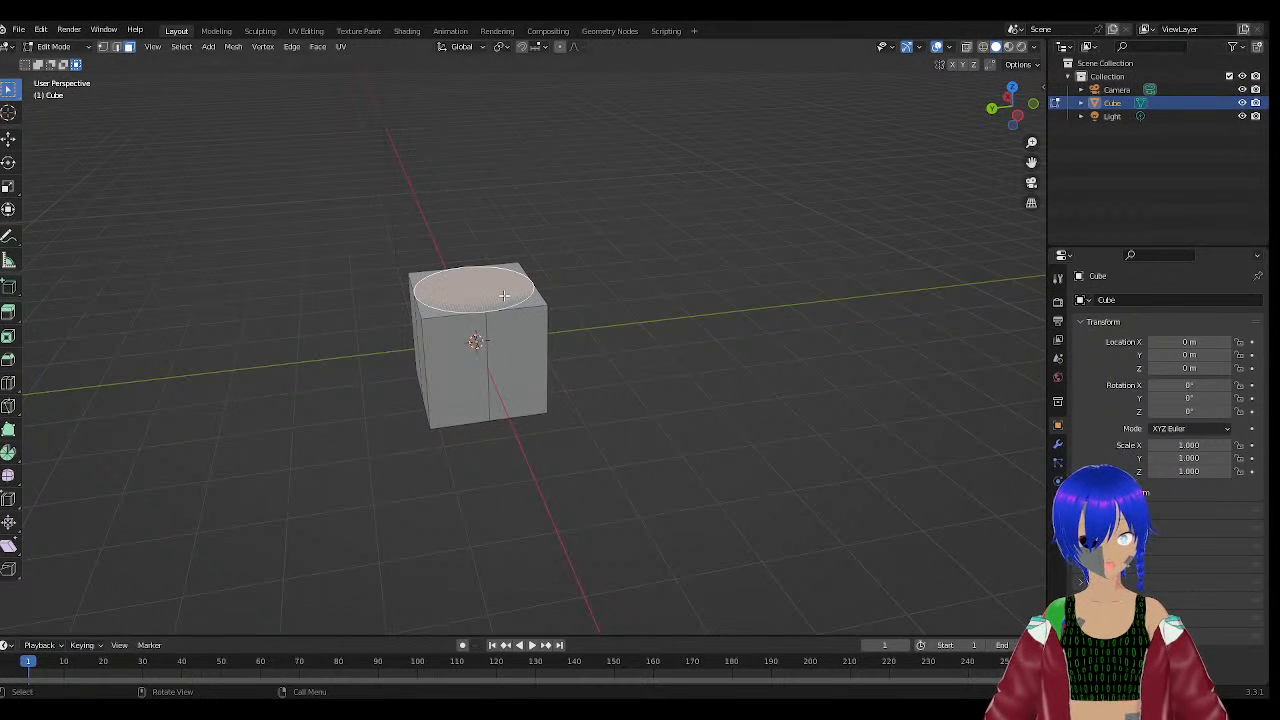
Delete the cube object from the scene and add a cylinder mesh object in its place.
right_click(1115, 108)
left_click(1096, 136)
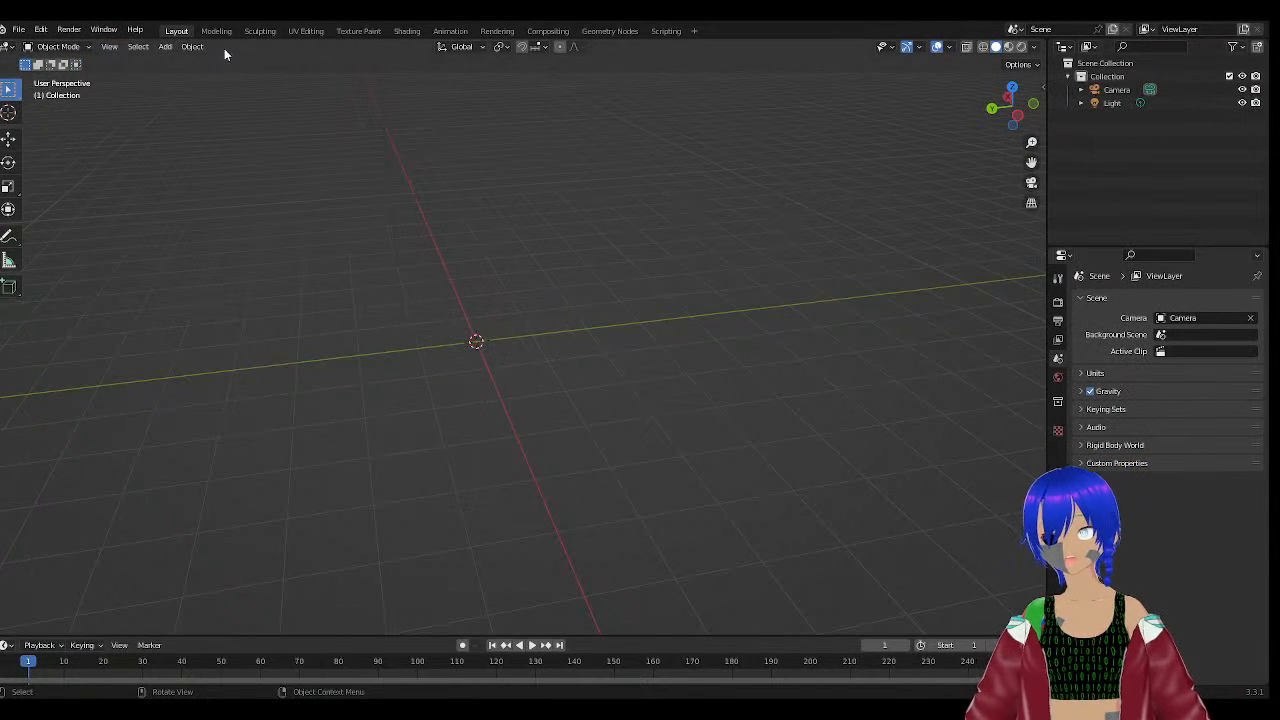
left_click(165, 47)
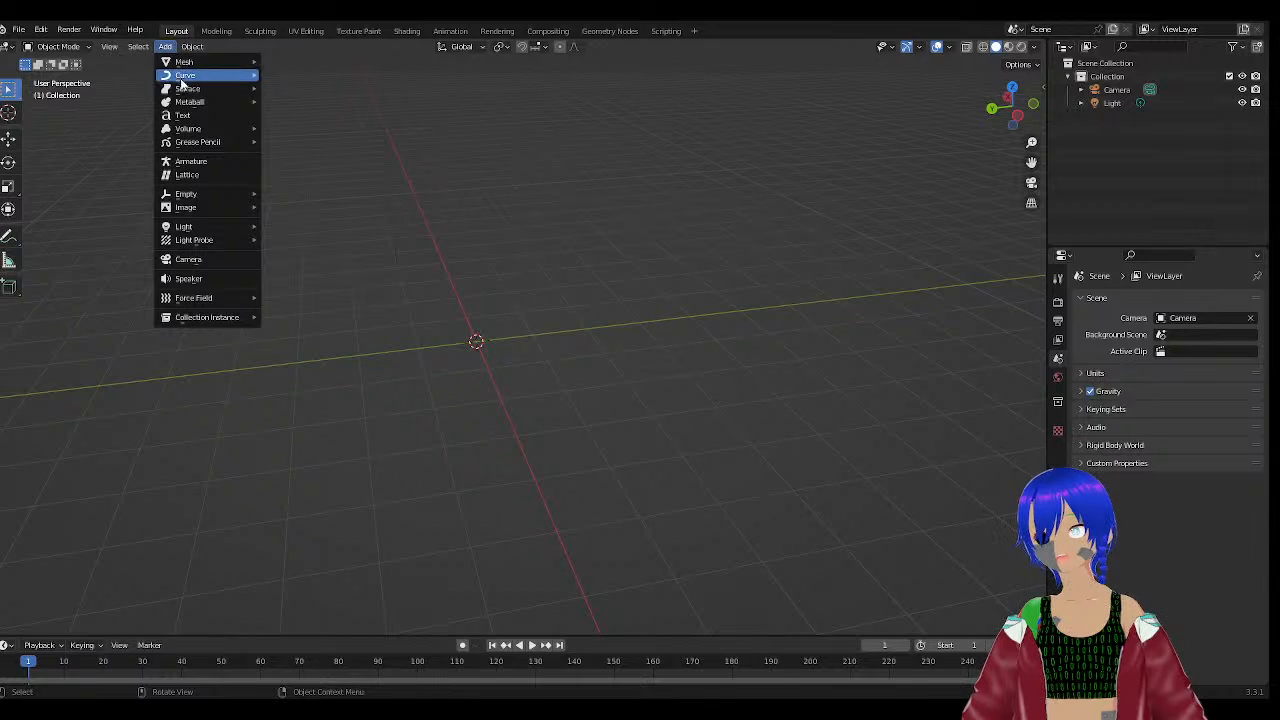
mouse_move(192, 55)
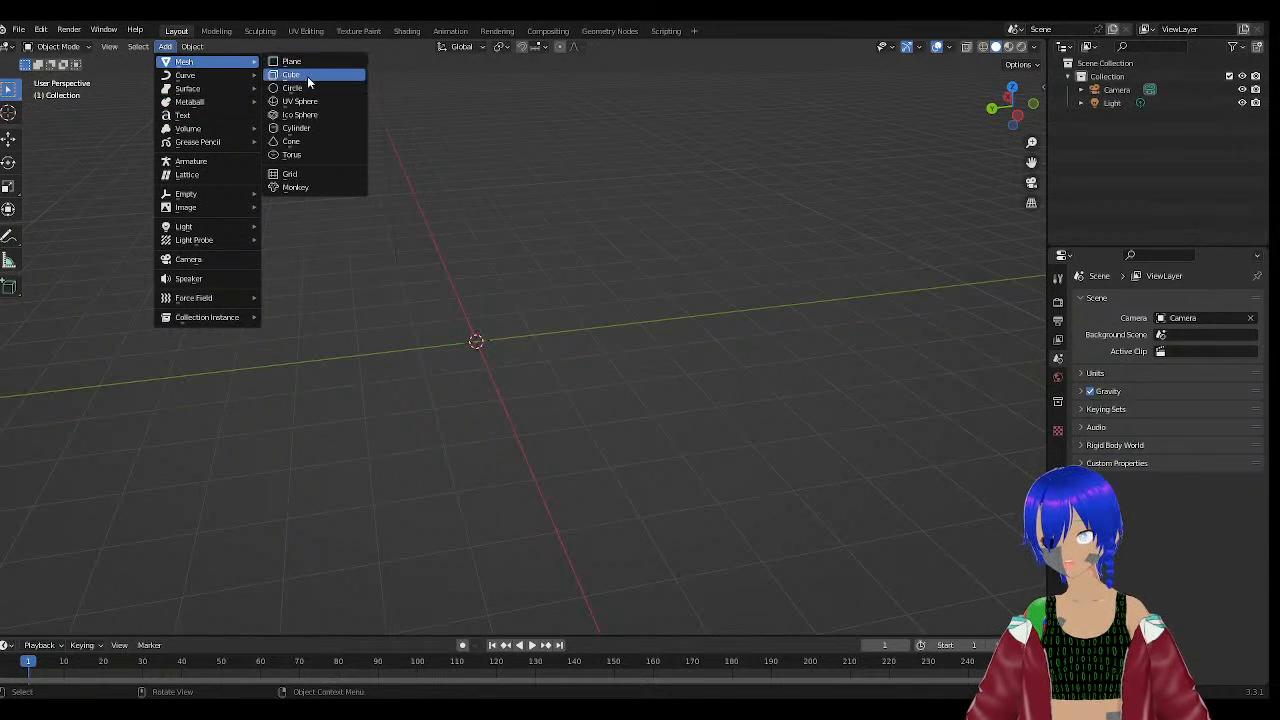
left_click(311, 131)
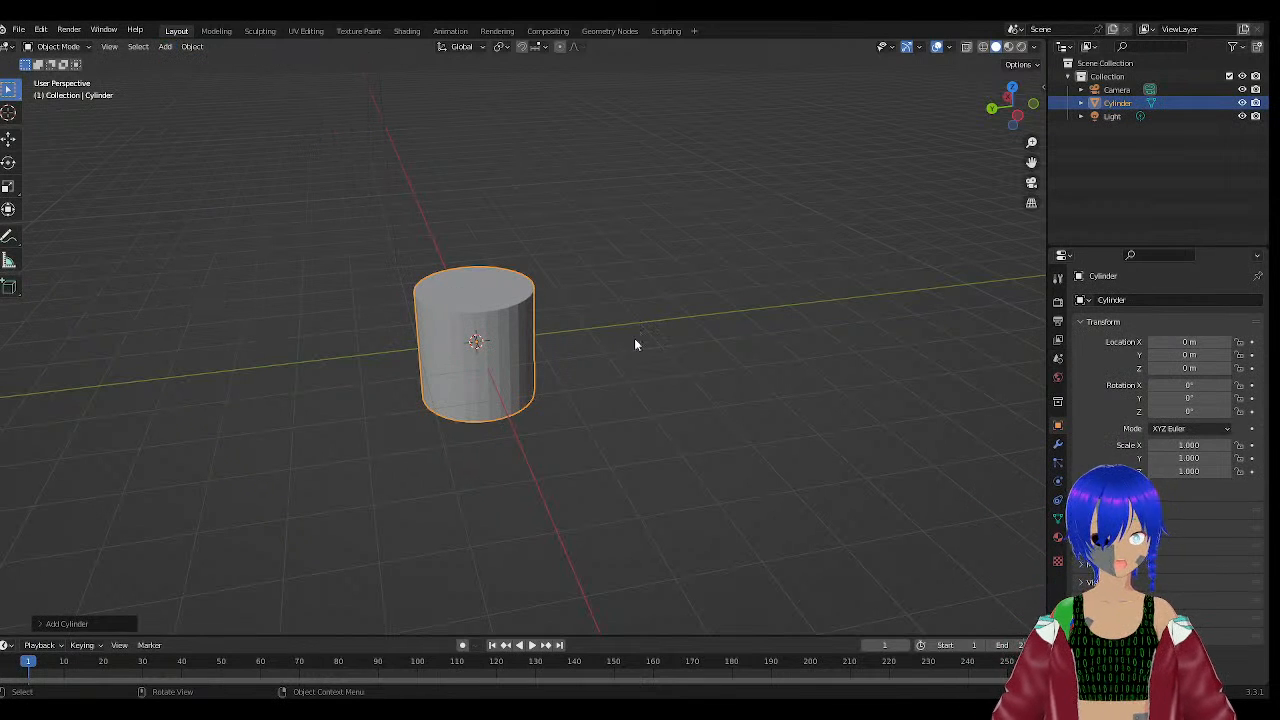
Examine the new cylinder in Object Mode from several angles and distances.
scroll(652, 377, "down", 4)
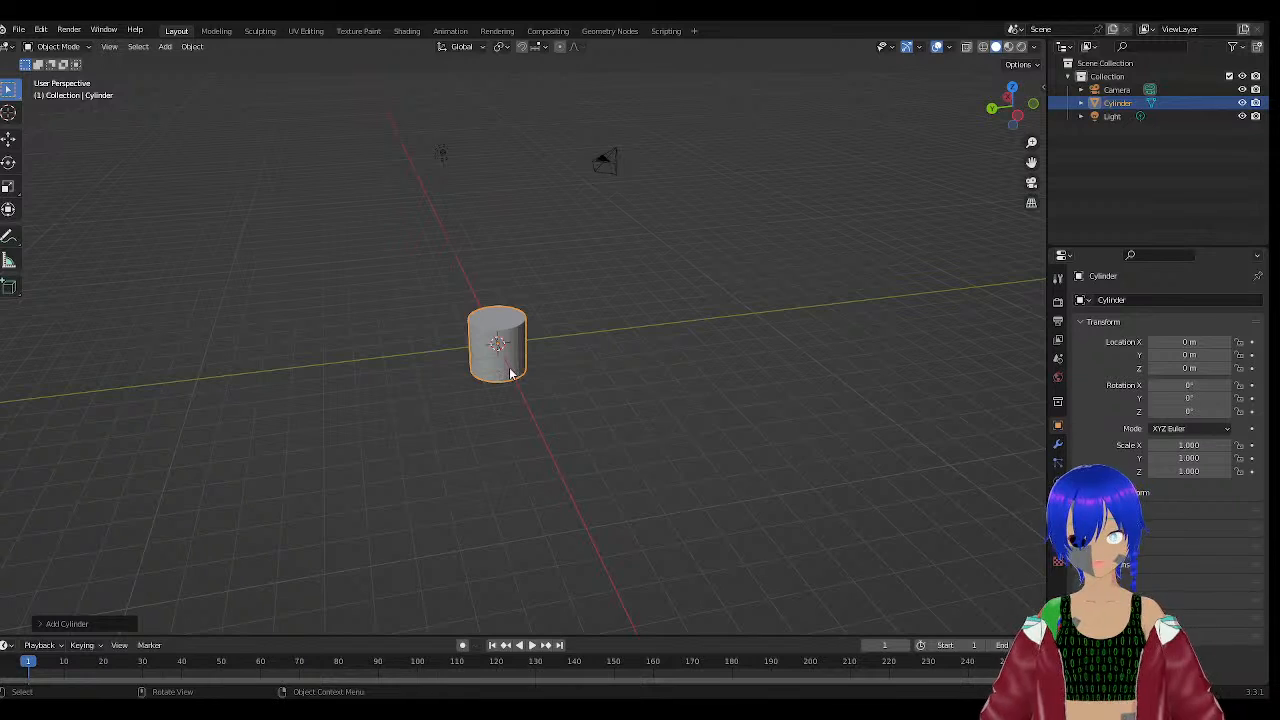
scroll(512, 368, "down", 3)
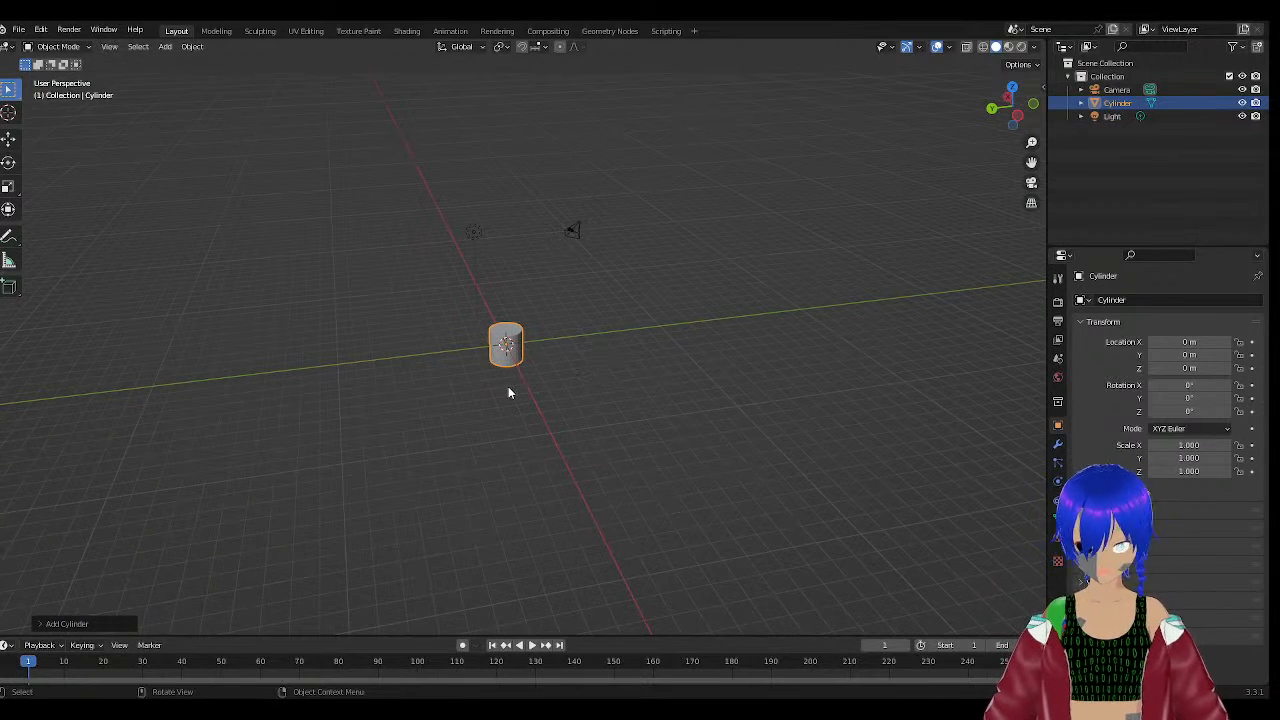
scroll(508, 373, "up", 5)
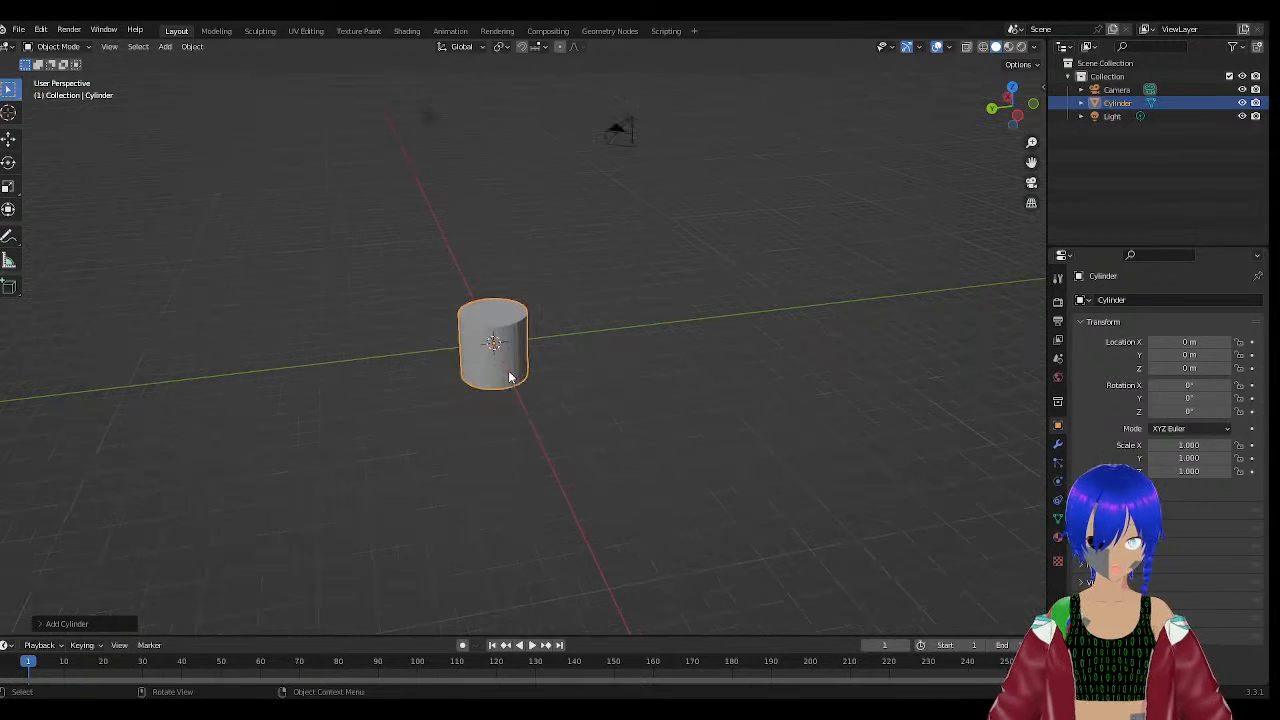
left_click(474, 310)
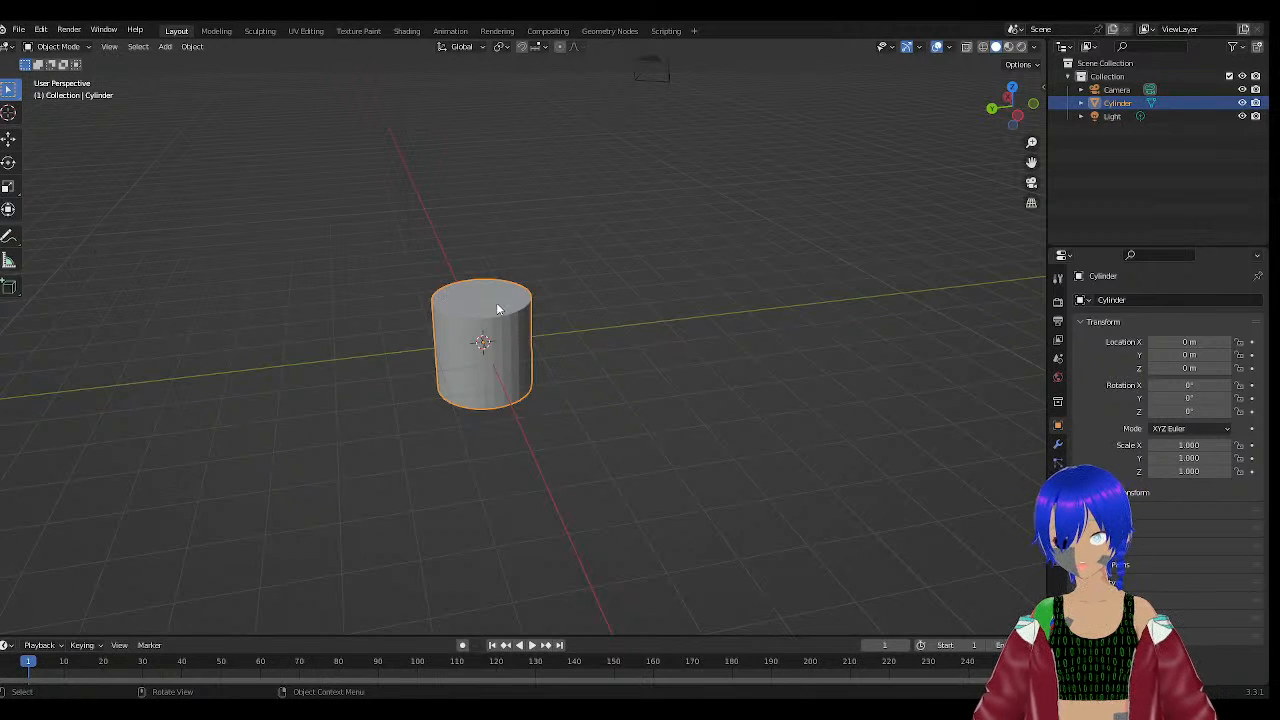
right_click(497, 309)
middle_click_drag(629, 258, 678, 376)
scroll(535, 312, "up", 5)
scroll(614, 370, "down", 5)
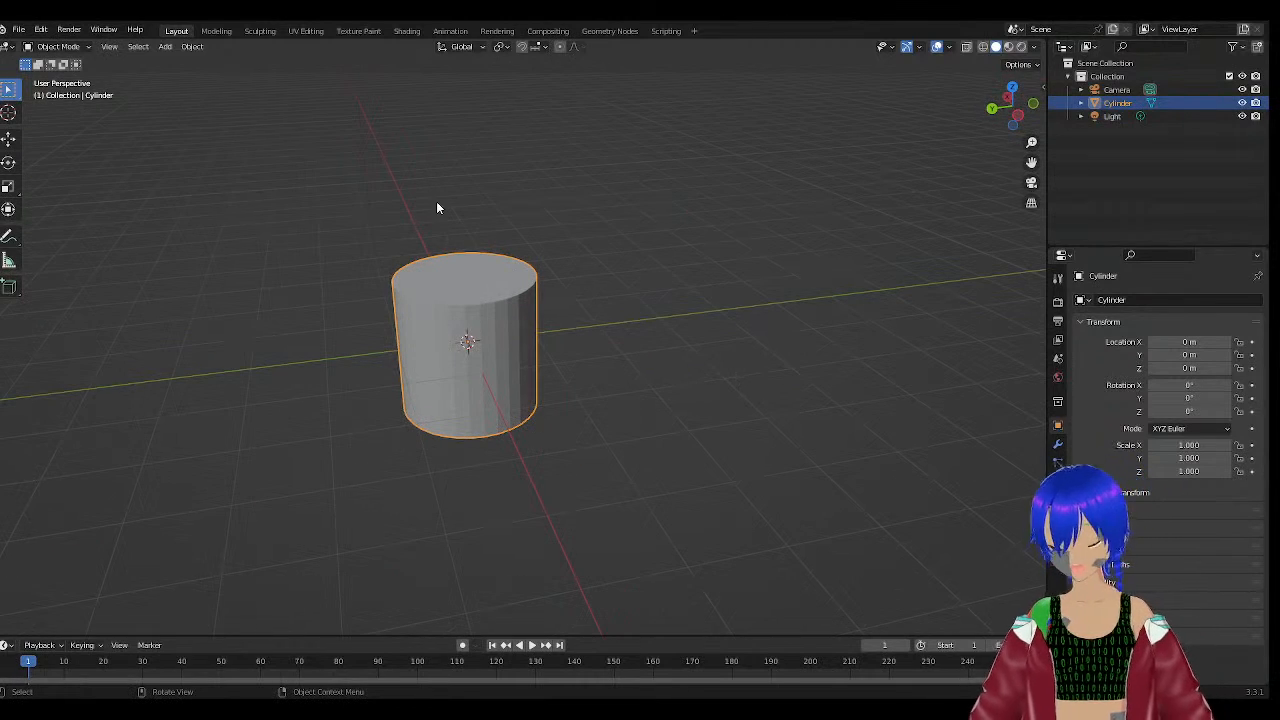
middle_click_drag(436, 207, 593, 306)
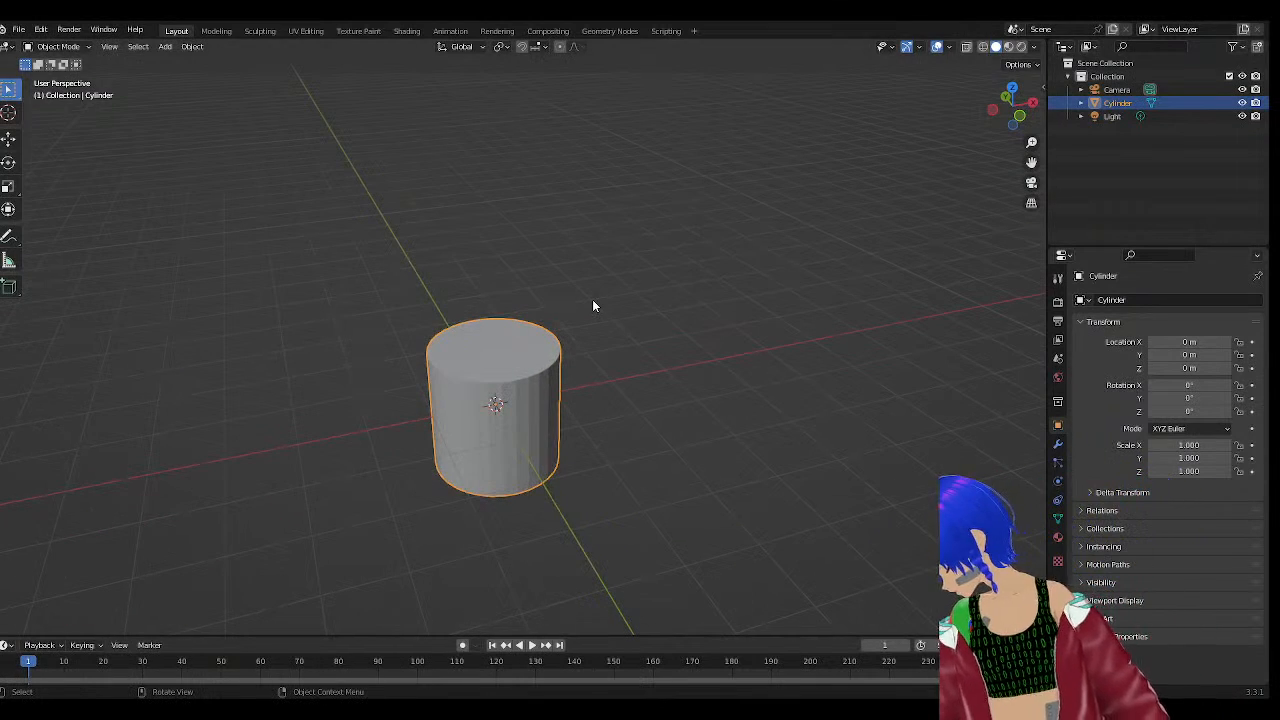
scroll(612, 391, "down", 2)
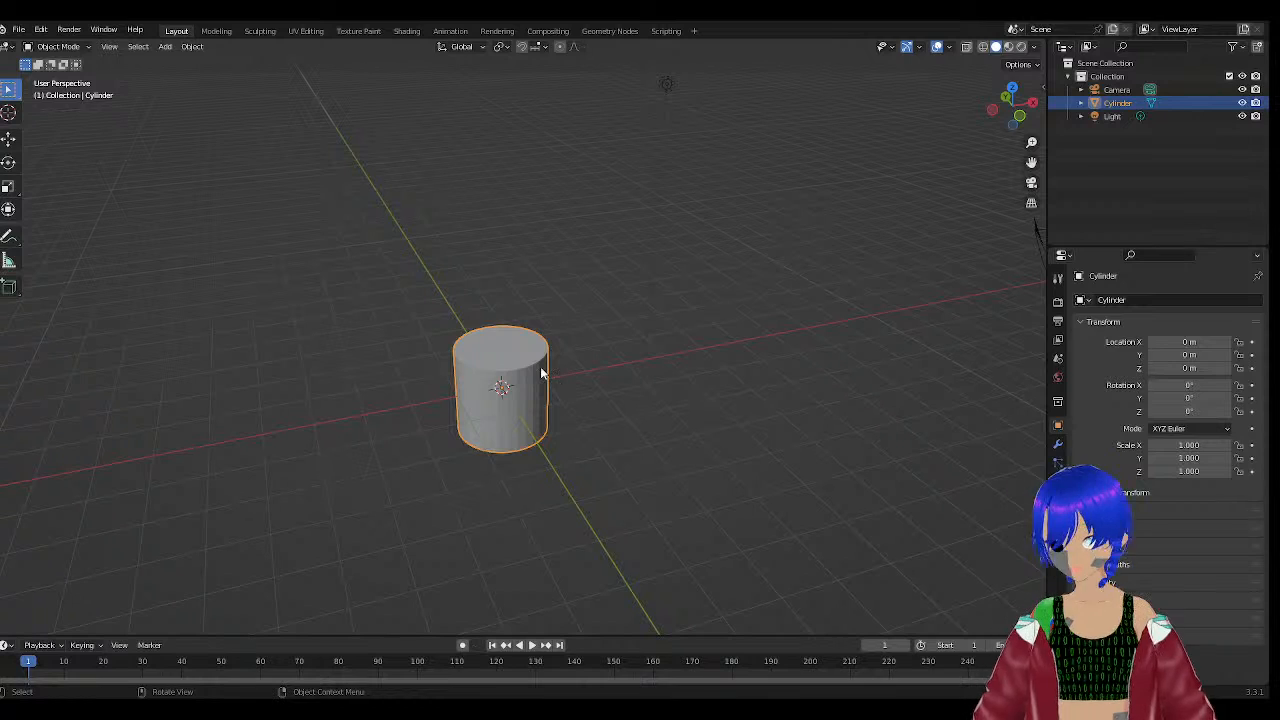
middle_click_drag(631, 340, 443, 380)
middle_click_drag(558, 366, 399, 327)
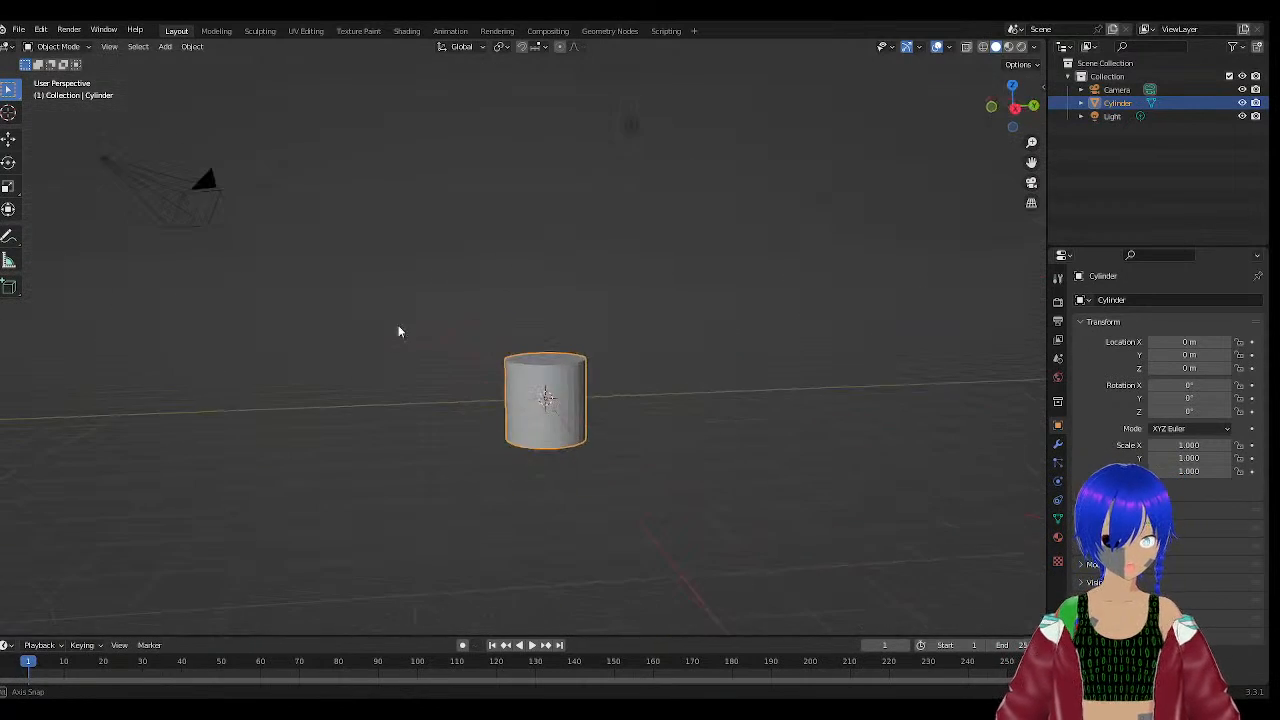
middle_click_drag(551, 329, 628, 354)
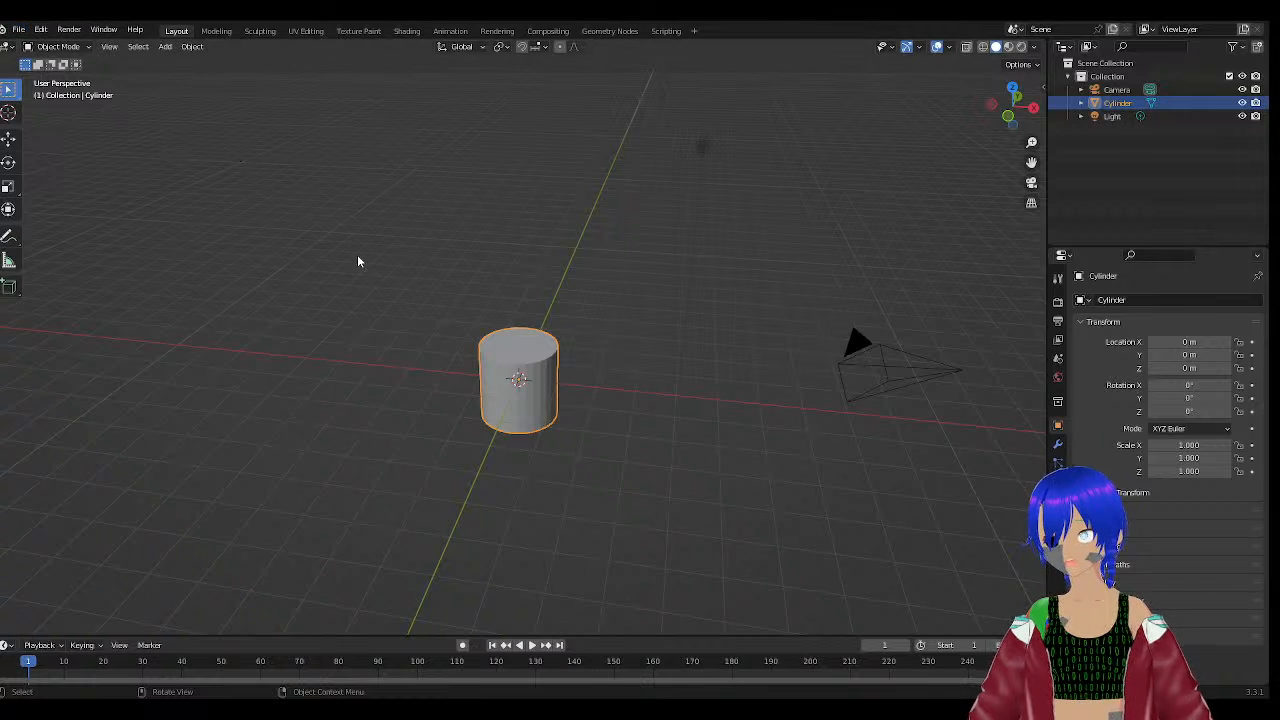
scroll(528, 306, "up", 2)
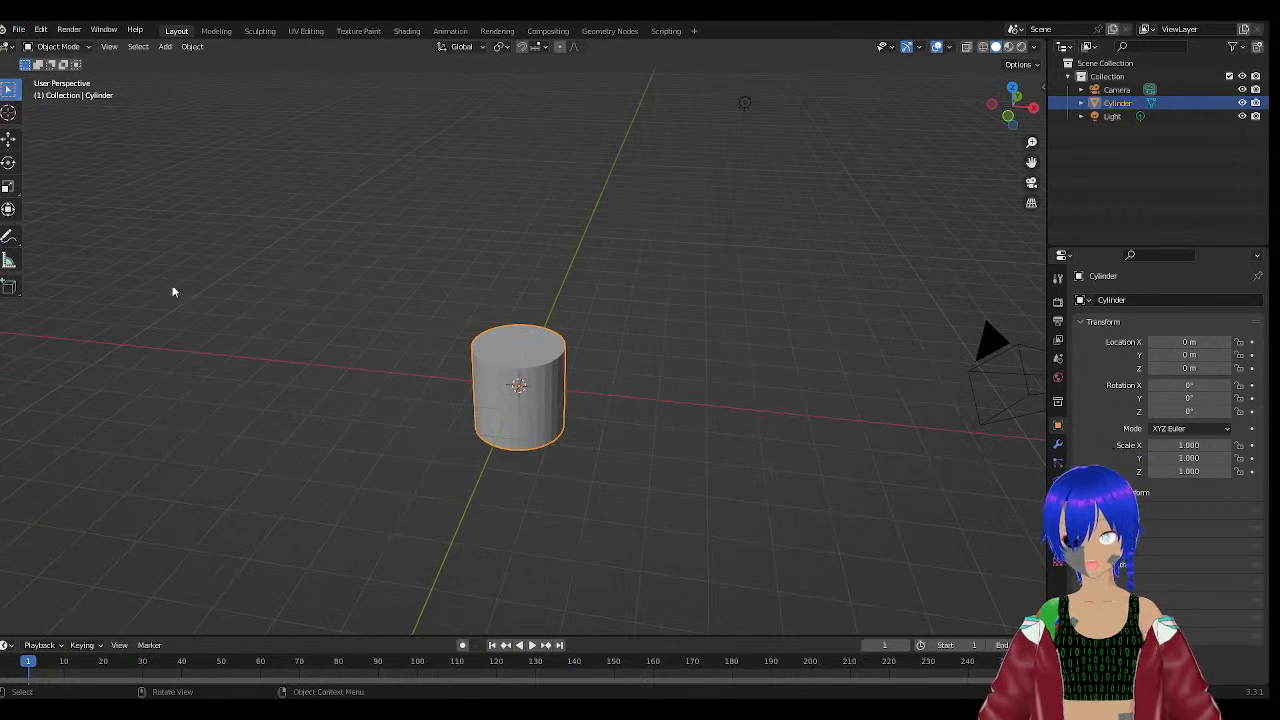
middle_click_drag(156, 229, 585, 317)
scroll(503, 251, "down", 2)
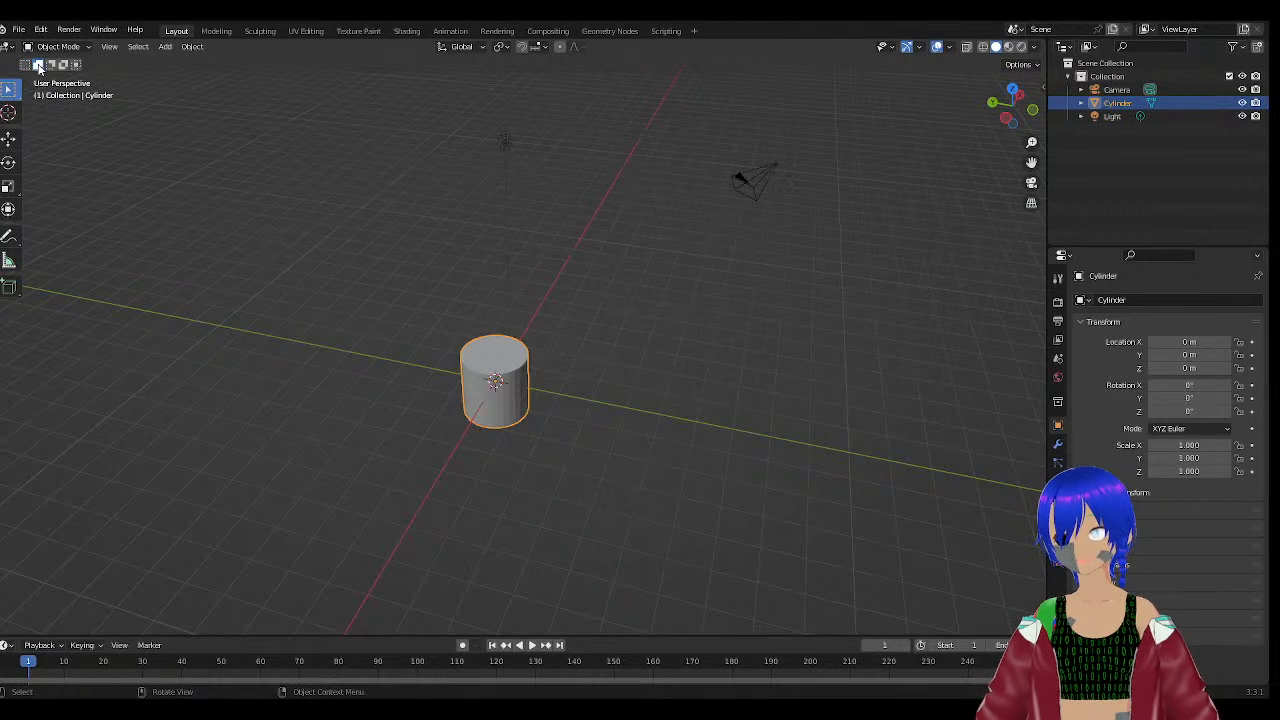
Switch the cylinder to Edit Mode and deselect all of its geometry.
left_click(58, 47)
left_click(57, 77)
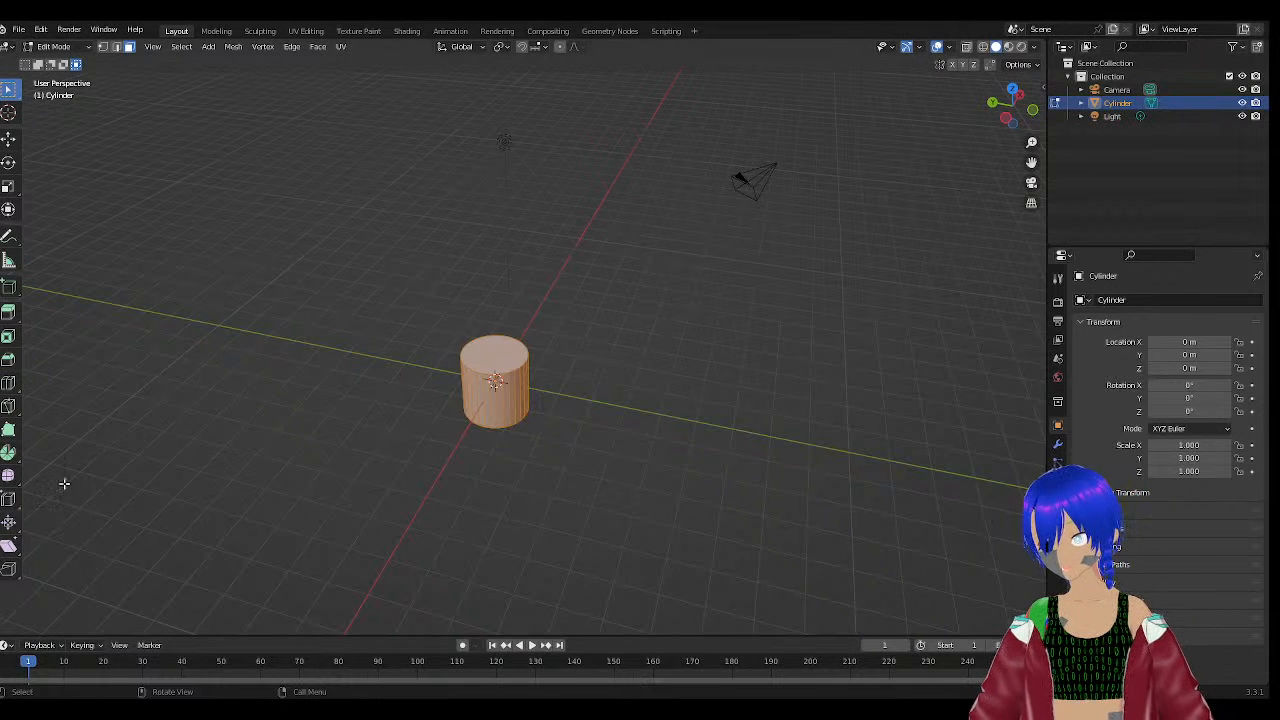
scroll(346, 421, "up", 2)
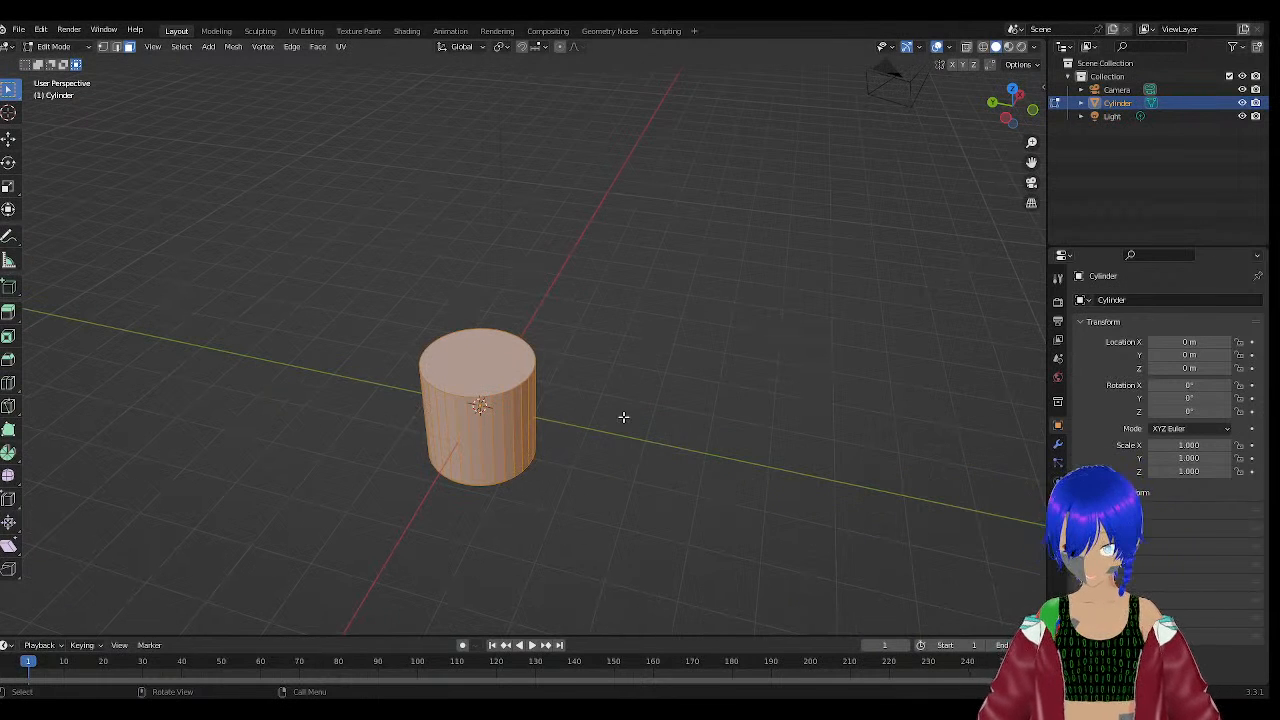
key("alt+a")
Cycle repeatedly through the vertex, edge and face selection modes on the cylinder, ending in vertex selection.
key("1")
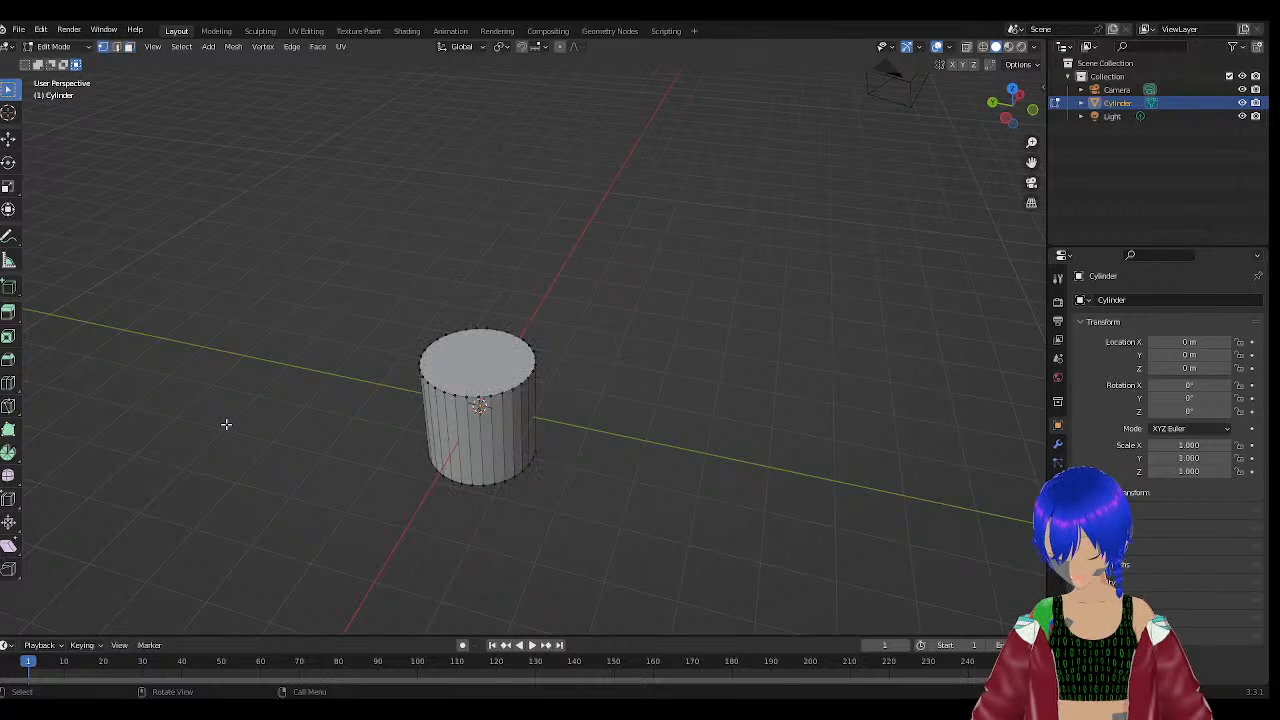
key("2")
key("3")
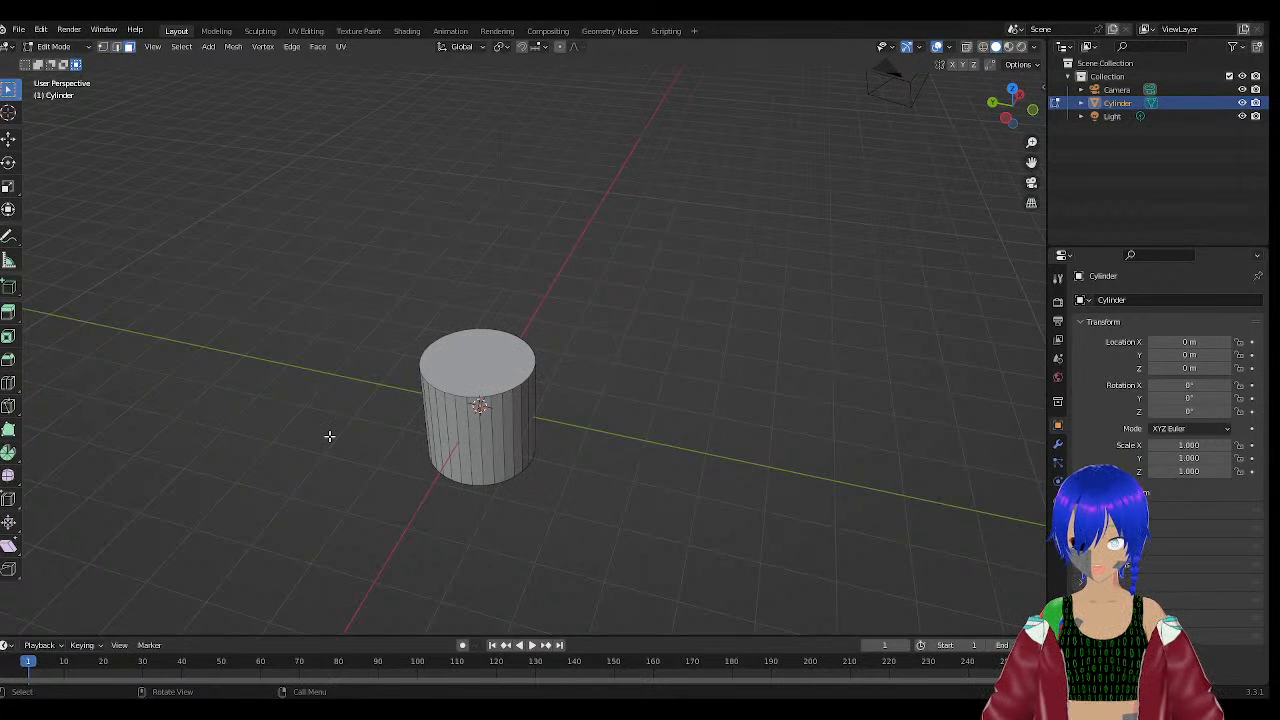
key("1")
key("2")
key("3")
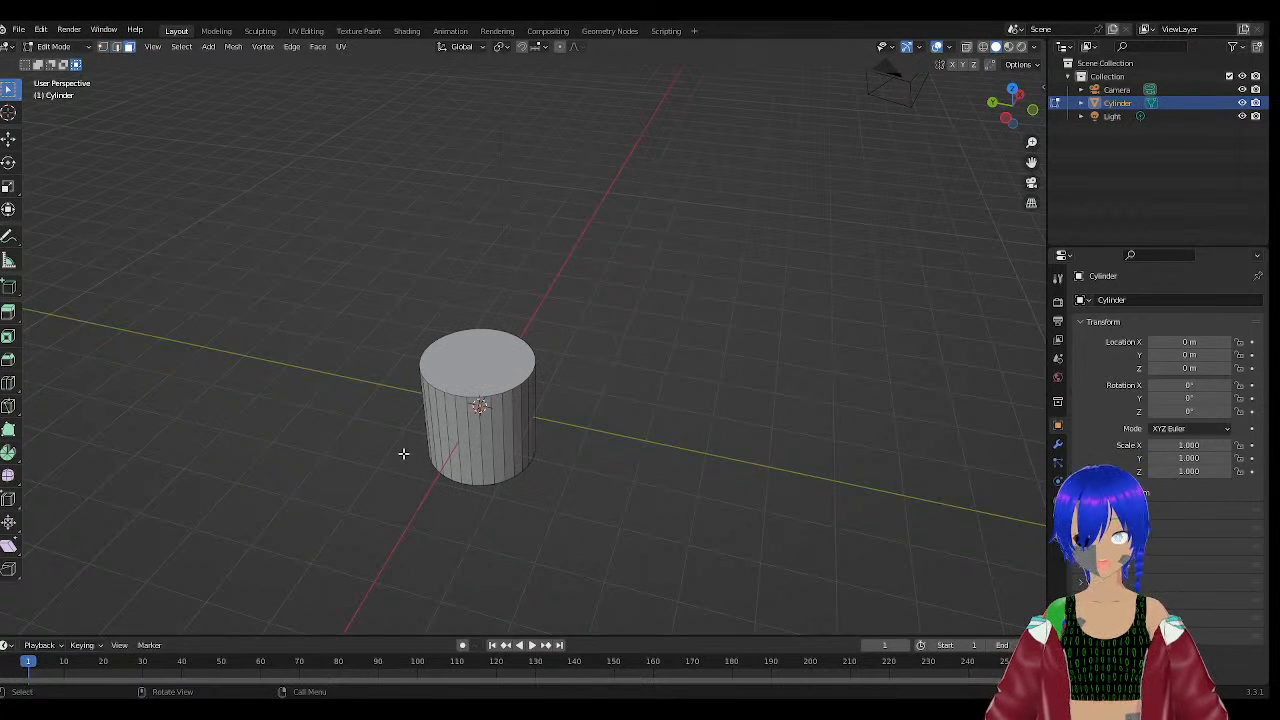
key("1")
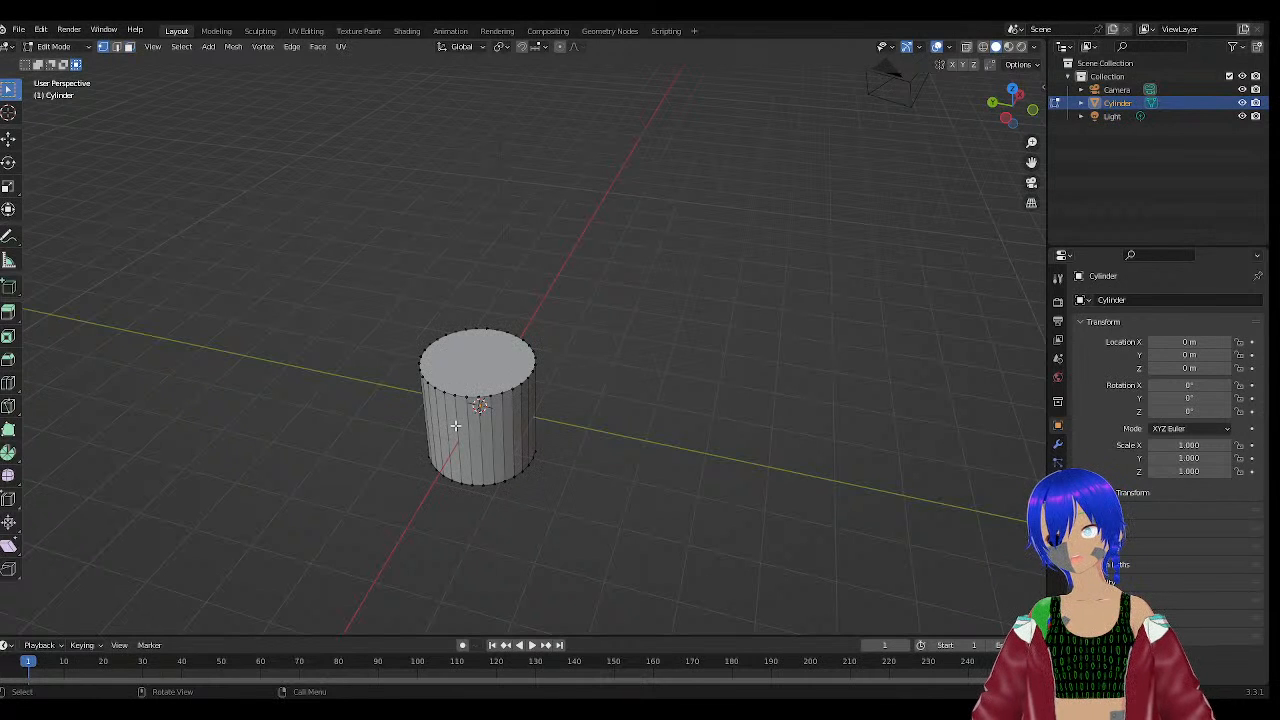
key("2")
key("3")
key("1")
key("2")
key("3")
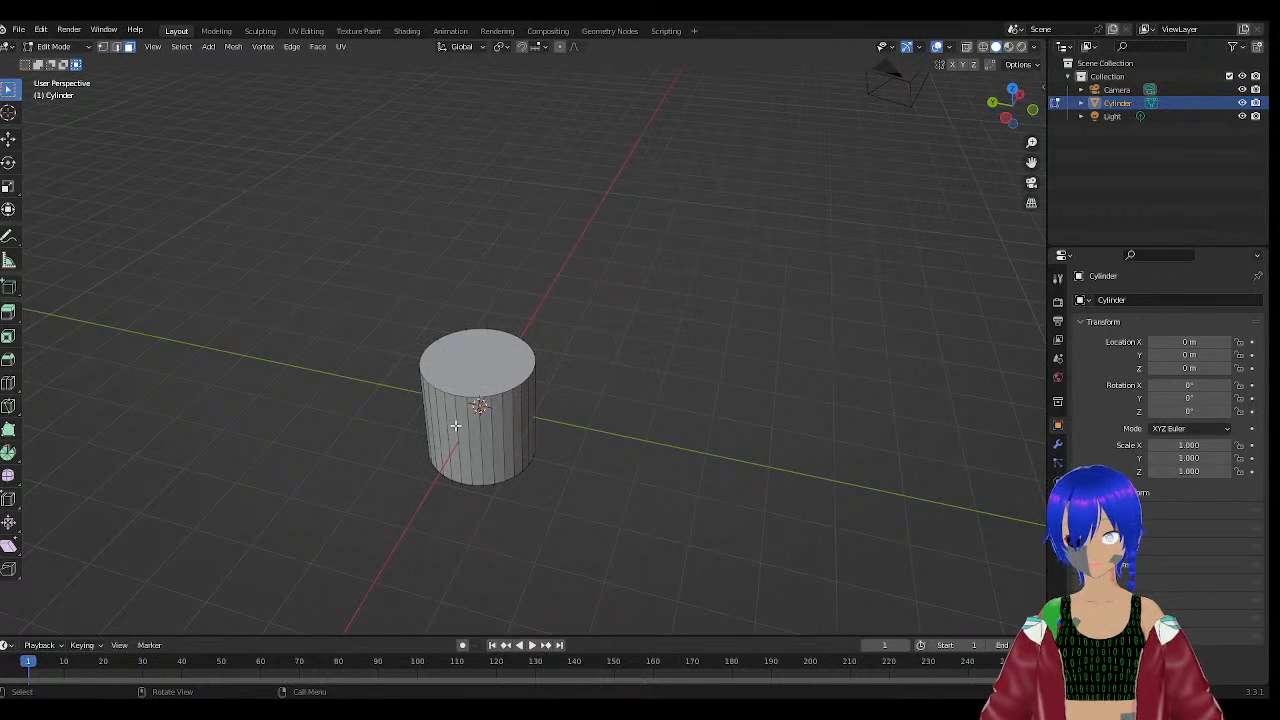
key("1")
key("2")
key("3")
key("1")
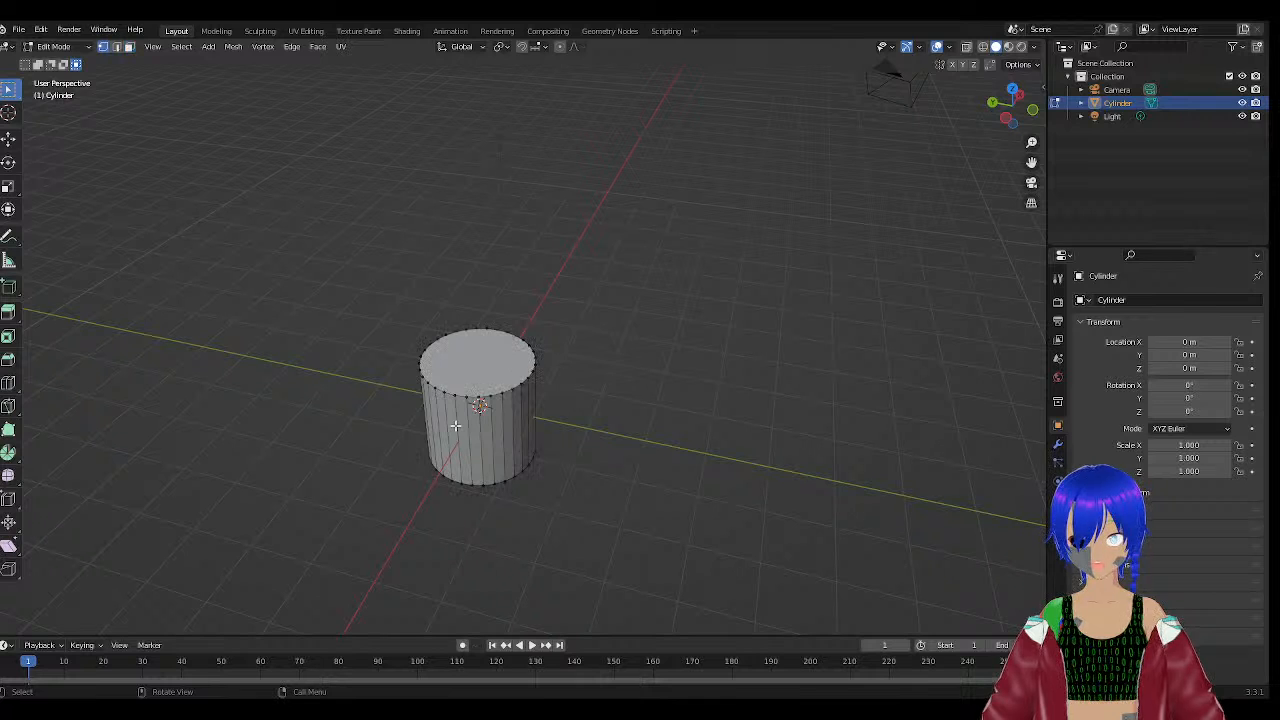
key("2")
key("3")
key("1")
key("2")
key("3")
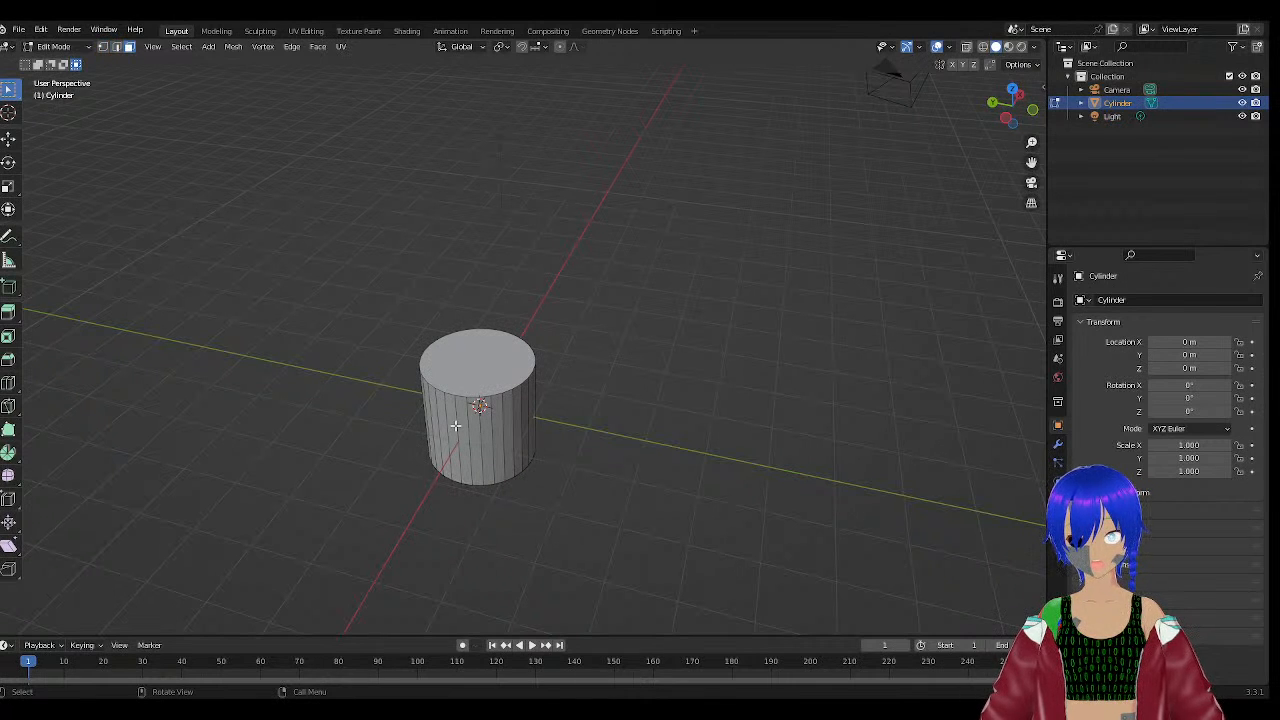
key("1")
Raise three separate vertices on the cylinder's top rim with the Move tool to form pointed spikes.
scroll(479, 398, "up", 4)
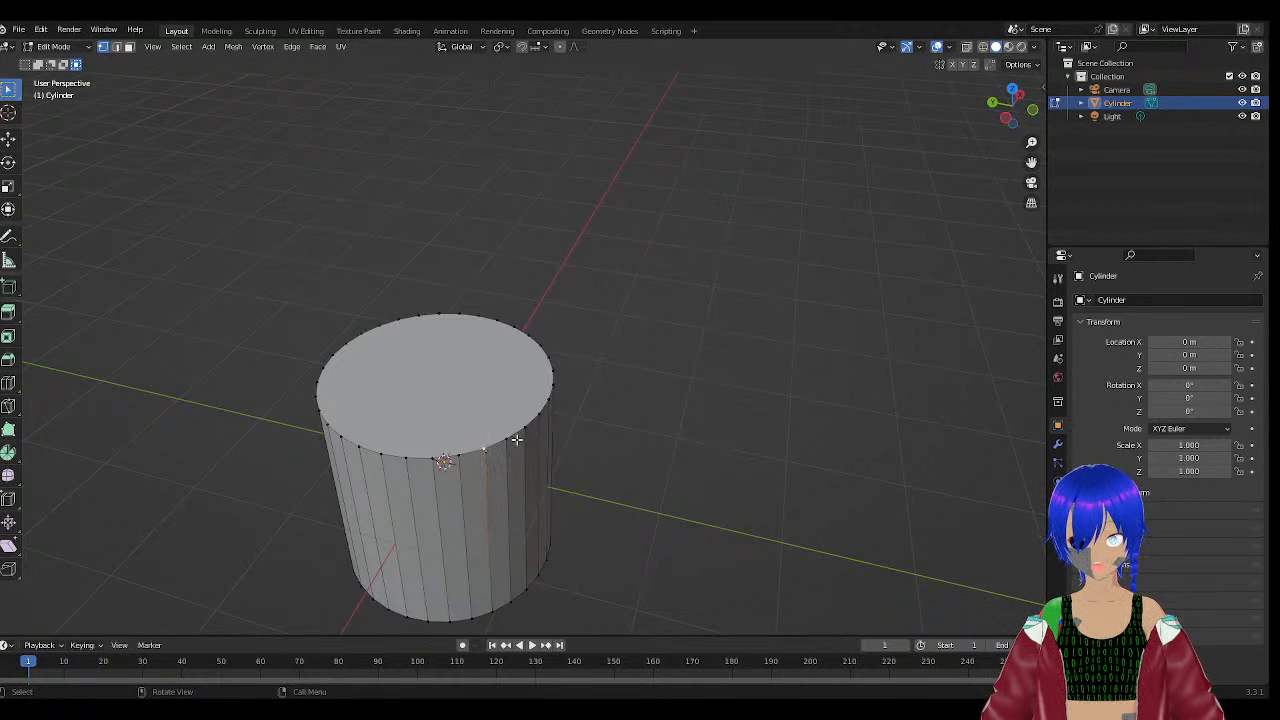
scroll(502, 457, "up", 2)
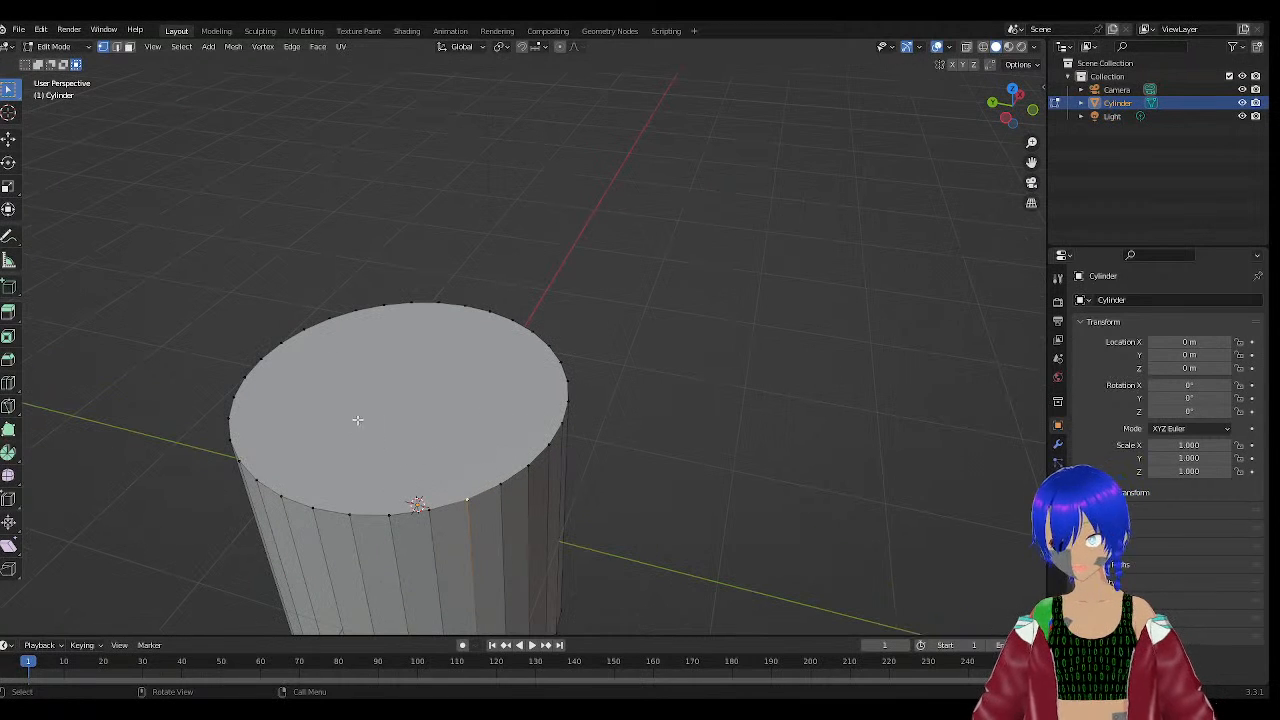
left_click(9, 138)
left_click_drag(466, 499, 458, 381)
left_click(528, 461)
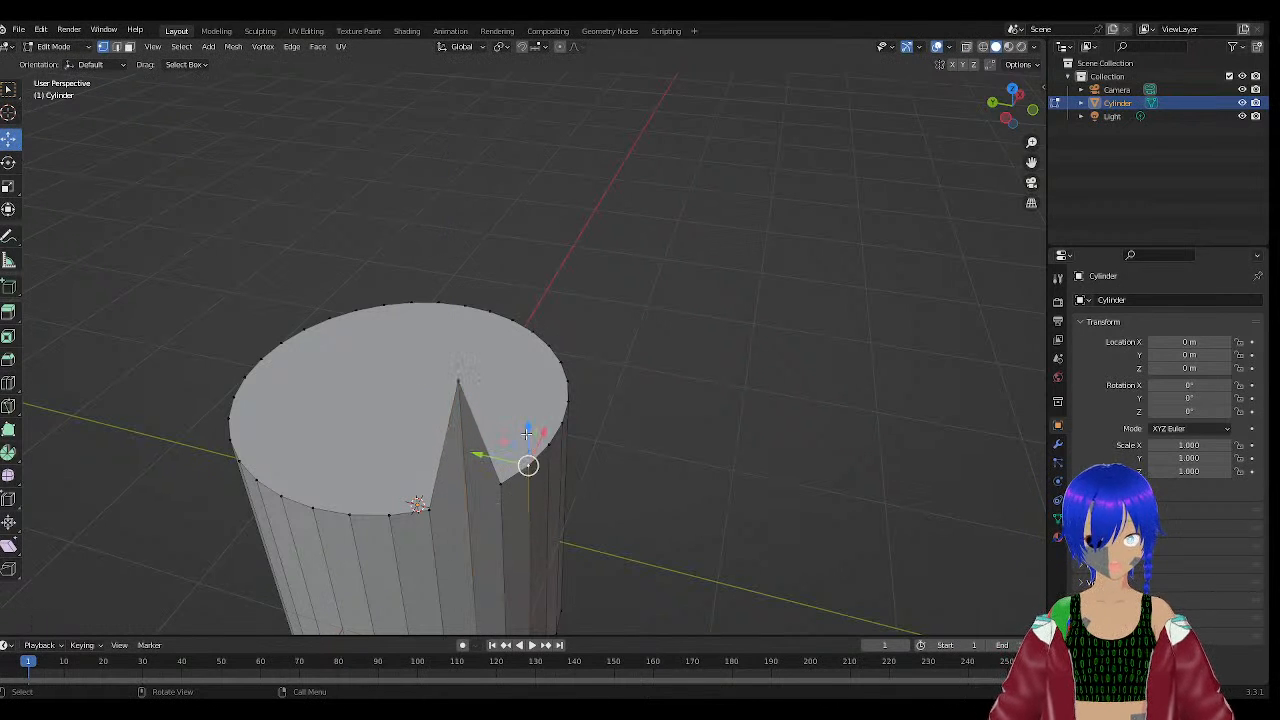
left_click_drag(526, 463, 528, 361)
left_click(557, 416)
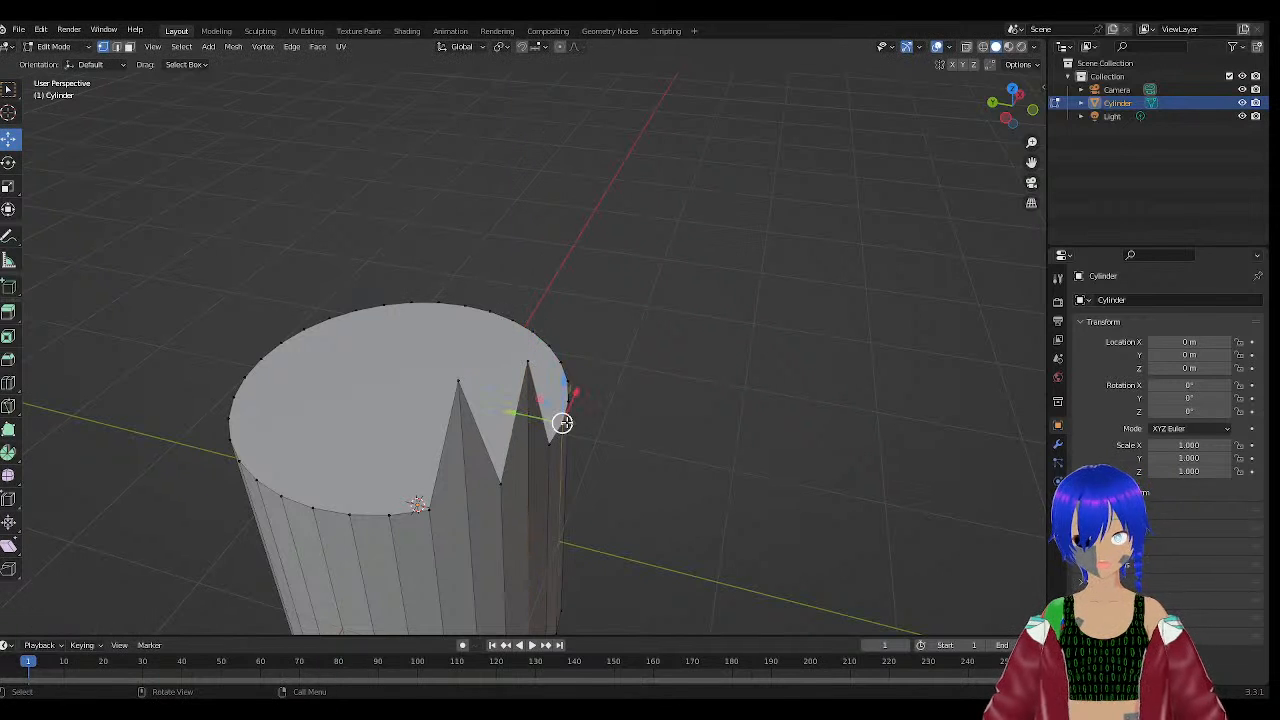
left_click_drag(558, 420, 548, 357)
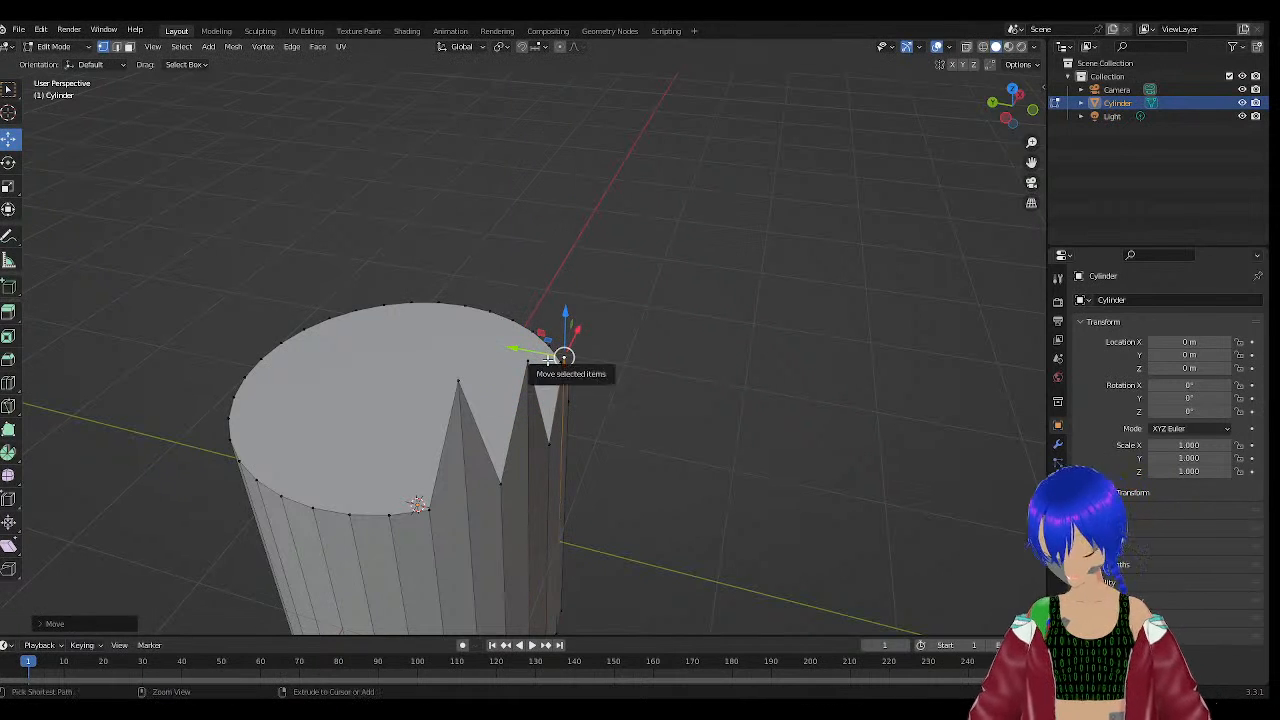
Undo the three vertex moves on the cylinder's top rim.
key("ctrl+z")
key("ctrl+z")
key("ctrl+z")
key("ctrl+z")
key("ctrl+z")
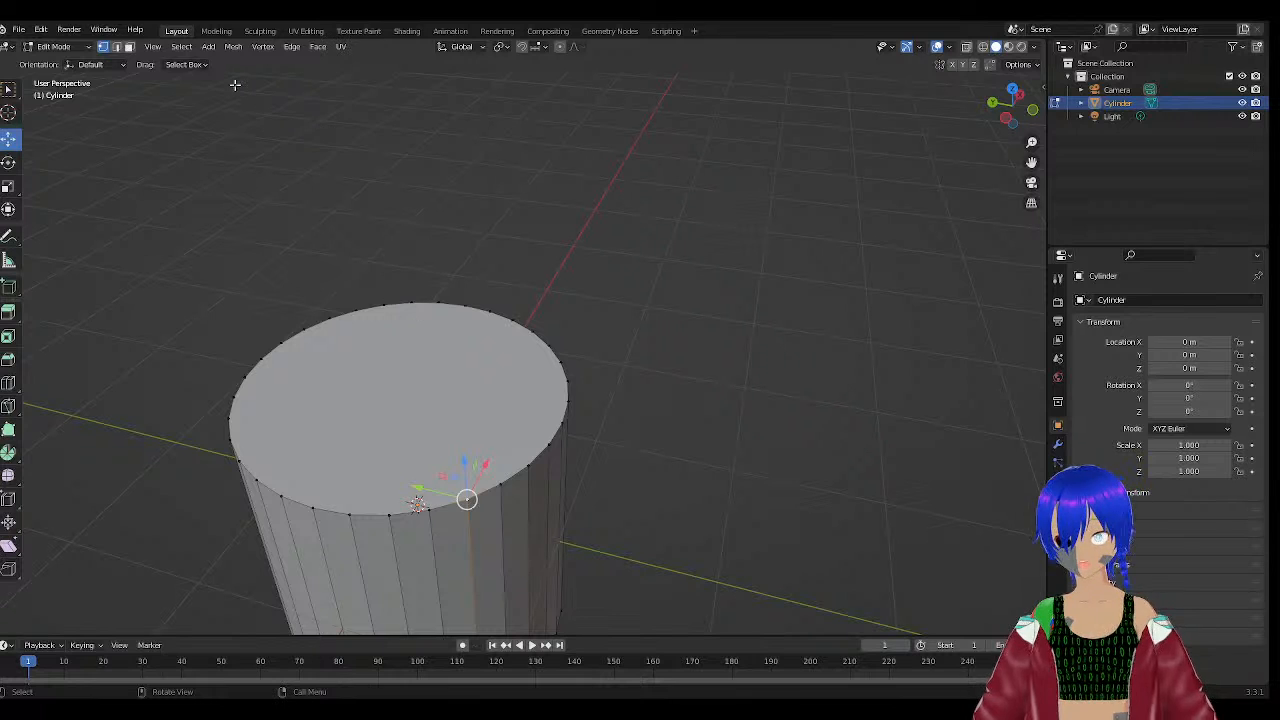
Switch to edge selection and try moving one edge of the cylinder's top rim.
left_click(116, 47)
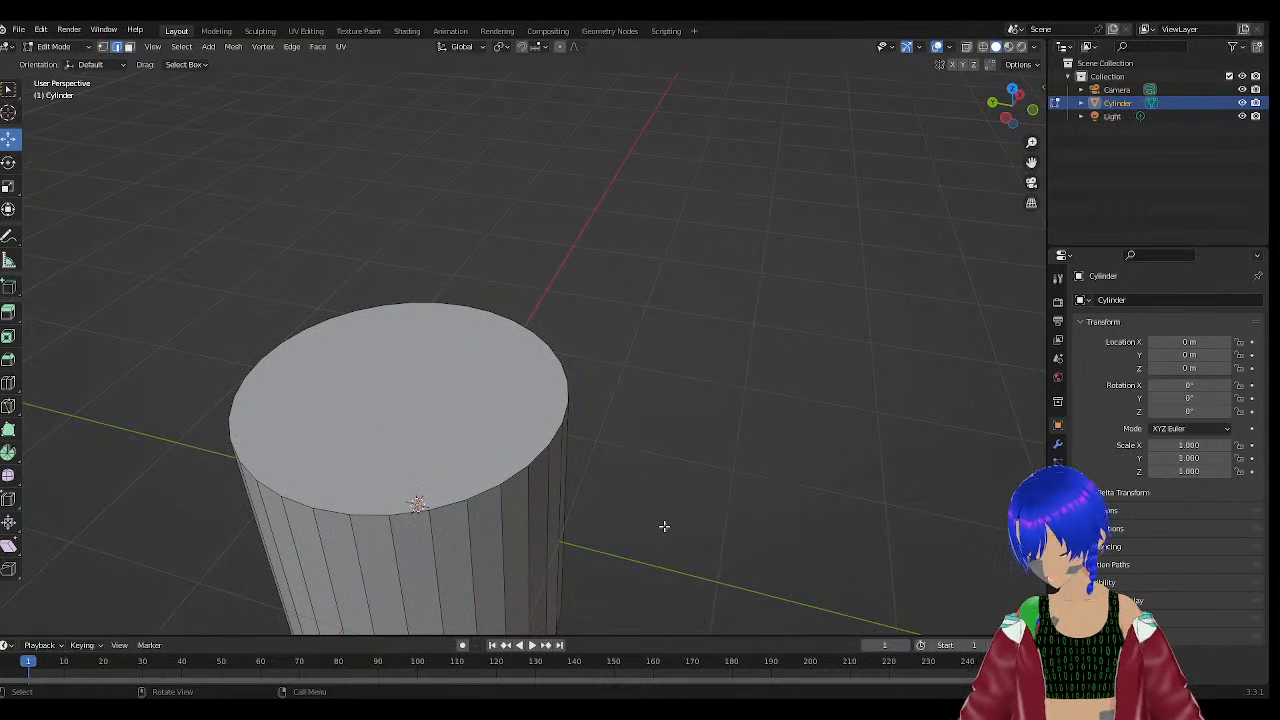
middle_click_drag(668, 515, 563, 369)
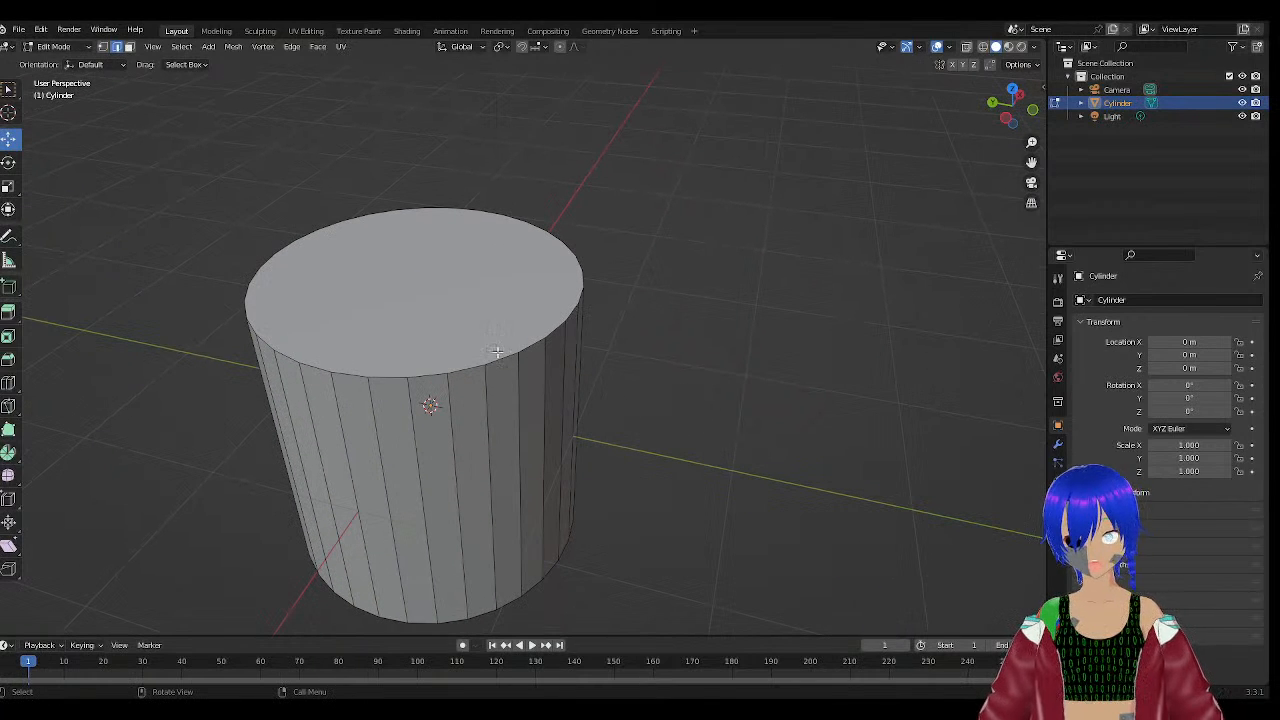
left_click(470, 368)
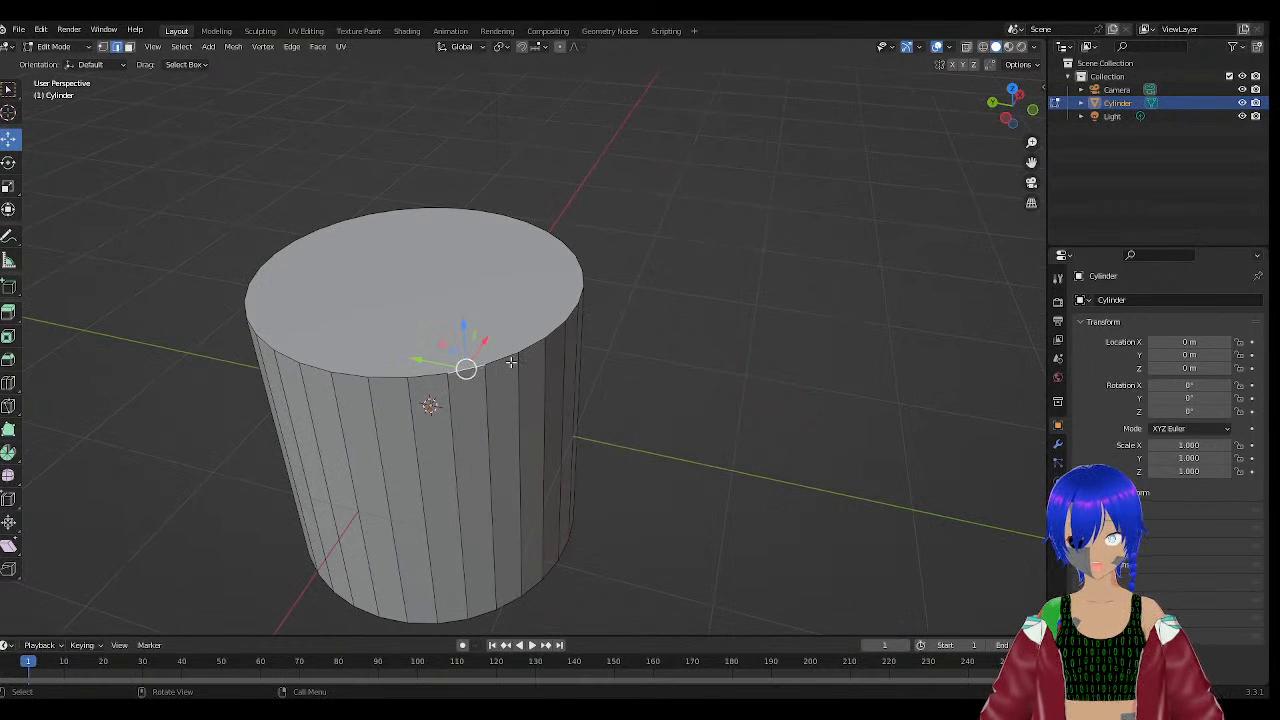
left_click(502, 358)
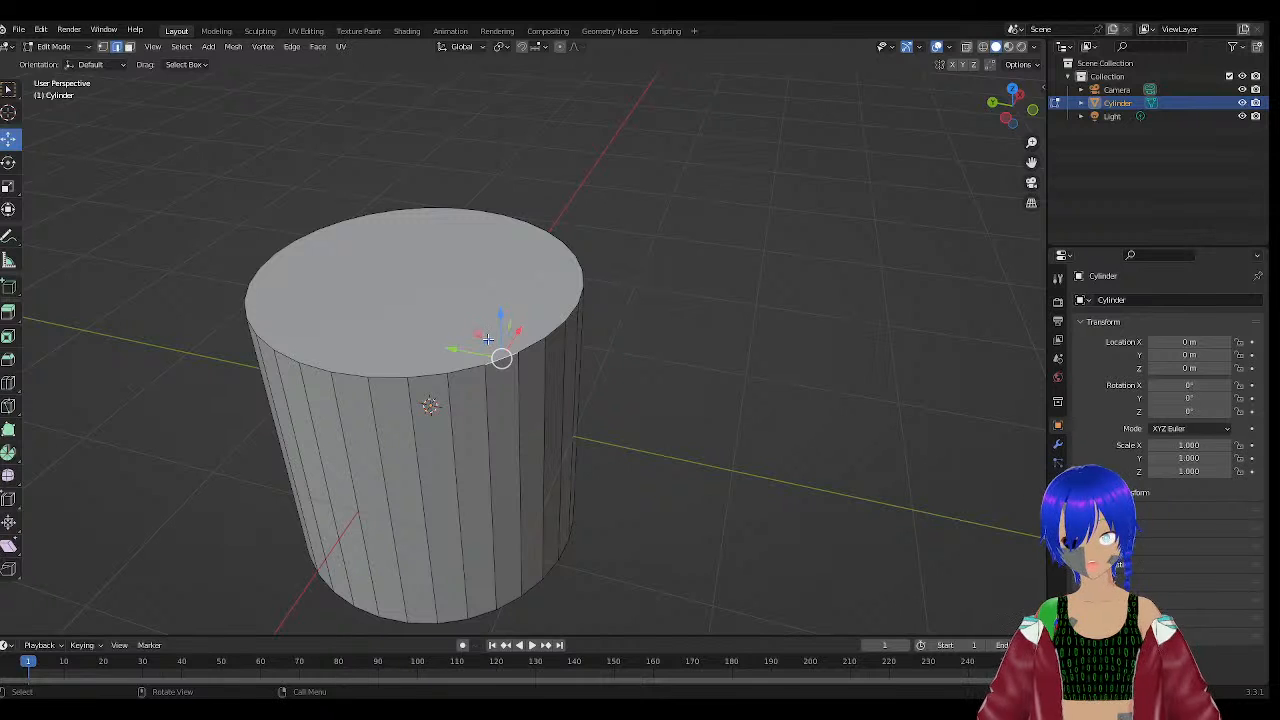
key("g")
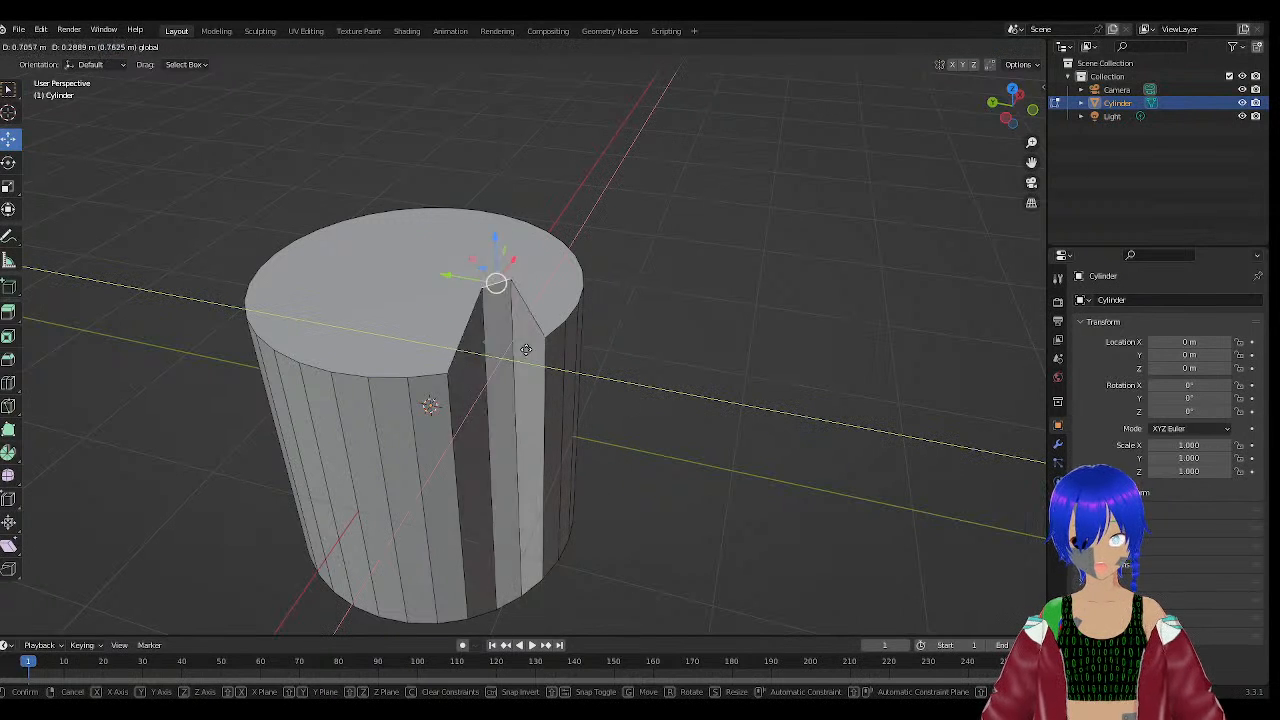
key("Escape")
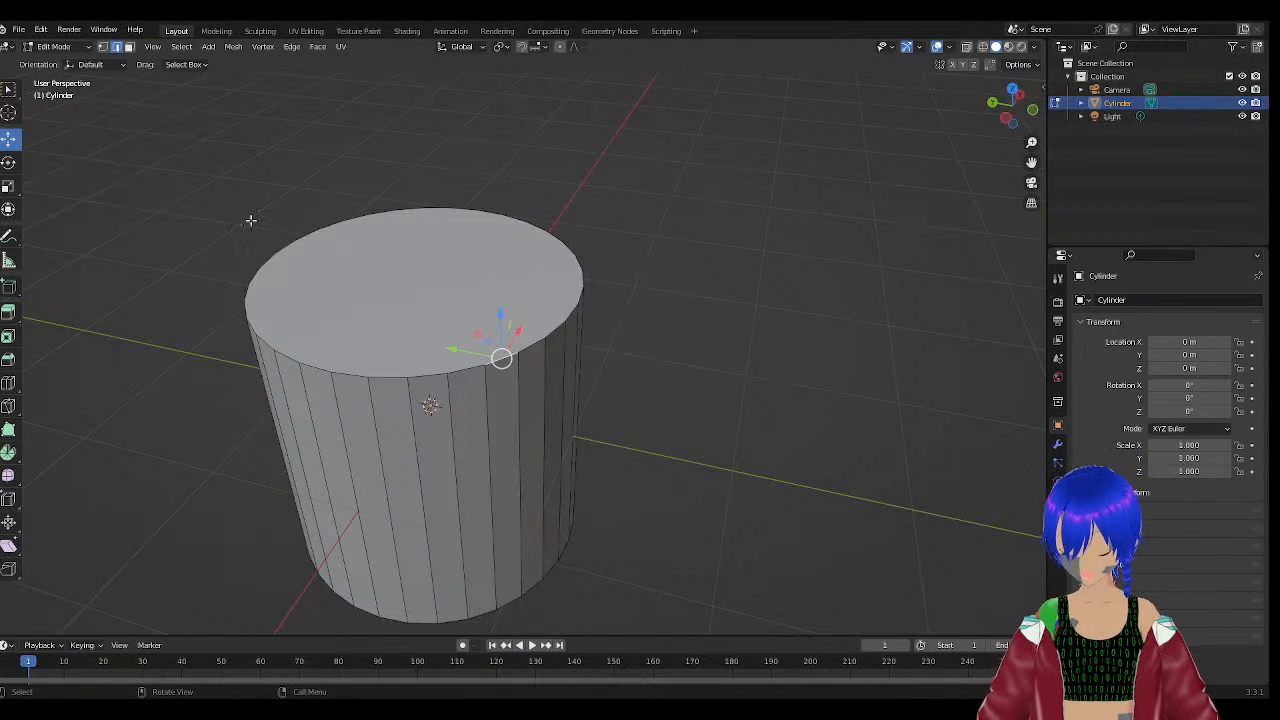
Switch to face selection, move one narrow side face of the cylinder outward, and undo that move.
key("3")
left_click(460, 430)
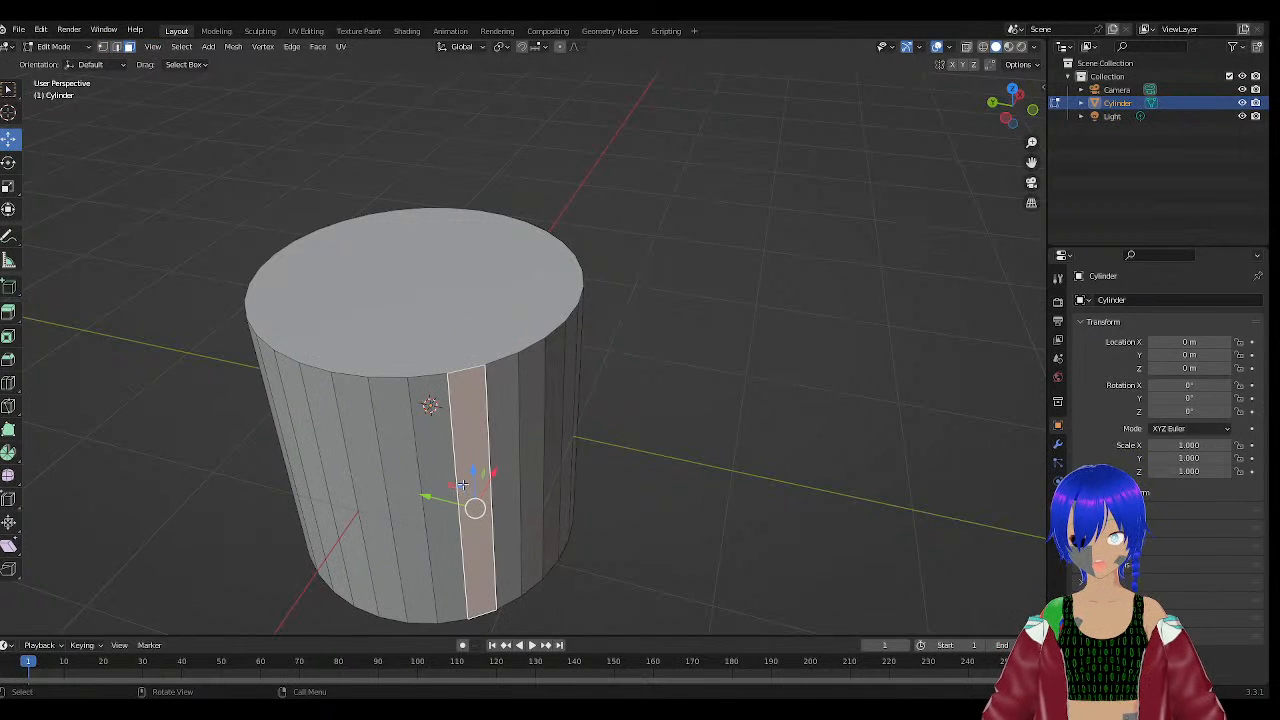
key("g")
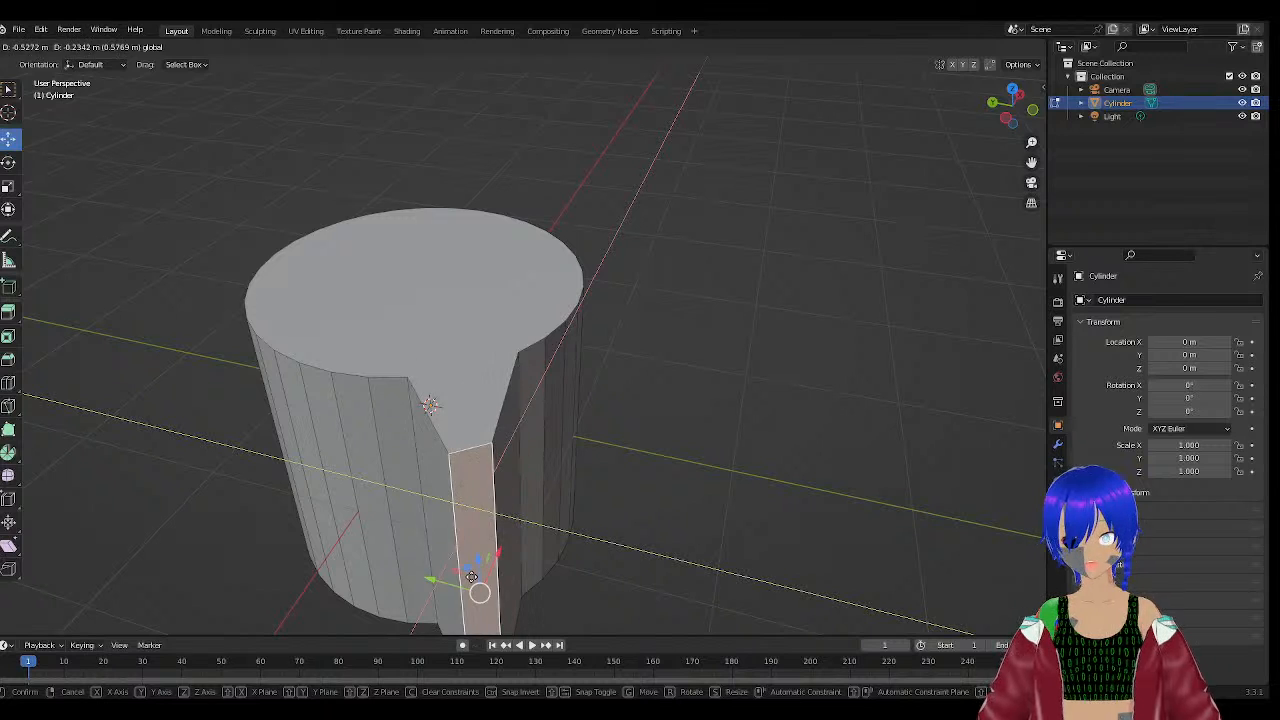
left_click(525, 521)
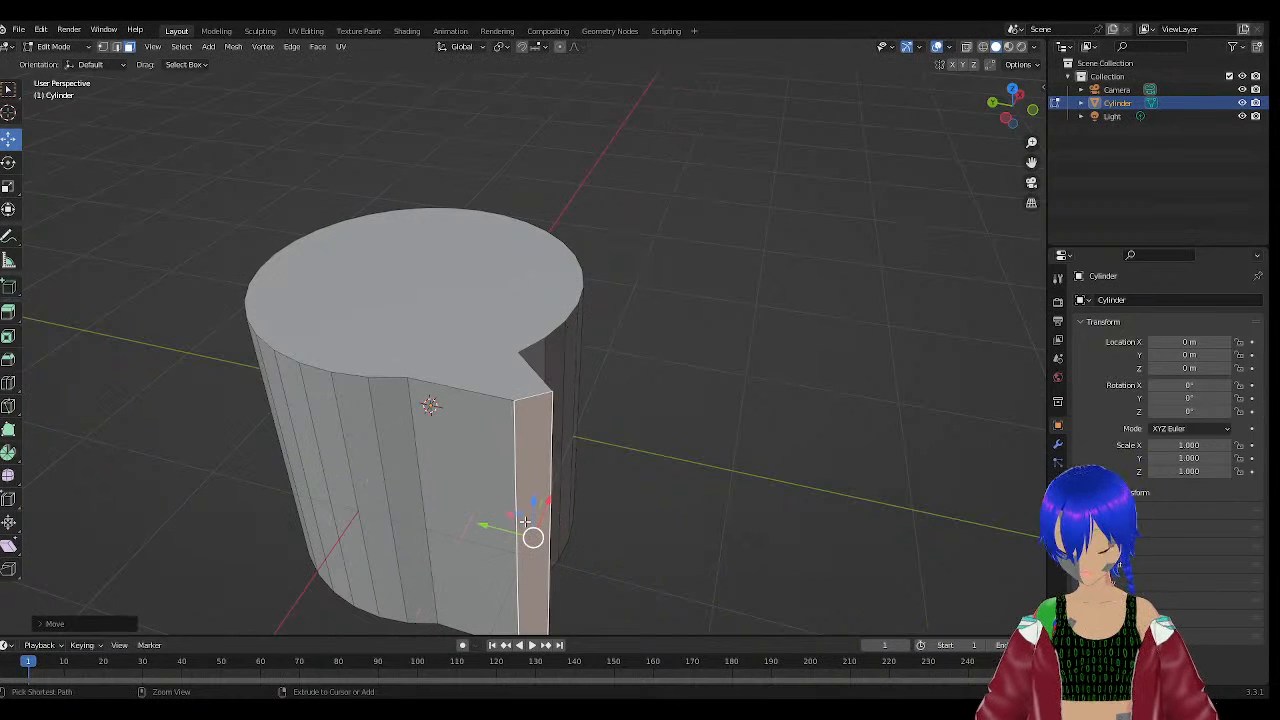
key("ctrl+z")
Select the cylinder's top face and raise it along the Z axis to make the cylinder much taller.
left_click(424, 265)
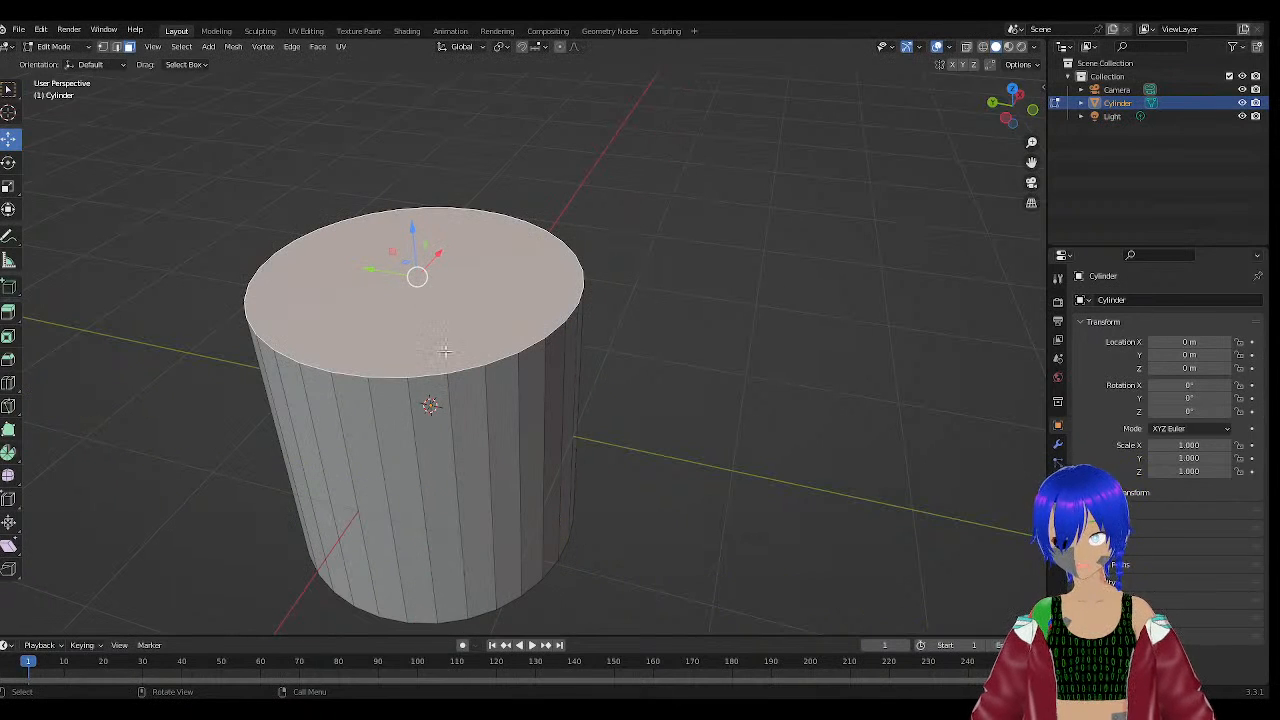
left_click_drag(412, 238, 423, 209)
scroll(470, 290, "down", 6)
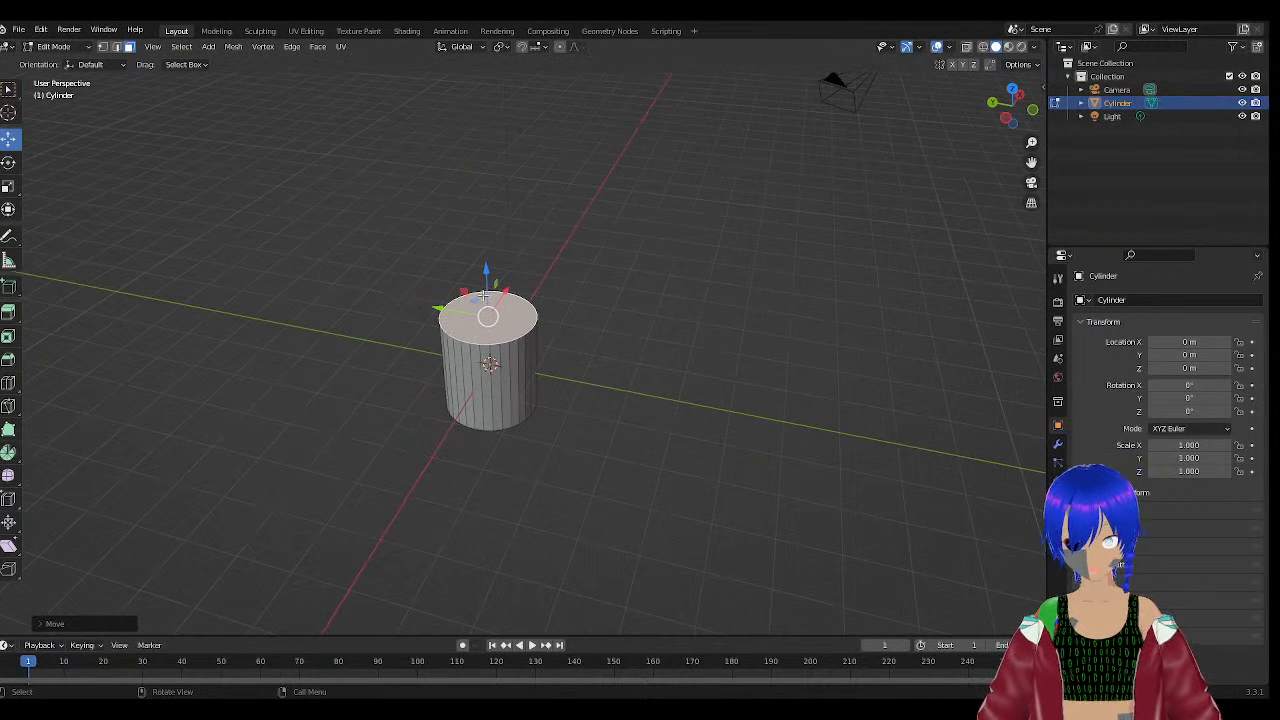
left_click_drag(486, 282, 487, 180)
scroll(477, 262, "down", 3)
scroll(485, 256, "up", 2)
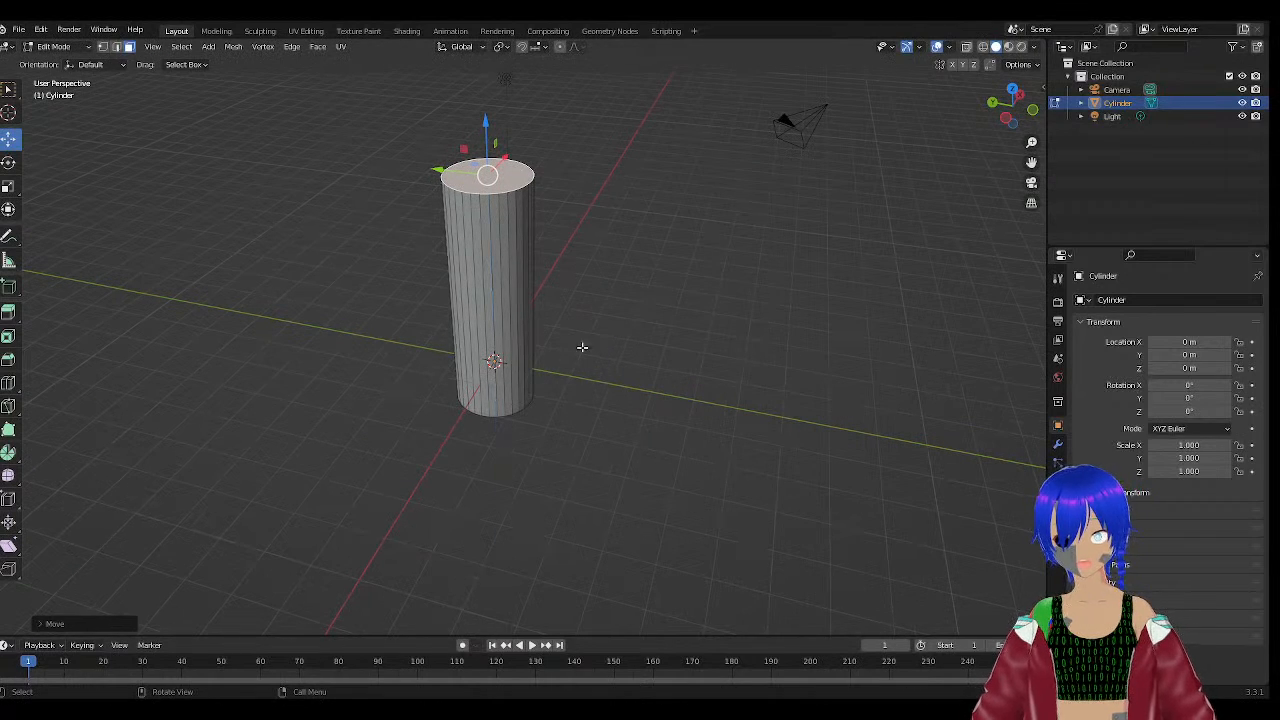
Select the cylinder's bottom face from underneath and move it down along the Z axis to lengthen the cylinder.
middle_click_drag(583, 346, 538, 399)
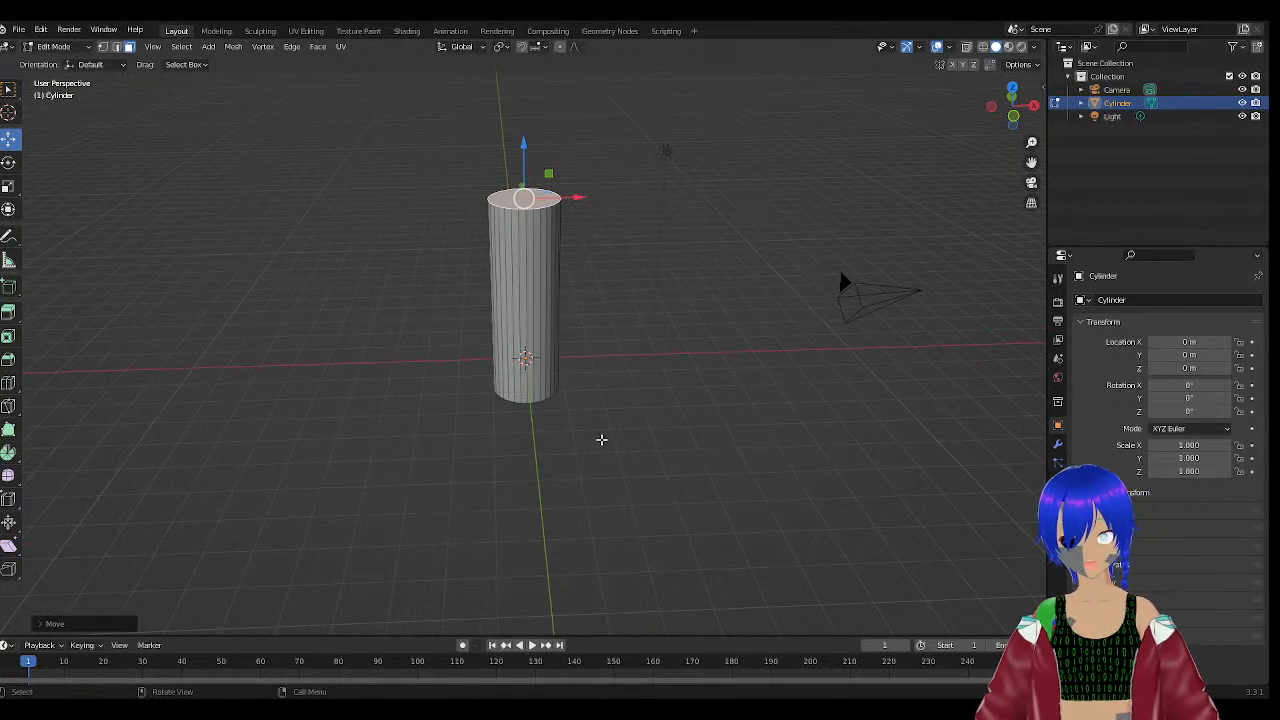
middle_click_drag(601, 439, 543, 414)
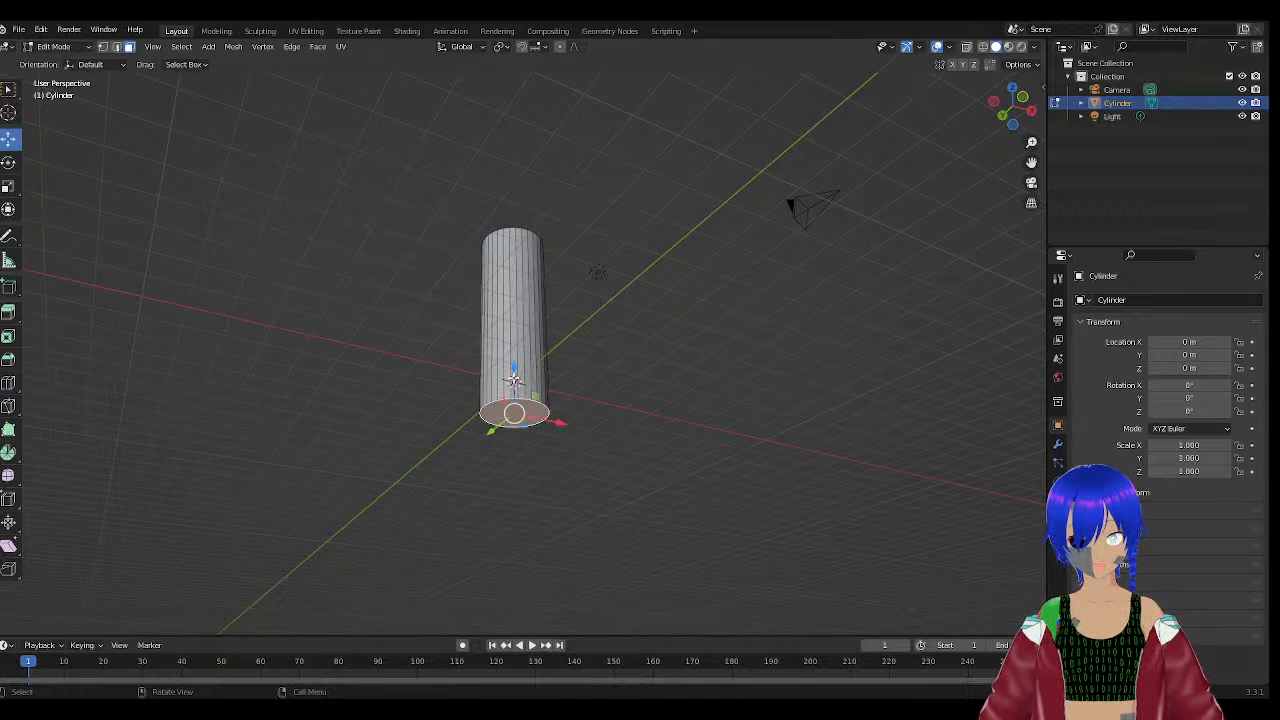
key("e")
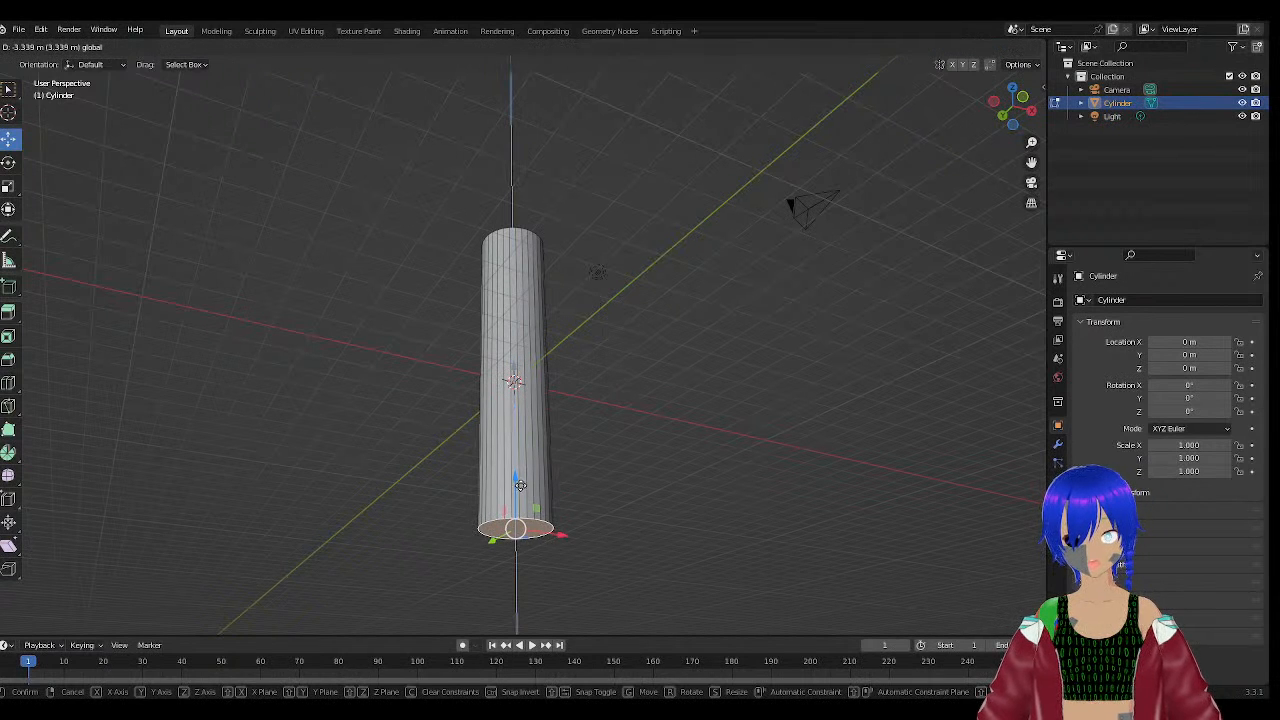
left_click(508, 555)
Examine the lengthened cylinder from several angles and distances.
middle_click_drag(508, 555, 793, 530)
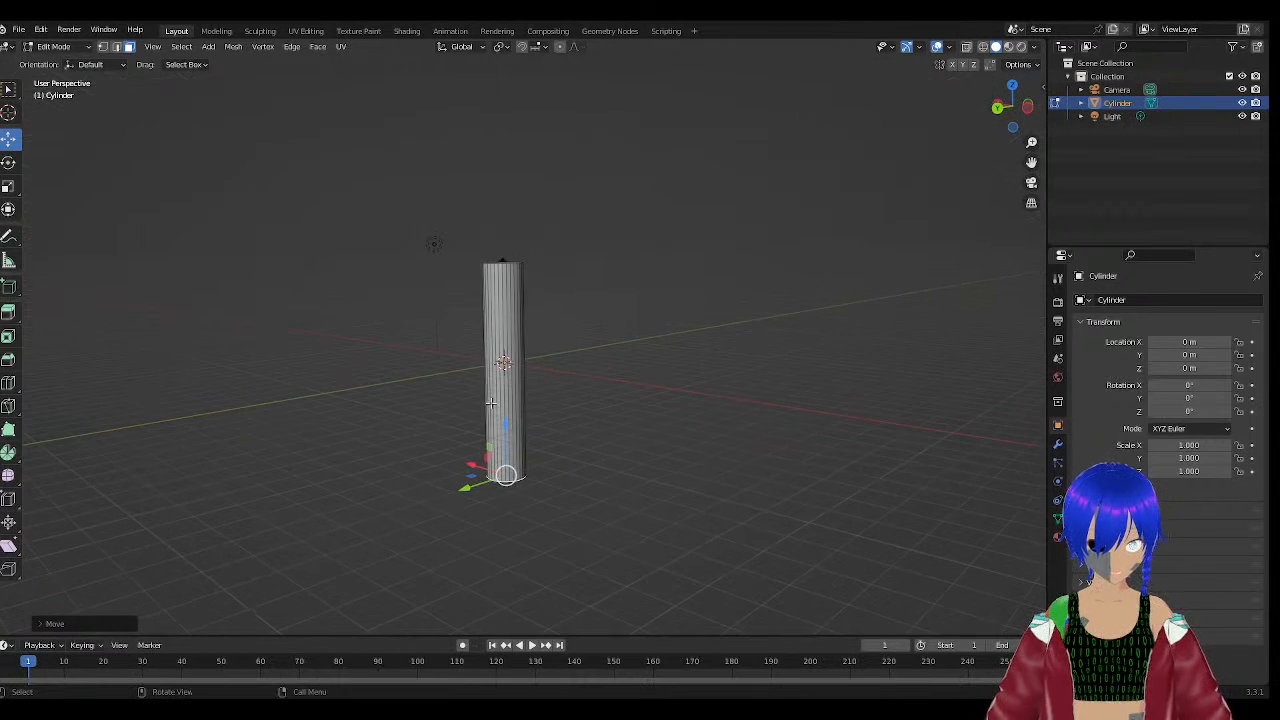
scroll(491, 402, "up", 3)
scroll(705, 360, "up", 1)
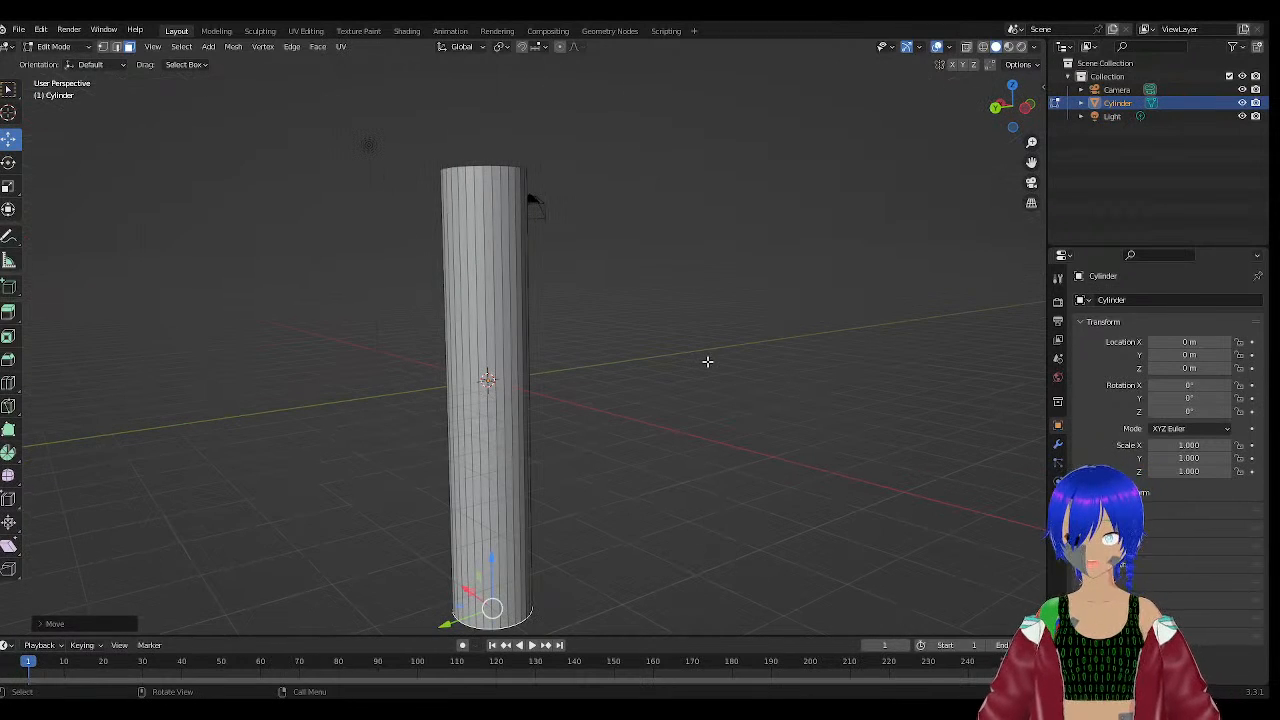
middle_click_drag(629, 262, 540, 263)
middle_click_drag(450, 266, 446, 306)
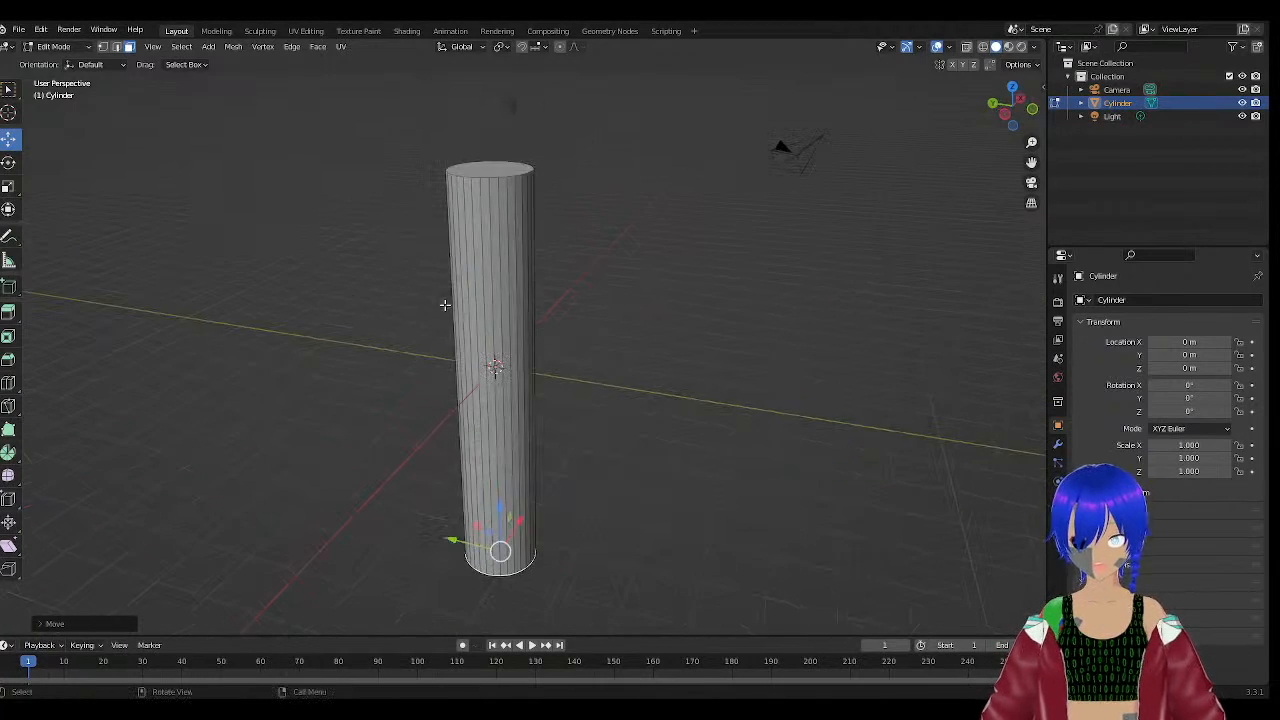
scroll(460, 310, "up", 3)
scroll(496, 335, "down", 5)
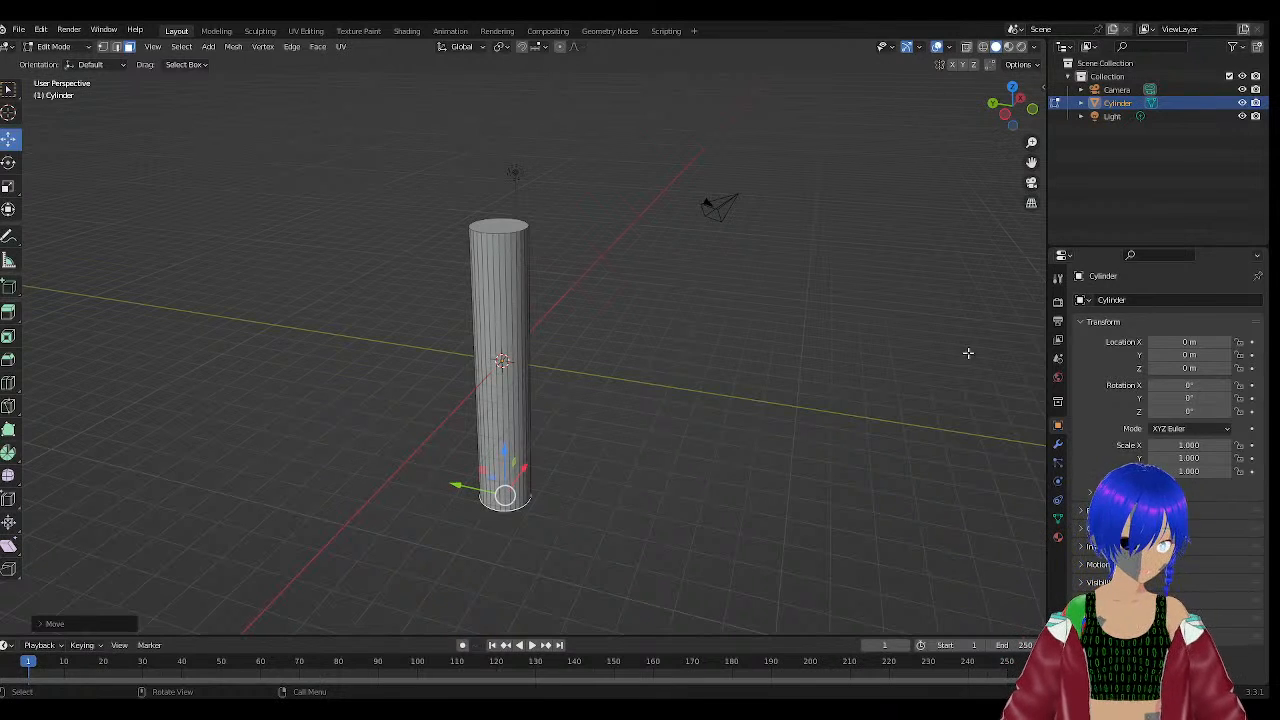
middle_click_drag(968, 352, 1003, 311)
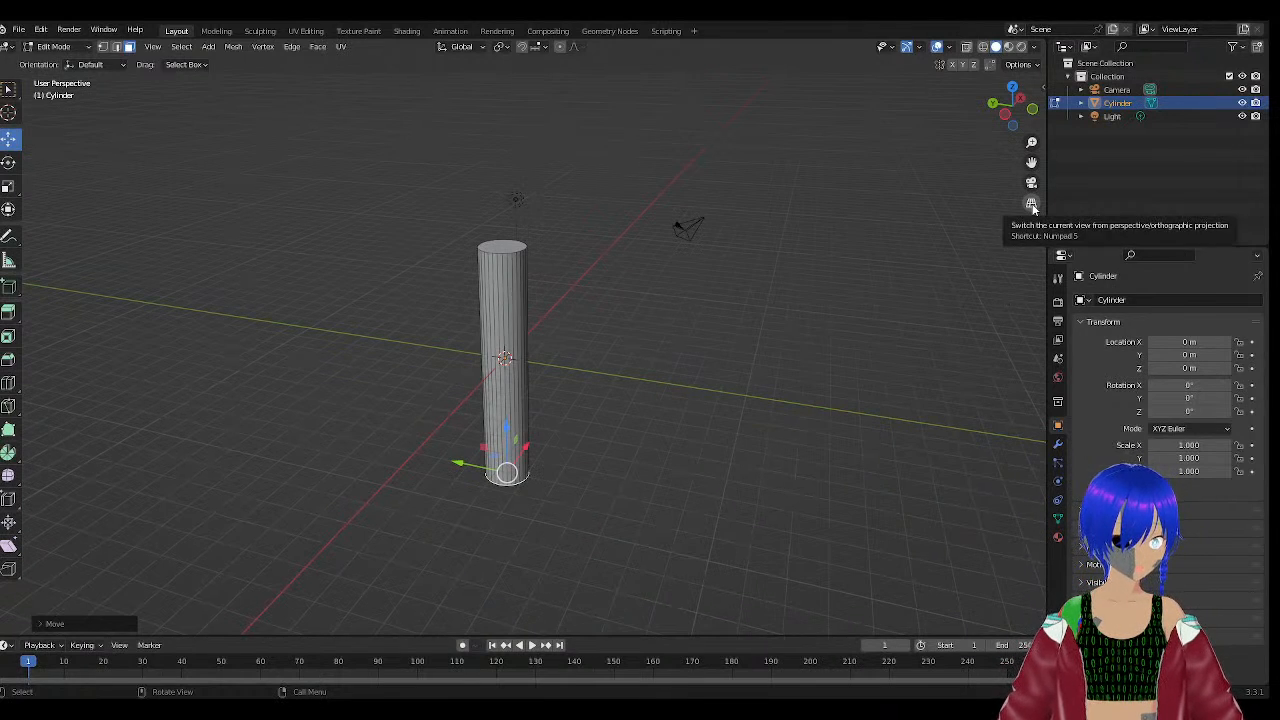
Toggle the viewport repeatedly between perspective and orthographic projection to compare them, ending in perspective.
left_click(1033, 208)
left_click(1033, 208)
left_click(1033, 208)
left_click(1033, 208)
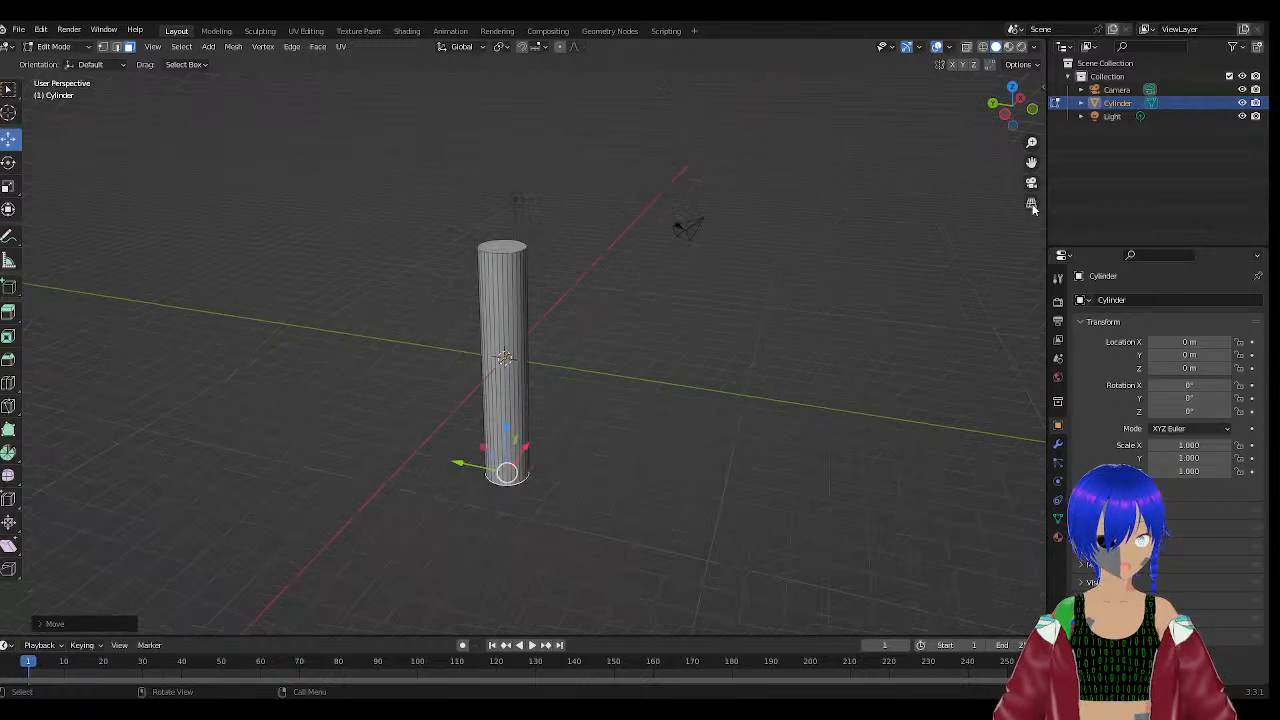
left_click(1033, 208)
left_click(1033, 208)
left_click(1033, 208)
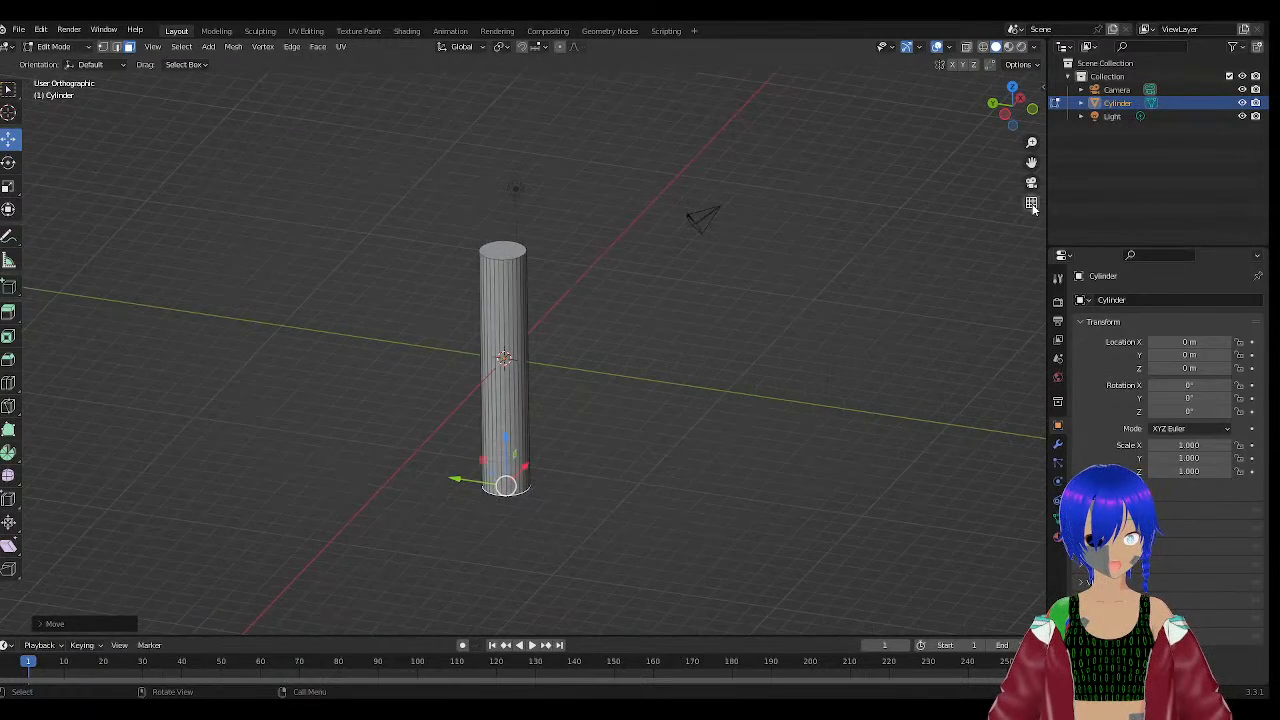
left_click(1033, 208)
scroll(713, 314, "down", 2)
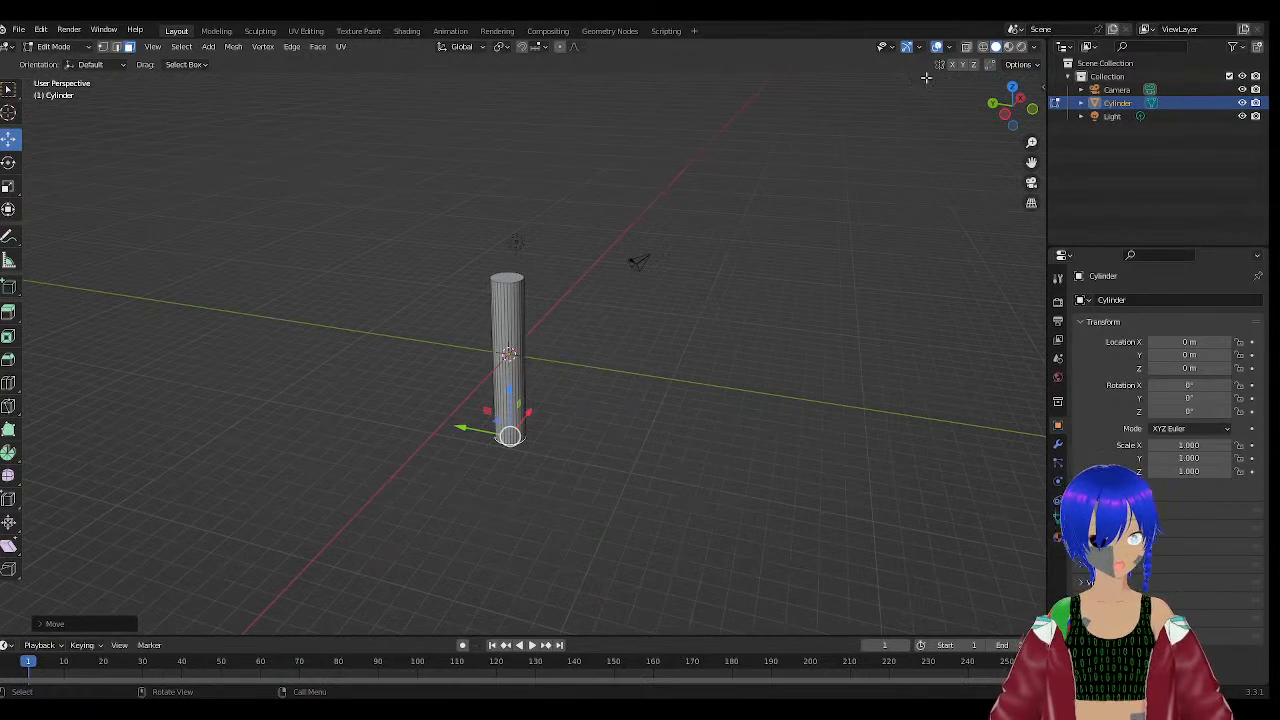
left_click(1146, 29)
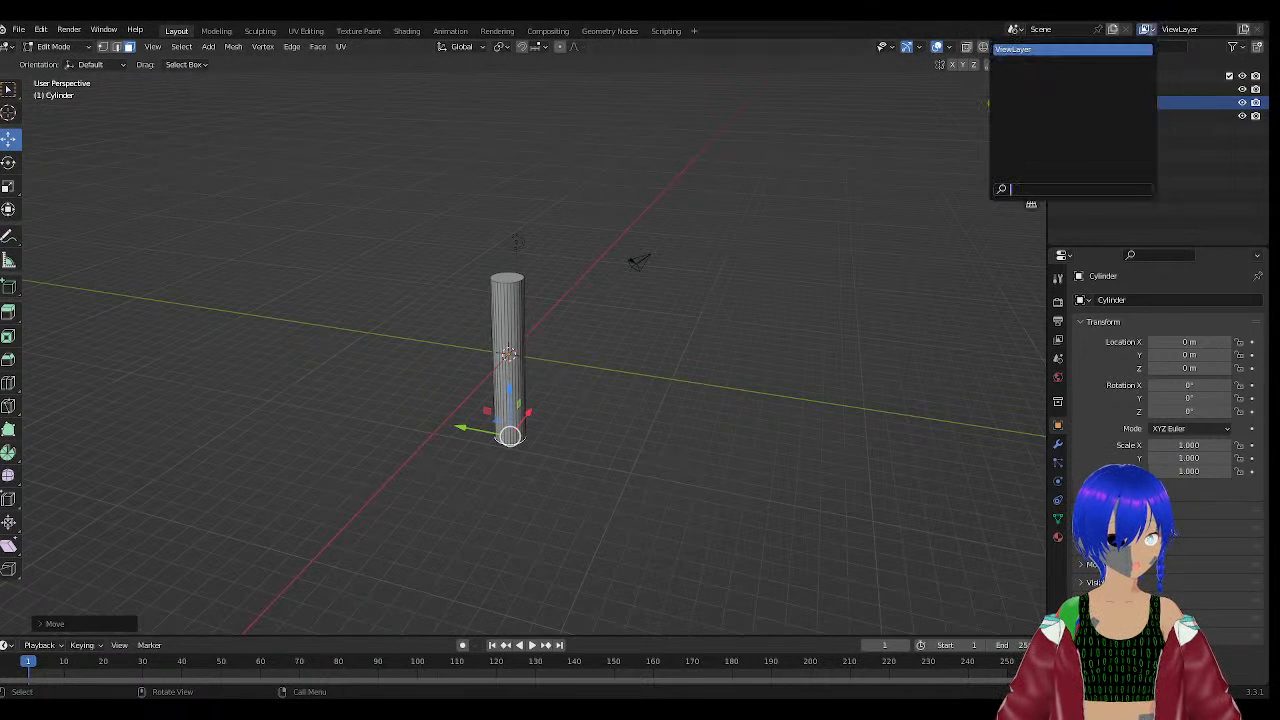
left_click(1180, 29)
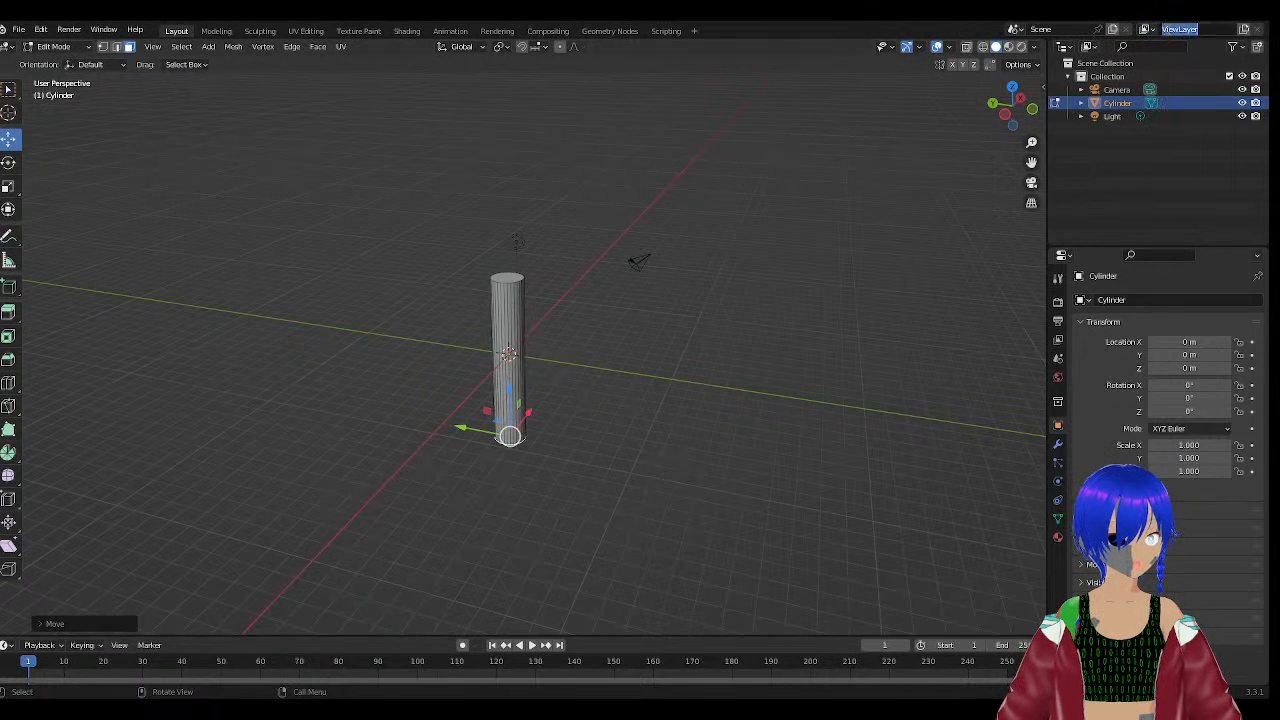
left_click(1146, 29)
left_click(1118, 30)
left_click(1114, 30)
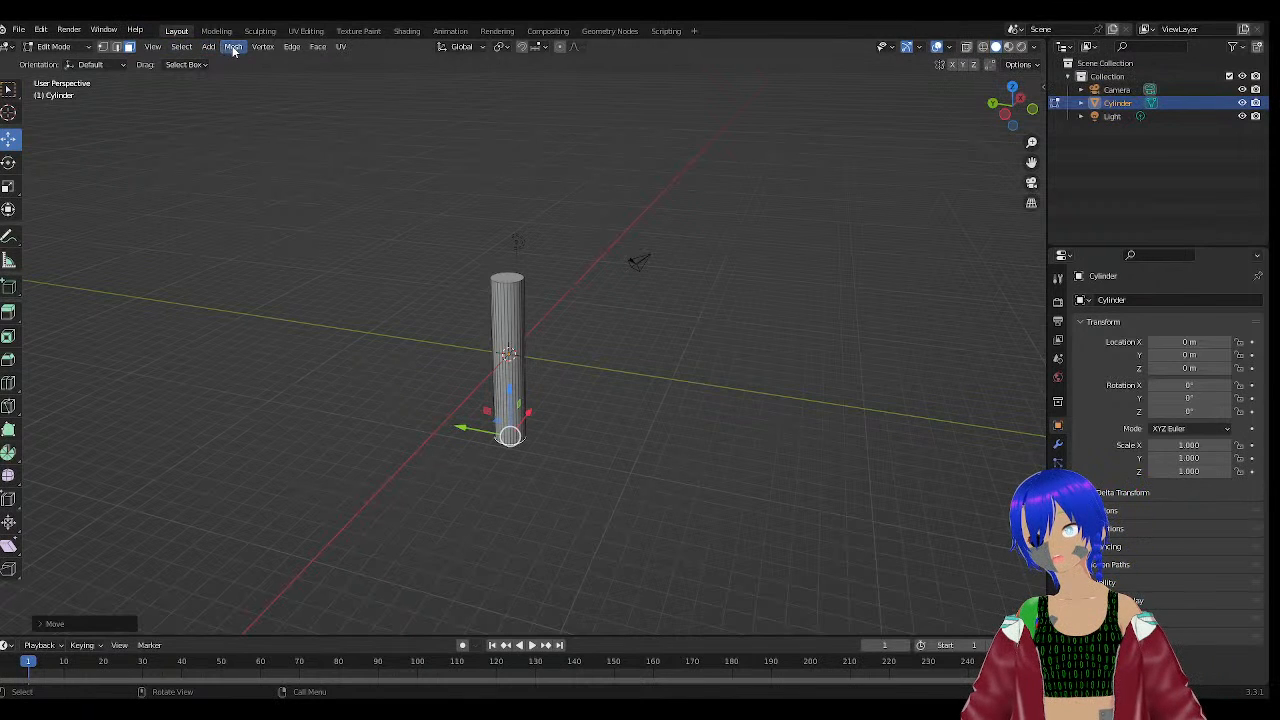
Step forward through the Modeling, Sculpting and UV Editing workspaces to Texture Paint and view the cylinder there.
left_click(103, 30)
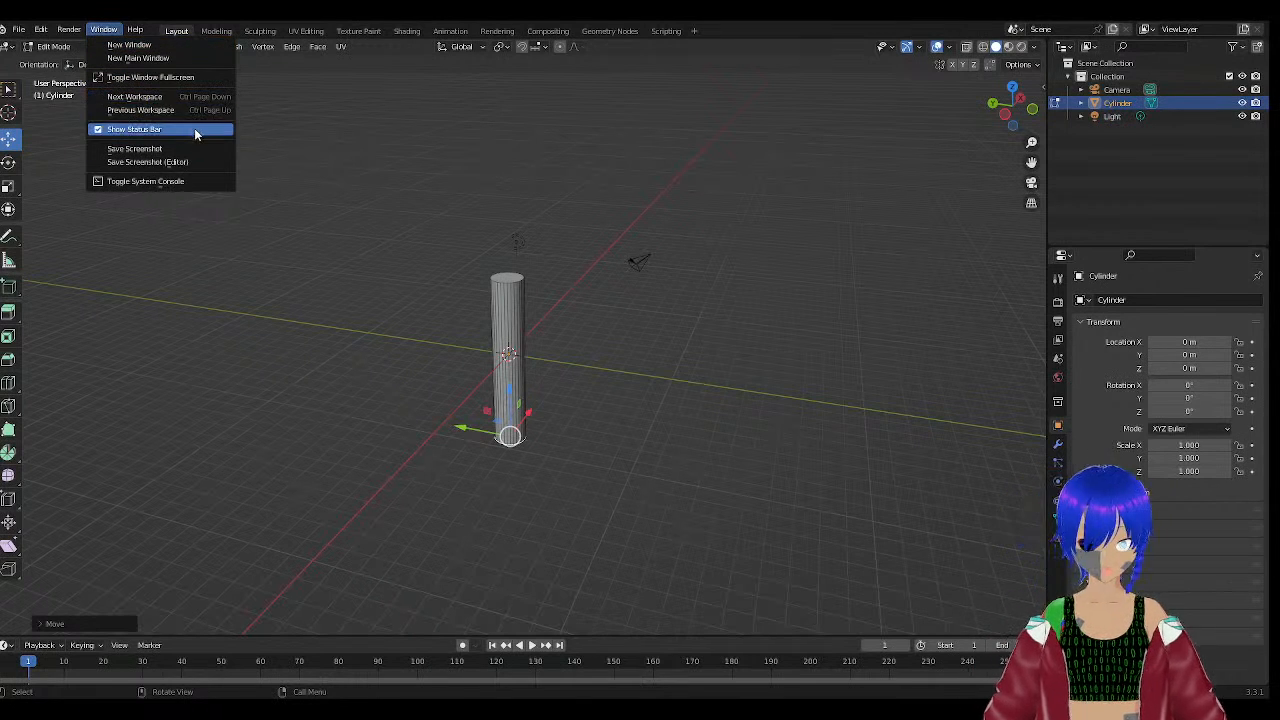
left_click(169, 97)
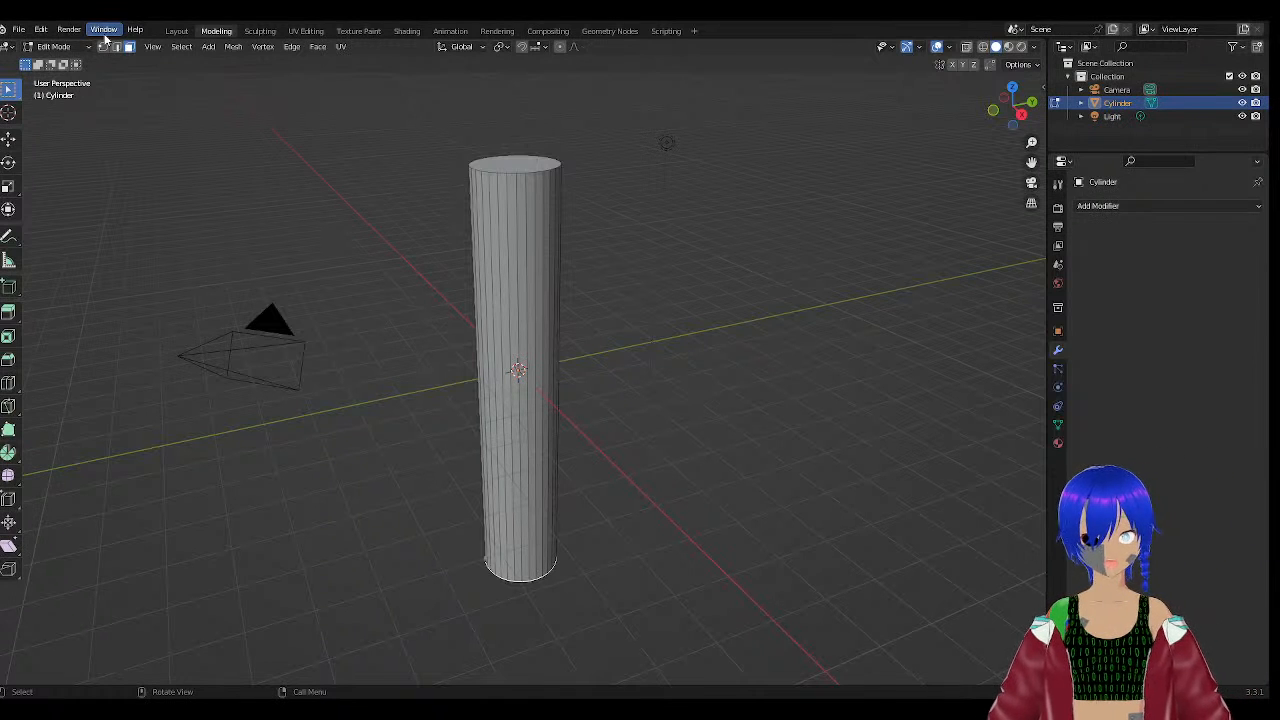
key("ctrl+Page_Down")
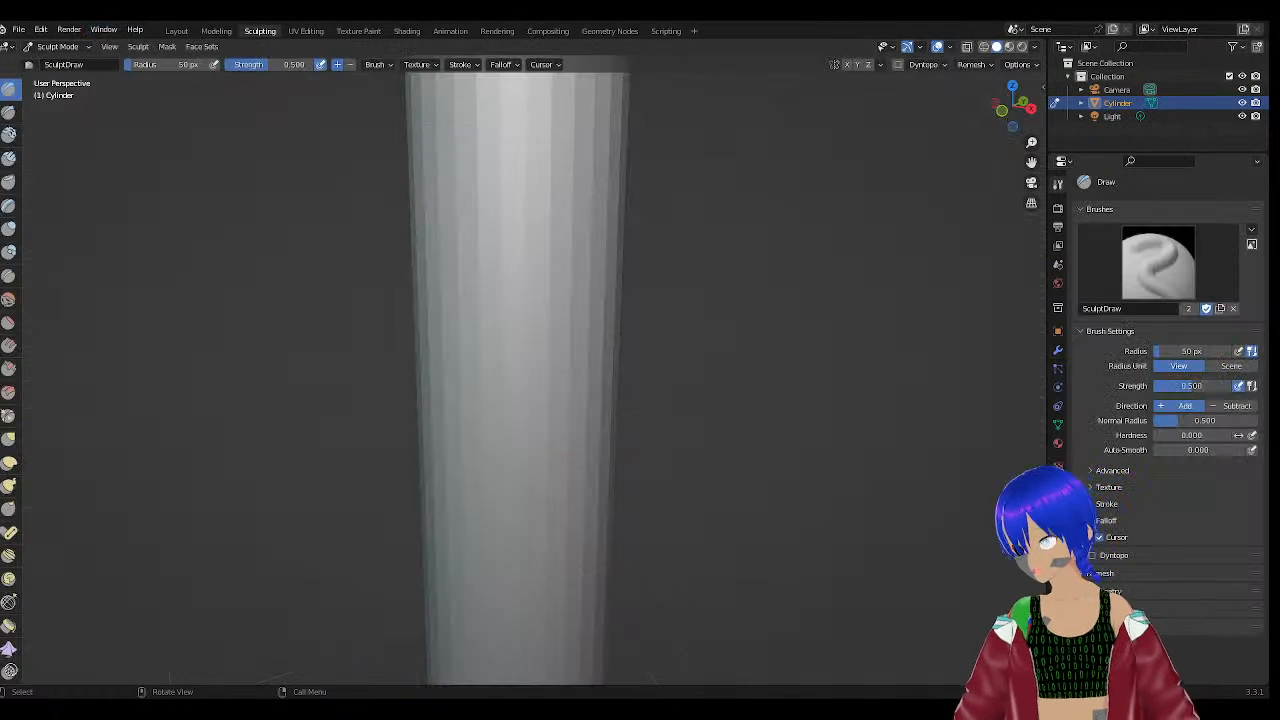
key("ctrl+Page_Down")
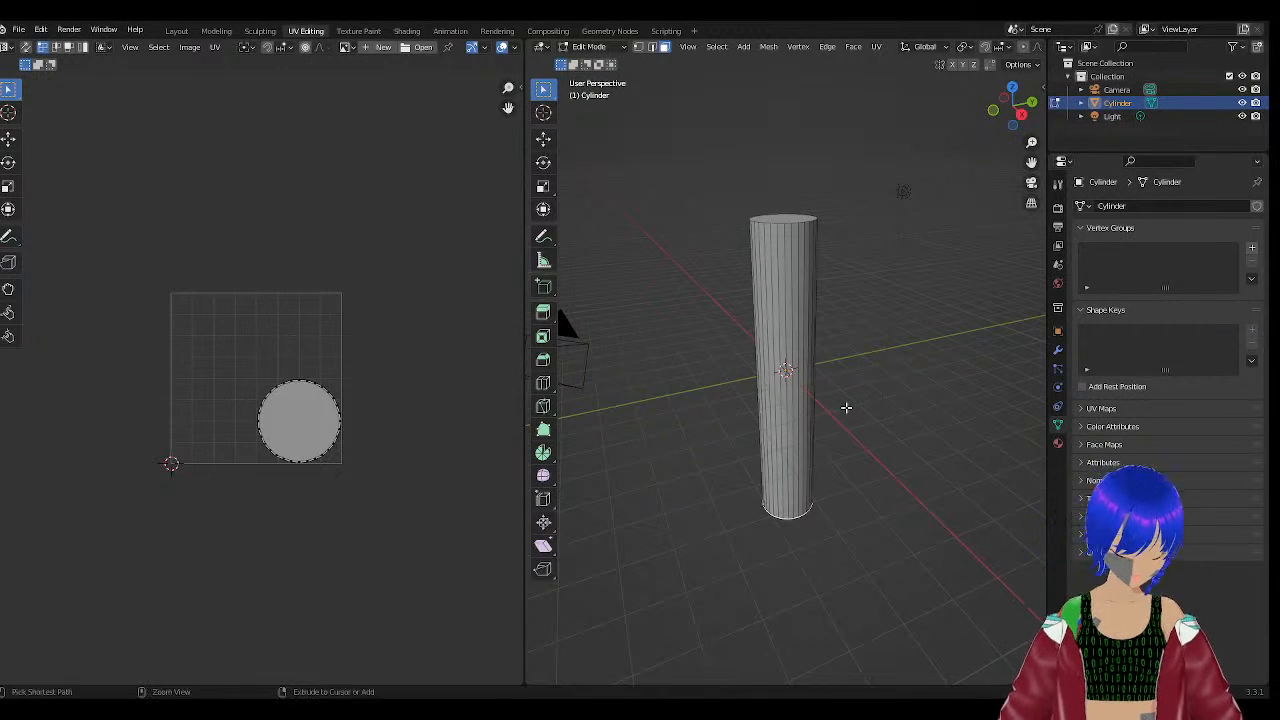
key("ctrl+Page_Down")
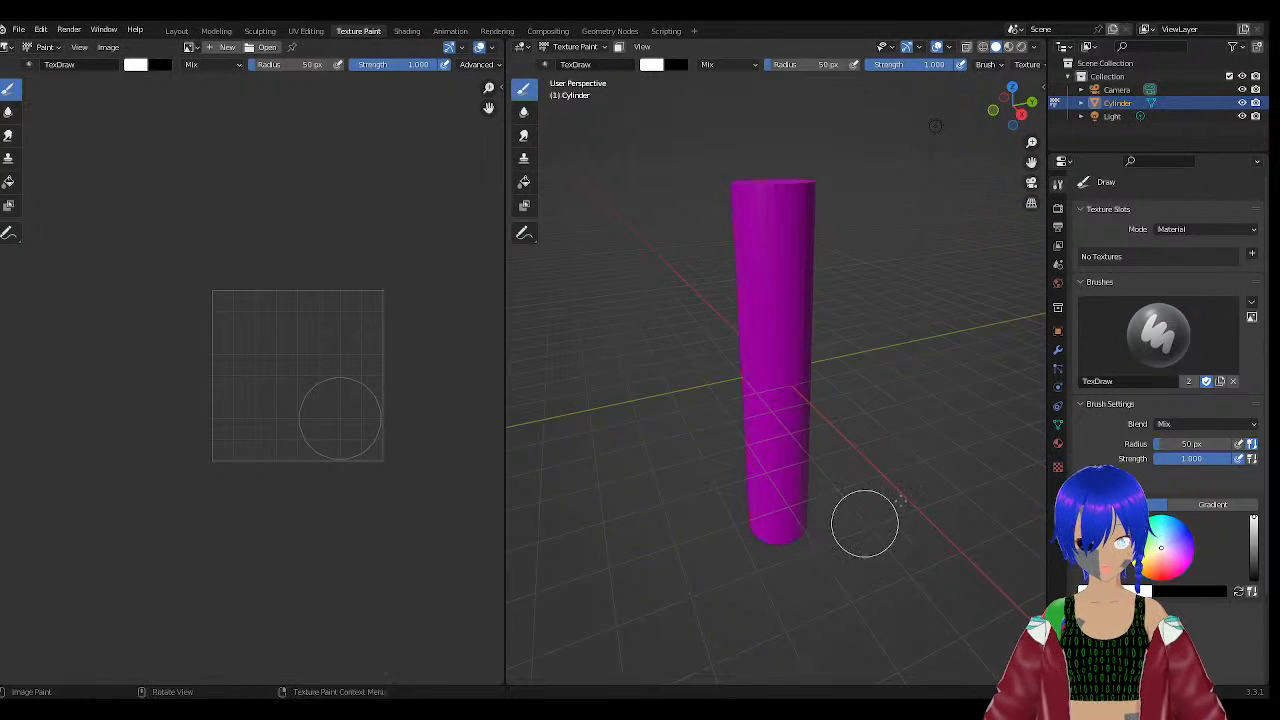
middle_click_drag(863, 520, 779, 501)
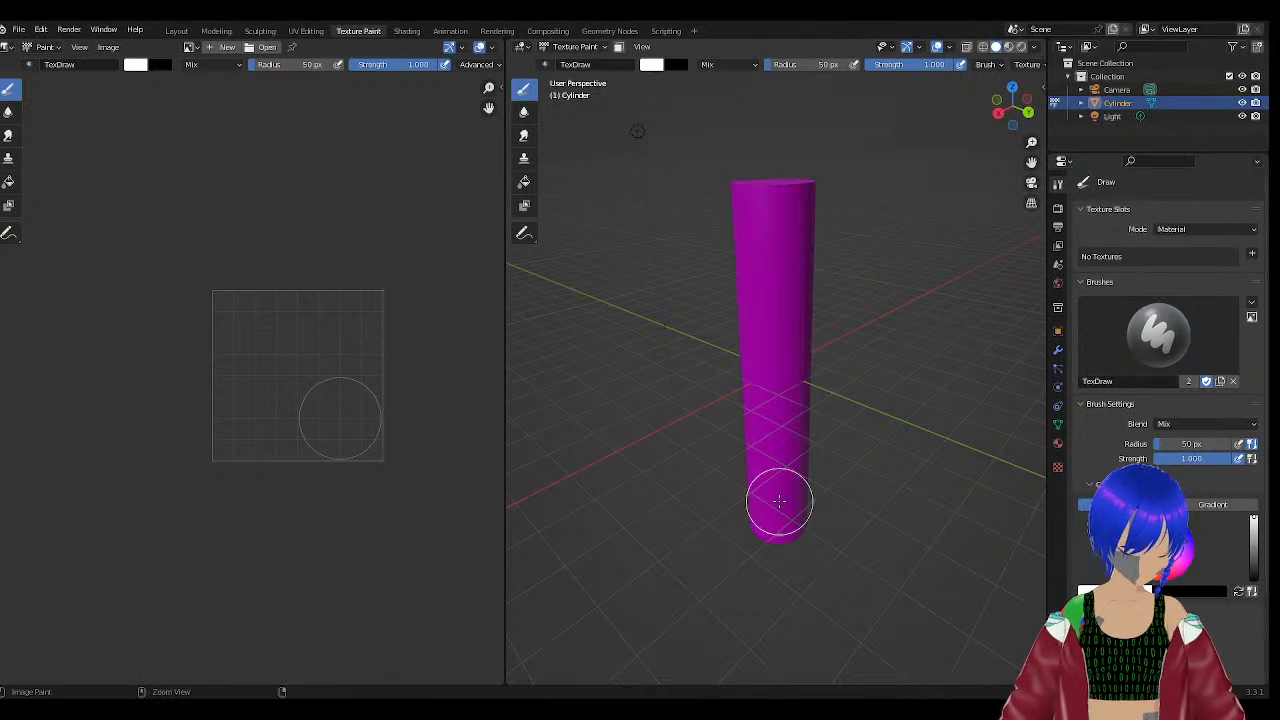
Step backward through the workspaces from Texture Paint past Layout to the Scripting workspace.
key("ctrl+Page_Up")
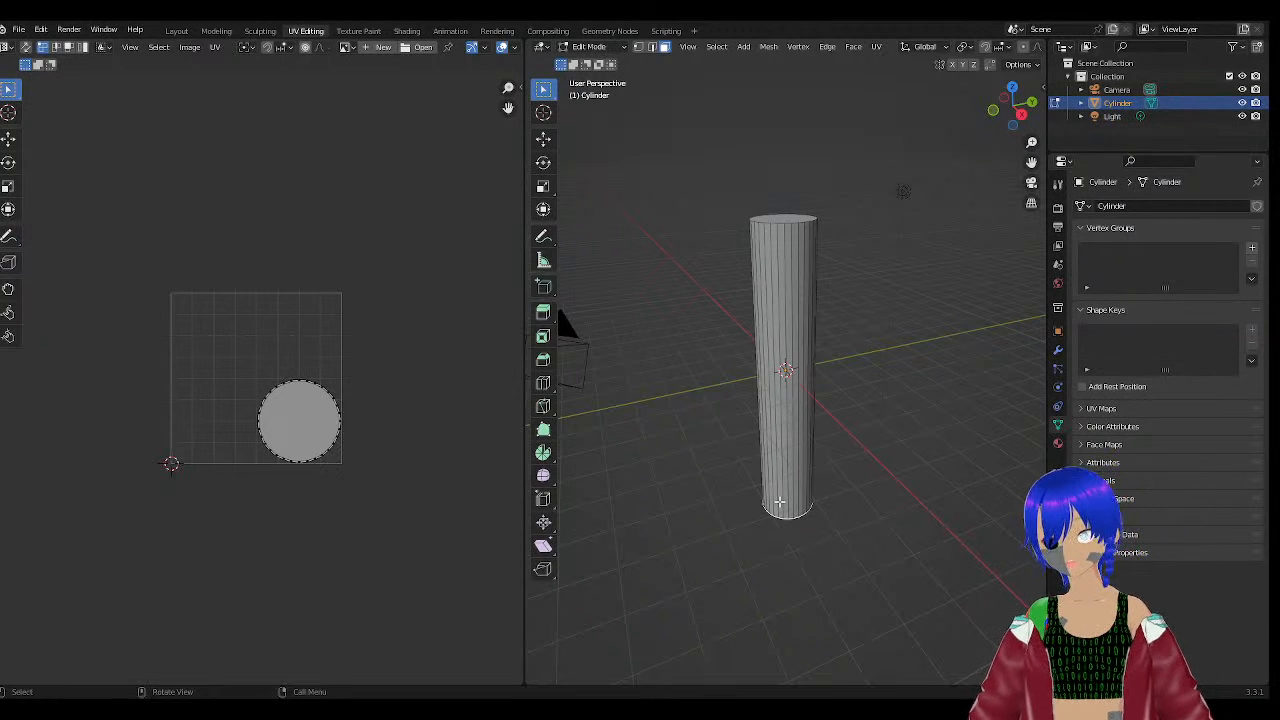
key("ctrl+Page_Up")
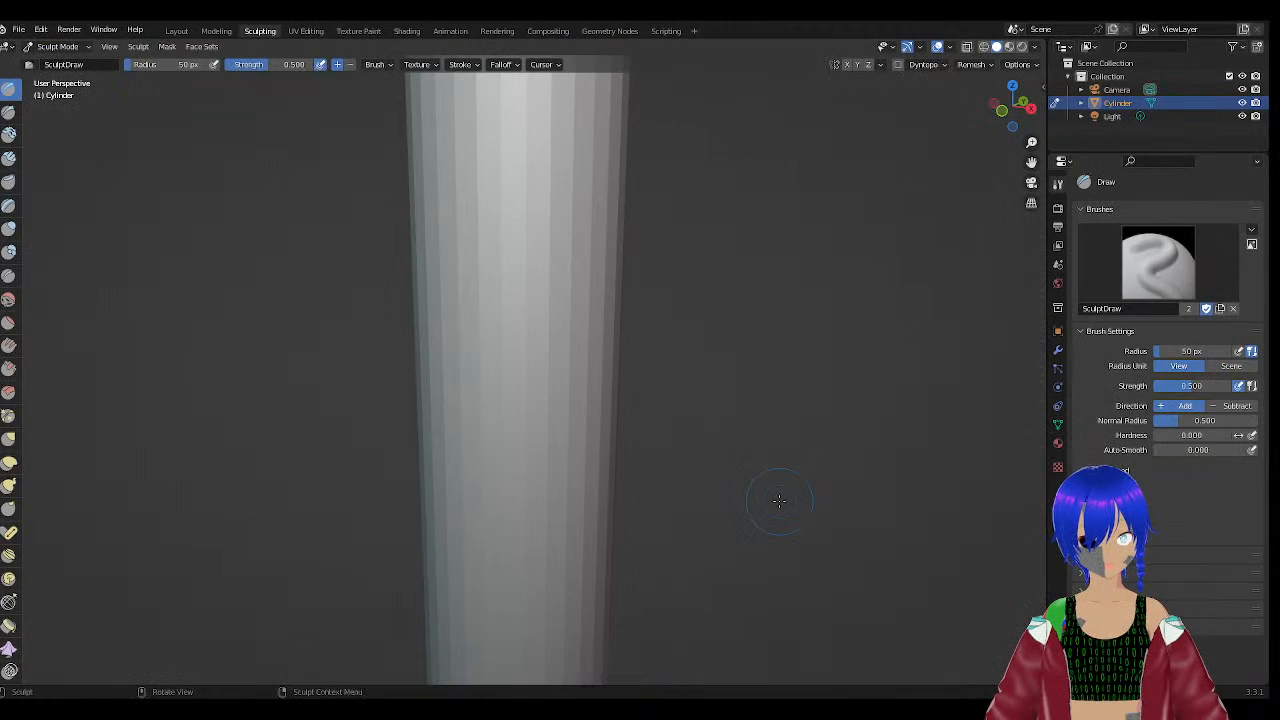
key("ctrl+Page_Up")
key("ctrl+Page_Up")
key("ctrl+Page_Up")
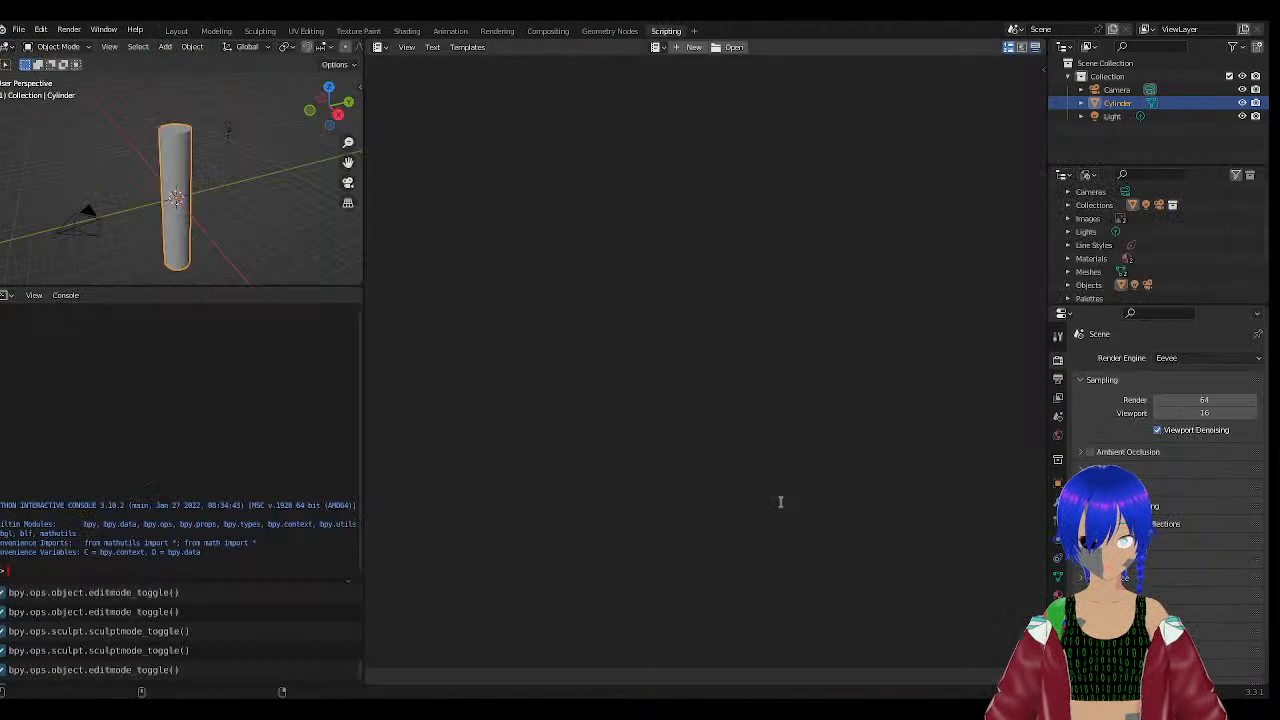
Step backward through the workspaces from Scripting past Geometry Nodes, Rendering and Shading to UV Editing, viewing each layout.
key("ctrl+Page_Down")
key("ctrl+Page_Up")
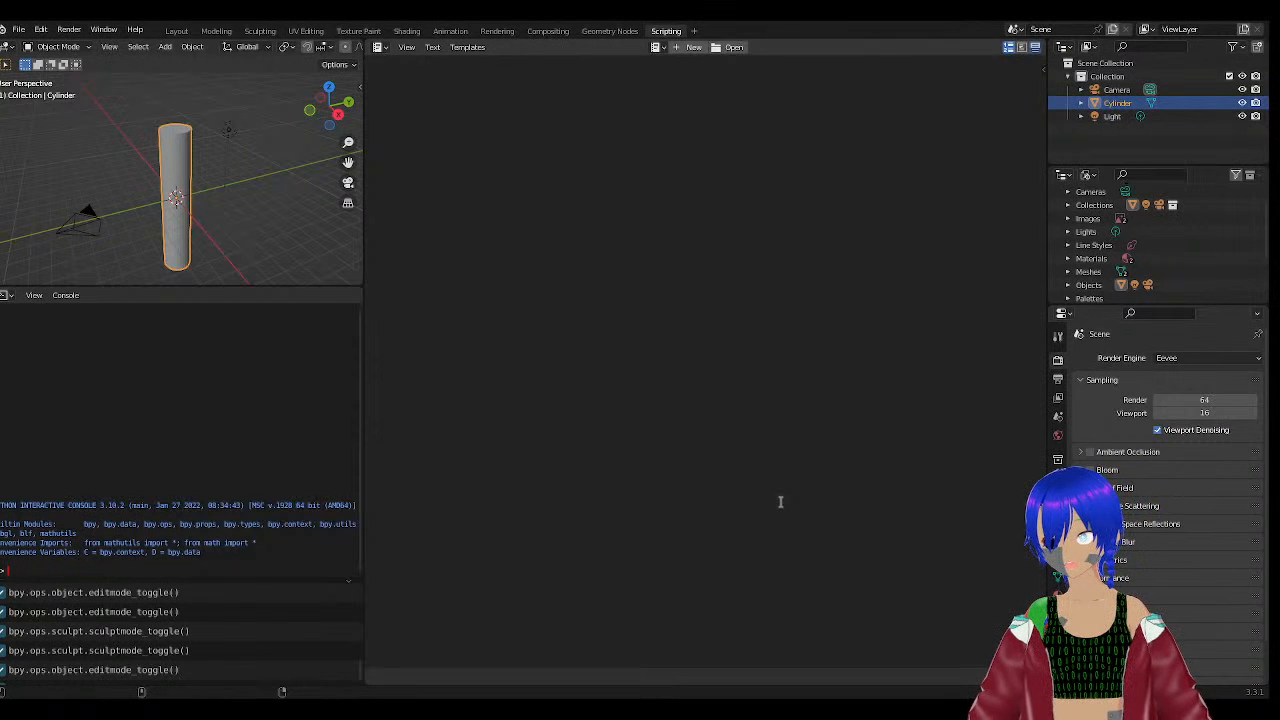
key("ctrl+Page_Up")
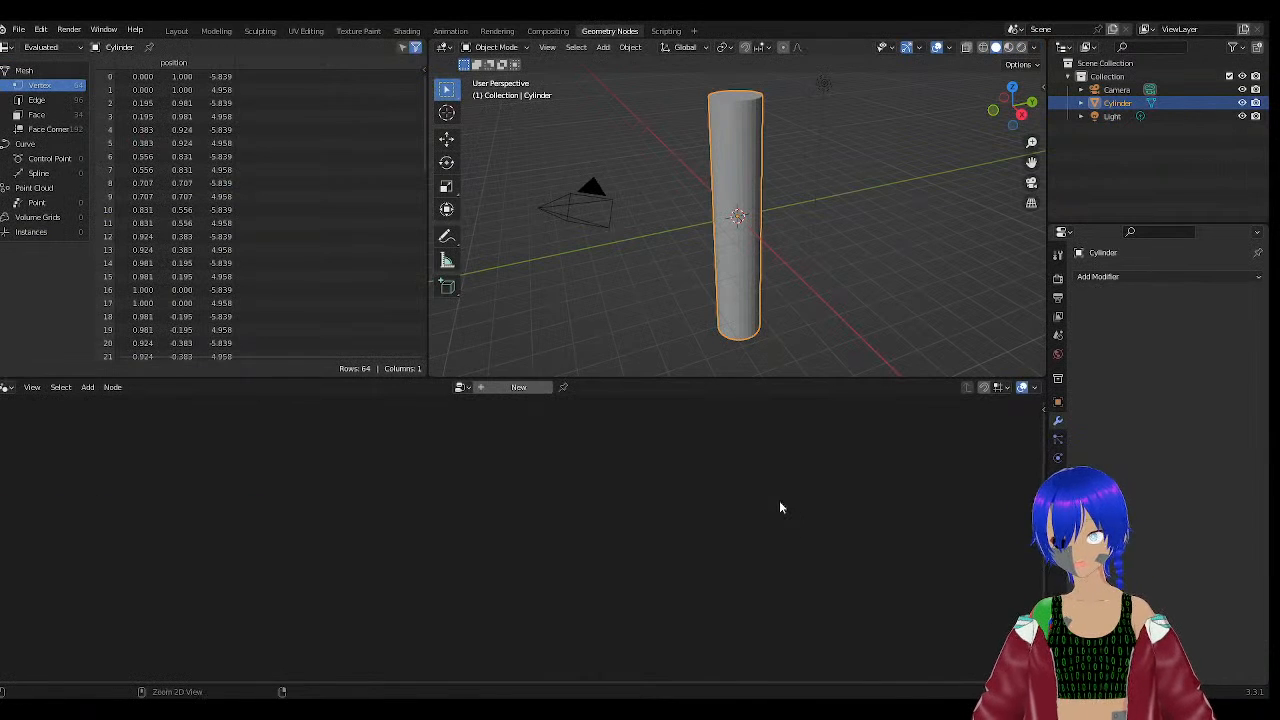
key("ctrl+Page_Up")
key("ctrl+Page_Up")
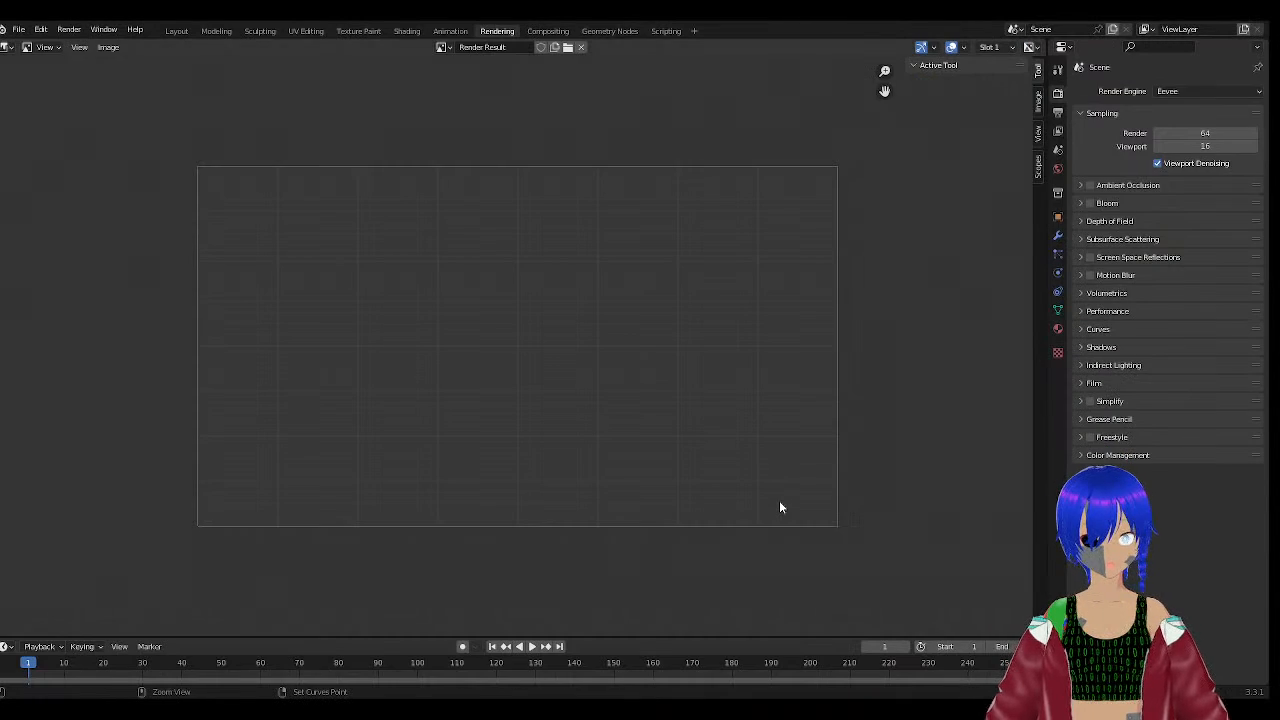
key("ctrl+Page_Up")
key("ctrl+Page_Up")
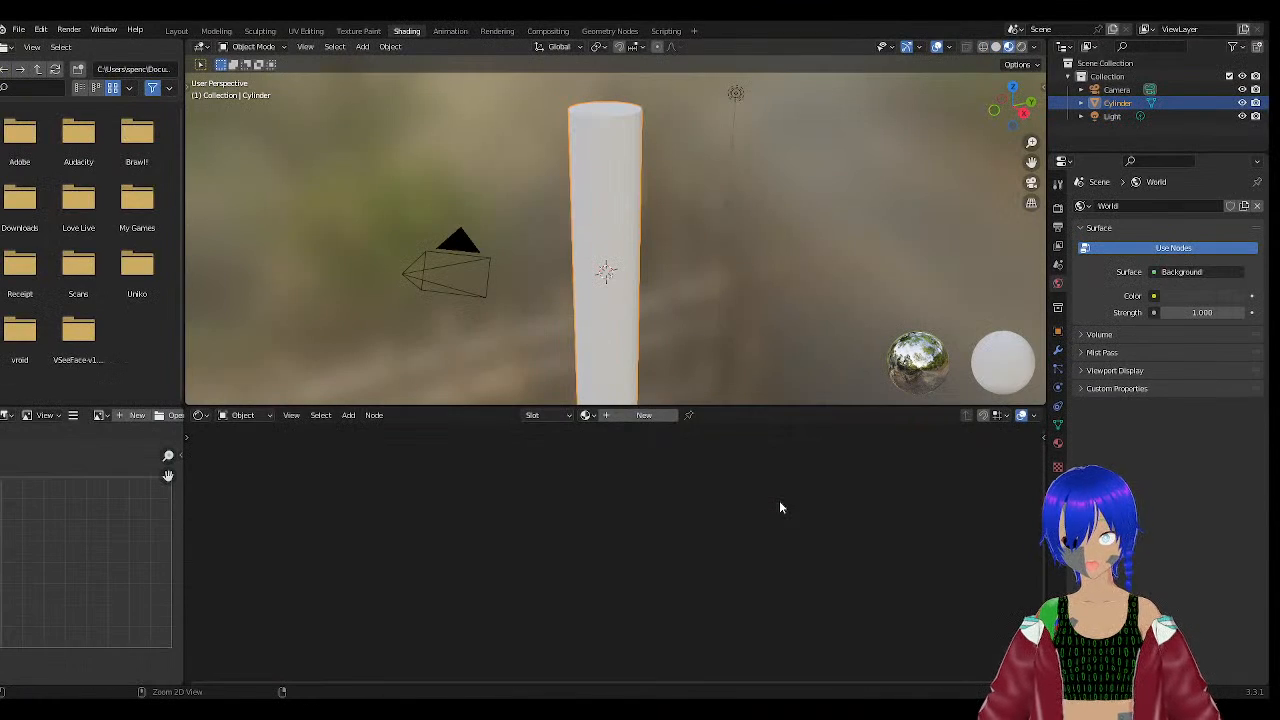
key("ctrl+Page_Up")
key("ctrl+Page_Up")
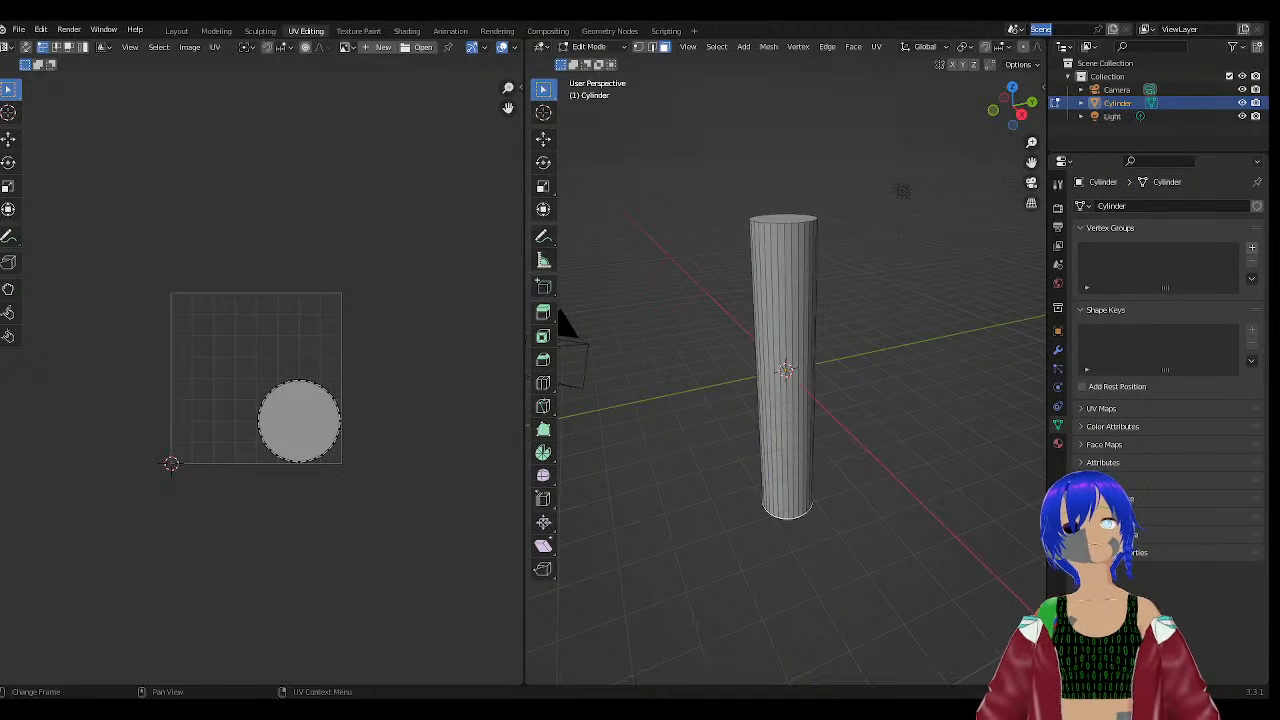
Switch to the Modeling workspace and turn on Quad View for its 3D viewport.
left_click(217, 31)
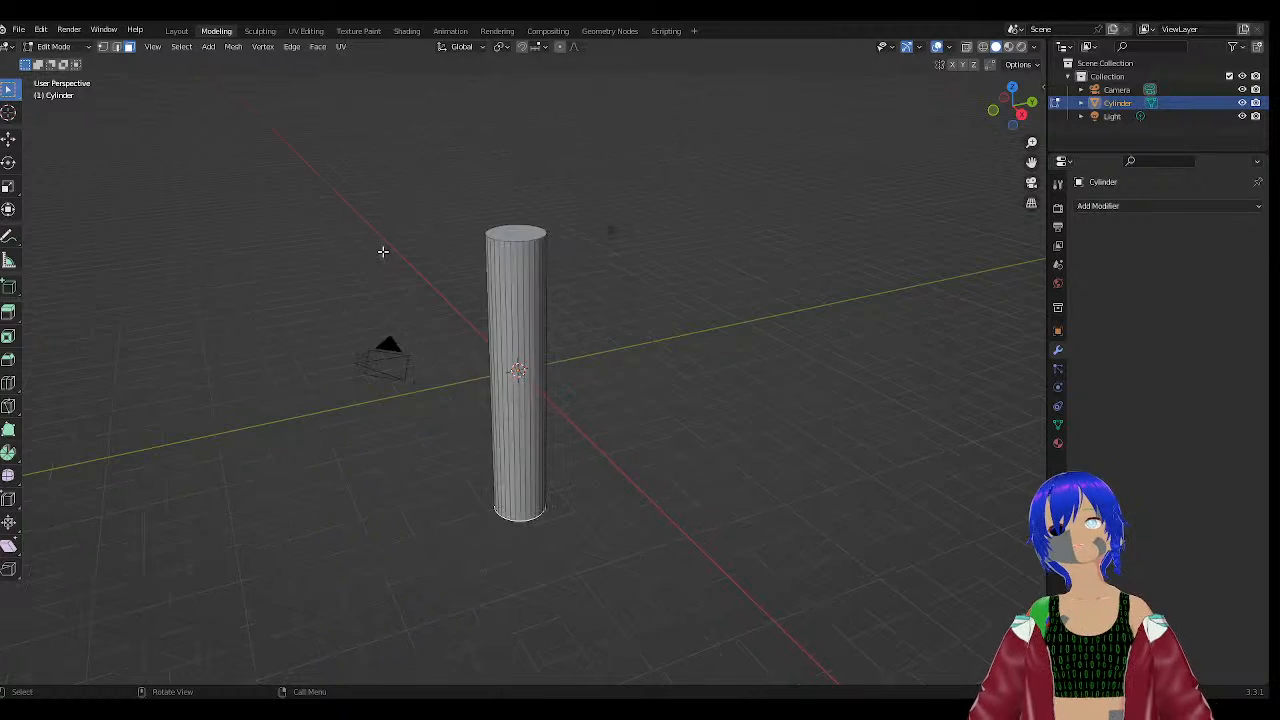
scroll(383, 251, "down", 2)
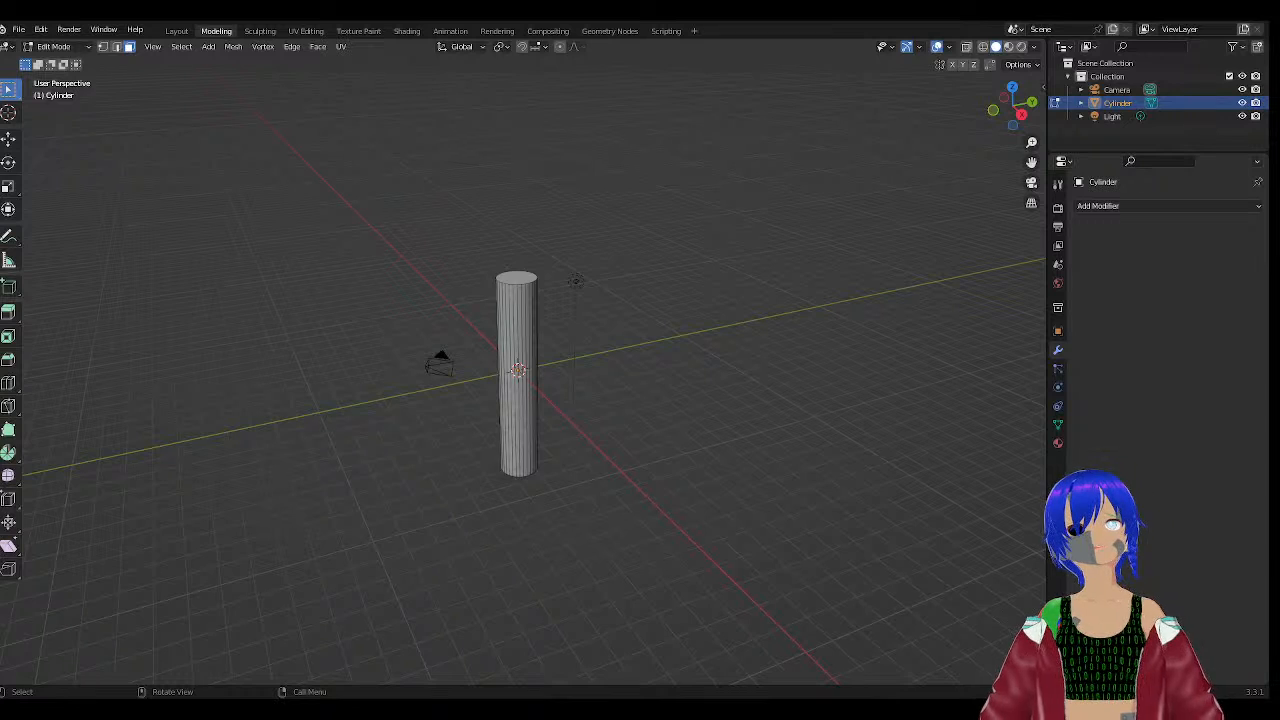
scroll(517, 370, "down", 4)
scroll(517, 370, "up", 3)
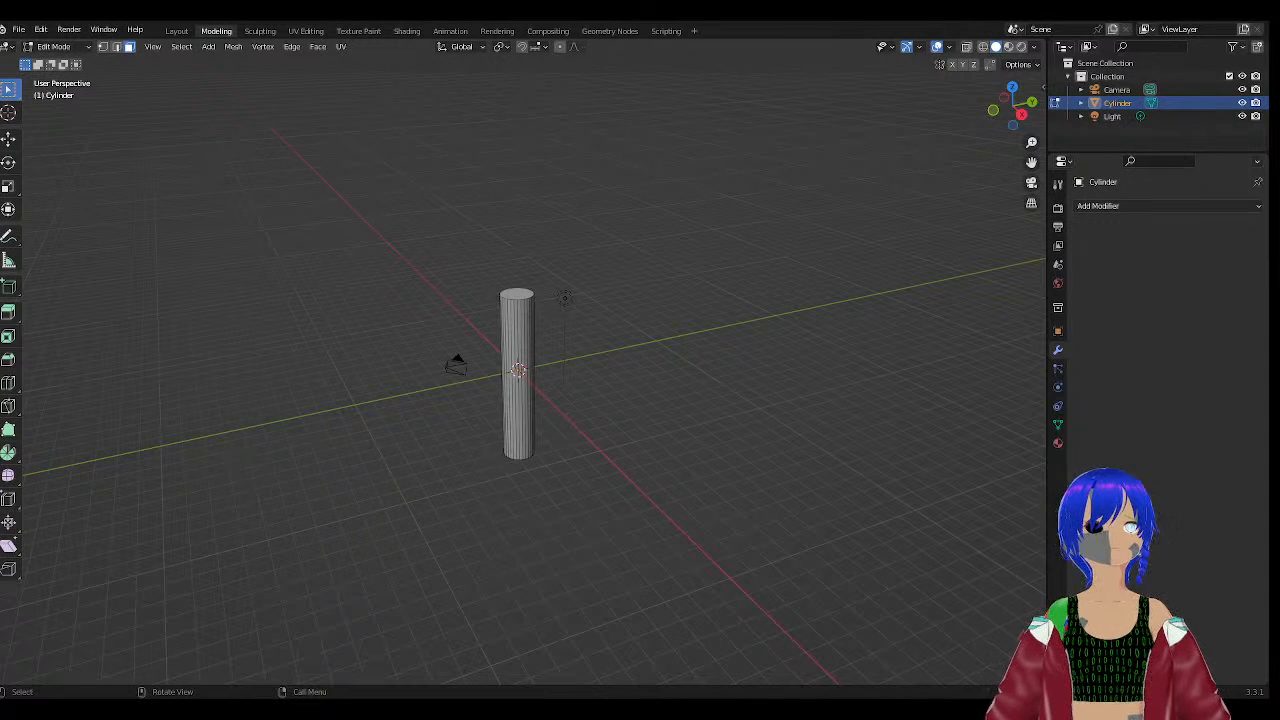
key("ctrl+alt+q")
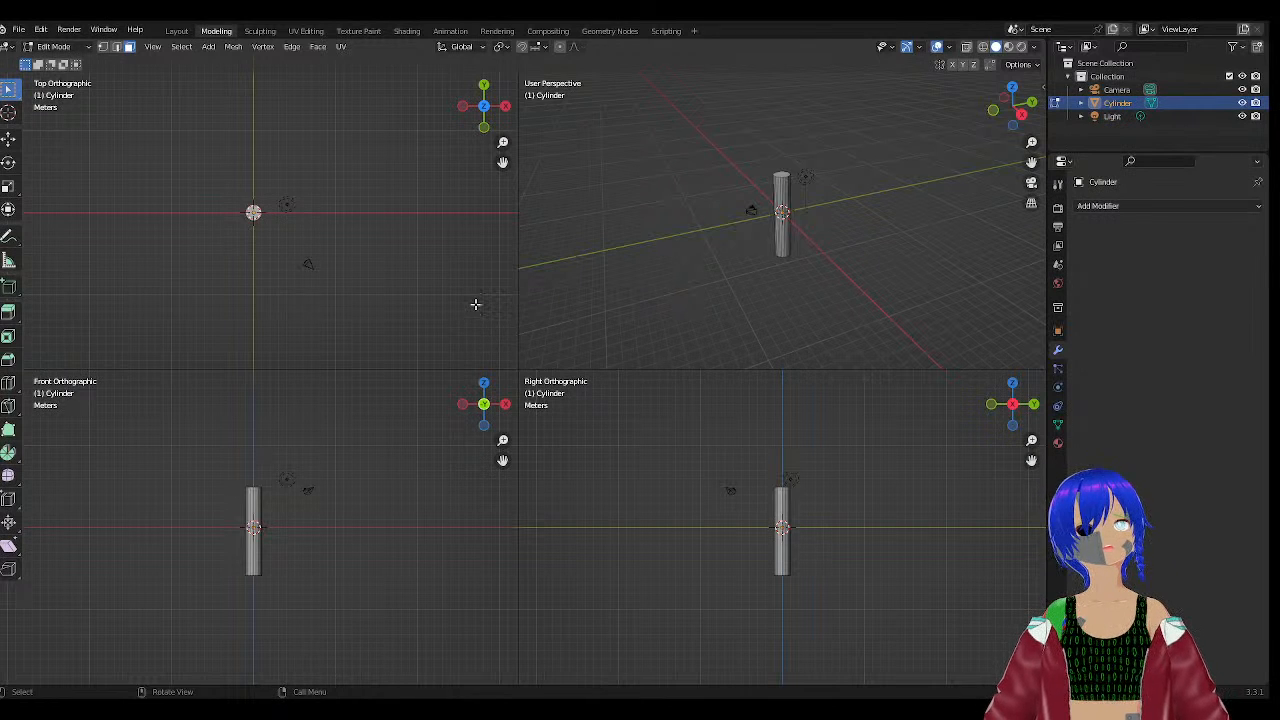
Examine the cylinder in the top, front, right and perspective quad views at different zoom levels and angles.
scroll(476, 303, "down", 2)
scroll(745, 495, "up", 4)
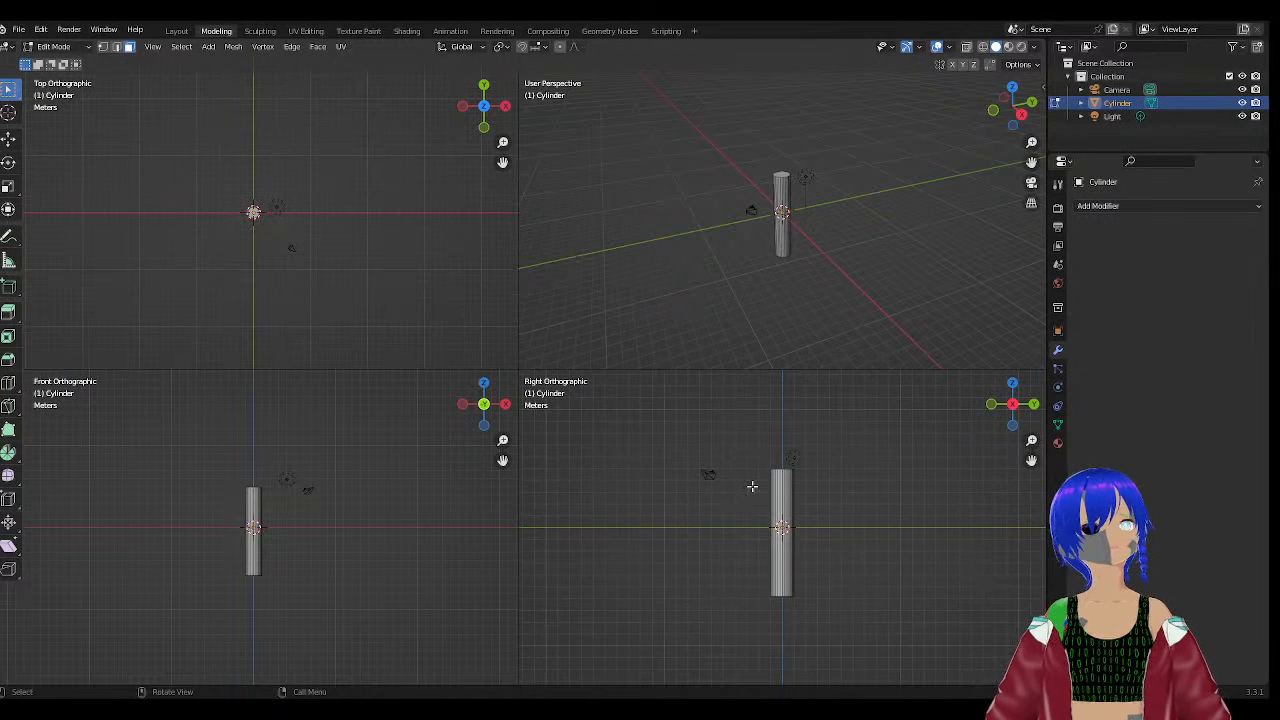
scroll(713, 298, "down", 1)
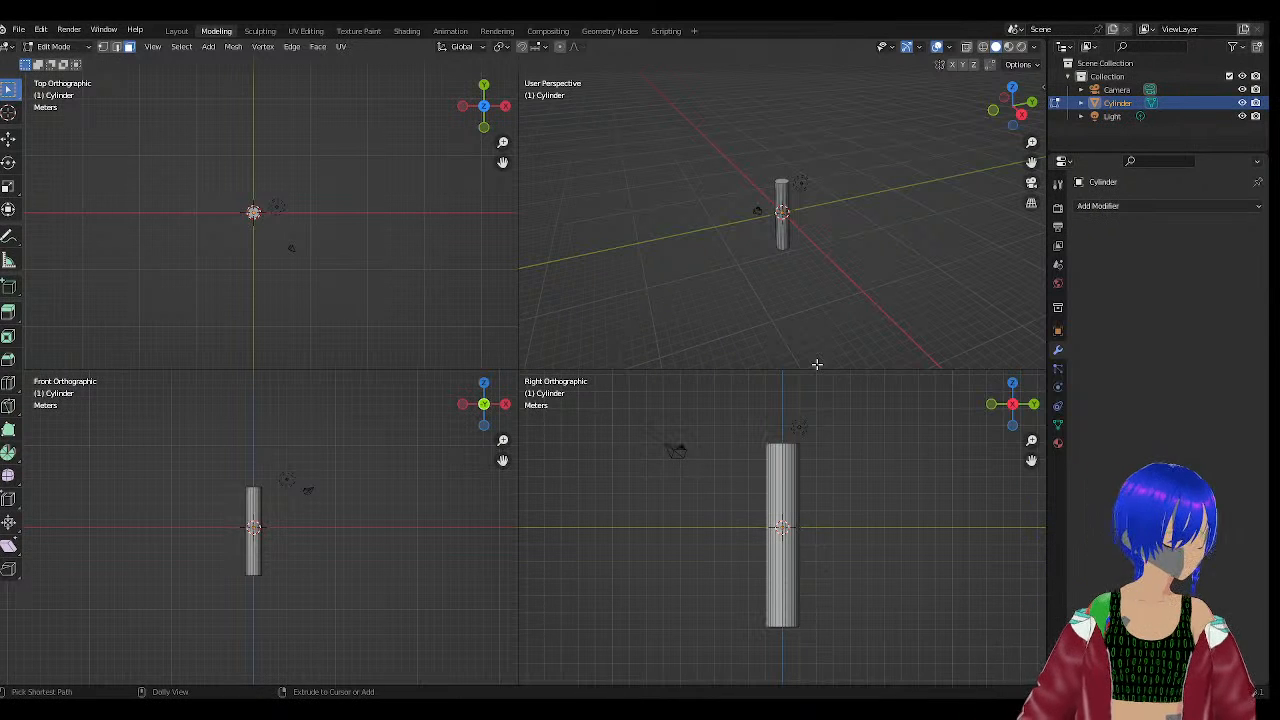
key("ctrl+KP_3")
middle_click_drag(886, 304, 763, 331)
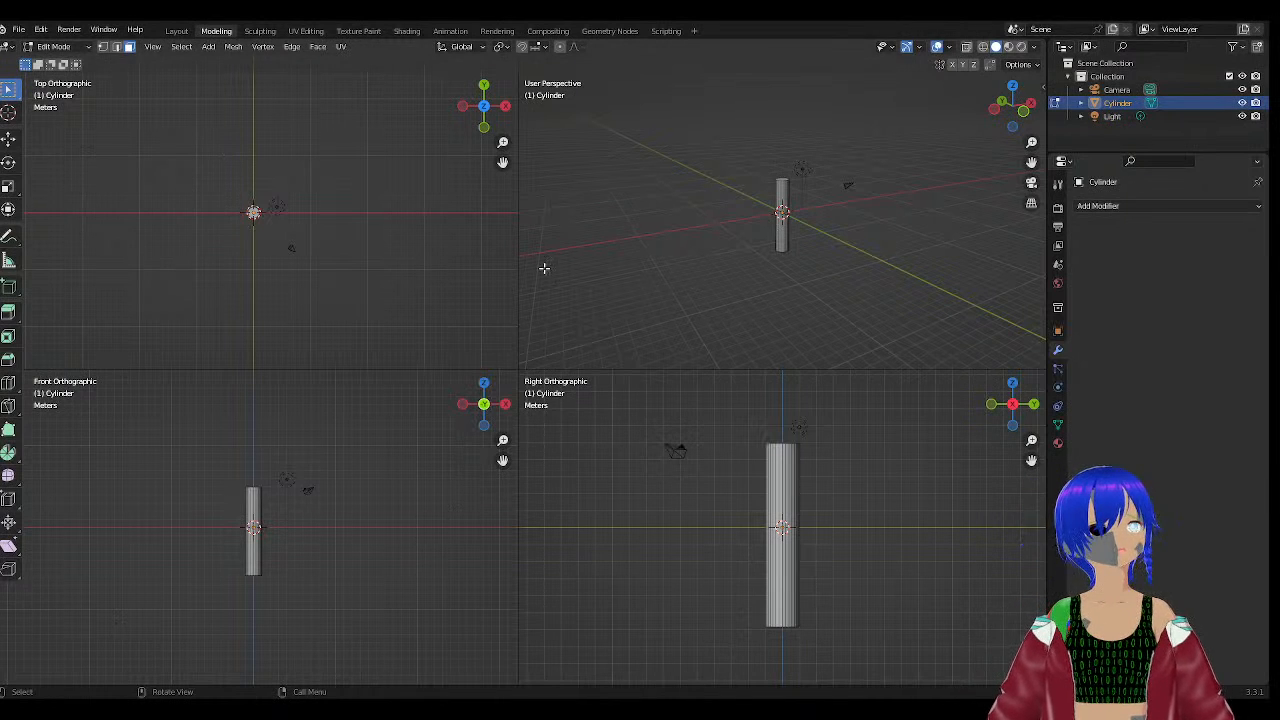
left_click(1019, 65)
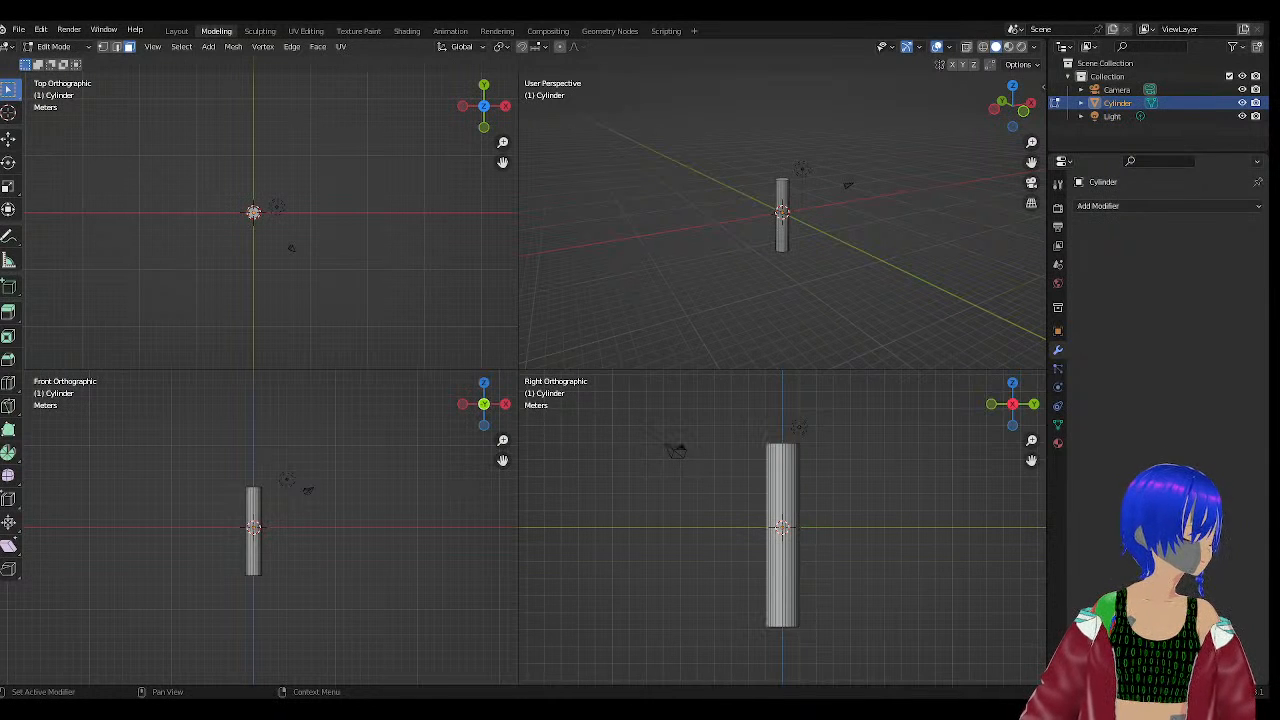
scroll(782, 220, "down", 3)
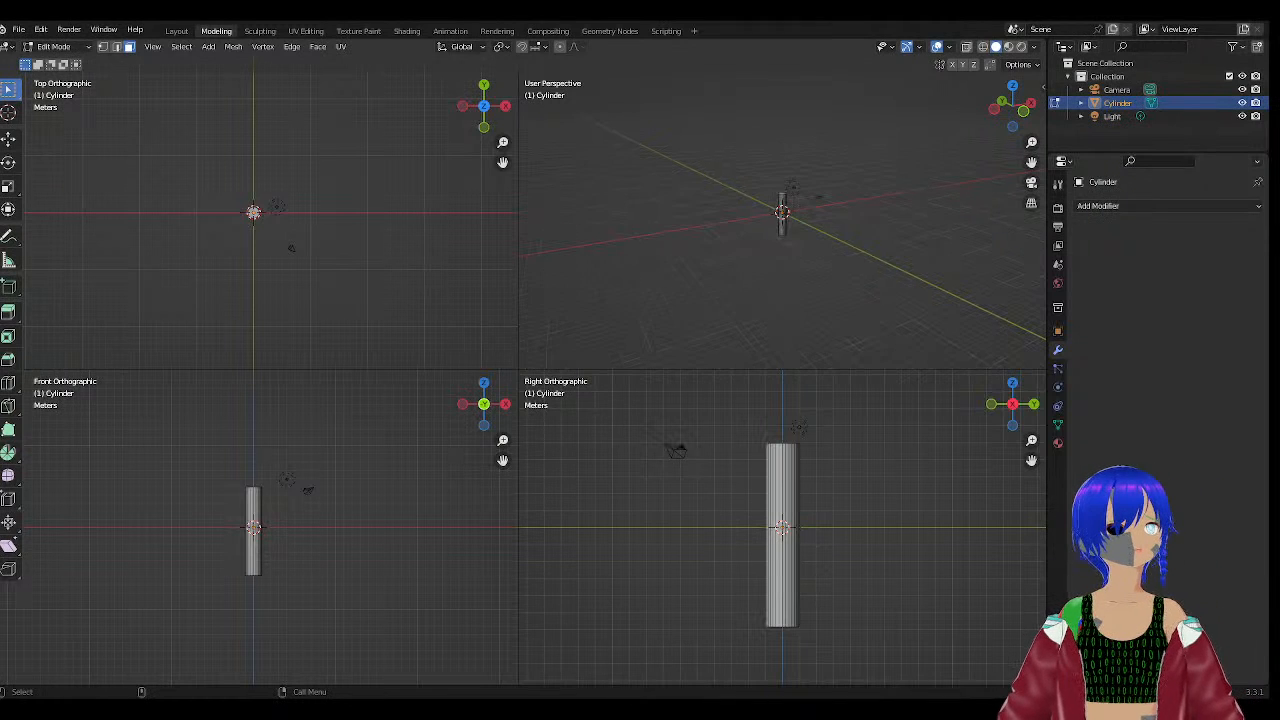
scroll(782, 220, "up", 4)
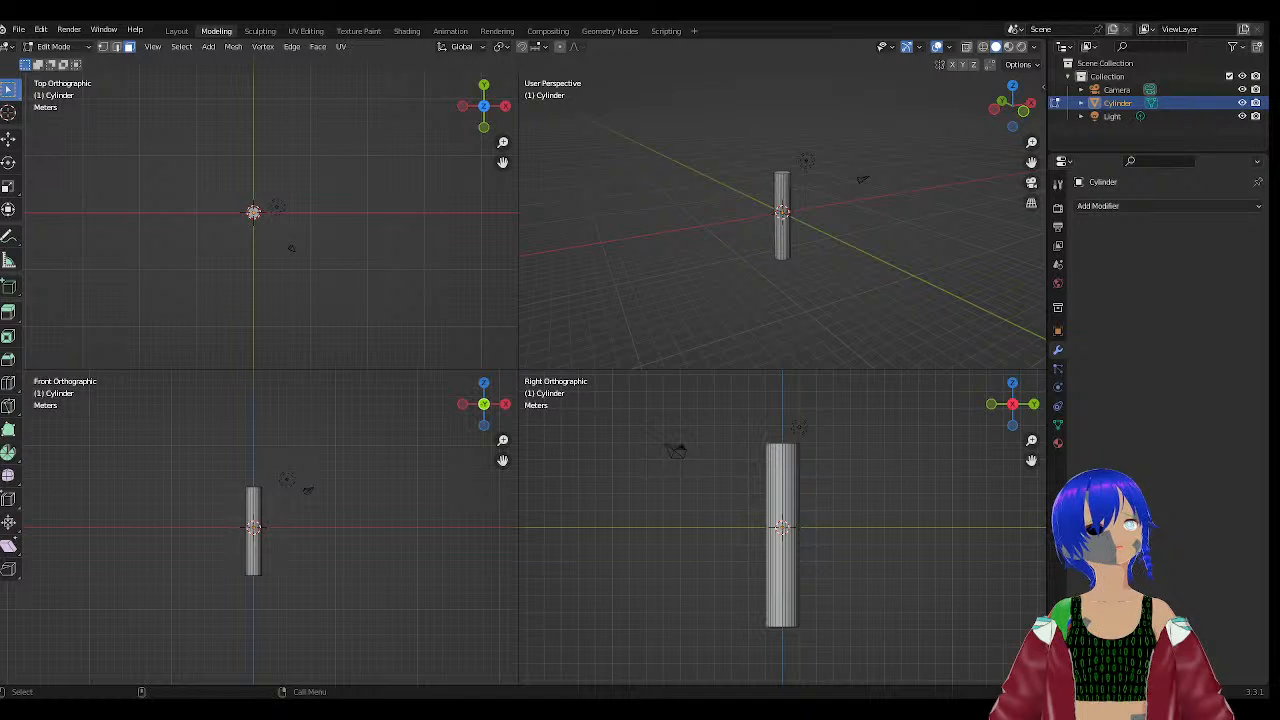
middle_click_drag(860, 210, 899, 213)
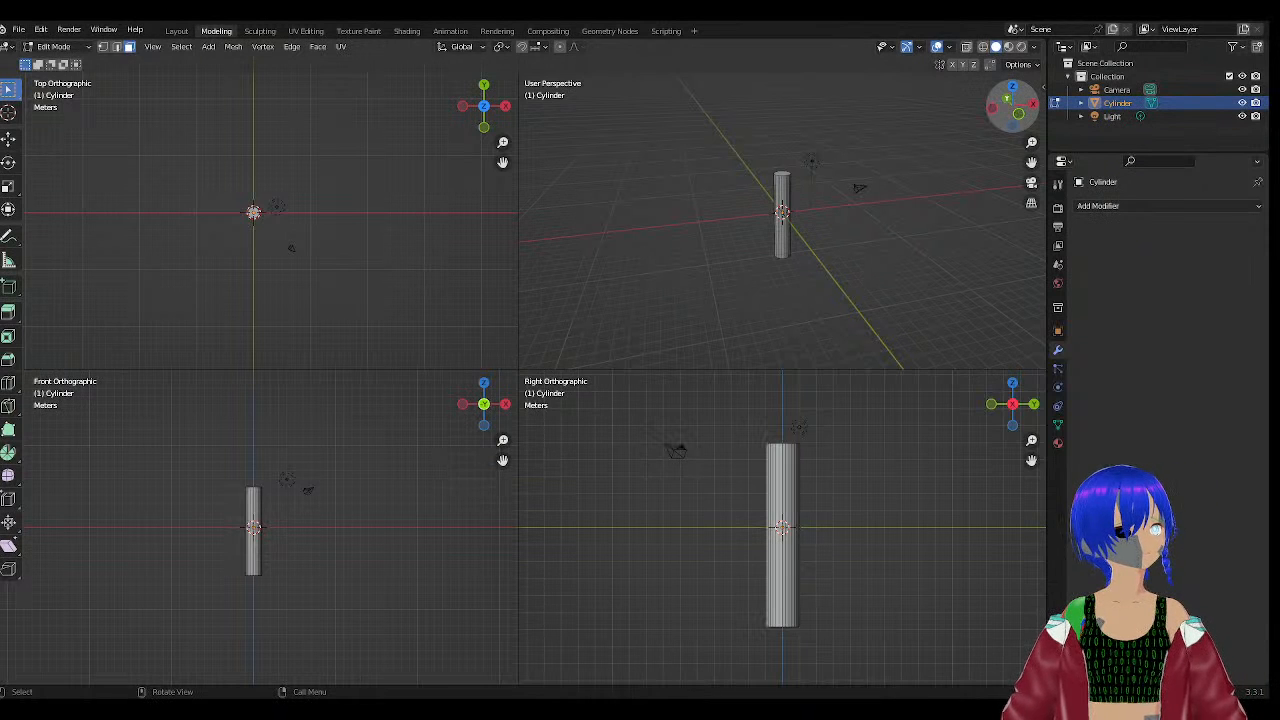
Align the user perspective view with the coordinate axes, and orbit it back to an angled view of the cylinder.
left_click(993, 107)
left_click(1033, 106)
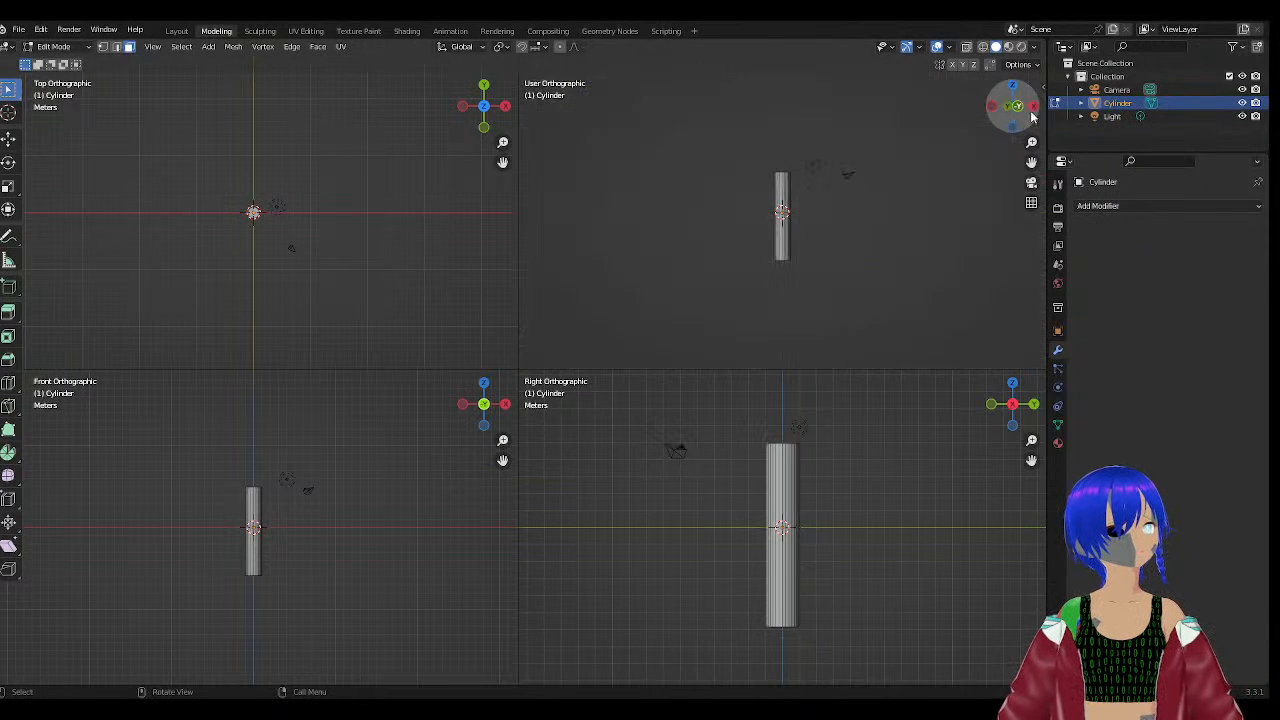
left_click_drag(1022, 118, 1000, 128)
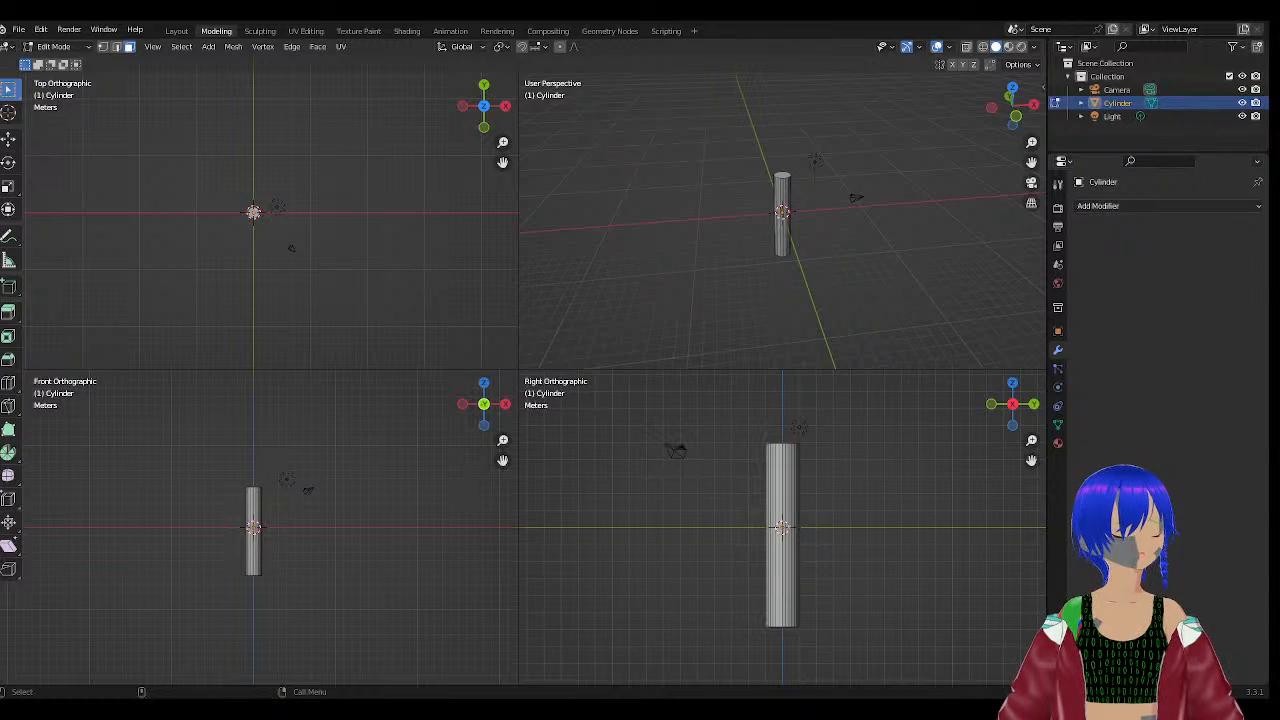
Split the quad-view area into several side-by-side viewports with thin strips below, and widen the leftmost viewport.
left_click_drag(1044, 684, 880, 676)
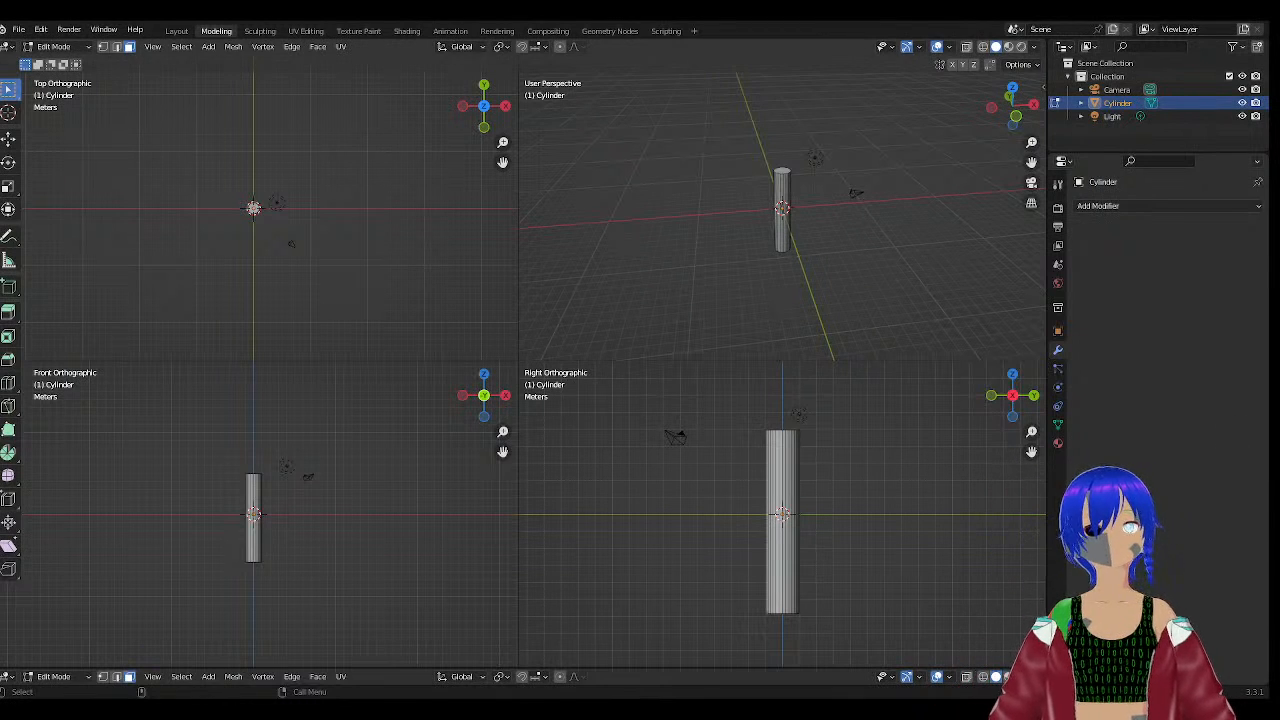
left_click_drag(5, 660, 12, 540)
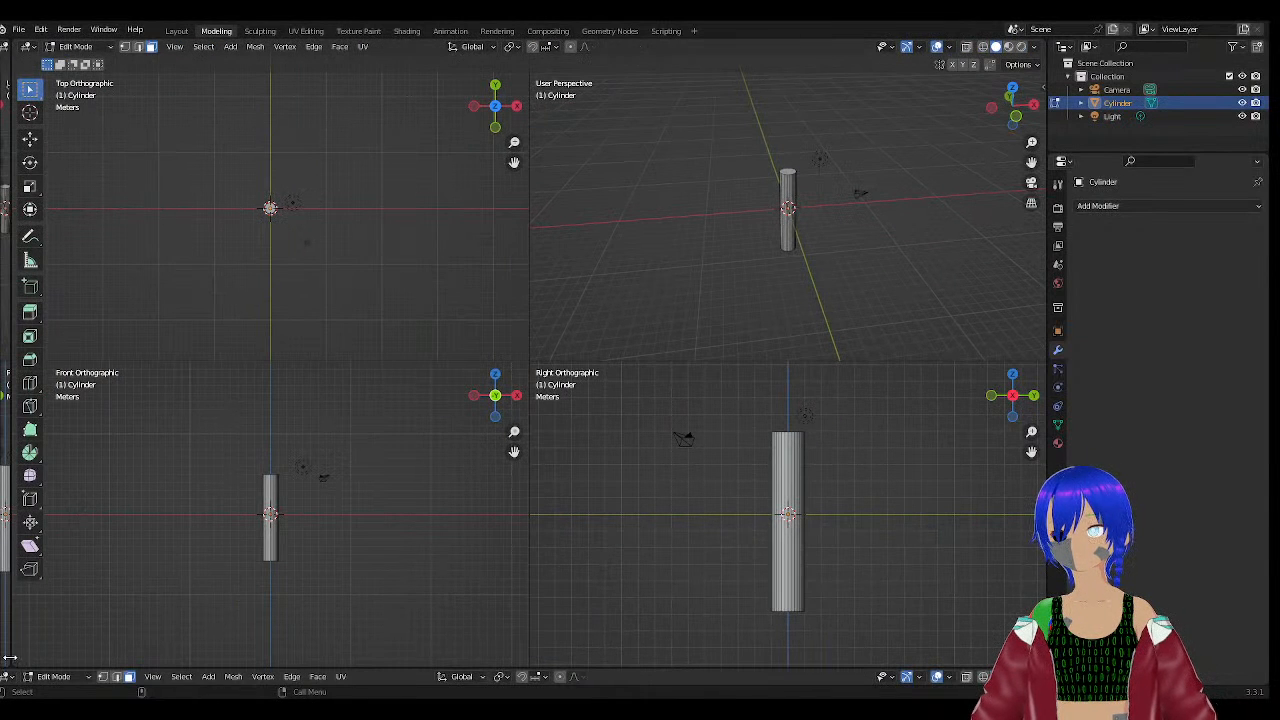
left_click_drag(16, 654, 489, 619)
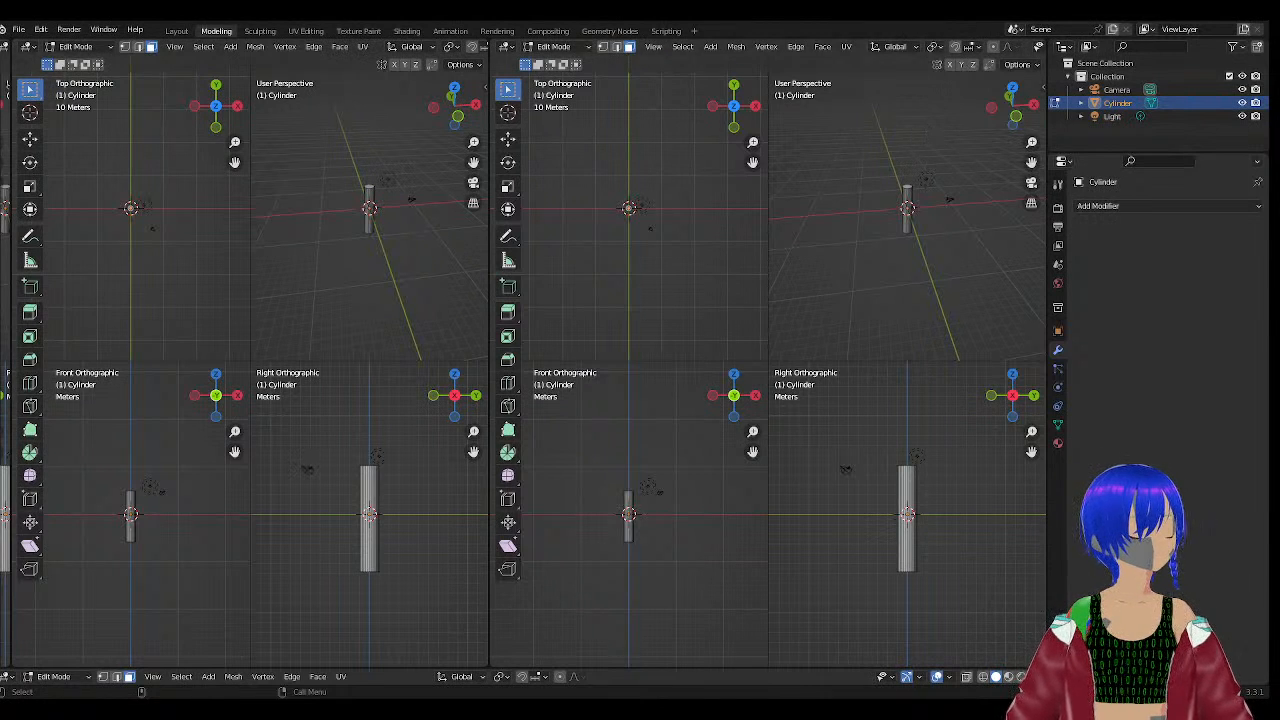
mouse_move(484, 665)
left_mouse_down()
mouse_move(460, 602)
mouse_move(470, 662)
left_mouse_up()
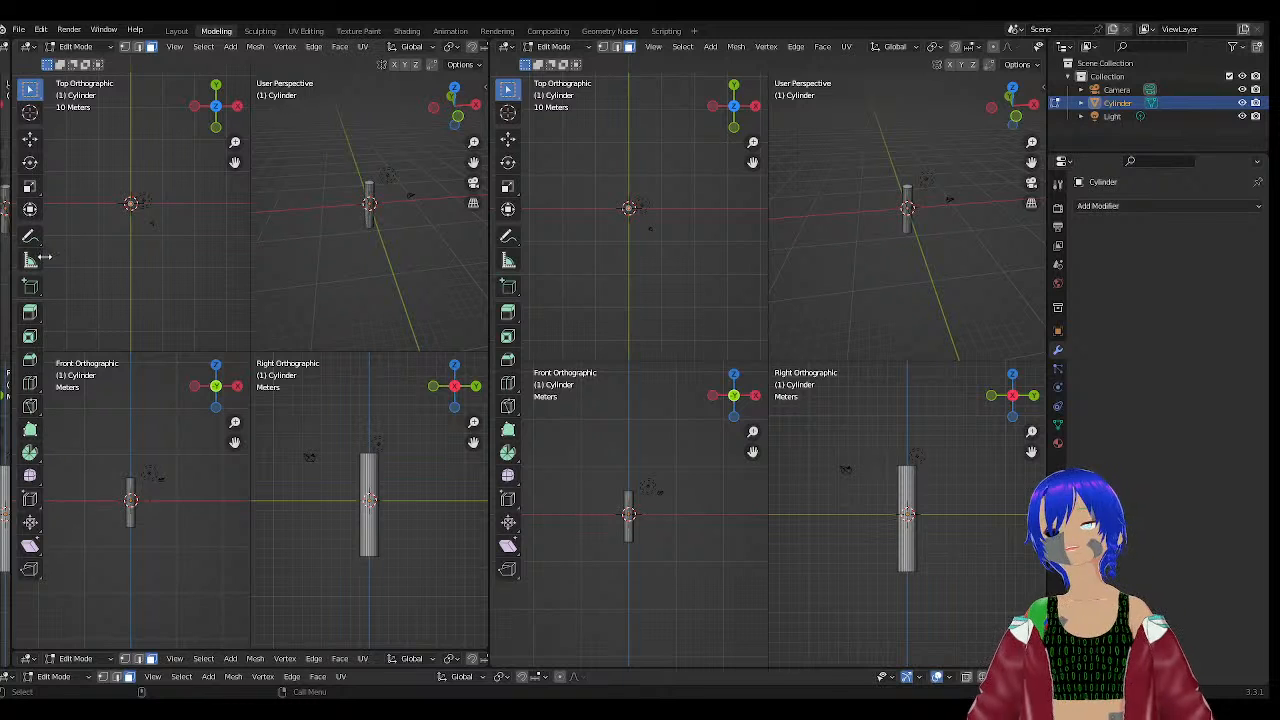
left_click_drag(9, 86, 258, 90)
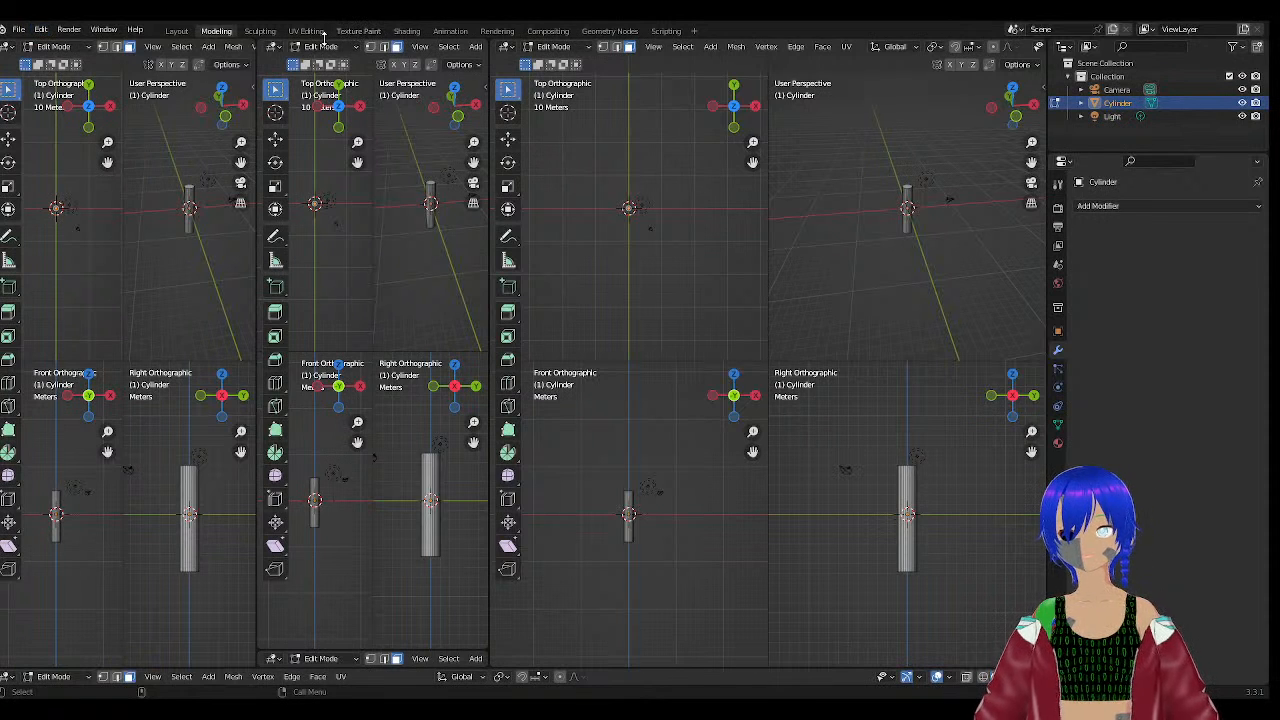
Set the leftmost viewport's user perspective view to the Camera viewpoint.
left_click(152, 47)
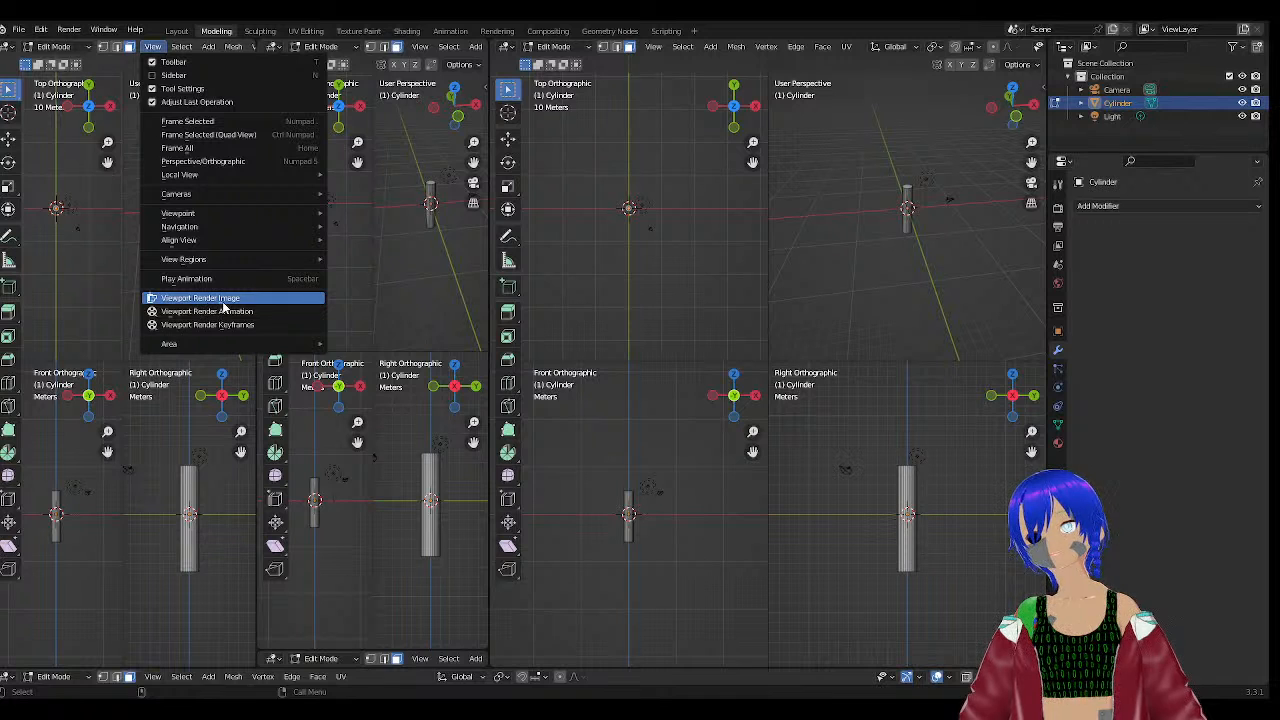
mouse_move(219, 215)
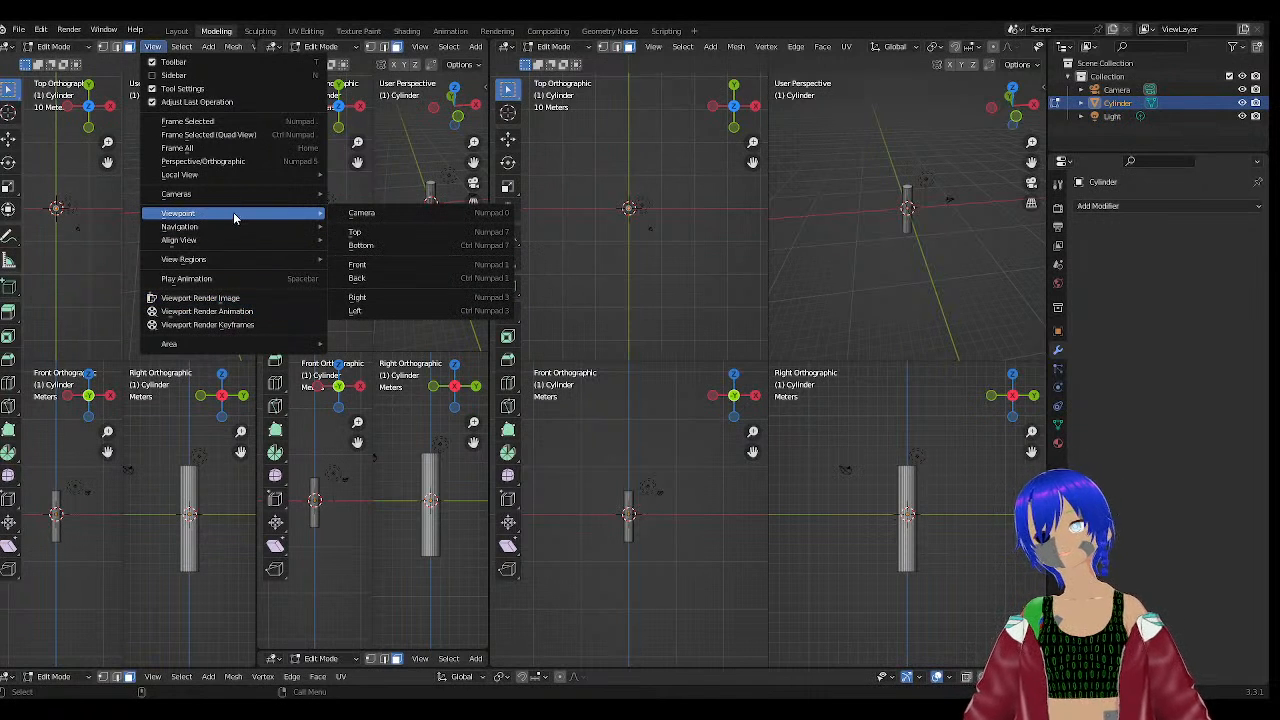
mouse_move(240, 196)
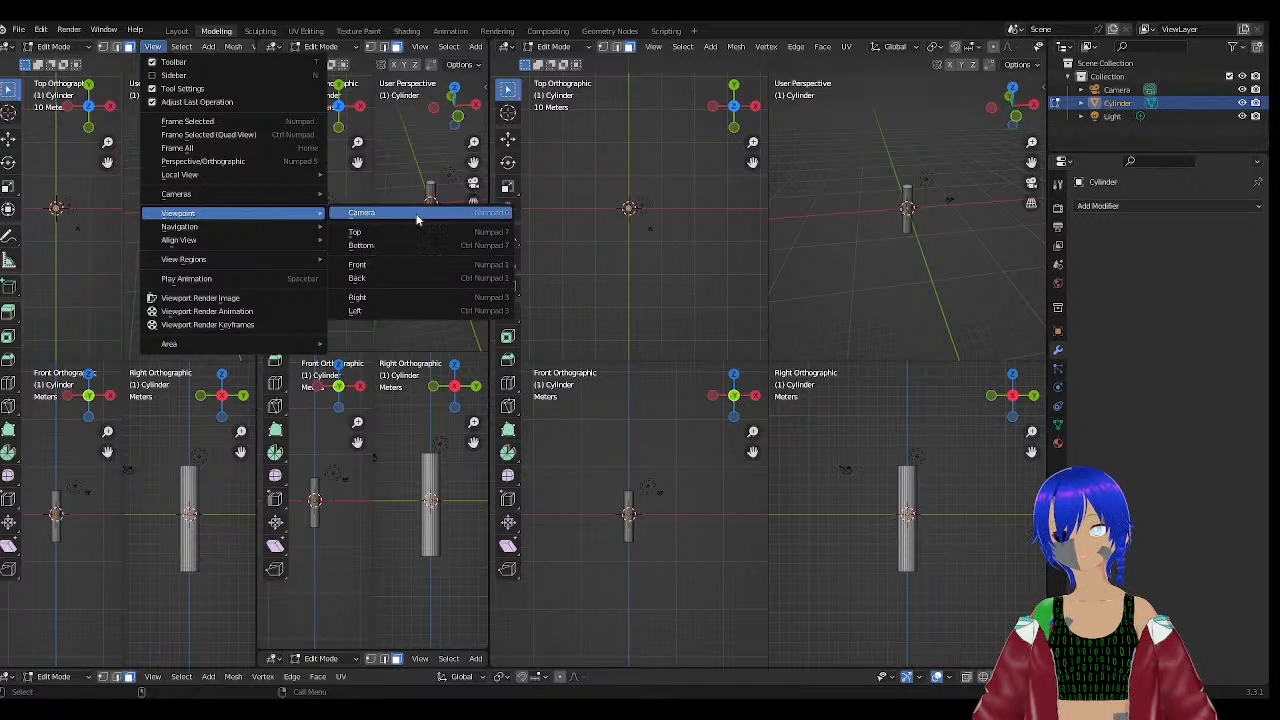
left_click(418, 216)
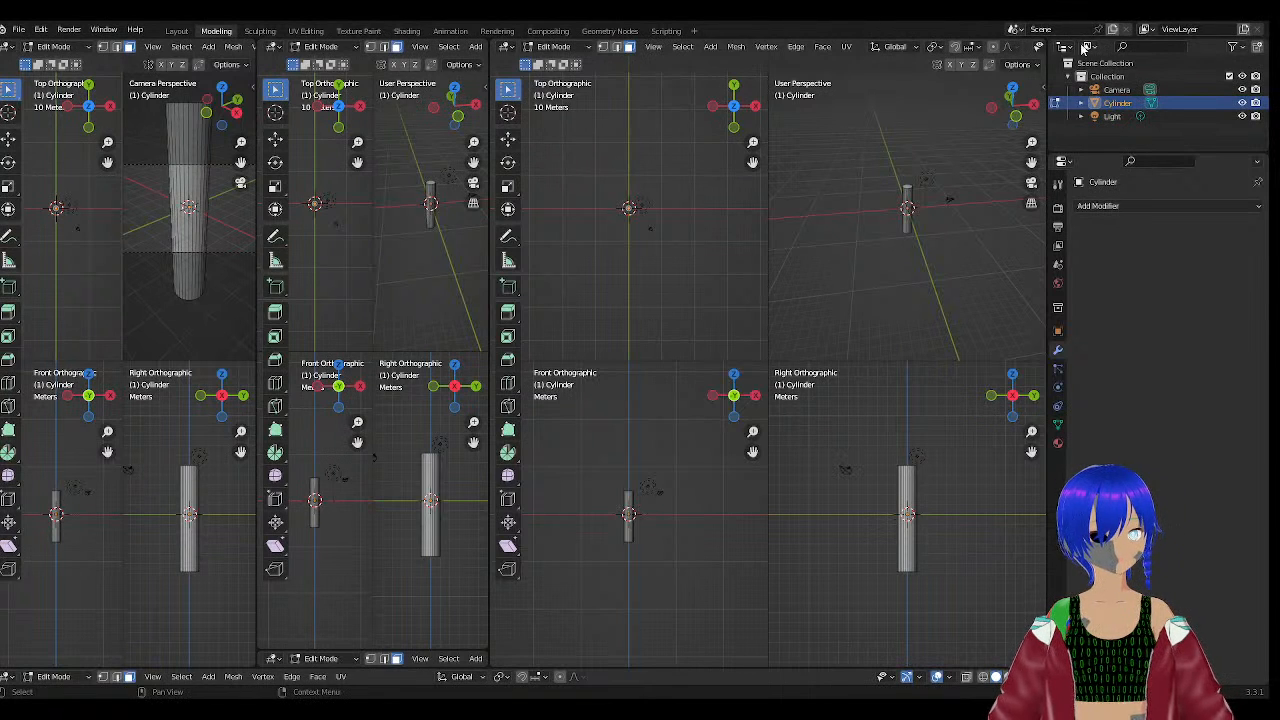
left_click(1036, 29)
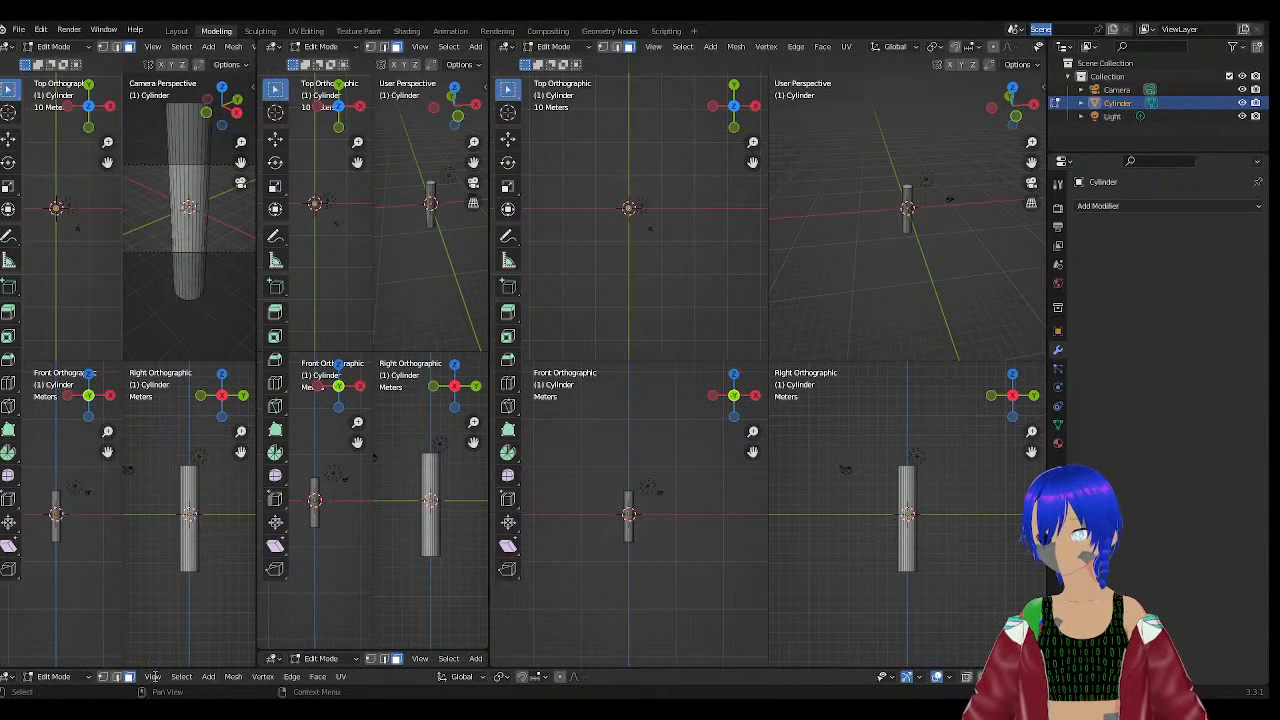
left_click(155, 677)
left_click(155, 678)
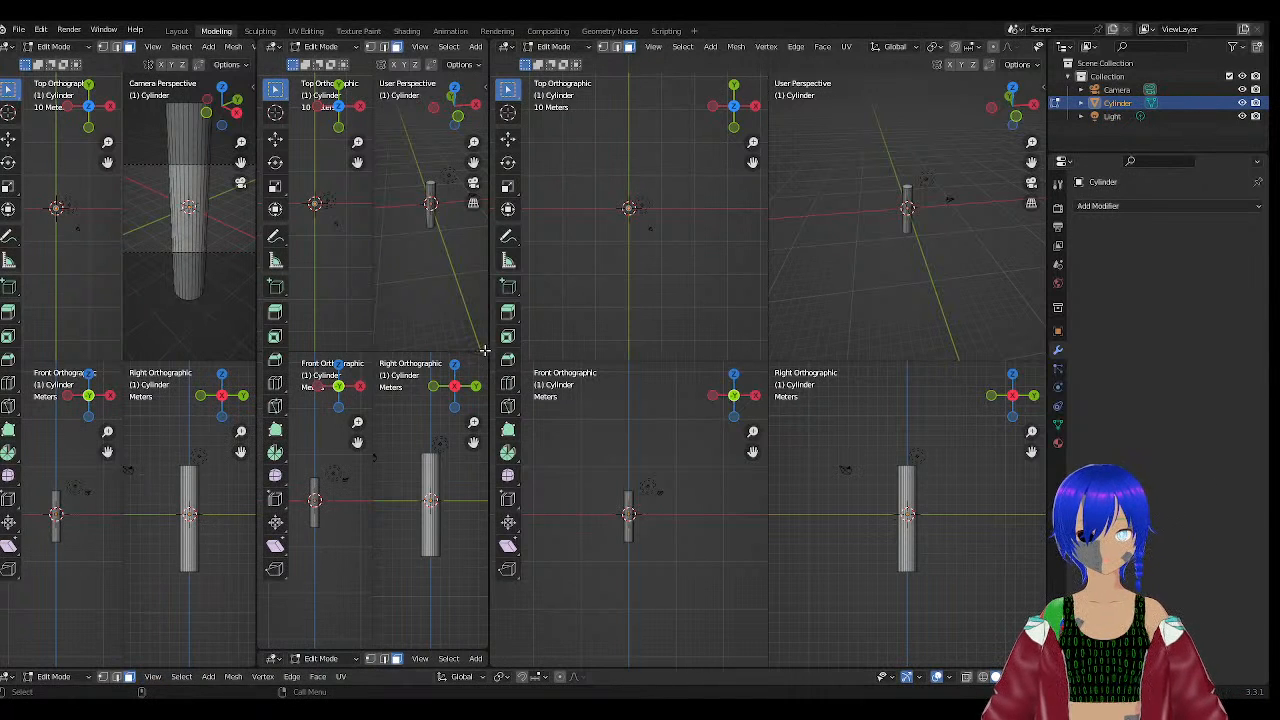
Enlarge the main quad-view area by narrowing the smaller viewports, and split a thin strip off the adjacent viewport.
left_click_drag(484, 350, 50, 290)
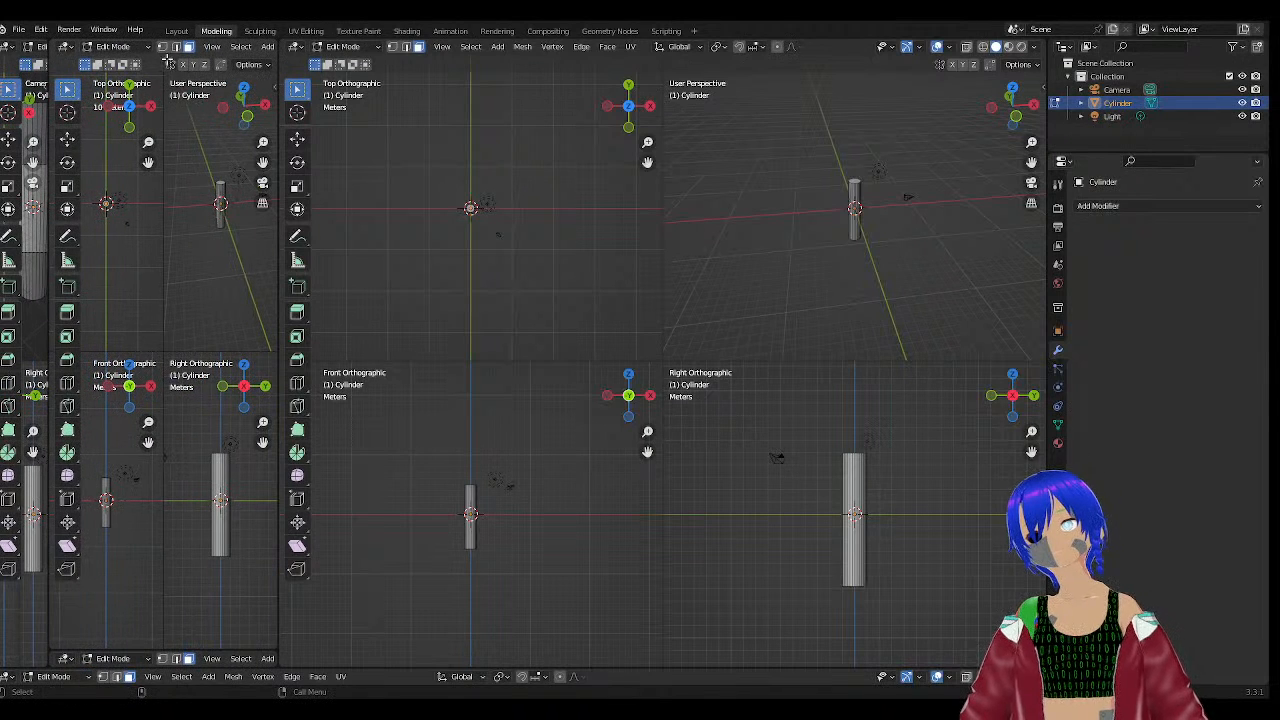
left_click_drag(272, 648, 250, 619)
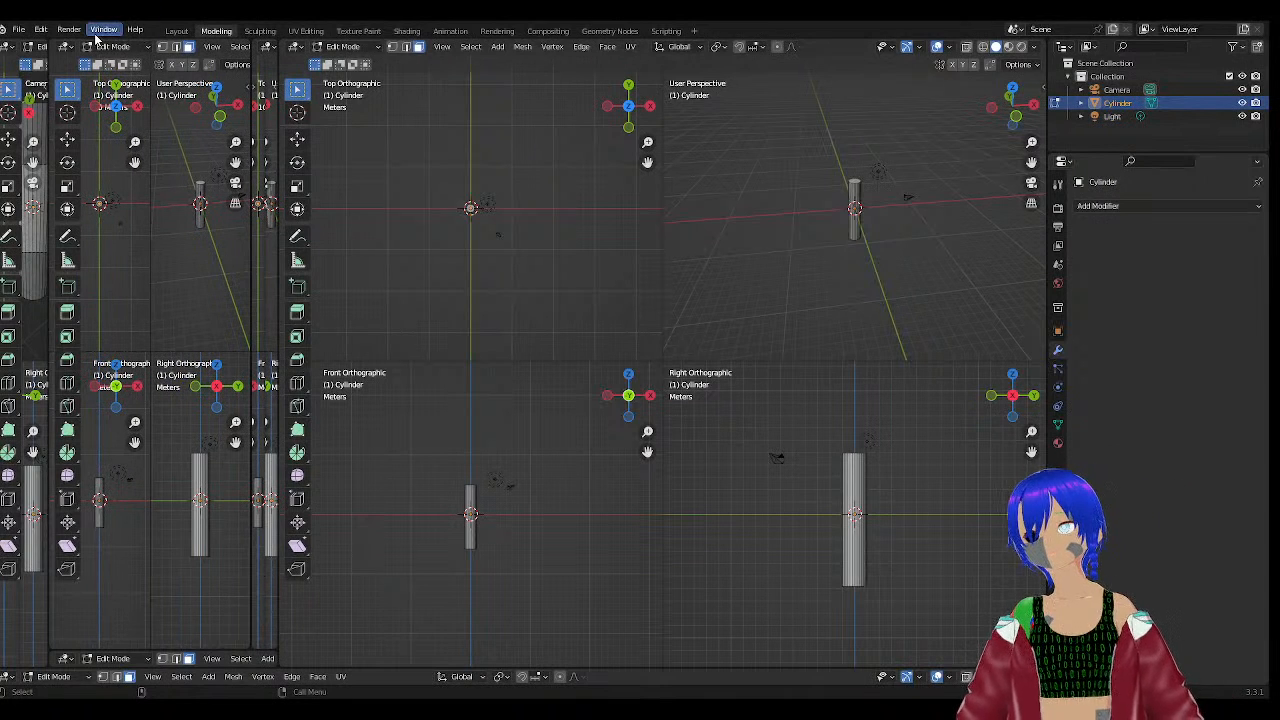
Turn off quad view in the second viewport from the left and close that area.
left_click(212, 47)
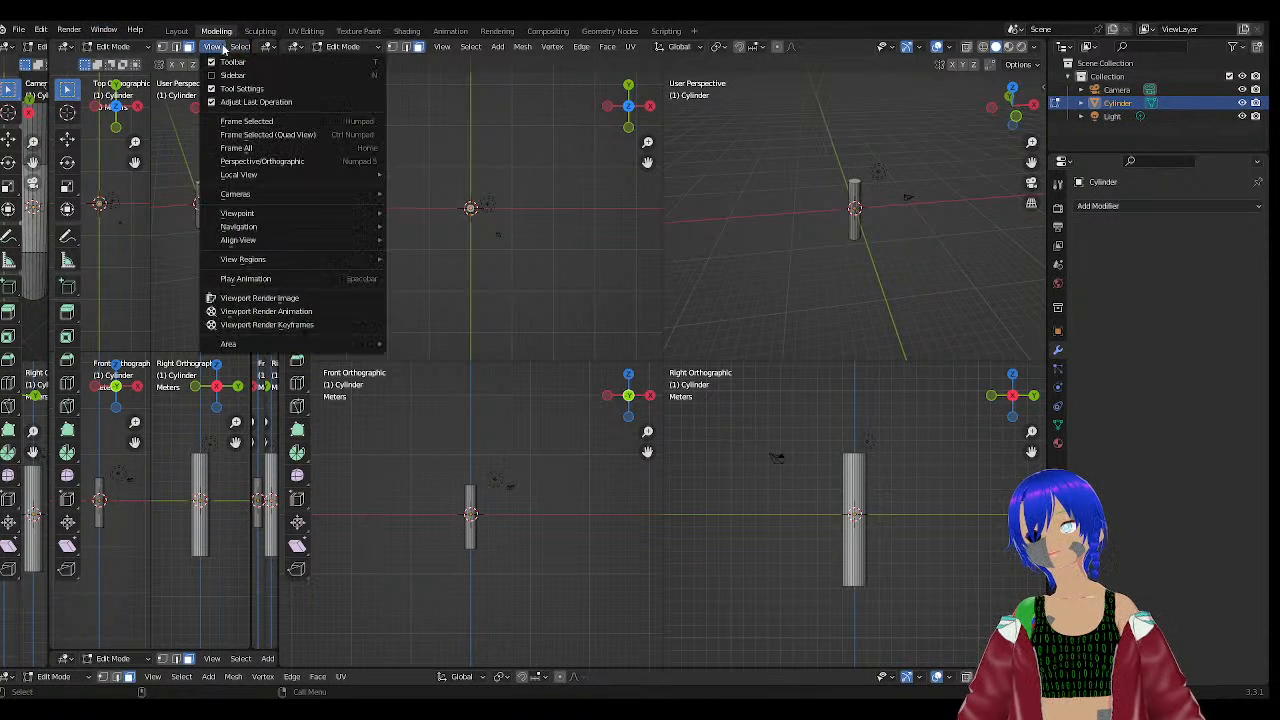
mouse_move(268, 350)
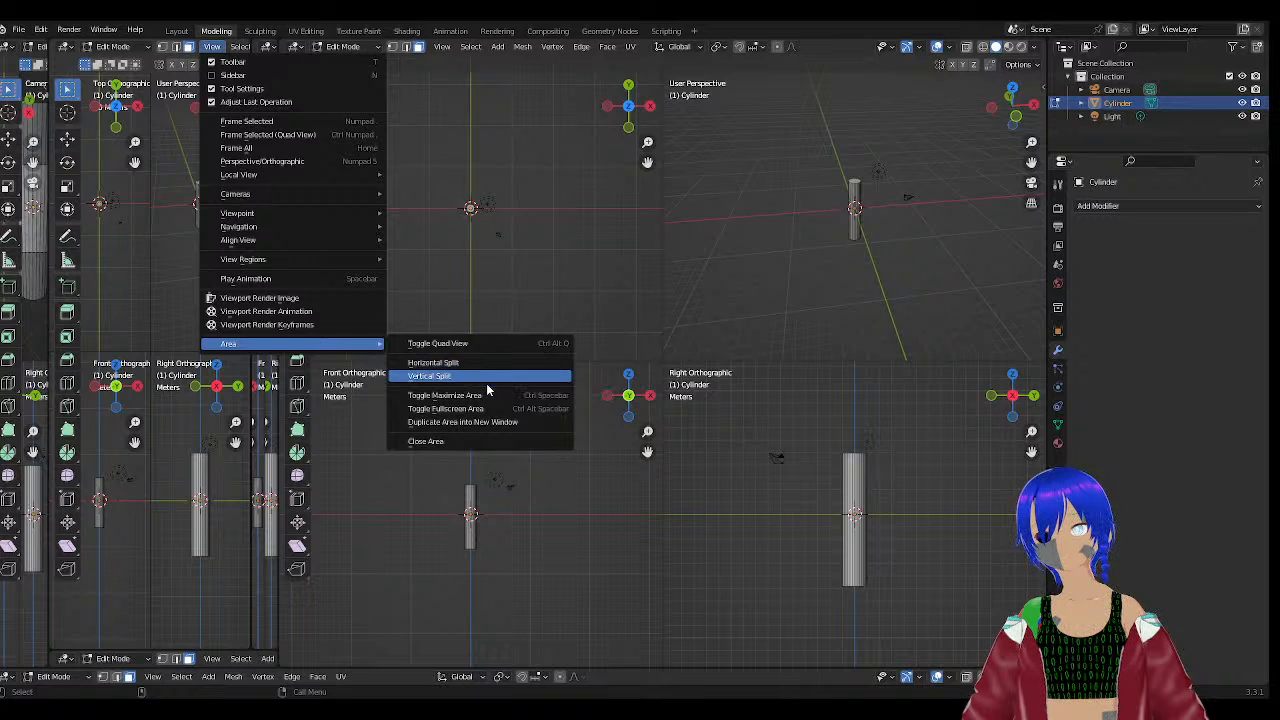
left_click(483, 344)
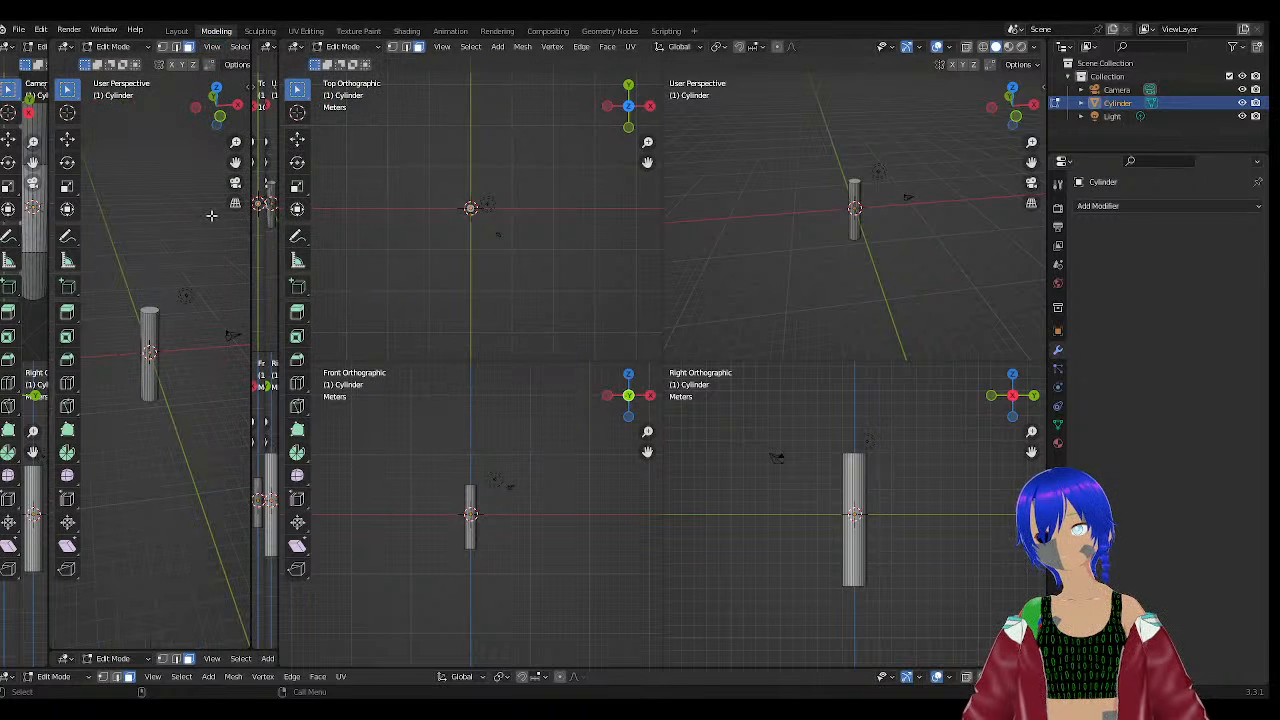
left_click(221, 47)
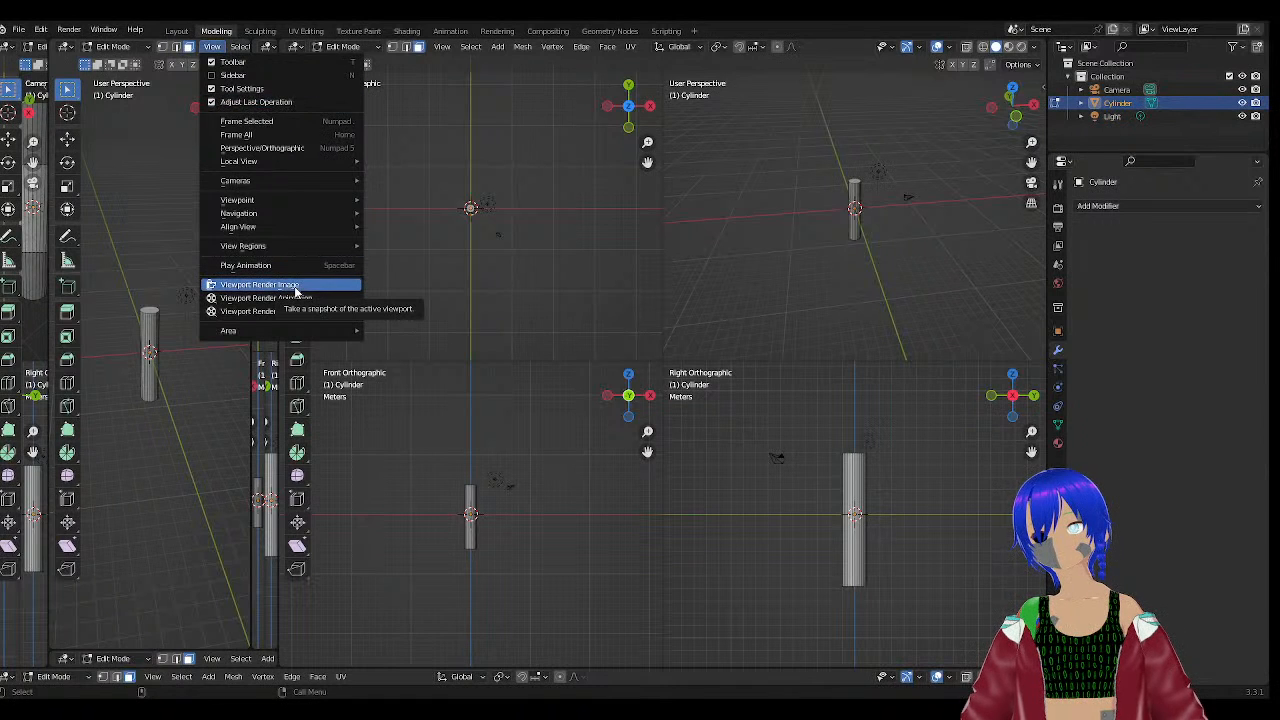
mouse_move(296, 331)
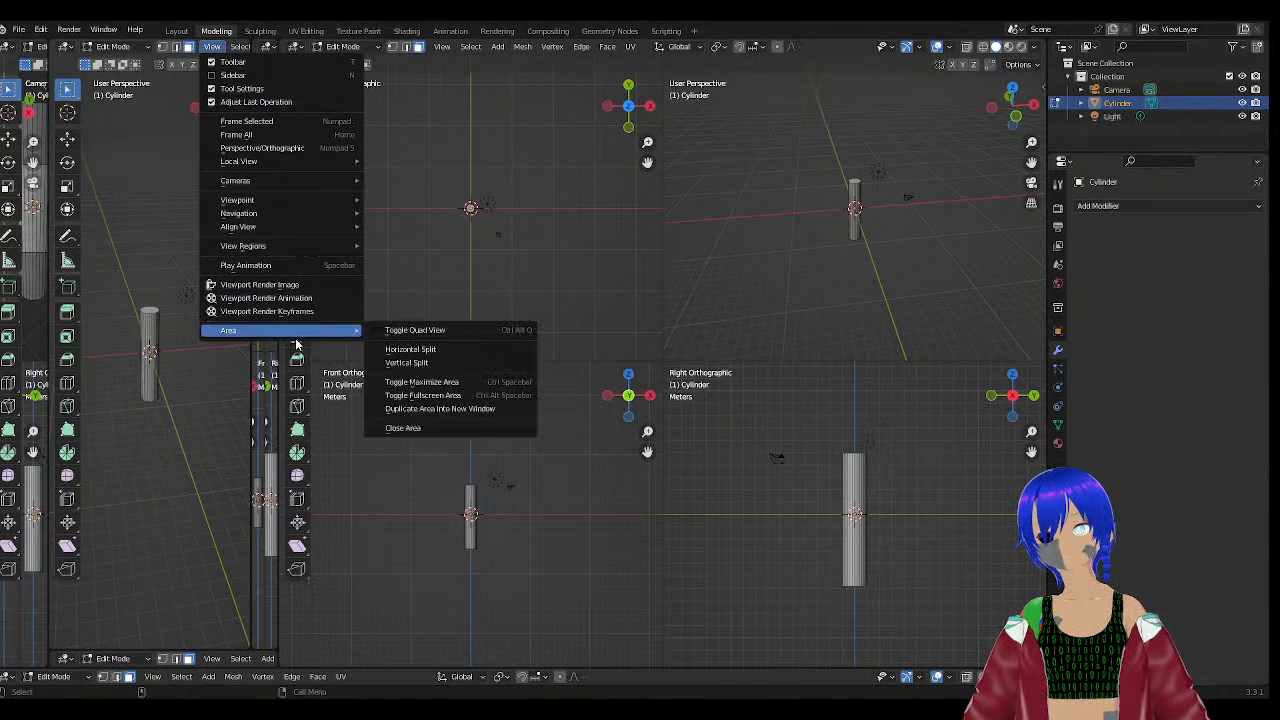
left_click(392, 427)
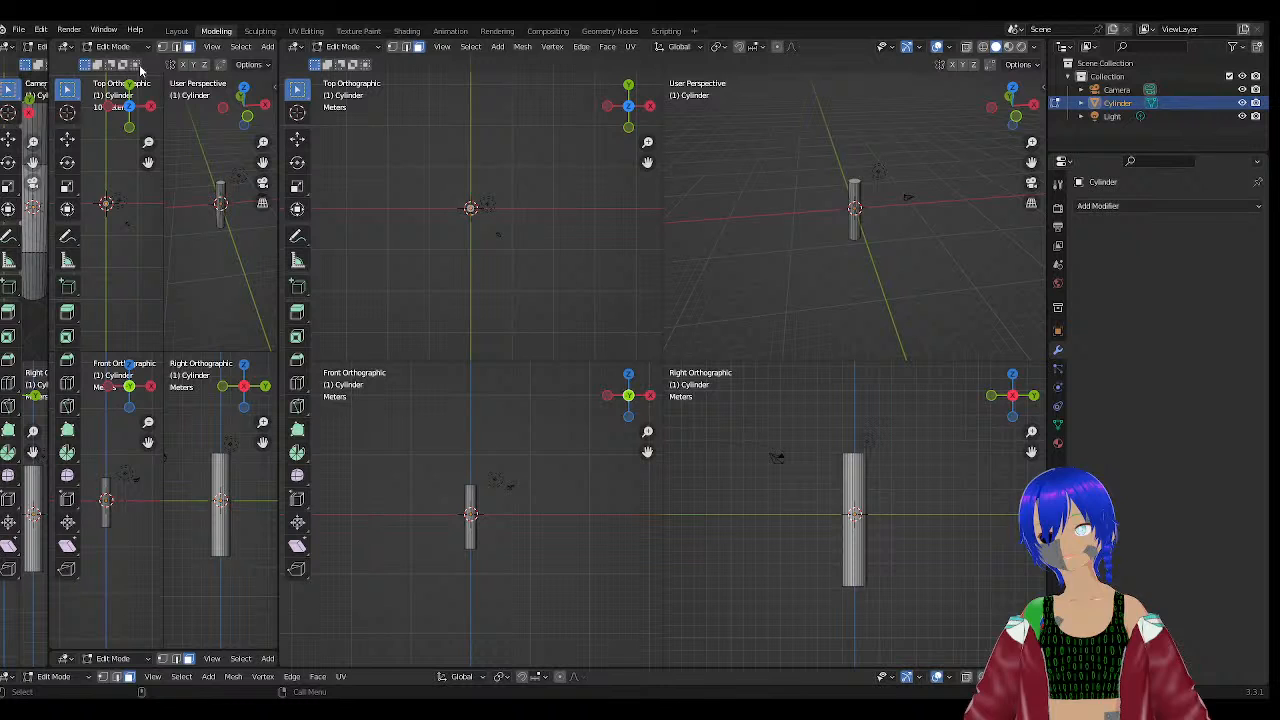
Close the surplus narrow areas between the leftmost viewport and the main quad view, keeping only those two.
left_click(213, 47)
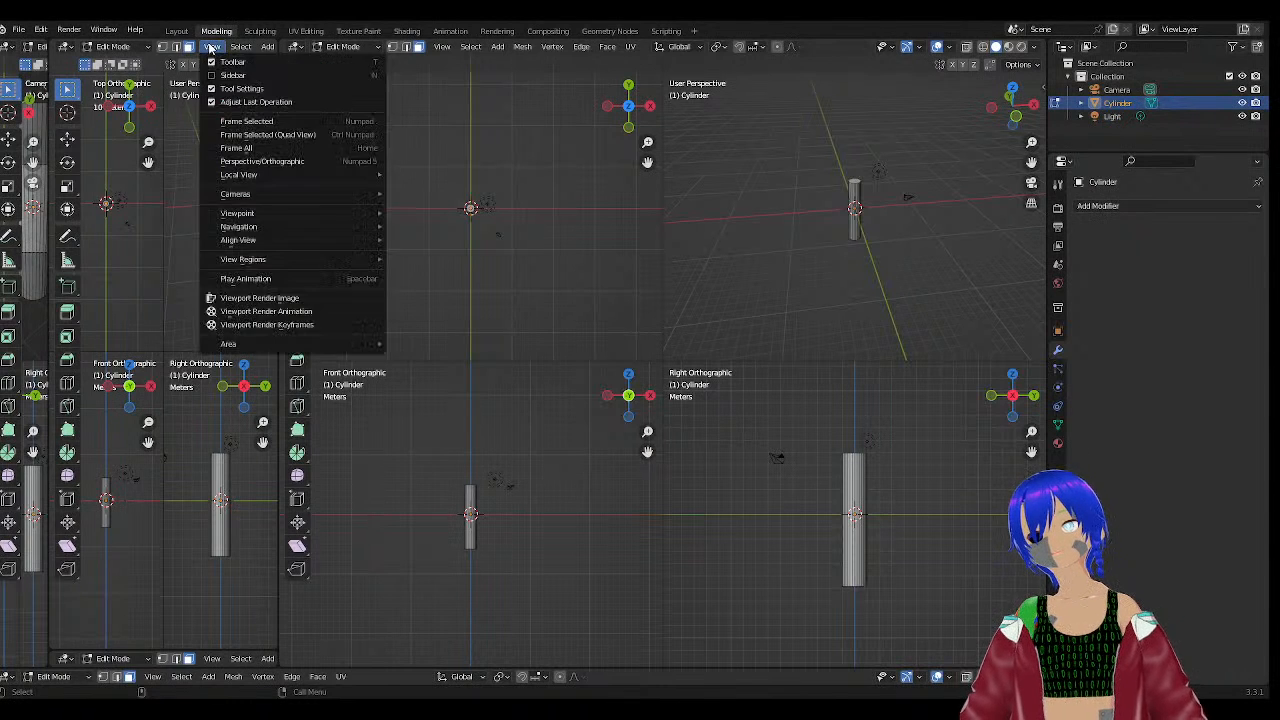
mouse_move(247, 347)
left_click(466, 448)
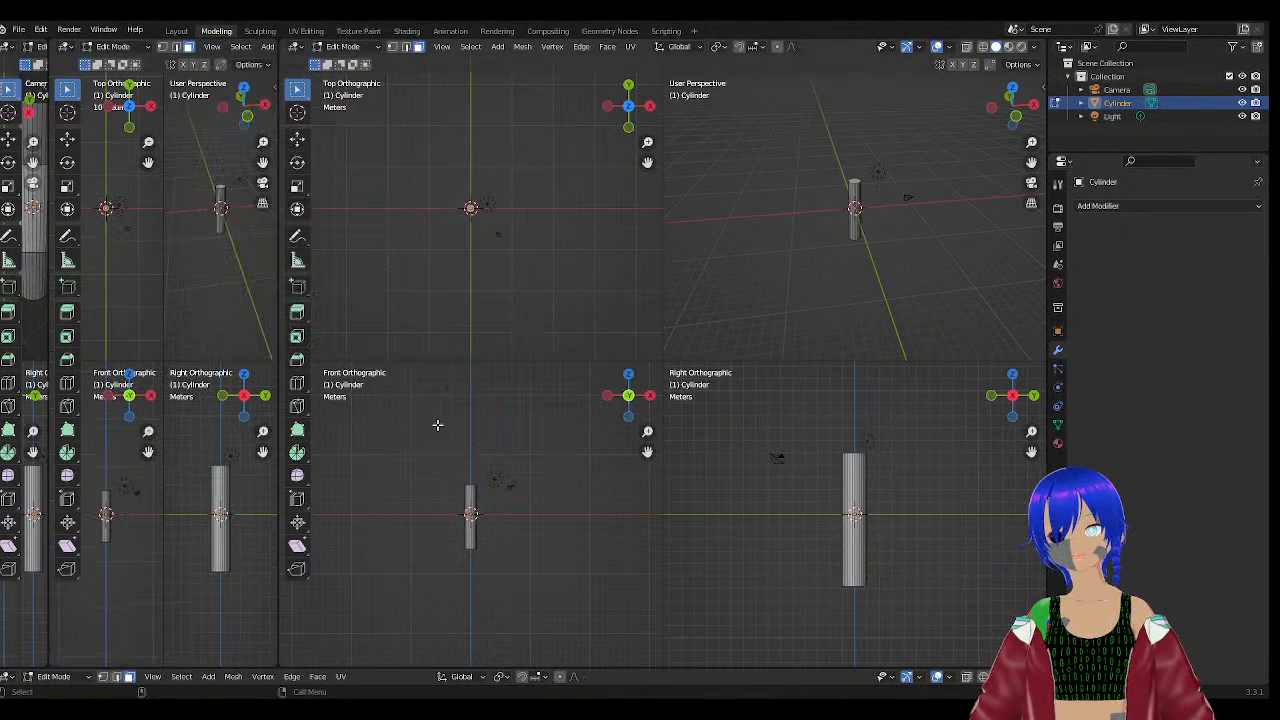
left_click(213, 47)
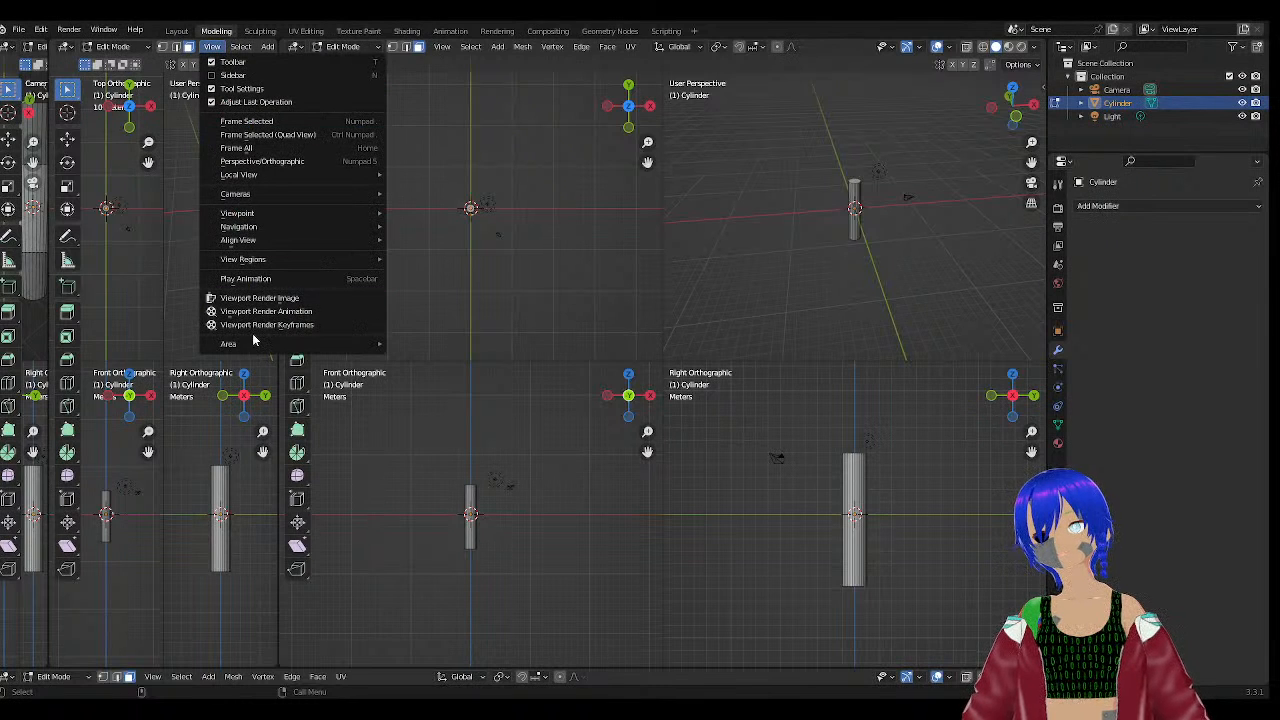
mouse_move(254, 347)
left_click(418, 441)
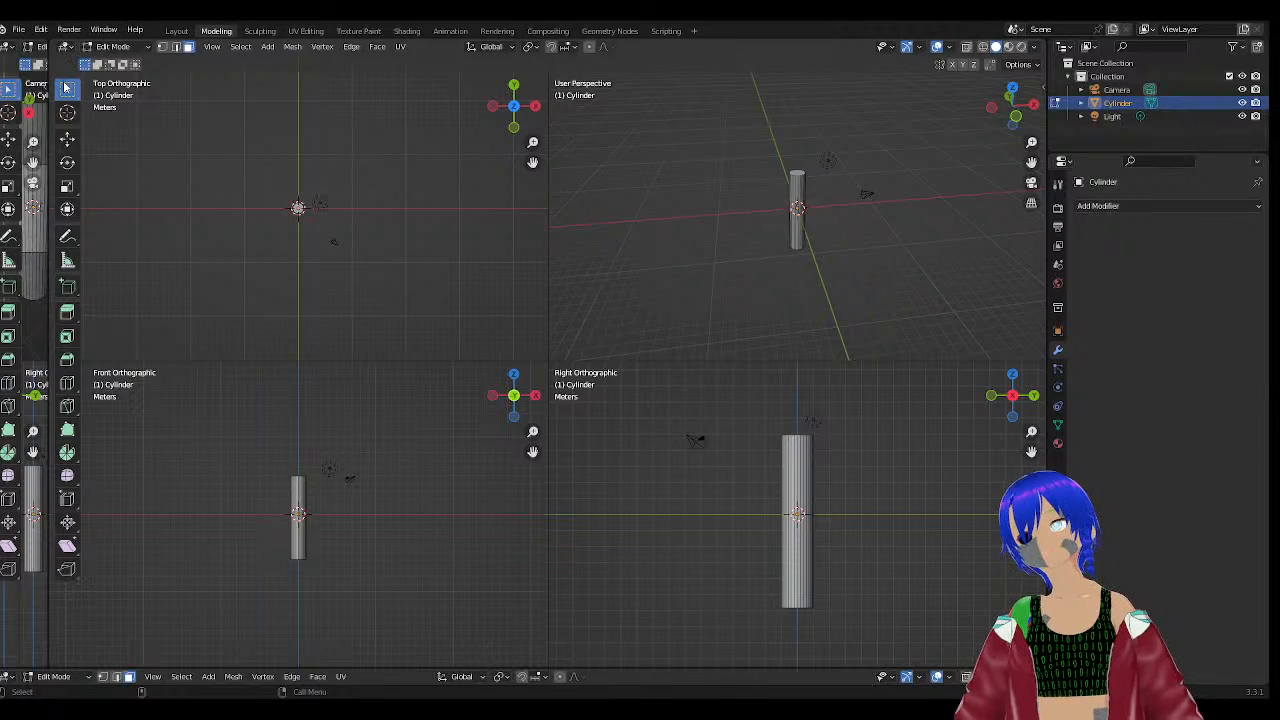
Widen the leftmost viewport containing the camera perspective and close that area.
left_click_drag(48, 112, 426, 115)
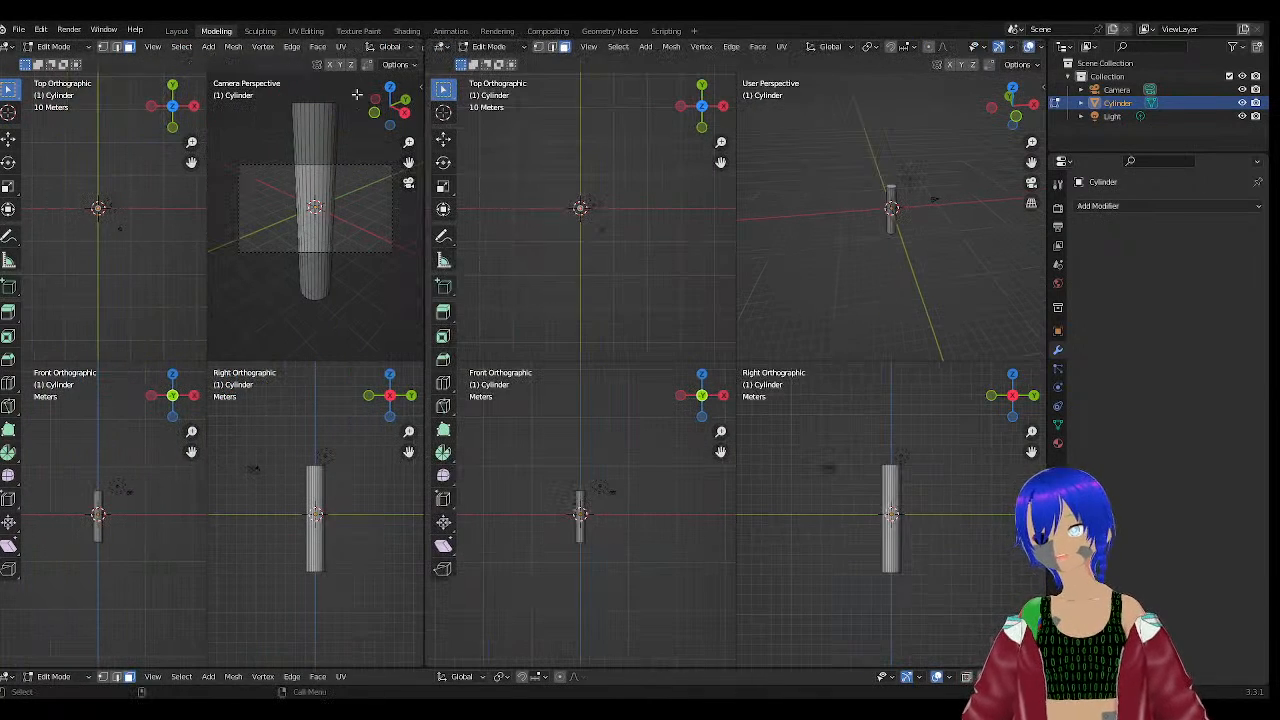
left_click(152, 47)
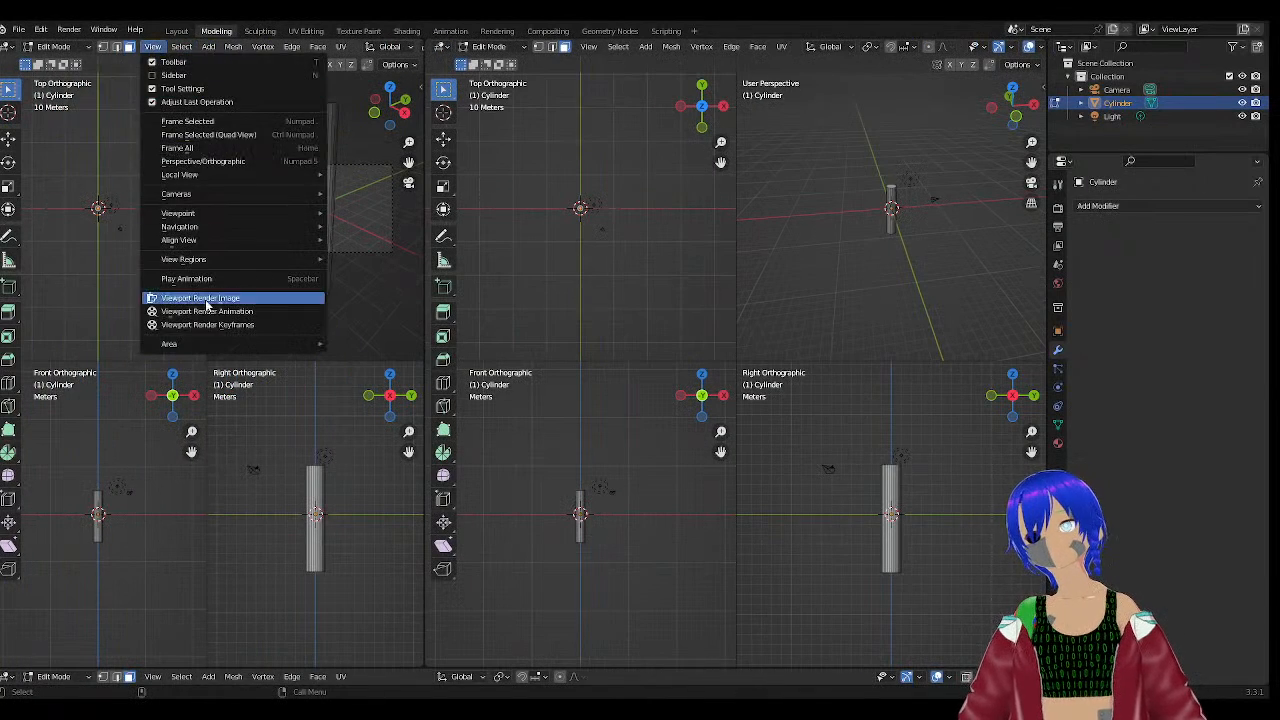
mouse_move(202, 344)
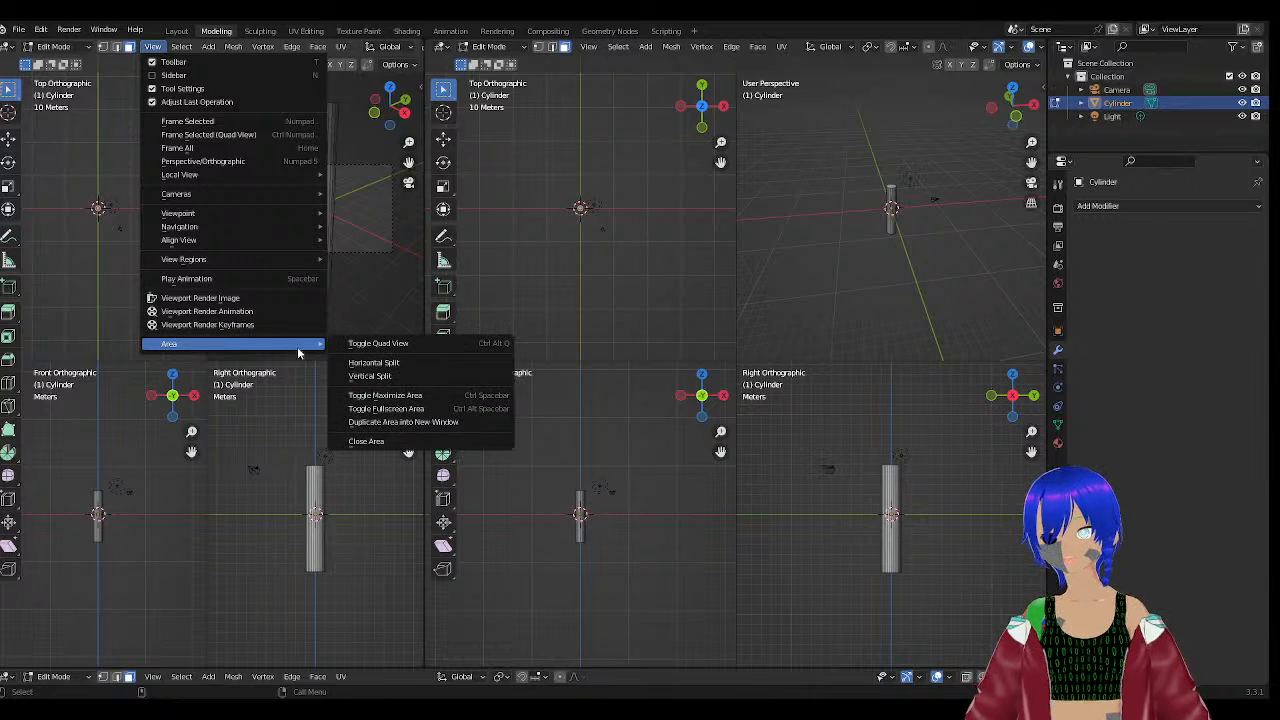
left_click(372, 440)
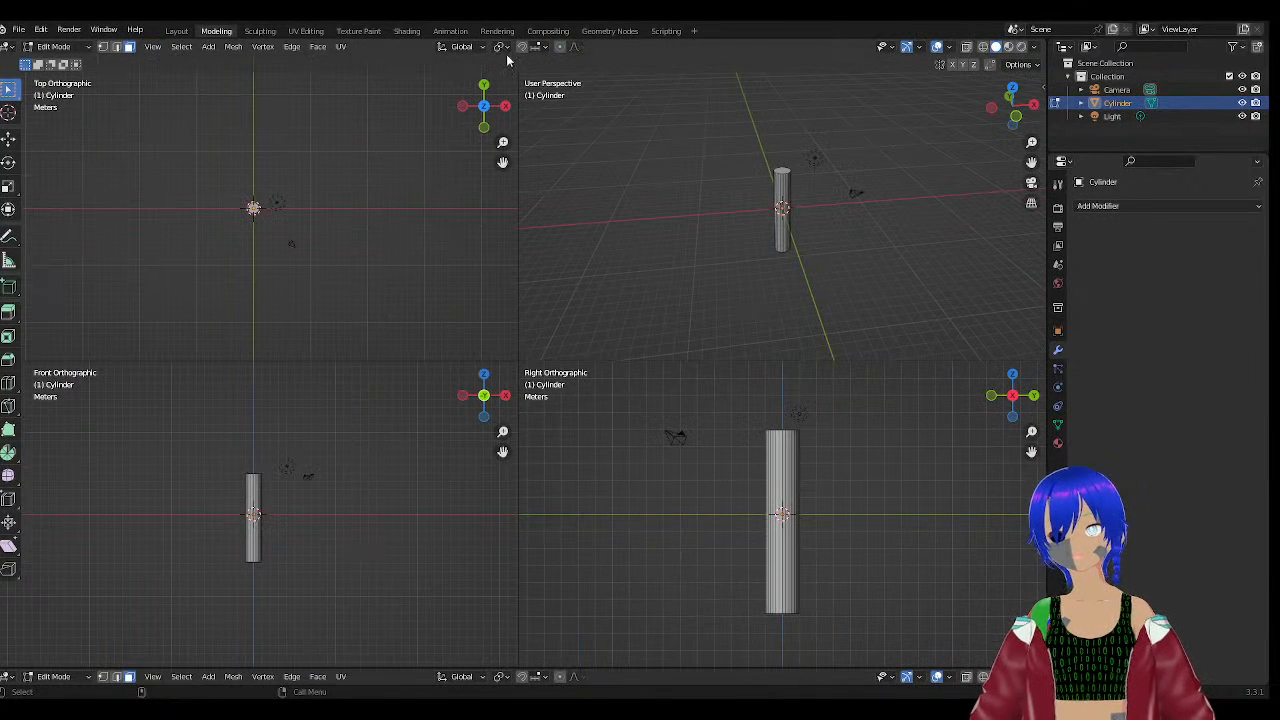
Turn off quad view in the upper viewport and split it into two side-by-side user perspective viewports of about equal width.
left_click(152, 47)
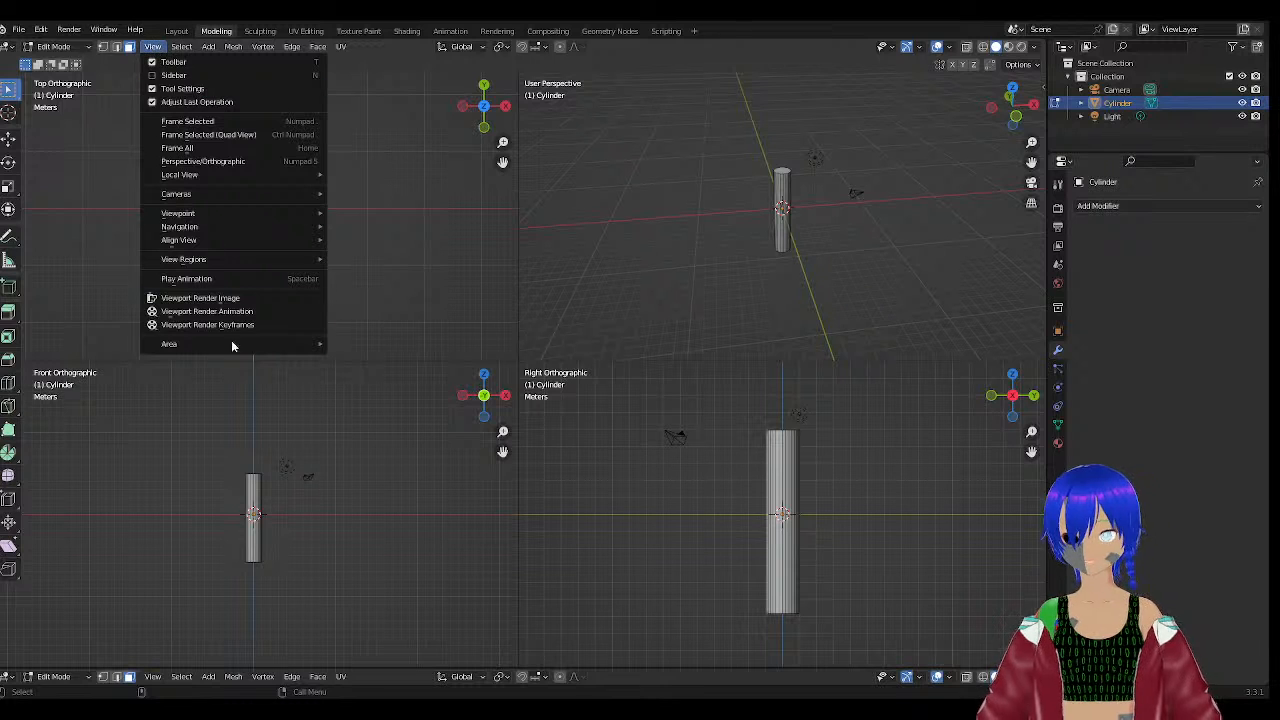
mouse_move(237, 346)
left_click(344, 342)
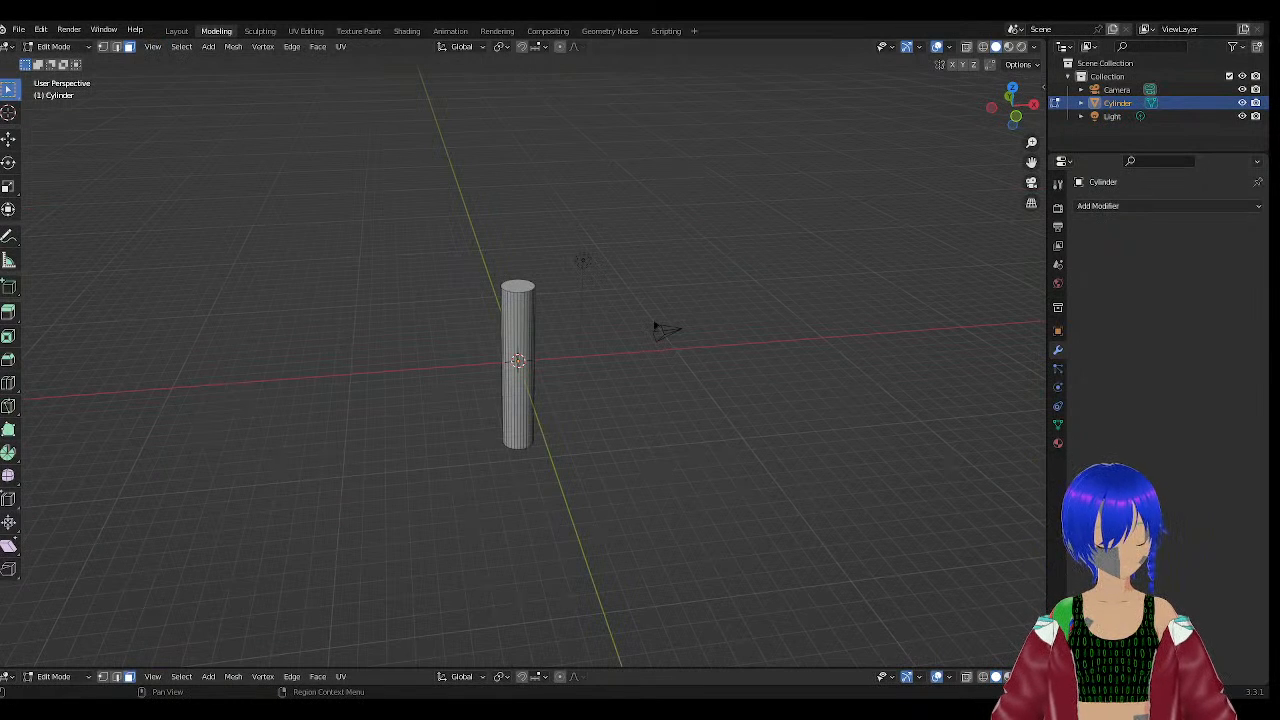
left_click_drag(1042, 640, 531, 621)
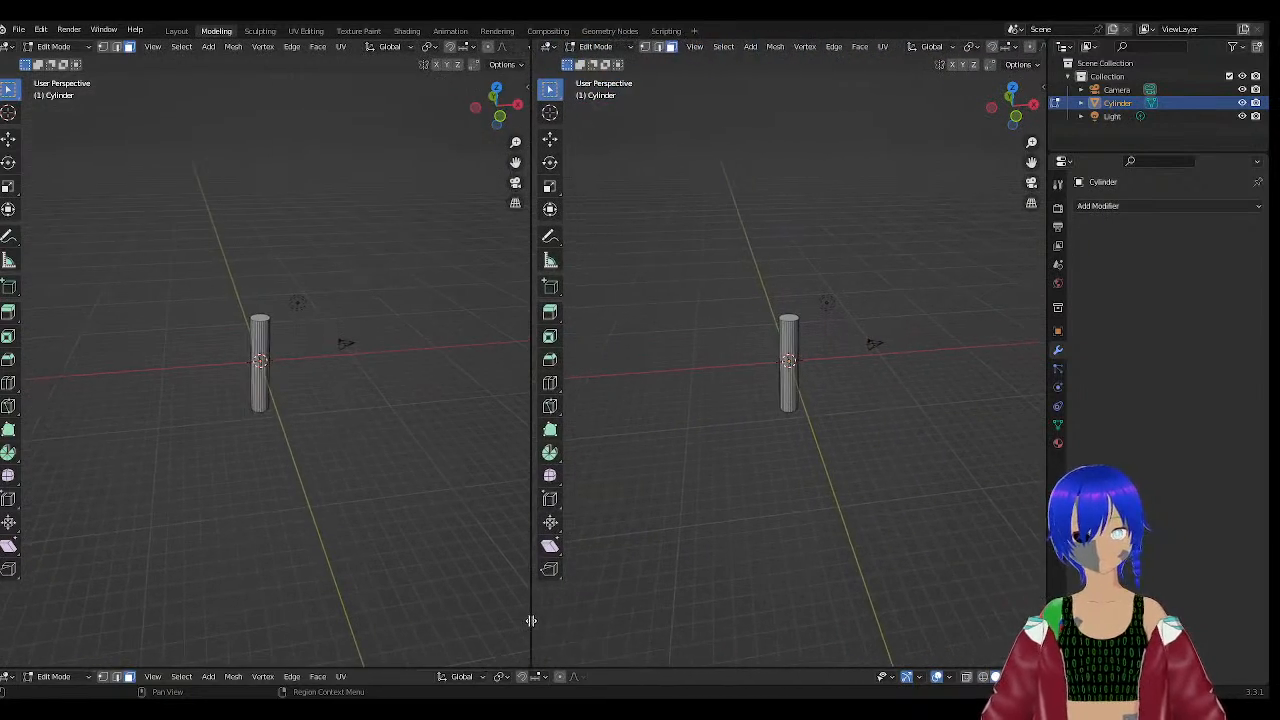
Close the quad-view area beneath the two viewports and shrink the Properties editor that replaces it to a thin strip.
left_click_drag(491, 666, 517, 396)
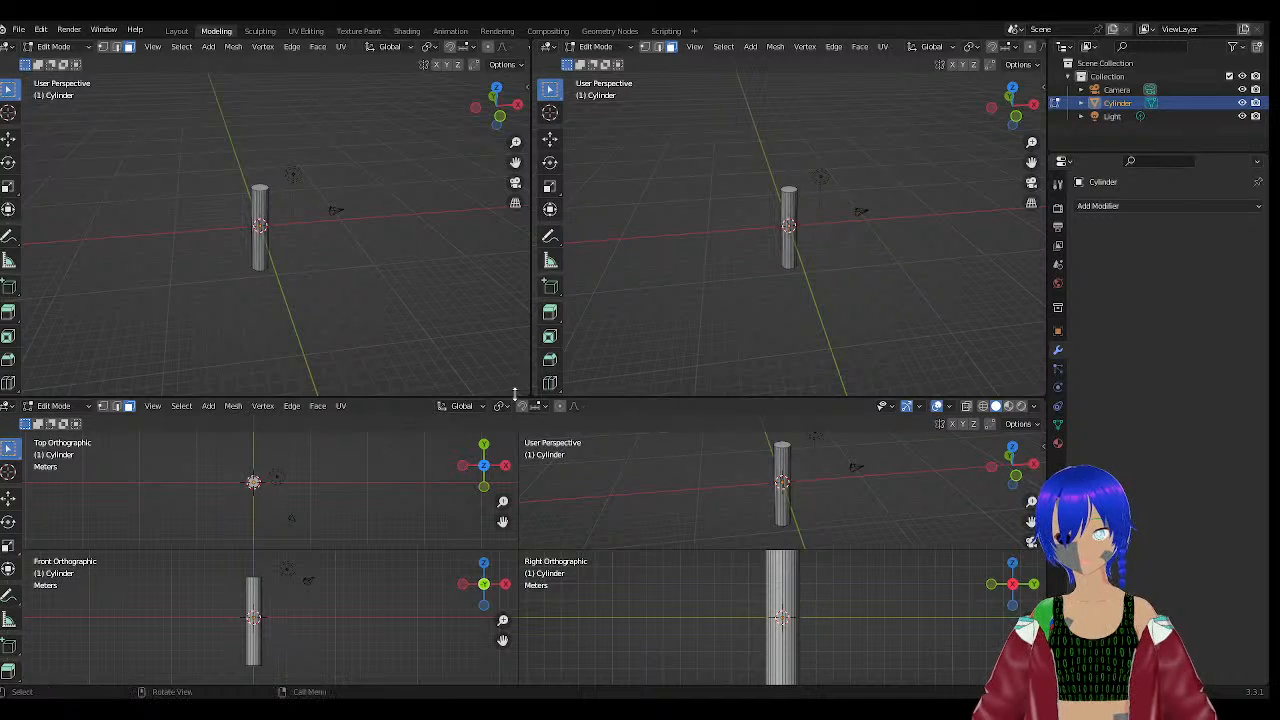
left_click(153, 406)
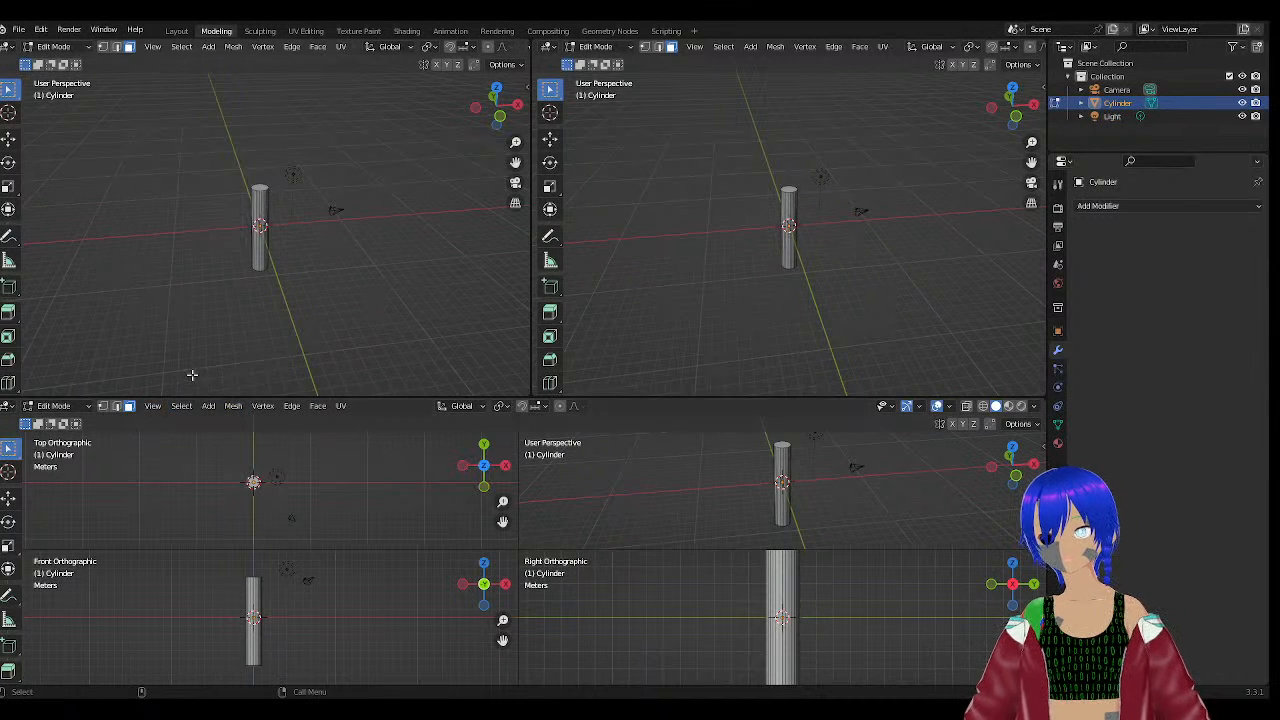
left_click(155, 407)
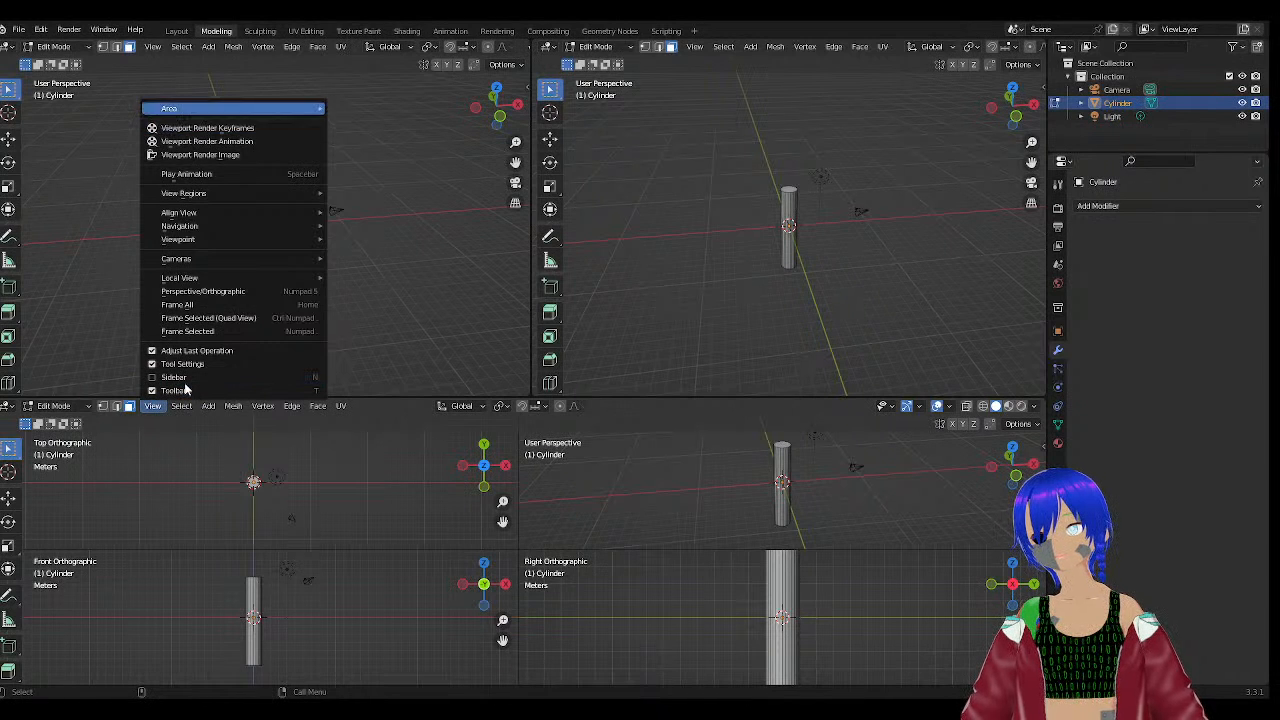
mouse_move(260, 106)
left_click(415, 204)
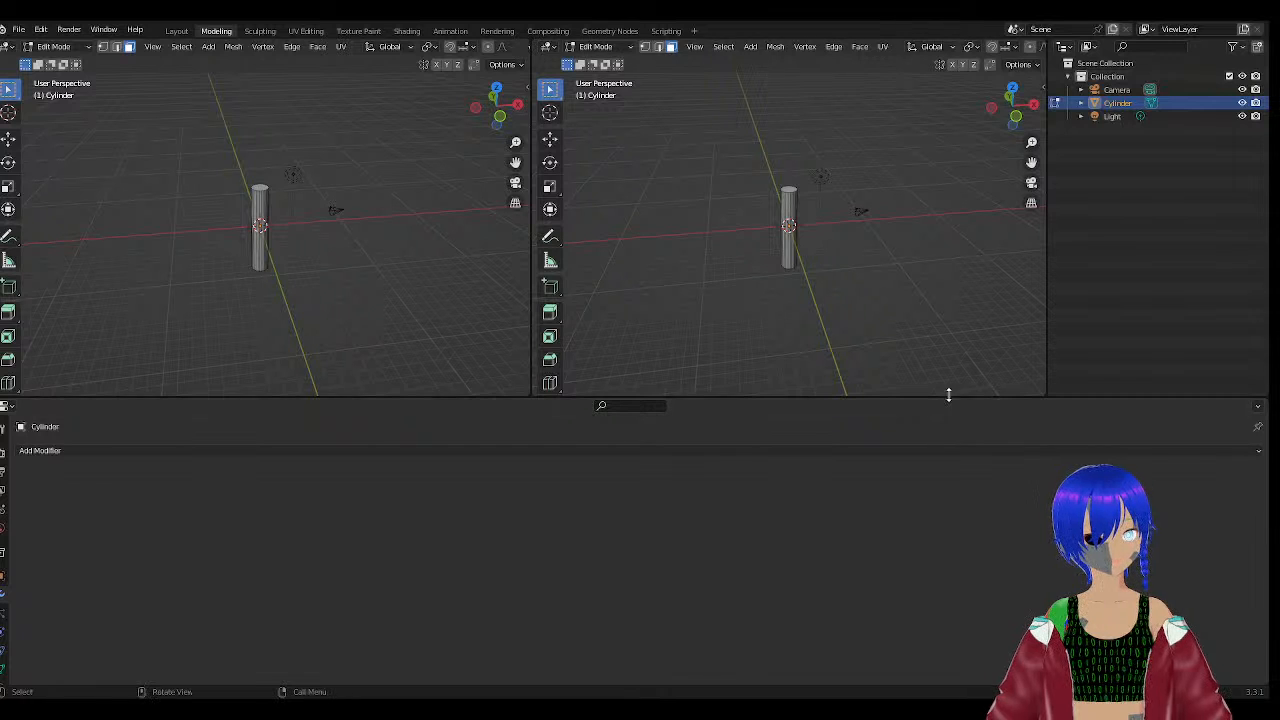
left_click_drag(949, 398, 946, 668)
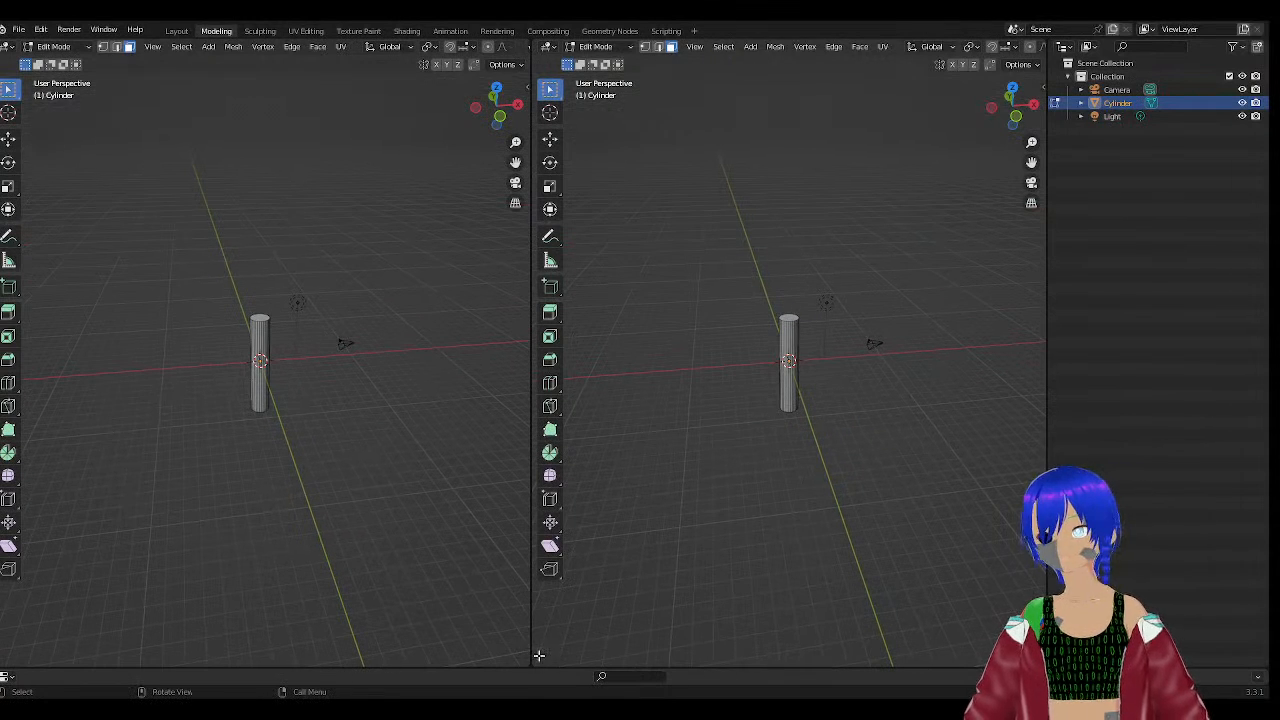
Split the left viewport into two side-by-side viewports, look through the editor types, and close the extra middle viewport.
left_click_drag(527, 663, 312, 300)
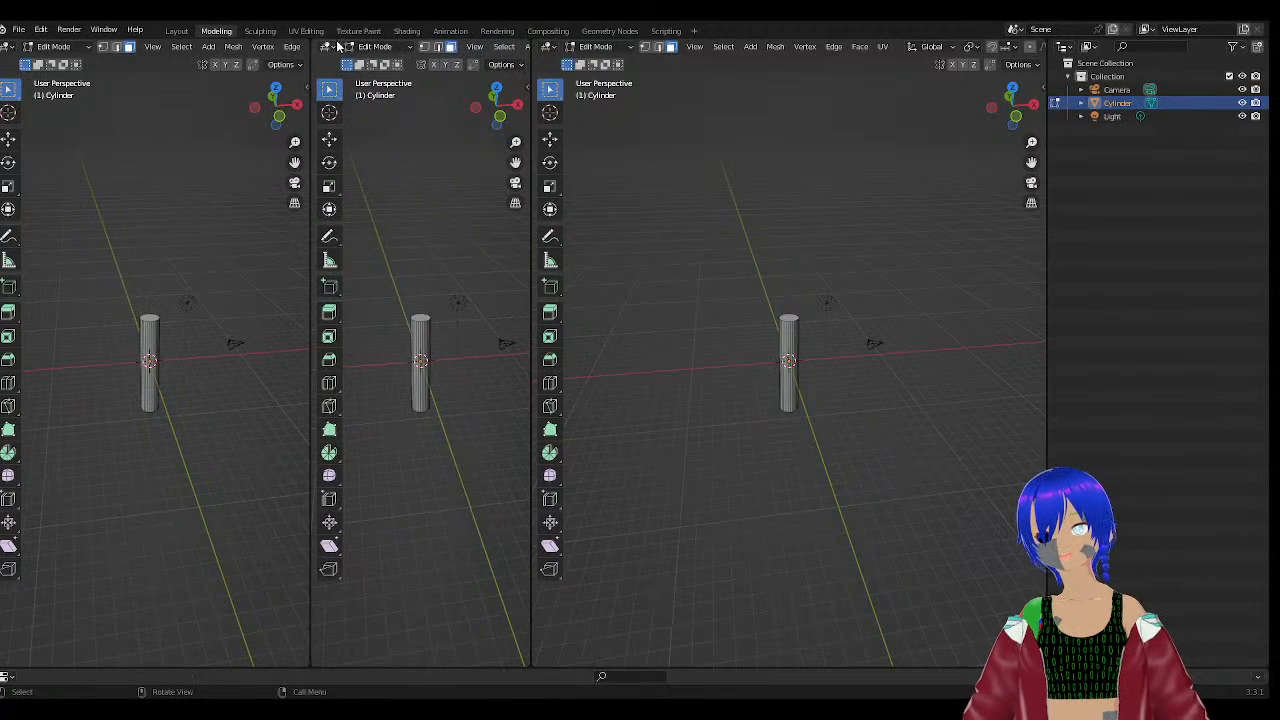
left_click(339, 46)
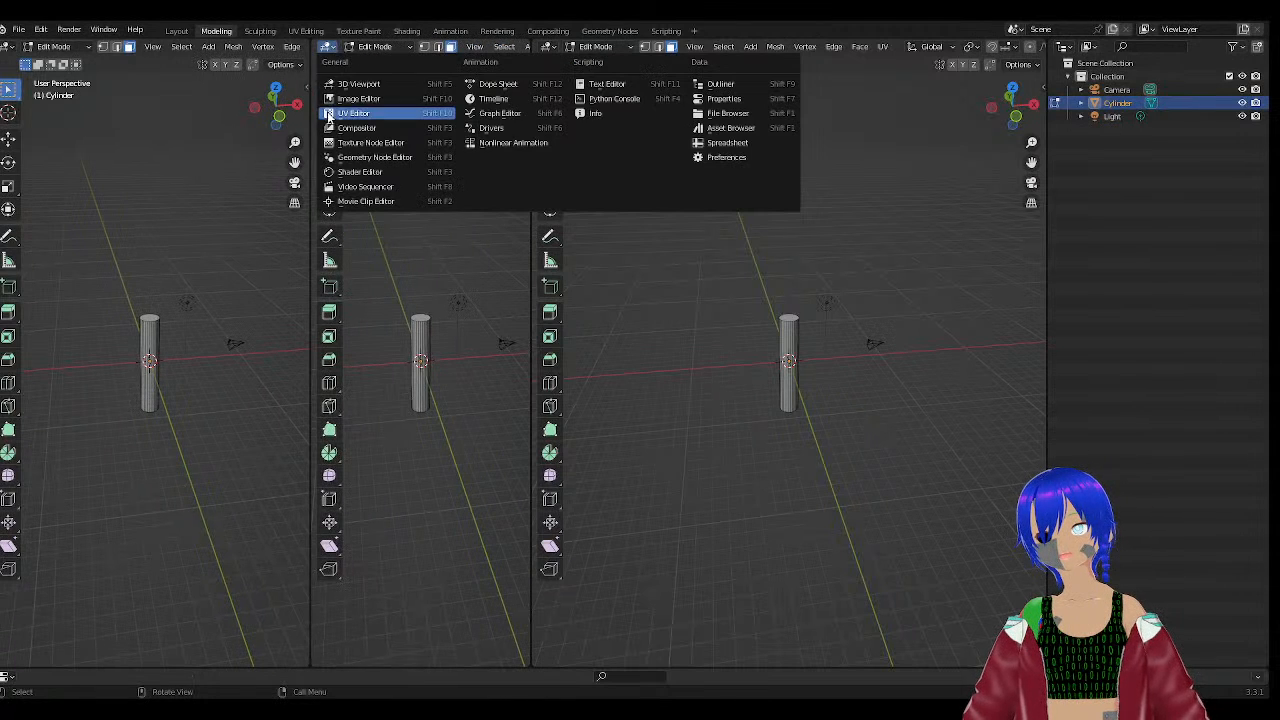
left_click(385, 47)
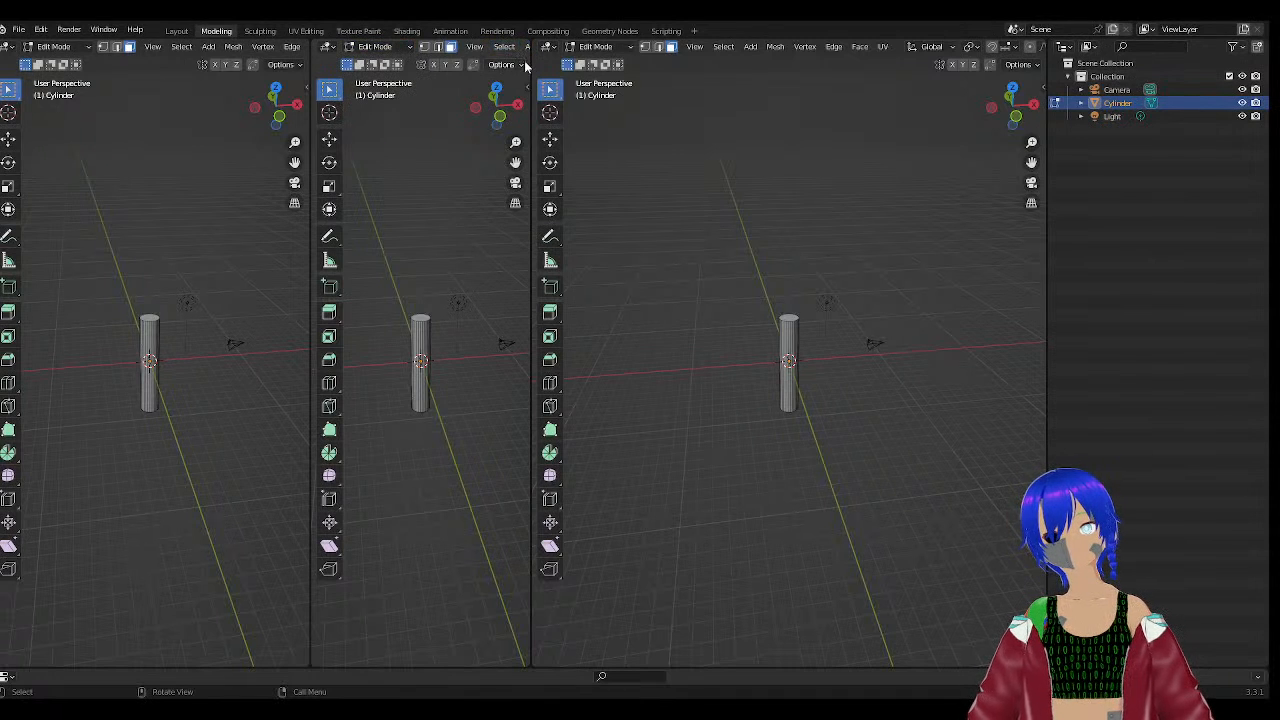
left_click_drag(527, 87, 452, 119)
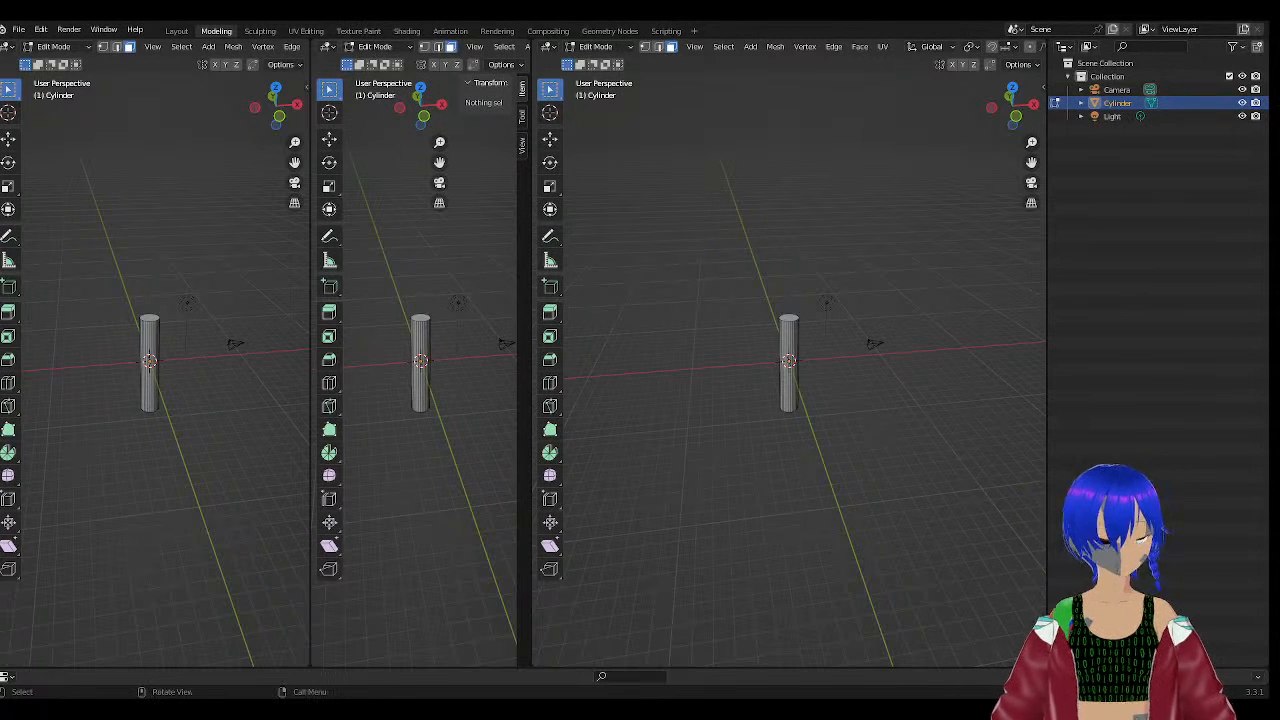
left_click(474, 47)
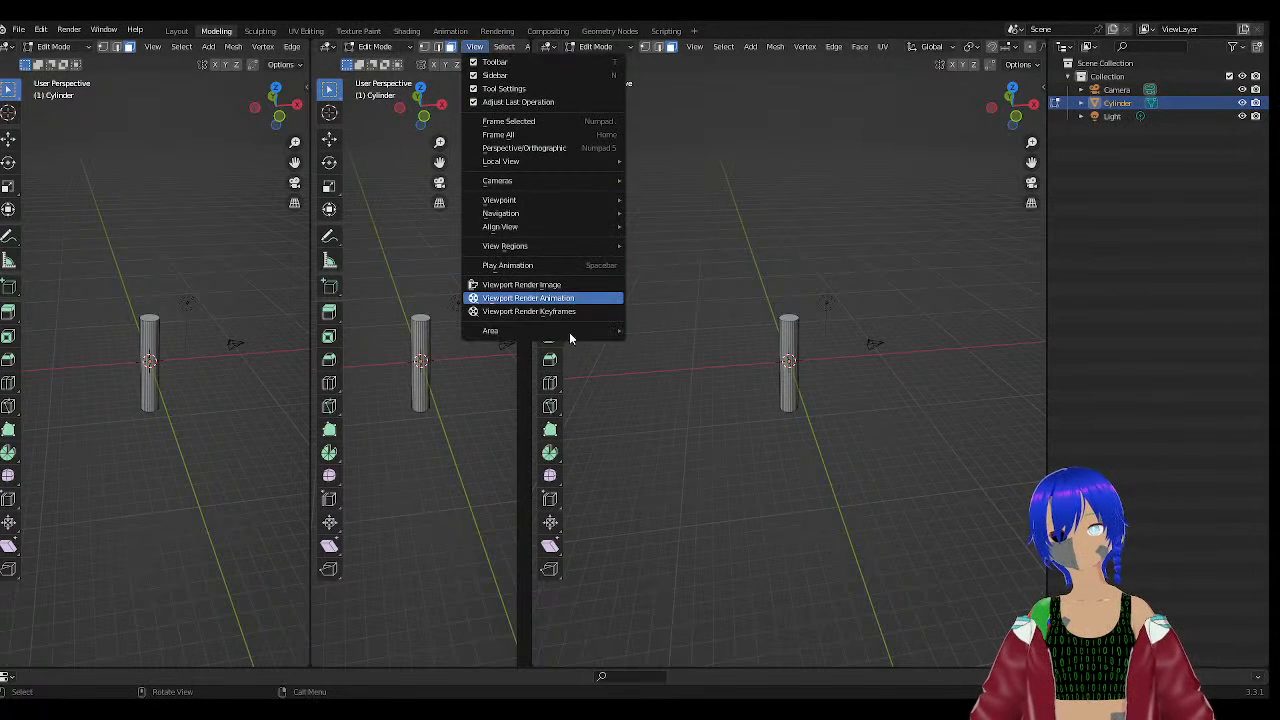
mouse_move(600, 331)
left_click(685, 430)
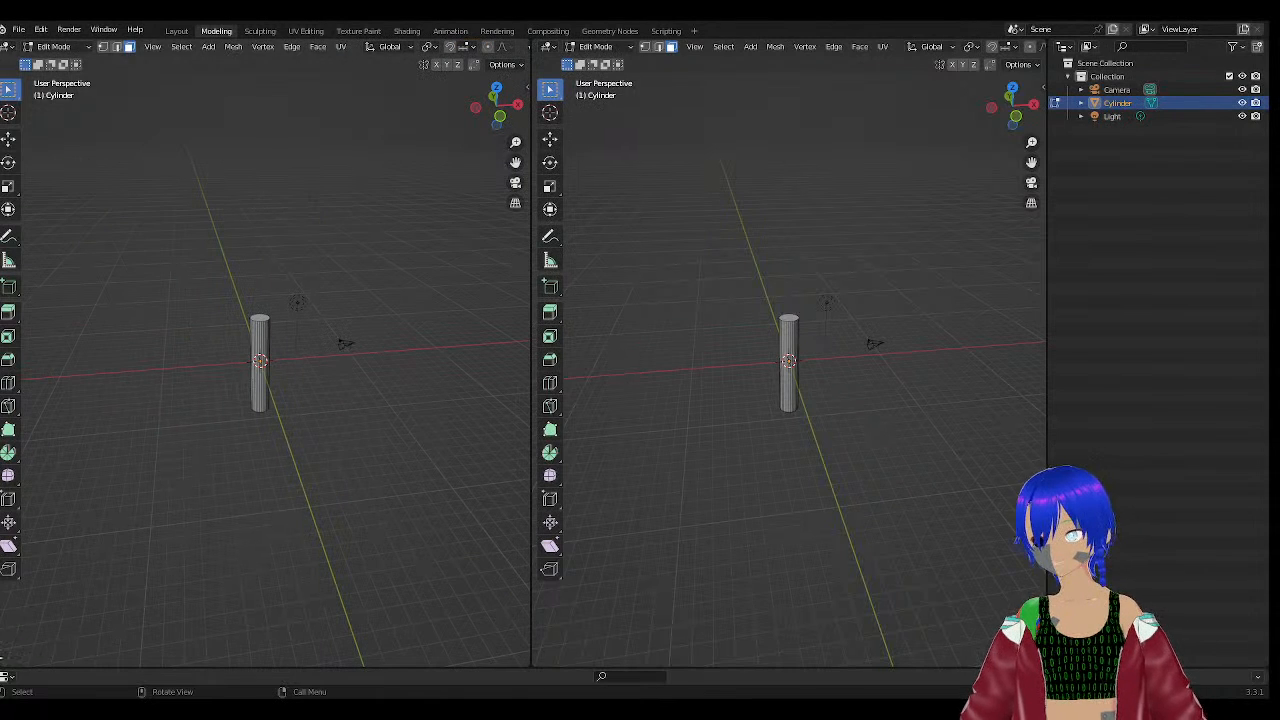
Split the left viewport into upper and lower viewports and set the lower one to the Right viewpoint.
left_click_drag(3, 664, 82, 326)
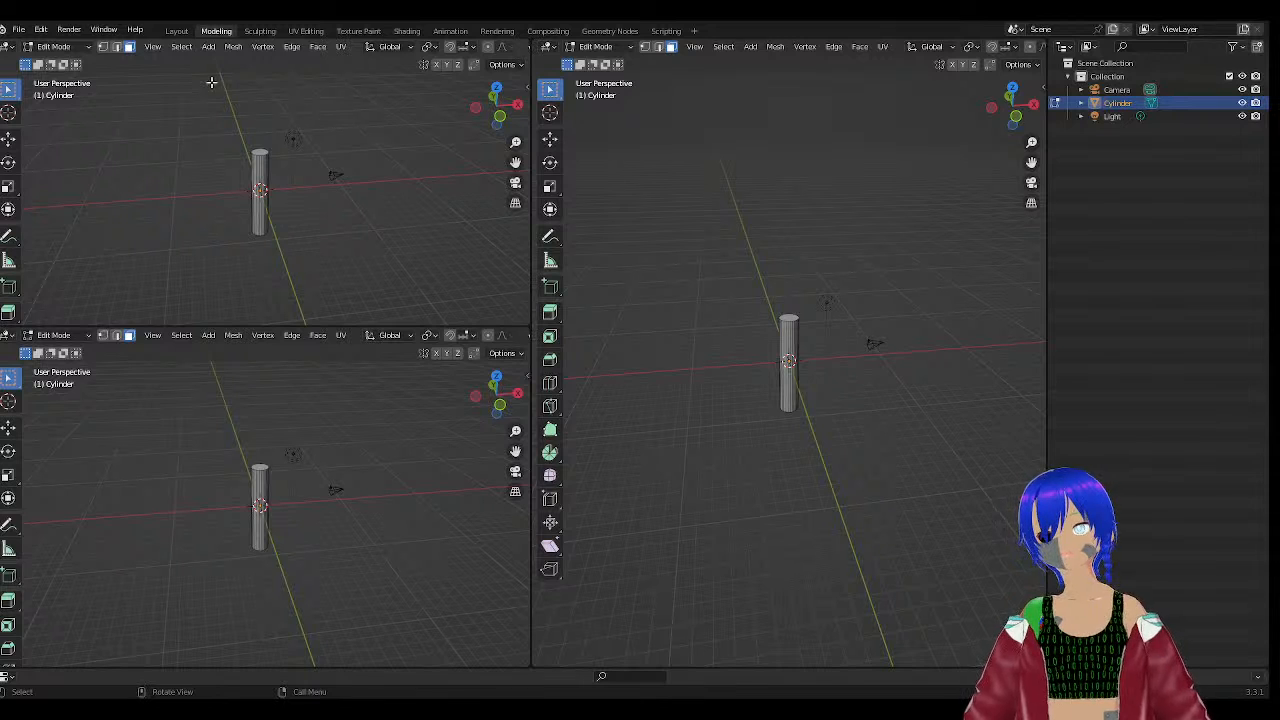
left_click(152, 335)
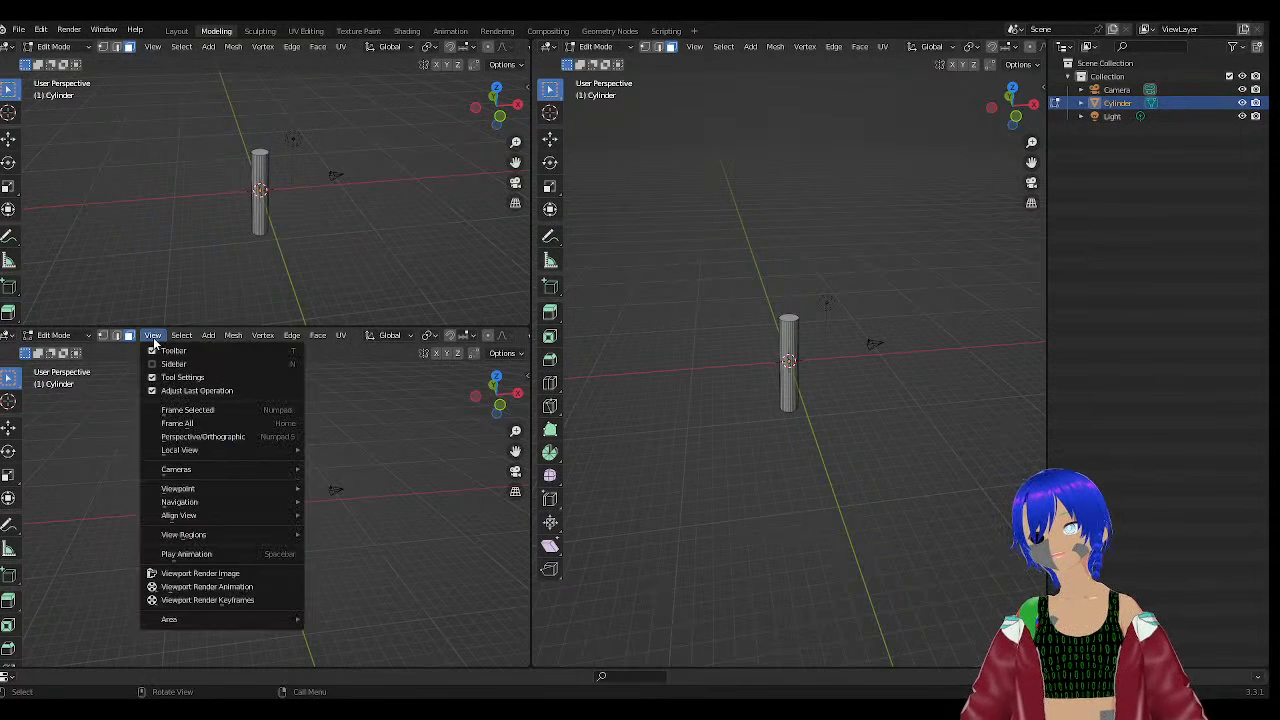
mouse_move(216, 490)
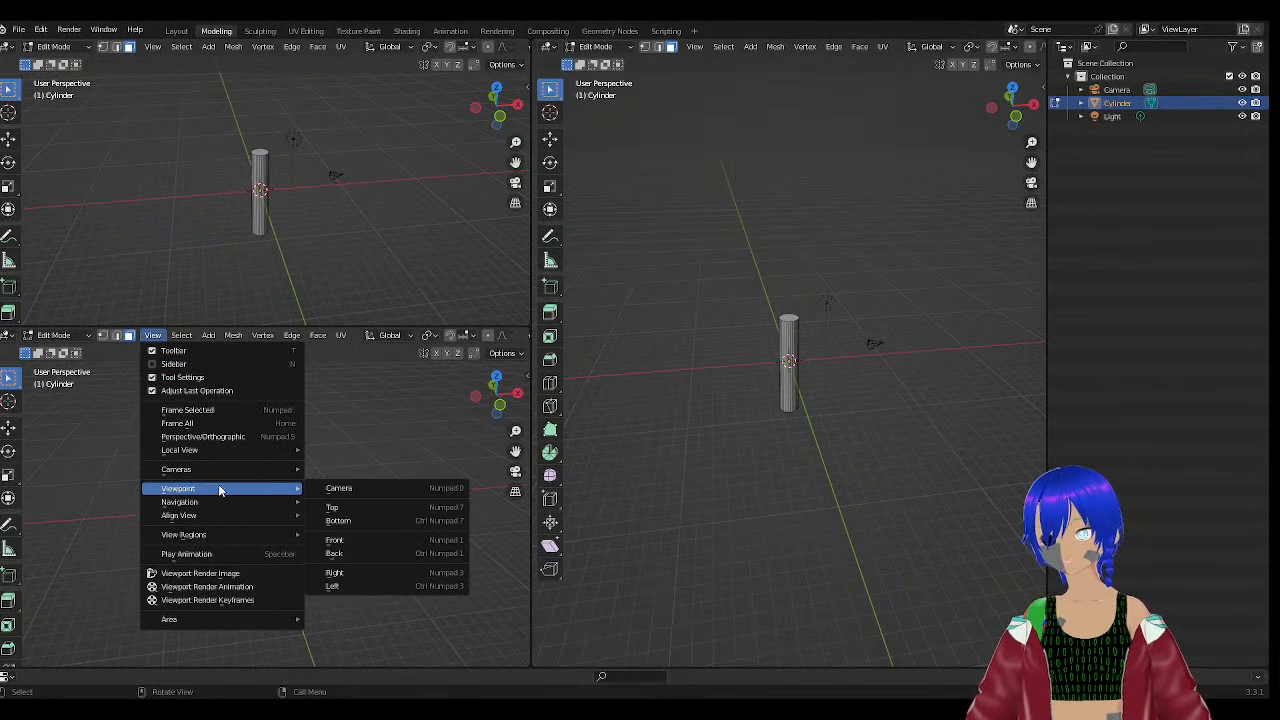
left_click(351, 573)
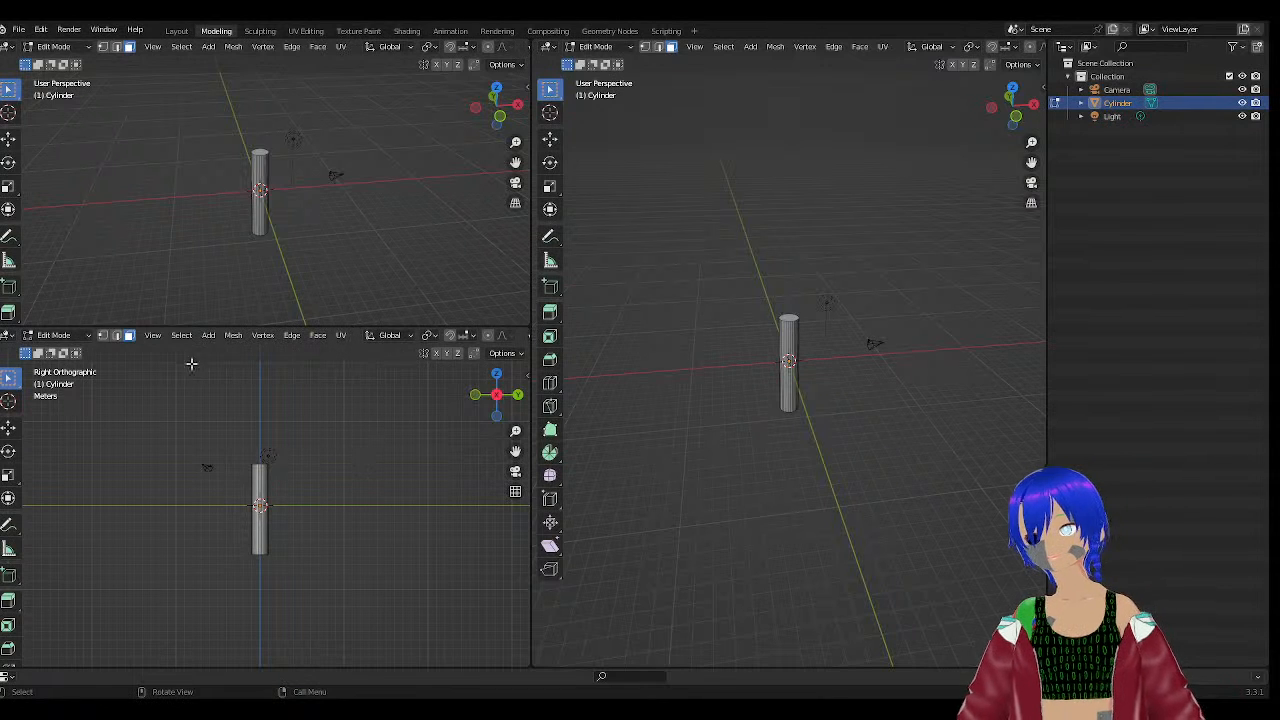
left_click(152, 335)
mouse_move(293, 537)
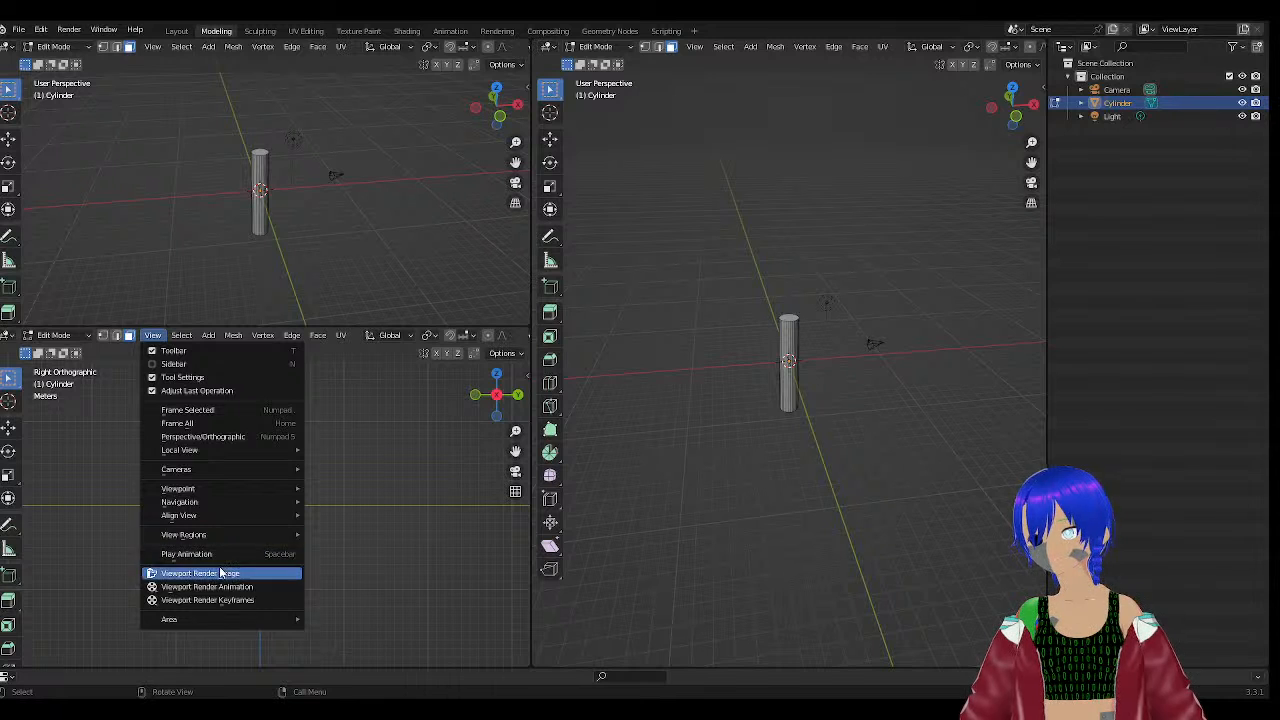
mouse_move(269, 490)
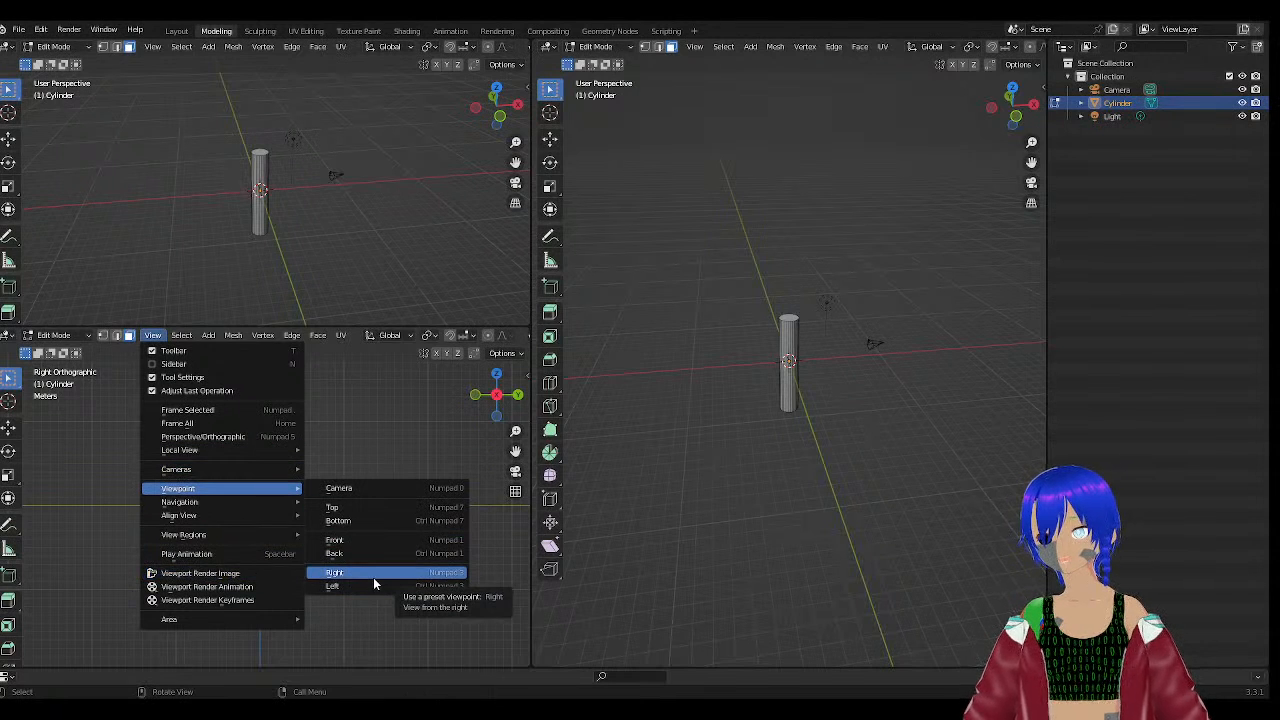
left_click(405, 578)
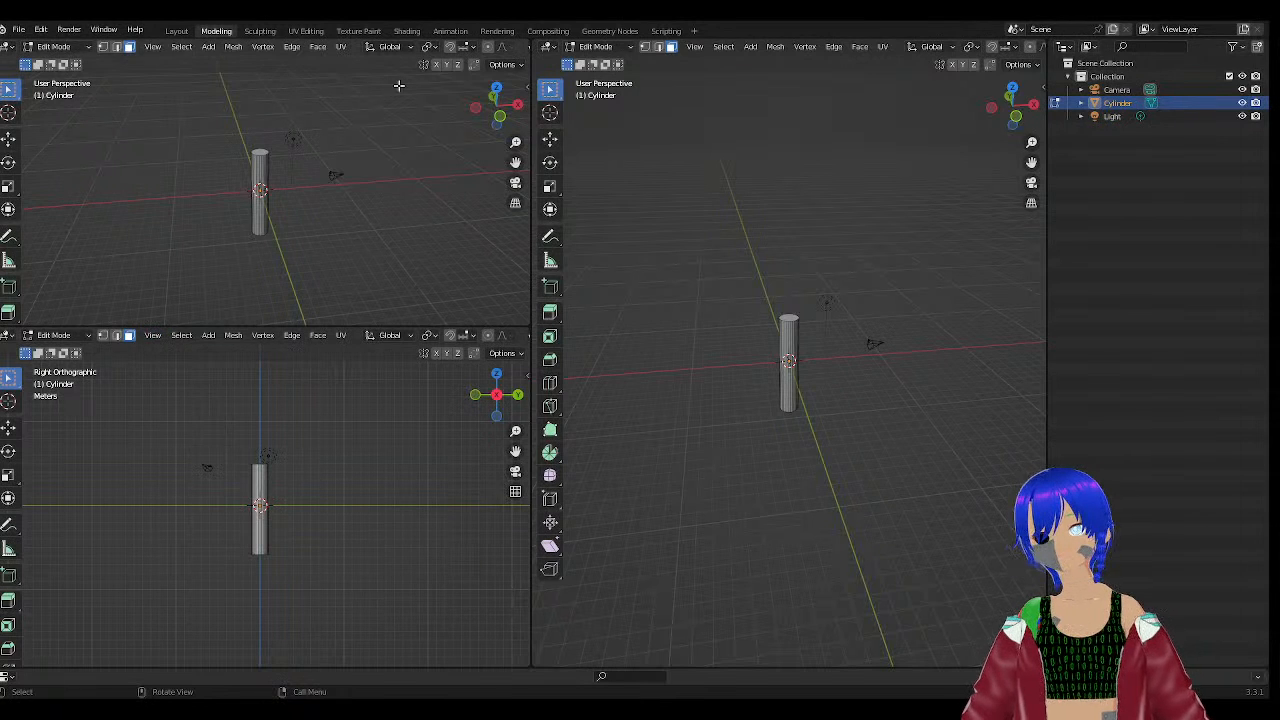
Make the upper small viewport taller, set it to the Top viewpoint, and widen the perspective viewport beside it.
left_click_drag(248, 323, 240, 364)
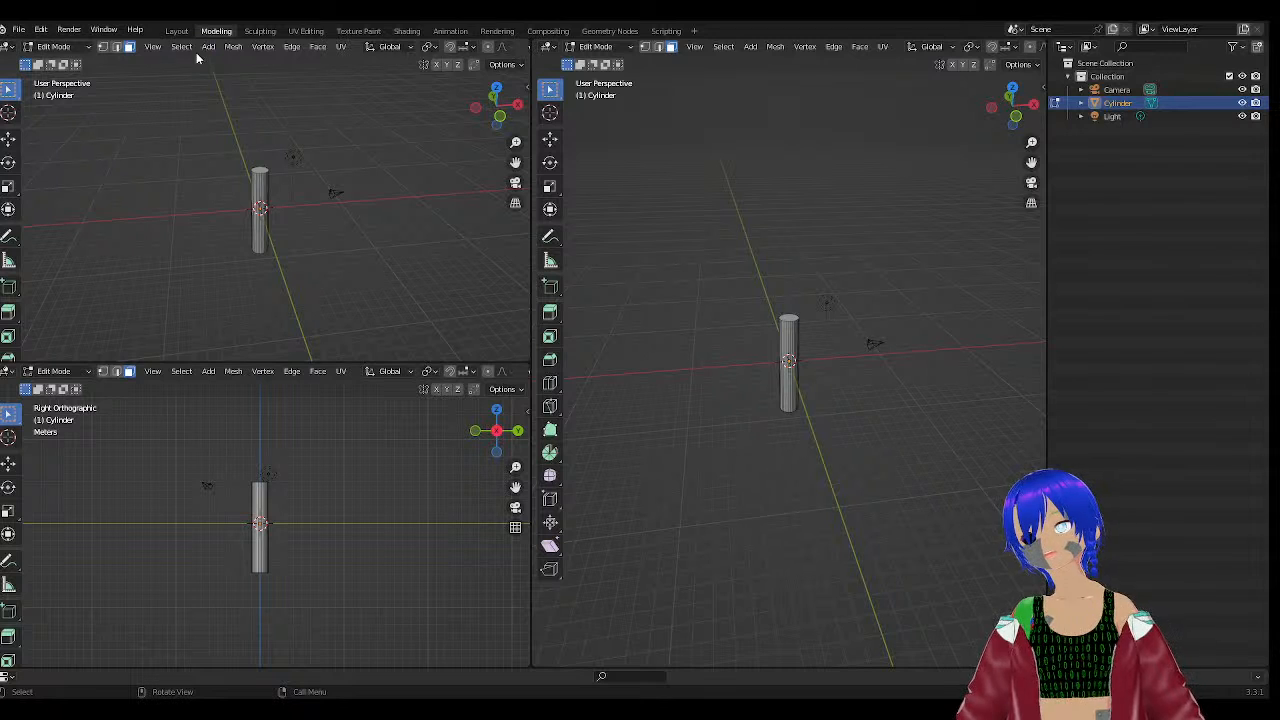
left_click(155, 47)
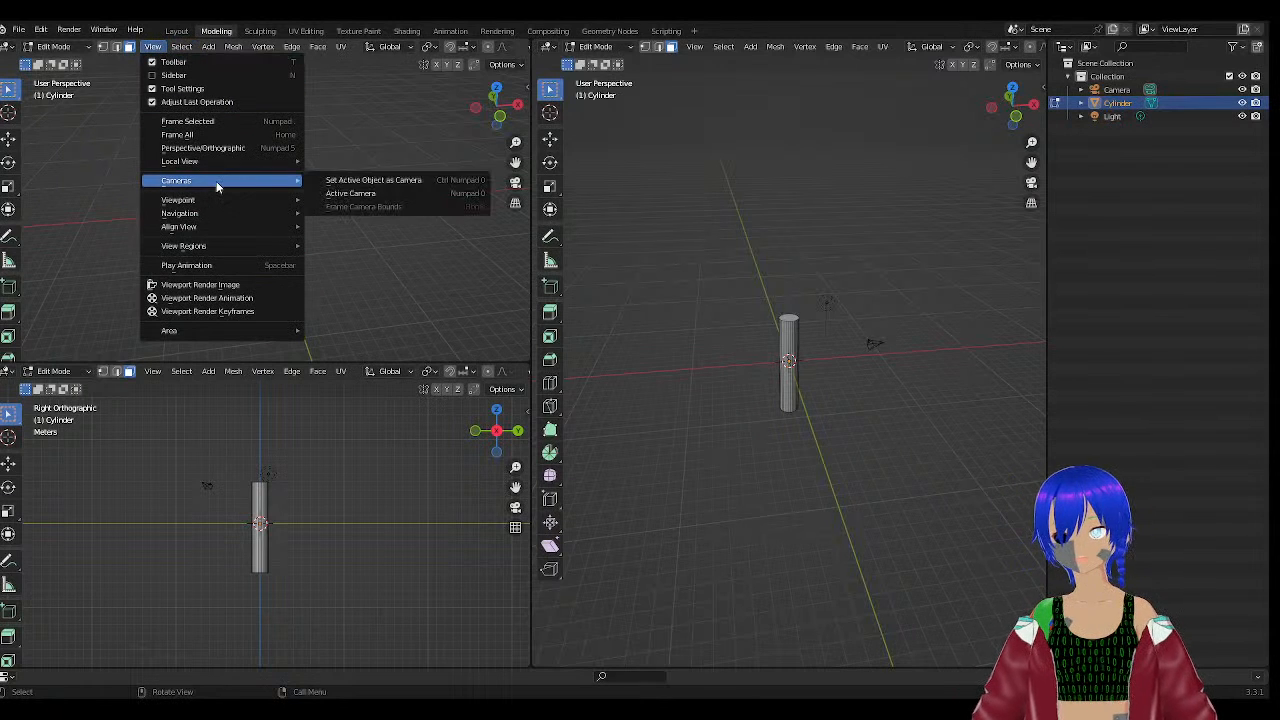
mouse_move(250, 198)
left_click(340, 220)
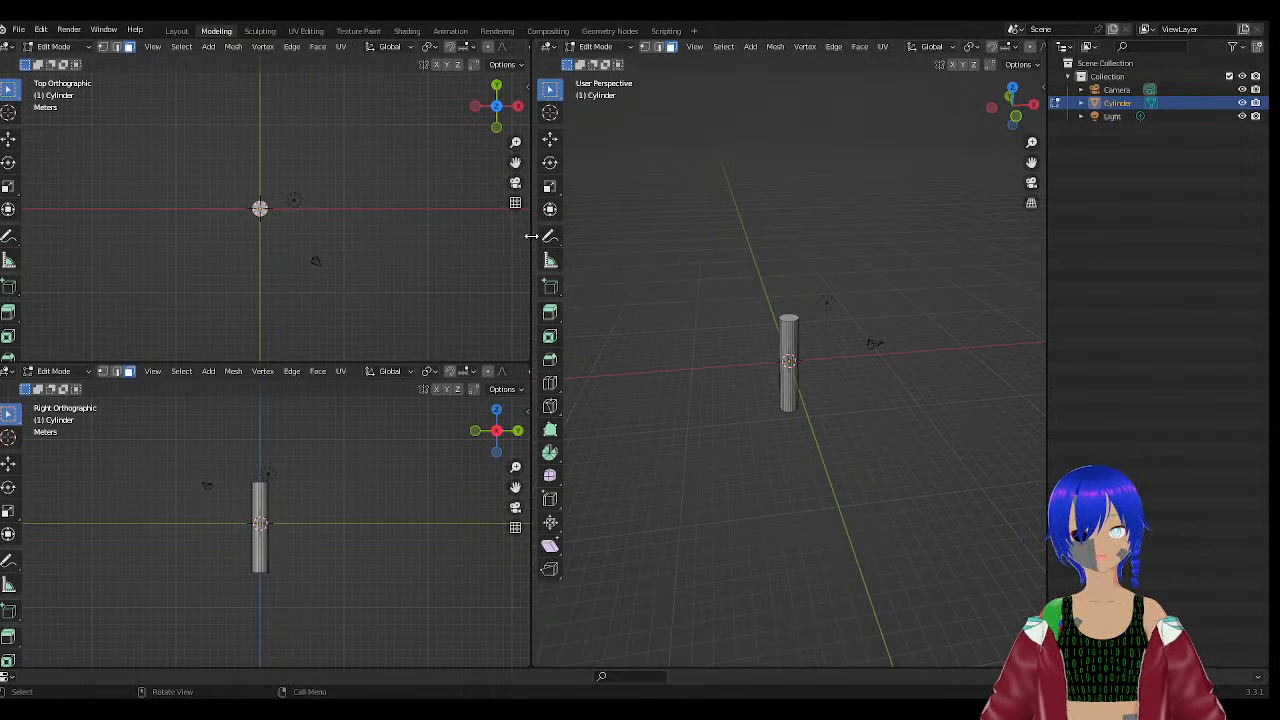
left_click_drag(531, 235, 444, 238)
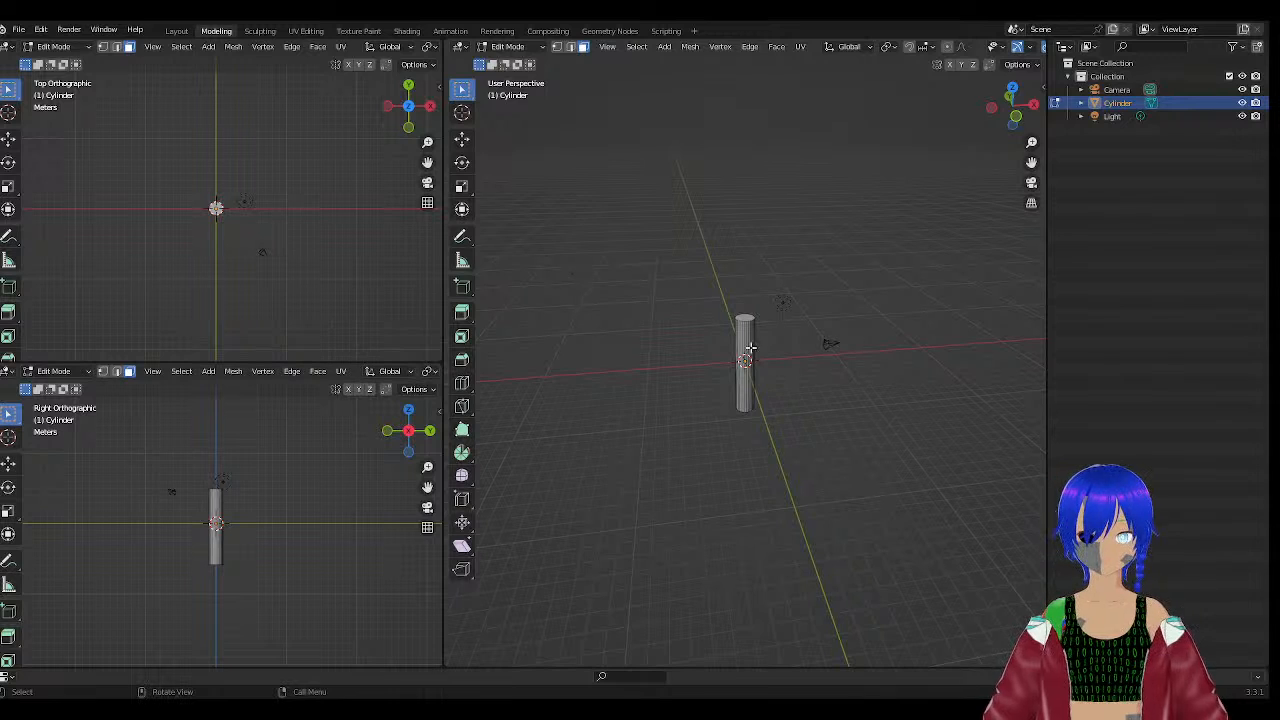
Examine the cylinder from different angles in the perspective viewport and look through the view commands available there.
mouse_move(825, 352)
middle_mouse_down()
mouse_move(771, 354)
mouse_move(808, 355)
middle_mouse_up()
scroll(754, 313, "up", 7)
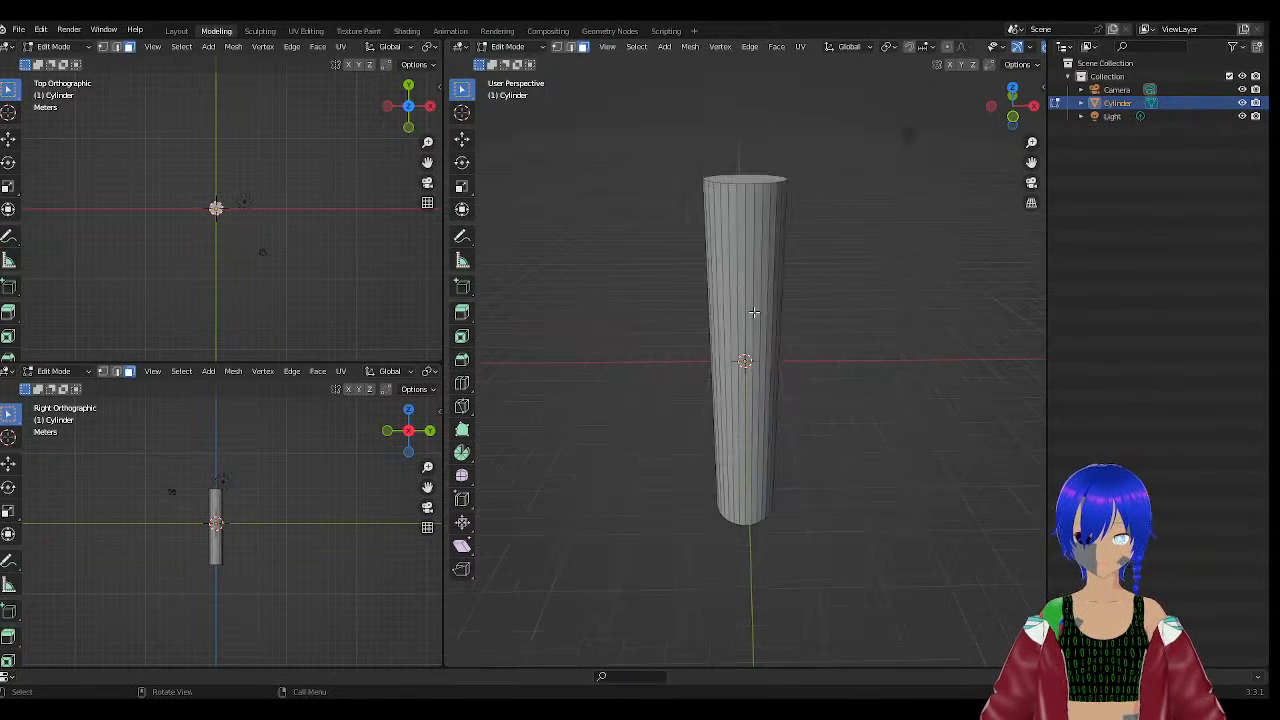
scroll(754, 312, "down", 1)
scroll(762, 280, "down", 2)
middle_click_drag(788, 241, 620, 240)
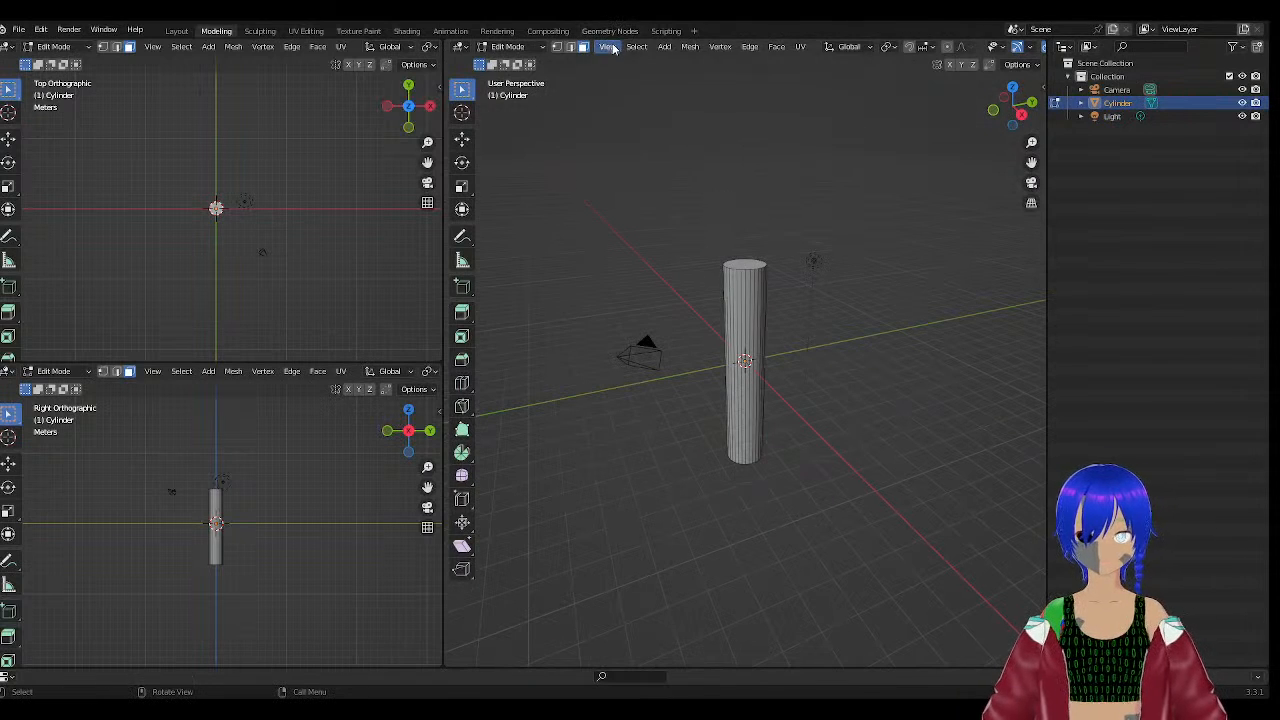
left_click(607, 47)
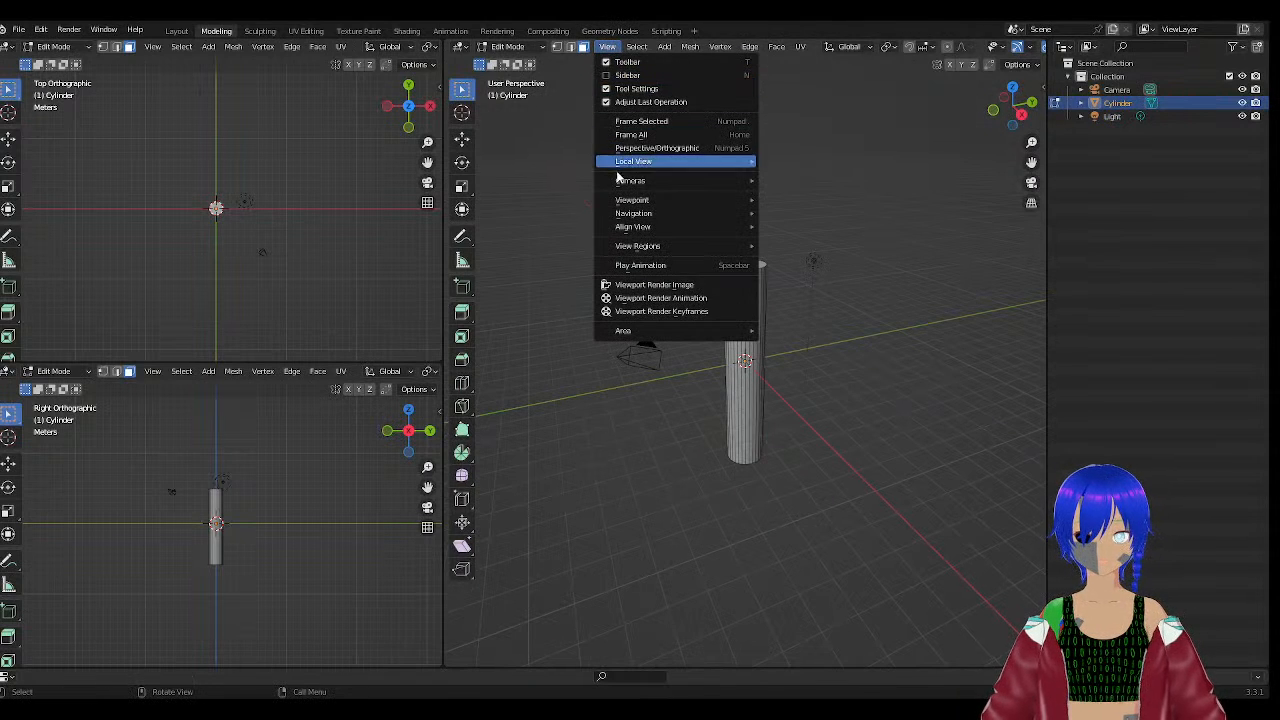
mouse_move(647, 227)
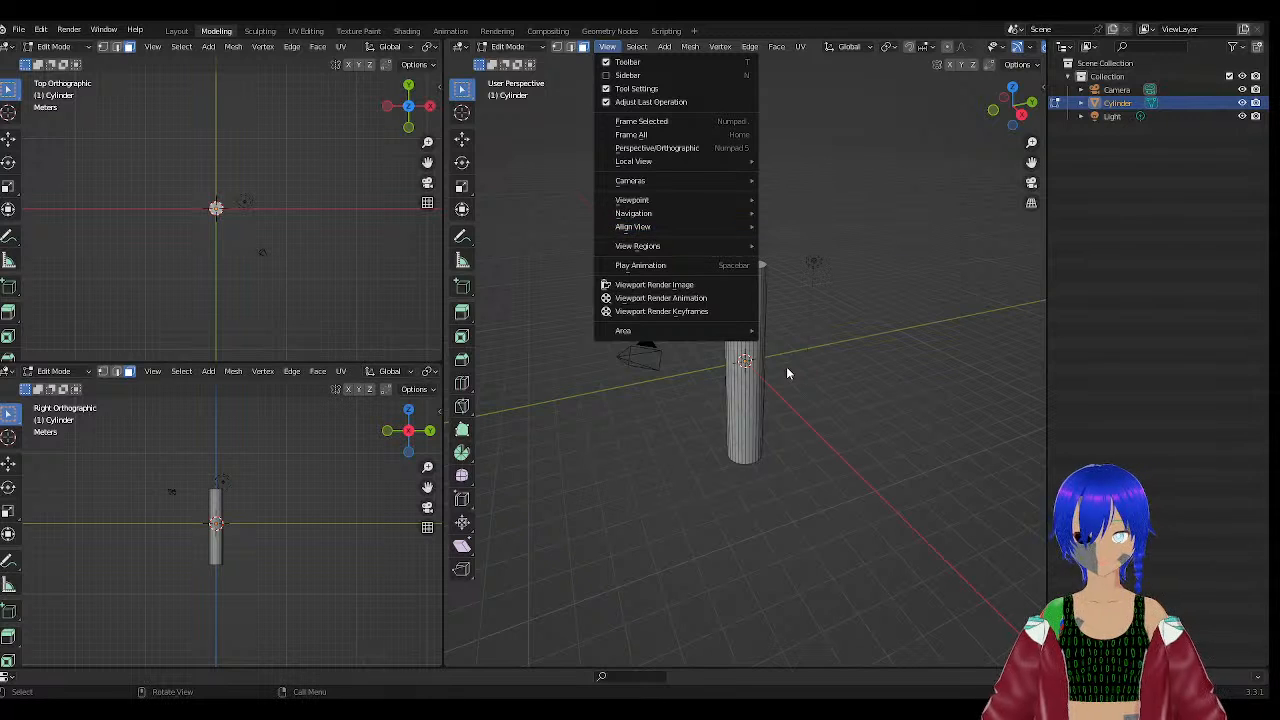
left_click(607, 47)
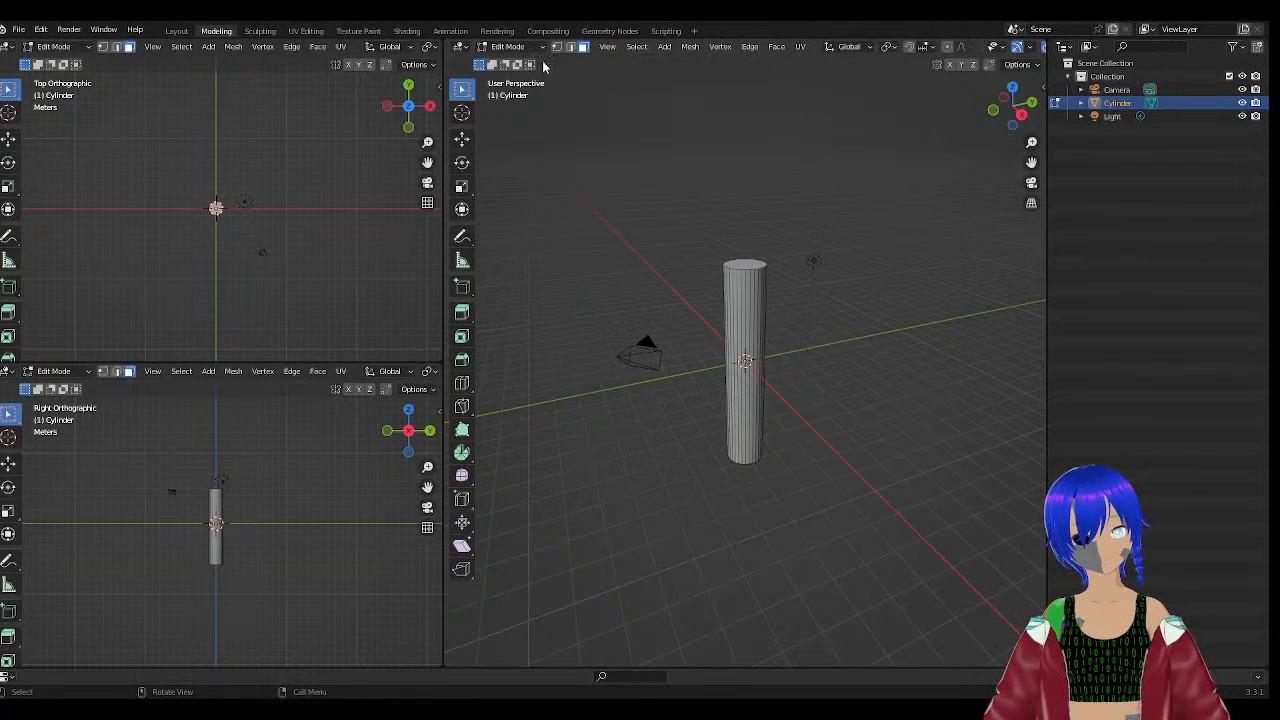
left_click(608, 52)
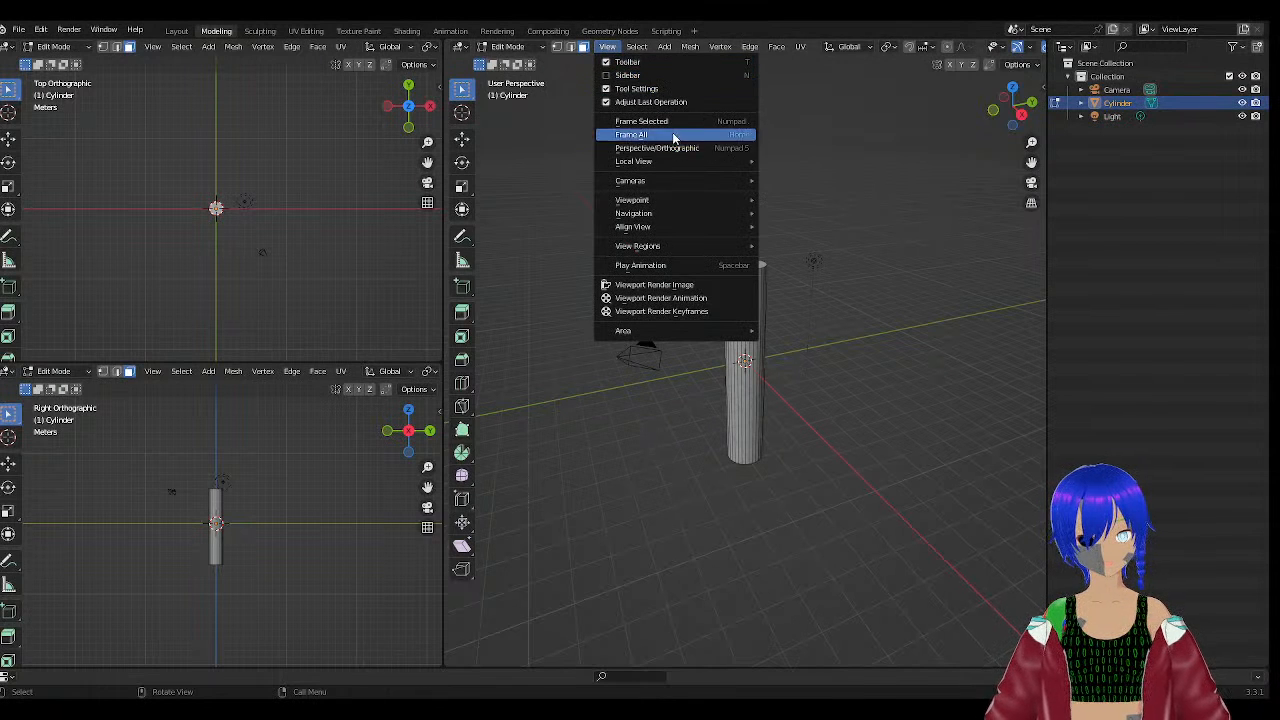
mouse_move(670, 184)
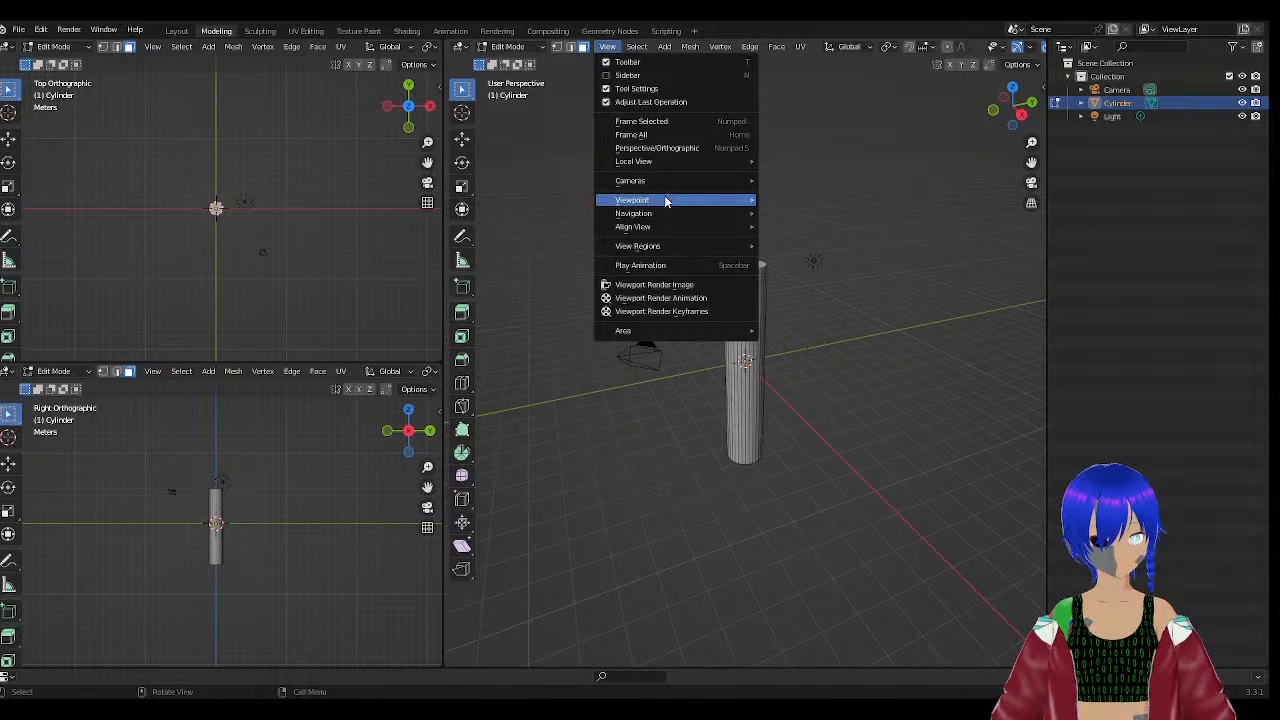
mouse_move(665, 201)
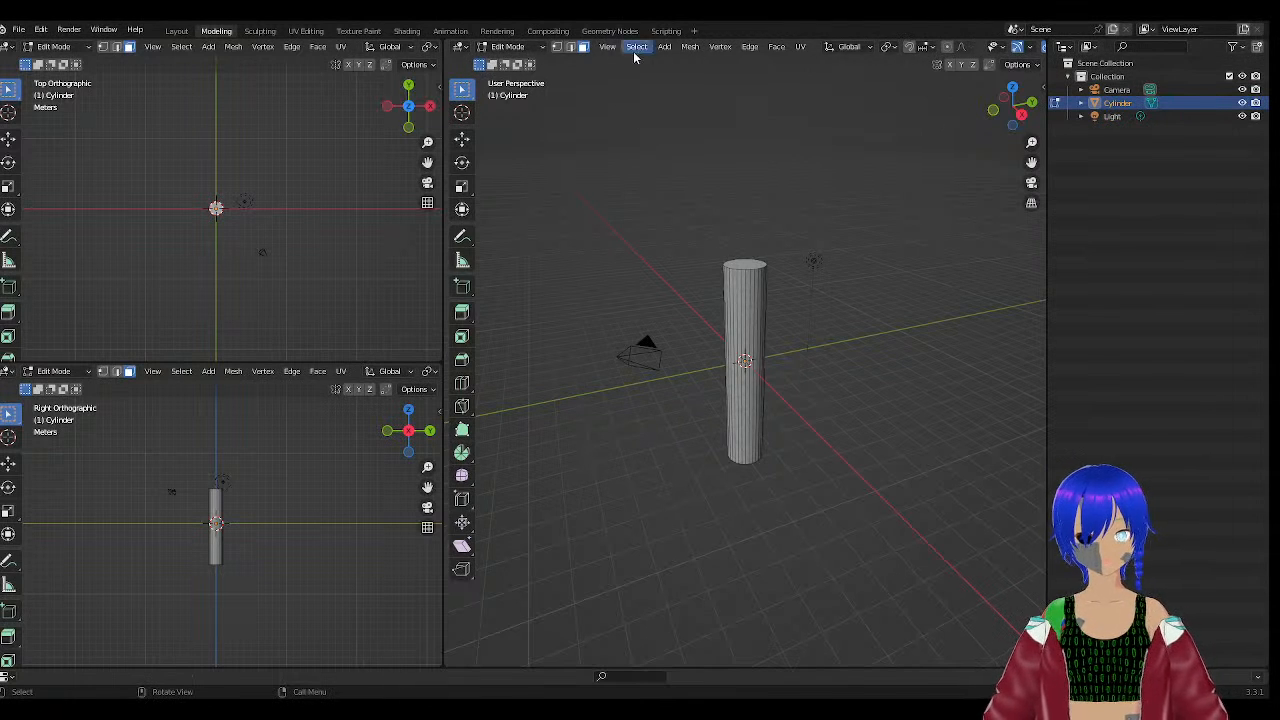
Try to bevel the cylinder's top face with the Bevel tool.
left_click(754, 277)
scroll(758, 268, "up", 4)
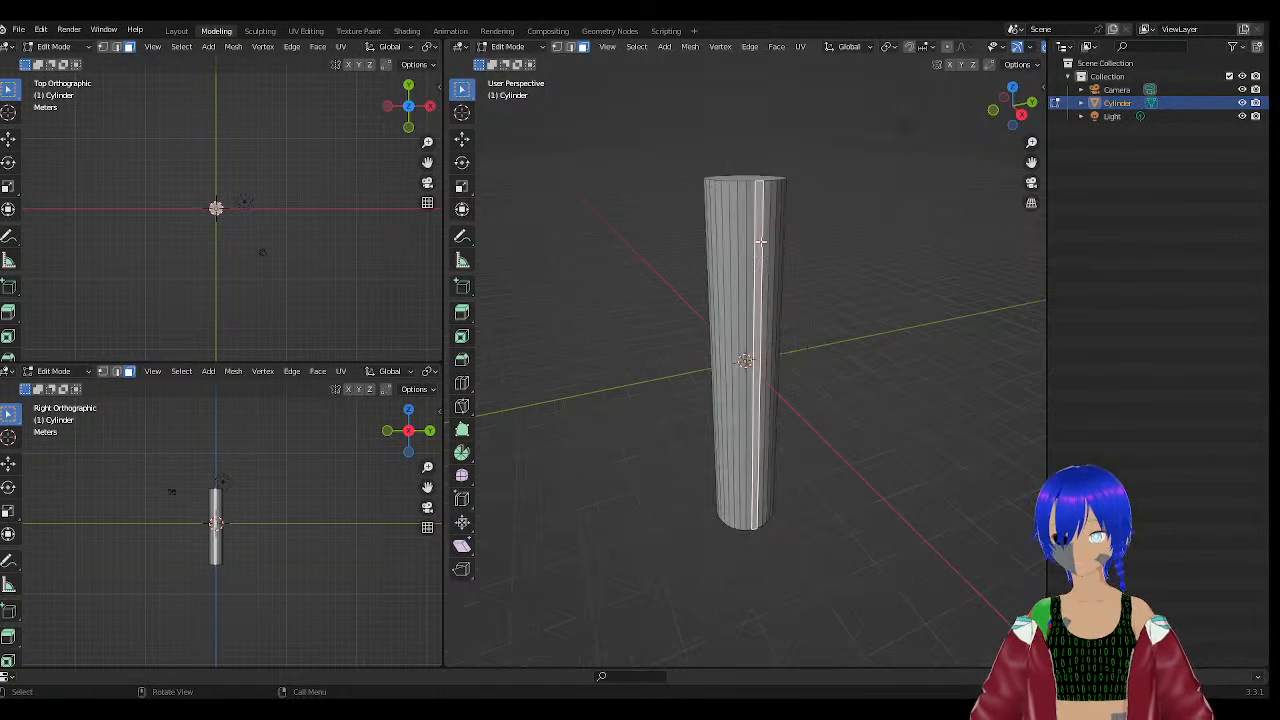
middle_click_drag(863, 163, 873, 211)
left_click(791, 187)
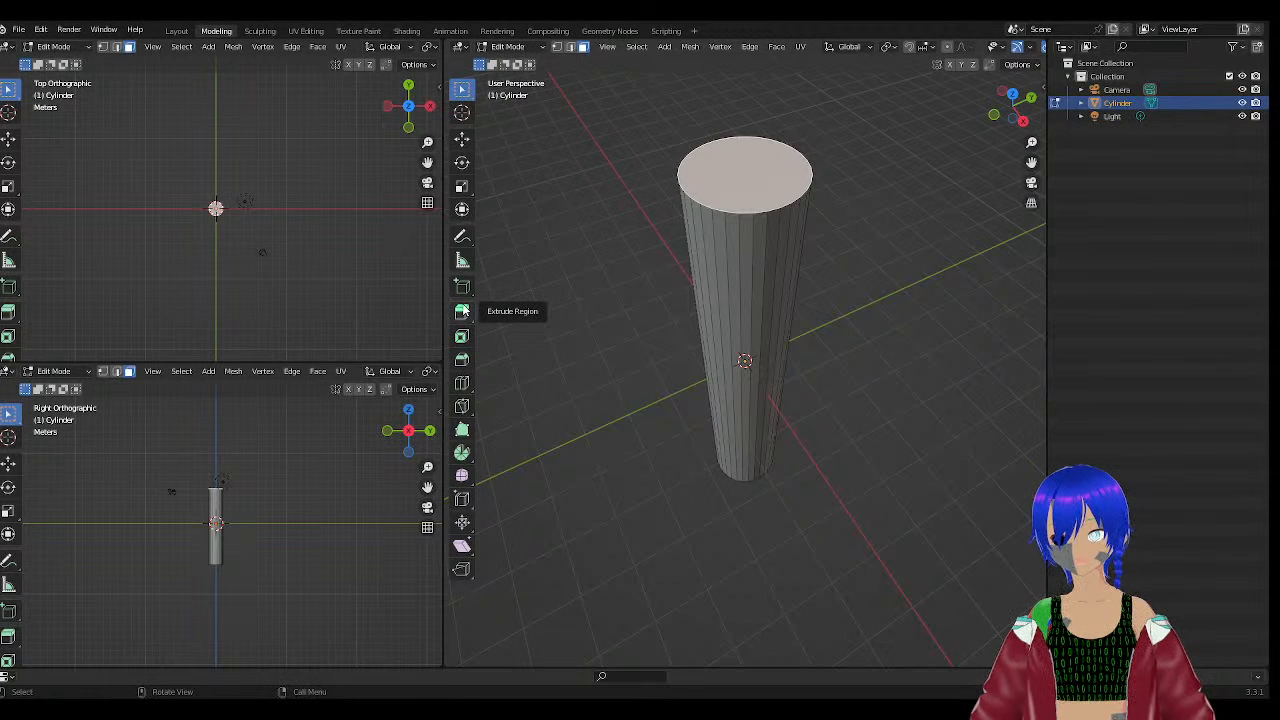
left_click(462, 366)
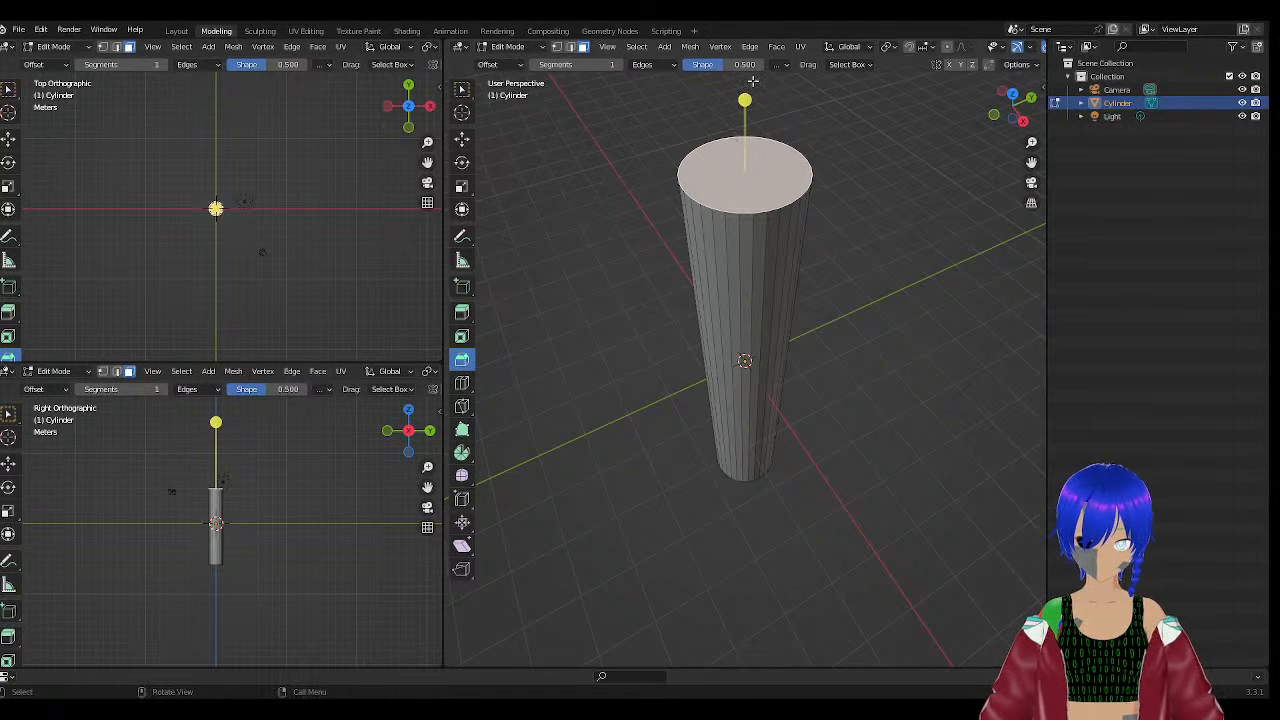
left_click_drag(748, 99, 762, 160)
left_click_drag(745, 102, 746, 150)
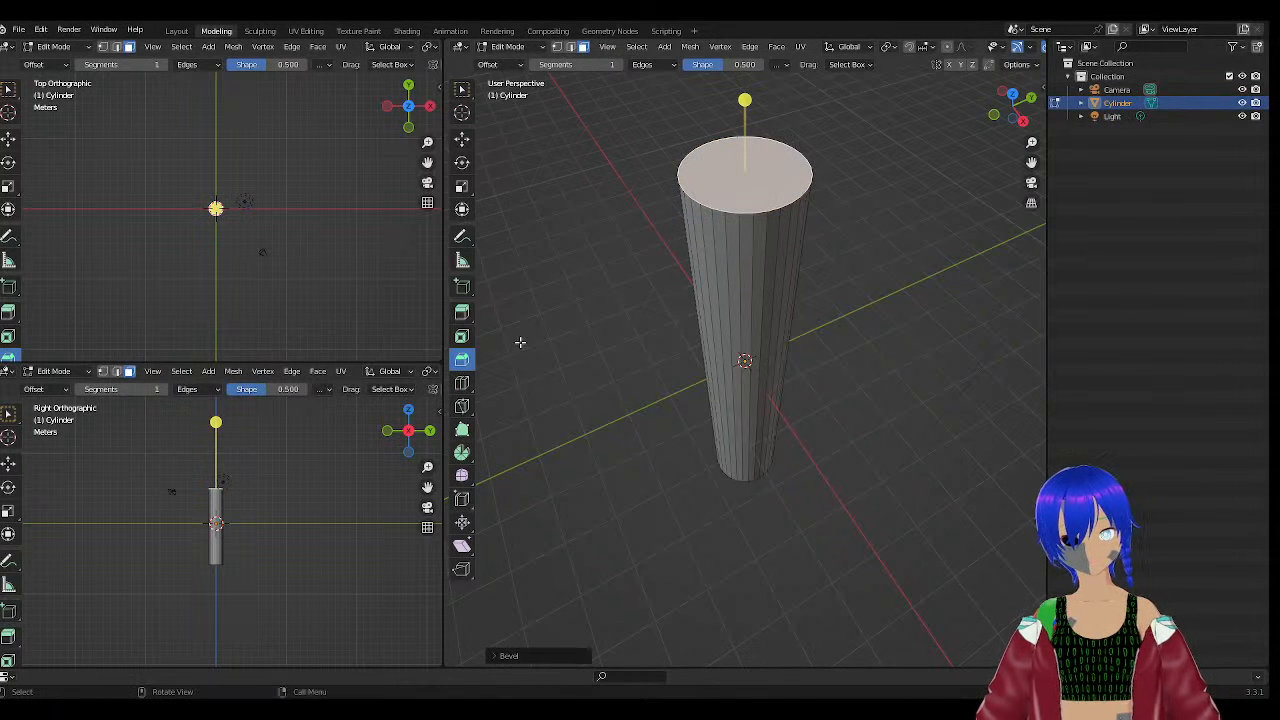
Inset the cylinder's top face with the Inset Faces tool and undo the inset.
left_click(461, 336)
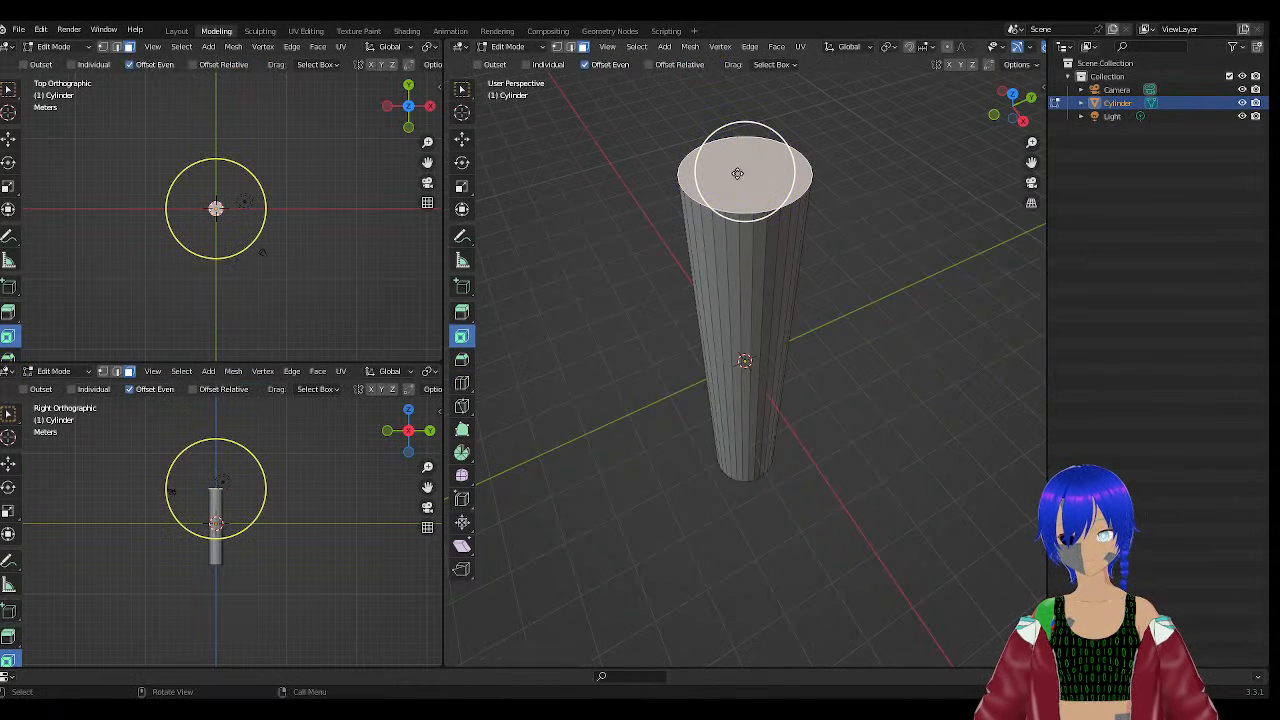
left_click_drag(755, 158, 742, 191)
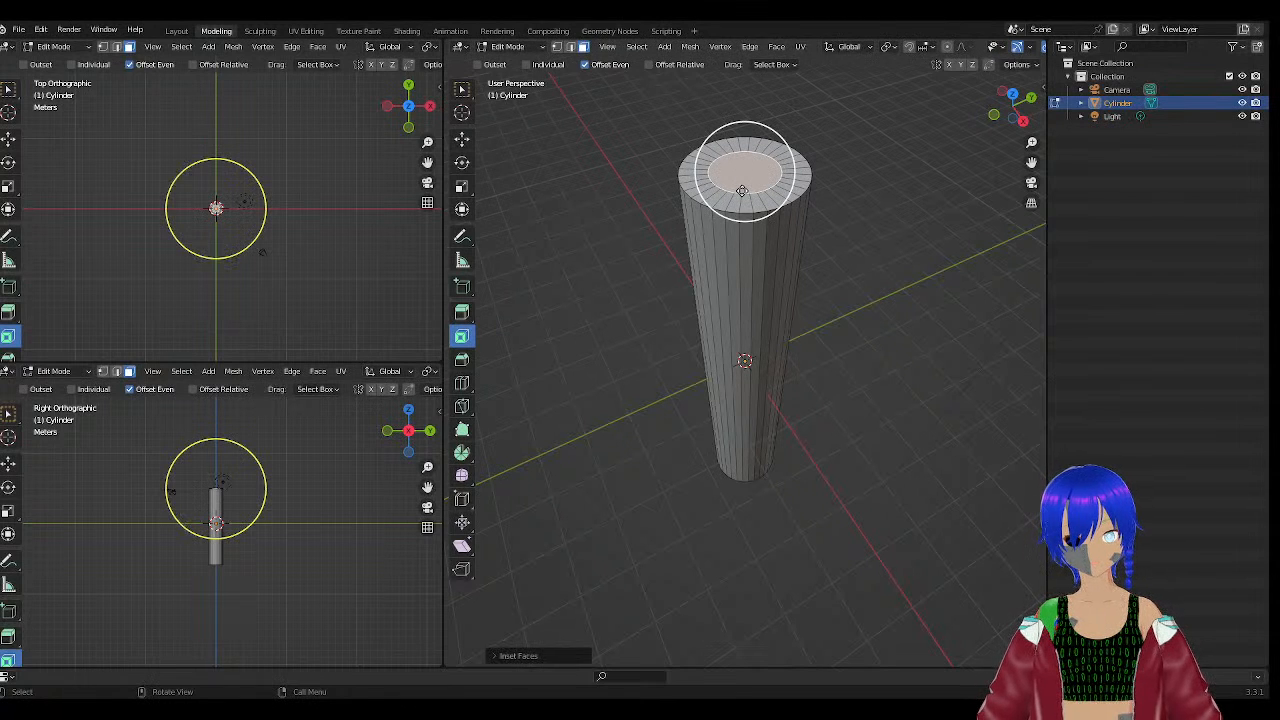
key("ctrl+z")
Select the cylinder's bottom face and inset it about 0.8 m, leaving a small circular face at its center.
scroll(824, 330, "down", 5)
right_click(790, 462)
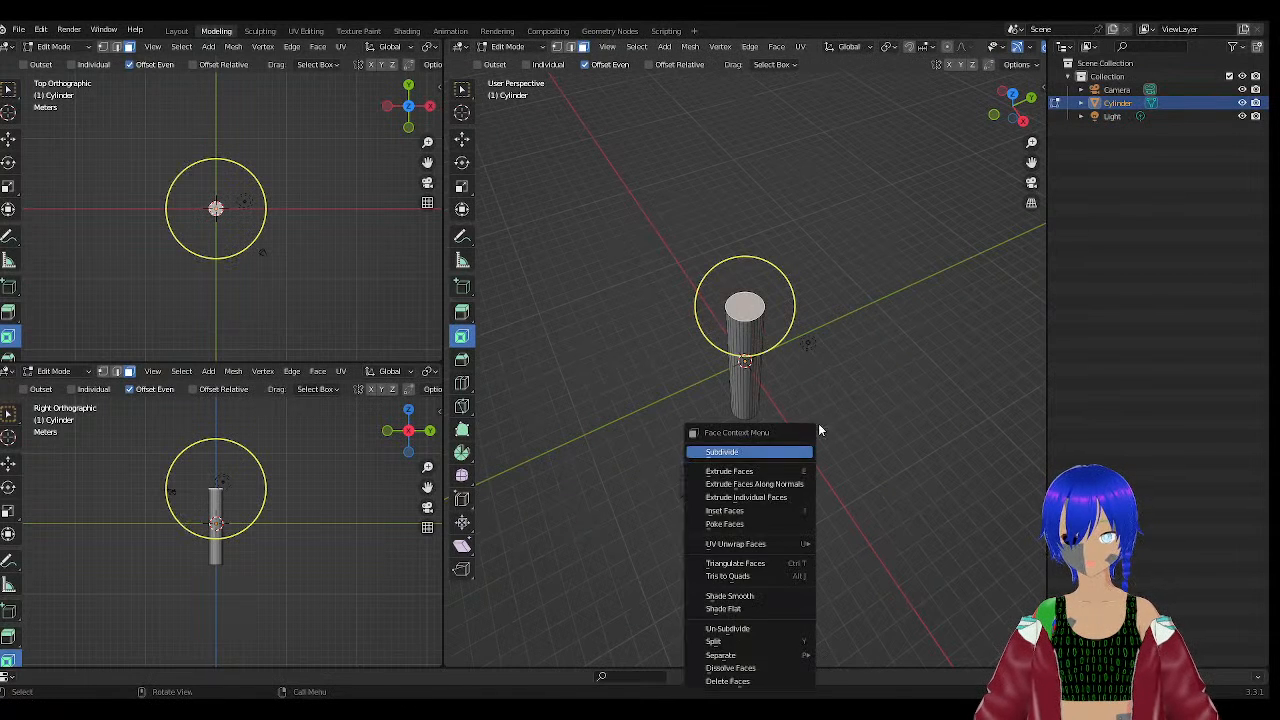
middle_click_drag(892, 400, 923, 250)
scroll(755, 455, "up", 5)
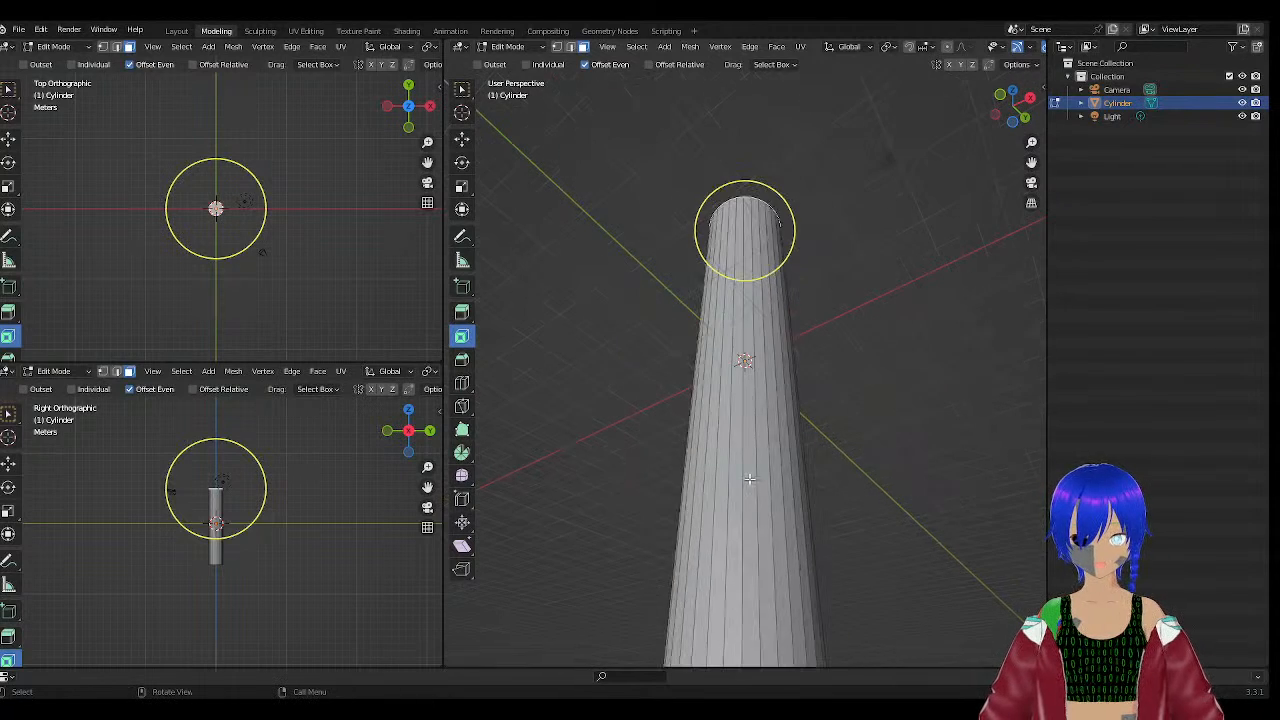
middle_click_drag(779, 579, 806, 511)
left_click(781, 545)
scroll(782, 539, "down", 4)
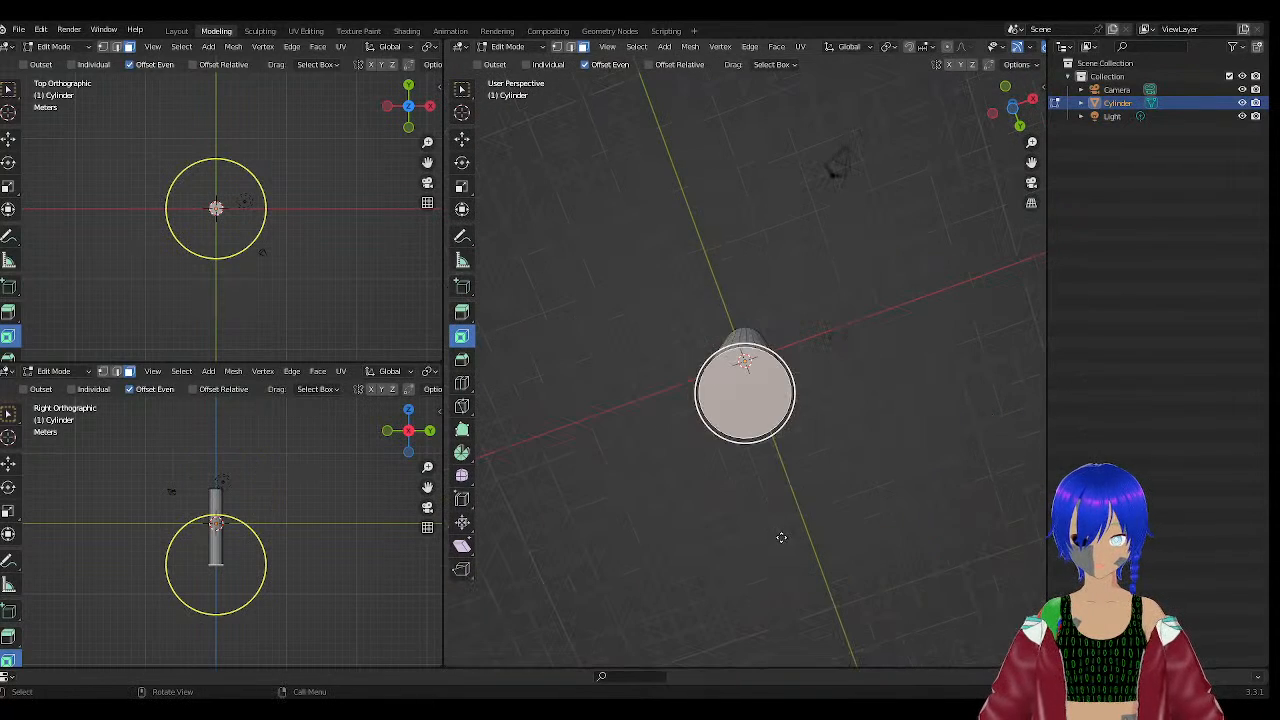
key("i")
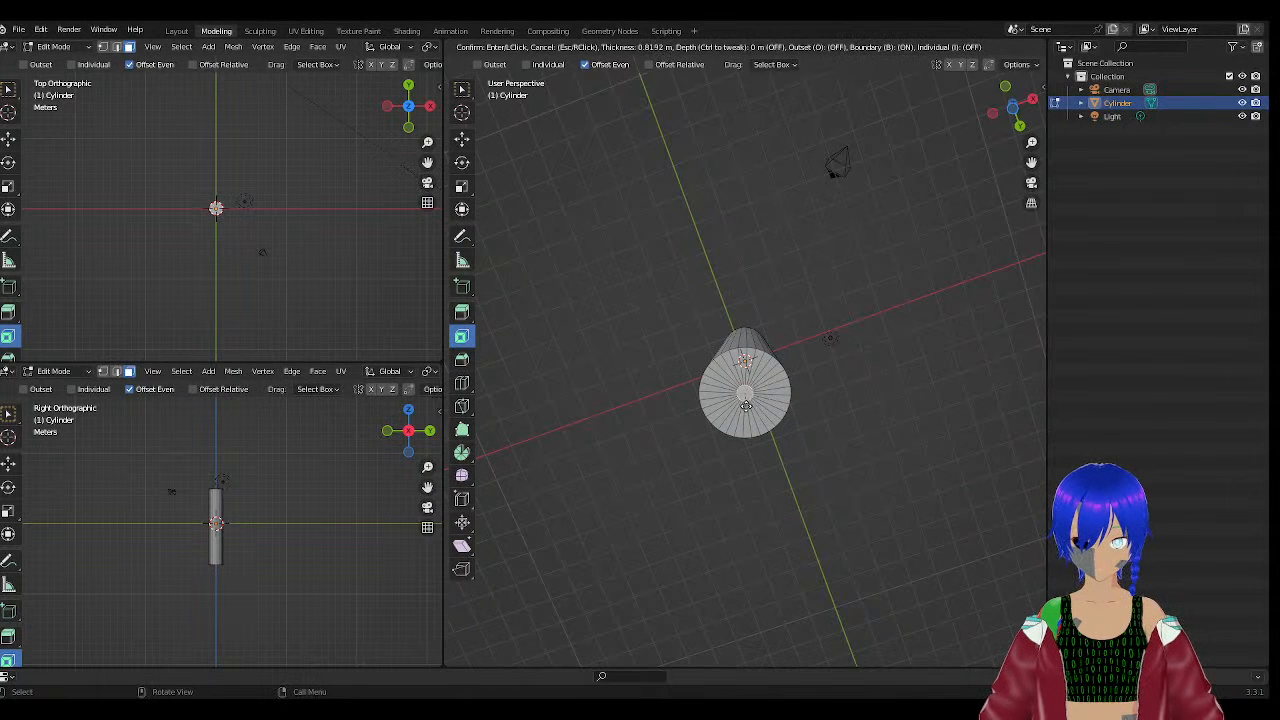
left_click(761, 386)
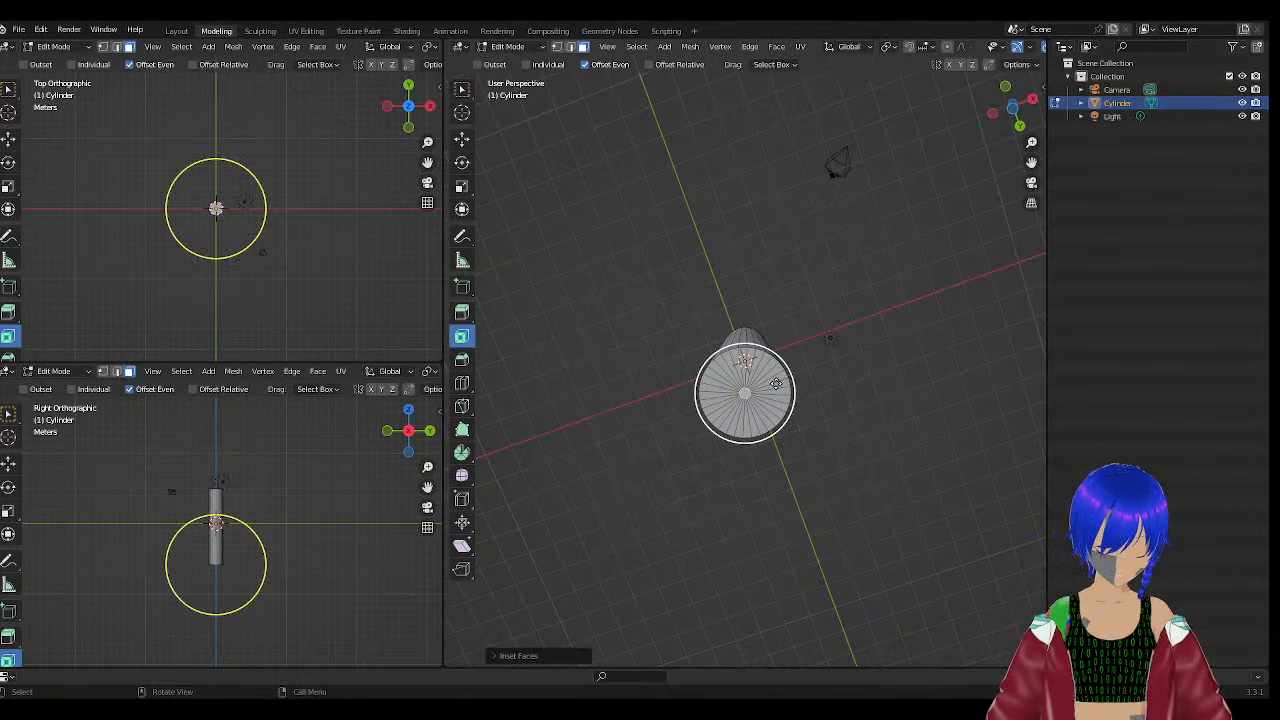
Try to remove the small central face on the cylinder's bottom with Dissolve Faces.
key("x")
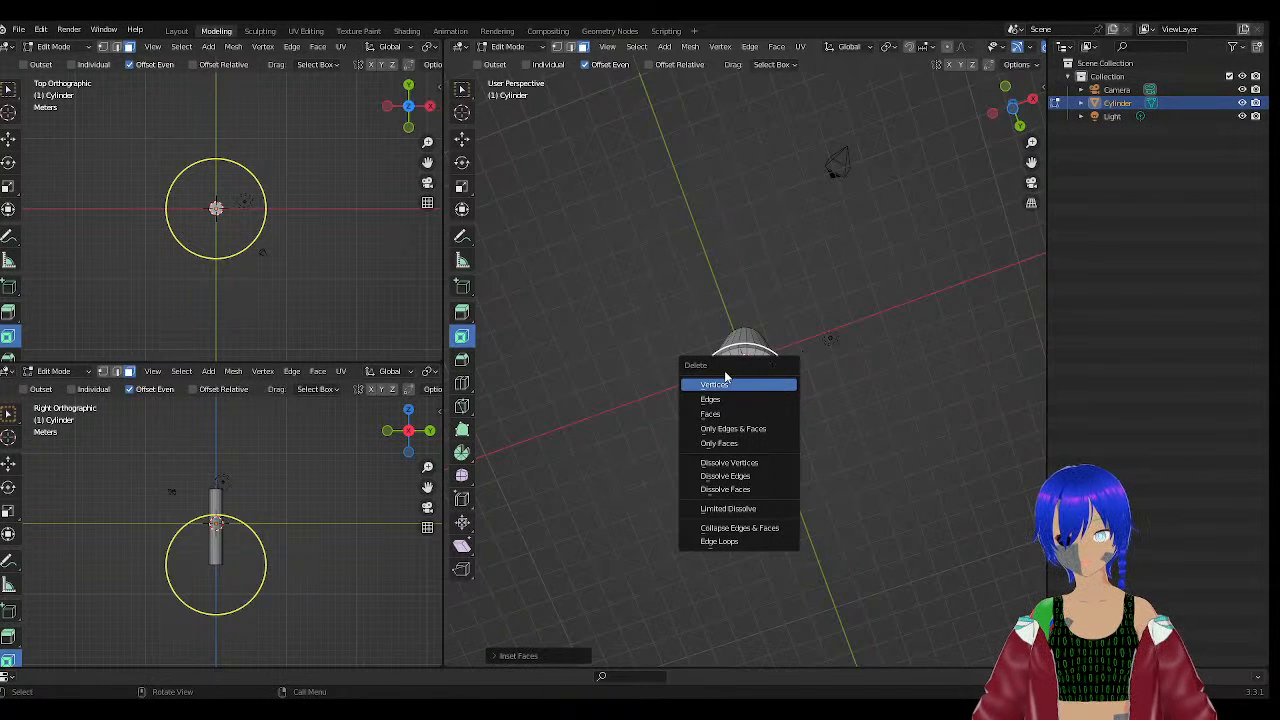
key("Escape")
right_click(744, 394)
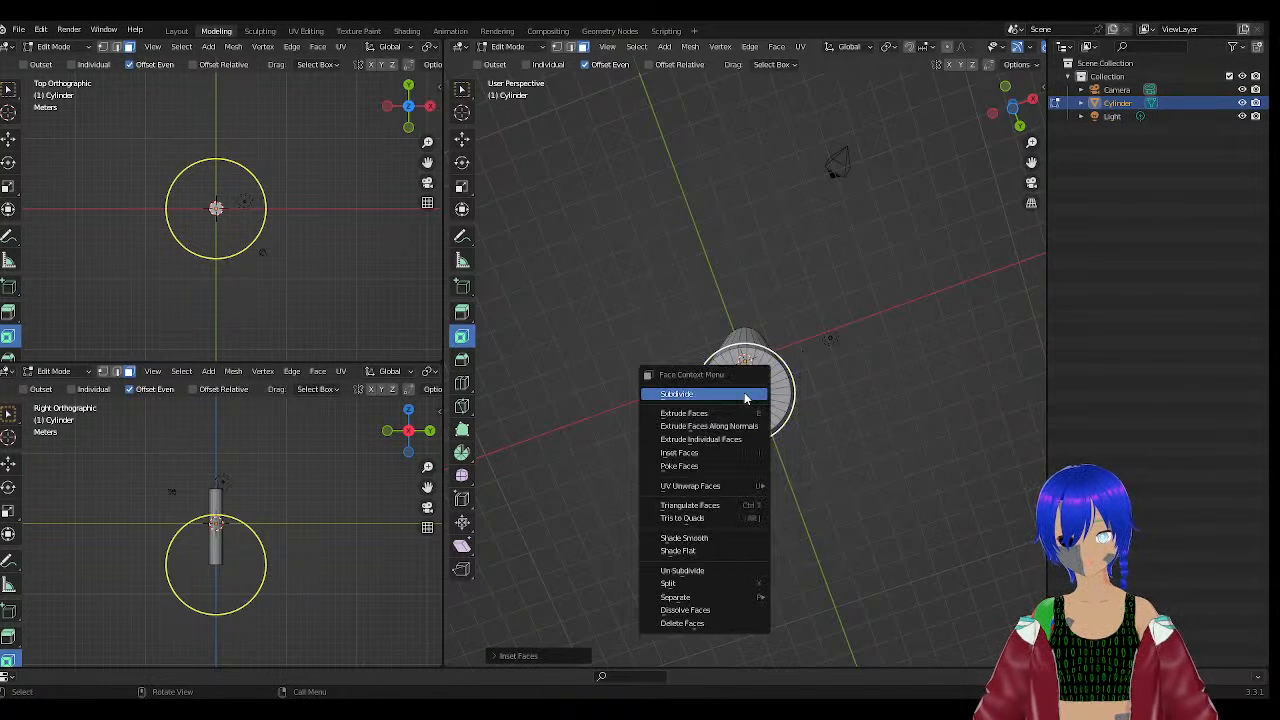
left_click(700, 609)
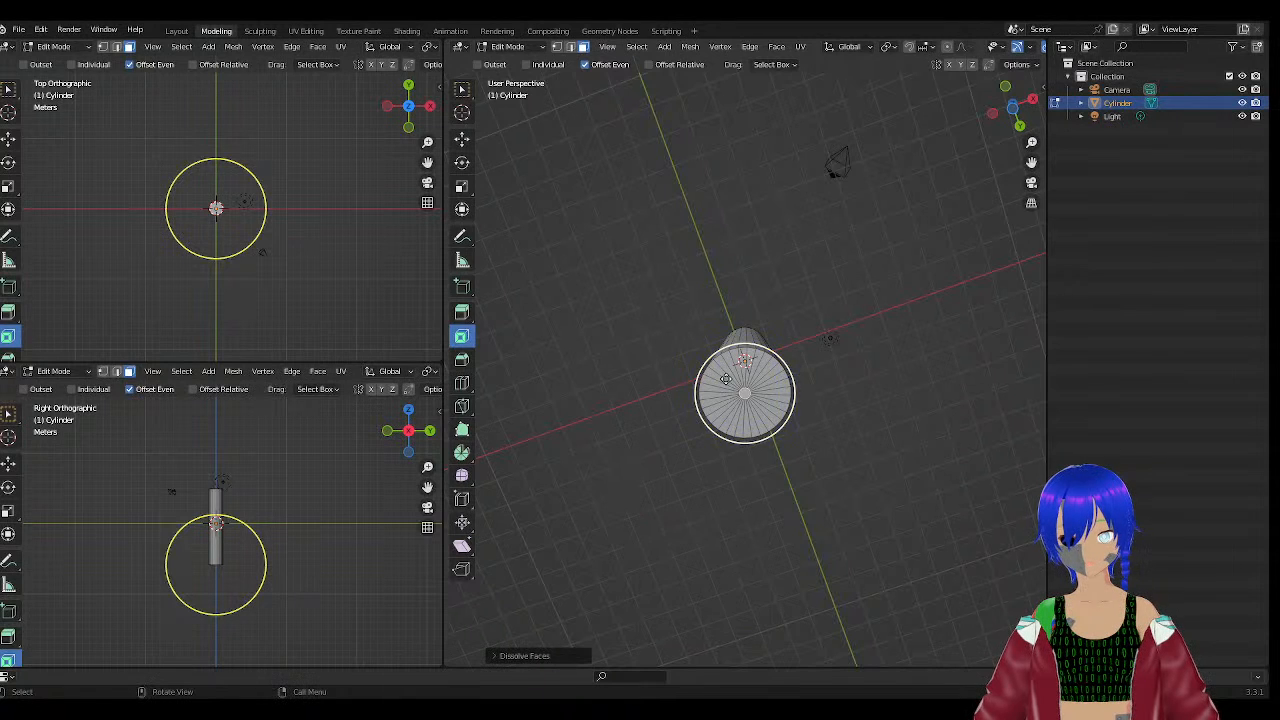
scroll(726, 379, "up", 5)
right_click(750, 468)
key("Escape")
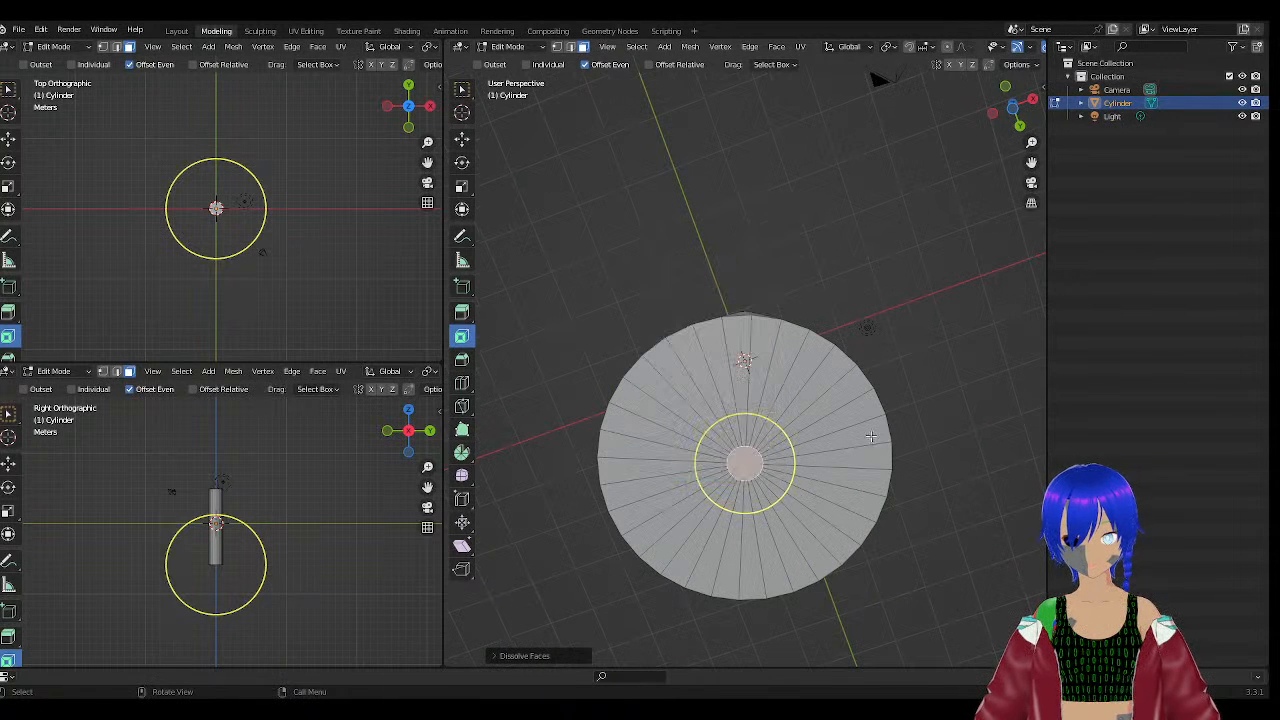
Delete the small central face on the cylinder's bottom to open a hole there.
right_click(750, 465)
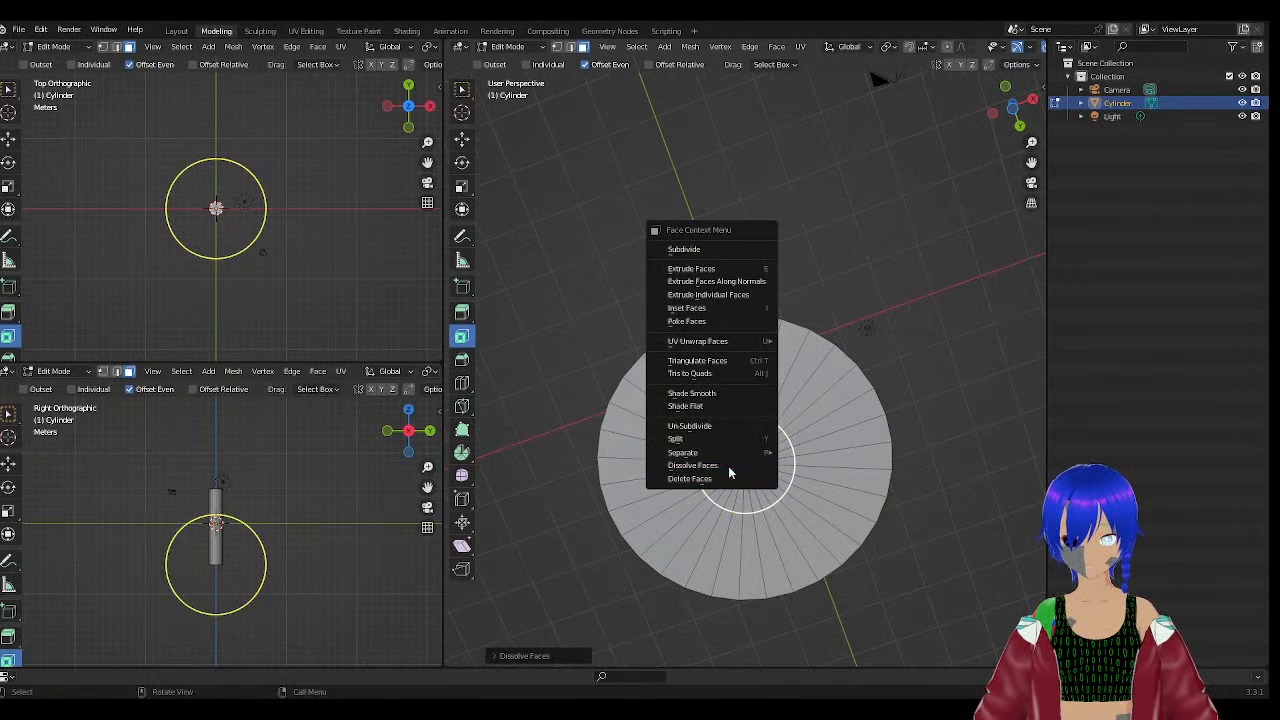
left_click(730, 480)
middle_click_drag(940, 360, 957, 409)
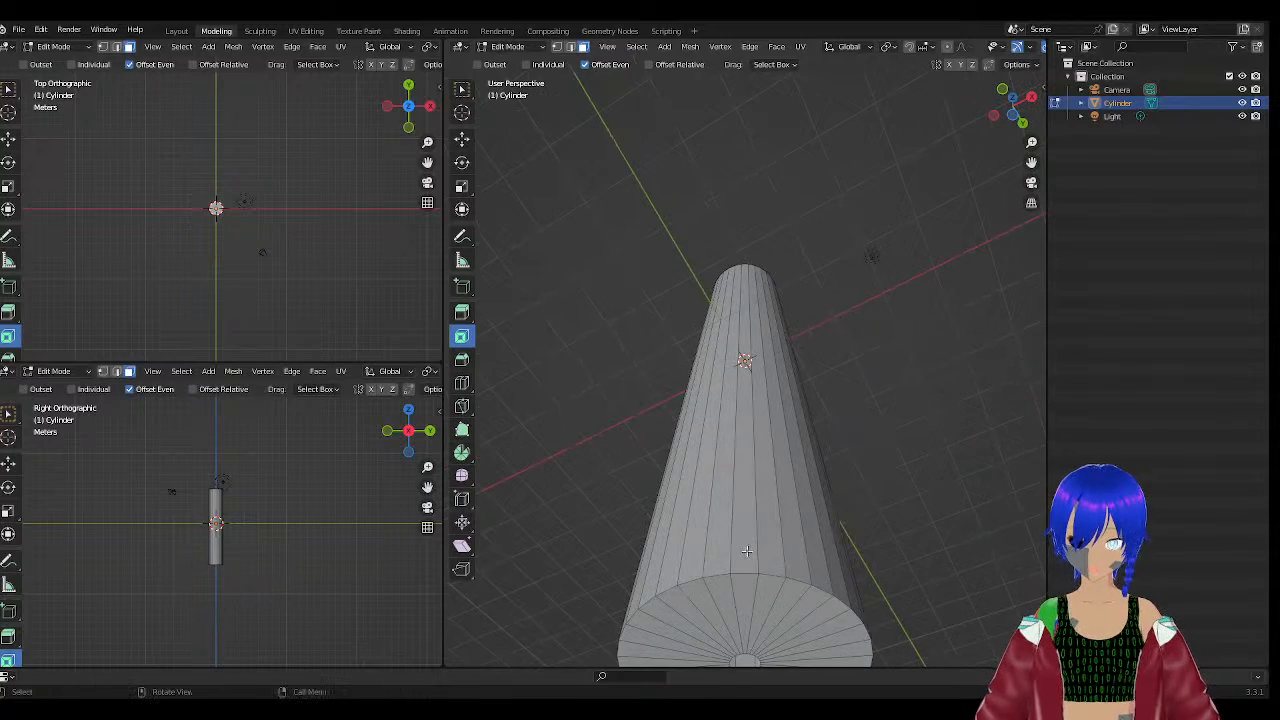
scroll(957, 409, "up", 1)
middle_click_drag(925, 461, 845, 420)
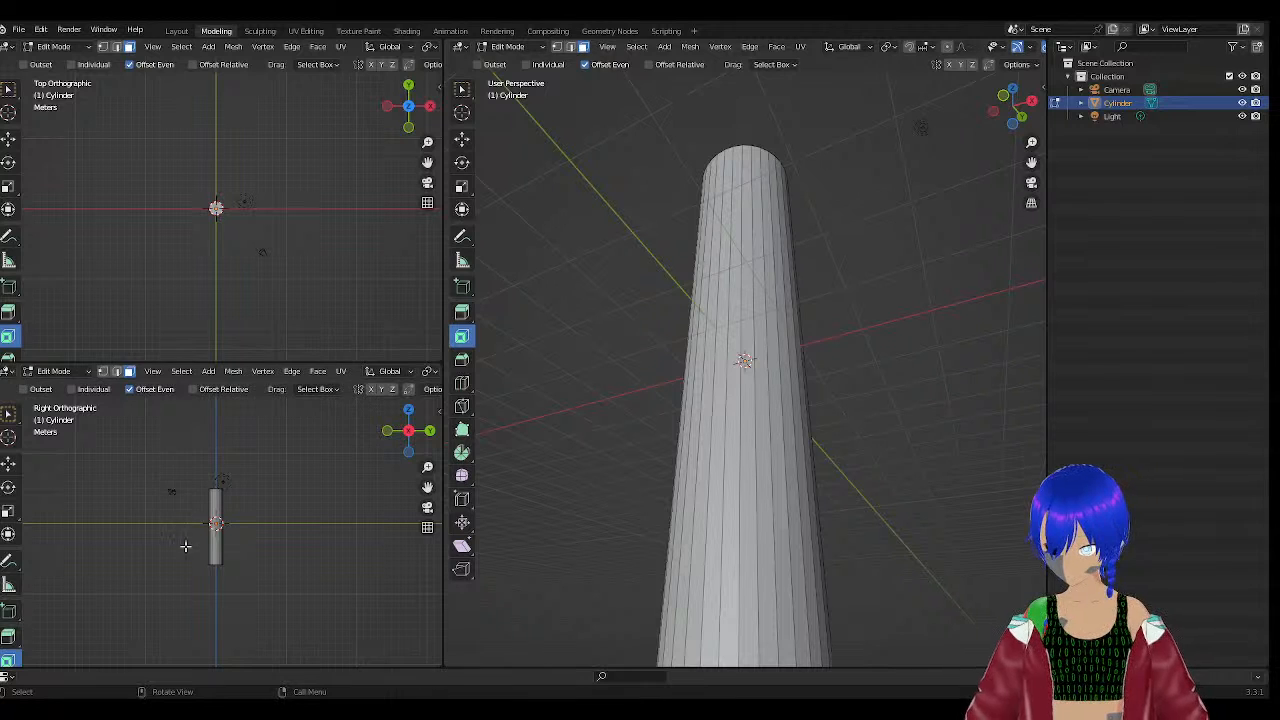
Examine the cylinder close up in the Right and Top viewports and its bottom hole in the perspective viewport.
scroll(185, 546, "up", 5)
scroll(278, 593, "up", 1)
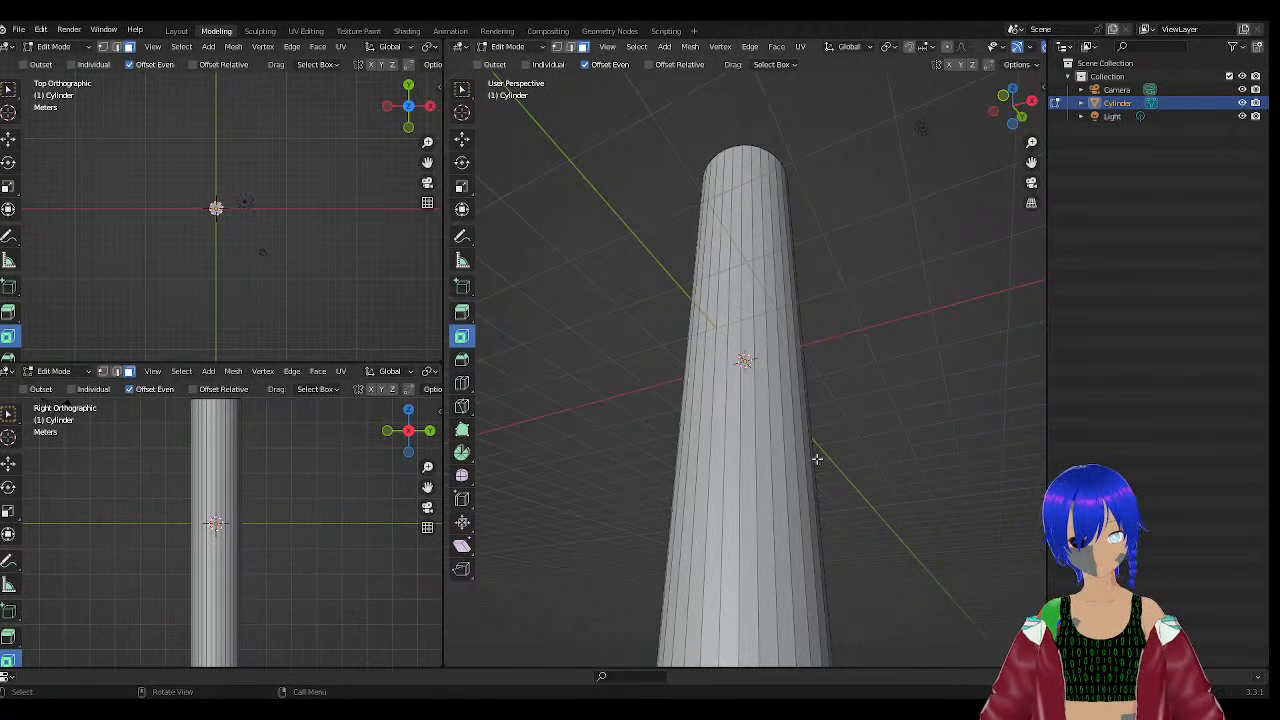
middle_click_drag(824, 456, 834, 191)
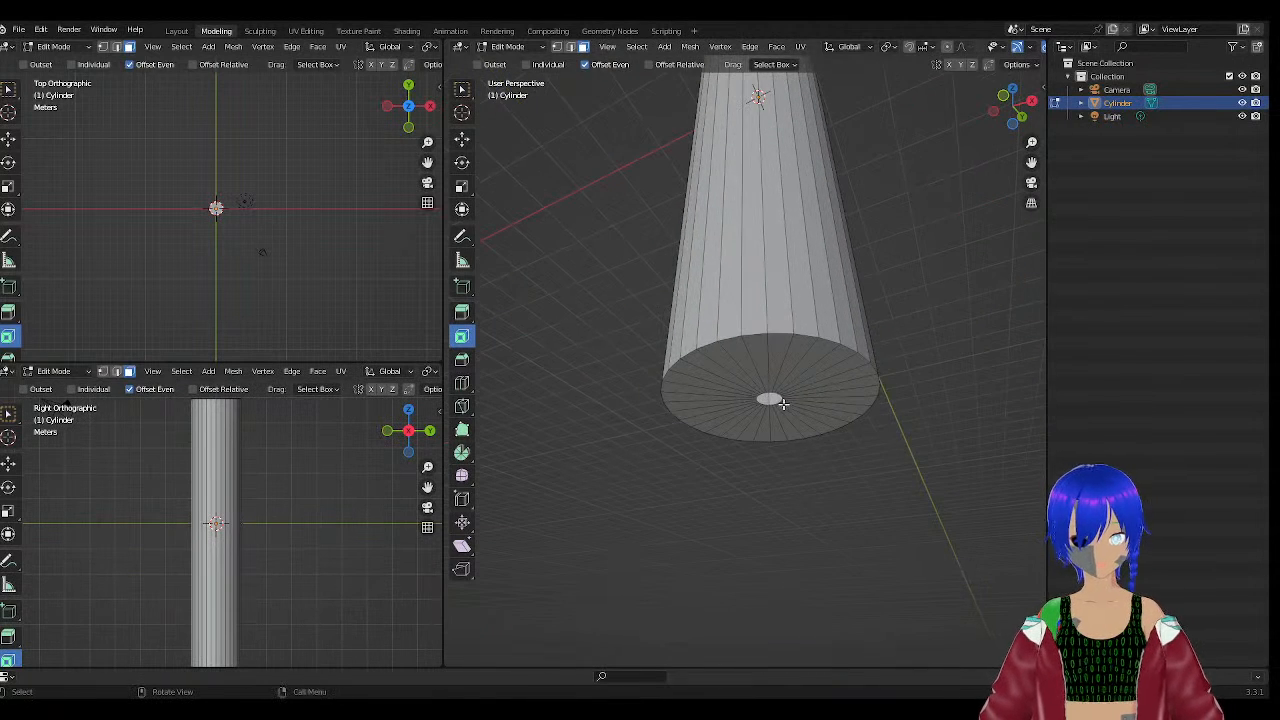
scroll(787, 372, "up", 3)
scroll(215, 210, "up", 6)
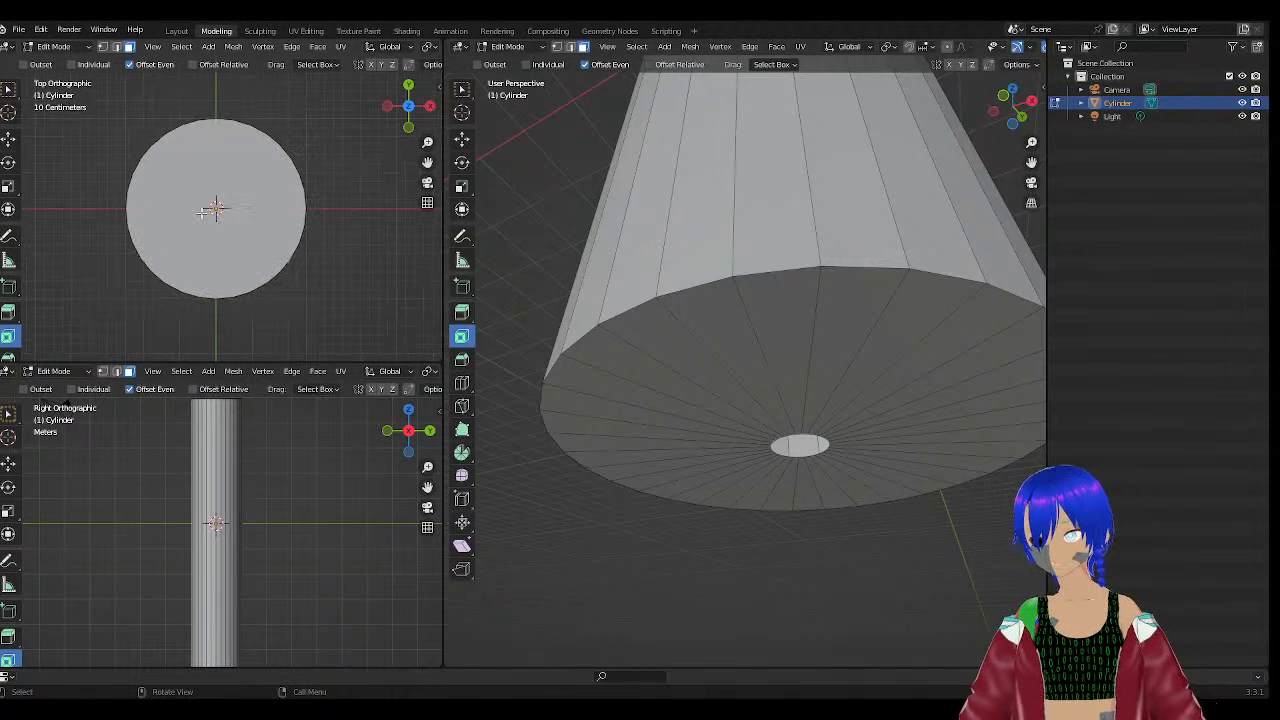
Switch the cylinder's mesh editing from face selection to vertex selection.
middle_click_drag(635, 191, 643, 331)
scroll(645, 322, "down", 6)
middle_click_drag(710, 234, 708, 269)
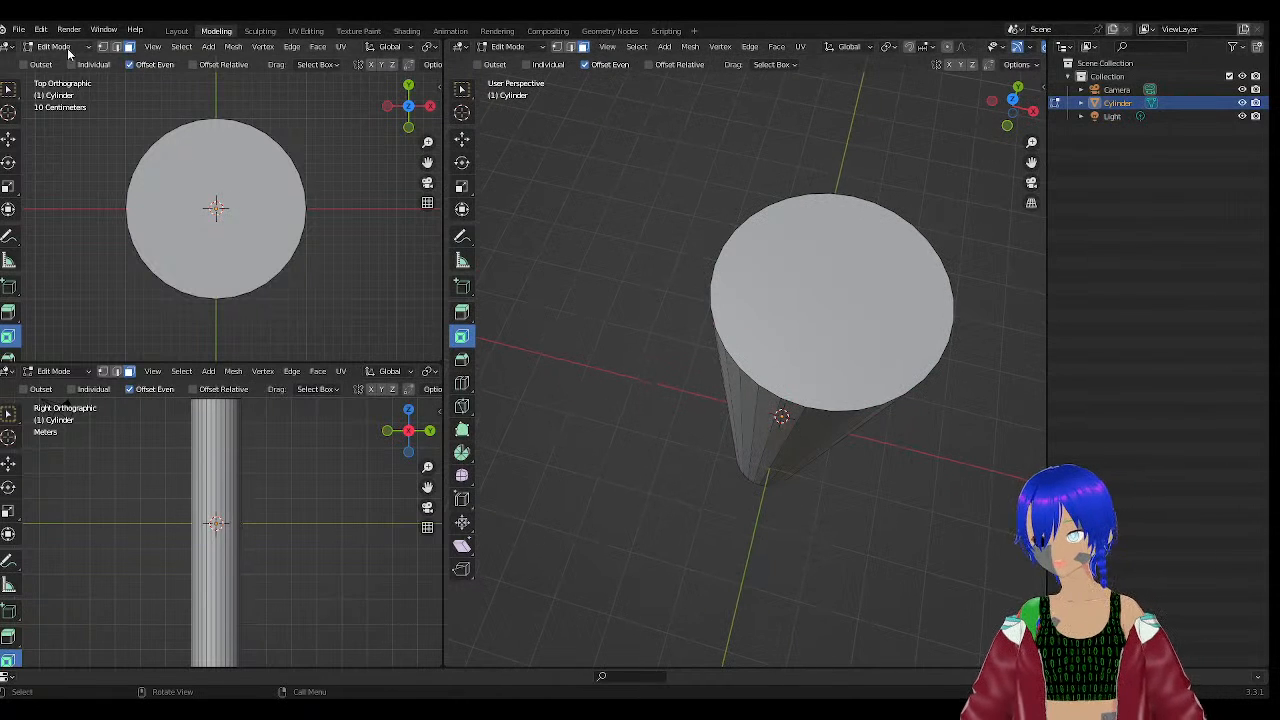
left_click(103, 47)
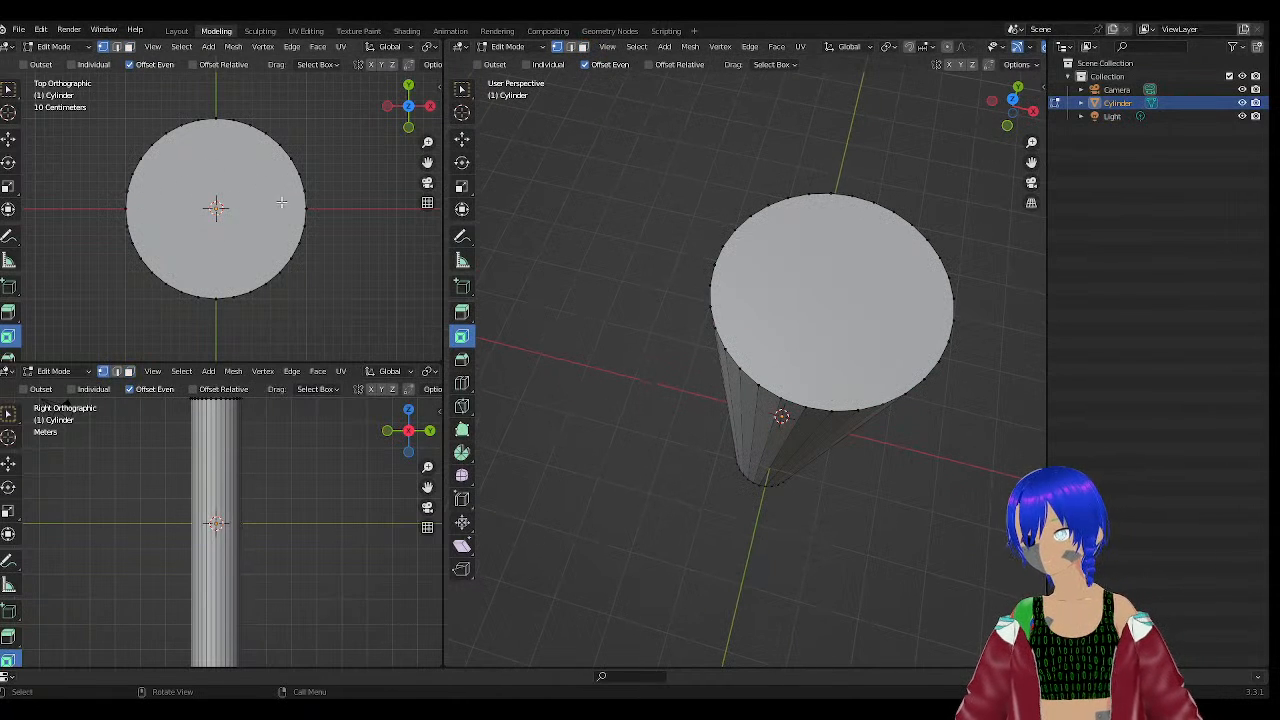
Select the ring of vertices around the small hole in the cylinder's bottom.
middle_click_drag(577, 275, 744, 327)
scroll(744, 327, "up", 6)
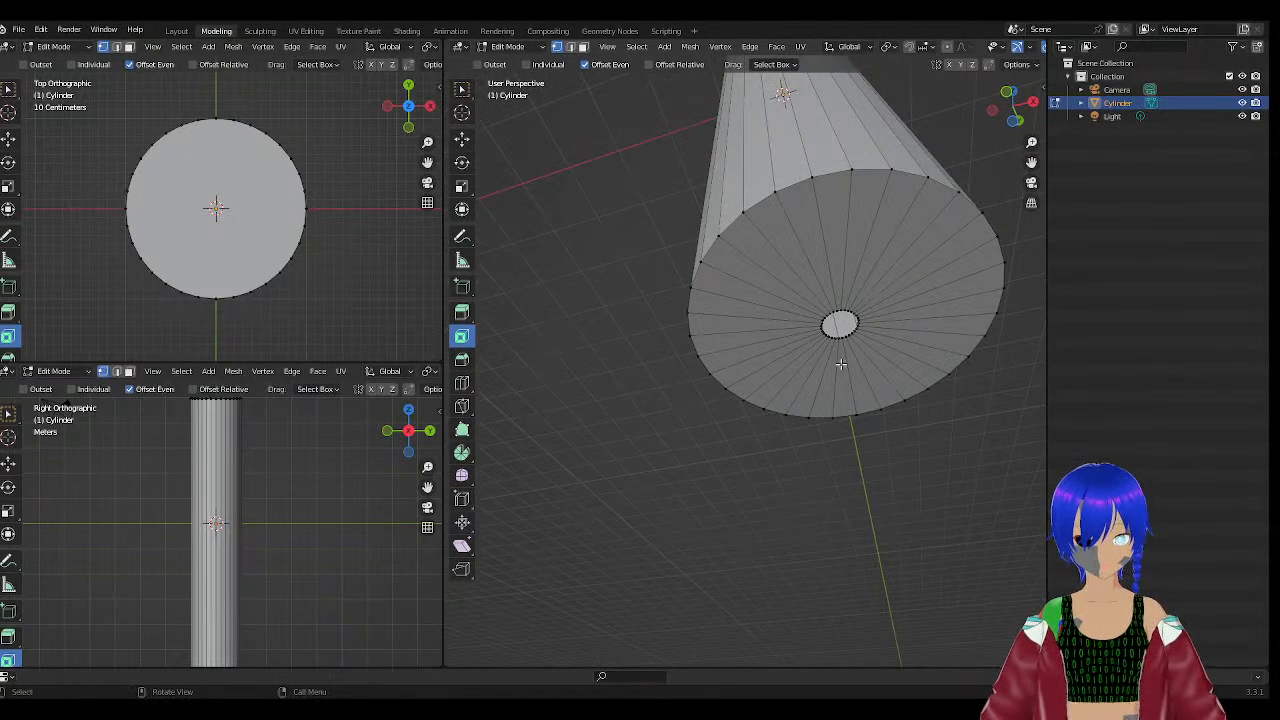
middle_click_drag(840, 364, 830, 455)
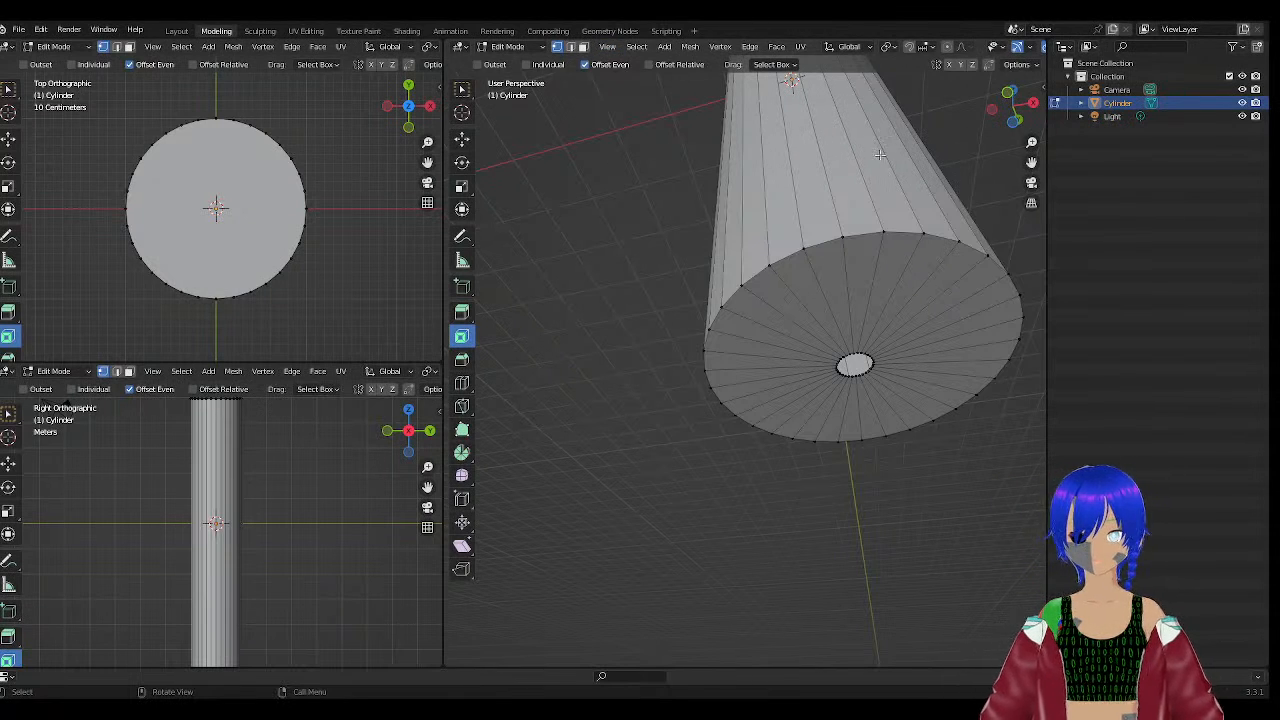
scroll(873, 154, "down", 2)
mouse_move(773, 181)
middle_mouse_down()
mouse_move(790, 205)
mouse_move(778, 198)
middle_mouse_up()
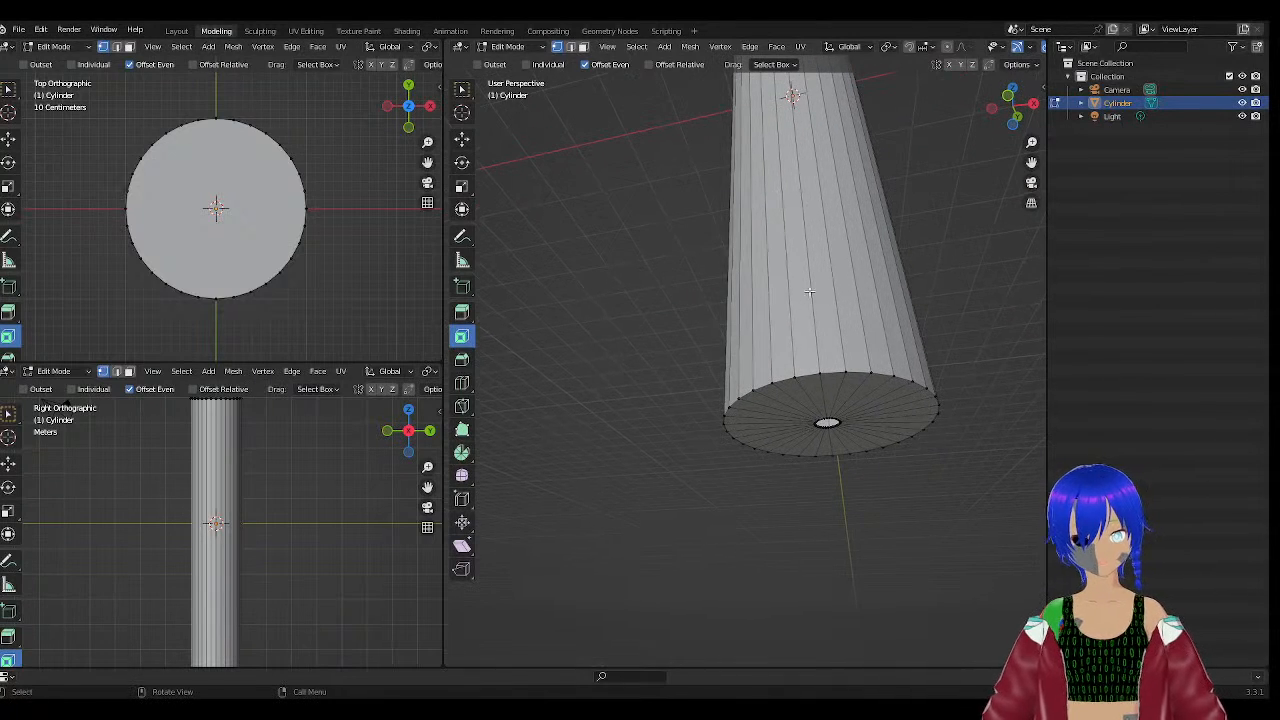
middle_click_drag(809, 292, 849, 309)
middle_click_drag(997, 340, 969, 311)
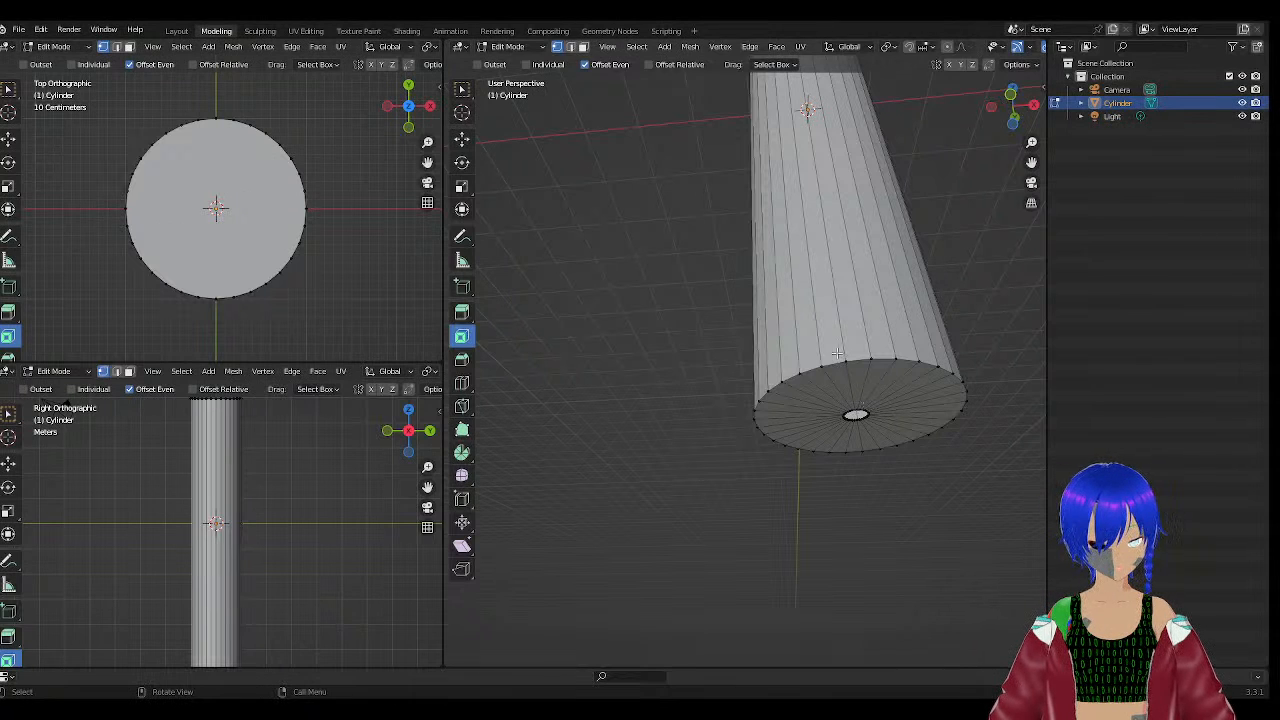
middle_click_drag(835, 256, 820, 275)
scroll(213, 206, "up", 4)
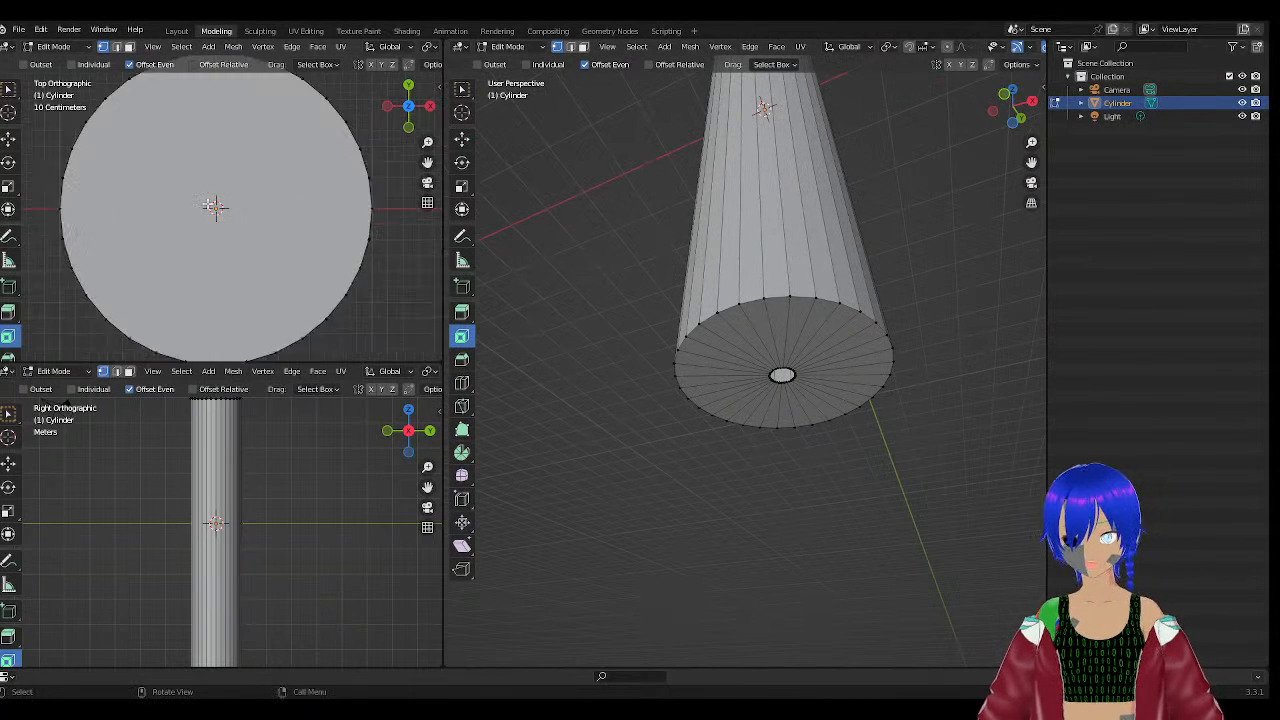
scroll(213, 206, "down", 3)
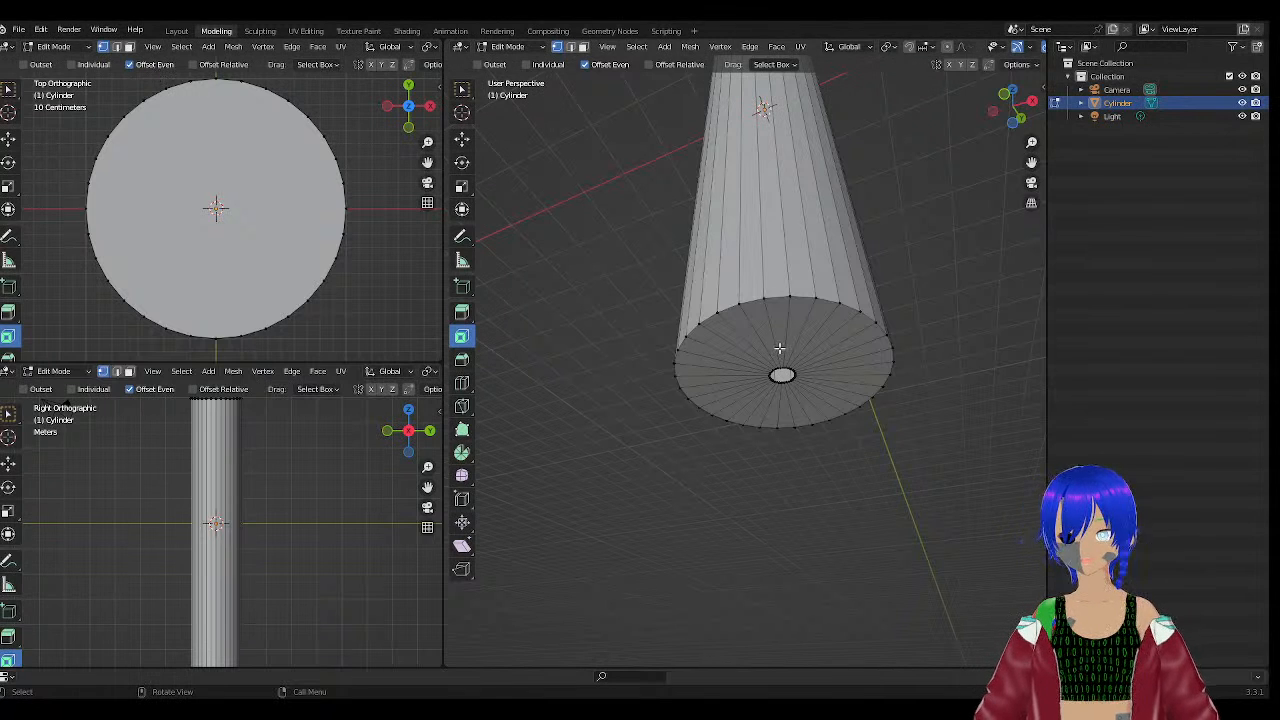
left_click_drag(754, 349, 807, 393)
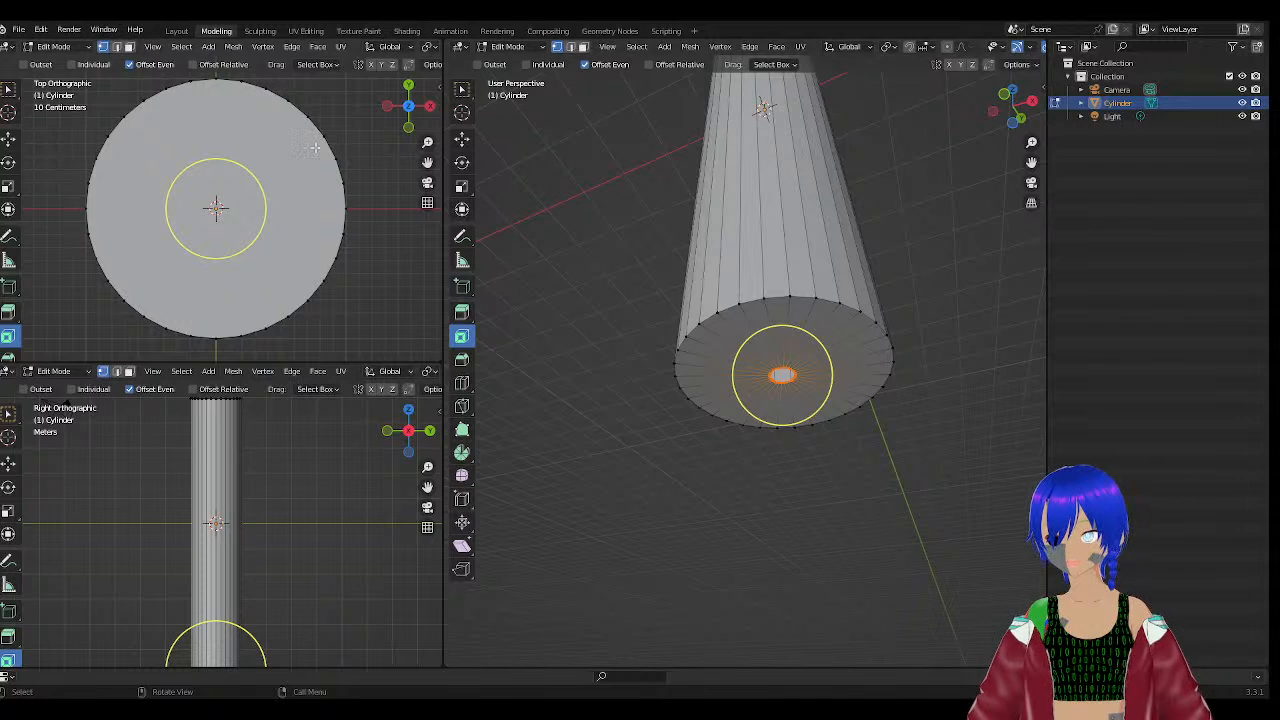
Examine the cylinder's side and the selected hole rim from several angles in the Top and perspective viewports.
scroll(219, 116, "up", 2)
scroll(372, 147, "down", 1)
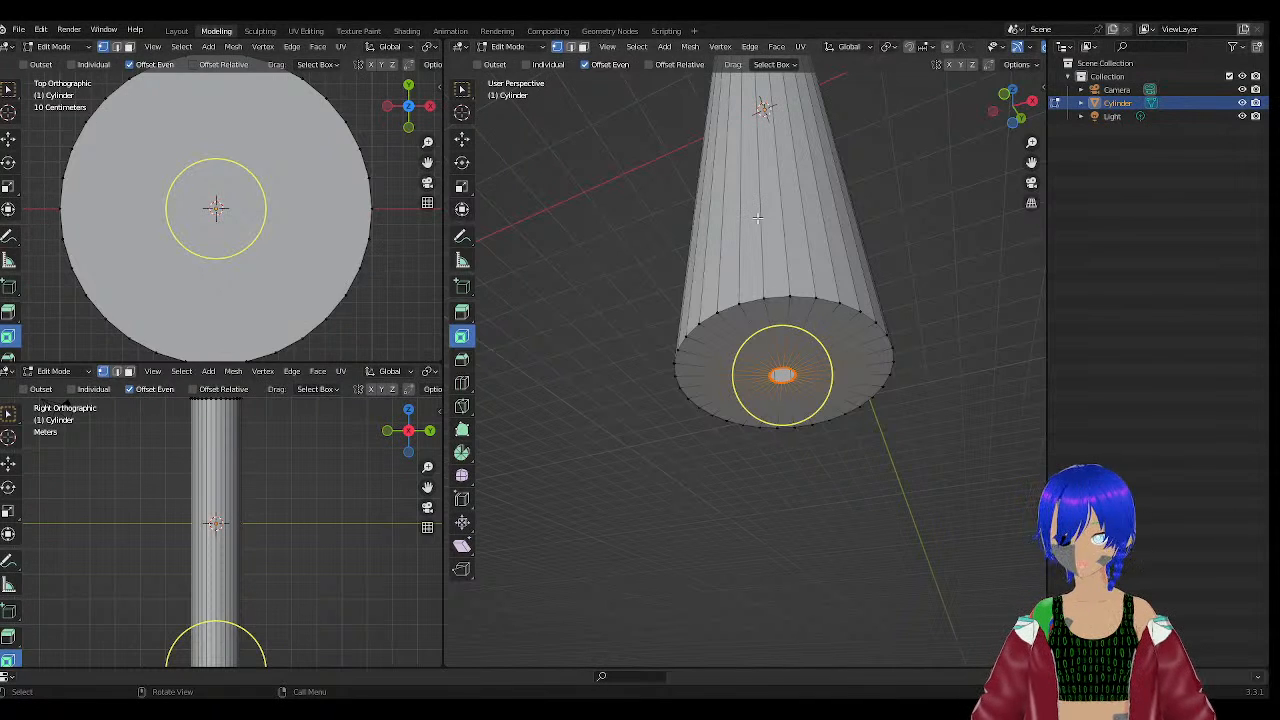
middle_click_drag(875, 211, 847, 234)
middle_click_drag(761, 209, 800, 224)
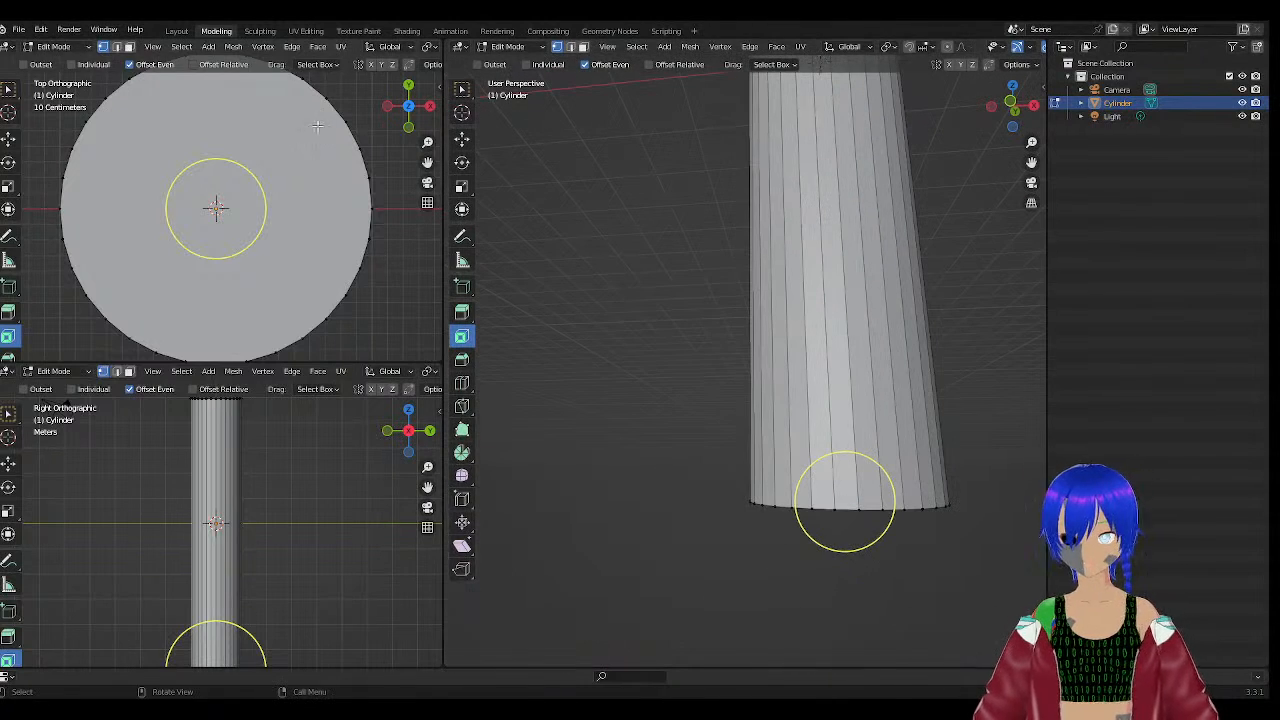
scroll(246, 143, "down", 1)
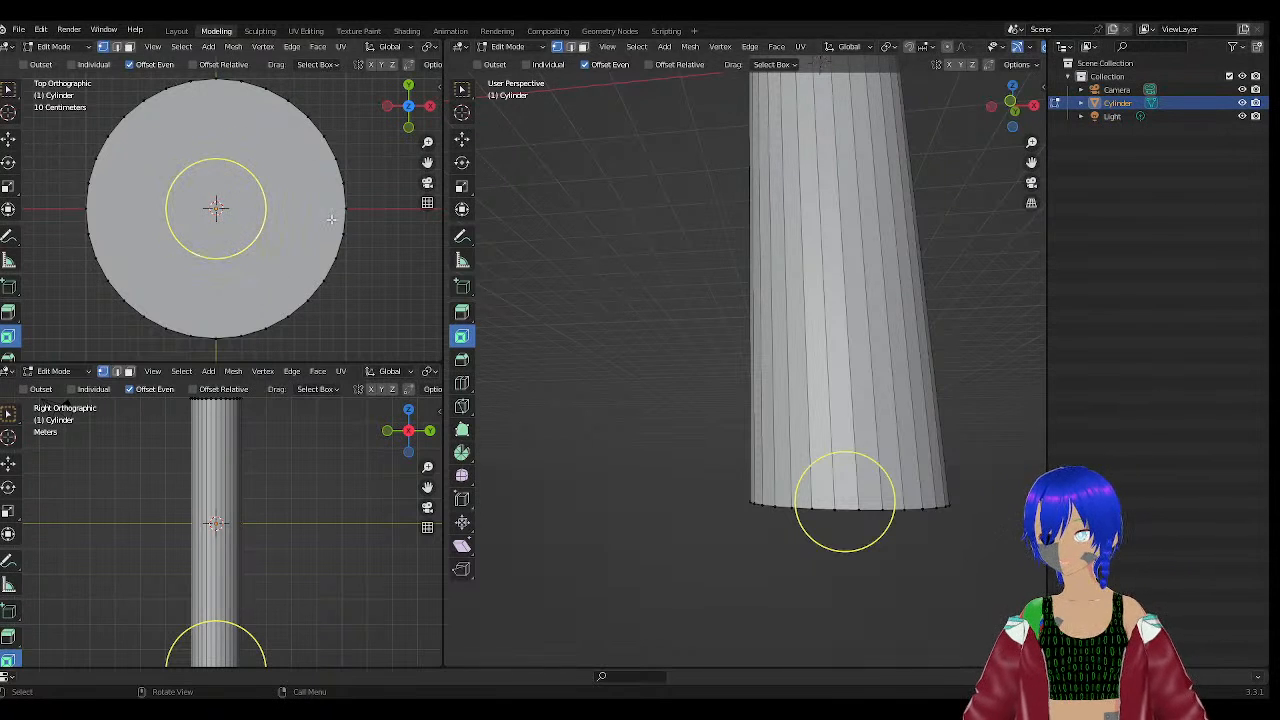
middle_click_drag(657, 328, 751, 293)
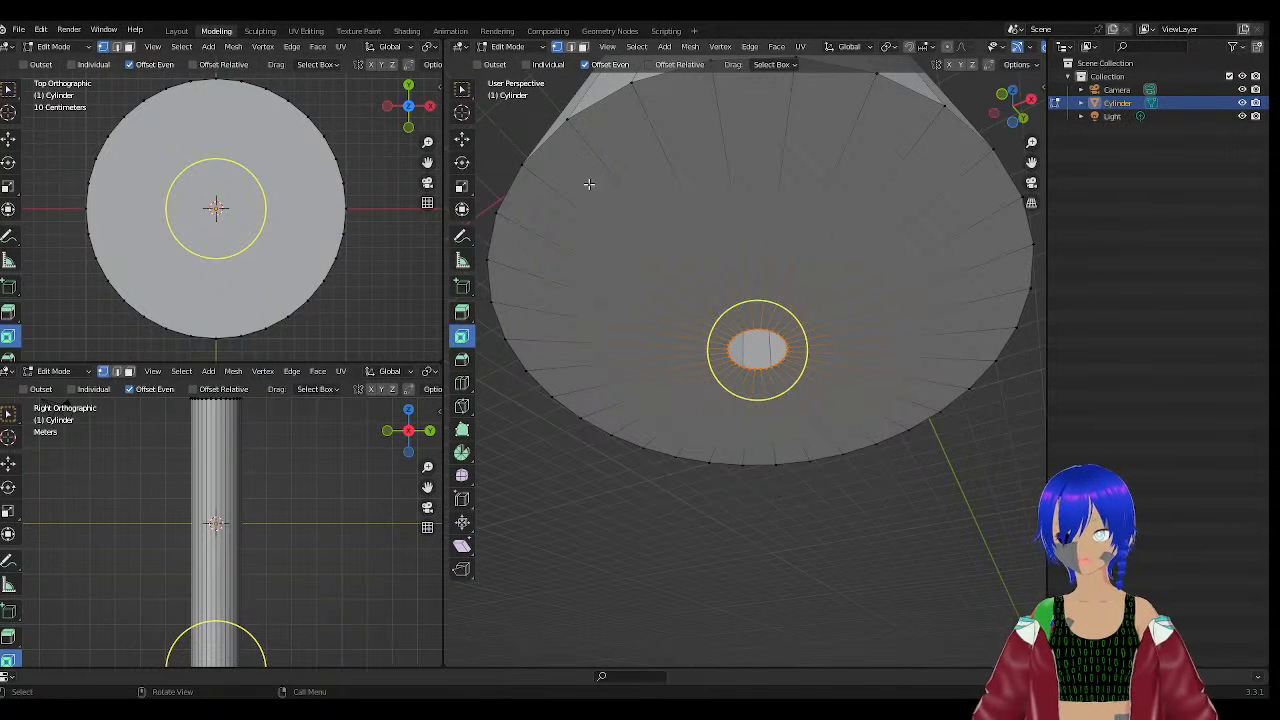
middle_click_drag(384, 161, 381, 194)
scroll(381, 193, "down", 4)
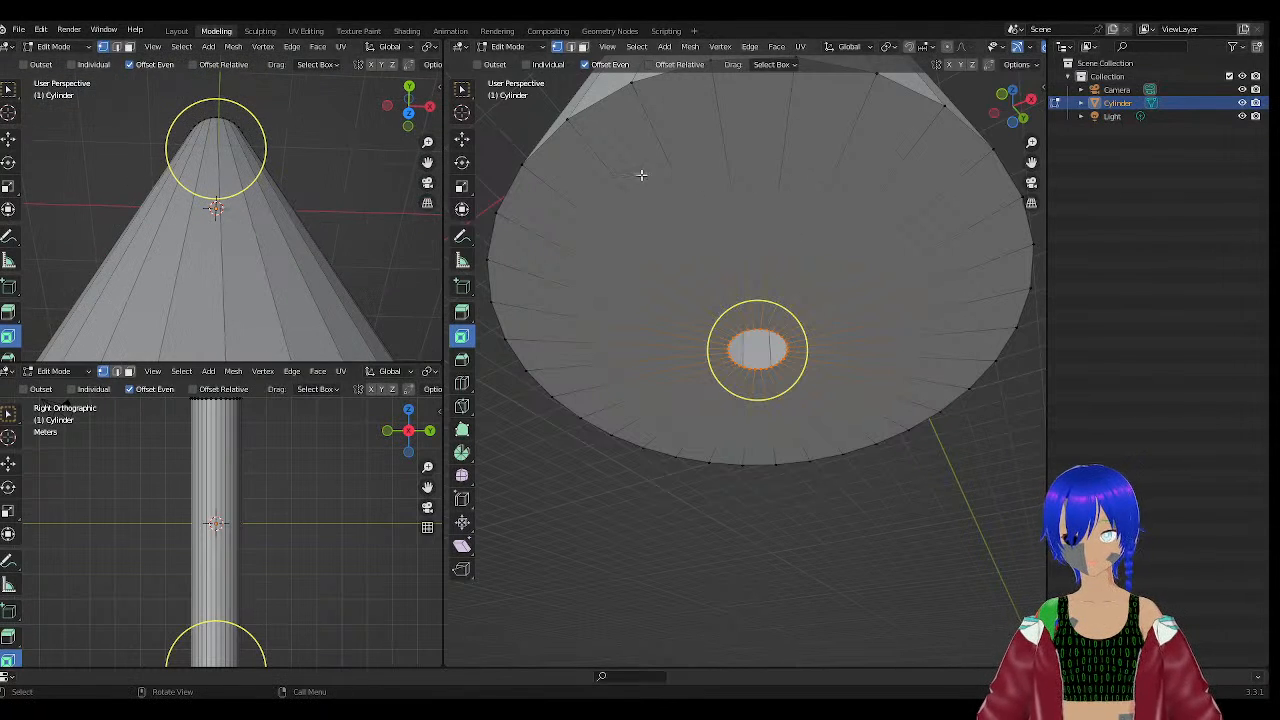
scroll(641, 175, "down", 3)
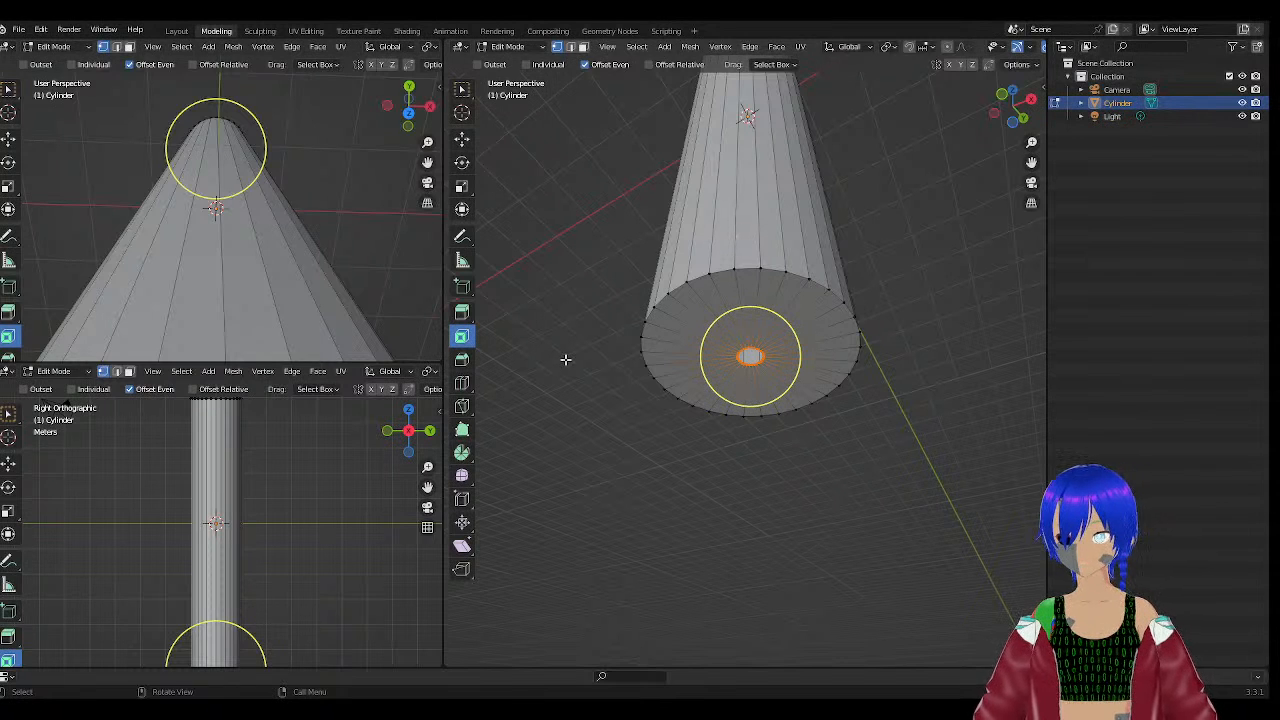
scroll(815, 417, "up", 4)
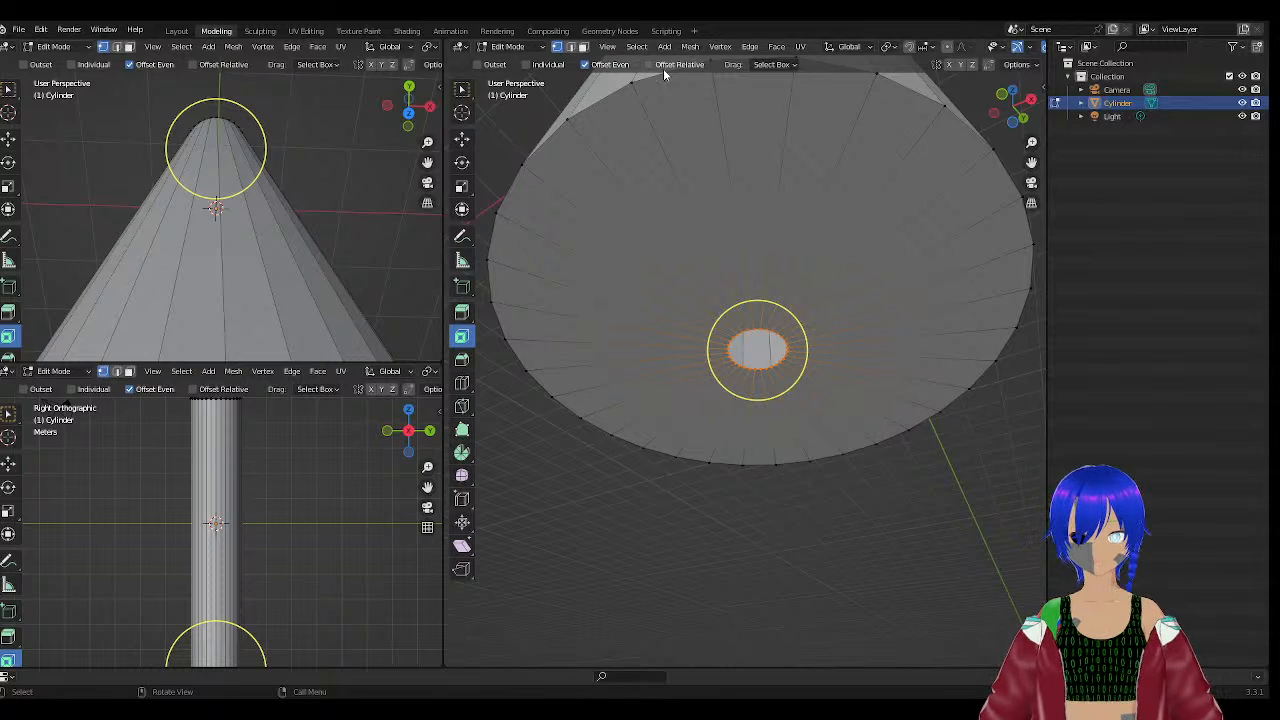
left_click(721, 47)
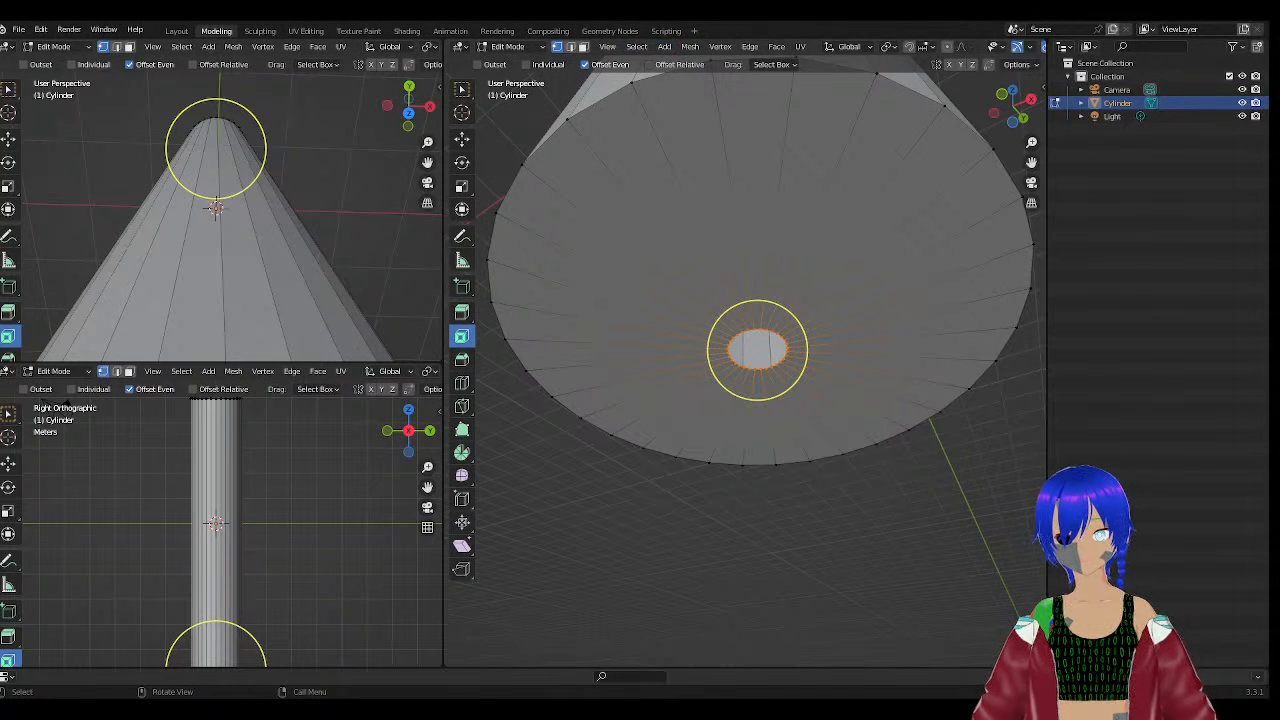
right_click(721, 47)
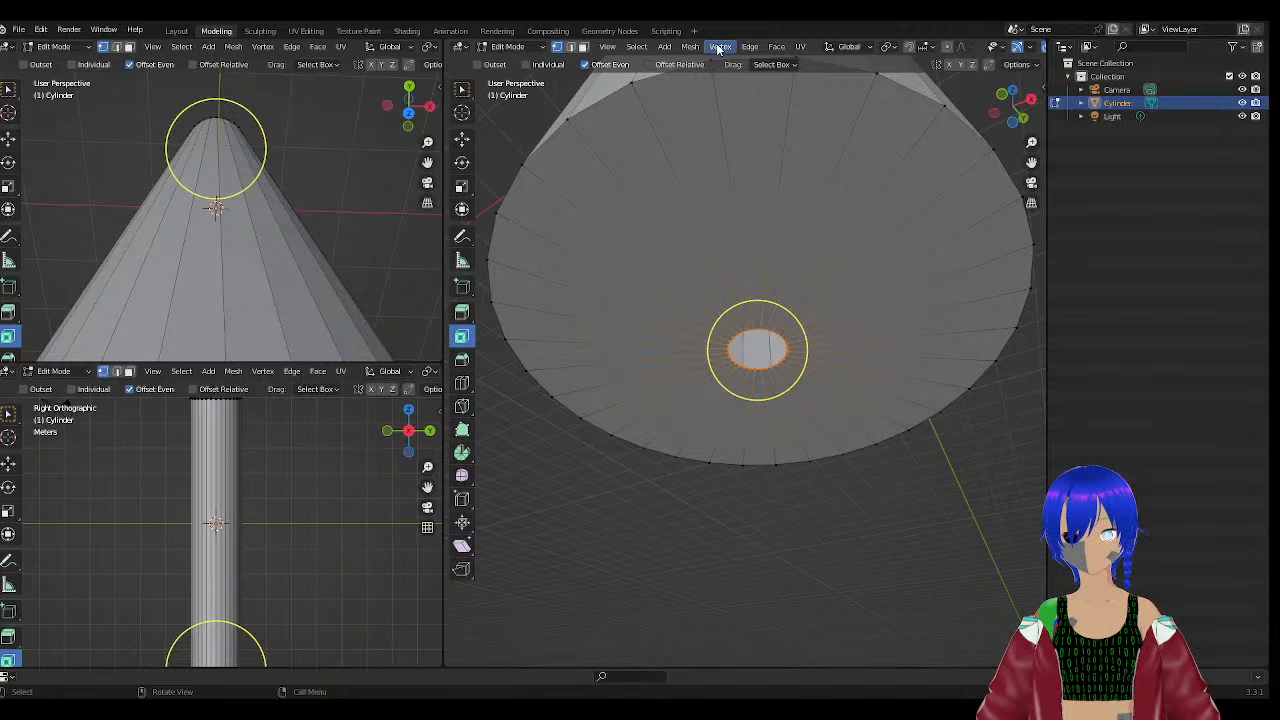
left_click(720, 47)
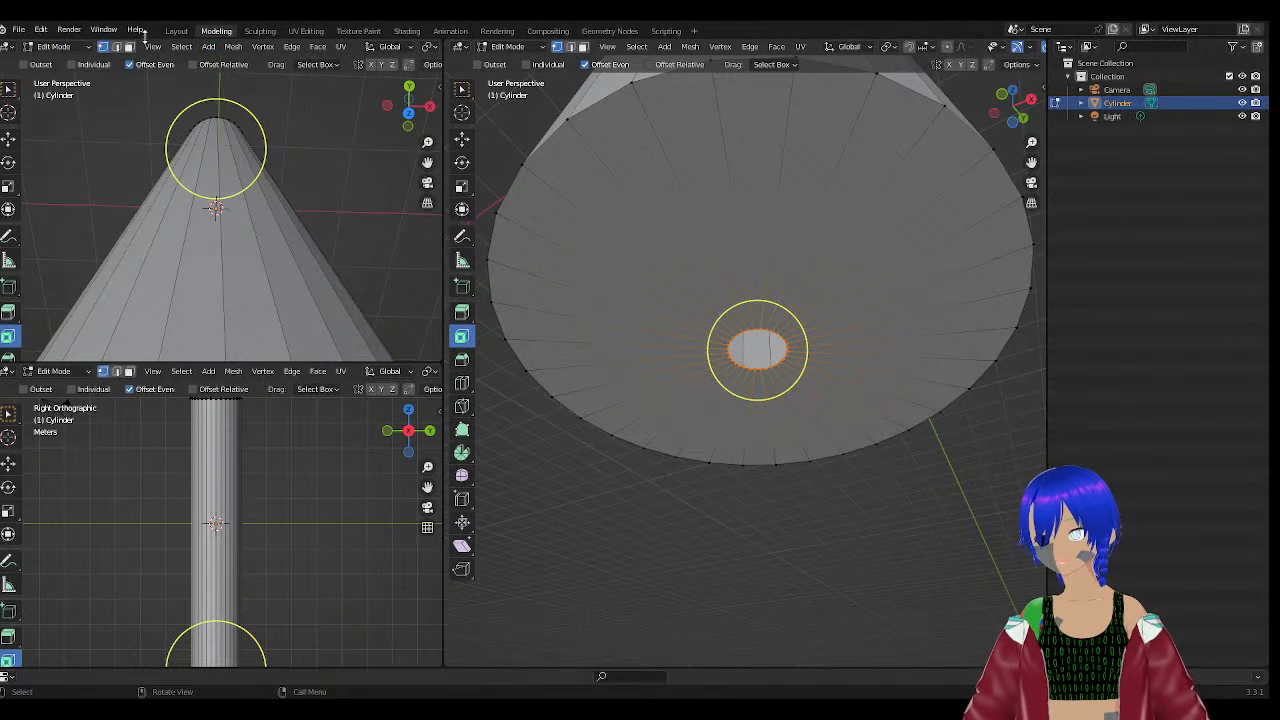
left_click(517, 46)
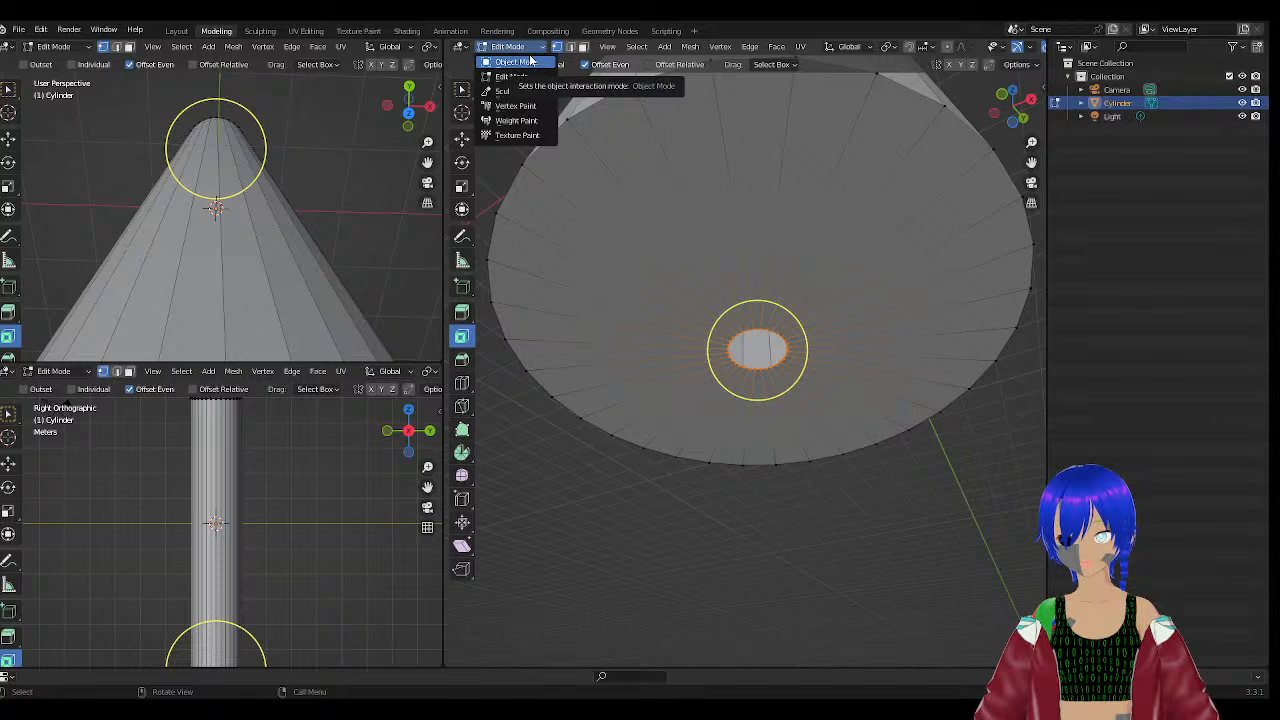
left_click(523, 78)
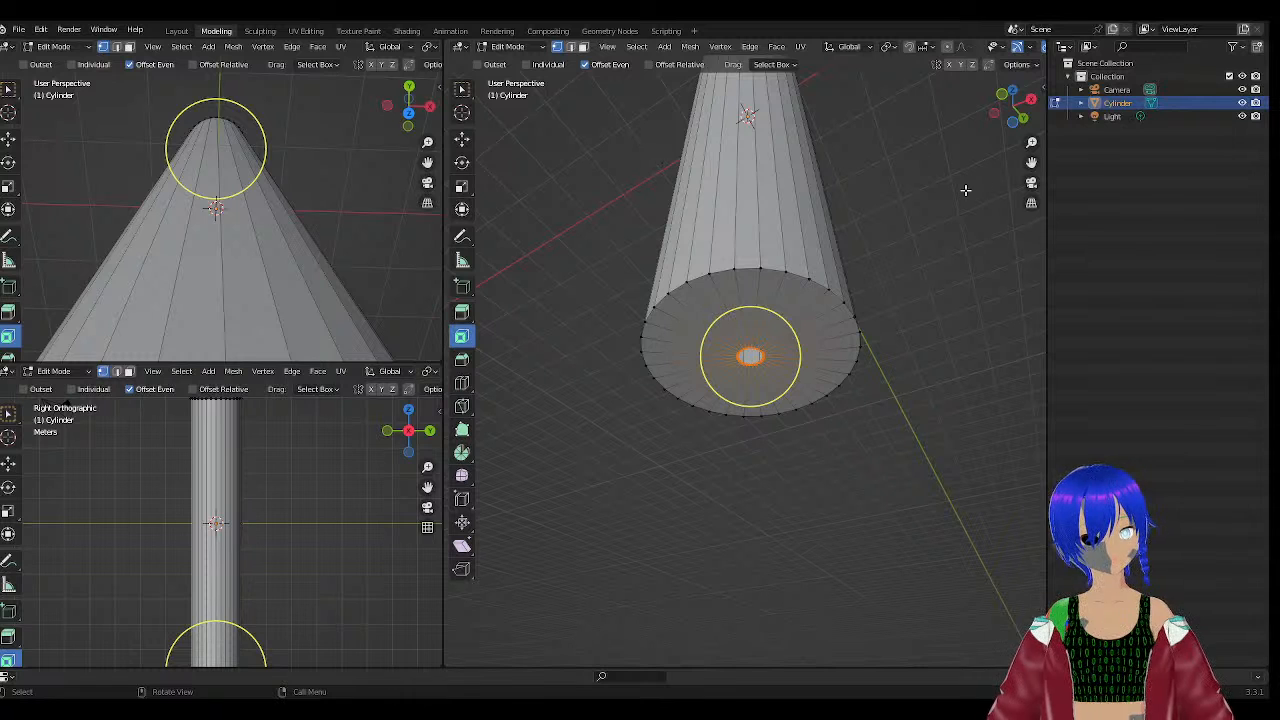
Try to merge the bottom hole's rim vertices by distance, and try an inset on them.
right_click(759, 341)
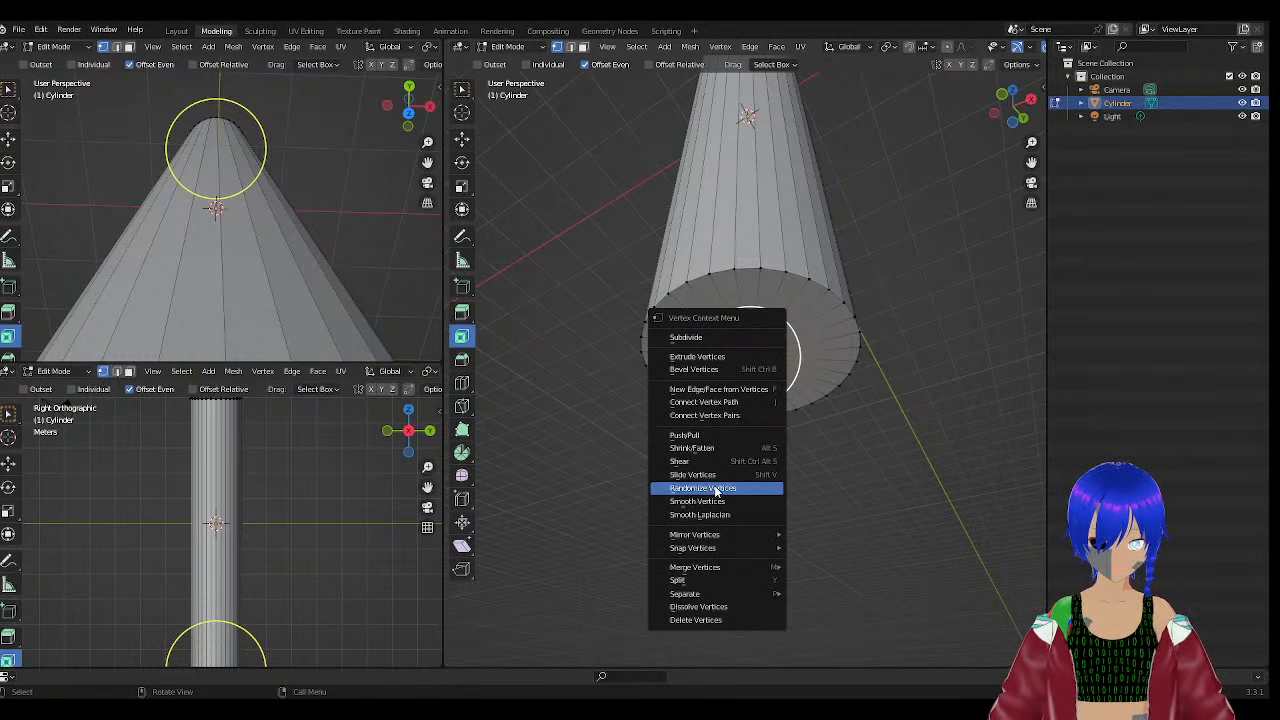
mouse_move(705, 566)
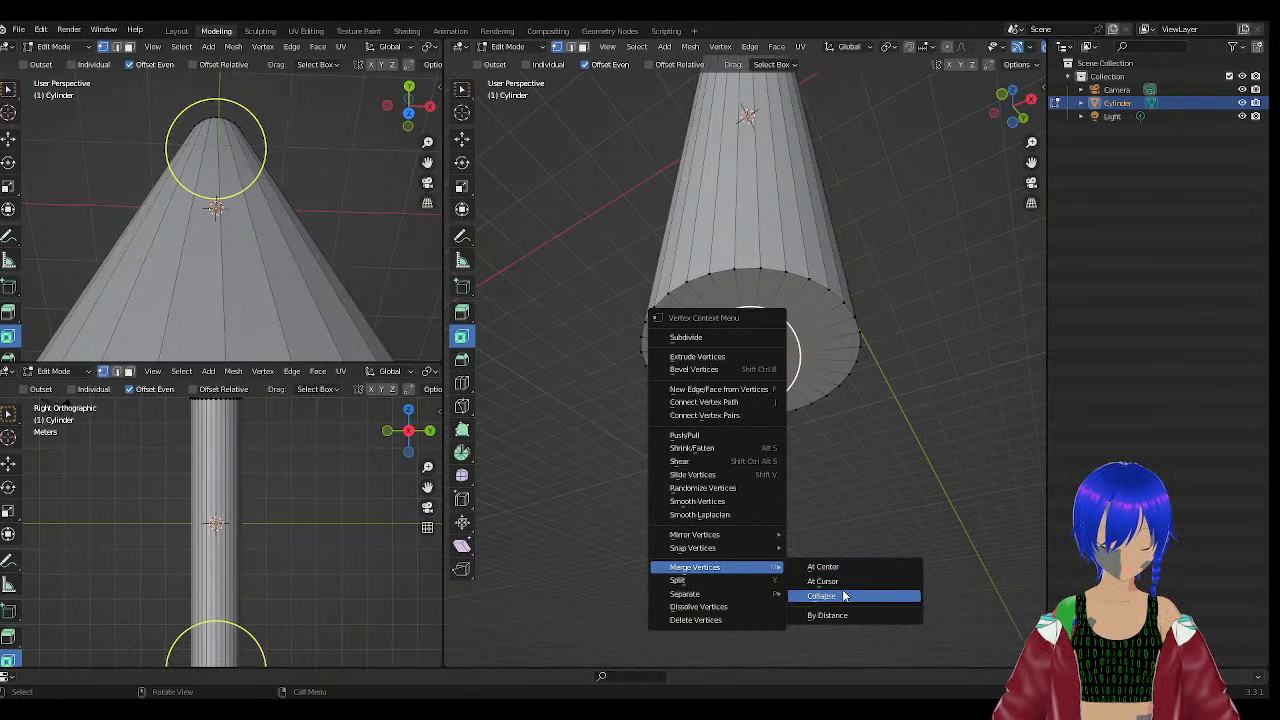
left_click(815, 612)
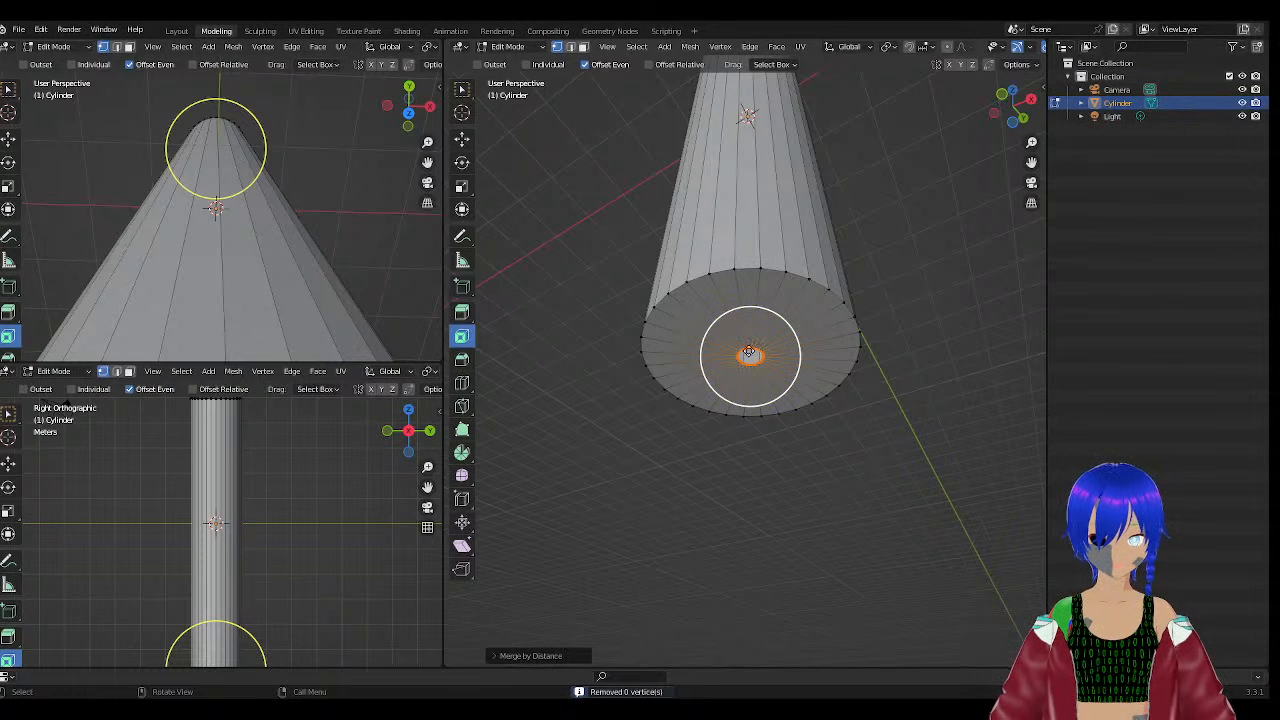
key("i")
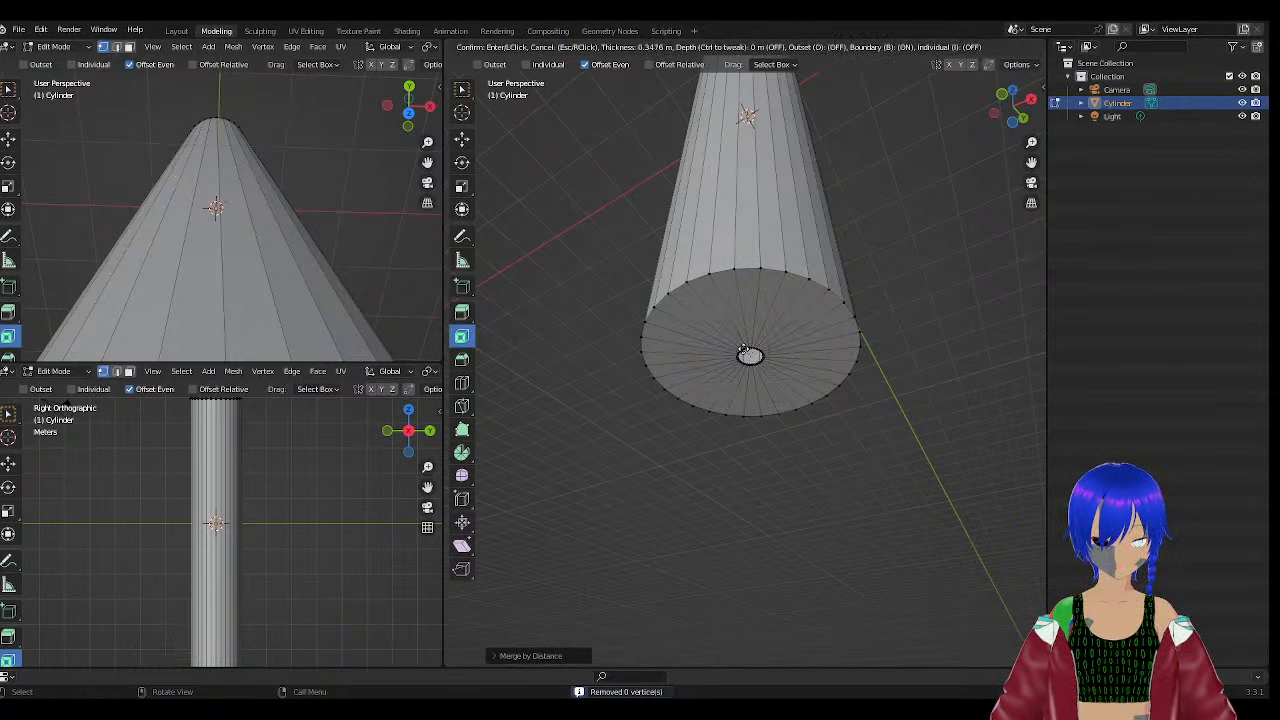
left_click(750, 342)
Close the bottom hole by reselecting its rim vertices and merging them with Collapse.
left_click_drag(730, 333, 772, 377)
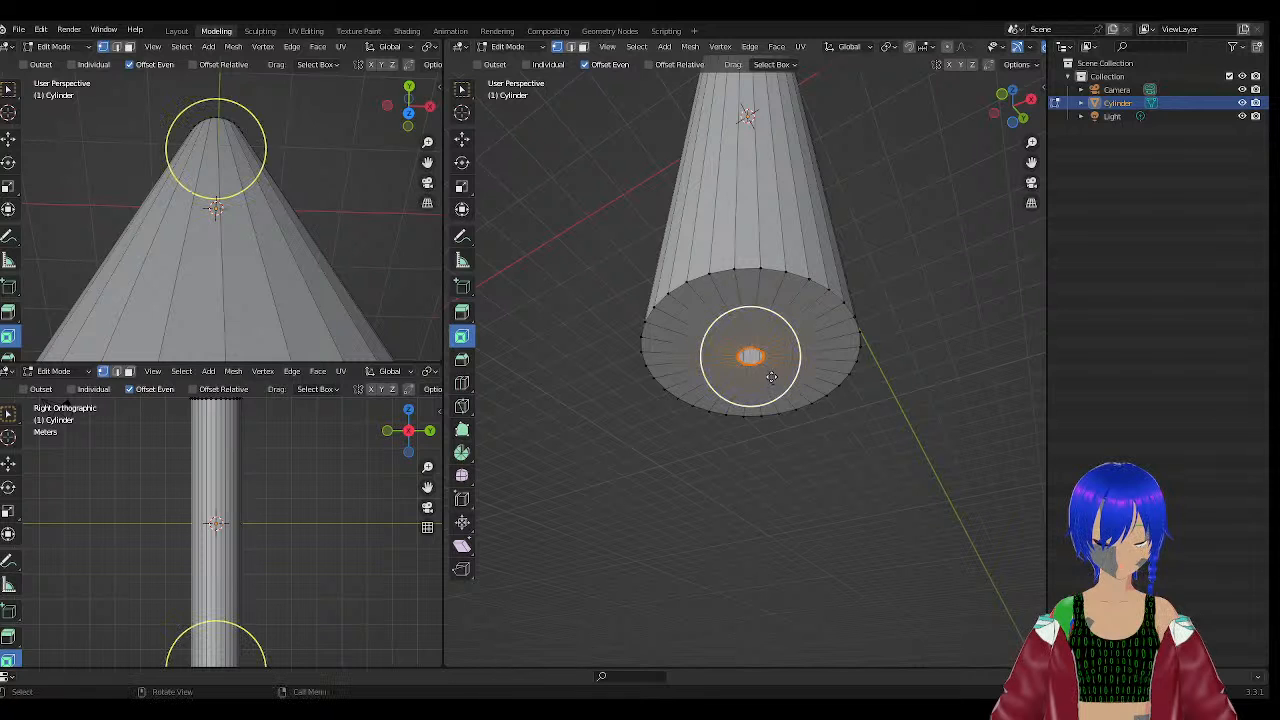
right_click(748, 354)
mouse_move(748, 354)
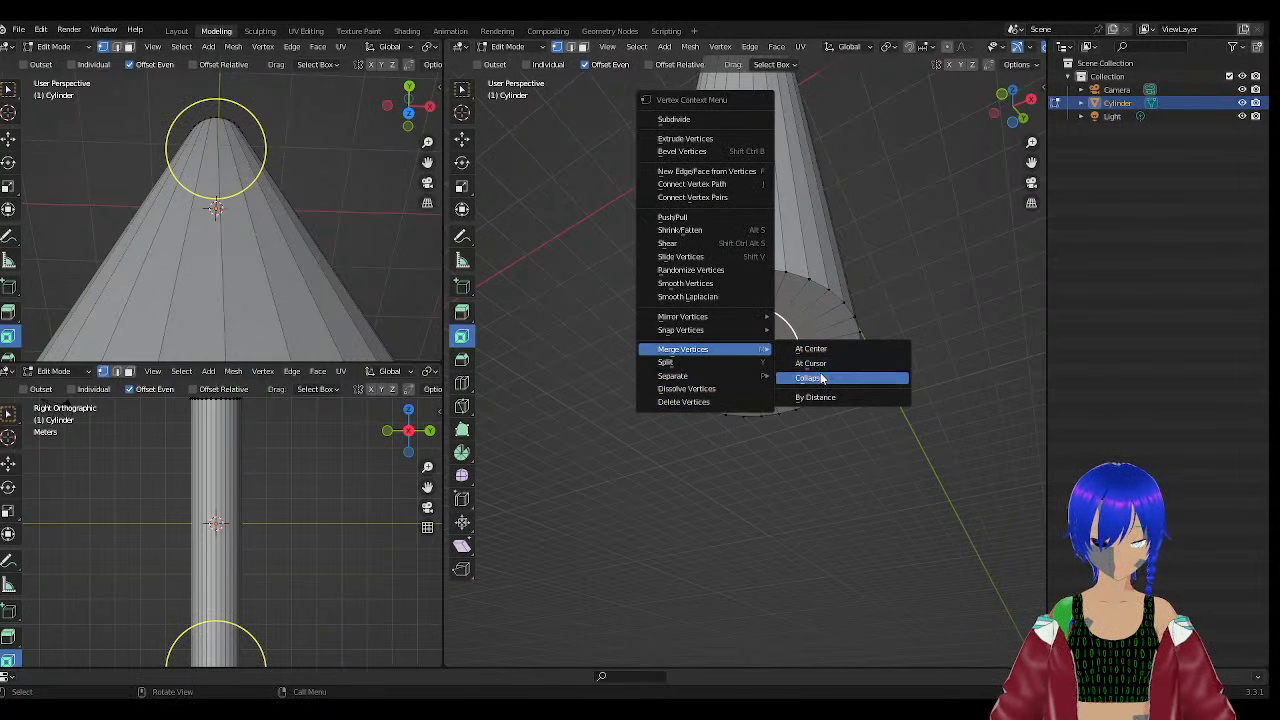
left_click(825, 378)
scroll(758, 361, "up", 10)
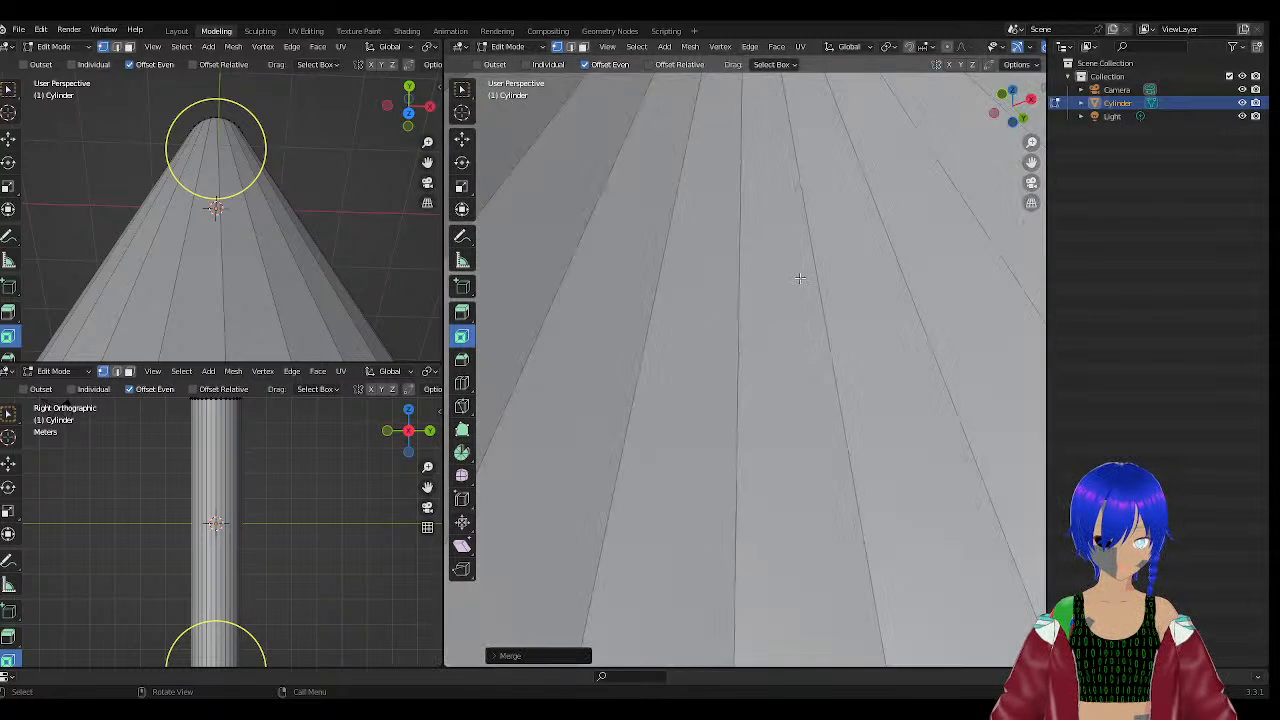
scroll(795, 280, "down", 4)
left_click(767, 643)
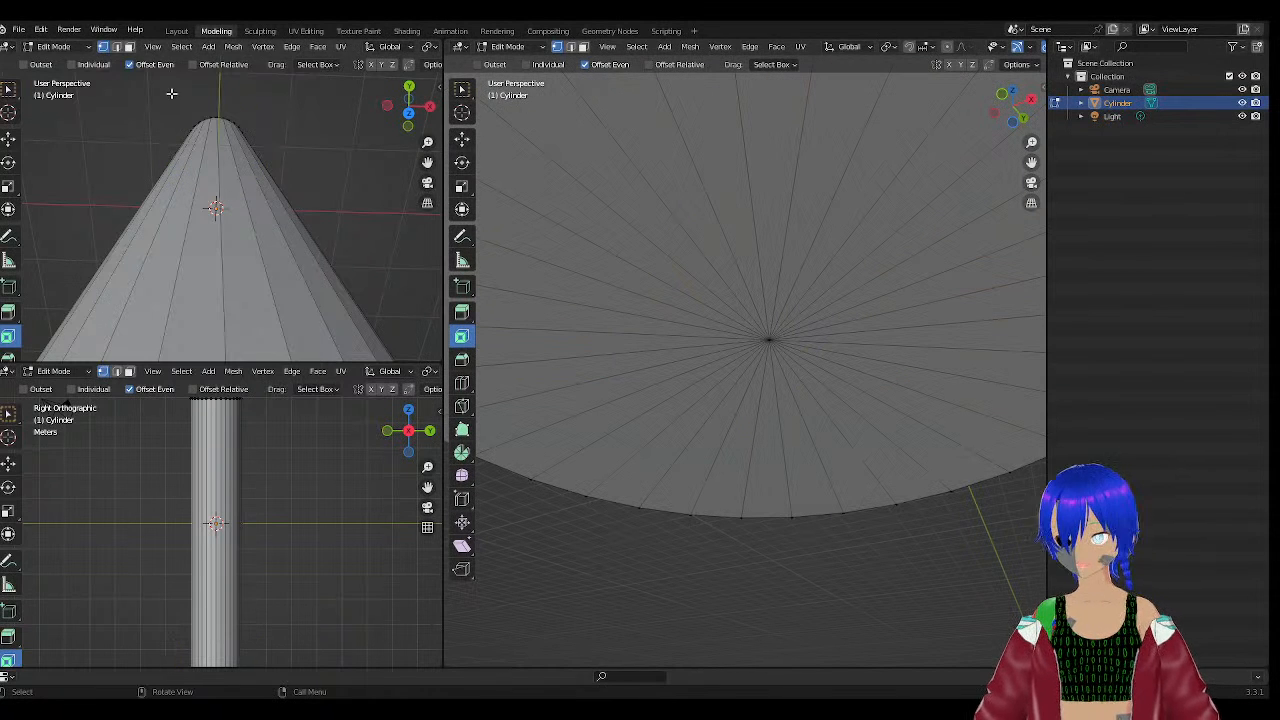
Try moving the central vertex on the cylinder's bottom along the X axis and the Z axis.
left_click(461, 139)
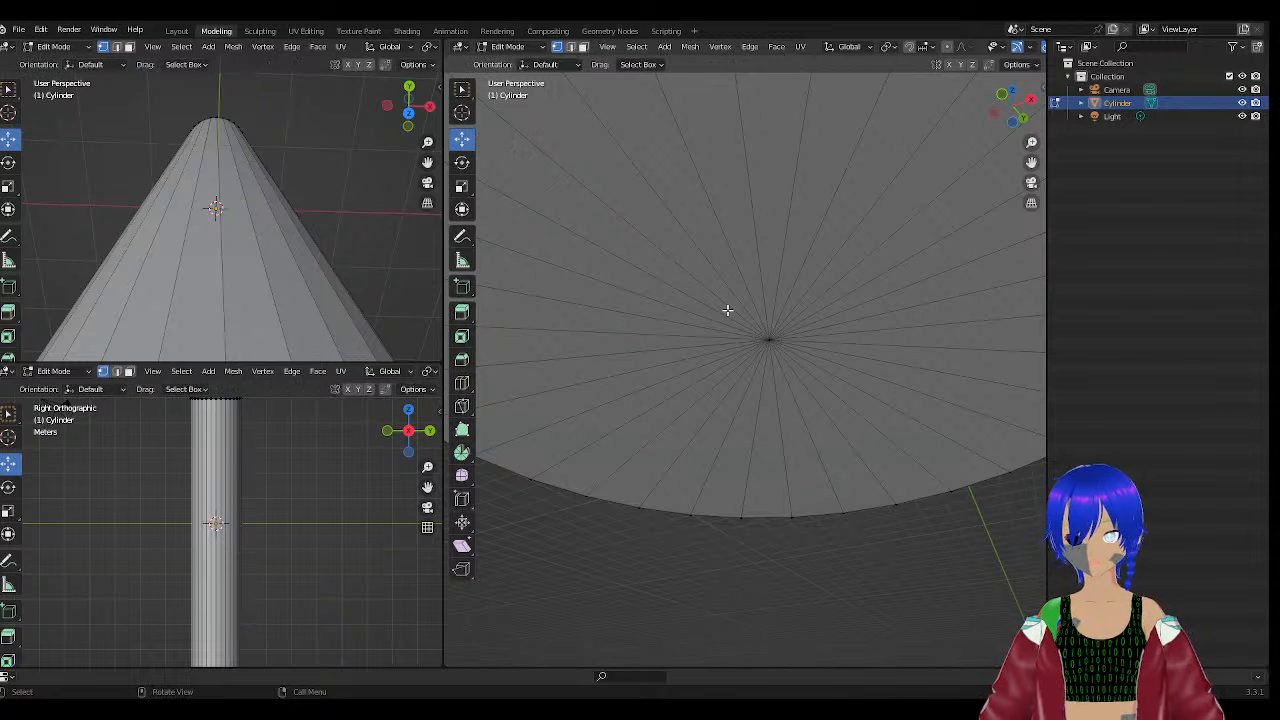
left_click(767, 345)
key("g")
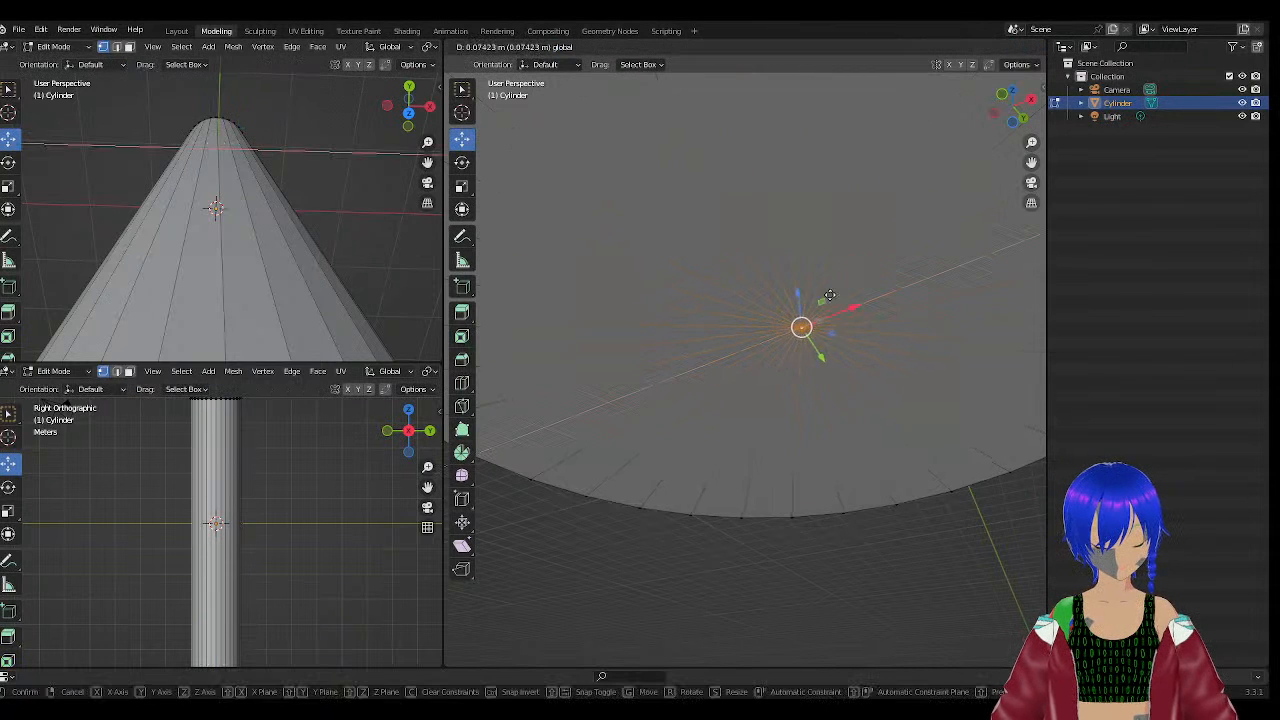
key("x")
left_click(775, 292)
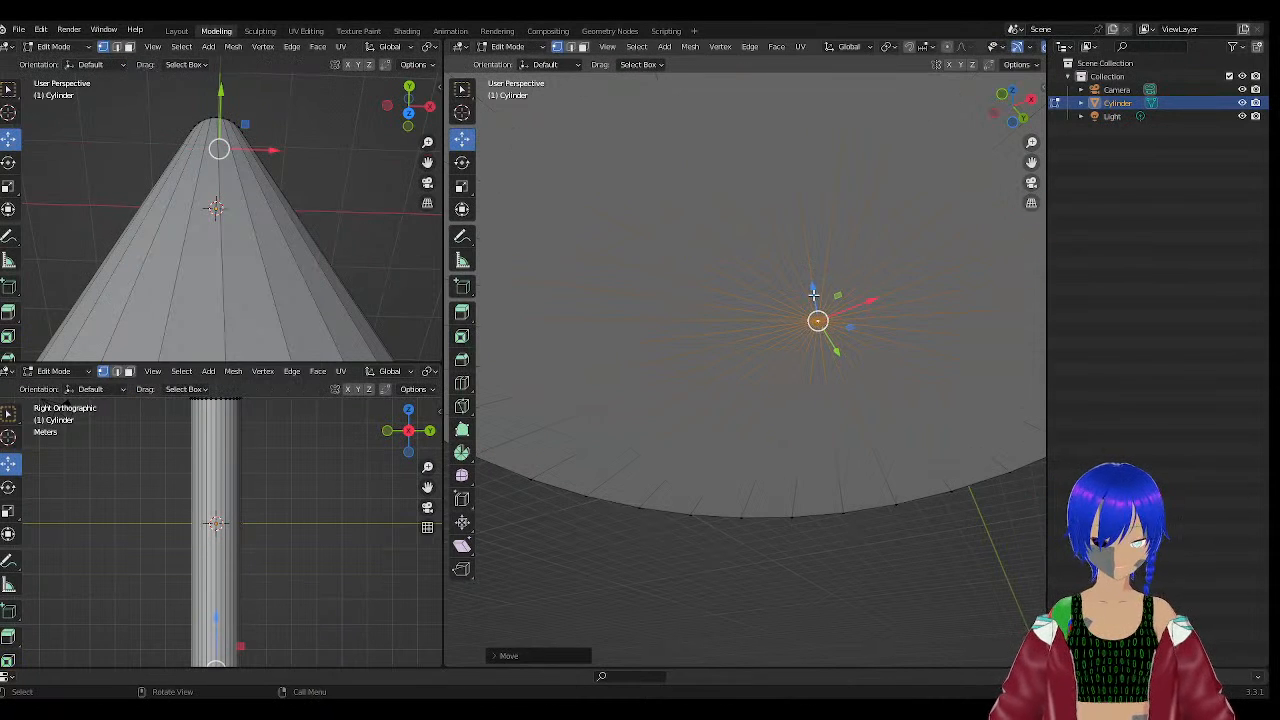
key("g")
key("z")
left_click(769, 250)
Switch to face selection and select a run of adjacent vertical faces on the cylinder's side.
scroll(791, 300, "down", 5)
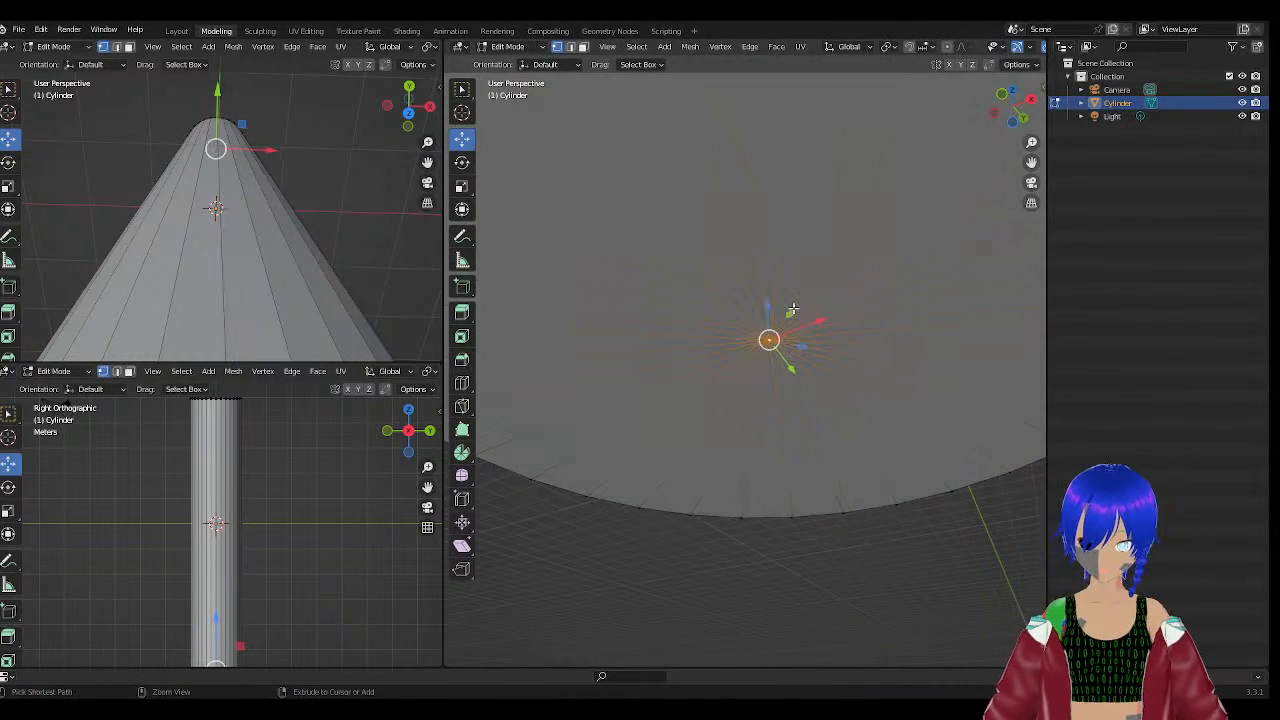
scroll(791, 300, "down", 3)
middle_click_drag(803, 246, 817, 390)
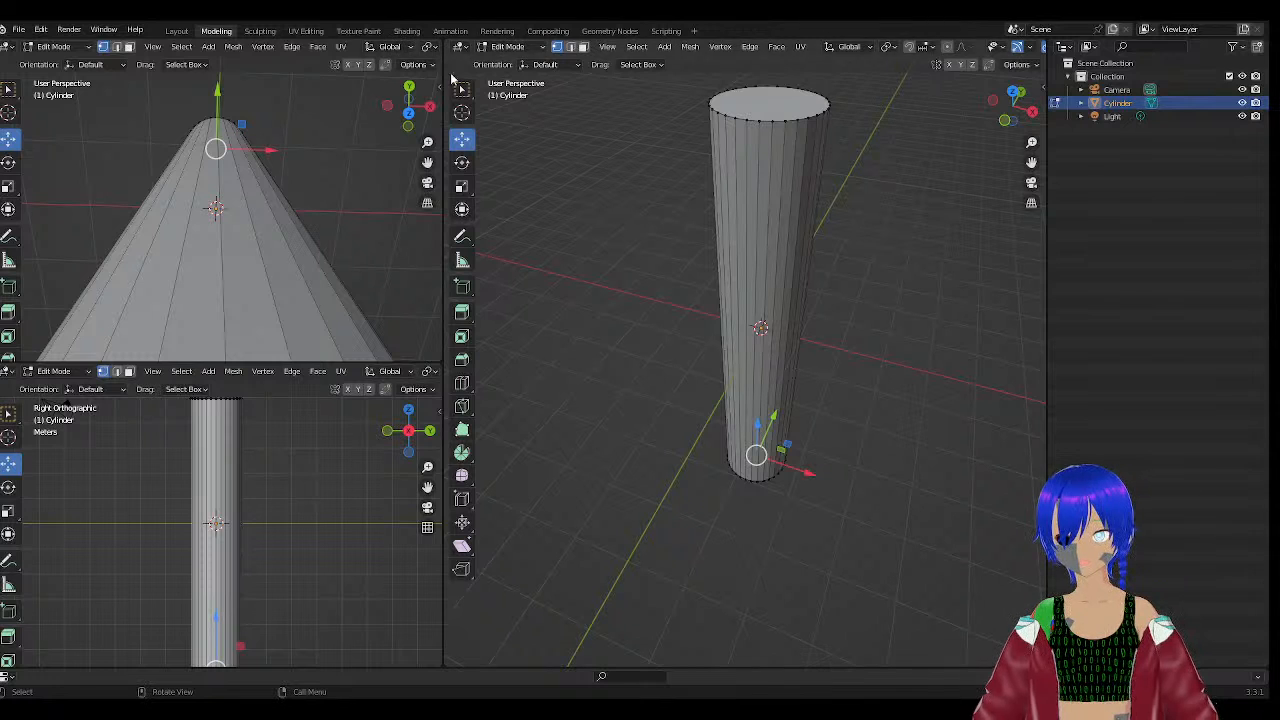
left_click(584, 46)
left_click(779, 175)
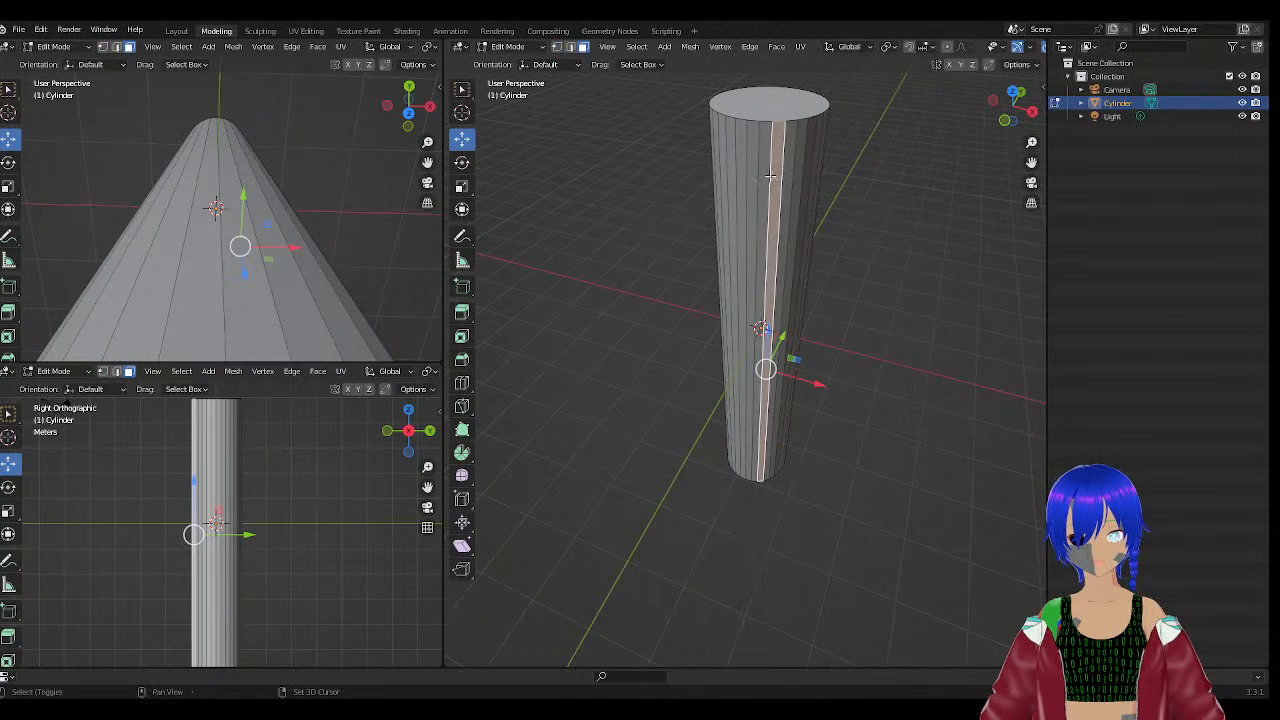
left_click(764, 176, "shift")
left_click(753, 177, "ctrl")
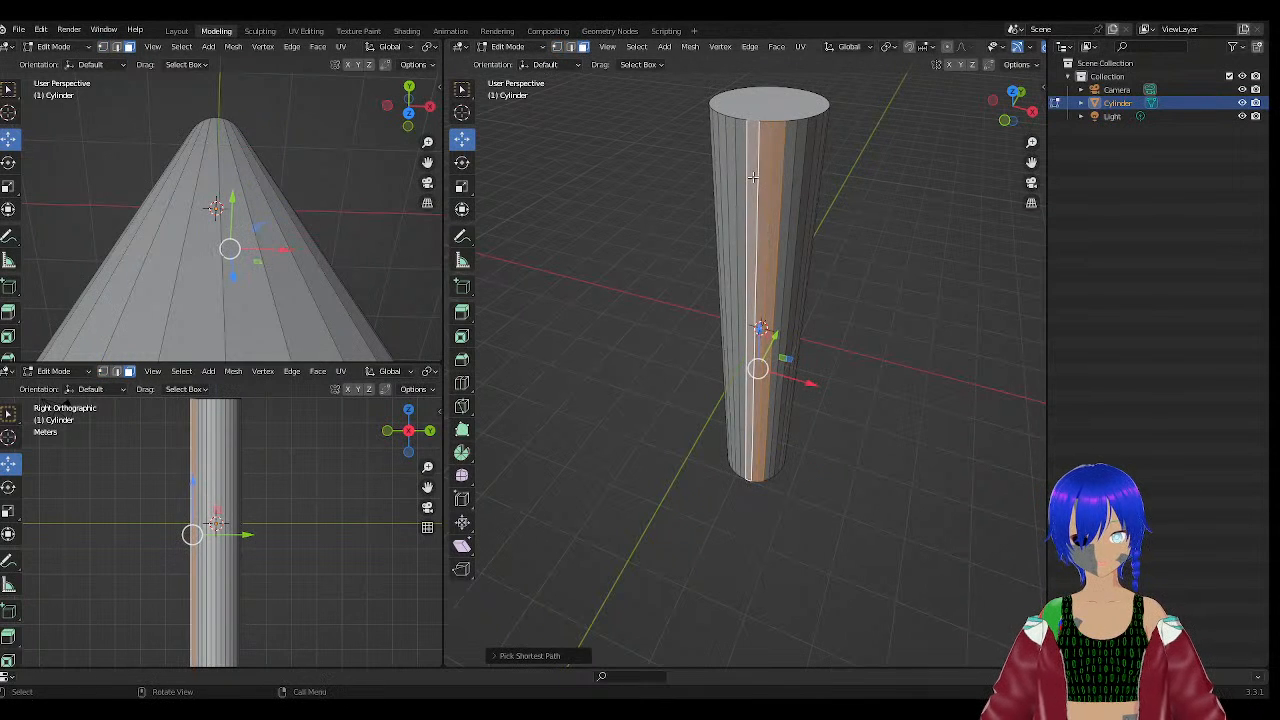
left_click_drag(606, 163, 875, 218)
middle_click_drag(951, 242, 613, 202)
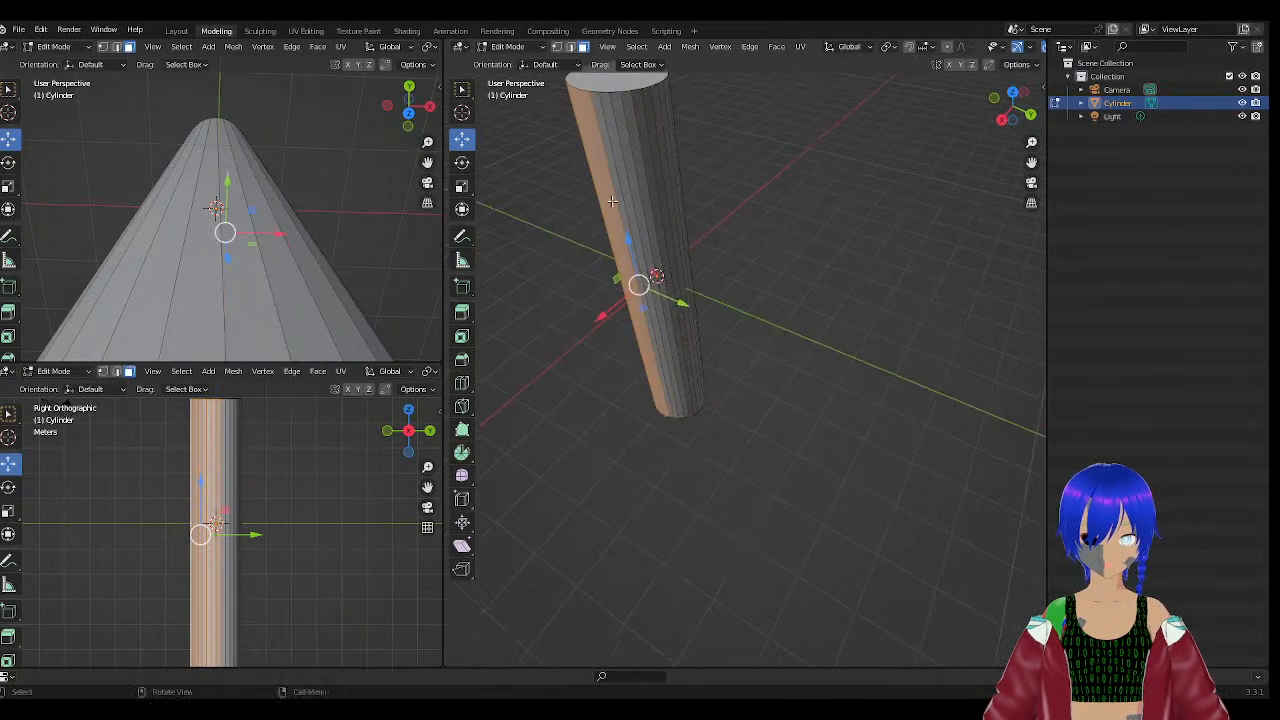
Extend the face selection around the cylinder to include all of its vertical side faces.
key("a")
middle_click_drag(773, 176, 556, 211)
left_click_drag(682, 186, 917, 163, "ctrl")
middle_click_drag(917, 163, 877, 157)
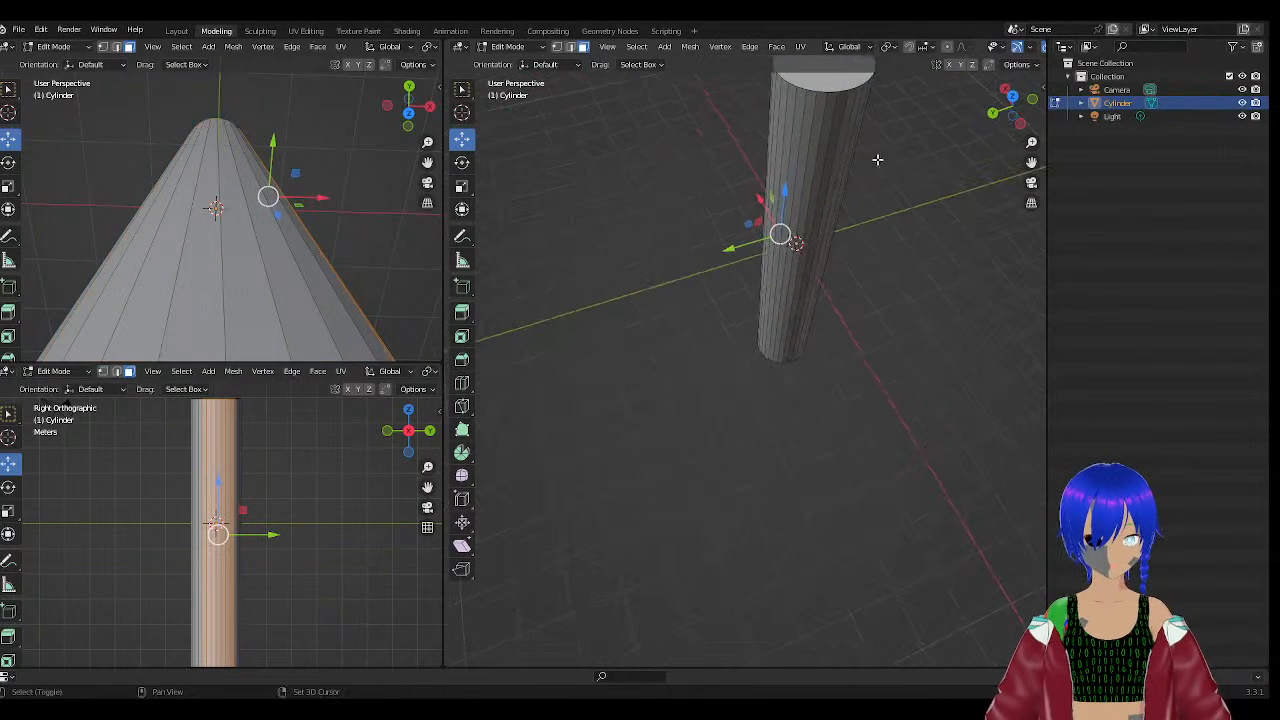
left_click_drag(877, 157, 640, 216)
middle_click_drag(804, 207, 490, 177)
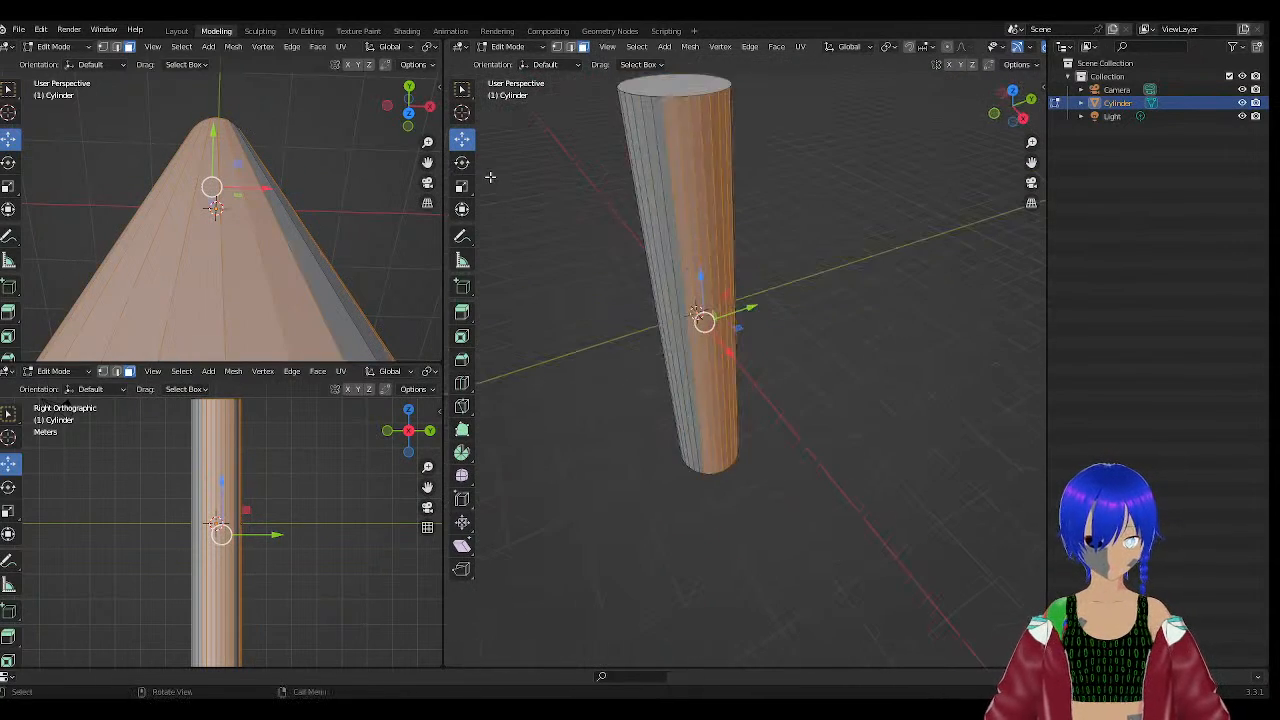
middle_click_drag(607, 205, 689, 206)
left_click_drag(663, 220, 900, 246)
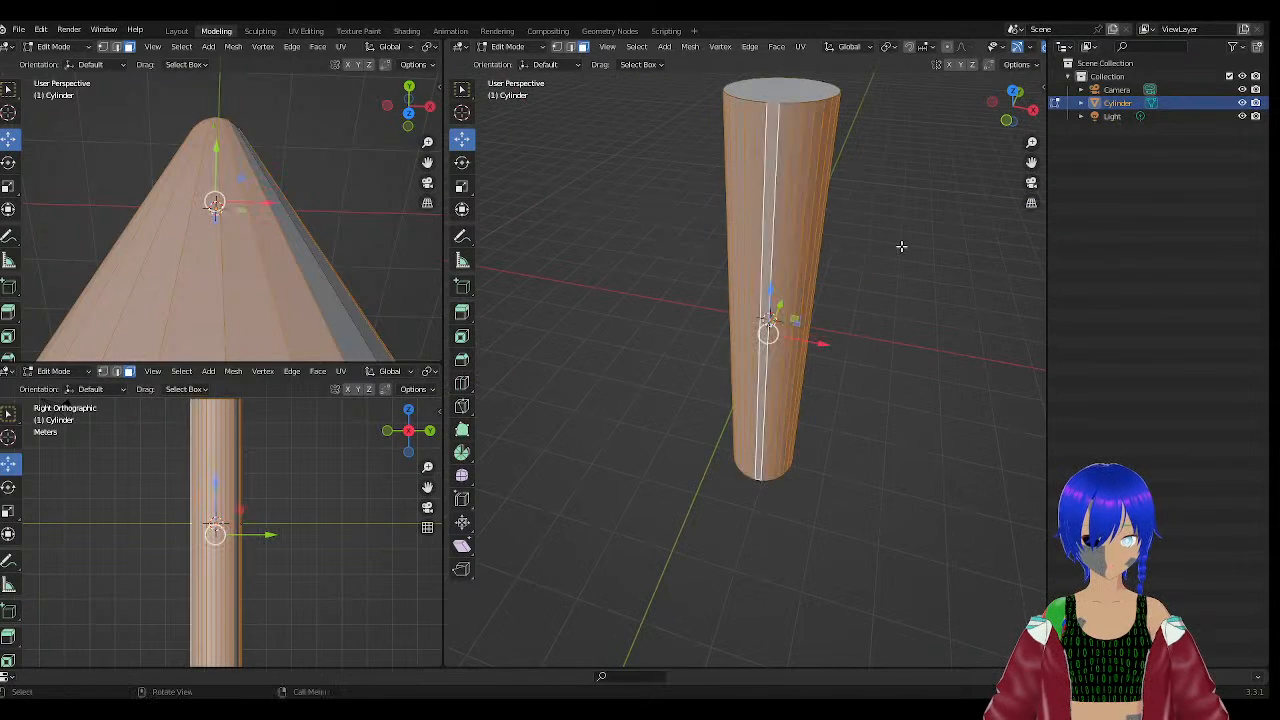
middle_click_drag(900, 246, 616, 284)
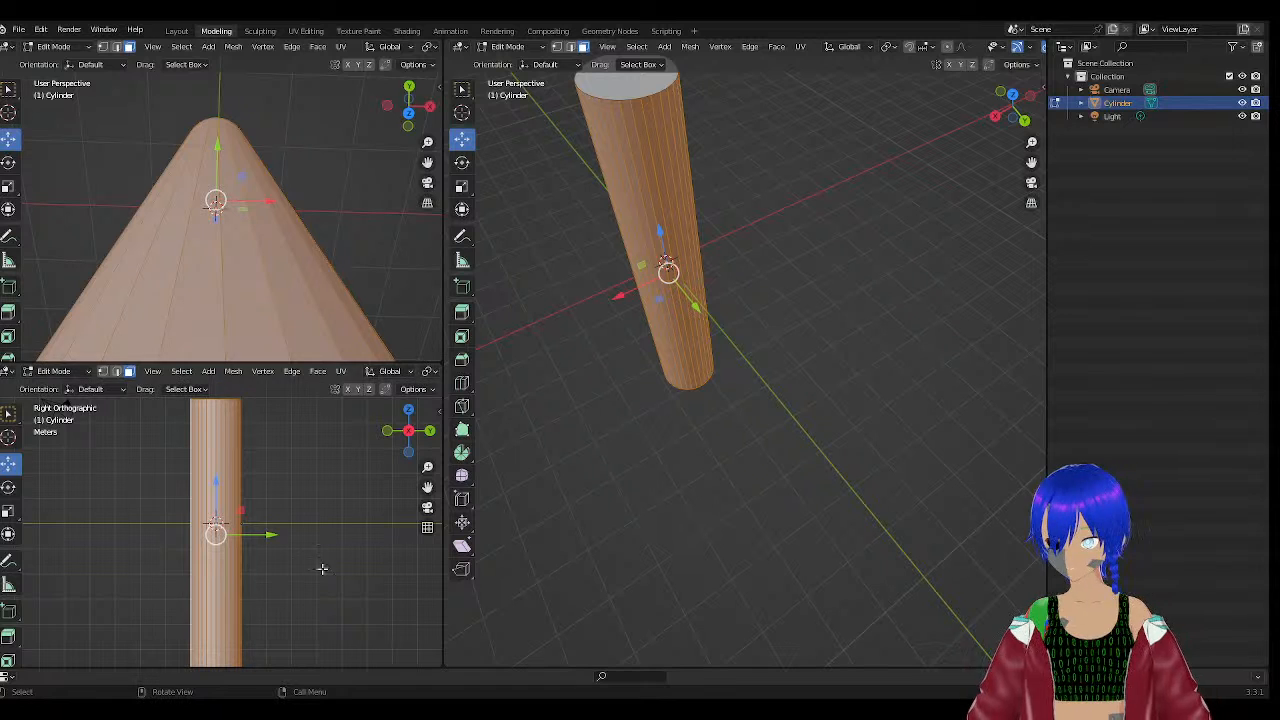
Activate the Smooth tool and set the small perspective viewport to the Top viewpoint, zoomed in on the cylinder.
left_click(462, 475)
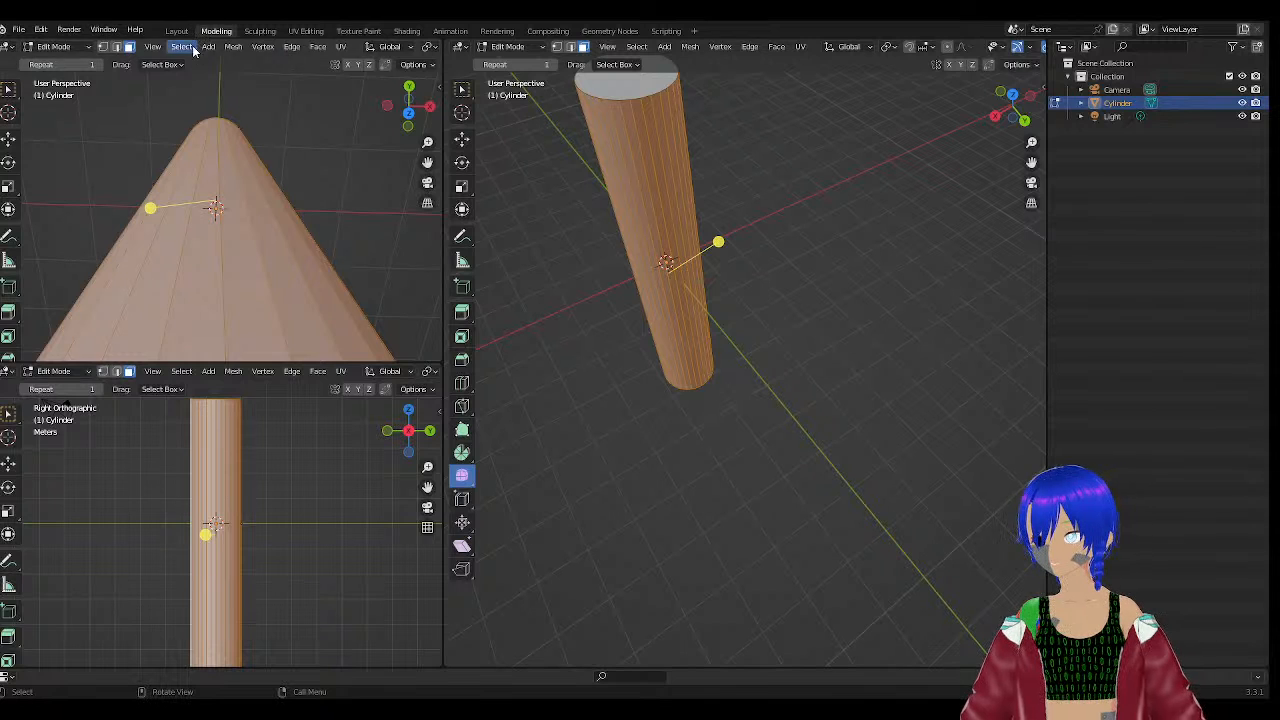
left_click(152, 47)
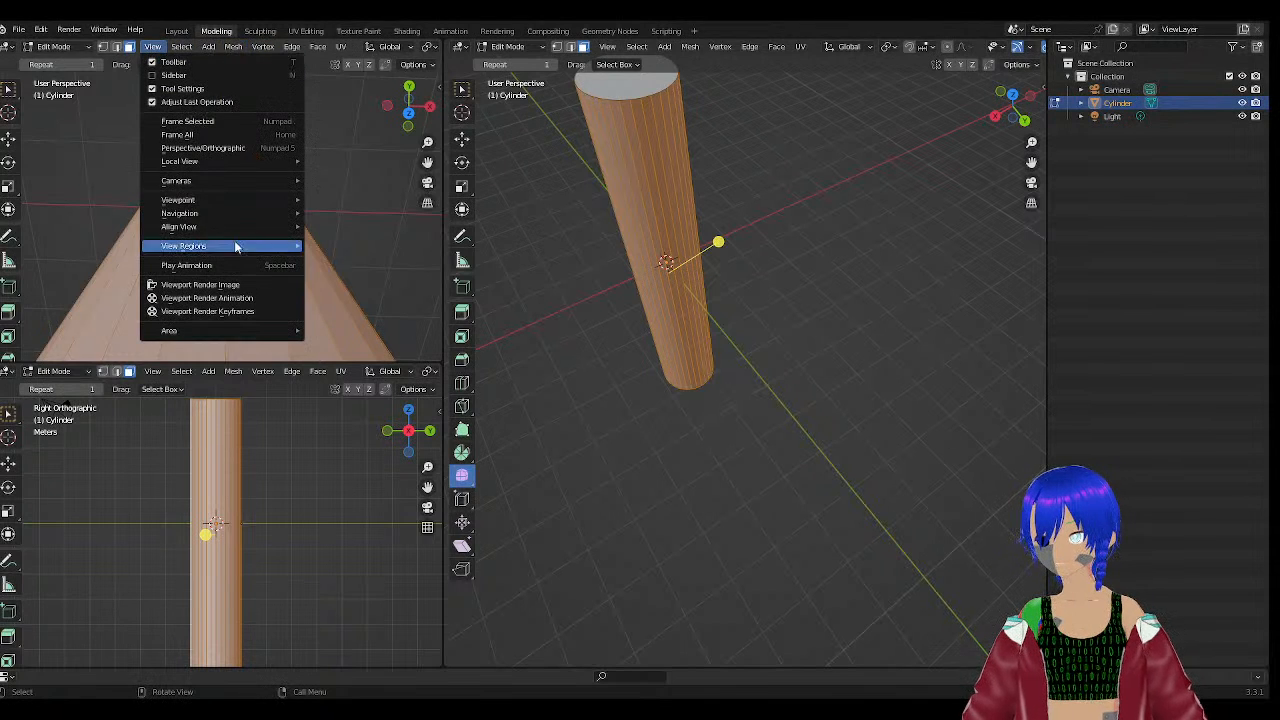
mouse_move(280, 200)
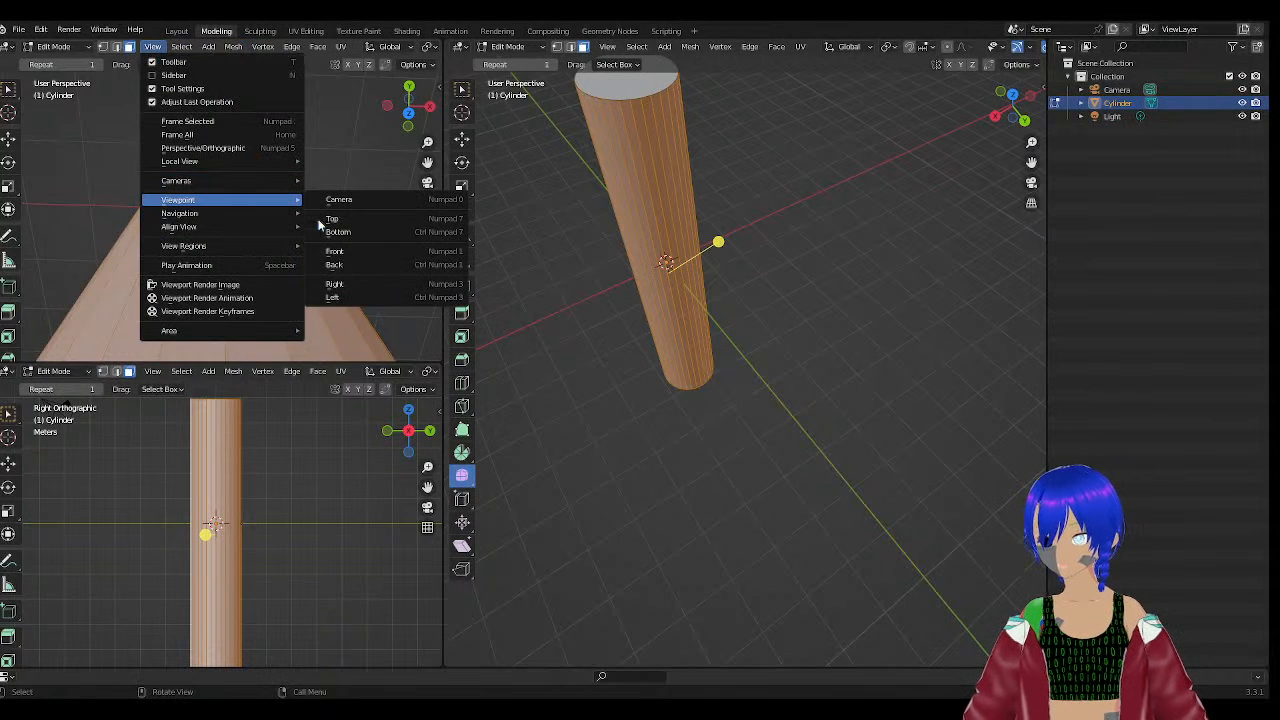
left_click(335, 218)
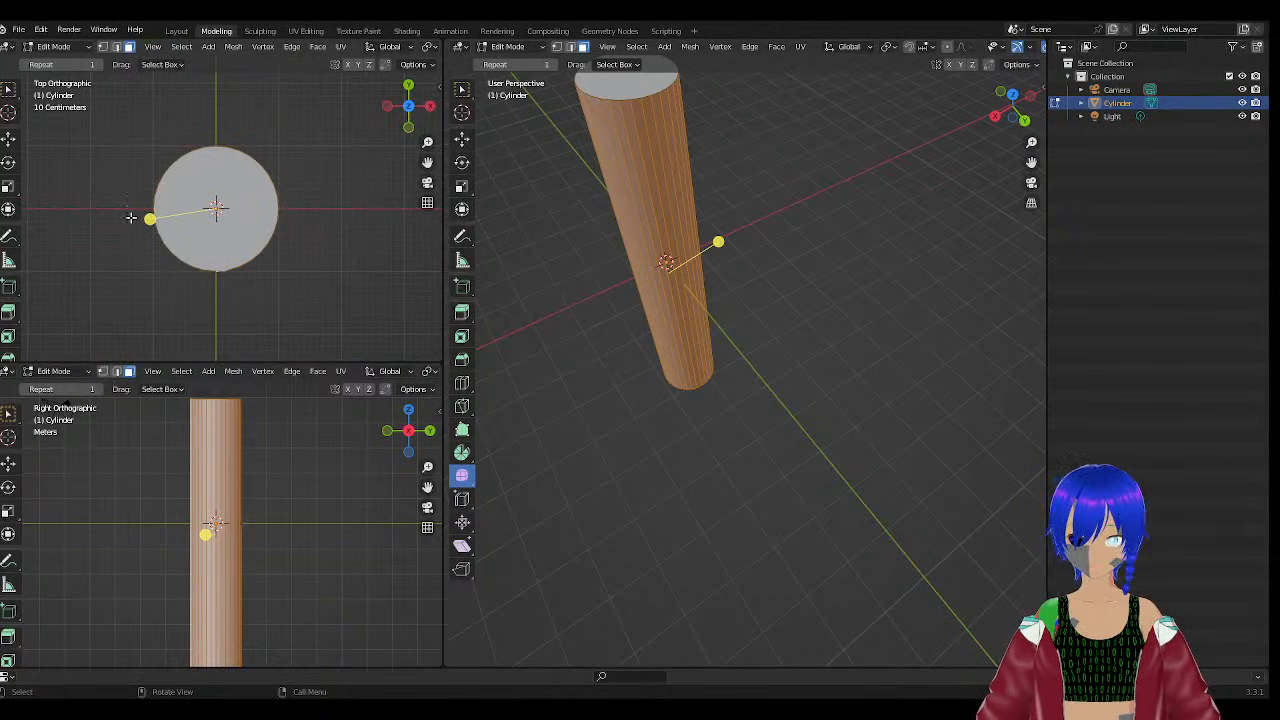
scroll(131, 217, "up", 3)
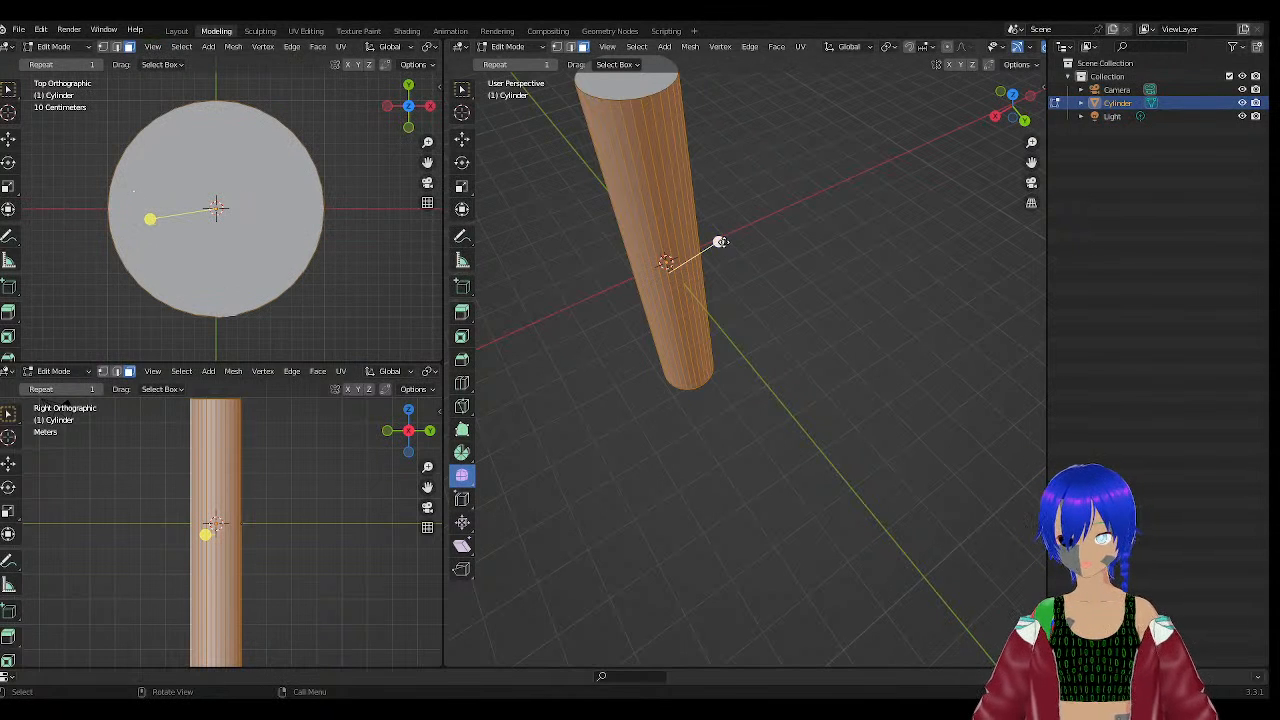
Try the Smooth tool on the selected side faces several times, undoing each attempt.
mouse_move(718, 241)
left_mouse_down()
mouse_move(809, 166)
mouse_move(914, 114)
mouse_move(954, 52)
mouse_move(831, 151)
left_mouse_up()
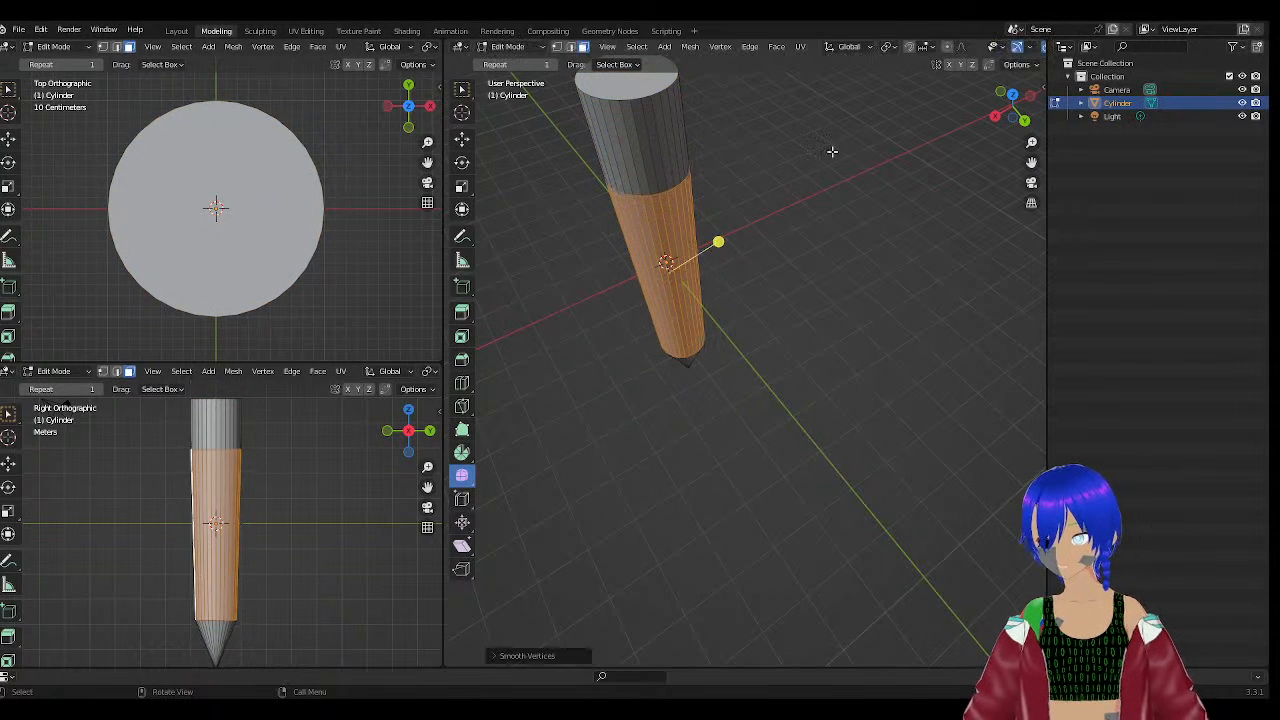
key("ctrl+z")
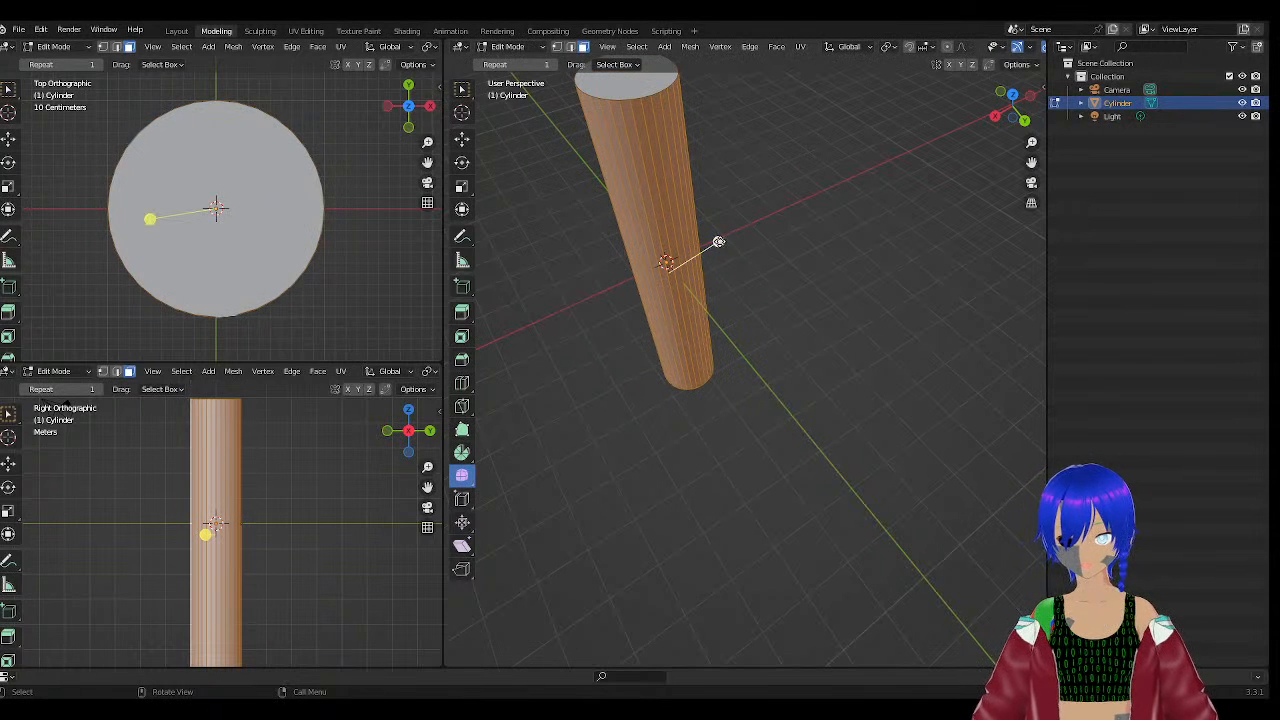
left_click_drag(718, 241, 848, 130)
left_click(780, 254)
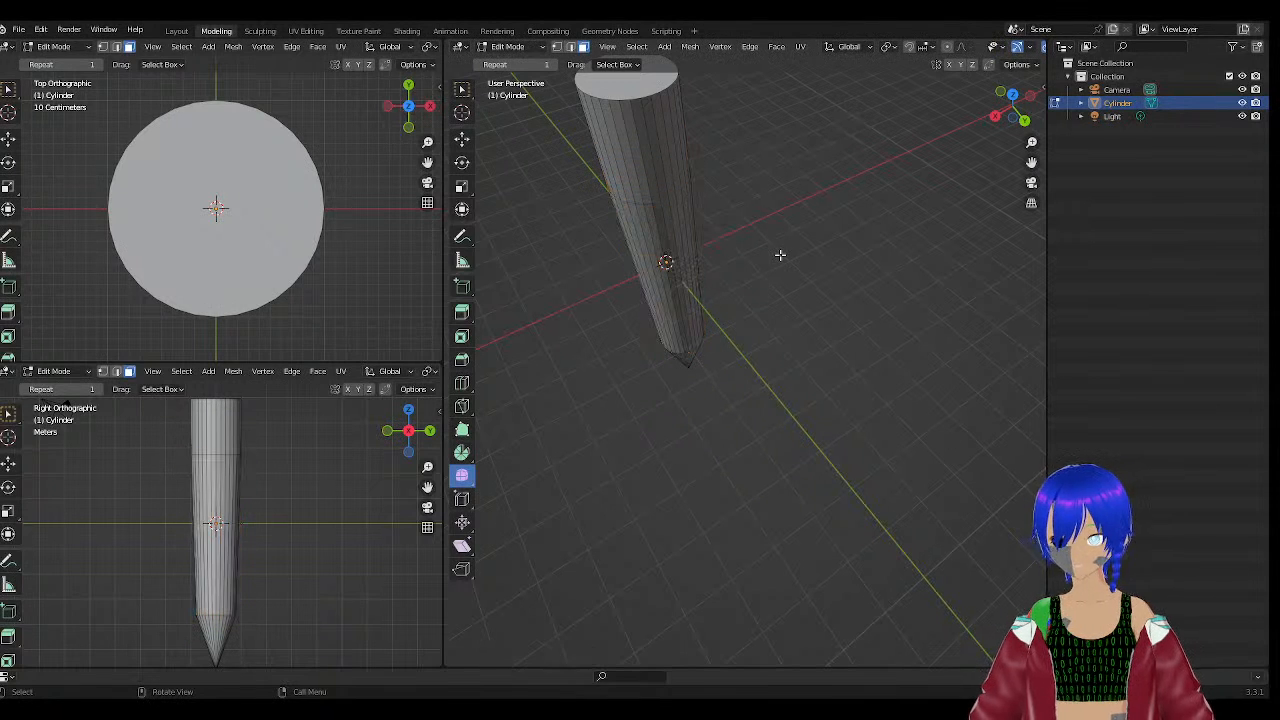
key("ctrl+z")
key("ctrl+z")
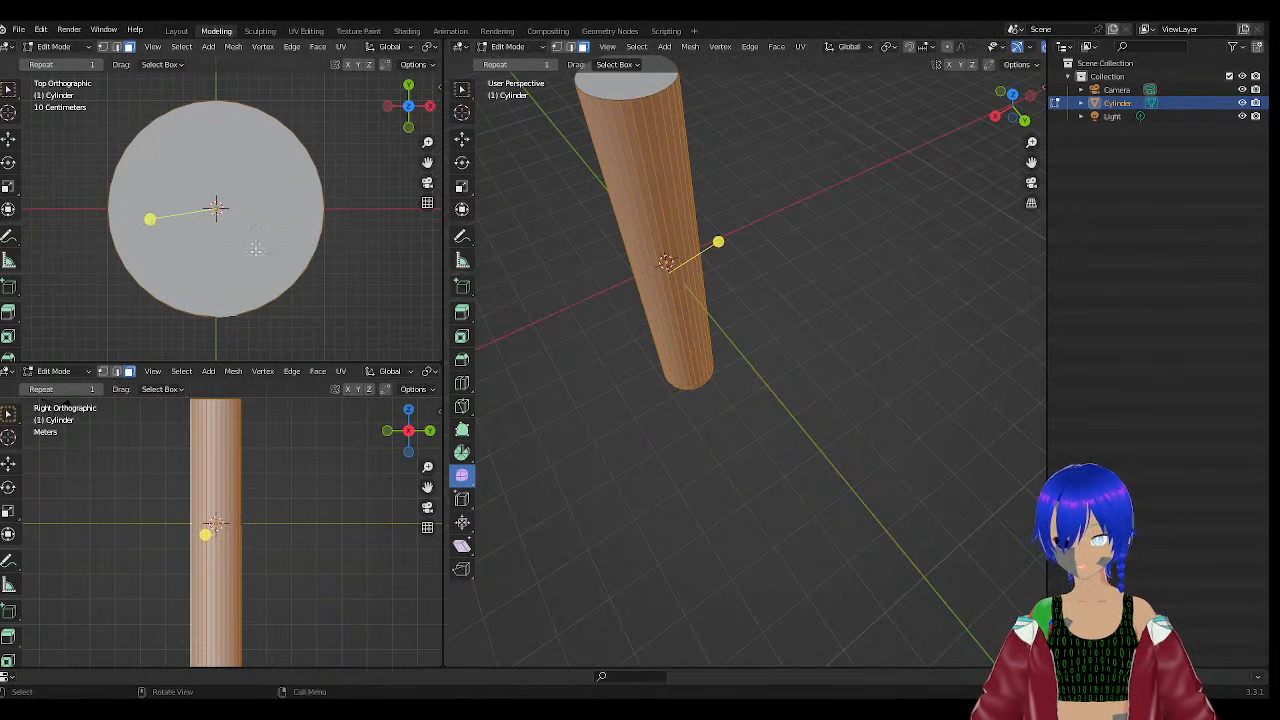
right_click(664, 260)
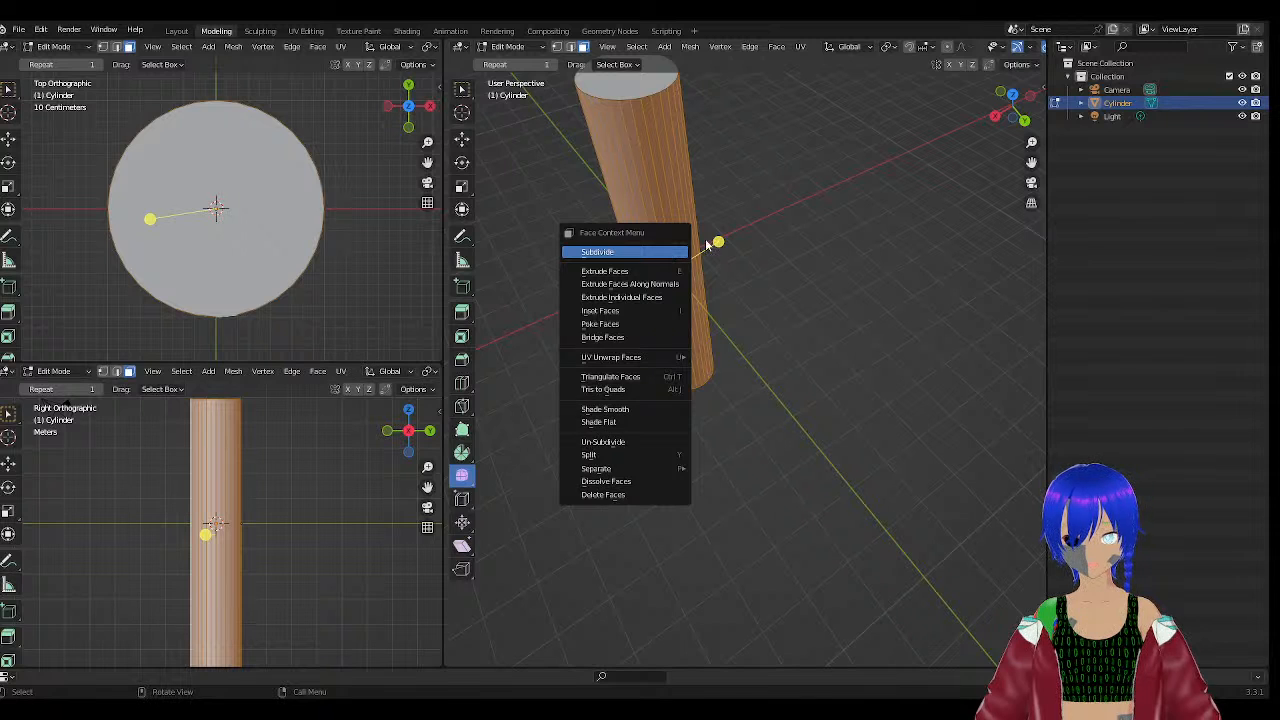
left_click_drag(718, 241, 742, 438)
key("ctrl+z")
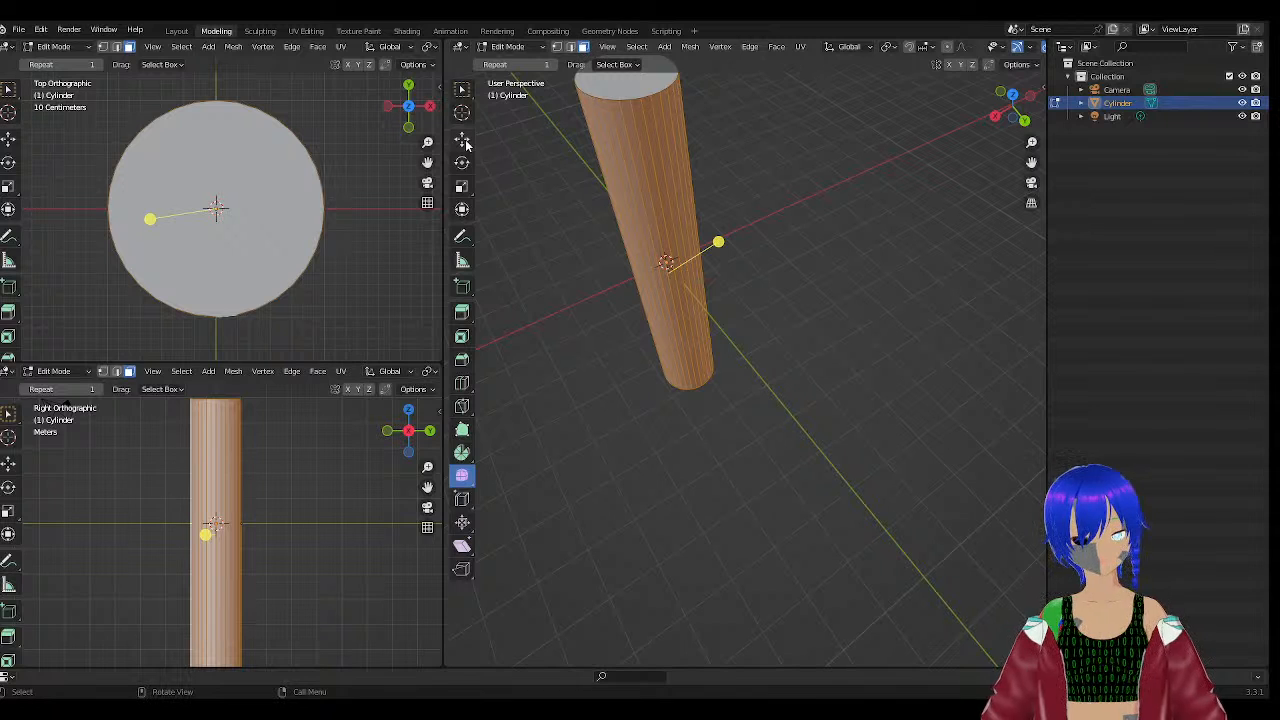
Select the cylinder's top face and extrude it upward with the Extrude Region tool.
left_click(630, 86)
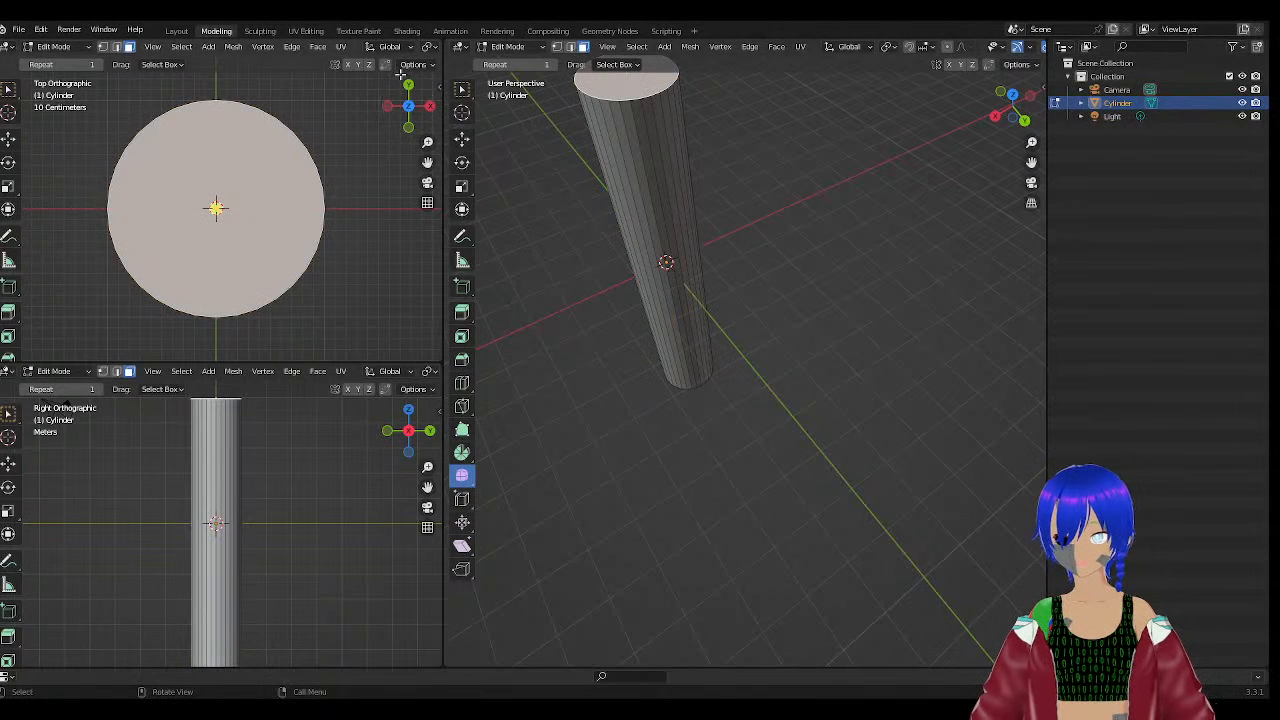
left_click(462, 312)
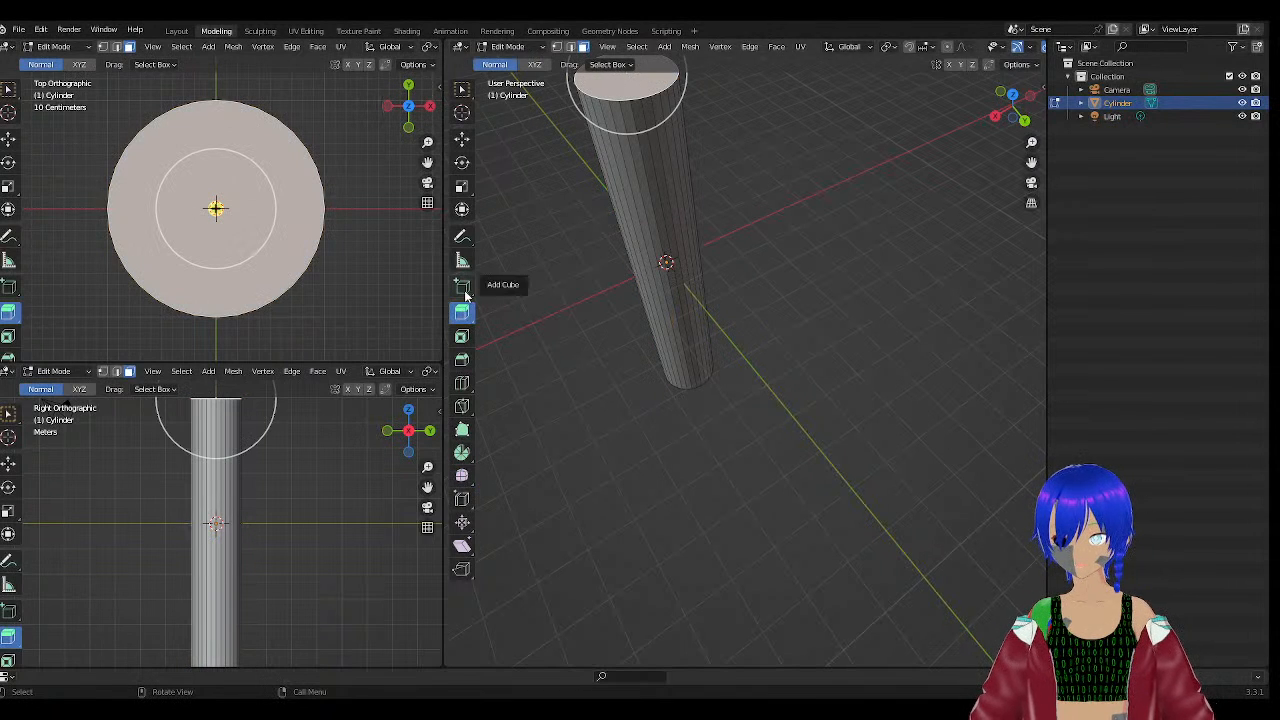
middle_click_drag(710, 268, 848, 211)
middle_click_drag(807, 170, 877, 371)
scroll(811, 388, "up", 3)
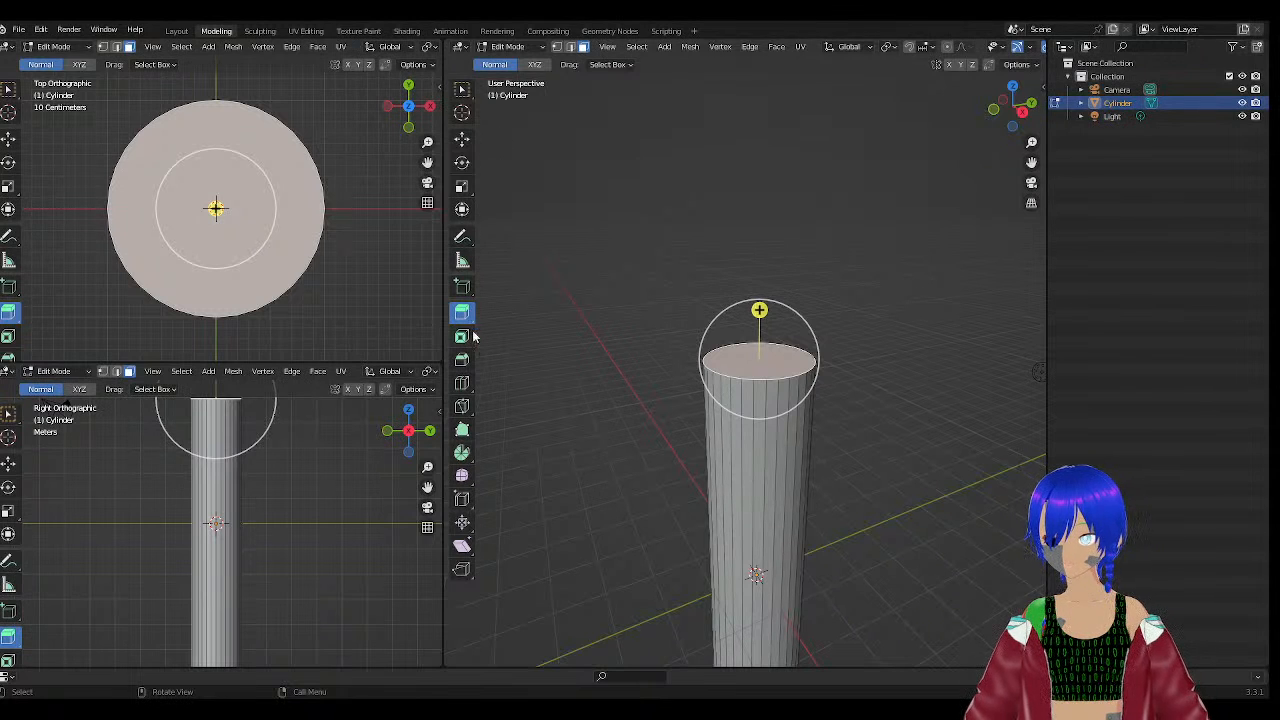
left_click_drag(760, 310, 763, 645)
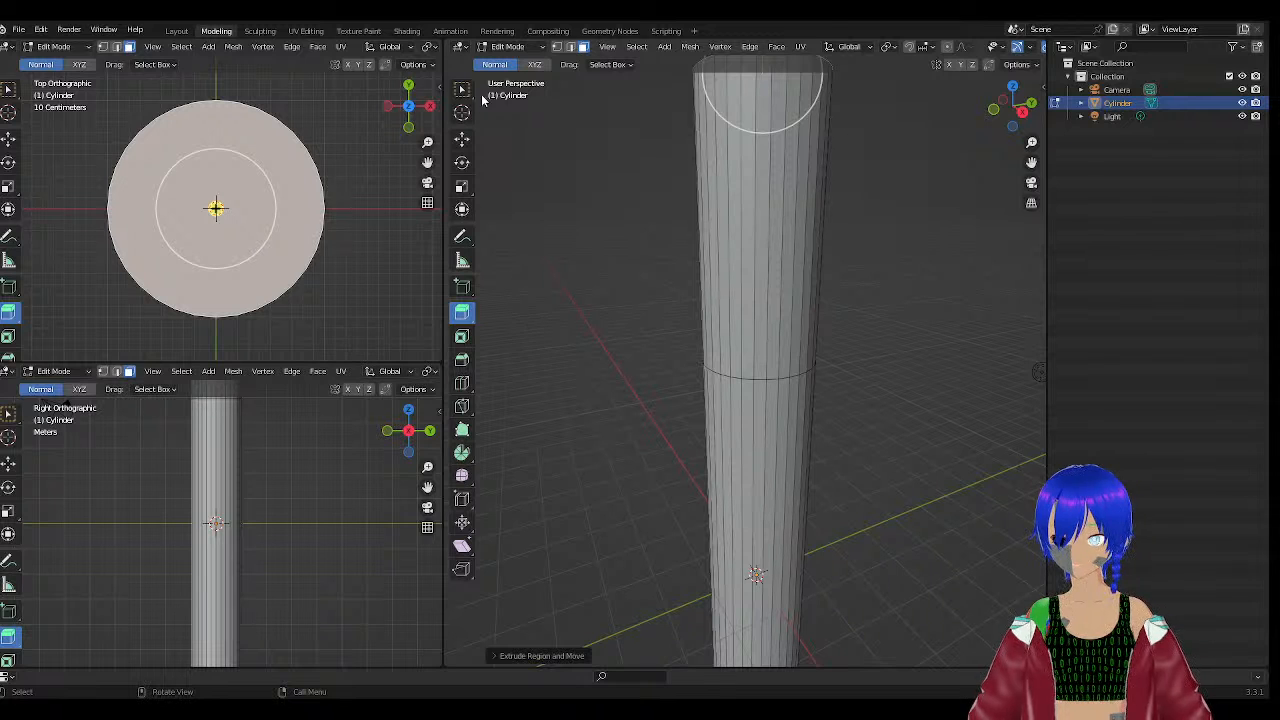
Switch to edge selection and try selecting the horizontal edge ring where the extruded section begins.
left_click(570, 47)
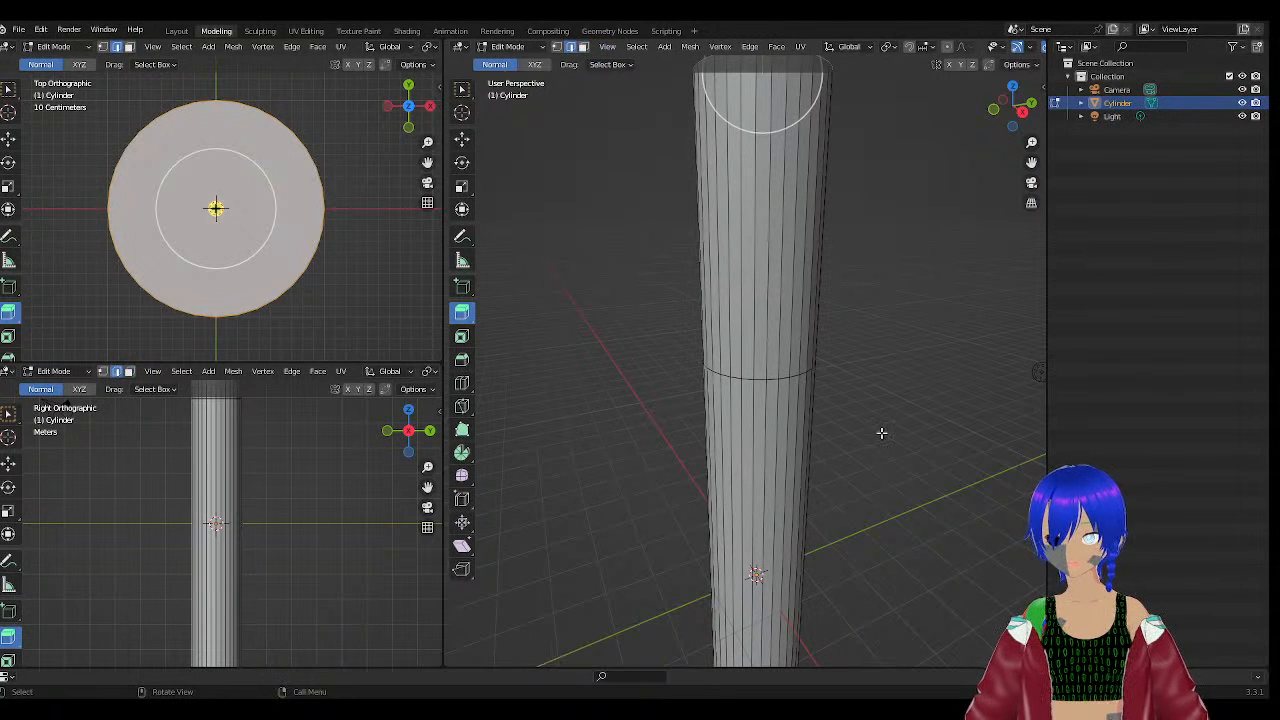
left_click(772, 380)
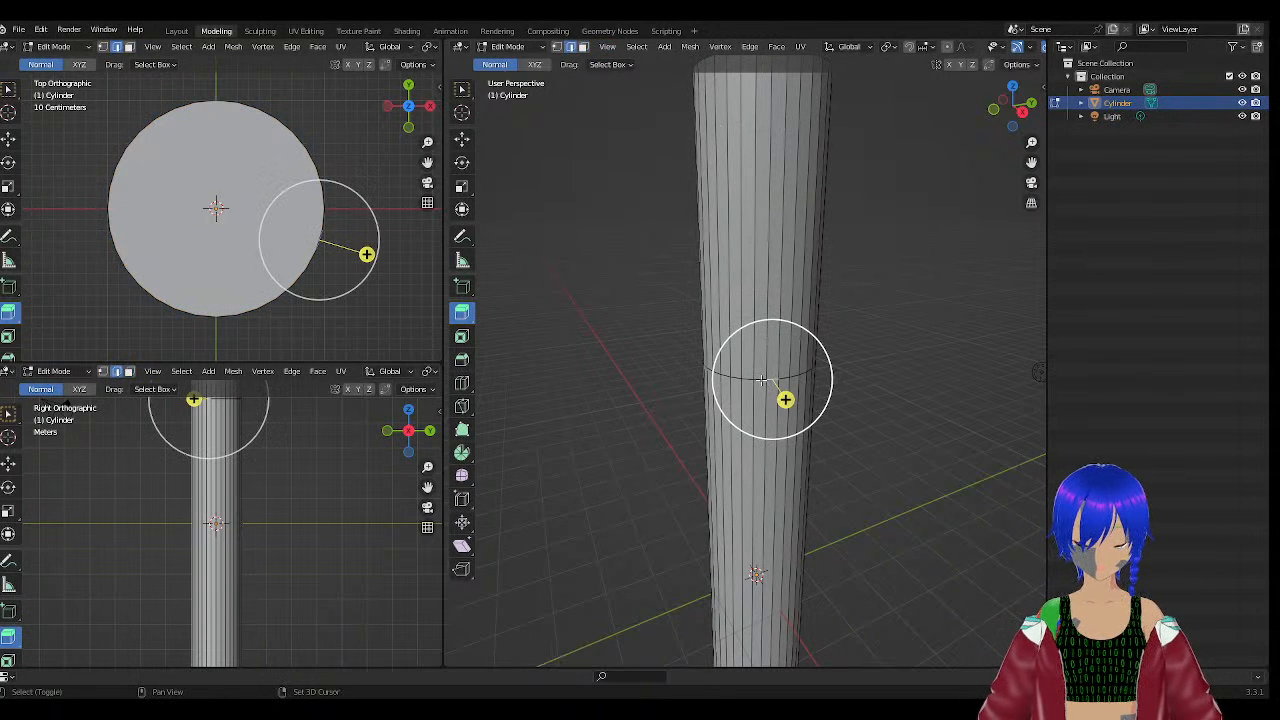
left_click(761, 380)
left_click(753, 384, "ctrl")
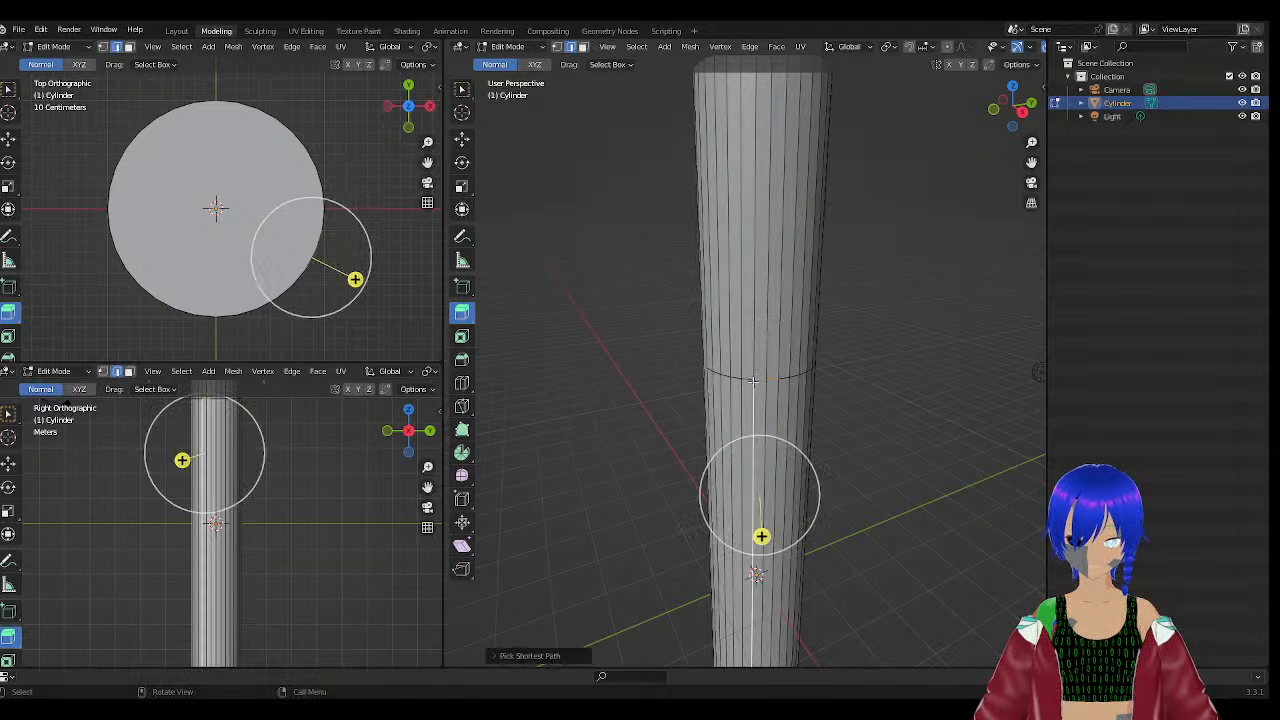
left_click_drag(619, 321, 946, 438)
middle_click_drag(924, 425, 681, 408)
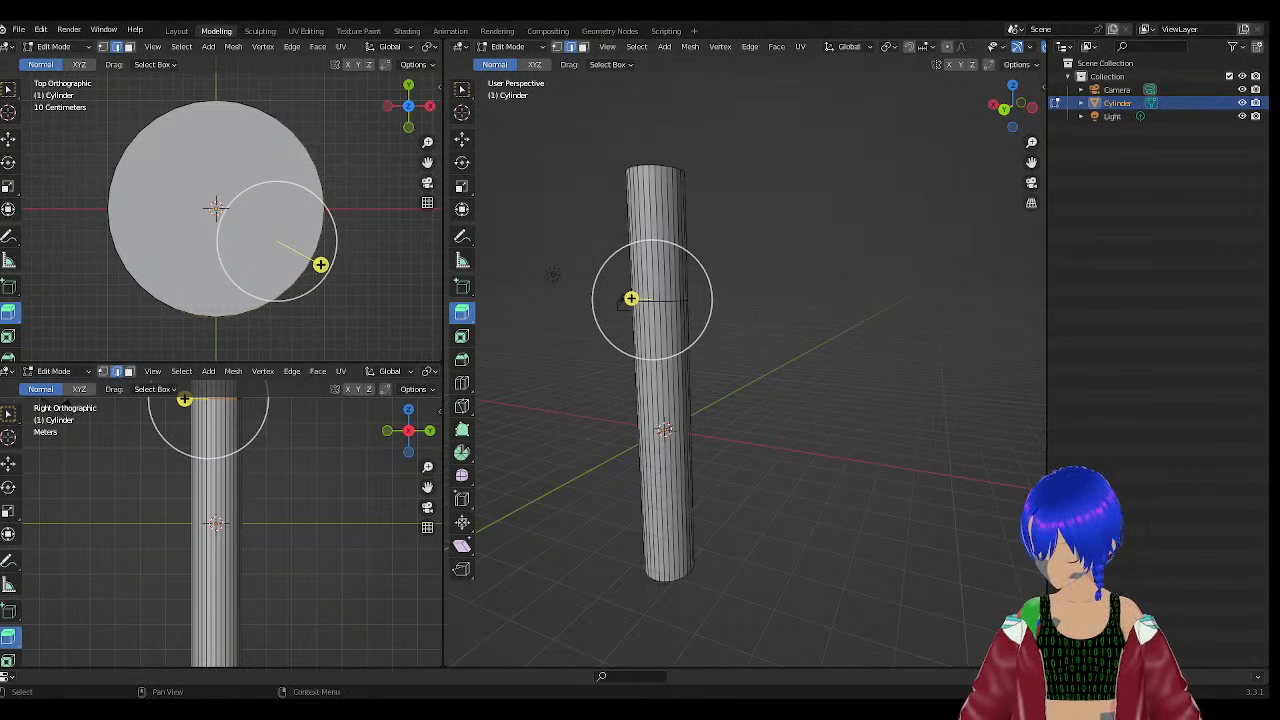
scroll(681, 408, "up", 4)
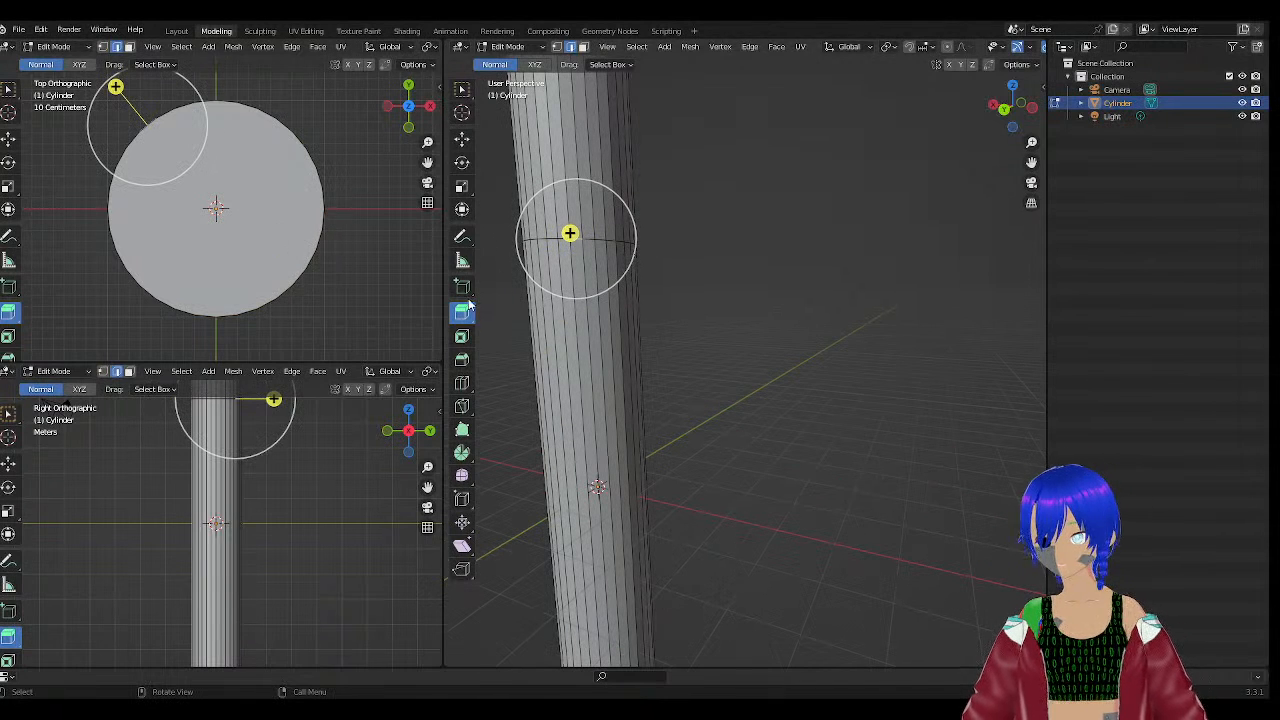
Activate the Select Box tool and try picking the shortest path along the ring's edges.
key("w")
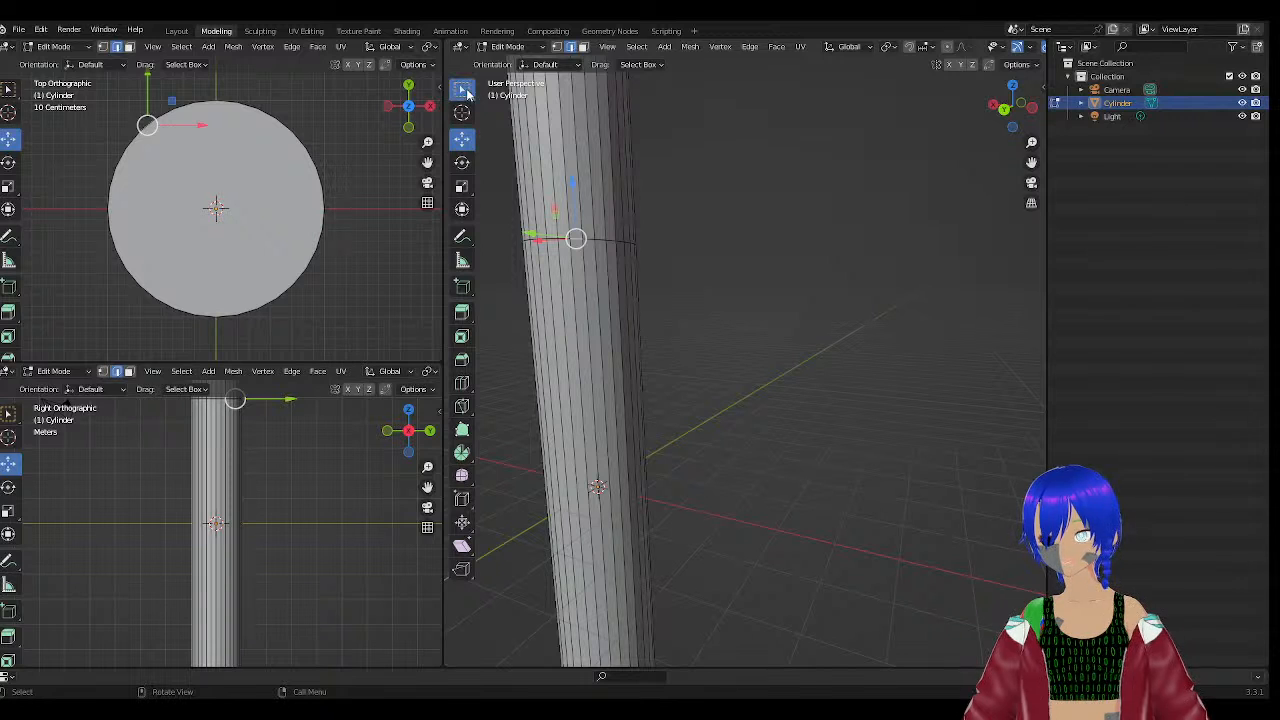
left_click(597, 239, "ctrl")
left_click(622, 243, "ctrl")
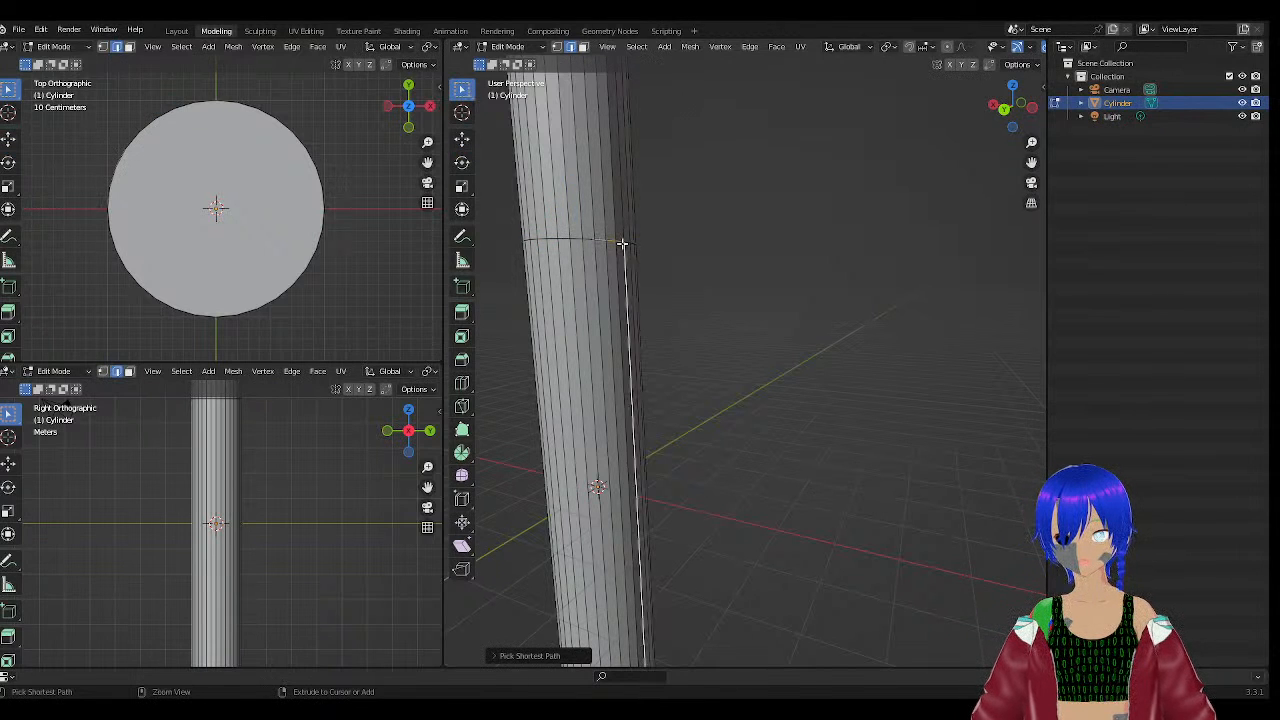
left_click(590, 238, "ctrl")
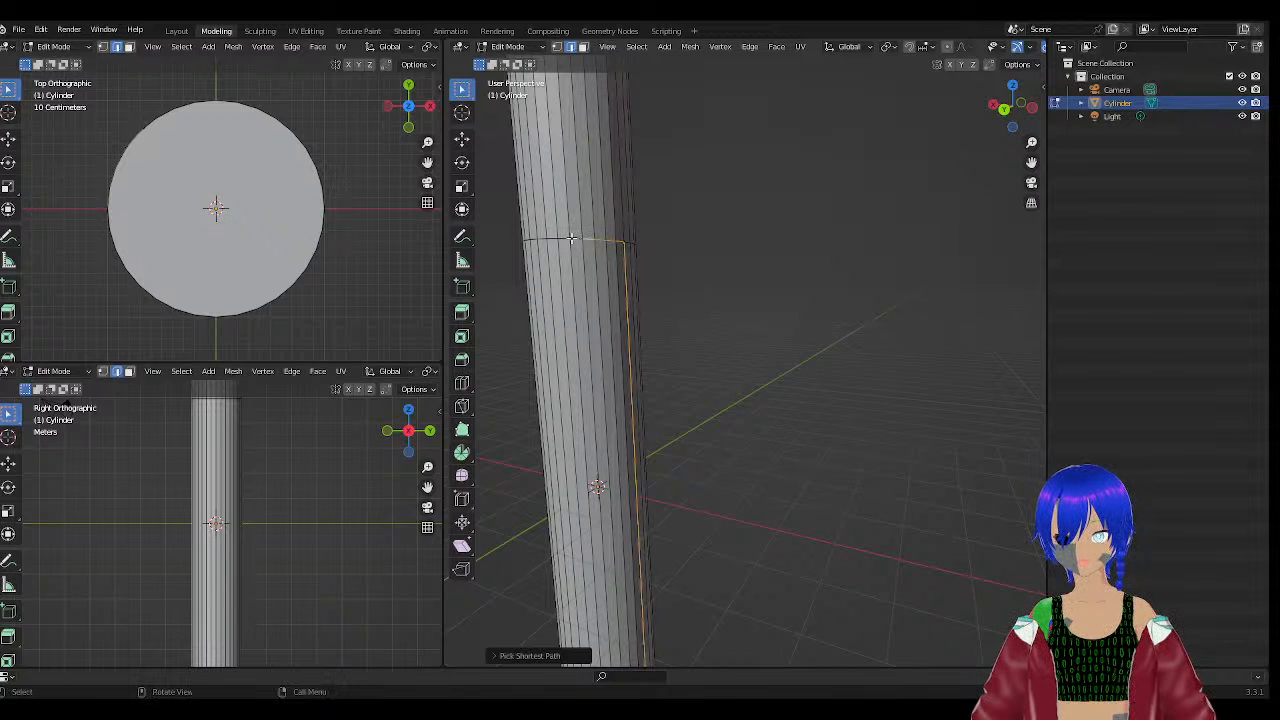
Restart the ring selection from a single edge and add its neighbouring horizontal edges along one side of the cylinder.
left_click(574, 238)
left_click(589, 238, "ctrl")
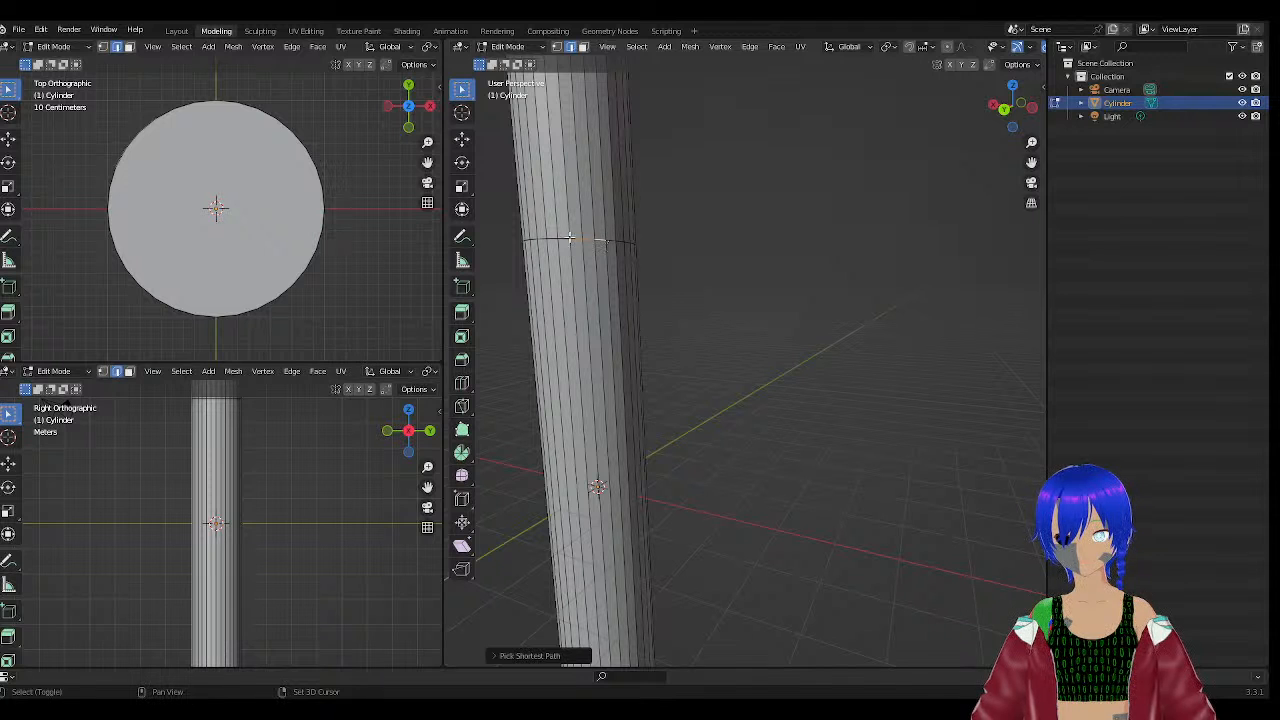
left_click(564, 238, "shift")
left_click(611, 241, "shift")
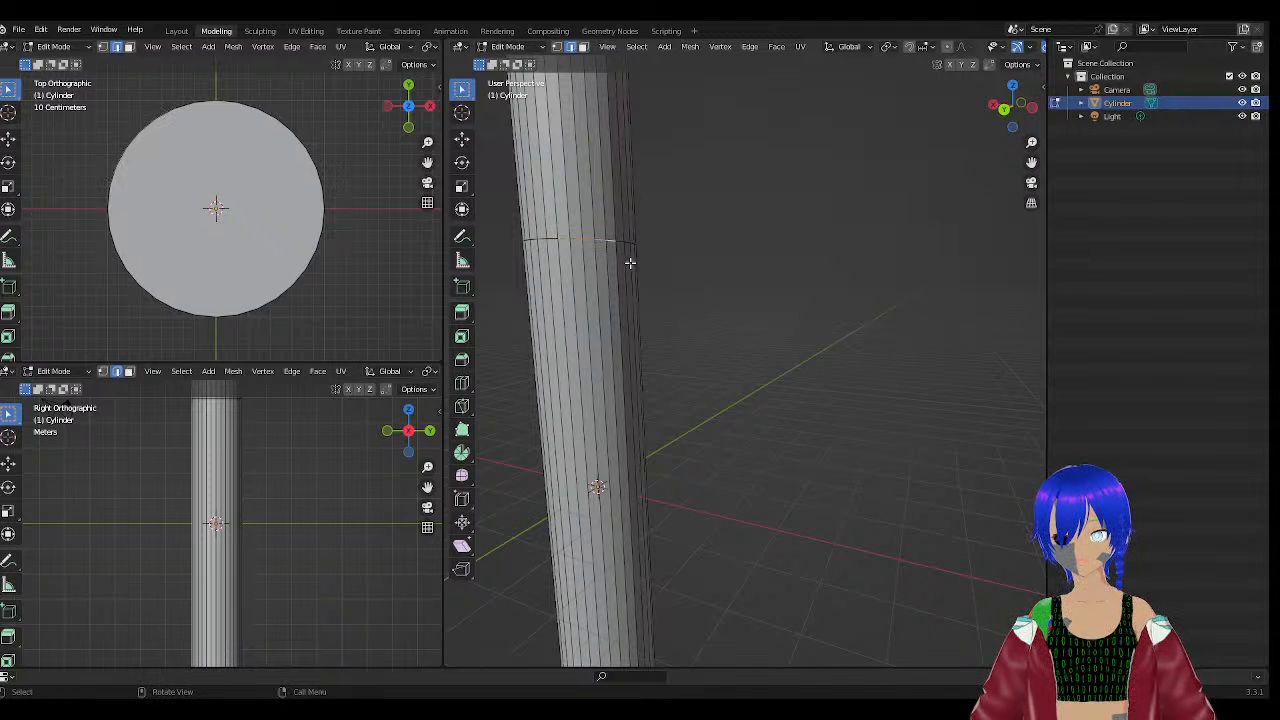
middle_click_drag(702, 276, 554, 539)
scroll(857, 276, "up", 3)
left_click_drag(680, 183, 990, 262)
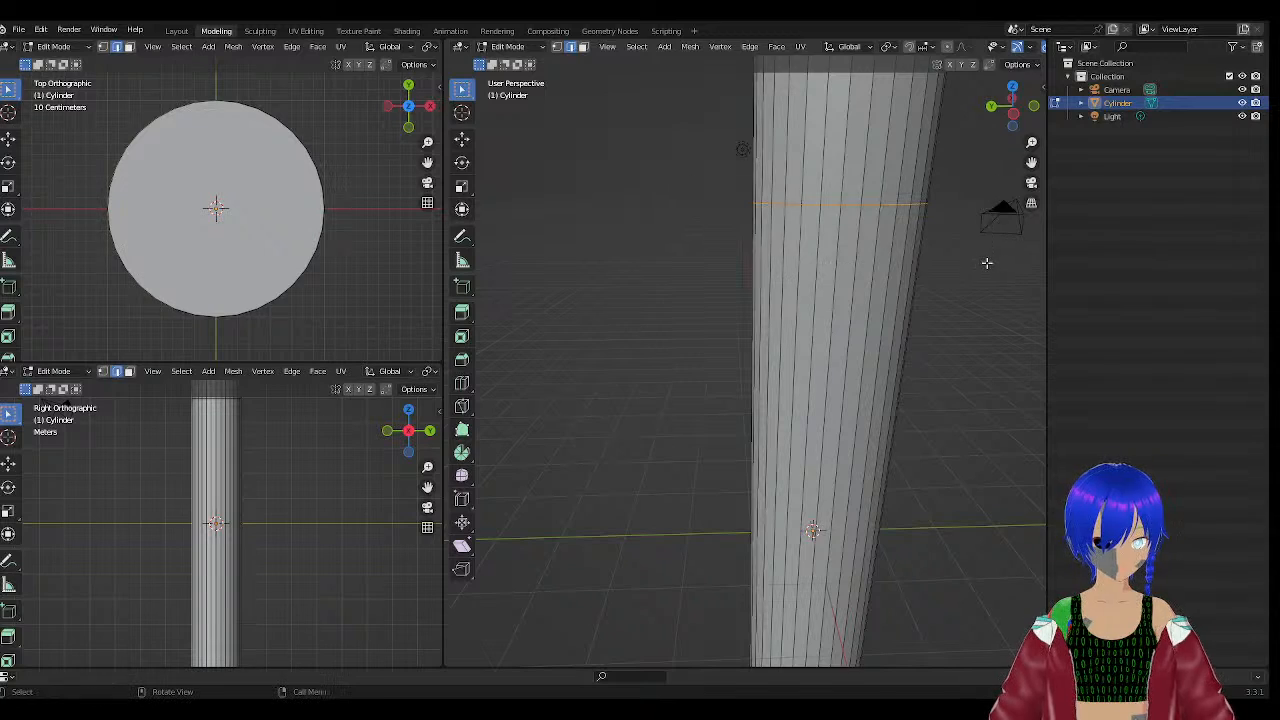
Add the remaining horizontal edges around the cylinder to complete the ring selection at the base of the extruded section.
middle_click_drag(986, 260, 905, 286)
middle_click_drag(897, 341, 587, 319, "shift")
middle_click_drag(780, 325, 850, 331)
middle_click_drag(988, 363, 700, 345, "shift")
left_click_drag(650, 177, 1040, 378)
middle_click_drag(971, 363, 863, 349)
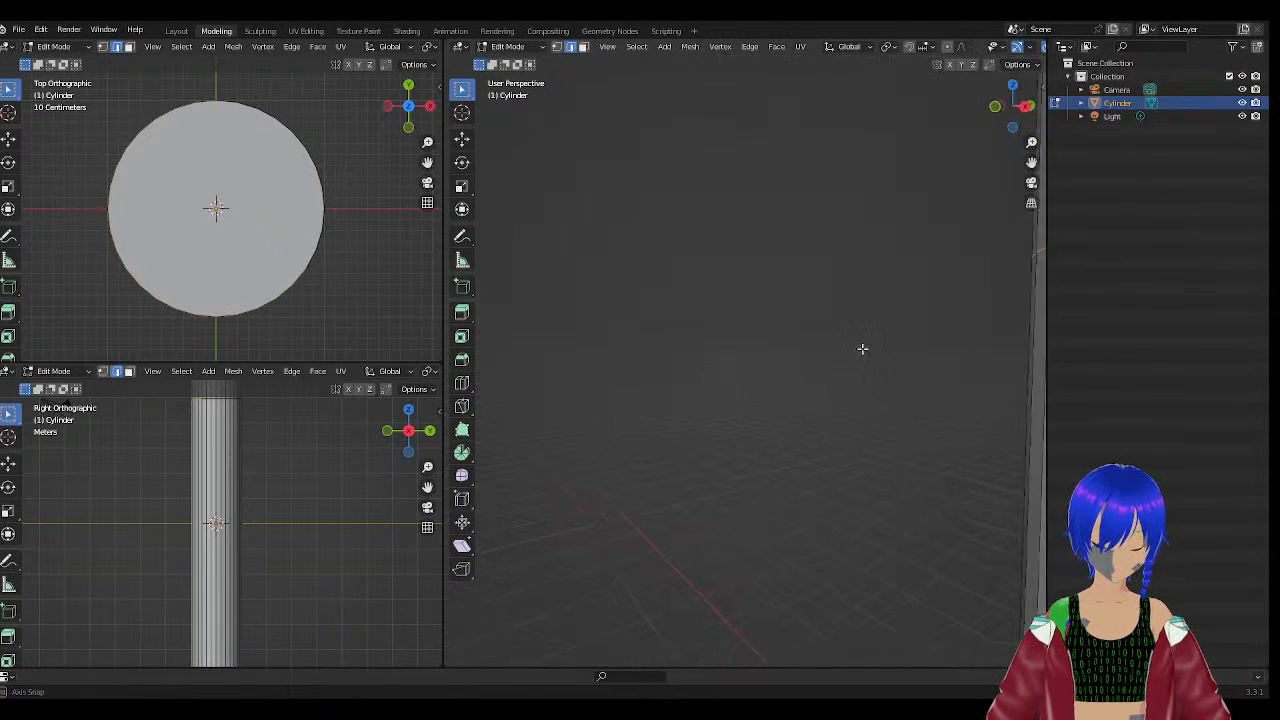
middle_click_drag(980, 404, 600, 355, "shift")
middle_click_drag(1036, 371, 560, 408, "shift")
scroll(936, 347, "down", 3)
left_click_drag(934, 272, 674, 376, "shift")
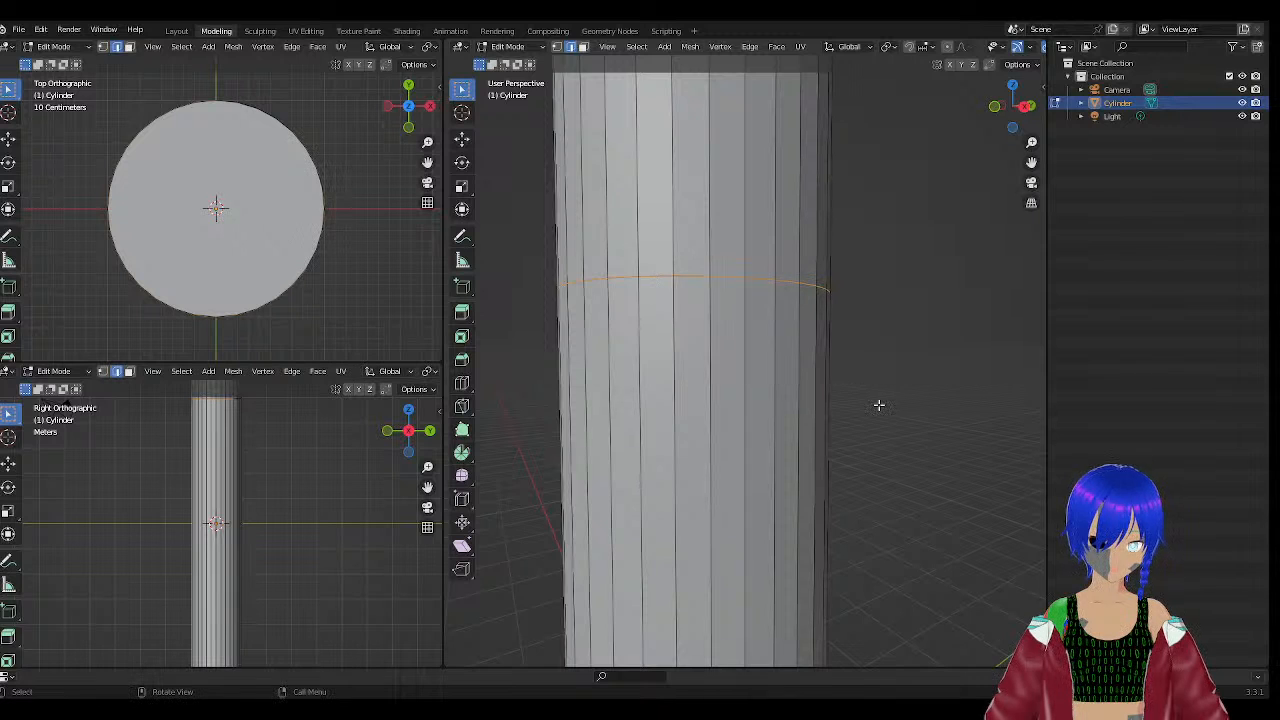
scroll(880, 404, "down", 2)
middle_click_drag(900, 409, 832, 342)
left_click_drag(850, 325, 649, 383, "shift")
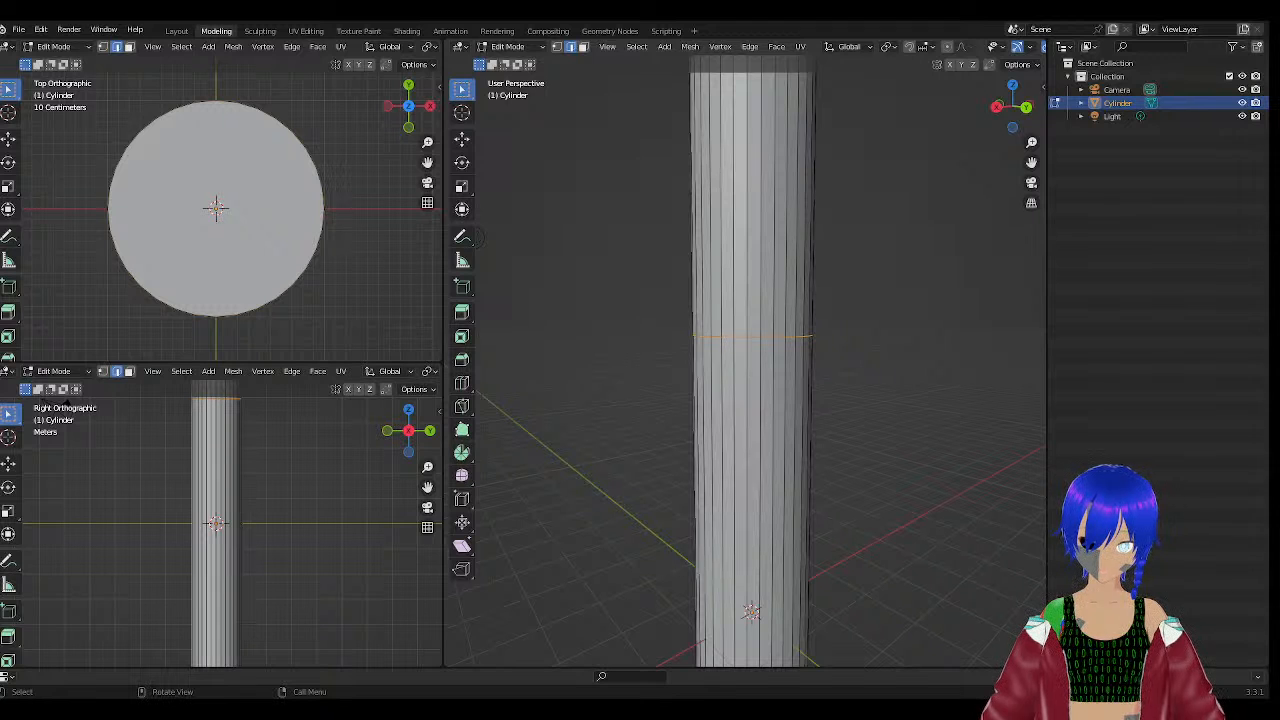
middle_click_drag(478, 237, 797, 355)
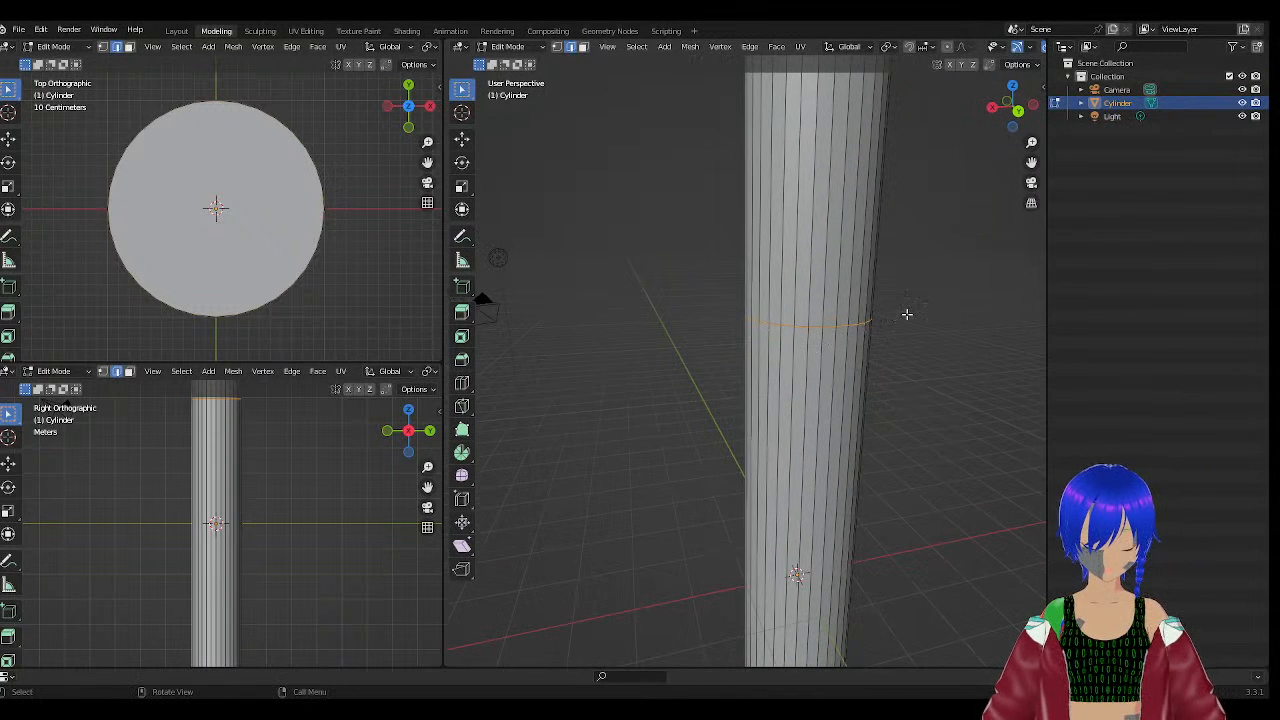
scroll(849, 333, "up", 3)
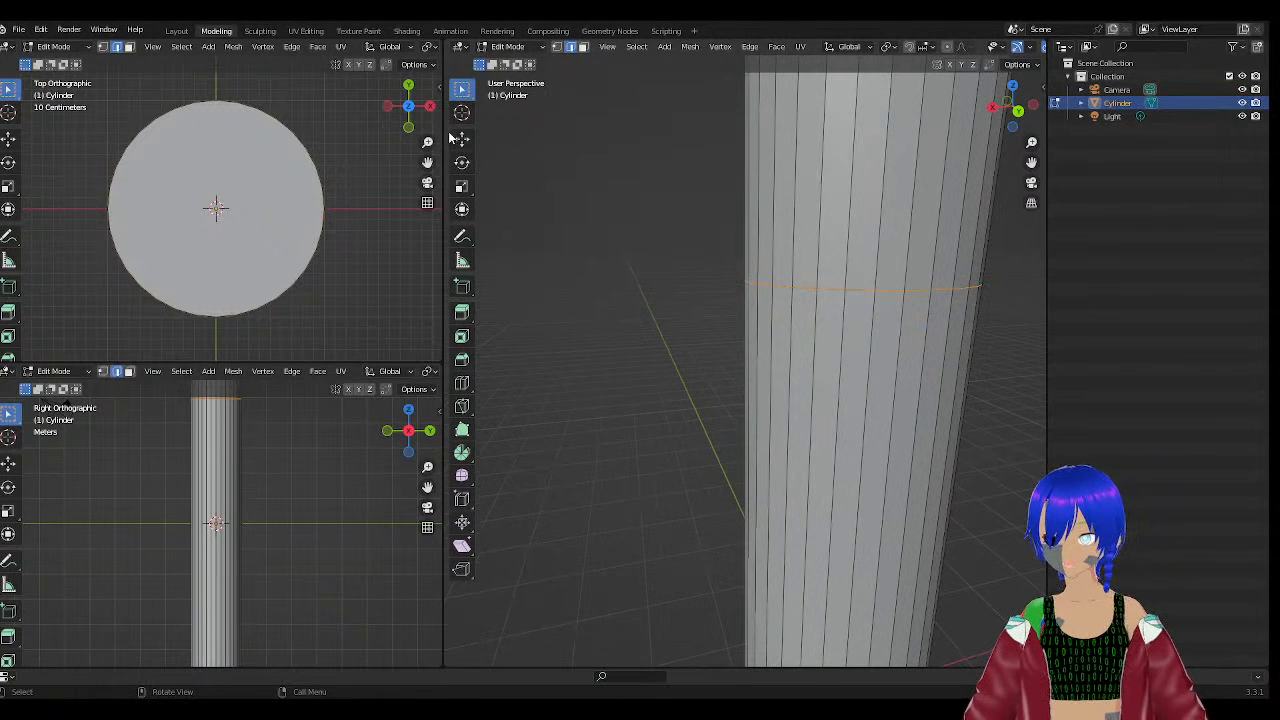
Enable proportional editing while the edge ring at the base of the extruded section stays selected.
scroll(775, 273, "down", 2)
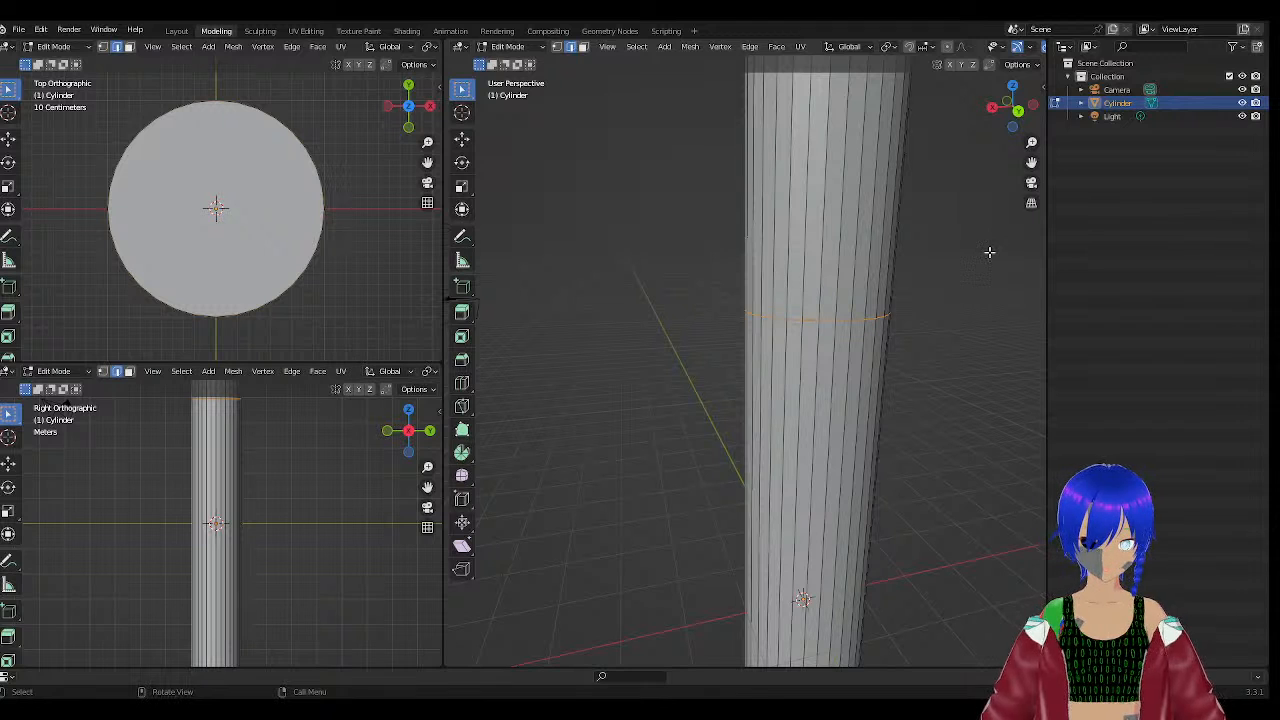
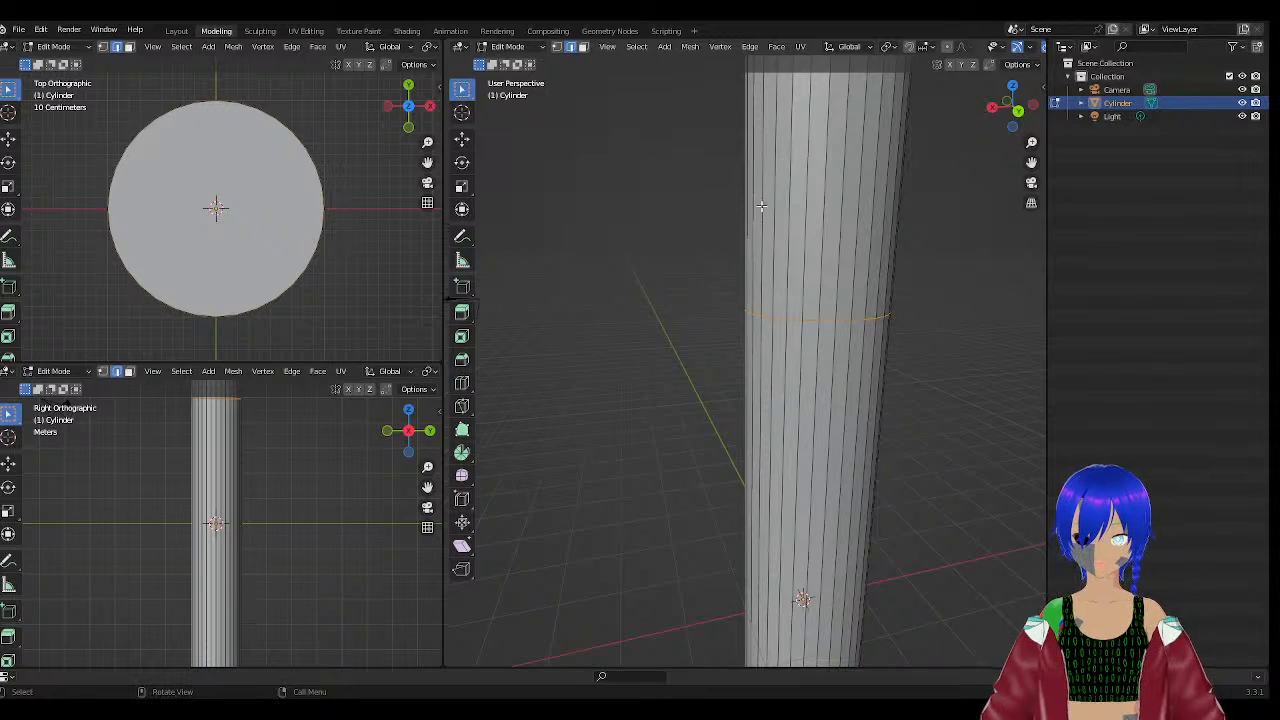
scroll(761, 205, "down", 2)
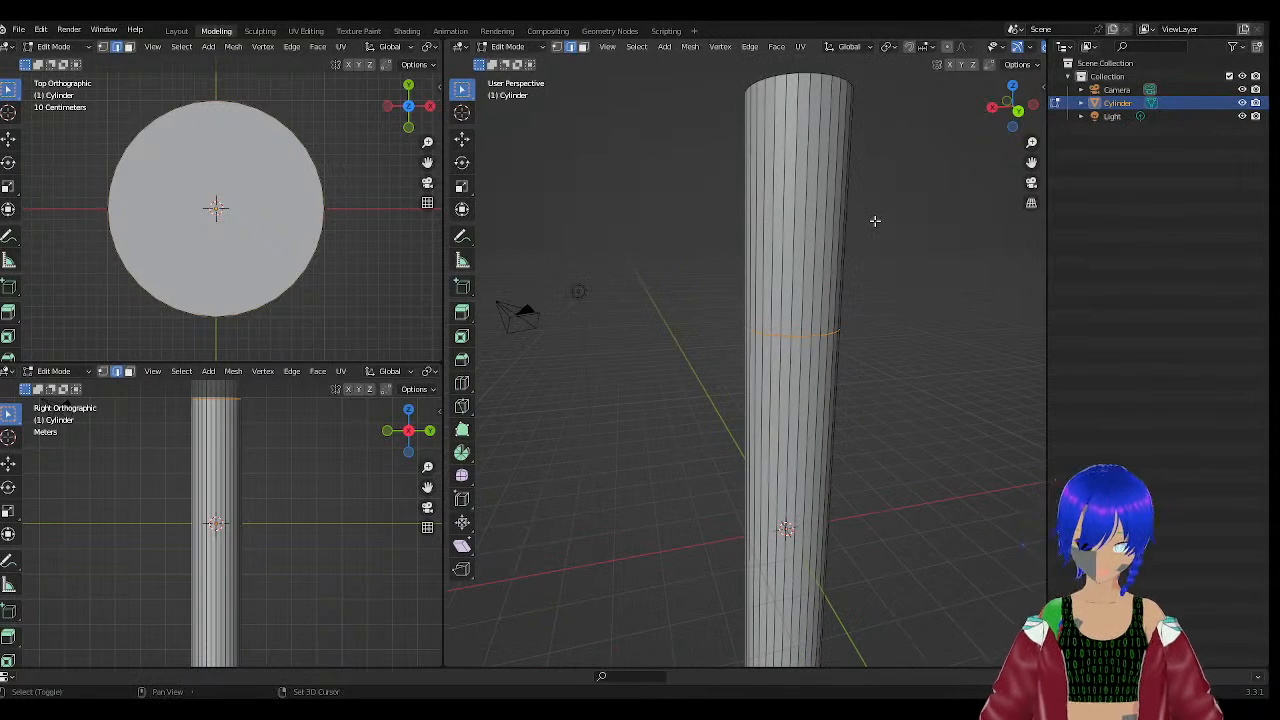
middle_click_drag(874, 217, 943, 345)
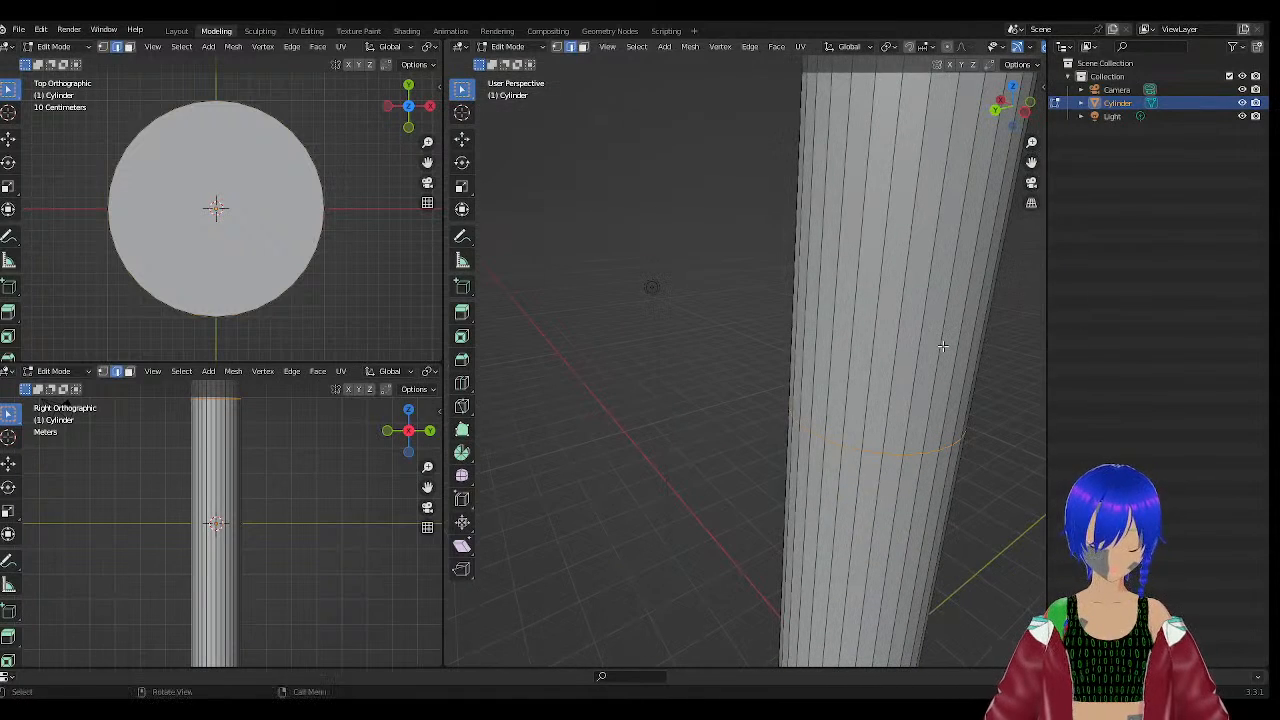
key("o")
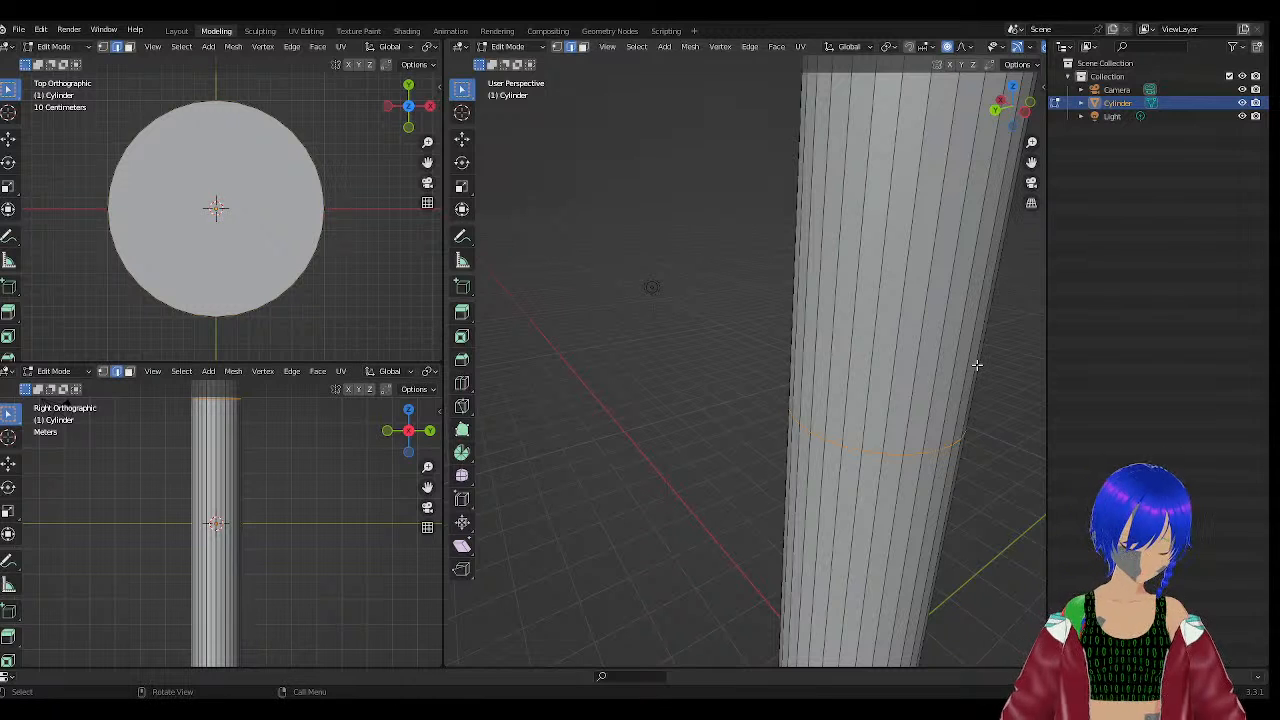
Examine the transform properties of the selected edge ring in the sidebar and hide the sidebar again.
key("n")
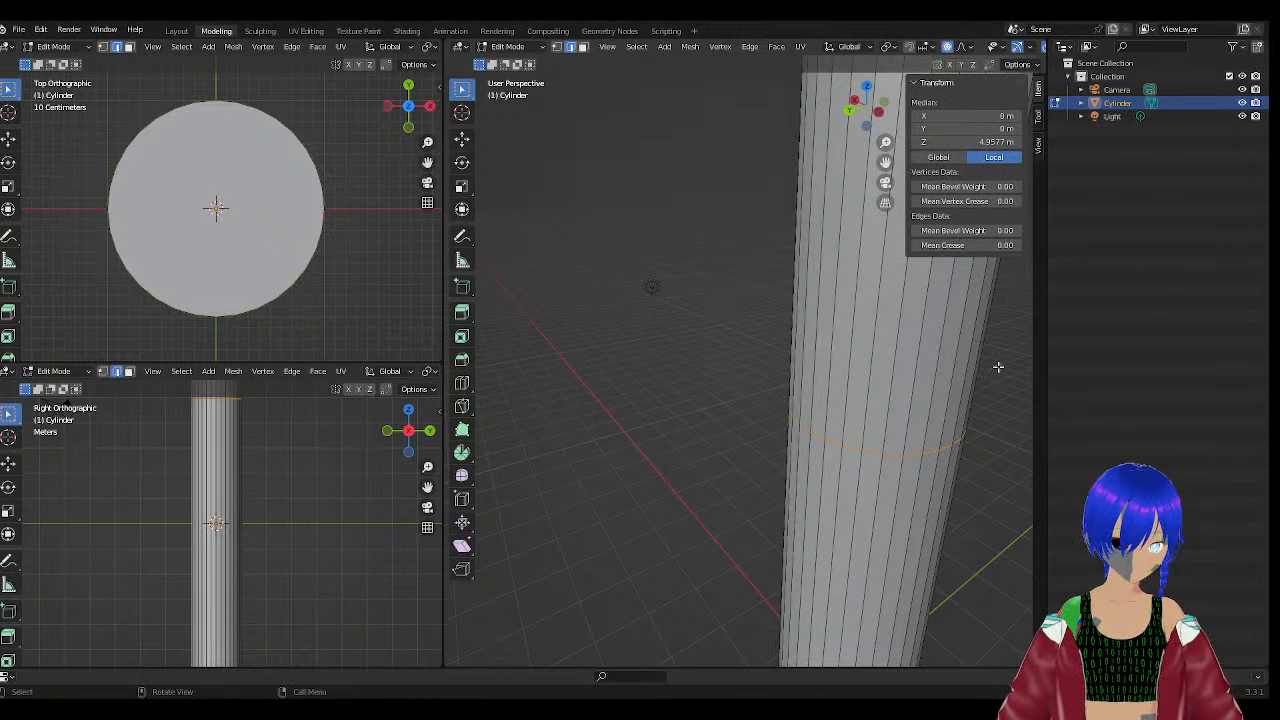
left_click(912, 86)
left_click(912, 86)
left_click(913, 88)
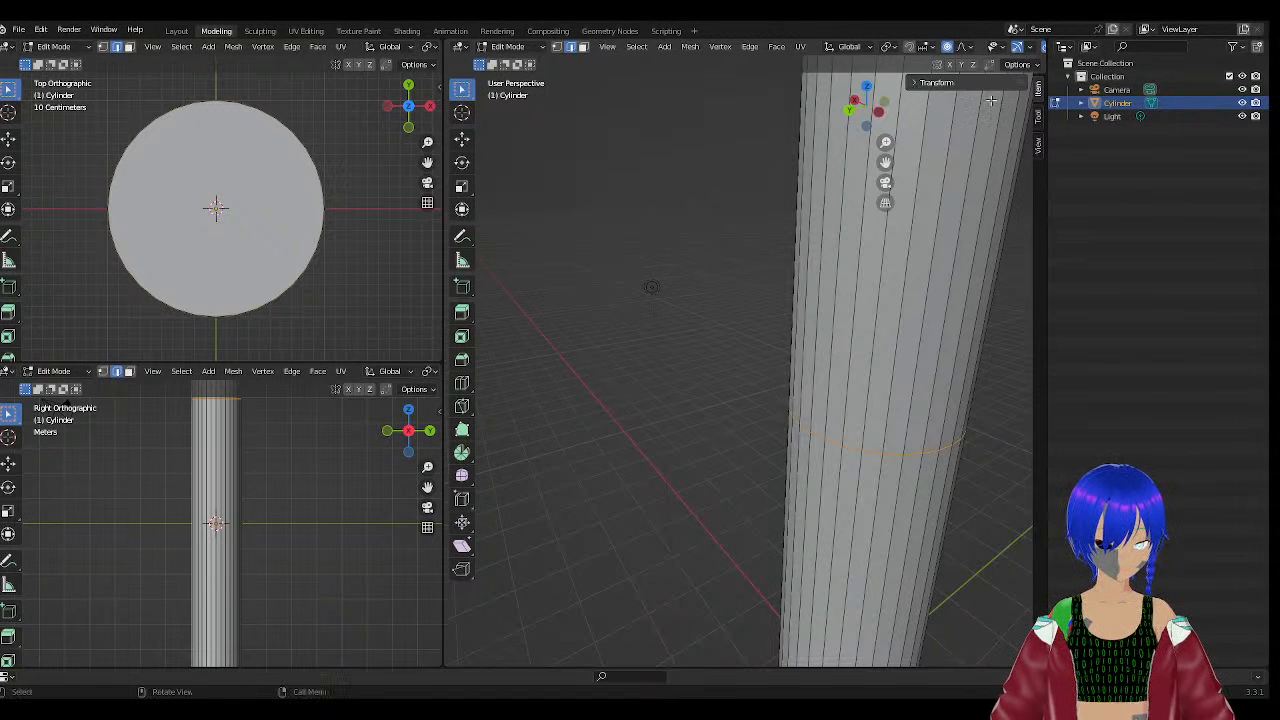
left_click(960, 86)
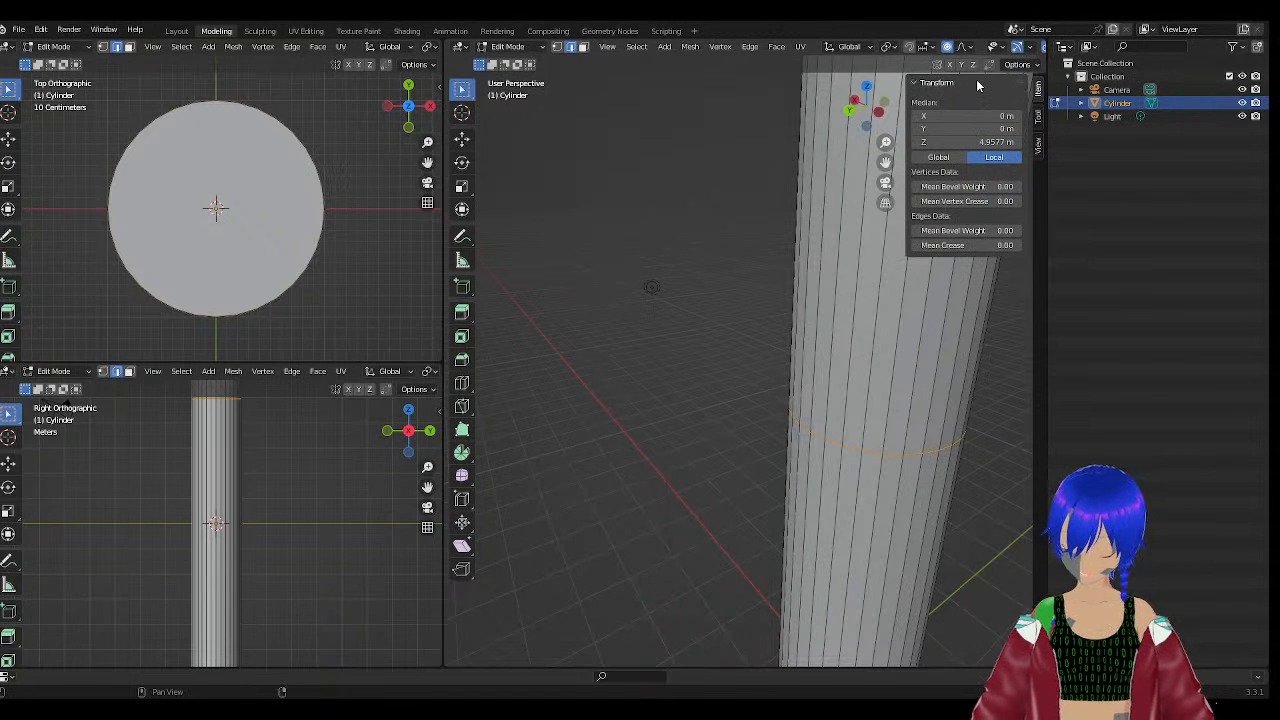
key("n")
Activate the Move tool and move the selected edge ring up along the Z axis, closer to the cylinder's top.
middle_click_drag(991, 289, 733, 267)
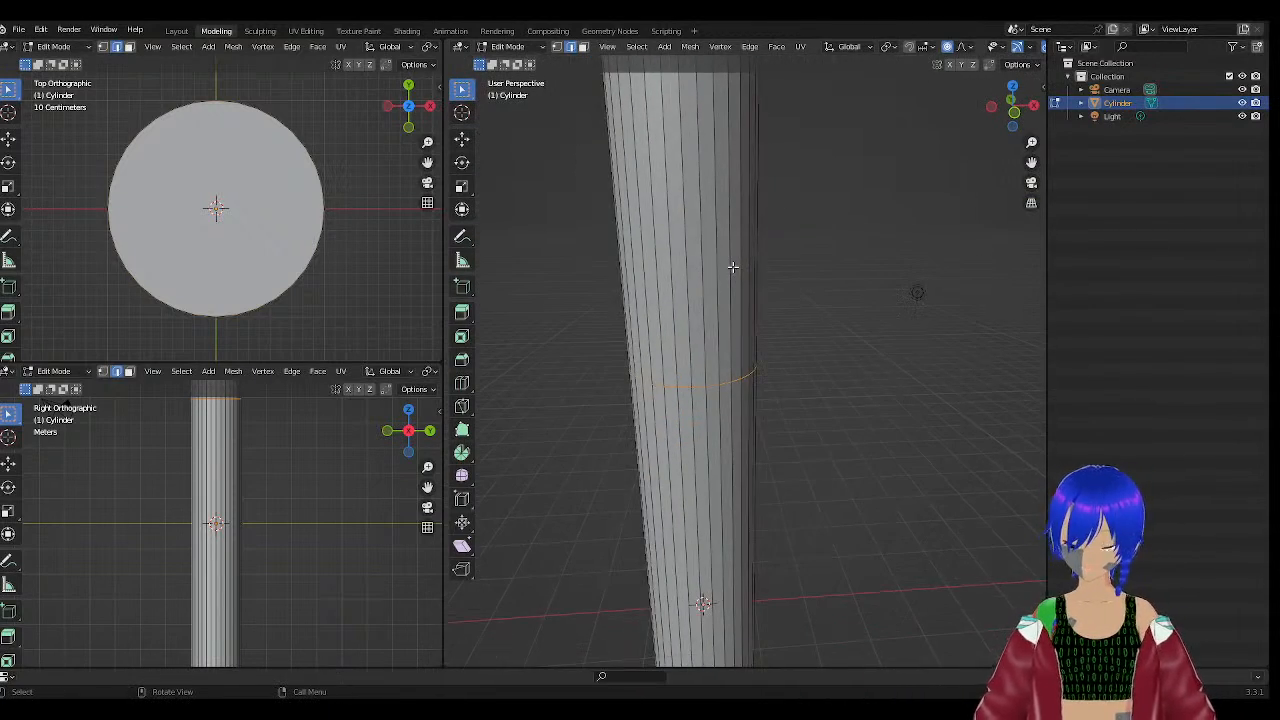
scroll(803, 286, "down", 2)
middle_click_drag(817, 289, 979, 353)
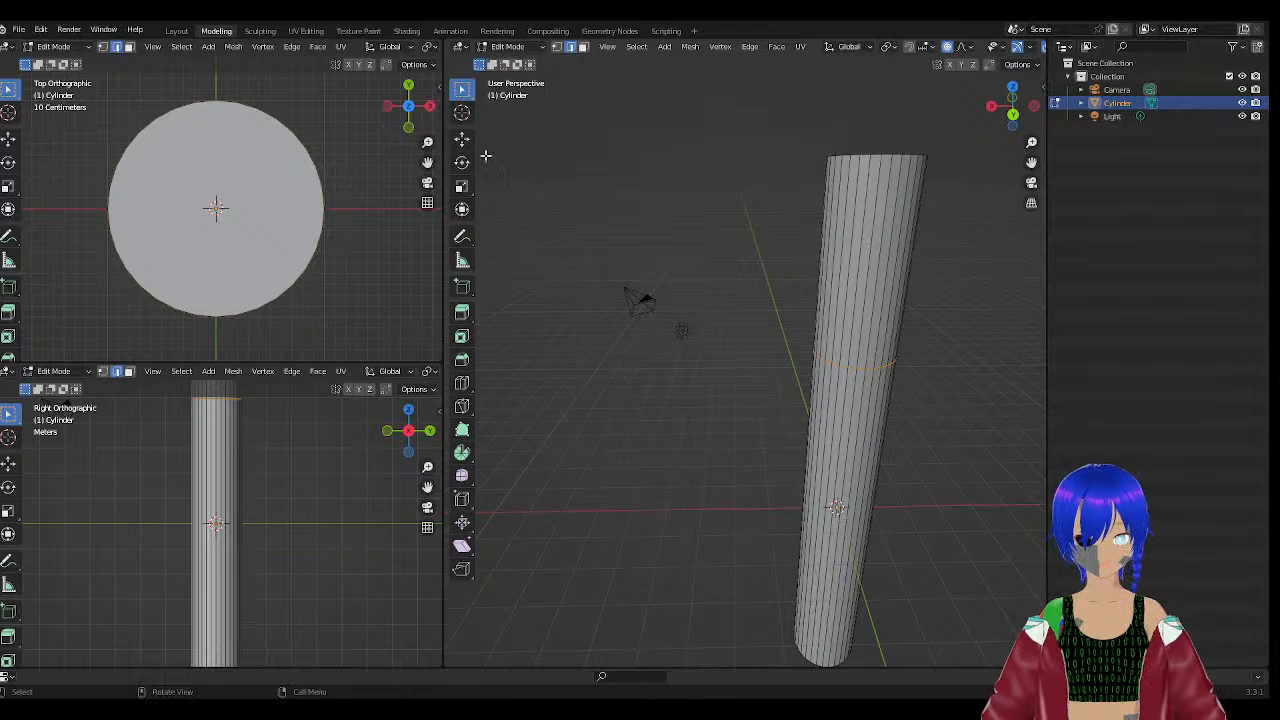
left_click(461, 139)
left_click_drag(857, 300, 872, 190)
Pick individual vertical edges on the section above the ring and switch to face selection mode.
mouse_move(934, 283)
middle_mouse_down()
mouse_move(843, 277)
mouse_move(897, 297)
mouse_move(1036, 294)
mouse_move(922, 269)
mouse_move(963, 260)
mouse_move(926, 263)
middle_mouse_up()
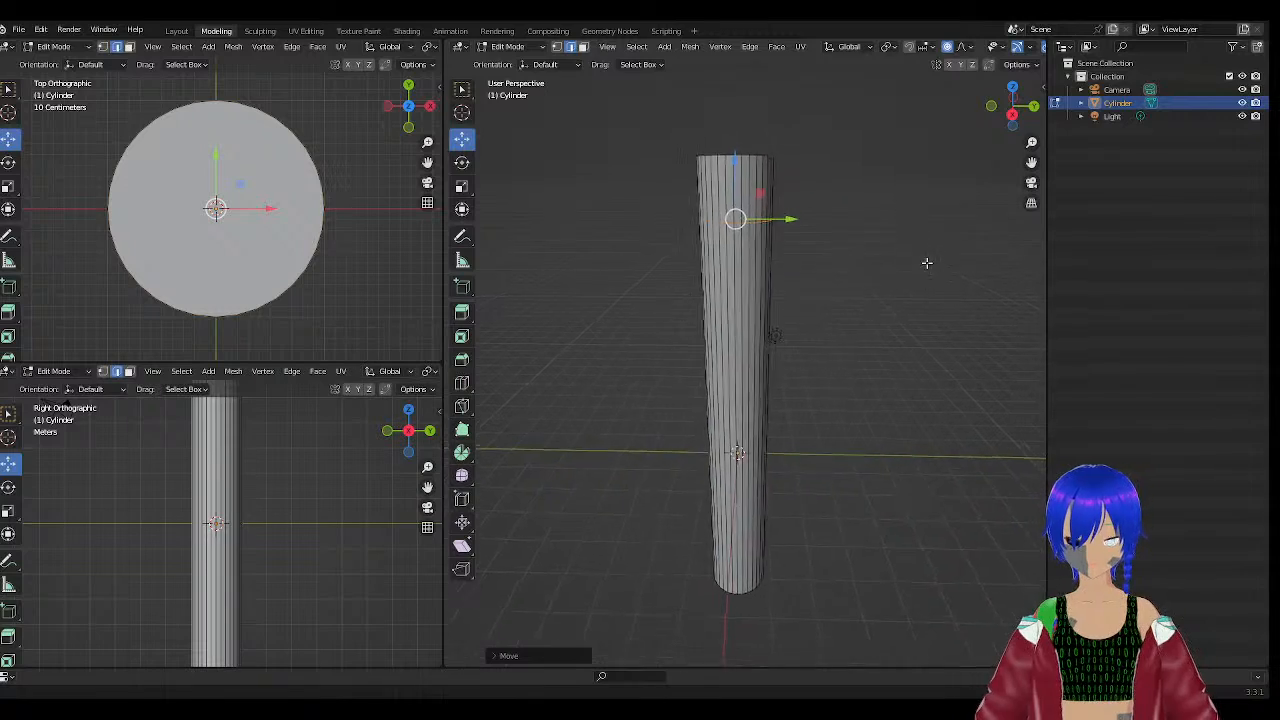
scroll(926, 263, "up", 4)
middle_click_drag(847, 203, 691, 246)
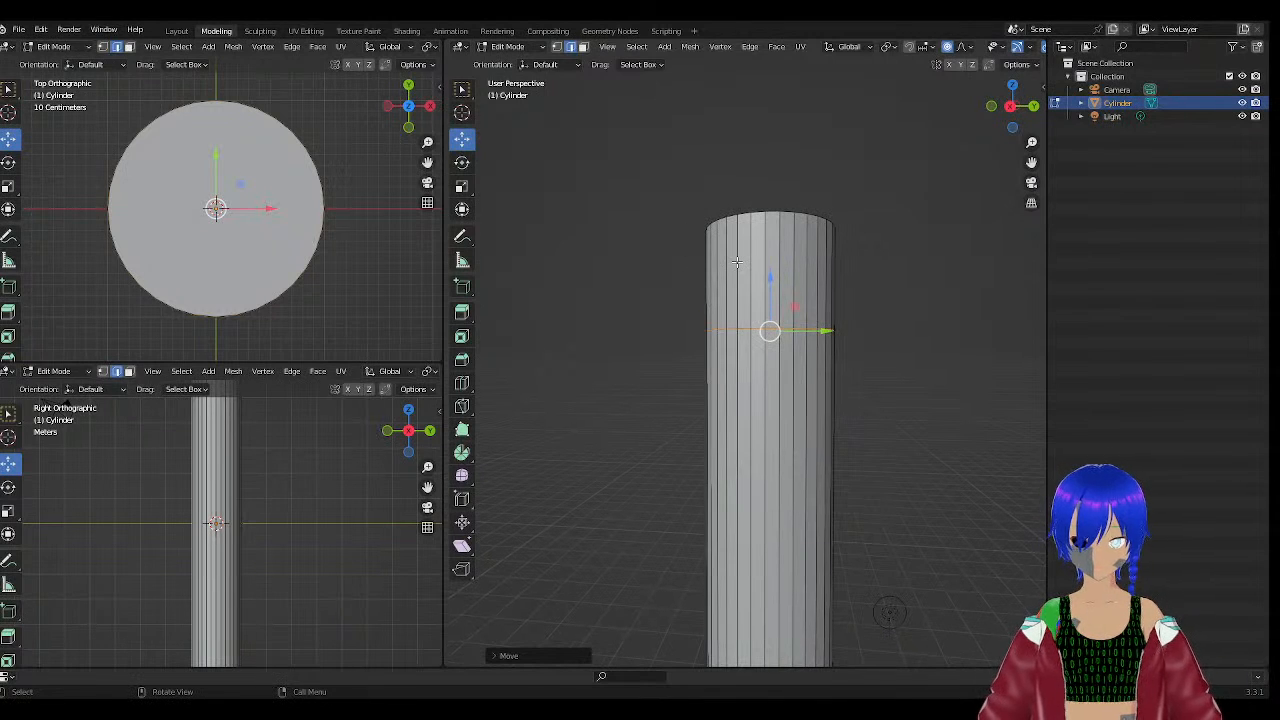
left_click(736, 262)
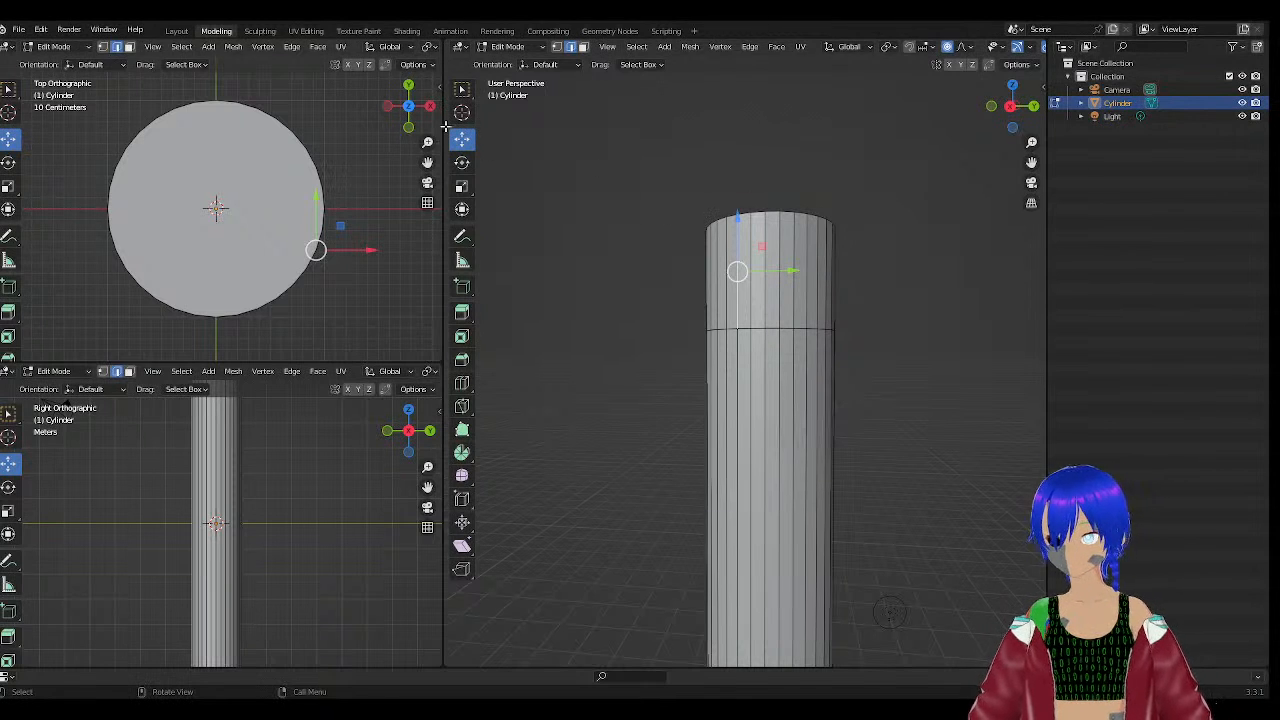
left_click(798, 272)
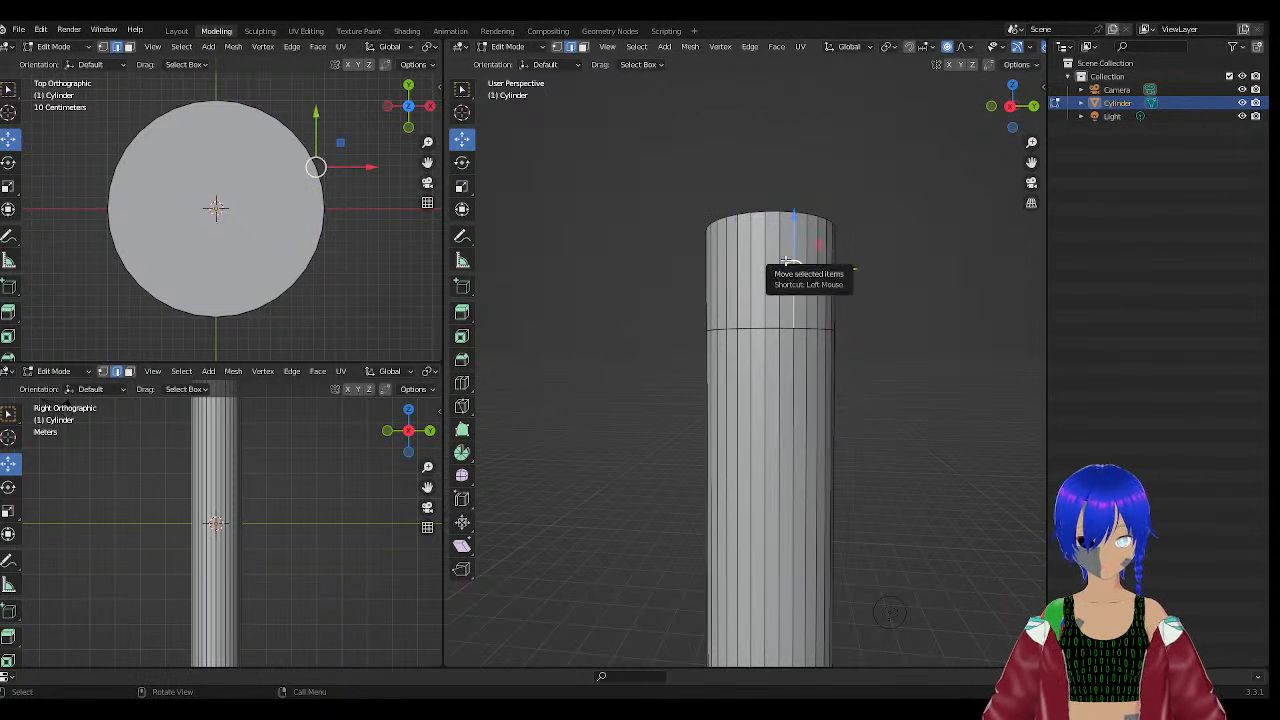
left_click(780, 269)
left_click(583, 47)
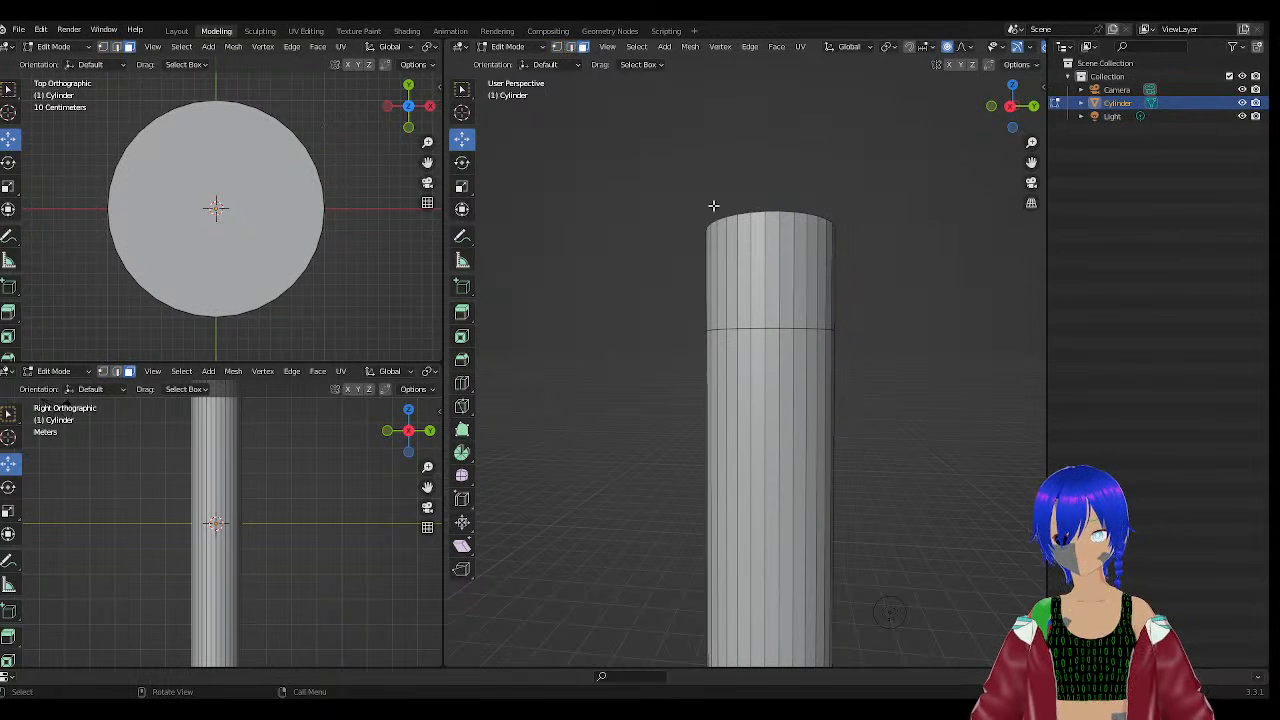
Orbit the right-side orthographic view and look through the view, navigation and mesh editing commands it offers.
scroll(688, 315, "down", 2)
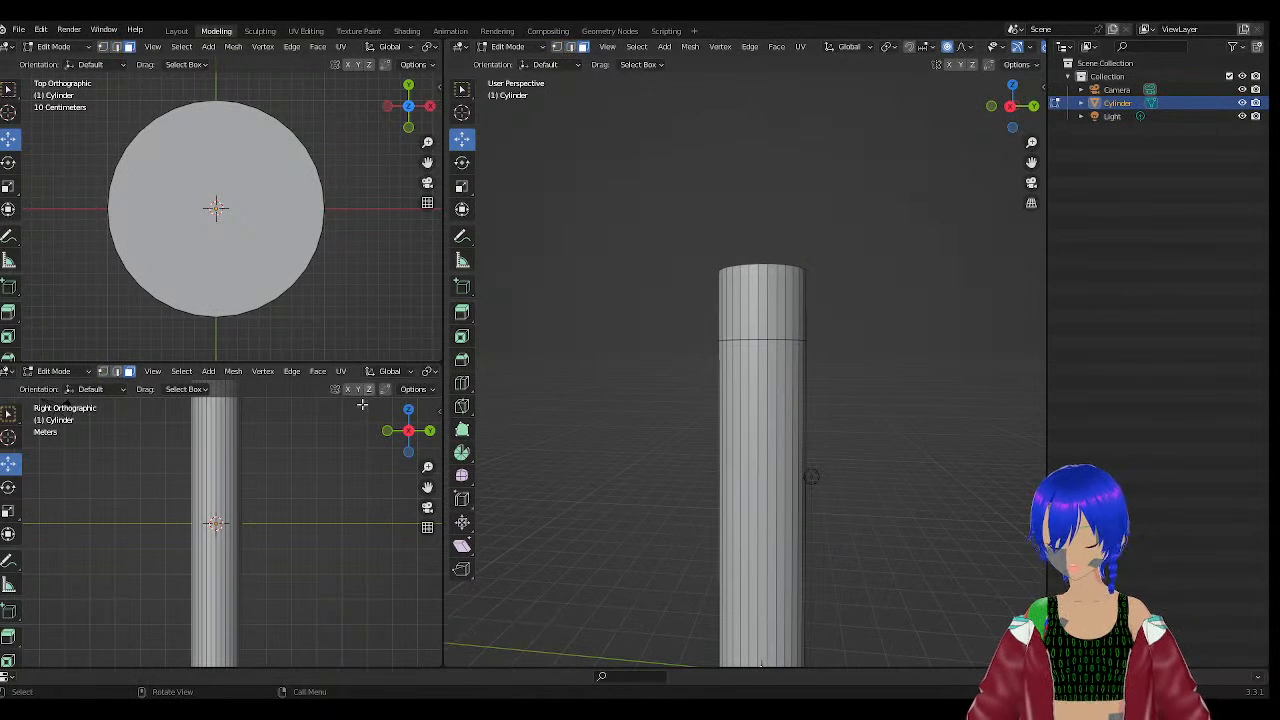
mouse_move(259, 439)
middle_mouse_down()
mouse_move(263, 491)
mouse_move(264, 453)
middle_mouse_up()
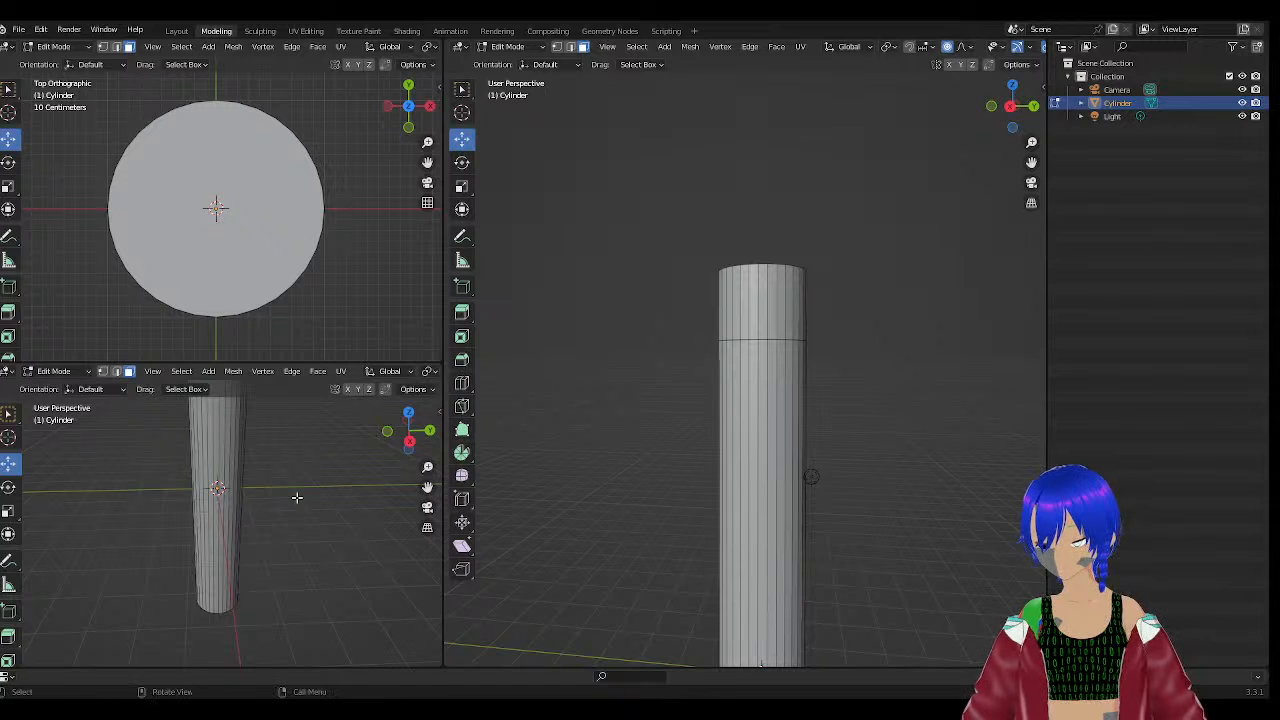
left_click(154, 372)
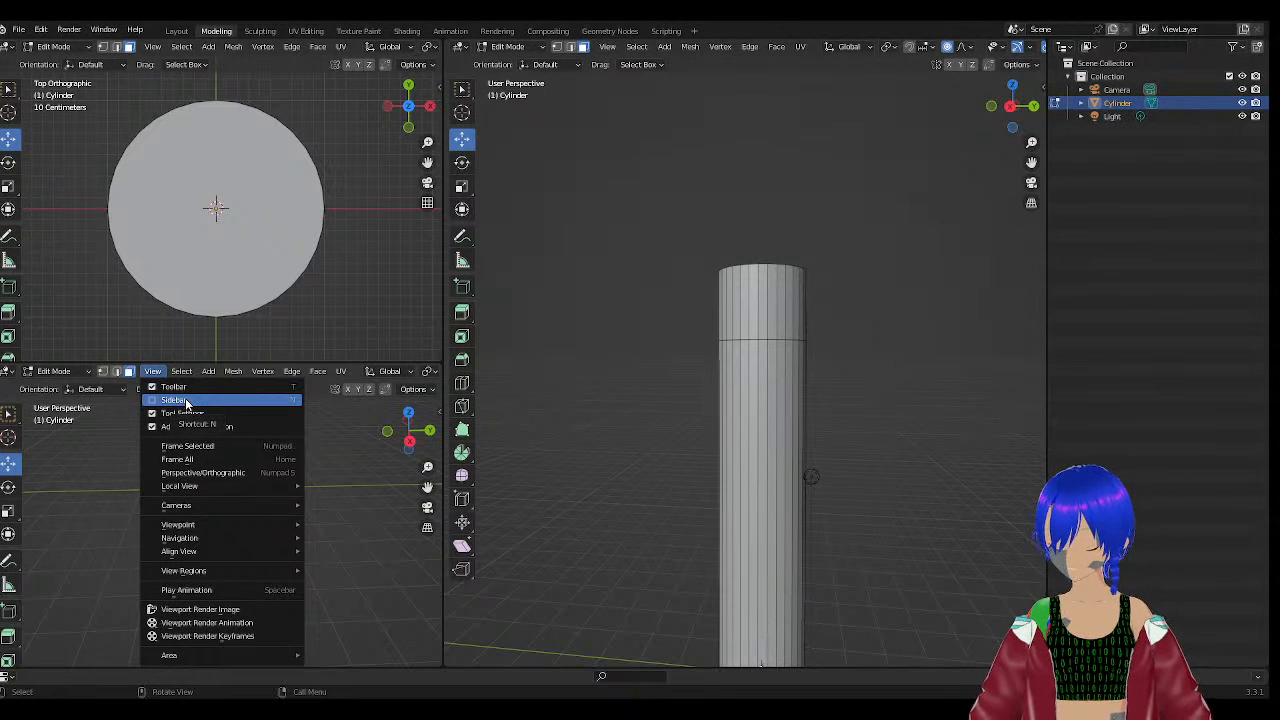
key("g")
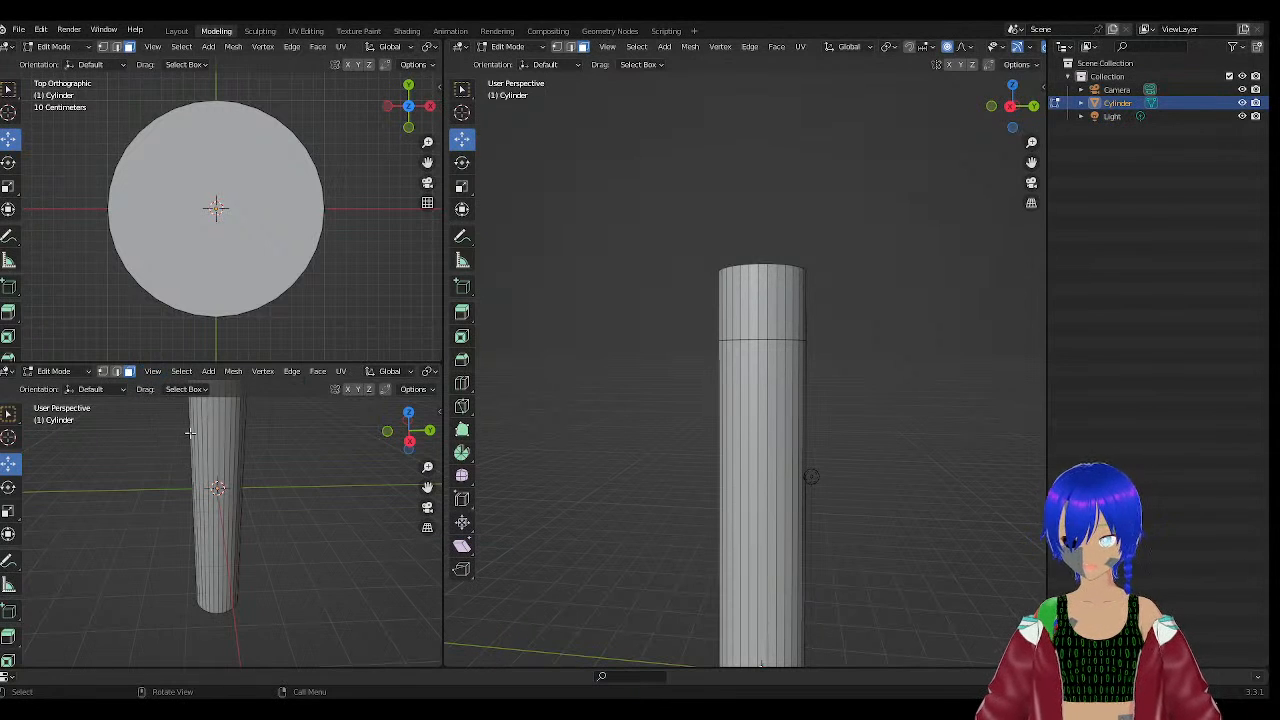
left_click(153, 372)
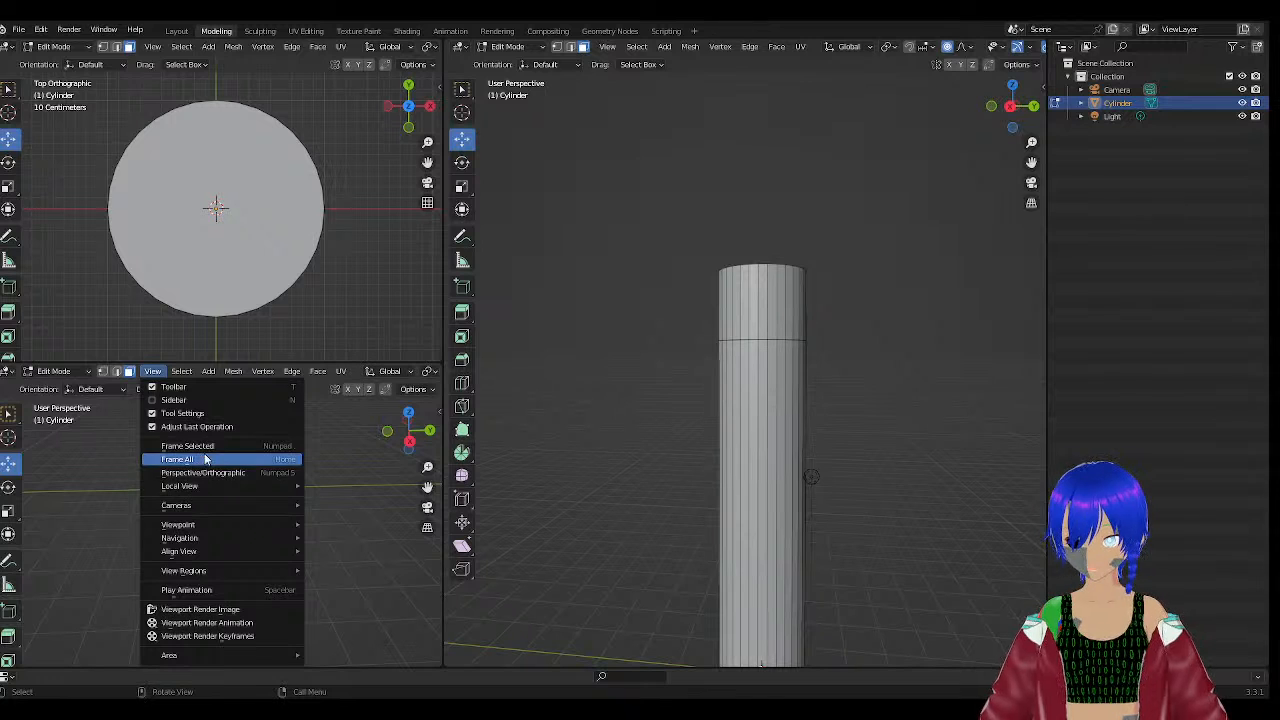
mouse_move(192, 494)
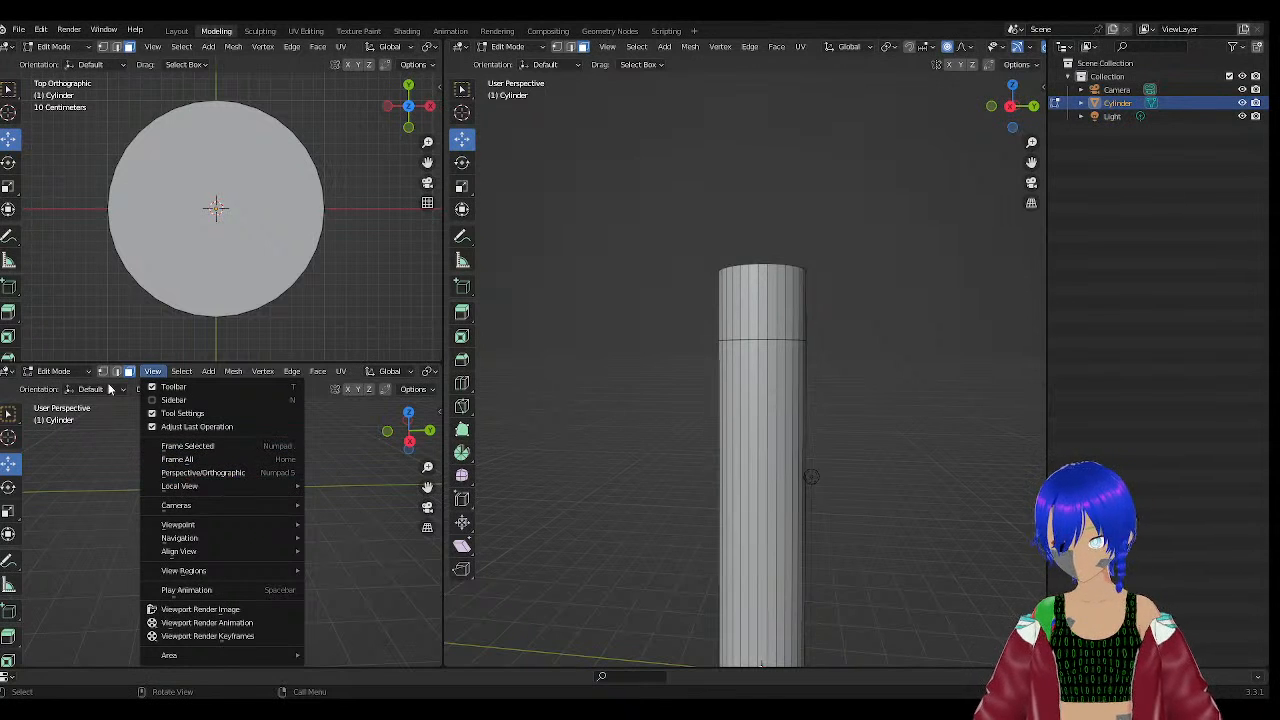
left_click(152, 371)
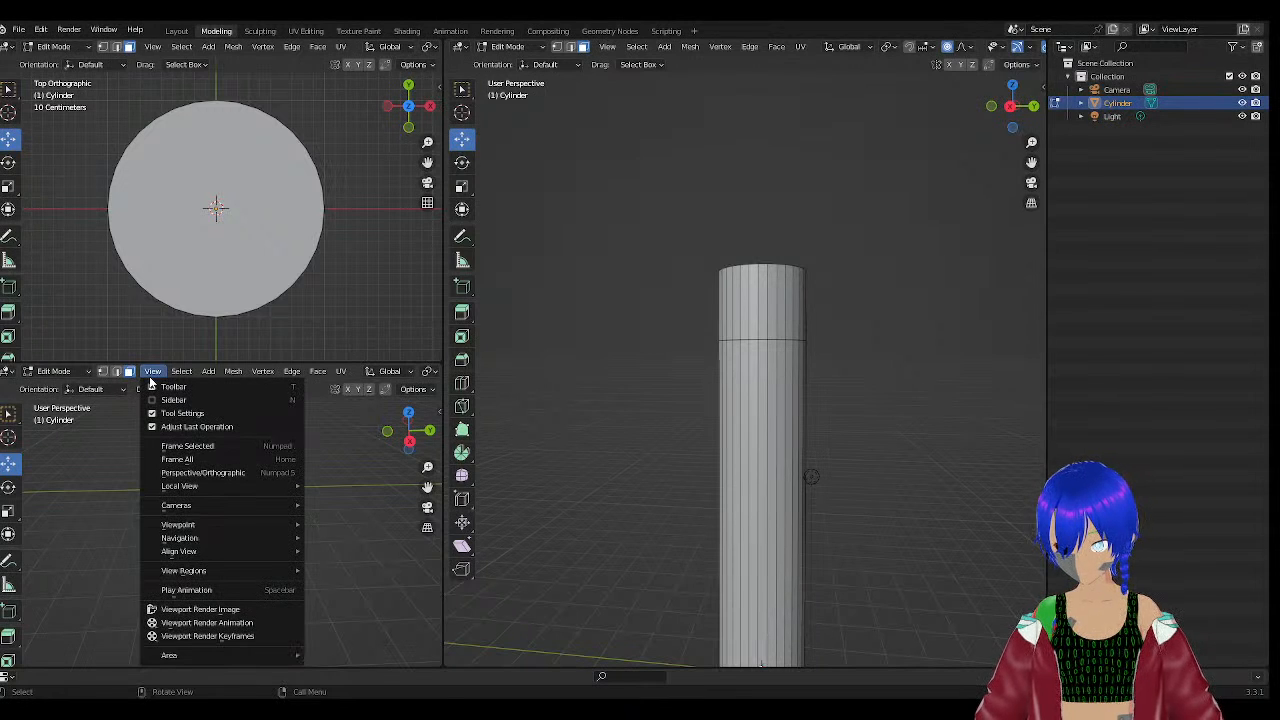
mouse_move(213, 545)
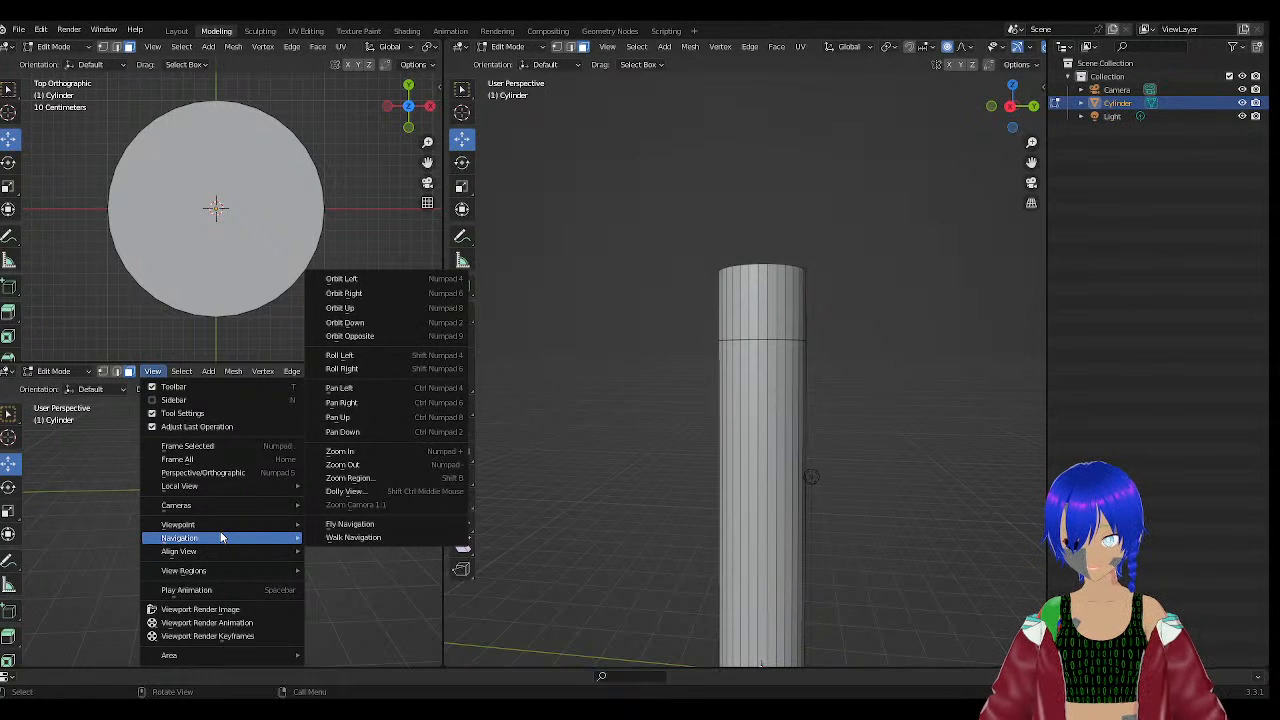
mouse_move(235, 372)
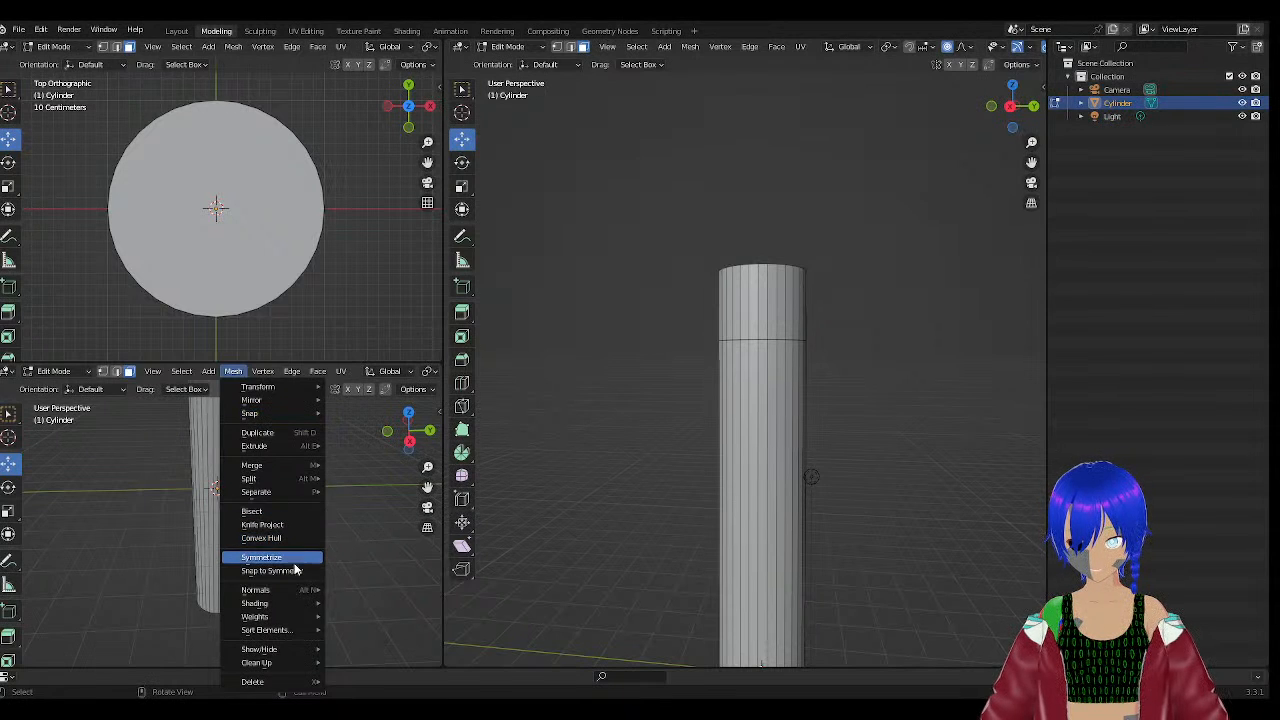
mouse_move(300, 650)
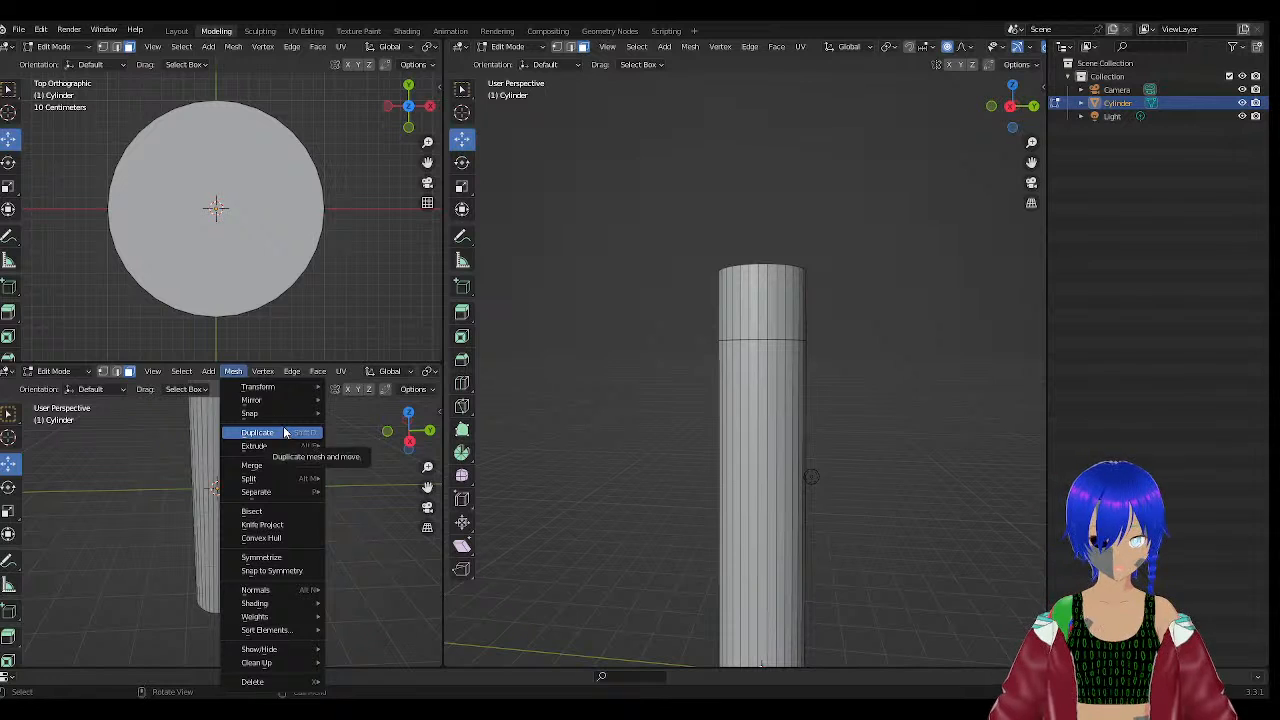
mouse_move(266, 403)
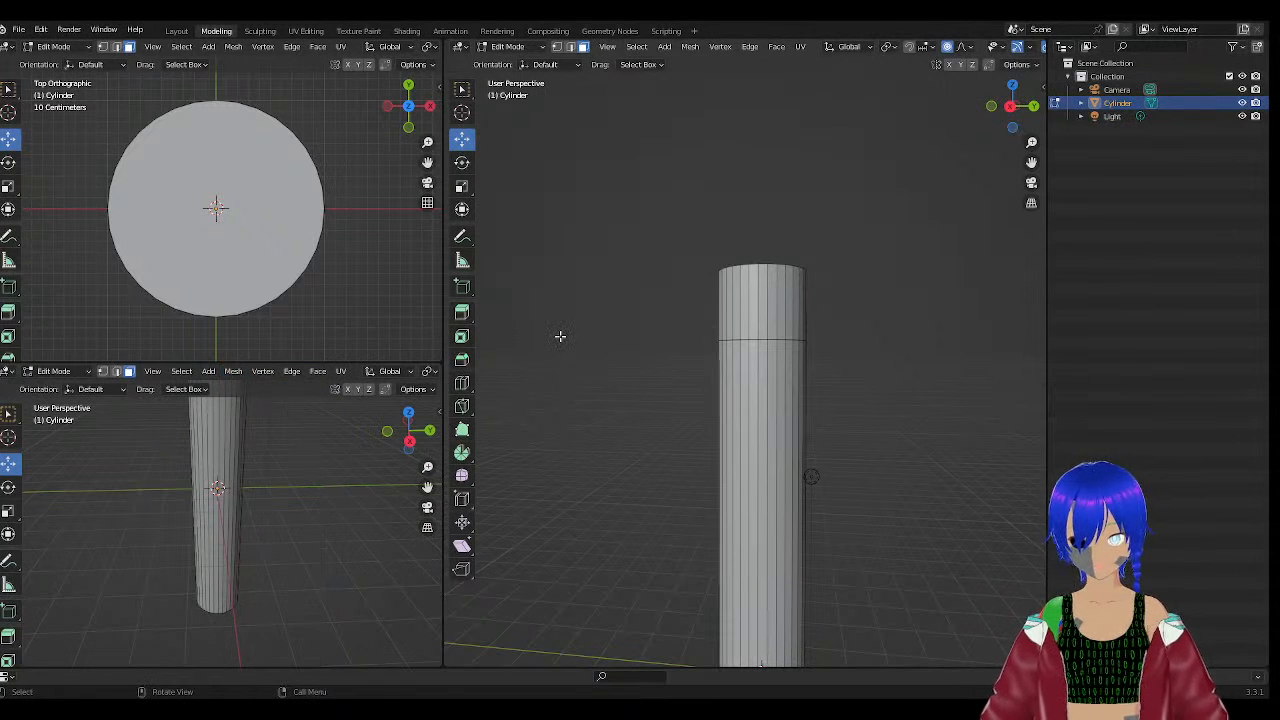
Save the project file as untitled.blend.
middle_click_drag(790, 242, 802, 312)
scroll(779, 265, "up", 2)
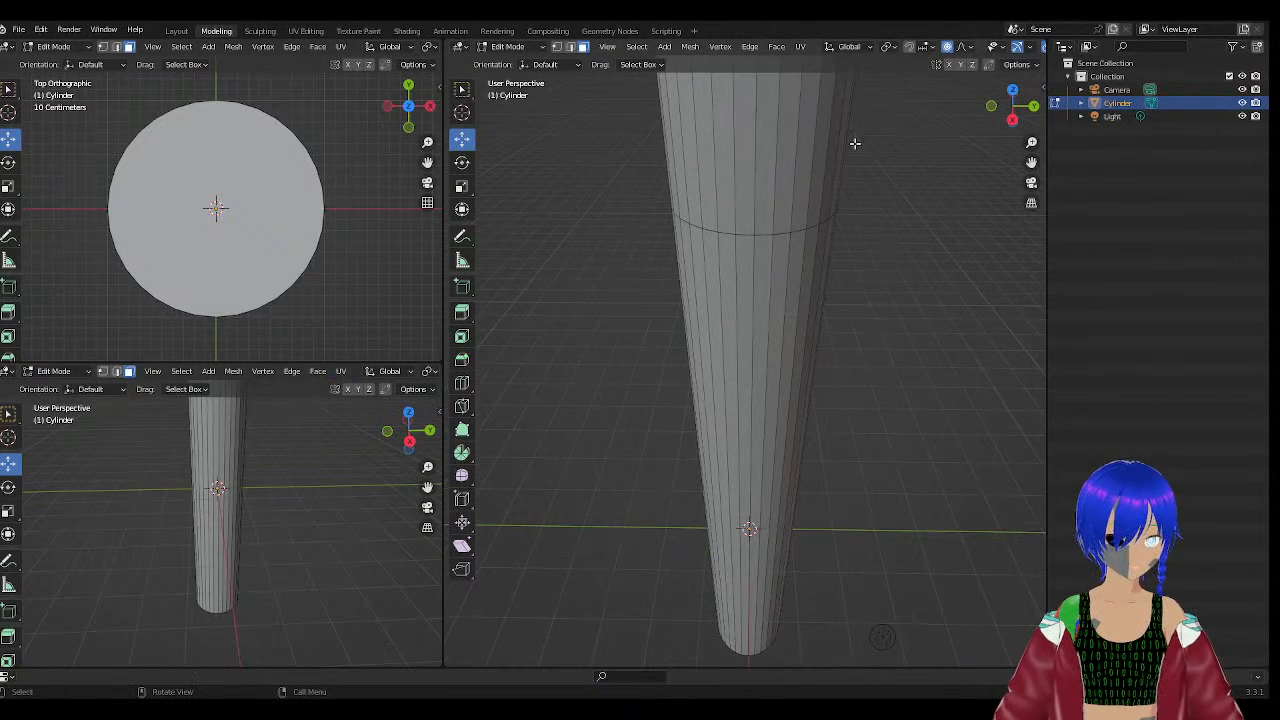
middle_click_drag(883, 157, 881, 186)
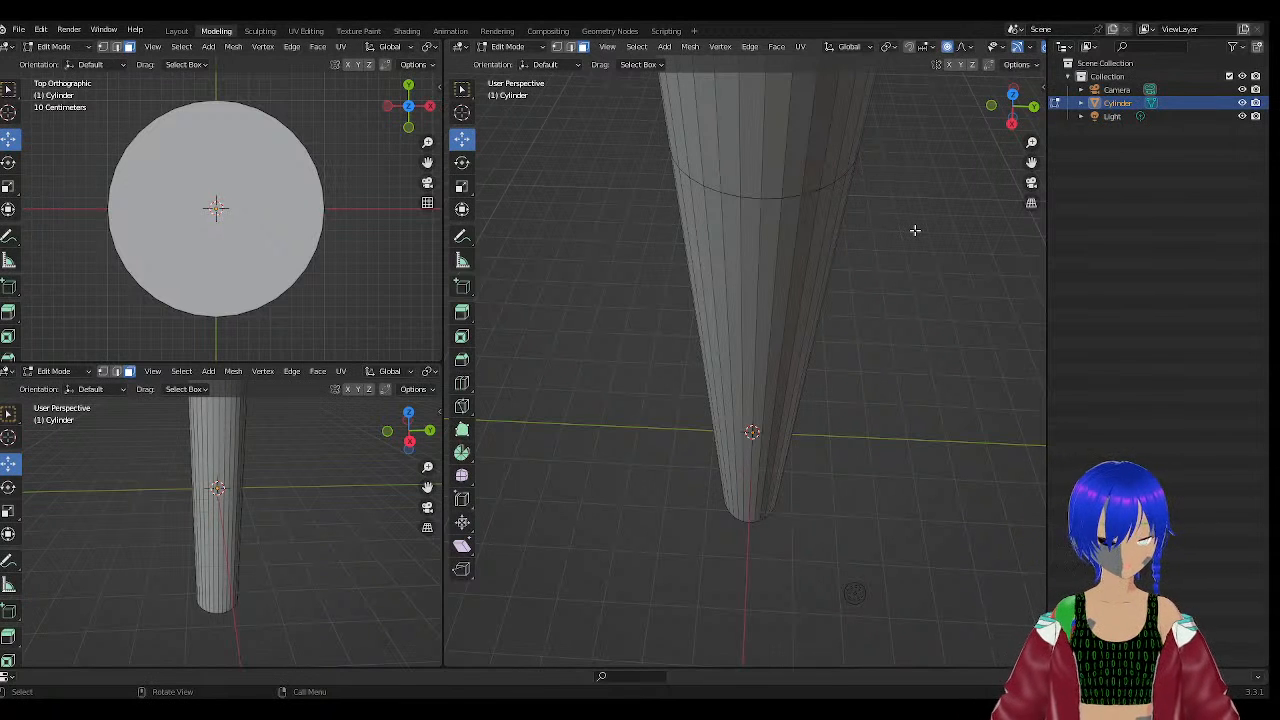
left_click(24, 29)
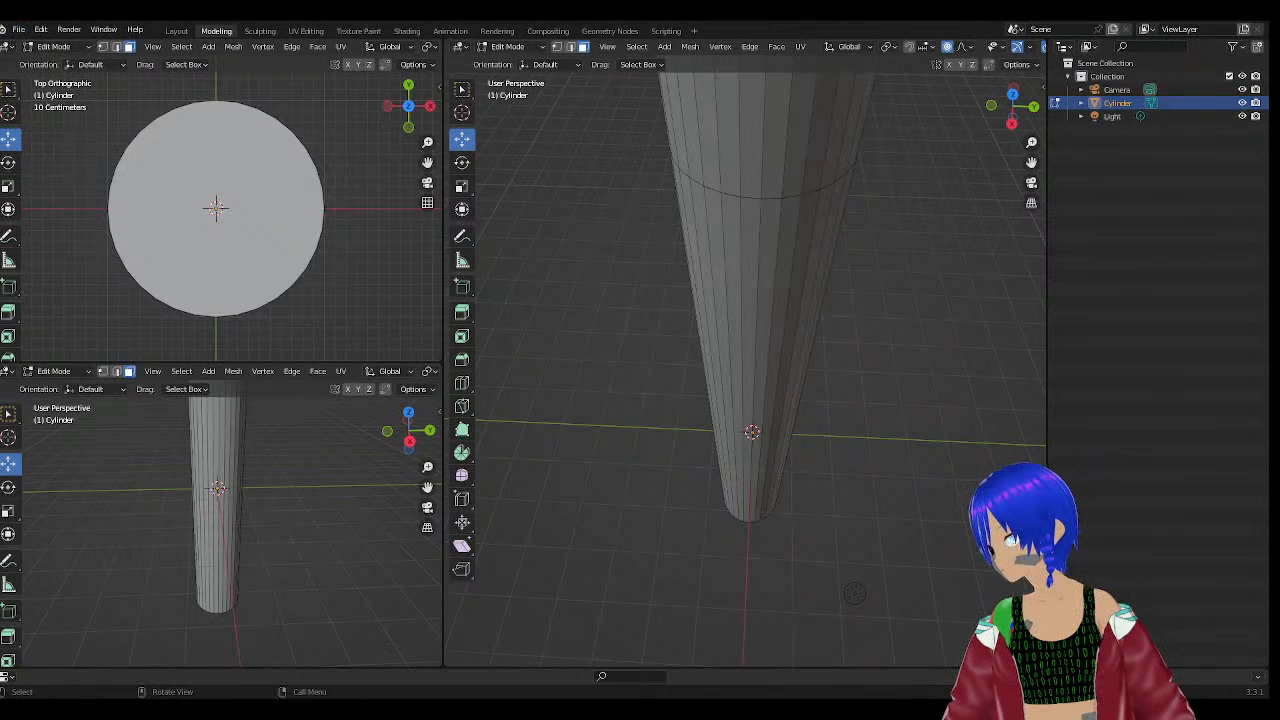
left_click(19, 29)
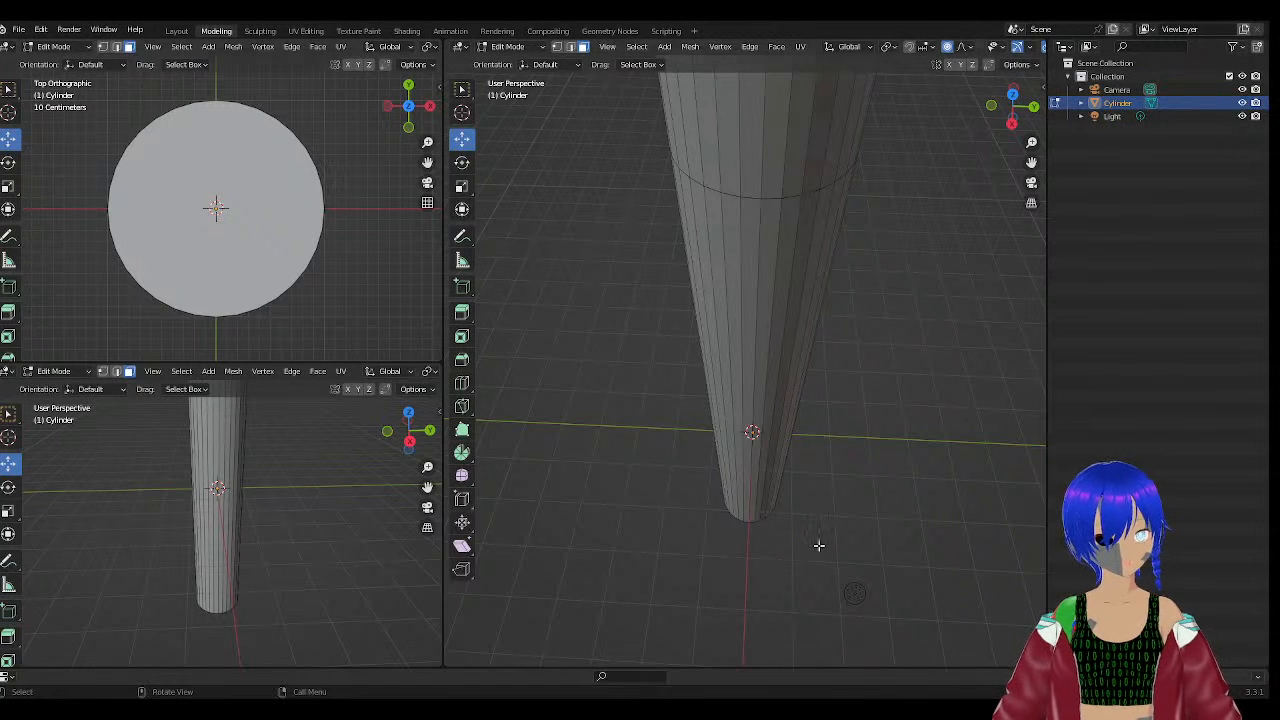
key("ctrl+s")
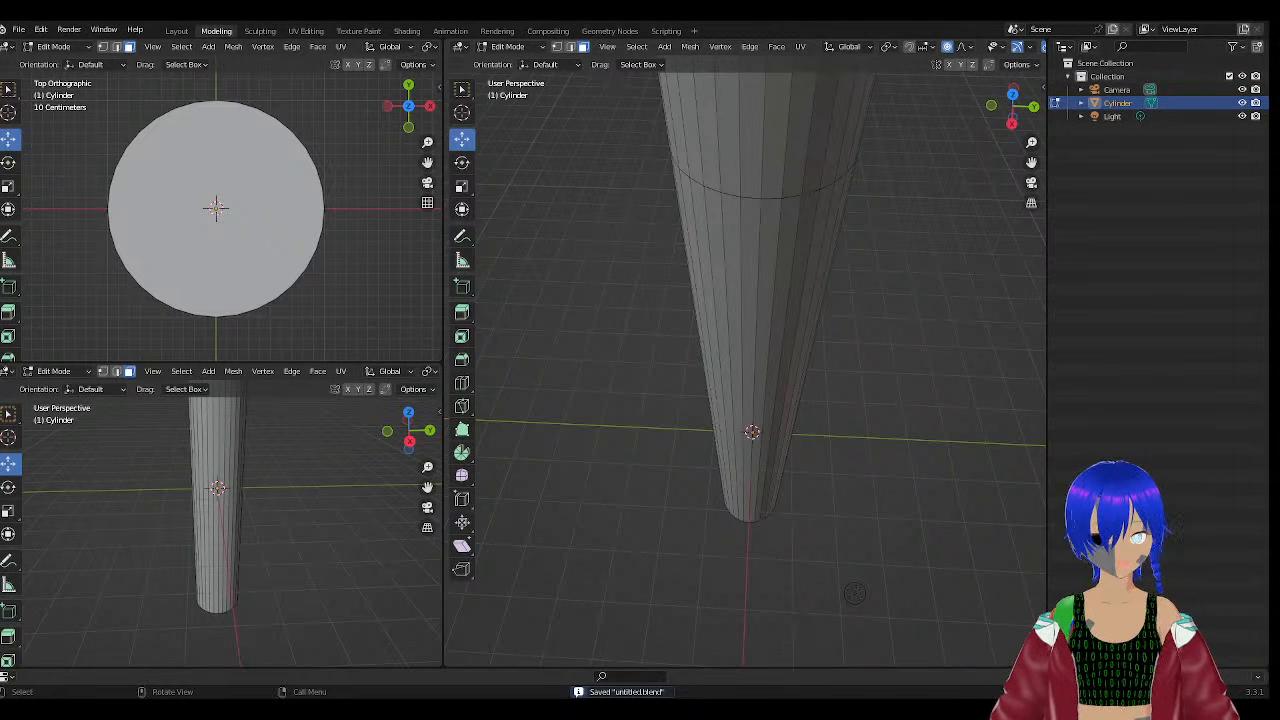
Save the project under the file name Anitail Shard.blend.
left_click(36, 29)
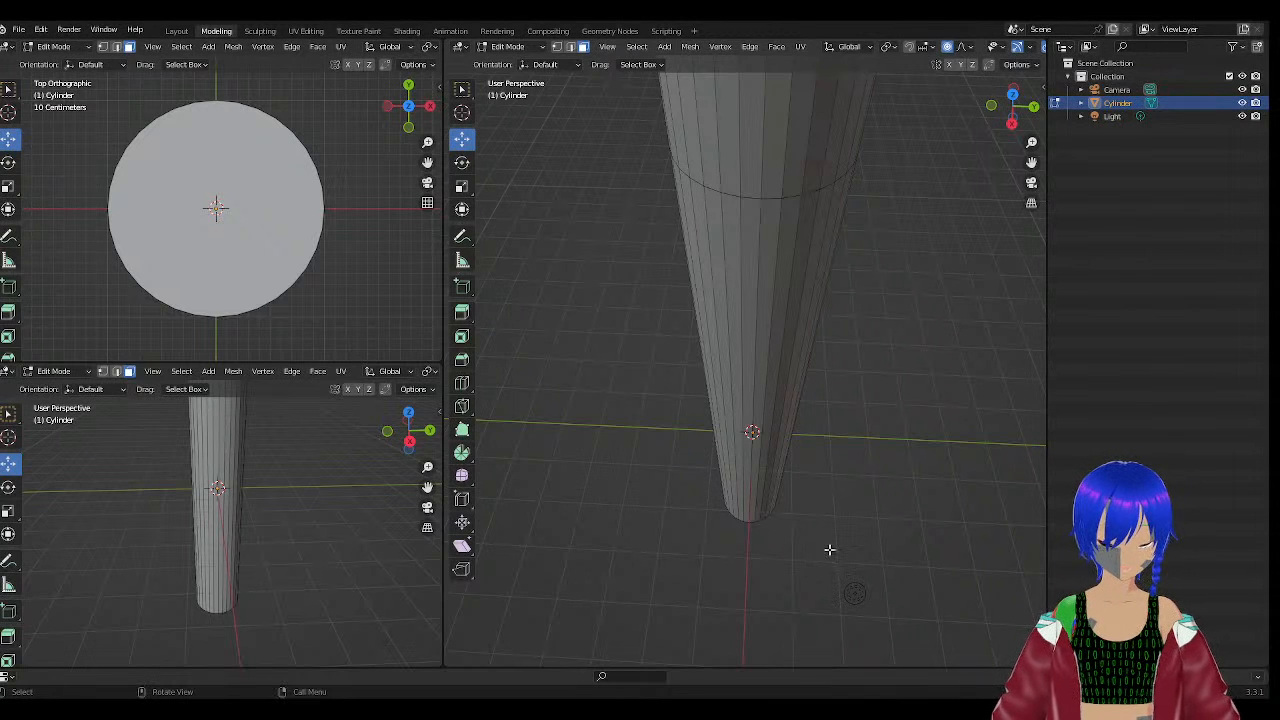
key("ctrl+s")
middle_click_drag(829, 549, 810, 541)
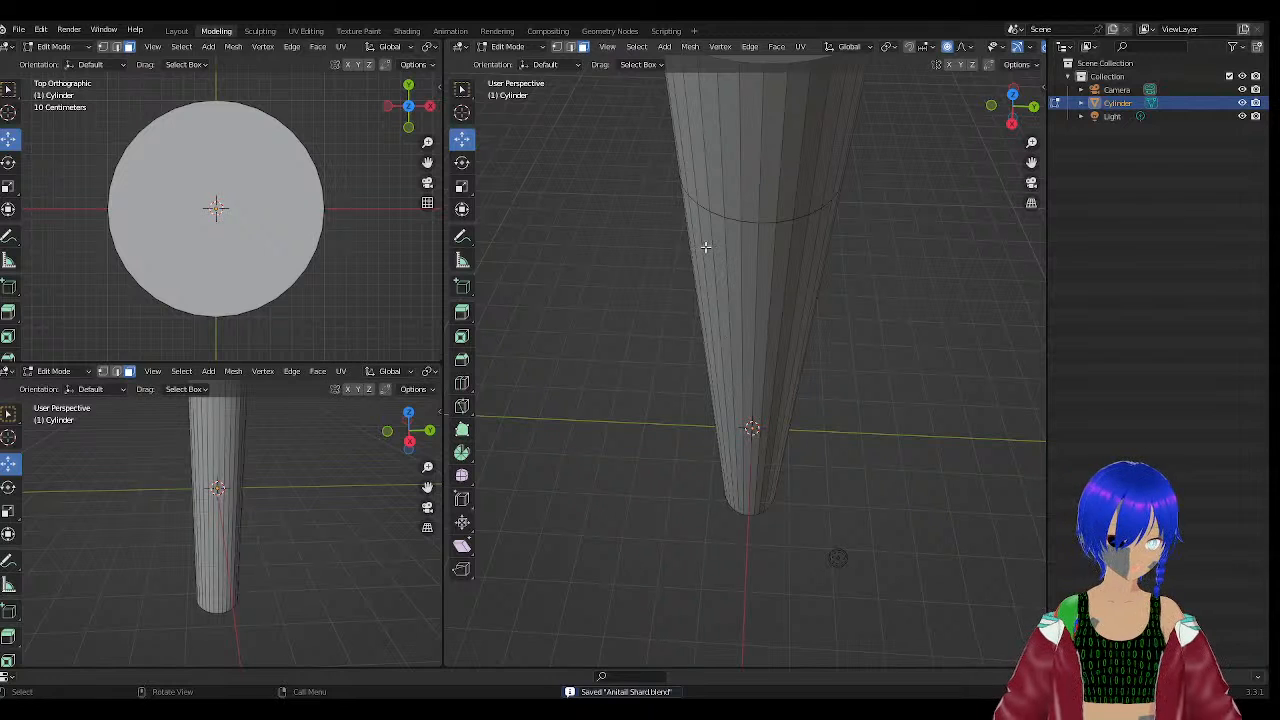
scroll(689, 314, "down", 2)
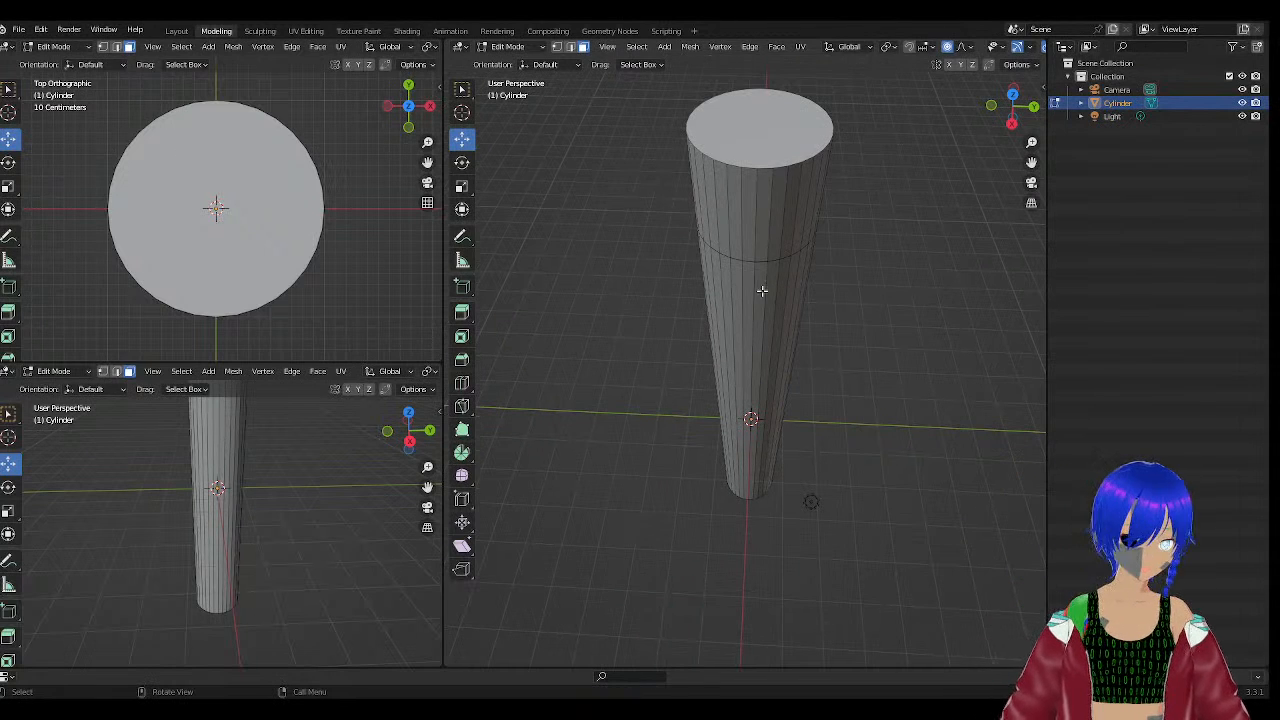
middle_click_drag(866, 317, 902, 218)
scroll(864, 232, "up", 2)
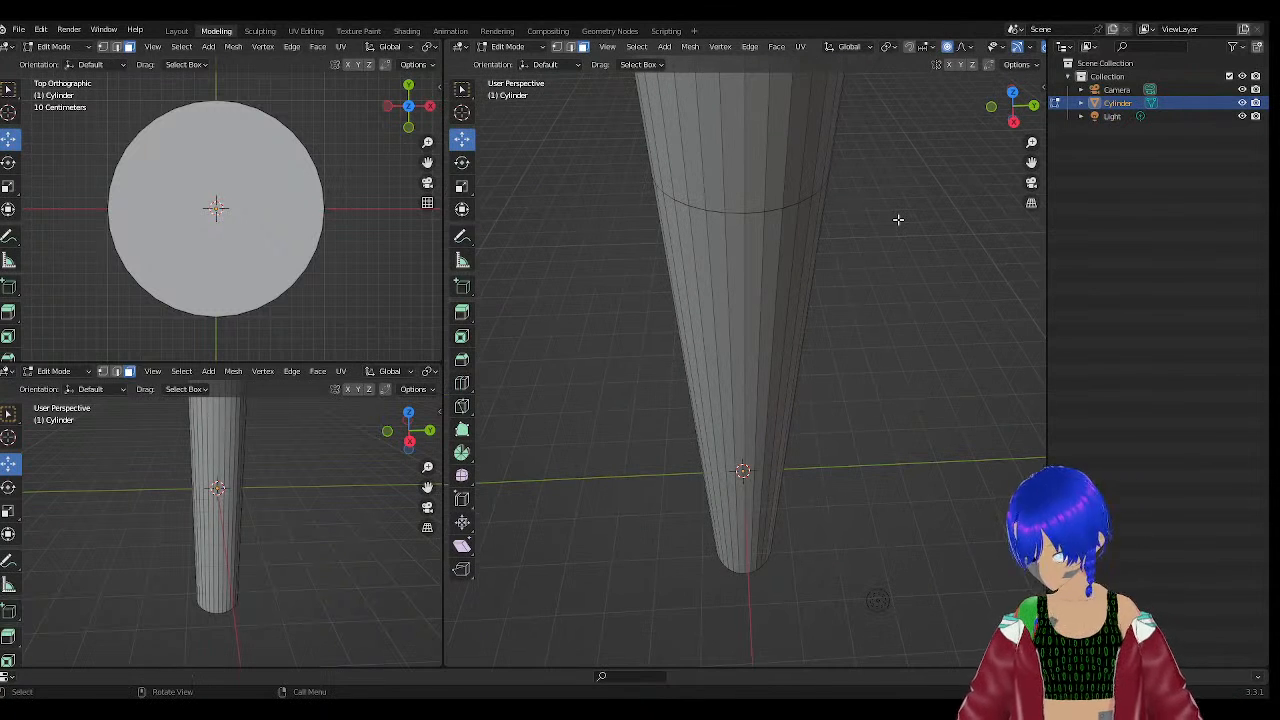
Select six adjacent side faces on the cylinder's upper section, above the ring.
middle_click_drag(974, 220, 943, 429)
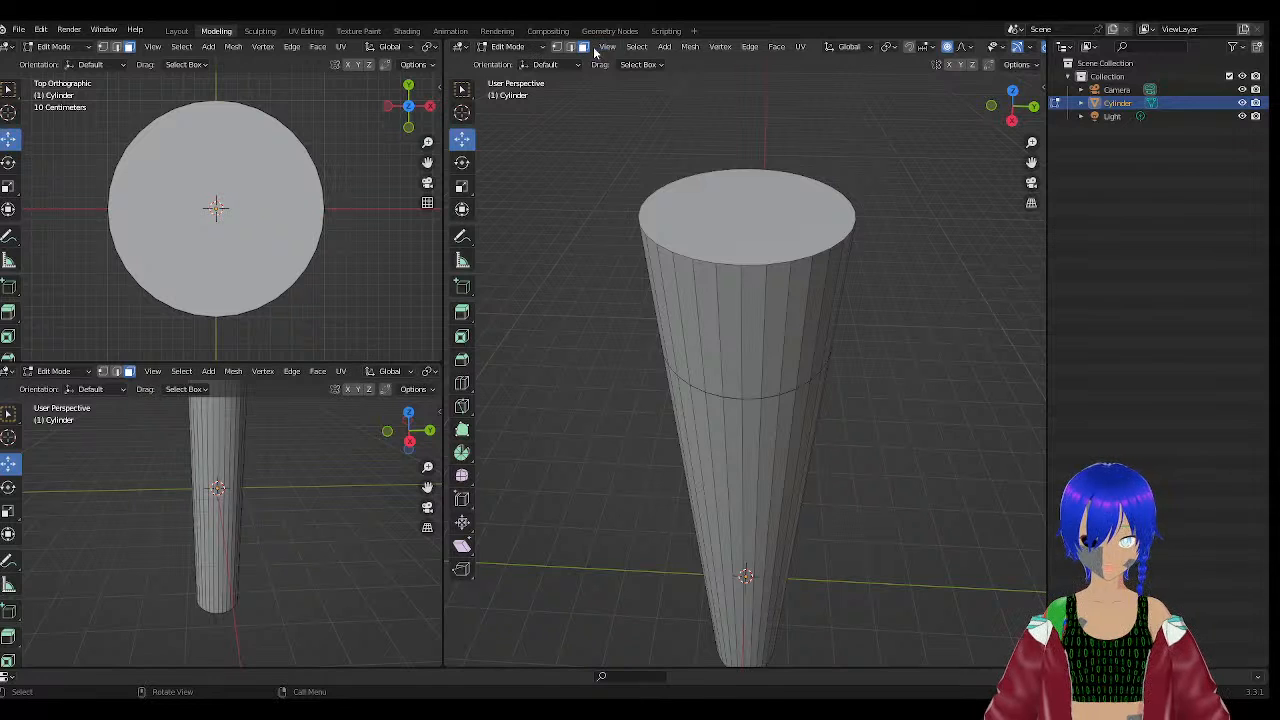
left_click(722, 339)
left_click(690, 322)
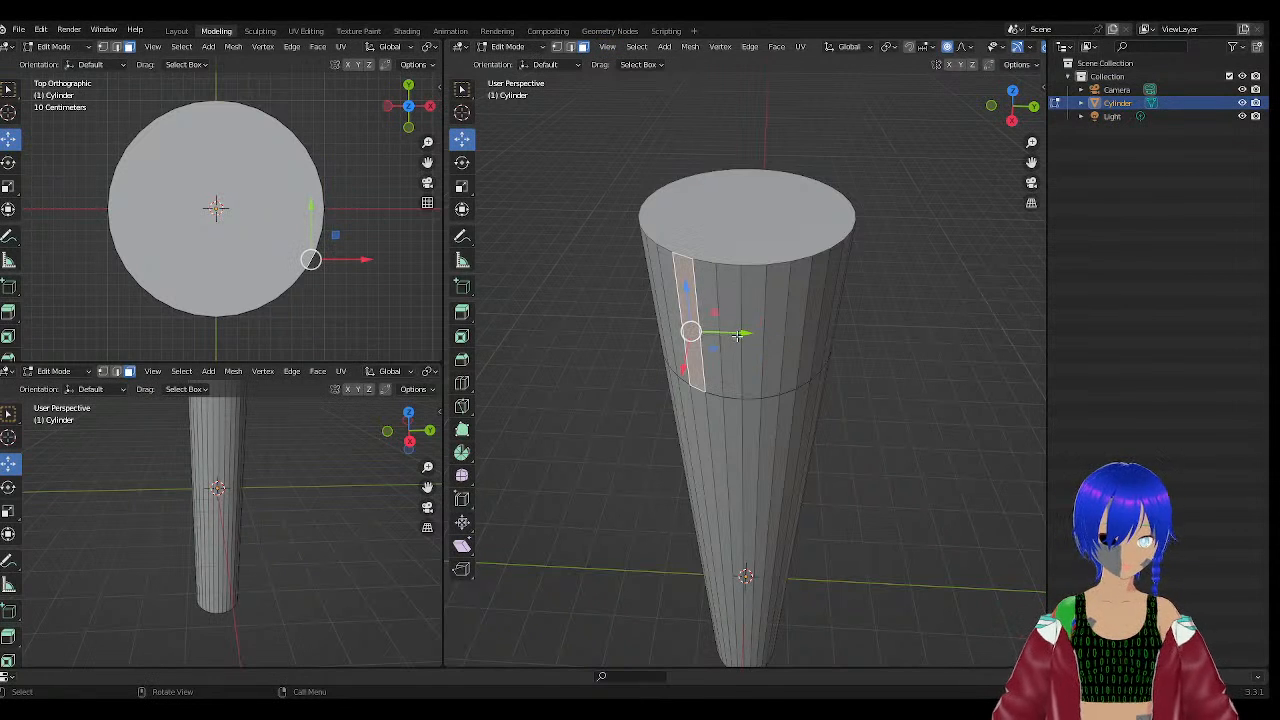
left_click(729, 300)
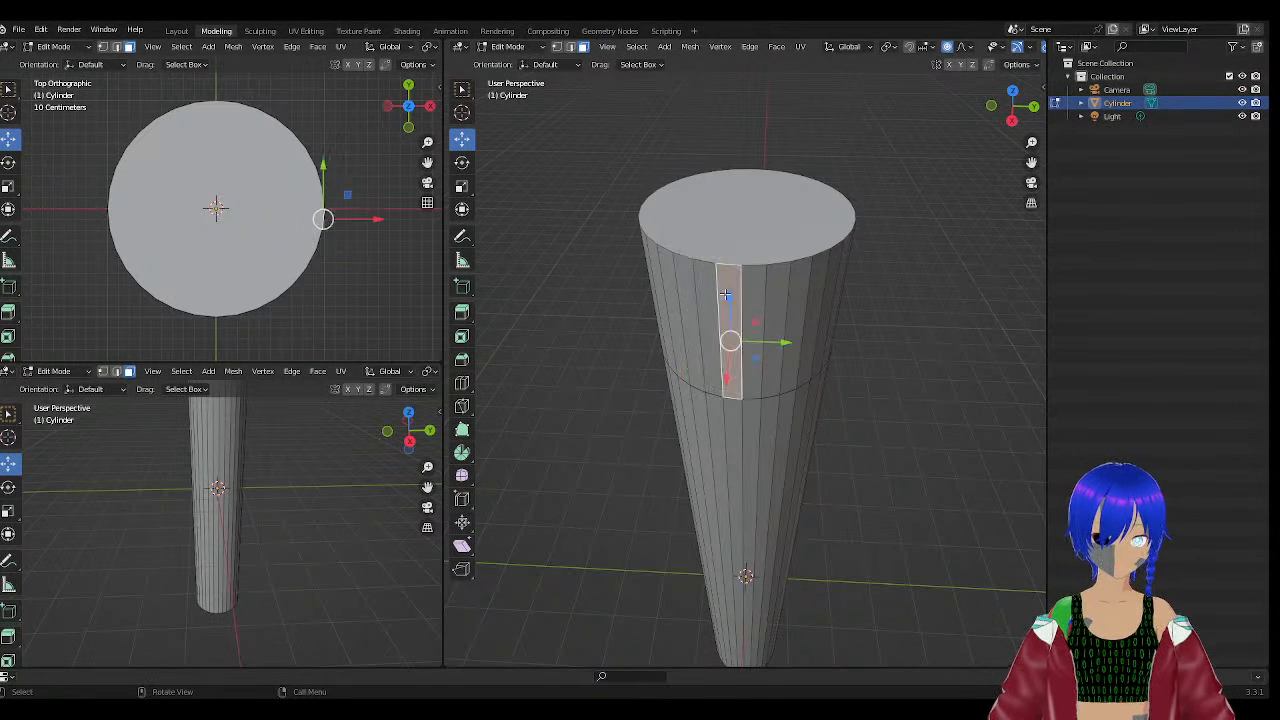
left_click(752, 295, "ctrl")
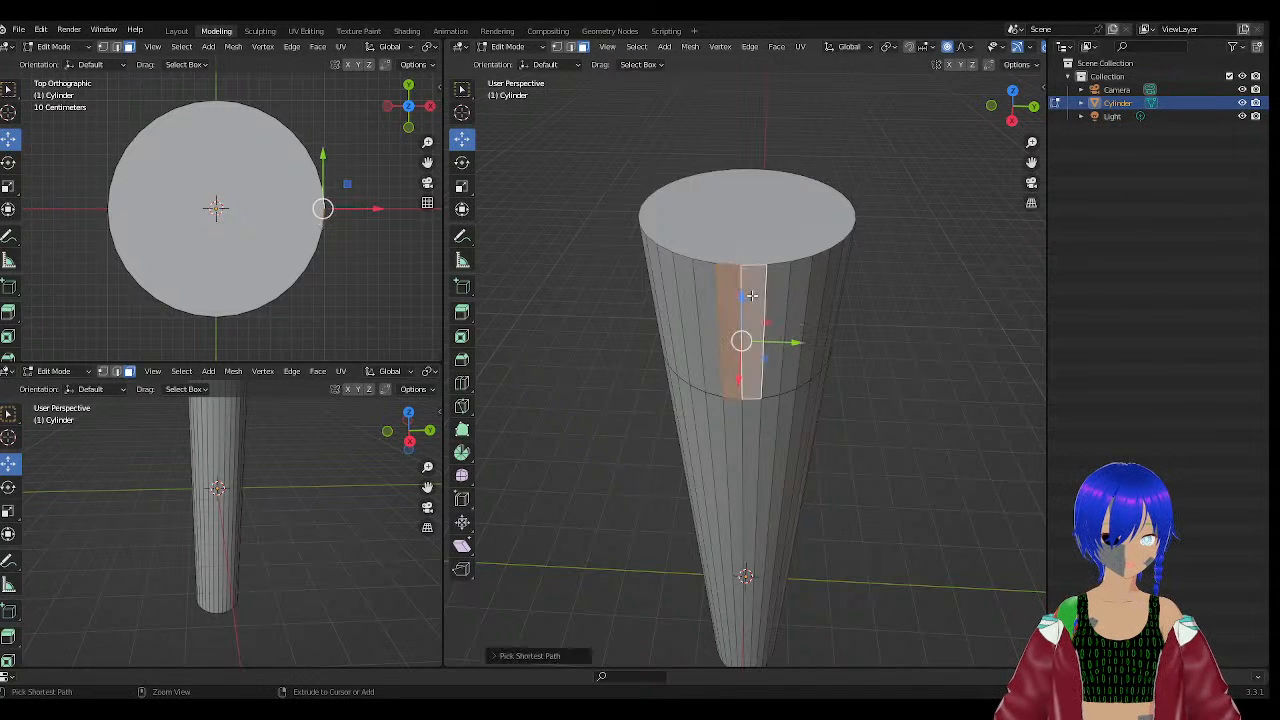
left_click(777, 291, "ctrl")
left_click(707, 286, "ctrl")
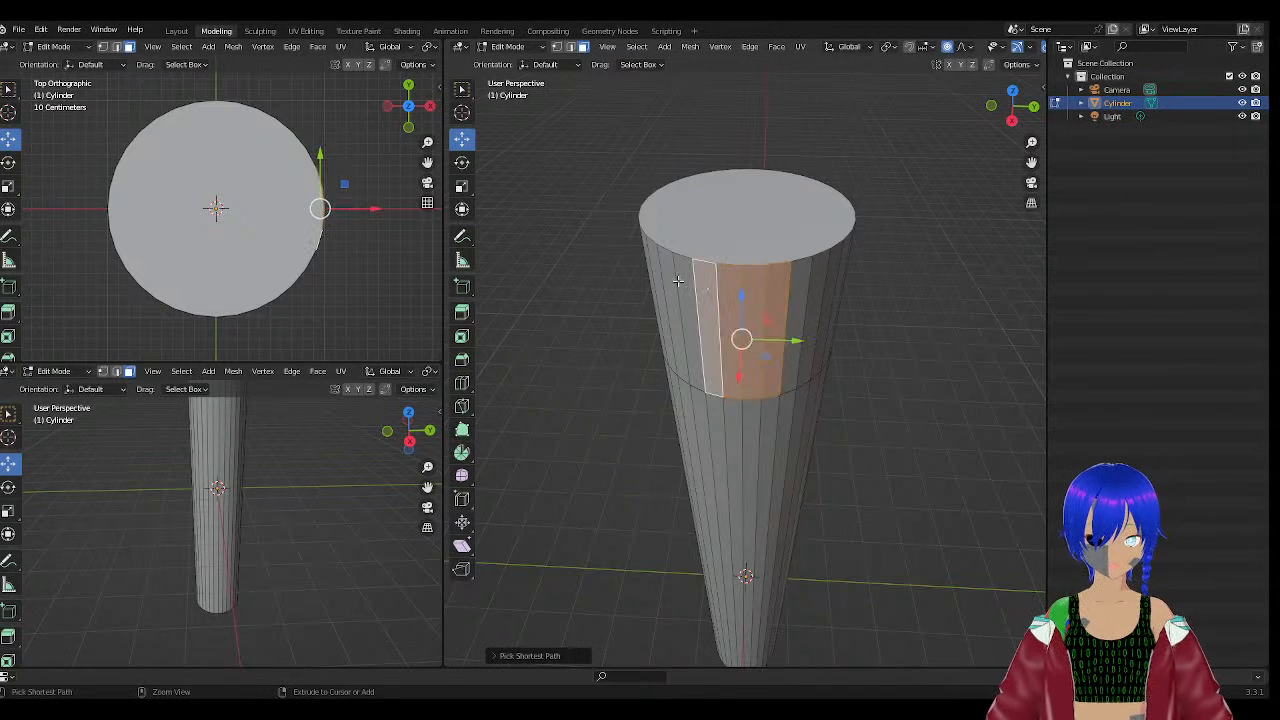
left_click(686, 288, "ctrl")
left_click(797, 296, "ctrl")
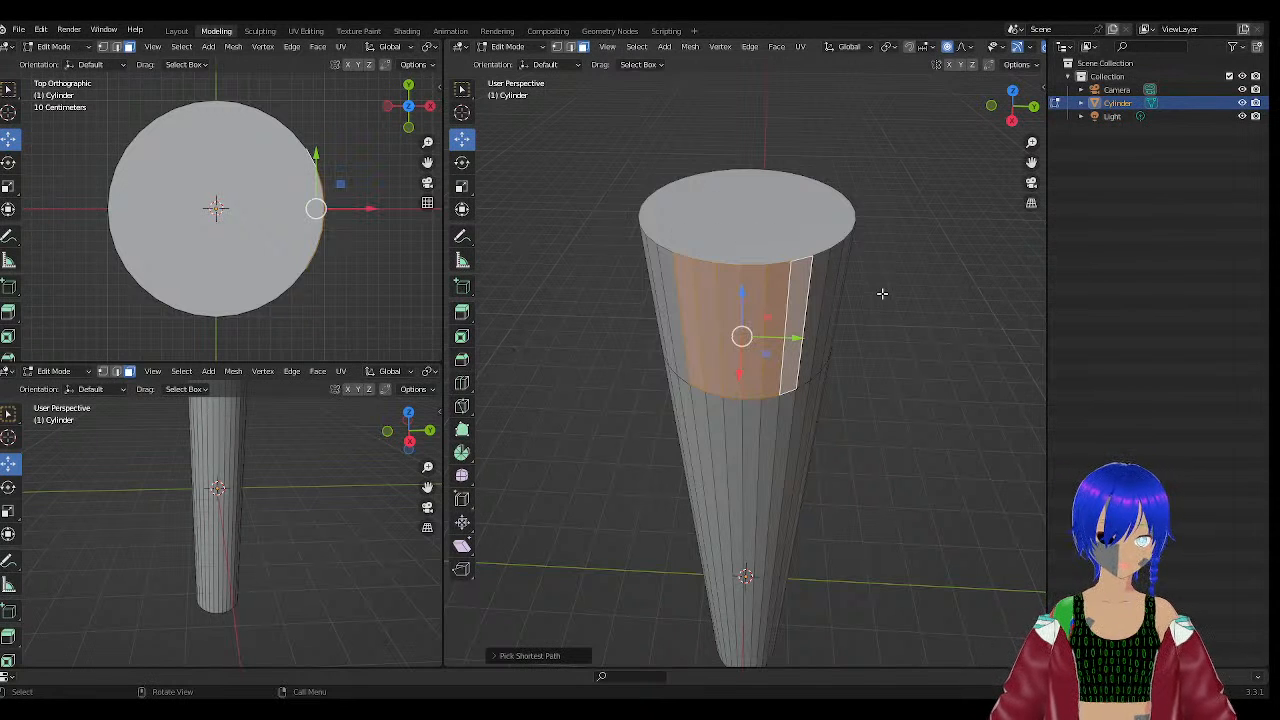
Add five adjacent faces on the opposite side of the cylinder's upper section to the selection.
middle_click_drag(873, 295, 571, 383)
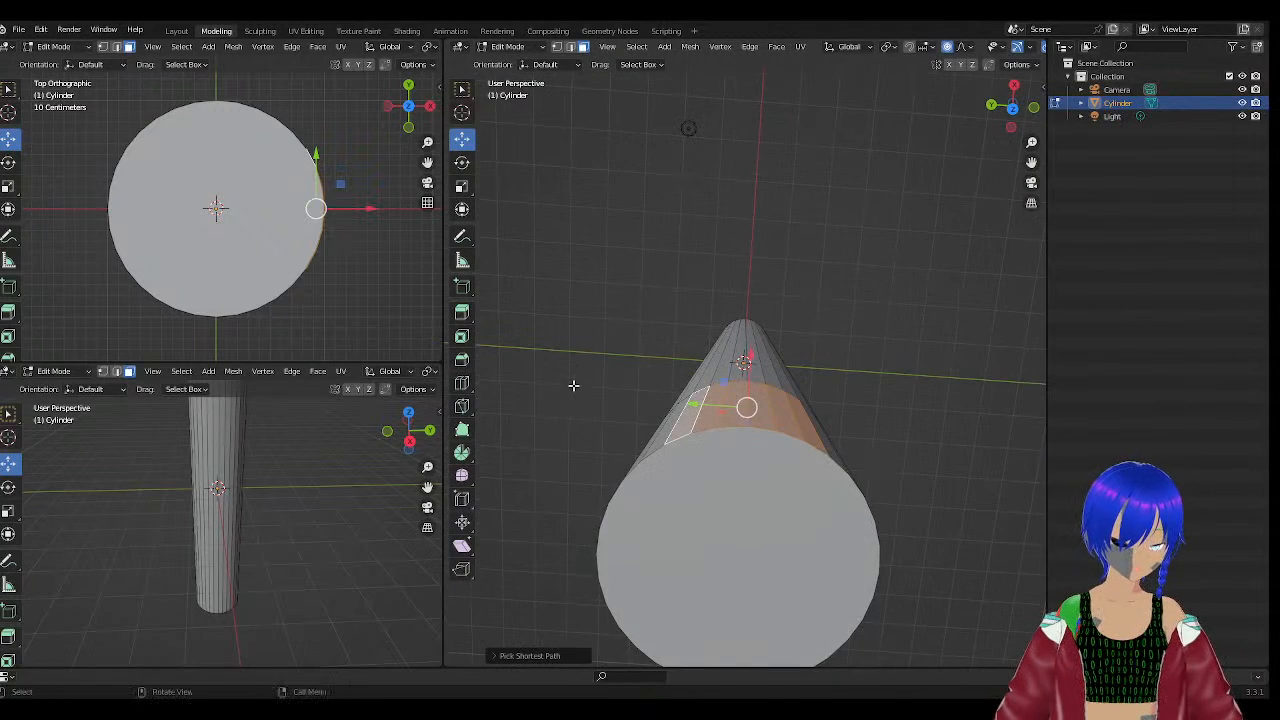
scroll(643, 403, "down", 5)
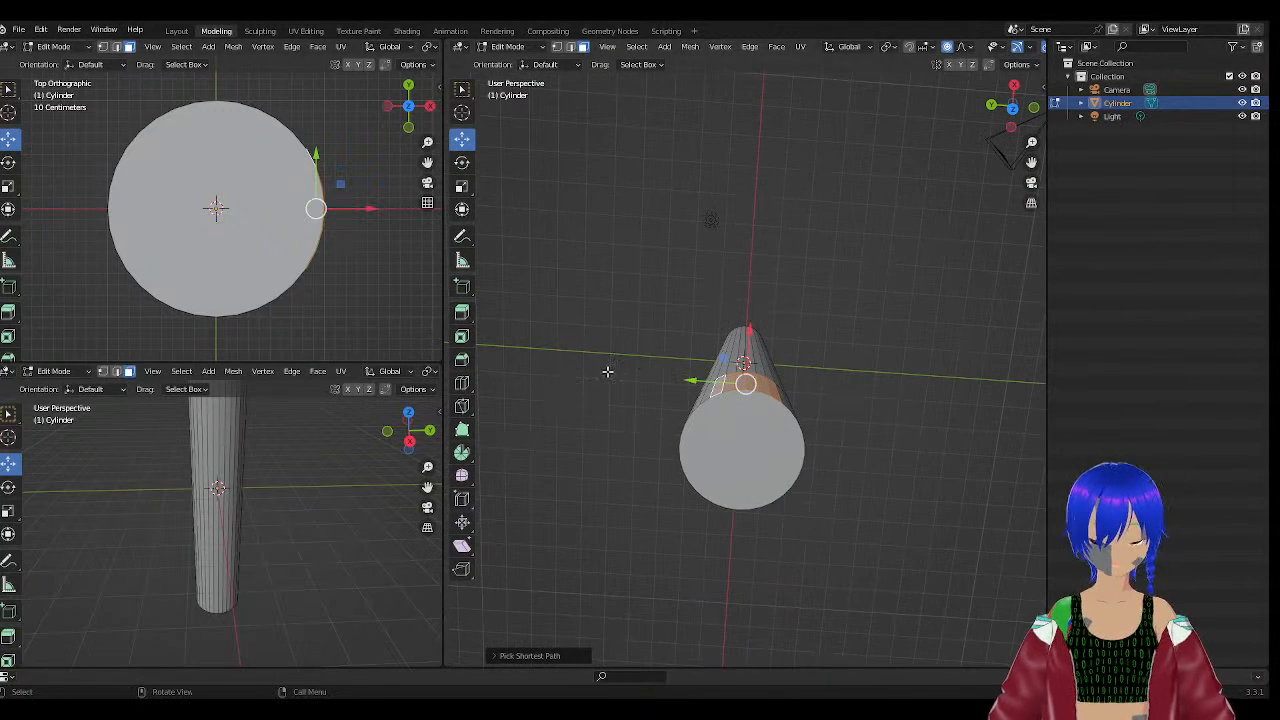
middle_click_drag(806, 513, 800, 385)
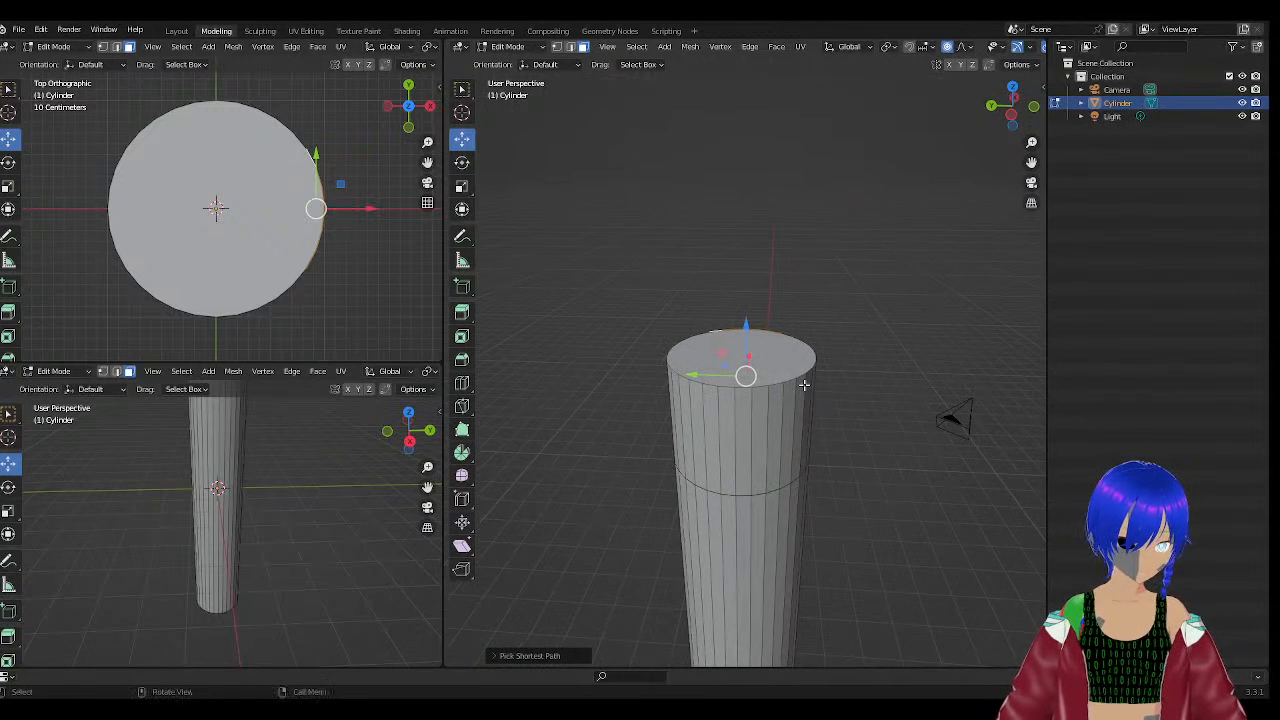
left_click(722, 408)
left_click(756, 410, "shift")
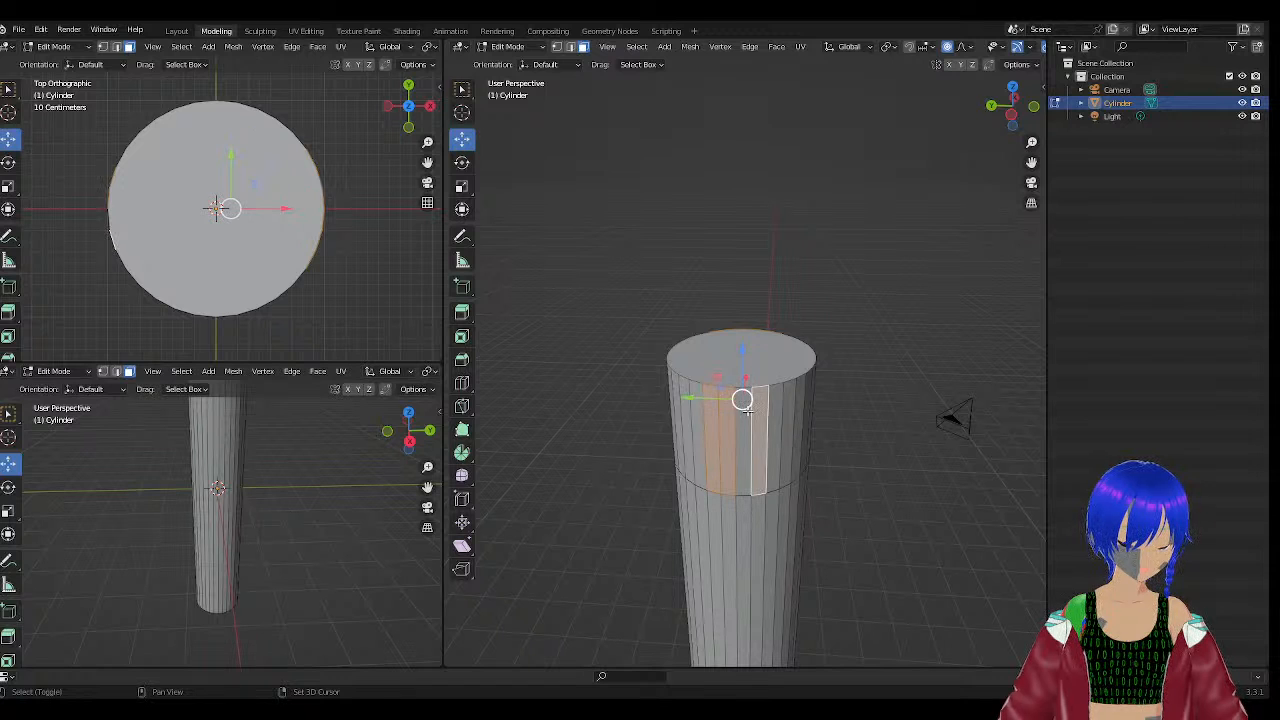
left_click(744, 426, "shift")
left_click(775, 411, "shift")
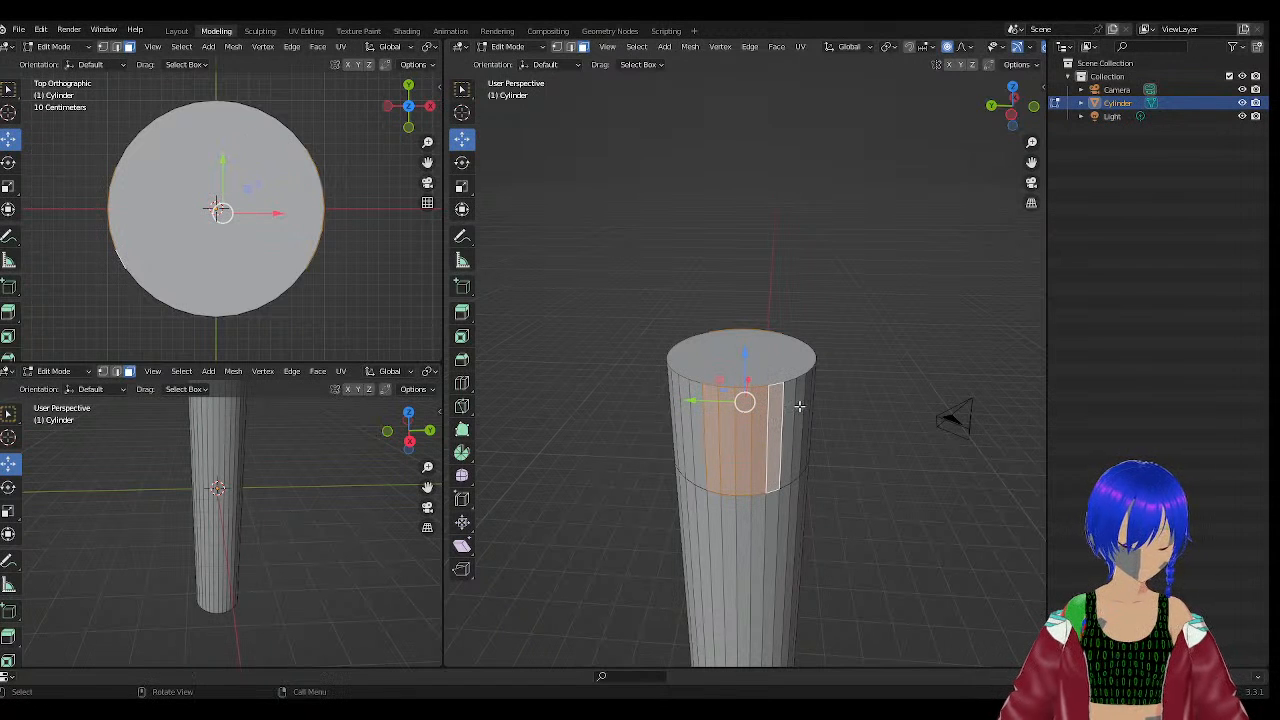
Compare the selected faces on both sides and add a sixth adjacent face to the second group.
middle_click_drag(800, 406, 802, 458)
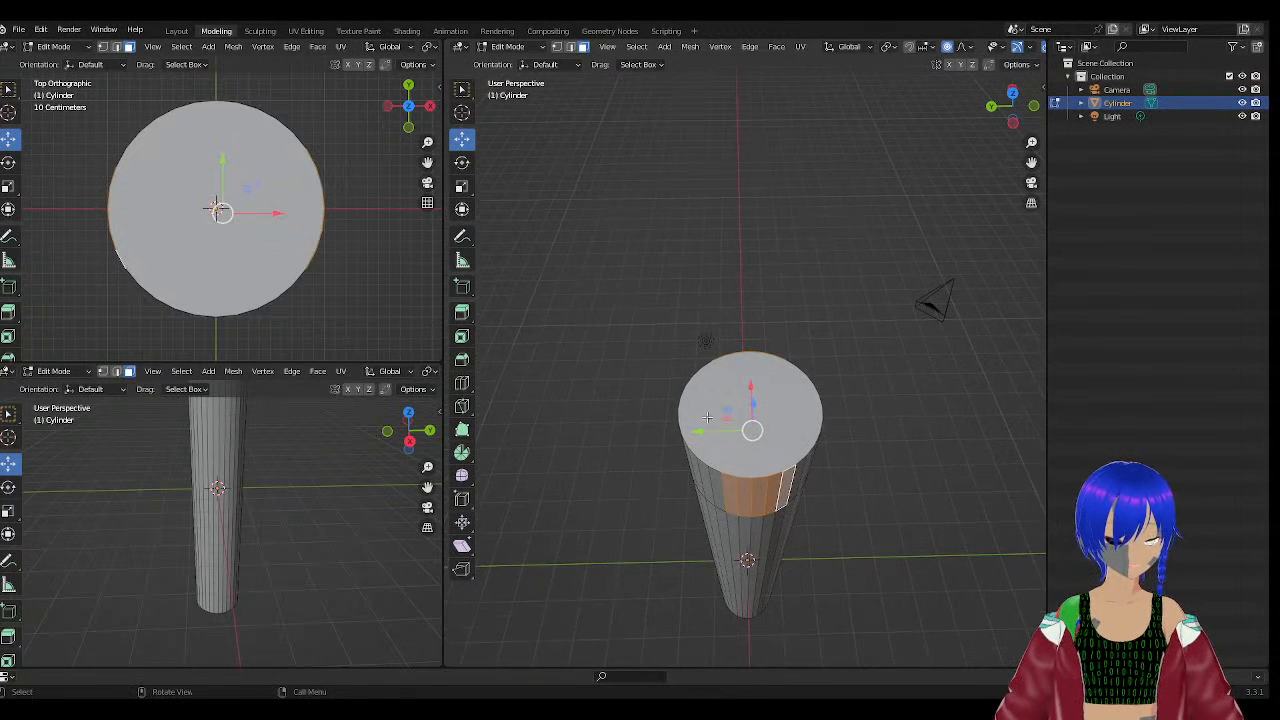
scroll(707, 418, "up", 4)
middle_click_drag(713, 449, 1016, 398)
middle_click_drag(724, 465, 705, 498)
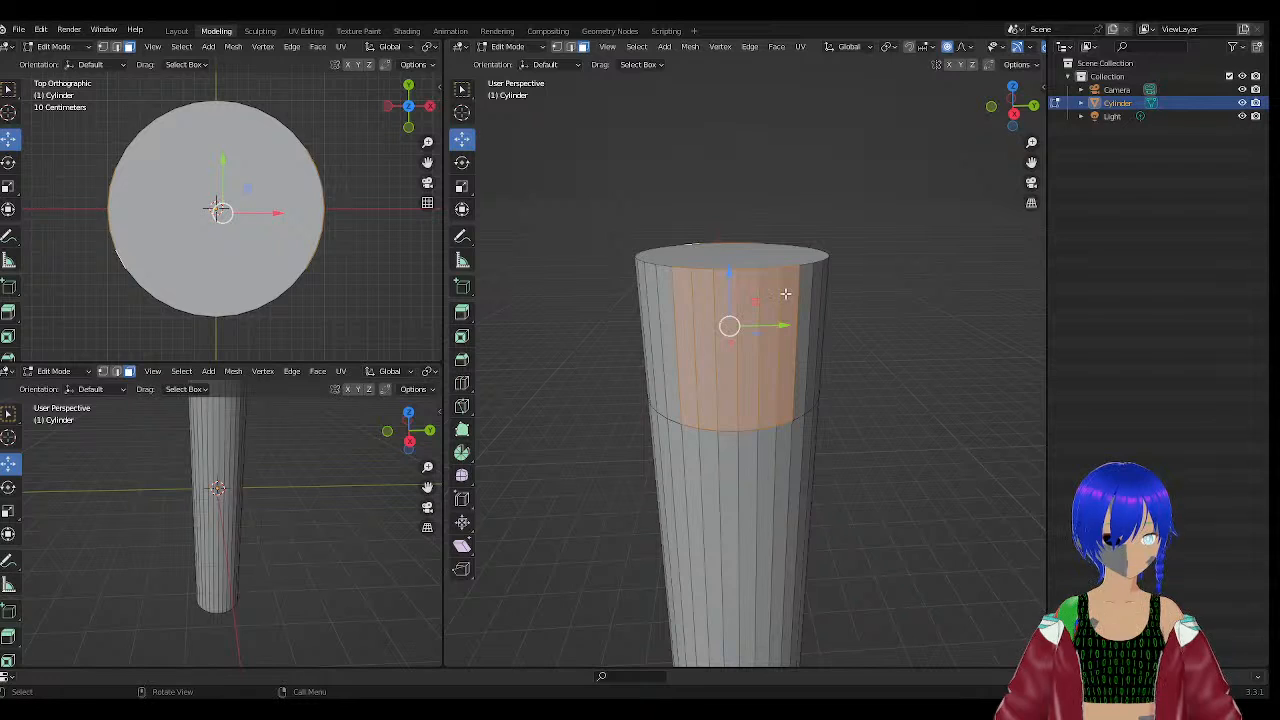
middle_click_drag(786, 294, 489, 322)
middle_click_drag(712, 458, 670, 414)
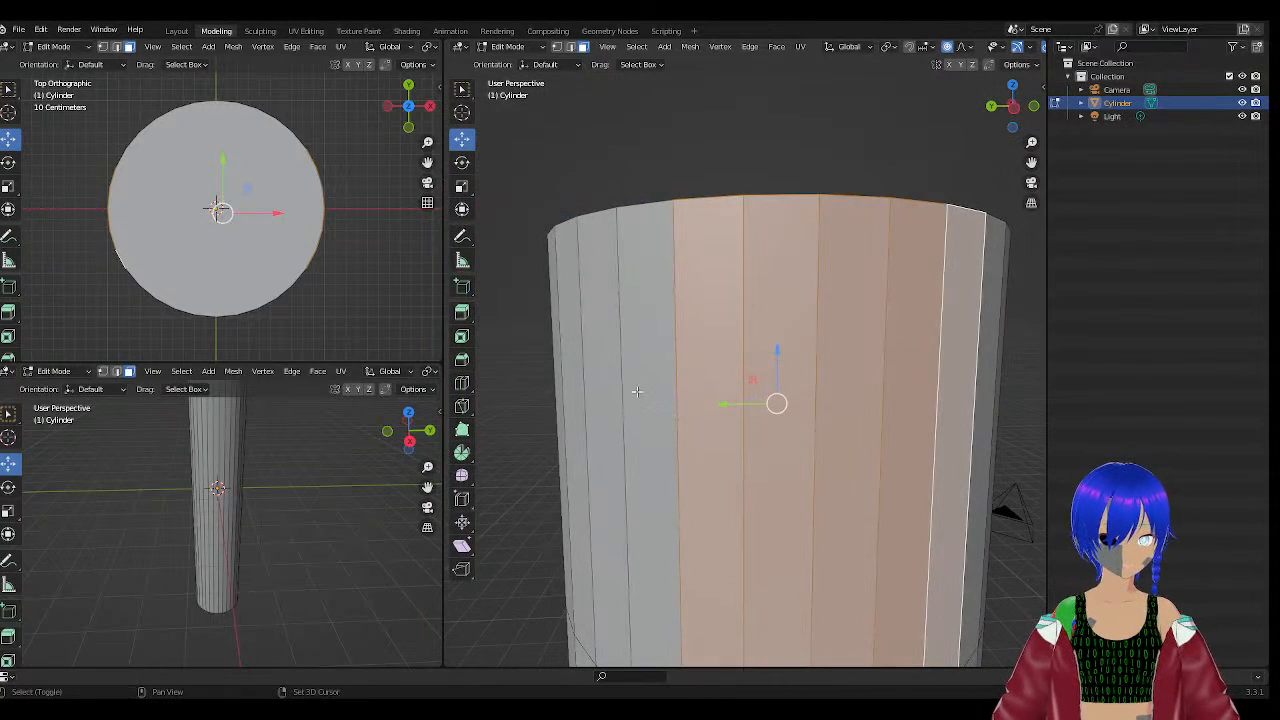
scroll(637, 391, "down", 4)
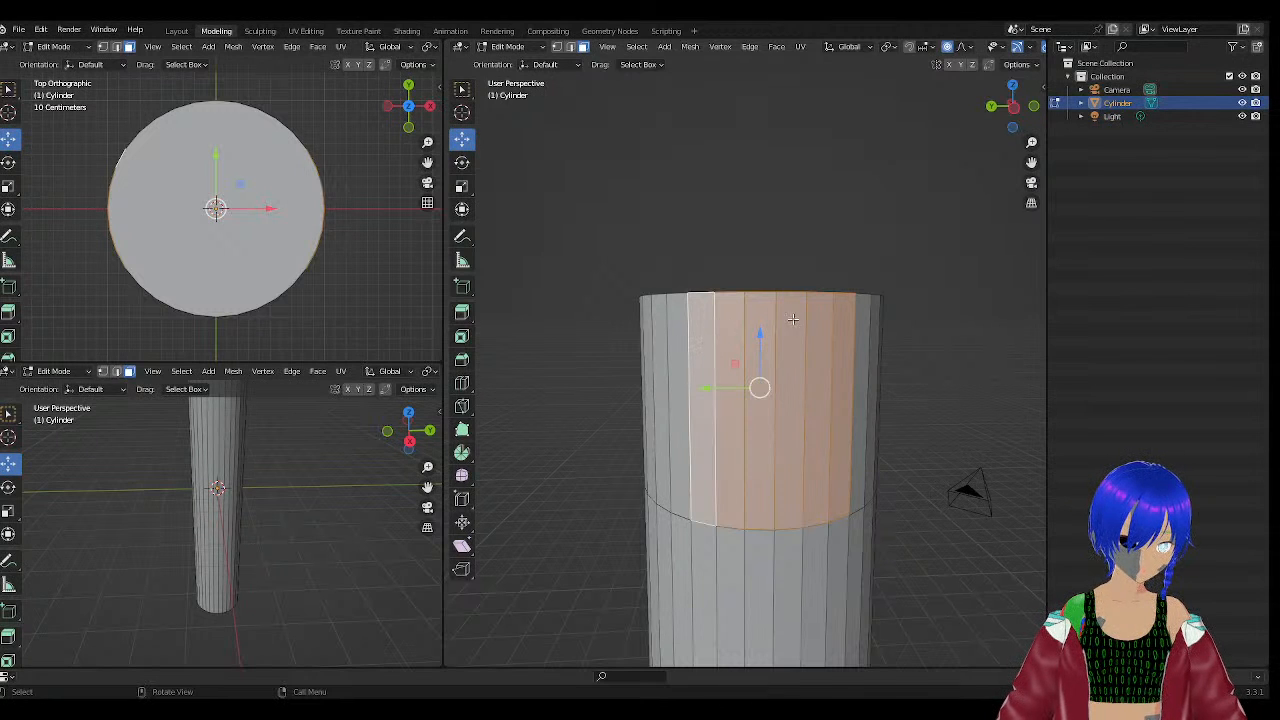
scroll(792, 318, "down", 3)
middle_click_drag(788, 356, 773, 458)
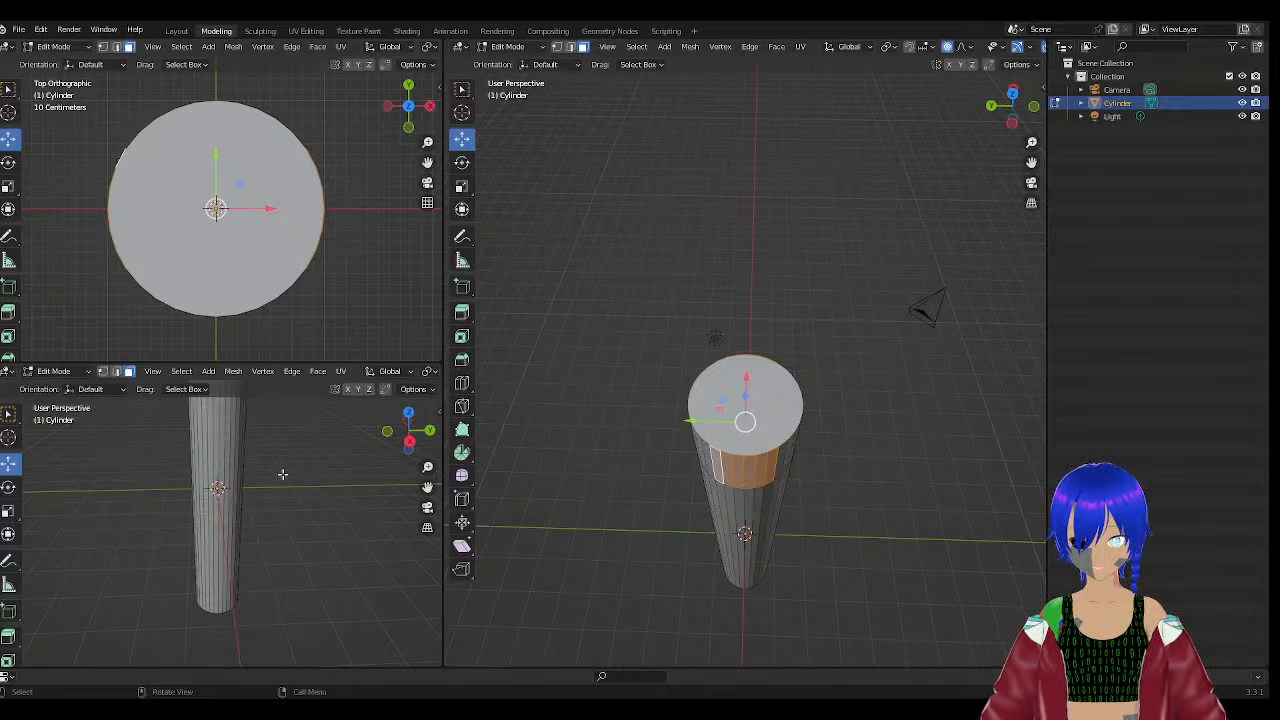
Set the smaller perspective viewport to the Right viewpoint and orbit away from it.
middle_click_drag(282, 474, 270, 436)
left_click(156, 372)
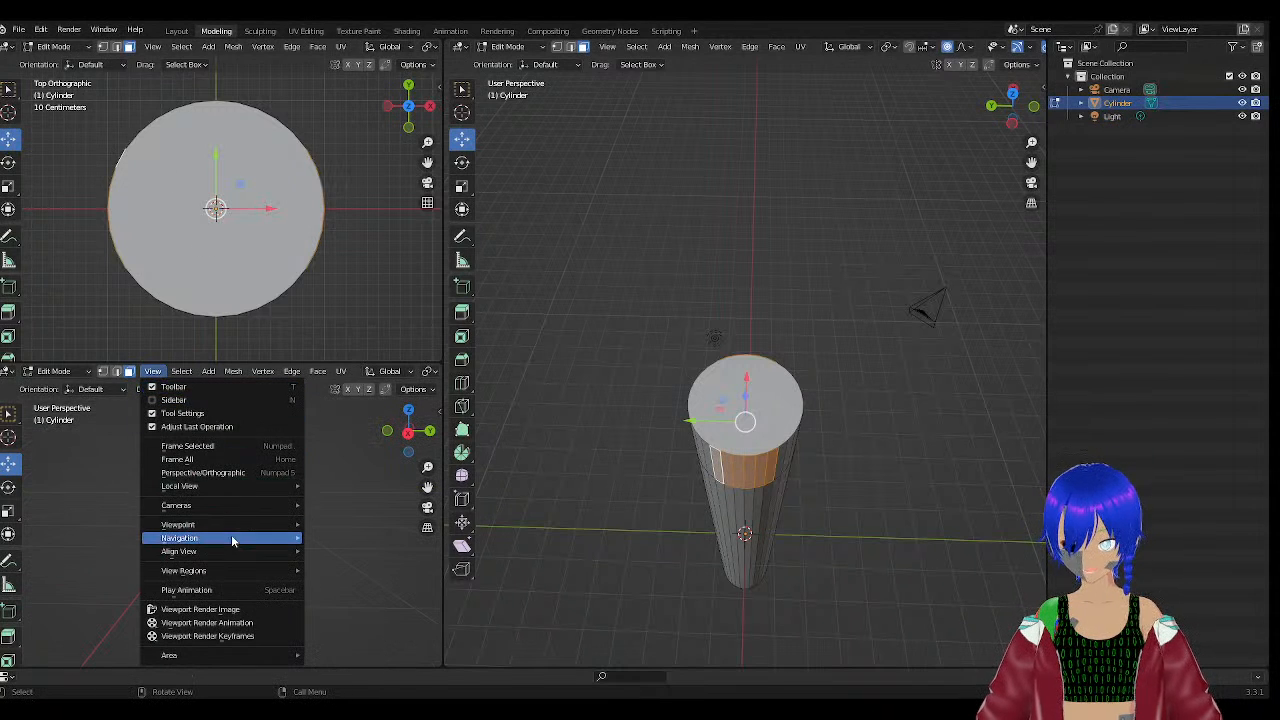
mouse_move(231, 536)
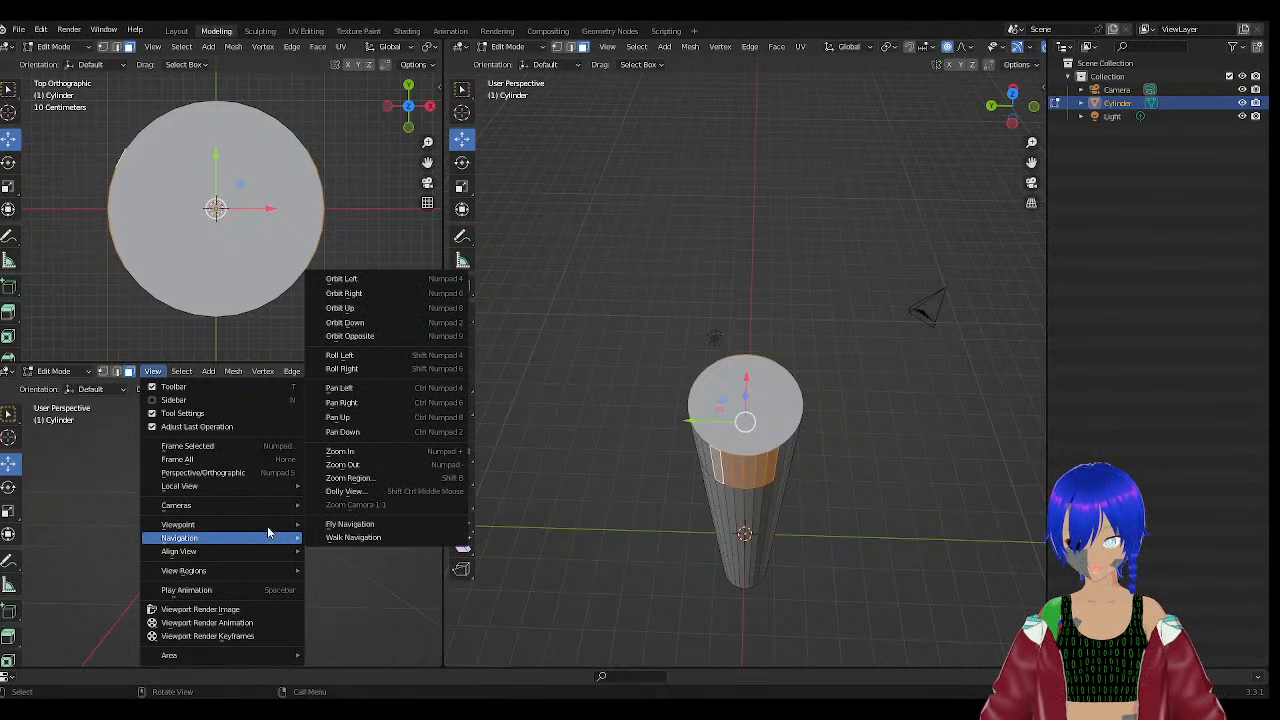
mouse_move(290, 524)
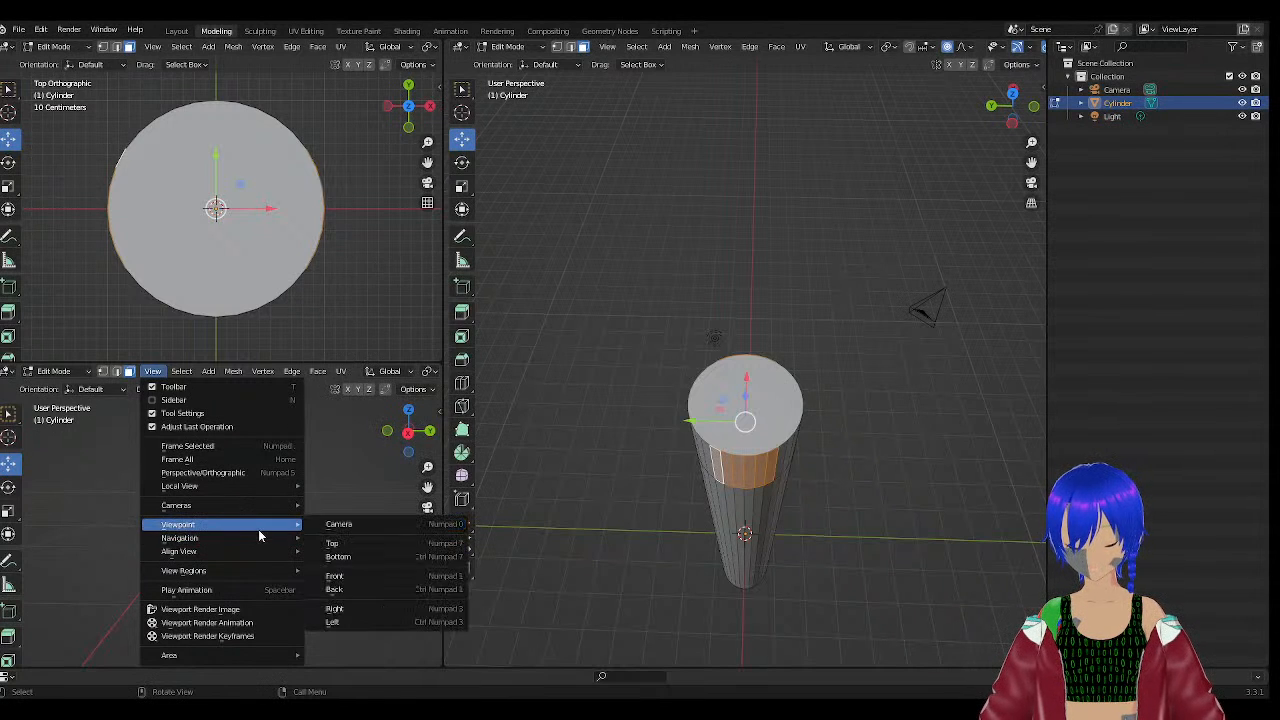
left_click(337, 610)
middle_click_drag(256, 509, 237, 456)
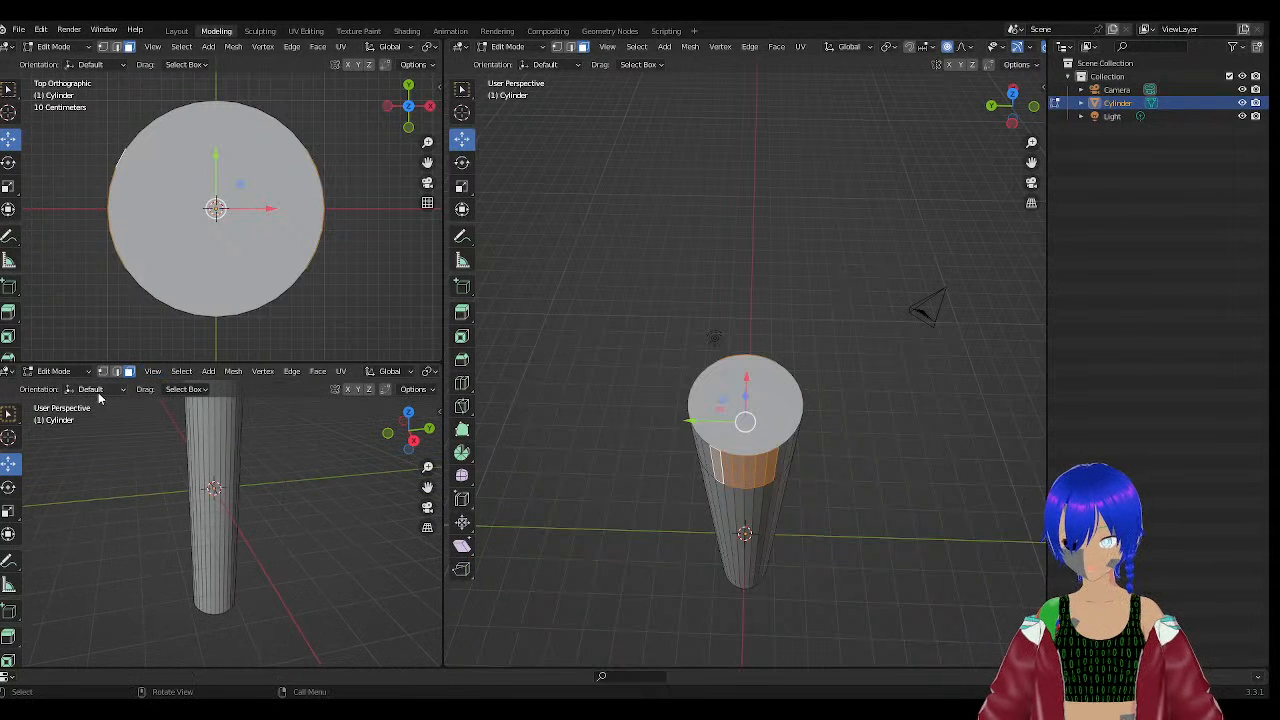
Set the smaller perspective viewport to the Right viewpoint and bring the selected faces at the cylinder's top into close view.
left_click(154, 372)
mouse_move(288, 524)
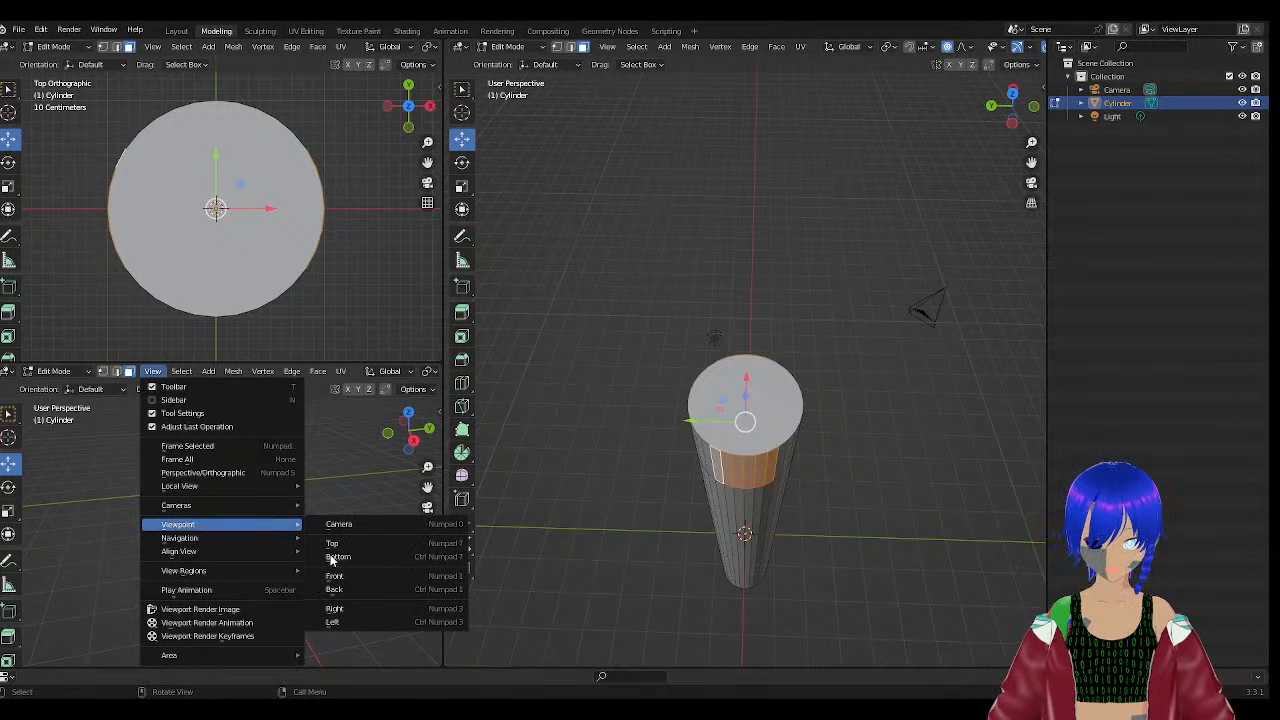
left_click(356, 610)
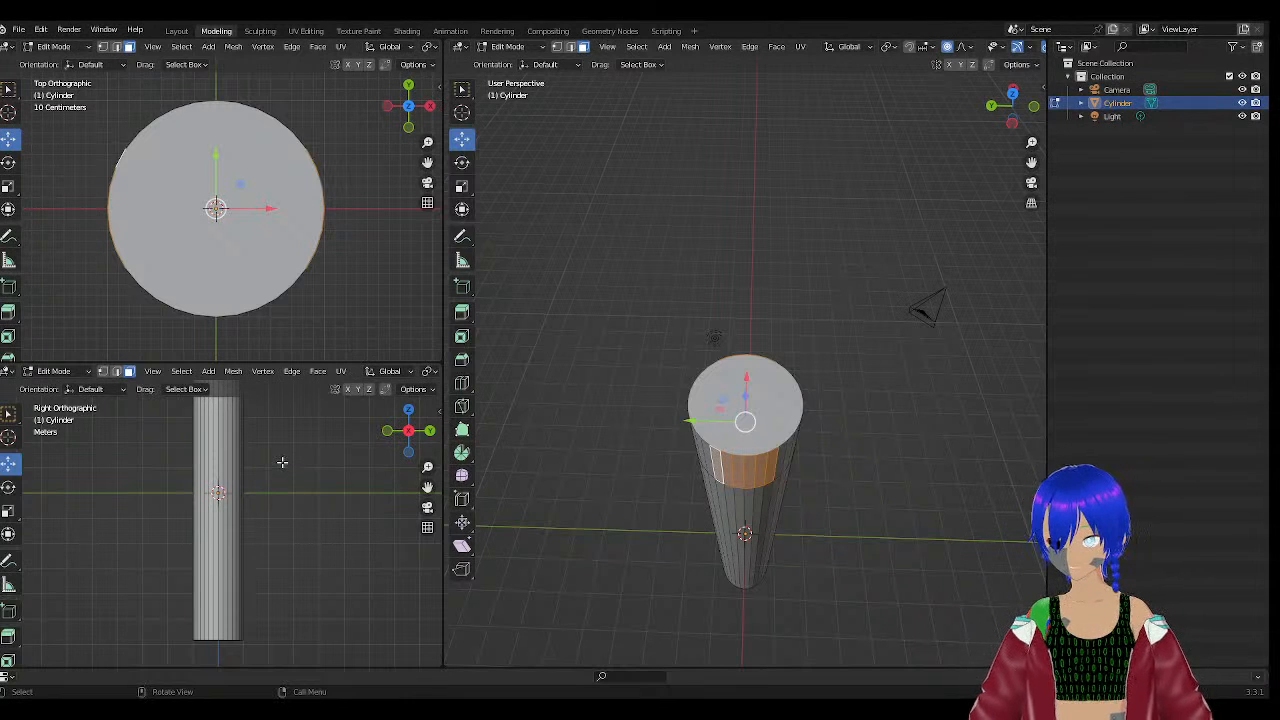
middle_click_drag(281, 464, 283, 397, "shift")
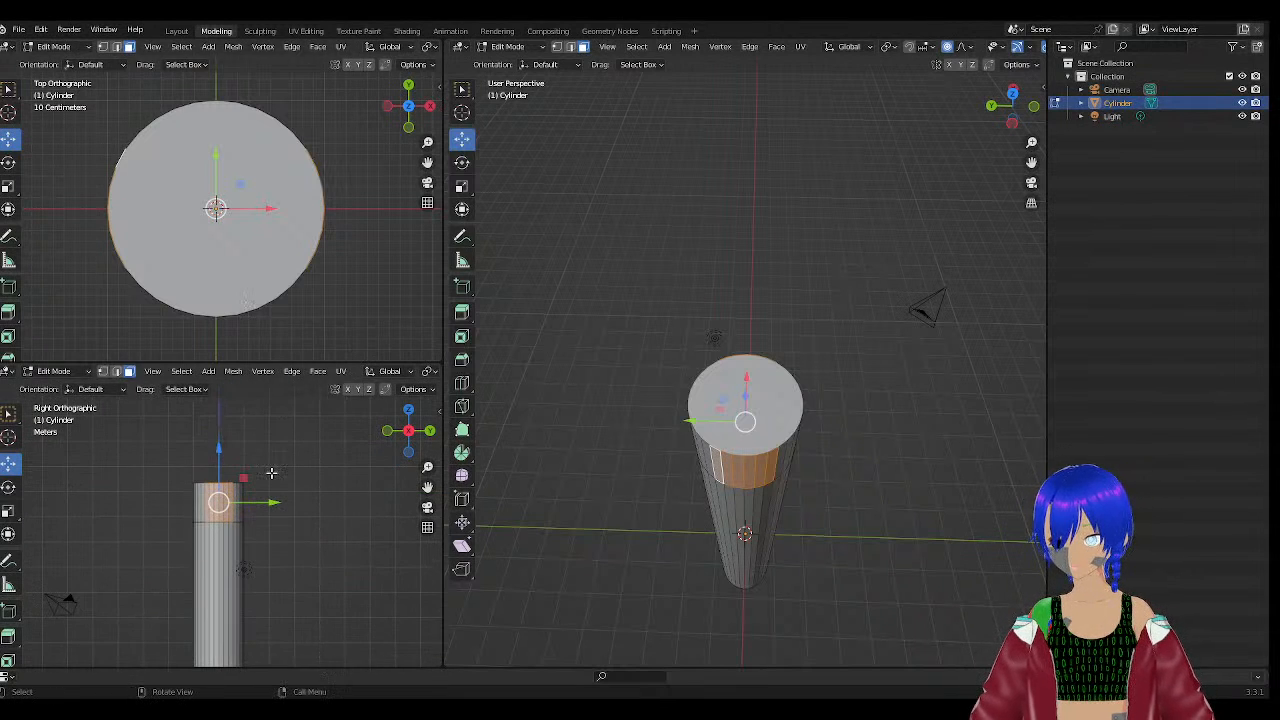
scroll(271, 471, "up", 3)
scroll(258, 481, "up", 3)
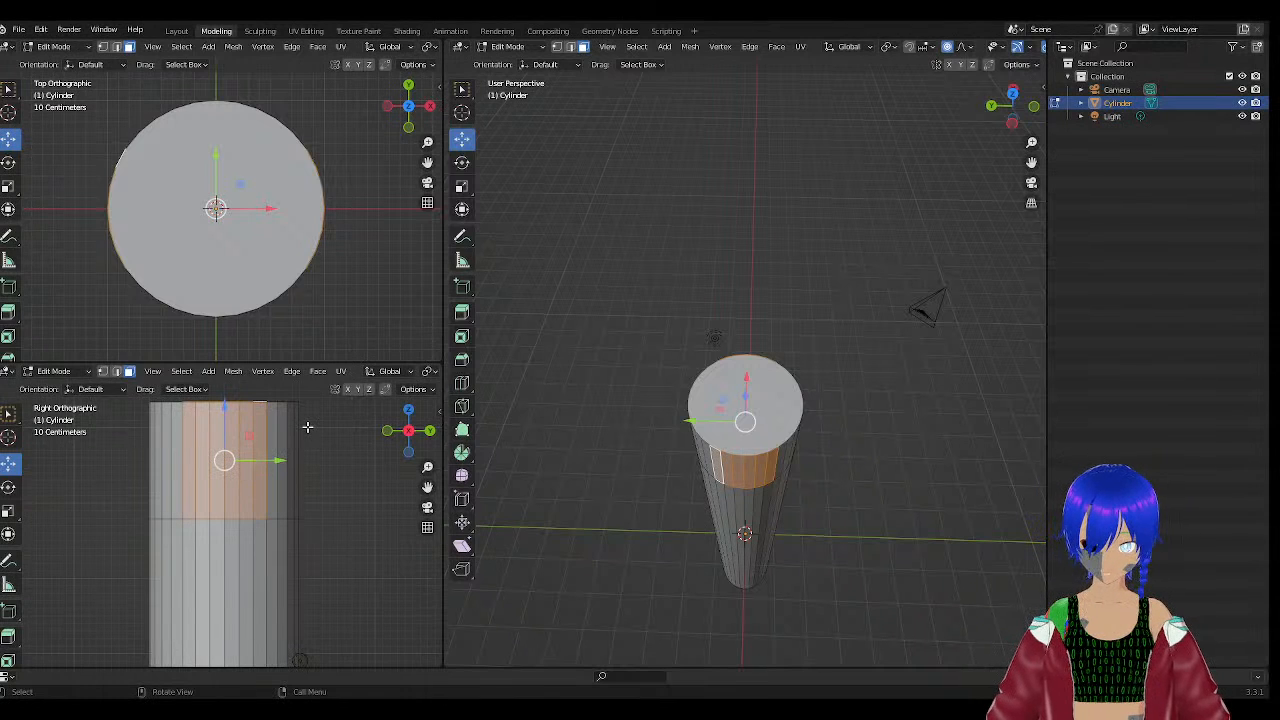
Add one more side face at each end of the selected faces in the cylinder's upper band.
left_click(179, 440, "shift")
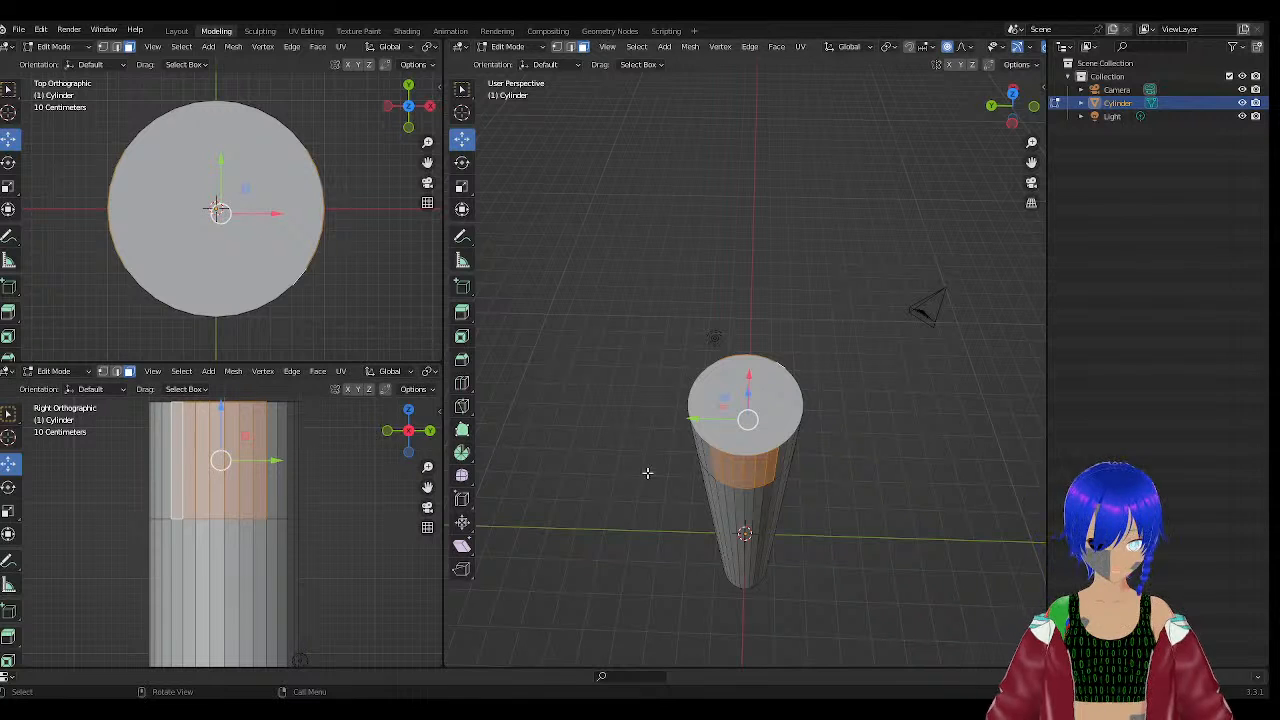
left_click(777, 457, "shift")
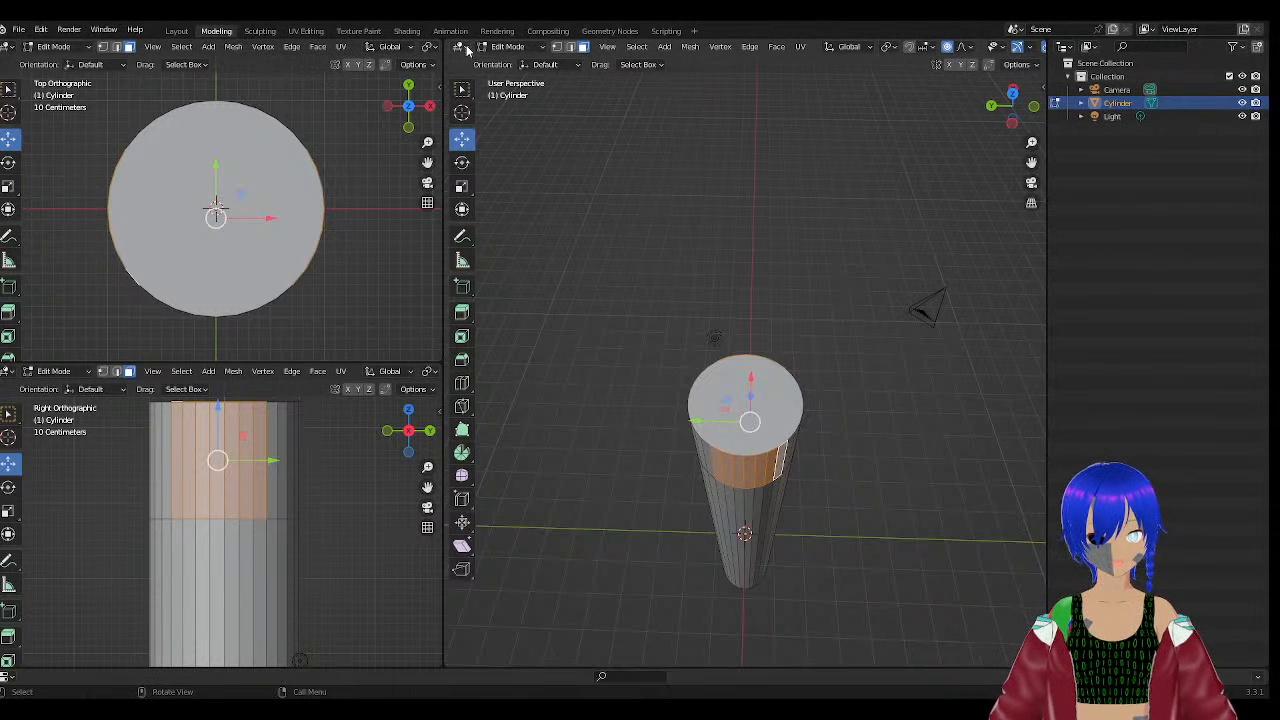
left_click(606, 48)
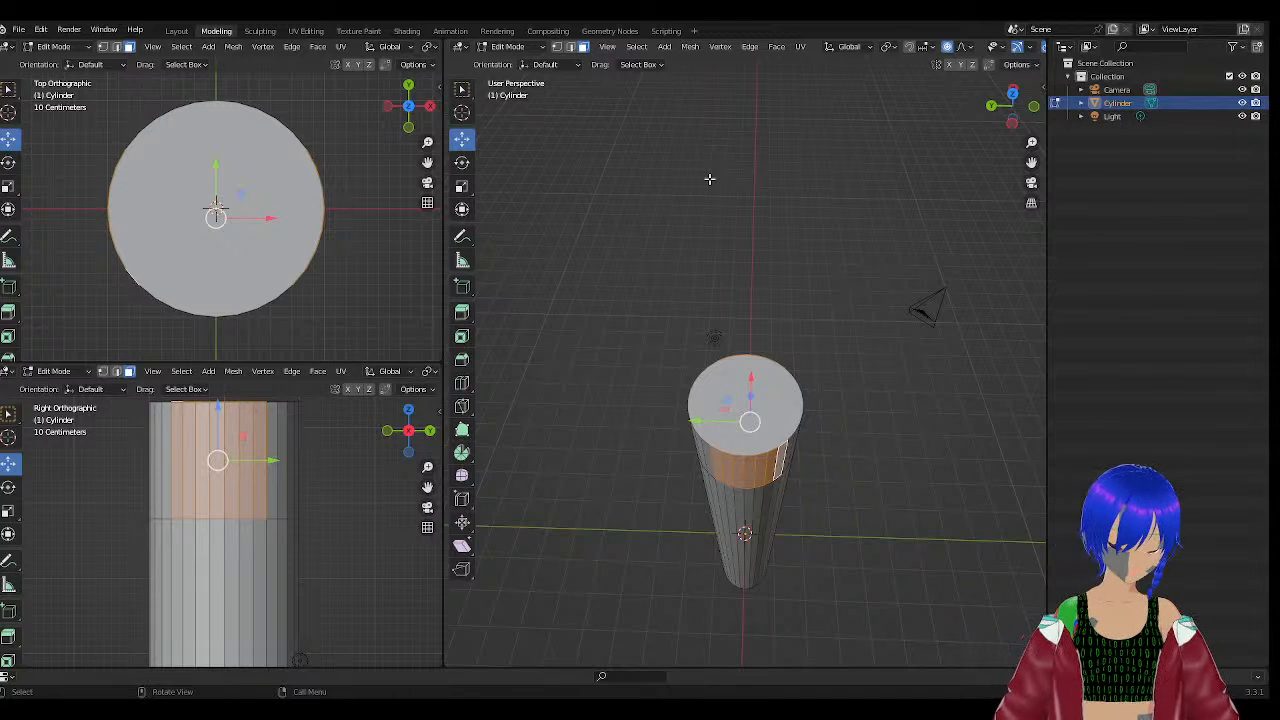
Examine the selected upper-band faces on the cylinder from several angles and distances.
middle_click_drag(741, 256, 734, 219)
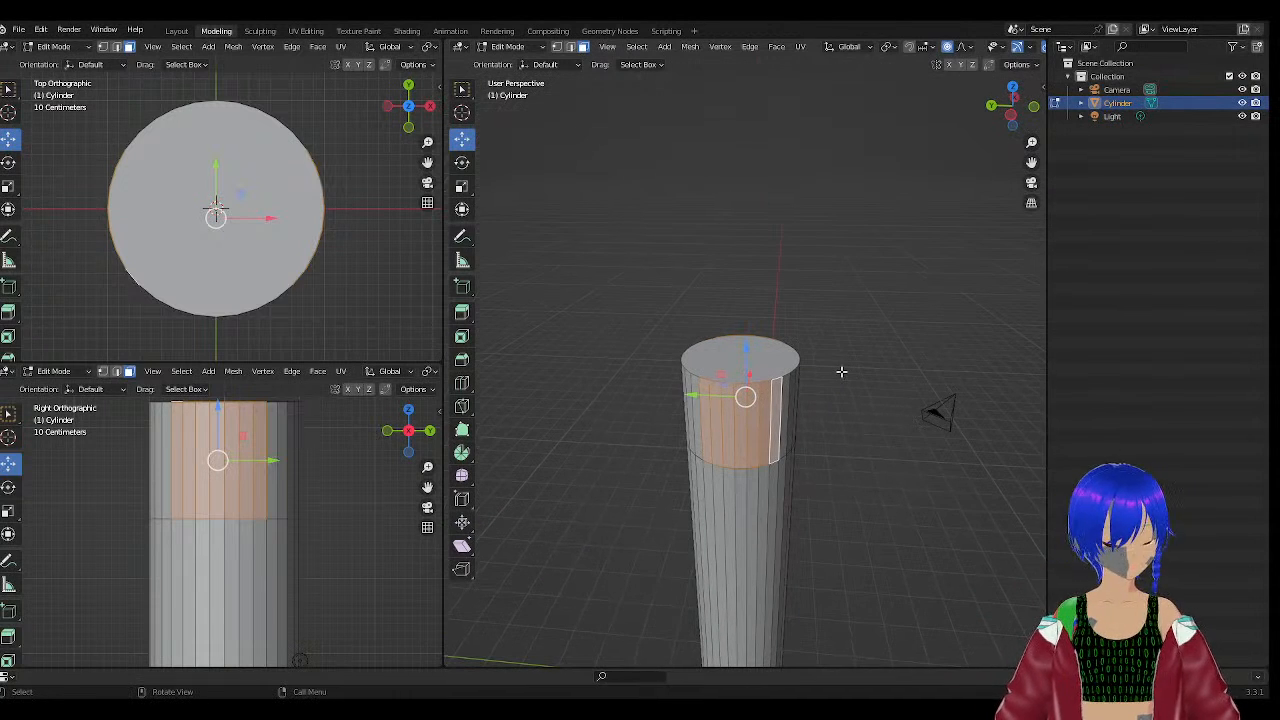
scroll(841, 370, "up", 4)
middle_click_drag(880, 313, 586, 351)
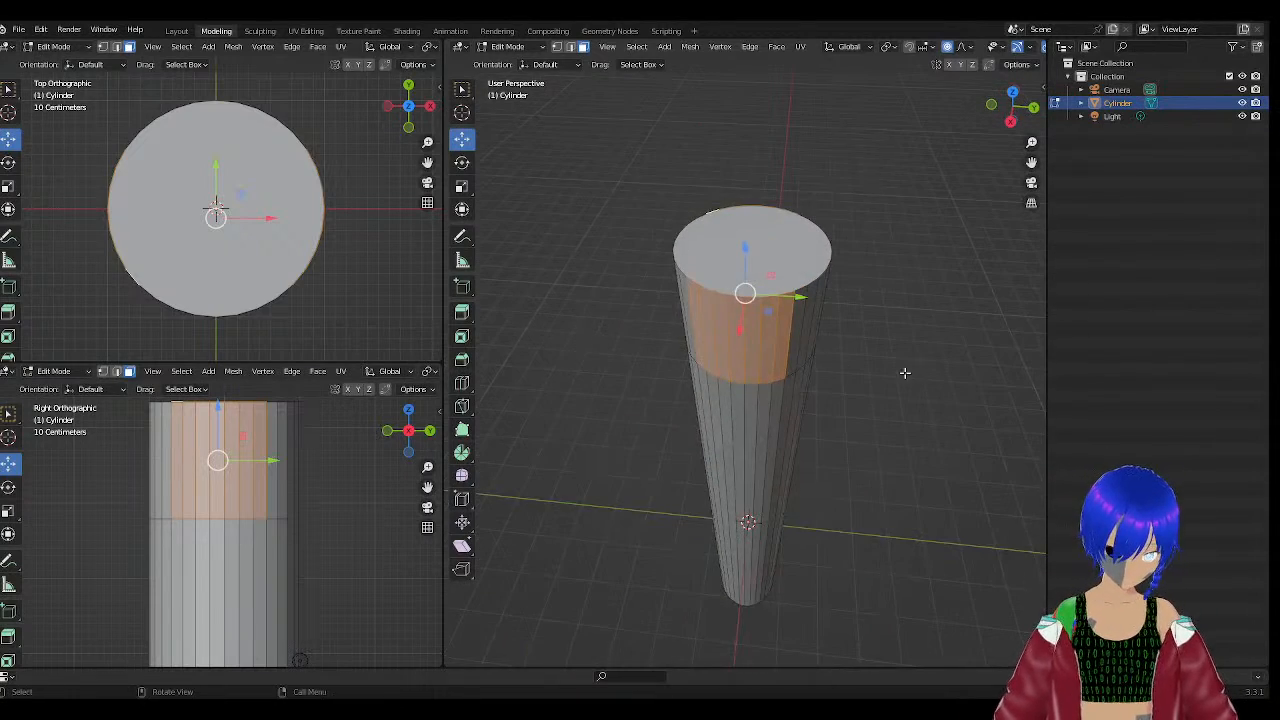
mouse_move(904, 372)
middle_mouse_down()
mouse_move(869, 371)
mouse_move(903, 354)
middle_mouse_up()
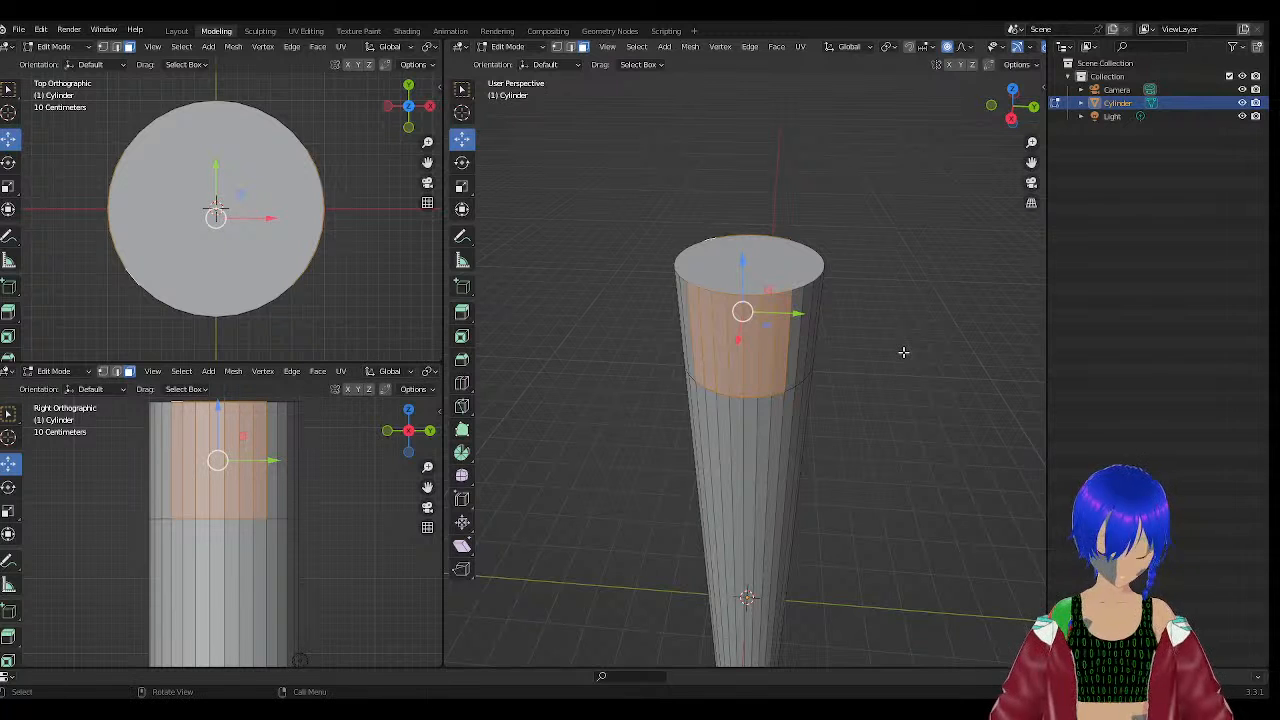
middle_click_drag(794, 323, 833, 379)
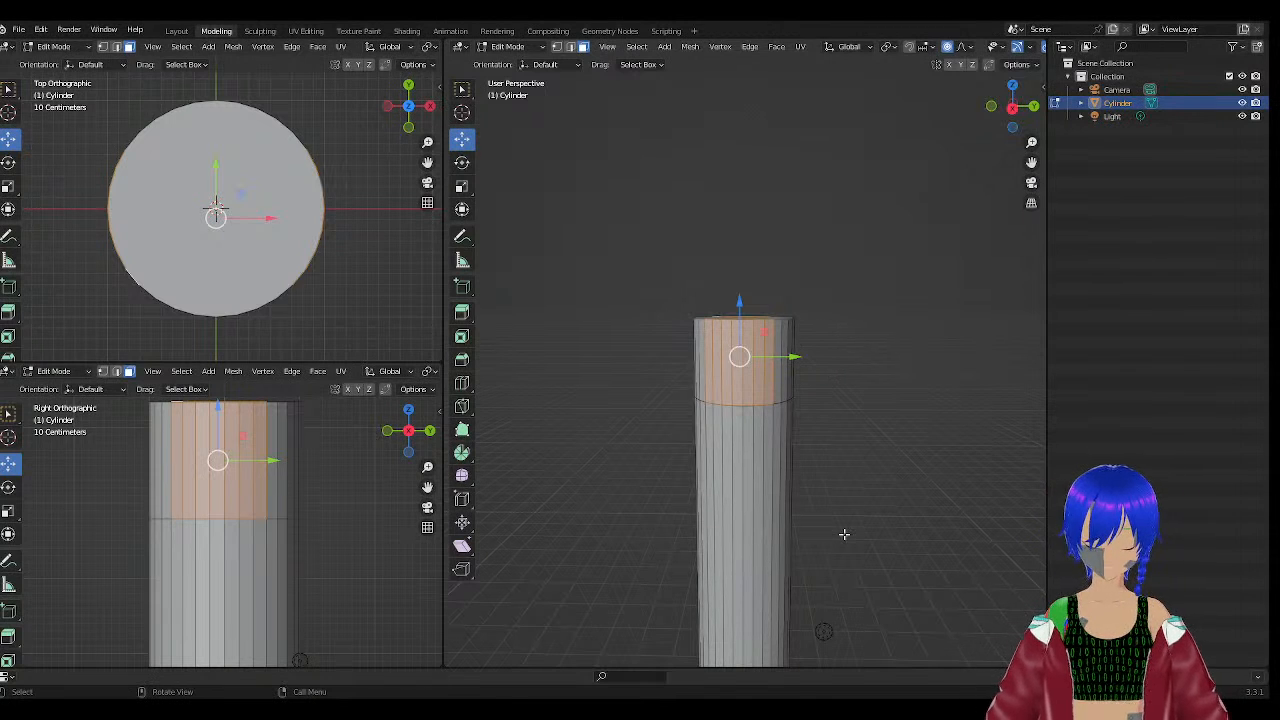
scroll(844, 535, "up", 5)
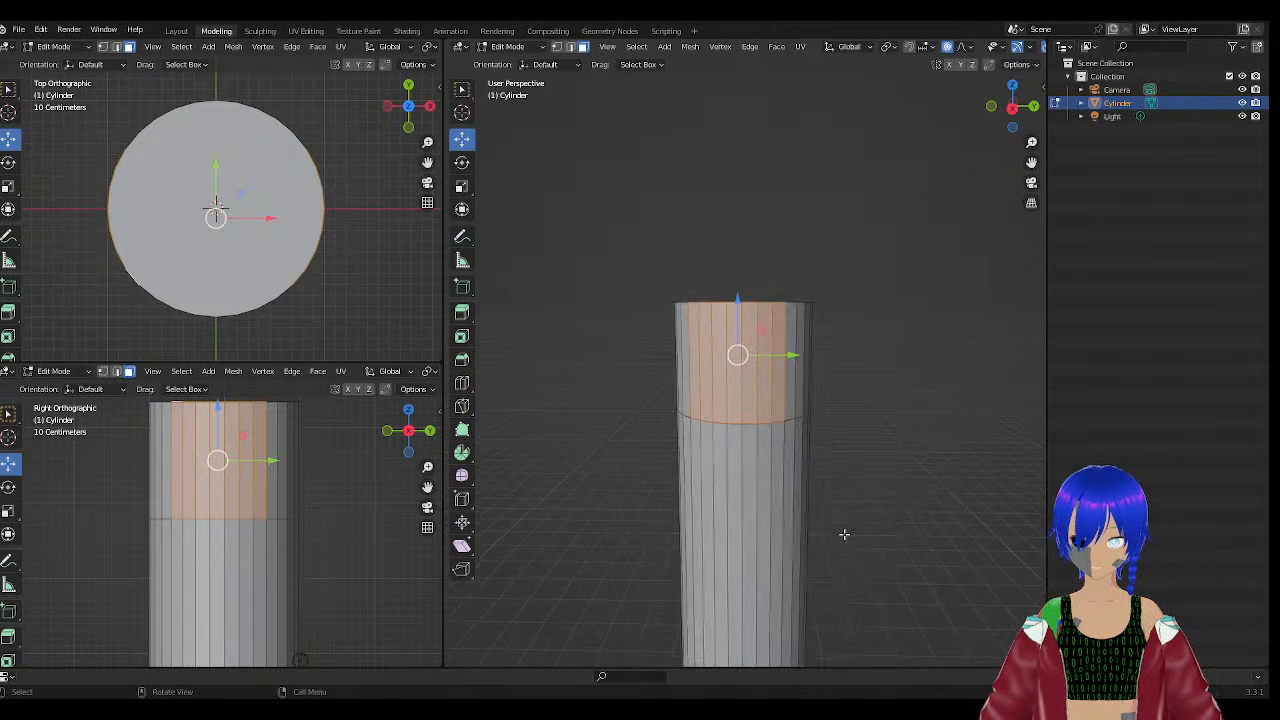
scroll(852, 446, "down", 2)
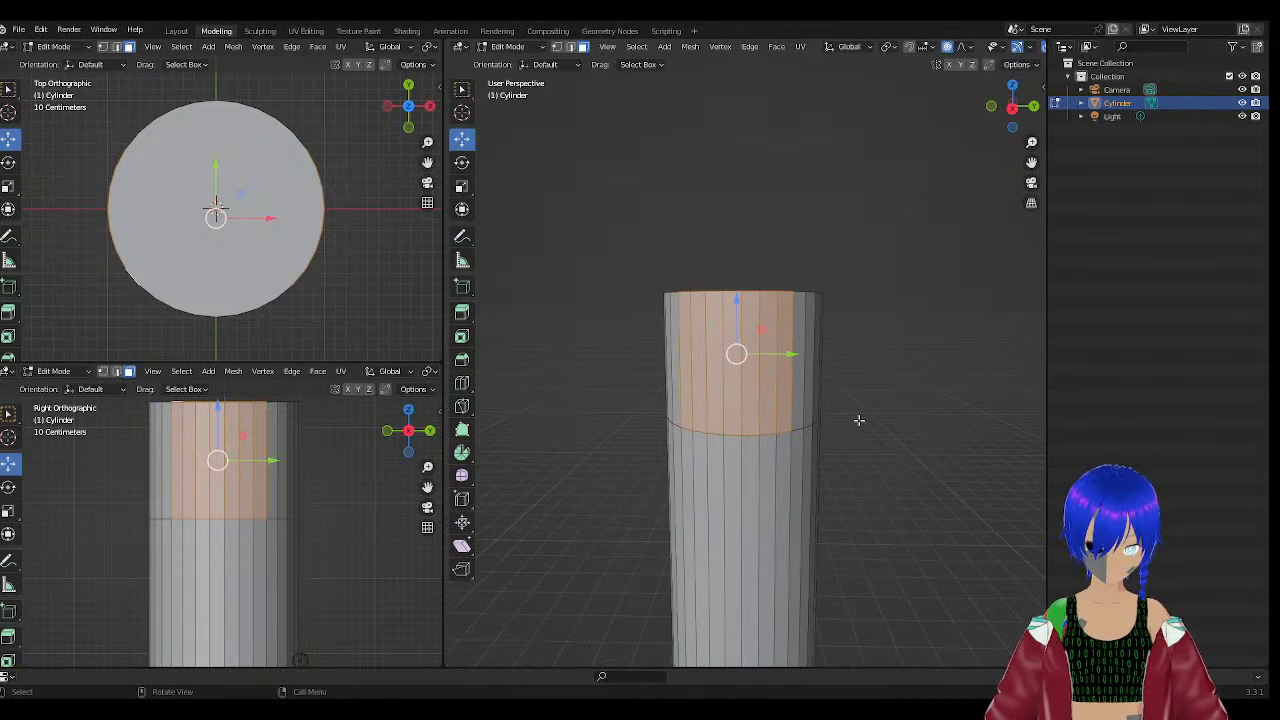
middle_click_drag(851, 427, 935, 467)
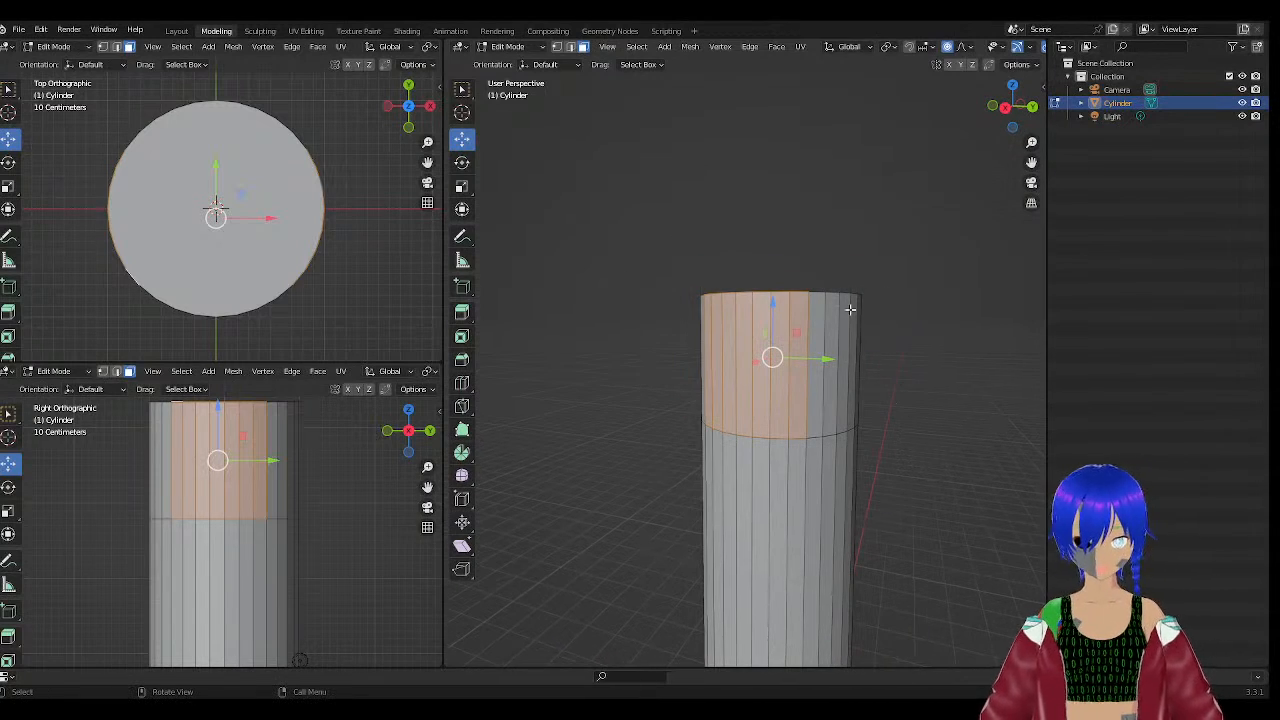
scroll(850, 309, "down", 3)
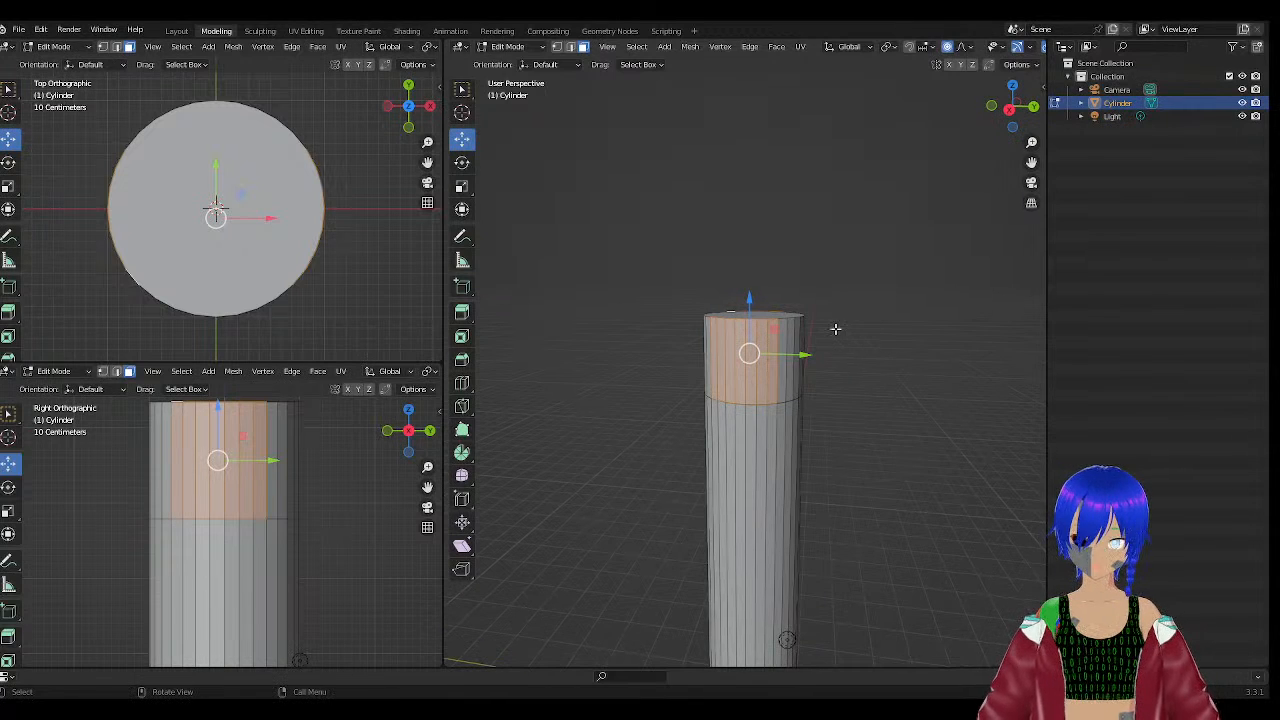
mouse_move(854, 328)
middle_mouse_down()
mouse_move(877, 327)
mouse_move(866, 327)
middle_mouse_up()
scroll(818, 357, "up", 1)
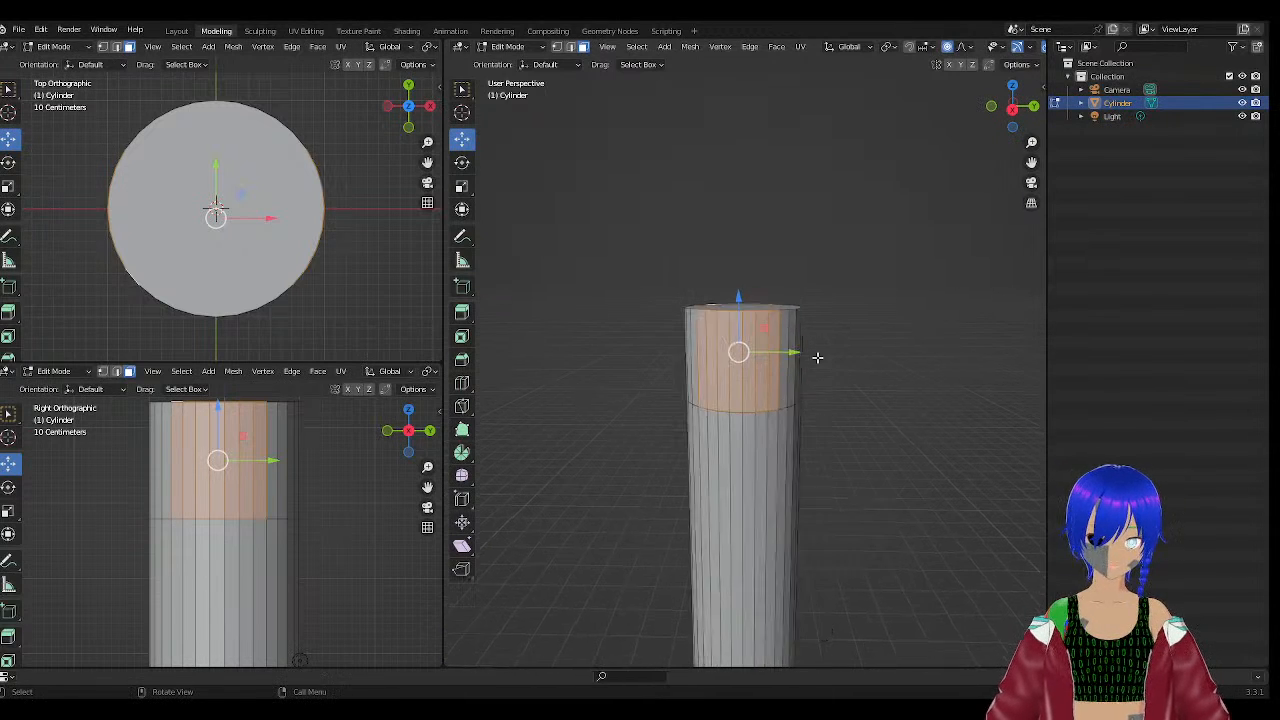
scroll(846, 366, "up", 3)
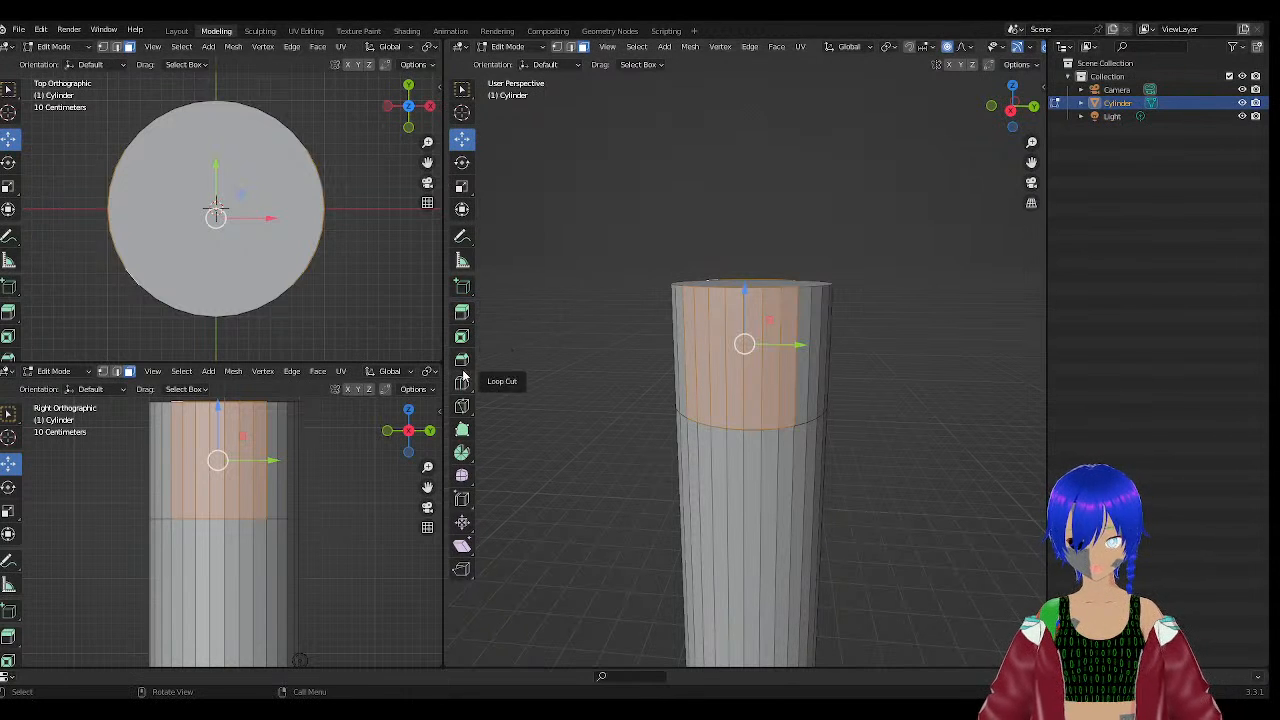
Try to extrude the selected upper-band faces along their average normal, and undo the attempts.
left_click(462, 312)
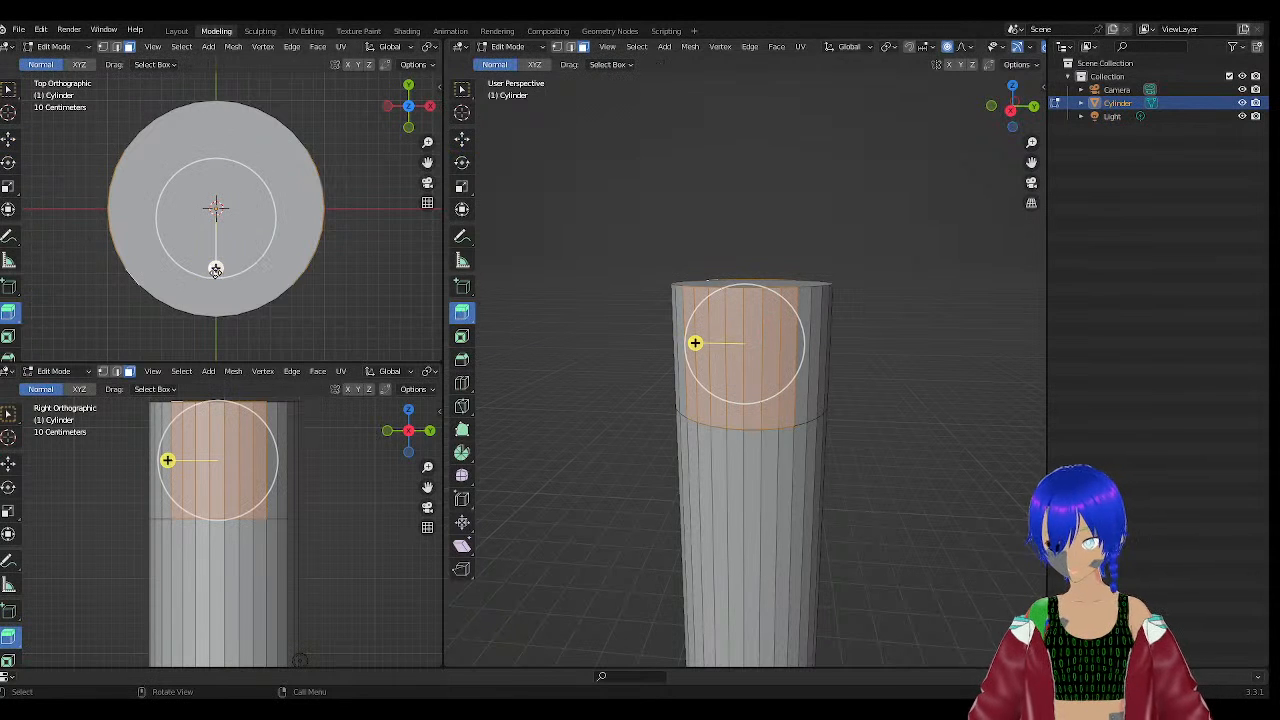
left_click_drag(215, 270, 216, 235)
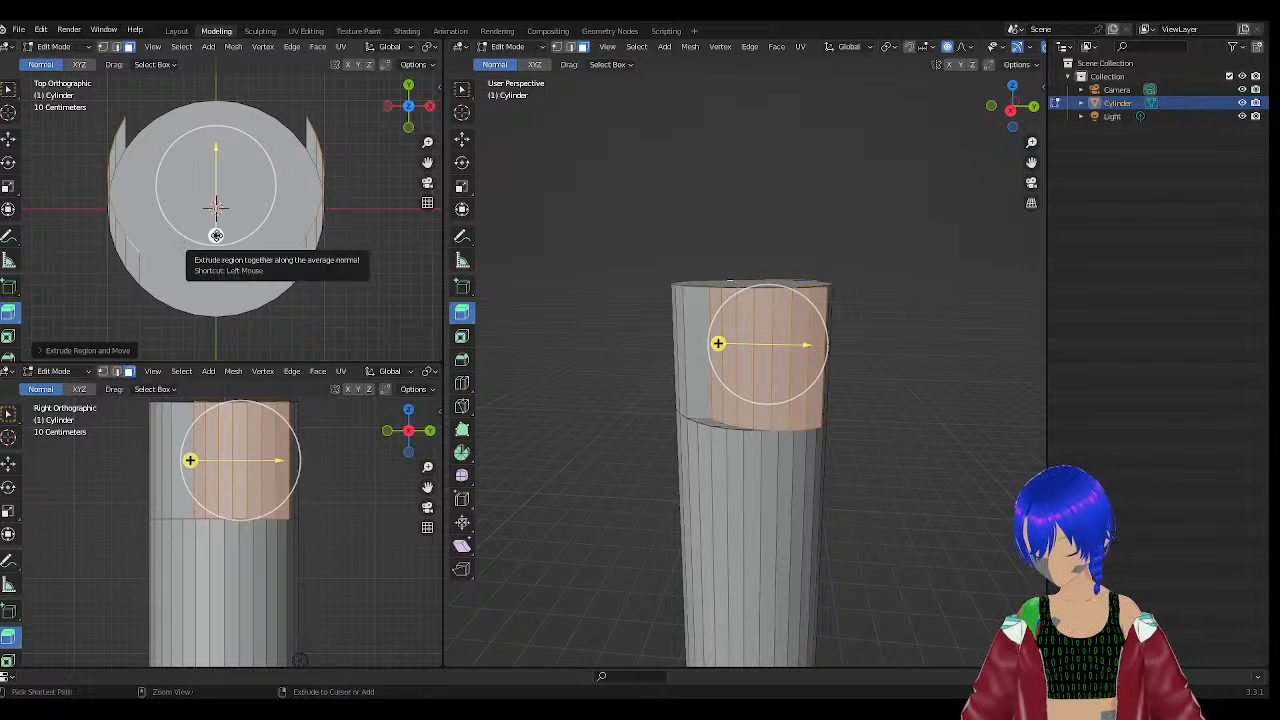
key("e")
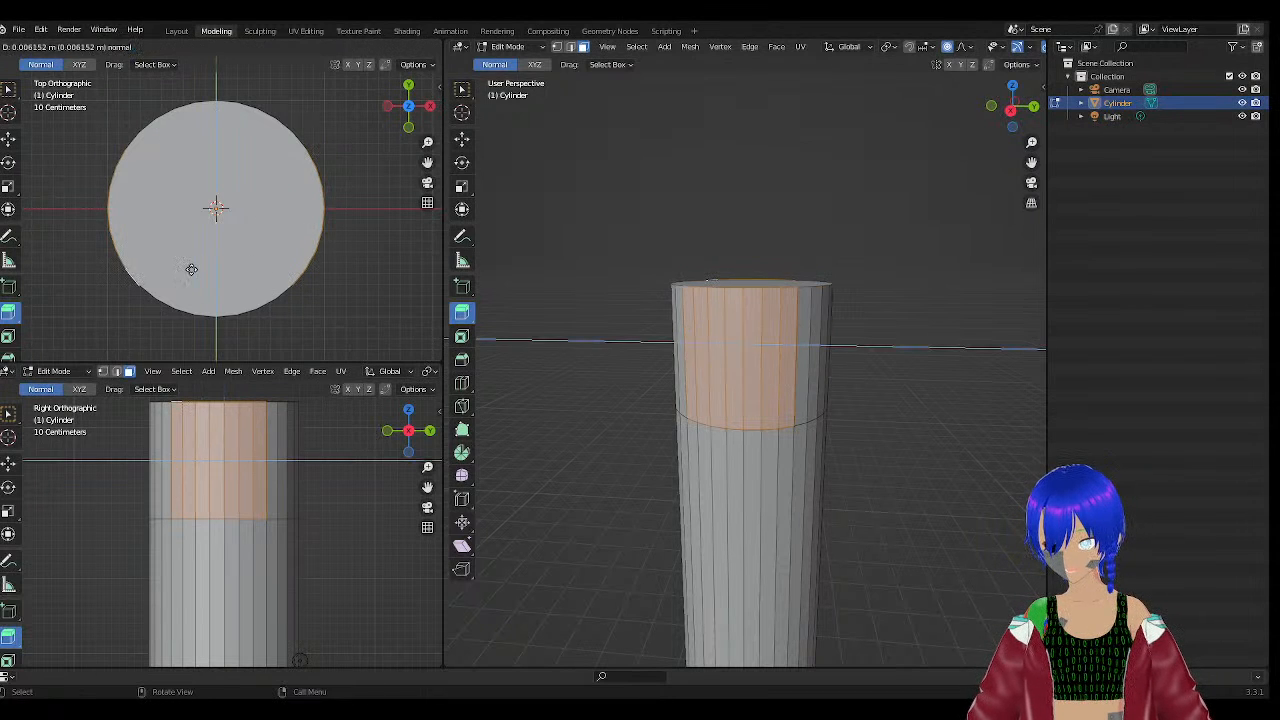
left_click(191, 269)
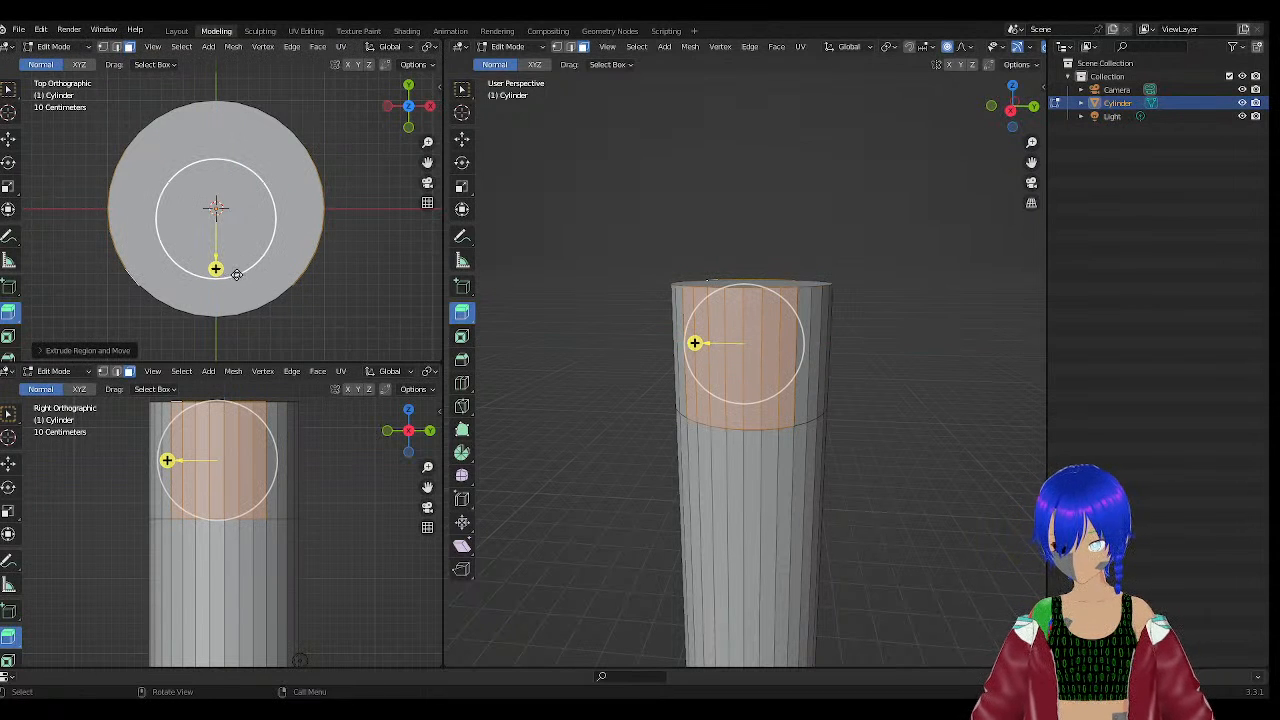
left_click_drag(237, 275, 406, 232)
key("ctrl+z")
key("ctrl+z")
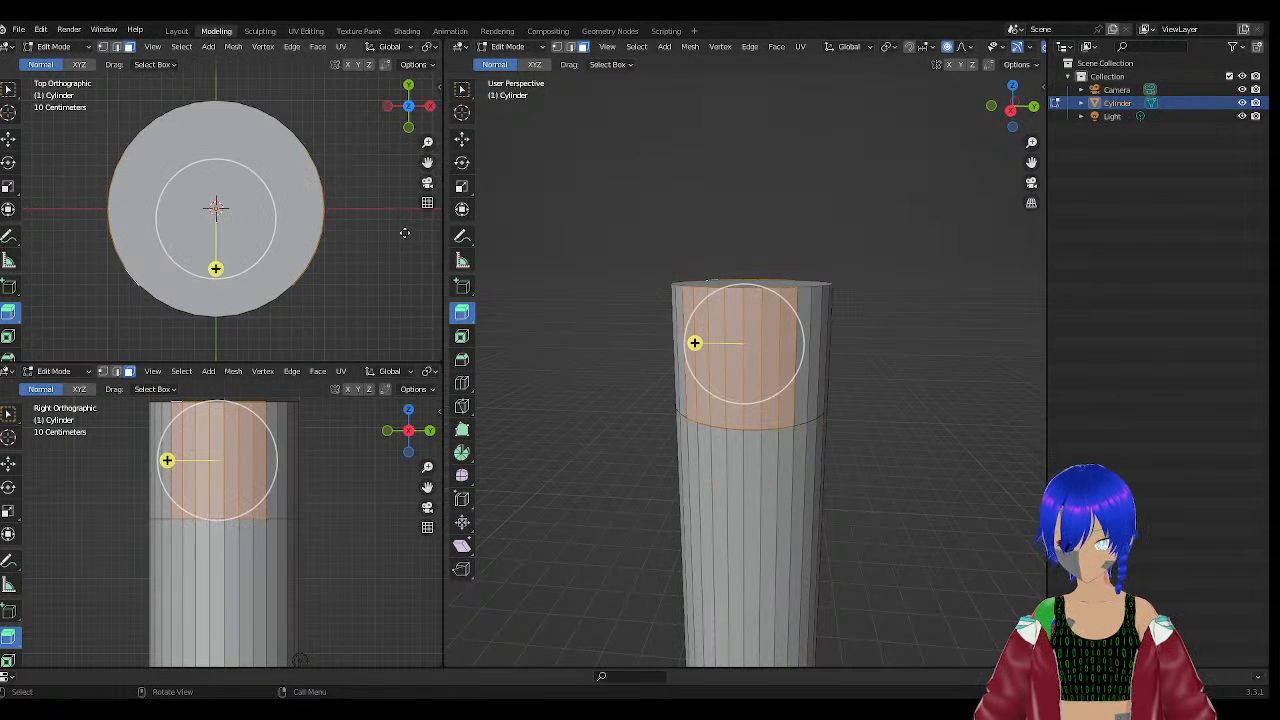
Clear the face selection and set the side viewport back to the Right viewpoint.
left_click(928, 358)
middle_click_drag(880, 318, 668, 357)
scroll(668, 357, "down", 8)
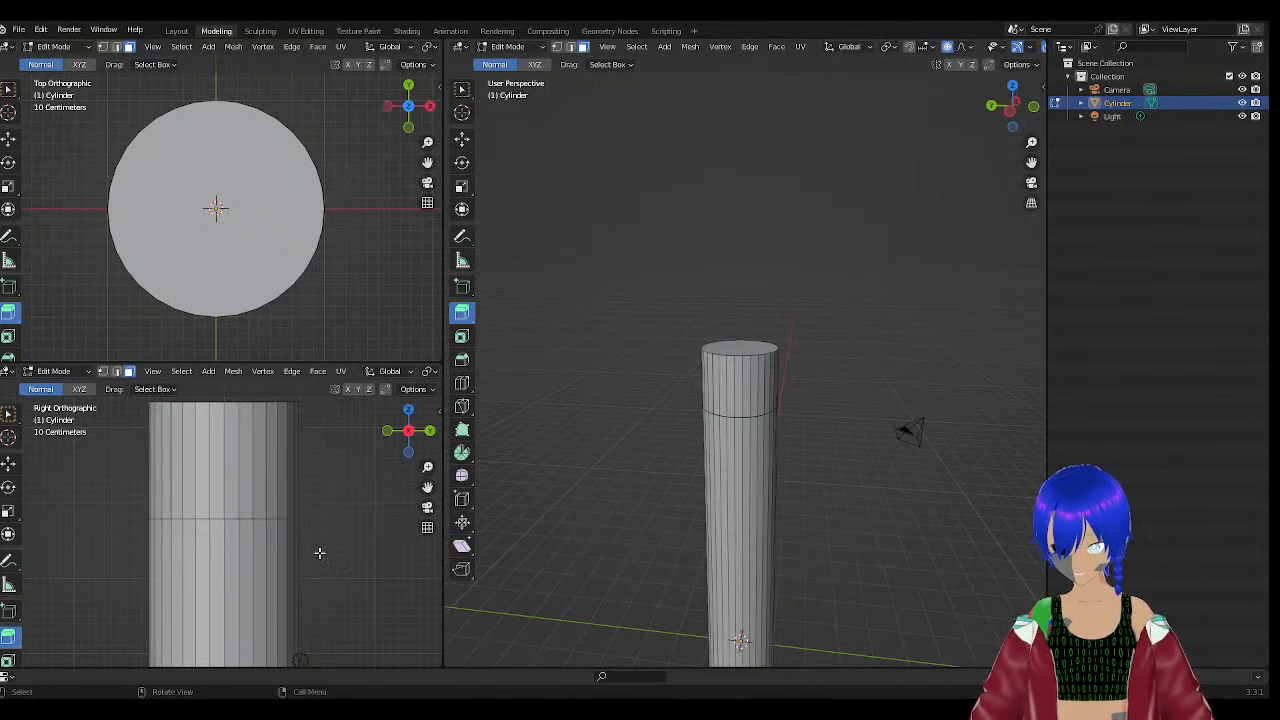
middle_click_drag(317, 551, 320, 594)
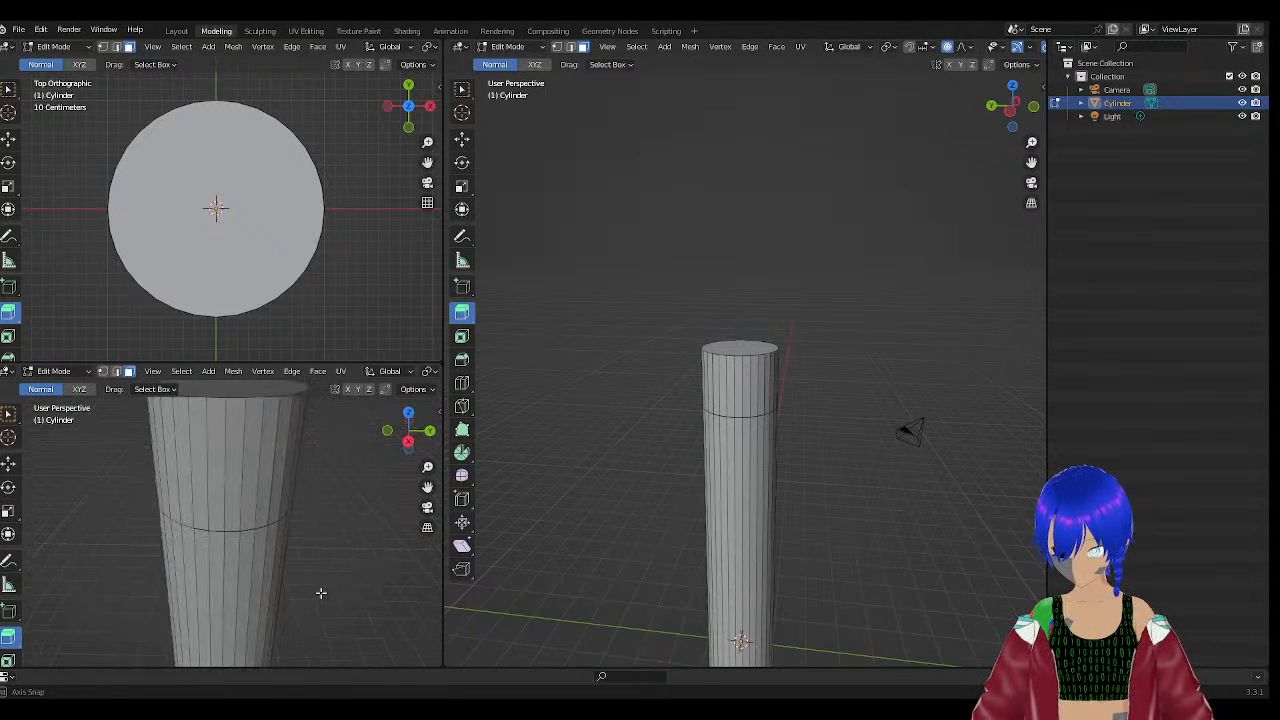
left_click(153, 371)
mouse_move(278, 540)
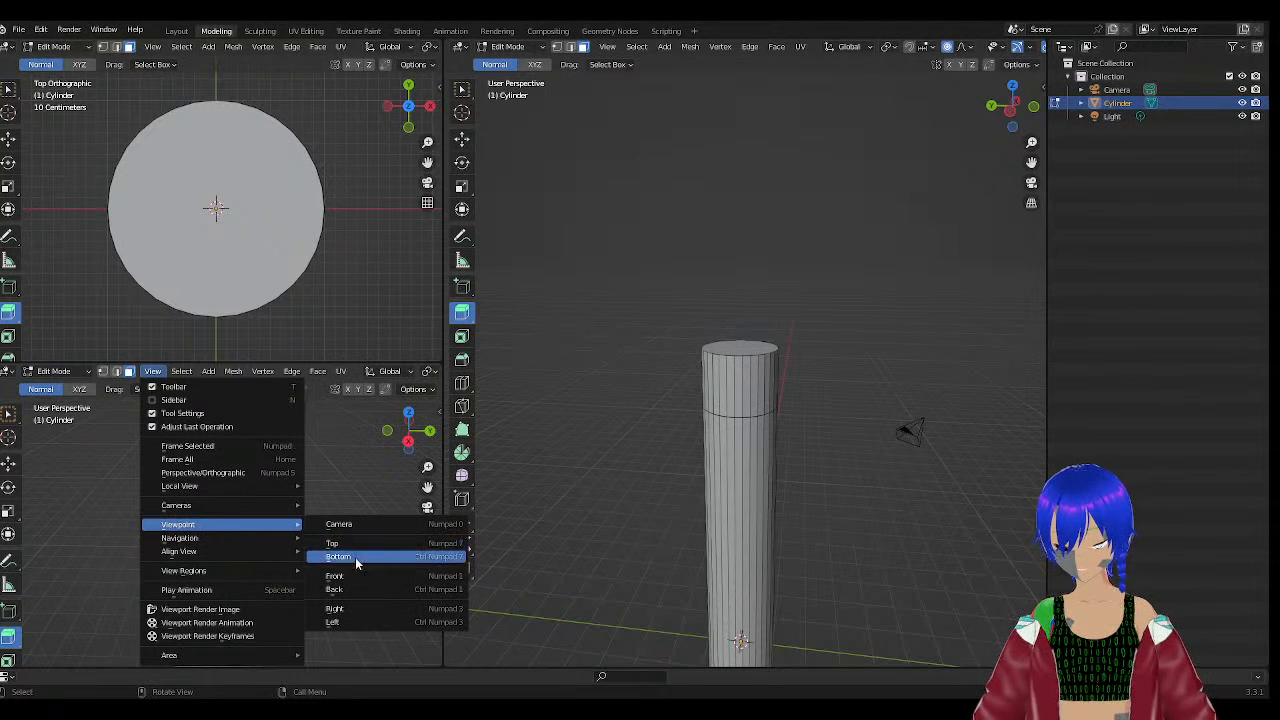
left_click(338, 608)
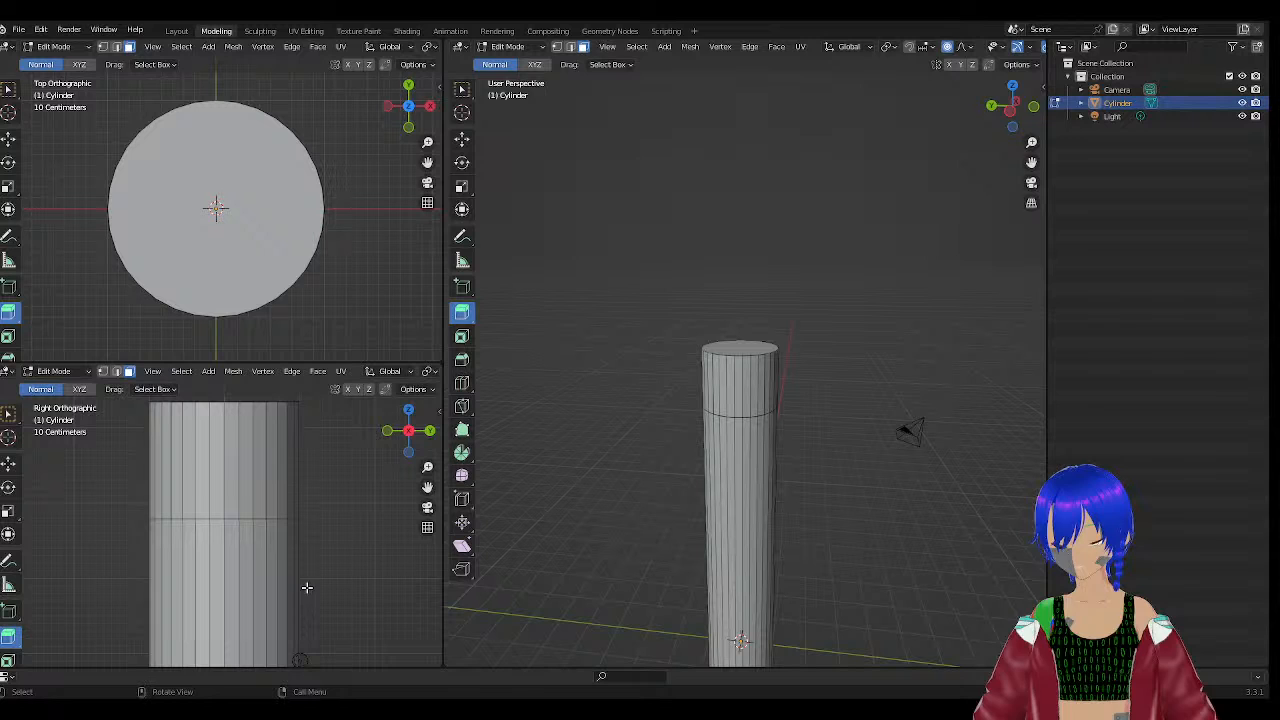
Select eight adjacent side faces of the cylinder's upper band, on the side facing the Right view only.
left_click(188, 465)
left_click(203, 464, "shift")
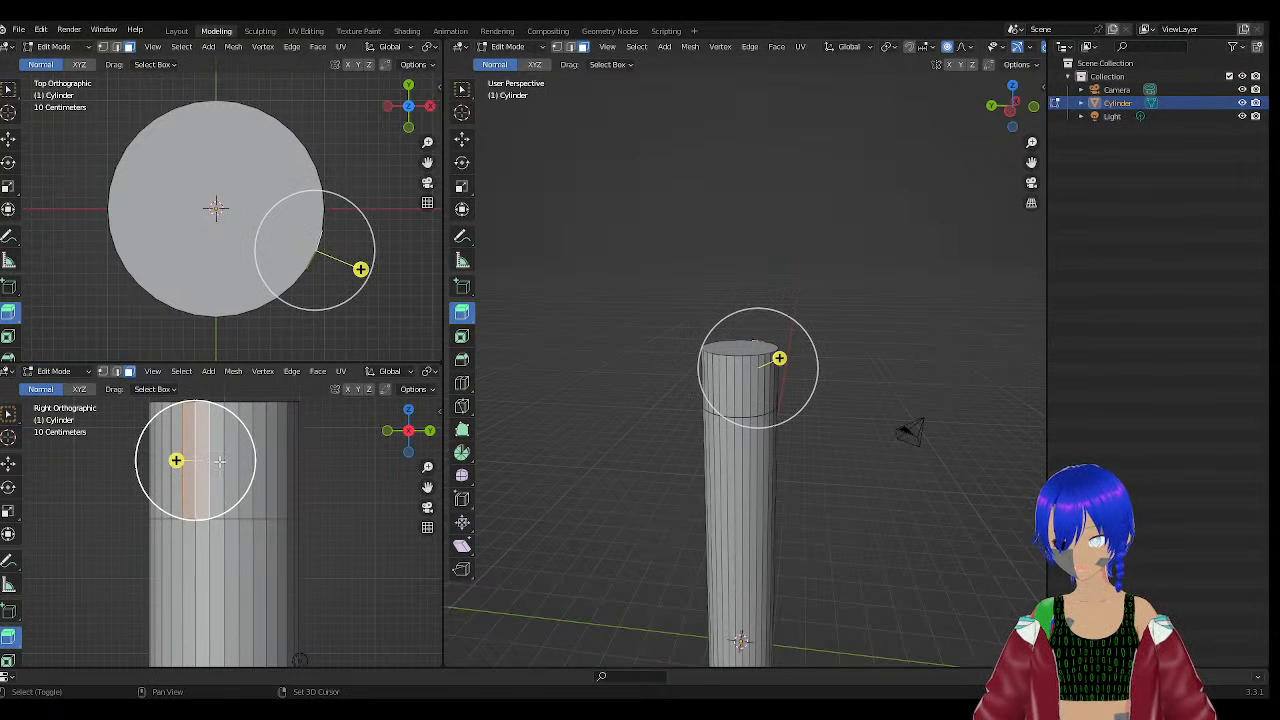
left_click(232, 461, "shift")
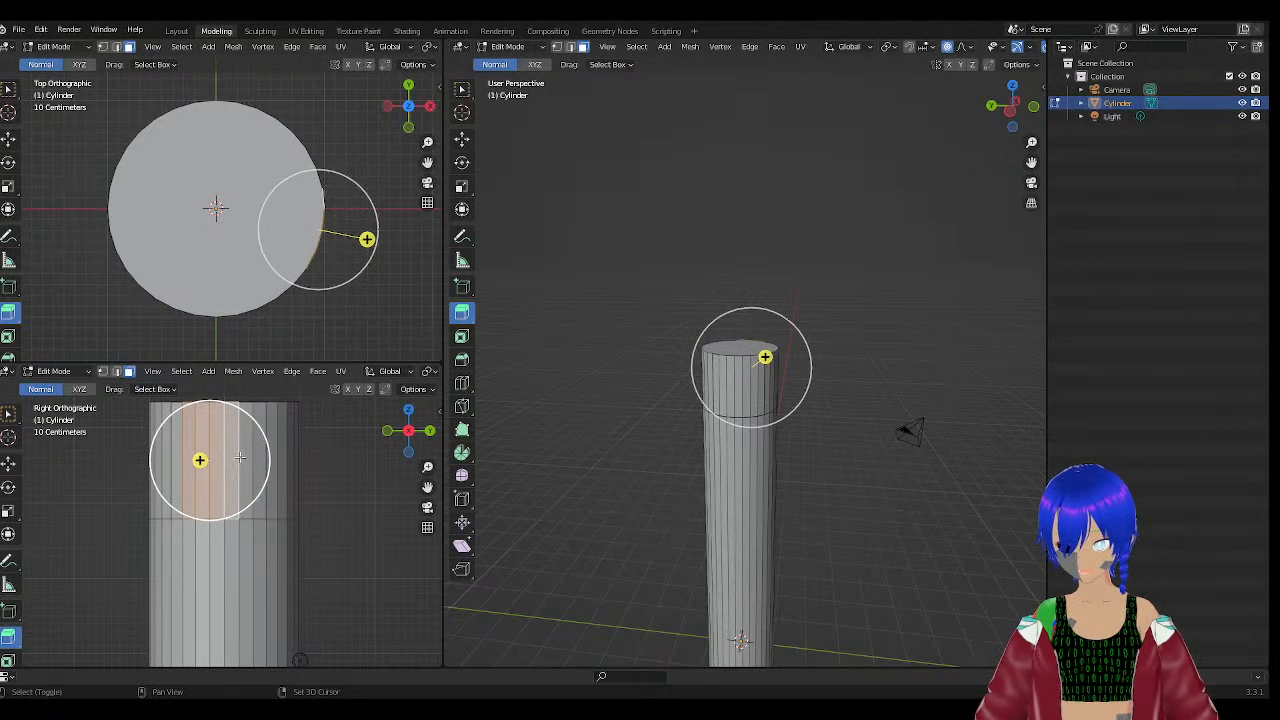
left_click(242, 459, "shift")
left_click(254, 457, "shift")
left_click(175, 446, "shift")
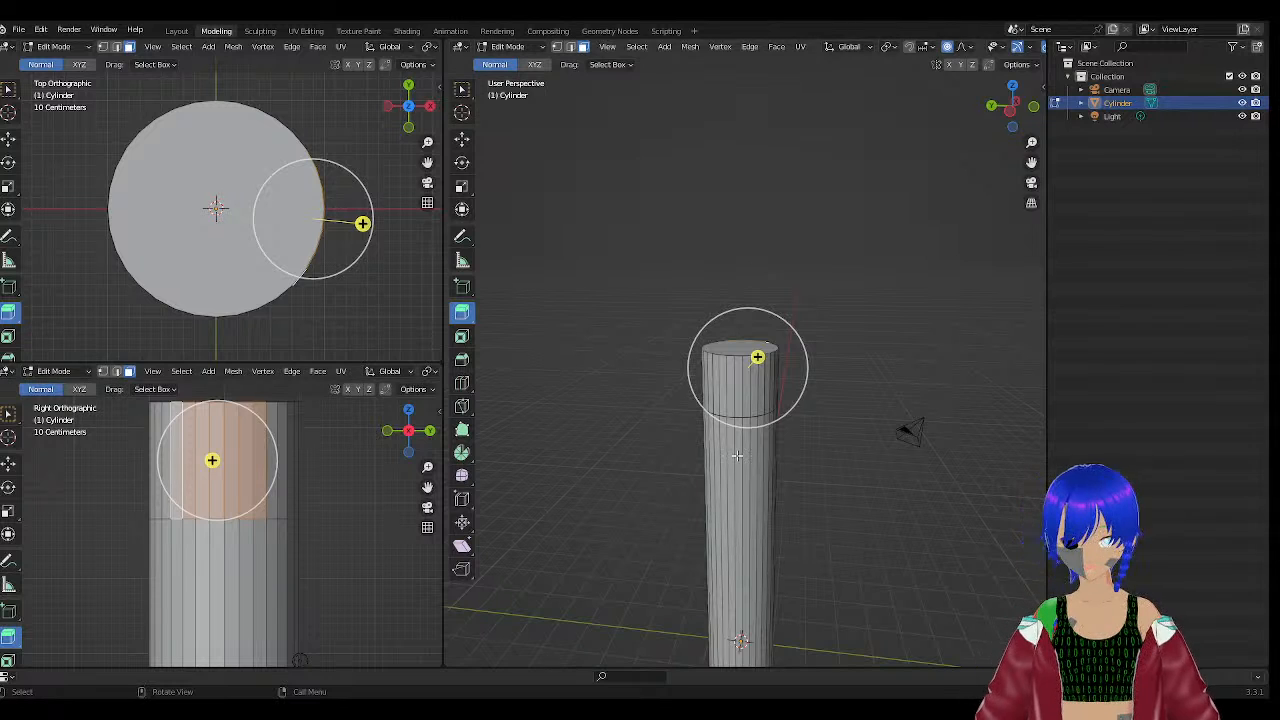
scroll(737, 456, "down", 1)
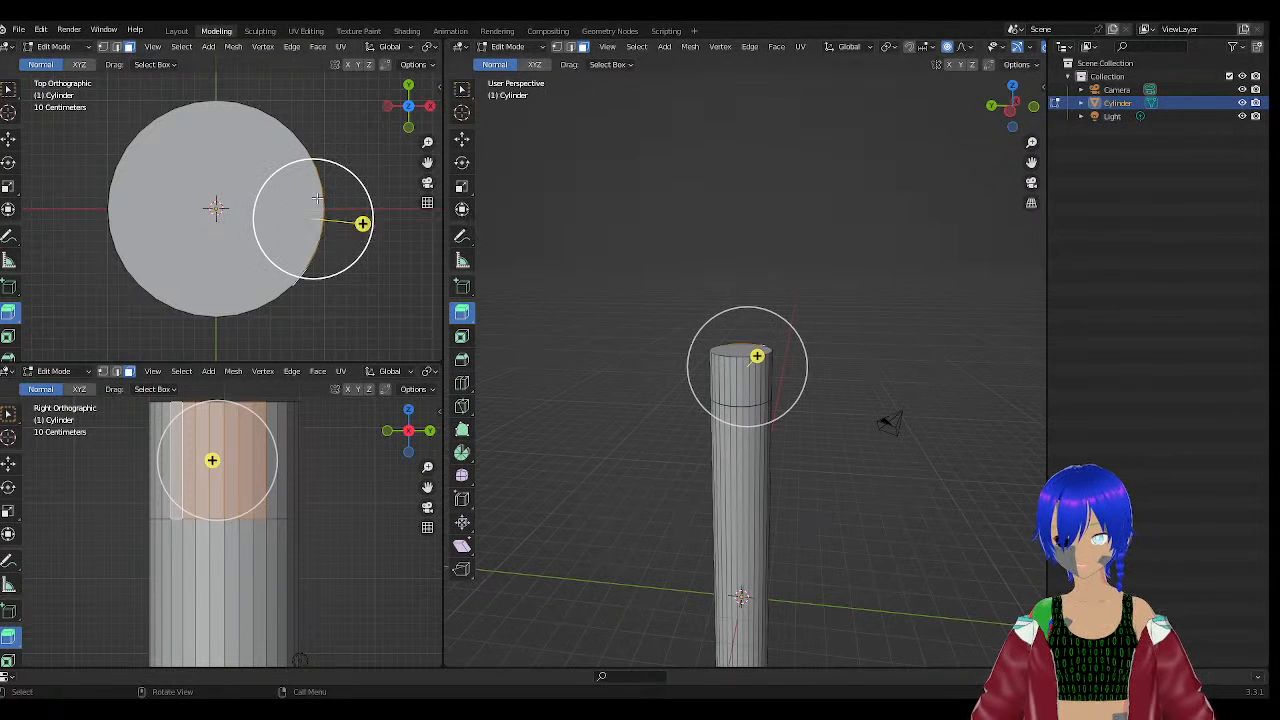
left_click(270, 452, "shift")
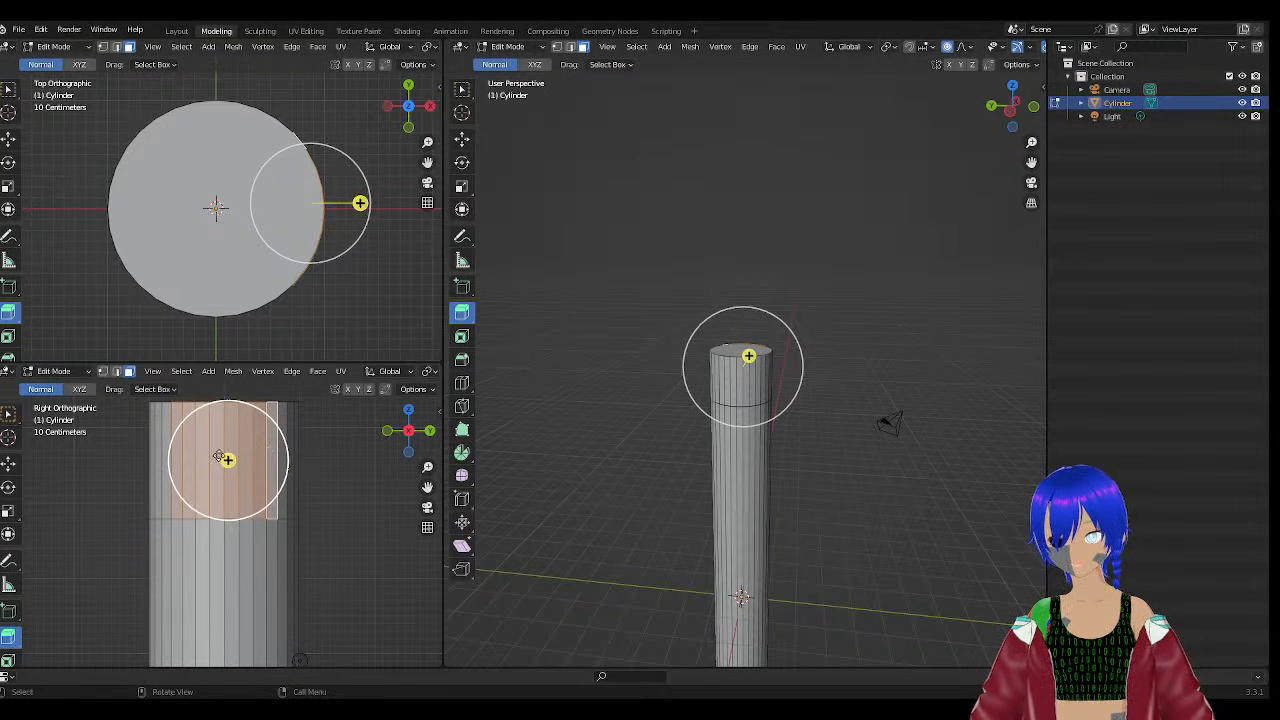
left_click(166, 428, "shift")
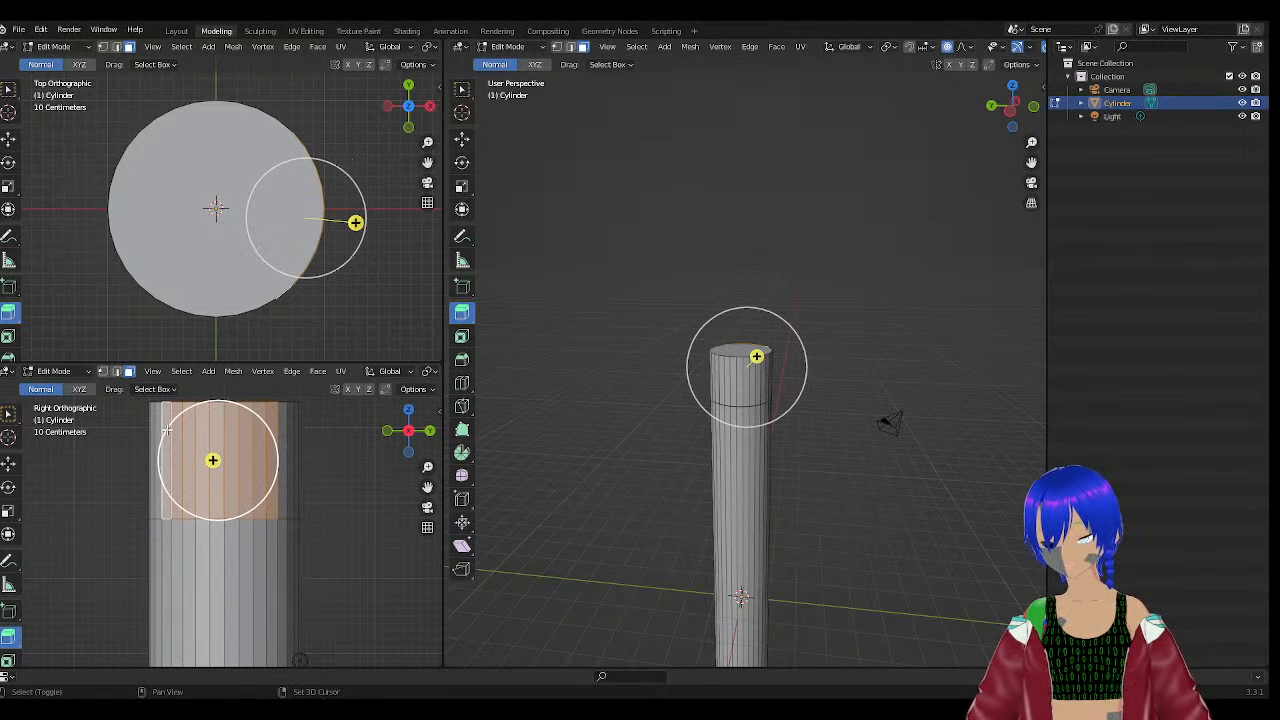
left_click(166, 428, "shift")
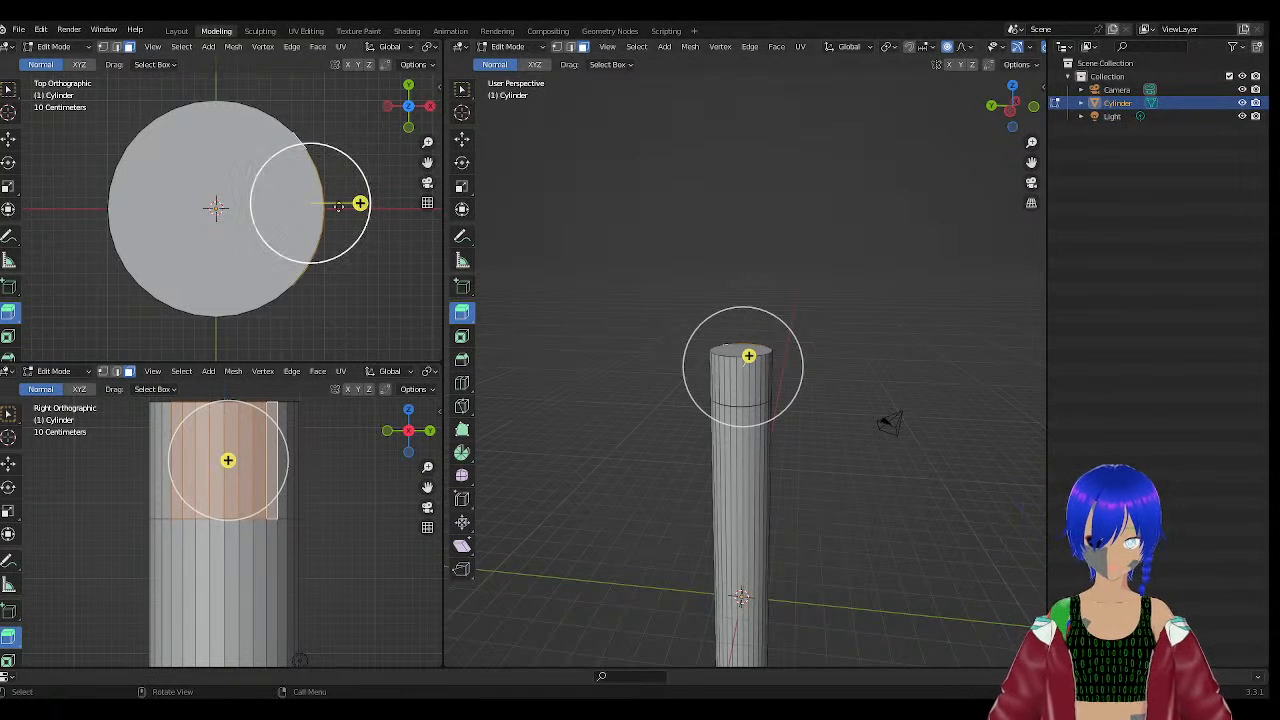
Extrude the selected faces outward along the X axis to form a side arm, undoing the extra second extrusion.
left_click_drag(344, 203, 440, 204)
left_click_drag(422, 156, 38, 152)
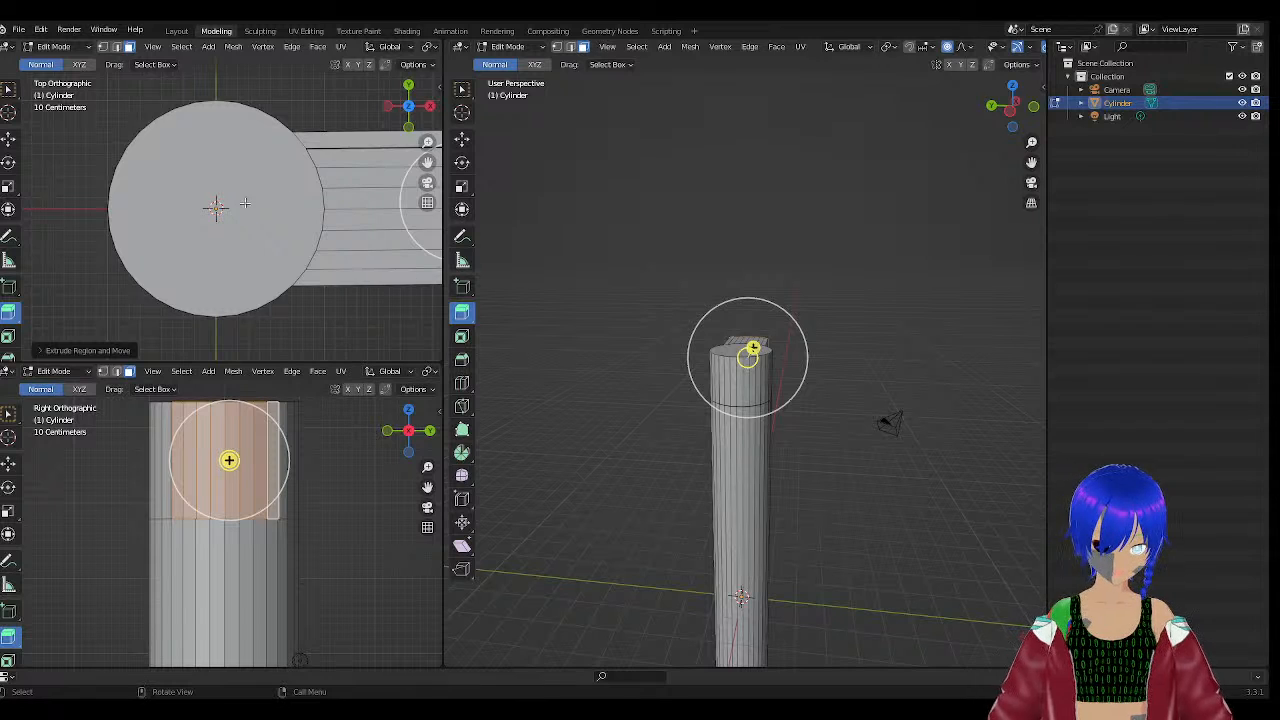
scroll(245, 203, "down", 3)
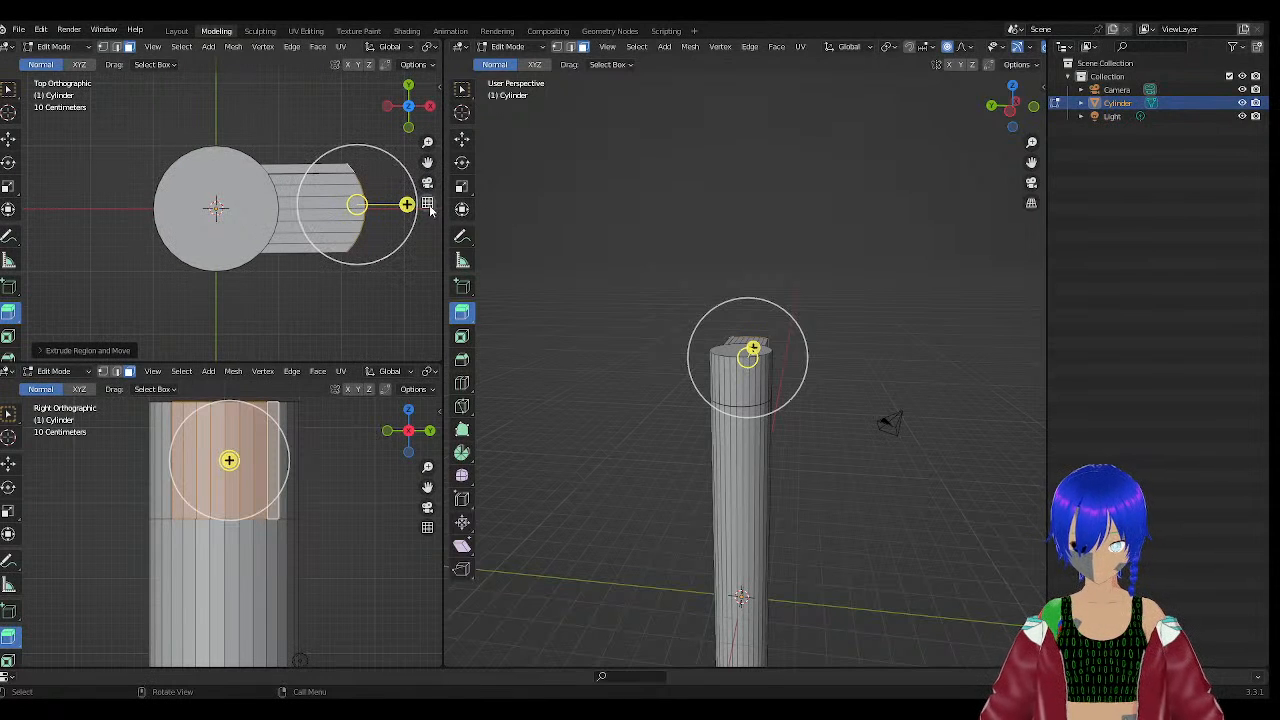
left_click_drag(407, 204, 431, 222)
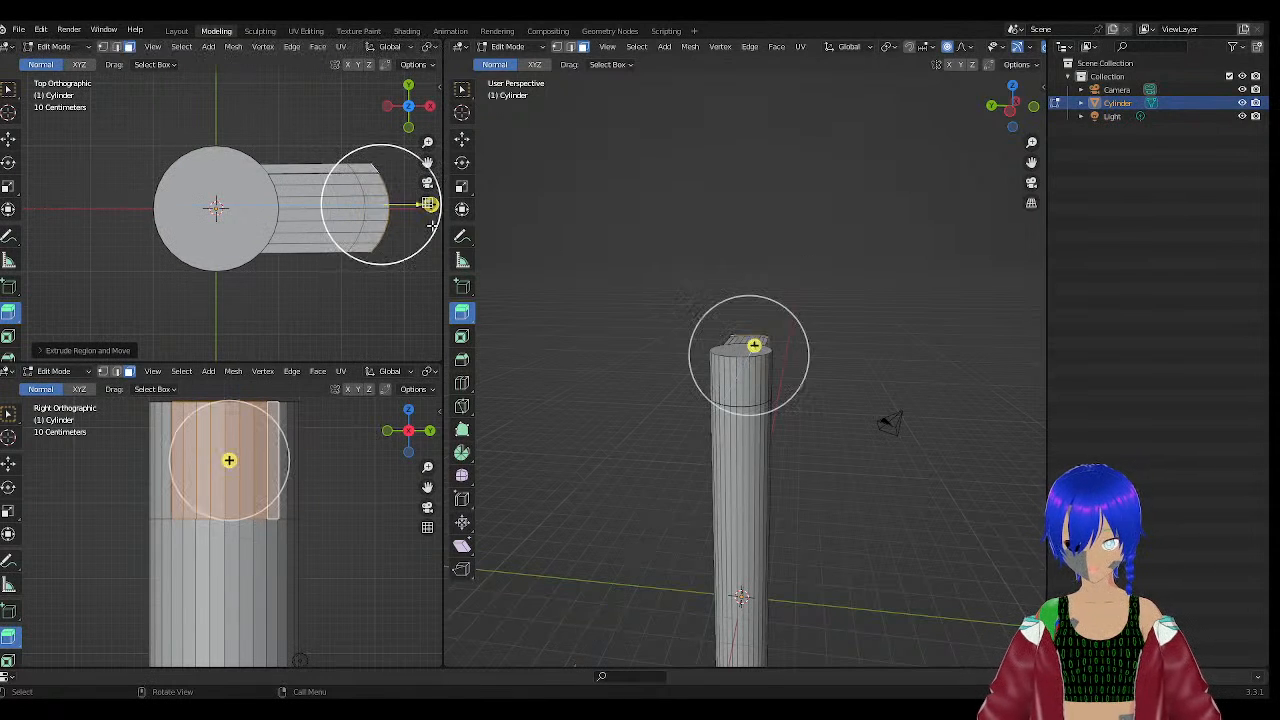
key("ctrl+z")
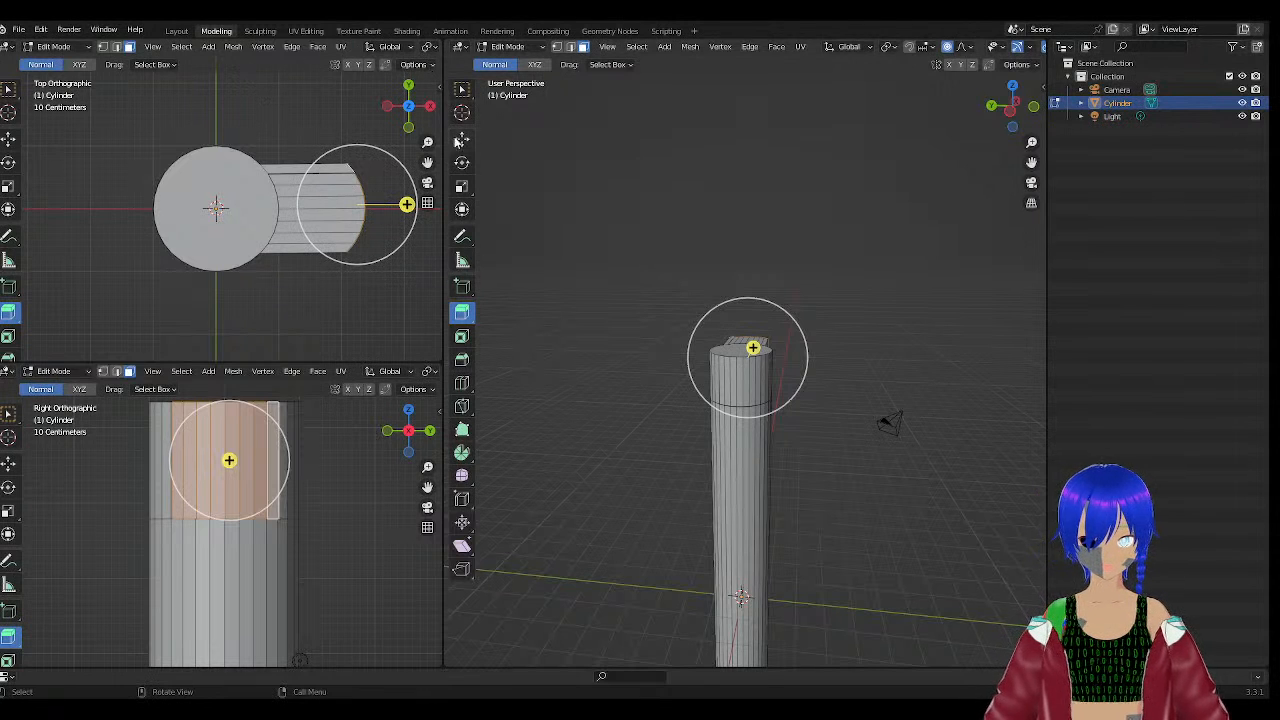
Scale the faces at the arm's outer end along the X axis to flatten their curve.
left_click(462, 187)
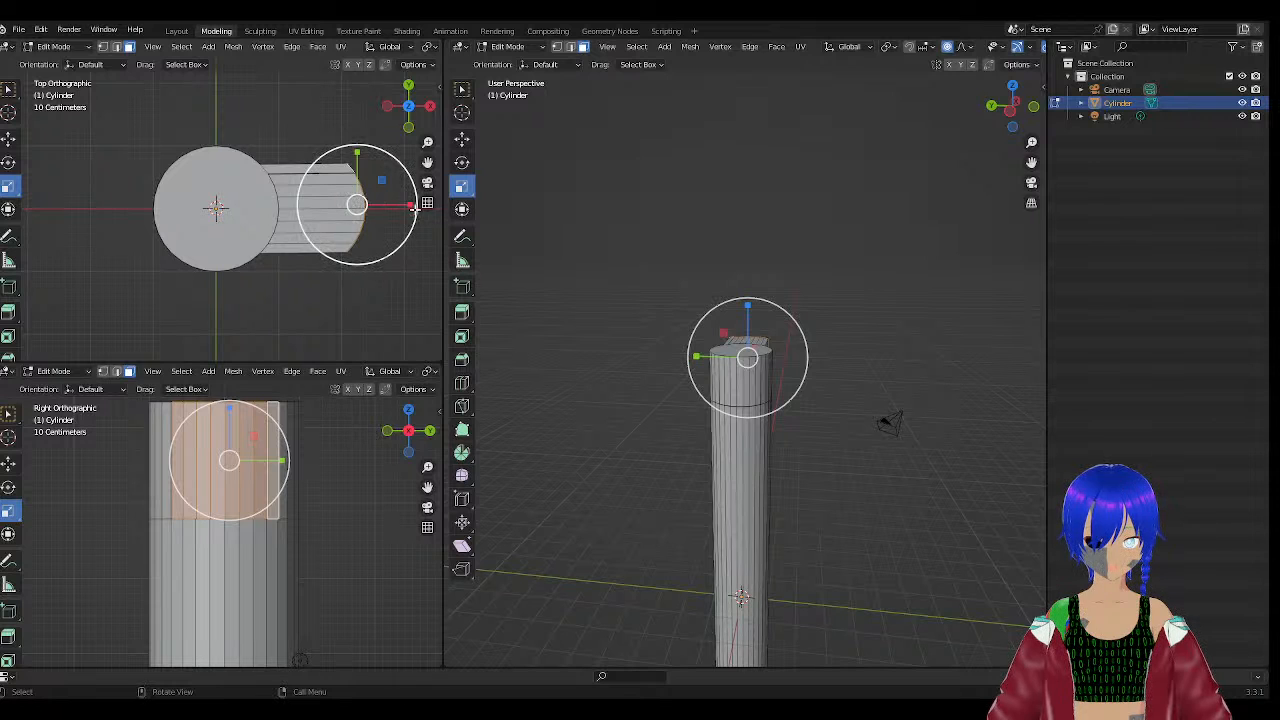
left_click_drag(410, 204, 66, 177)
scroll(310, 205, "up", 2)
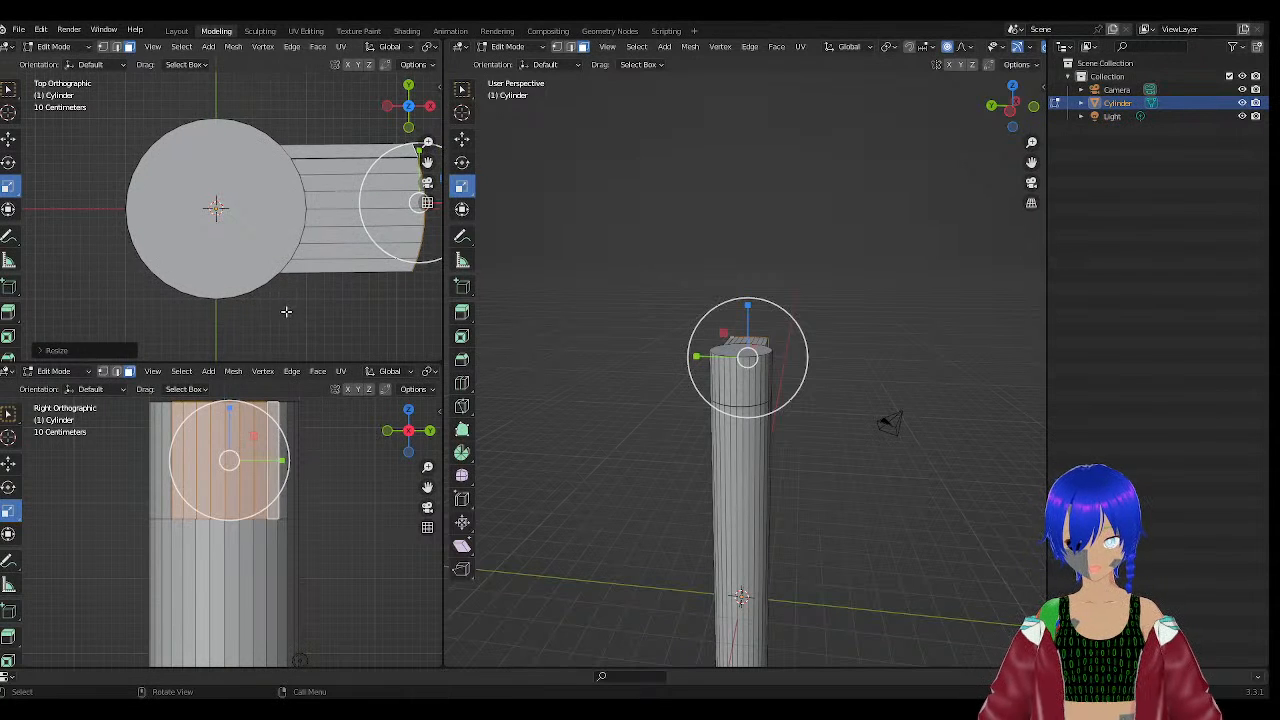
Try to move a single face at the arm's outer end along the Y axis, and undo that move.
middle_click_drag(286, 312, 257, 178)
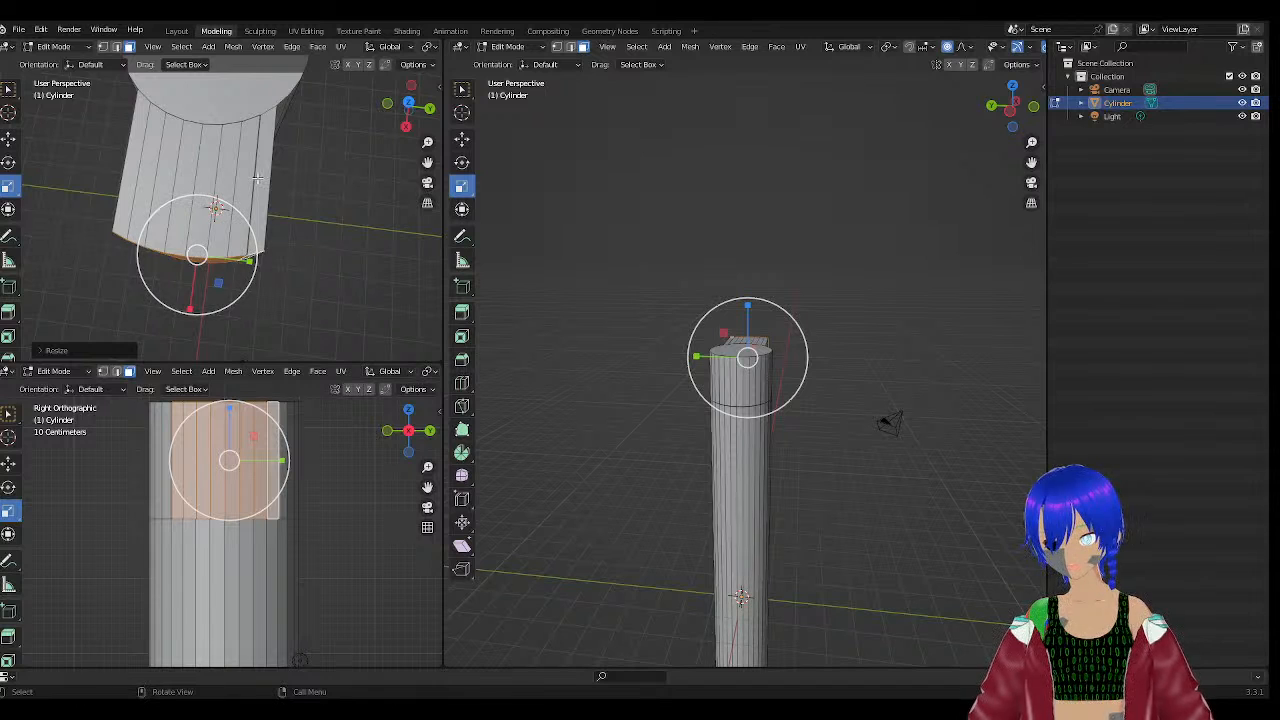
scroll(257, 178, "up", 3)
scroll(257, 270, "down", 5)
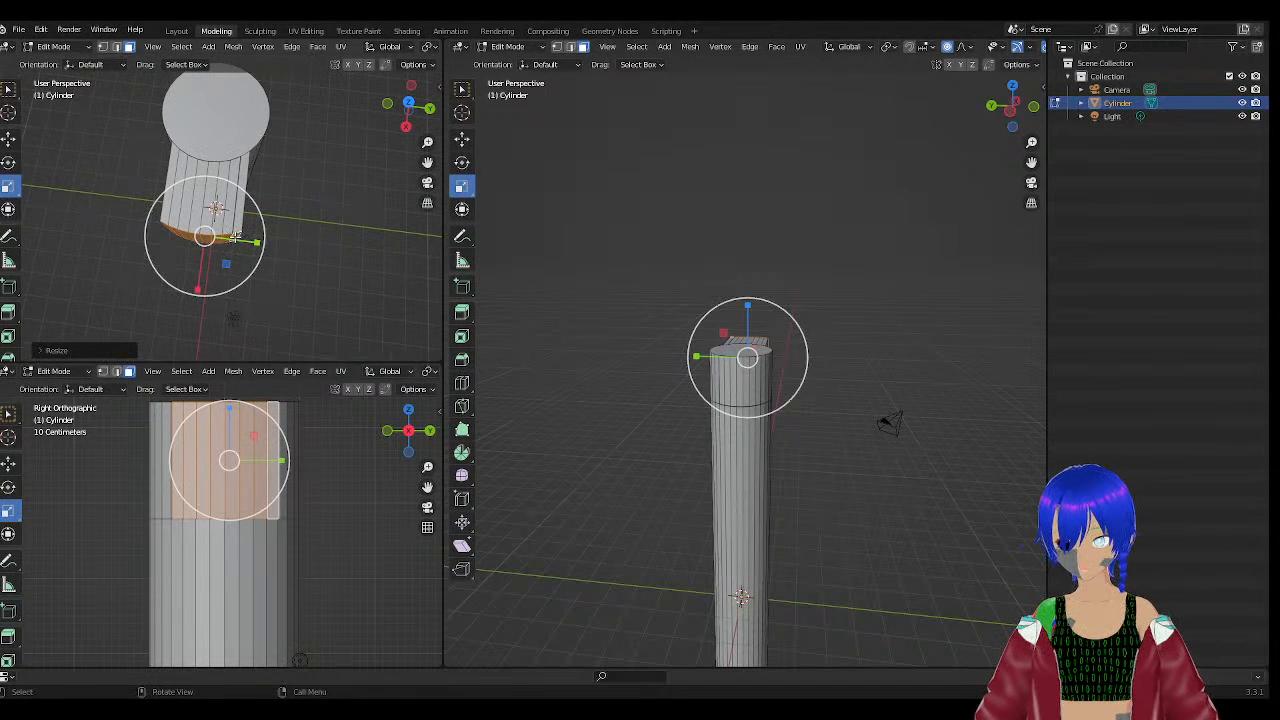
left_click(234, 237)
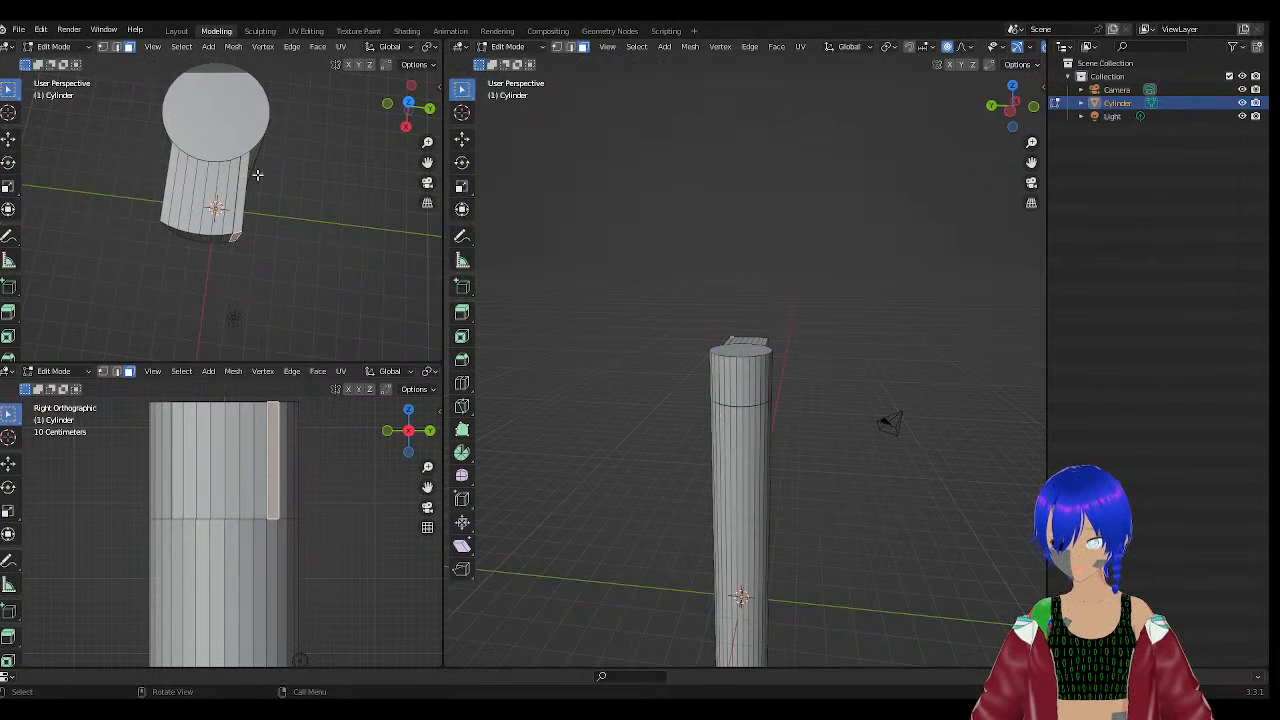
left_click(8, 138)
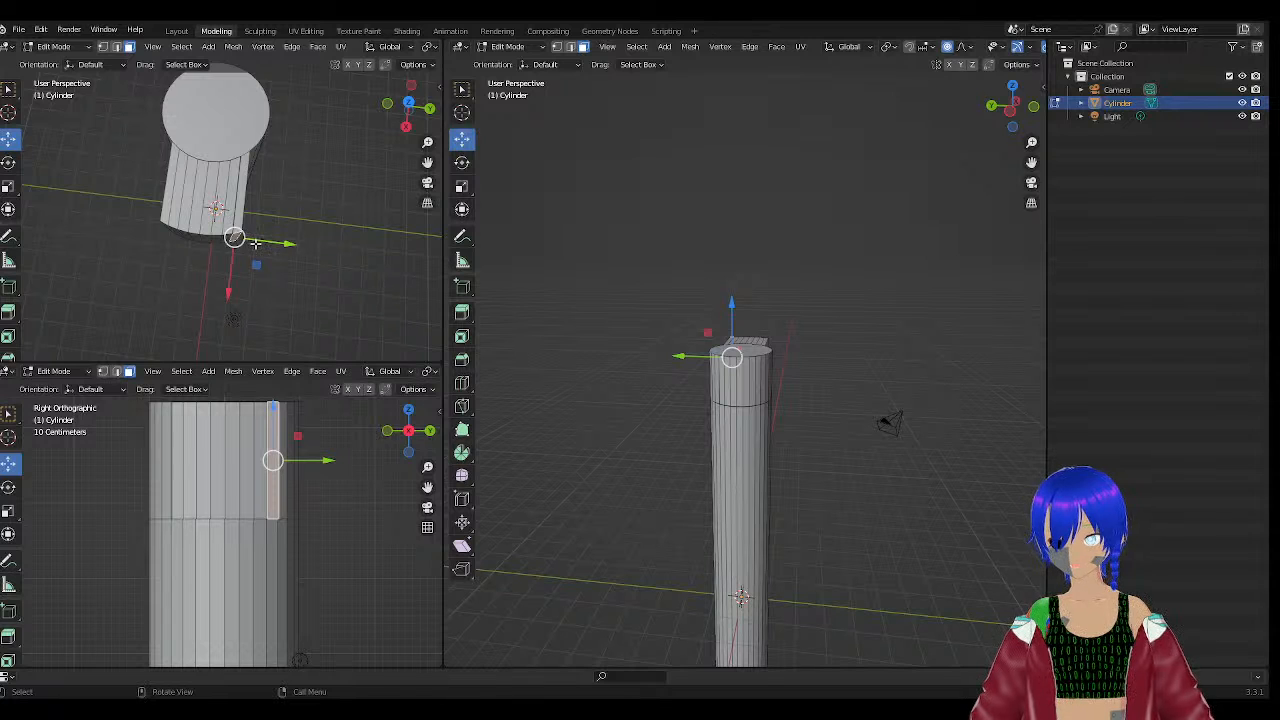
left_click_drag(260, 241, 295, 245)
key("ctrl+z")
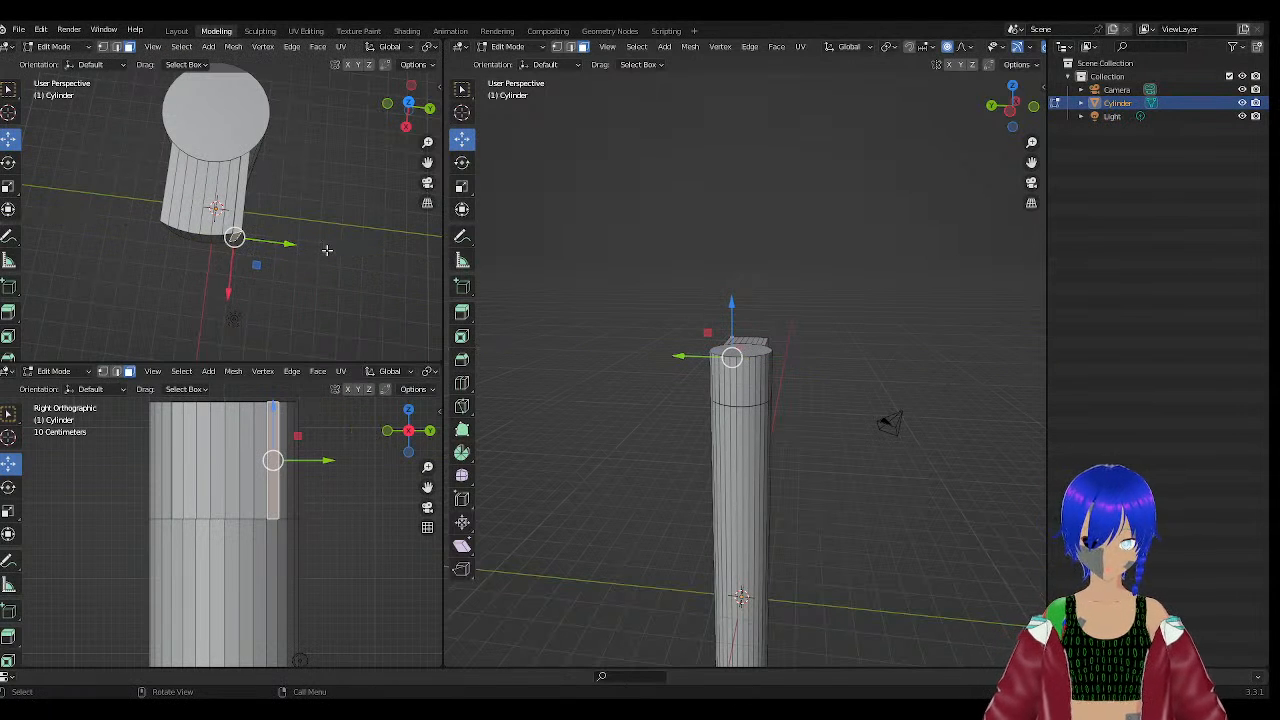
Select the eight adjacent faces that form the arm's outer end.
scroll(368, 357, "down", 4)
scroll(238, 278, "up", 4)
scroll(238, 278, "up", 2)
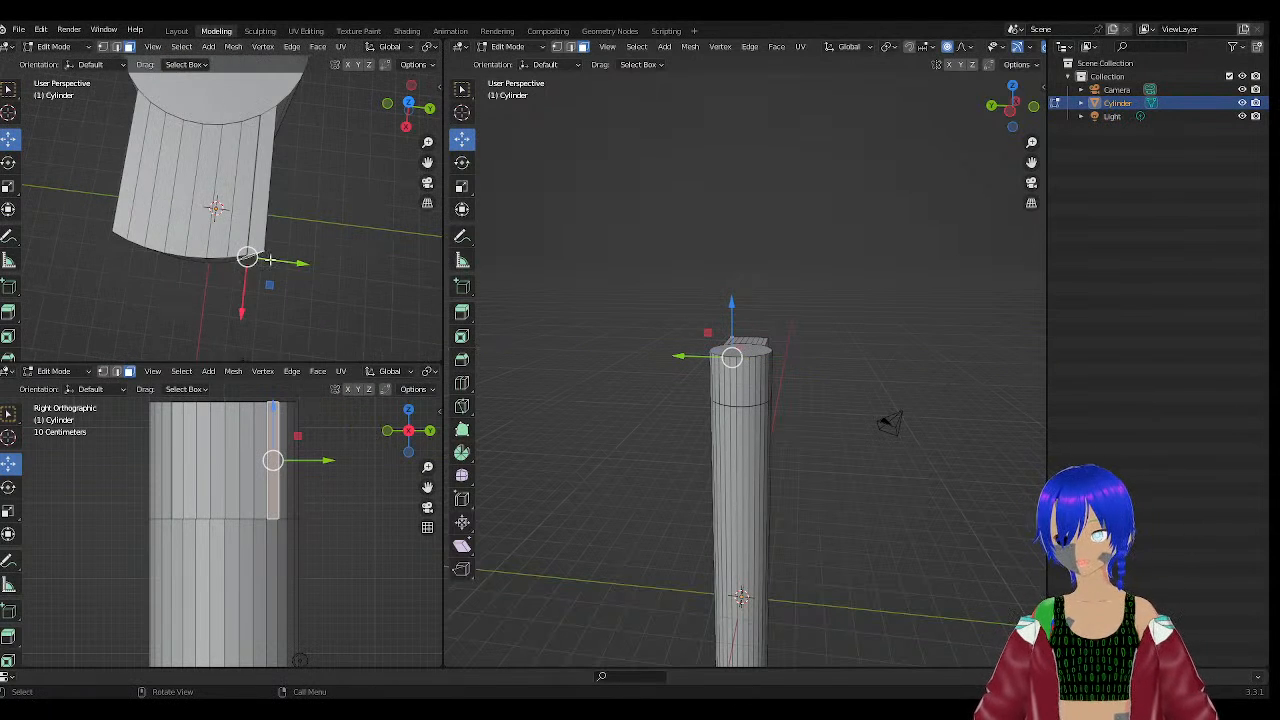
middle_click_drag(276, 259, 261, 281)
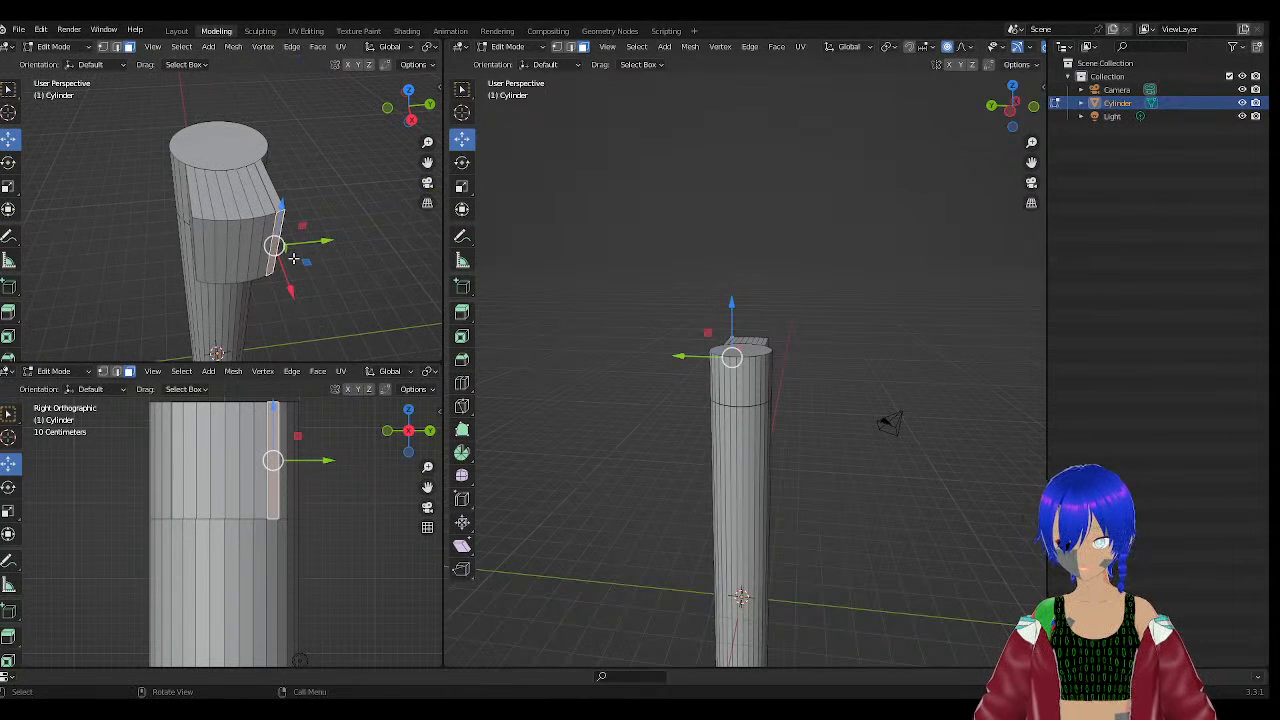
left_click(197, 245)
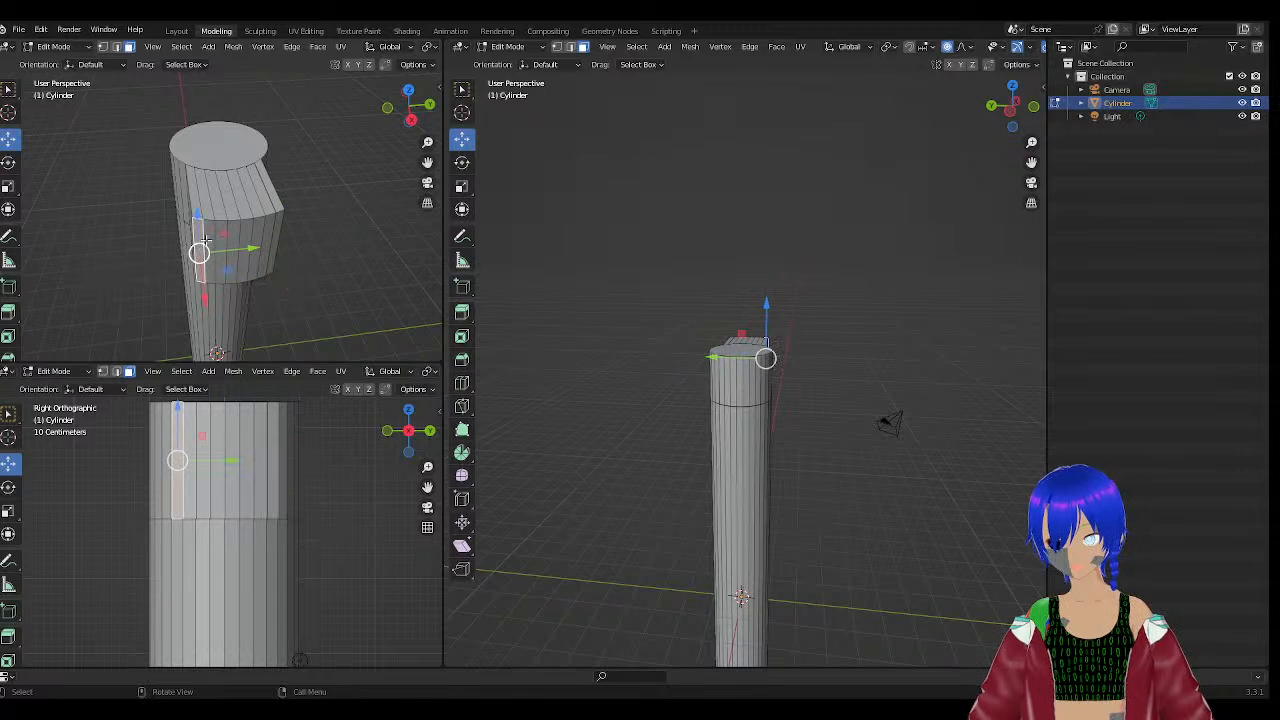
left_click(210, 238, "ctrl")
left_click(222, 232, "ctrl")
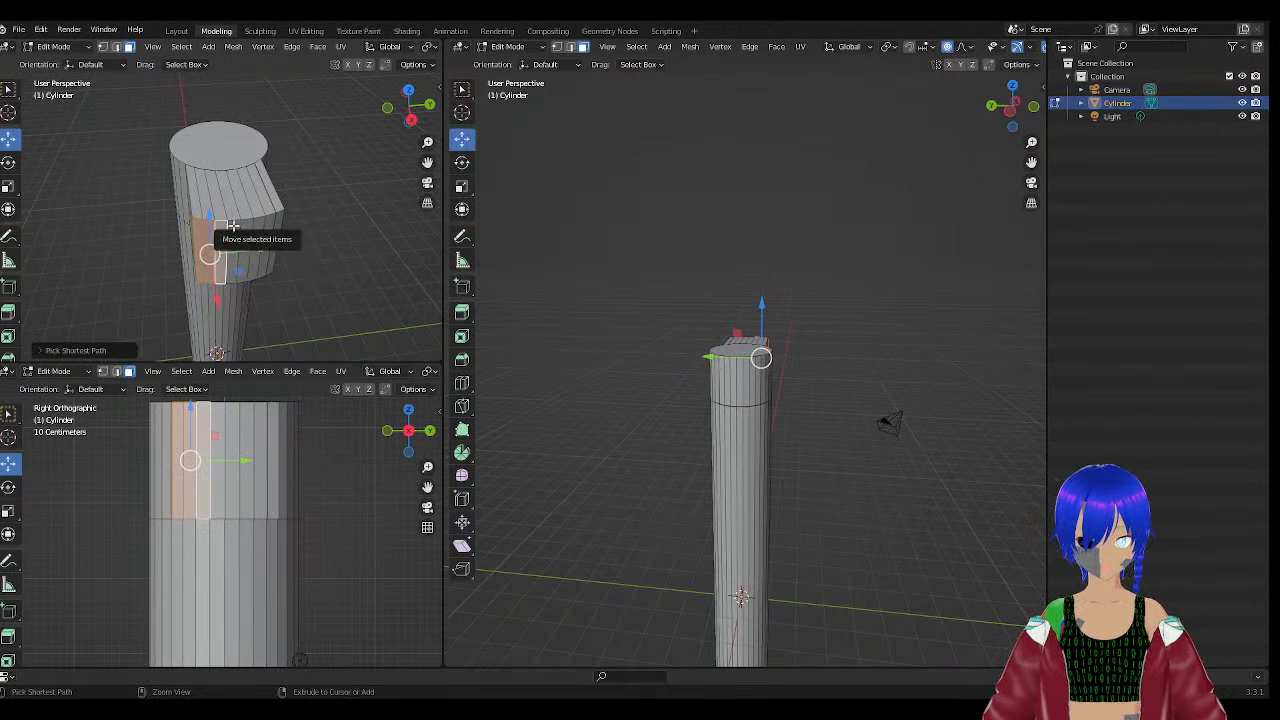
left_click(239, 227, "ctrl")
left_click(248, 227, "ctrl")
left_click(258, 227, "ctrl")
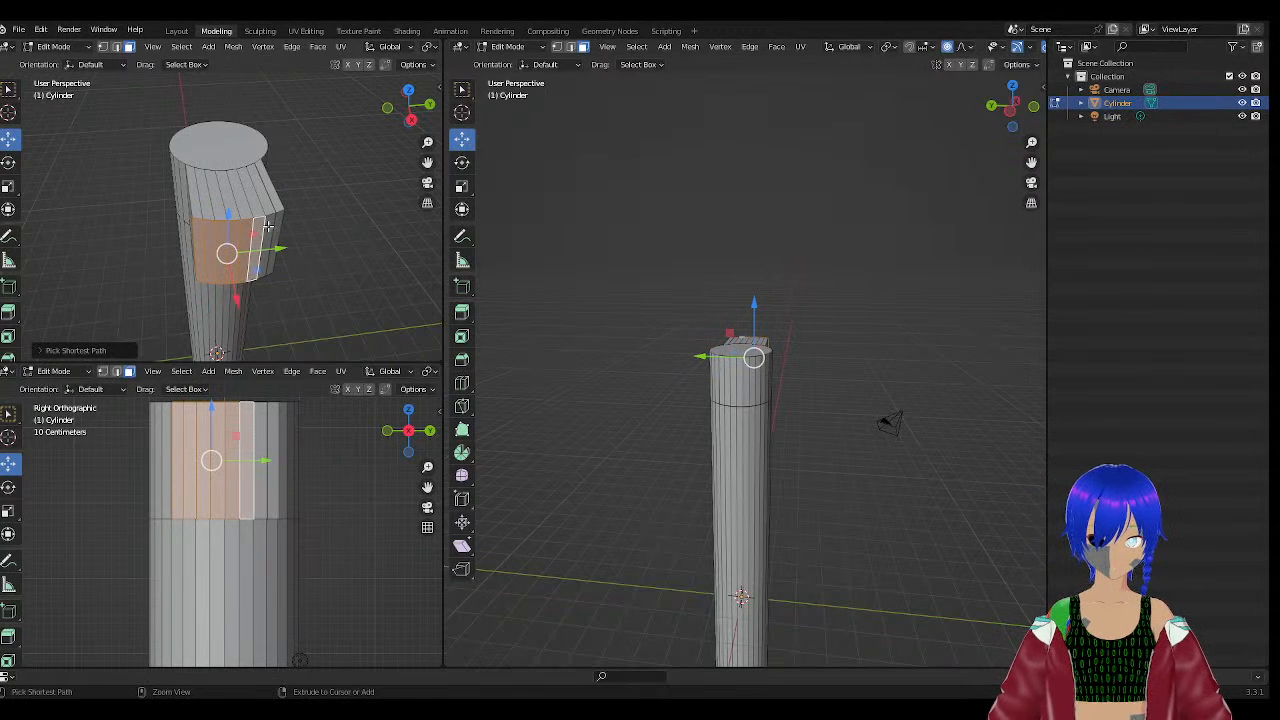
left_click(270, 228, "ctrl")
left_click(279, 226, "ctrl")
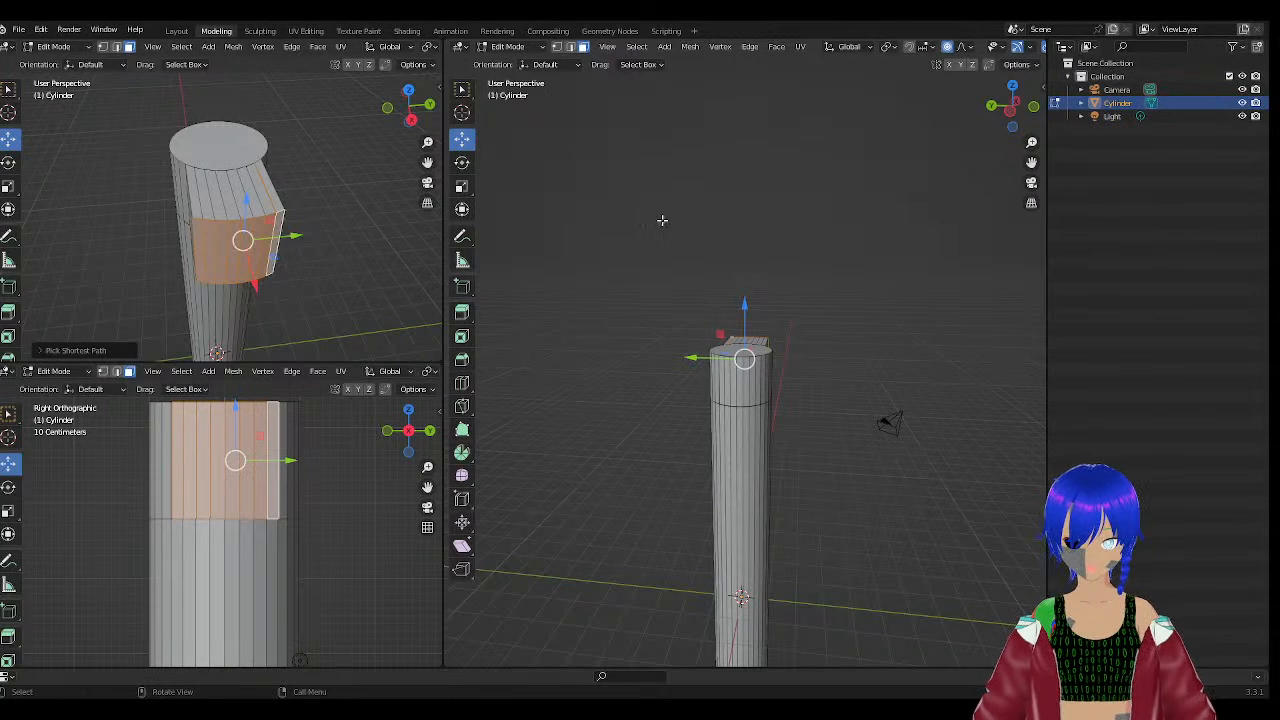
middle_click_drag(698, 283, 591, 194)
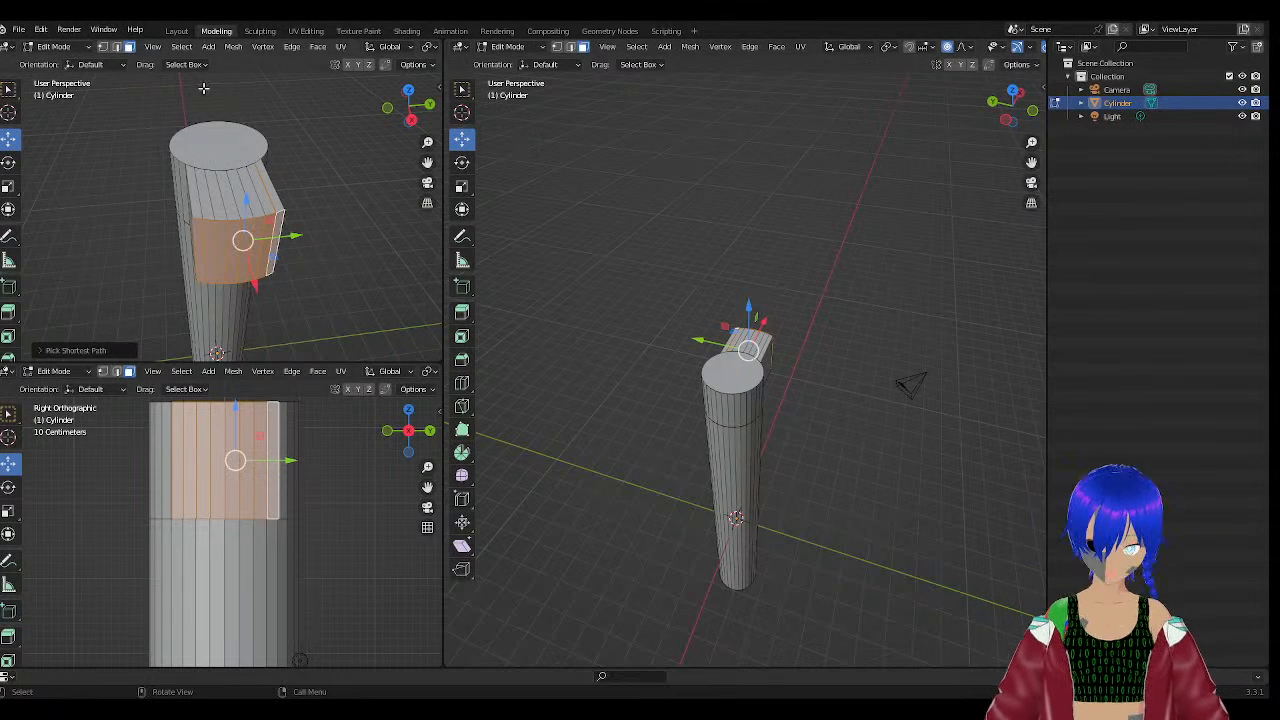
left_click(152, 47)
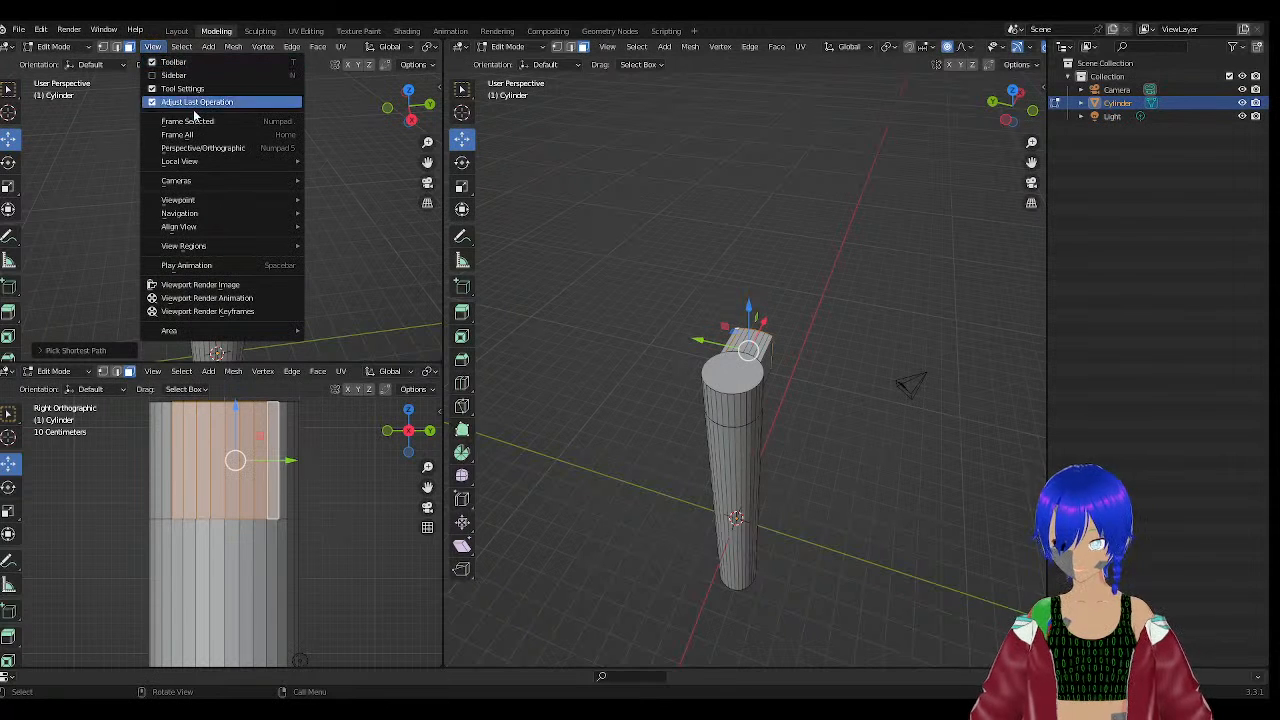
mouse_move(205, 200)
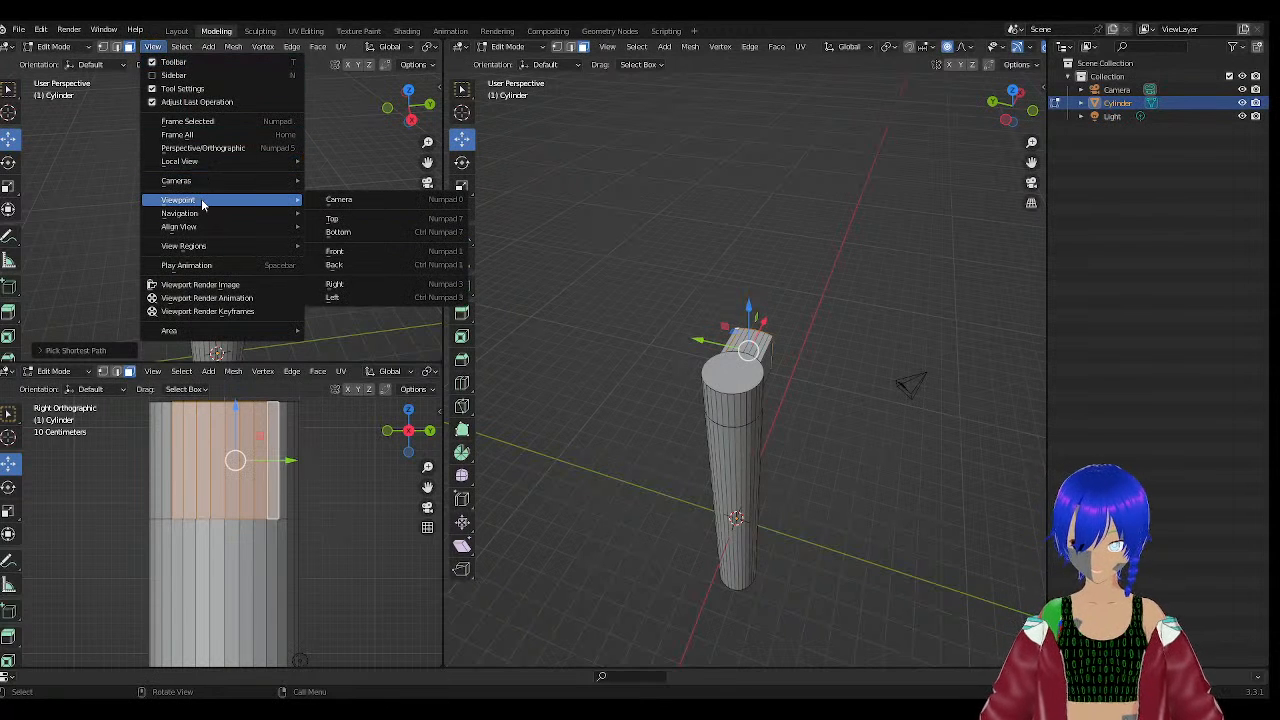
left_click(416, 221)
scroll(343, 239, "up", 3)
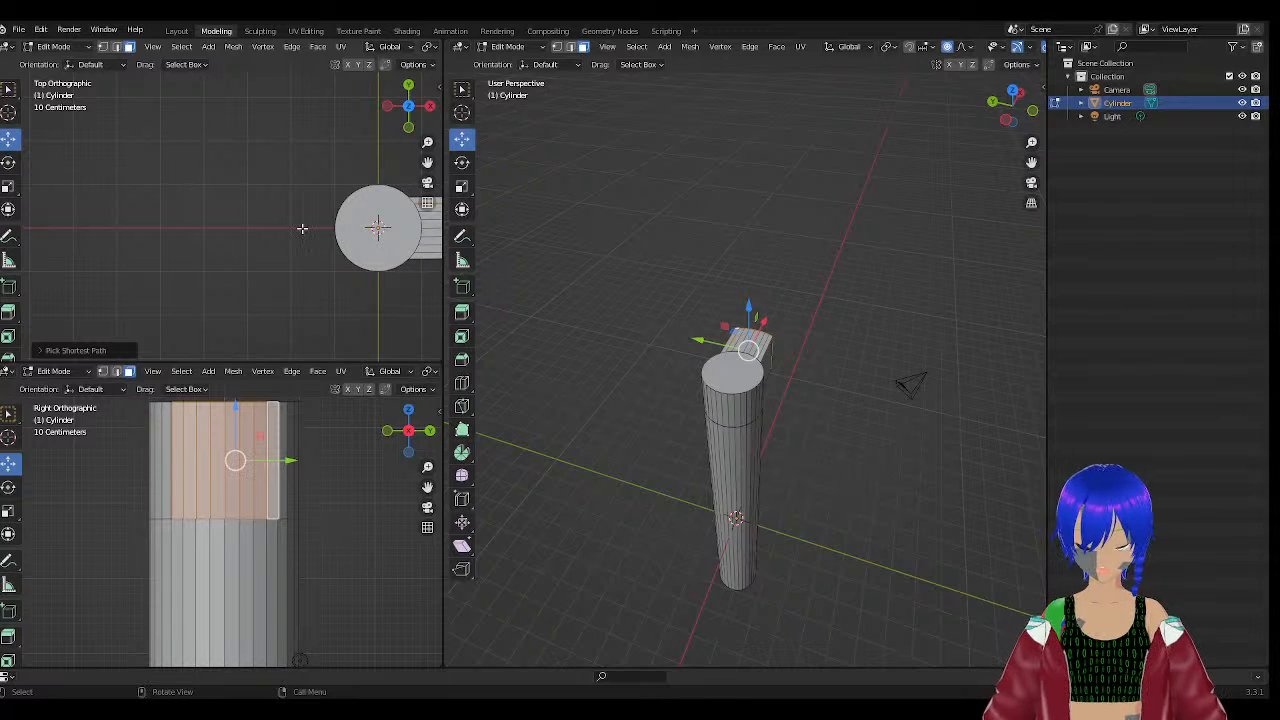
key("KP_3")
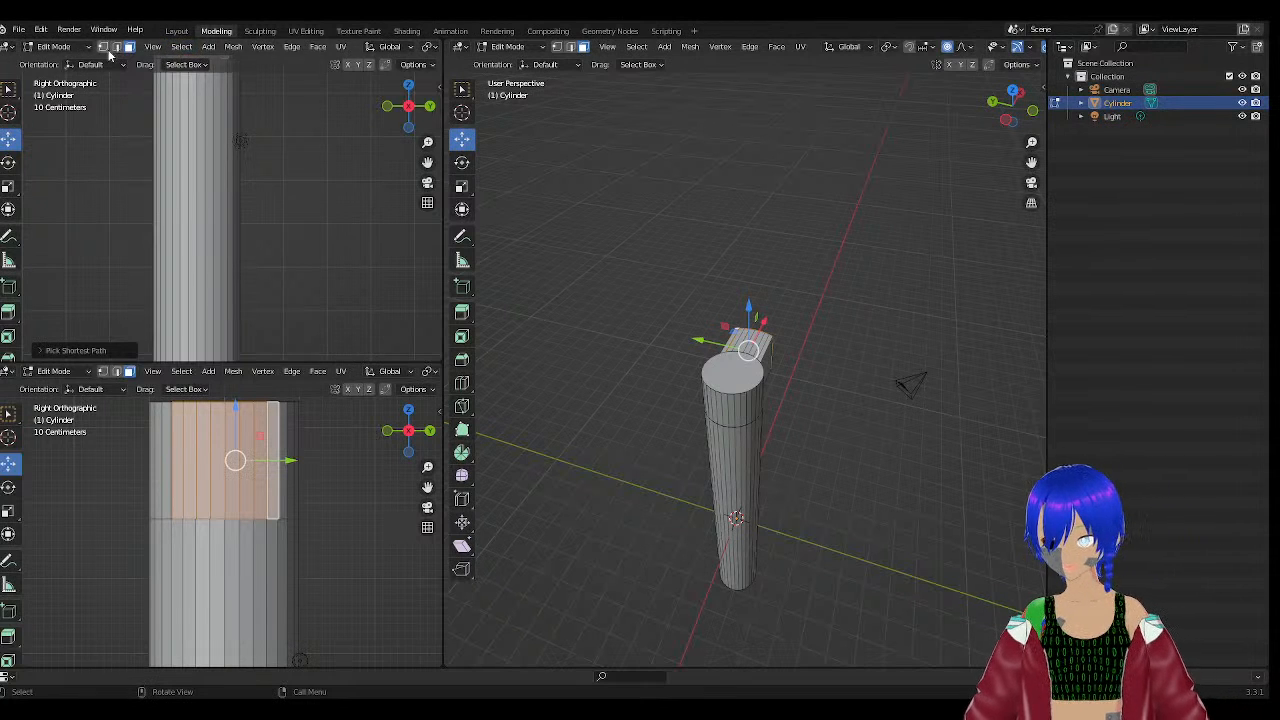
left_click(90, 85)
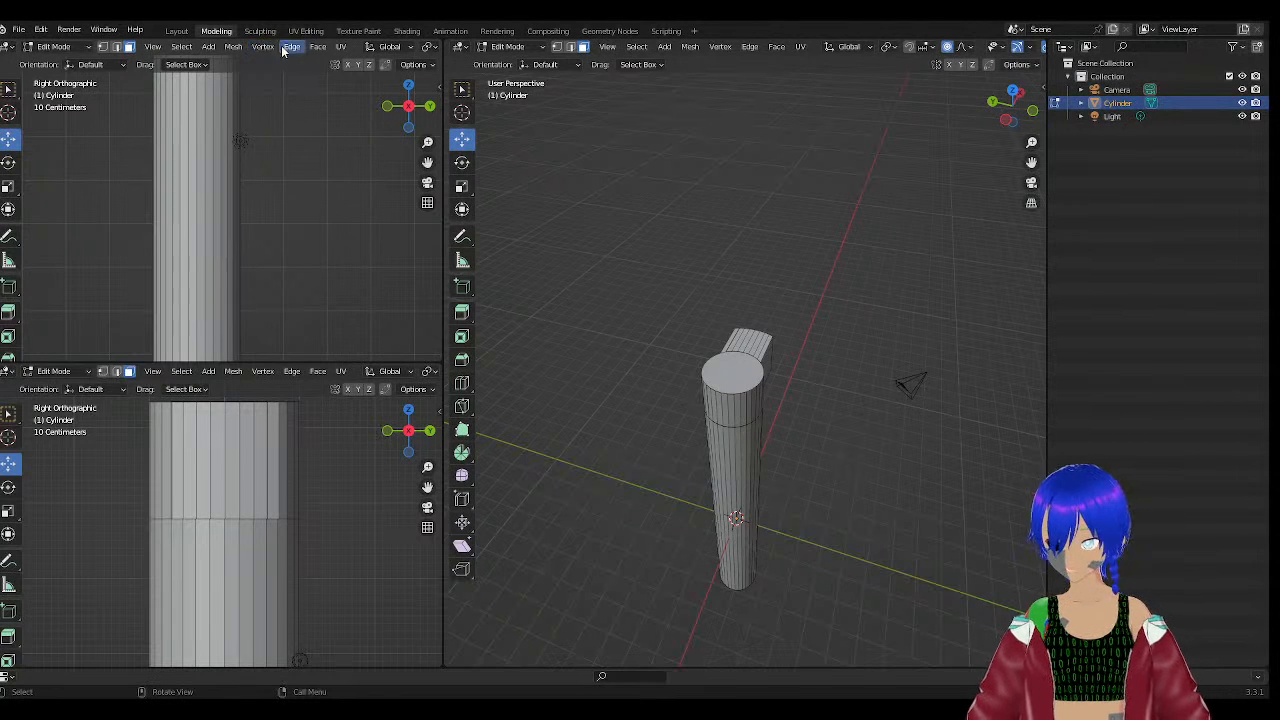
left_click(212, 50)
mouse_move(316, 48)
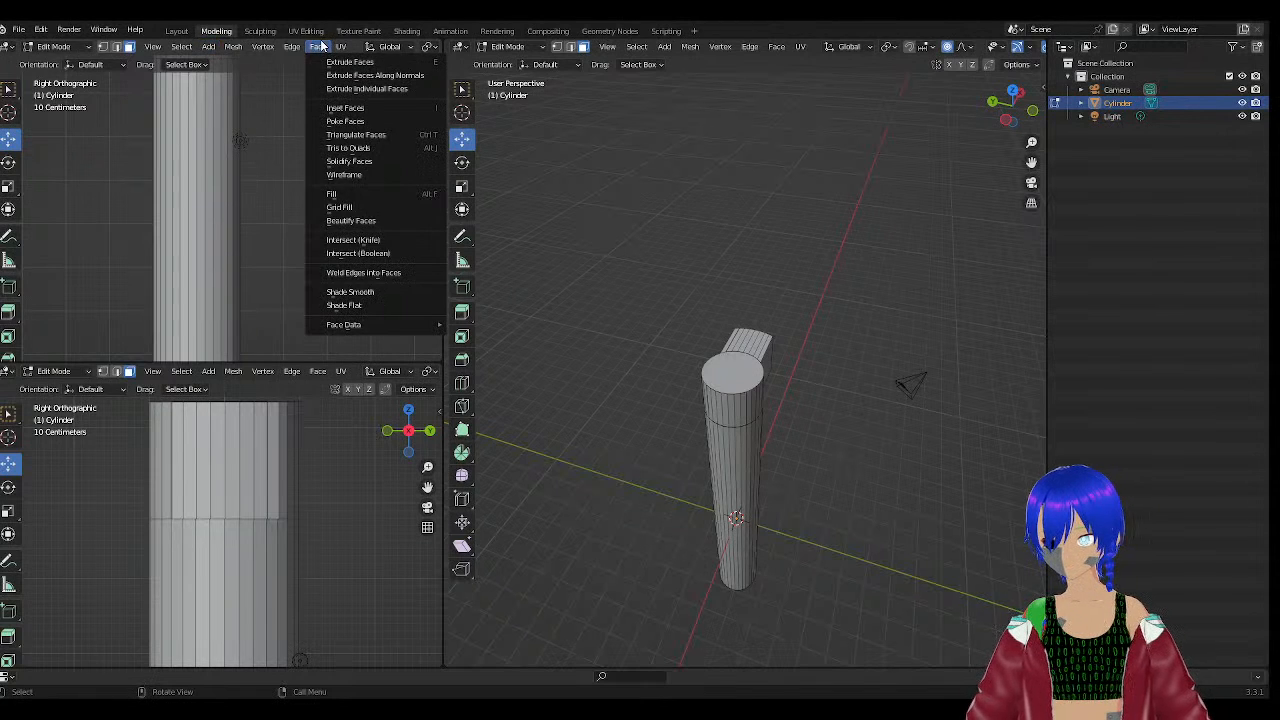
Set the smaller viewport showing the cylinder's lower shaft to the Top viewpoint and frame the cylinder with its side arm.
left_click(152, 50)
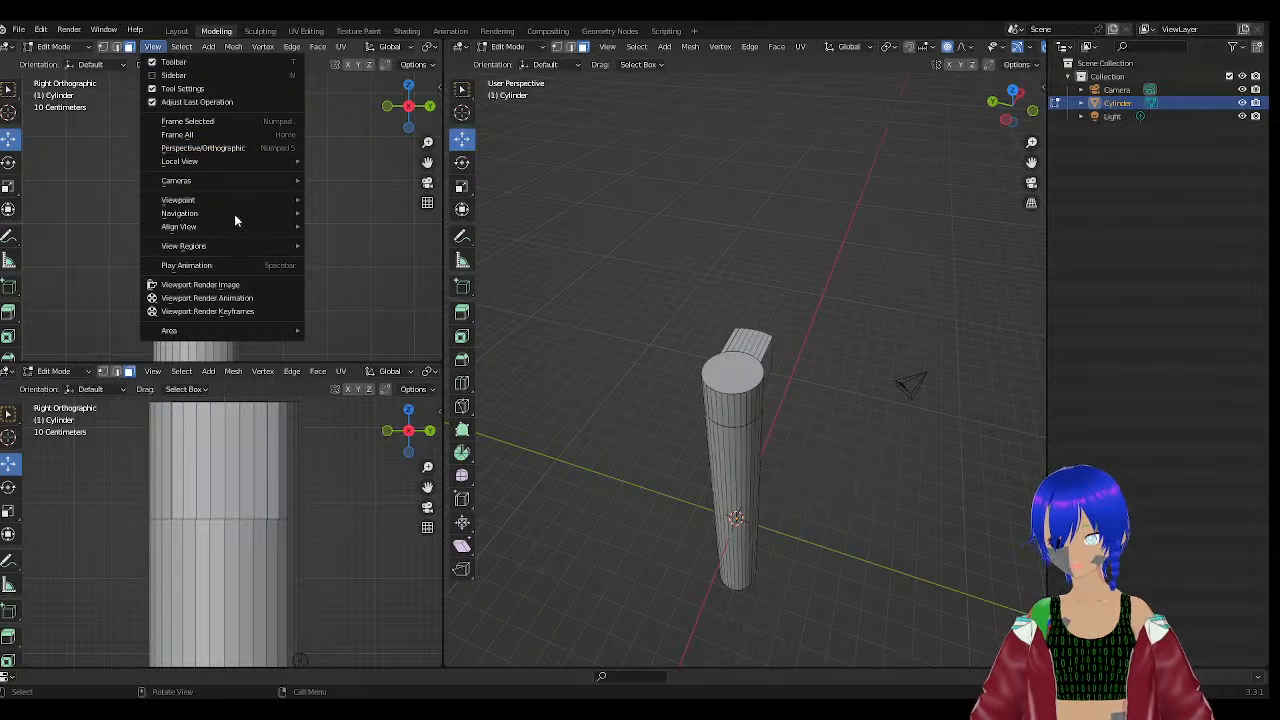
mouse_move(236, 200)
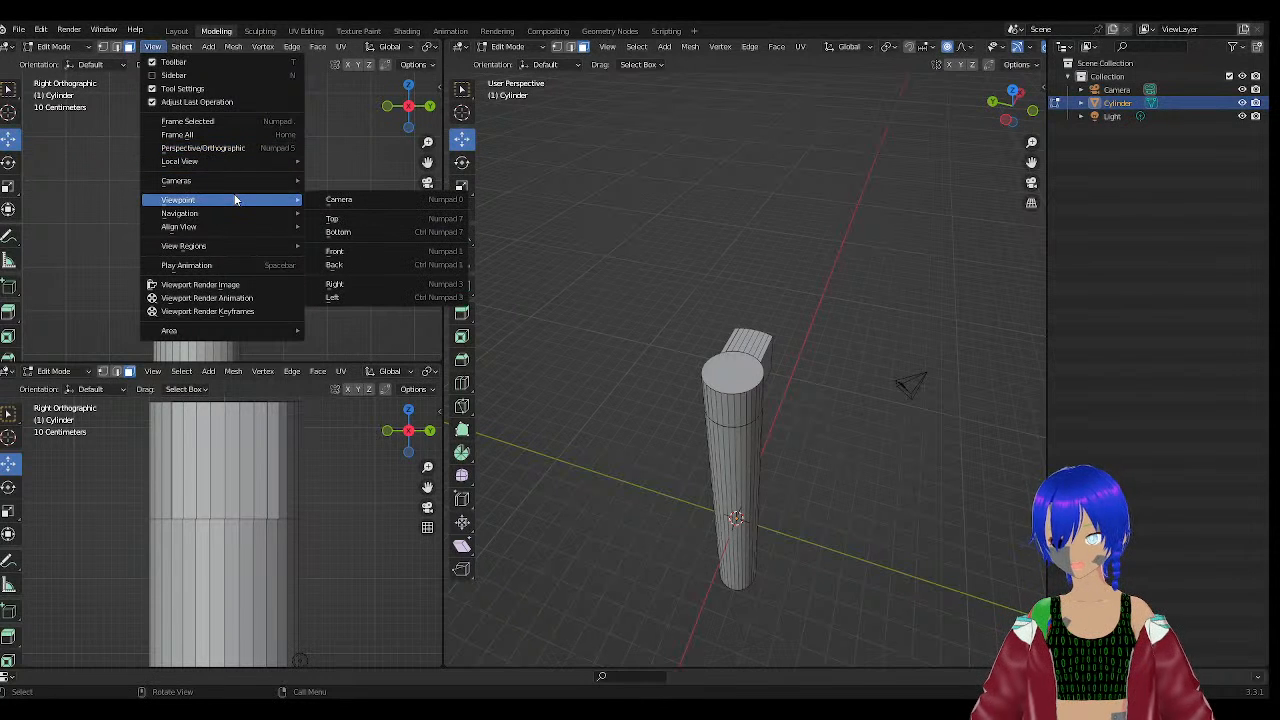
left_click(368, 220)
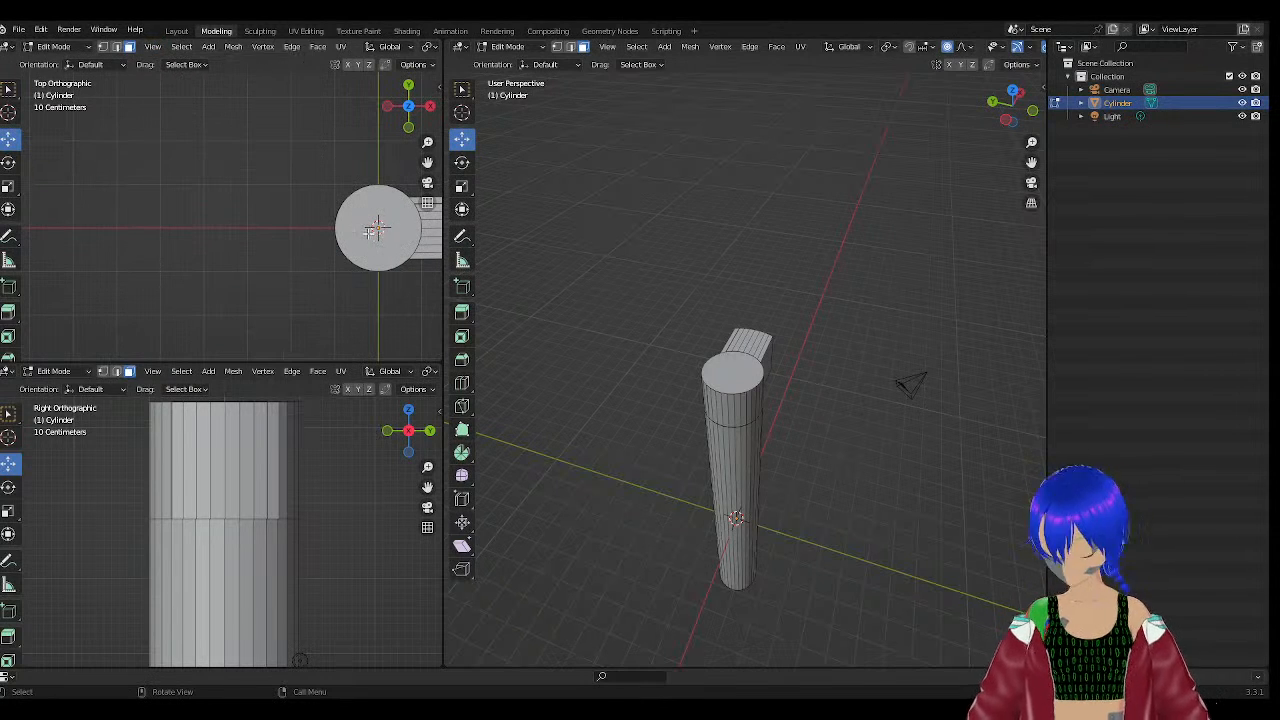
middle_click_drag(378, 230, 246, 218, "shift")
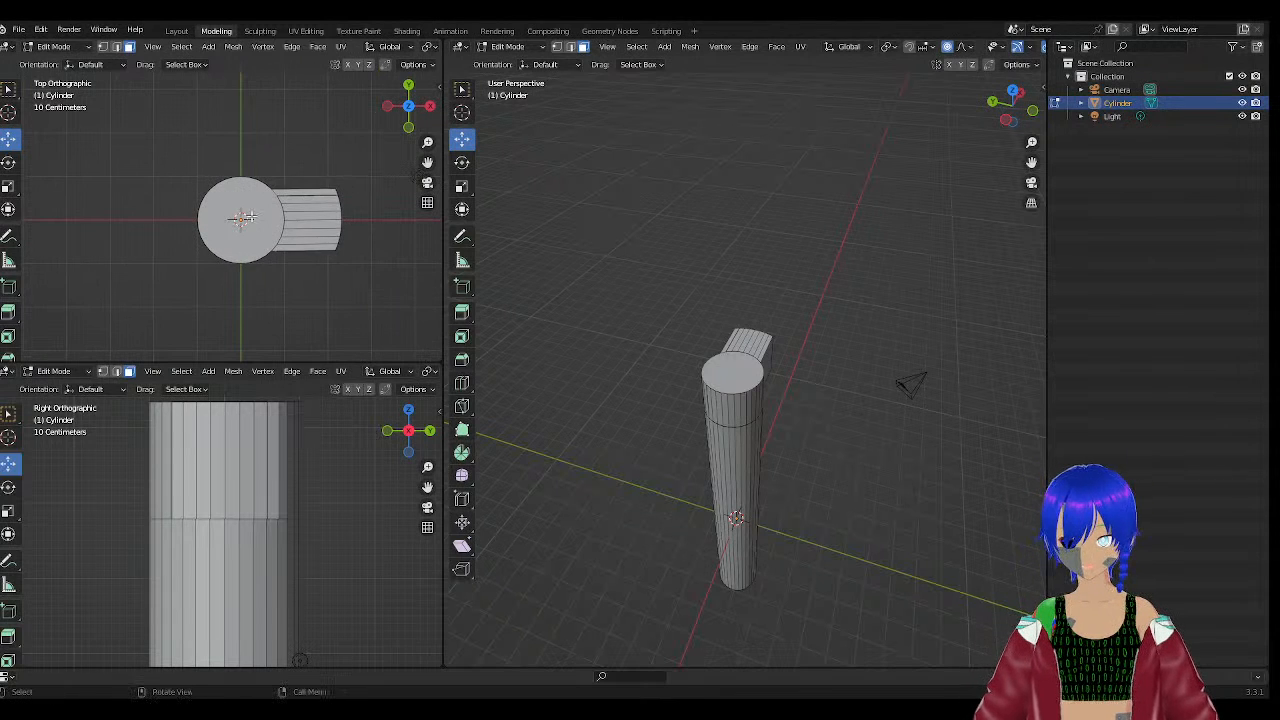
scroll(318, 213, "up", 3)
middle_click_drag(325, 210, 242, 211, "shift")
Select all eight vertical faces at the side arm's outer end in the large perspective viewport.
middle_click_drag(785, 376, 566, 348)
left_click(735, 375)
scroll(735, 375, "up", 4)
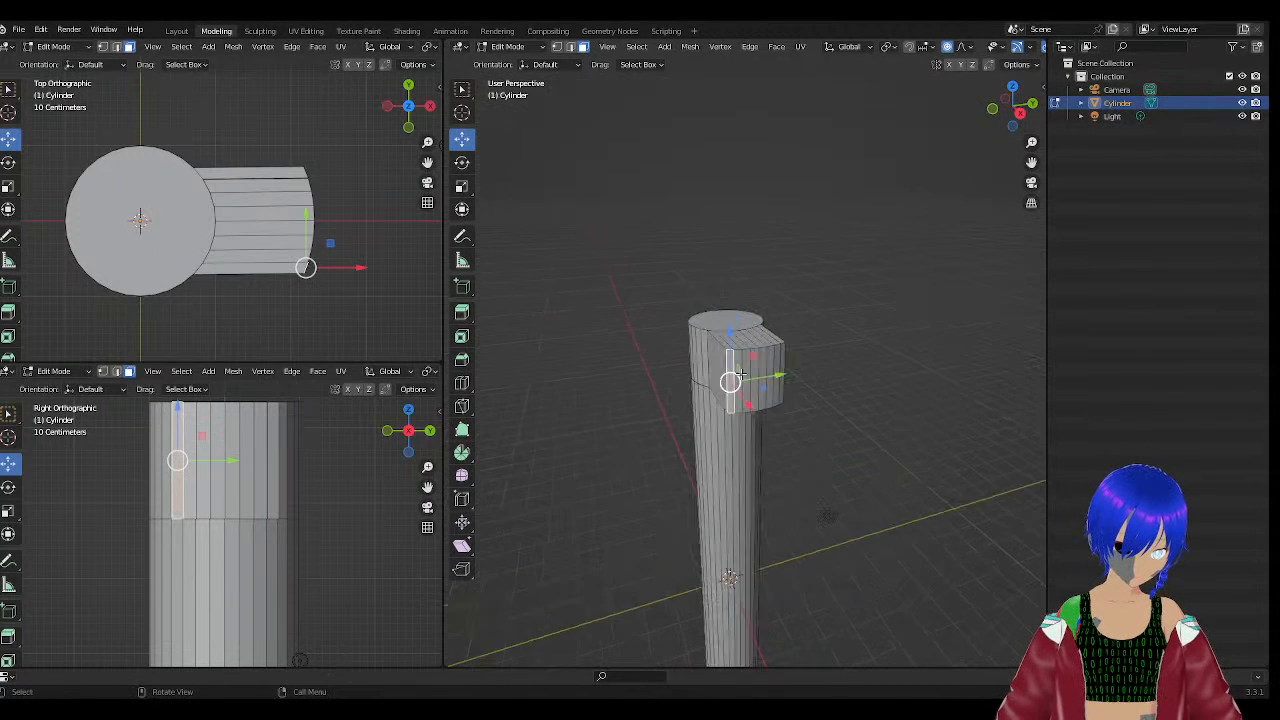
left_click(736, 356, "shift")
left_click(747, 355, "shift")
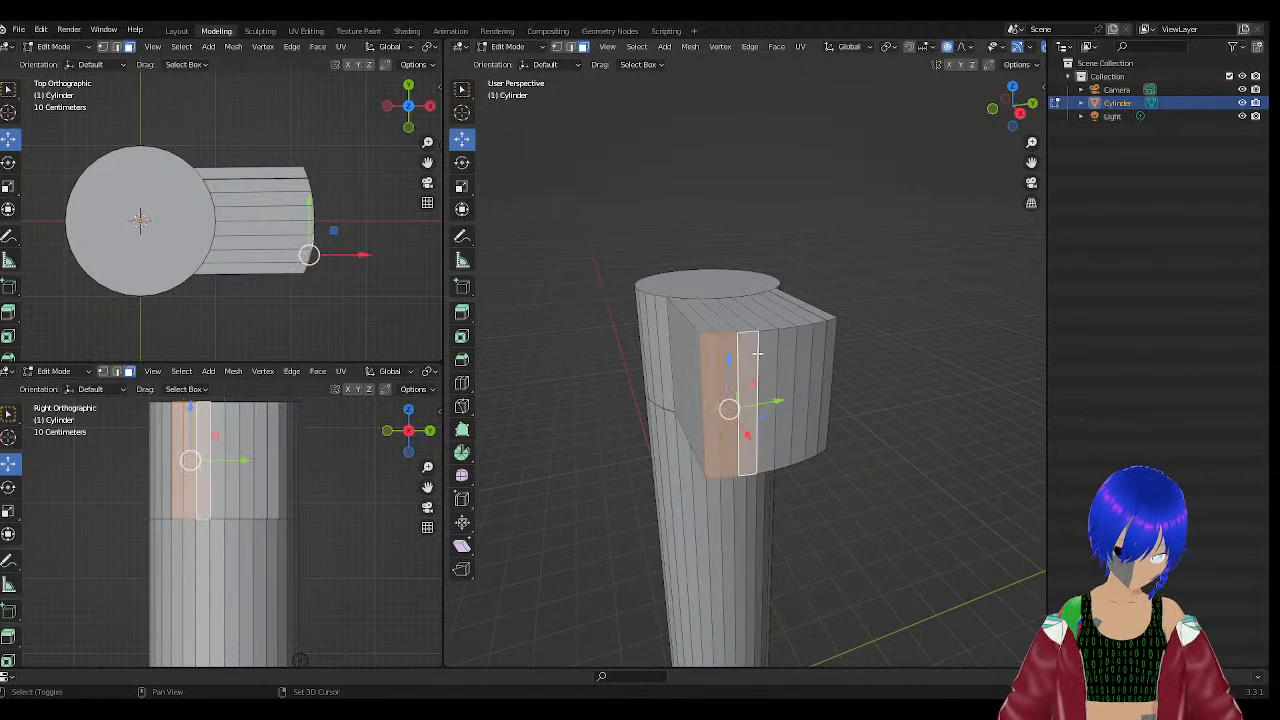
left_click(765, 352, "shift")
left_click(783, 350, "shift")
left_click(800, 349, "shift")
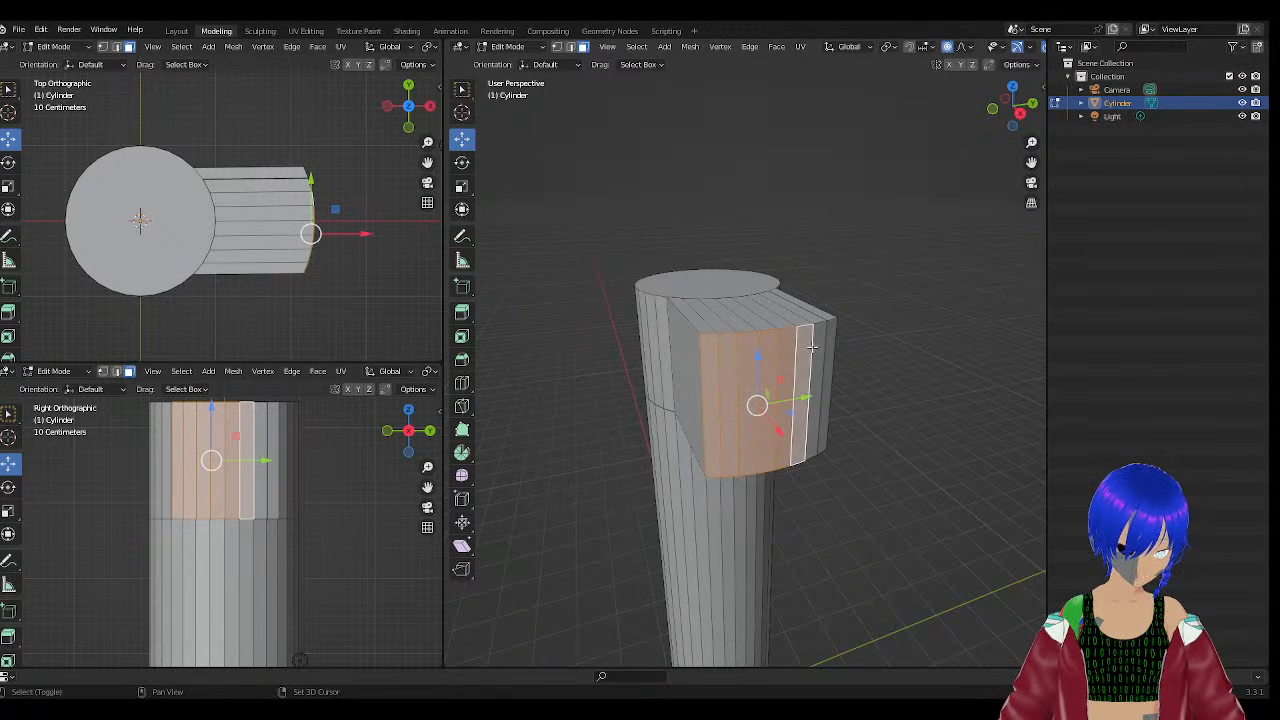
left_click(817, 346, "shift")
left_click(828, 343, "shift")
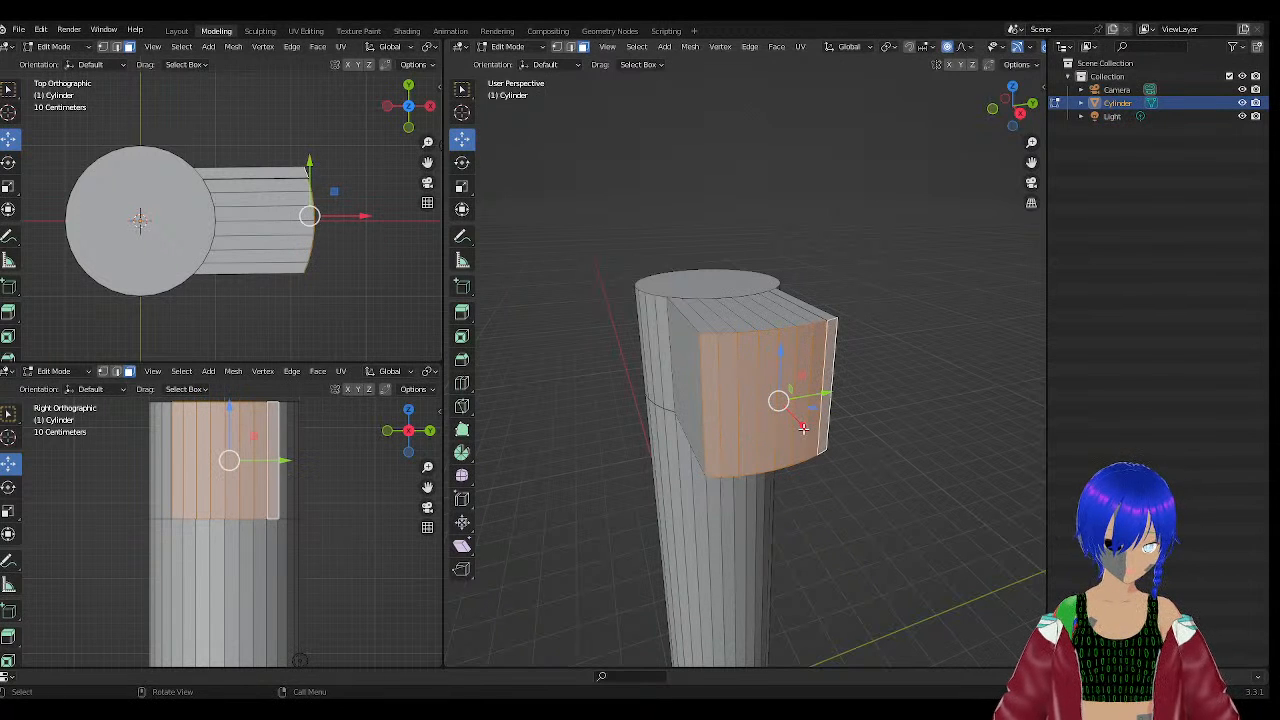
Move the selected end faces outward along the X axis to lengthen the arm, and pull them back slightly.
left_click_drag(803, 428, 860, 515)
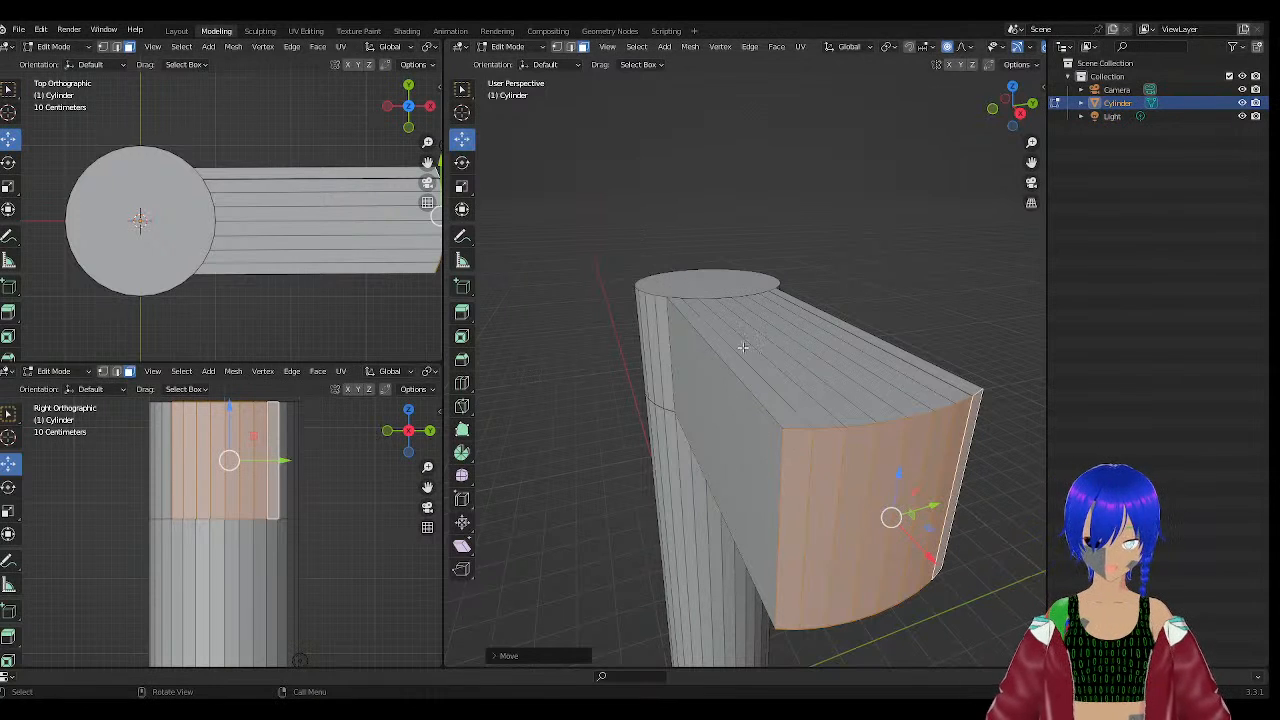
scroll(743, 347, "down", 3)
middle_click_drag(836, 425, 950, 395)
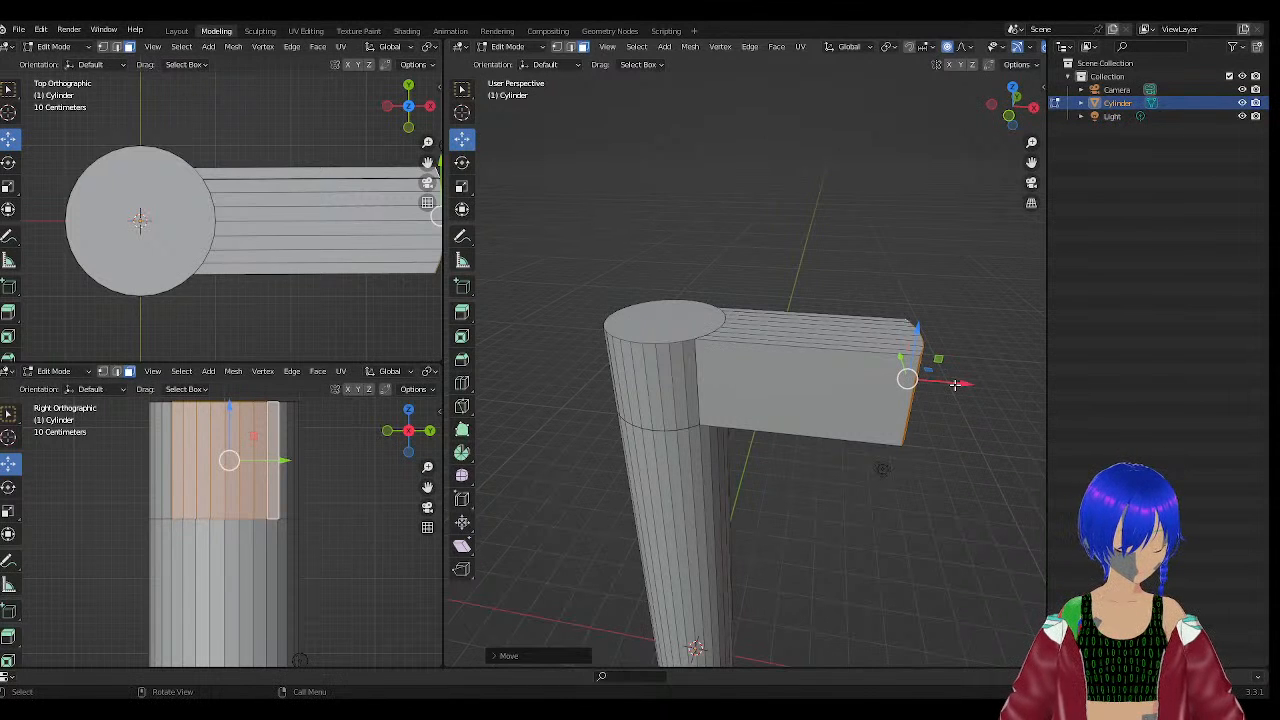
left_click_drag(958, 377, 919, 387)
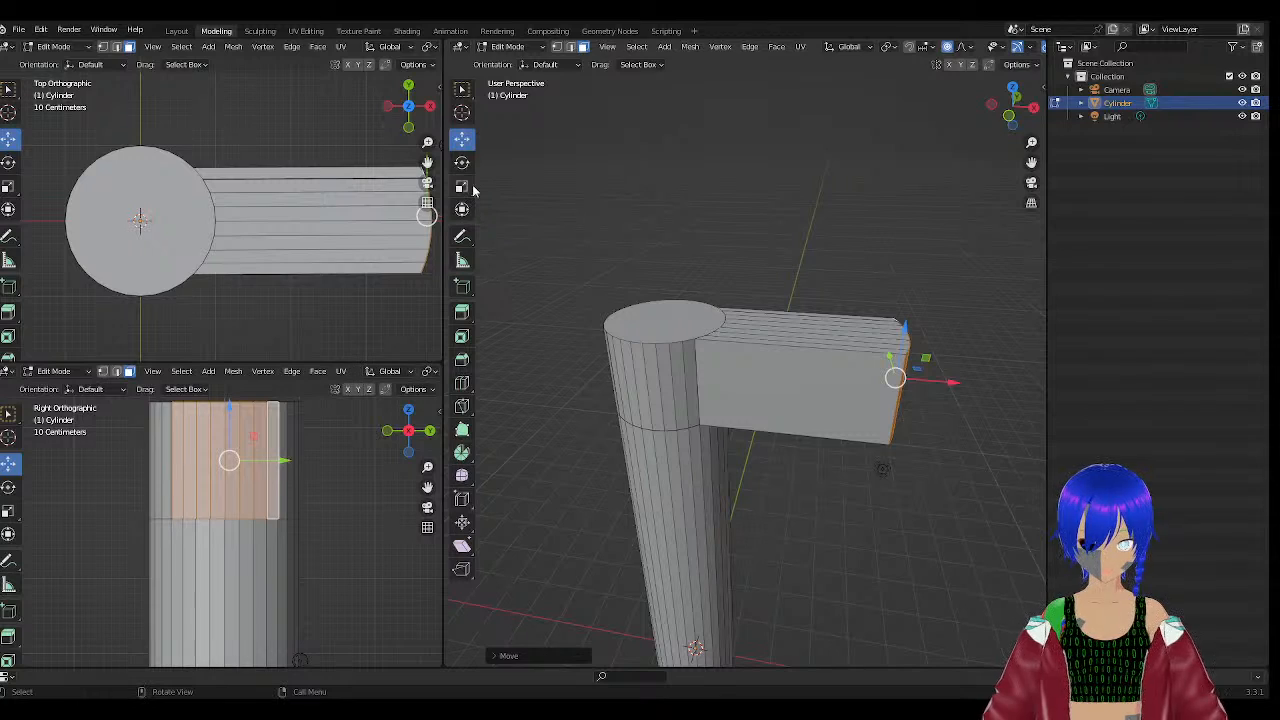
Activate the Scale tool for the end faces and reset the small overhead viewport to the Top viewpoint, zoomed out to the whole arm.
left_click(461, 186)
scroll(922, 400, "down", 3)
scroll(922, 400, "up", 3)
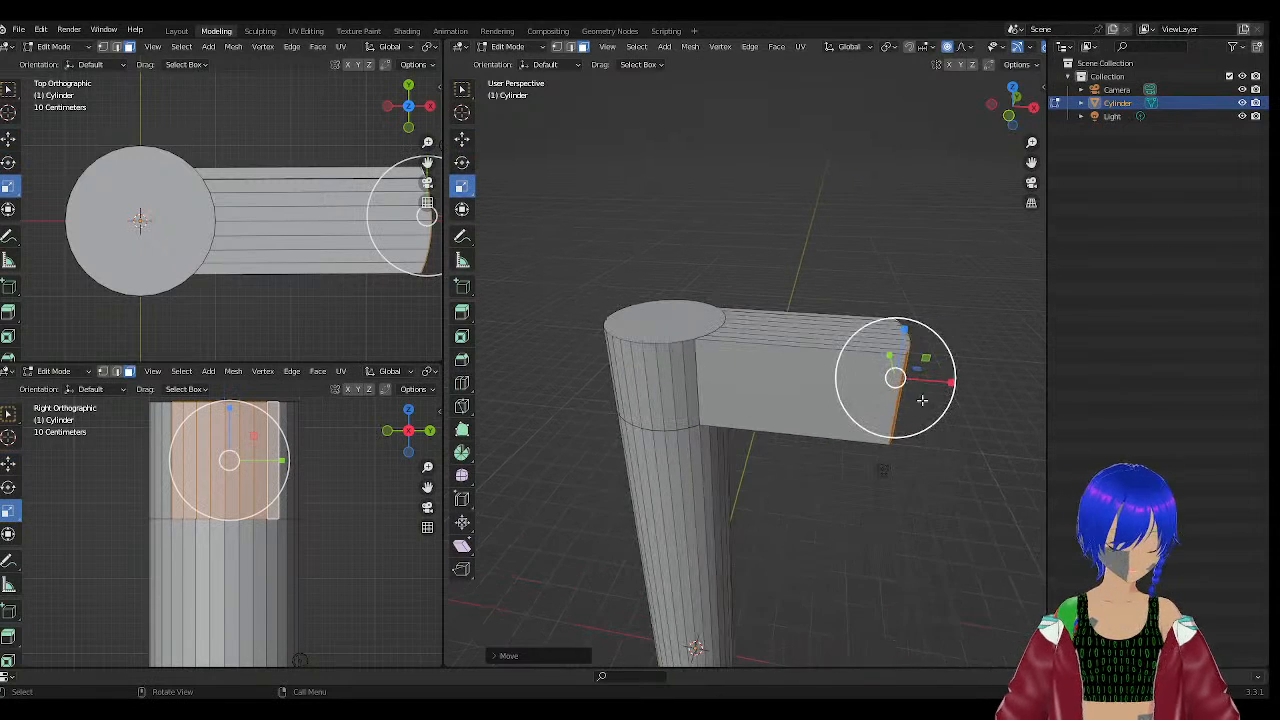
middle_click_drag(922, 400, 690, 320)
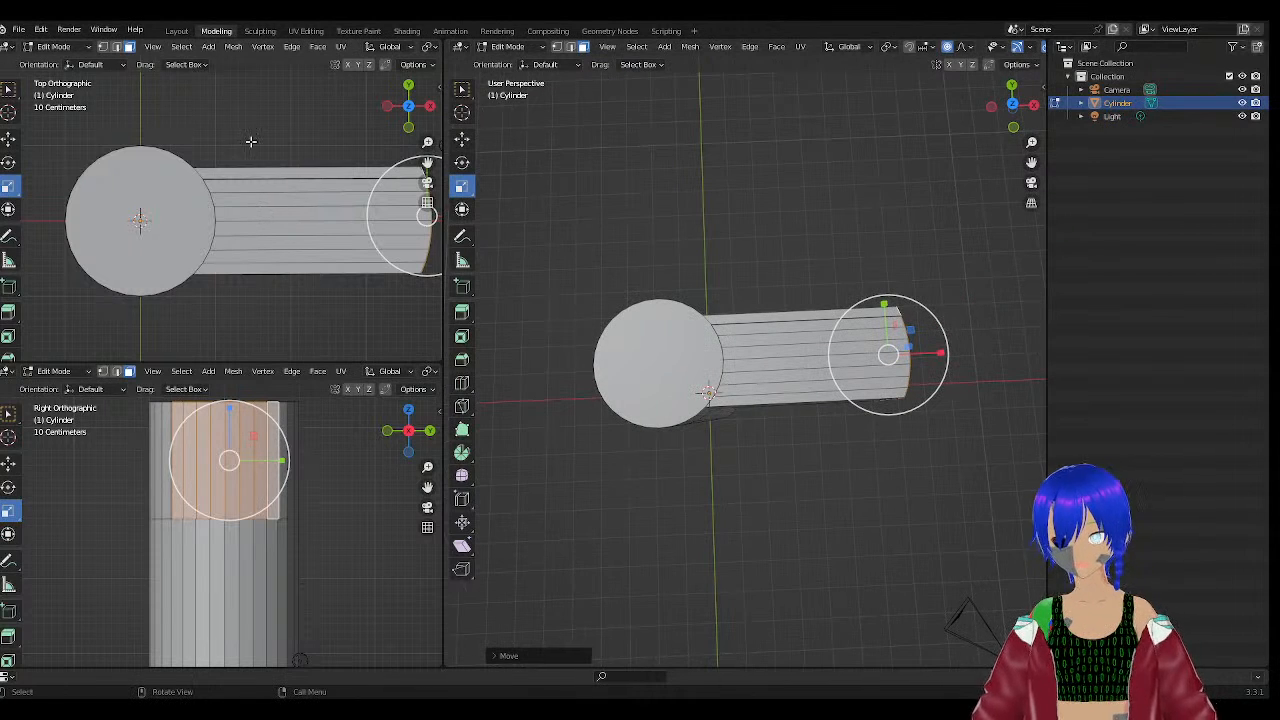
middle_click_drag(251, 142, 247, 142)
scroll(299, 149, "down", 5)
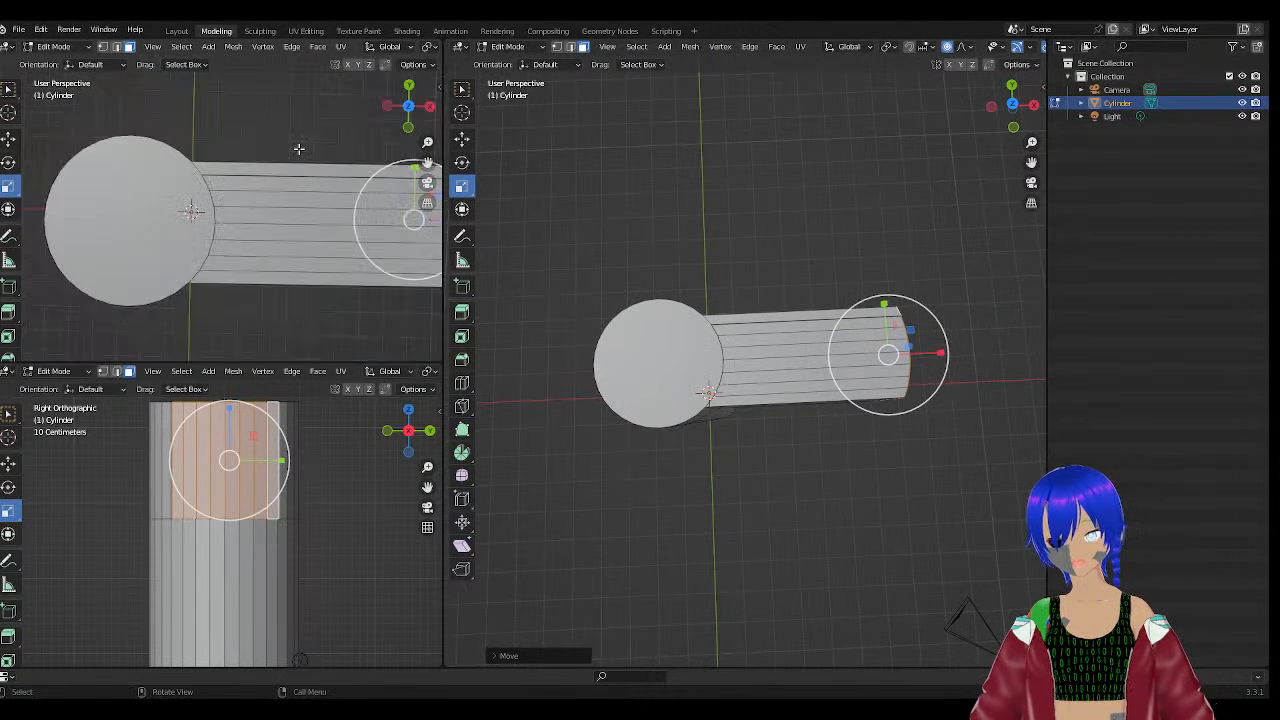
scroll(296, 149, "down", 4)
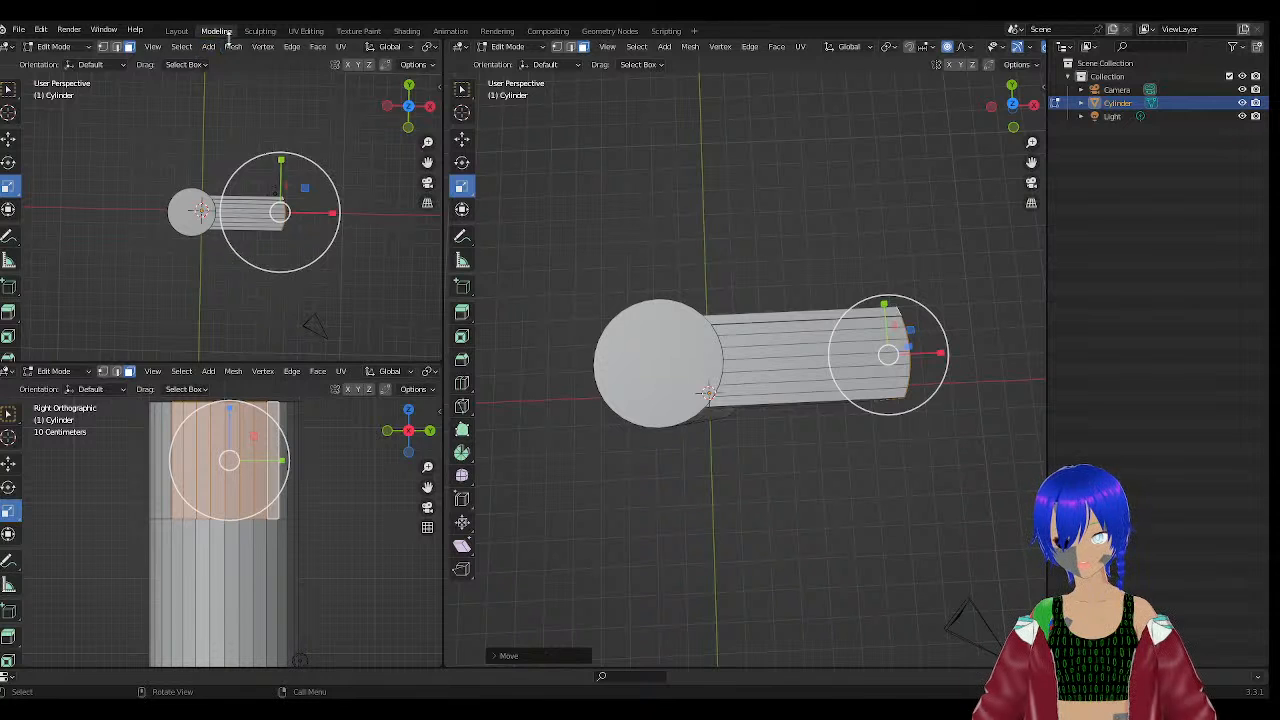
left_click(150, 49)
mouse_move(211, 204)
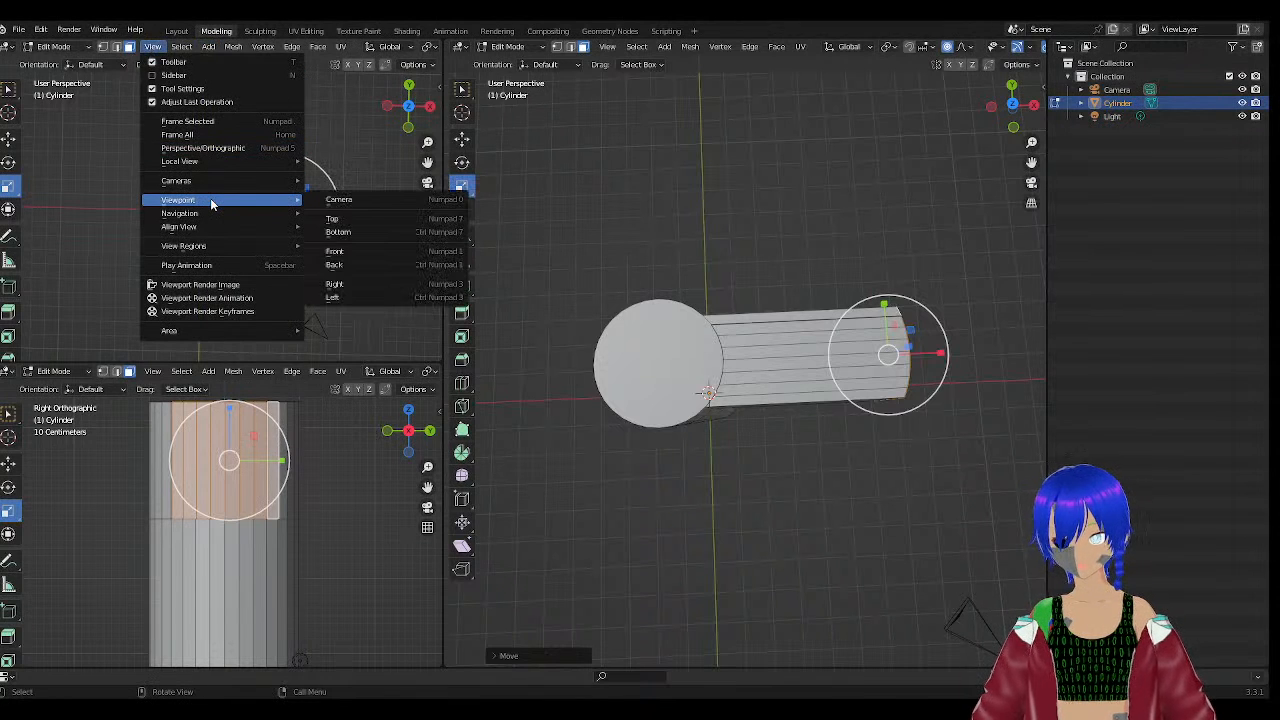
left_click(333, 218)
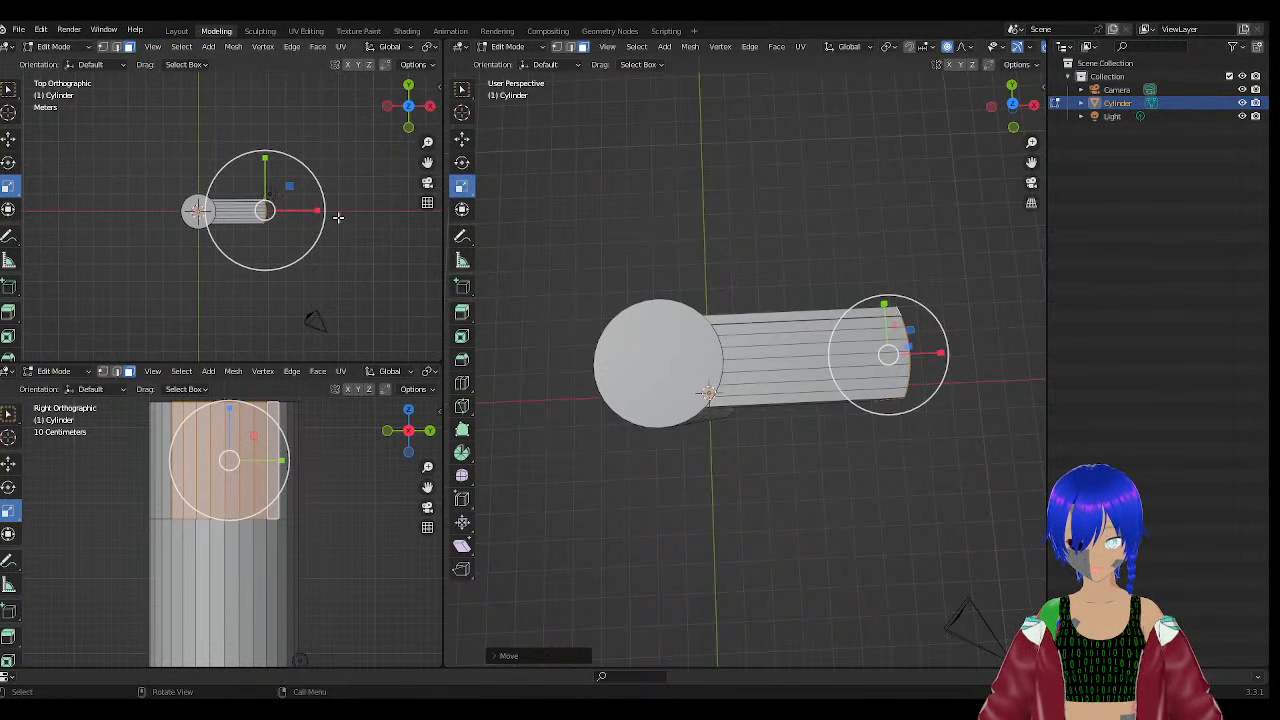
Try to flatten the arm's curved end by scaling the selected end faces along the X axis in the overhead viewport.
scroll(286, 211, "up", 4)
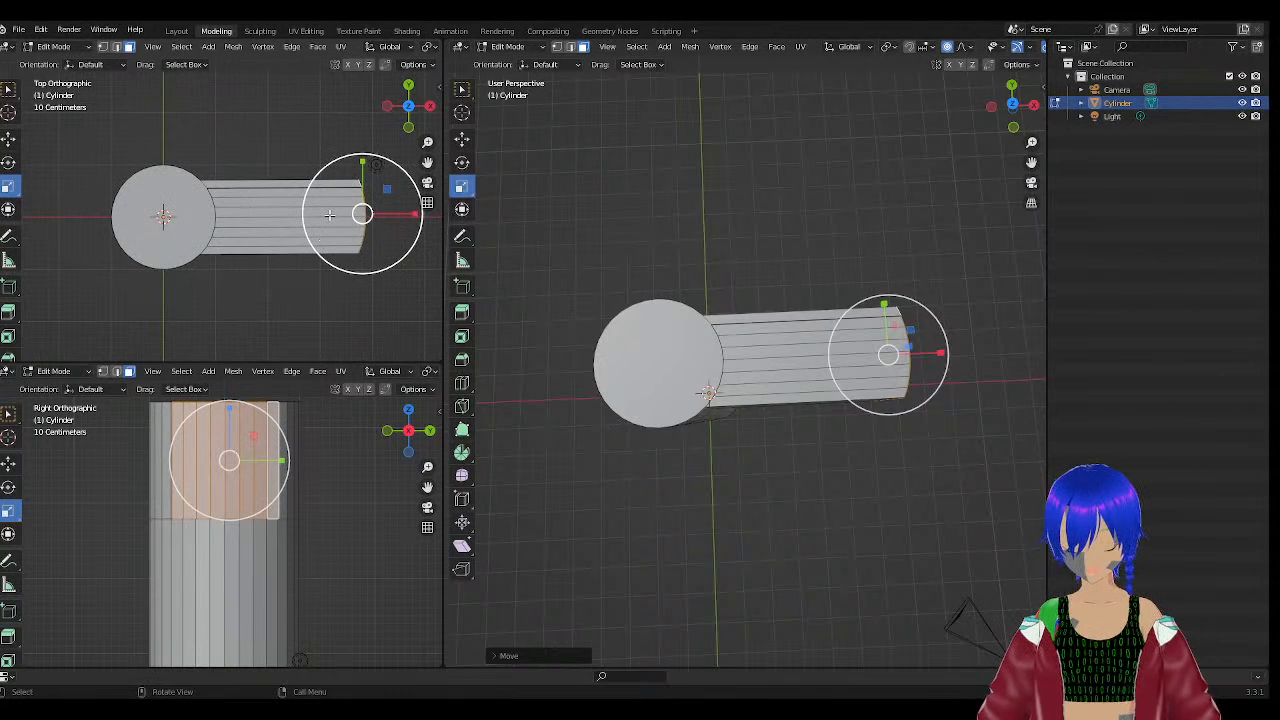
middle_click_drag(435, 214, 351, 209, "shift")
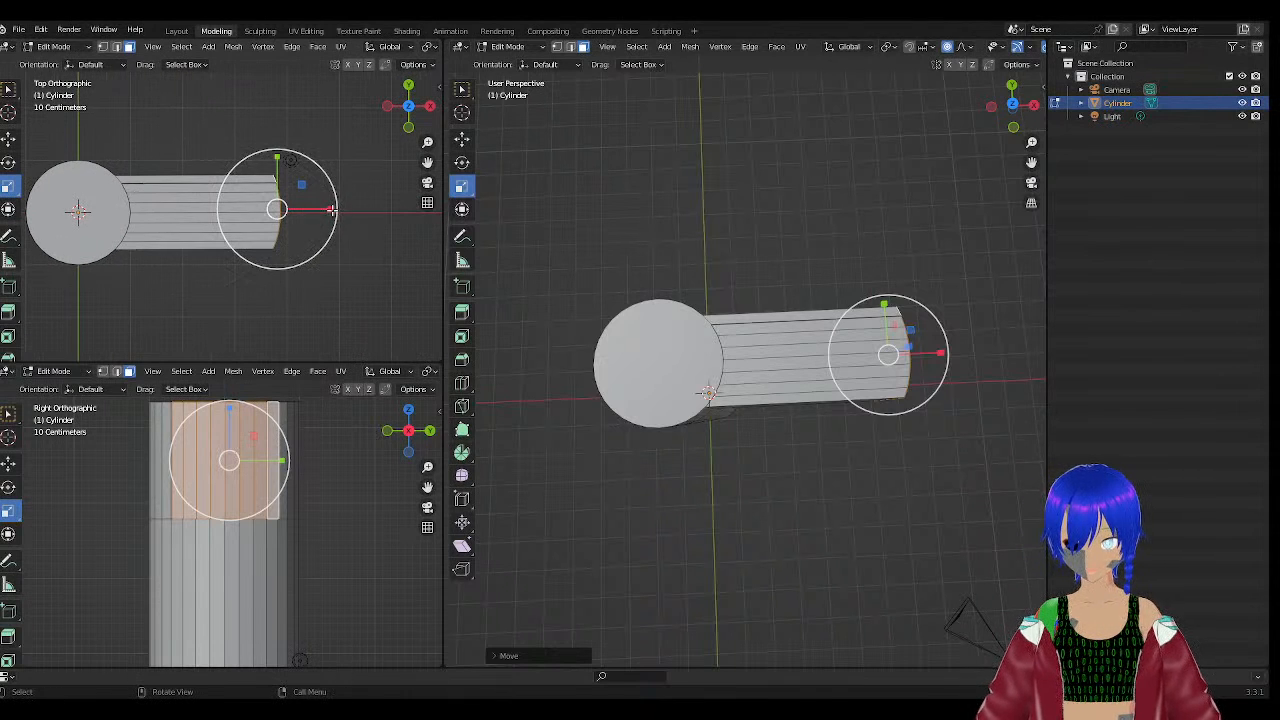
scroll(331, 209, "up", 2)
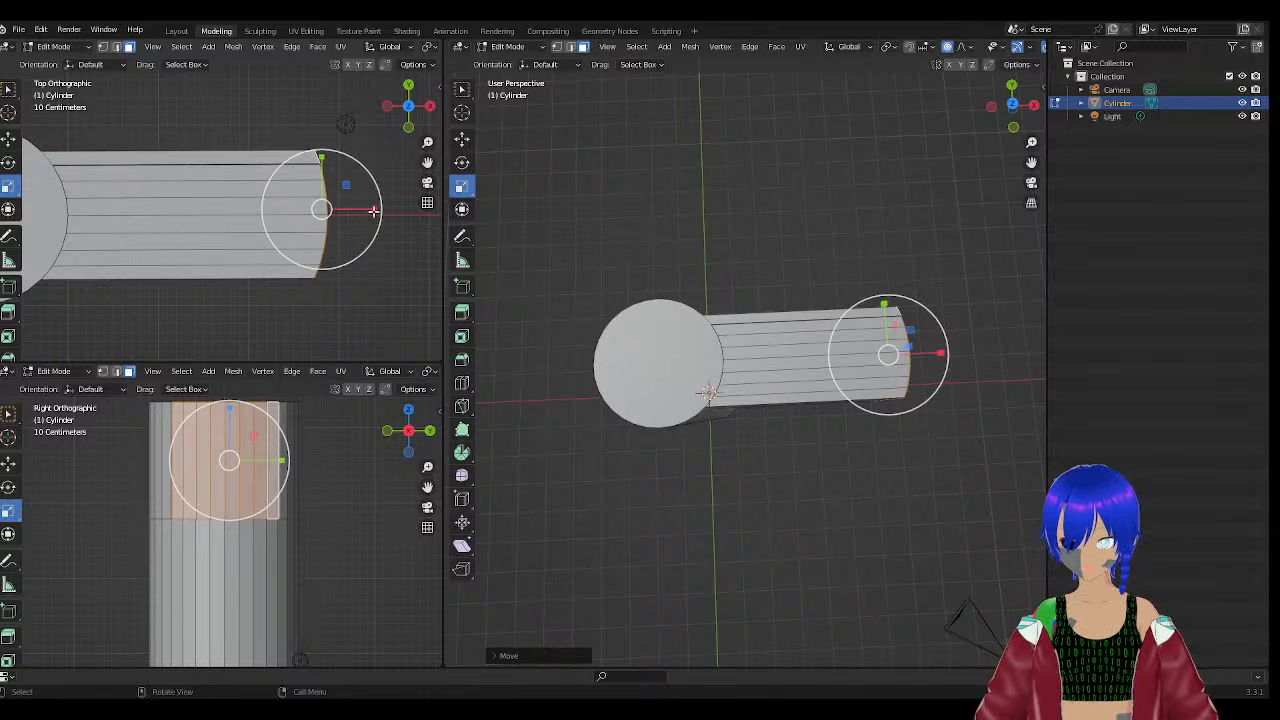
key("s")
key("x")
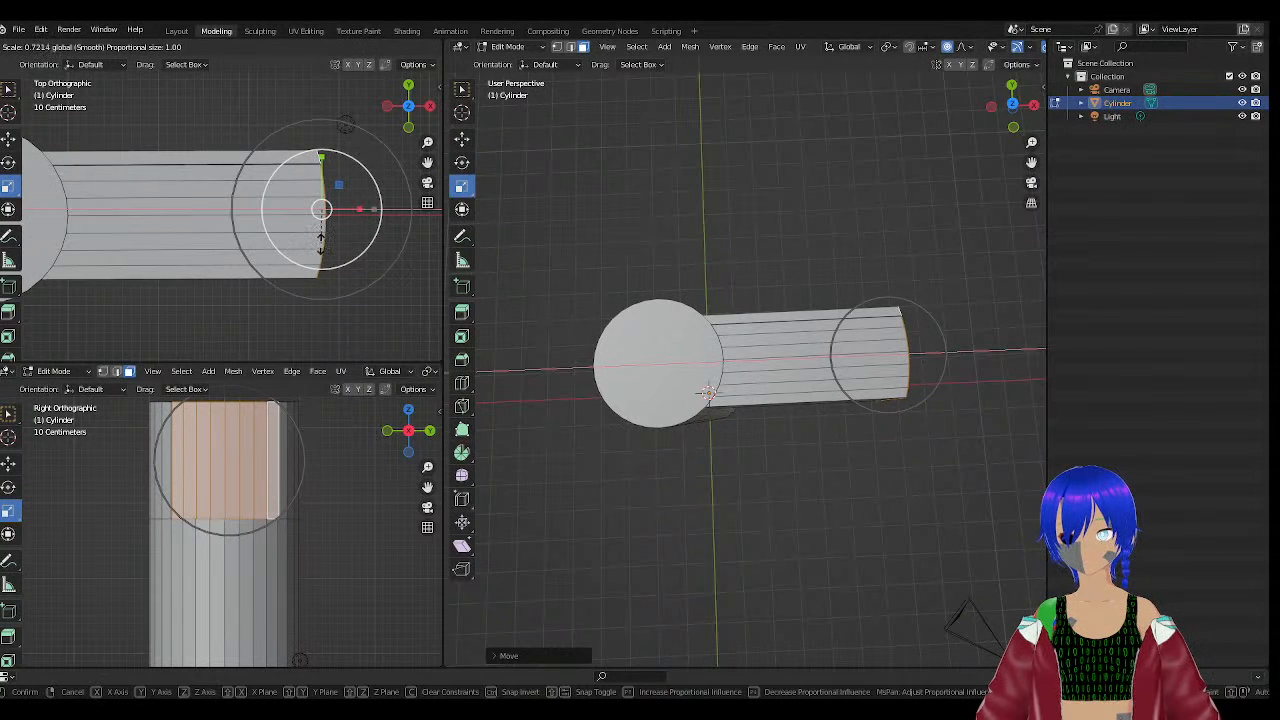
left_click(321, 244)
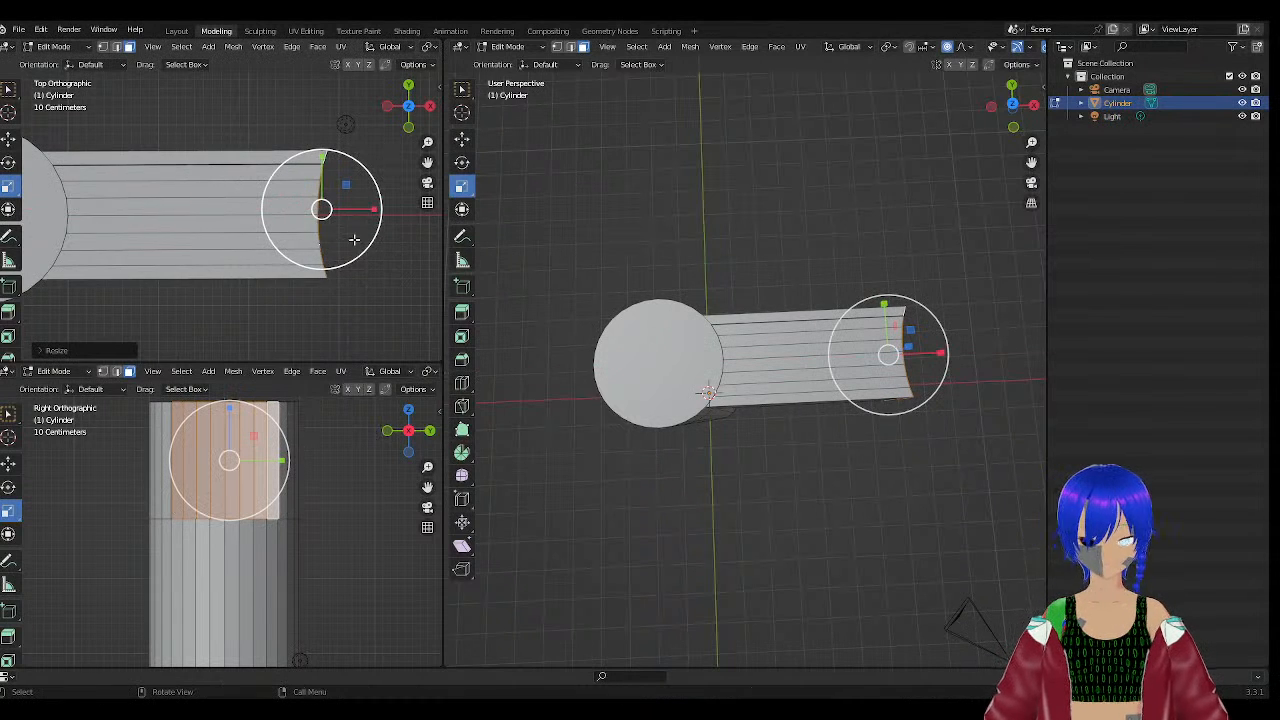
Return the small overhead viewport to the Top viewpoint, showing the arm and its outer end.
scroll(355, 235, "up", 3)
mouse_move(338, 184)
middle_mouse_down()
mouse_move(301, 177)
mouse_move(318, 177)
middle_mouse_up()
scroll(318, 177, "down", 2)
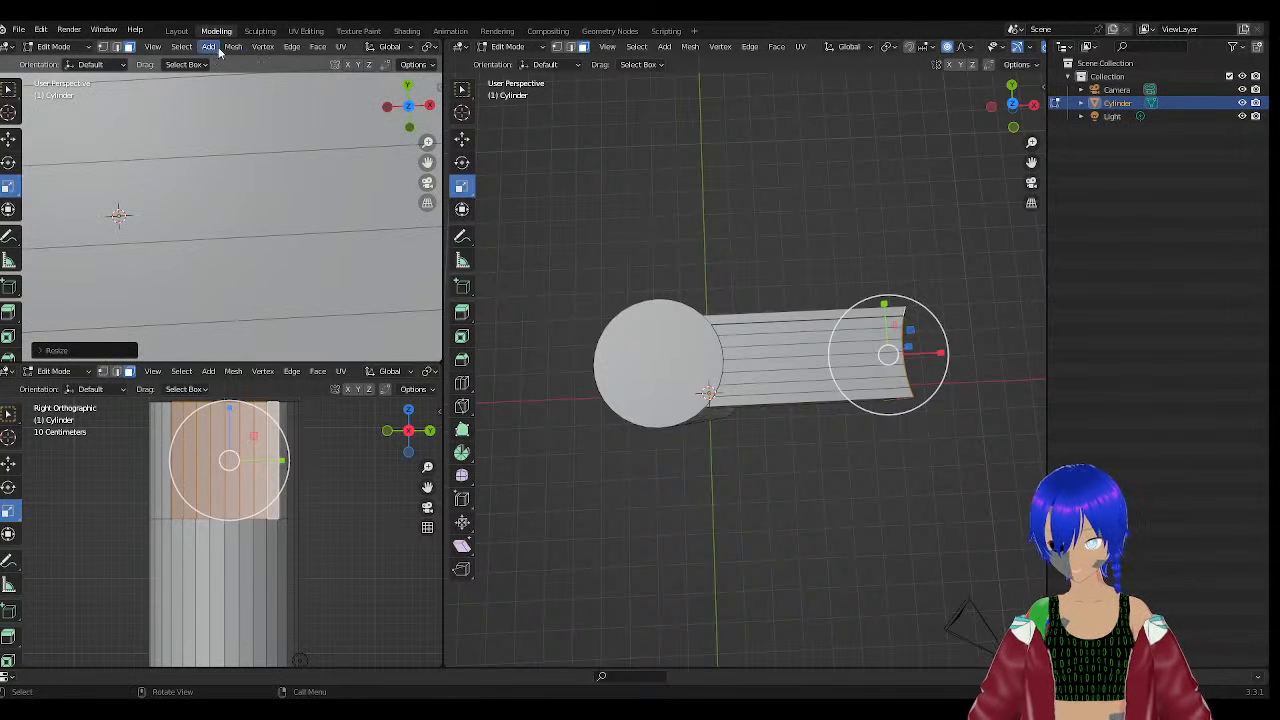
left_click(153, 47)
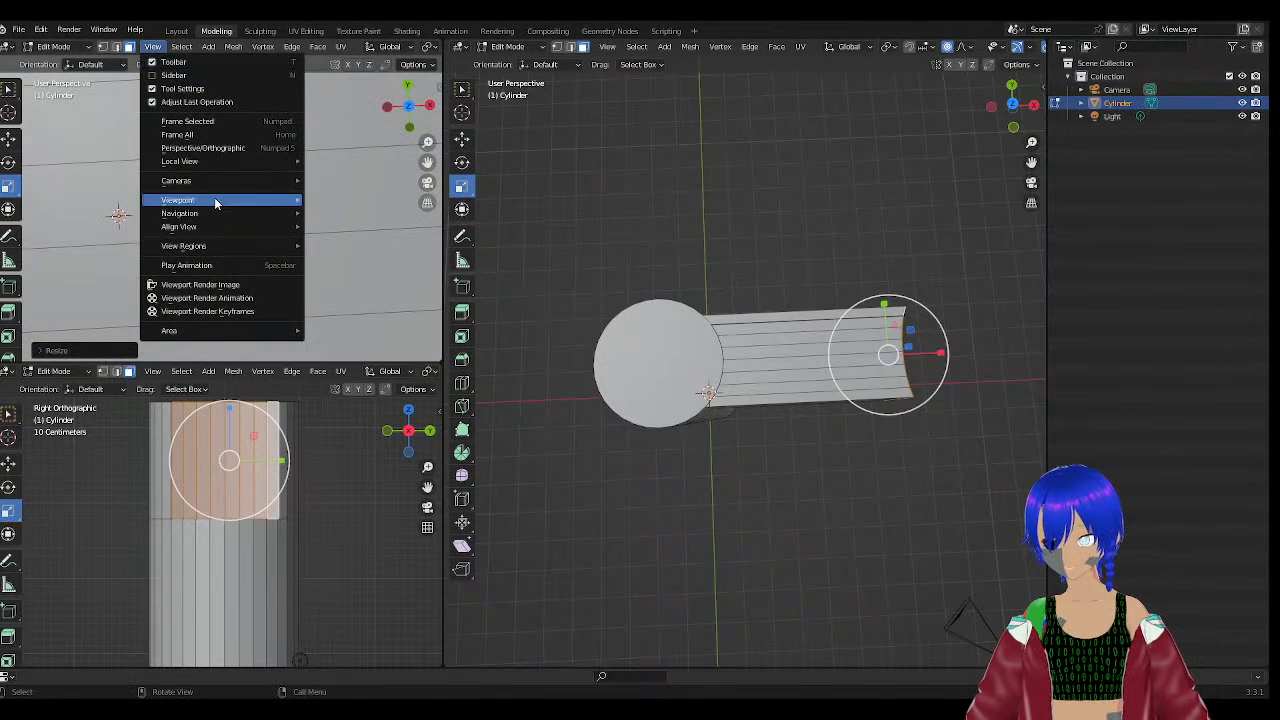
mouse_move(228, 201)
left_click(340, 214)
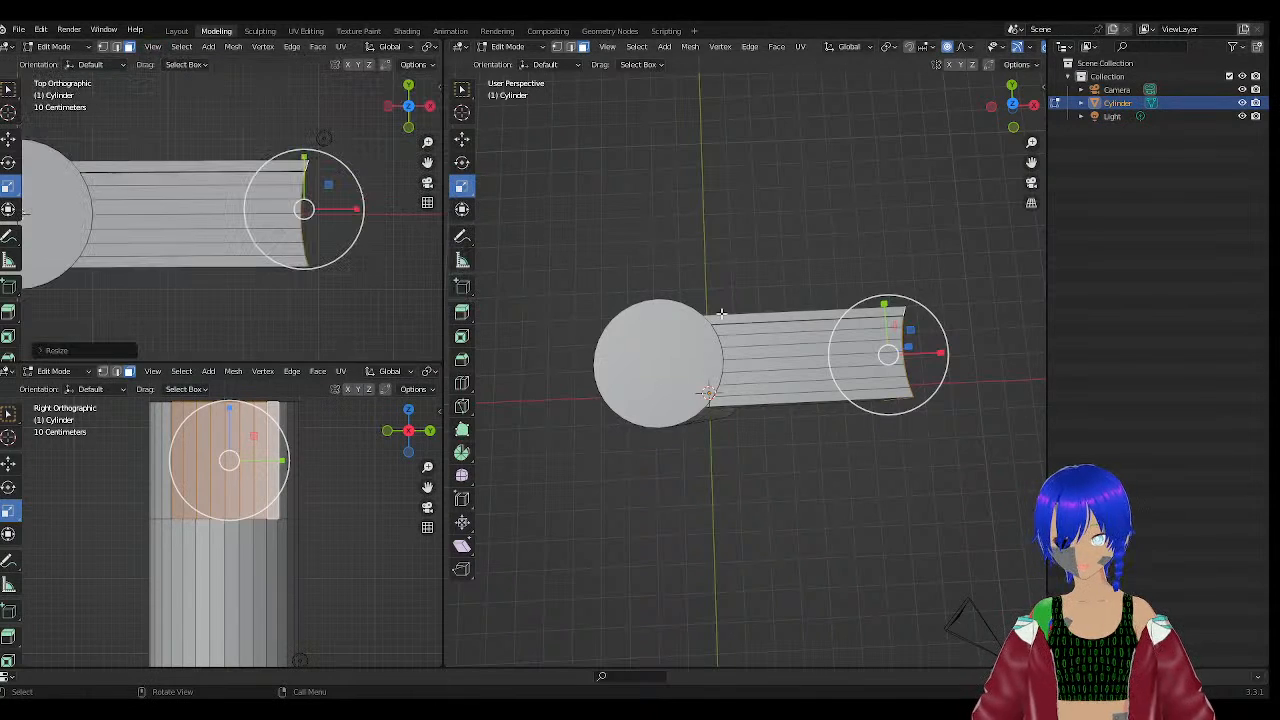
Try to scale the arm's end faces in the large perspective viewport, centred on the arm's outer end.
middle_click_drag(948, 376, 910, 343)
scroll(961, 430, "up", 3)
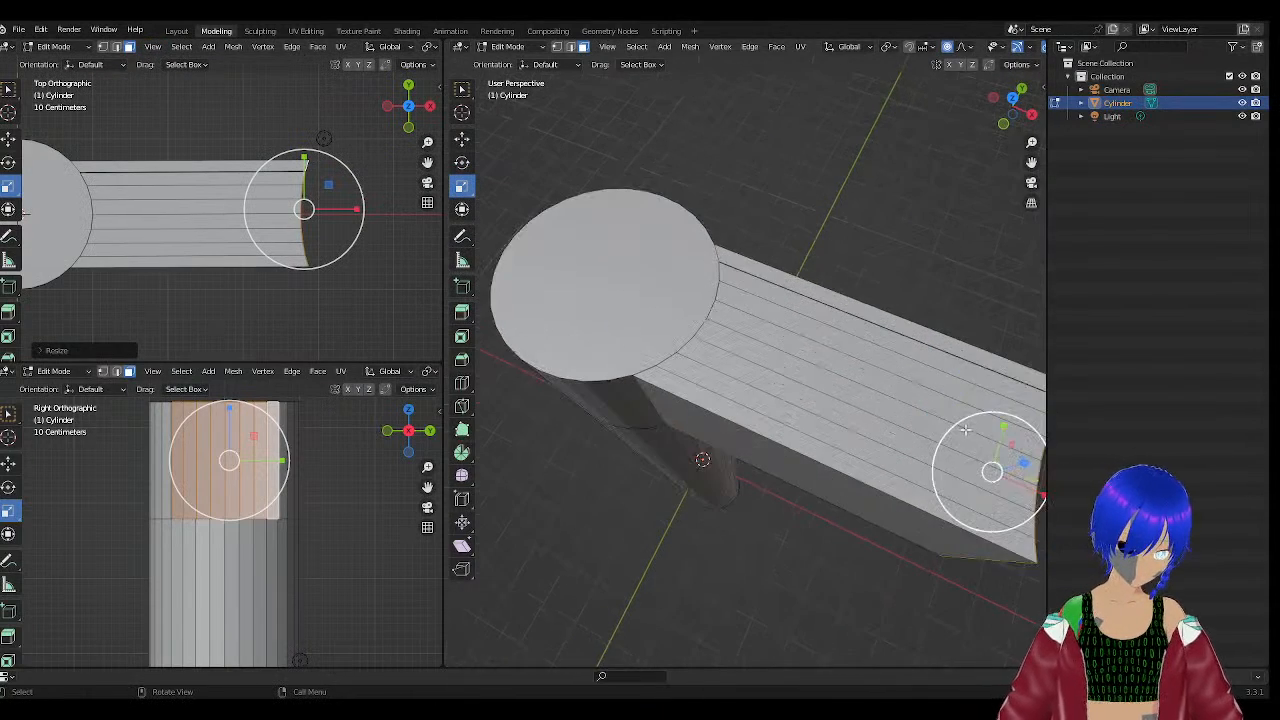
middle_click_drag(932, 283, 694, 189, "shift")
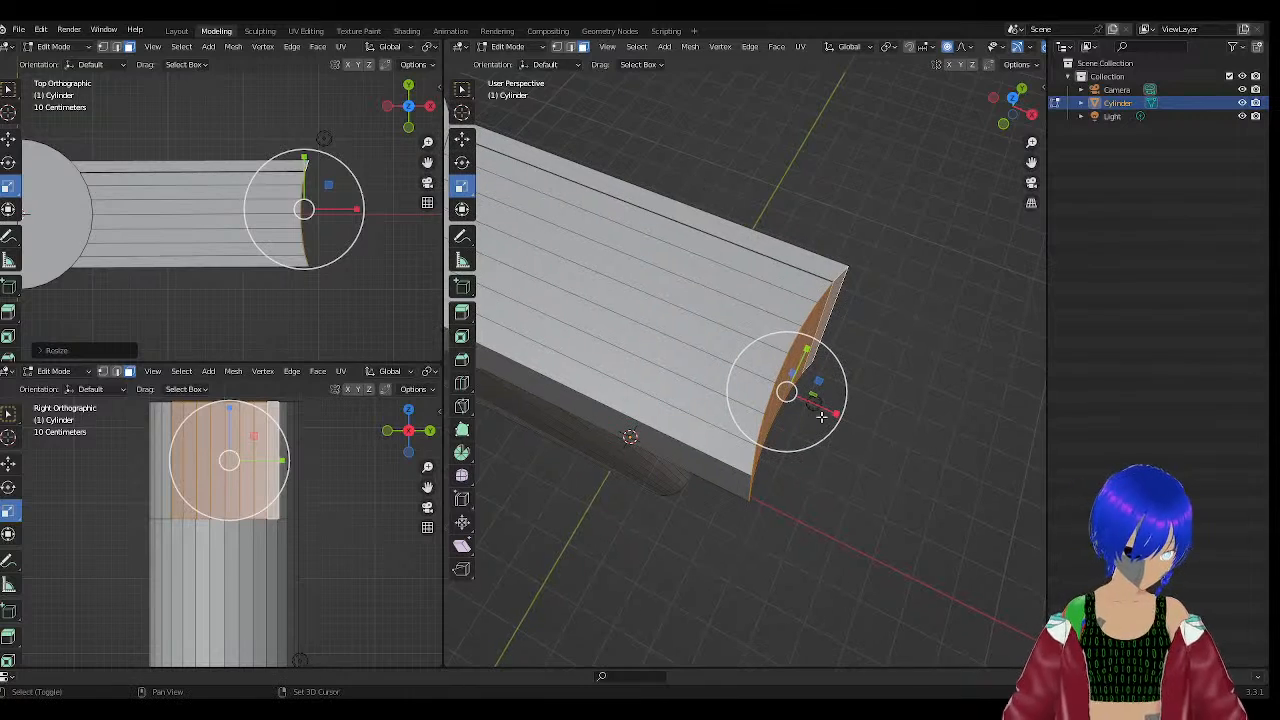
mouse_move(836, 410)
left_mouse_down()
mouse_move(880, 428)
mouse_move(837, 417)
left_mouse_up()
mouse_move(837, 417)
middle_mouse_down()
mouse_move(866, 409)
mouse_move(883, 431)
mouse_move(834, 417)
middle_mouse_up()
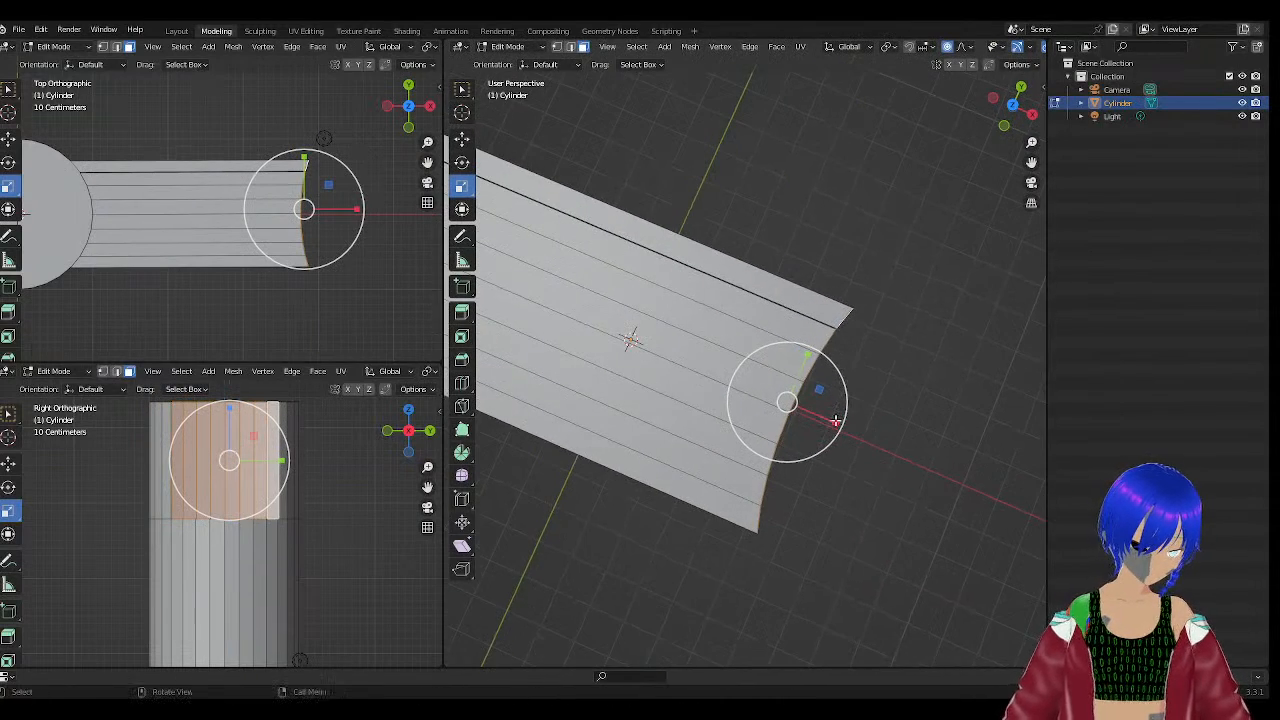
mouse_move(834, 419)
left_mouse_down()
mouse_move(868, 430)
mouse_move(836, 421)
left_mouse_up()
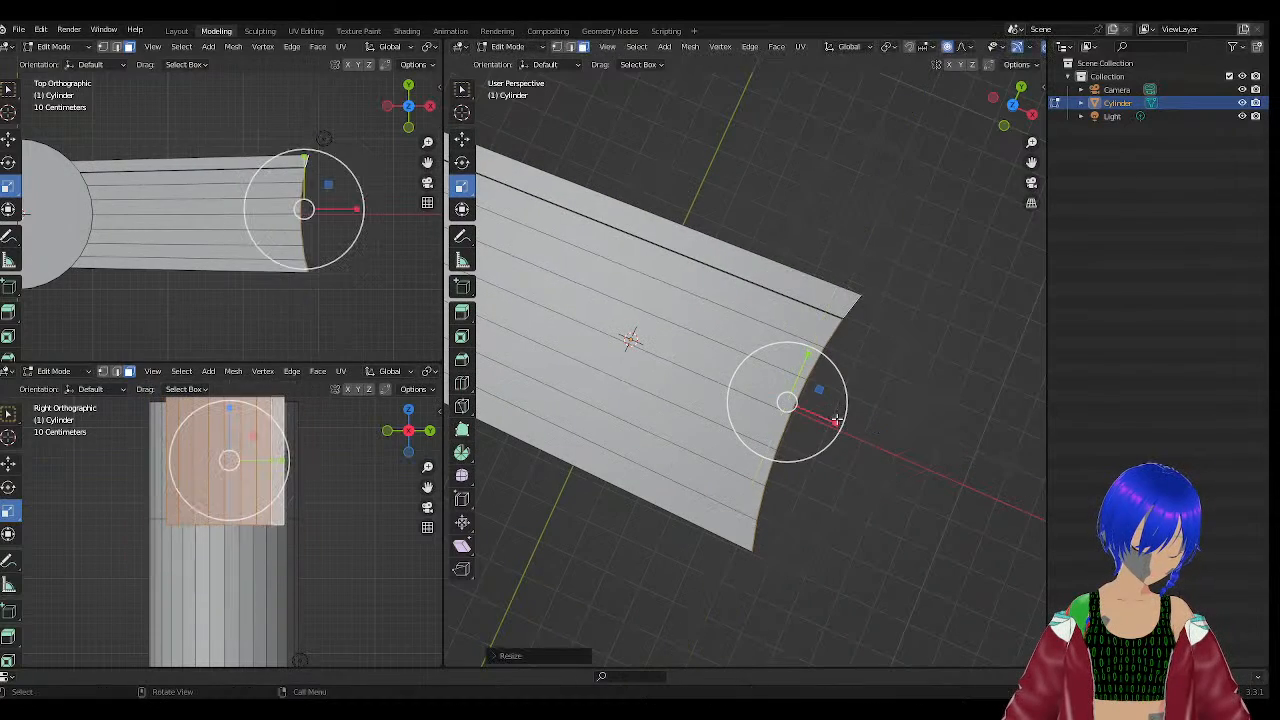
Try two further rescales of the end faces while viewing the arm's outer end from a lower angle.
middle_click_drag(886, 408, 920, 401)
left_click_drag(851, 385, 805, 353, "shift")
middle_click_drag(832, 369, 786, 276)
left_click_drag(783, 300, 824, 359, "shift")
Undo the scaling attempts on the end faces to restore the arm's original convex end.
key("ctrl+z")
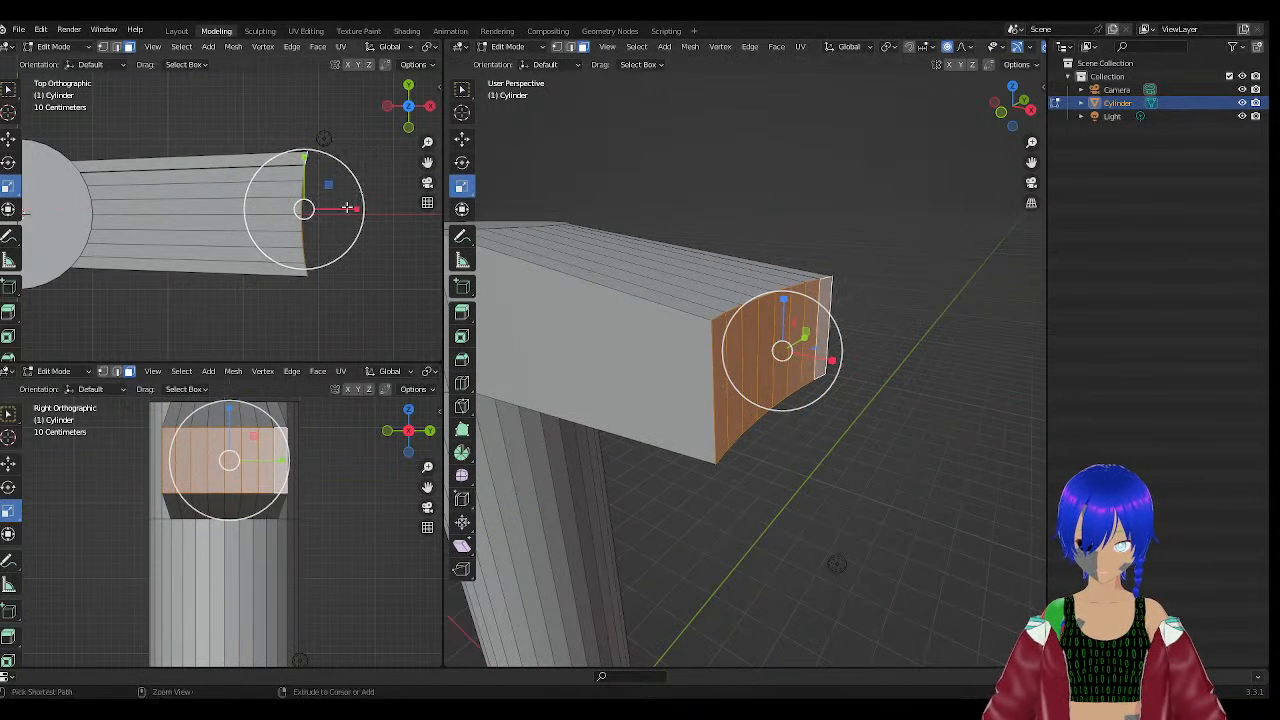
key("ctrl+z")
key("ctrl+shift+z")
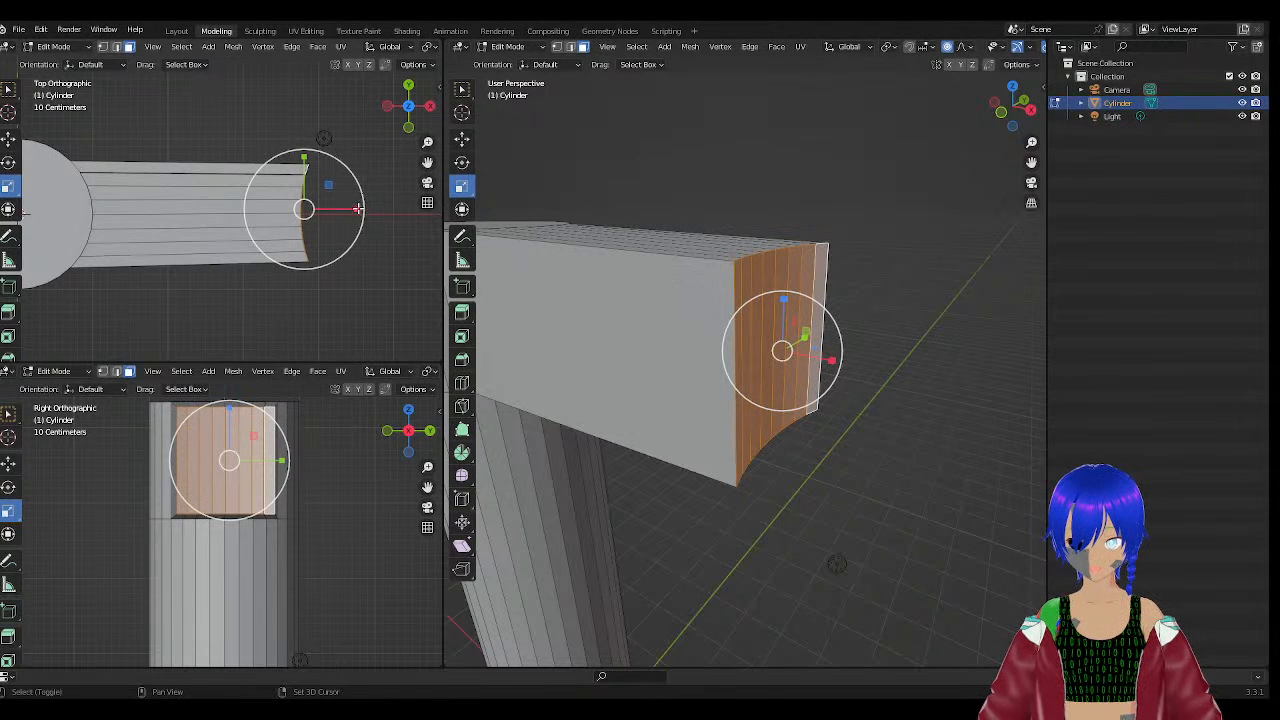
left_click_drag(355, 209, 391, 202, "shift")
key("ctrl+z")
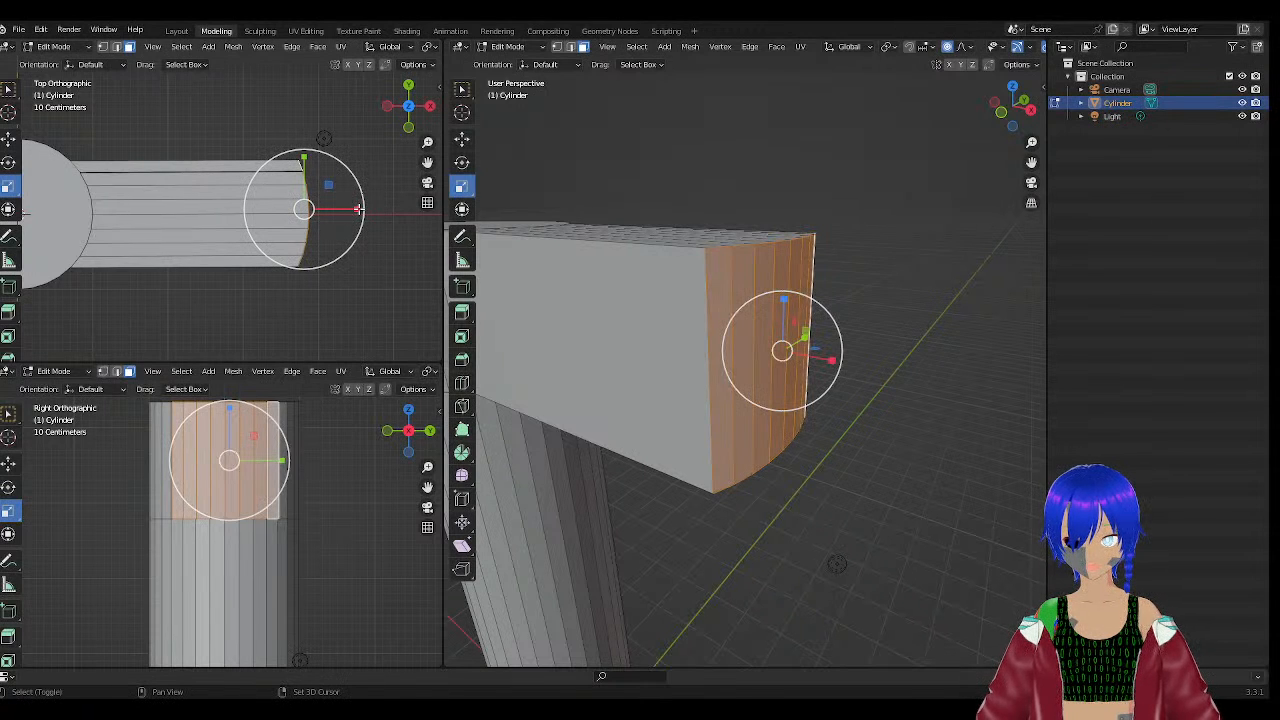
Scale the end faces along the X axis in the overhead viewport to reduce the end's curve, undoing excess attempts.
left_click_drag(358, 209, 311, 232, "shift")
key("ctrl+z")
key("ctrl+z")
key("ctrl+z")
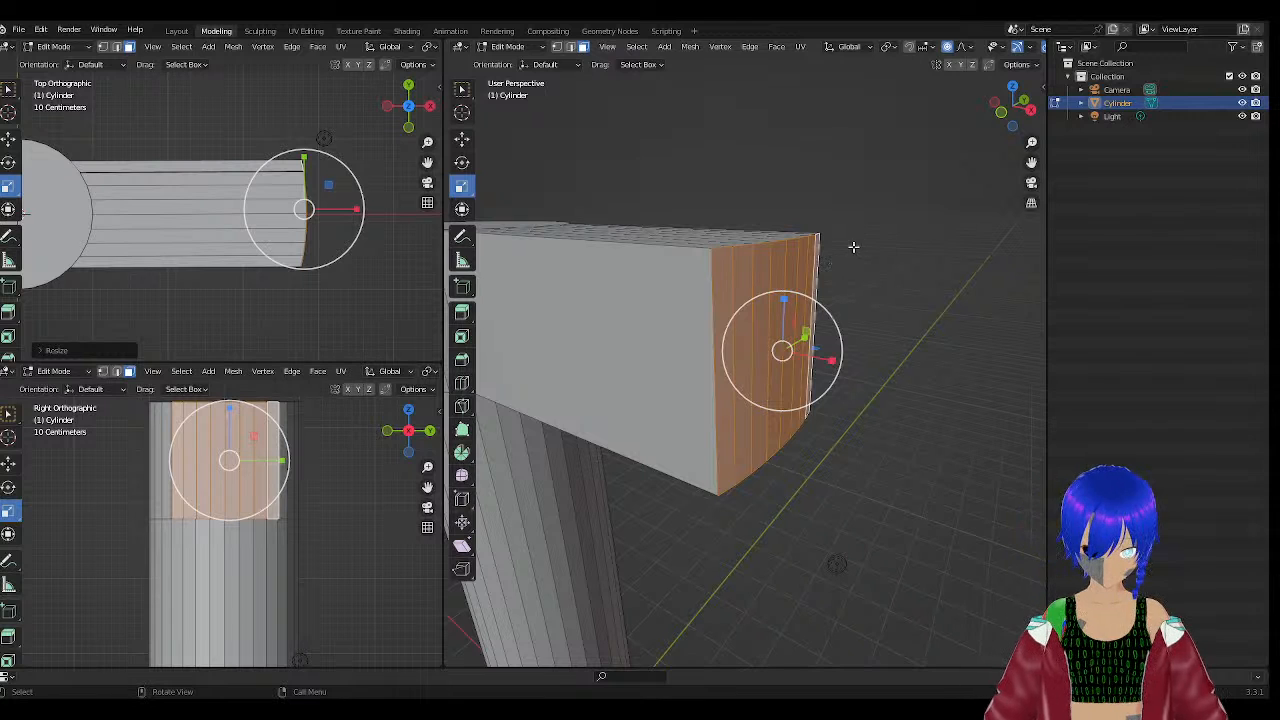
Scale the end faces down further along the X axis while viewing the arm from above in the perspective viewport.
middle_click_drag(853, 247, 548, 131)
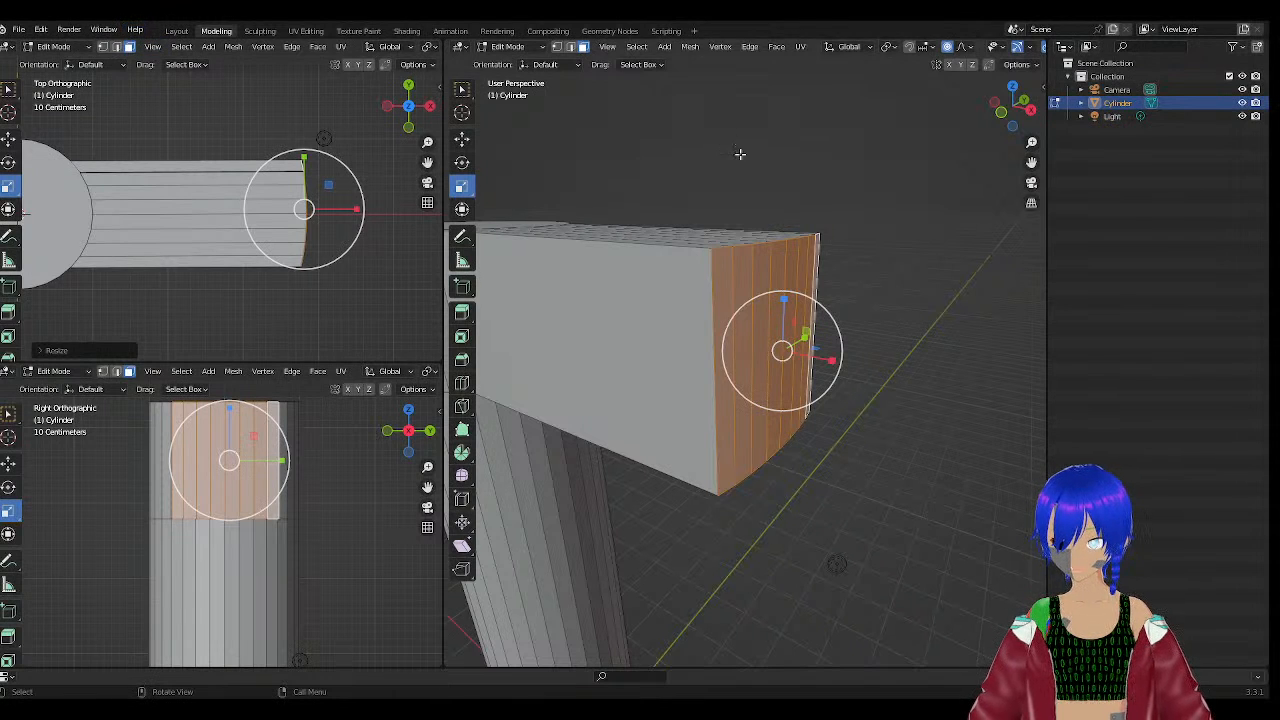
middle_click_drag(740, 153, 761, 197)
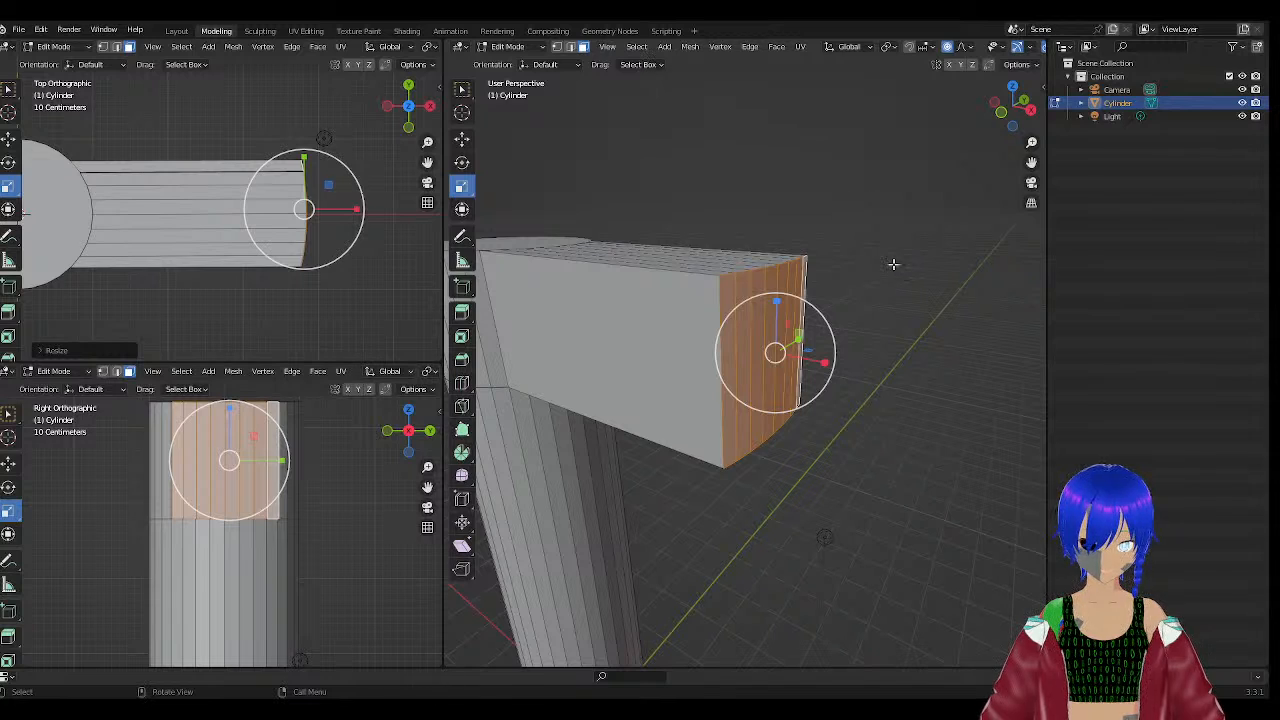
middle_click_drag(895, 265, 853, 447)
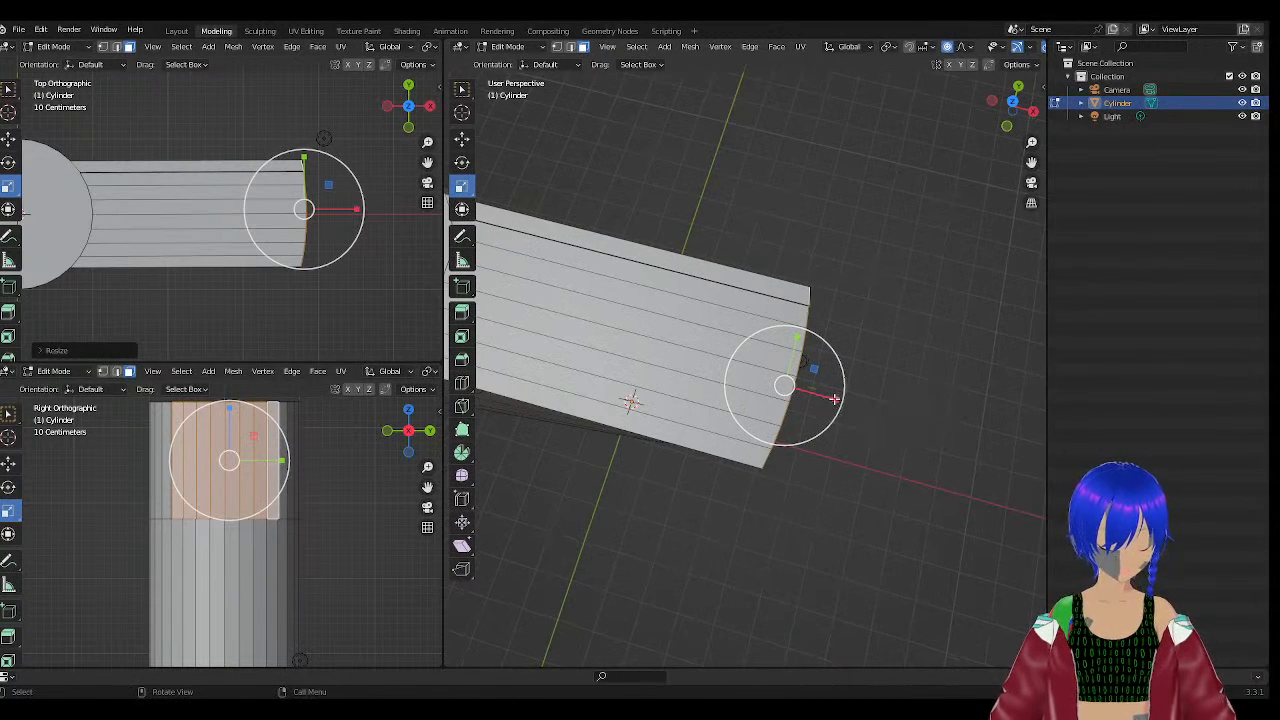
key("s")
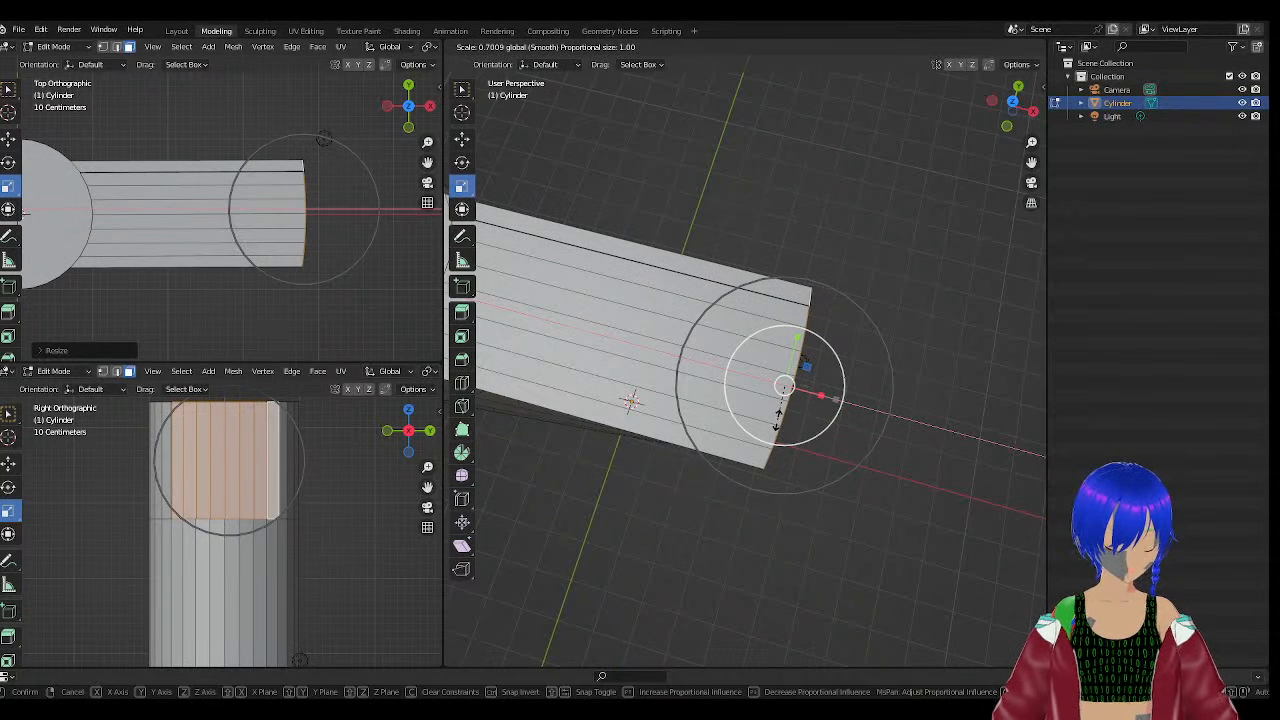
left_click(786, 414)
Squeeze the end faces along the X axis once more until the arm's end is nearly straight.
scroll(349, 229, "up", 4)
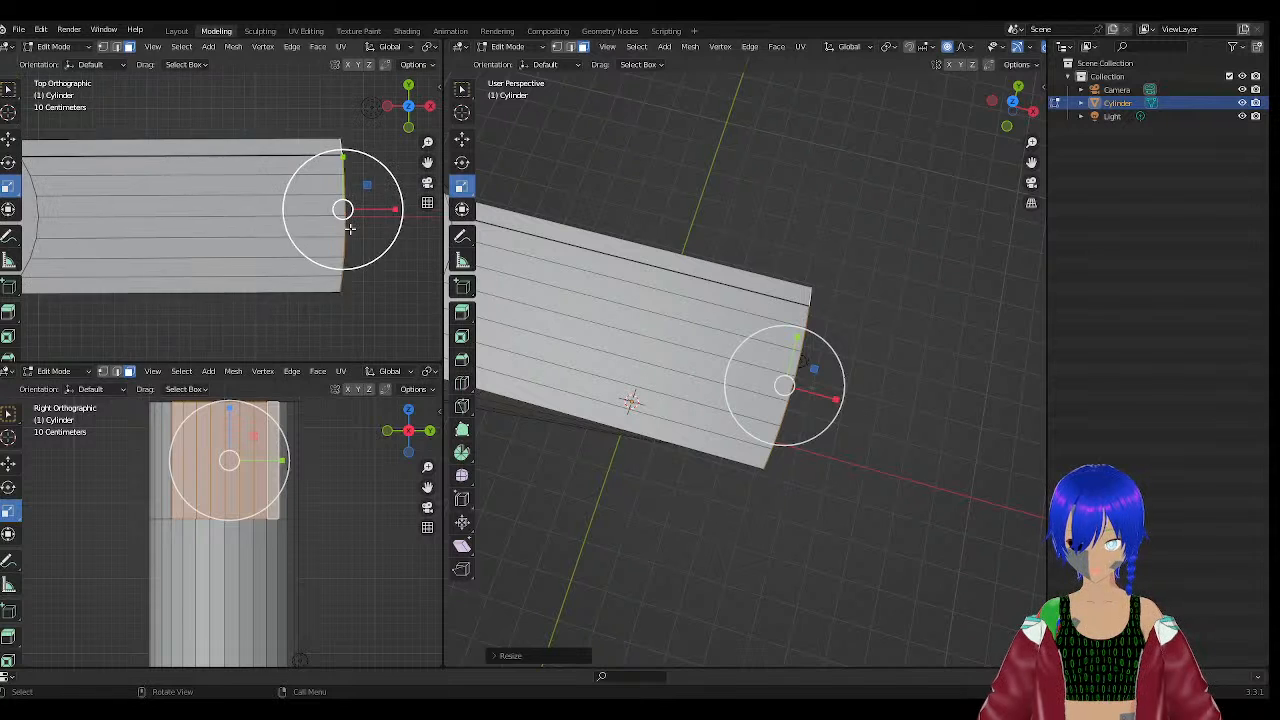
middle_click_drag(775, 305, 850, 305)
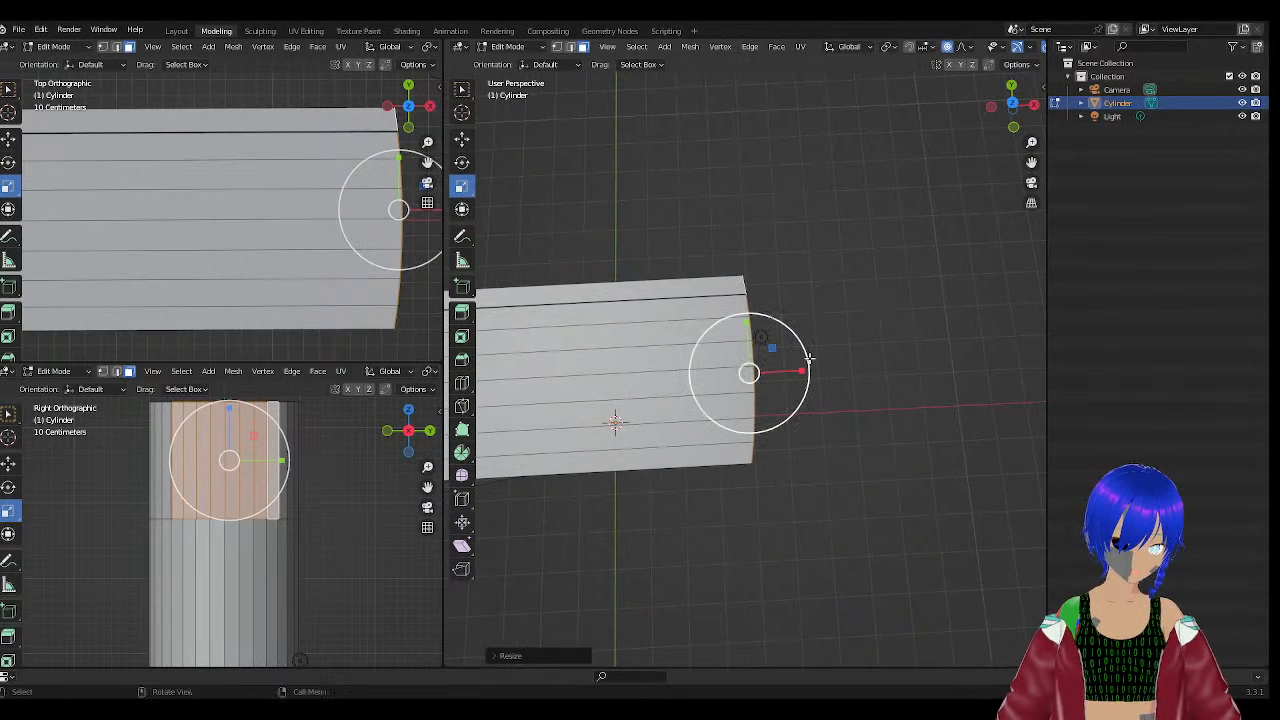
left_click_drag(805, 372, 749, 398)
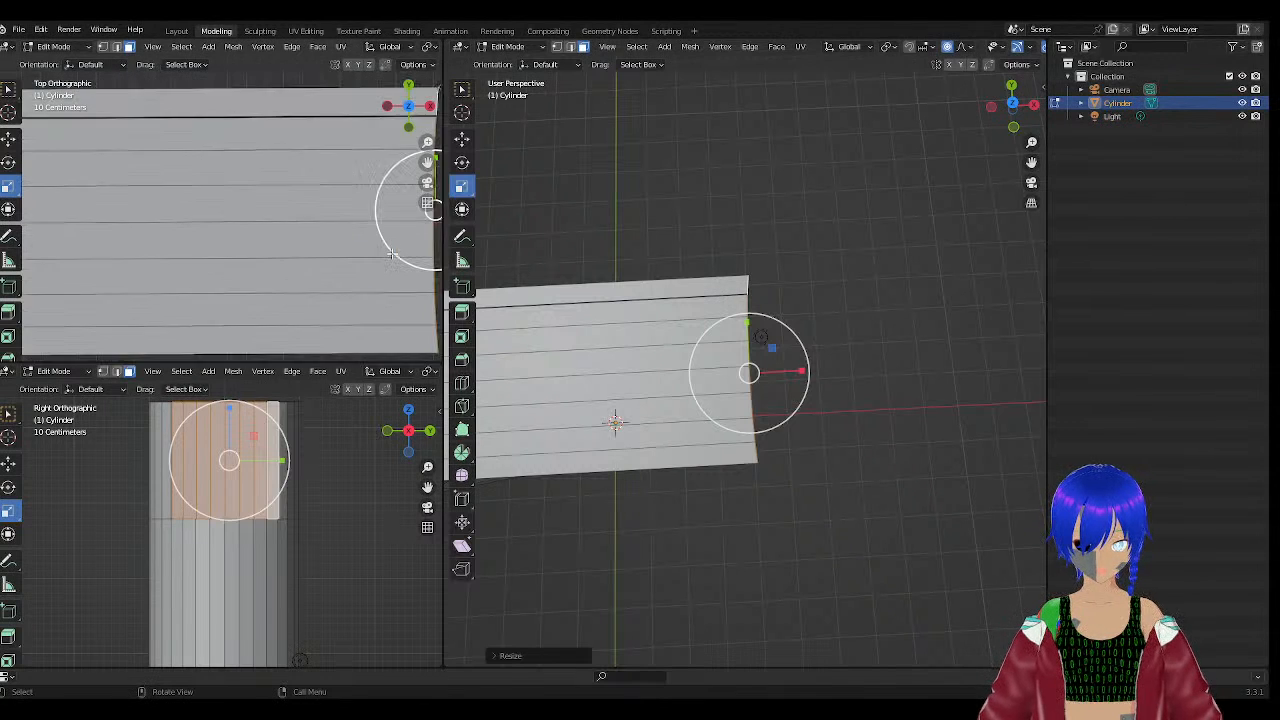
Reset the small overhead viewport to the Top viewpoint and zoom out to the arm's length.
mouse_move(392, 253)
middle_mouse_down()
mouse_move(366, 277)
mouse_move(380, 266)
middle_mouse_up()
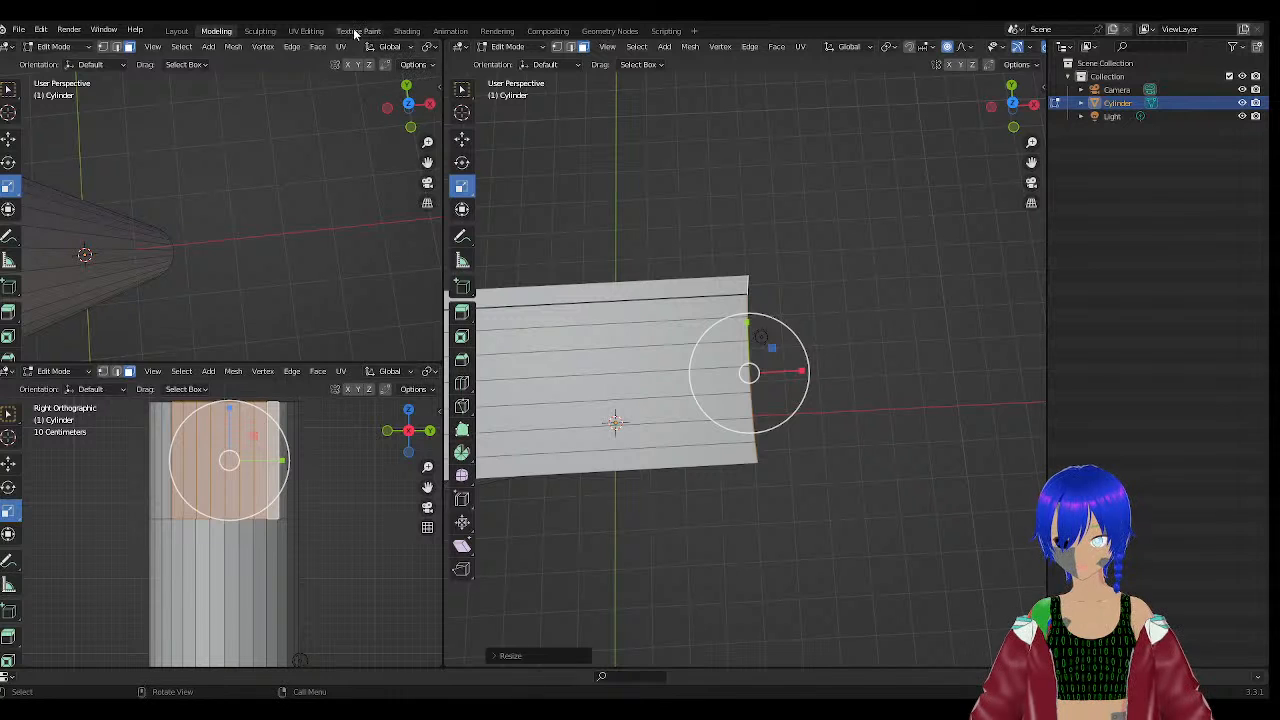
left_click(152, 47)
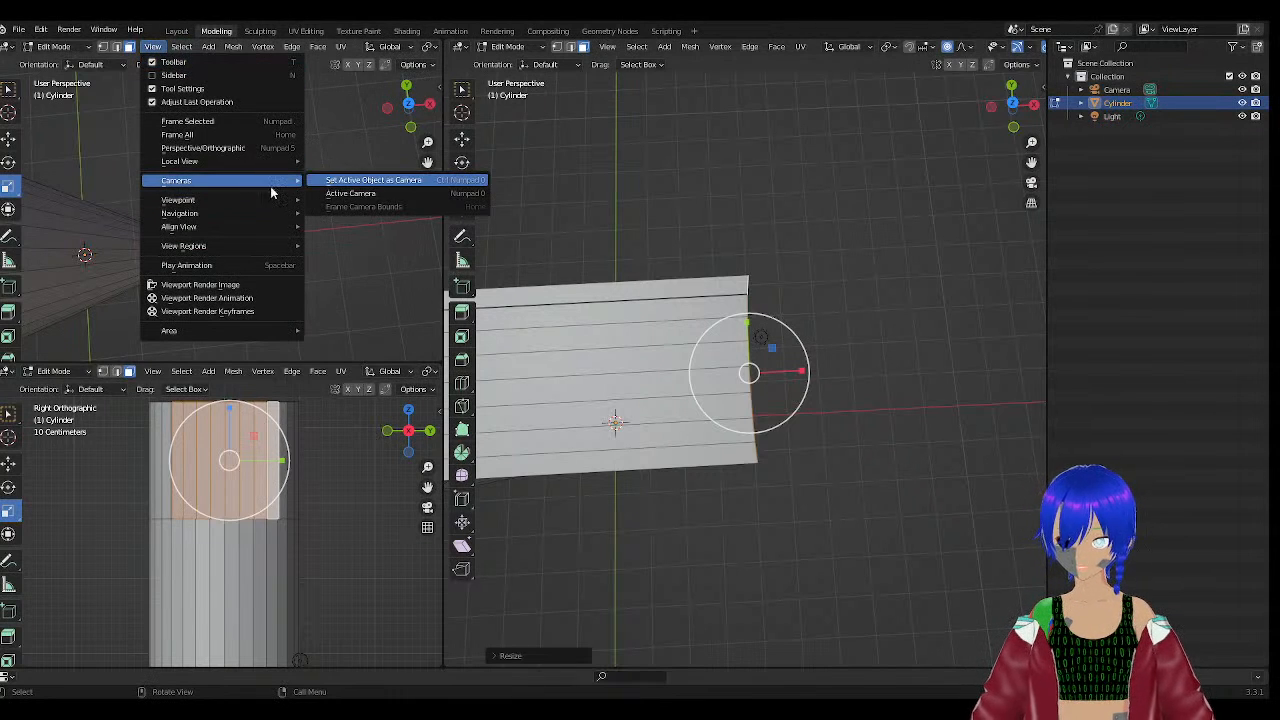
mouse_move(268, 200)
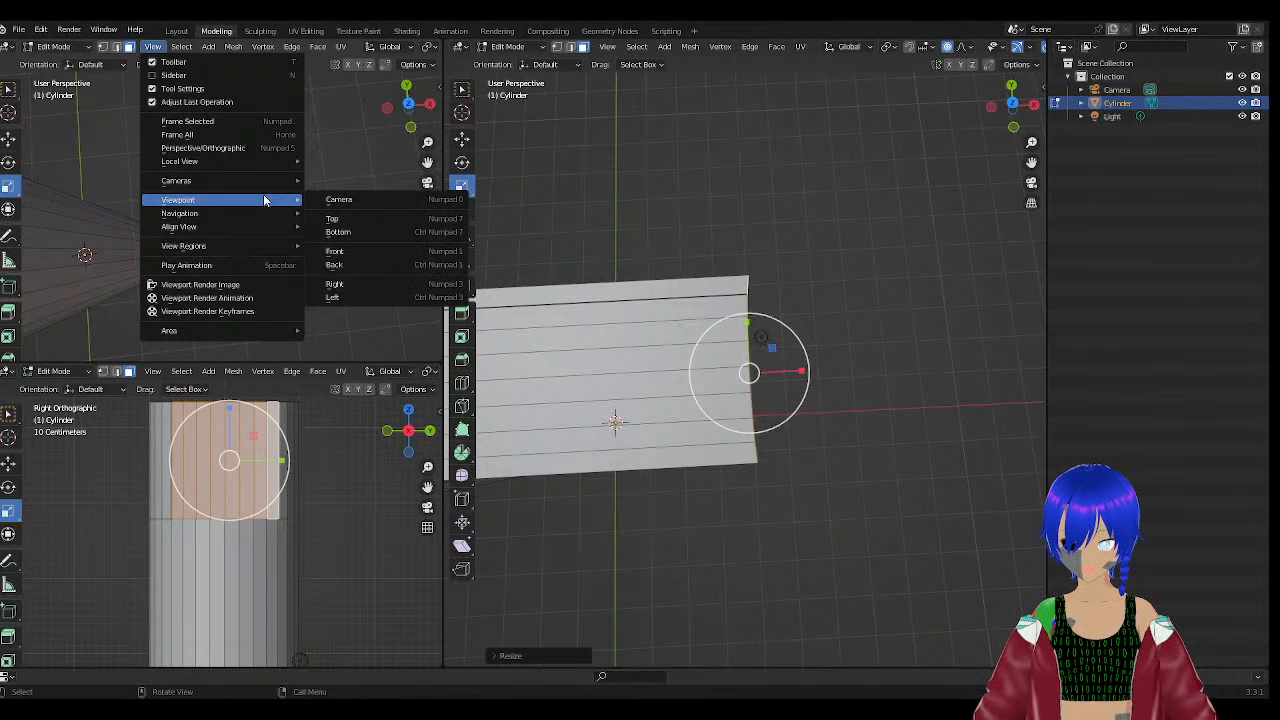
left_click(367, 220)
scroll(232, 162, "down", 4)
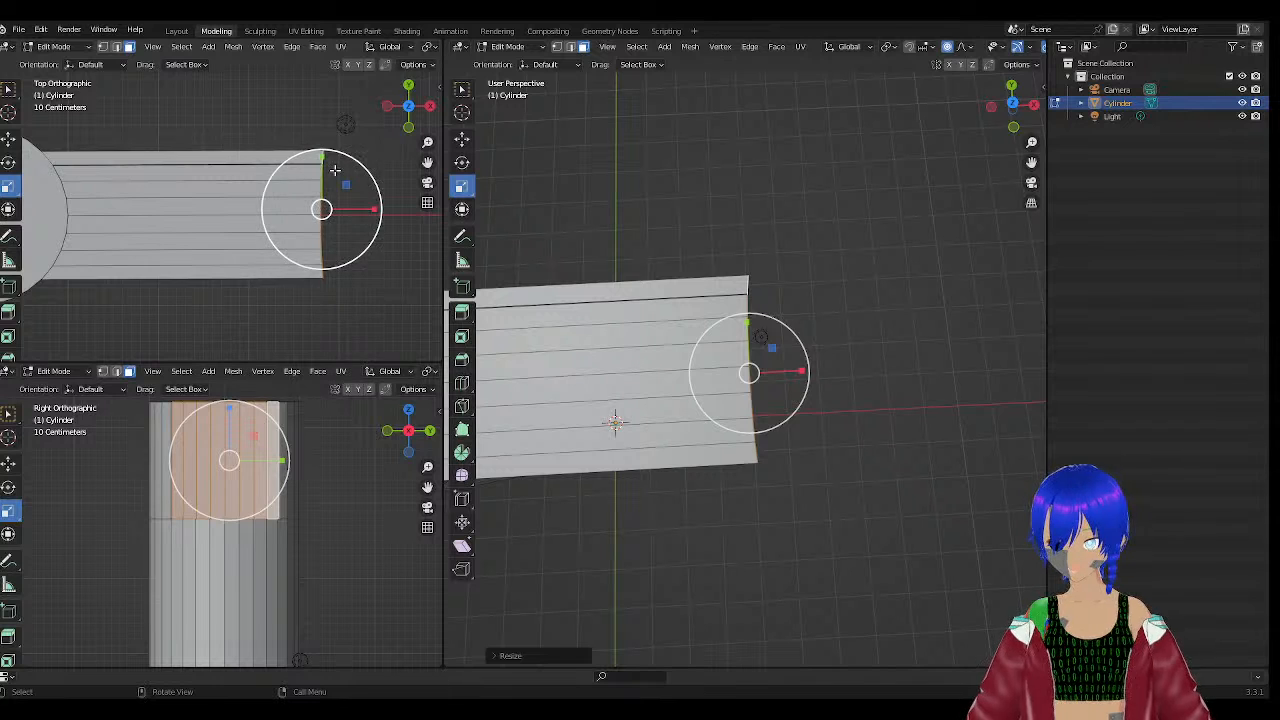
Select the long narrow top face along the arm's +Y edge and try moving it along the Y axis.
scroll(335, 170, "up", 3)
left_click(255, 128)
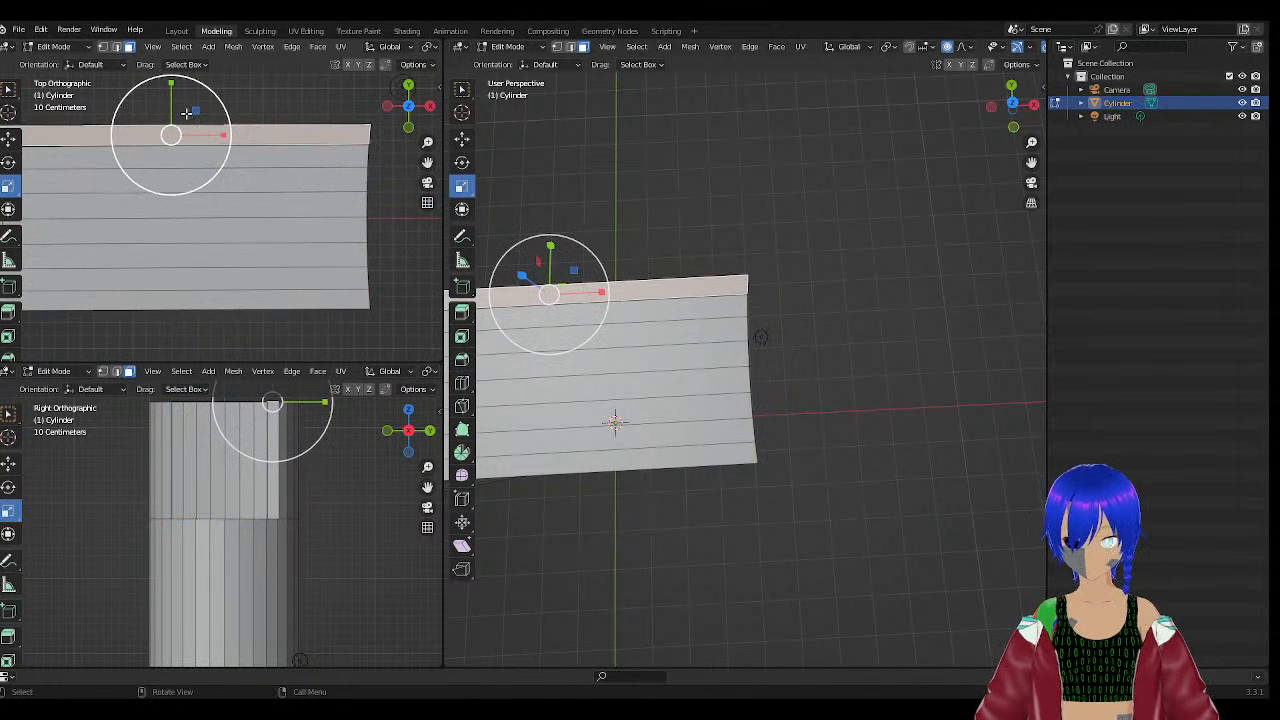
left_click(462, 139)
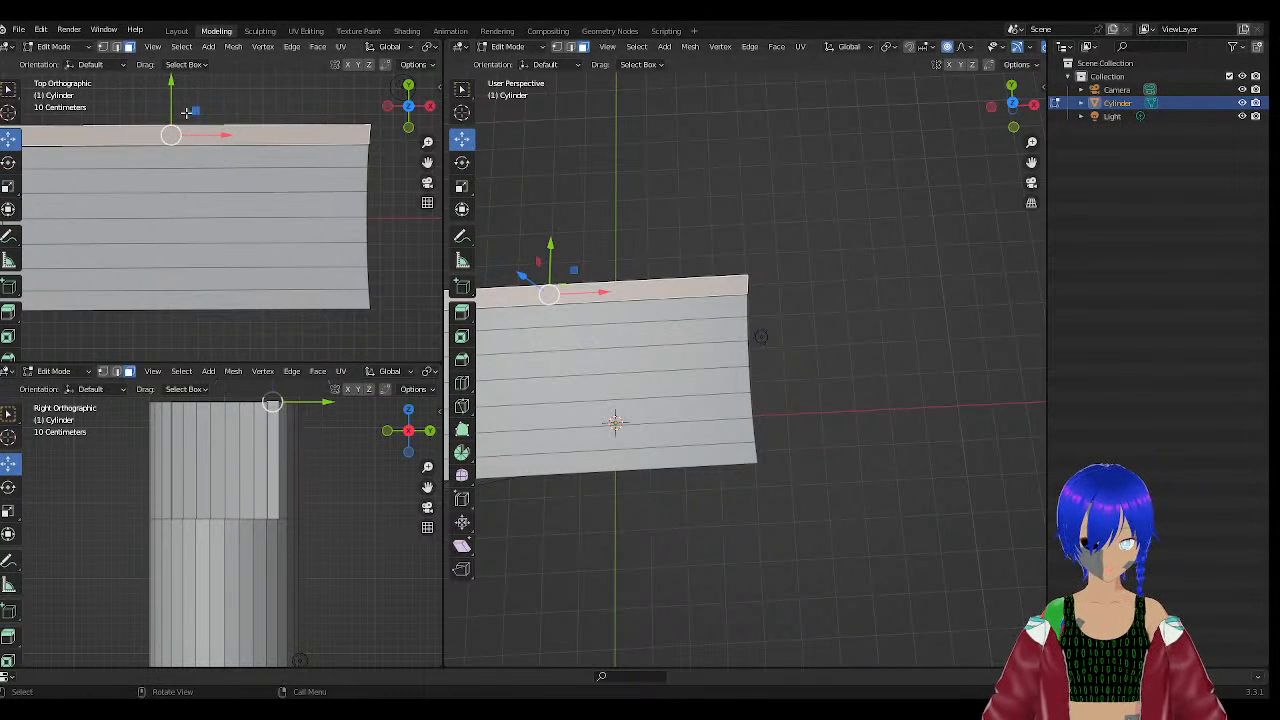
mouse_move(174, 110)
left_mouse_down()
mouse_move(175, 62)
mouse_move(181, 91)
left_mouse_up()
key("ctrl+z")
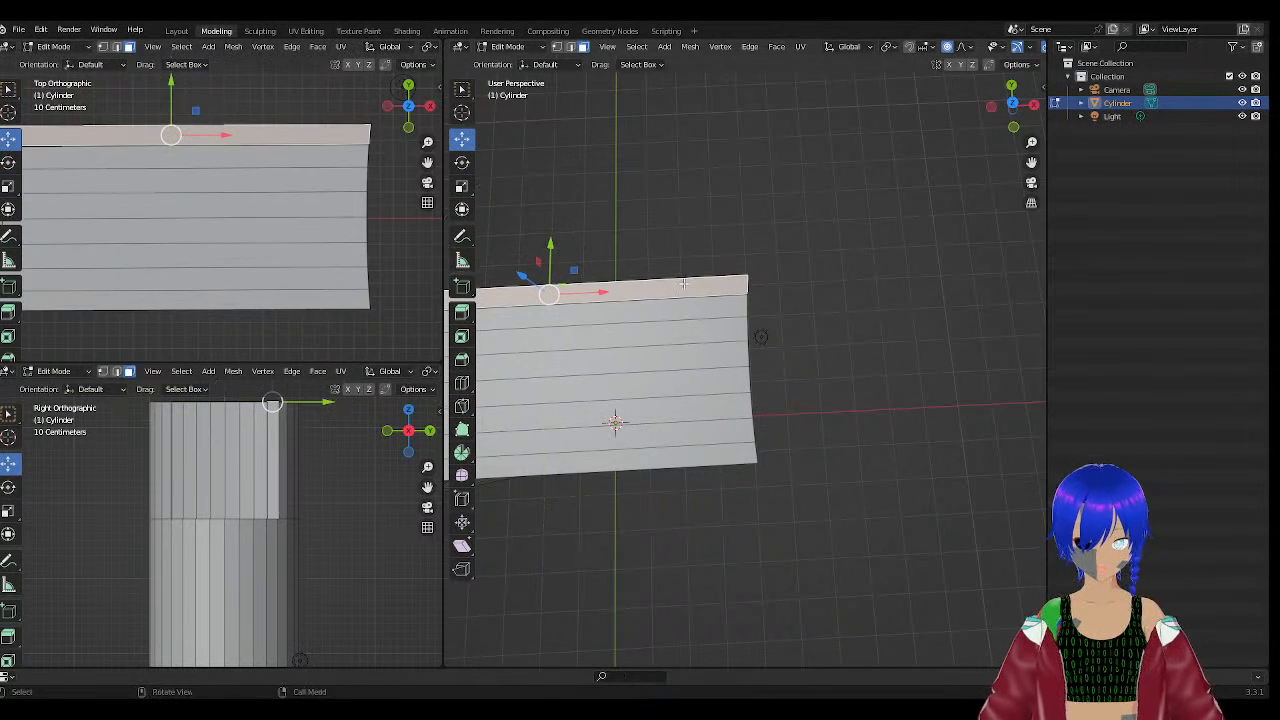
Select the narrow vertical end face at the arm's +Y corner and try moving it along the Y axis.
middle_click_drag(785, 345, 683, 263)
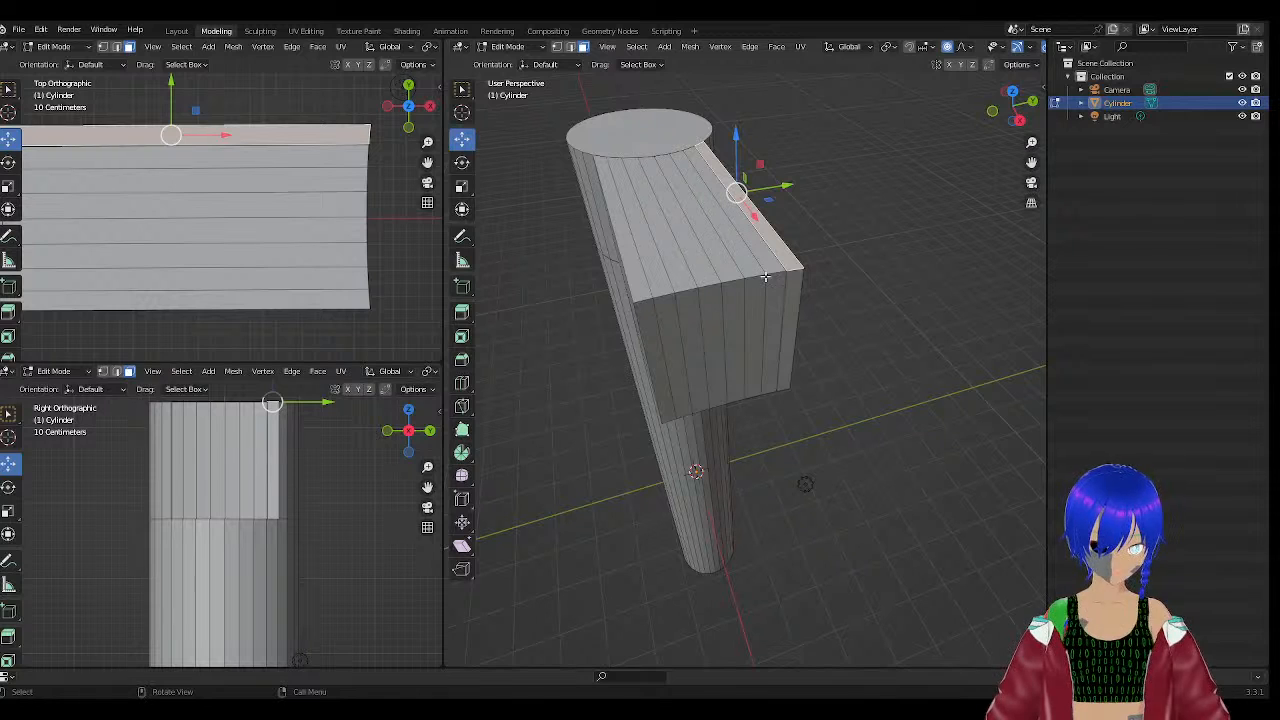
left_click(801, 292)
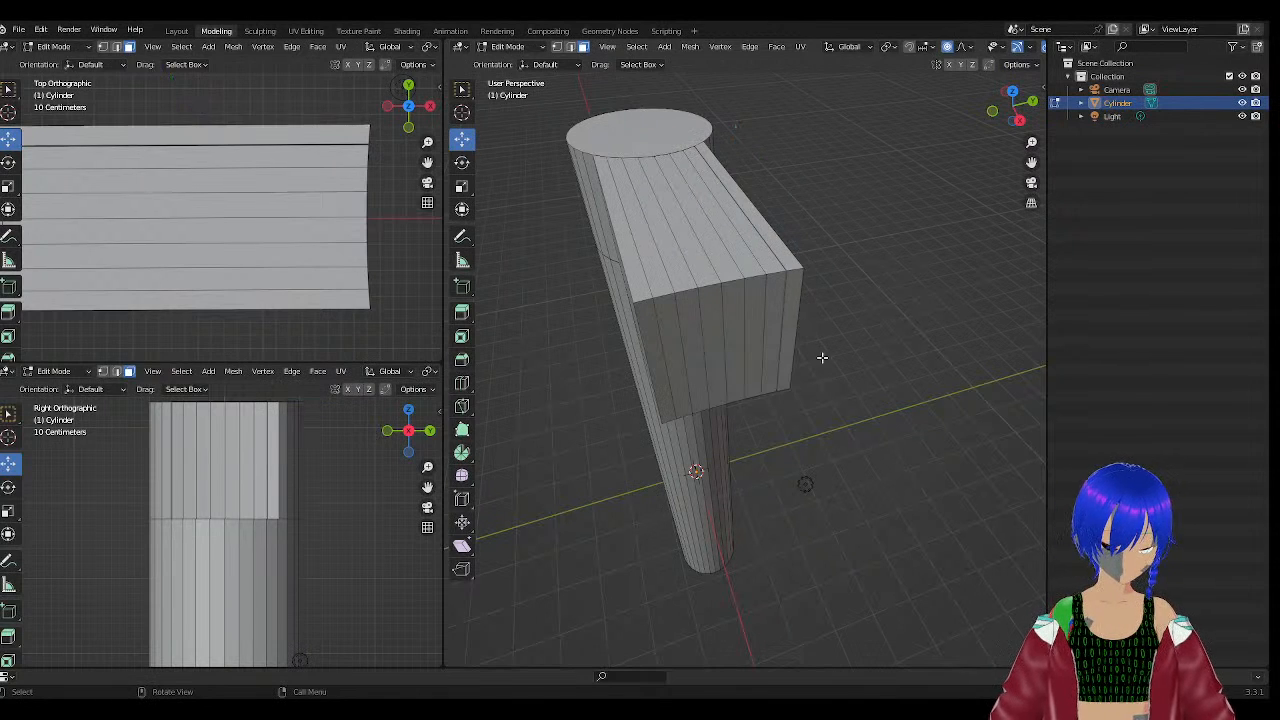
middle_click_drag(823, 357, 759, 241)
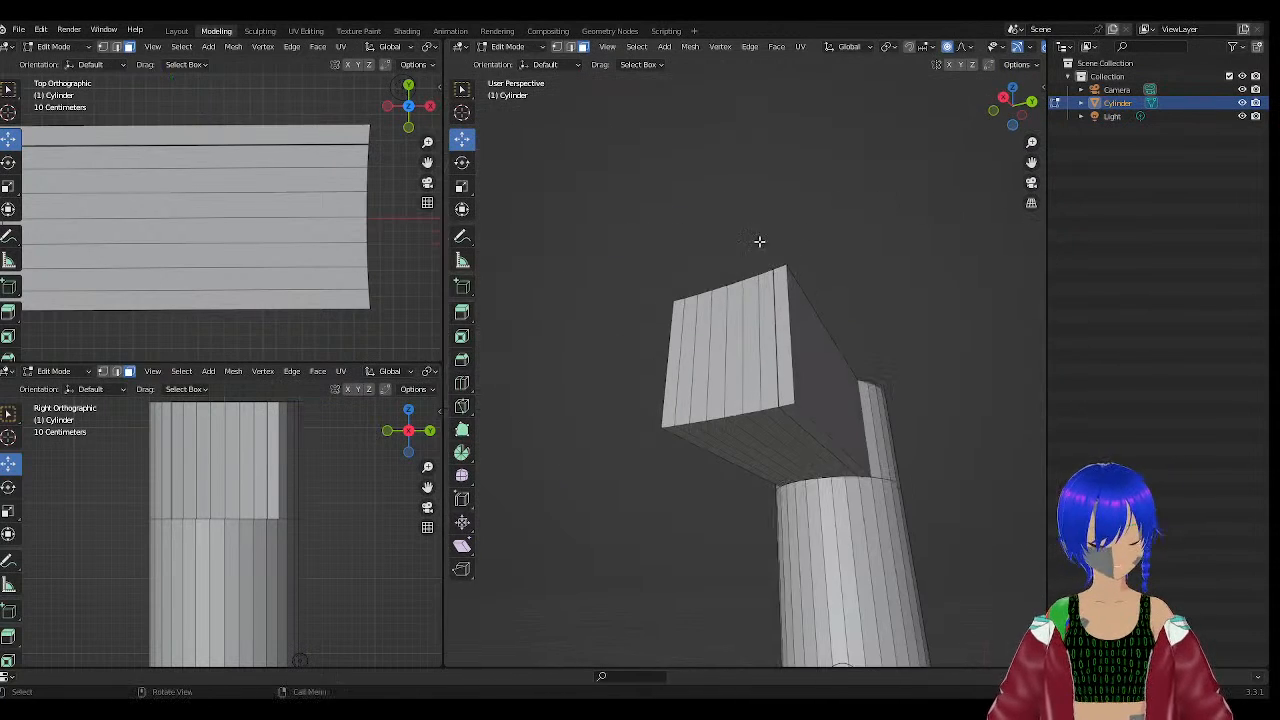
left_click(781, 311)
left_click_drag(808, 322, 851, 313)
key("ctrl+z")
Select the -Y-side faces running down the cylinder and along the arm and try deleting them.
scroll(312, 129, "up", 3)
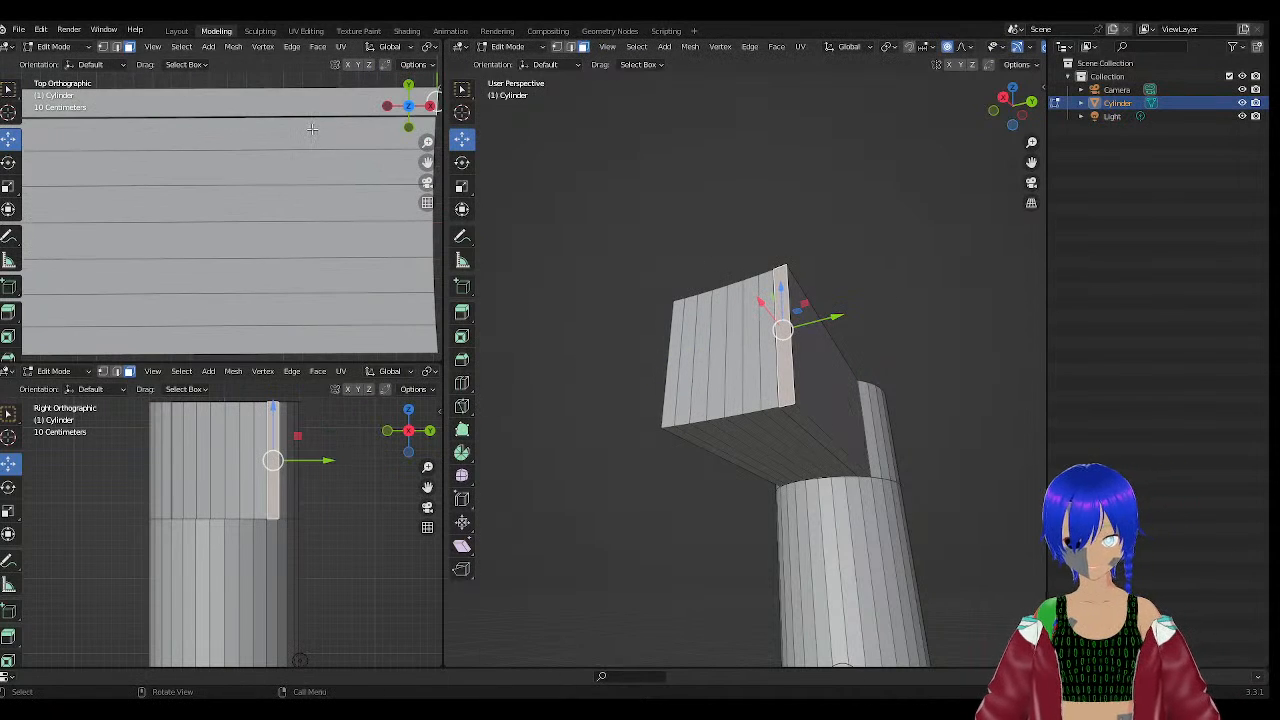
middle_click_drag(312, 129, 251, 161, "shift")
scroll(289, 132, "up", 3)
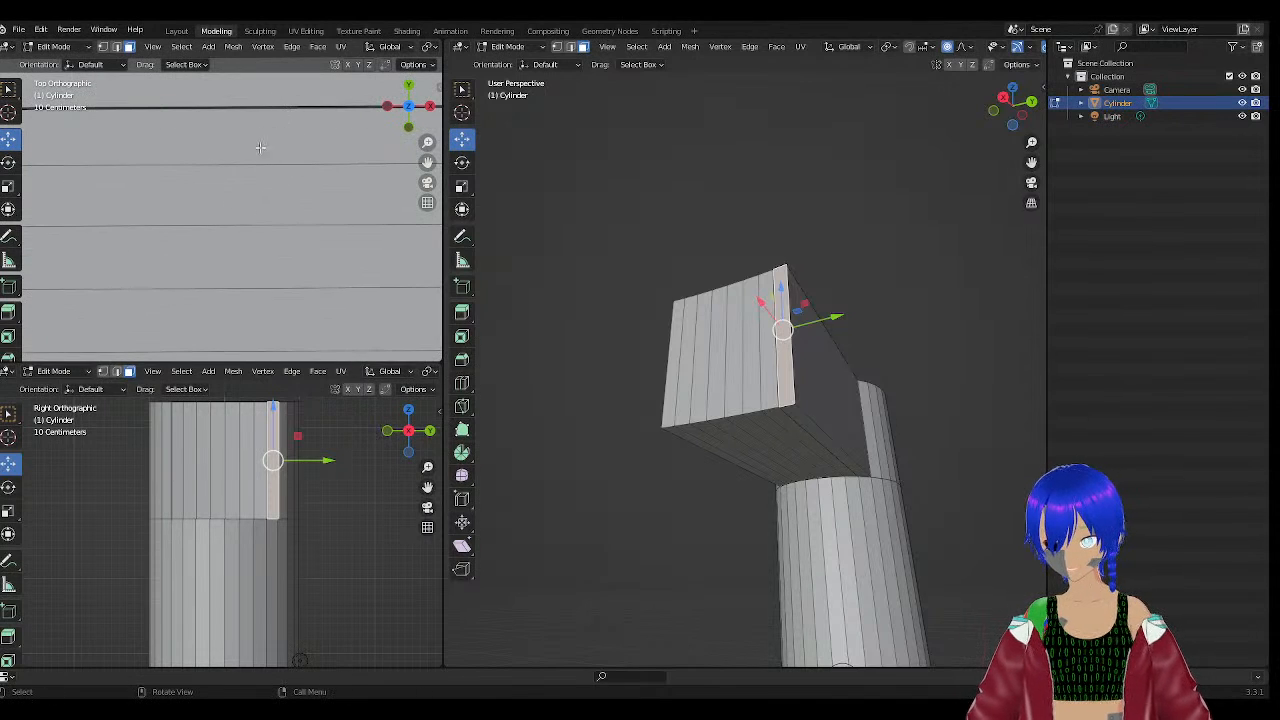
scroll(258, 161, "down", 2)
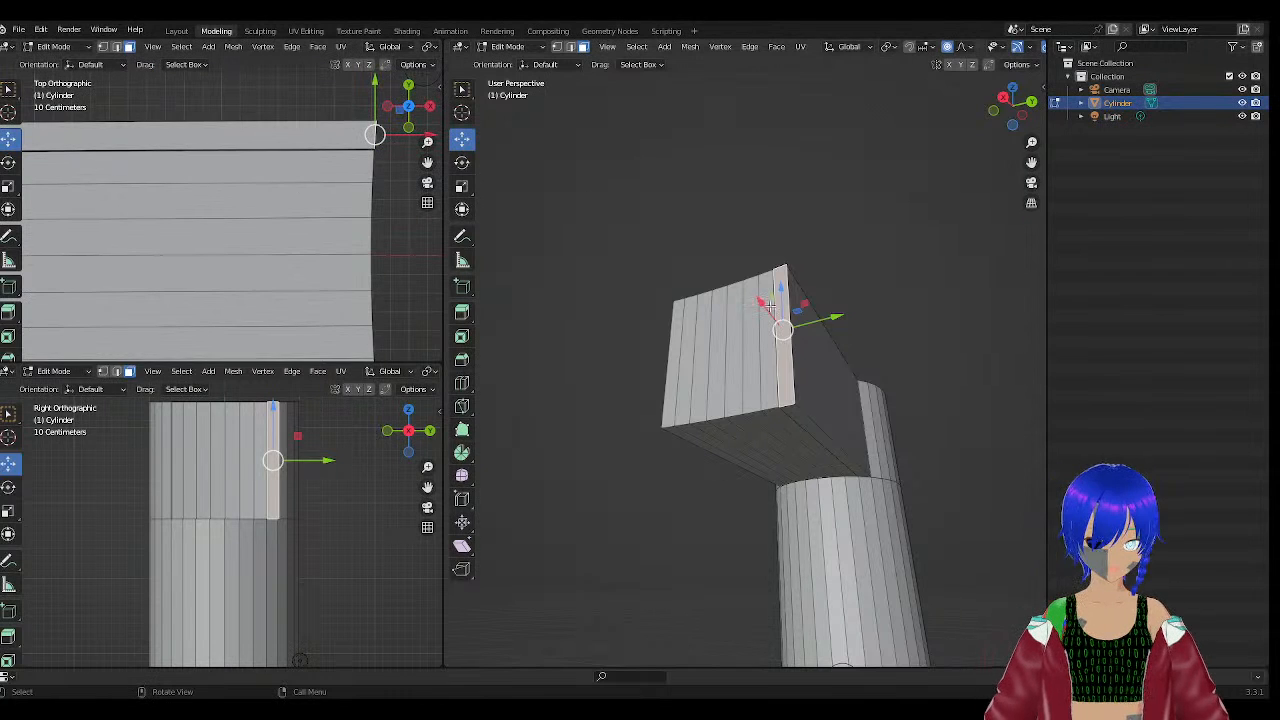
middle_click_drag(937, 358, 808, 391)
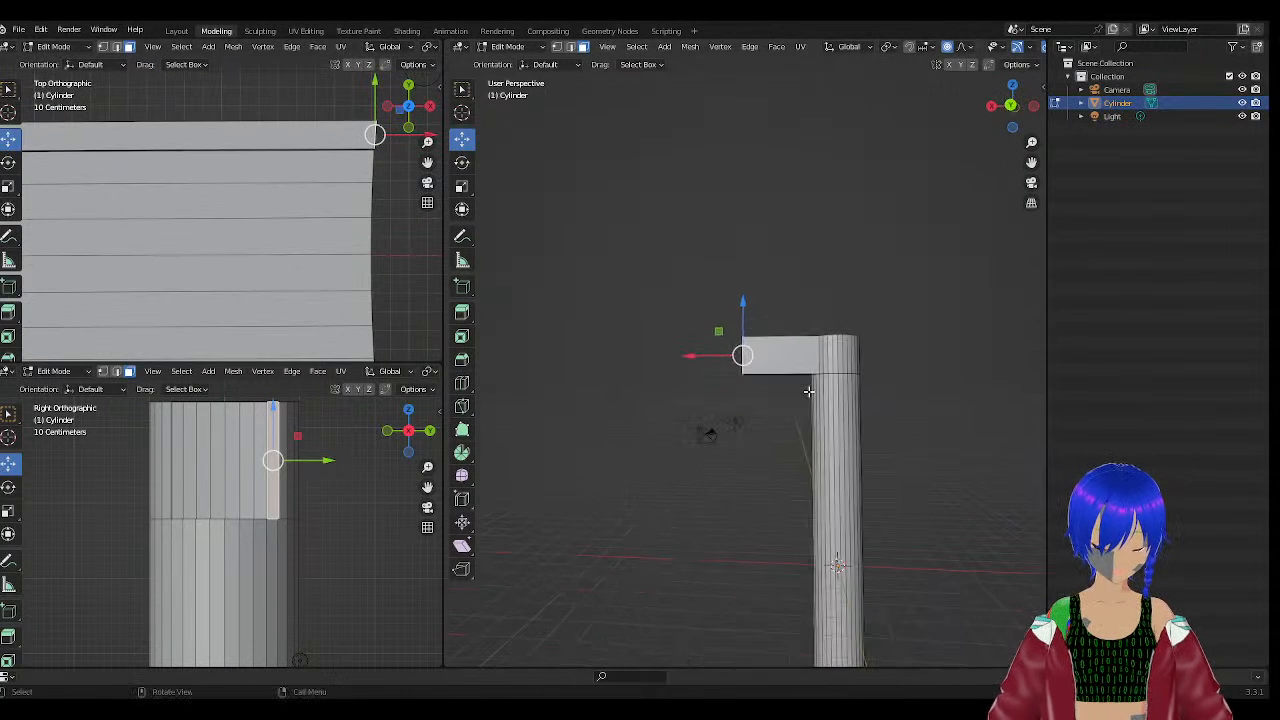
scroll(280, 488, "down", 3)
scroll(191, 329, "down", 5)
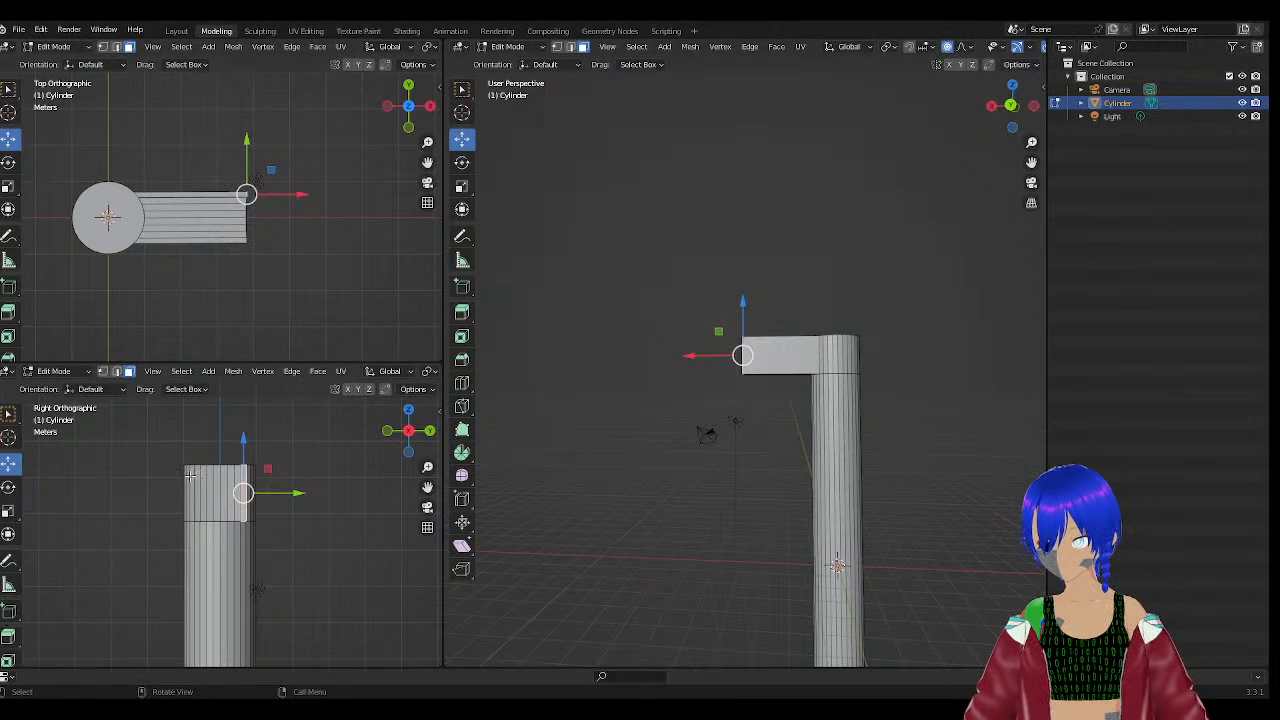
left_click_drag(160, 466, 214, 596)
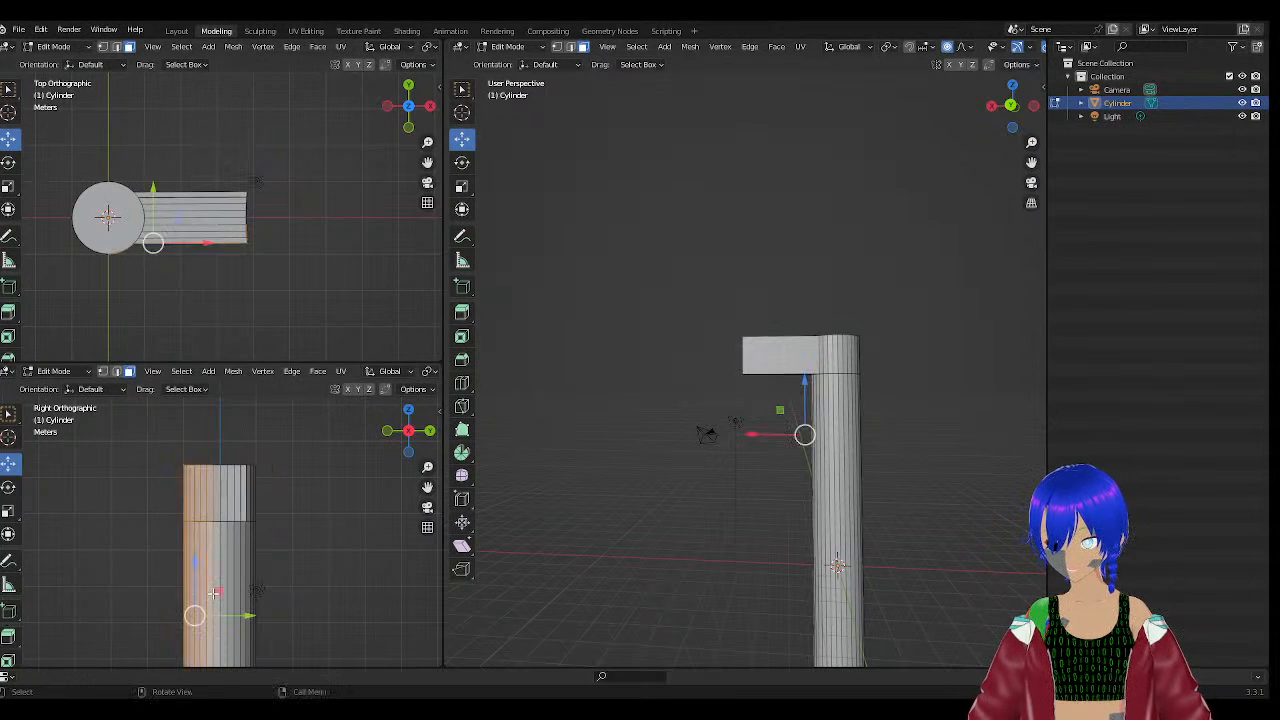
key("x")
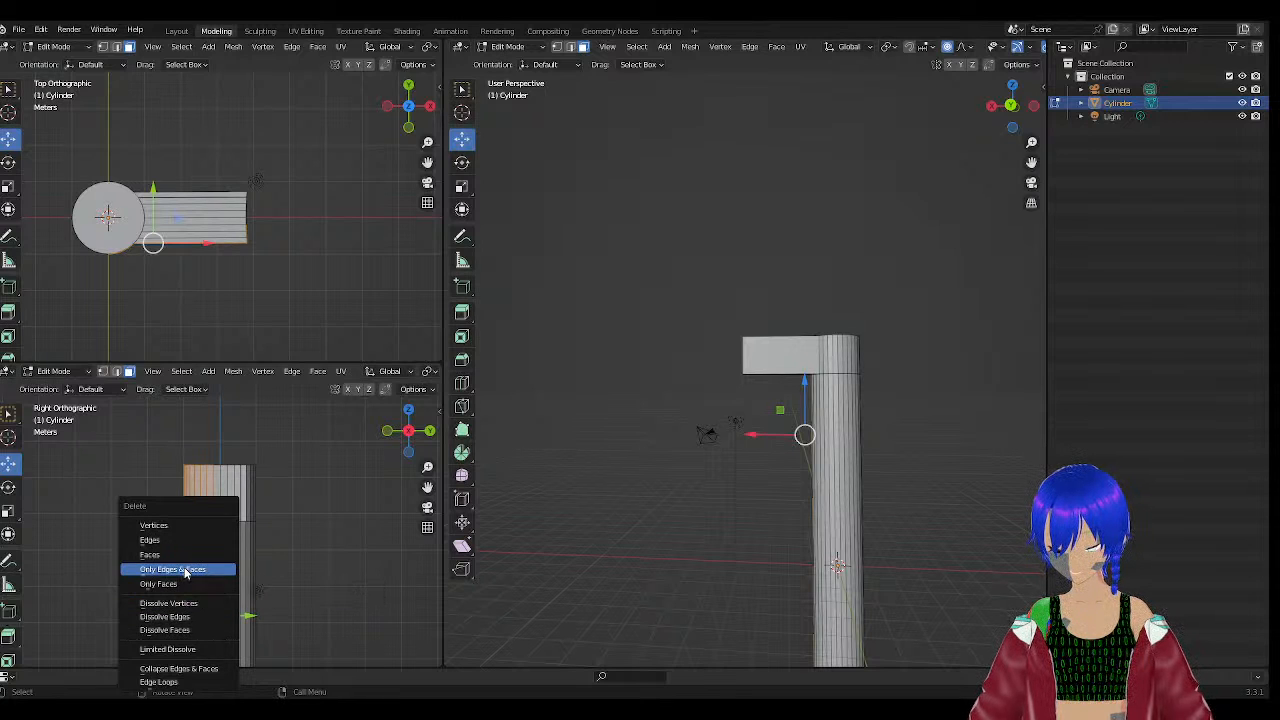
left_click(185, 570)
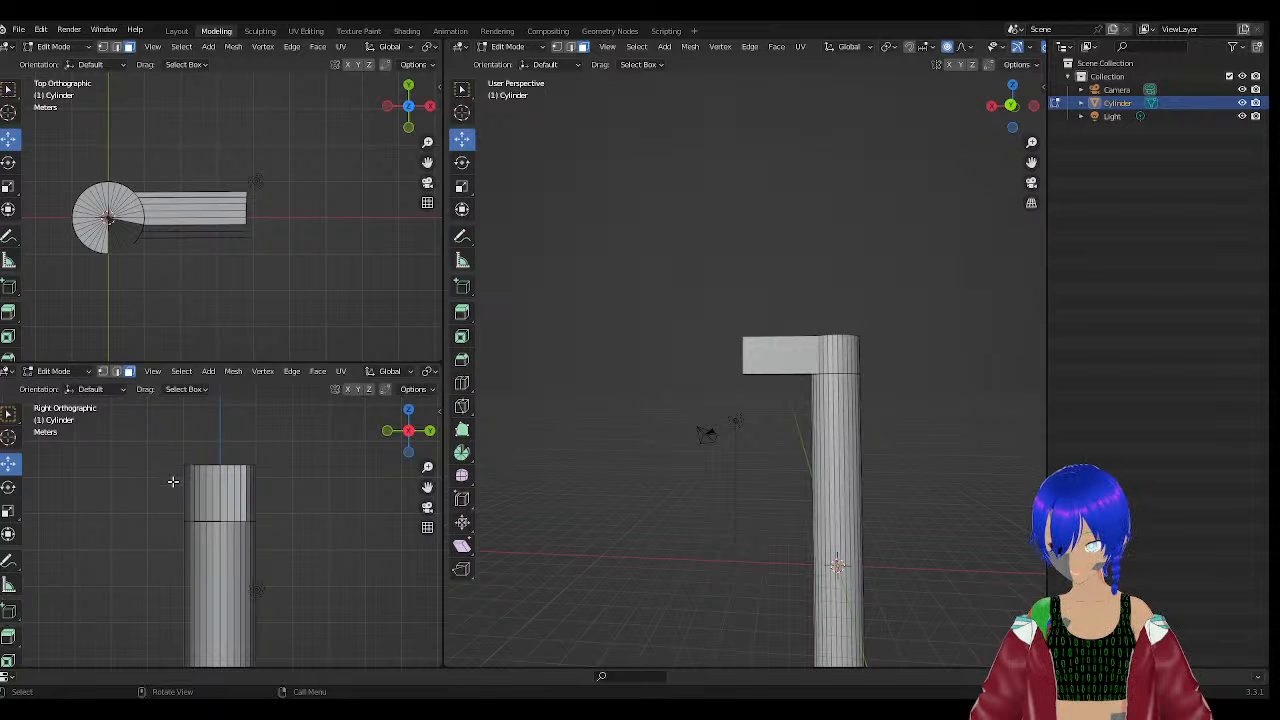
Select the remaining -Y-side cylinder faces, then undo the selection and the preceding deletion to restore the full model.
left_click_drag(173, 481, 215, 593)
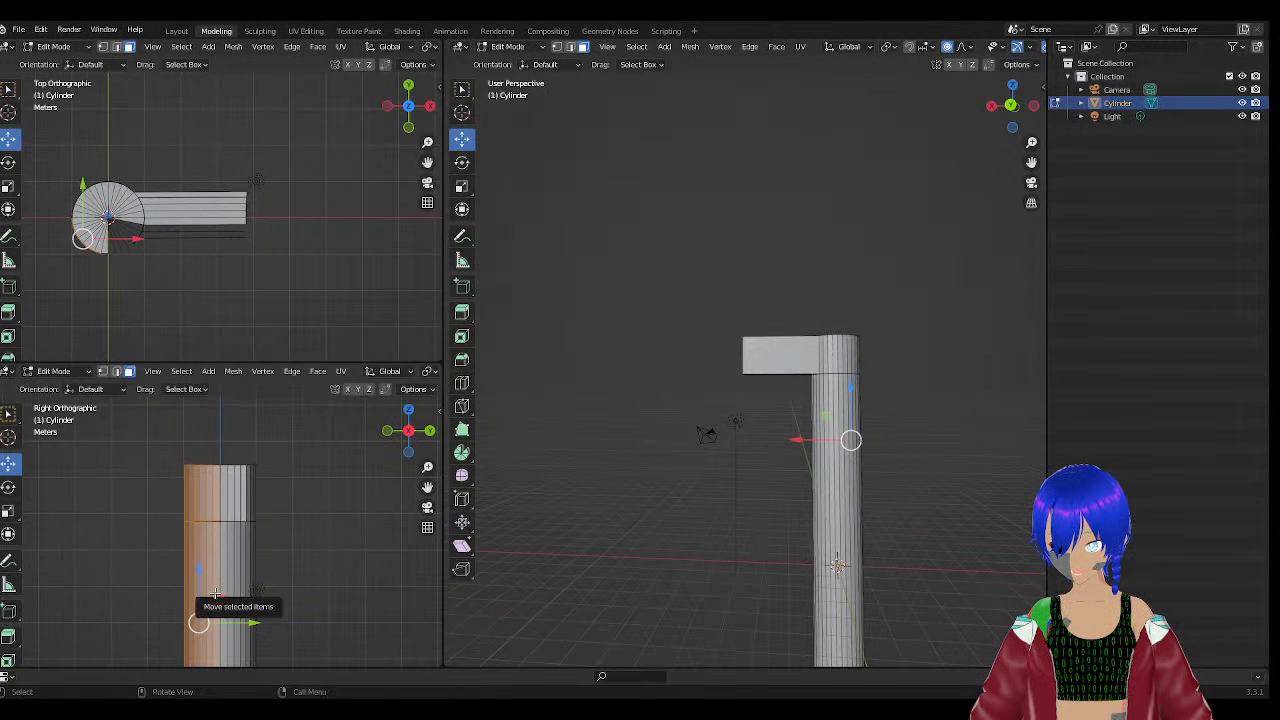
key("x")
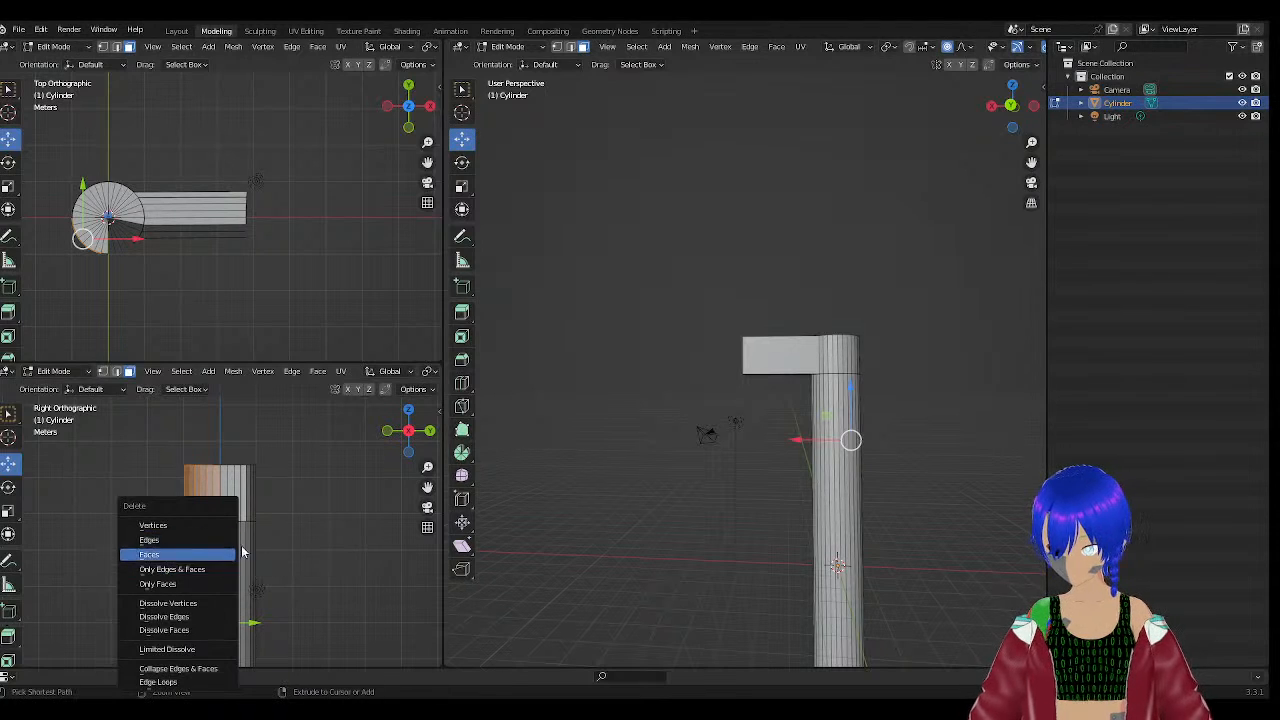
key("ctrl+z")
key("ctrl+shift+z")
key("ctrl+z")
key("ctrl+shift+z")
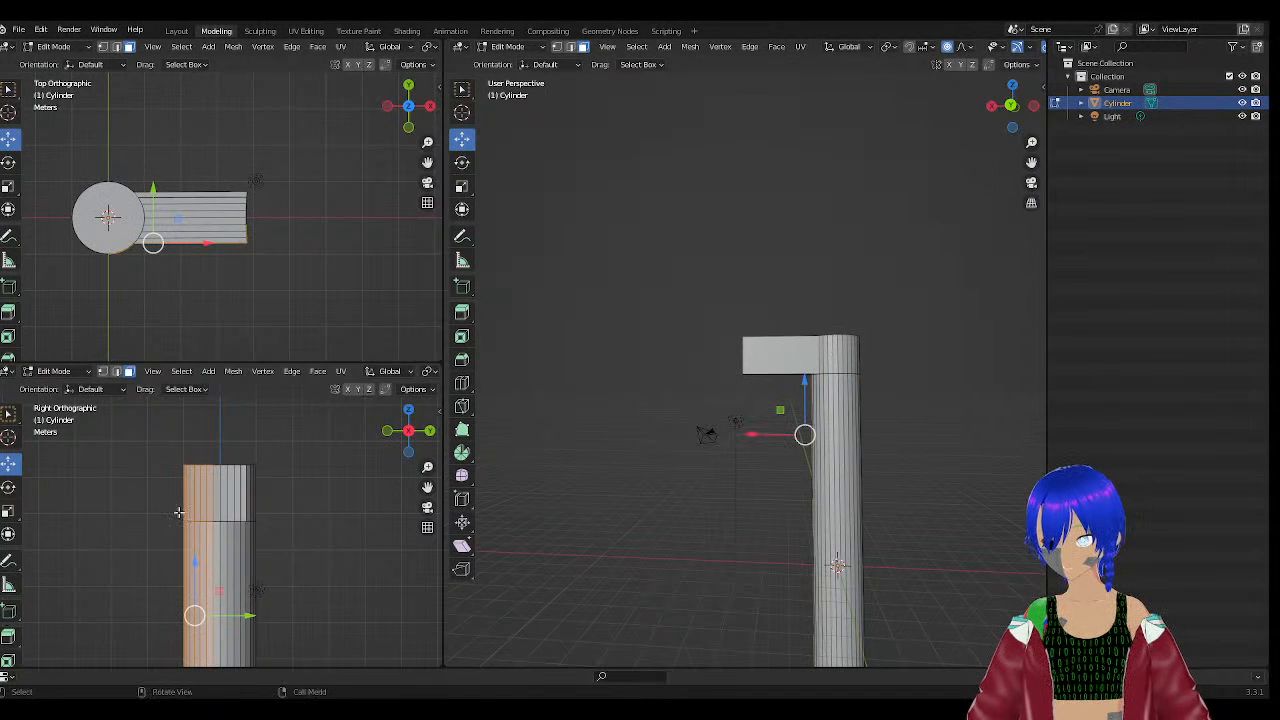
Delete the -Y-side faces of the cylinder and arm, including the shaft faces left below the upper band.
left_click_drag(154, 511, 210, 528)
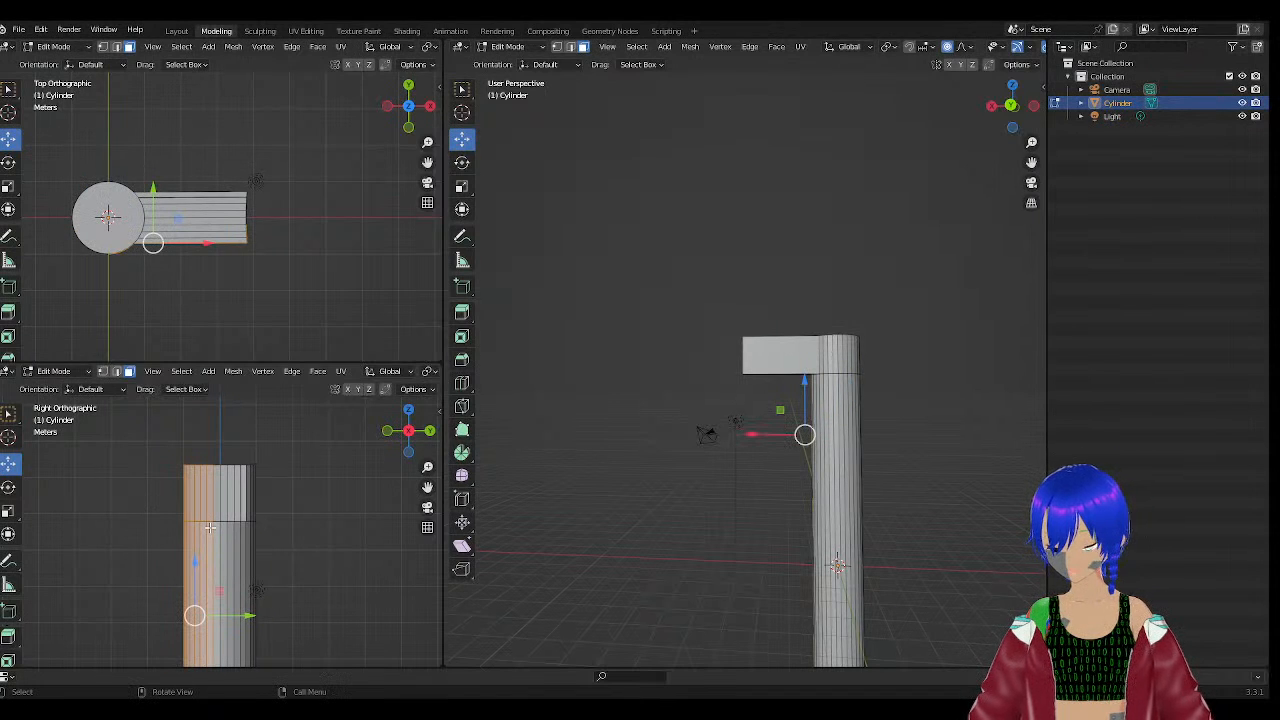
key("x")
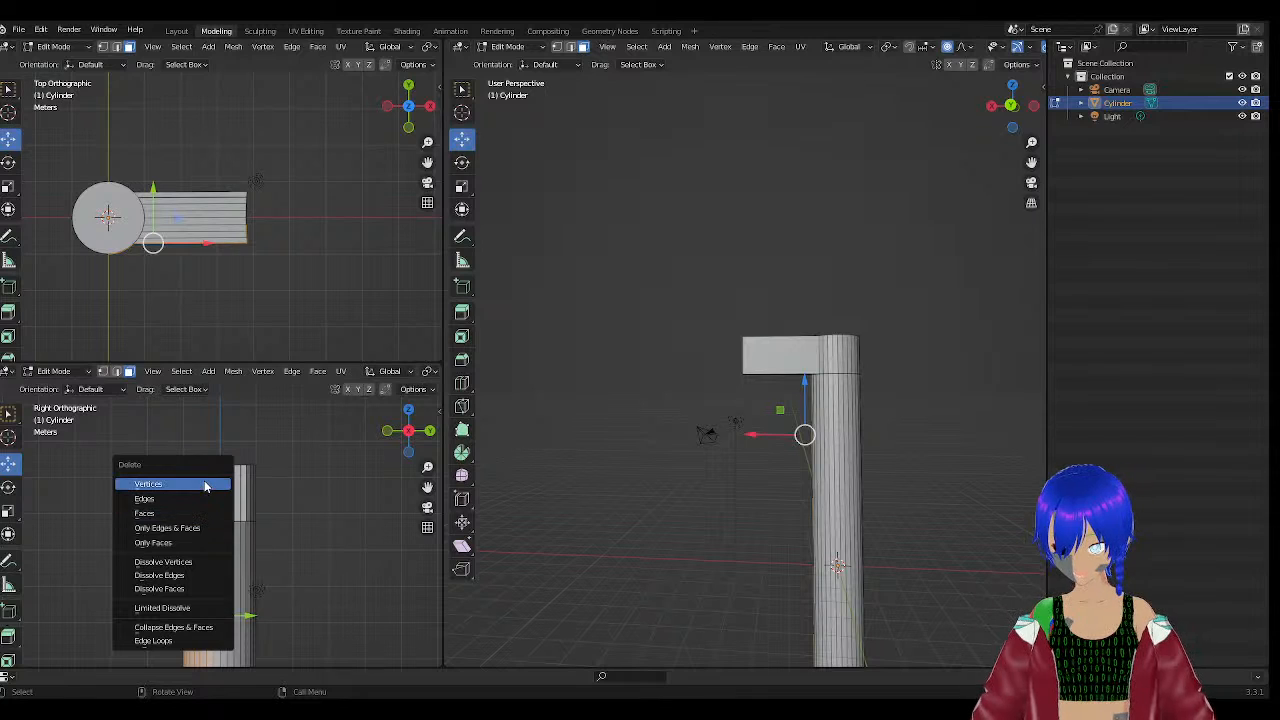
left_click(196, 522)
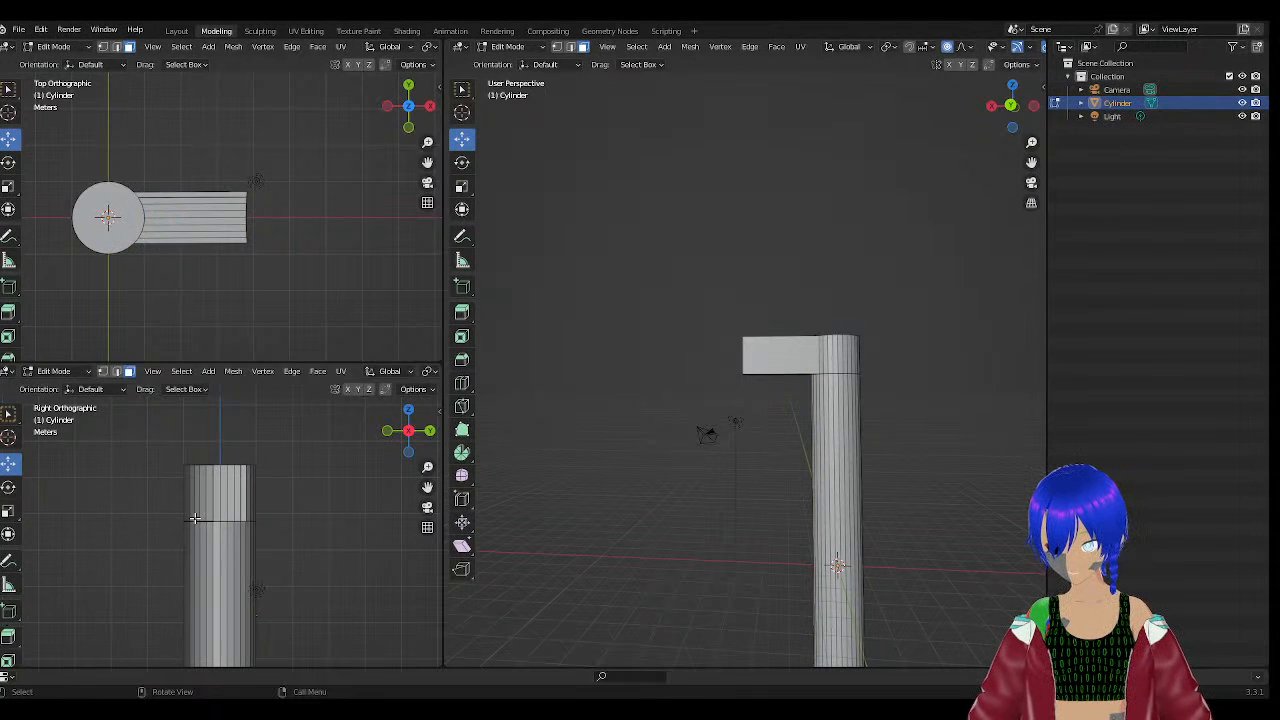
left_click_drag(157, 540, 215, 619)
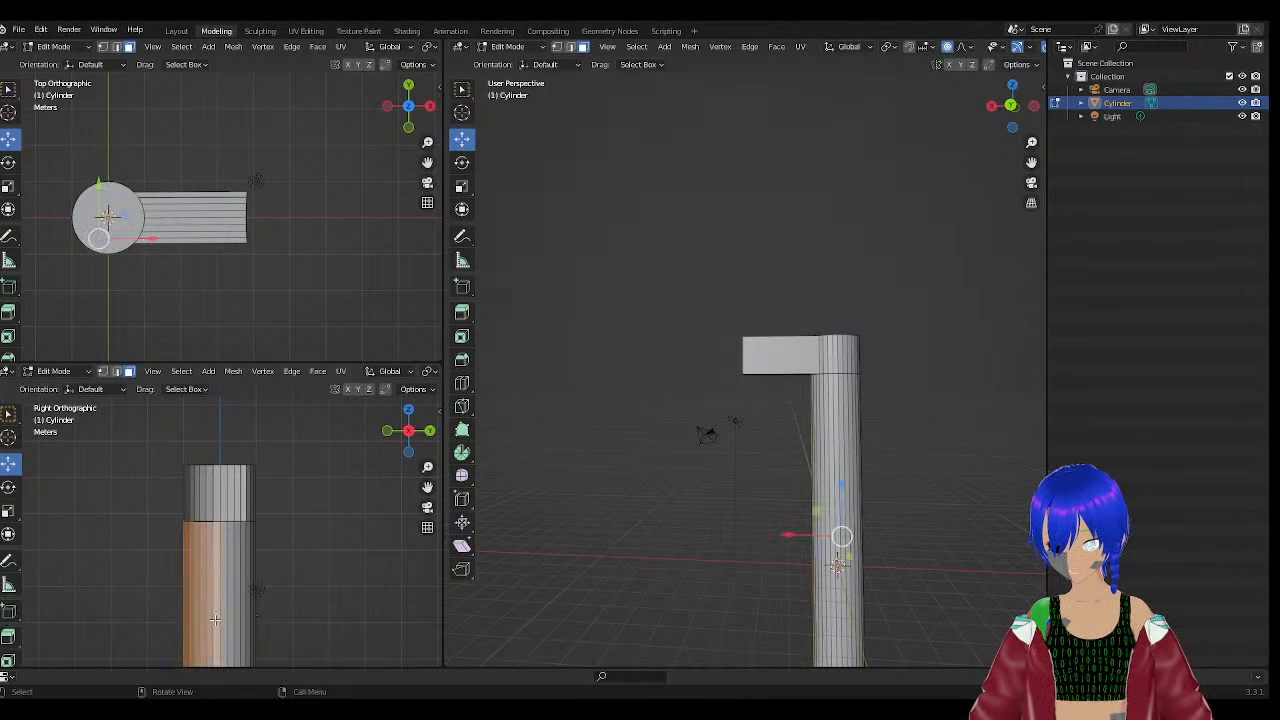
key("x")
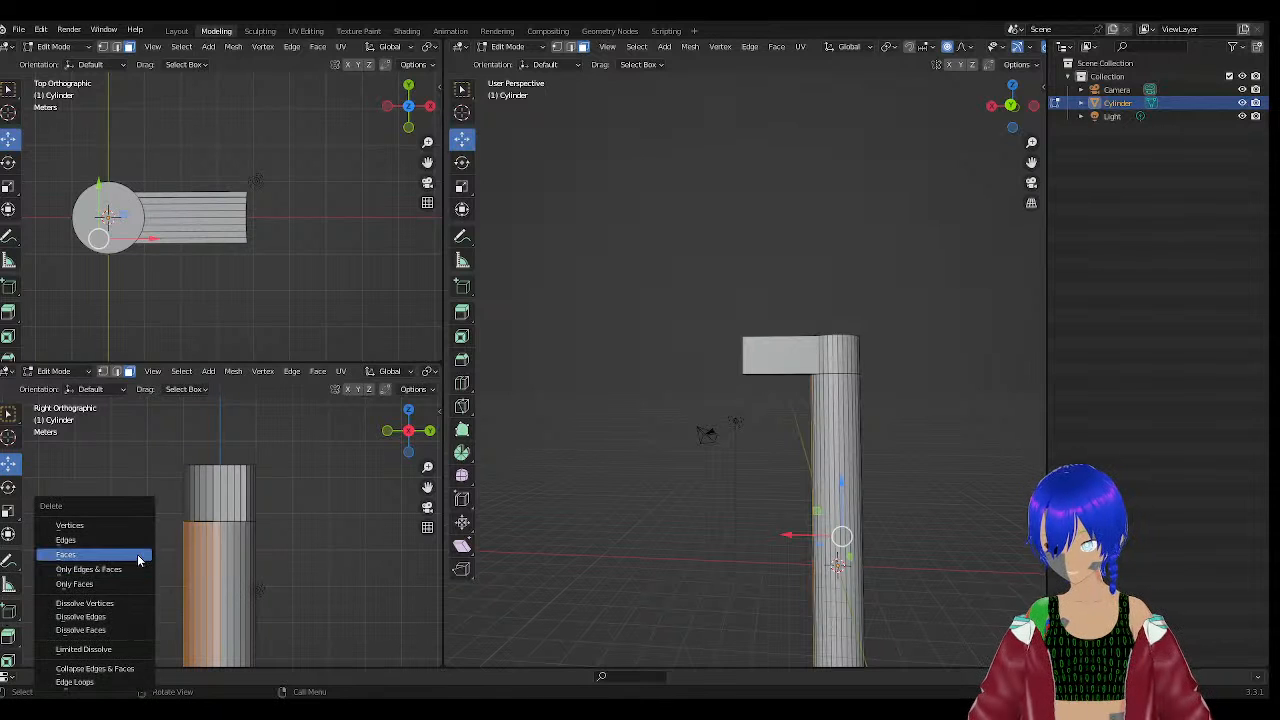
left_click(135, 544)
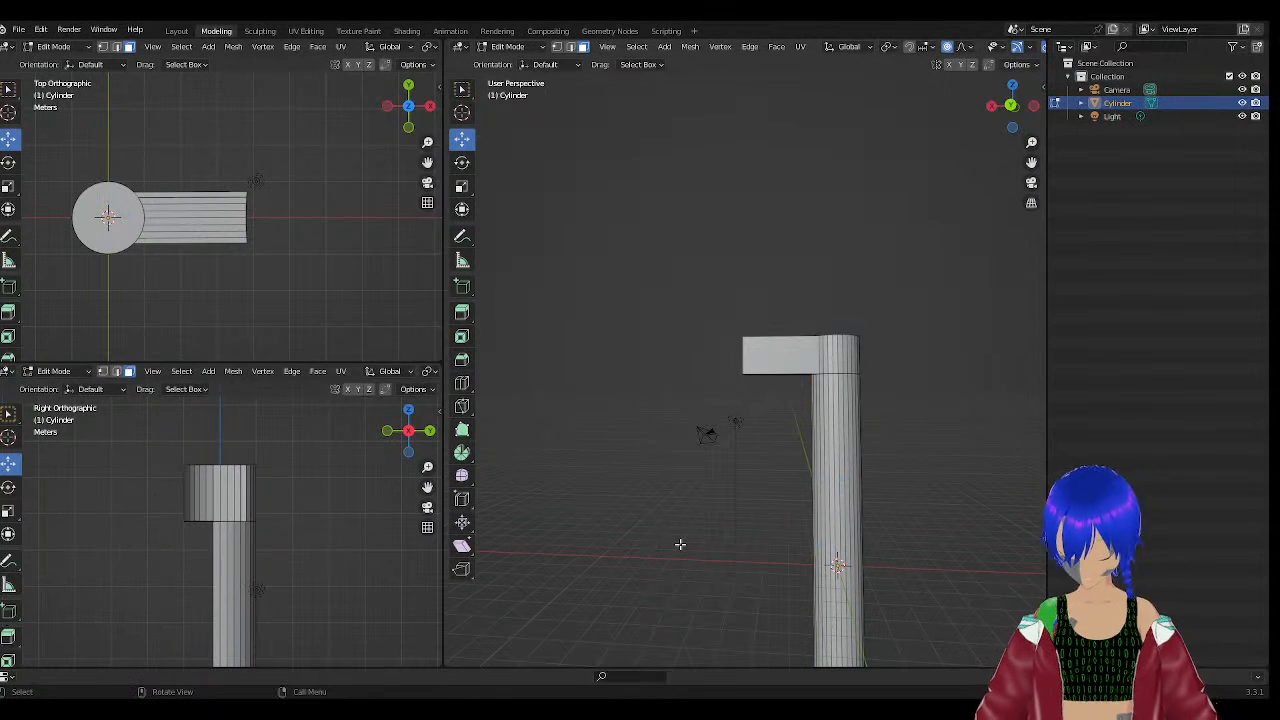
Delete the fan of triangular faces closing the shaft's base, including the wedges missed by the first selection.
middle_click_drag(680, 544, 700, 585)
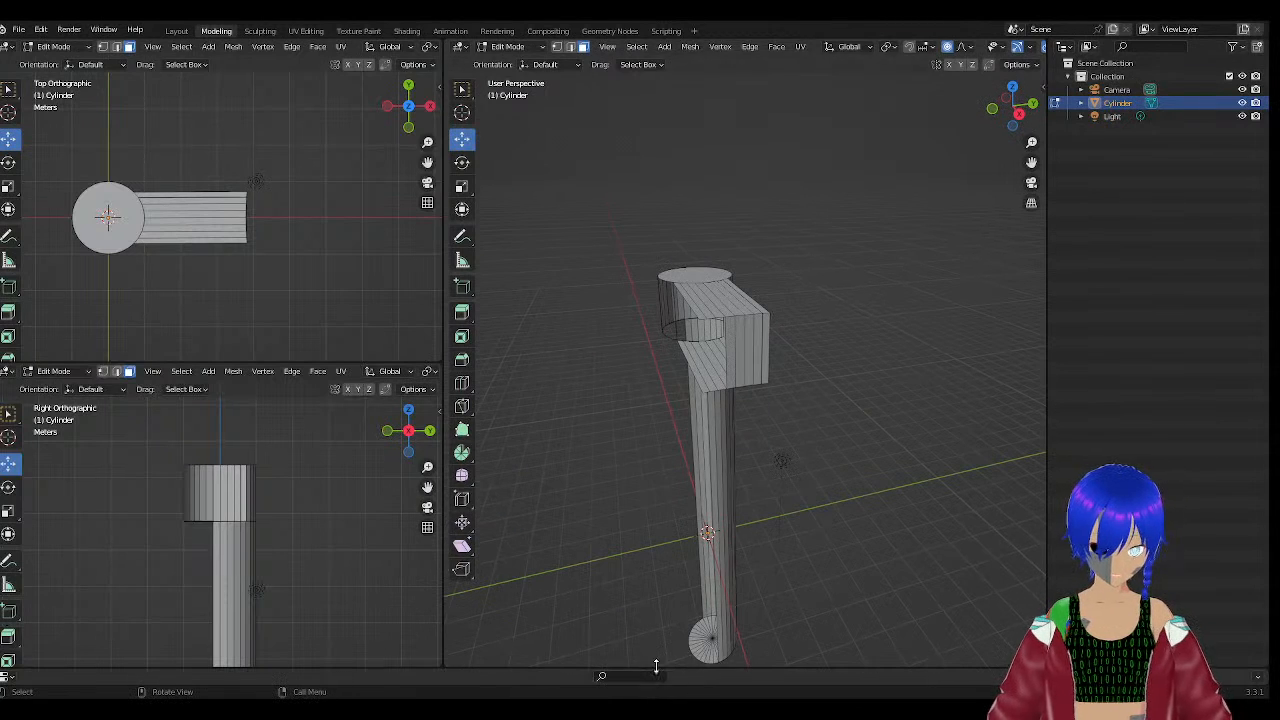
middle_click_drag(815, 620, 940, 648)
mouse_move(637, 599)
left_mouse_down()
mouse_move(676, 556)
mouse_move(665, 551)
left_mouse_up()
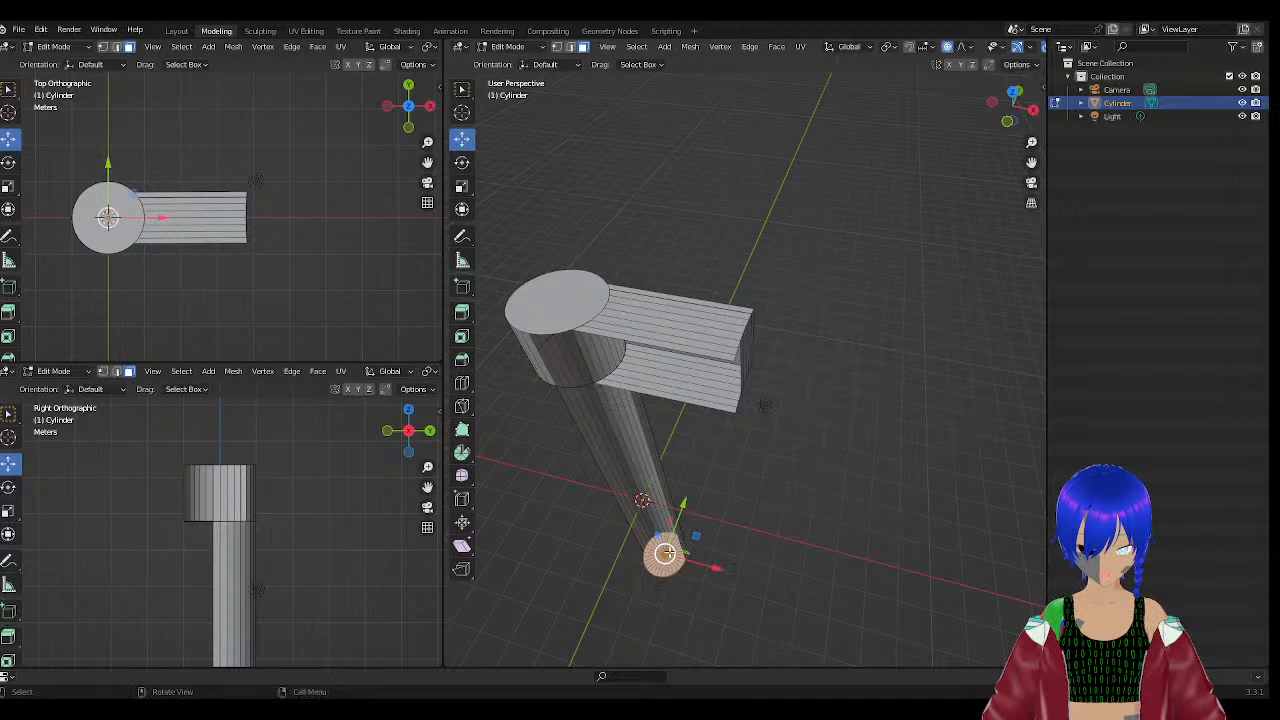
key("x")
left_click(648, 551)
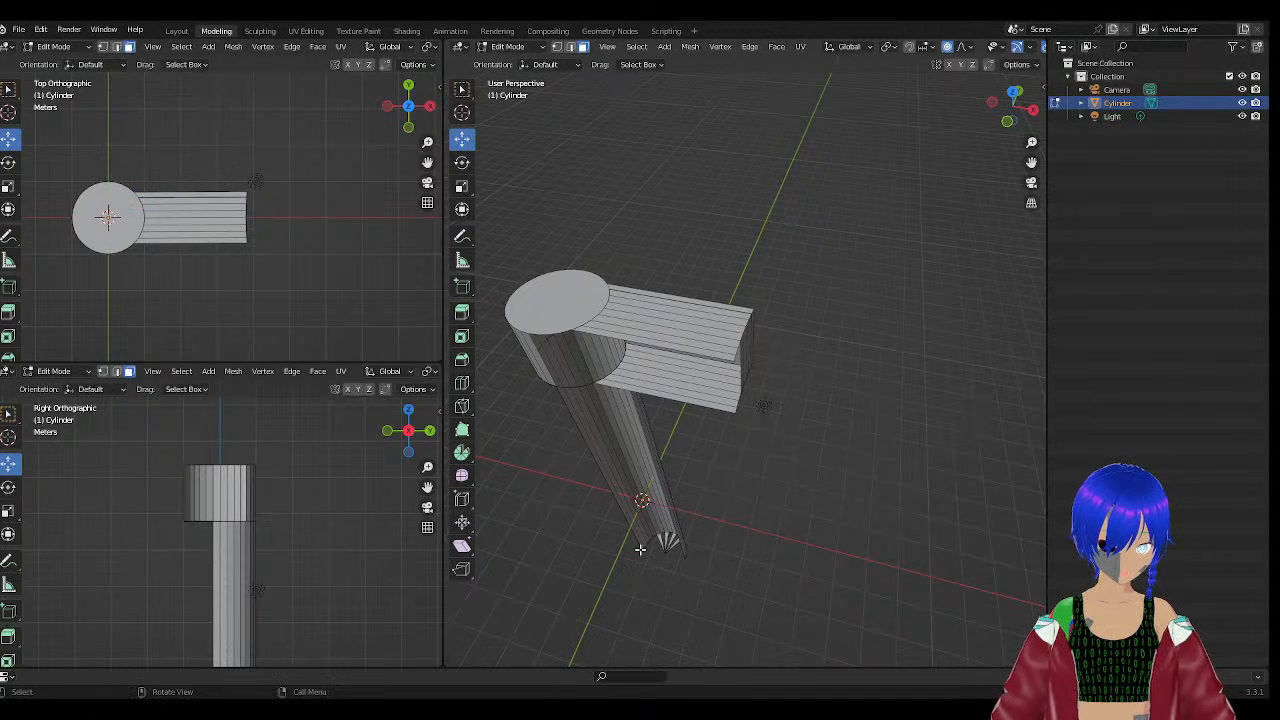
scroll(652, 566, "up", 2)
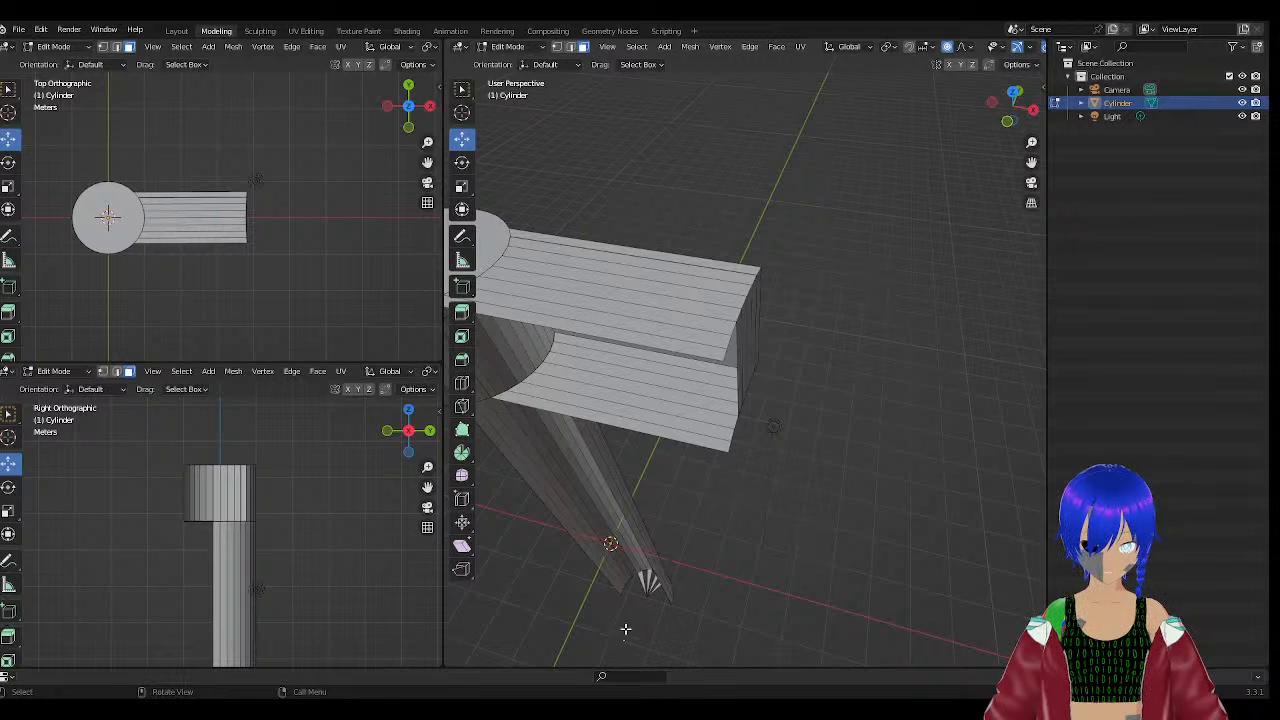
left_click_drag(625, 629, 655, 590)
key("x")
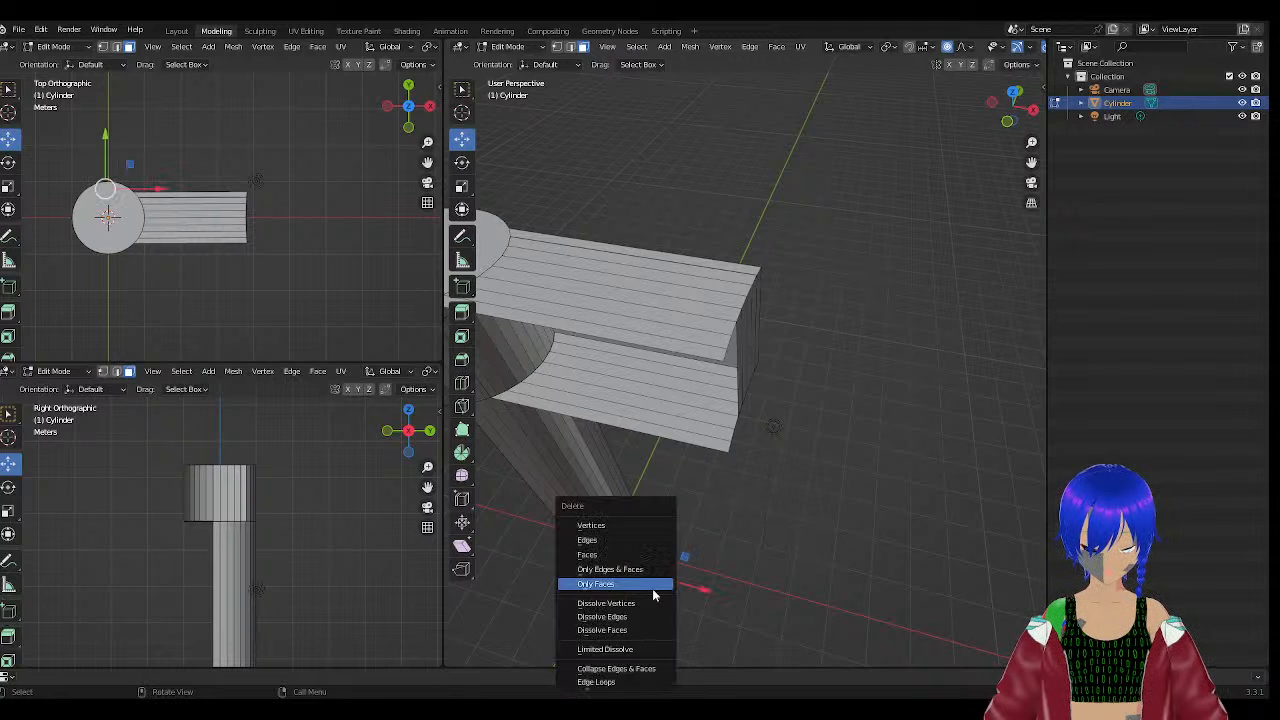
left_click(628, 554)
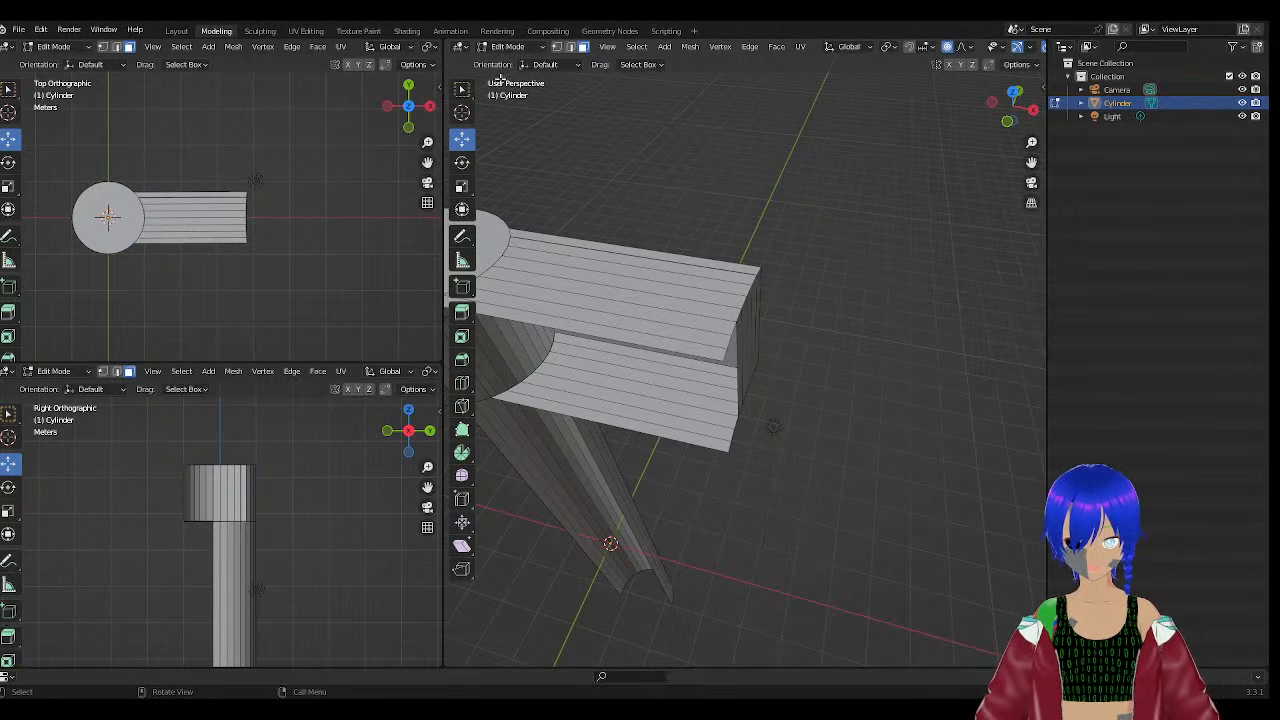
Examine the opened underside in vertex mode and undo the base and -Y-side face deletions.
key("1")
middle_click_drag(659, 524, 924, 462)
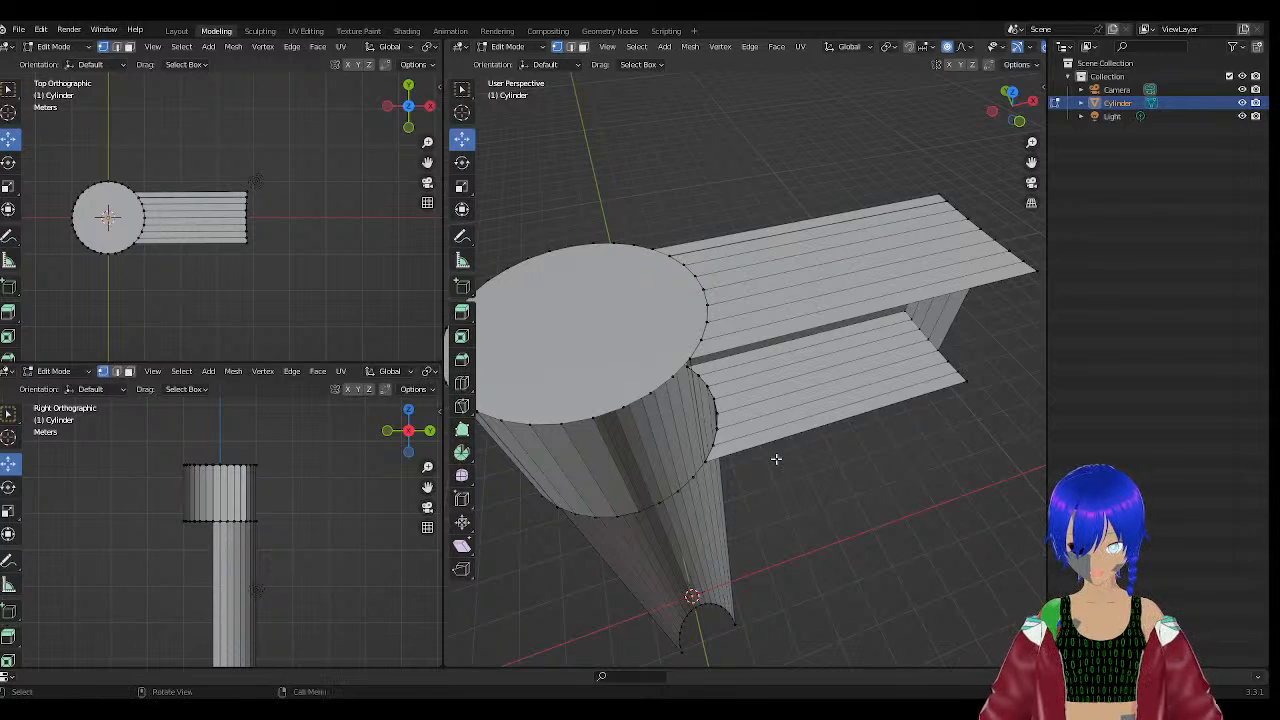
middle_click_drag(771, 451, 616, 473)
key("ctrl+z")
key("ctrl+z")
key("ctrl+z")
key("ctrl+z")
key("ctrl+z")
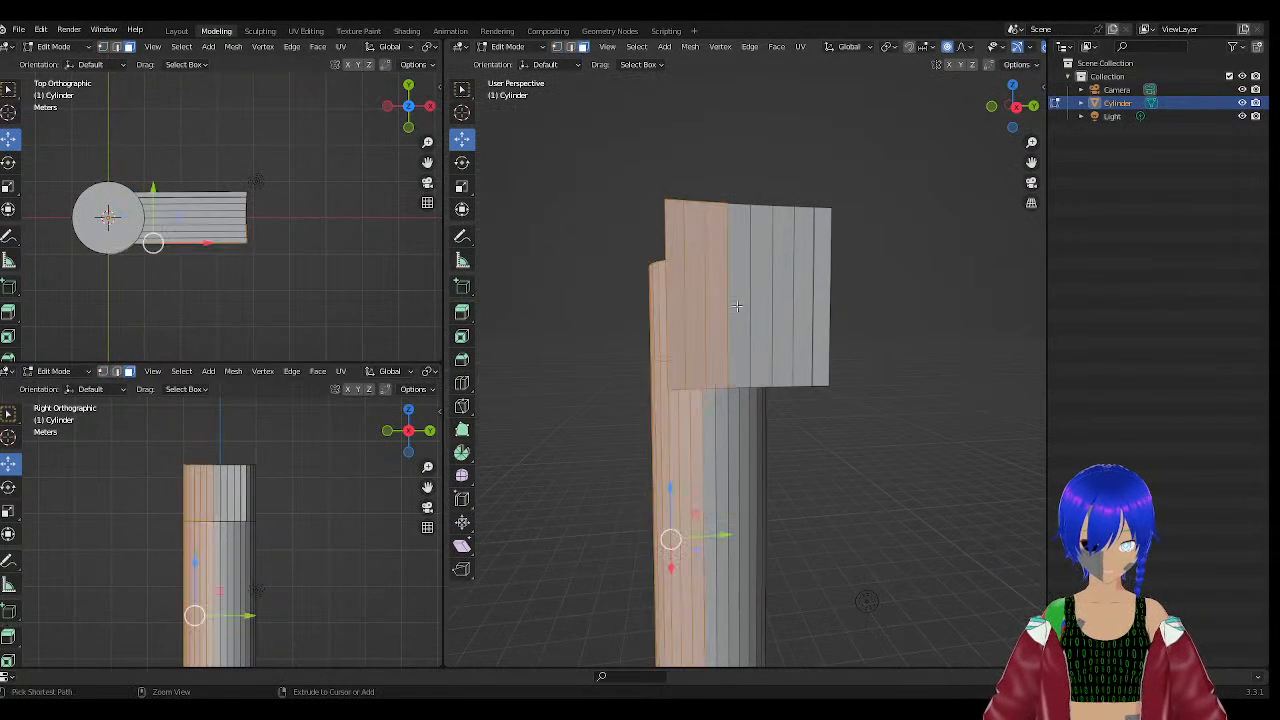
Delete the shaft faces on the -X, -Y side below the upper band, keeping the arm and the band.
middle_click_drag(725, 472, 966, 244)
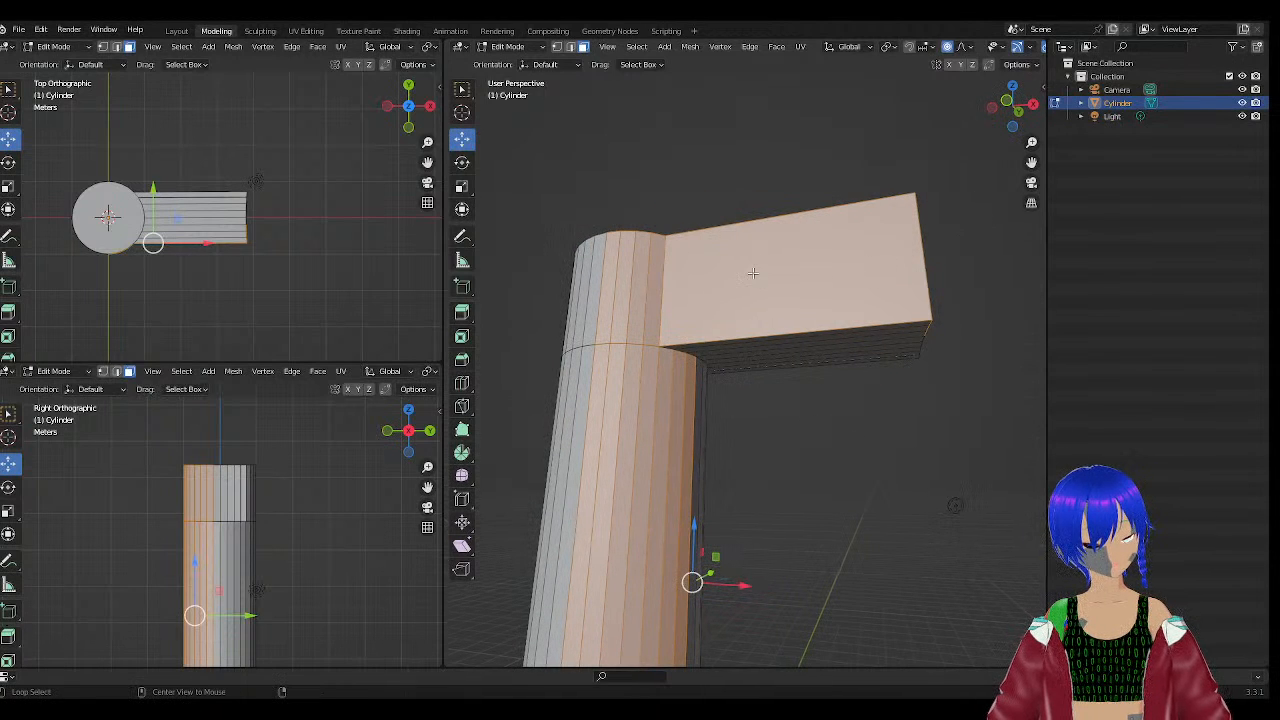
scroll(776, 537, "down", 2)
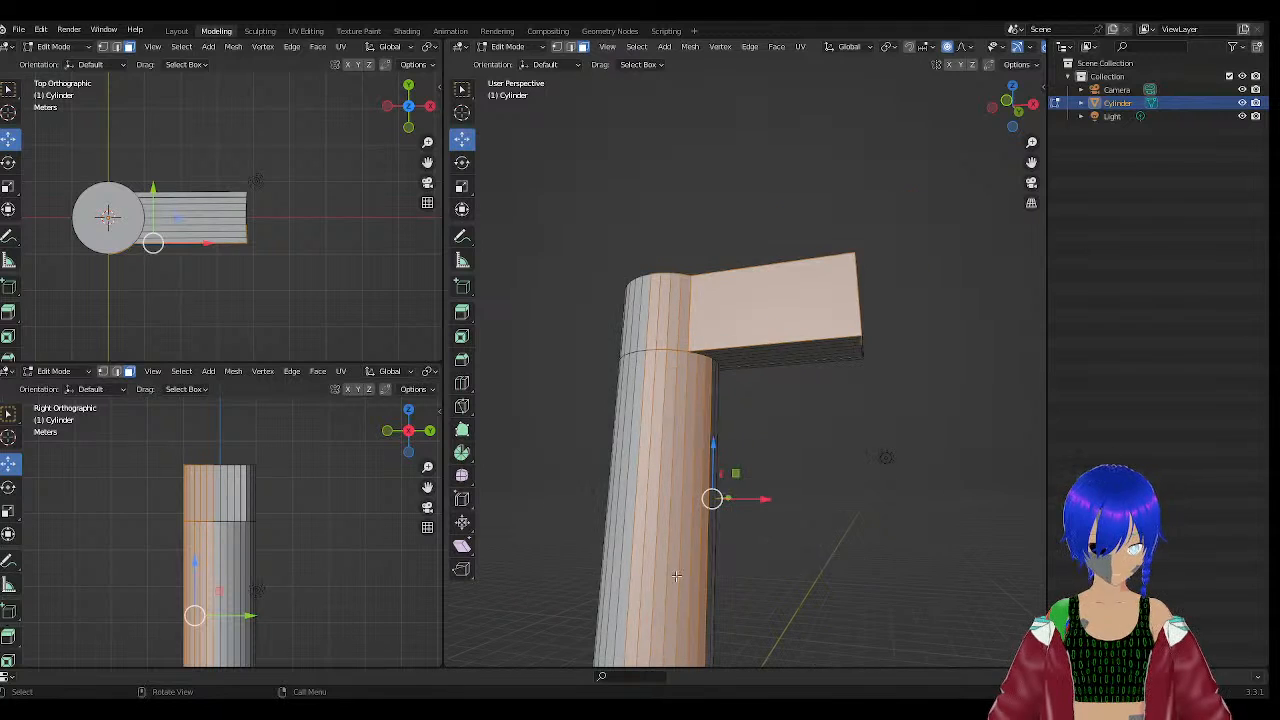
scroll(621, 577, "down", 2)
middle_click_drag(645, 570, 664, 597)
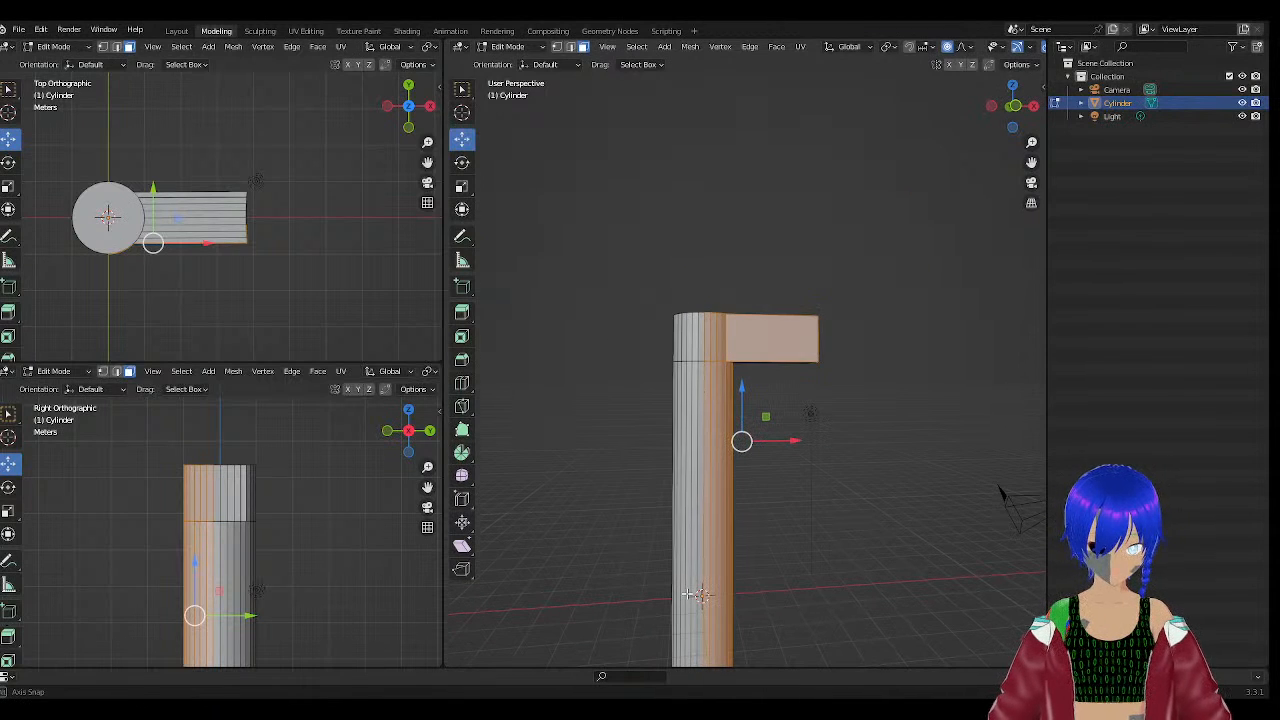
left_click_drag(622, 395, 702, 430)
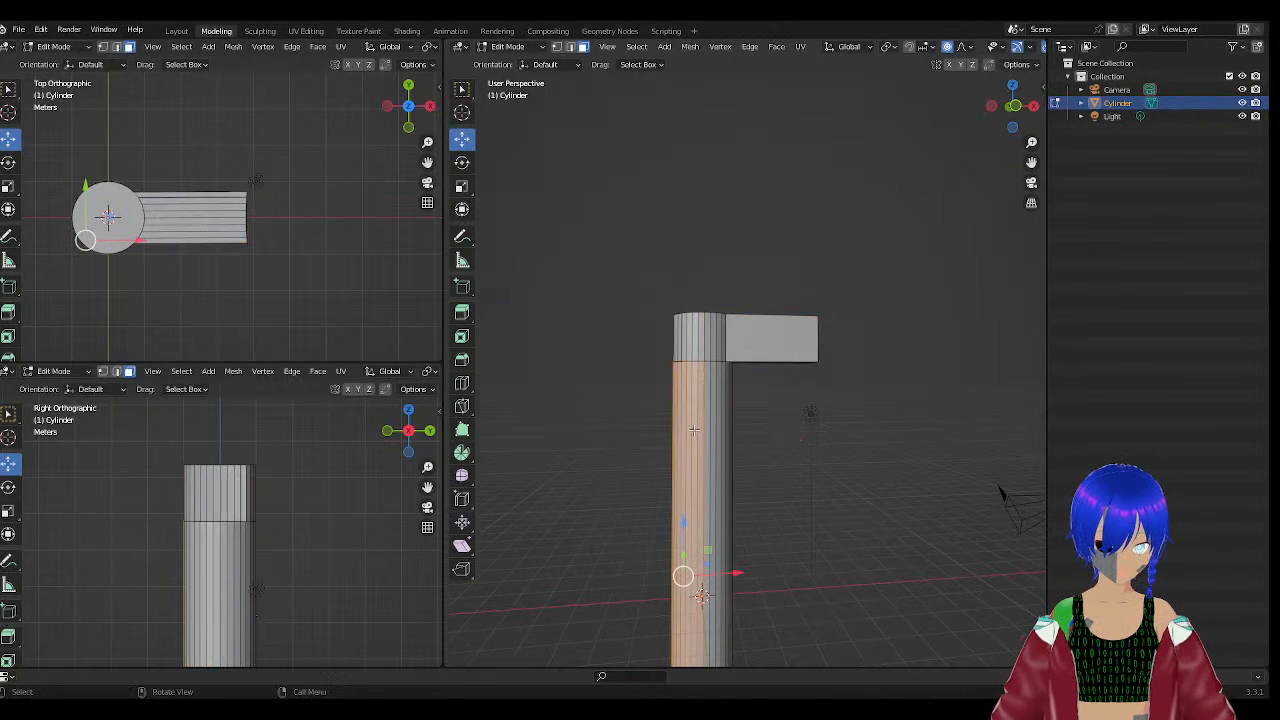
key("x")
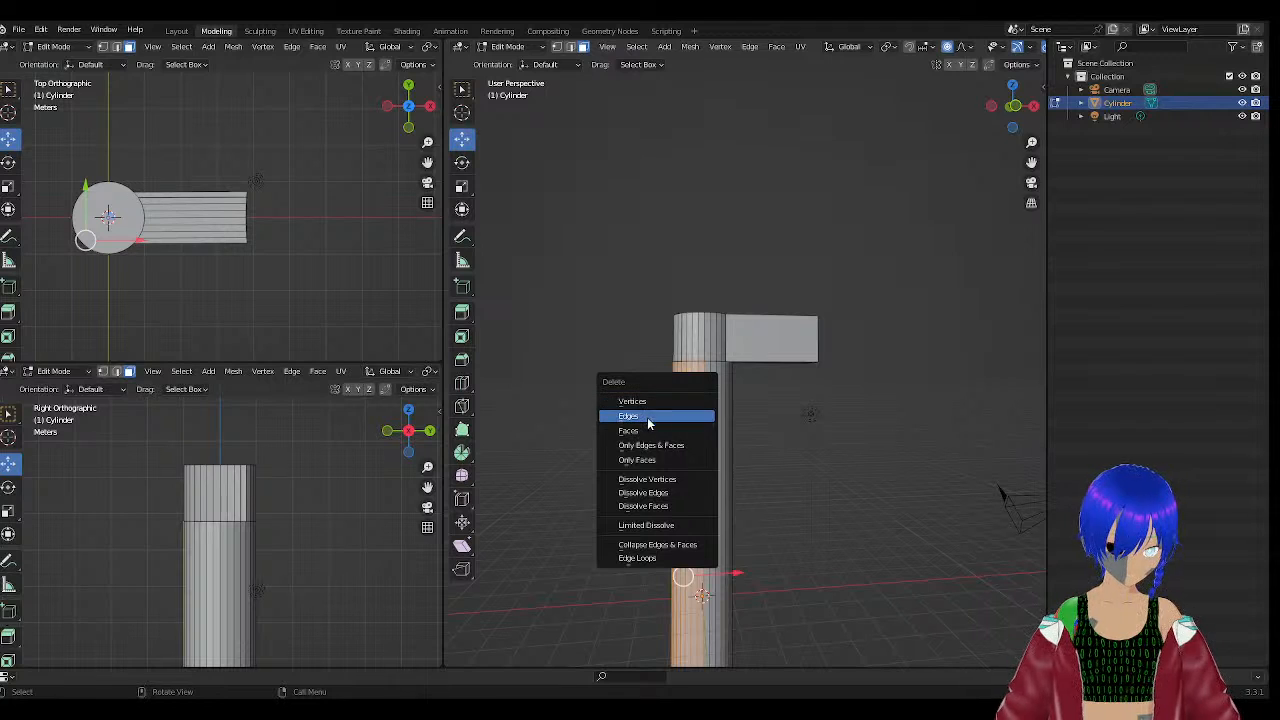
left_click(648, 416)
Delete the shaft faces on the -X, +Y side below the upper band, leaving the arm-side half of the shaft wall.
key("b")
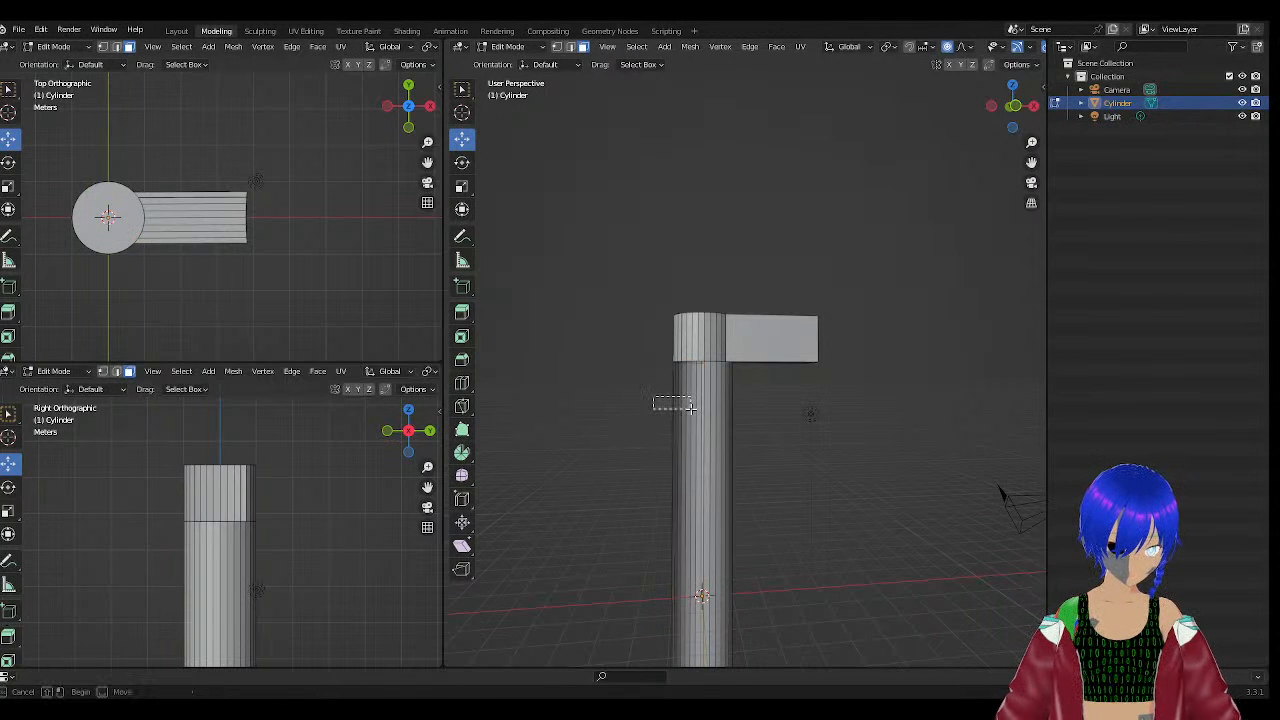
left_click_drag(691, 408, 691, 409)
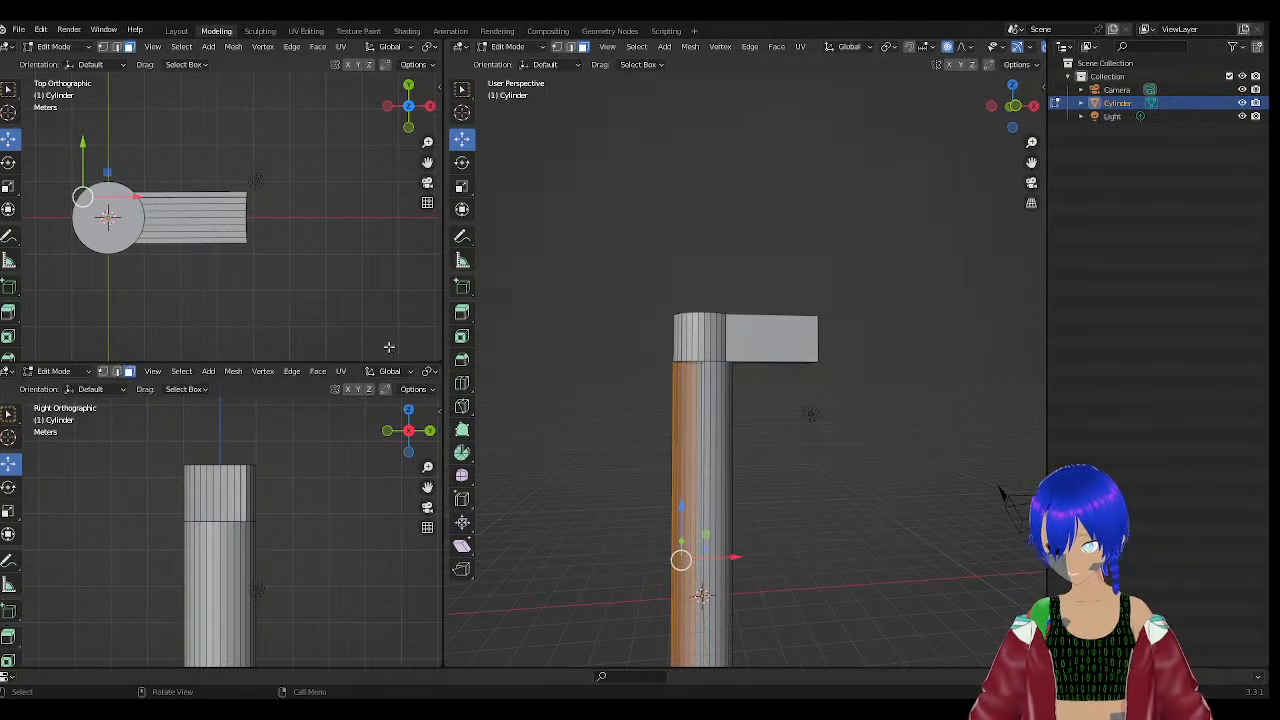
middle_click_drag(577, 555, 938, 558)
key("x")
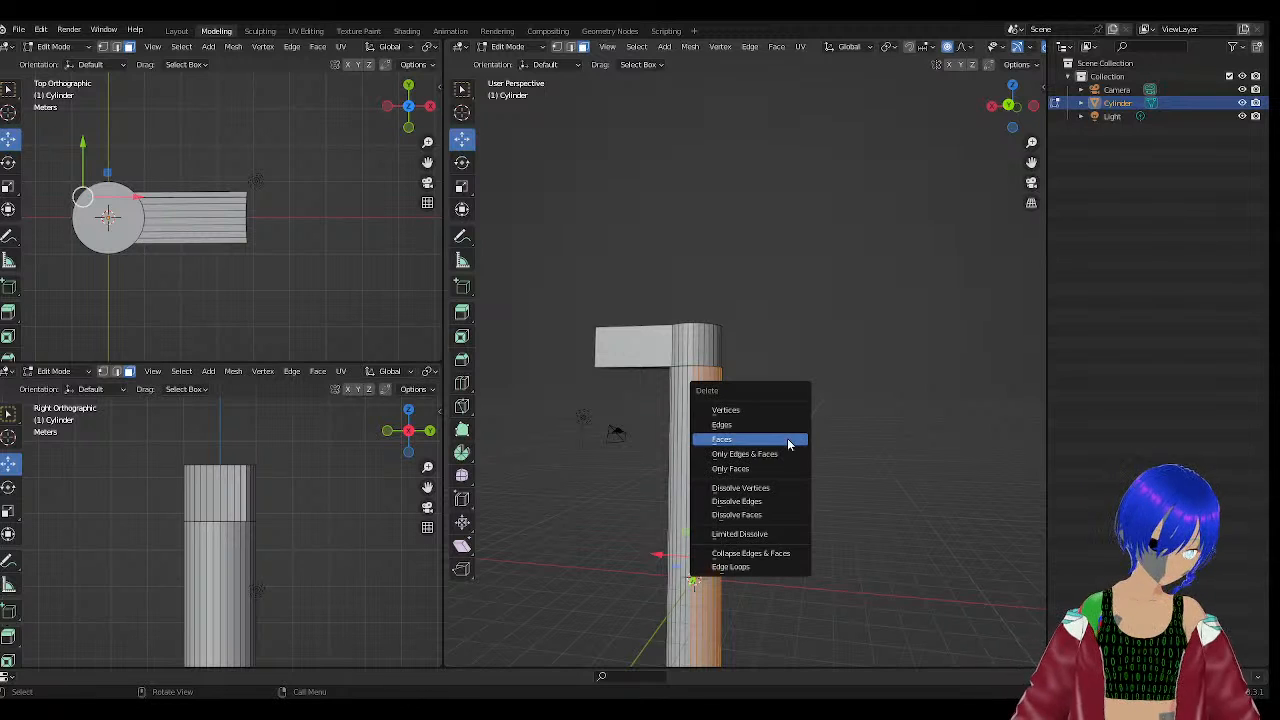
left_click(731, 440)
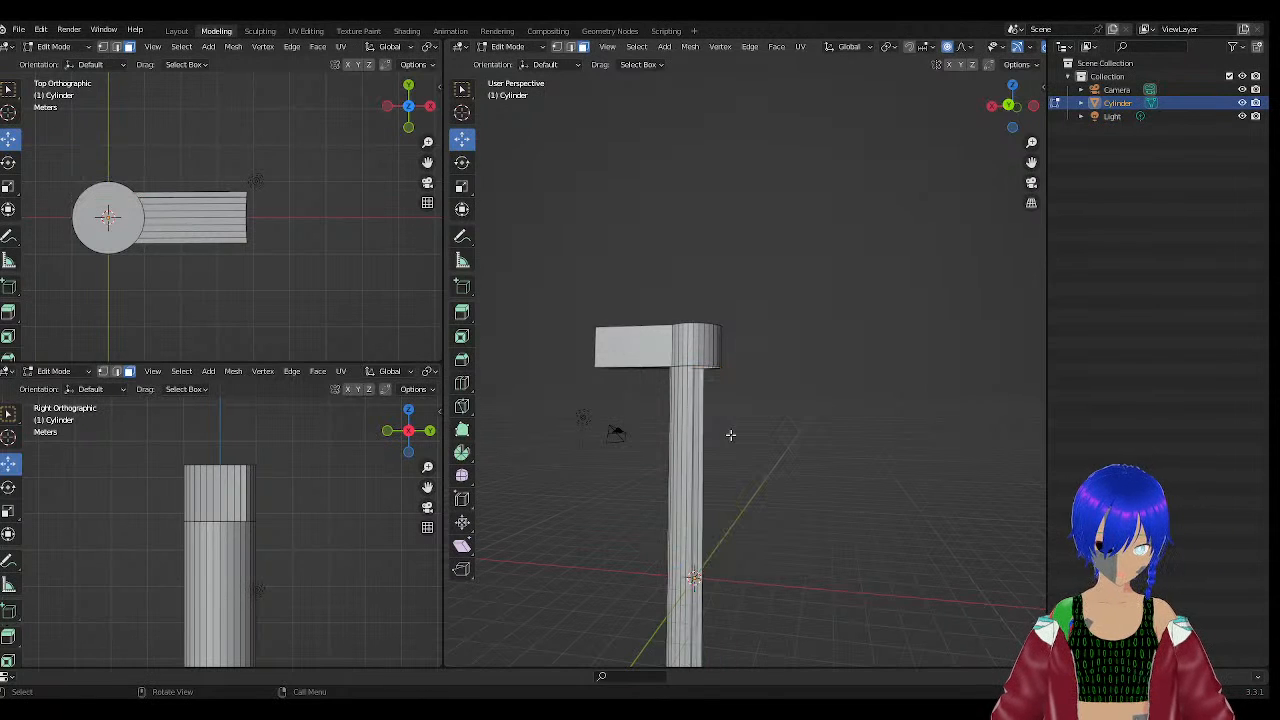
middle_click_drag(756, 425, 714, 541)
scroll(714, 541, "up", 4)
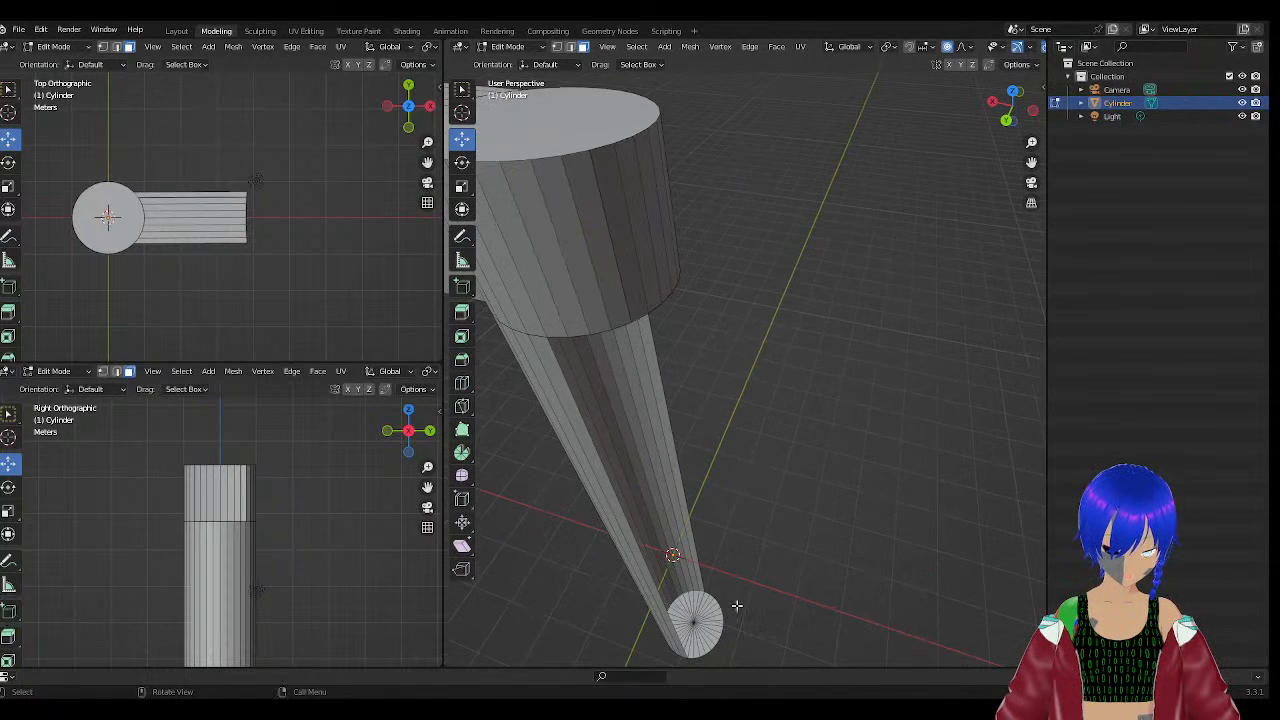
Delete the fan of triangular faces closing the base of the half-open shaft.
middle_click_drag(737, 605, 737, 578)
left_click_drag(751, 474, 692, 459)
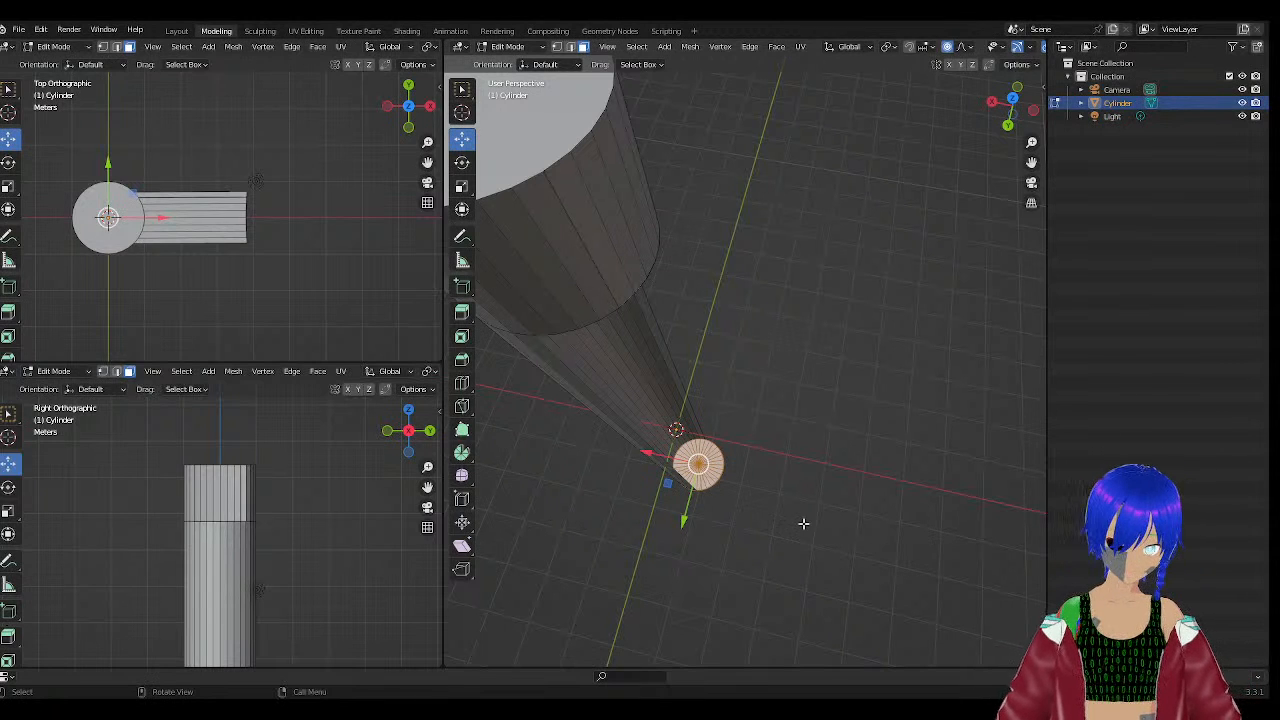
key("x")
left_click(737, 524)
Delete the leftover narrow shaft face below the upper band on the +Y side.
middle_click_drag(881, 478, 677, 409)
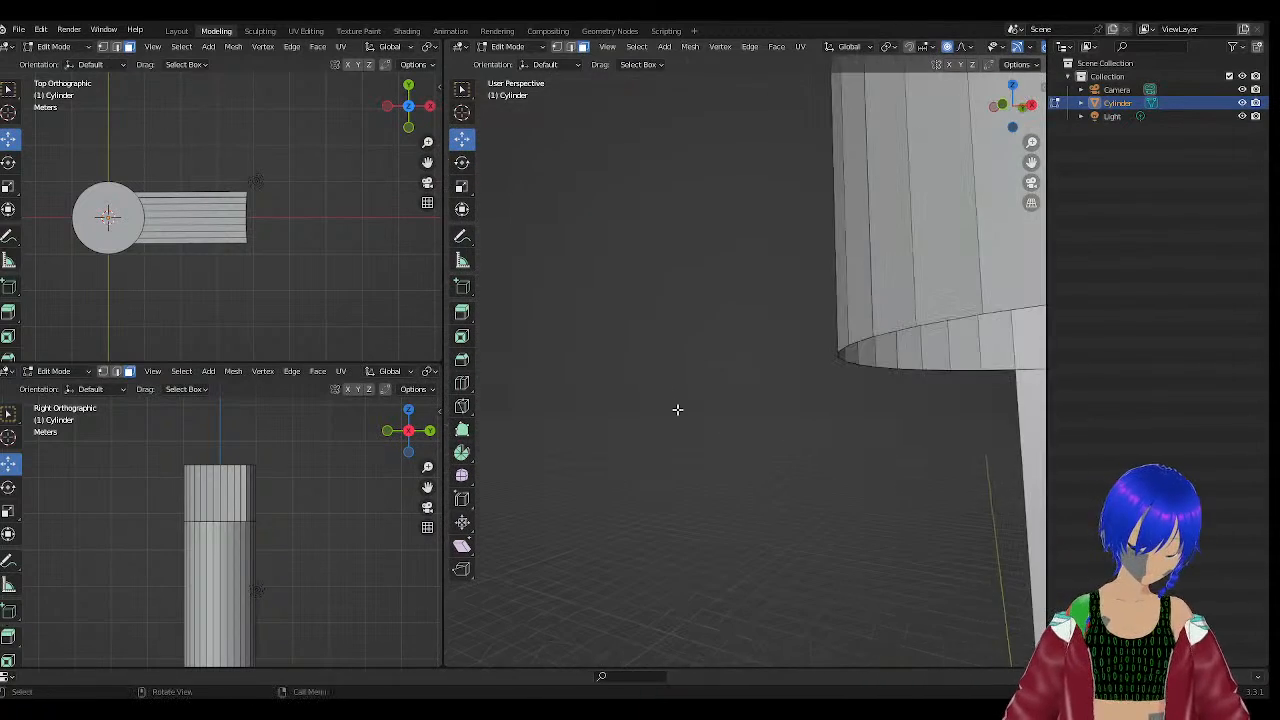
middle_click_drag(888, 572, 808, 557)
left_click(826, 395)
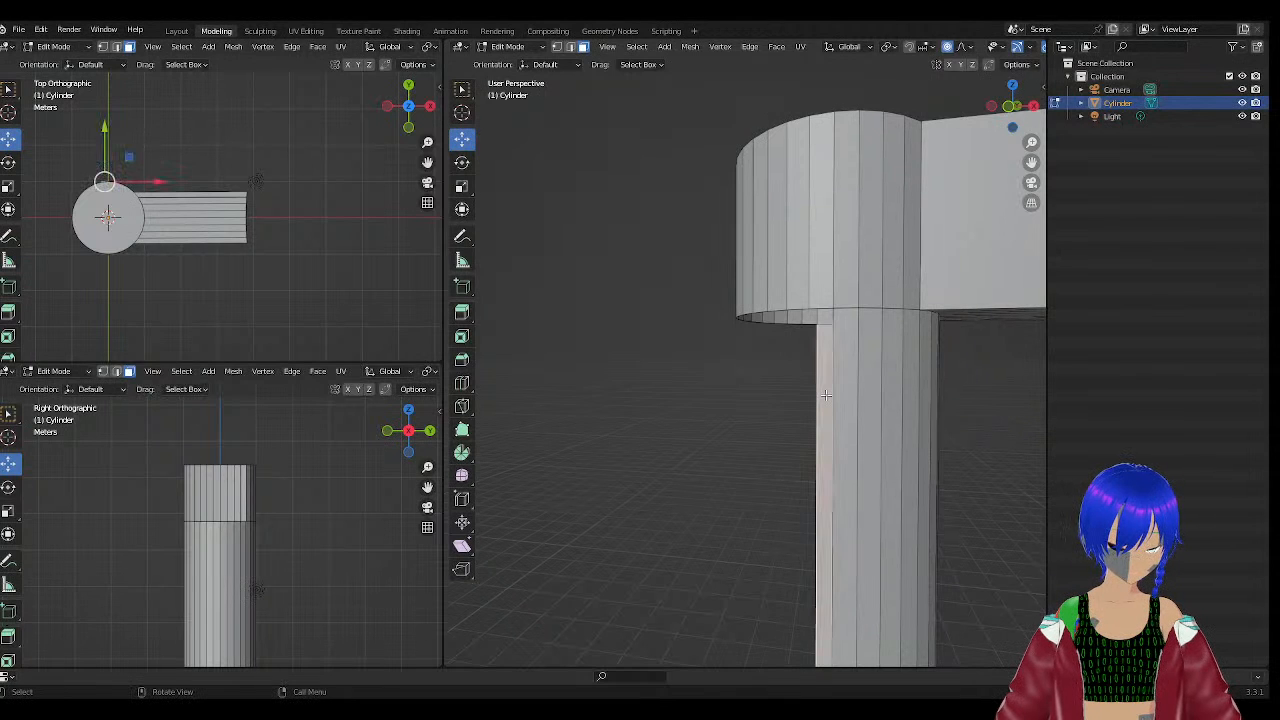
key("x")
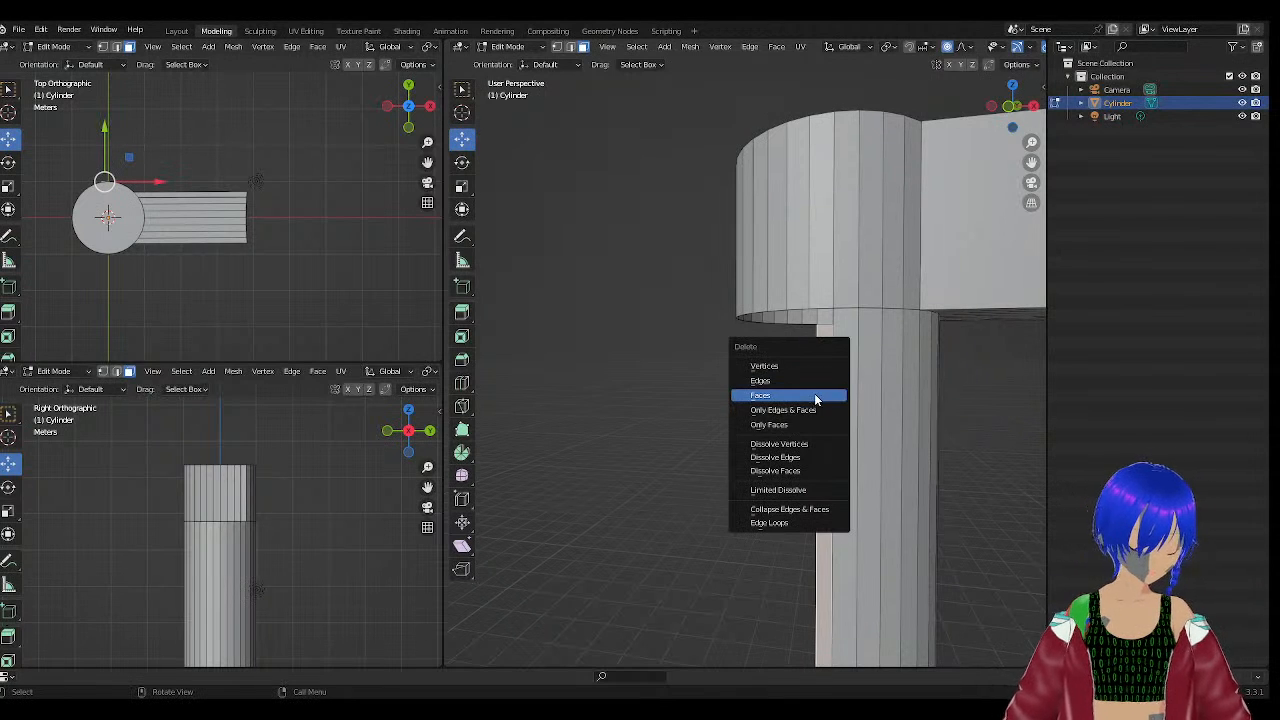
left_click(826, 396)
Delete the upper band's side faces from the +Y side around to the -X side, keeping the top cap.
middle_click_drag(803, 403, 571, 403)
scroll(710, 442, "up", 1)
middle_click_drag(710, 442, 671, 334)
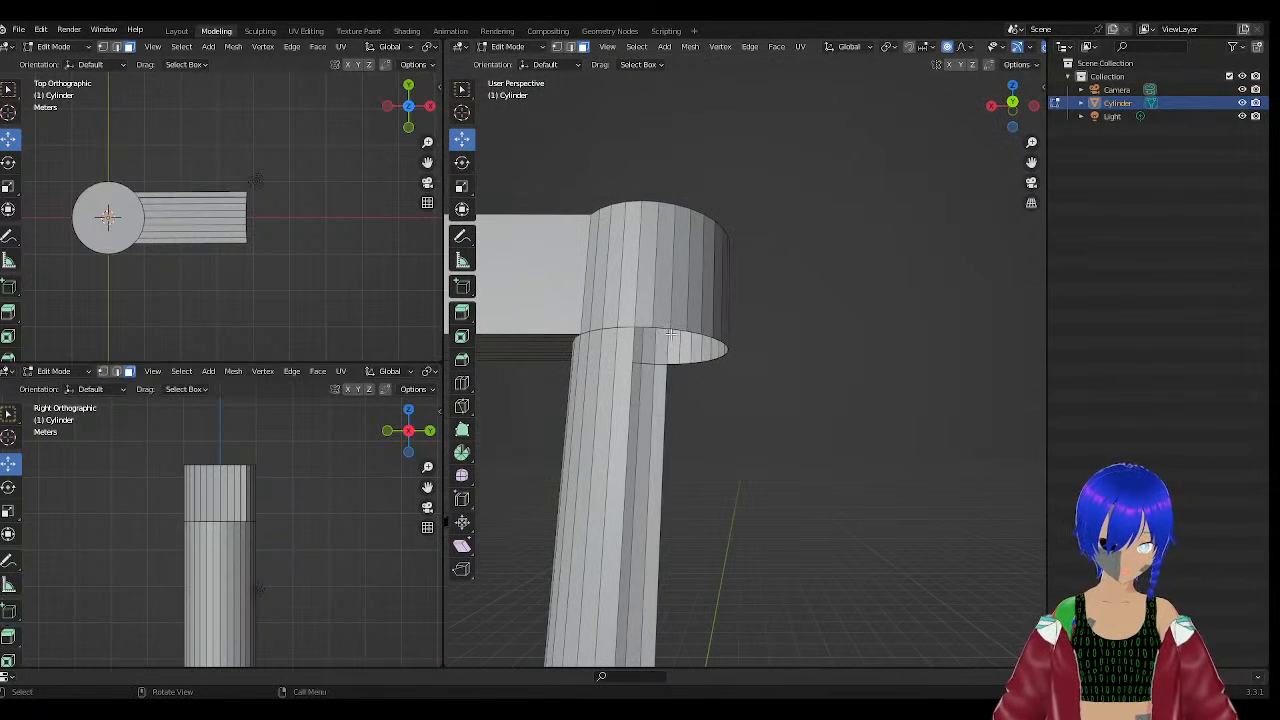
left_click(649, 303)
left_click(662, 310, "shift")
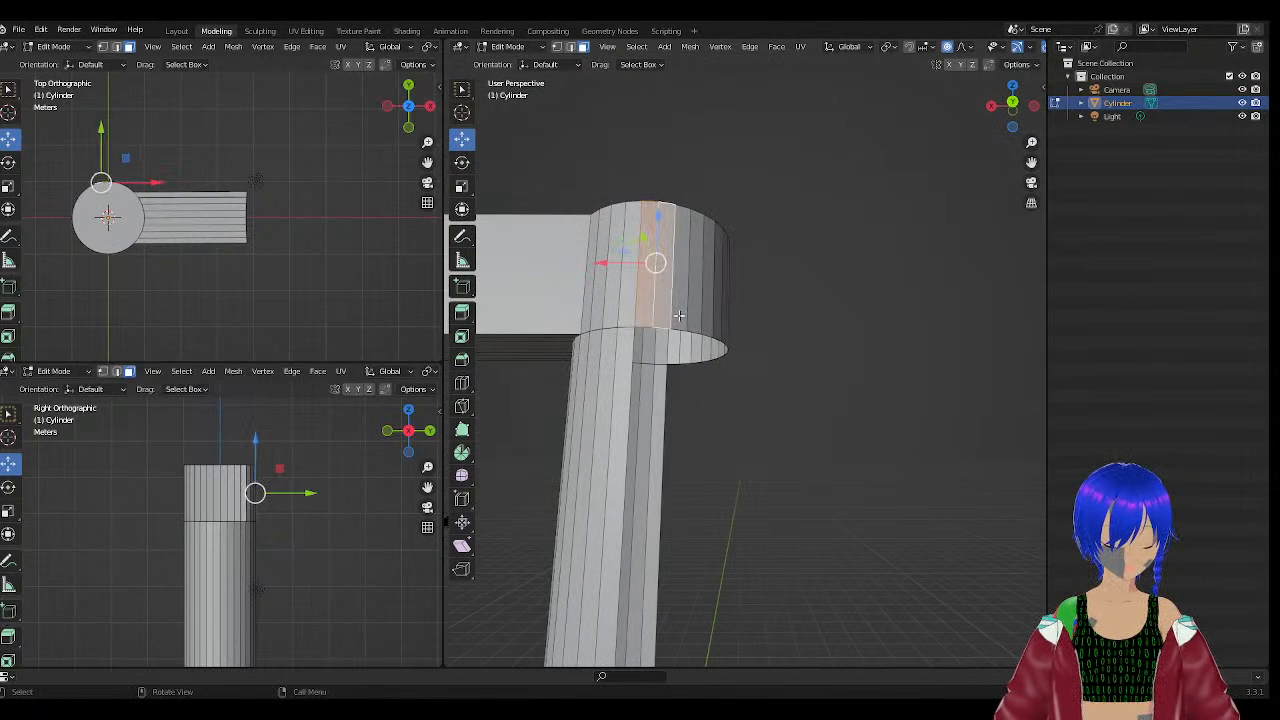
left_click(676, 315, "shift")
left_click(713, 317, "shift")
left_click(703, 312, "shift")
left_click(695, 314, "shift")
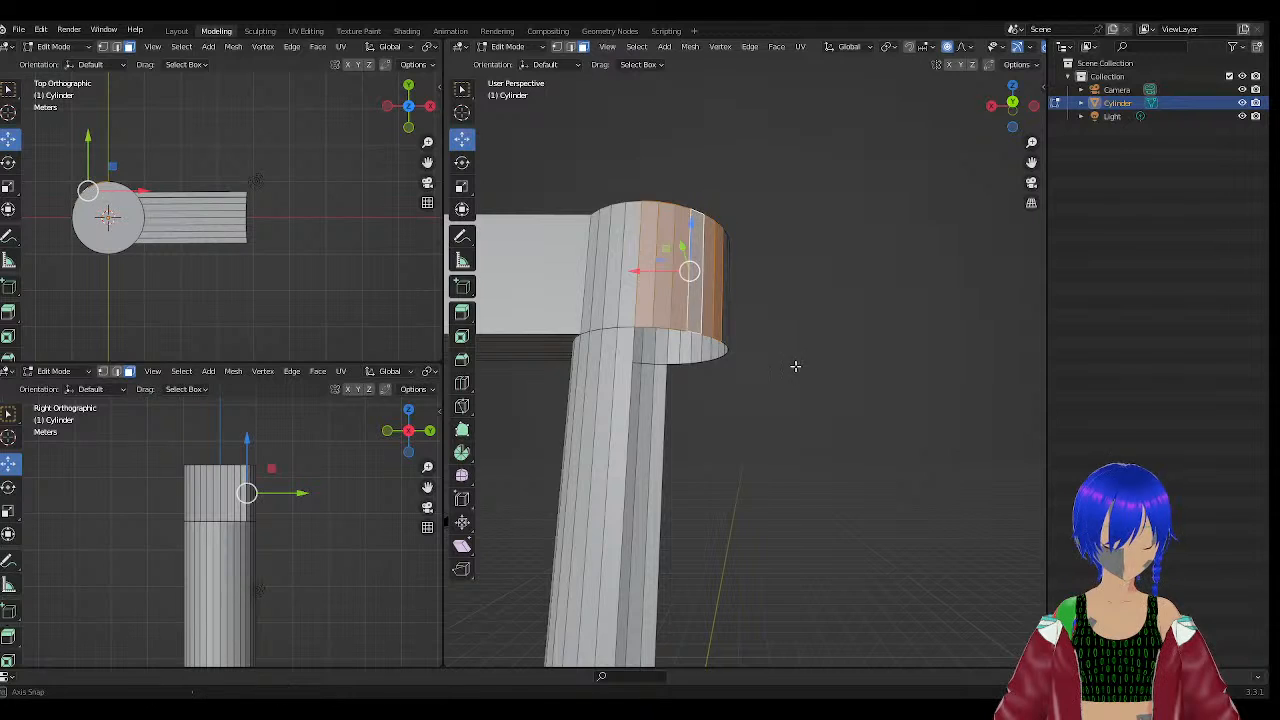
middle_click_drag(795, 366, 631, 400)
left_click(857, 281, "shift")
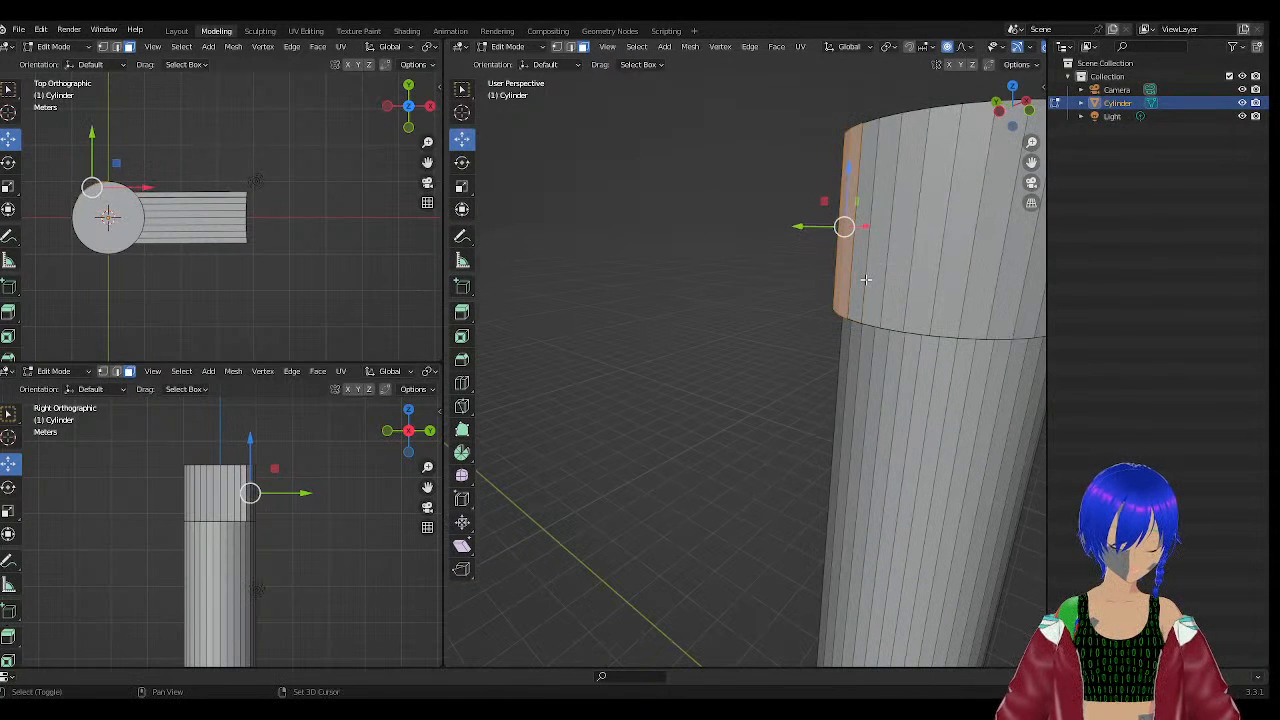
left_click(858, 280, "shift")
left_click(866, 277, "shift")
left_click(892, 275, "shift")
left_click(926, 277, "shift")
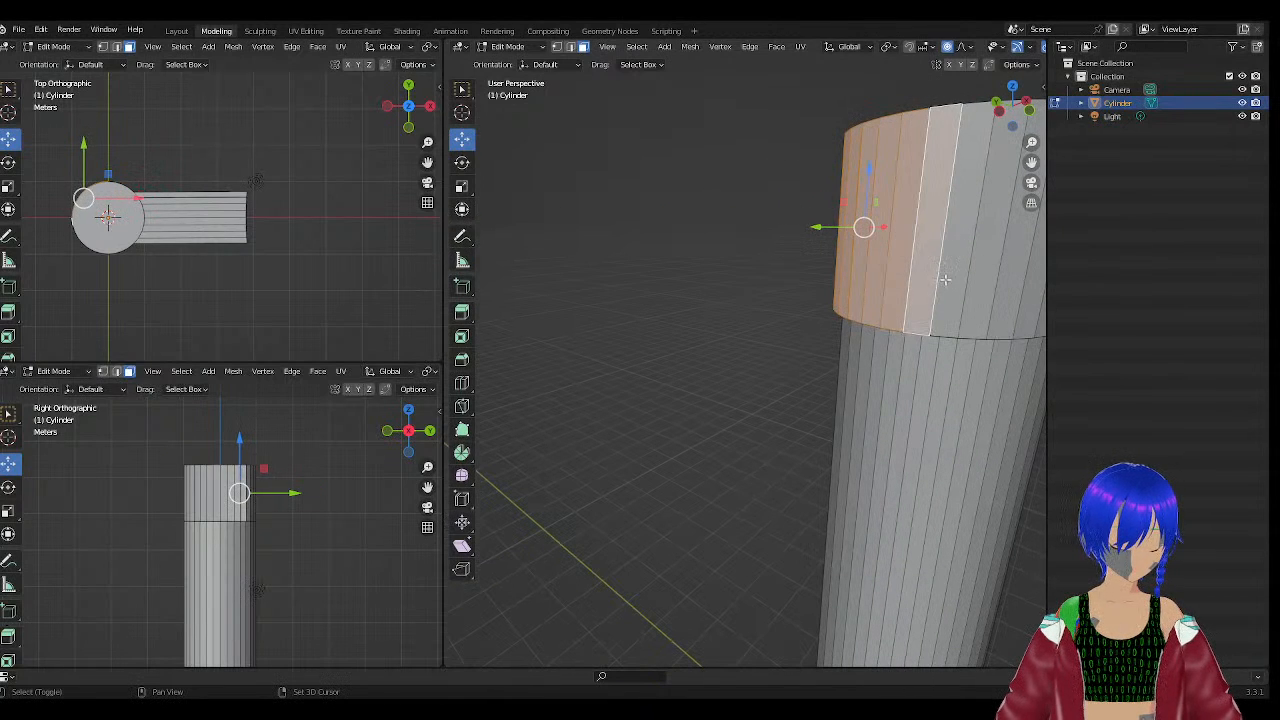
left_click(948, 281, "shift")
middle_click_drag(871, 357, 733, 306)
left_click(722, 302, "shift")
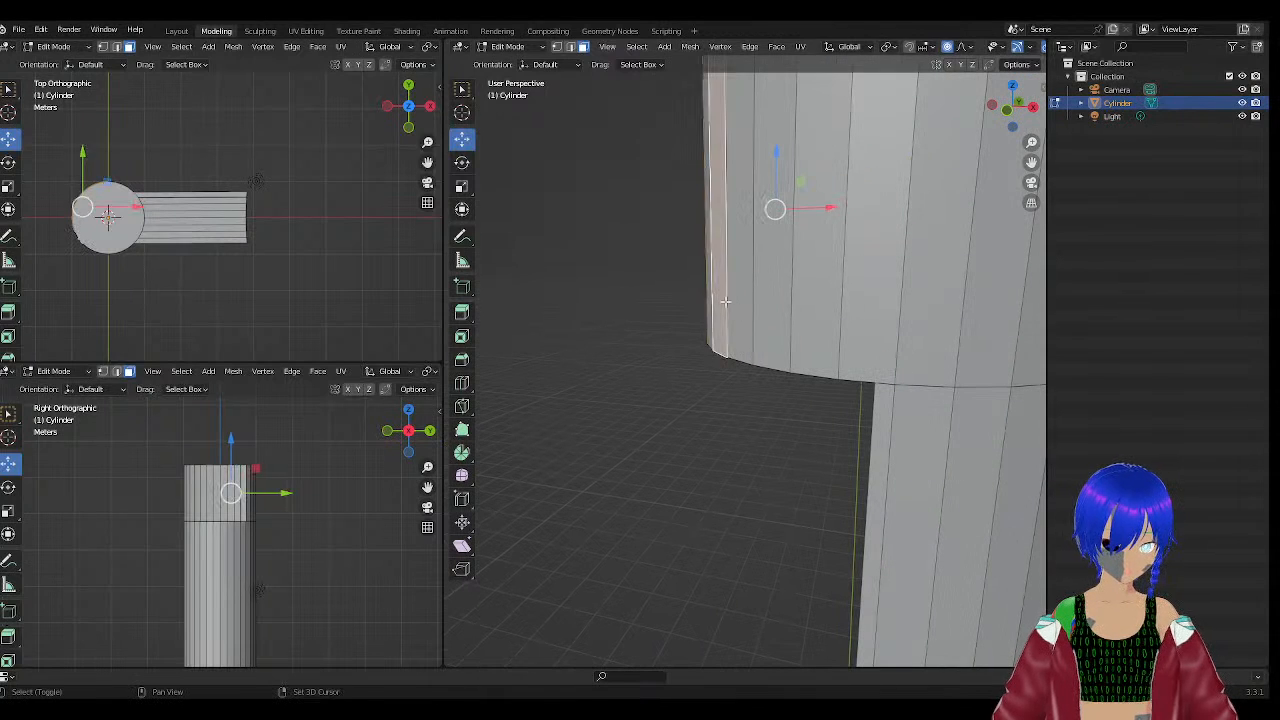
left_click(744, 302, "shift")
scroll(744, 302, "down", 4)
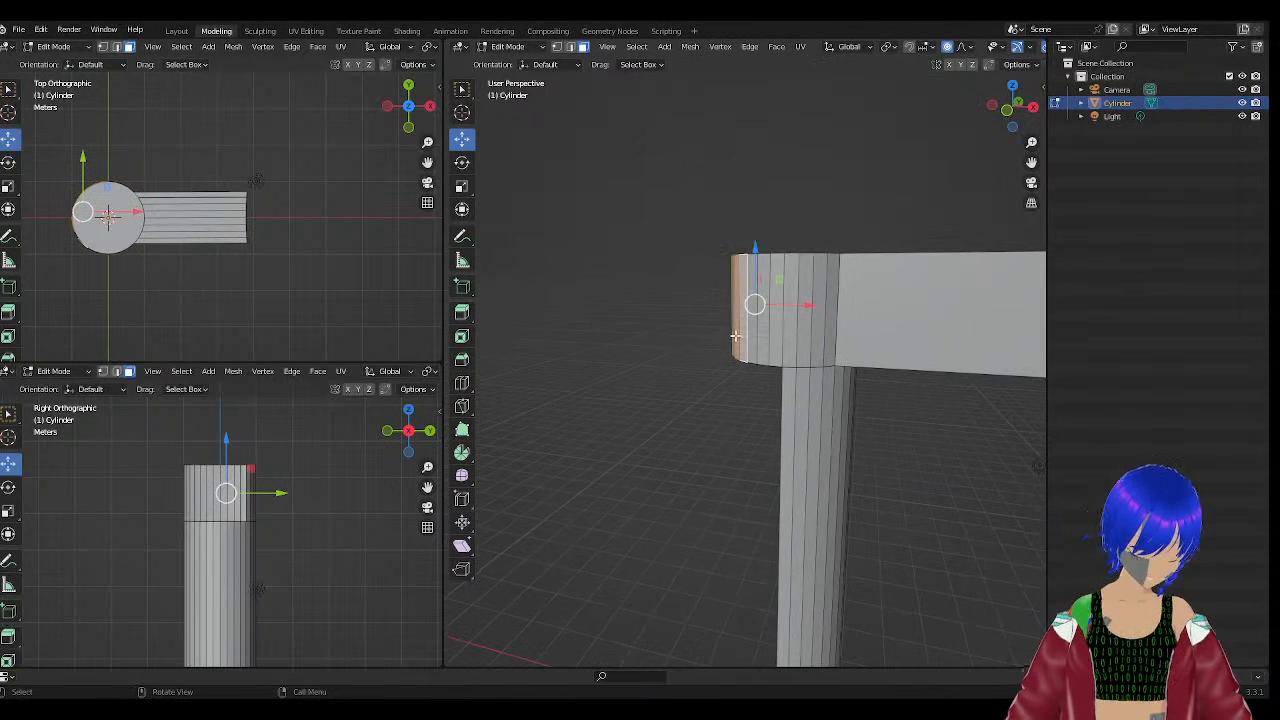
key("x")
left_click(735, 334)
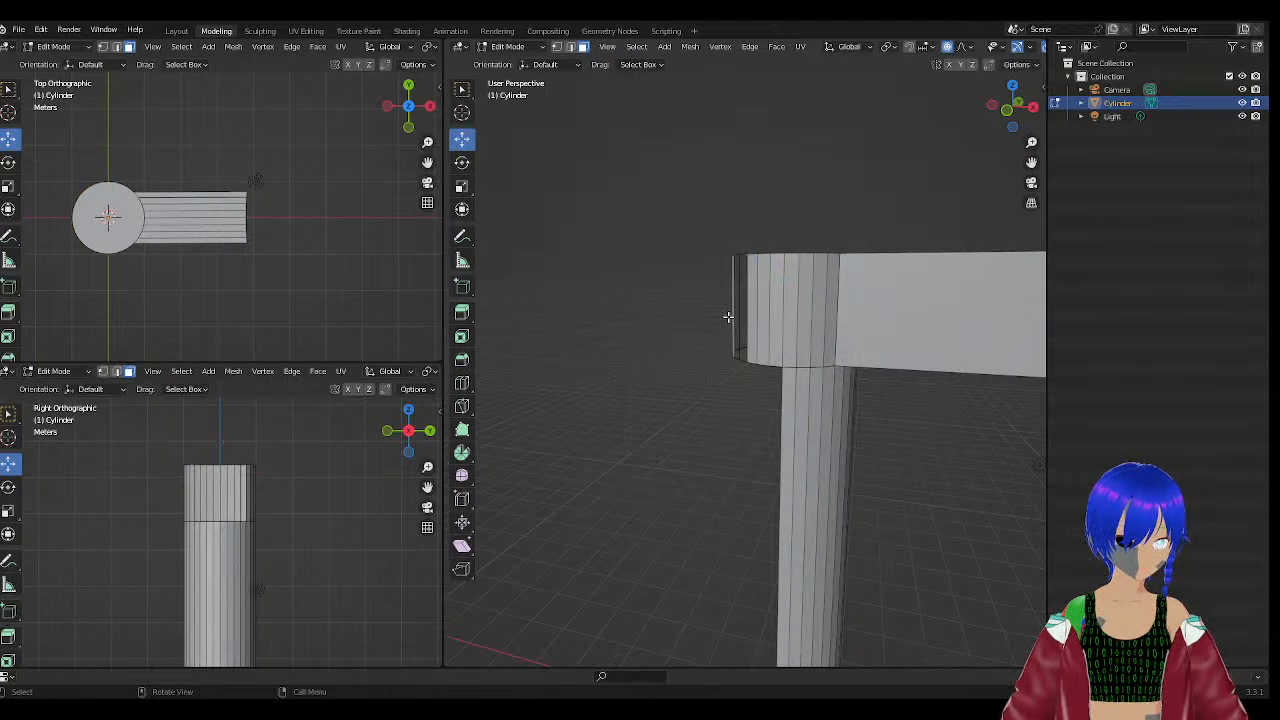
Delete the remaining upper band faces on the -X, -Y side, including the last narrow one at -X.
middle_click_drag(728, 317, 775, 308)
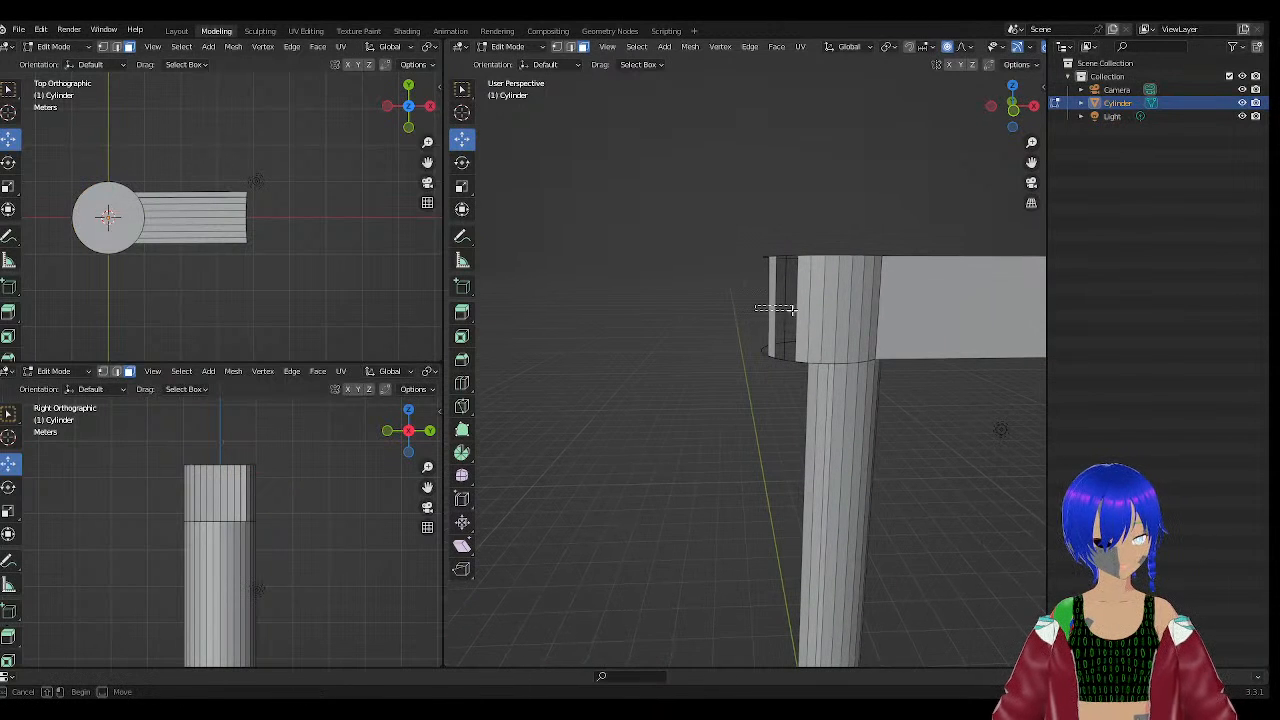
left_click_drag(801, 313, 800, 313)
key("x")
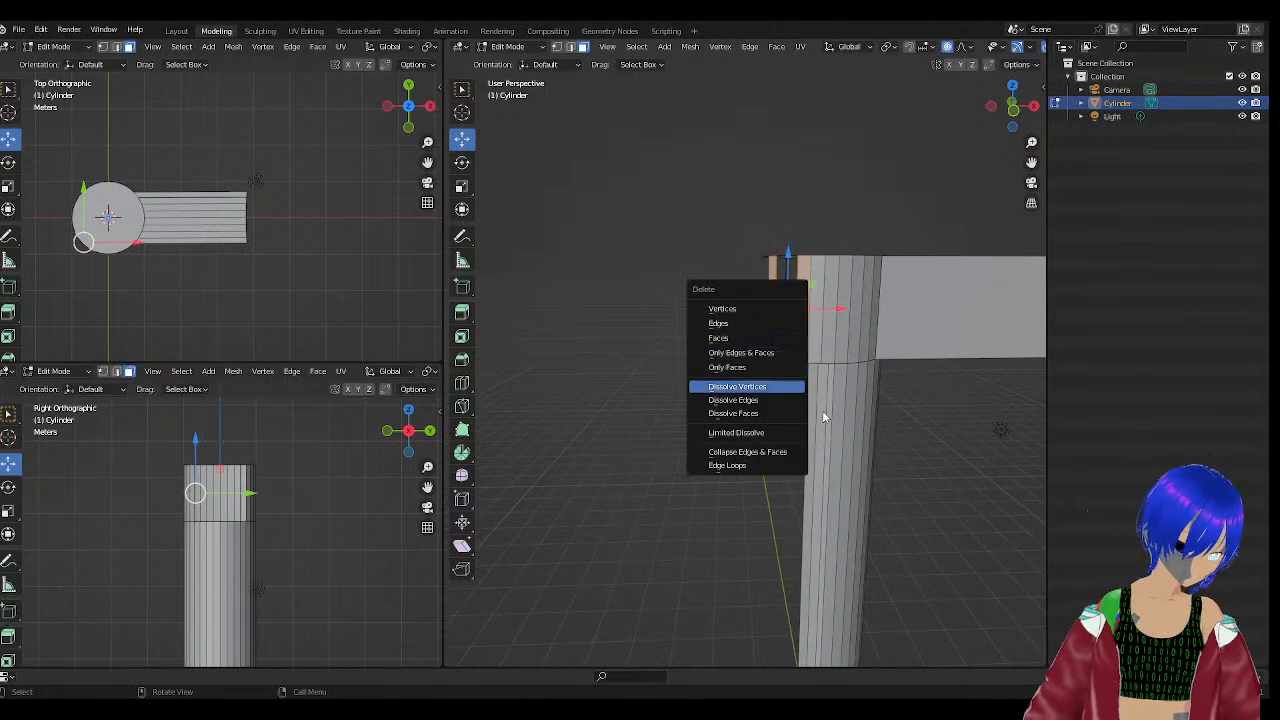
left_click(746, 340)
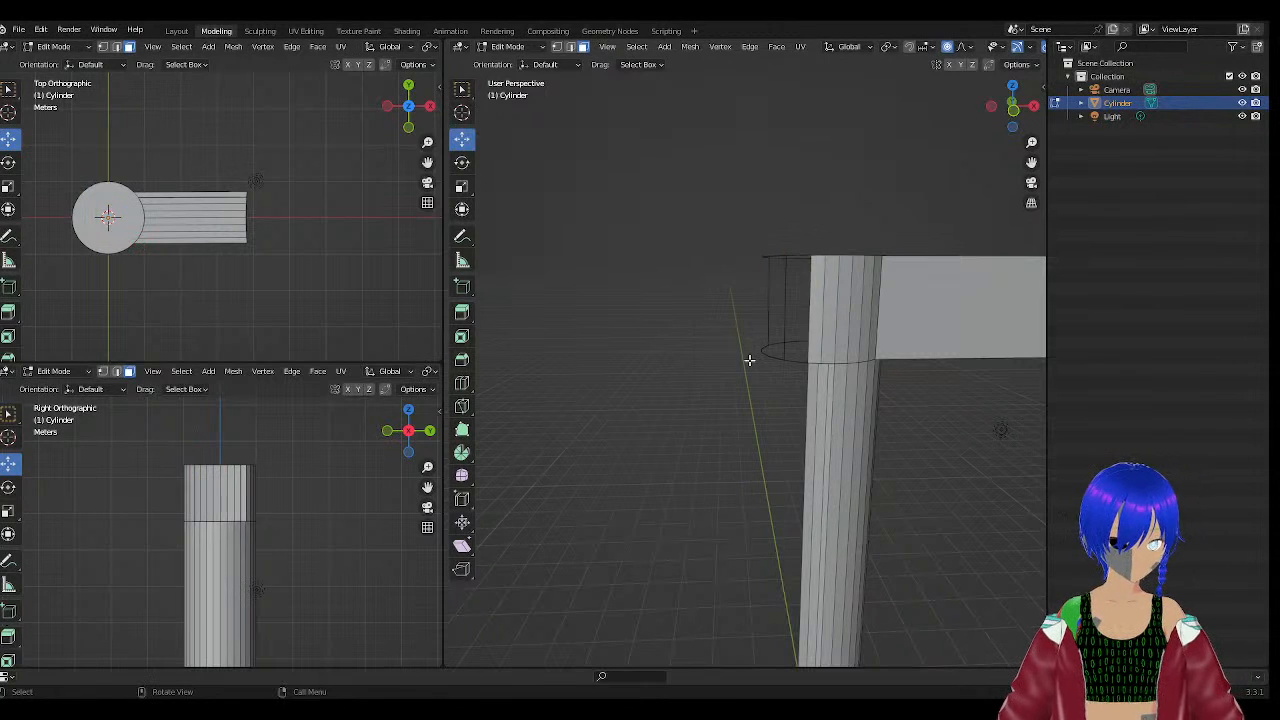
middle_click_drag(749, 357, 759, 382)
left_click_drag(771, 314, 782, 300)
scroll(747, 415, "down", 2)
key("x")
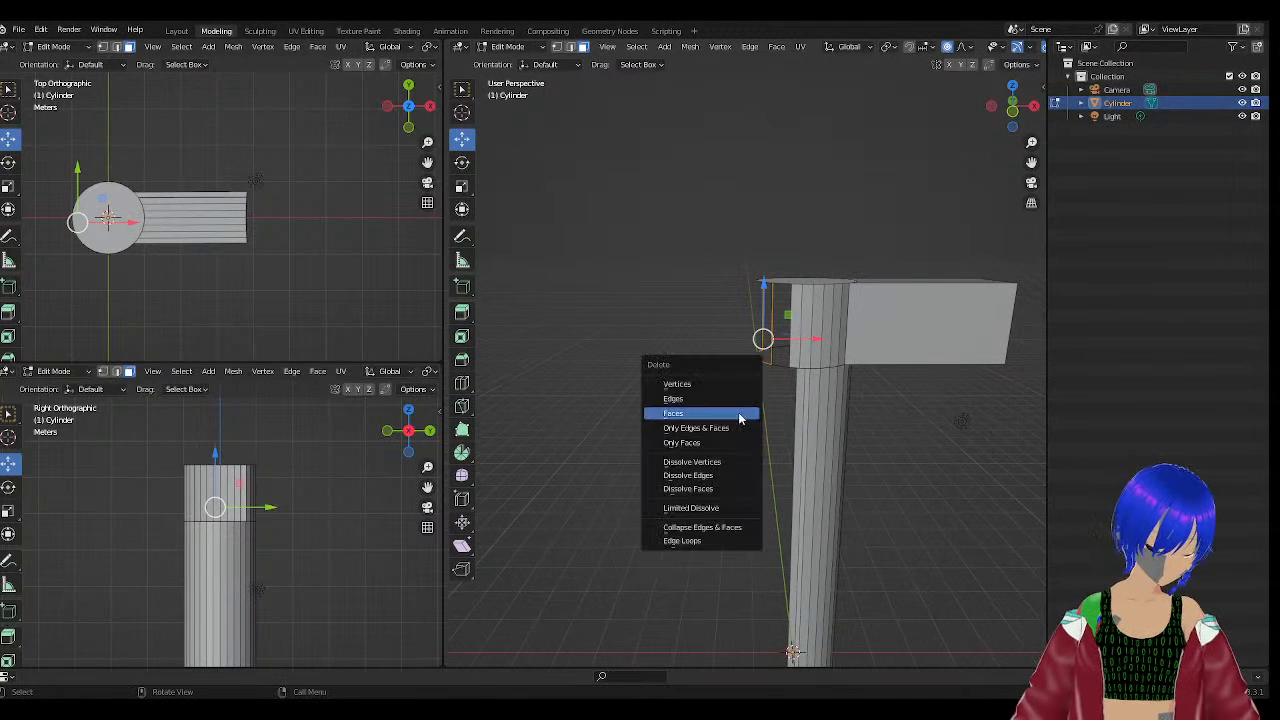
left_click(711, 416)
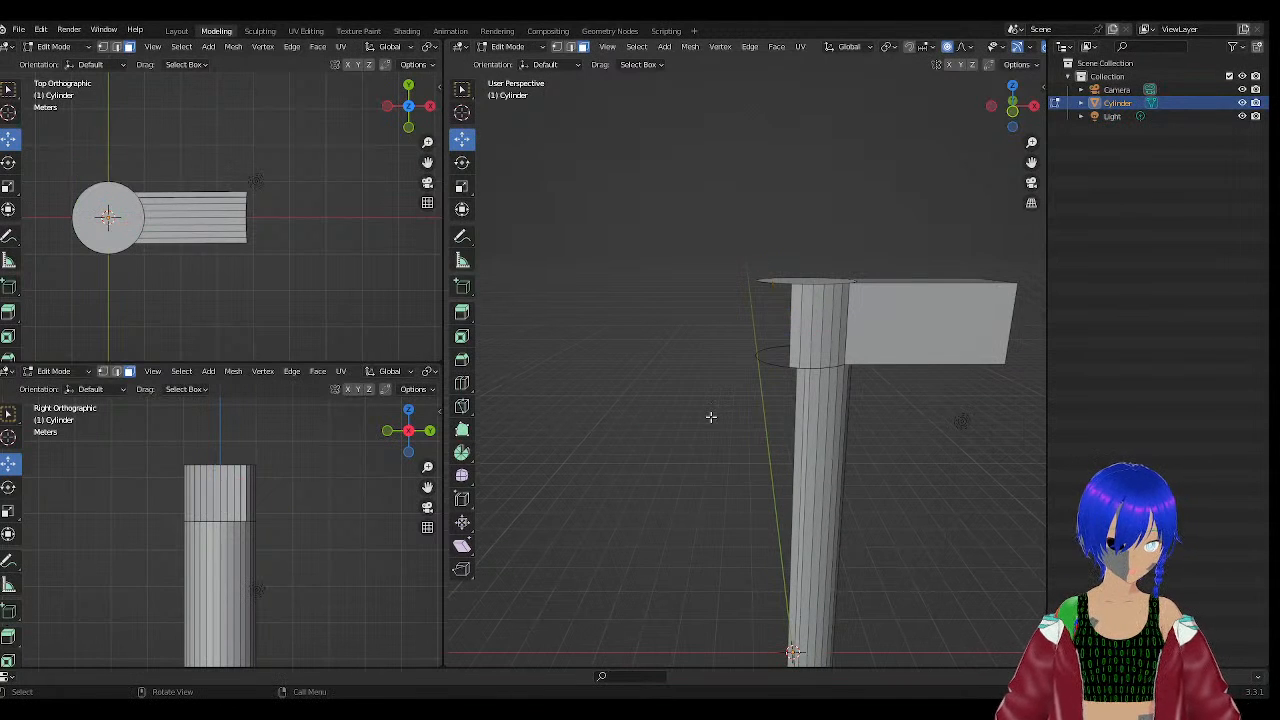
Try to remove the loose lower ring edges of the band on the -X side in face selection mode.
middle_click_drag(711, 414, 807, 414)
scroll(807, 414, "up", 3)
left_click_drag(750, 340, 810, 450)
key("x")
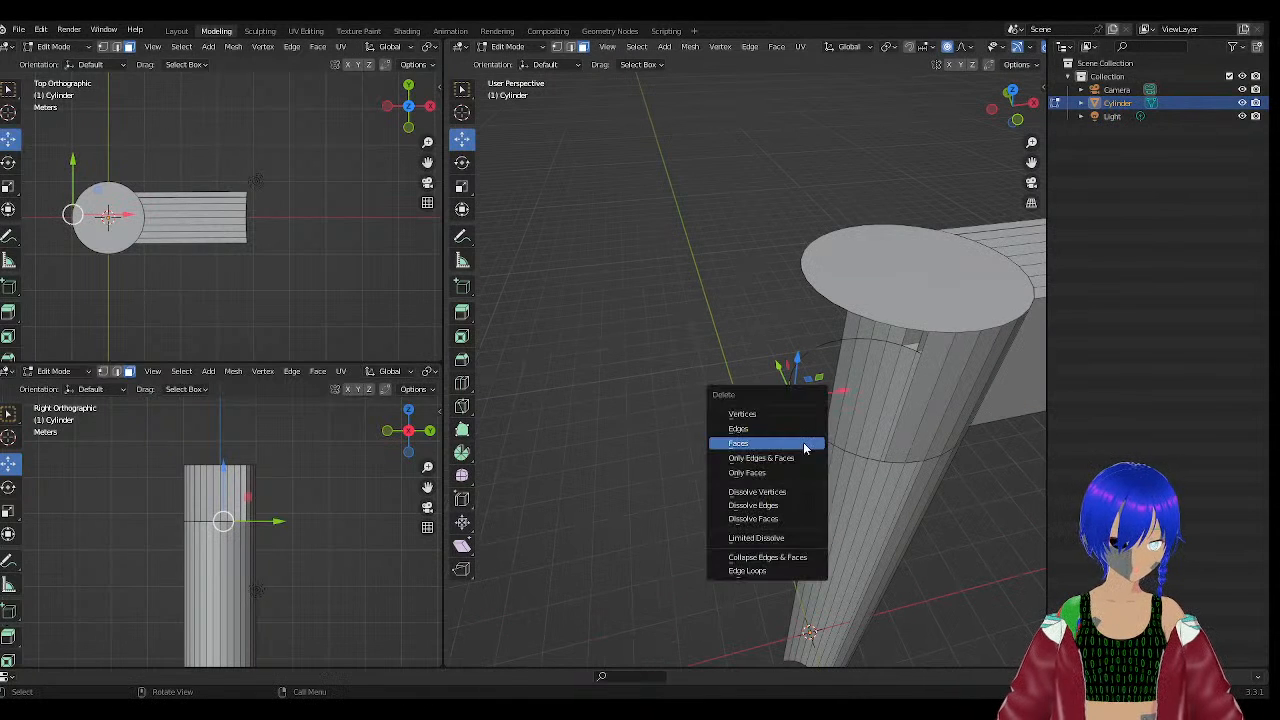
left_click(740, 428)
left_click_drag(784, 358, 821, 475)
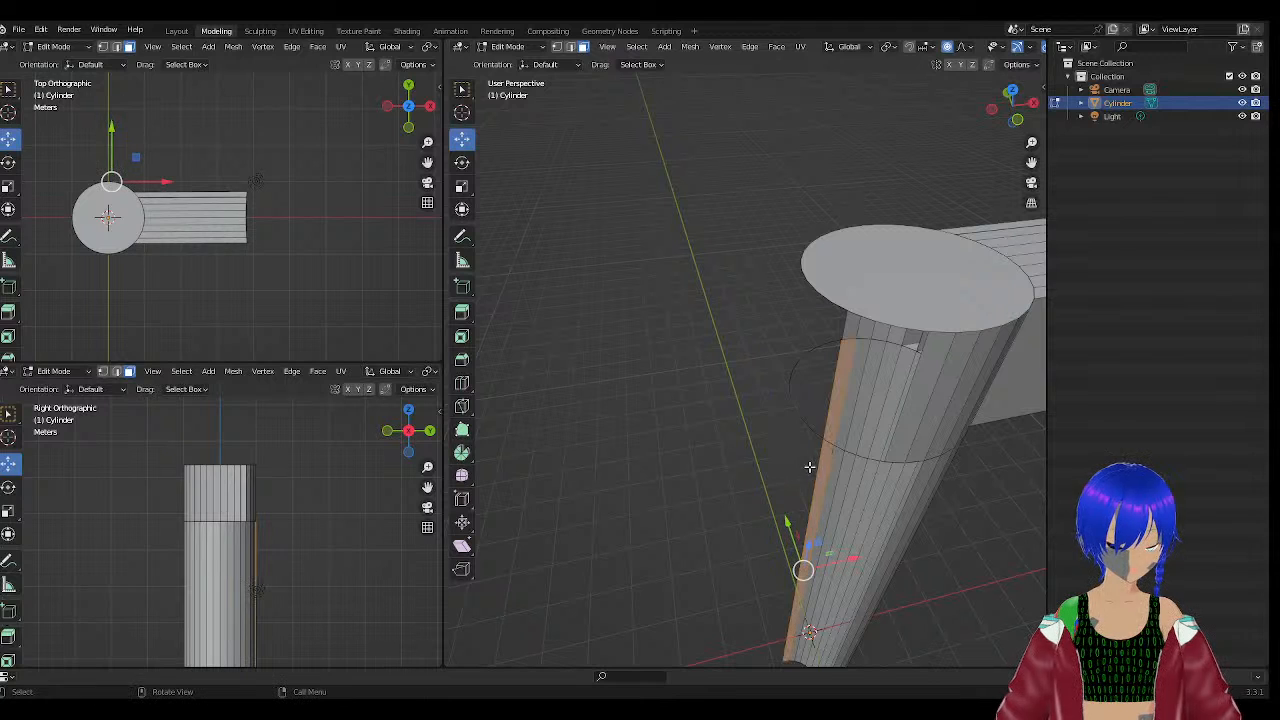
left_click(760, 403)
middle_click_drag(760, 403, 697, 346)
left_click_drag(707, 344, 804, 433)
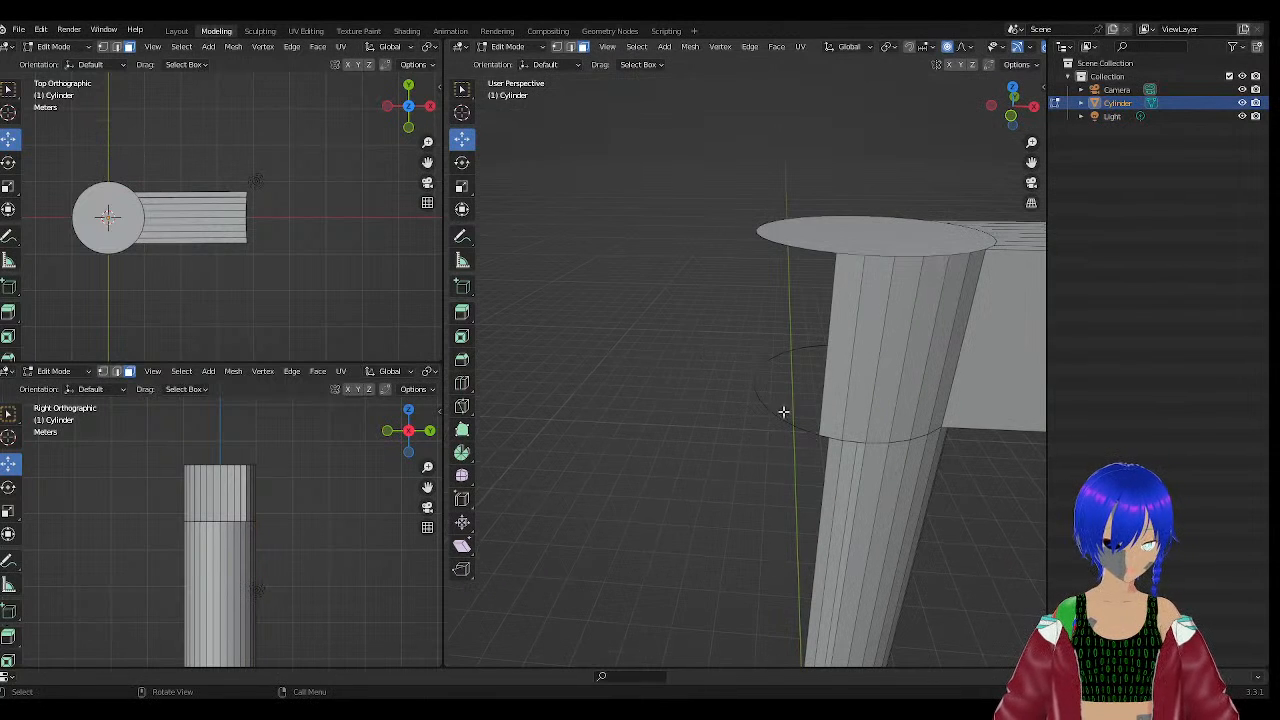
key("ctrl+z")
left_click(712, 320)
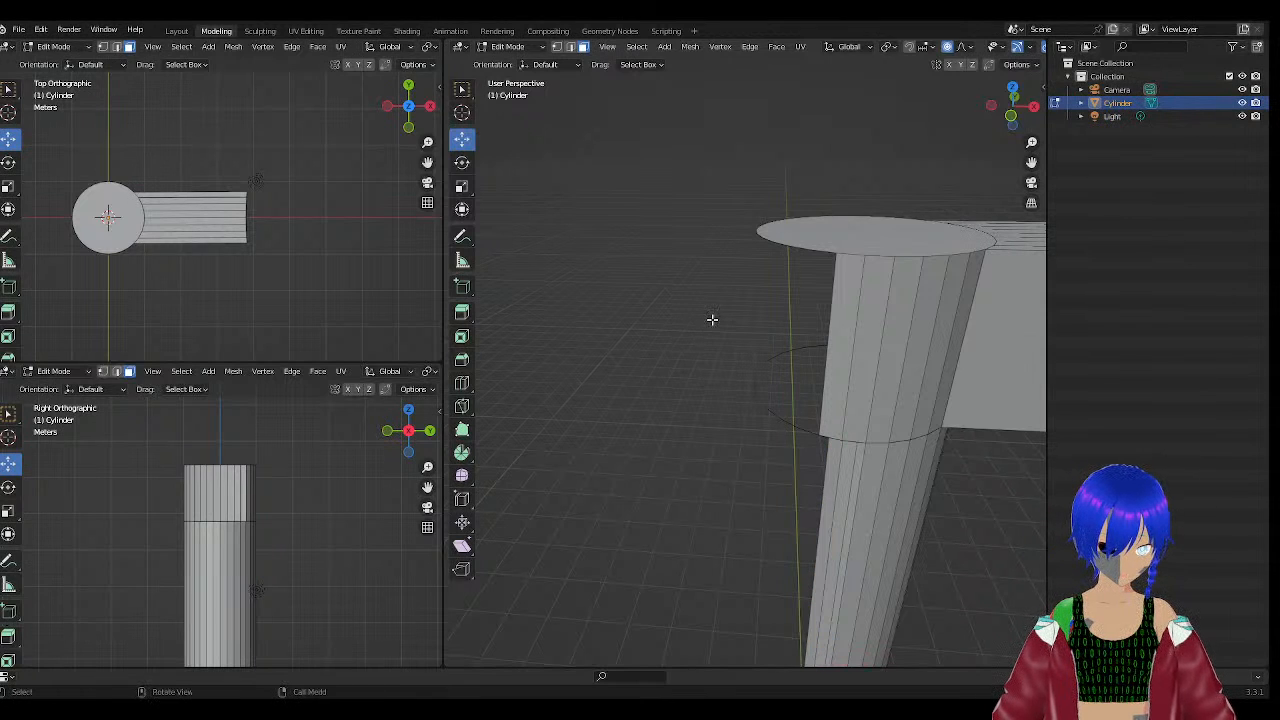
left_click_drag(706, 320, 799, 448)
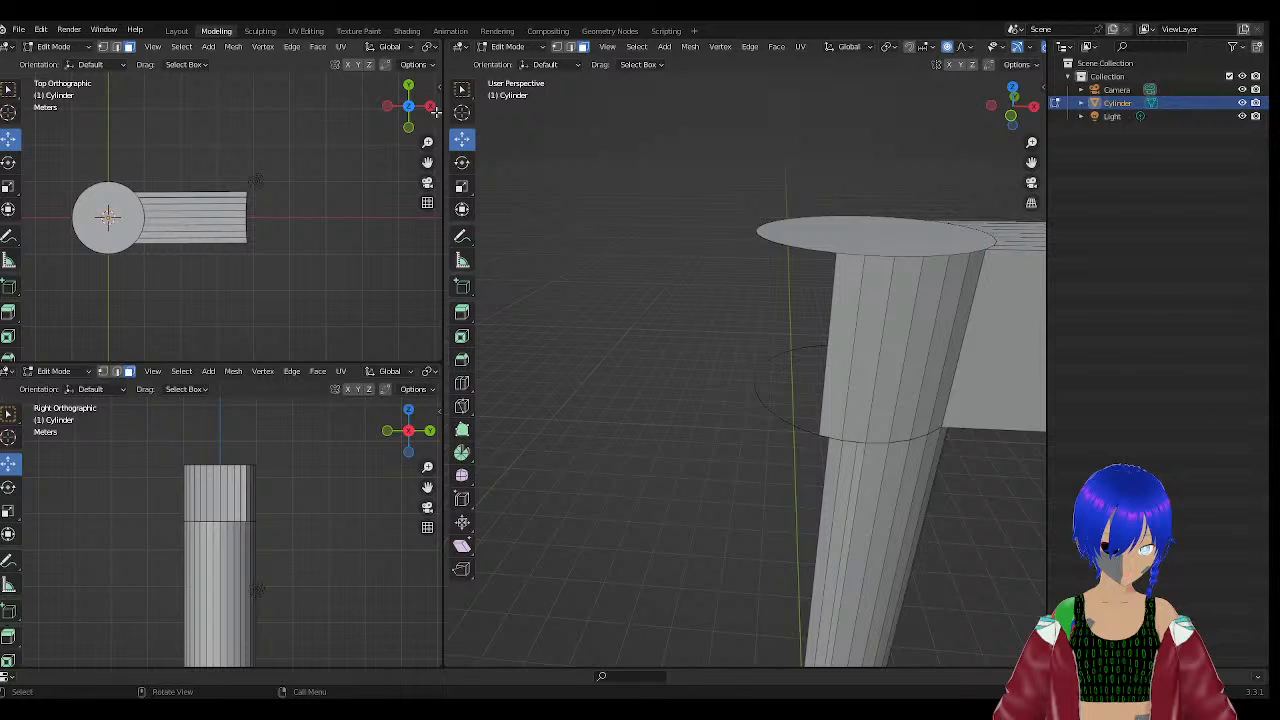
Switch to edge selection and delete the outermost loose edges of the band's lower ring on the -X side.
left_click(570, 47)
left_click_drag(643, 261, 774, 494)
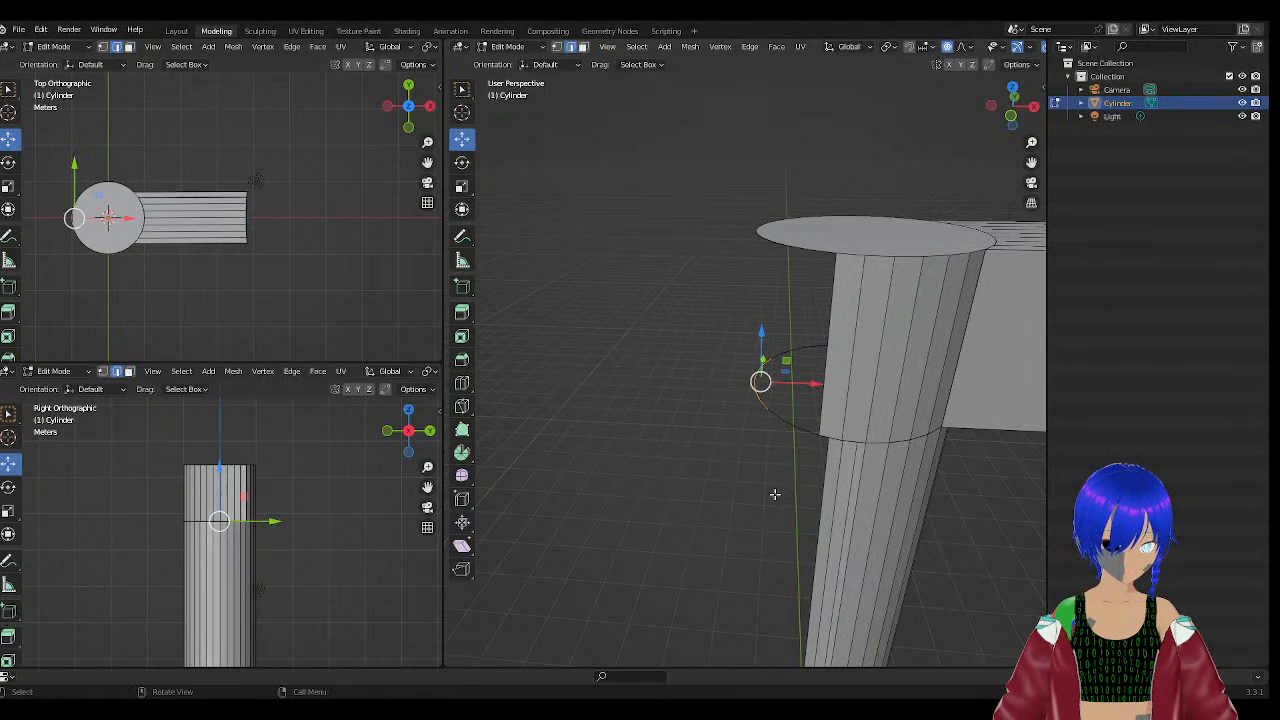
key("x")
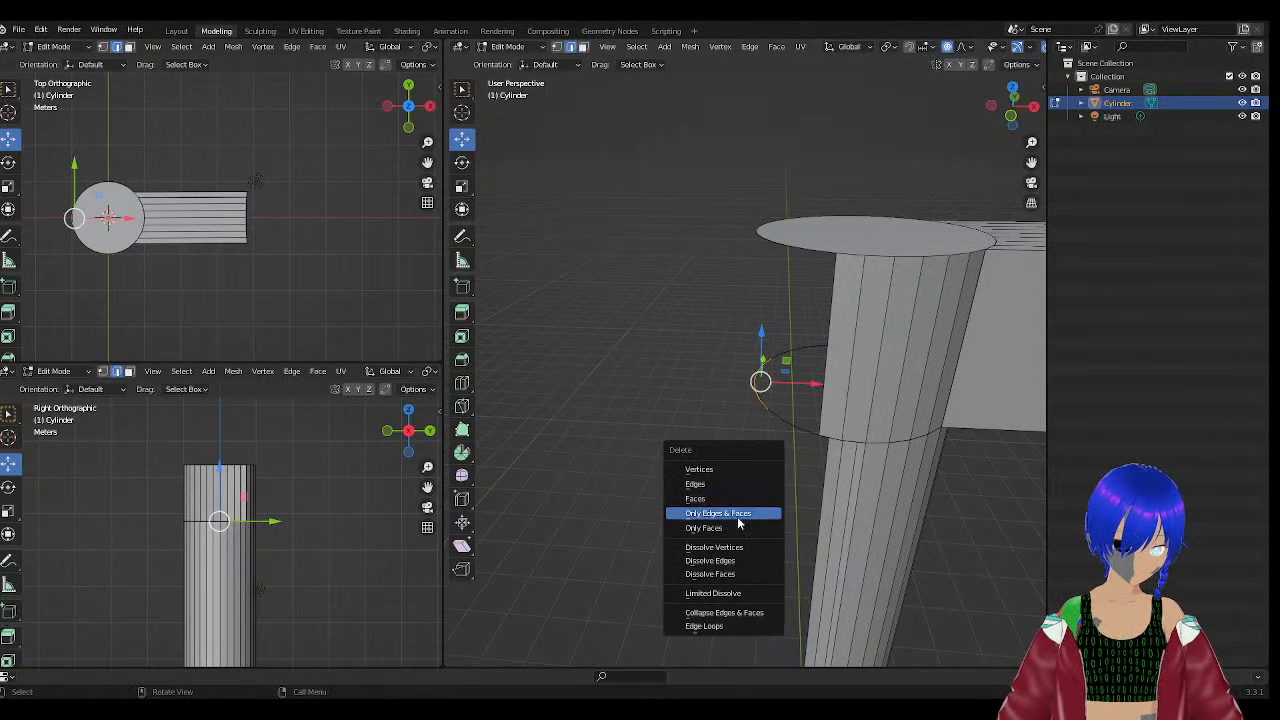
left_click(719, 497)
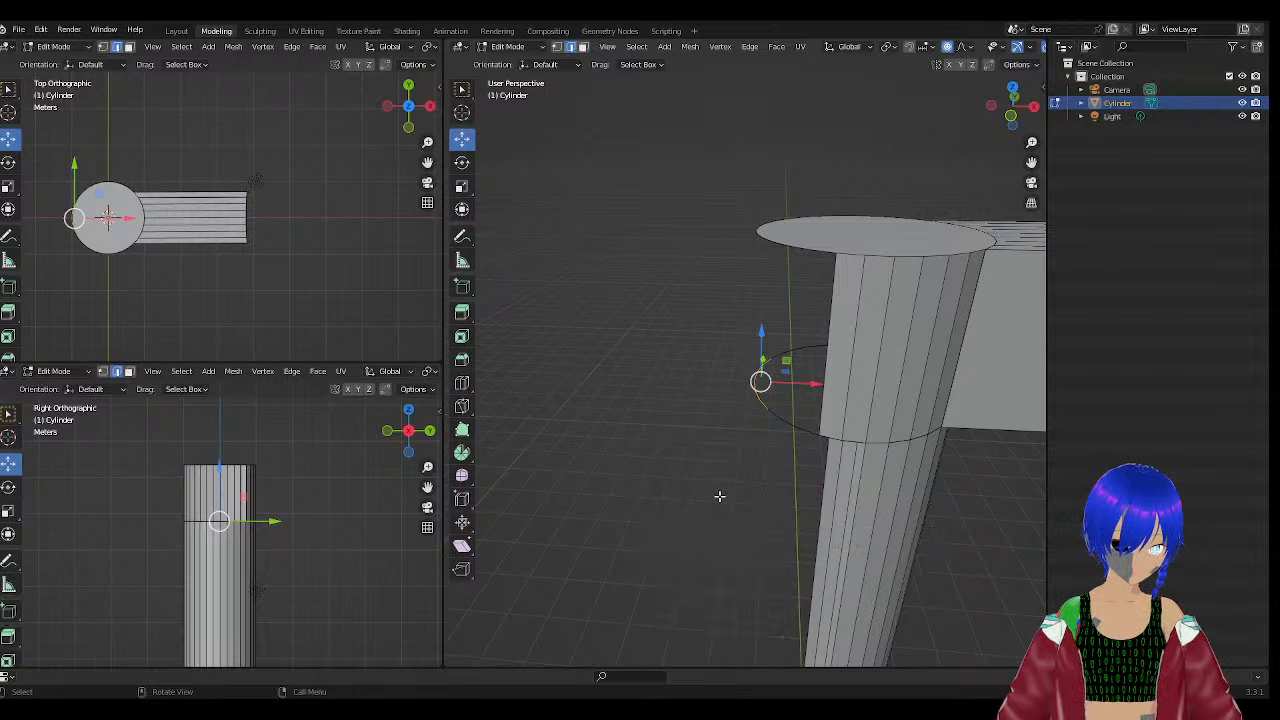
key("x")
left_click(697, 360)
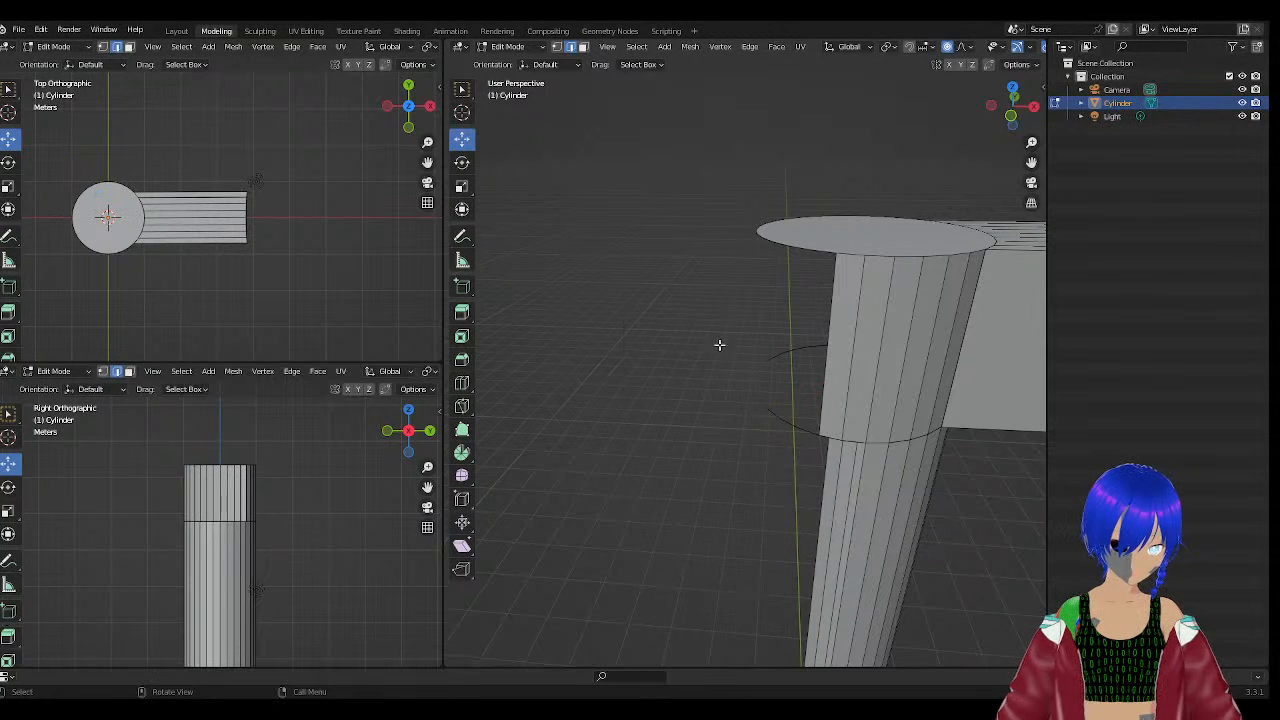
Delete more loose edges of the band's lower ring, working from the -X gap toward the shaft on both sides.
left_click_drag(722, 341, 806, 452)
key("x")
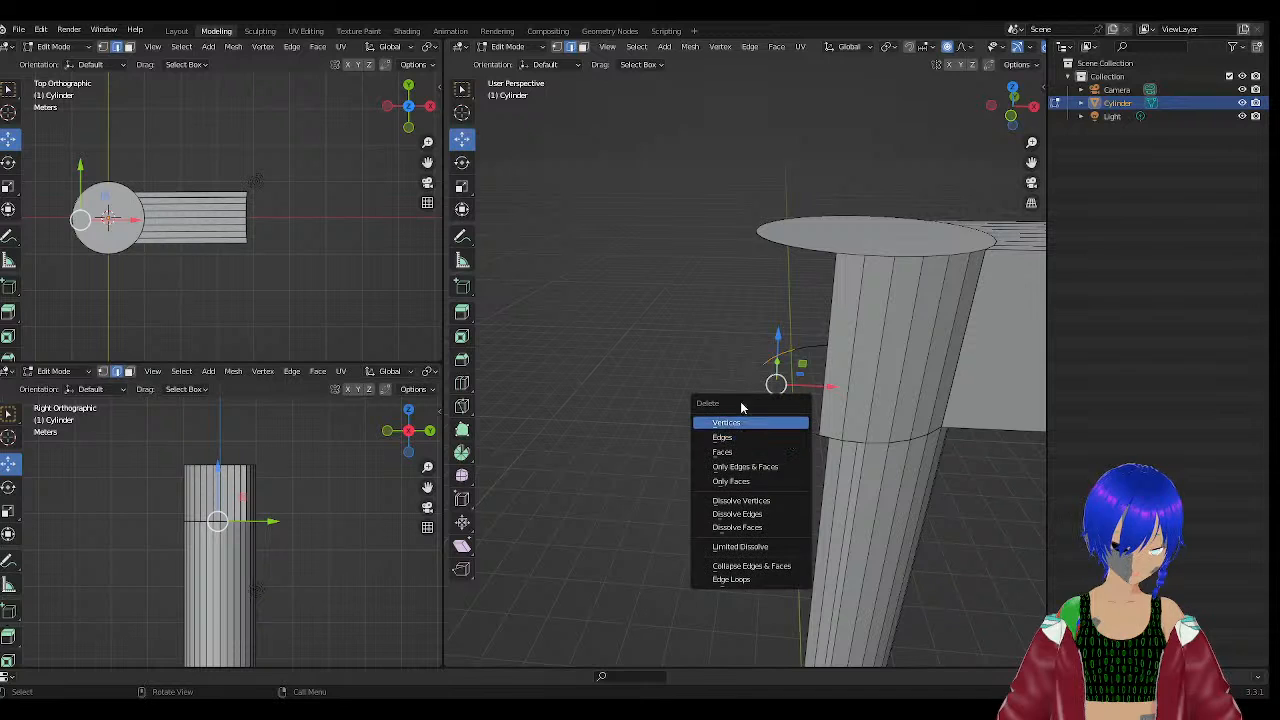
left_click(732, 433)
left_click_drag(740, 332, 760, 380)
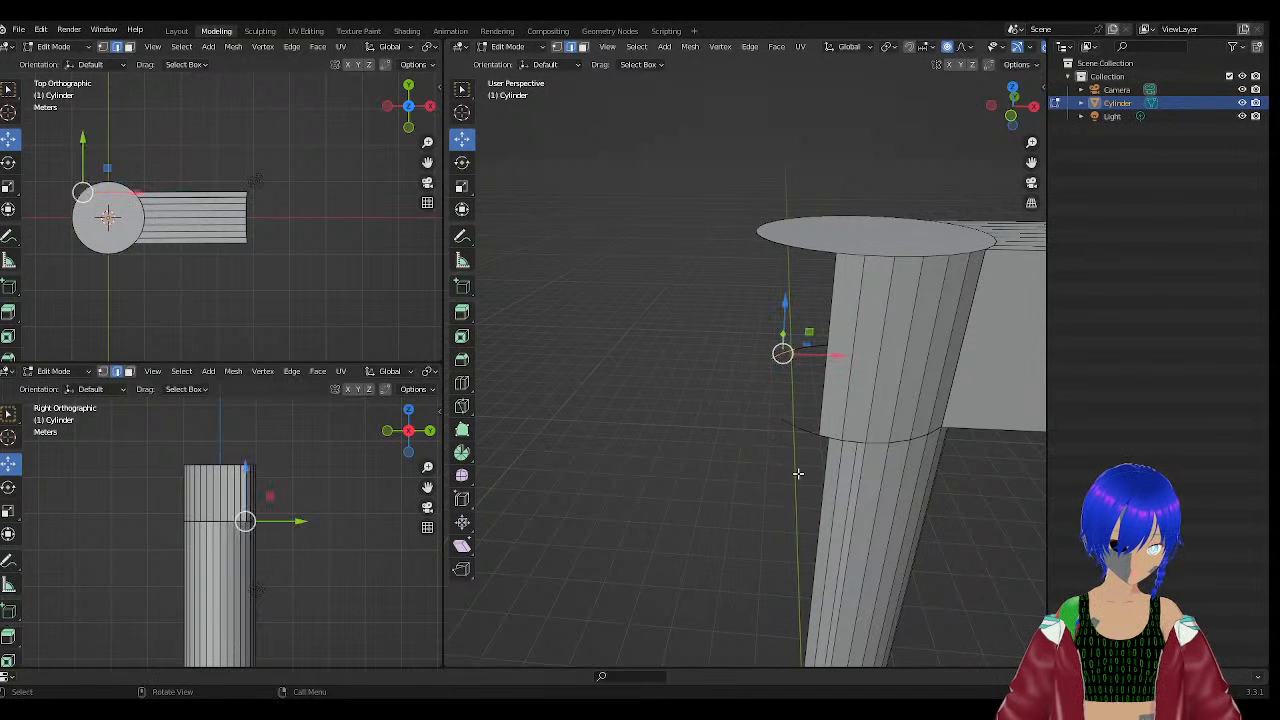
key("x")
left_click(744, 463)
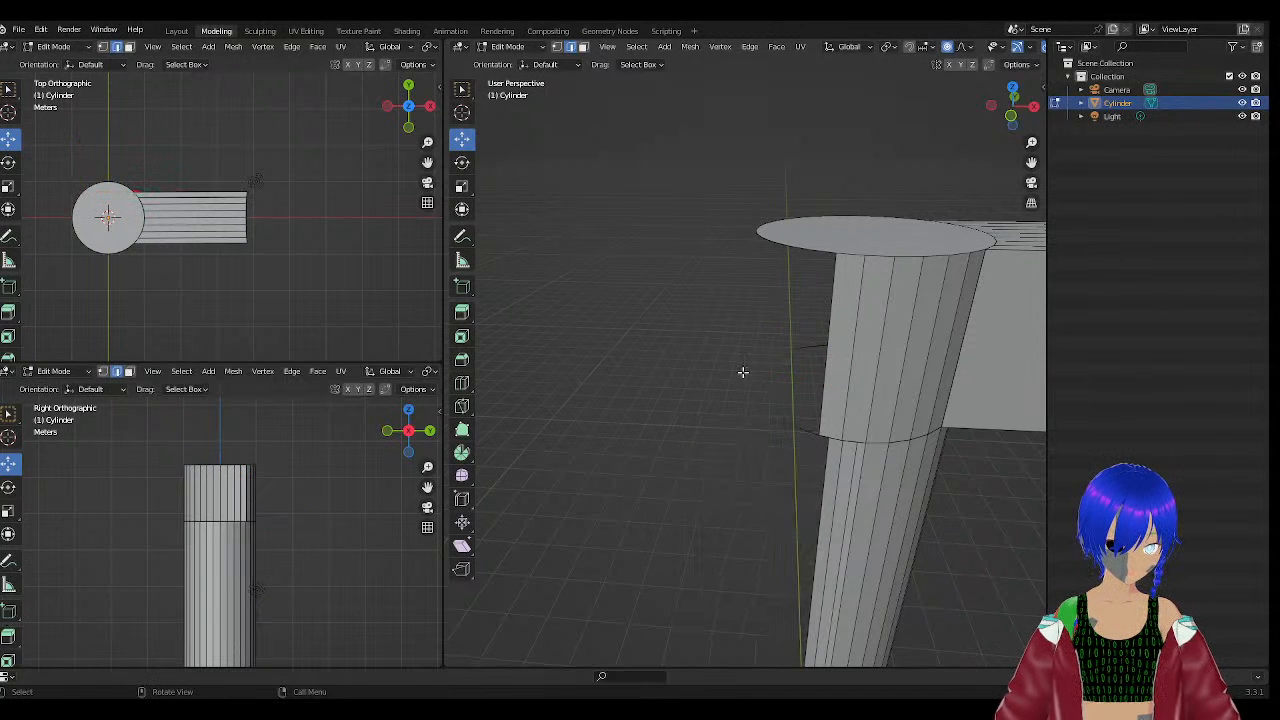
left_click_drag(737, 328, 811, 472)
key("x")
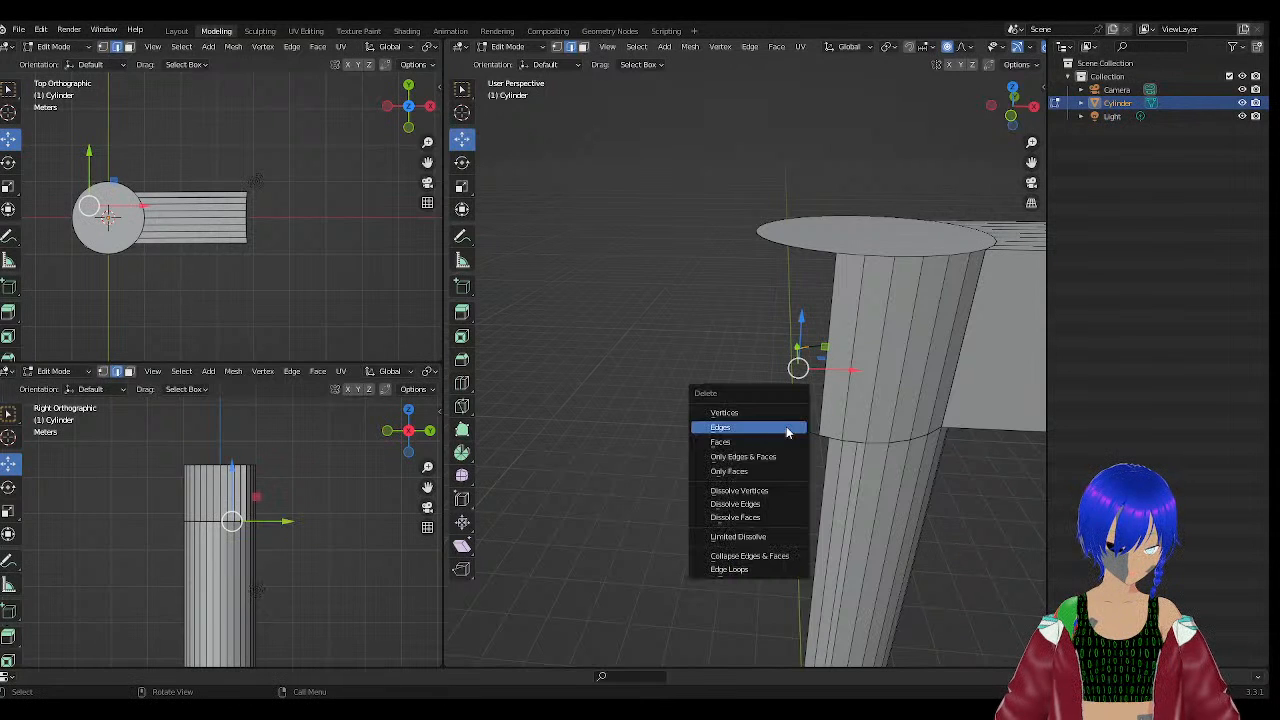
left_click(788, 432)
key("x")
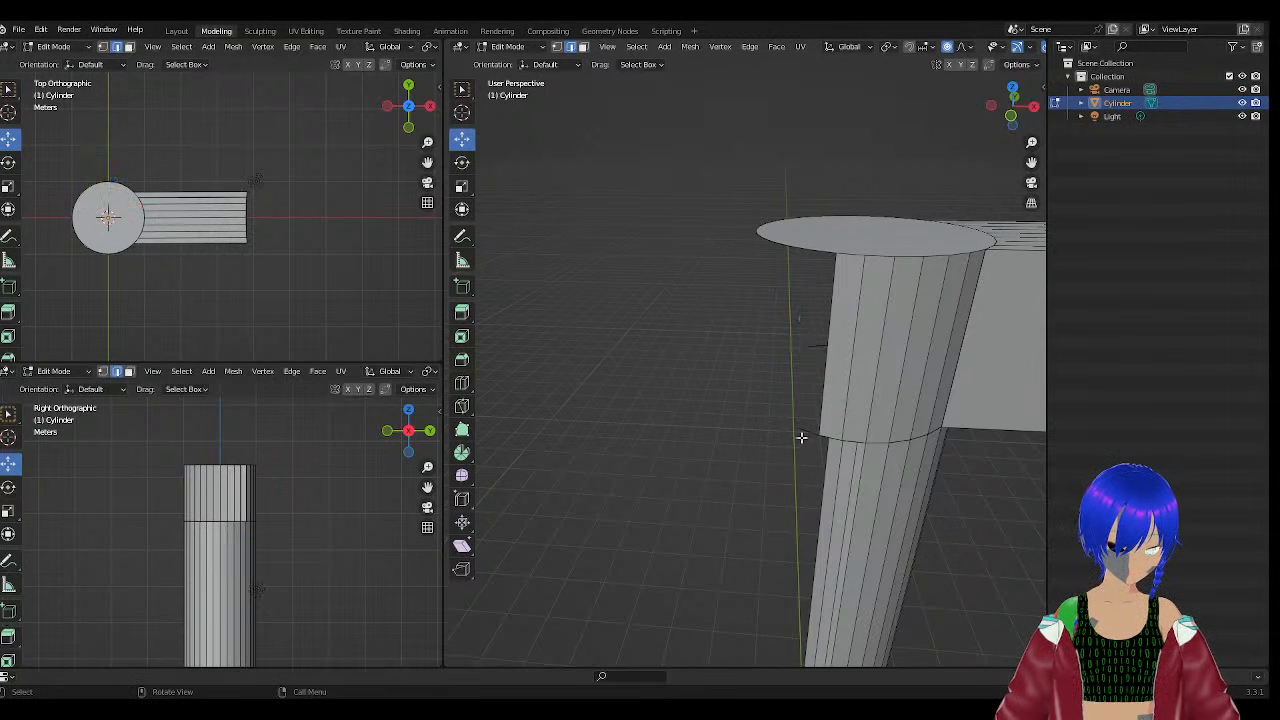
left_click_drag(790, 411, 818, 458)
key("x")
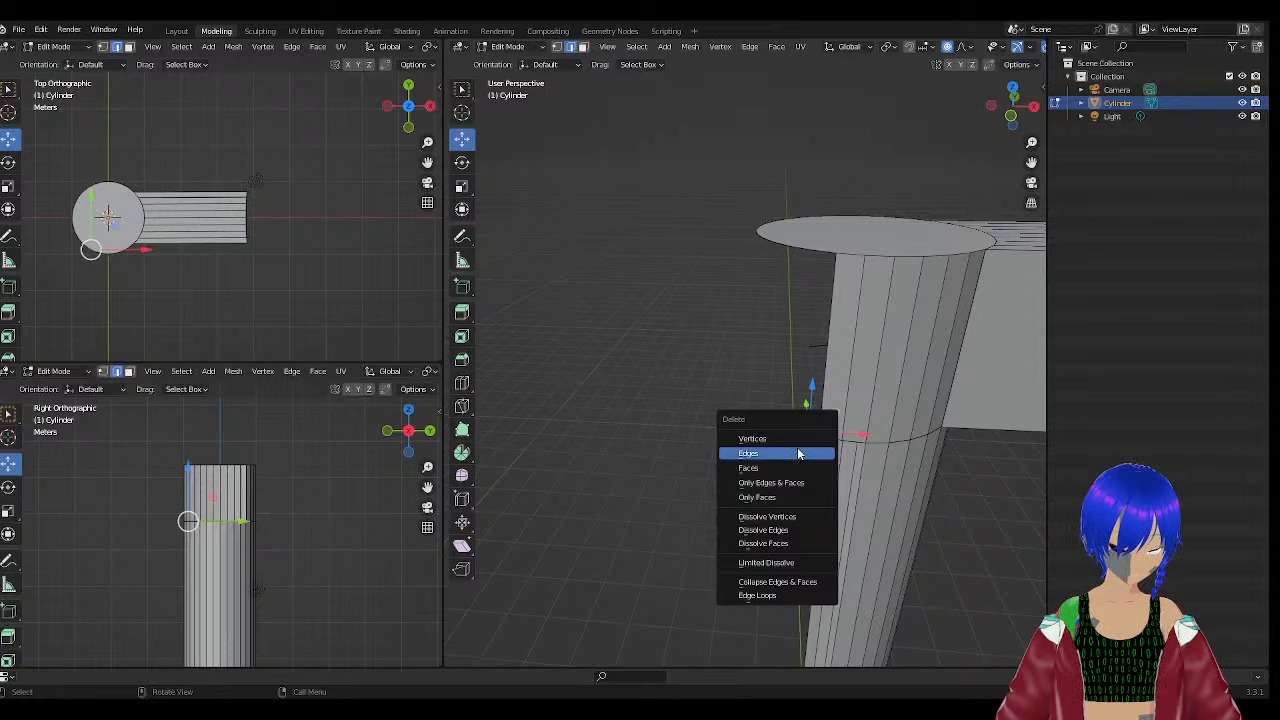
left_click(798, 453)
Delete the outermost loose edges of the band's lower ring on the +Y side.
middle_click_drag(796, 456, 1090, 432)
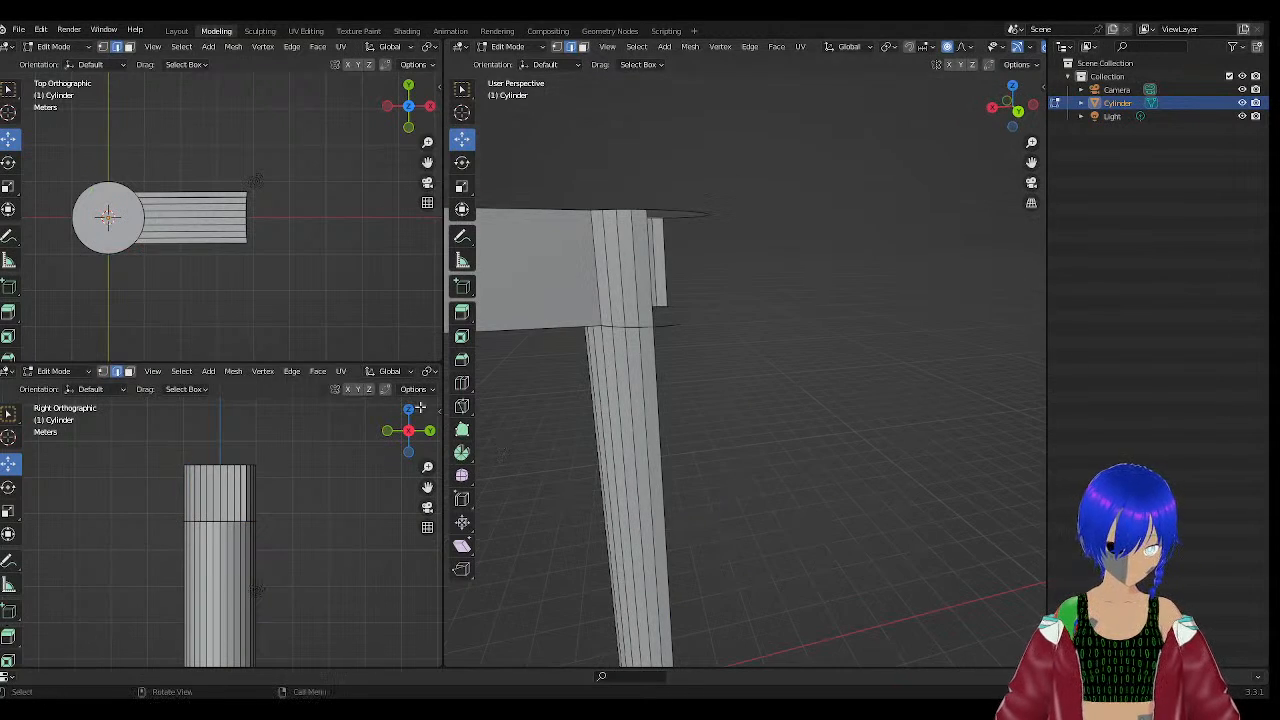
middle_click_drag(558, 442, 539, 441)
scroll(669, 359, "up", 2)
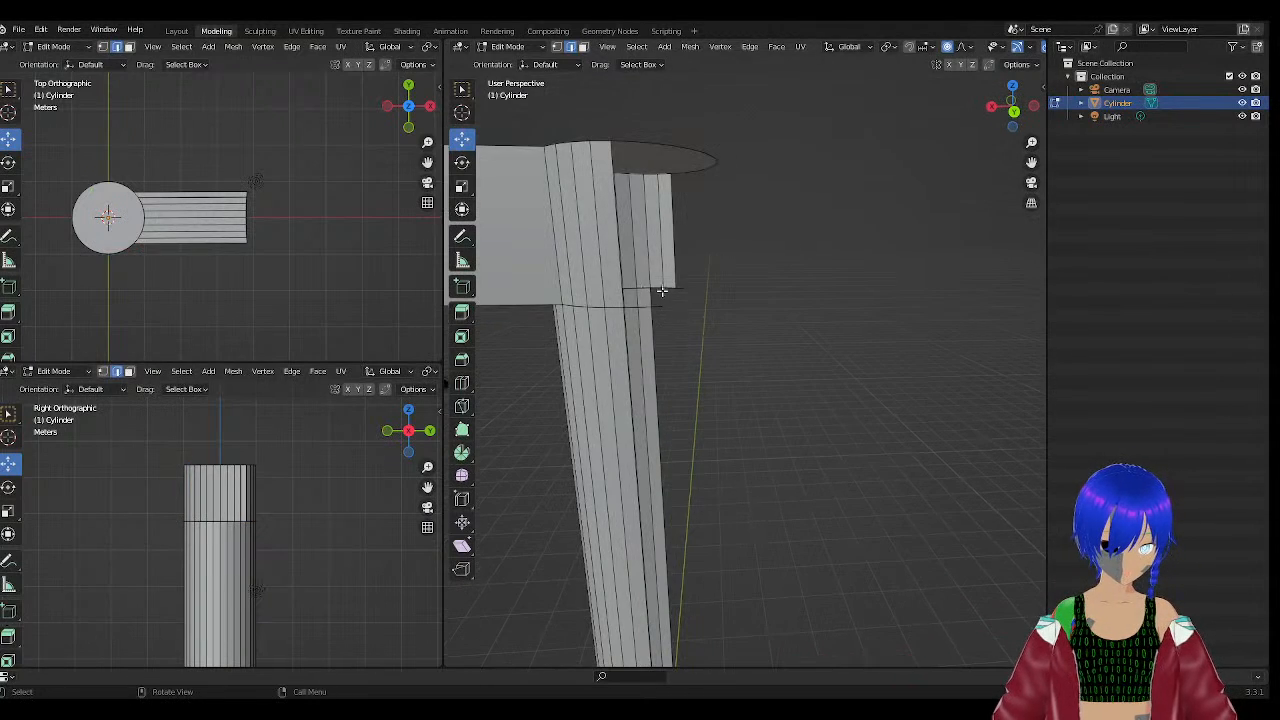
left_click(651, 316)
middle_click_drag(693, 358, 717, 360)
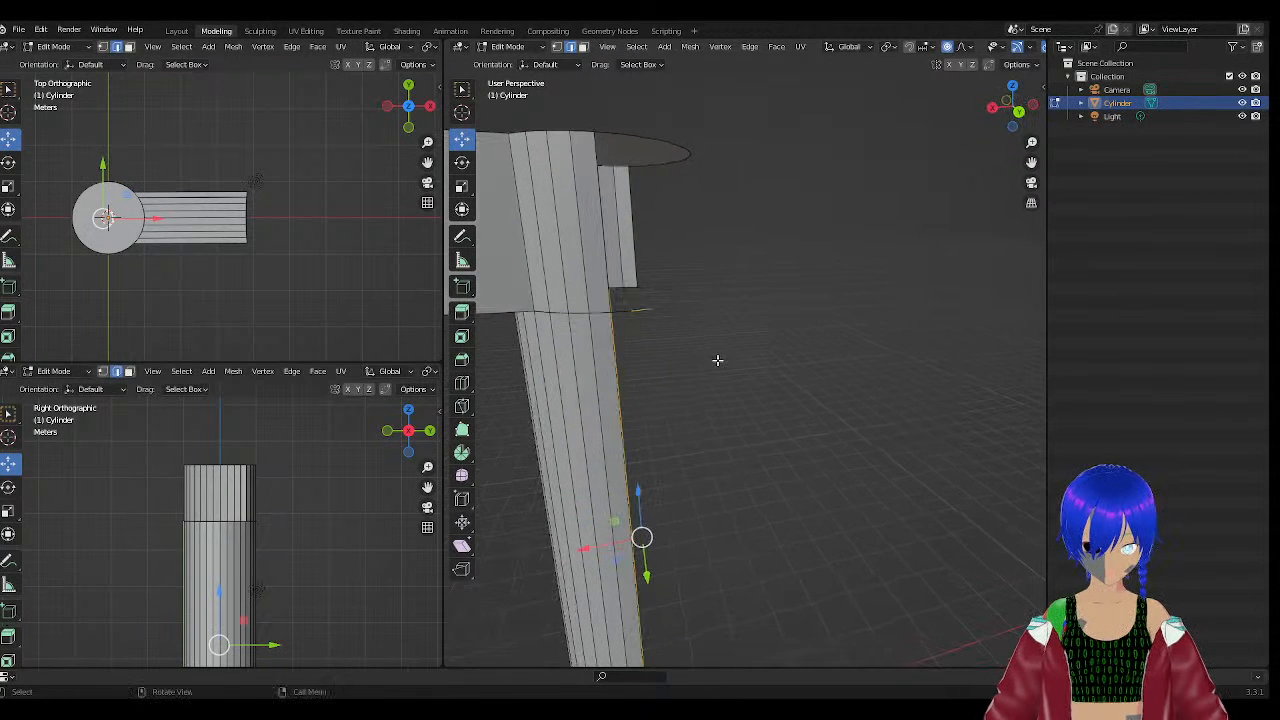
left_click(700, 306)
left_click_drag(694, 296, 626, 337)
key("x")
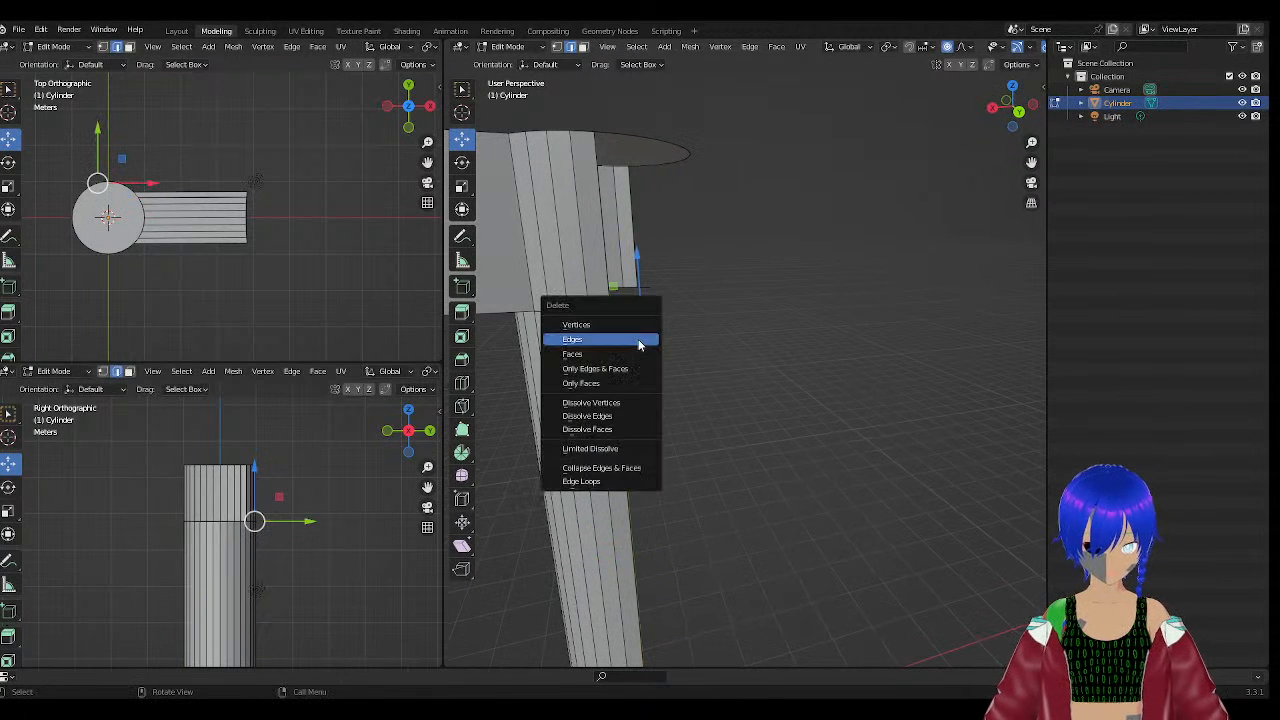
left_click(620, 339)
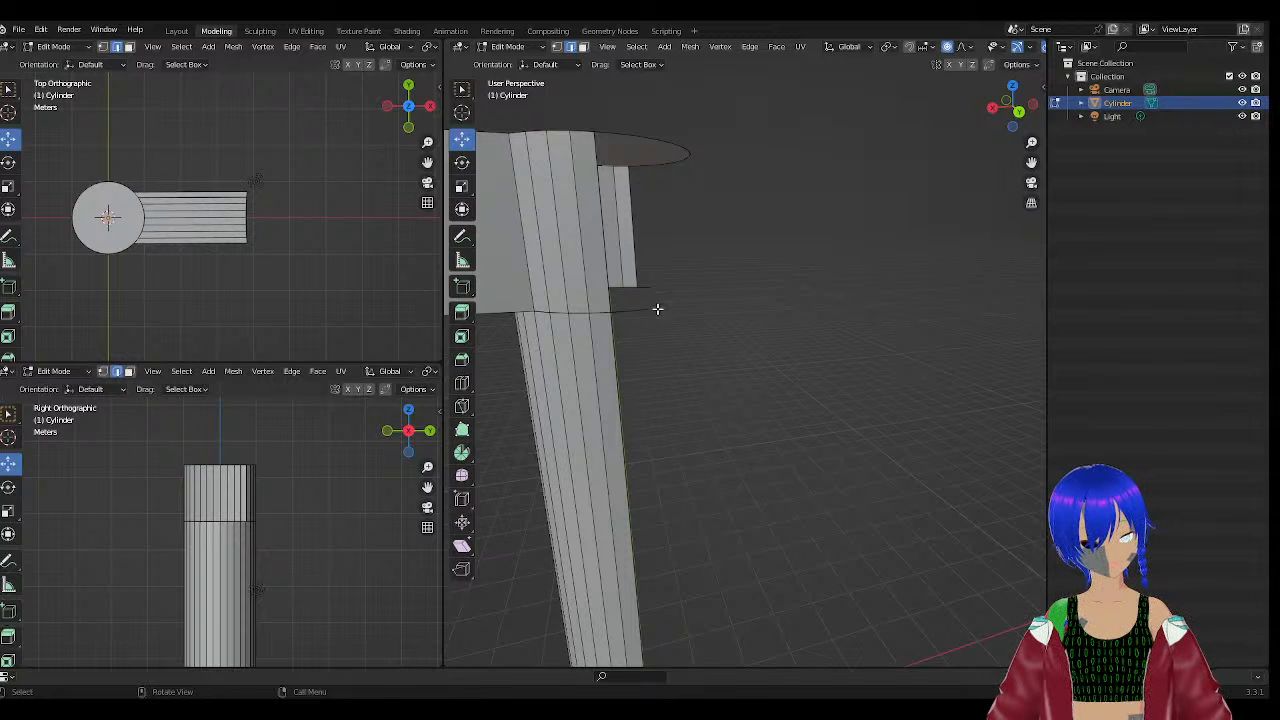
left_click_drag(670, 297, 626, 337)
key("x")
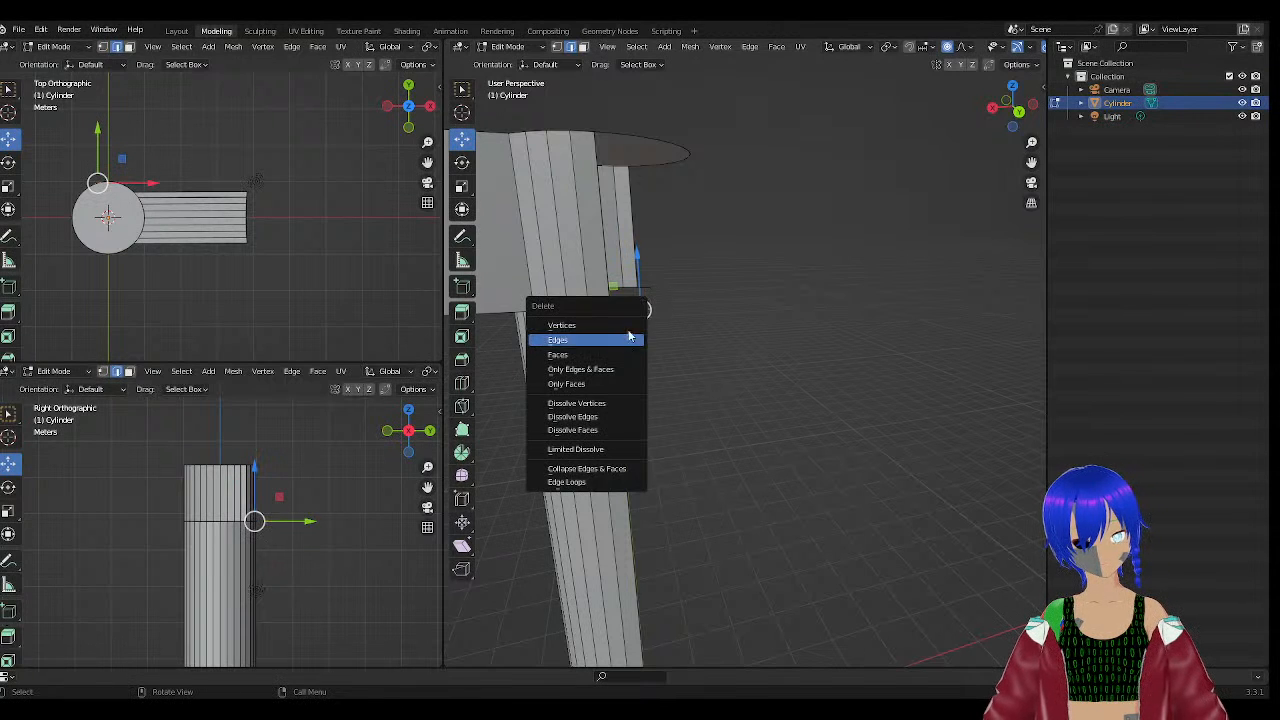
left_click(627, 338)
Delete the last loose lower ring edges next to the shaft on the +Y side.
left_click(621, 314)
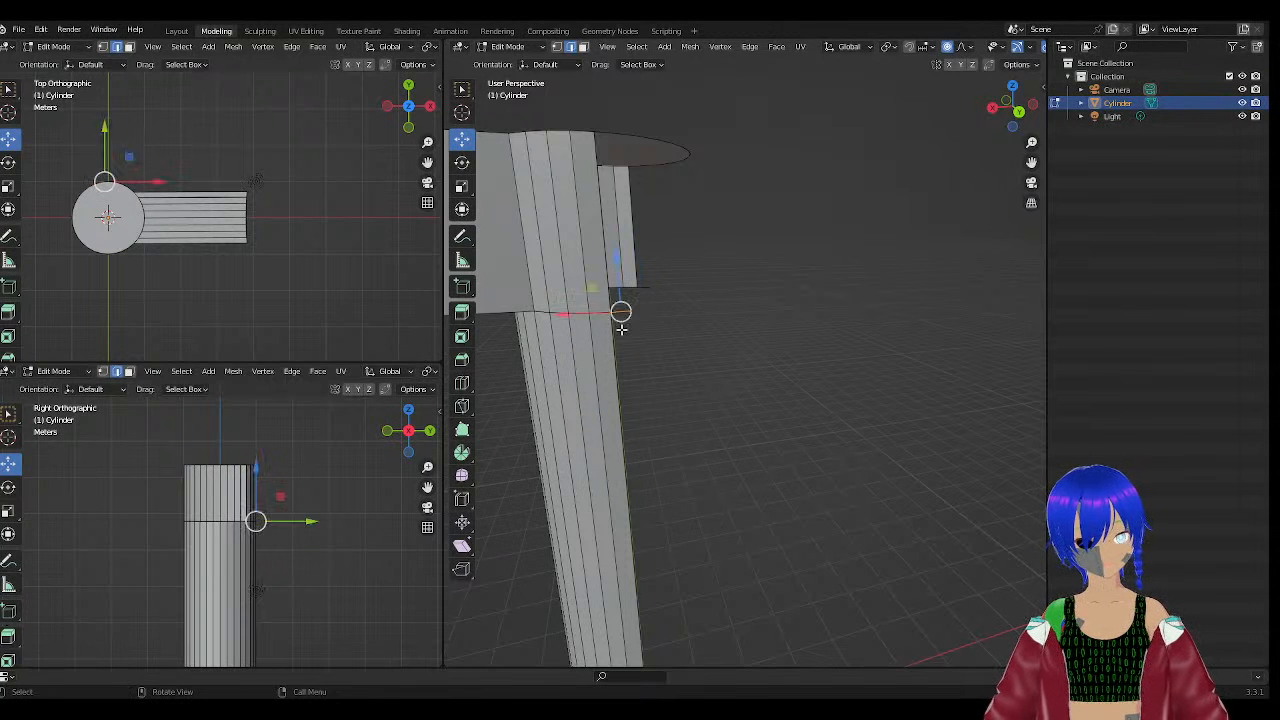
key("x")
left_click(595, 328)
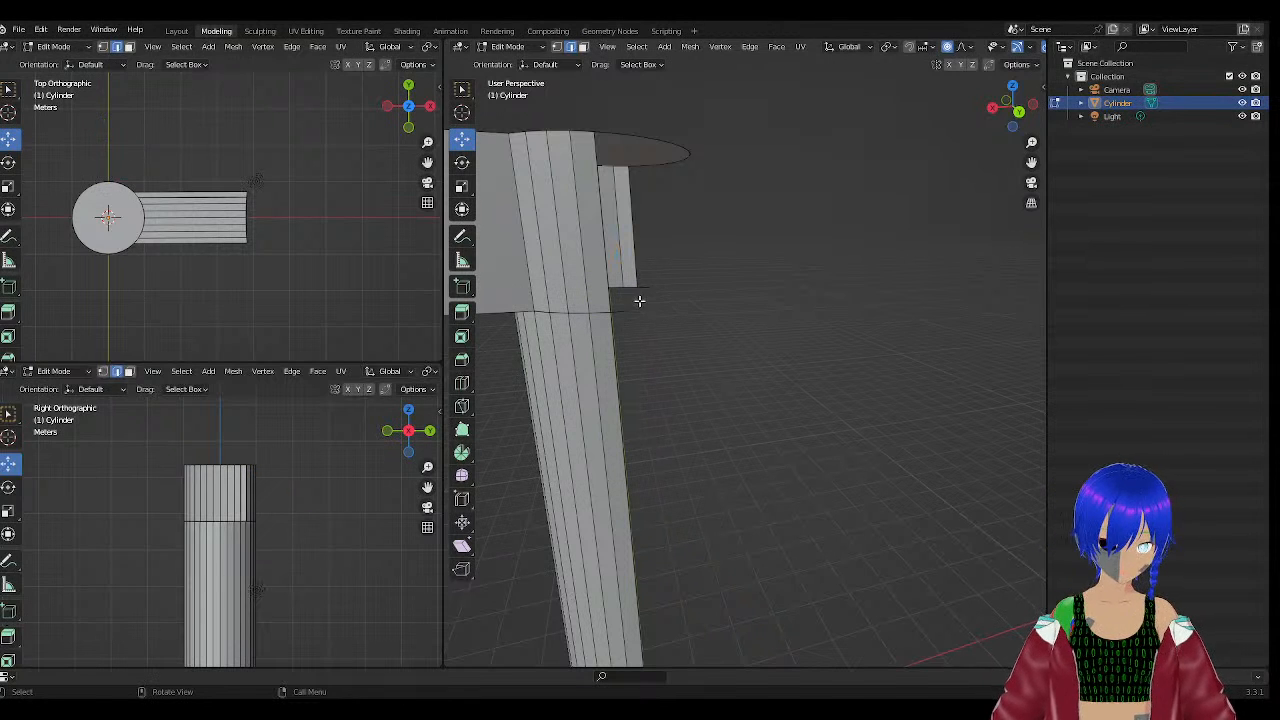
left_click(618, 326)
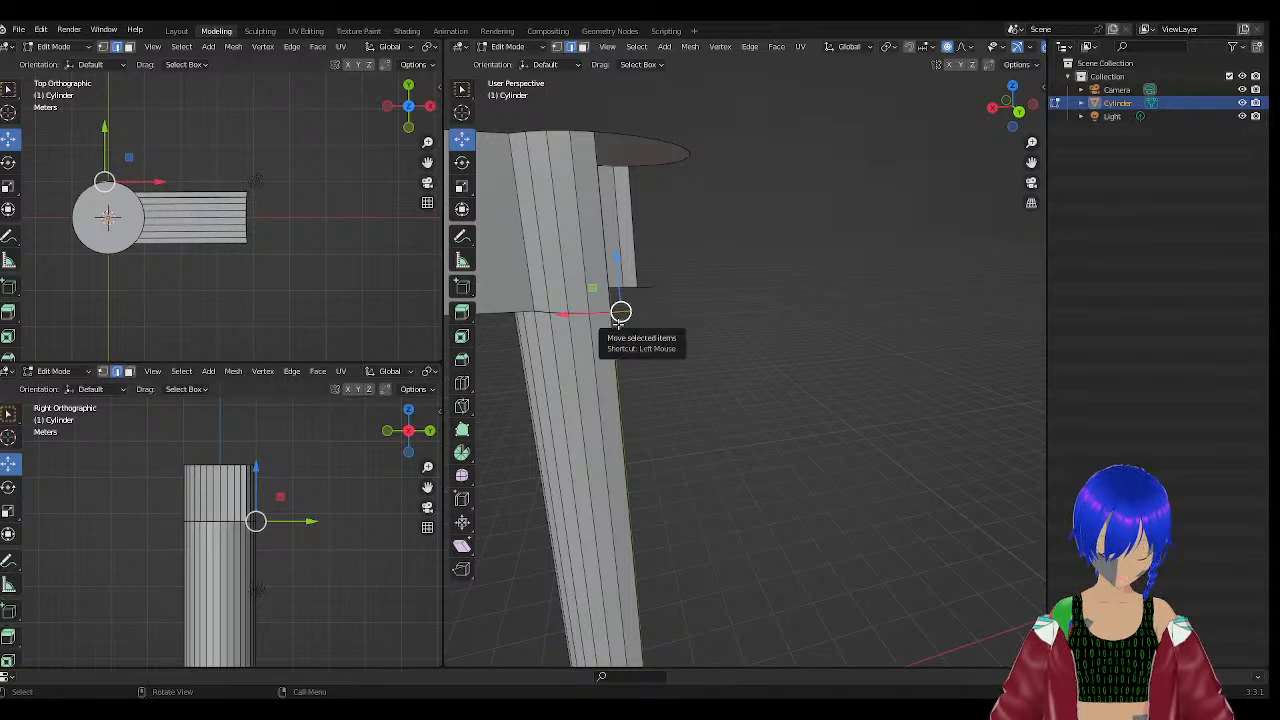
key("x")
left_click(613, 328)
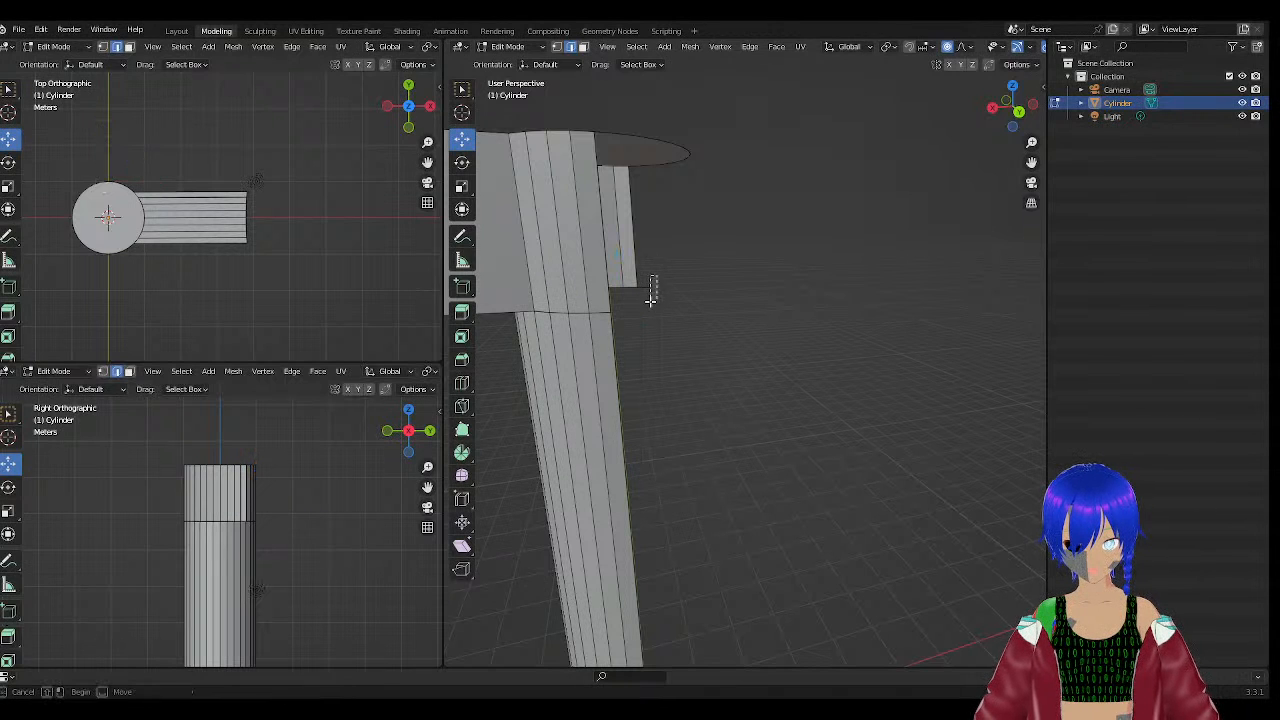
Delete the outermost loose edge of the band's lower ring on the -X, -Y side.
left_click(645, 316)
key("x")
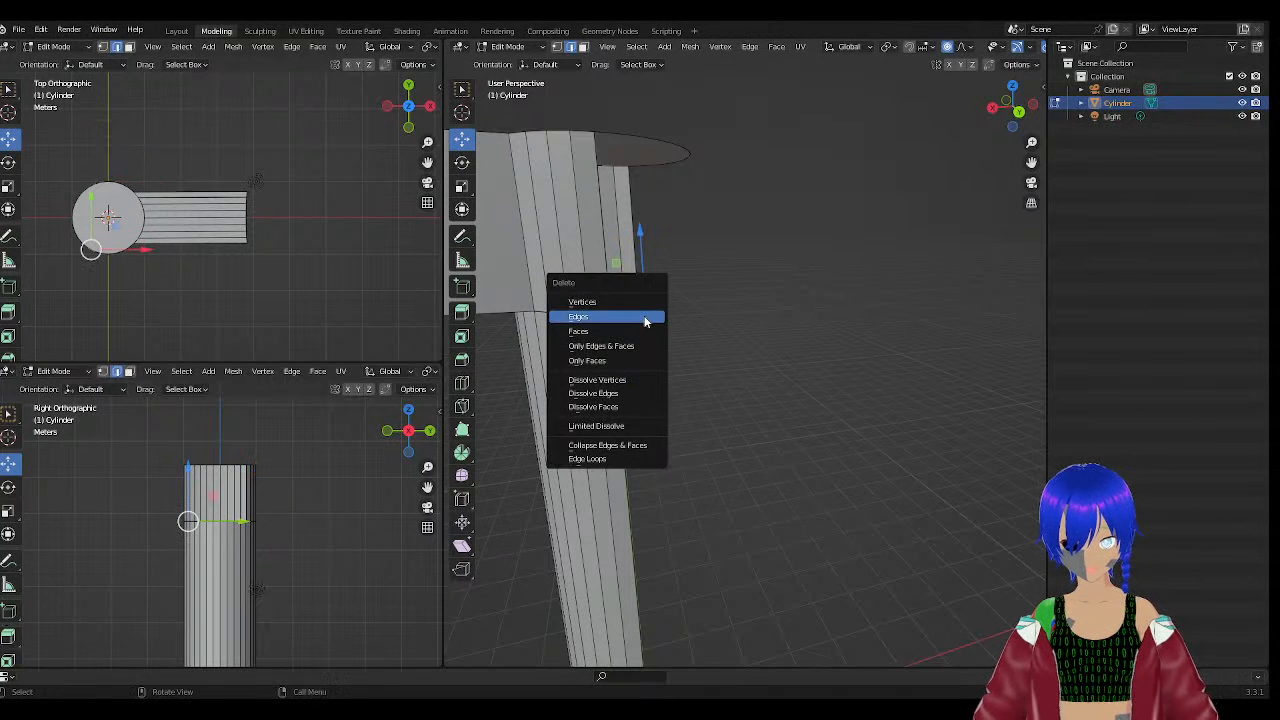
left_click(645, 318)
middle_click_drag(643, 317, 682, 291)
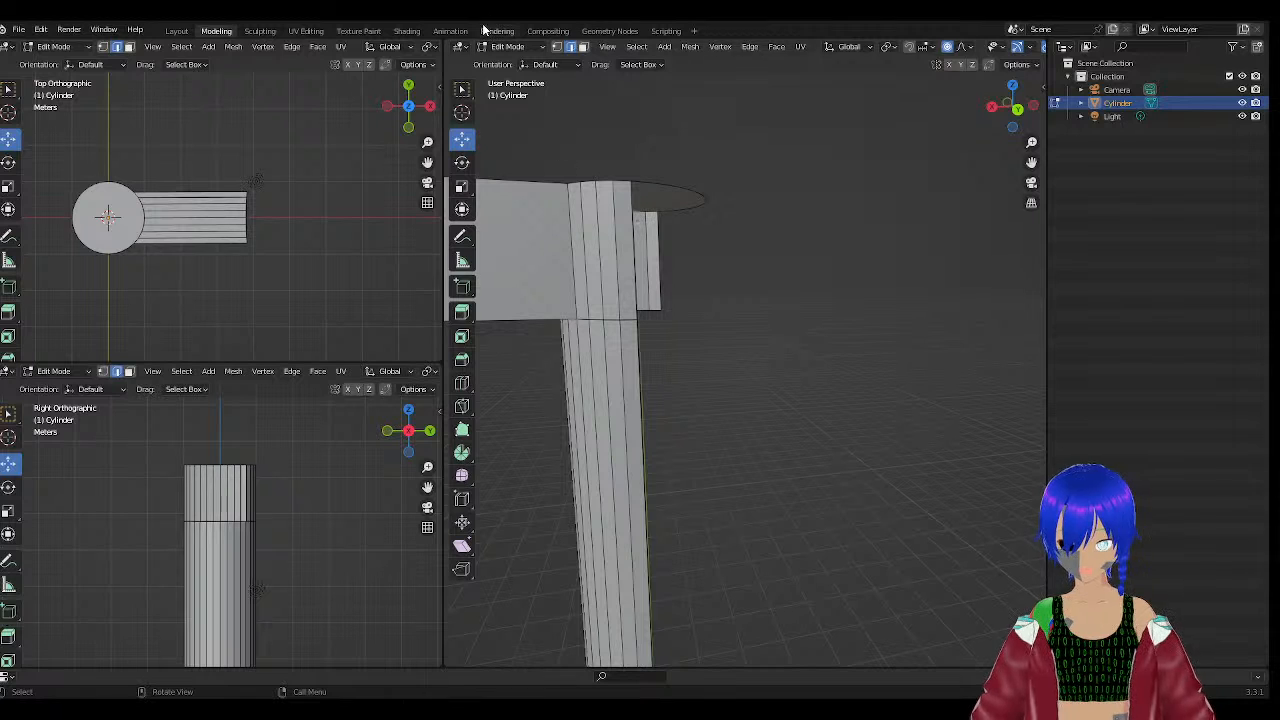
Switch to face selection and delete the narrow leftover band faces on the -Y side.
left_click(583, 47)
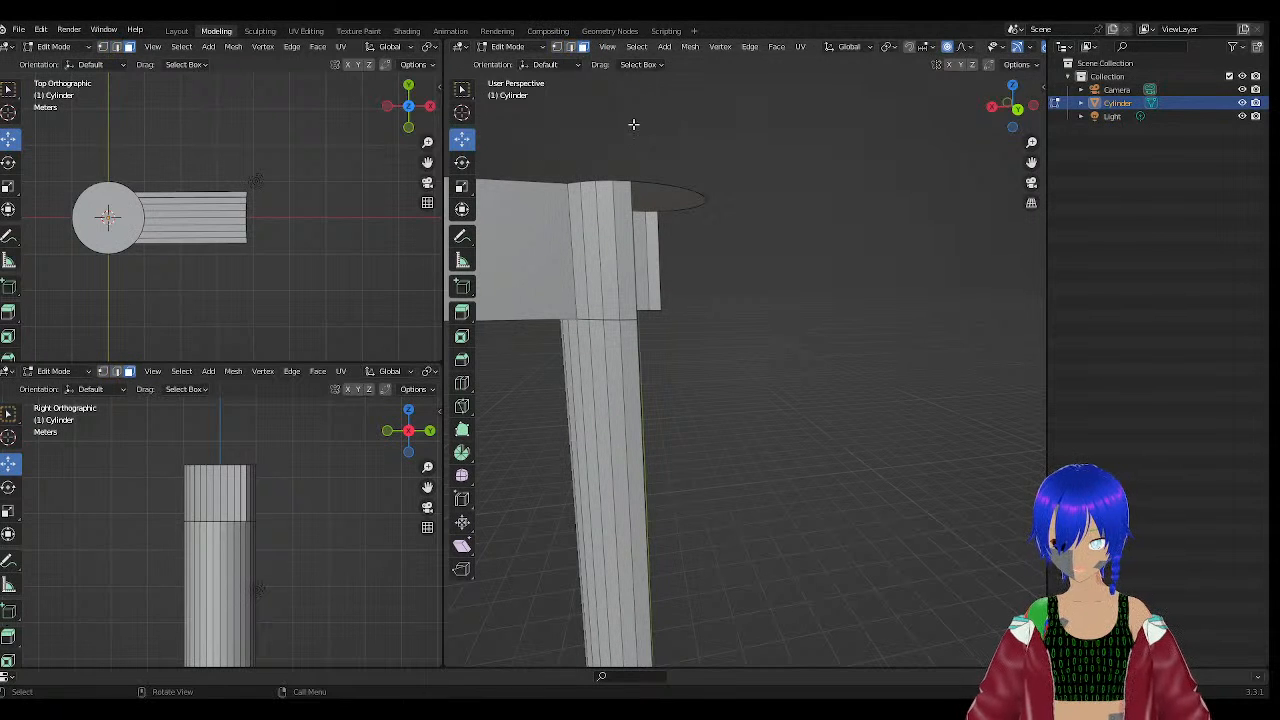
left_click(643, 267)
key("x")
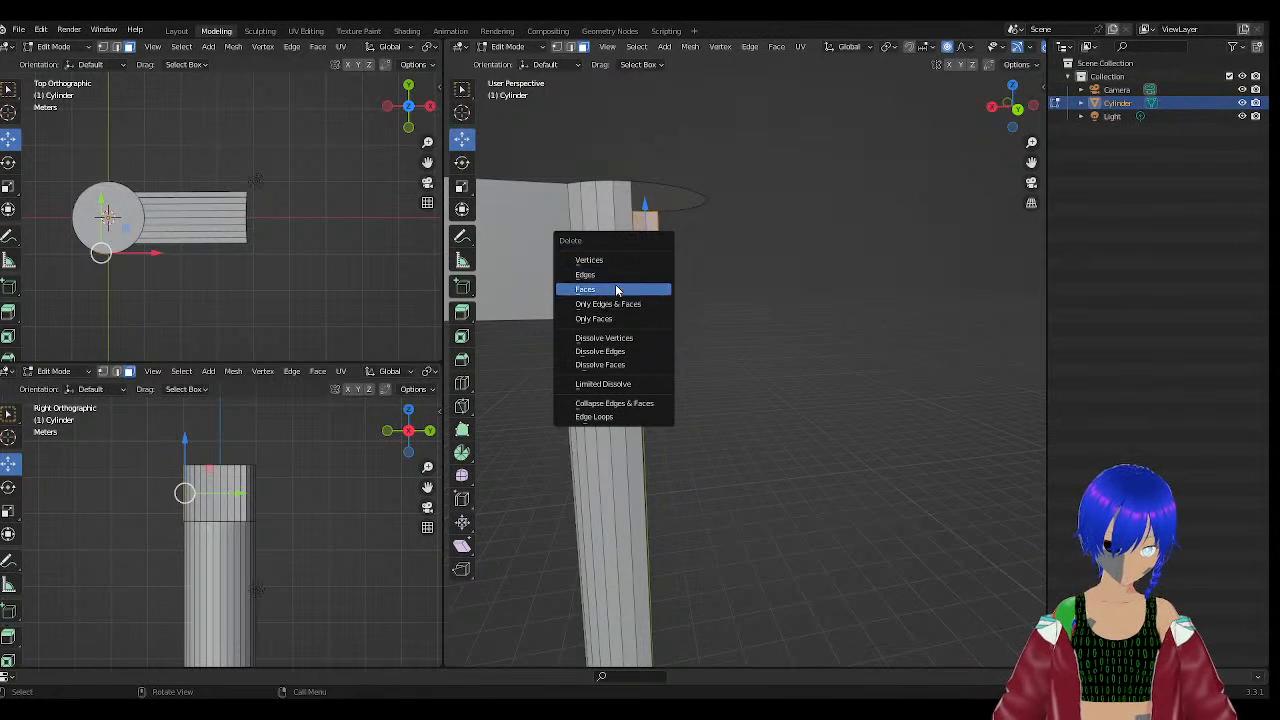
left_click(614, 289)
Switch to edge selection and delete the outermost of the loose ring edges left by the removed -Y band faces.
middle_click_drag(792, 352, 794, 394)
scroll(643, 251, "up", 4)
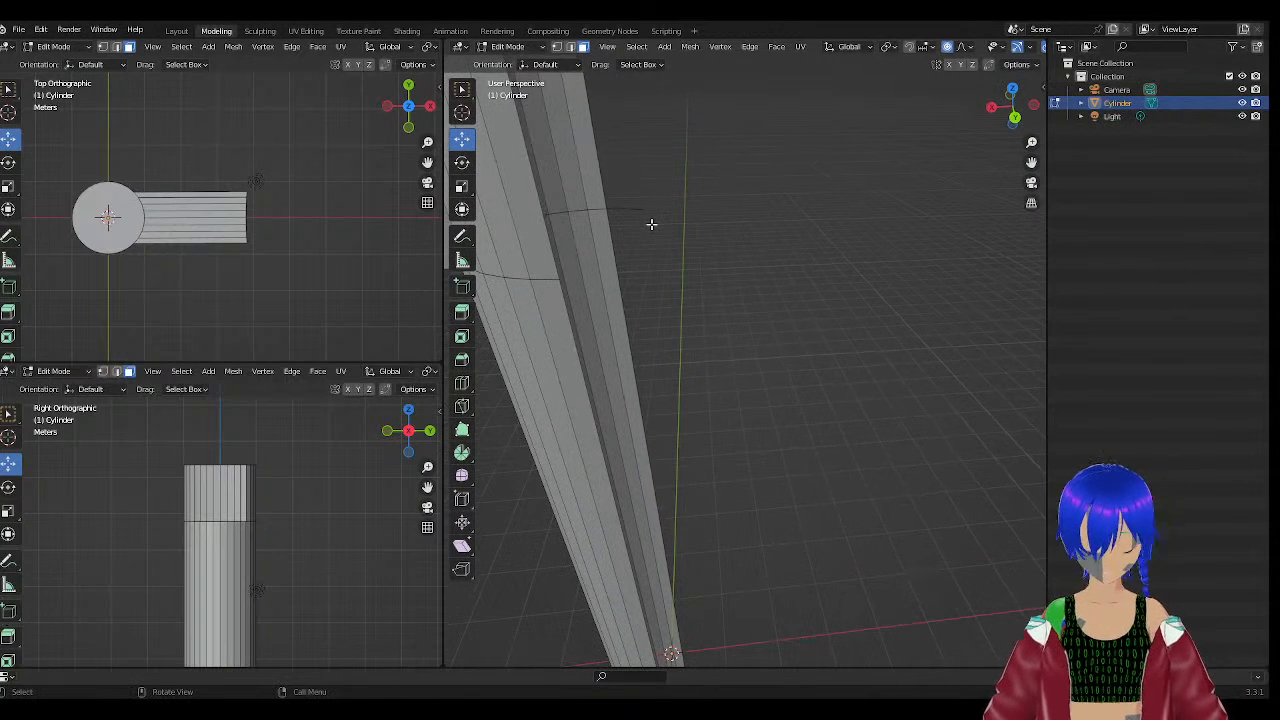
middle_click_drag(680, 217, 775, 375)
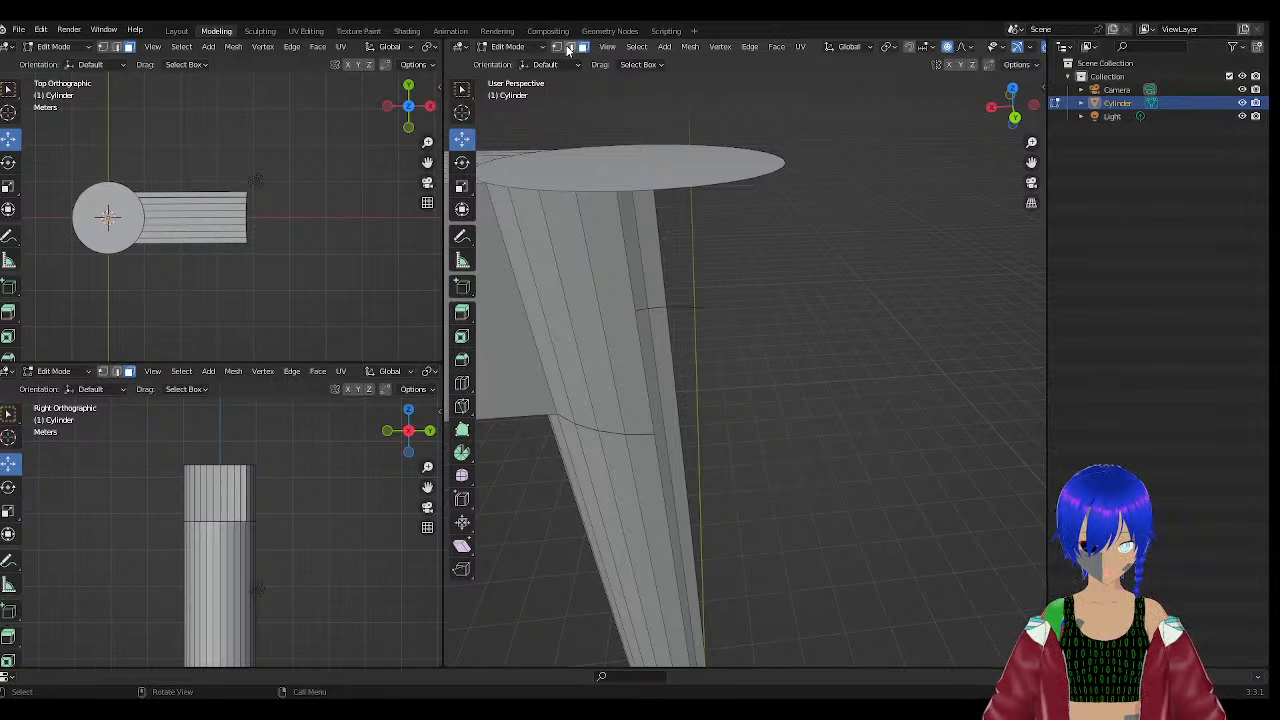
left_click(570, 47)
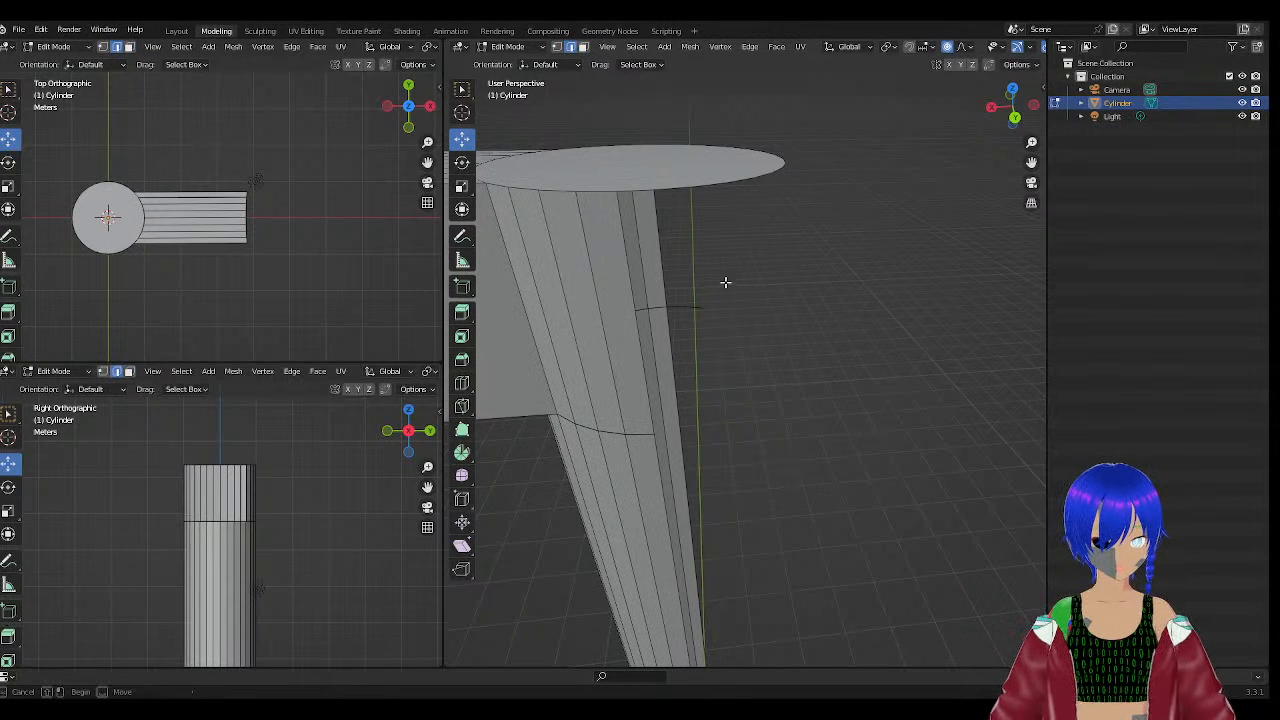
left_click_drag(726, 278, 677, 327)
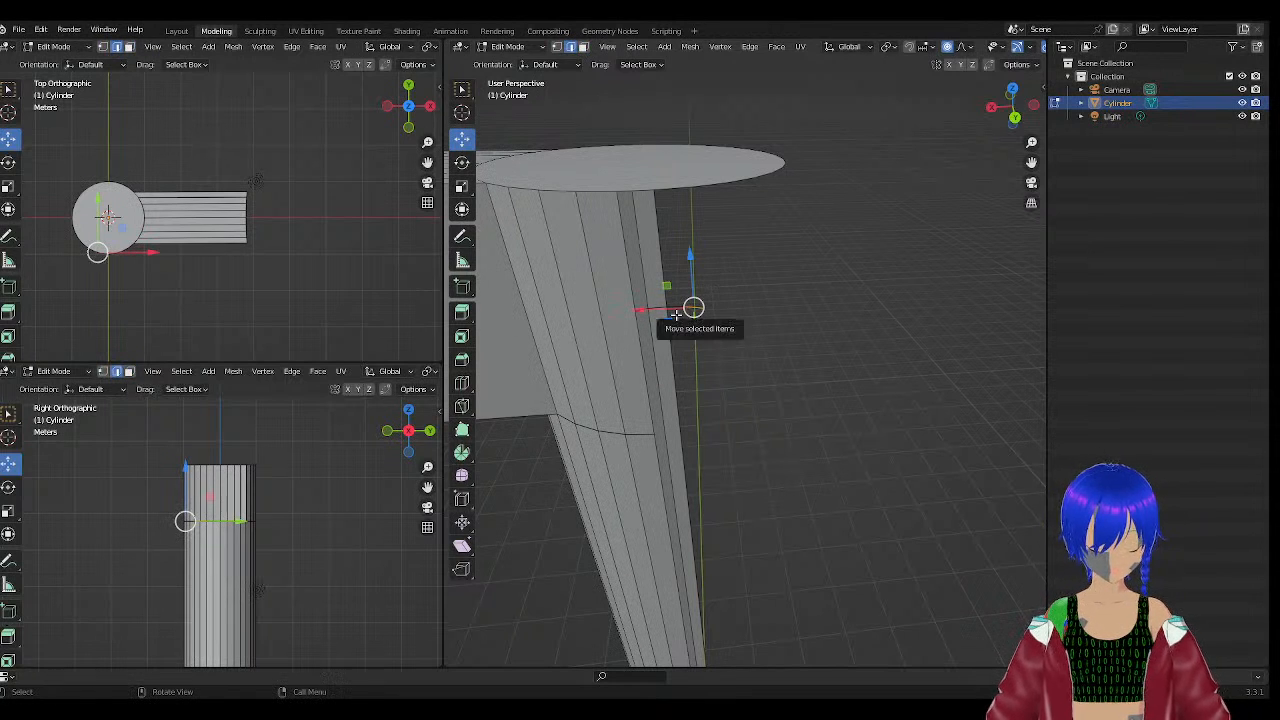
key("x")
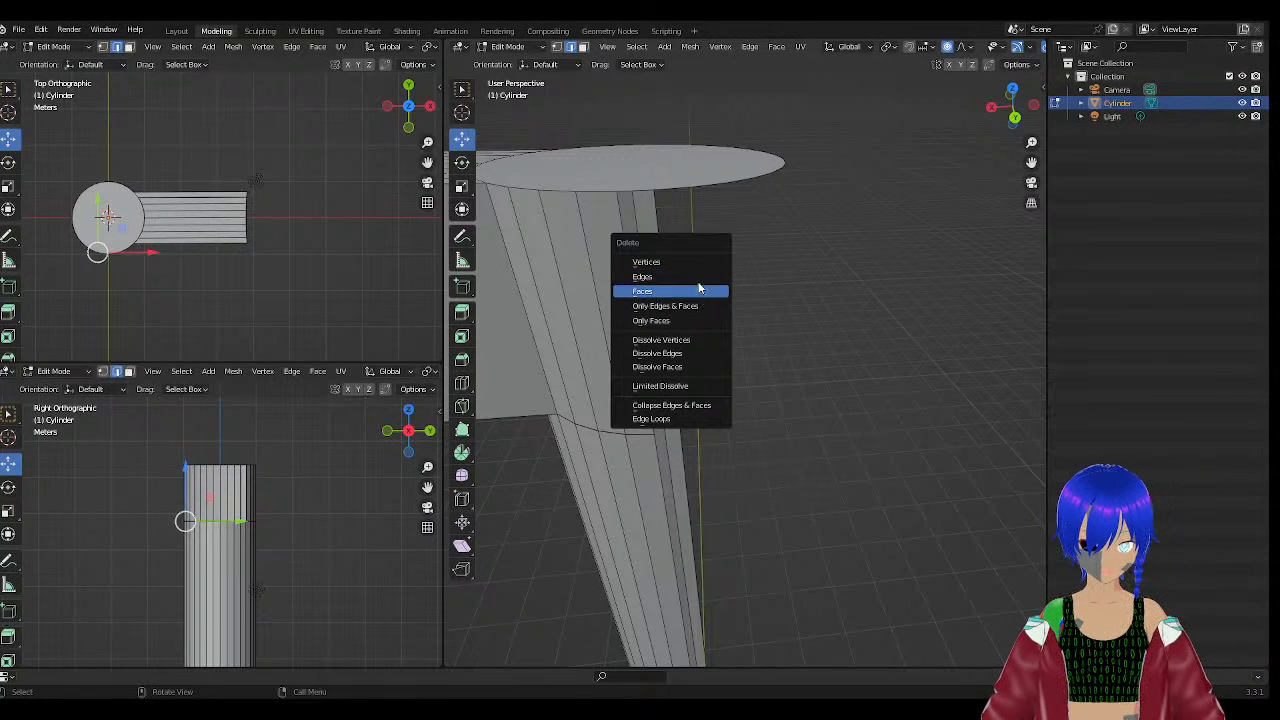
left_click(652, 263)
Delete the remaining loose lower ring edges up to the shaft on the -Y side.
left_click_drag(727, 275, 676, 315)
key("x")
left_click(684, 298)
key("x")
left_click(679, 318)
key("x")
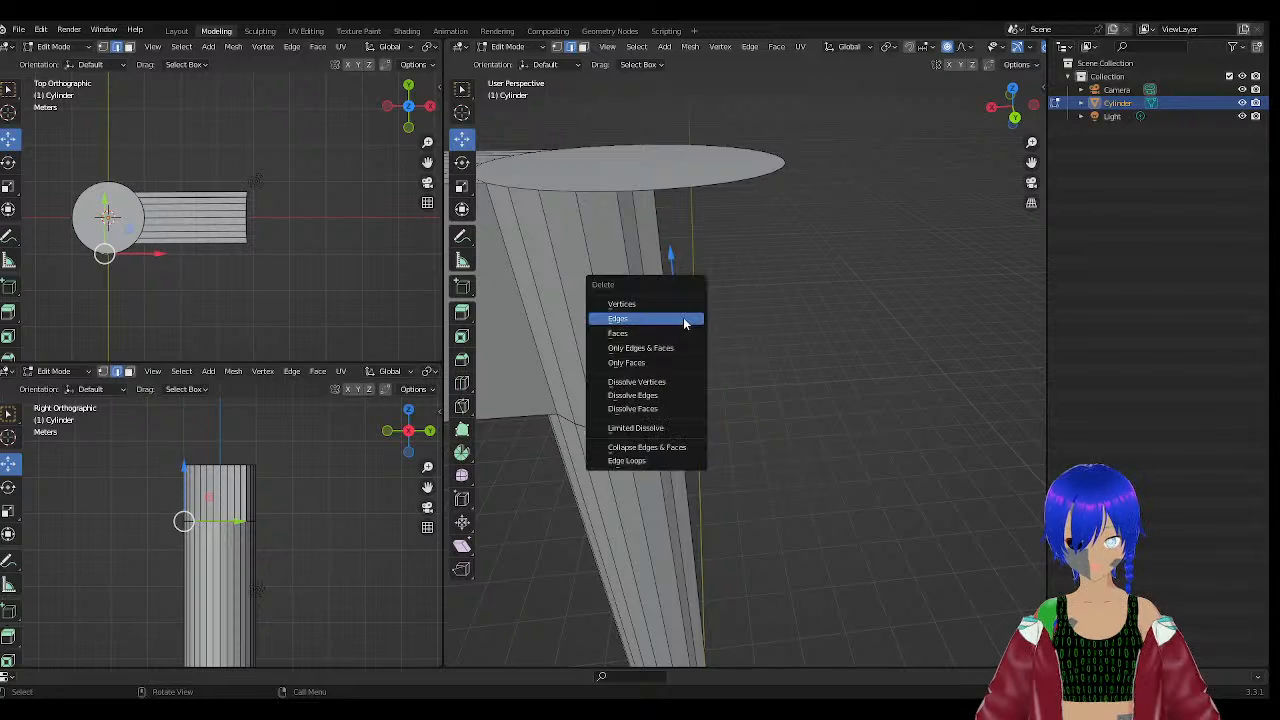
left_click(680, 317)
Try to select the arm's lower and upper long edges together using shortest-path picking from the lower -Y edge.
middle_click_drag(699, 327, 775, 397)
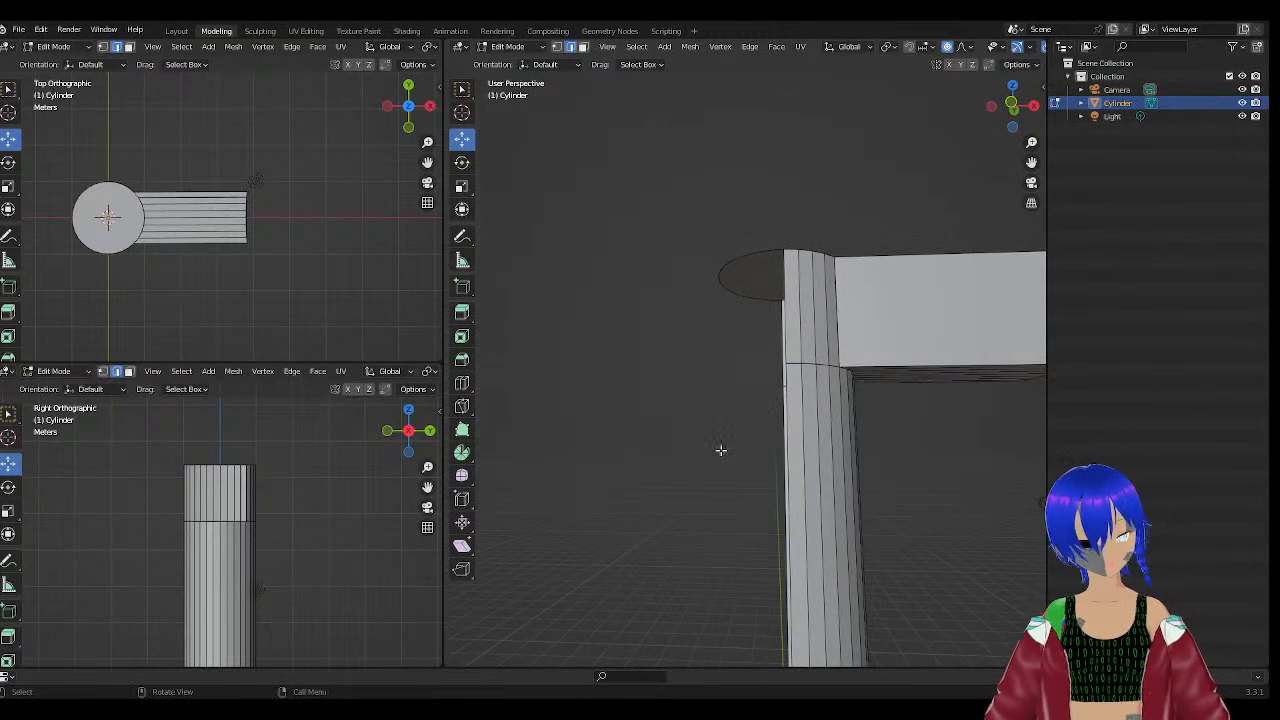
left_click(292, 47)
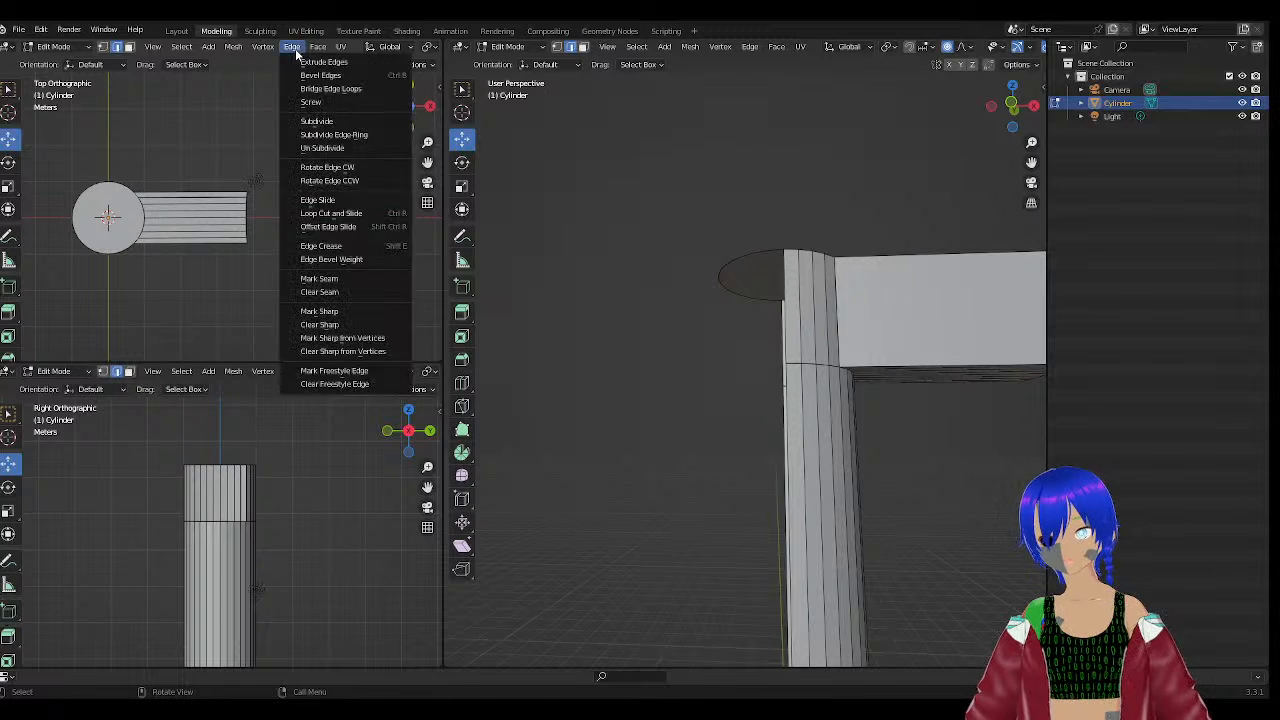
left_click(935, 364)
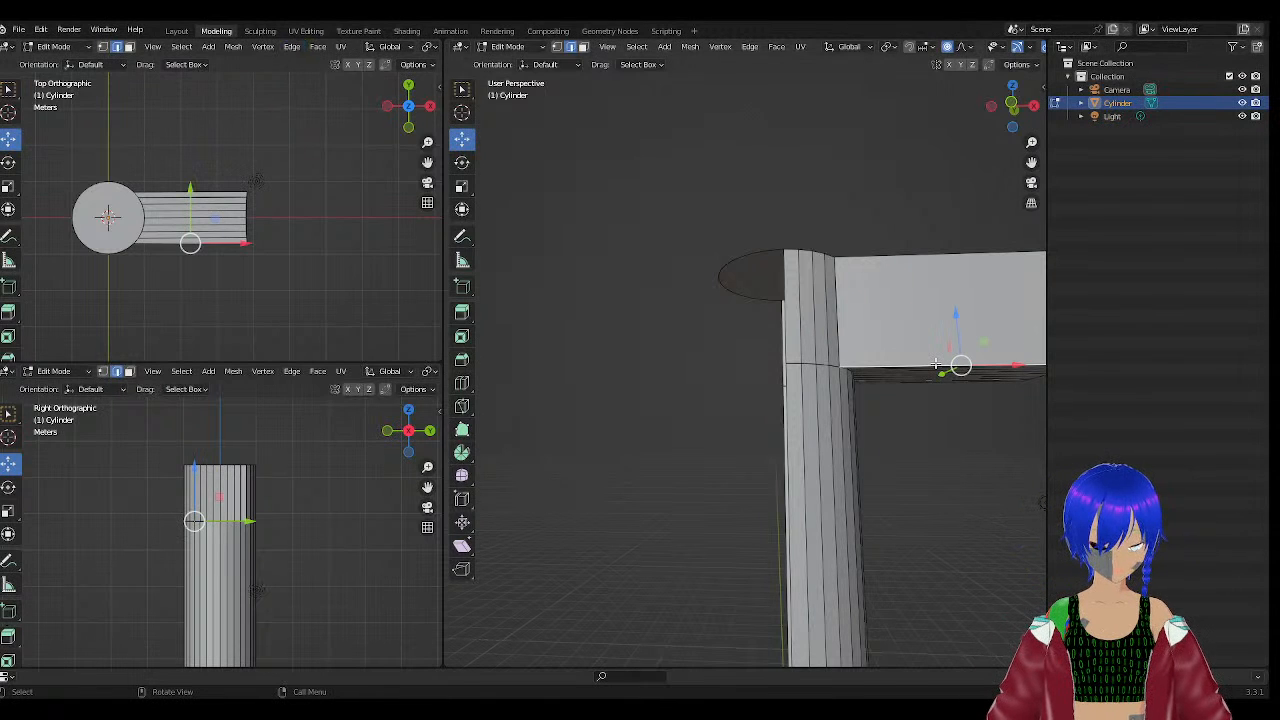
middle_click_drag(935, 364, 874, 406)
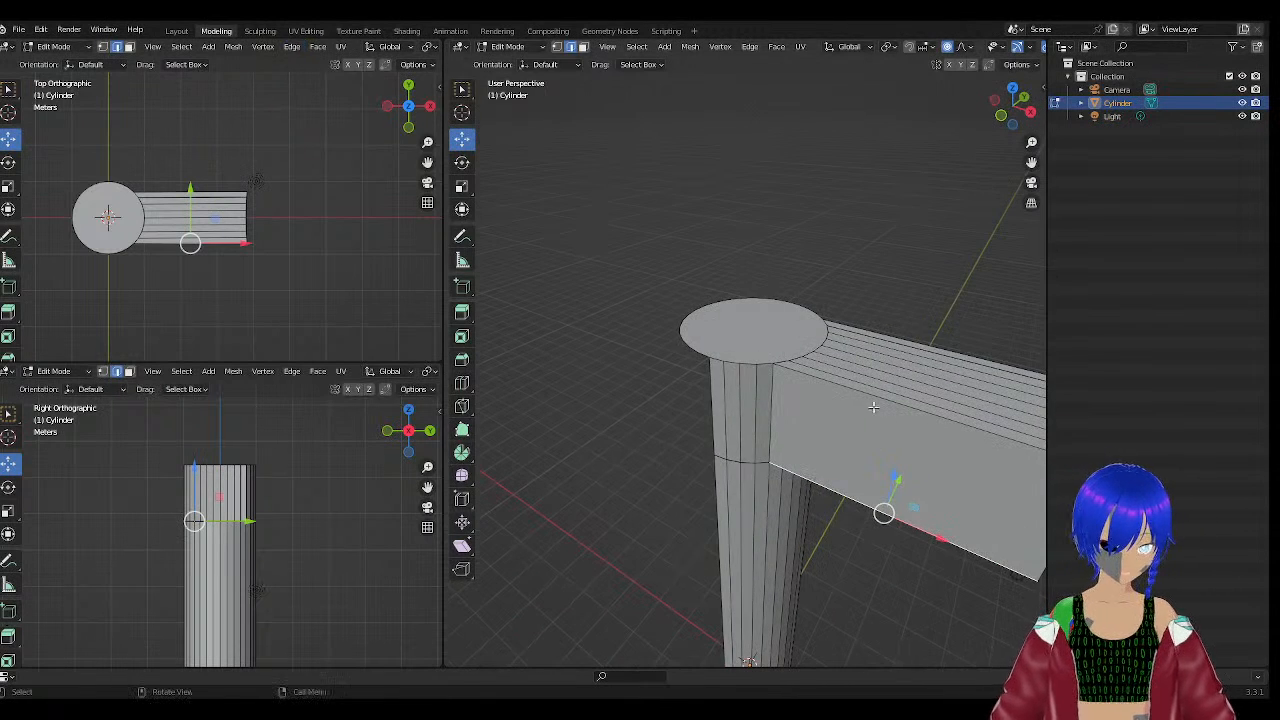
left_click(875, 395, "ctrl")
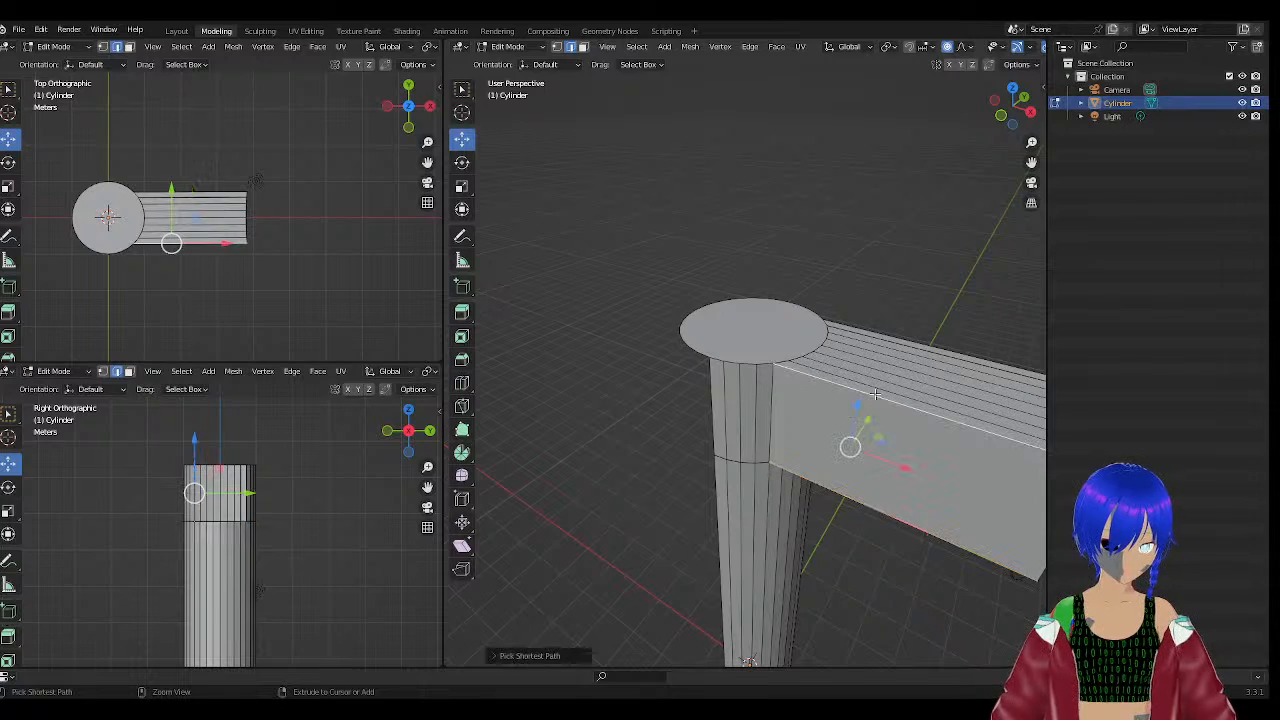
left_click(926, 343, "ctrl")
middle_click_drag(926, 343, 619, 388)
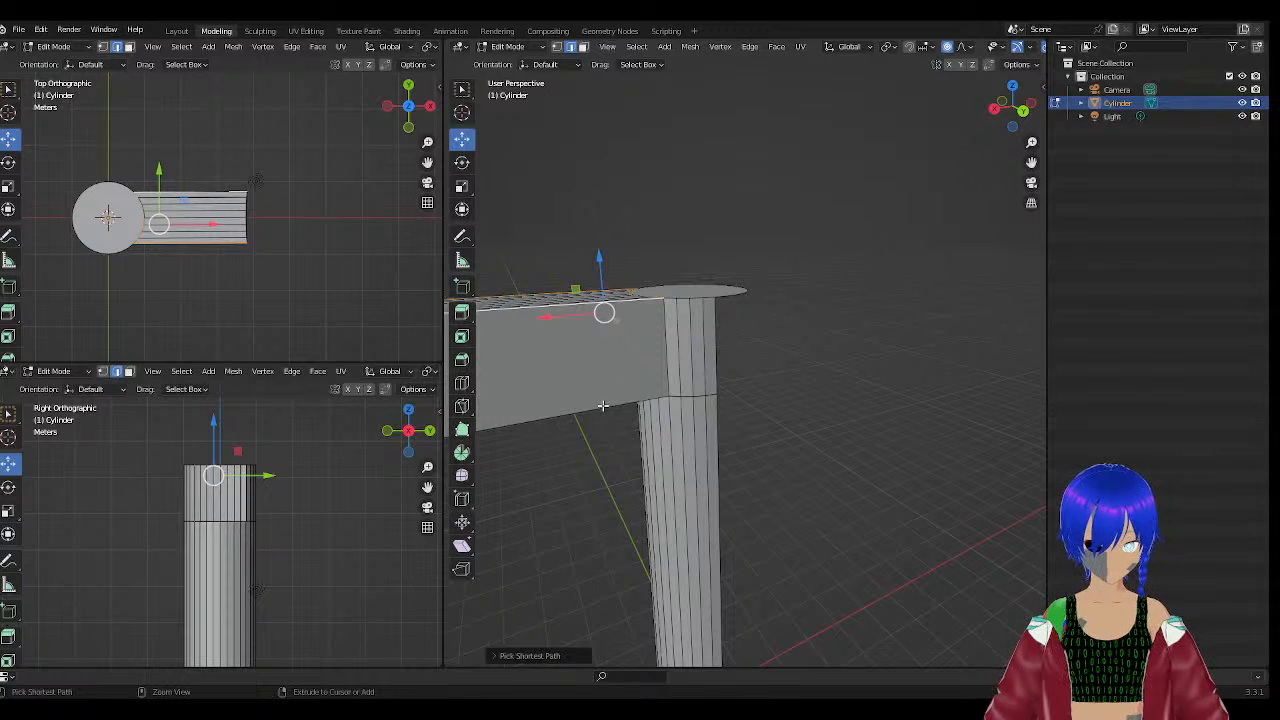
Try loop-selecting the lower ring edges beside the arm on the +Y side and the upper edges of the arm's flat end.
middle_click_drag(623, 449, 708, 326)
left_click(708, 345, "alt")
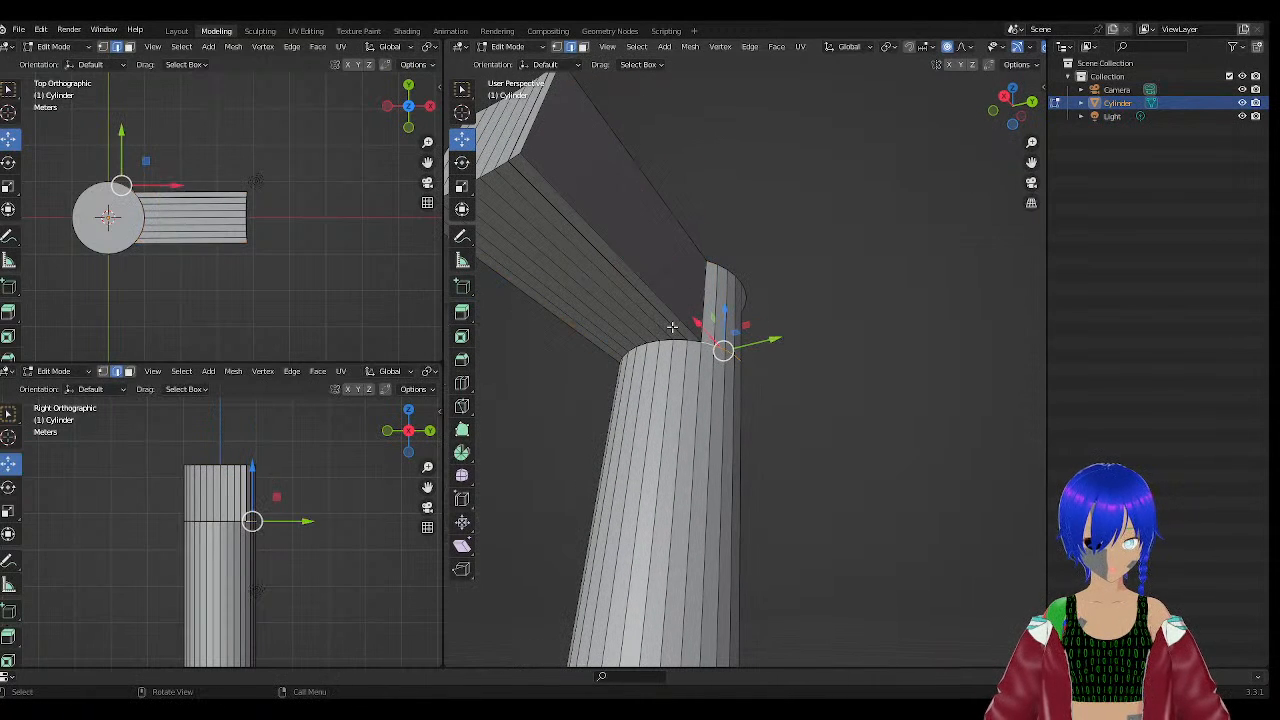
left_click(674, 315)
left_click(709, 346)
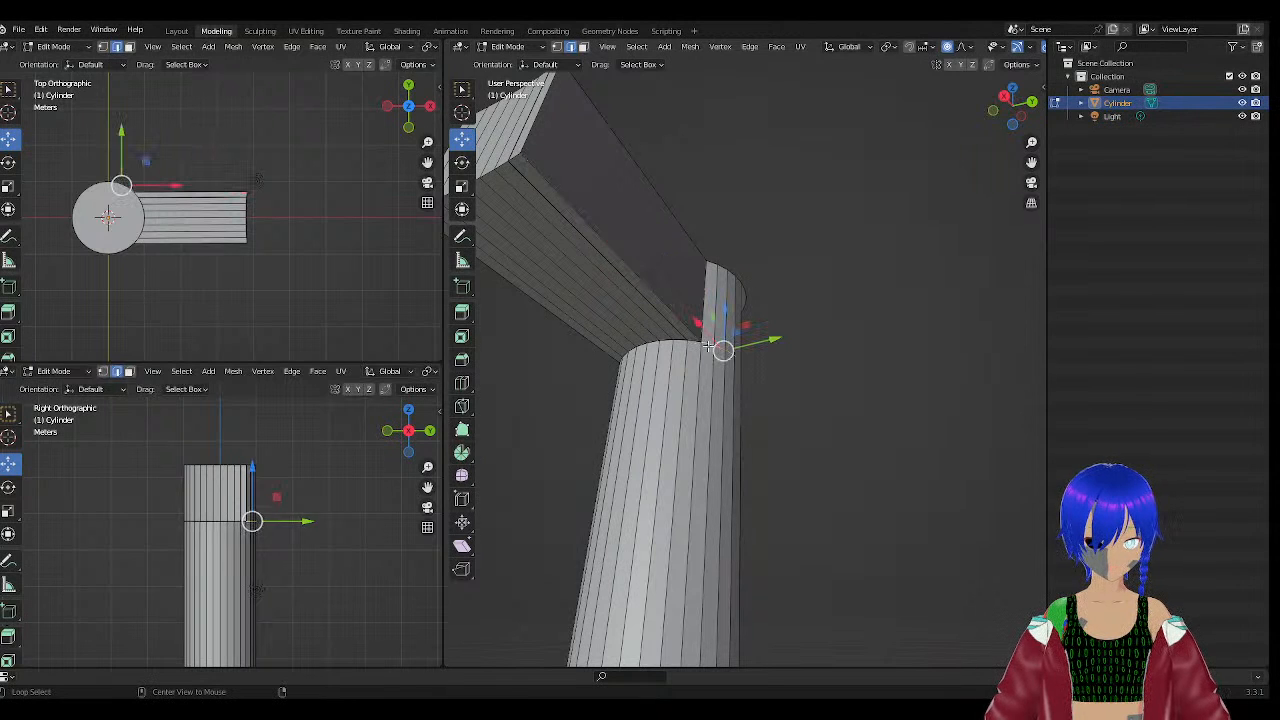
middle_click_drag(748, 408, 702, 420)
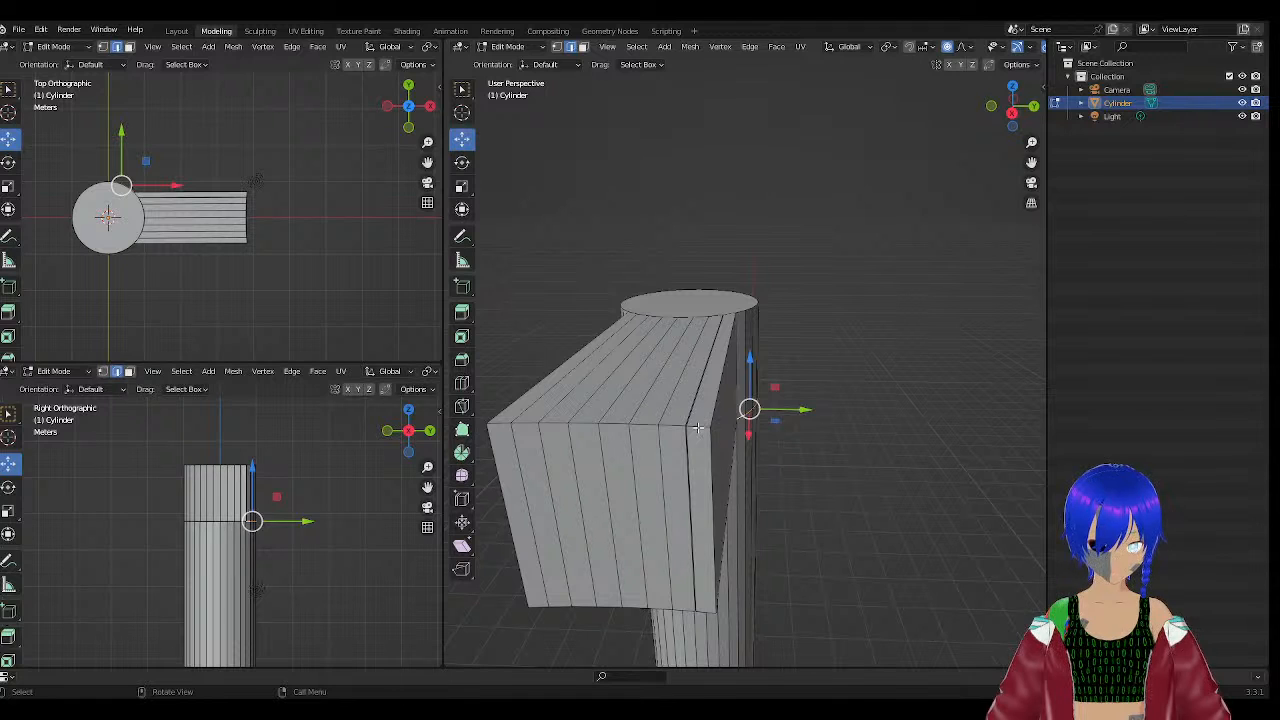
left_click(697, 428)
left_click(674, 427, "alt")
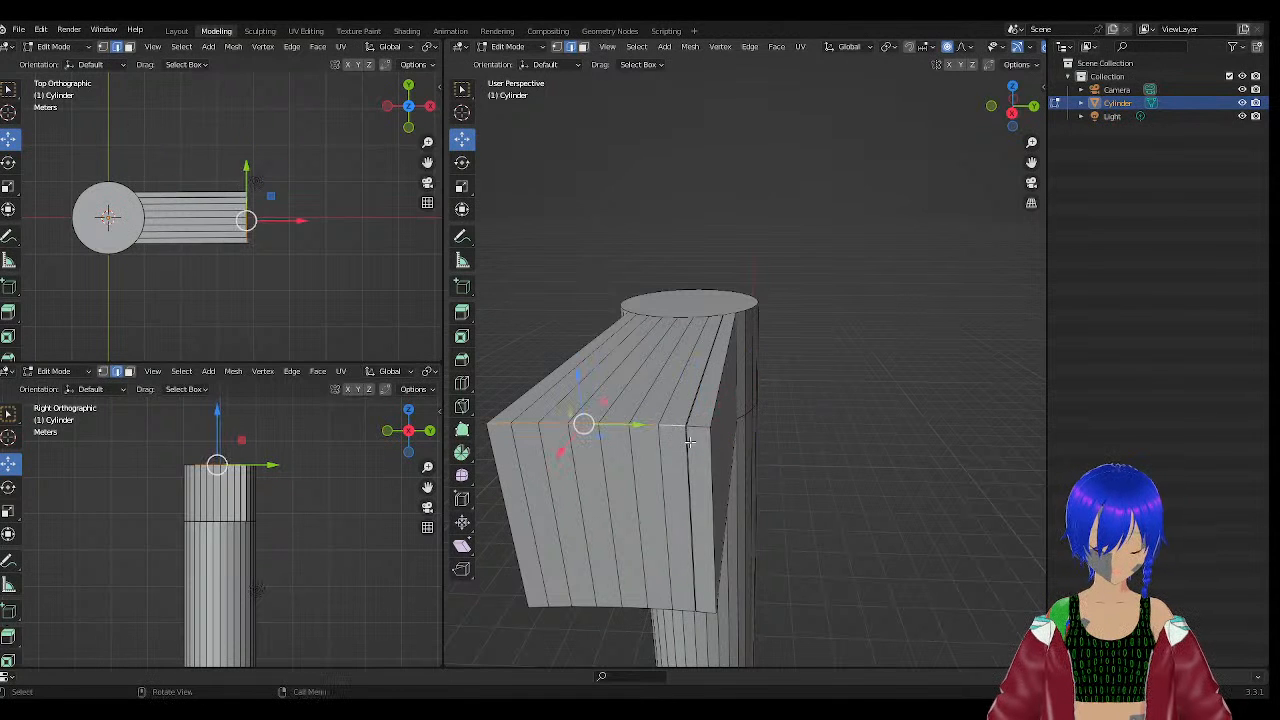
Try to select the arm's upper long edges on the +Y and -Y sides together.
middle_click_drag(690, 442, 686, 500)
left_click(698, 532)
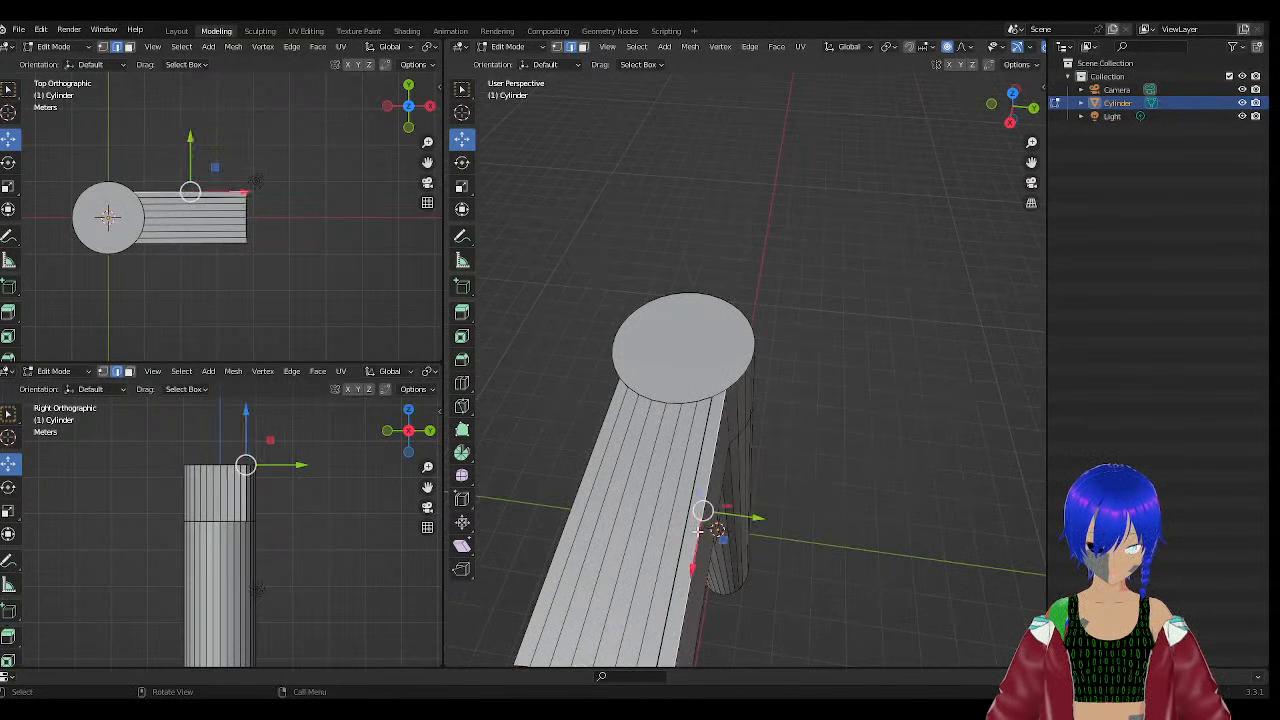
left_click(577, 497, "ctrl")
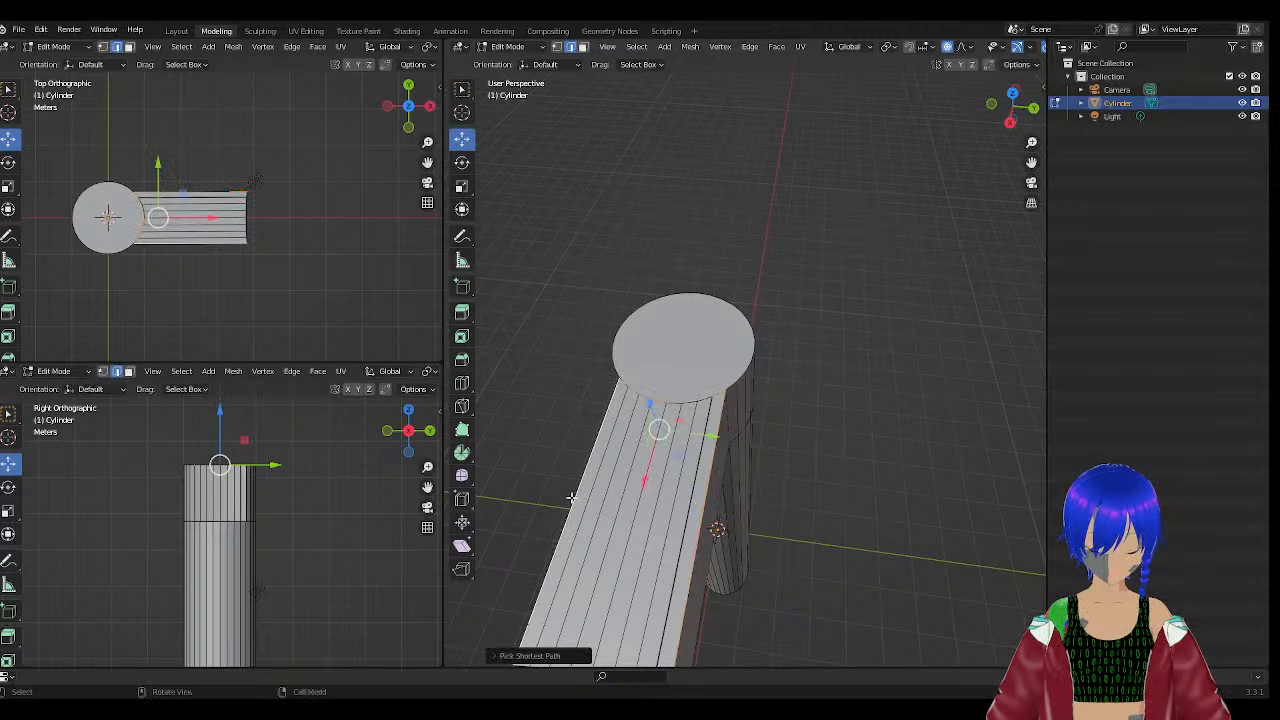
left_click(577, 497)
left_click(576, 497, "shift")
Try to extend shortest-path selections along the lower ring edges and the arm's long edges on the +Y side.
middle_click_drag(638, 535, 623, 447)
left_click(709, 390)
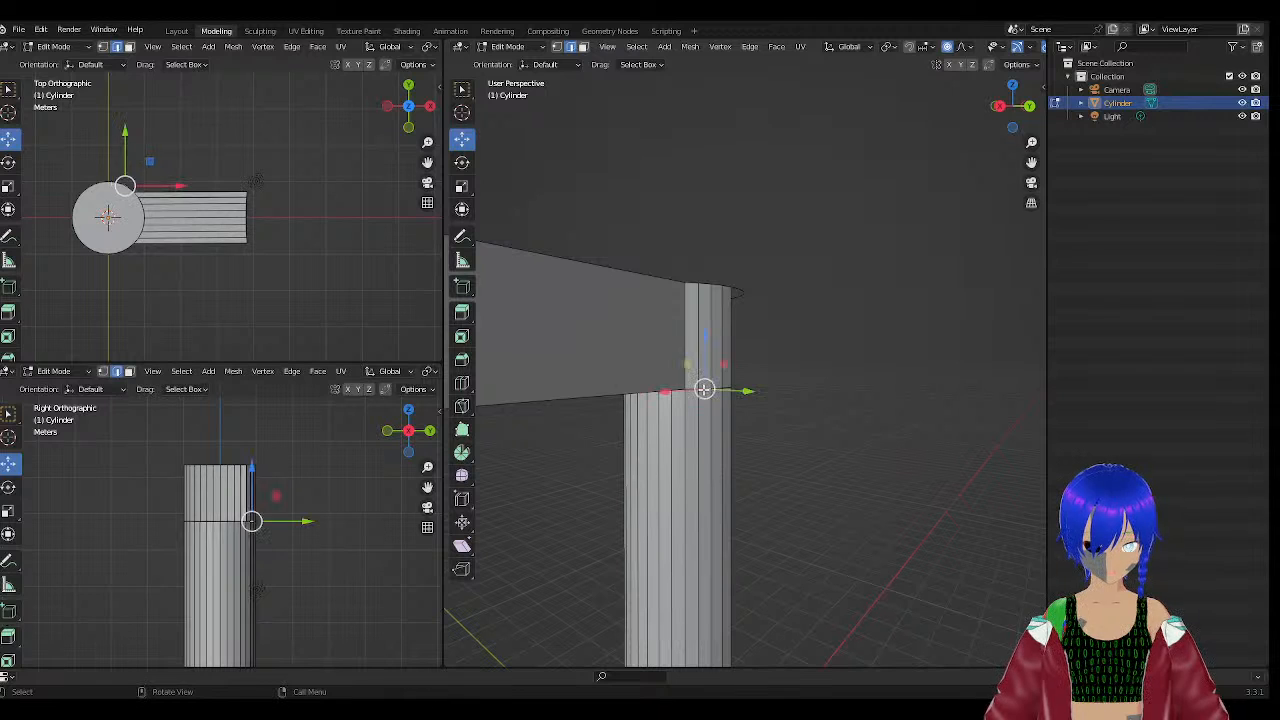
left_click(709, 389, "ctrl")
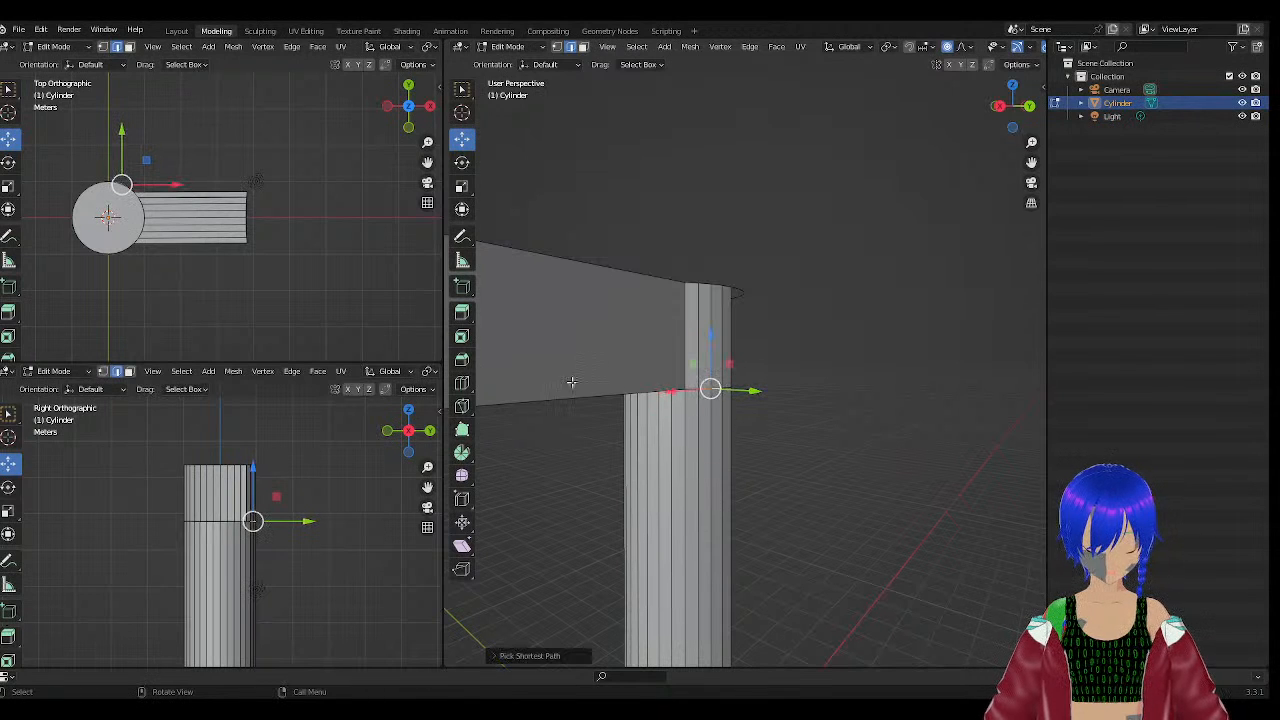
mouse_move(597, 492)
middle_mouse_down()
mouse_move(645, 508)
mouse_move(620, 481)
middle_mouse_up()
left_click(652, 507)
left_click(658, 482)
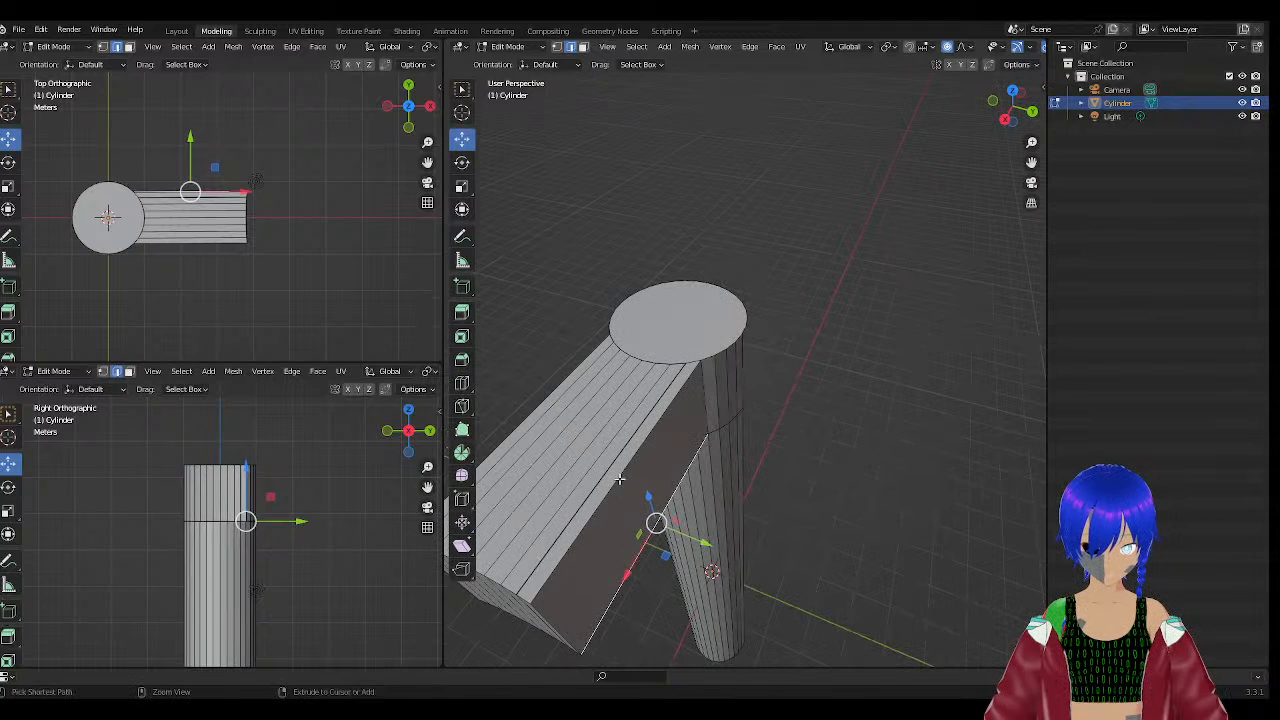
left_click(619, 480, "ctrl")
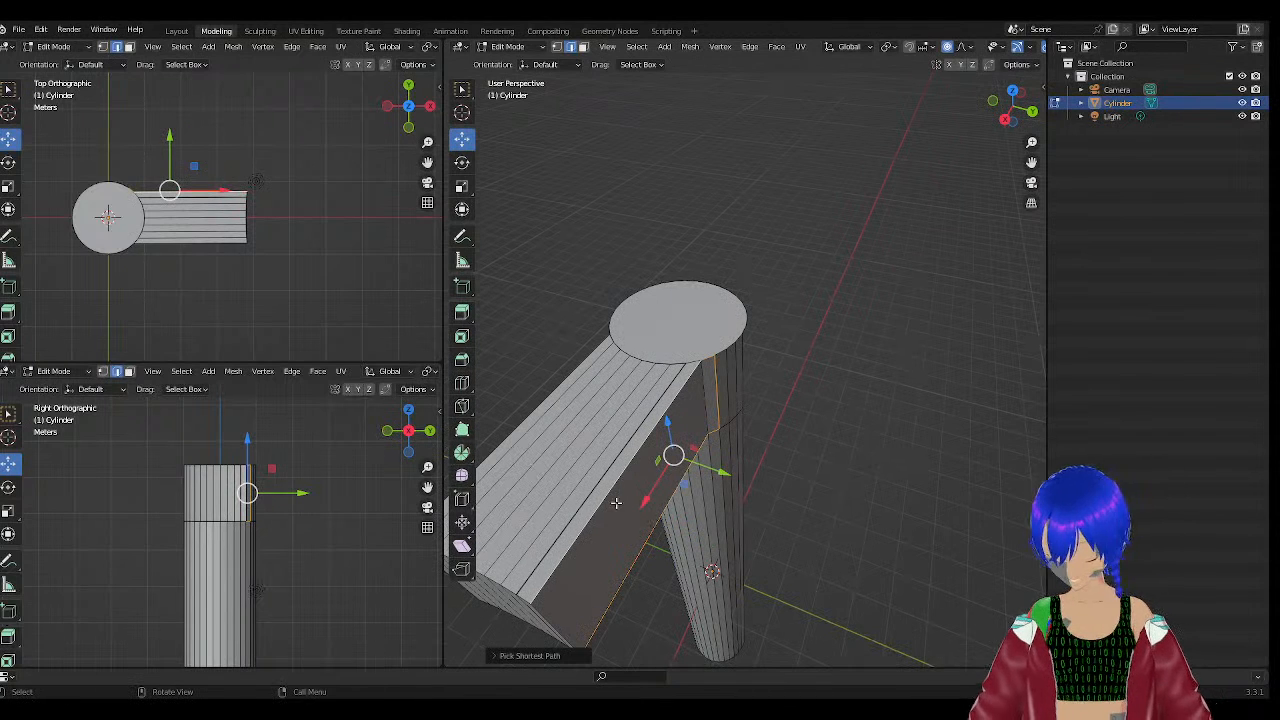
Select the arm's four long border edges, upper and lower, on both the +Y and -Y sides.
left_click(620, 580, "shift")
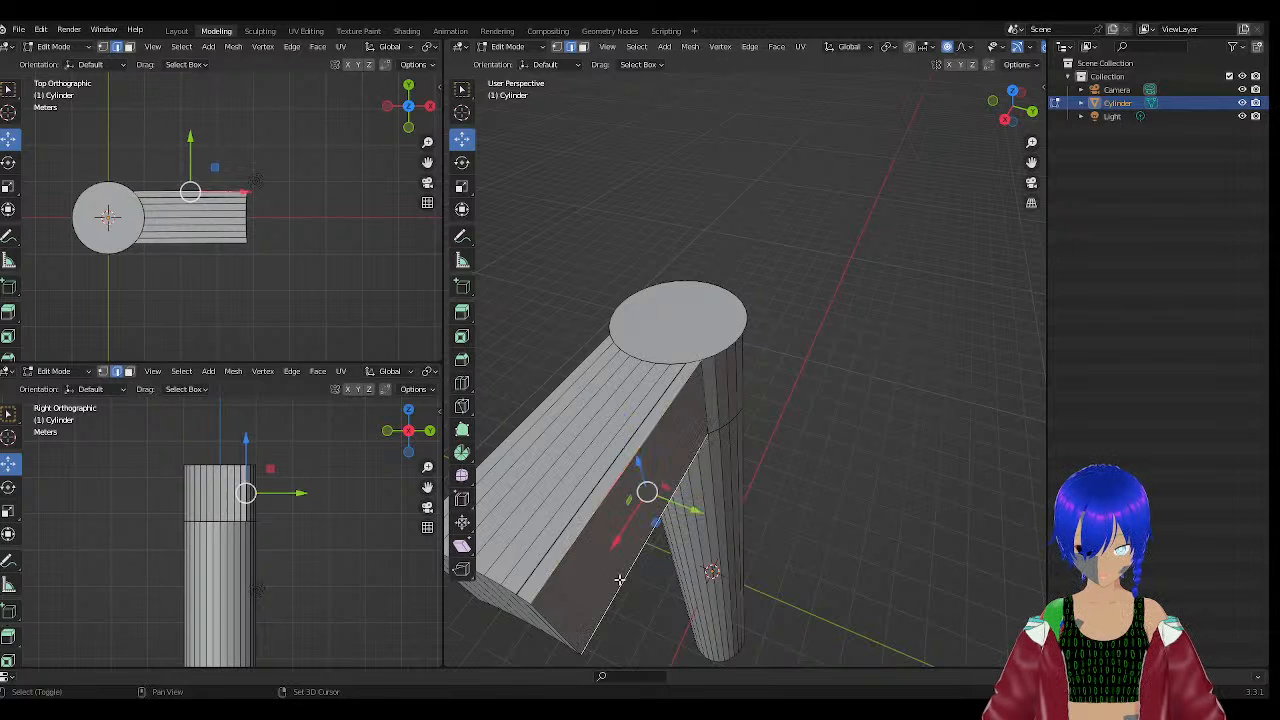
middle_click_drag(620, 580, 860, 445)
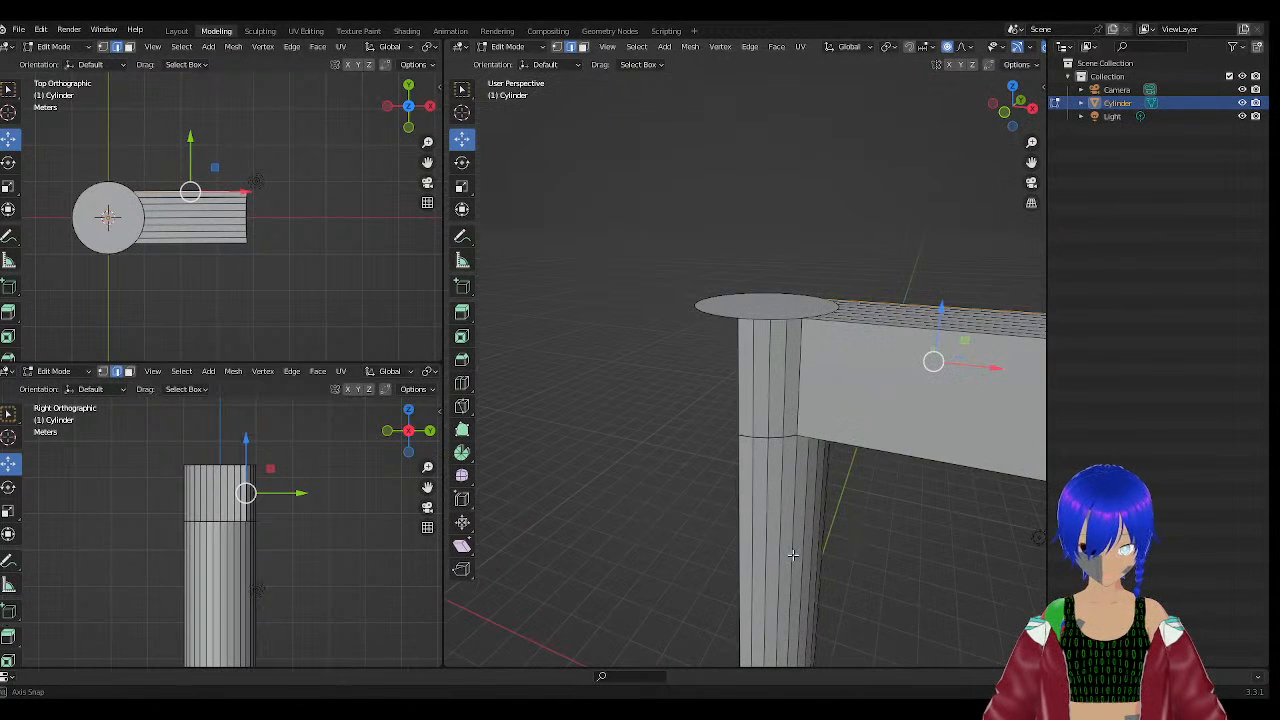
left_click(862, 443, "shift")
left_click(867, 327, "shift")
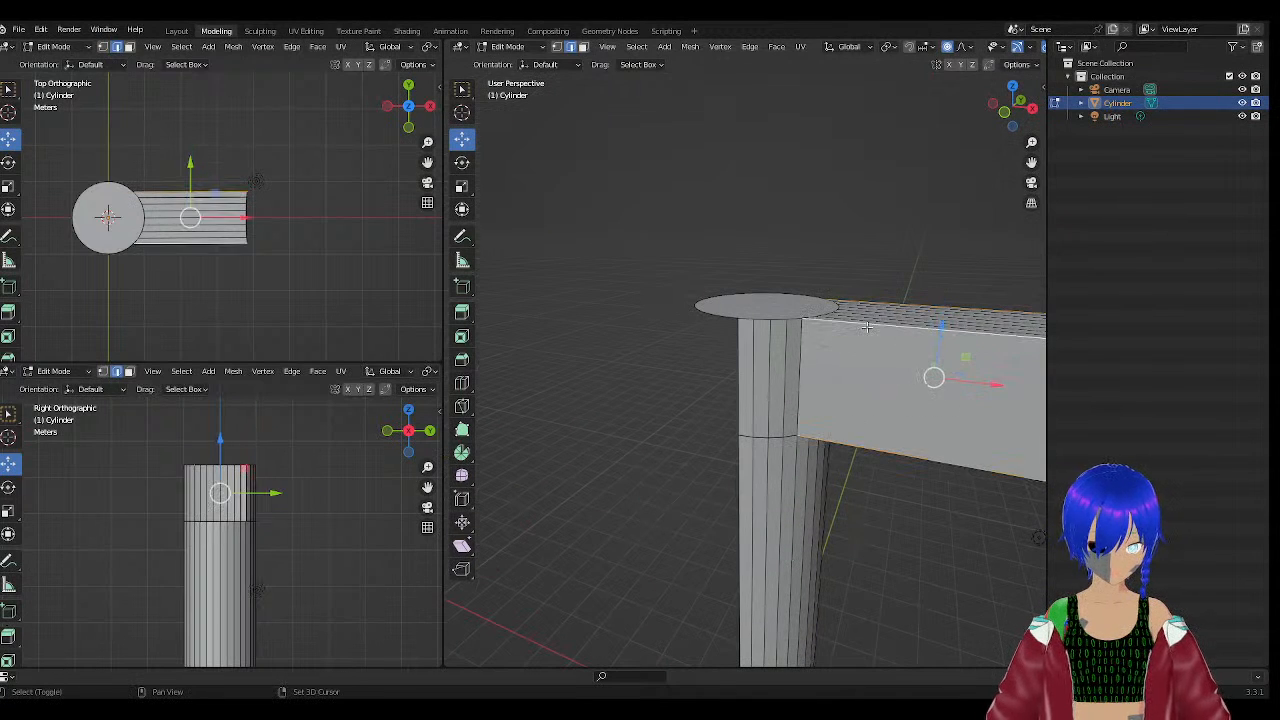
Bevel the arm's four selected long edges using one segment and a shape of 0.500.
middle_click_drag(835, 410, 708, 454)
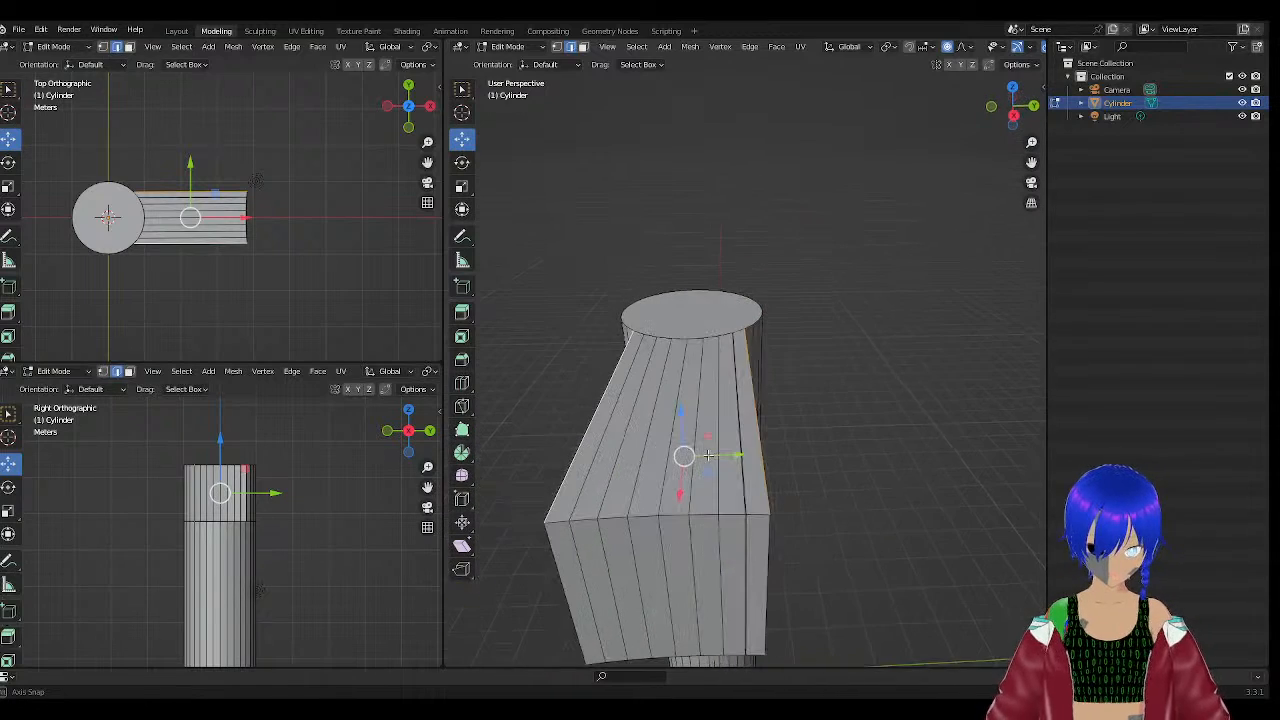
middle_click_drag(808, 506, 896, 498)
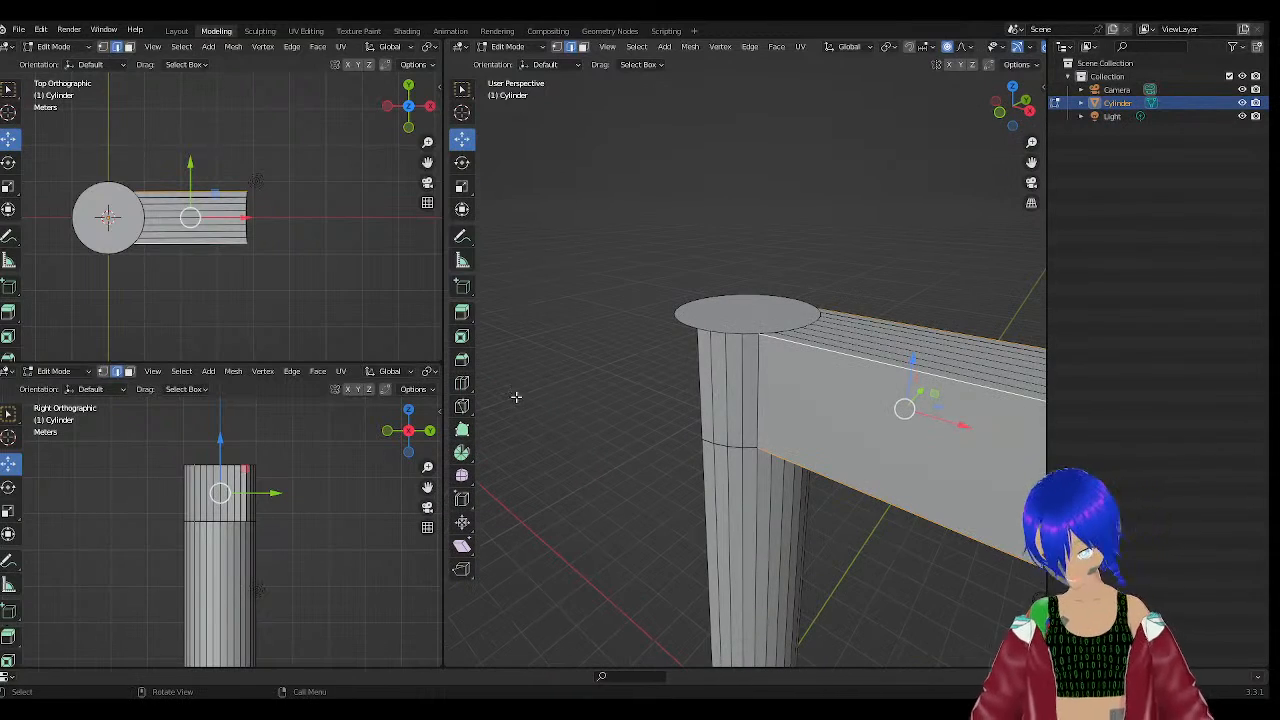
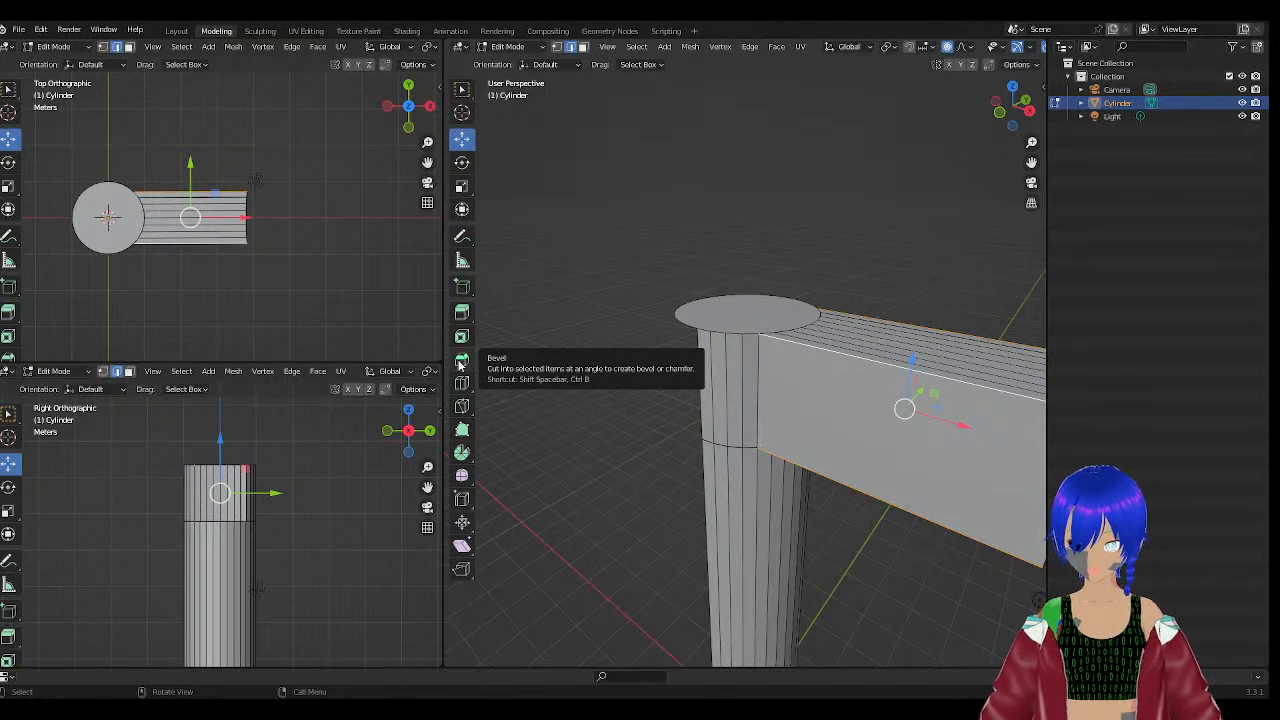
left_click(461, 361)
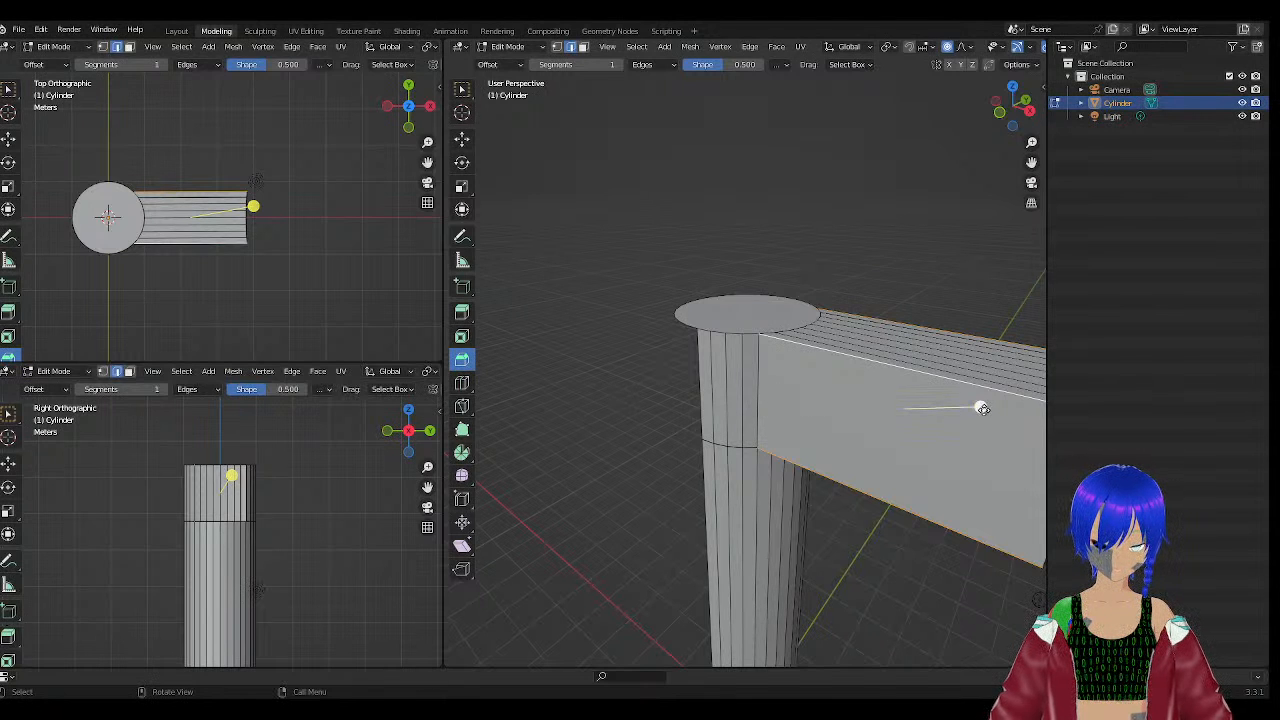
left_click_drag(981, 412, 814, 401)
middle_click_drag(798, 432, 728, 440)
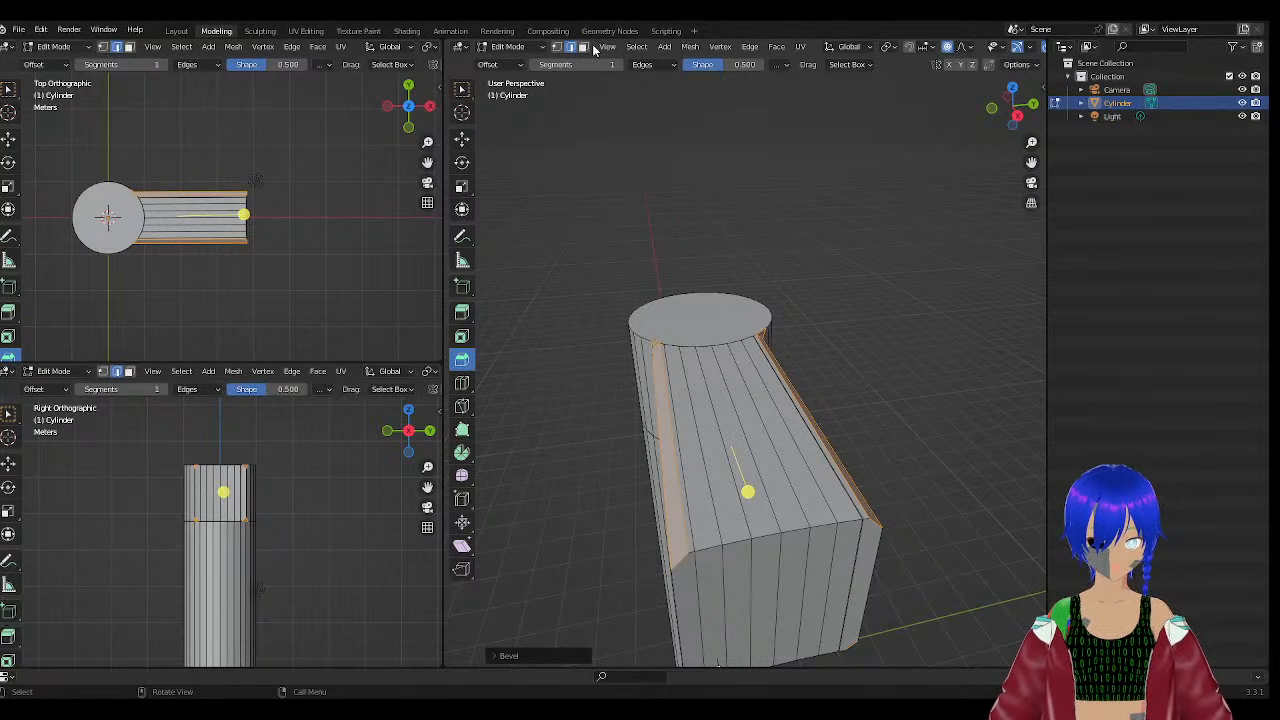
Delete the narrow bevel faces along the arm's upper long edges in face selection mode.
left_click(584, 48)
left_click(667, 389)
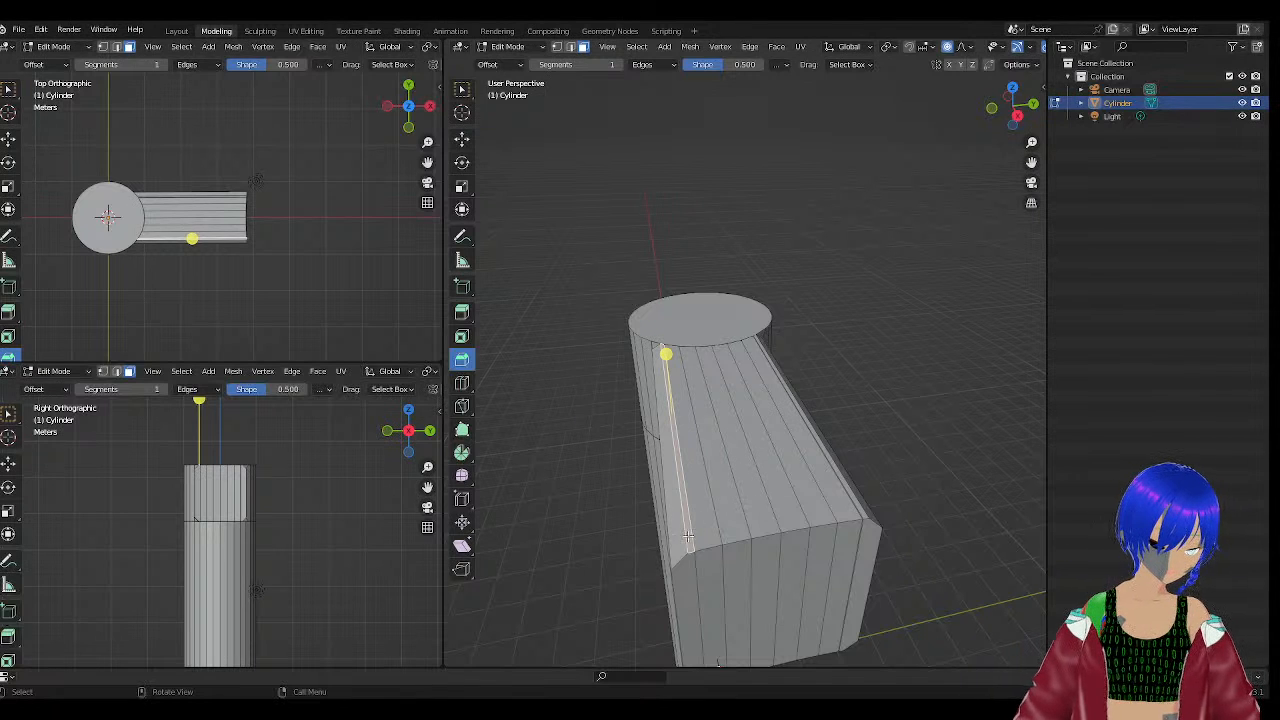
key("x")
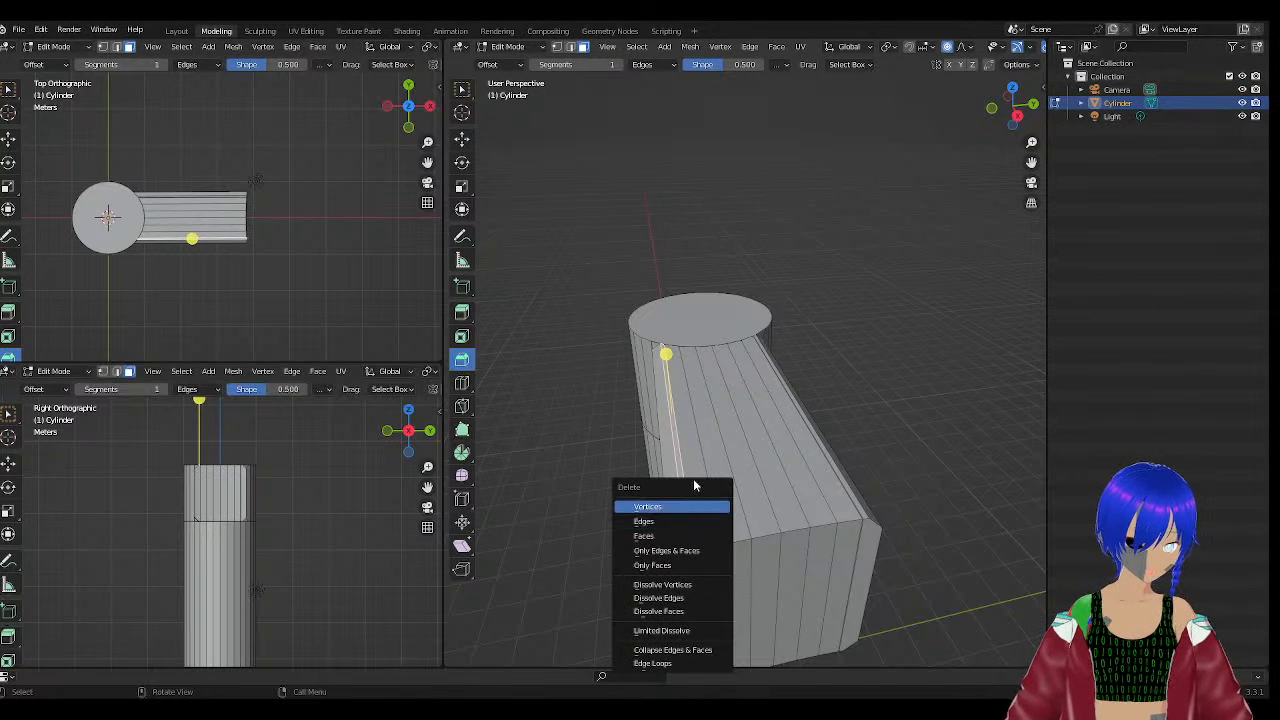
left_click(677, 538)
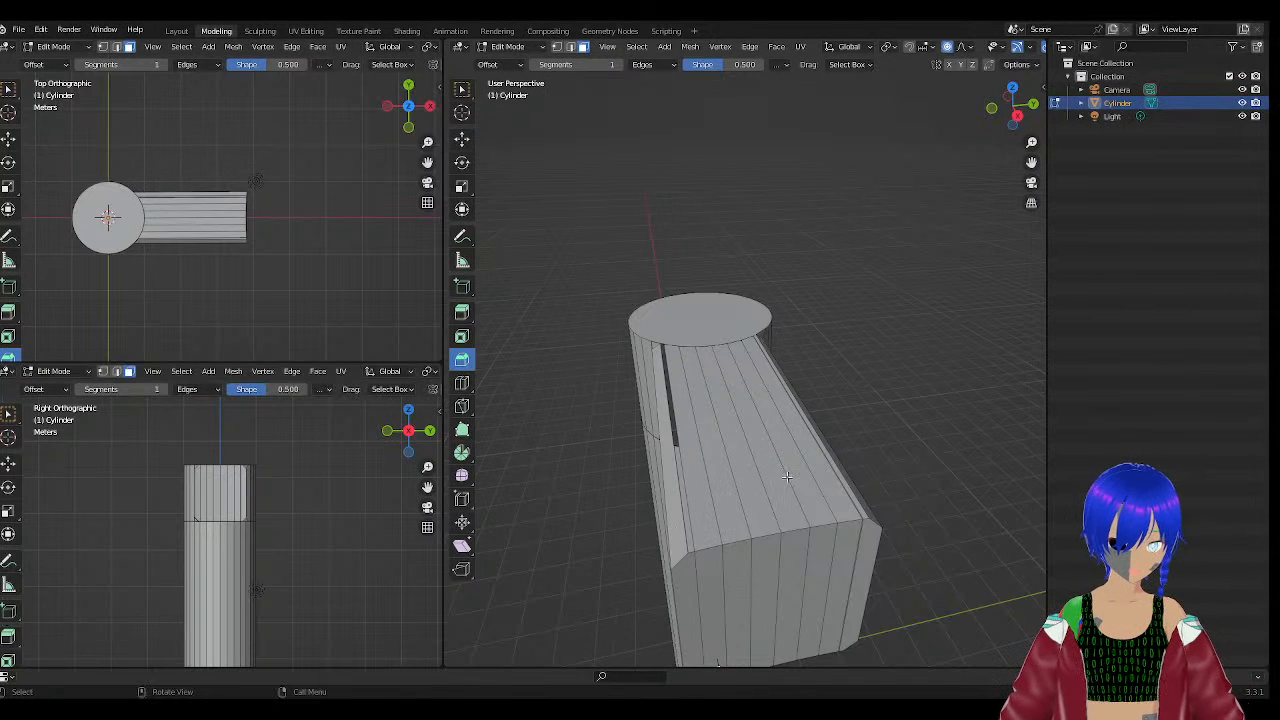
key("x")
left_click(835, 508)
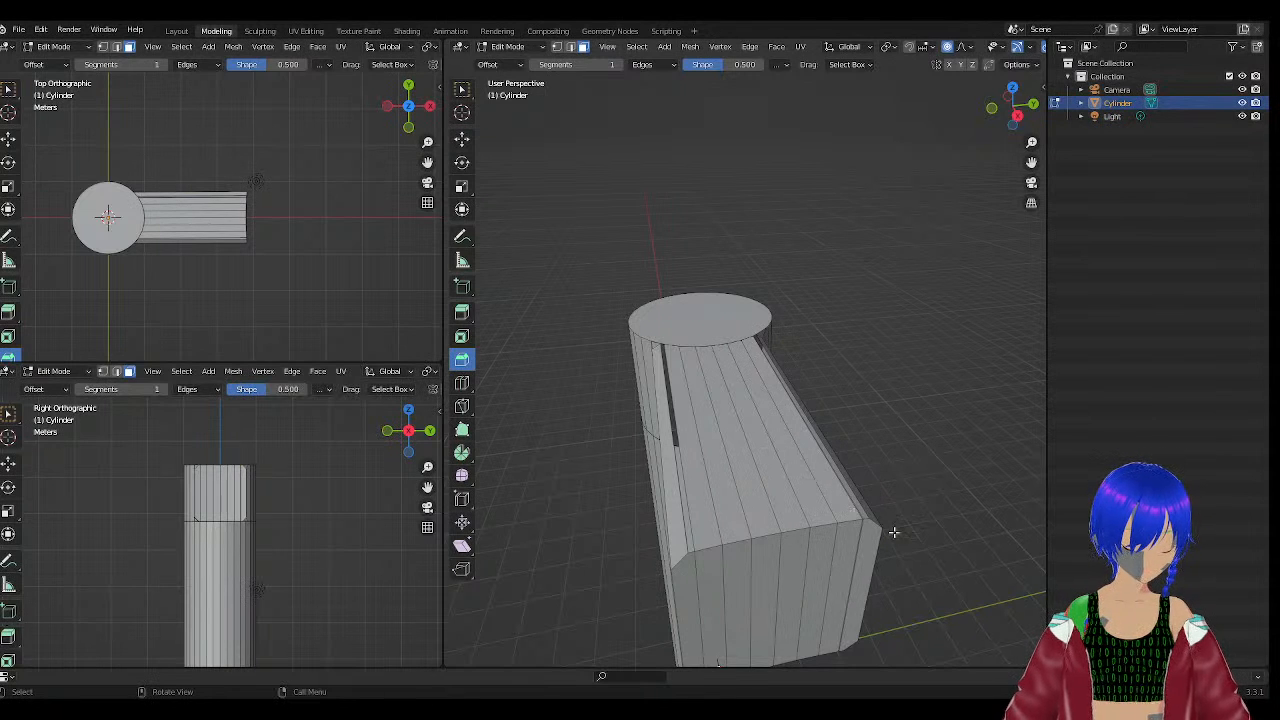
Delete the narrow faces along the underside of the arm beside its +Y and -Y lower bevels.
middle_click_drag(891, 529, 880, 449)
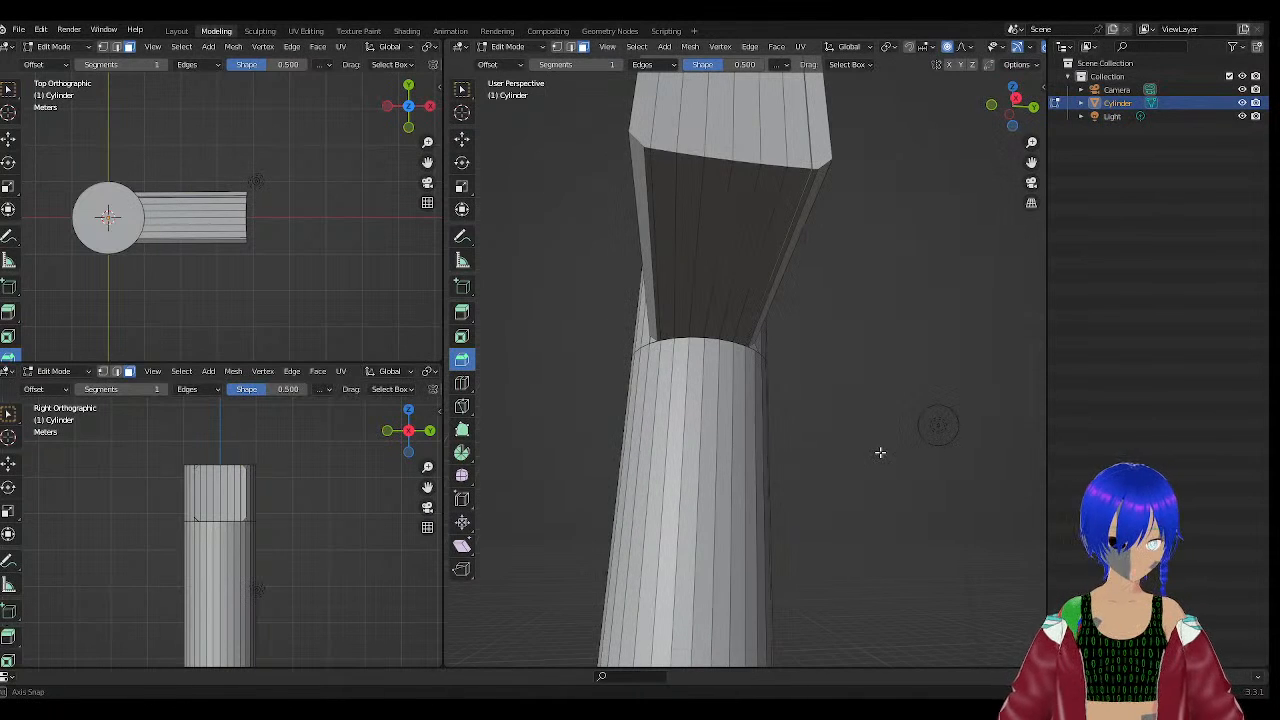
left_click(811, 173)
key("x")
left_click(696, 203)
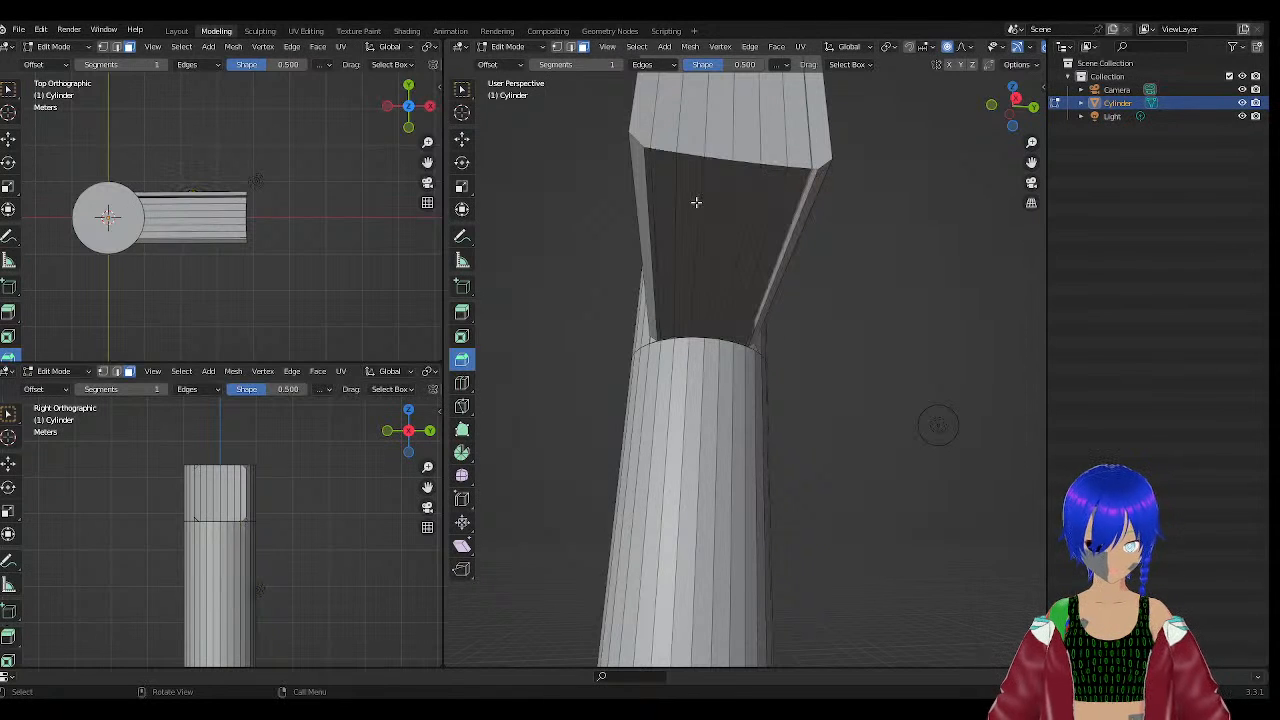
left_click(647, 178)
key("x")
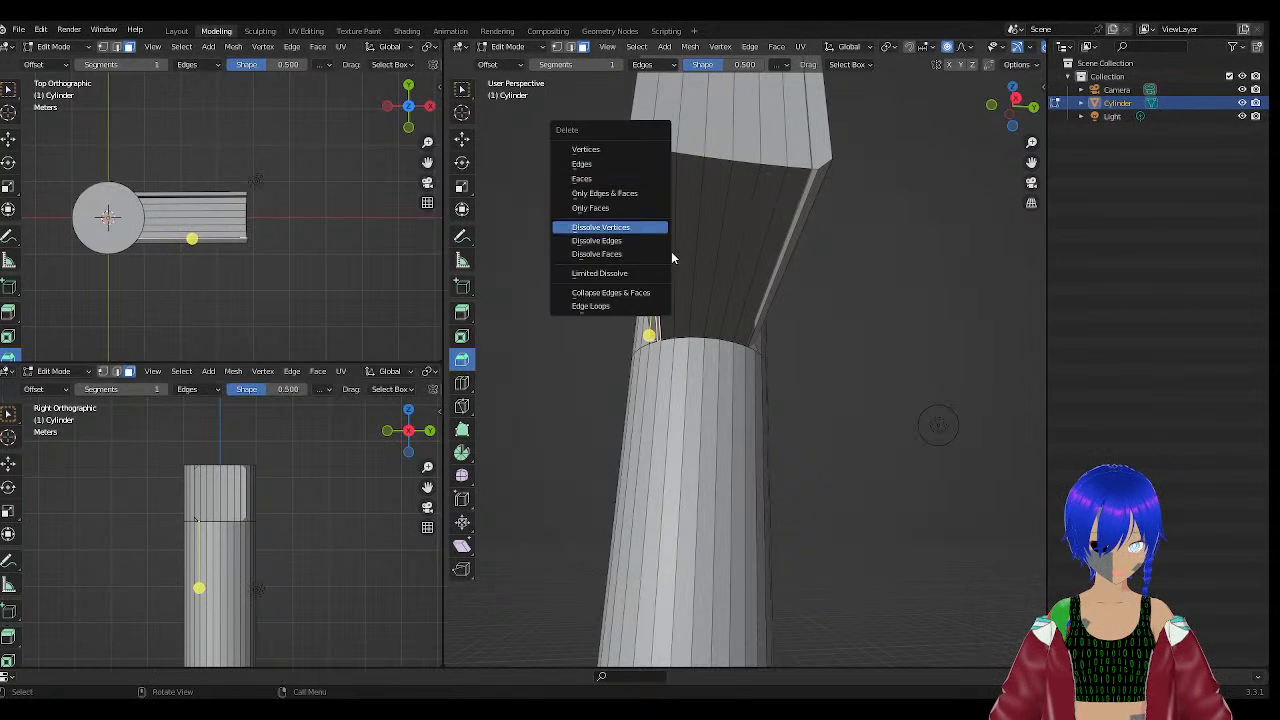
left_click(651, 177)
Merge the two neighbouring vertices at the upper -Y corner of the arm's flat end at their center.
middle_click_drag(754, 311, 761, 347)
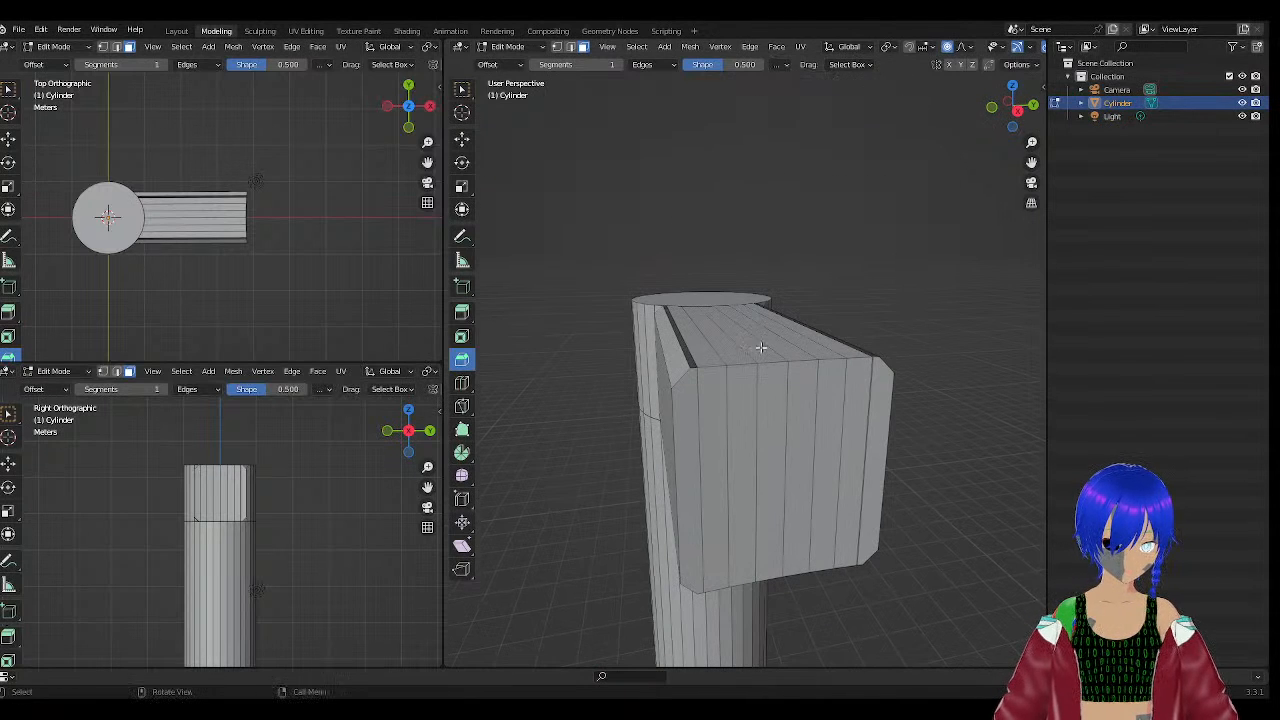
middle_click_drag(717, 425, 730, 436)
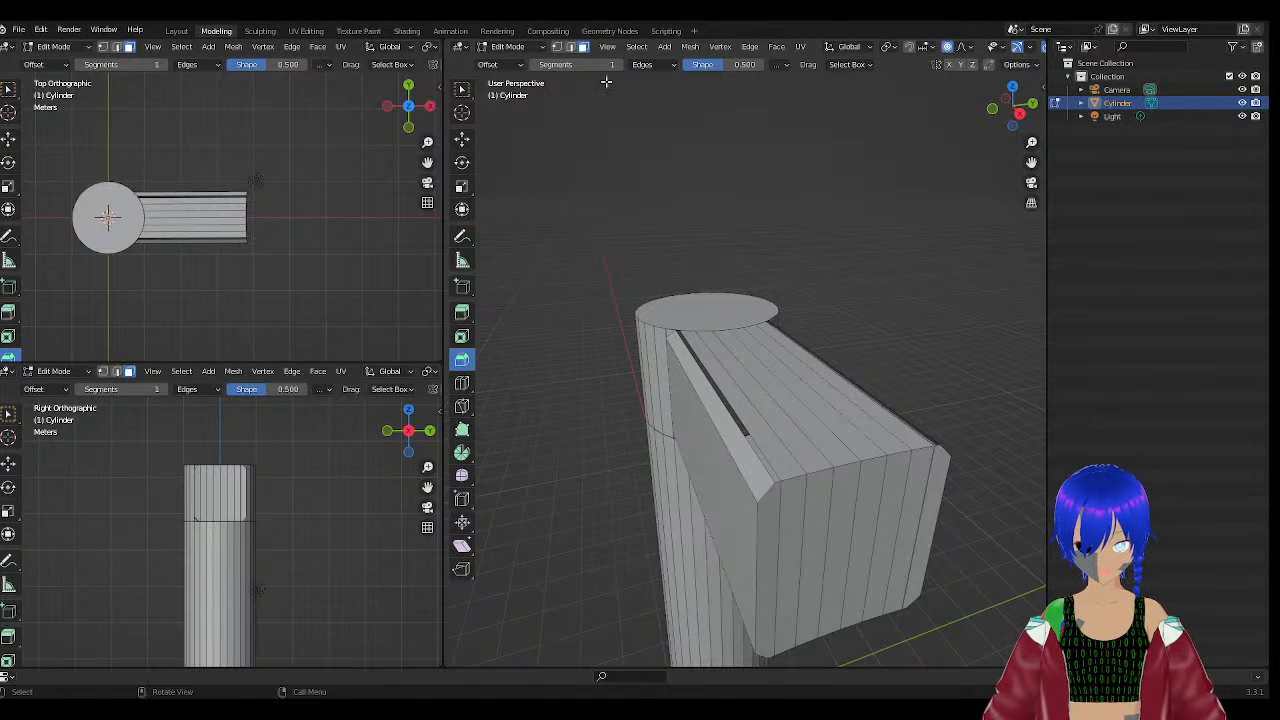
left_click(558, 47)
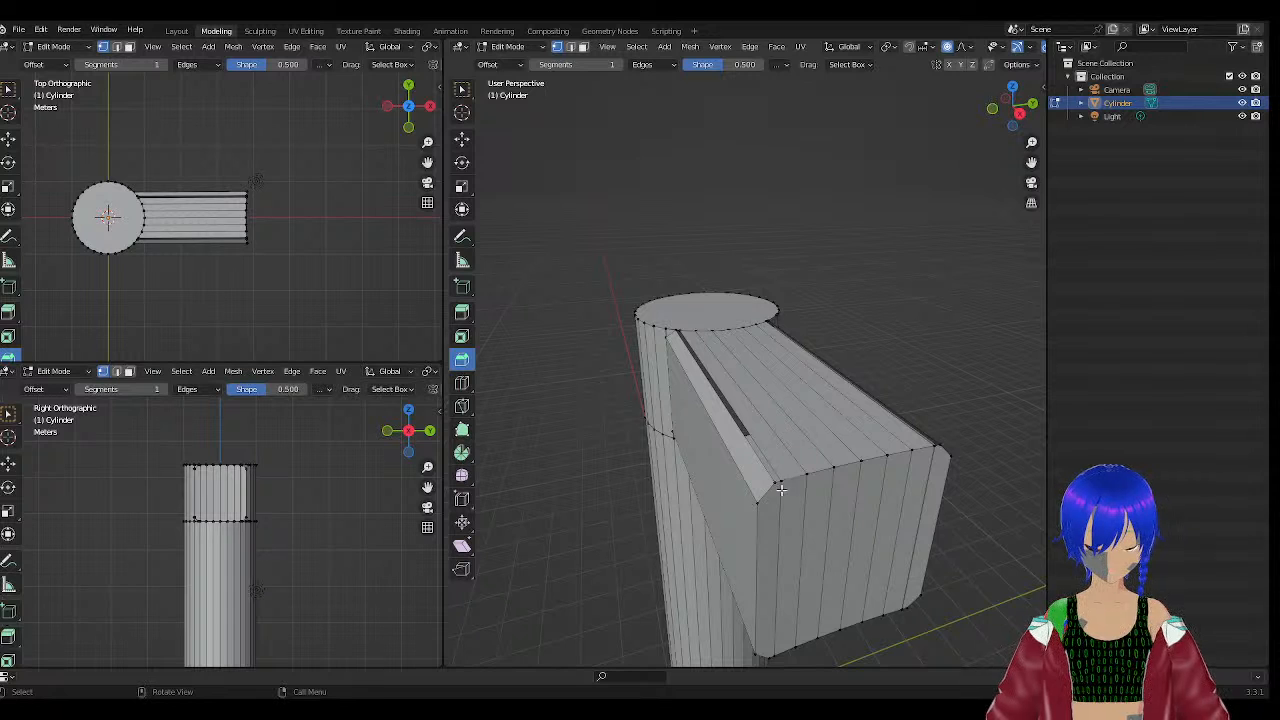
scroll(781, 489, "up", 1)
middle_click_drag(822, 614, 779, 497)
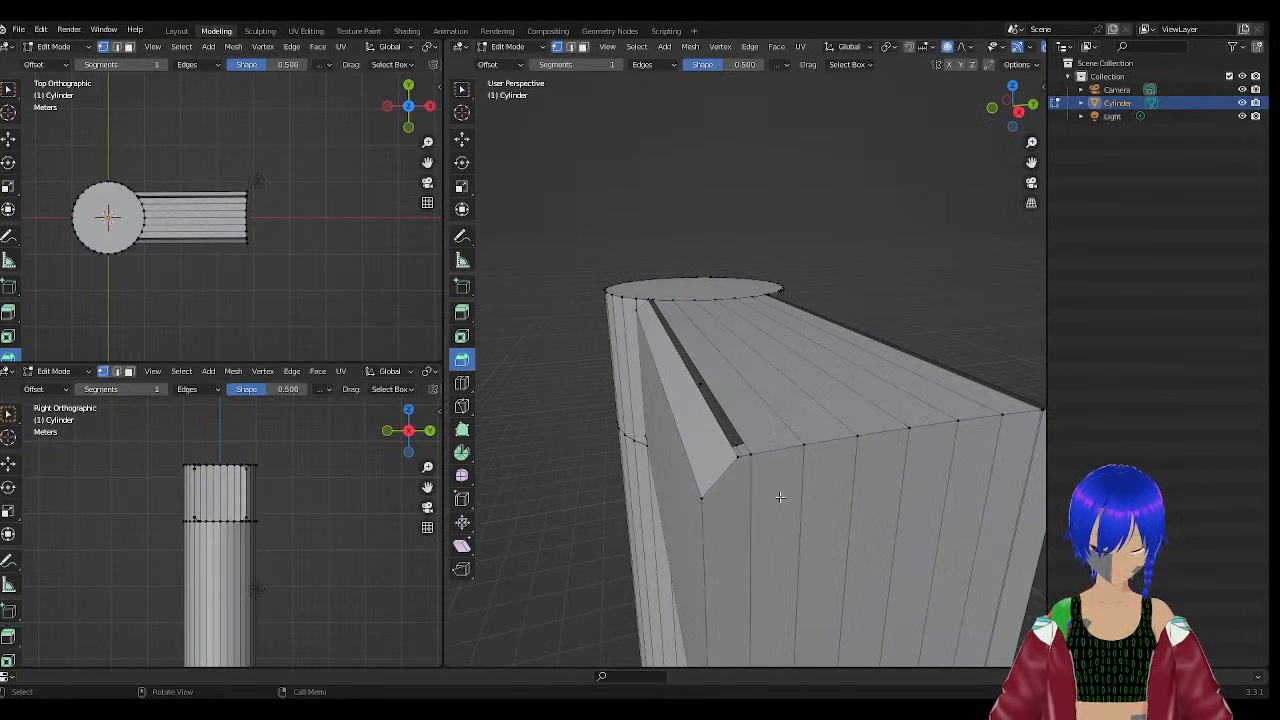
left_click(755, 459)
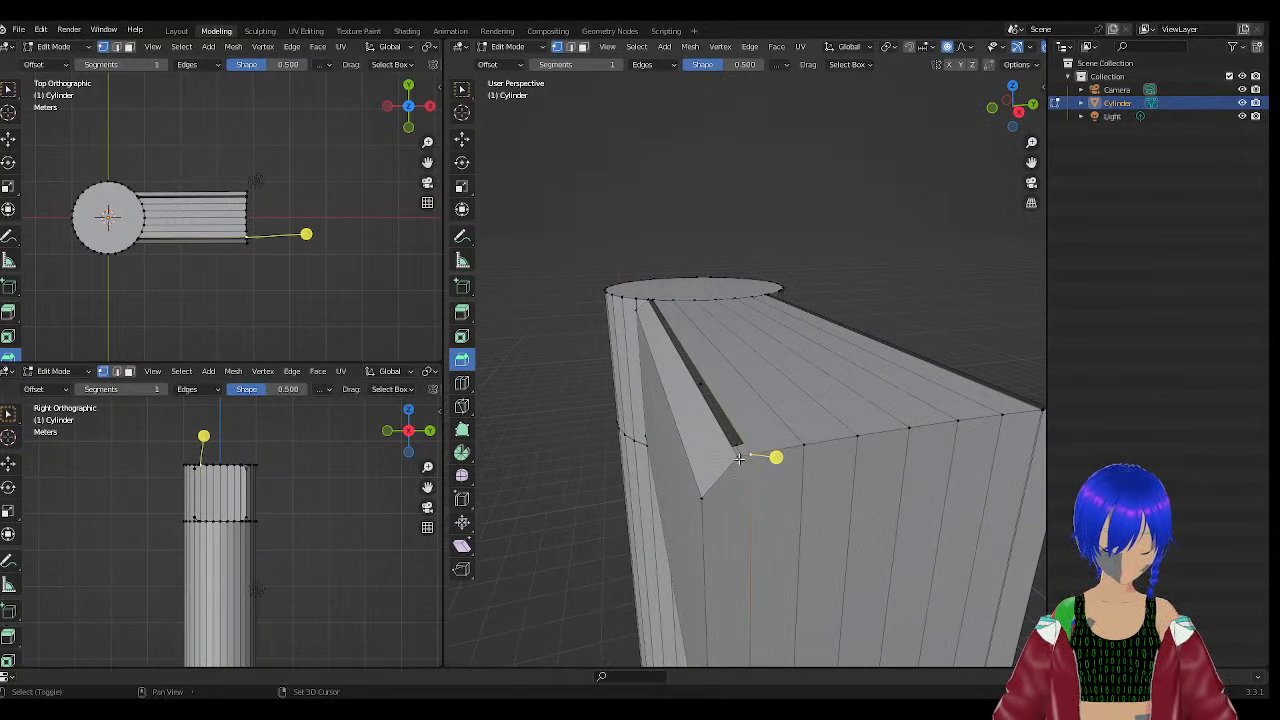
left_click(740, 458)
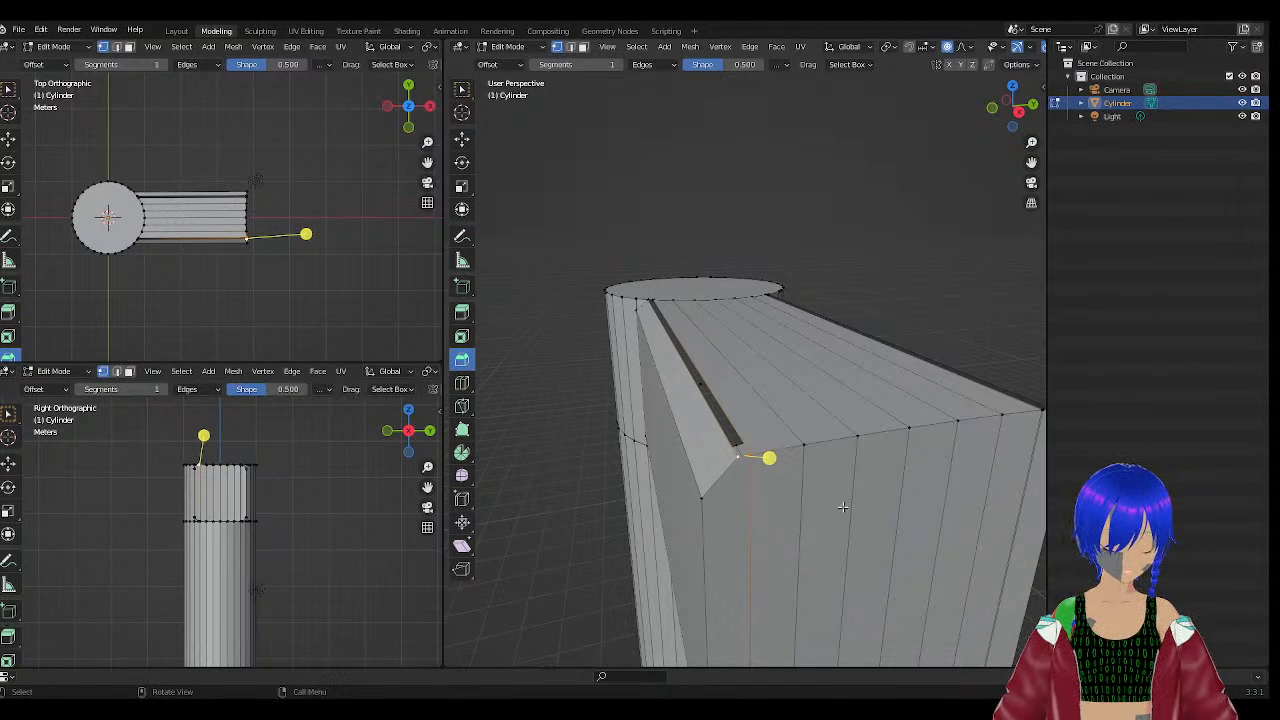
middle_click_drag(818, 497, 810, 497)
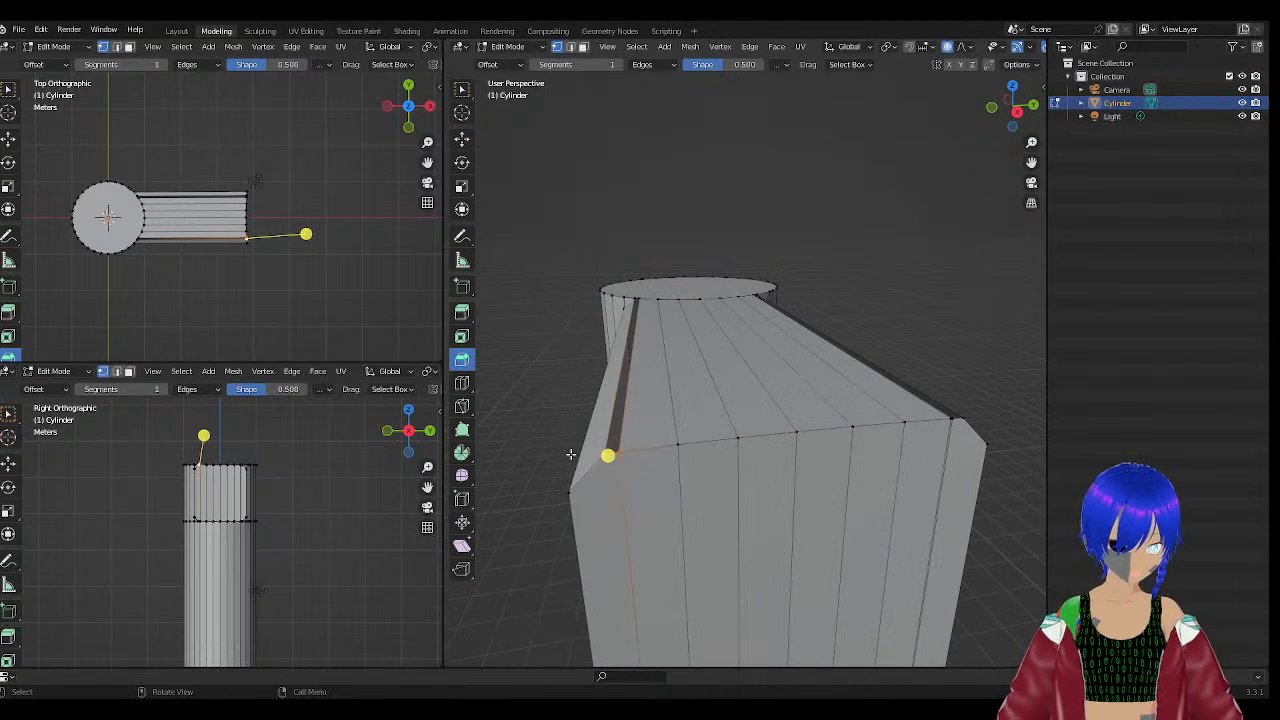
scroll(571, 455, "up", 3)
scroll(571, 455, "down", 3)
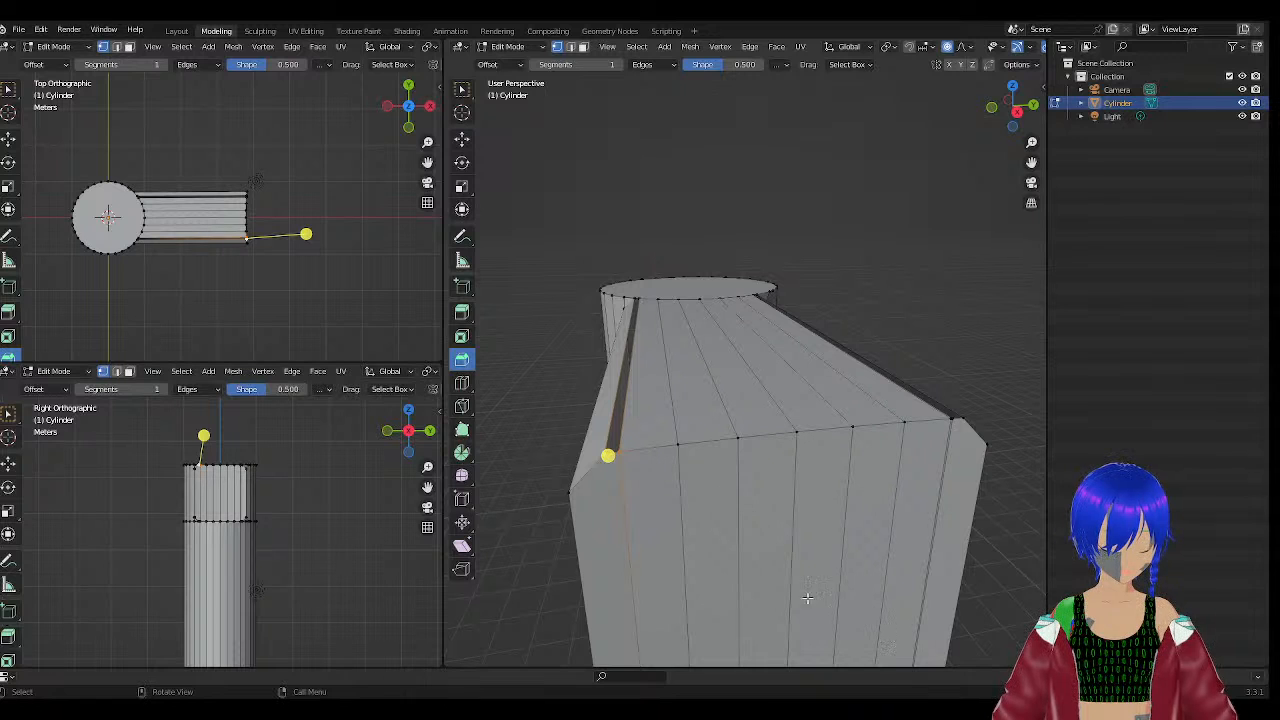
right_click(612, 457)
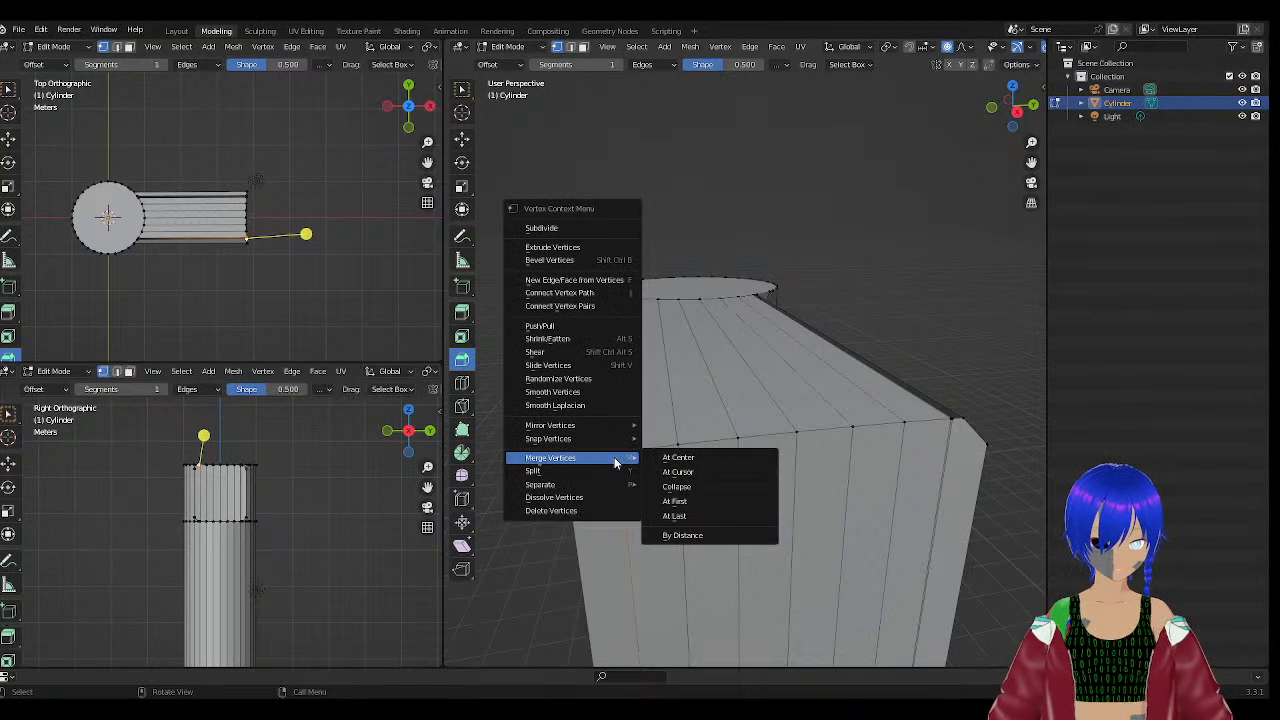
mouse_move(611, 458)
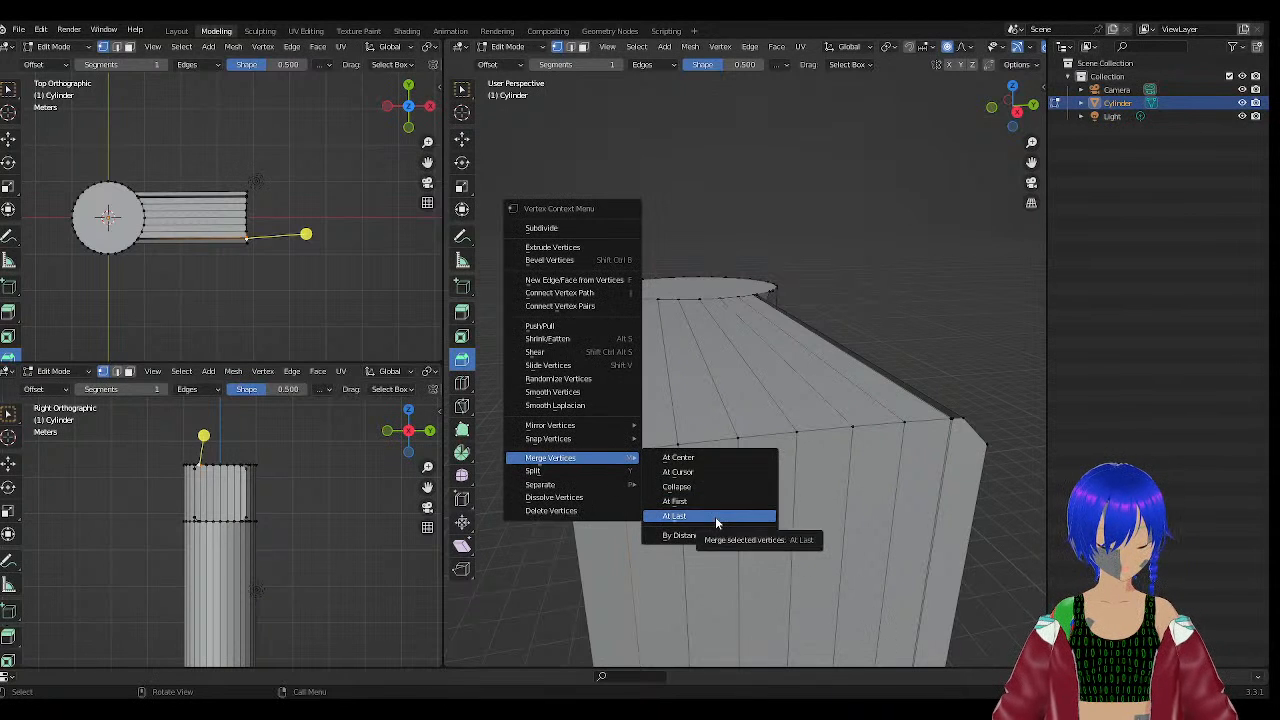
left_click(721, 458)
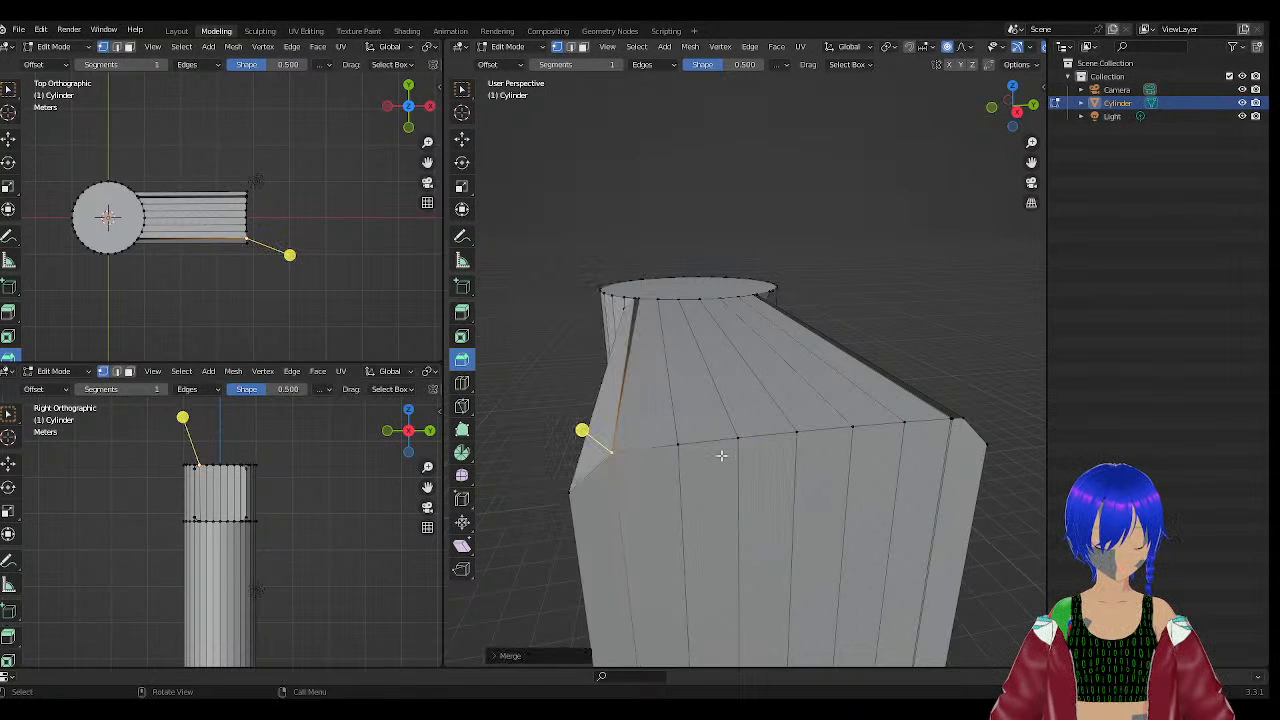
Delete the loose lower ring vertices beneath the cap on the shaft's -X side.
middle_click_drag(716, 453, 674, 519)
scroll(674, 519, "up", 6)
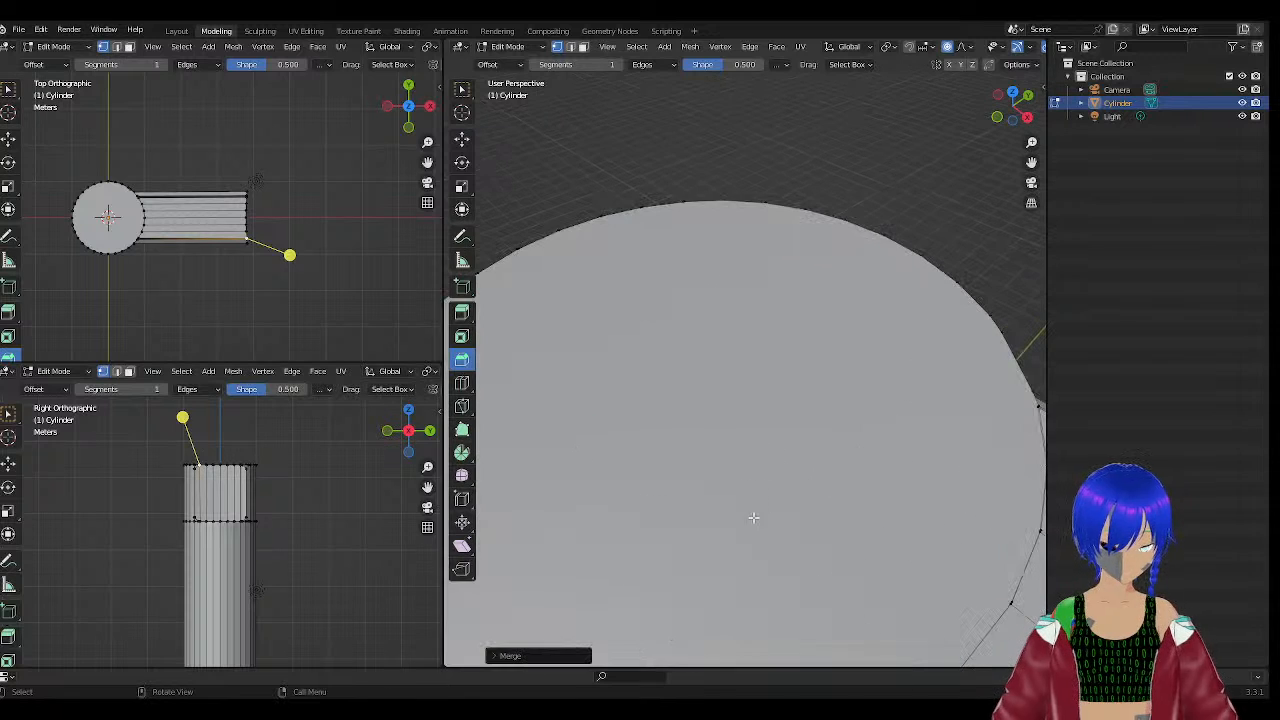
middle_click_drag(747, 567, 801, 485)
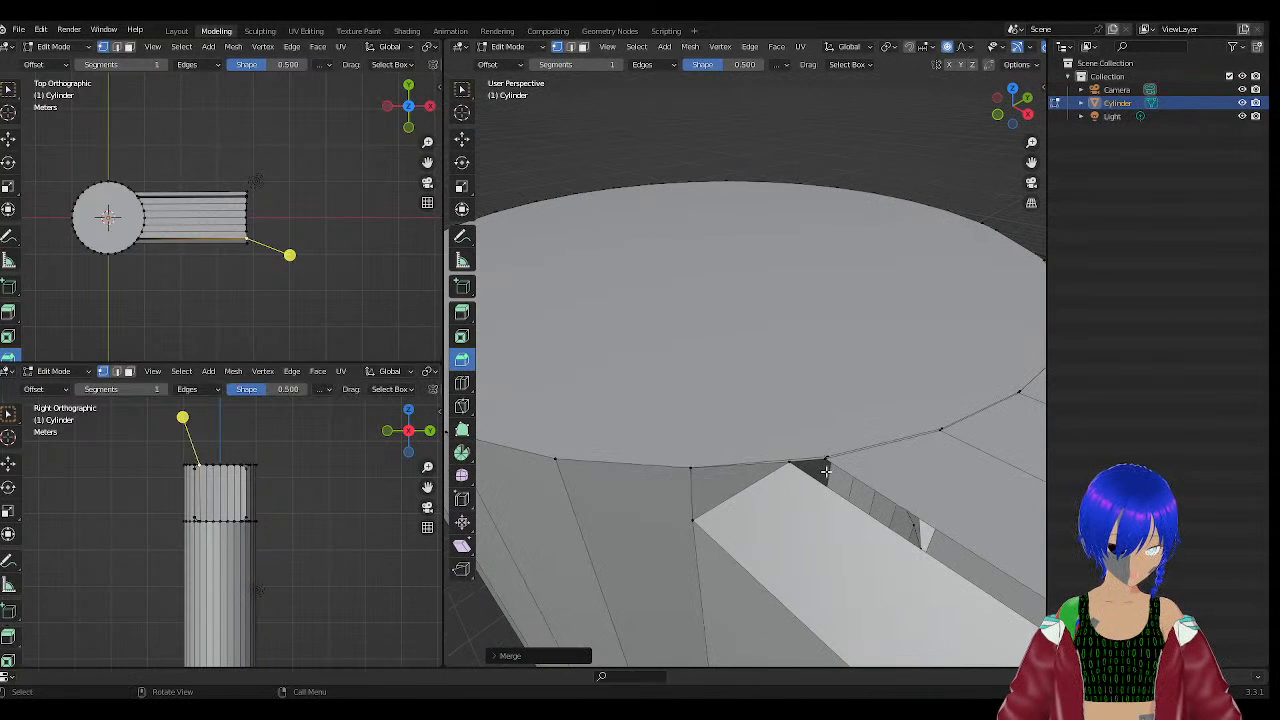
scroll(824, 482, "up", 3)
scroll(824, 483, "down", 3)
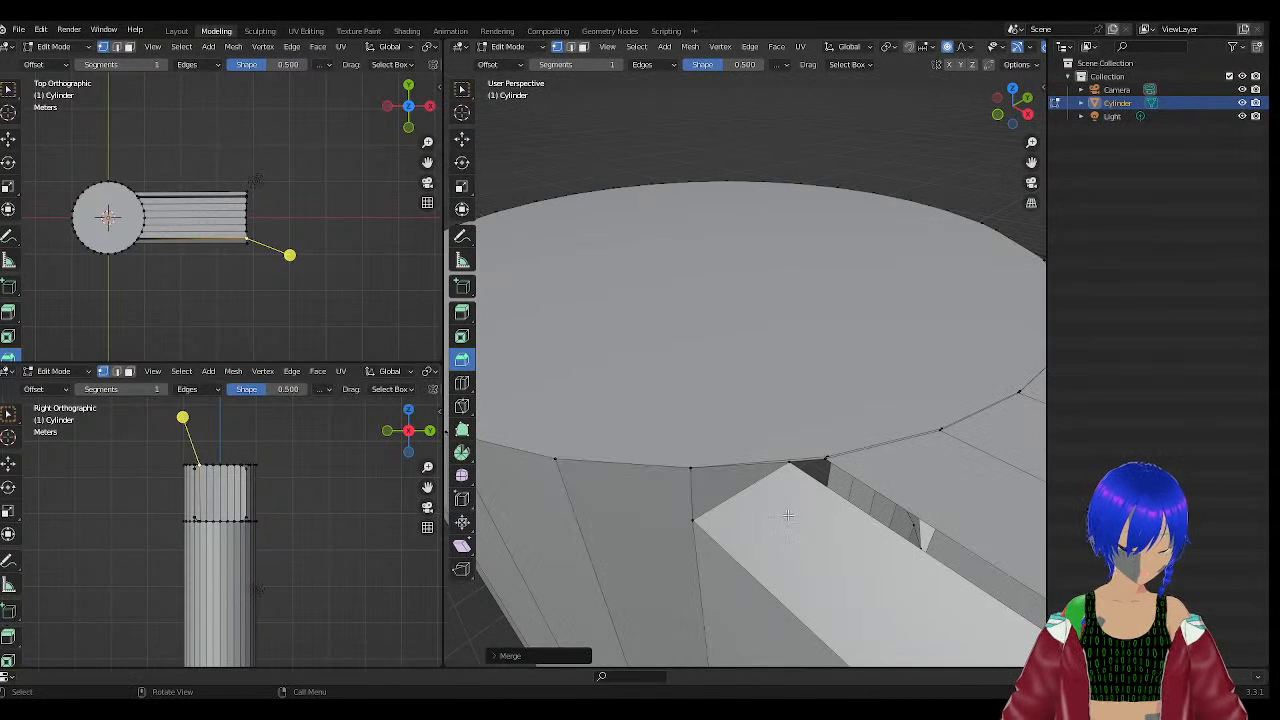
middle_click_drag(788, 515, 834, 409)
left_click_drag(826, 391, 615, 503)
right_click(677, 435)
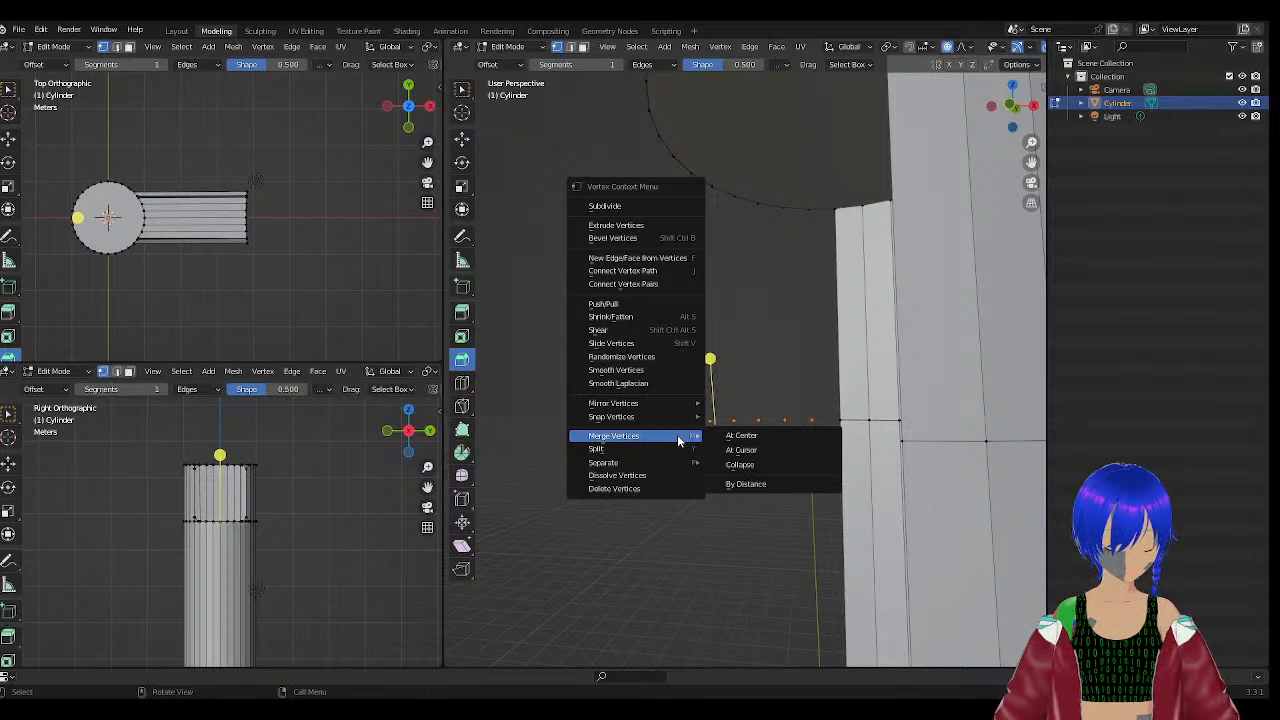
left_click(635, 487)
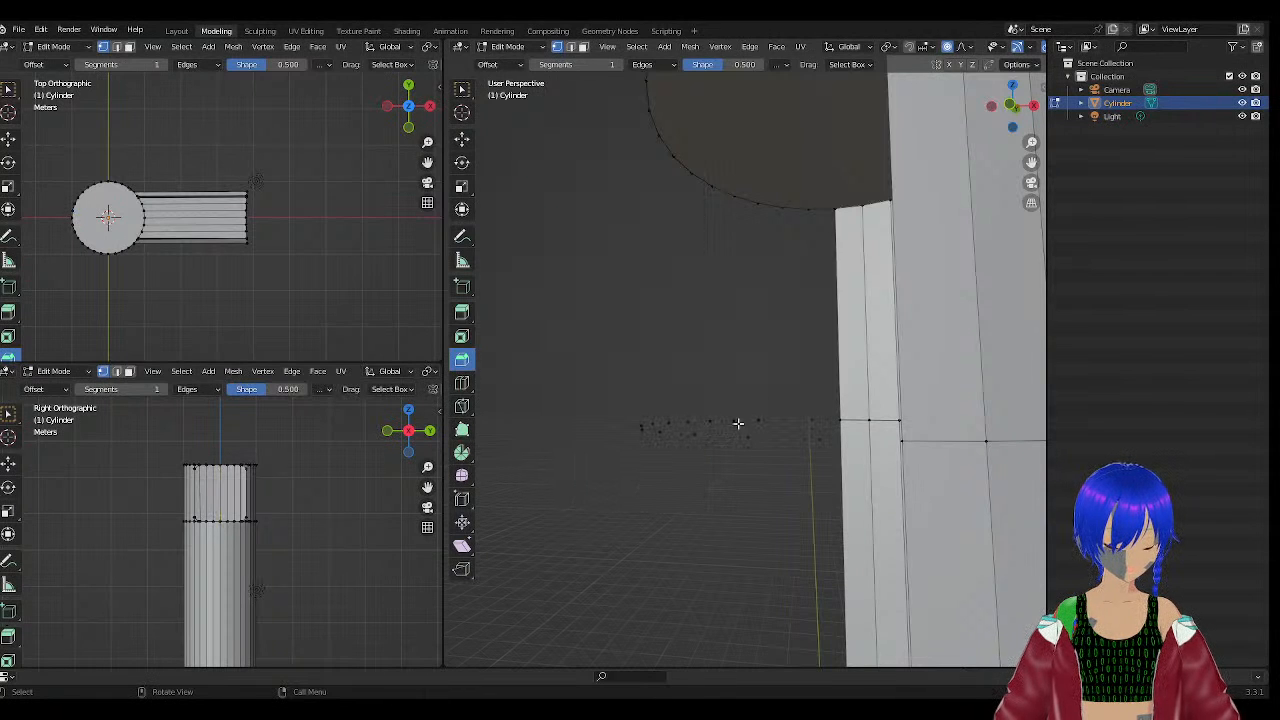
Delete the remaining cluster of floating vertices under the open cap on the shaft's -X side.
left_click_drag(822, 387, 613, 543)
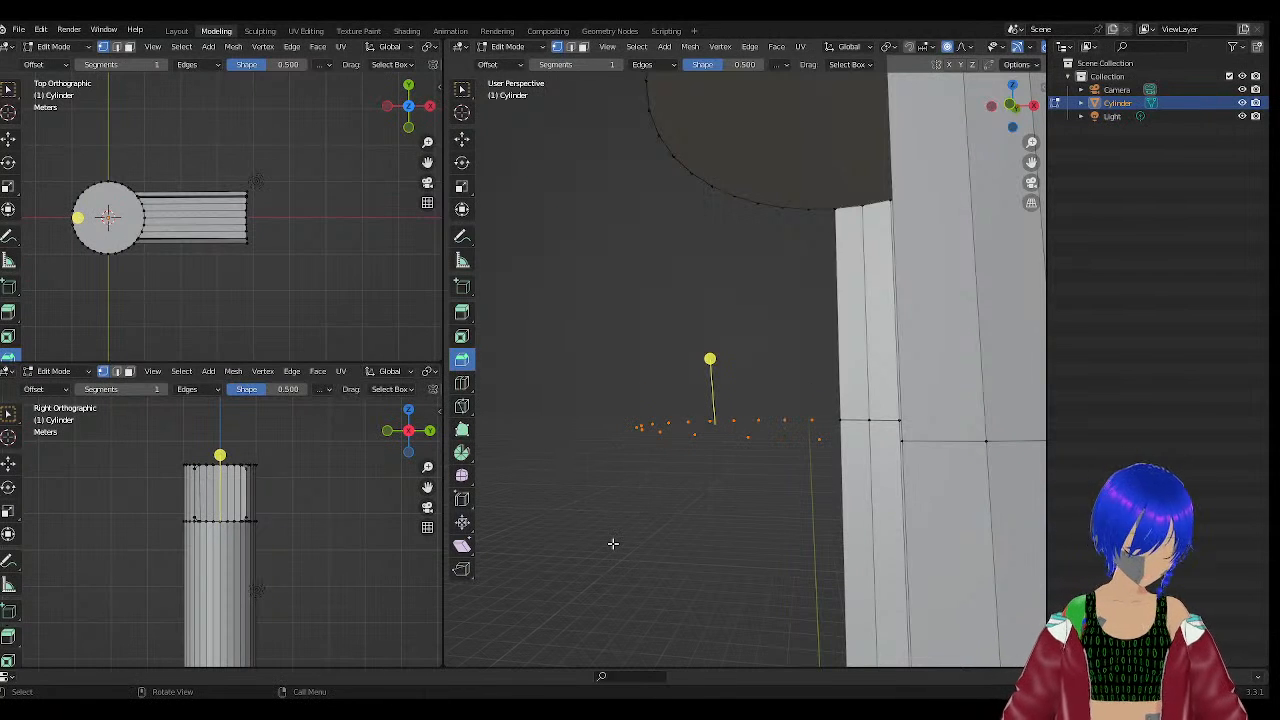
key("x")
left_click(575, 513)
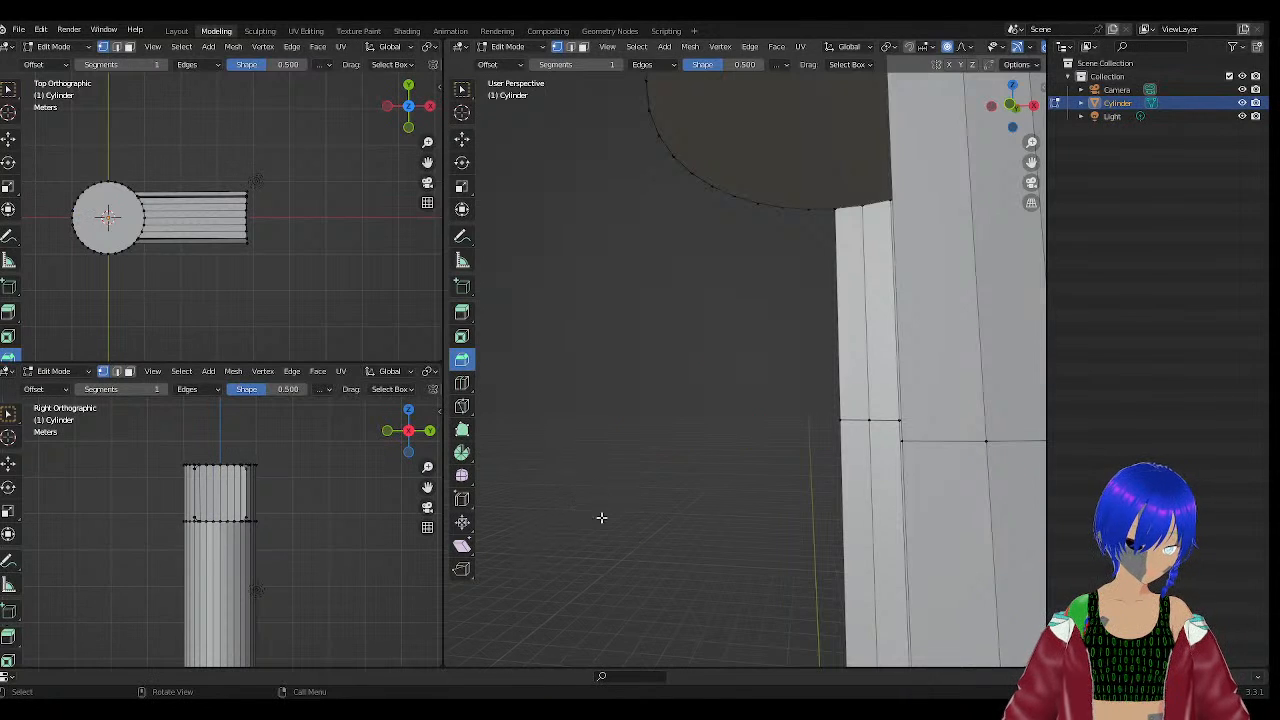
Try moving the cap-rim vertex at the second arm edge from the -Y gap, and undo both trial moves.
scroll(700, 594, "down", 4)
middle_click_drag(700, 594, 777, 94)
scroll(768, 106, "up", 3)
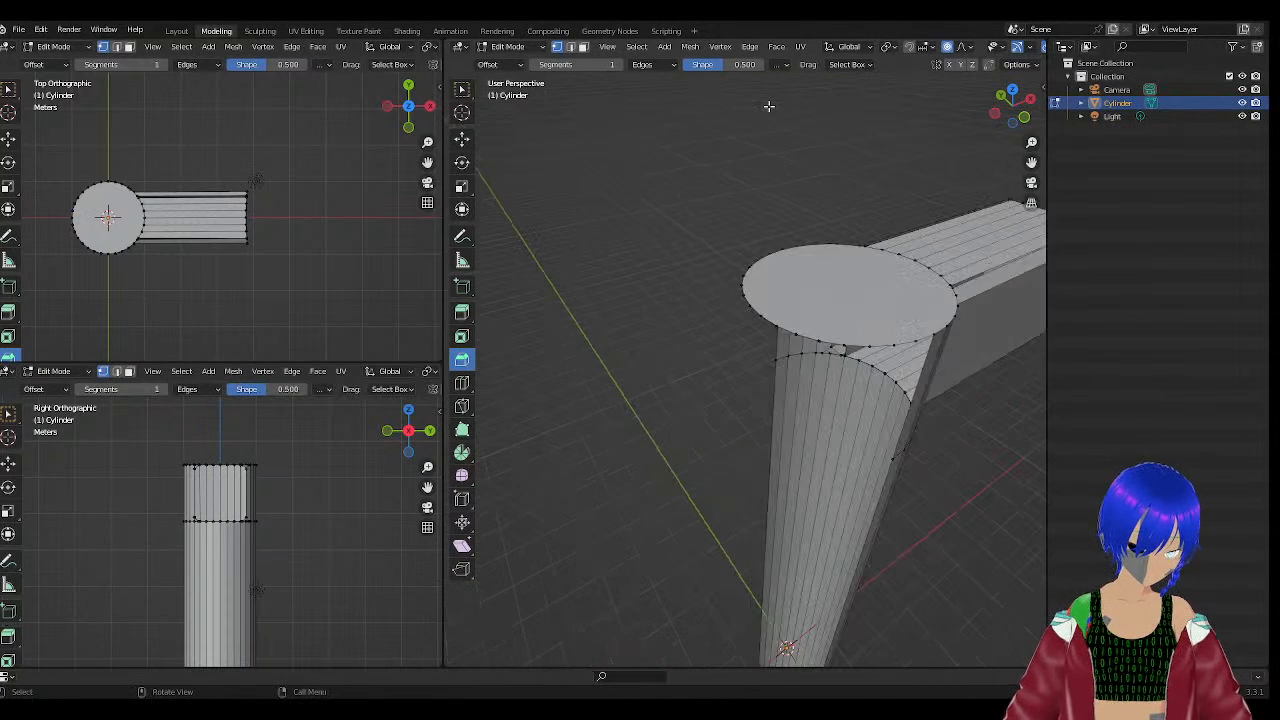
middle_click_drag(781, 384, 572, 376)
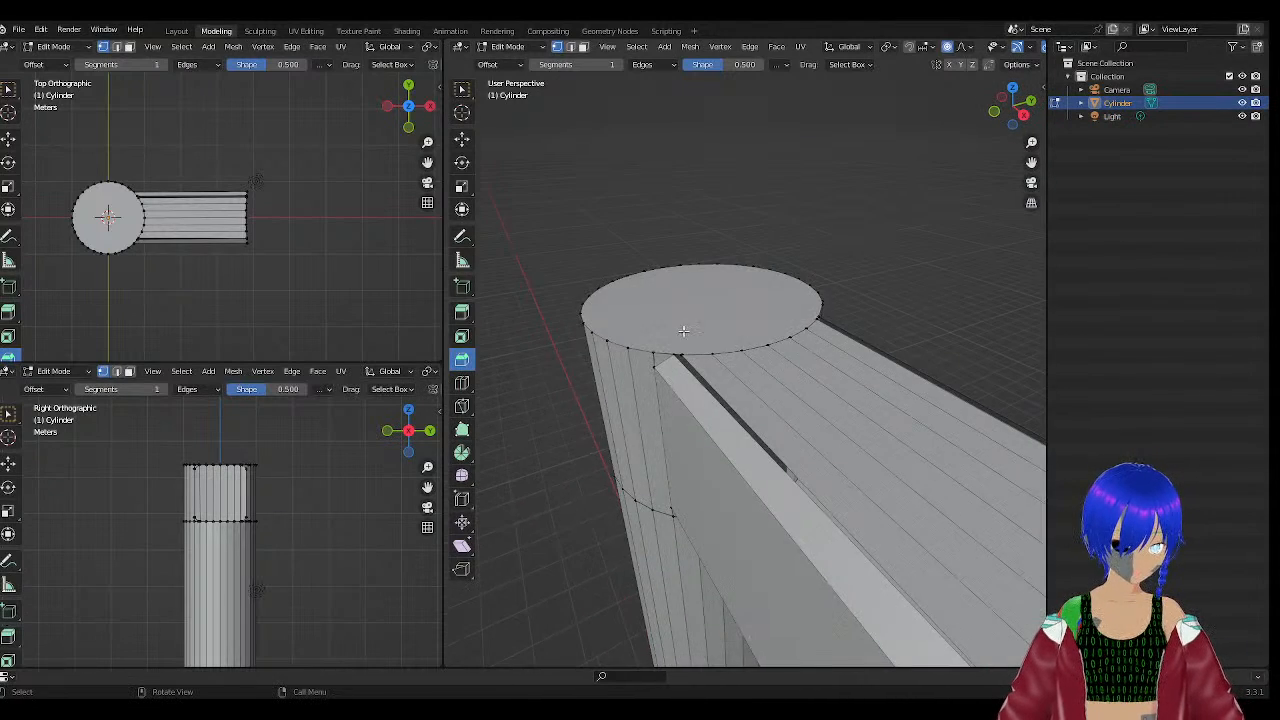
scroll(684, 331, "up", 4)
middle_click_drag(664, 369, 666, 390)
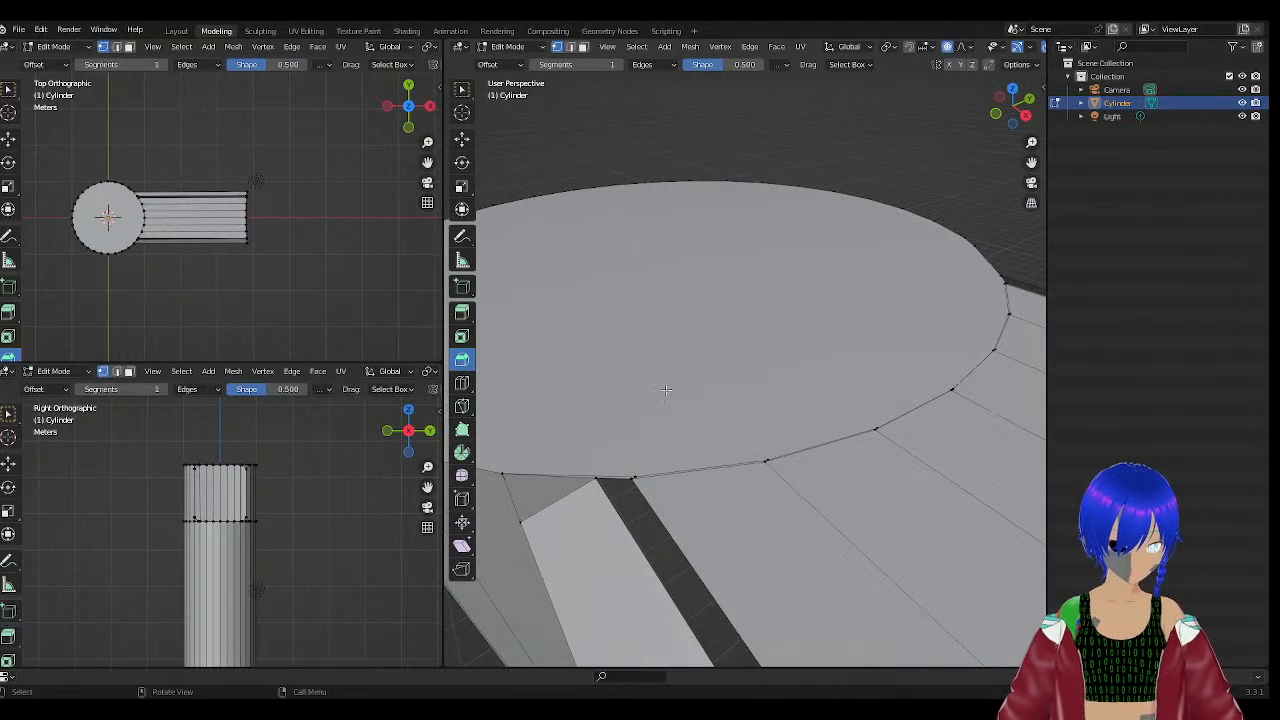
left_click(772, 459)
left_click(769, 456)
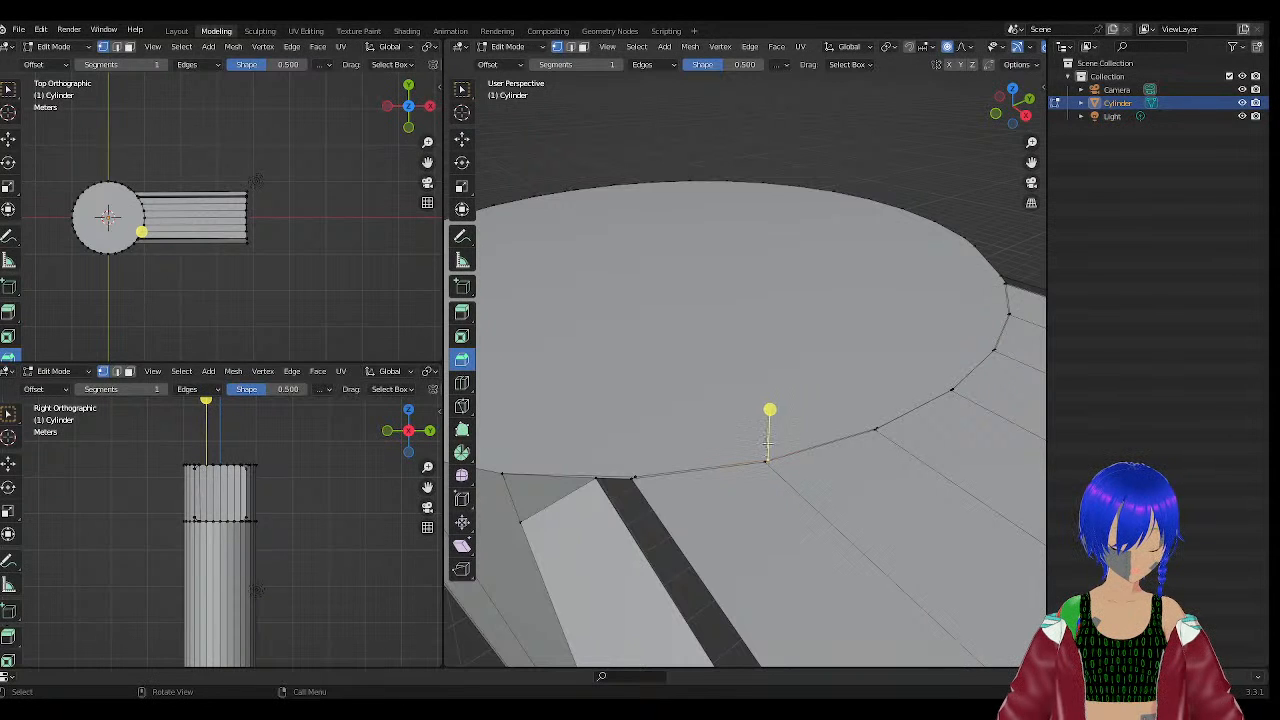
left_click(462, 145)
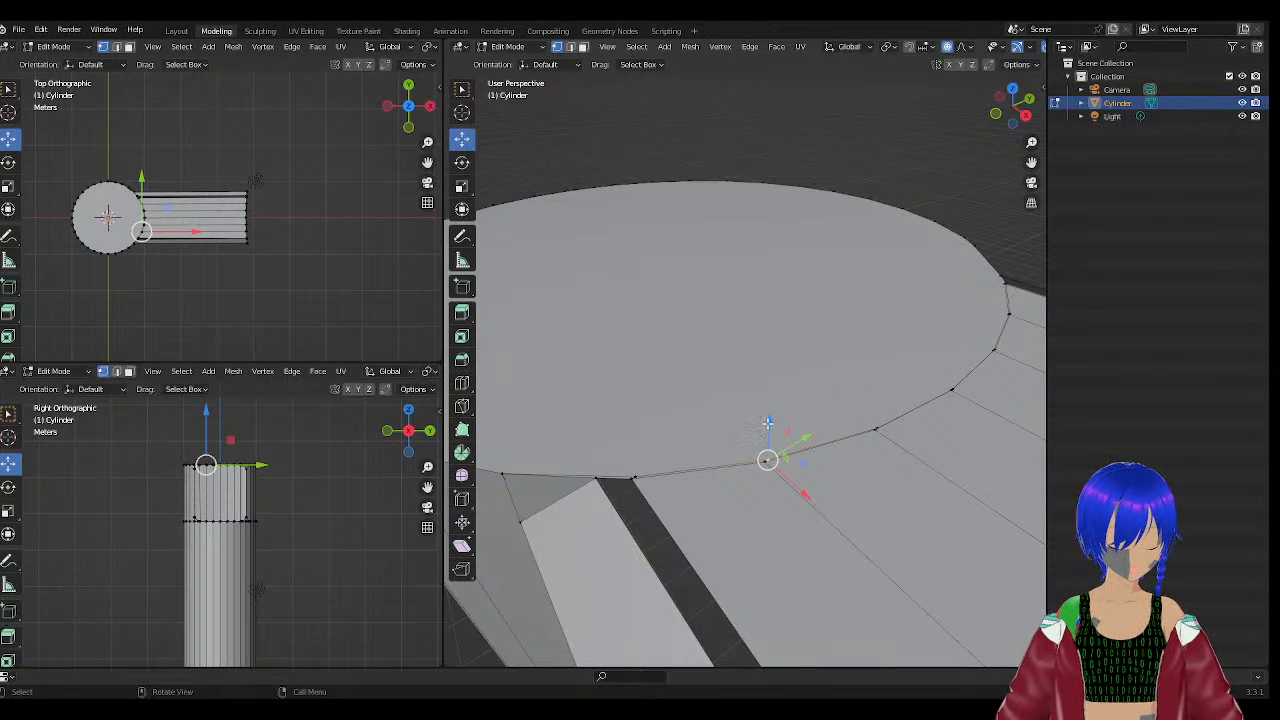
left_click_drag(768, 424, 766, 368)
key("ctrl+z")
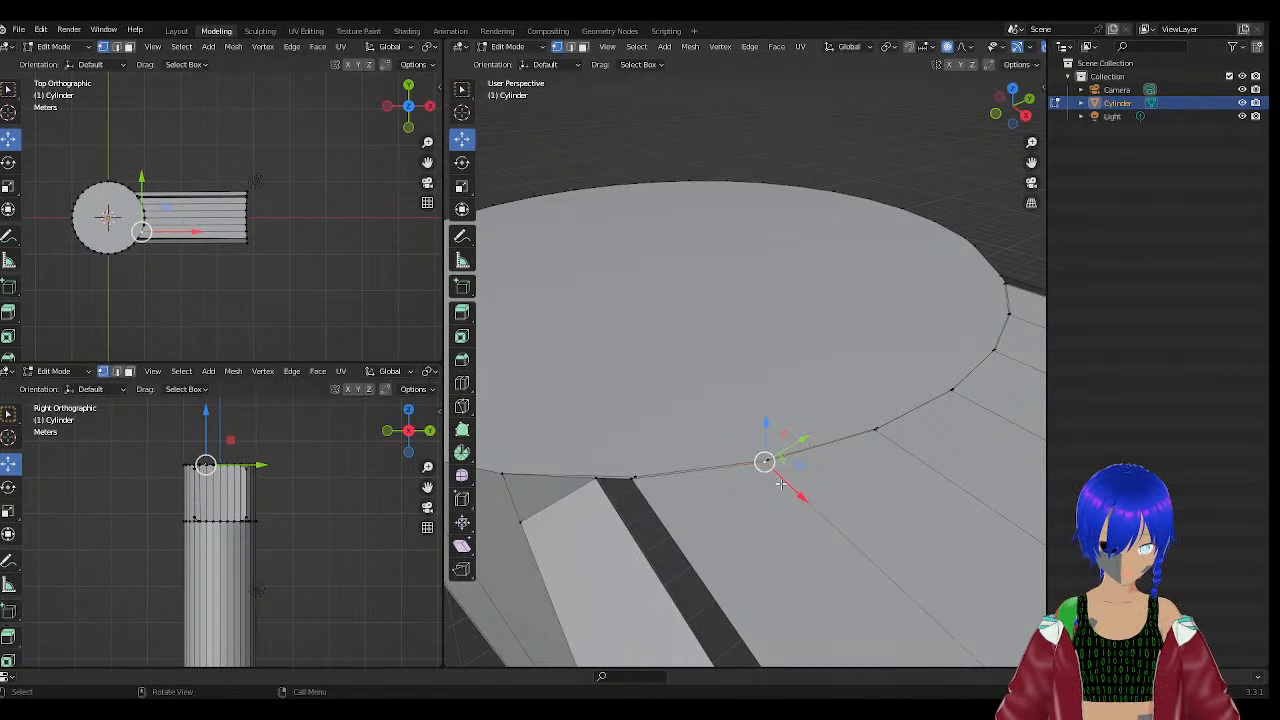
left_click_drag(782, 484, 741, 442)
key("ctrl+z")
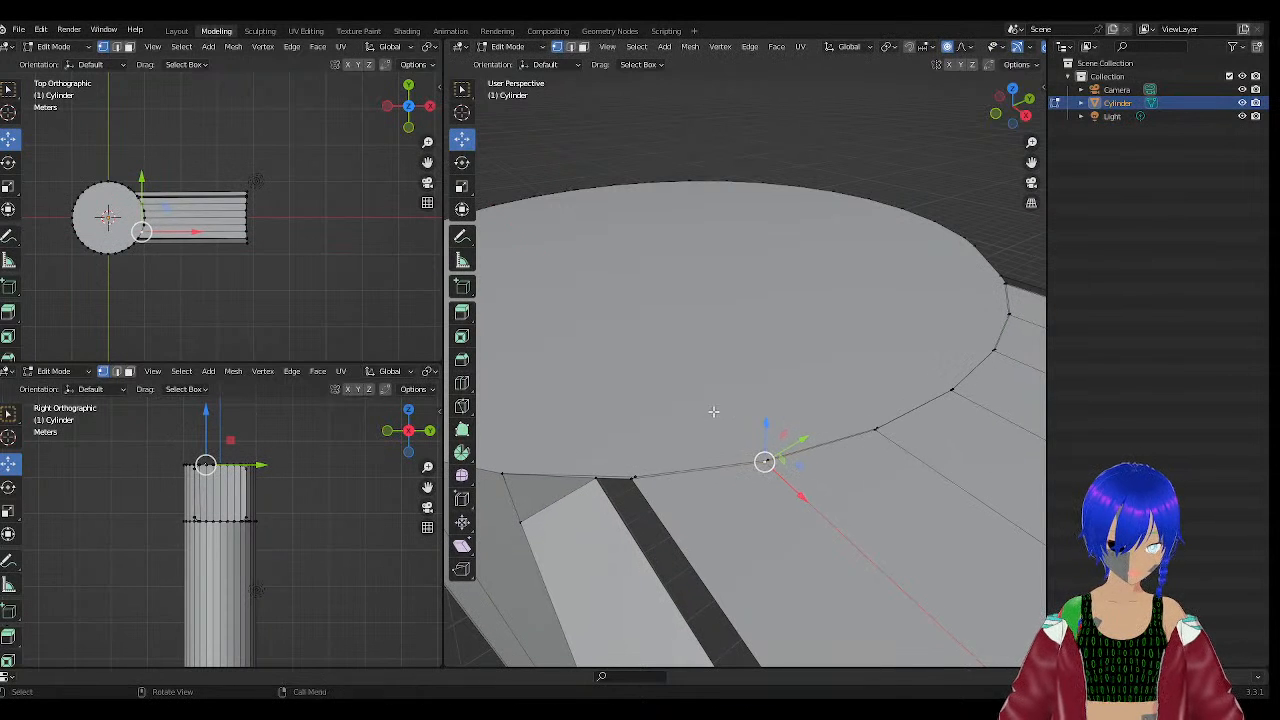
Merge the doubled cap-rim vertices by Collapse at the second arm edge from the -Y gap and at the one beside it.
right_click(765, 463)
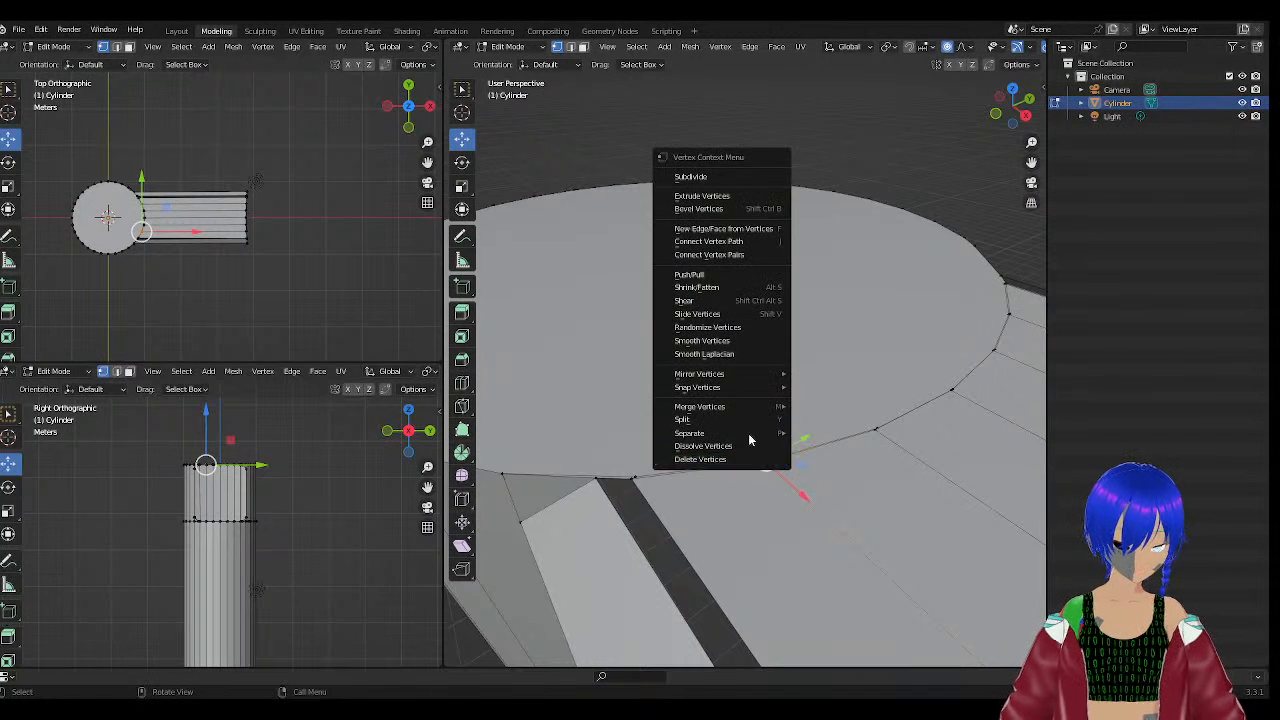
mouse_move(744, 408)
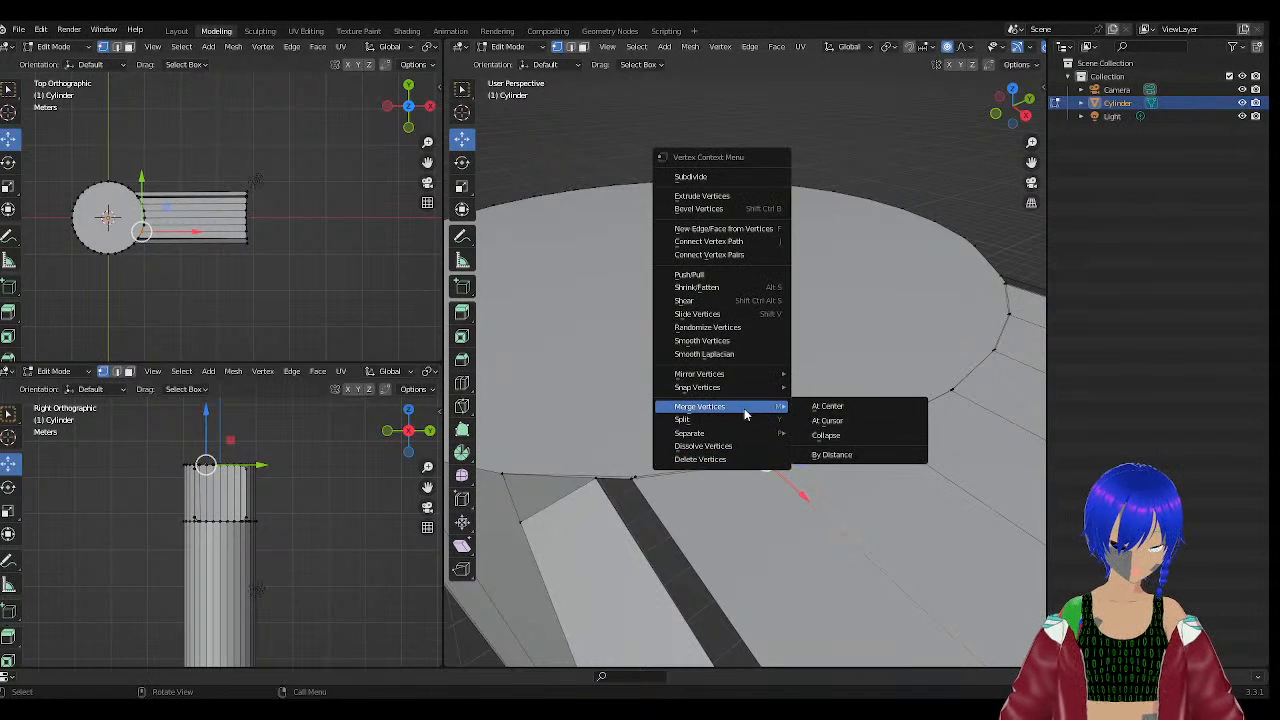
left_click(846, 437)
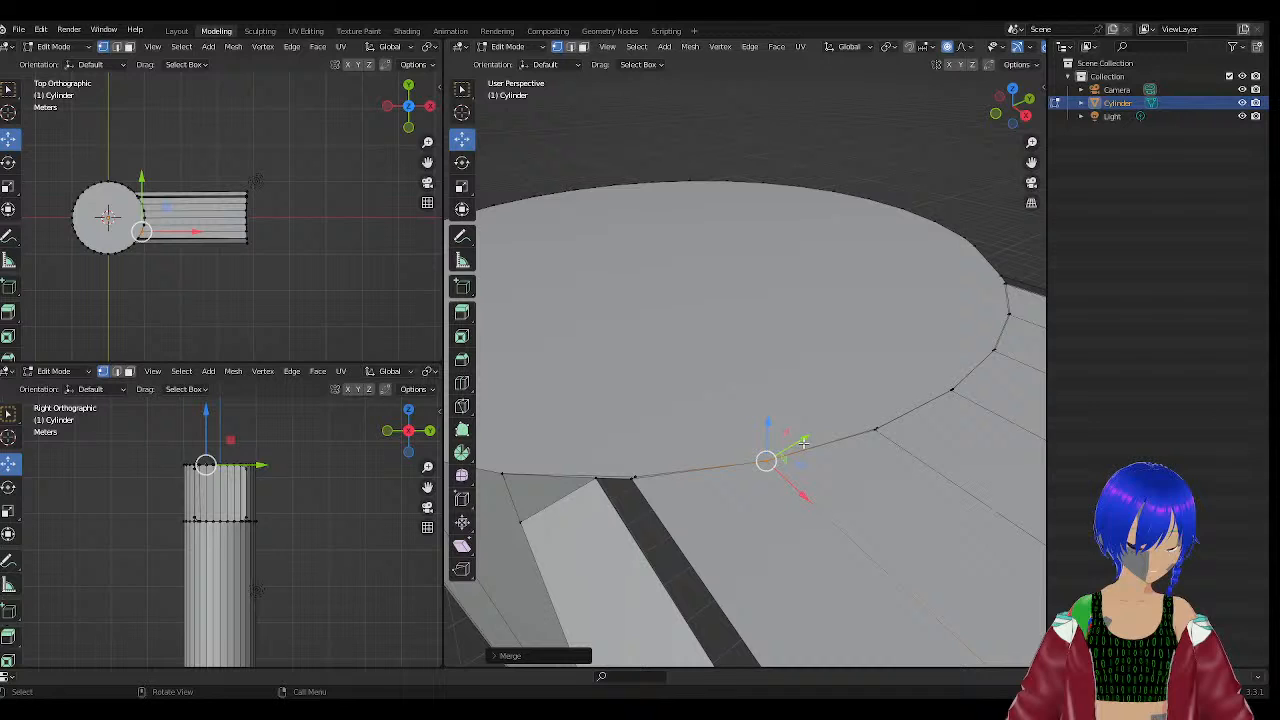
left_click(636, 484)
right_click(640, 478)
mouse_move(640, 478)
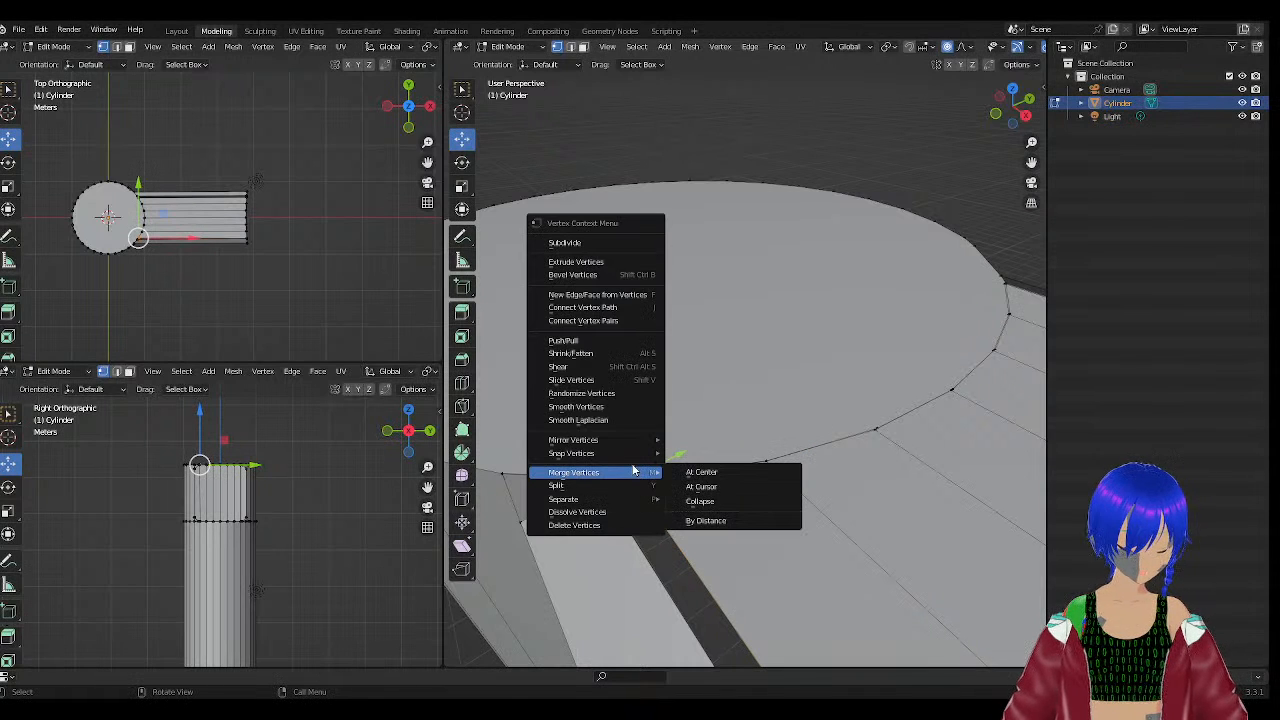
left_click(703, 501)
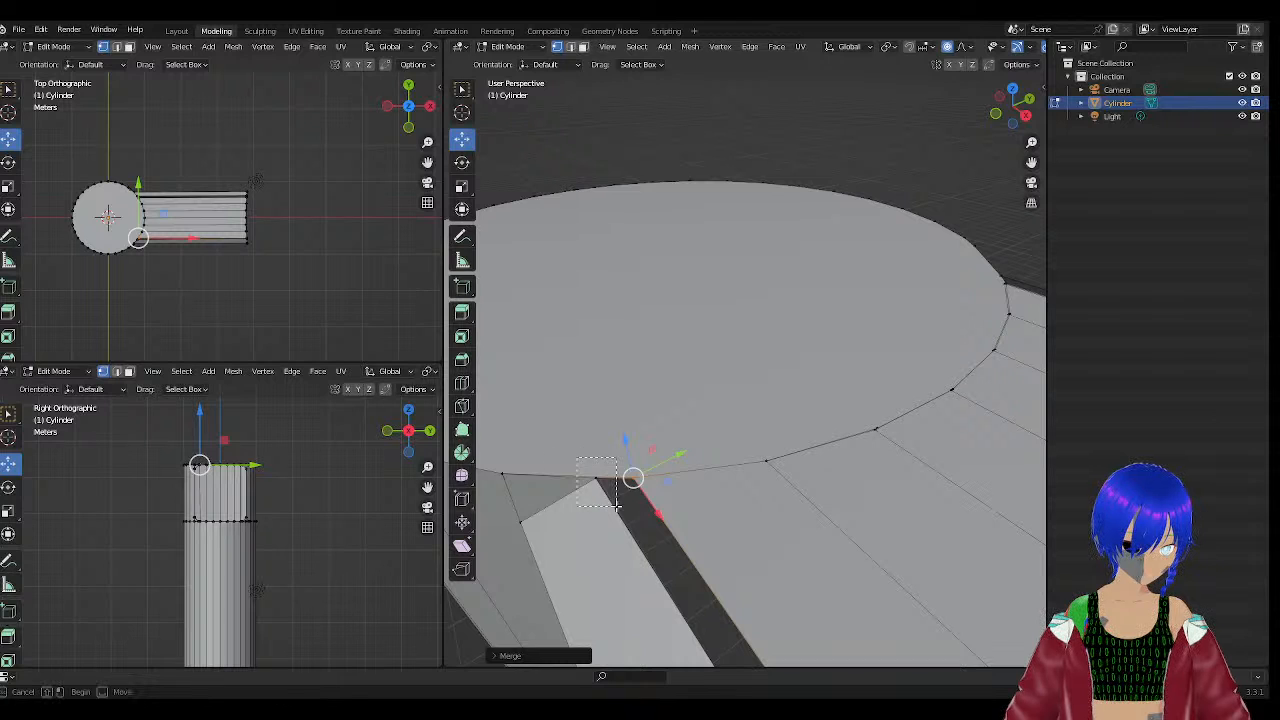
Check the bevel corner vertex across the -Y gap and the nearby merged rim vertex for duplicates left to merge.
left_click(598, 481)
right_click(608, 491)
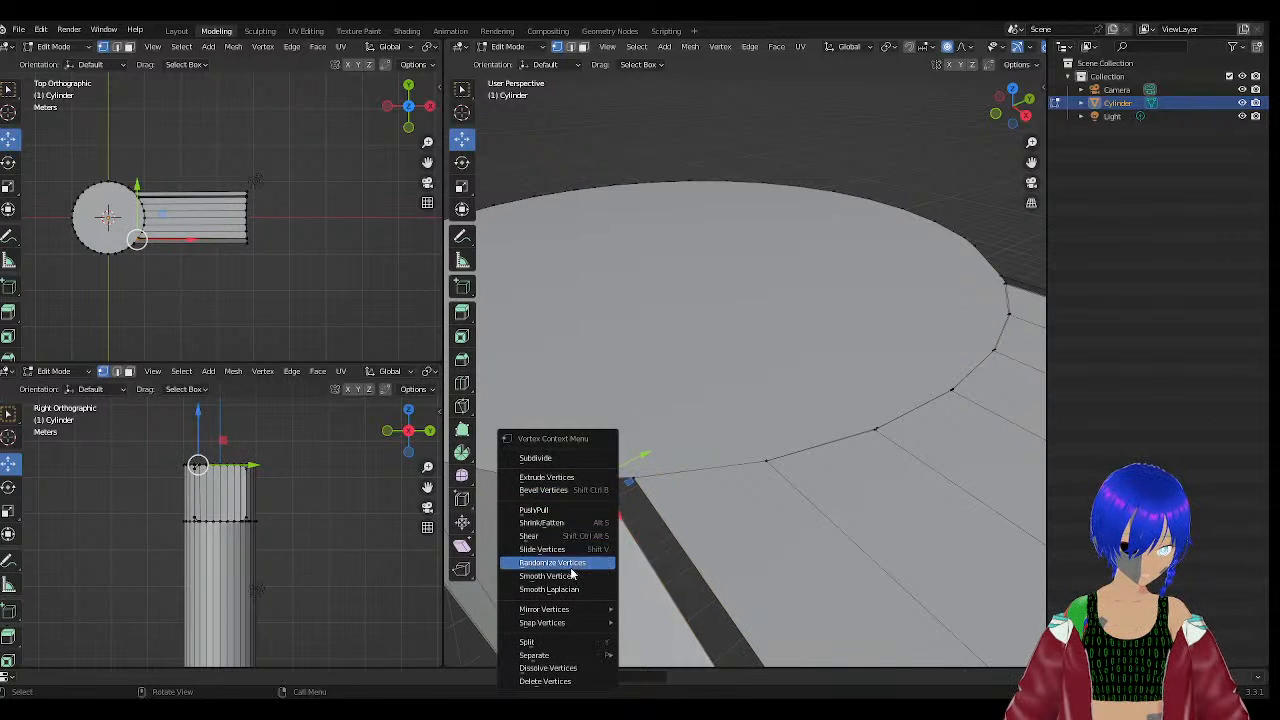
mouse_move(567, 612)
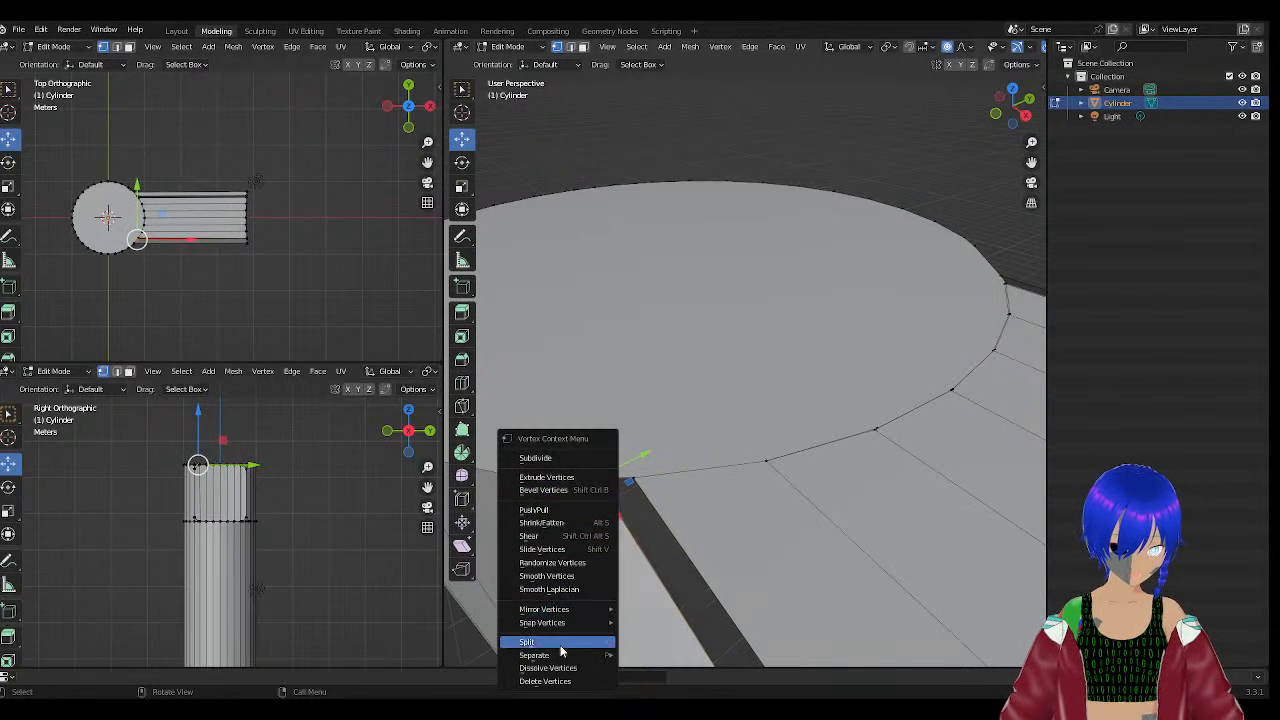
left_click(560, 645)
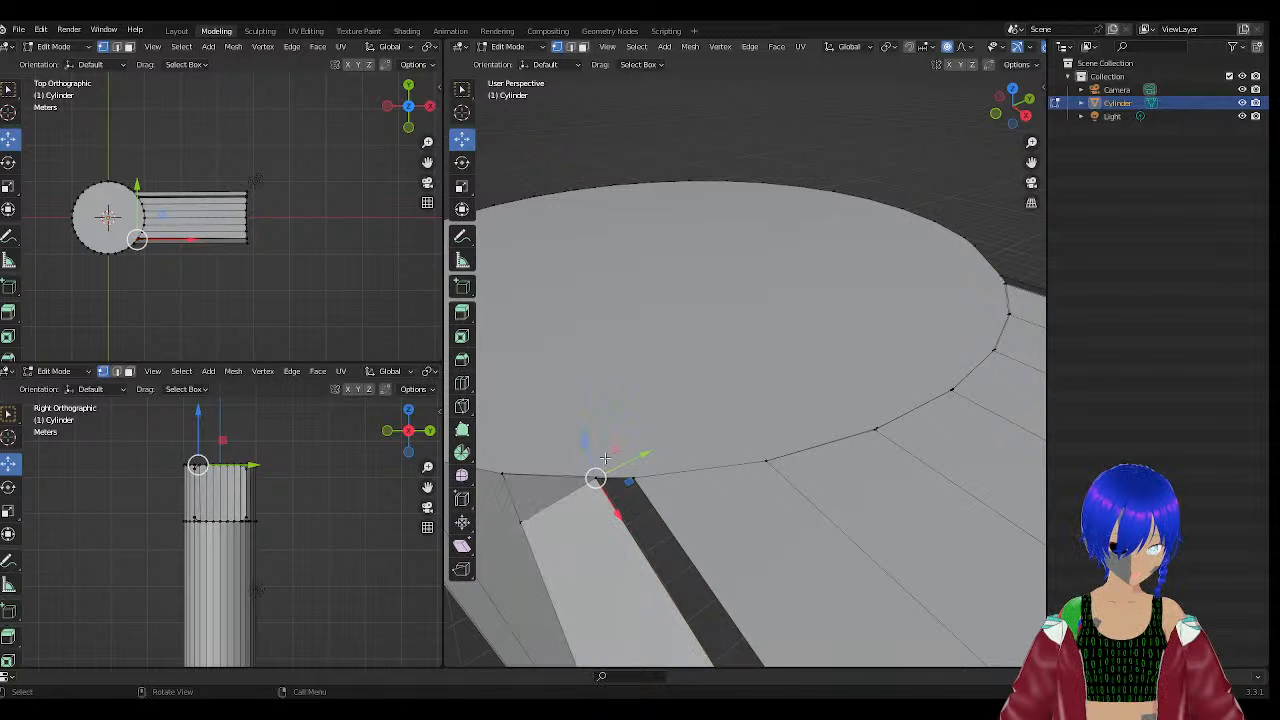
right_click(592, 477)
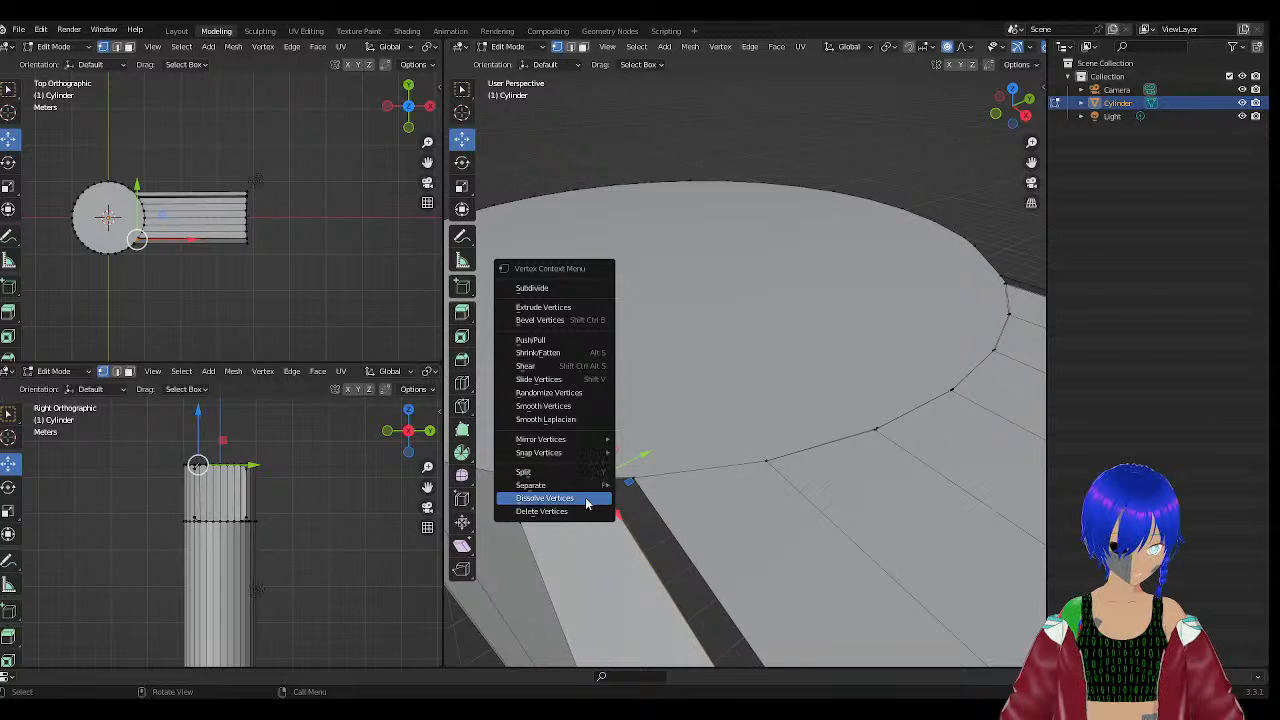
left_click(632, 520)
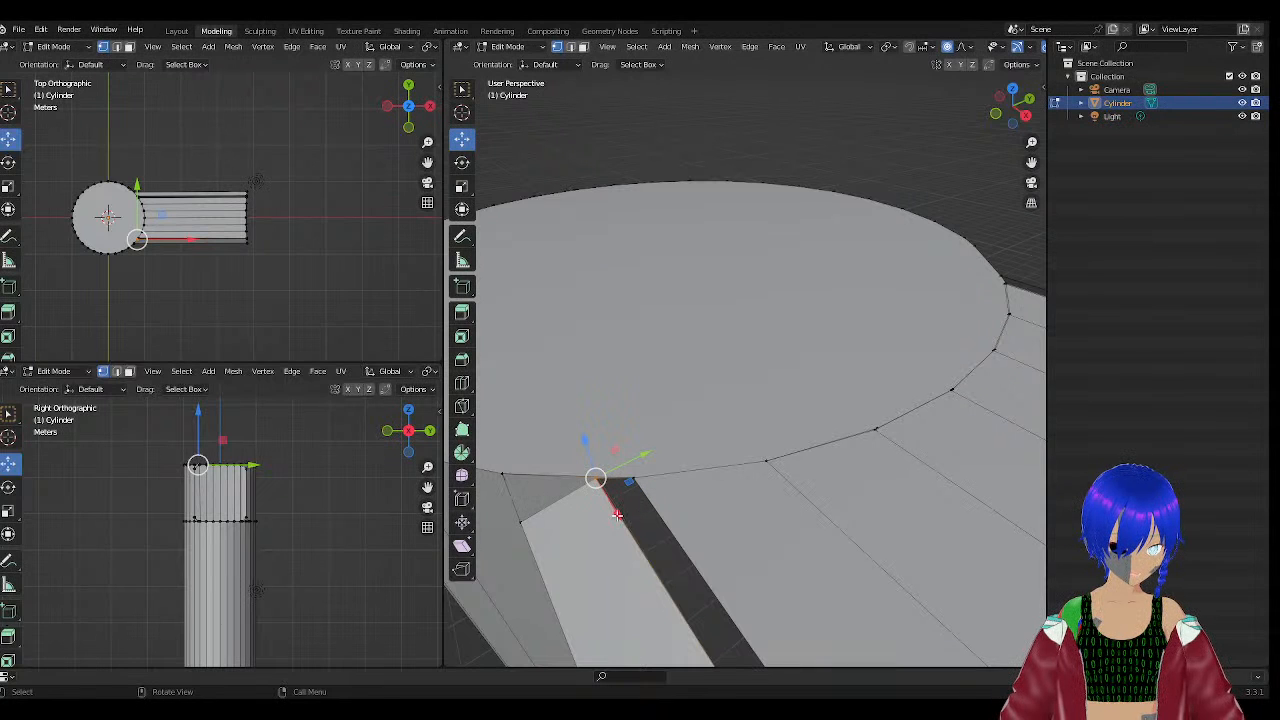
mouse_move(612, 514)
middle_mouse_down()
mouse_move(631, 514)
mouse_move(596, 506)
middle_mouse_up()
scroll(638, 543, "up", 2)
middle_click_drag(739, 591, 767, 567)
scroll(679, 273, "down", 6)
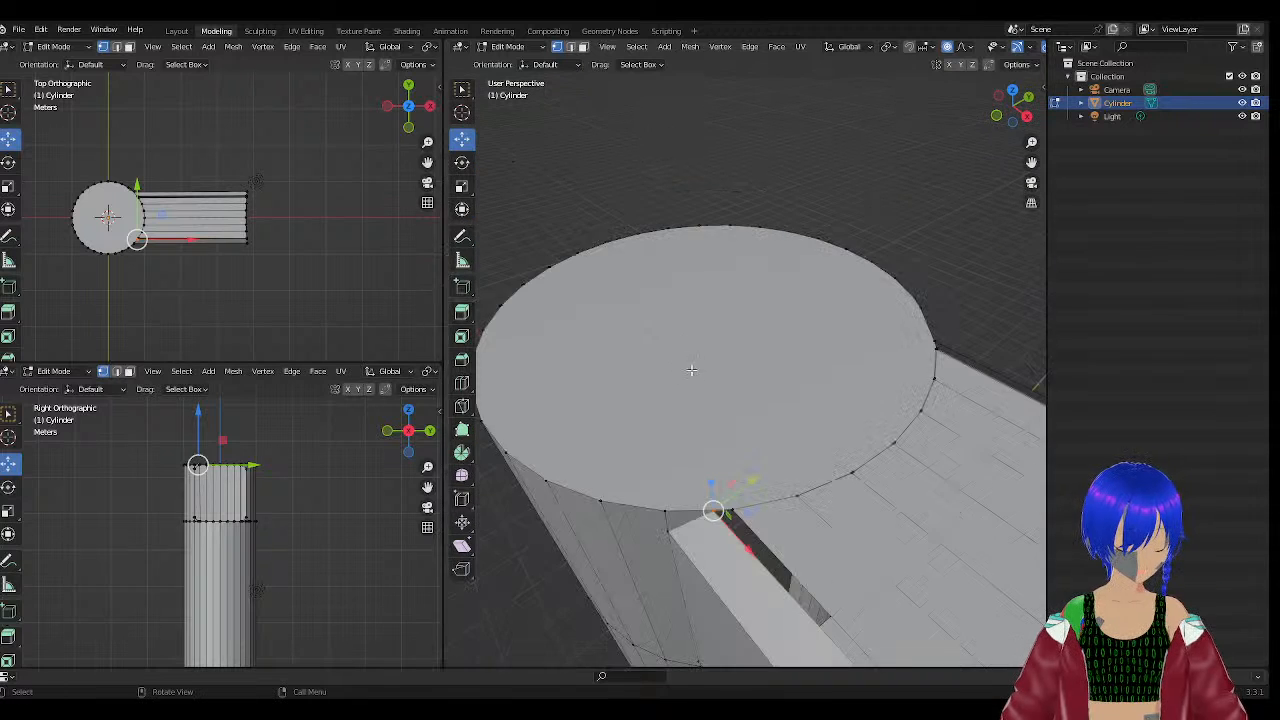
scroll(775, 508, "up", 2)
right_click(845, 610, "shift")
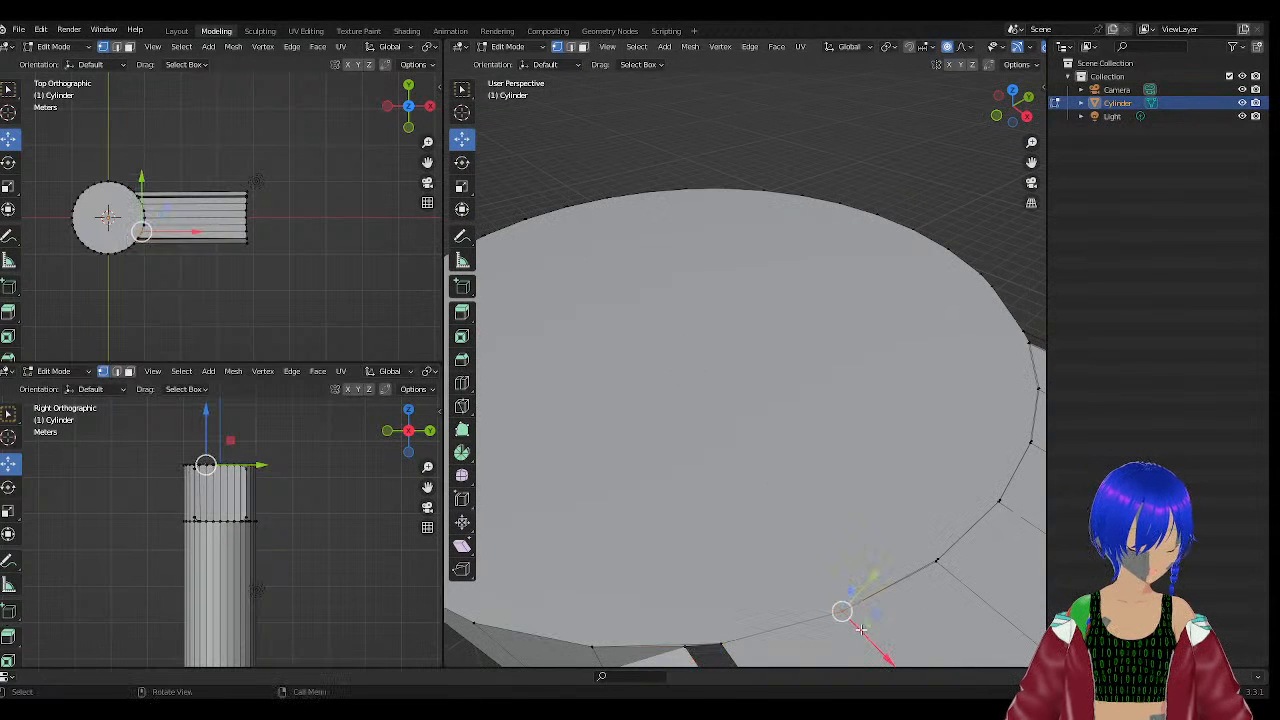
right_click(841, 611)
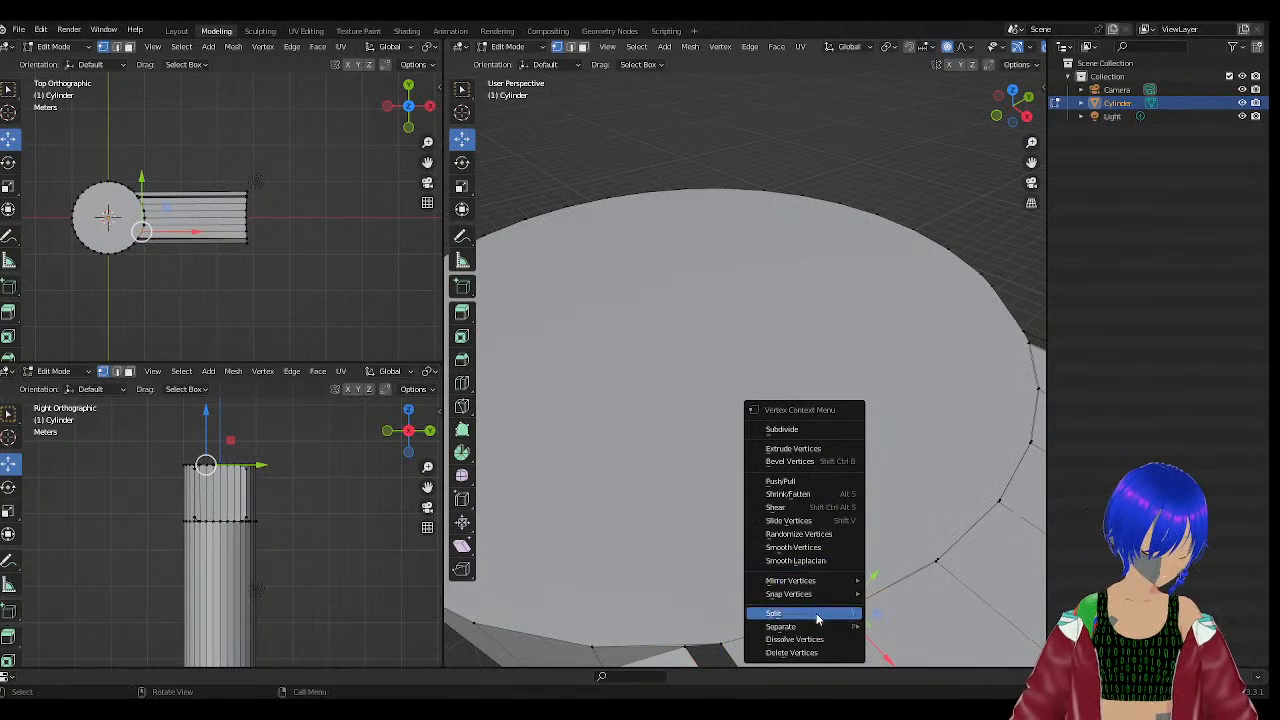
mouse_move(815, 580)
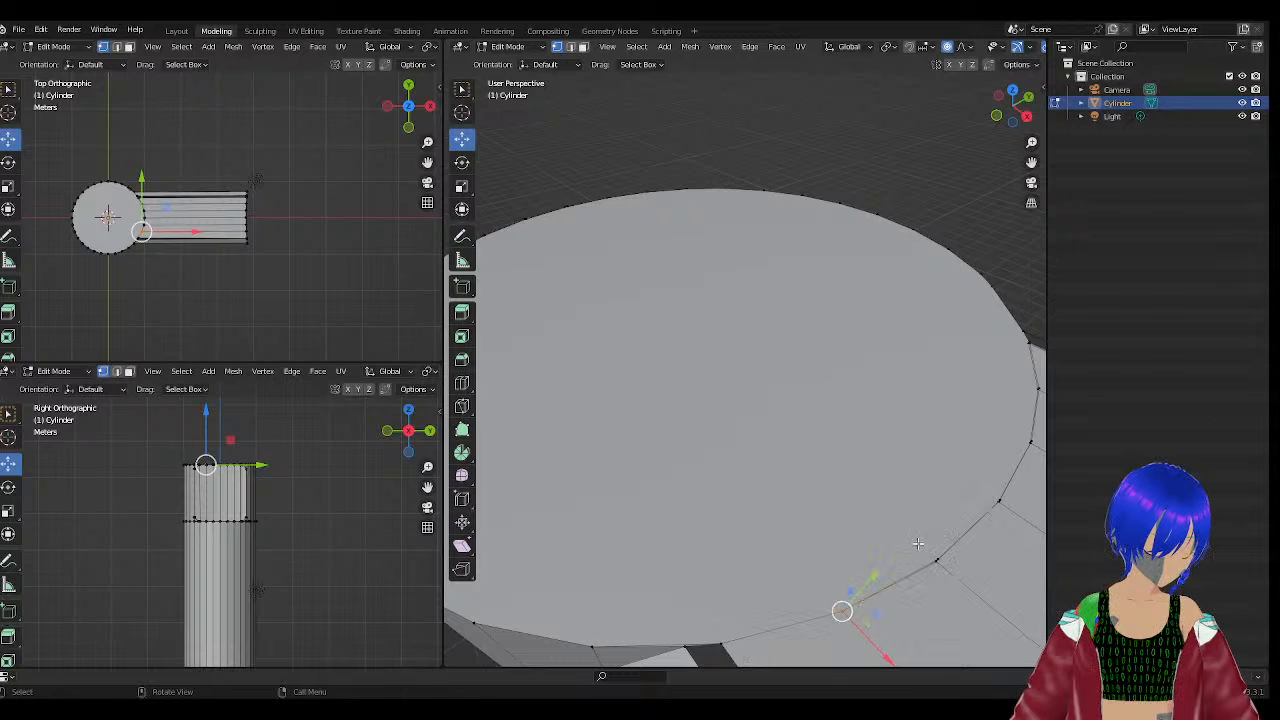
Merge the doubled cap-rim vertices at the arm edge just -Y of the centerline and at the centerline edge.
right_click(934, 560, "shift")
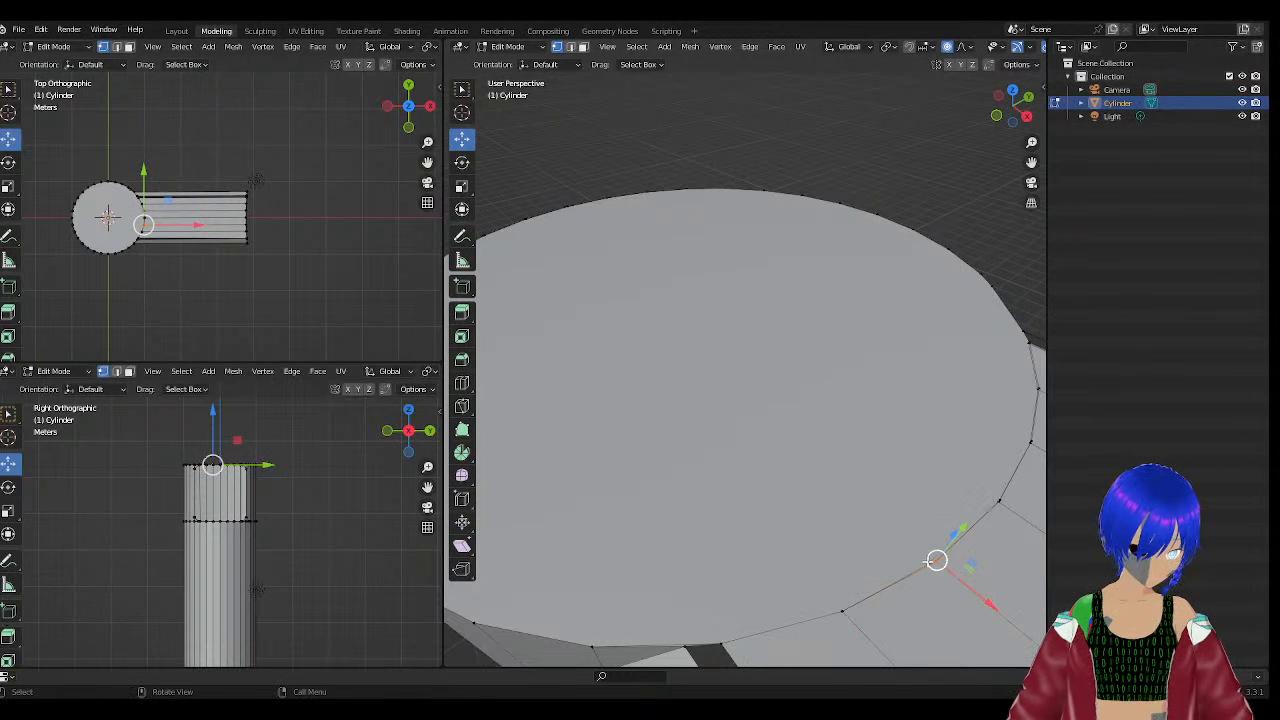
right_click(936, 560)
mouse_move(905, 550)
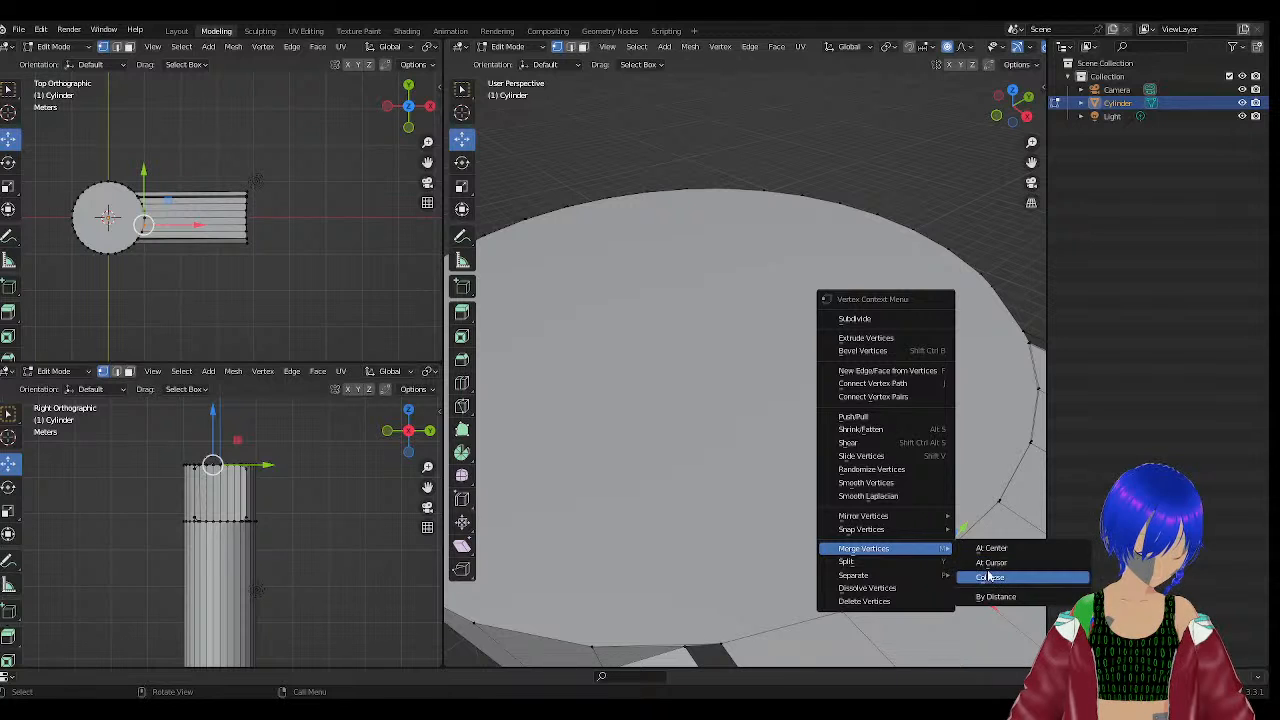
left_click(1002, 552)
middle_click_drag(925, 542, 788, 501)
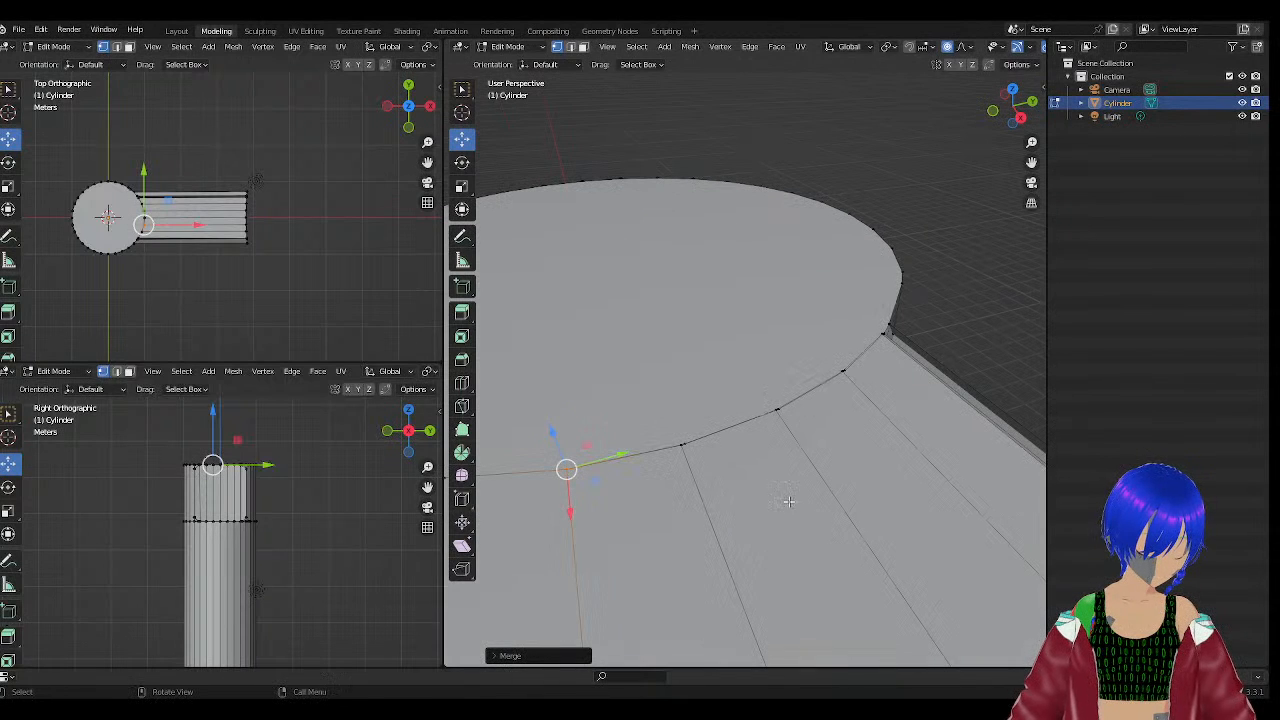
right_click(681, 444, "shift")
right_click(697, 457)
mouse_move(697, 457)
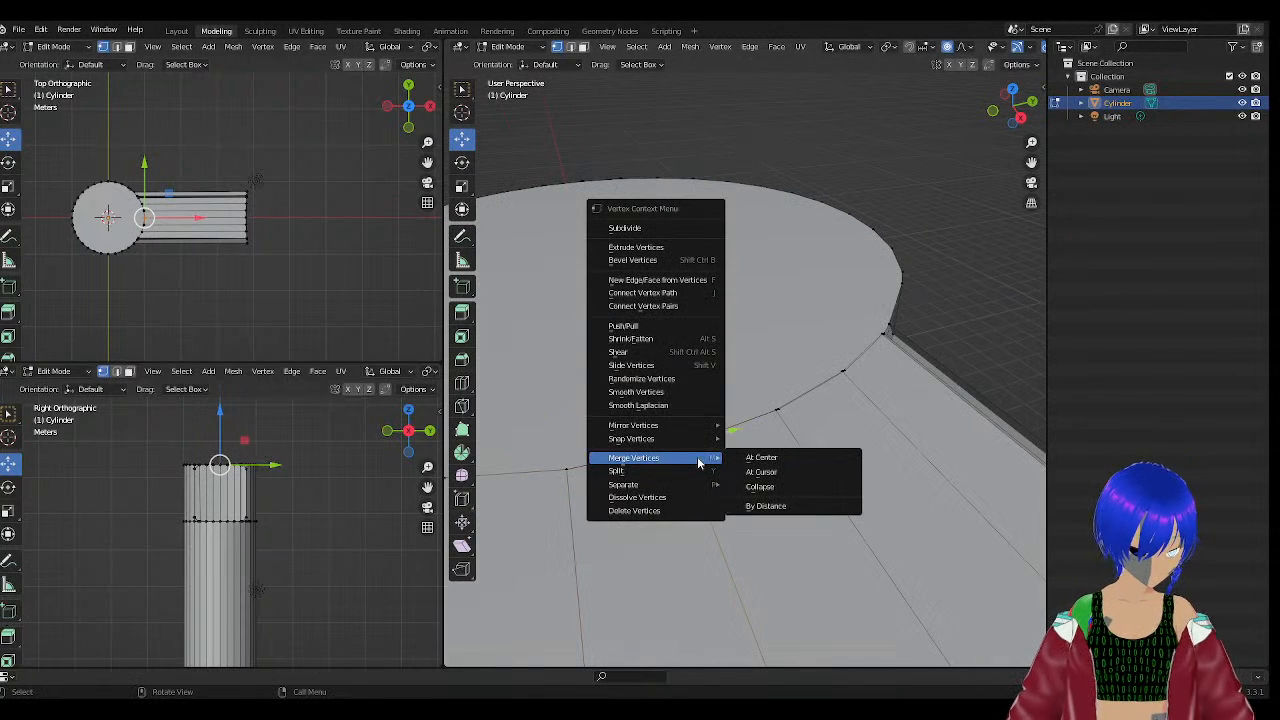
left_click(790, 473)
Collapse the doubled cap-rim vertices at the arm edge just +Y of the centerline into one.
left_click(777, 410)
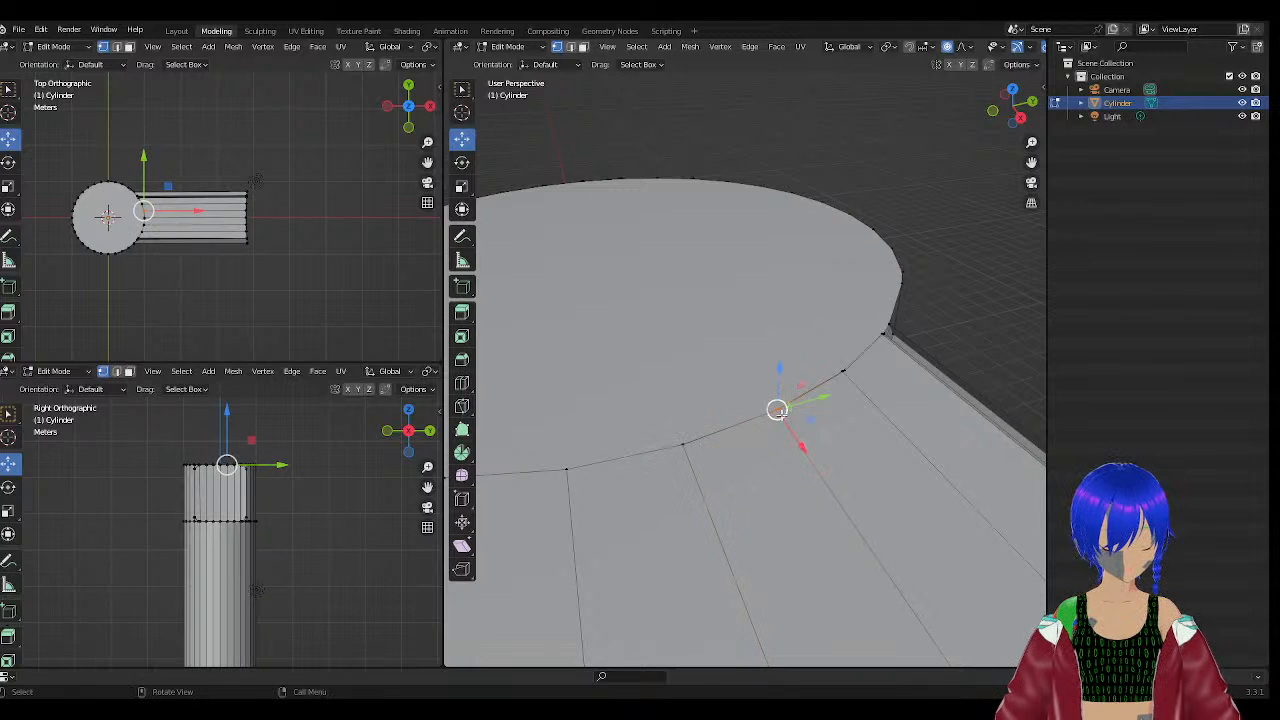
right_click(777, 410)
mouse_move(770, 442)
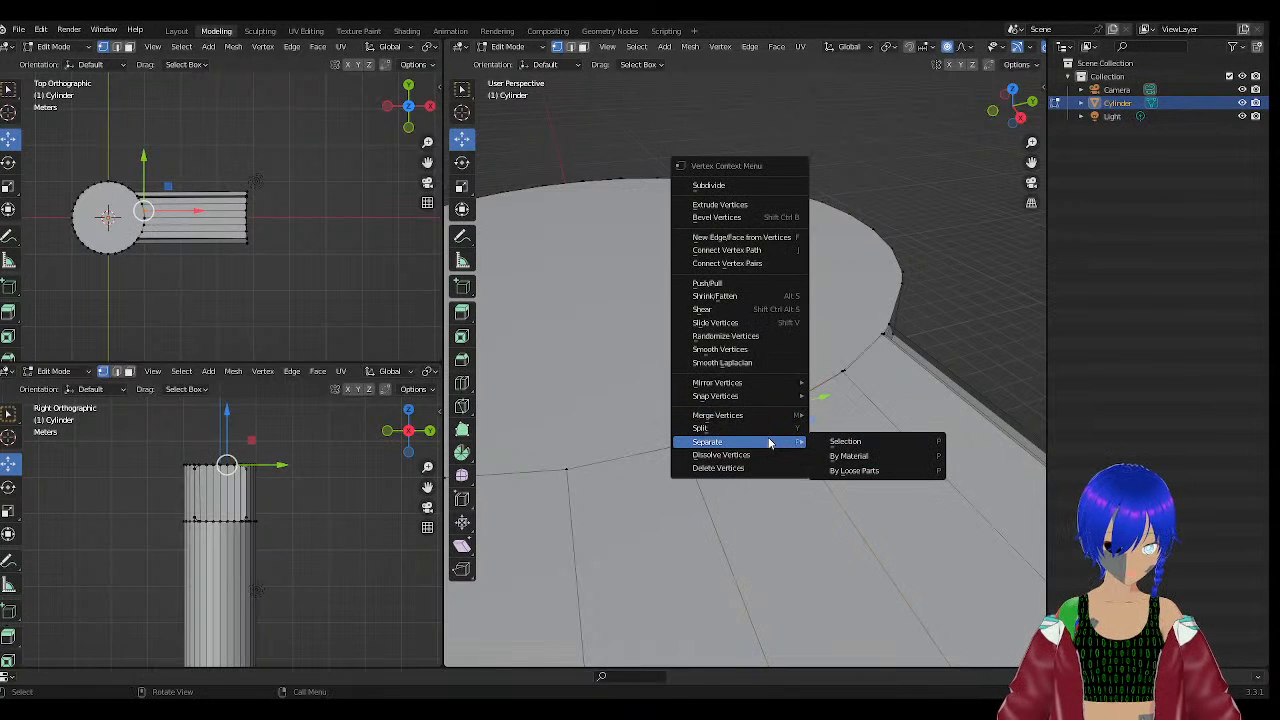
mouse_move(748, 415)
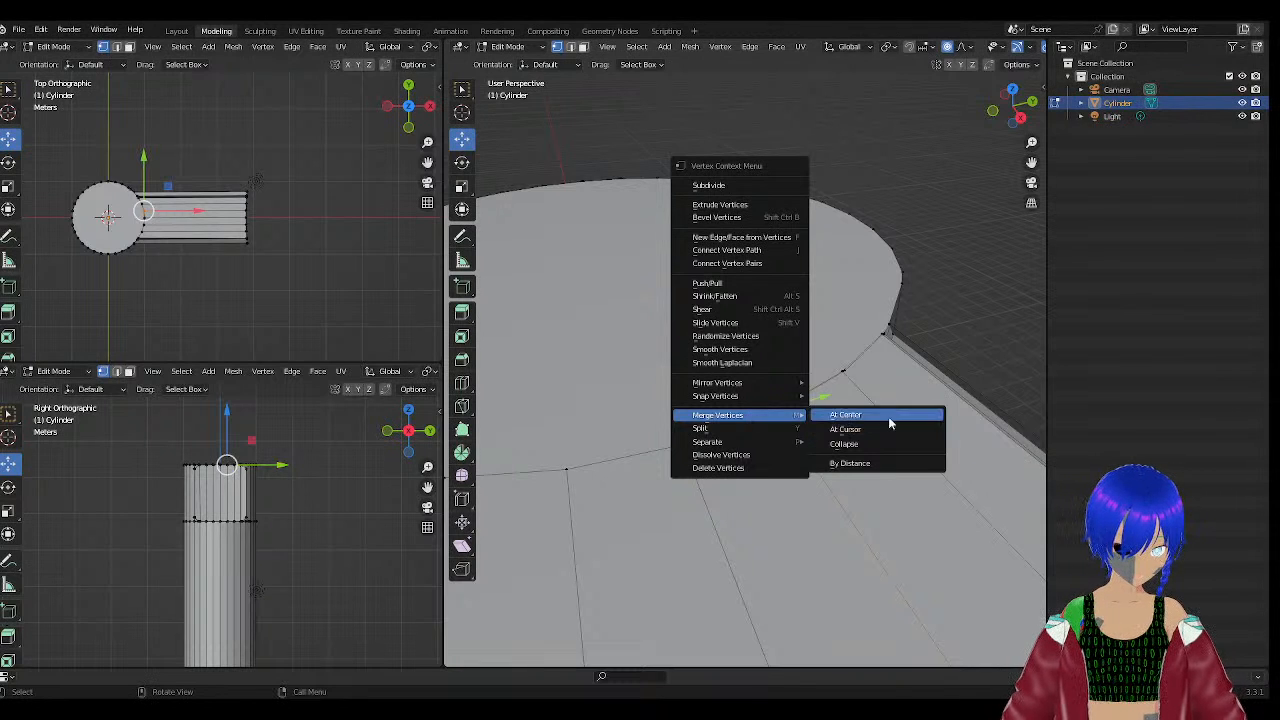
left_click(875, 444)
Collapse the doubled cap-rim vertices at the last arm edge before the +Y gap corner.
middle_click_drag(816, 403, 783, 402)
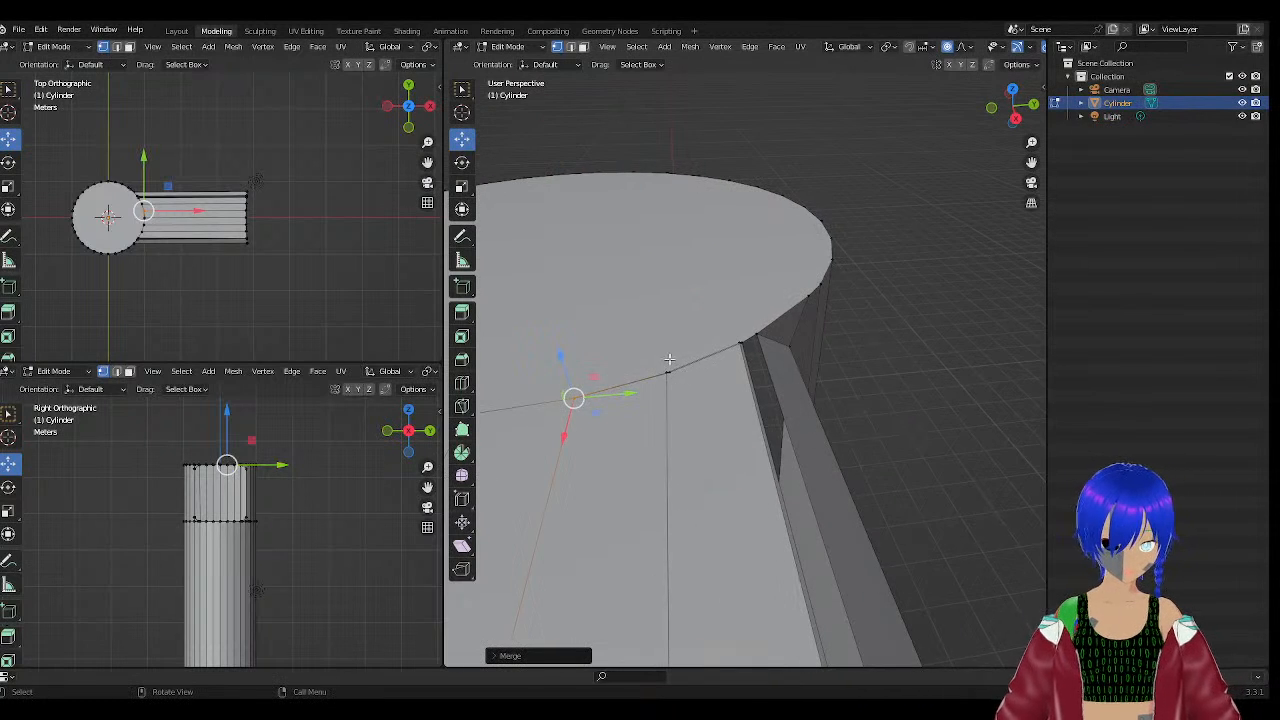
scroll(663, 369, "up", 4)
scroll(662, 372, "down", 2)
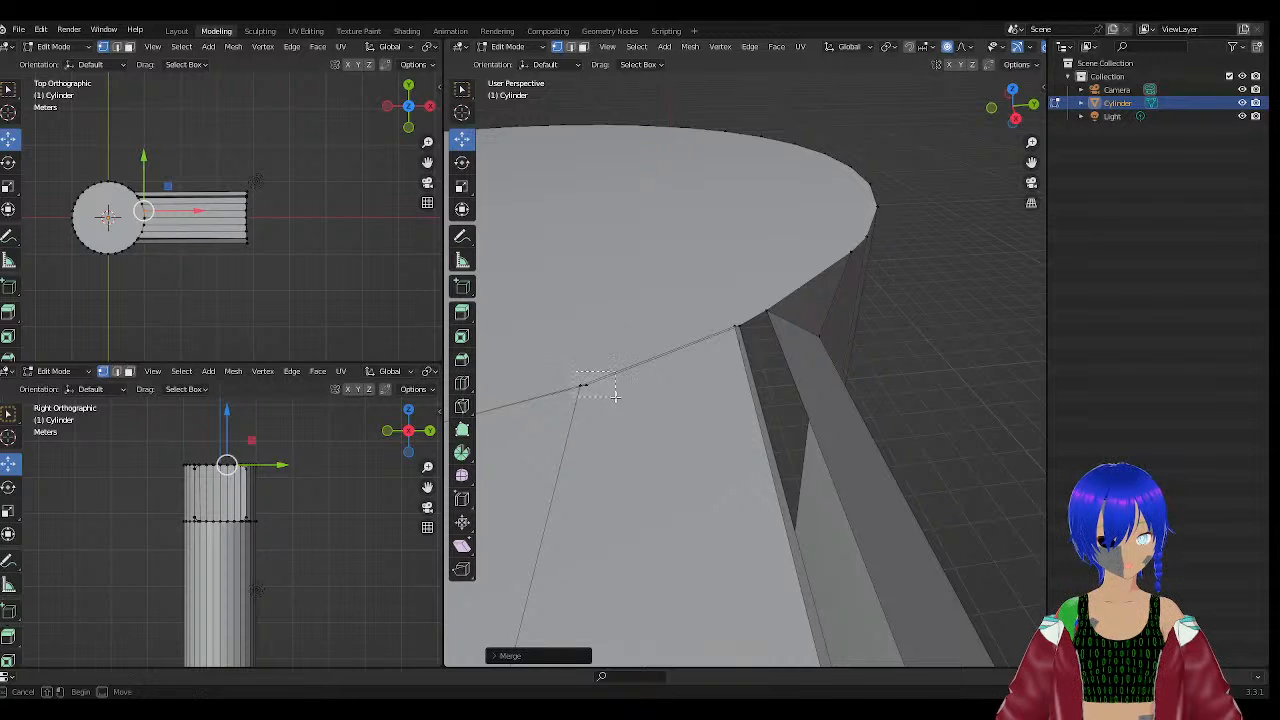
right_click(584, 384, "shift")
right_click(590, 384)
mouse_move(595, 382)
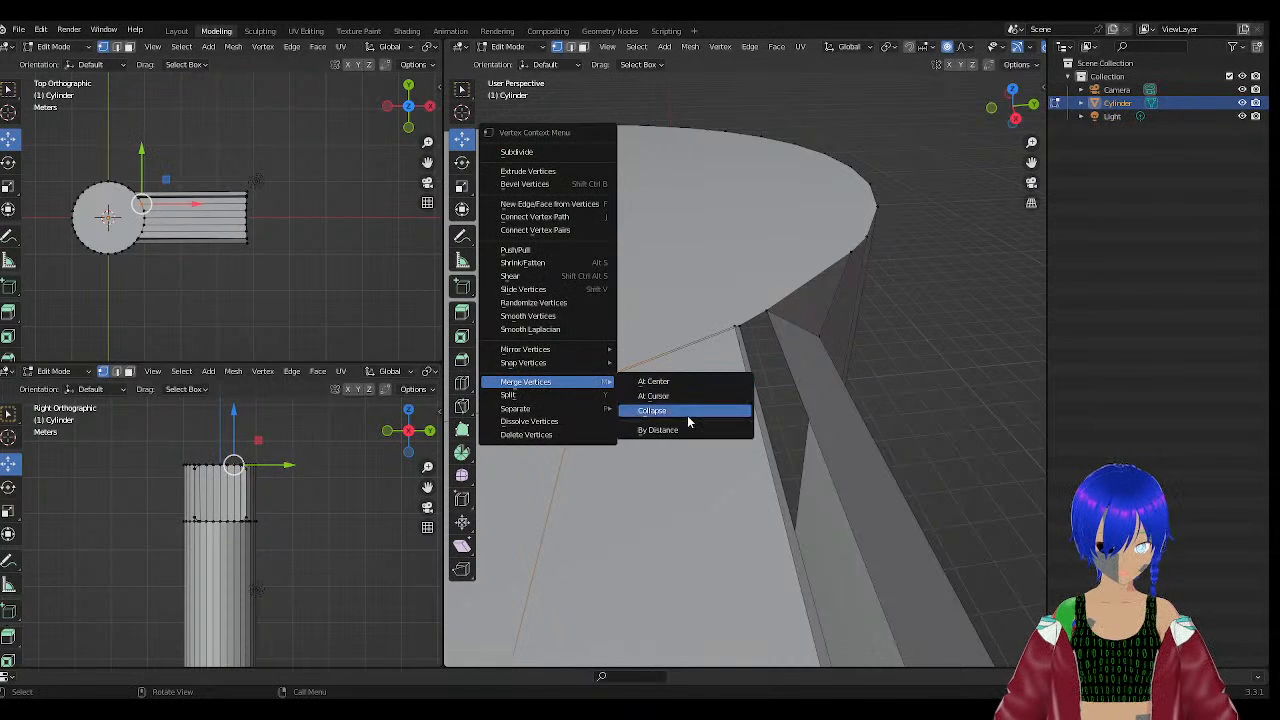
left_click(686, 414)
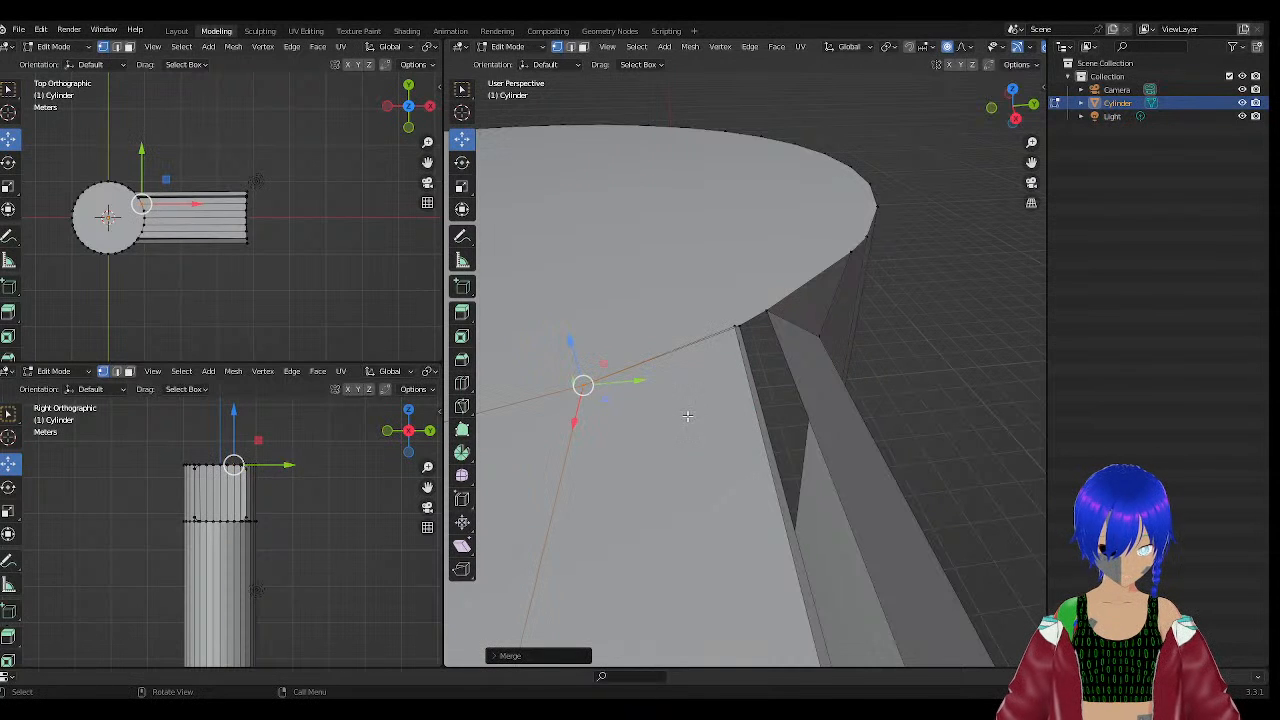
Collapse the doubled cap-rim vertices at the arm's top corner beside the +Y gap into one.
left_click(738, 330)
middle_click_drag(738, 331, 708, 345)
right_click(706, 344)
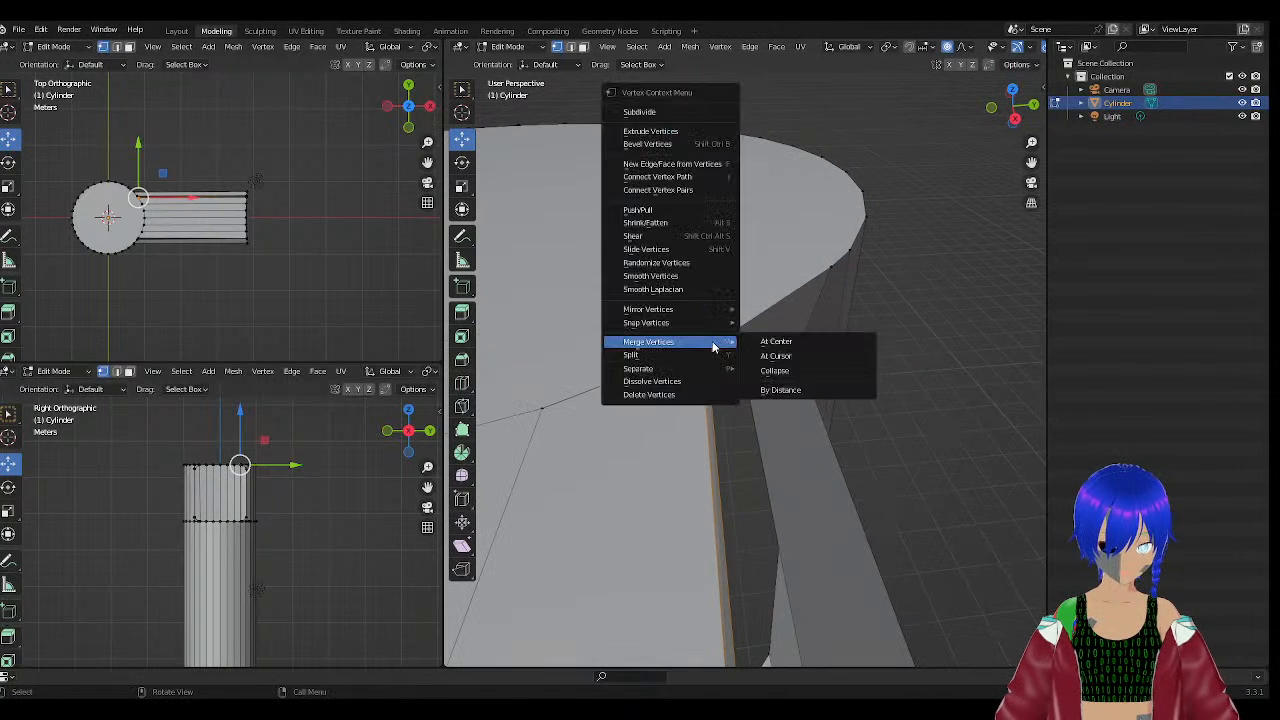
left_click(772, 371)
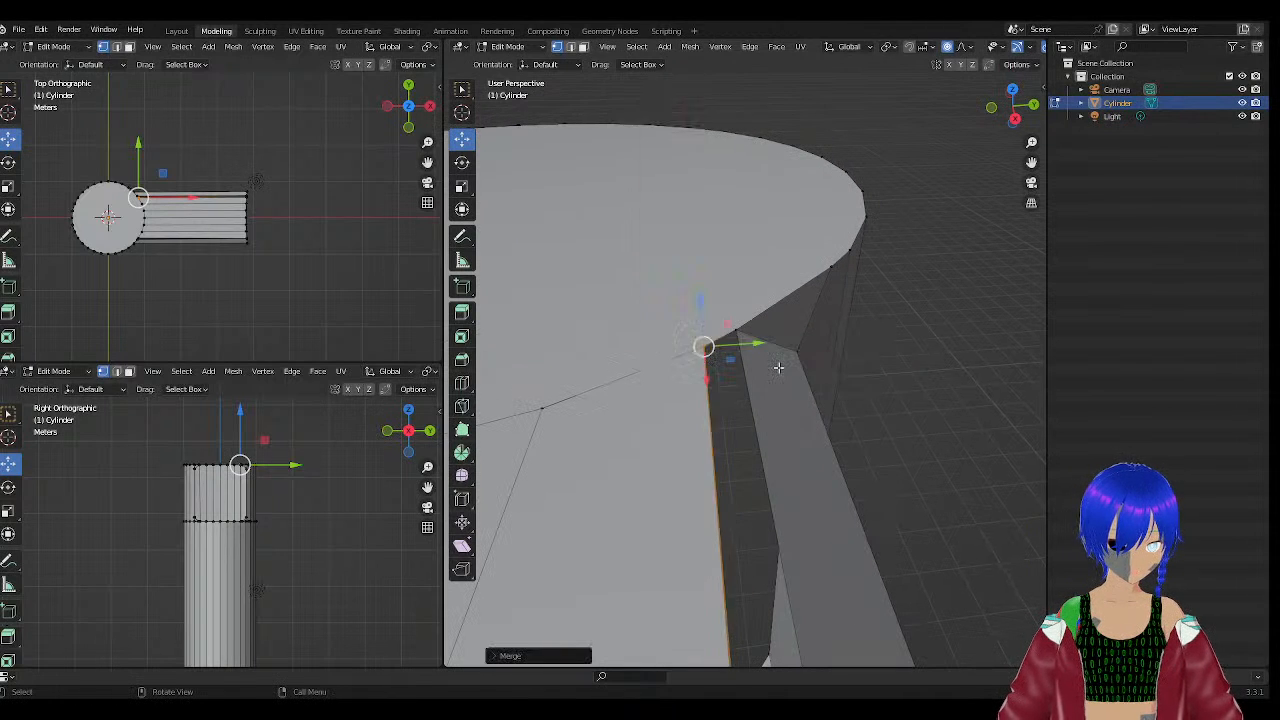
Merge the doubled vertices on the top edge of the arm's outer end beside the +Y gap, using Collapse and At Center.
middle_click_drag(857, 577, 723, 434)
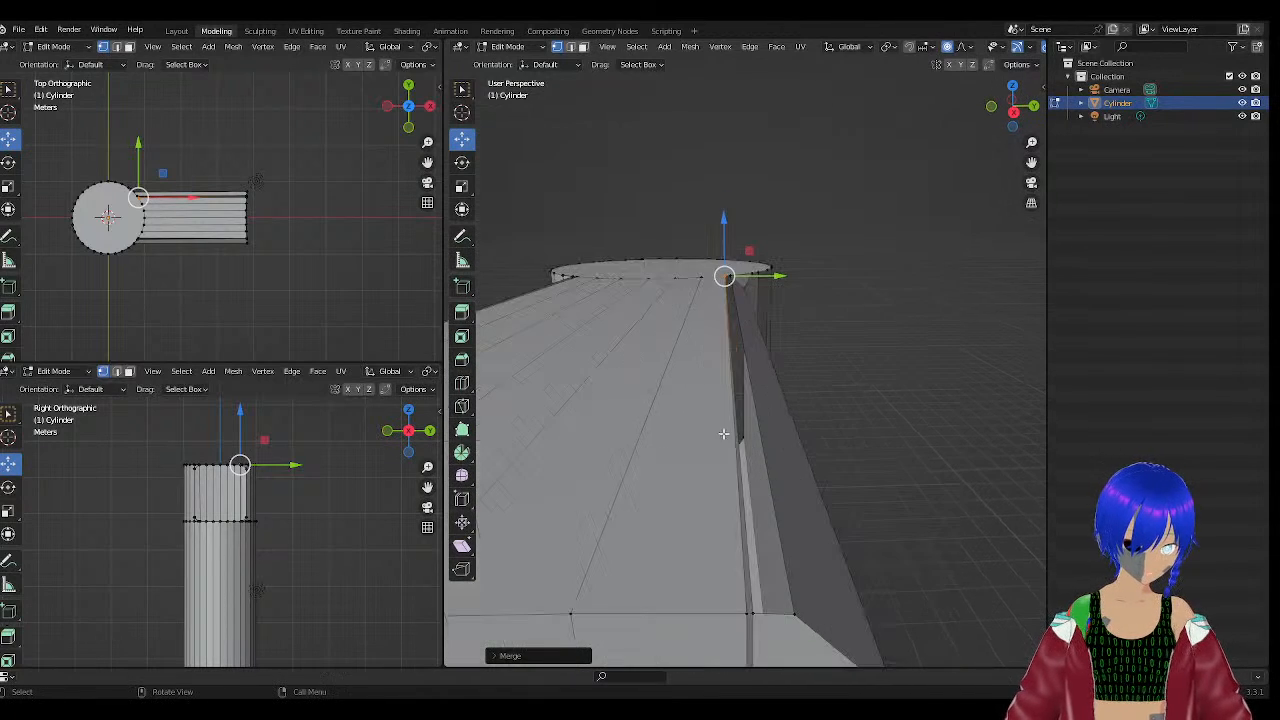
middle_click_drag(734, 585, 697, 580)
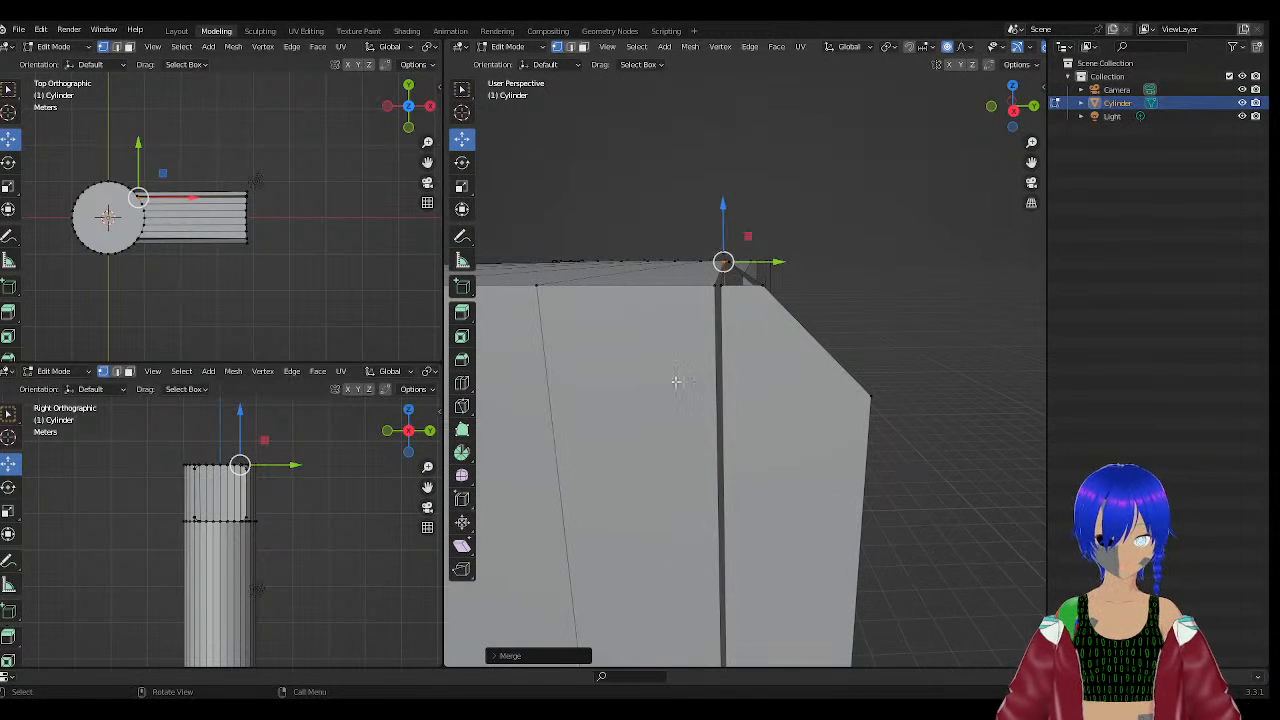
left_click(719, 284)
right_click(724, 289)
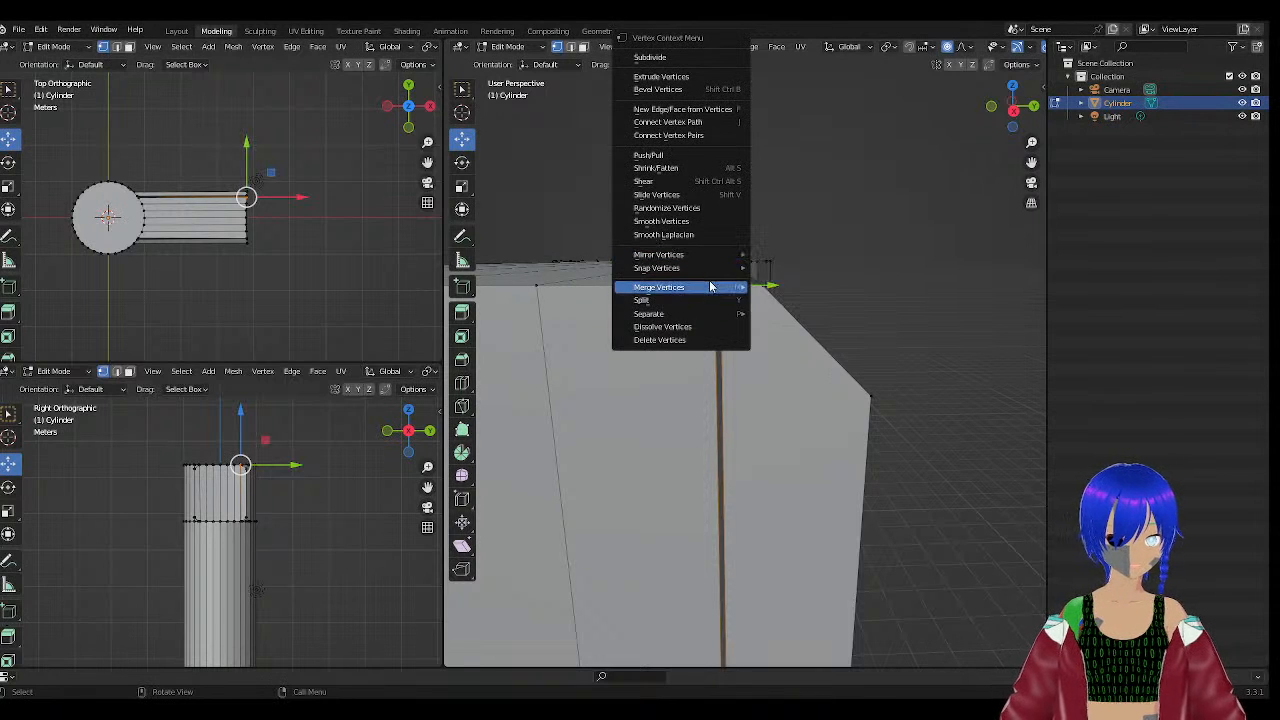
left_click(792, 316)
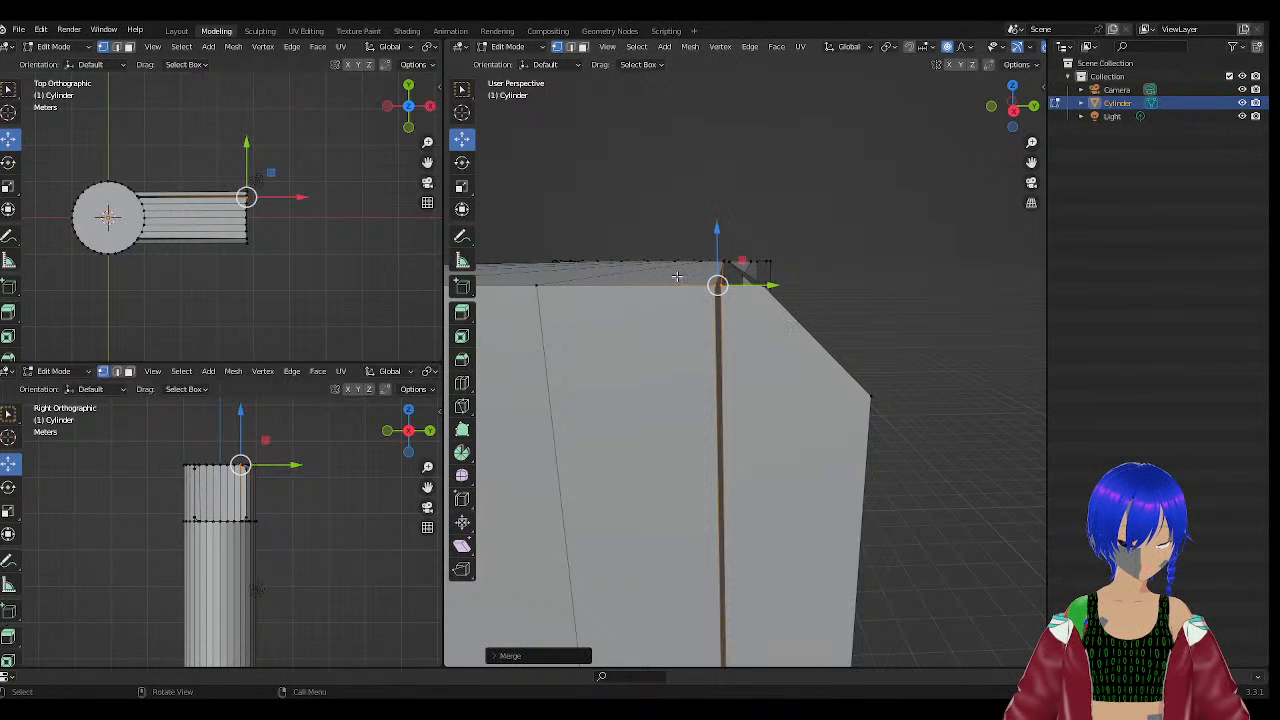
right_click(731, 298)
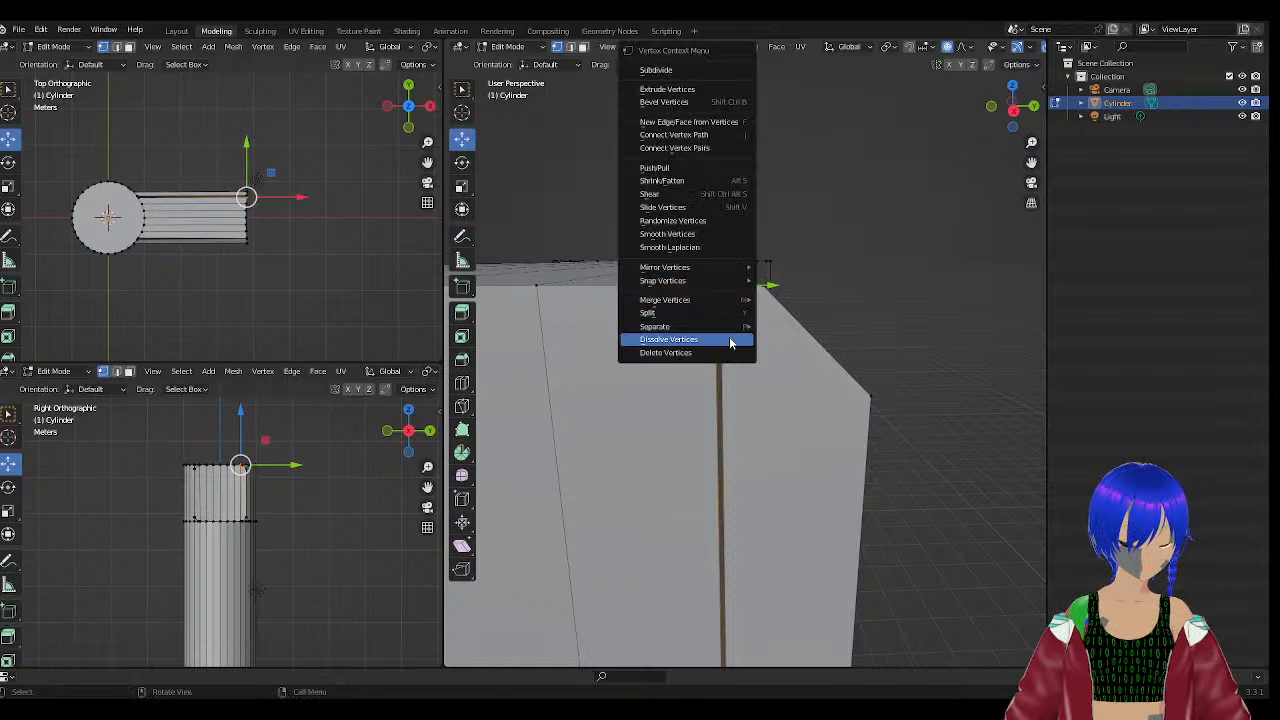
mouse_move(740, 300)
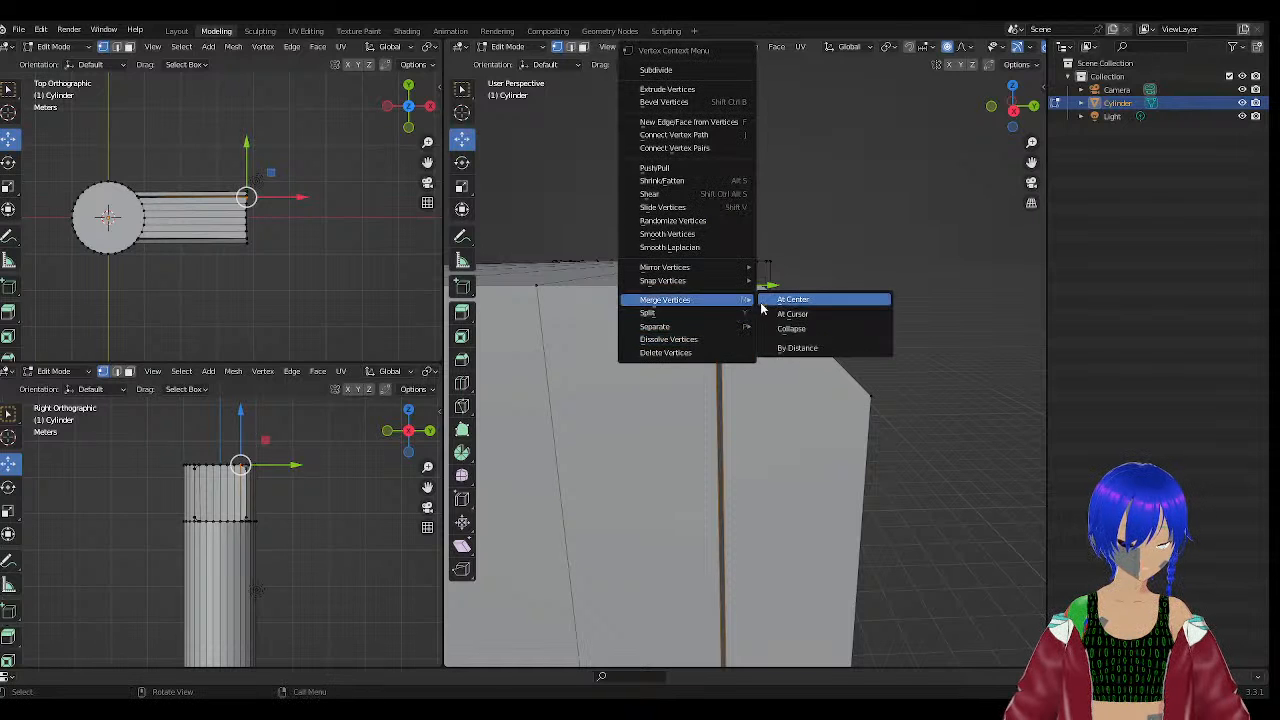
left_click(820, 303)
Merge the doubled vertices on the bottom edge of the arm's outer end beneath the +Y gap, using Collapse and At Center.
middle_click_drag(811, 475, 814, 443)
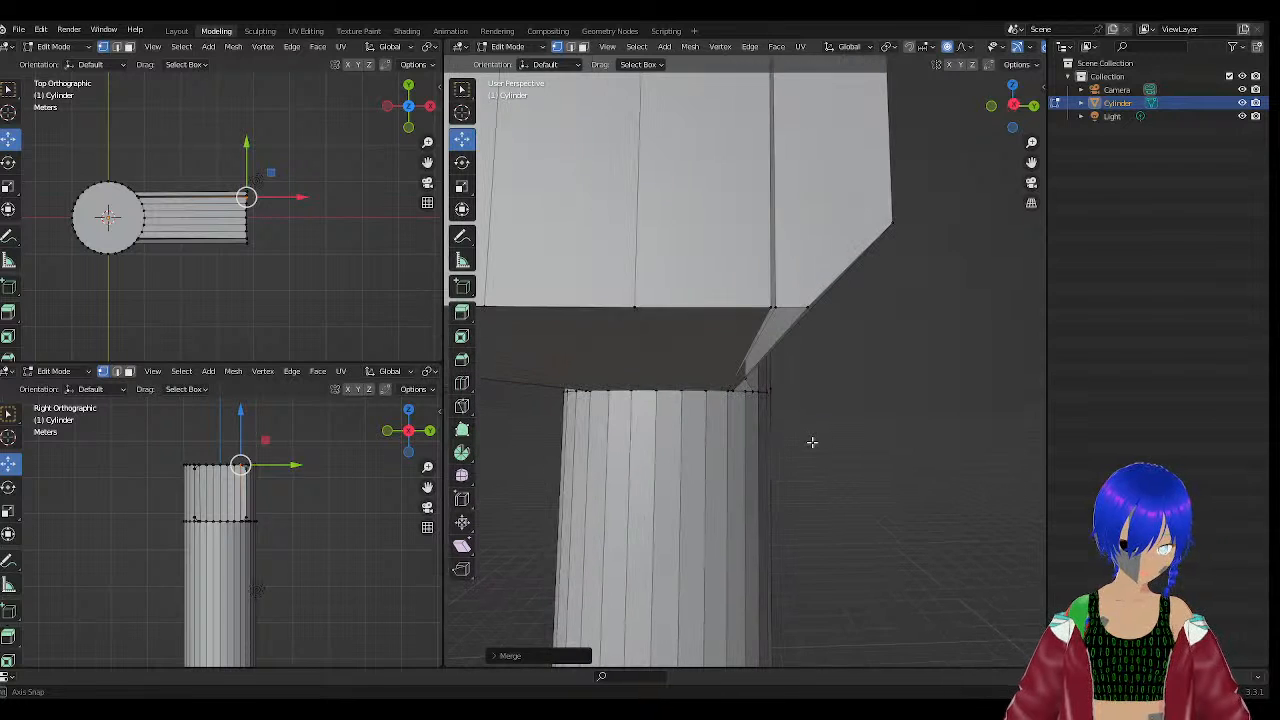
middle_click_drag(764, 345, 754, 354)
left_click(676, 307)
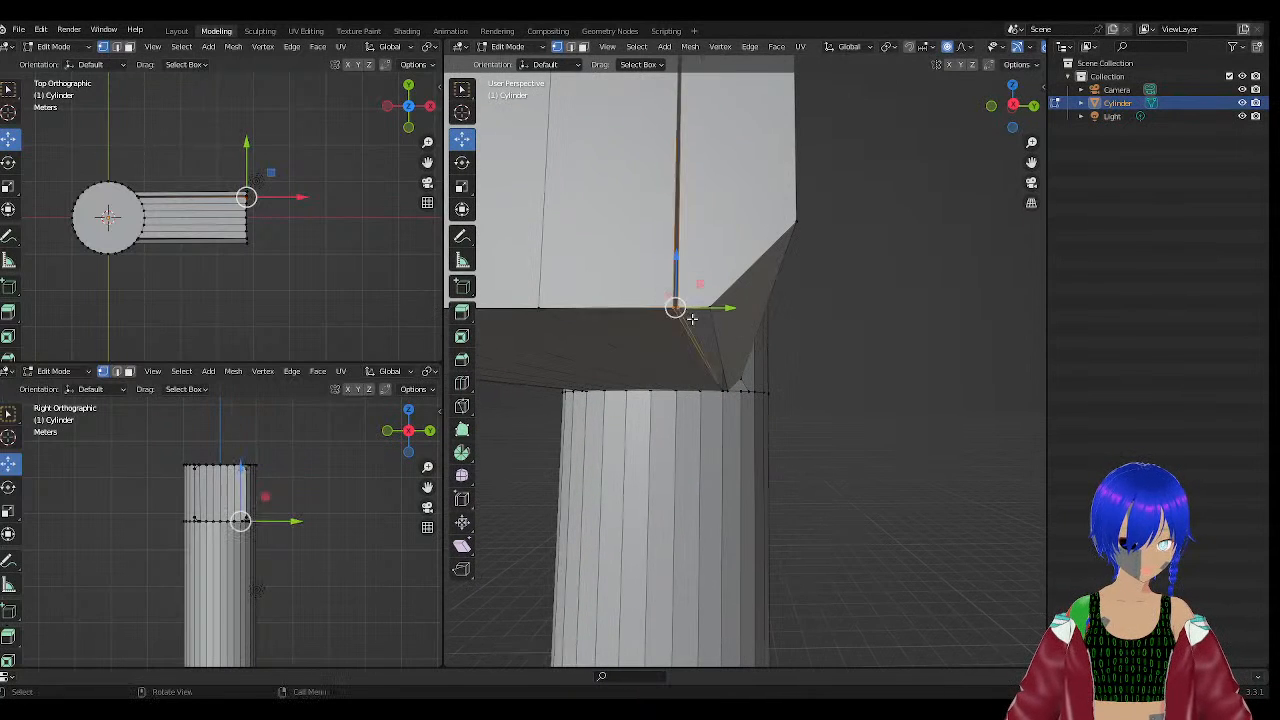
right_click(686, 316)
mouse_move(705, 320)
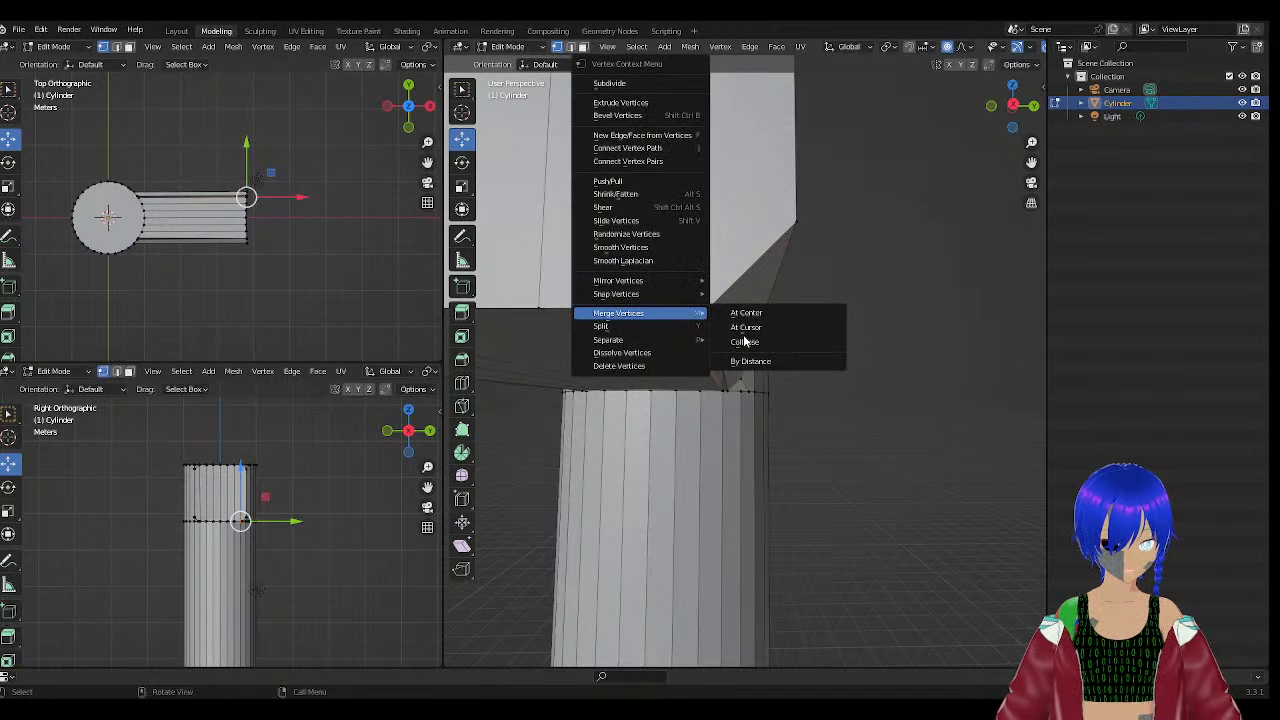
left_click(738, 335)
right_click(682, 312)
mouse_move(700, 313)
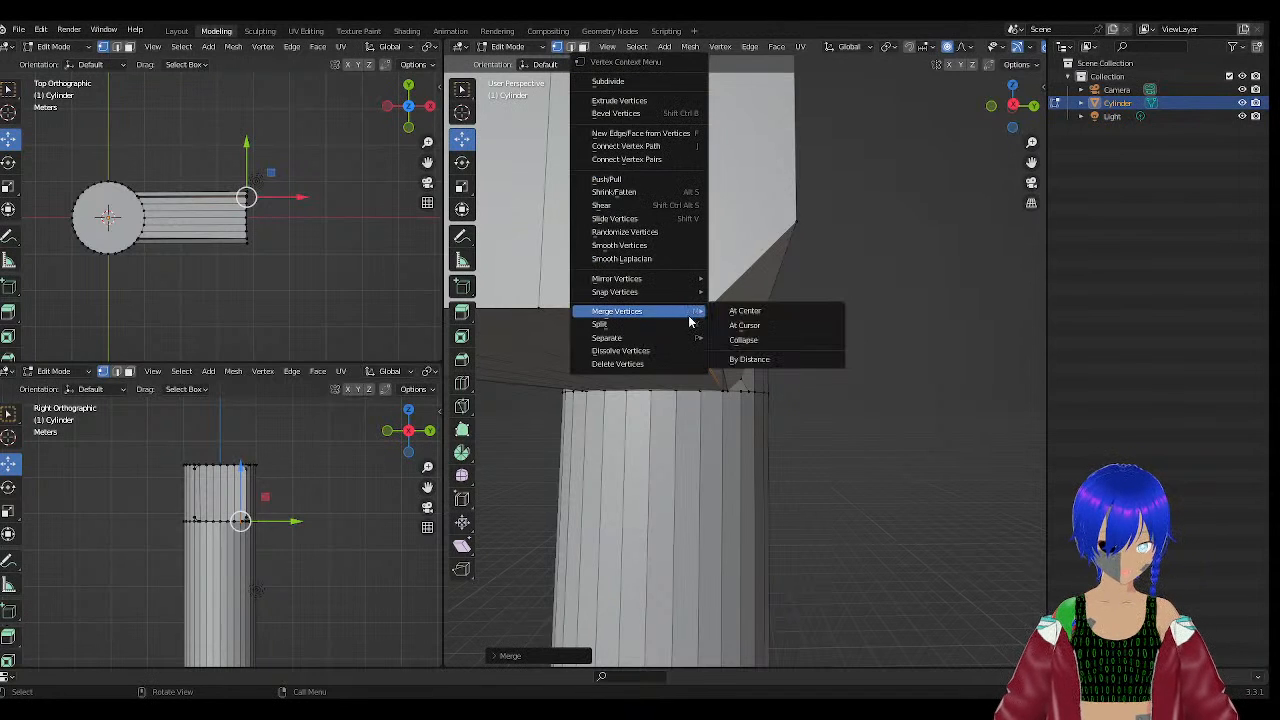
left_click(775, 316)
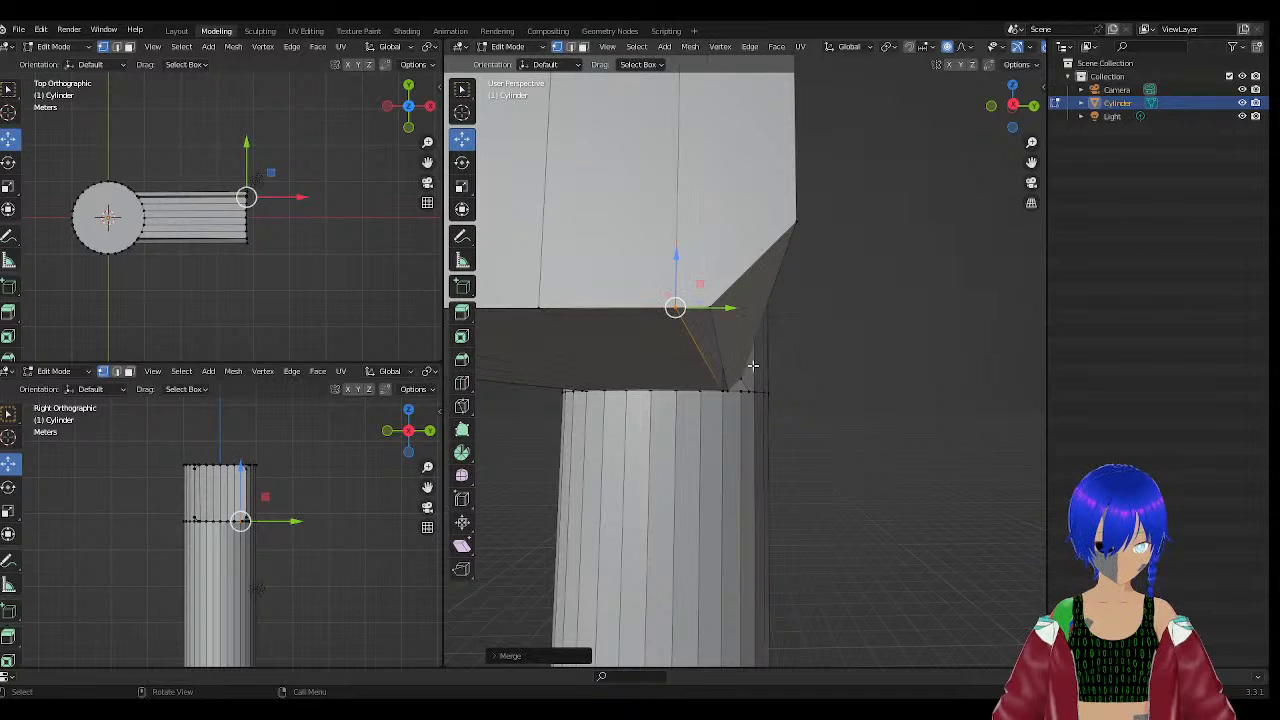
Inspect the +Y underside junction between arm and cylinder from outside and inside for separate or doubled vertices.
middle_click_drag(769, 398, 732, 372)
scroll(730, 372, "up", 4)
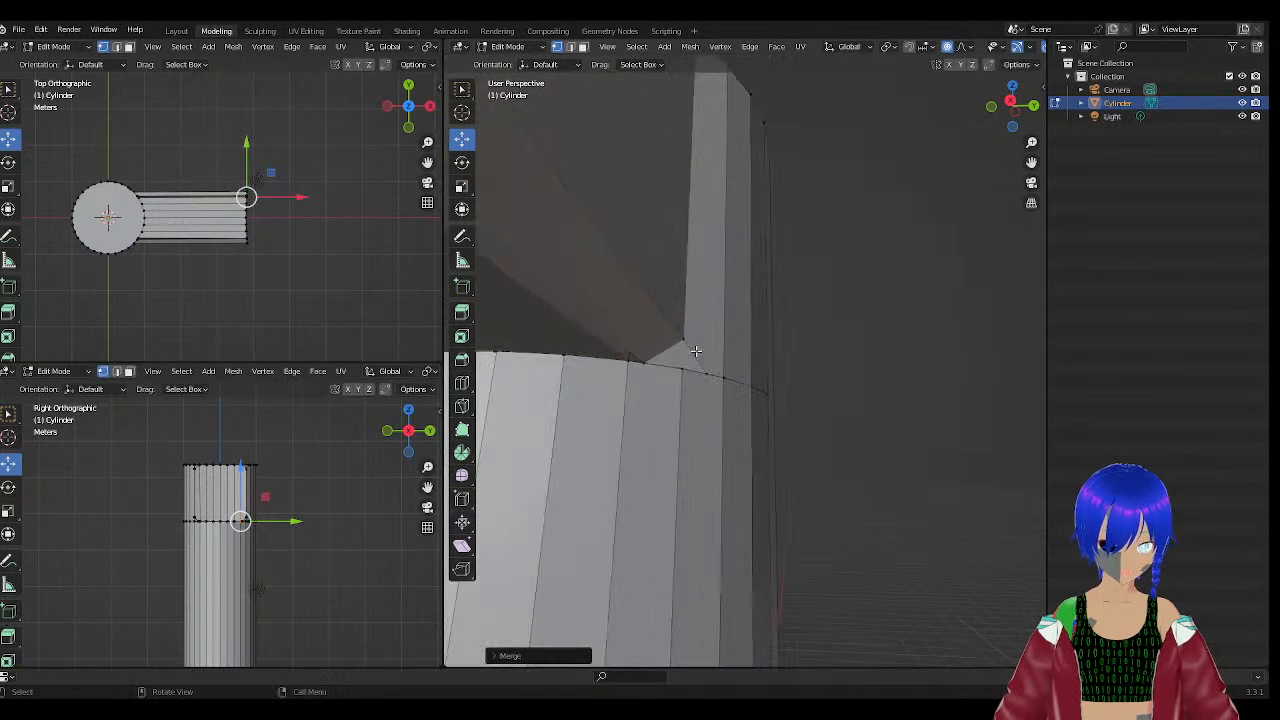
middle_click_drag(615, 378, 895, 421)
scroll(660, 364, "up", 4)
scroll(660, 356, "up", 3)
scroll(663, 361, "down", 5)
middle_click_drag(844, 388, 731, 446, "shift")
scroll(731, 446, "down", 3)
scroll(740, 383, "up", 5)
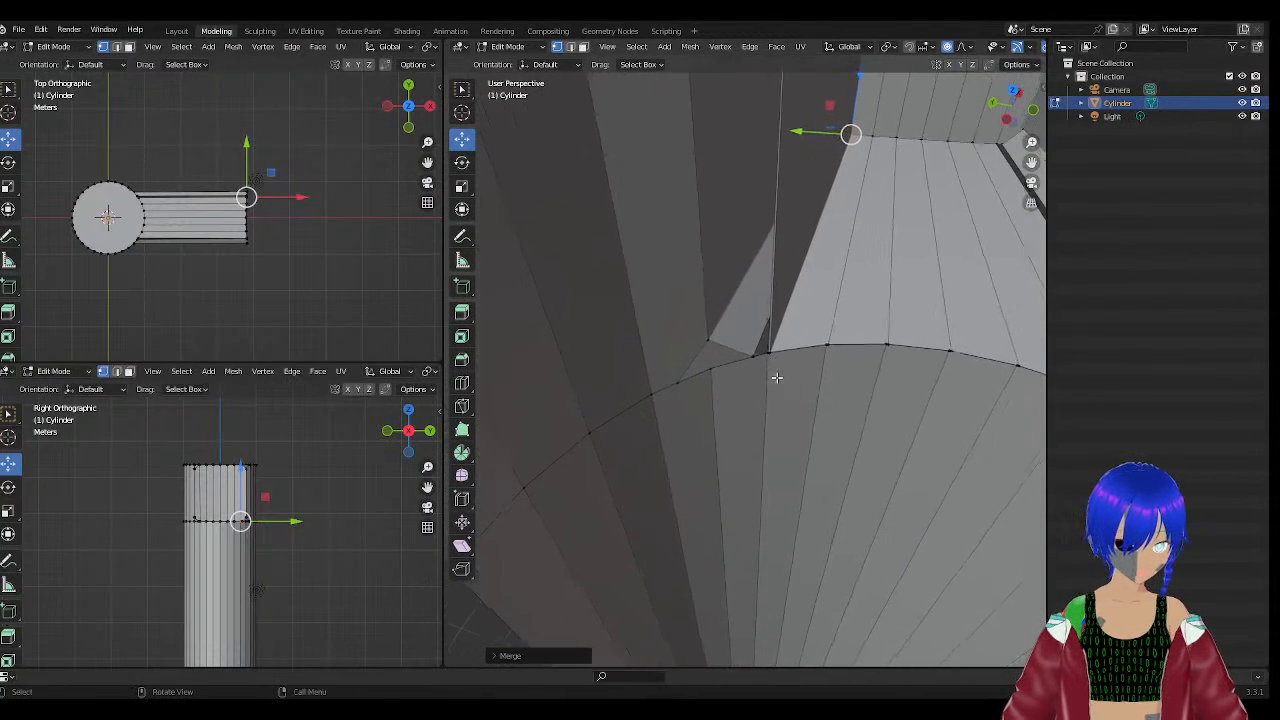
middle_click_drag(771, 369, 829, 387)
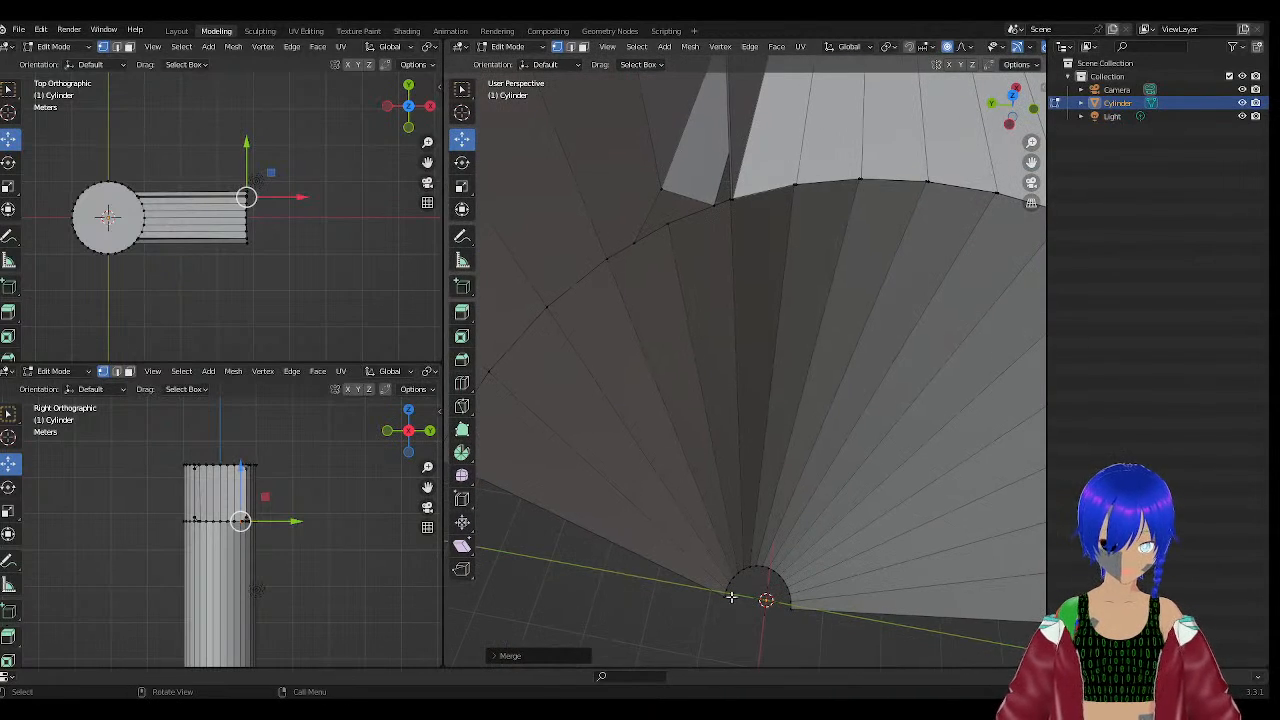
middle_click_drag(663, 586, 749, 366)
scroll(779, 260, "up", 2)
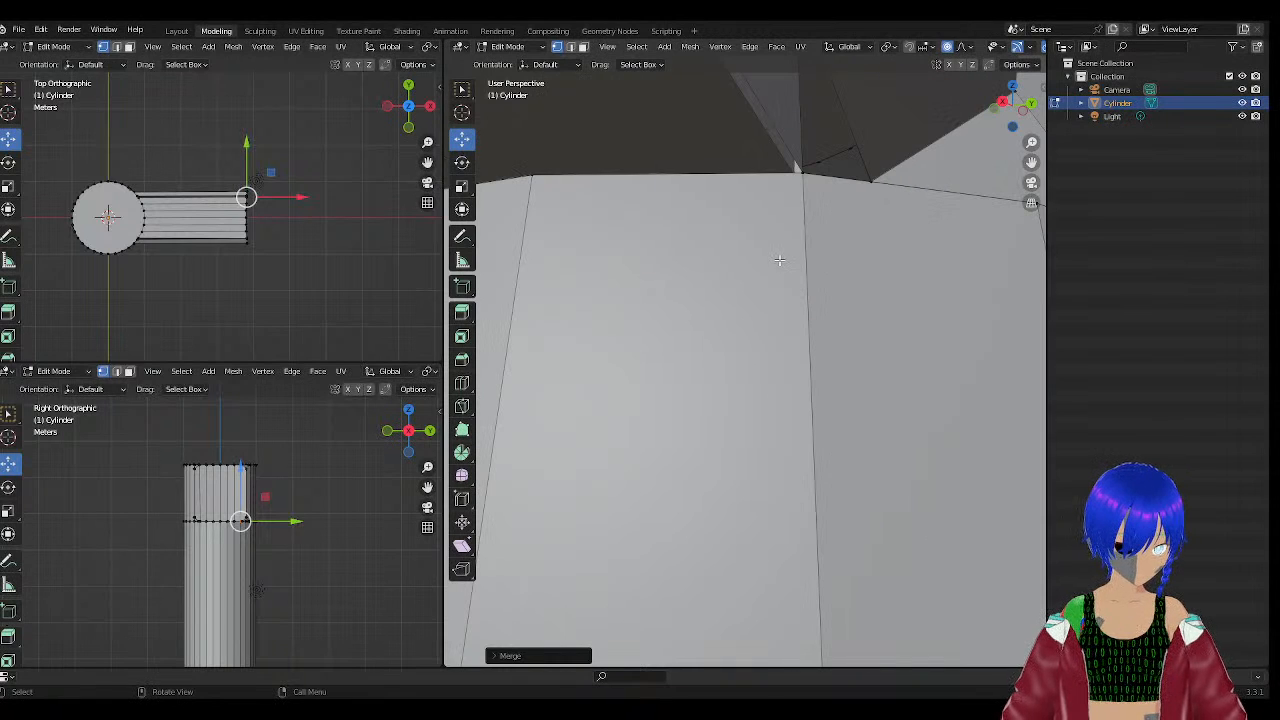
middle_click_drag(809, 194, 801, 198)
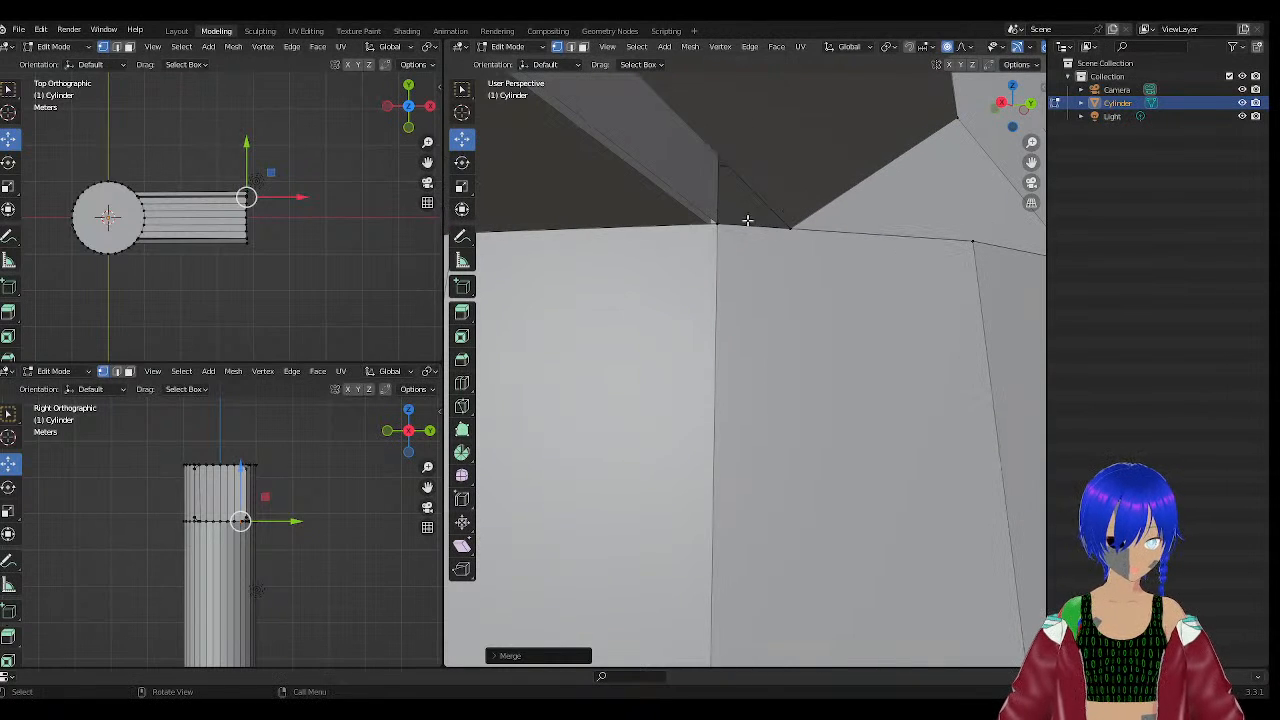
key("F4")
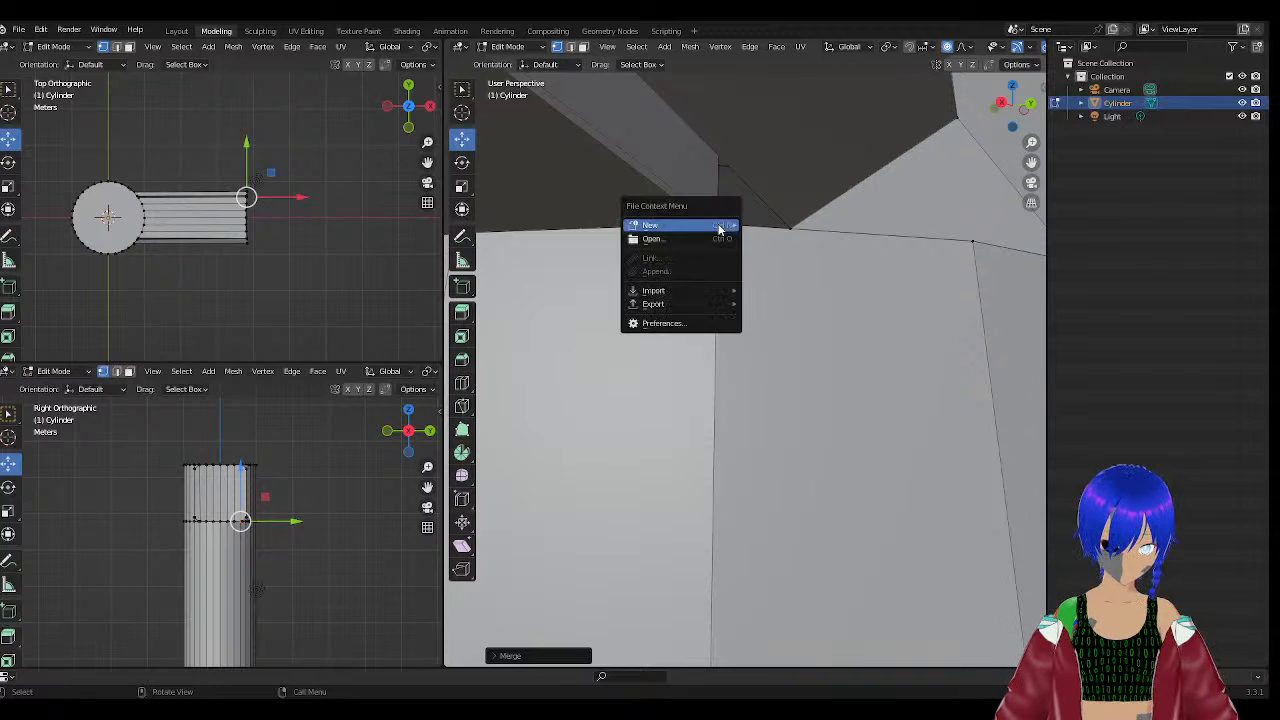
mouse_move(726, 233)
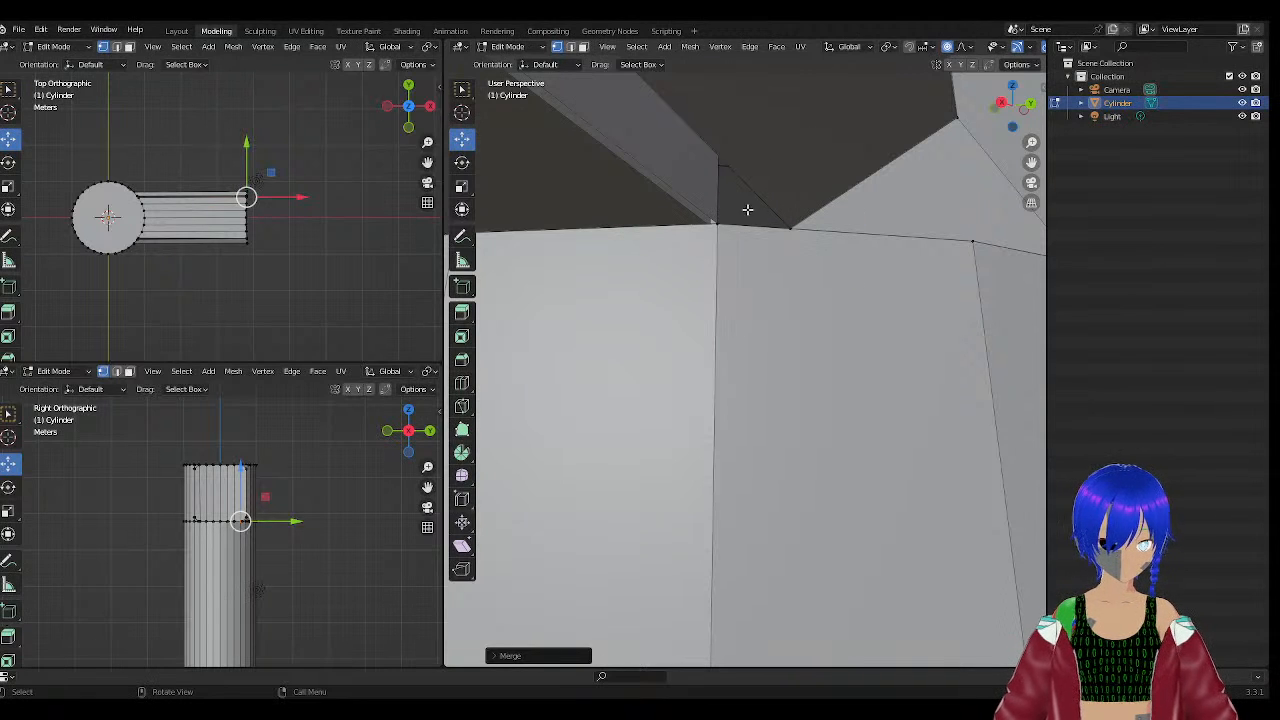
left_click(692, 47)
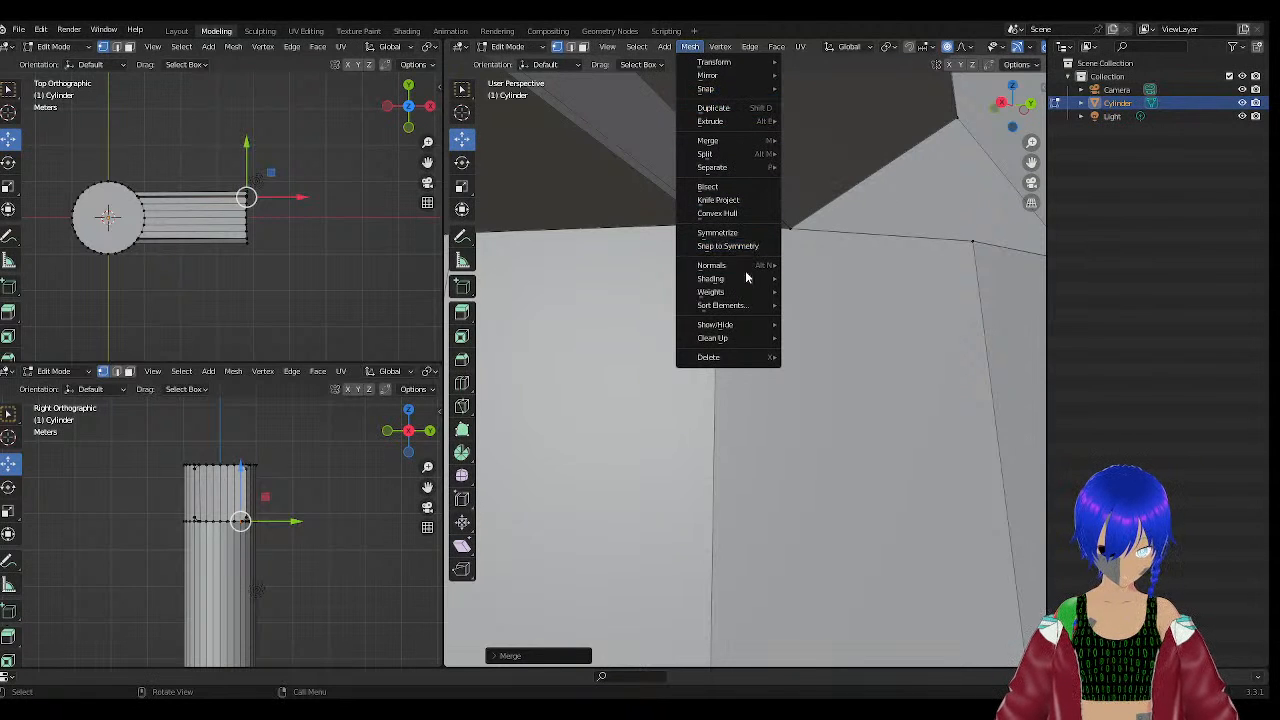
mouse_move(748, 278)
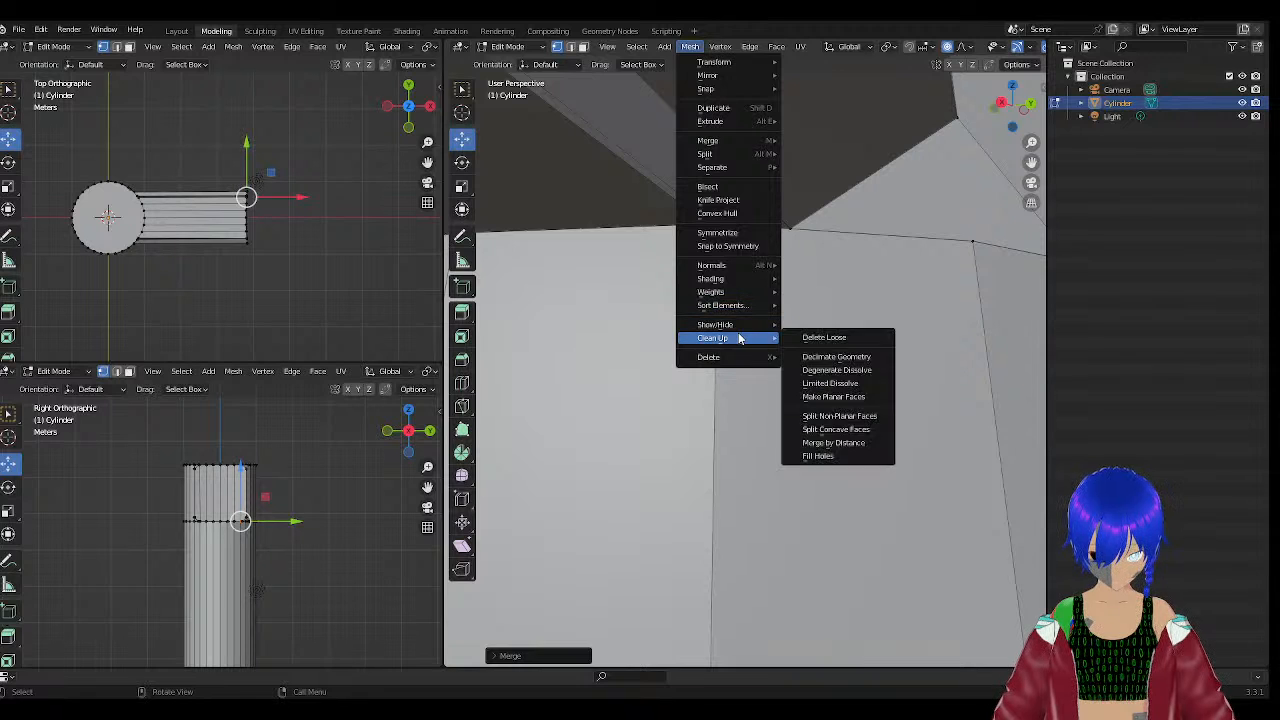
mouse_move(738, 325)
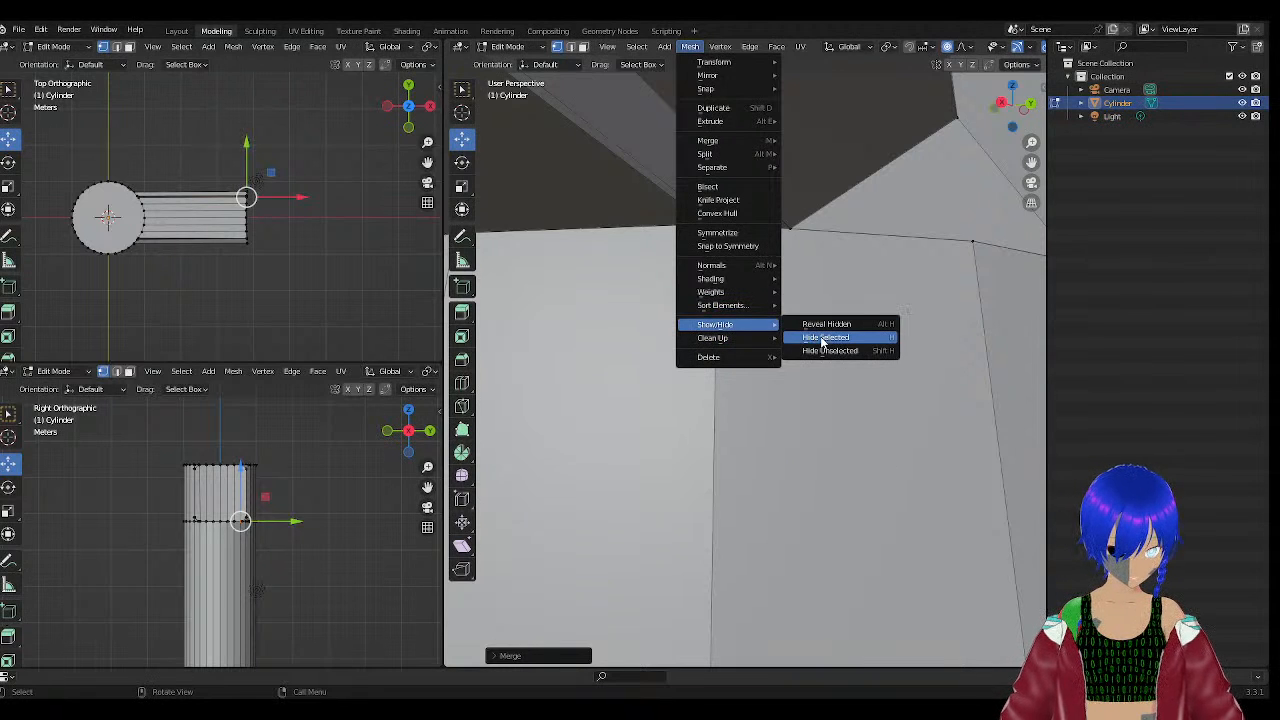
mouse_move(758, 347)
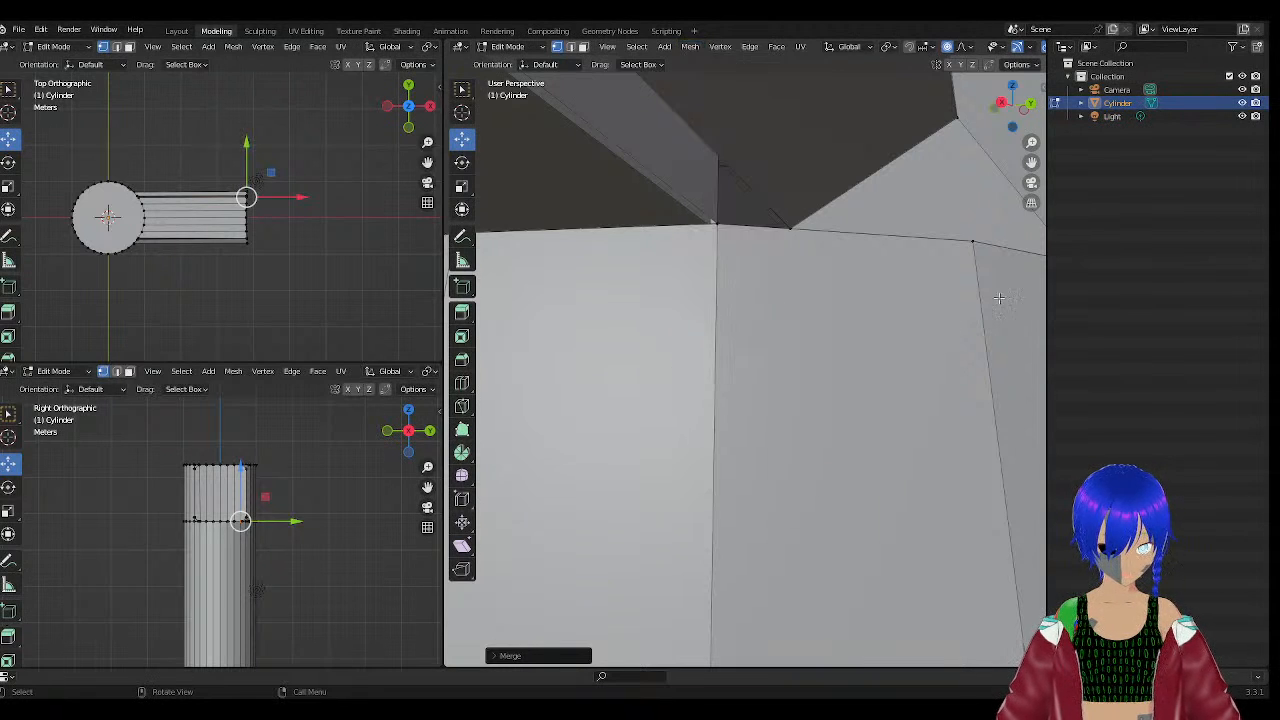
Merge the cylinder's lower junction-rim vertex and the adjacent rim vertex at the +Y side of the arm's underside at their center.
left_click(945, 263)
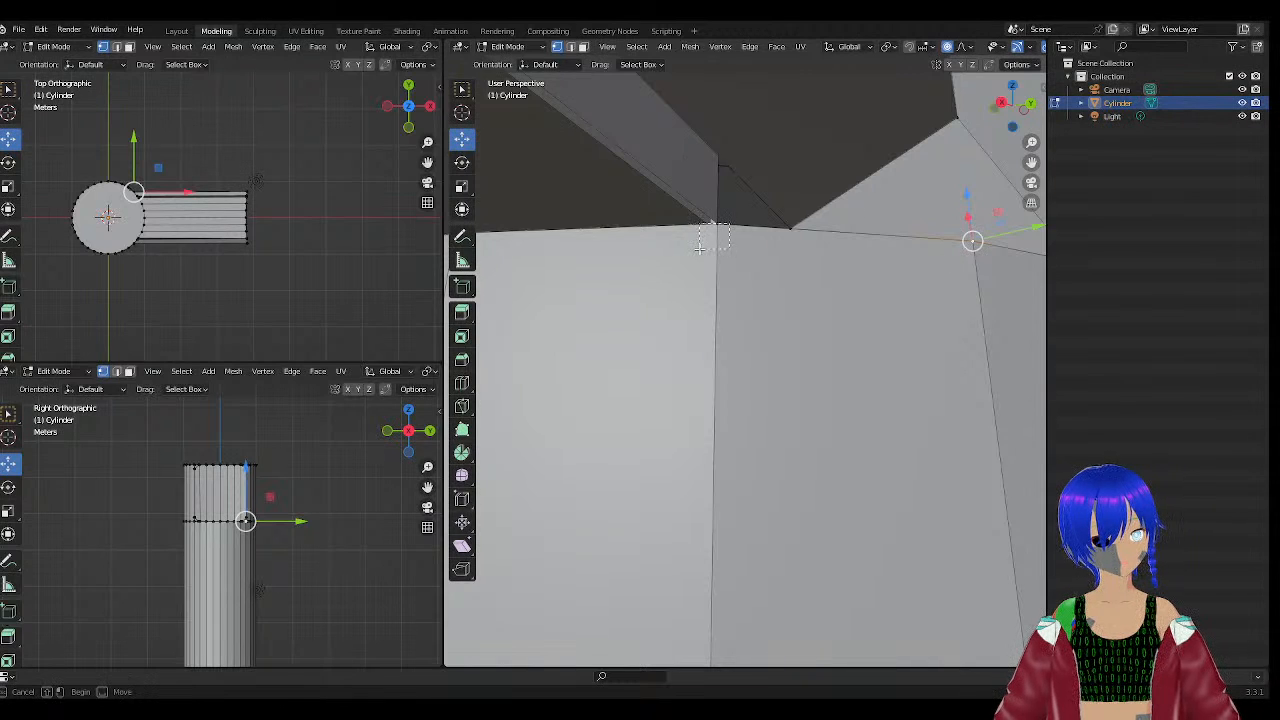
left_click(718, 223)
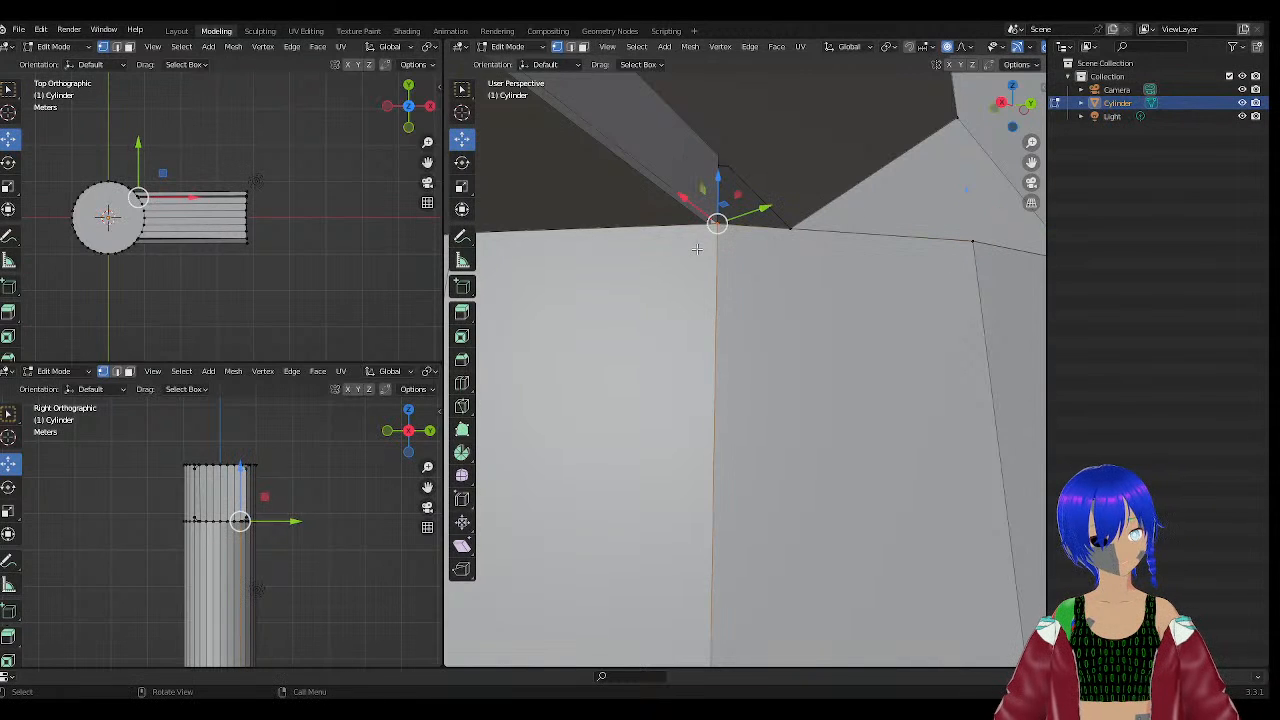
left_click(791, 233, "shift")
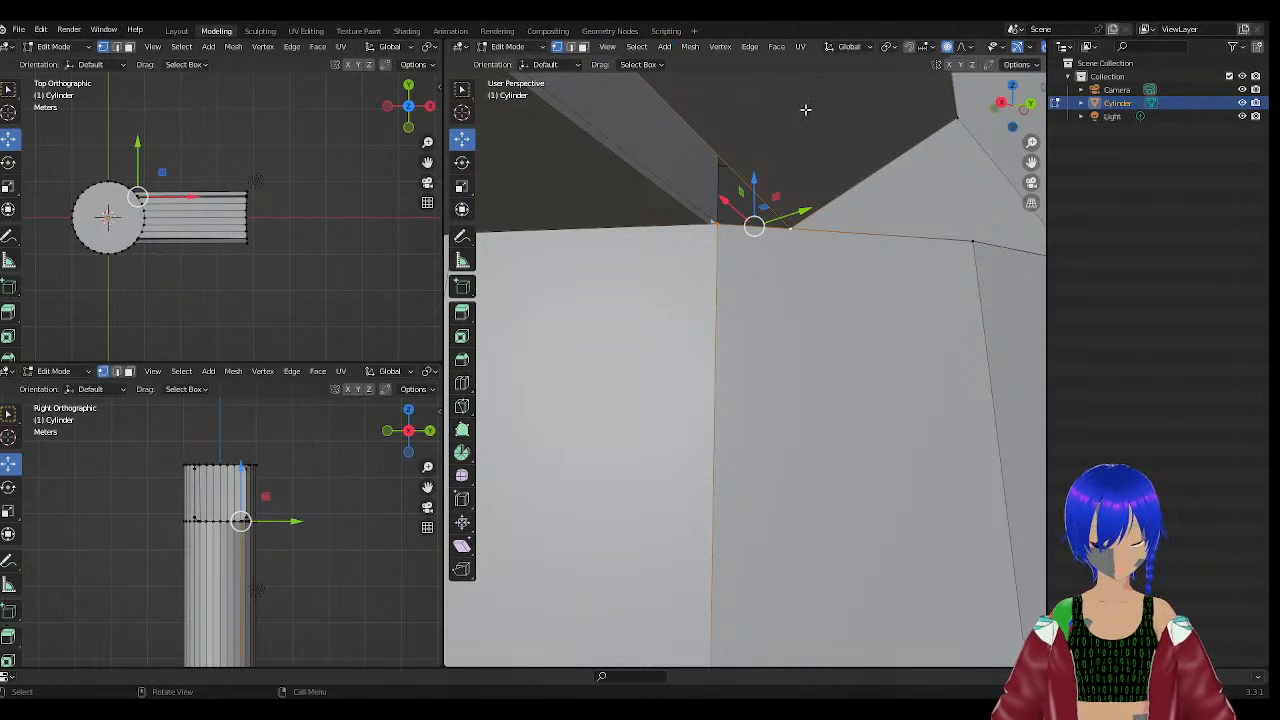
middle_click_drag(806, 107, 809, 99)
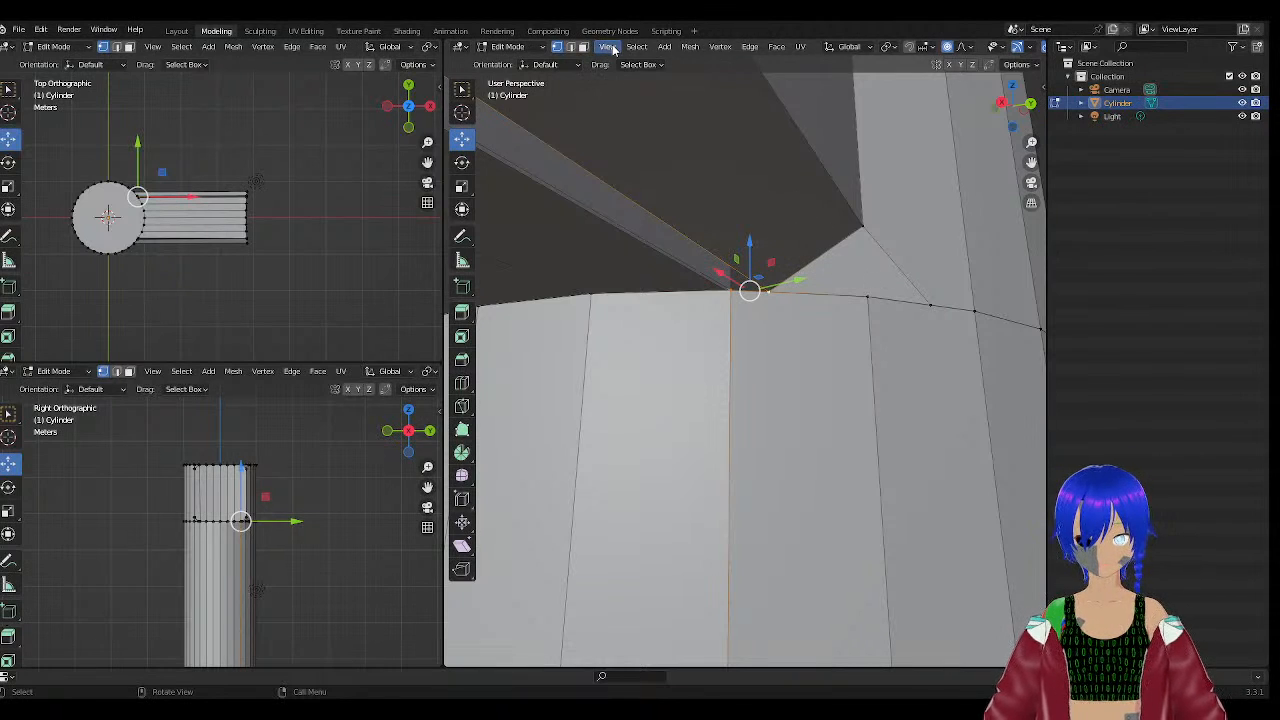
right_click(726, 286)
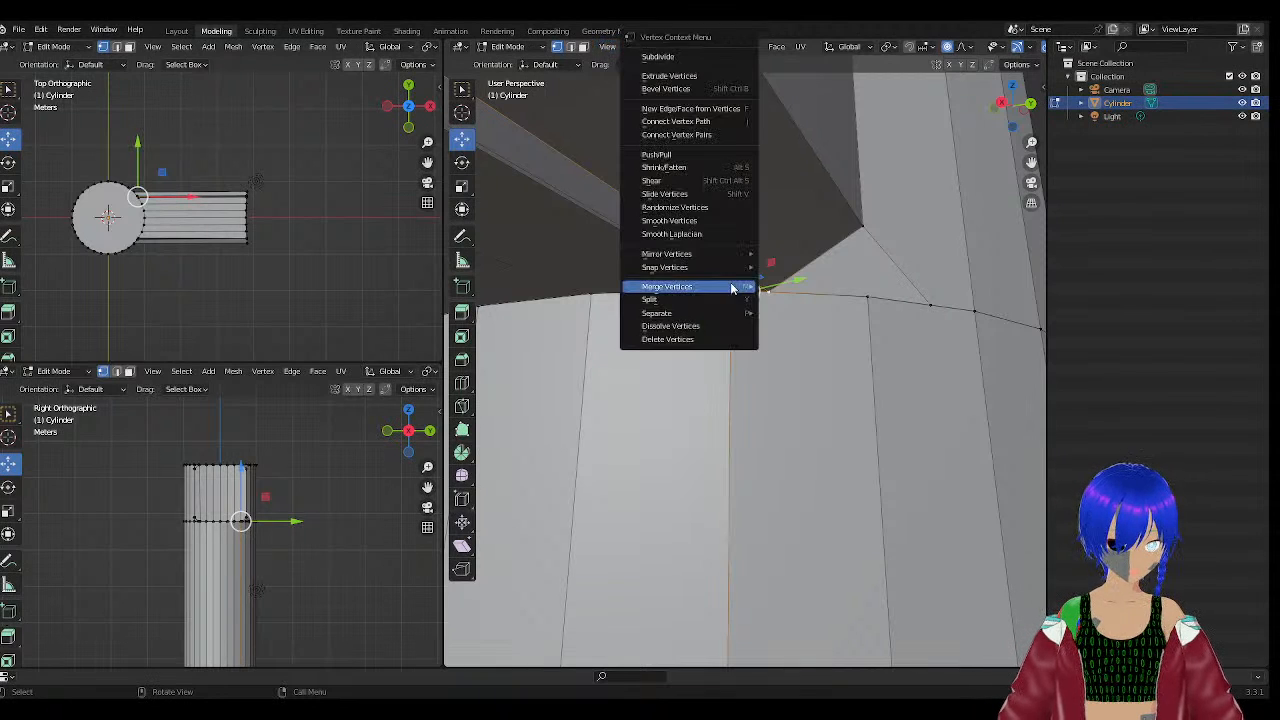
mouse_move(723, 288)
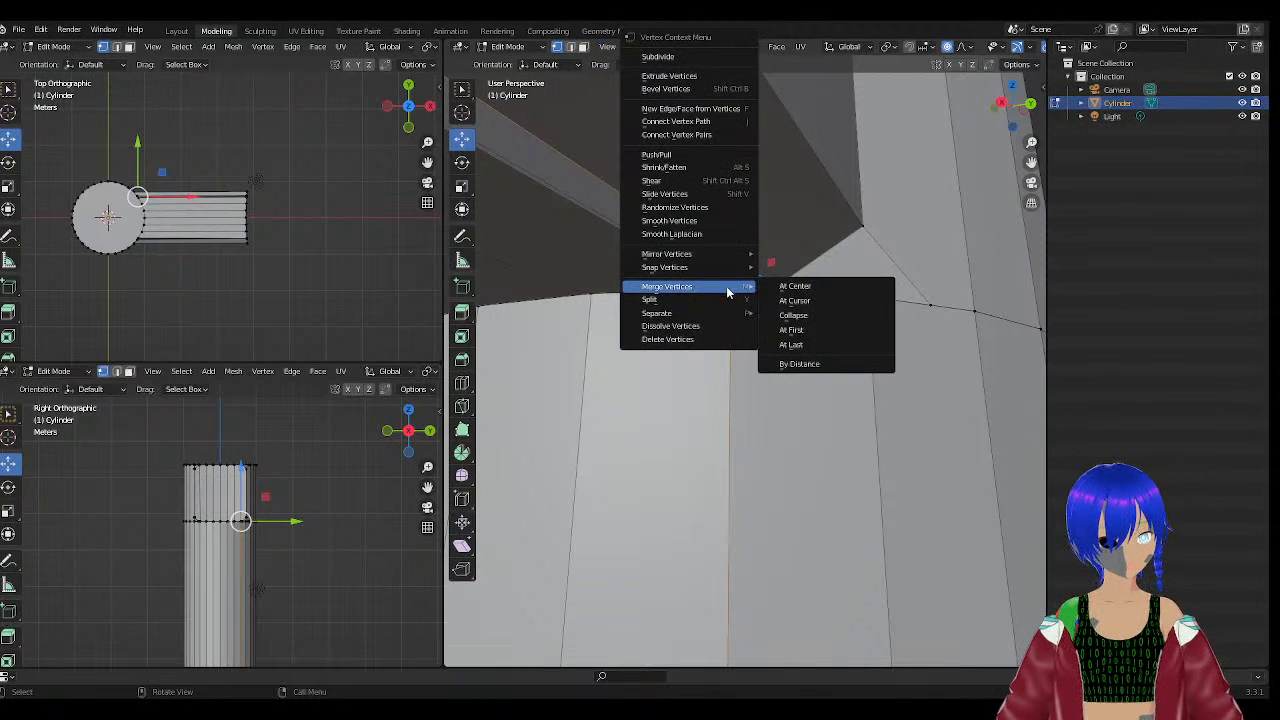
left_click(826, 288)
Merge the vertices still doubled at the +Y bottom bevel corner of the arm's outer end at their center.
middle_click_drag(747, 291, 763, 248)
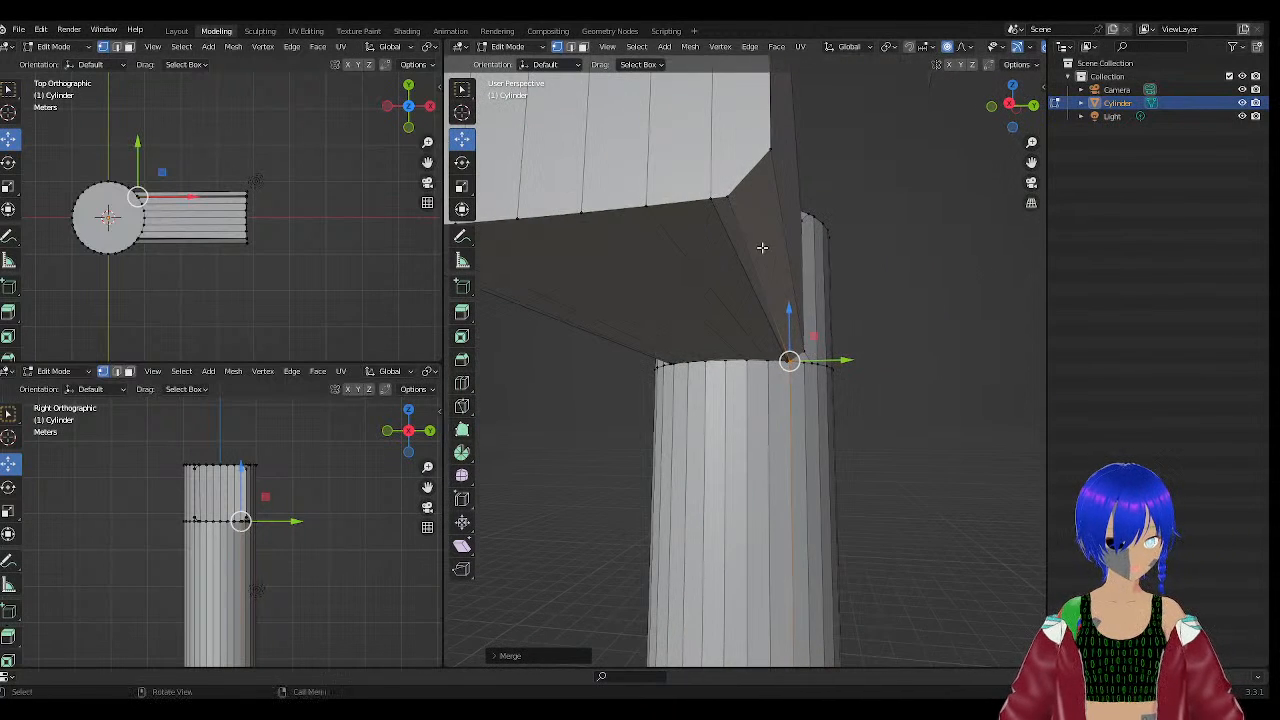
left_click(719, 197)
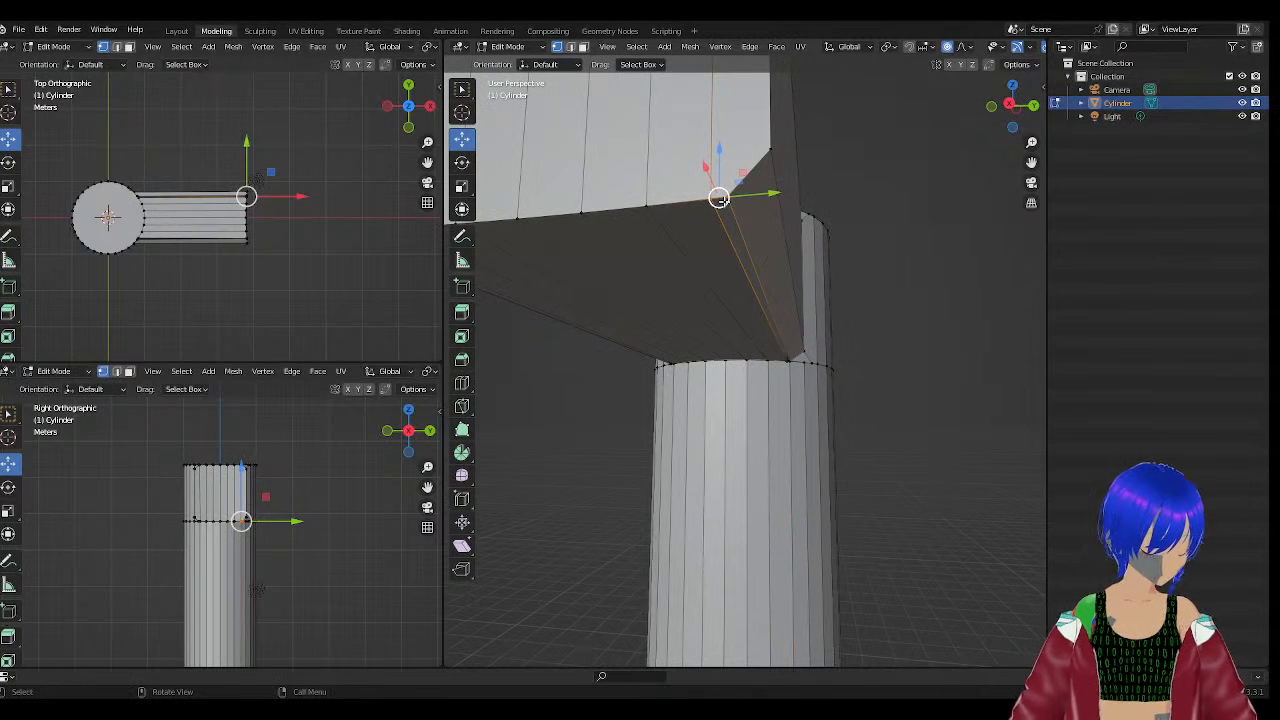
right_click(719, 197)
mouse_move(721, 288)
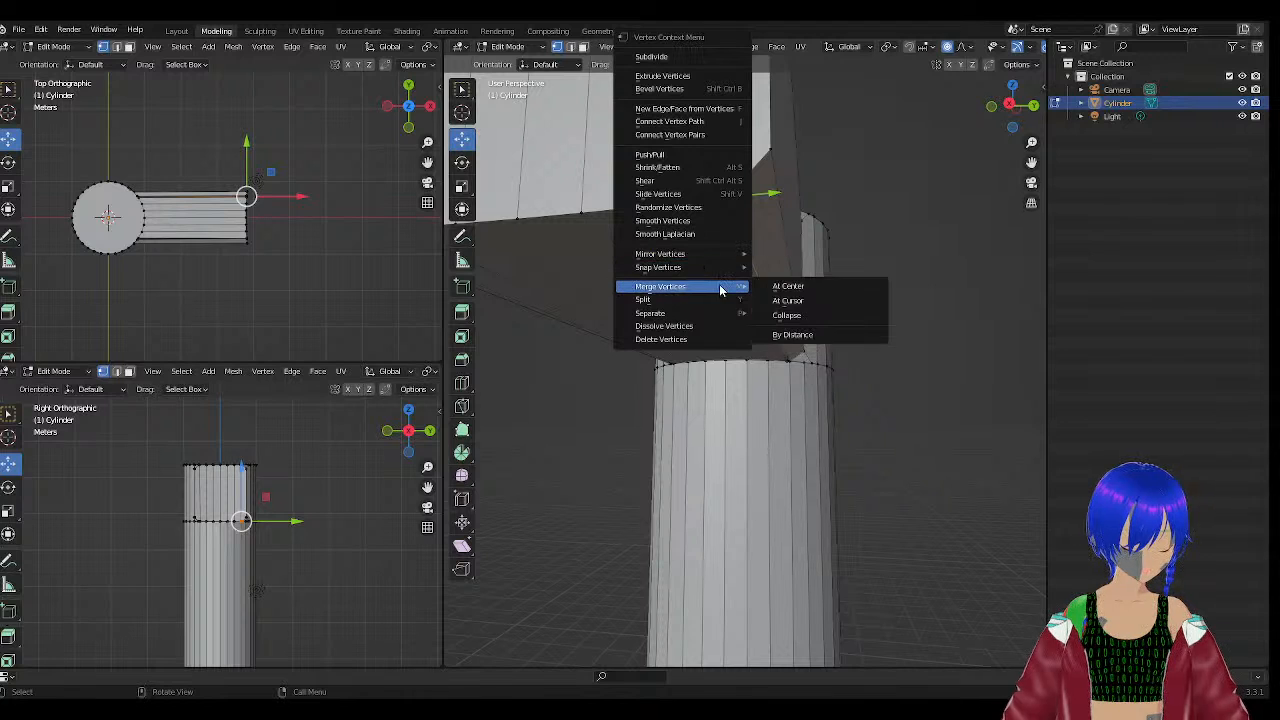
left_click(799, 288)
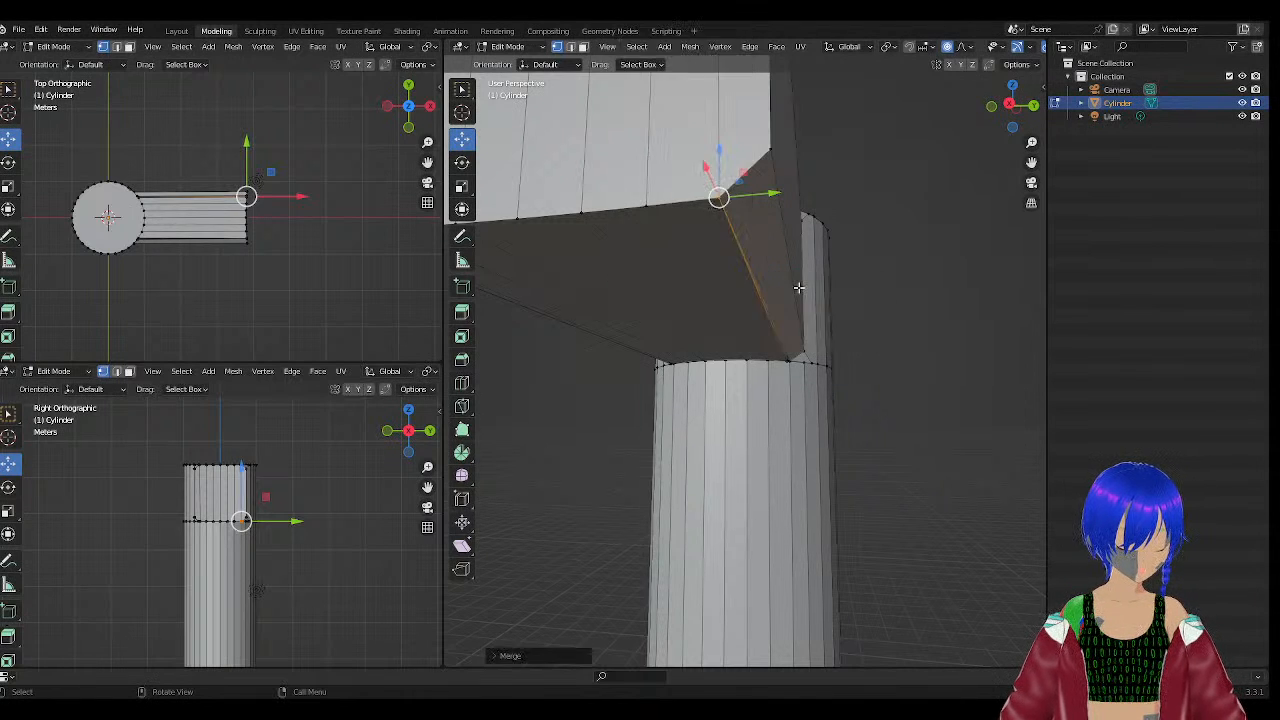
scroll(801, 353, "up", 6)
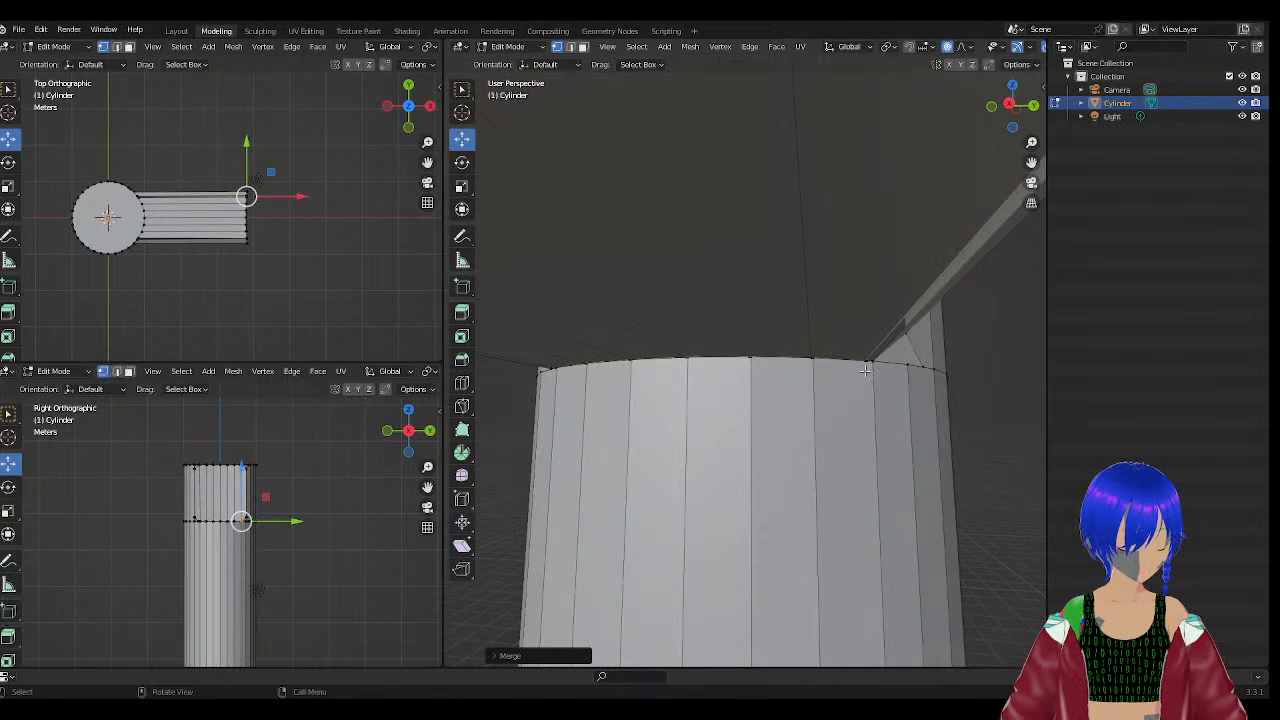
Merge the two neighboring vertices on the cylinder's lower junction rim at the +Y side of the arm's underside at their center.
scroll(846, 366, "up", 4)
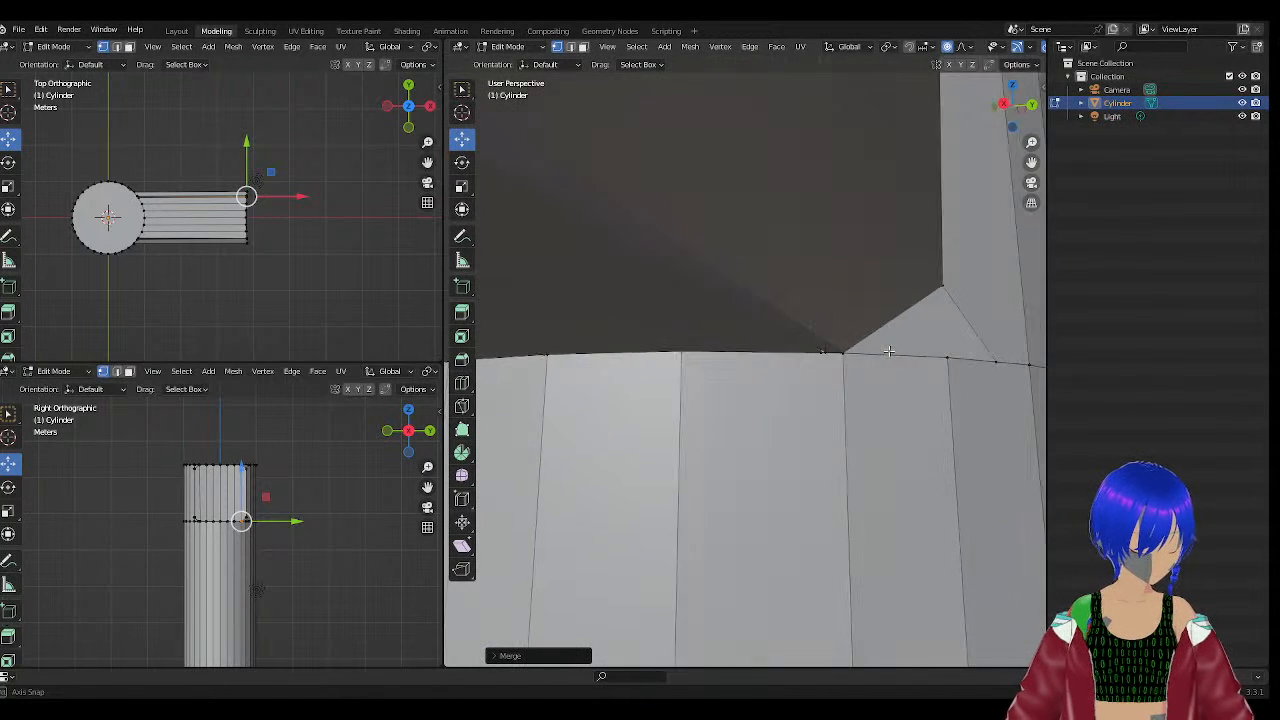
left_click(890, 345)
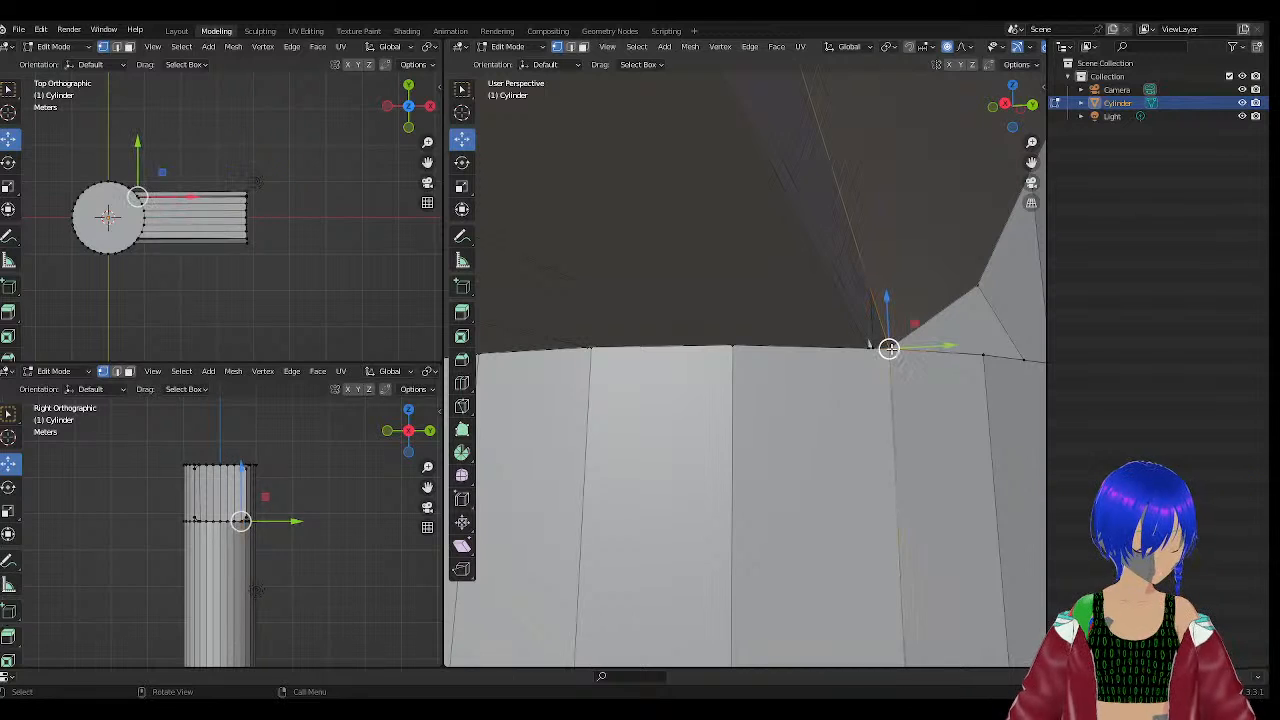
left_click(867, 347)
scroll(867, 347, "up", 3)
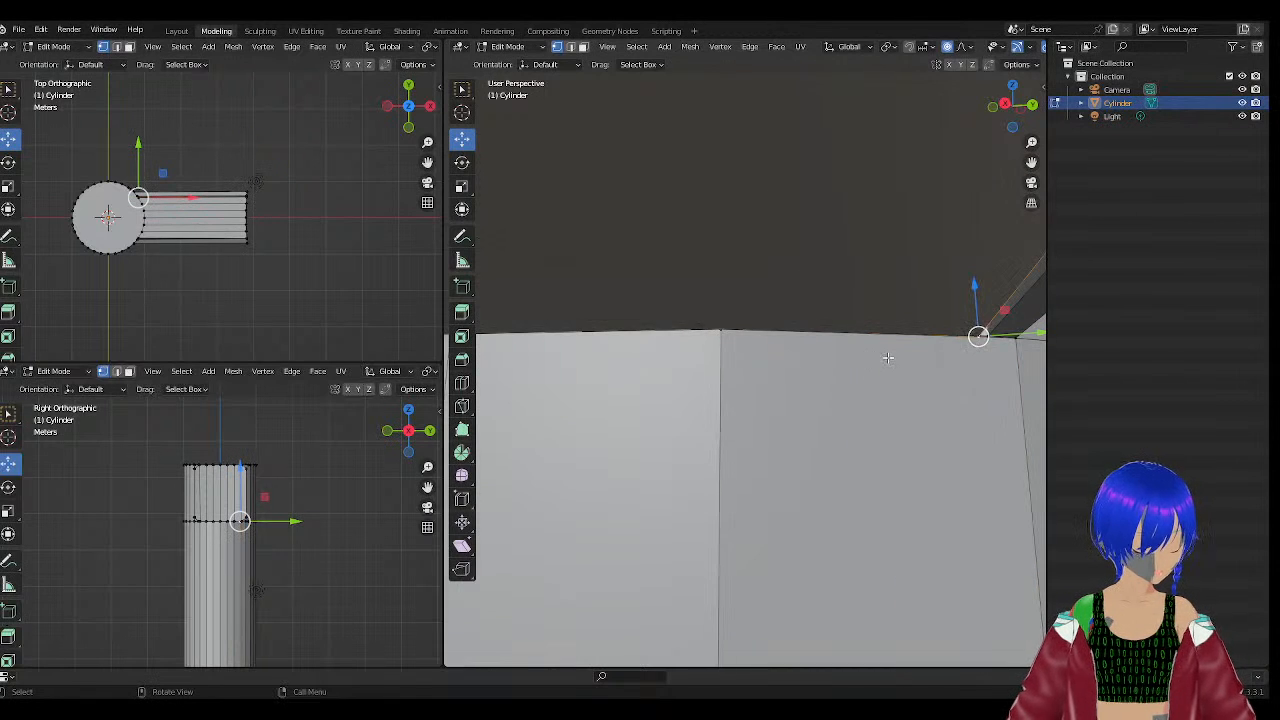
middle_click_drag(887, 357, 875, 354)
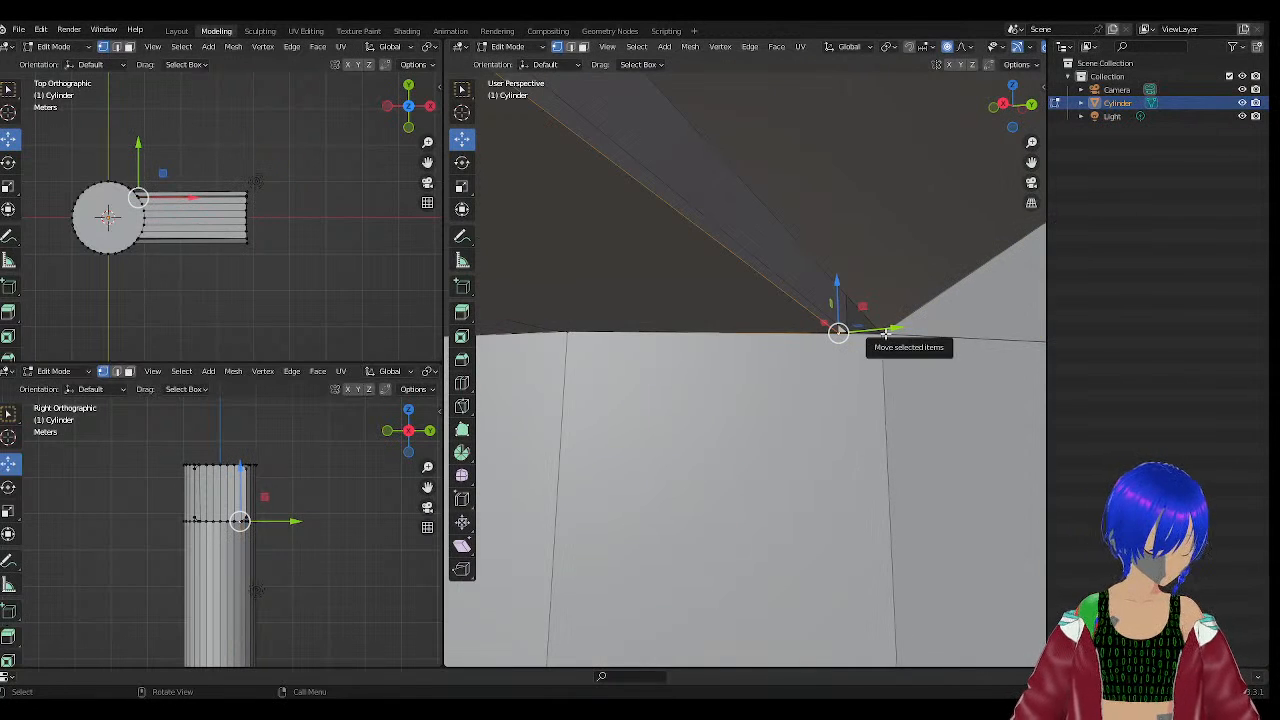
left_click(881, 334, "shift")
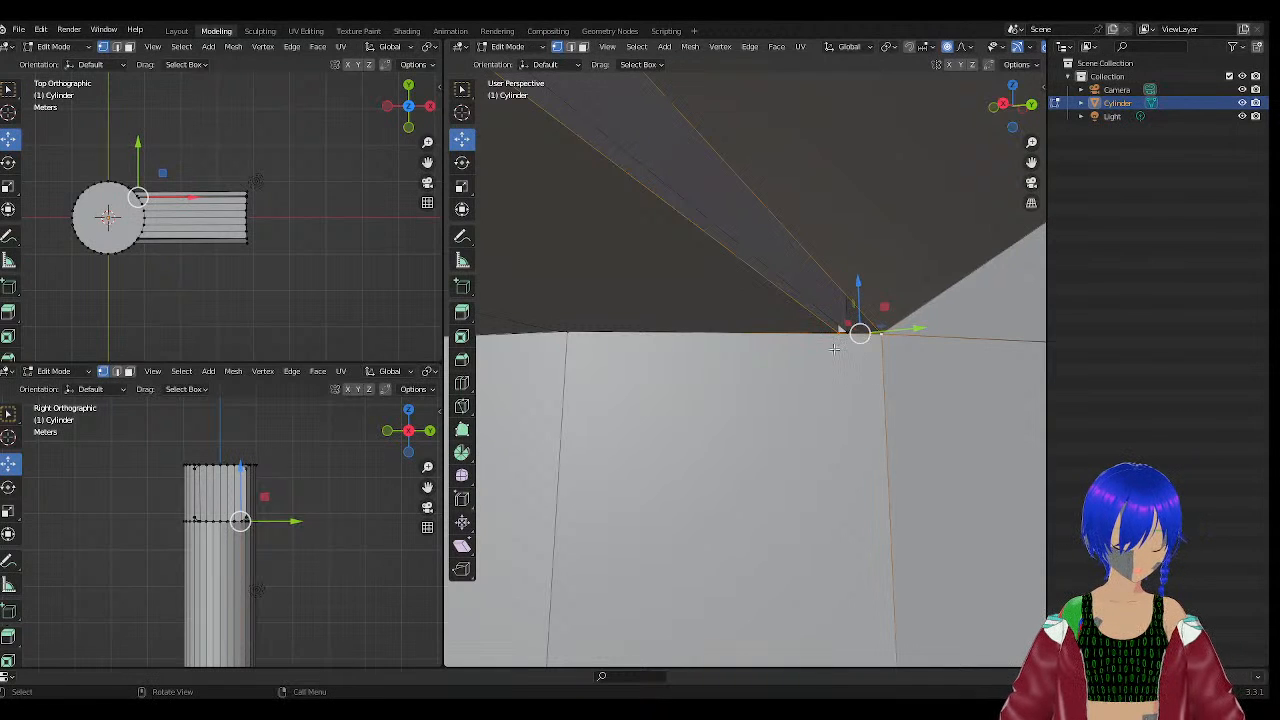
key("alt+a")
left_click(843, 335)
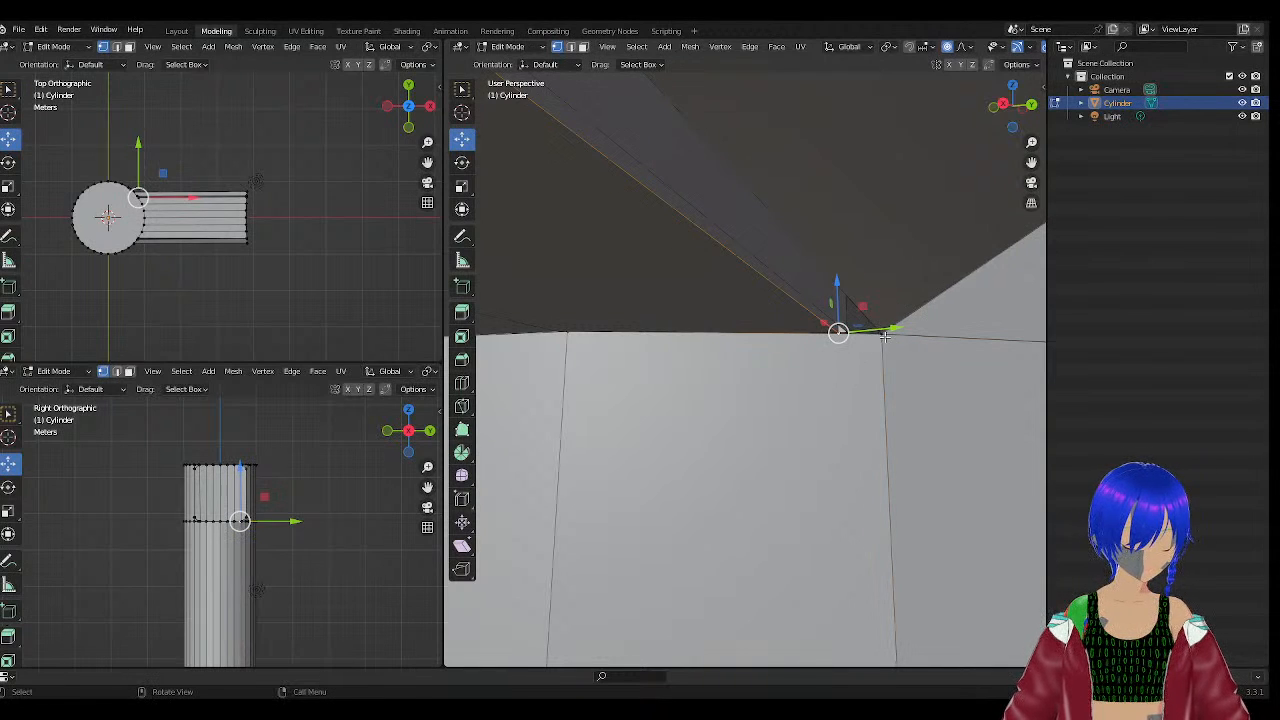
left_click(879, 336, "shift")
middle_click_drag(879, 336, 851, 380)
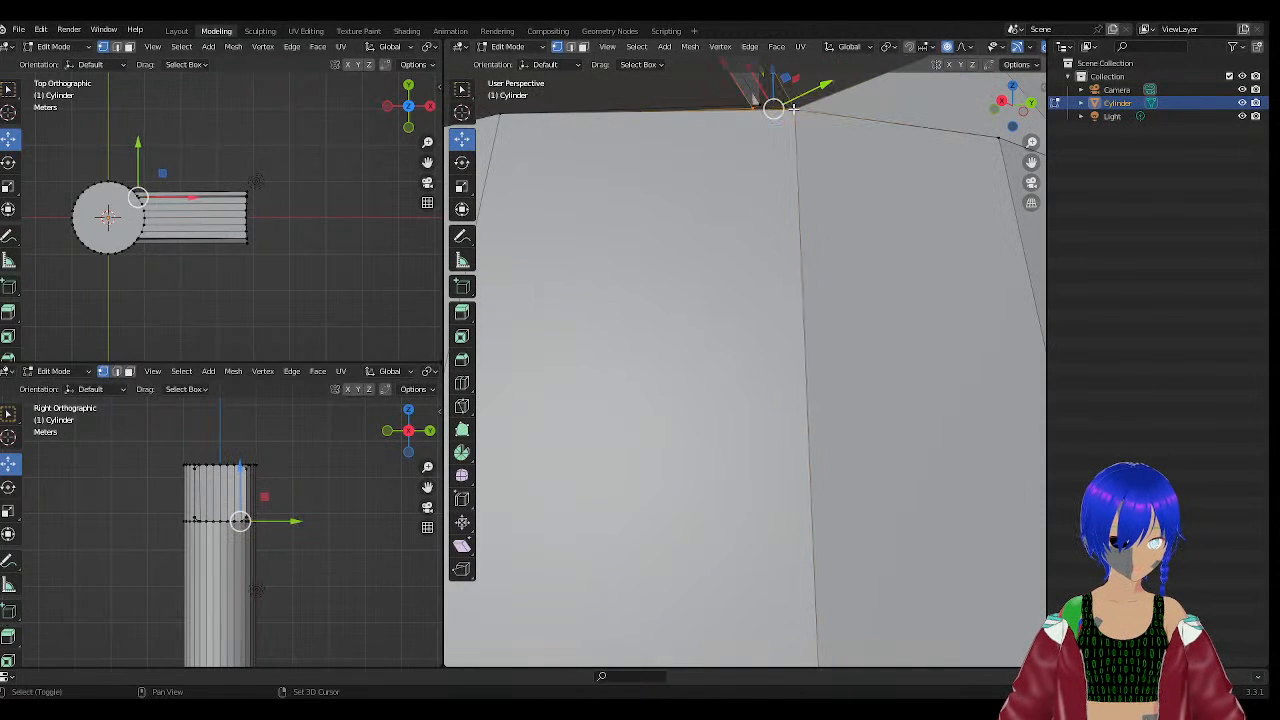
right_click(800, 115)
mouse_move(780, 287)
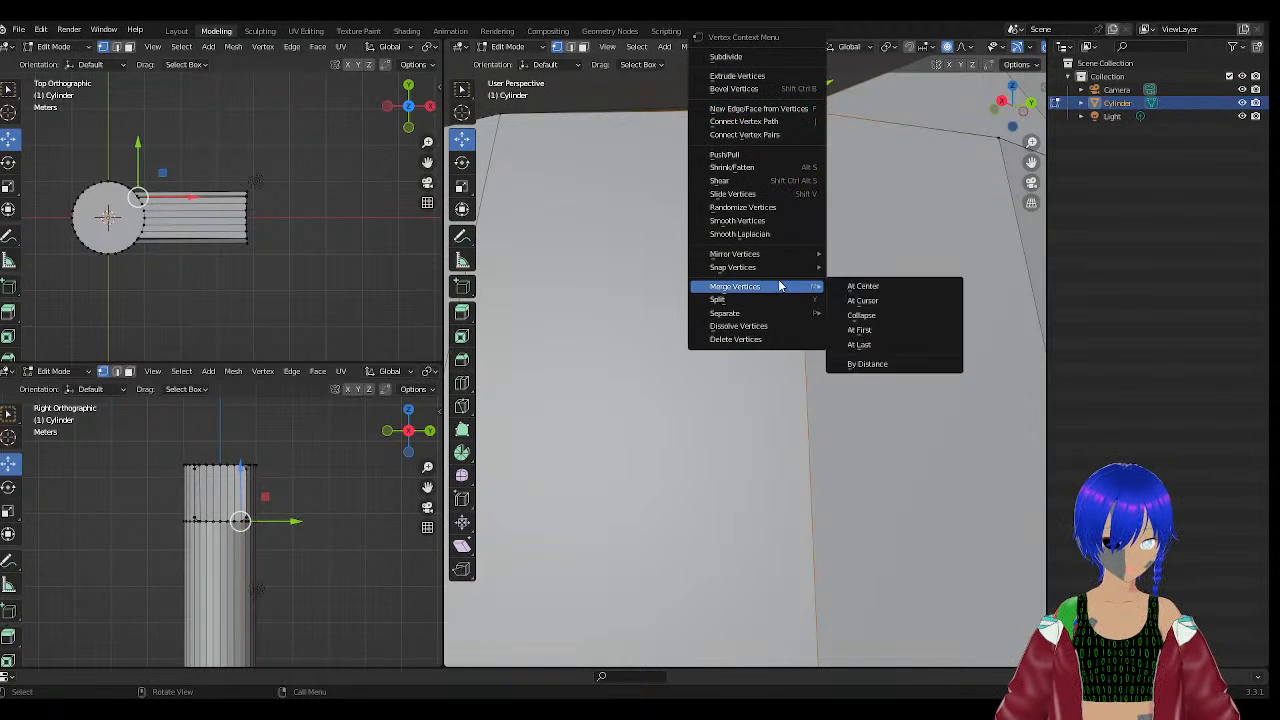
left_click(873, 285)
Merge the vertices still doubled at that +Y junction-rim corner at their center.
key("KP_Decimal")
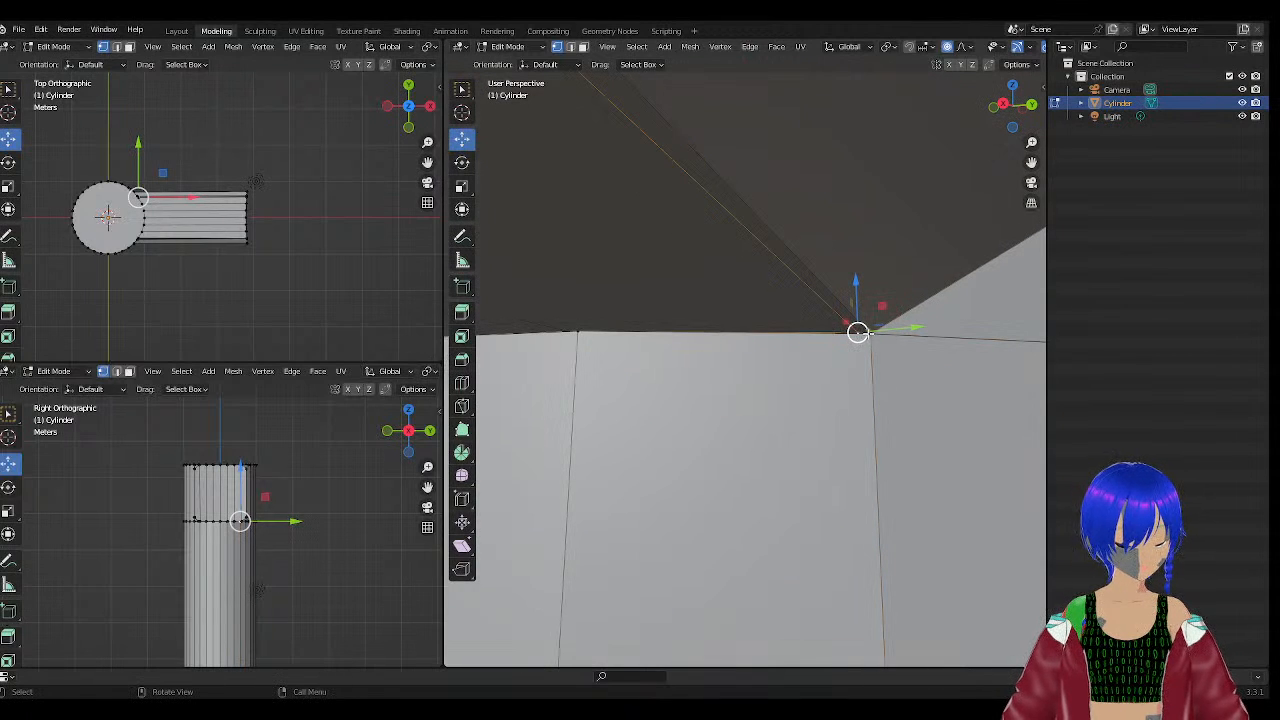
right_click(862, 333)
mouse_move(873, 338)
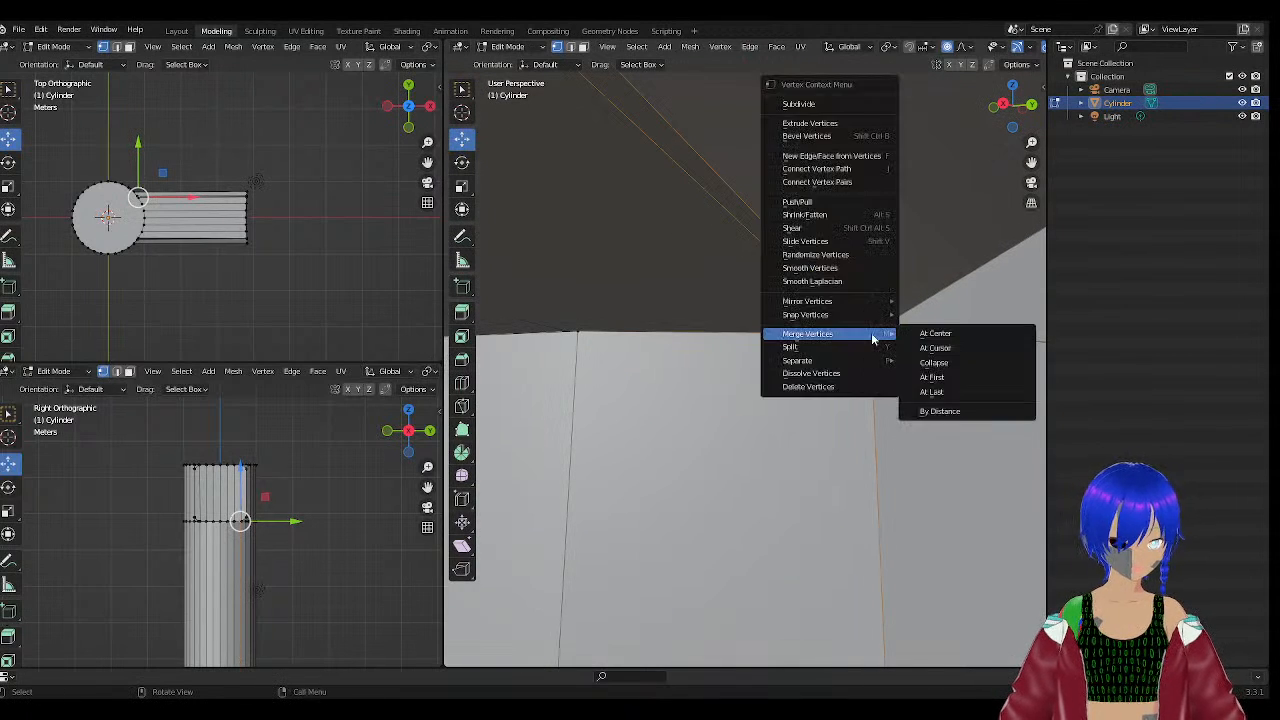
left_click(958, 334)
Select the two neighboring vertices at the -Y bottom bevel corner of the arm's outer end.
scroll(882, 338, "down", 12)
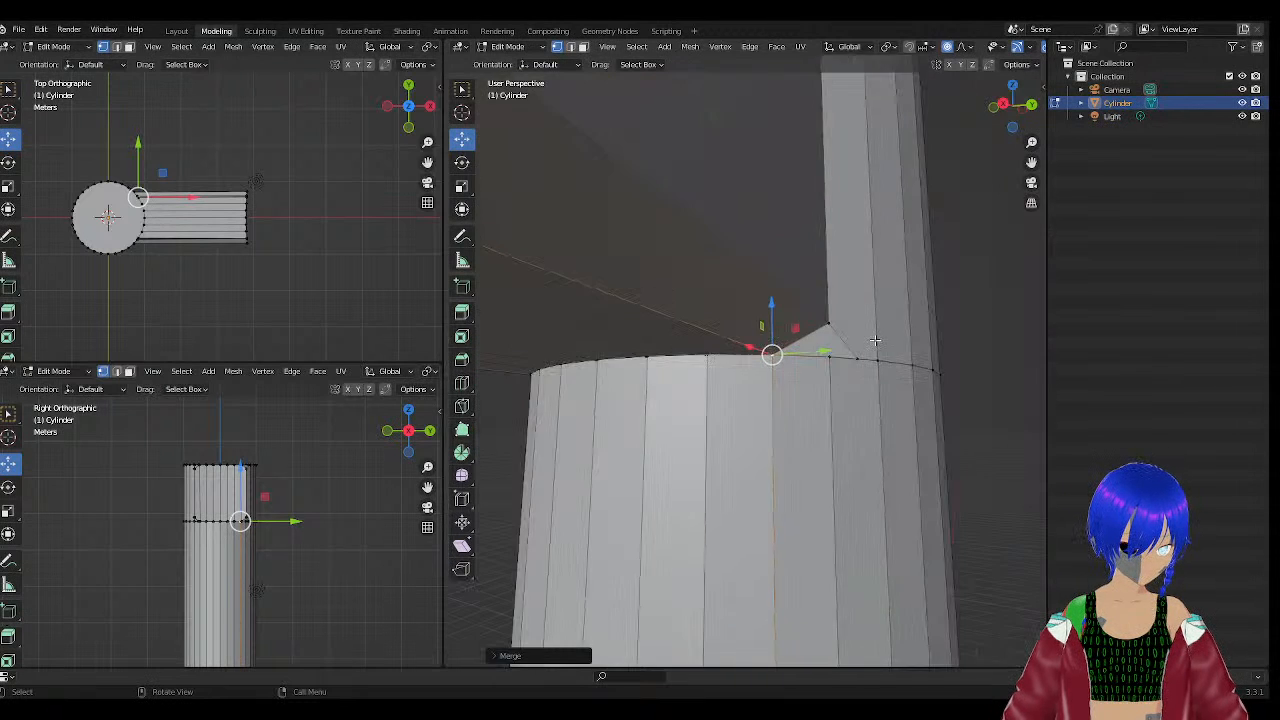
middle_click_drag(792, 372, 758, 279)
middle_click_drag(737, 237, 743, 245)
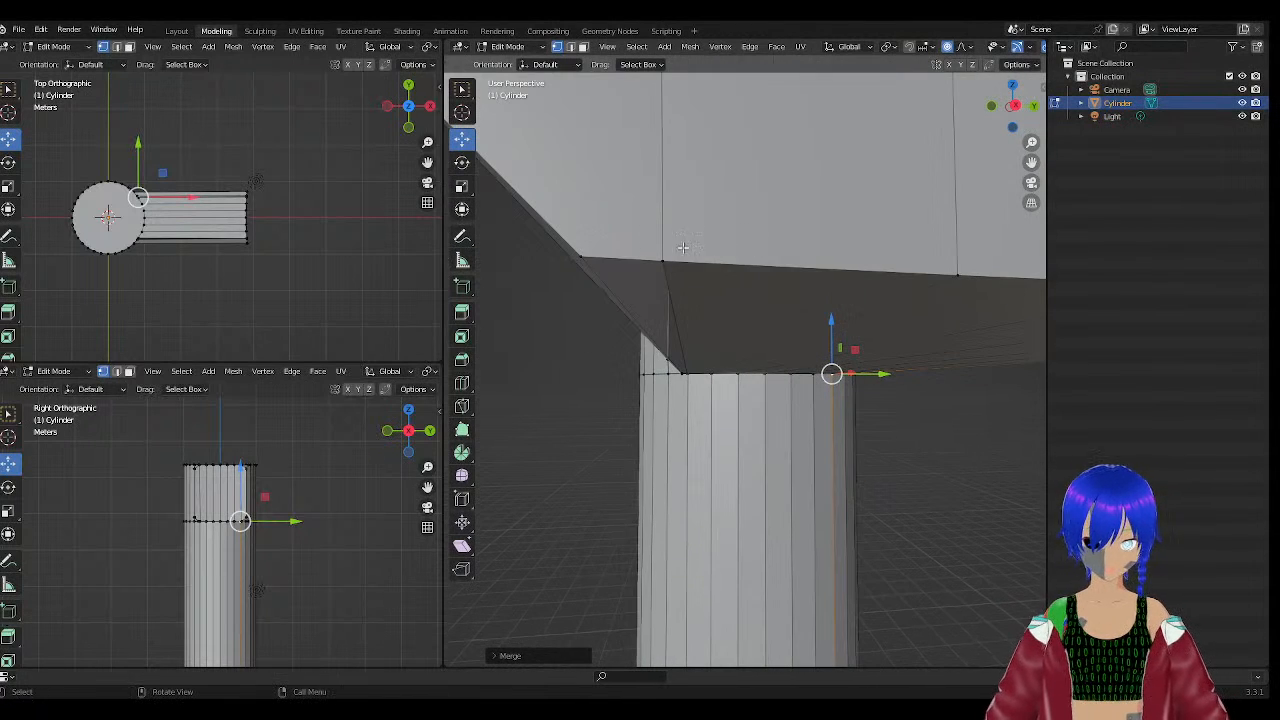
left_click(581, 258)
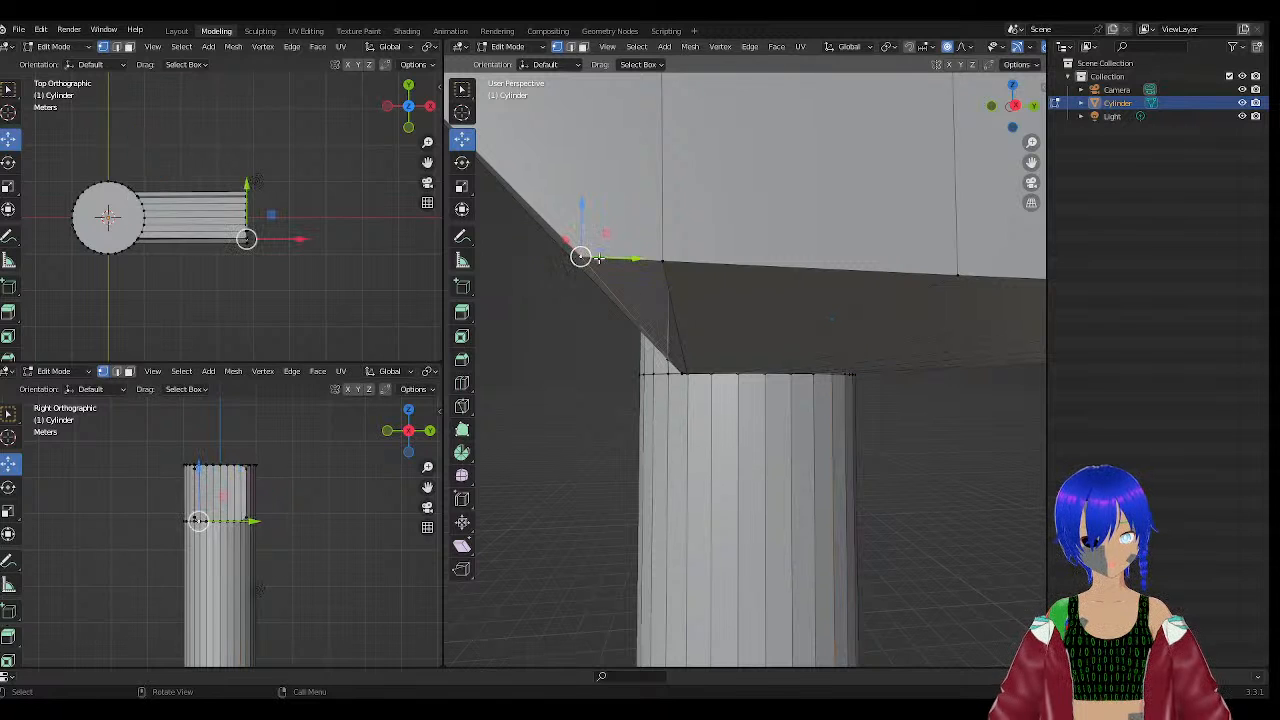
left_click(662, 260, "shift")
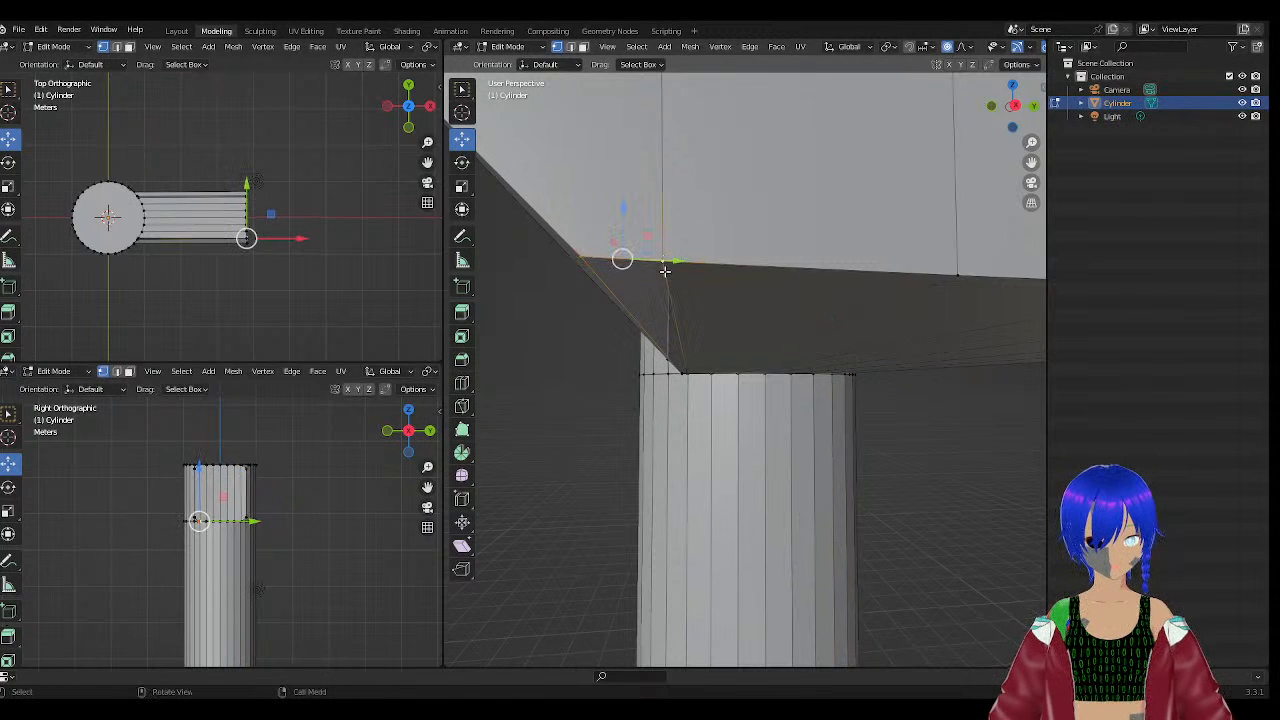
left_click(664, 261)
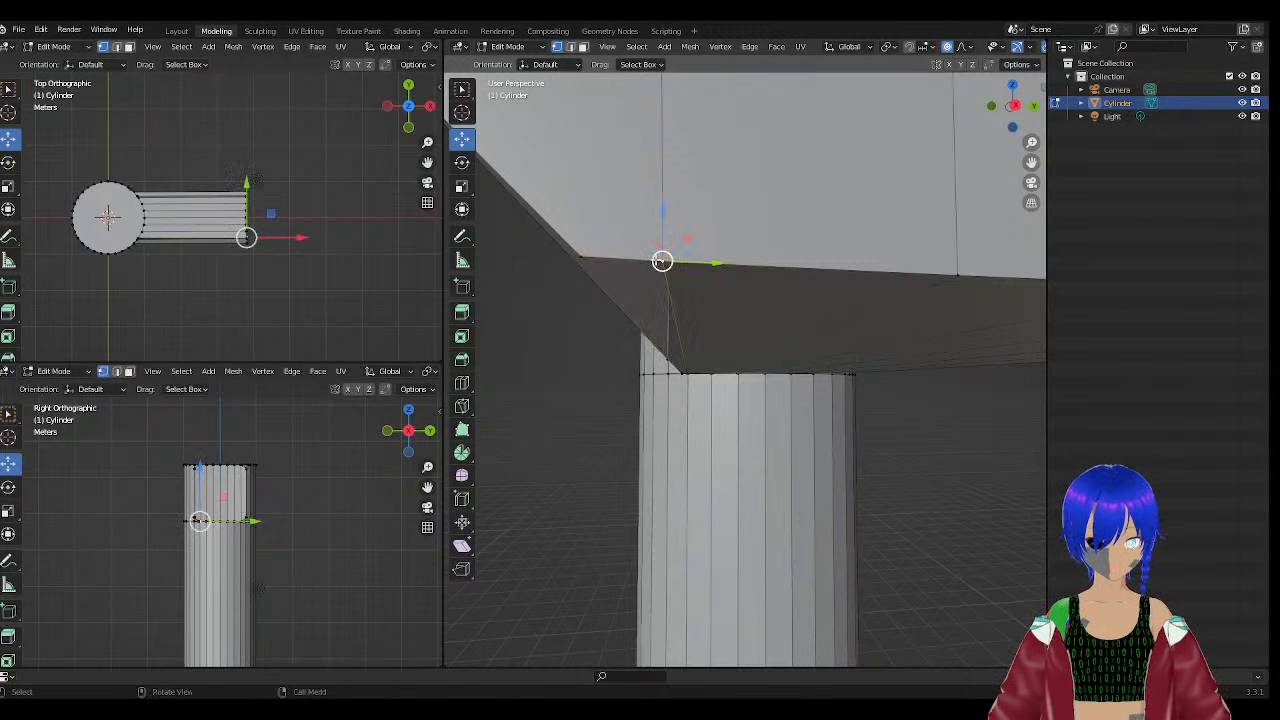
left_click(582, 258, "shift")
right_click(625, 282)
mouse_move(655, 288)
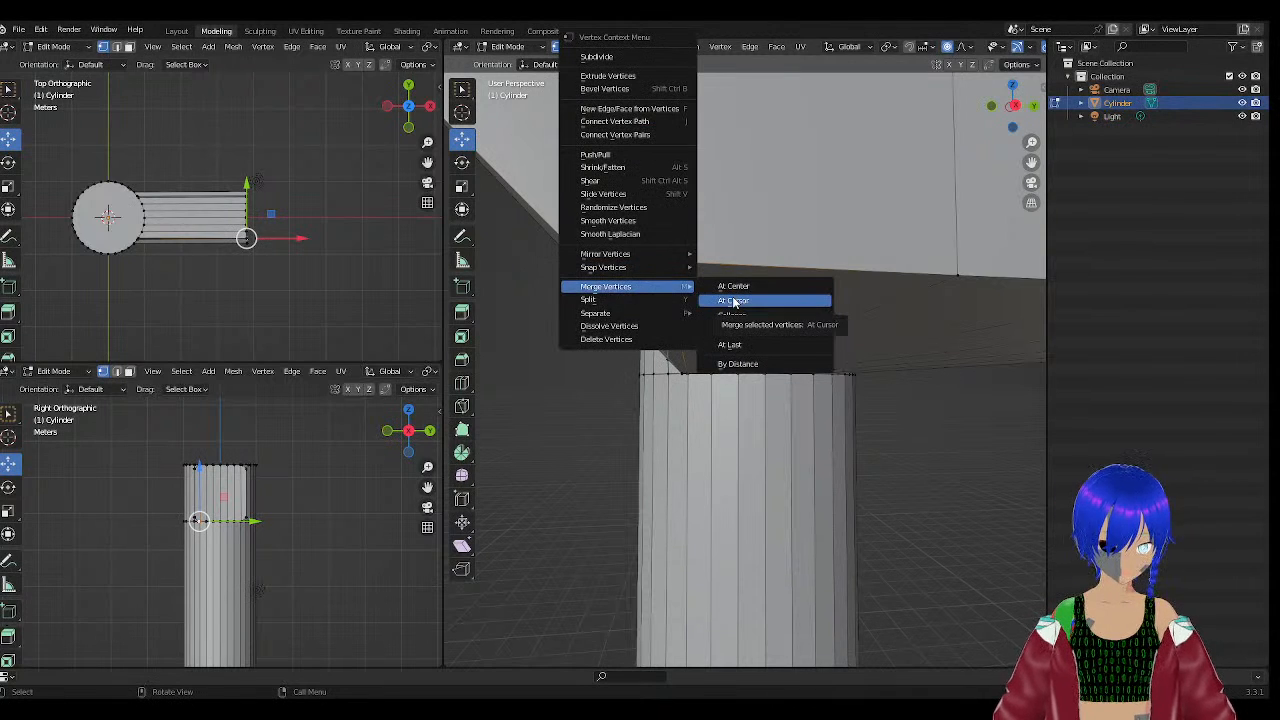
left_click(734, 301)
key("ctrl+z")
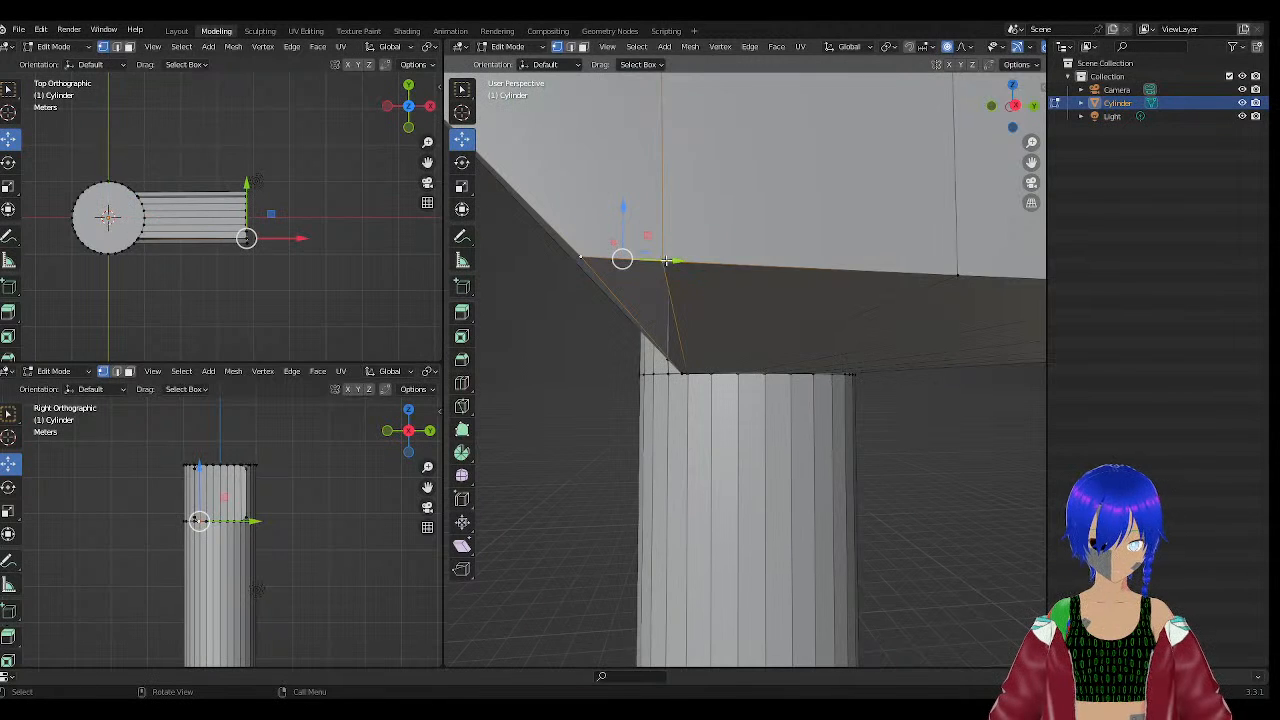
Merge the selected vertices at the arm's -Y bottom outer corner at their center.
right_click(666, 260)
mouse_move(657, 288)
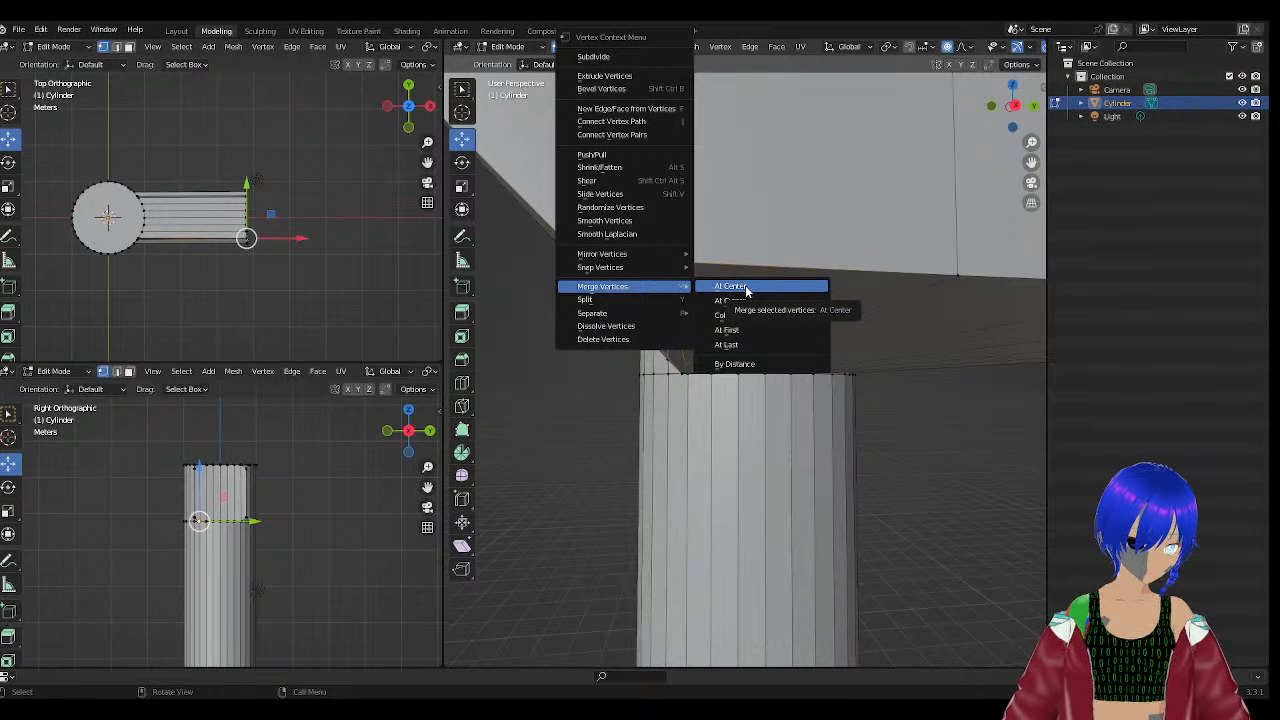
left_click(745, 285)
Merge the two neighboring vertices on the cylinder's lower junction rim at the -Y side of the arm's underside, using Collapse.
middle_click_drag(657, 313, 714, 316)
scroll(645, 265, "up", 5)
scroll(645, 265, "down", 4)
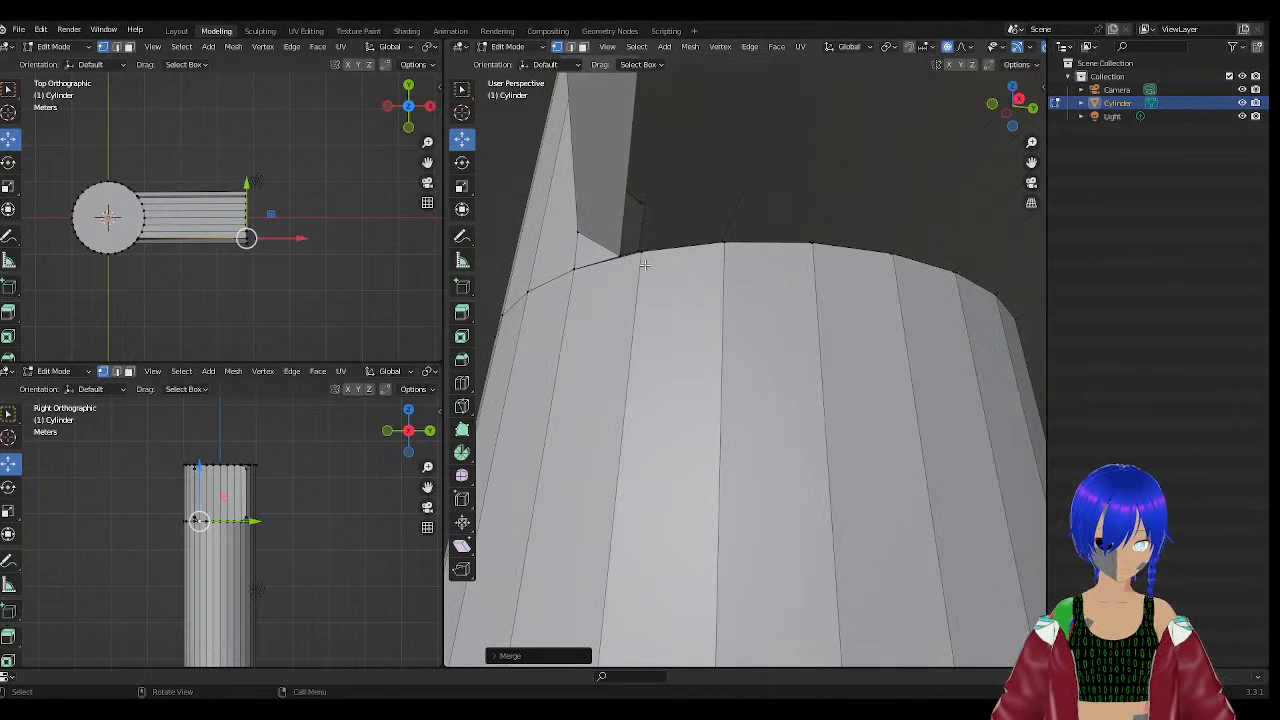
mouse_move(642, 264)
middle_mouse_down()
mouse_move(676, 295)
mouse_move(633, 286)
middle_mouse_up()
scroll(668, 315, "up", 5)
left_click(677, 302)
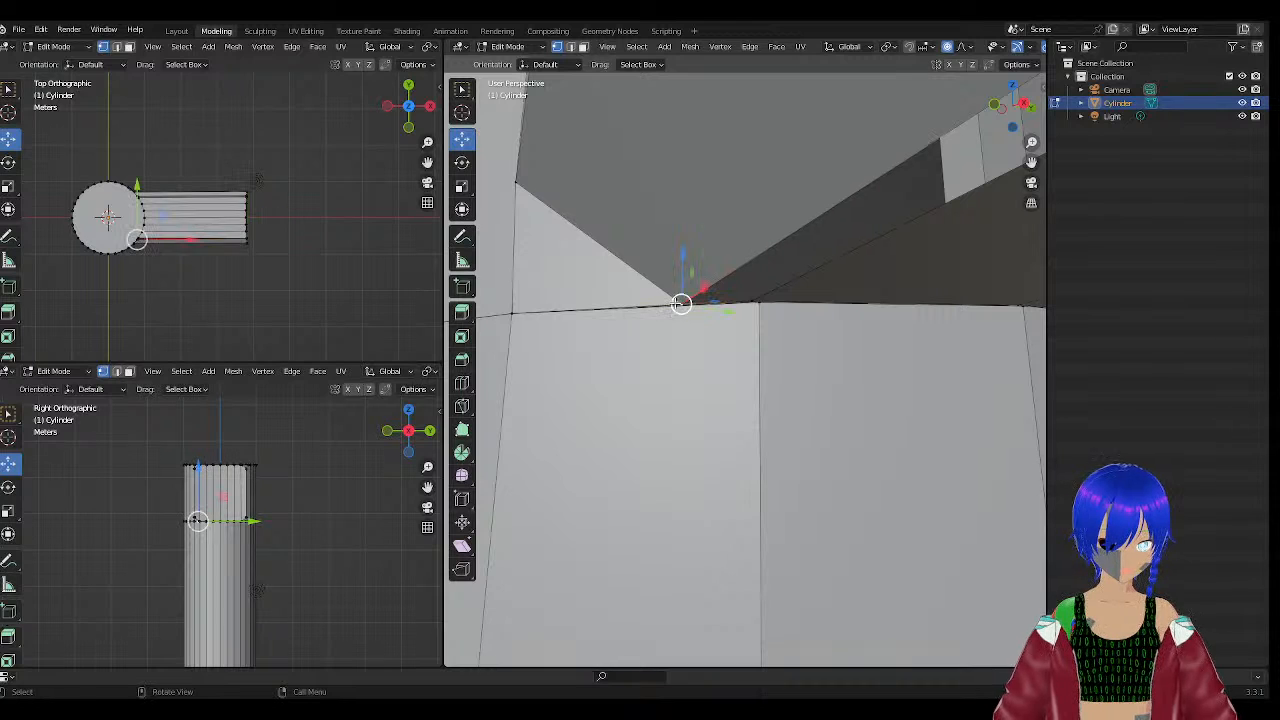
left_click(759, 299, "ctrl")
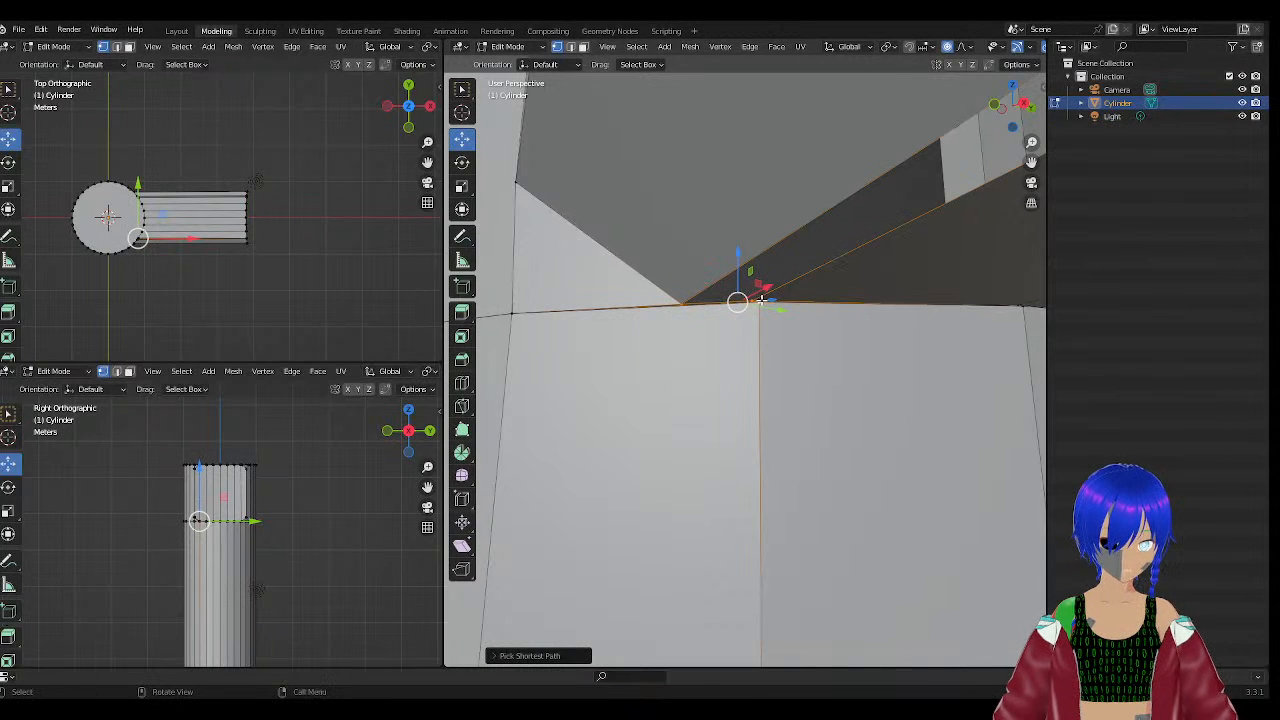
right_click(761, 300)
mouse_move(750, 301)
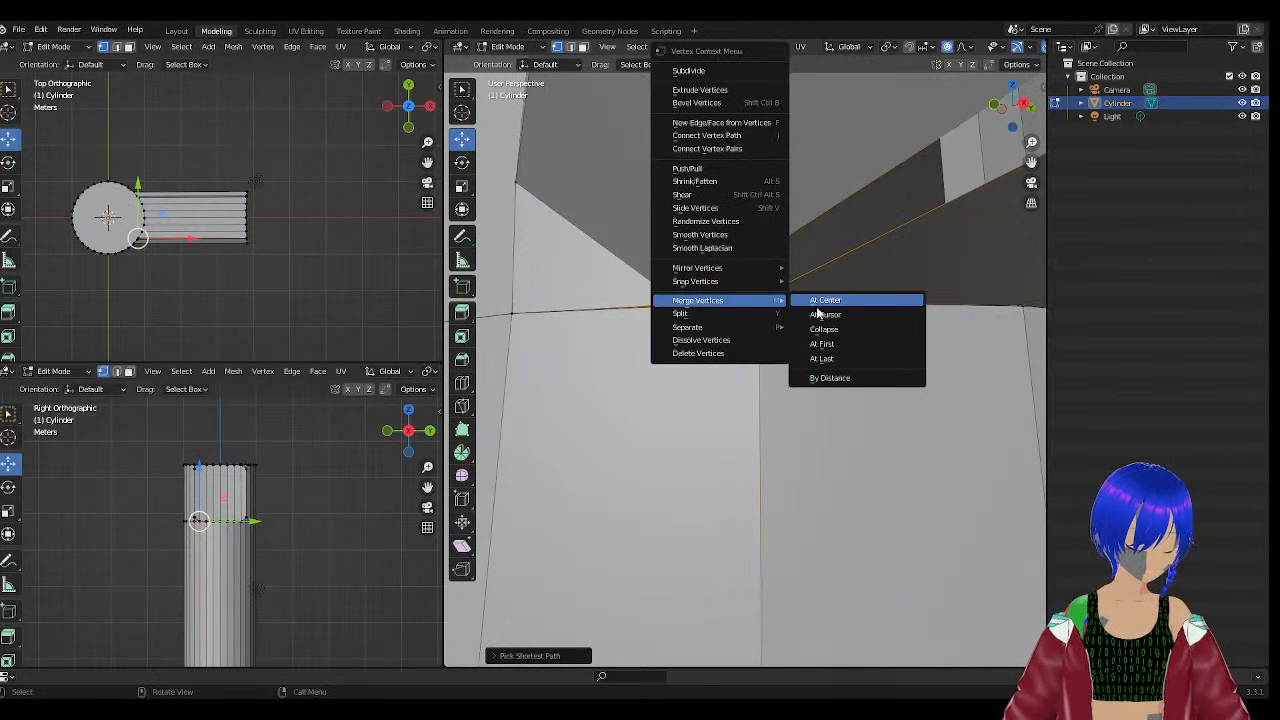
left_click(826, 328)
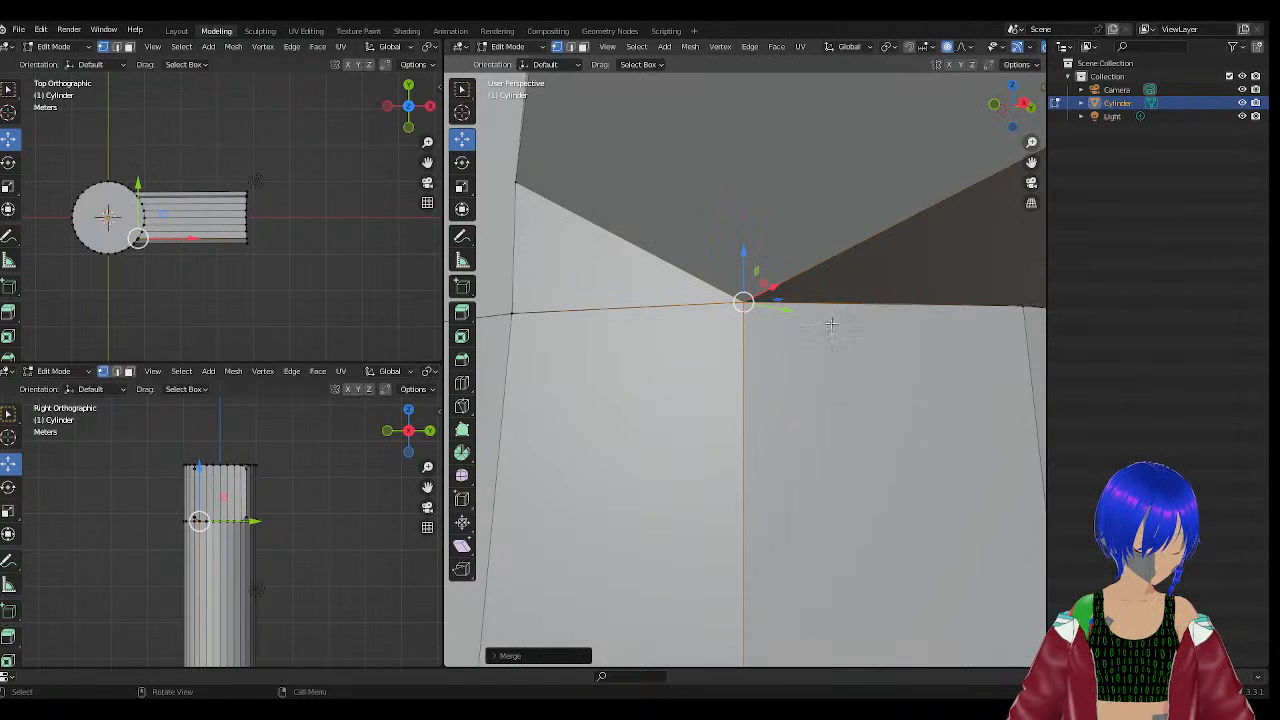
Select the two vertices on either side of the gap where the arm's -Y top edge meets the cylinder's top rim.
scroll(745, 311, "down", 5)
middle_click_drag(785, 387, 723, 346)
scroll(720, 347, "up", 6)
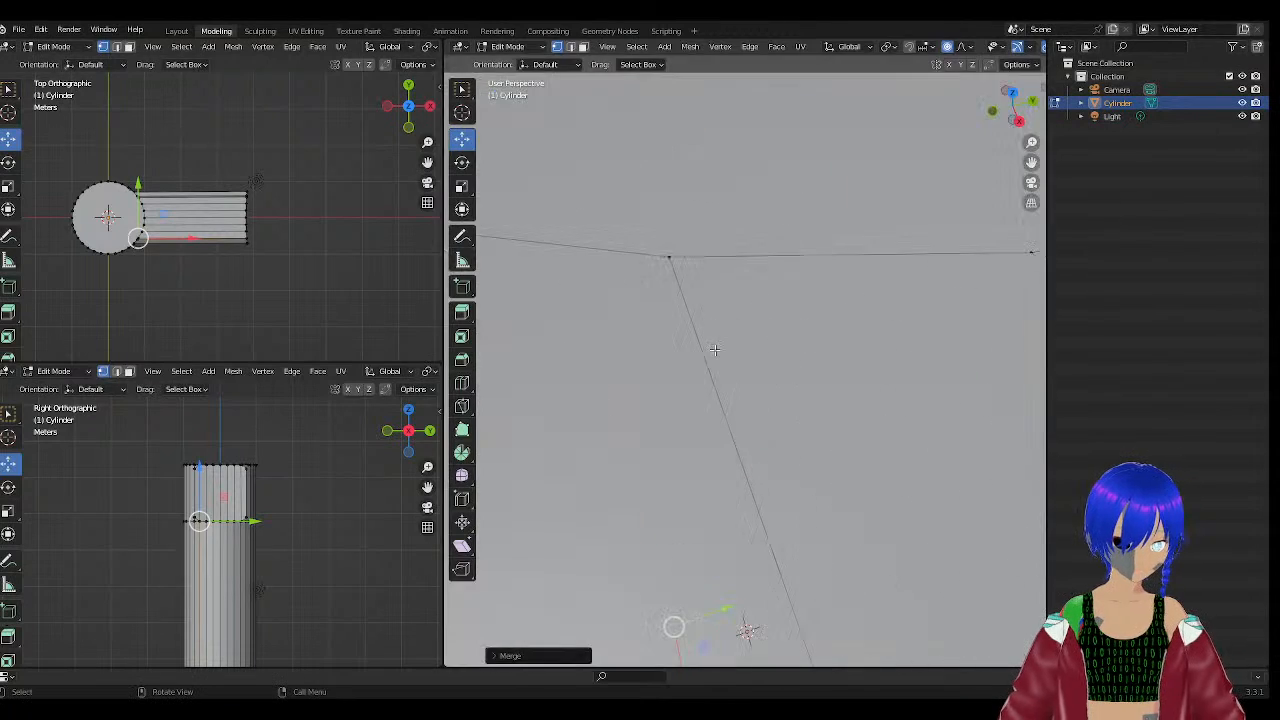
scroll(656, 327, "down", 4)
scroll(647, 329, "up", 4)
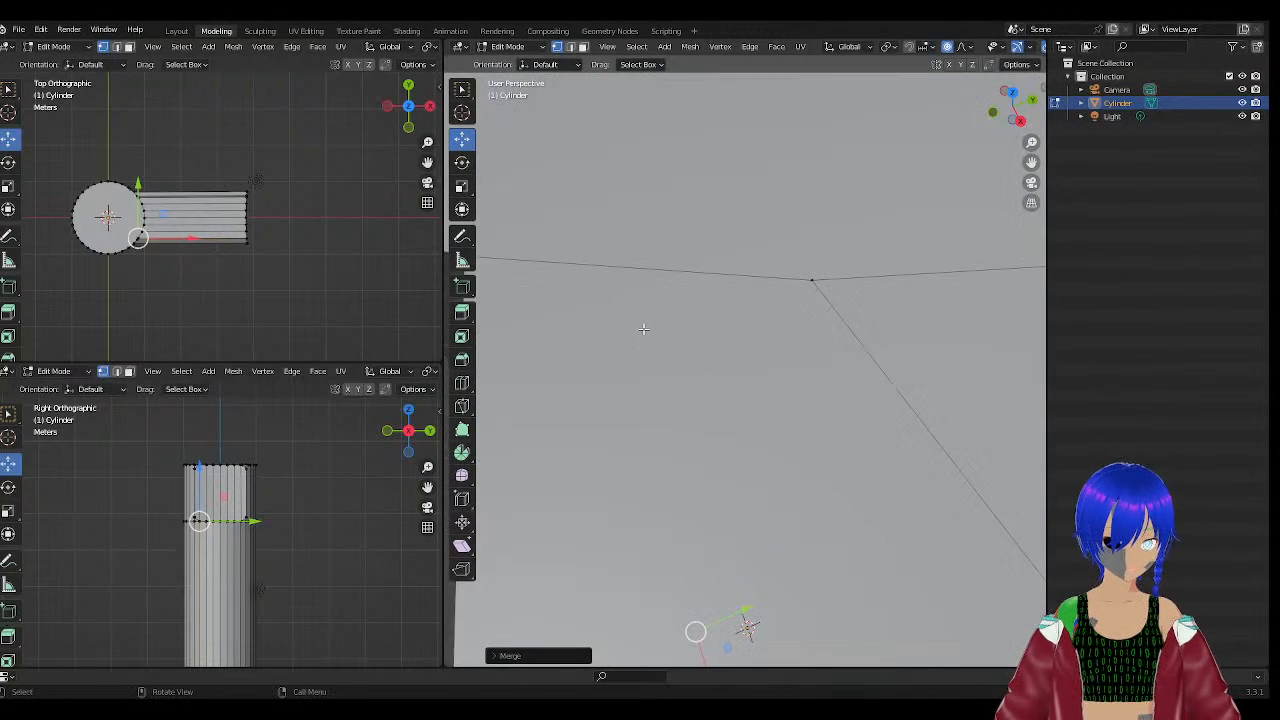
scroll(677, 329, "down", 3)
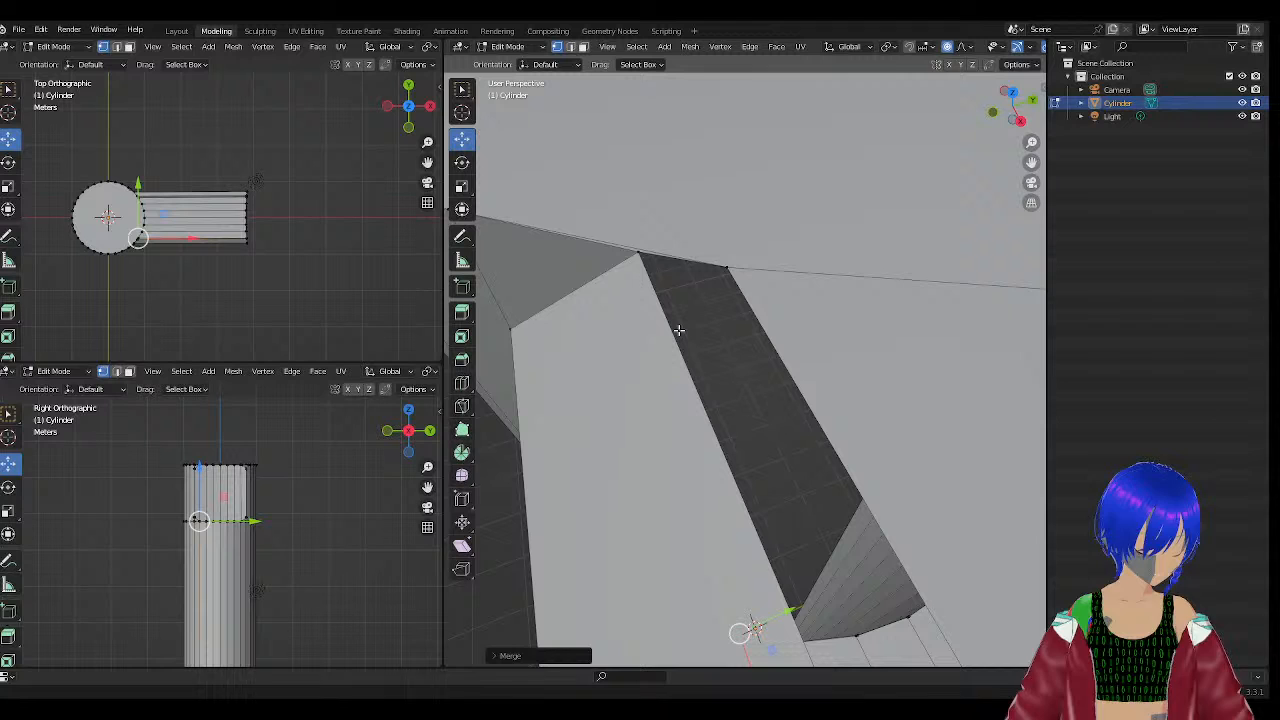
left_click(642, 253)
left_click(729, 267, "shift")
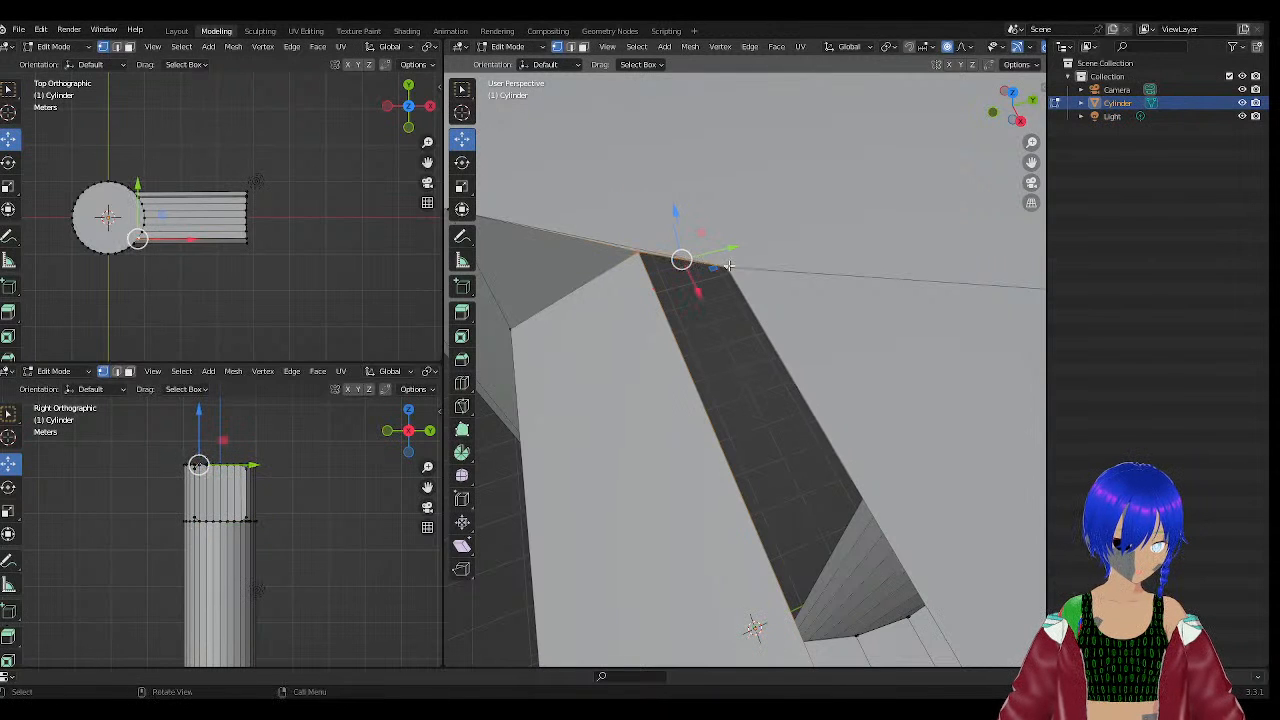
scroll(677, 268, "down", 4)
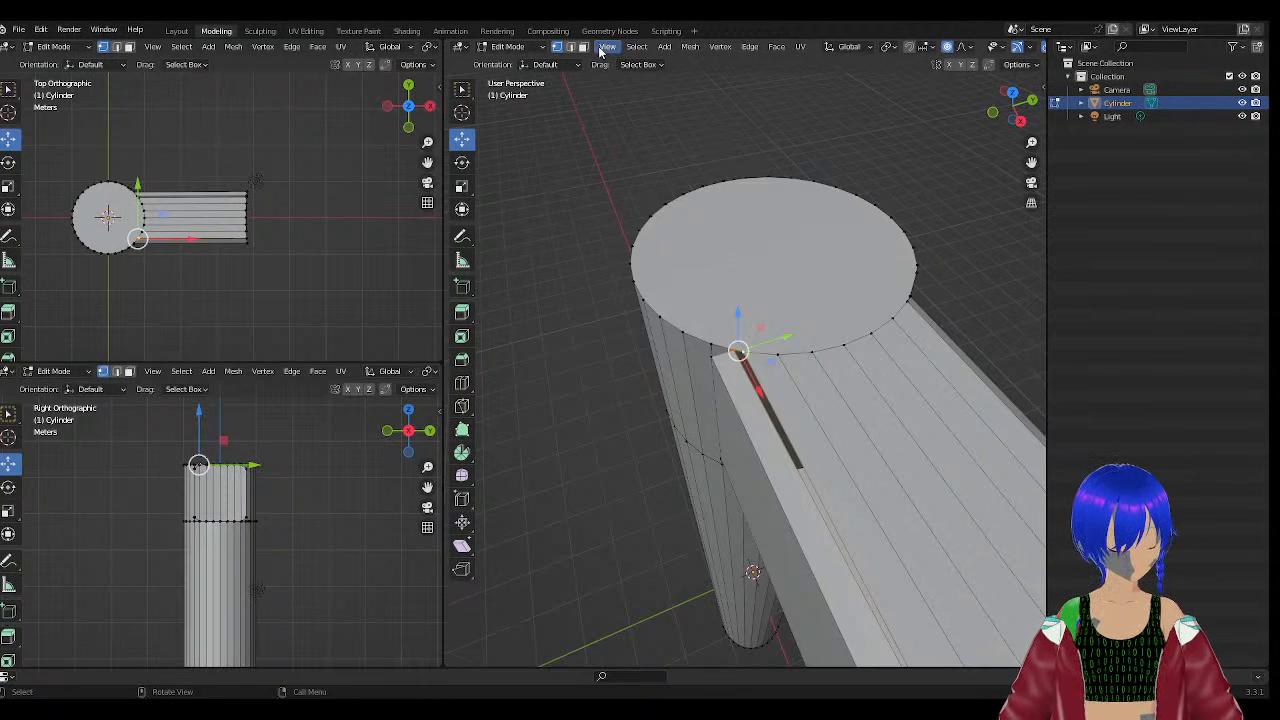
Merge the selected vertices where the arm's split top edge meets the cylinder rim, using Collapse.
right_click(732, 360)
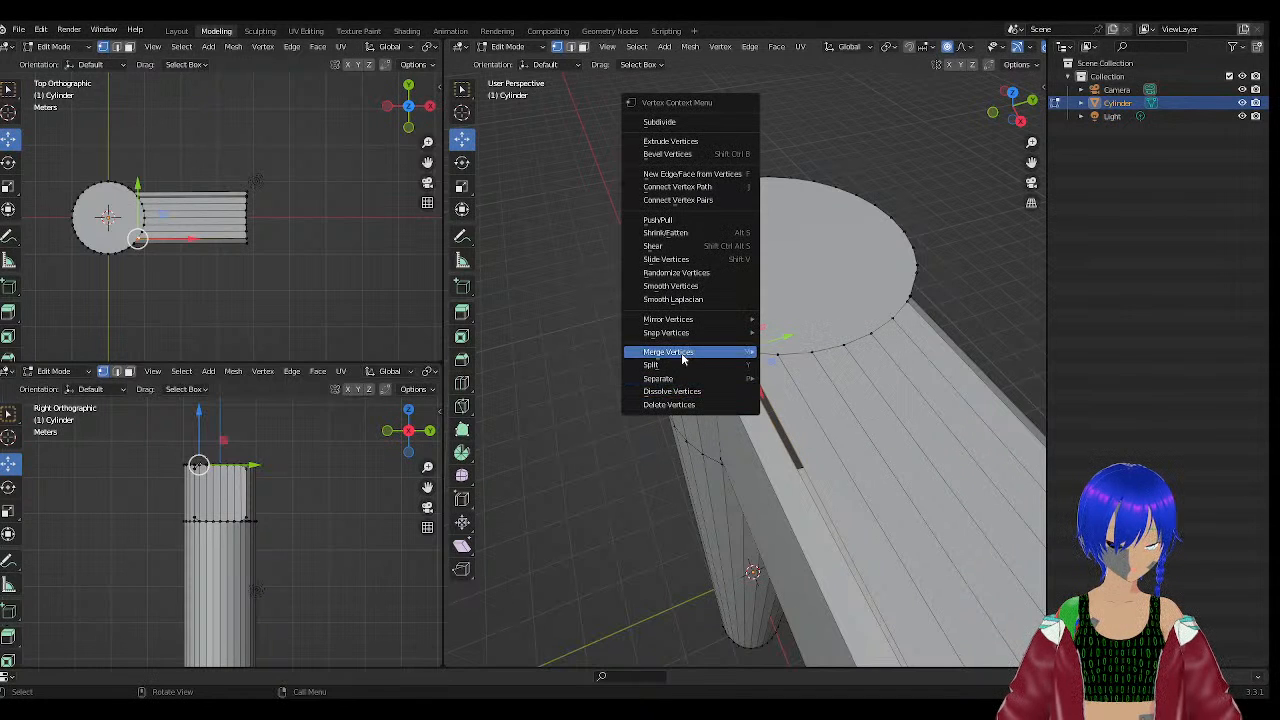
mouse_move(686, 356)
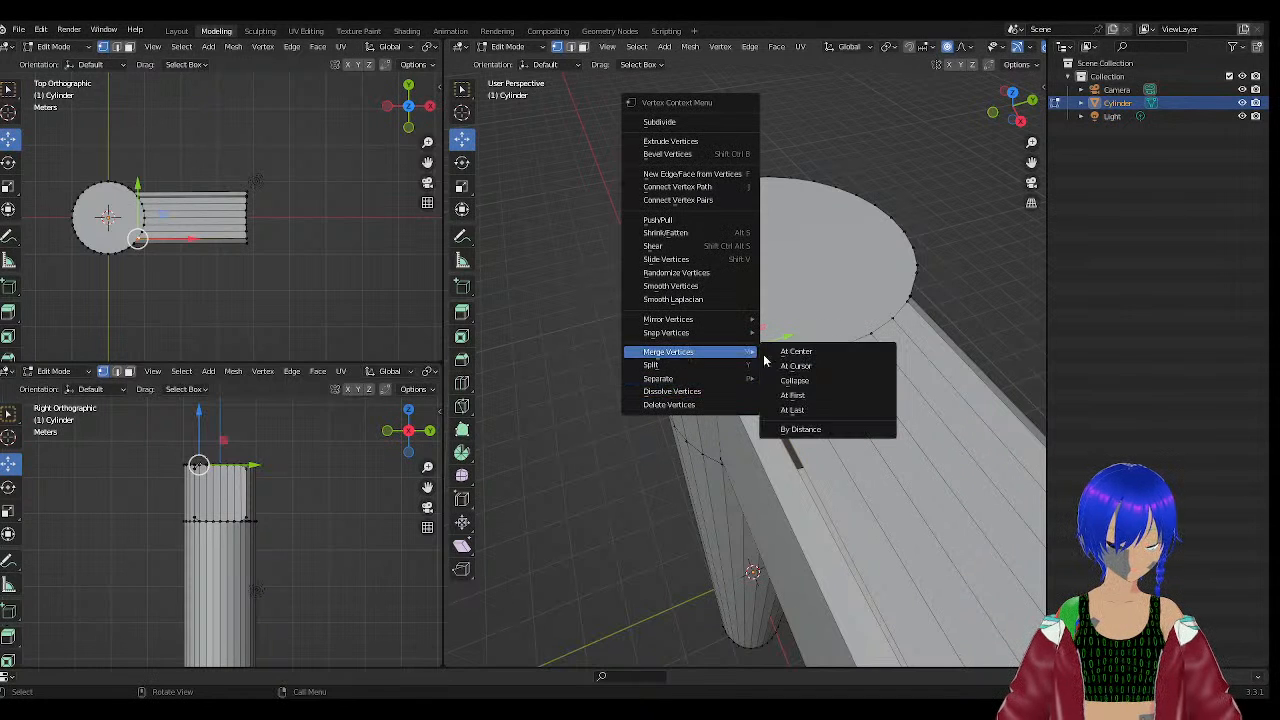
left_click(810, 381)
Merge the two adjacent vertices at the rim end of the gap on the arm's other side, using Collapse.
middle_click_drag(759, 443, 706, 443)
scroll(657, 415, "up", 3)
left_click(640, 414)
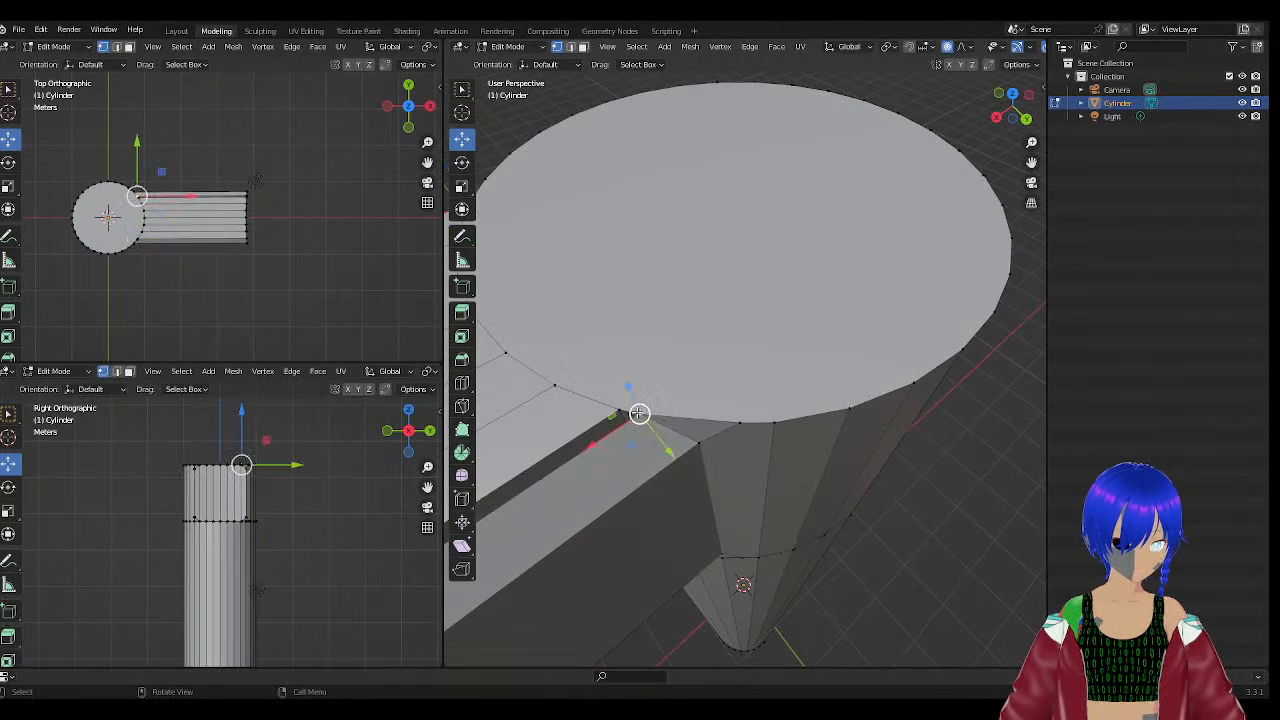
left_click(618, 410, "shift")
right_click(615, 410)
left_click(607, 421)
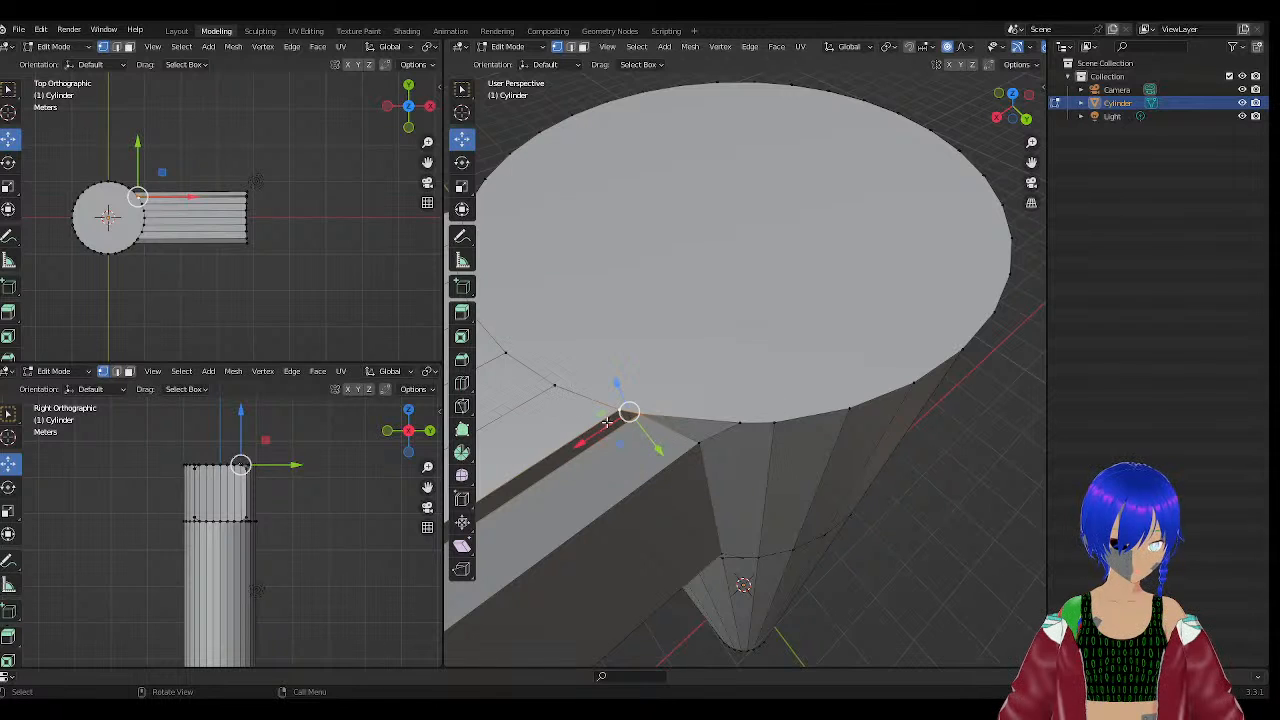
right_click(616, 408)
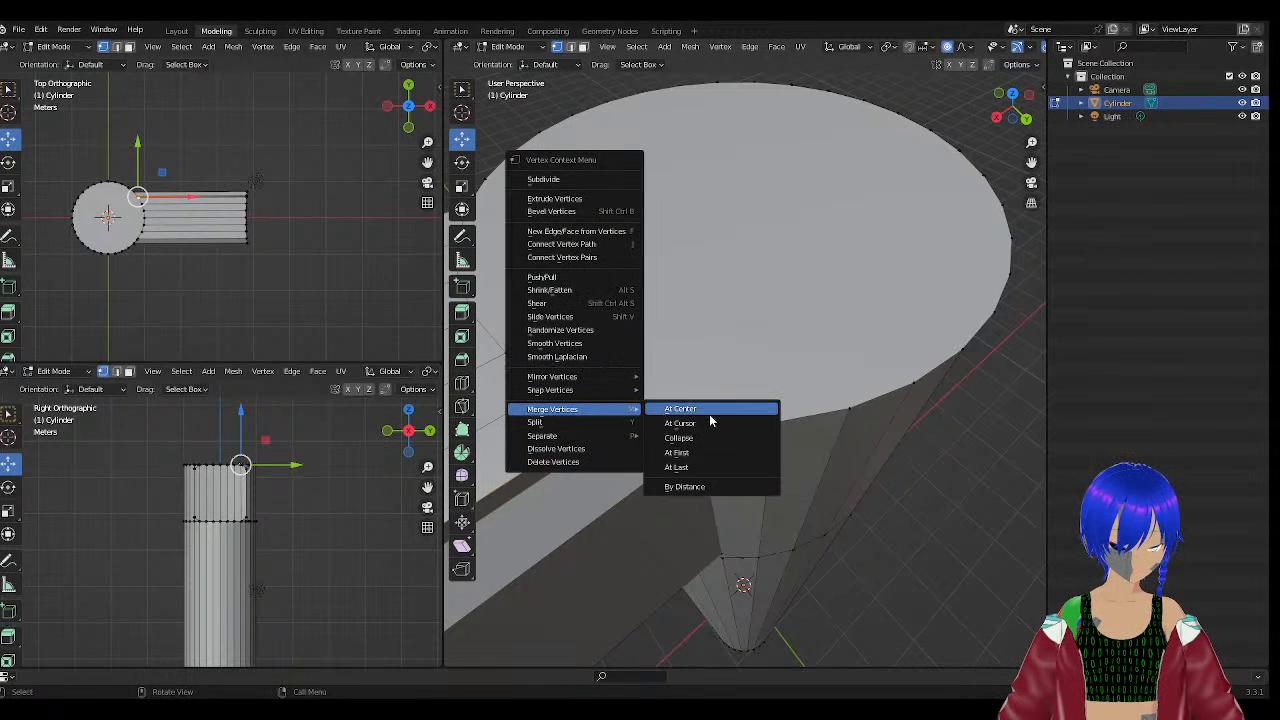
left_click(688, 437)
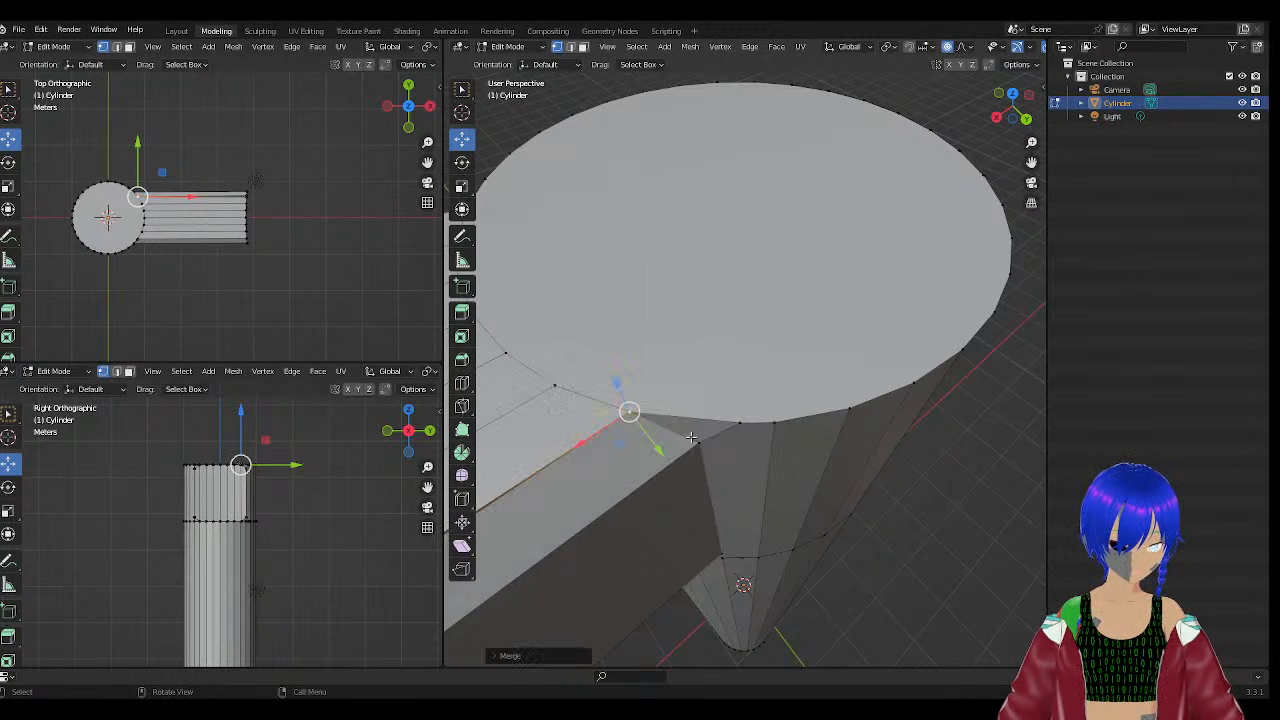
Close the same gap at the arm's free end by merging its two neighbouring top corner vertices with Collapse.
middle_click_drag(570, 457, 639, 478)
left_click(808, 398)
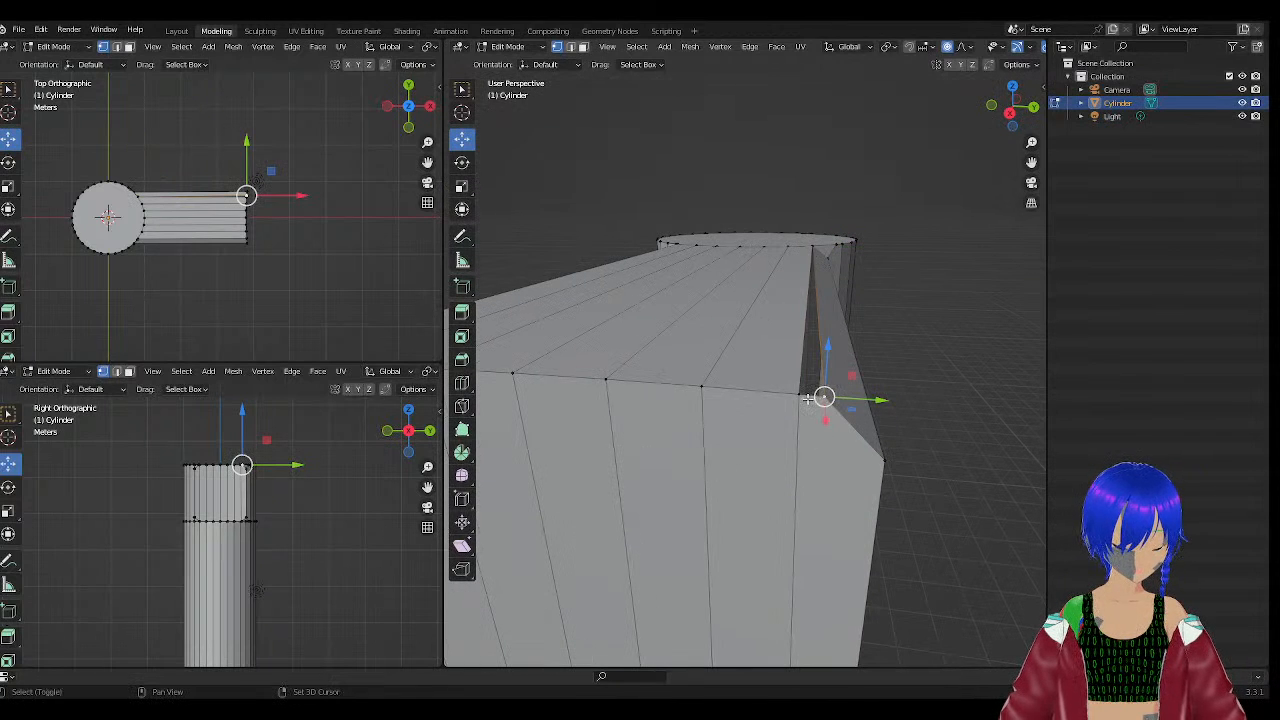
left_click(800, 396, "shift")
right_click(806, 393)
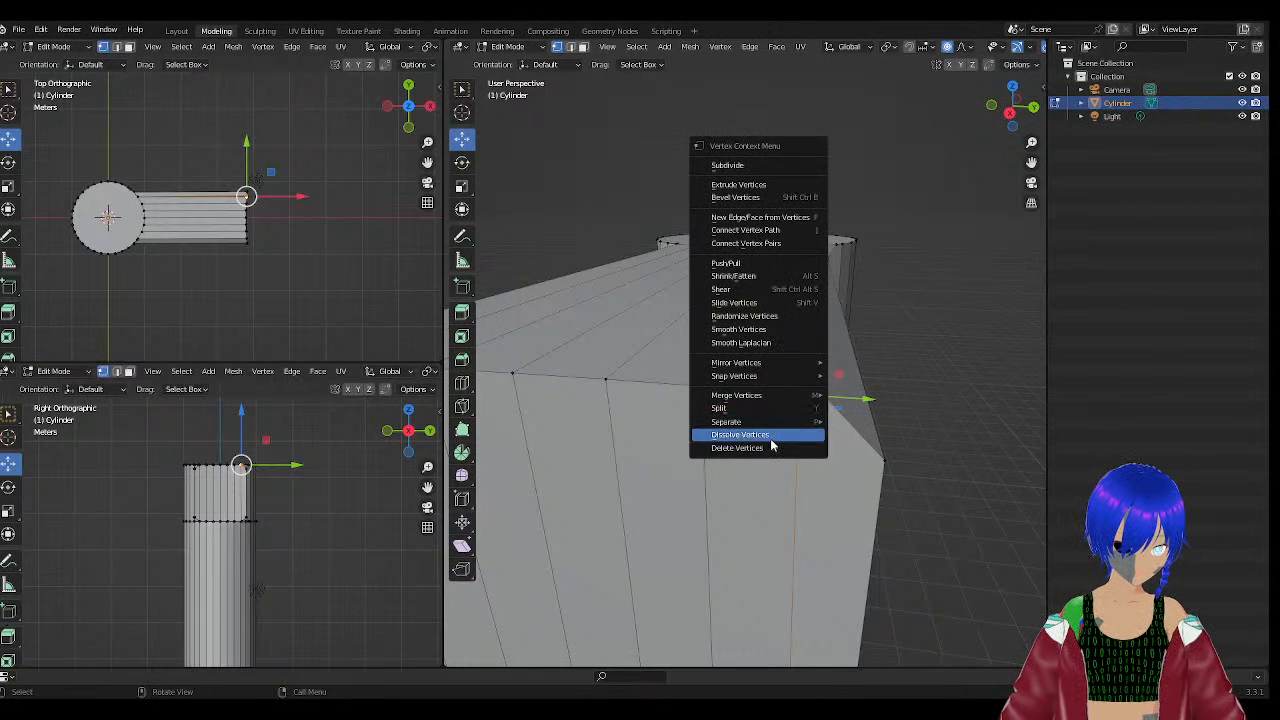
mouse_move(800, 395)
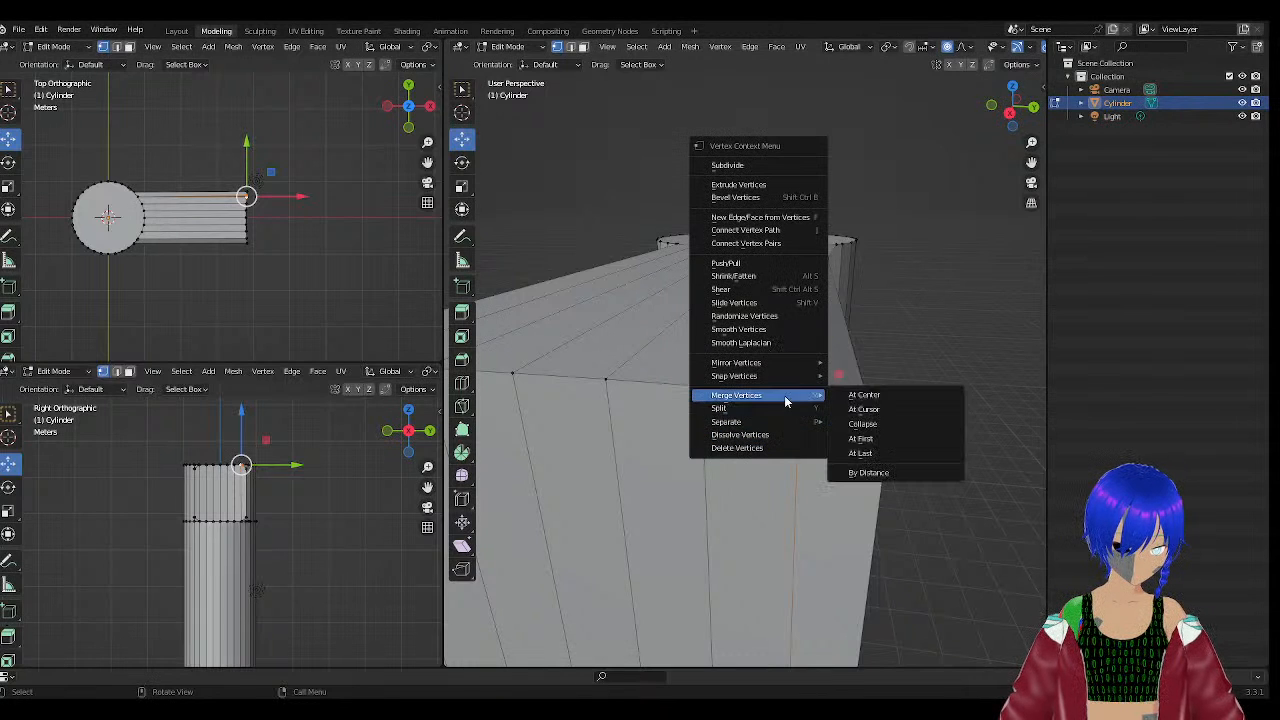
left_click(876, 425)
Collapse the doubled vertices at the first side's rim junction, and delete the stray vertex beside them.
scroll(866, 426, "down", 5)
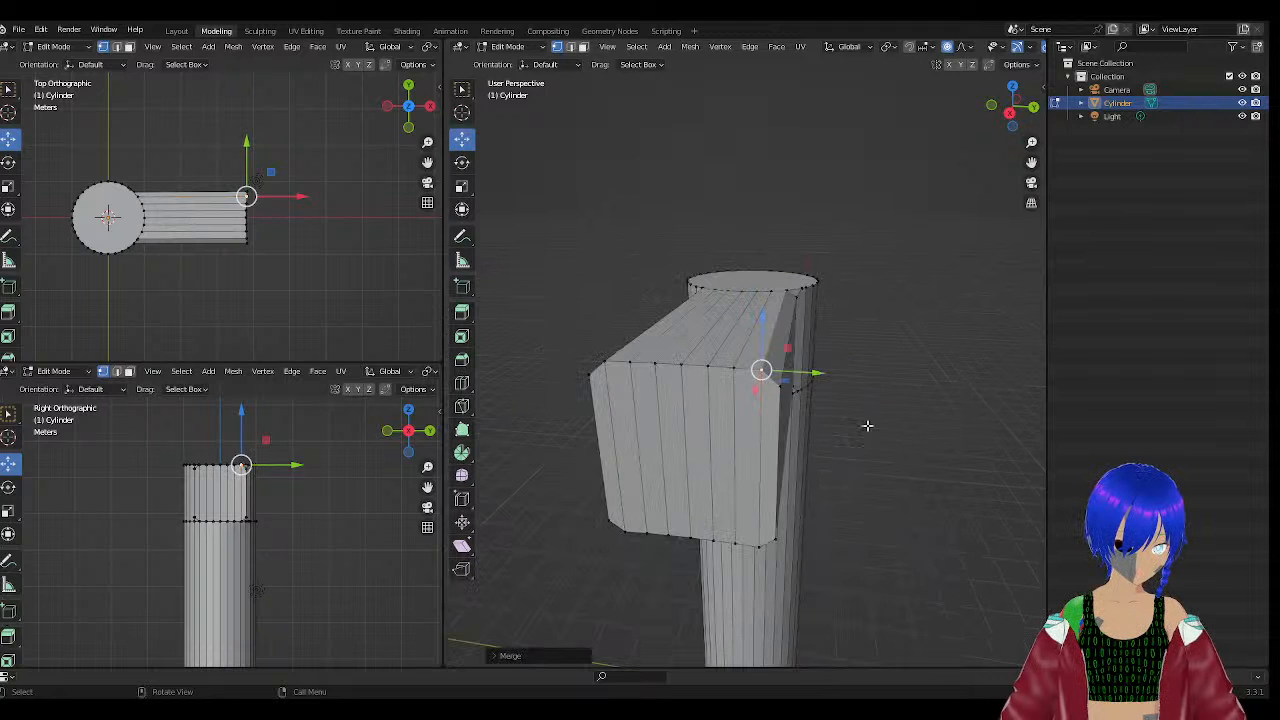
middle_click_drag(808, 469, 817, 437)
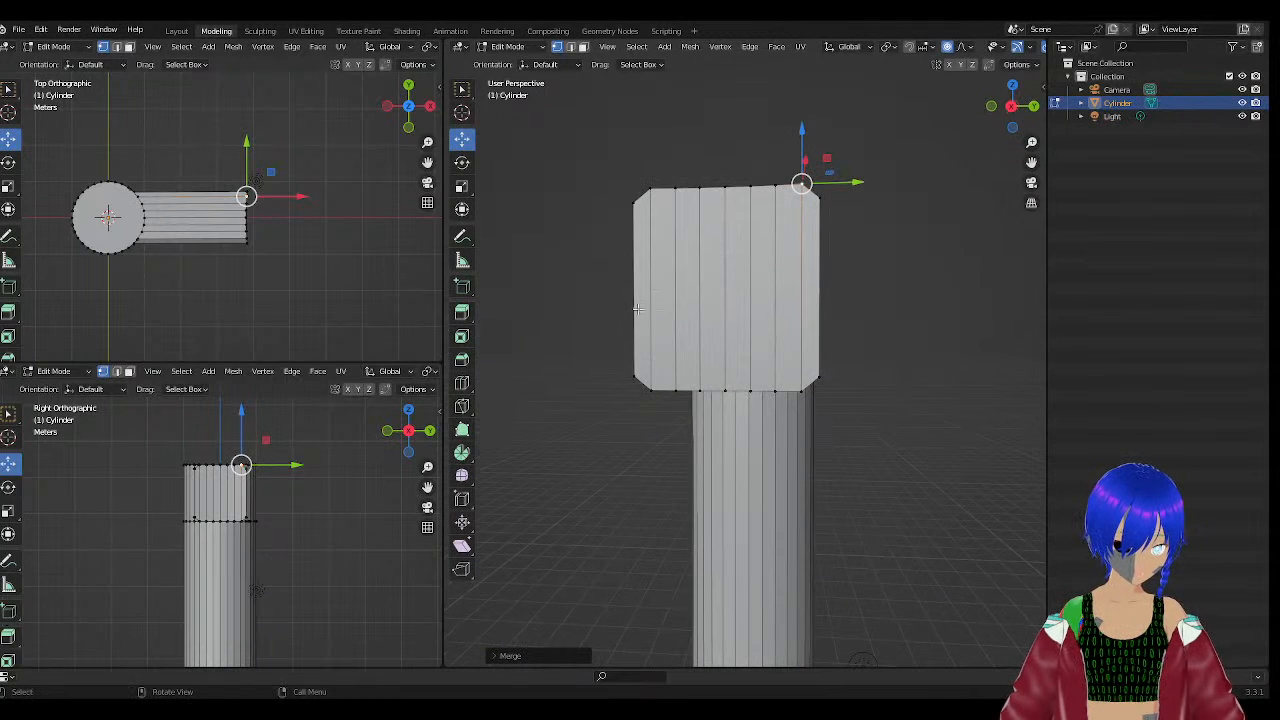
scroll(638, 310, "up", 3)
middle_click_drag(642, 308, 745, 316)
scroll(745, 316, "up", 3)
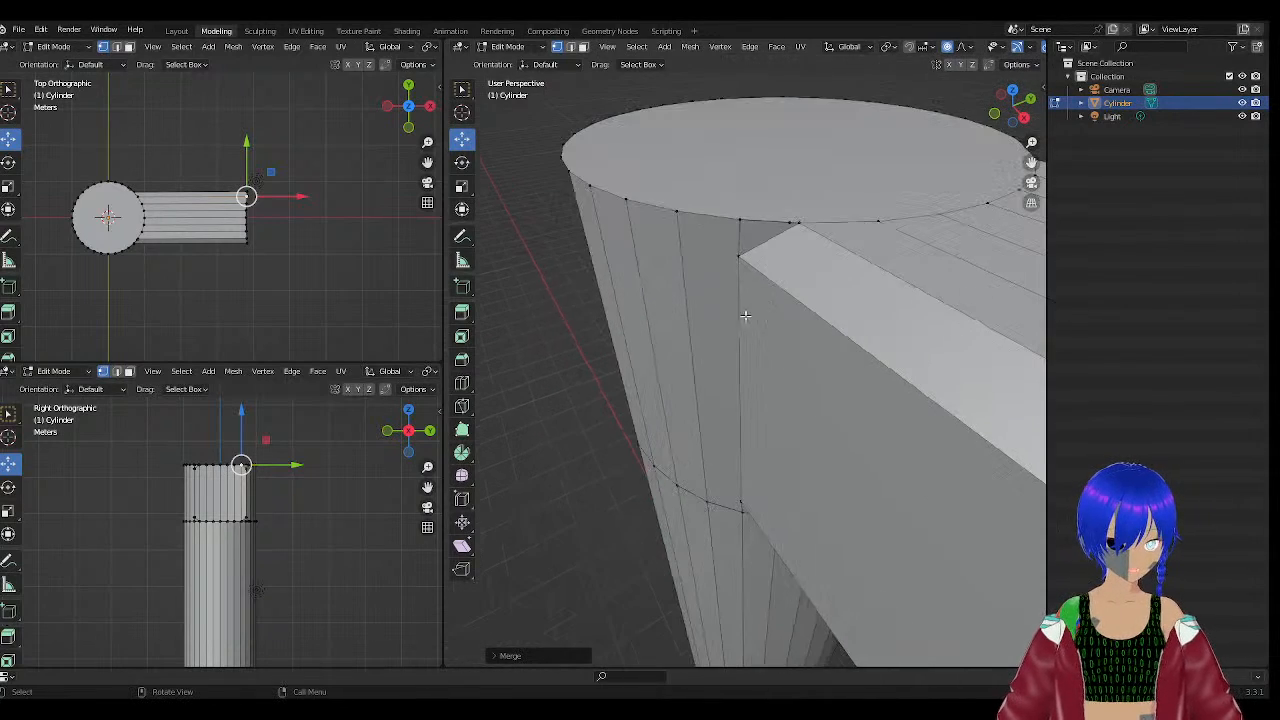
middle_click_drag(783, 246, 726, 264)
scroll(726, 264, "up", 2)
scroll(637, 246, "down", 2)
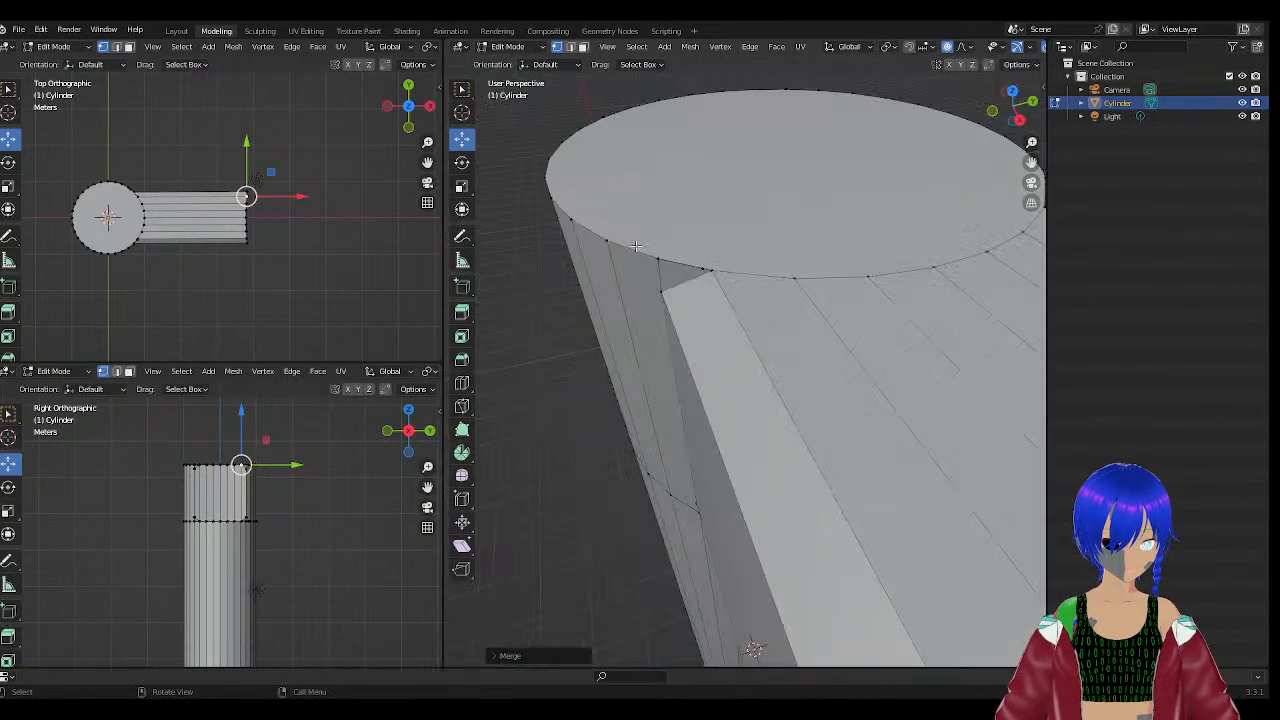
left_click(702, 265)
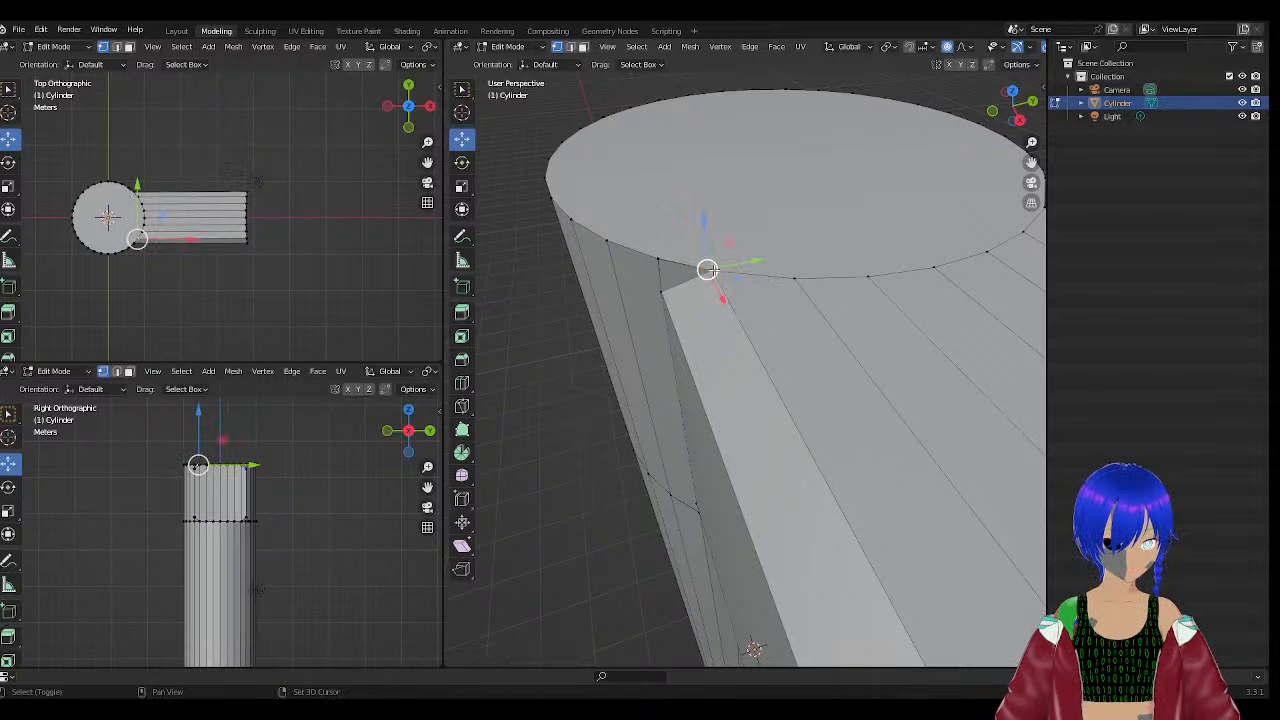
right_click(705, 286)
mouse_move(705, 286)
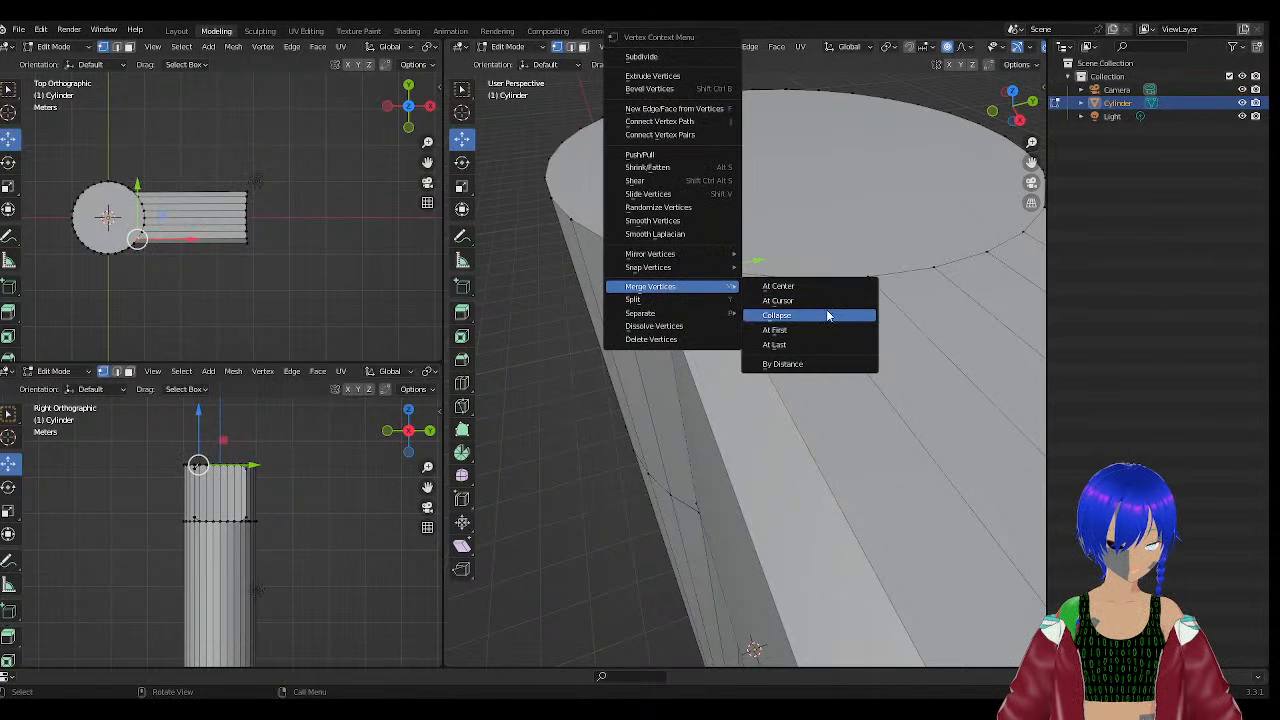
left_click(829, 313)
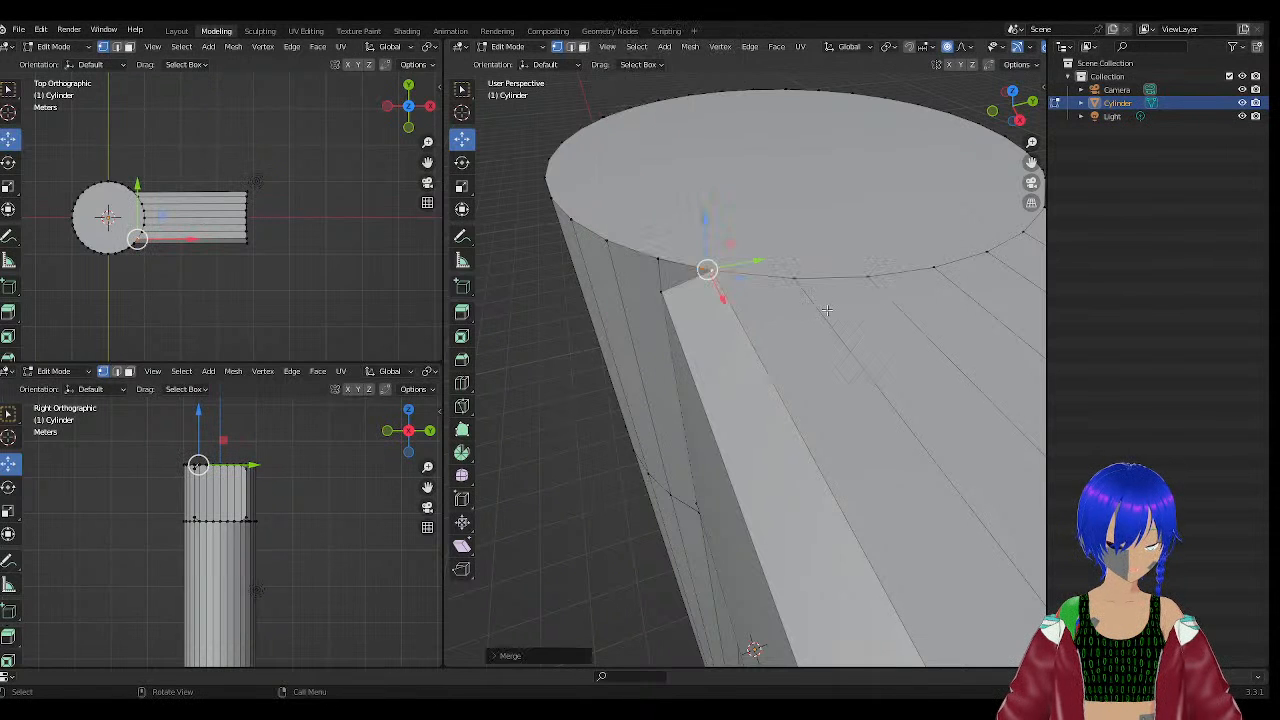
right_click(700, 272)
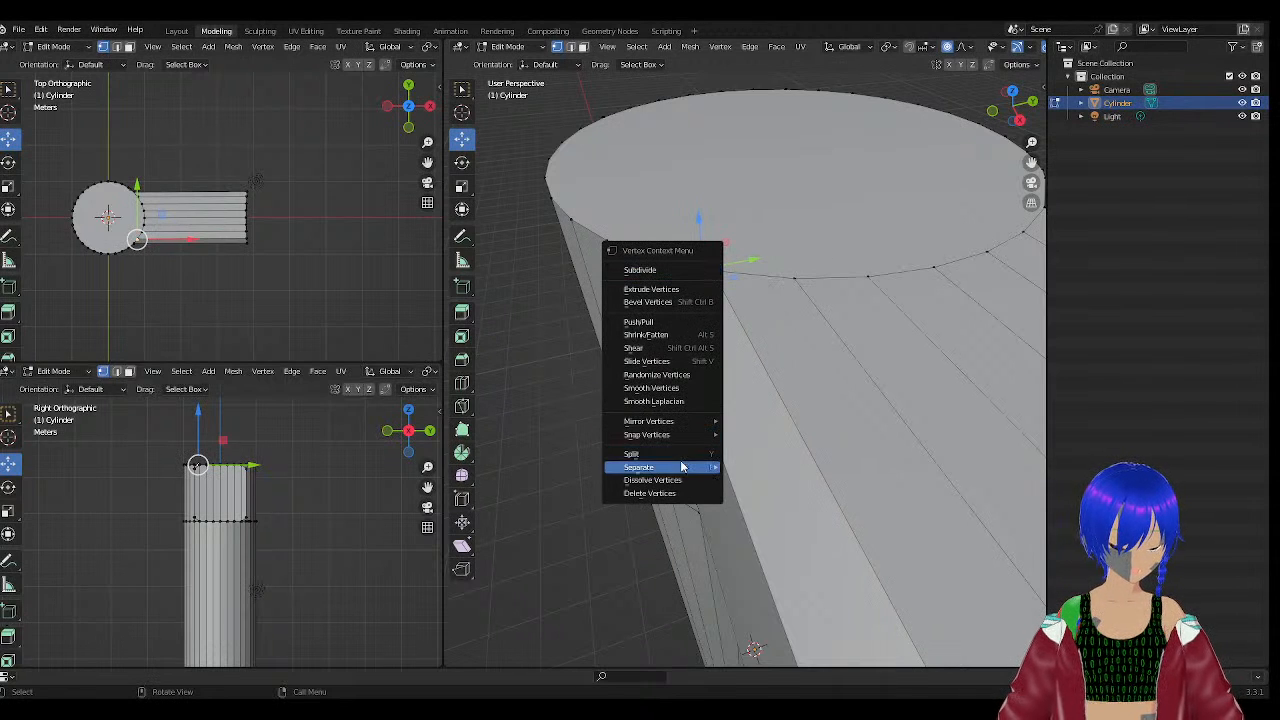
left_click(675, 491)
In face select mode, delete the redundant inner side face inside the hollow arm and select the outer wall behind it.
scroll(694, 312, "down", 5)
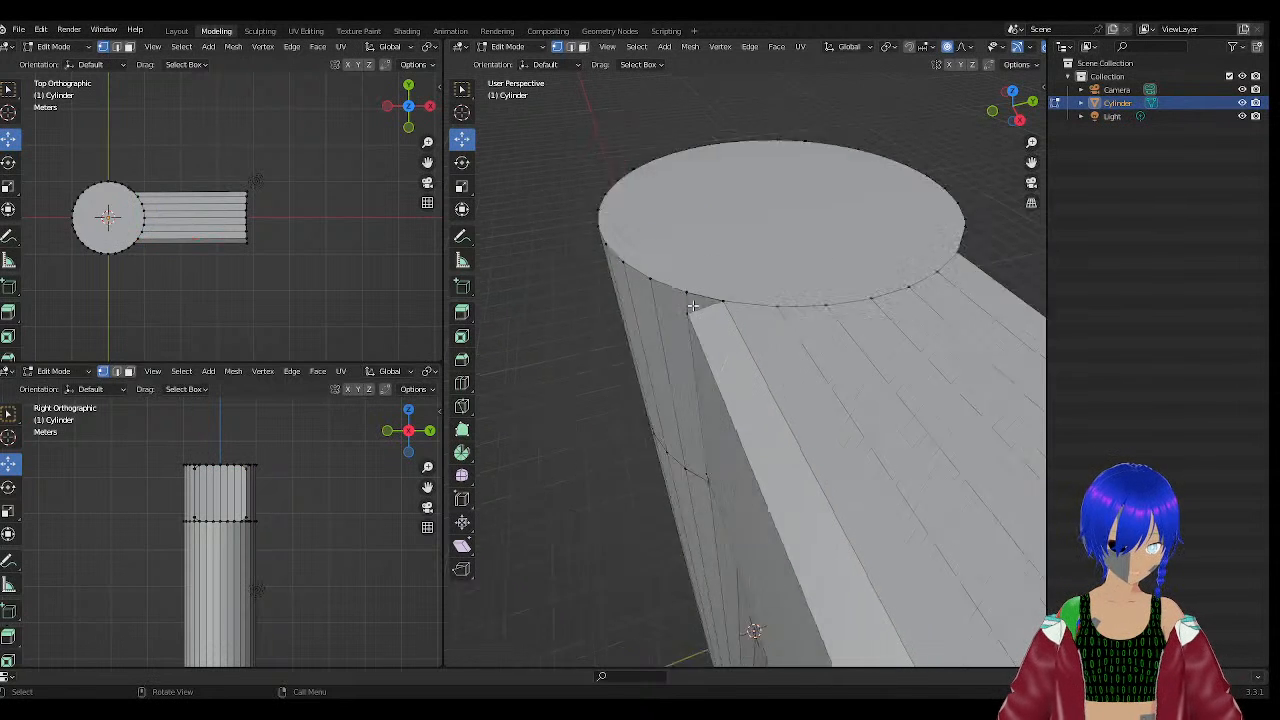
middle_click_drag(690, 375, 931, 323)
left_click(687, 233)
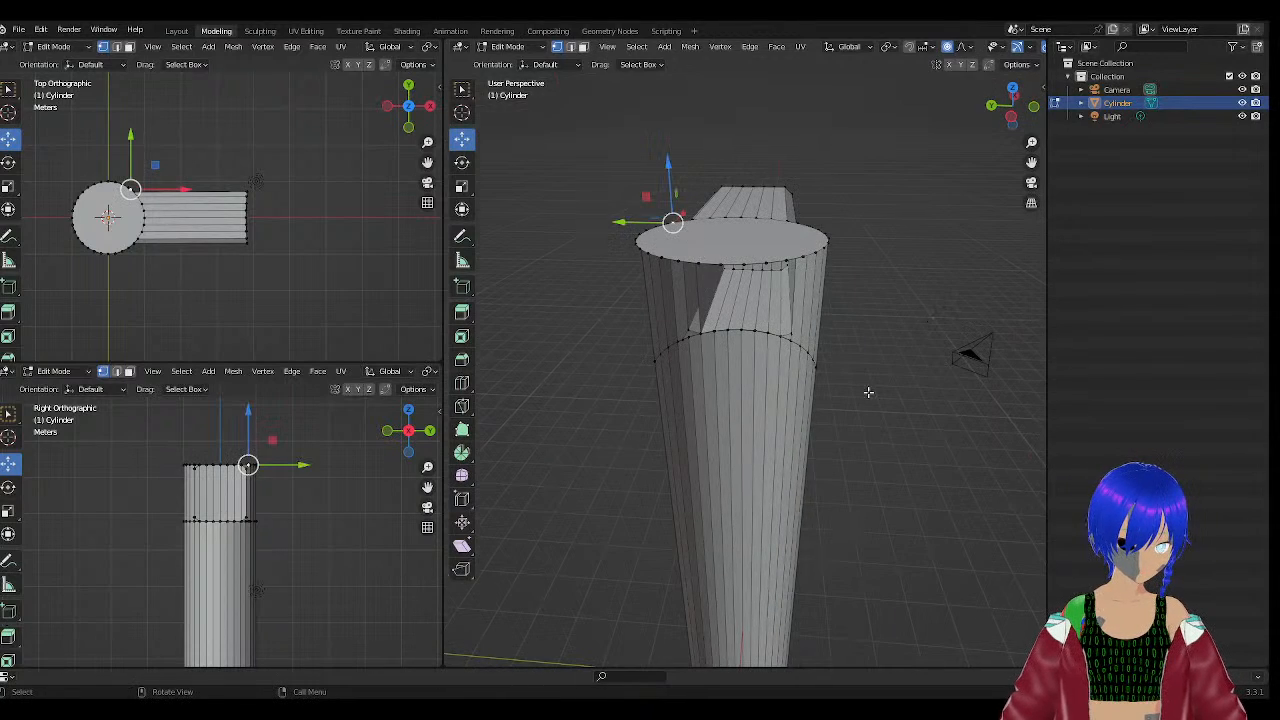
middle_click_drag(869, 392, 826, 348)
scroll(714, 278, "up", 3)
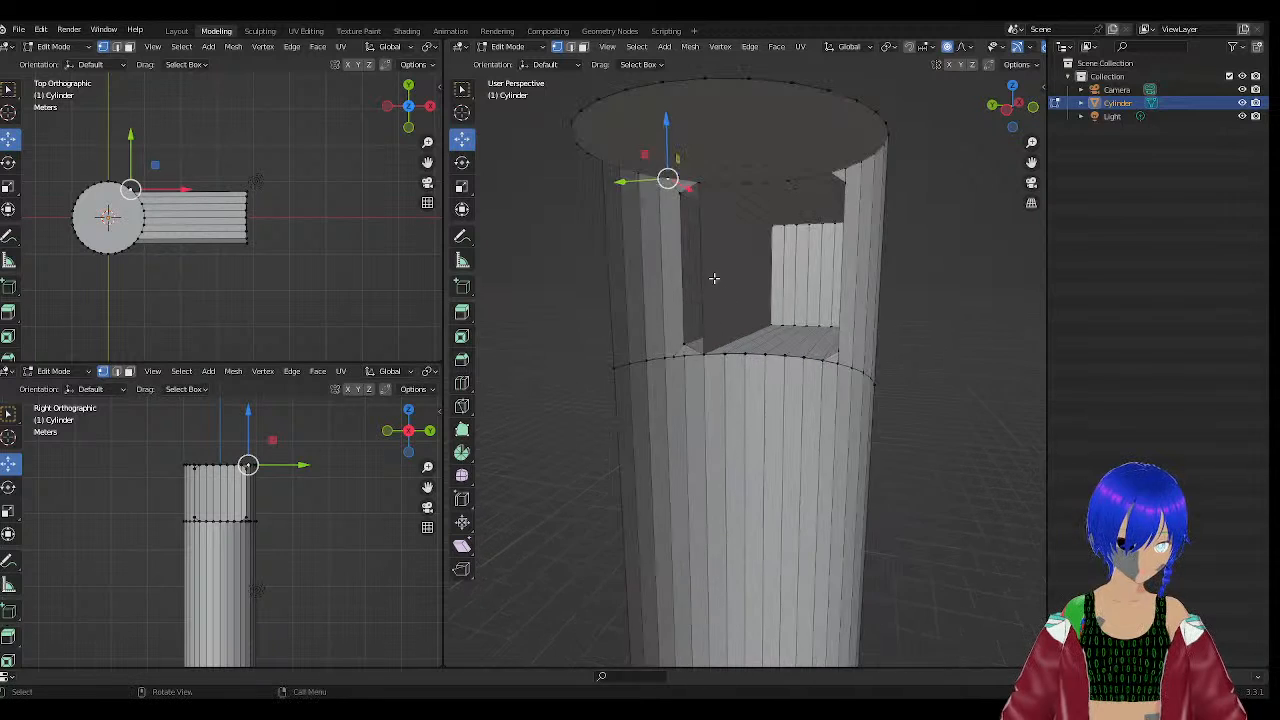
scroll(714, 278, "up", 3)
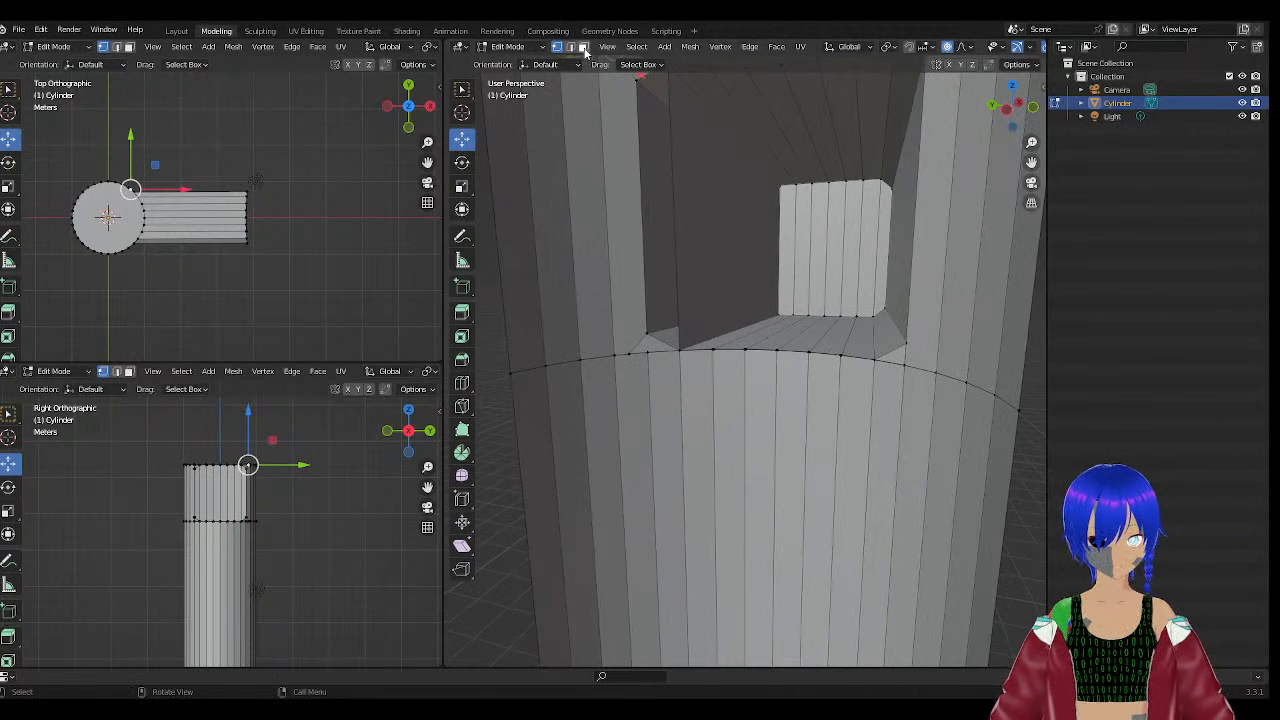
left_click(583, 47)
left_click(733, 195)
key("x")
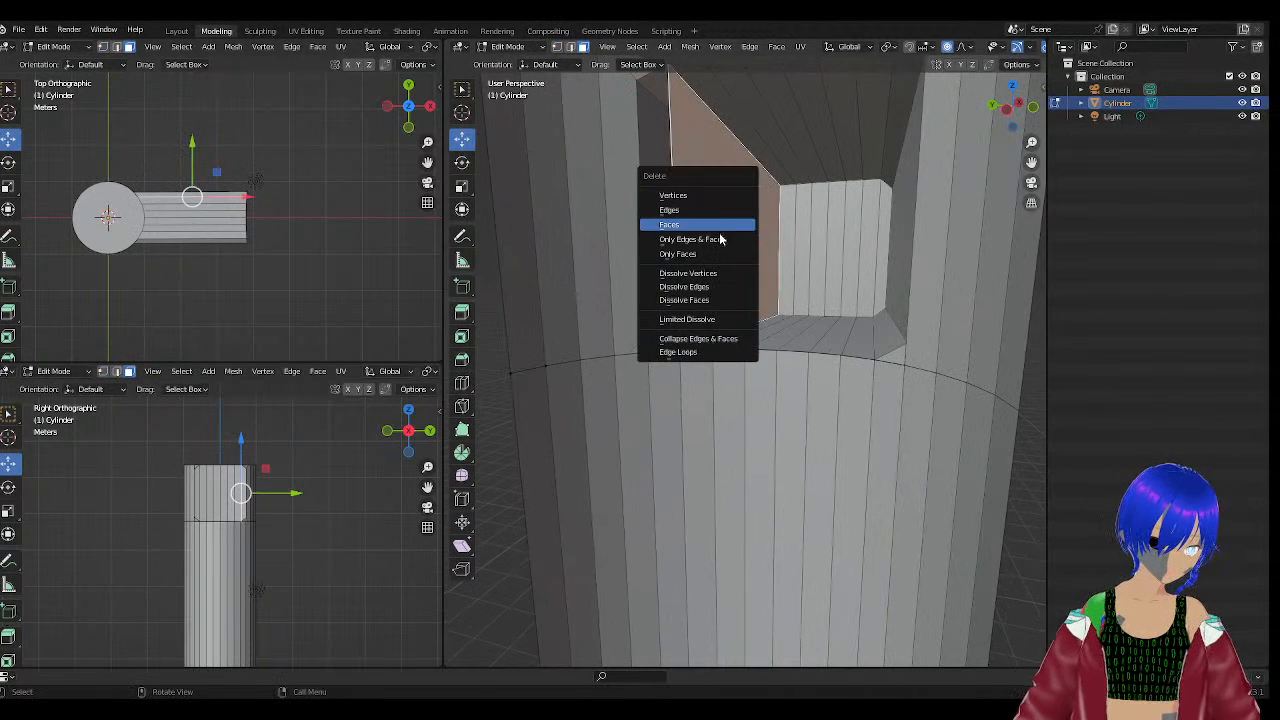
left_click(699, 220)
left_click(701, 220)
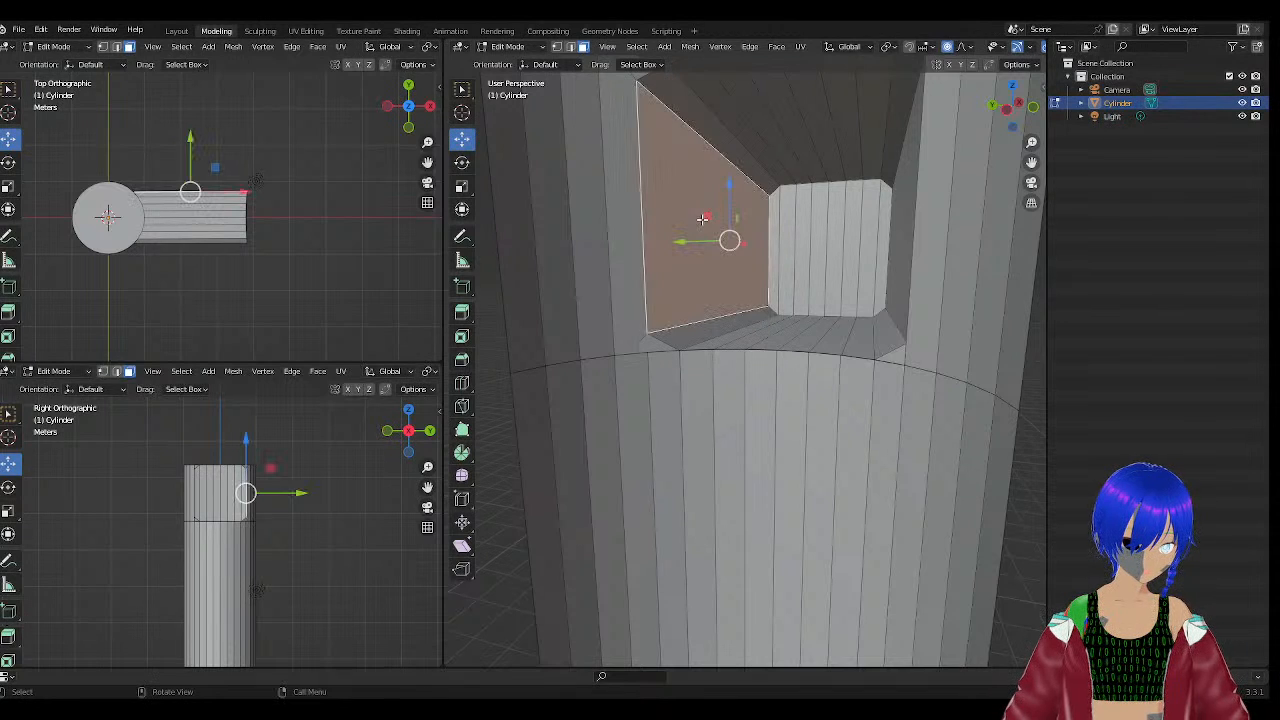
middle_click_drag(701, 220, 727, 233)
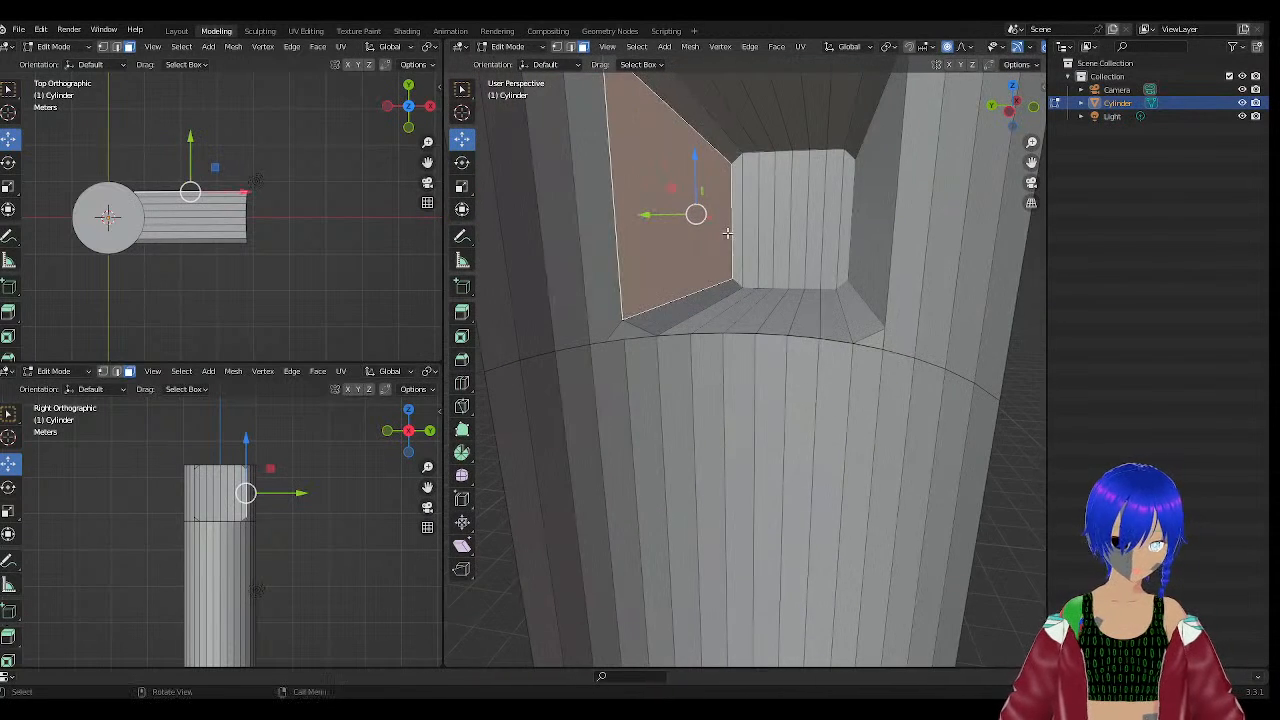
middle_click_drag(693, 333, 729, 266)
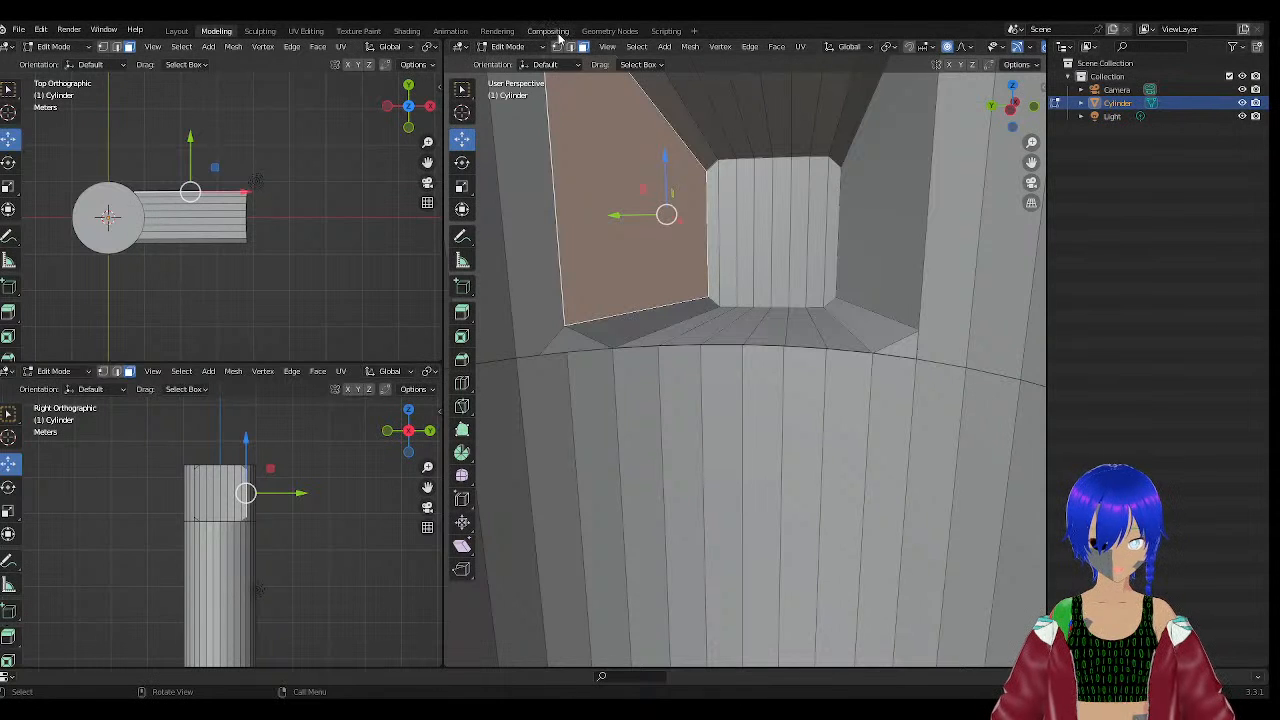
Try to move the vertical edges of the arm's end face outward along Y, and undo the moves.
left_click(570, 47)
left_click(705, 193)
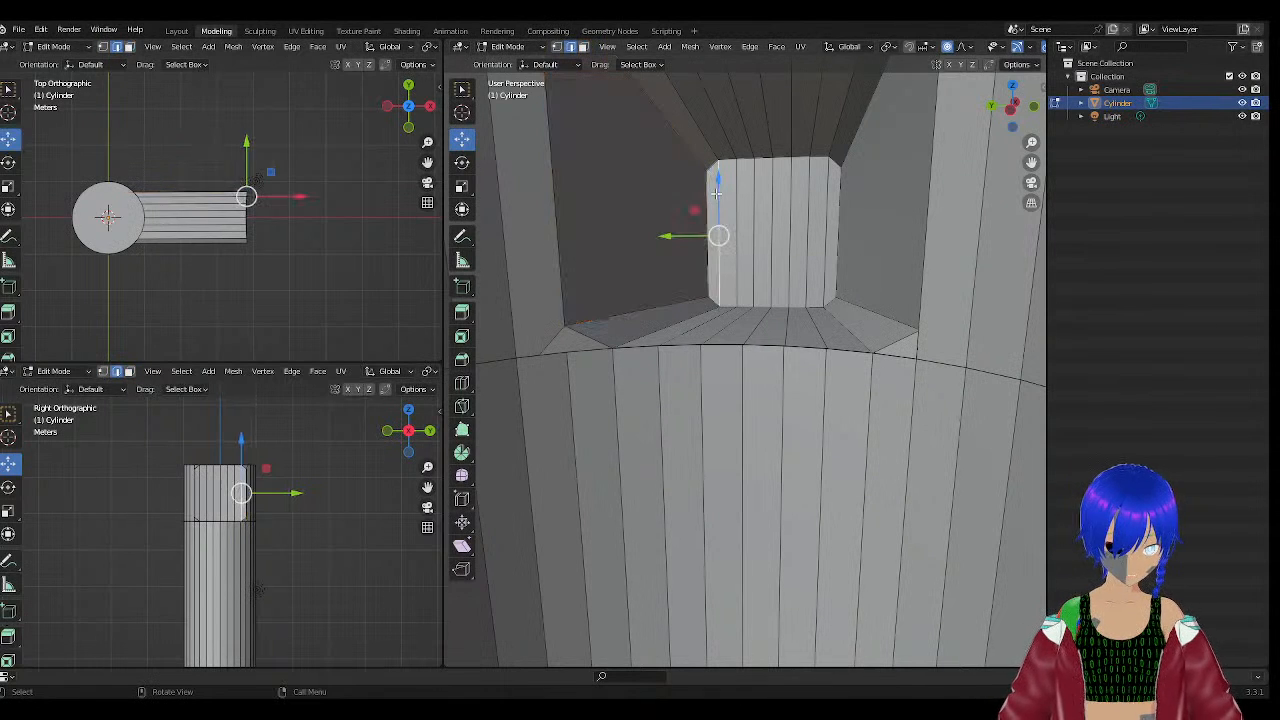
key("g")
key("y")
left_click_drag(732, 250, 683, 251)
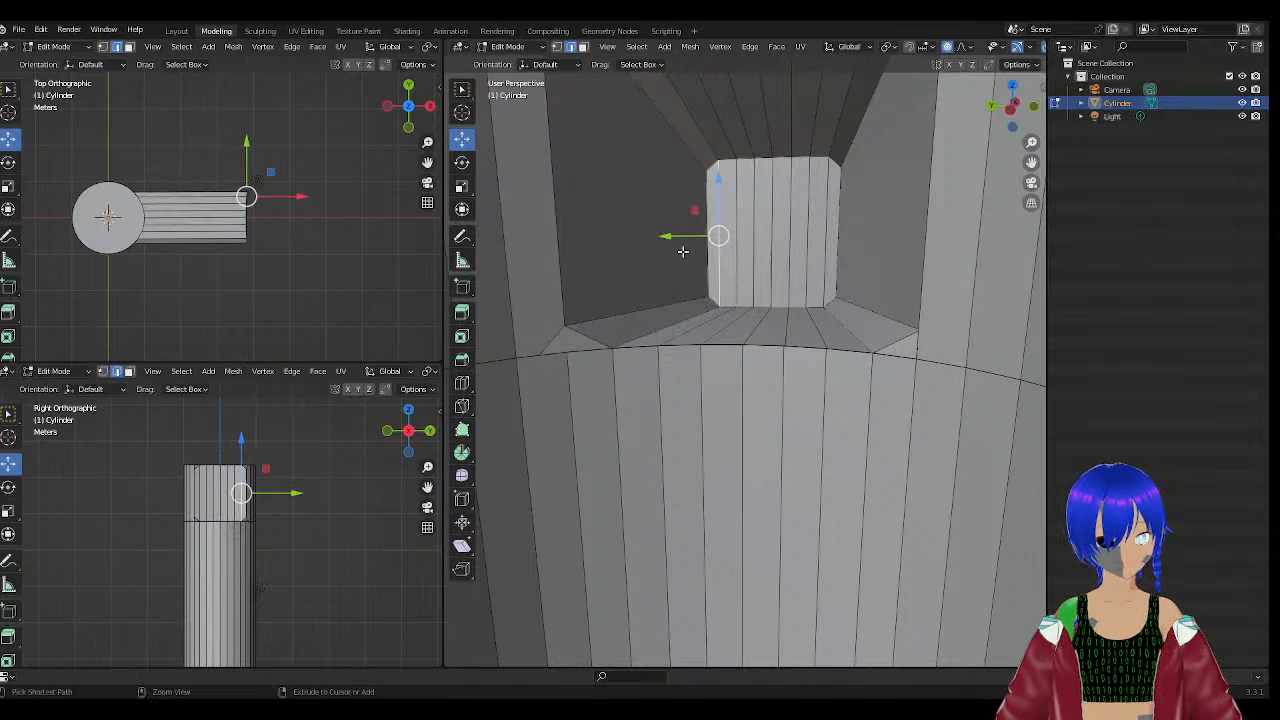
scroll(706, 170, "up", 2)
left_click(731, 152)
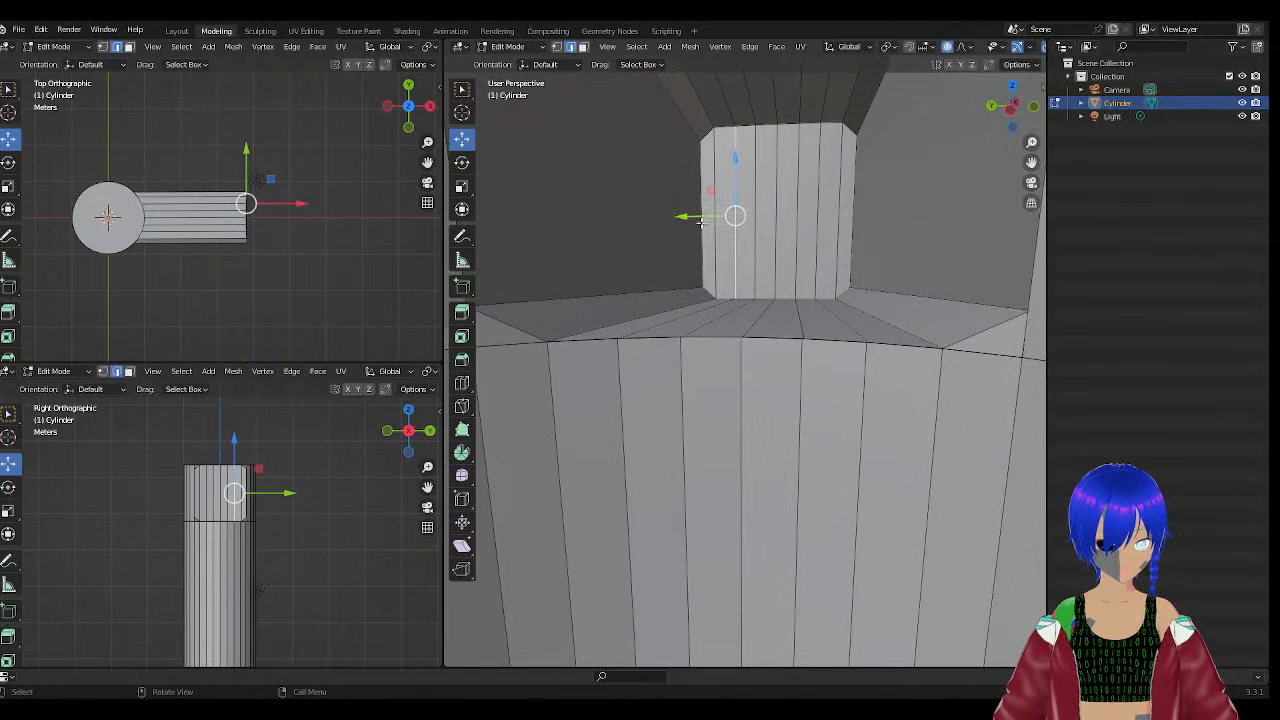
left_click_drag(701, 217, 681, 217)
key("ctrl+z")
Select the large side face of the arm in face select mode.
scroll(228, 300, "down", 4)
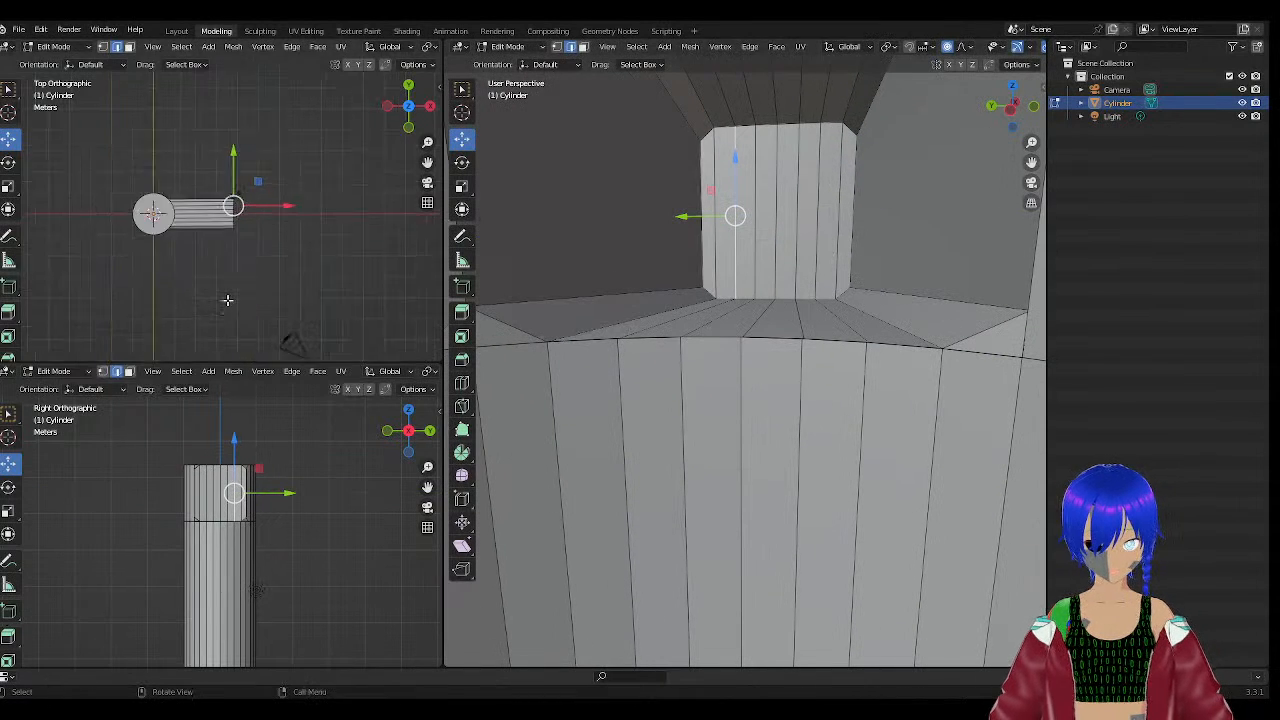
scroll(287, 297, "down", 3)
scroll(730, 352, "down", 10)
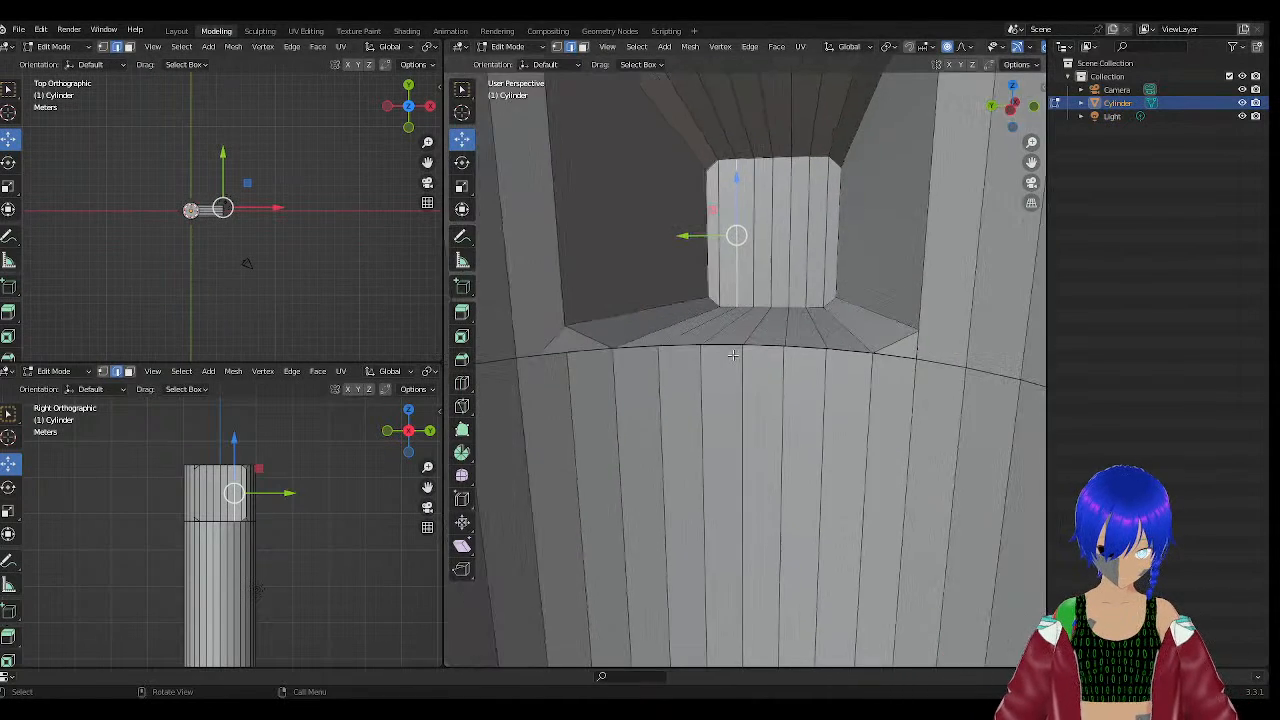
middle_click_drag(707, 349, 678, 389)
left_click(799, 365)
left_click(850, 353)
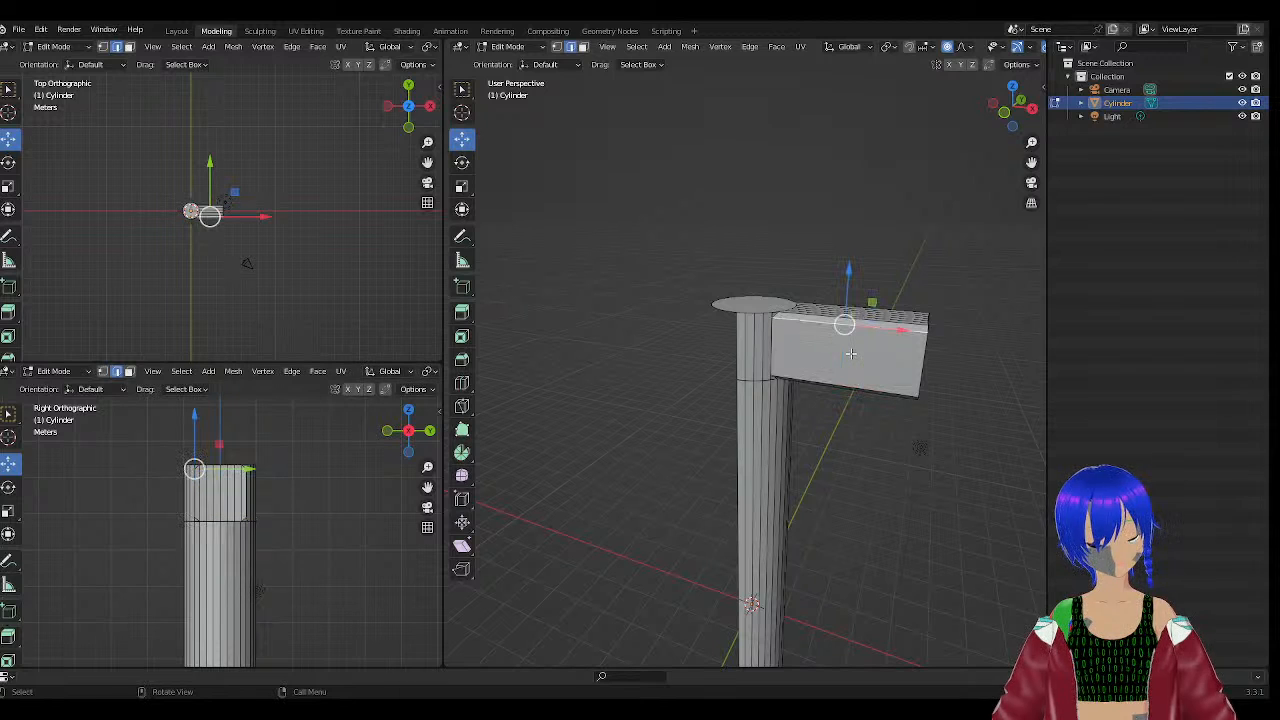
left_click(583, 47)
left_click(888, 360)
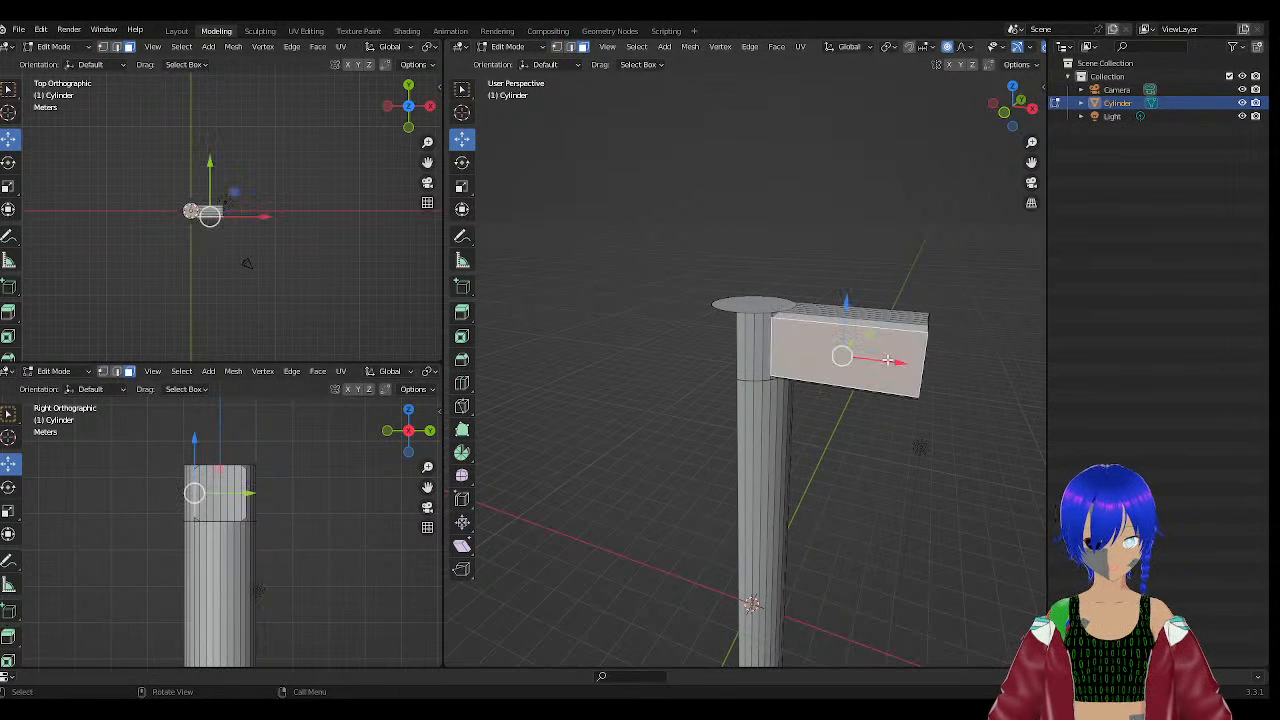
scroll(887, 360, "up", 1)
scroll(886, 360, "up", 3)
middle_click_drag(784, 356, 716, 346)
scroll(687, 339, "down", 5)
Add a single horizontal loop cut around the upper cylinder section and the arm, midway up the arm's height.
left_click(462, 382)
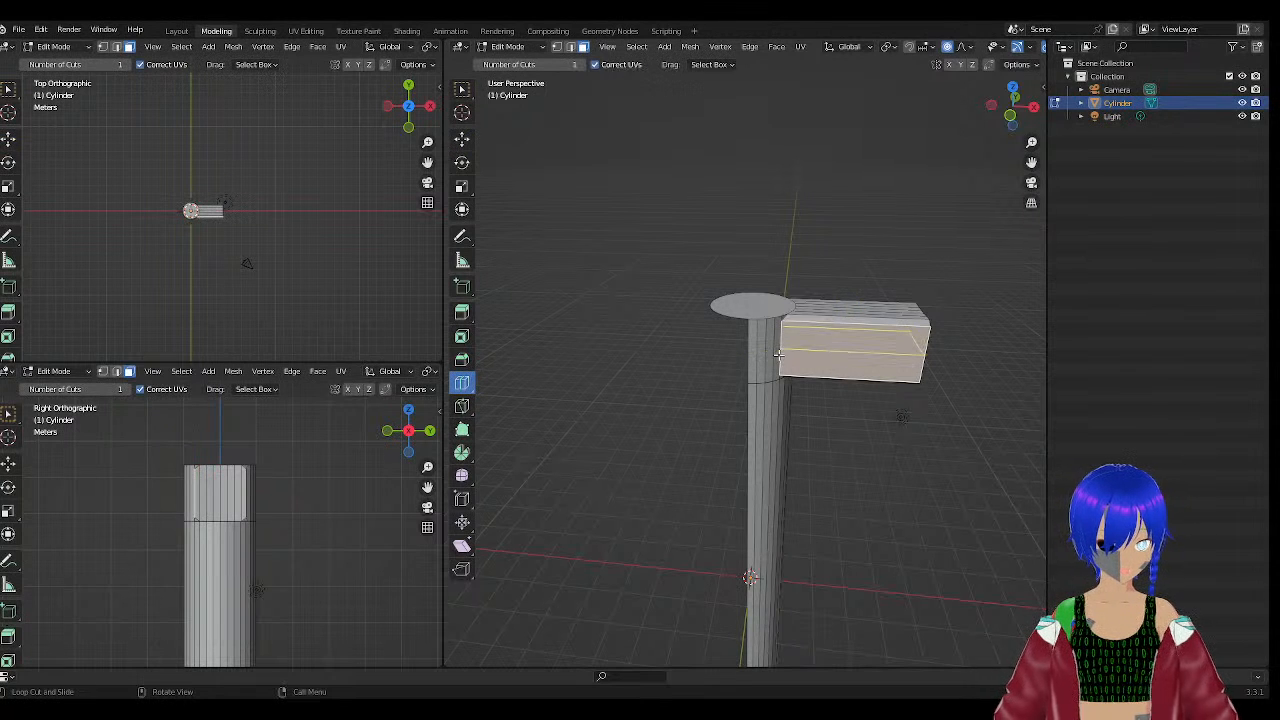
scroll(778, 355, "up", 7)
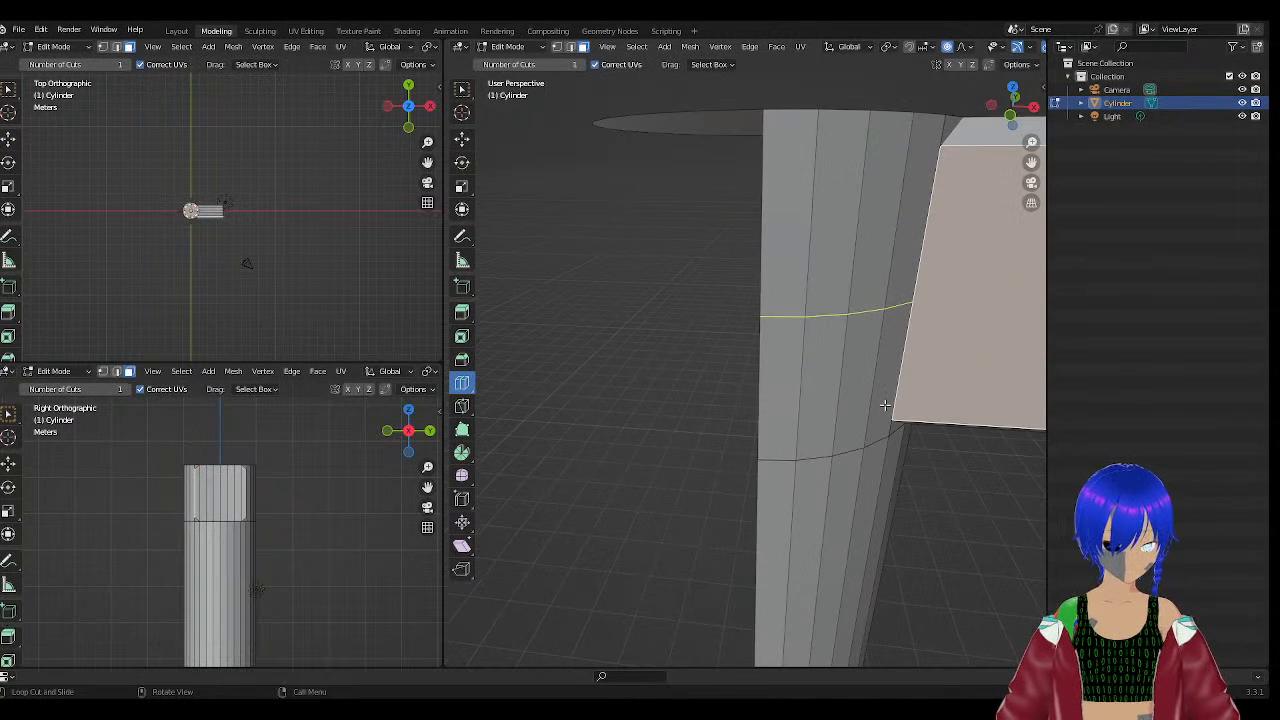
left_click(874, 300)
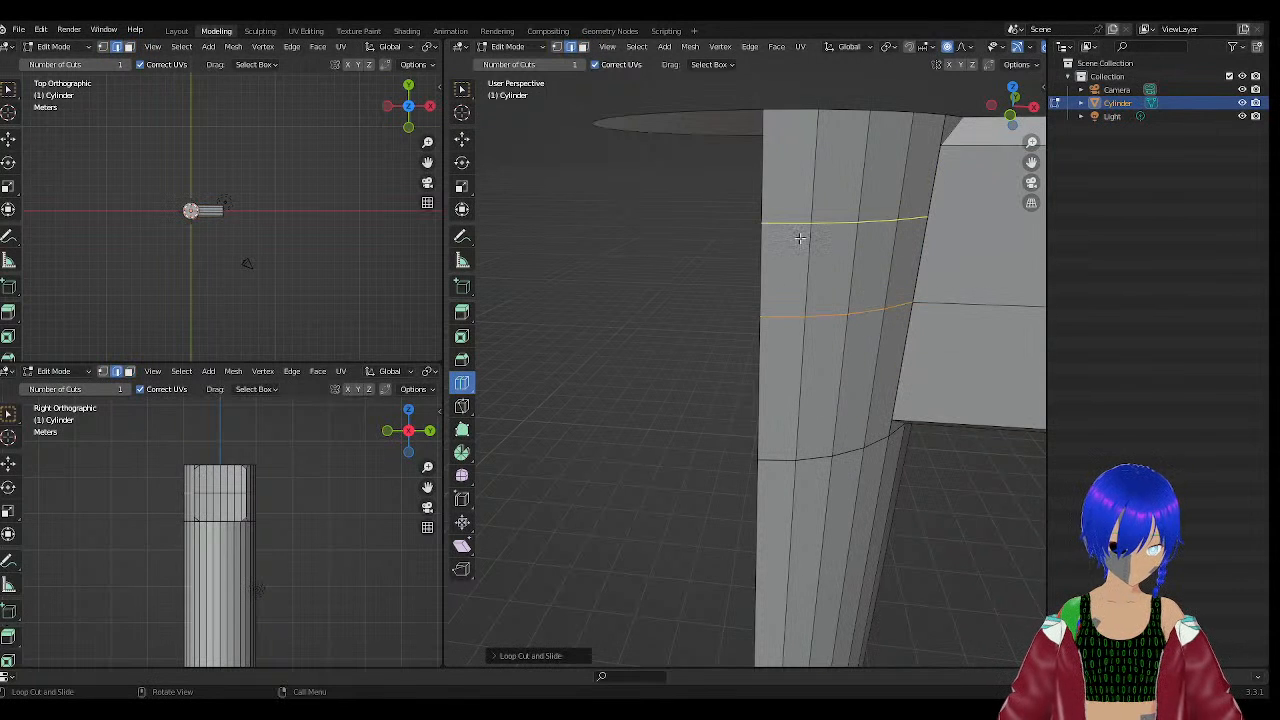
Try adding further horizontal loop cuts above and below the middle cut on the cylinder and arm, and undo them.
left_click(937, 220)
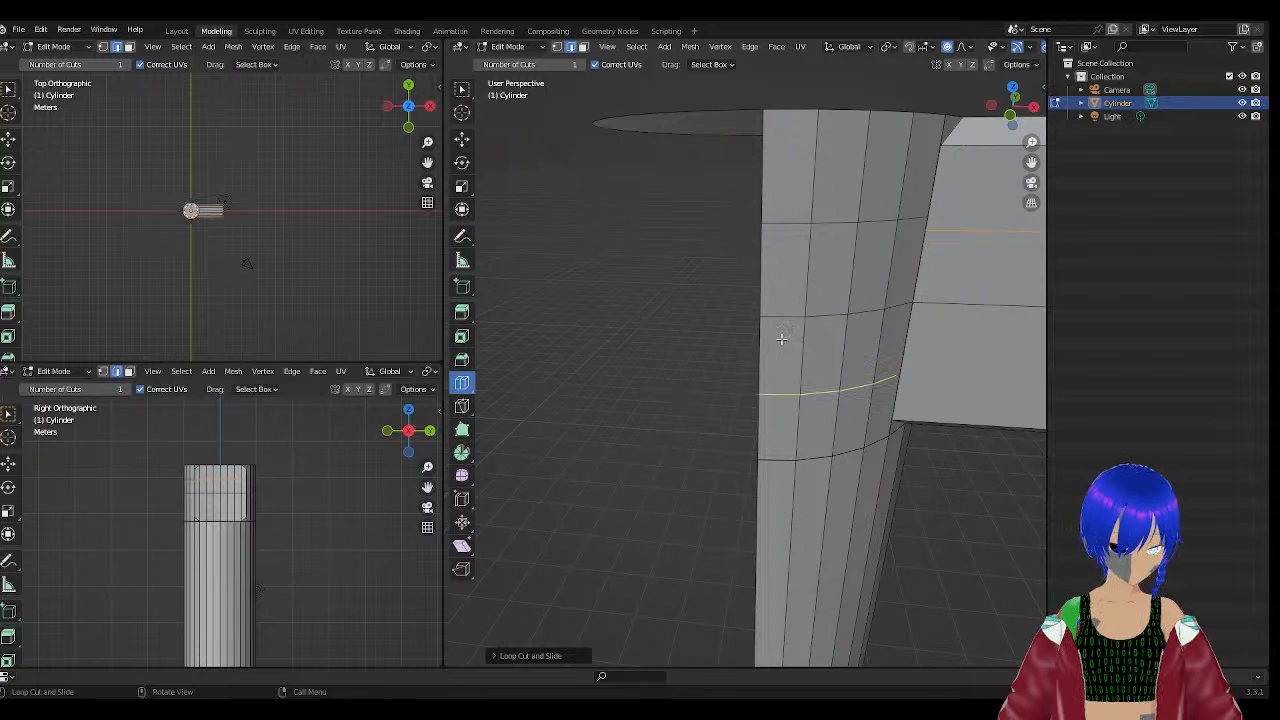
left_click(808, 373)
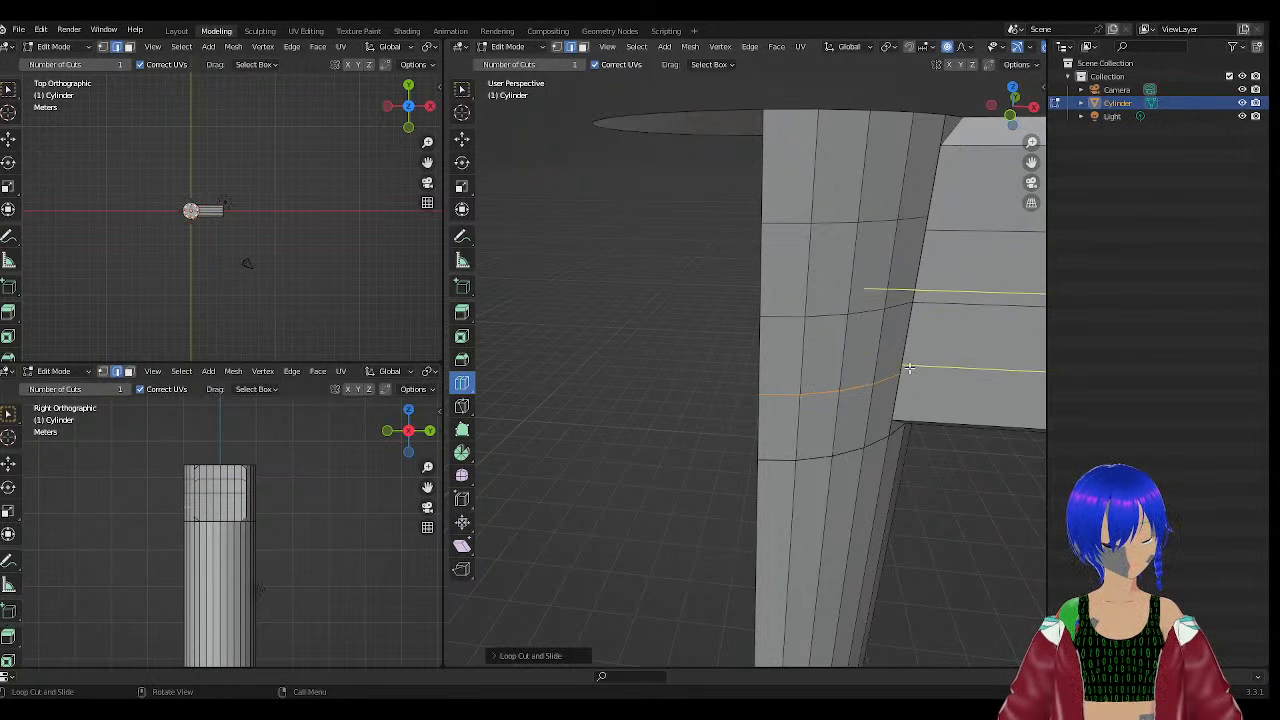
key("ctrl+z")
key("ctrl+z")
key("ctrl+z")
mouse_move(631, 389)
middle_mouse_down()
mouse_move(640, 383)
mouse_move(600, 369)
mouse_move(617, 368)
middle_mouse_up()
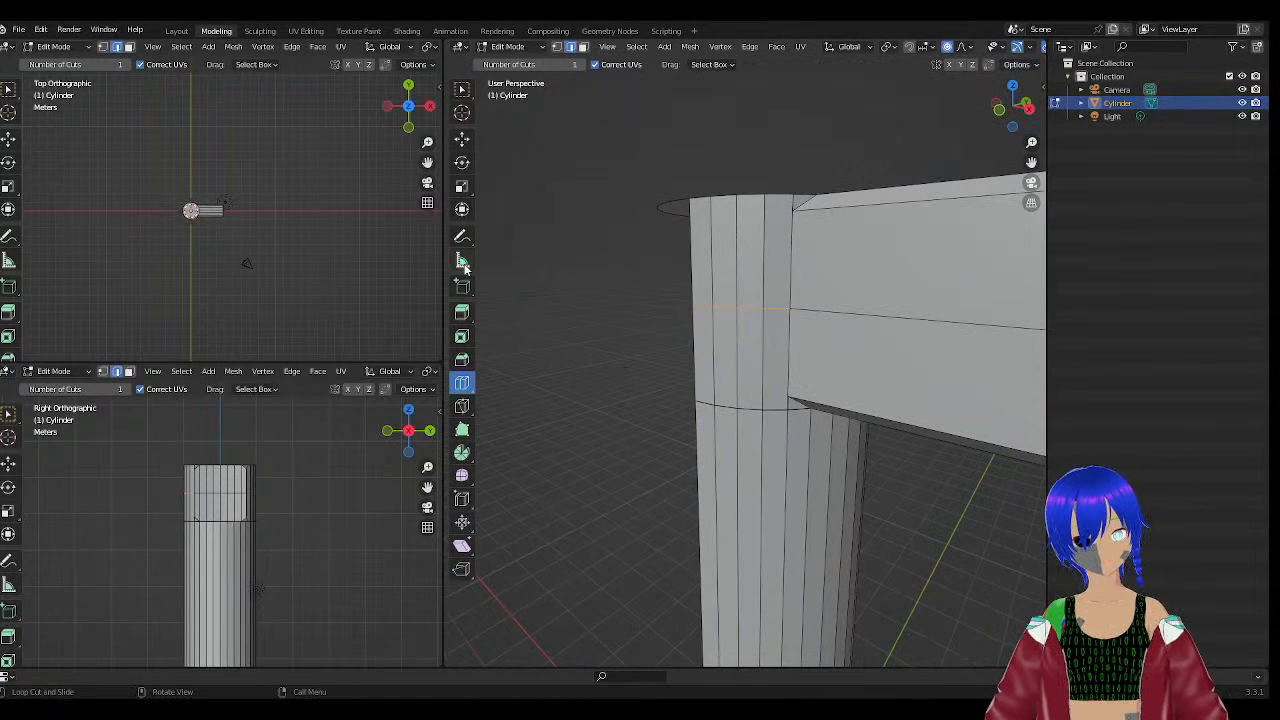
With the Move tool active, switch to vertex select mode and select the vertex where the mid-height cut meets the arm's side edge.
left_click(462, 140)
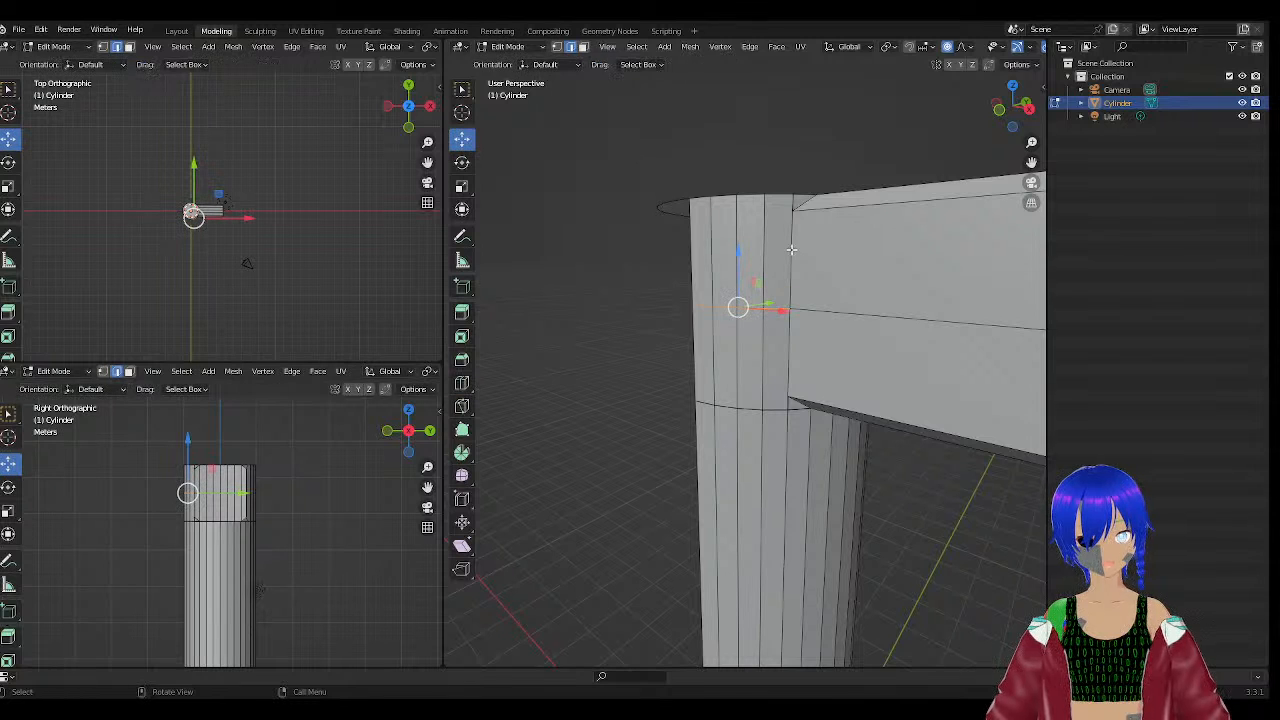
scroll(795, 250, "up", 6)
middle_click_drag(830, 240, 868, 164)
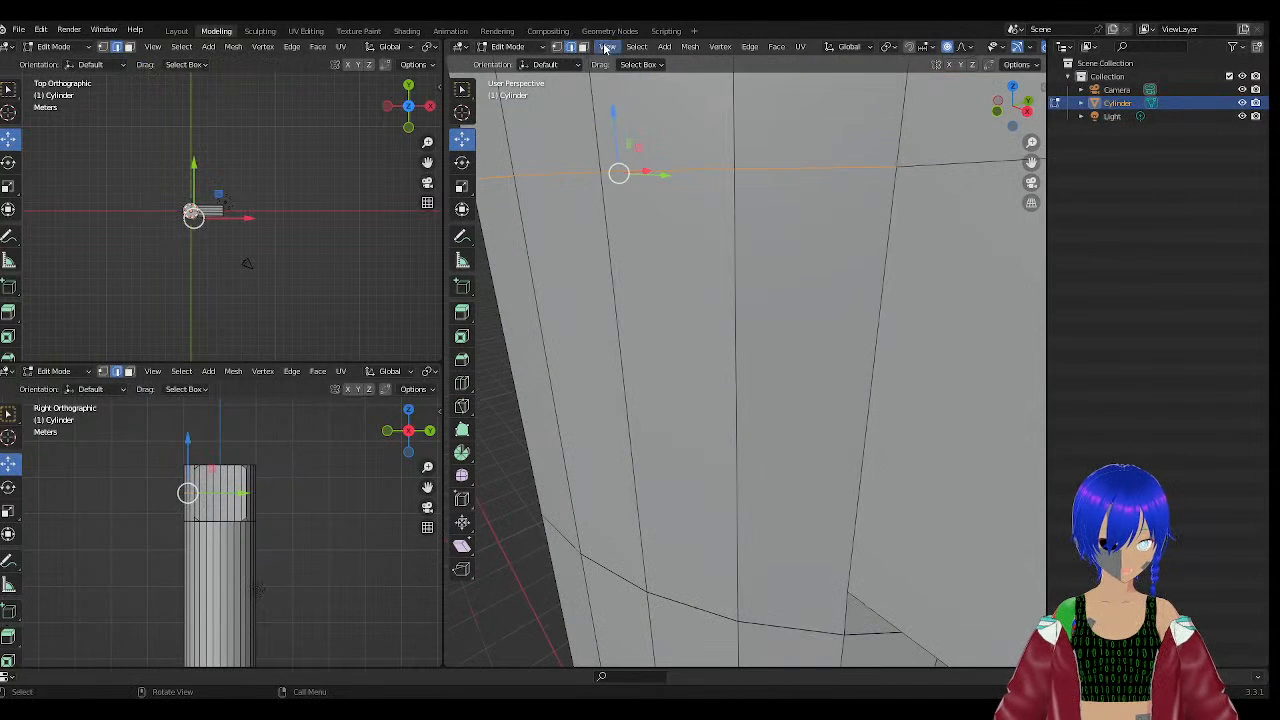
left_click(558, 47)
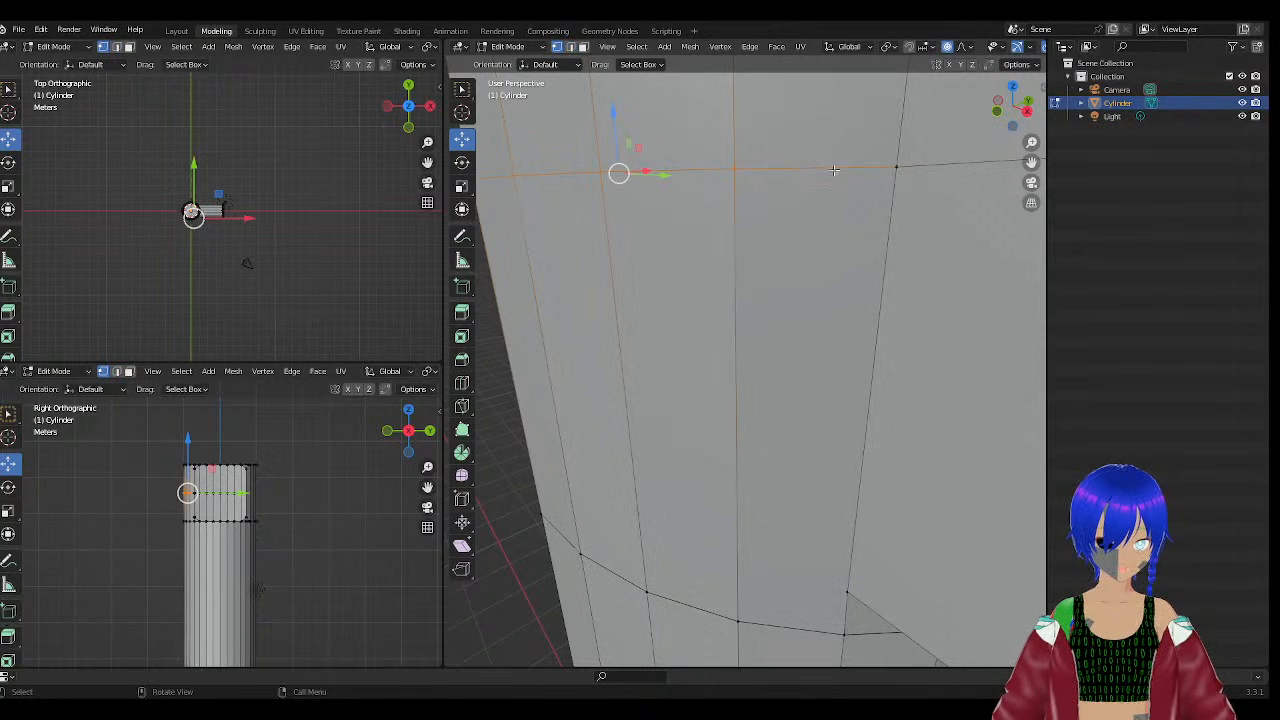
left_click(897, 170)
Try to move the selected mid-height vertex outward from the cylinder, and undo the move.
mouse_move(917, 170)
left_mouse_down()
mouse_move(937, 179)
mouse_move(879, 193)
mouse_move(942, 174)
left_mouse_up()
key("ctrl+z")
key("ctrl+z")
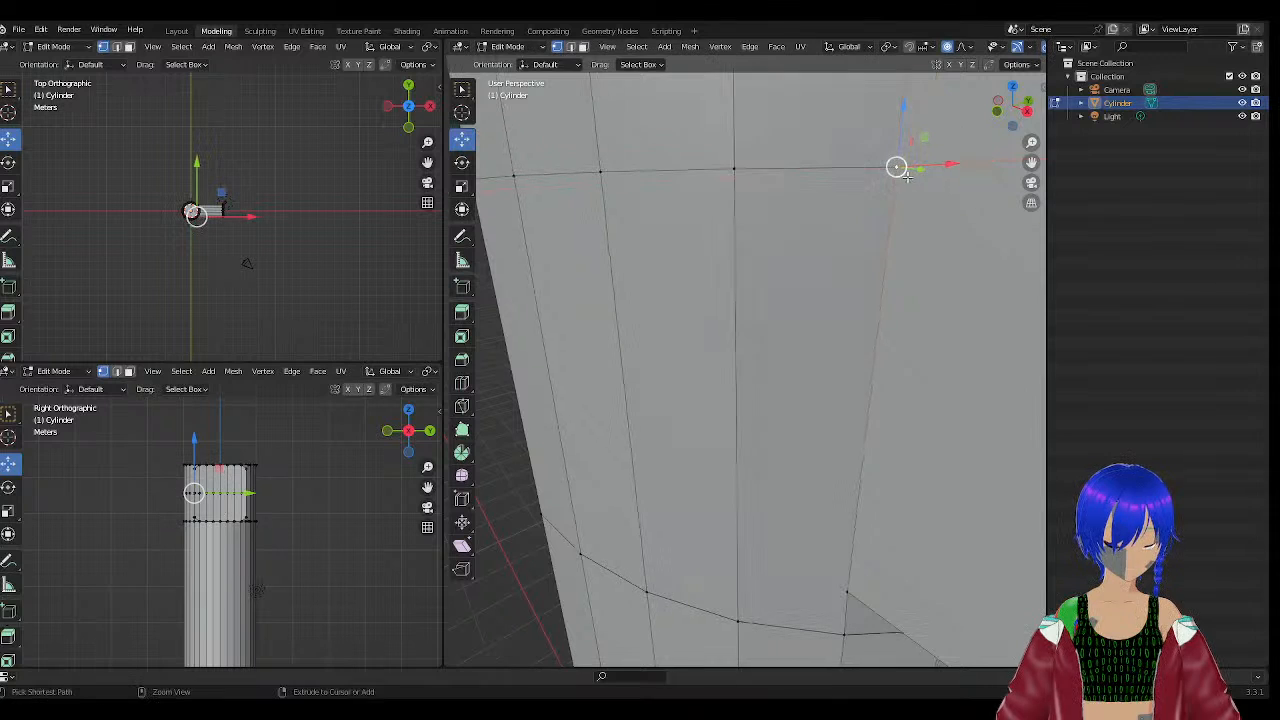
scroll(855, 190, "down", 5)
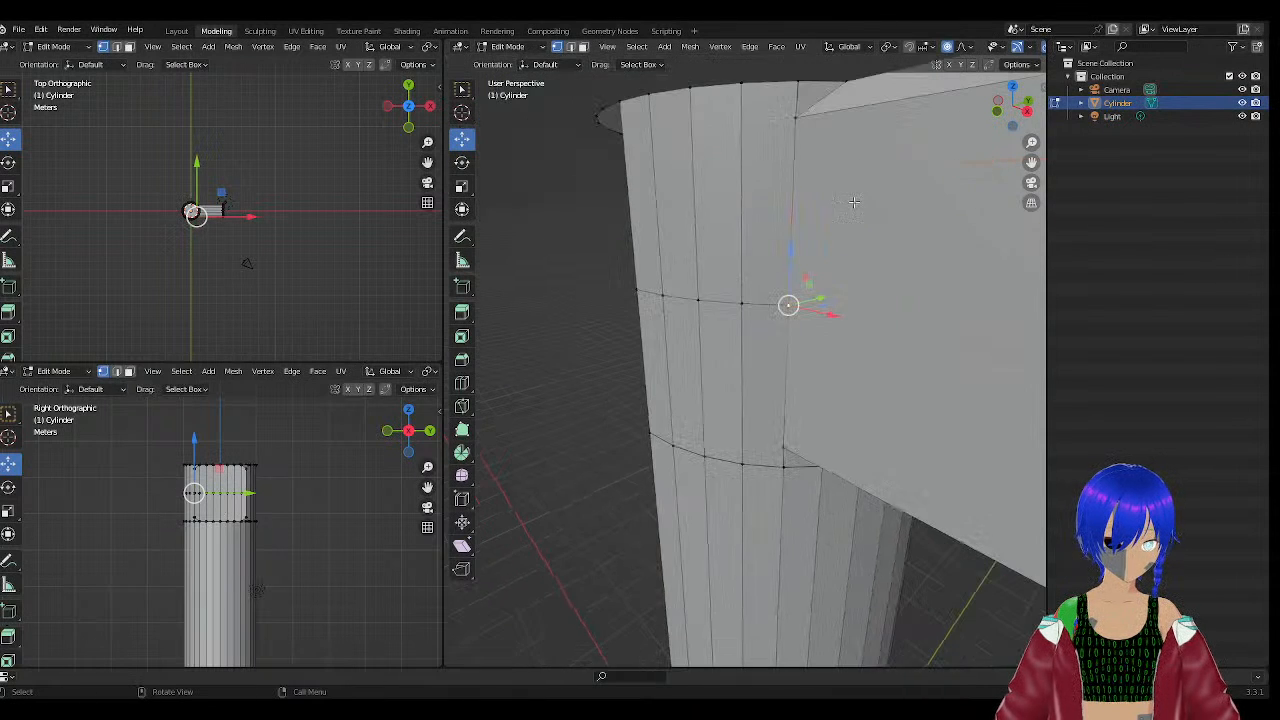
scroll(803, 269, "up", 3)
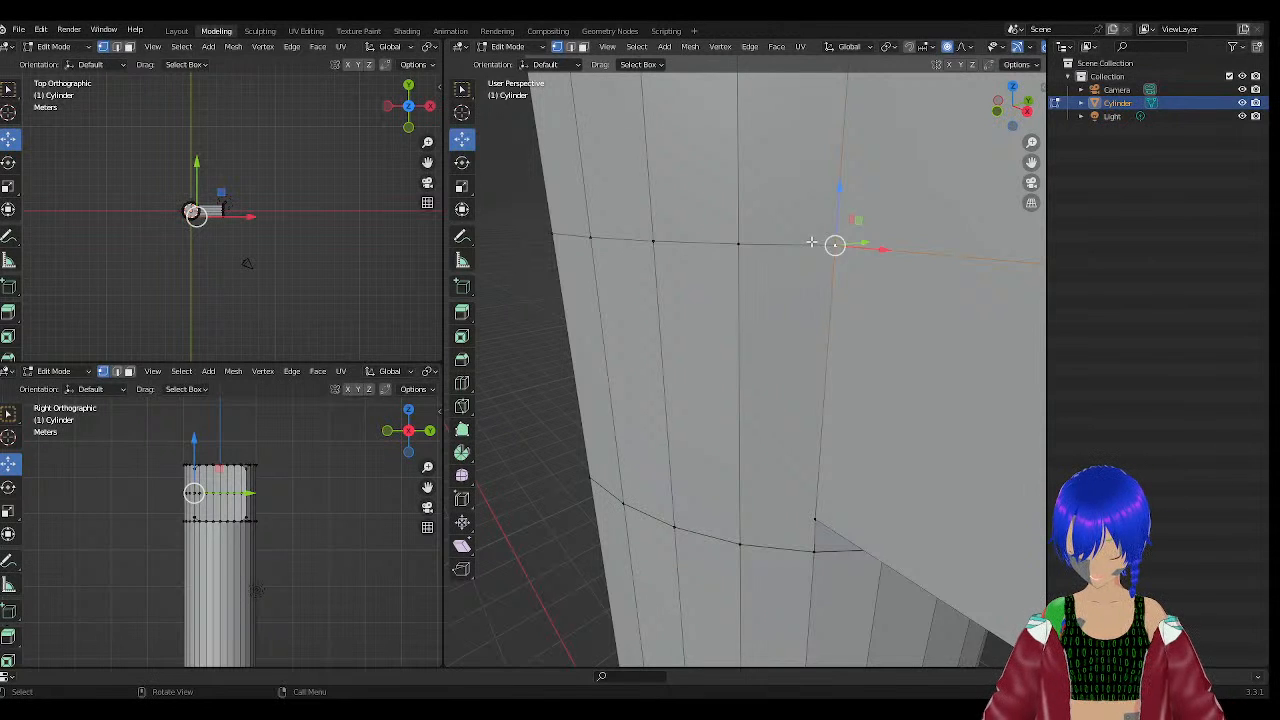
key("F2")
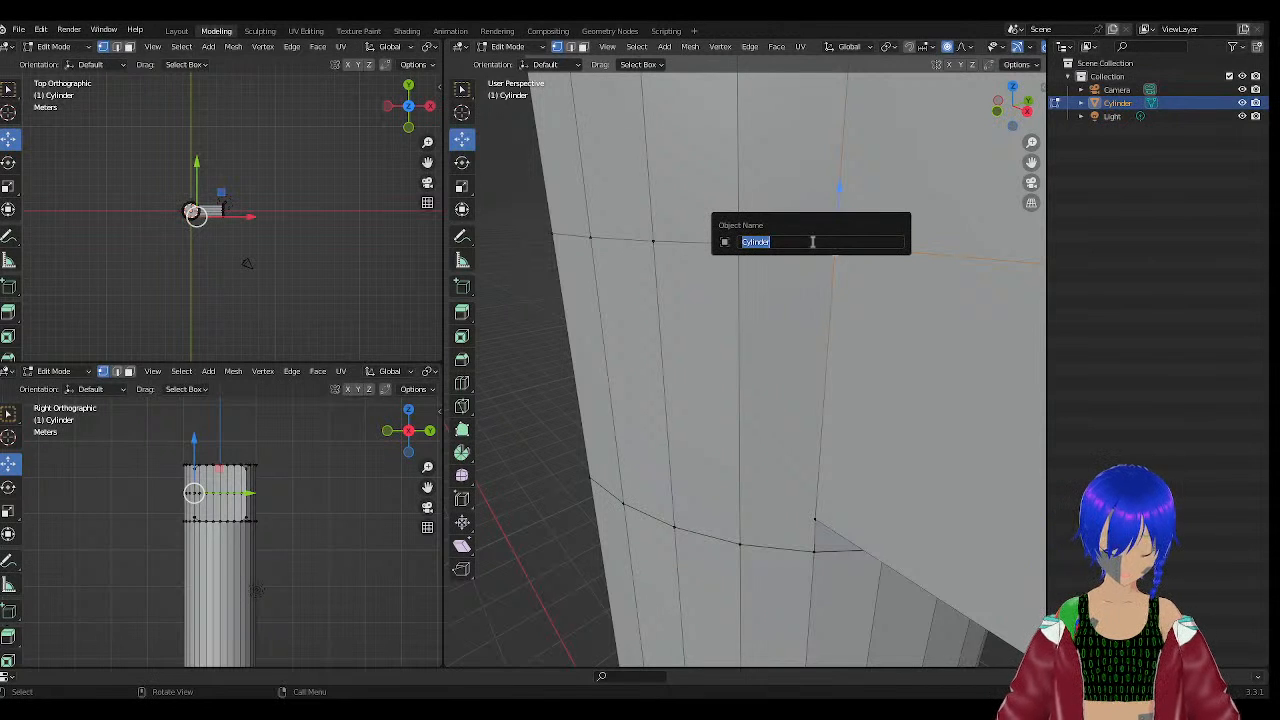
key("Escape")
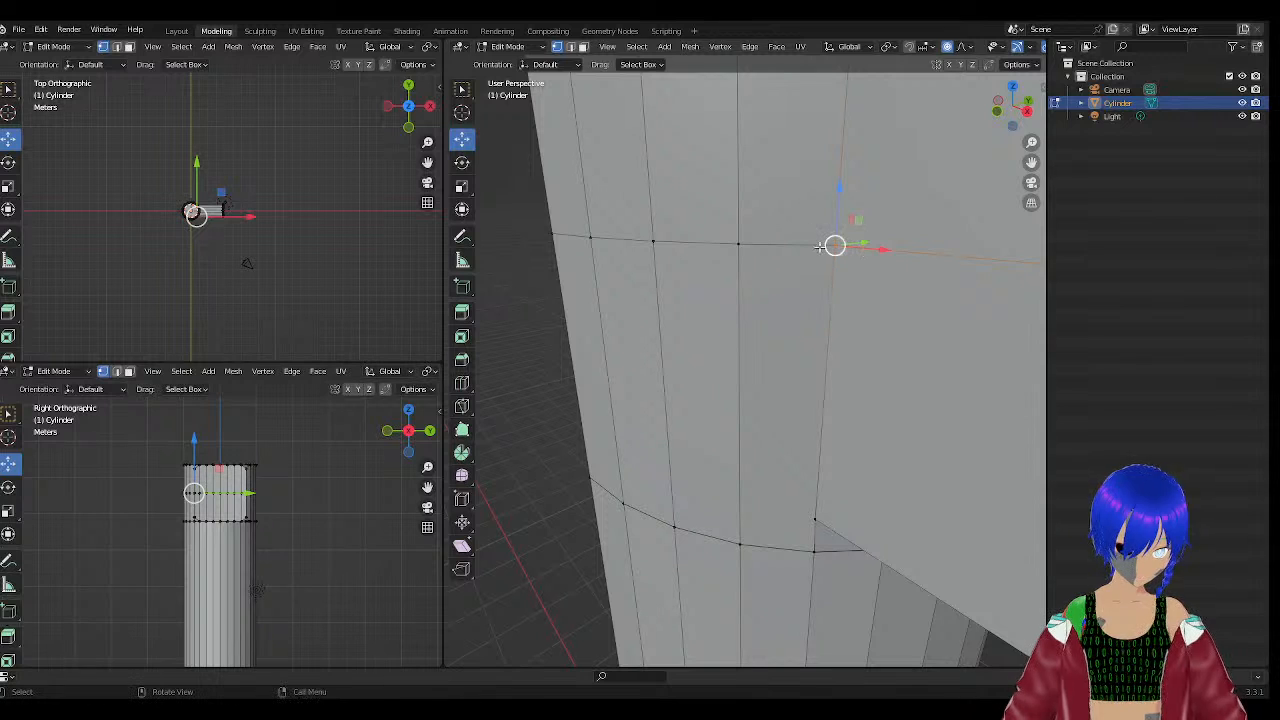
right_click(839, 247)
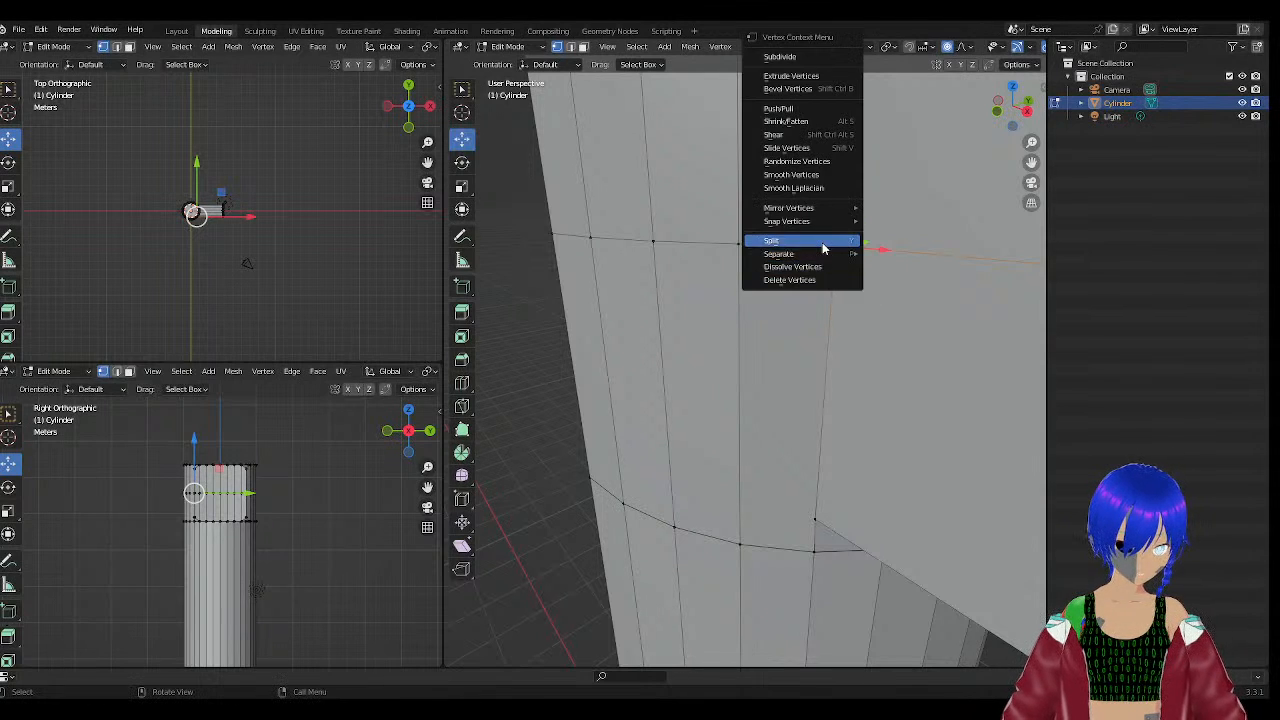
Select the mid-height vertex on the opposite side of the arm, where the arm meets the cylinder.
scroll(755, 359, "down", 10)
middle_click_drag(748, 350, 615, 337)
scroll(690, 354, "up", 5)
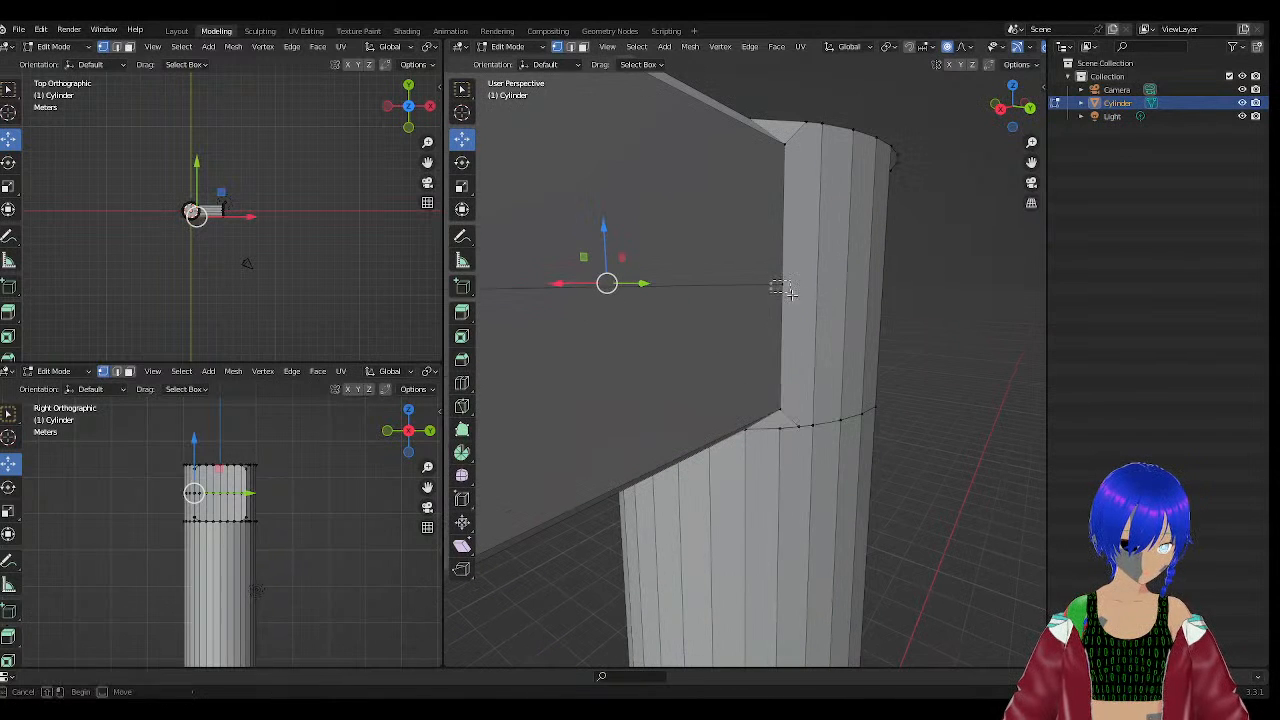
left_click(781, 284)
left_click_drag(797, 285, 769, 290)
key("ctrl+z")
middle_click_drag(769, 290, 721, 261)
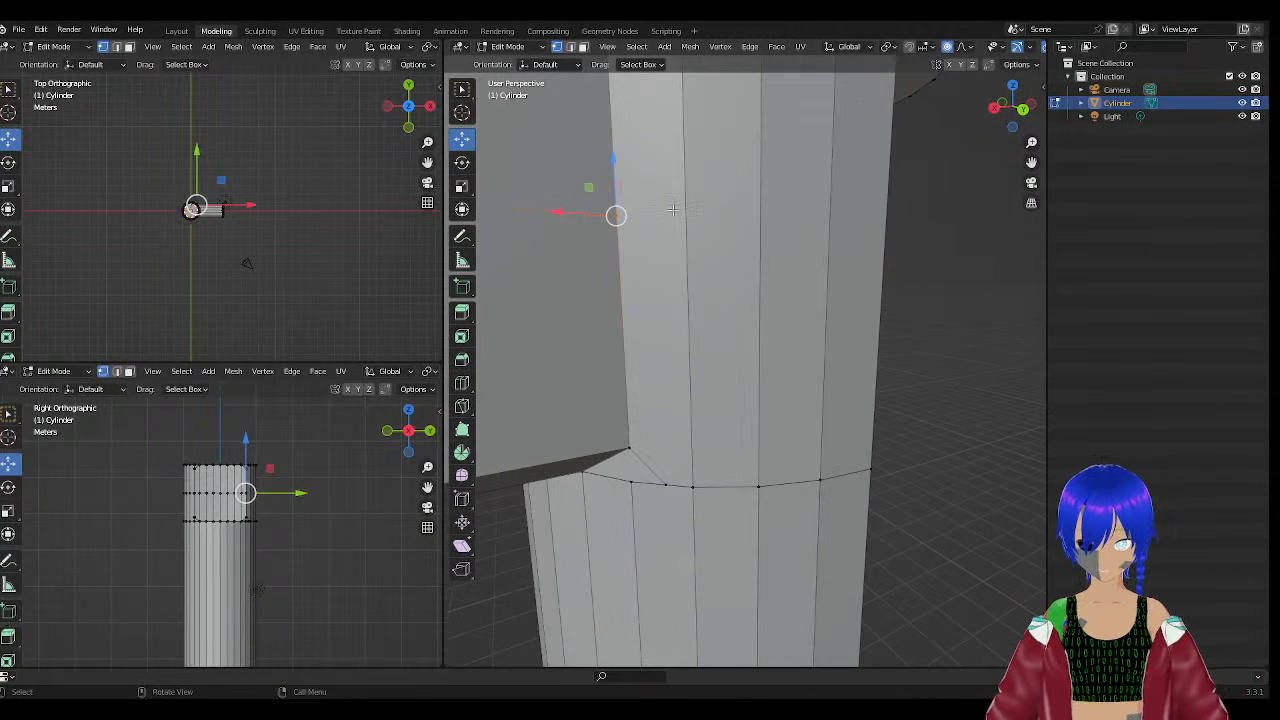
Try moving the selected vertex along X toward the arm, switch the viewport to wireframe shading, and undo the move.
mouse_move(595, 213)
left_mouse_down()
mouse_move(542, 212)
mouse_move(668, 214)
mouse_move(534, 212)
left_mouse_up()
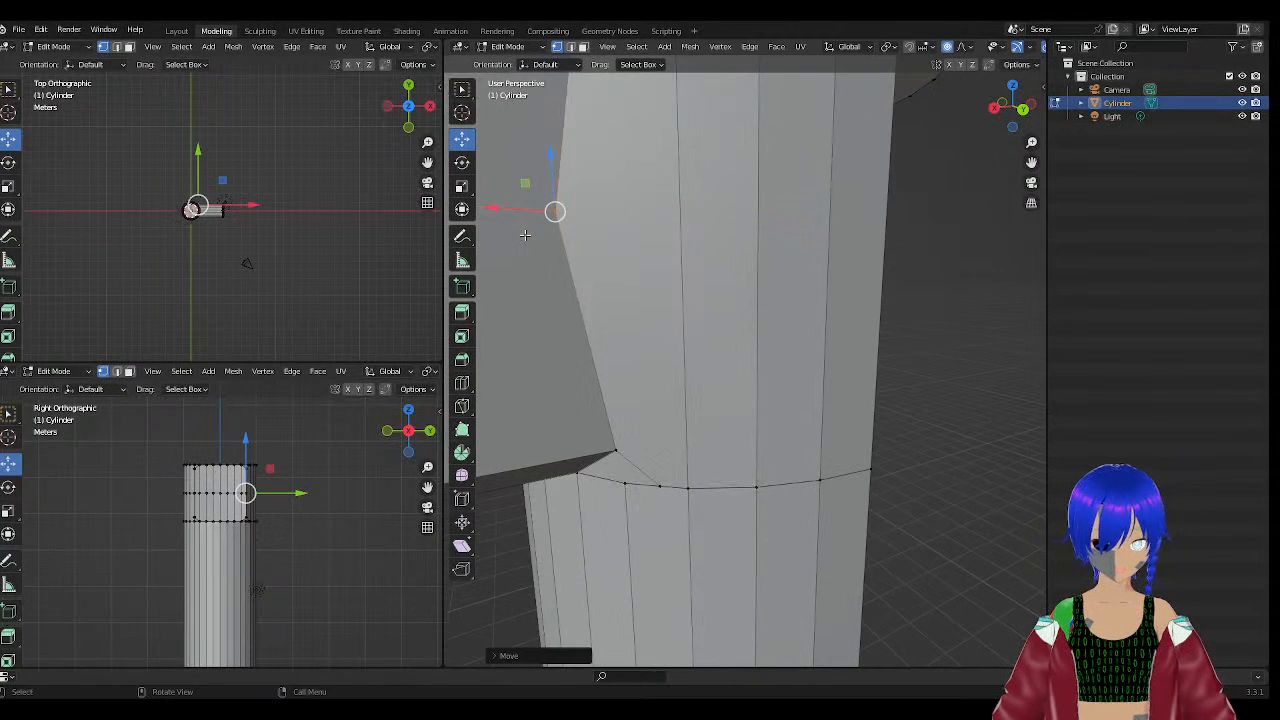
key("z")
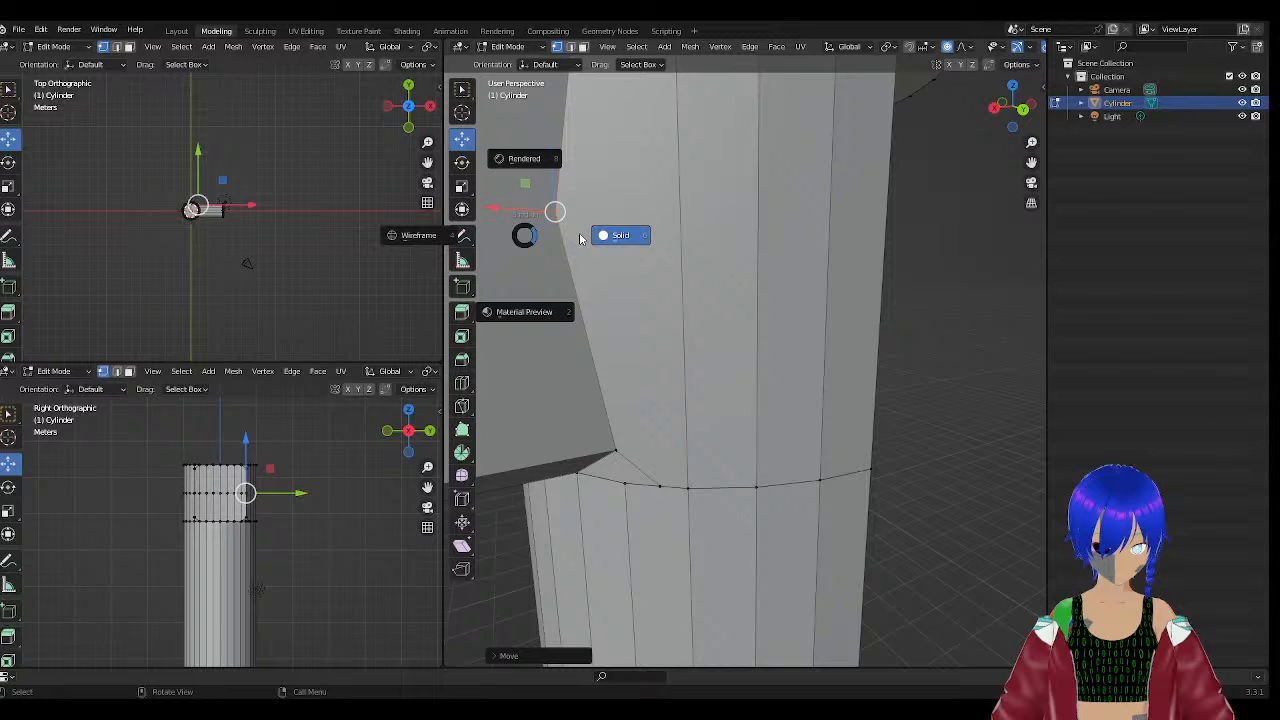
left_click(441, 237)
scroll(727, 275, "down", 2)
middle_click_drag(994, 328, 1014, 331)
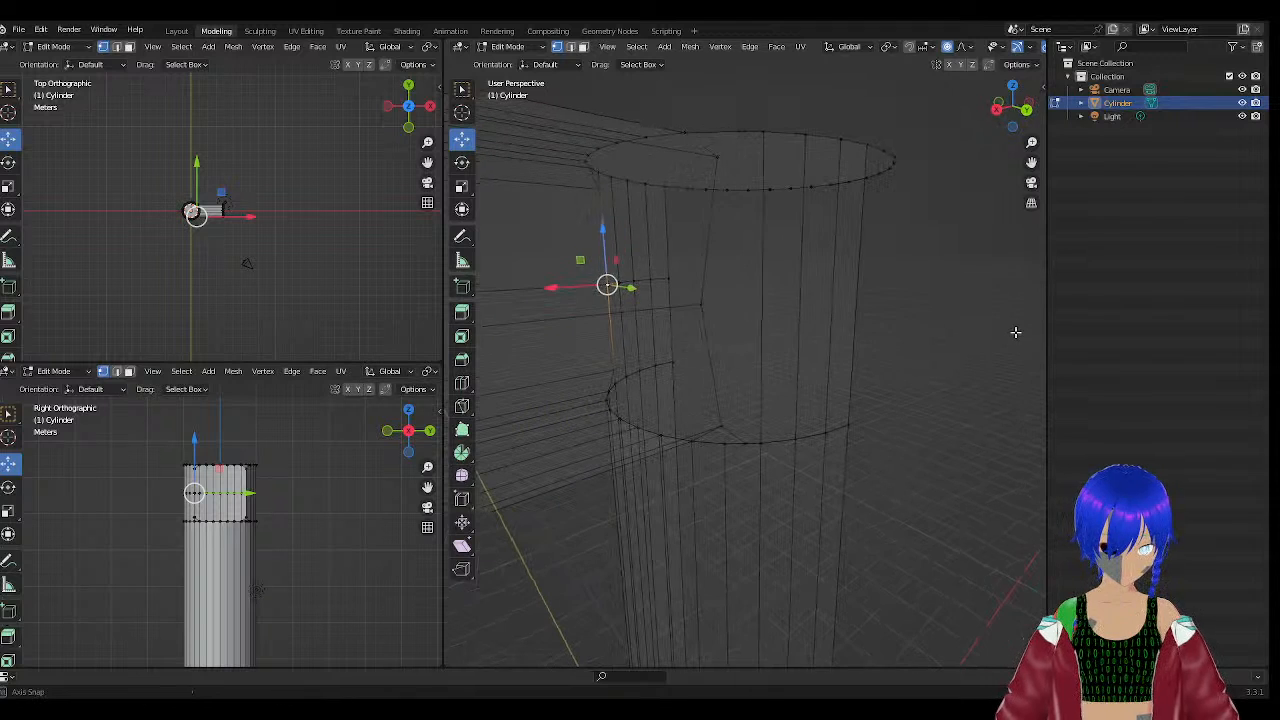
left_click(745, 282)
key("ctrl+z")
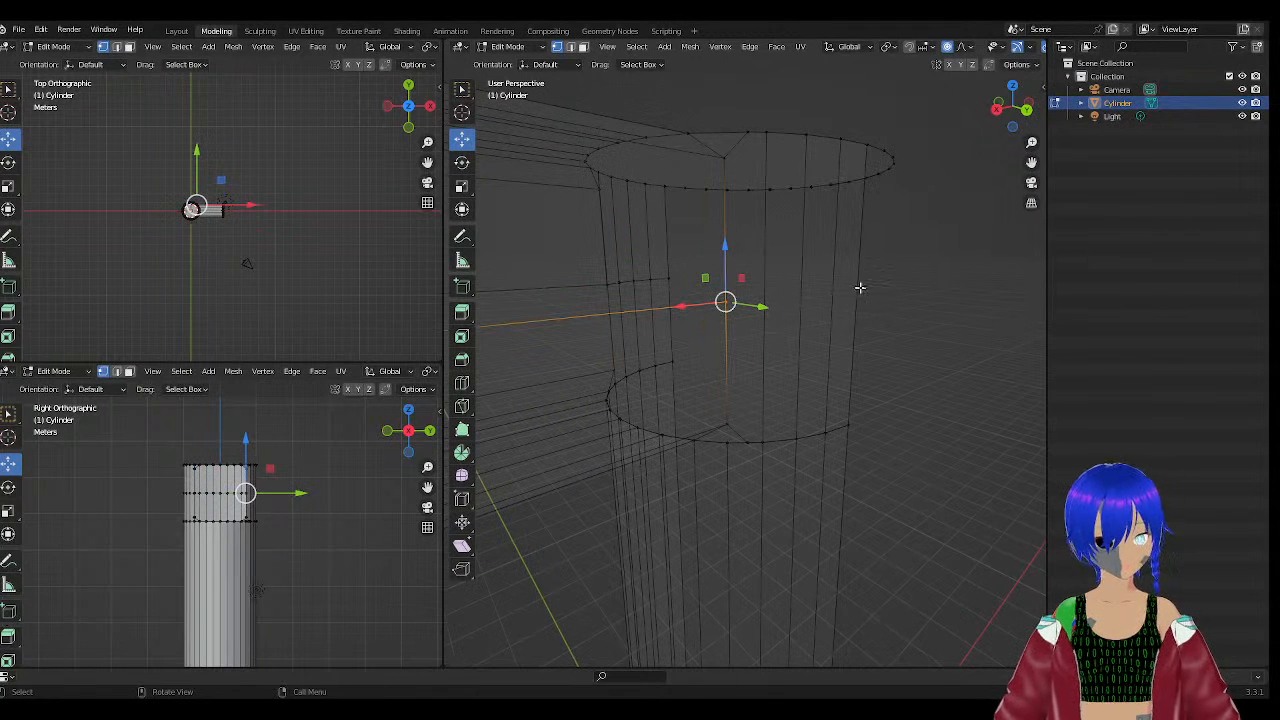
scroll(753, 328, "up", 1)
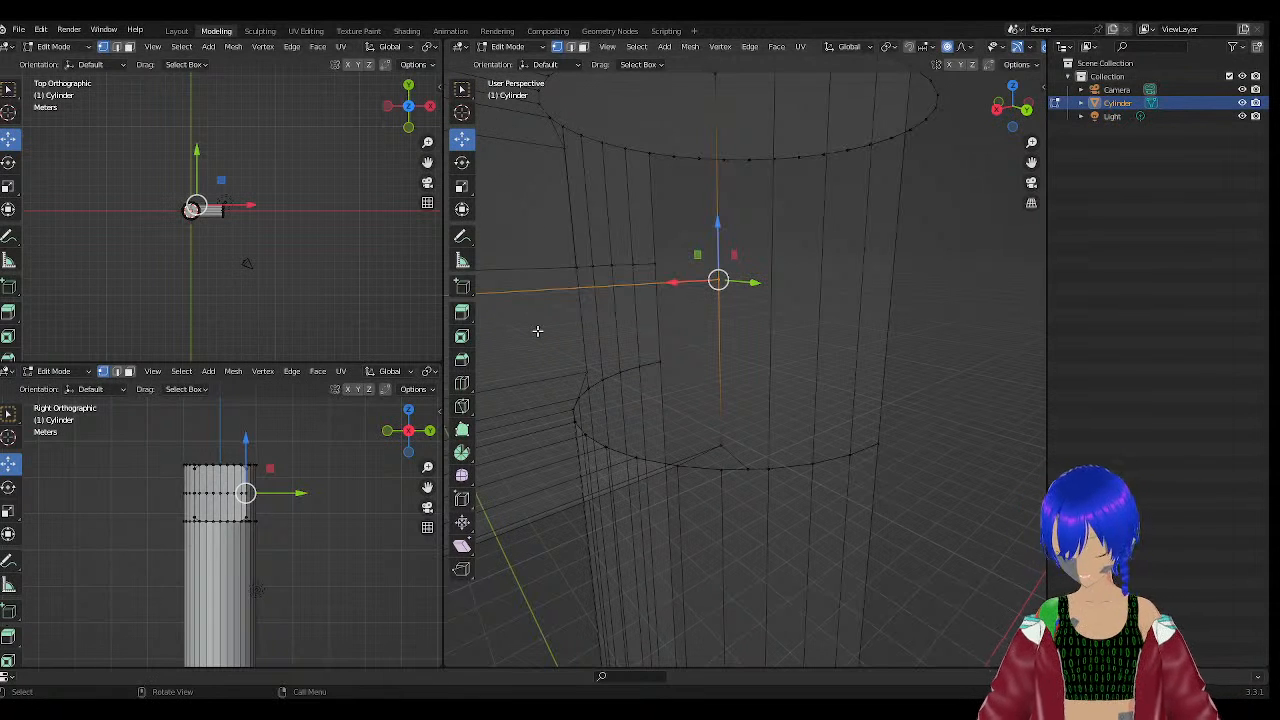
key("grave")
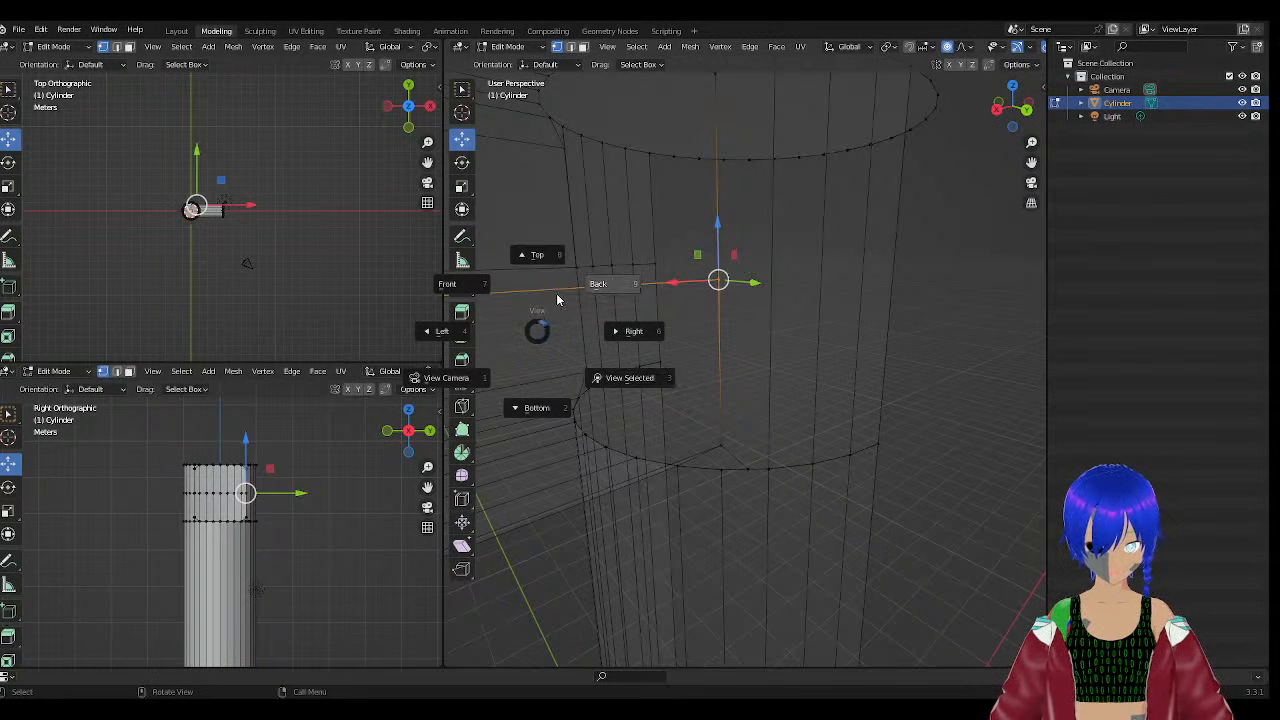
key("Escape")
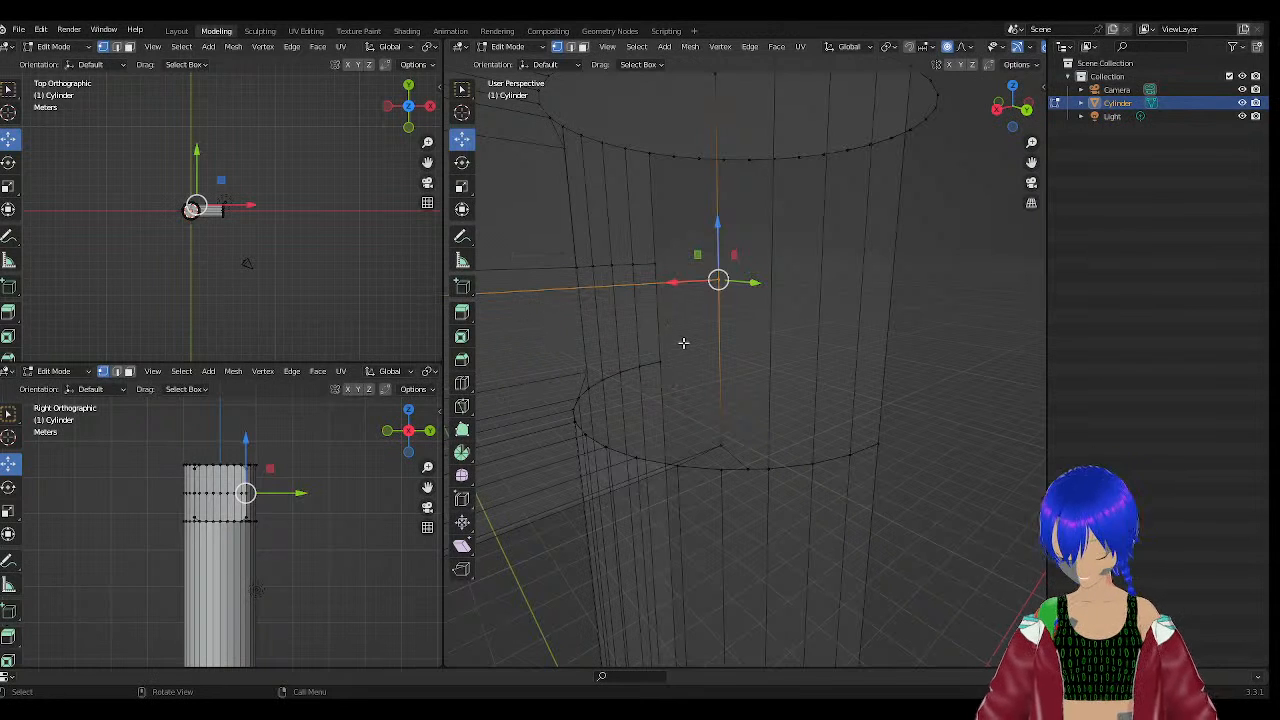
key("a")
key("alt+a")
key("a")
key("alt+a")
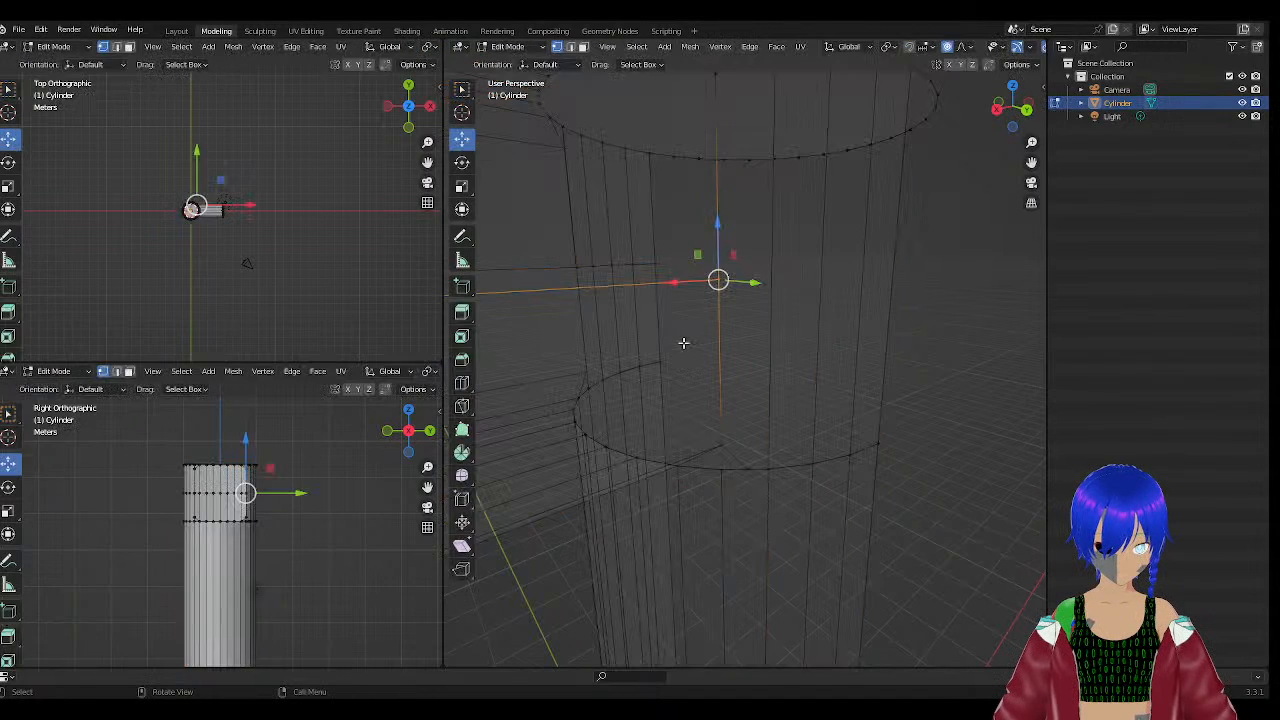
key("a")
key("alt+a")
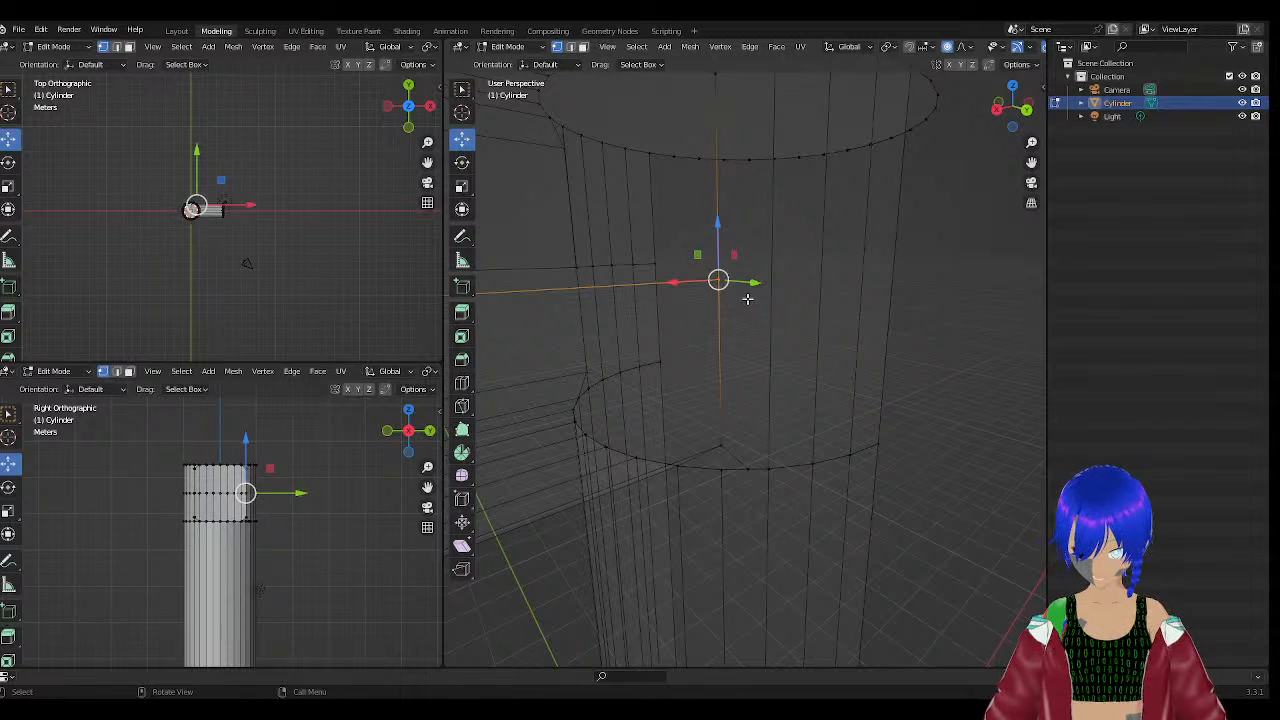
key("q")
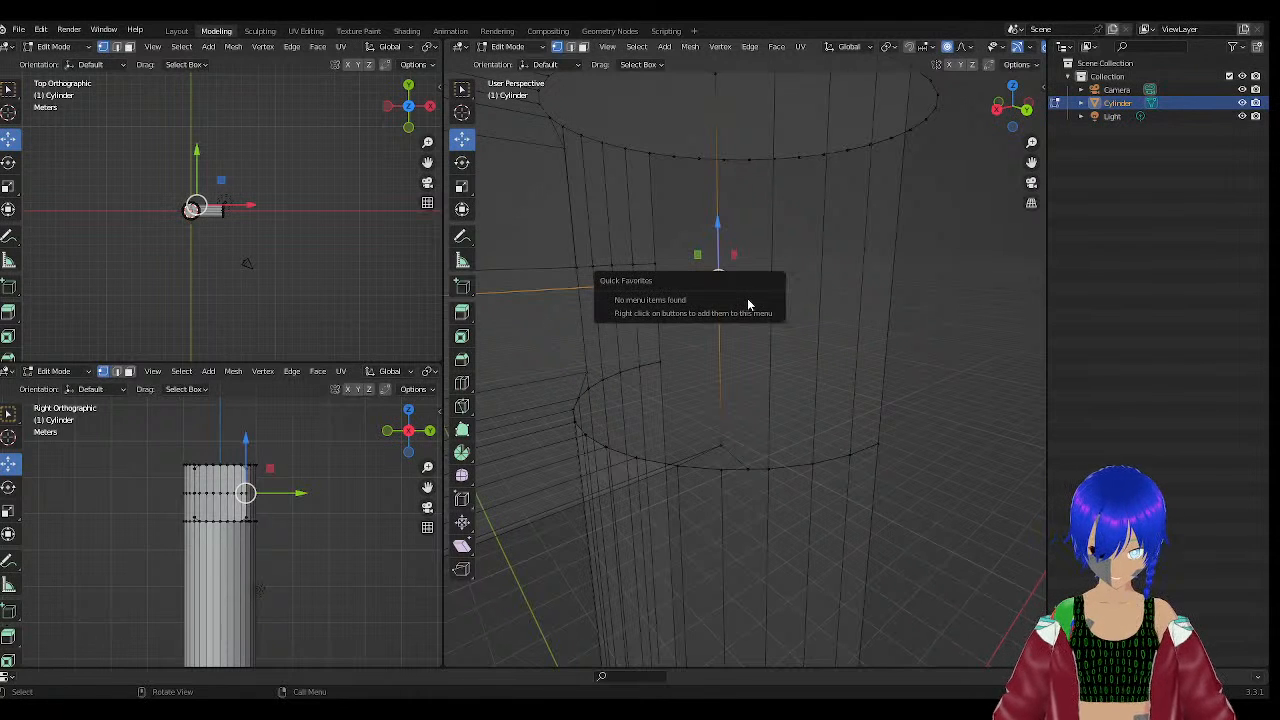
key("Escape")
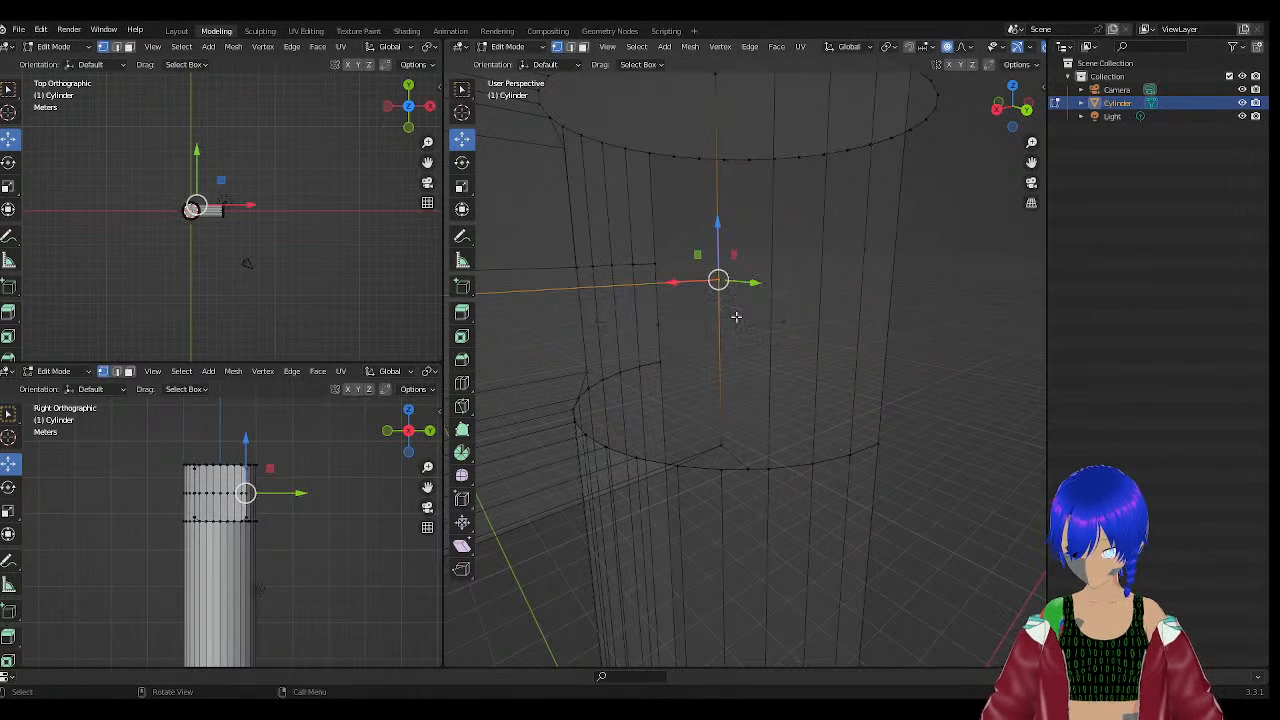
Add a single horizontal loop cut across the uncut faces of the upper cylinder section, midway up their height.
left_click(462, 405)
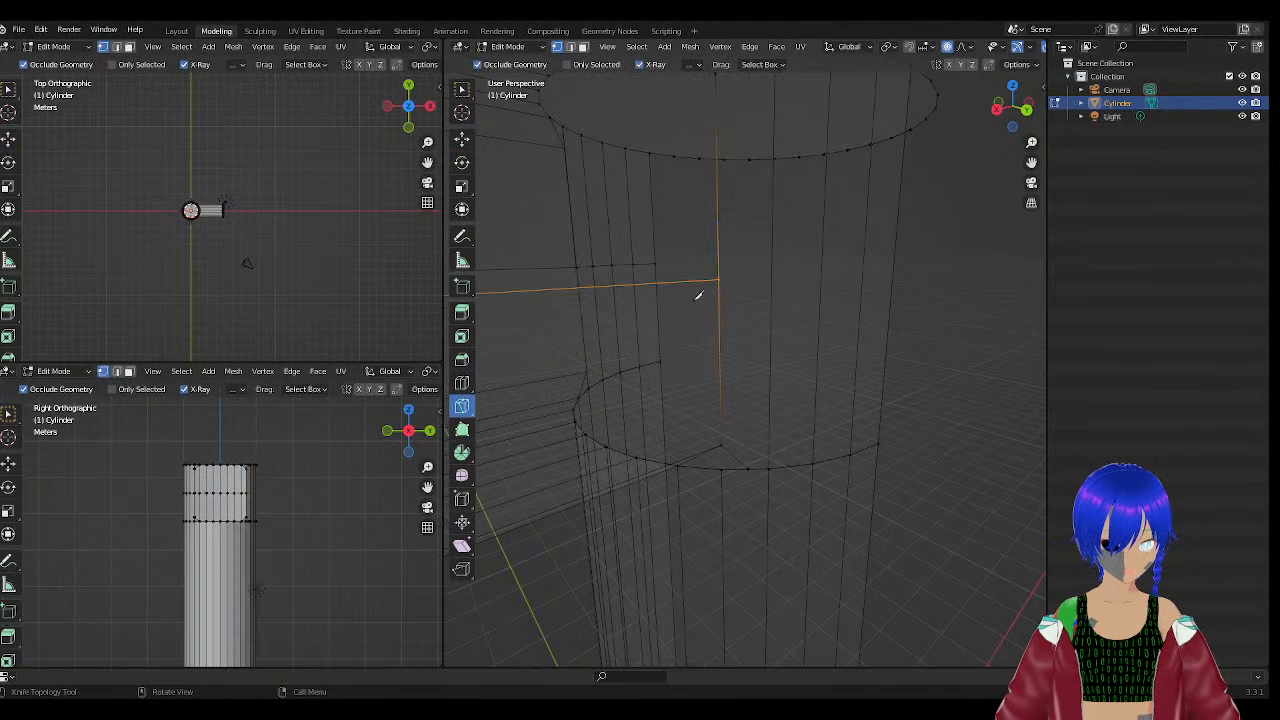
left_click(462, 384)
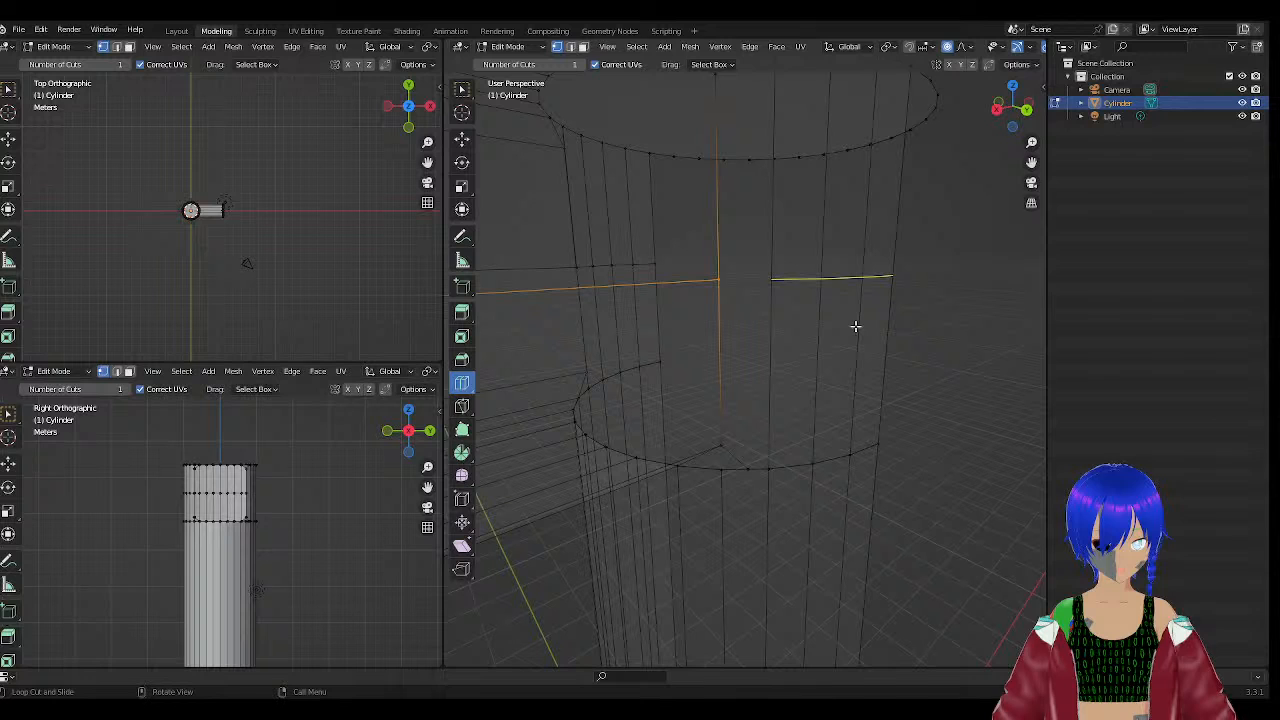
left_click(774, 298)
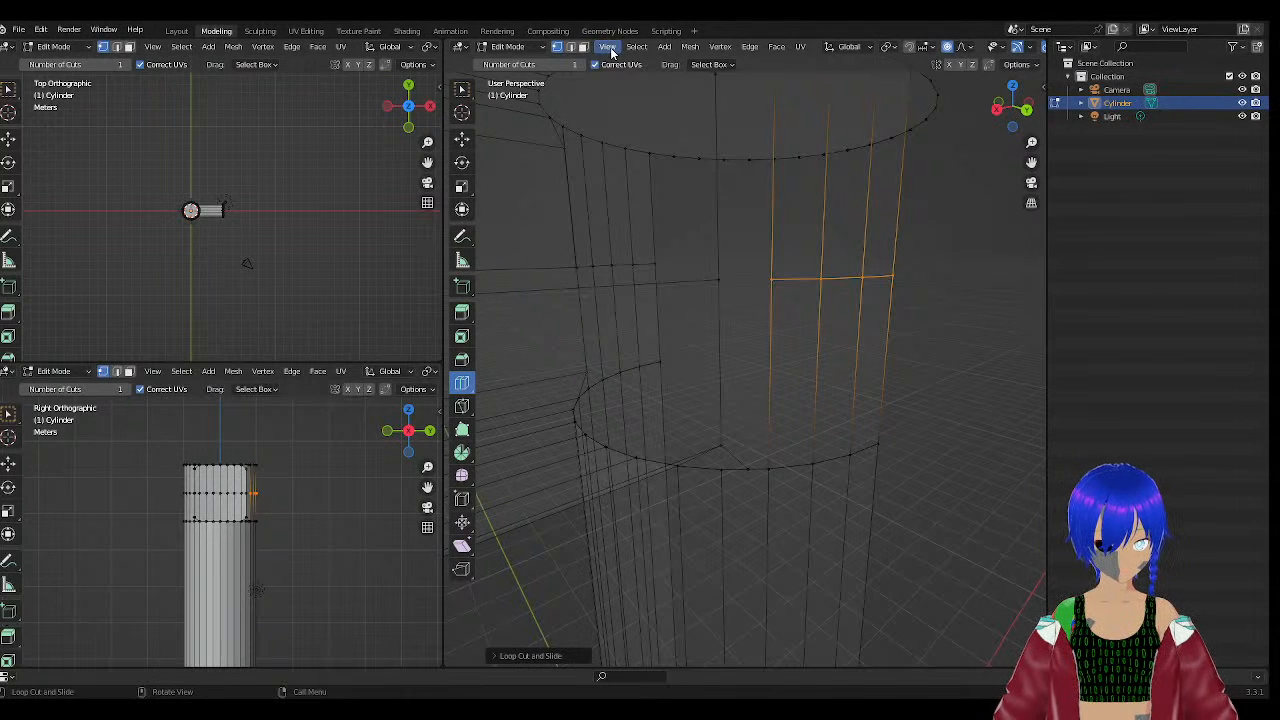
Switch the mesh selection from vertices to edge select mode.
left_click(570, 48)
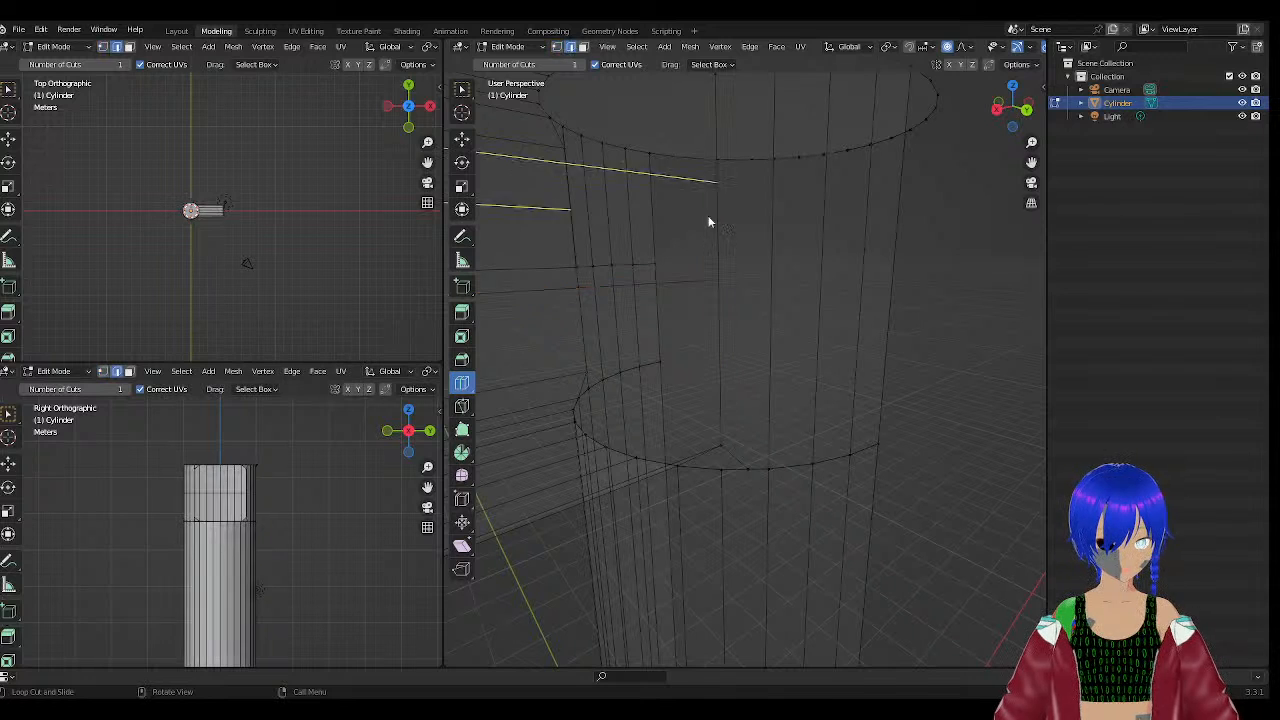
left_click(583, 47)
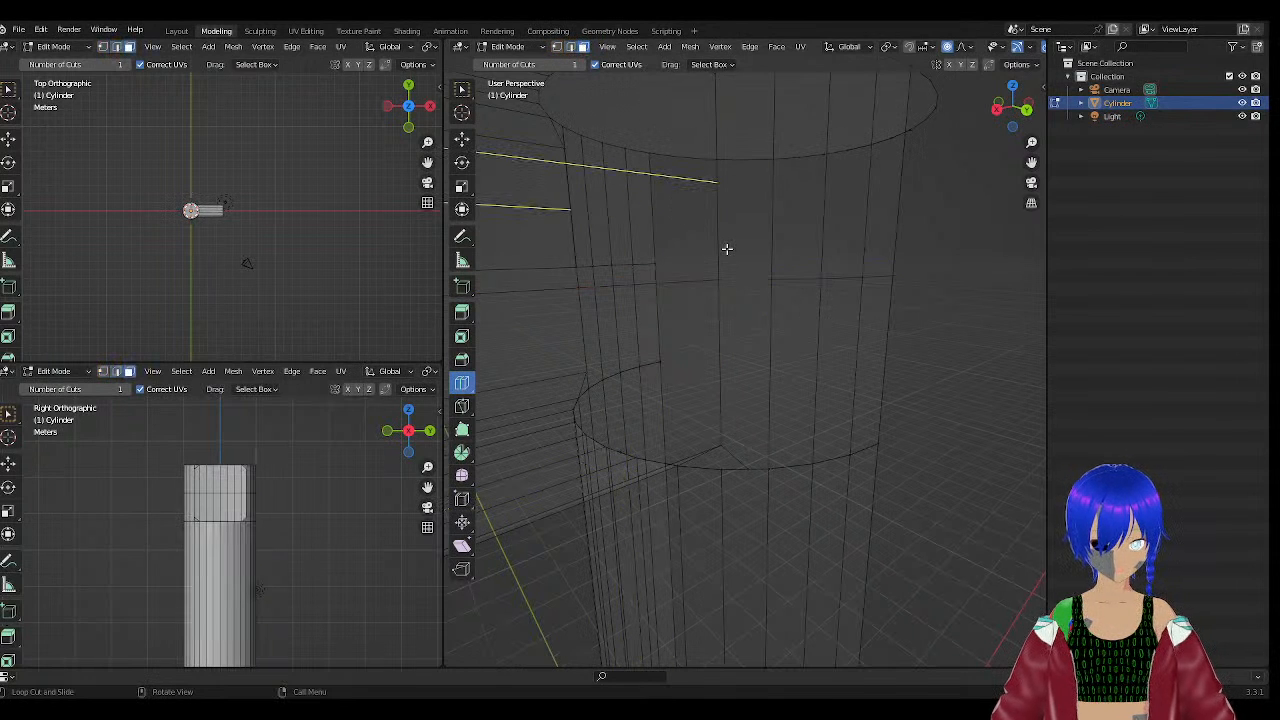
key("2")
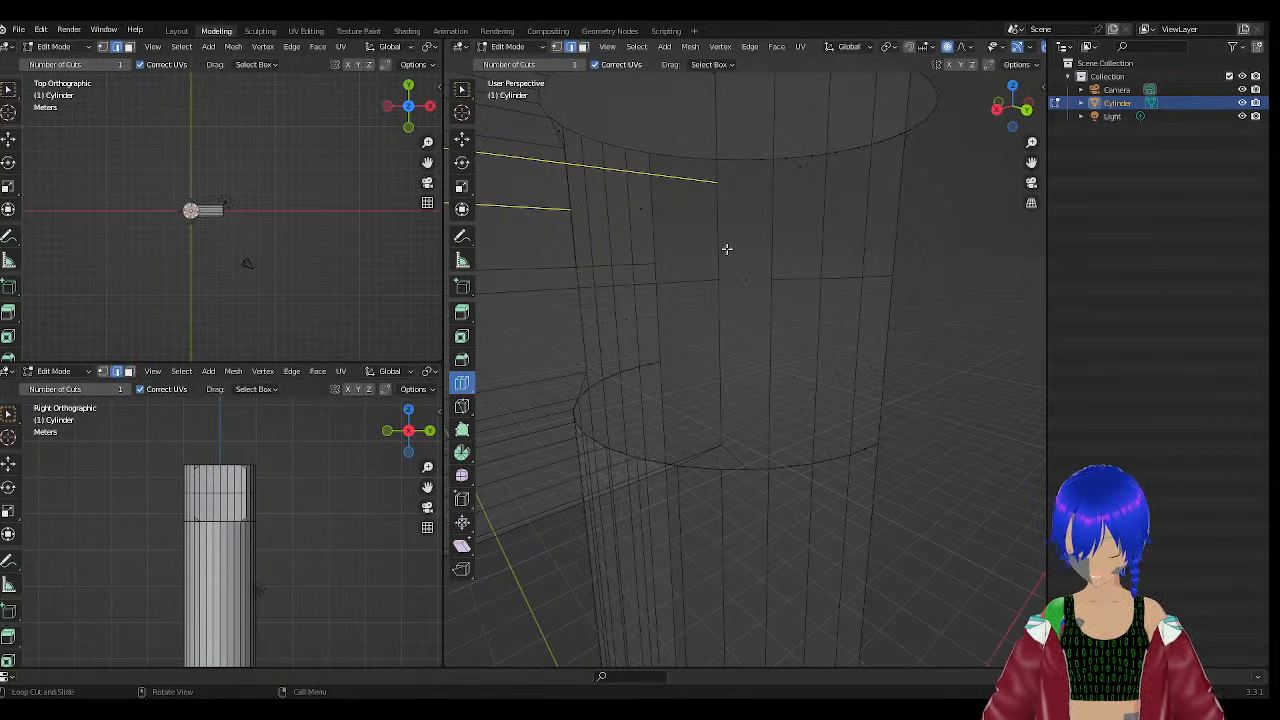
key("F2")
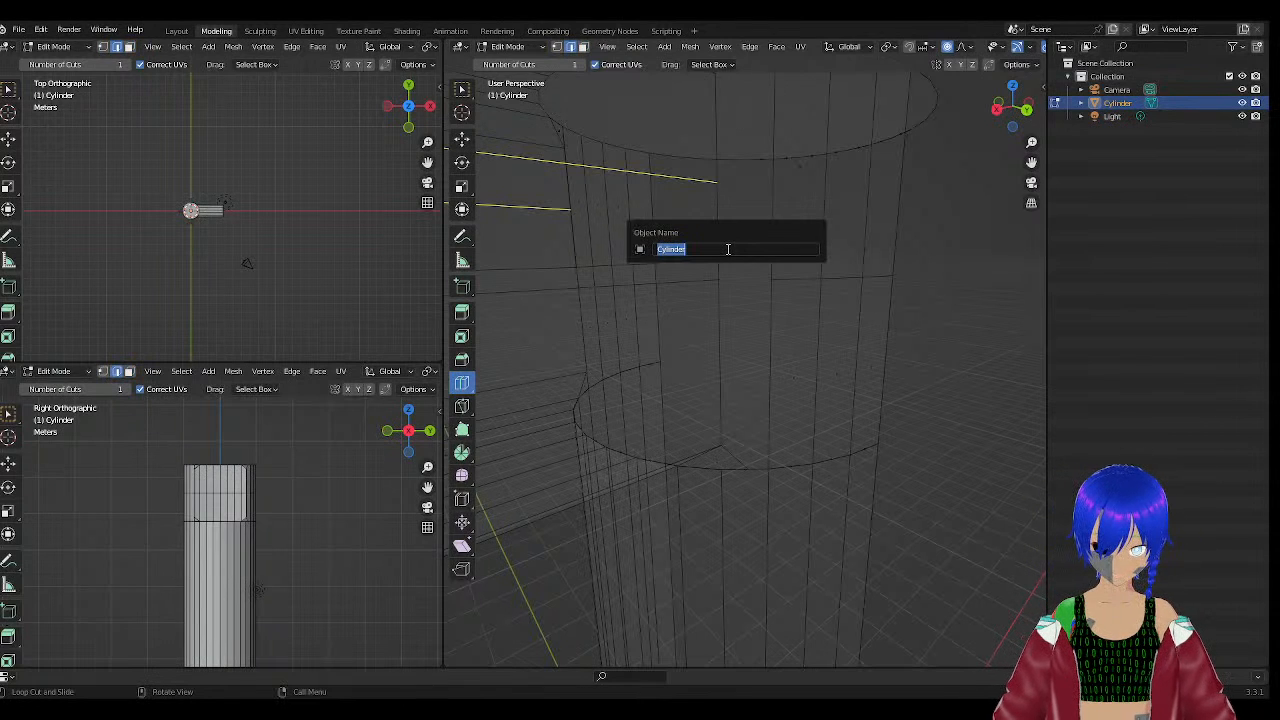
key("Escape")
key("F3")
key("Escape")
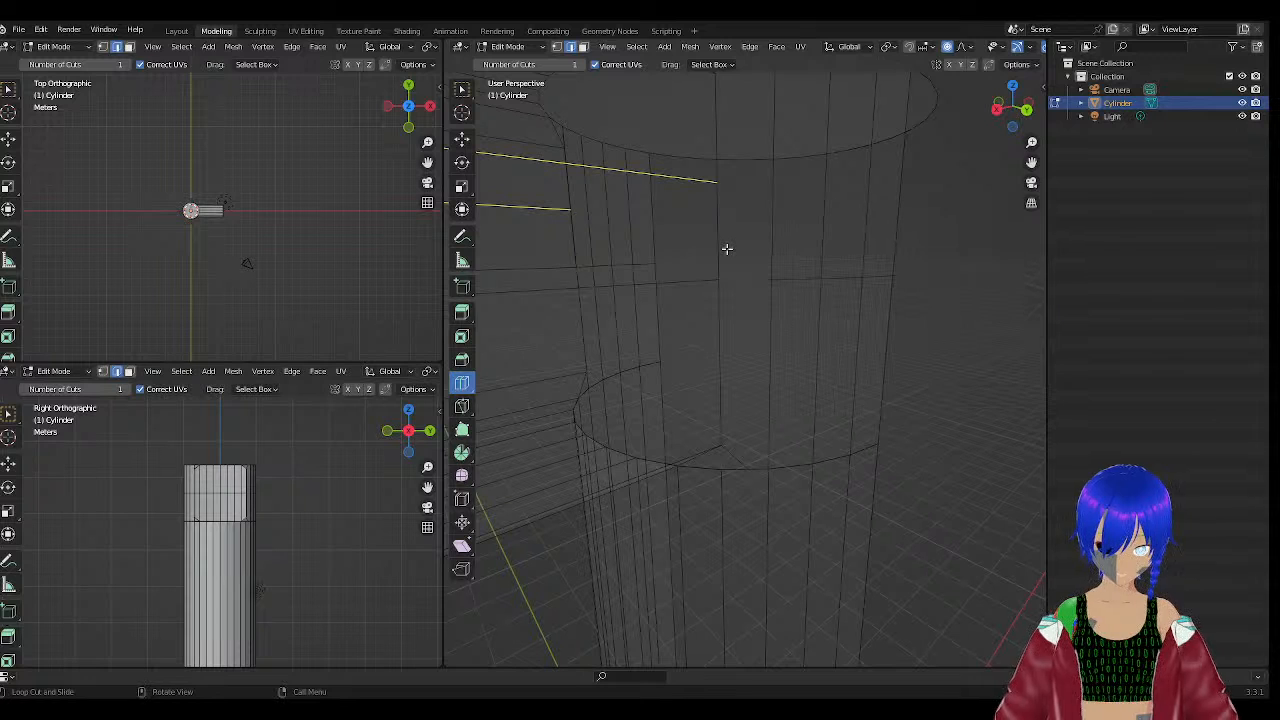
key("grave")
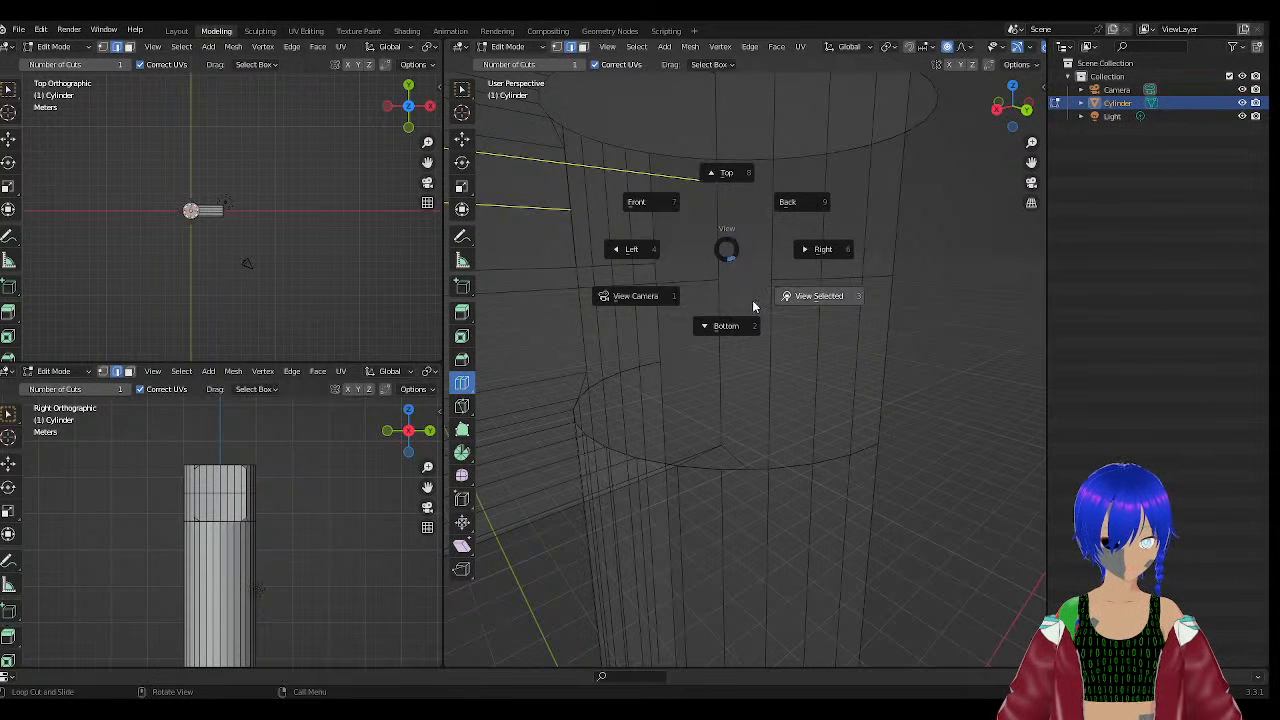
key("Escape")
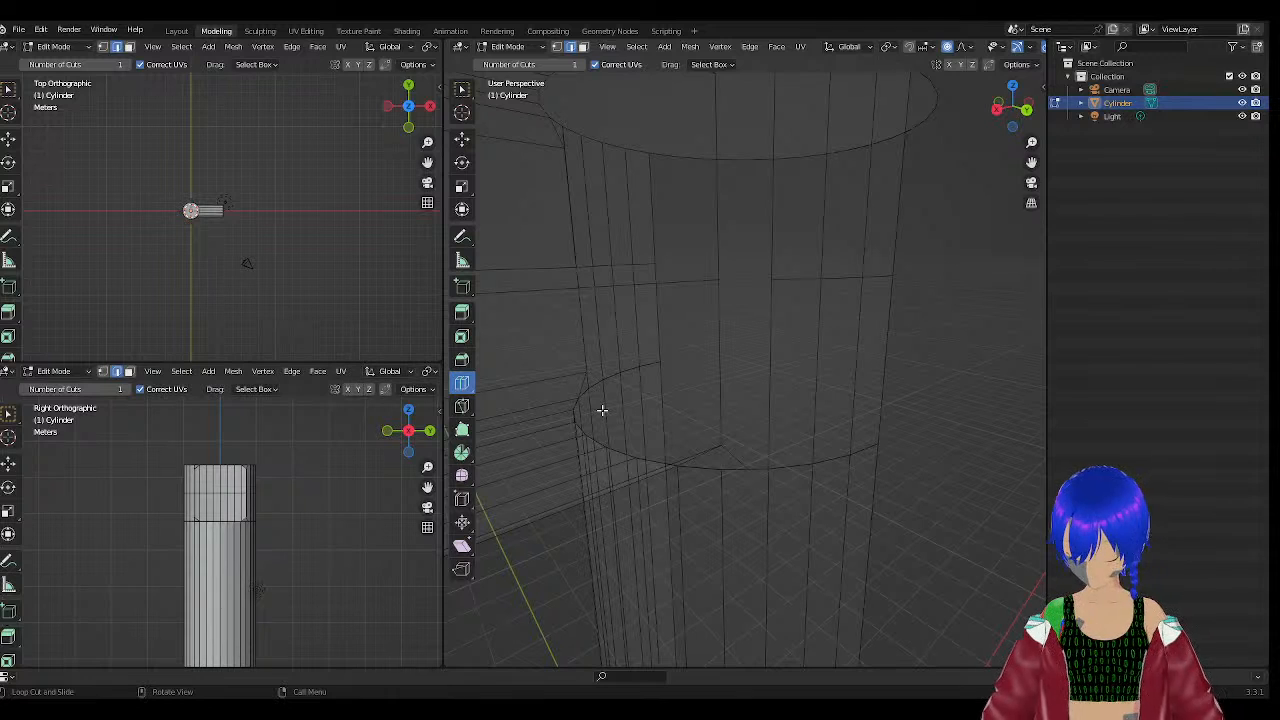
Select the entire mesh and try scaling it up with proportional editing.
key("a")
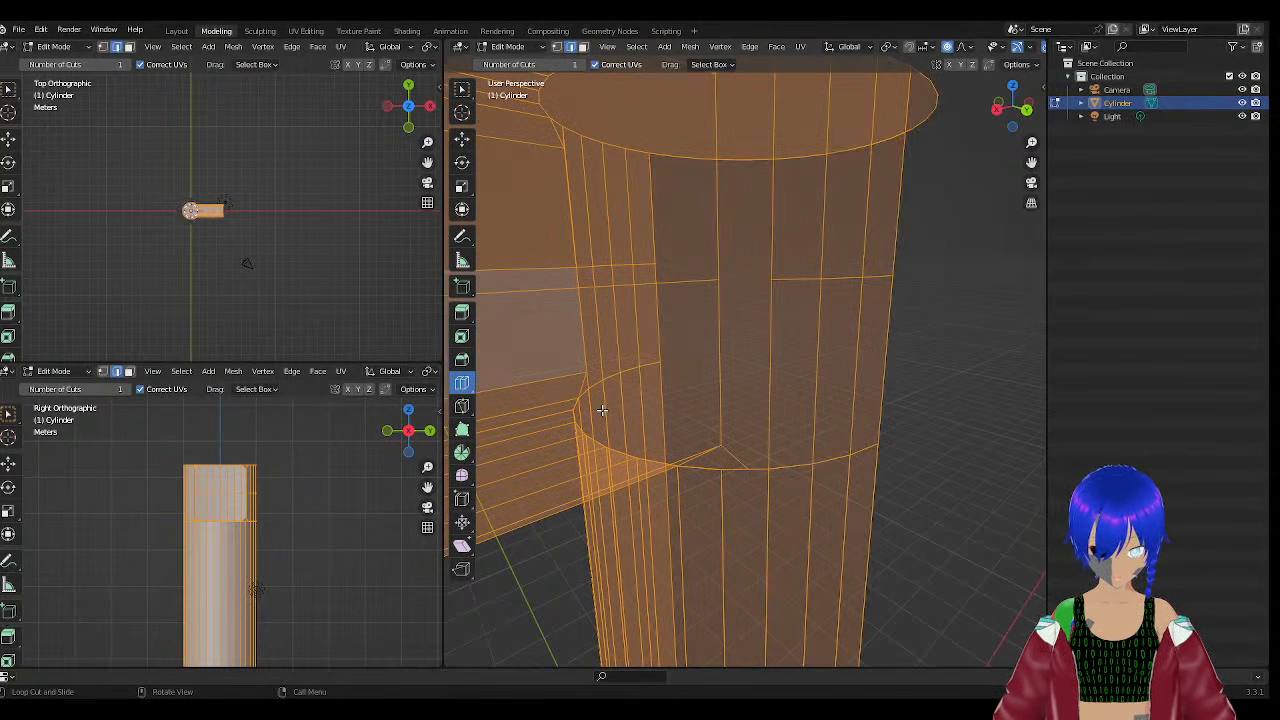
key("s")
scroll(630, 380, "down", 7)
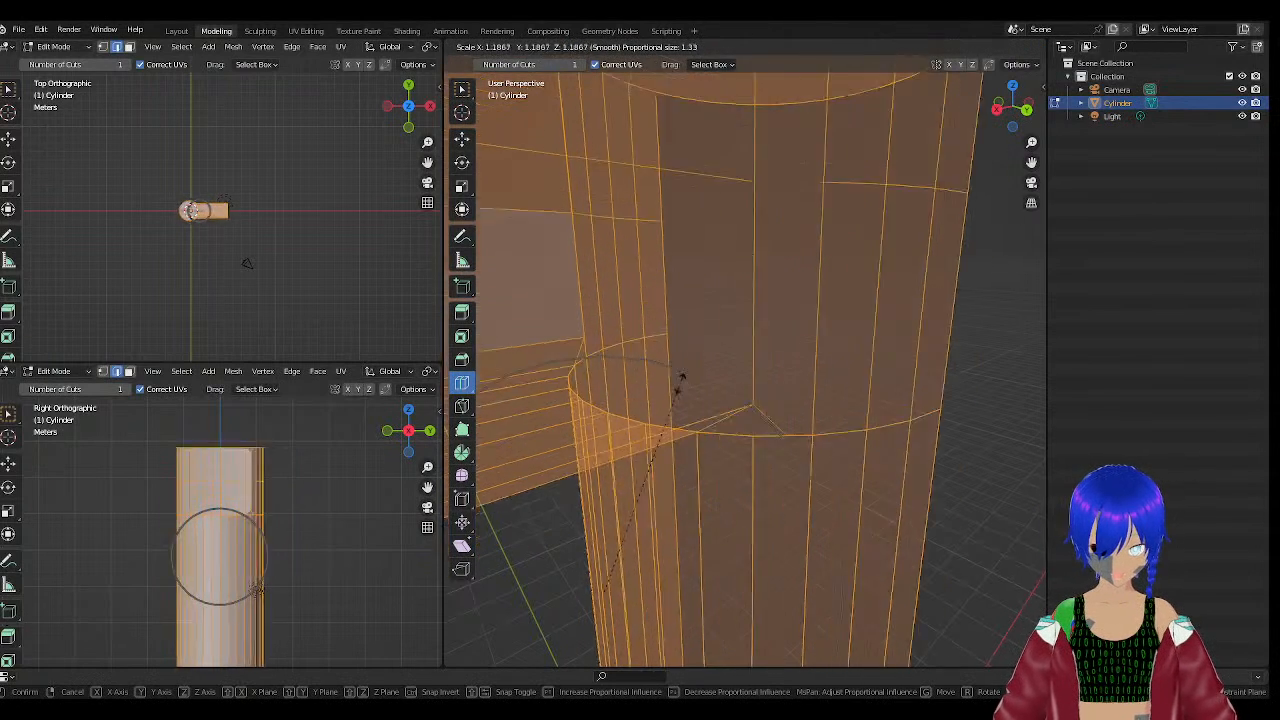
scroll(740, 350, "up", 4)
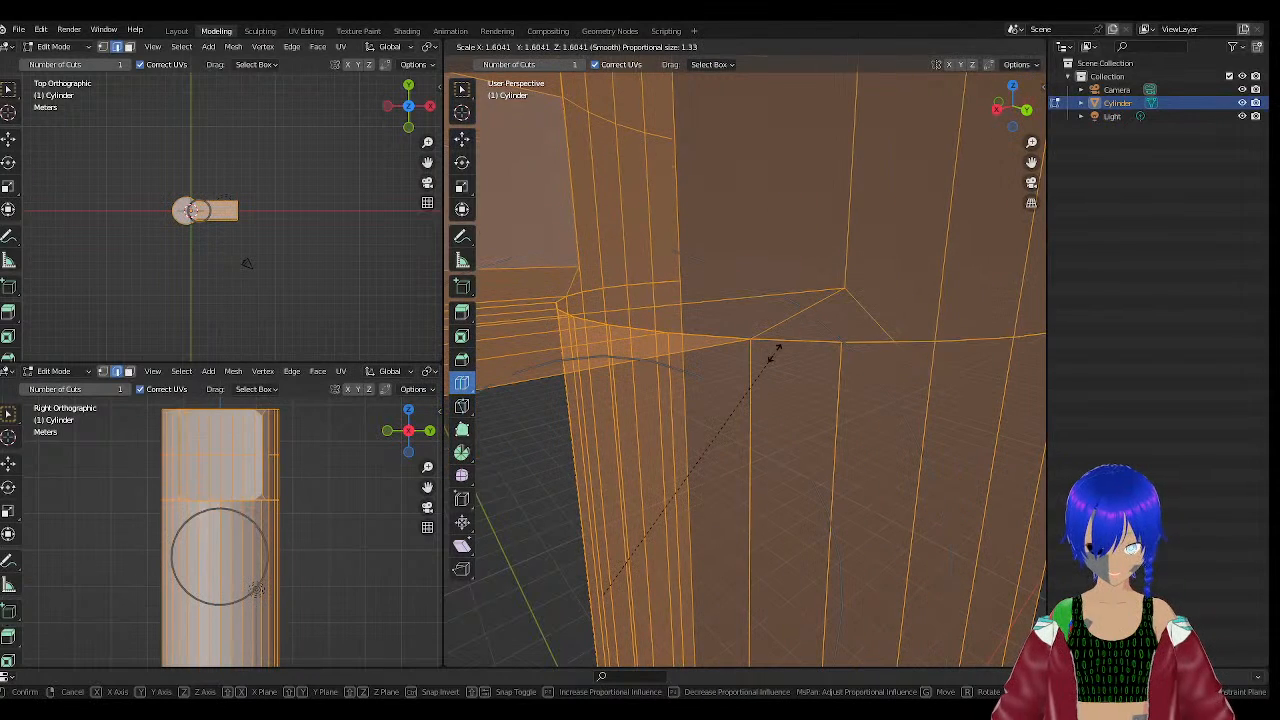
left_click(666, 334)
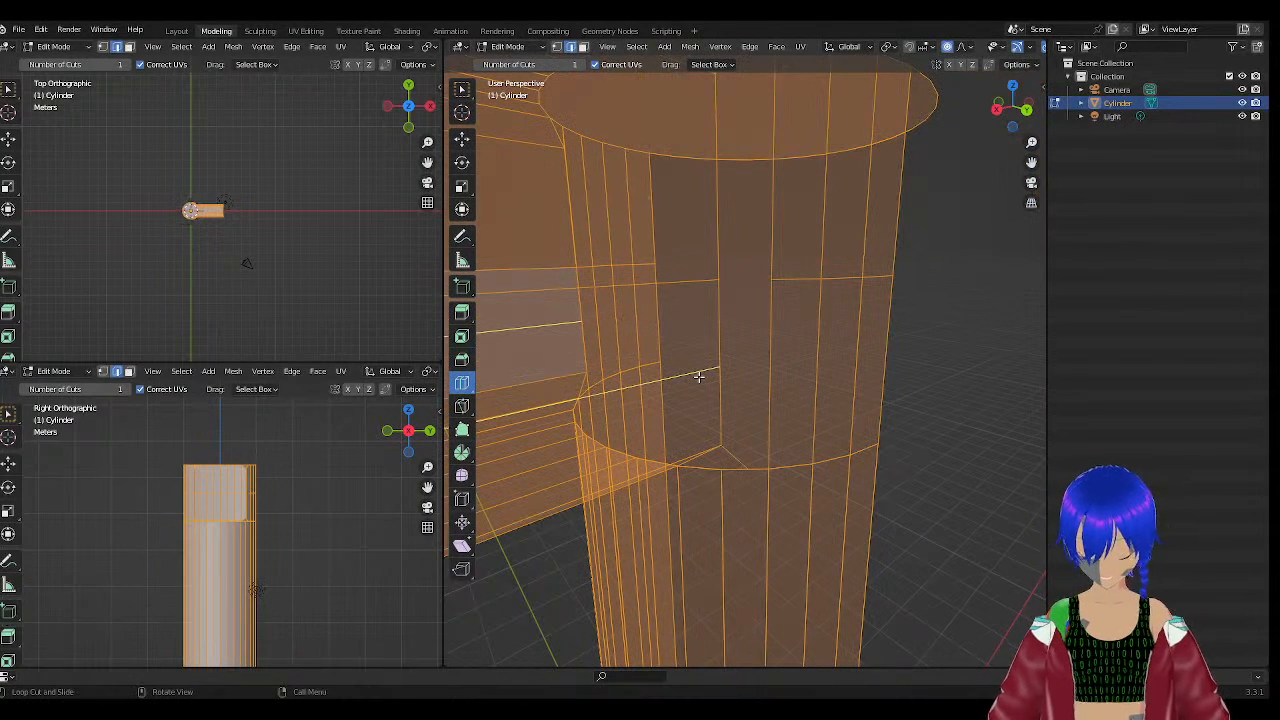
Try filling the entire selected mesh with new faces and undo the fill.
key("f")
key("f")
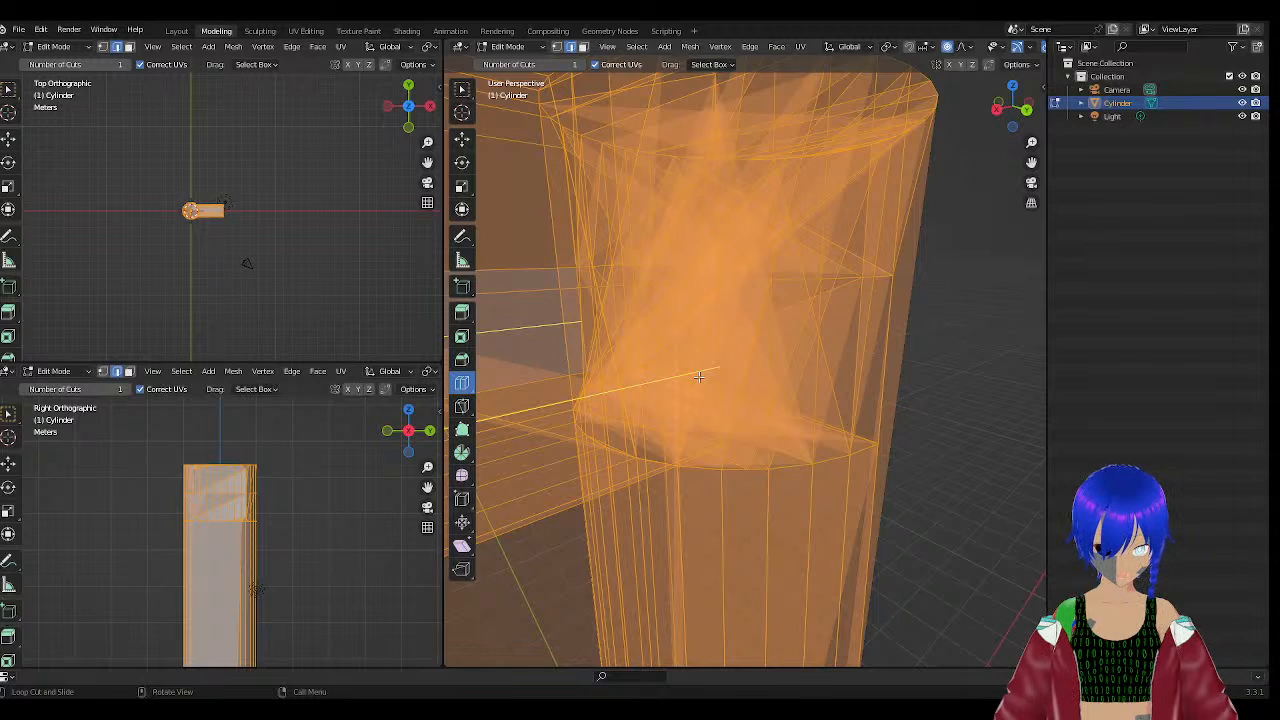
scroll(699, 377, "down", 6)
mouse_move(823, 318)
middle_mouse_down()
mouse_move(690, 315)
mouse_move(732, 259)
mouse_move(774, 243)
mouse_move(826, 340)
middle_mouse_up()
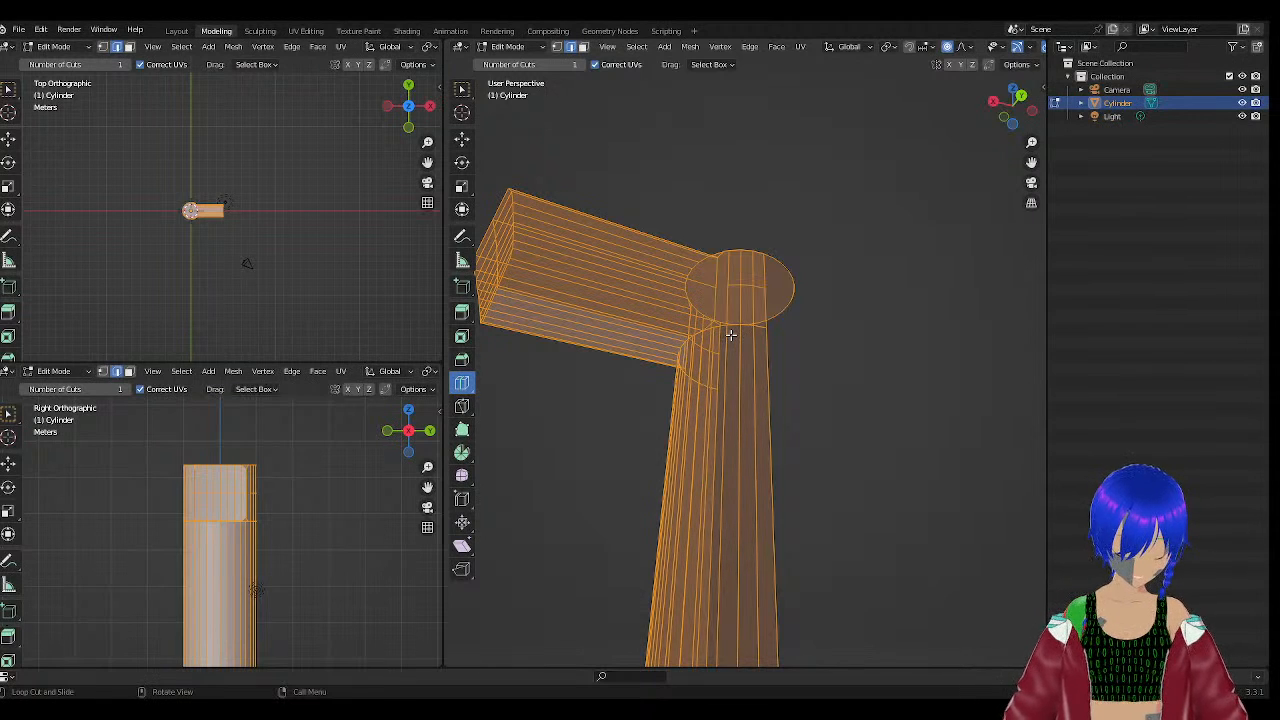
Switch the mesh selection from edges to vertex select mode and activate the Move tool.
key("1")
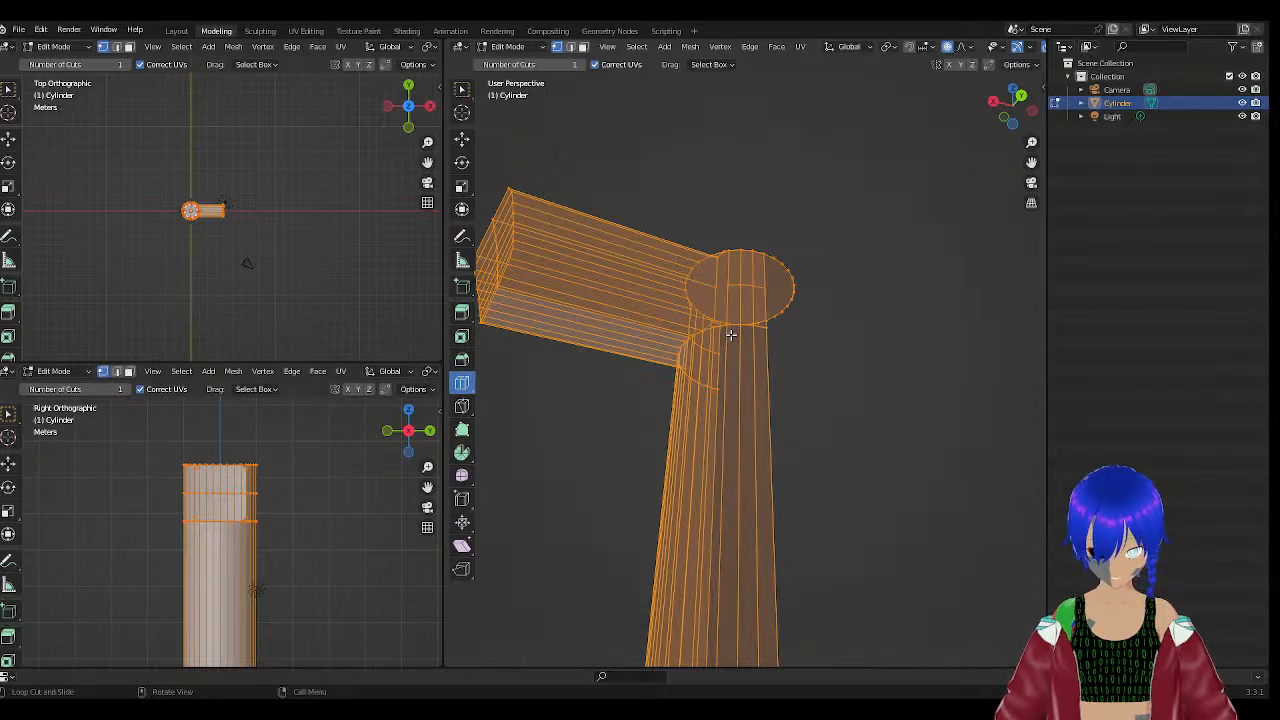
mouse_move(829, 329)
middle_mouse_down()
mouse_move(771, 380)
mouse_move(841, 433)
mouse_move(846, 417)
mouse_move(933, 377)
mouse_move(840, 340)
middle_mouse_up()
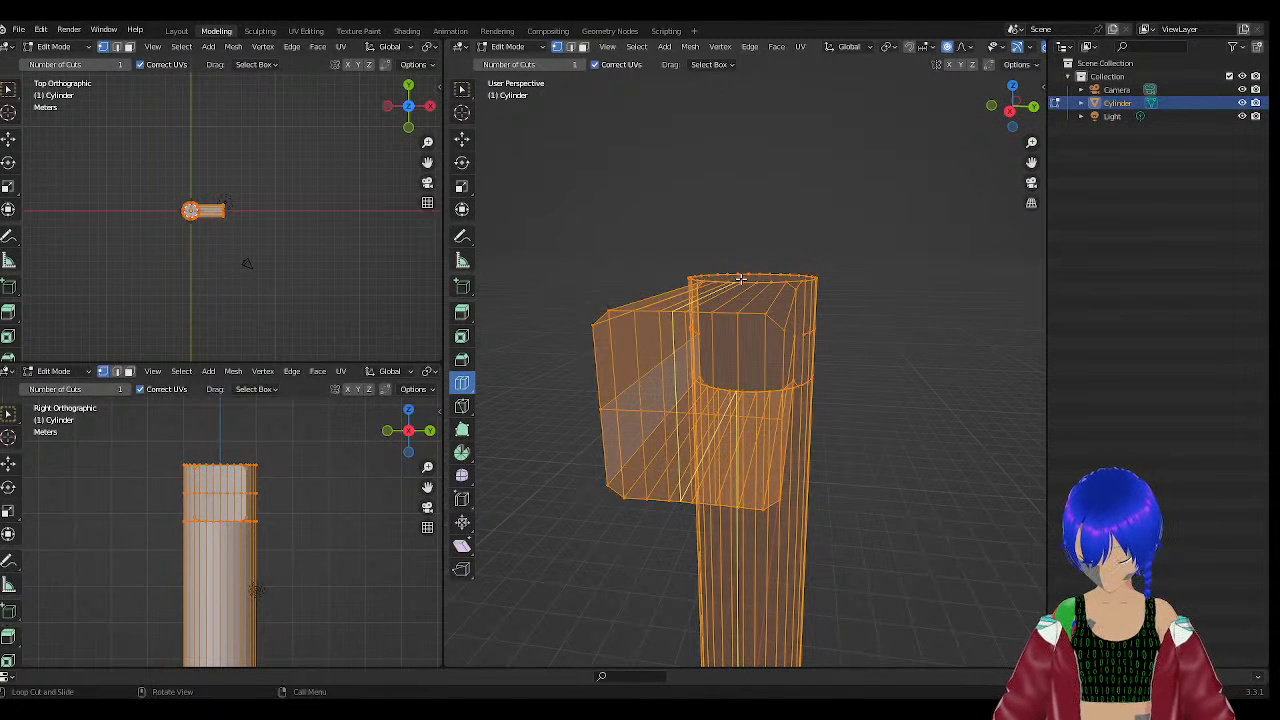
middle_click_drag(798, 322, 601, 234)
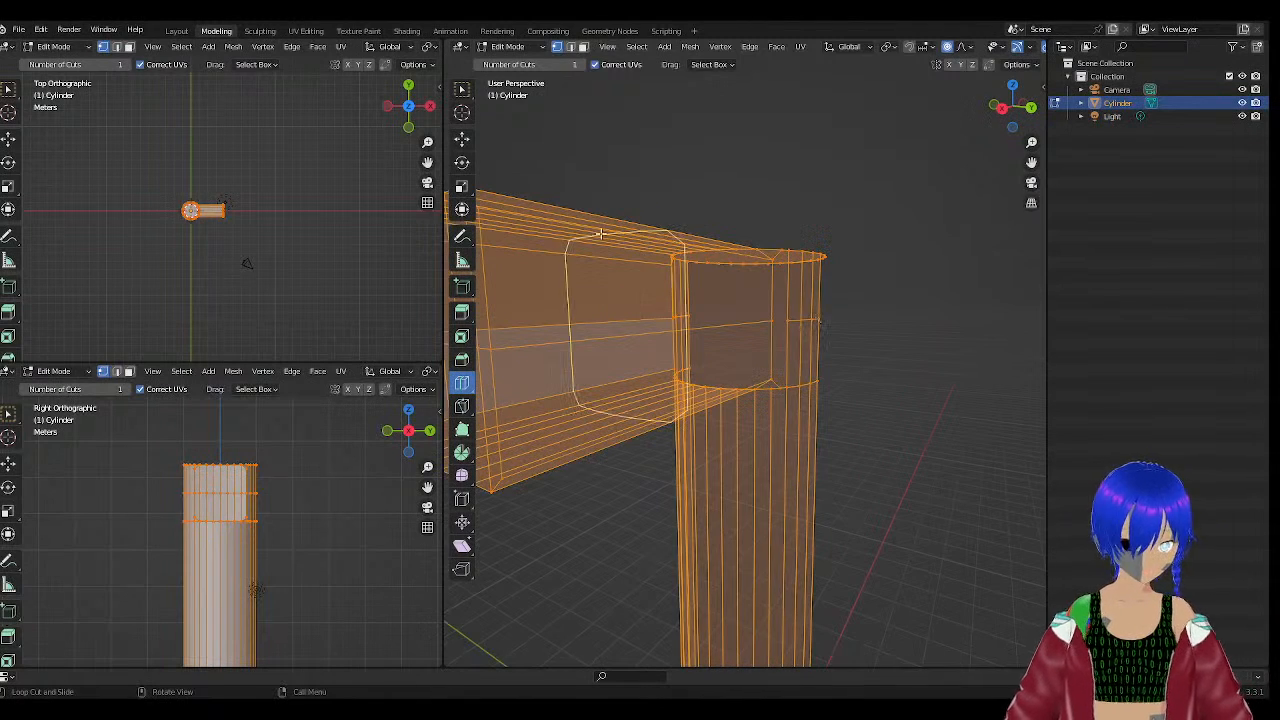
left_click(462, 138)
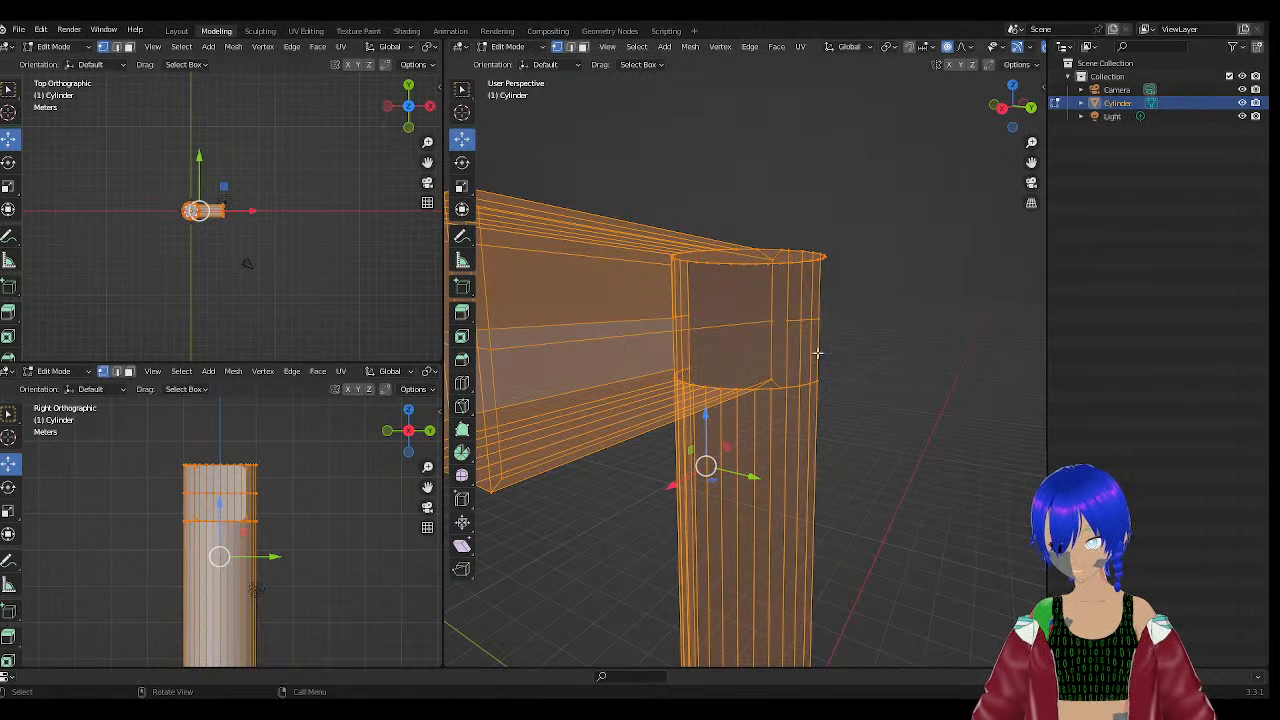
scroll(934, 360, "down", 4)
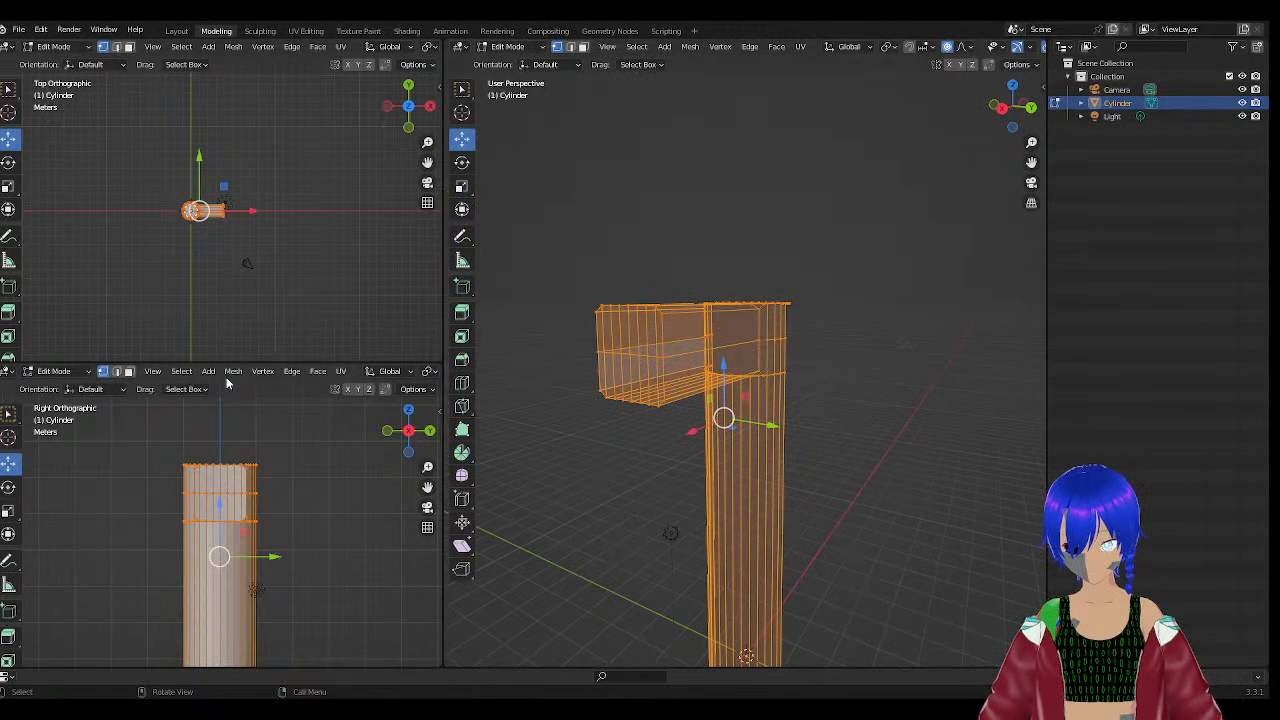
left_click(152, 371)
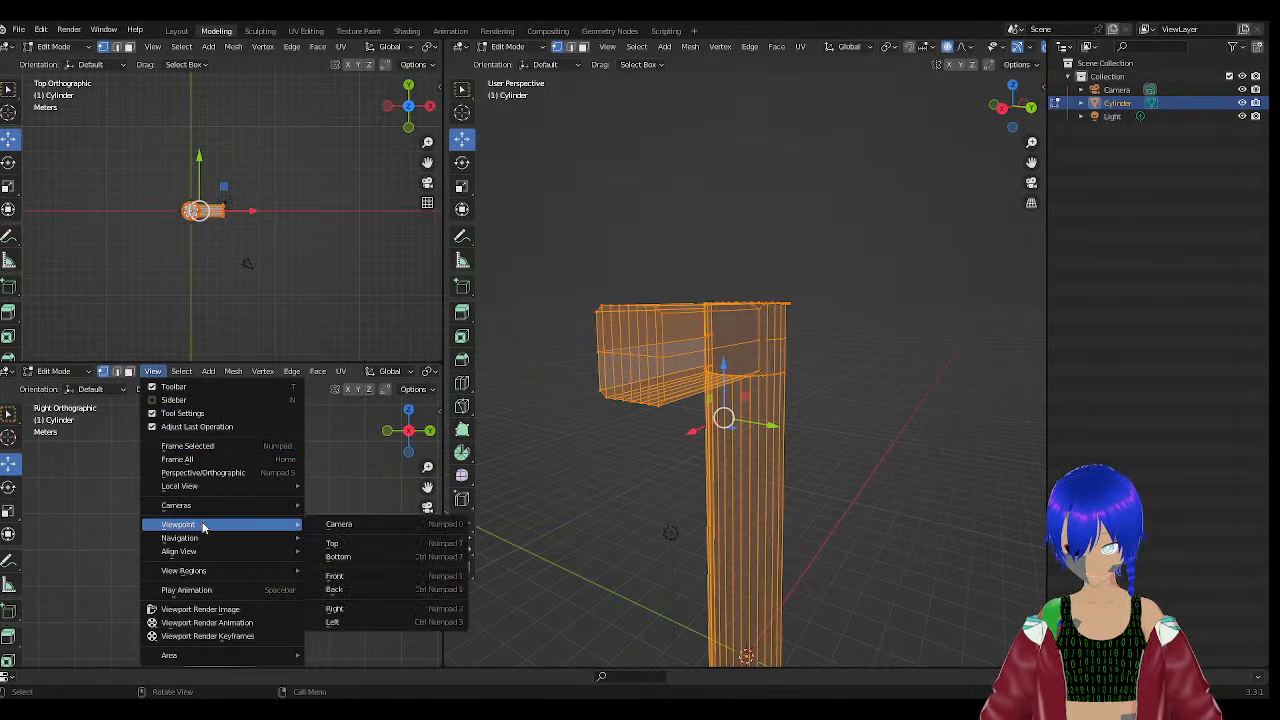
mouse_move(202, 575)
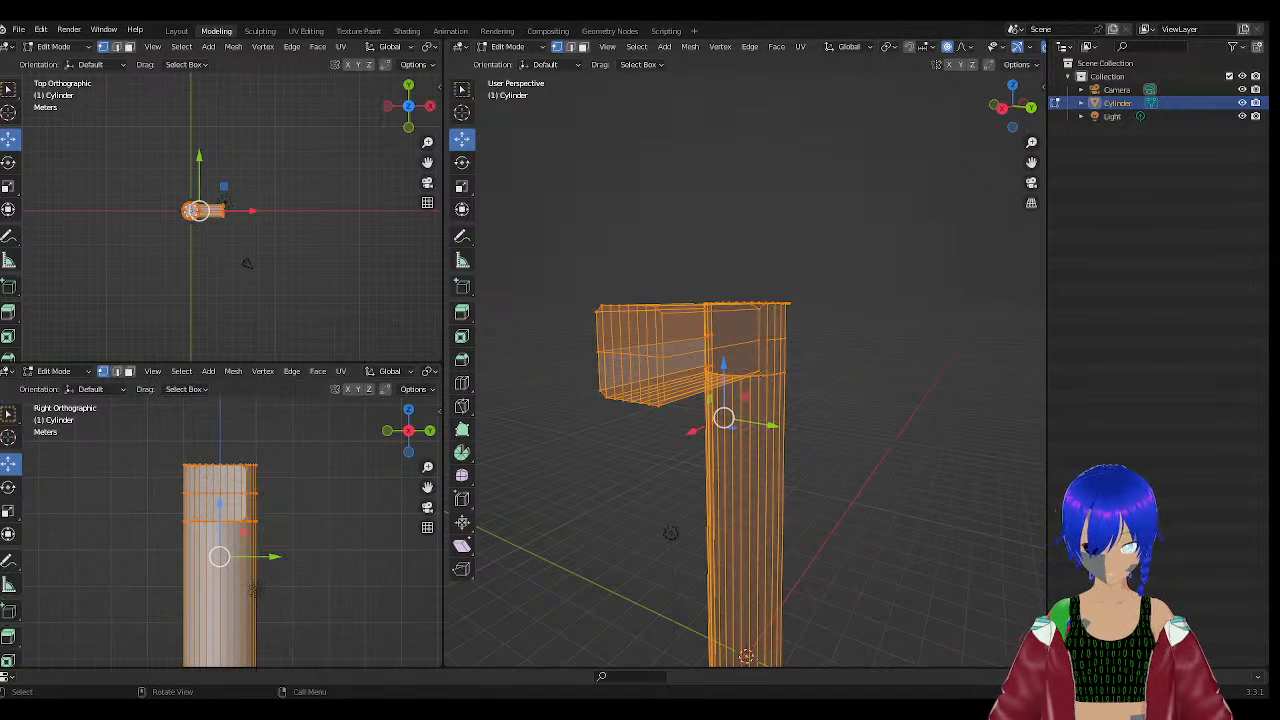
left_click(608, 47)
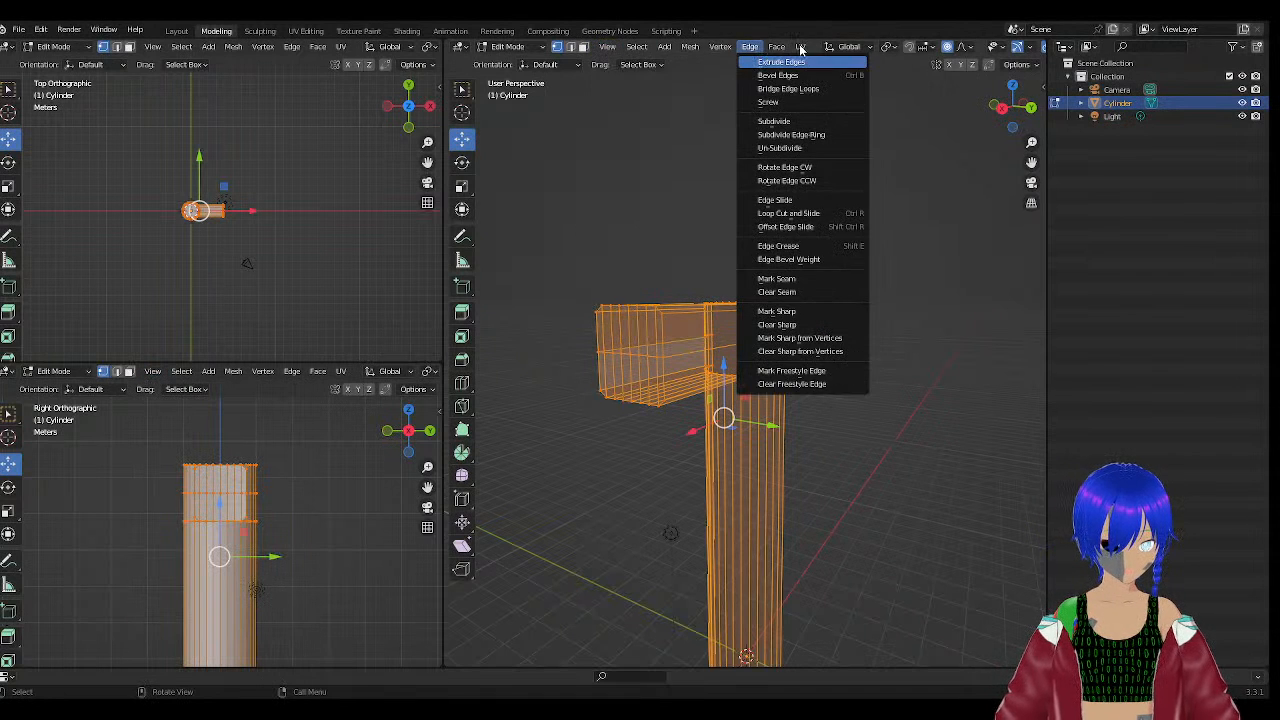
left_click(803, 47)
left_click(803, 47)
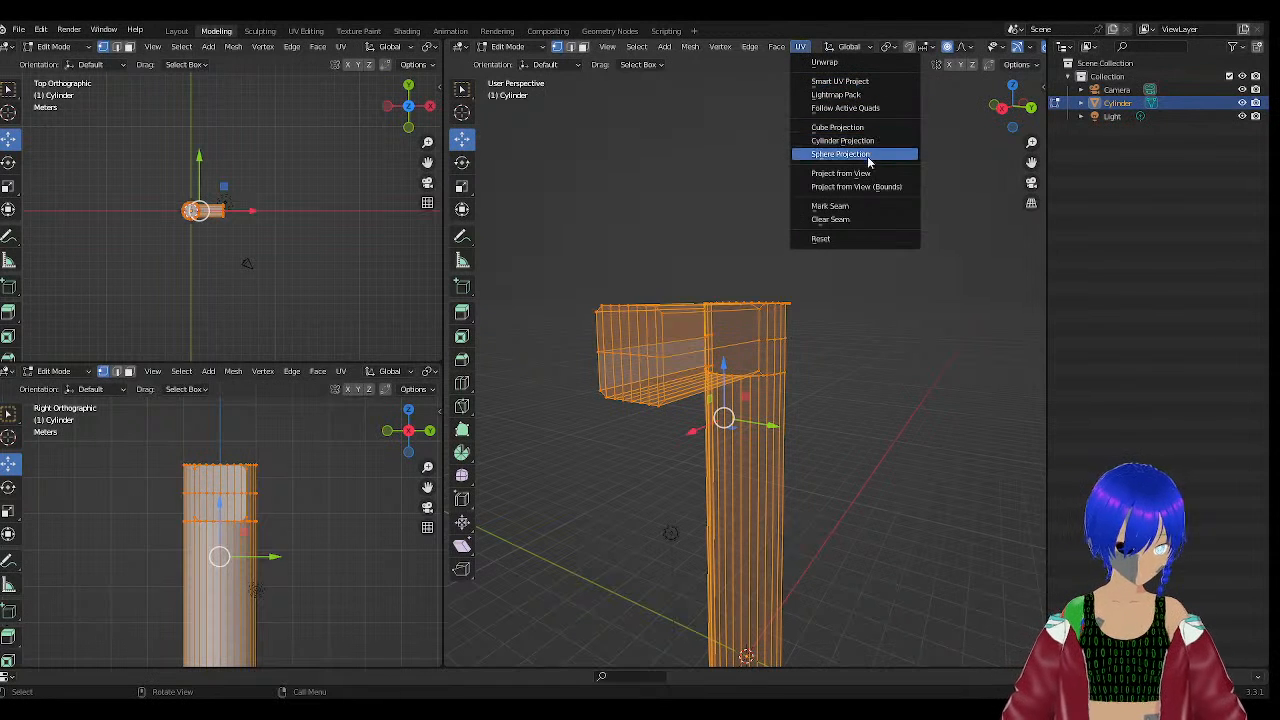
Reveal any hidden geometry of the cylinder mesh and clear the vertex selection.
left_click(691, 48)
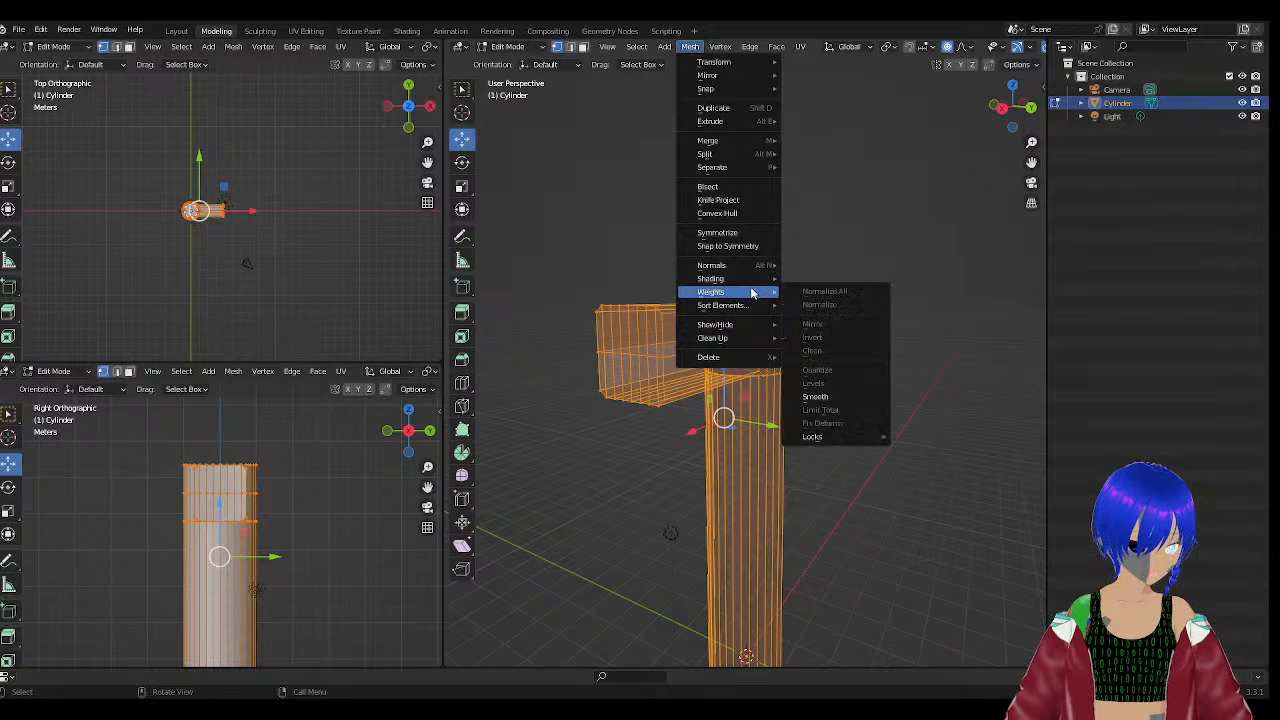
mouse_move(744, 309)
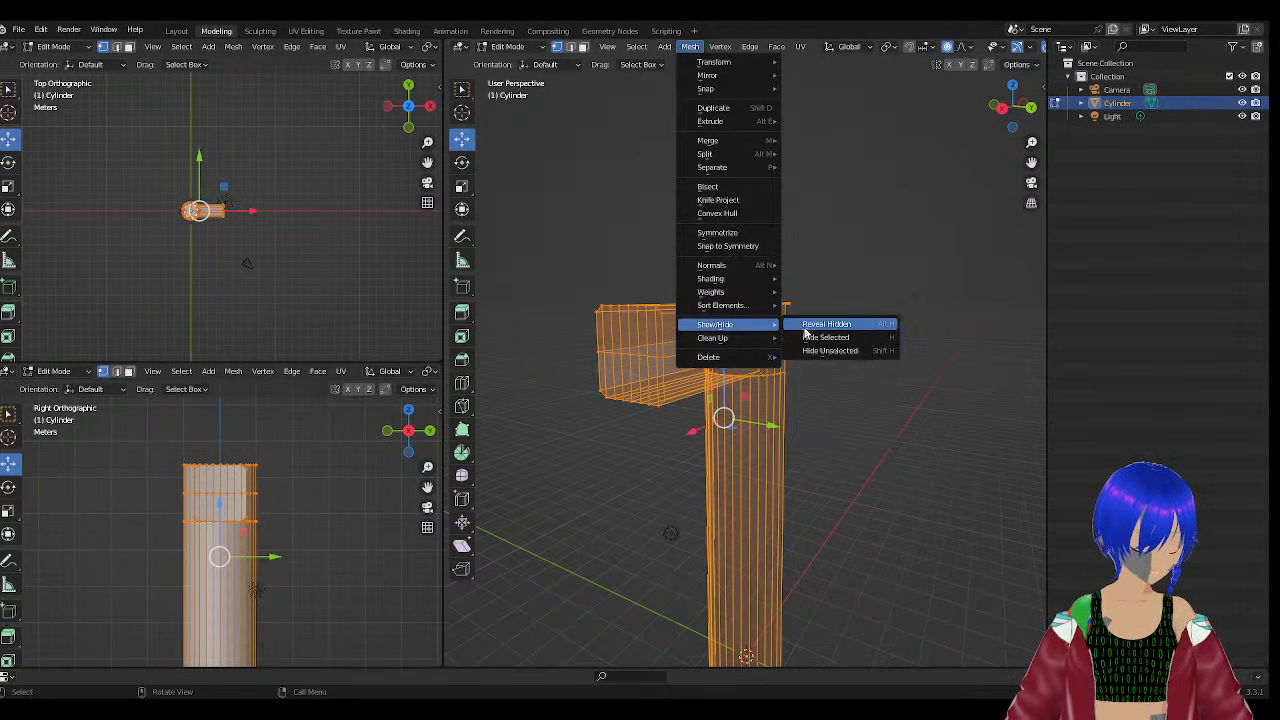
left_click(805, 328)
middle_click_drag(817, 303, 716, 321)
left_click(714, 328)
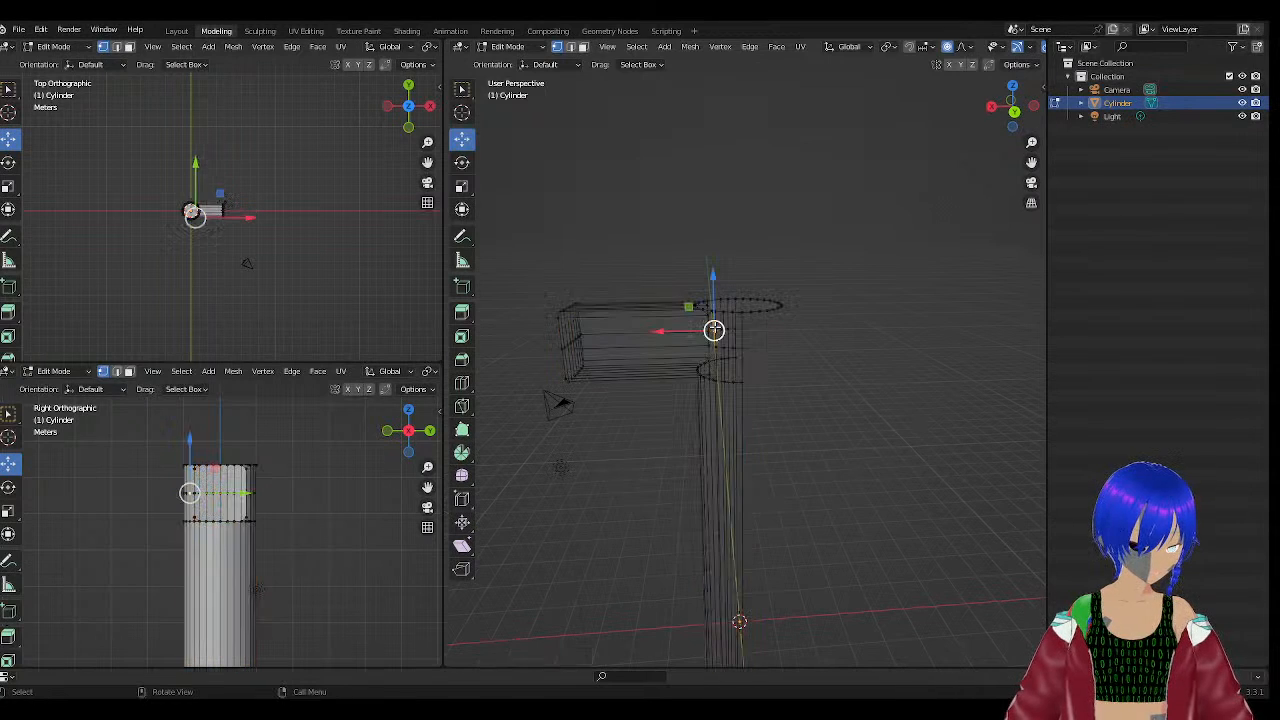
left_click(849, 355)
Switch the main perspective viewport from wireframe to solid shading around the joint of arm and cylinder.
scroll(757, 357, "down", 3)
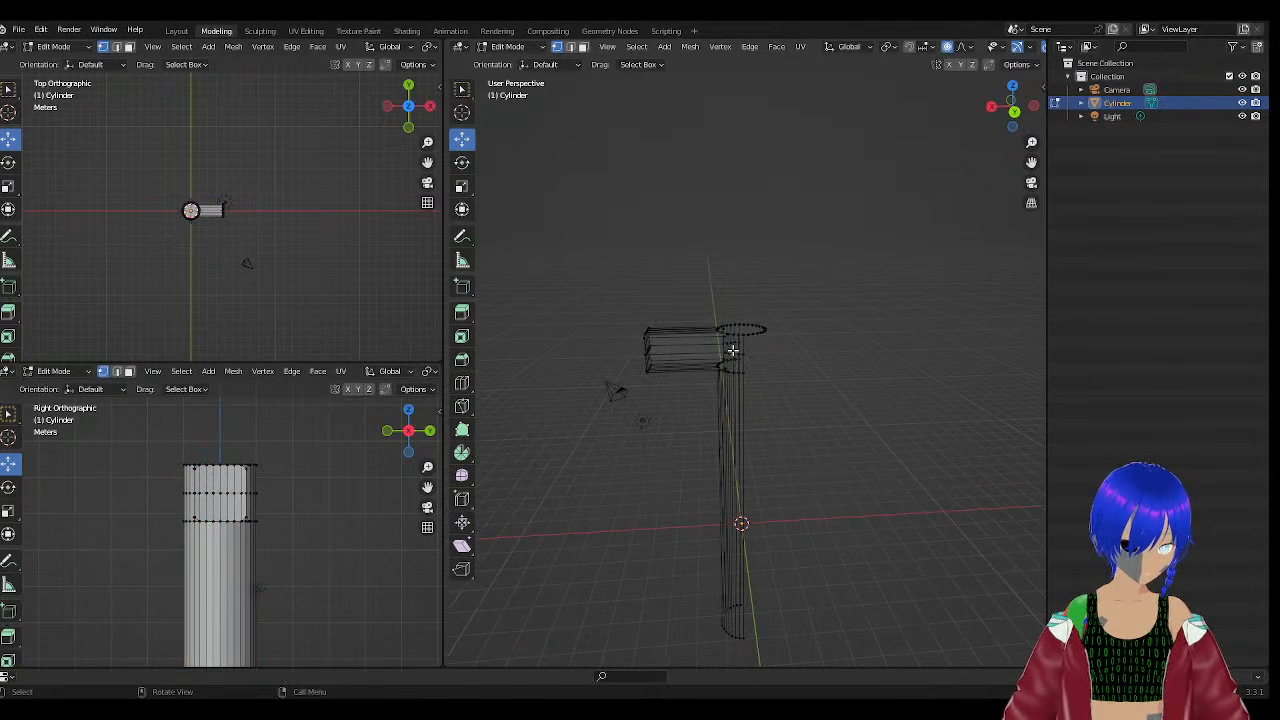
middle_click_drag(829, 361, 798, 318)
scroll(720, 346, "up", 5)
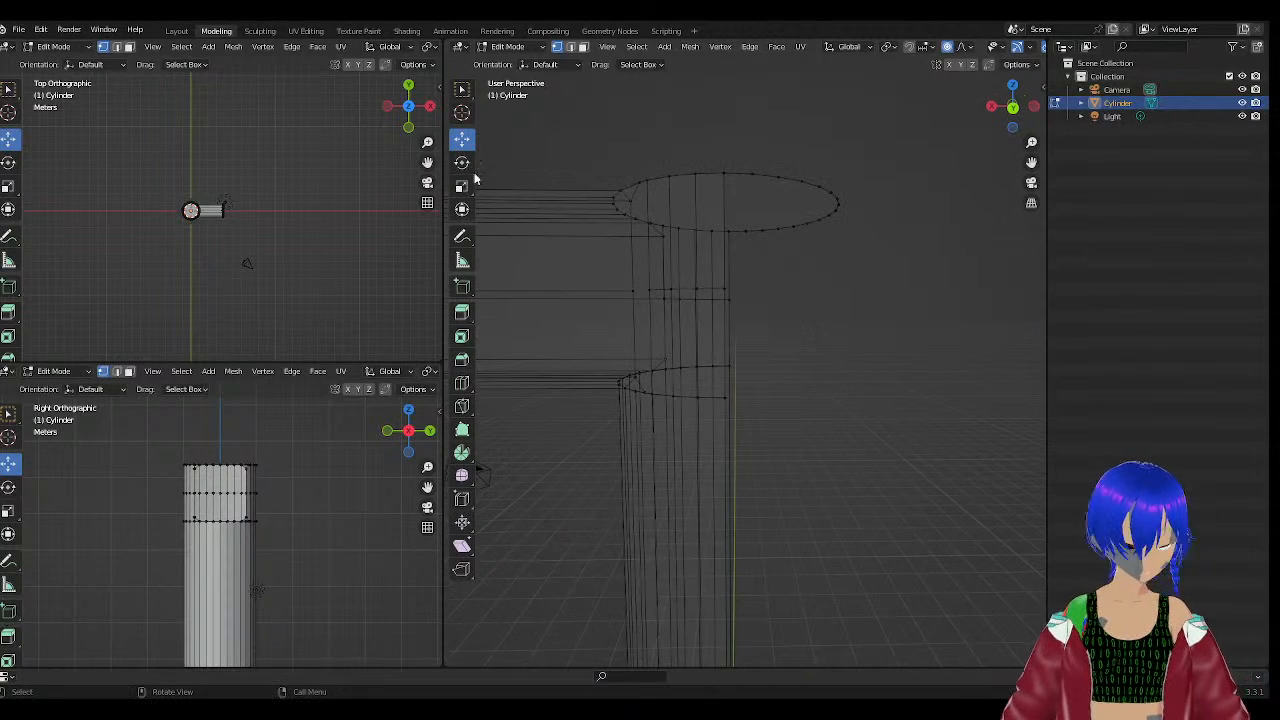
middle_click_drag(717, 246, 497, 463)
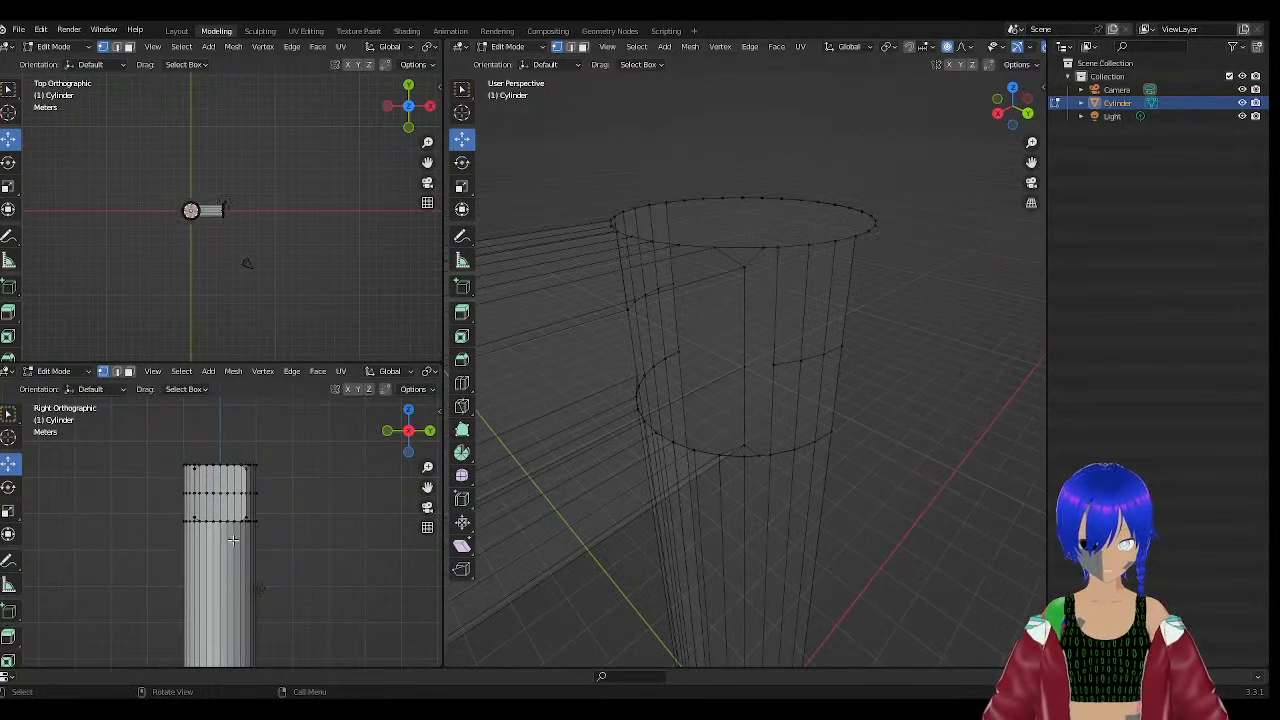
scroll(803, 333, "up", 3)
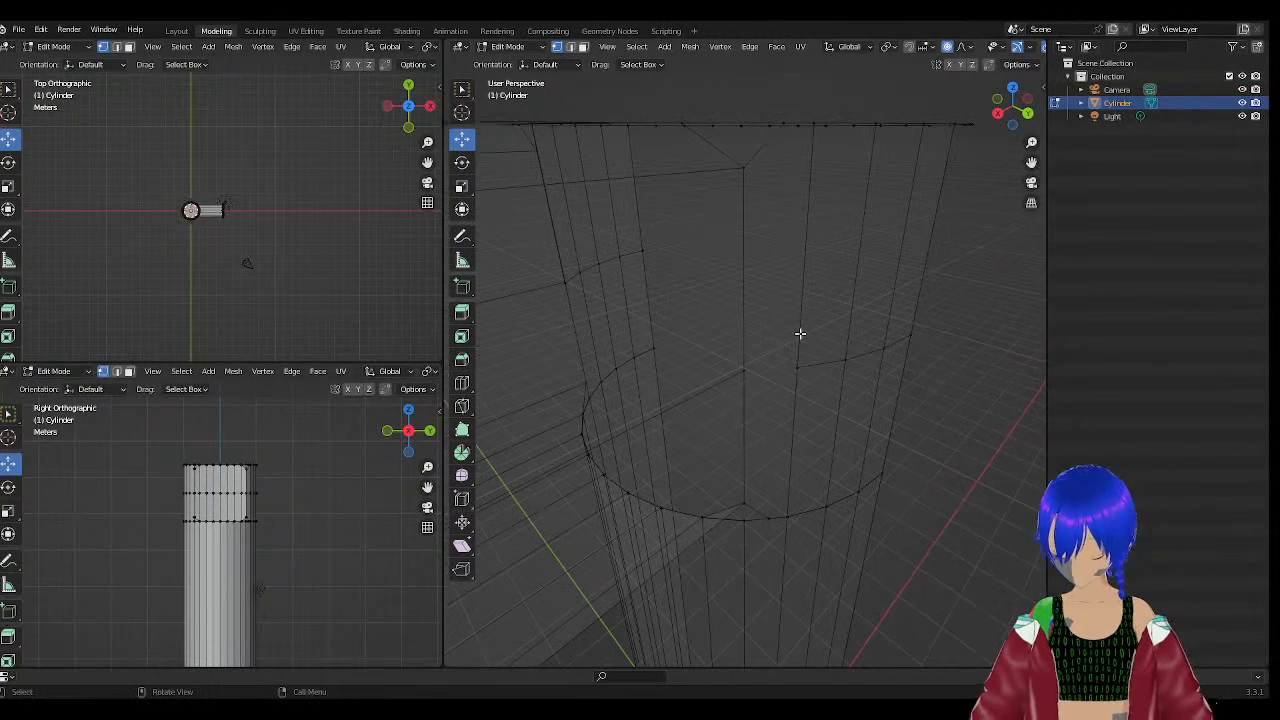
scroll(800, 333, "up", 2)
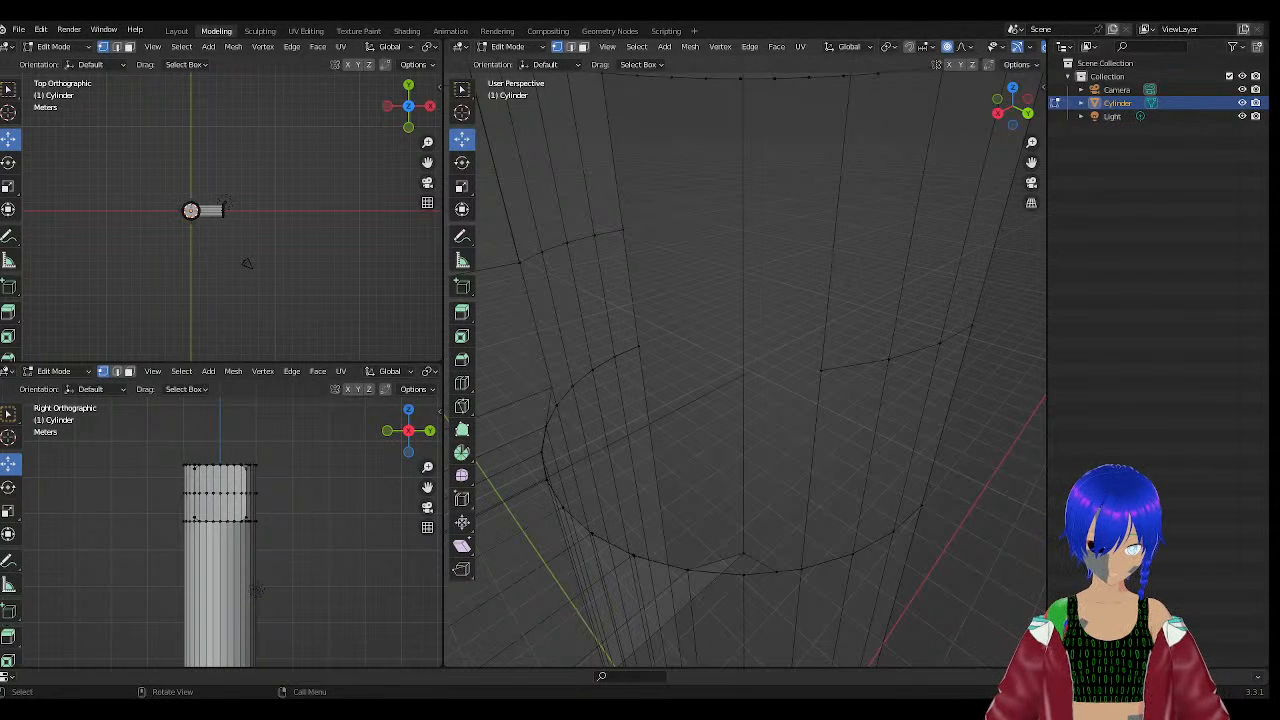
scroll(720, 260, "down", 6)
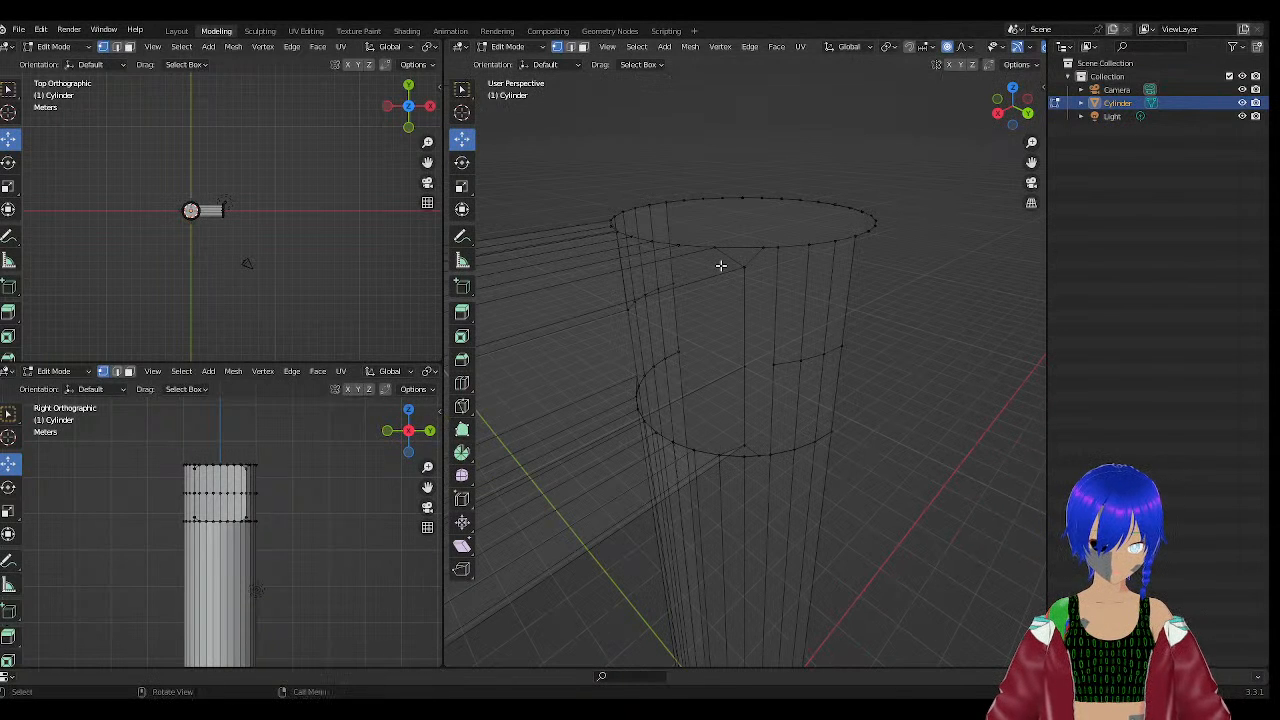
key("z")
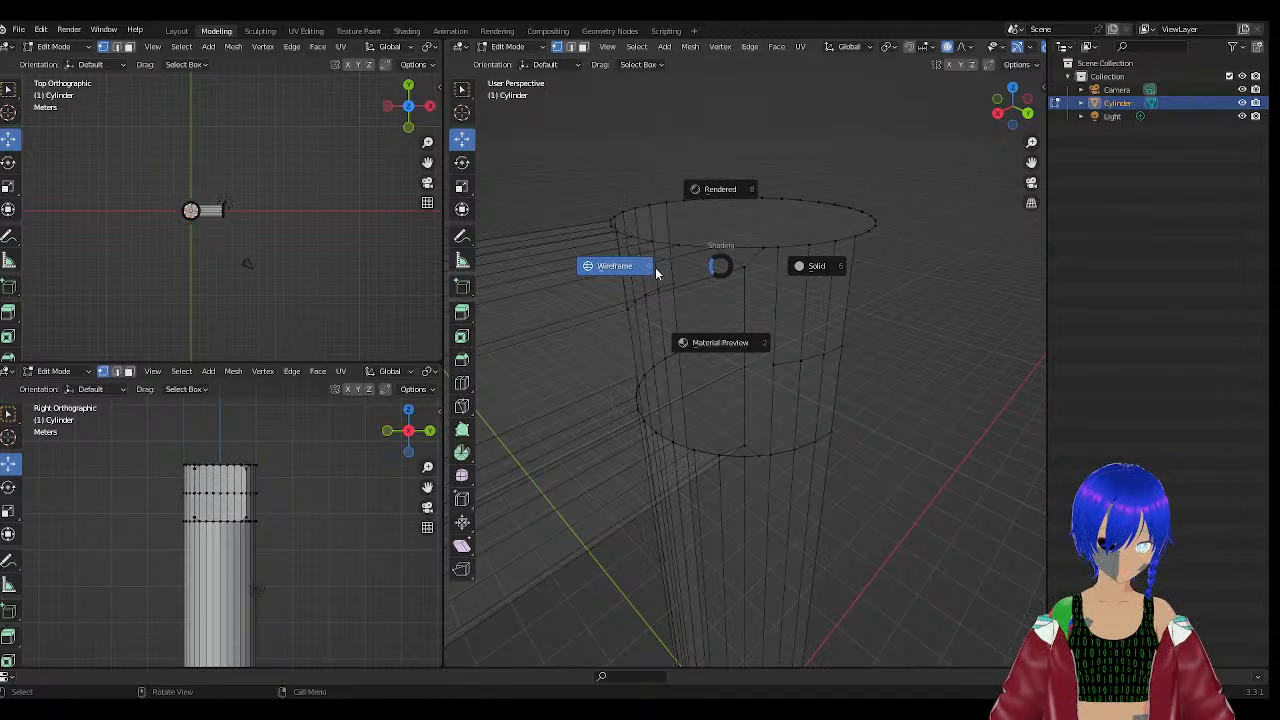
left_click(812, 265)
Try to connect the arm's lower corner vertex to the cylinder vertex directly below it using Connect Vertex Pairs.
scroll(770, 350, "up", 6)
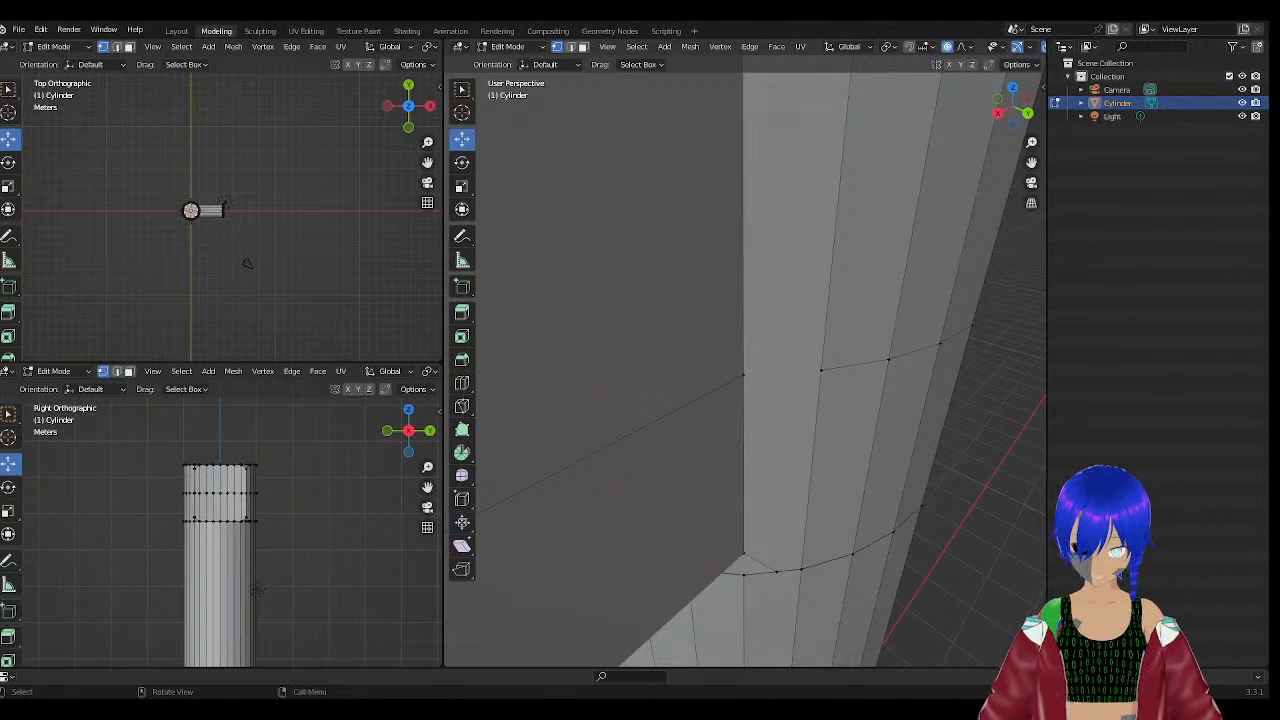
middle_click_drag(760, 380, 775, 340)
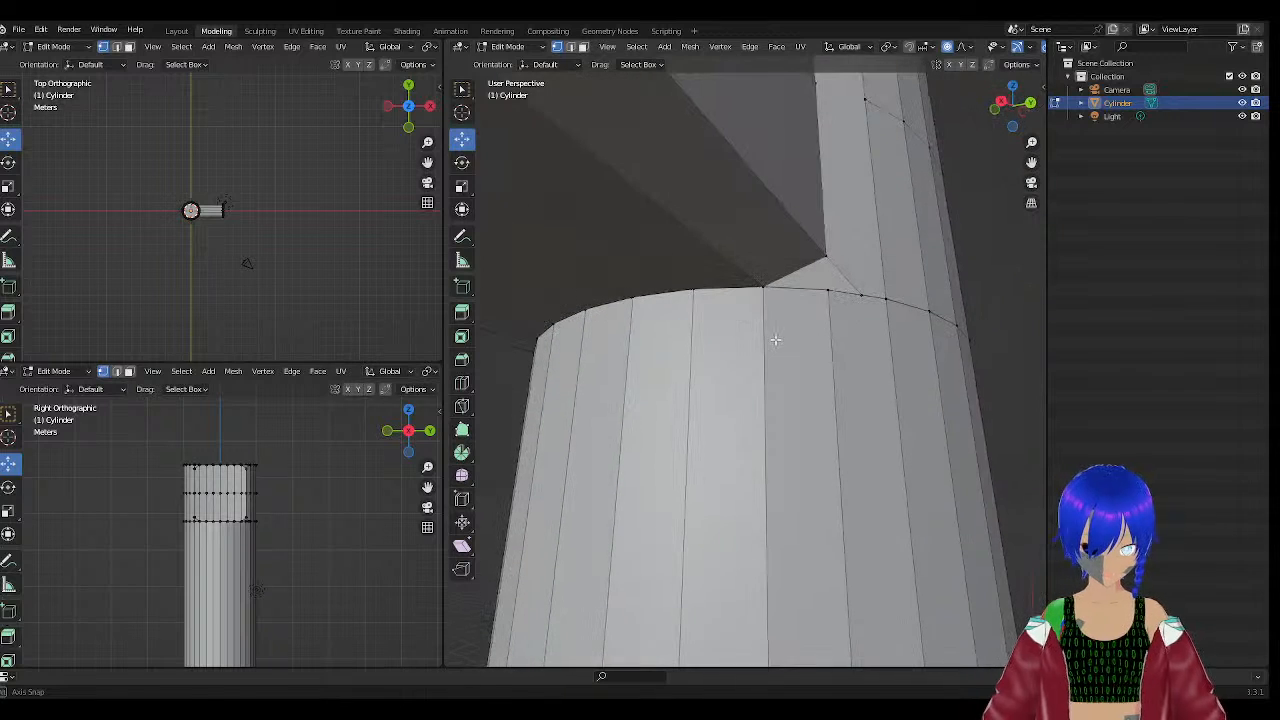
middle_click_drag(825, 286, 802, 307)
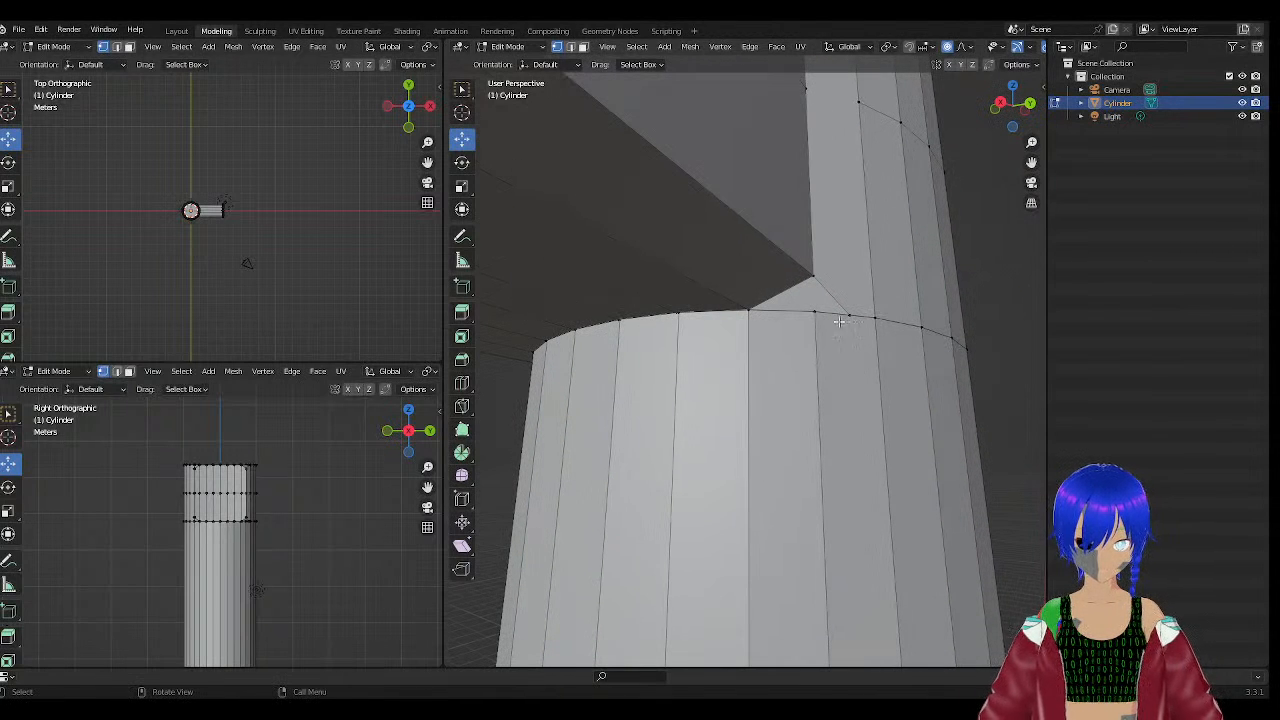
left_click(815, 271)
left_click(816, 314, "ctrl")
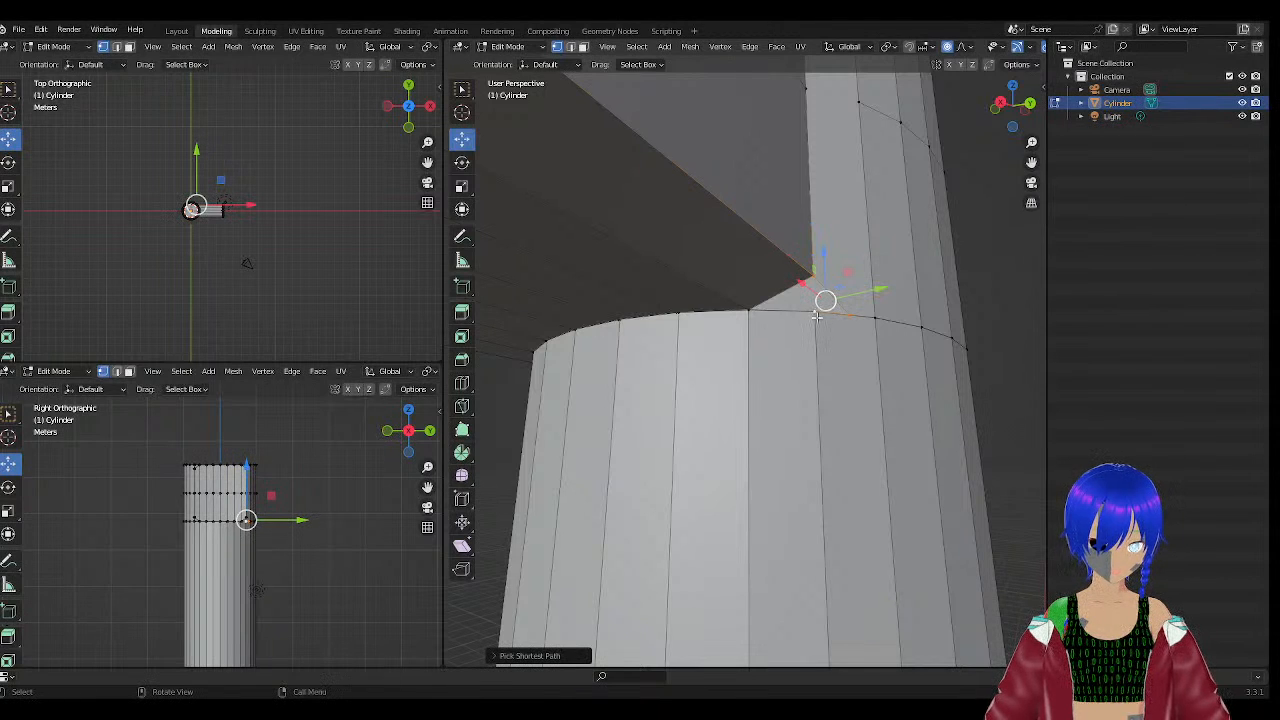
left_click(813, 313)
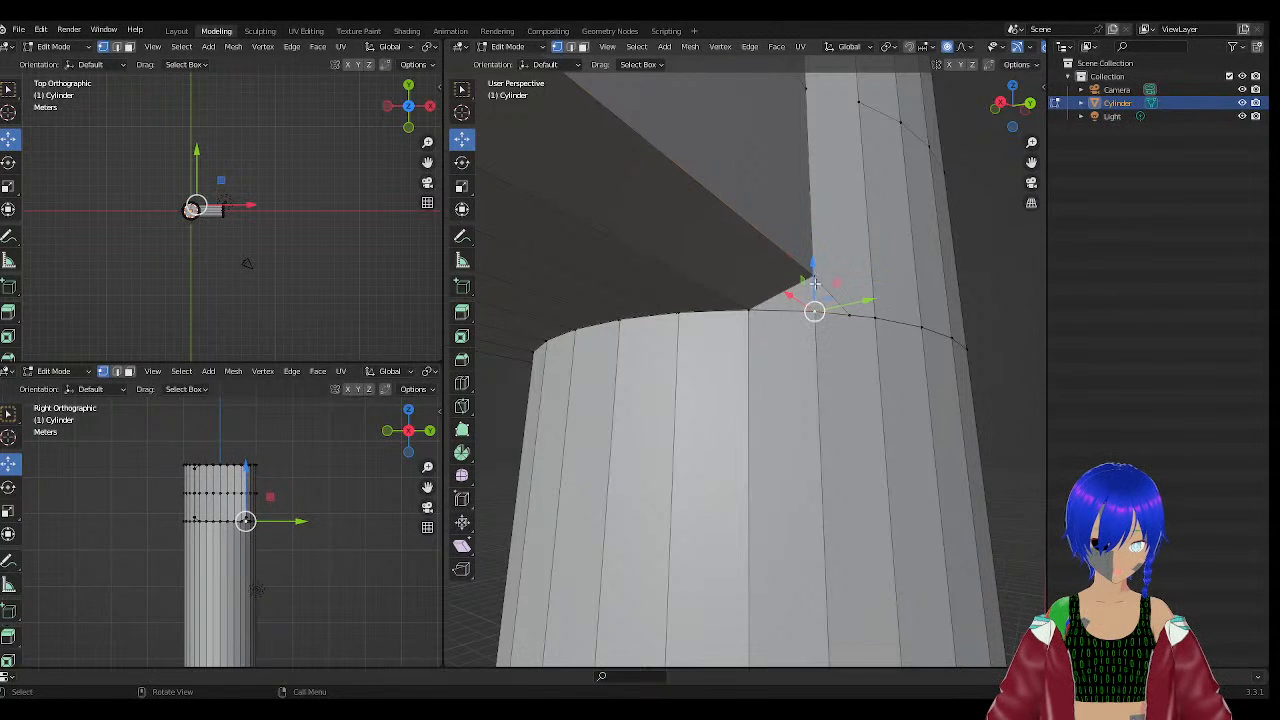
left_click(809, 271, "shift")
right_click(817, 300)
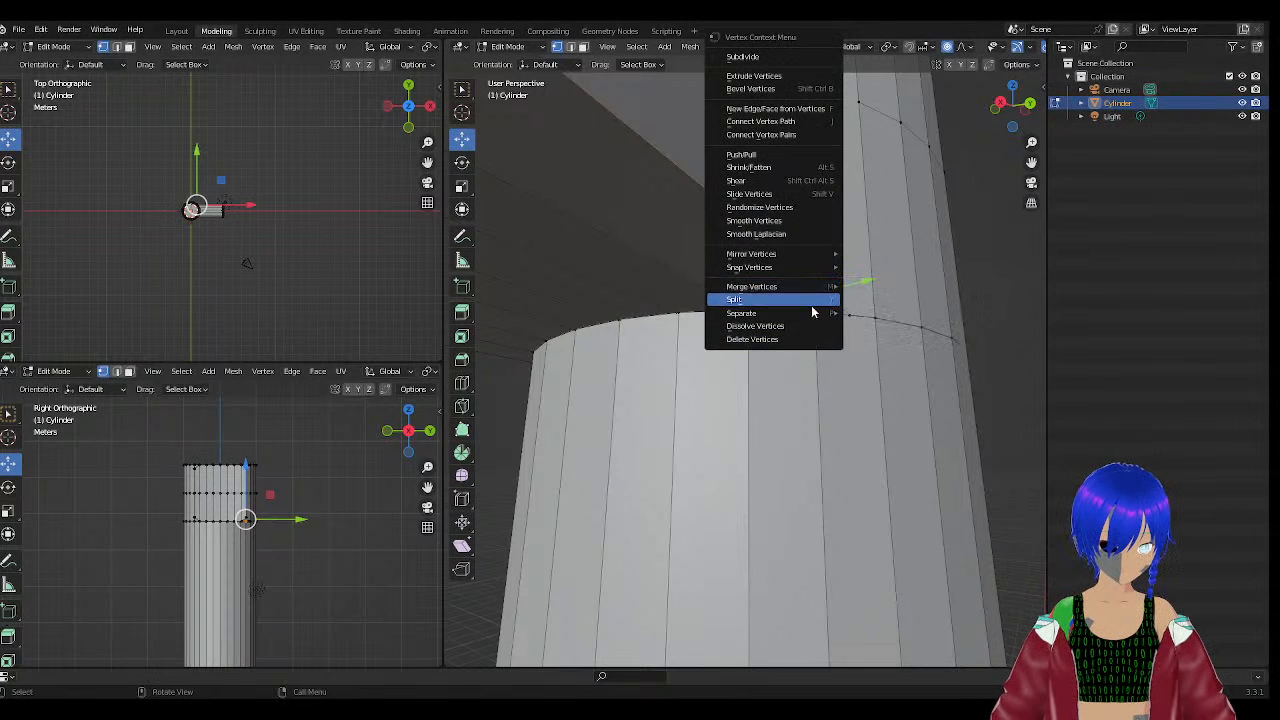
mouse_move(811, 315)
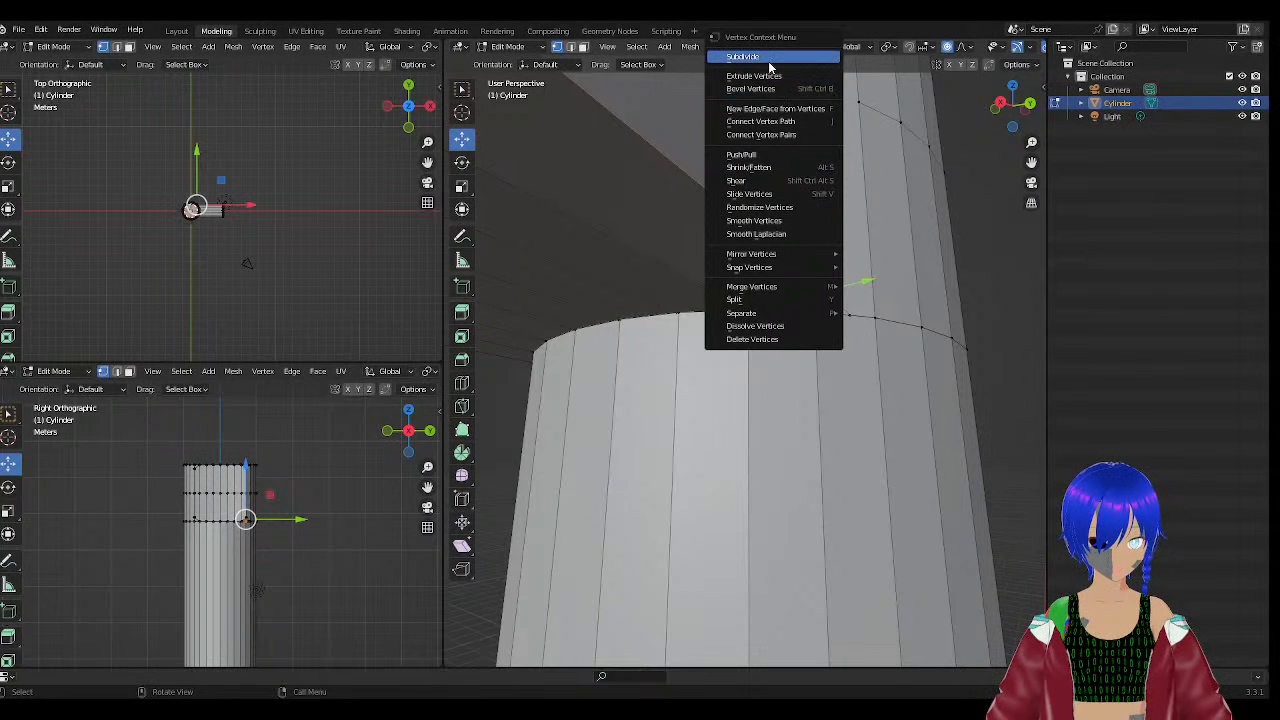
left_click(783, 134)
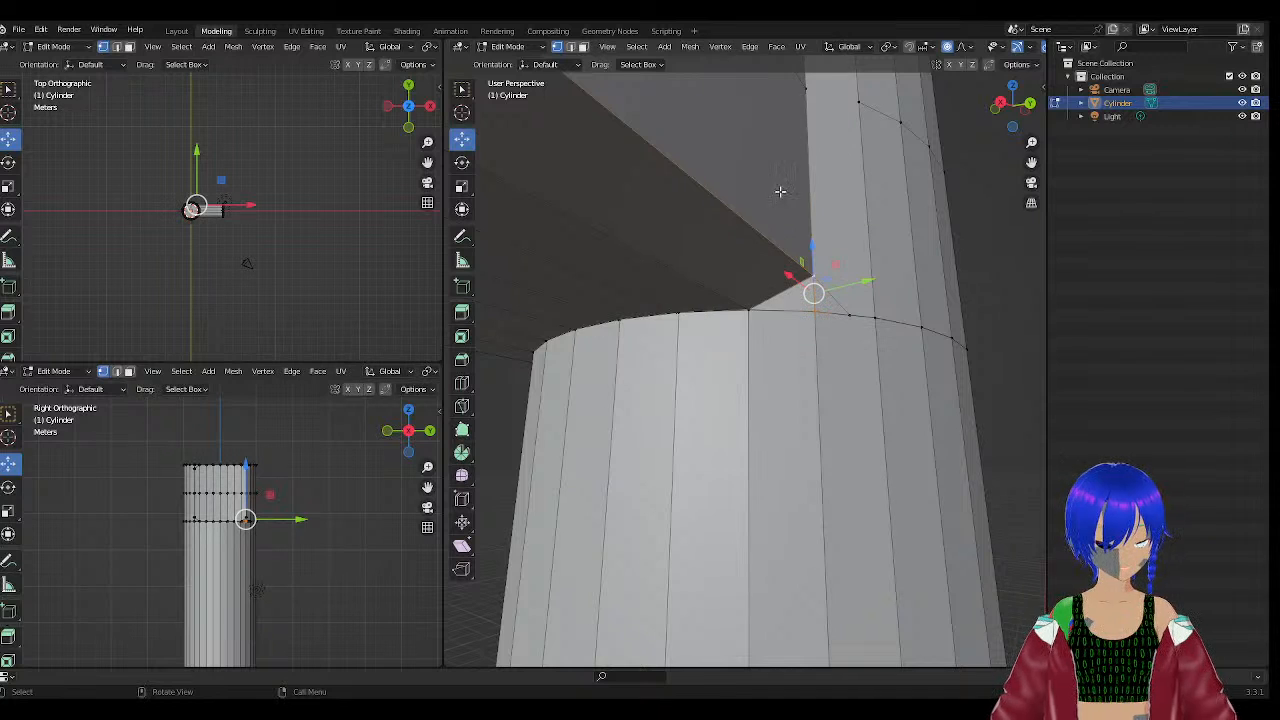
Try to move the cylinder vertex directly below the arm's lower corner, and undo each attempt.
scroll(828, 282, "up", 6)
scroll(861, 267, "down", 5)
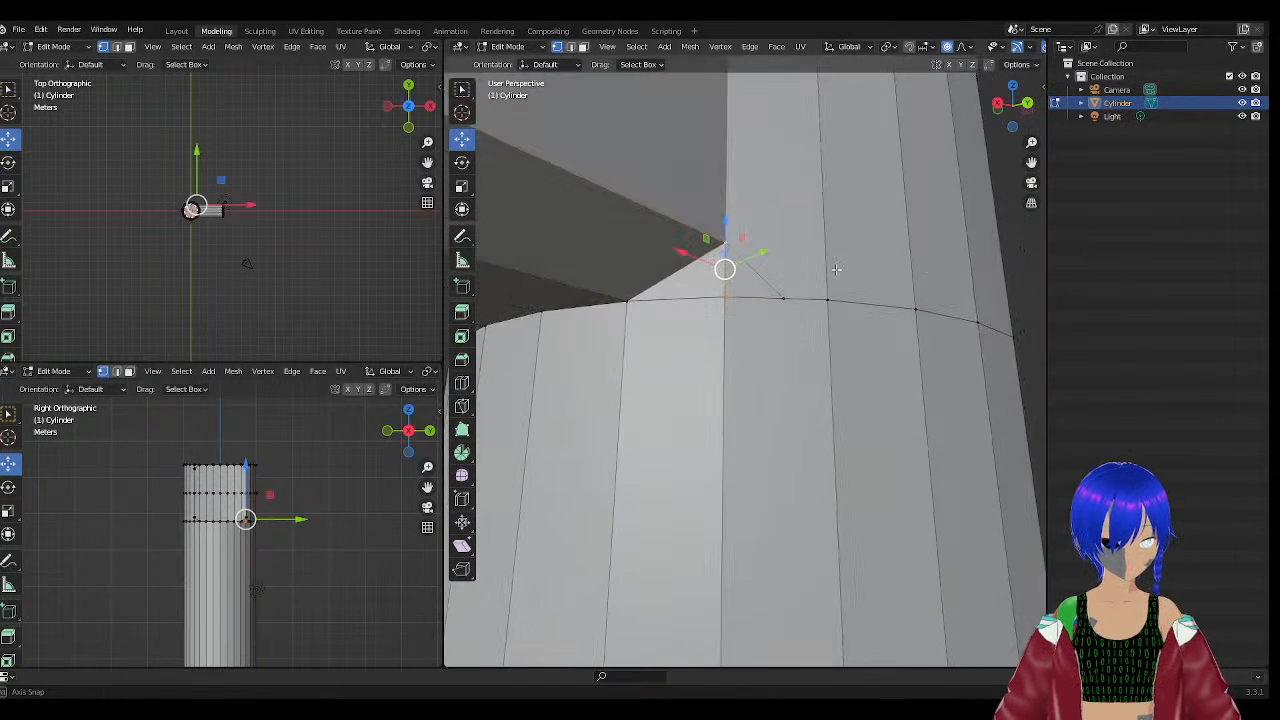
left_click(730, 303)
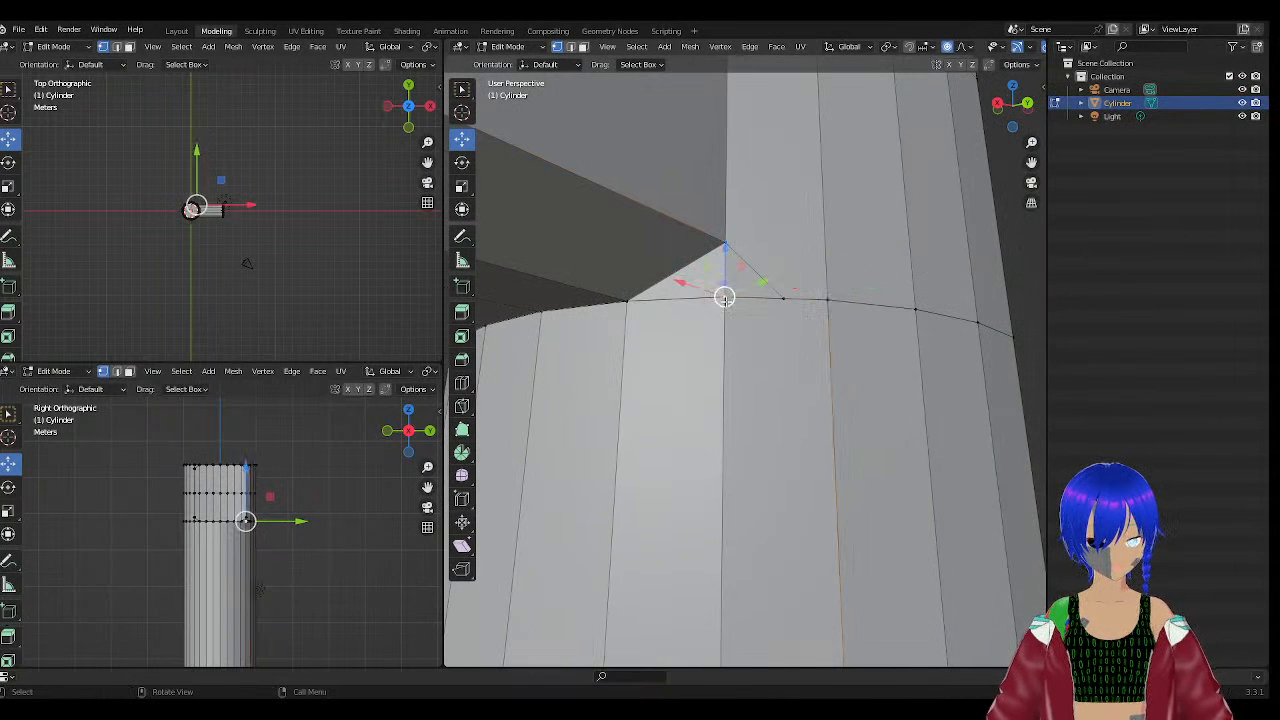
left_click_drag(690, 286, 648, 282)
key("ctrl+z")
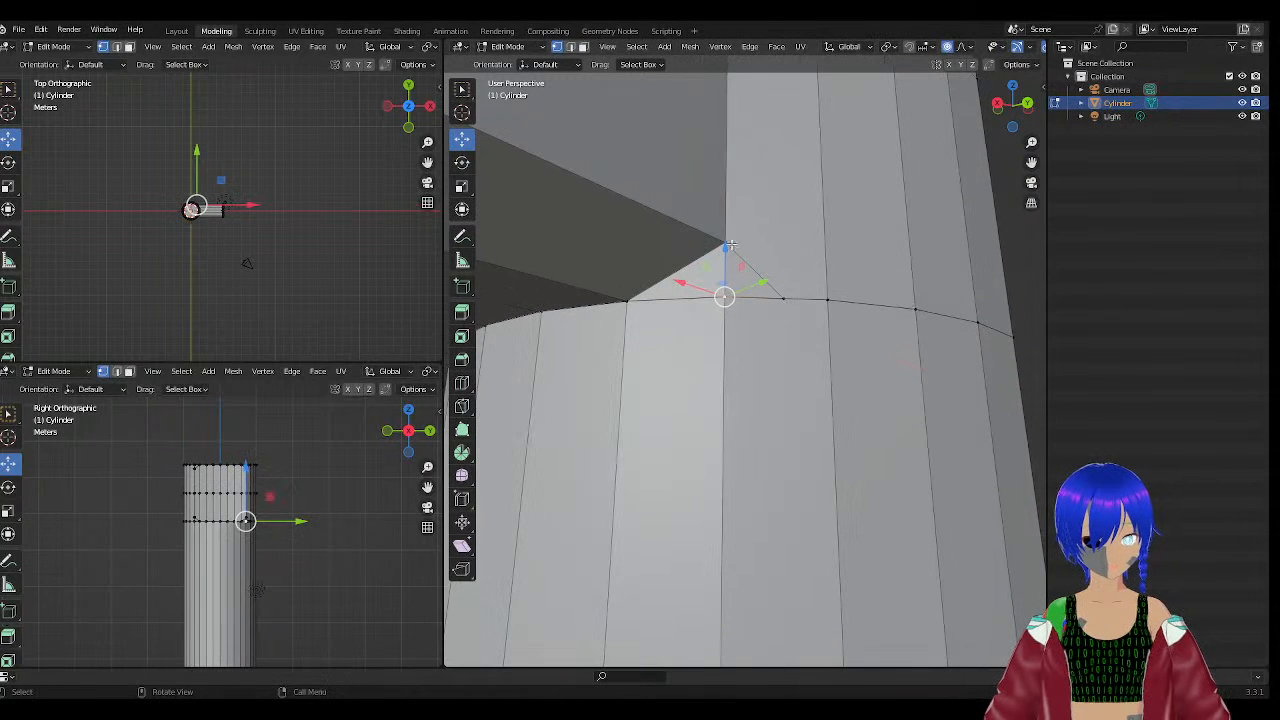
left_click_drag(724, 266, 726, 277)
key("ctrl+z")
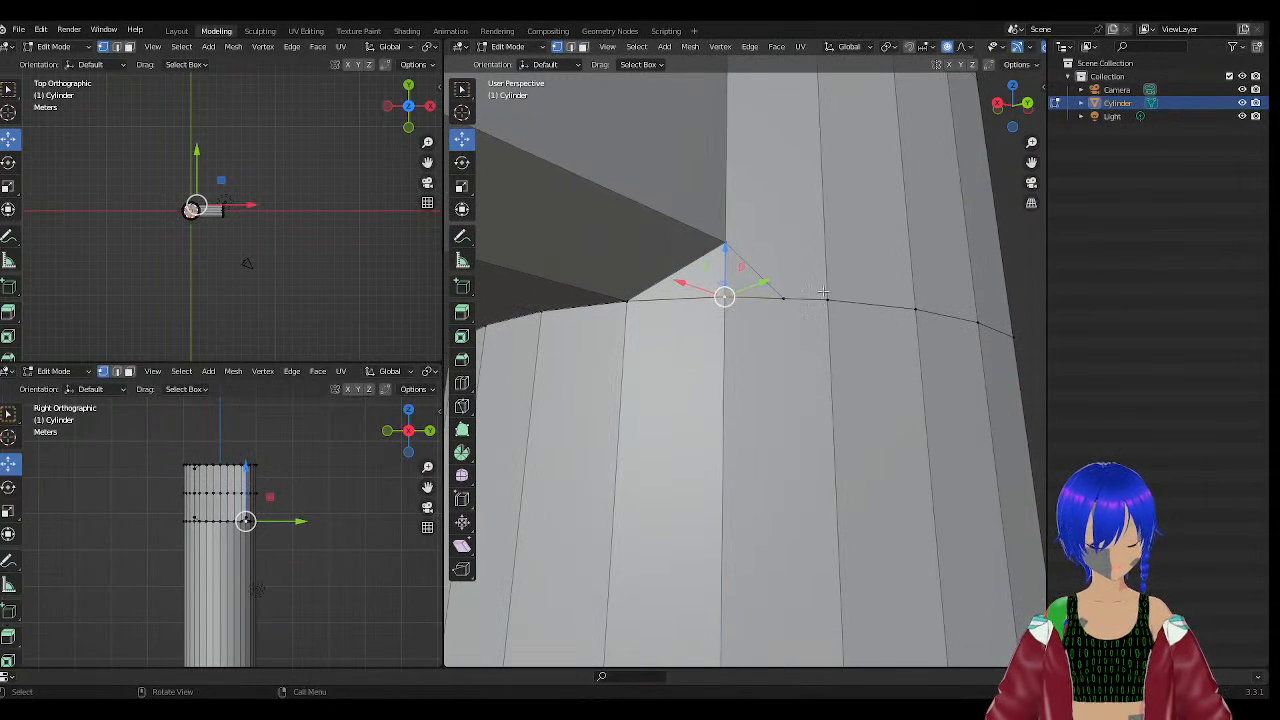
Connect the cylinder's mid-height vertex to the neighbouring mid-height vertex on the arm's edge using Connect Vertex Path.
middle_click_drag(820, 290, 817, 364)
left_click(806, 383)
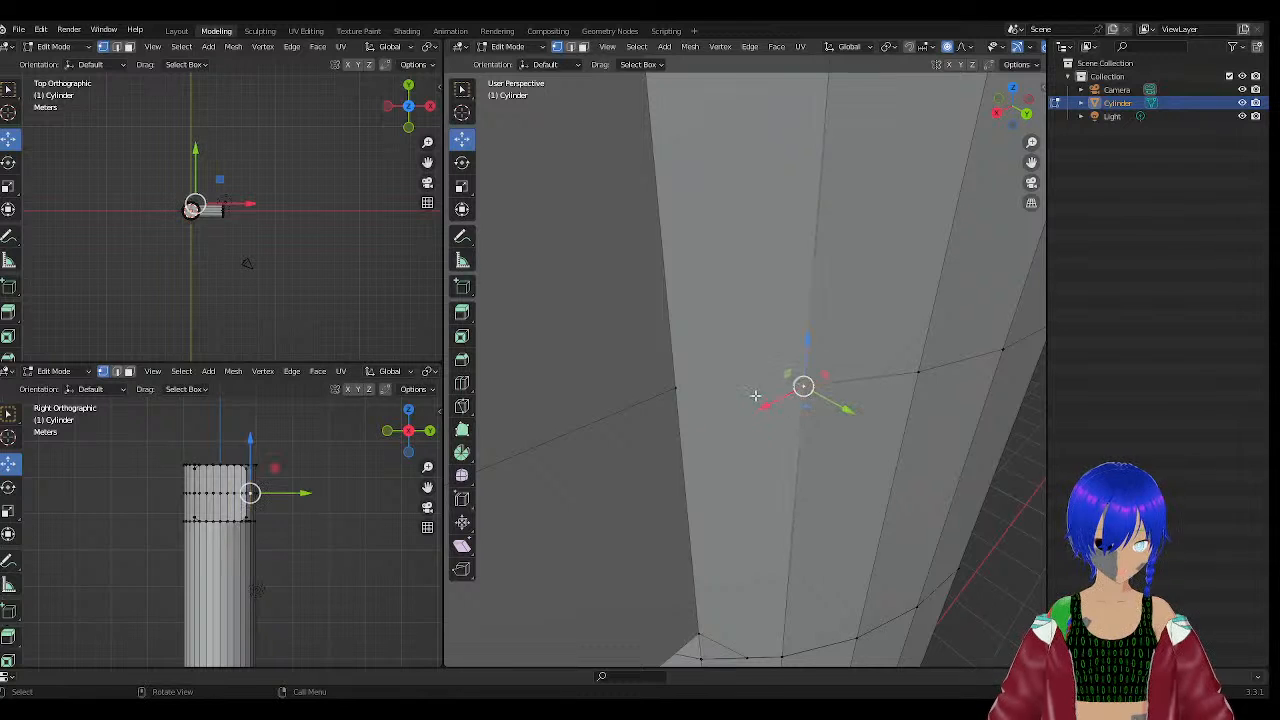
left_click(673, 391, "ctrl")
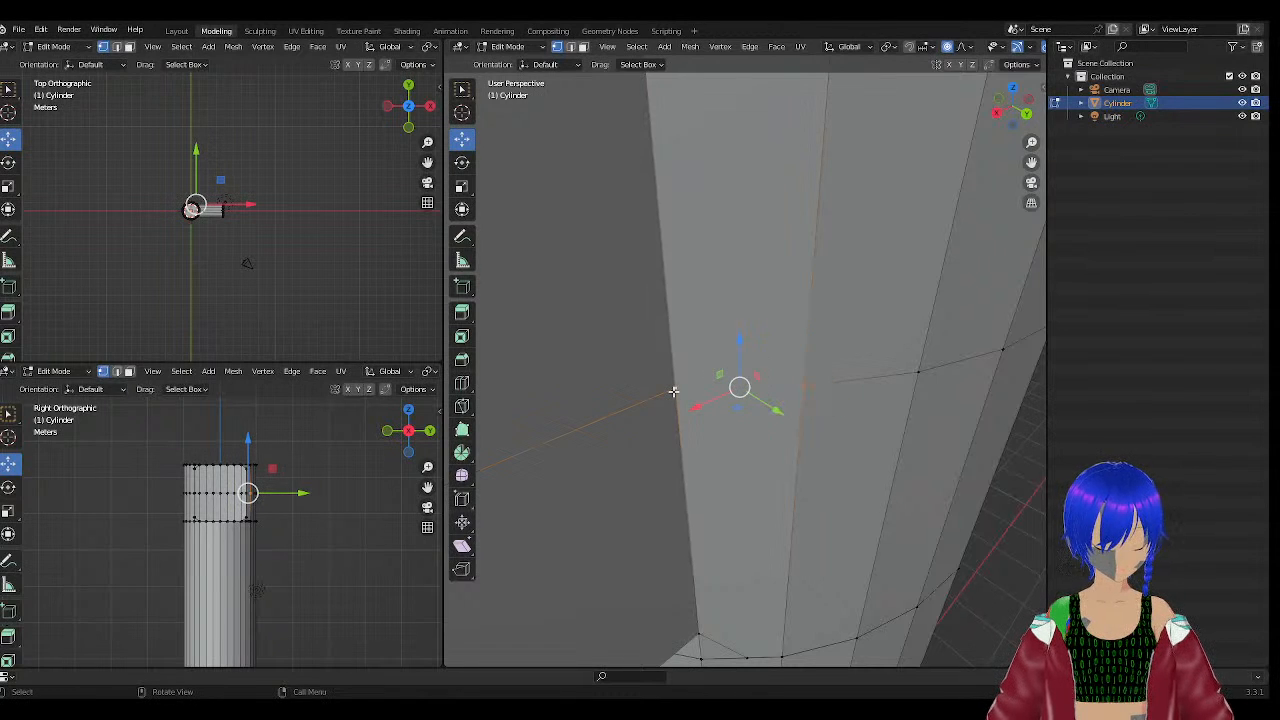
right_click(673, 391)
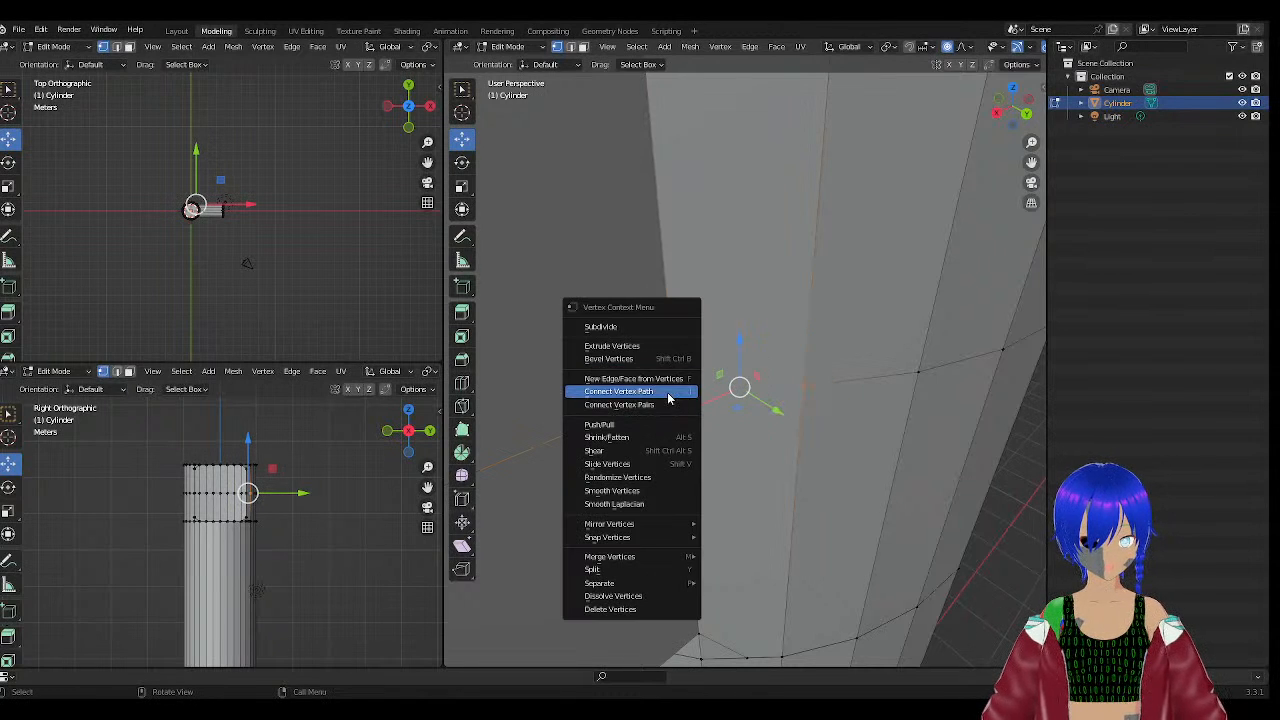
left_click(669, 398)
scroll(807, 431, "down", 8)
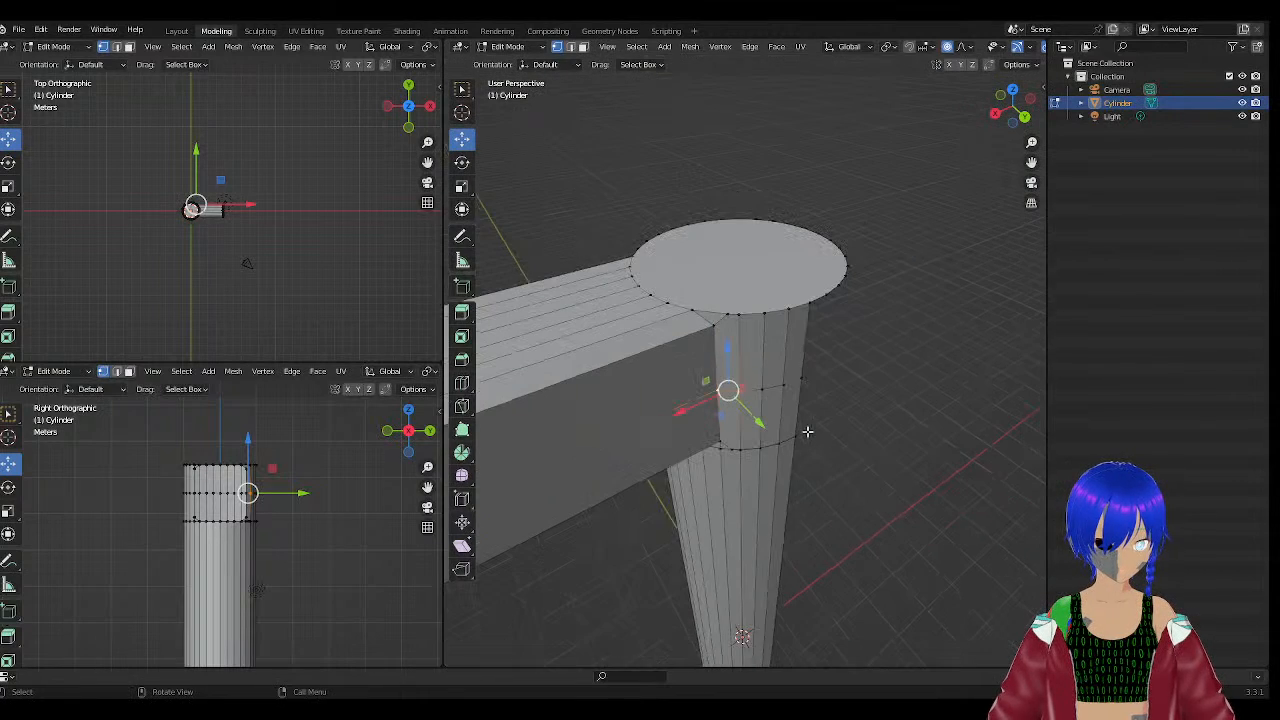
View the joint of arm and cylinder from directly above in the smaller upper viewport, using the top orthographic view.
middle_click_drag(778, 421, 820, 398)
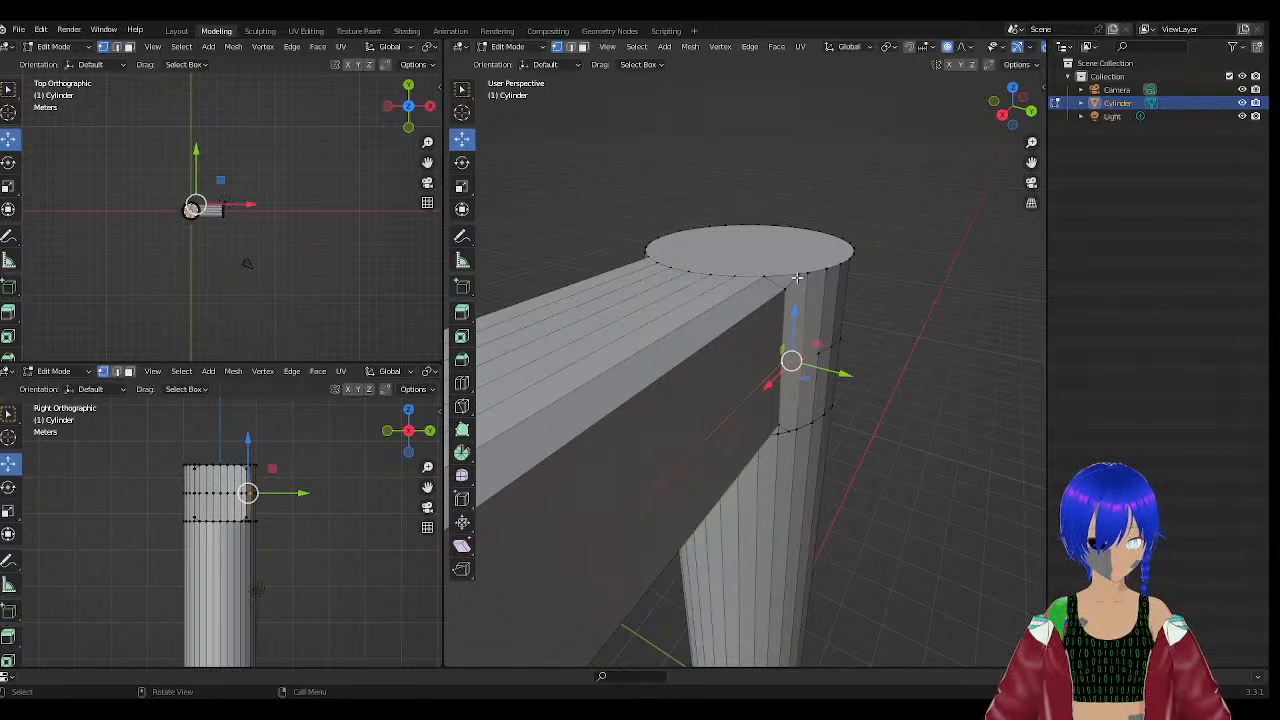
middle_click_drag(797, 277, 790, 337)
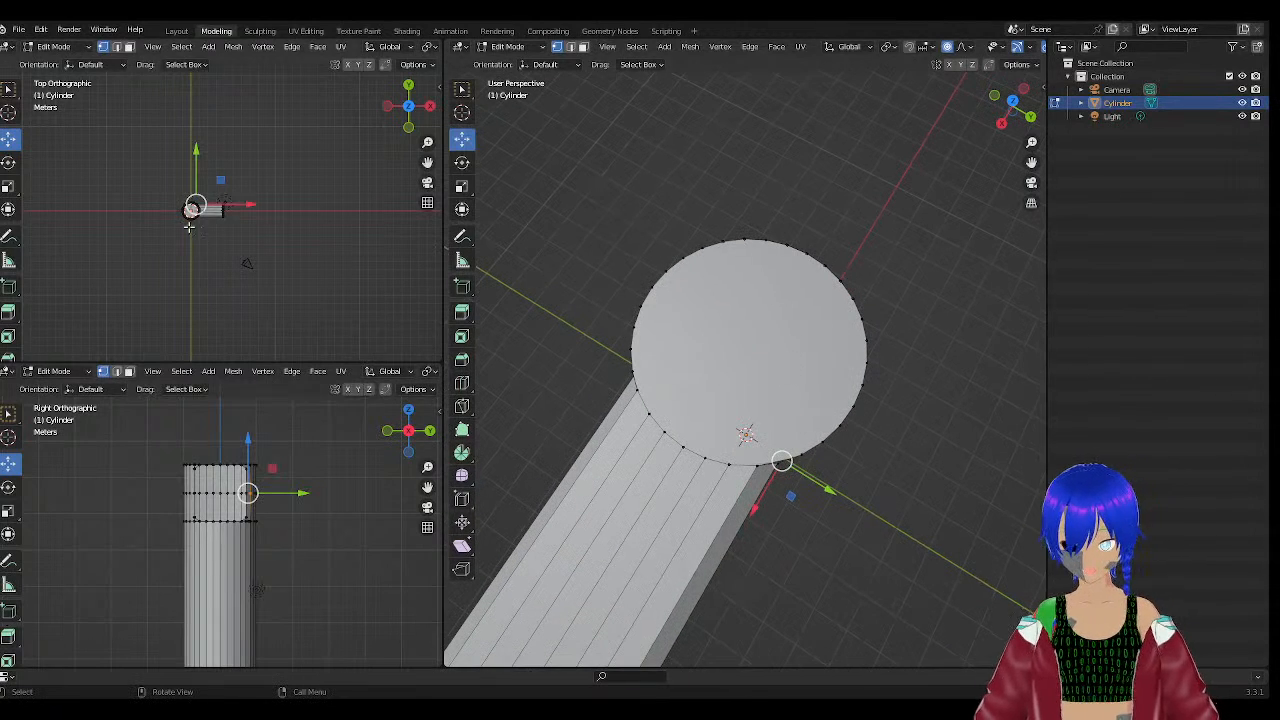
scroll(189, 226, "up", 10)
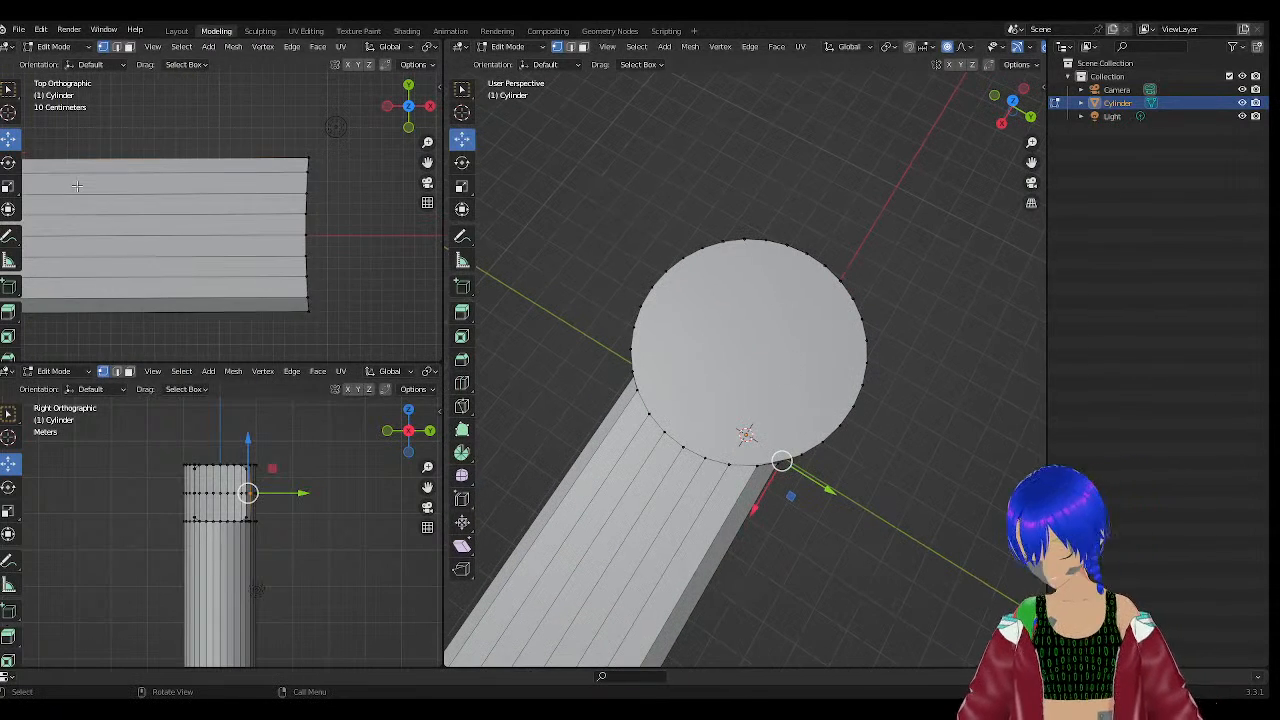
middle_click_drag(77, 186, 355, 186, "shift")
scroll(229, 140, "up", 6)
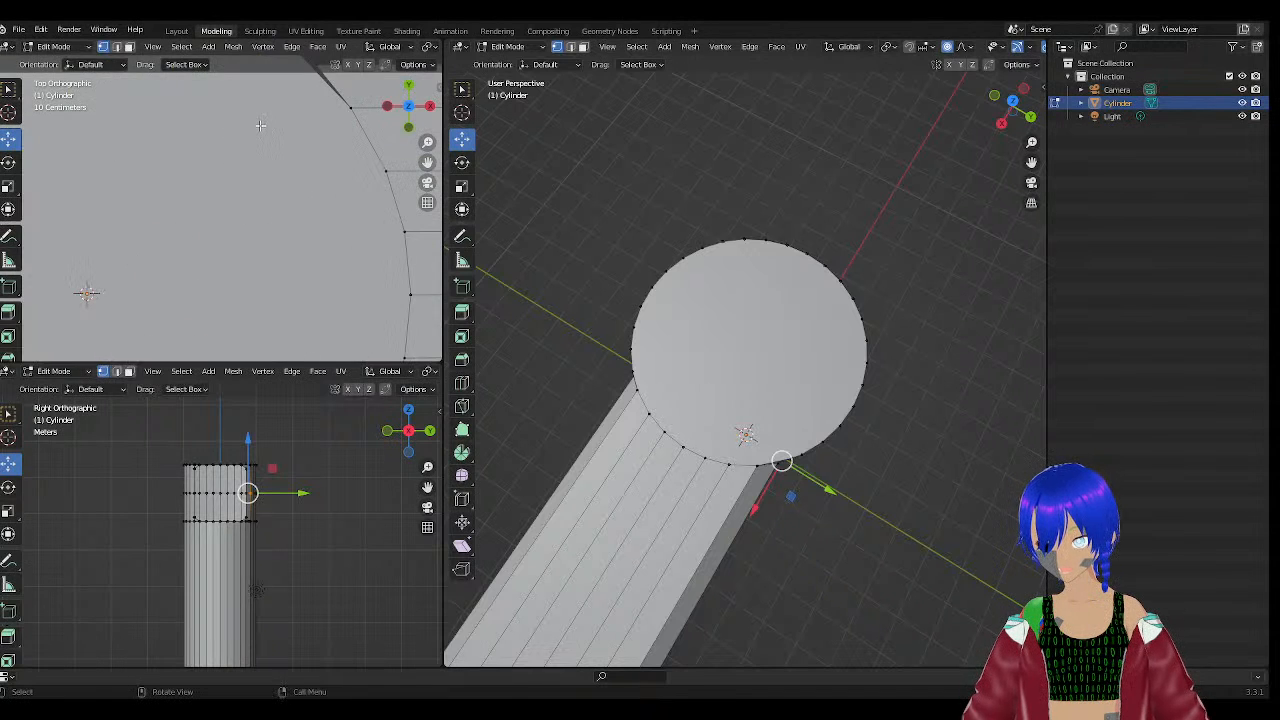
middle_click_drag(260, 125, 259, 147)
scroll(259, 147, "down", 5)
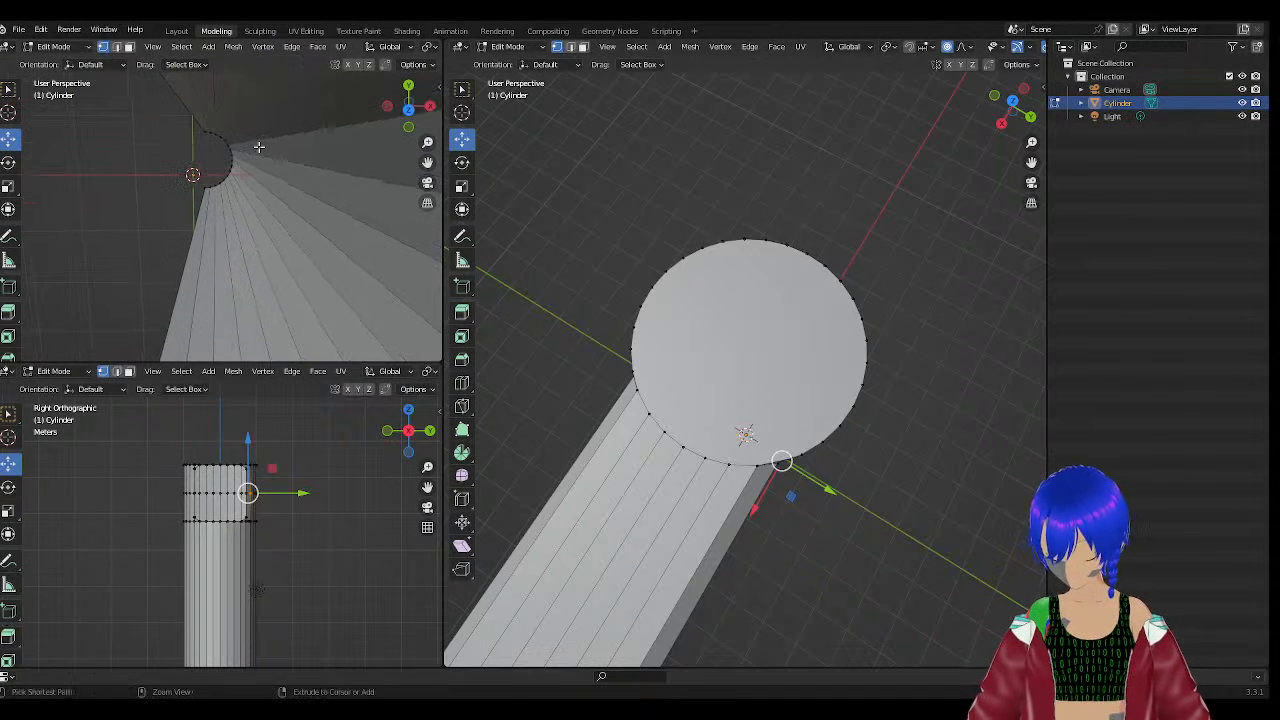
middle_click_drag(256, 230, 270, 193)
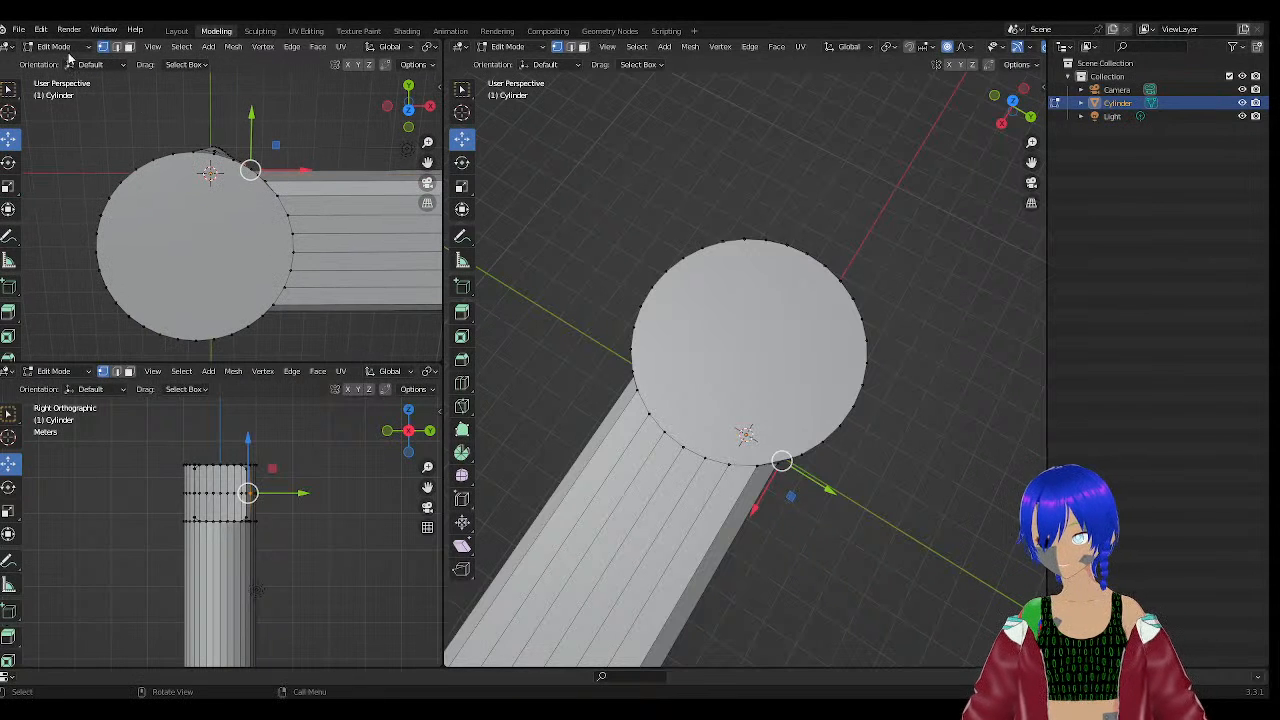
left_click(153, 47)
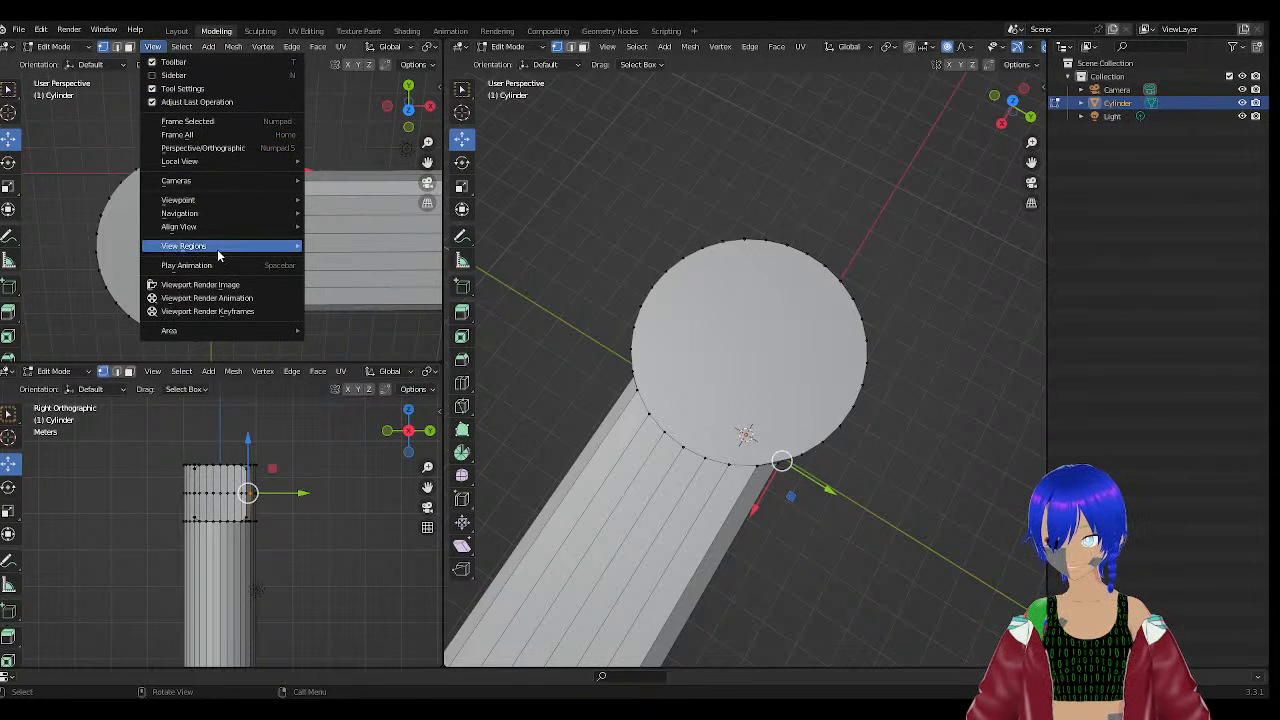
mouse_move(236, 201)
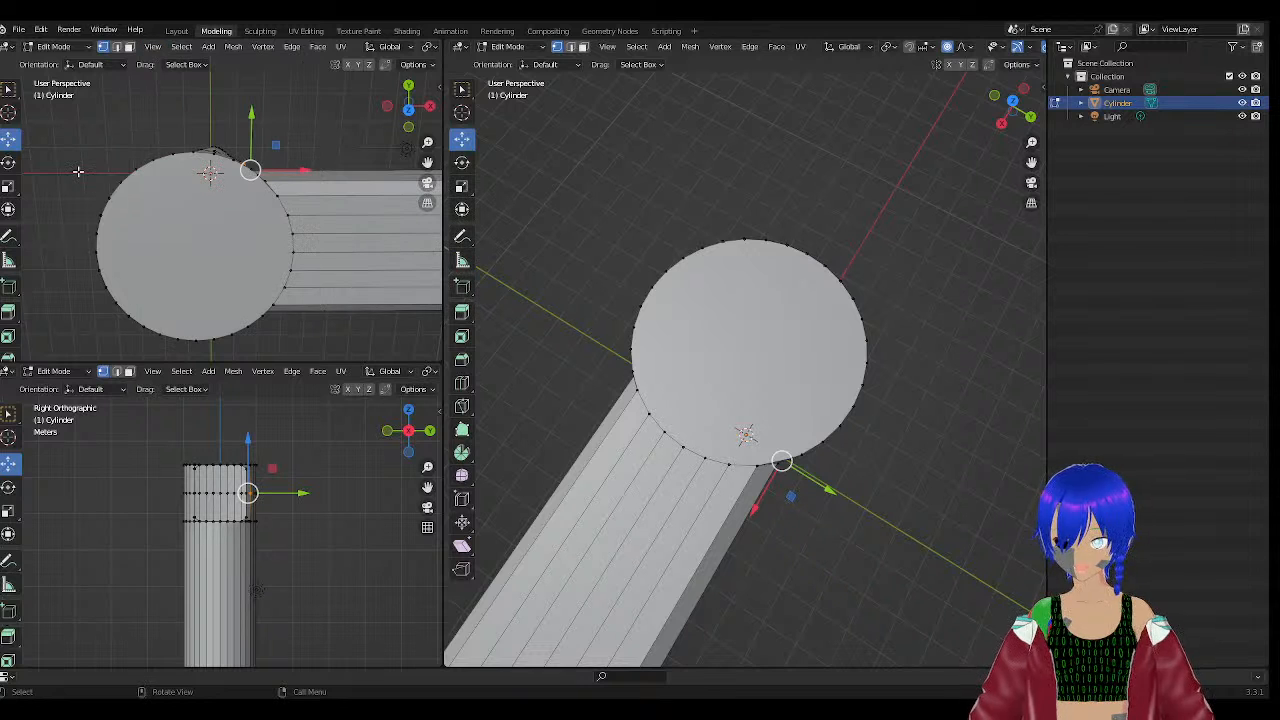
key("KP_7")
scroll(200, 140, "up", 6)
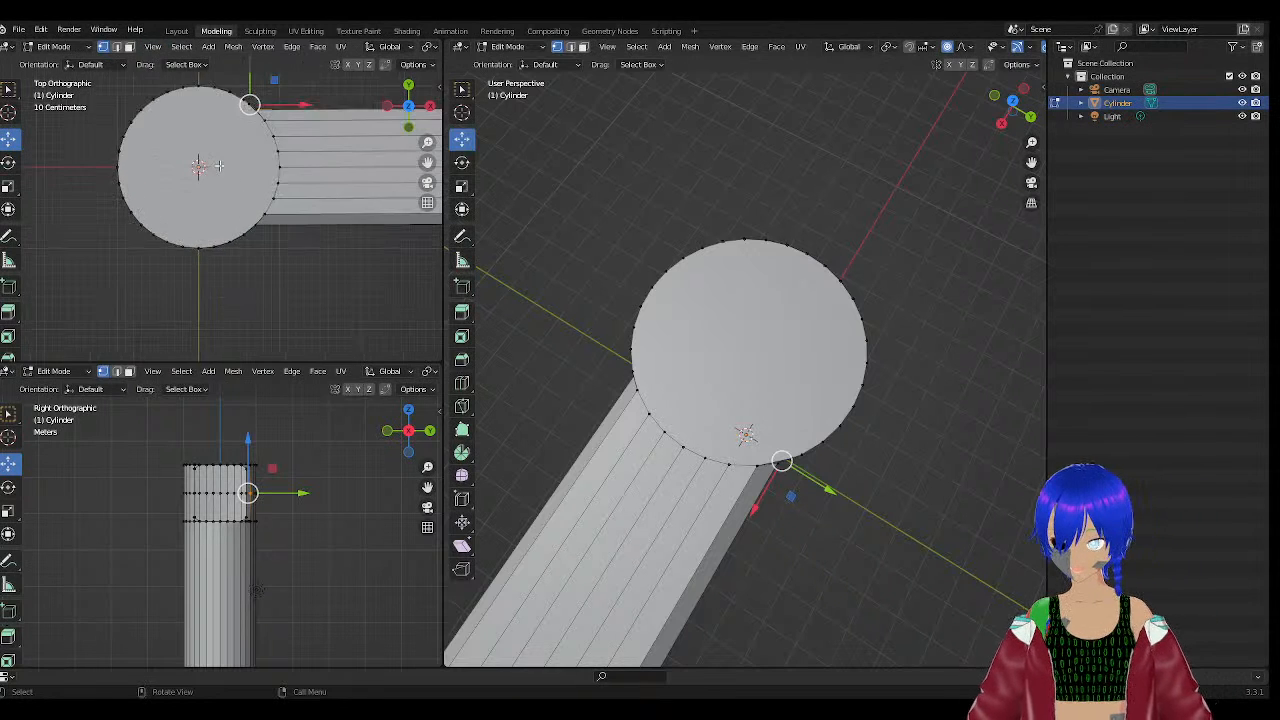
scroll(263, 101, "up", 5)
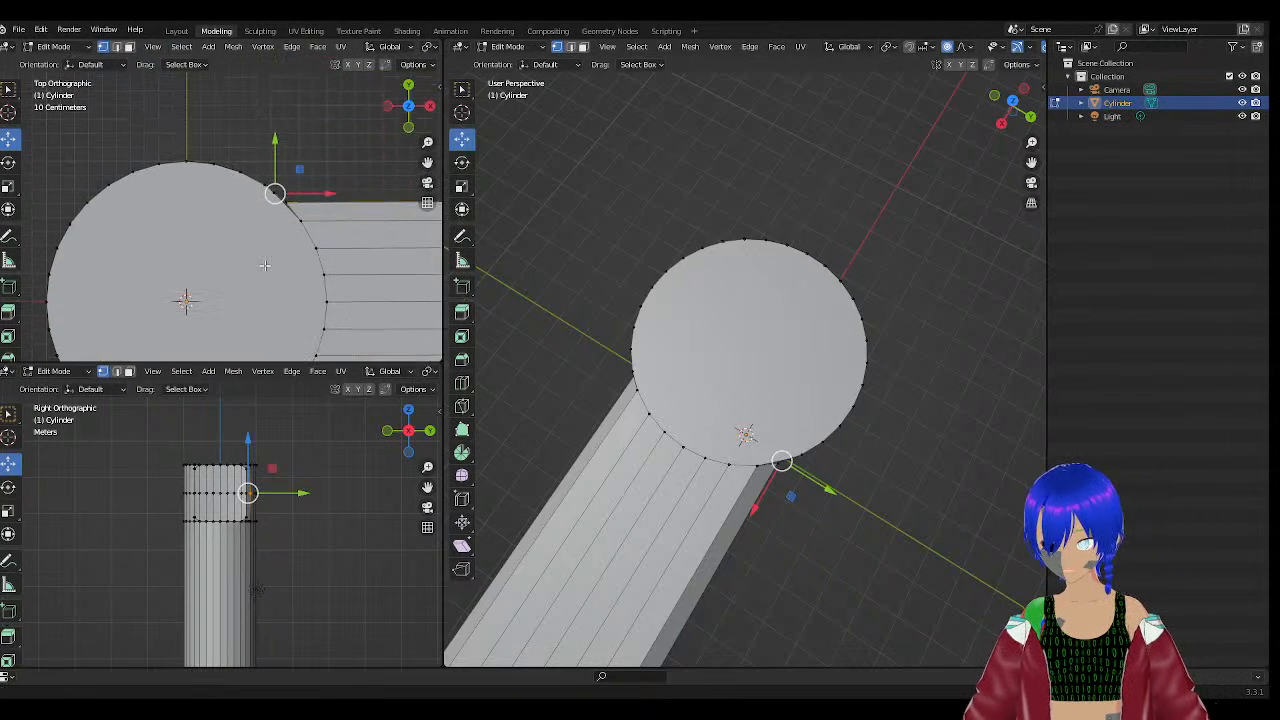
Switch the top orthographic viewport to wireframe shading, with the joint of arm and cylinder in view.
key("z")
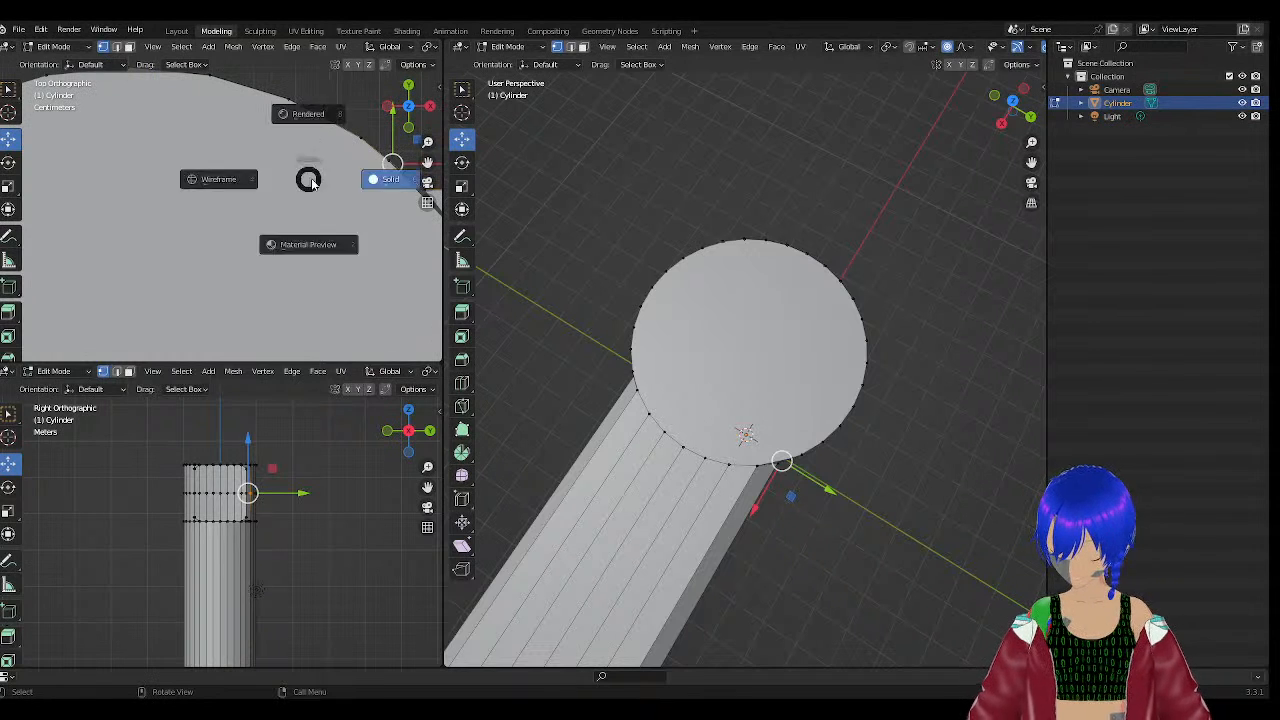
left_click(355, 165)
key("z")
left_click(267, 161)
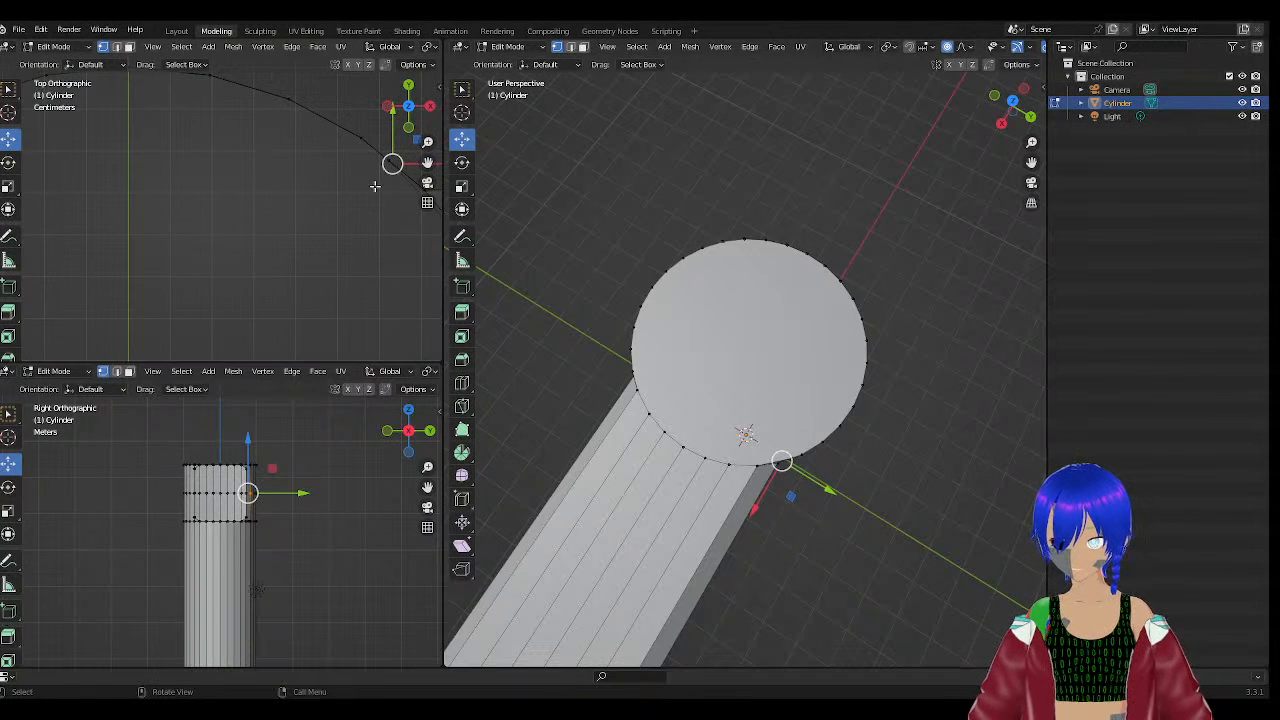
middle_click_drag(329, 191, 220, 194, "shift")
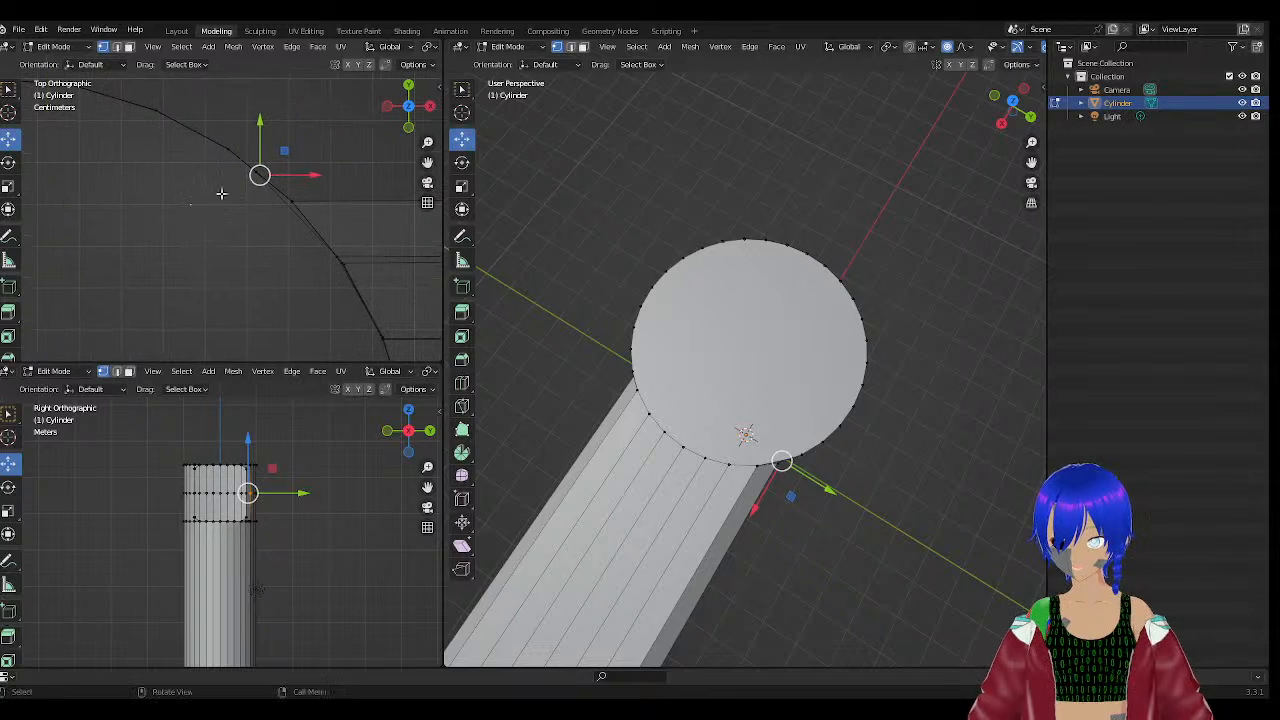
Try to move the cylinder's top rim vertex beside the arm's upper corner outward in the top view, and undo the moves.
scroll(759, 492, "up", 3)
middle_click_drag(797, 492, 771, 352)
left_click(785, 284, "alt")
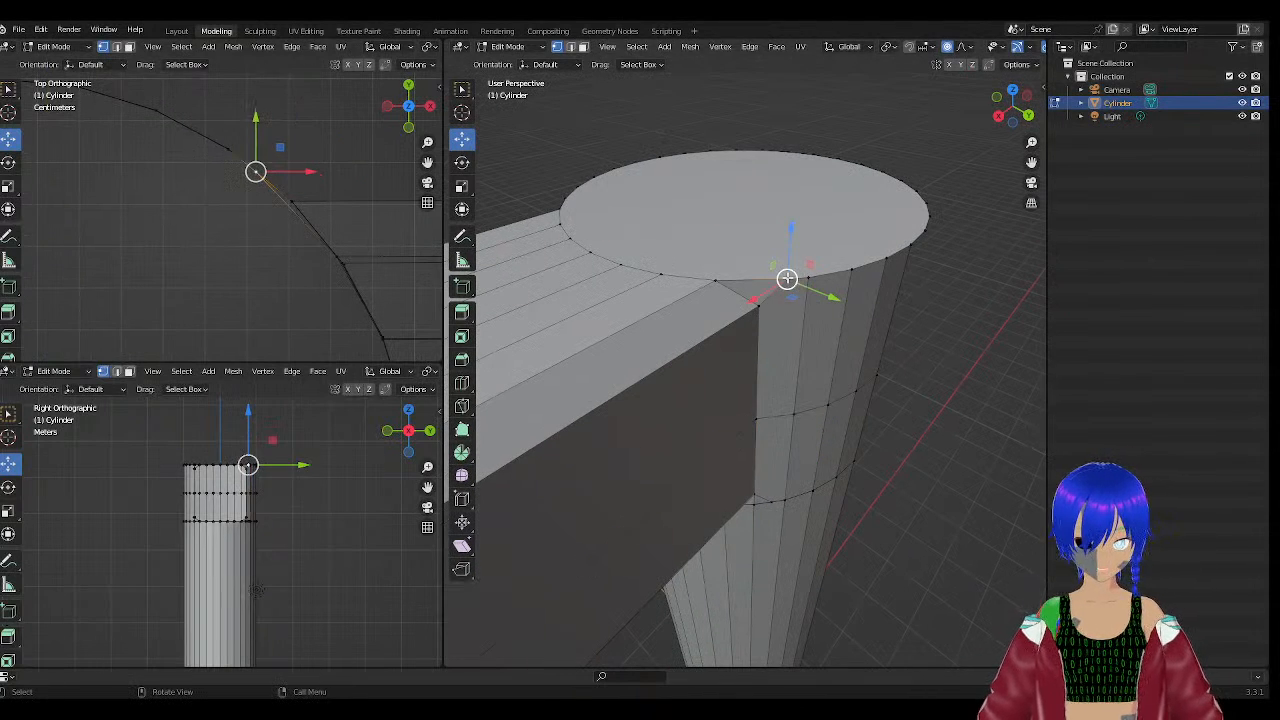
key("g")
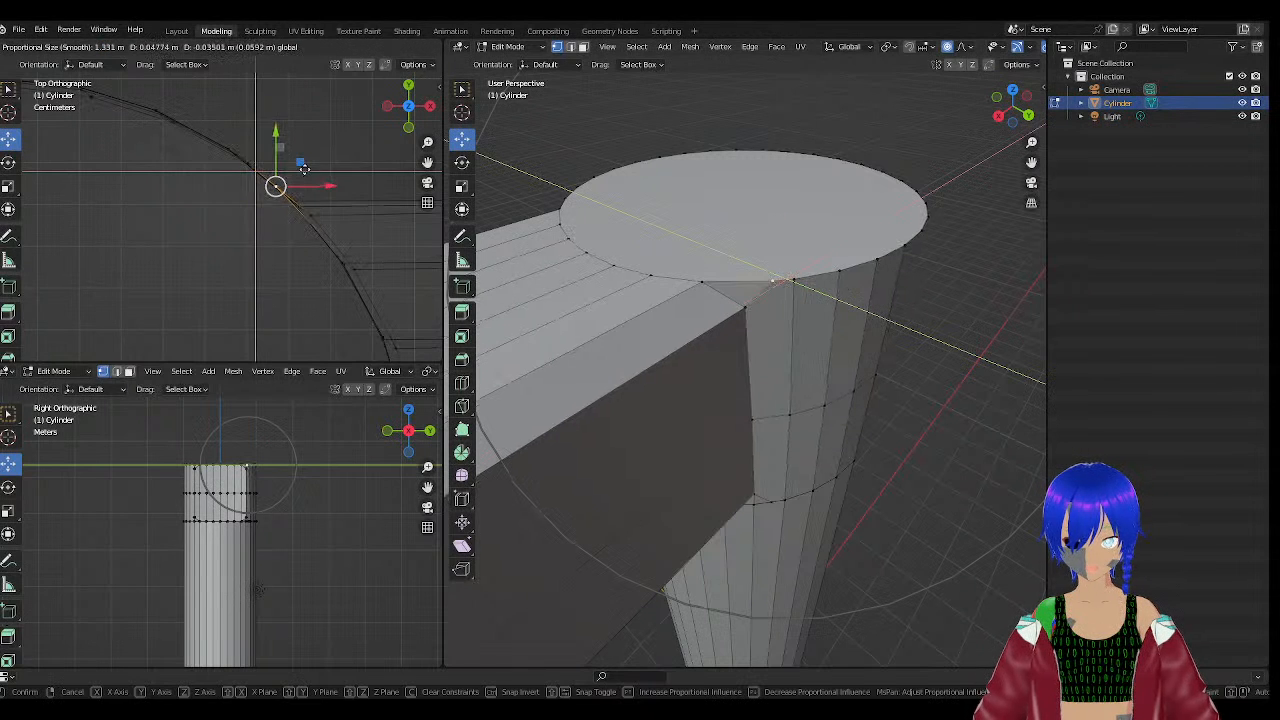
left_click(298, 168)
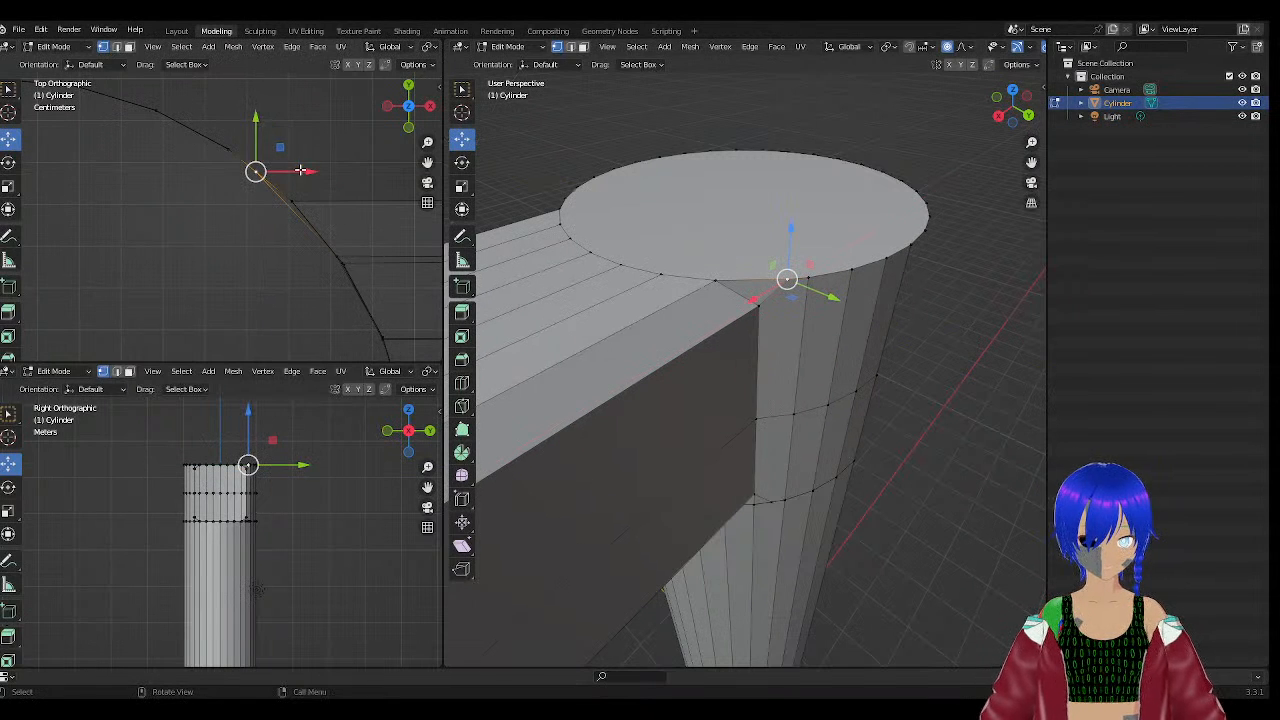
mouse_move(299, 169)
left_mouse_down()
mouse_move(325, 190)
mouse_move(258, 170)
mouse_move(283, 151)
mouse_move(318, 170)
left_mouse_up()
key("ctrl+z")
key("ctrl+z")
key("ctrl+z")
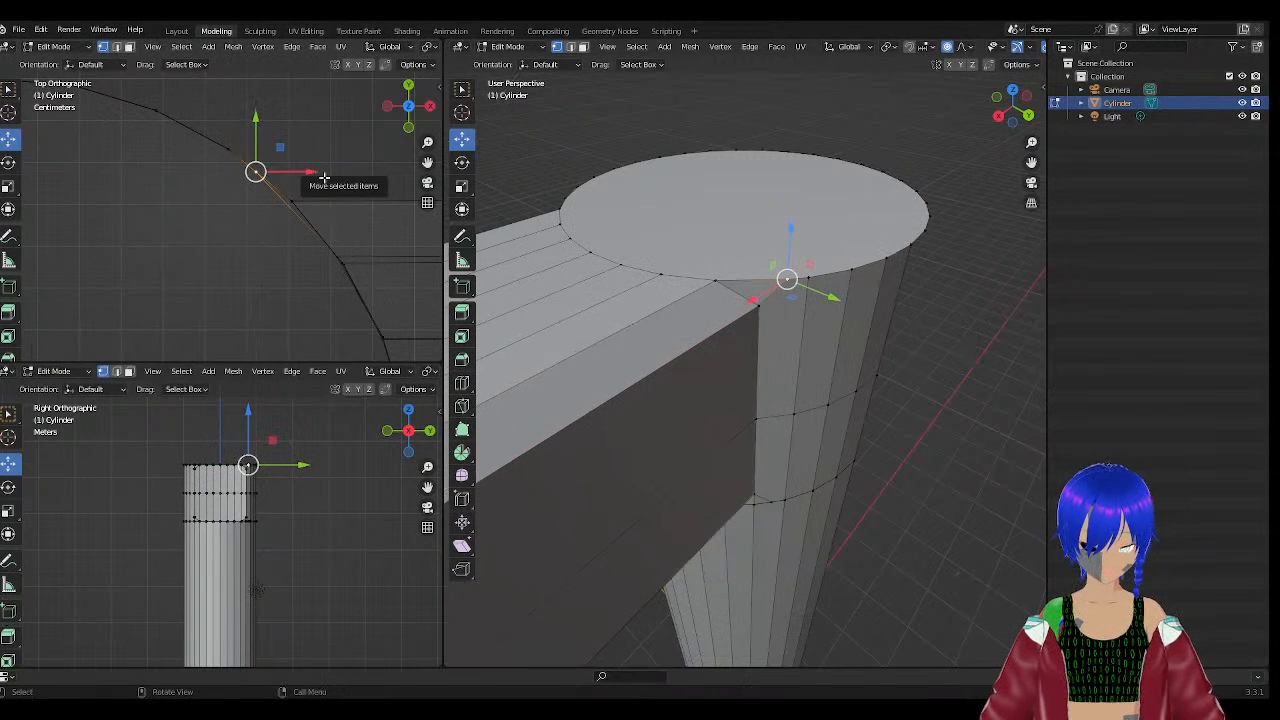
Select the arm's upper corner vertex and check the cylinder's rim edge directly above it for a matching vertex.
left_click_drag(793, 297, 786, 290)
left_click(759, 301)
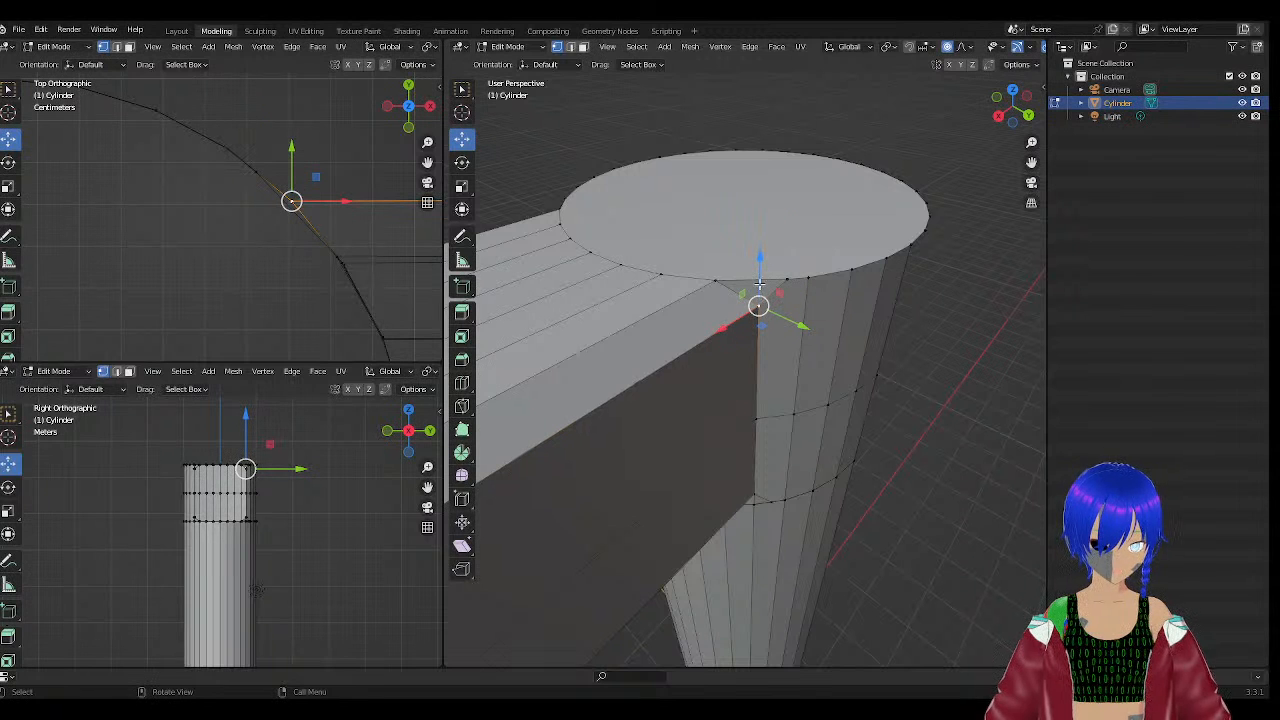
scroll(771, 322, "up", 6)
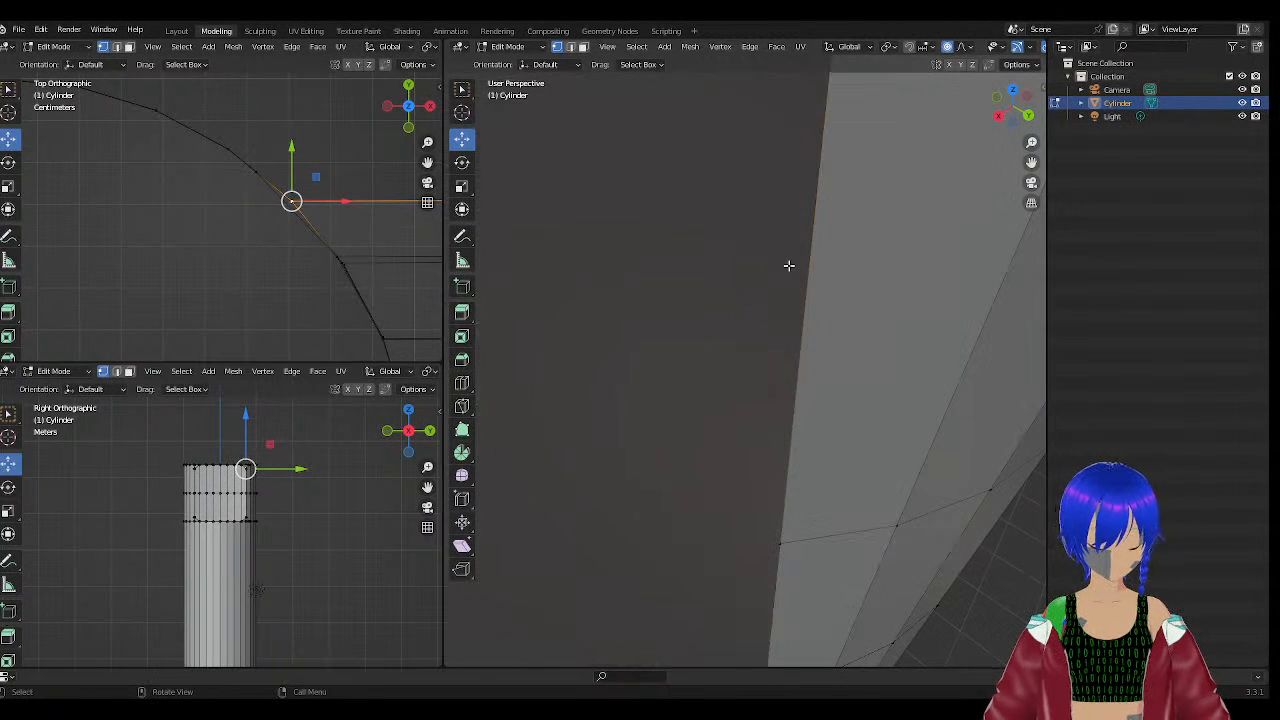
middle_click_drag(788, 277, 778, 296)
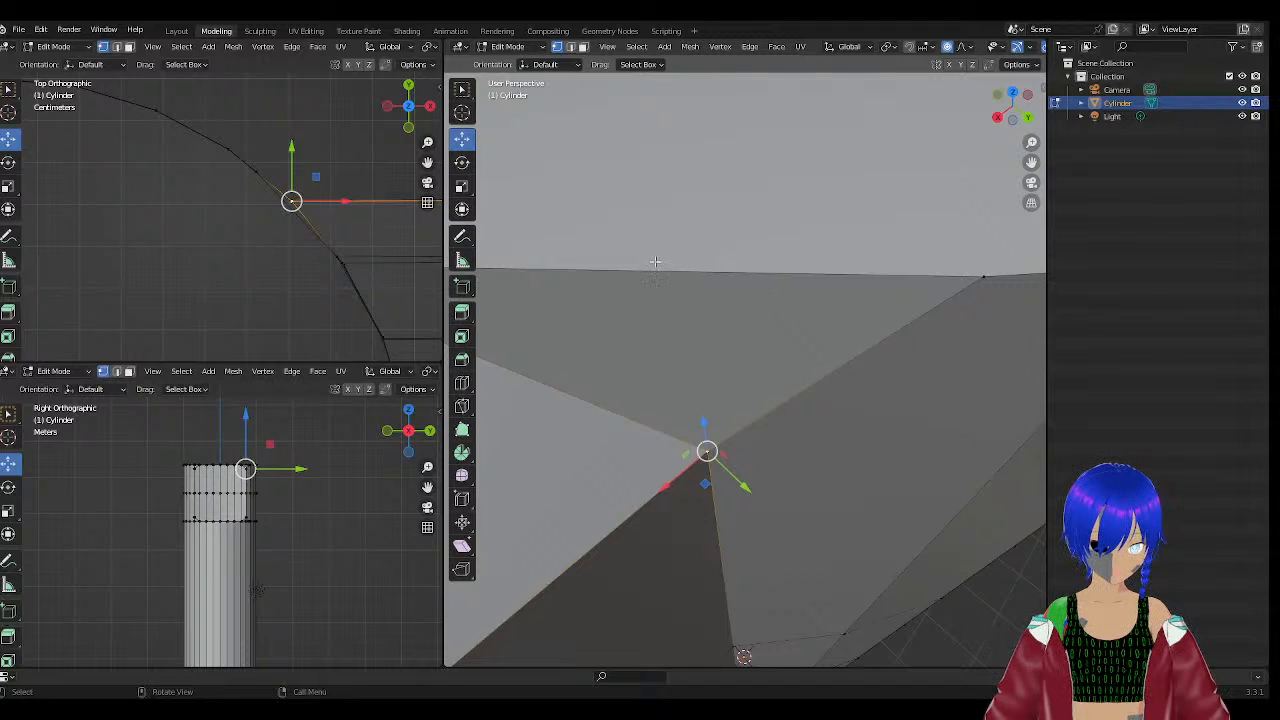
left_click(709, 274)
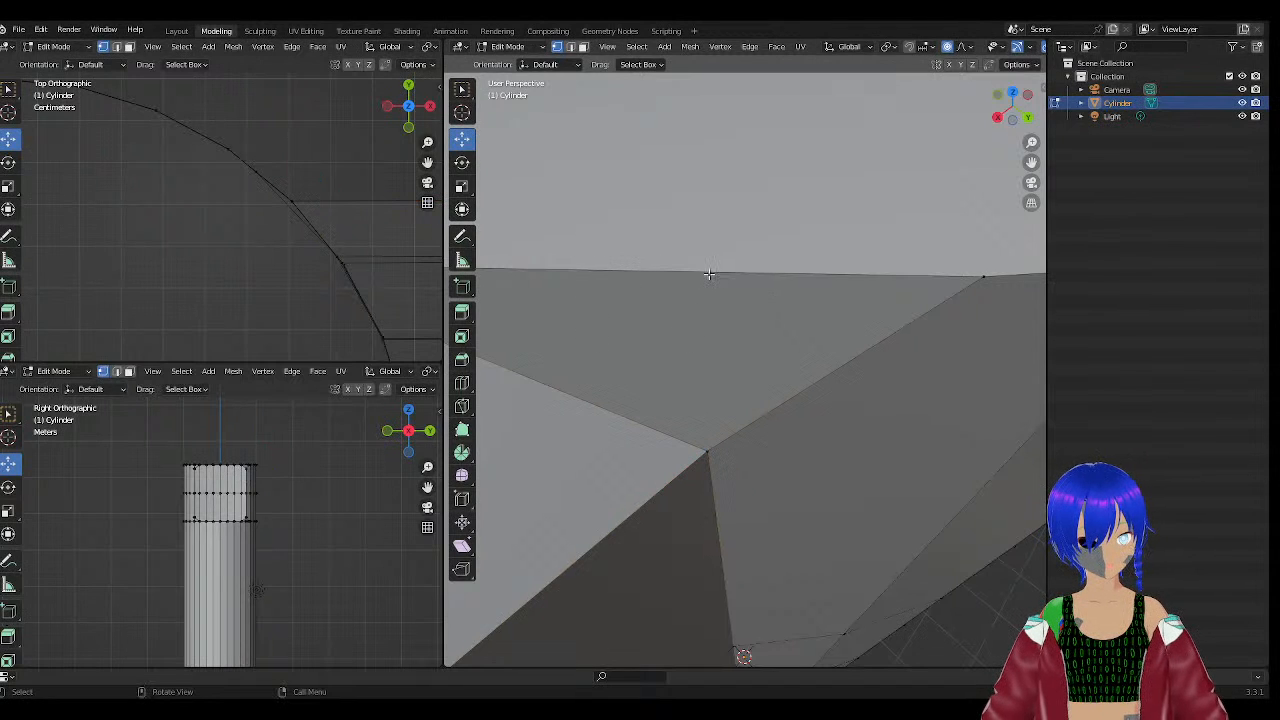
left_click(504, 32)
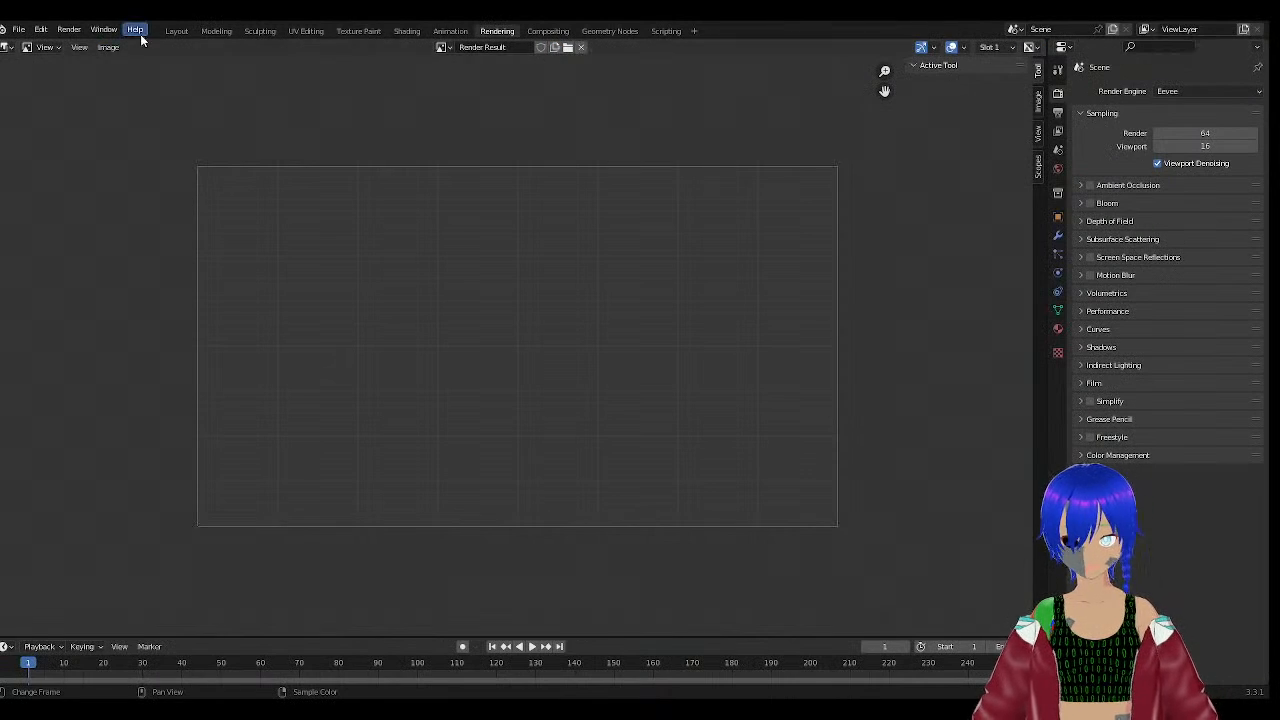
left_click(273, 32)
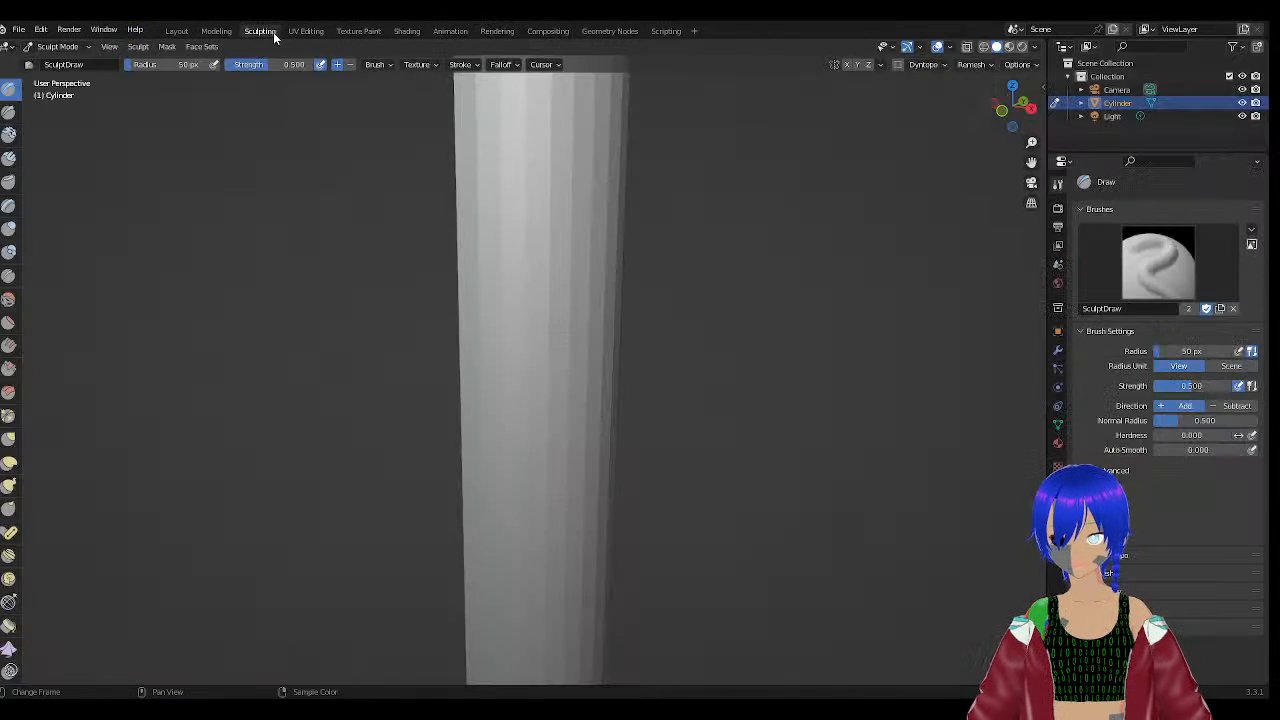
left_click(301, 32)
left_click(217, 31)
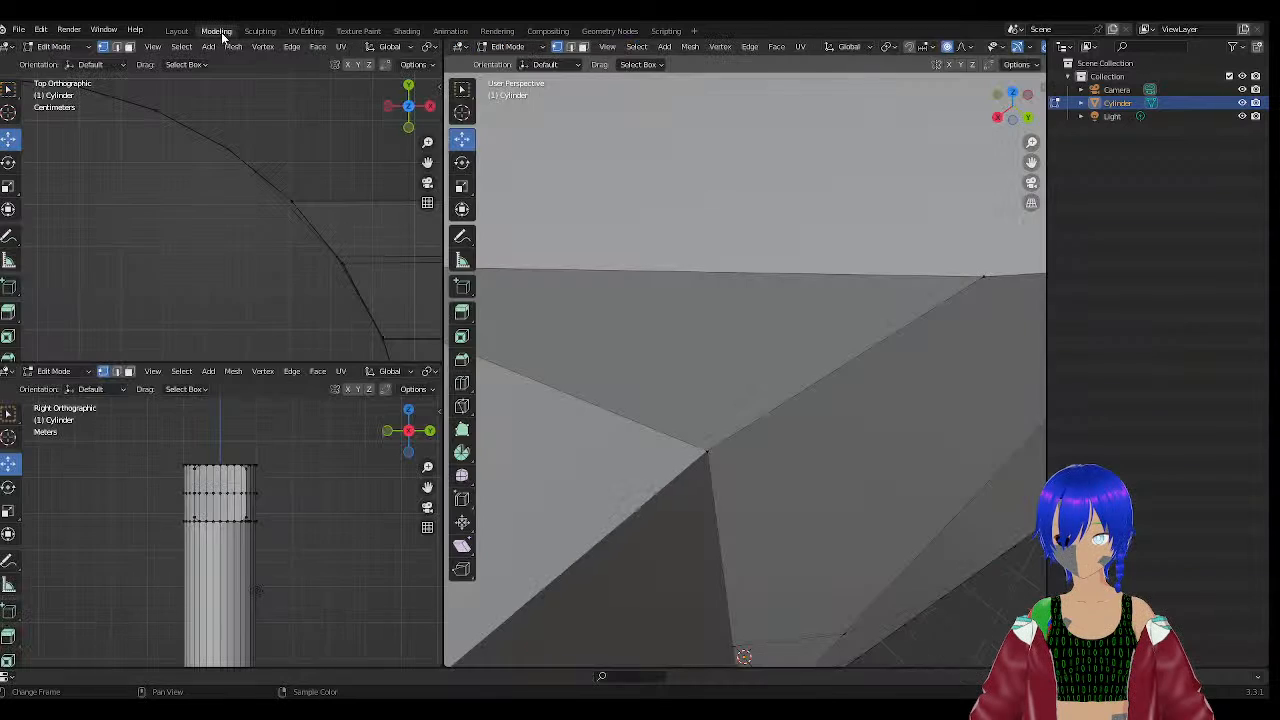
Cut a new edge with the Knife tool from the cylinder's top rim down to the arm's upper corner vertex.
scroll(697, 310, "down", 2)
left_click(735, 342)
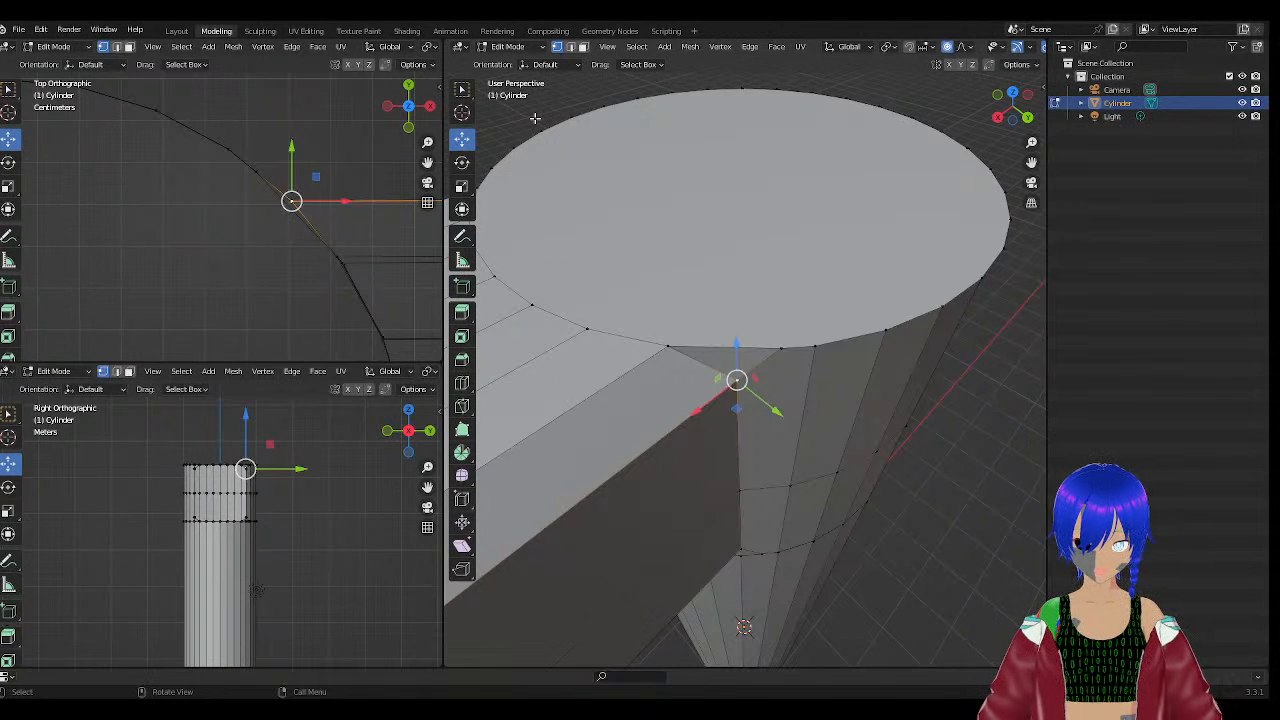
left_click(463, 406)
left_click(734, 349)
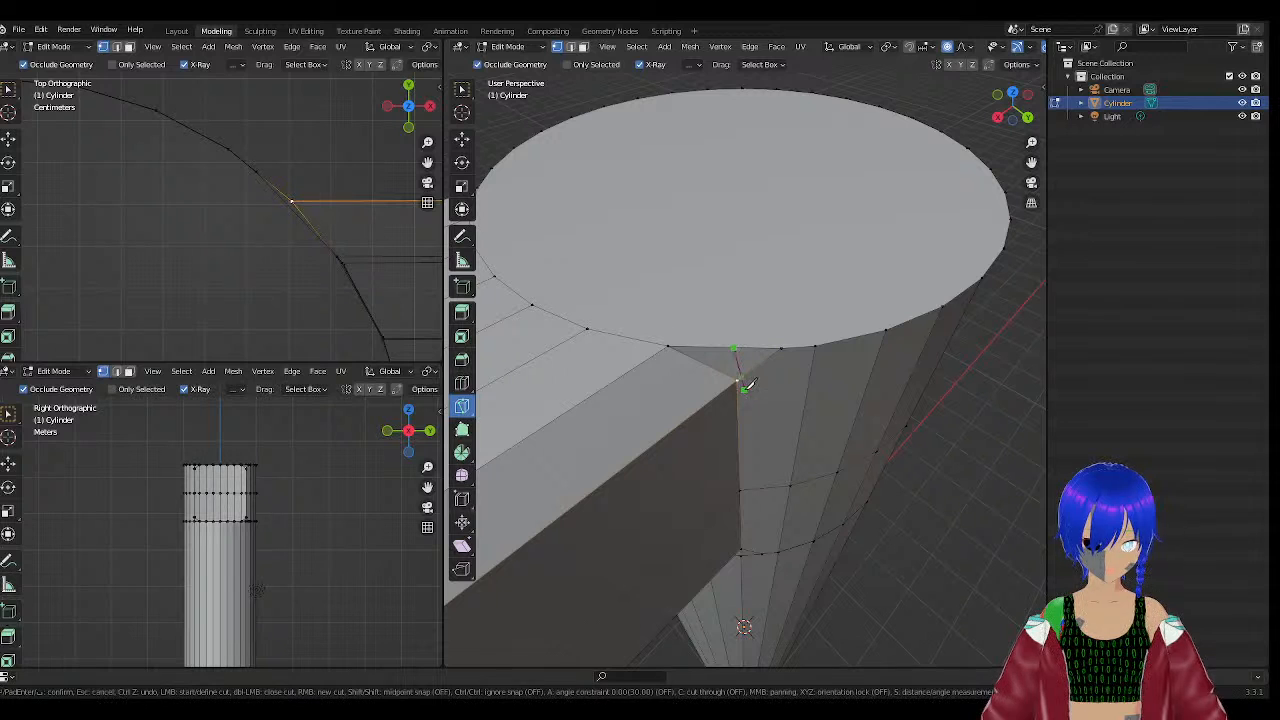
left_click(737, 379)
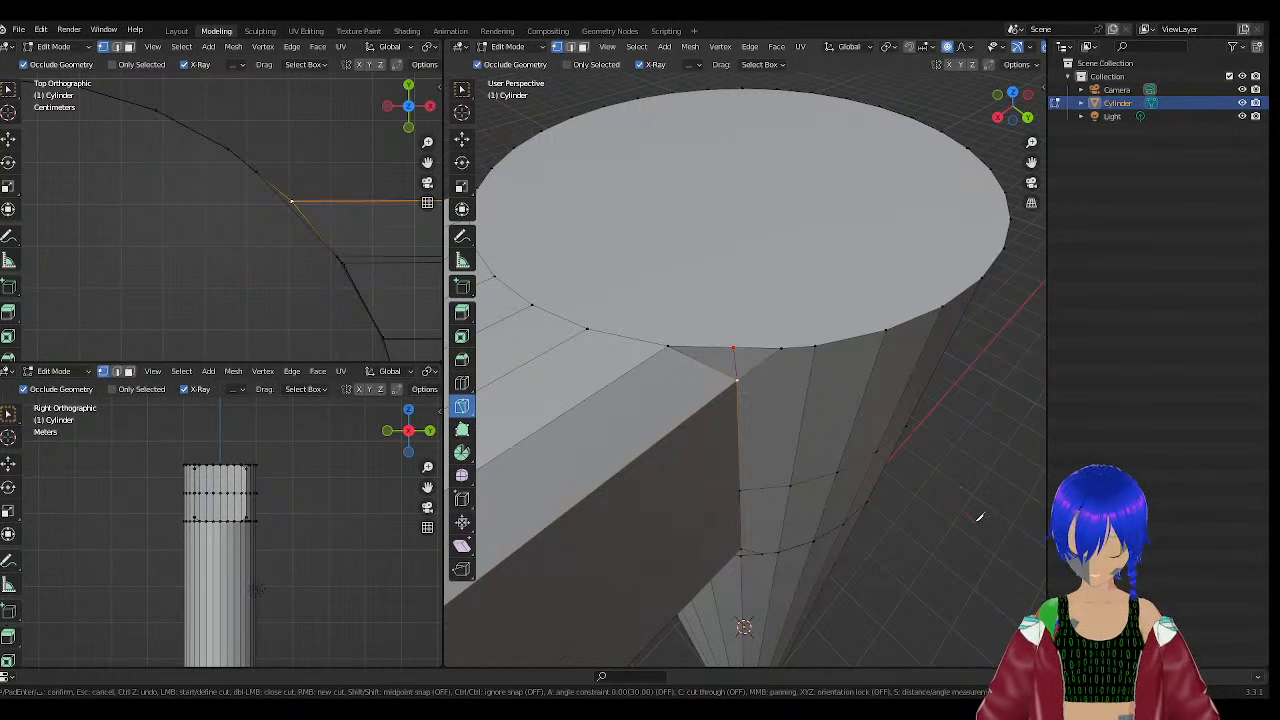
key("Return")
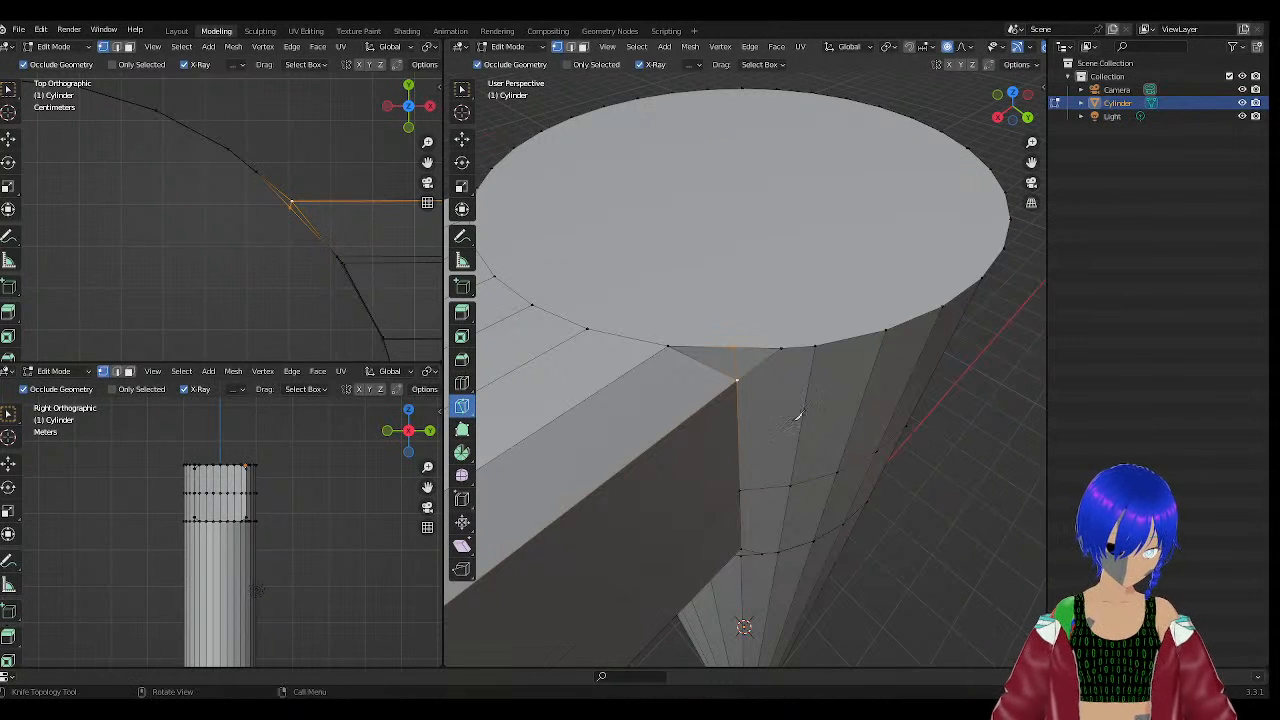
Select the new rim vertex above the arm's corner, try to shift it with the Move tool, and undo the moves.
left_click(461, 138)
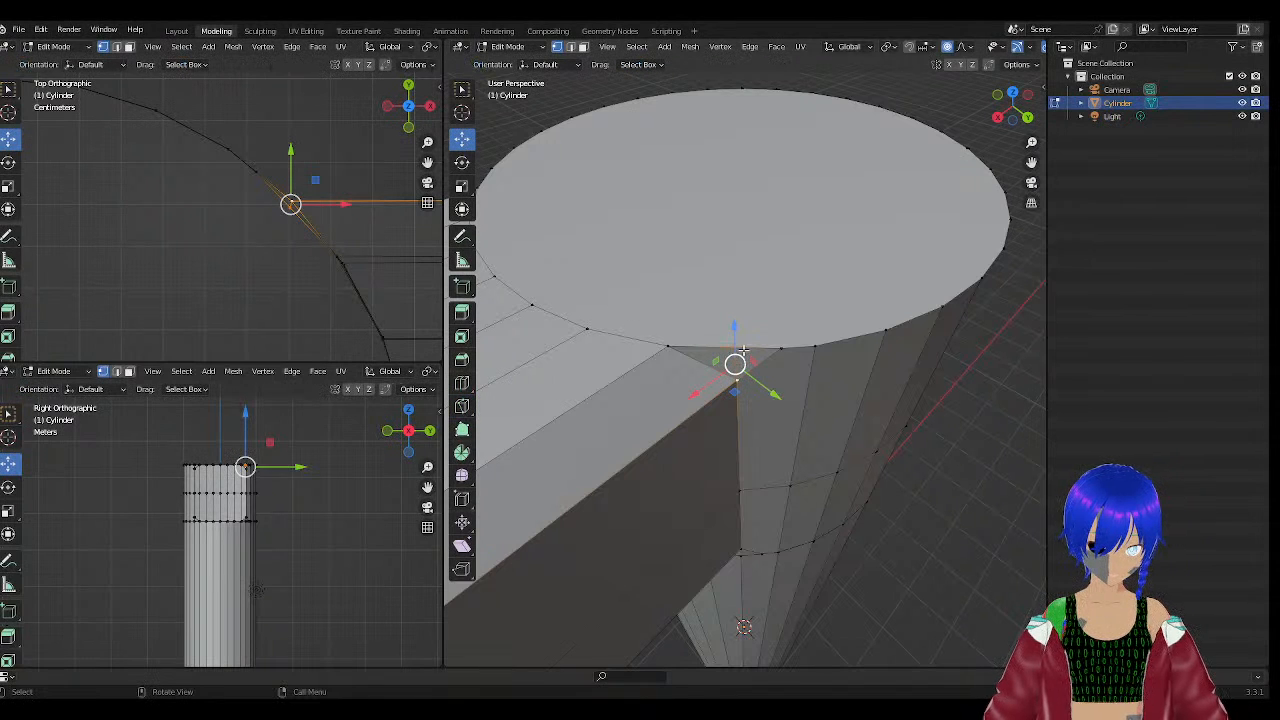
left_click_drag(315, 180, 320, 162)
key("ctrl+z")
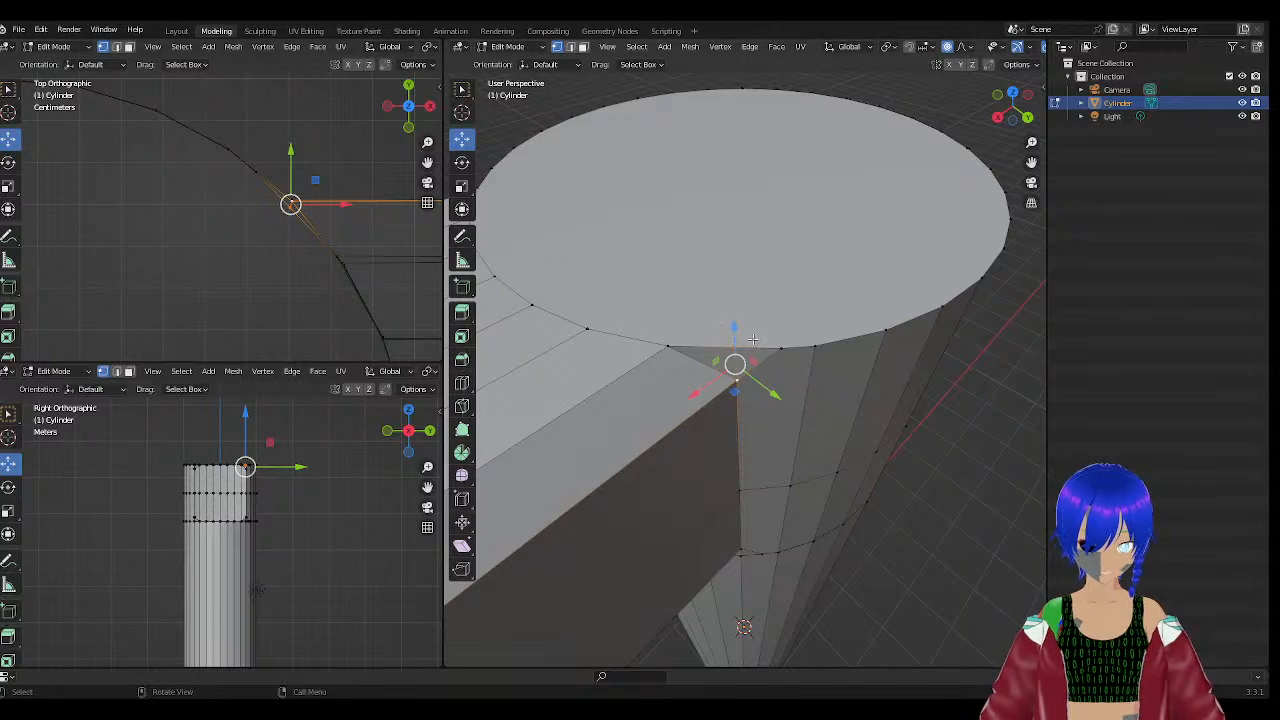
left_click_drag(734, 389, 728, 379)
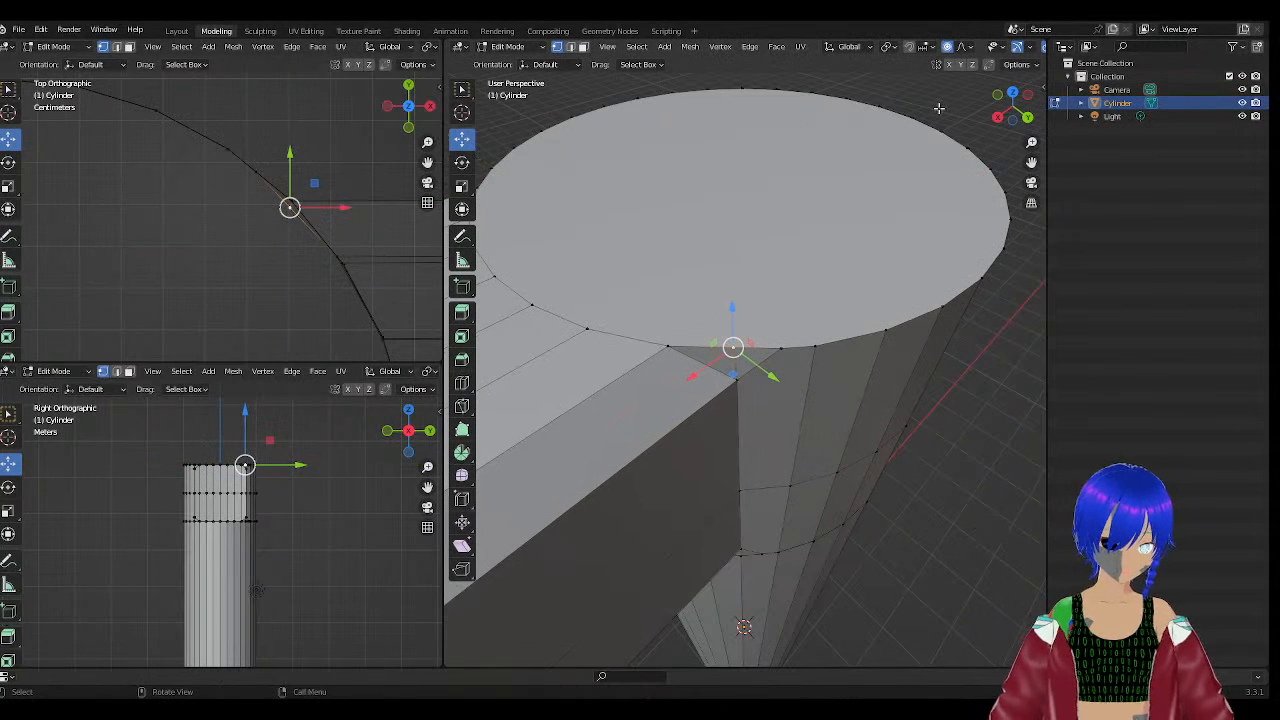
left_click_drag(733, 376, 751, 384)
key("ctrl+z")
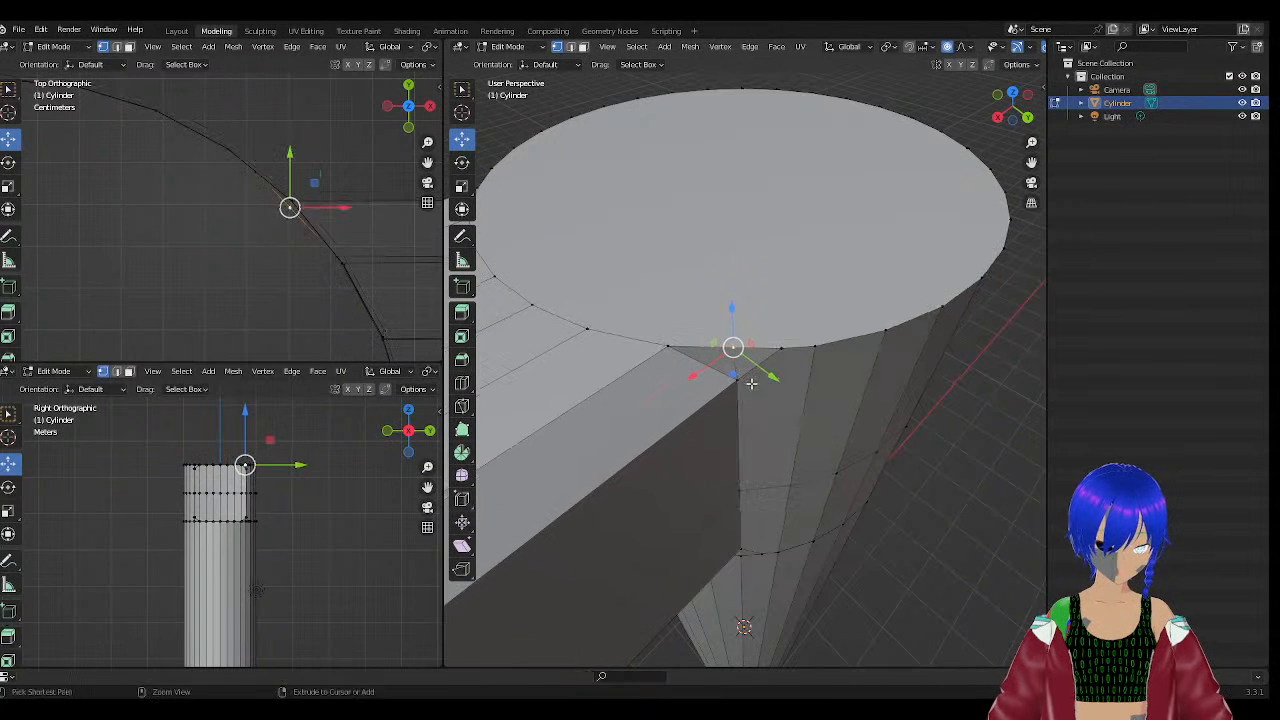
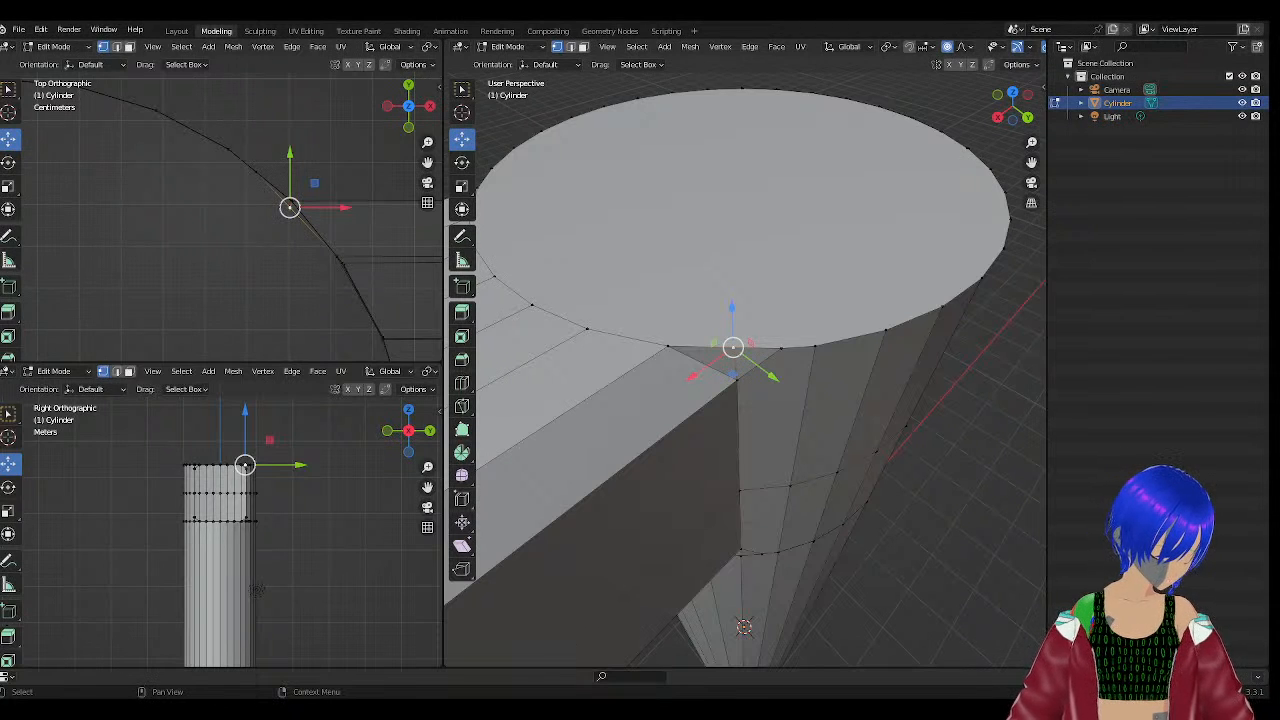
Try to move the new rim vertex freely toward the arm's upper corner in the close-up perspective view, and undo it.
scroll(669, 268, "up", 5)
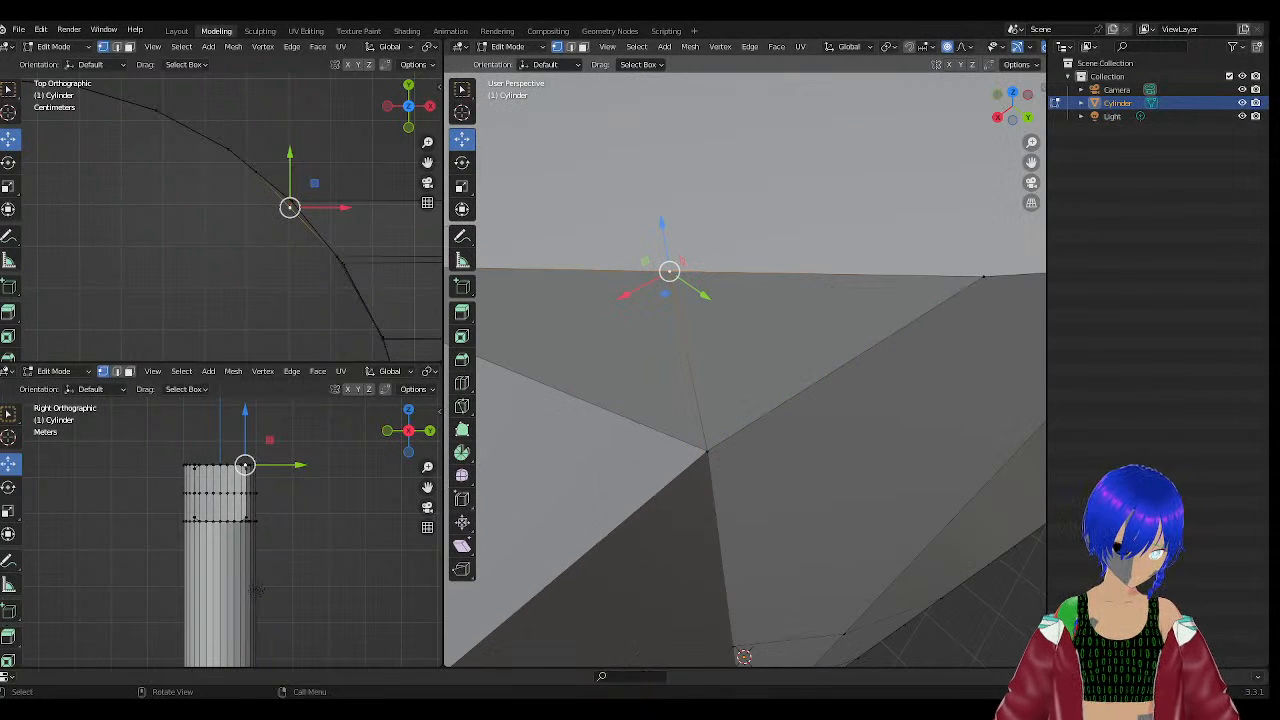
left_click_drag(669, 268, 683, 315)
right_click(683, 315)
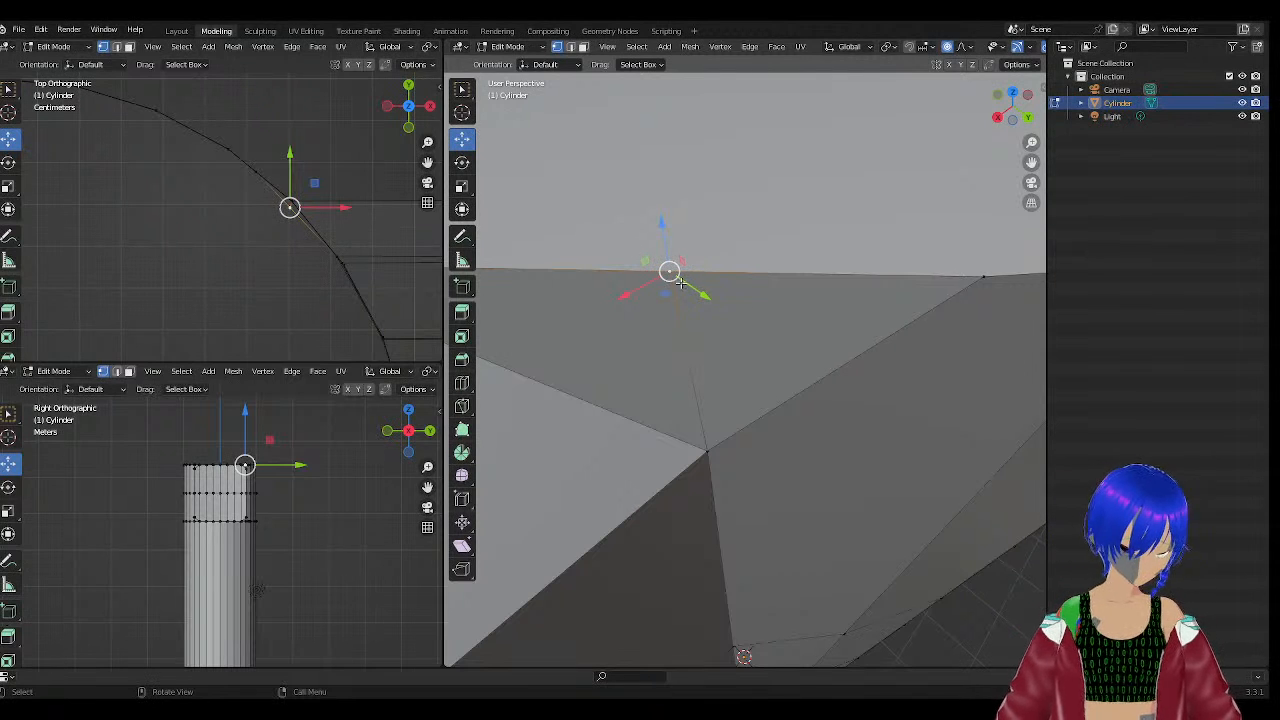
mouse_move(669, 272)
left_mouse_down()
mouse_move(680, 296)
mouse_move(606, 293)
mouse_move(698, 336)
mouse_move(665, 297)
left_mouse_up()
key("ctrl+z")
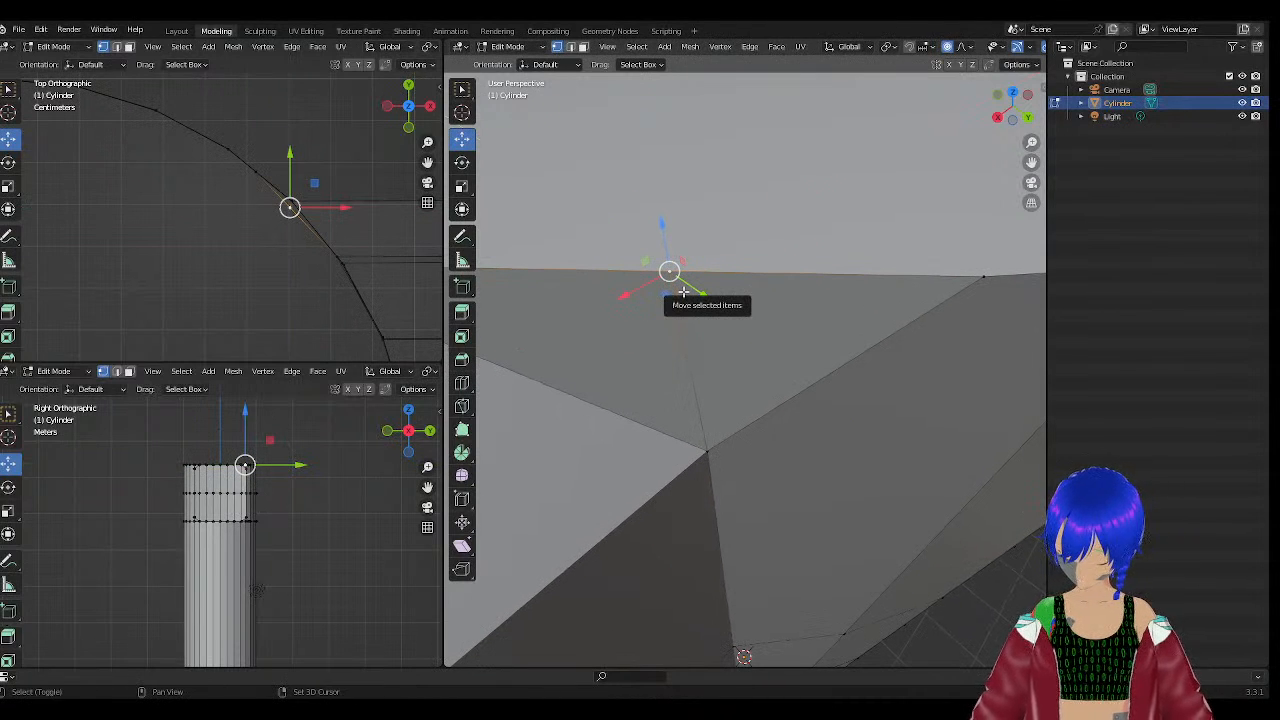
Try Vertex Slide on the new rim vertex, first along the rim edge and then onto the arm's corner, and undo the last slide.
key("shift+v")
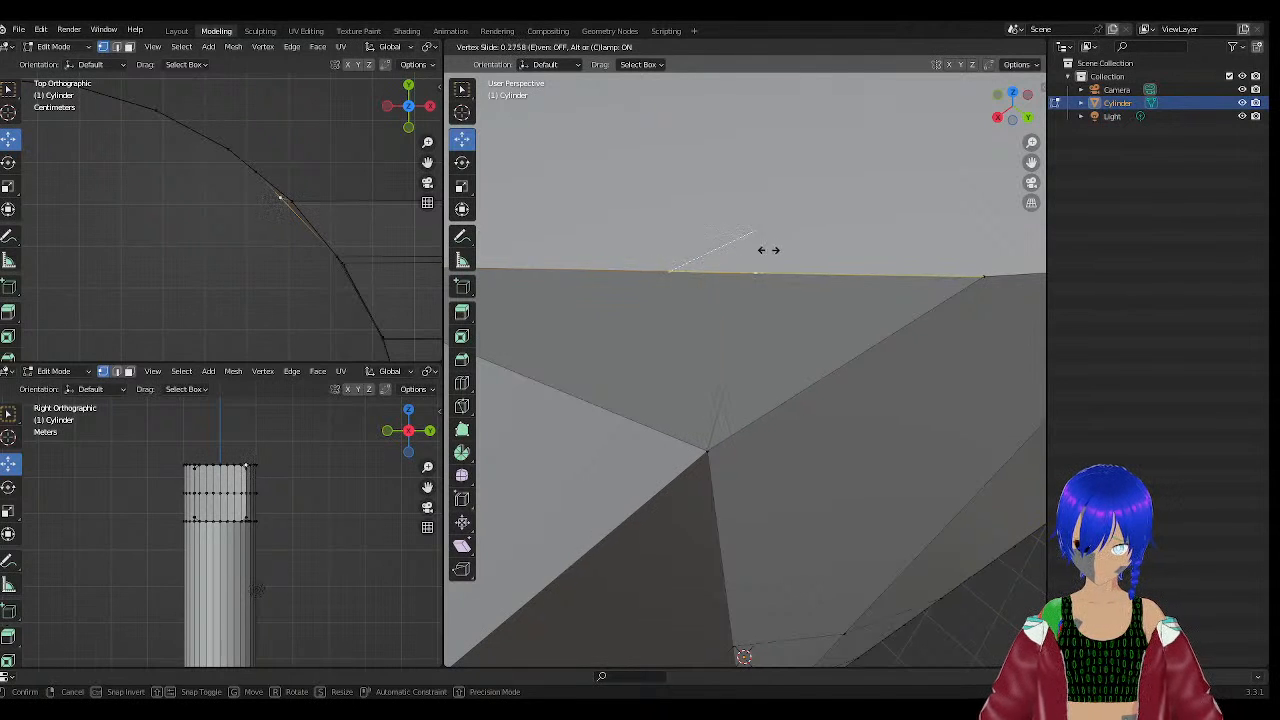
left_click(716, 254)
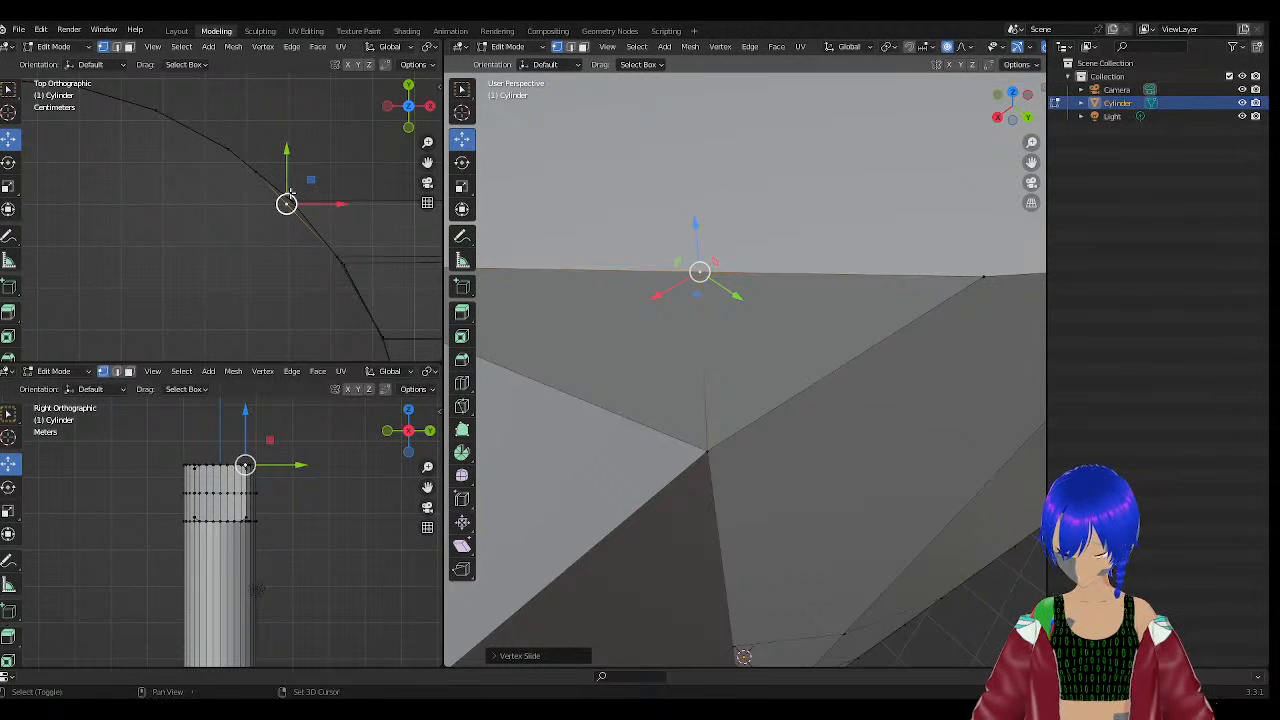
key("shift+v")
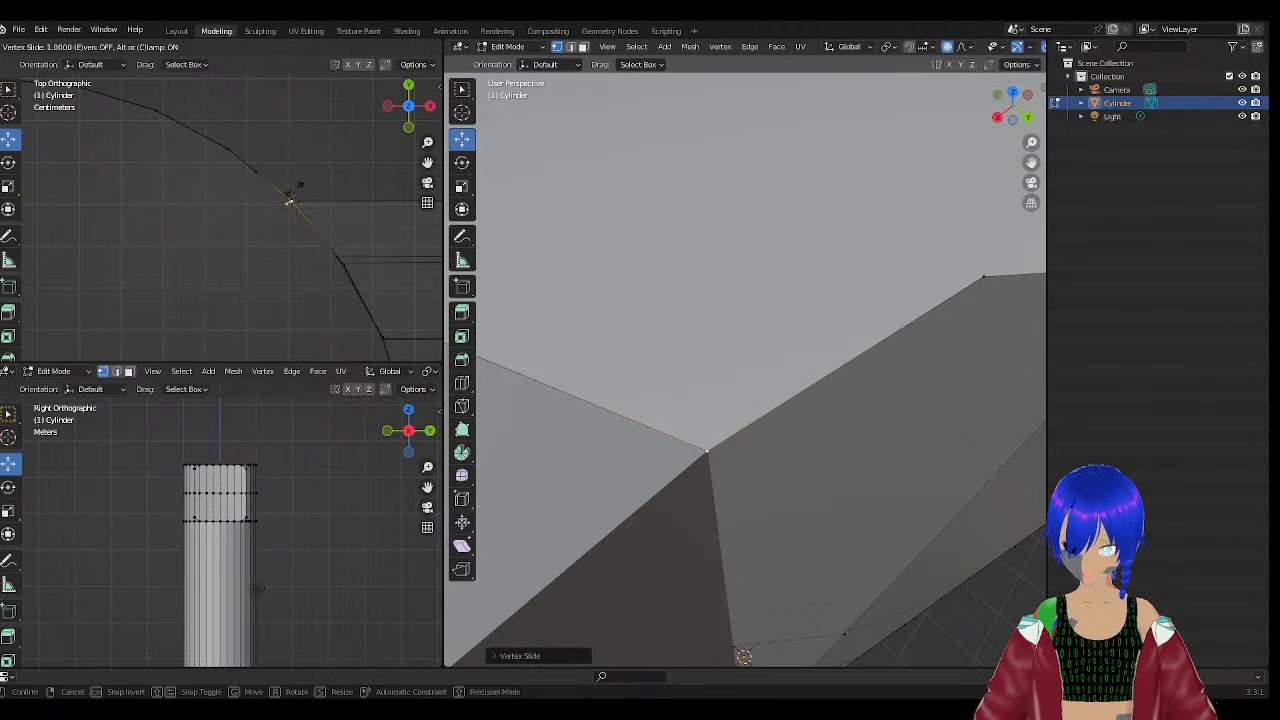
left_click(292, 200)
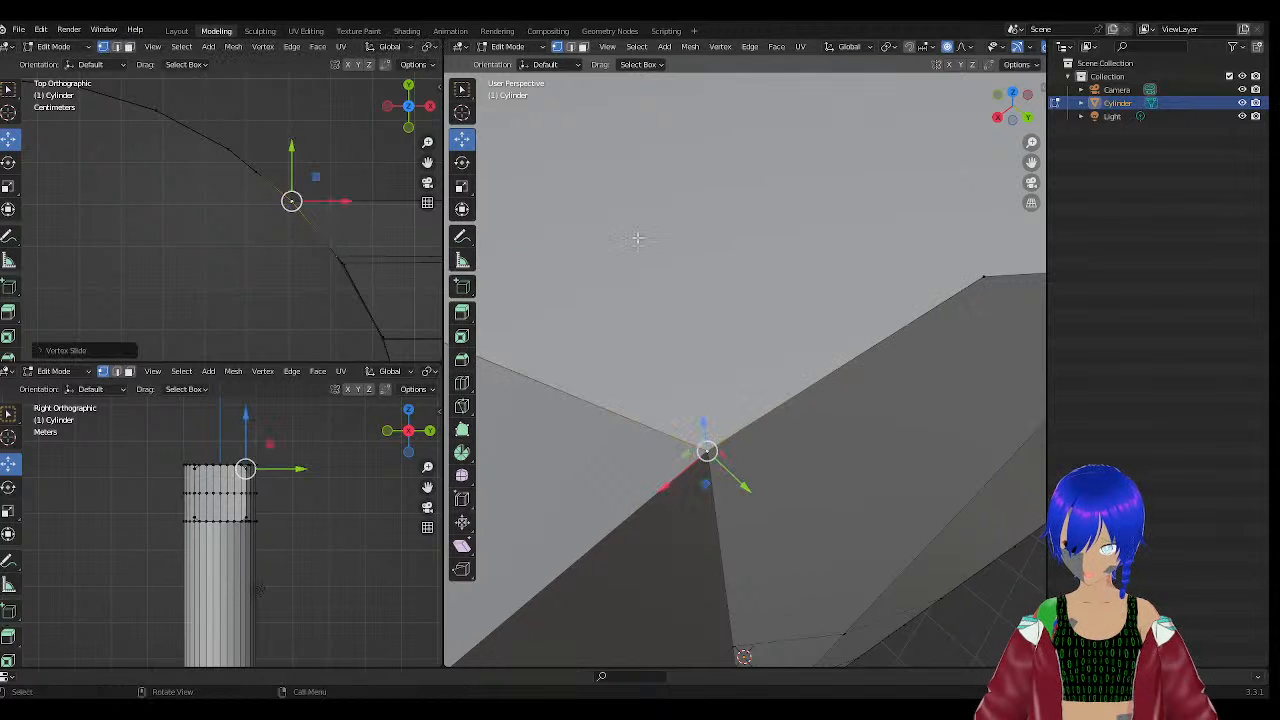
scroll(783, 459, "down", 3)
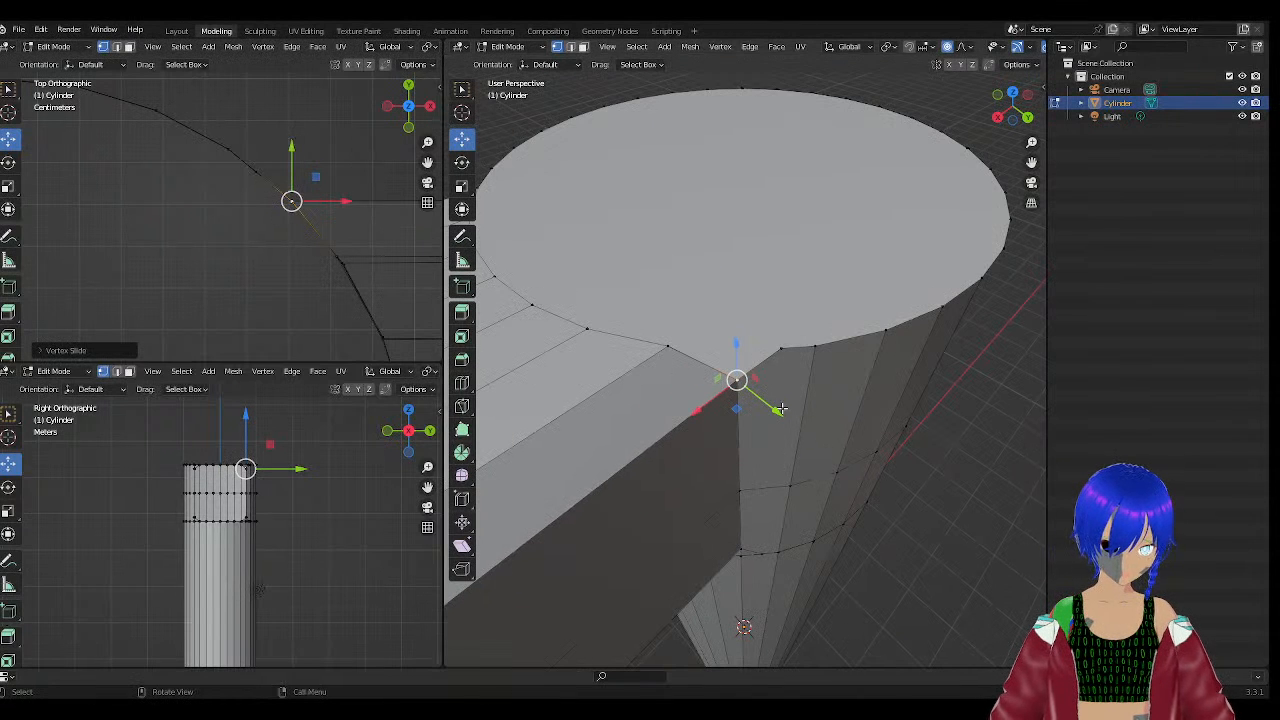
mouse_move(794, 426)
middle_mouse_down()
mouse_move(771, 394)
mouse_move(783, 394)
mouse_move(784, 419)
middle_mouse_up()
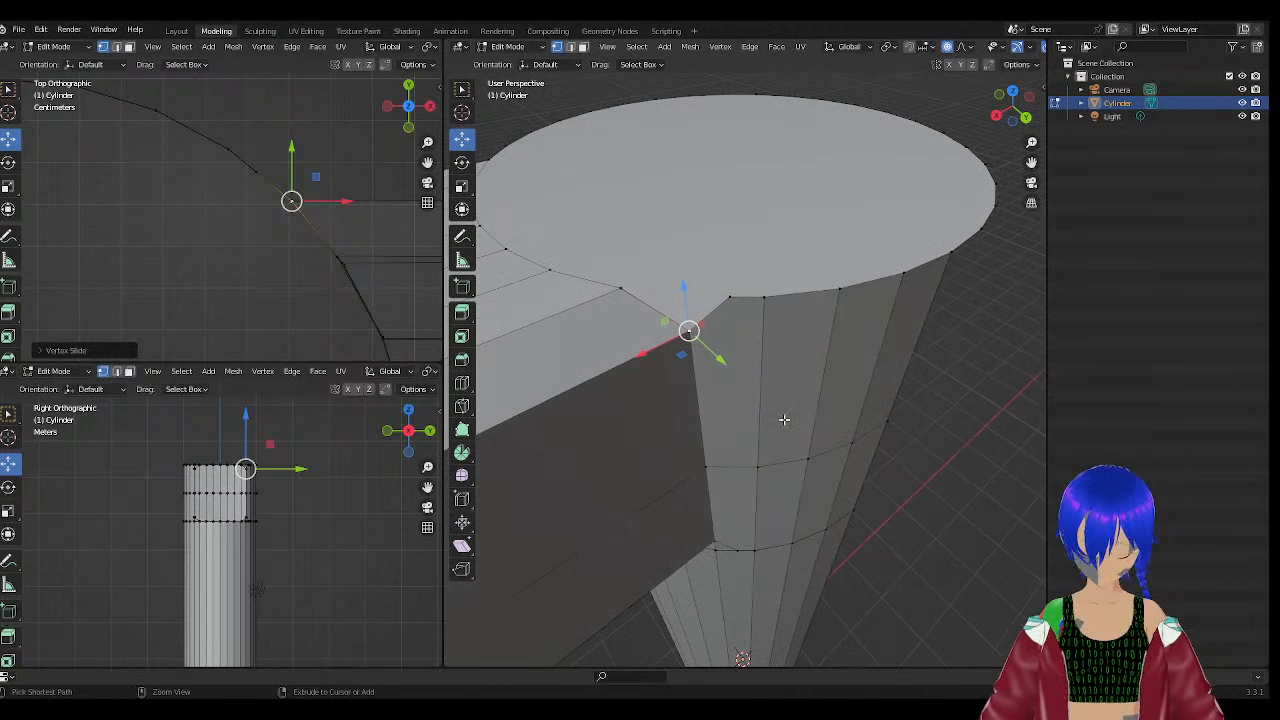
key("ctrl+z")
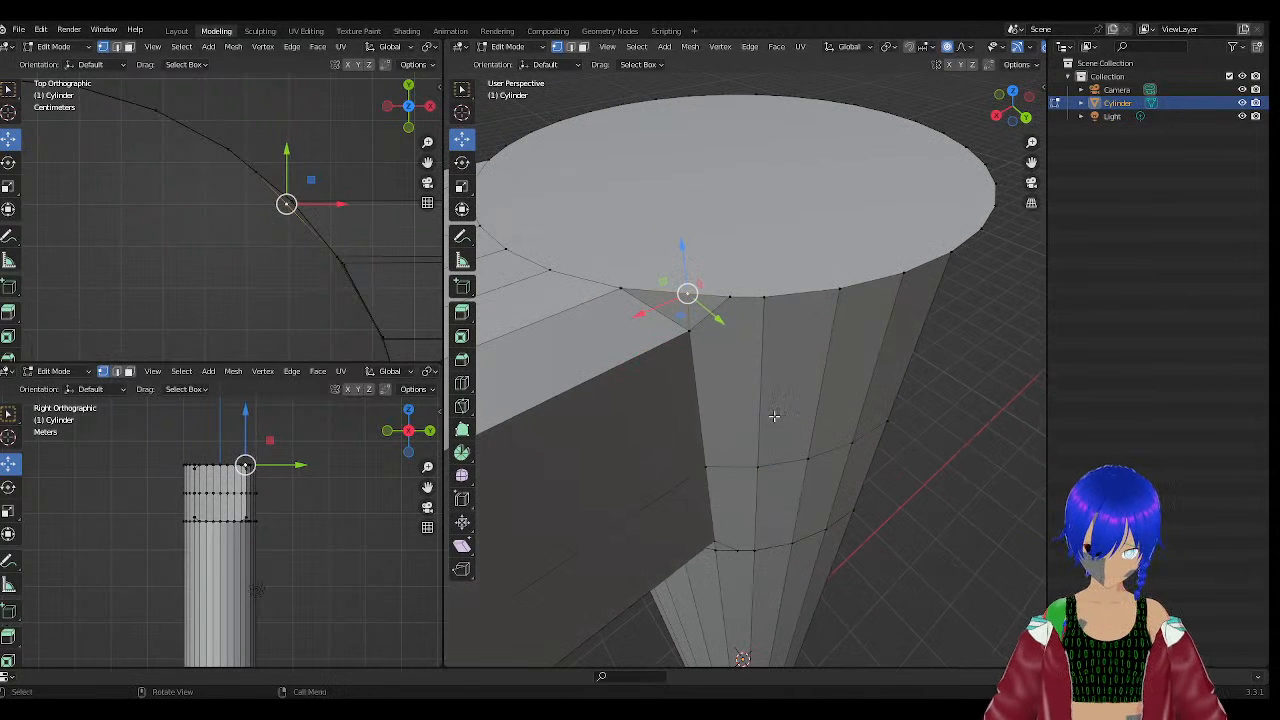
Try sliding the new rim vertex slightly along the rim edge directly above the arm's corner, and undo the vertex slides.
right_click(687, 293)
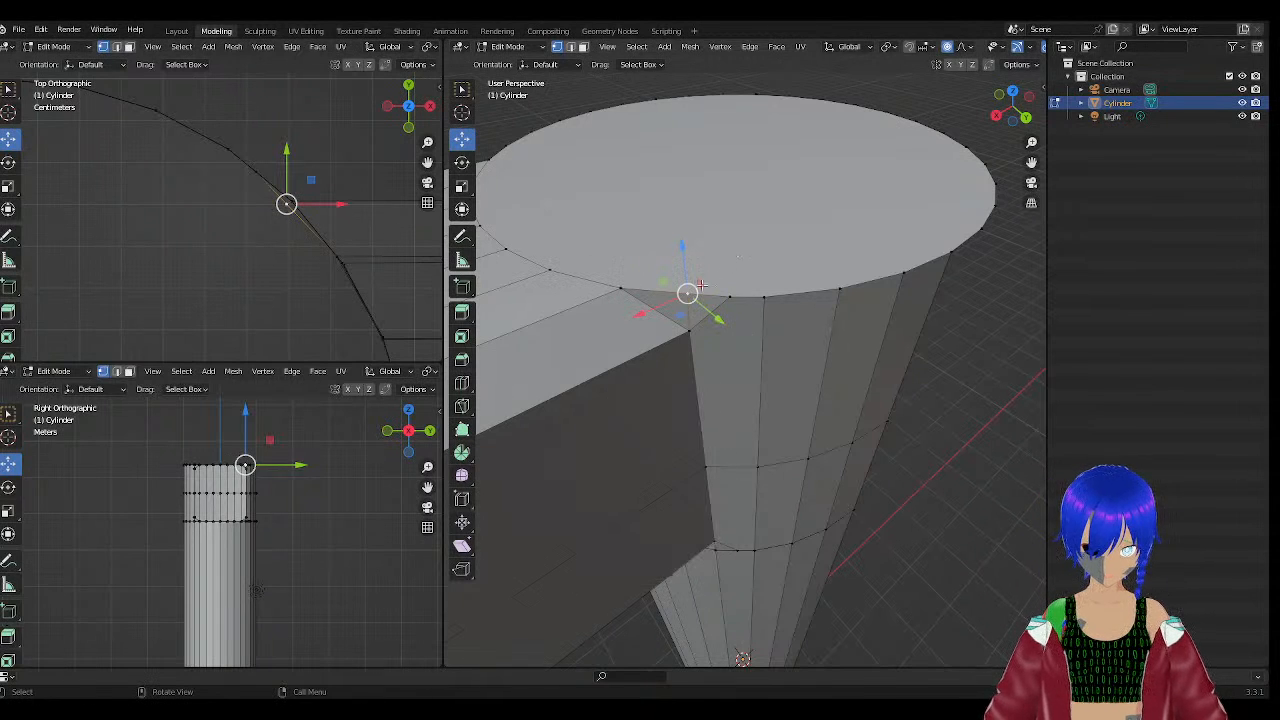
right_click(686, 294)
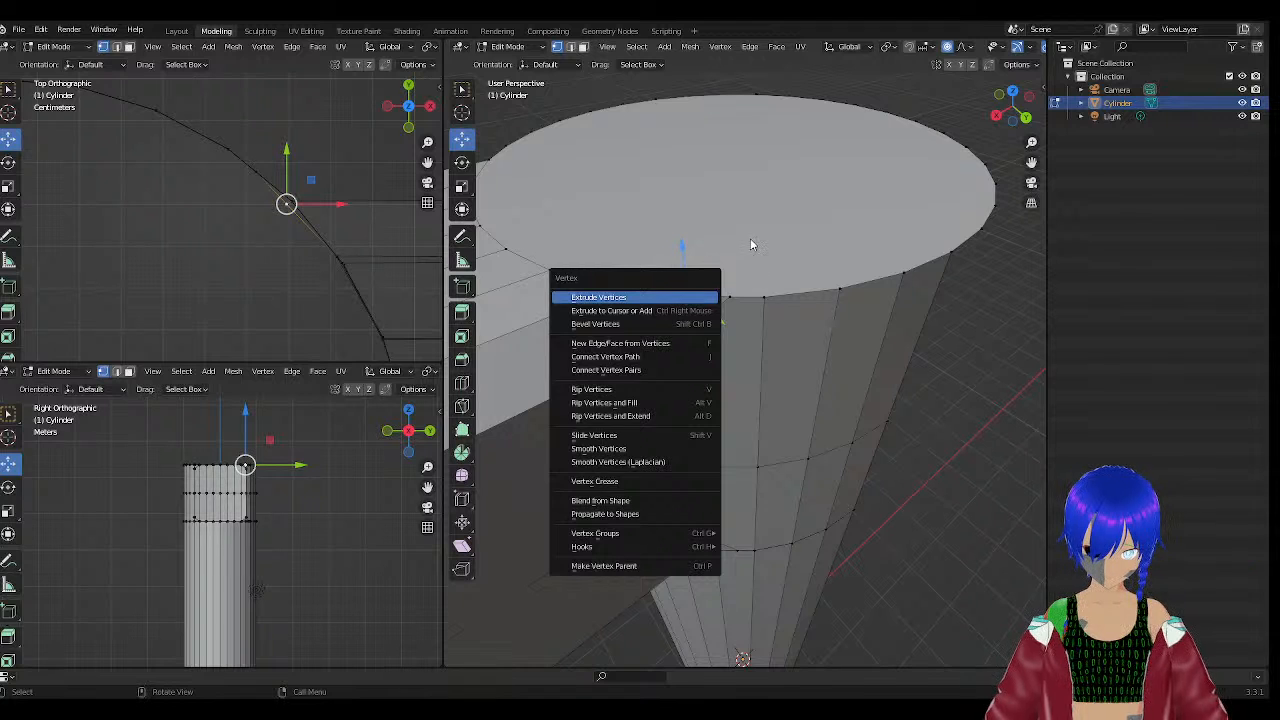
key("Escape")
scroll(697, 280, "up", 5)
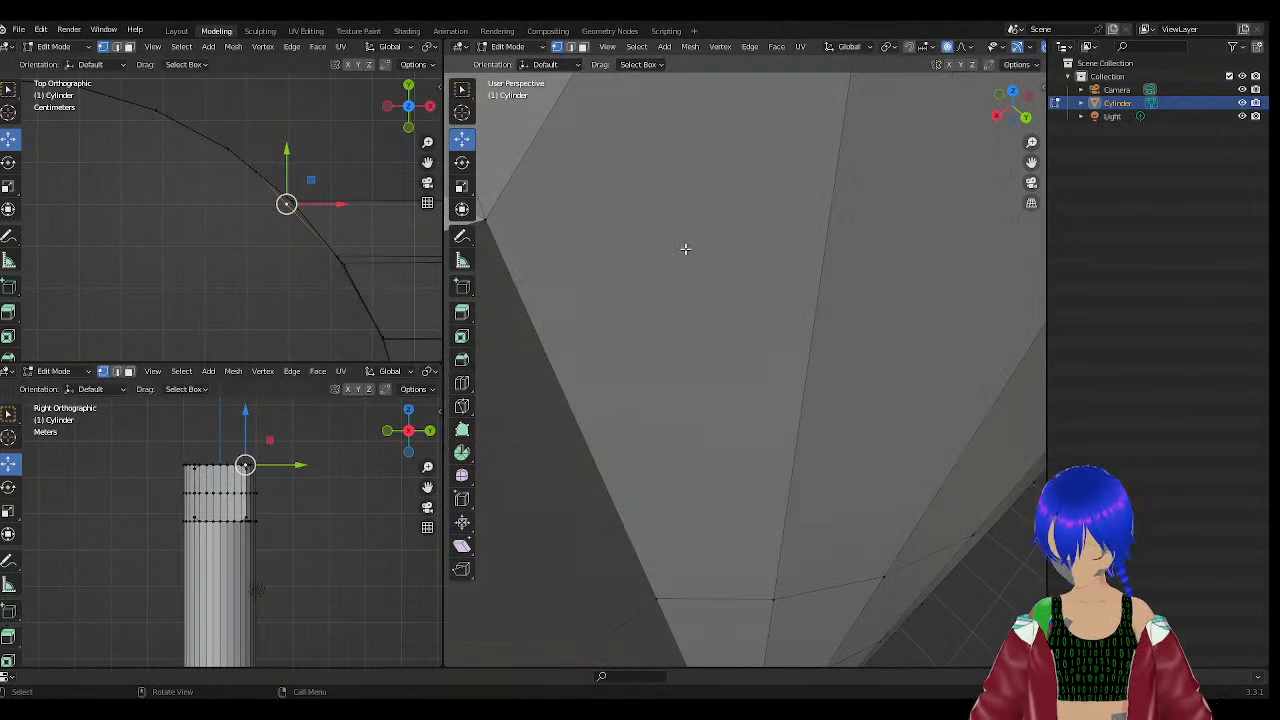
middle_click_drag(685, 249, 694, 371)
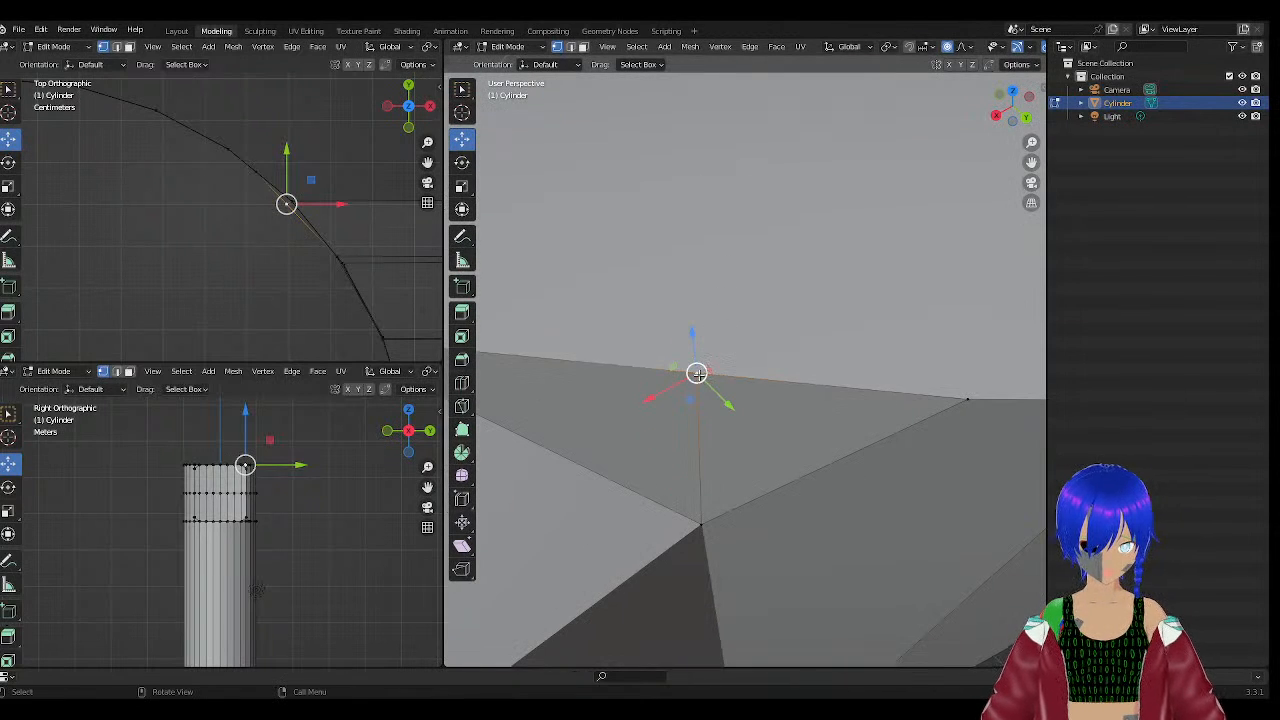
right_click(697, 373)
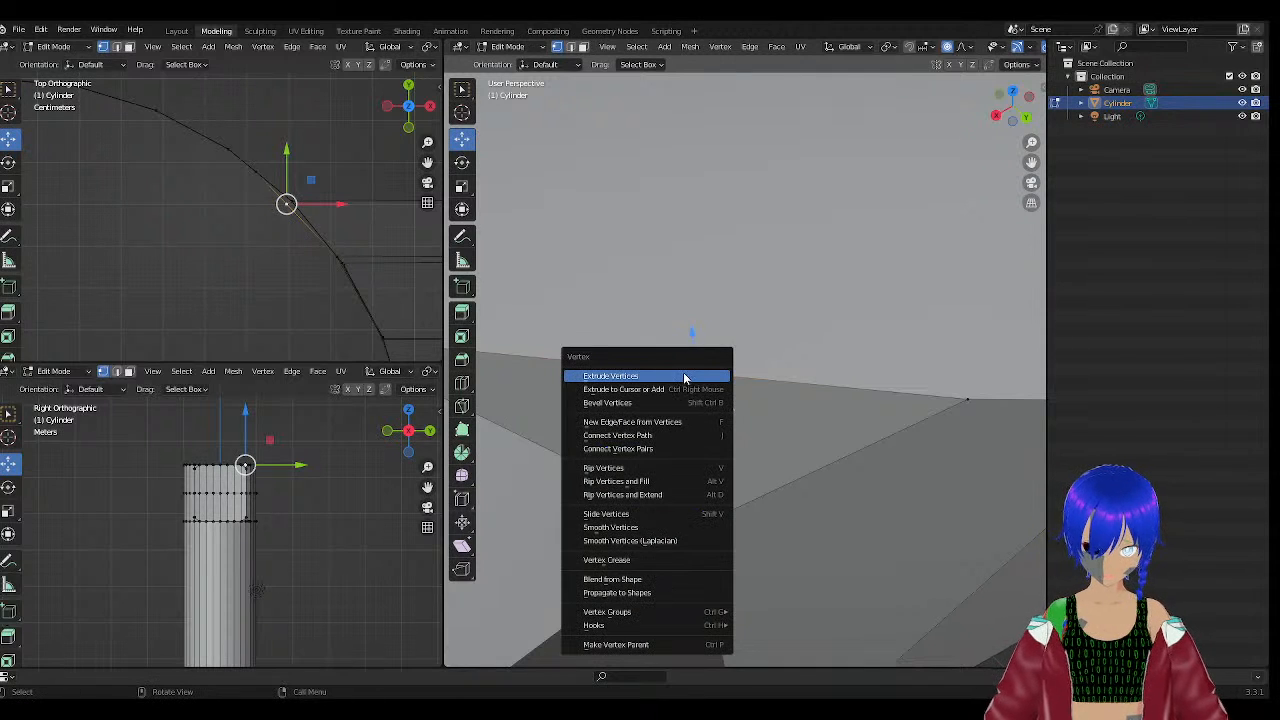
right_click(742, 410)
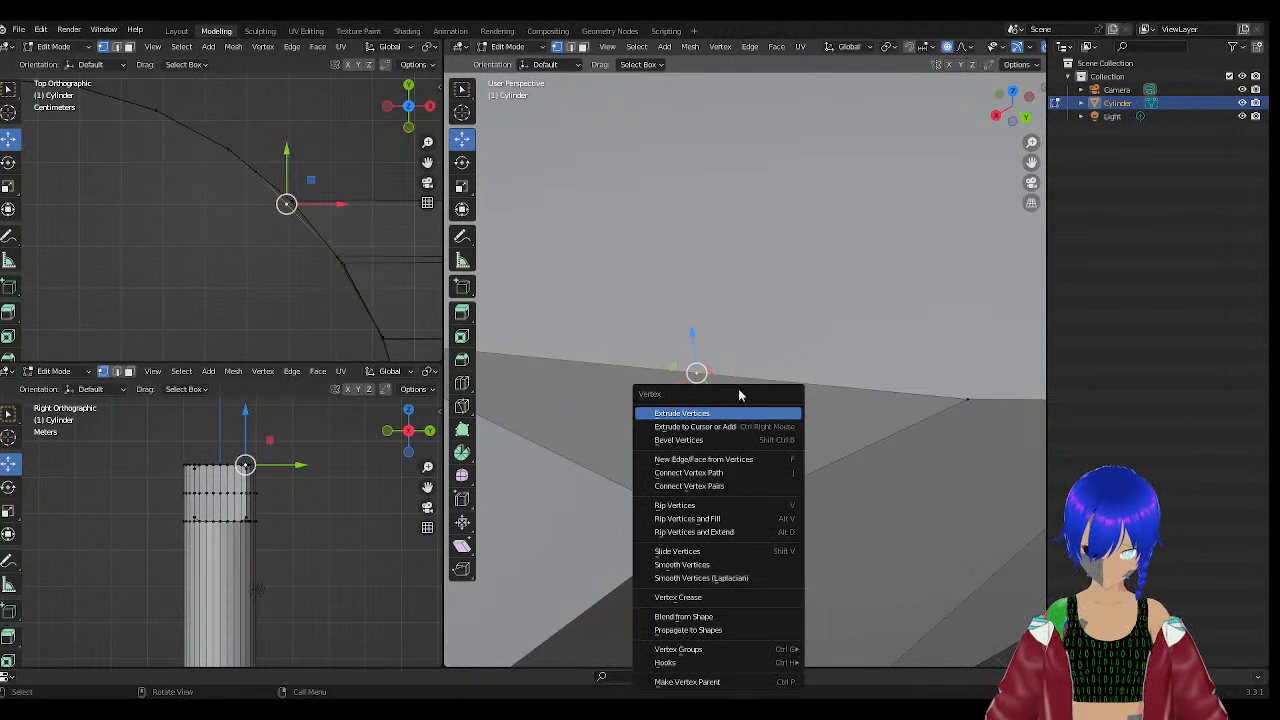
left_click(702, 554)
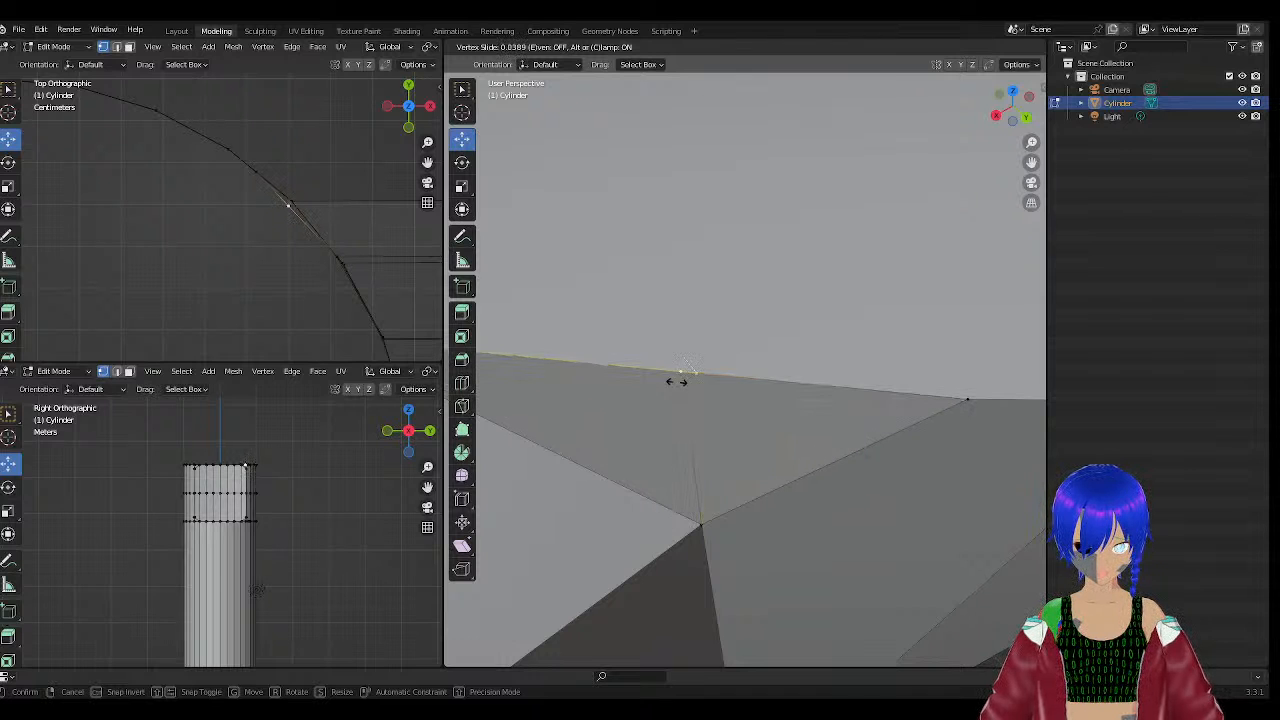
left_click(700, 382)
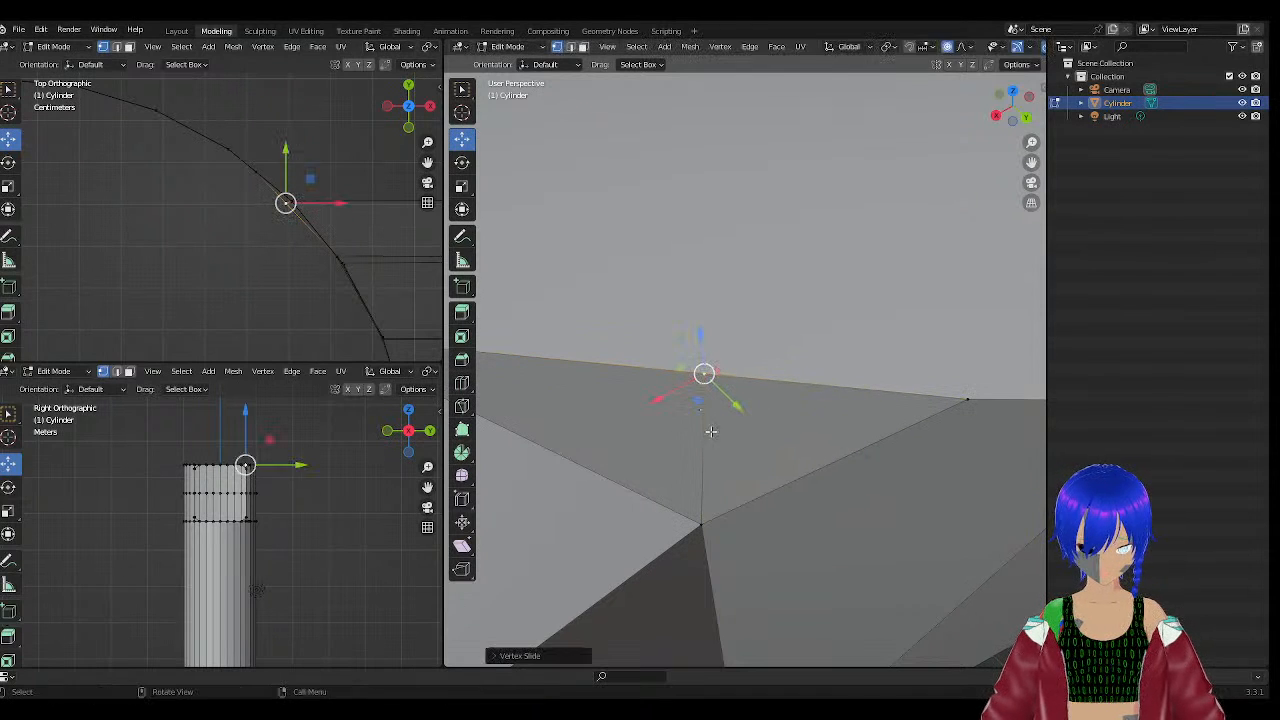
key("ctrl+z")
left_click_drag(697, 372, 672, 372)
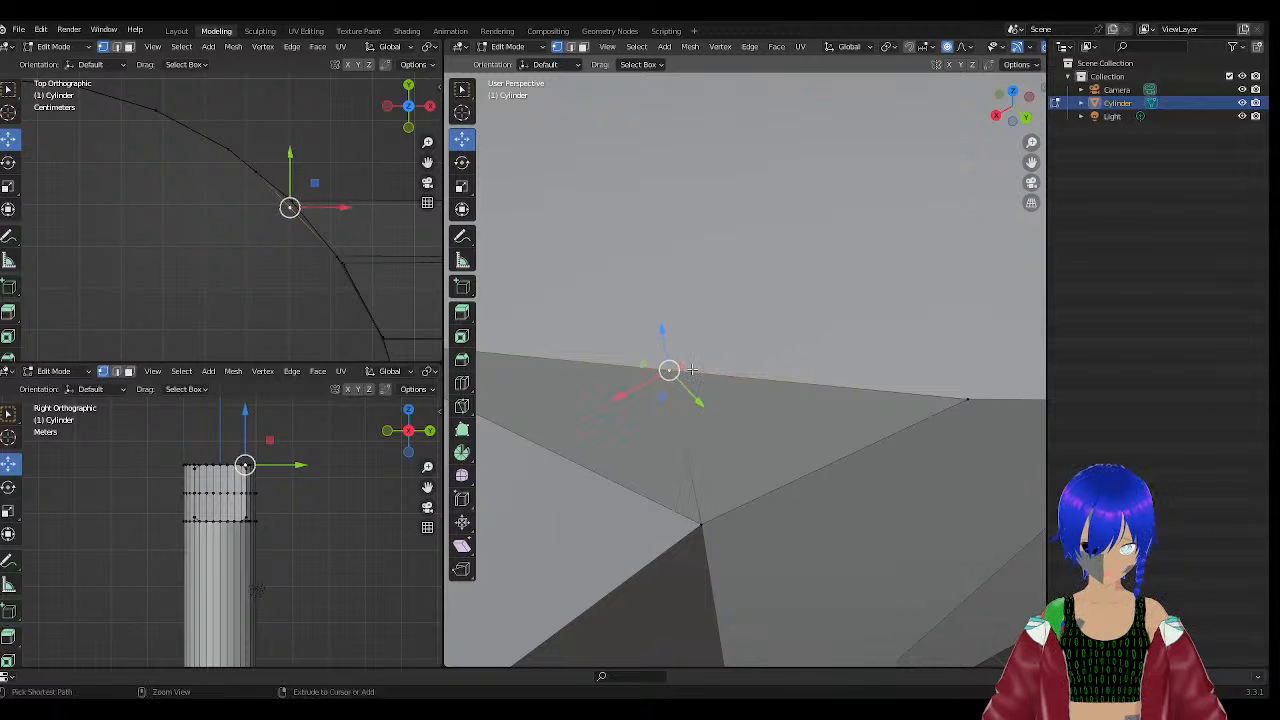
Try deleting the new rim vertex above the arm's corner, and undo the deletion.
key("x")
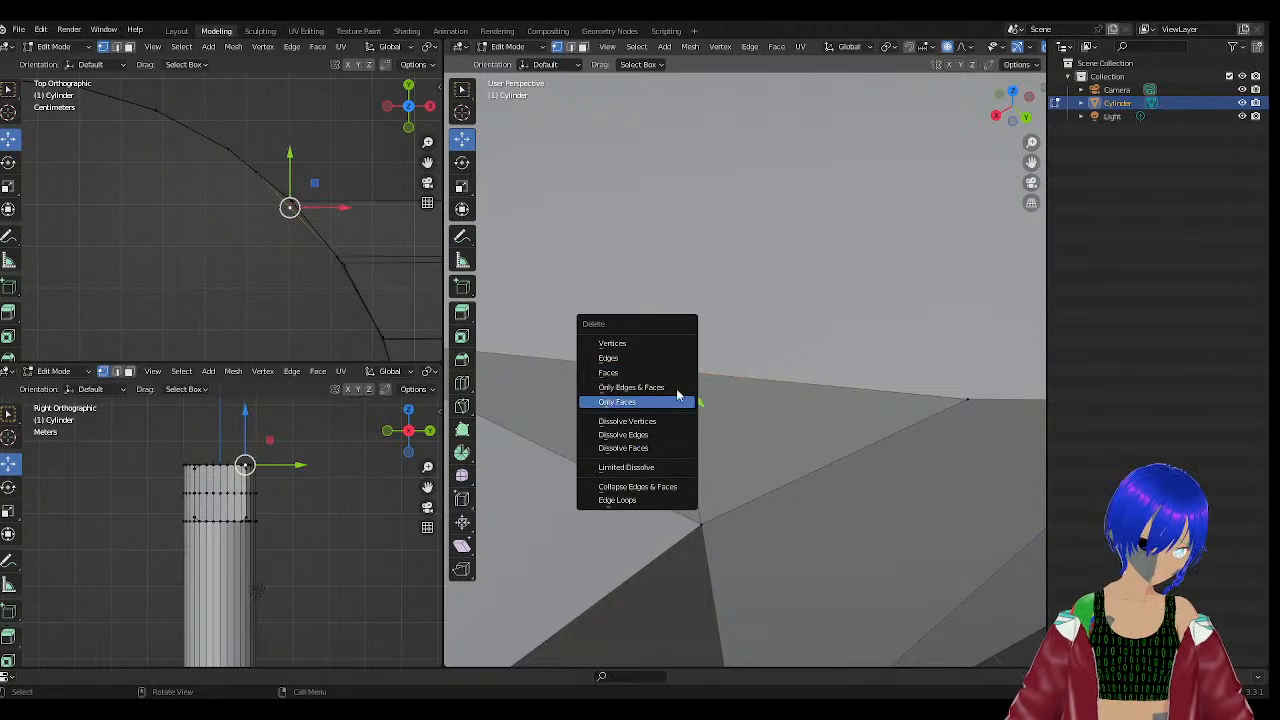
left_click(641, 342)
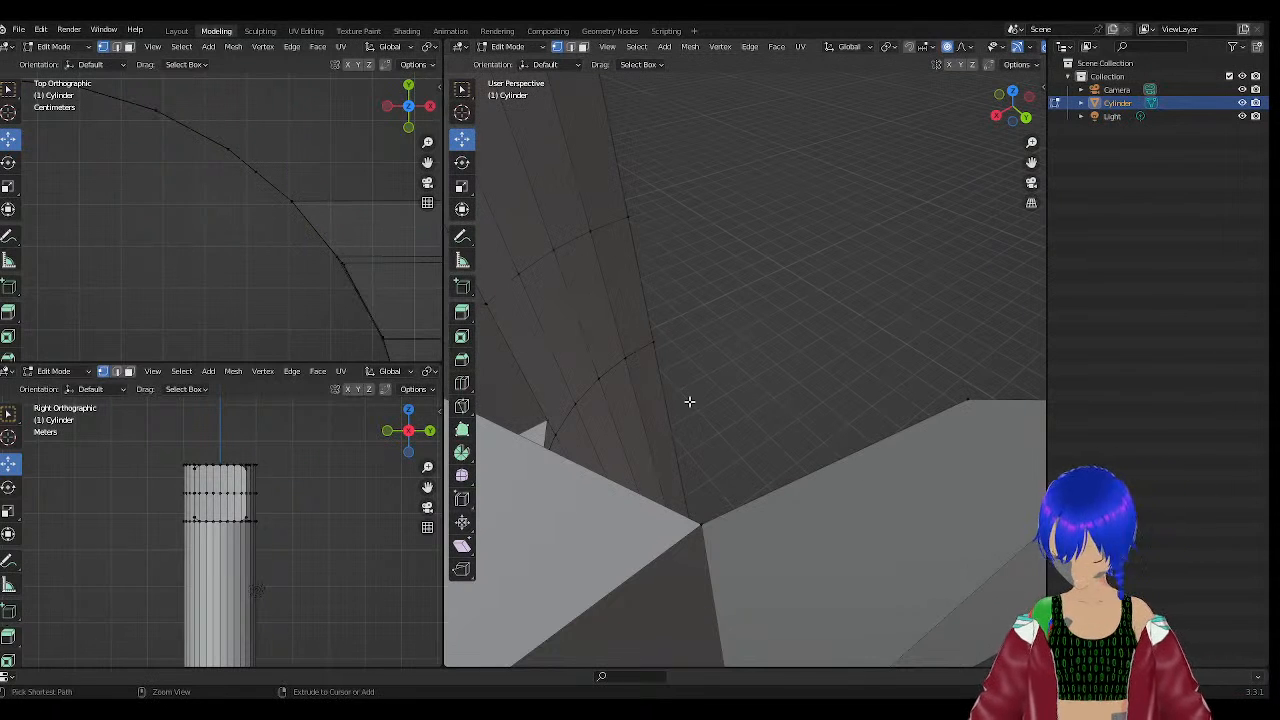
key("ctrl+z")
Try dissolving the new rim vertex, undo the dissolve, and reselect the vertex above the arm's corner.
right_click(655, 392)
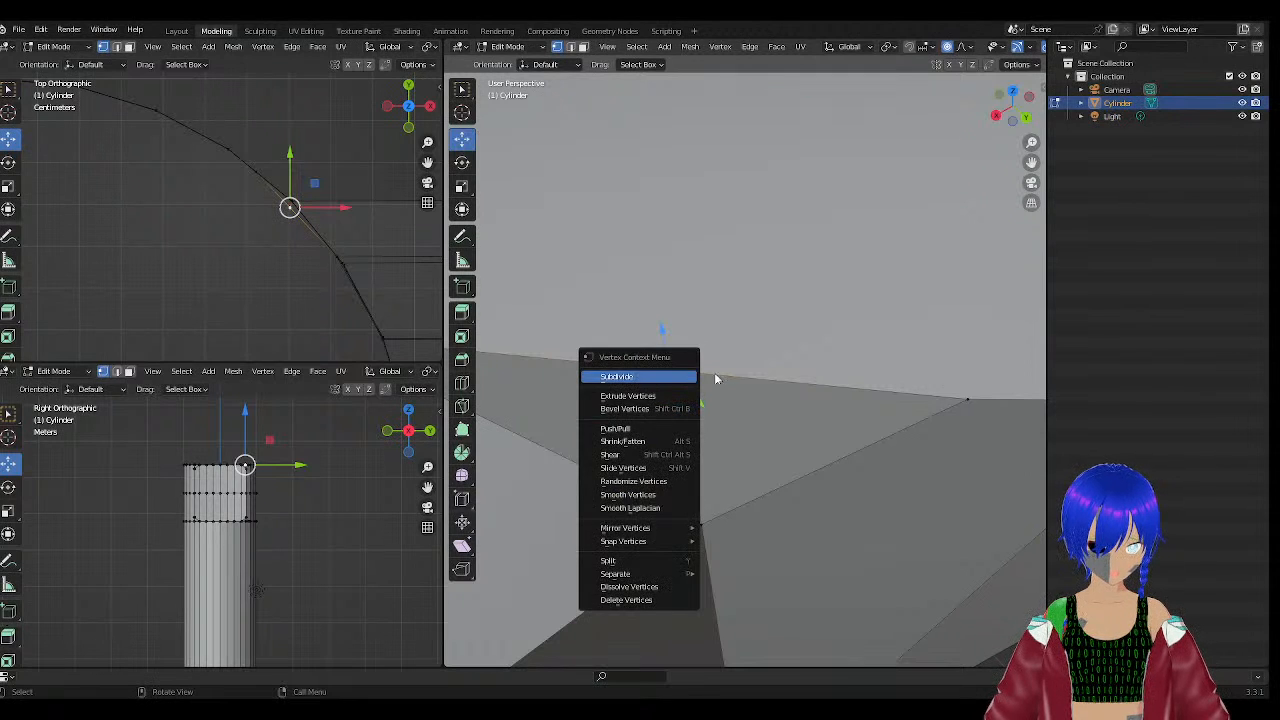
key("Escape")
key("x")
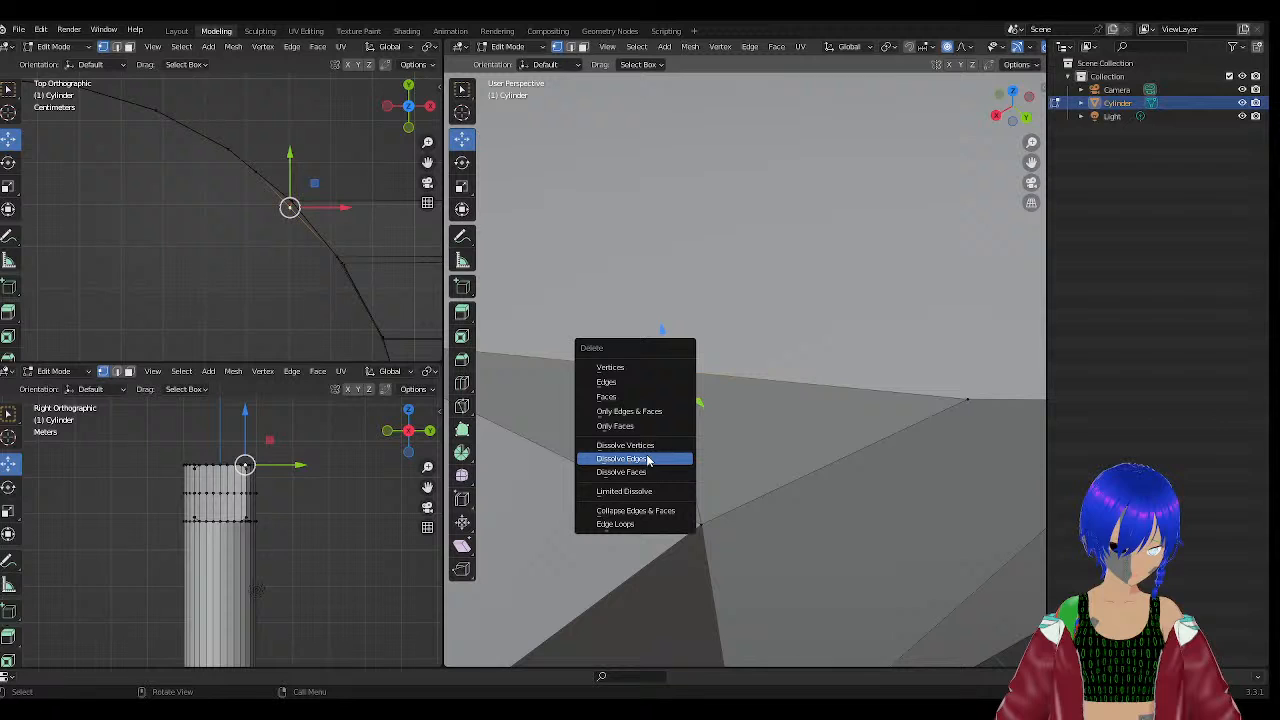
left_click(655, 445)
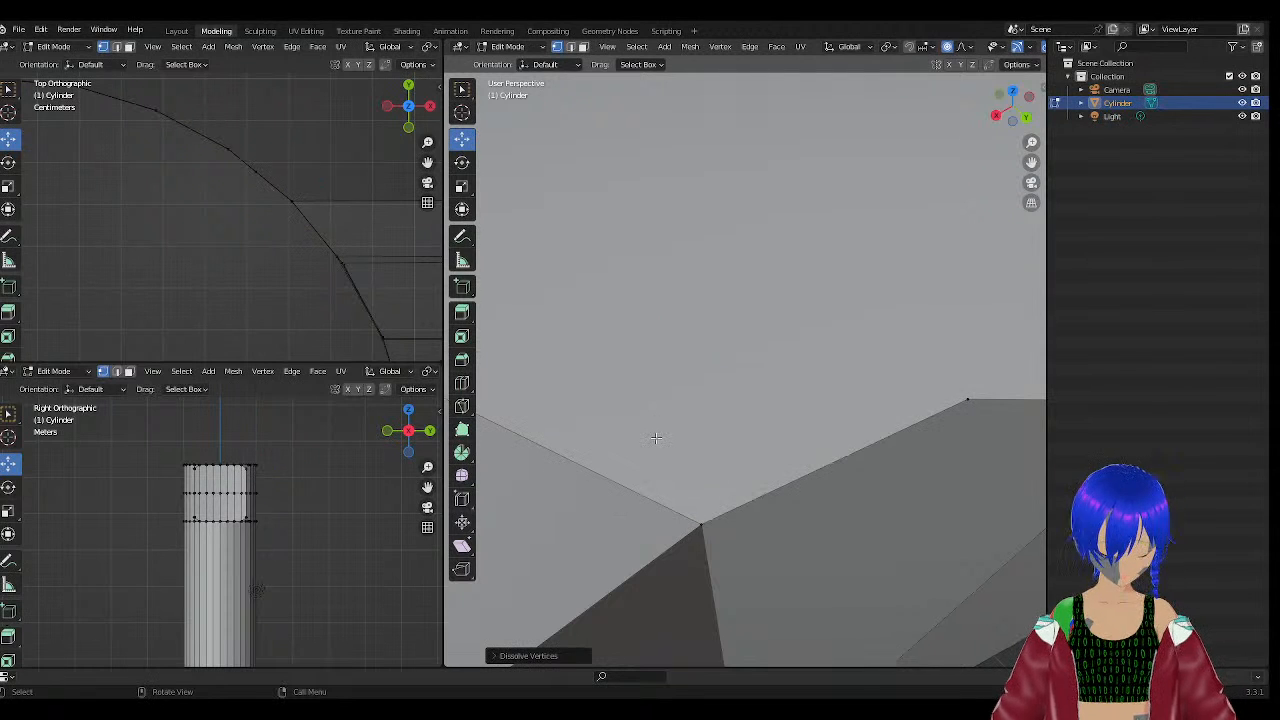
key("ctrl+z")
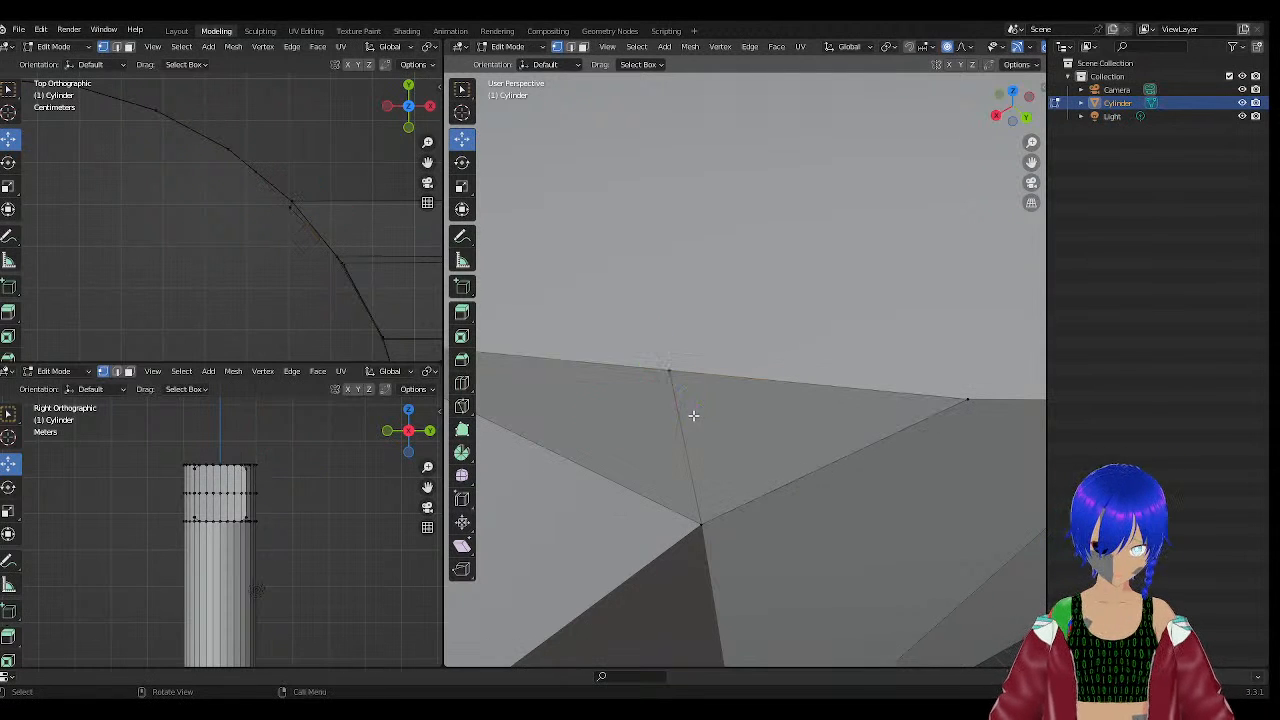
left_click(670, 373)
scroll(670, 372, "down", 5)
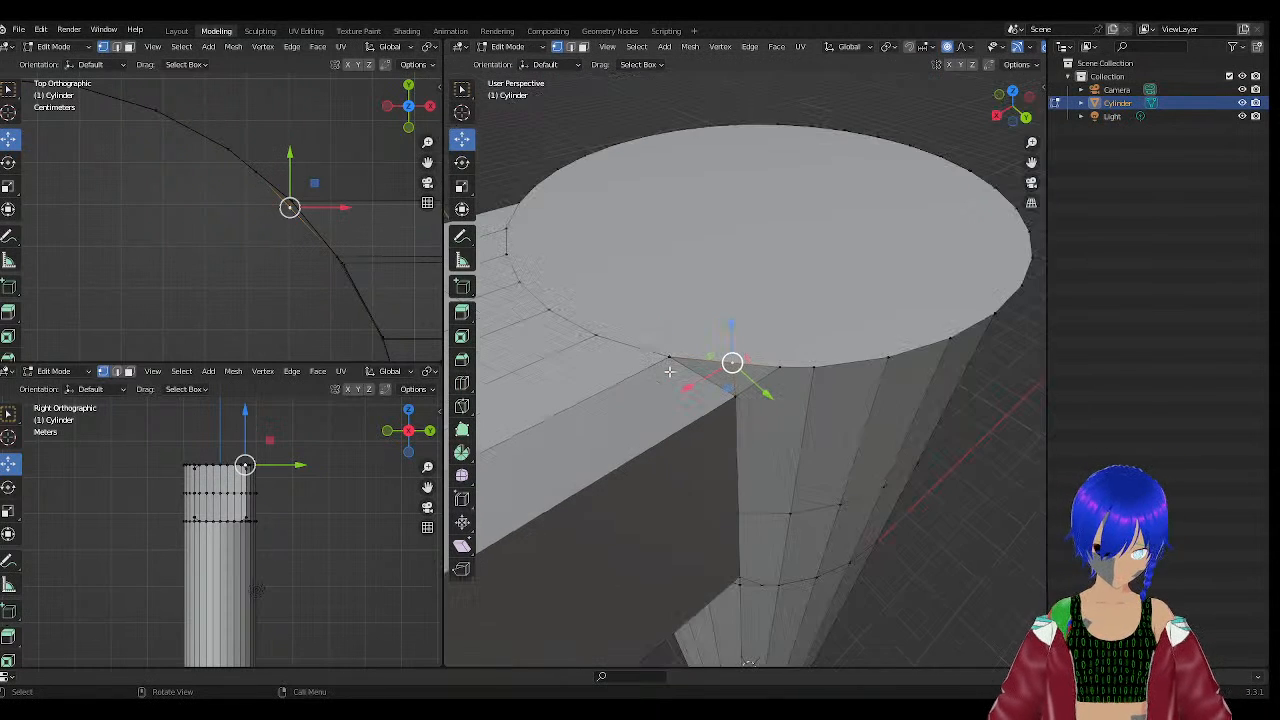
Try dissolving the rim vertex above the arm's corner once more, and select the arm's upper corner vertex.
key("x")
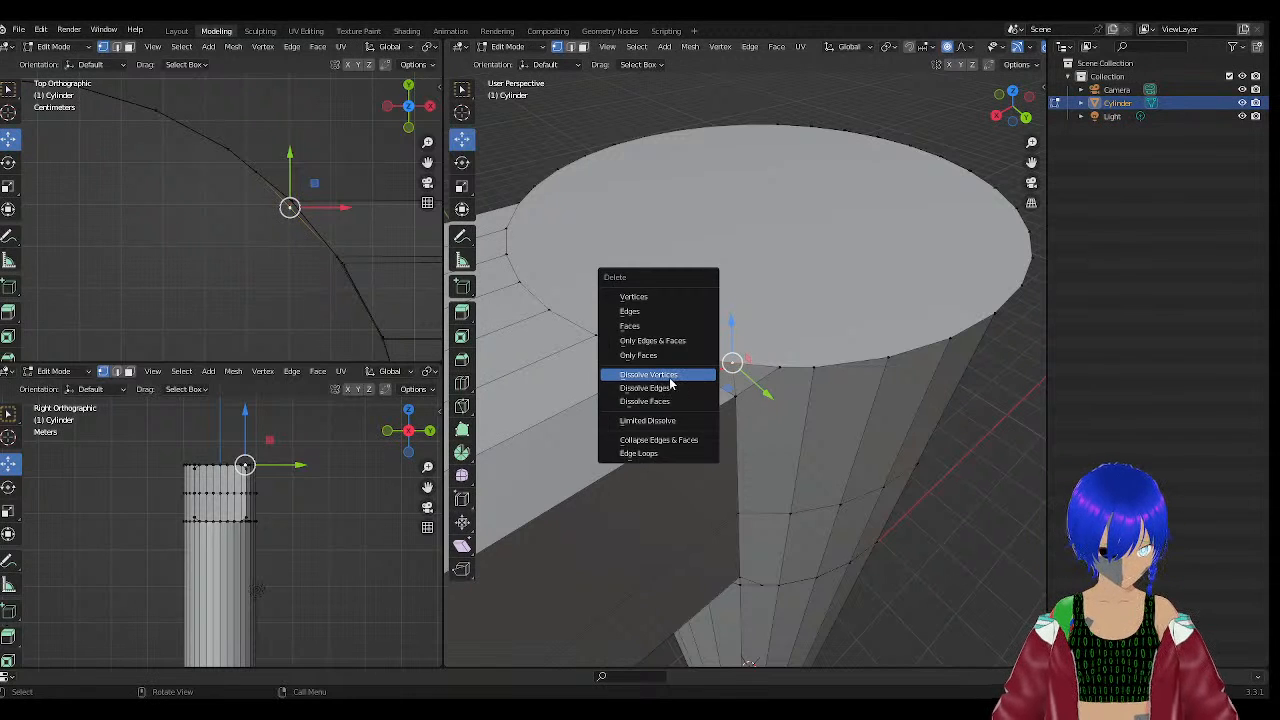
left_click(669, 377)
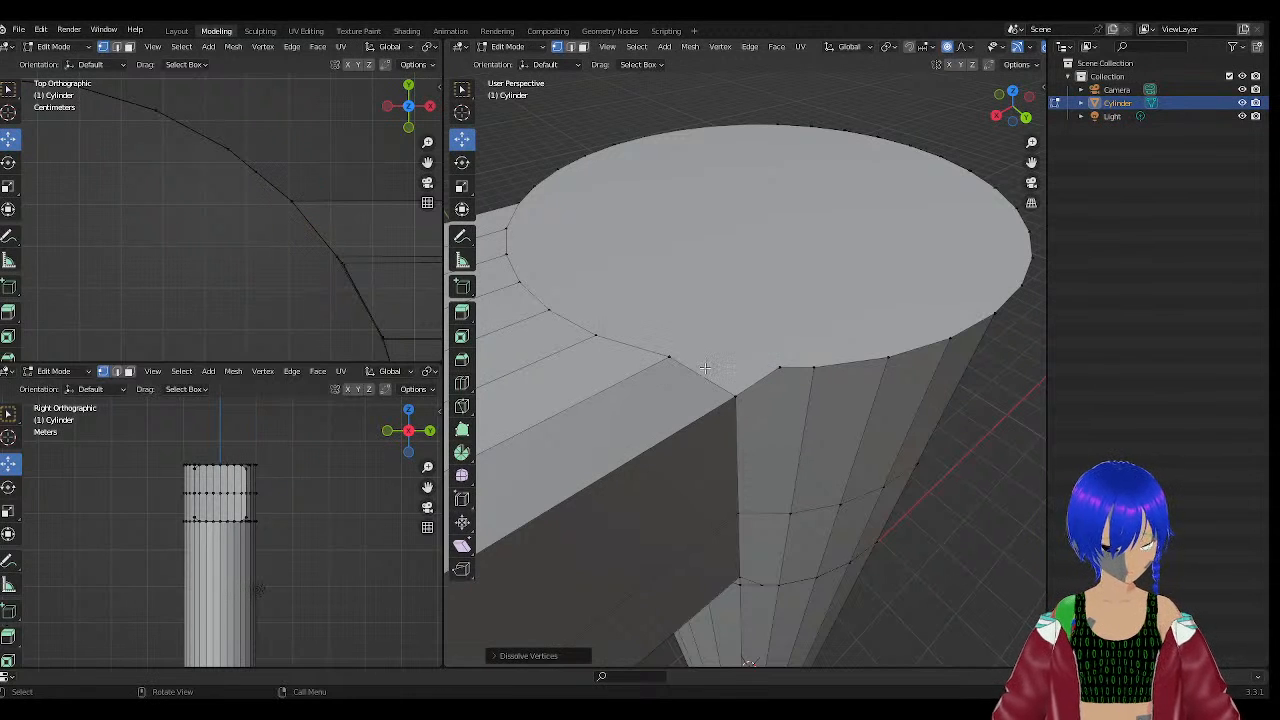
left_click(733, 394)
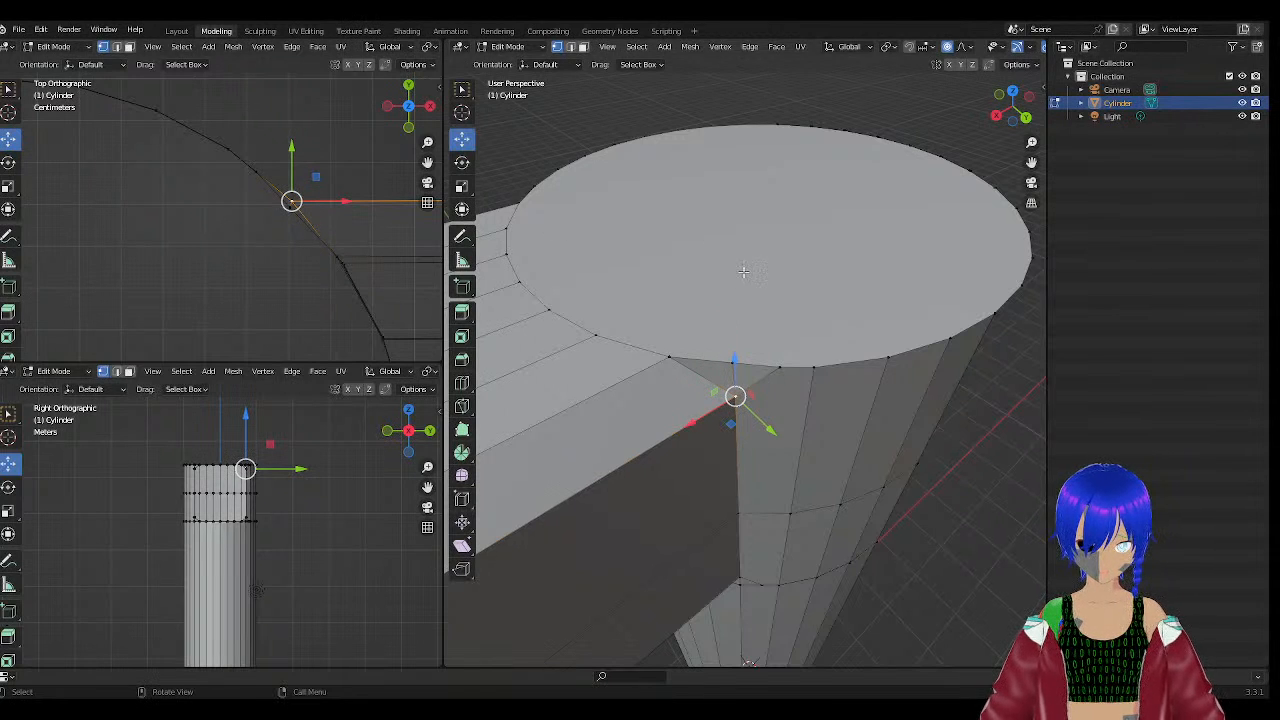
Dissolve the short vertical edge connecting the cylinder's rim to the arm's upper corner.
left_click(571, 47)
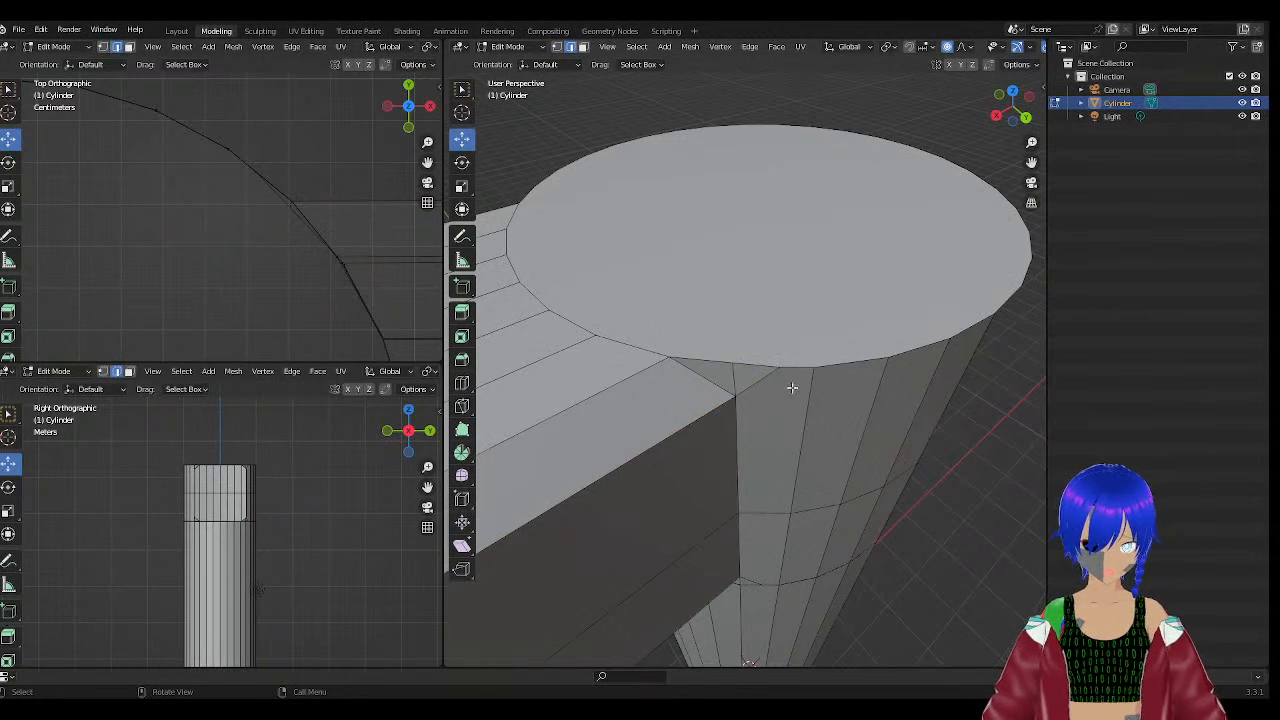
scroll(761, 370, "up", 5)
left_click(699, 386)
right_click(643, 321)
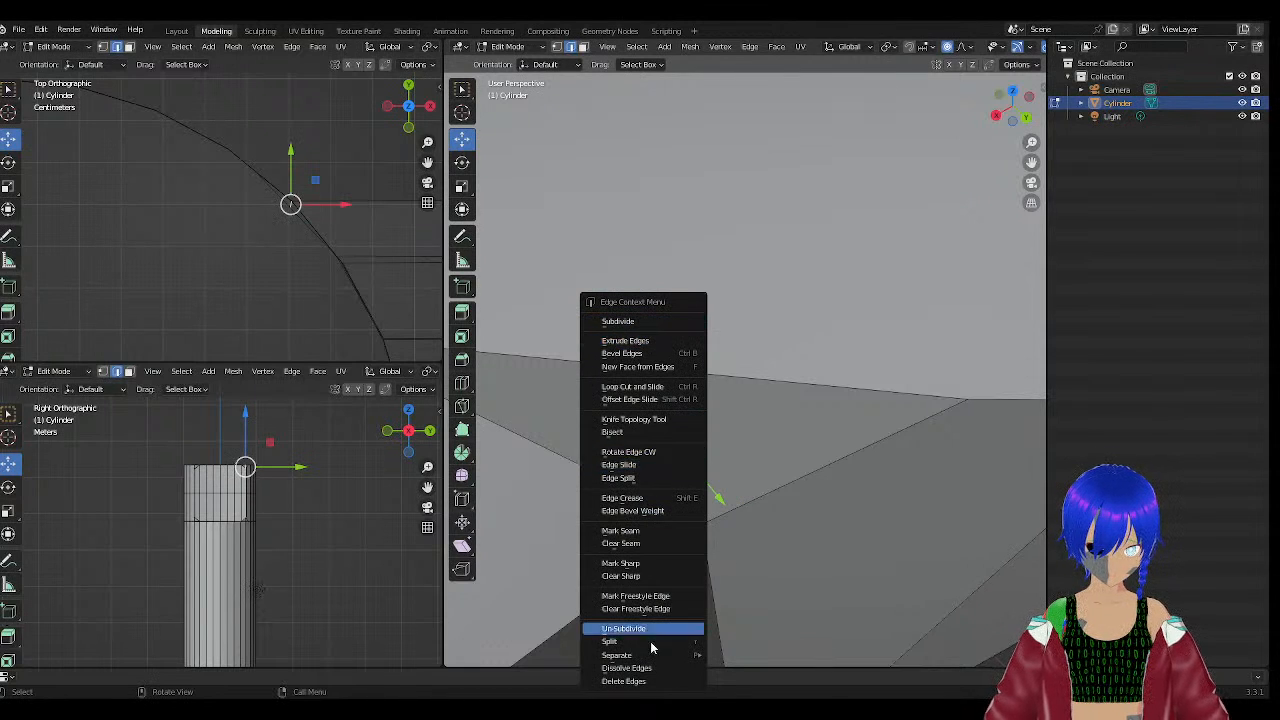
left_click(630, 668)
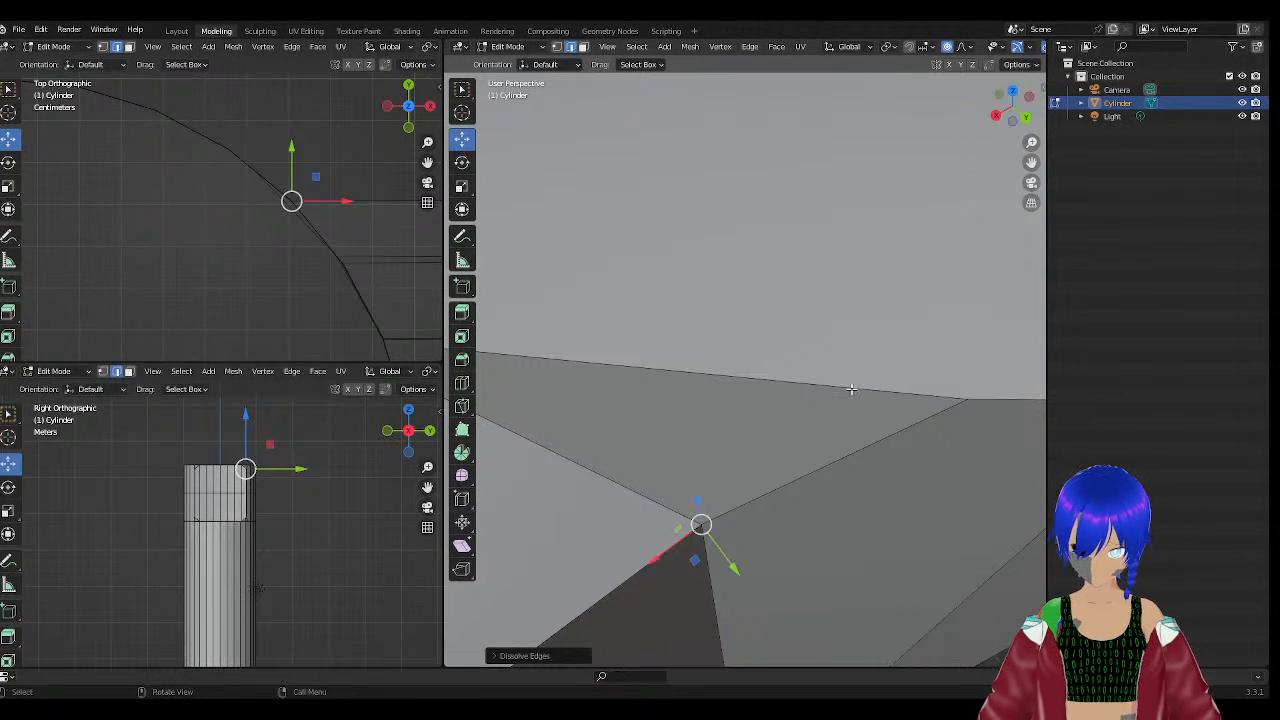
Slide the neighbouring rim vertex along the rim edge until it sits above the arm's upper corner.
key("1")
scroll(752, 386, "down", 8)
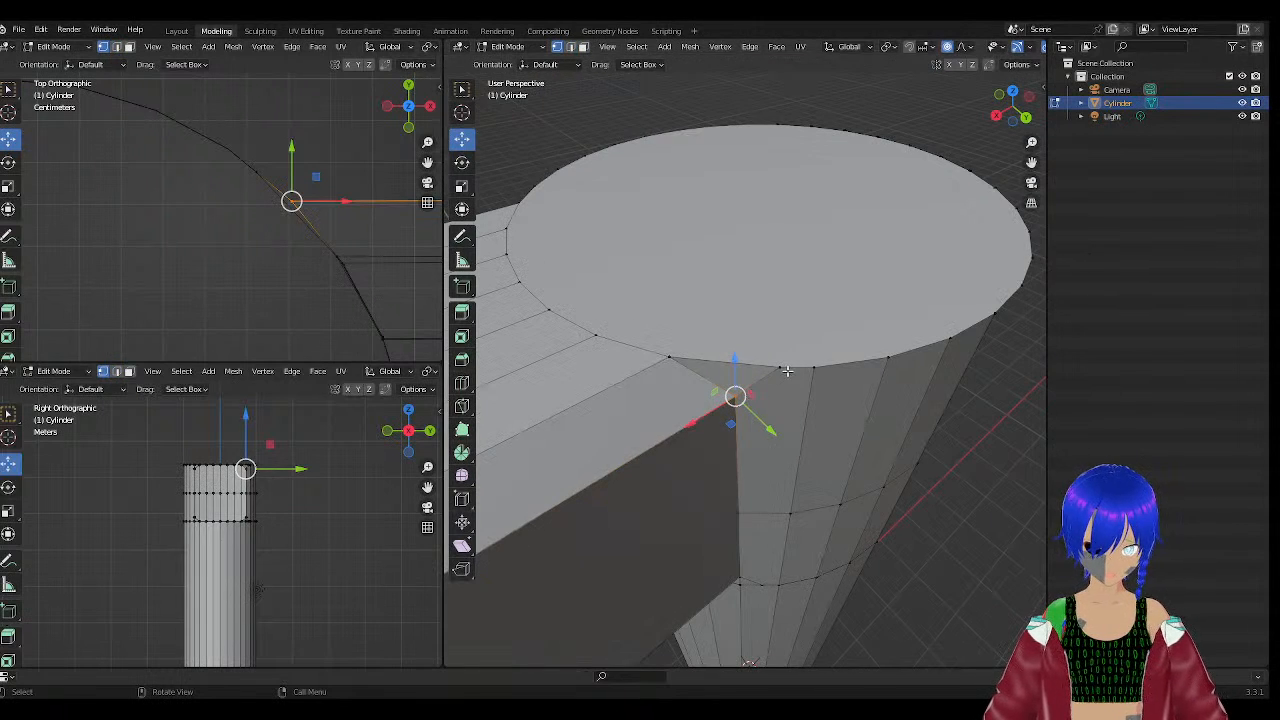
left_click(777, 366)
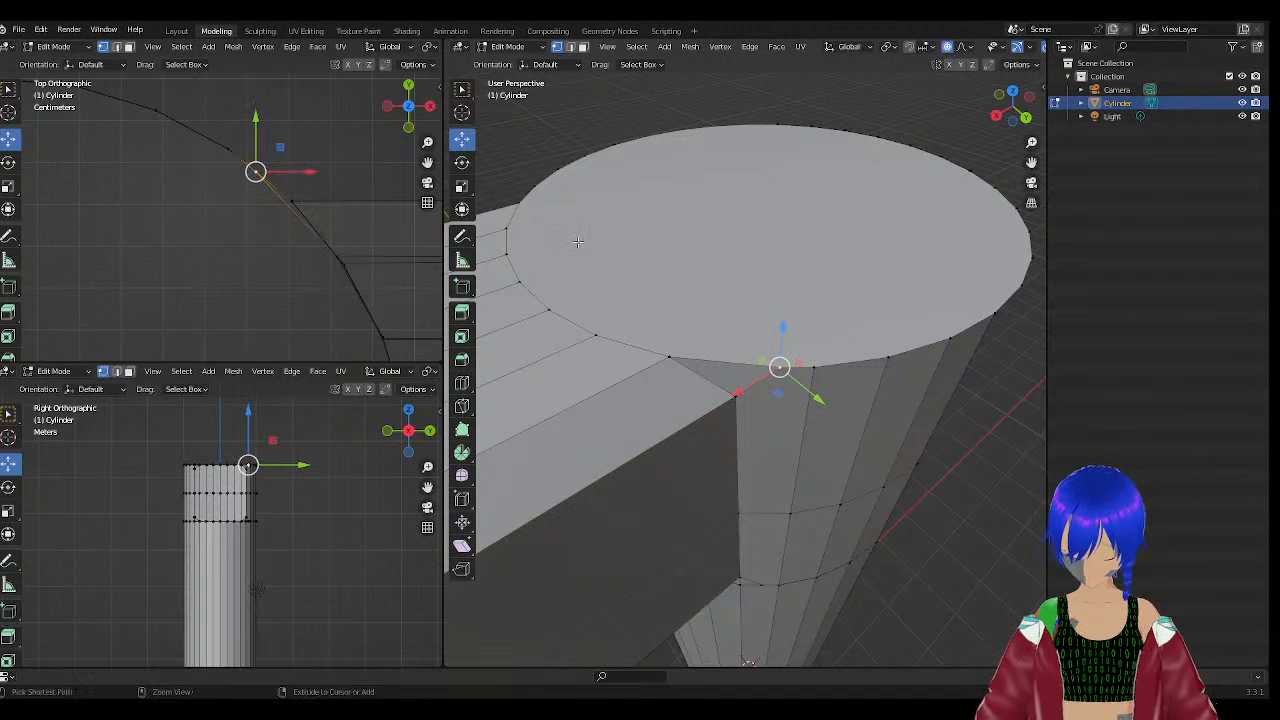
key("ctrl+v")
left_click(514, 246)
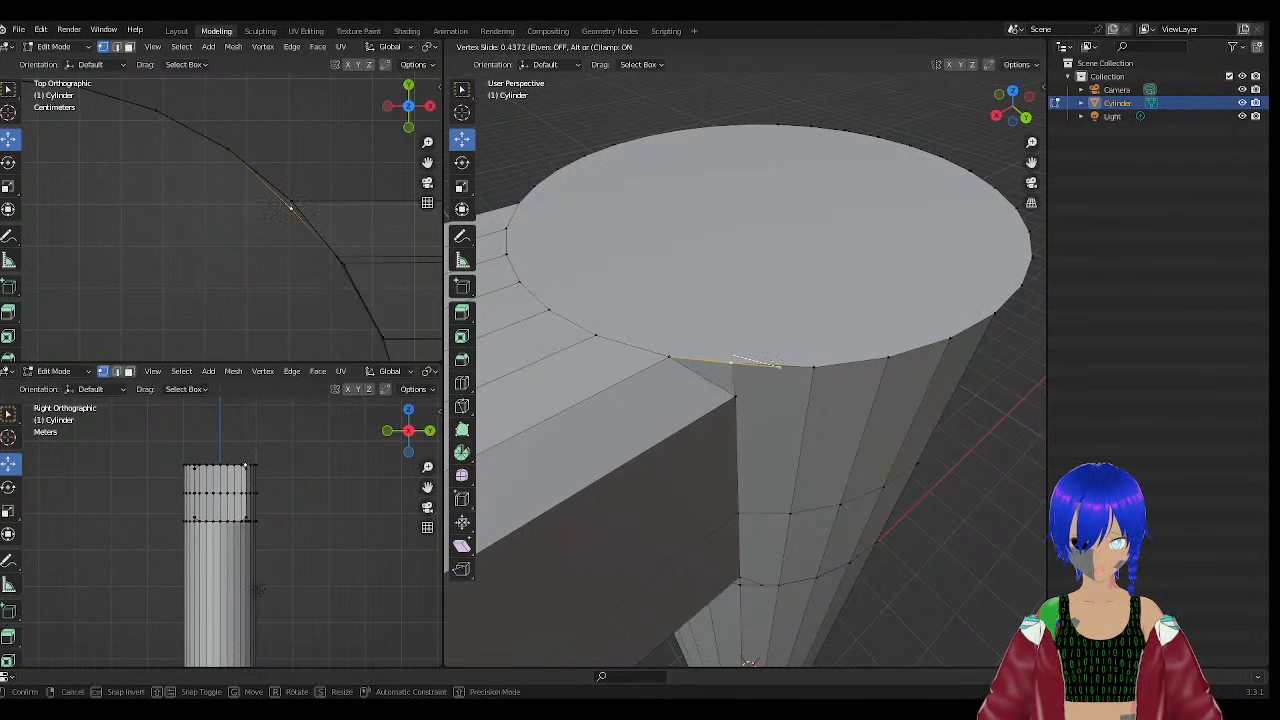
left_click(738, 357)
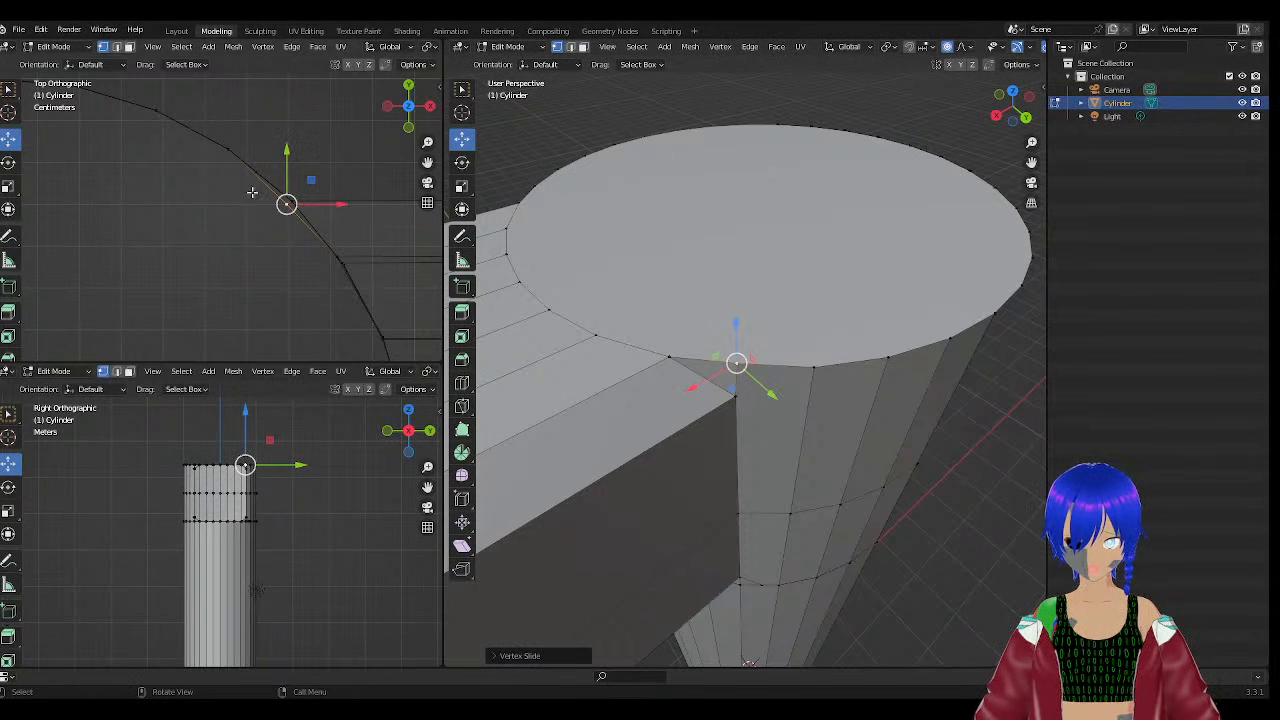
Refine the rim vertex in the top view with a small Vertex Slide along the rim toward the arm's corner.
scroll(285, 177, "up", 2)
left_click_drag(341, 179, 353, 167)
key("ctrl+z")
key("ctrl+v")
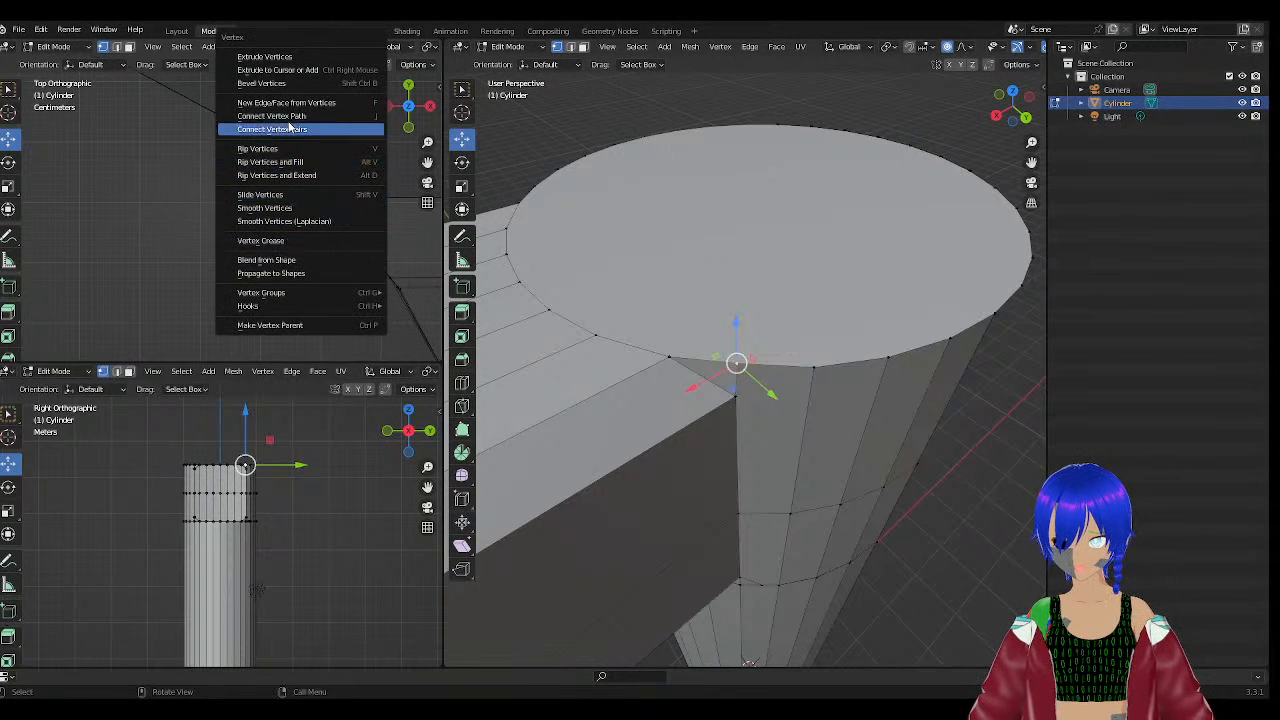
left_click(318, 194)
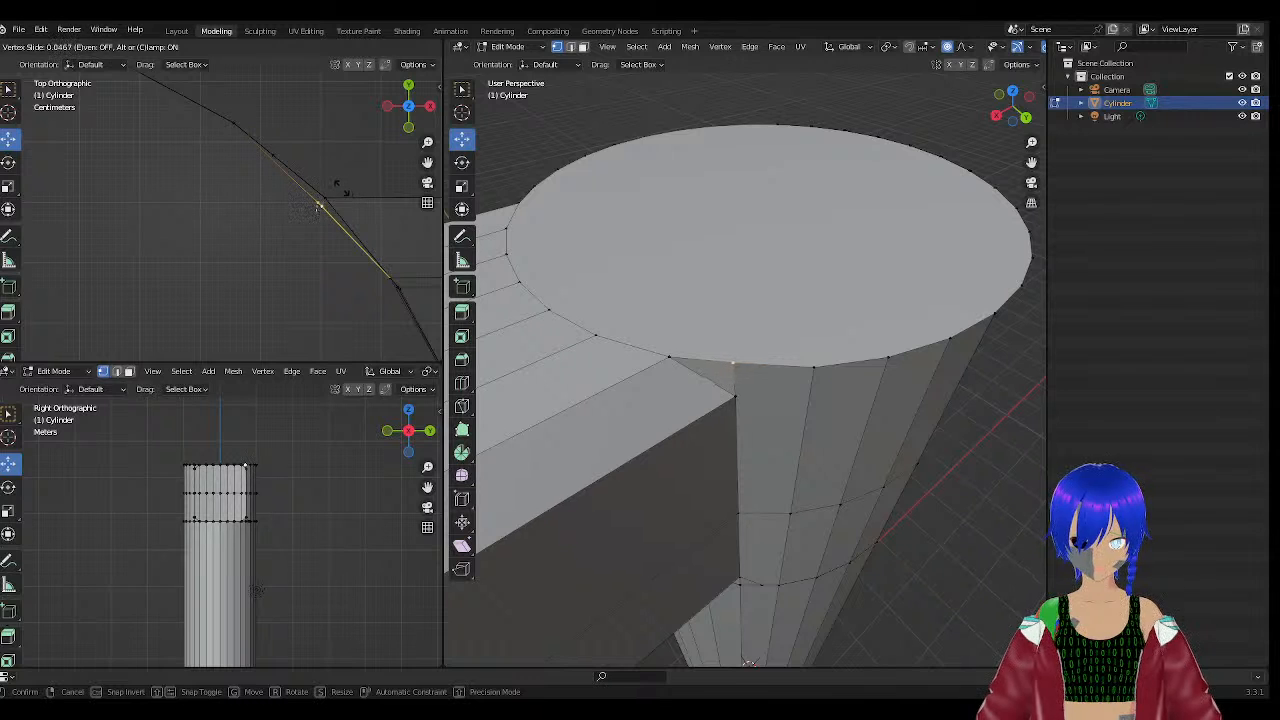
left_click(318, 205)
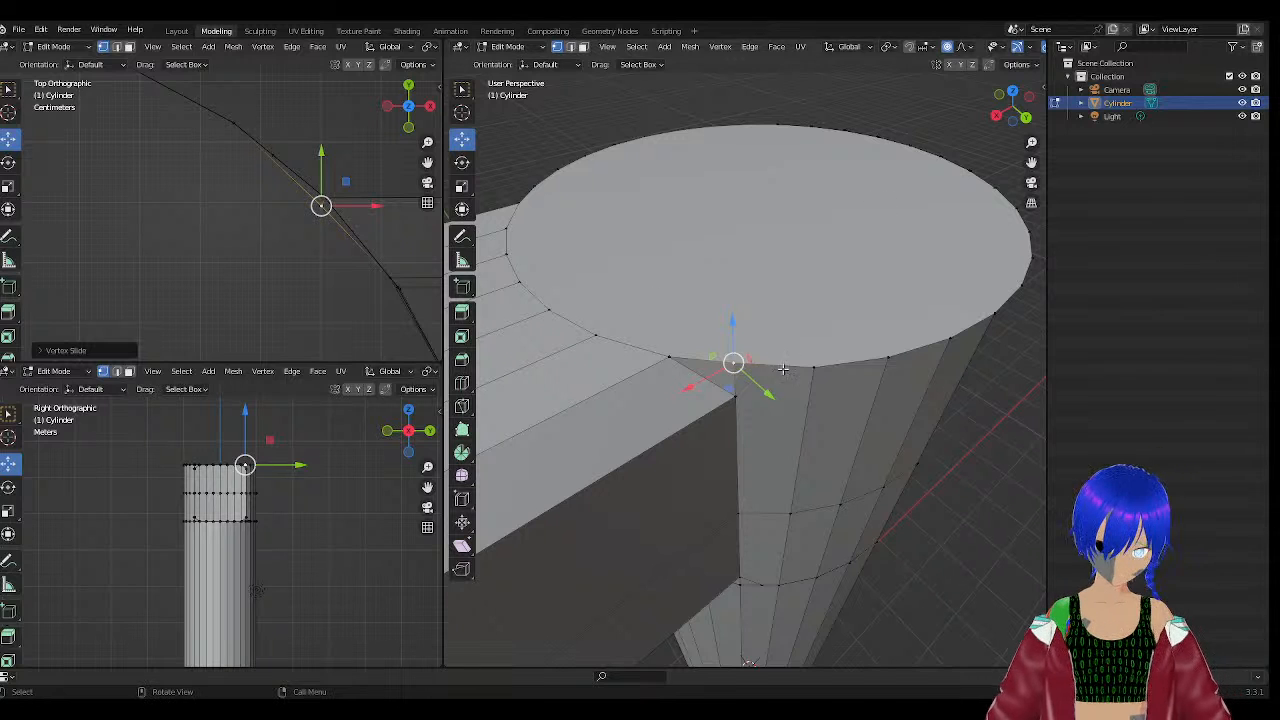
Try moving the rim vertex freely outward onto the arm's corner in the top view, and undo the move.
key("g")
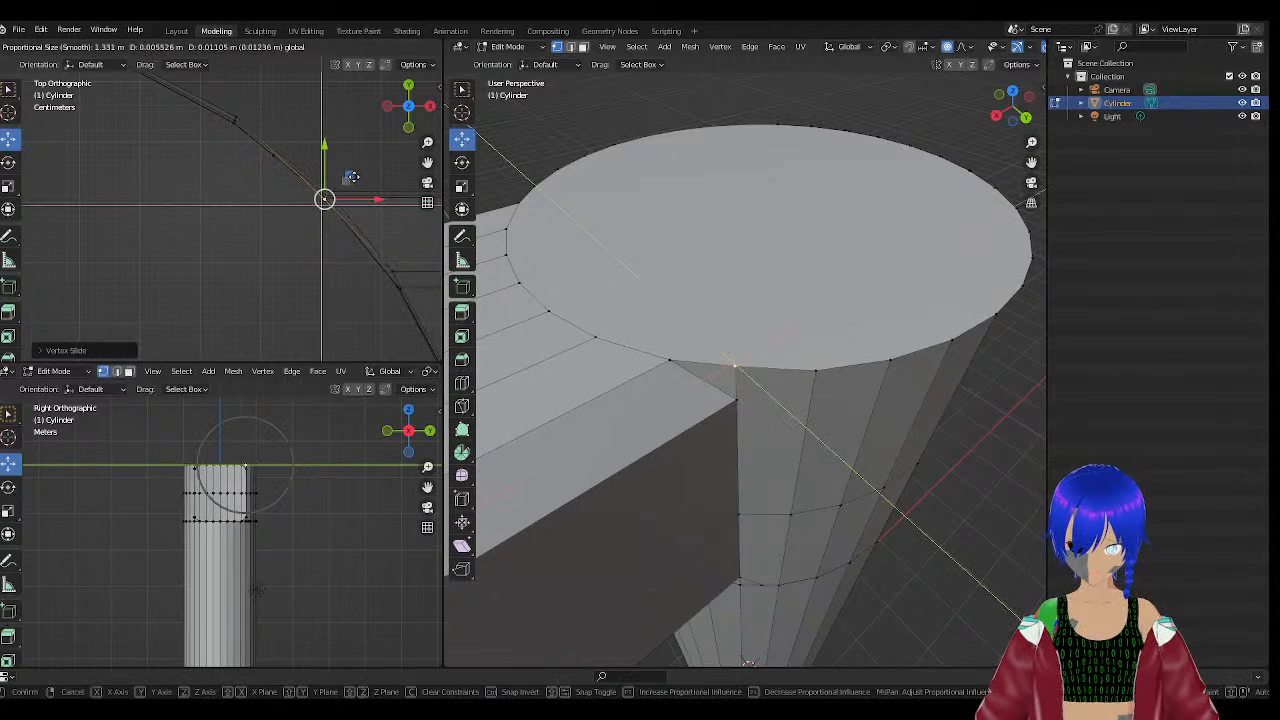
left_click(355, 176)
key("ctrl+z")
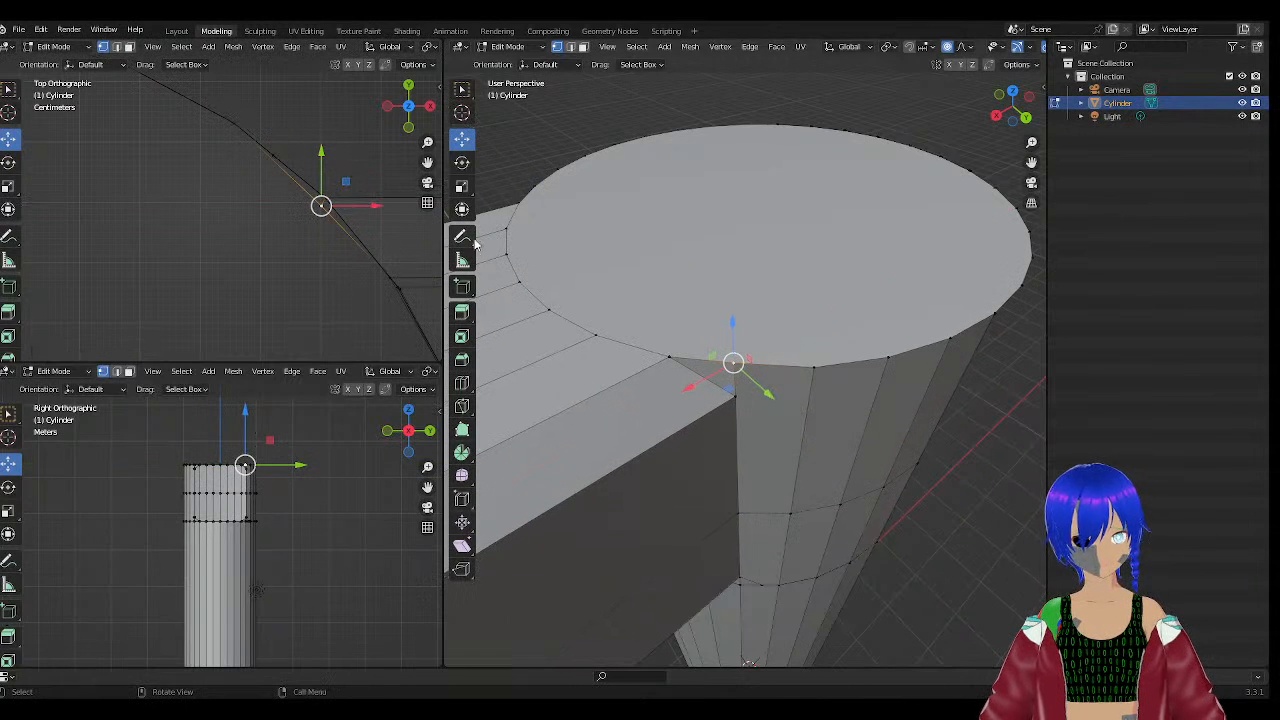
Dissolve the short diagonal edge running from the arm's lower corner to the cylinder's lower edge loop.
mouse_move(816, 387)
middle_mouse_down()
mouse_move(789, 360)
mouse_move(802, 369)
middle_mouse_up()
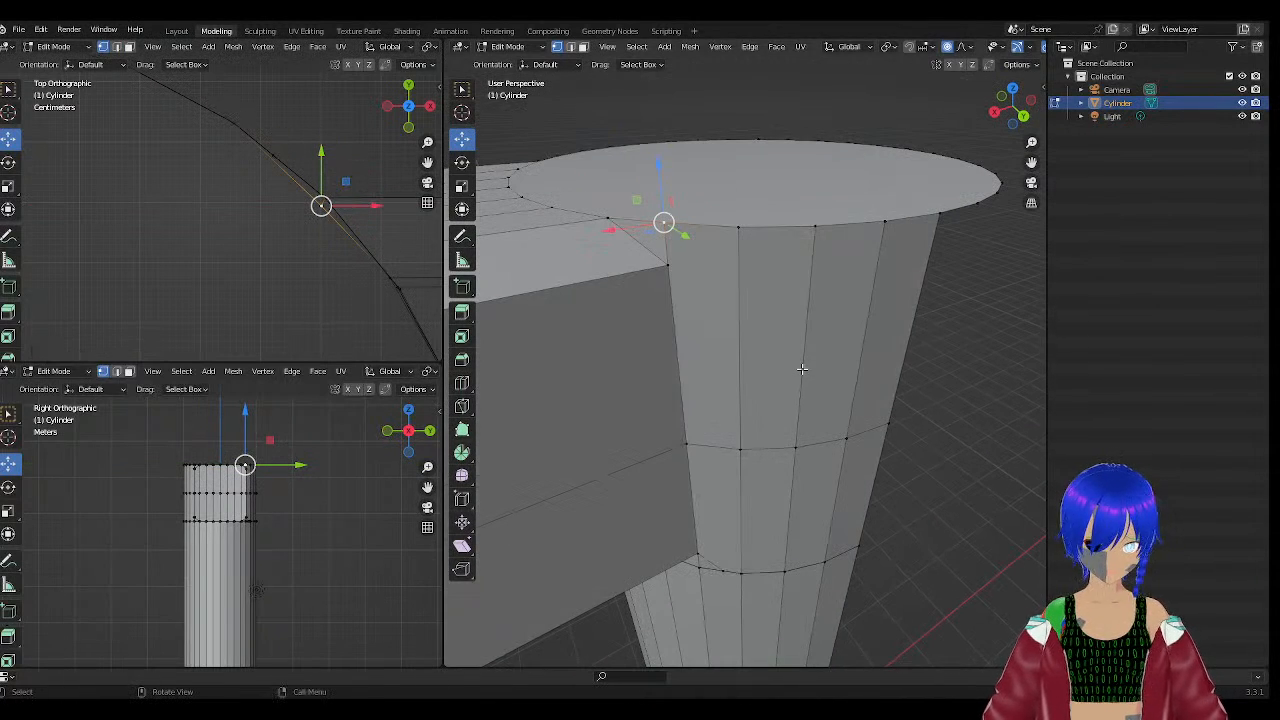
scroll(570, 360, "down", 3)
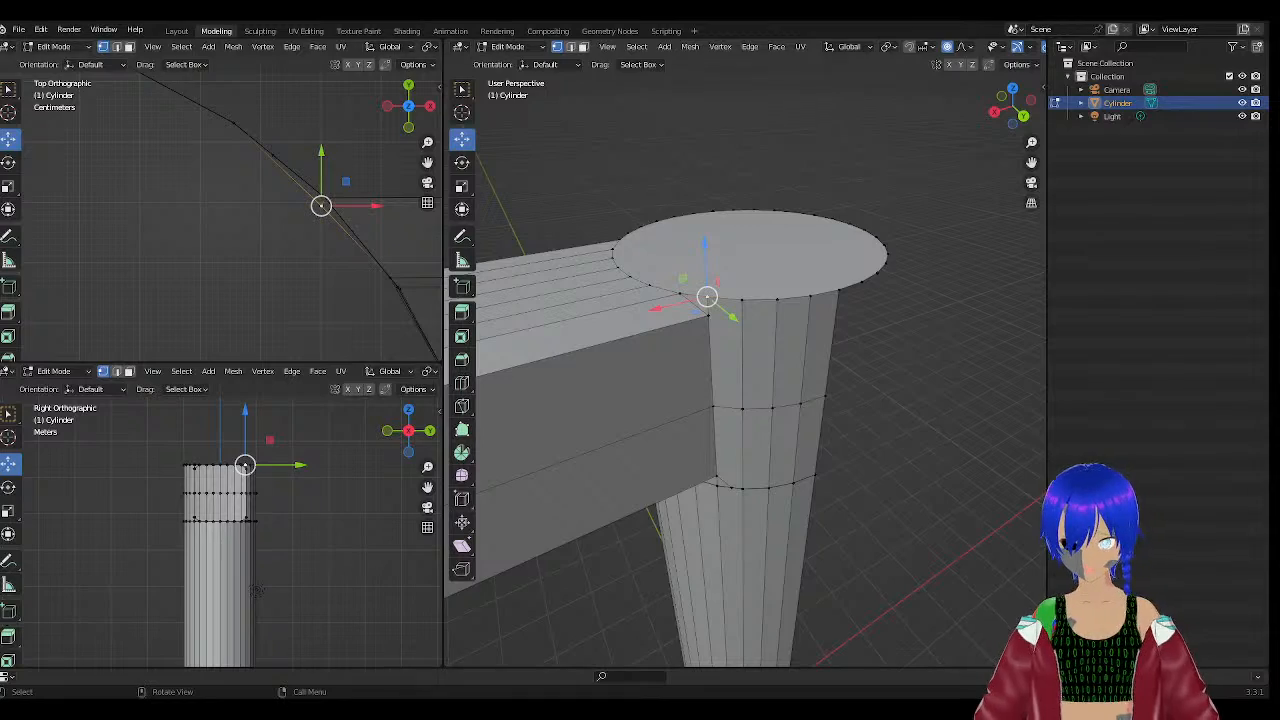
middle_click_drag(572, 216, 767, 246)
scroll(767, 246, "down", 6)
middle_click_drag(893, 328, 866, 315)
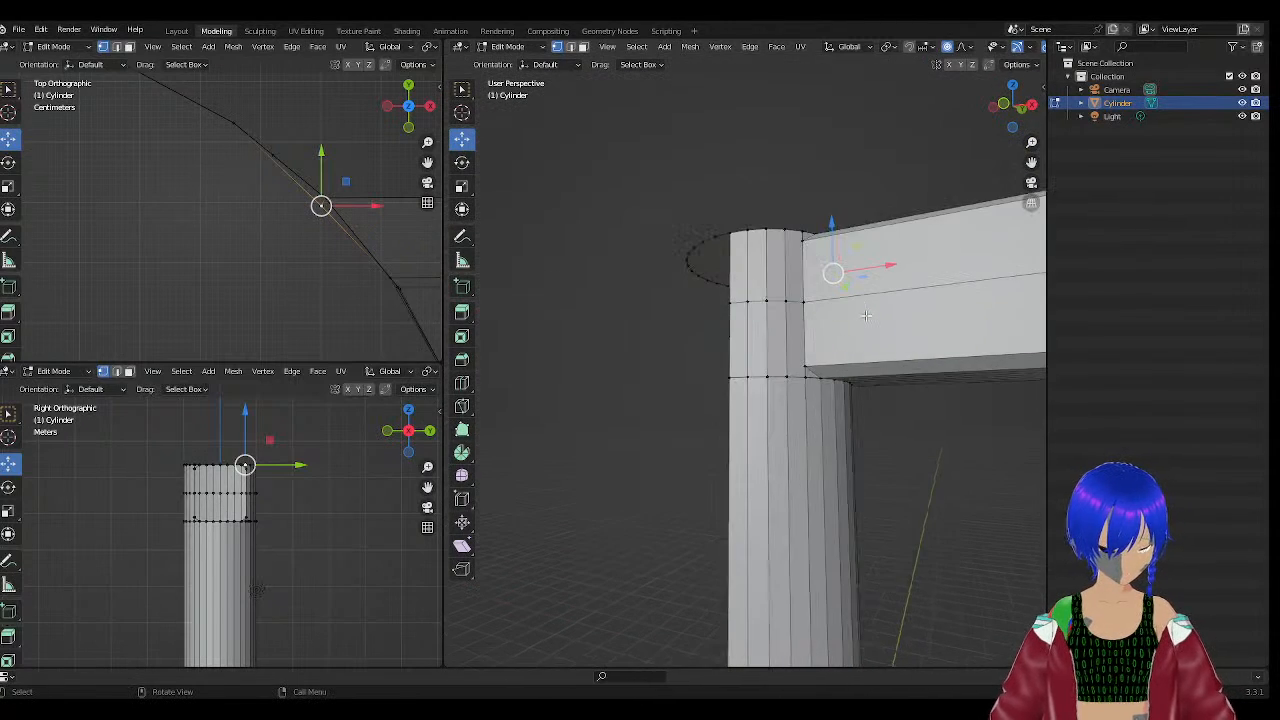
middle_click_drag(893, 401, 813, 364)
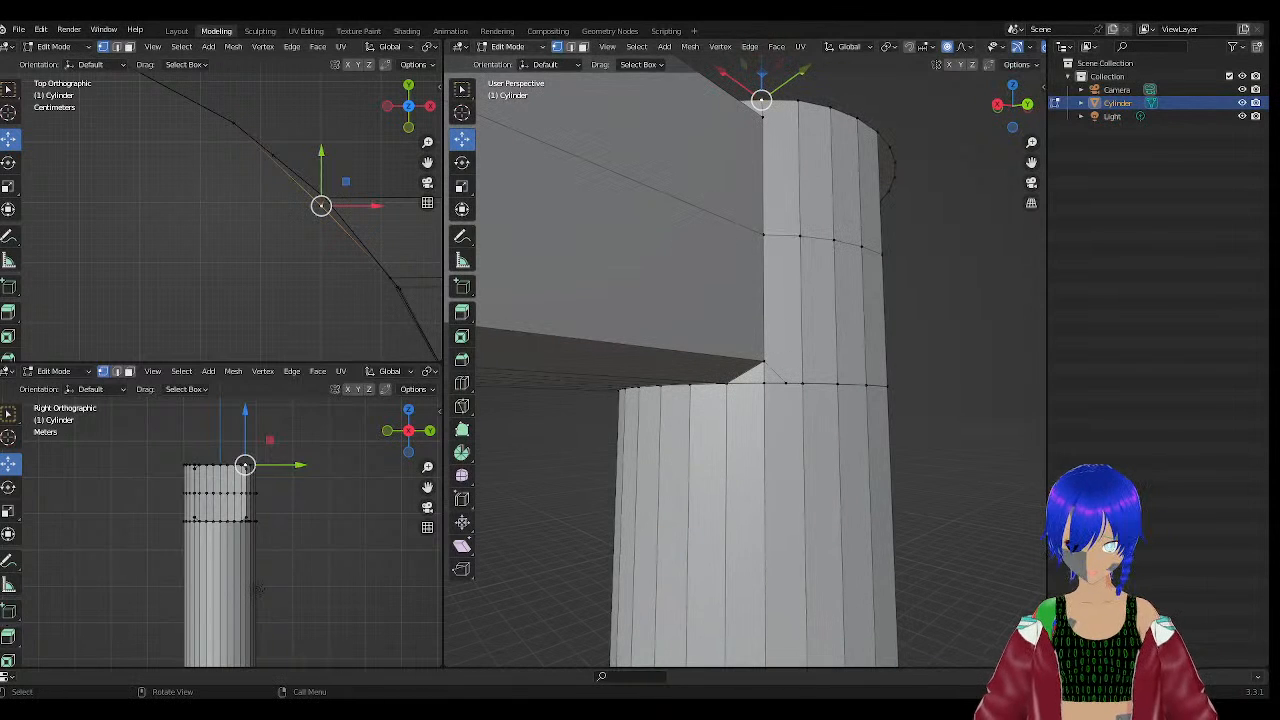
left_click(570, 47)
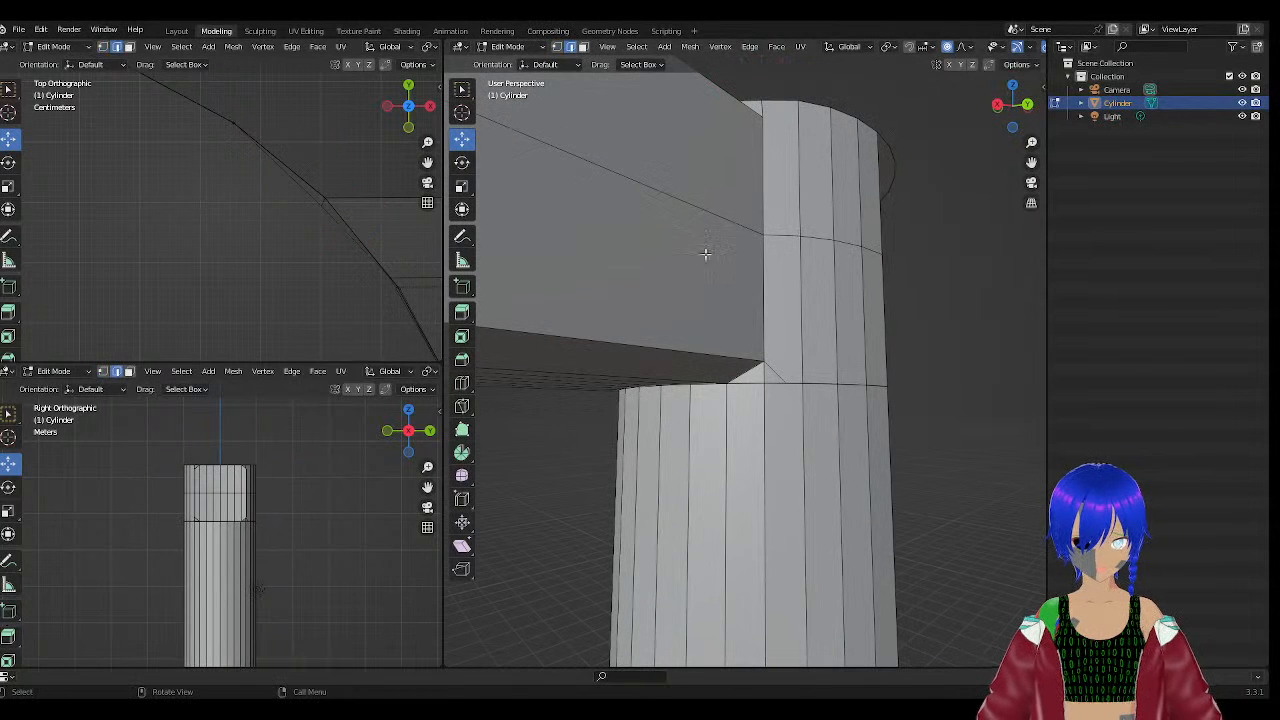
left_click(776, 372)
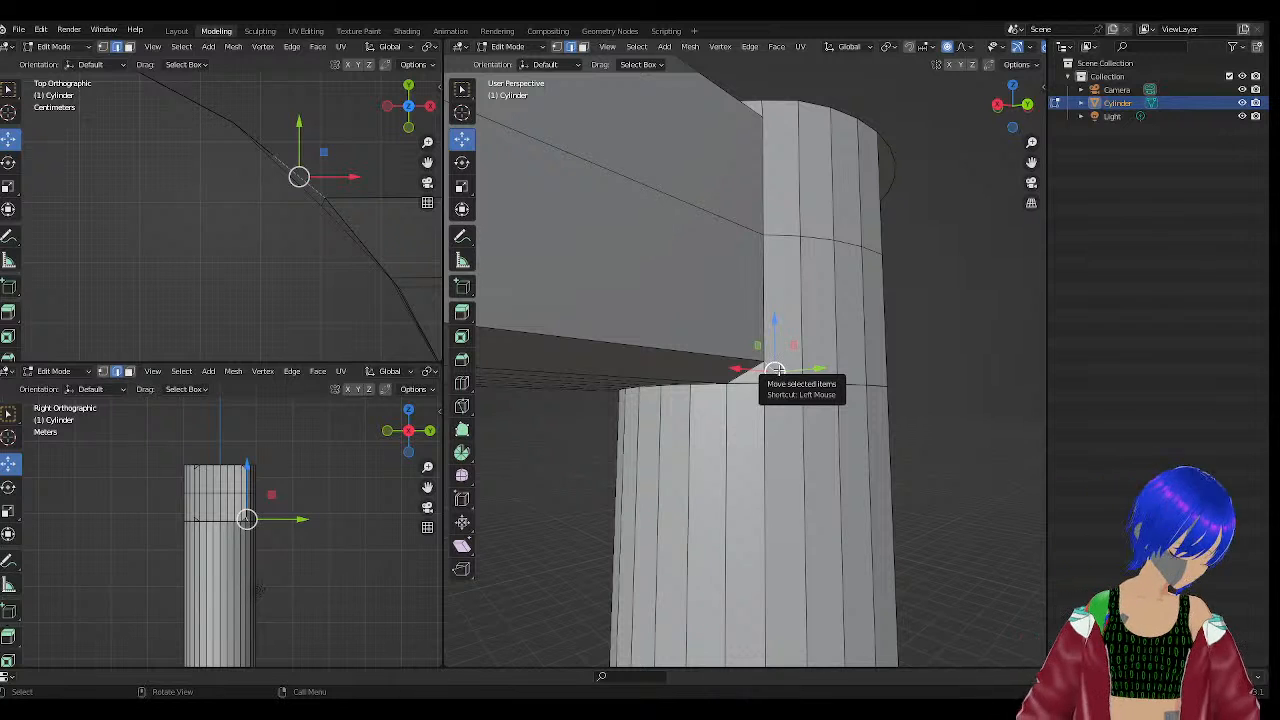
key("x")
left_click(772, 381)
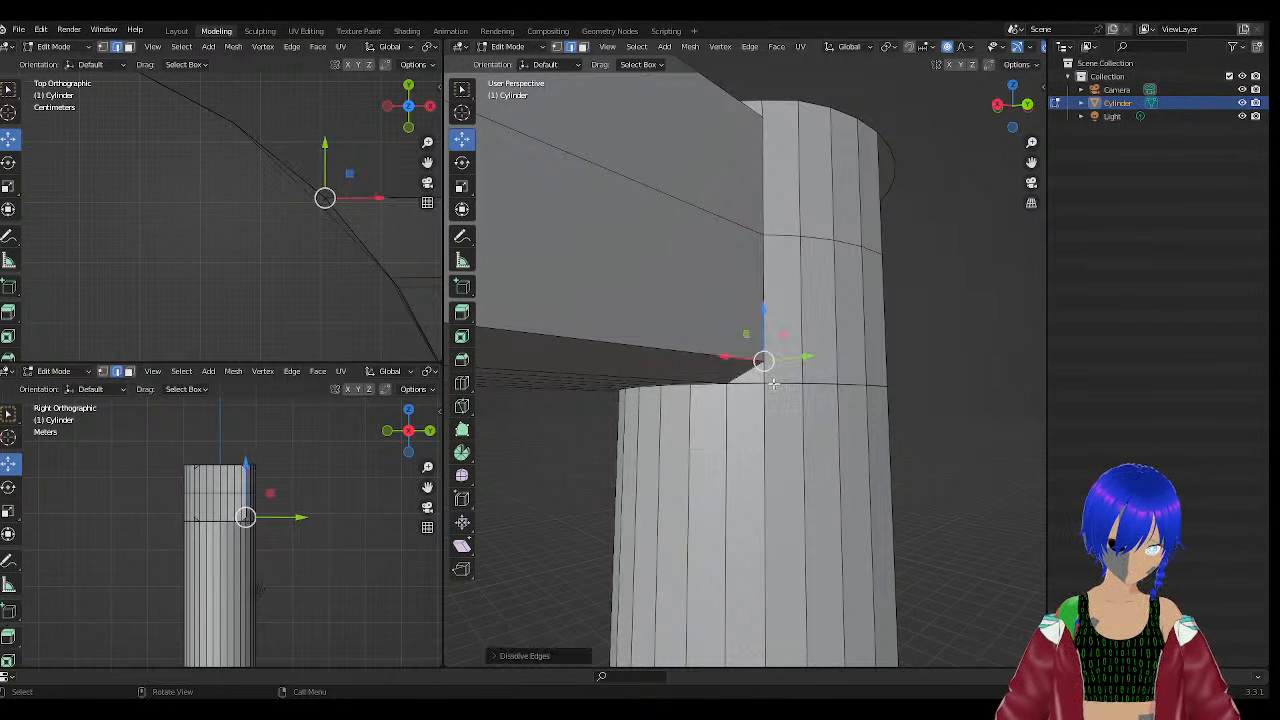
Try adding a single loop cut across the cylinder faces beside the lower half of the arm.
scroll(783, 378, "up", 2)
scroll(783, 378, "up", 2)
left_click(558, 47)
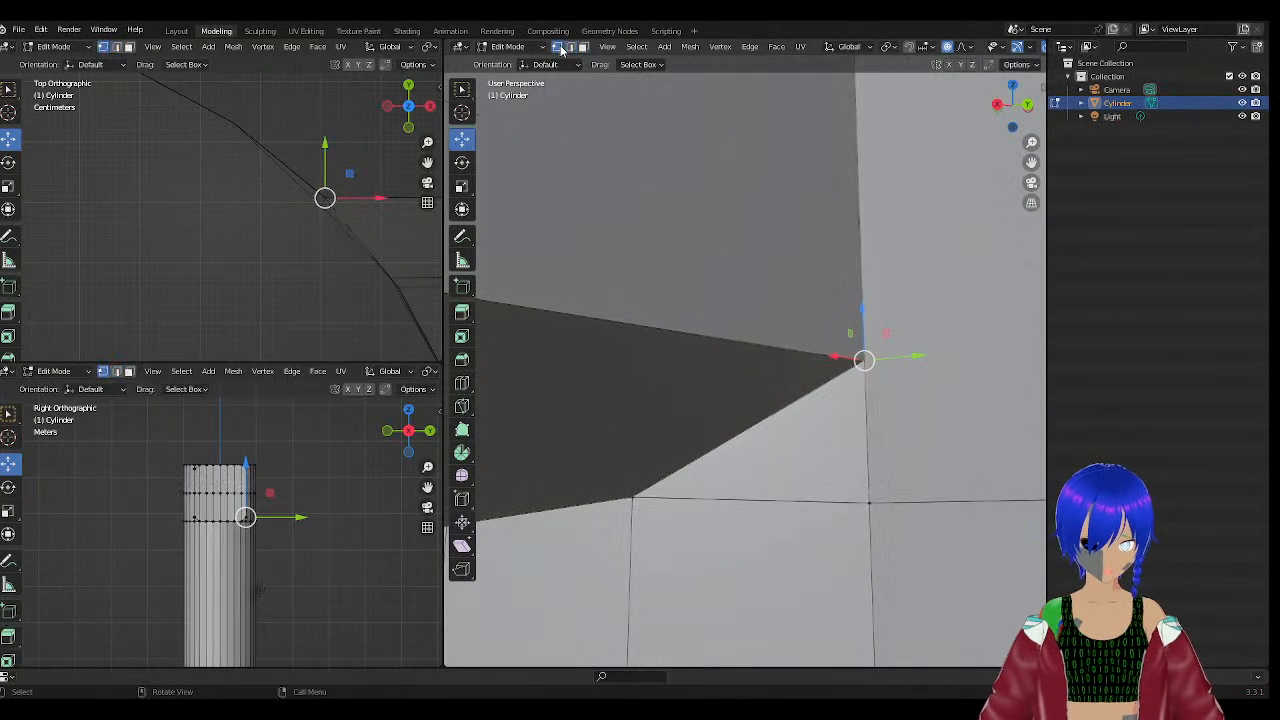
middle_click_drag(930, 394, 710, 380, "shift")
scroll(647, 373, "down", 5)
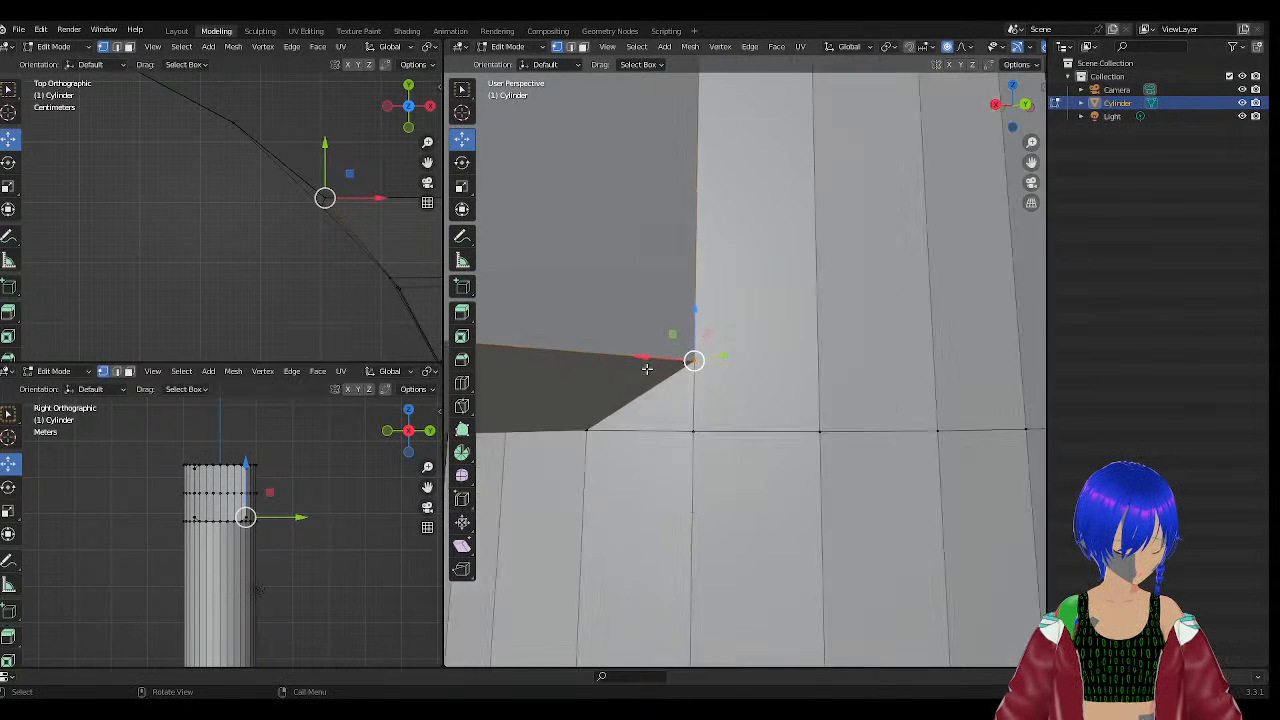
scroll(710, 297, "down", 3)
middle_click_drag(709, 294, 680, 315)
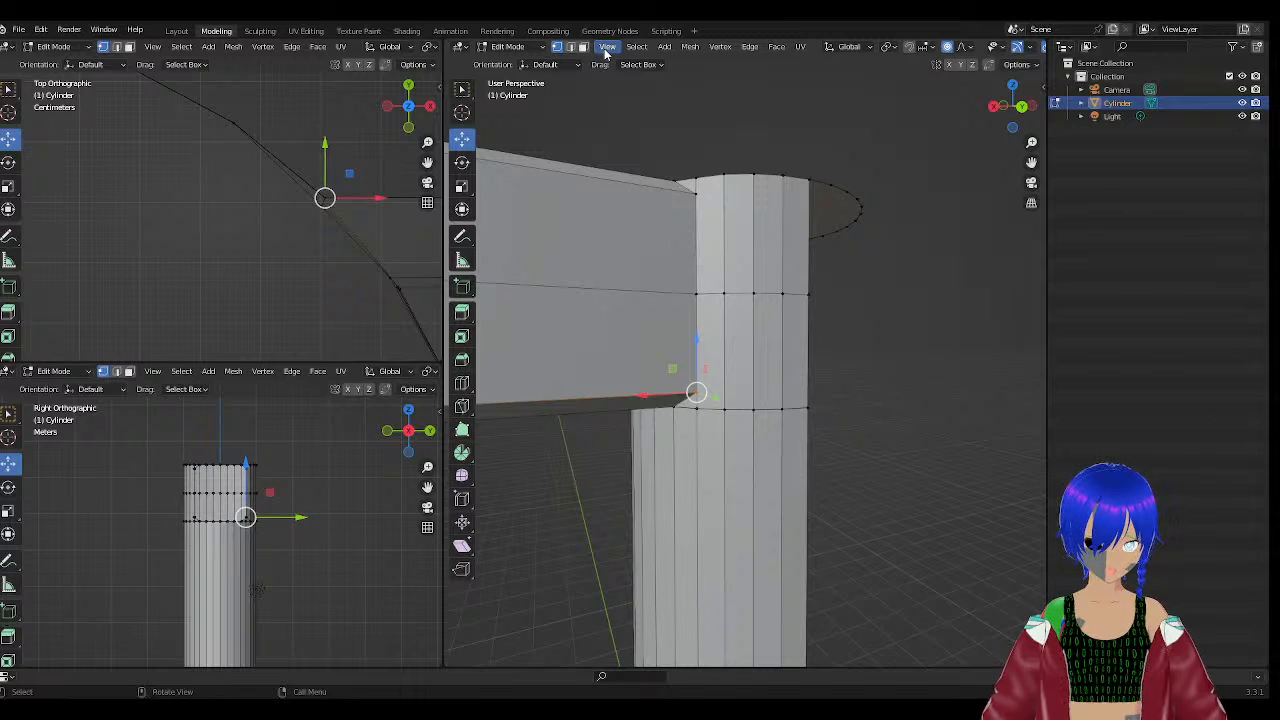
left_click(463, 386)
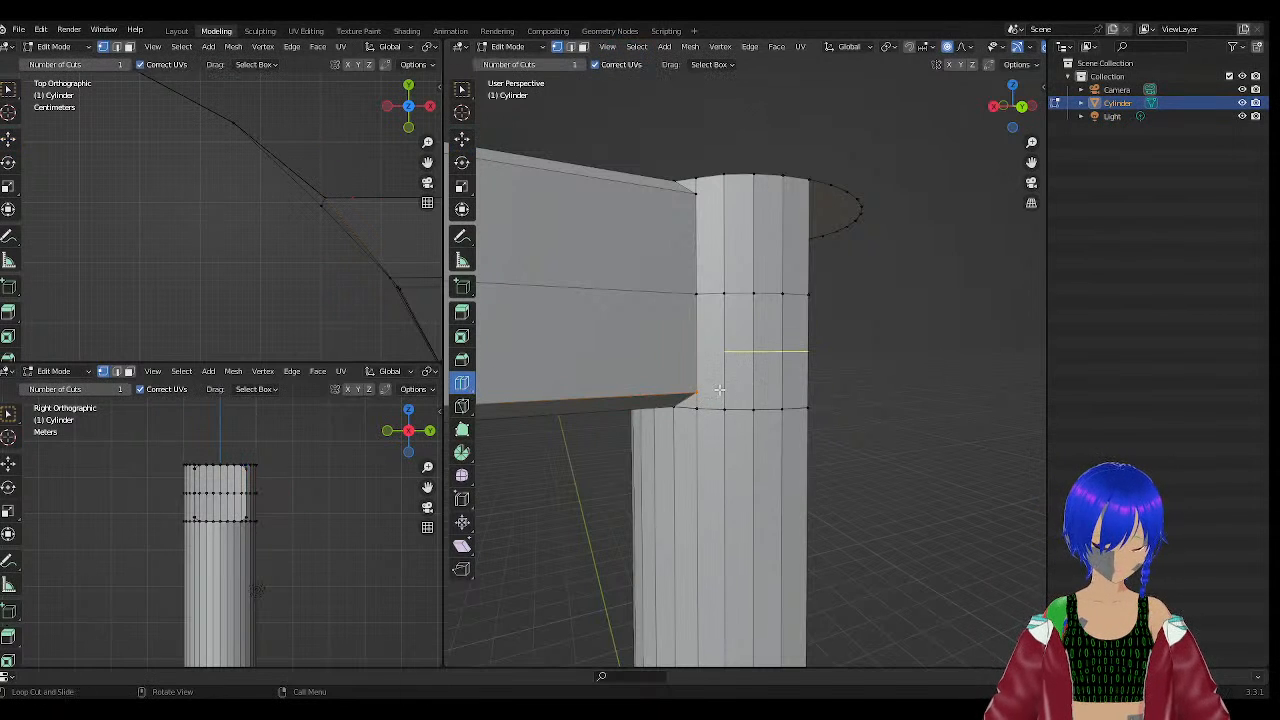
left_click(753, 373)
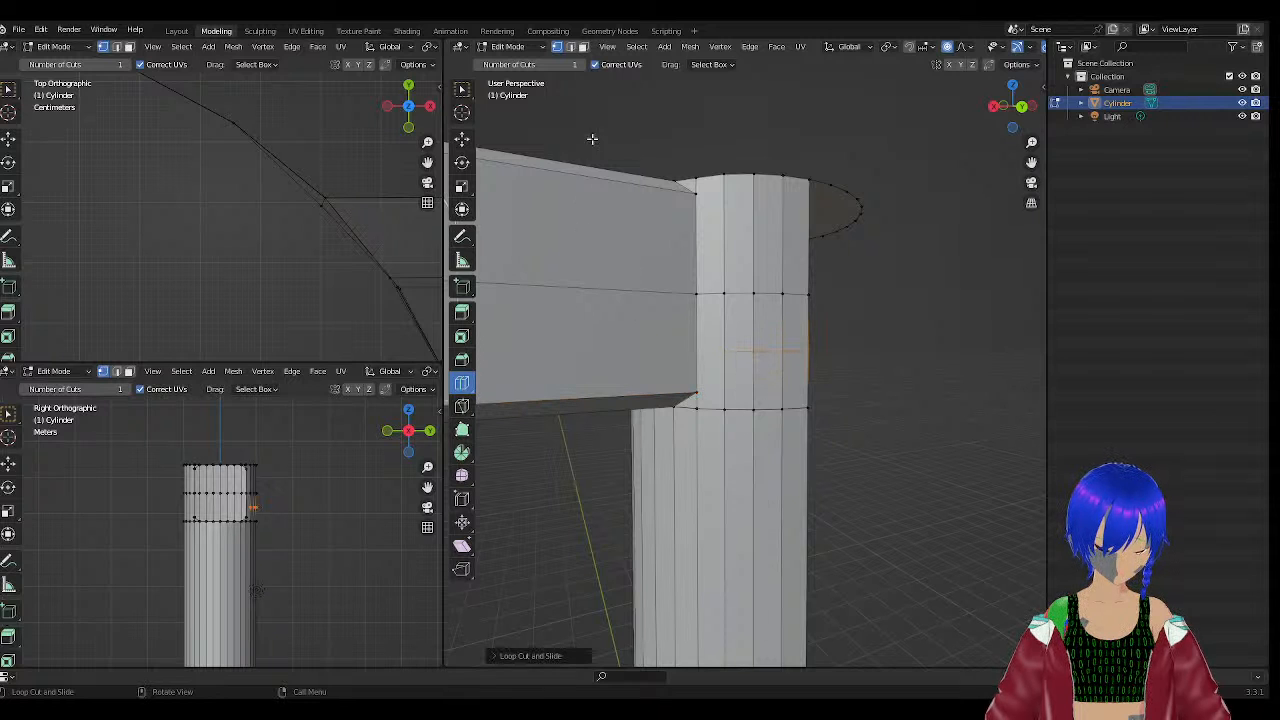
Try moving the new loop vertically down toward the arm's lower corner, and undo the move and the loop cut.
left_click(570, 48)
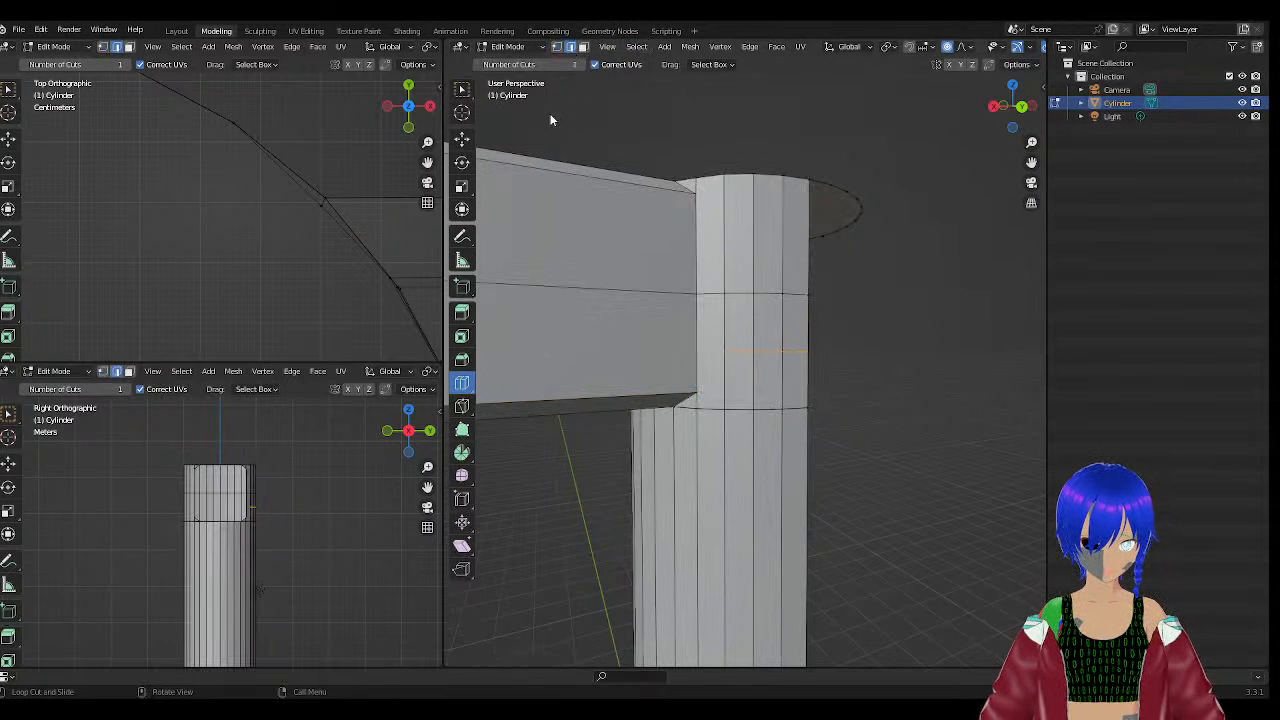
left_click(463, 138)
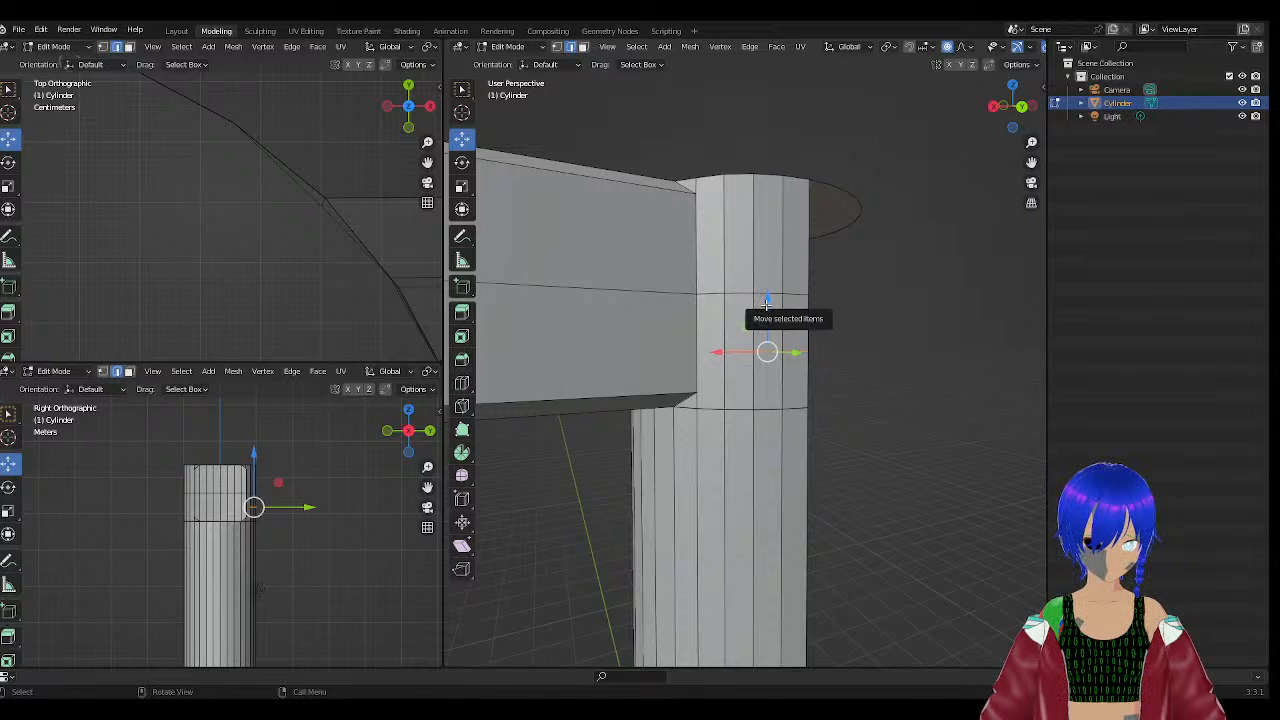
left_click_drag(766, 298, 765, 345)
key("ctrl+z")
key("ctrl+z")
key("ctrl+z")
middle_click_drag(615, 314, 679, 338)
key("ctrl+z")
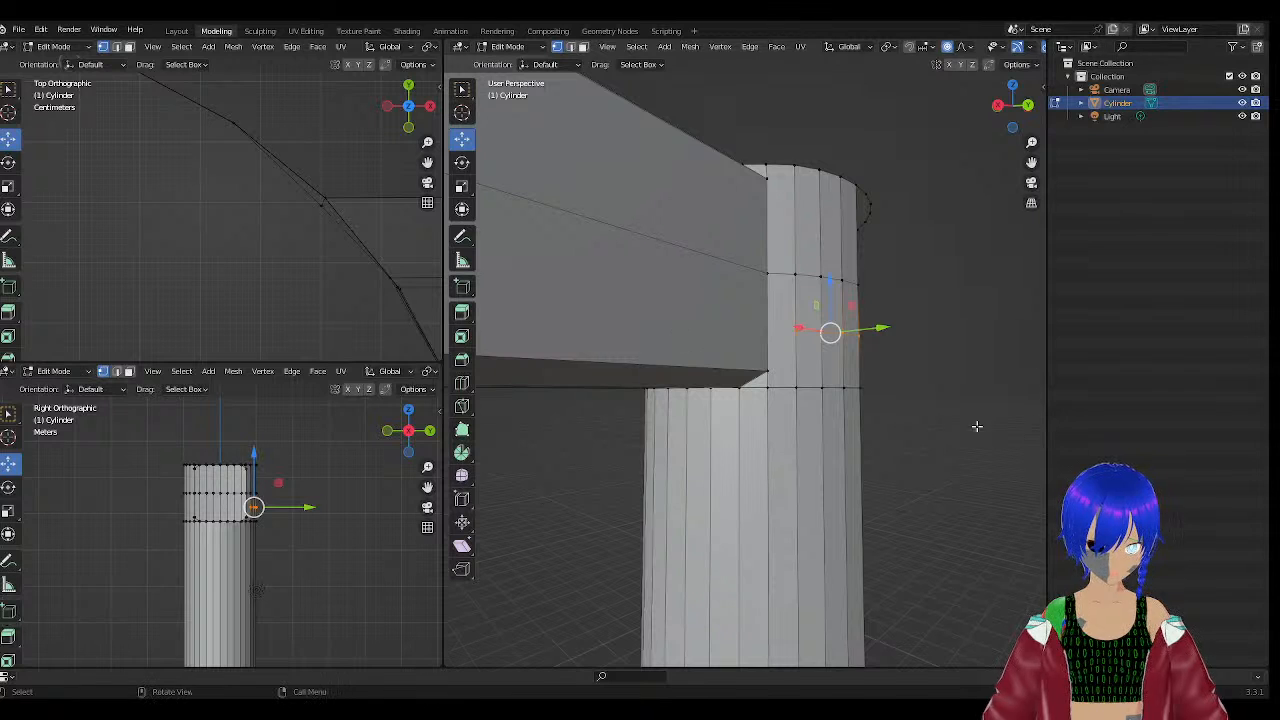
key("ctrl+z")
Try restoring the loop cut beside the arm and scaling it vertically, and undo the scaling and the cut.
middle_click_drag(959, 418, 880, 393)
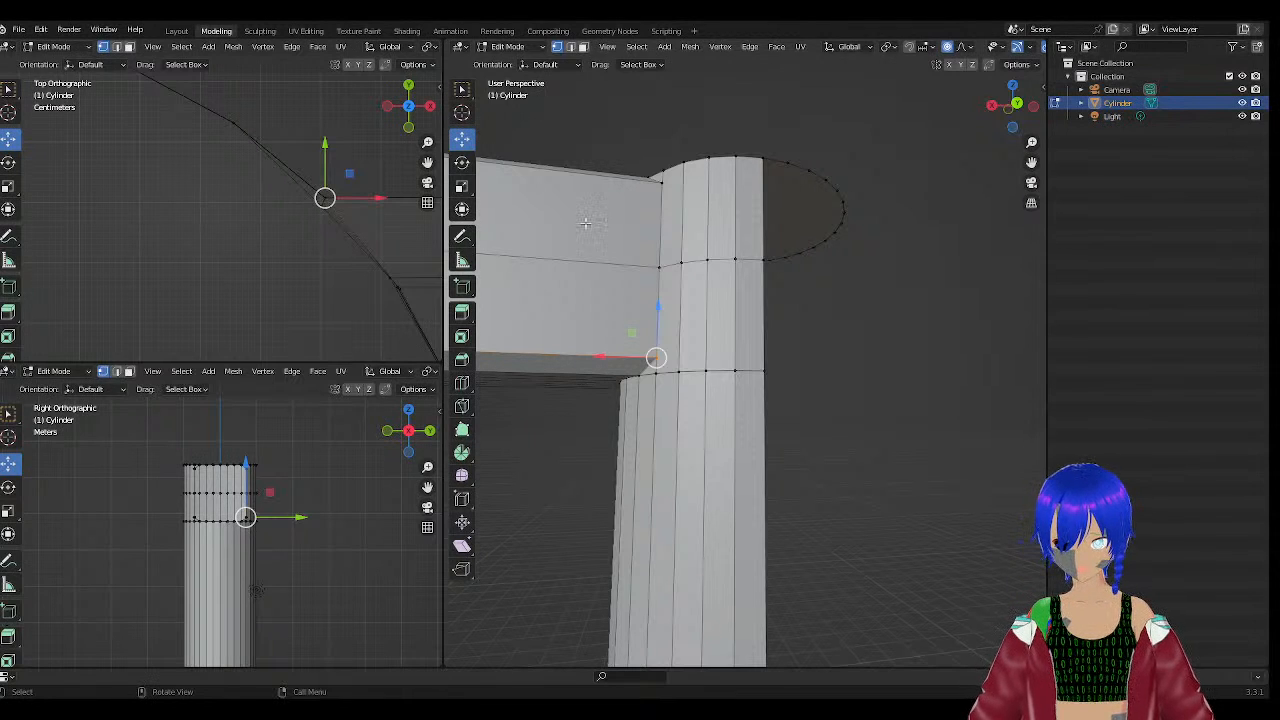
left_click(686, 302, "ctrl")
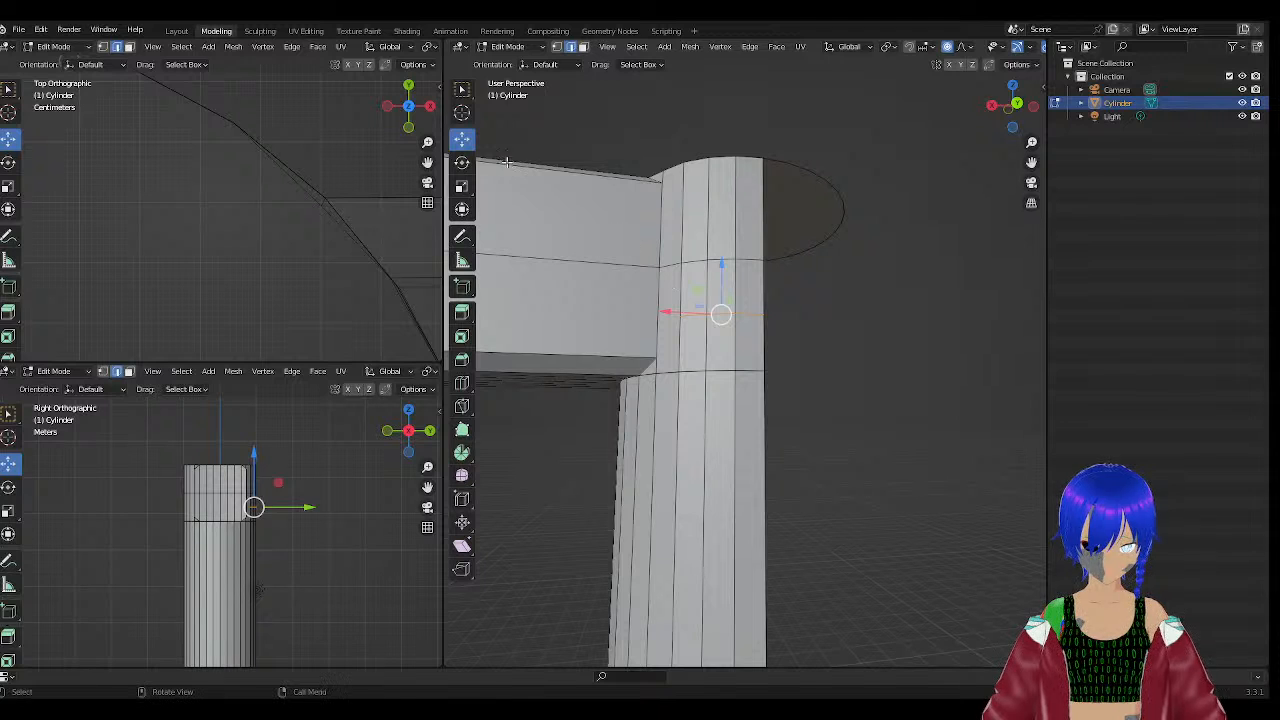
left_click(461, 187)
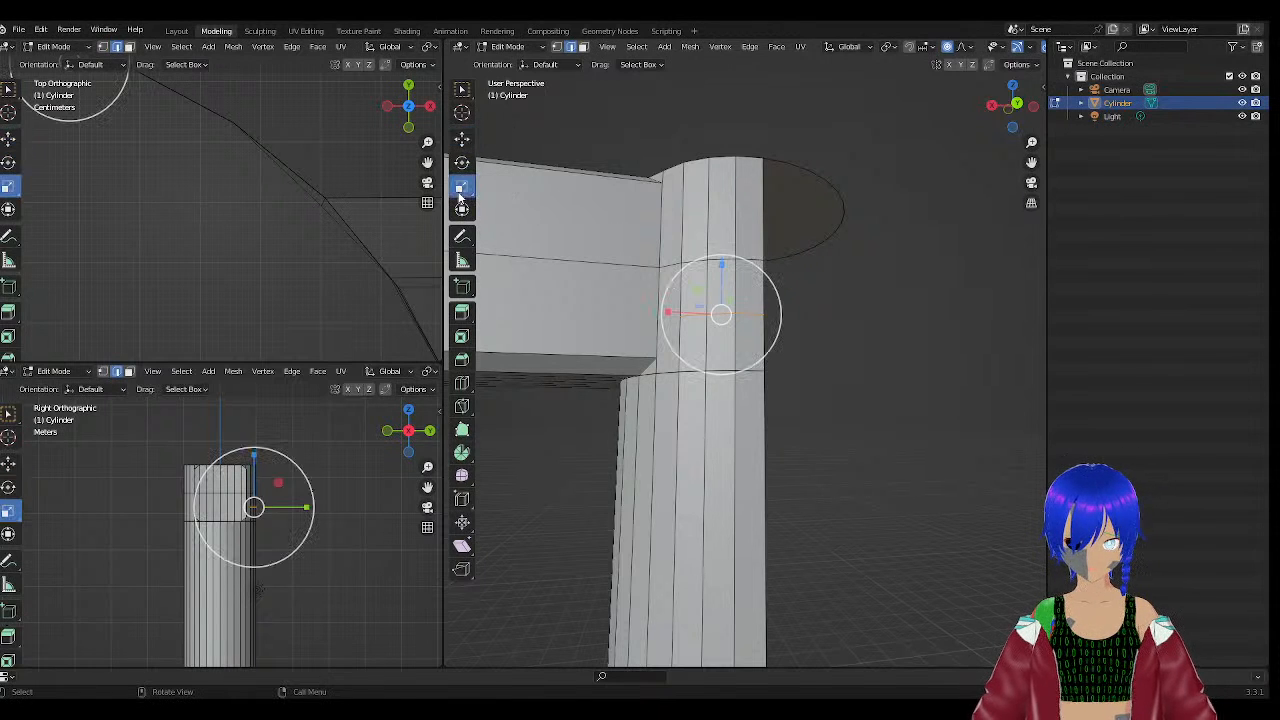
mouse_move(720, 268)
left_mouse_down()
mouse_move(718, 300)
mouse_move(731, 265)
left_mouse_up()
key("ctrl+z")
key("ctrl+z")
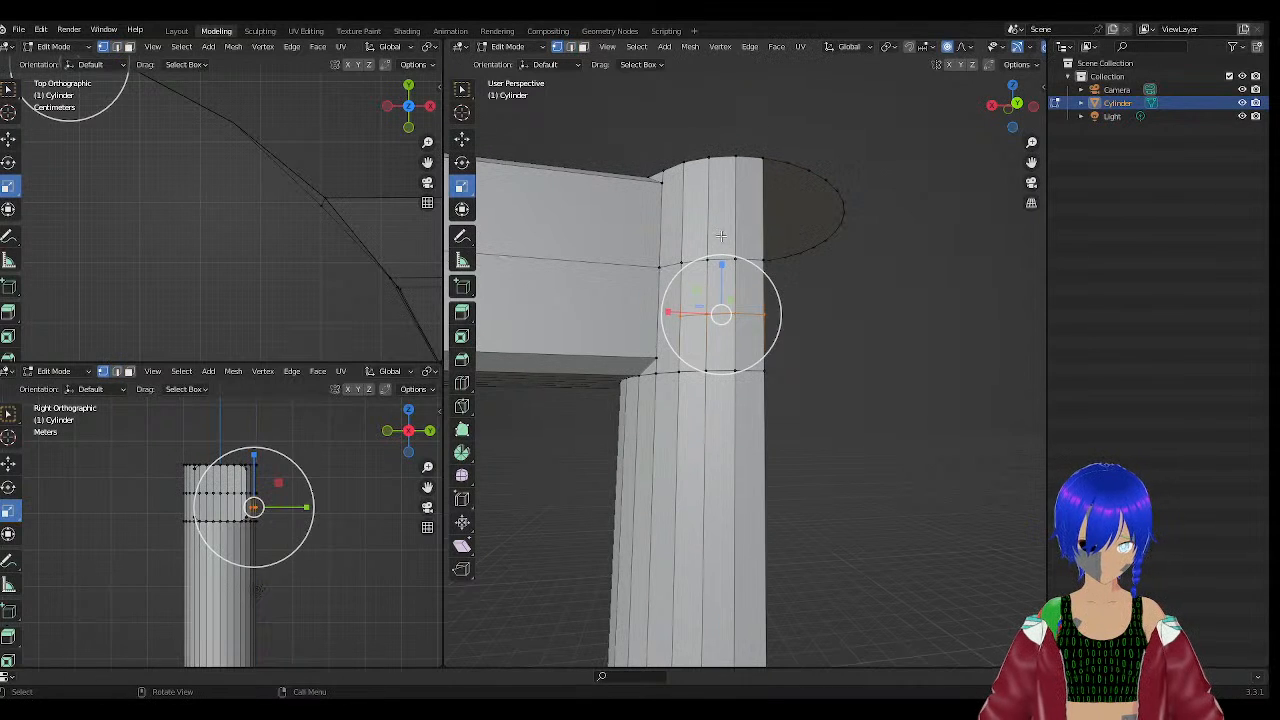
key("ctrl+z")
middle_click_drag(851, 354, 691, 327)
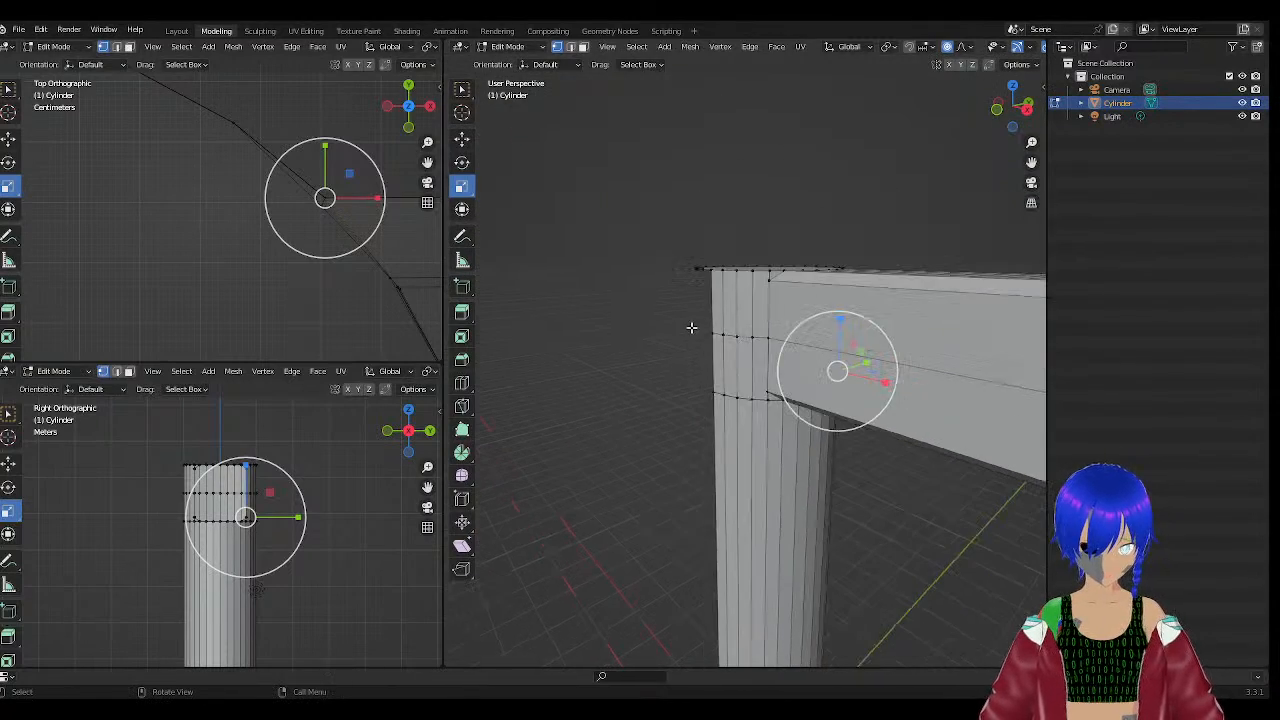
Add two horizontal loop cuts around the arm, one through its upper half and one through its lower half.
mouse_move(875, 281)
middle_mouse_down()
mouse_move(989, 300)
mouse_move(877, 300)
middle_mouse_up()
key("alt+a")
middle_click_drag(878, 345, 850, 335)
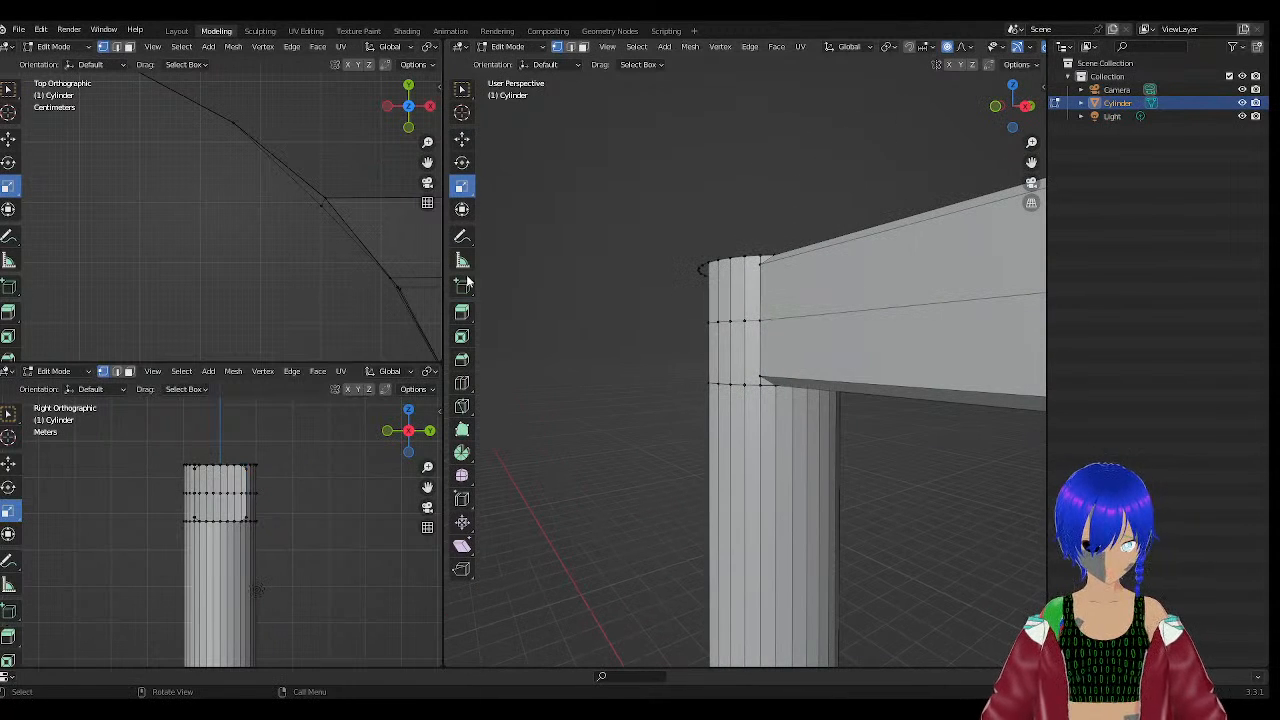
left_click(462, 383)
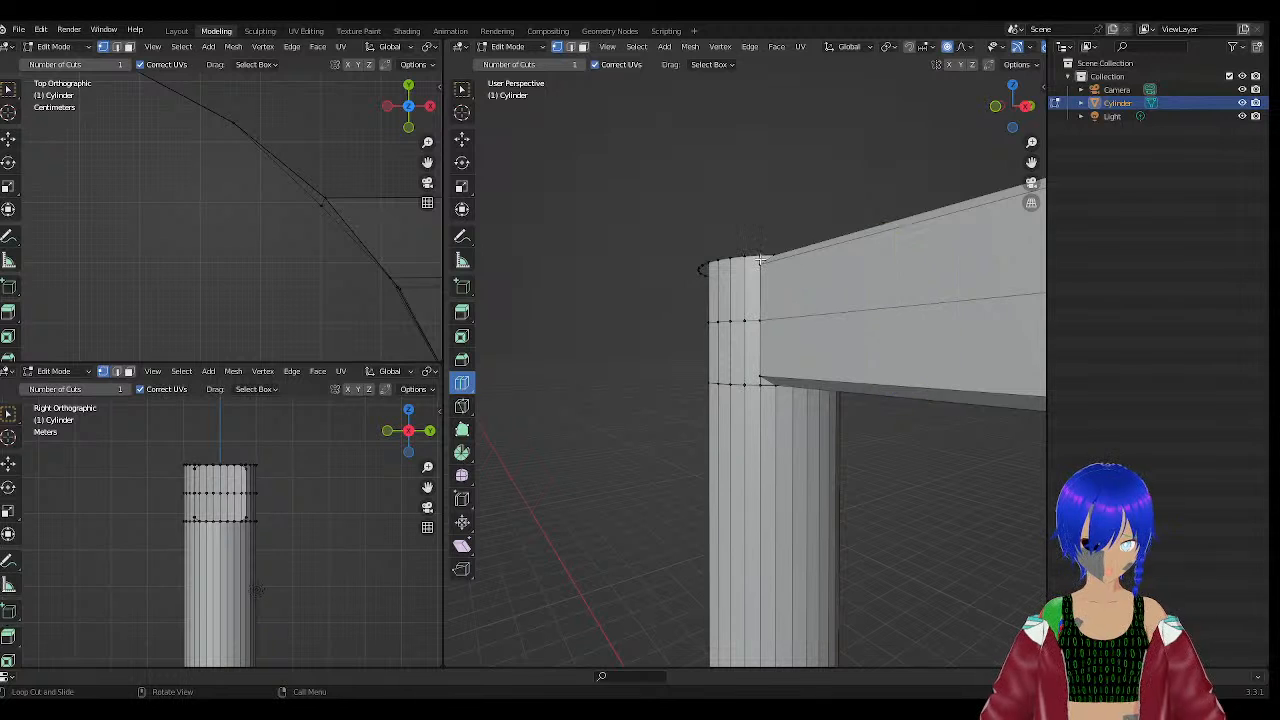
middle_click_drag(838, 281, 946, 290)
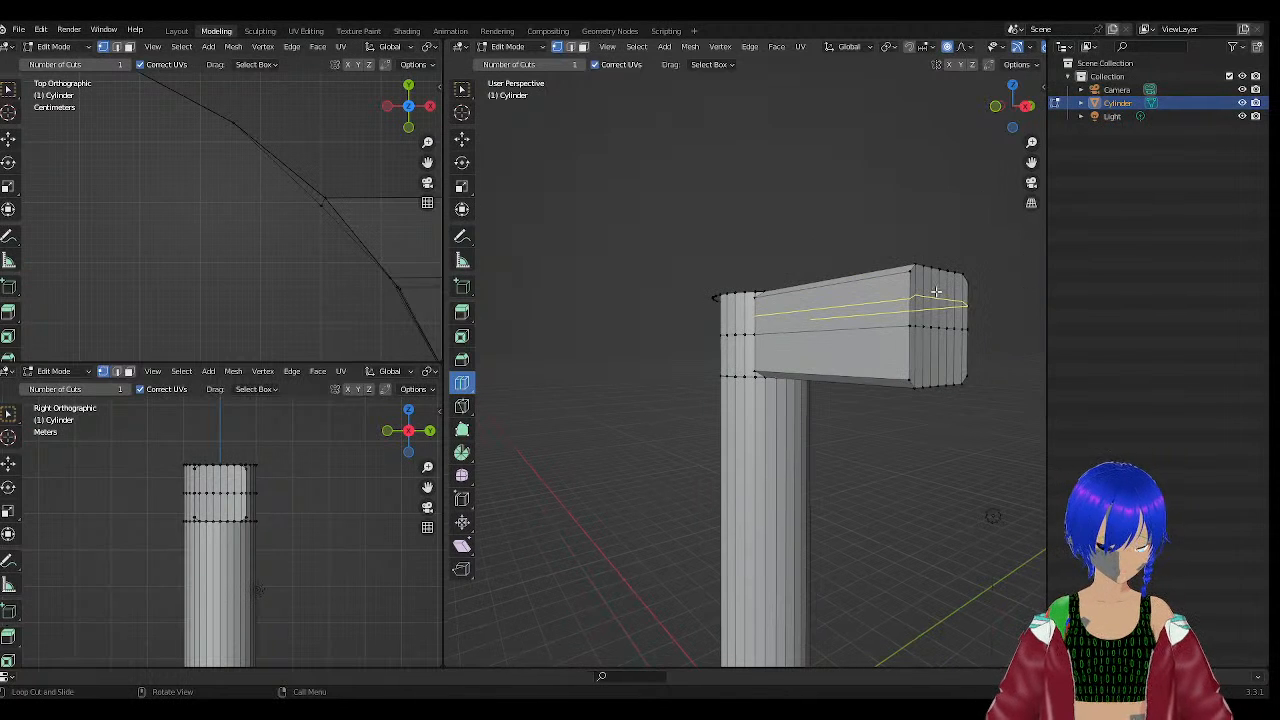
left_click(946, 296)
left_click(927, 353)
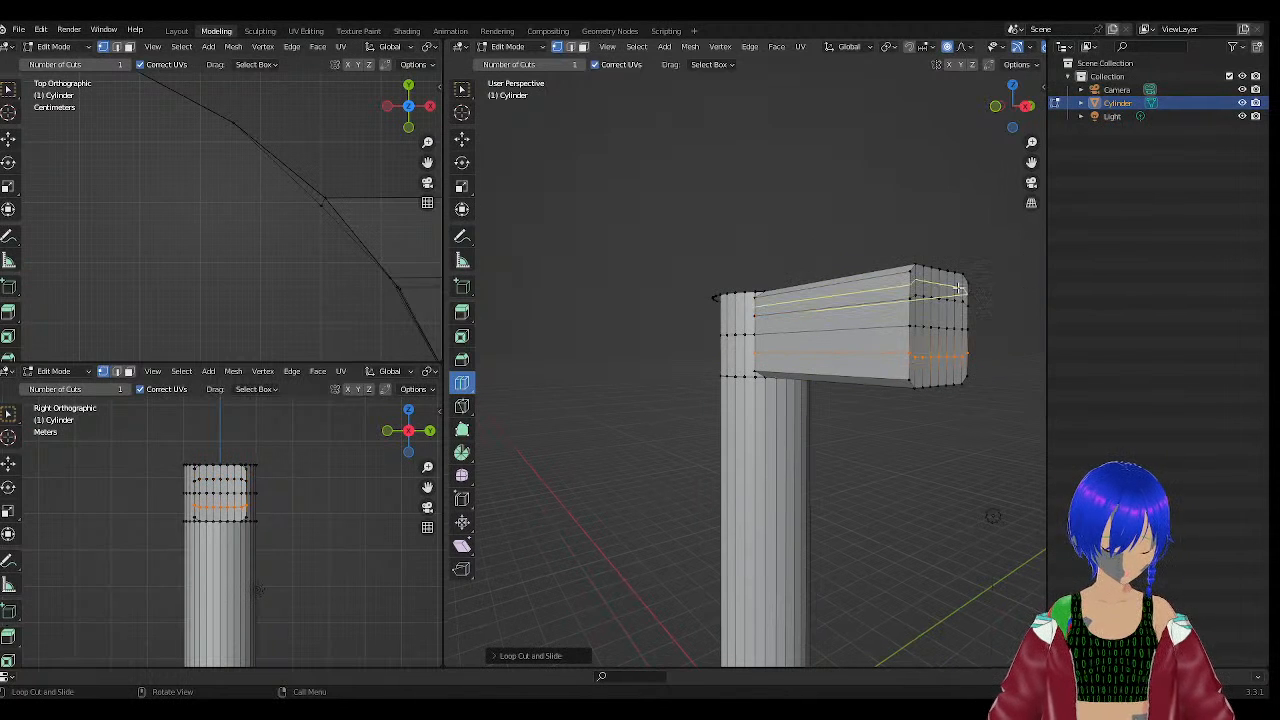
Select the upper edge loop around the arm, try extruding it freely, and undo the extrusion.
left_click(574, 47)
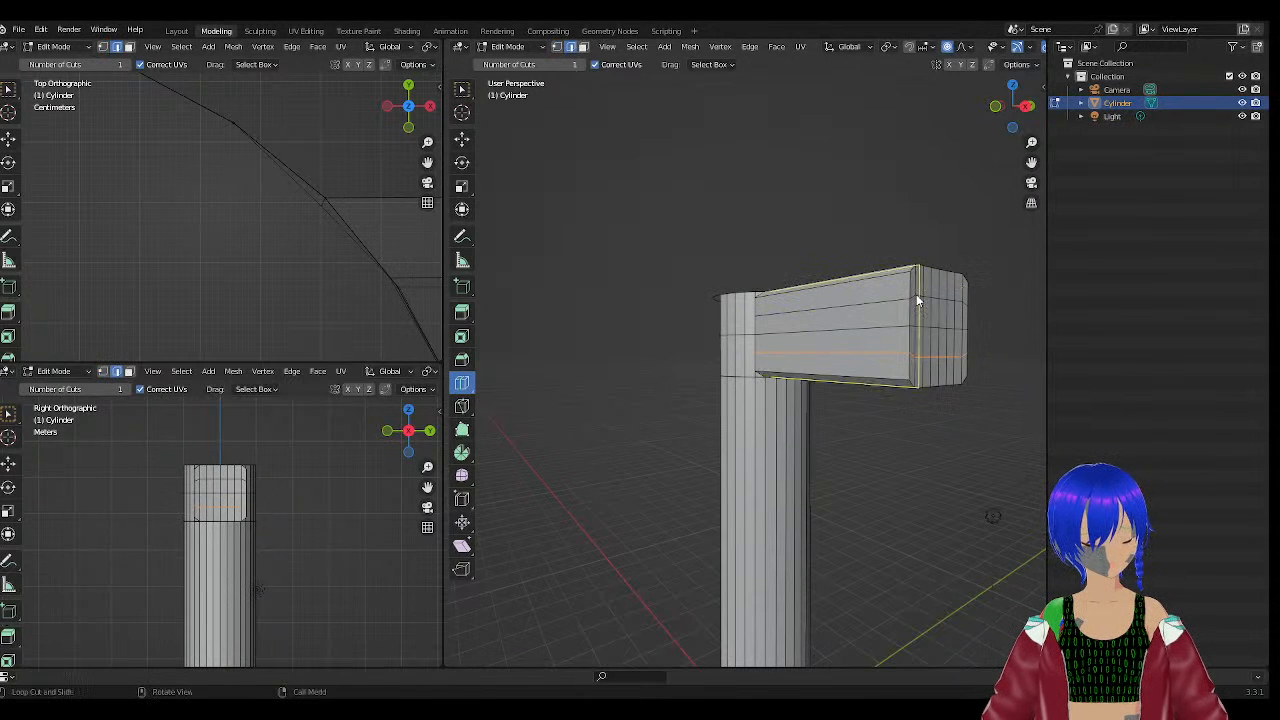
scroll(915, 294, "up", 4)
middle_click_drag(920, 205, 834, 239)
scroll(834, 239, "down", 5)
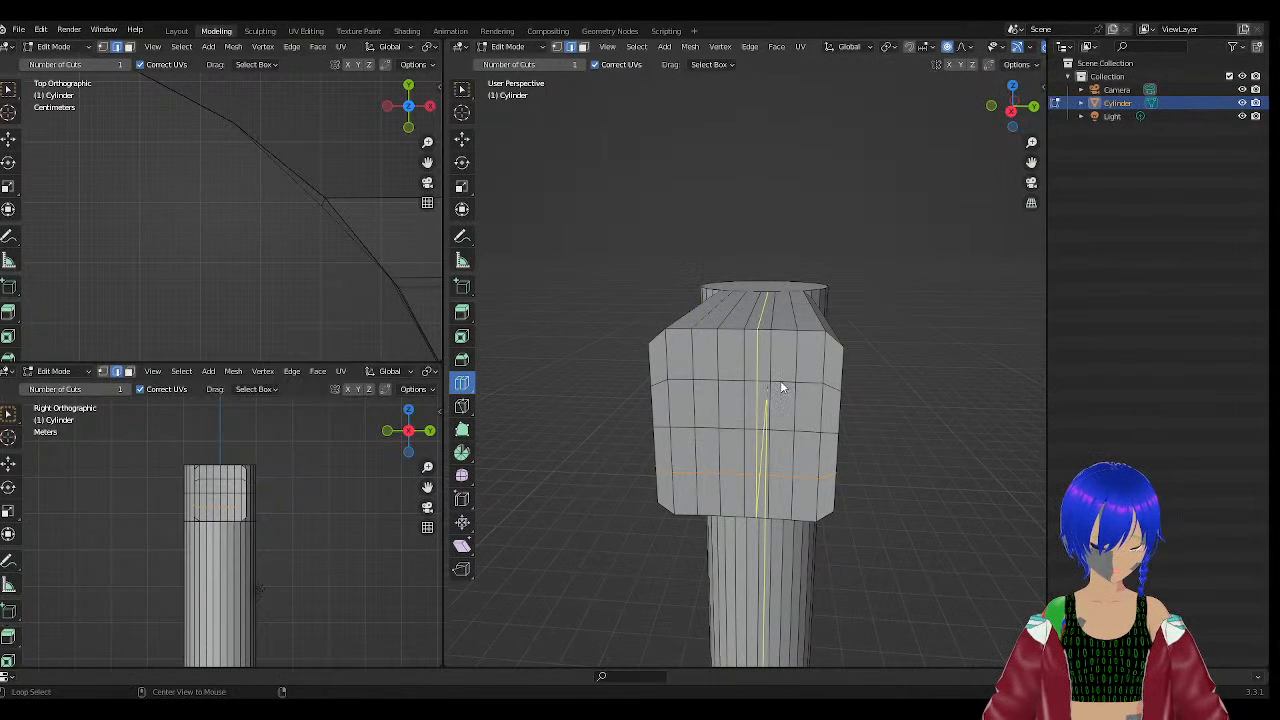
middle_click_drag(824, 388, 708, 364)
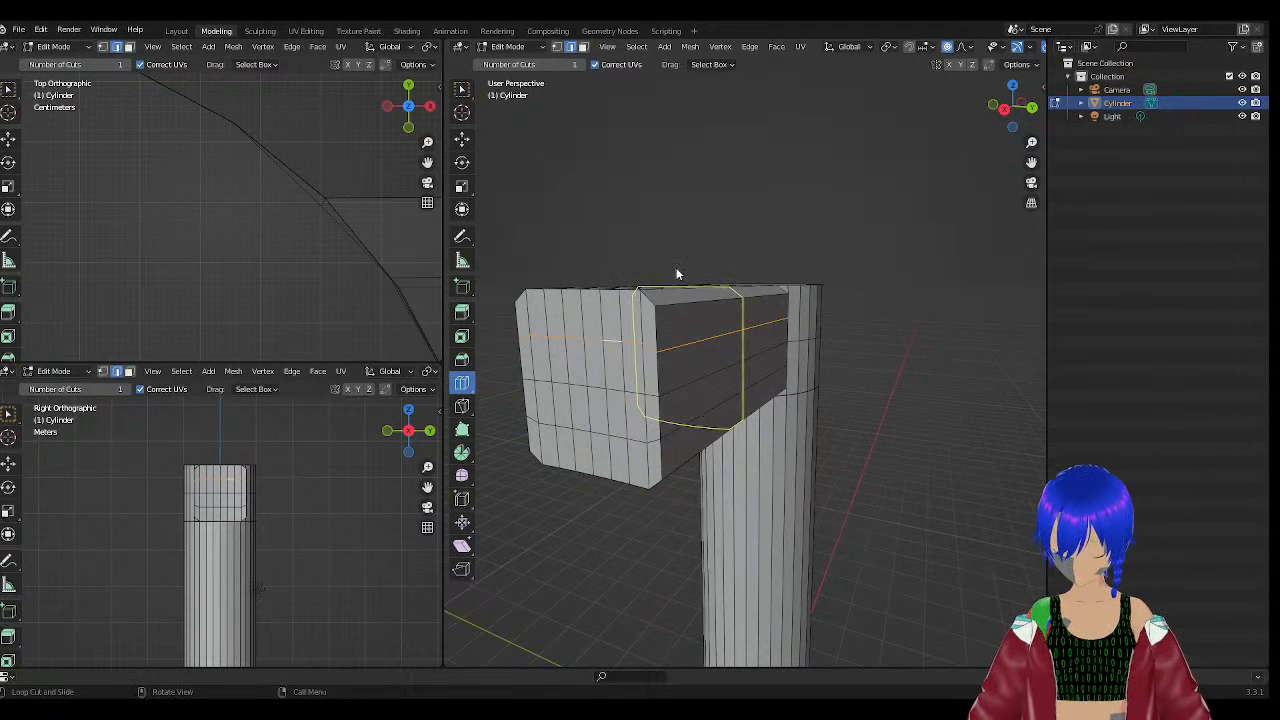
key("e")
left_click(709, 176)
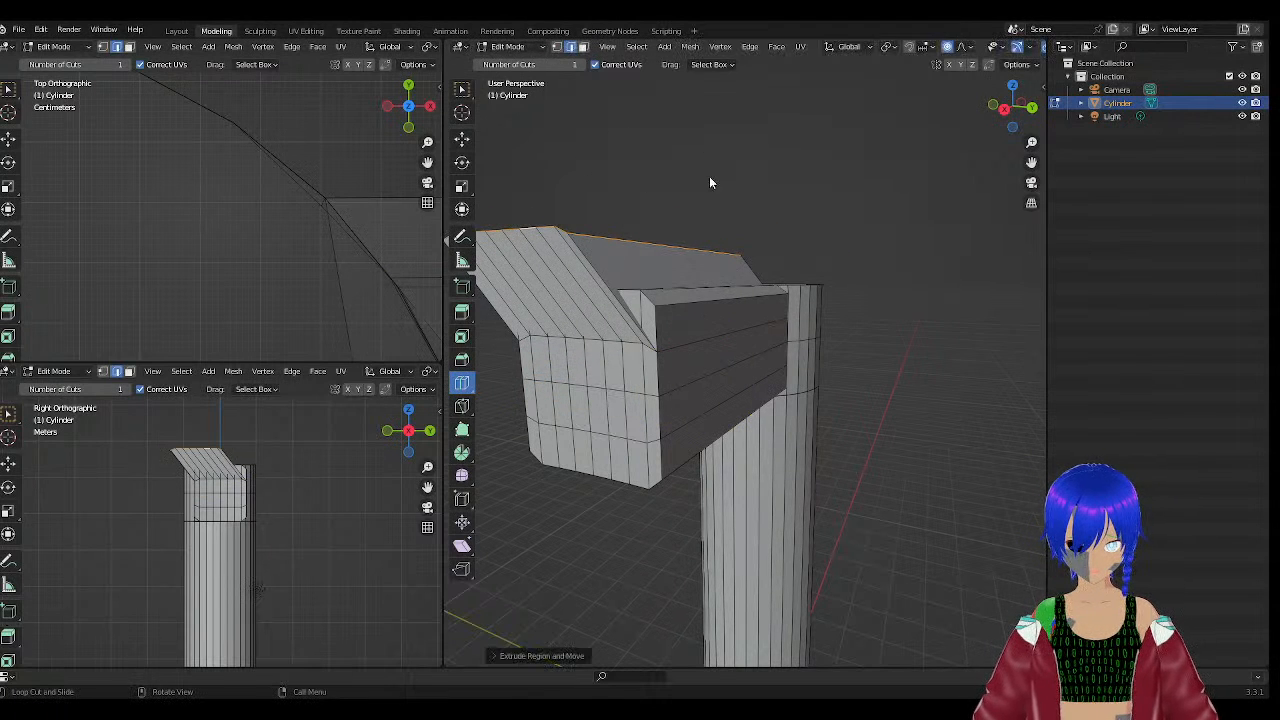
key("ctrl+z")
Try scaling the arm's upper edge loop vertically, and undo the scaling.
middle_click_drag(738, 375, 1046, 355)
scroll(297, 335, "up", 2)
scroll(720, 275, "up", 6)
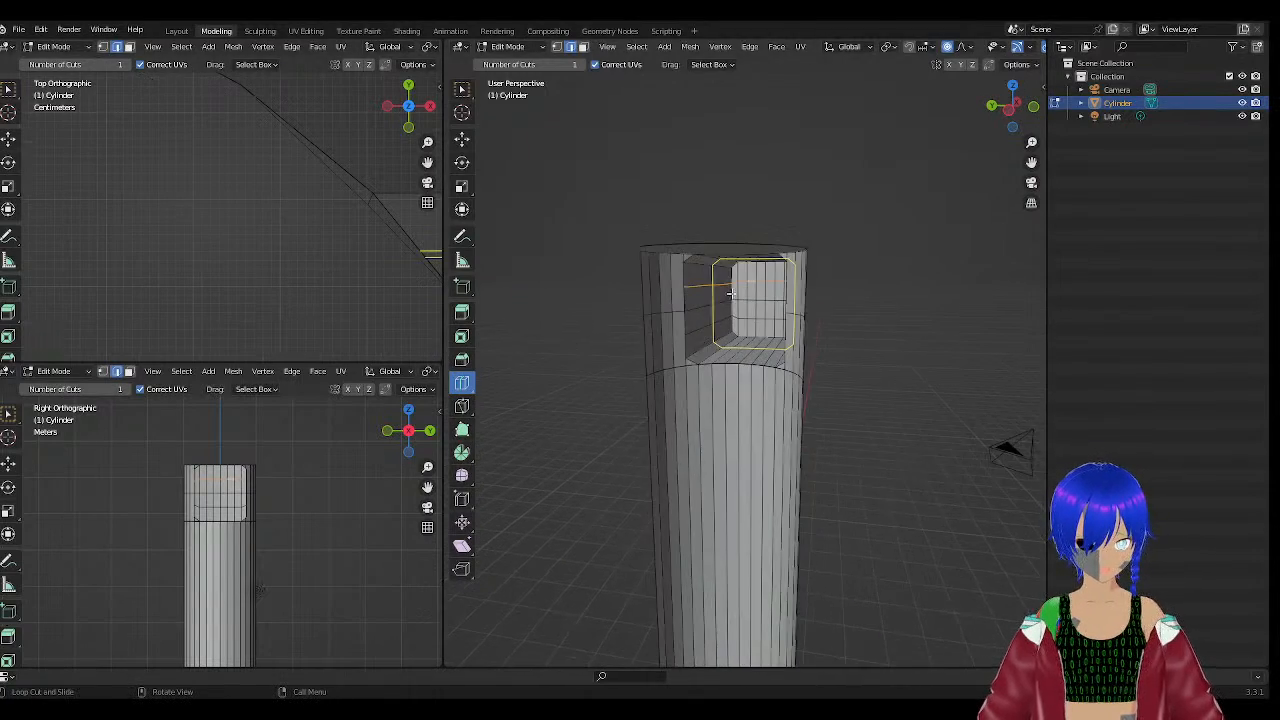
middle_click_drag(745, 280, 860, 320)
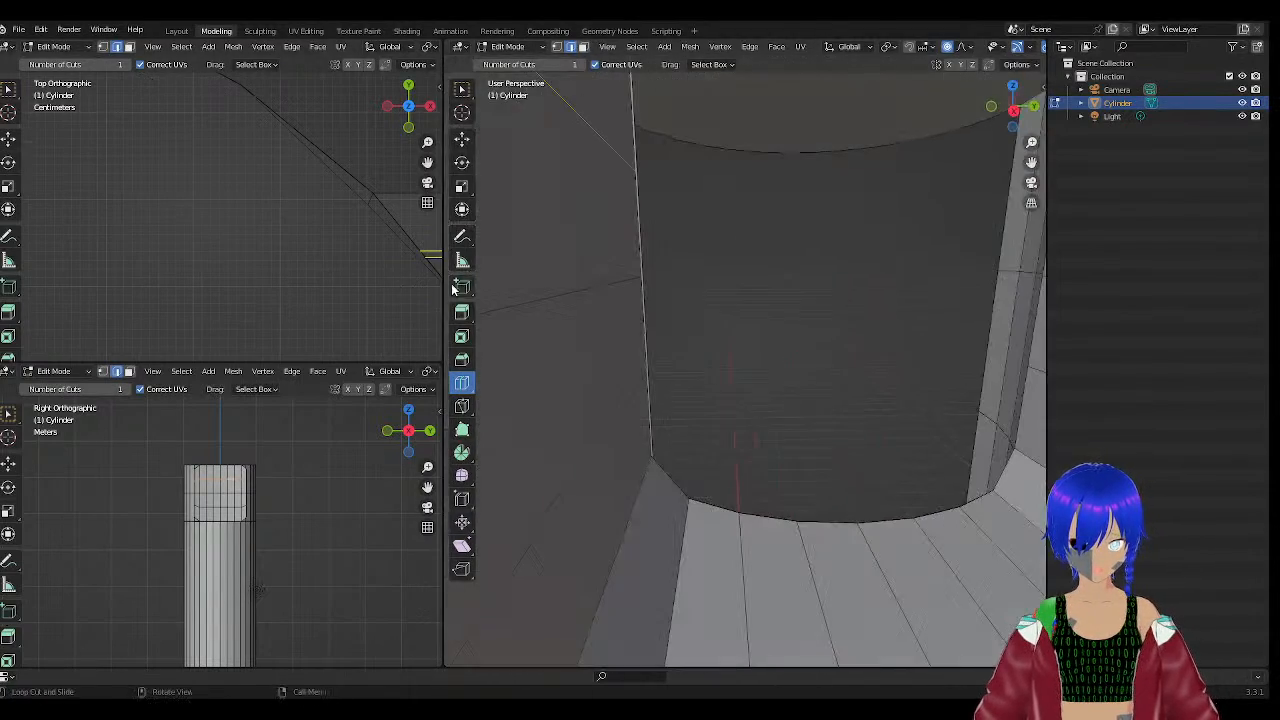
scroll(671, 363, "down", 5)
left_click(777, 377)
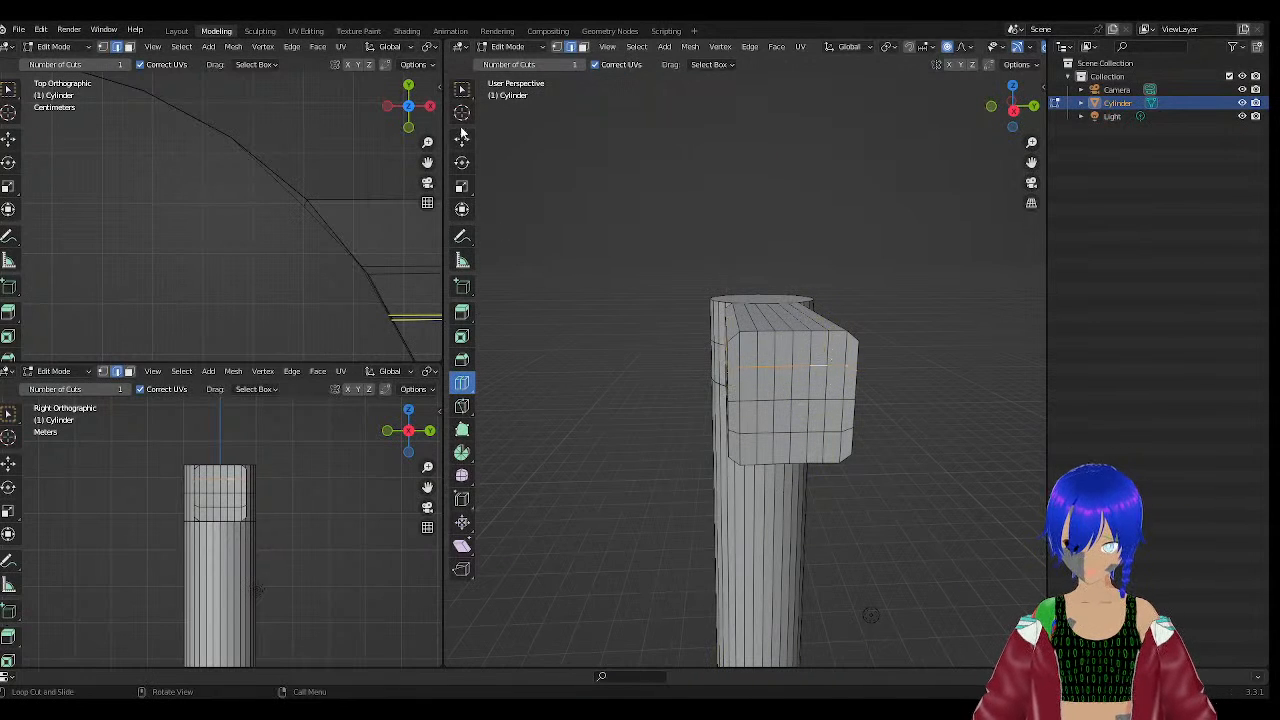
left_click(462, 188)
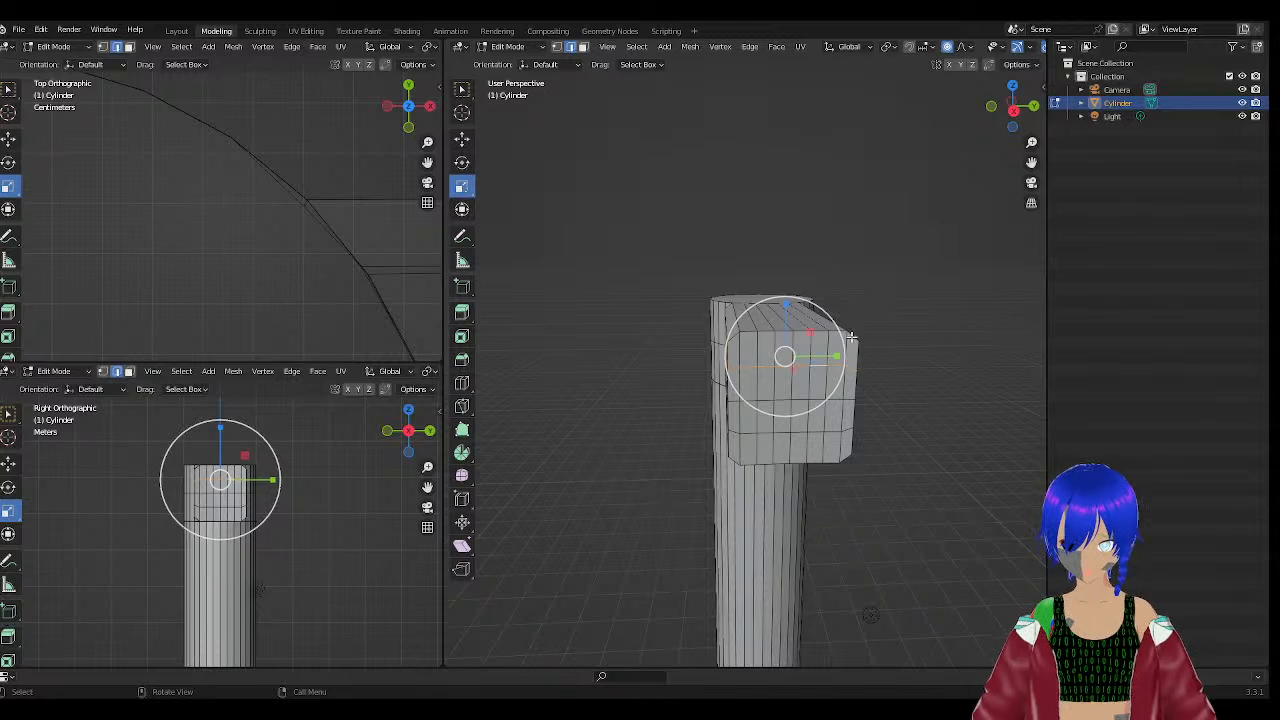
left_click_drag(786, 306, 785, 344)
key("ctrl+z")
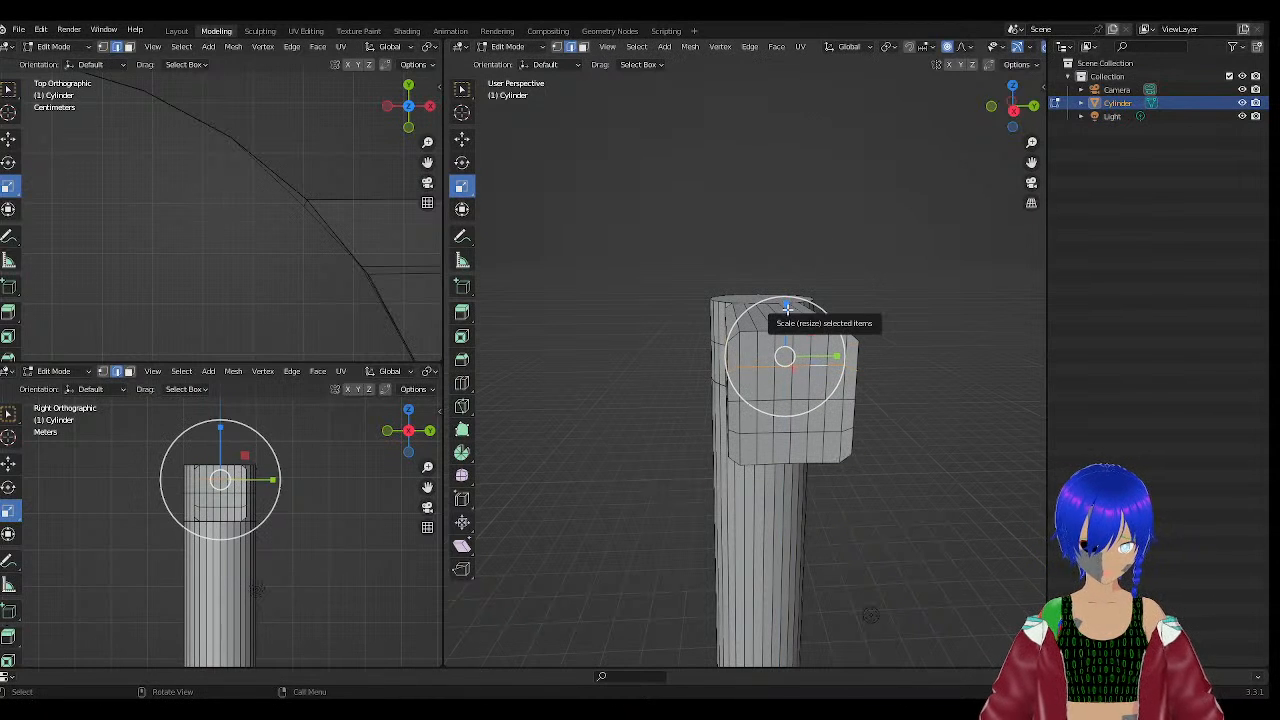
Try fine vertical scaling of the arm's upper edge loop once more, and undo each change.
key("alt")
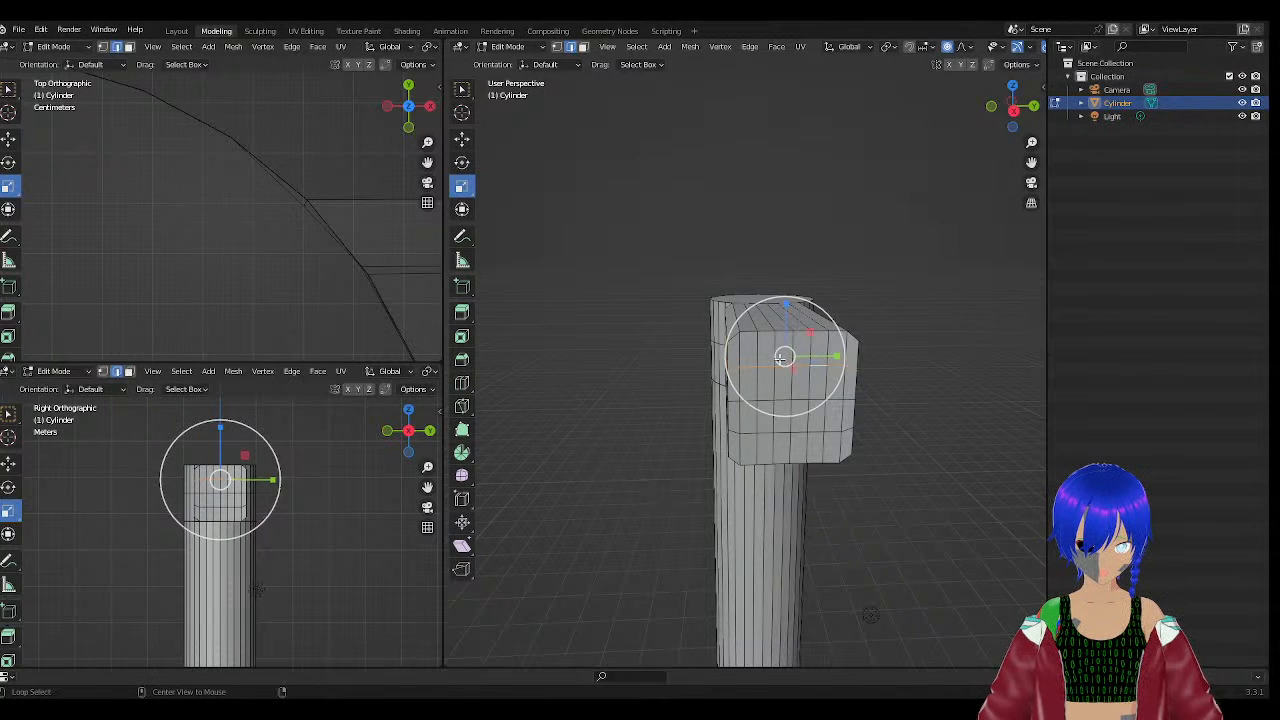
mouse_move(786, 305)
left_mouse_down("shift")
mouse_move(786, 333)
mouse_move(787, 320)
left_mouse_up("shift")
key("ctrl+z")
key("ctrl+z")
mouse_move(787, 330)
left_mouse_down()
mouse_move(788, 284)
mouse_move(789, 329)
left_mouse_up()
key("ctrl+z")
key("ctrl+z")
Try widening the arm's upper edge loop along the Y axis, and undo the scaling.
middle_click_drag(871, 366, 805, 370)
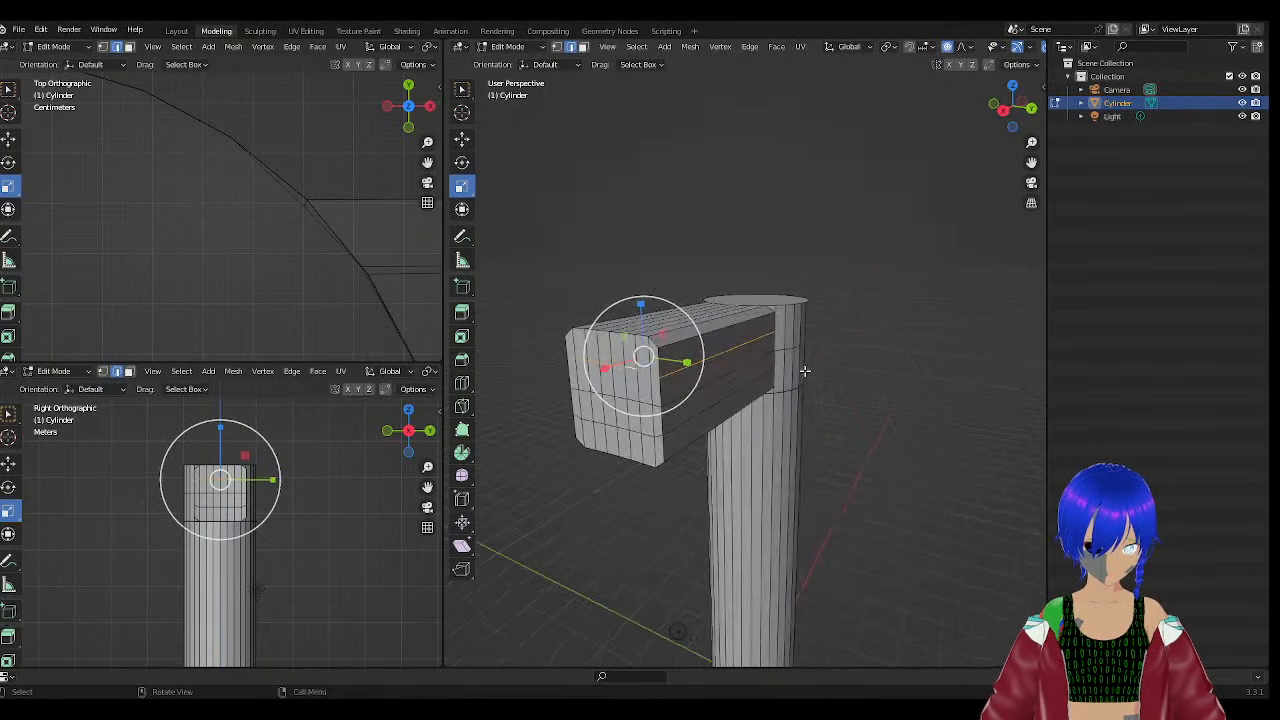
mouse_move(687, 362)
left_mouse_down()
mouse_move(826, 380)
mouse_move(712, 367)
left_mouse_up()
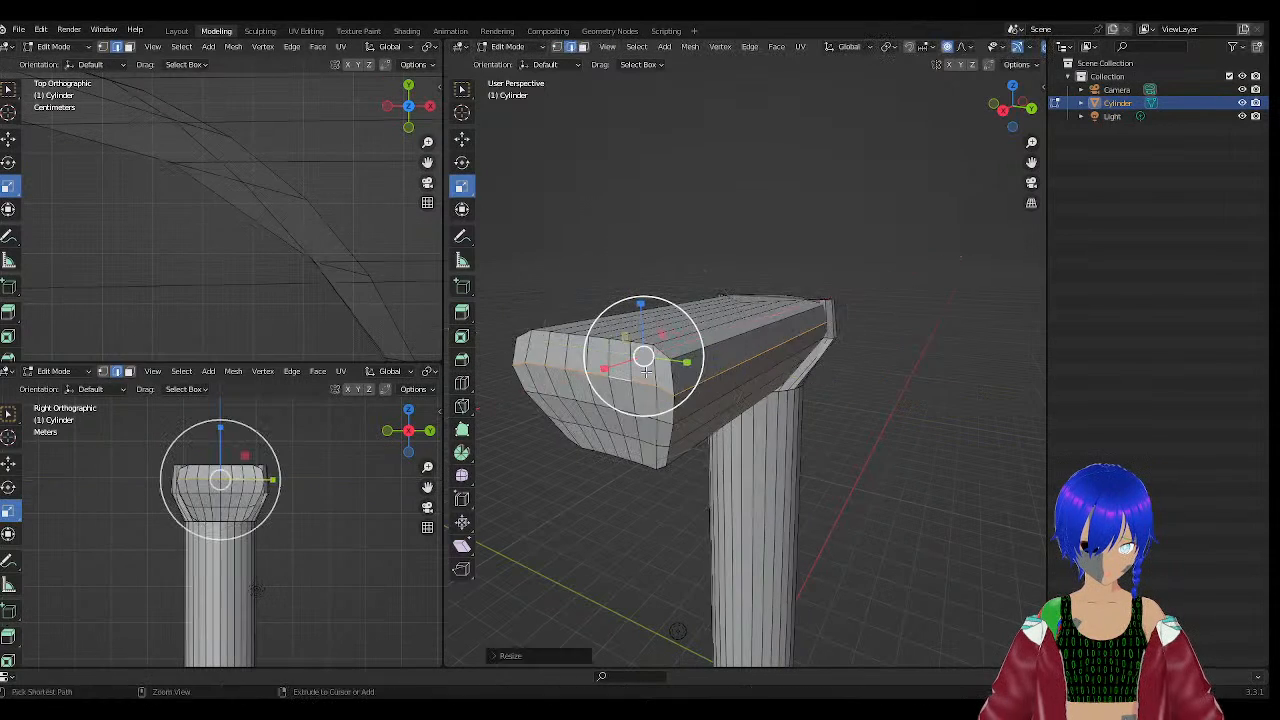
key("ctrl+z")
middle_click_drag(802, 435, 903, 429)
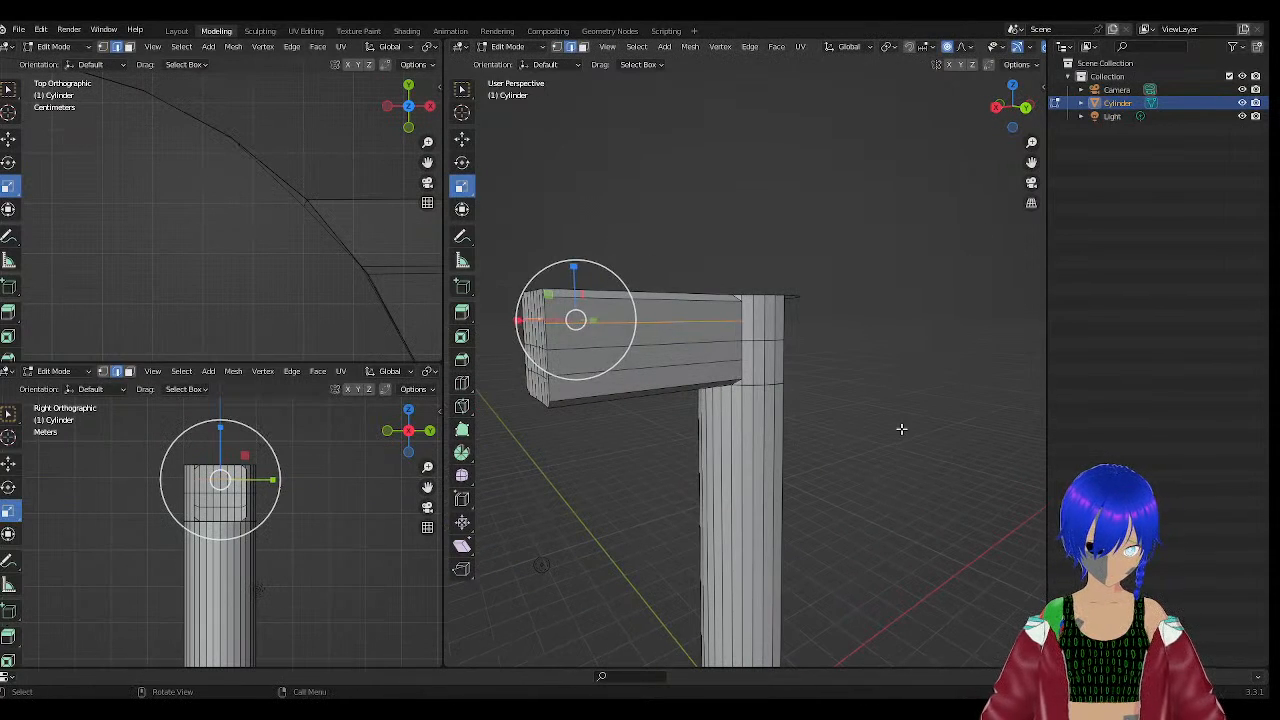
Try selecting the horizontal edge loops along the arm's side one after another, and clear the selection.
key("alt+a")
left_click(690, 322, "alt")
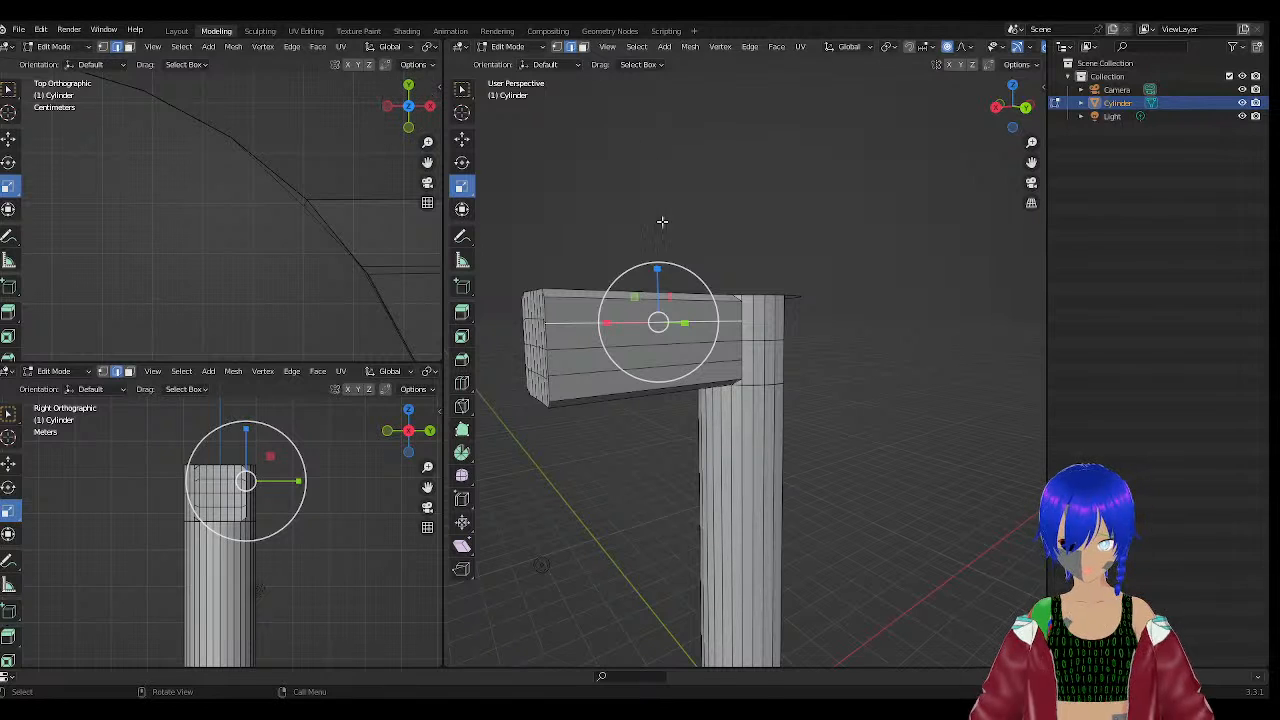
left_click(568, 340, "alt")
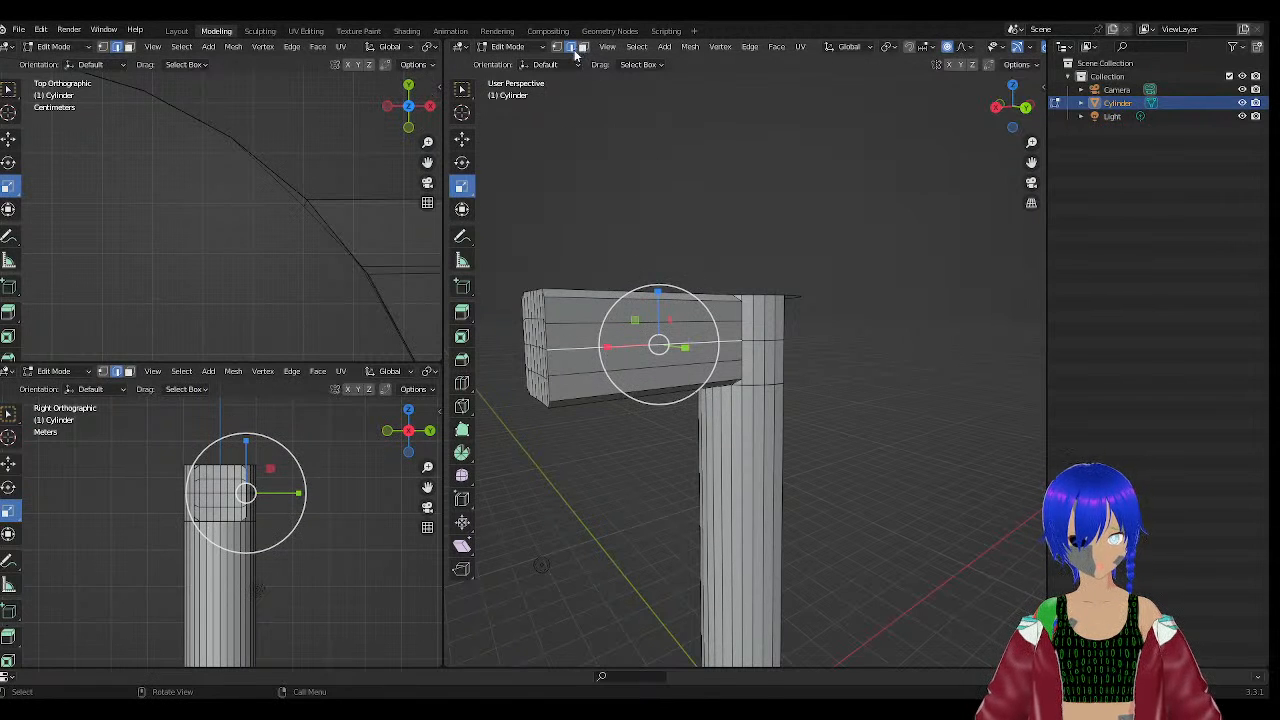
left_click(543, 320, "alt")
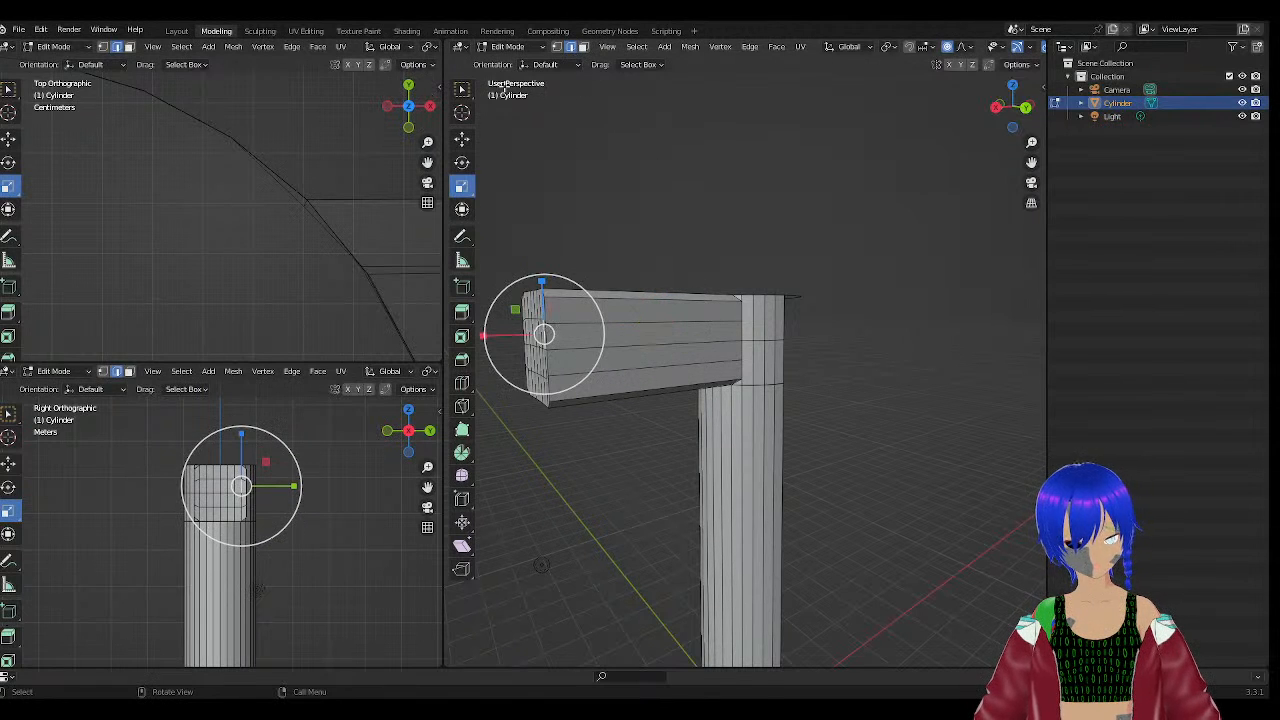
key("alt+a")
Try selecting face loops along the arm's long side in face selection mode.
middle_click_drag(620, 229, 814, 344)
left_click(814, 344, "alt")
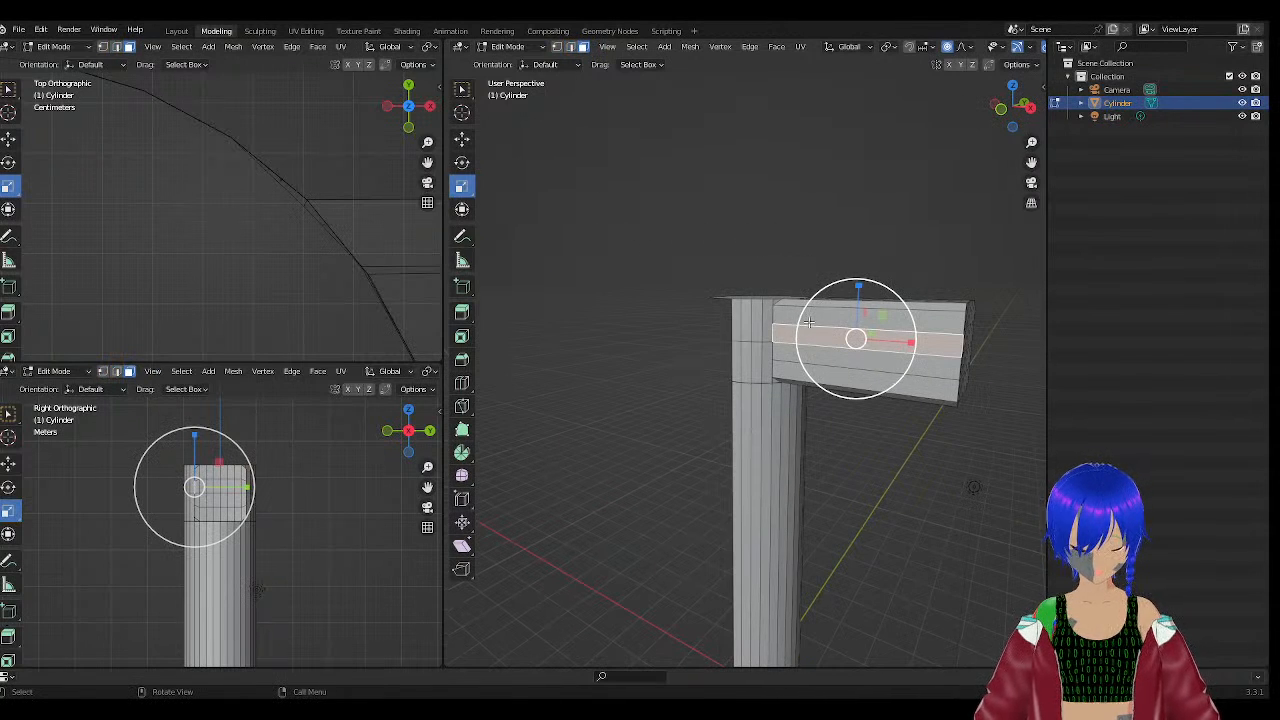
left_click(805, 321, "alt")
middle_click_drag(963, 362, 767, 369)
scroll(816, 366, "down", 3)
scroll(698, 330, "up", 6)
middle_click_drag(628, 329, 683, 357)
middle_click_drag(806, 429, 805, 389)
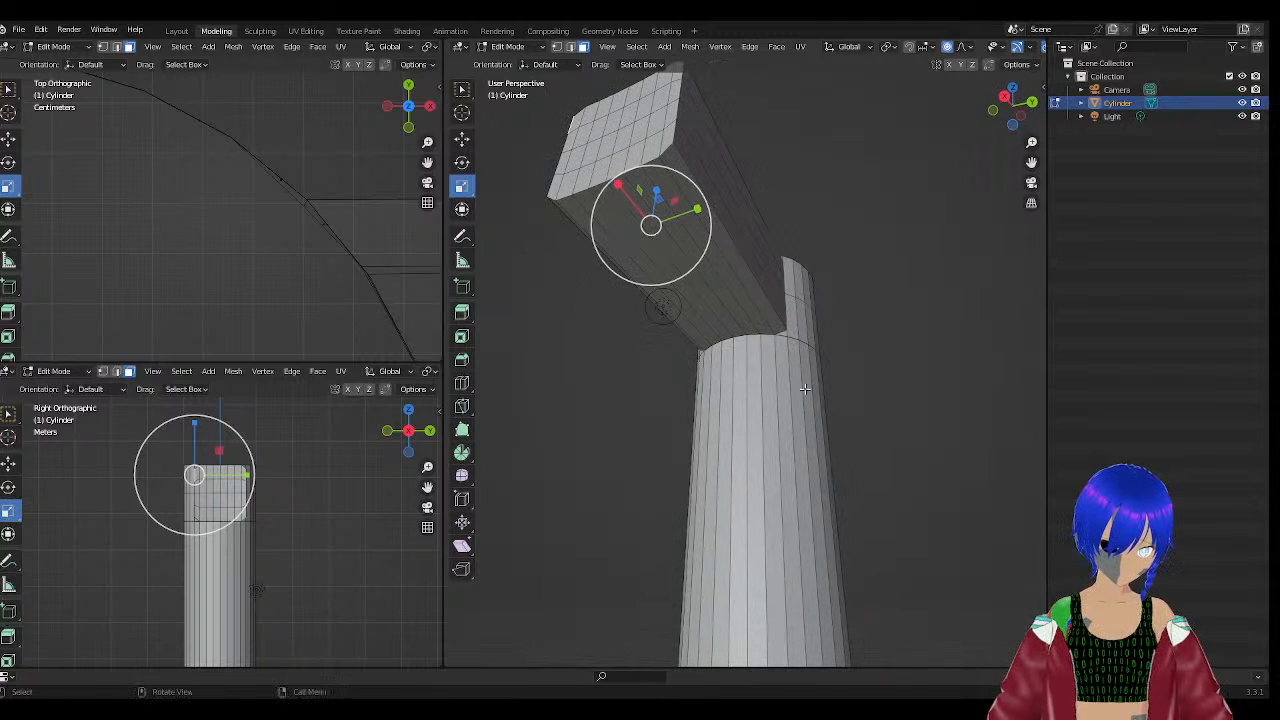
Try selecting face loops from the narrow strips along the arm's underside.
left_click(719, 258, "alt")
left_click(706, 272, "alt")
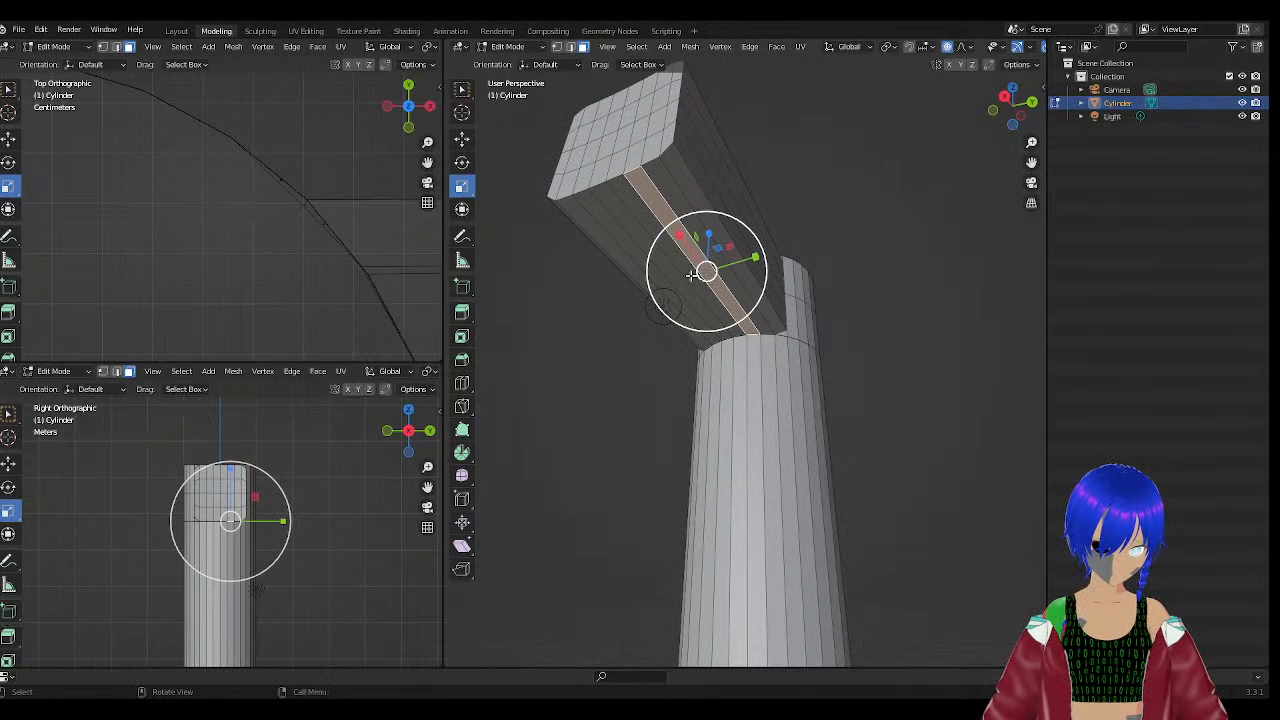
left_click(691, 275, "alt")
left_click(656, 276, "alt")
scroll(647, 275, "down", 2)
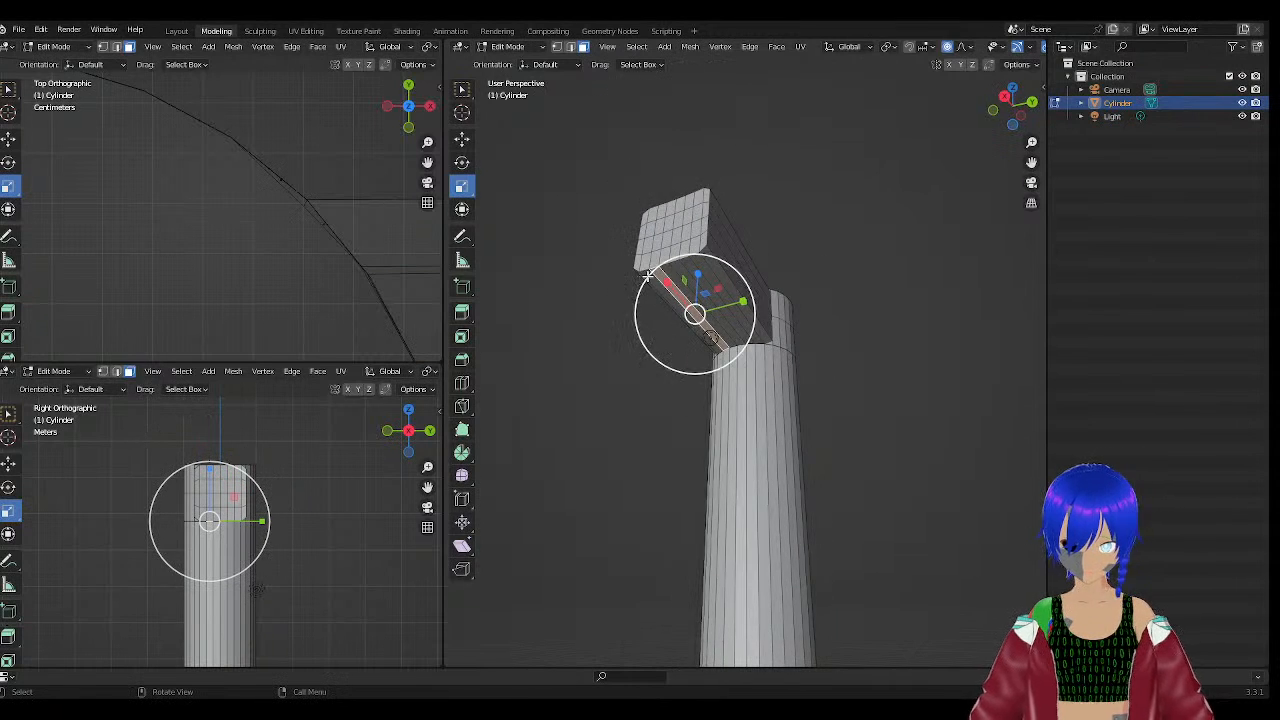
middle_click_drag(647, 275, 619, 410)
left_click(810, 409, "alt")
Select the adjacent middle face strips along the top of the arm.
left_click(652, 328)
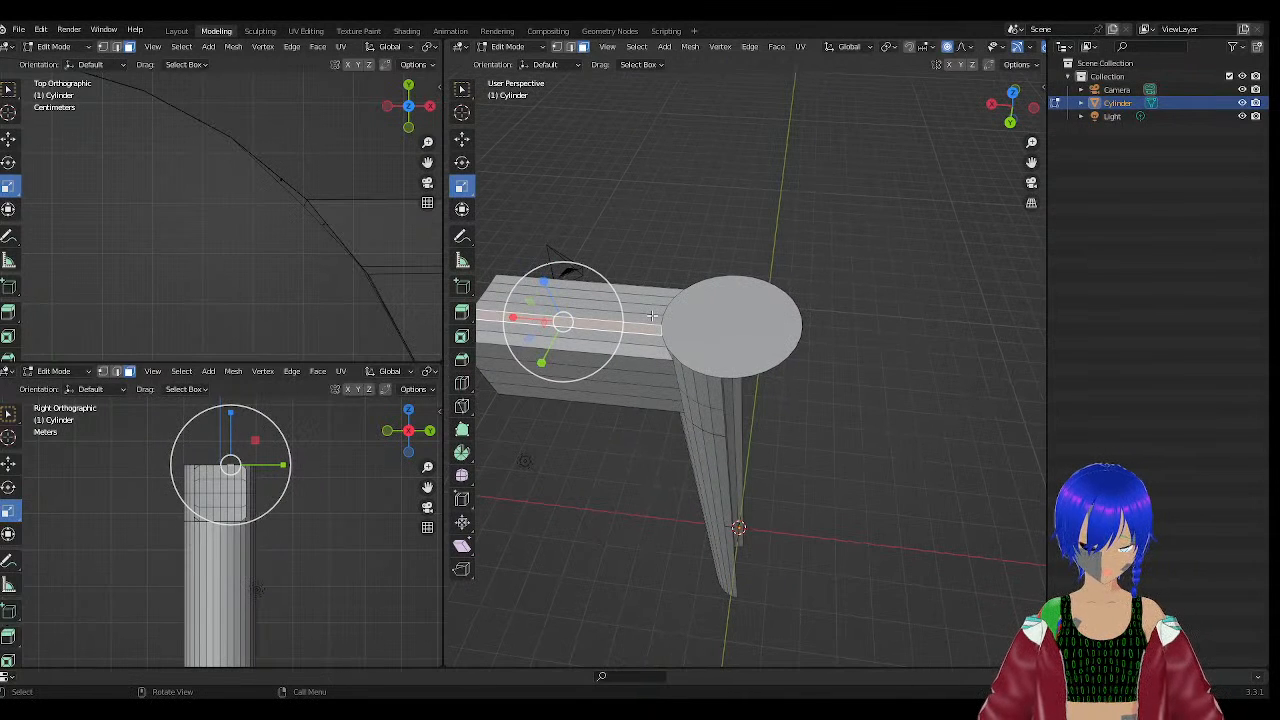
left_click(651, 316, "shift")
left_click(647, 311, "shift")
left_click(650, 307, "shift")
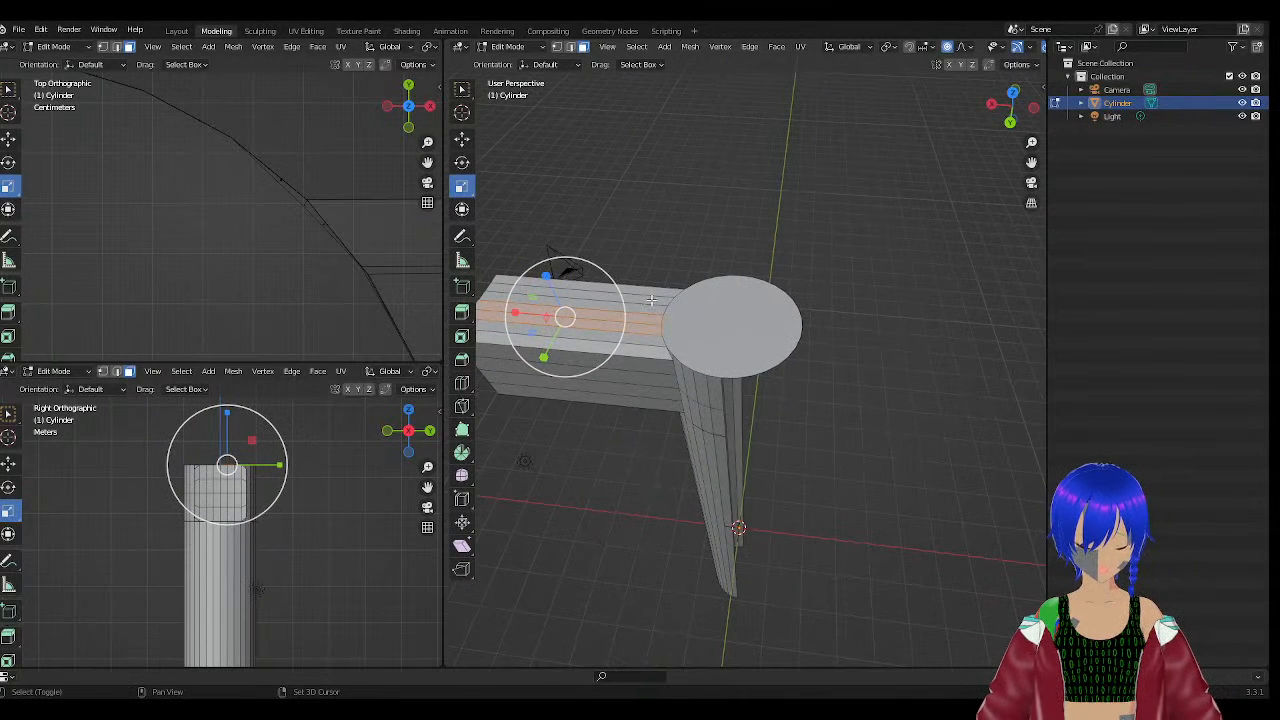
left_click(648, 300, "shift")
left_click(648, 310, "shift")
Add the middle face strips on the arm's underside to the selection.
middle_click_drag(644, 338, 824, 237)
left_click(793, 262, "shift")
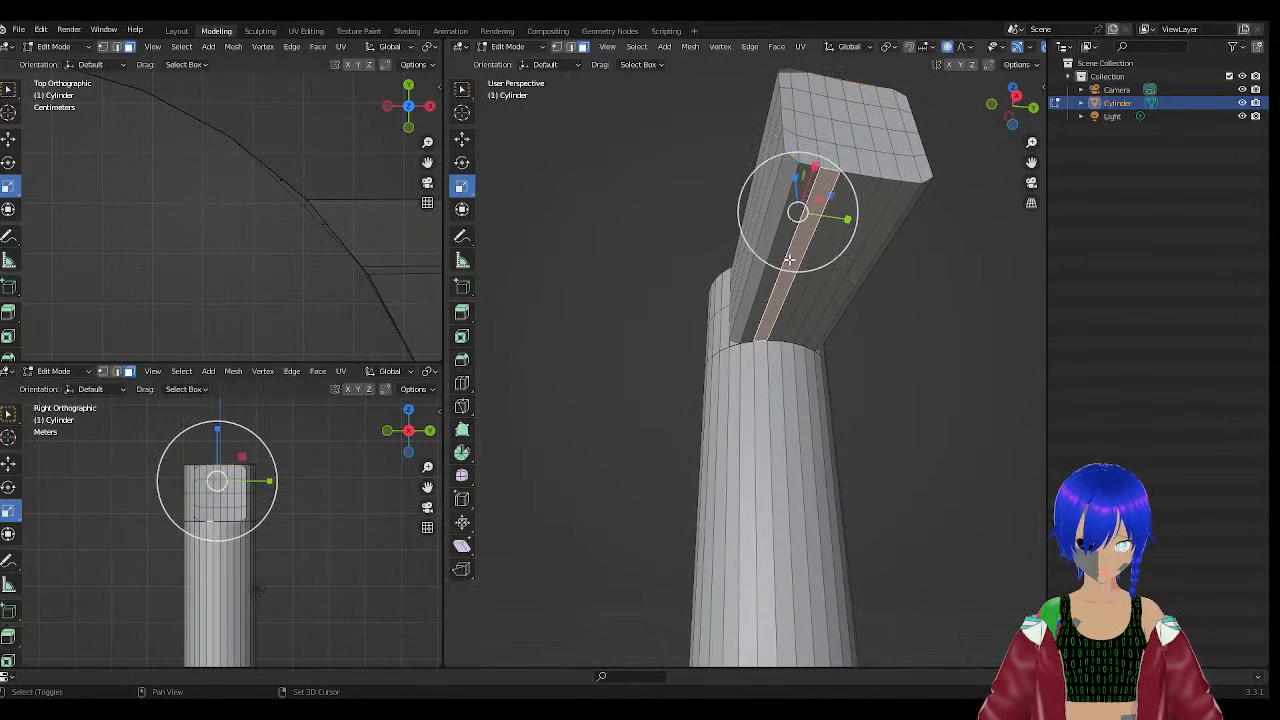
left_click(805, 266, "shift")
left_click(840, 258, "shift")
left_click(847, 258, "shift")
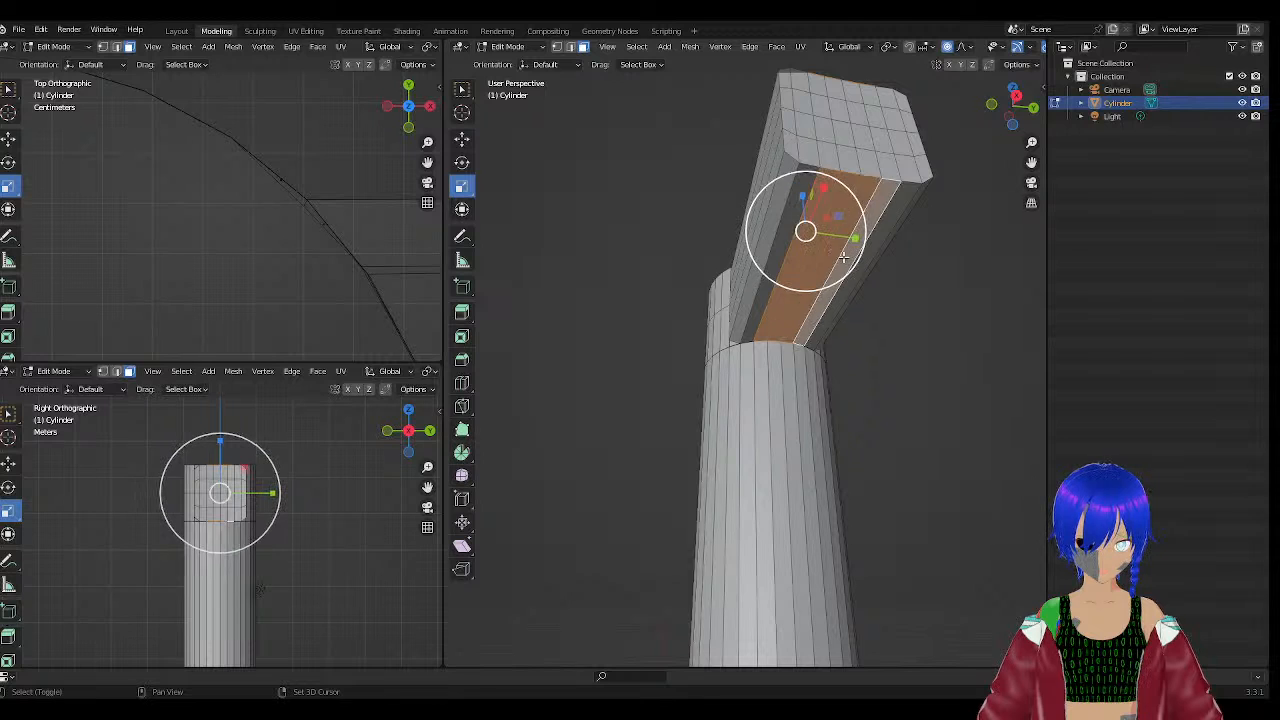
Add the two middle face strips on each long side of the arm to the selection.
middle_click_drag(847, 258, 735, 312)
left_click(596, 295, "shift")
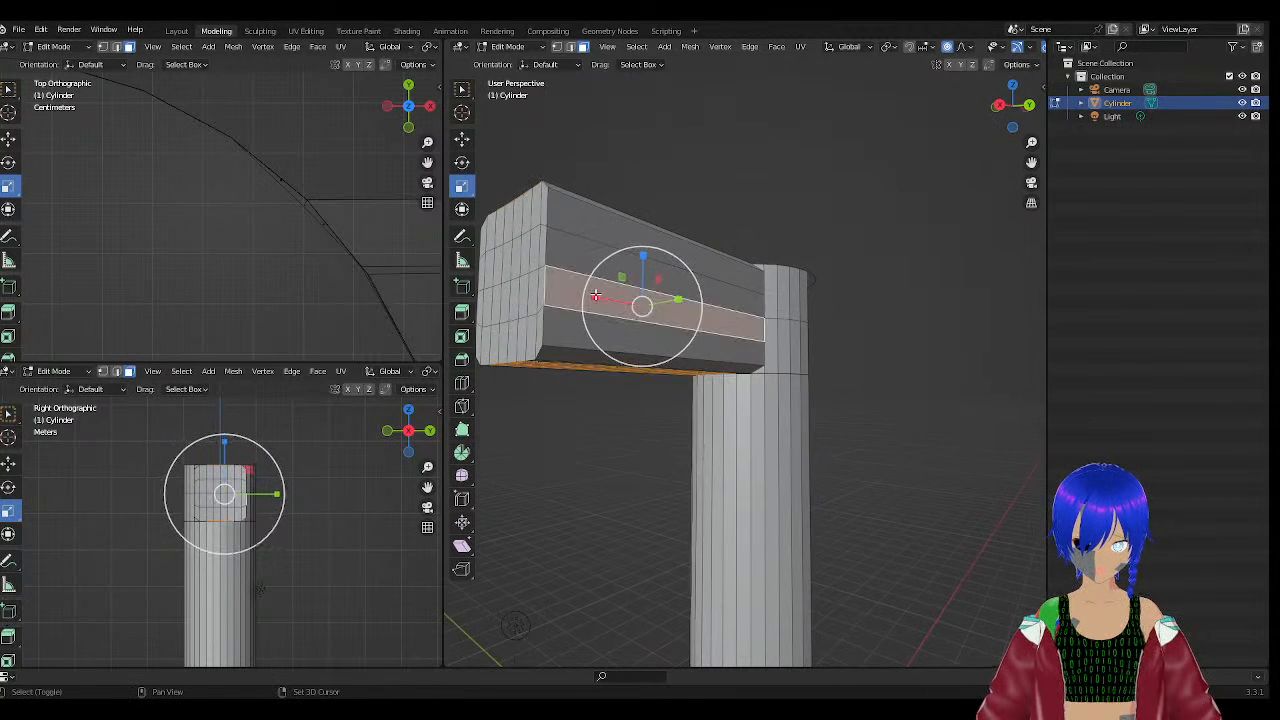
left_click(570, 251, "shift")
middle_click_drag(570, 251, 806, 312)
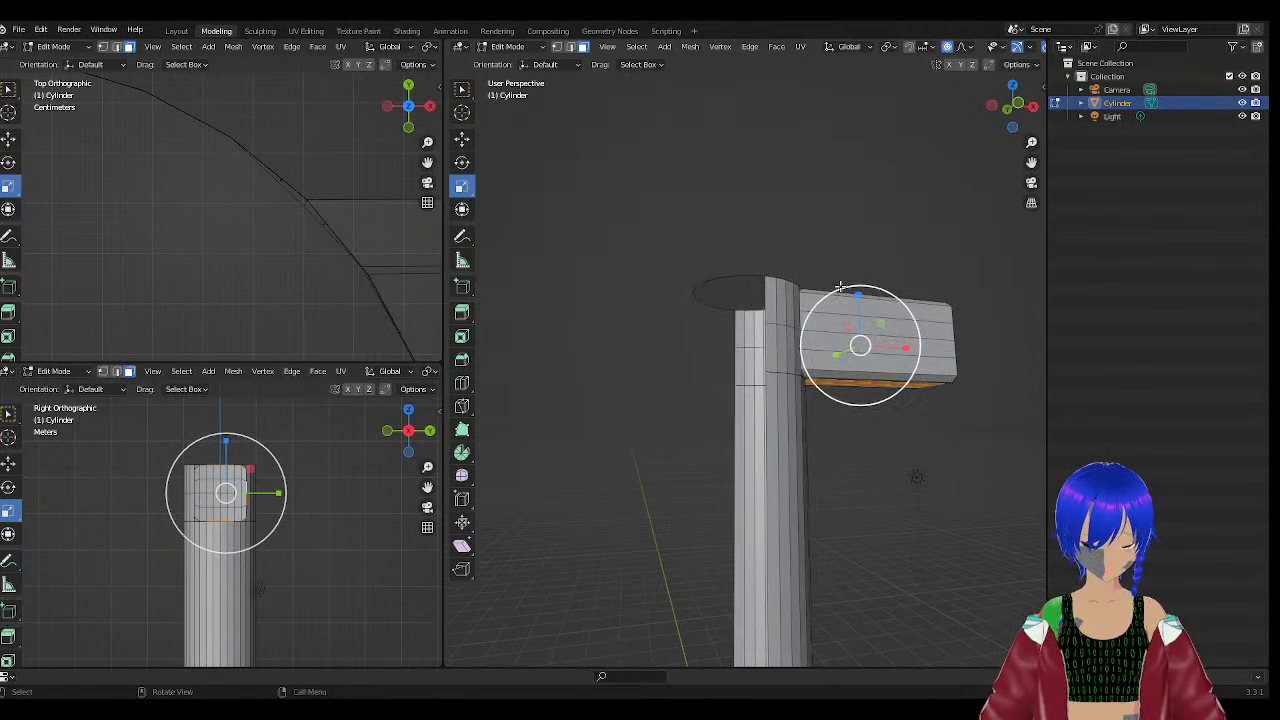
left_click(832, 342, "shift")
left_click(836, 326, "shift")
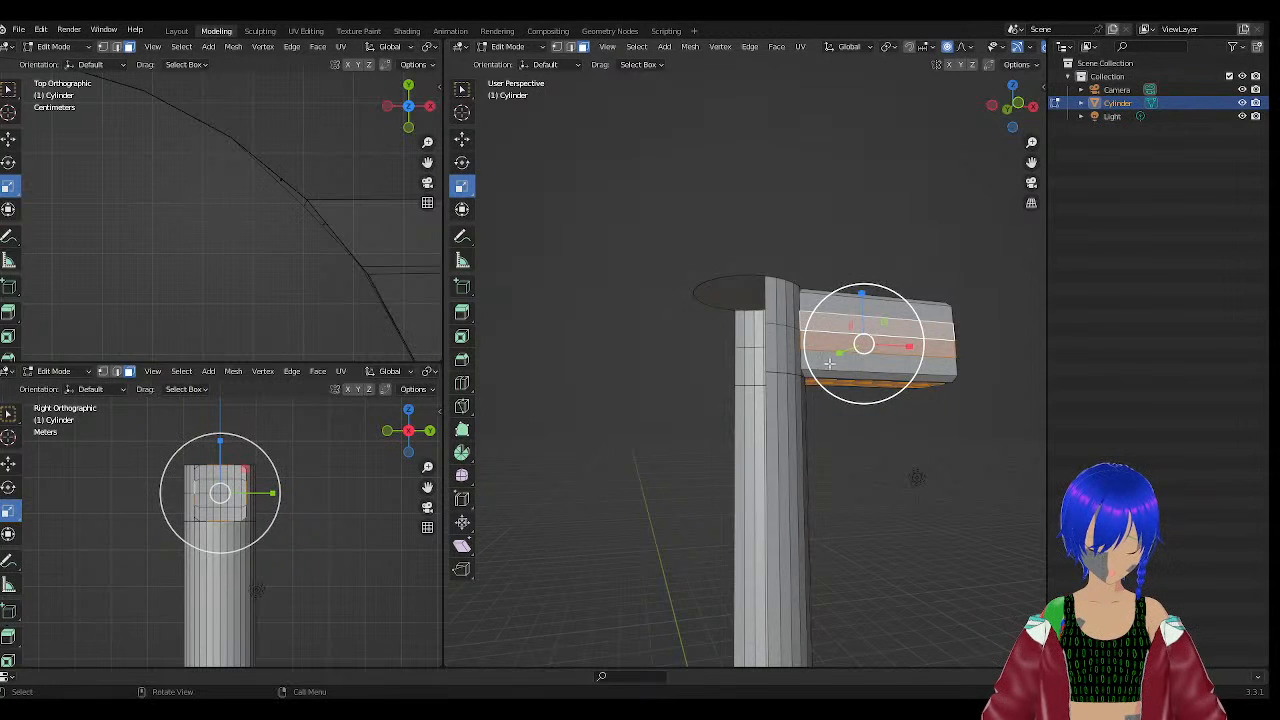
Try scaling the selected arm face strips outward in Y and Z together, and undo the scaling.
middle_click_drag(829, 363, 643, 414)
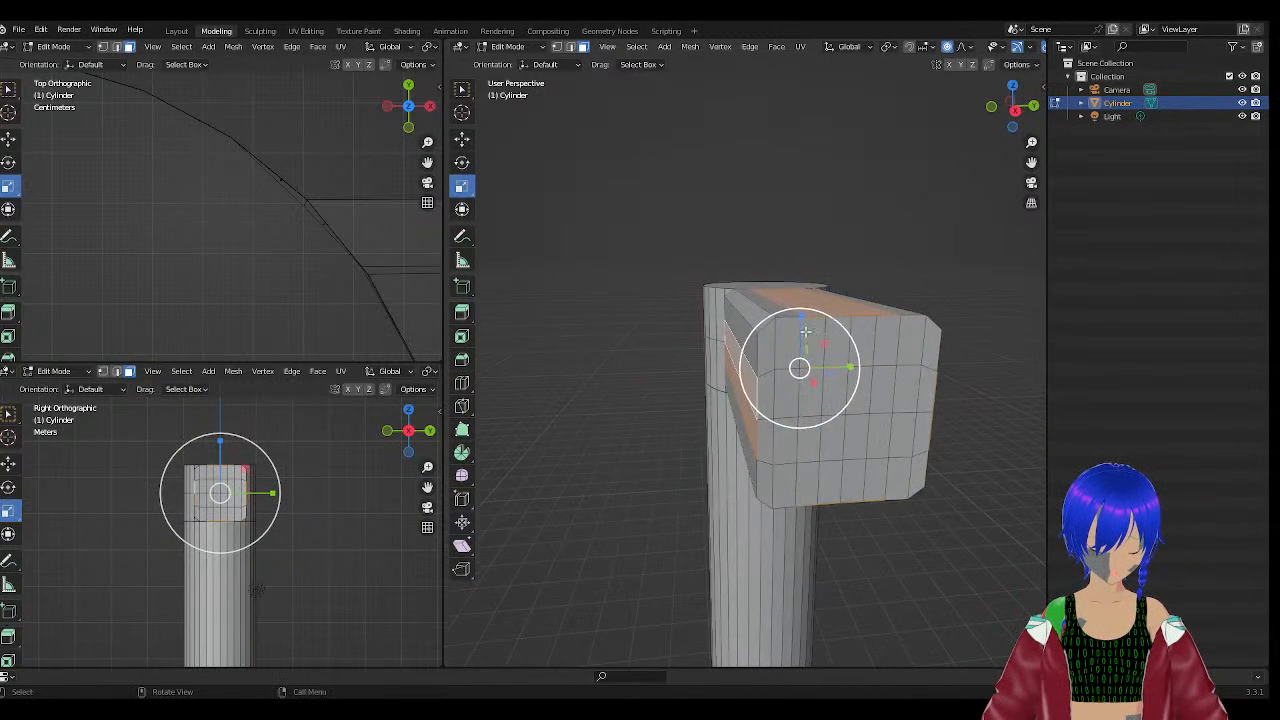
mouse_move(823, 343)
left_mouse_down()
mouse_move(815, 352)
mouse_move(824, 342)
left_mouse_up()
key("z")
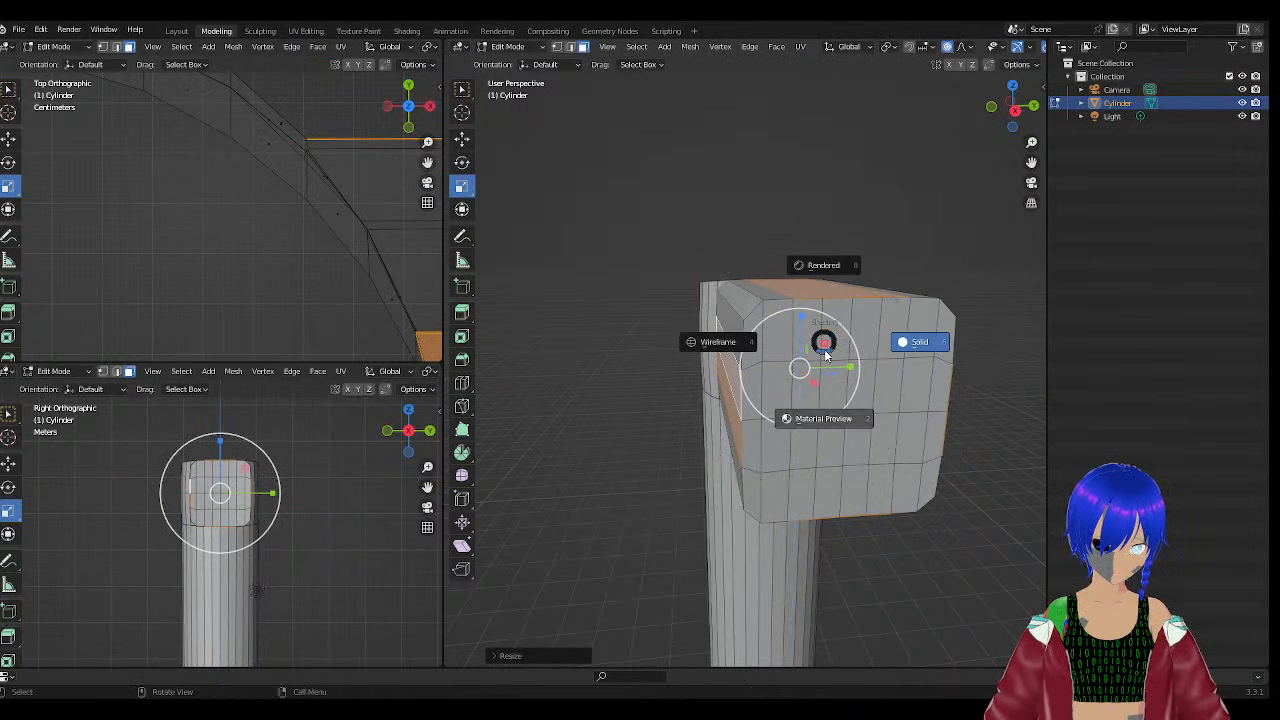
key("Escape")
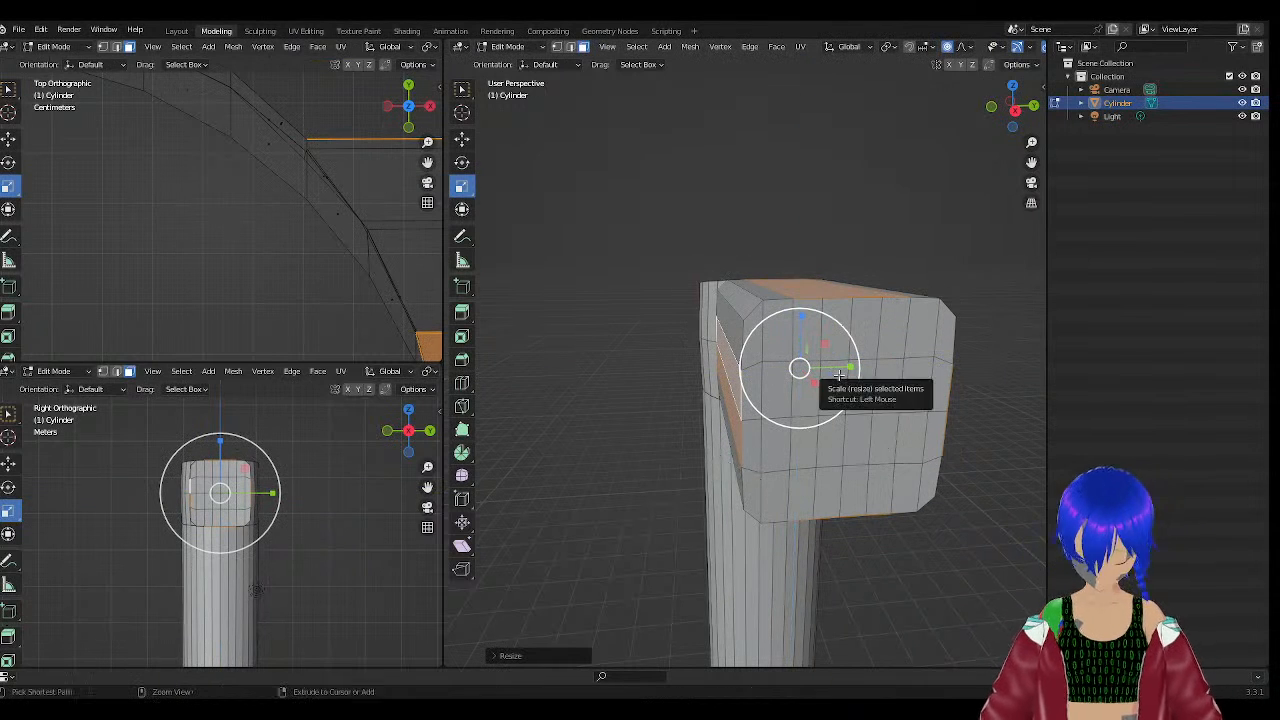
key("ctrl+z")
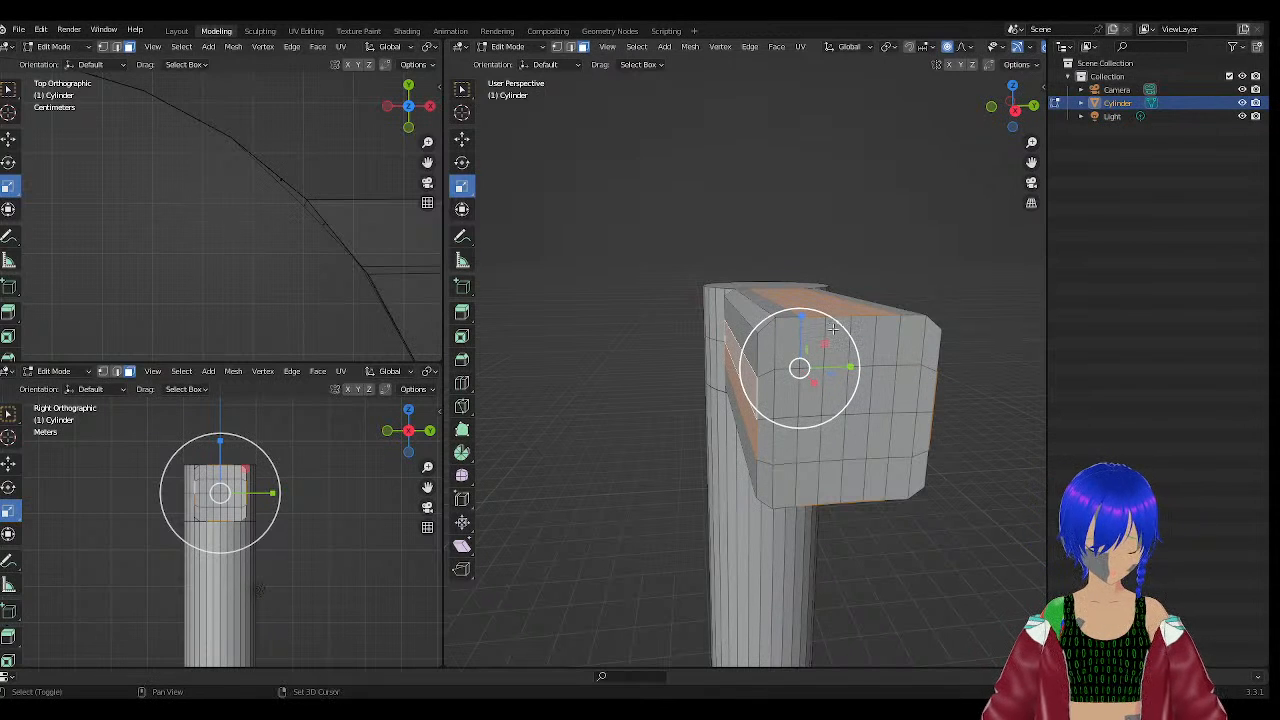
Try resizing the selected face strips around the arm with the Scale tool, and undo each attempt.
left_click_drag(851, 367, 811, 367, "shift")
key("ctrl+z")
key("ctrl+z")
middle_click_drag(815, 384, 861, 408)
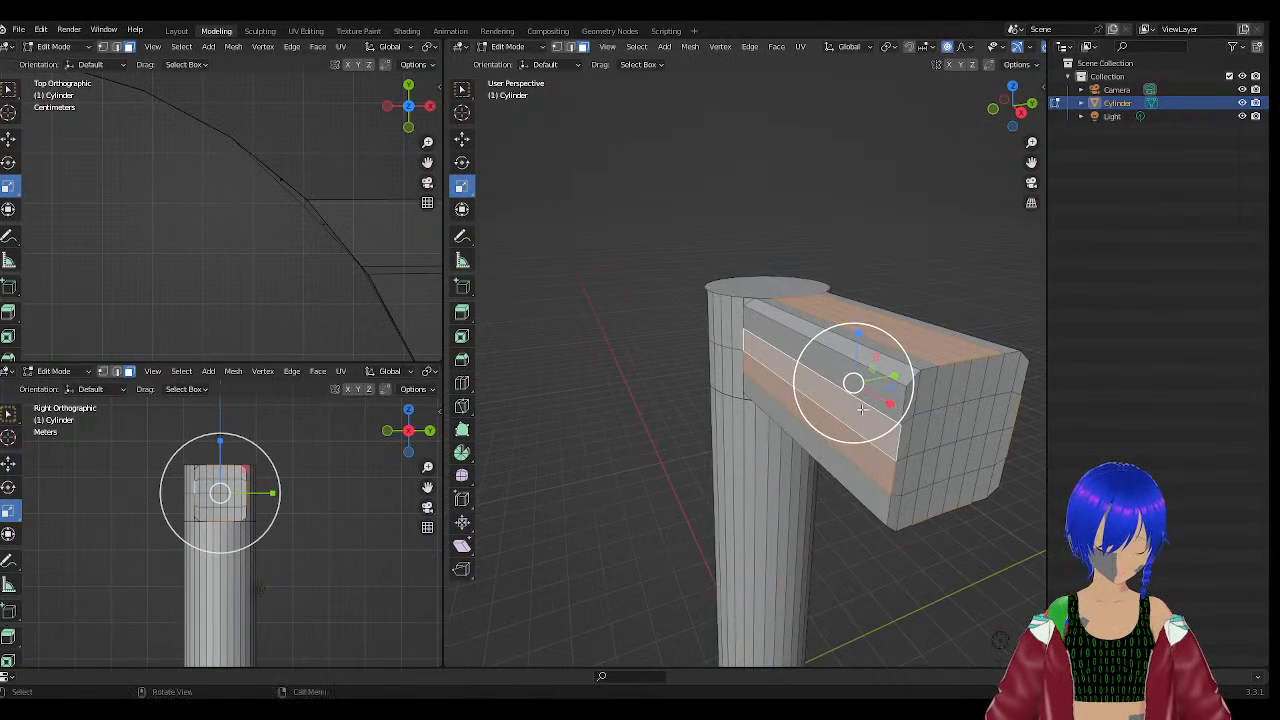
mouse_move(880, 398)
left_mouse_down("shift")
mouse_move(867, 391)
mouse_move(880, 407)
left_mouse_up("shift")
key("ctrl+z")
Try widening the selected arm face strips along the Y axis from different view angles, and undo the scaling.
middle_click_drag(879, 406, 851, 363)
scroll(855, 455, "down", 1)
scroll(687, 375, "up", 5)
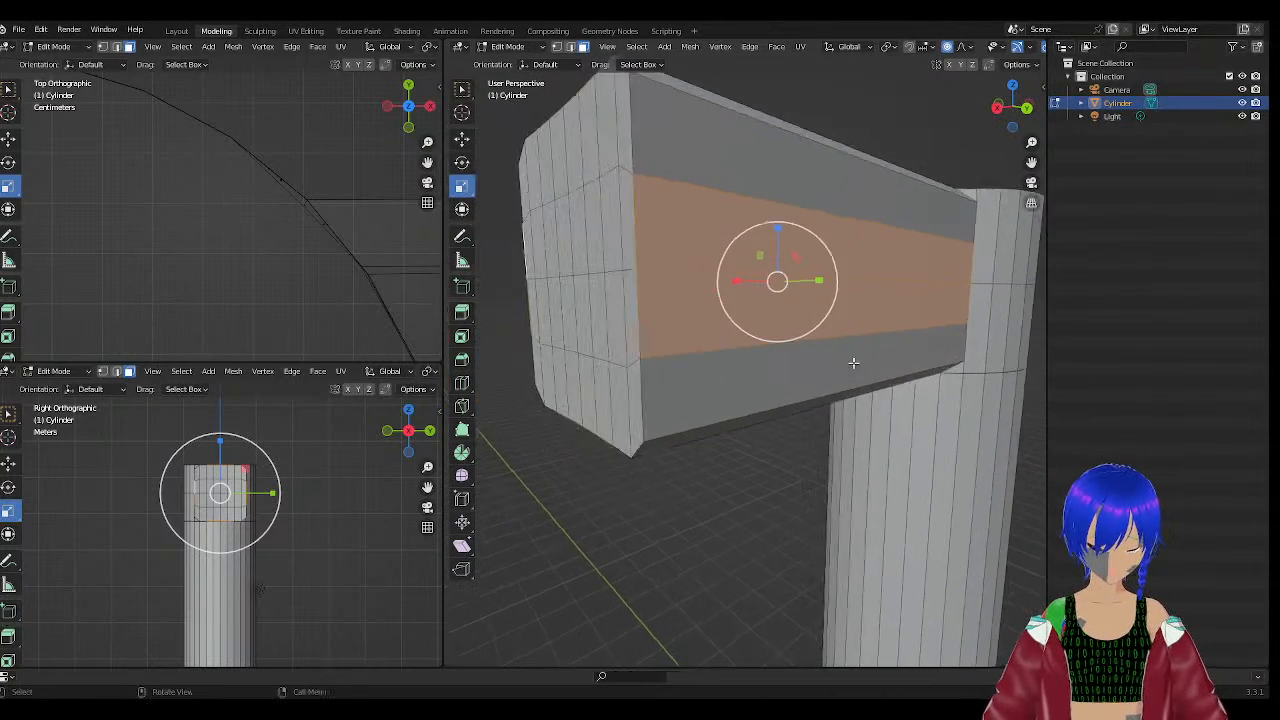
scroll(851, 363, "down", 4)
middle_click_drag(760, 330, 816, 415)
left_click_drag(815, 445, 824, 456)
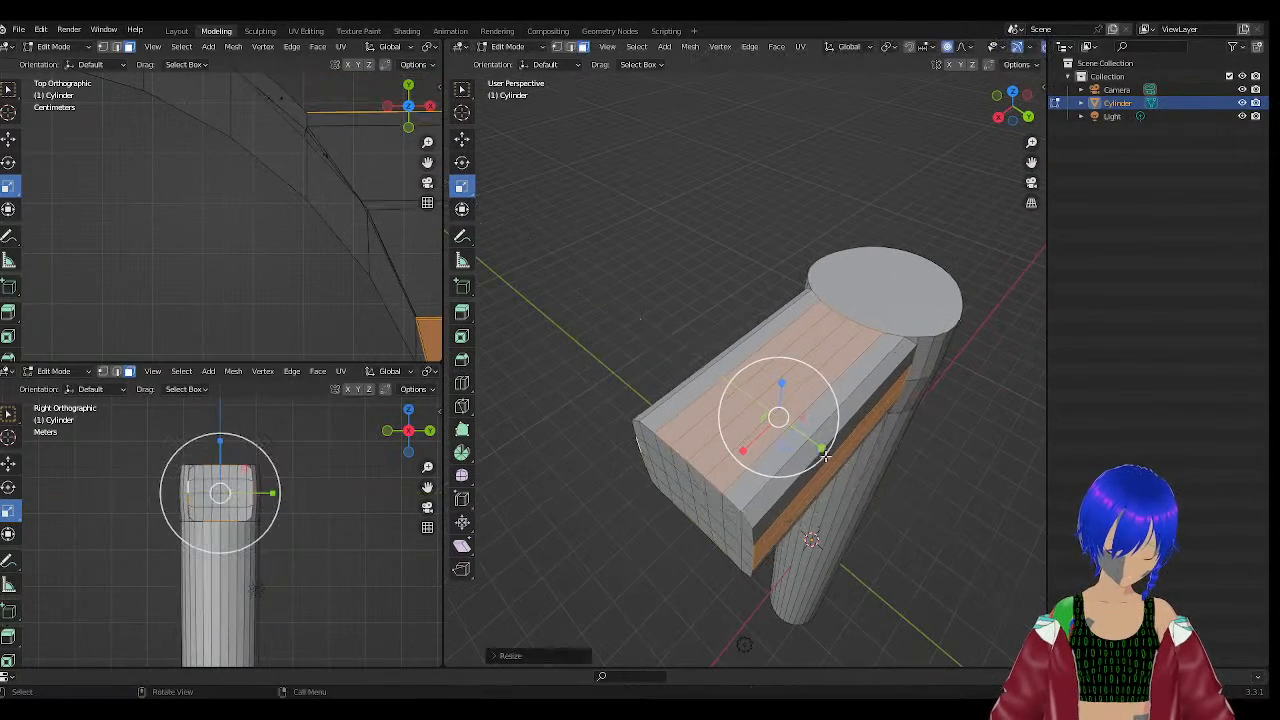
scroll(824, 456, "up", 3)
middle_click_drag(824, 456, 851, 402)
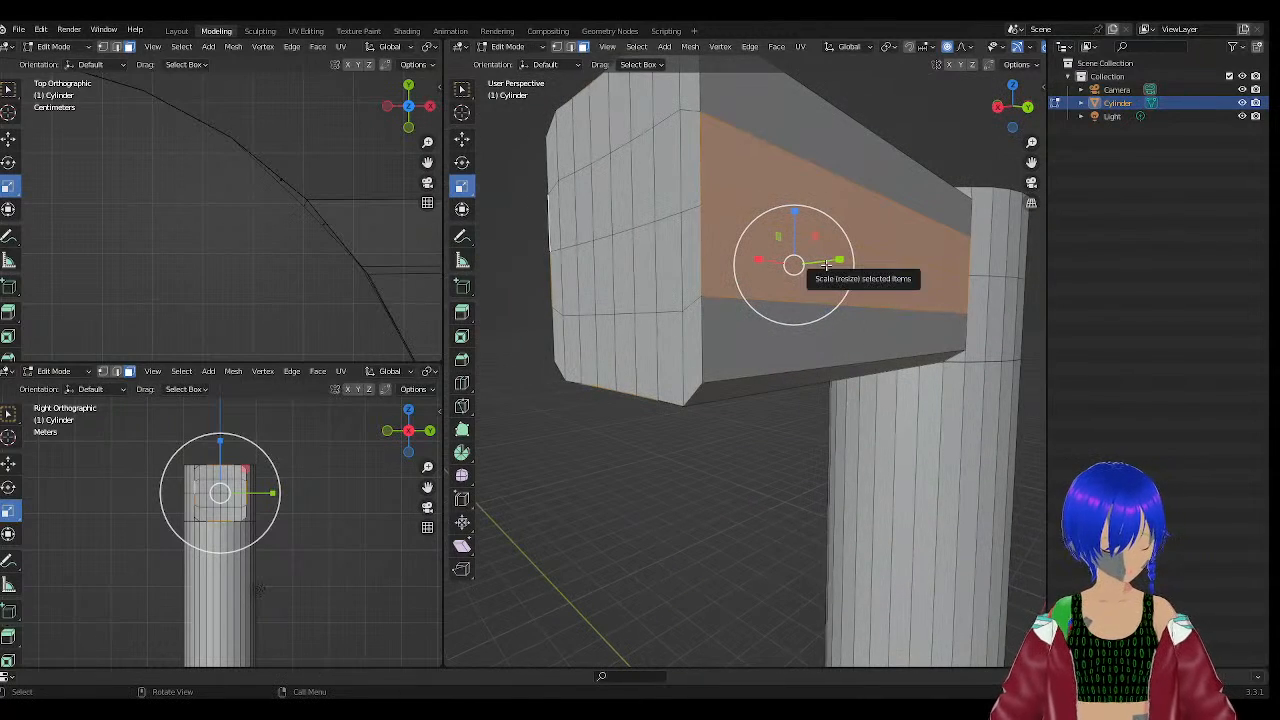
scroll(826, 265, "down", 2)
middle_click_drag(848, 351, 879, 304)
left_click_drag(872, 259, 878, 253)
key("ctrl+z")
Select the four middle faces in the lower row of the arm's end cap and the two middle faces along one side.
left_click(762, 284)
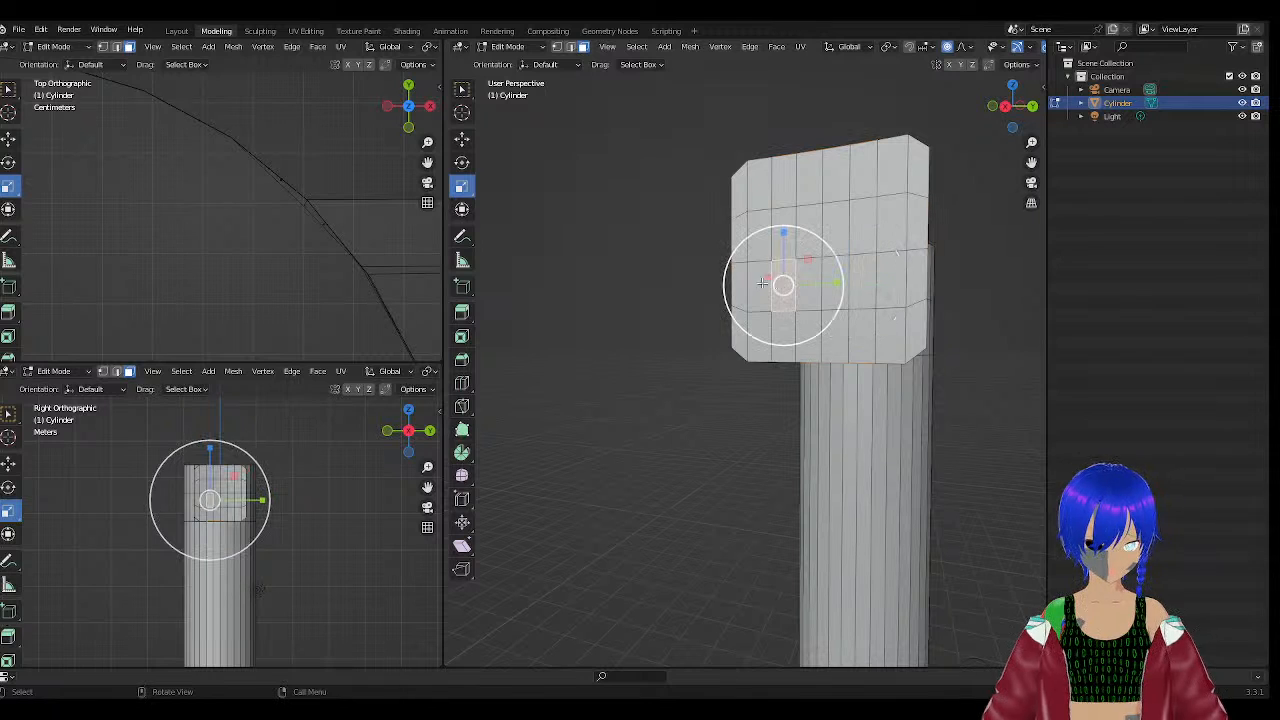
left_click(846, 331)
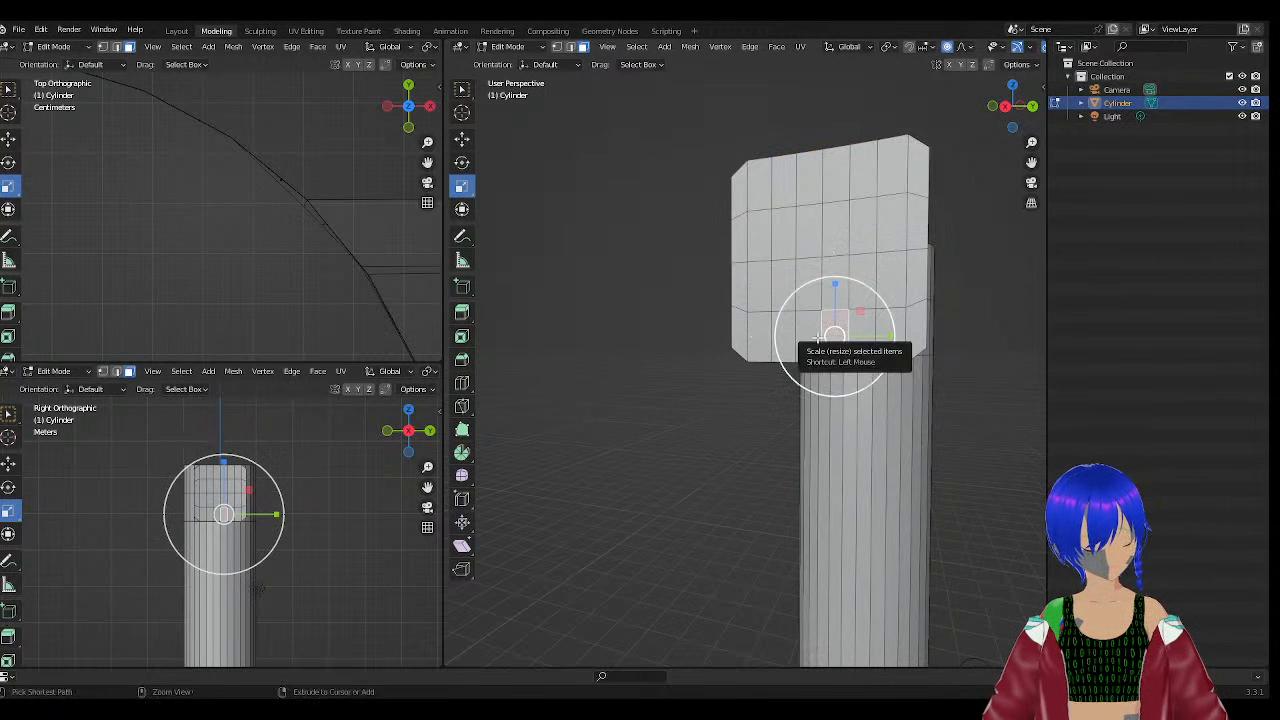
left_click(805, 318, "shift")
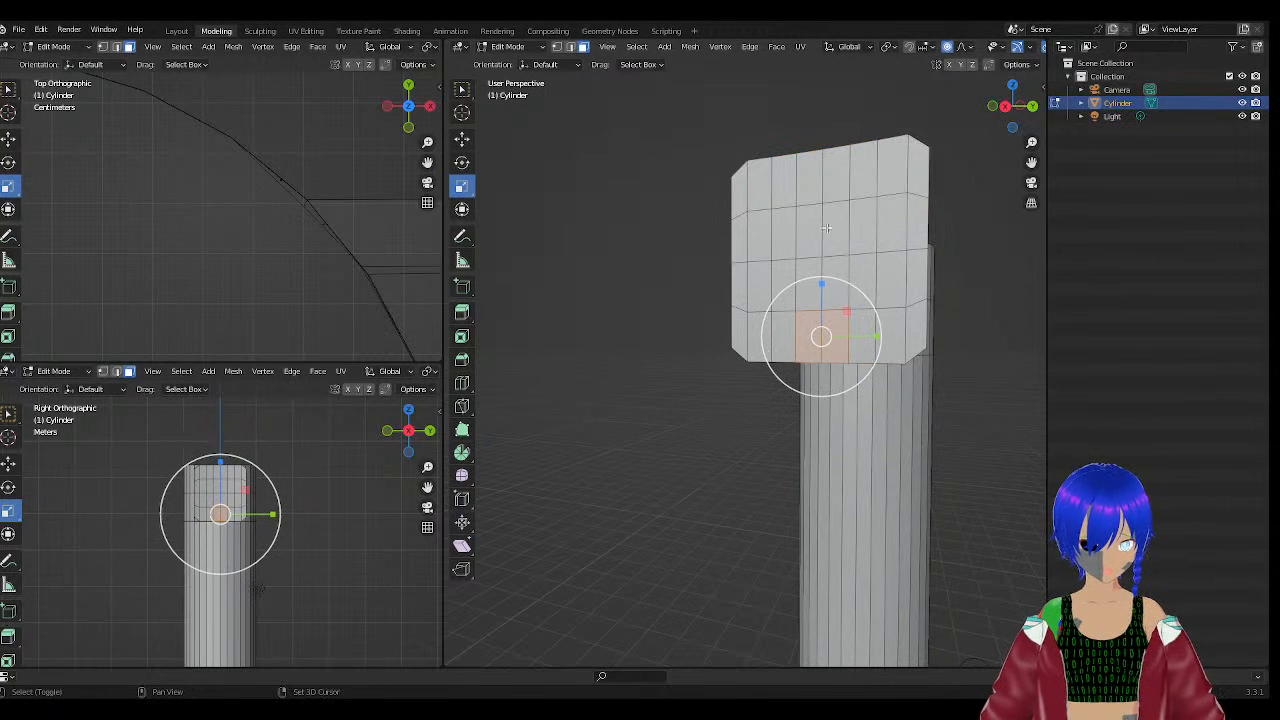
left_click(916, 233, "shift")
left_click(905, 282, "shift")
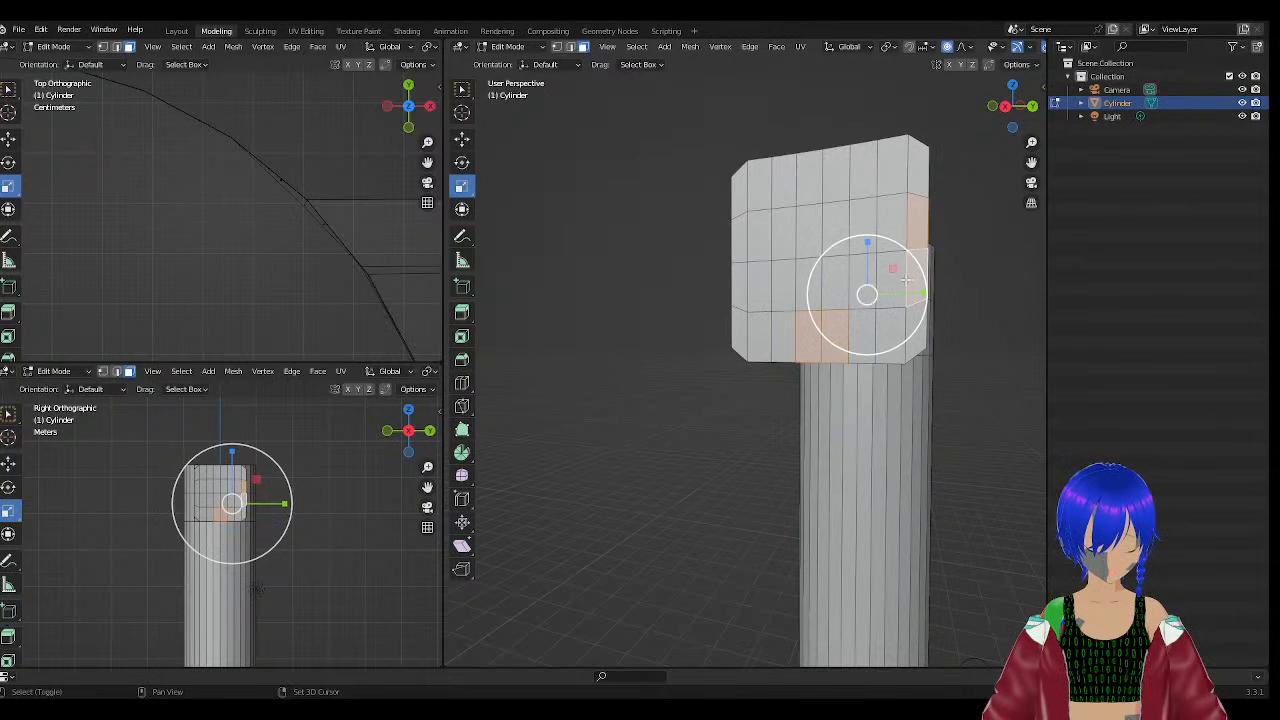
left_click(772, 337, "shift")
left_click(850, 333, "shift")
Add the two middle faces on the end cap's opposite side and the four middle faces of its upper row to the selection.
left_click(738, 274, "shift")
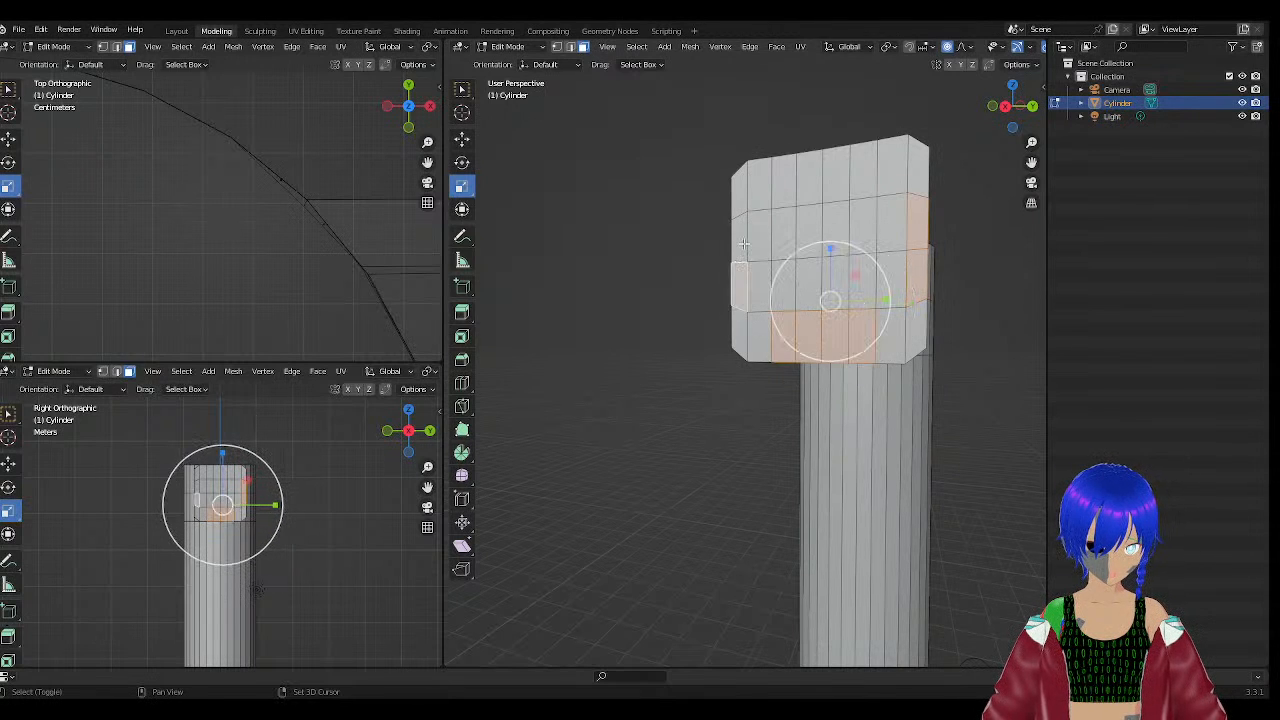
left_click(740, 237, "shift")
left_click(780, 185, "shift")
left_click(806, 176, "shift")
left_click(837, 170, "shift")
left_click(869, 170, "shift")
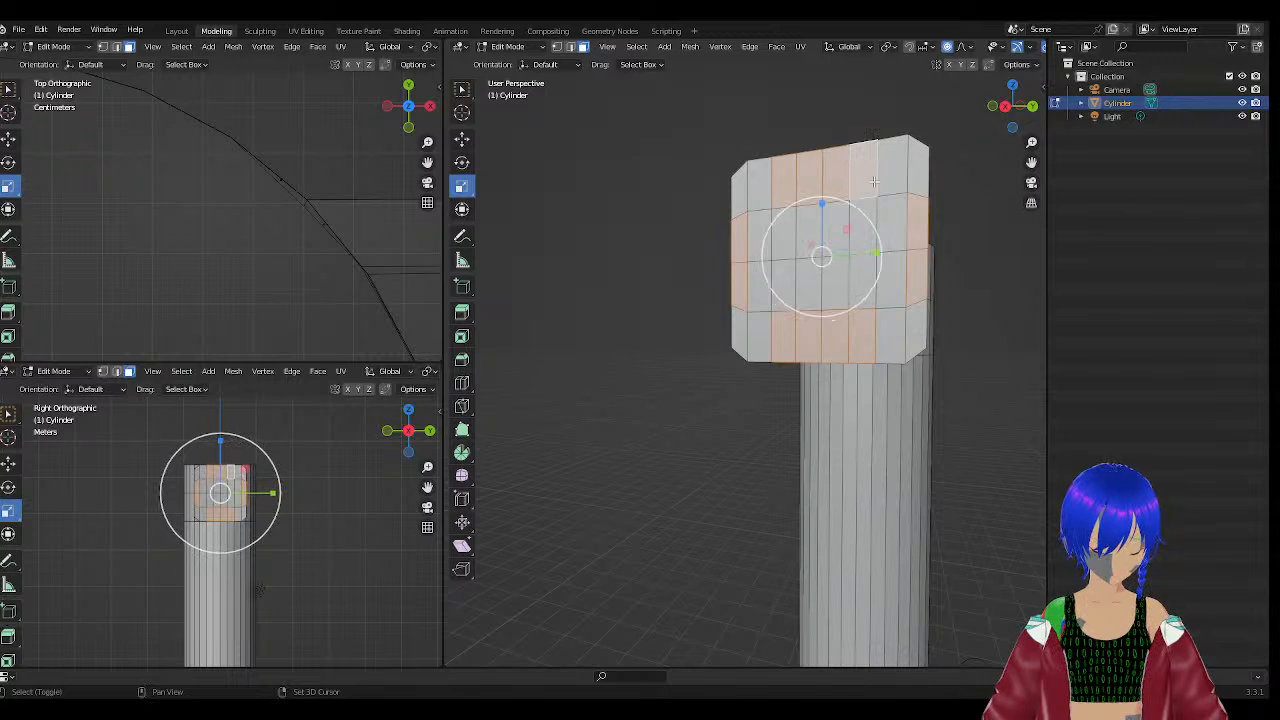
Try scaling the selected border faces of the arm's end cap, and undo the scaling.
middle_click_drag(888, 268, 908, 272)
left_click_drag(906, 245, 916, 234)
key("ctrl+z")
middle_click_drag(879, 270, 736, 425)
mouse_move(805, 387)
middle_mouse_down()
mouse_move(766, 478)
mouse_move(845, 468)
mouse_move(815, 370)
middle_mouse_up()
middle_click_drag(812, 318, 869, 447)
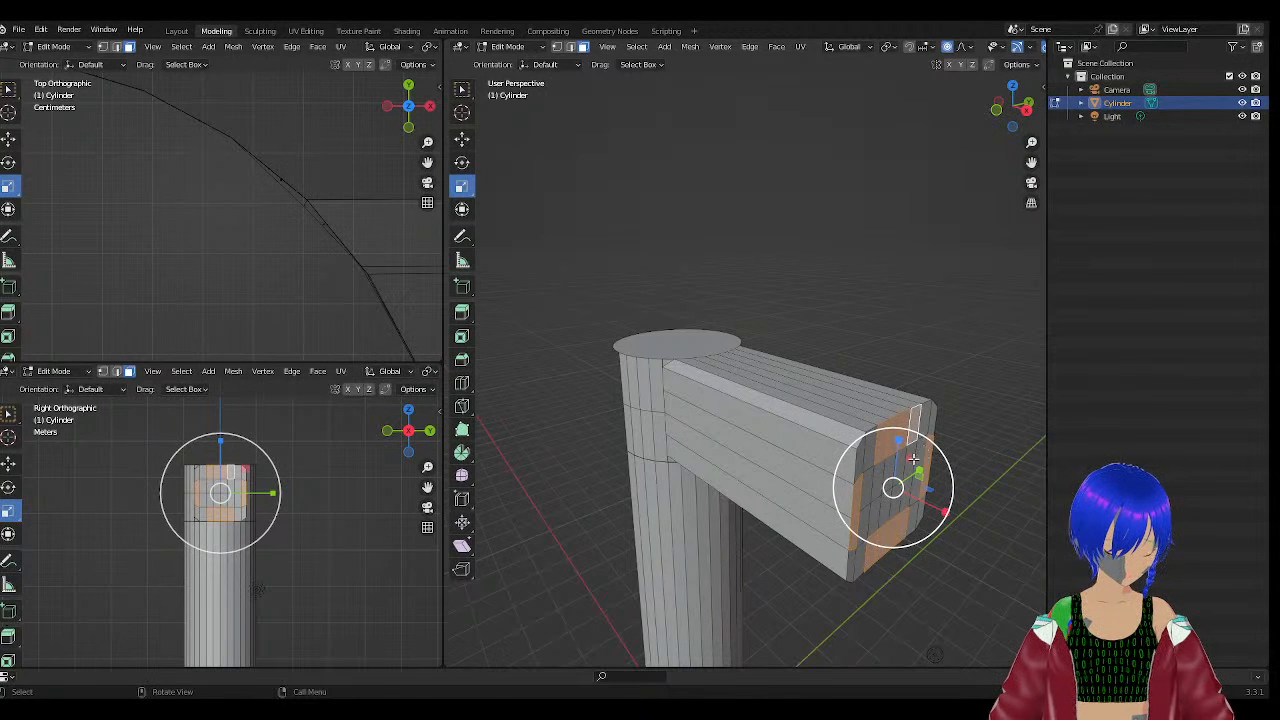
key("s")
left_click(912, 453)
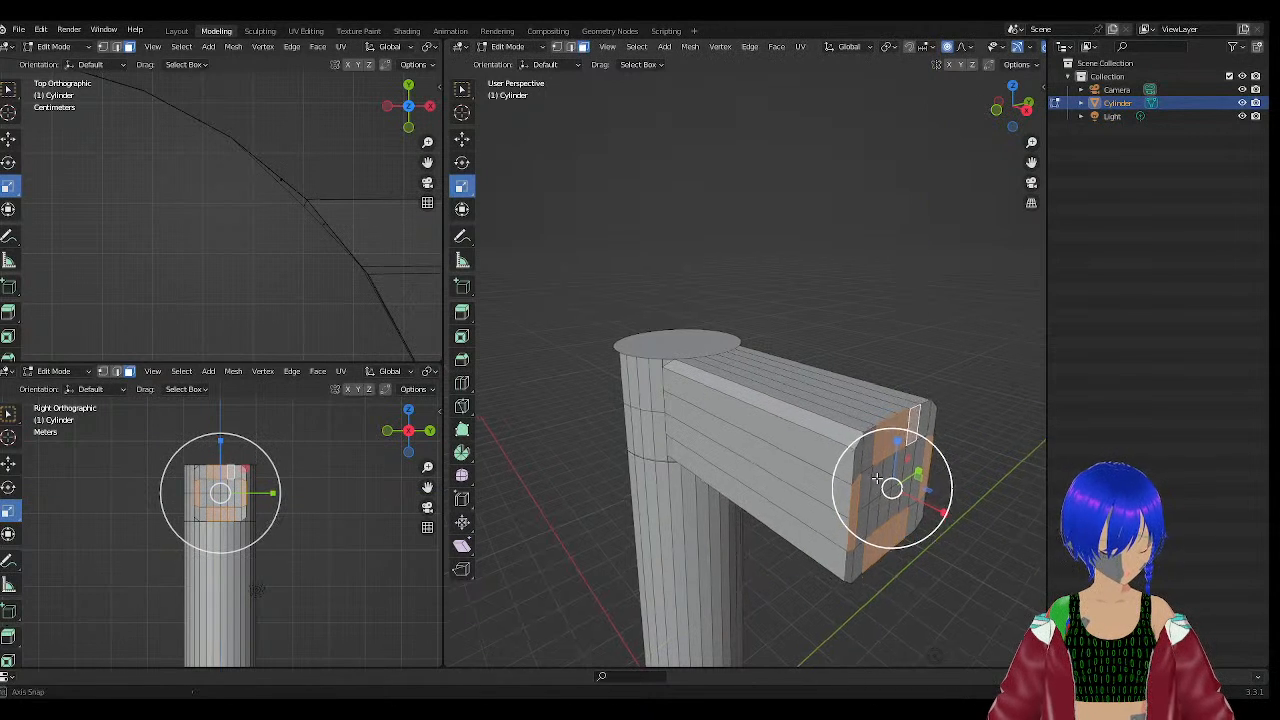
middle_click_drag(912, 453, 626, 346)
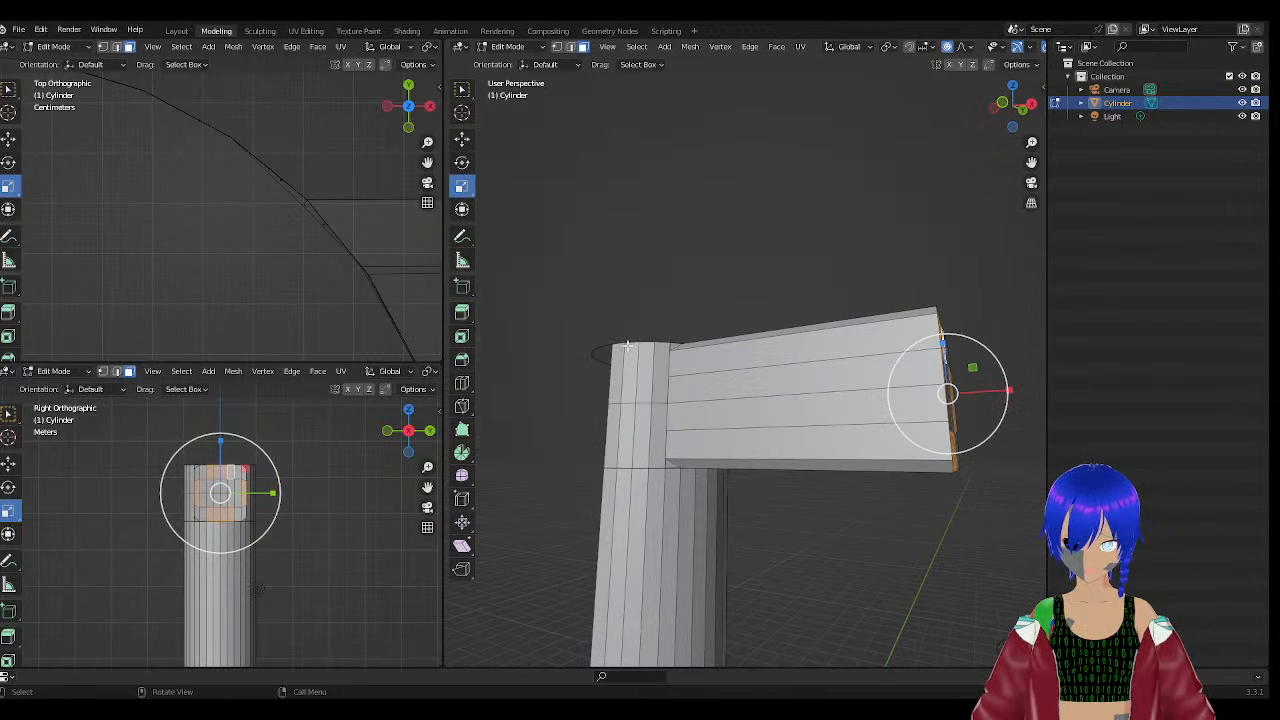
left_click(660, 64)
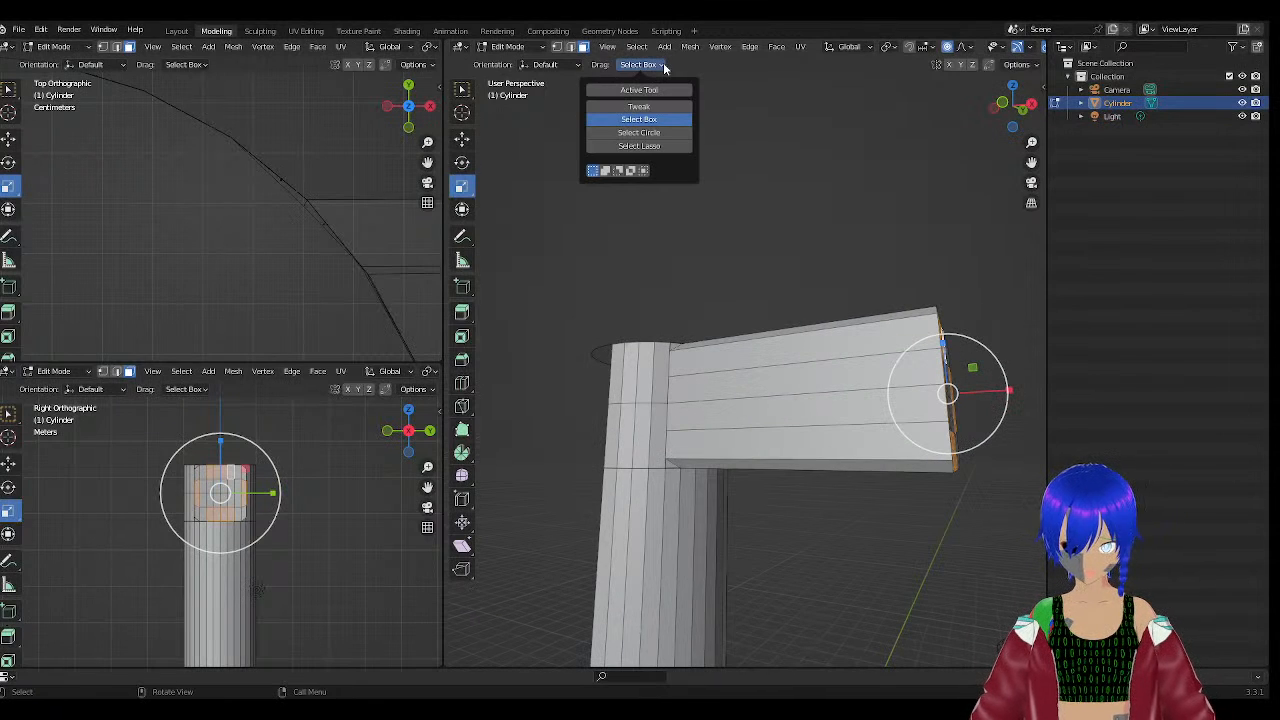
left_click(696, 119)
left_click(797, 200)
Select the circular top face of the cylinder.
middle_click_drag(797, 200, 798, 266)
middle_click_drag(747, 311, 743, 396)
left_click(708, 378)
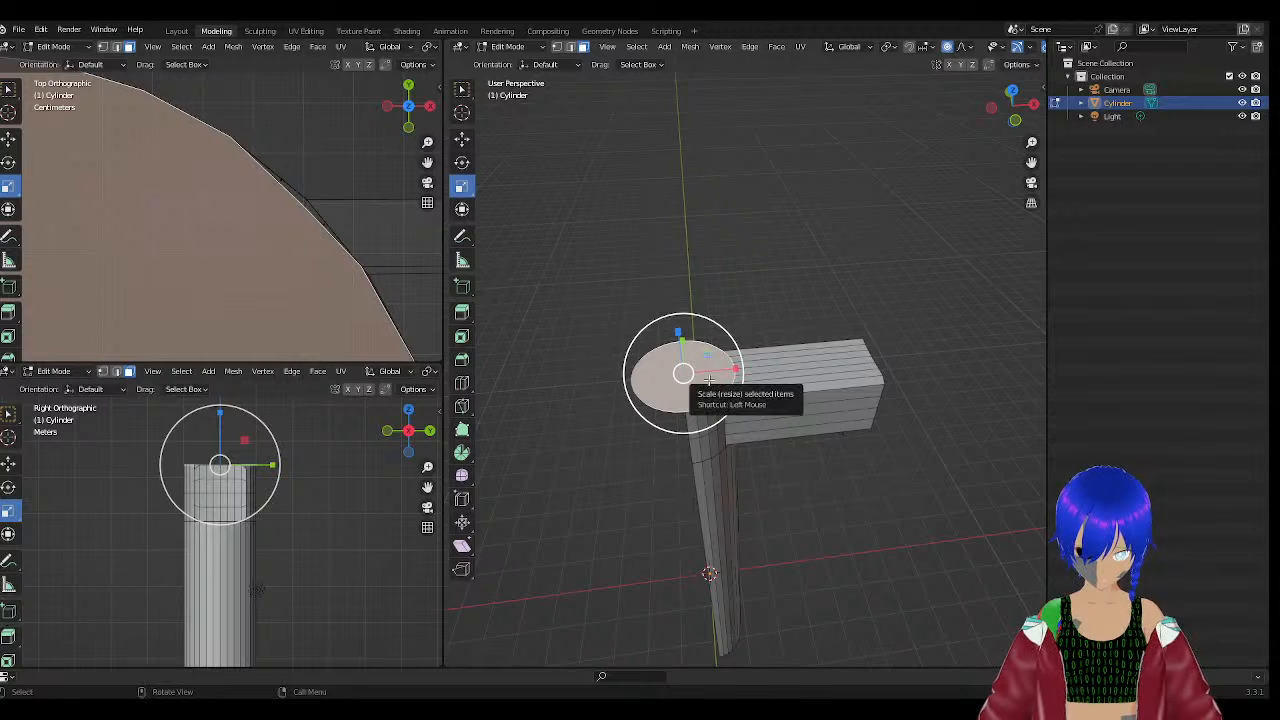
scroll(712, 379, "down", 3)
scroll(715, 380, "up", 3)
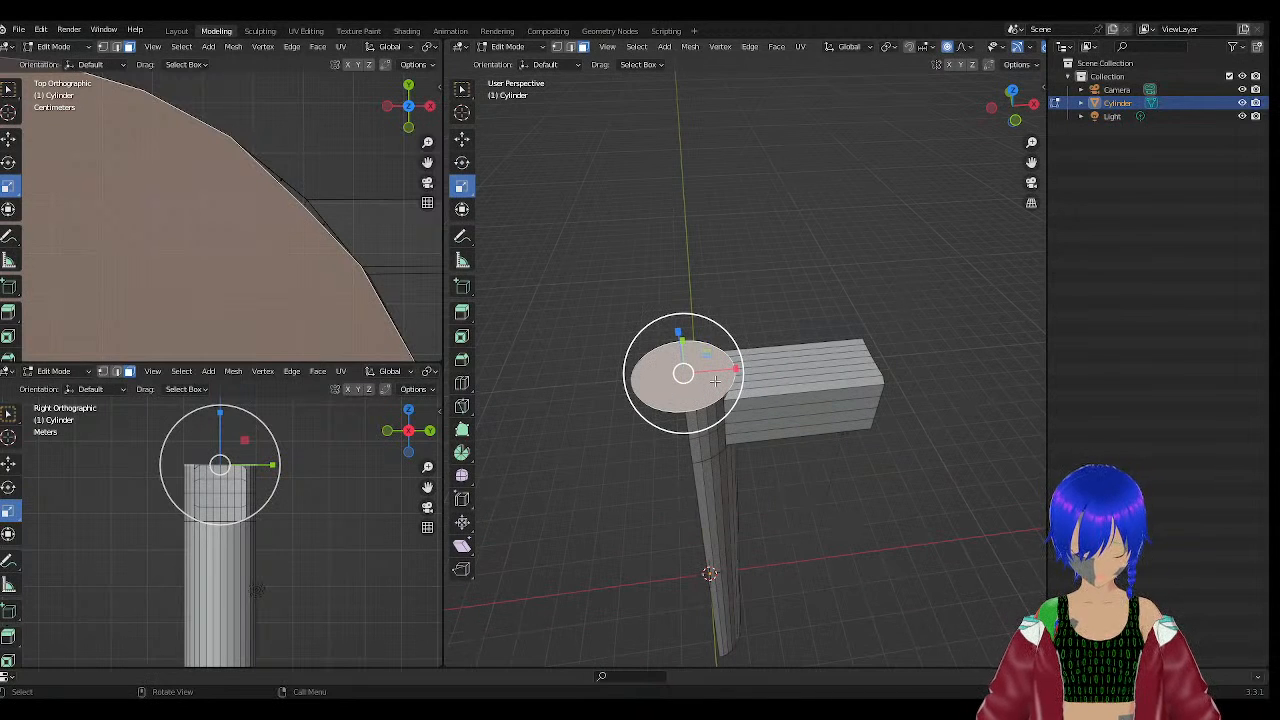
left_click(806, 413)
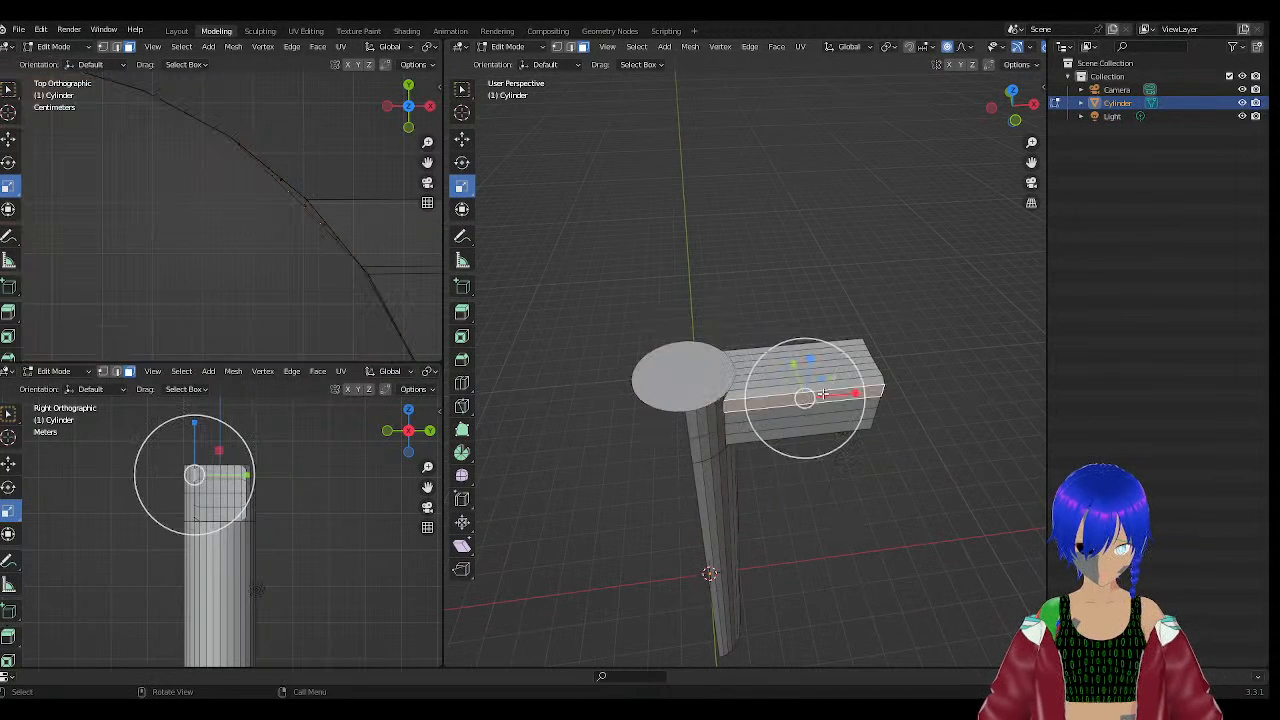
middle_click_drag(806, 413, 686, 362)
left_click(686, 362)
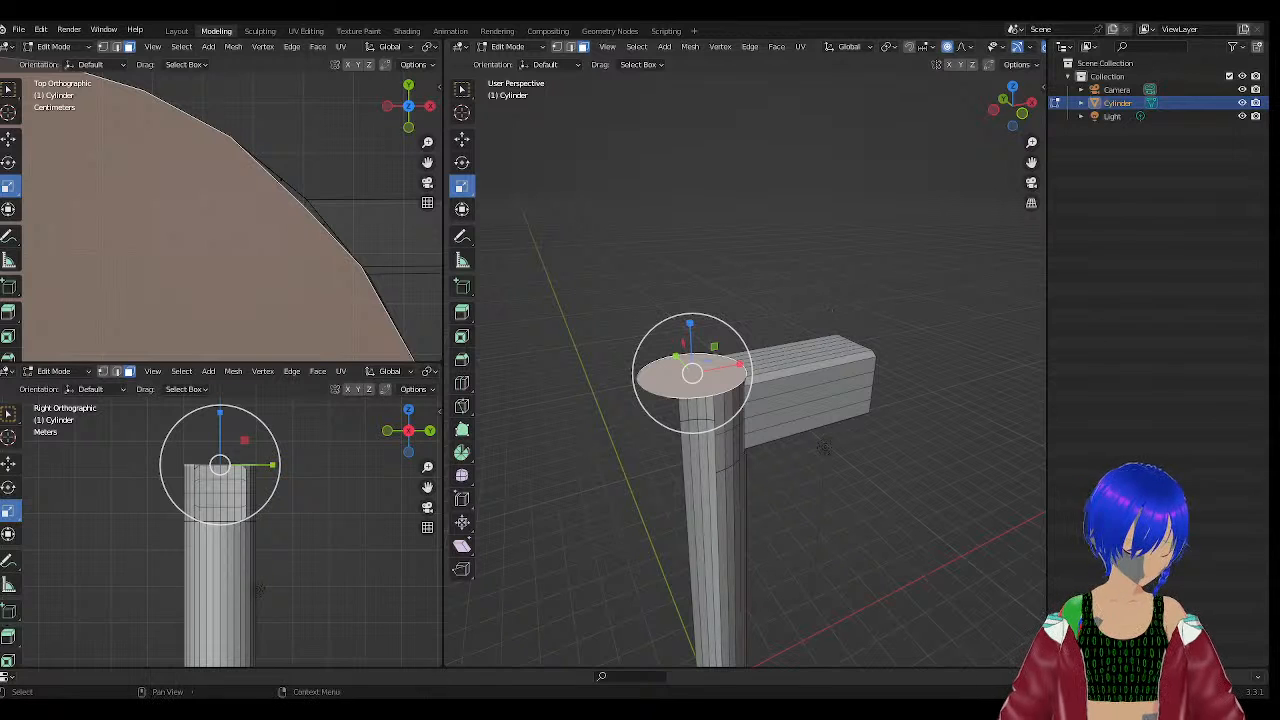
Try deleting the cylinder's top face with the Only Faces and Vertices options, undoing each deletion.
right_click(785, 286)
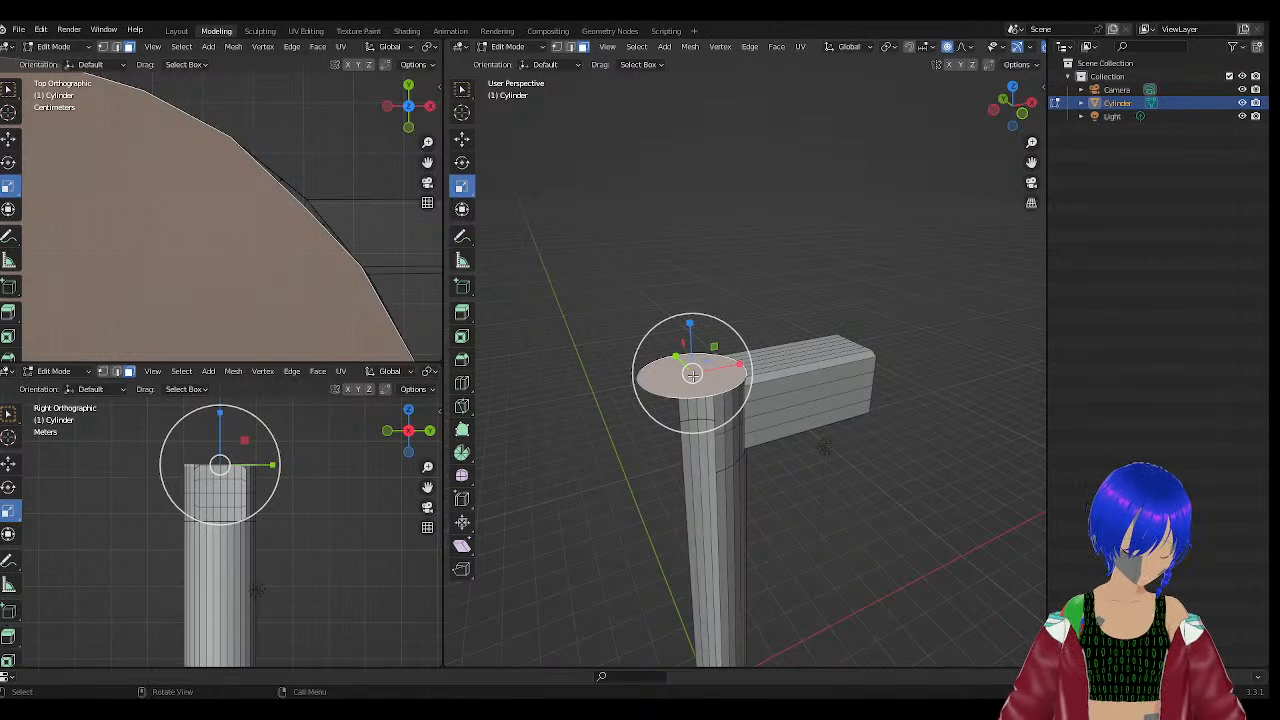
key("x")
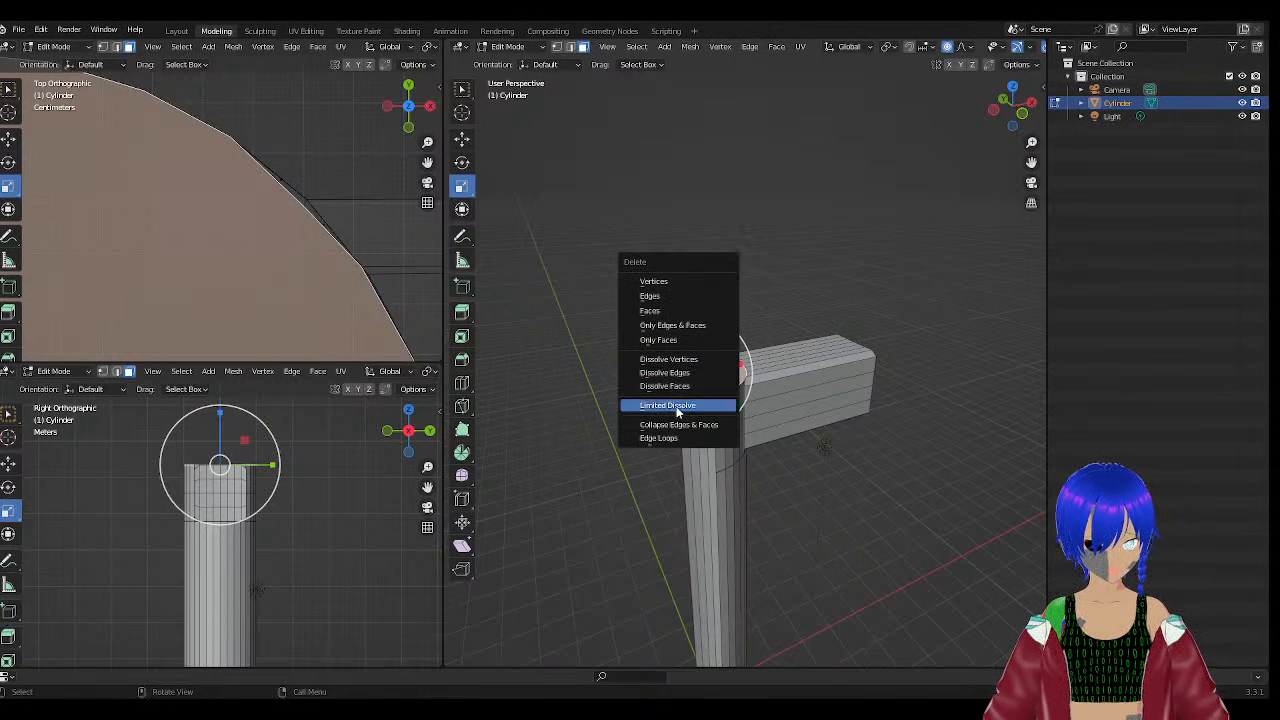
left_click(688, 339)
key("ctrl+z")
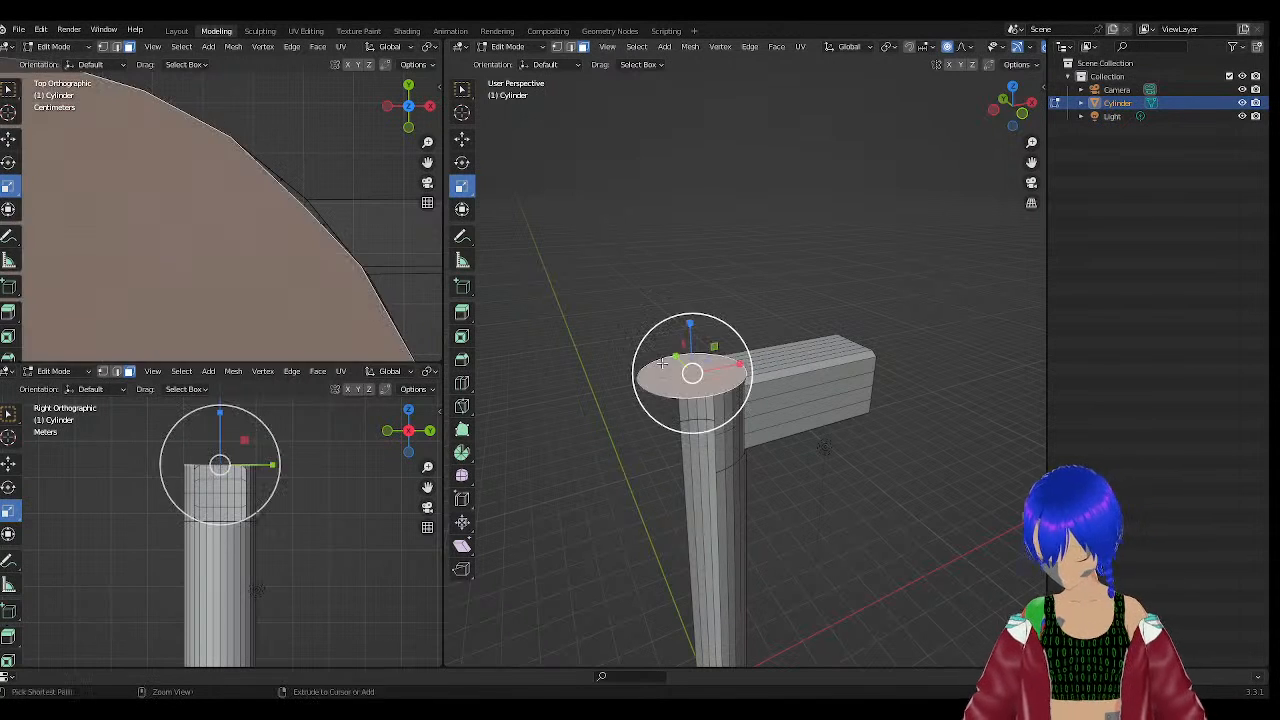
key("x")
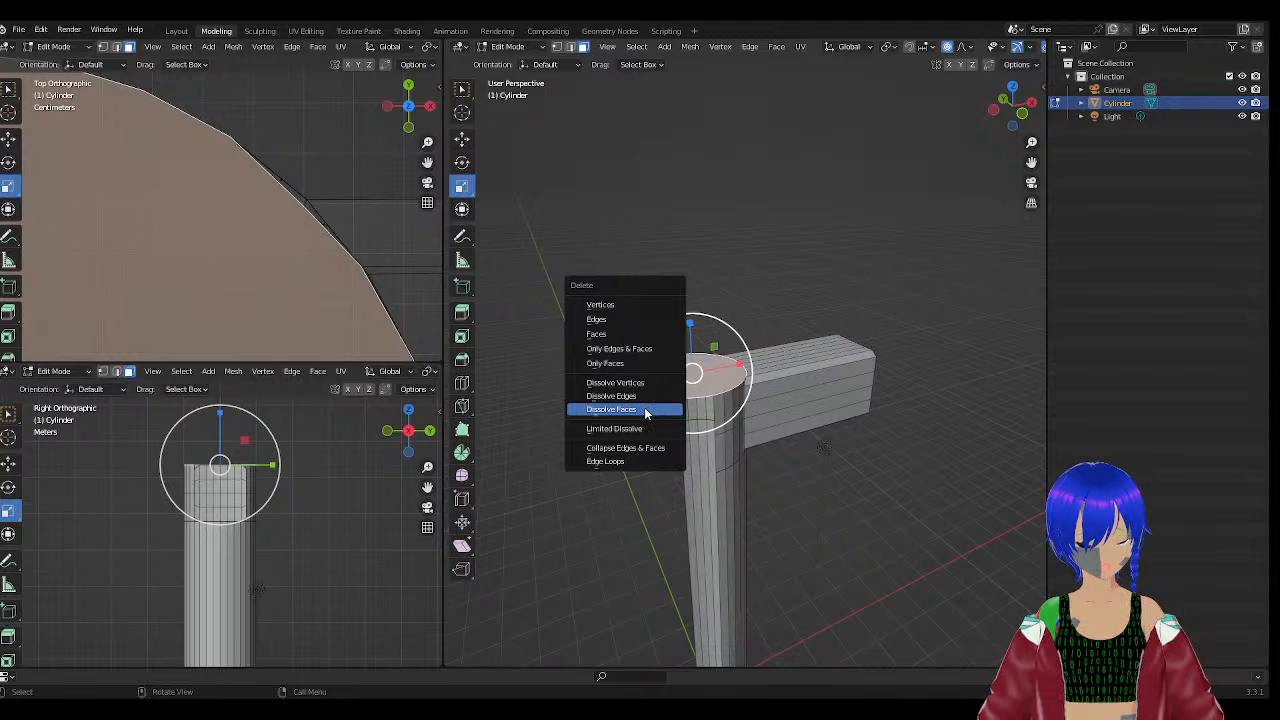
left_click(624, 302)
key("f")
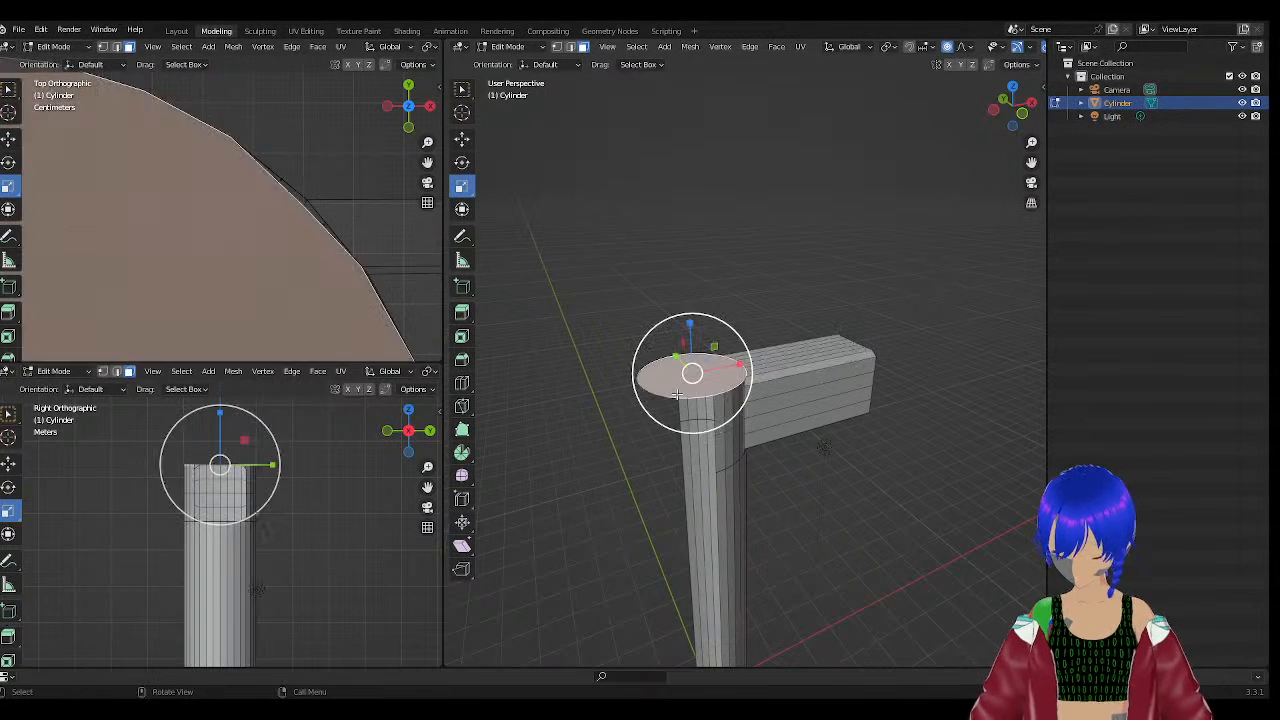
Apply Dissolve Faces to the cylinder's top face and delete the face to open the top.
middle_click_drag(678, 430, 624, 453)
scroll(643, 378, "up", 3)
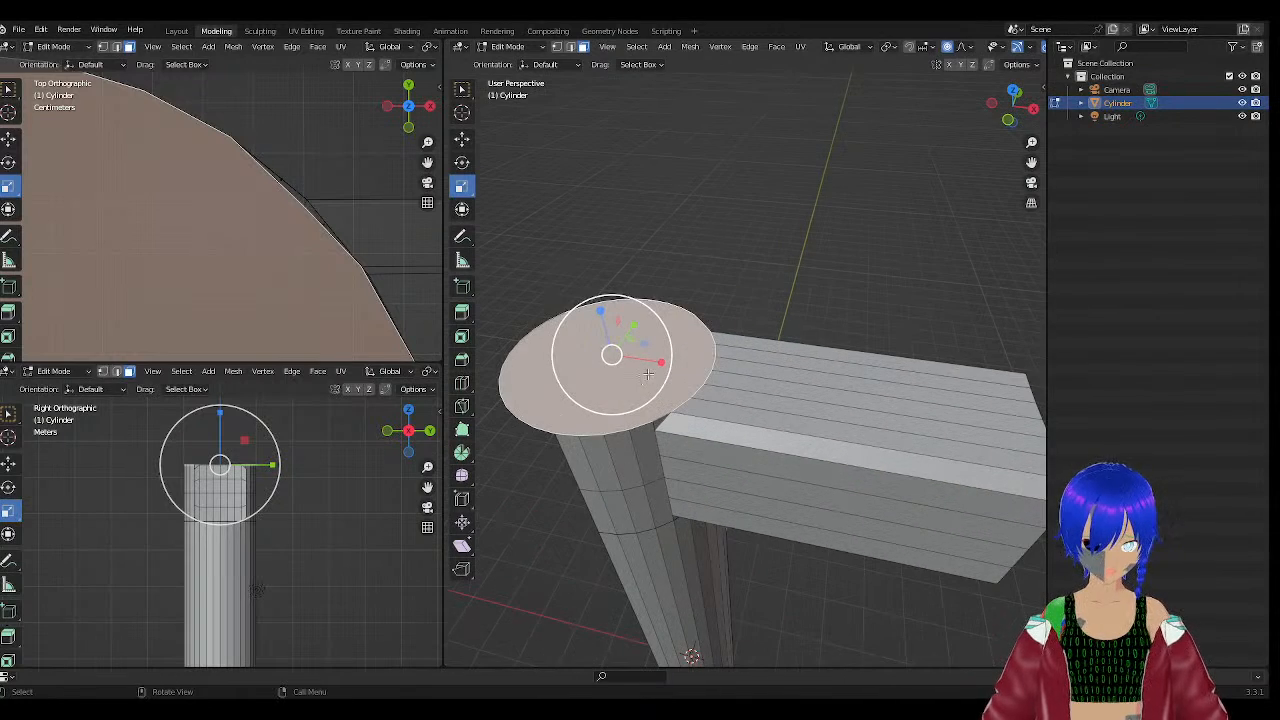
mouse_move(684, 332)
middle_mouse_down()
mouse_move(660, 322)
mouse_move(672, 318)
middle_mouse_up()
right_click(676, 320)
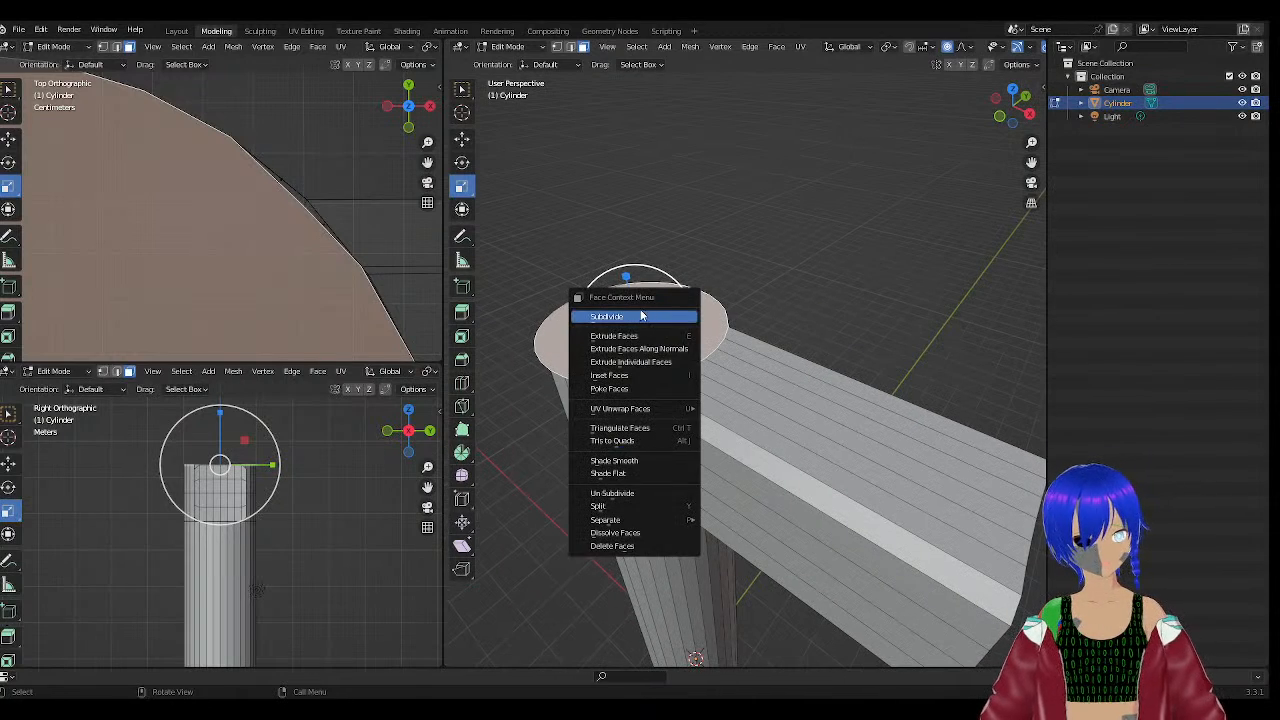
left_click(640, 532)
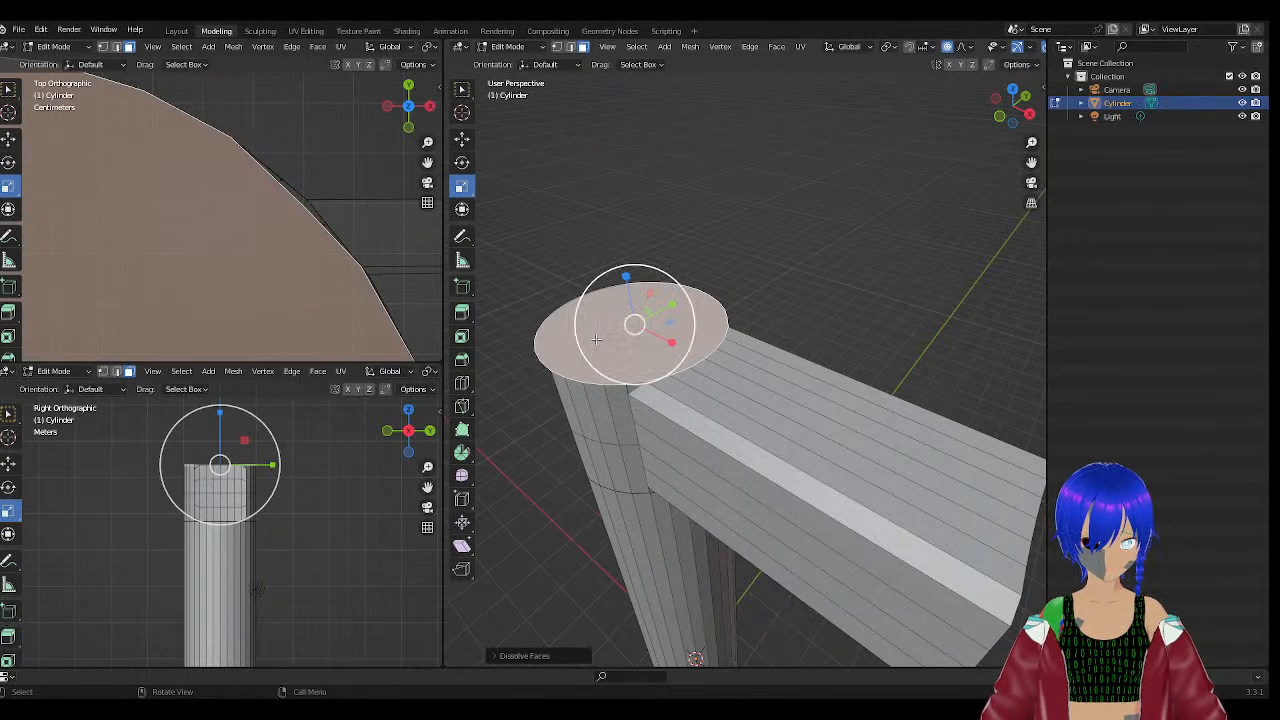
right_click(598, 335)
left_click(570, 351)
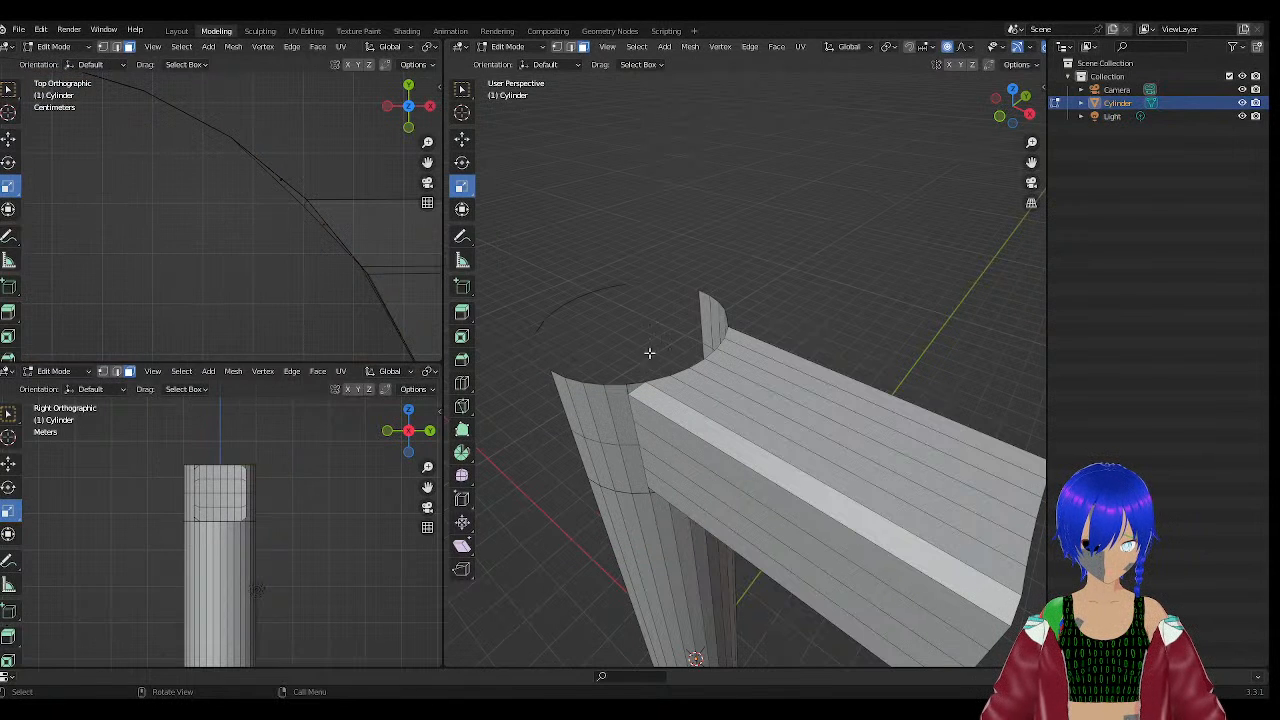
Box-select the leftover loose rim arc behind the cylinder's open top and delete it.
left_click_drag(612, 267, 491, 326)
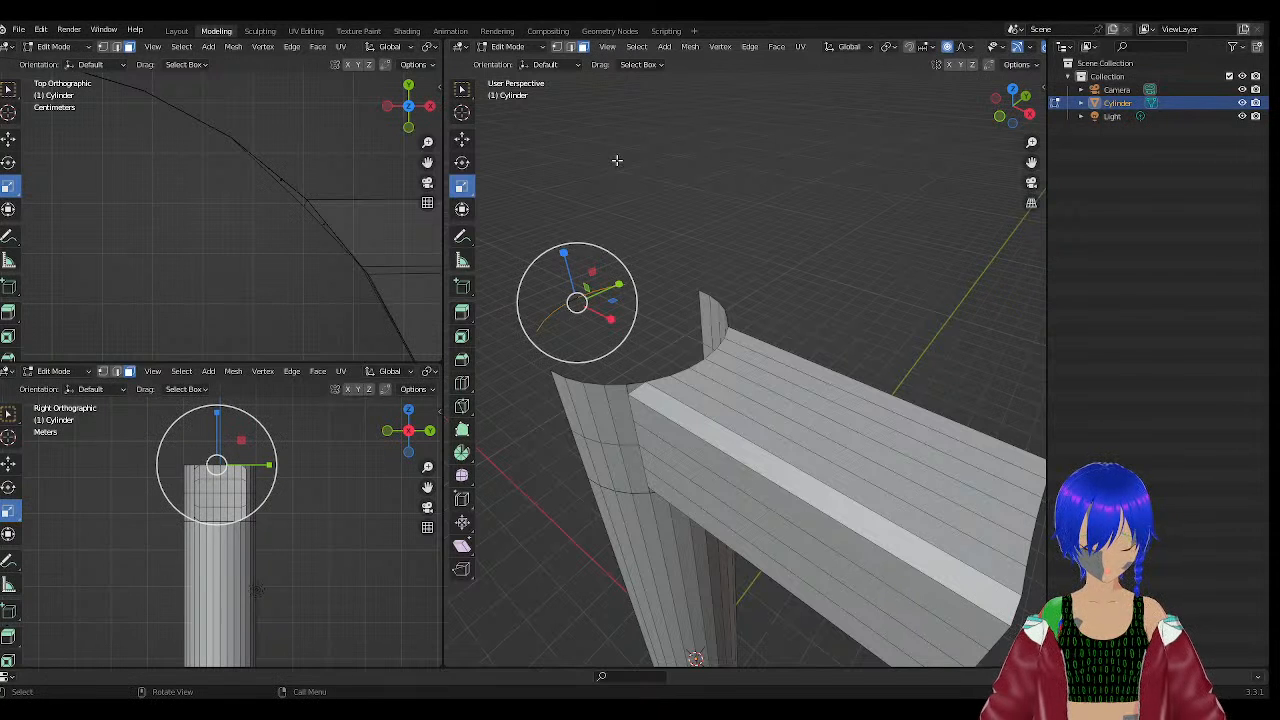
right_click(563, 307)
left_click(553, 308)
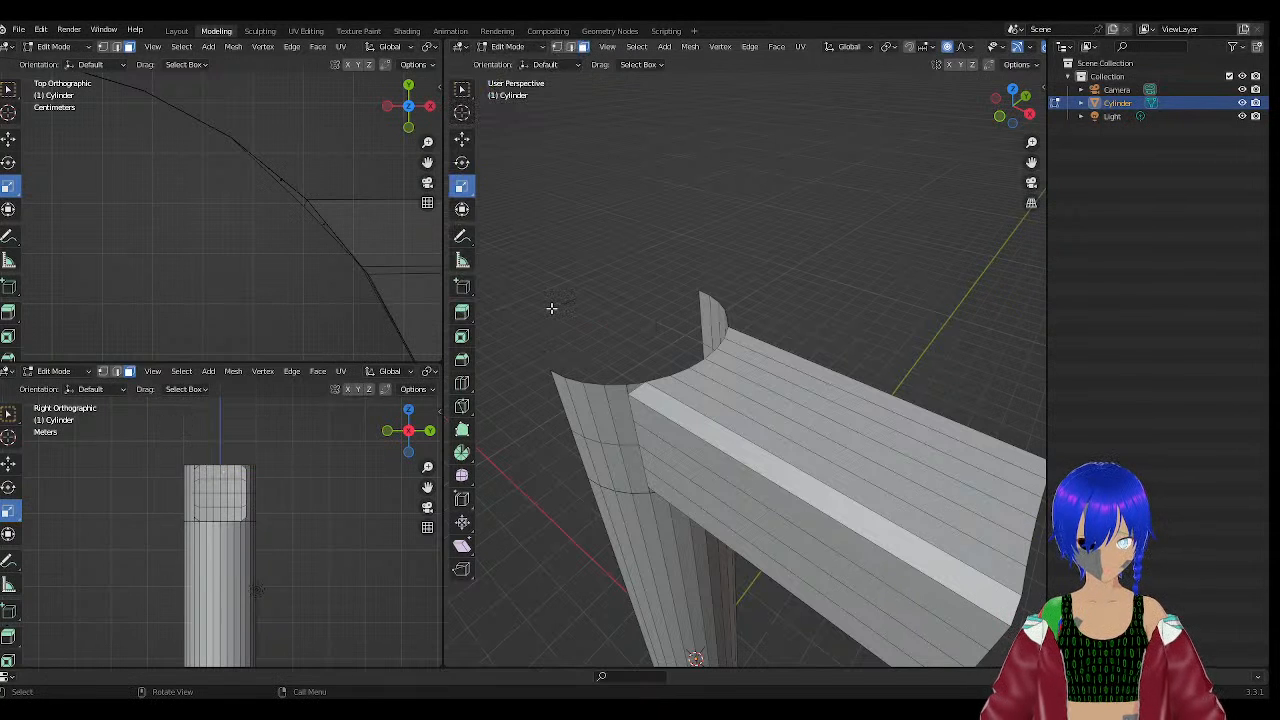
right_click(580, 301)
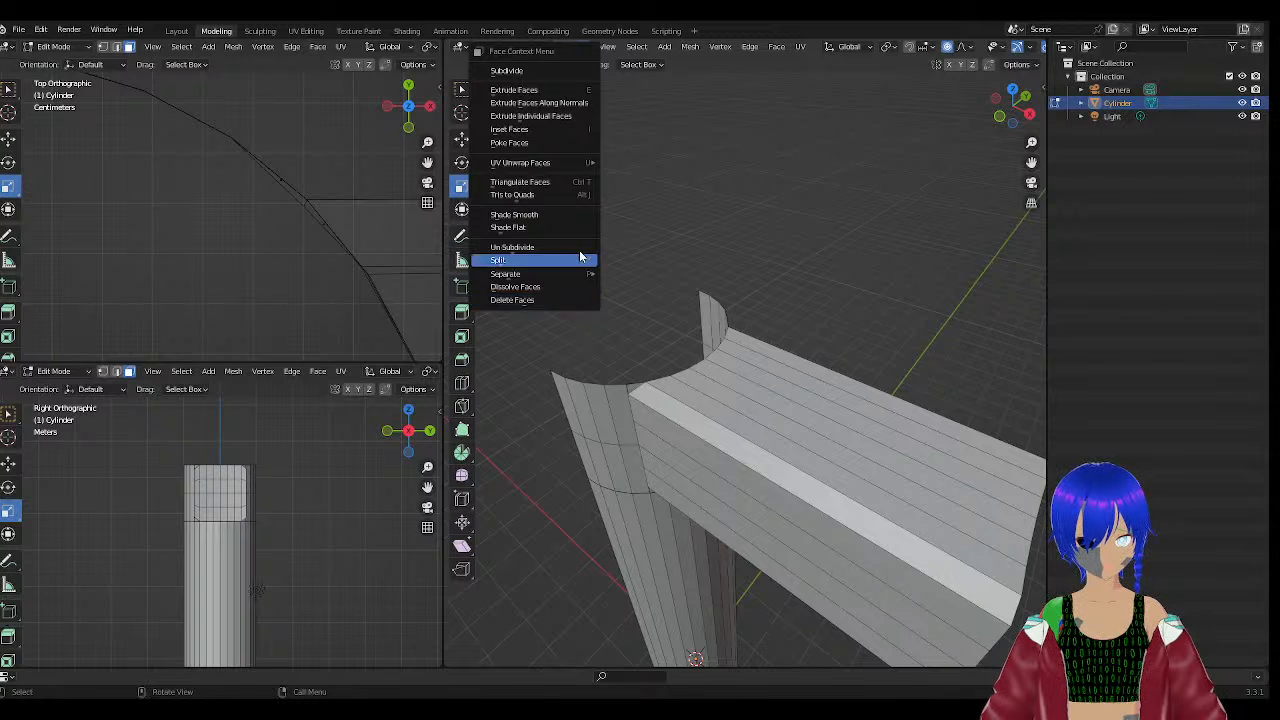
Switch to edge selection, select the remaining loose rim edge behind the open top, and delete it.
left_click(569, 47)
left_click(600, 277, "alt")
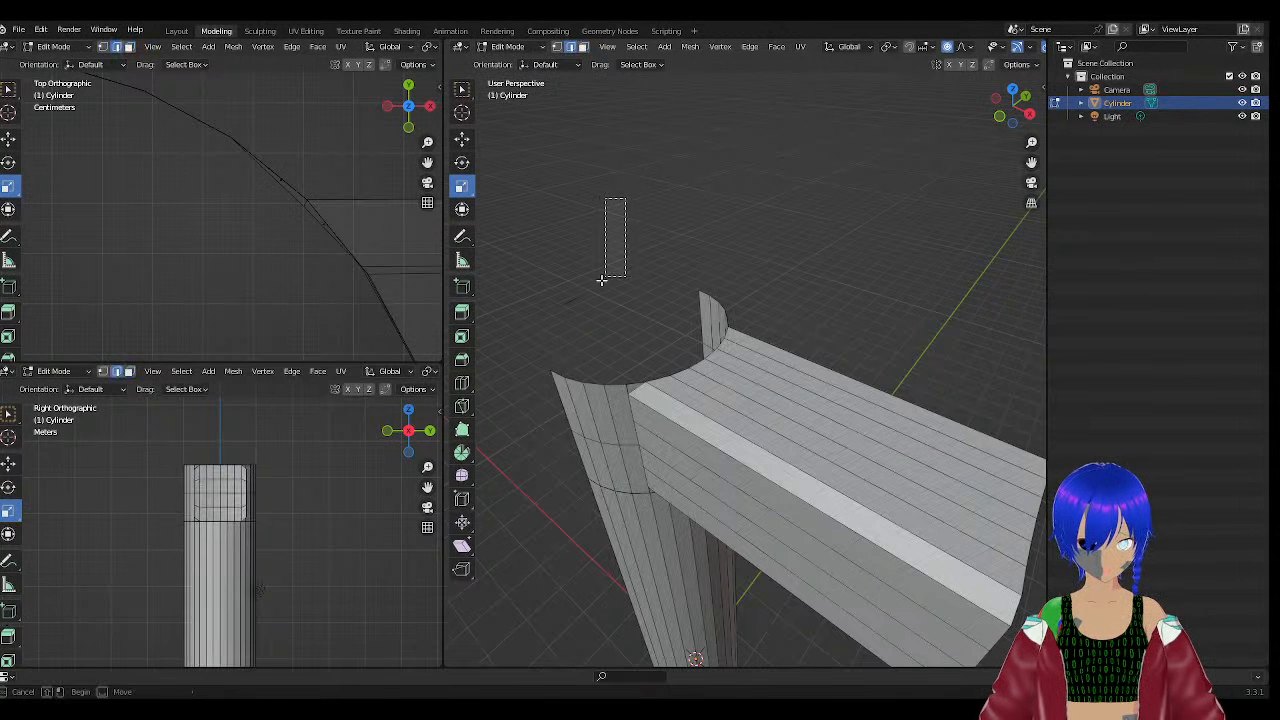
right_click(580, 356)
left_click(567, 682)
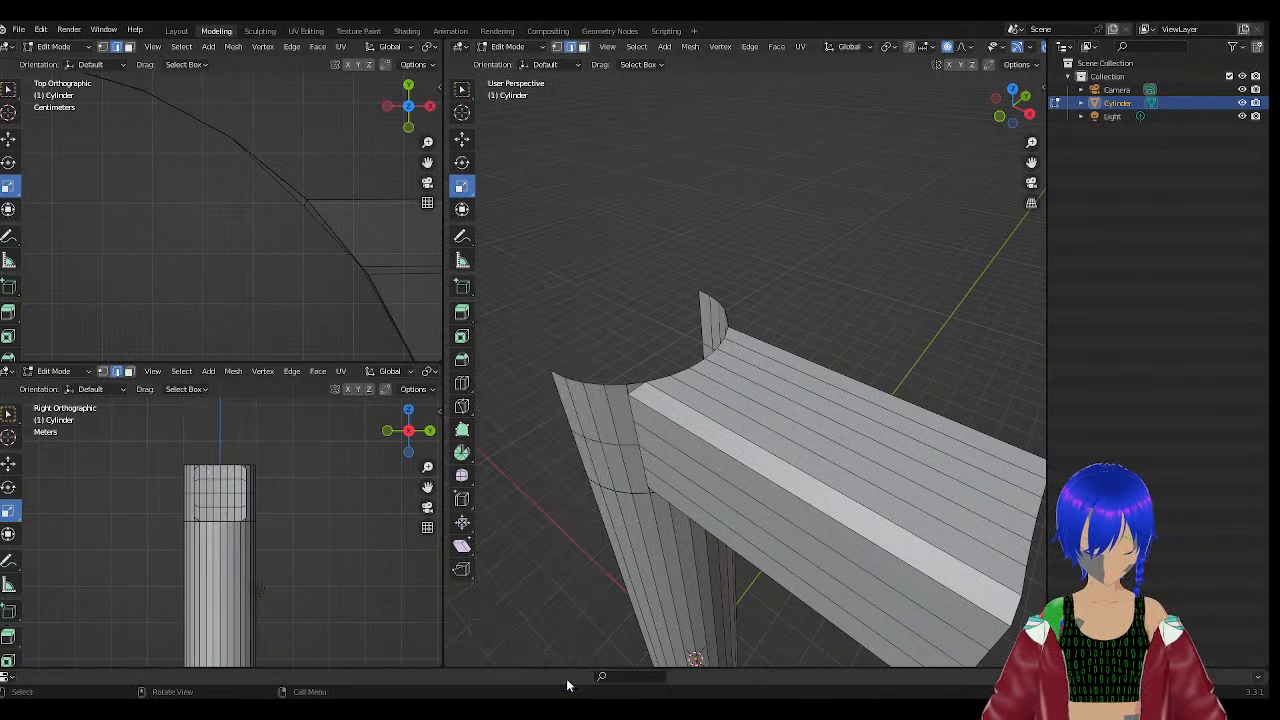
left_click(600, 285, "alt")
right_click(593, 292)
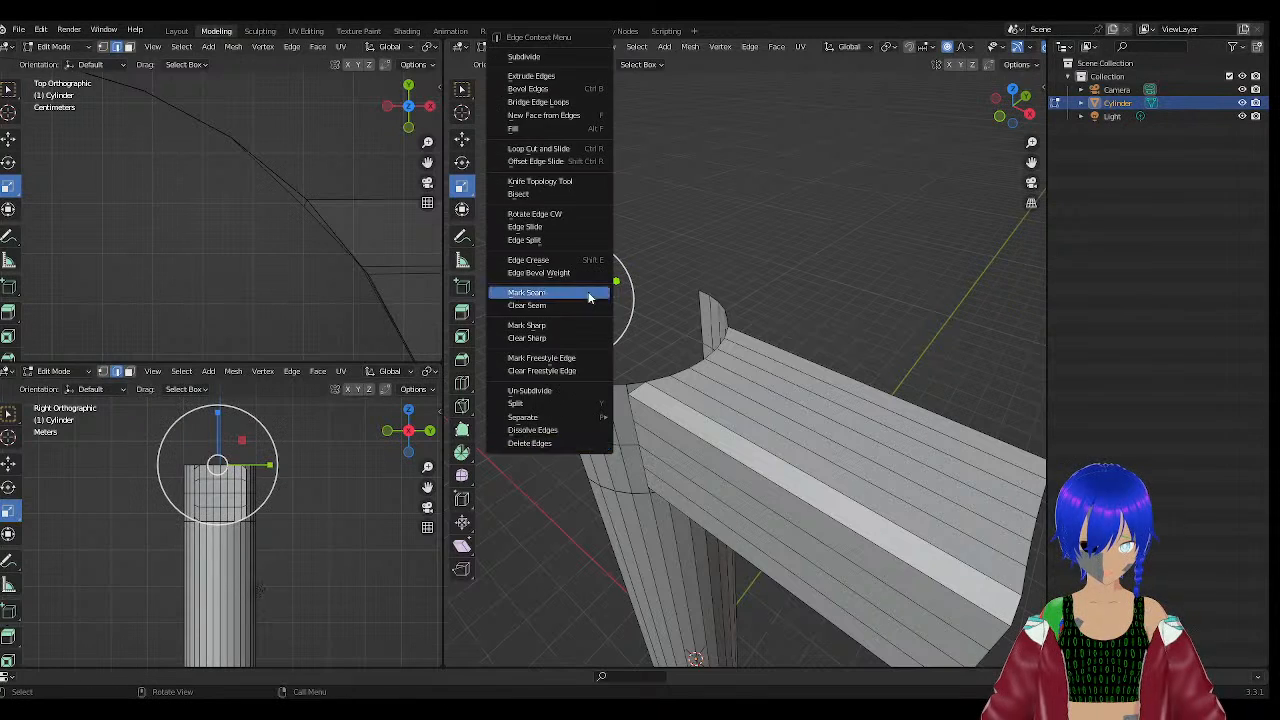
left_click(561, 450)
Select a lengthwise edge near one side of the arm's underside.
middle_click_drag(594, 286, 888, 230)
middle_click_drag(890, 234, 971, 269)
middle_click_drag(900, 314, 522, 264)
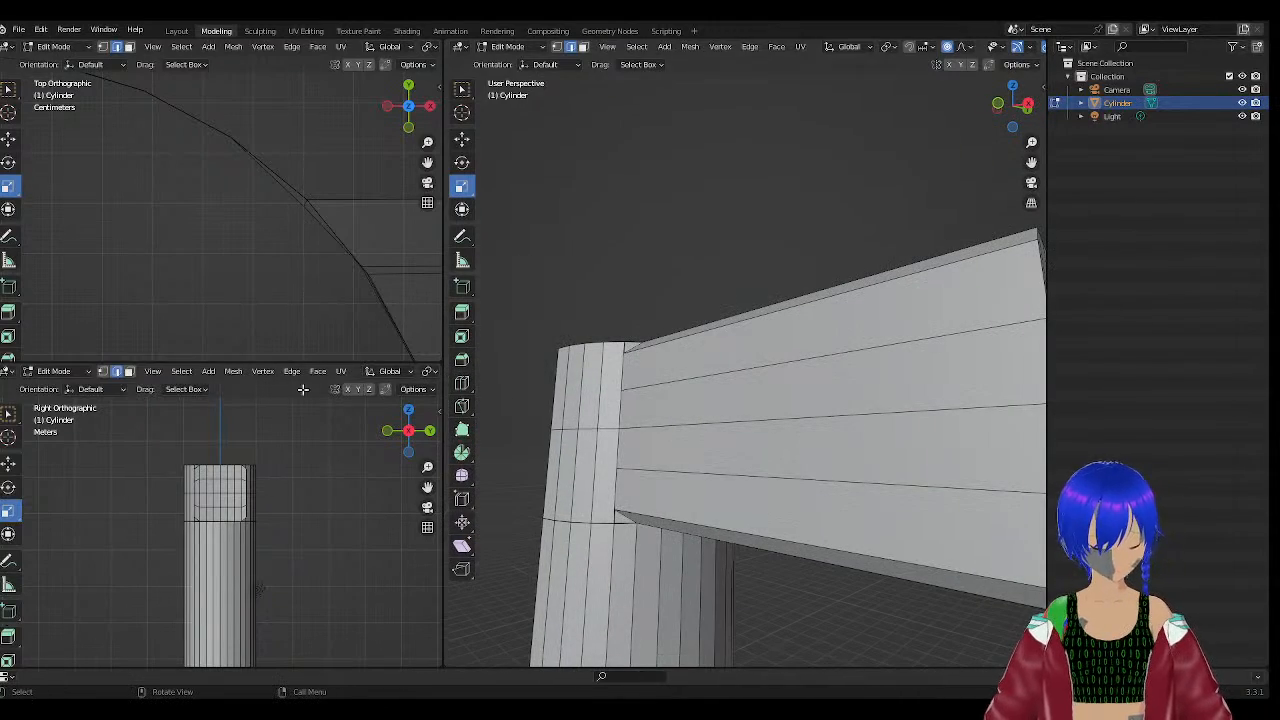
scroll(594, 375, "down", 3)
middle_click_drag(591, 374, 762, 377)
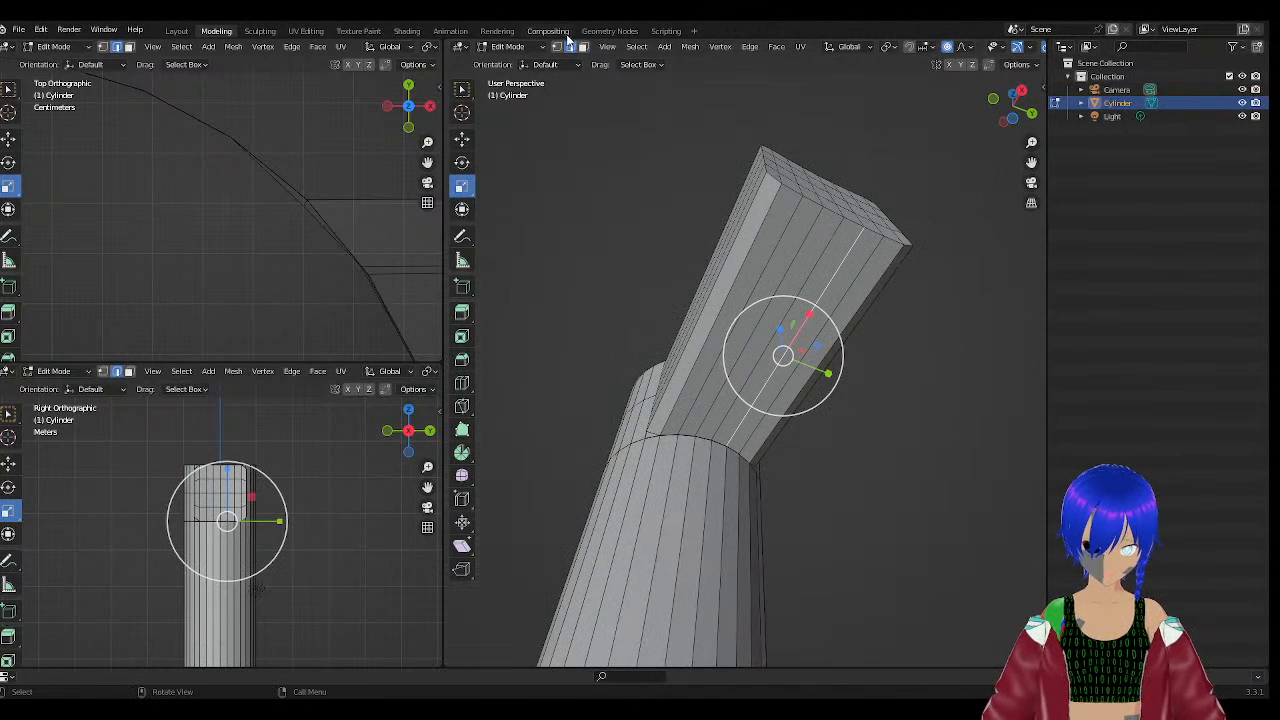
In face selection mode, select the adjacent lengthwise faces along the middle of the arm's underside and try moving them vertically.
left_click(727, 223)
left_click(812, 249)
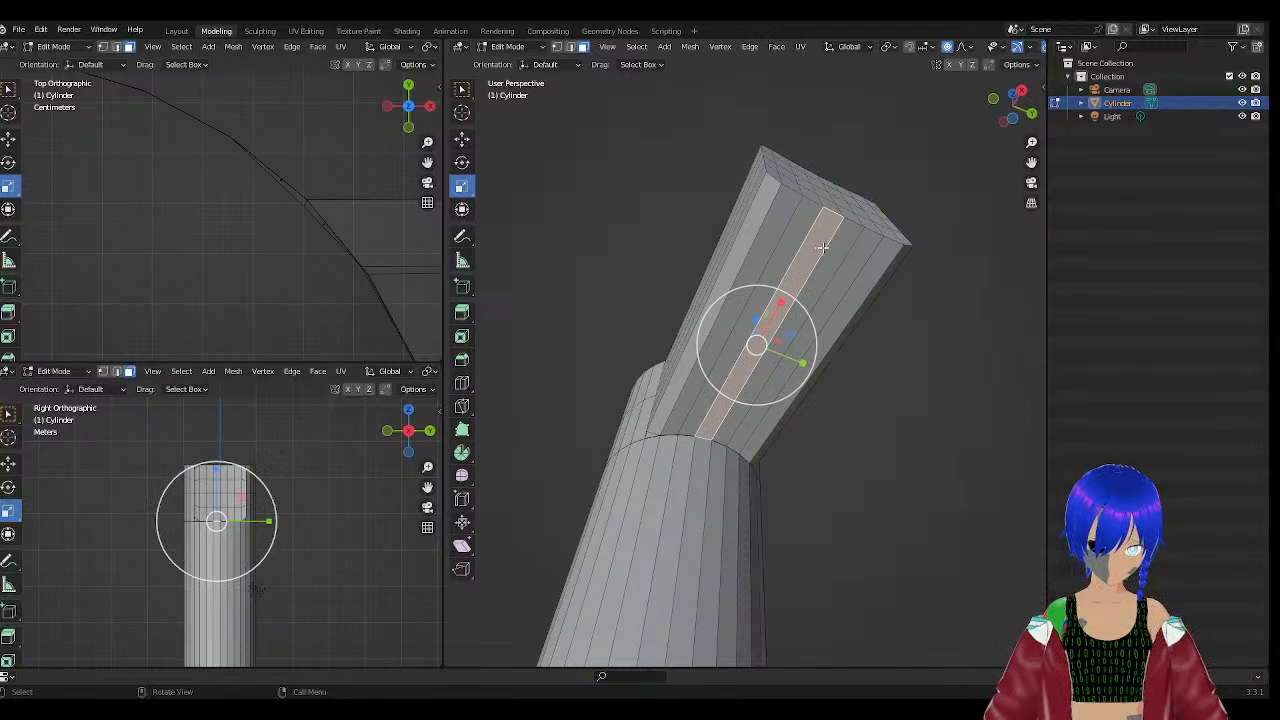
left_click(821, 248, "ctrl")
left_click(814, 246, "ctrl")
left_click(828, 246, "ctrl")
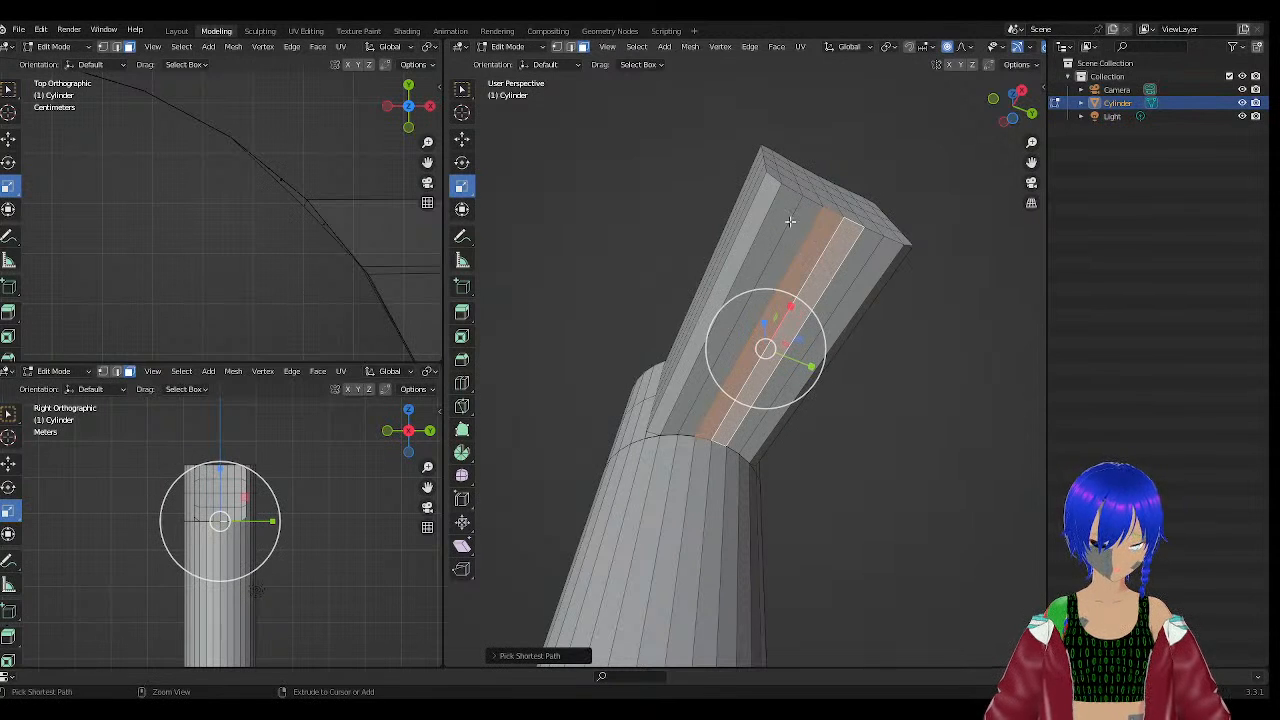
left_click(790, 222, "ctrl")
left_click(853, 256, "ctrl")
middle_click_drag(853, 256, 752, 346)
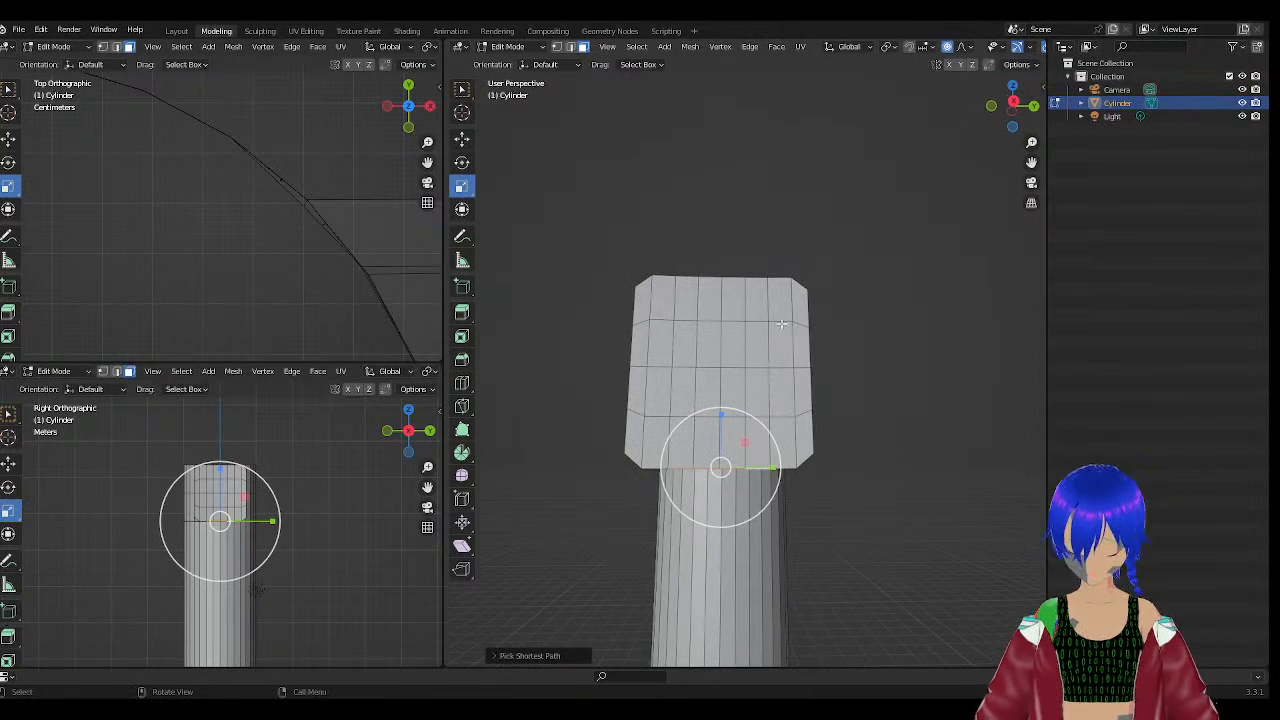
key("w")
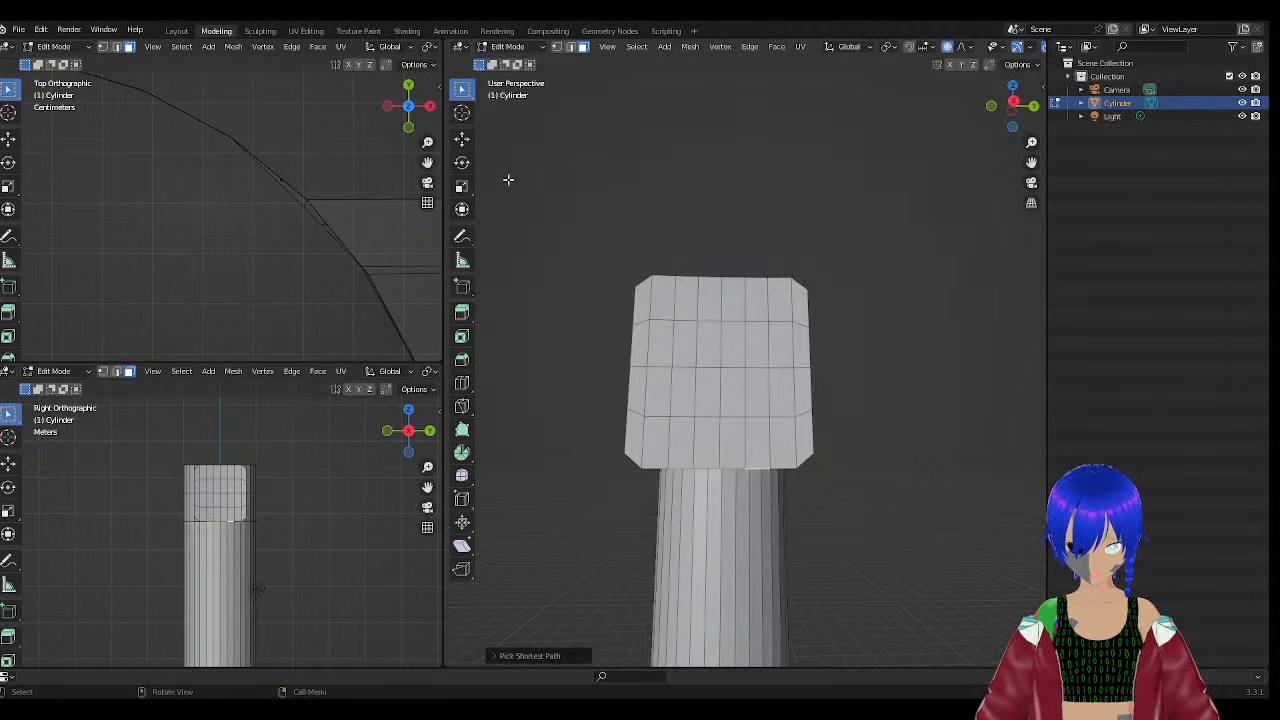
left_click(463, 141)
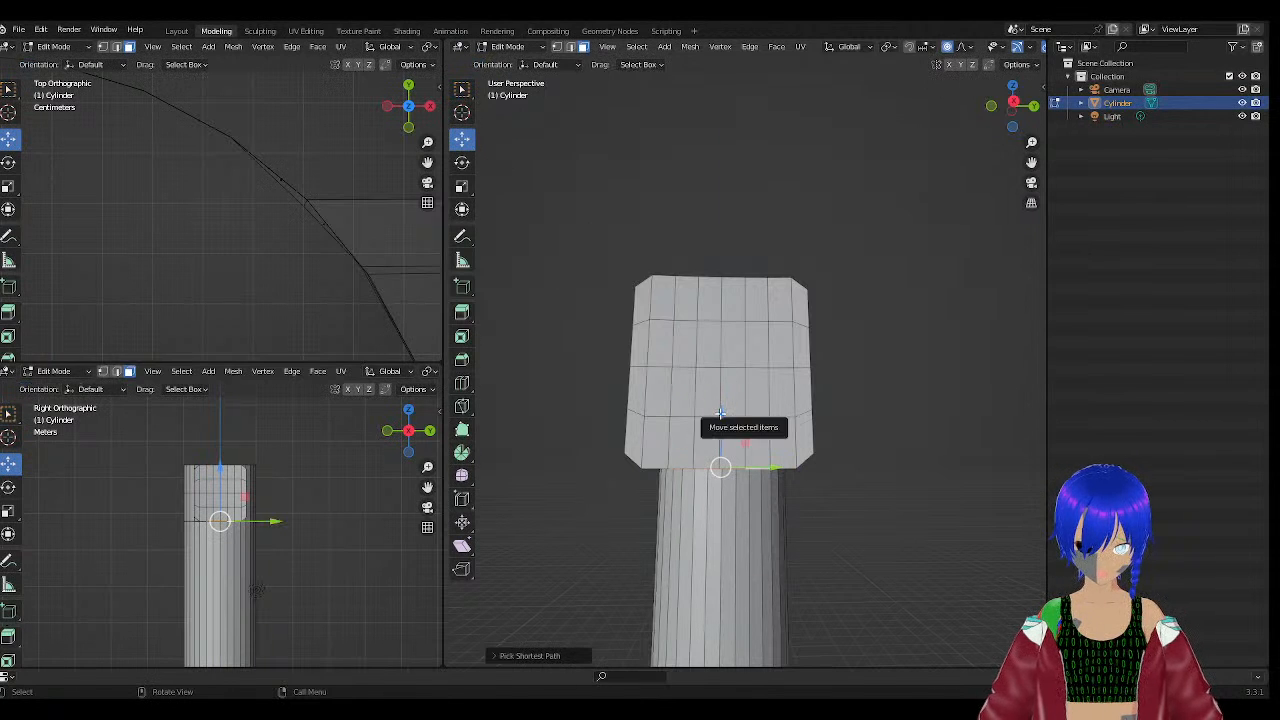
left_click_drag(720, 412, 720, 355)
middle_click_drag(720, 355, 784, 370)
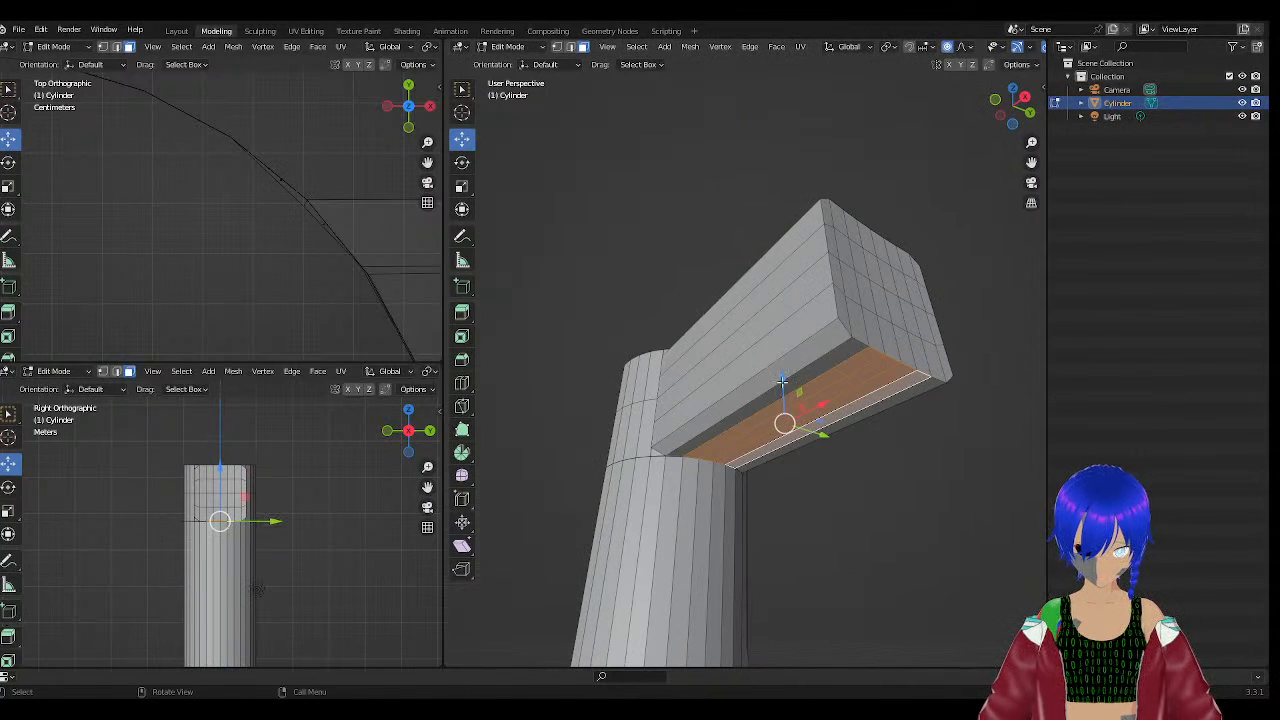
left_click_drag(783, 380, 843, 393)
Select a lengthwise face strip on the arm's upper side and try Edge Slide on it.
middle_click_drag(867, 363, 771, 236)
left_click(750, 351, "alt")
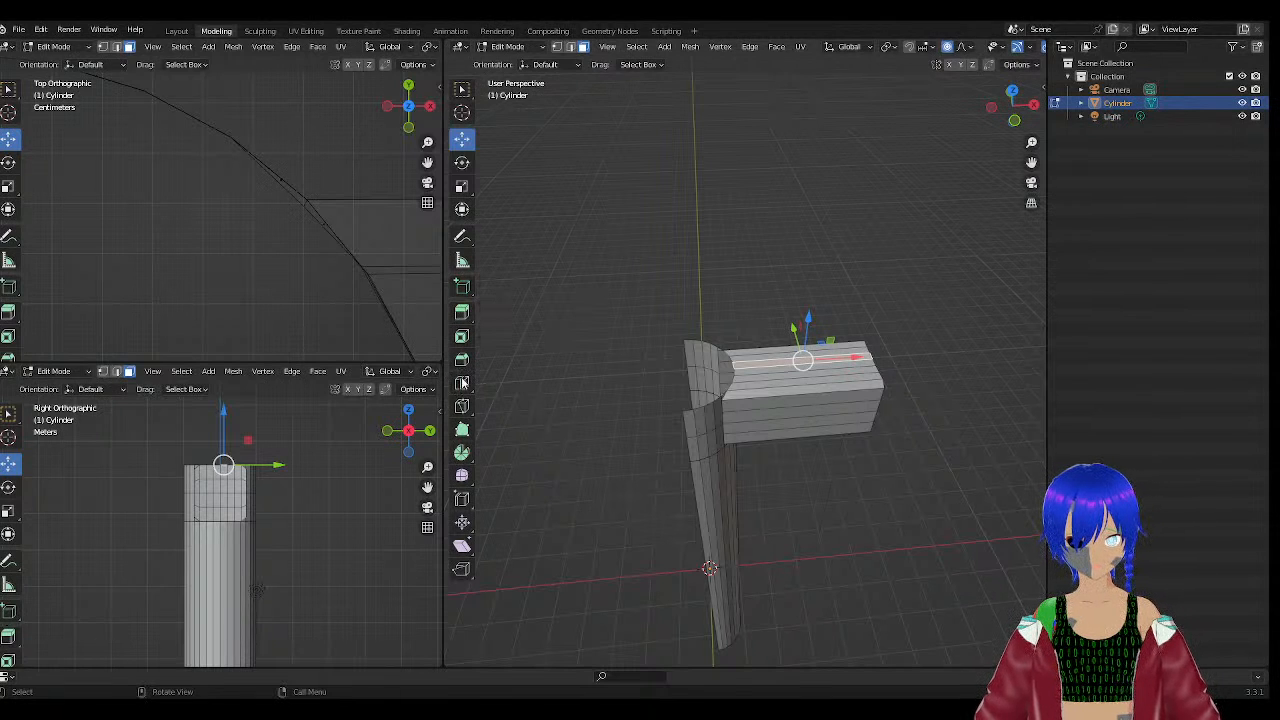
left_click(462, 431)
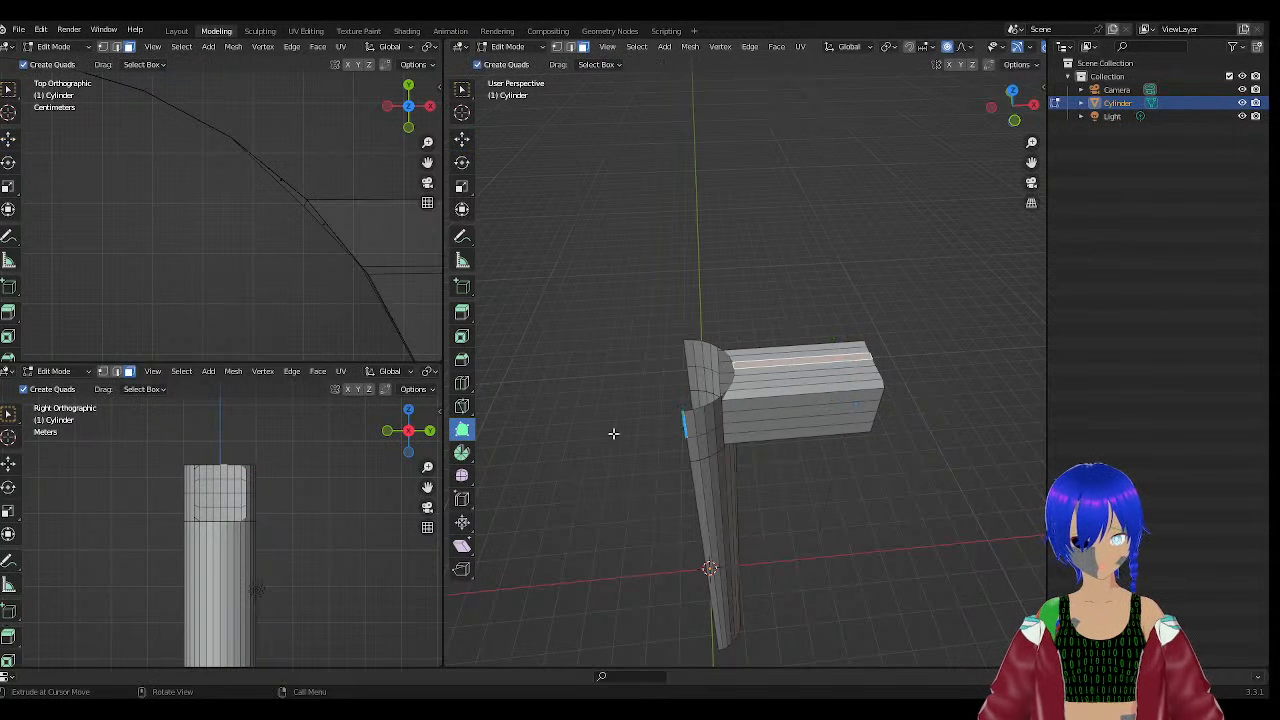
left_click(462, 499)
middle_click_drag(738, 422, 713, 348)
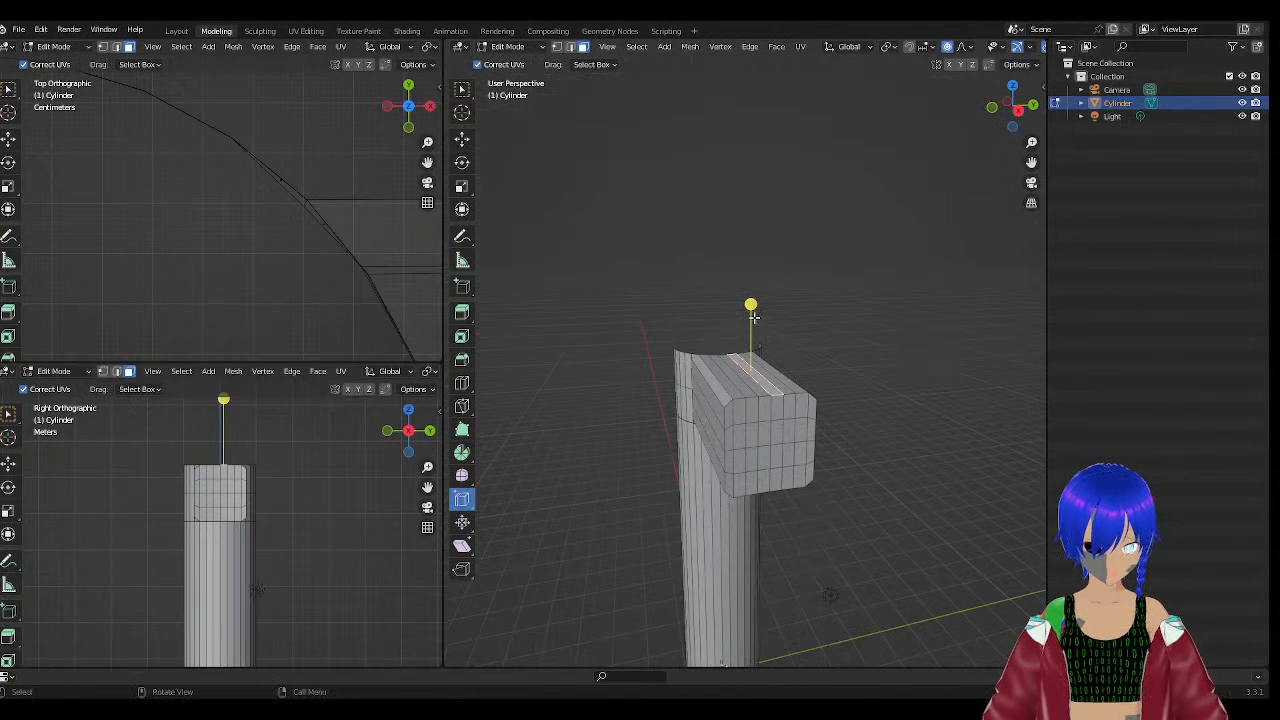
mouse_move(753, 317)
left_mouse_down()
mouse_move(749, 231)
mouse_move(754, 316)
left_mouse_up()
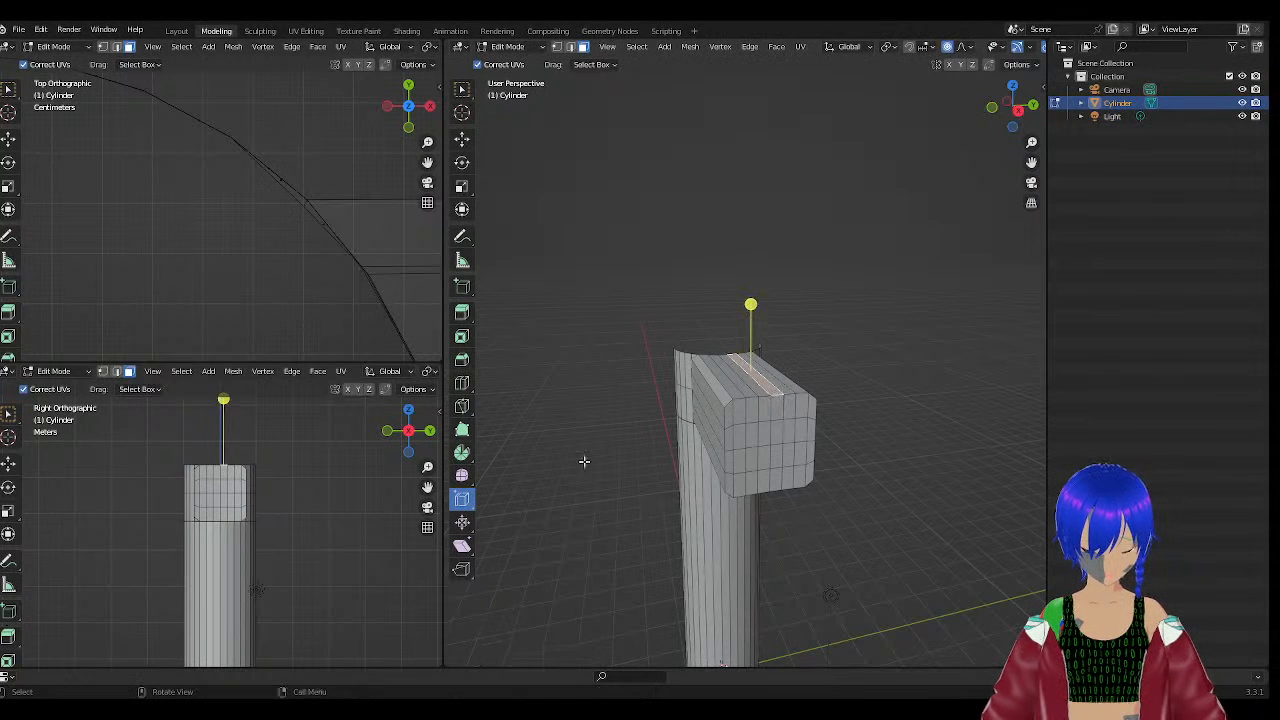
Try Shrink/Fatten on a face in the top row of the arm's end, and undo the changes.
left_click(462, 522)
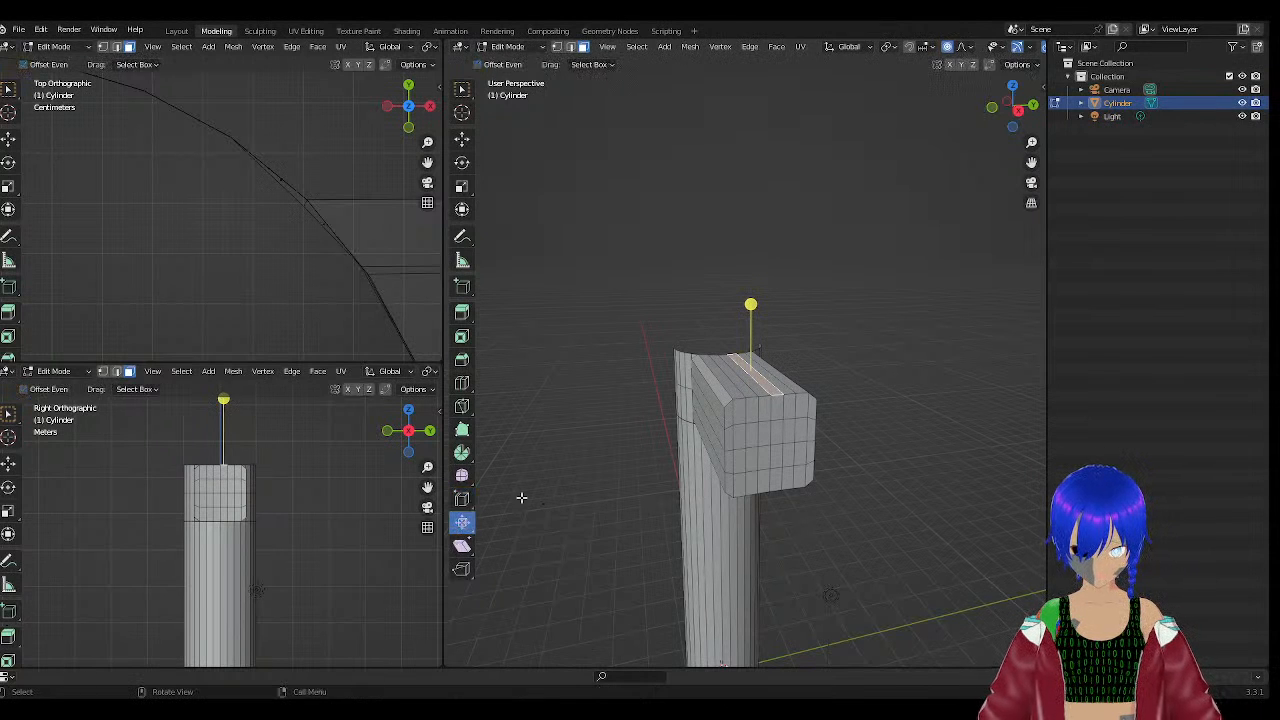
left_click(768, 412)
left_click_drag(788, 434, 749, 391)
middle_click_drag(749, 391, 621, 301)
left_click_drag(647, 342, 735, 410)
key("ctrl+z")
key("ctrl+z")
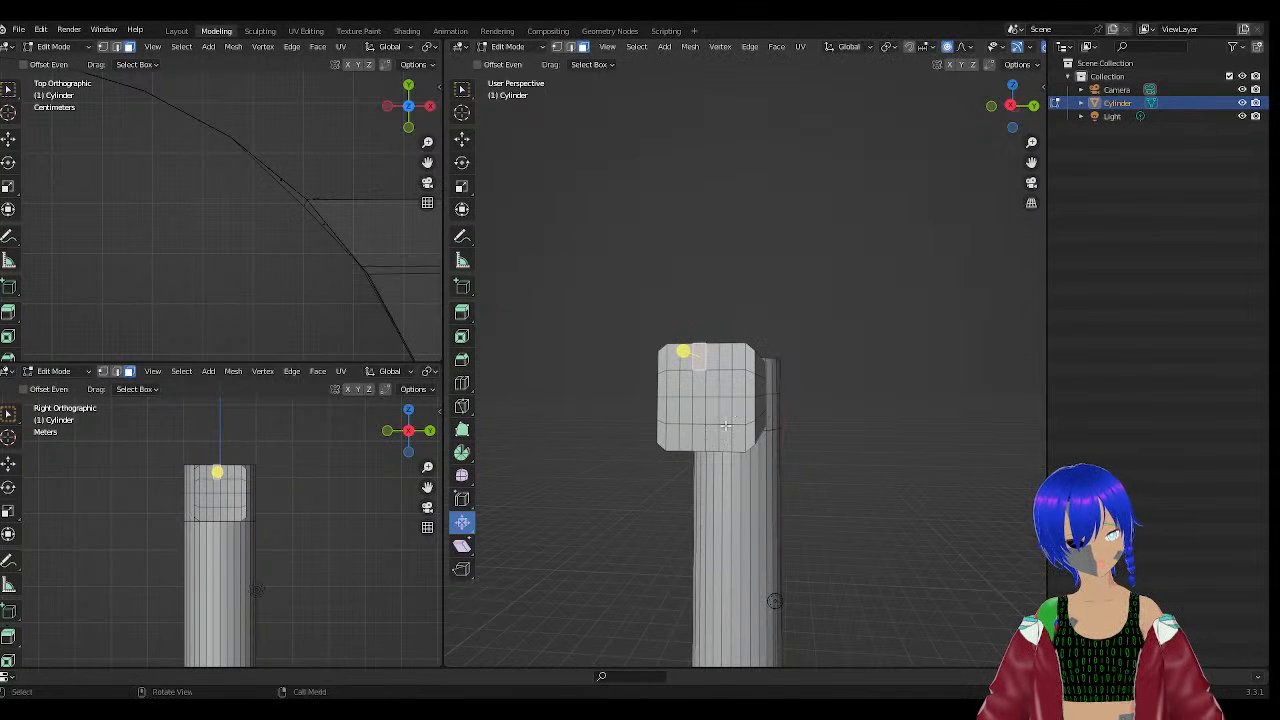
Try shearing the selected face on the arm's end in several directions, and undo the distortions.
left_click(462, 545)
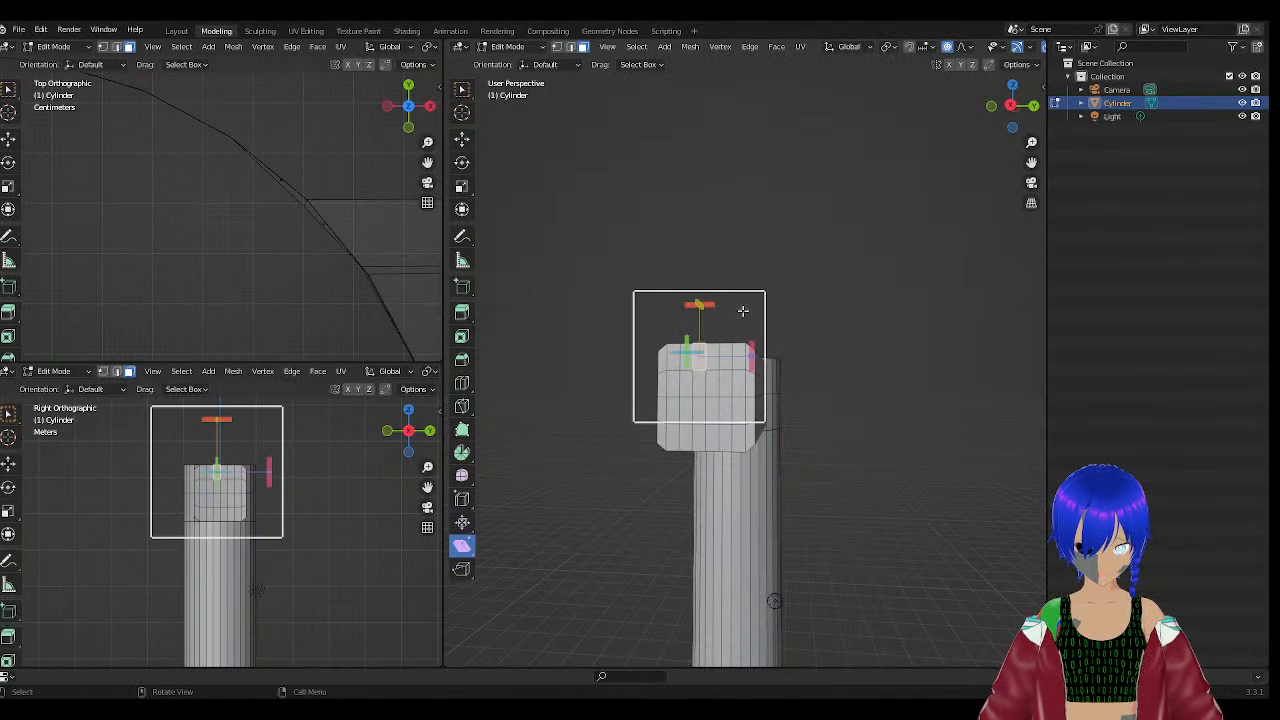
left_click_drag(716, 336, 741, 615)
left_click_drag(783, 417, 700, 430)
middle_click_drag(771, 500, 860, 506)
mouse_move(921, 430)
left_mouse_down()
mouse_move(874, 478)
mouse_move(892, 371)
mouse_move(958, 482)
mouse_move(900, 444)
left_mouse_up()
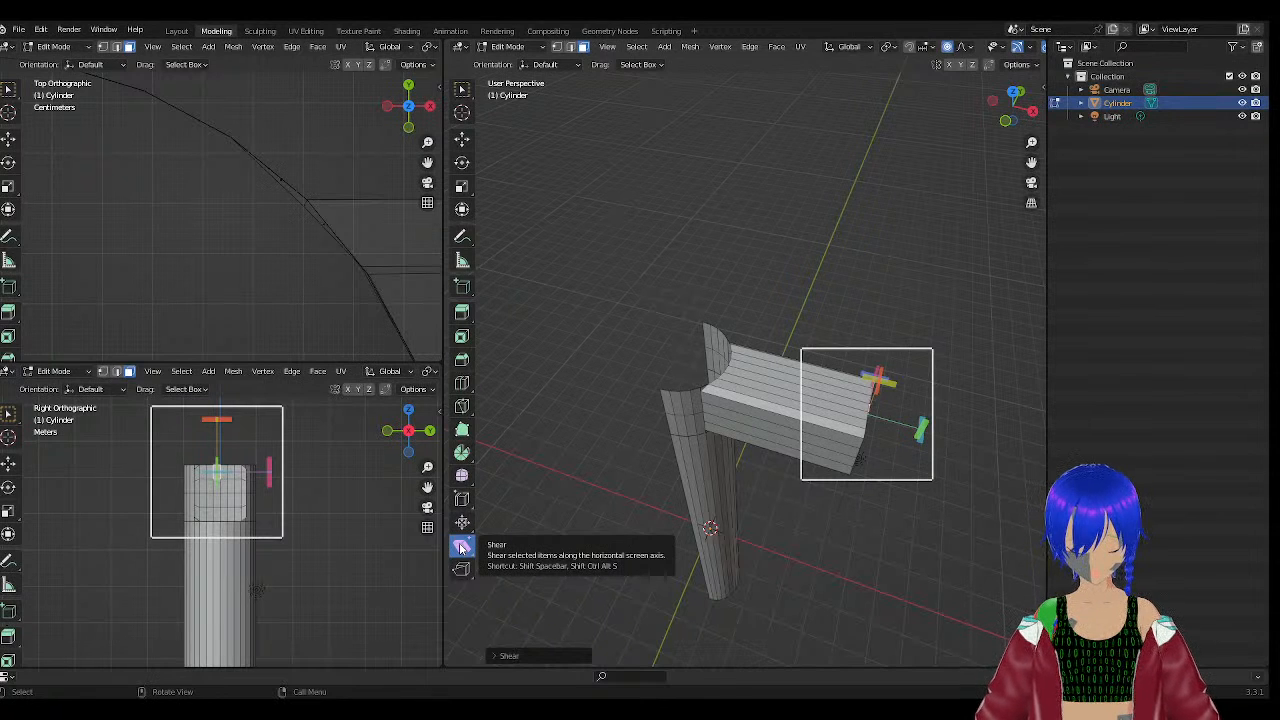
middle_click_drag(877, 534, 903, 449)
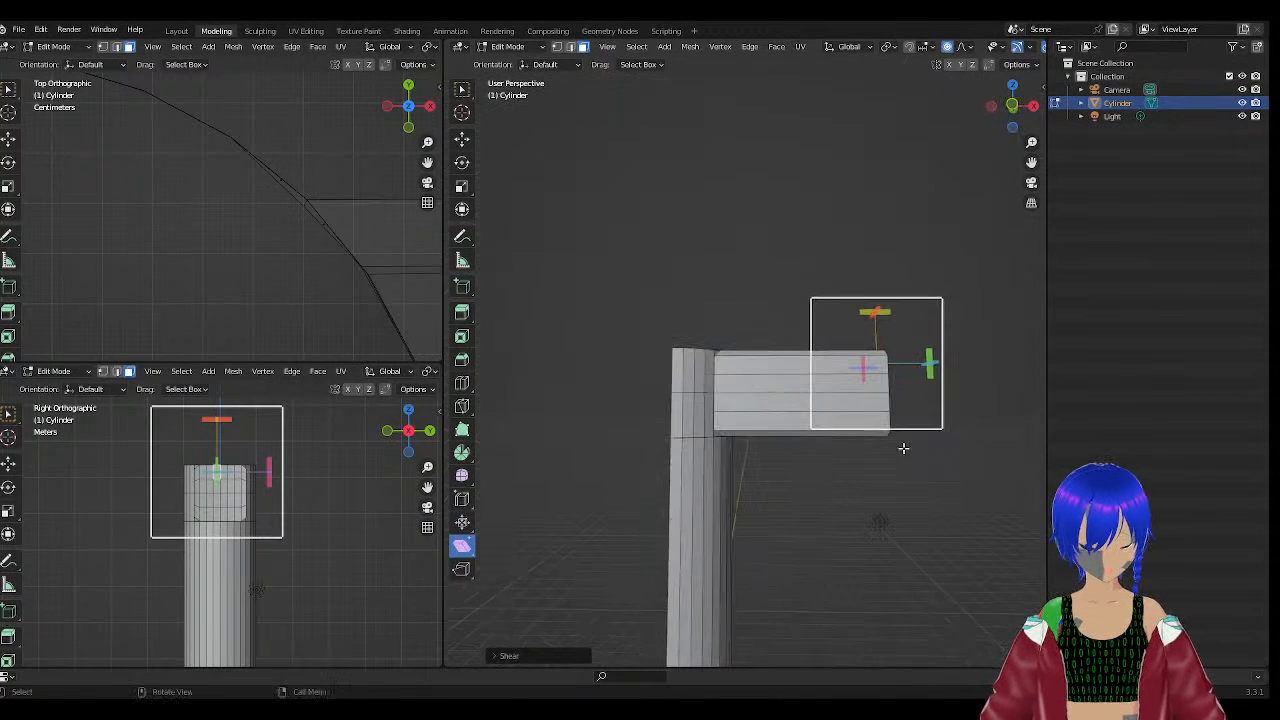
left_click_drag(935, 353, 800, 481)
middle_click_drag(850, 415, 756, 432)
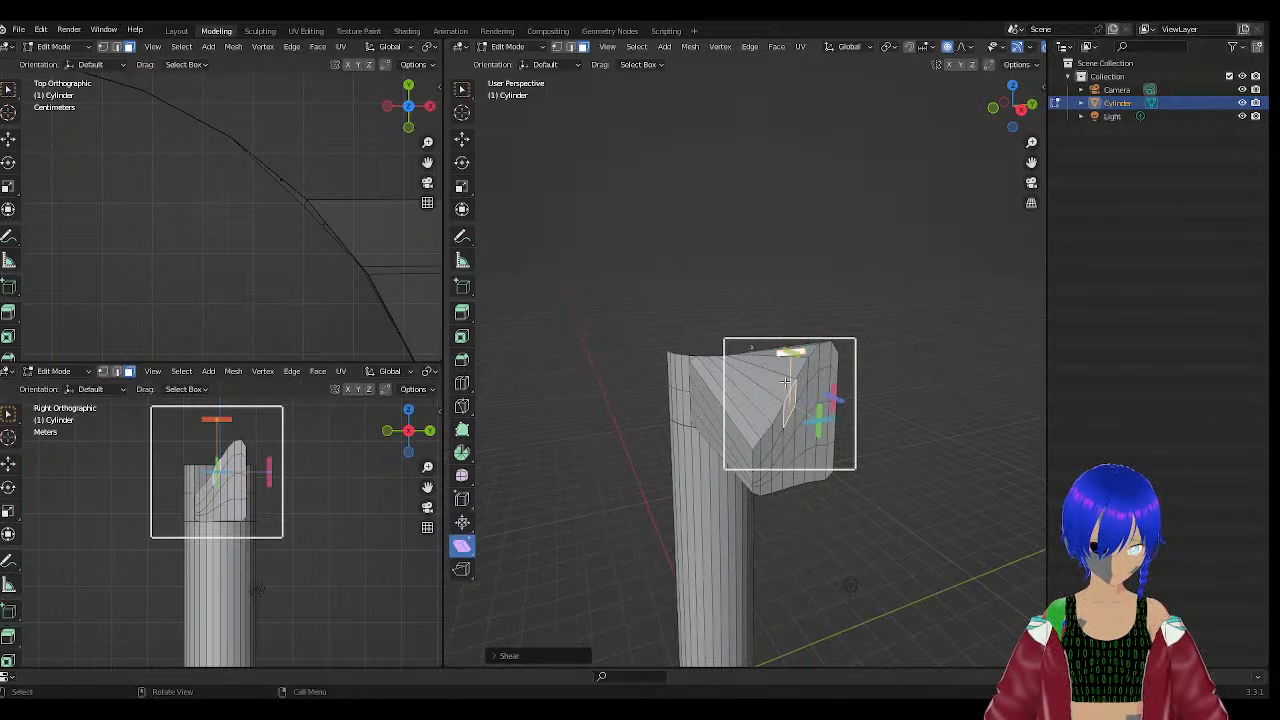
mouse_move(799, 353)
left_mouse_down()
mouse_move(731, 369)
mouse_move(994, 494)
mouse_move(569, 263)
mouse_move(799, 347)
left_mouse_up()
key("z")
key("ctrl+z")
key("ctrl+z")
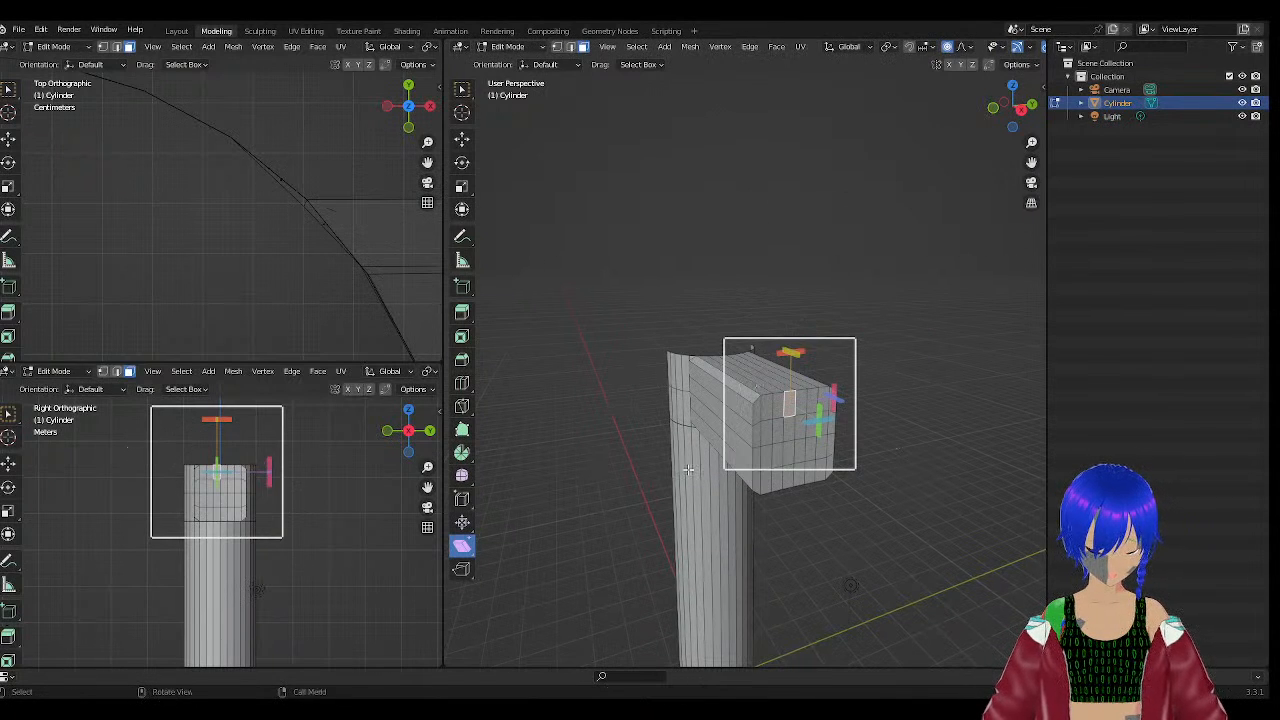
Try Rip Region on the selected end face and on the bevelled strip along the arm's upper edge.
left_click(462, 569)
left_click(775, 402)
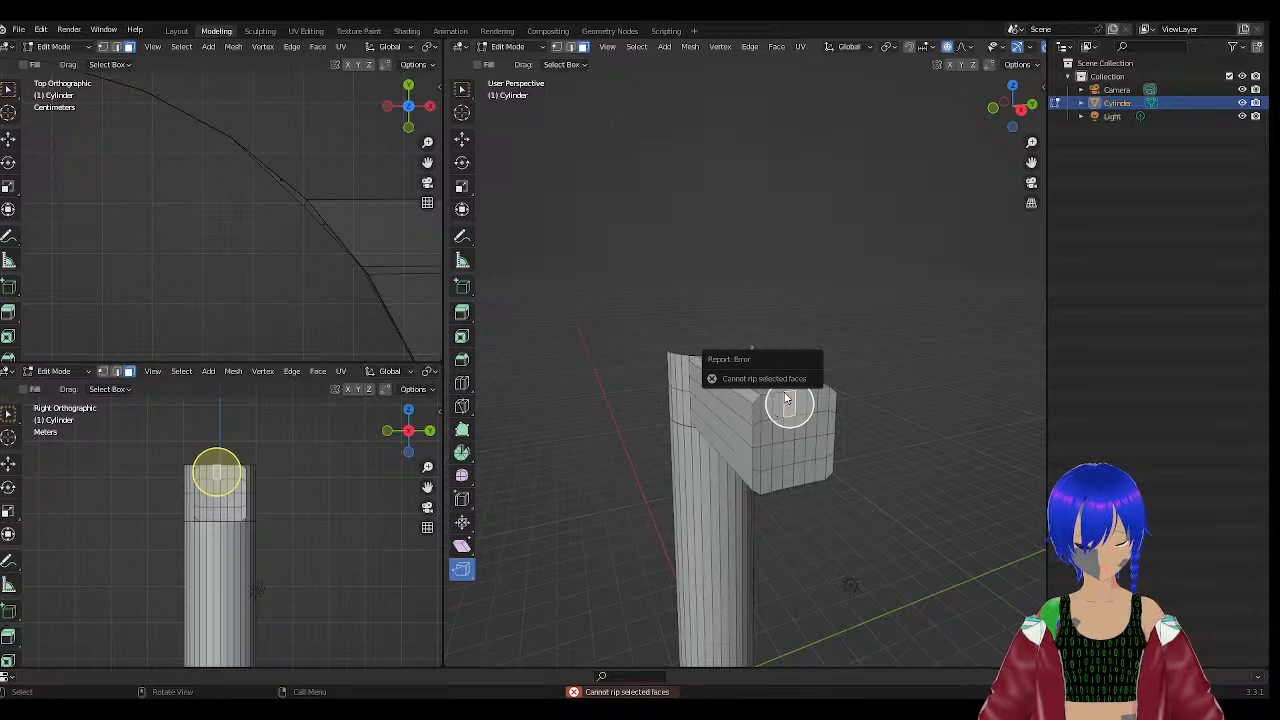
left_click(733, 393)
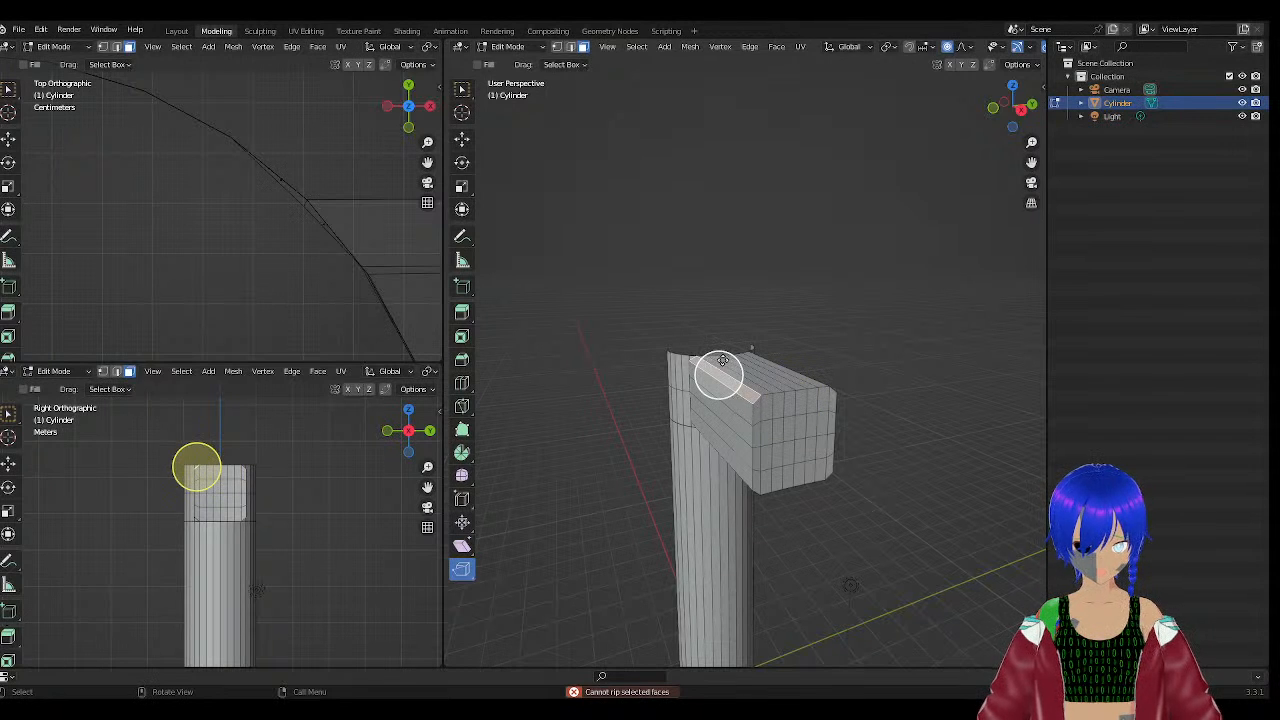
left_click_drag(723, 360, 618, 377)
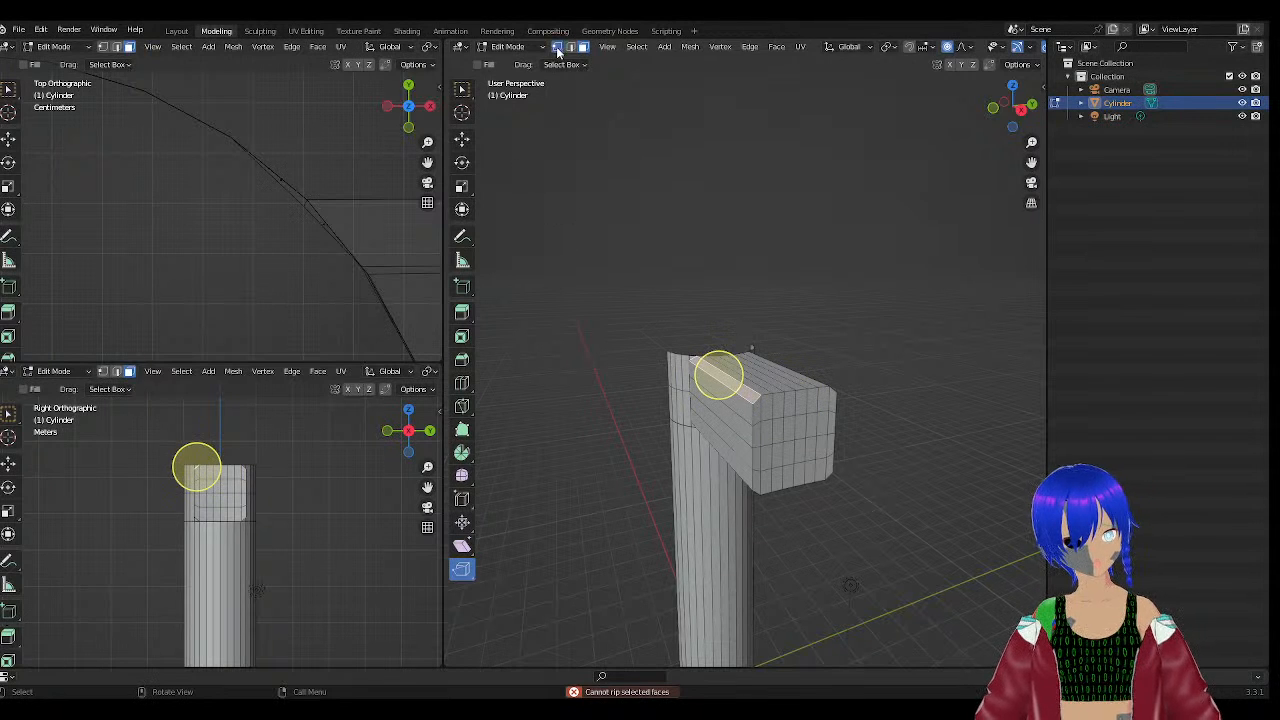
Switch to vertex selection, try ripping the upper corner vertex at the arm's end upward, and undo the rip.
left_click(557, 48)
left_click(751, 406)
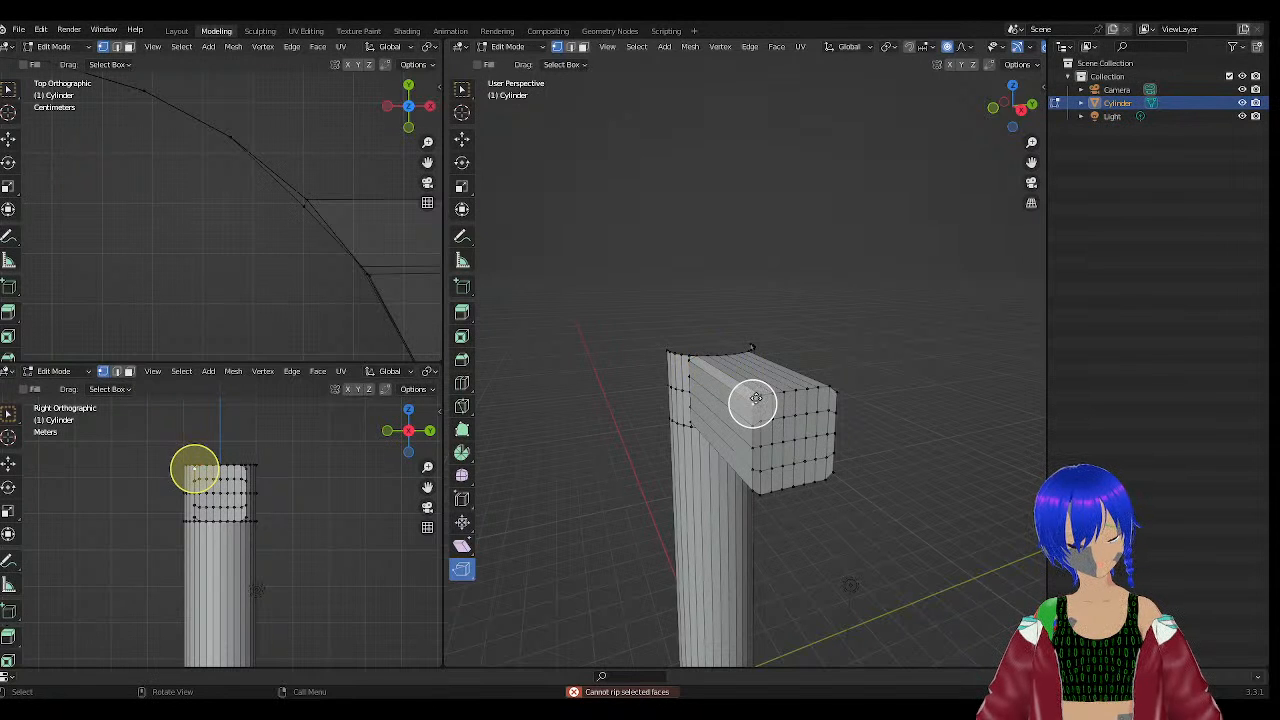
left_click_drag(756, 398, 801, 270)
scroll(818, 396, "up", 5)
scroll(819, 396, "down", 5)
middle_click_drag(819, 396, 955, 393)
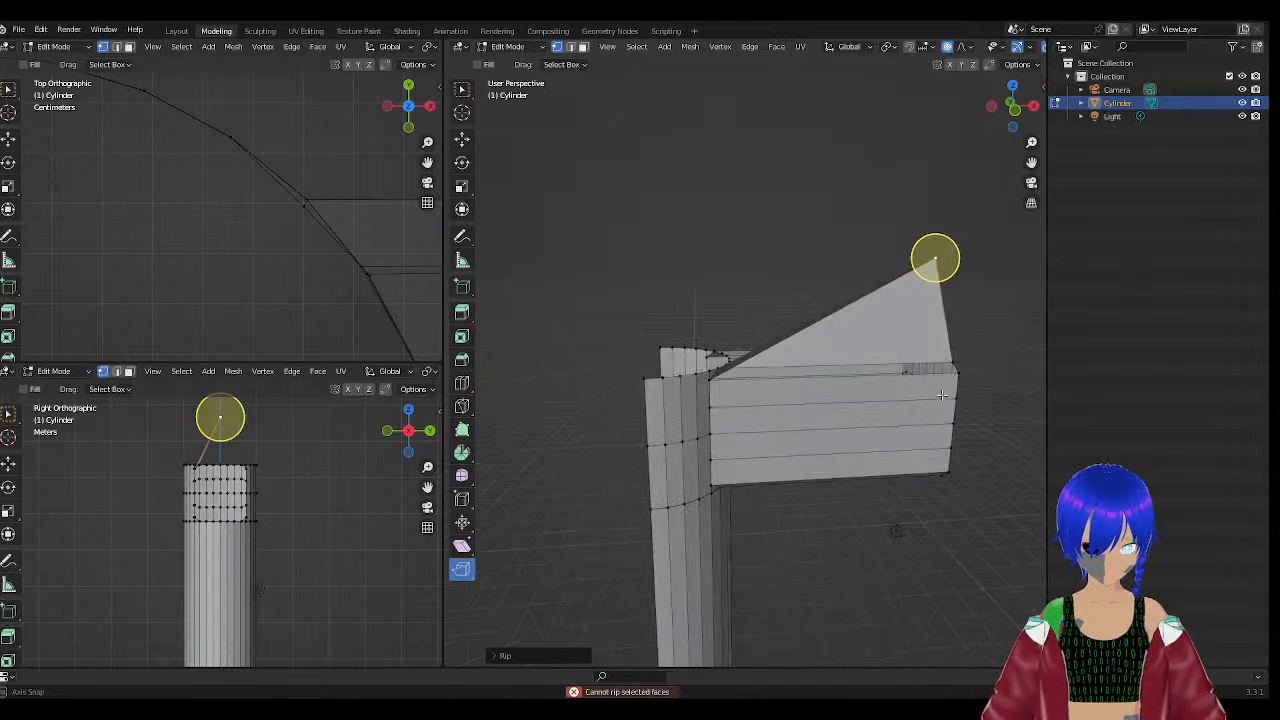
key("ctrl+z")
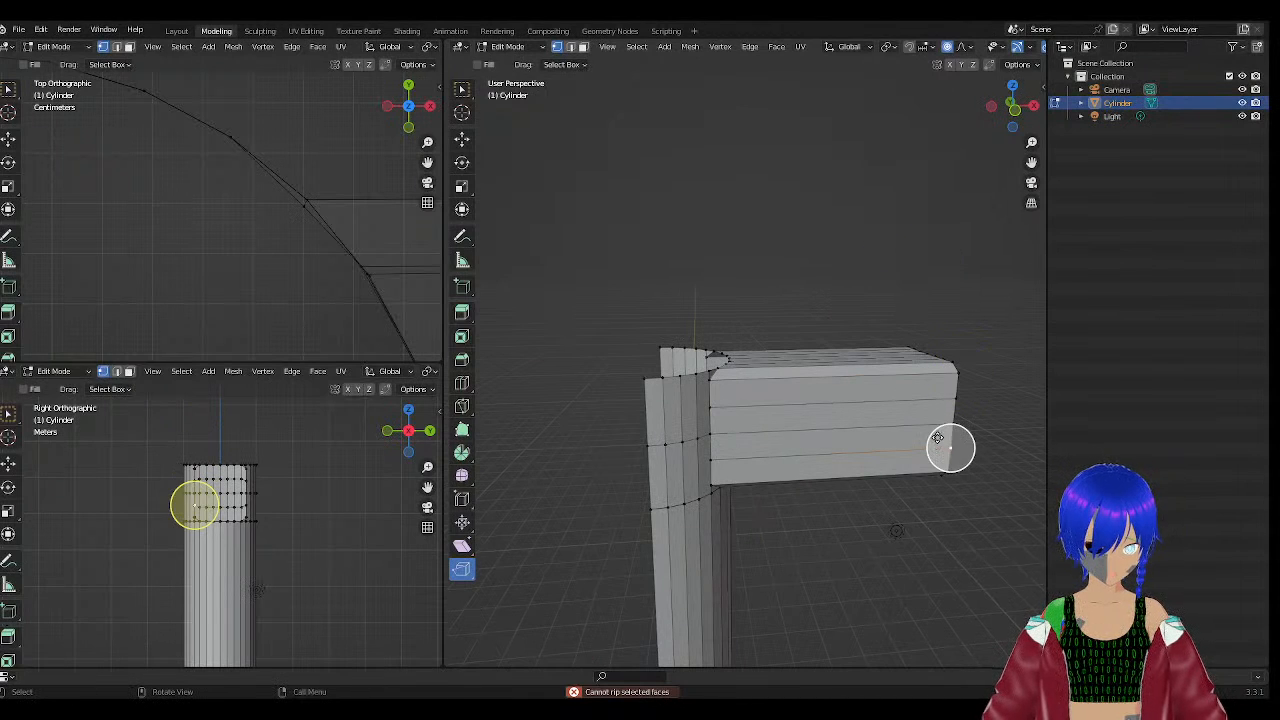
Try ripping a lower side vertex at the arm's end and an upper one from inside the hollow arm, undoing each rip.
left_click_drag(949, 449, 968, 585)
key("ctrl+z")
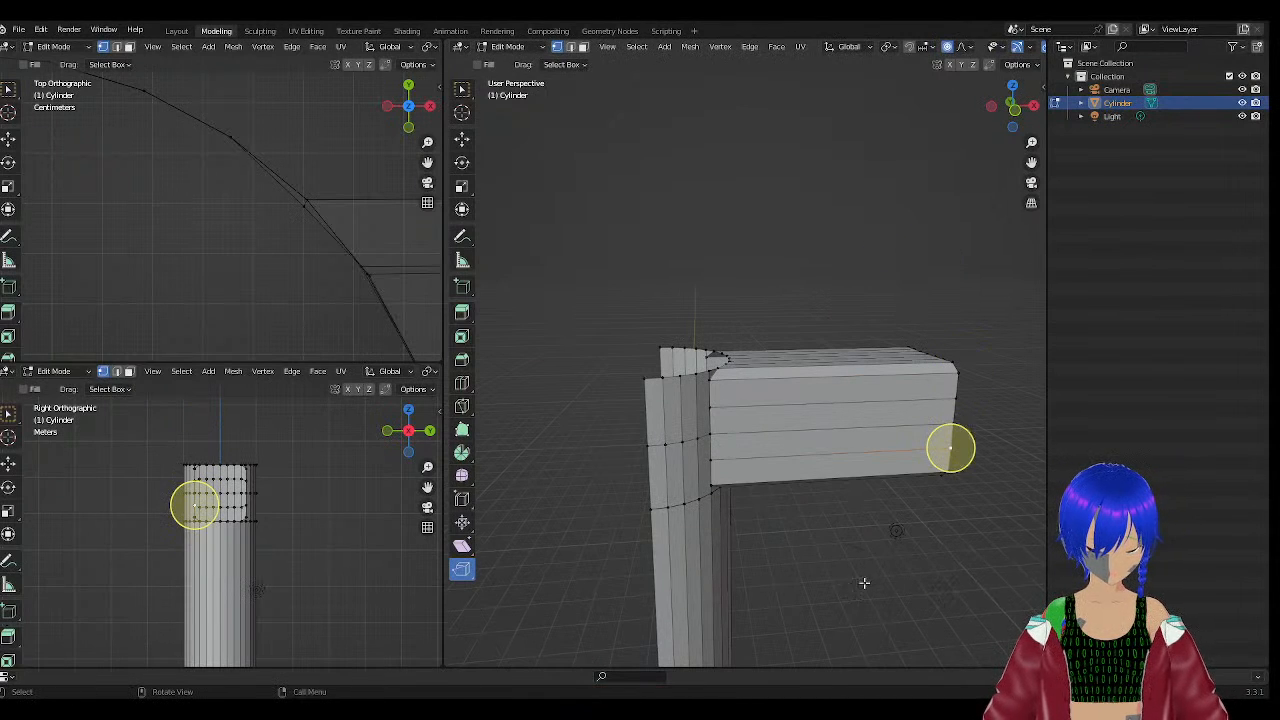
middle_click_drag(785, 578, 901, 560)
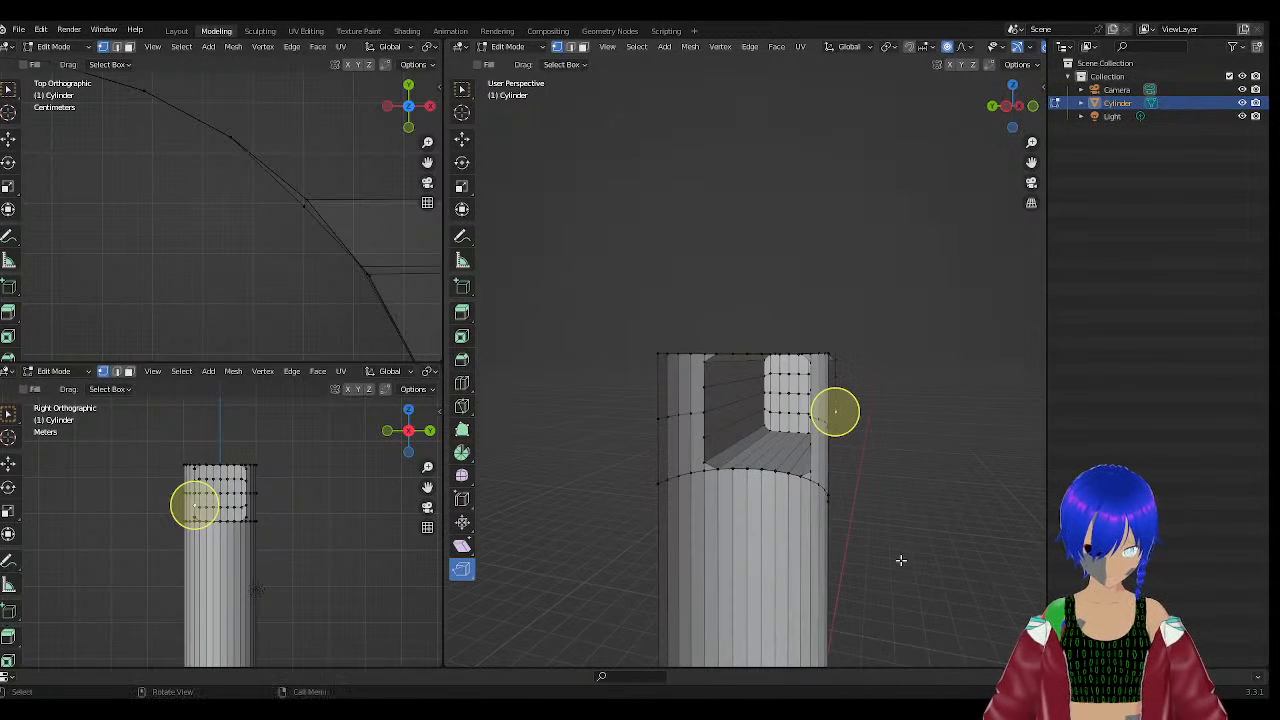
scroll(772, 436, "up", 5)
left_click(793, 389)
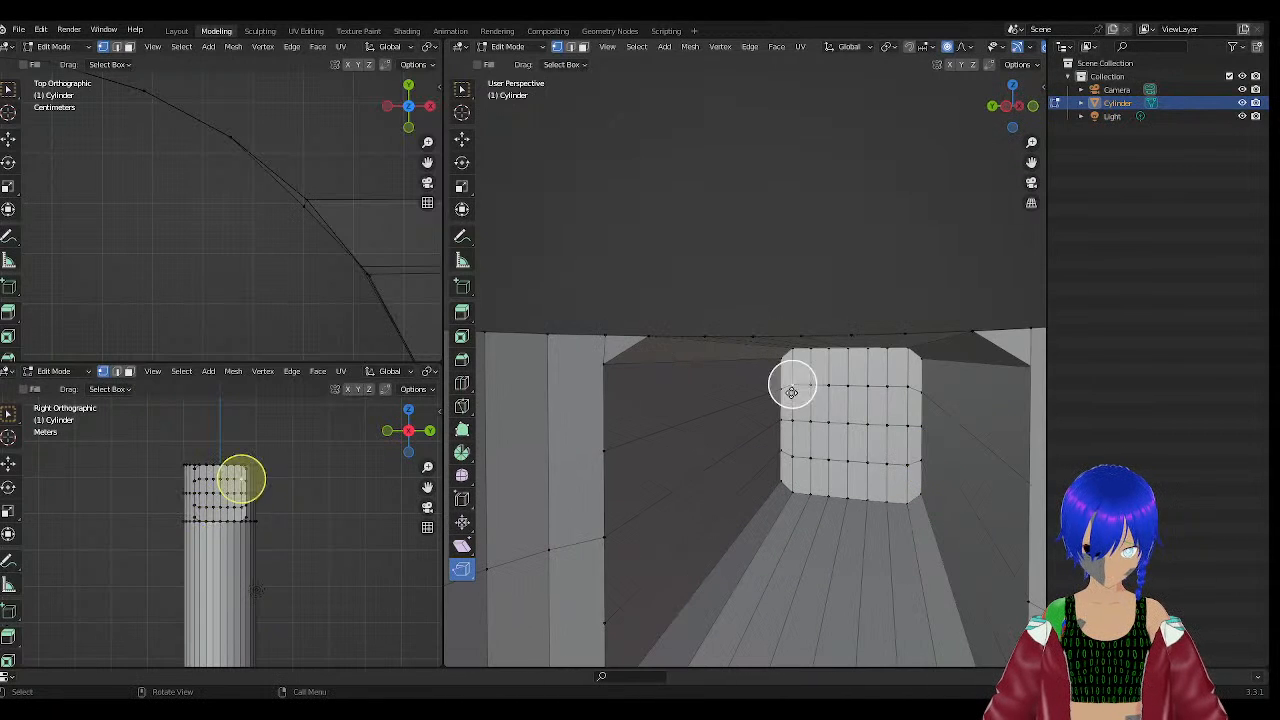
left_click_drag(793, 391, 837, 312)
key("ctrl+z")
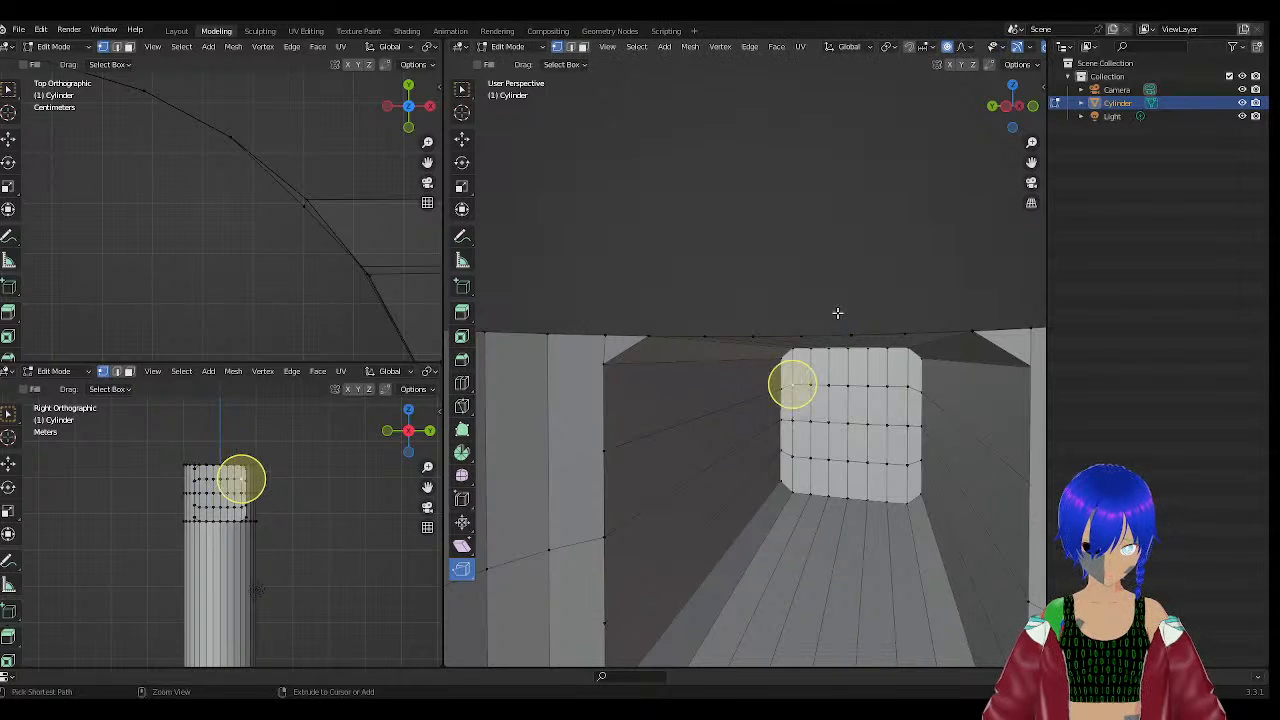
Try ripping a side vertex where the arm meets the cylinder, pulling it out toward the arm's end.
middle_click_drag(868, 387, 517, 366)
scroll(282, 418, "down", 2)
scroll(592, 392, "down", 5)
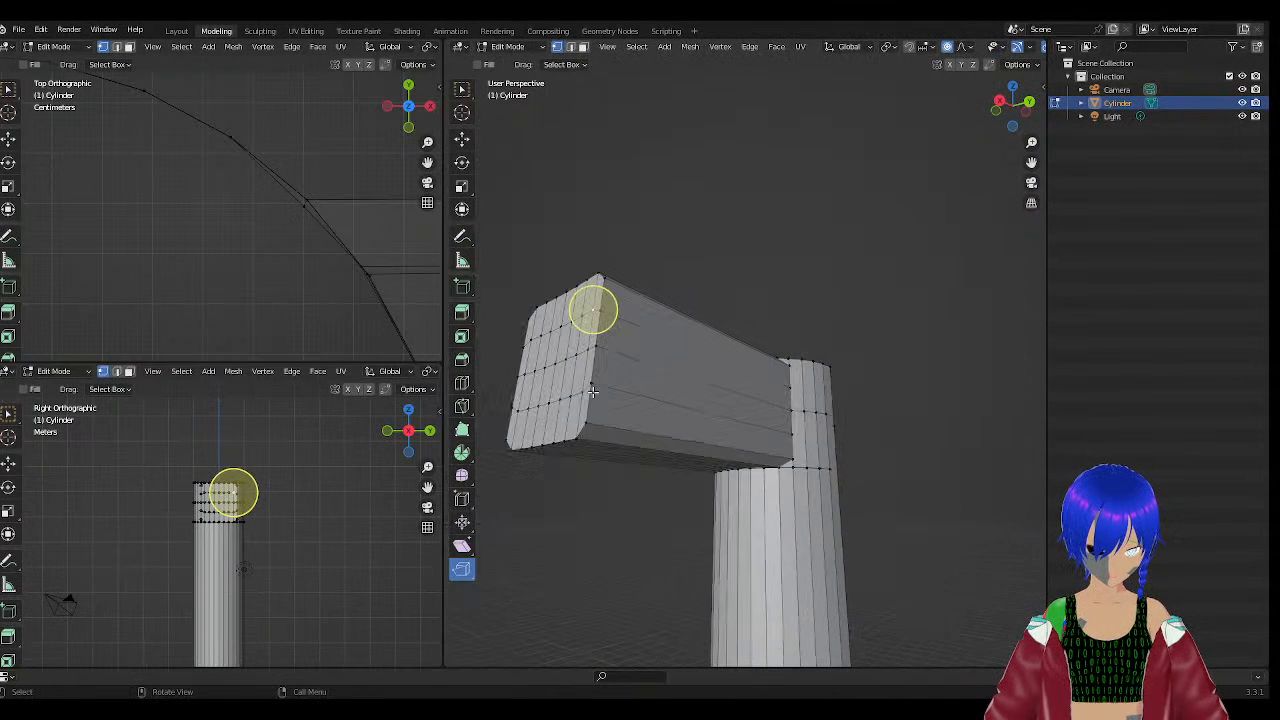
left_click(791, 389)
left_click_drag(790, 389, 632, 392)
Undo the vertex rip, then switch the viewport shading to Rendered and back to Solid.
key("z")
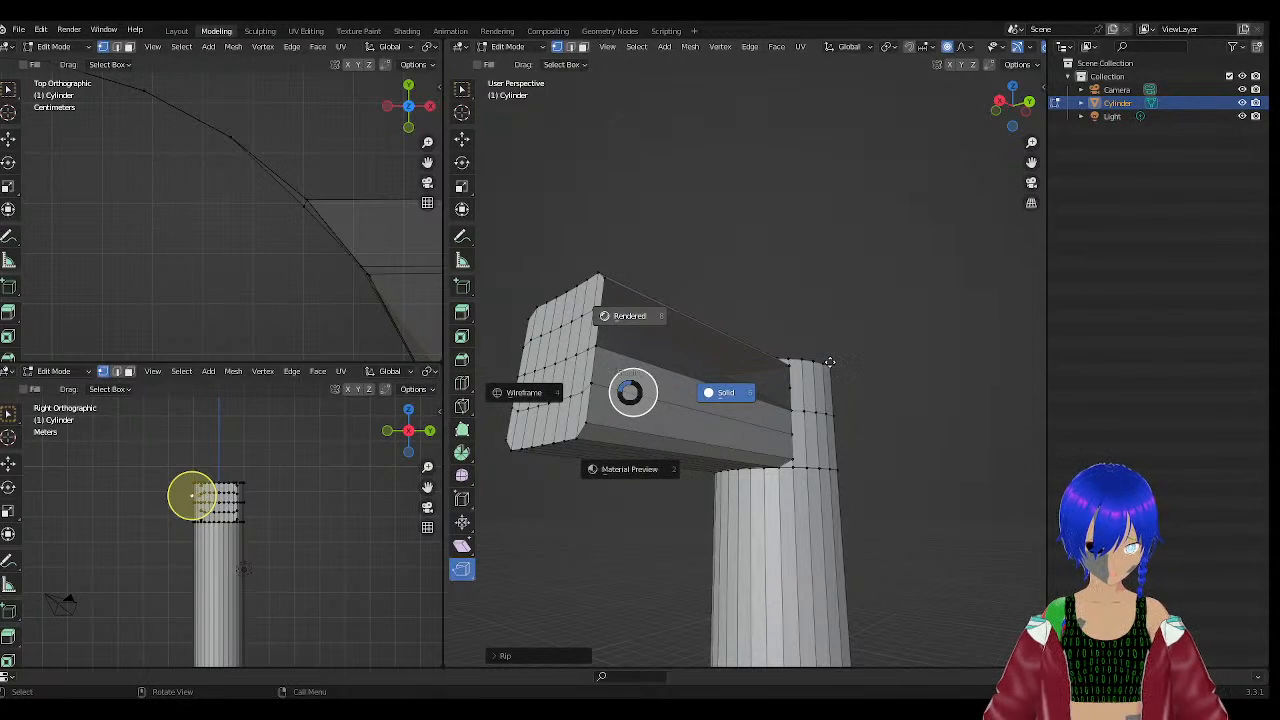
left_click(594, 310)
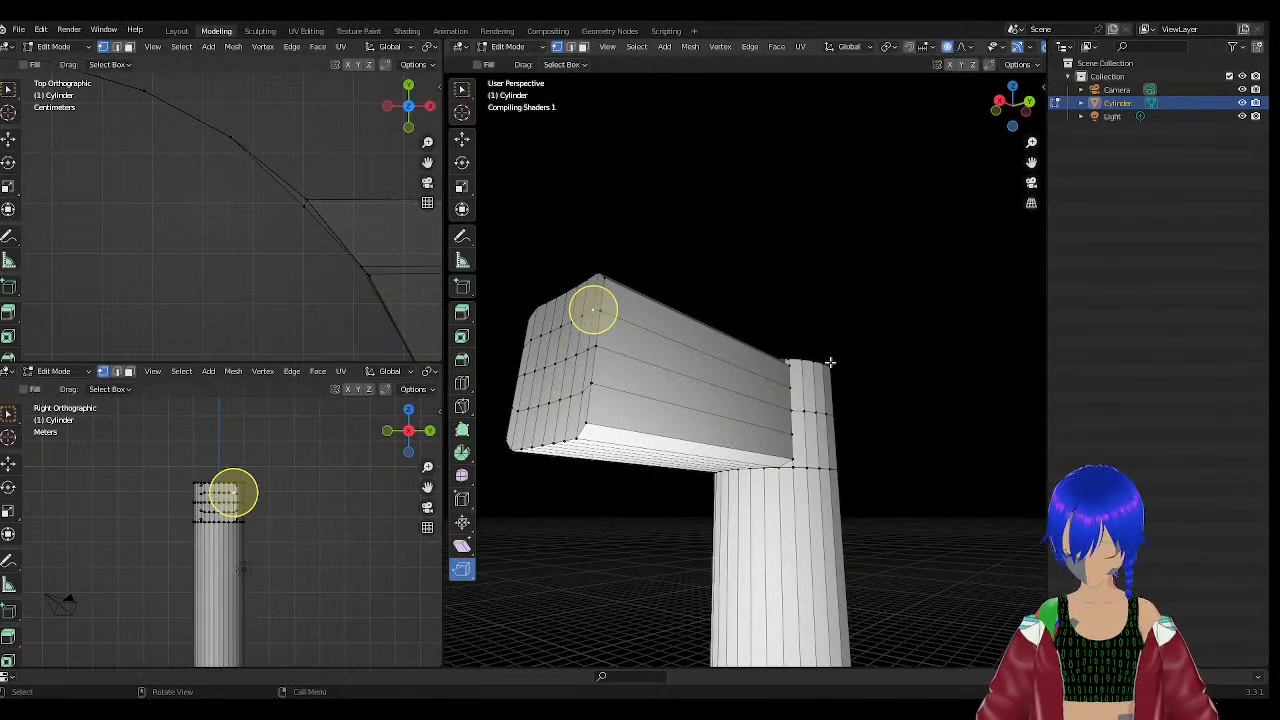
middle_click_drag(806, 369, 763, 453)
scroll(763, 453, "down", 3)
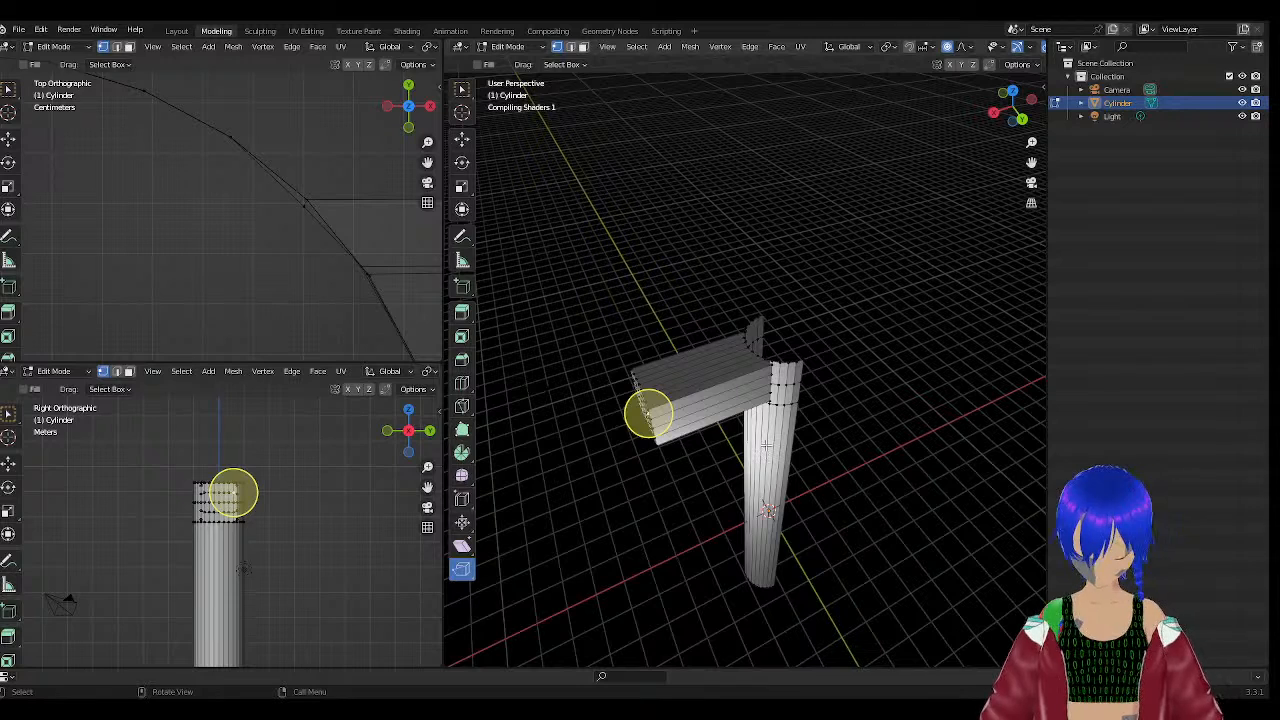
key("z")
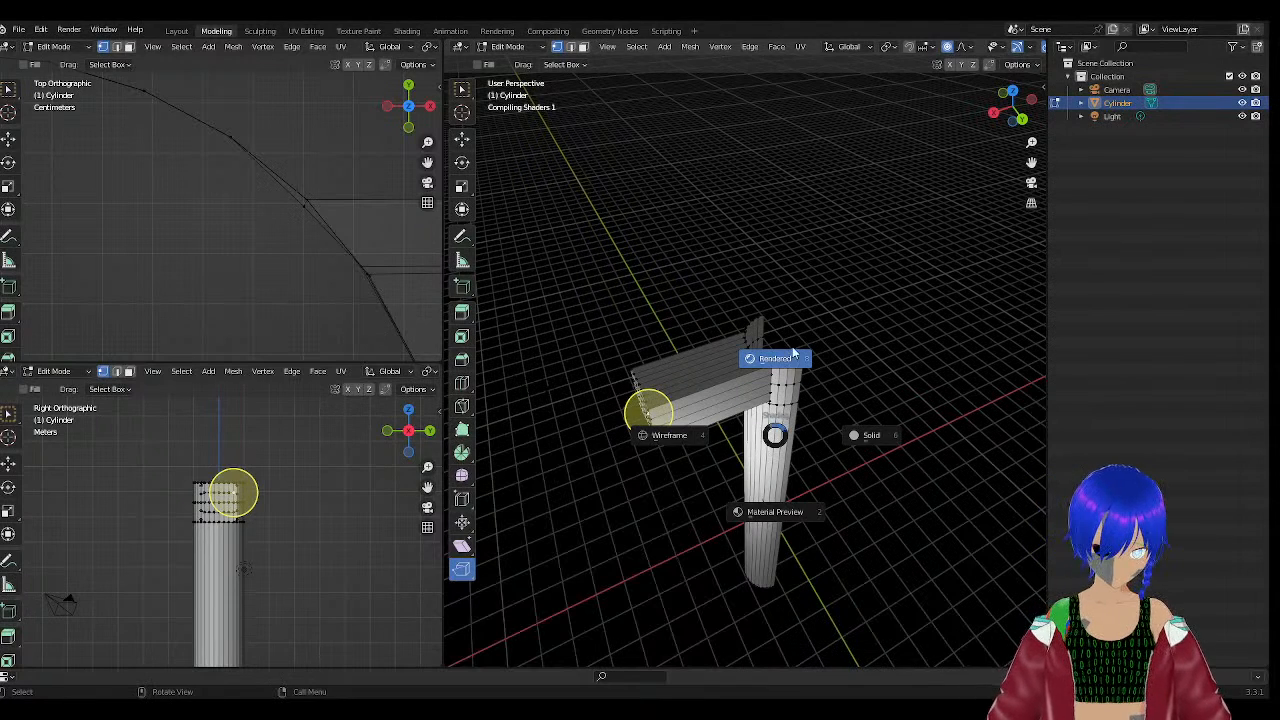
left_click(857, 437)
Hide the Cylinder object from the viewports.
middle_click_drag(854, 434, 859, 335)
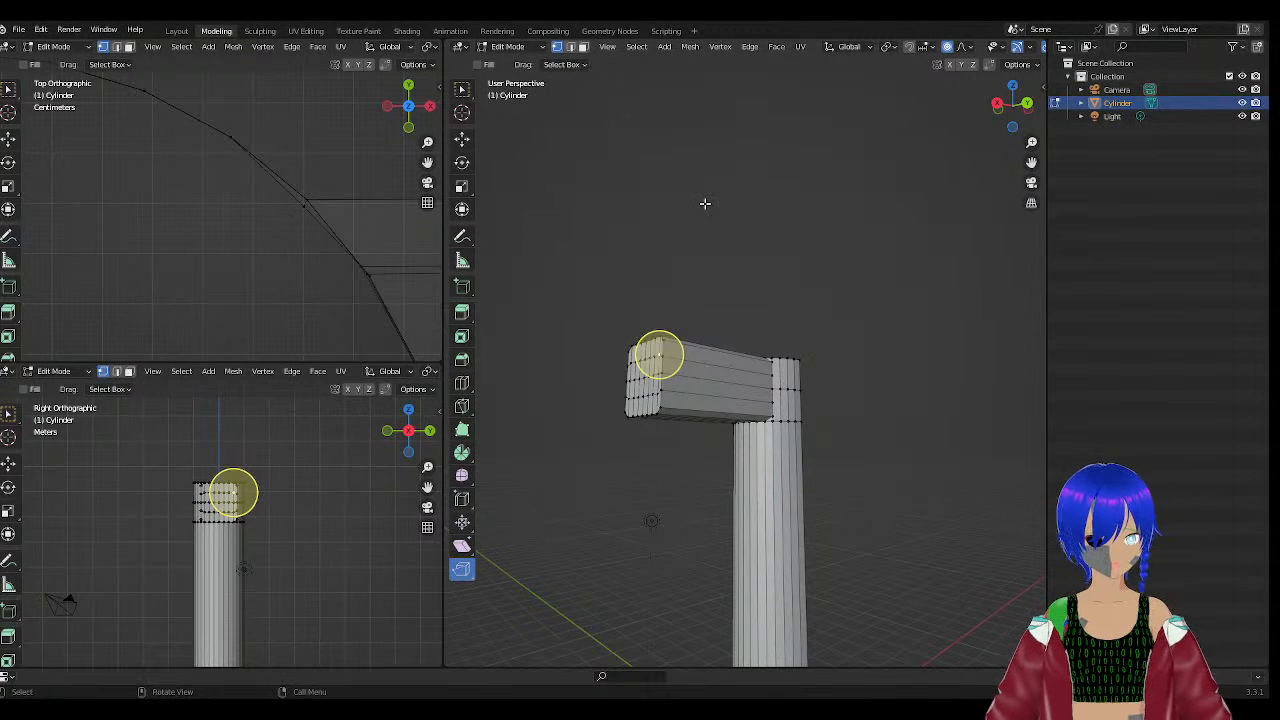
middle_click_drag(710, 254, 951, 317)
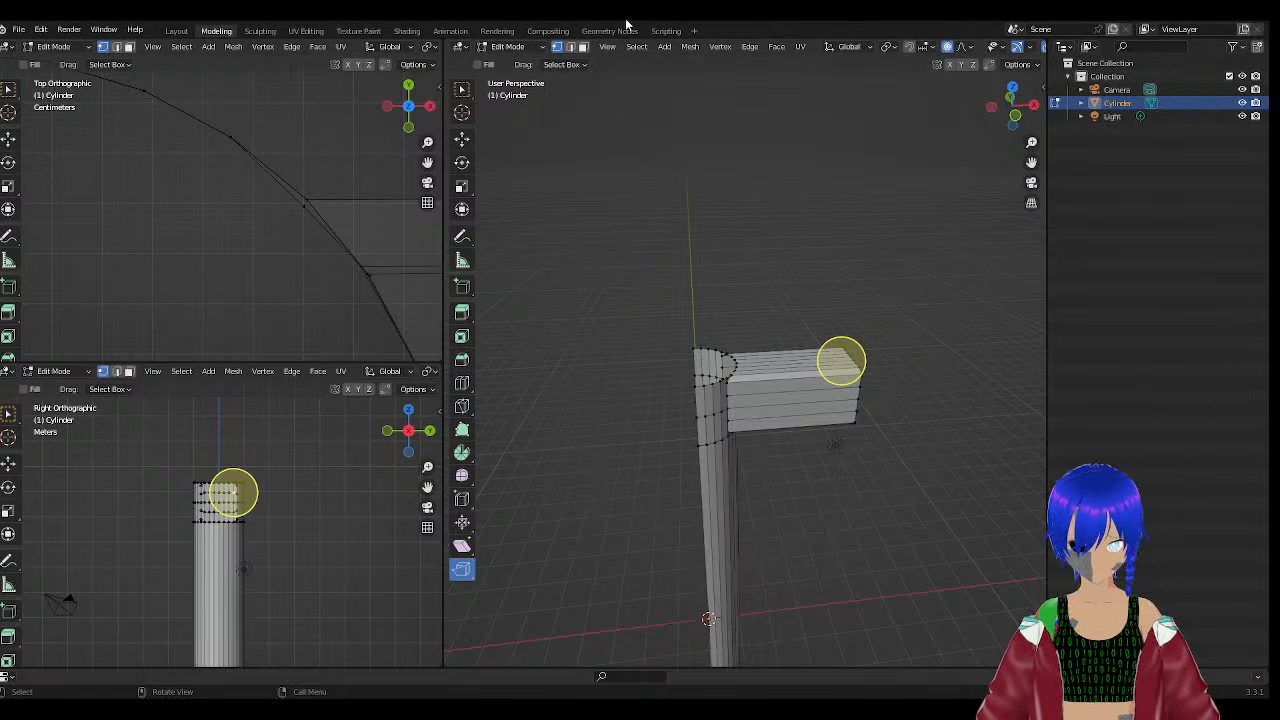
left_click(662, 49)
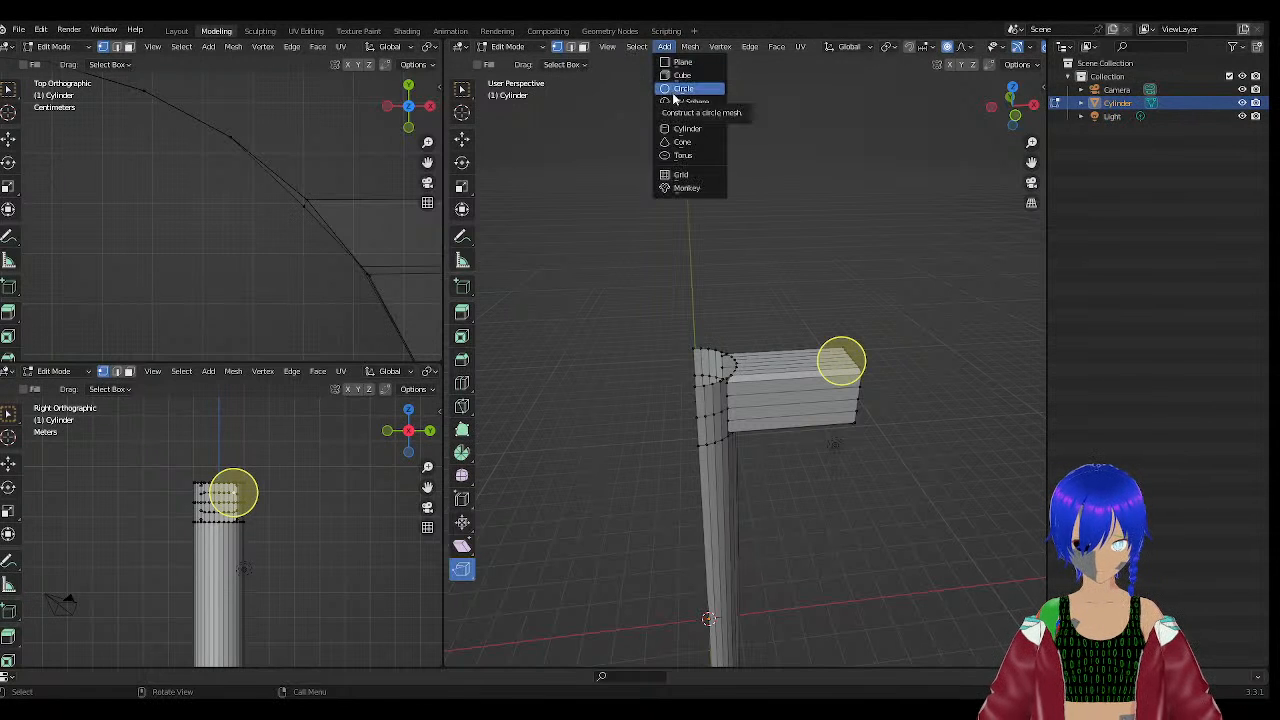
left_click(1242, 103)
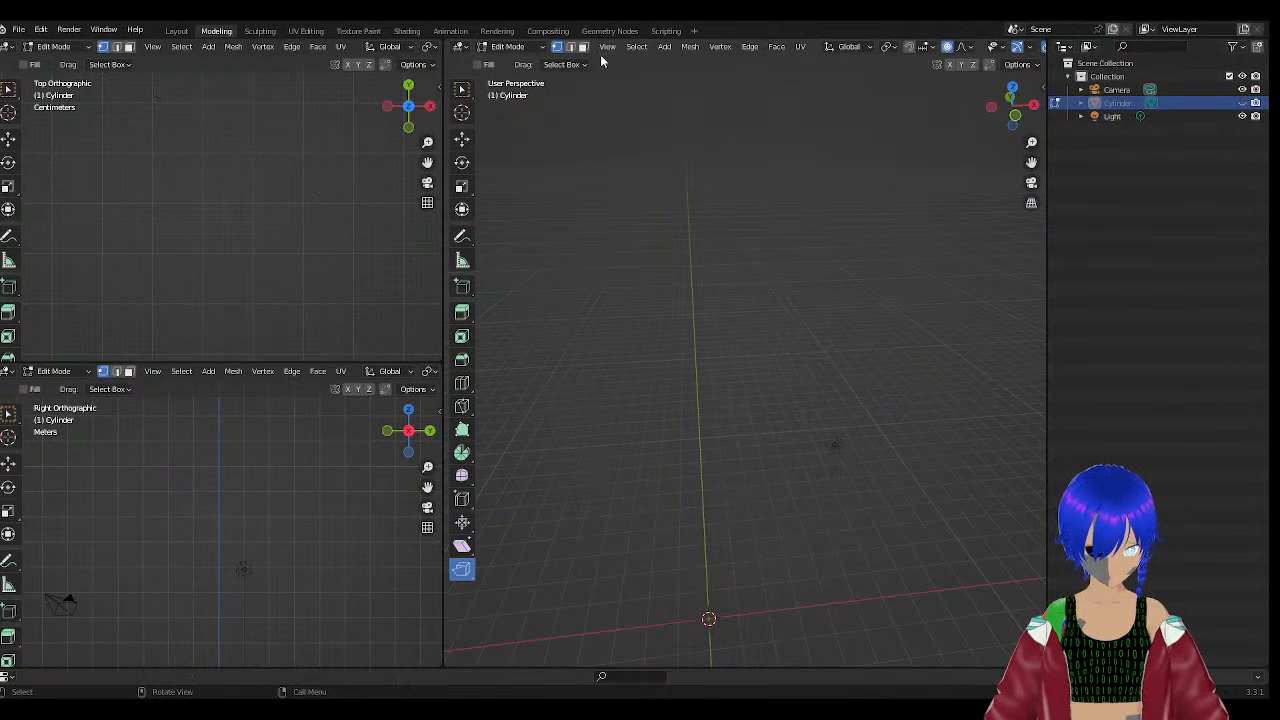
Try adding a cube twice with the Cylinder hidden, box-selecting the area around the world origin each time.
left_click(606, 48)
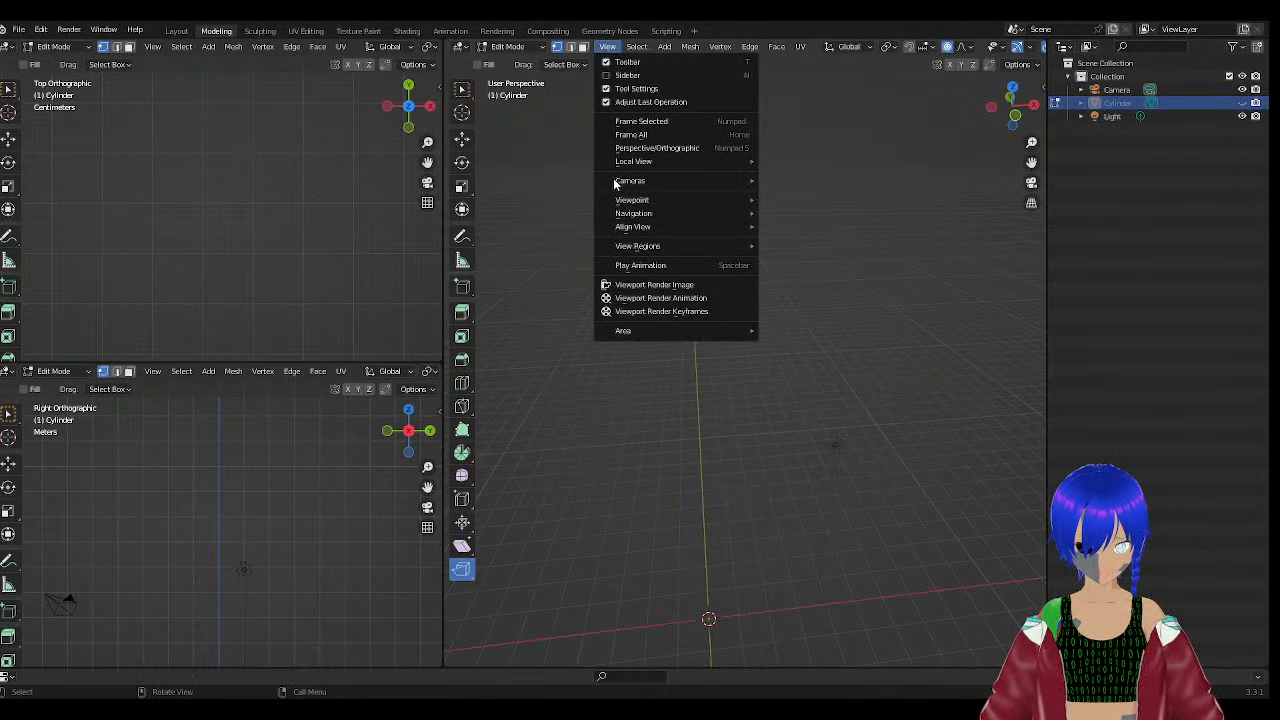
left_click(664, 47)
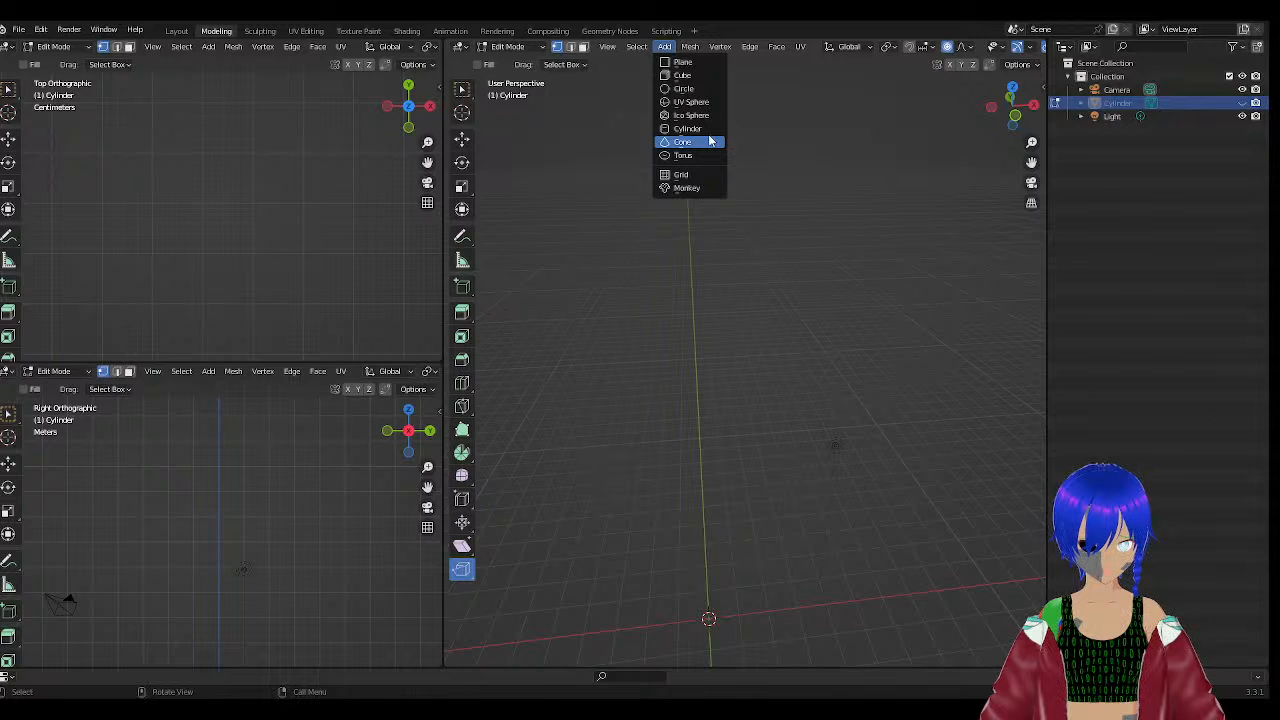
left_click(682, 76)
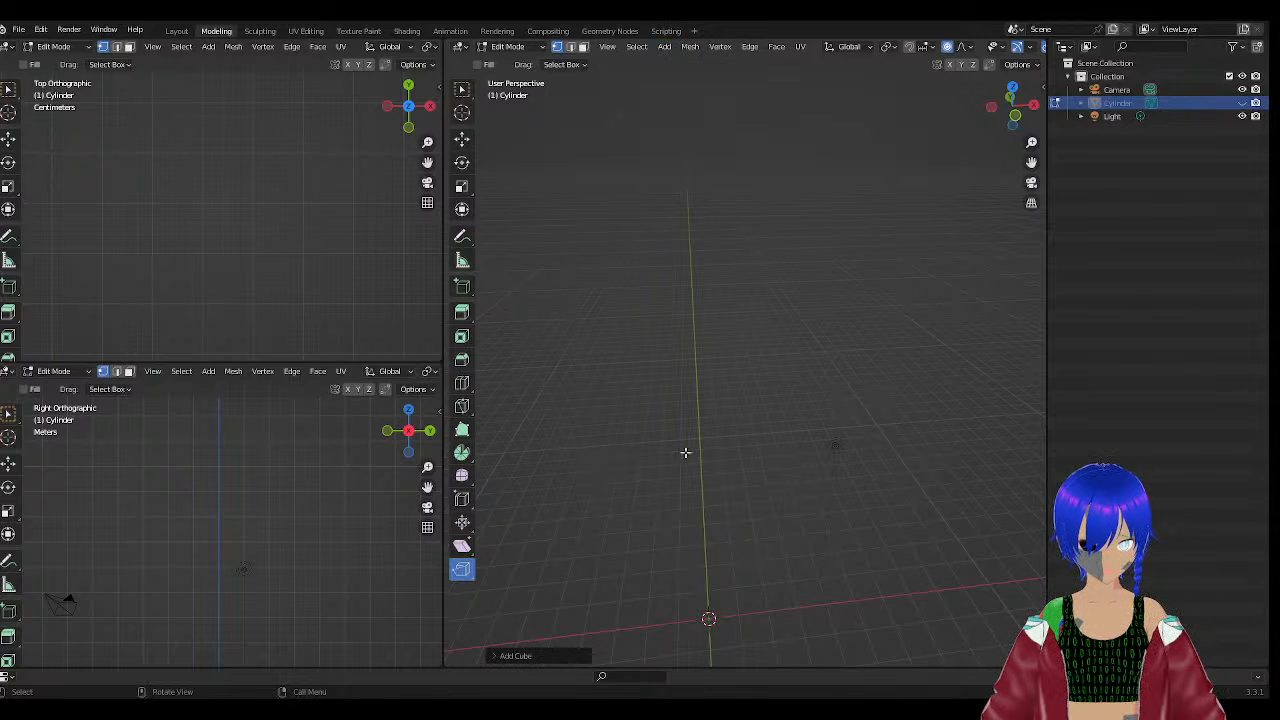
scroll(699, 534, "down", 2)
left_click(717, 553)
left_click_drag(688, 528, 767, 592)
left_click(665, 47)
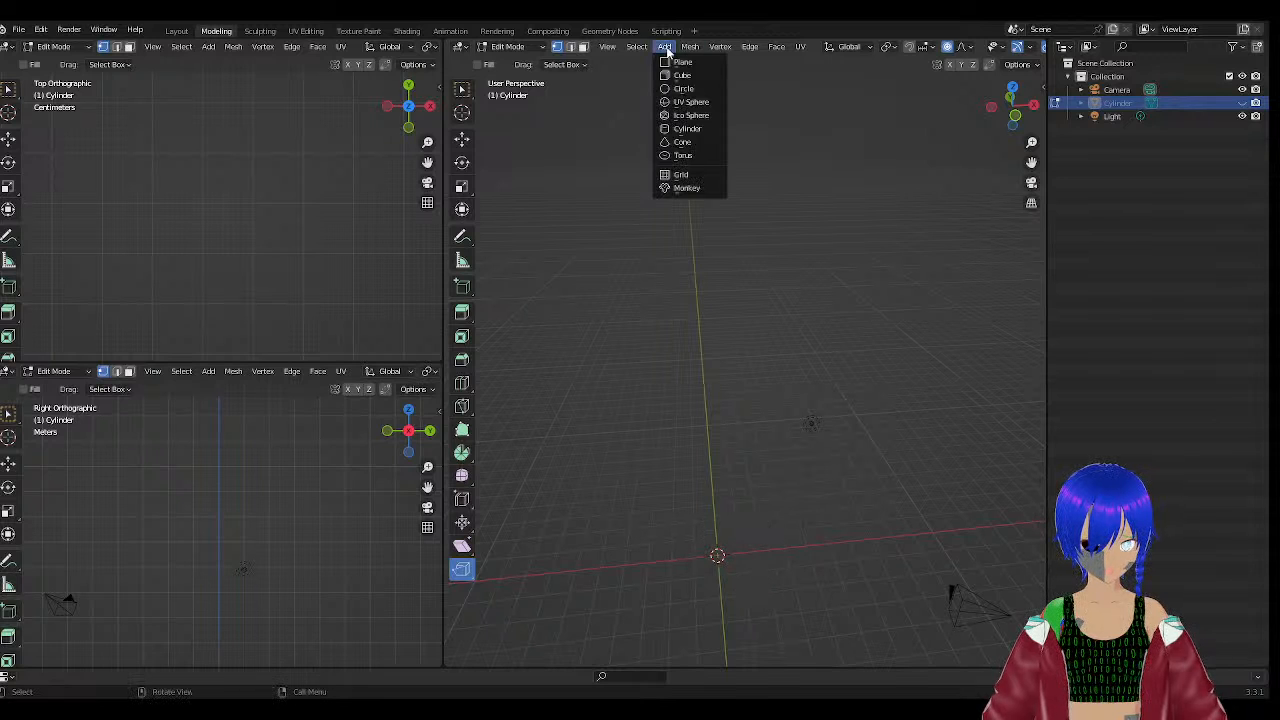
left_click(682, 76)
left_click_drag(690, 545, 766, 596)
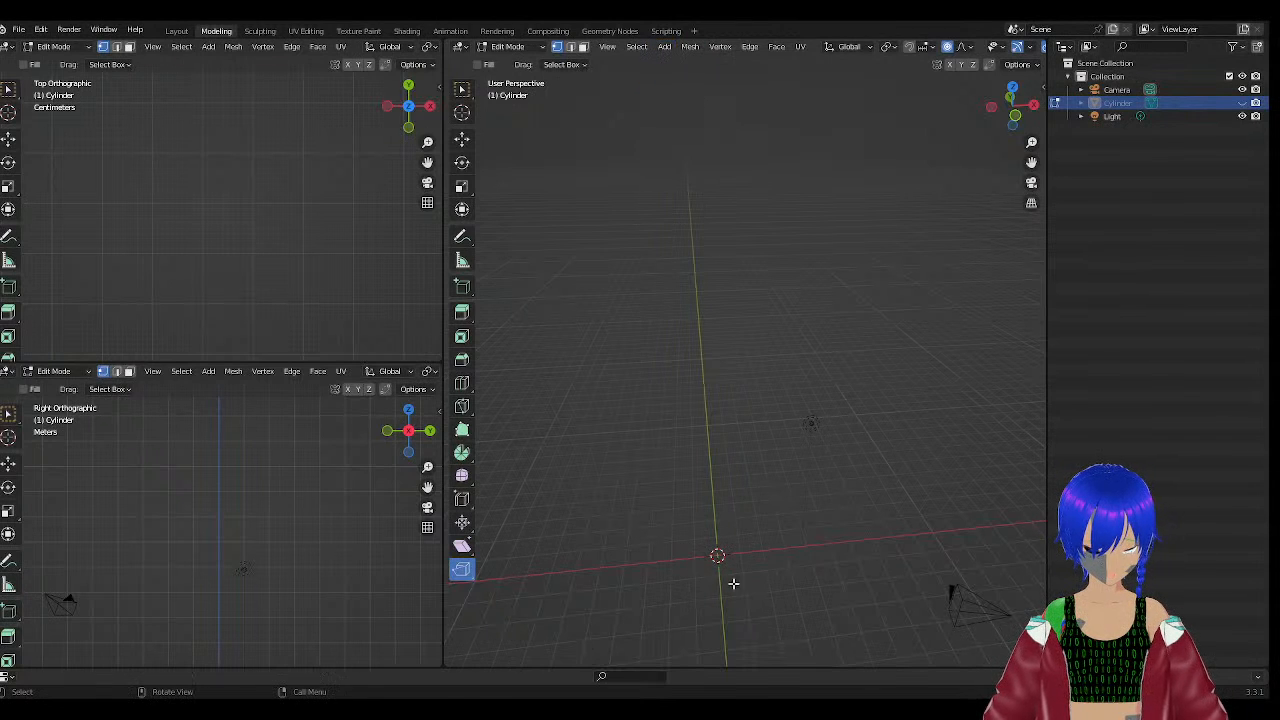
Try adding one more cube and box-select a larger area around the world origin.
left_click(665, 47)
left_click(677, 72)
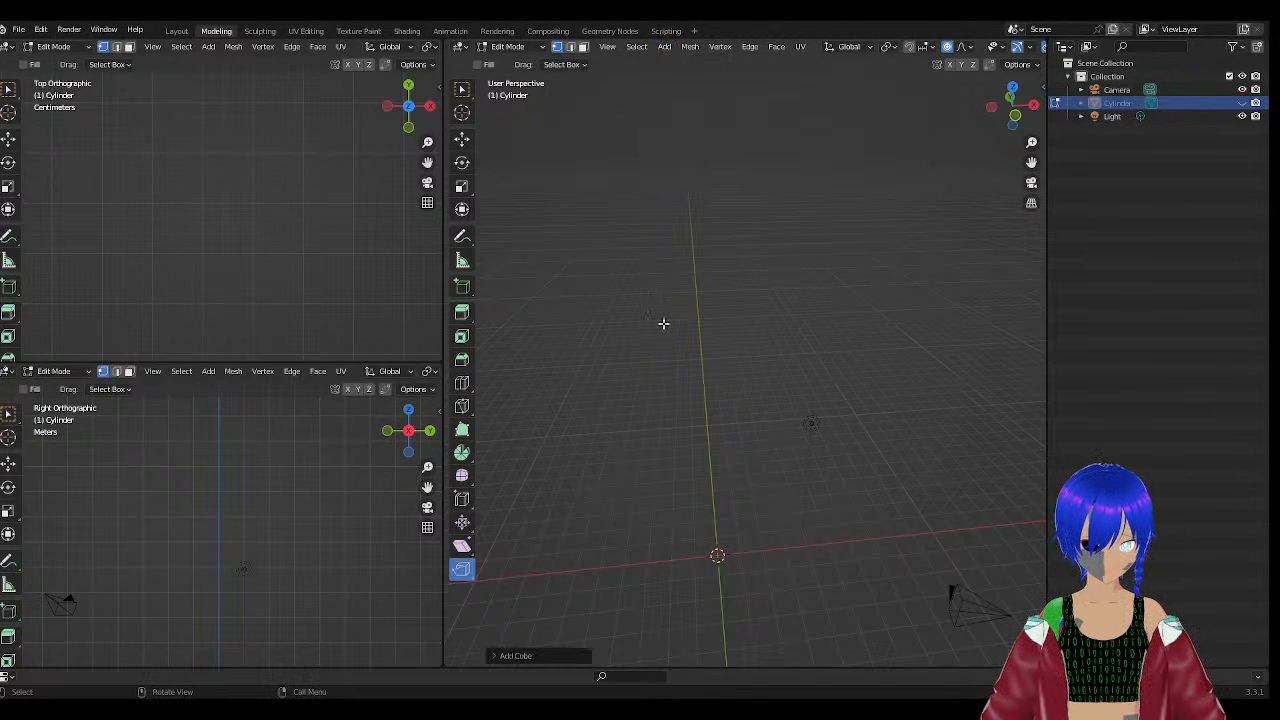
right_click(663, 456)
left_click_drag(754, 437, 655, 585)
middle_click_drag(670, 530, 742, 530)
Try adding a circle and a monkey mesh in Edit Mode, box-selecting beside the world origin after each.
left_click(664, 47)
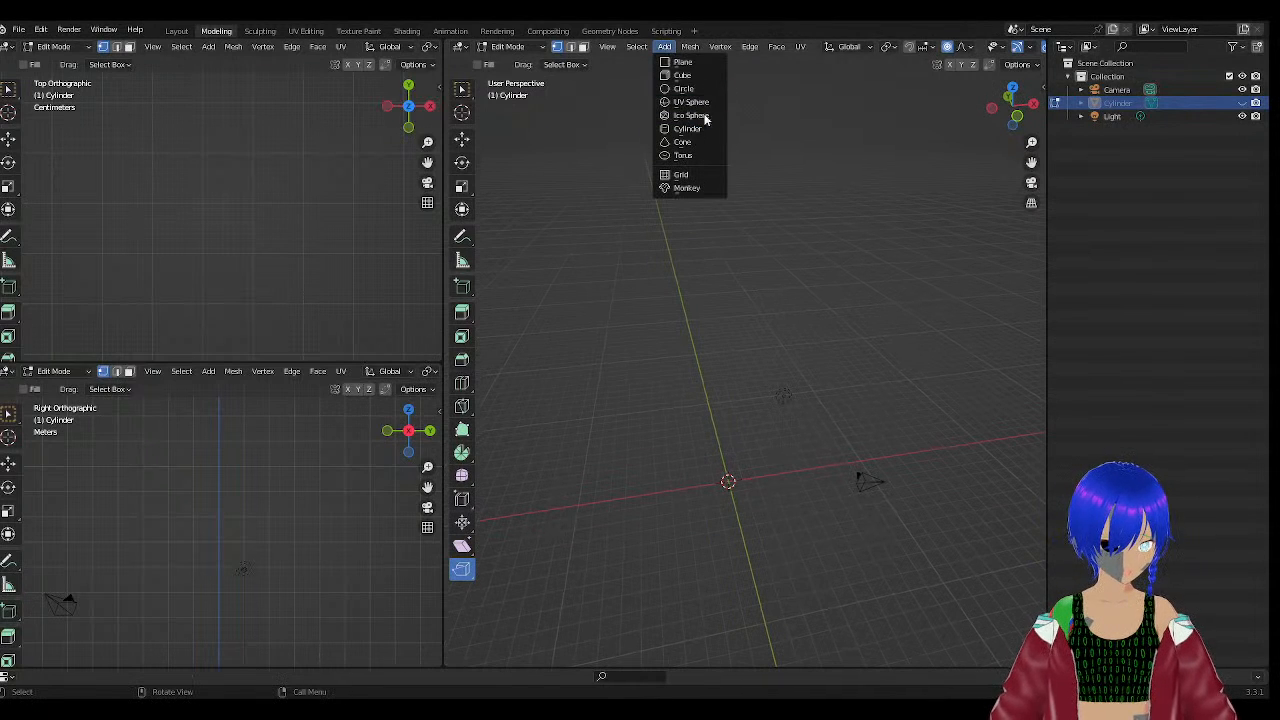
left_click(690, 91)
left_click_drag(784, 415, 664, 530)
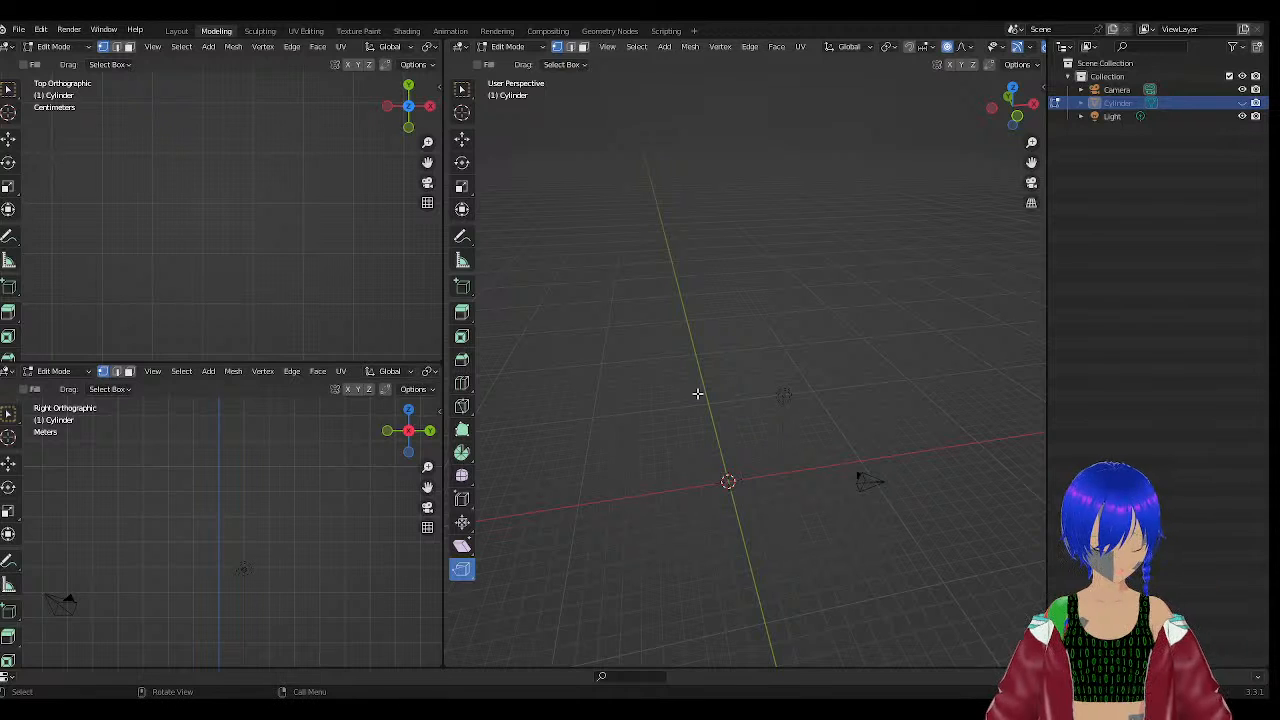
left_click(661, 50)
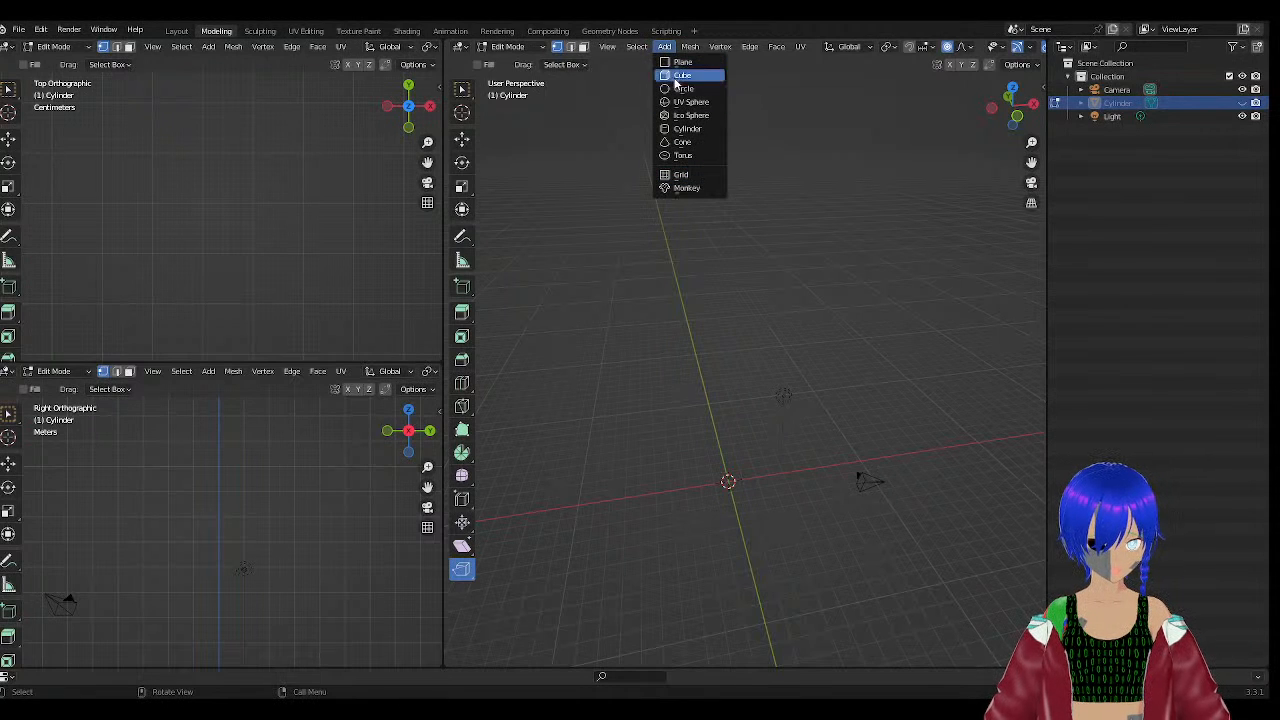
left_click(672, 188)
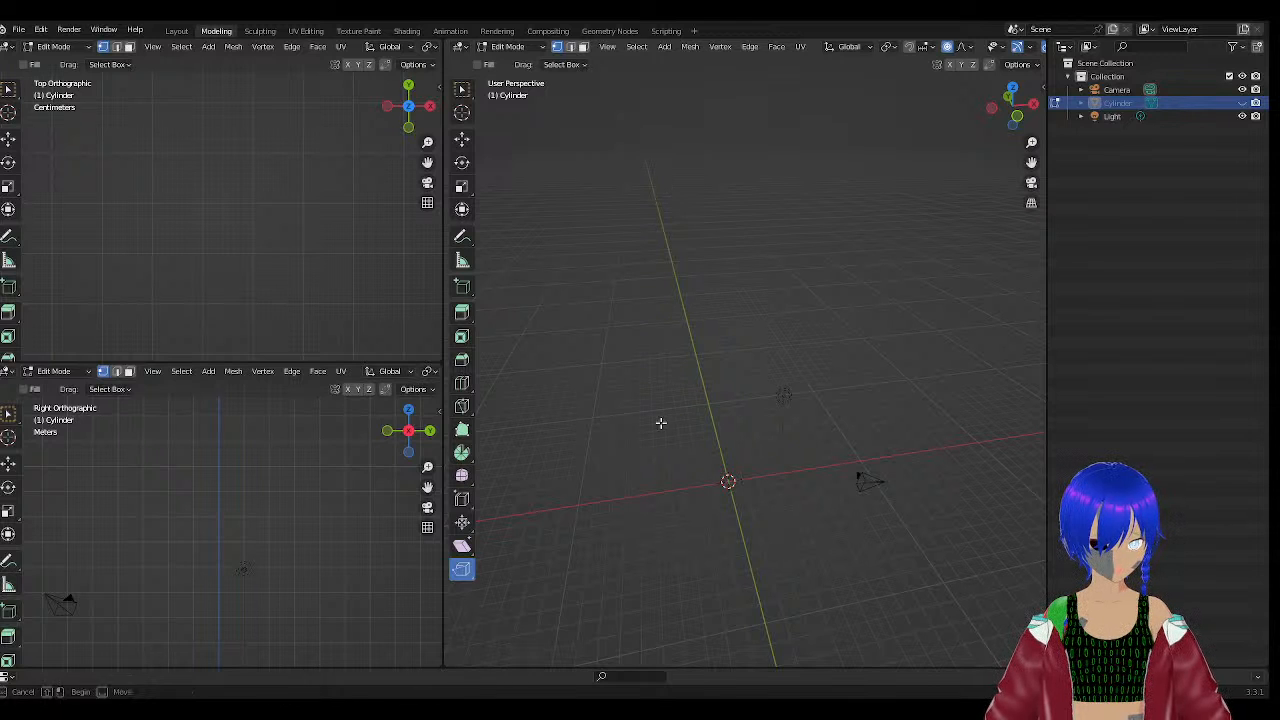
left_click_drag(741, 442, 690, 530)
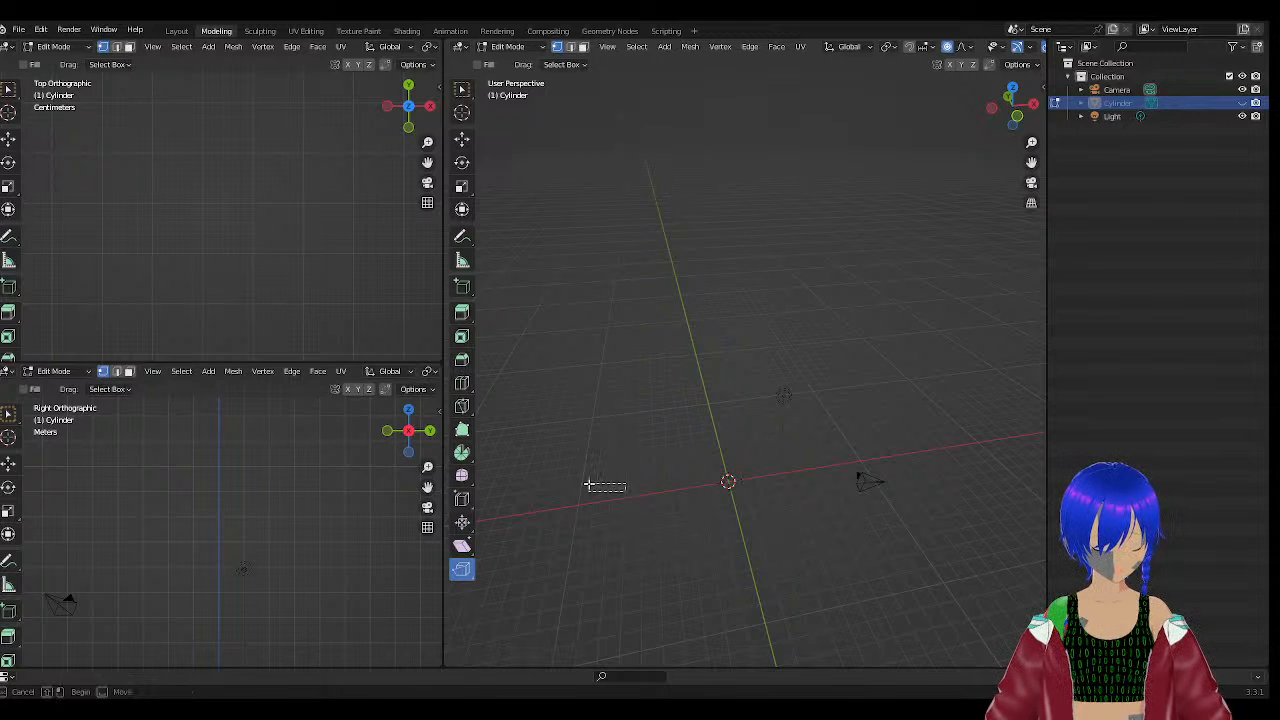
Try adding another circle in Edit Mode and box-select the area near the world origin.
left_click(664, 47)
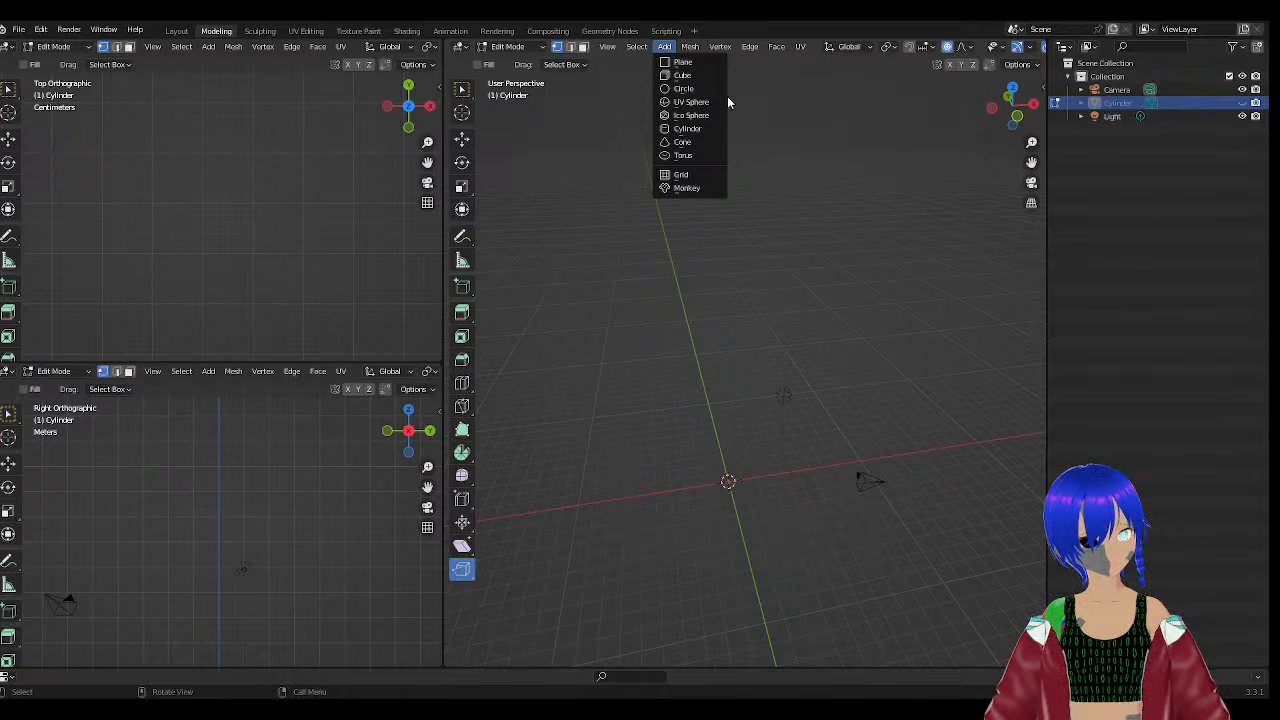
left_click(700, 88)
left_click_drag(731, 399, 676, 479)
left_click(636, 47)
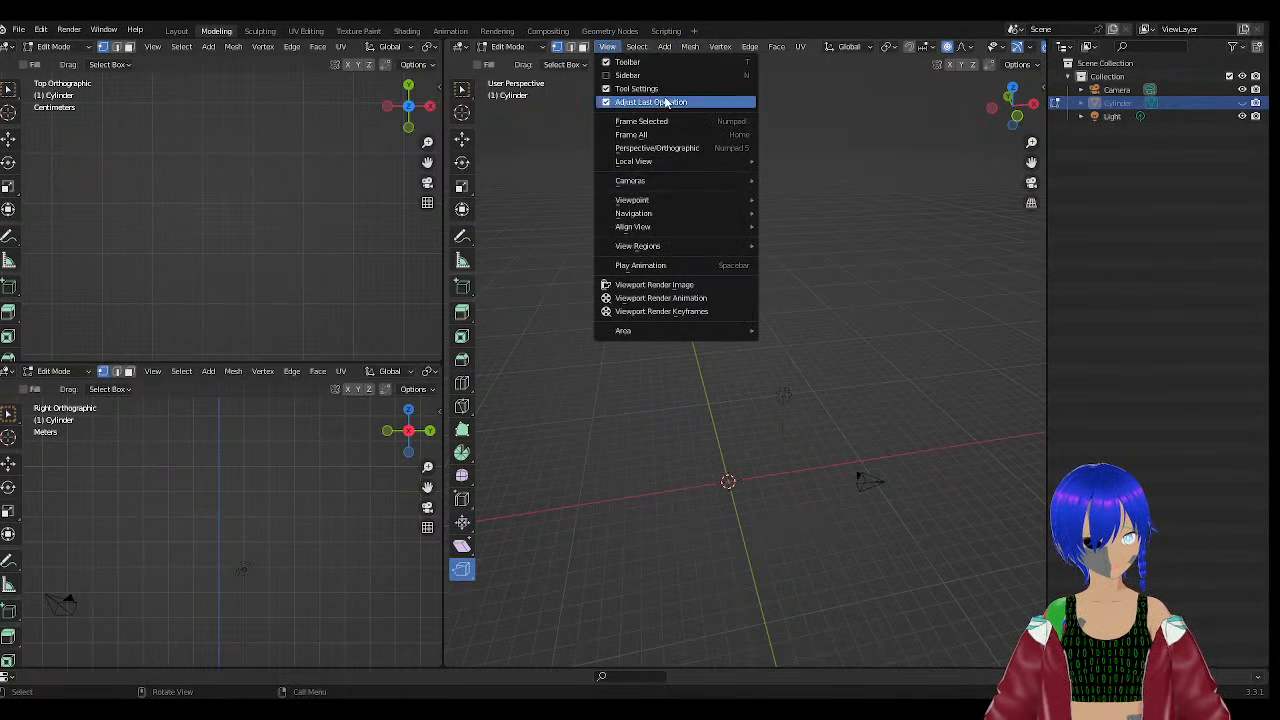
Switch to the Layout workspace, add a Monkey mesh, view its face up close, and delete it.
left_click(178, 31)
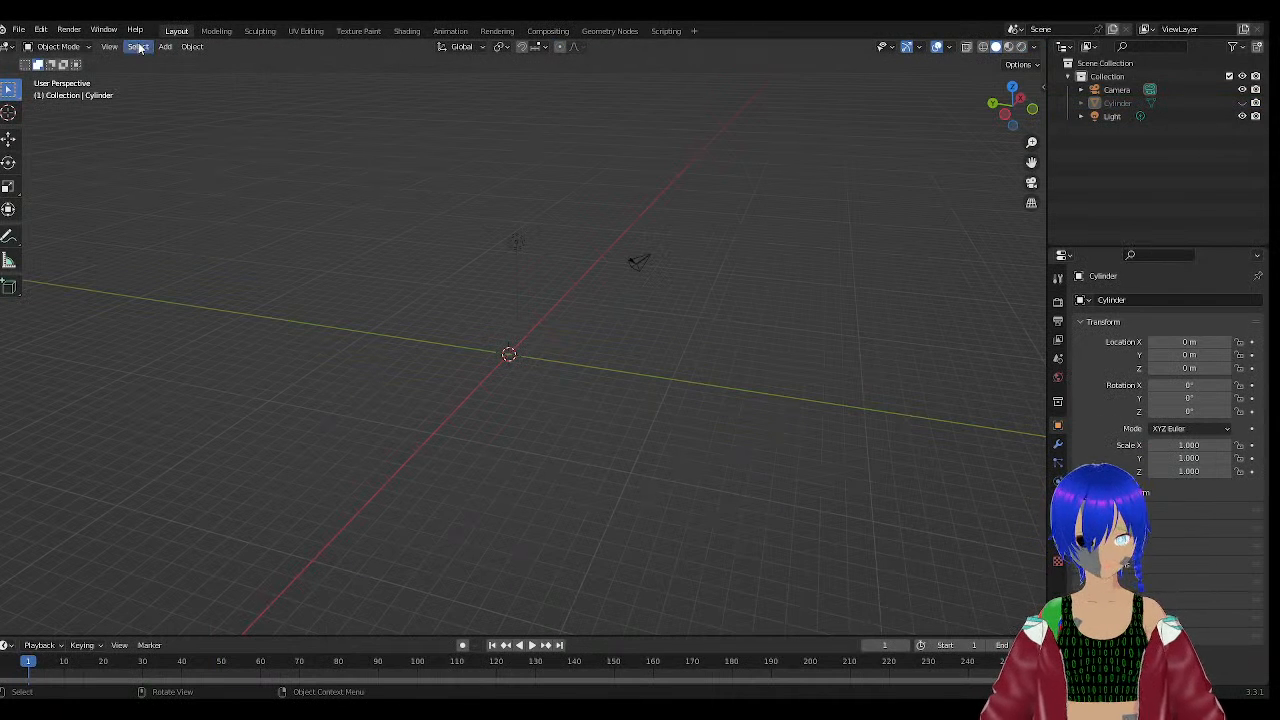
left_click(165, 47)
mouse_move(185, 47)
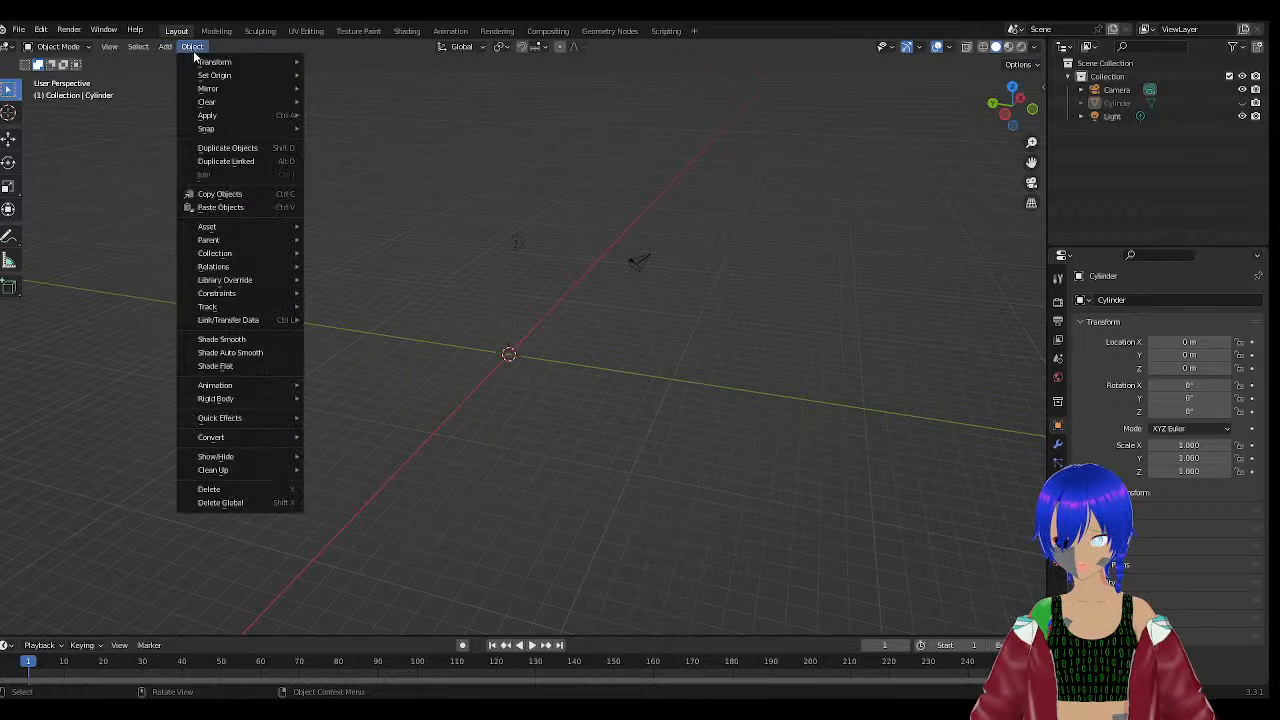
left_click(180, 47)
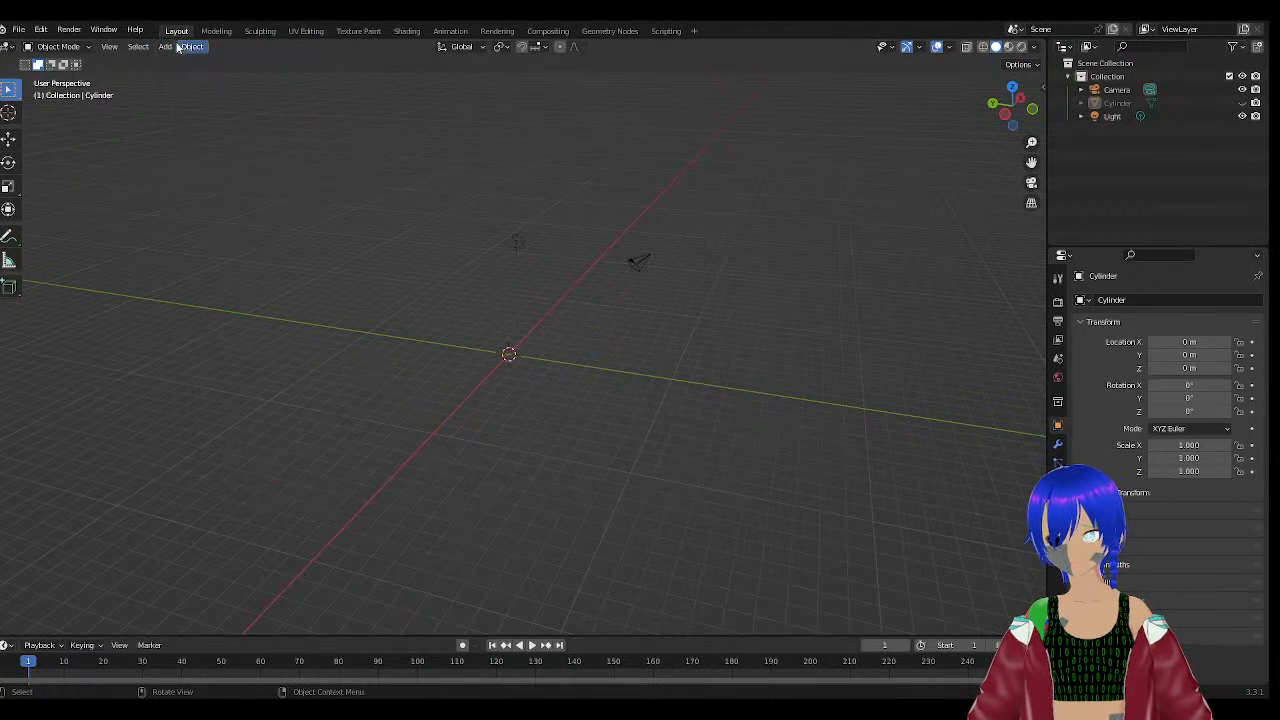
left_click(167, 48)
mouse_move(211, 62)
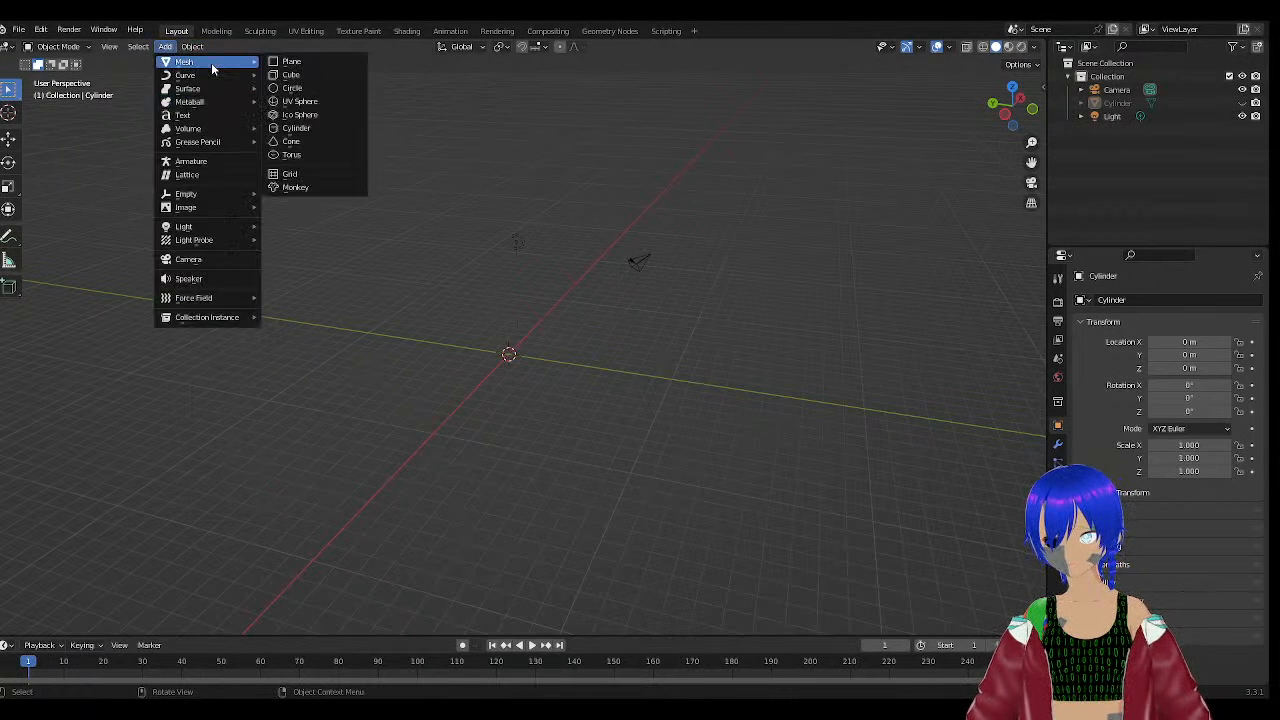
left_click(296, 188)
scroll(505, 390, "up", 13)
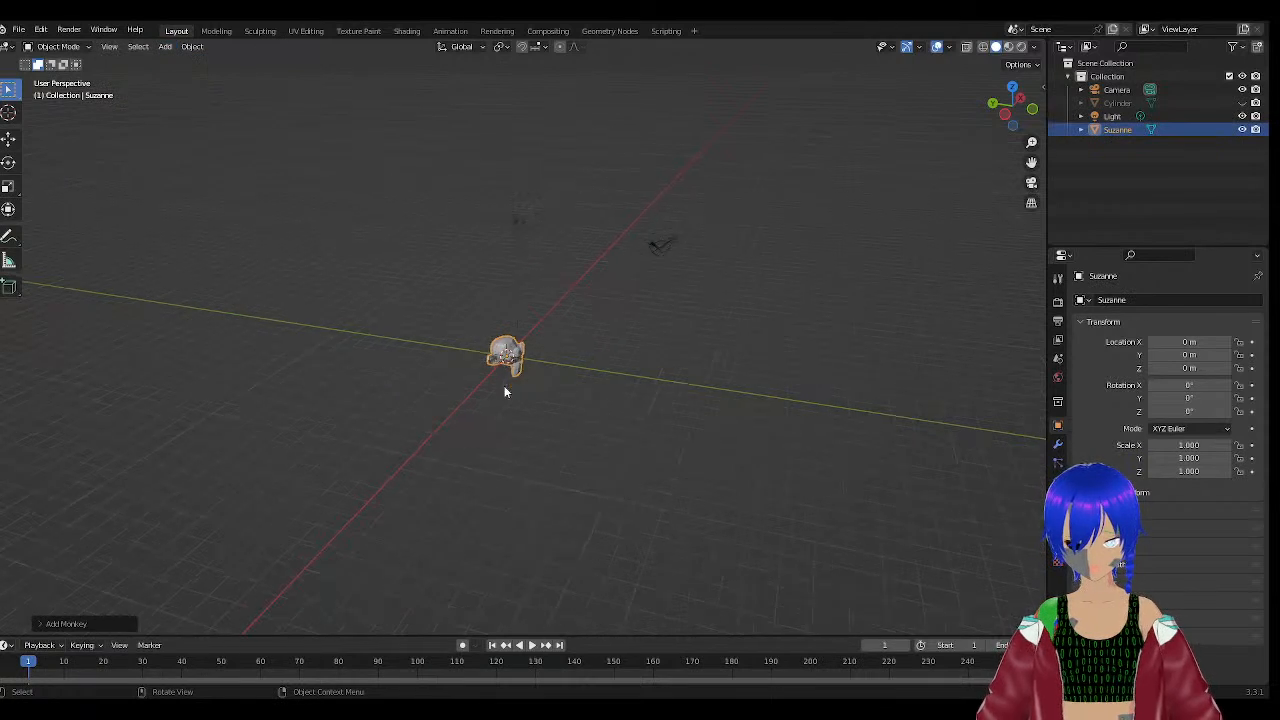
middle_click_drag(456, 378, 440, 380)
scroll(440, 380, "down", 5)
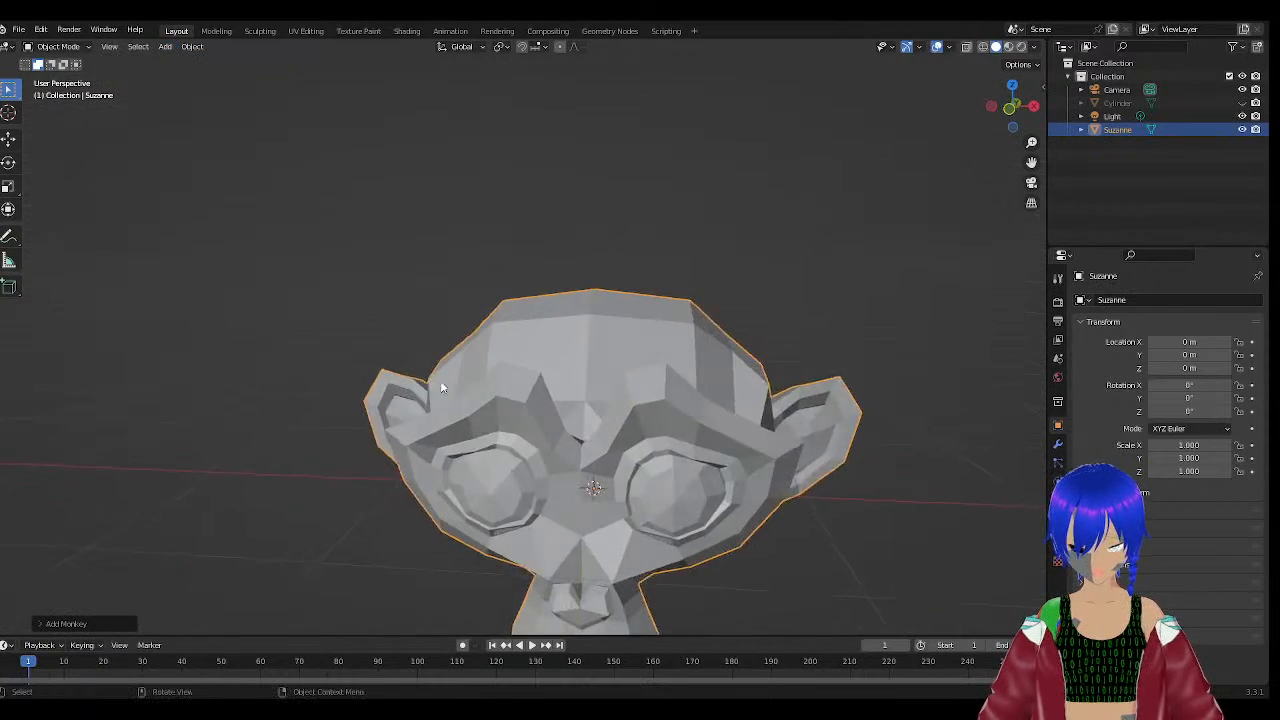
key("Delete")
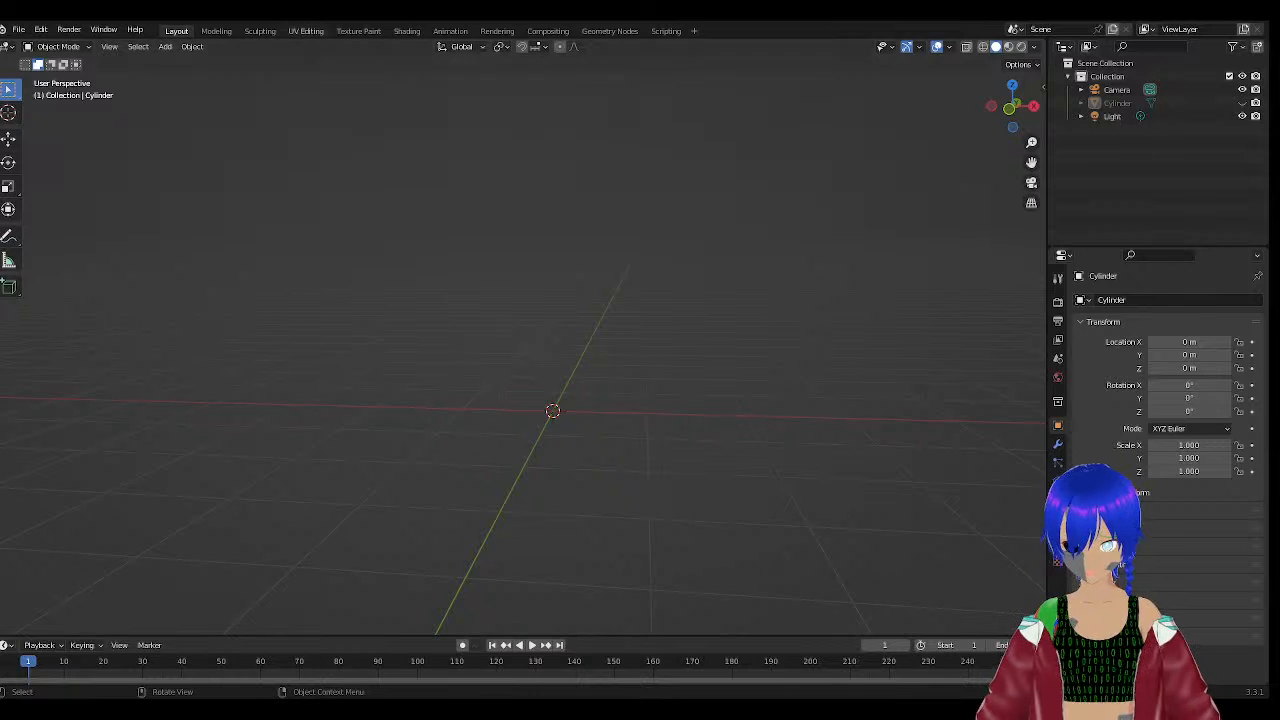
Review the mesh operations available in the Modeling workspace and return to the Layout workspace.
left_click(212, 32)
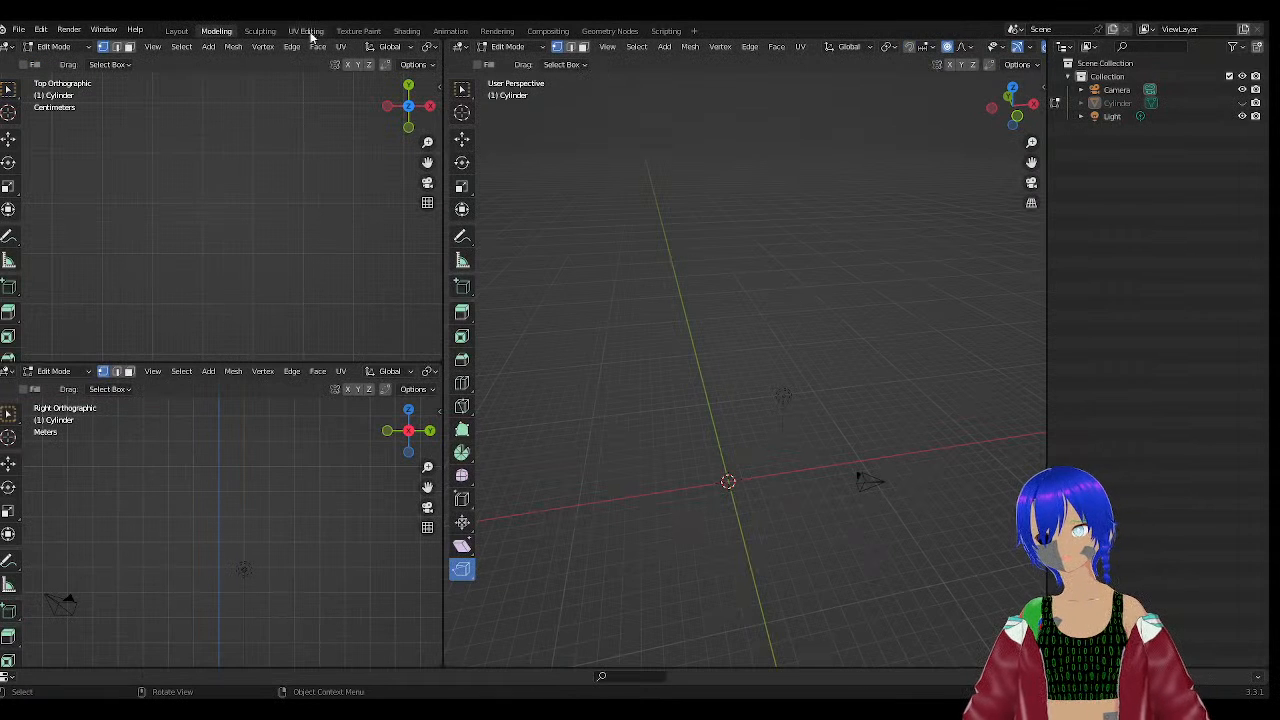
left_click(665, 47)
mouse_move(699, 48)
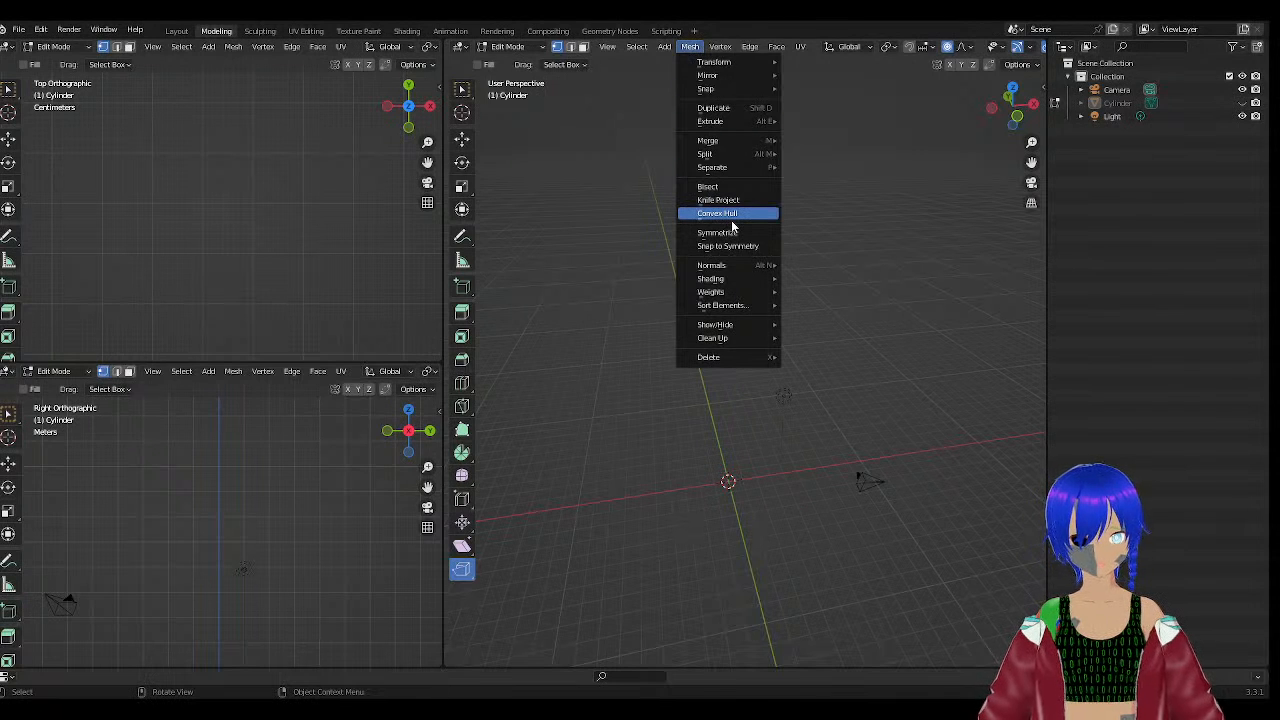
left_click(176, 30)
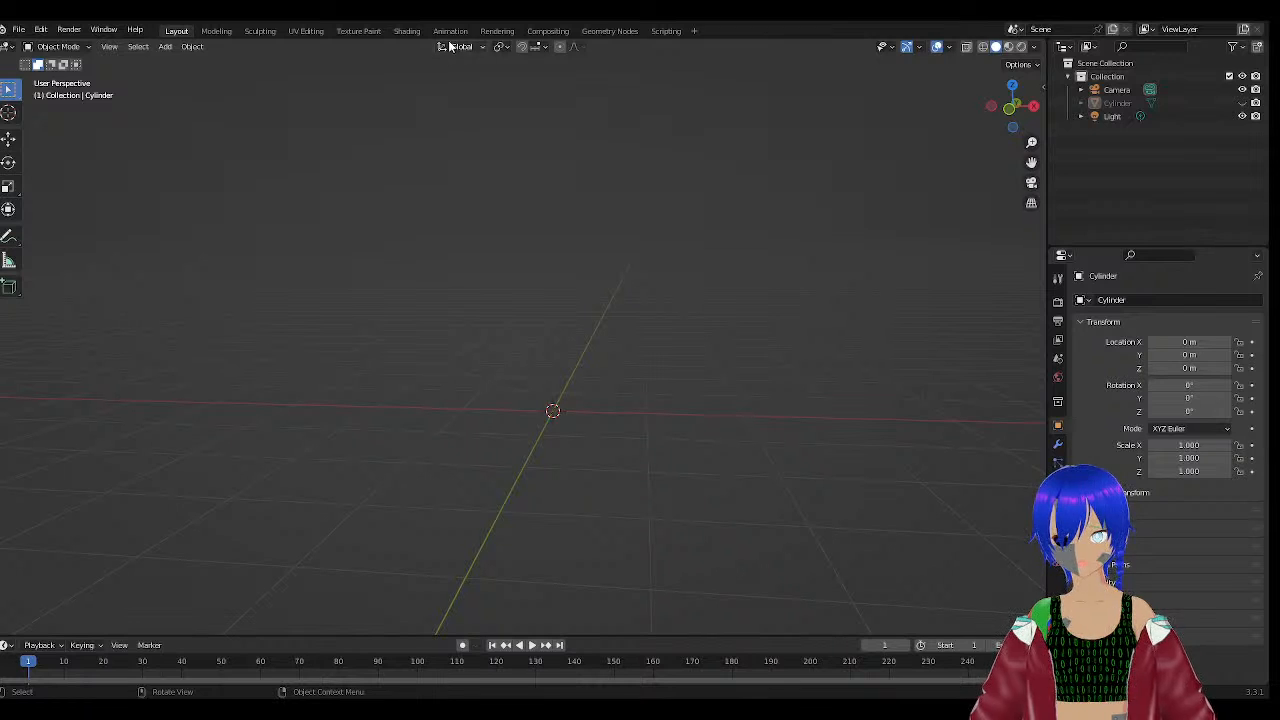
Add an armature at the world origin, look at its single bone, and delete it.
left_click(165, 46)
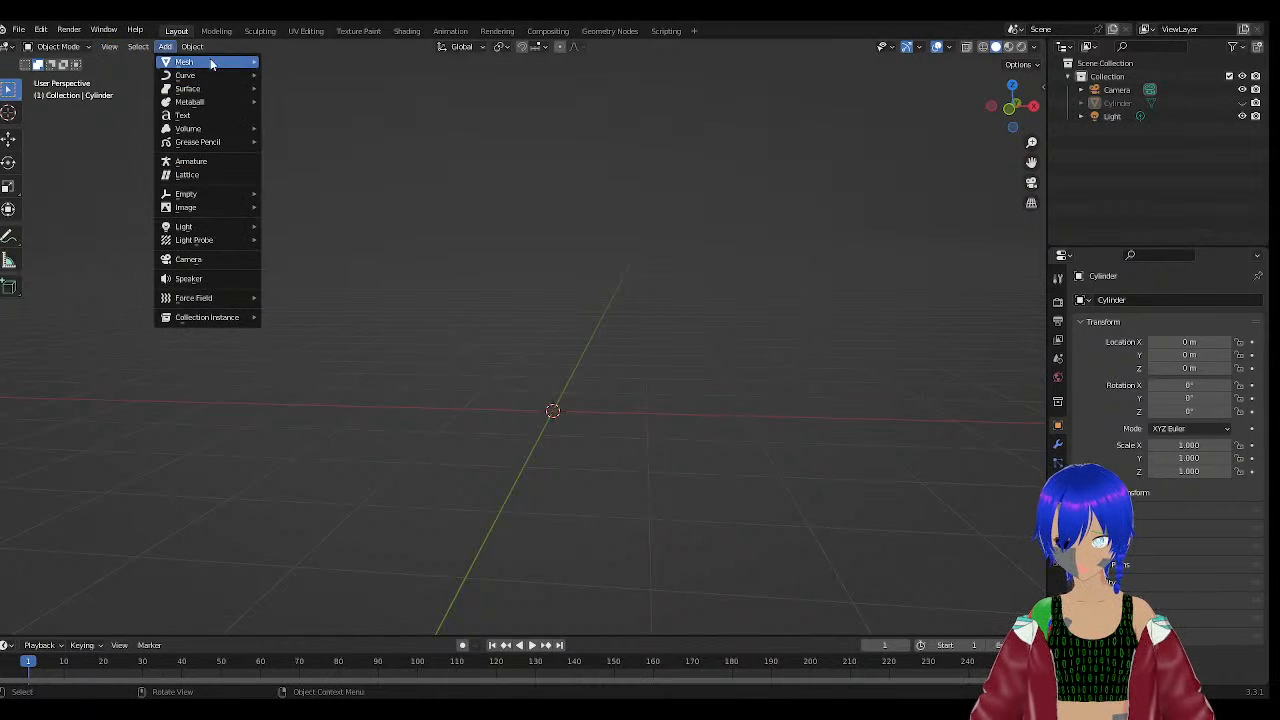
mouse_move(211, 62)
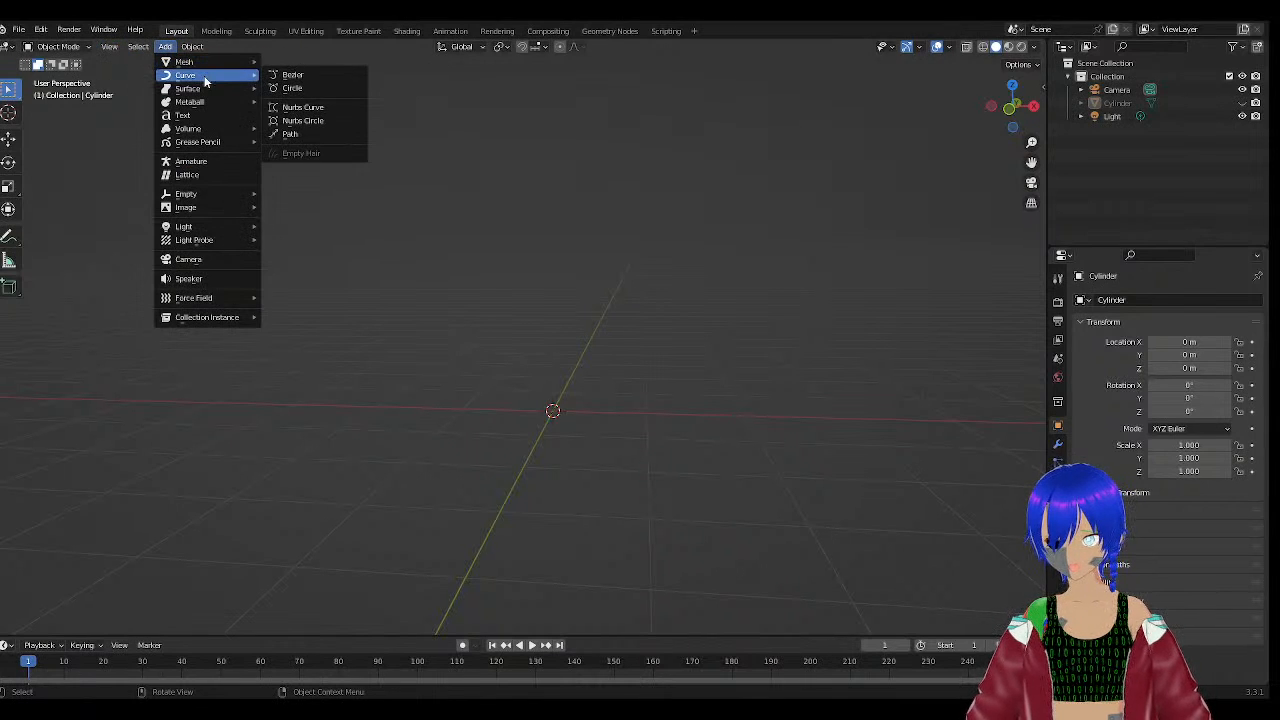
left_click(189, 161)
scroll(533, 345, "up", 5)
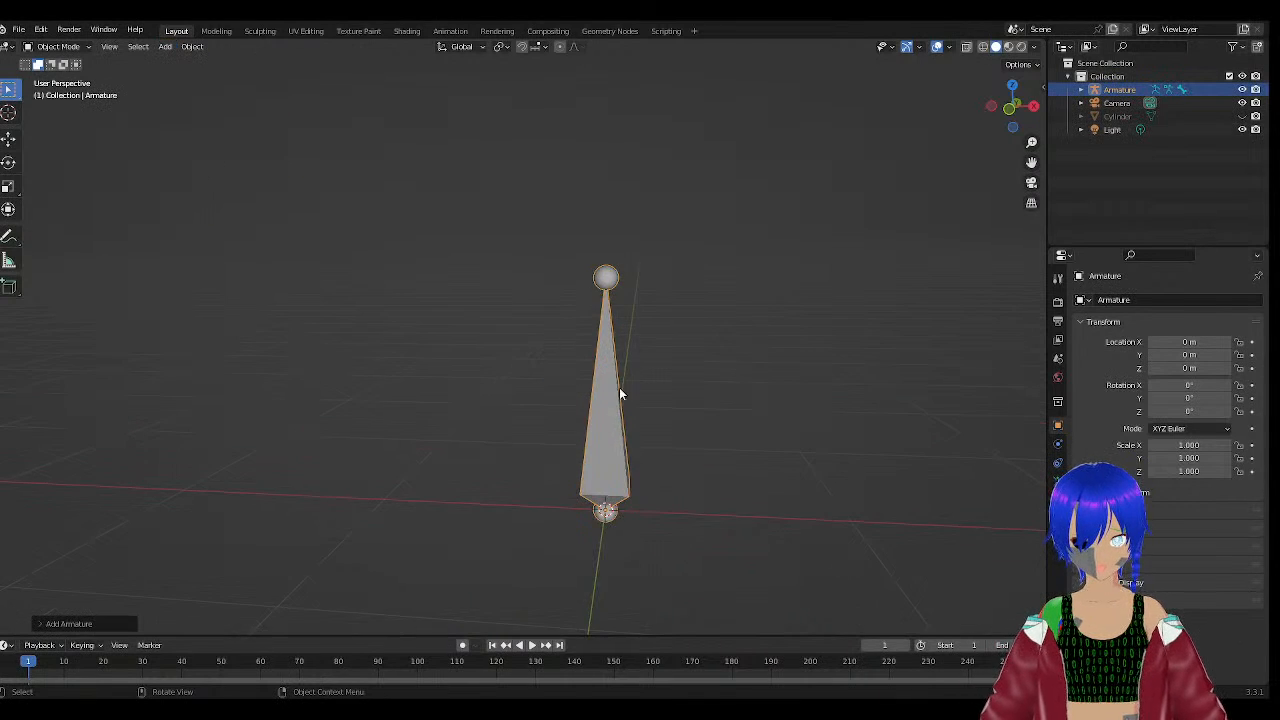
middle_click_drag(620, 400, 590, 364)
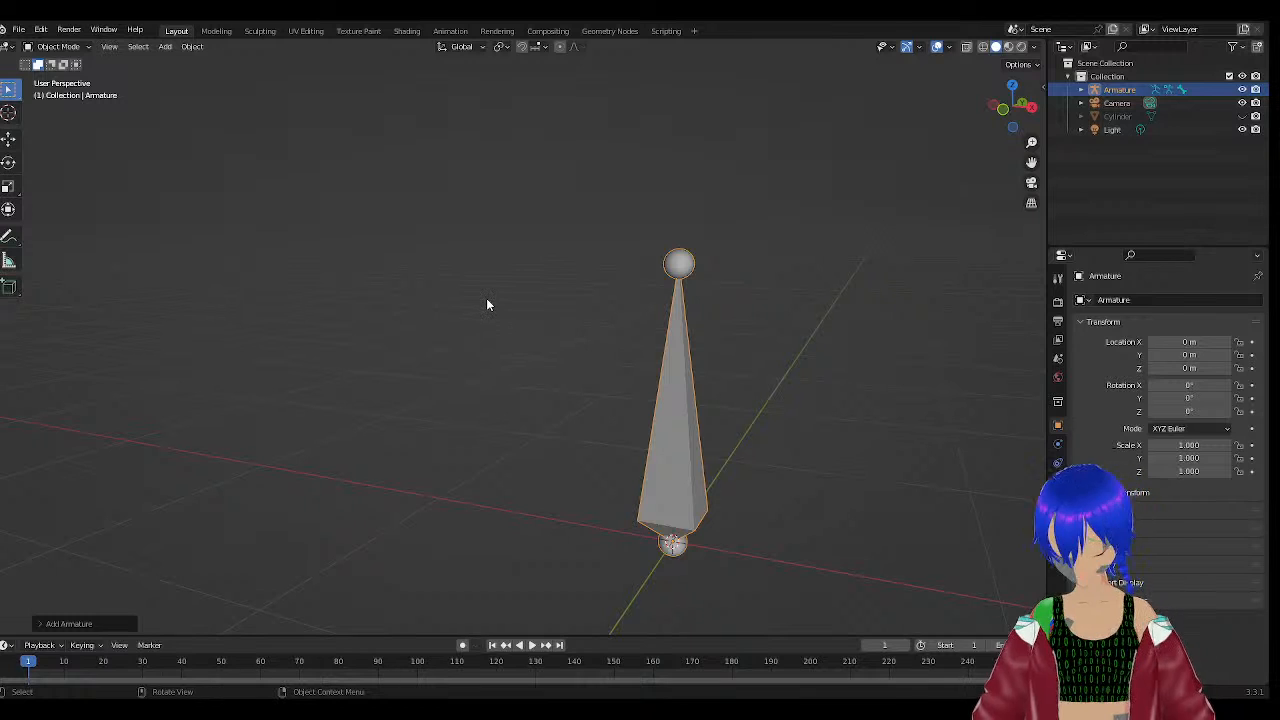
key("Delete")
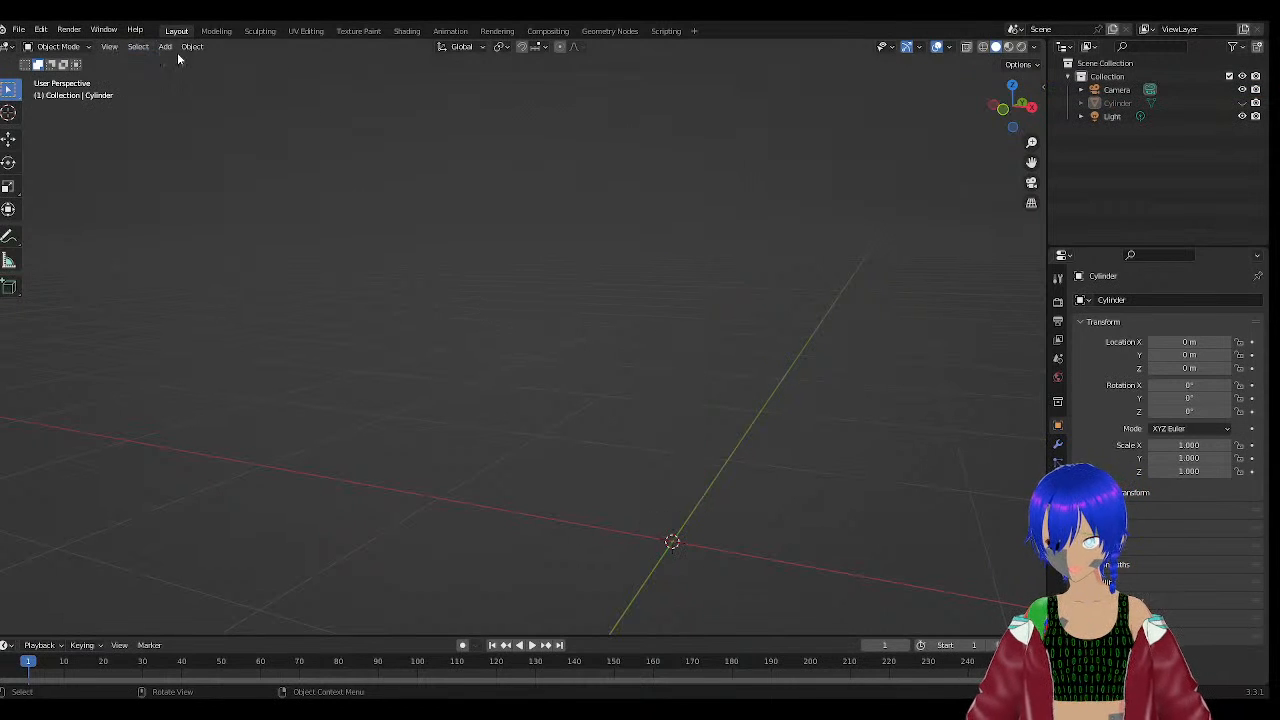
Add a lattice at the world origin and delete it again.
left_click(165, 47)
left_click(202, 176)
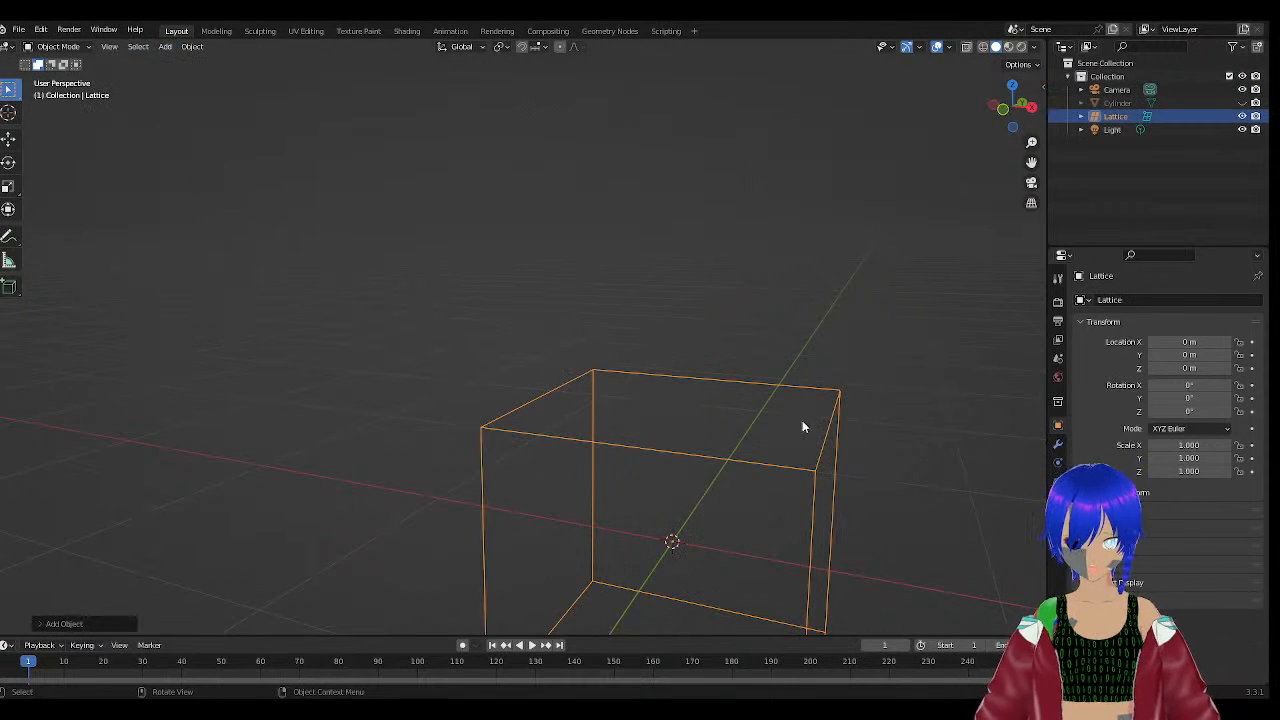
scroll(795, 430, "down", 3)
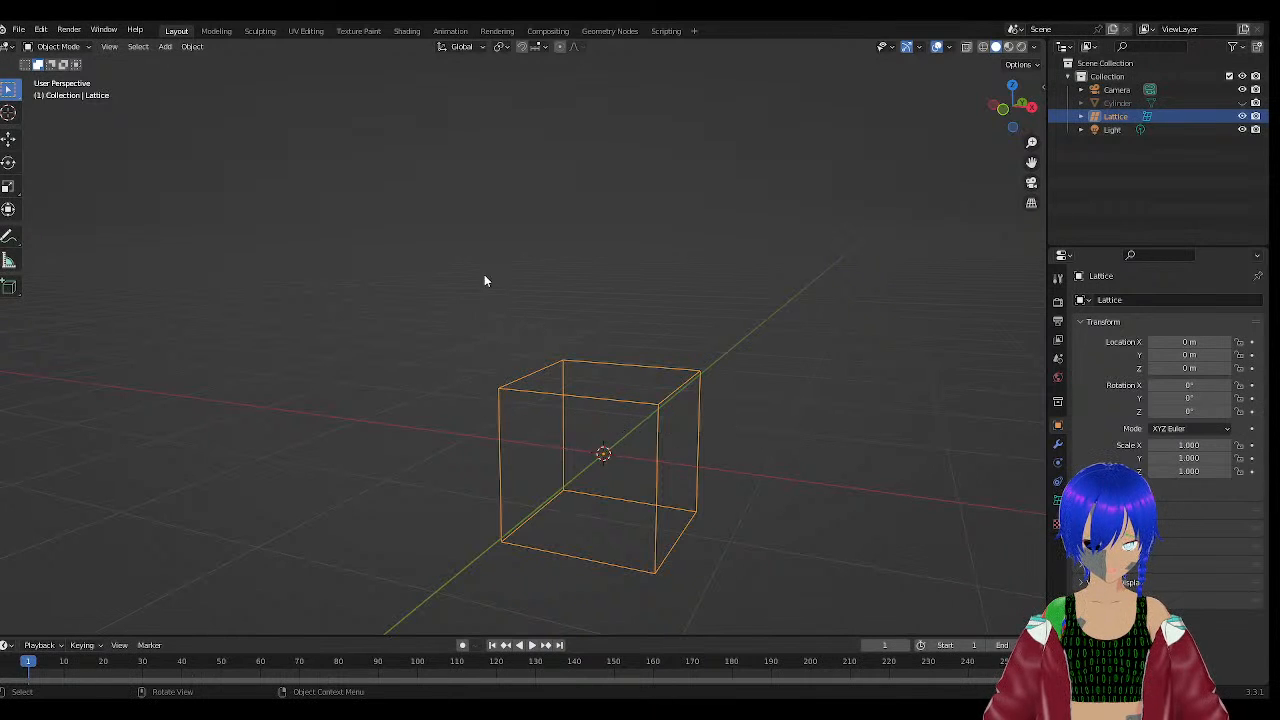
key("Delete")
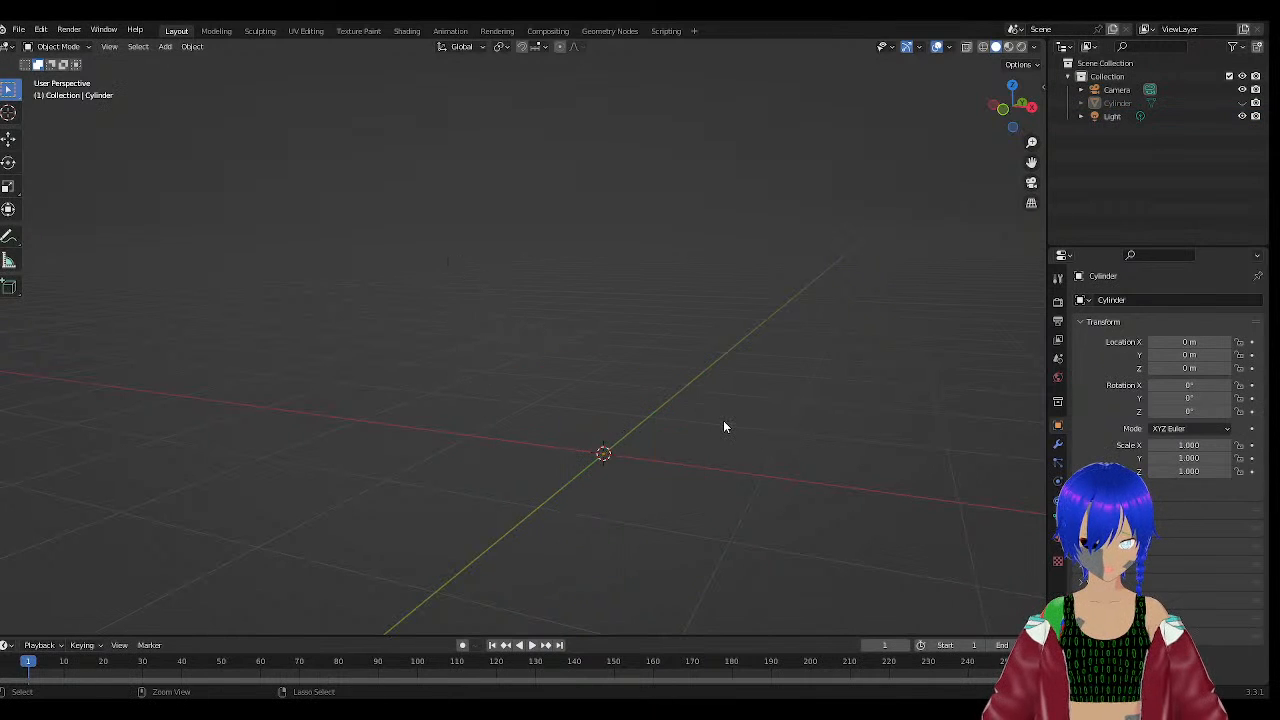
Add a cube mesh at the world origin.
left_click(164, 50)
mouse_move(209, 206)
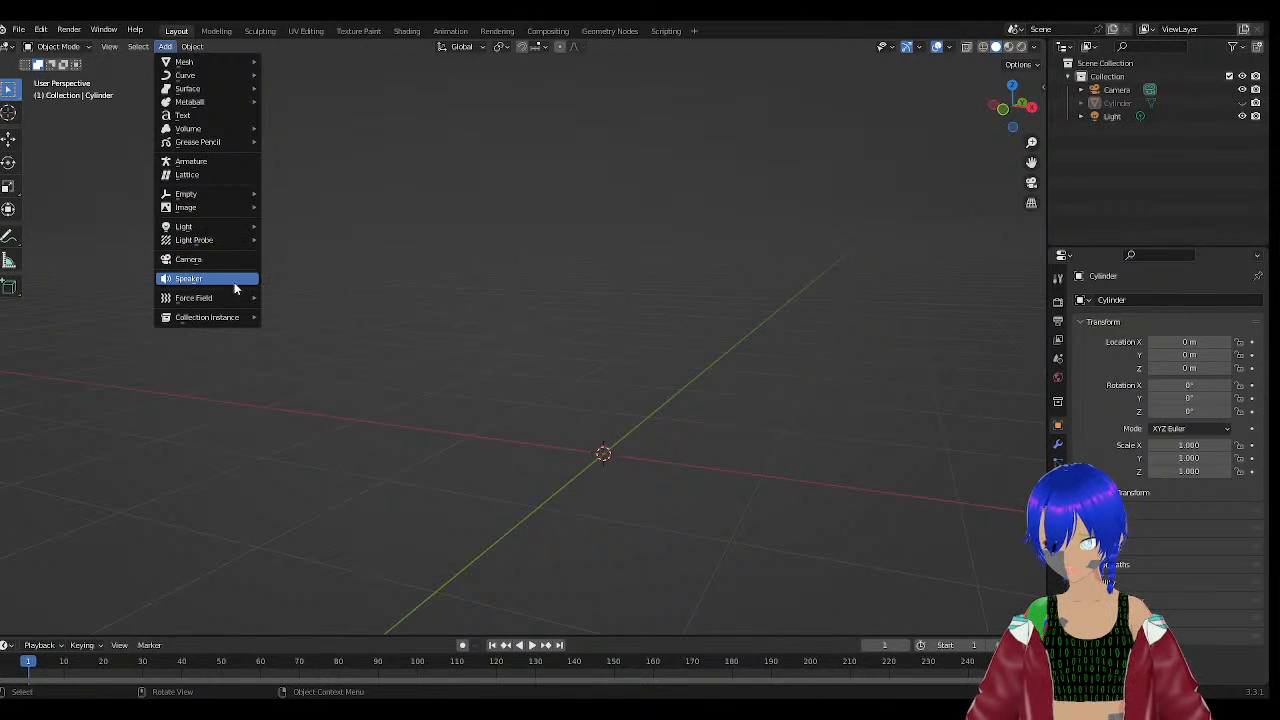
mouse_move(230, 104)
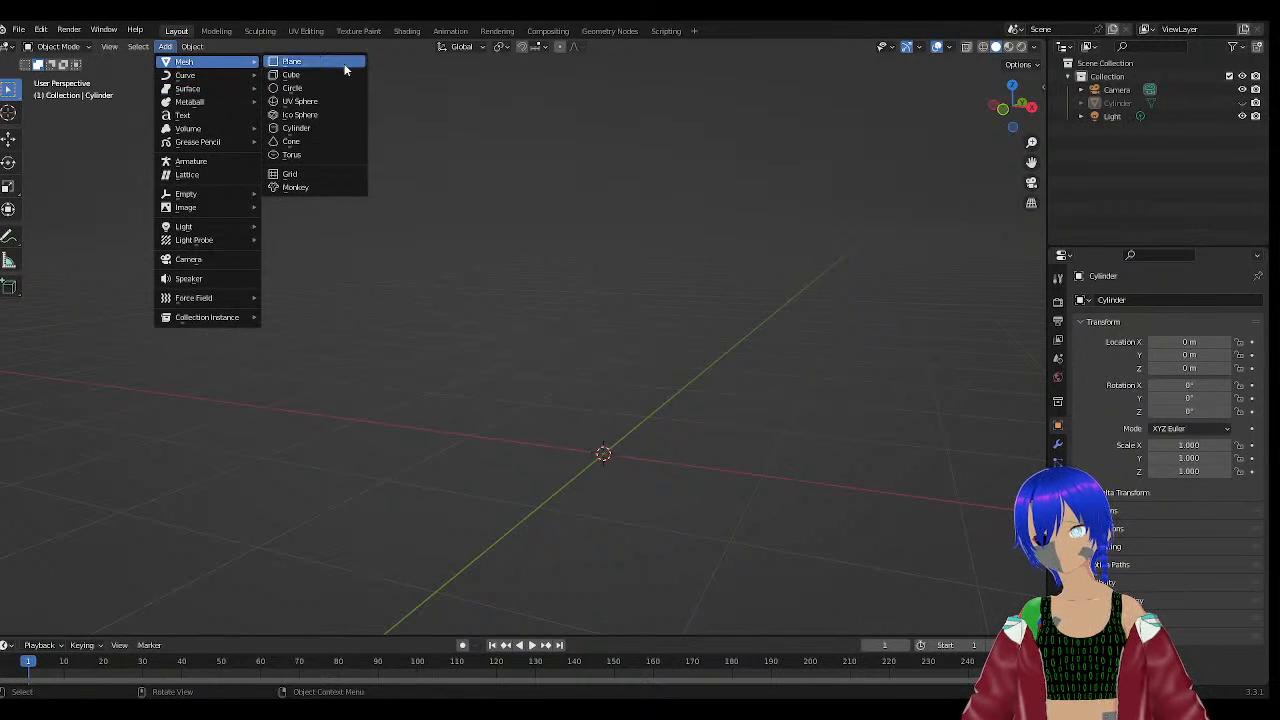
left_click(337, 78)
scroll(640, 428, "down", 5)
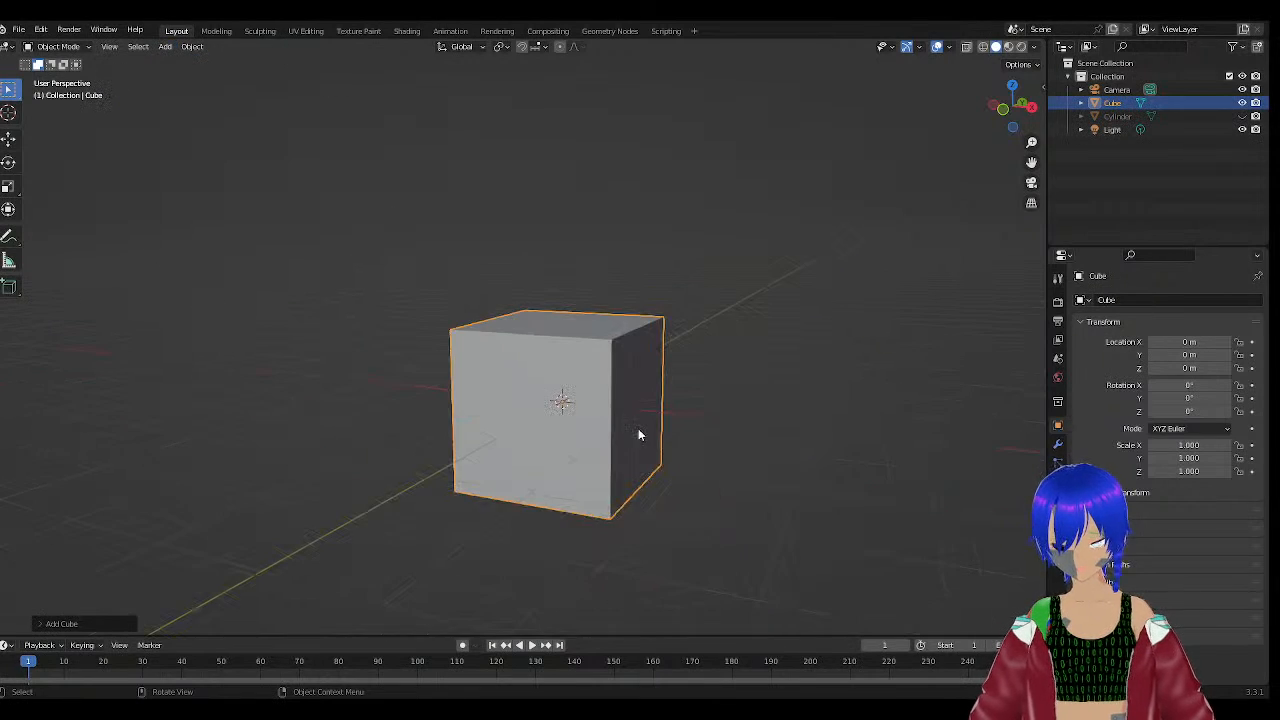
middle_click_drag(626, 429, 636, 458)
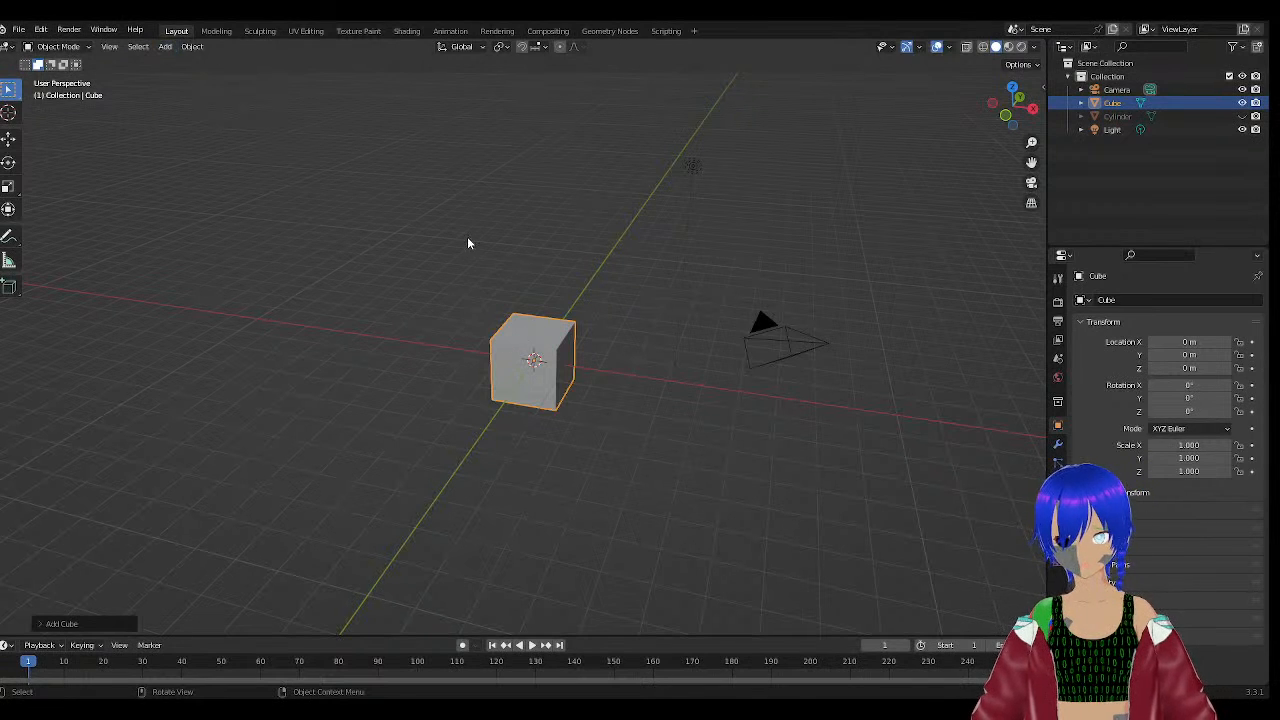
middle_click_drag(467, 243, 514, 240)
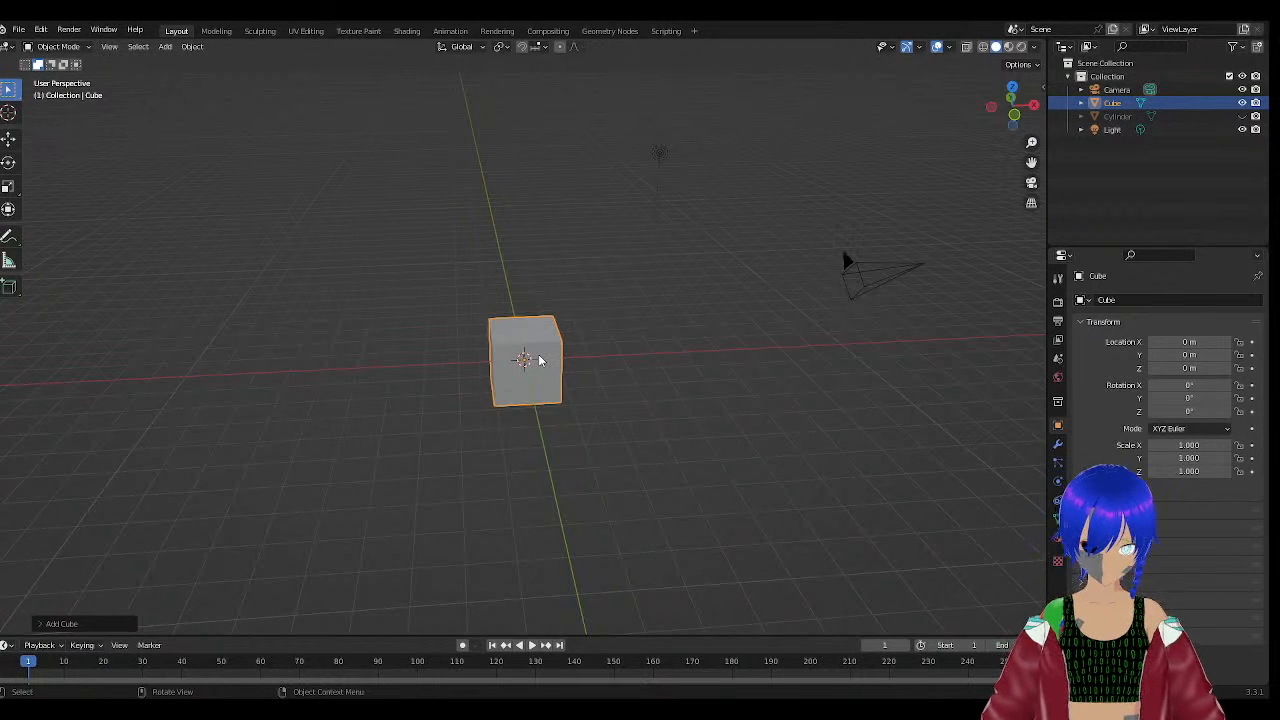
scroll(538, 360, "up", 4)
middle_click_drag(537, 360, 430, 200)
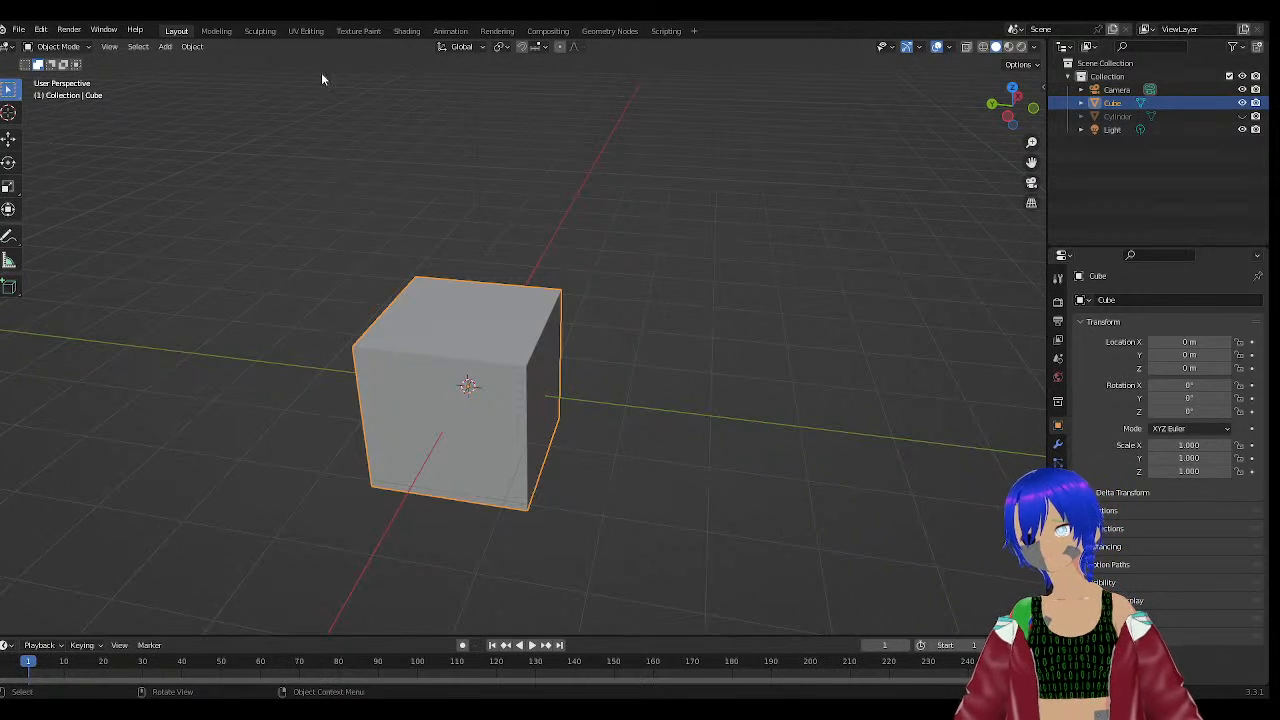
Switch to the Modeling workspace to edit the cube's mesh, with the cube centred in the top orthographic view.
left_click(216, 31)
middle_click_drag(655, 388, 739, 515)
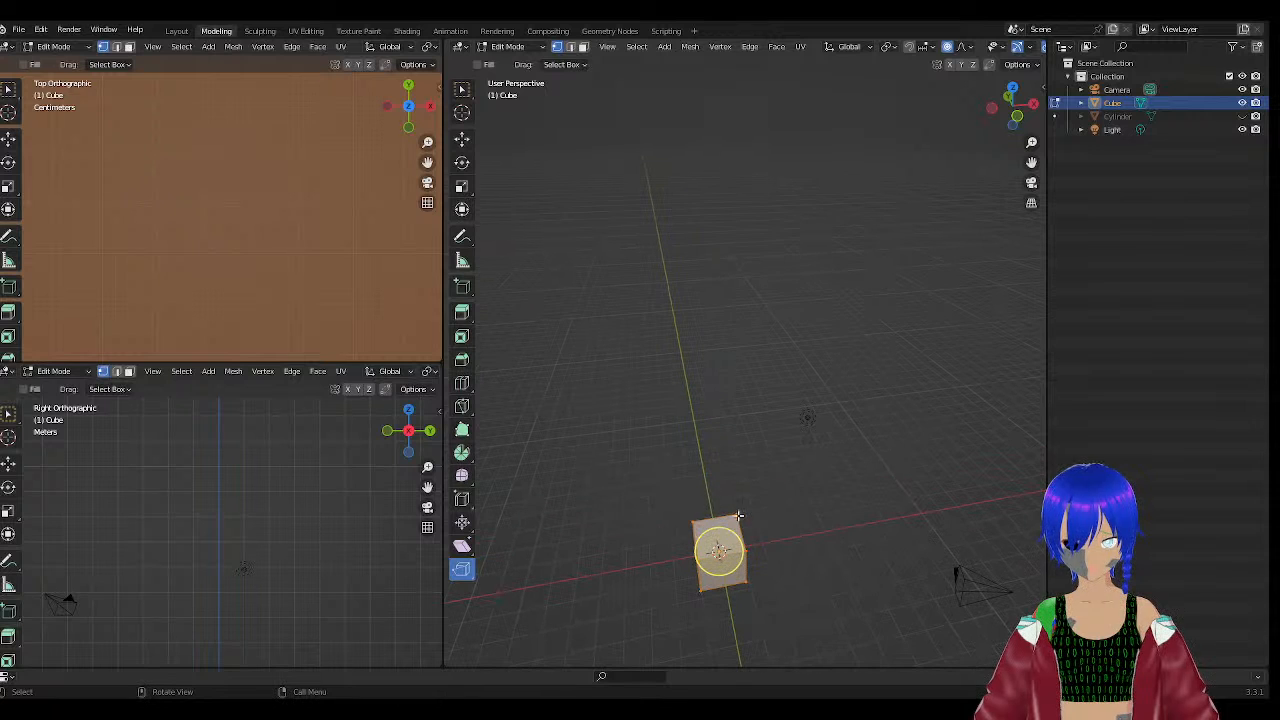
scroll(281, 226, "down", 5)
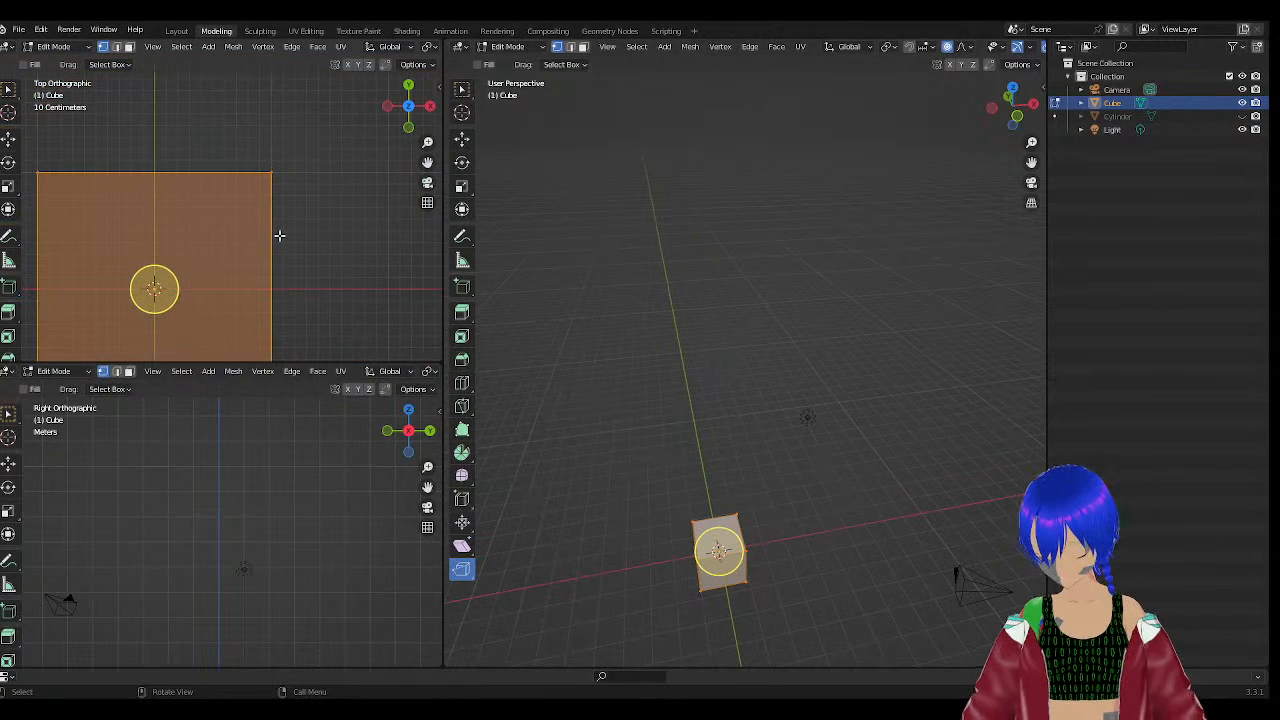
middle_click_drag(279, 235, 345, 115, "shift")
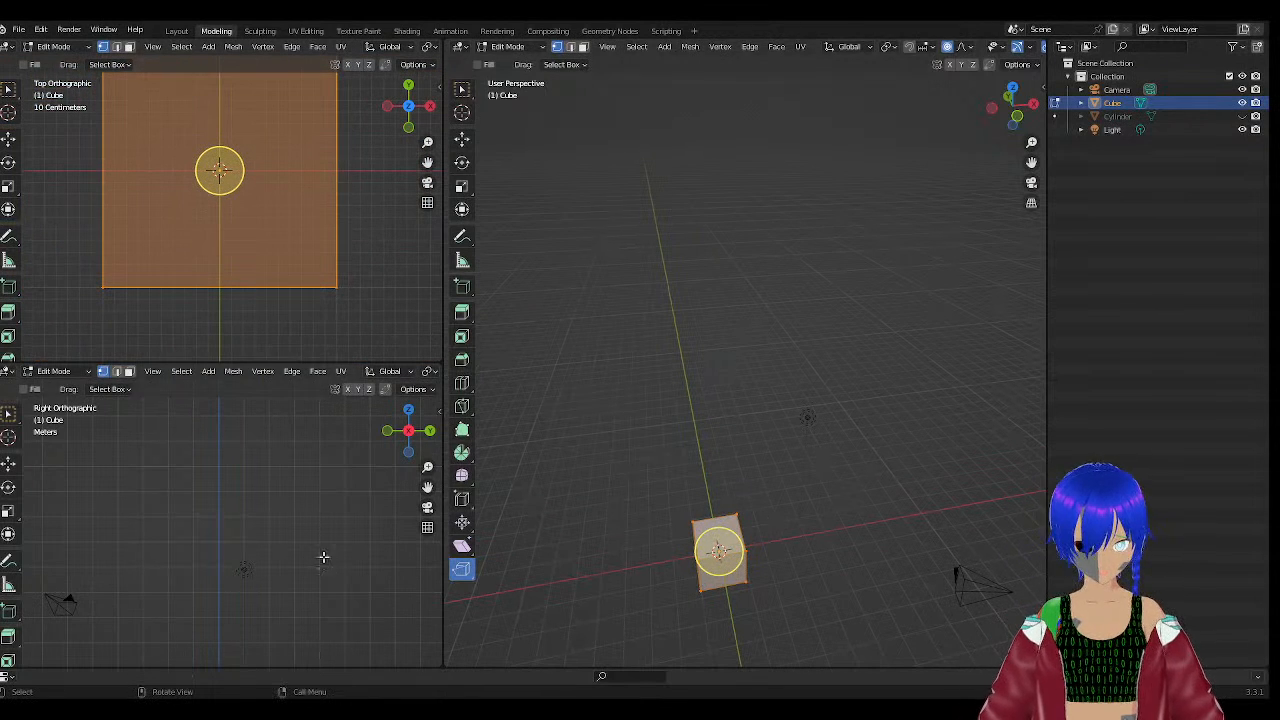
Set the right orthographic view's shading to Solid and frame the cube in it.
key("z")
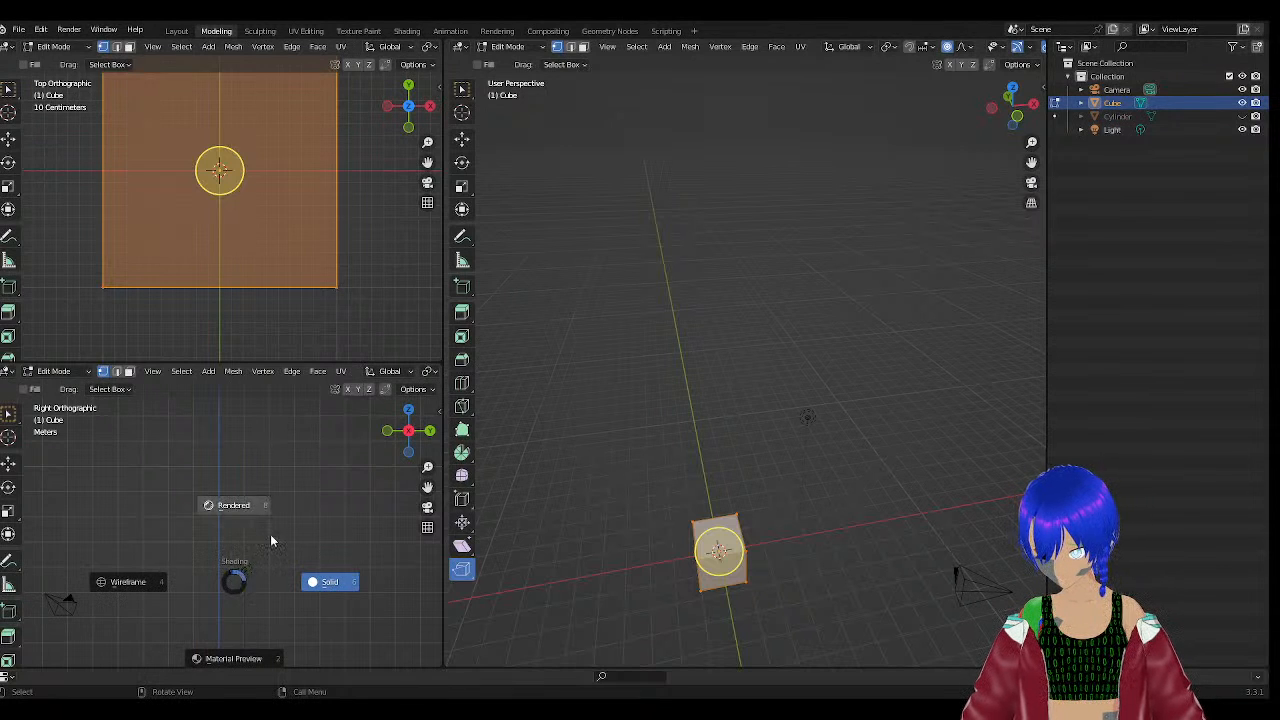
left_click(335, 581)
scroll(330, 577, "down", 8)
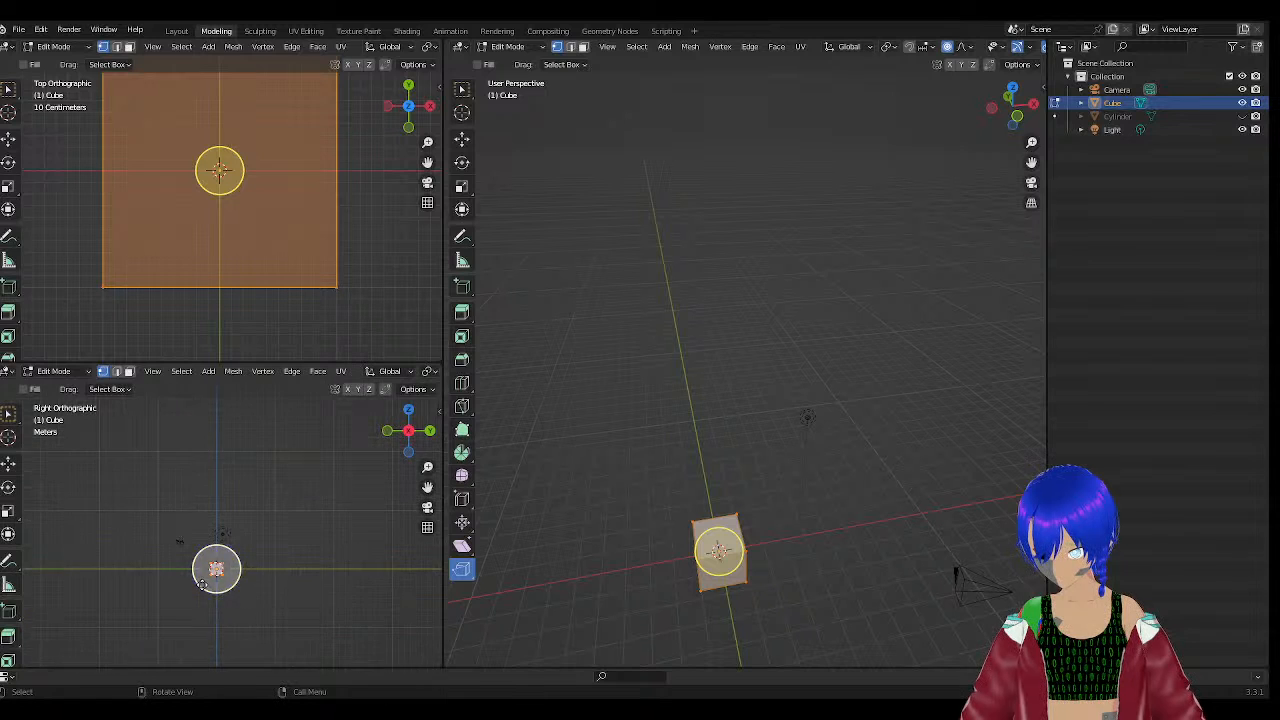
scroll(202, 585, "up", 4)
mouse_move(232, 608)
middle_mouse_down("shift")
mouse_move(244, 454)
mouse_move(231, 599)
middle_mouse_up("shift")
scroll(244, 454, "up", 7)
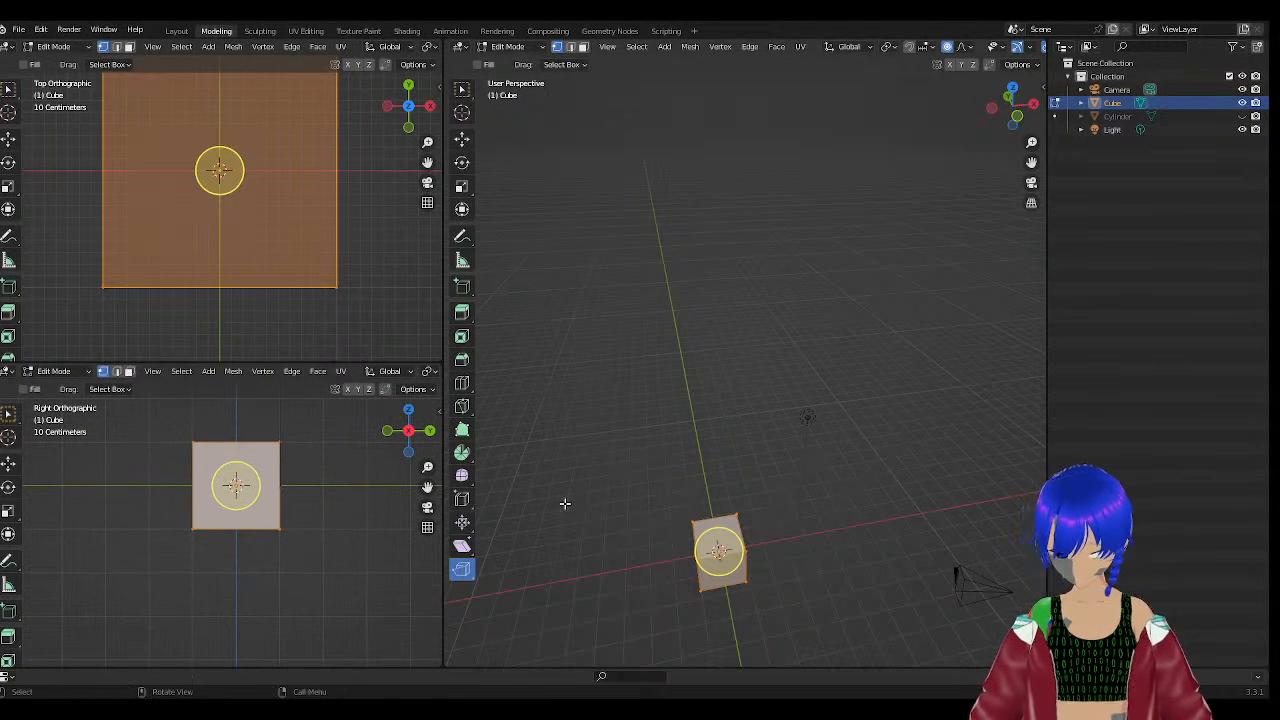
Show the hidden cylinder and hide it again.
mouse_move(690, 550)
middle_mouse_down()
mouse_move(746, 520)
mouse_move(687, 560)
middle_mouse_up()
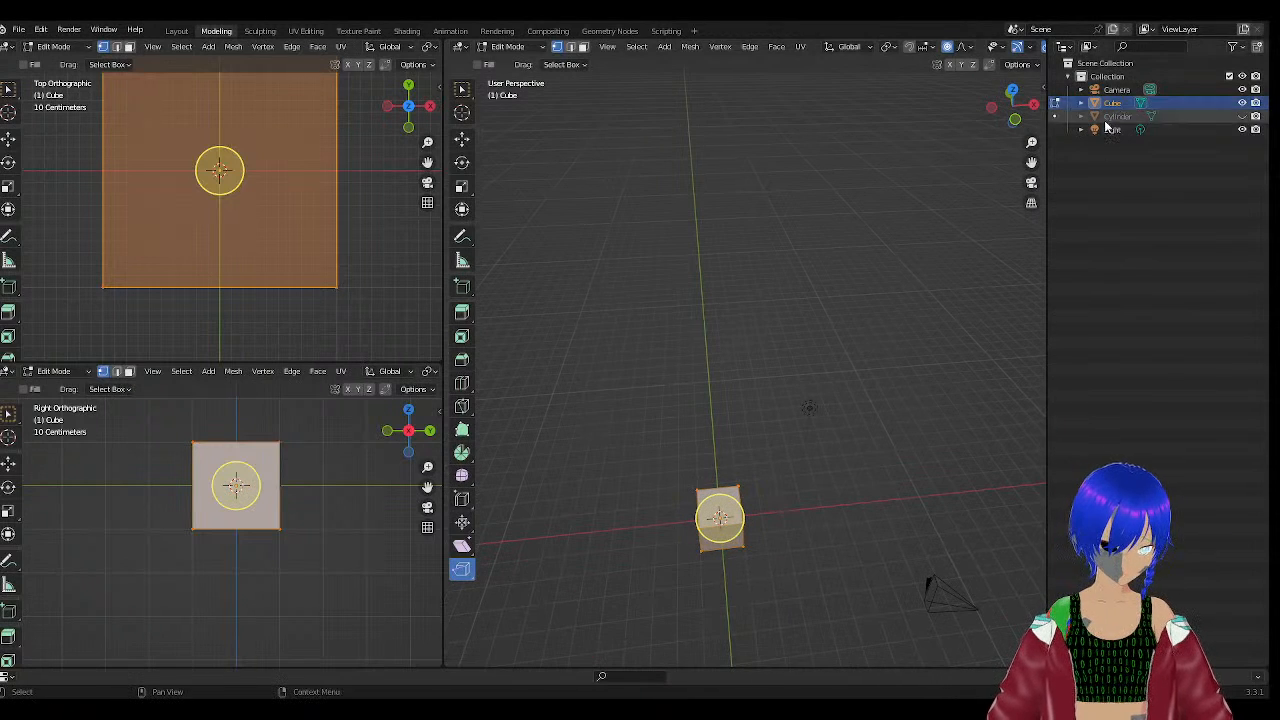
left_click(1243, 117)
left_click(1243, 117)
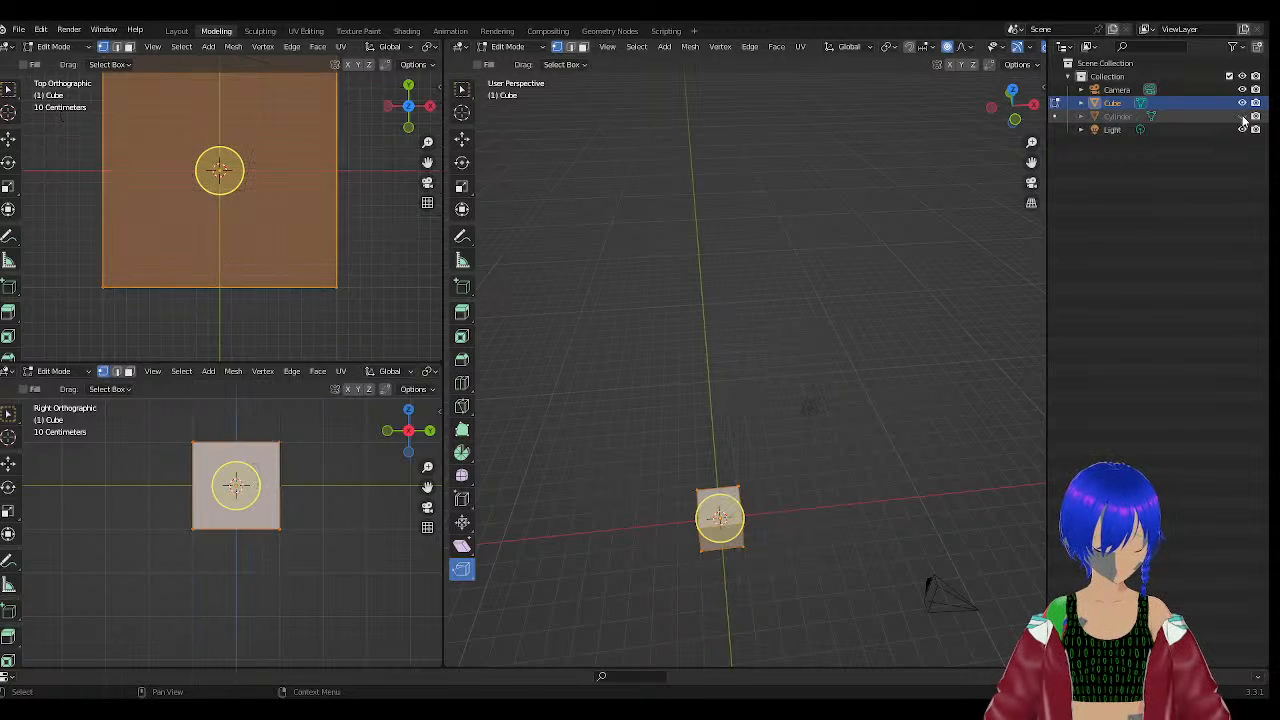
Merge the cube's two top vertices on the positive X side into one using Collapse.
middle_click_drag(752, 506, 738, 556)
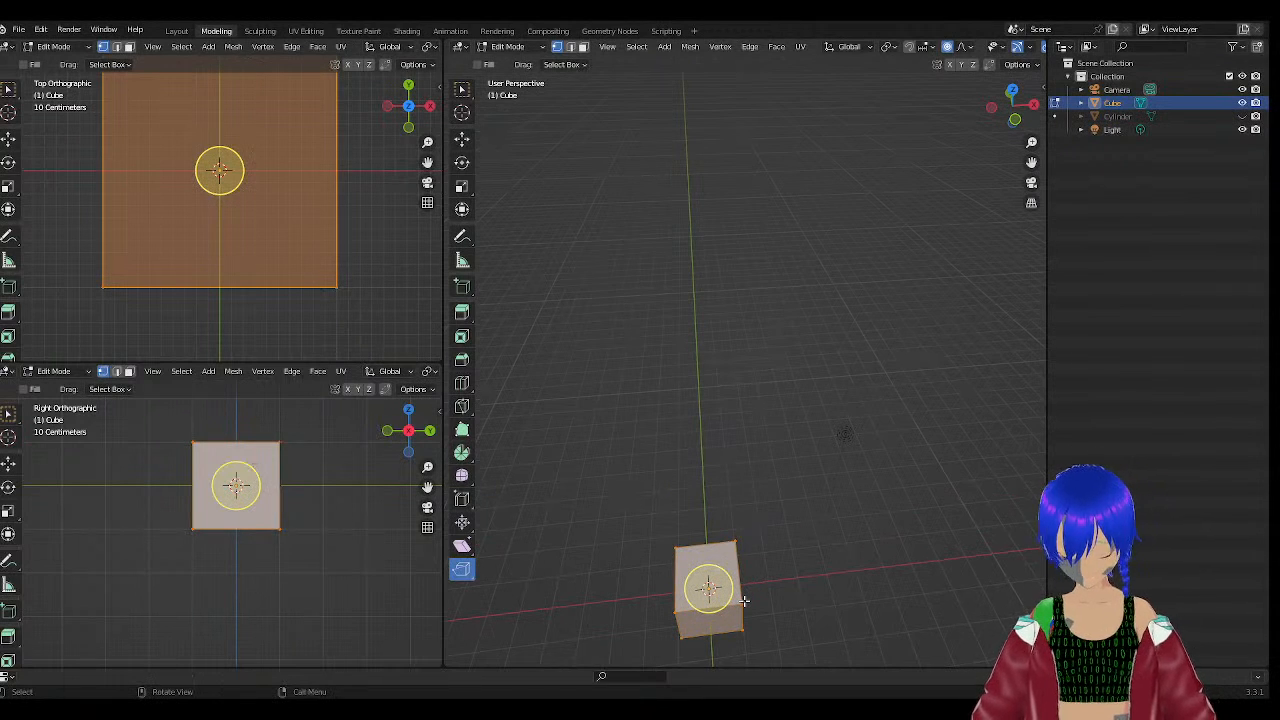
left_click(744, 600)
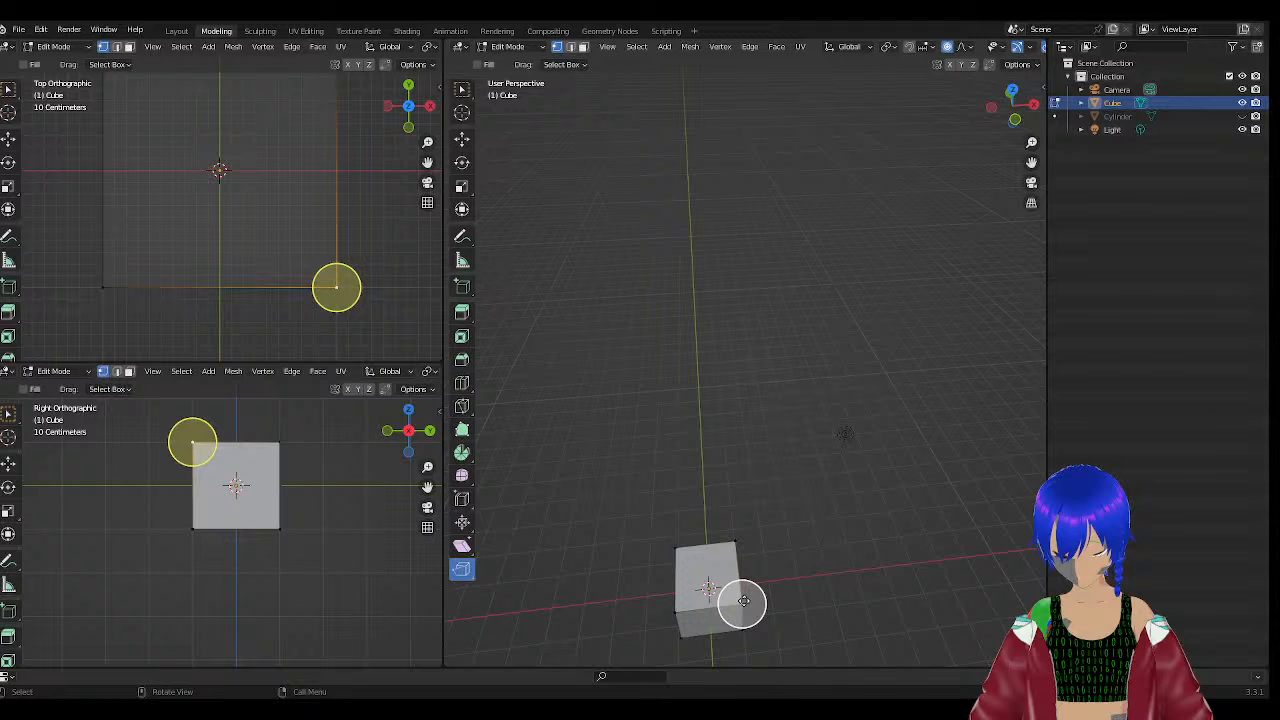
left_click(734, 540, "ctrl")
middle_click_drag(754, 486, 611, 442)
scroll(595, 307, "down", 1)
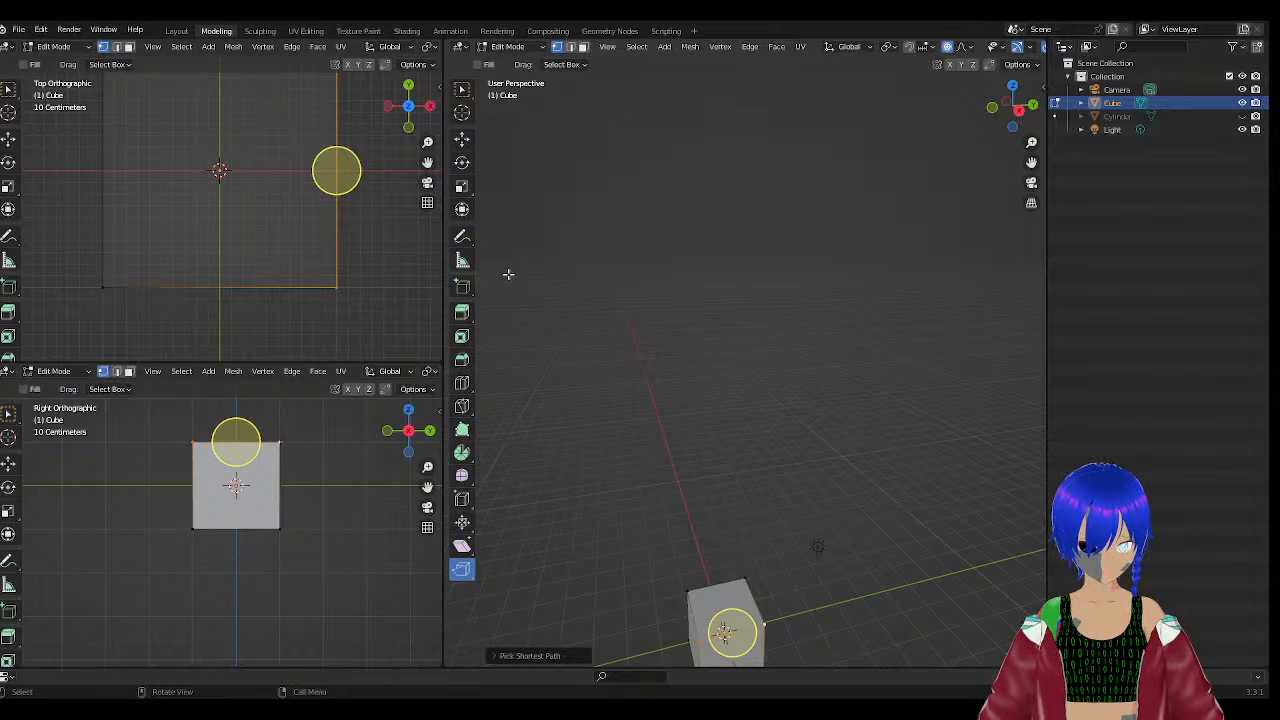
right_click(745, 643)
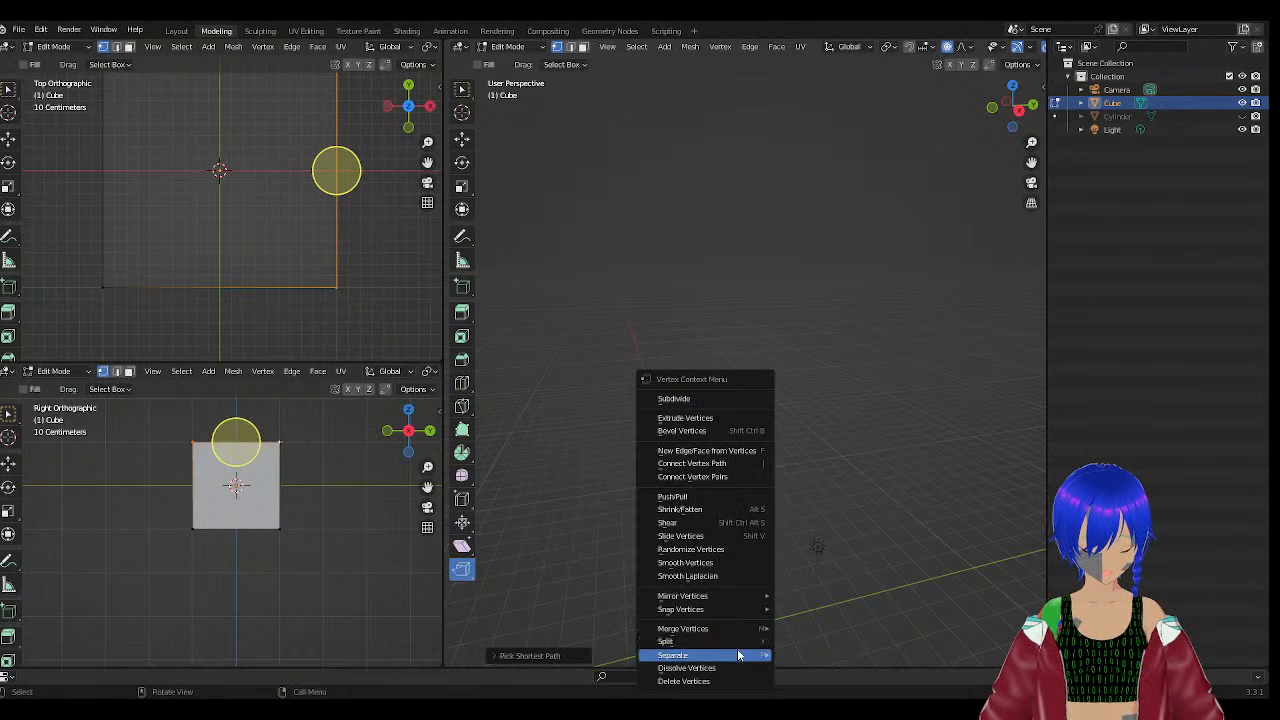
mouse_move(736, 631)
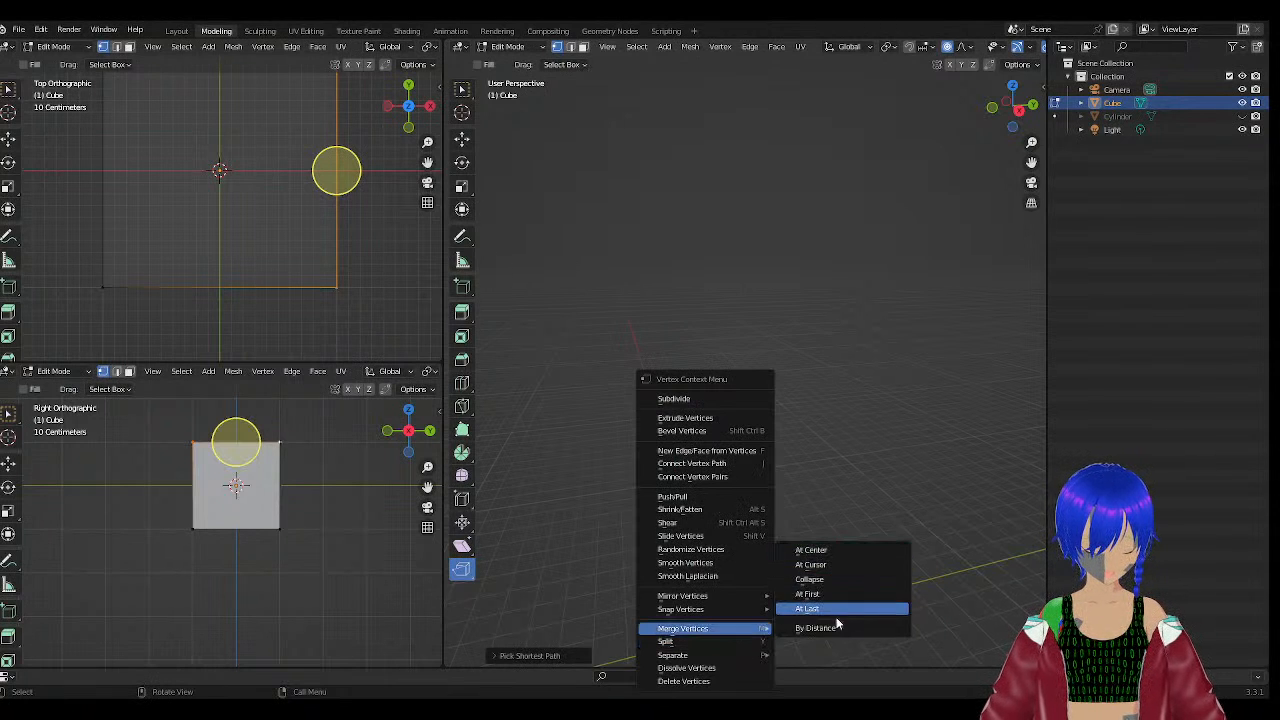
left_click(845, 580)
middle_click_drag(763, 617, 1030, 622)
scroll(804, 610, "down", 2)
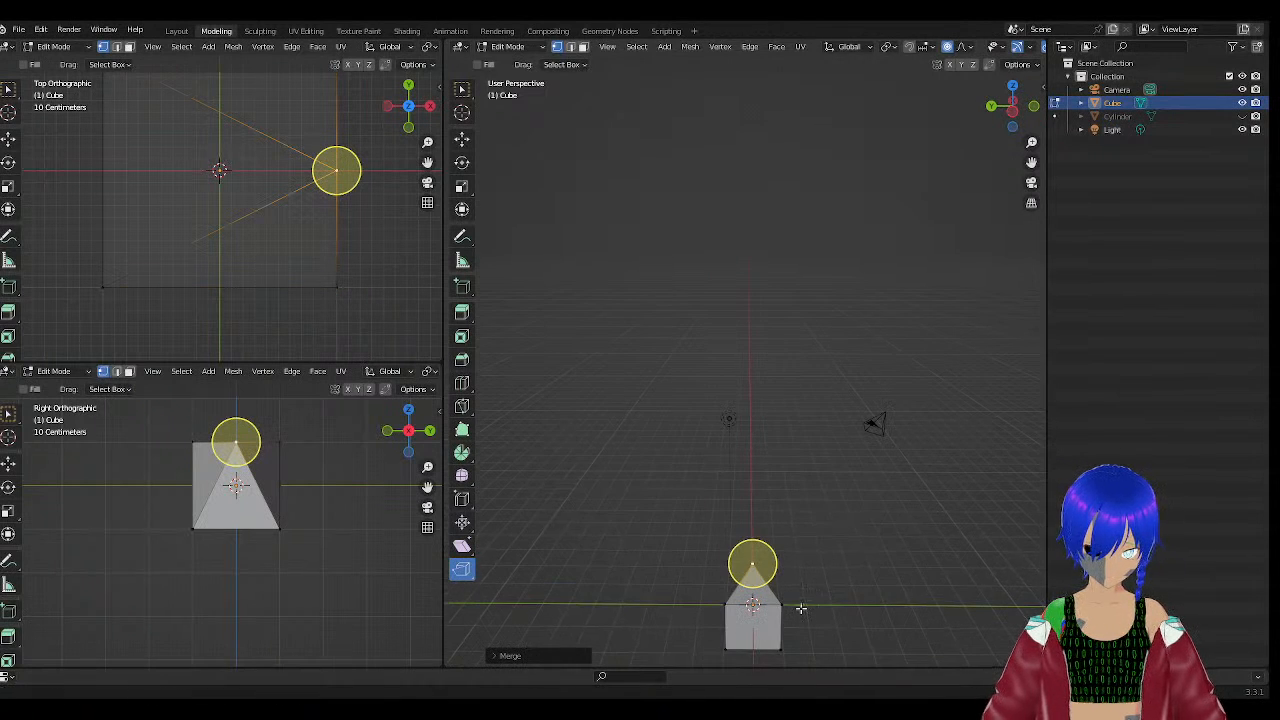
Merge the cube's two remaining top vertices on the negative X side at their center.
middle_click_drag(800, 606, 803, 480, "shift")
scroll(760, 500, "up", 3)
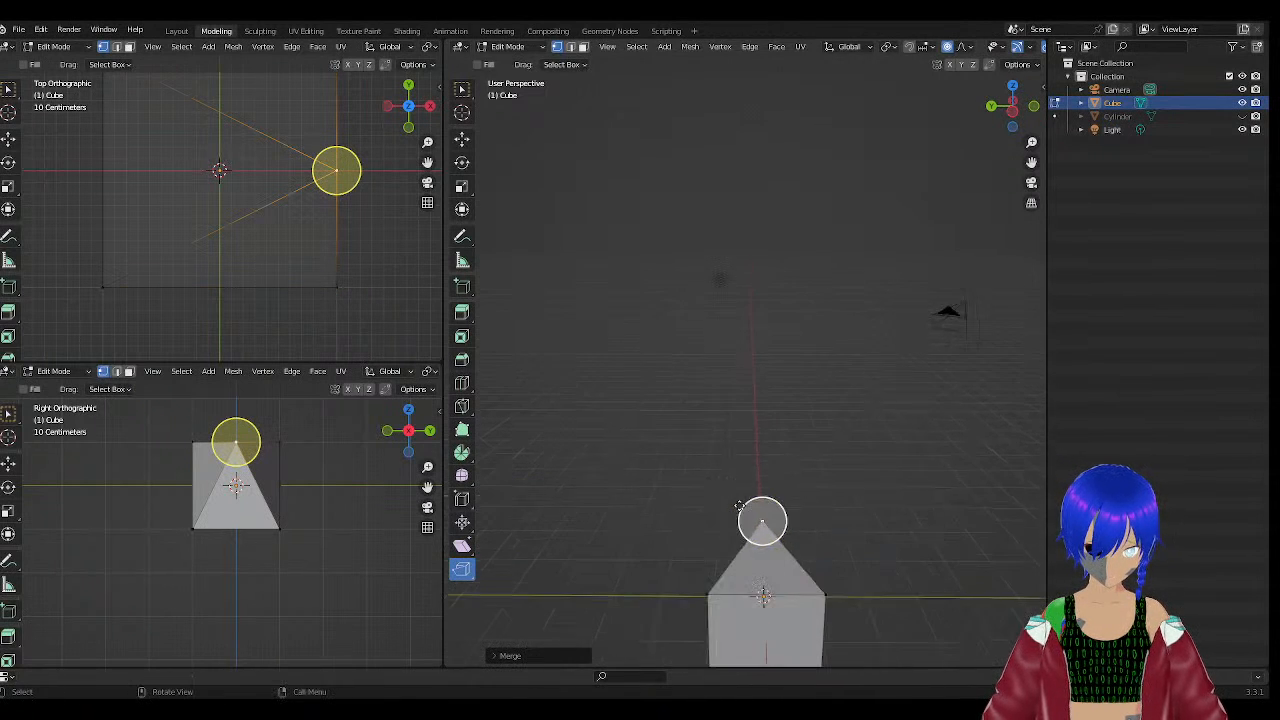
left_click(713, 594)
left_click(824, 598, "shift")
middle_click_drag(828, 556, 691, 526)
right_click(707, 645)
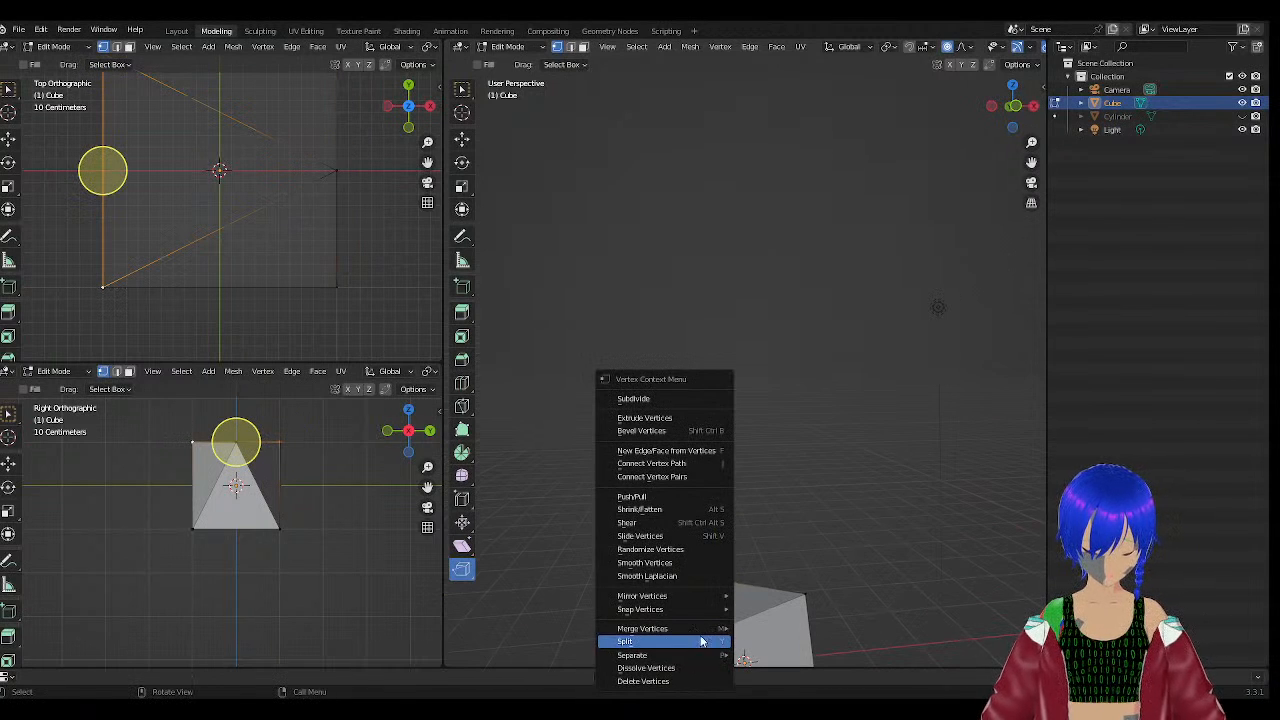
mouse_move(708, 628)
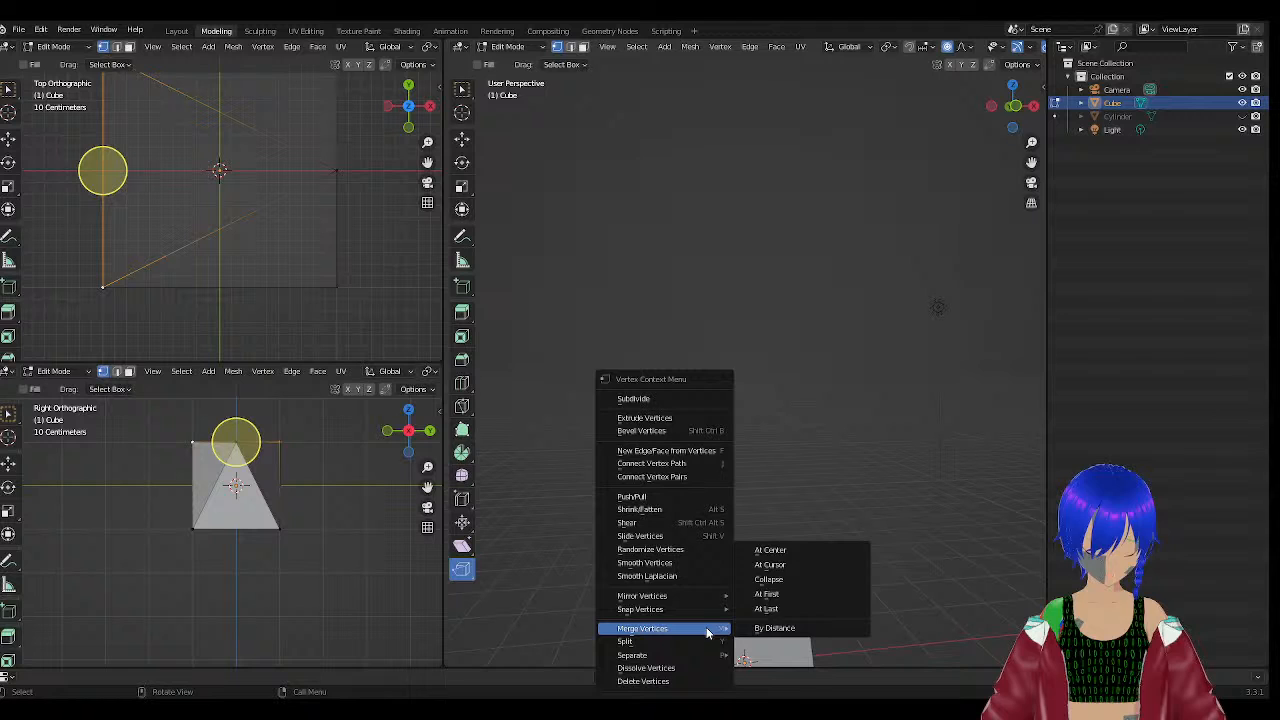
left_click(812, 553)
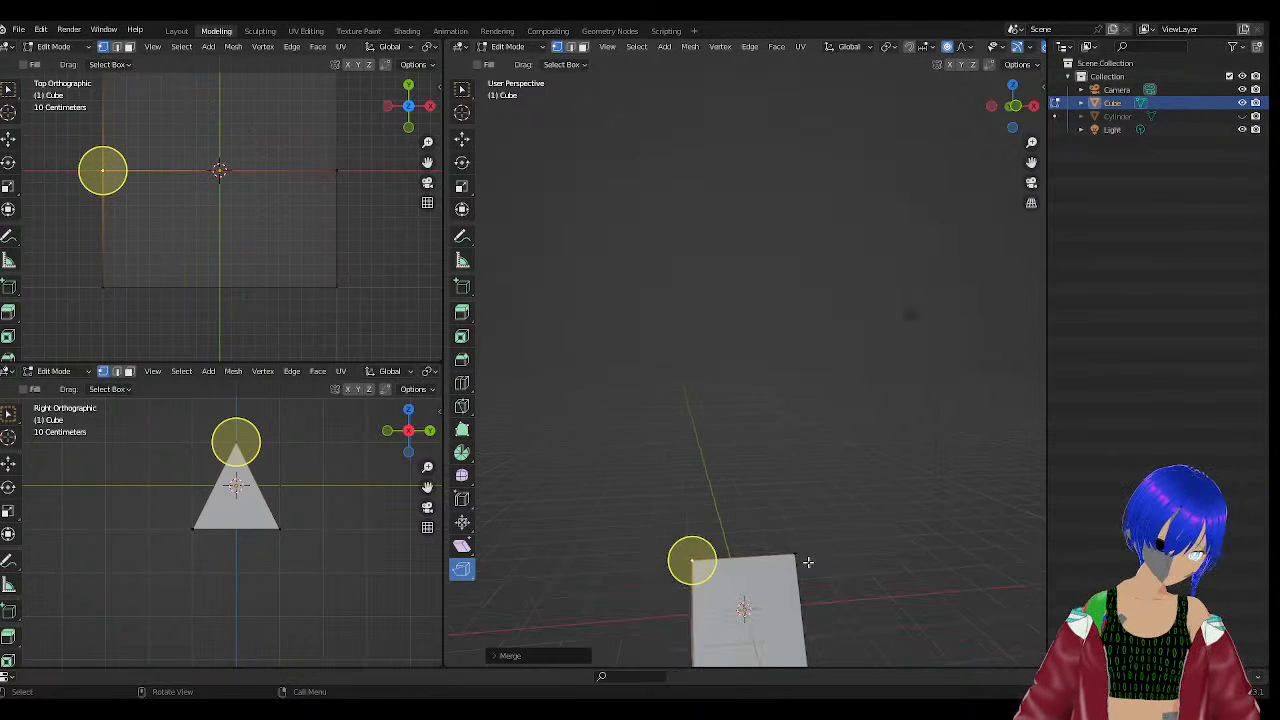
middle_click_drag(808, 562, 684, 349)
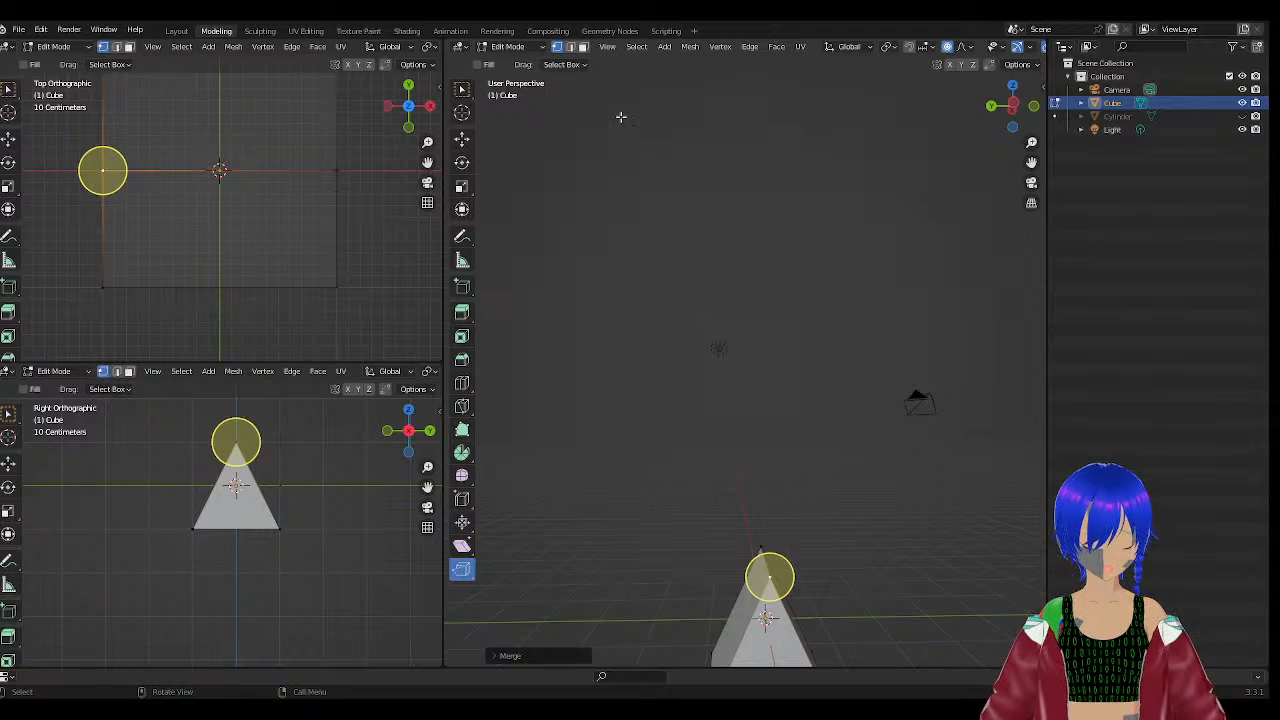
scroll(744, 262, "down", 2)
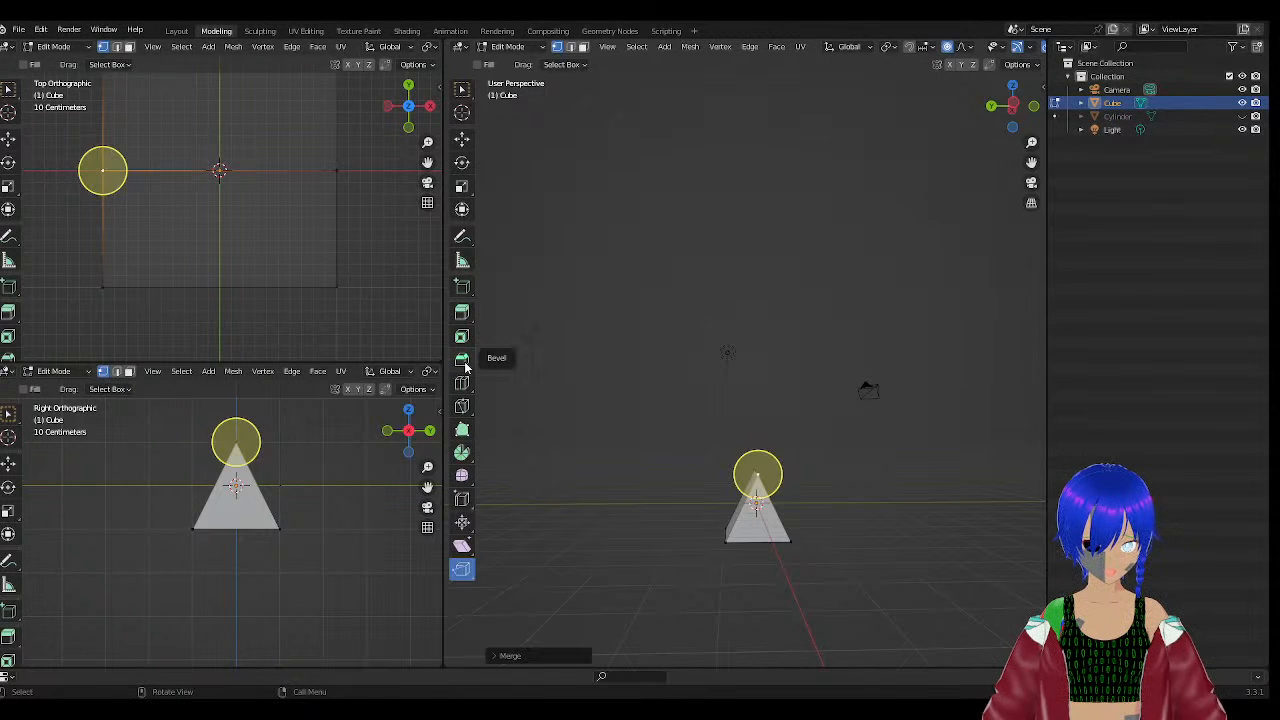
Undo the merge of the negative X side's top vertices and their selection.
key("ctrl+z")
key("ctrl+z")
key("ctrl+z")
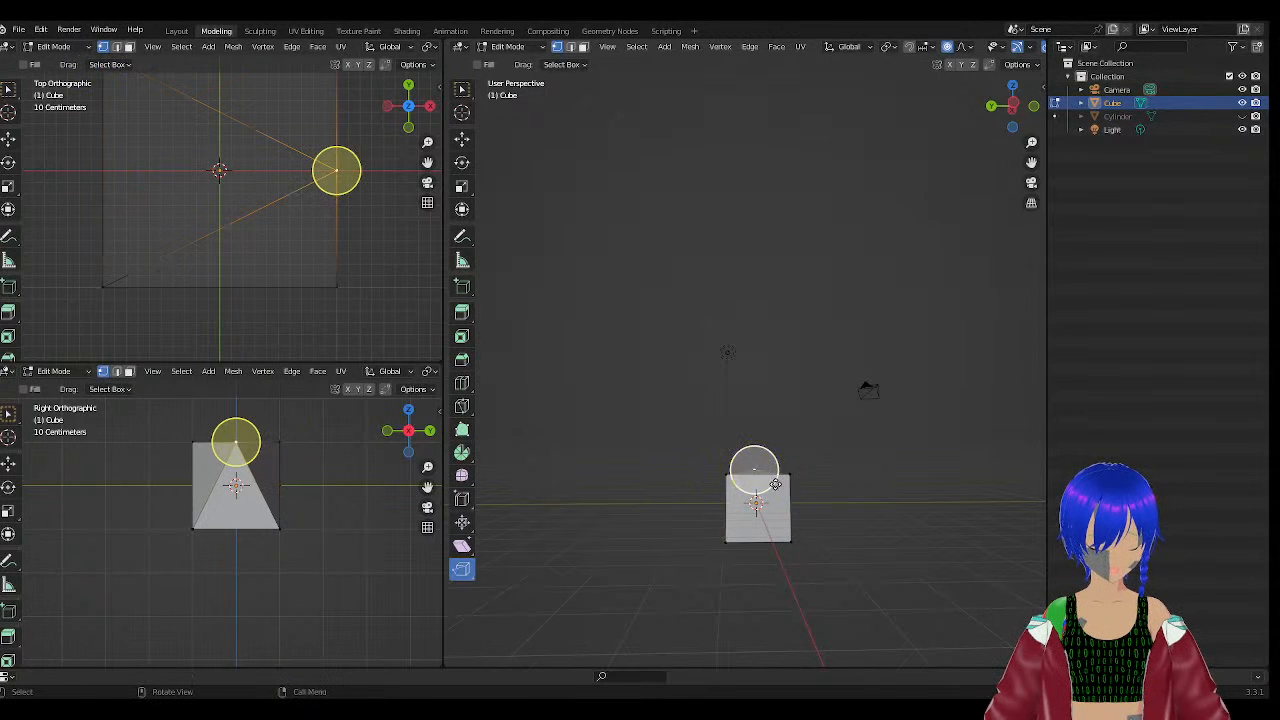
Undo the merge of the cube's positive X top vertices and add one centred loop cut dividing the cube across its Y direction.
key("ctrl+z")
left_click(462, 383)
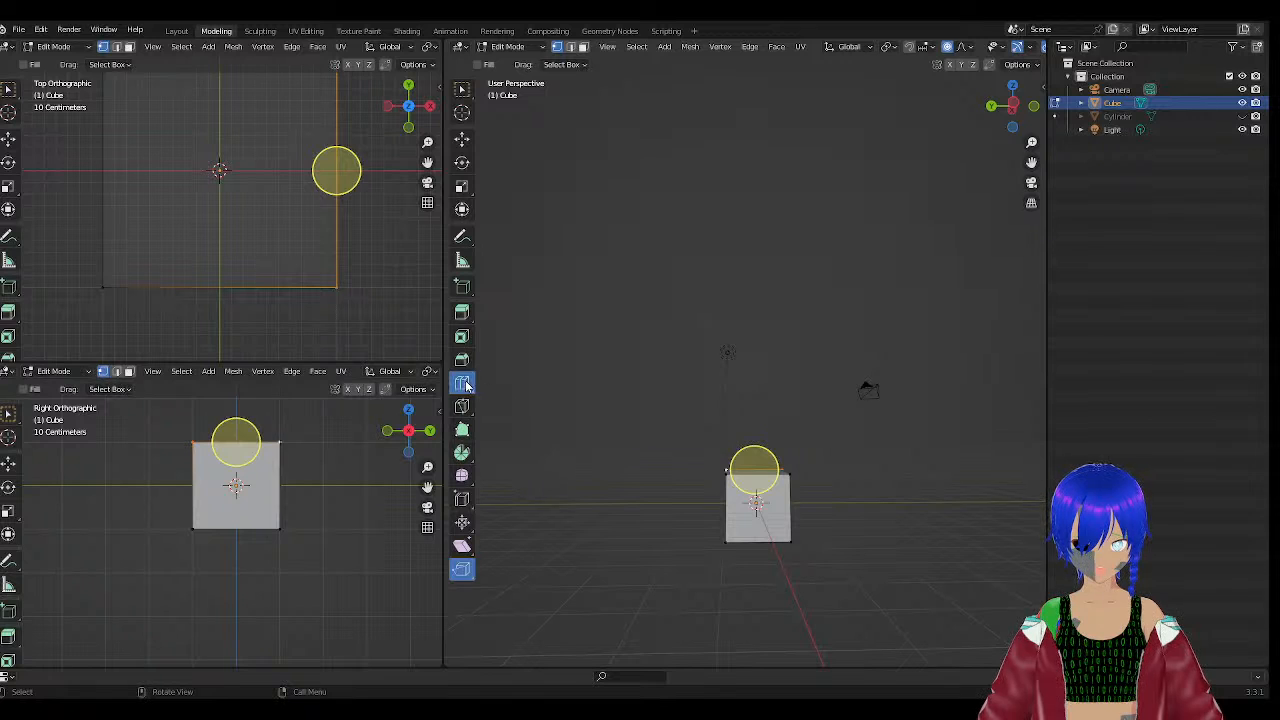
left_click(757, 505)
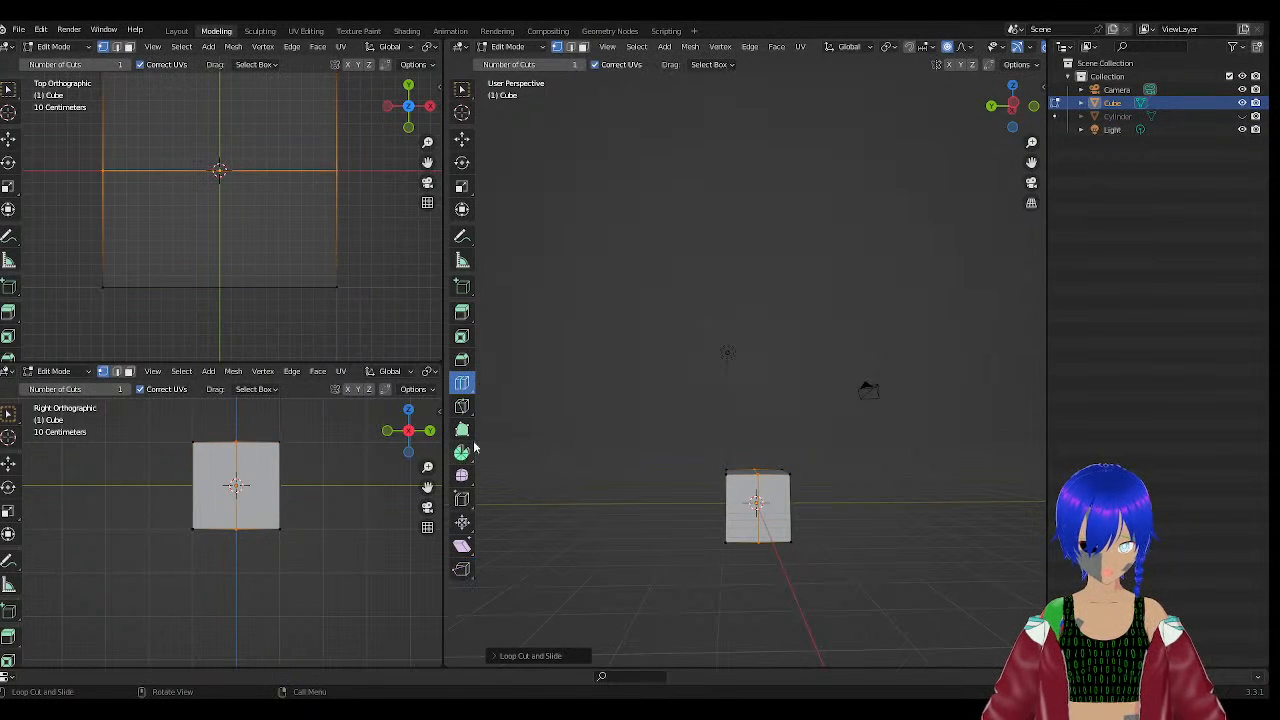
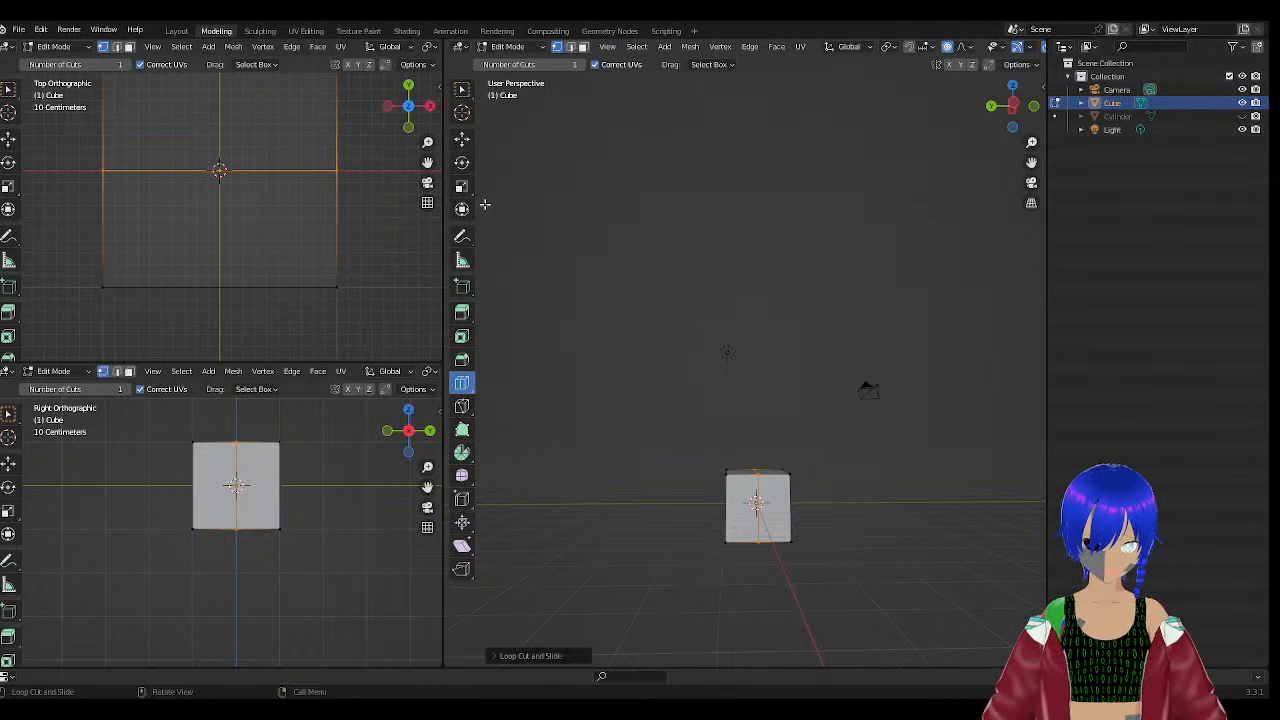
Merge the cube's top vertices on the negative X side into one using Collapse.
left_click(463, 406)
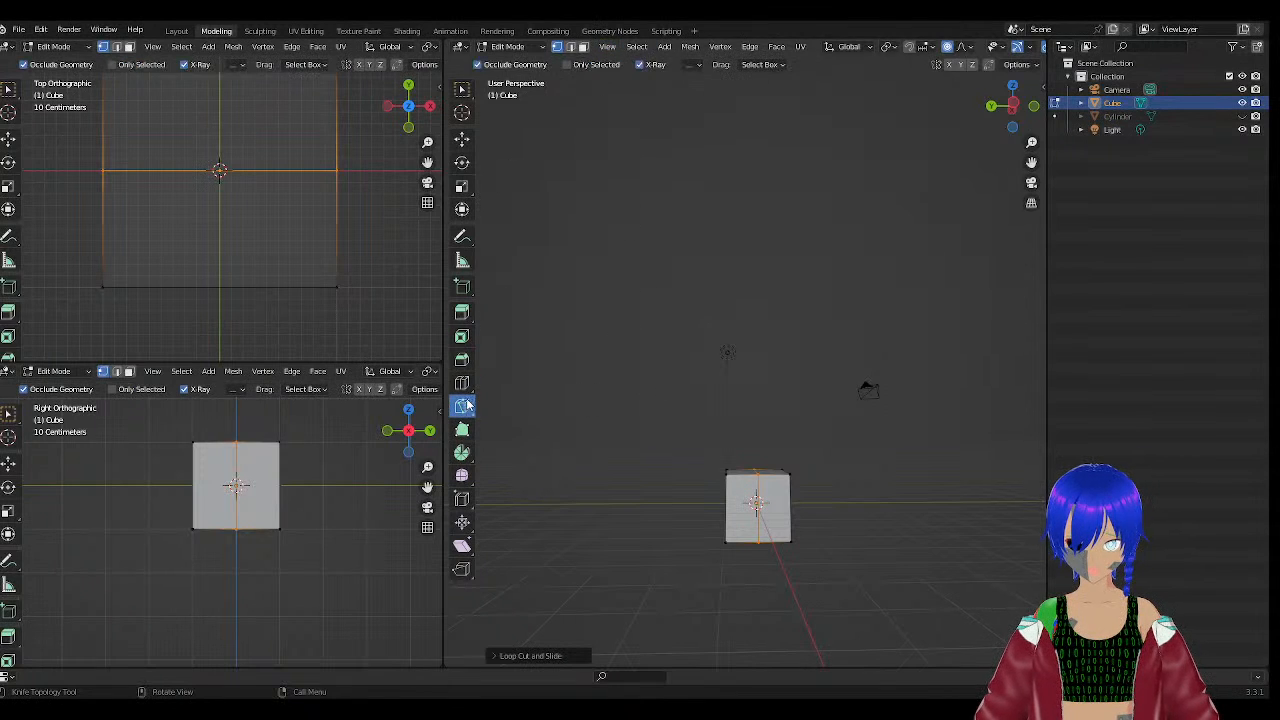
left_click(462, 138)
left_click(725, 478)
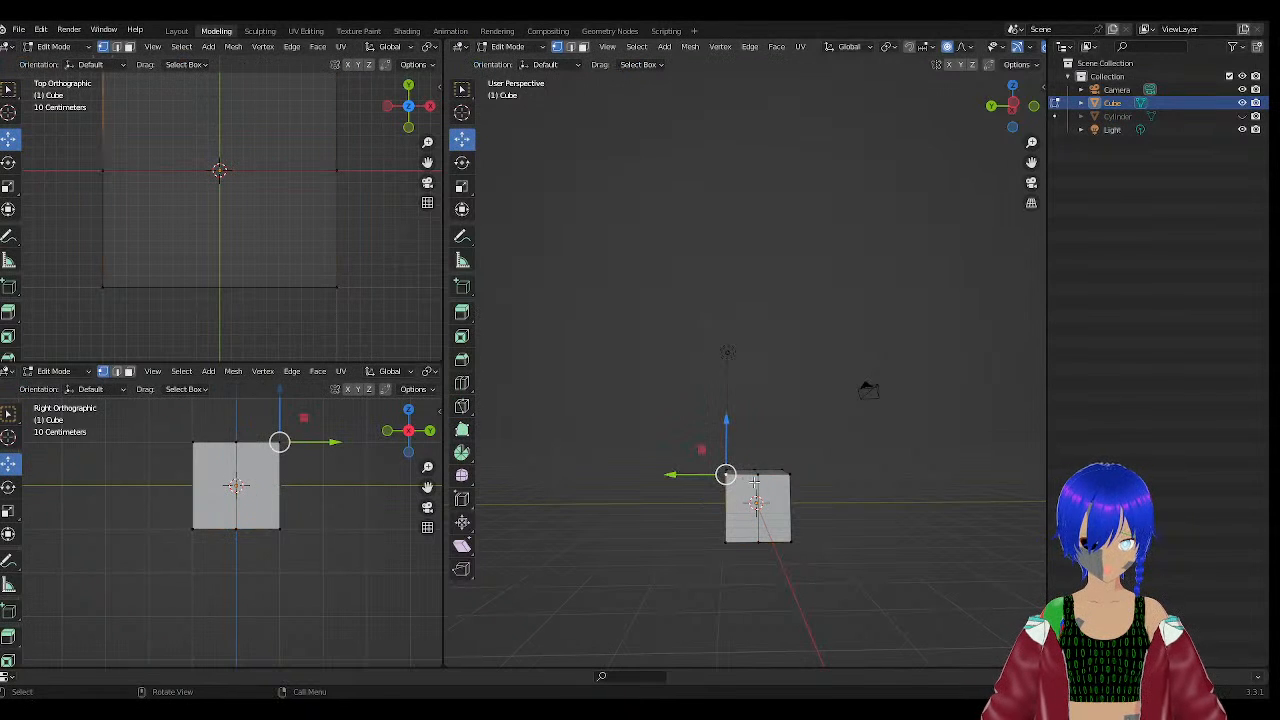
left_click(790, 480, "shift")
left_click(791, 476, "shift")
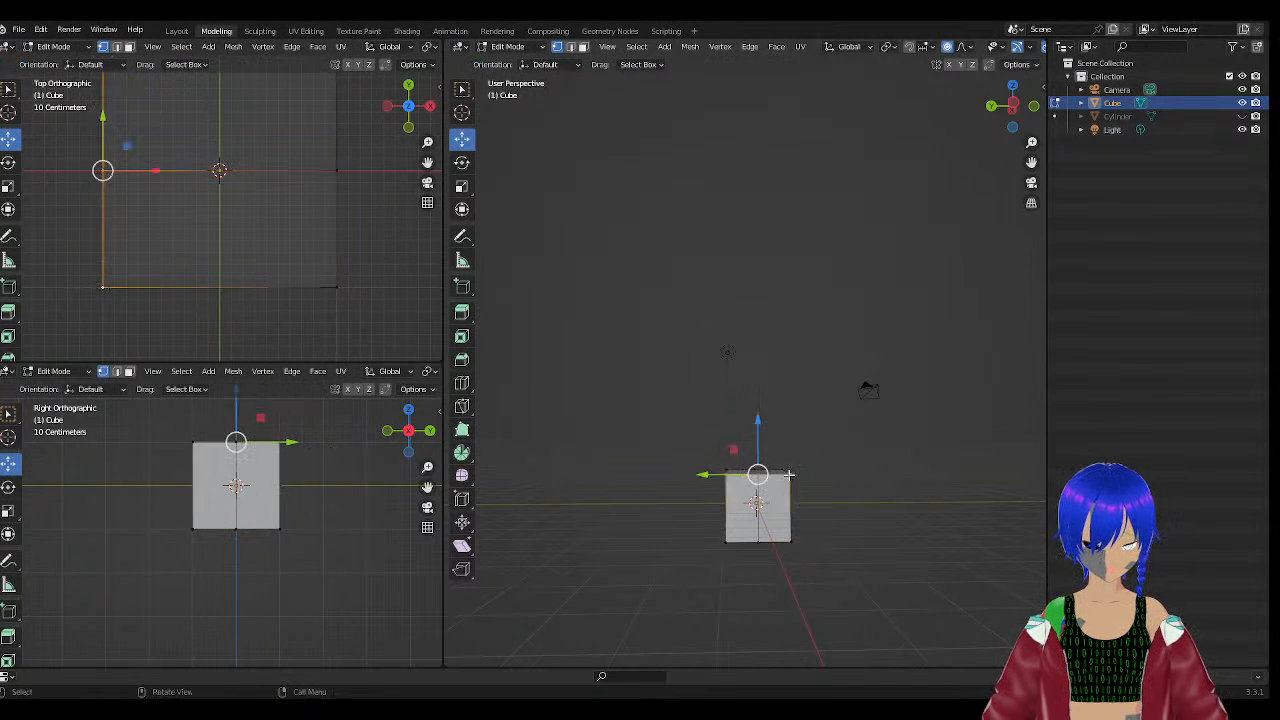
right_click(767, 474)
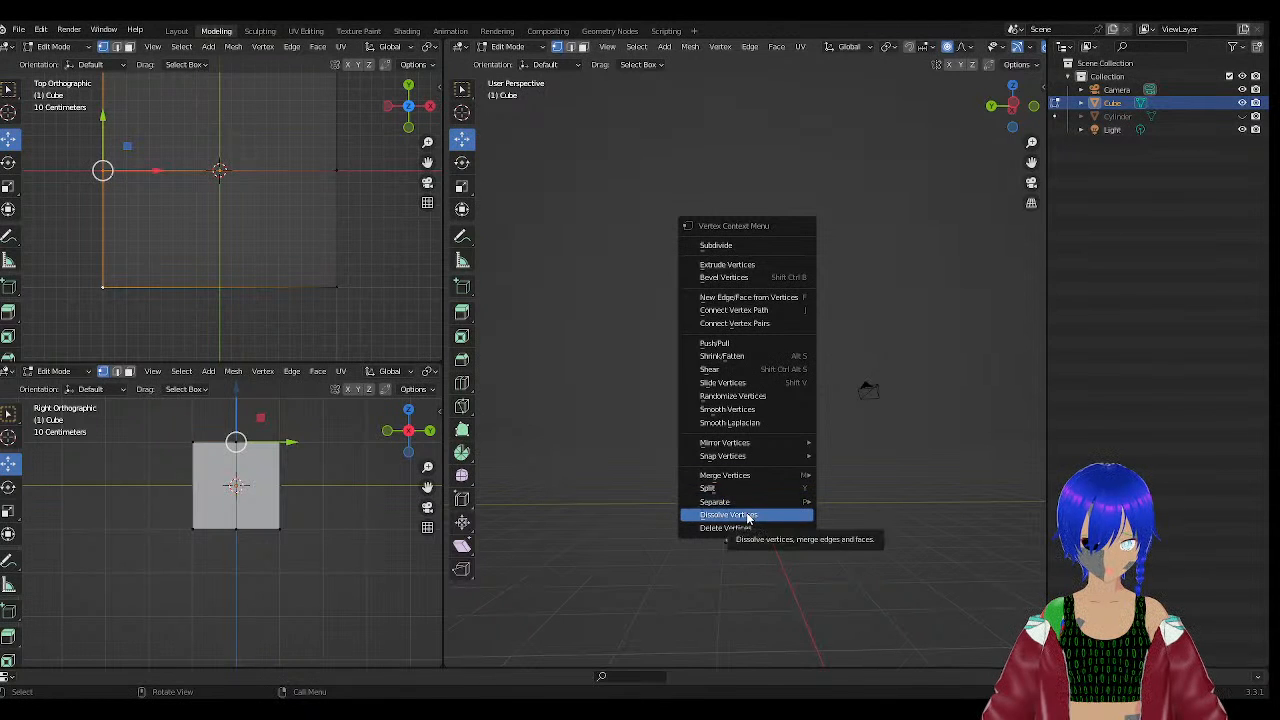
mouse_move(750, 476)
left_click(852, 505)
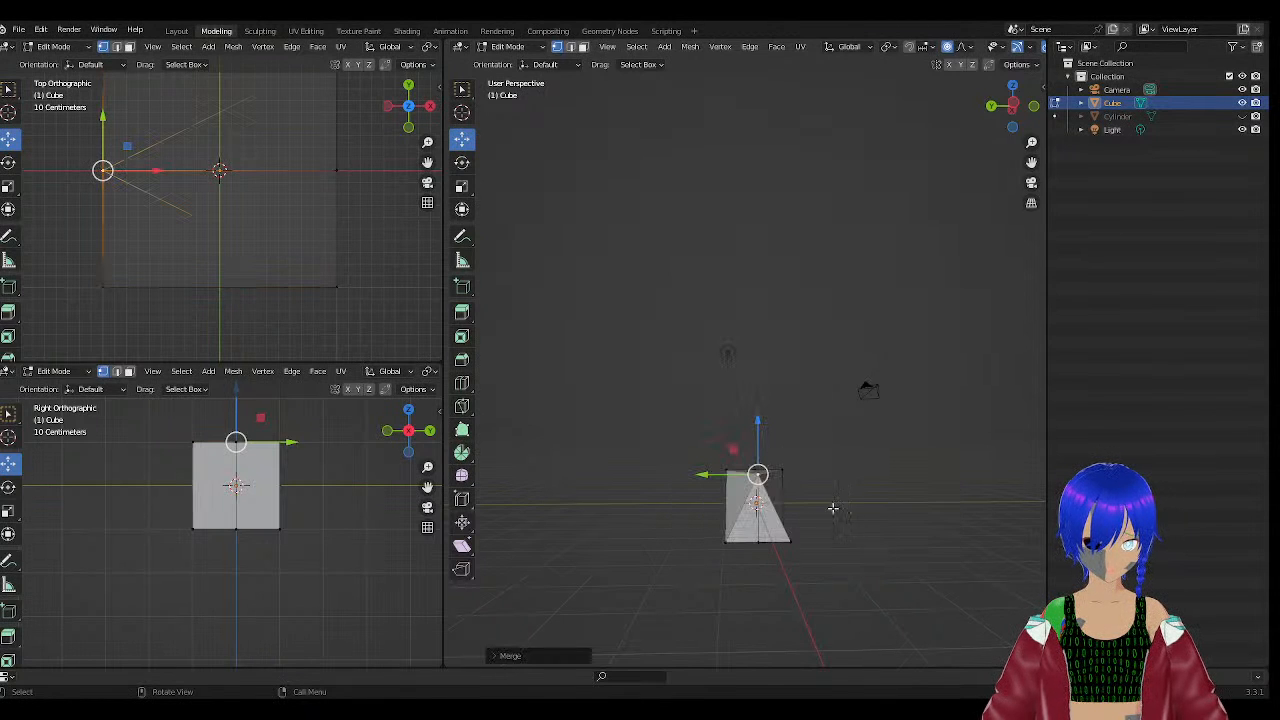
Merge the three top vertices on the positive X side at their center to complete the wedge.
middle_click_drag(817, 491, 783, 471)
left_click(781, 460)
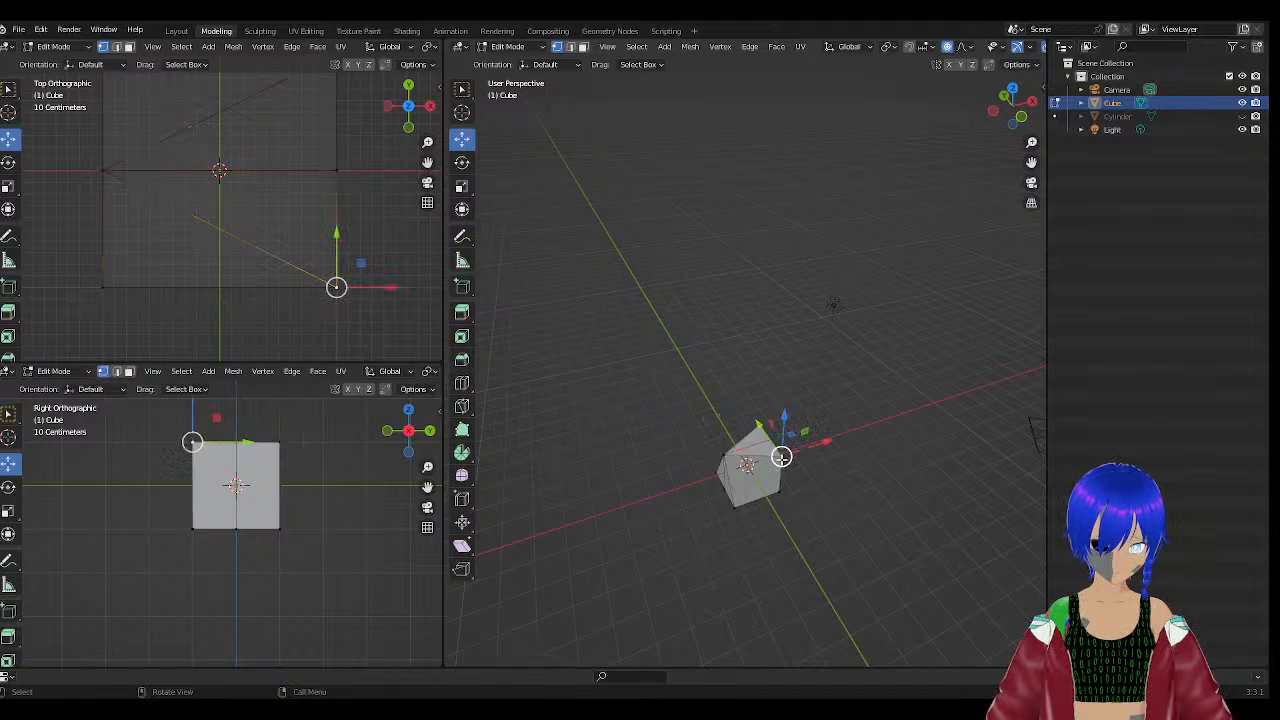
scroll(780, 461, "up", 2)
left_click(776, 466, "shift")
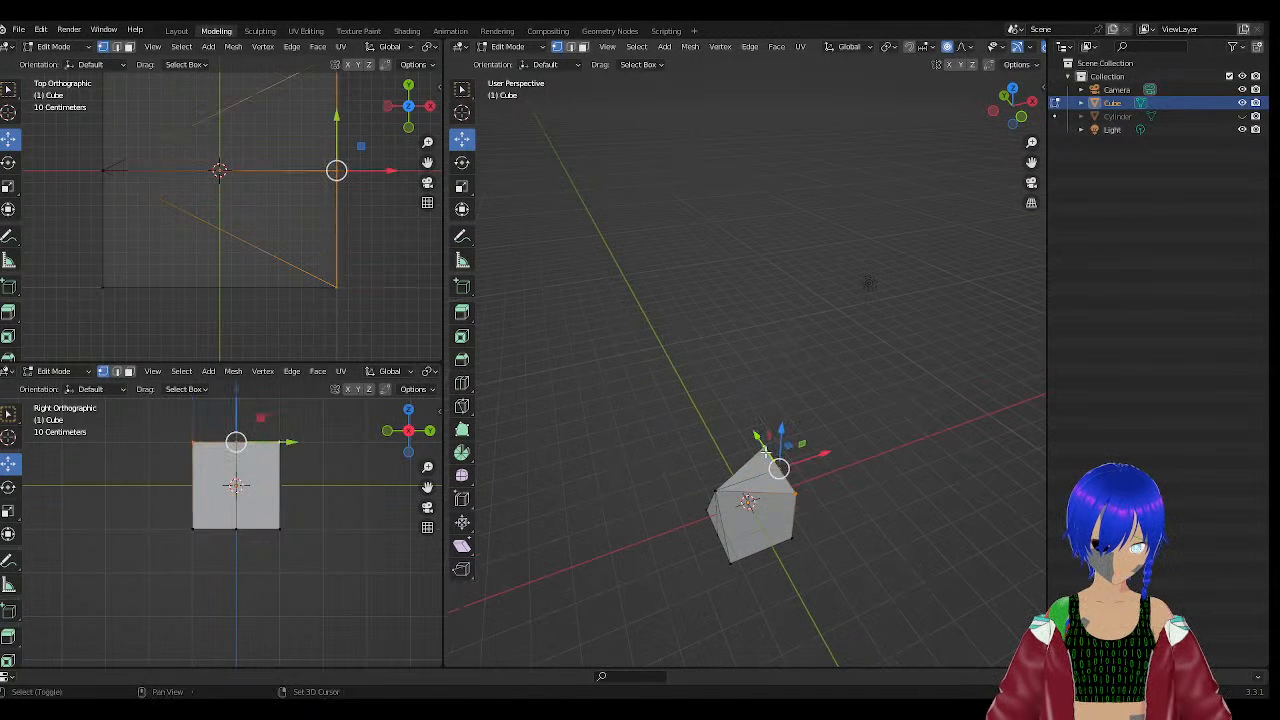
left_click(768, 455, "shift")
right_click(765, 455)
mouse_move(765, 456)
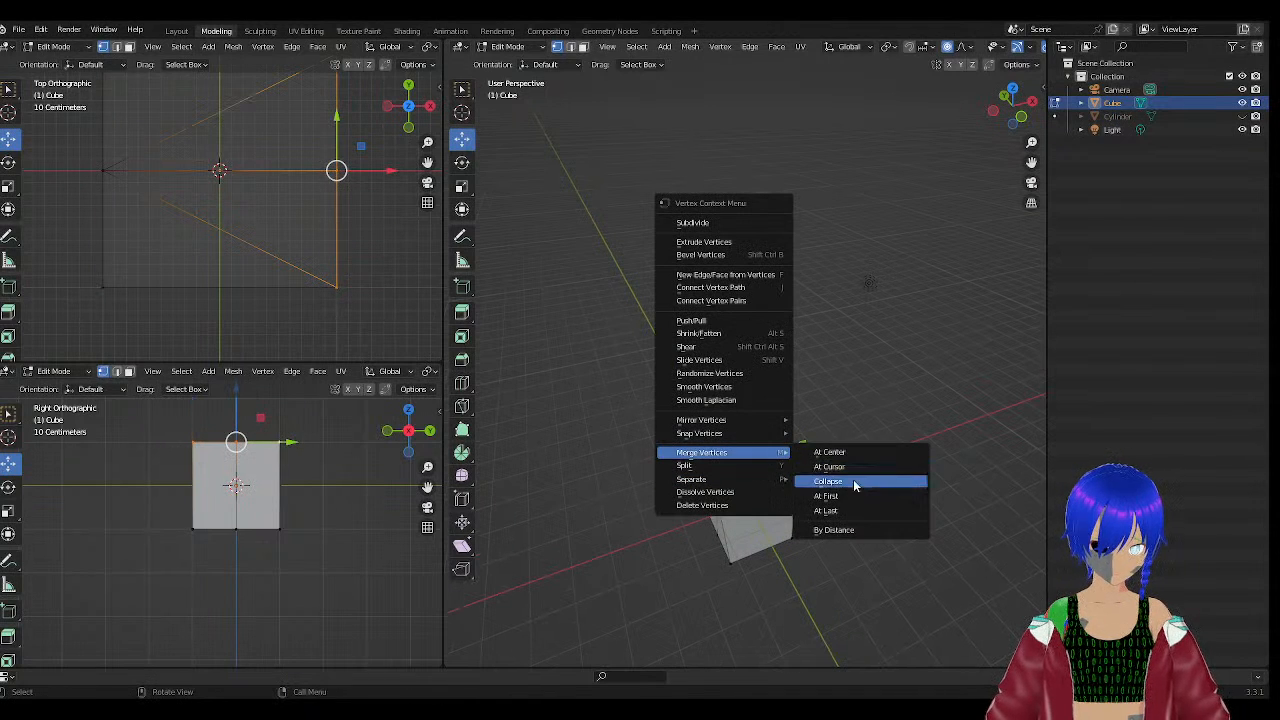
left_click(826, 452)
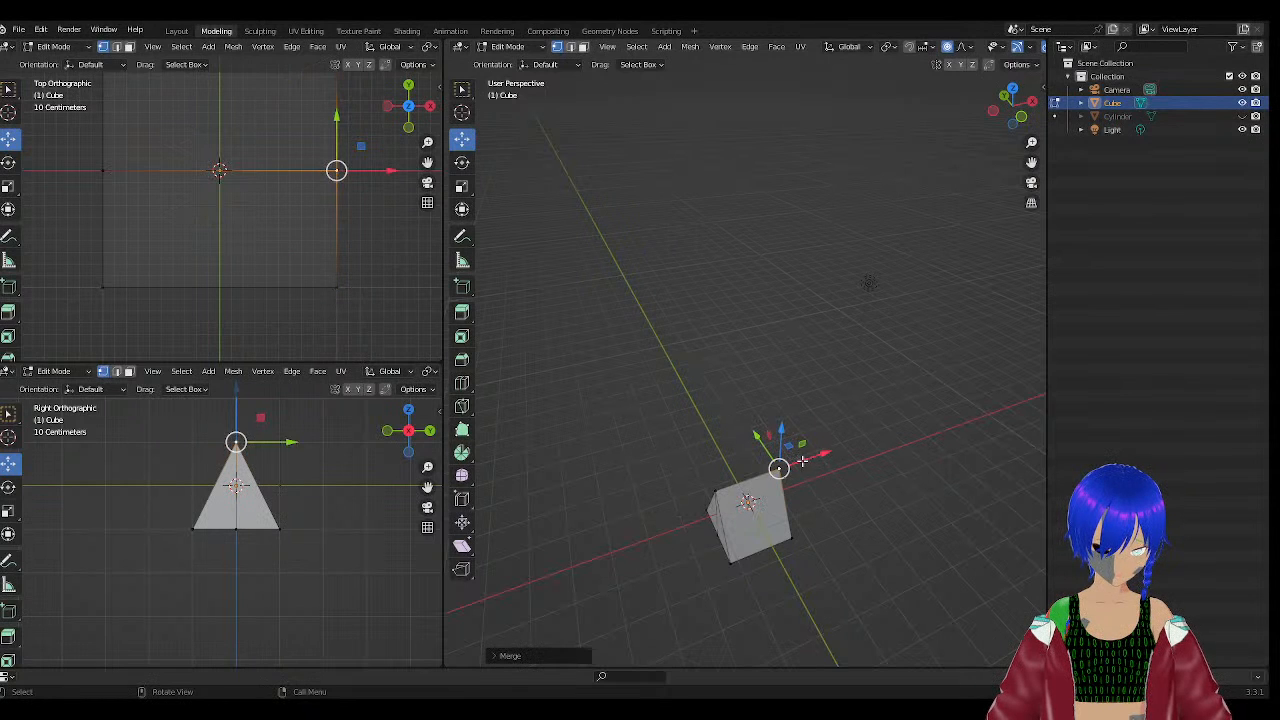
left_click_drag(761, 449, 820, 556)
key("ctrl+z")
left_click(797, 507)
left_click(779, 475)
key("ctrl+z")
Select the wedge's top ridge edge in edge select mode and move it far up along Z to form a tall, narrow spike.
middle_click_drag(820, 556, 637, 349)
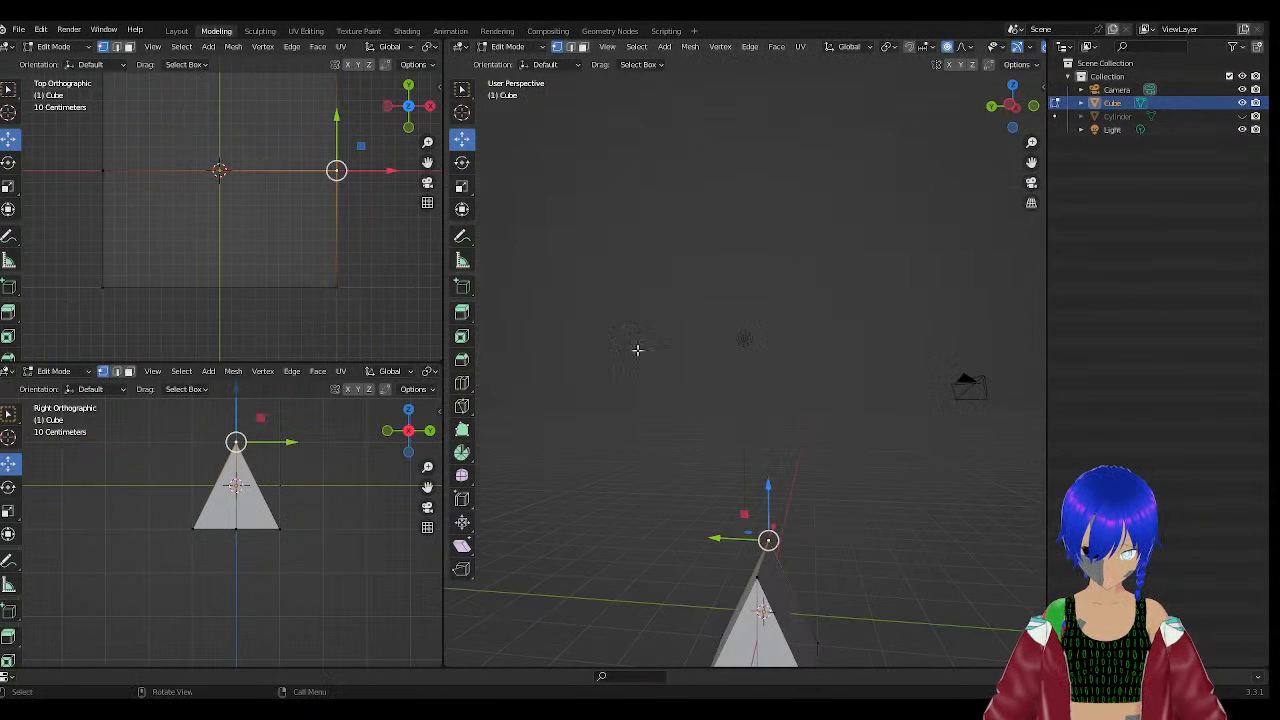
left_click(571, 47)
left_click(767, 563)
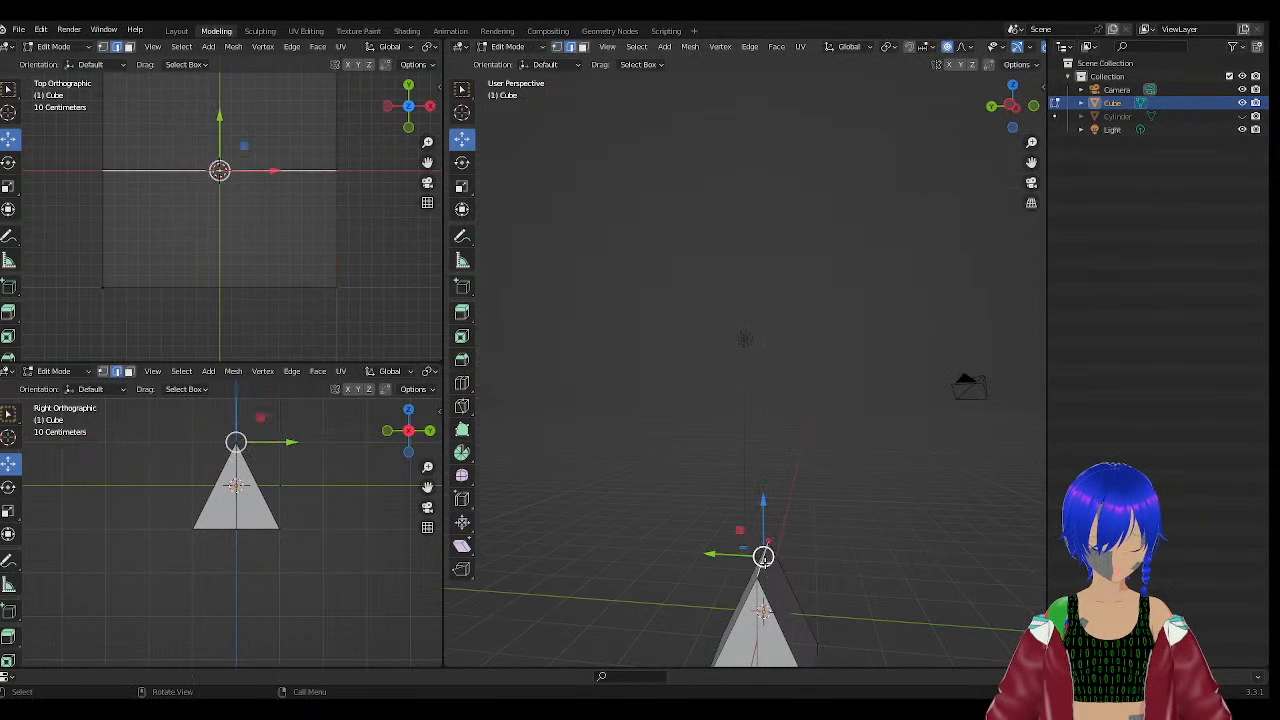
scroll(763, 567, "down", 3)
left_click_drag(760, 438, 758, 144)
scroll(750, 213, "down", 3)
left_click_drag(750, 213, 741, 150)
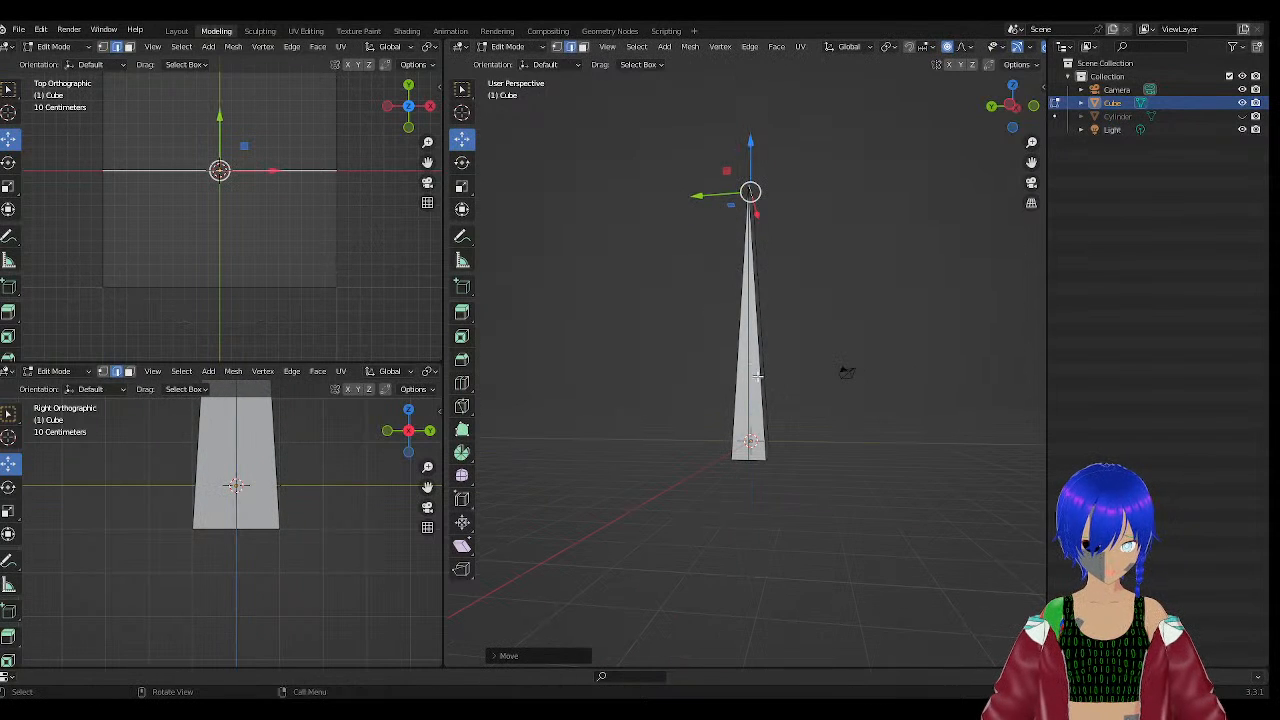
scroll(783, 440, "down", 1)
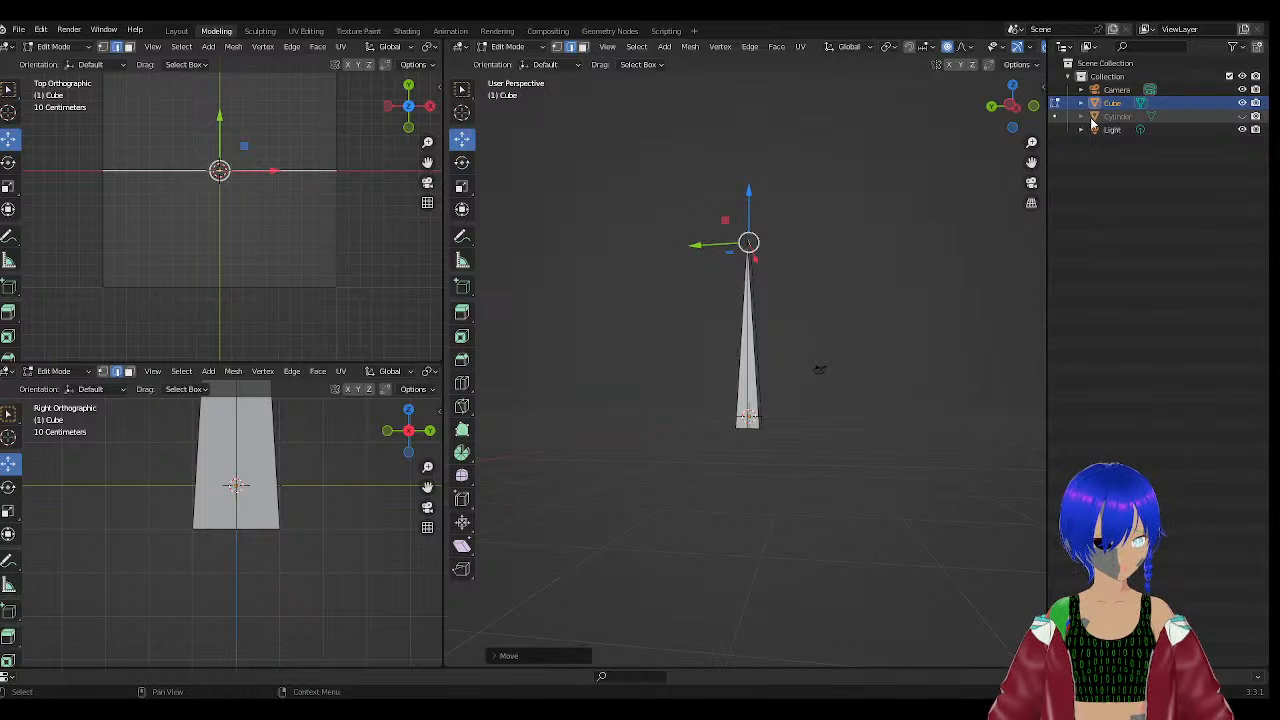
Unhide the cylinder to compare it with the stretched wedge from the side, and hide it again.
left_click(1242, 116)
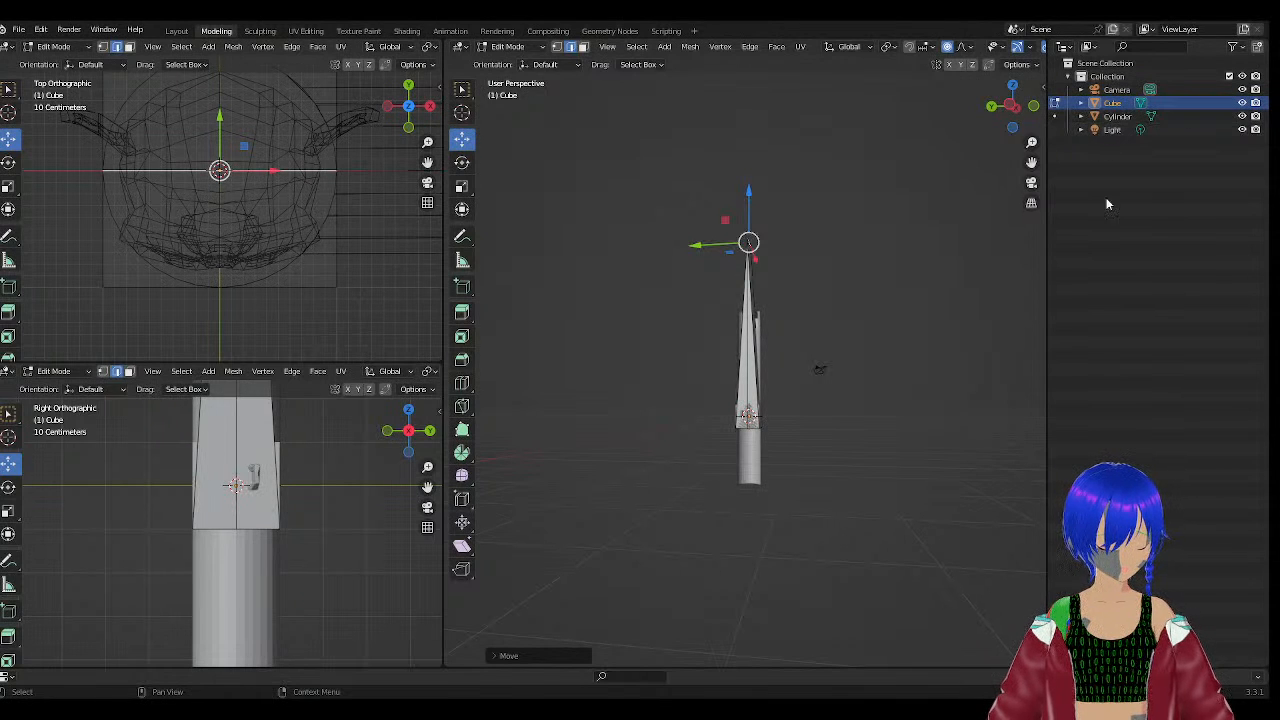
middle_click_drag(884, 286, 750, 312)
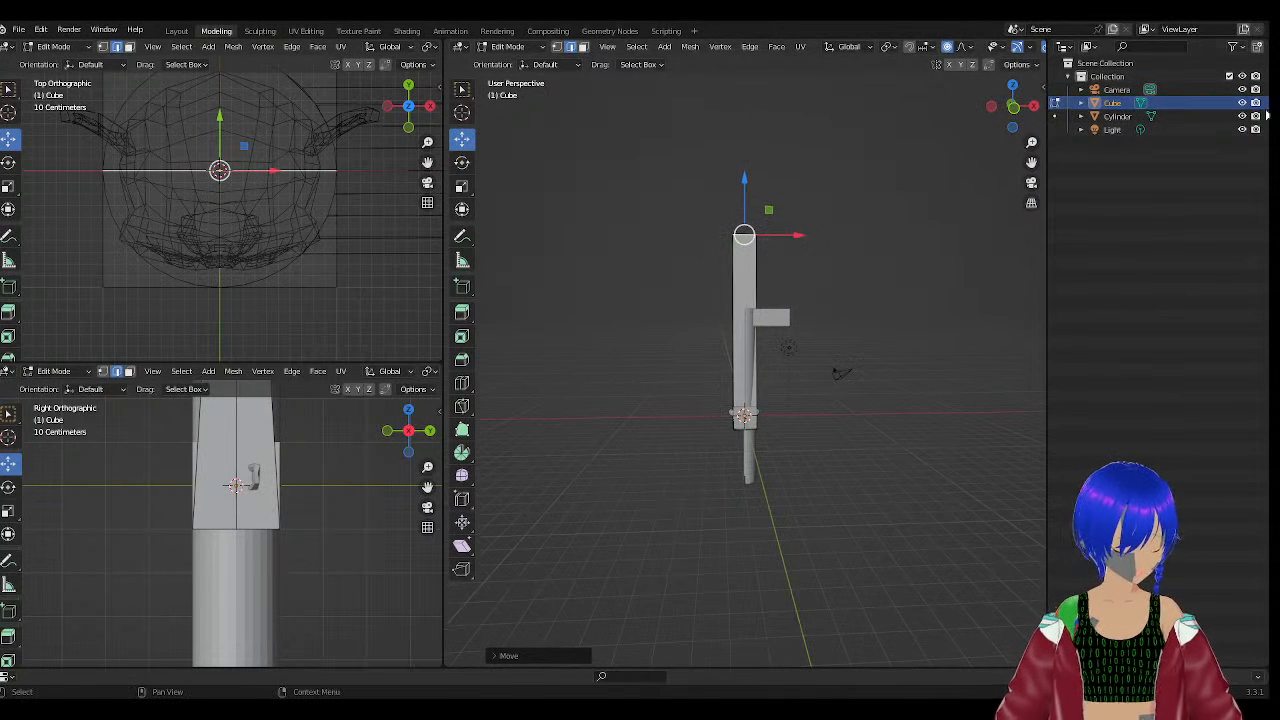
left_click(1242, 116)
scroll(790, 399, "down", 3)
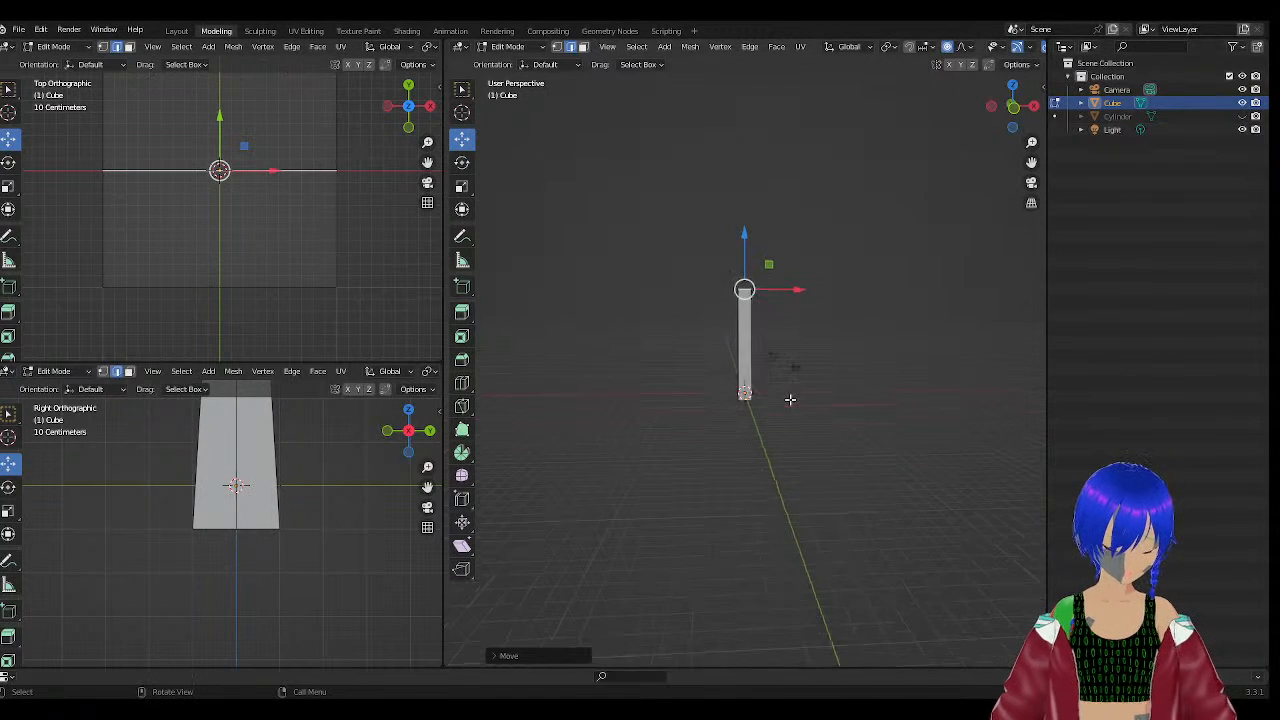
scroll(790, 399, "up", 5)
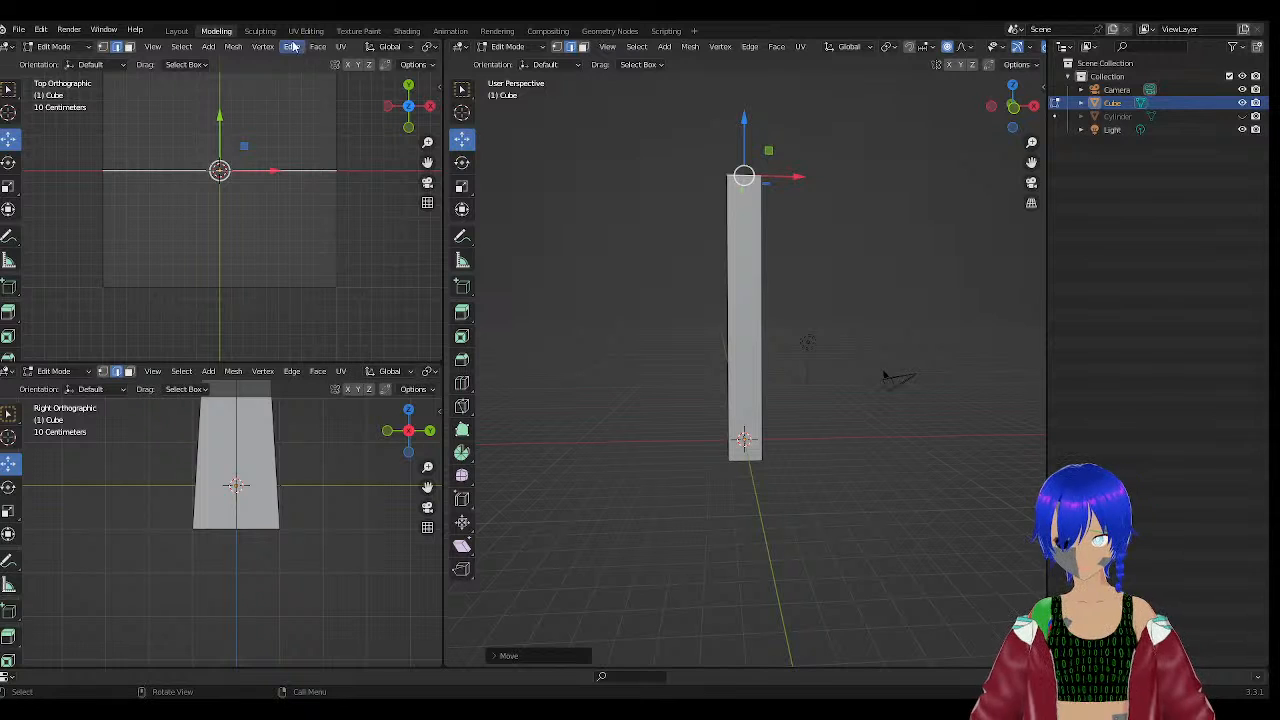
Switch to the Layout workspace, unhide the cylinder and move the cube object up along Z to about 10.657 m.
left_click(168, 31)
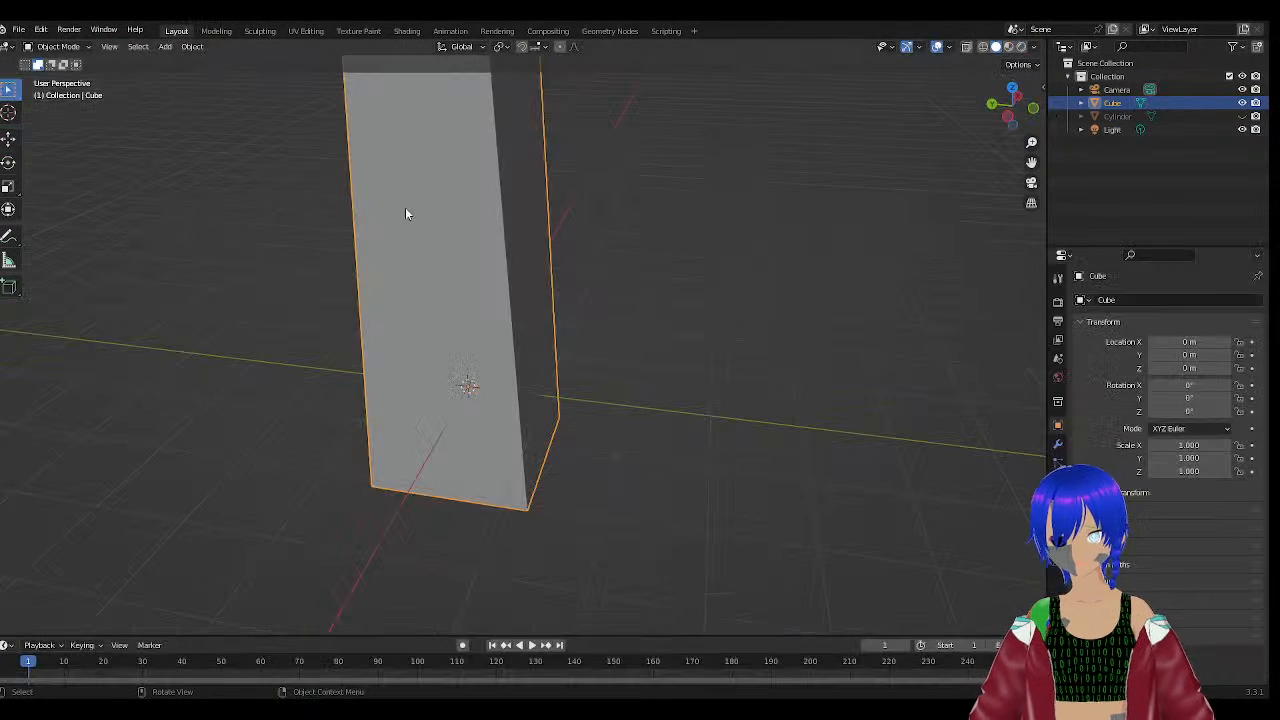
left_click(9, 139)
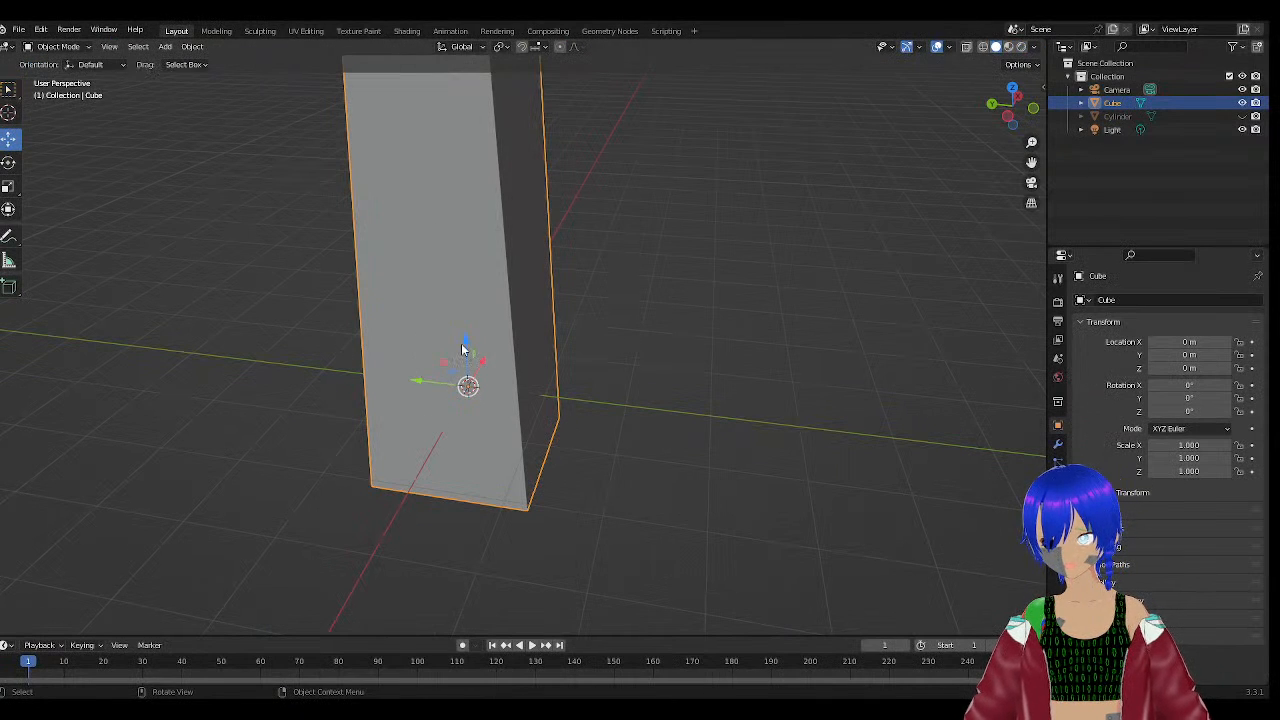
scroll(462, 349, "down", 7)
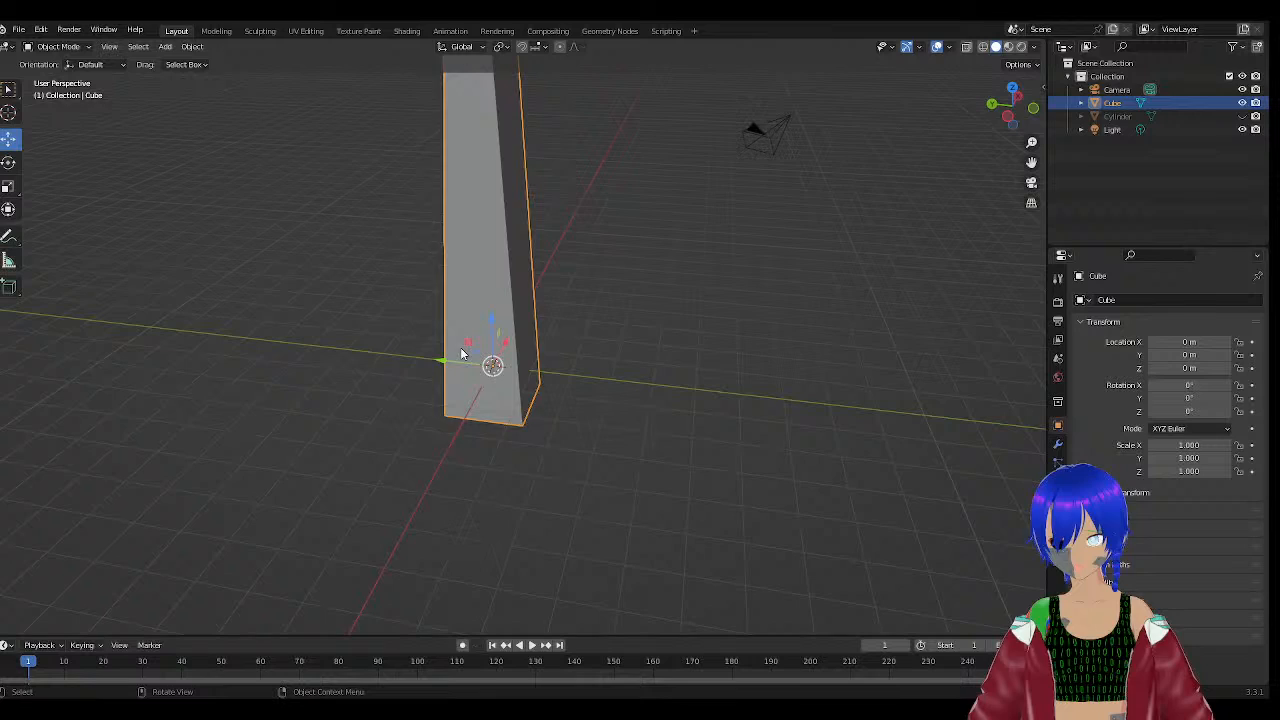
left_click(1242, 116)
scroll(780, 276, "down", 2)
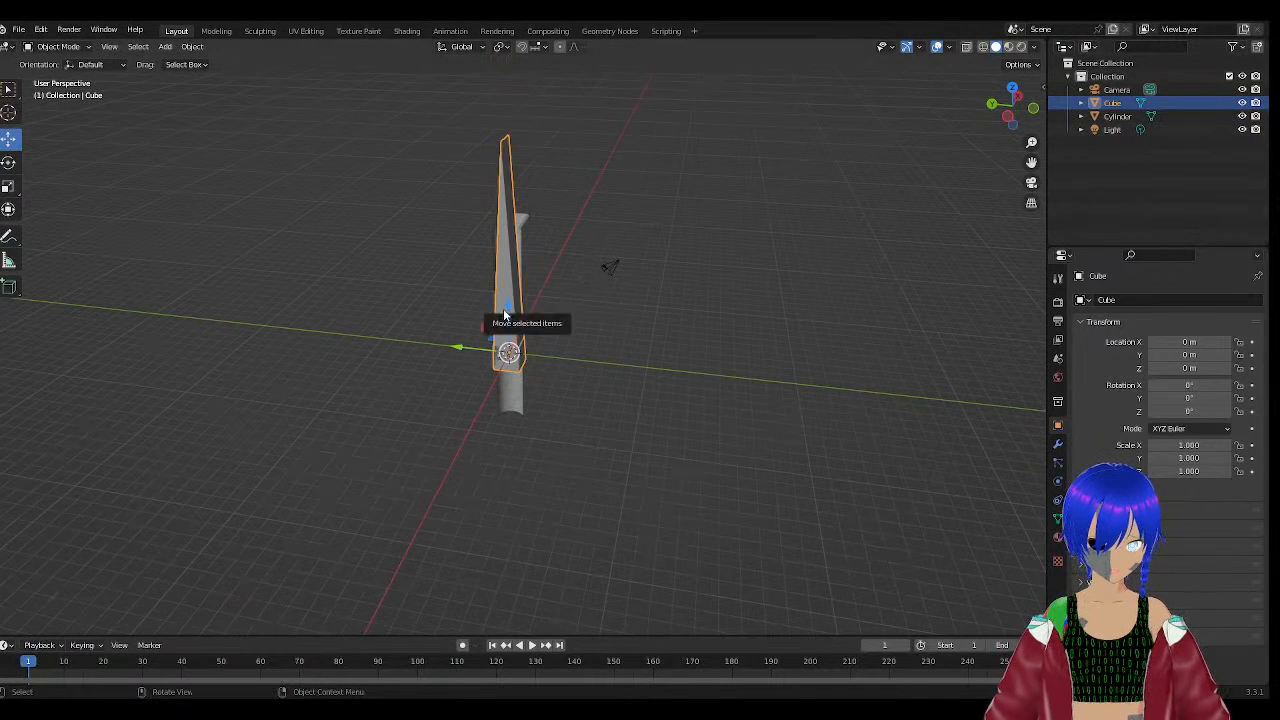
left_click_drag(506, 302, 470, 172)
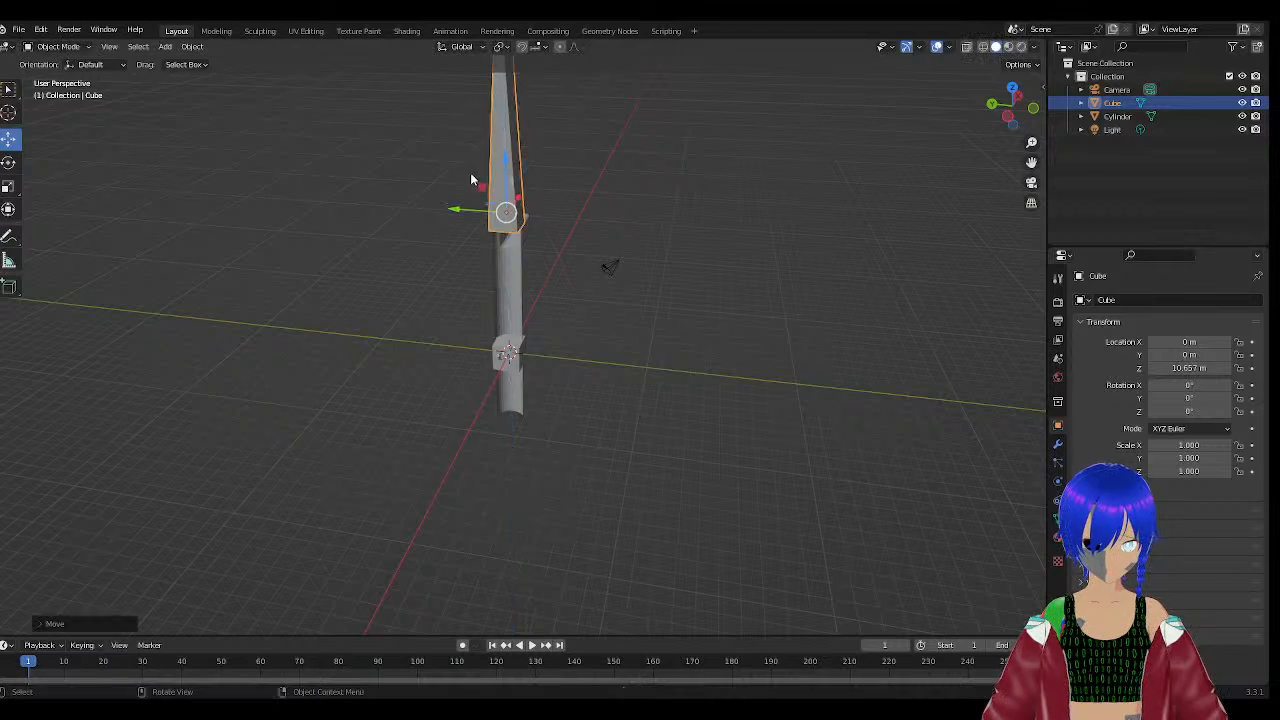
Select the object containing the block around the cylinder, delete it and undo the deletion.
middle_click_drag(470, 172, 342, 247)
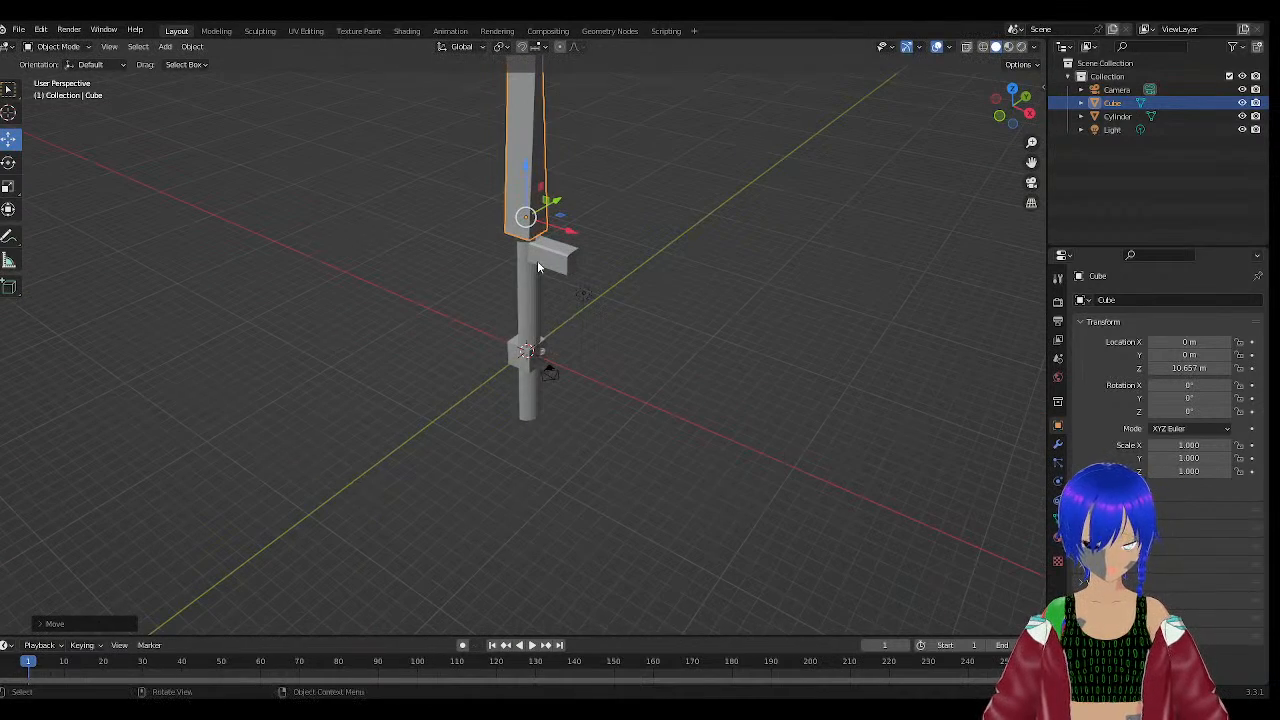
scroll(523, 218, "up", 5)
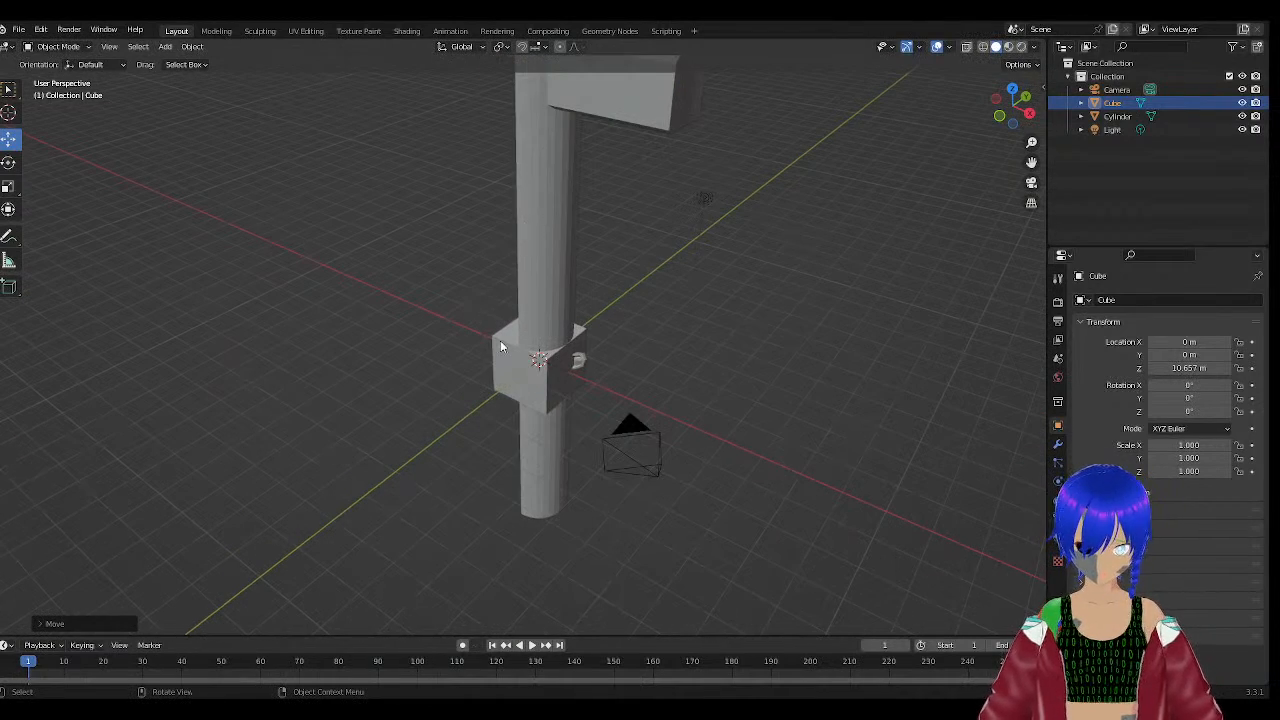
left_click(501, 346)
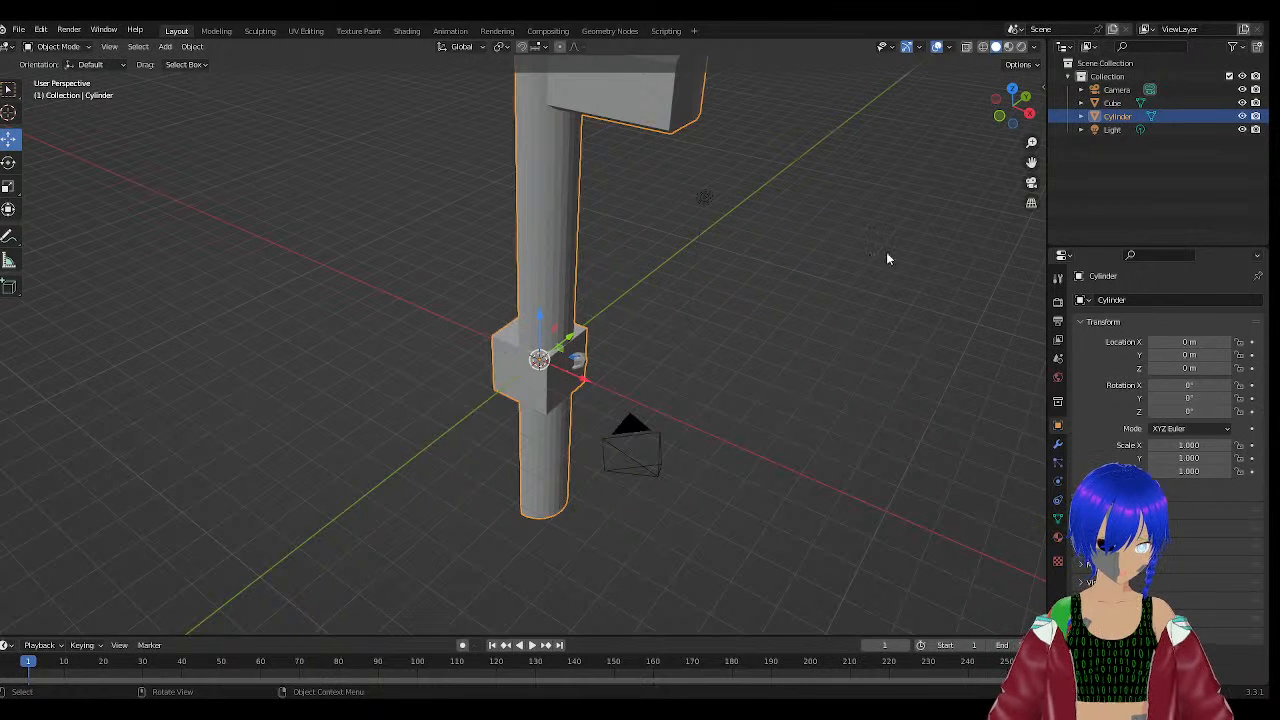
left_click(1112, 102)
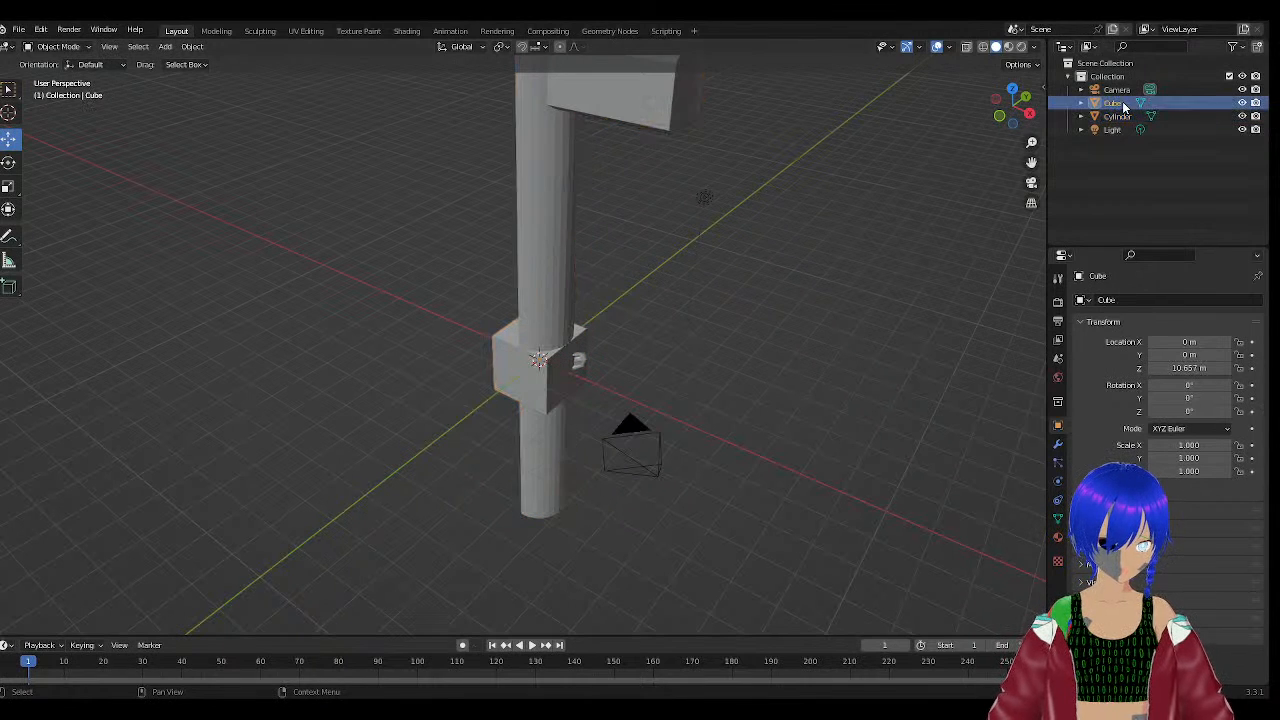
left_click(514, 358)
key("Delete")
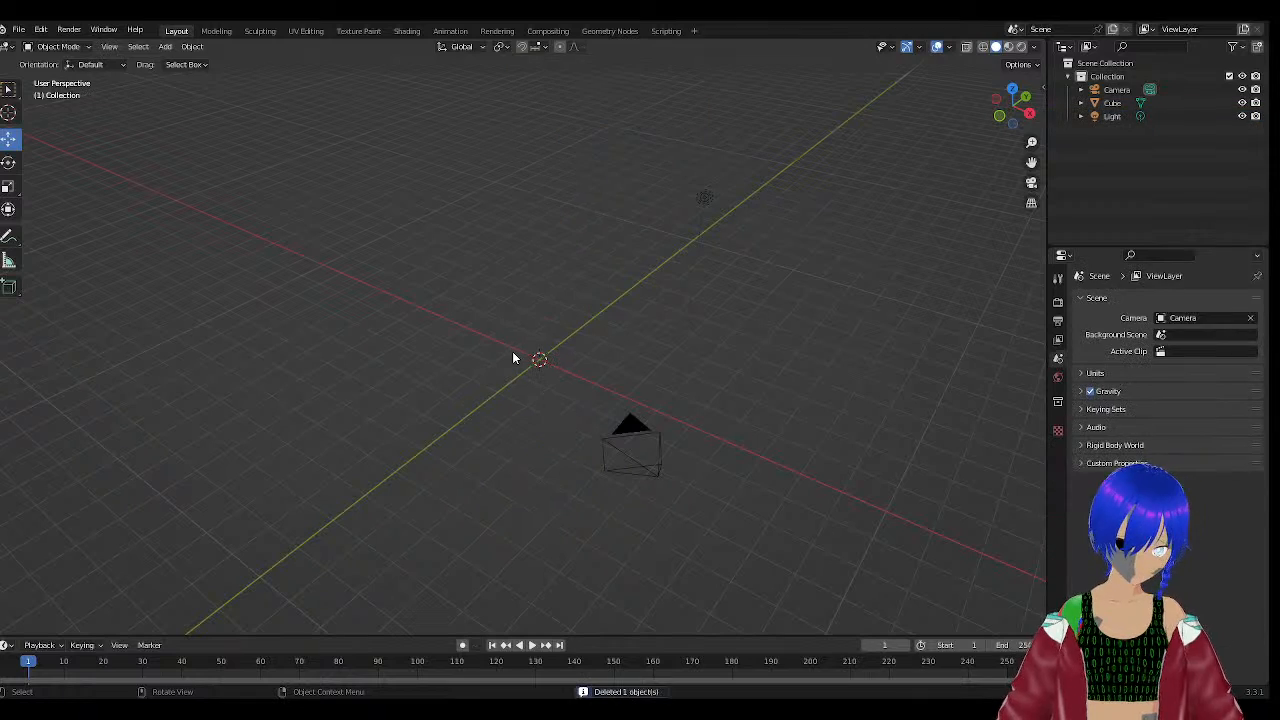
key("ctrl+z")
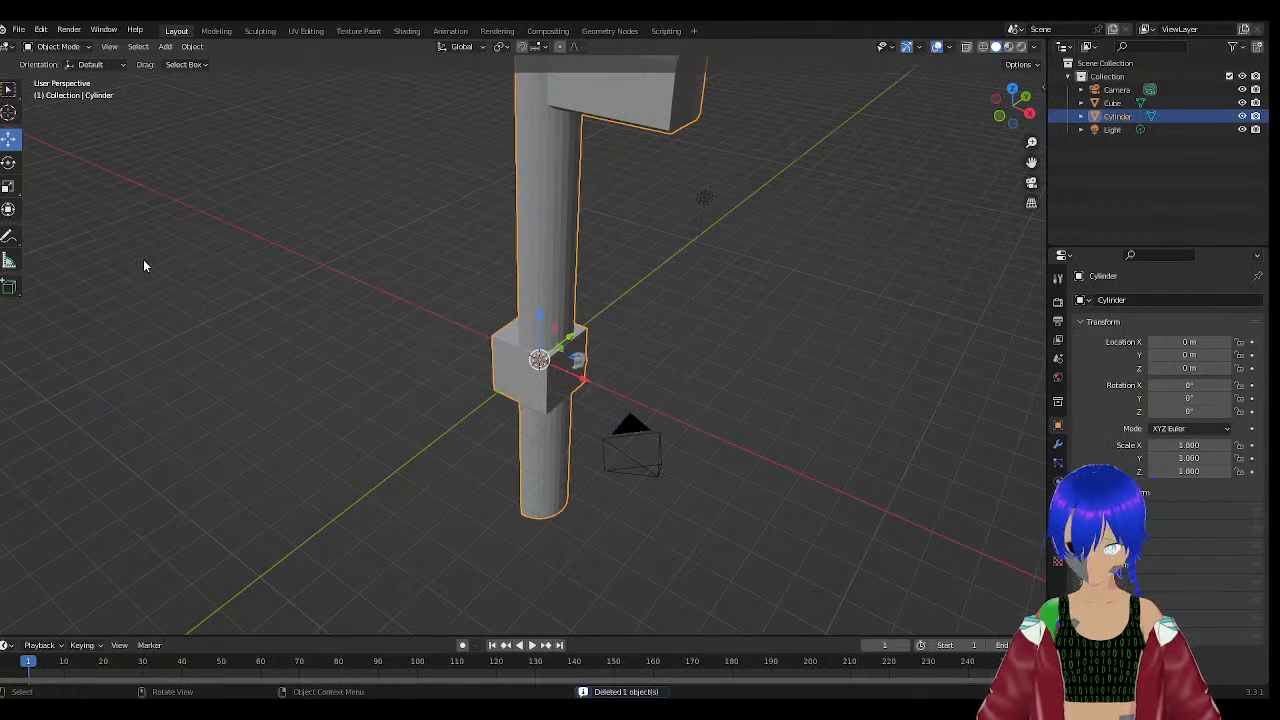
Delete the selected cylinder object again and restore it by undoing.
middle_click_drag(143, 265, 523, 189)
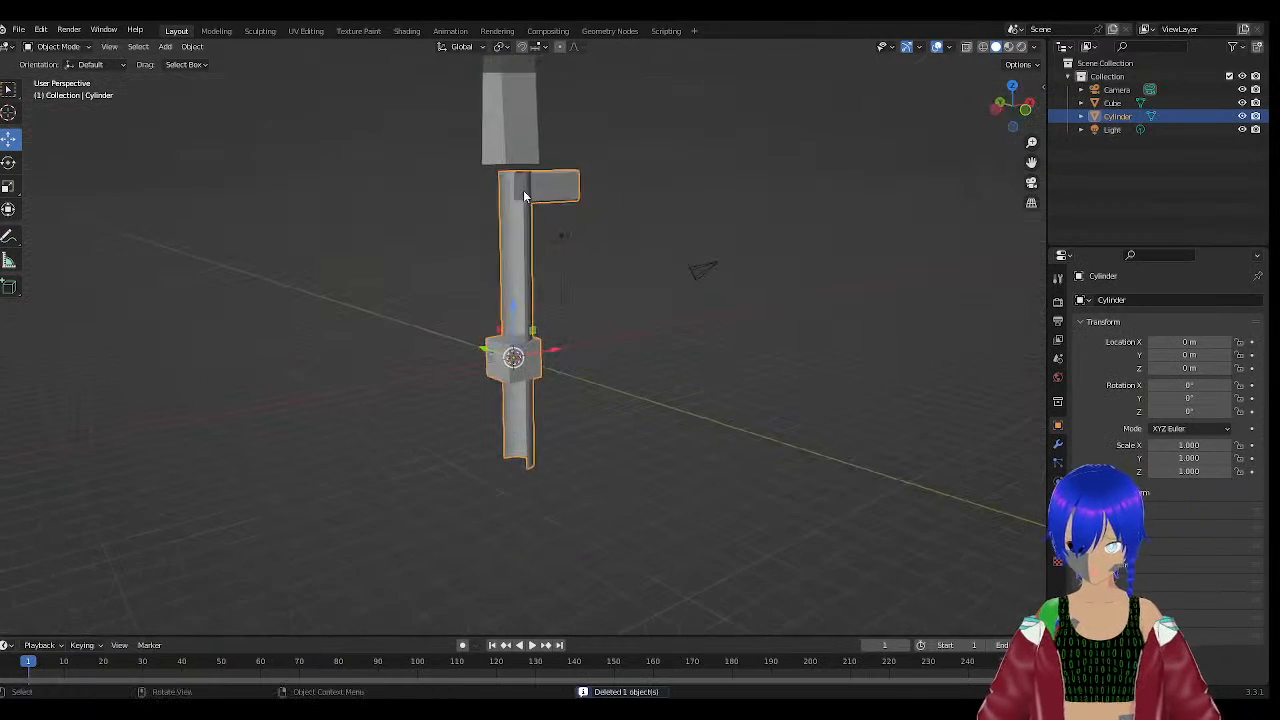
right_click(501, 360)
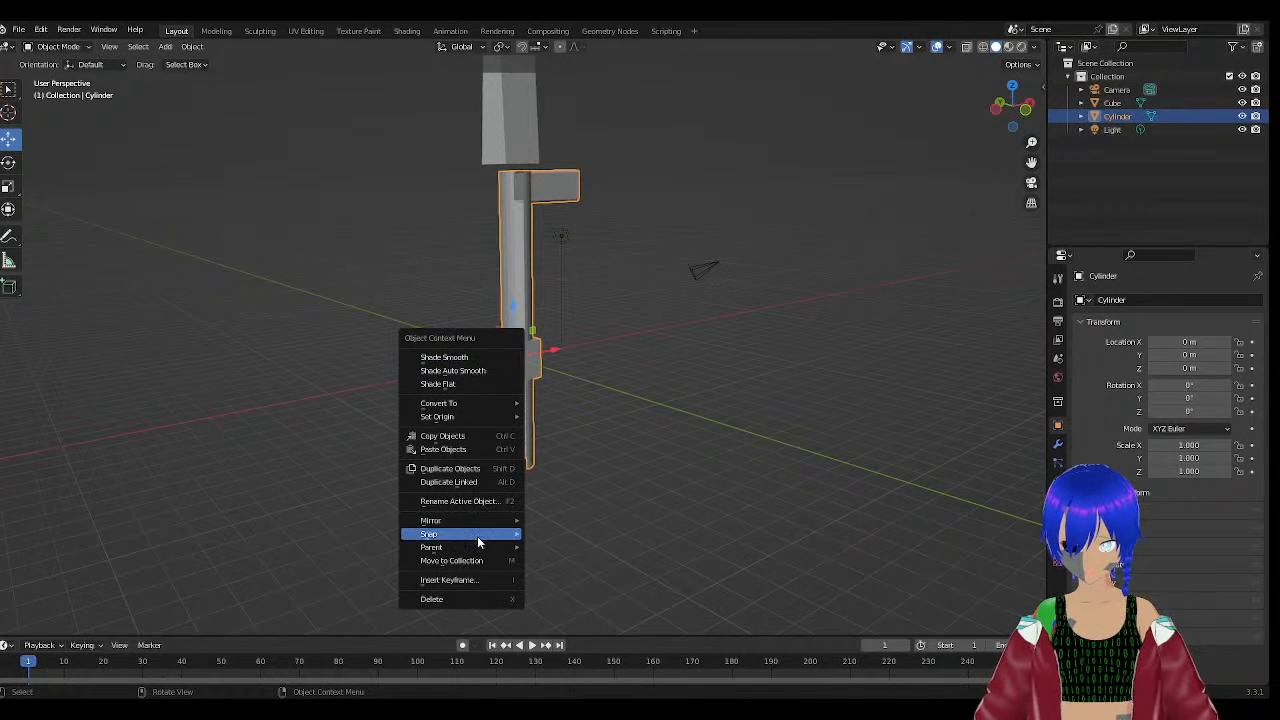
left_click(475, 598)
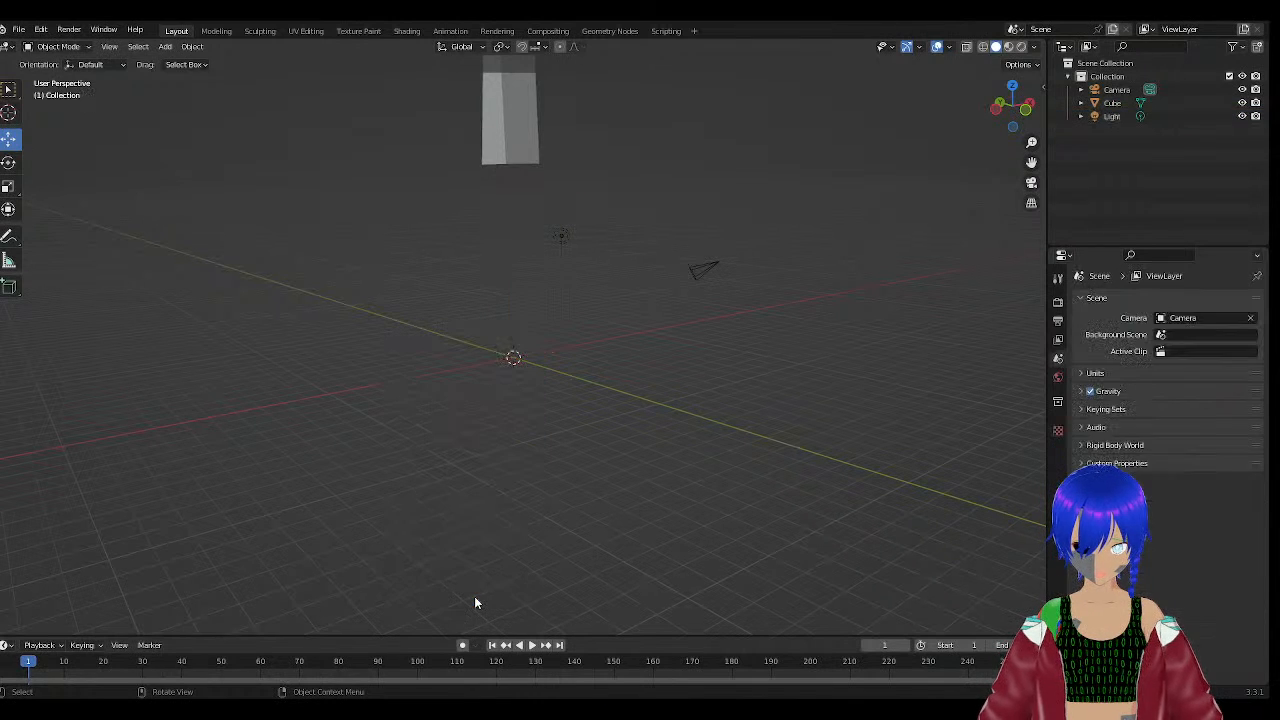
key("ctrl+z")
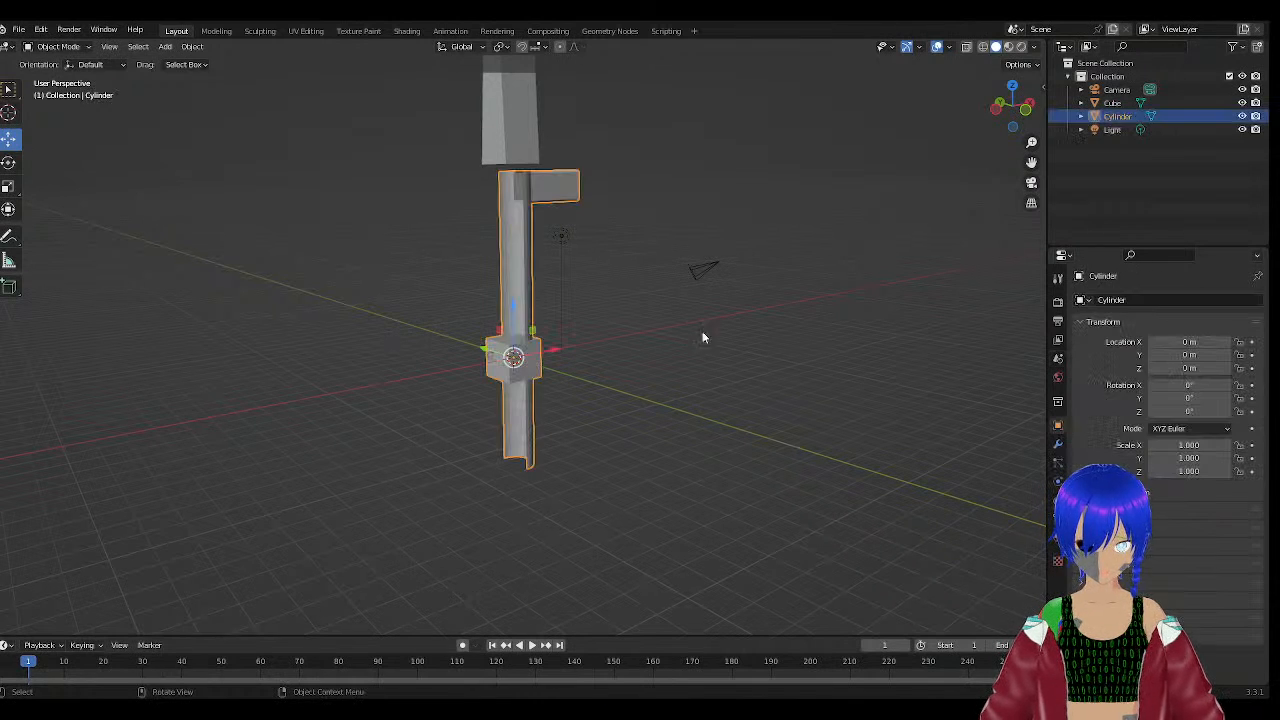
Hide the cylinder, select the cube object and switch to the Modeling workspace with its top edge in view.
left_click(1242, 117)
left_click(1214, 103)
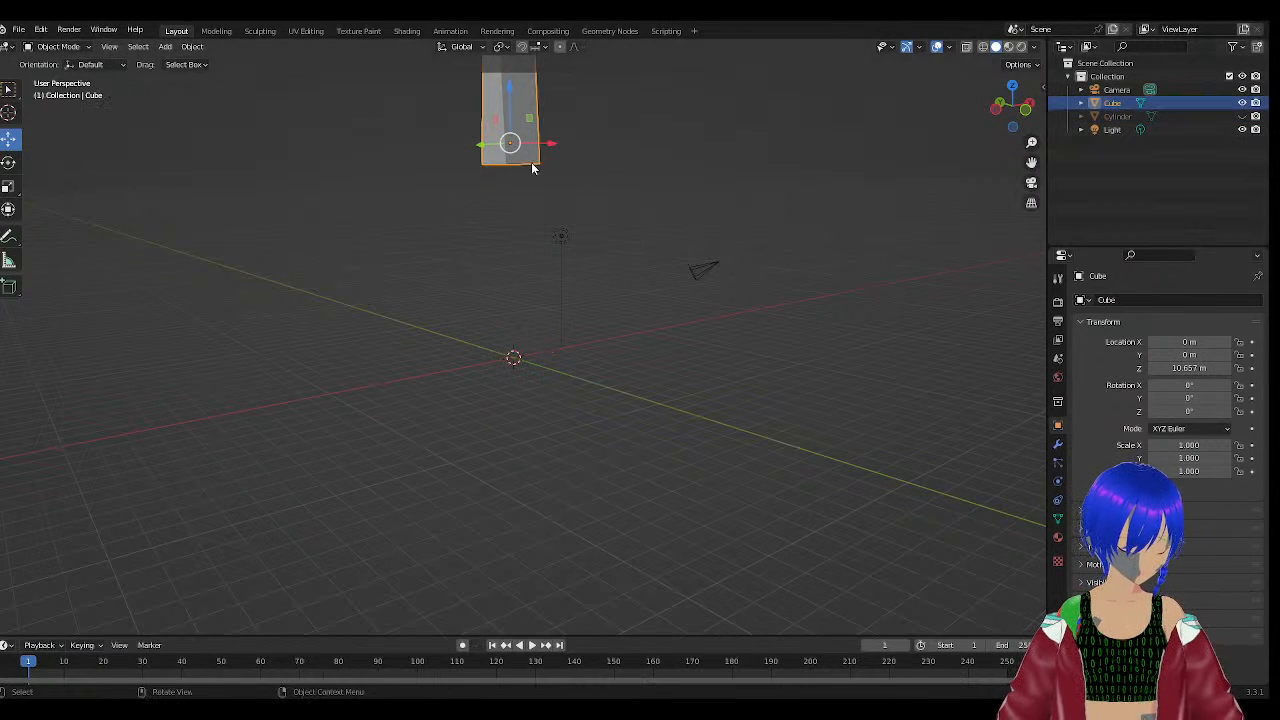
middle_click_drag(422, 225, 445, 425)
middle_click_drag(79, 116, 631, 182)
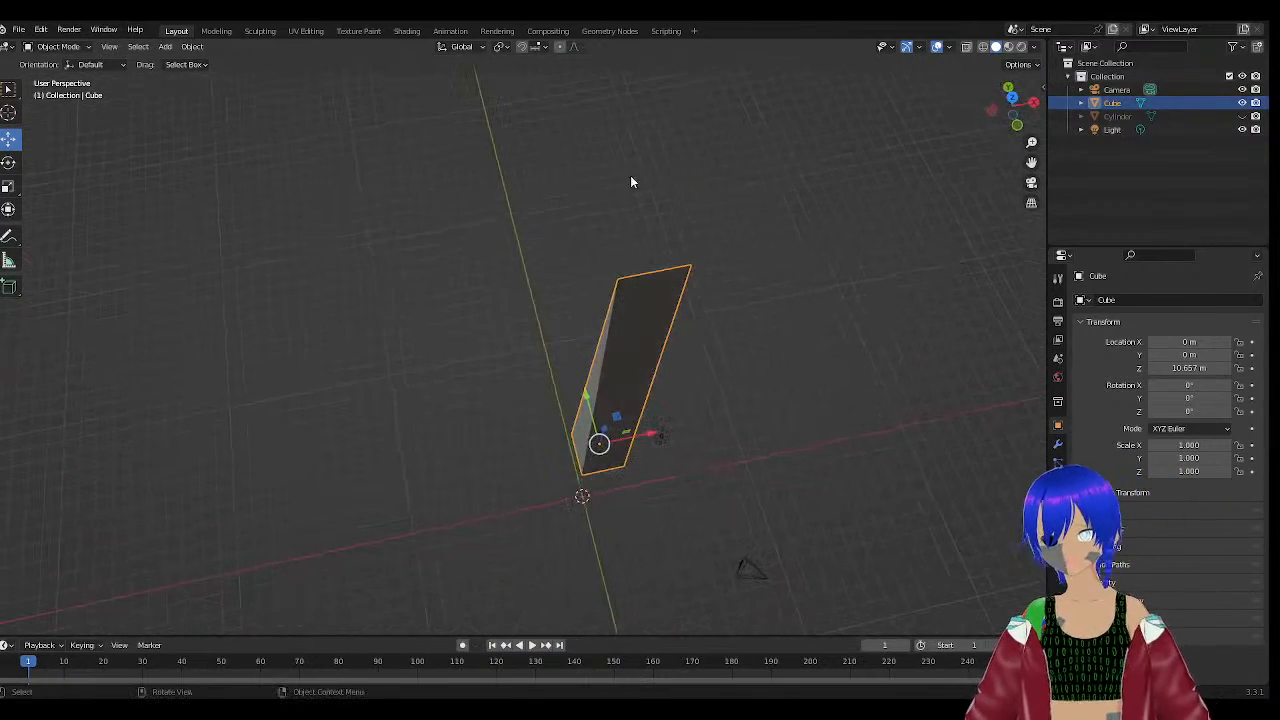
left_click(216, 31)
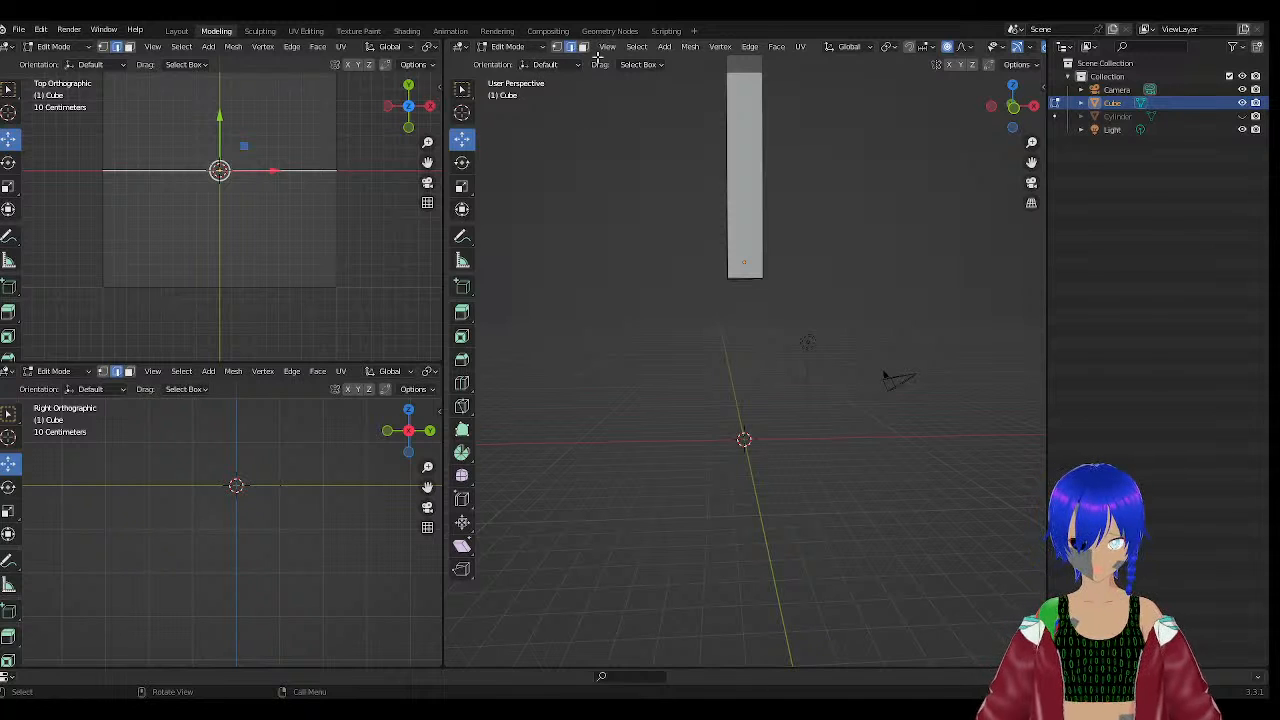
middle_click_drag(688, 170, 720, 225)
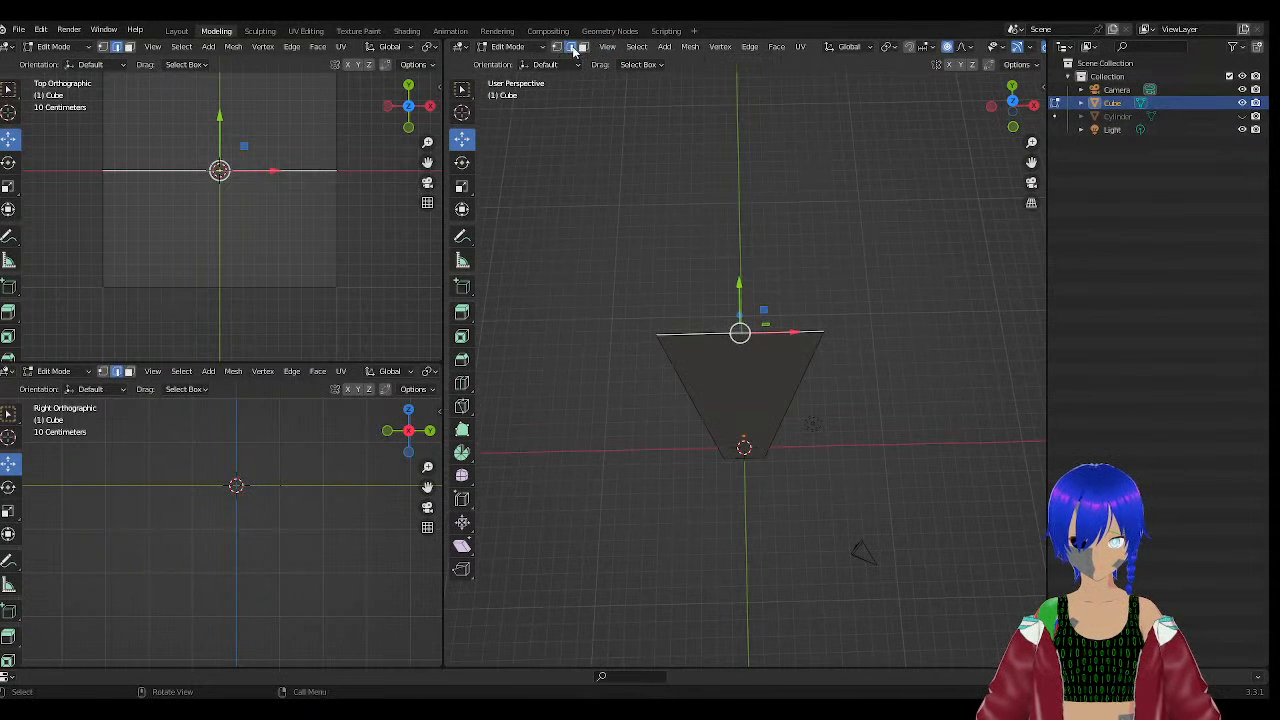
Scale the selected top edge along X until the wedge tapers to a point at its top.
left_click(465, 188)
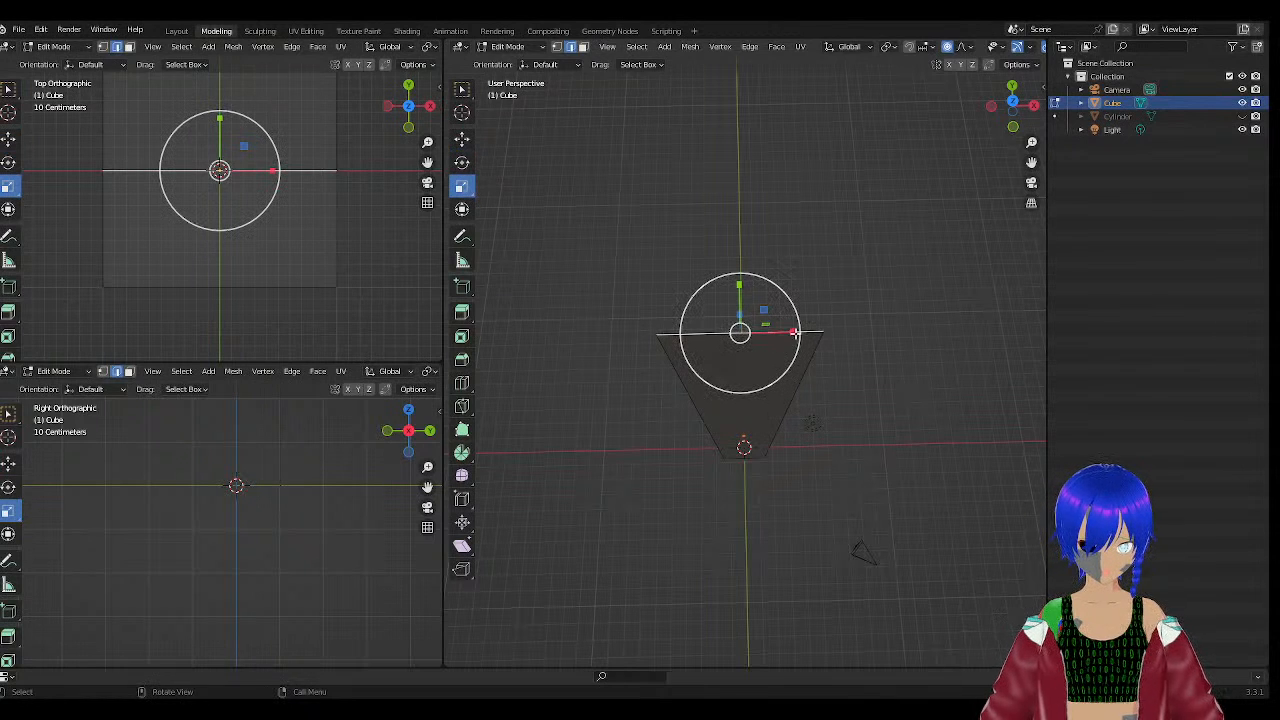
left_click_drag(795, 333, 746, 348)
scroll(846, 327, "up", 2)
scroll(845, 345, "down", 2)
right_click(845, 343)
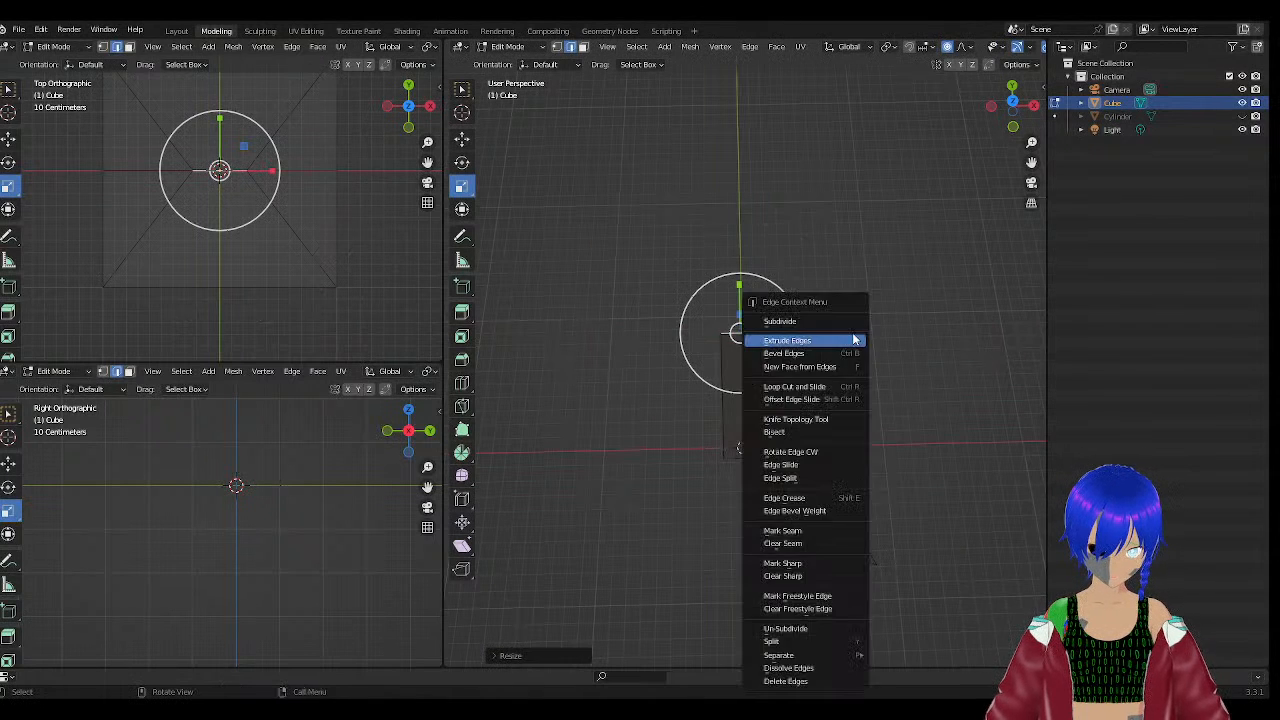
middle_click_drag(927, 291, 888, 349)
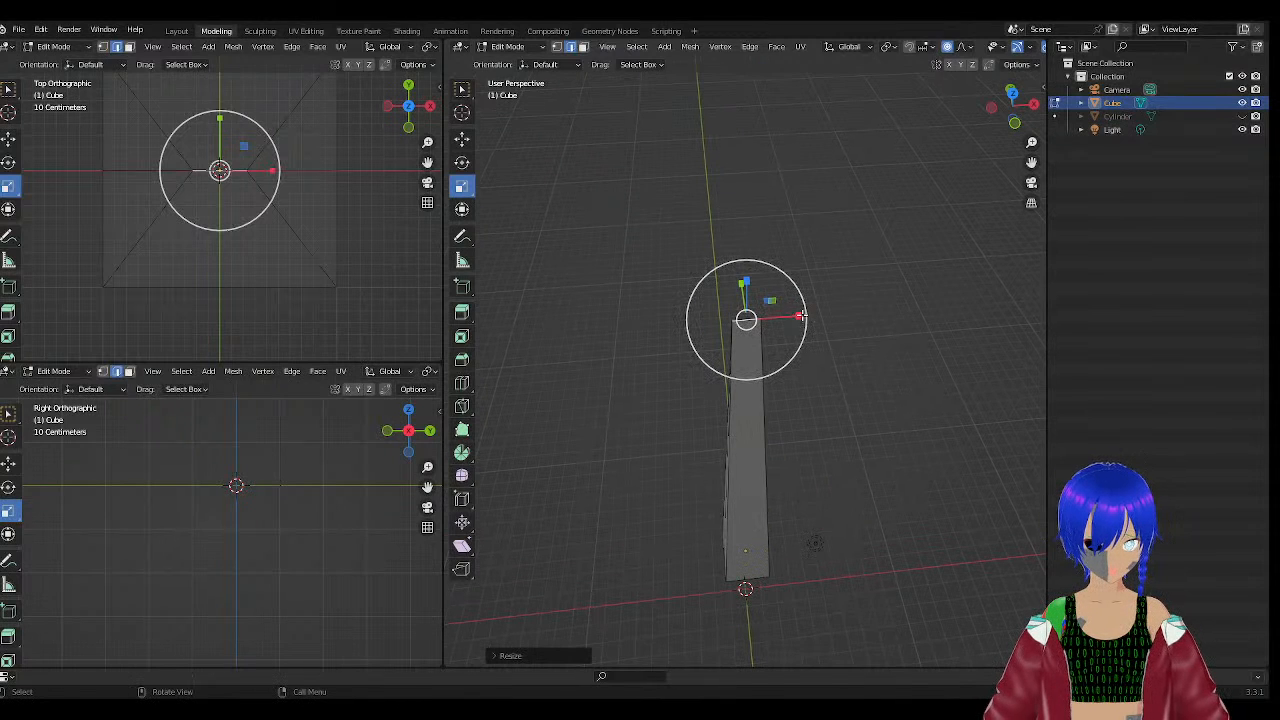
left_click_drag(802, 320, 769, 322)
scroll(812, 564, "up", 4)
scroll(803, 584, "down", 3)
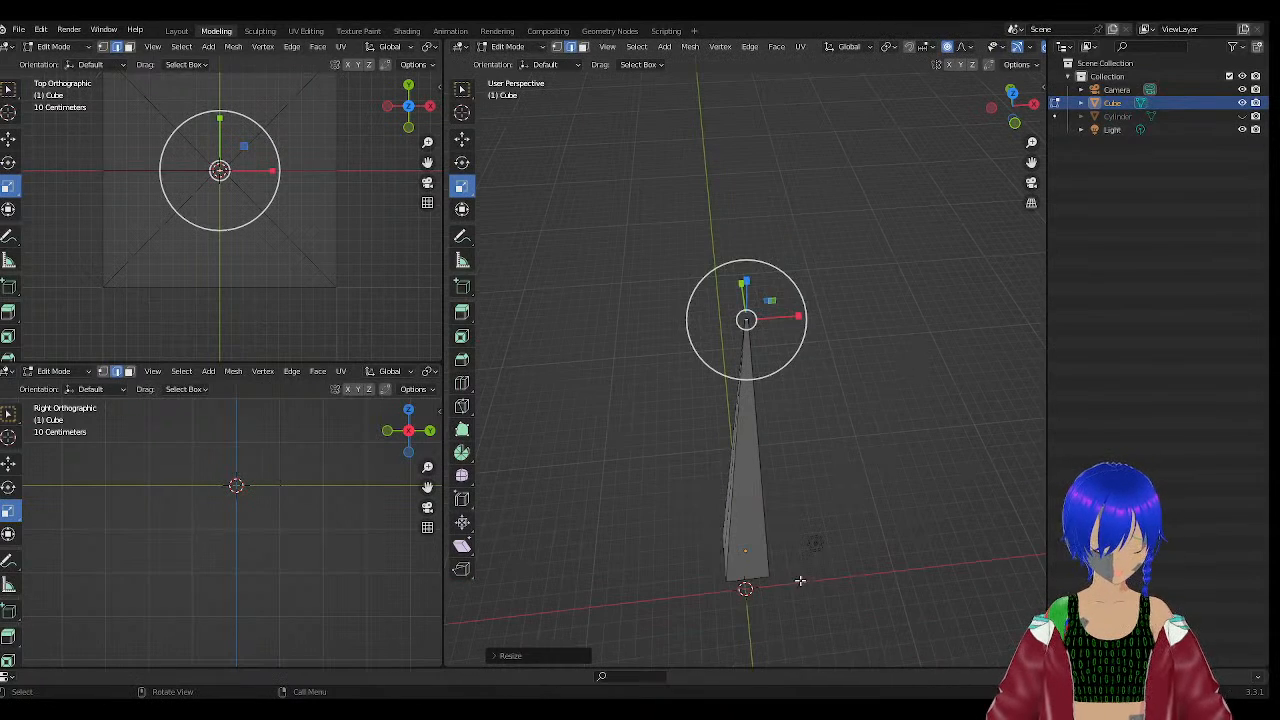
Select the short side edges of the wedge's base and scale them along Y to make the shape thin.
middle_click_drag(719, 583, 933, 481)
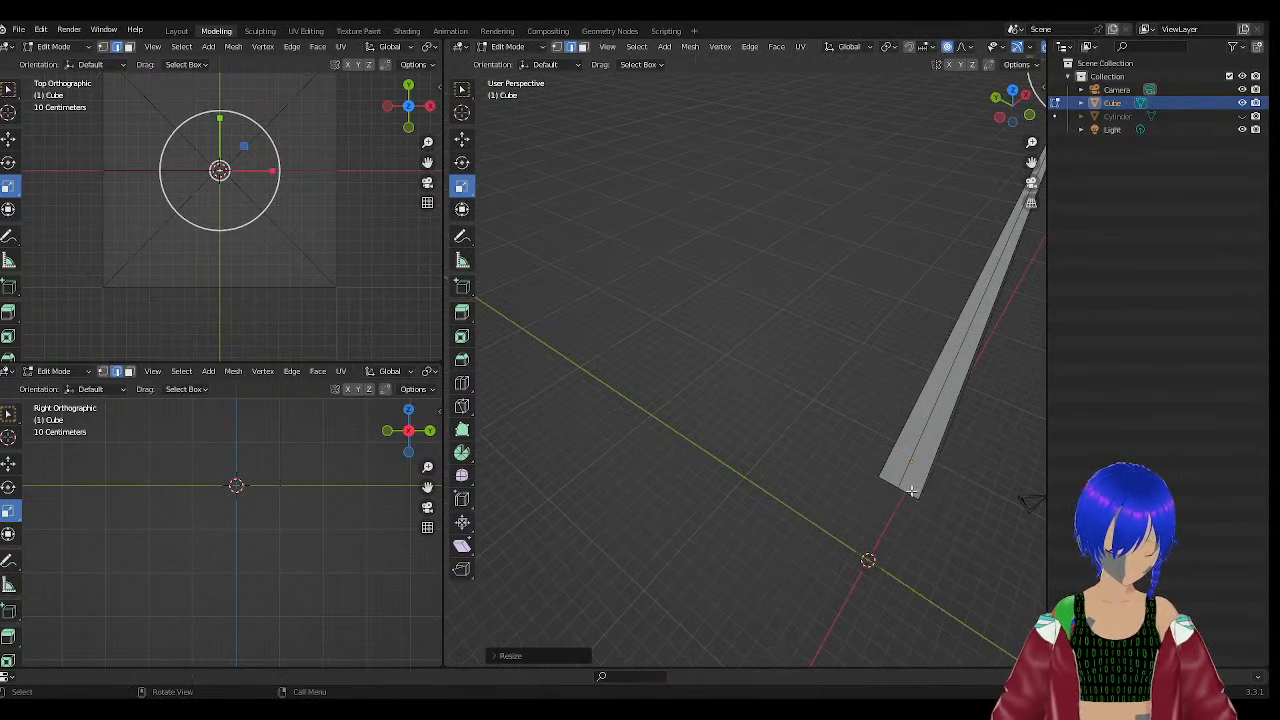
left_click(911, 491)
left_click(893, 487, "shift")
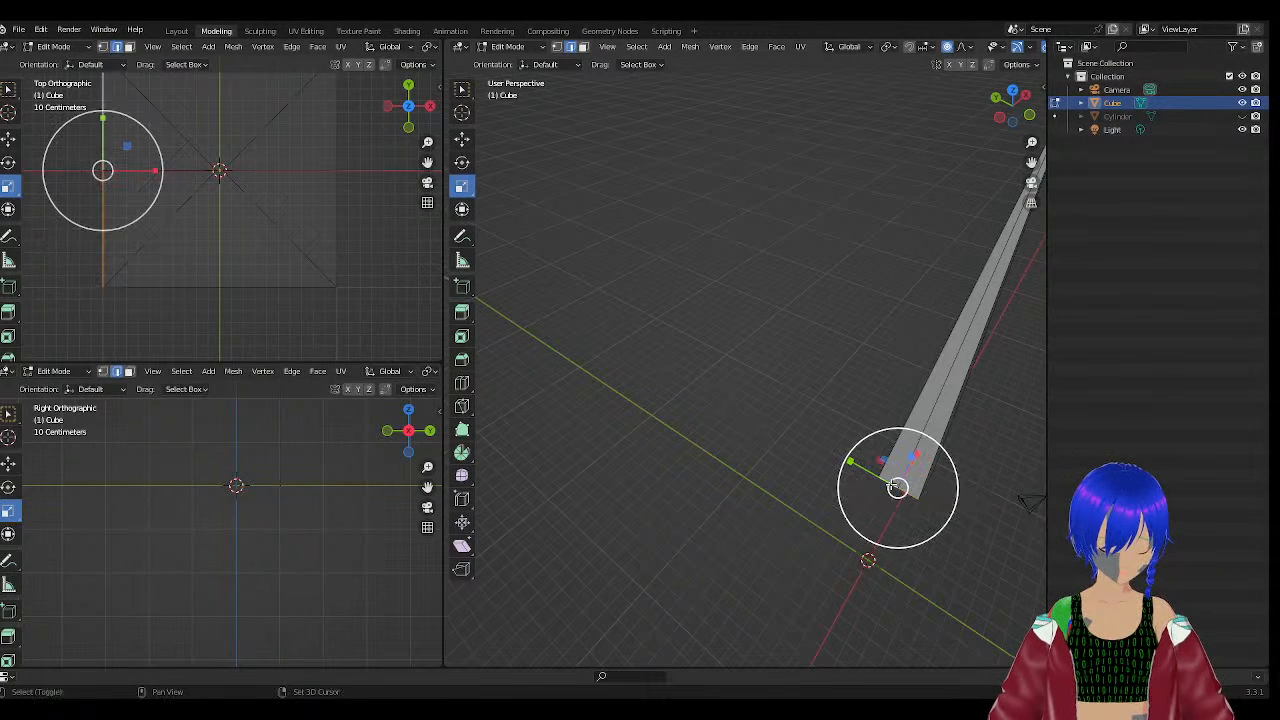
middle_click_drag(893, 487, 691, 400)
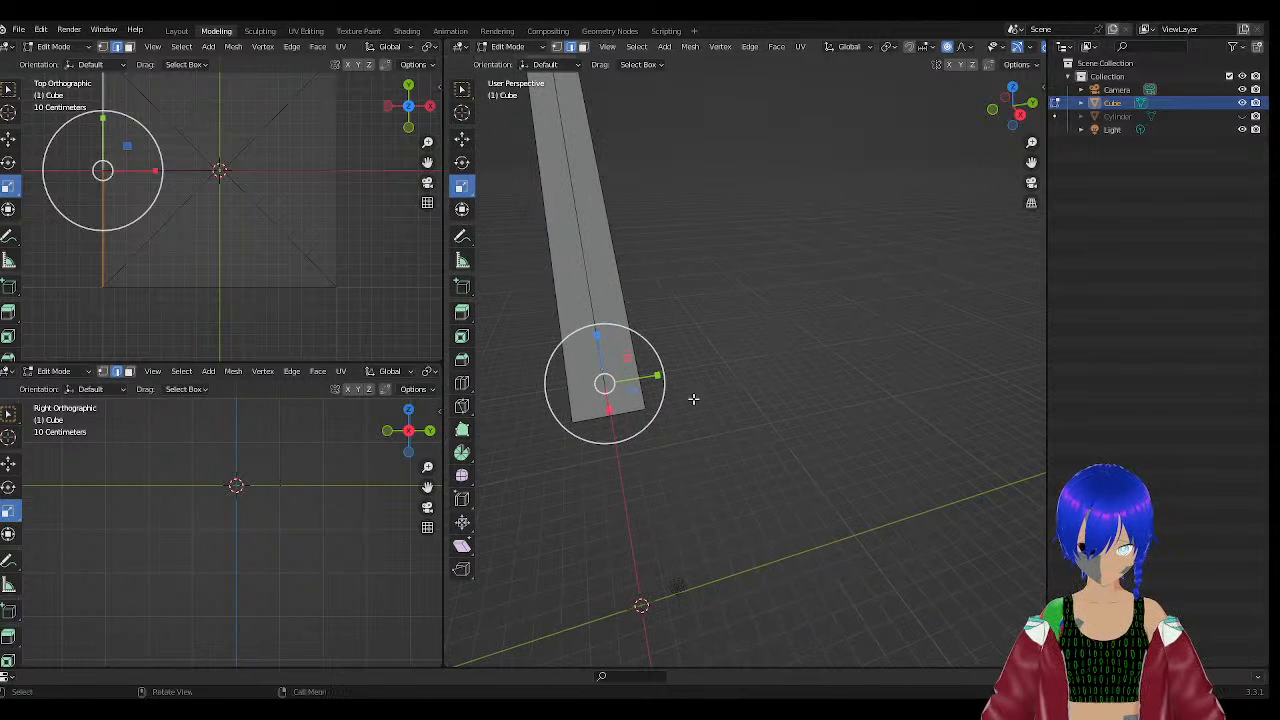
left_click(566, 418, "shift")
key("s")
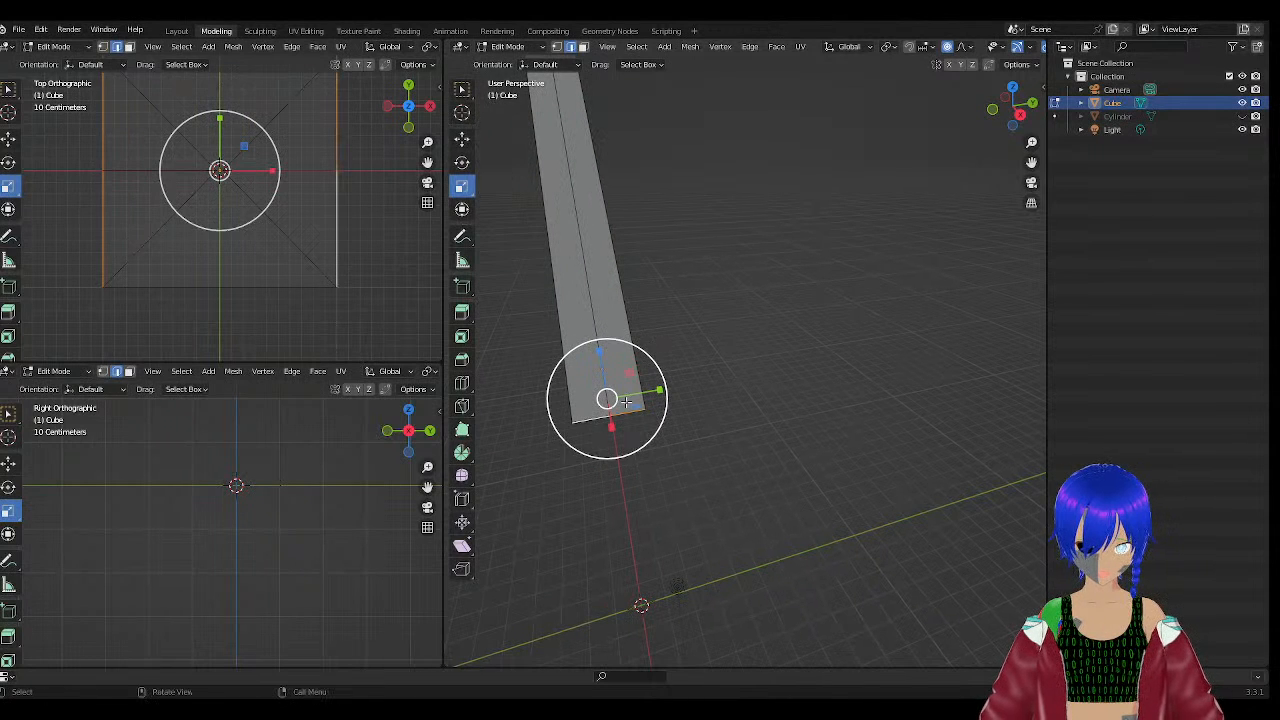
key("y")
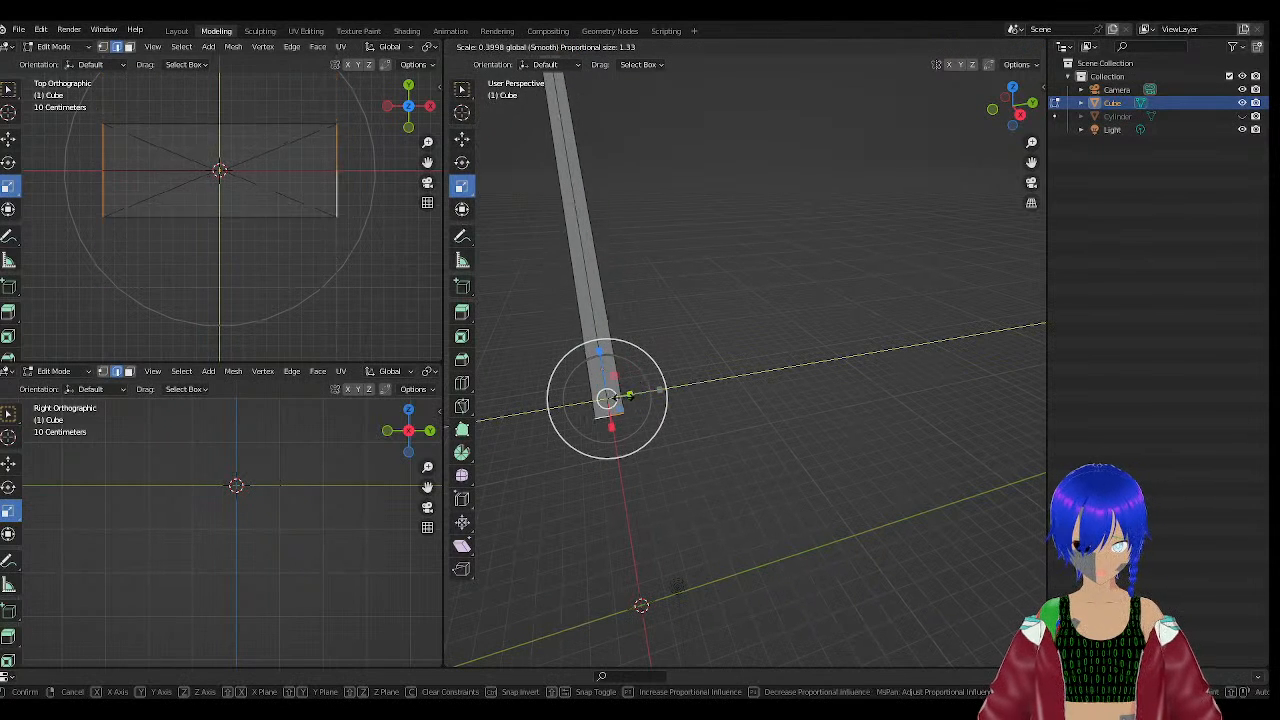
left_click(622, 398)
Select the centre edge on the thin base and scale it along X to widen the bottom of the shape.
middle_click_drag(622, 398, 773, 229)
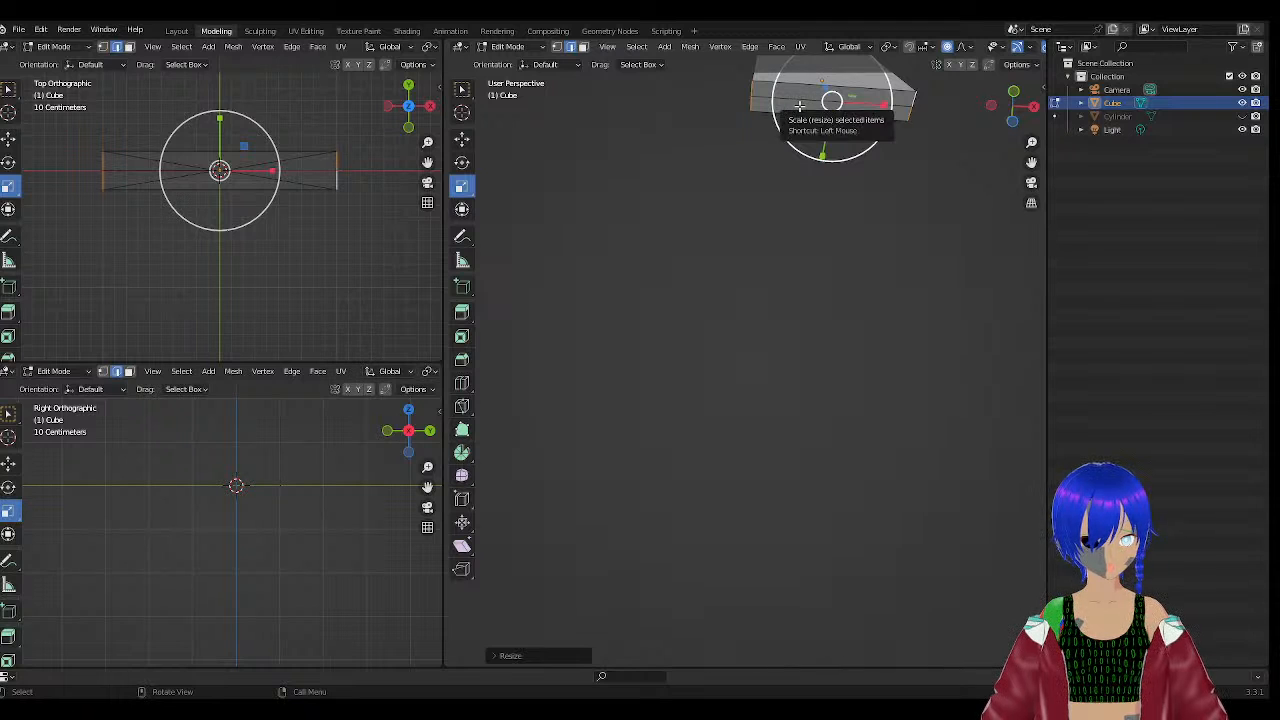
left_click(802, 106)
left_click_drag(882, 104, 1014, 111)
middle_click_drag(985, 124, 821, 322)
key("s")
key("x")
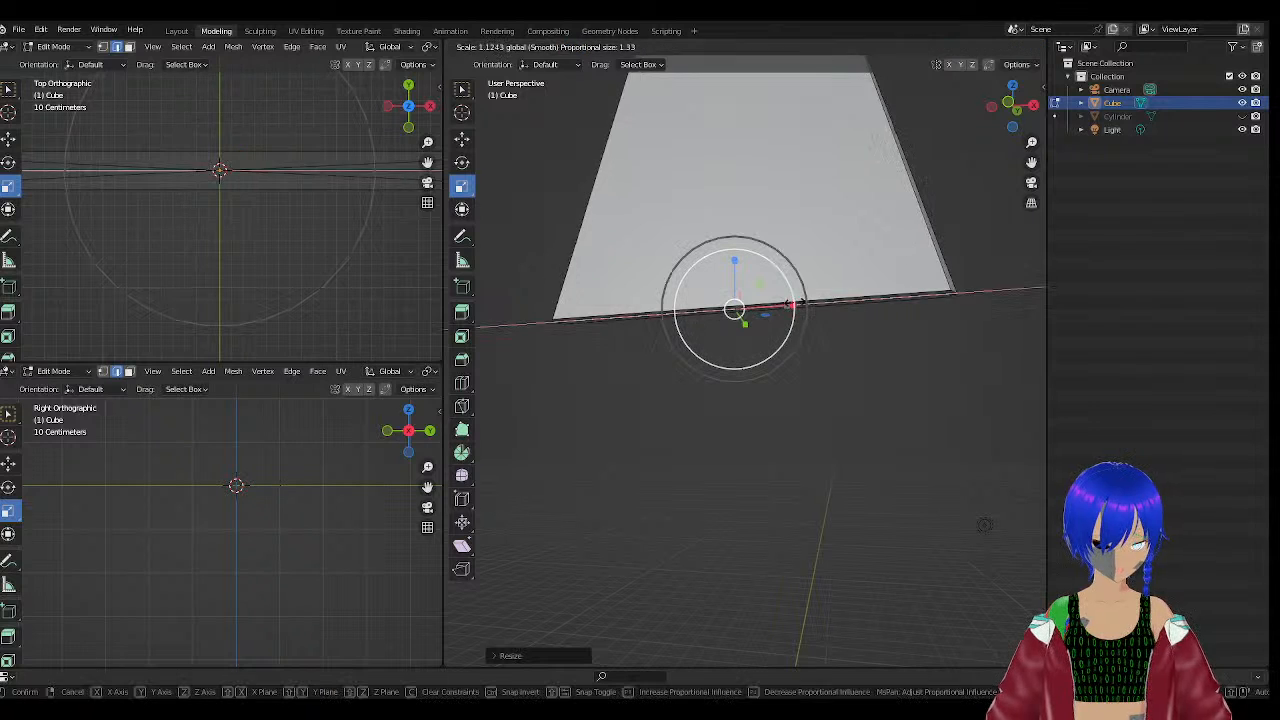
left_click(783, 304)
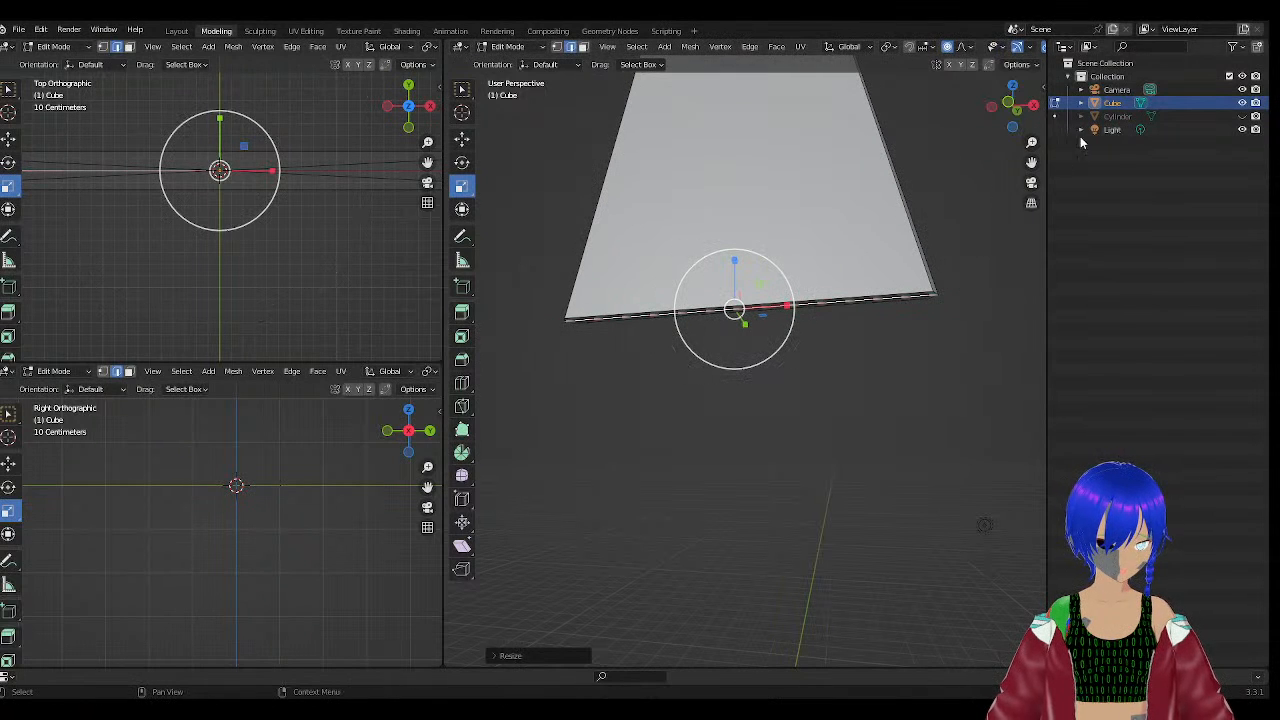
Select the long edges along the base and scale them slightly inward along X.
left_click(884, 294)
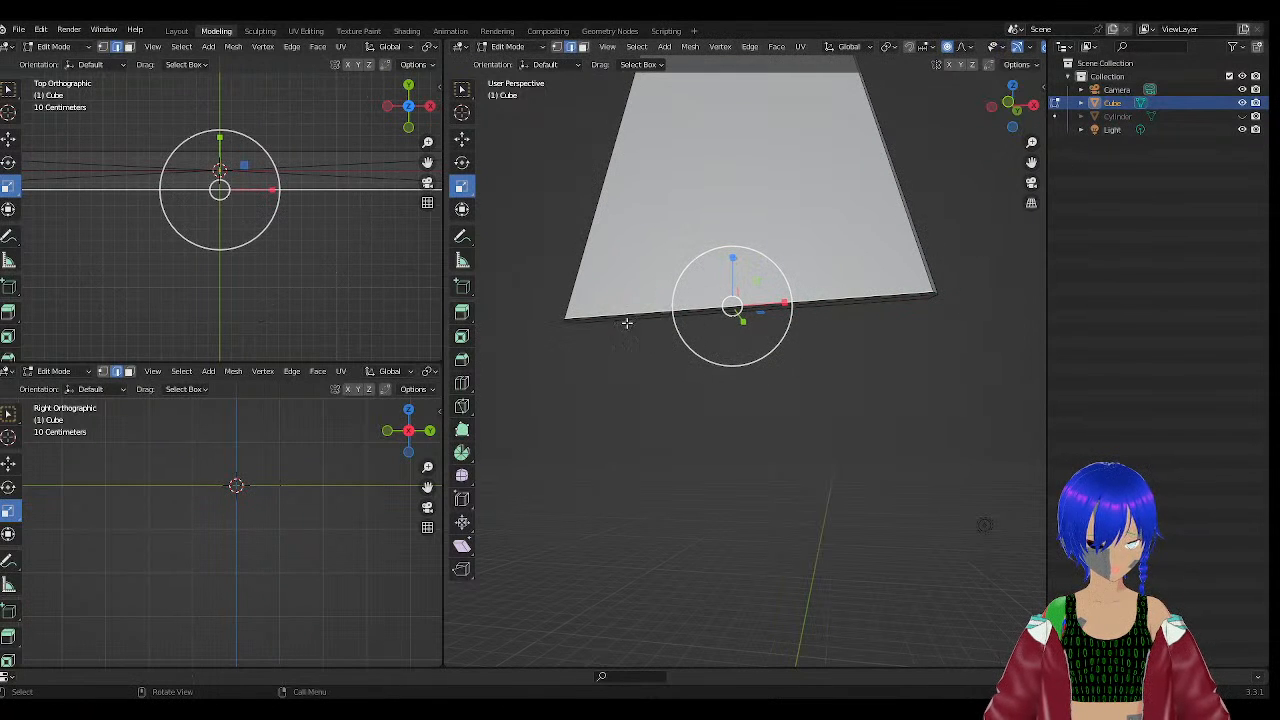
middle_click_drag(627, 322, 624, 250)
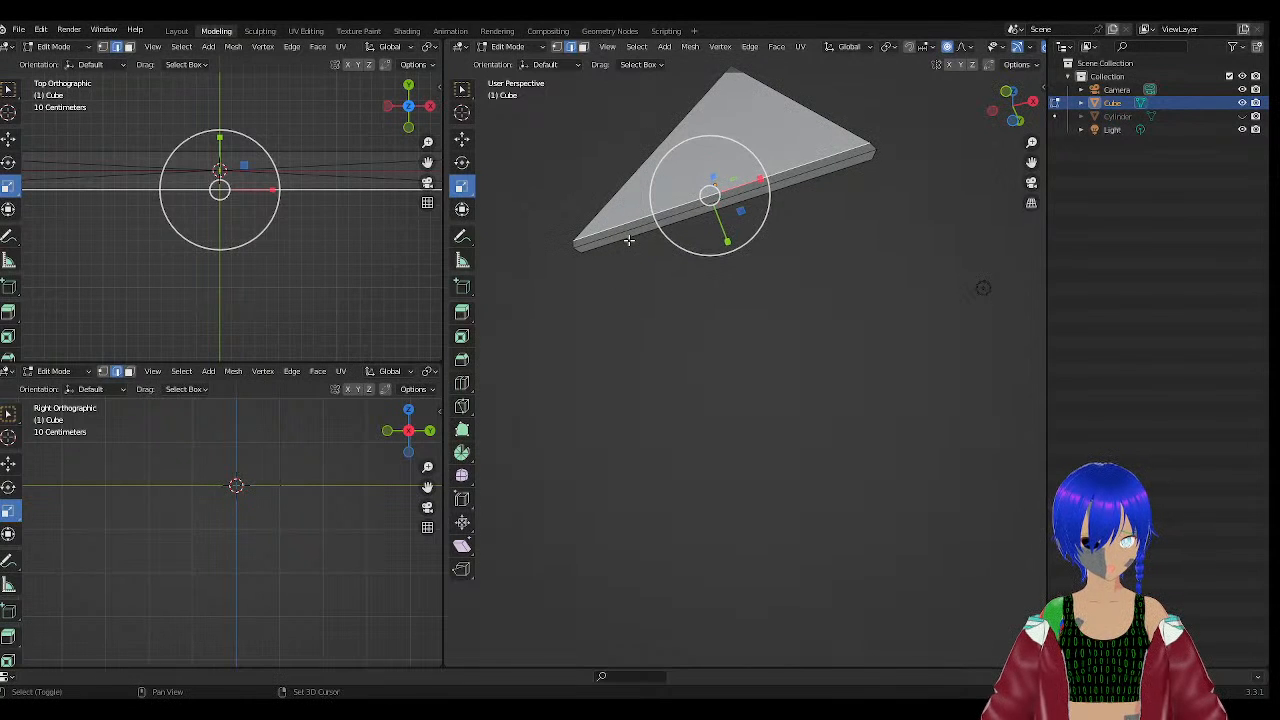
left_click(628, 240)
key("s")
key("x")
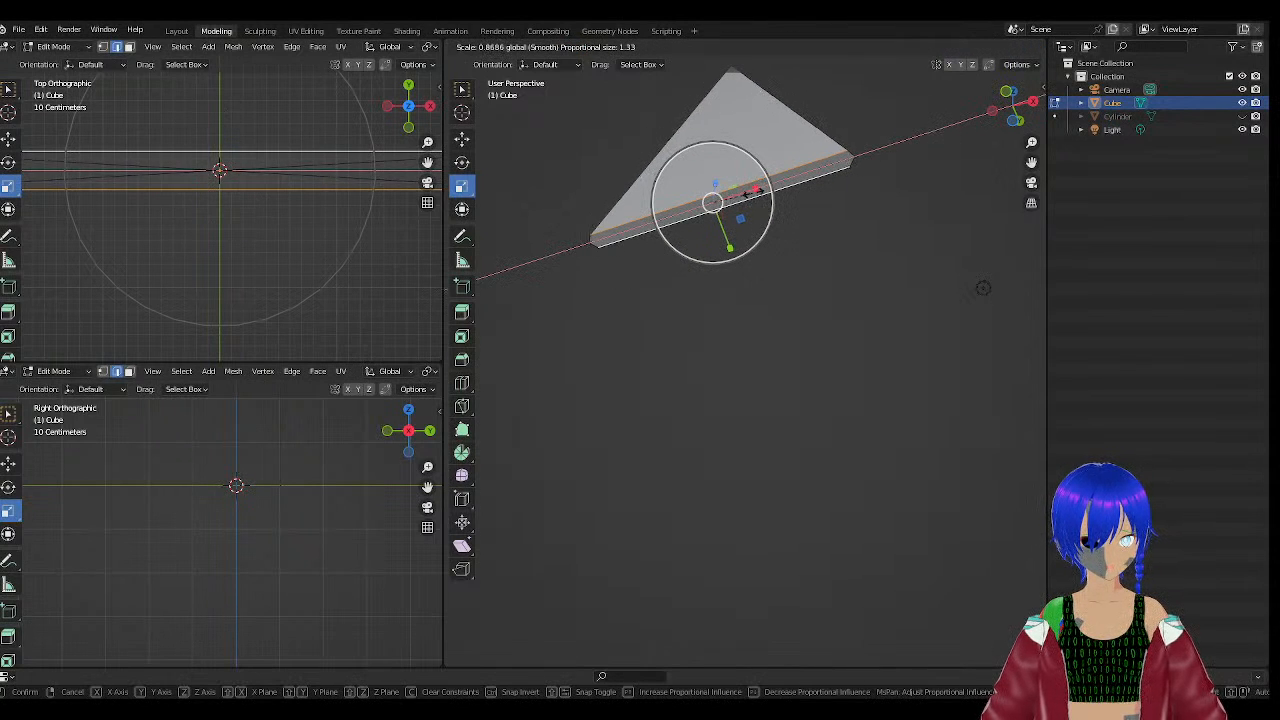
left_click(641, 222)
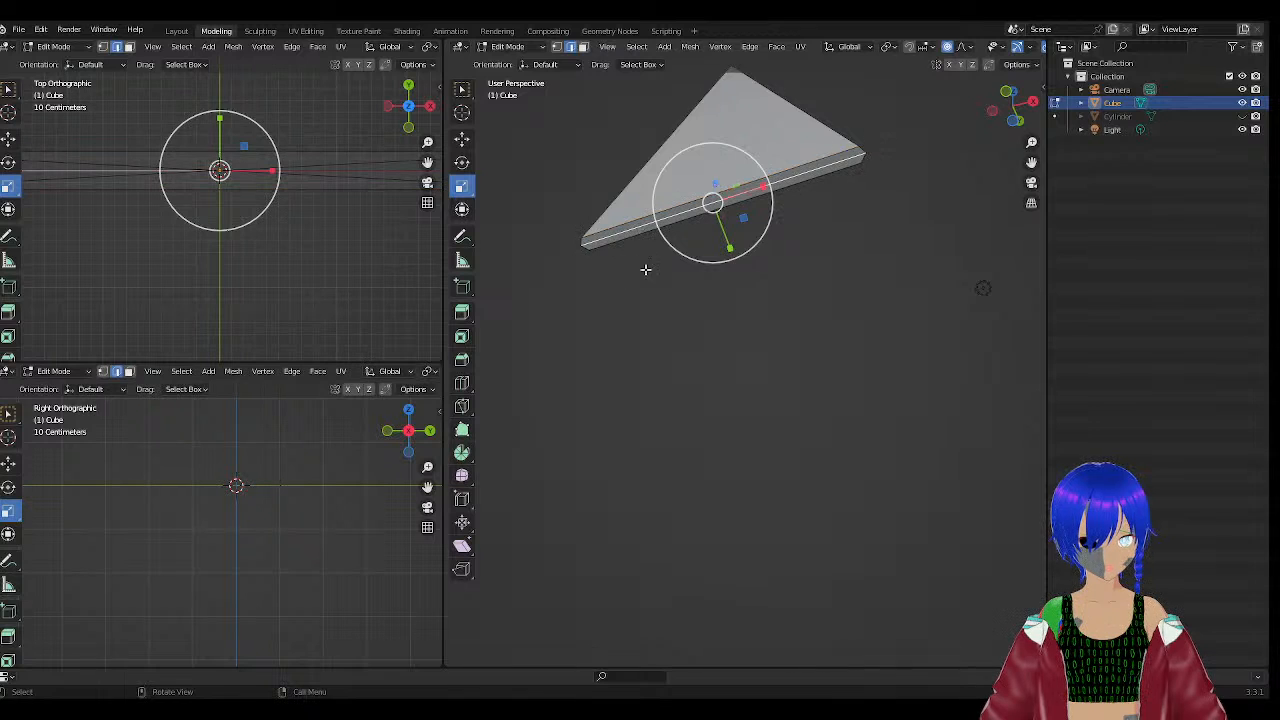
Select the slanted middle edges on both narrow sides, scale them slightly along X and deselect them.
middle_click_drag(643, 269, 810, 350)
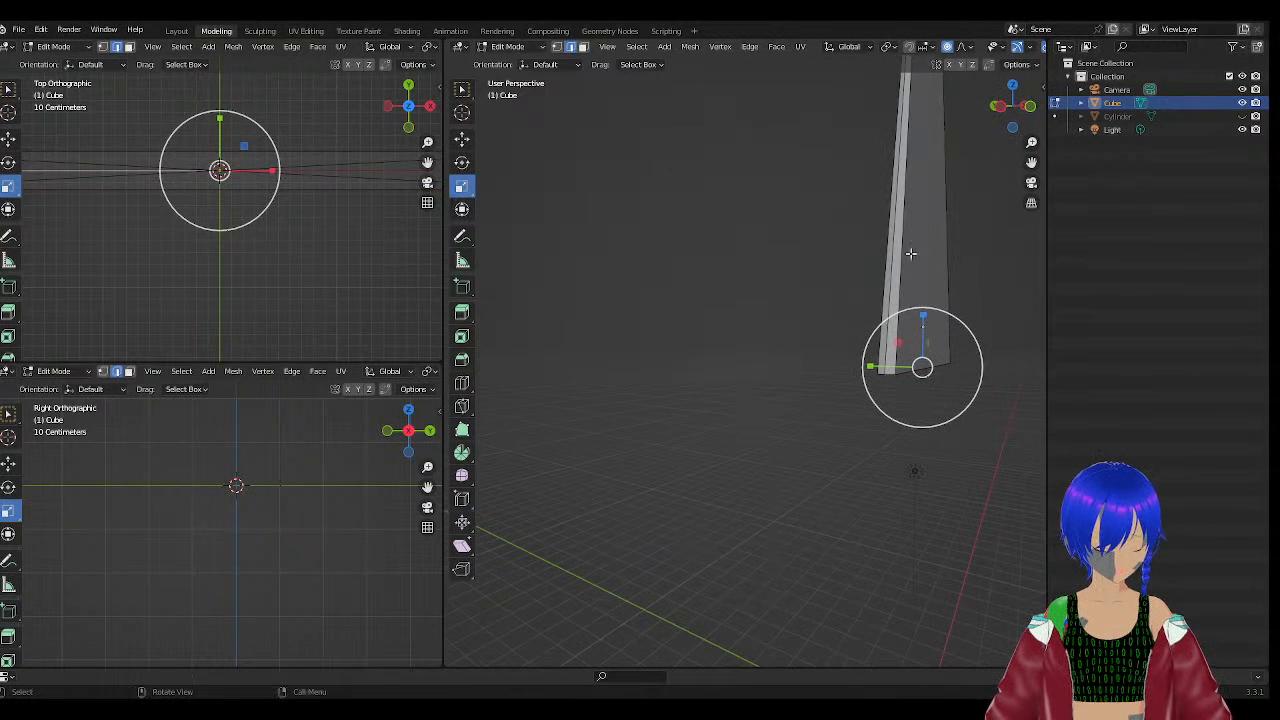
left_click(893, 253)
middle_click_drag(893, 253, 757, 161)
left_click(814, 271)
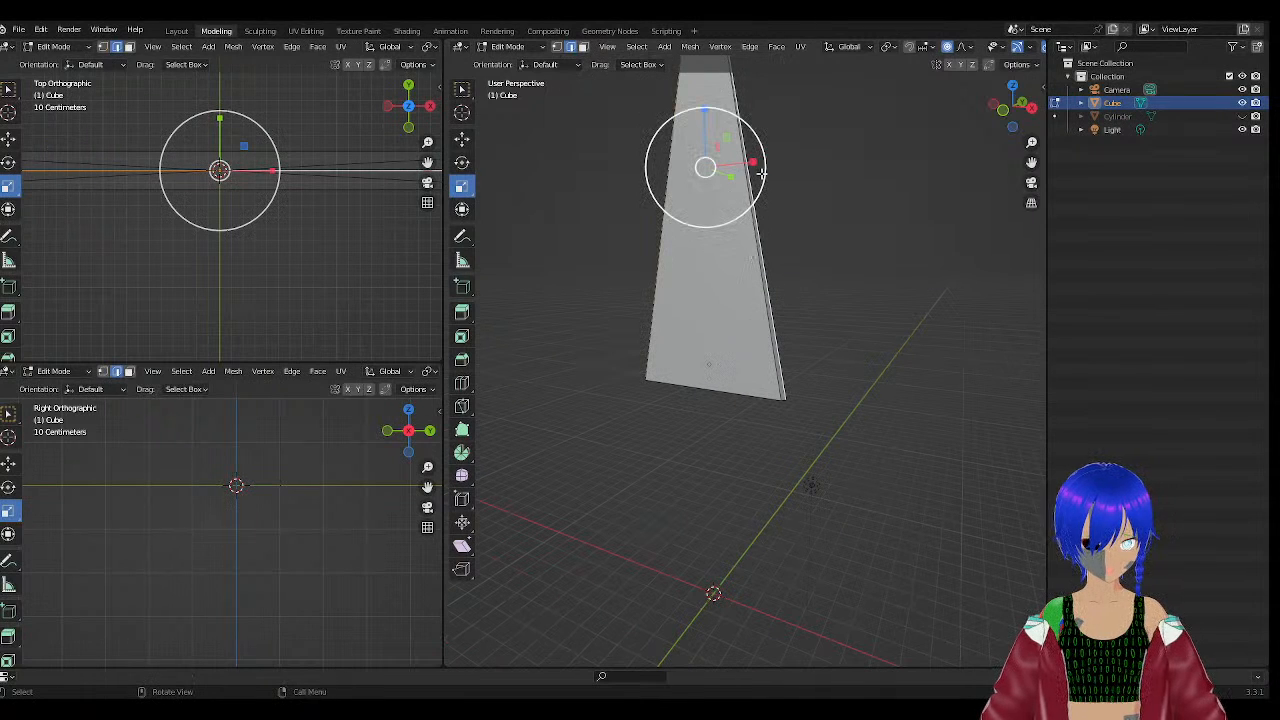
left_click_drag(757, 161, 764, 162)
middle_click_drag(803, 334, 720, 282)
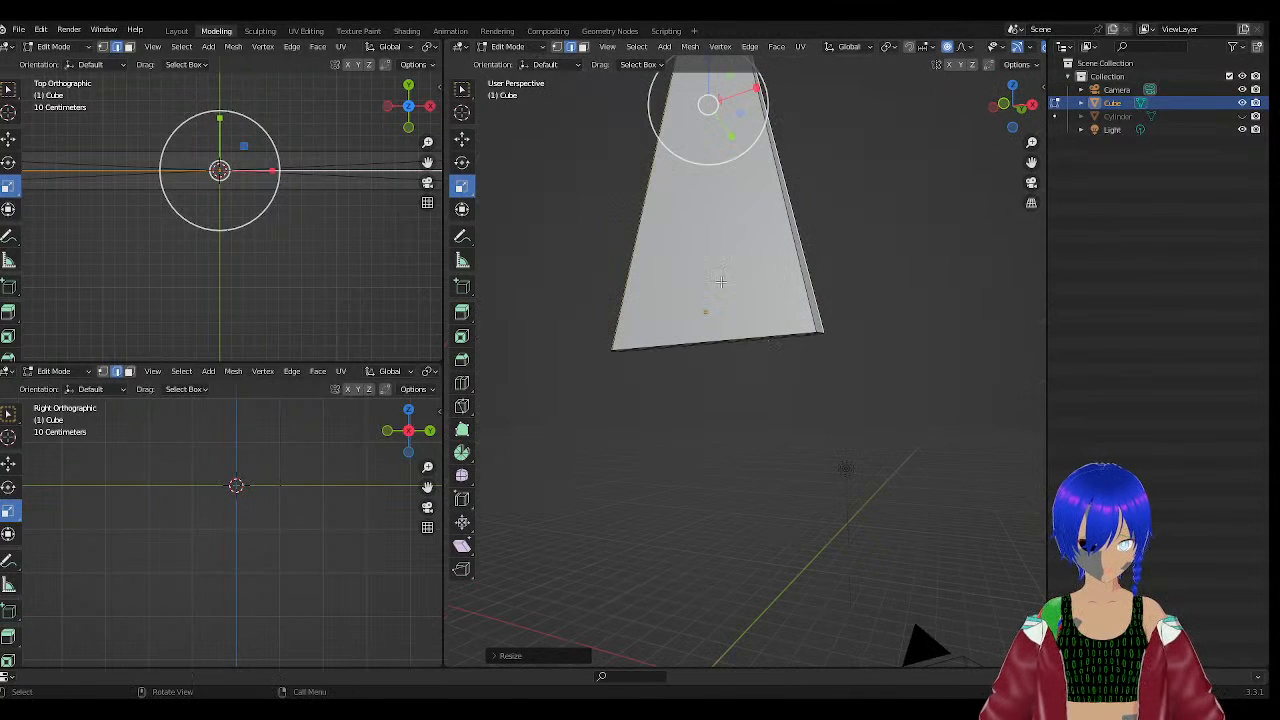
left_click_drag(758, 89, 755, 90)
scroll(805, 220, "down", 5)
left_click(841, 260)
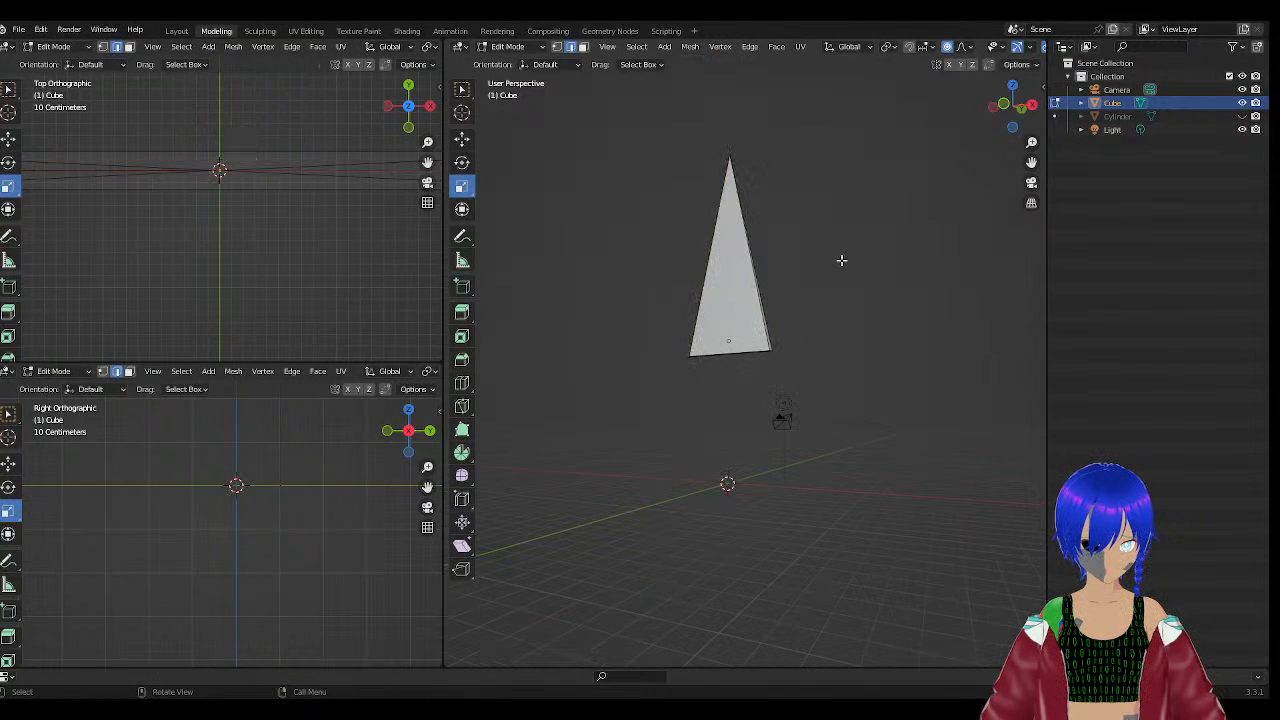
Try a lengthwise loop cut down the middle of the spike's front face.
middle_click_drag(840, 260, 811, 297)
scroll(795, 352, "up", 5)
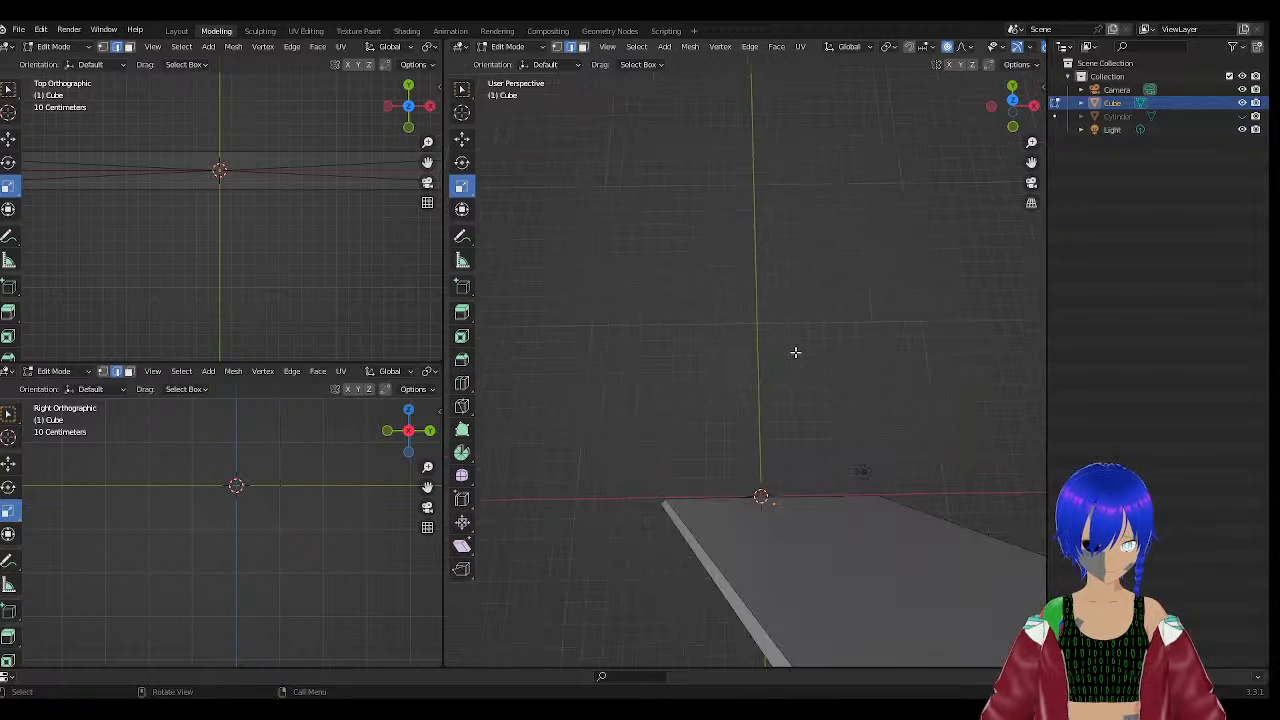
scroll(795, 352, "down", 1)
middle_click_drag(842, 367, 816, 308)
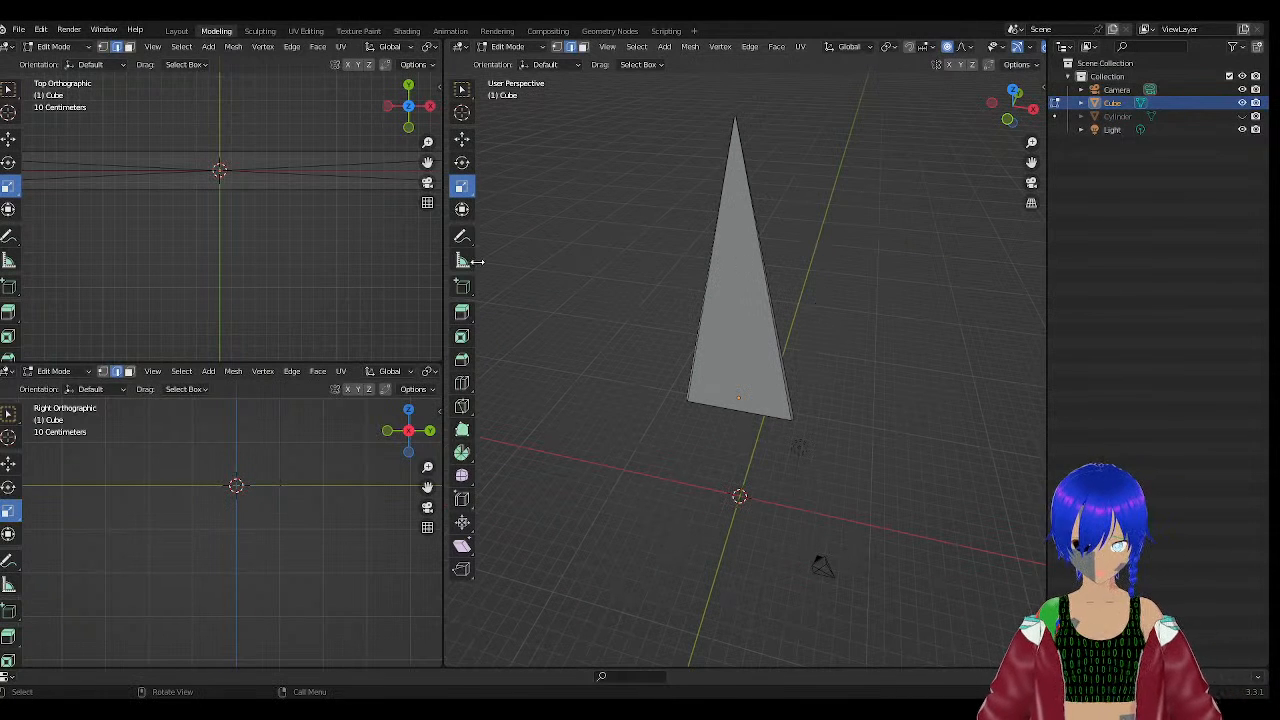
left_click(463, 405)
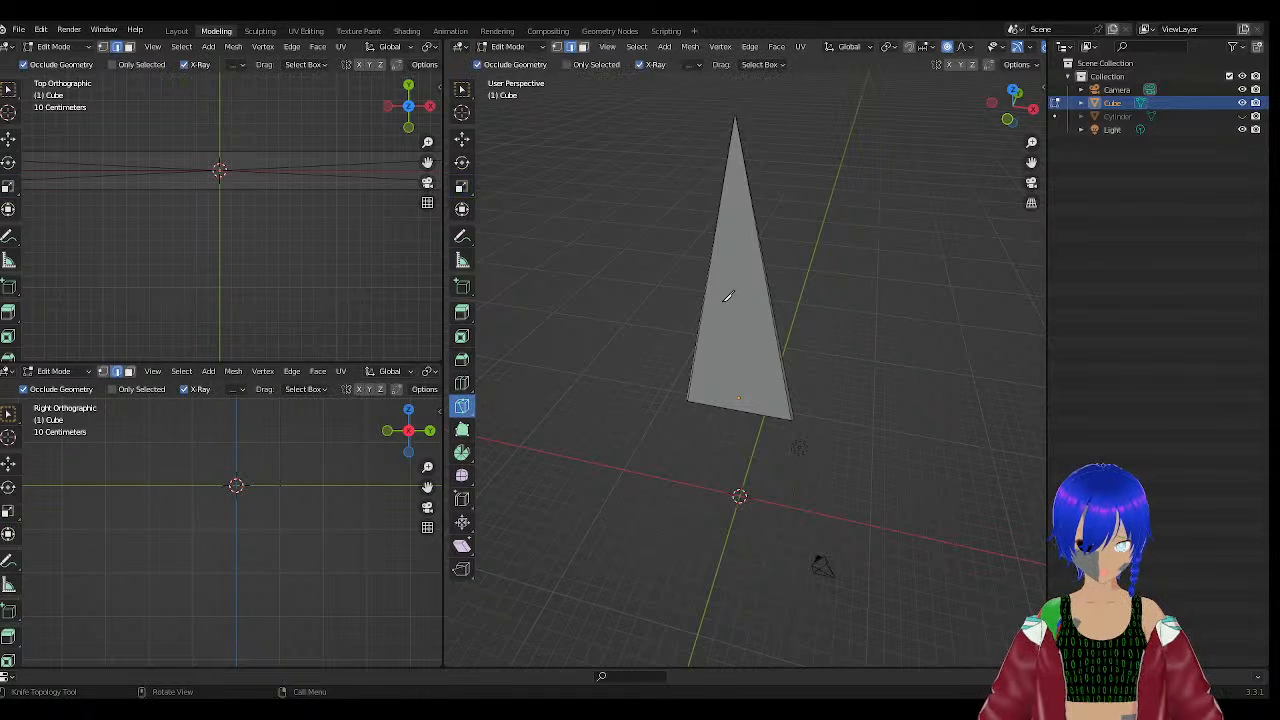
left_click(461, 381)
left_click(760, 302)
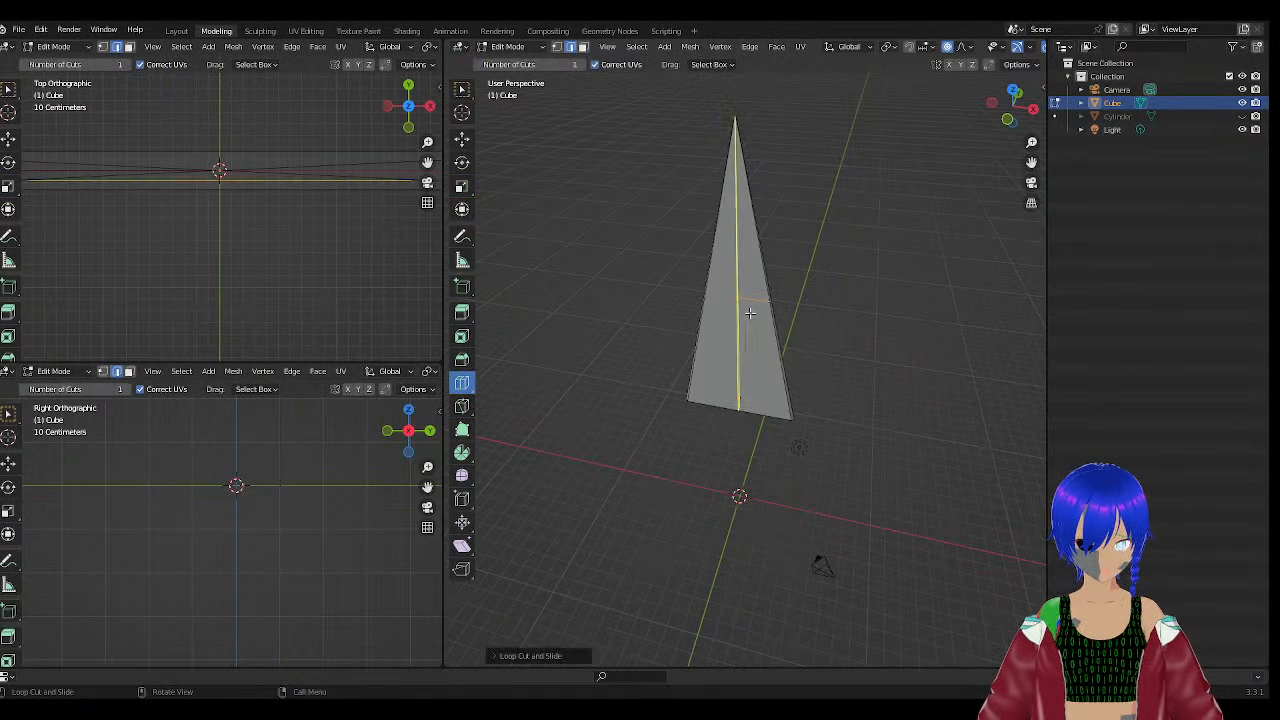
middle_click_drag(769, 255, 749, 212)
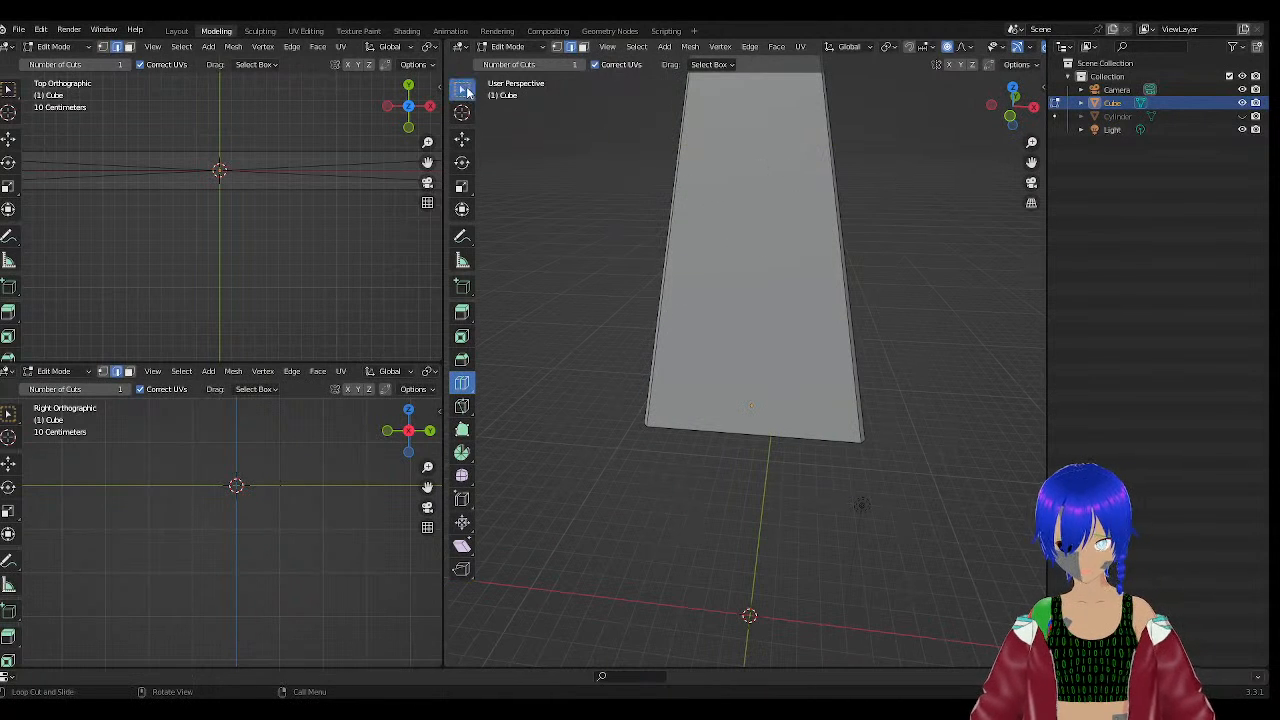
Shear one slanted side edge of the spike with the Shear tool and undo the shear.
left_click(467, 91)
middle_click_drag(803, 257, 769, 286)
scroll(837, 411, "down", 3)
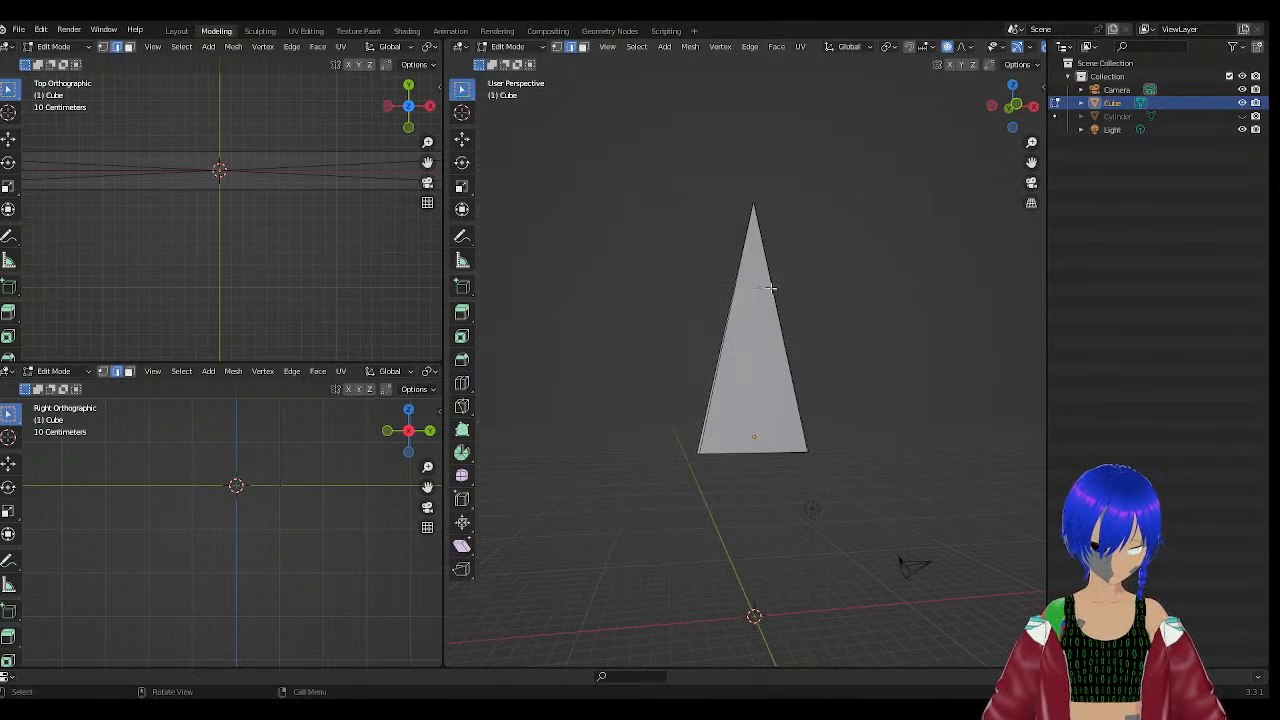
scroll(755, 232, "up", 2)
scroll(755, 232, "up", 2)
middle_click_drag(755, 232, 657, 271)
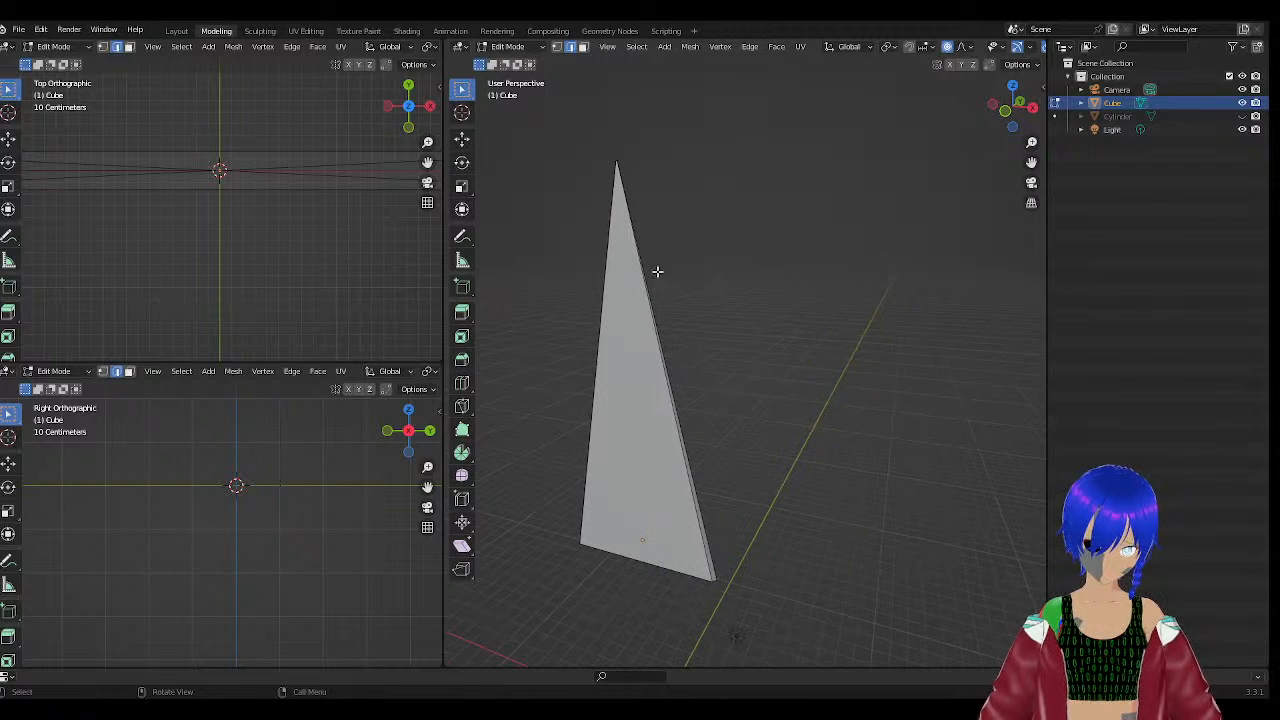
left_click(462, 545)
left_click(613, 438)
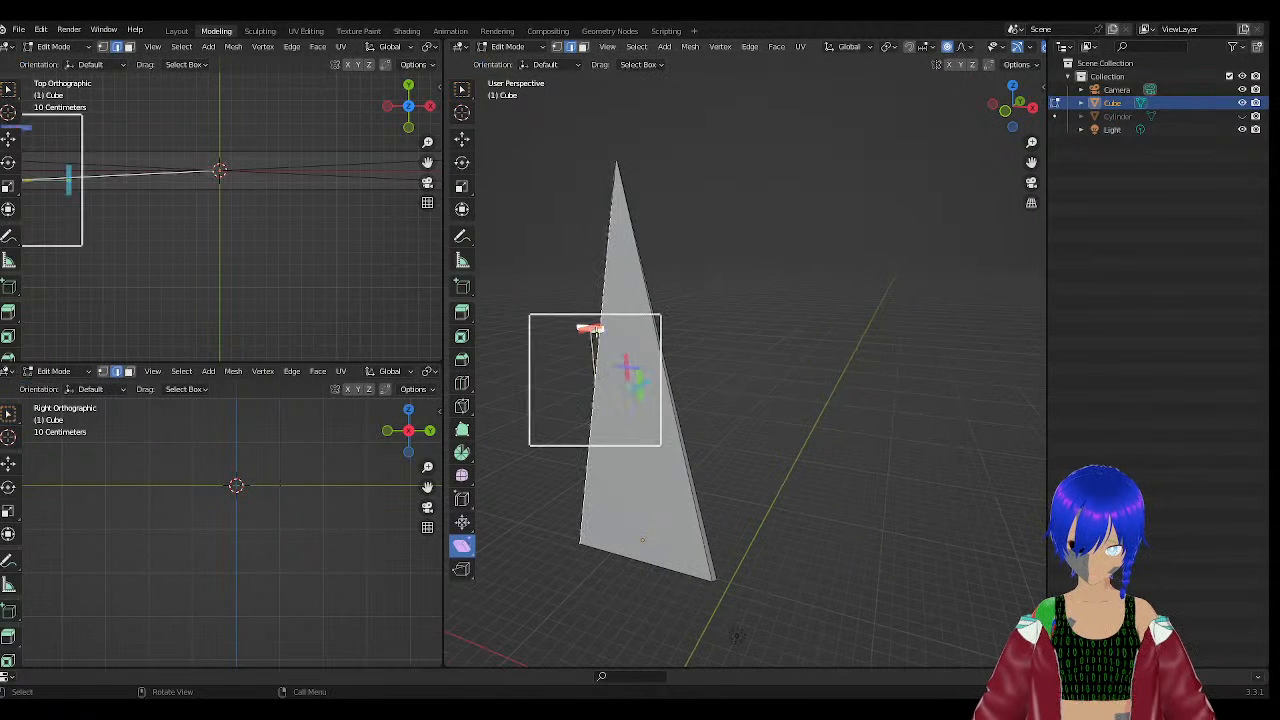
mouse_move(590, 332)
left_mouse_down()
mouse_move(594, 377)
mouse_move(598, 333)
left_mouse_up()
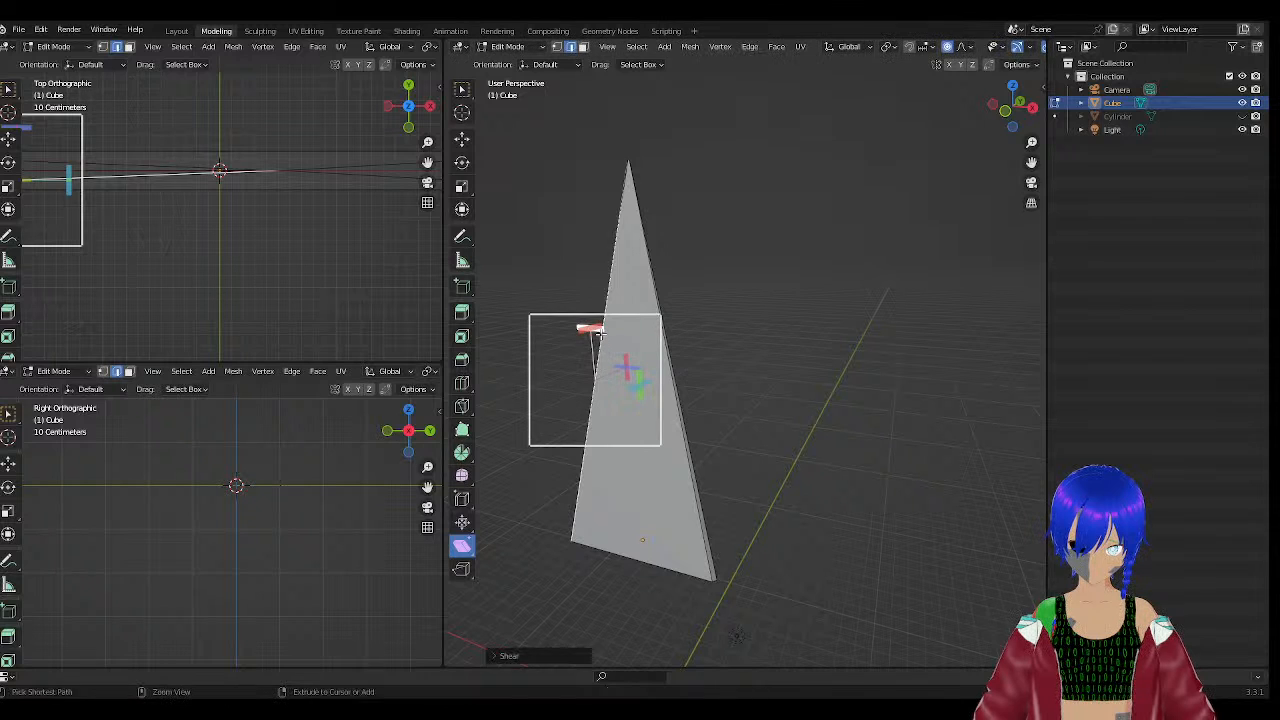
key("ctrl+z")
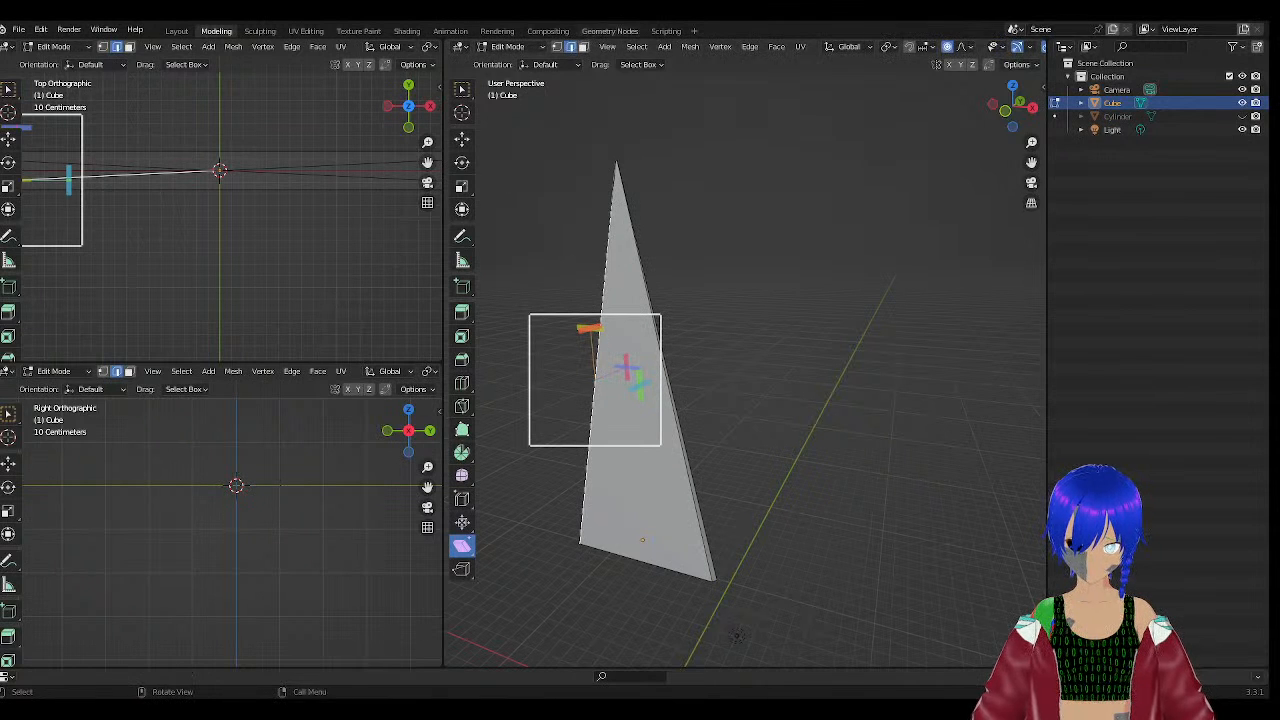
Try shearing the spike's whole front face with the Shear tool in face select mode.
left_click(585, 47)
left_click(632, 313)
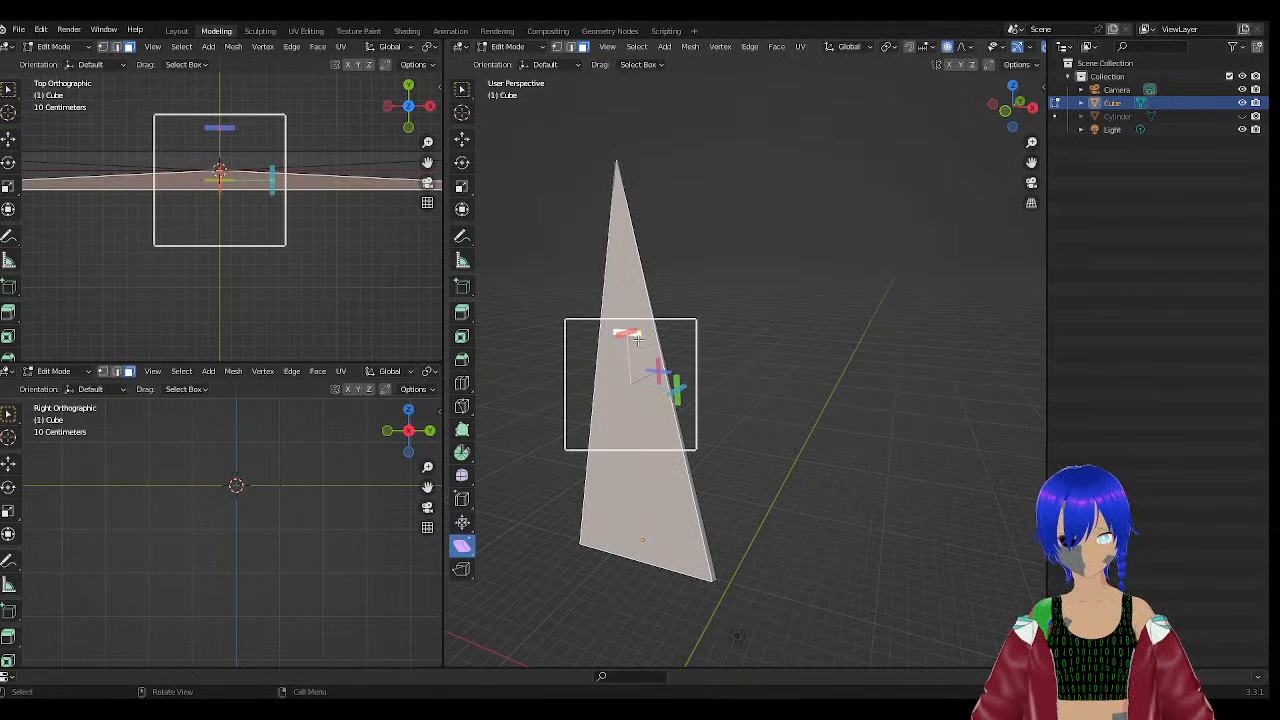
left_click_drag(636, 340, 742, 366)
Undo the blade-shaping edits back to the tapered cube above the cylinder in Object Mode.
key("ctrl+z")
key("ctrl+z")
key("ctrl+z")
key("ctrl+z")
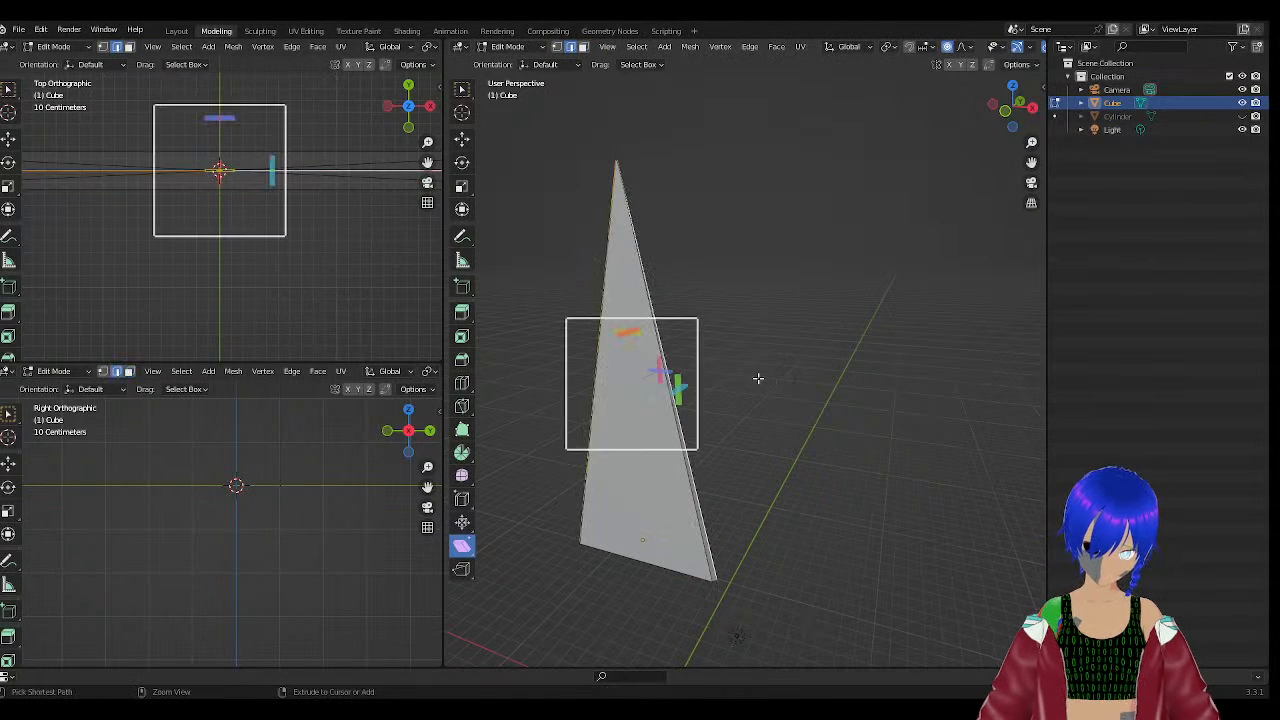
key("z")
key("ctrl+z")
key("ctrl+z")
key("ctrl+z")
key("ctrl+z")
key("ctrl+z")
key("ctrl+z")
key("ctrl+z")
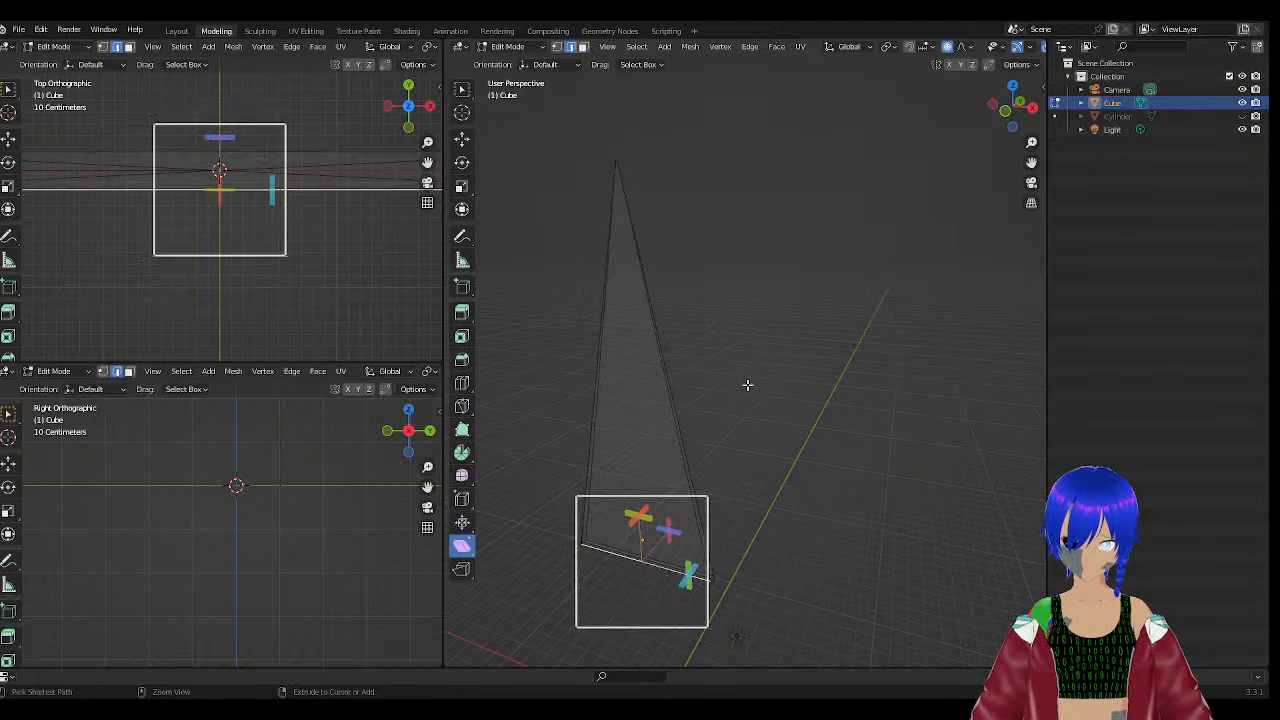
key("ctrl+z")
key("ctrl+z")
key("ctrl+z")
key("ctrl+z")
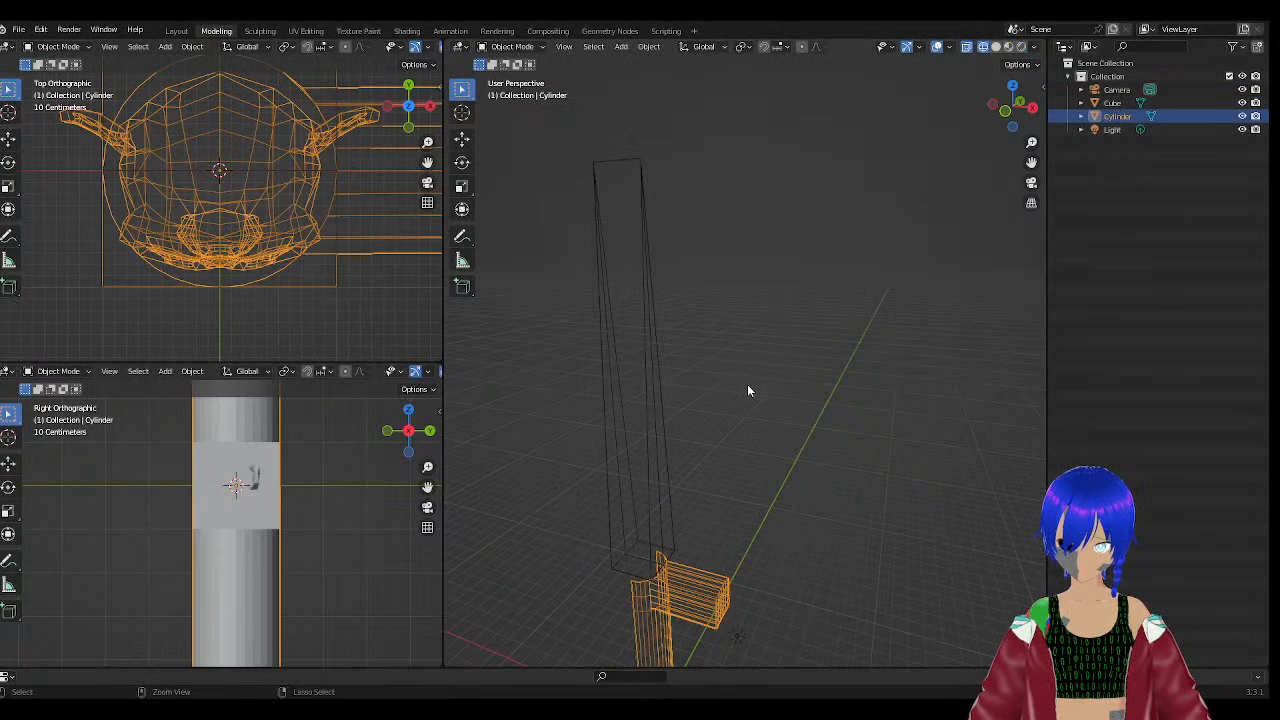
key("ctrl+z")
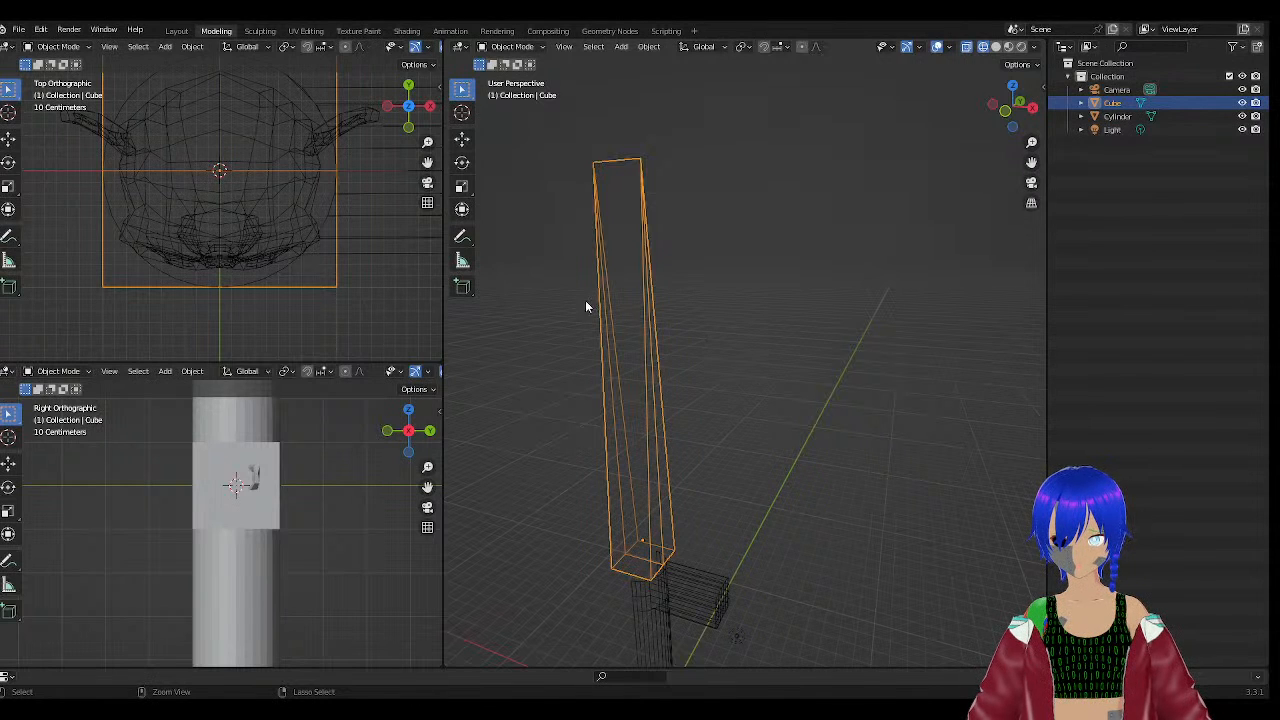
Select the cylinder, expand the cylinder and cube entries in the outliner, and examine how the parts are arranged.
left_click(186, 200)
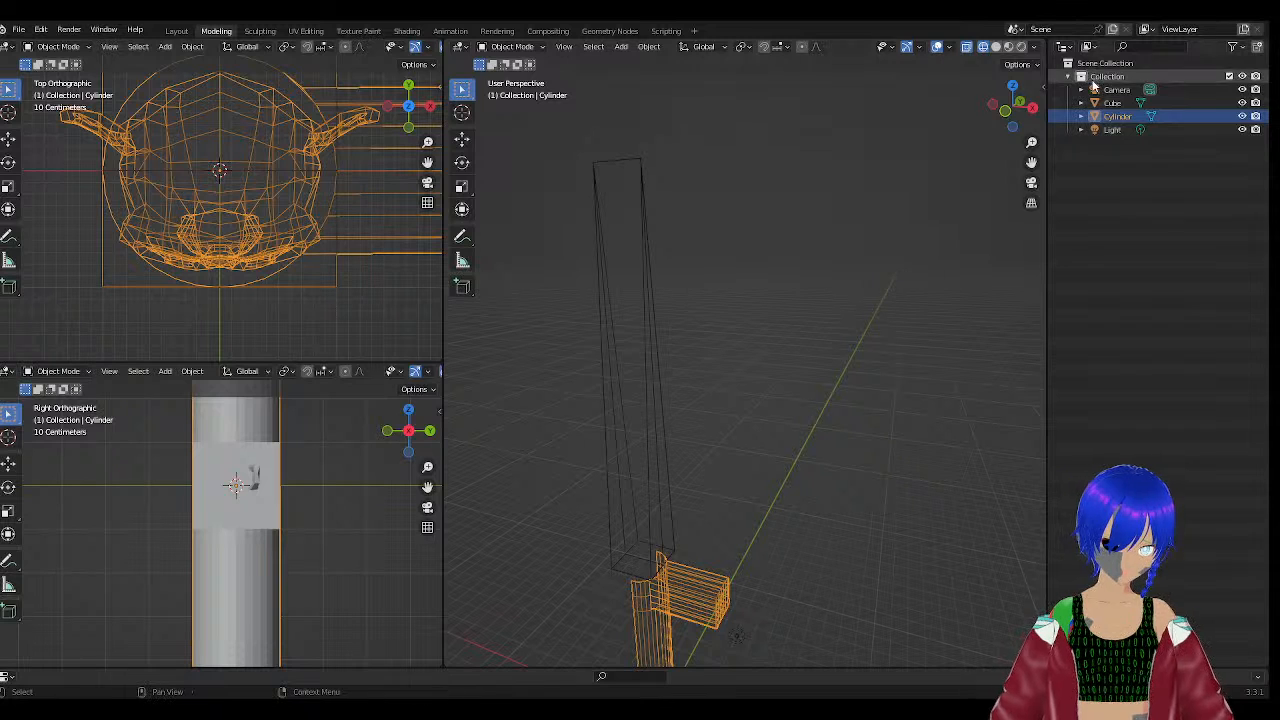
left_click(1081, 116)
left_click(1105, 136)
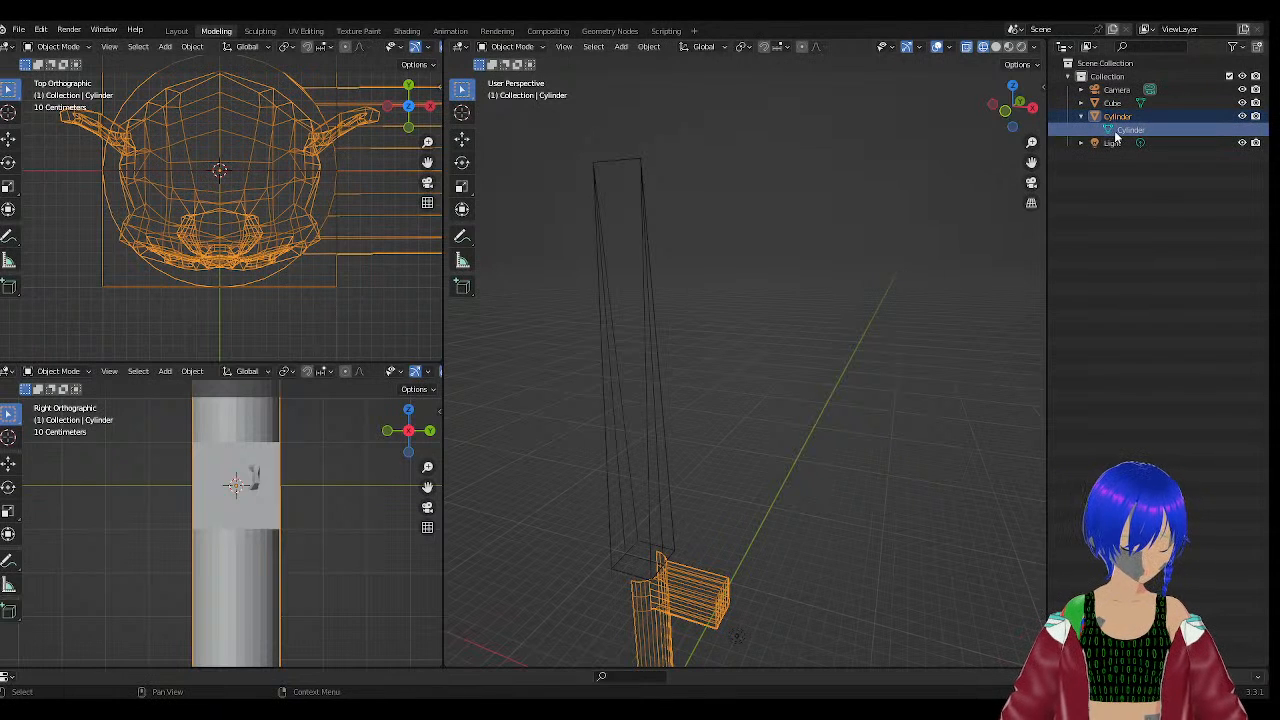
left_click(1082, 103)
middle_click_drag(680, 395, 714, 385)
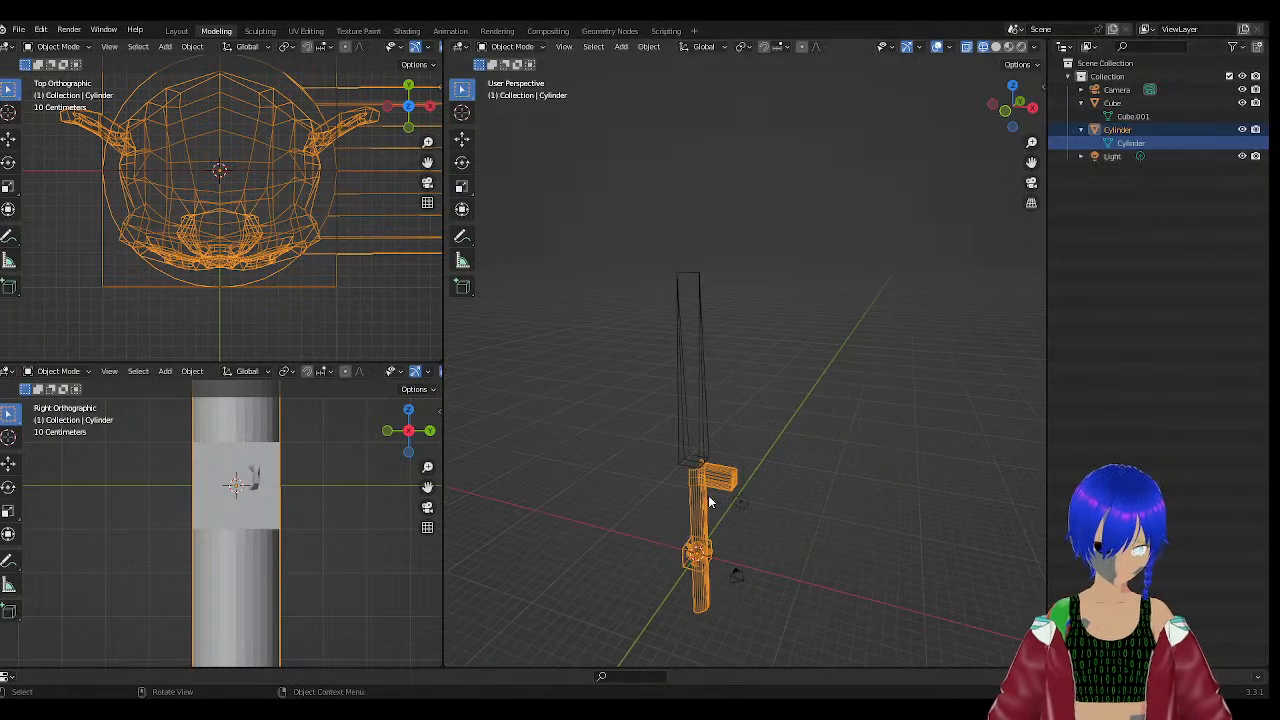
middle_click_drag(708, 500, 754, 477)
scroll(750, 476, "up", 4)
mouse_move(773, 577)
middle_mouse_down("alt")
mouse_move(766, 503)
mouse_move(780, 498)
mouse_move(749, 506)
mouse_move(751, 571)
middle_mouse_up("alt")
scroll(762, 496, "down", 1)
scroll(750, 570, "down", 2)
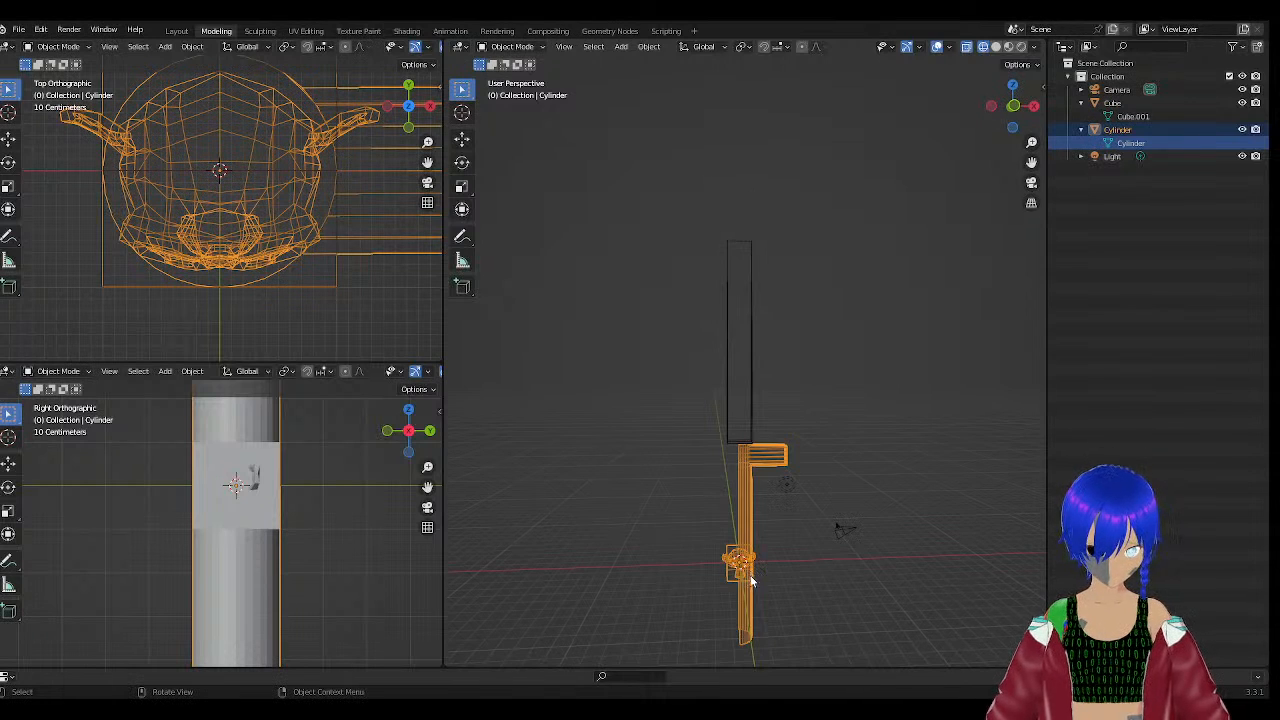
left_click(731, 555)
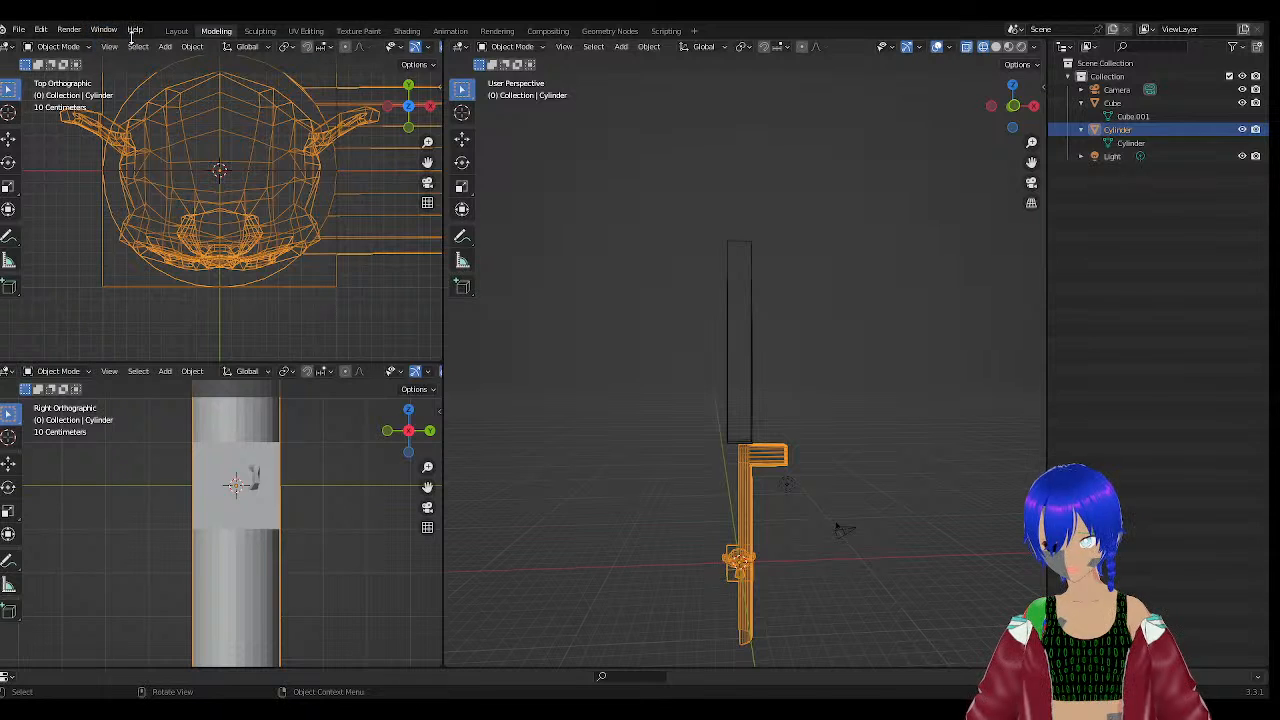
In the Layout workspace, delete the tapered cube above the cylinder and select the remaining cylinder model.
left_click(177, 31)
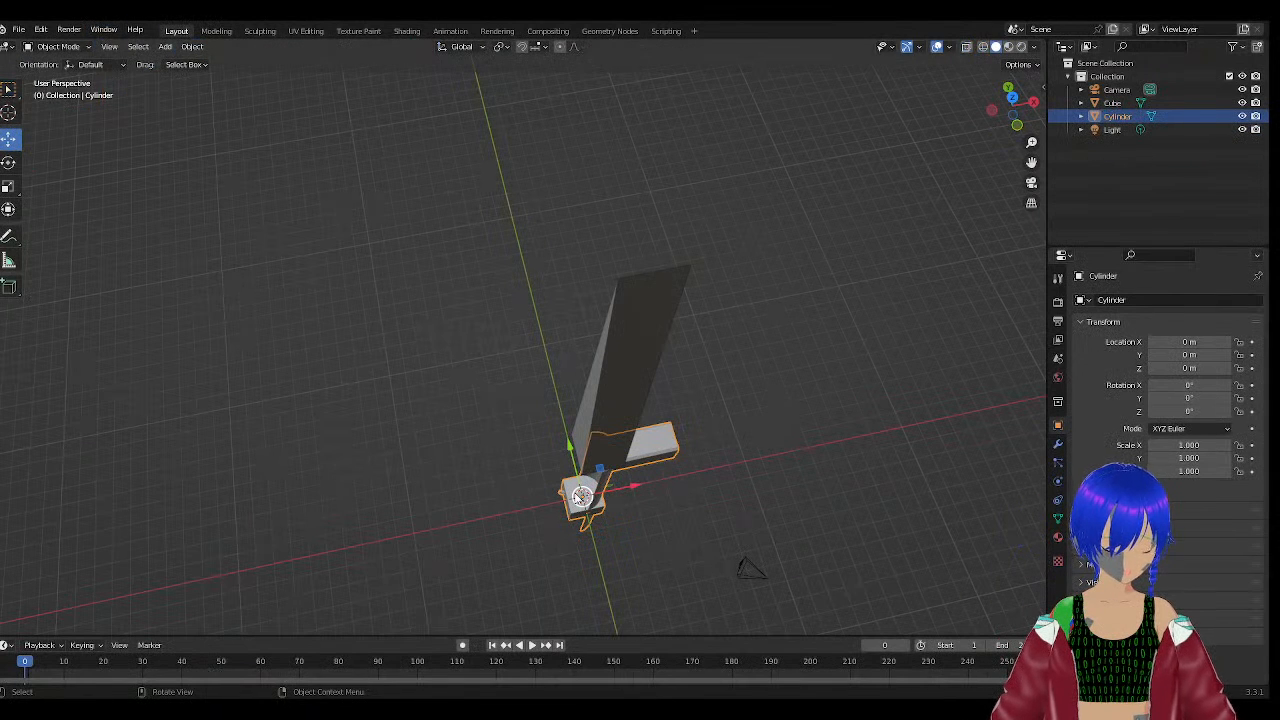
left_click(1081, 116)
left_click(1114, 131)
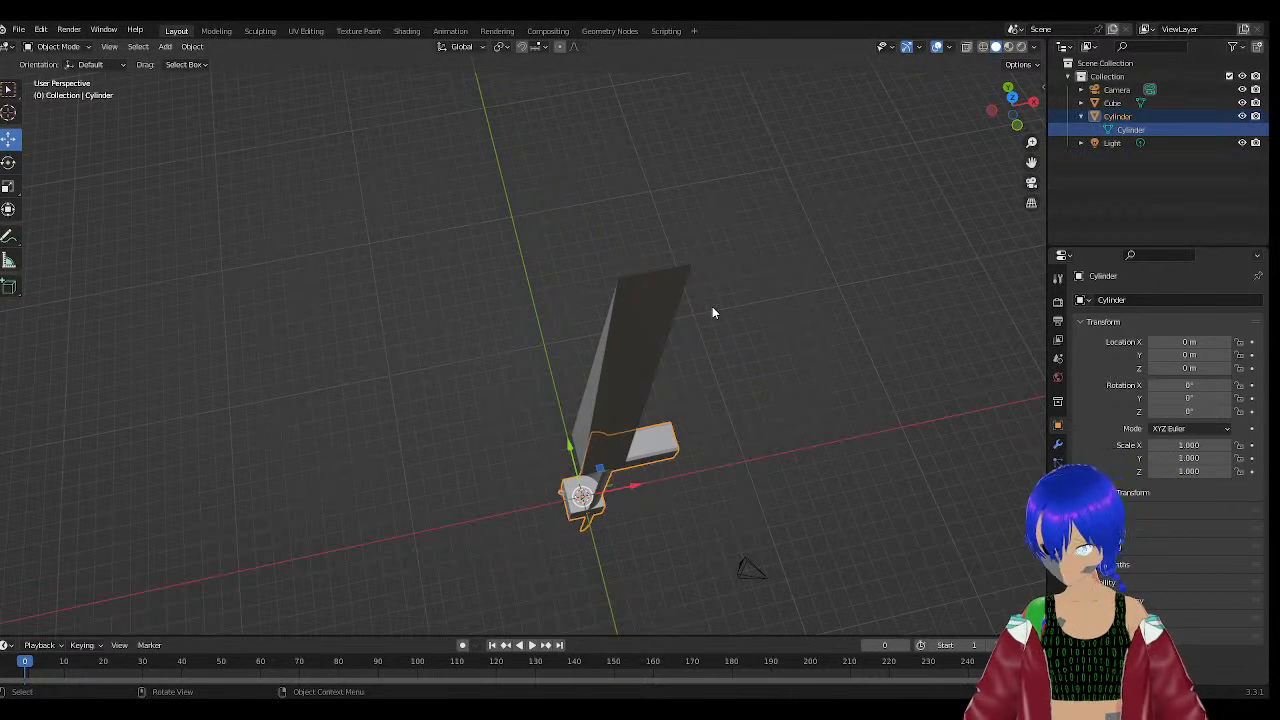
middle_click_drag(712, 313, 655, 335)
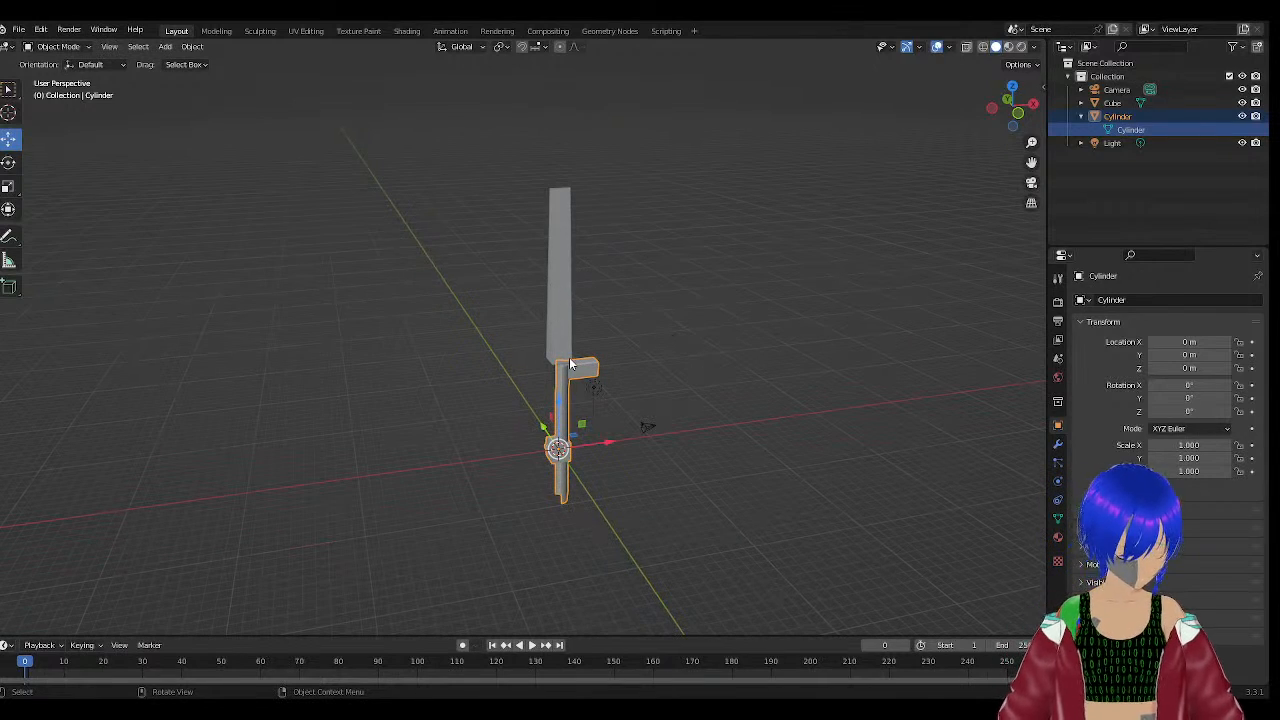
scroll(569, 357, "up", 9)
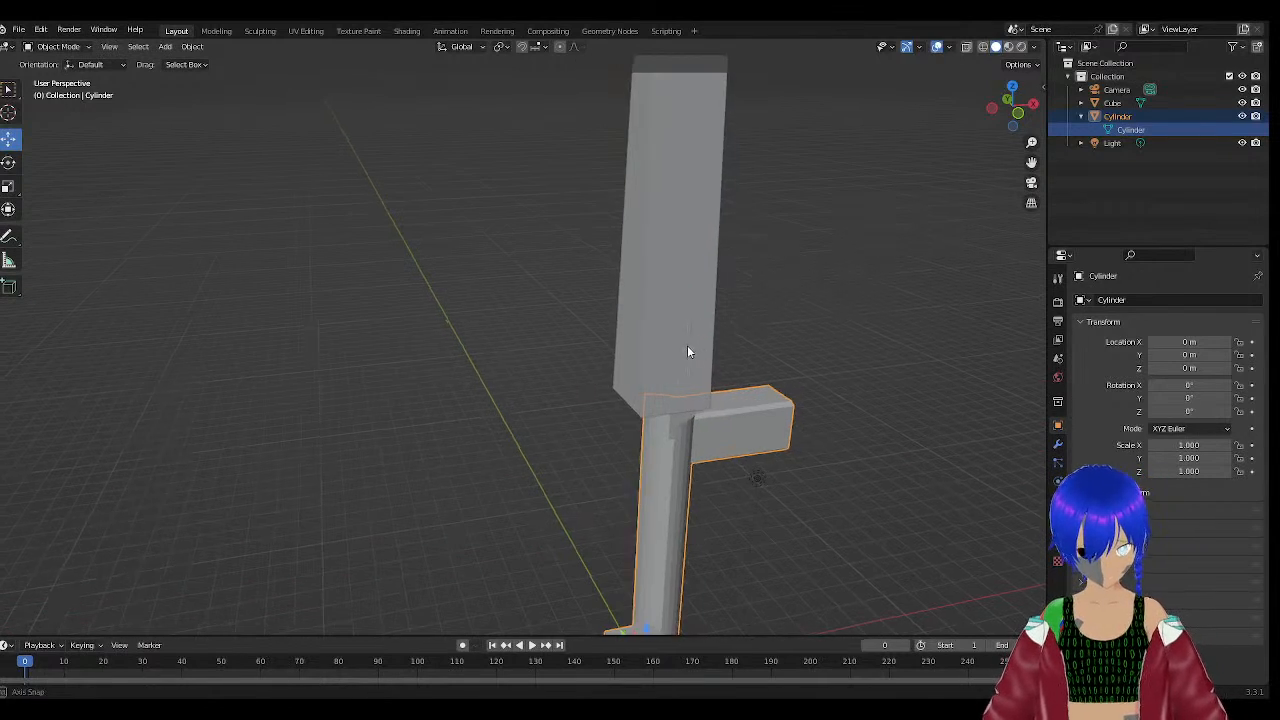
middle_click_drag(687, 351, 354, 345)
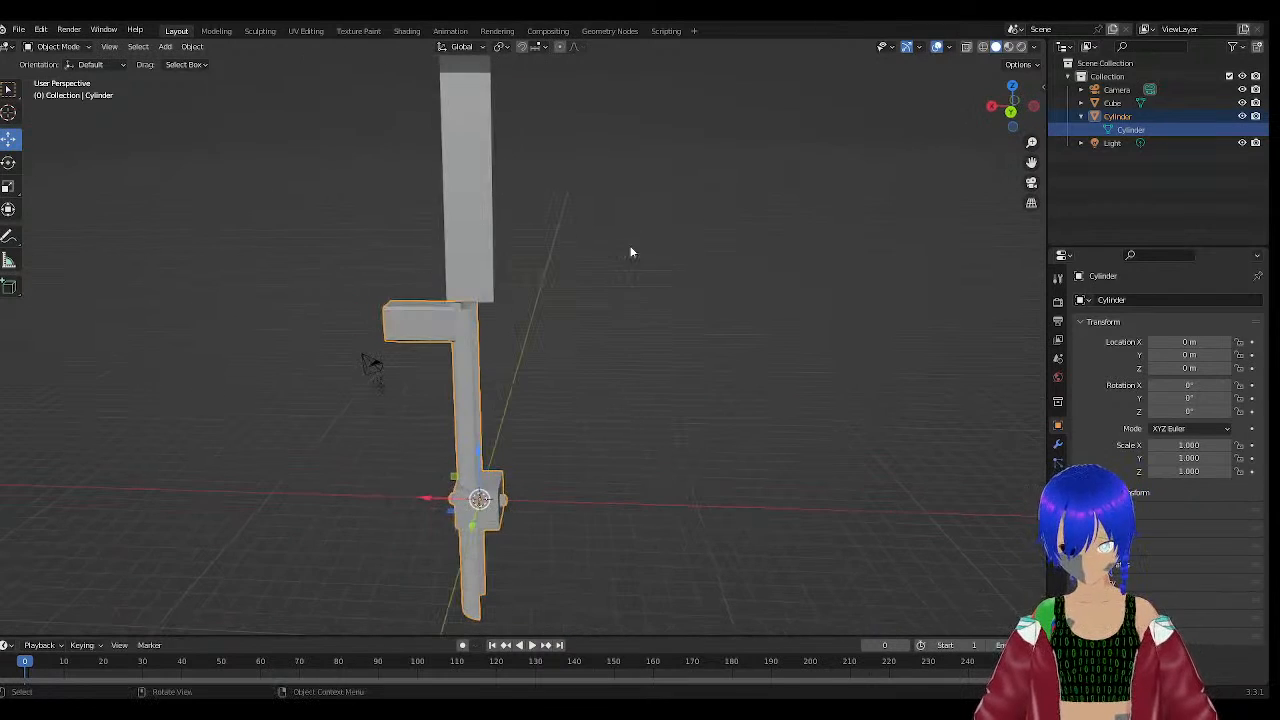
left_click(478, 183)
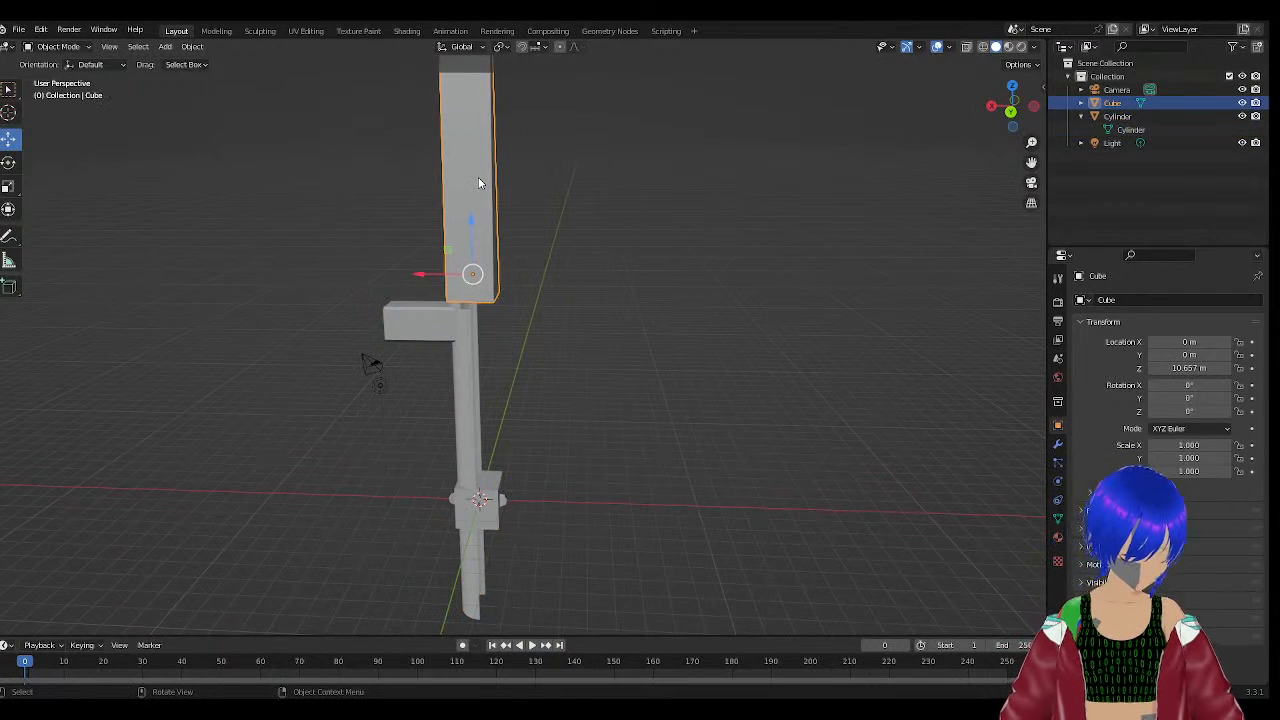
key("Delete")
left_click(484, 484)
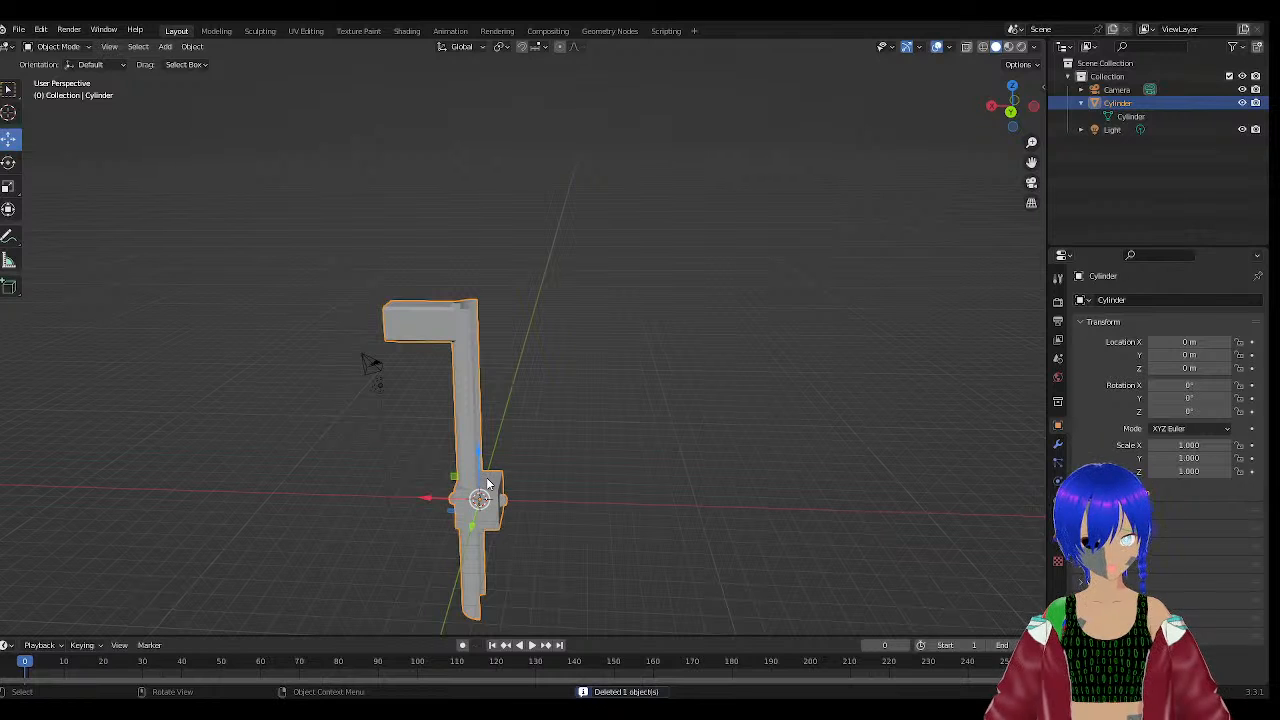
Try to draw a box with the Add Cube tool starting on the cylinder's middle block, and undo it.
middle_click_drag(553, 457, 838, 418)
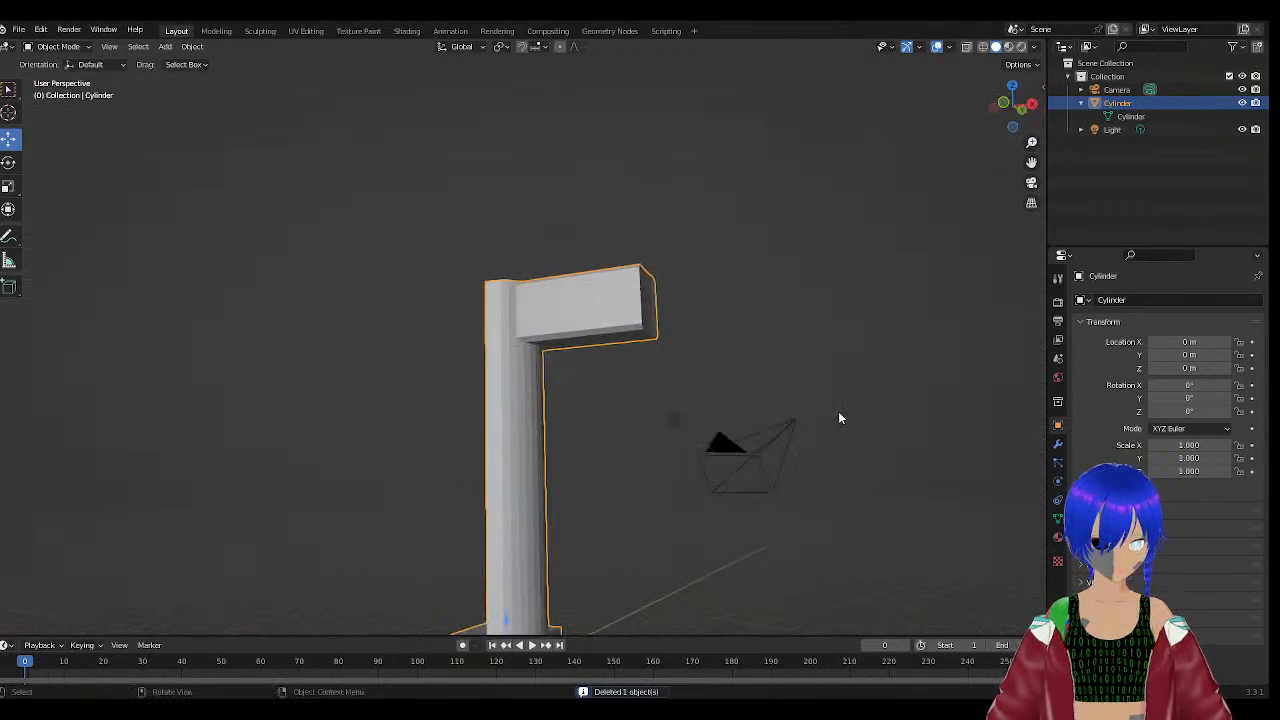
left_click(14, 290)
scroll(503, 390, "down", 3)
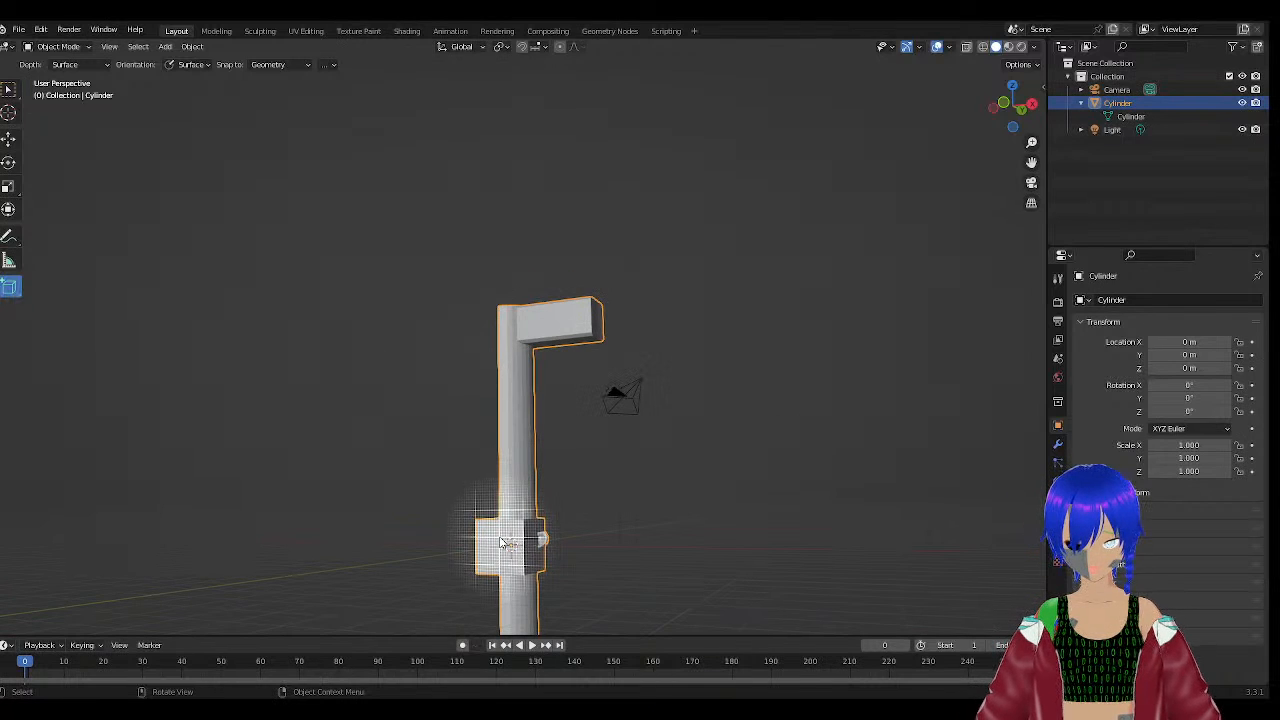
left_click_drag(503, 543, 437, 626)
left_click(420, 133)
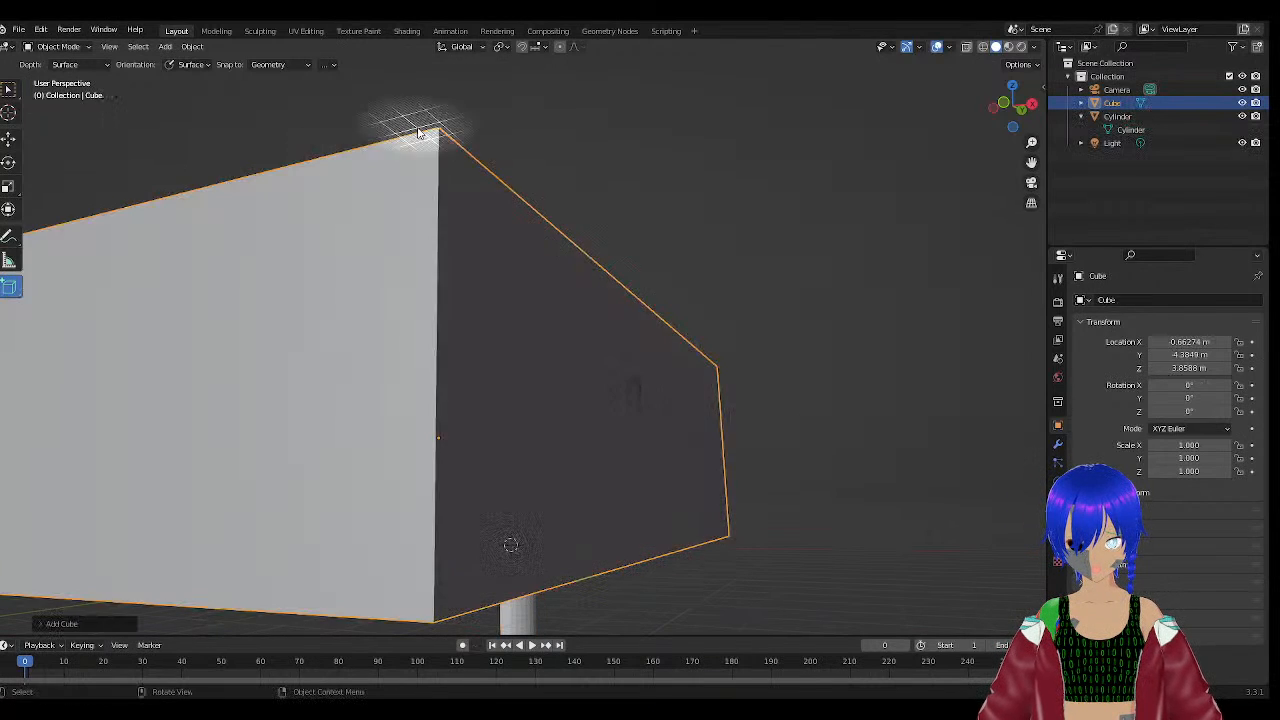
scroll(501, 455, "down", 5)
key("ctrl+z")
scroll(501, 455, "down", 2)
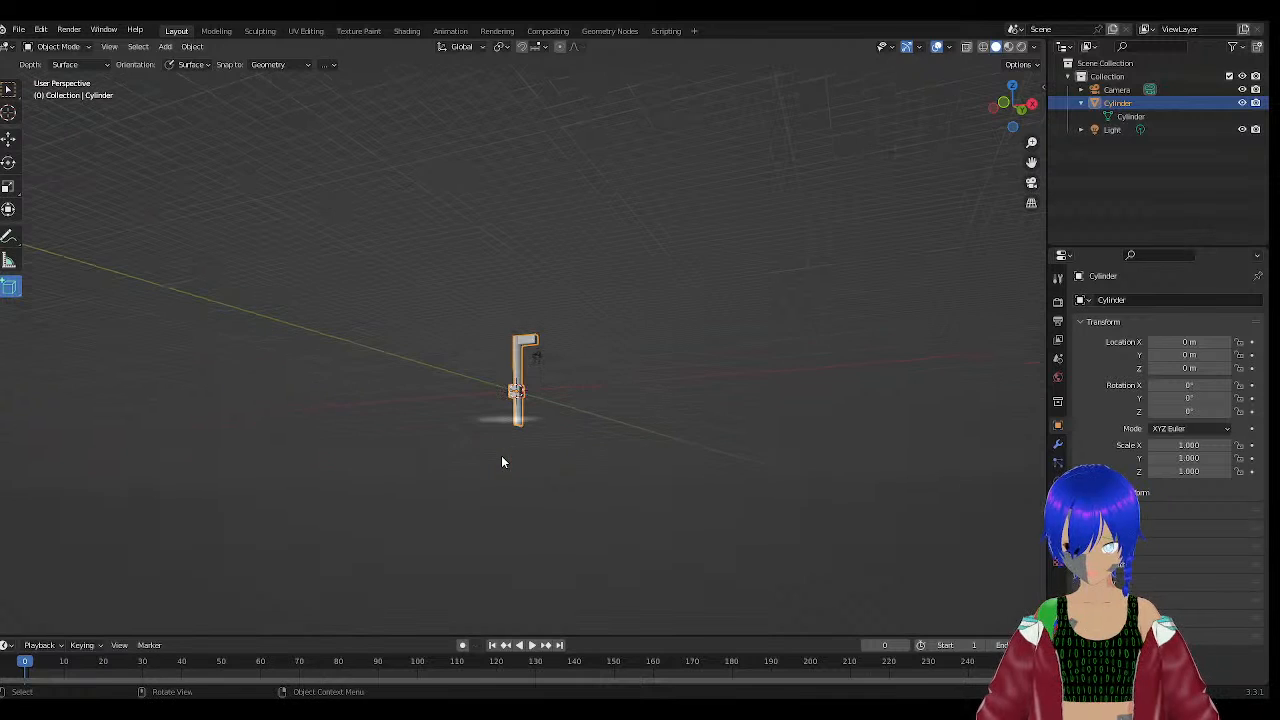
Draw a tall box around the cylinder model, centred at about X 1.02 m, Y 0.98 m, Z 20.06 m.
middle_click_drag(501, 455, 567, 597)
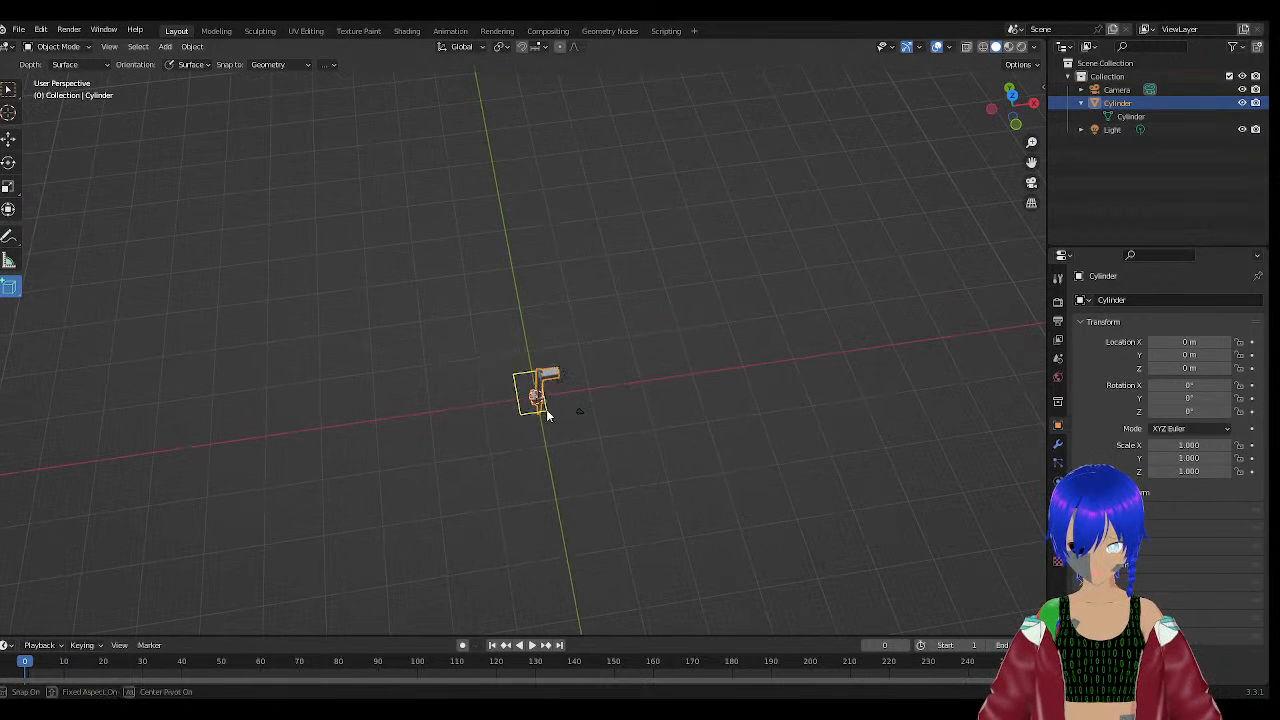
mouse_move(568, 432)
left_mouse_down()
mouse_move(580, 420)
mouse_move(569, 414)
left_mouse_up()
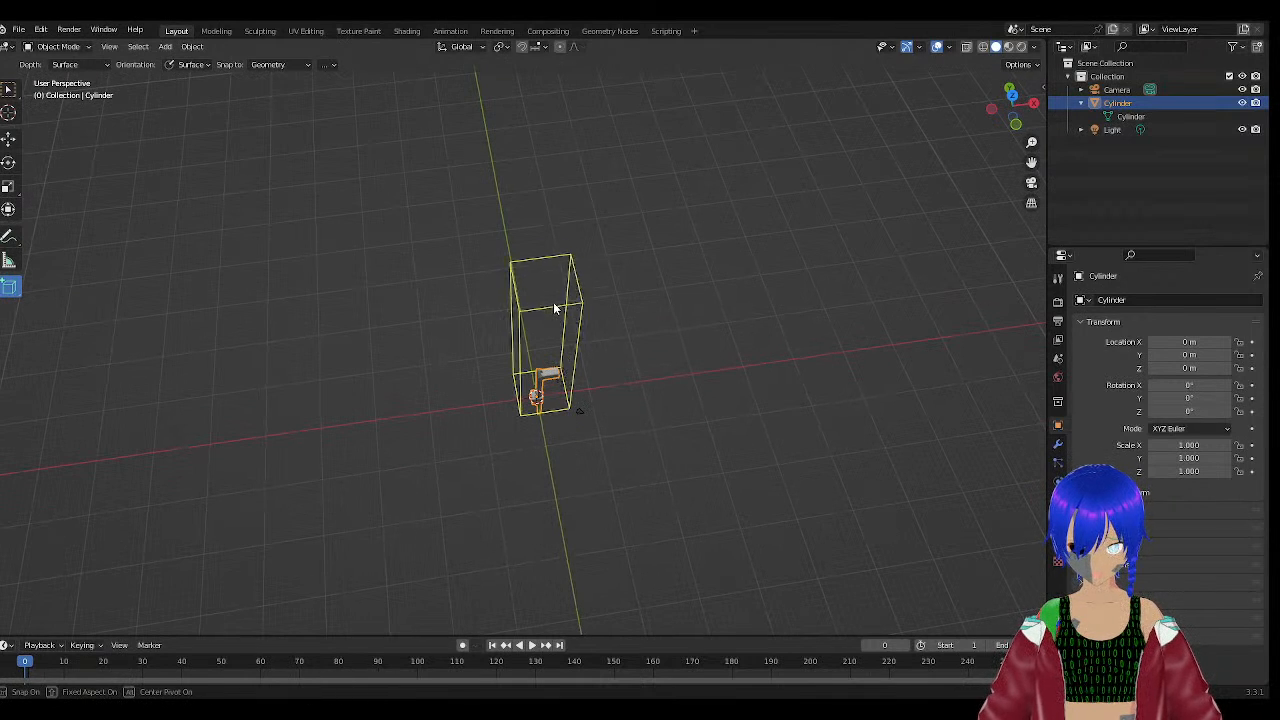
left_click(555, 290)
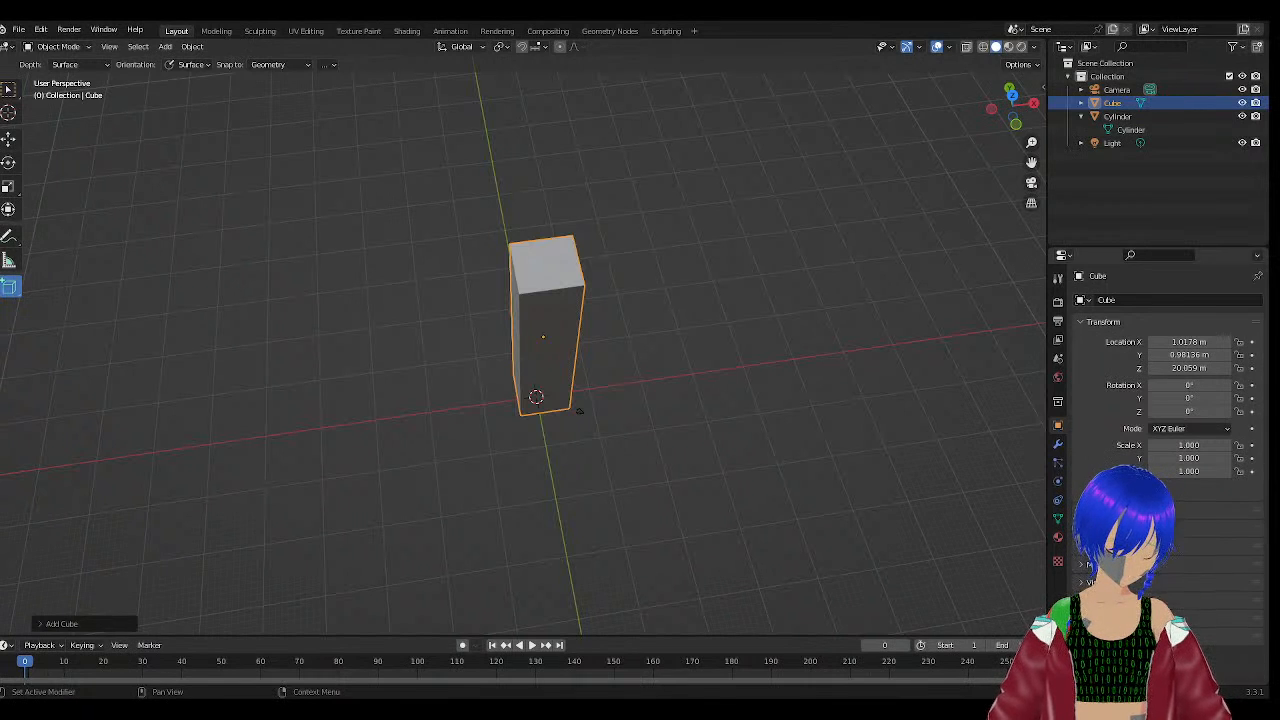
left_click(1080, 528)
left_click(1080, 546)
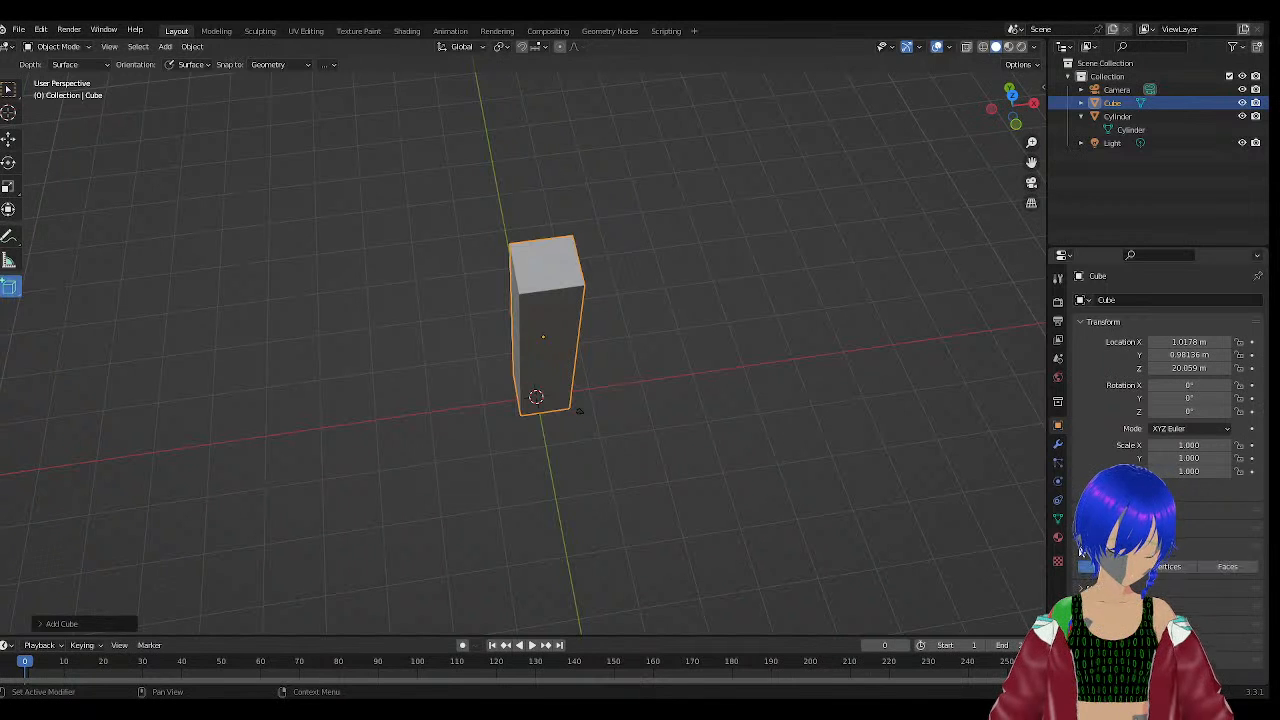
left_click(1080, 546)
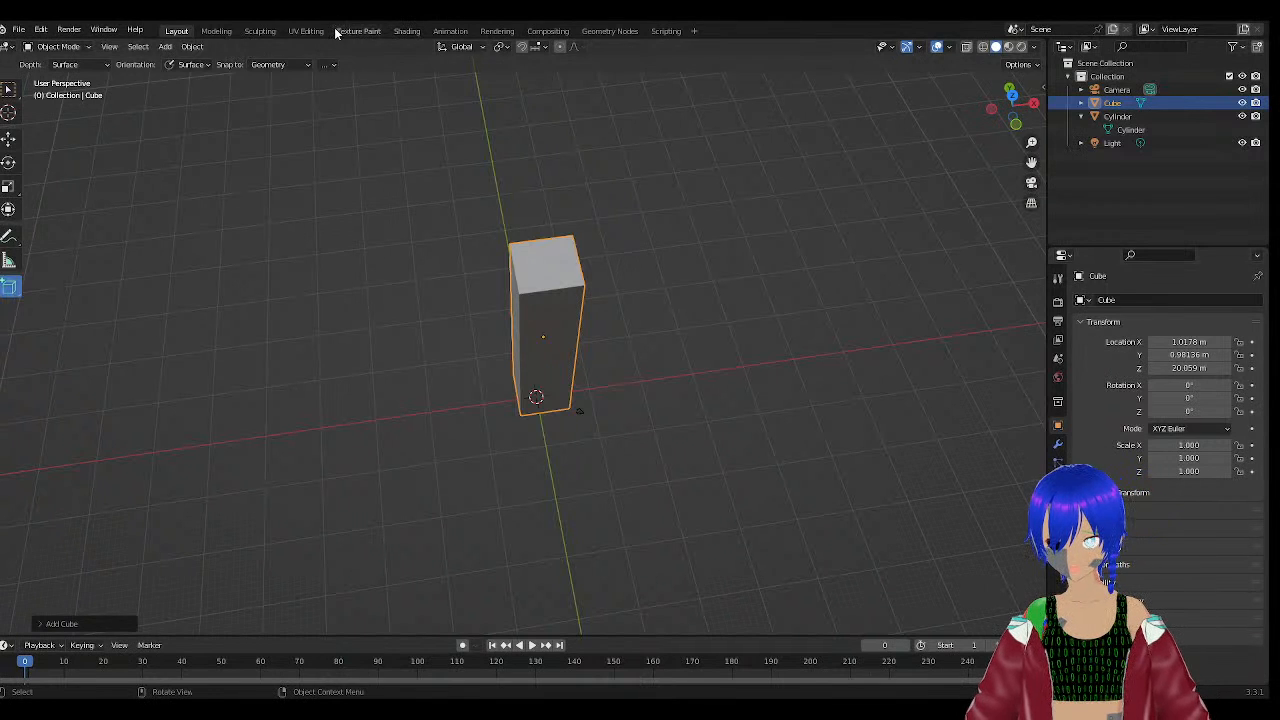
Hide the cylinder and open the new box for editing in the Modeling workspace.
left_click(1243, 117)
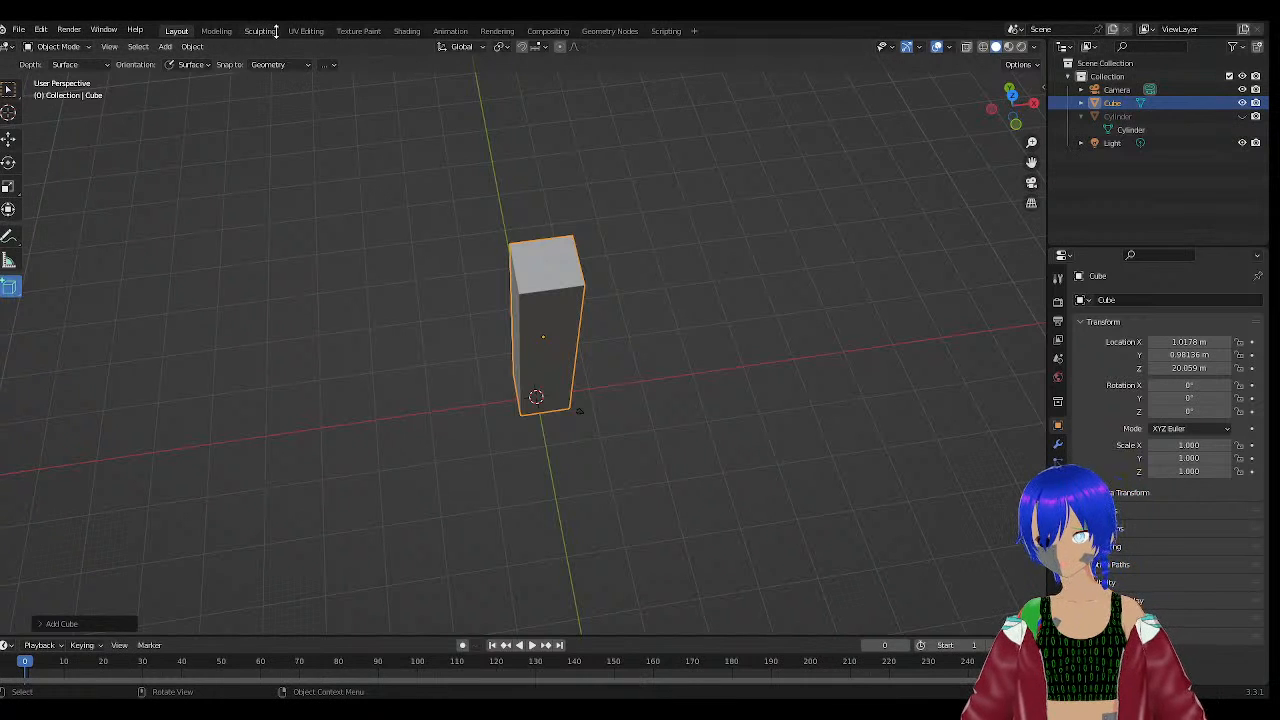
left_click(216, 30)
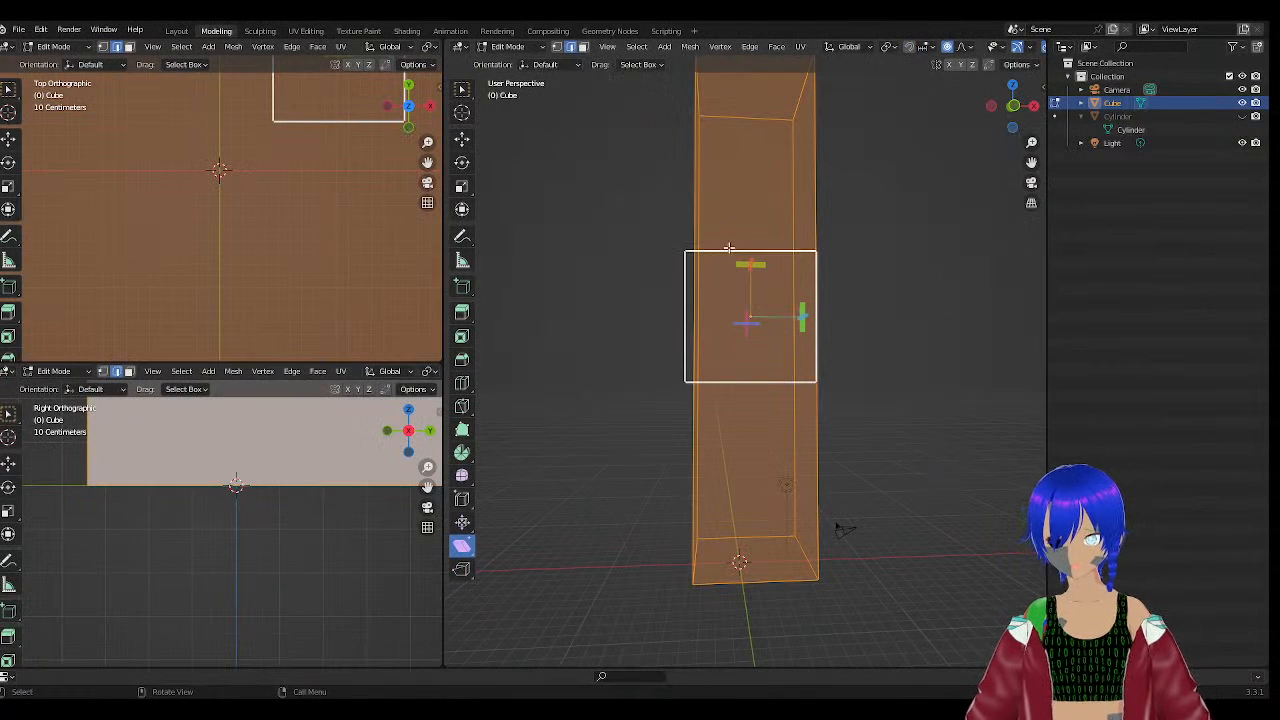
Add horizontal loop cuts that divide the tall box into eight roughly equal sections along its height.
left_click(462, 383)
left_click(760, 318)
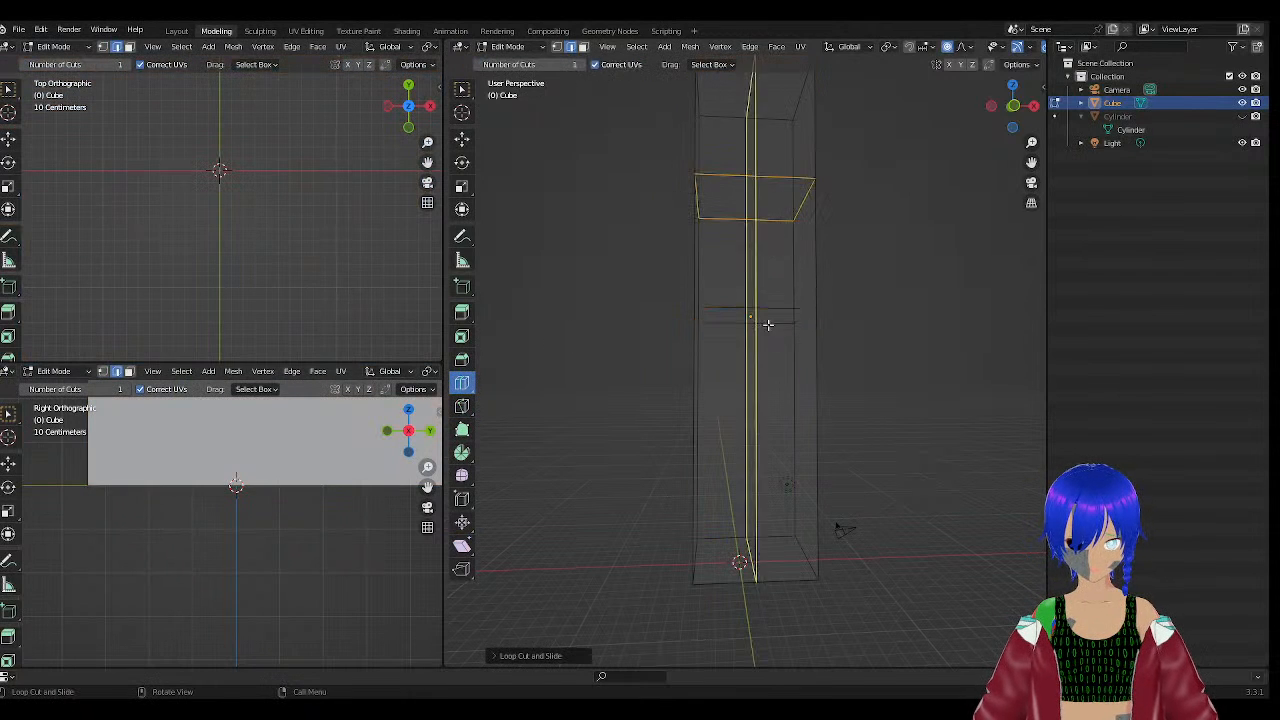
left_click(788, 352)
left_click(786, 270)
left_click(788, 178)
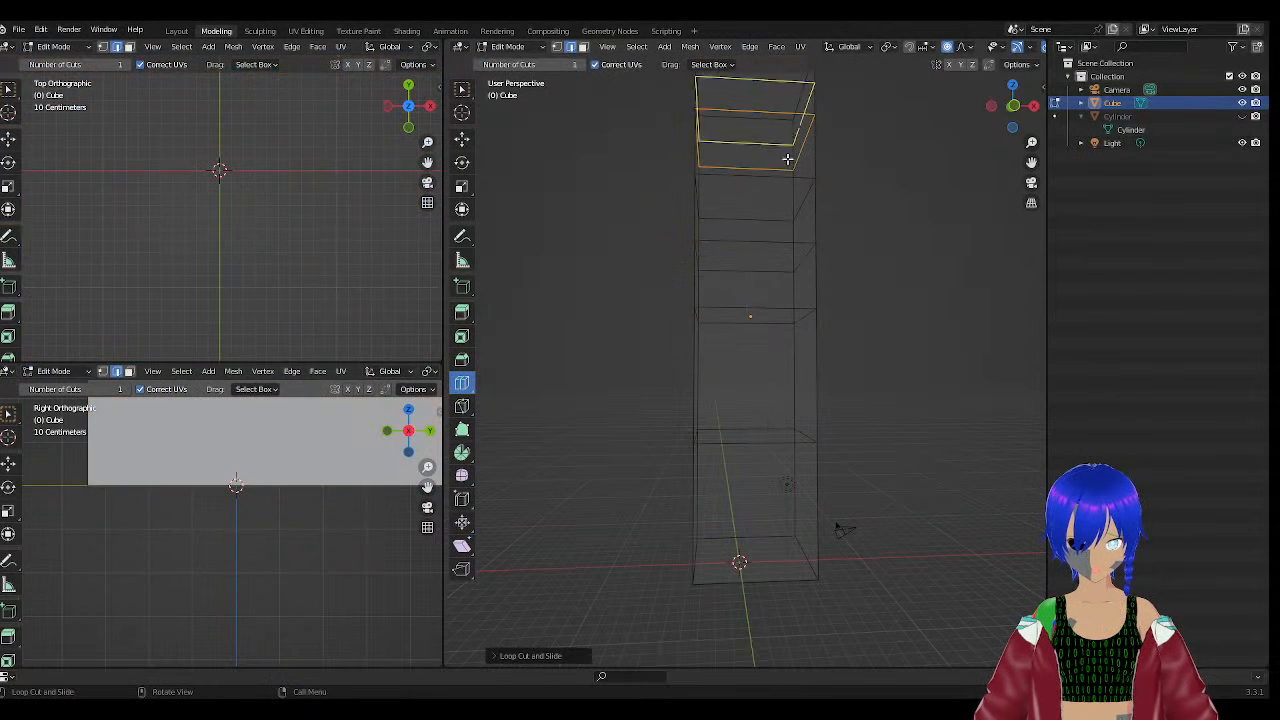
left_click(792, 377)
left_click(785, 474)
scroll(763, 216, "up", 1)
scroll(757, 207, "down", 2)
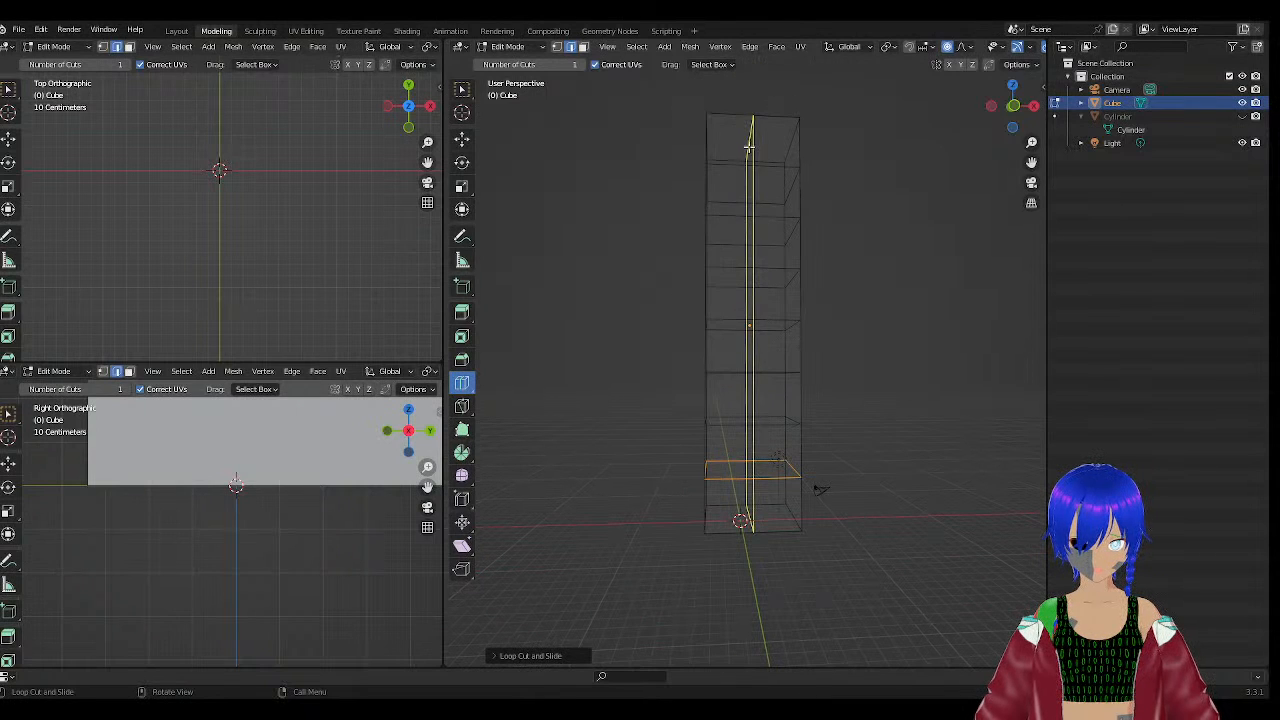
Add another horizontal loop cut through the middle of each of the box's eight sections, from the top down.
left_click(796, 160)
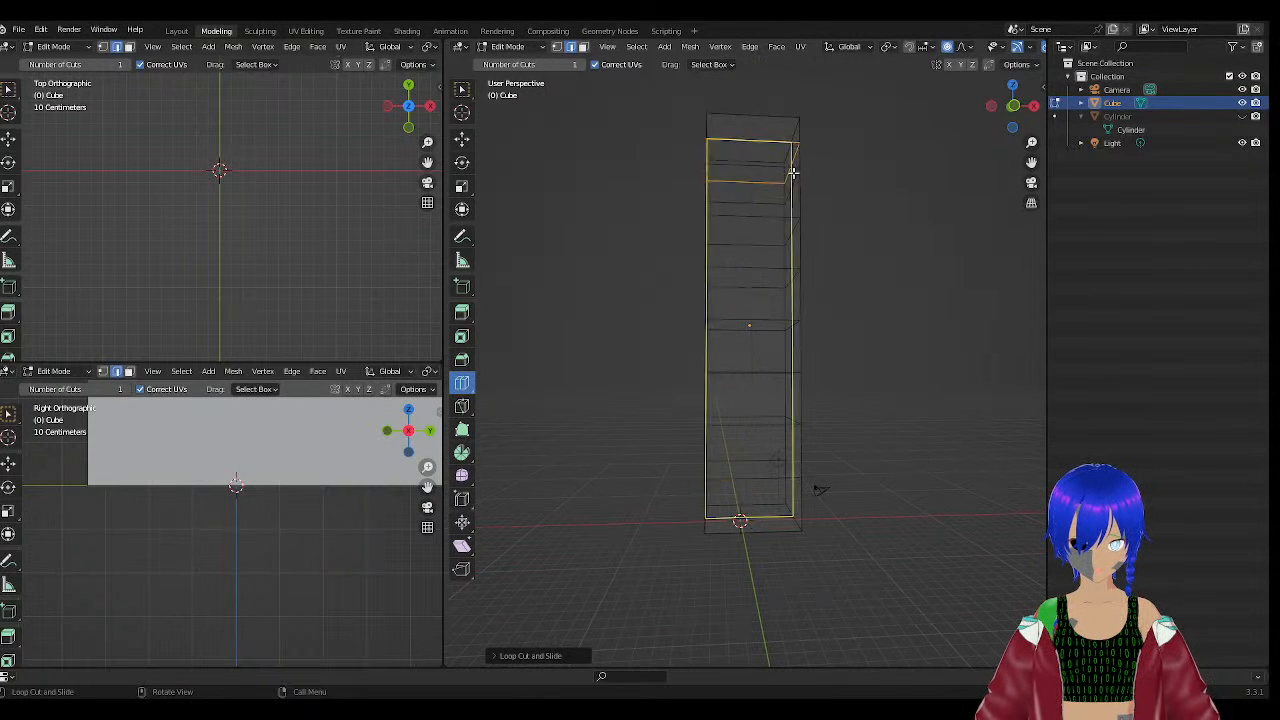
left_click(800, 202)
left_click(800, 253)
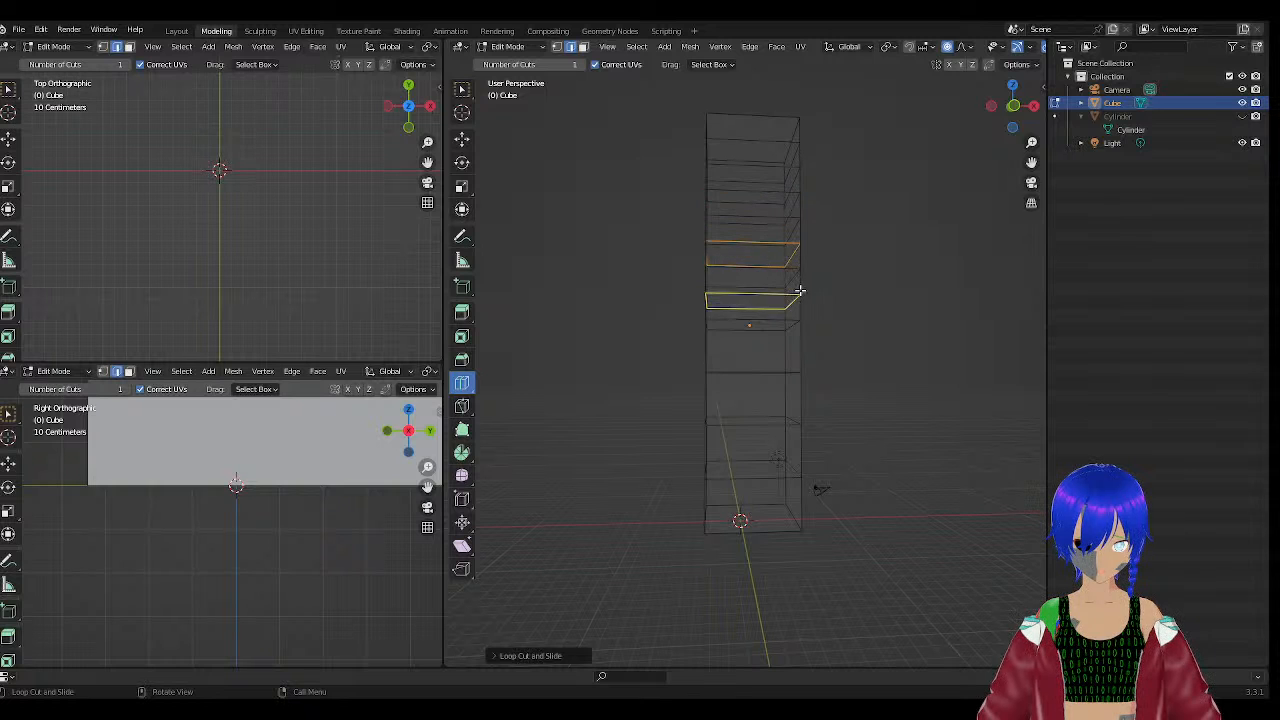
left_click(802, 343)
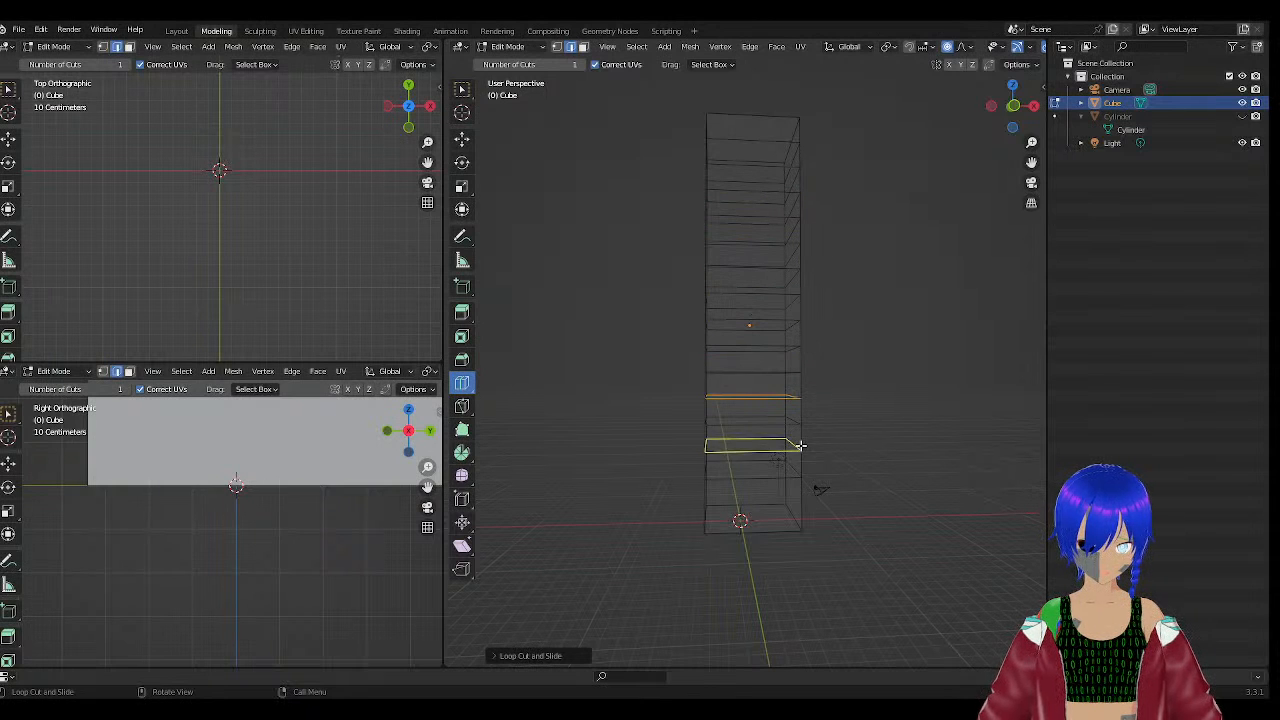
left_click(800, 445)
left_click(810, 487)
middle_click_drag(812, 487, 951, 451)
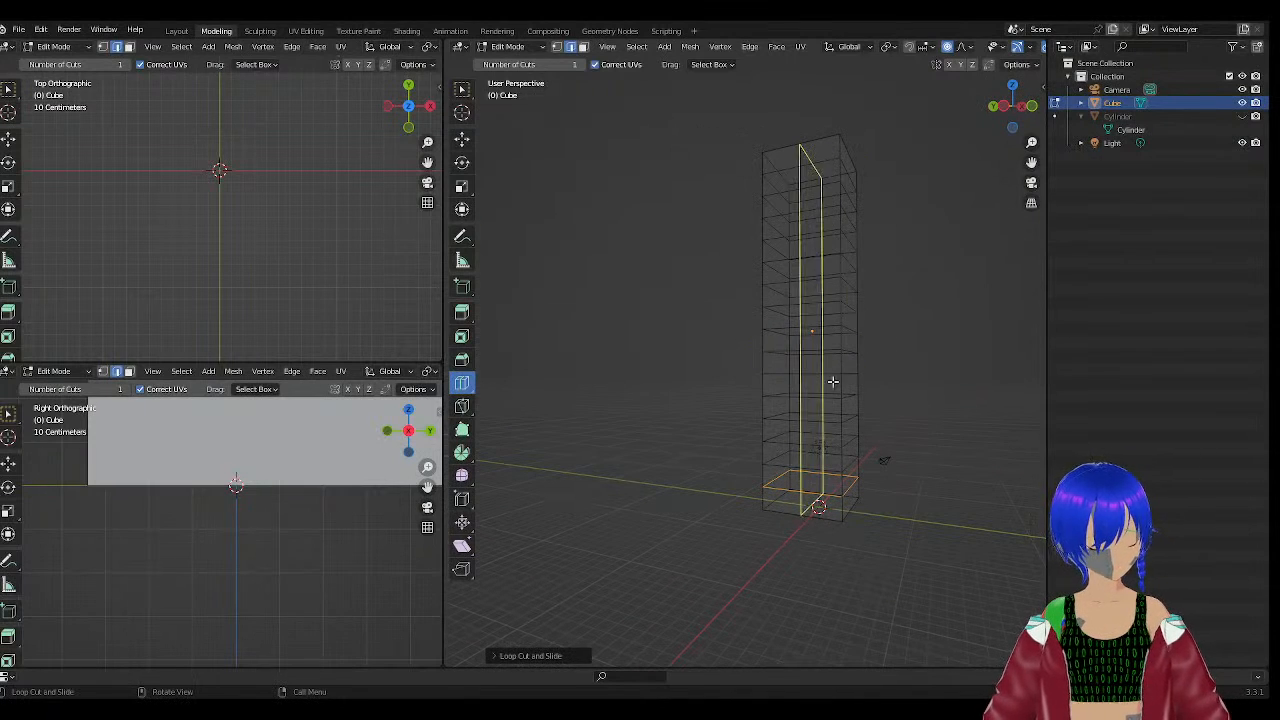
Check the box against the temporarily unhidden cylinder and add a vertical loop cut down the middle of the tall box.
left_click(1243, 116)
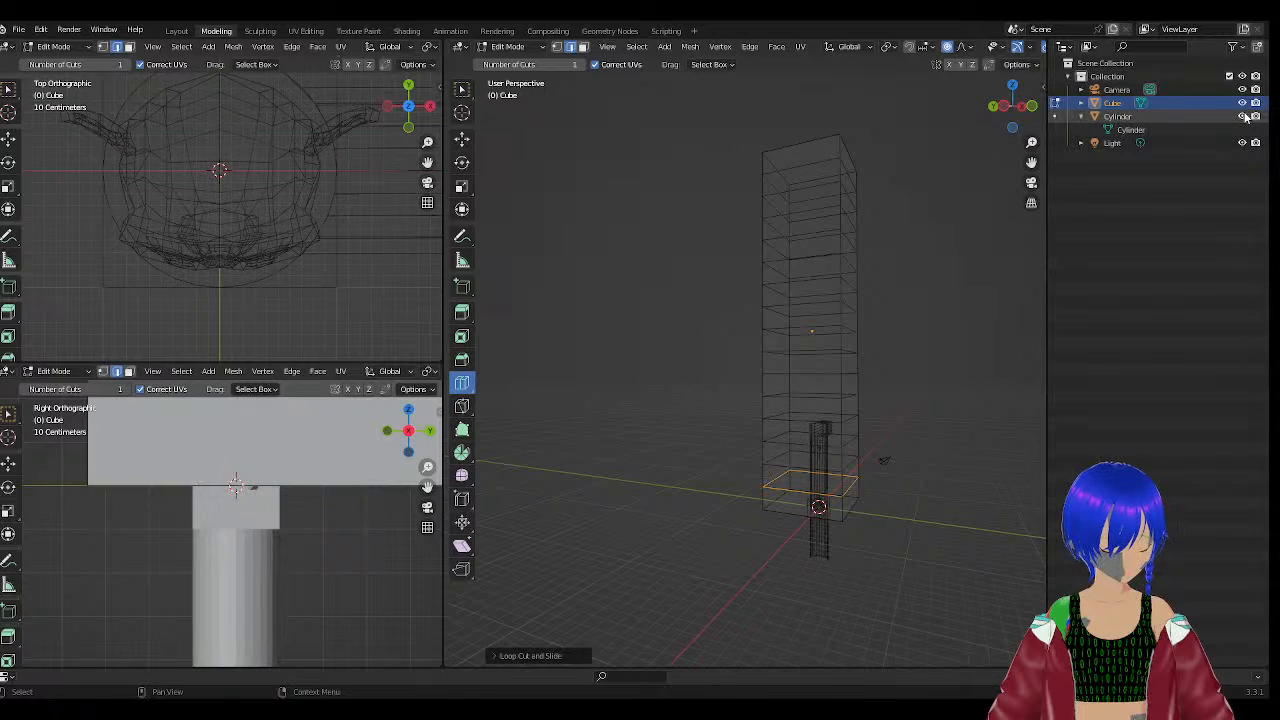
left_click(1243, 116)
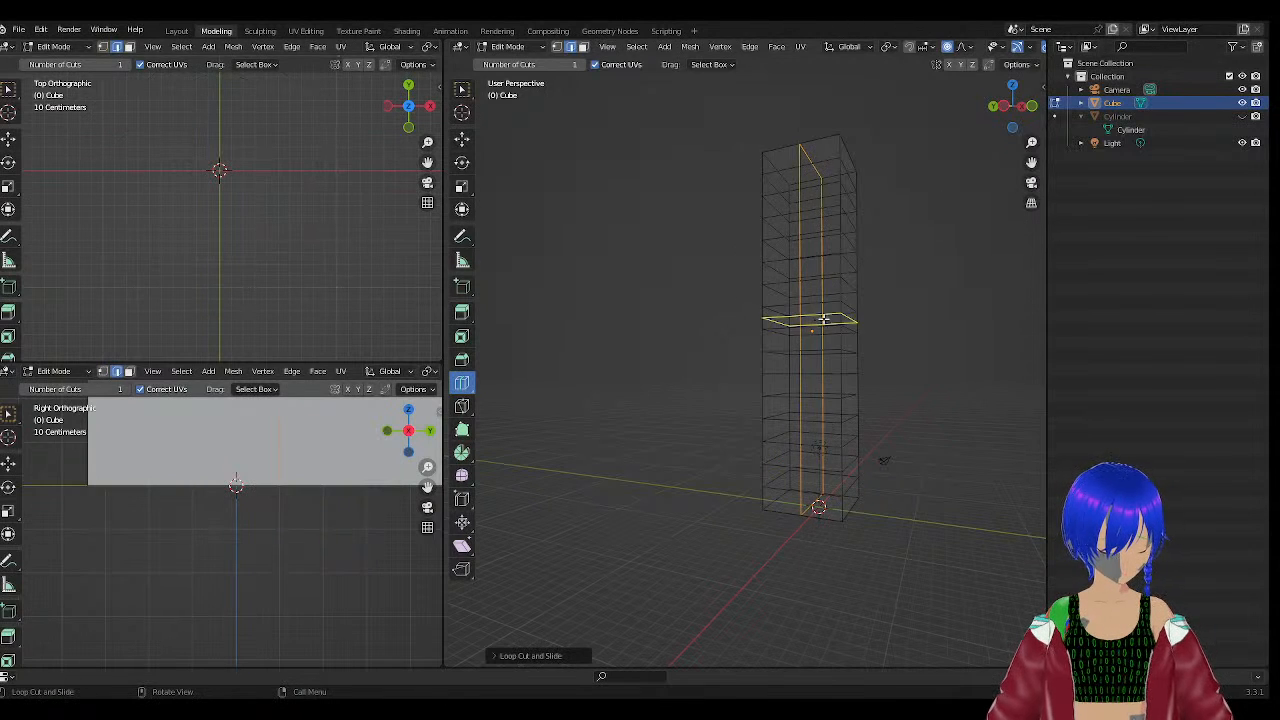
middle_click_drag(860, 330, 885, 379)
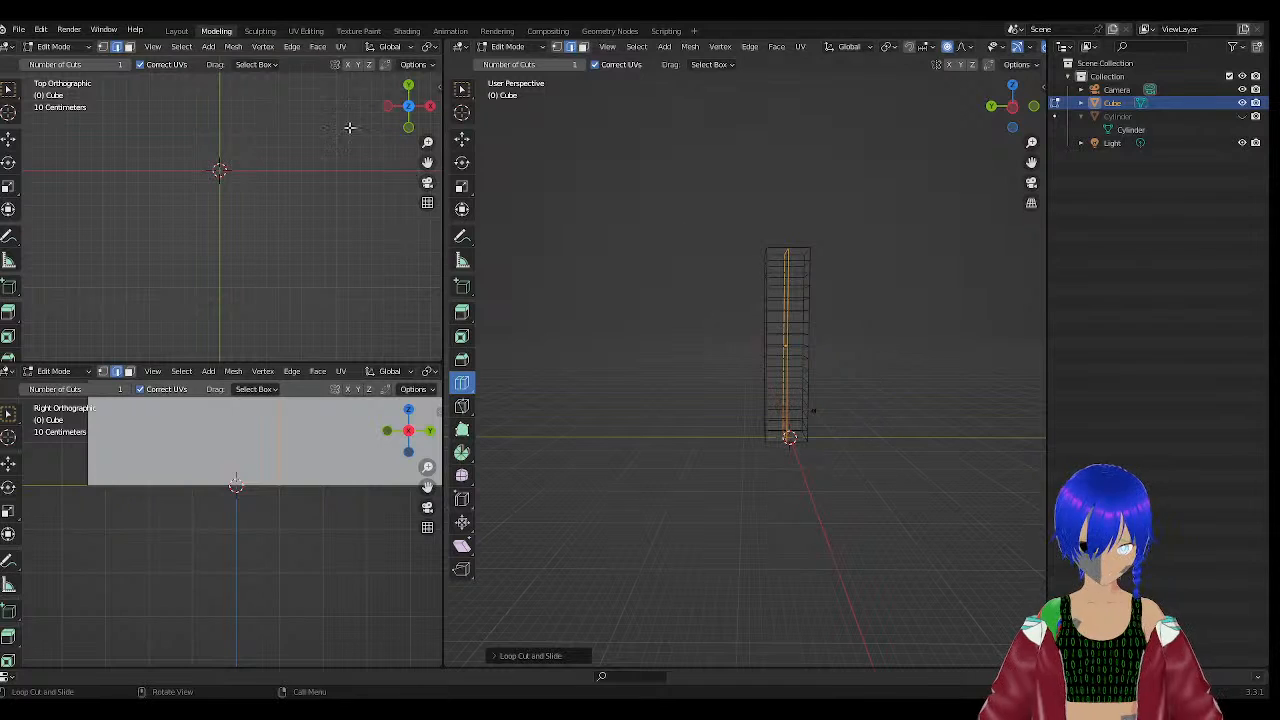
Merge the three vertices along one Y-direction top edge of the box into a single vertex at their center.
left_click(461, 139)
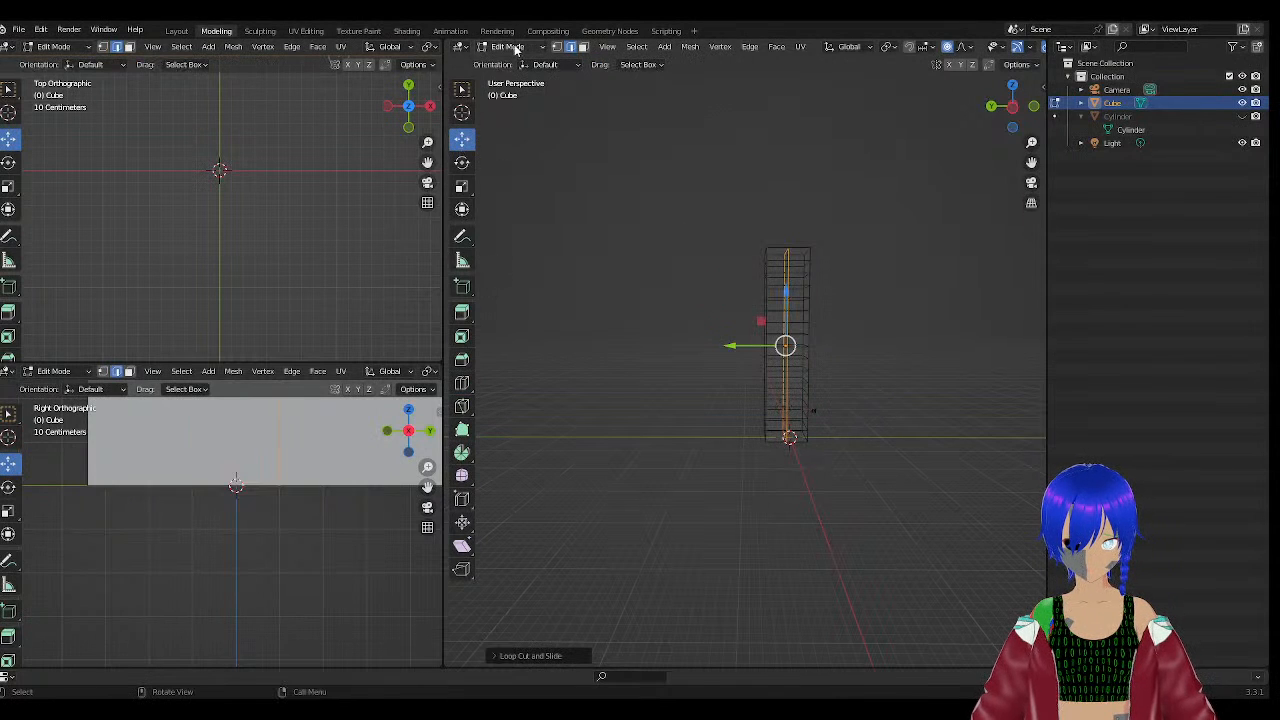
key("a")
scroll(810, 250, "up", 3)
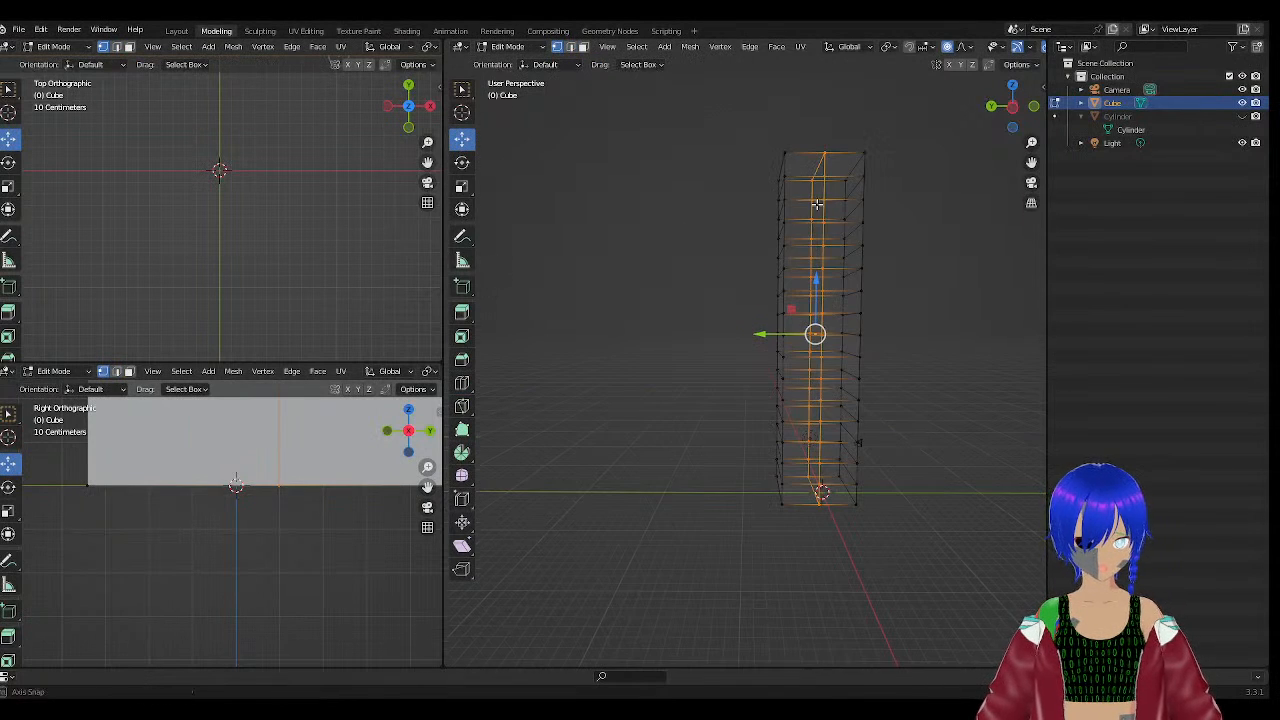
middle_click_drag(817, 204, 810, 243)
left_click(842, 188)
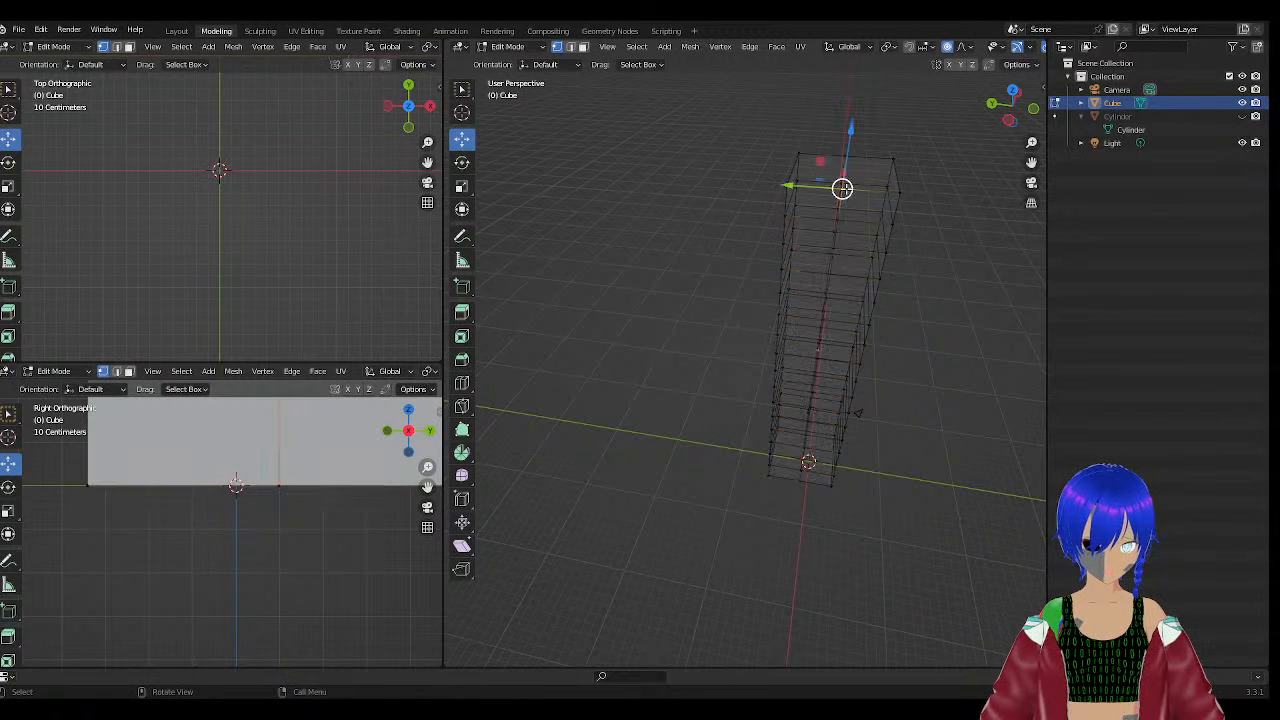
left_click(897, 190, "ctrl")
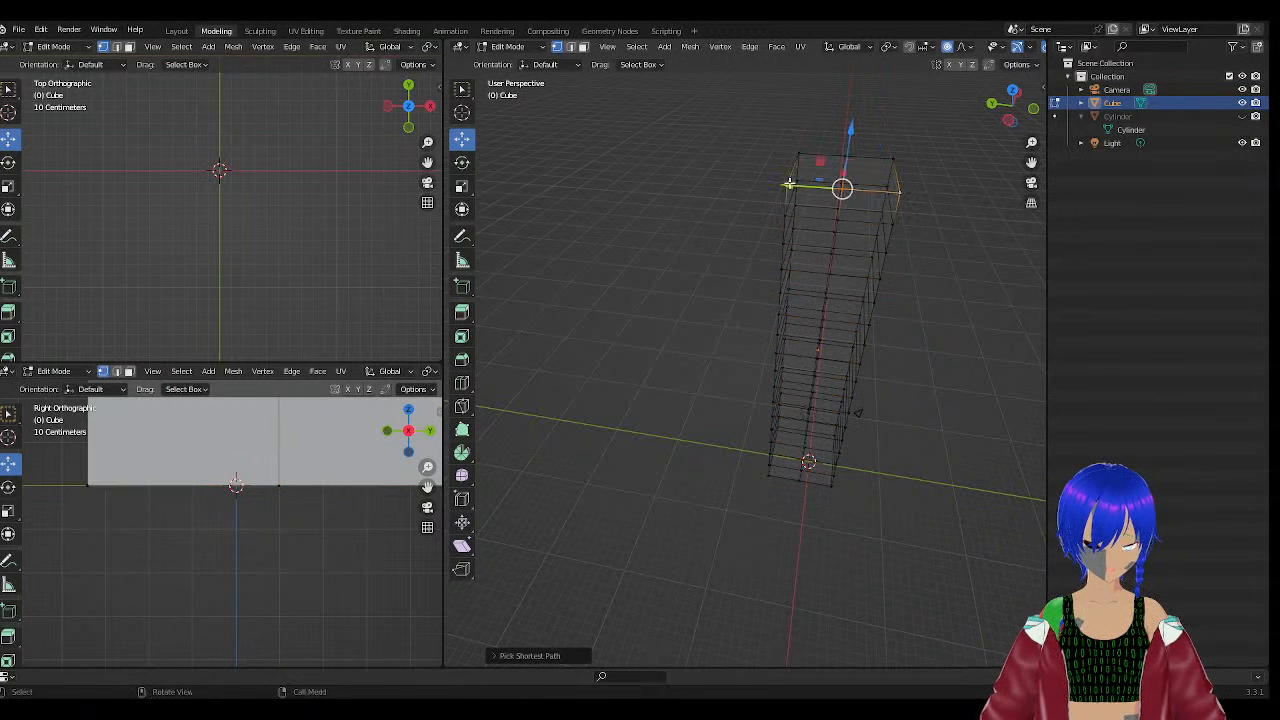
right_click(785, 286)
mouse_move(785, 290)
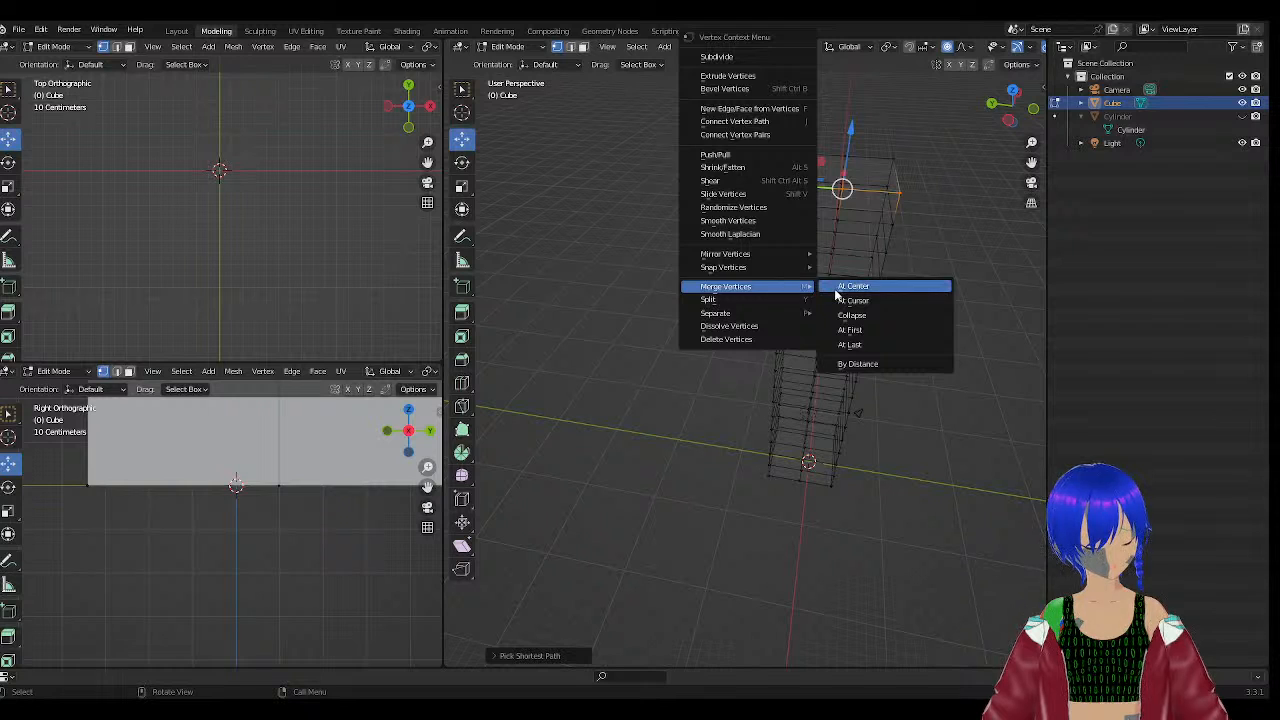
left_click(851, 286)
Select the three vertices along the opposite Y-direction top edge of the box.
middle_click_drag(851, 286, 769, 329)
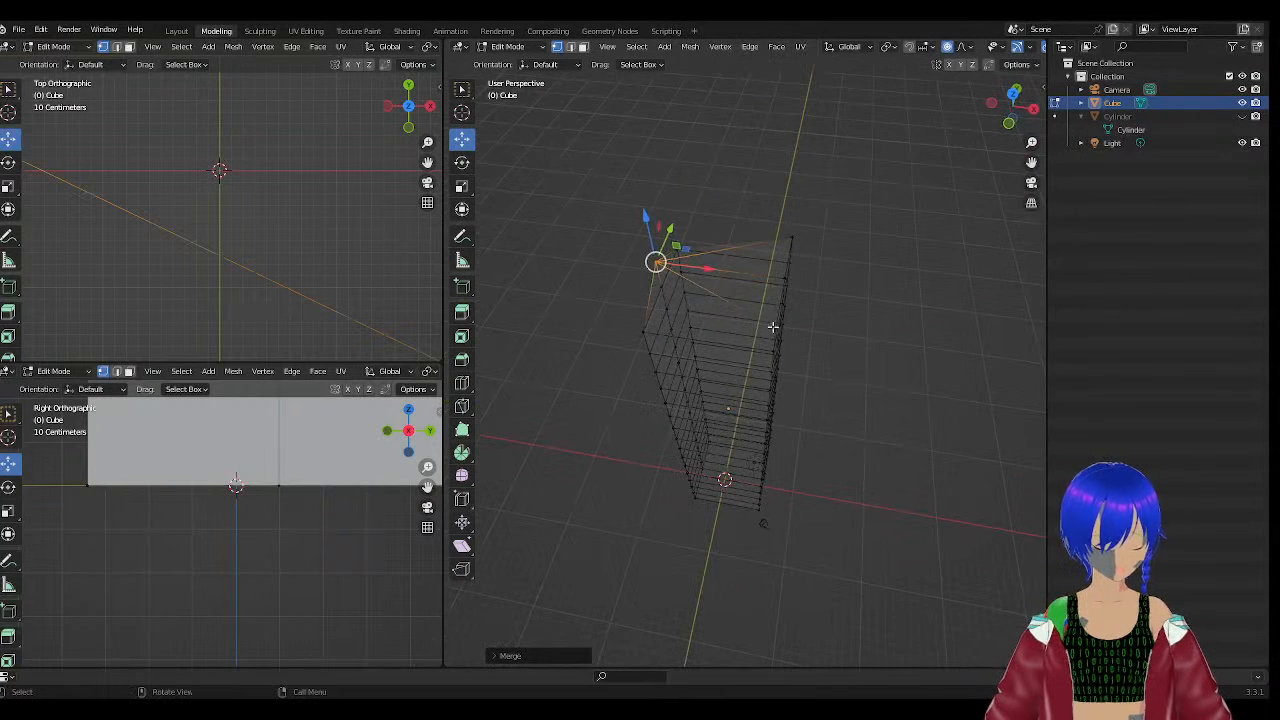
left_click(772, 328)
left_click(786, 265, "shift")
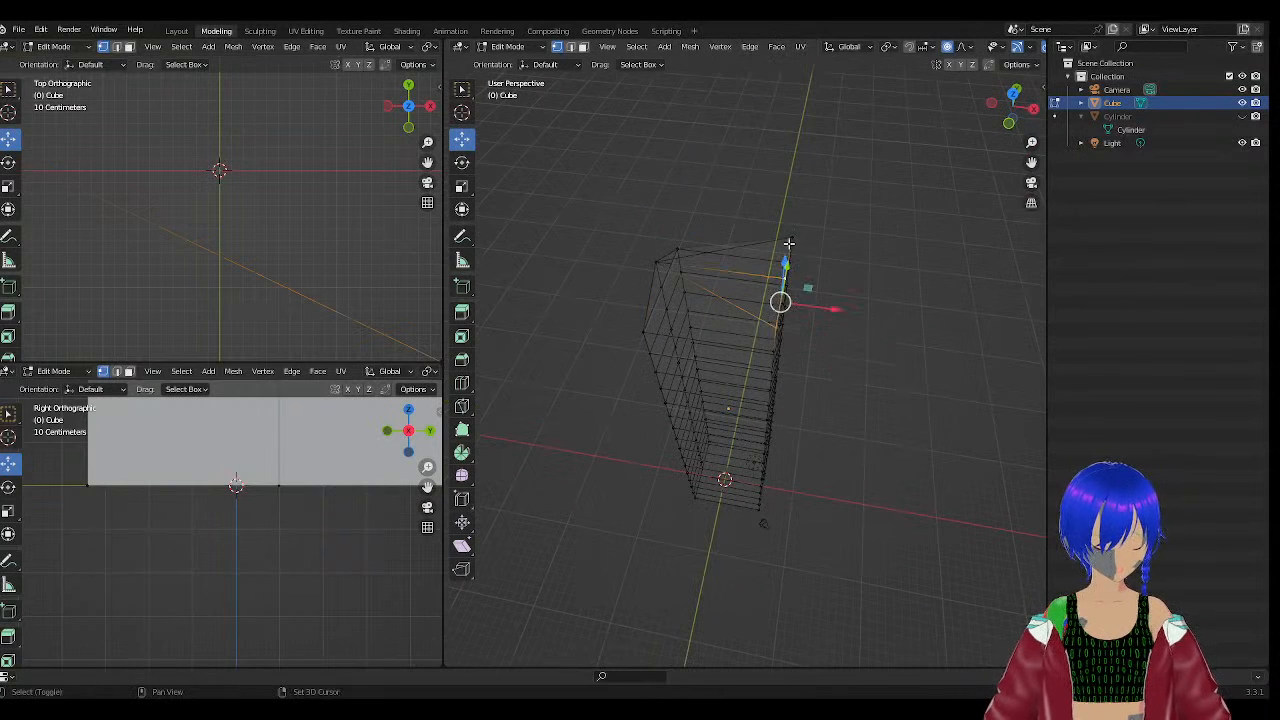
left_click(790, 241, "shift")
right_click(789, 245)
mouse_move(760, 288)
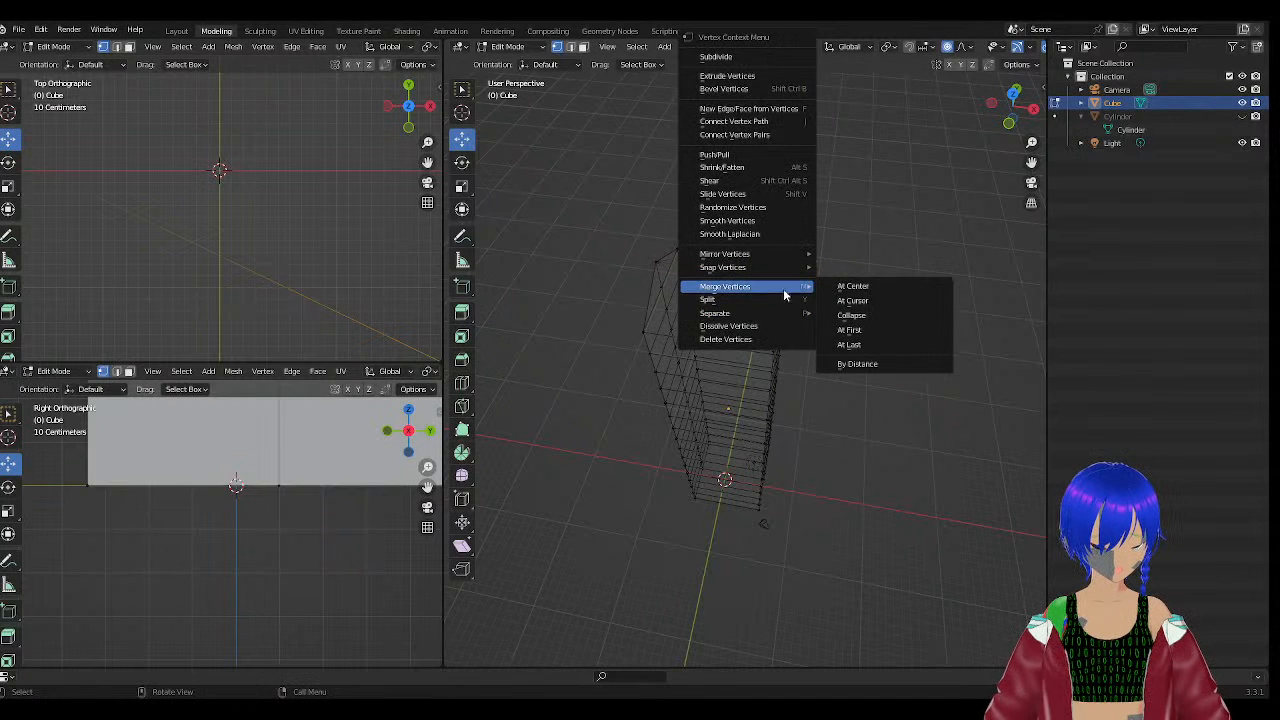
left_click(856, 300)
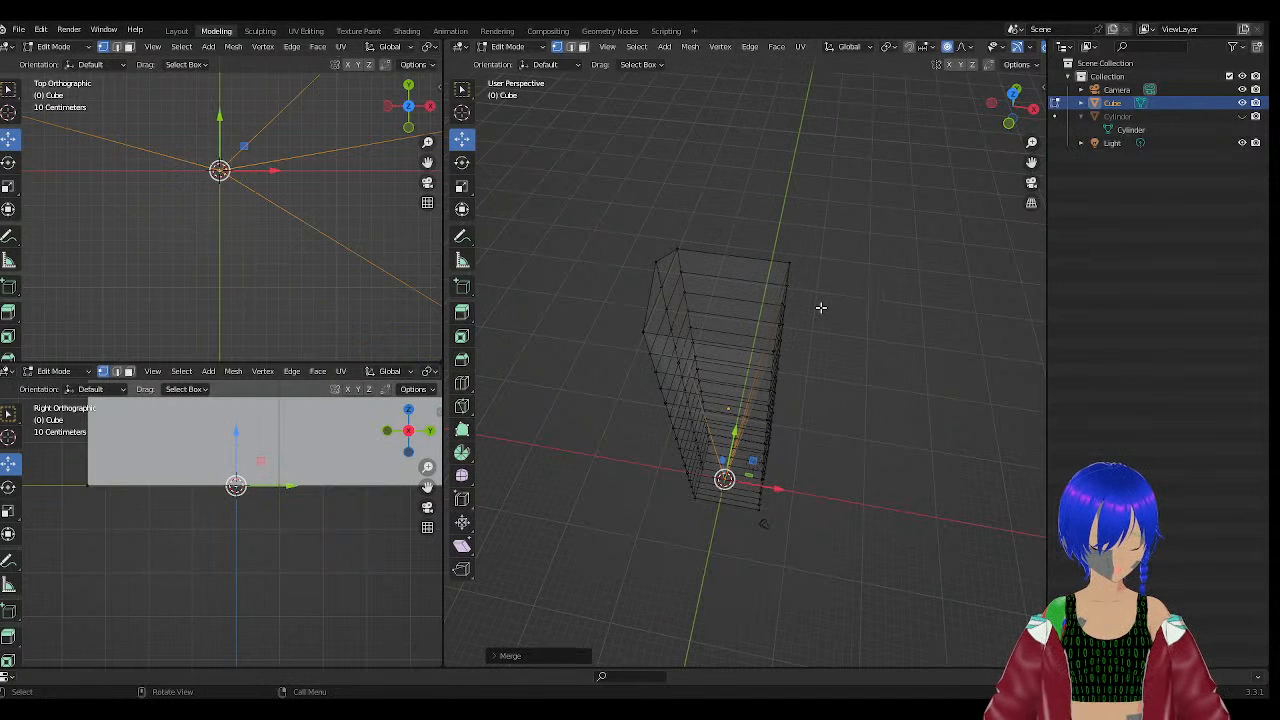
key("ctrl+z")
Merge the three selected top vertices at their center to complete the ridge across the top of the box.
right_click(800, 281)
mouse_move(798, 279)
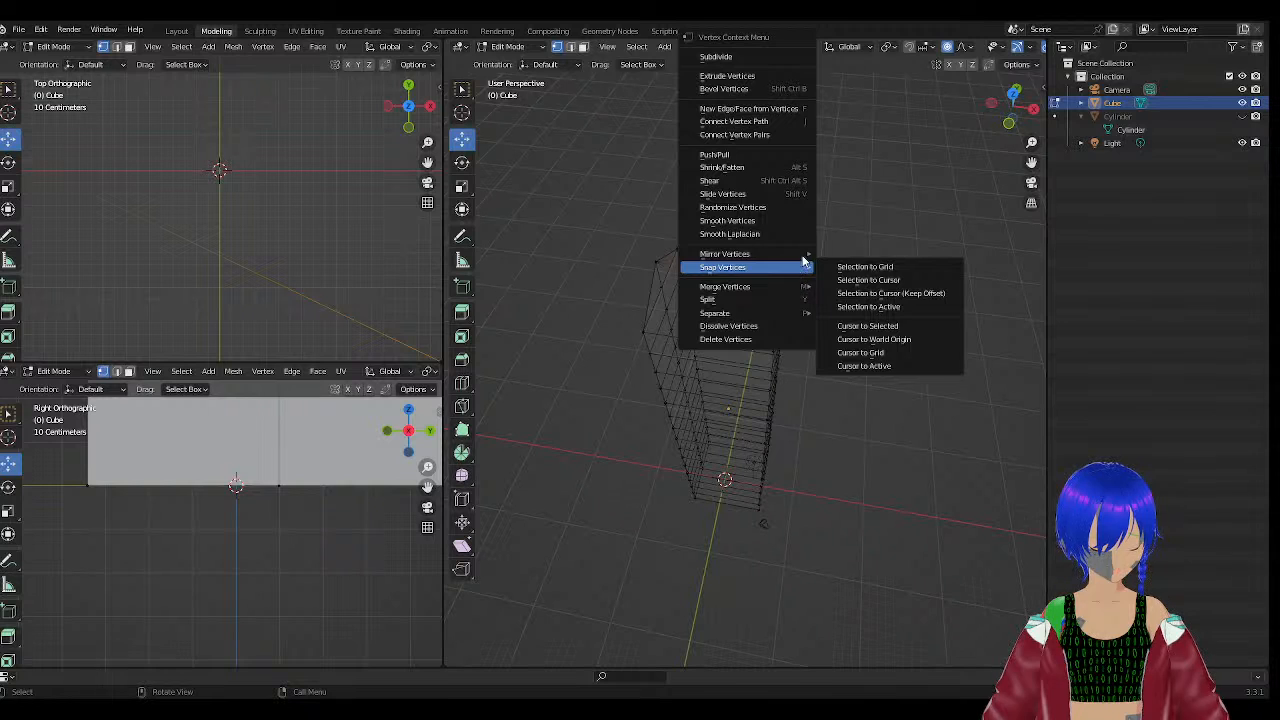
left_click(856, 300)
middle_click_drag(806, 303, 683, 226)
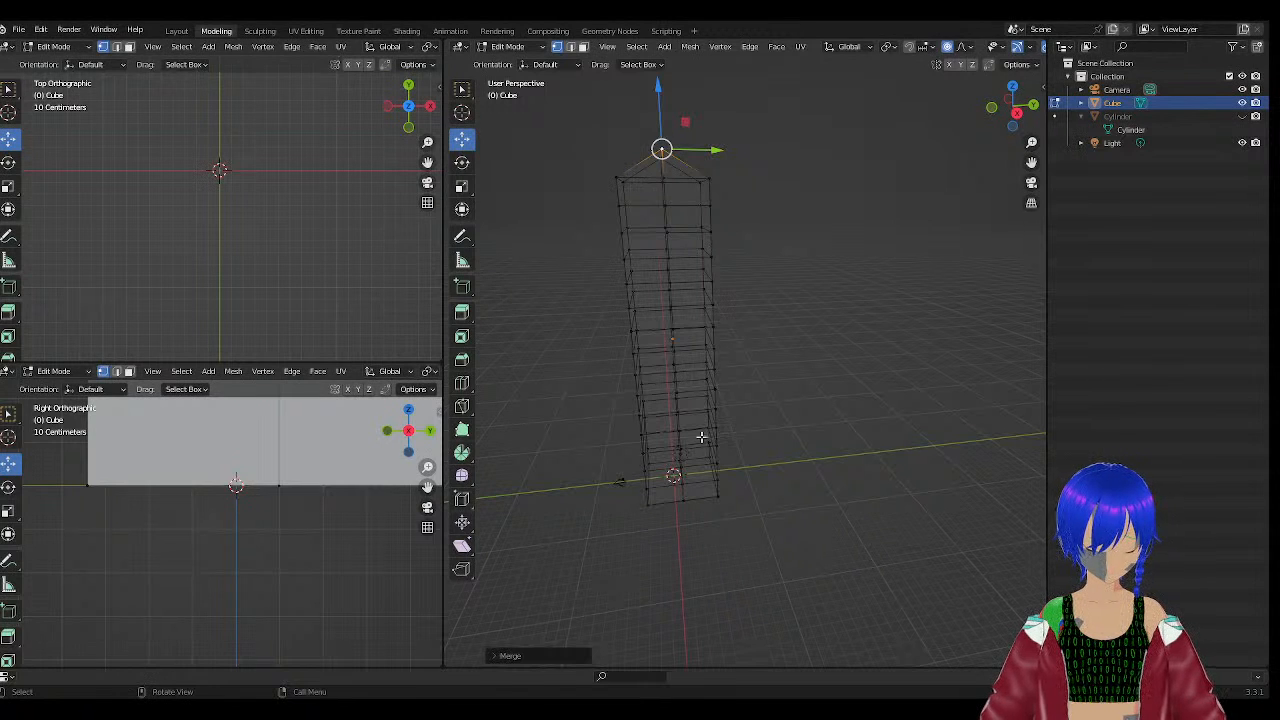
Narrow the first edge loop below the ridge by scaling its Y-direction edges on both sides along the Y axis.
middle_click_drag(708, 389, 889, 397)
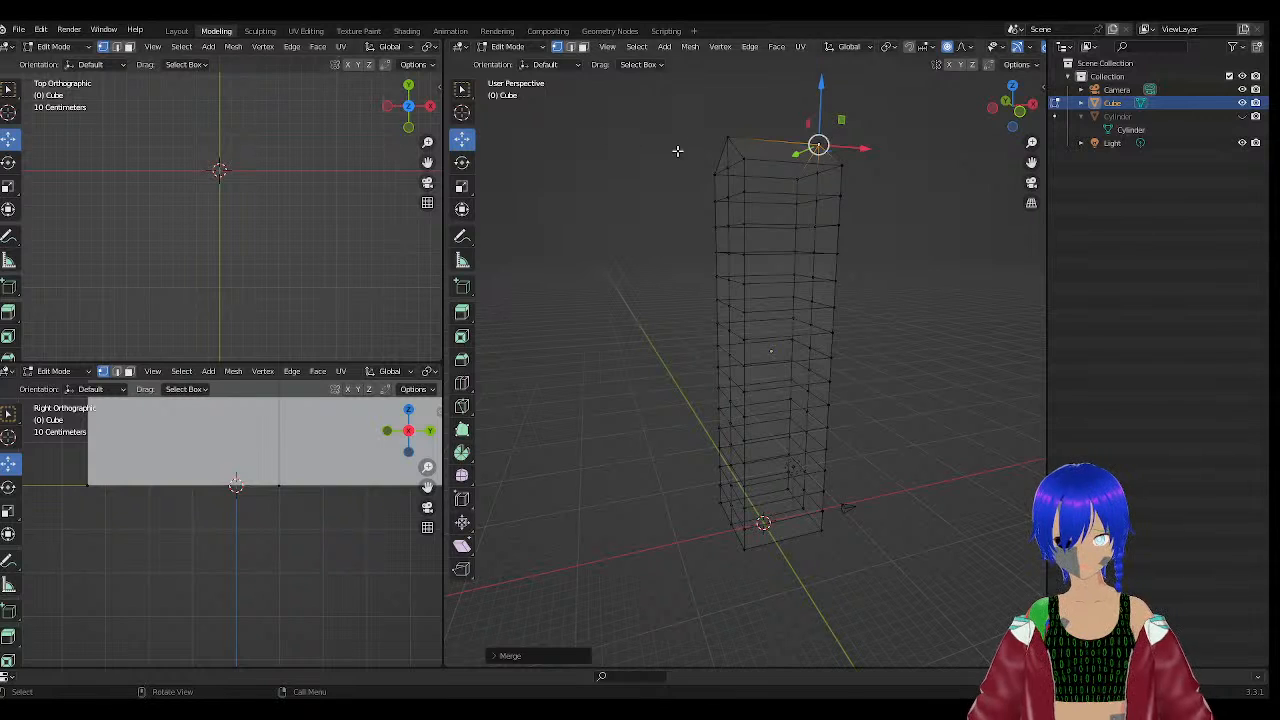
left_click(745, 161)
left_click(718, 167, "ctrl")
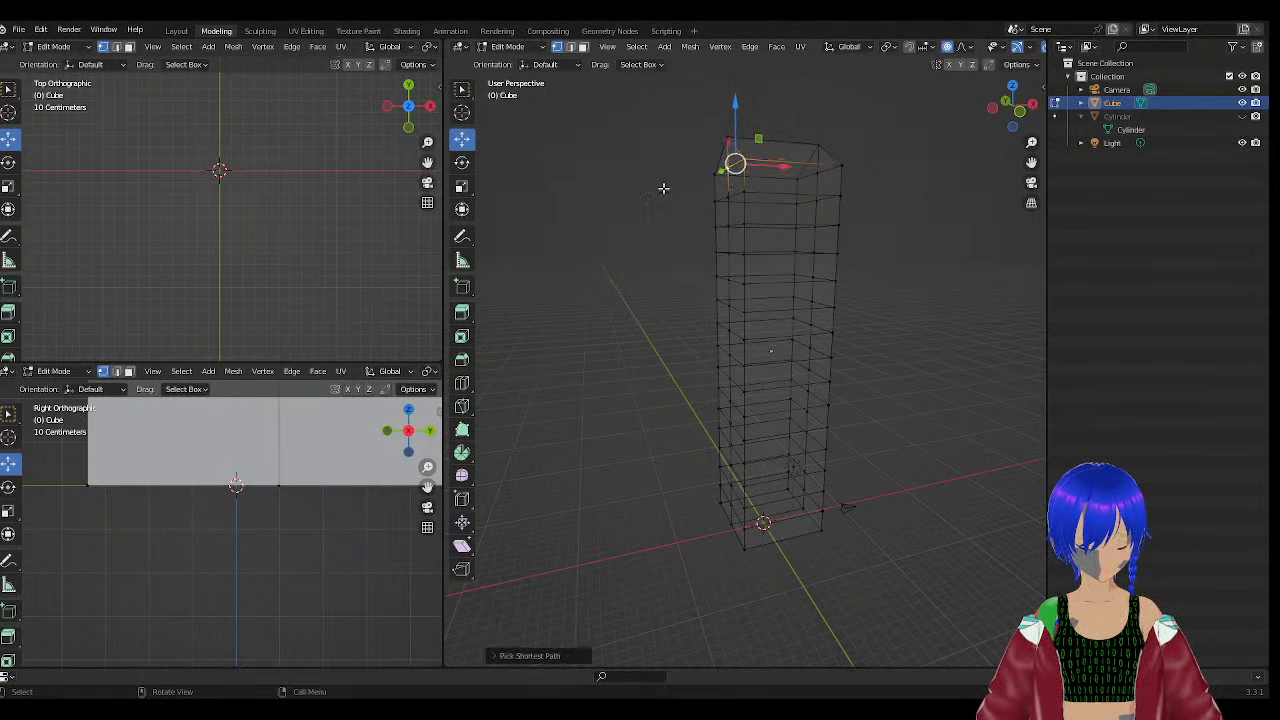
left_click(570, 47)
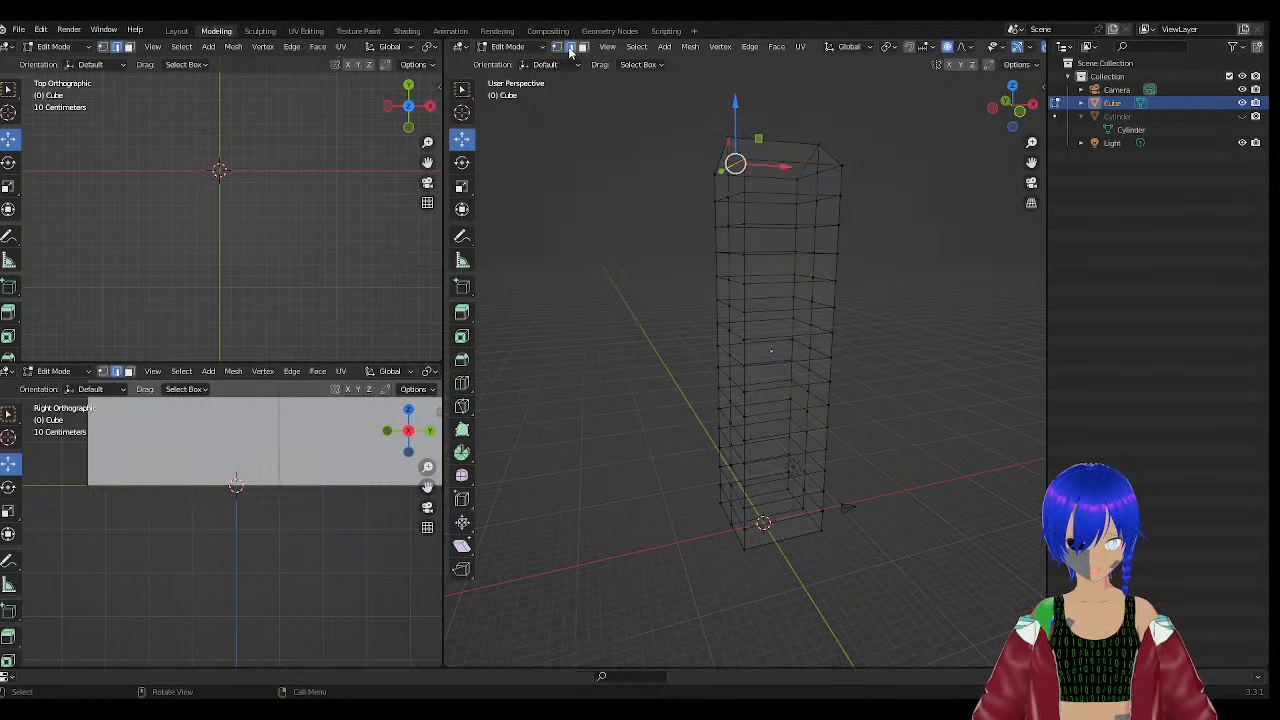
middle_click_drag(761, 195, 889, 216)
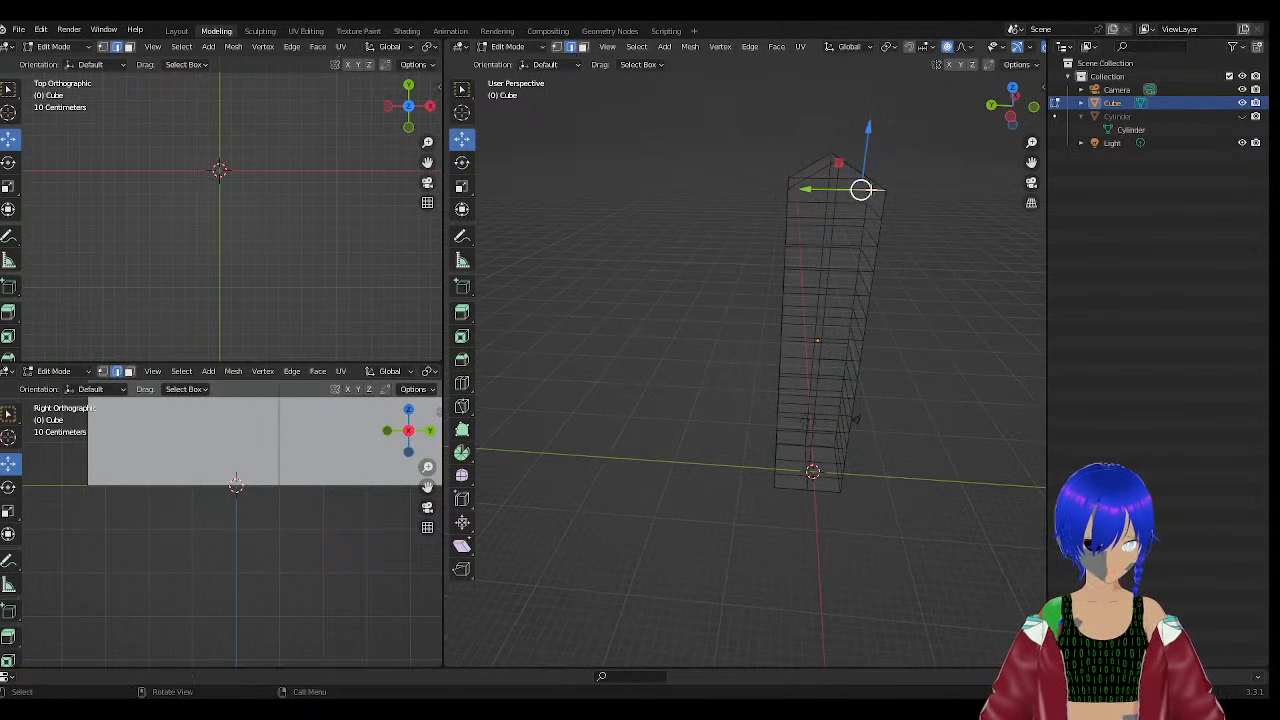
left_click(822, 190, "ctrl")
middle_click_drag(818, 194, 796, 280)
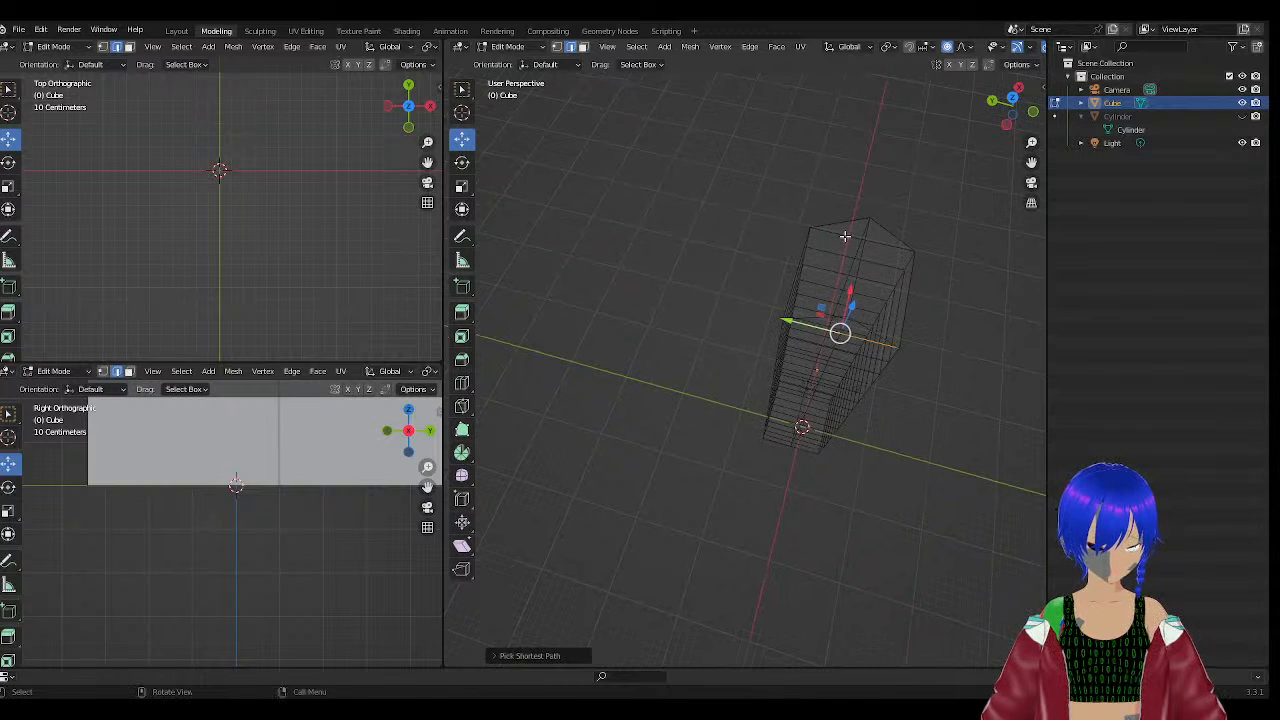
left_click(850, 237, "shift")
left_click(876, 242, "shift")
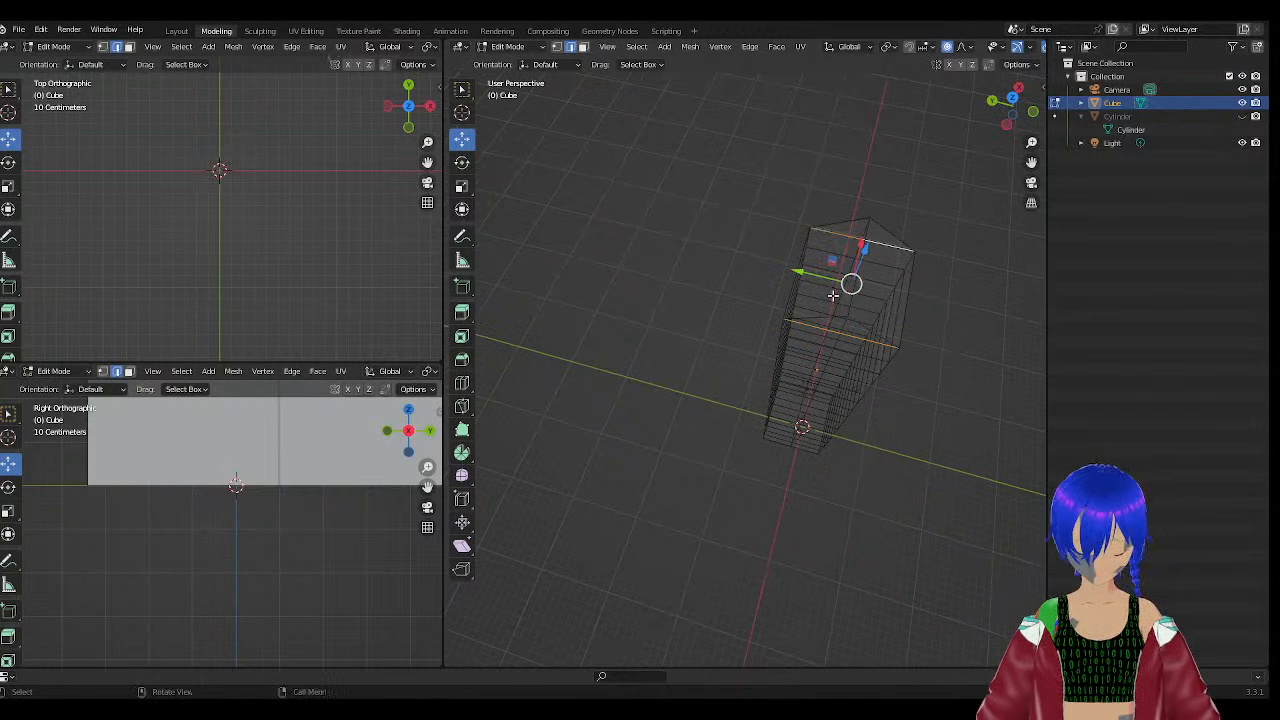
left_click(462, 188)
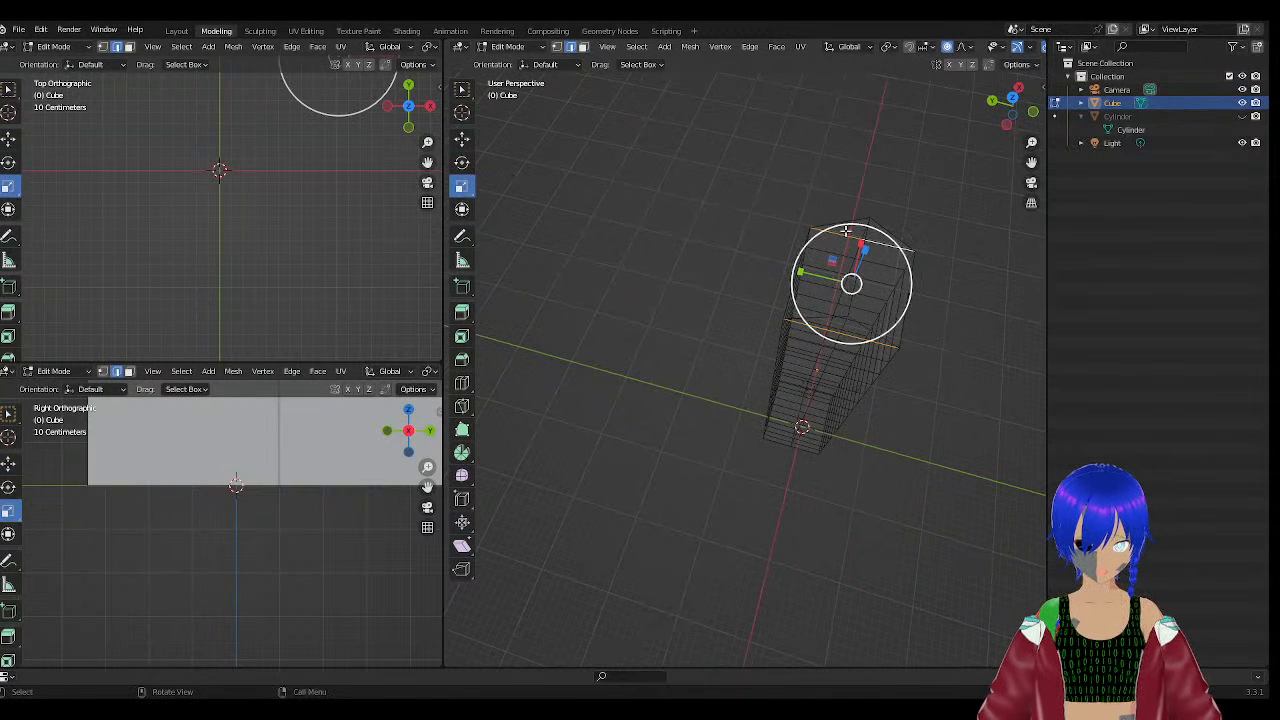
left_click_drag(796, 274, 851, 285)
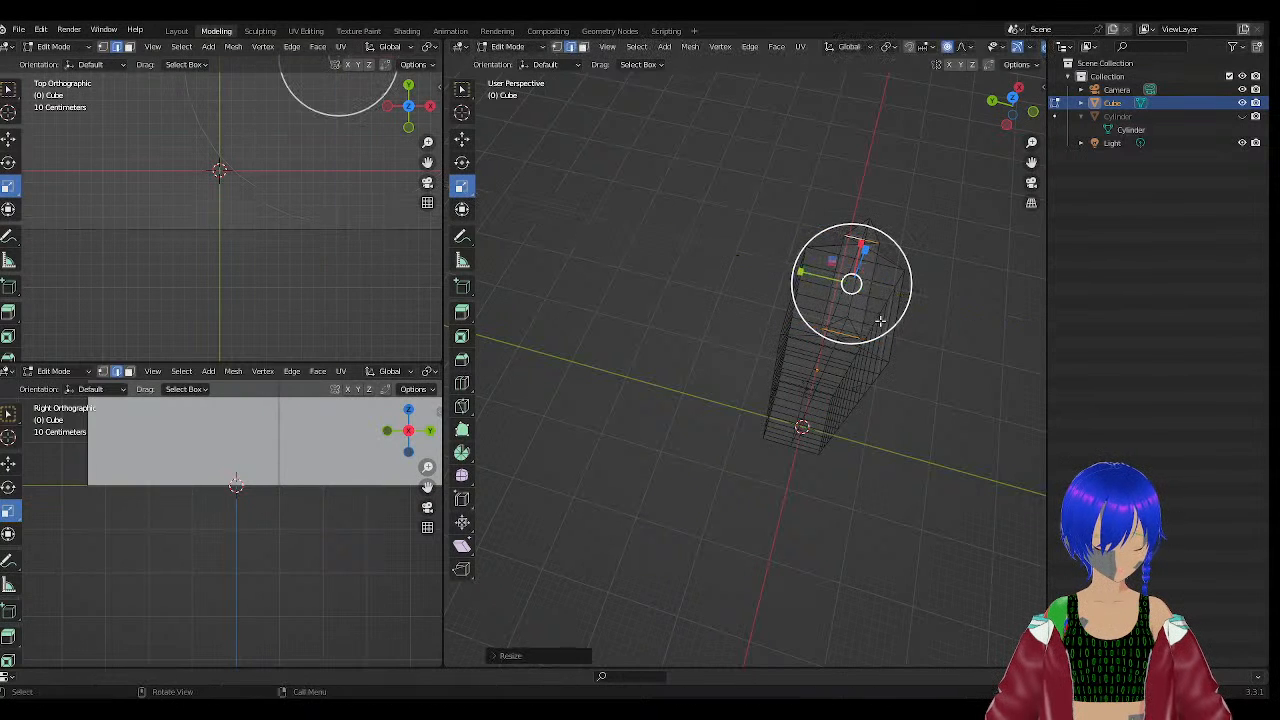
middle_click_drag(880, 380, 885, 140)
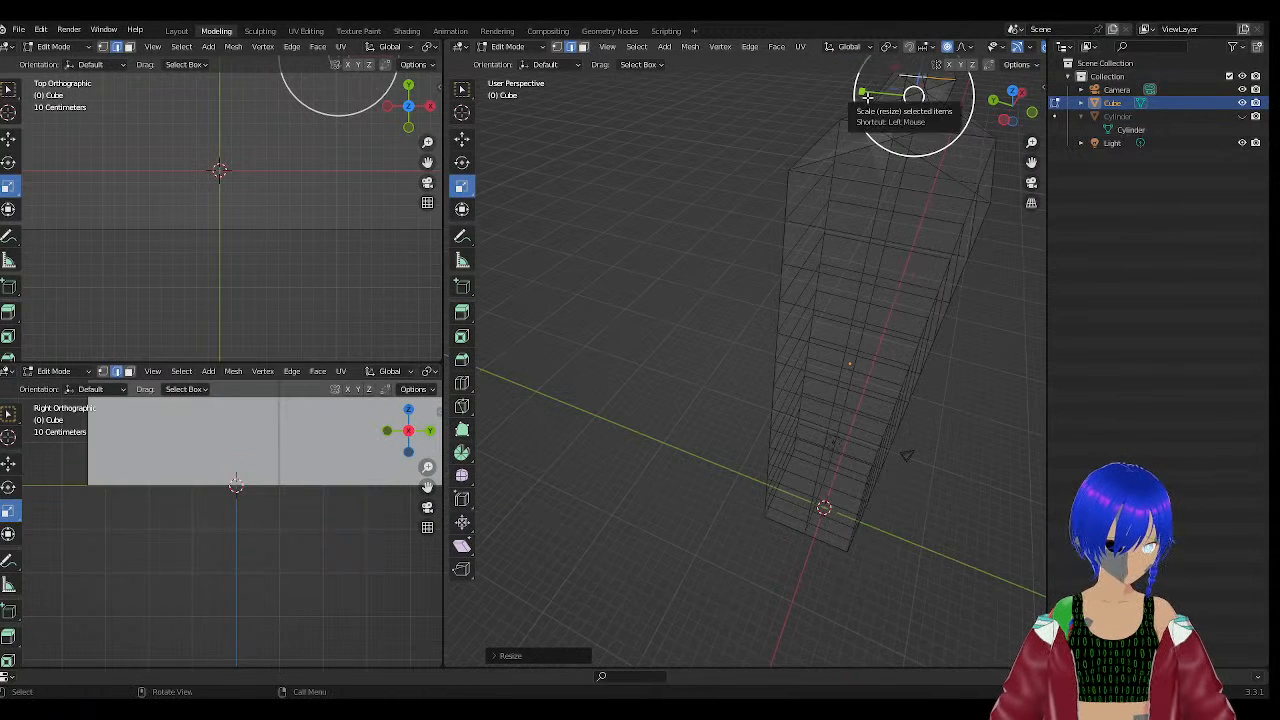
left_click_drag(861, 92, 920, 108)
key("ctrl+z")
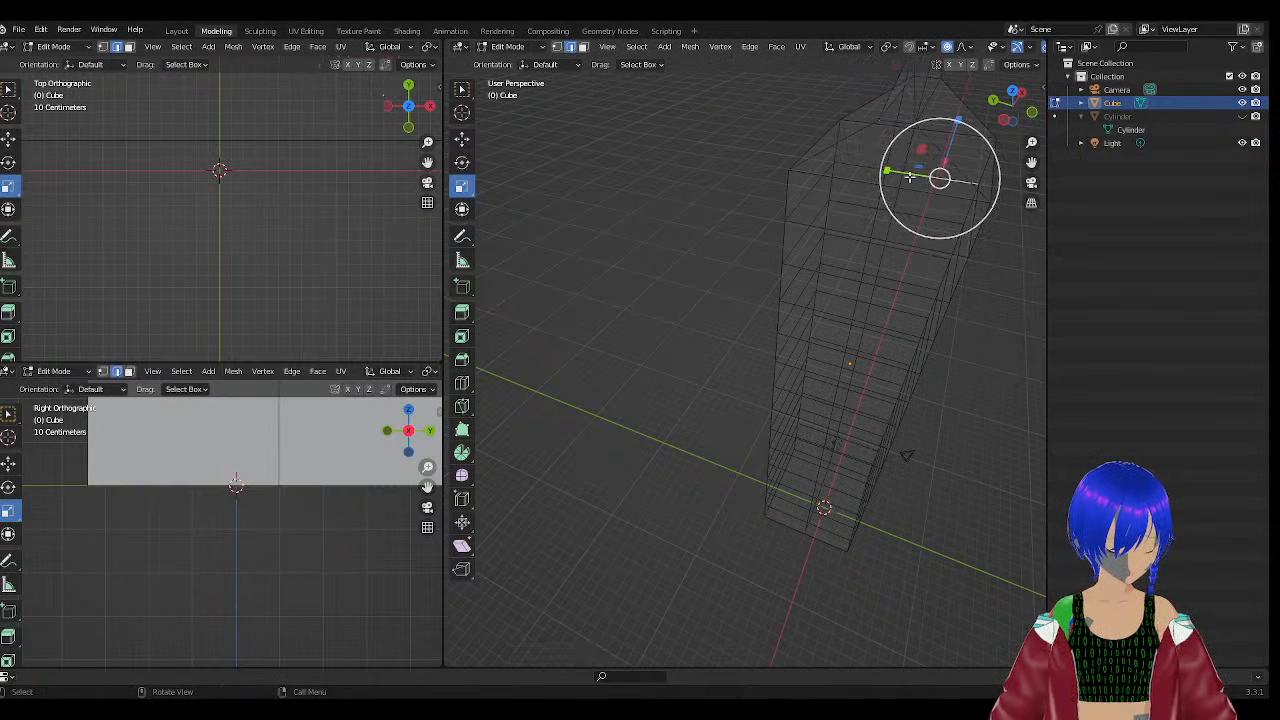
Select the Y-direction edges on both sides of the second loop below the ridge and scale them narrower along Y.
left_click(845, 177, "shift")
left_click(914, 197, "shift")
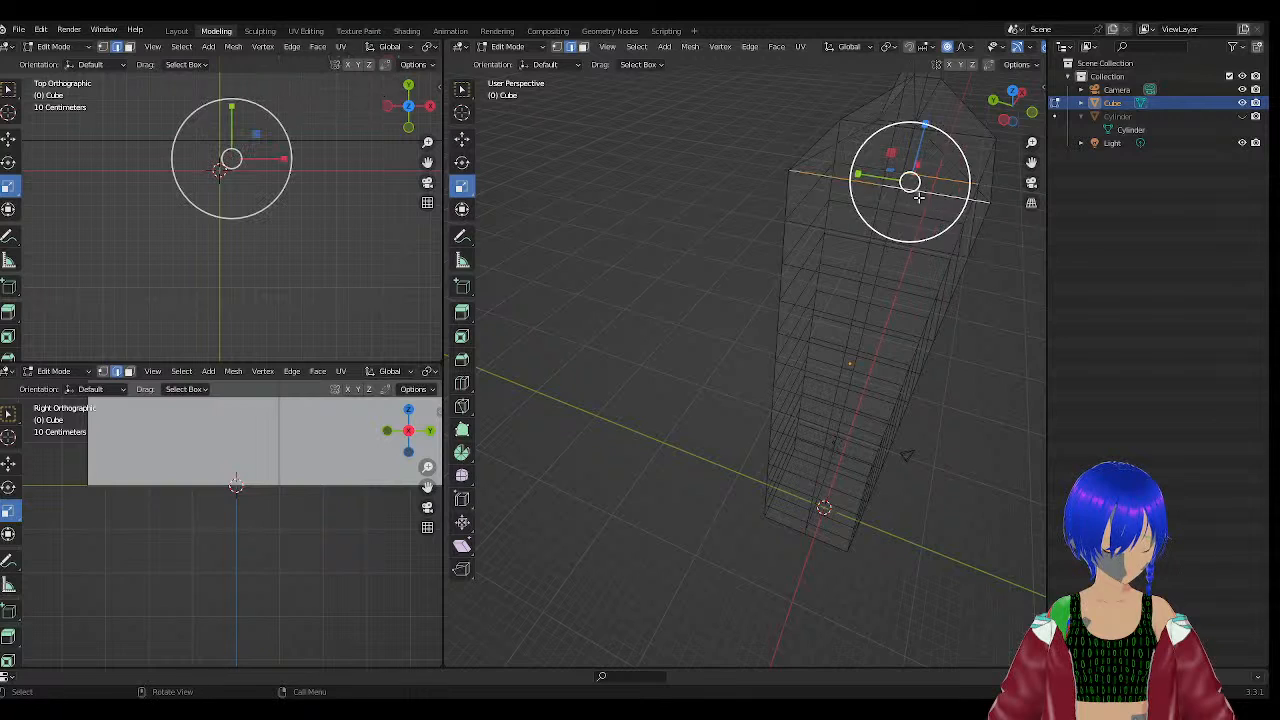
middle_click_drag(917, 197, 769, 195)
left_click(734, 268, "shift")
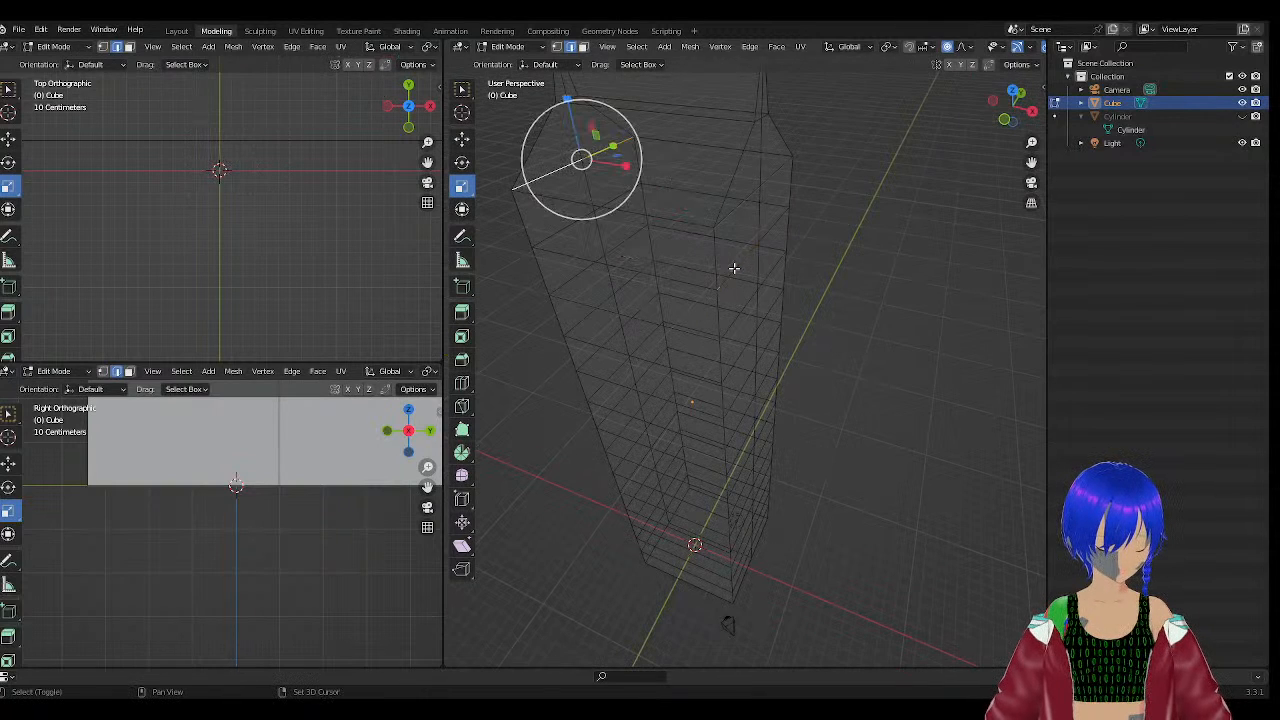
left_click(758, 191, "shift")
left_click(760, 193, "shift")
left_click(762, 190, "shift")
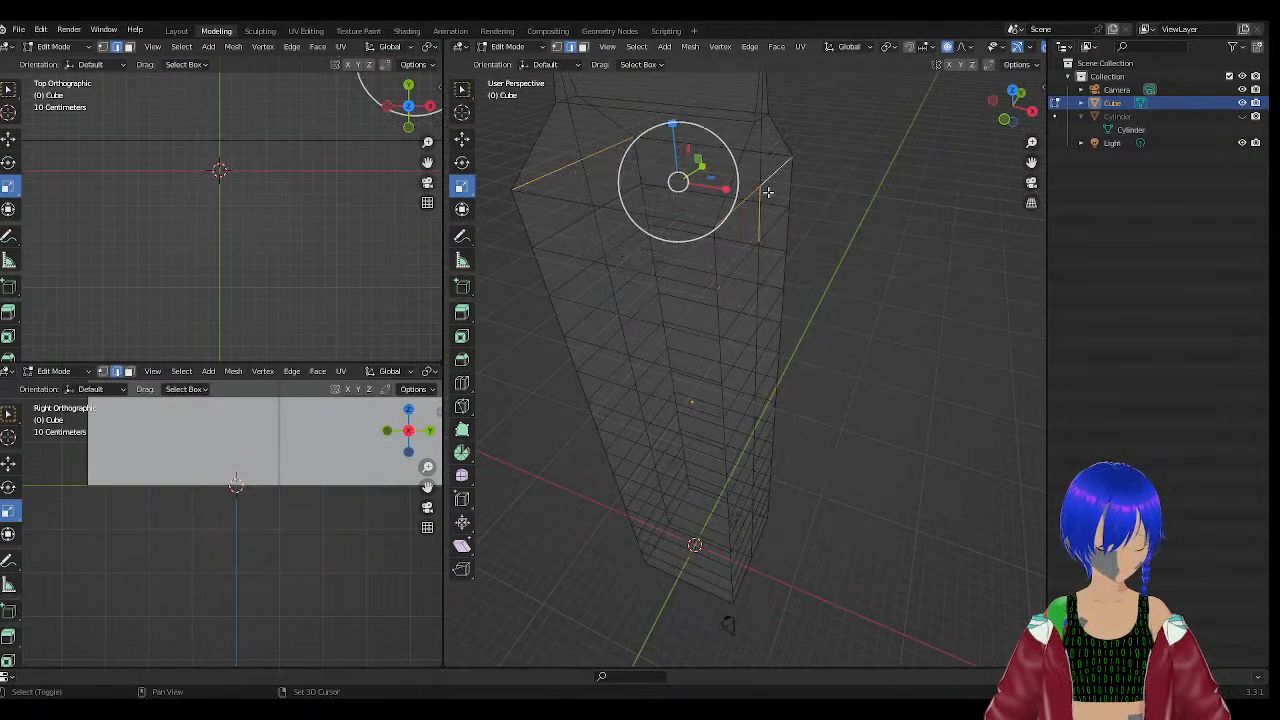
left_click(760, 200, "shift")
middle_click_drag(760, 200, 672, 199)
left_click(672, 199, "shift")
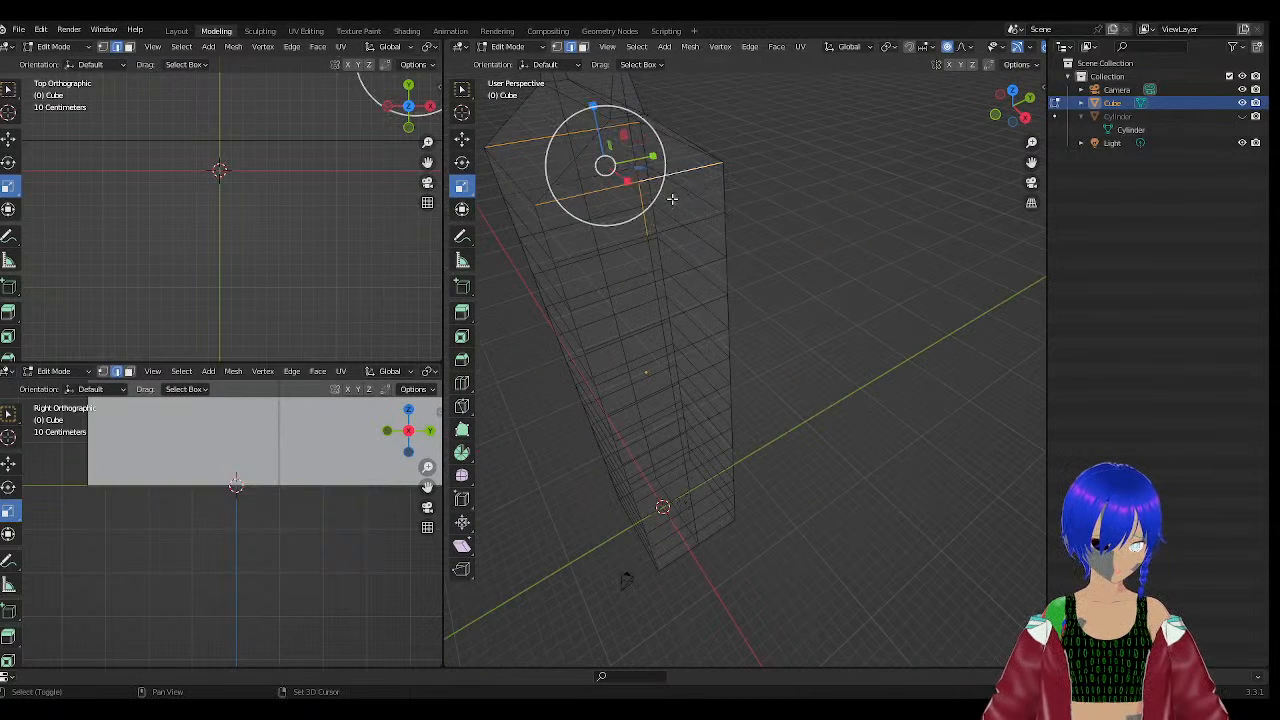
left_click(644, 203, "shift")
left_click(642, 204, "shift")
left_click(637, 204, "shift")
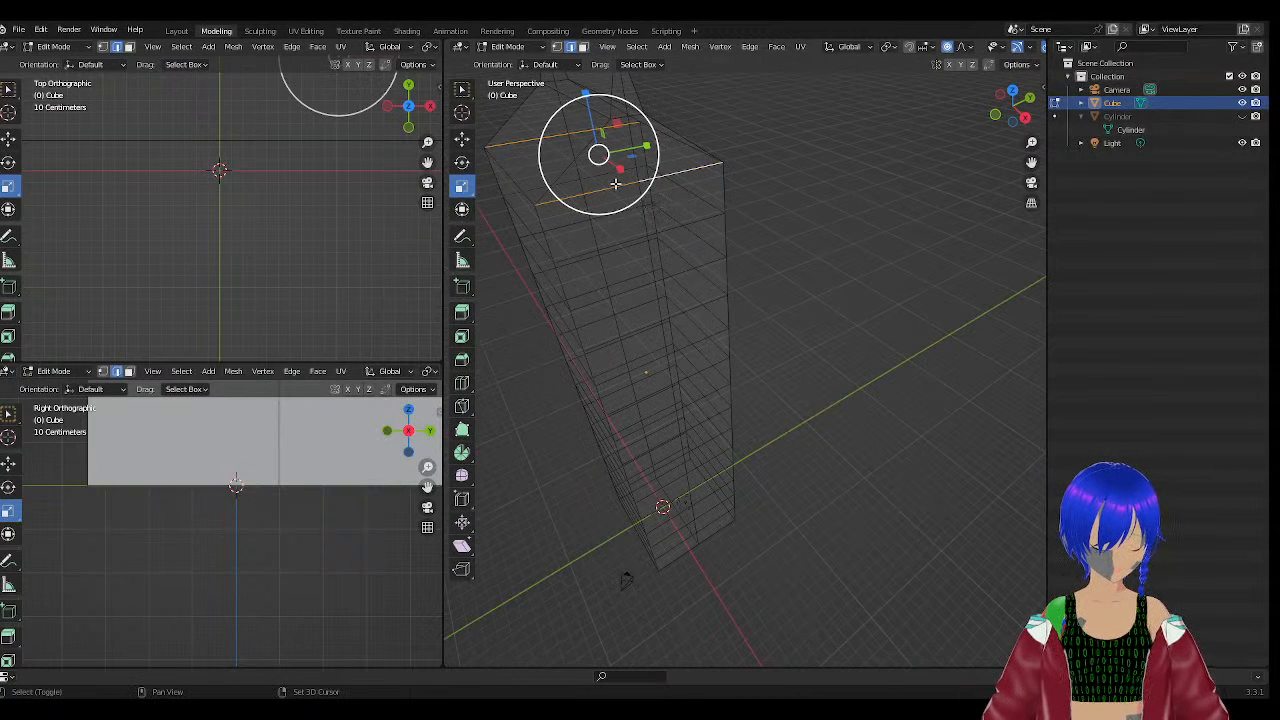
key("s")
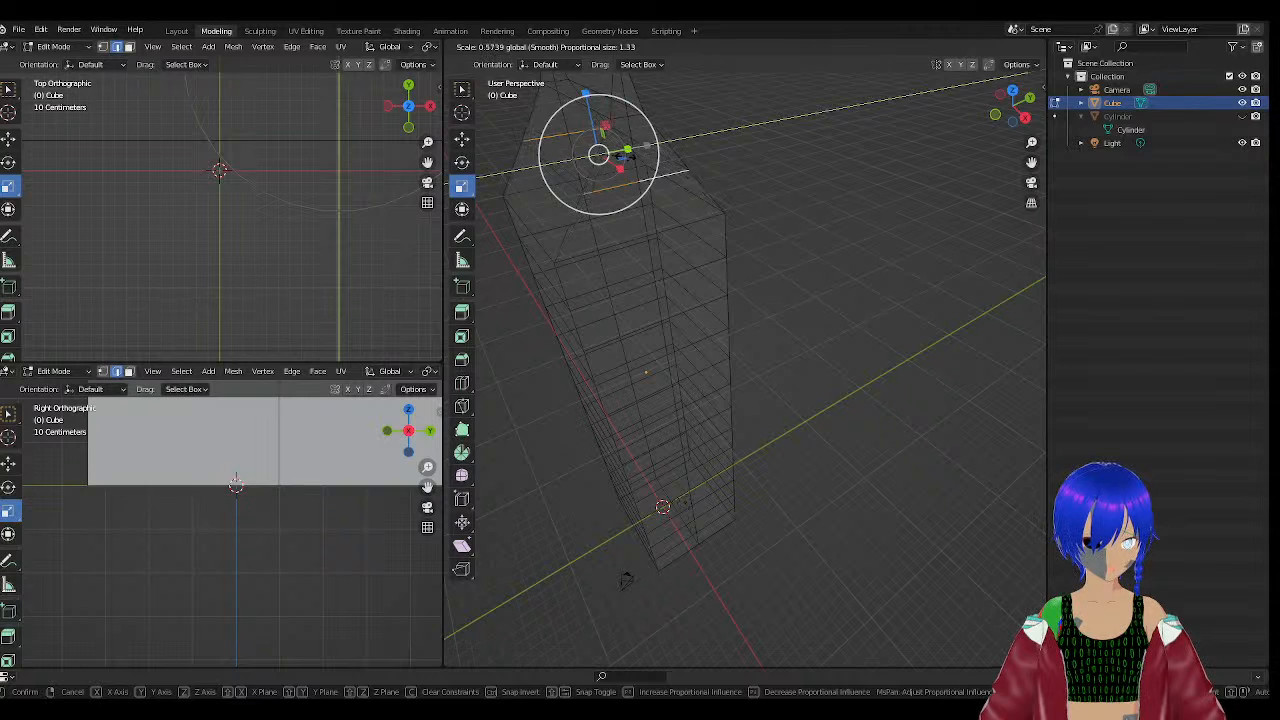
left_click_drag(612, 164, 612, 166)
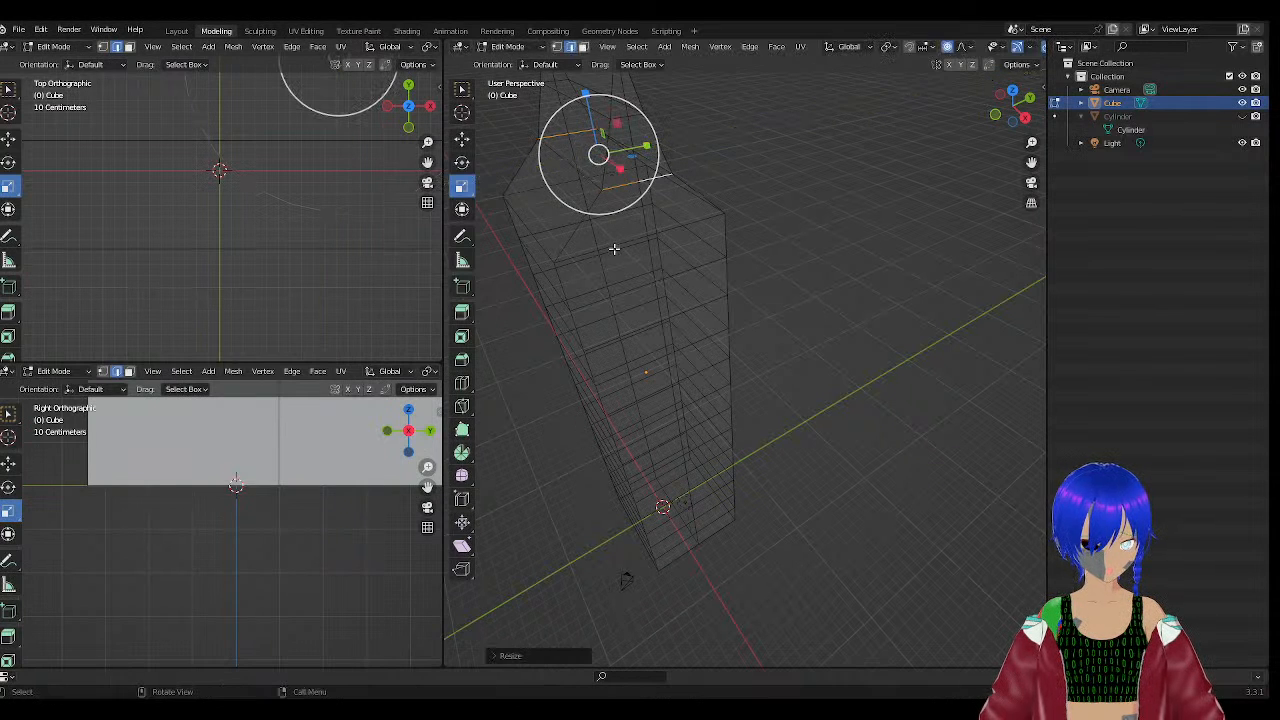
Taper the third loop below the ridge by scaling its Y-direction edges on both sides inward along Y.
left_click(605, 249)
left_click(687, 229, "shift")
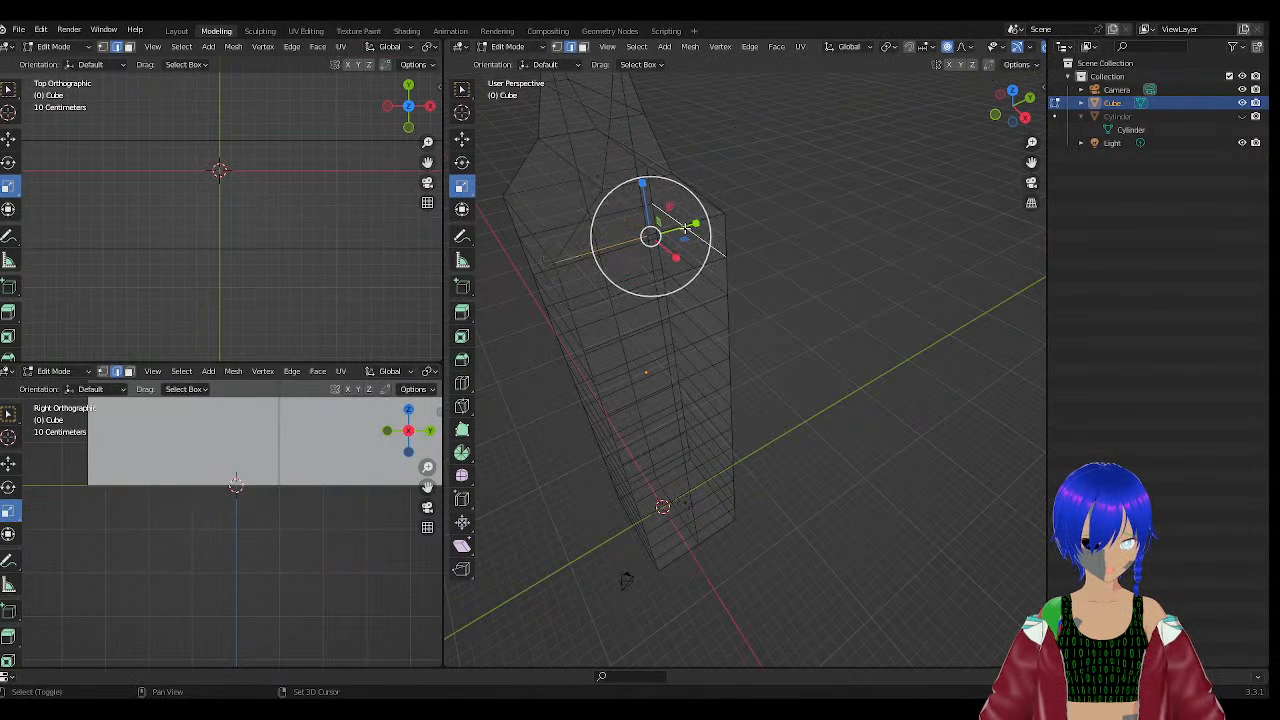
left_click(562, 185, "shift")
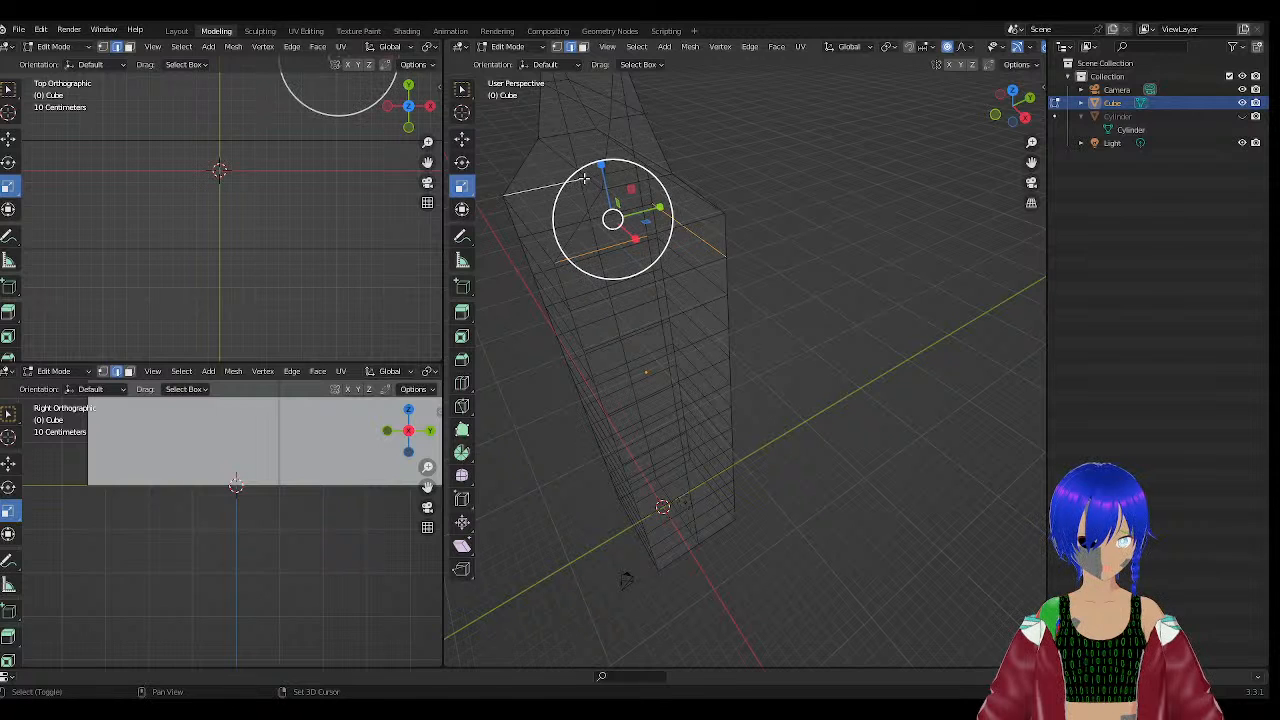
left_click(686, 233, "shift")
middle_click_drag(630, 238, 612, 220)
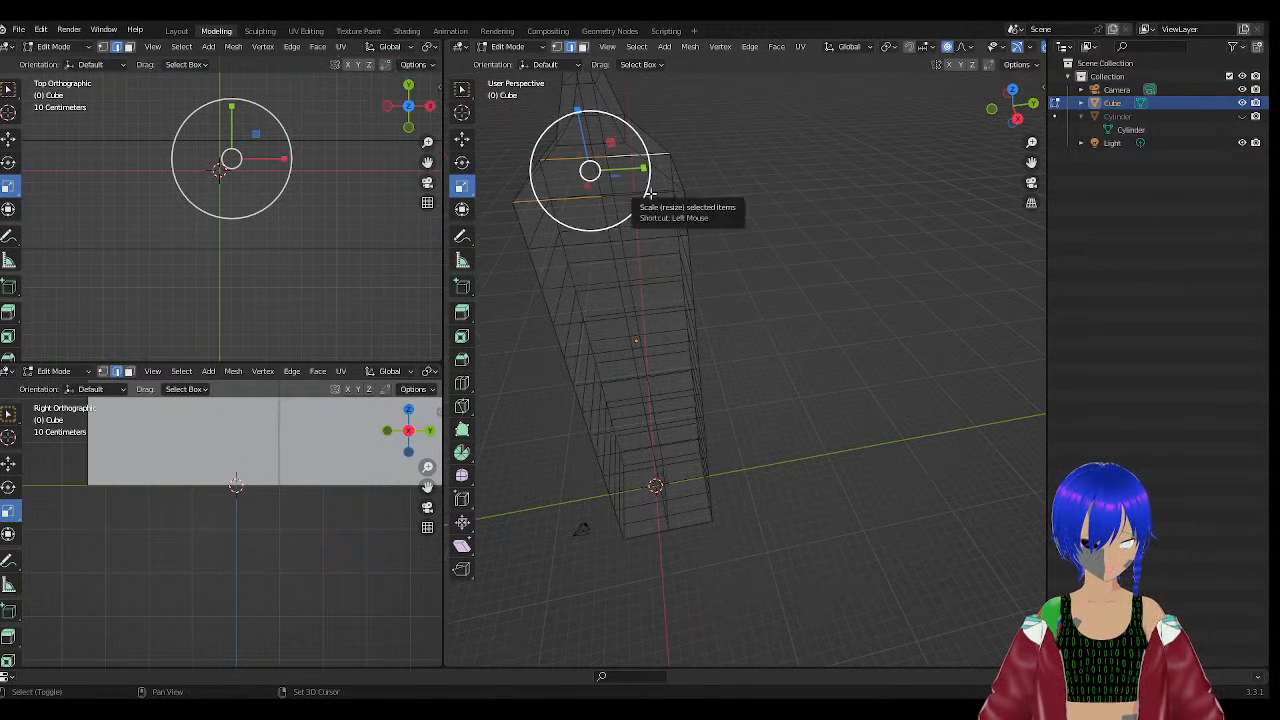
left_click(650, 194, "shift")
mouse_move(657, 172)
left_mouse_down()
mouse_move(629, 183)
mouse_move(640, 181)
left_mouse_up()
middle_click_drag(645, 184, 923, 219)
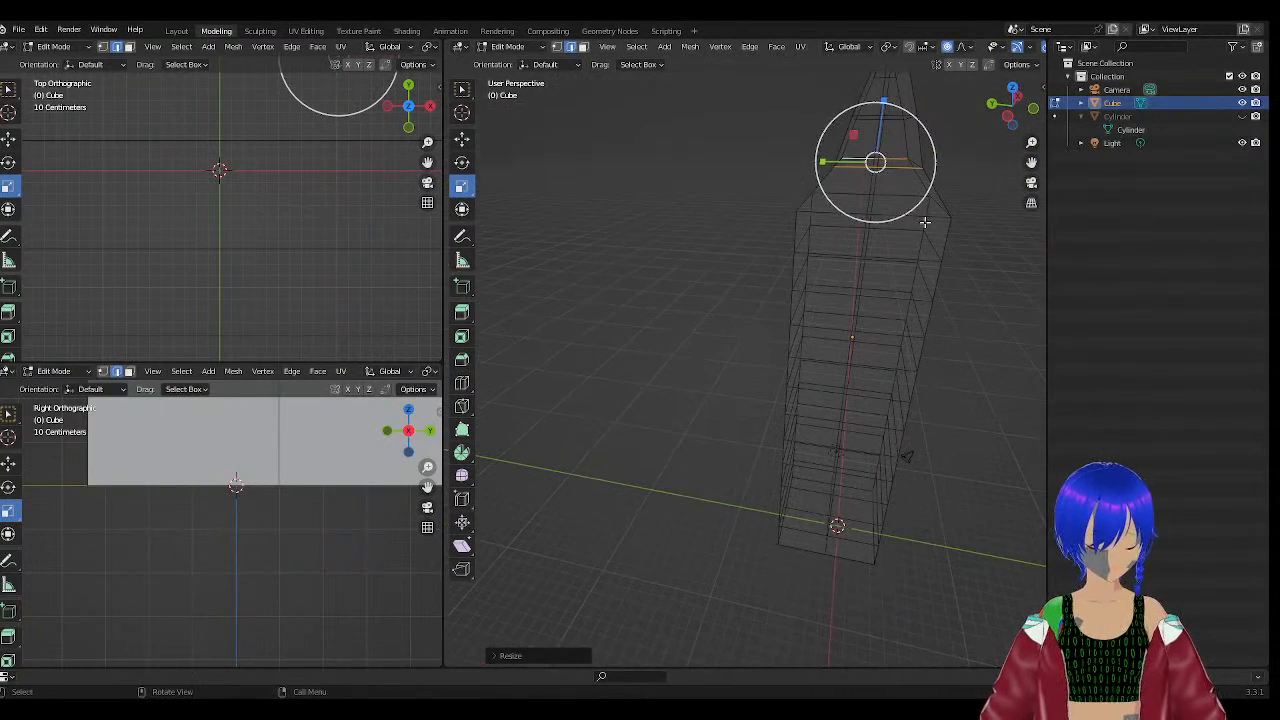
Select the Y-direction edges on both sides of the fourth loop below the ridge and scale them inward along Y.
left_click(925, 222)
left_click(831, 214)
middle_click_drag(831, 214, 733, 236)
left_click(846, 311)
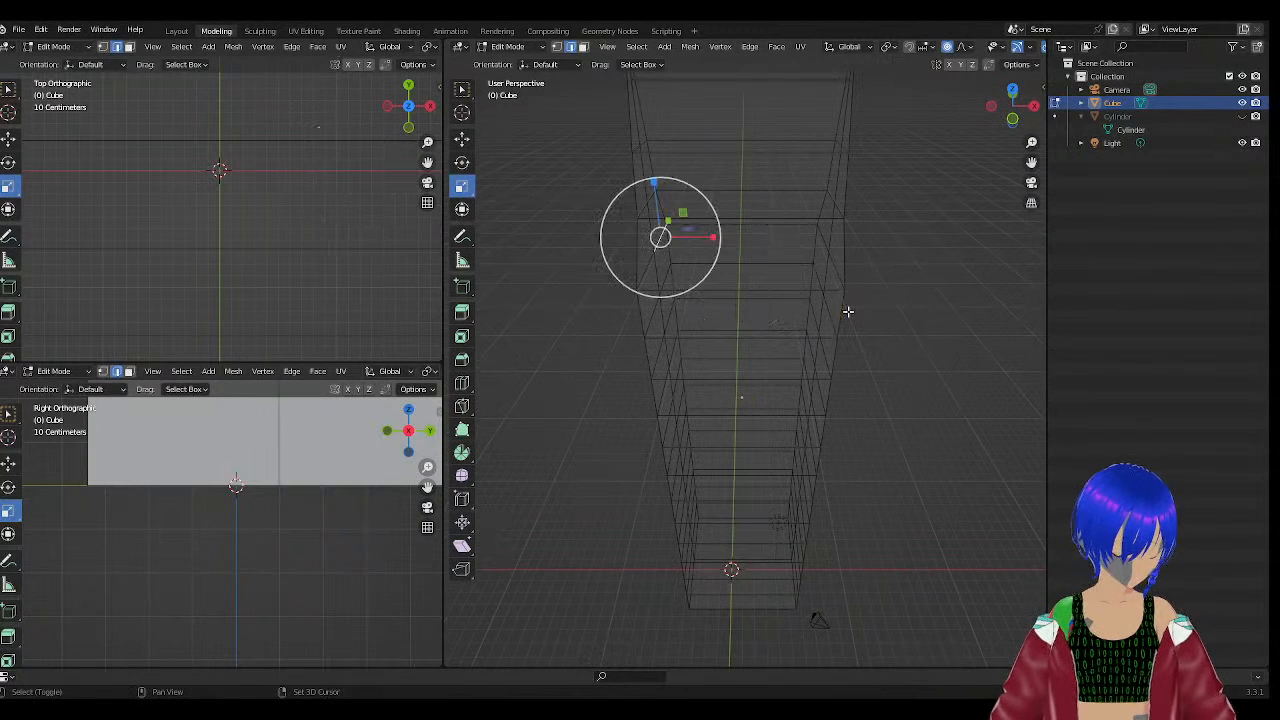
left_click(839, 273, "shift")
left_click(816, 245, "shift")
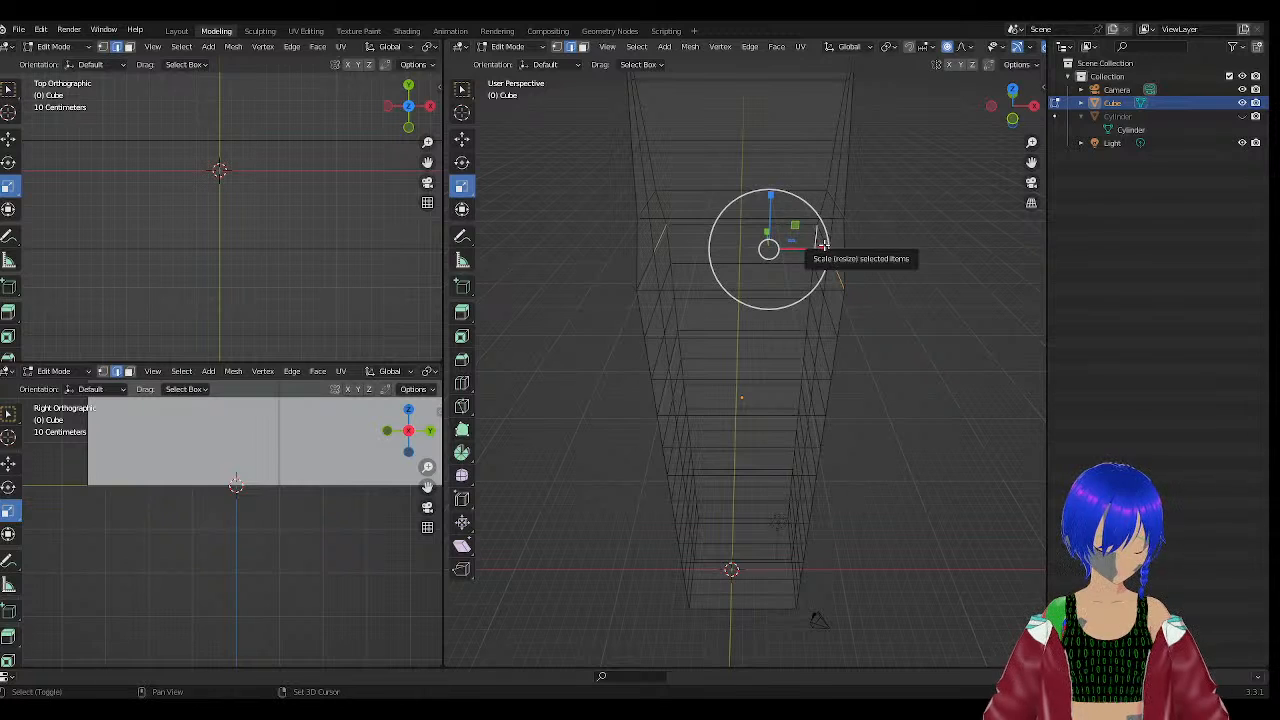
left_click(813, 238, "shift")
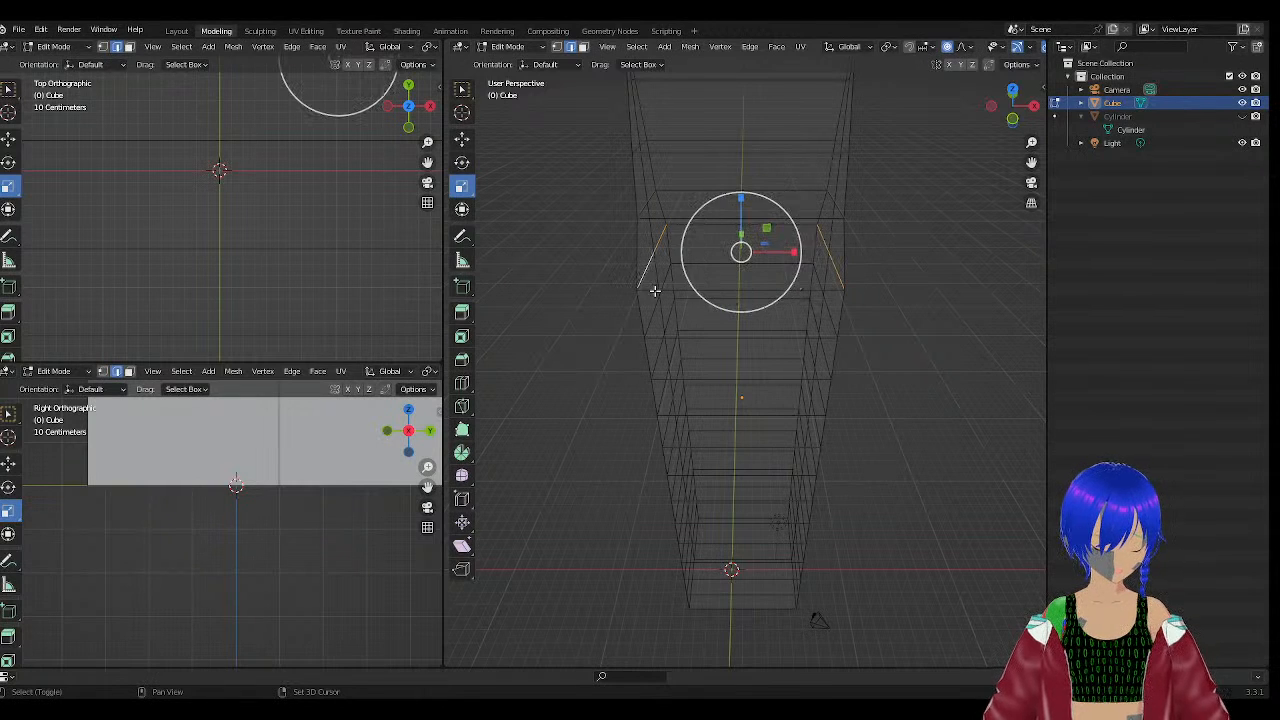
middle_click_drag(647, 271, 636, 201)
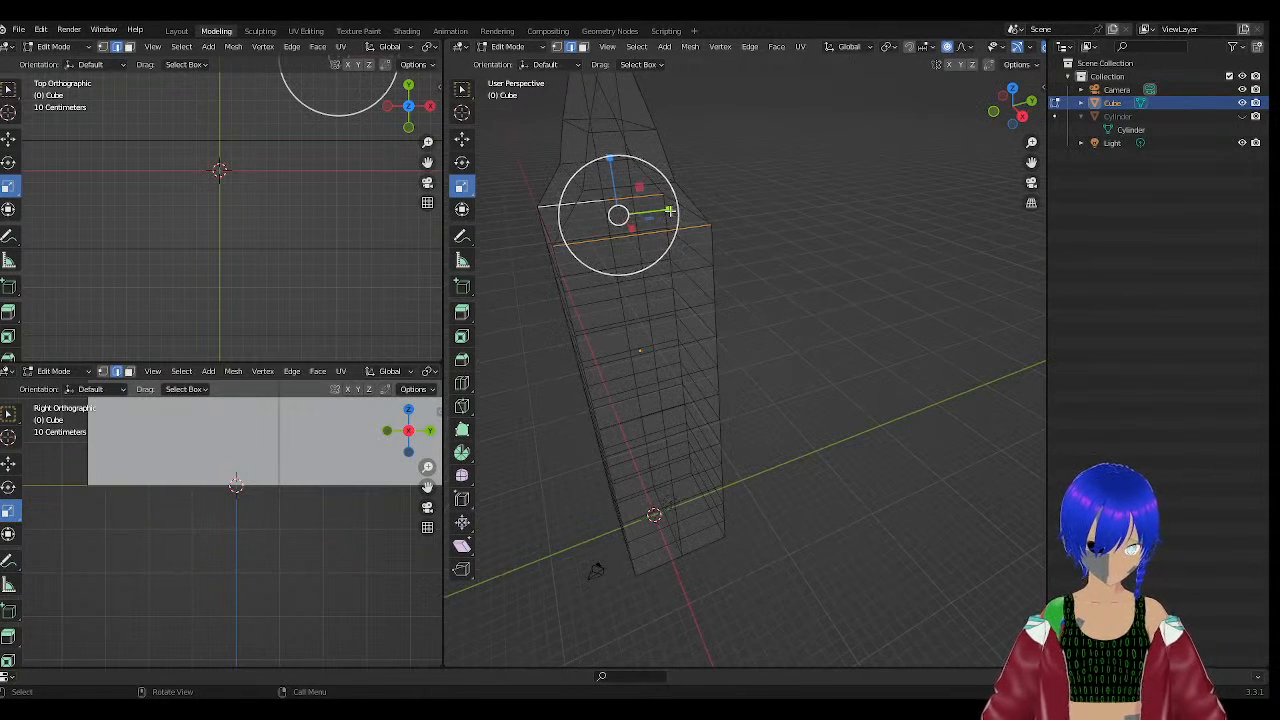
left_click_drag(669, 211, 655, 213)
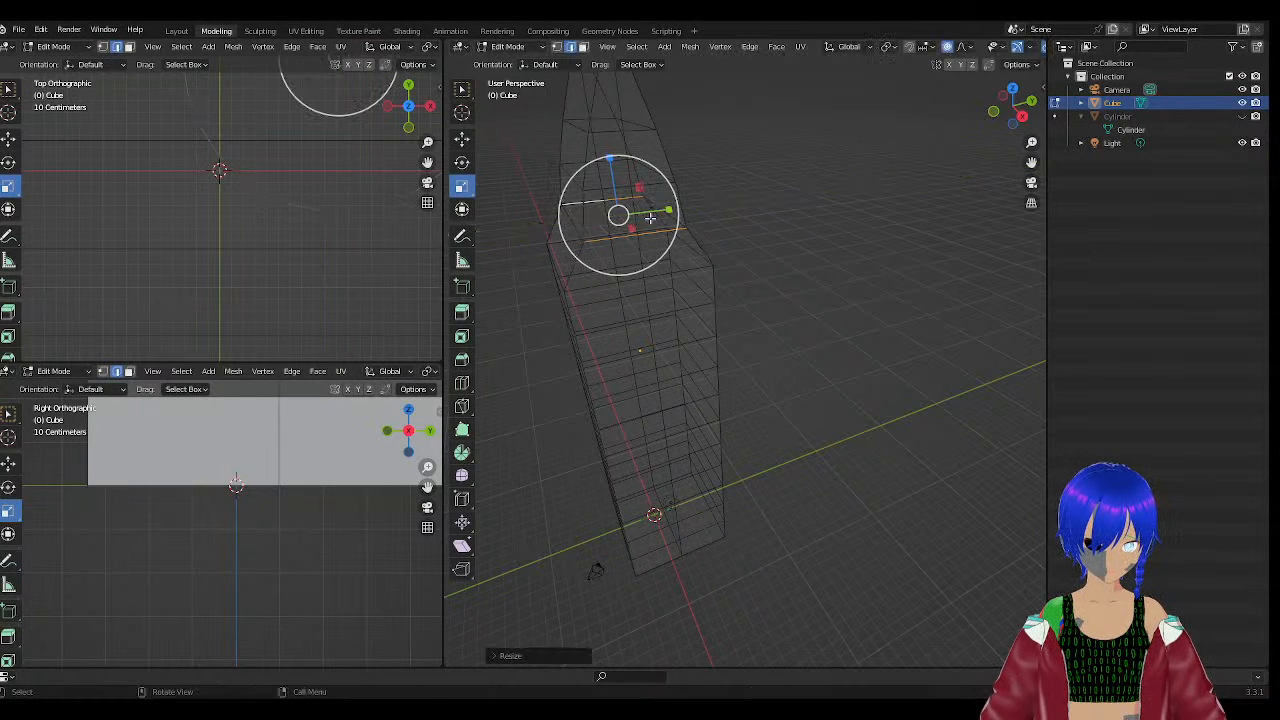
scroll(656, 220, "down", 3)
scroll(700, 300, "up", 3)
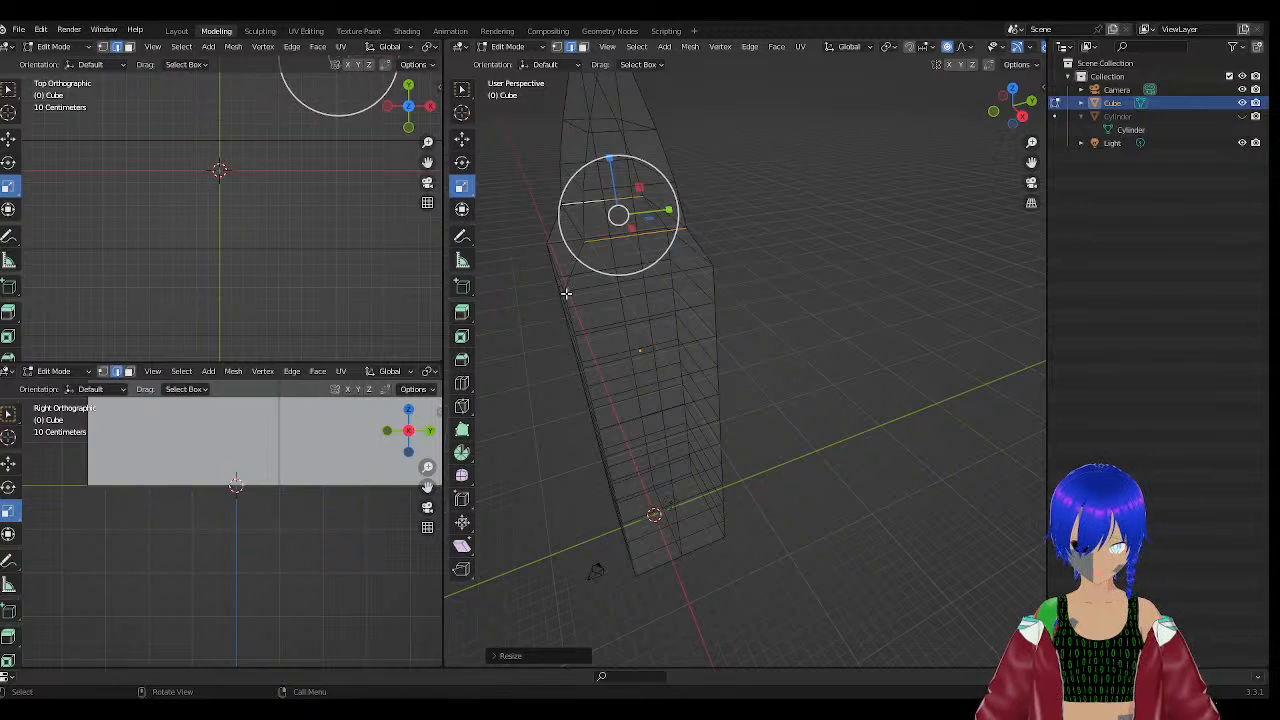
Select the Y-direction edges on both sides of the fifth loop below the ridge.
left_click(566, 305)
left_click(614, 284)
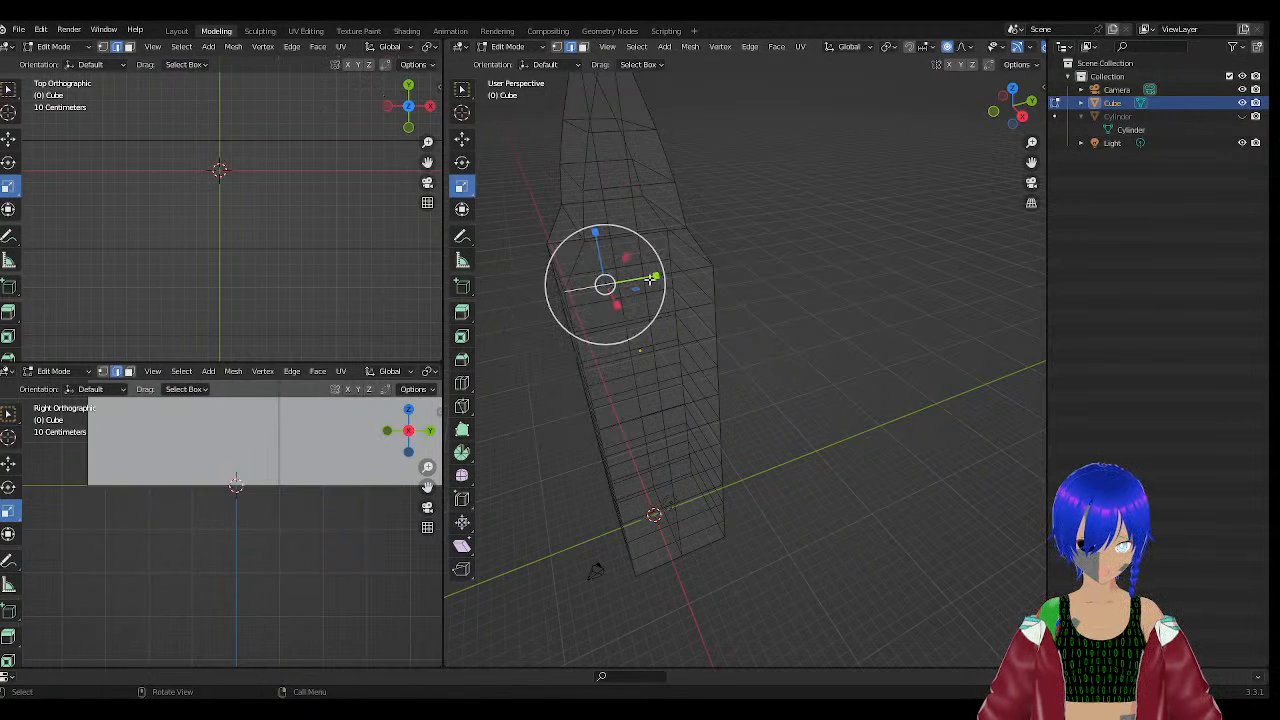
middle_click_drag(692, 270, 731, 294)
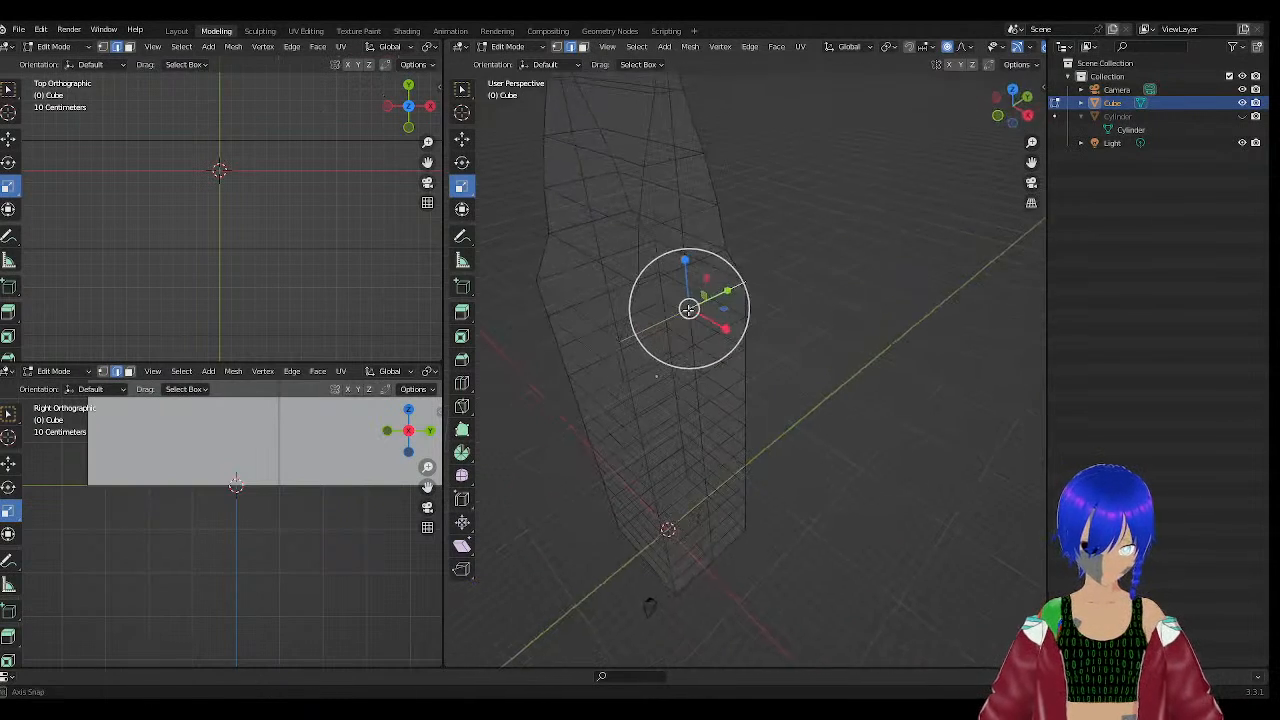
left_click(566, 272, "alt")
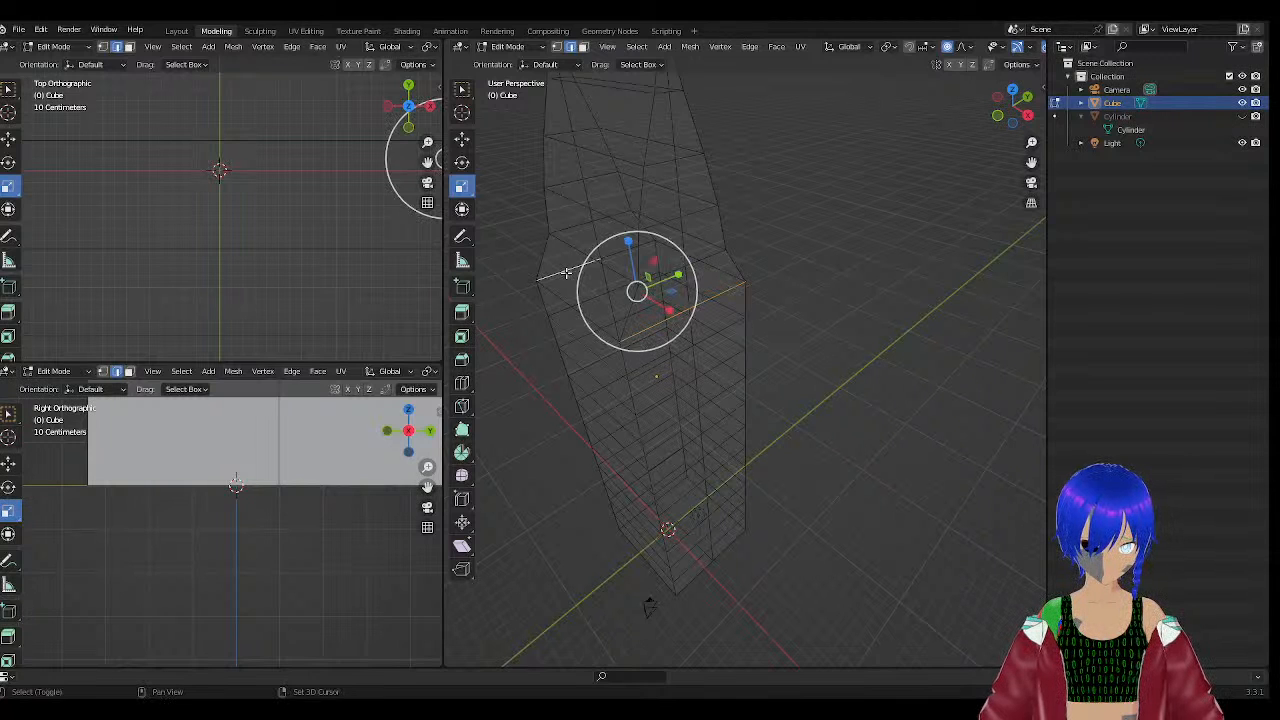
left_click(611, 255, "alt")
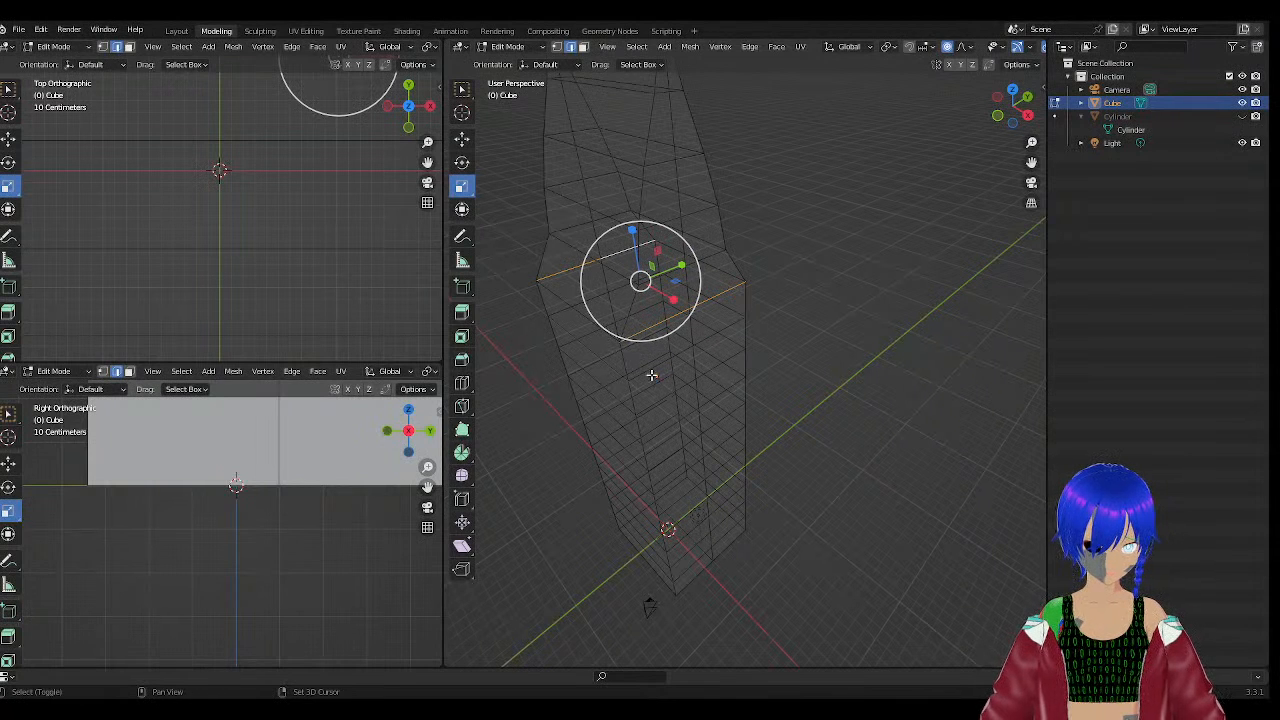
middle_click_drag(655, 385, 624, 321)
middle_click_drag(600, 323, 672, 296)
left_click_drag(667, 278, 672, 335)
key("ctrl+z")
left_click_drag(678, 285, 677, 318)
key("ctrl+z")
Extend the selection to the Y-direction edges of the lower loops on both sides, down to the base.
left_click(463, 140)
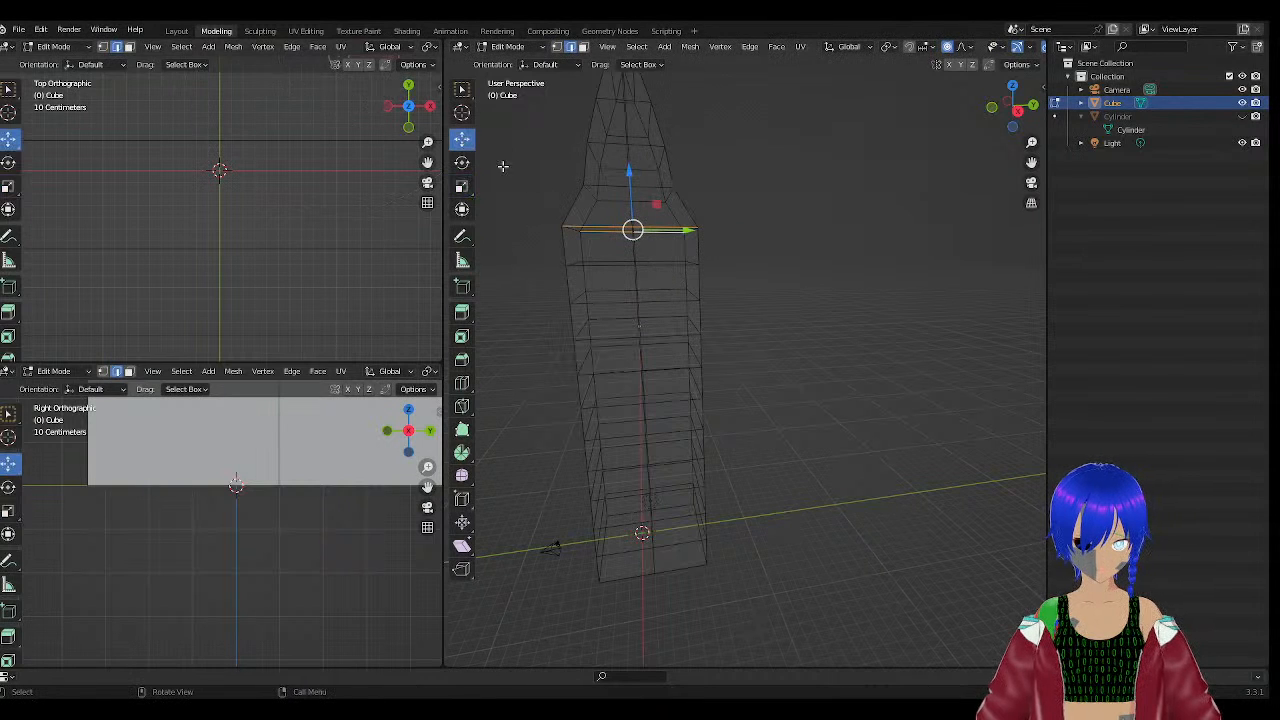
left_click_drag(677, 577, 674, 318)
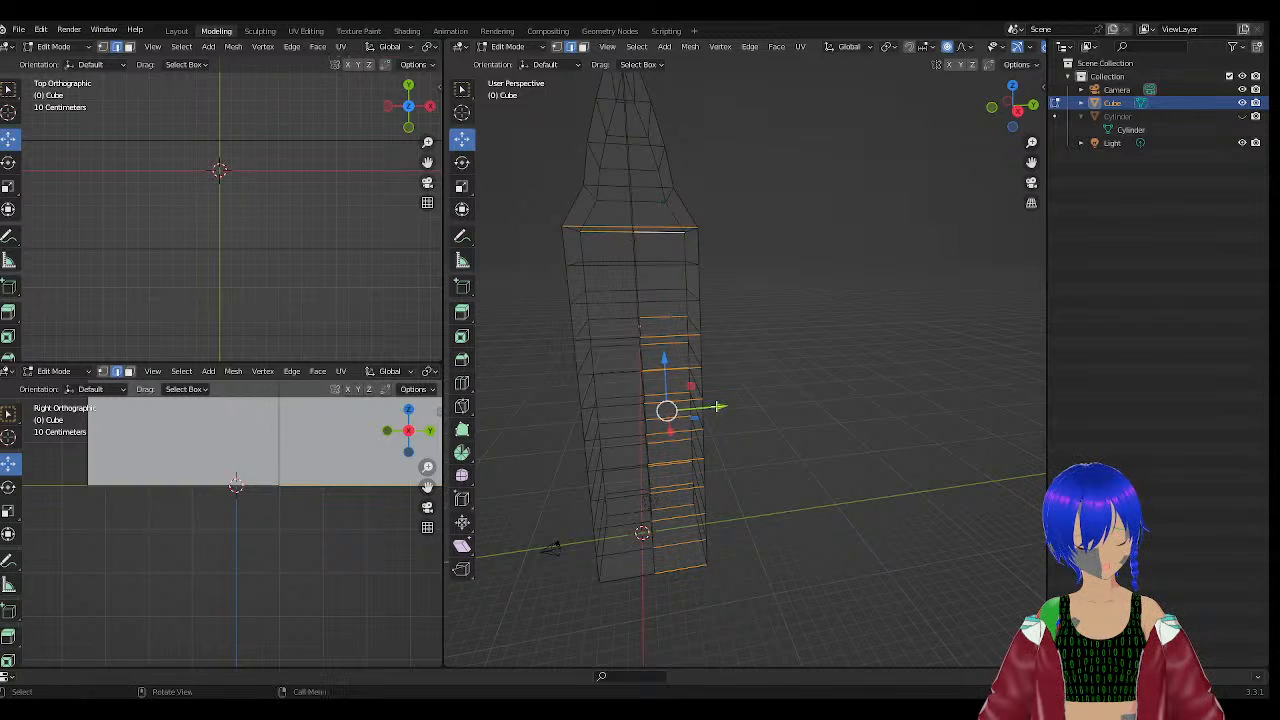
middle_click_drag(733, 438, 716, 410)
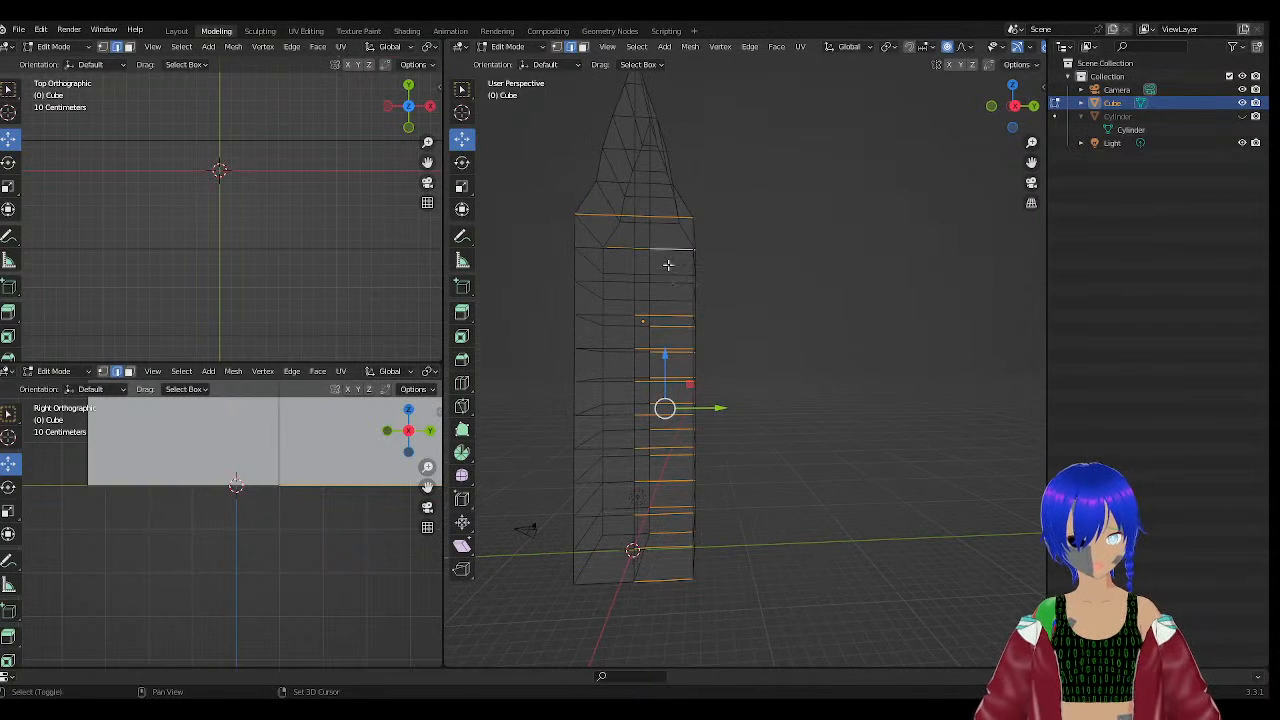
left_click_drag(668, 264, 672, 328, "shift")
left_click_drag(615, 267, 626, 528)
left_click_drag(624, 588, 630, 589)
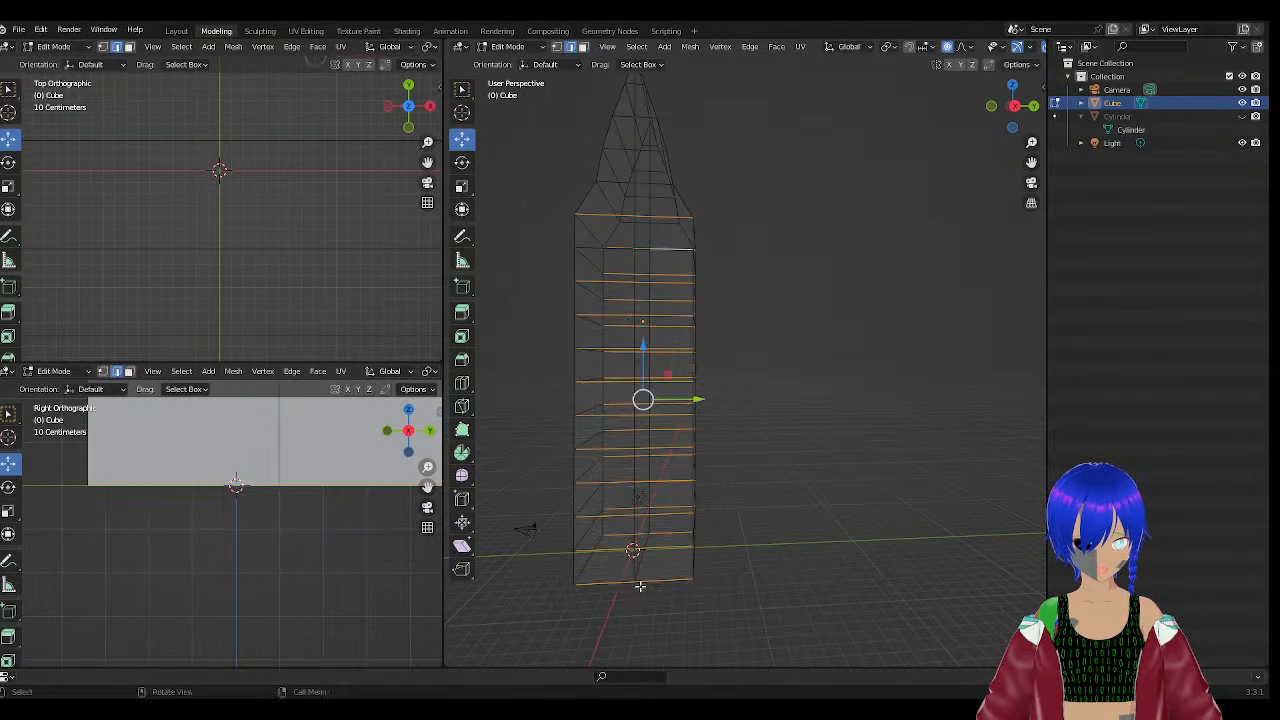
middle_click_drag(630, 589, 924, 602)
Add the missed Y-direction edges near the upper body and scale the whole selection slightly narrower along Y.
left_click(463, 187)
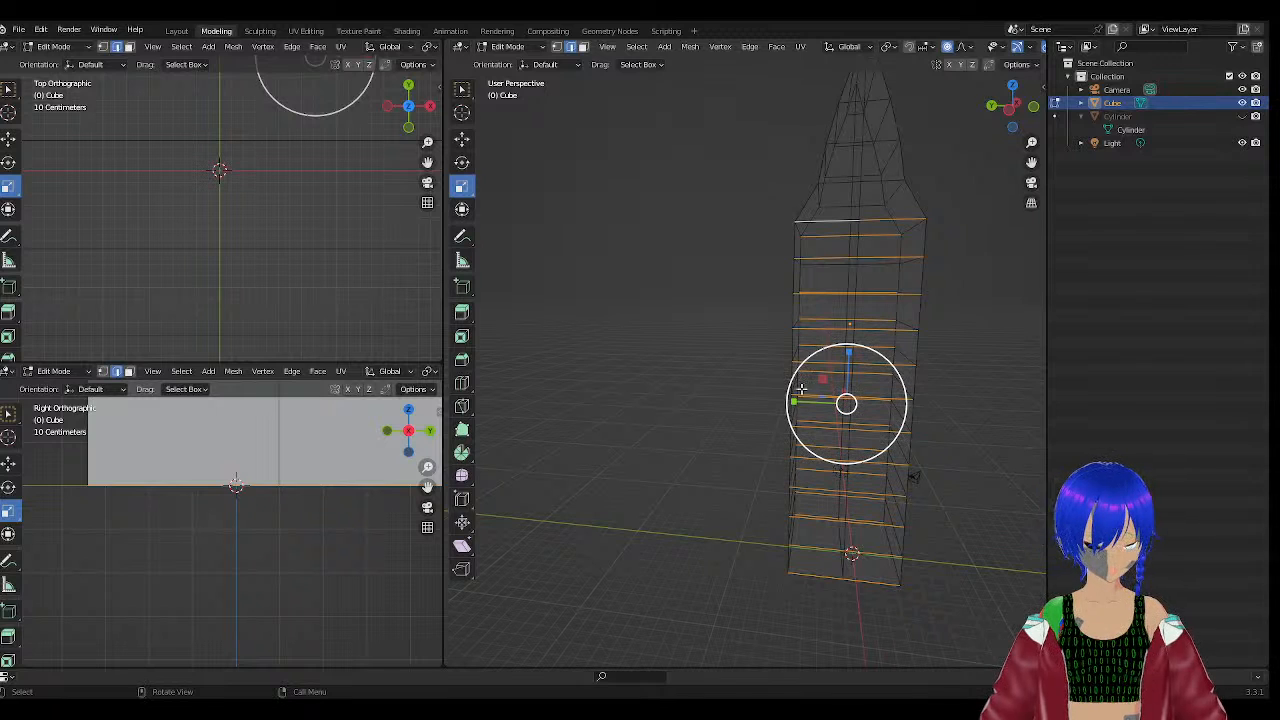
left_click_drag(797, 401, 835, 279)
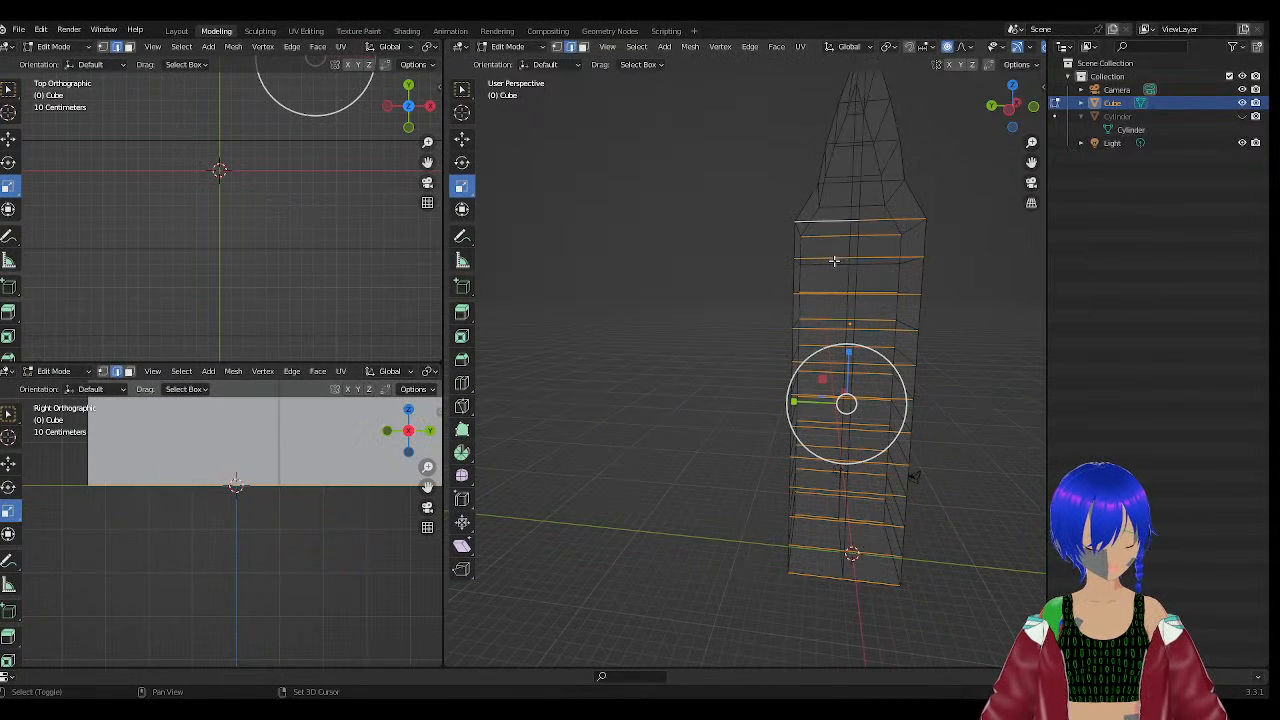
left_click(834, 261, "shift")
left_click(882, 267, "shift")
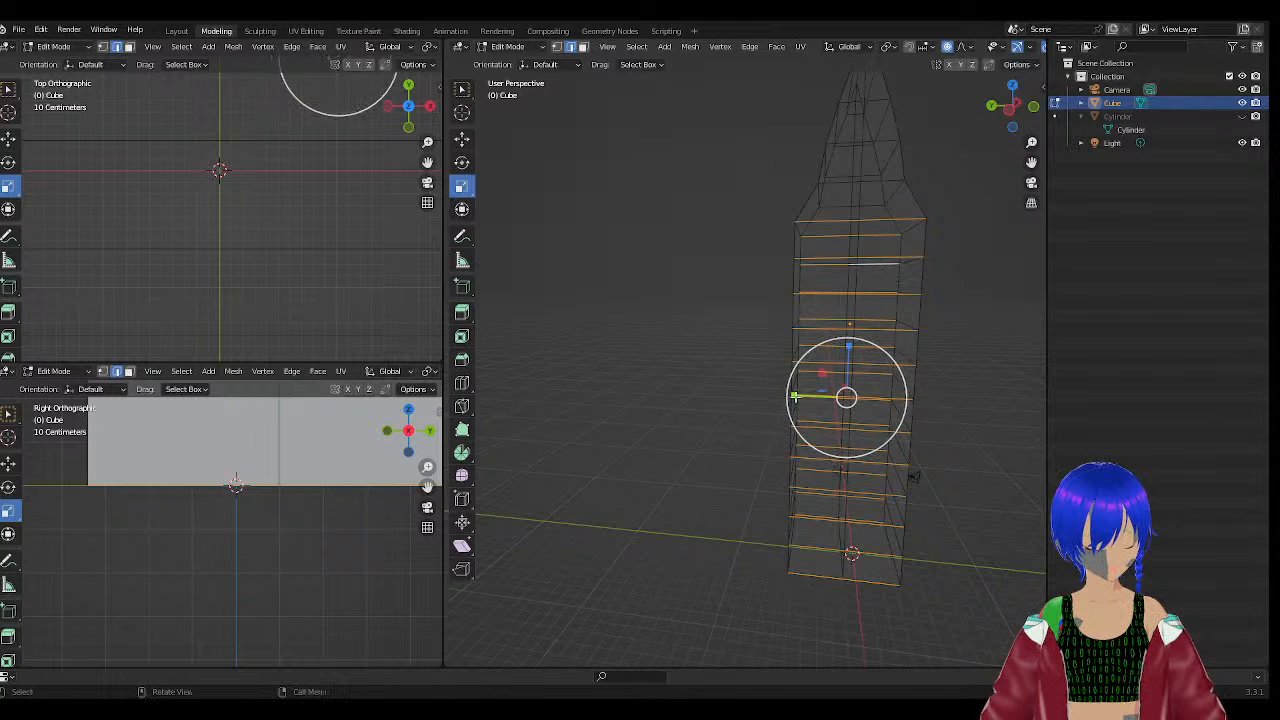
mouse_move(793, 397)
left_mouse_down()
mouse_move(814, 398)
mouse_move(804, 408)
left_mouse_up()
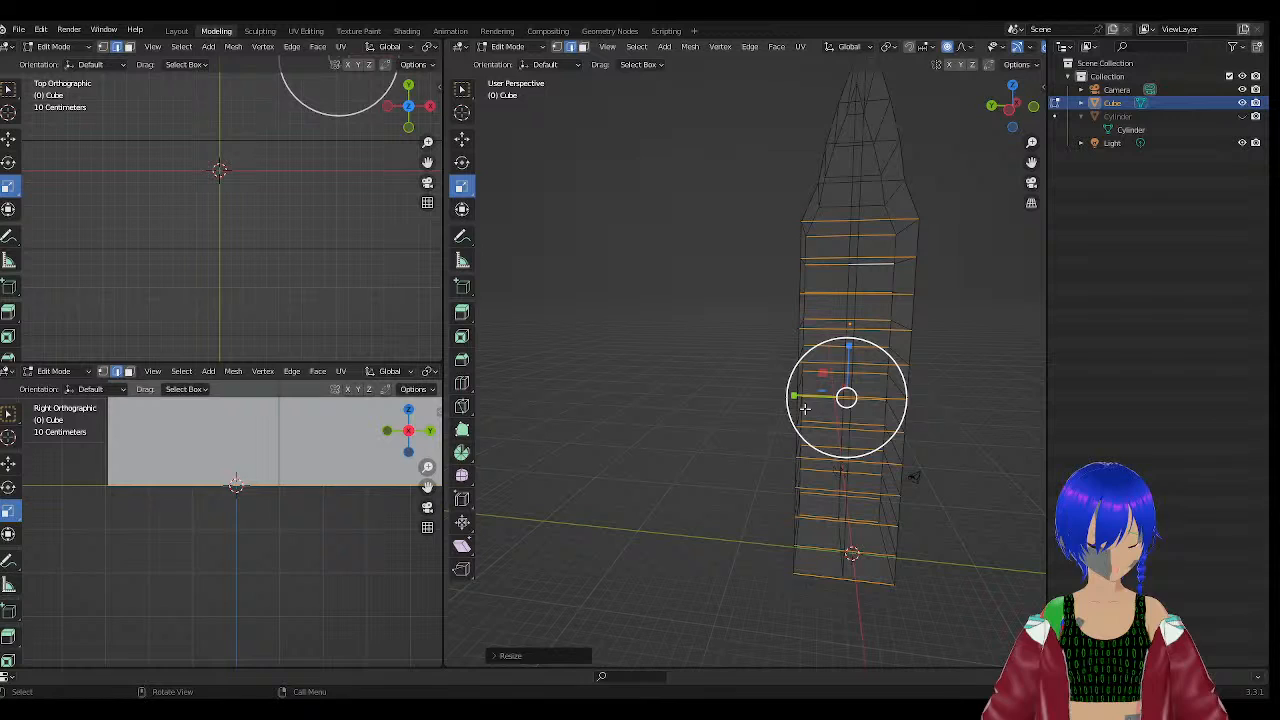
Add the Y-direction edges of the four tapered loops below the ridge to the selection on both sides.
left_click(841, 181, "shift")
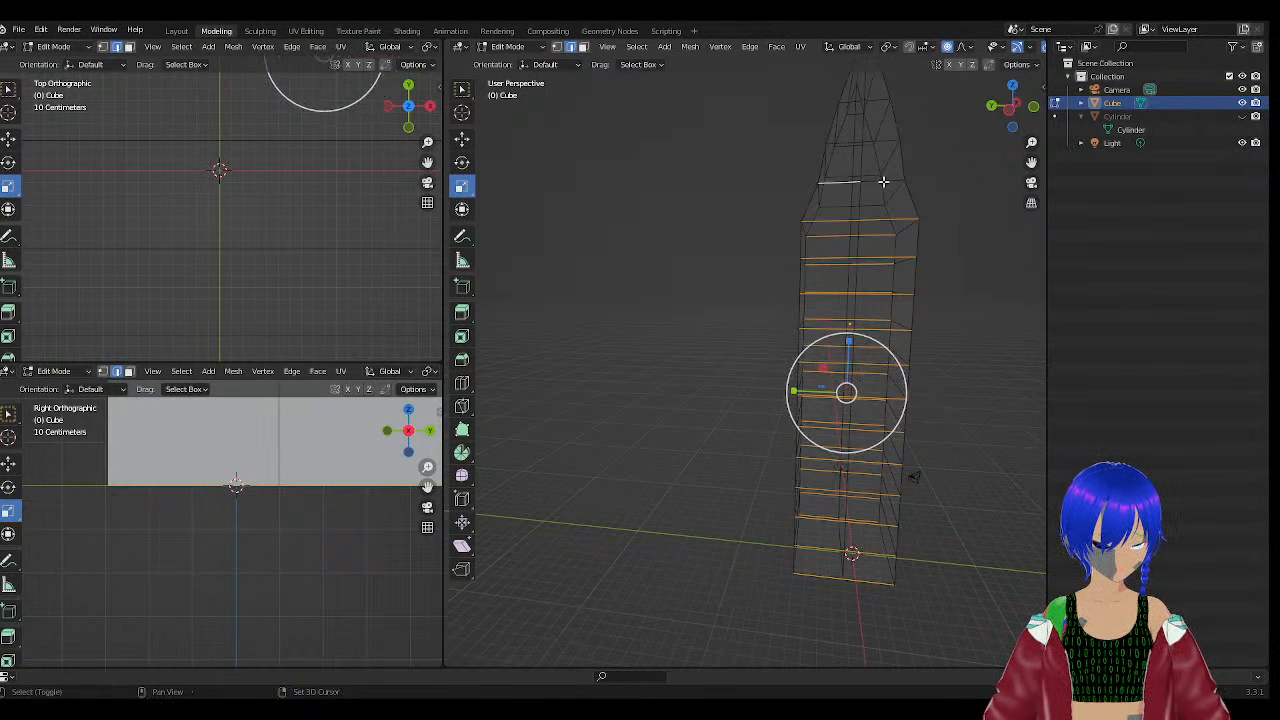
middle_click_drag(883, 181, 689, 246)
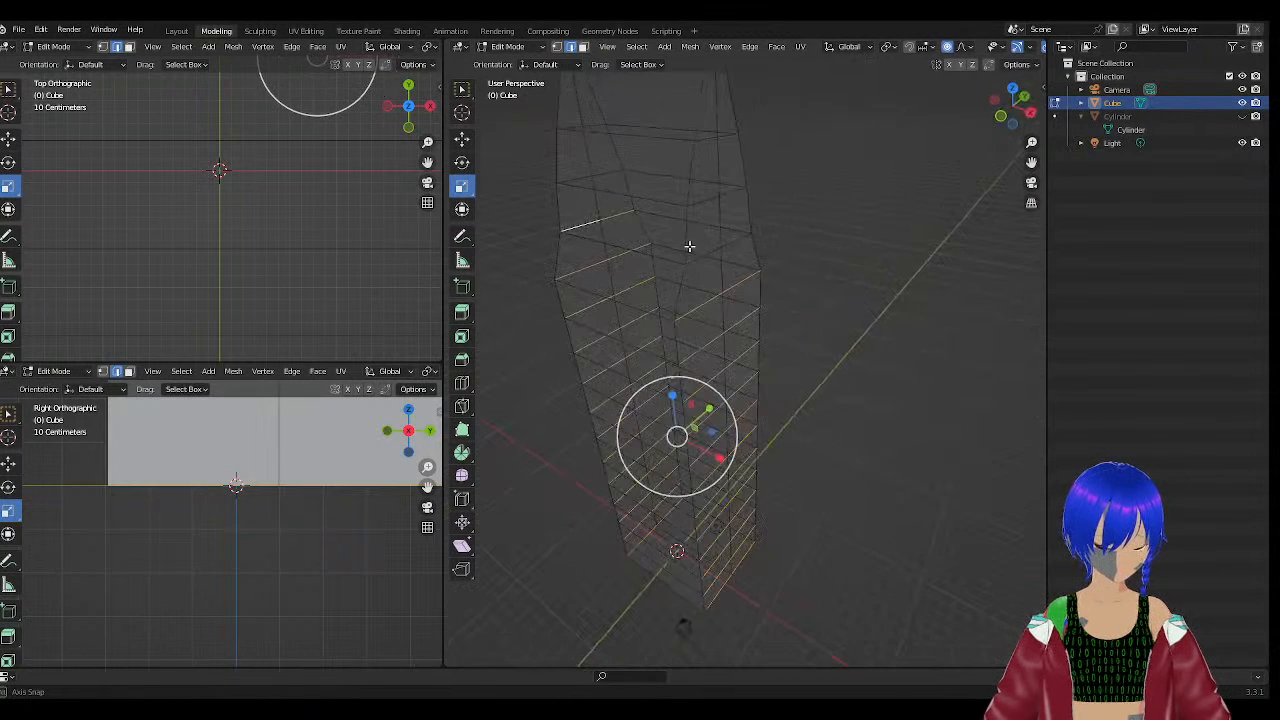
left_click(745, 241, "shift")
left_click(737, 191, "shift")
left_click(706, 200, "shift")
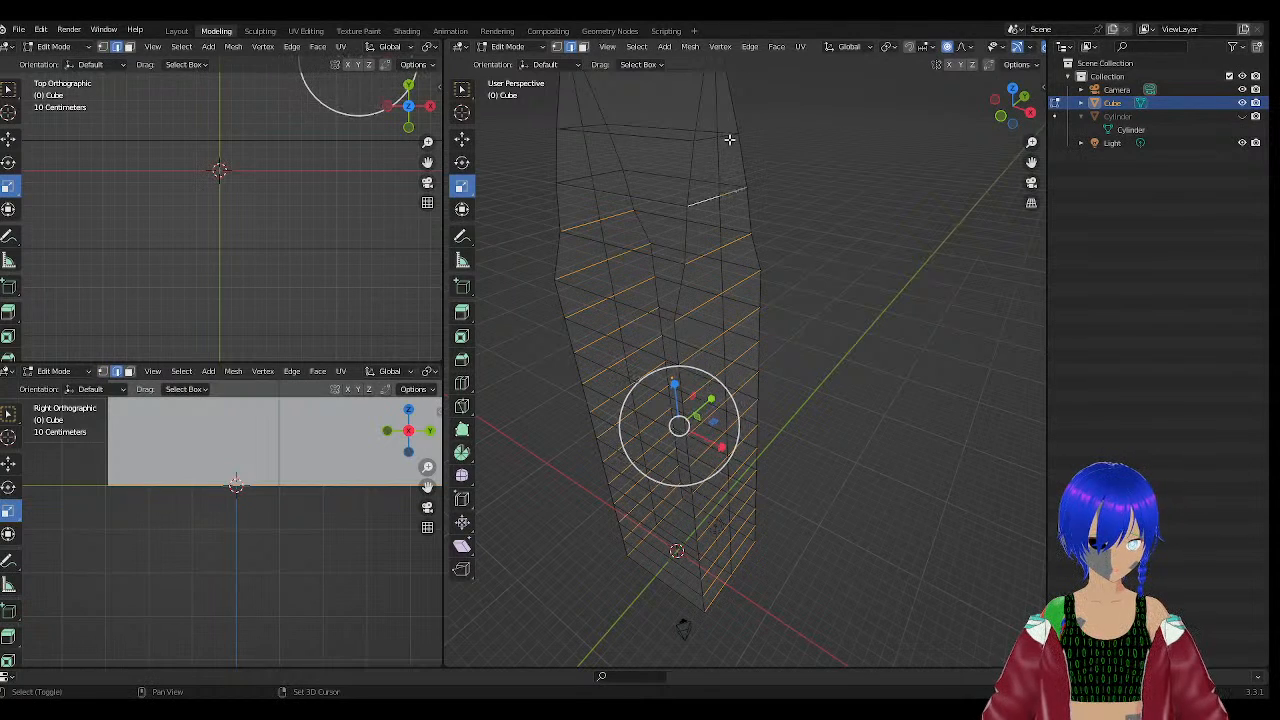
left_click(729, 138, "shift")
left_click(711, 140, "shift")
middle_click_drag(706, 156, 846, 146)
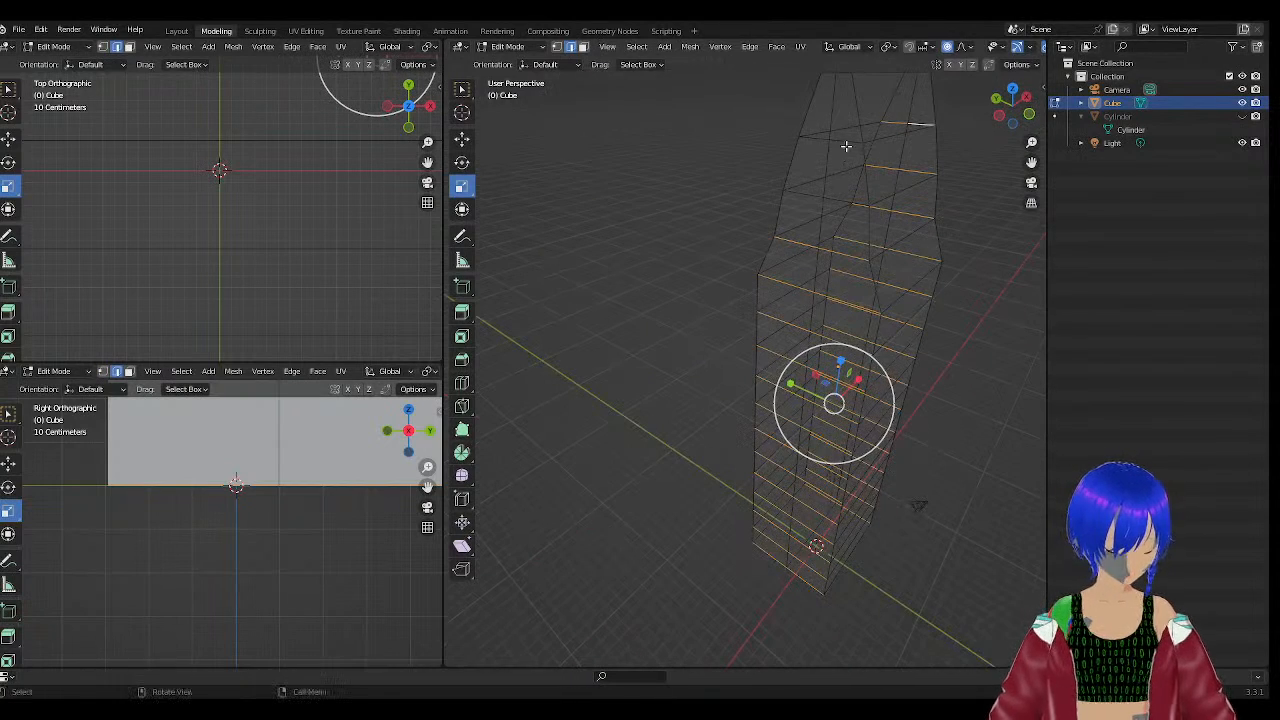
left_click(832, 140, "shift")
left_click(826, 199, "shift")
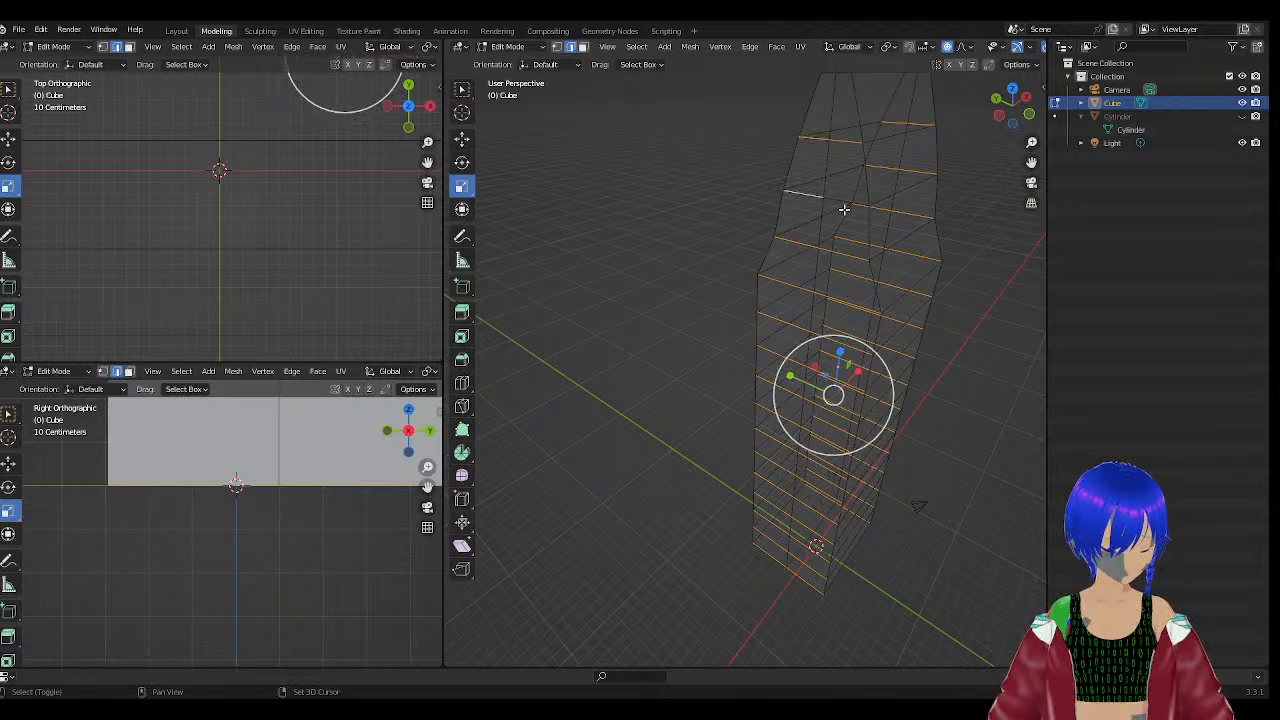
Scale all the selected edges strongly inward along Y to thin the whole body into a blade.
middle_click_drag(843, 197, 858, 226)
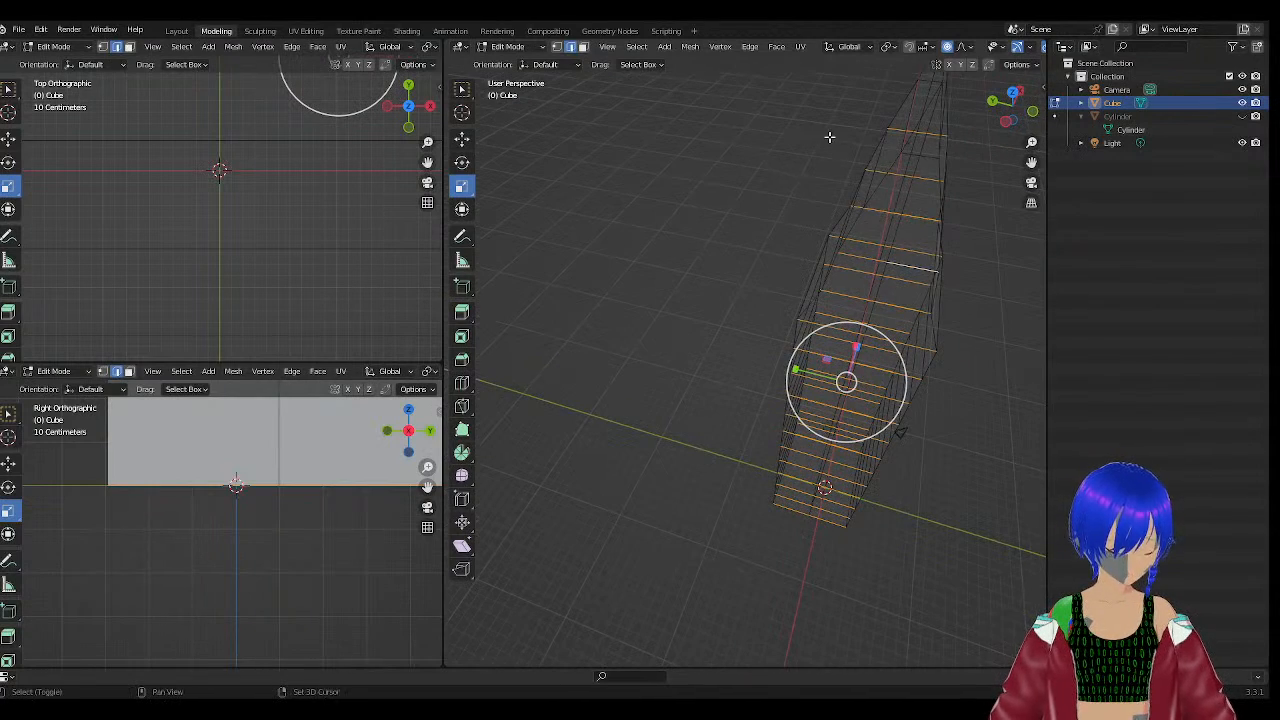
scroll(810, 213, "up", 3)
middle_click_drag(857, 130, 831, 137)
scroll(831, 138, "down", 3)
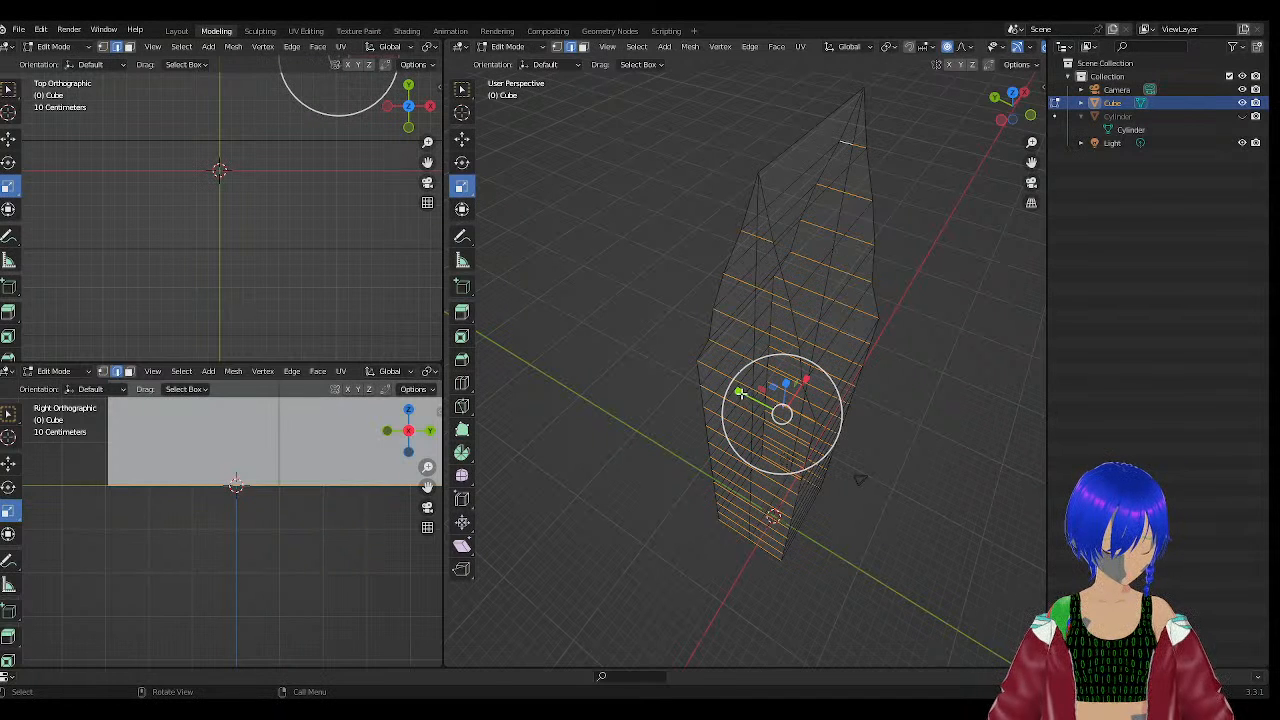
key("s")
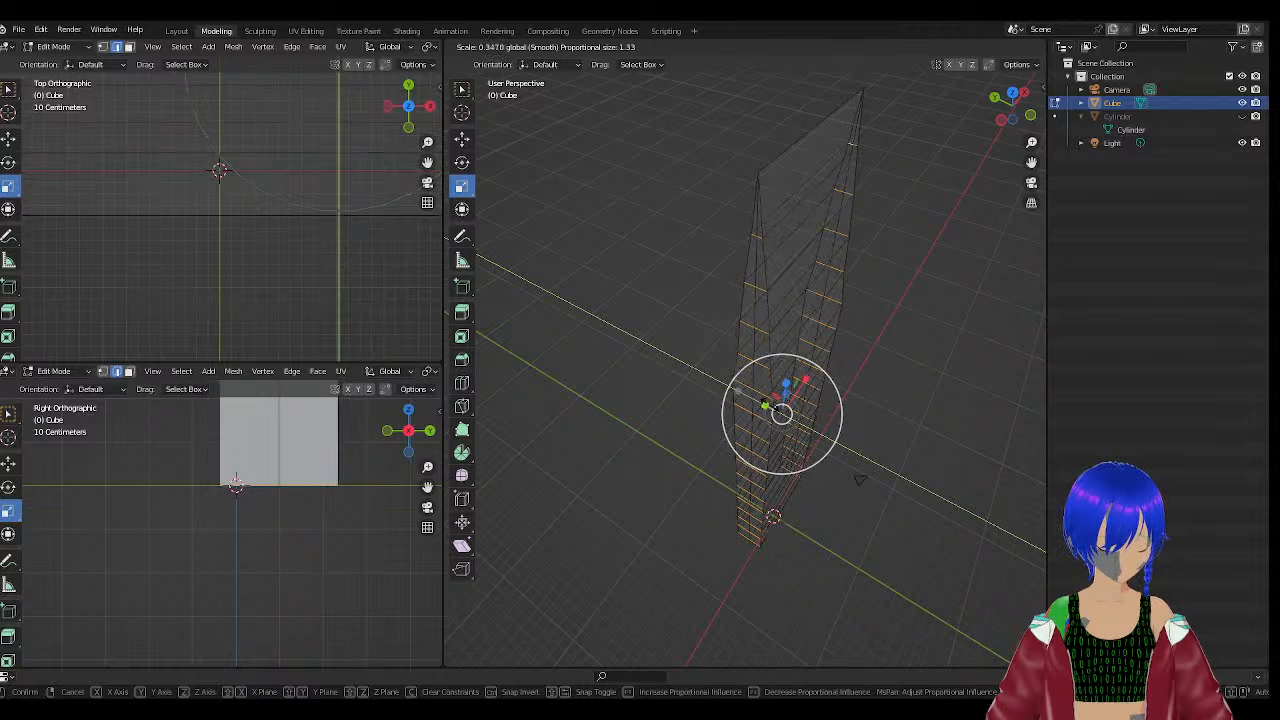
left_click_drag(769, 404, 769, 404)
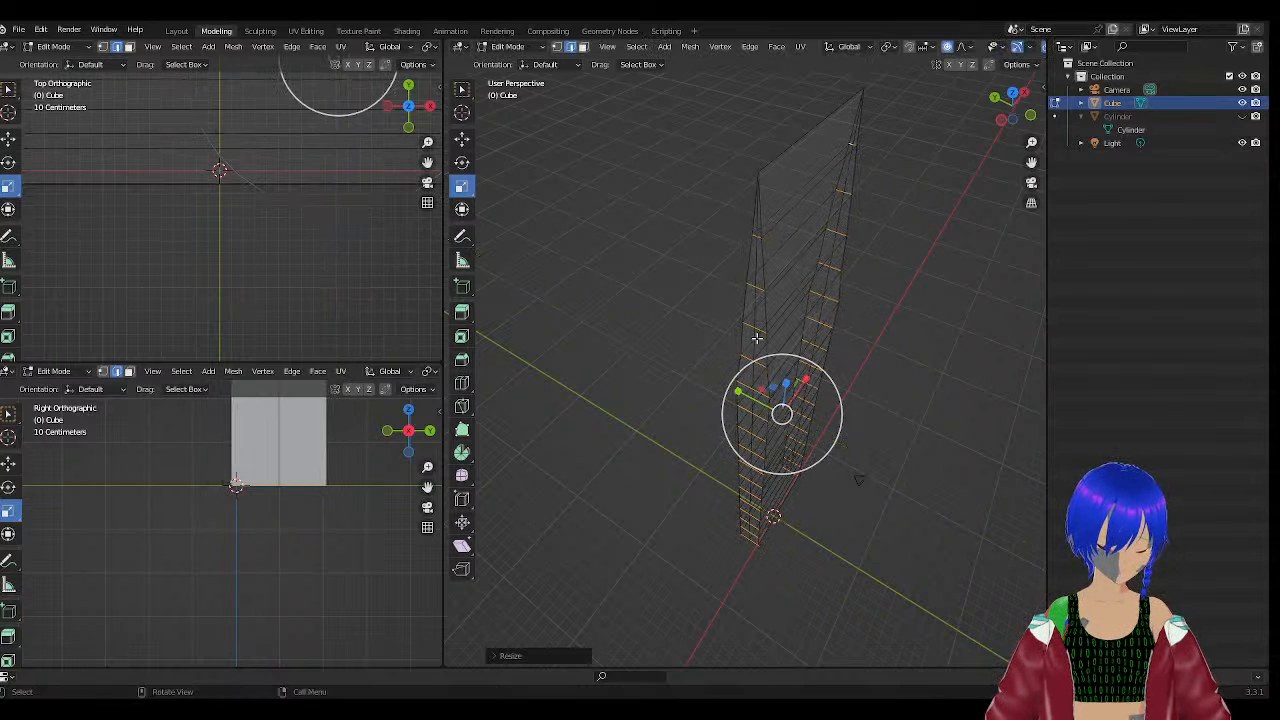
Remove the Y-direction edges of the first loop below the ridge from the selection on both sides.
middle_click_drag(780, 272, 820, 259)
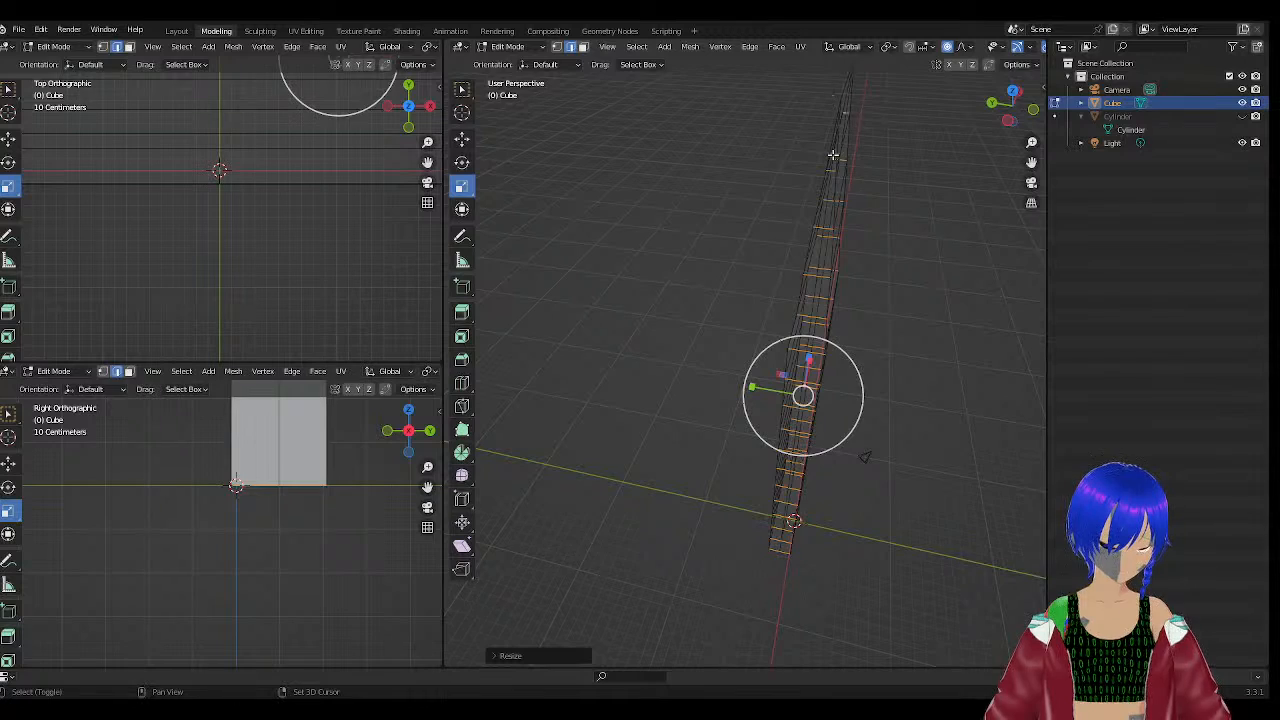
middle_click_drag(833, 155, 893, 231)
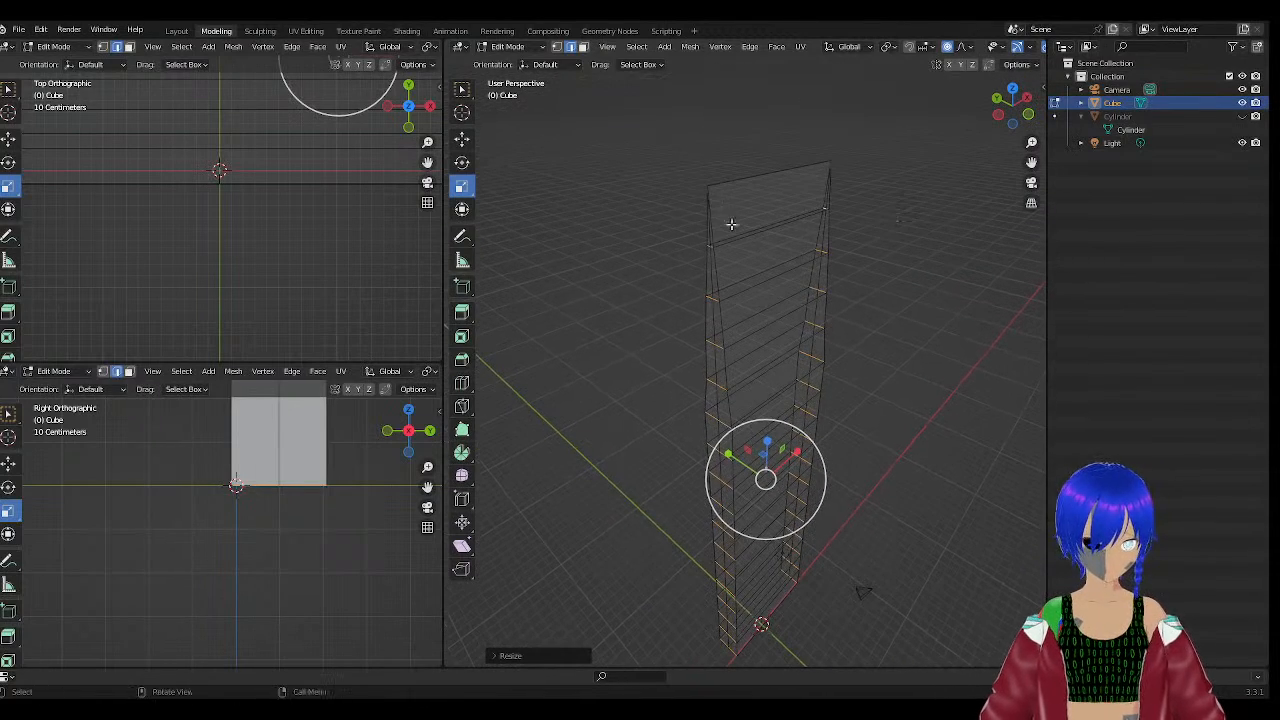
left_click_drag(668, 220, 773, 257, "shift")
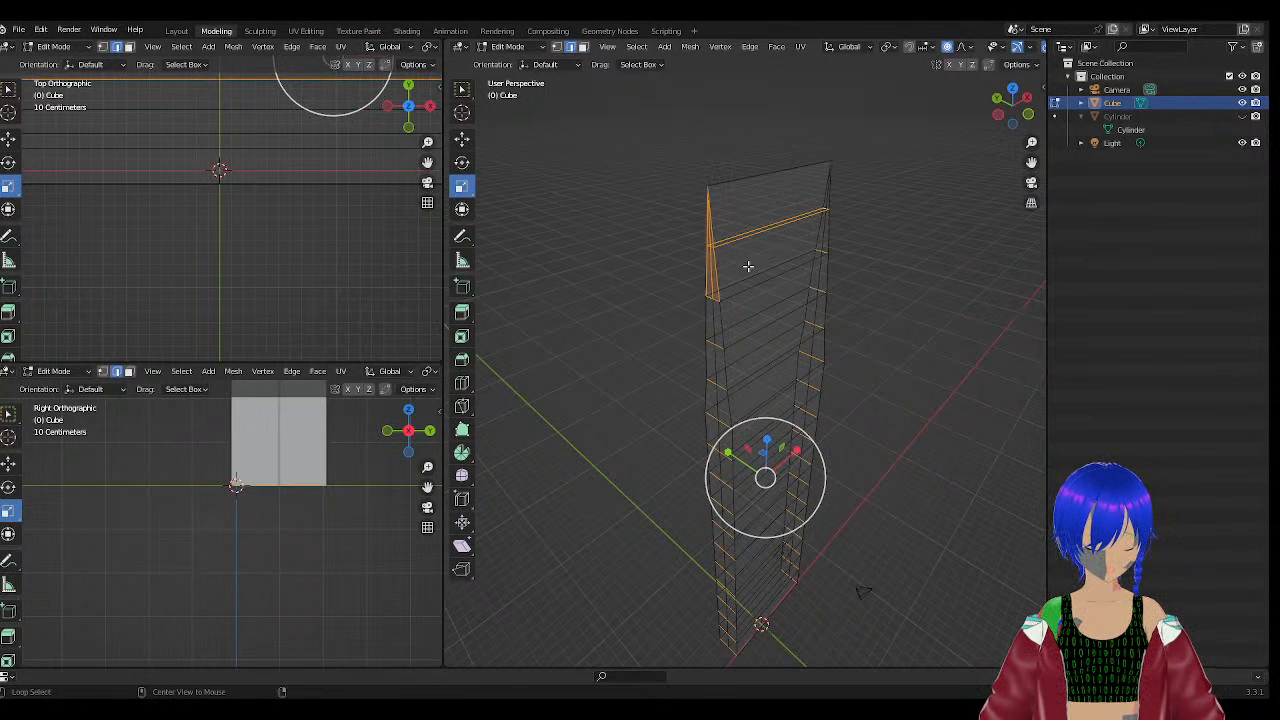
left_click_drag(679, 224, 782, 268, "ctrl")
left_click_drag(771, 190, 857, 229, "ctrl")
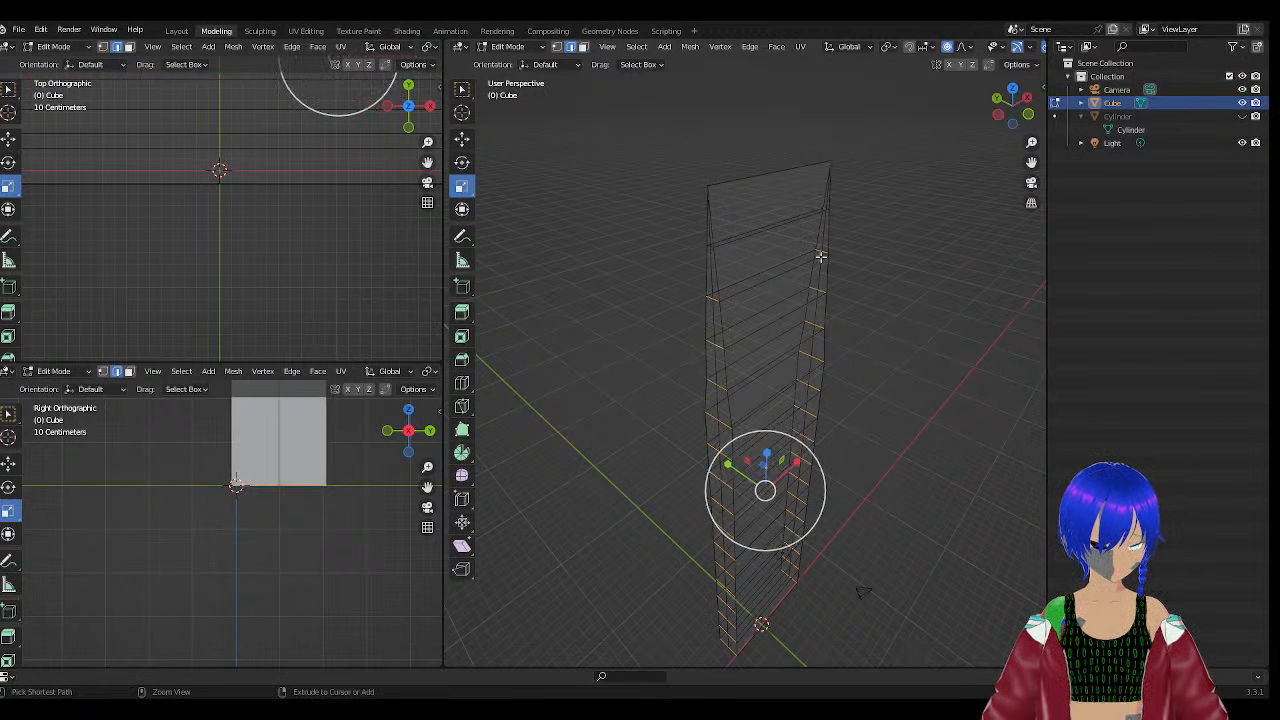
Deselect the second loop's Y-direction edges and scale the remaining selected edges slightly narrower along Y.
middle_click_drag(811, 296, 850, 279)
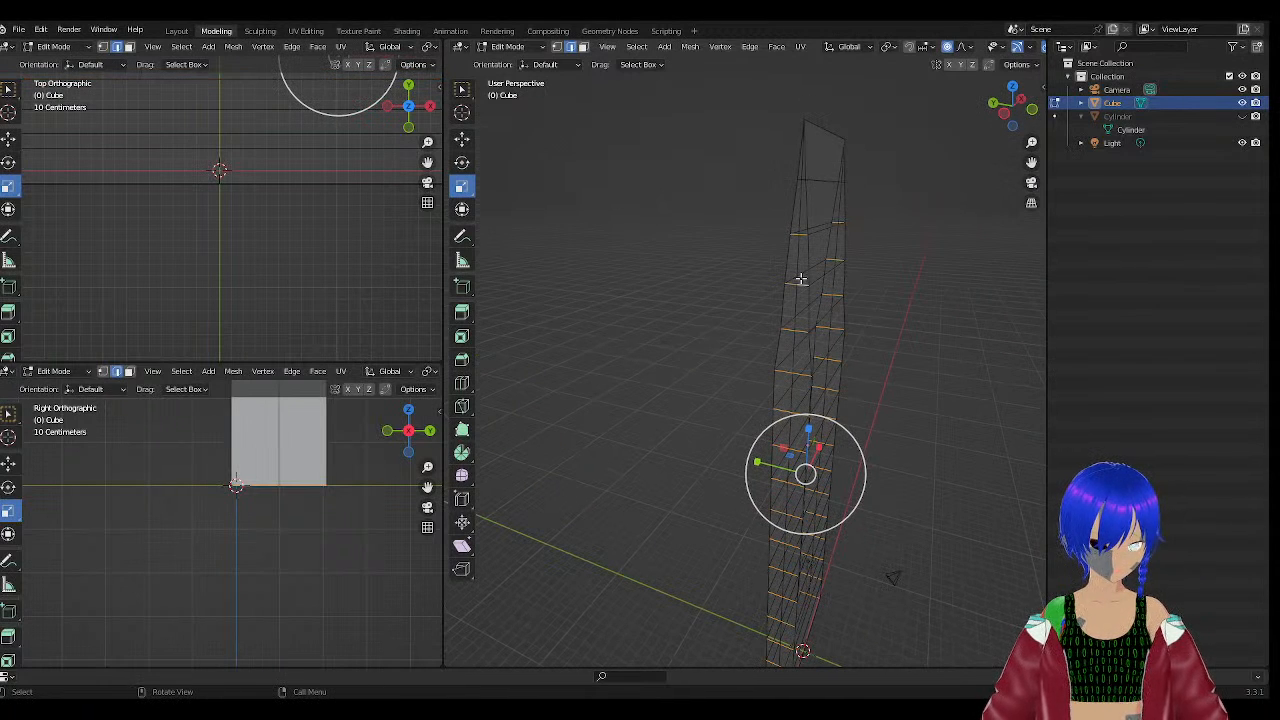
left_click_drag(762, 213, 867, 244, "ctrl")
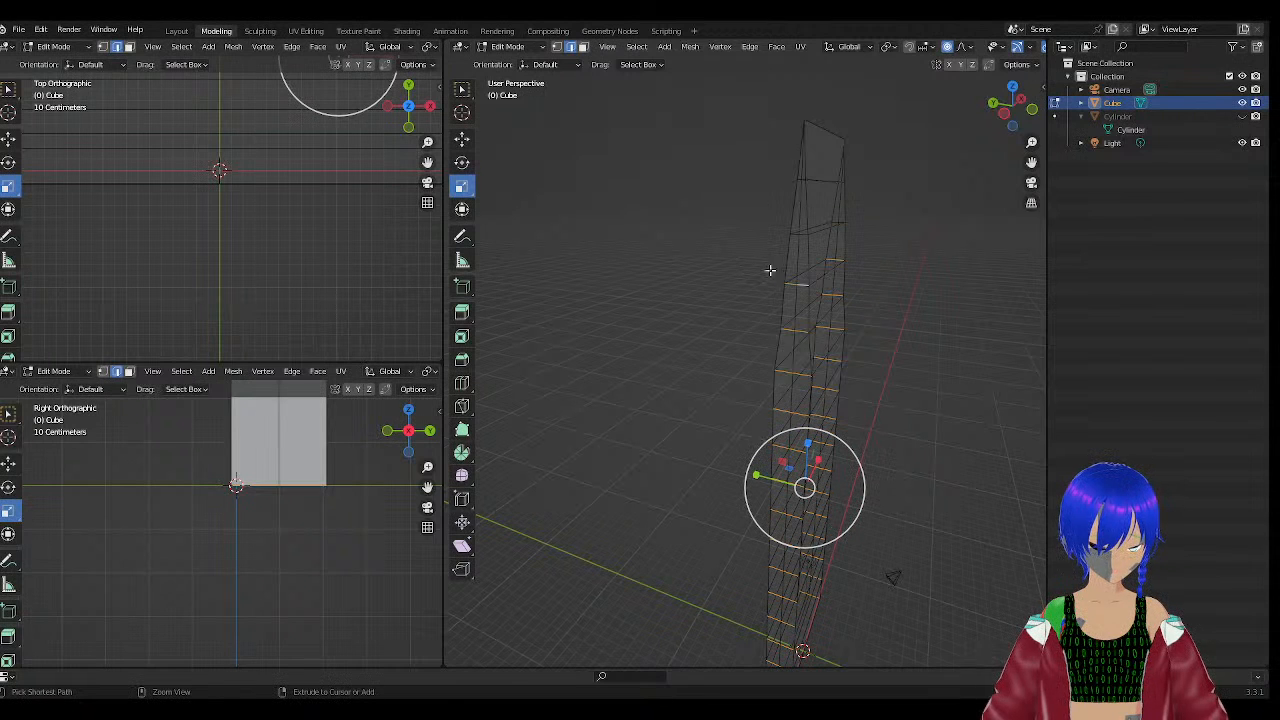
middle_click_drag(760, 265, 809, 337)
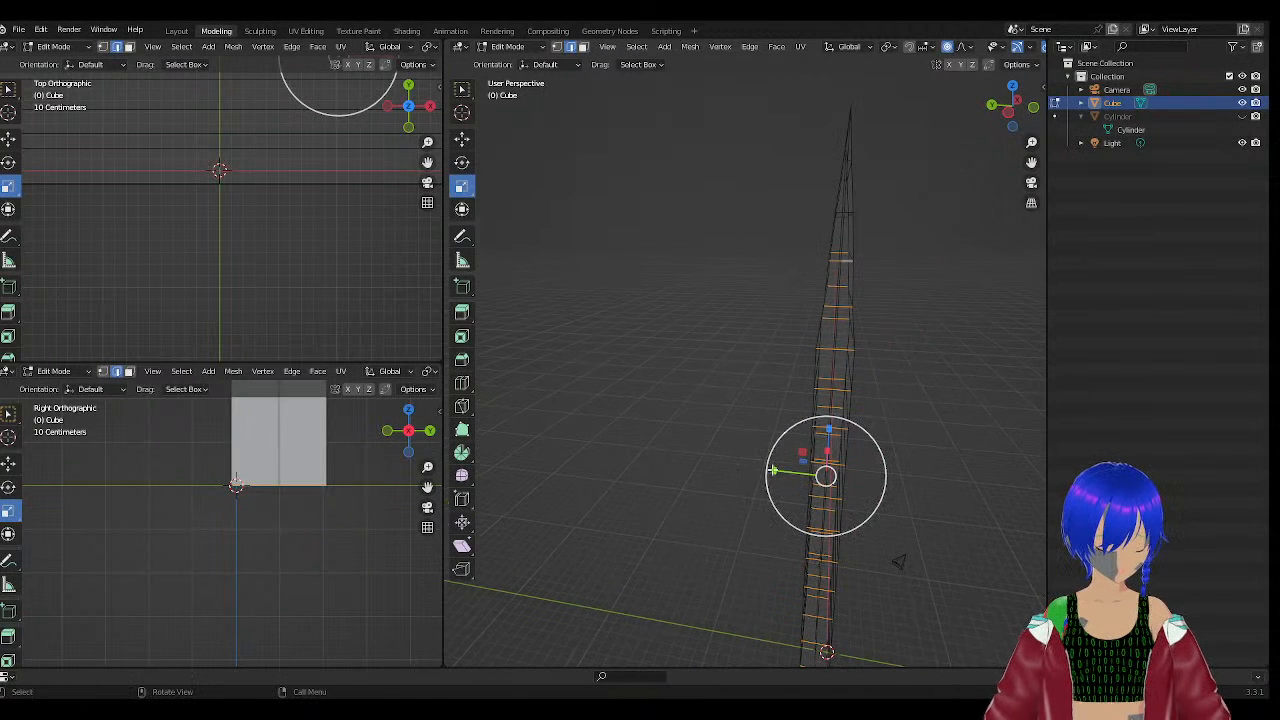
left_click_drag(774, 470, 776, 470)
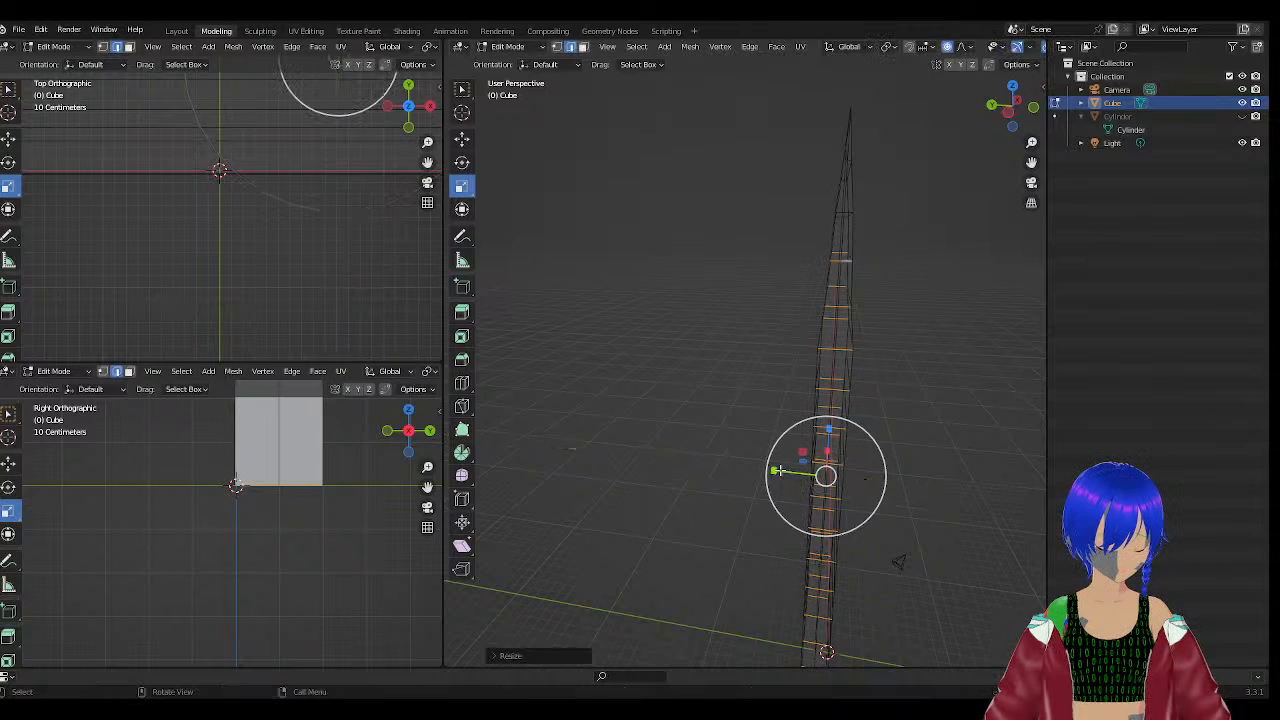
Deselect the two uppermost selected loops one at a time, scaling the remaining Y-direction edges slightly narrower along Y after each.
left_click_drag(799, 224, 883, 270, "ctrl")
mouse_move(883, 270)
middle_mouse_down()
mouse_move(846, 271)
mouse_move(880, 273)
middle_mouse_up()
left_click_drag(784, 483, 784, 483)
left_click_drag(799, 267, 869, 301, "ctrl")
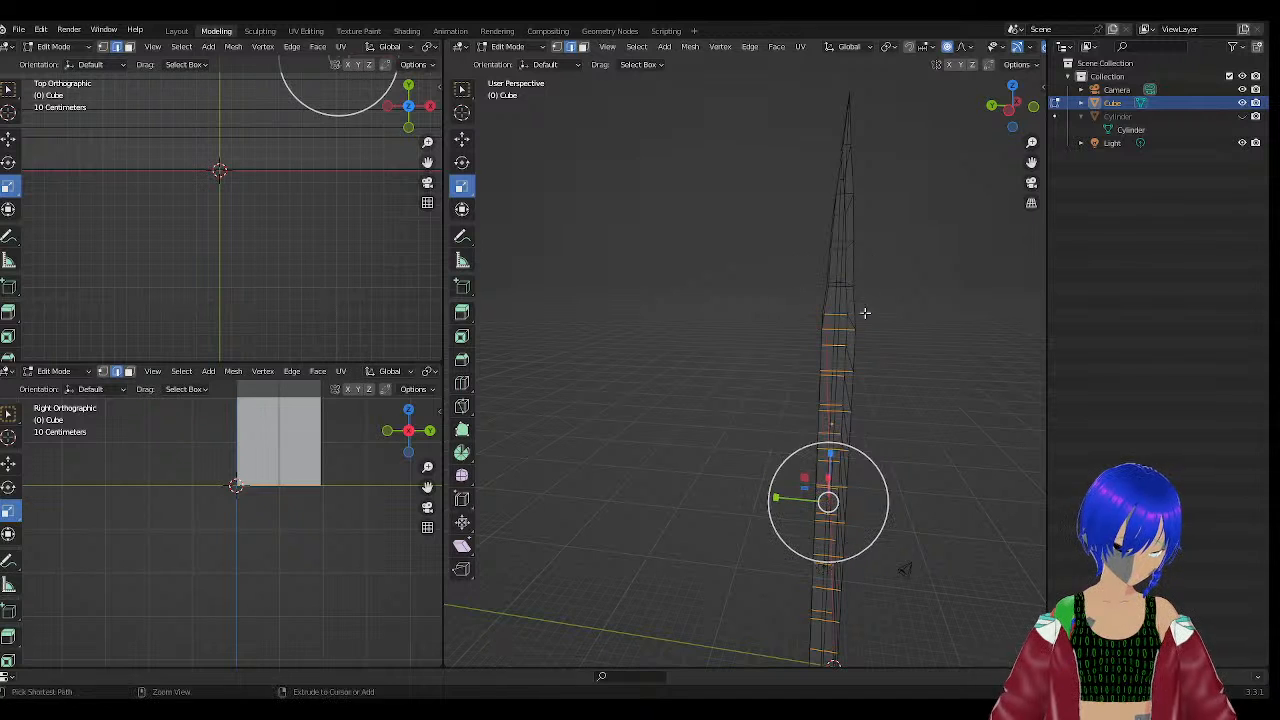
left_click_drag(783, 492, 785, 496)
scroll(815, 334, "up", 1)
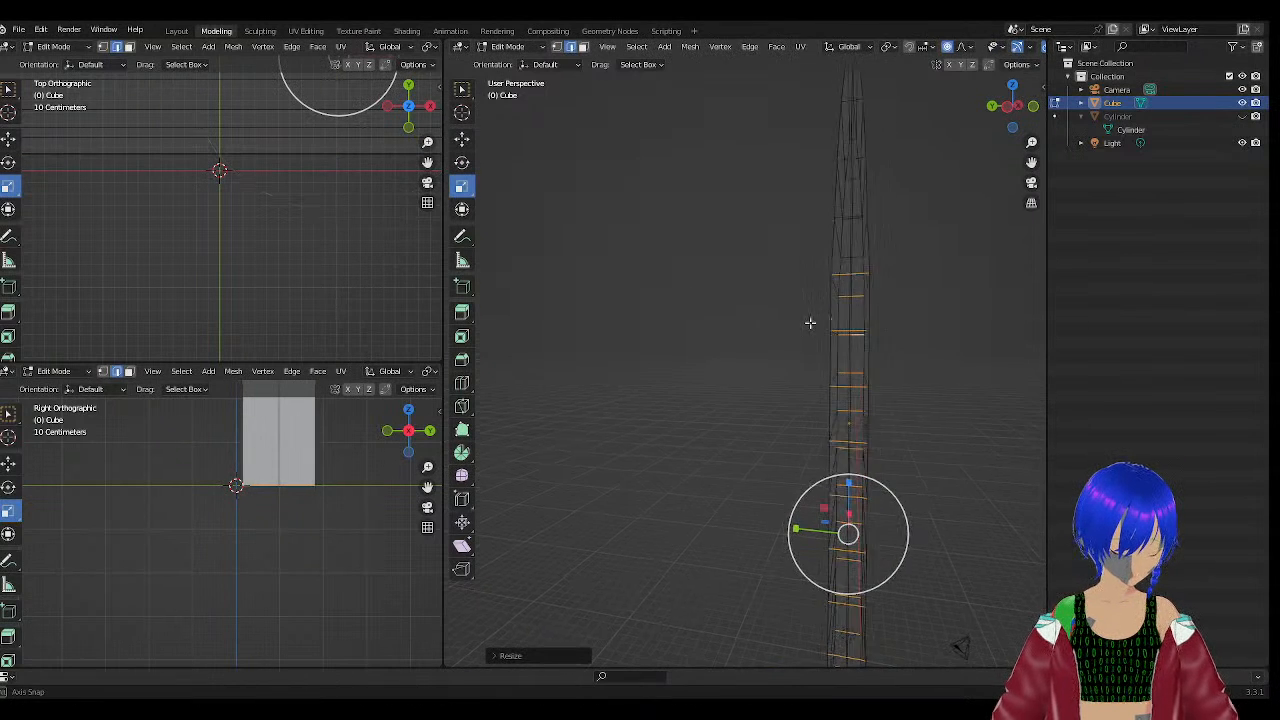
Deselect the next three loops downward one at a time, scaling the remaining Y-direction edges slightly wider along Y after each.
middle_click_drag(811, 323, 813, 310)
left_click_drag(829, 248, 887, 317, "ctrl")
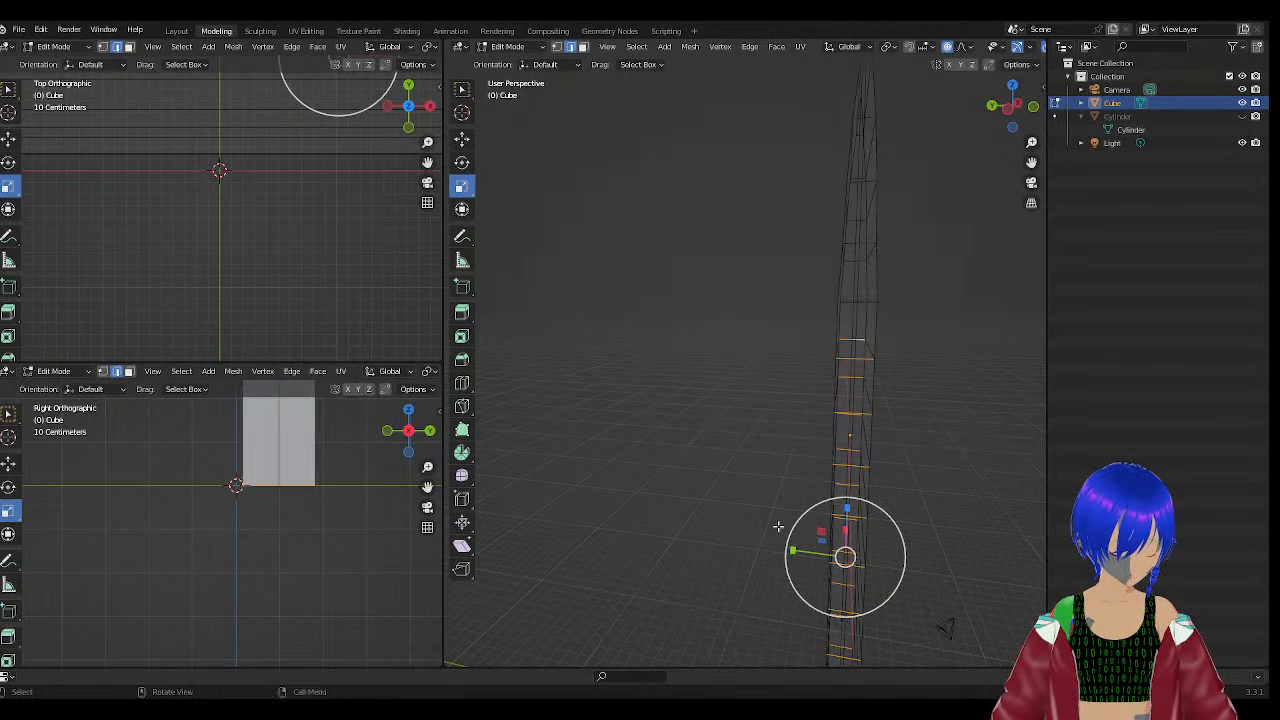
left_click_drag(792, 551, 787, 550)
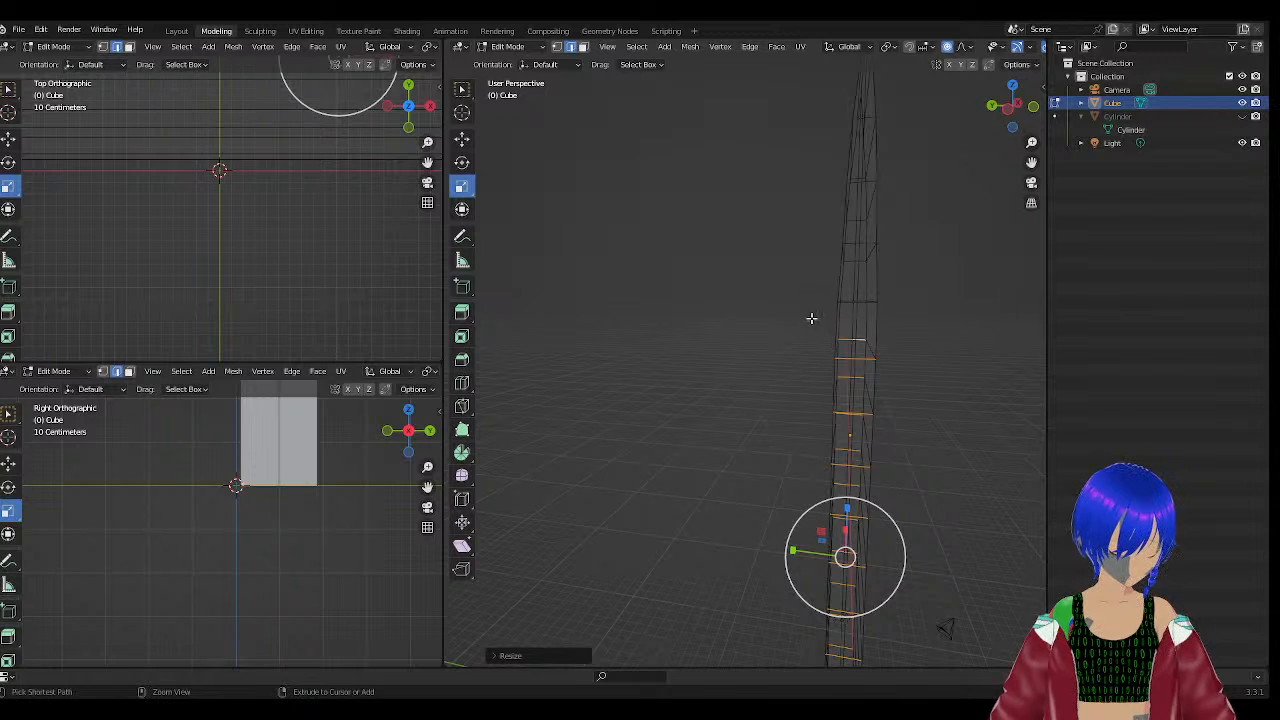
left_click_drag(810, 316, 880, 366, "ctrl")
middle_click_drag(880, 366, 883, 366)
left_click_drag(810, 558, 799, 567)
left_click_drag(804, 336, 924, 392, "ctrl")
left_click_drag(810, 591, 803, 591)
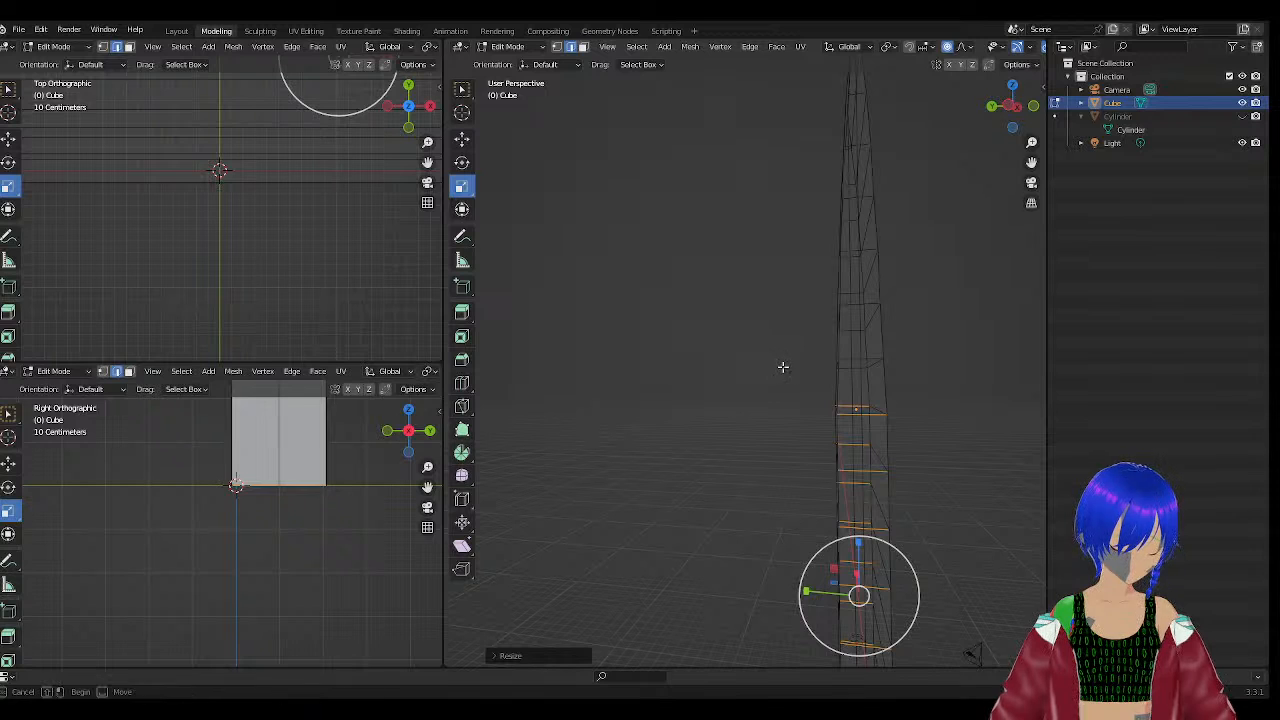
Remove the next loop down from the selection and scale the remaining lower edges slightly wider along Y.
left_click_drag(778, 362, 920, 437, "ctrl")
middle_click_drag(889, 481, 887, 412)
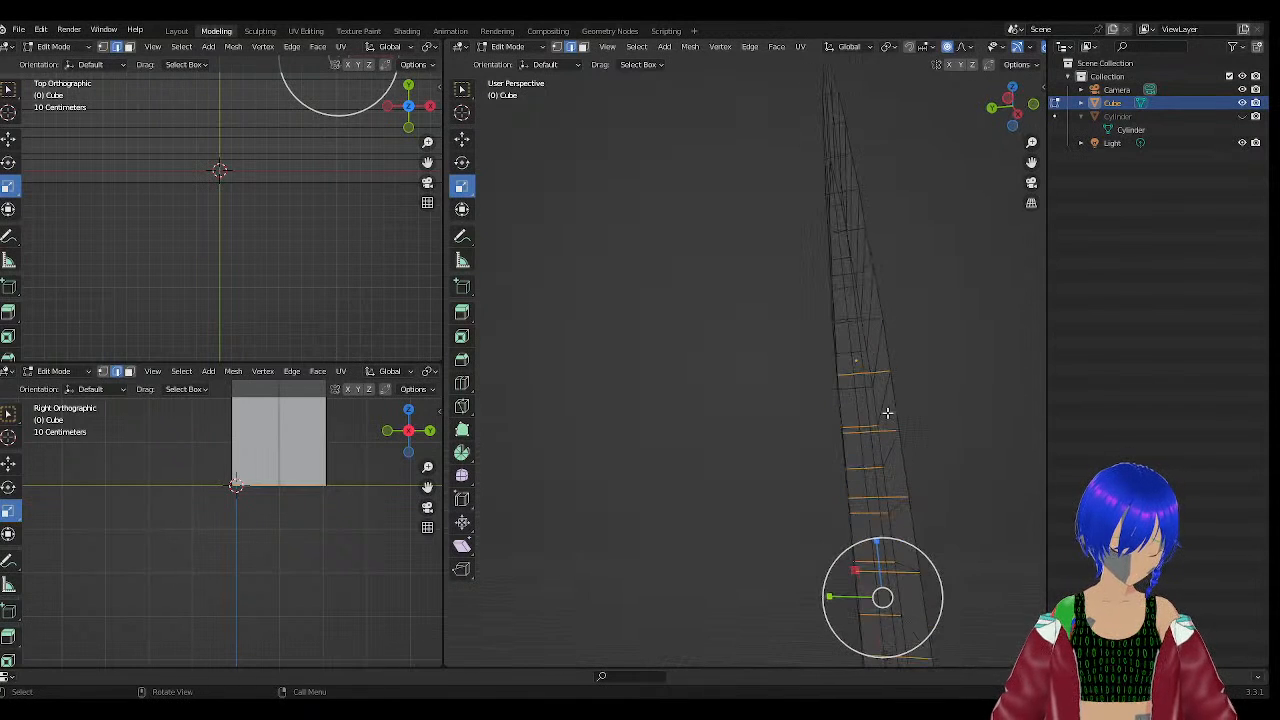
middle_click_drag(854, 522, 866, 524)
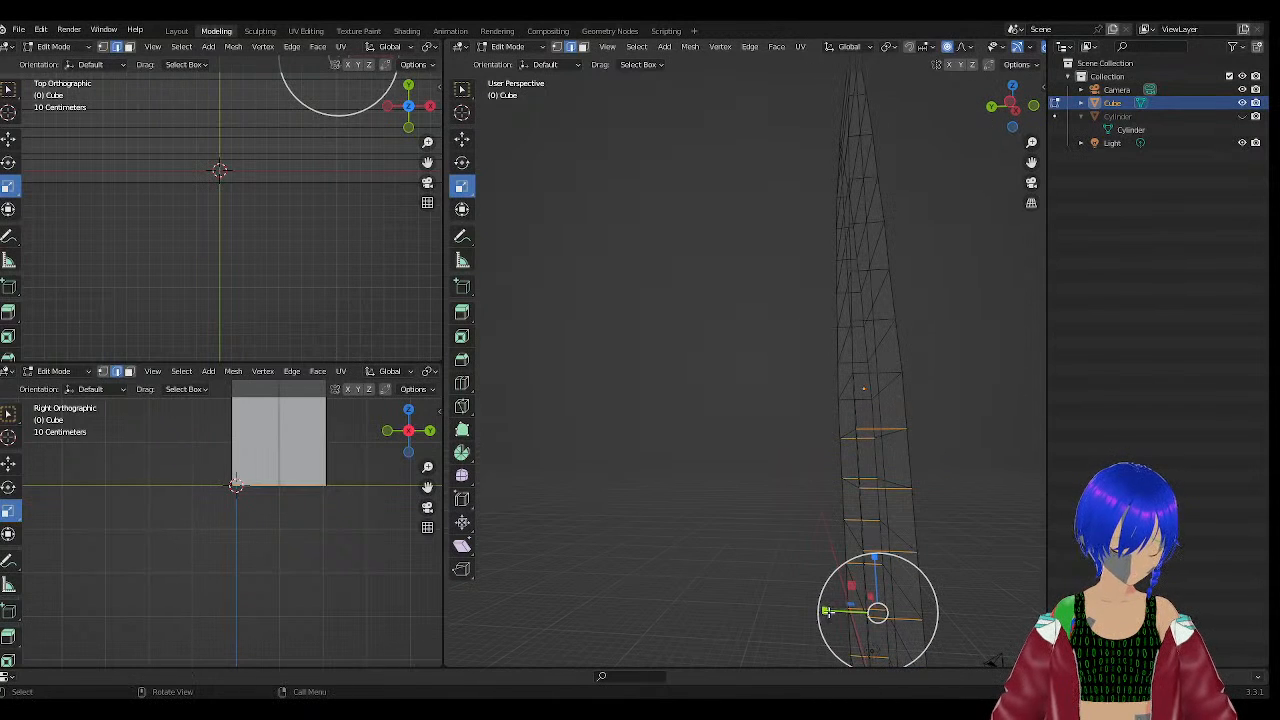
key("s")
key("y")
left_click(824, 562)
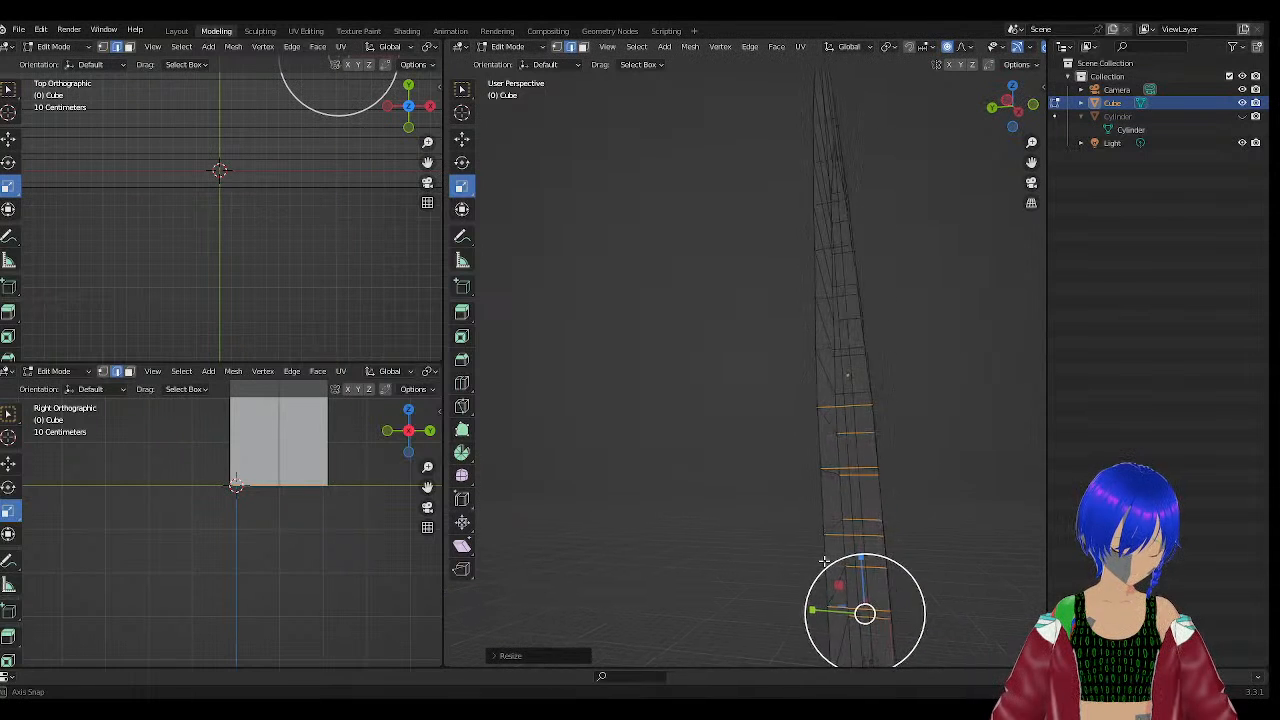
Deselect one more loop on both sides, undo the stray deselection, and widen the remaining selected edges slightly along Y.
middle_click_drag(824, 562, 823, 471)
middle_click_drag(820, 423, 969, 484)
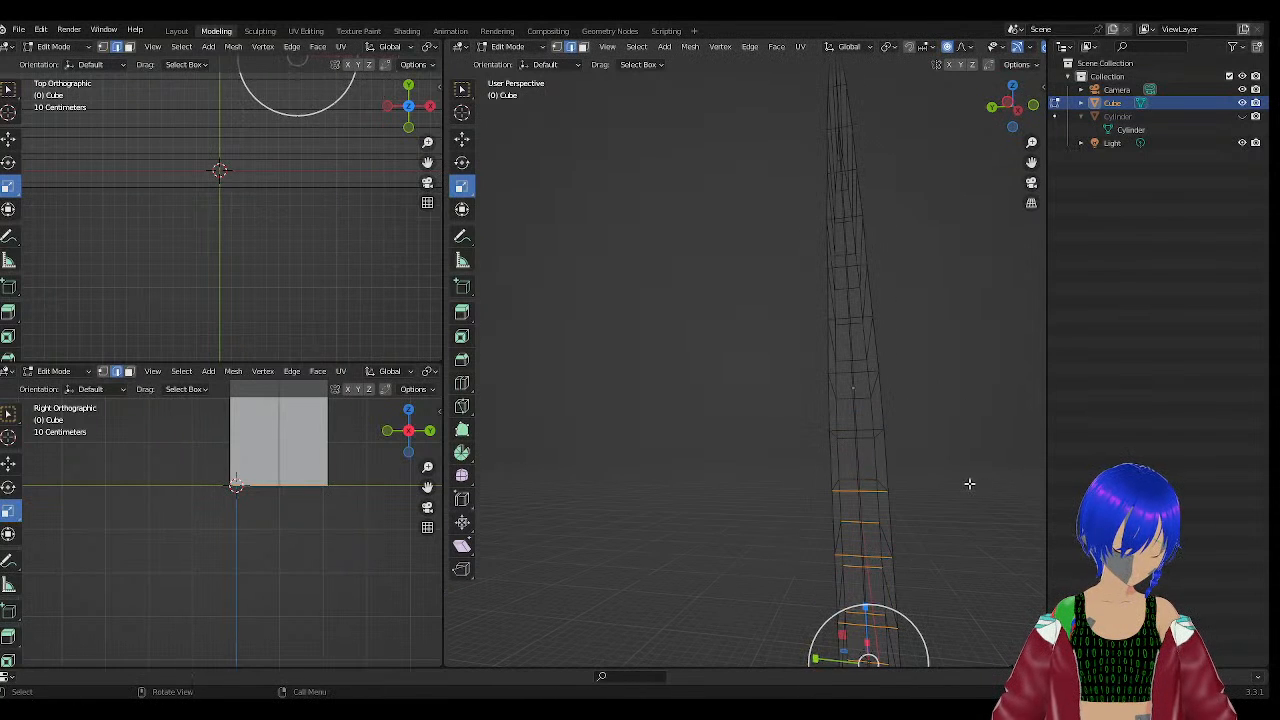
key("ctrl+z")
key("ctrl+z")
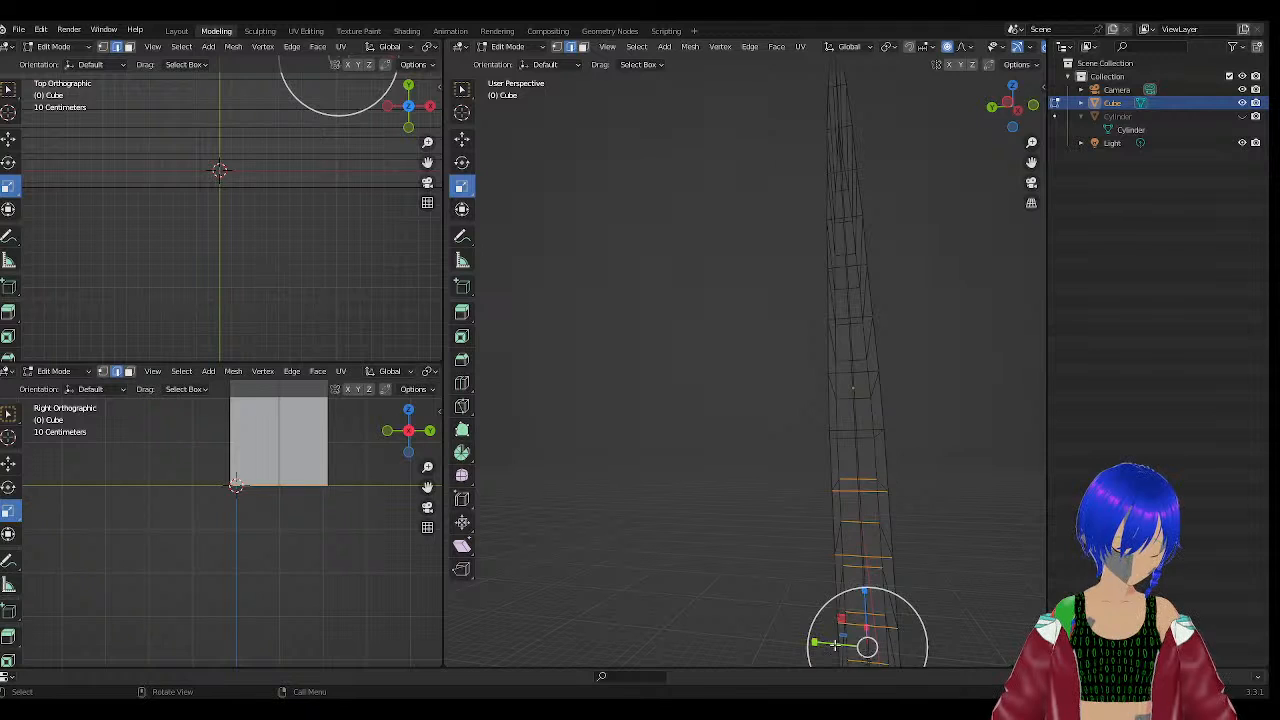
key("s")
left_click(808, 473)
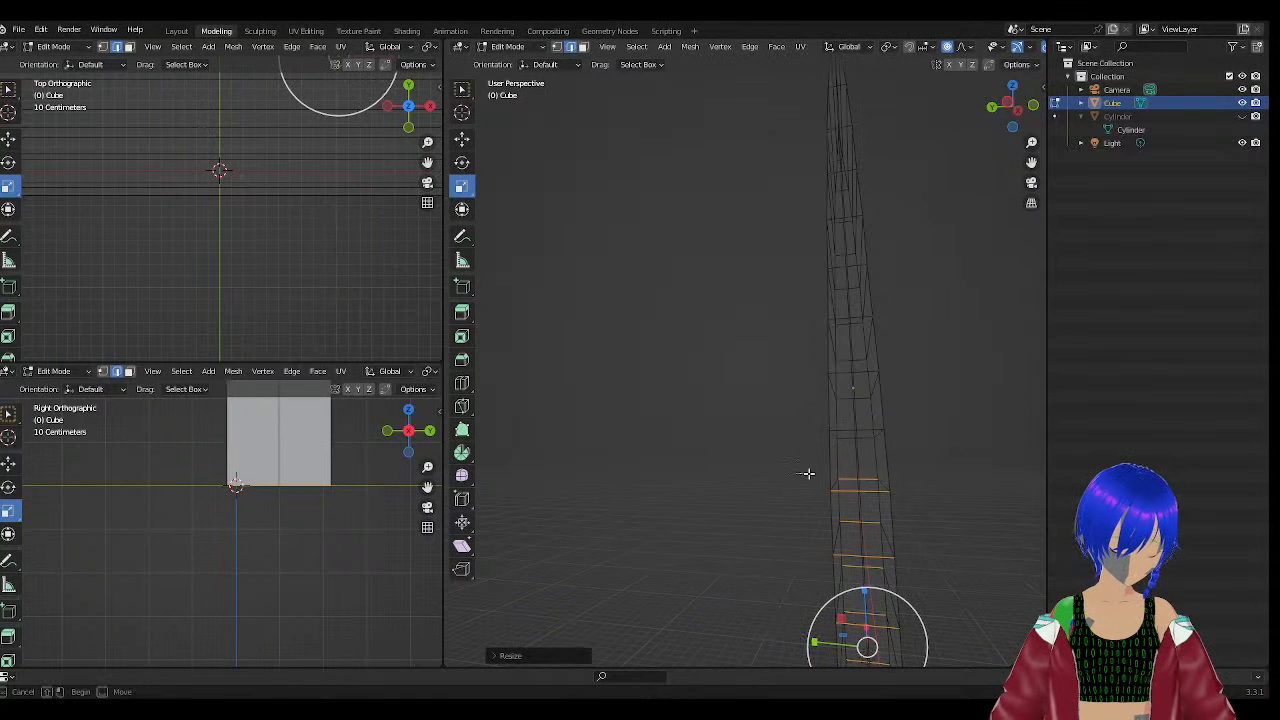
Deselect the following loop's Y-direction edges, scale the rest slightly wider along Y, and undo the accidental box selection.
left_click_drag(899, 498, 899, 499, "ctrl")
middle_click_drag(898, 500, 895, 488)
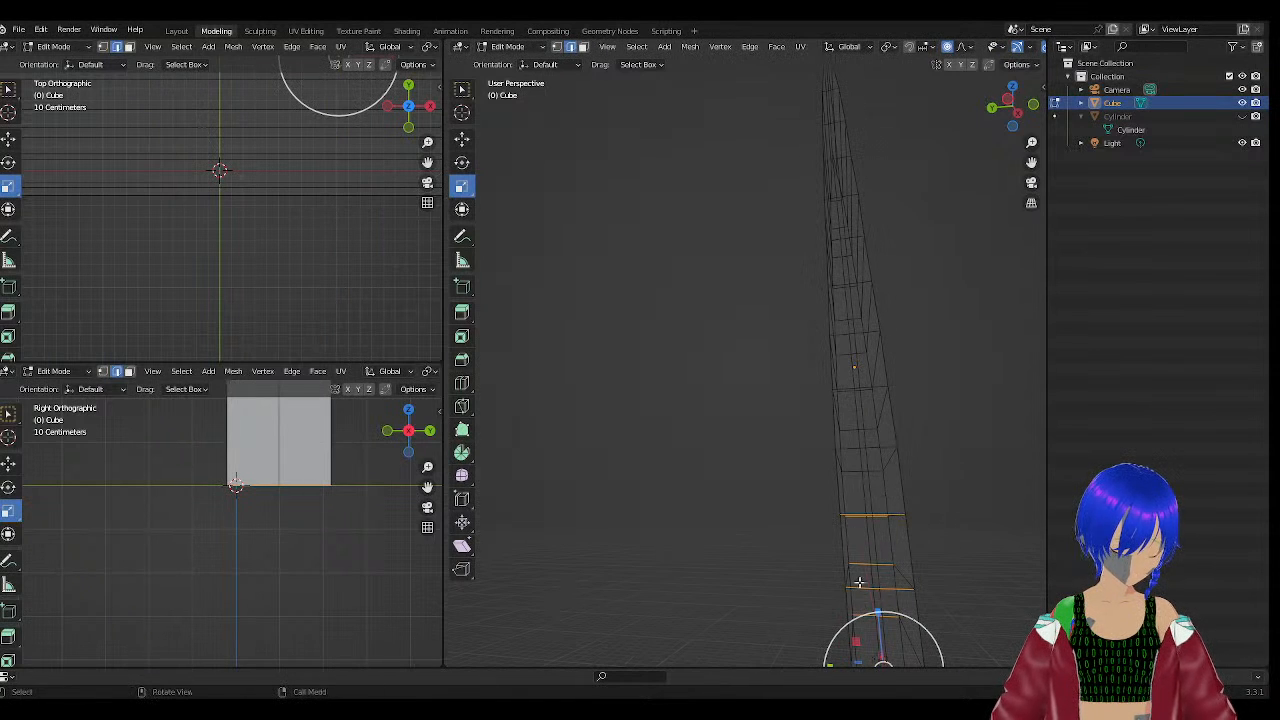
middle_click_drag(816, 580, 814, 543, "shift")
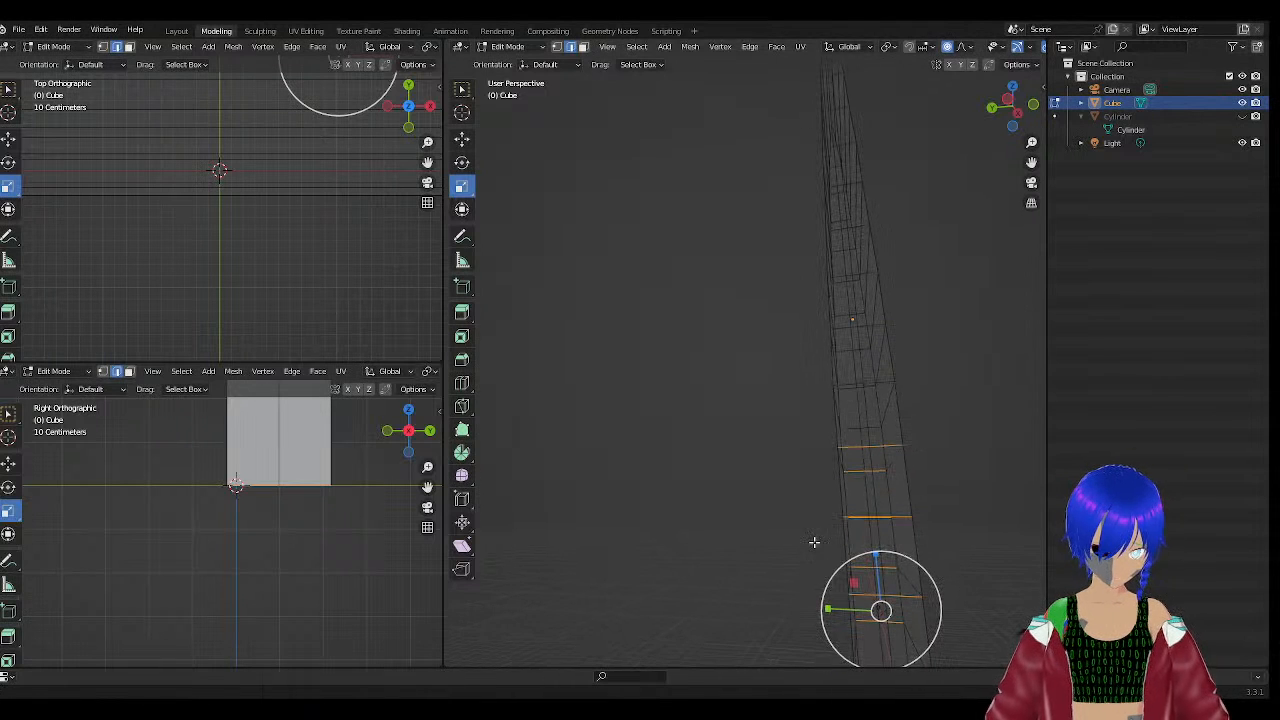
left_click_drag(832, 607, 826, 608)
left_click_drag(783, 407, 938, 480)
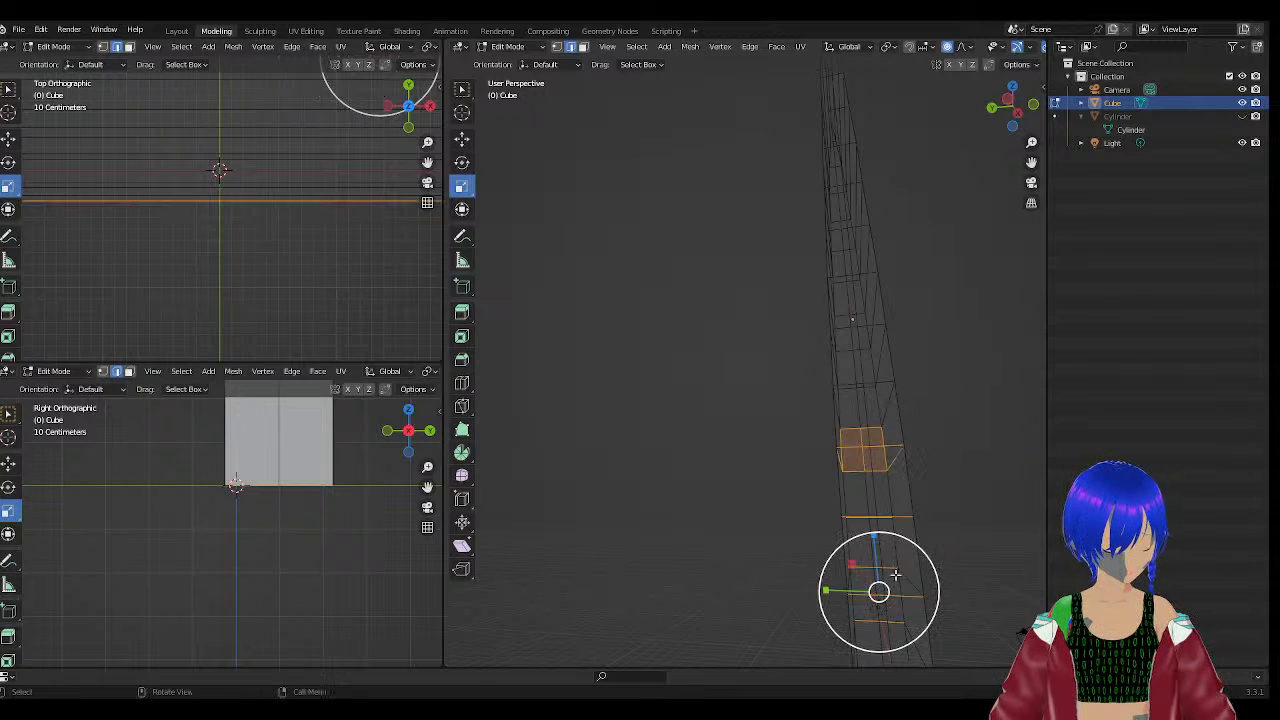
key("ctrl+z")
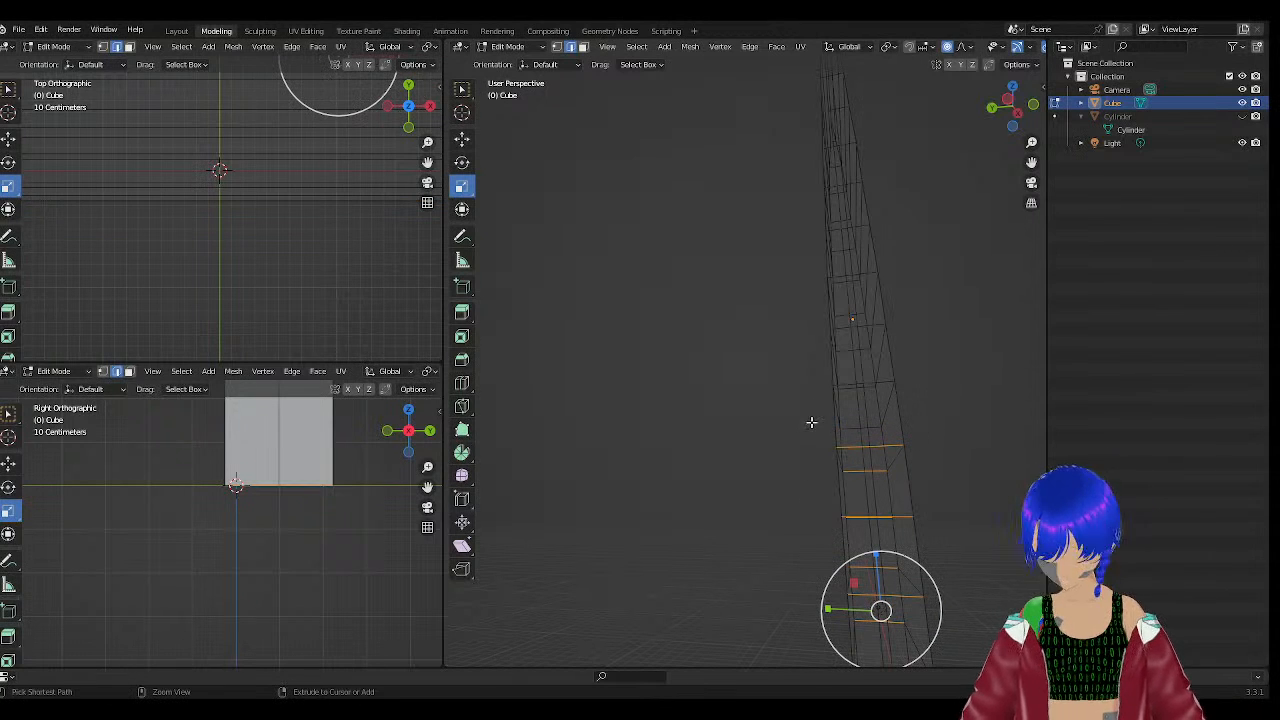
Continue deselecting loops toward the base, scaling the remaining Y-direction edges slightly wider along Y.
left_click_drag(808, 424, 958, 477, "ctrl")
left_click_drag(838, 641, 832, 641)
middle_click_drag(838, 650, 815, 518)
left_click_drag(810, 560, 808, 560)
middle_click_drag(808, 560, 771, 537)
left_click_drag(783, 468, 899, 514)
middle_click_drag(900, 531, 808, 543)
left_click_drag(791, 431, 930, 490)
Try narrowing the X-direction edges below the top ridge along X, and undo the scaling.
middle_click_drag(928, 500, 1008, 589)
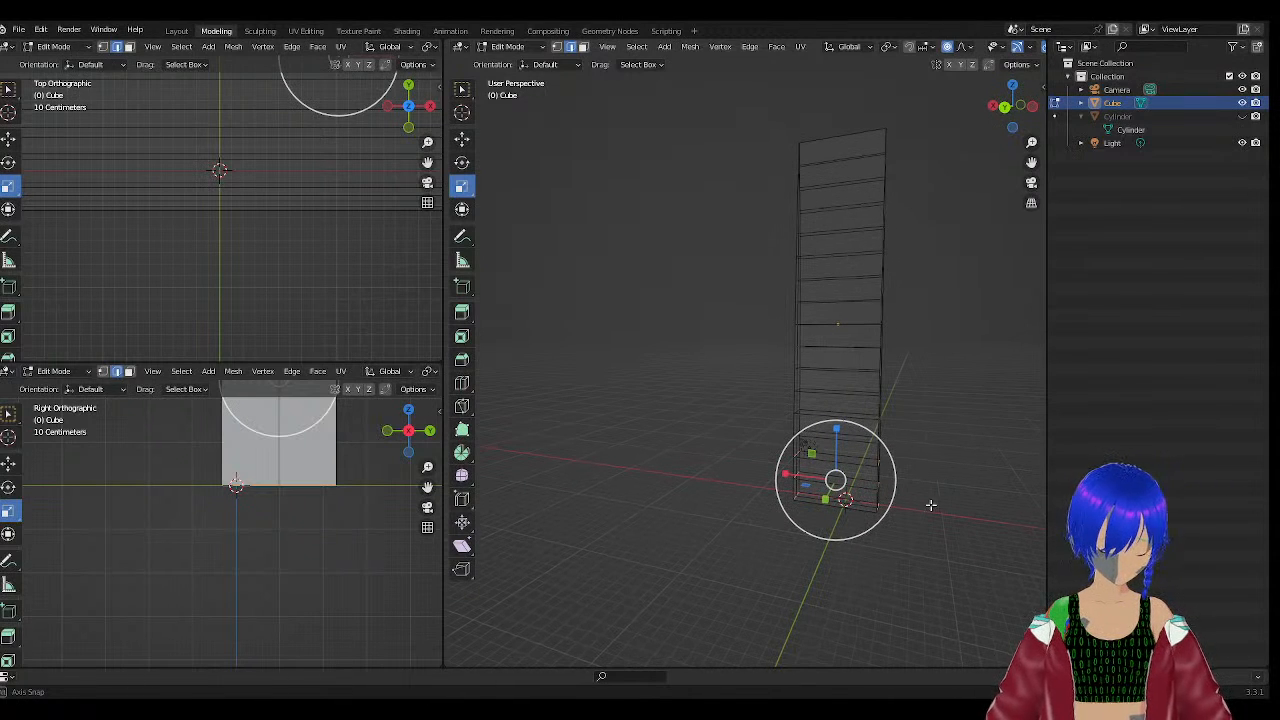
middle_click_drag(930, 505, 927, 311)
left_click_drag(830, 162, 837, 557)
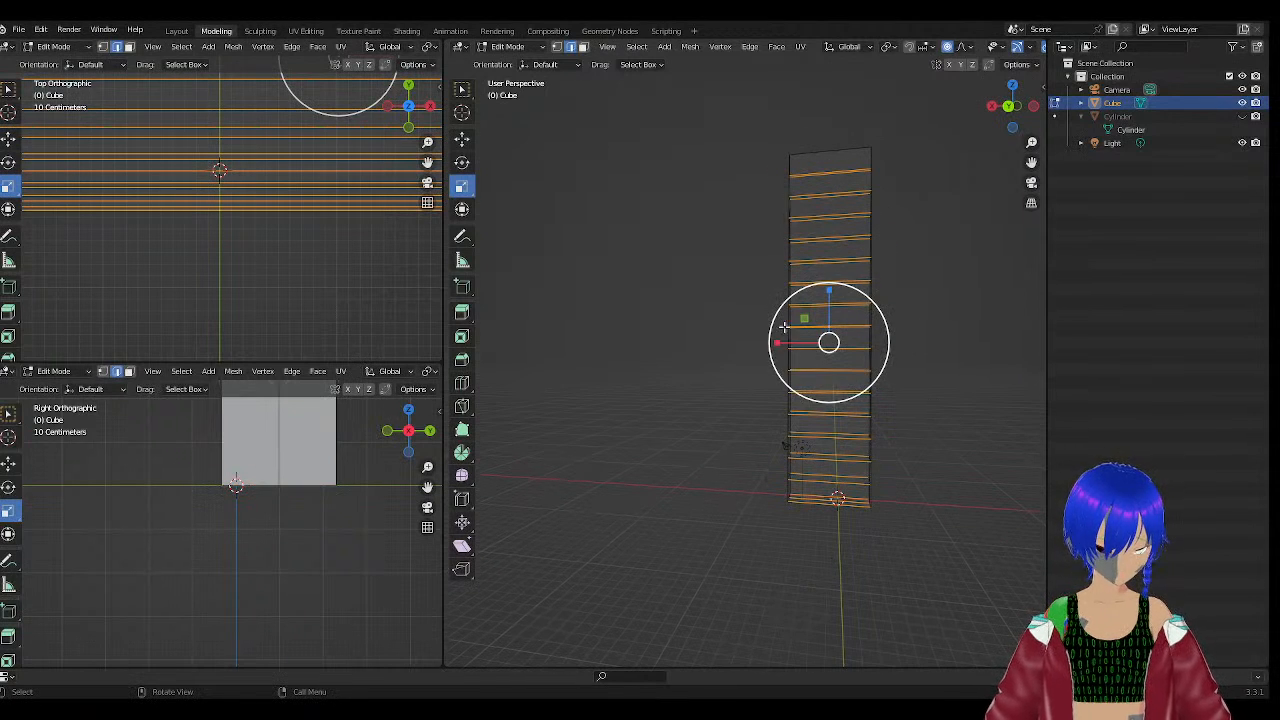
left_click_drag(776, 342, 790, 341)
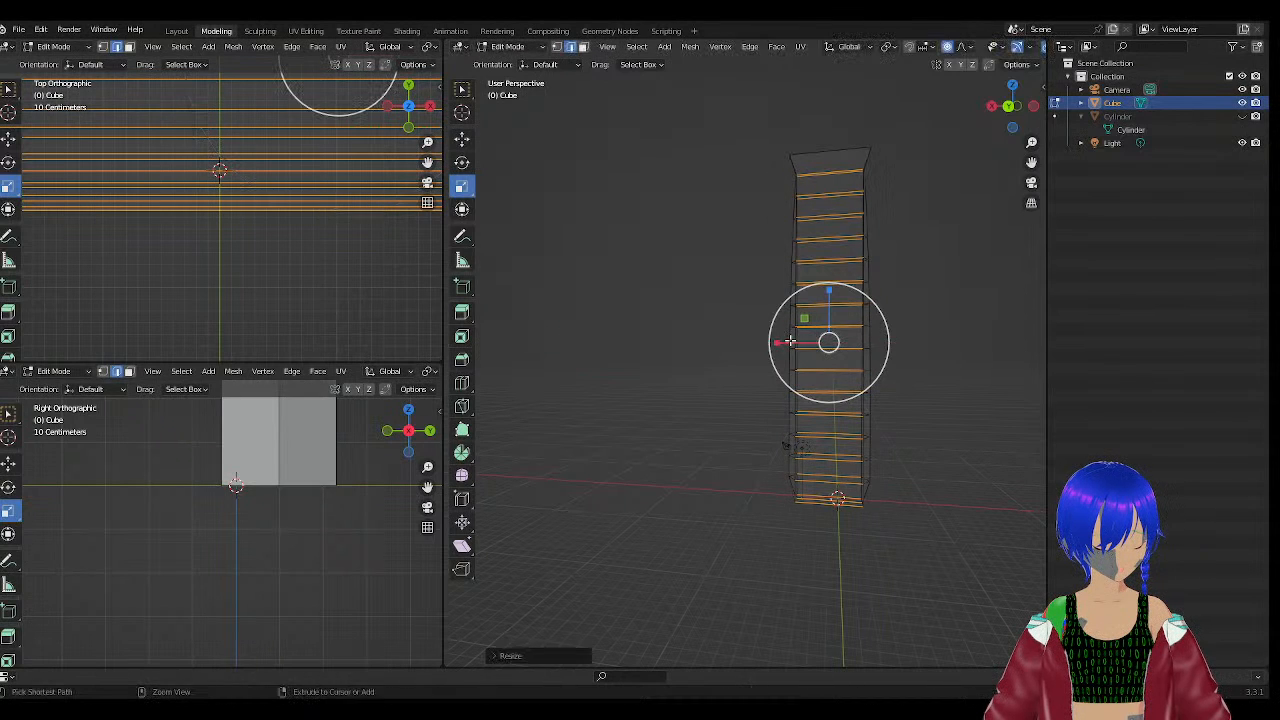
key("ctrl+z")
Clear the selection and select all X-direction edges on the wide faces, from the top ridge down to the base.
left_click_drag(841, 112, 842, 178)
left_click_drag(816, 115, 832, 256)
key("ctrl+z")
left_click(893, 105)
left_click_drag(841, 117, 834, 560)
Scale the selected X-direction edges strongly inward along X and inspect the blade outline from the back and above.
left_click_drag(779, 337, 823, 336)
middle_click_drag(905, 280, 883, 237)
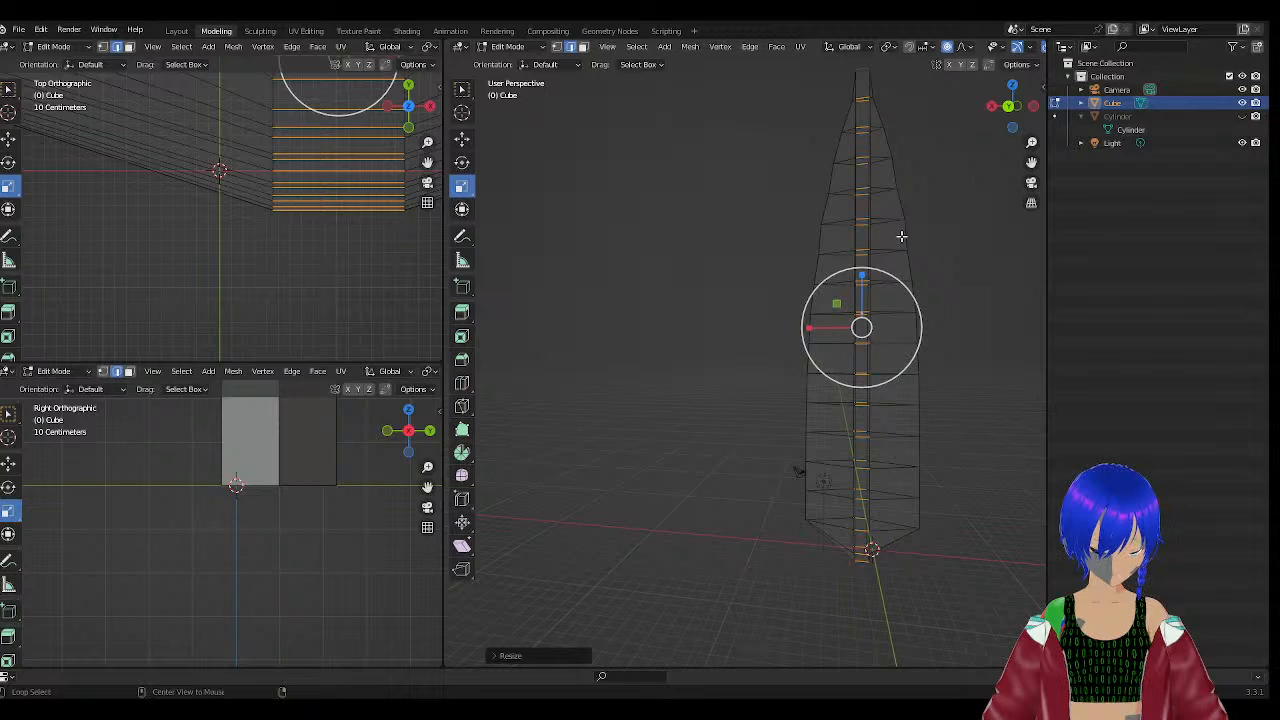
key("KP_7")
key("ctrl+KP_1")
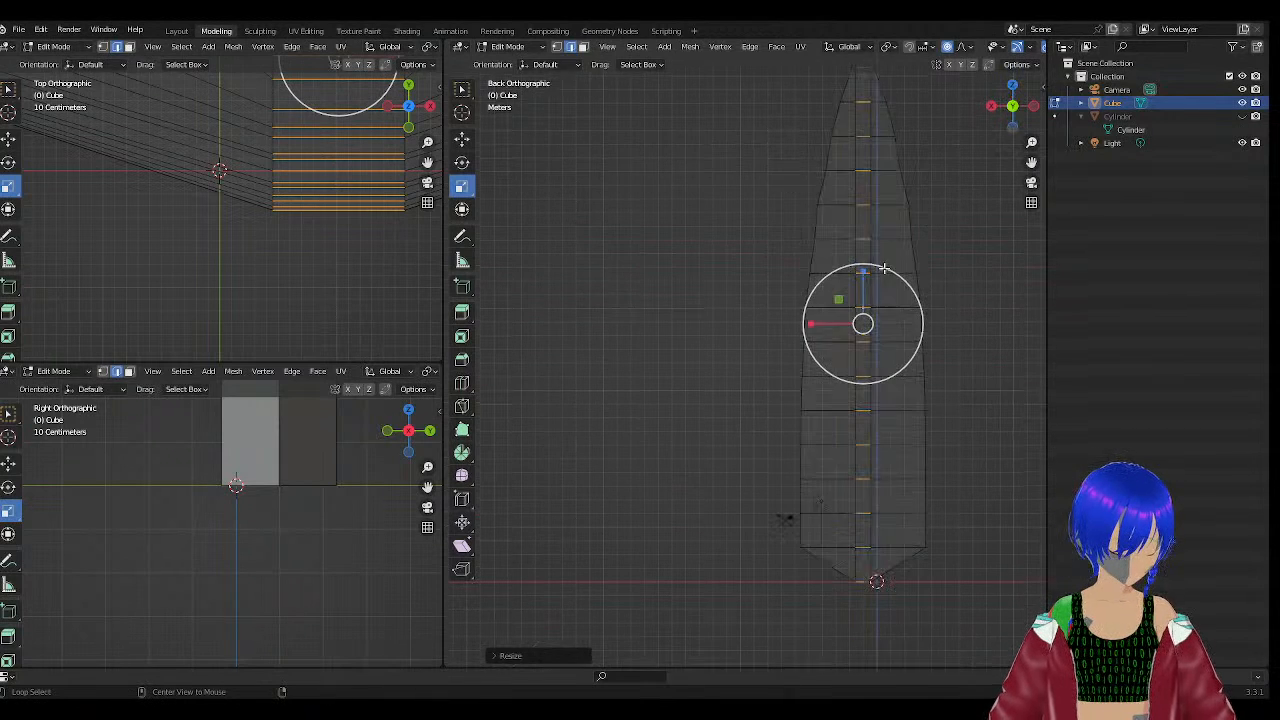
middle_click_drag(886, 260, 860, 414)
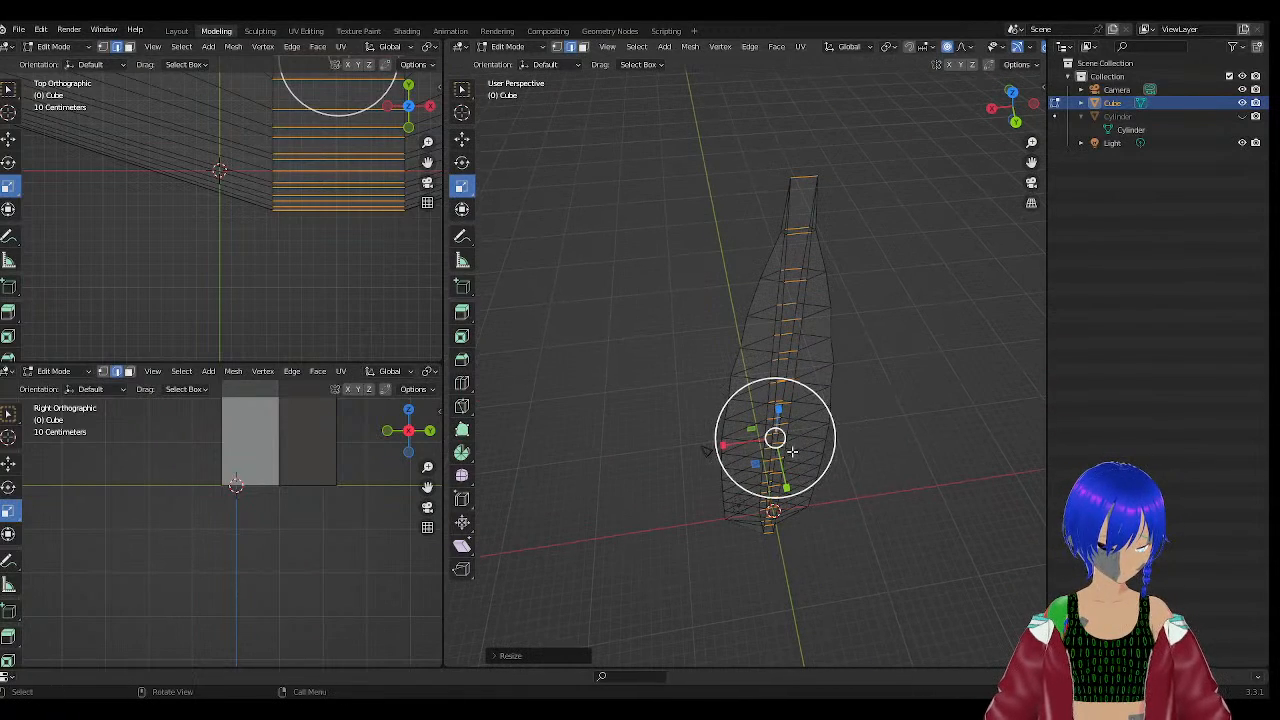
Try narrowing the X-direction edges almost to a line, and undo the X scaling.
key("s")
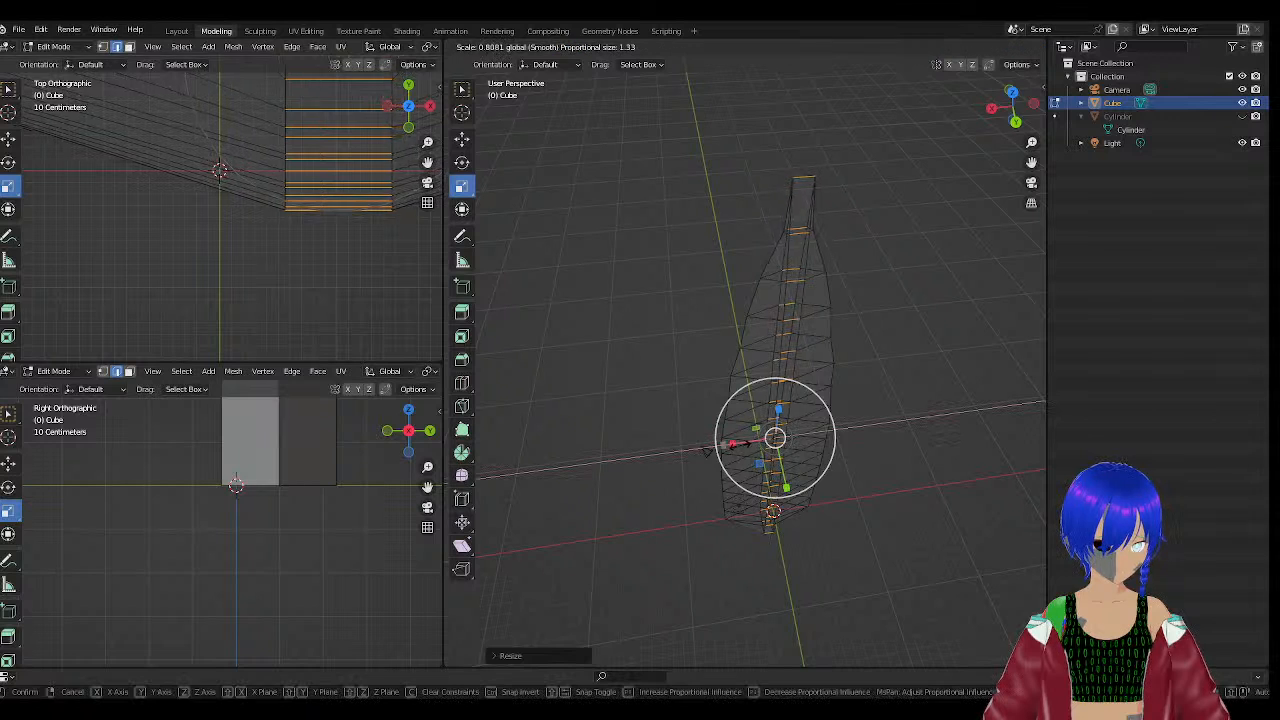
left_click(775, 437)
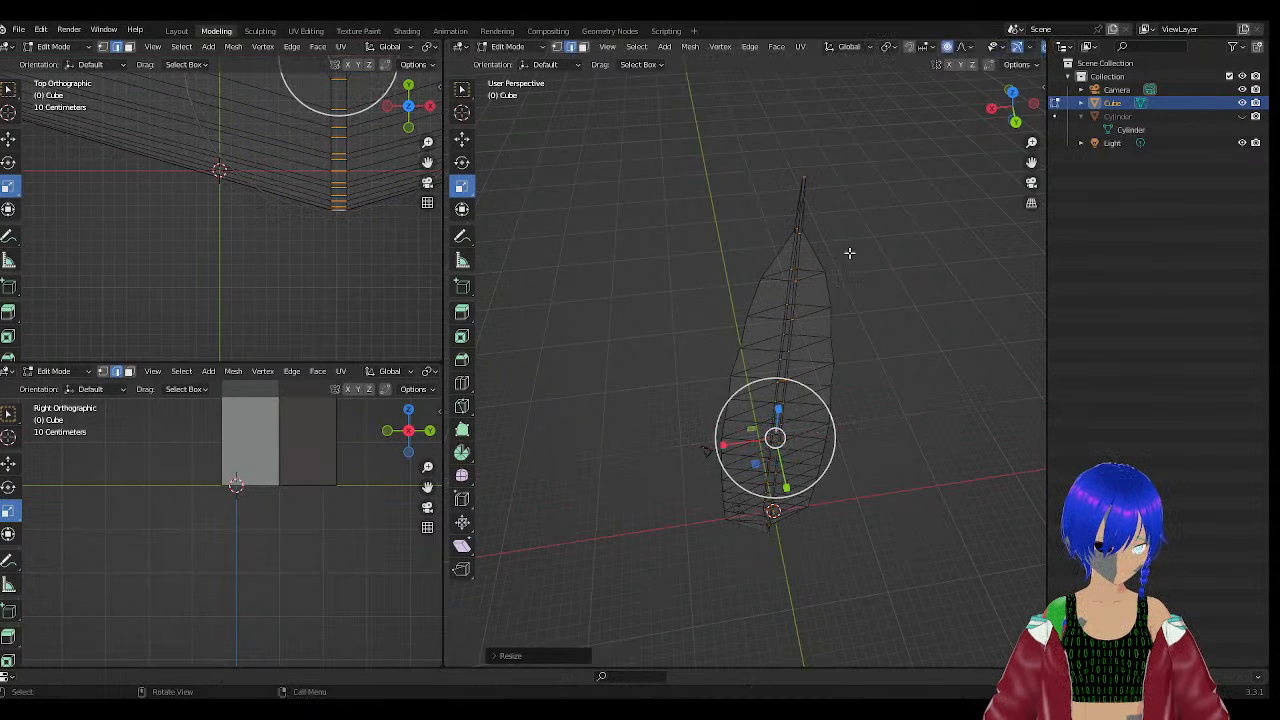
key("ctrl+z")
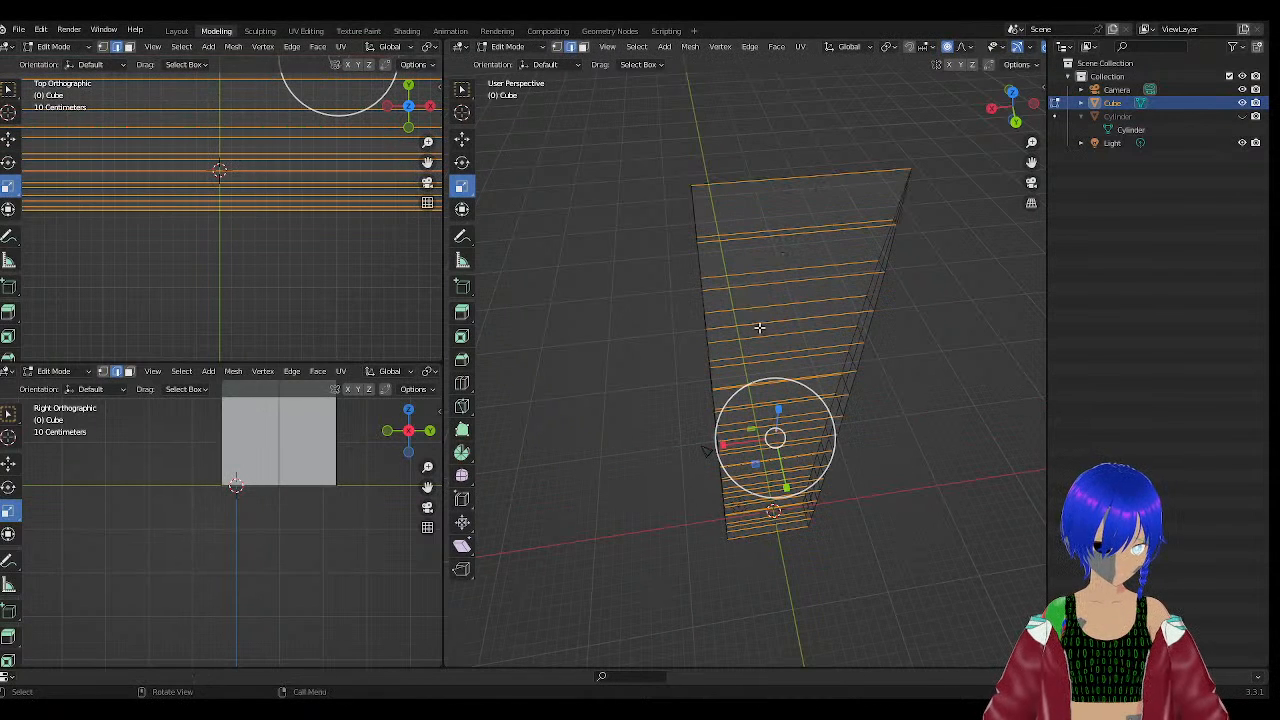
Scale the X-direction edges inward along X again in two passes to form a narrow central strip.
key("s")
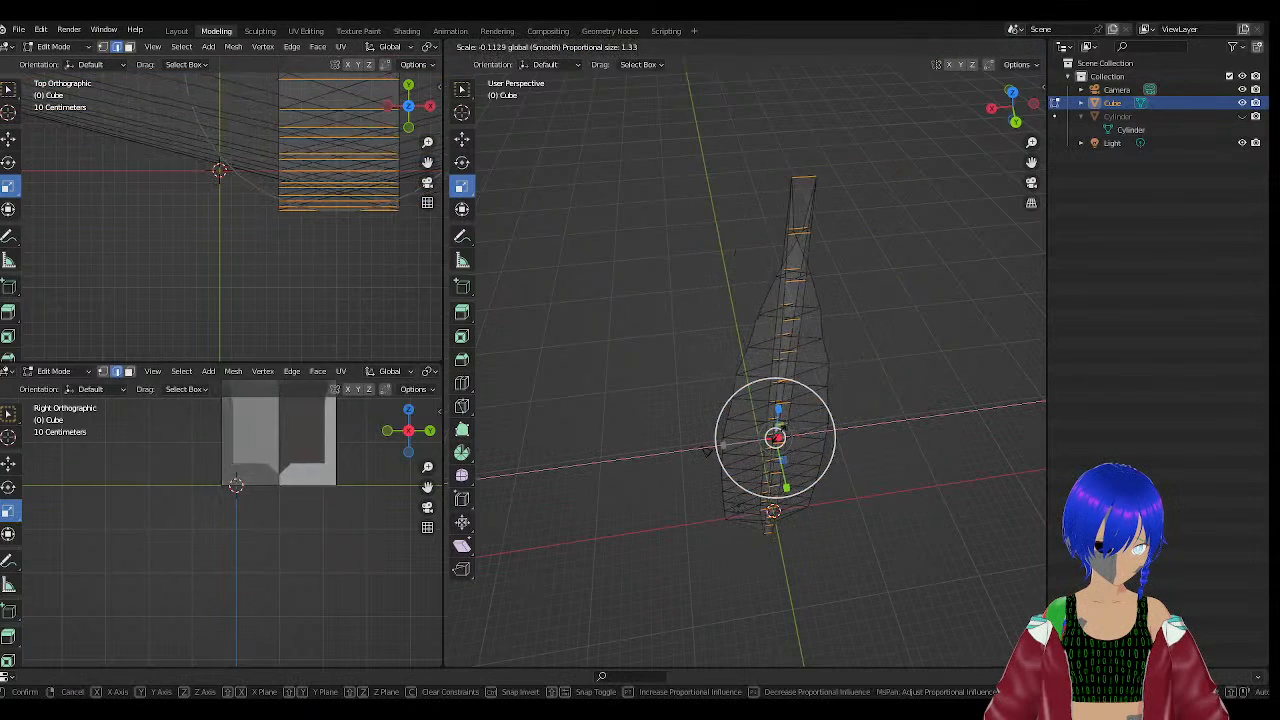
left_click_drag(778, 433, 767, 439)
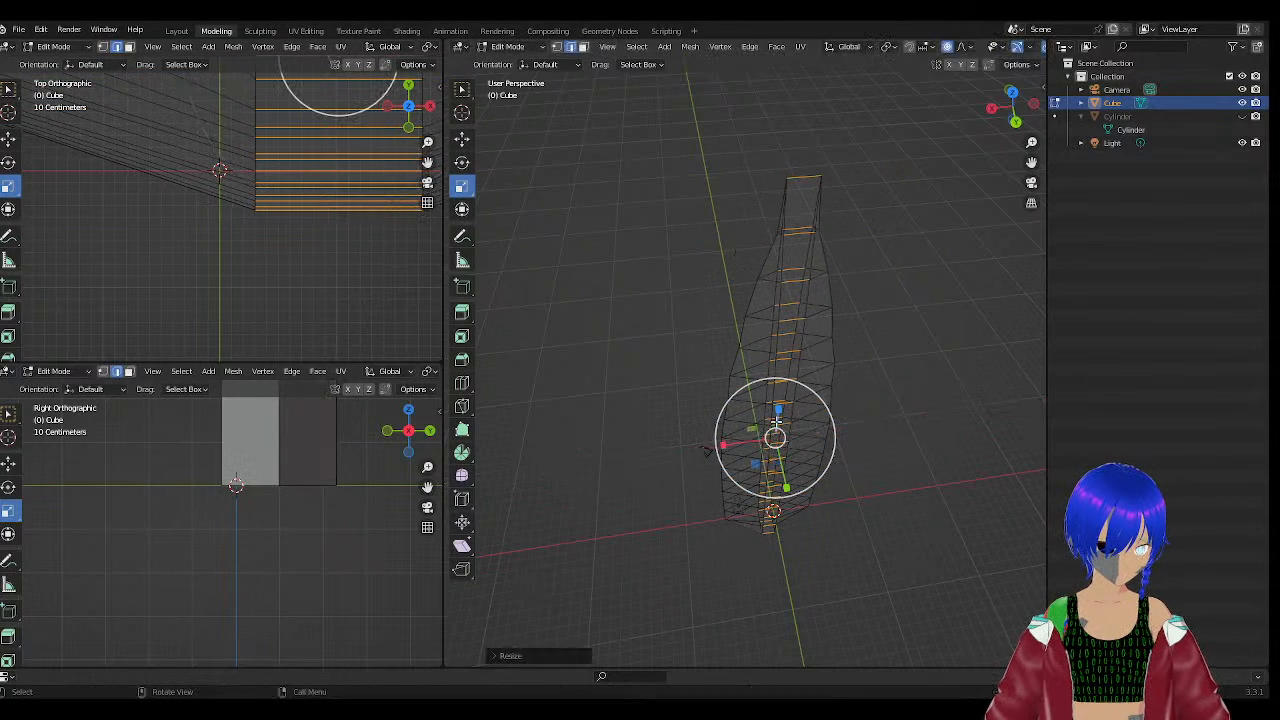
scroll(846, 271, "up", 2)
middle_click_drag(833, 310, 793, 450, "shift")
key("s")
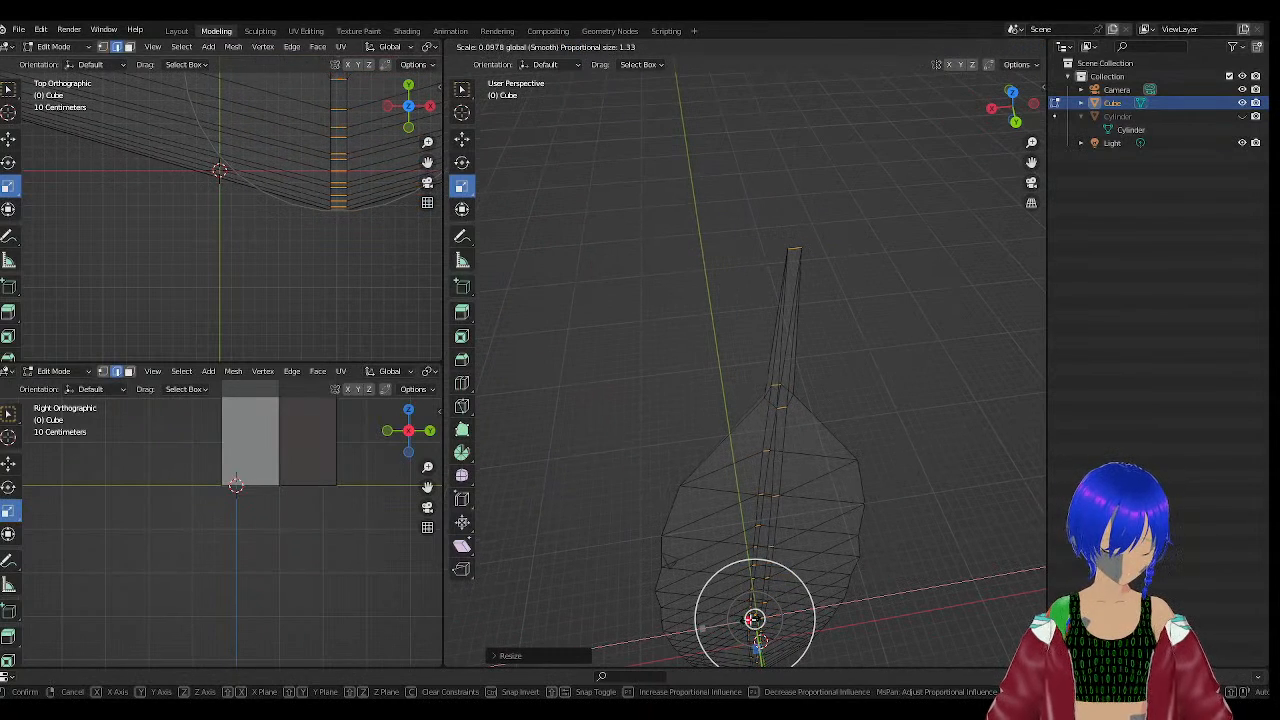
left_click(781, 284)
Try scaling the top ridge edge along X on its own, and undo it.
left_click_drag(749, 206, 836, 284)
left_click_drag(702, 629, 540, 591)
key("ctrl+z")
middle_click_drag(540, 591, 658, 503)
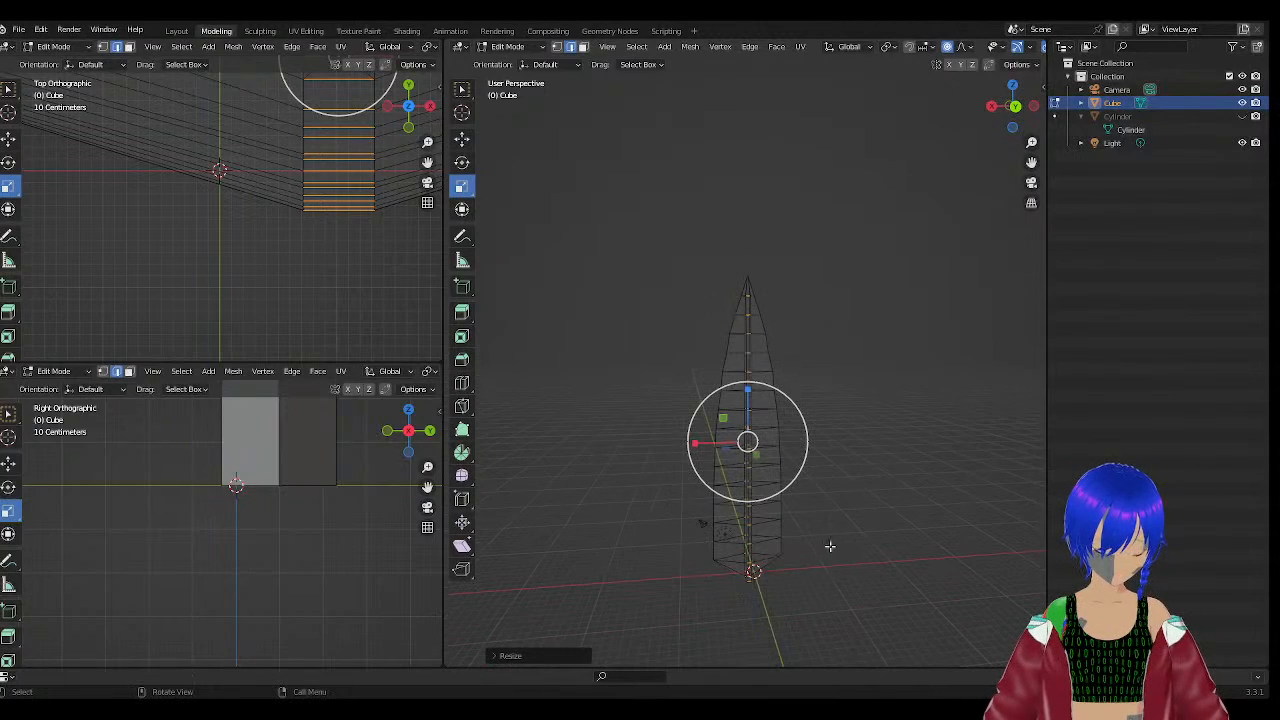
Undo the X-direction narrowing and take the bottom edges out of the selection.
middle_click_drag(830, 546, 743, 594)
left_click(742, 617, "ctrl+alt")
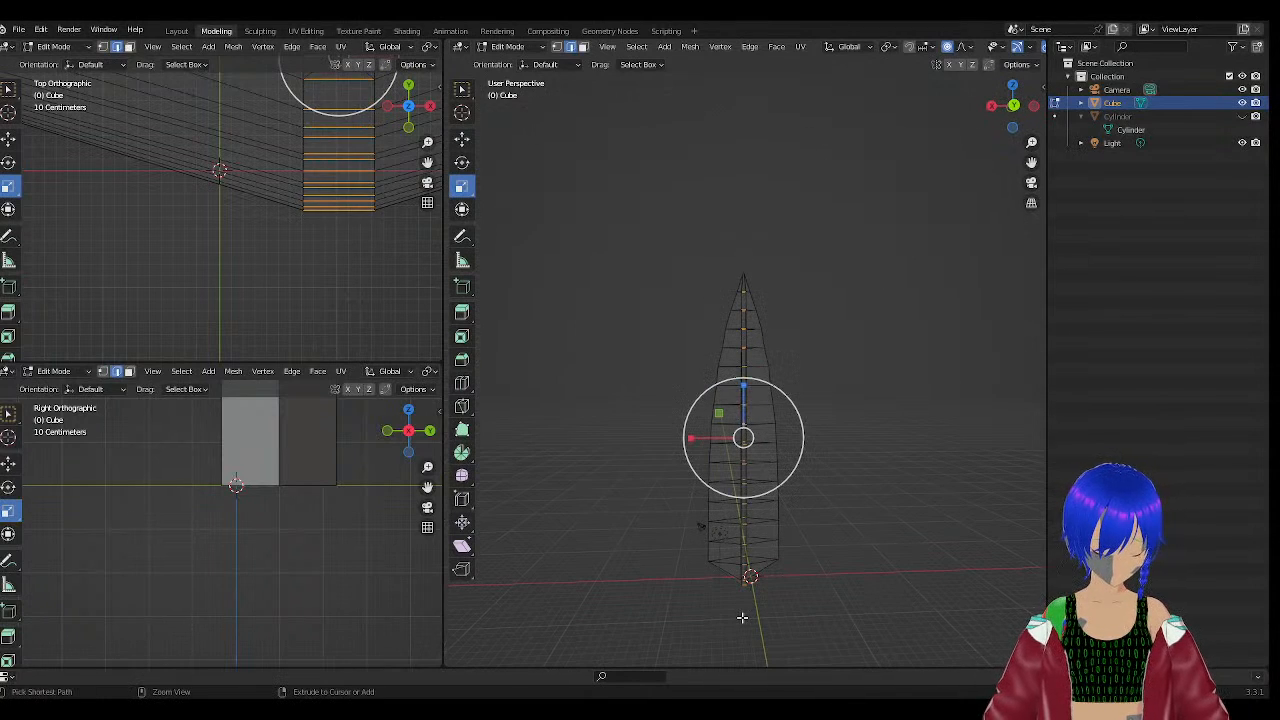
key("ctrl+z")
key("ctrl+z")
key("ctrl+z")
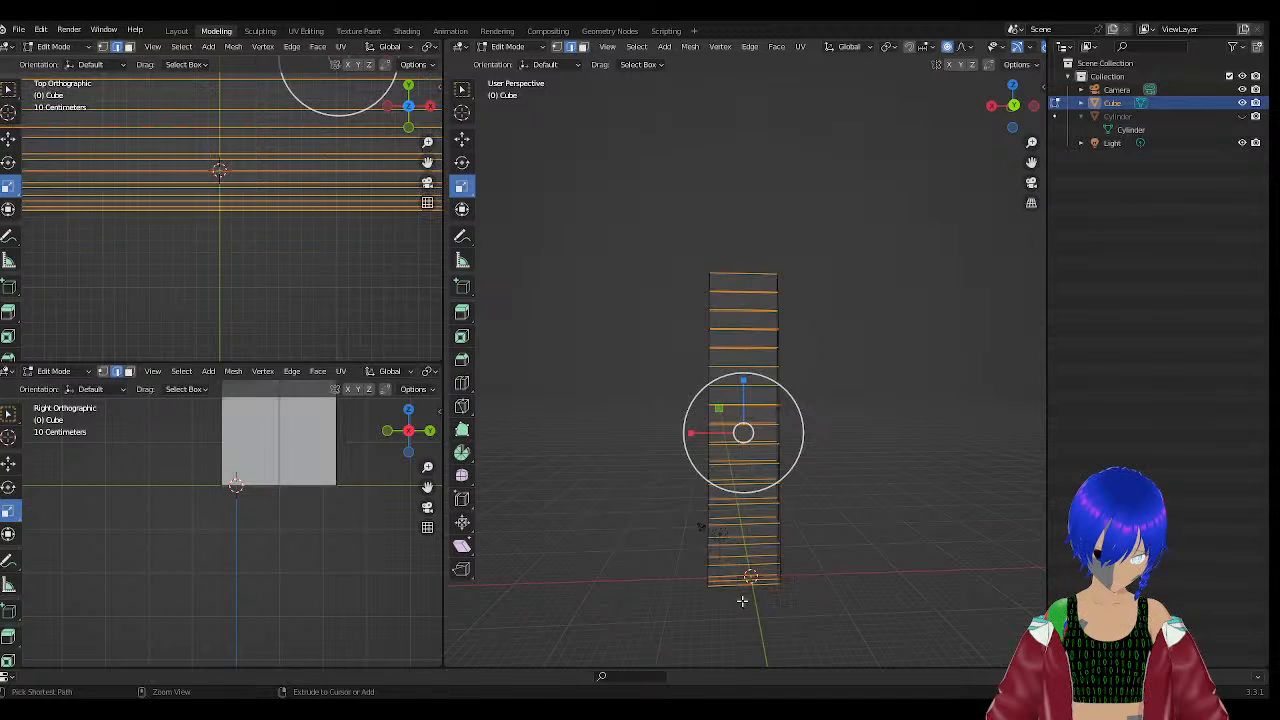
middle_click_drag(744, 604, 748, 569)
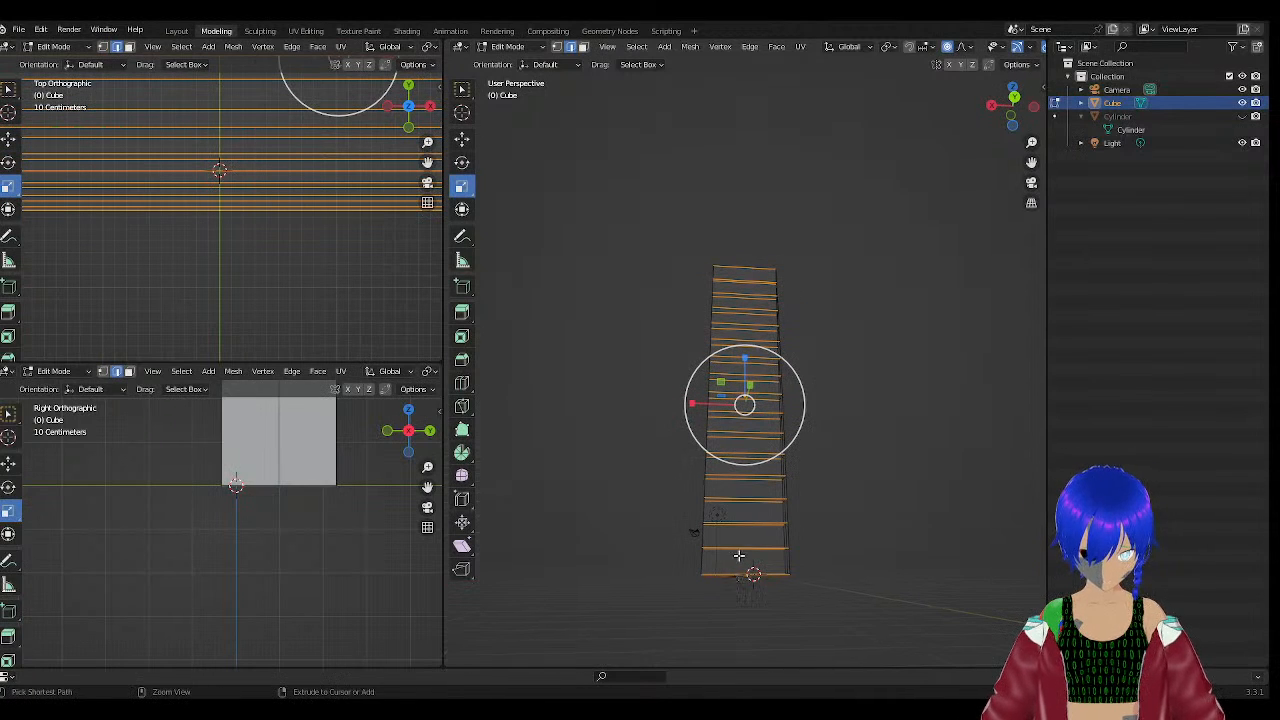
key("ctrl+z")
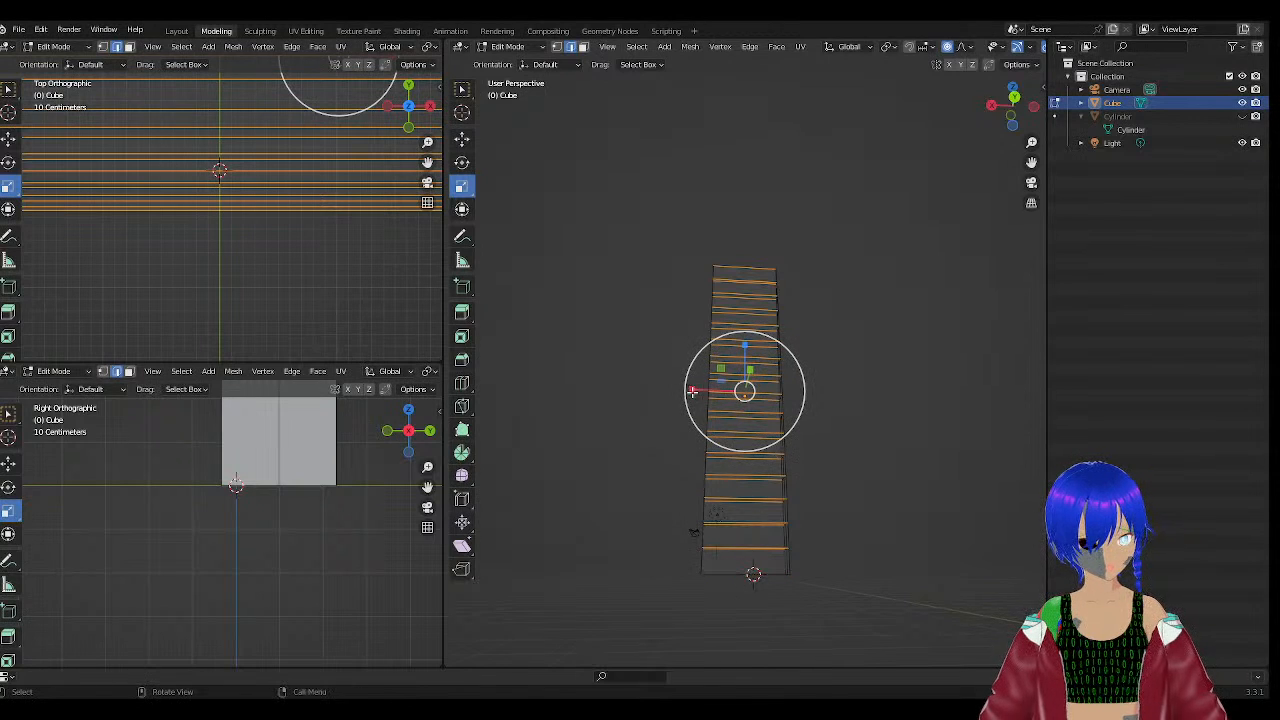
Scale the selected X-direction edges inward in two passes, the second along X only, to form a very thin central ridge.
key("s")
left_click(746, 335)
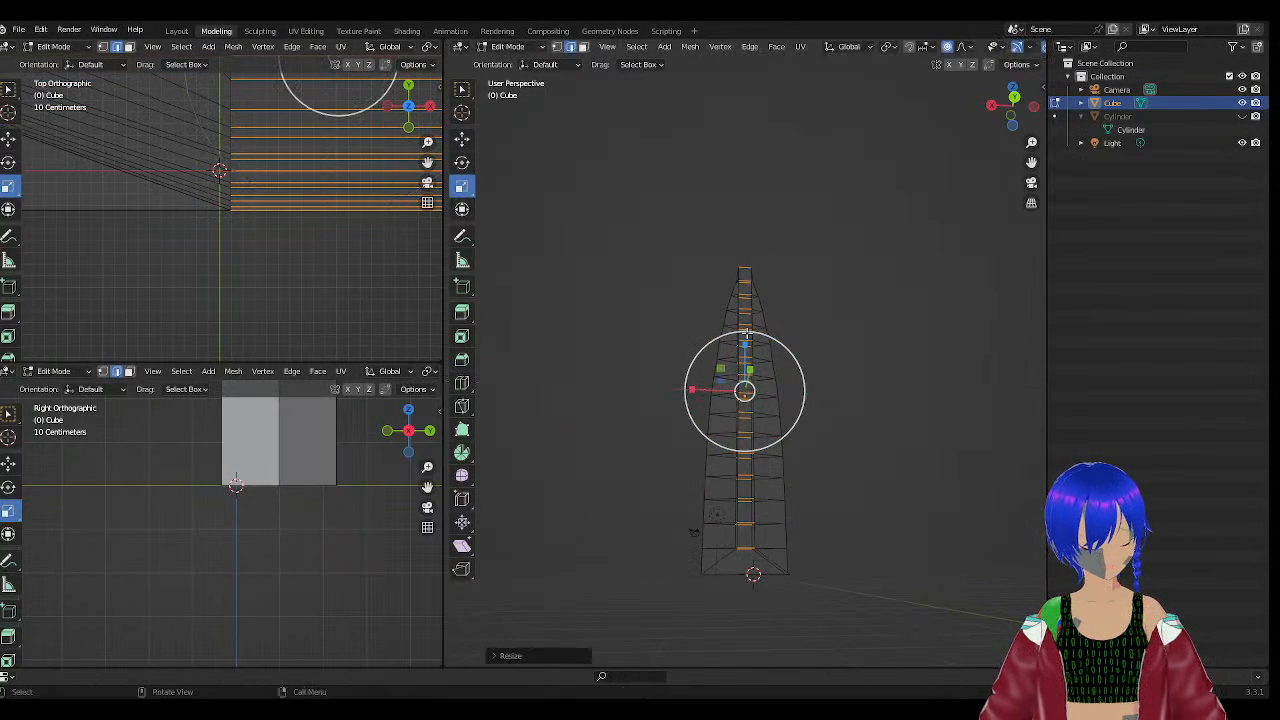
scroll(748, 332, "up", 4)
middle_click_drag(767, 300, 786, 375)
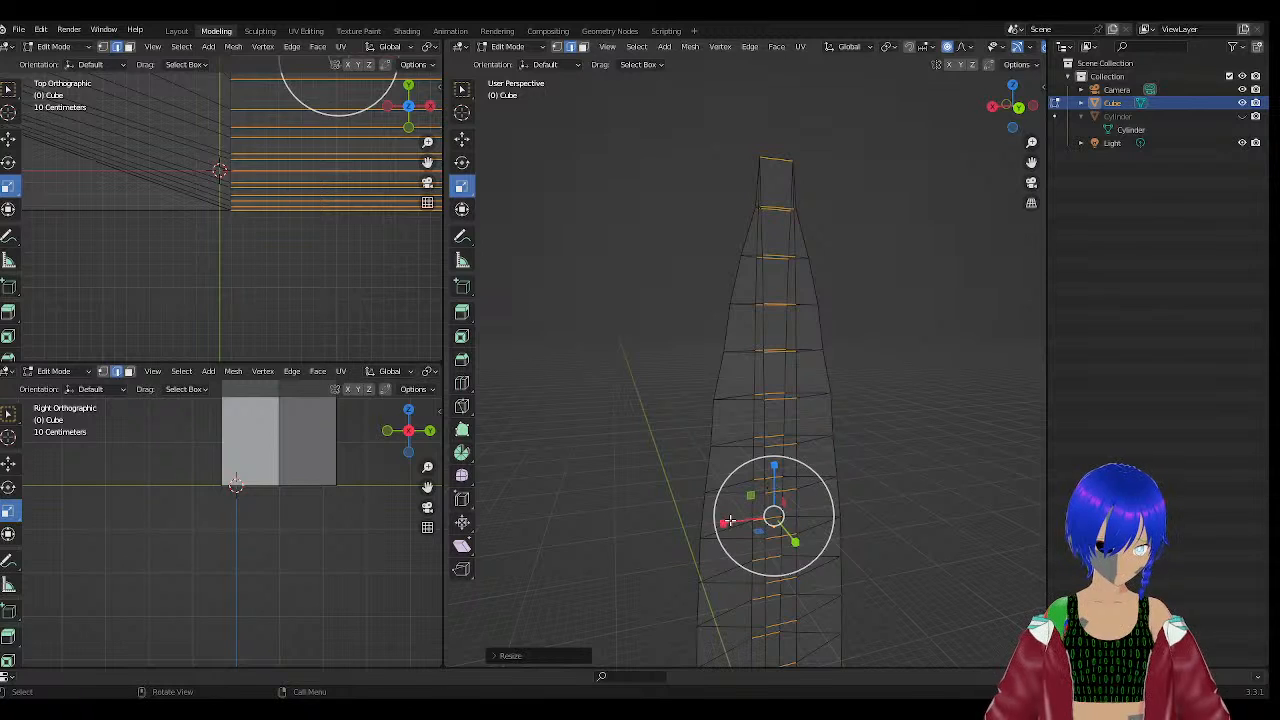
key("s")
key("x")
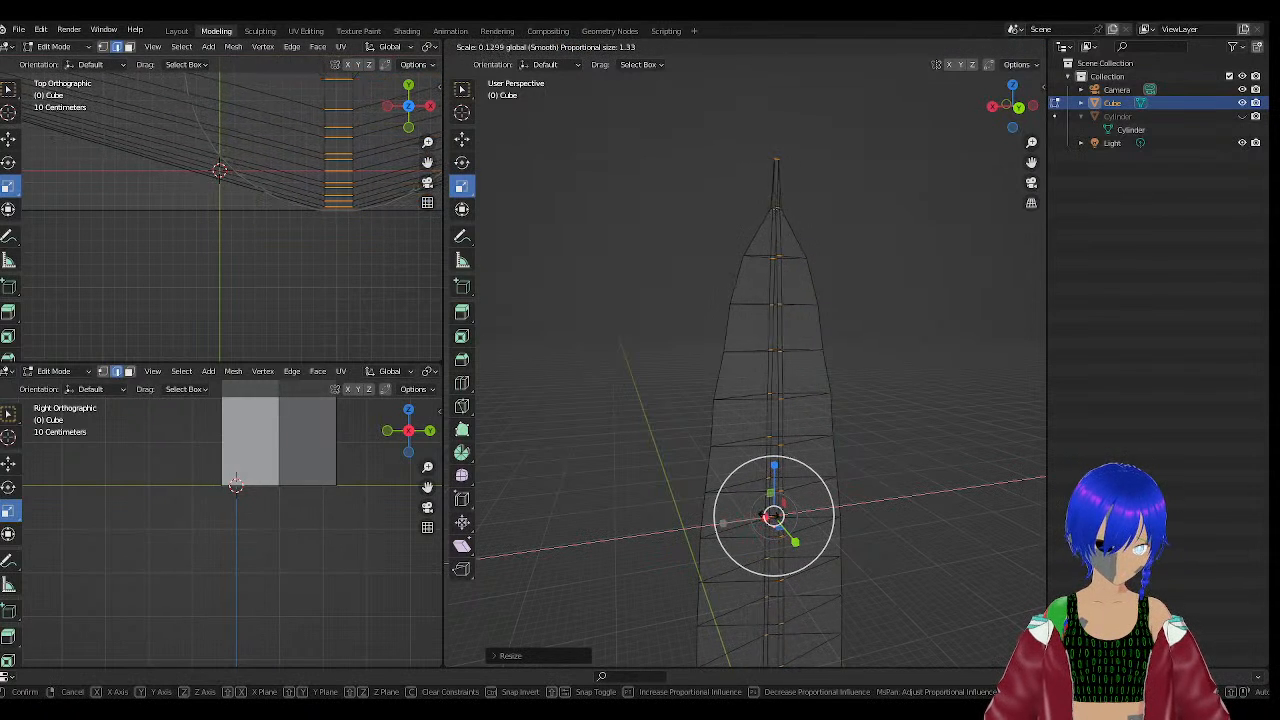
left_click(777, 411)
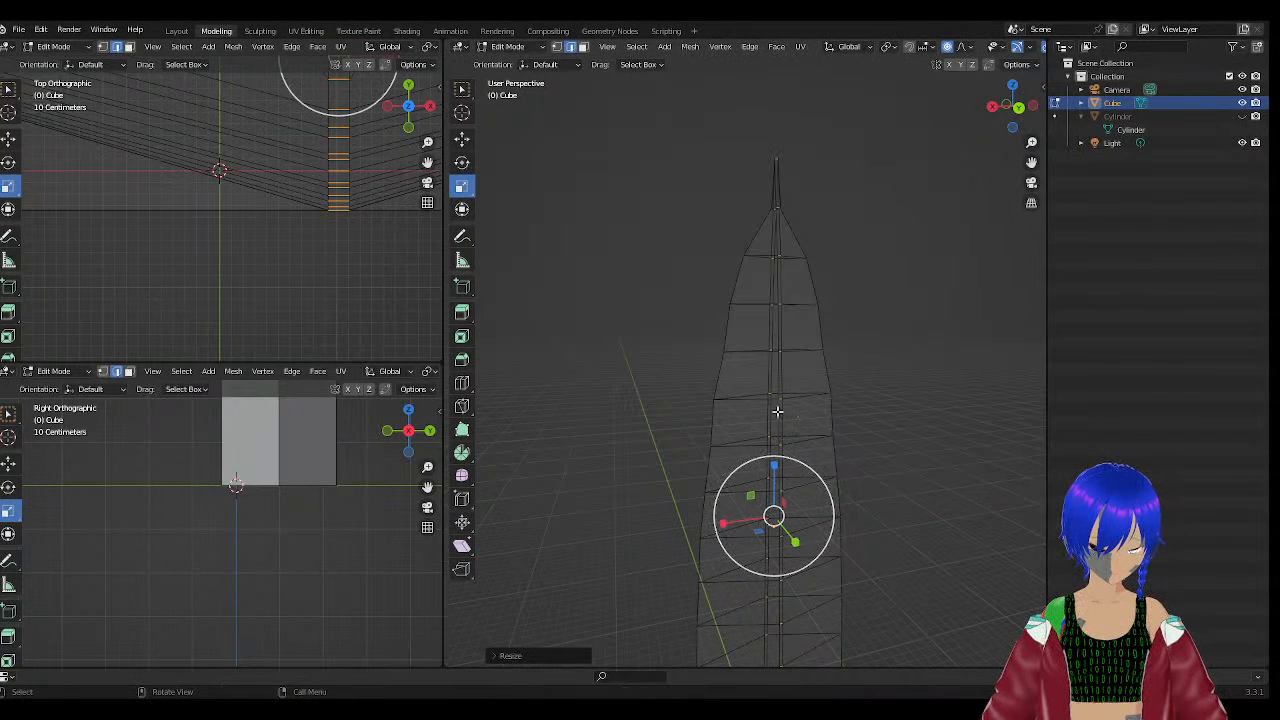
Take the topmost tip edges out of the selection and scale the remaining ridge edges outward along X by about 4.4.
left_click_drag(748, 128, 812, 181, "ctrl")
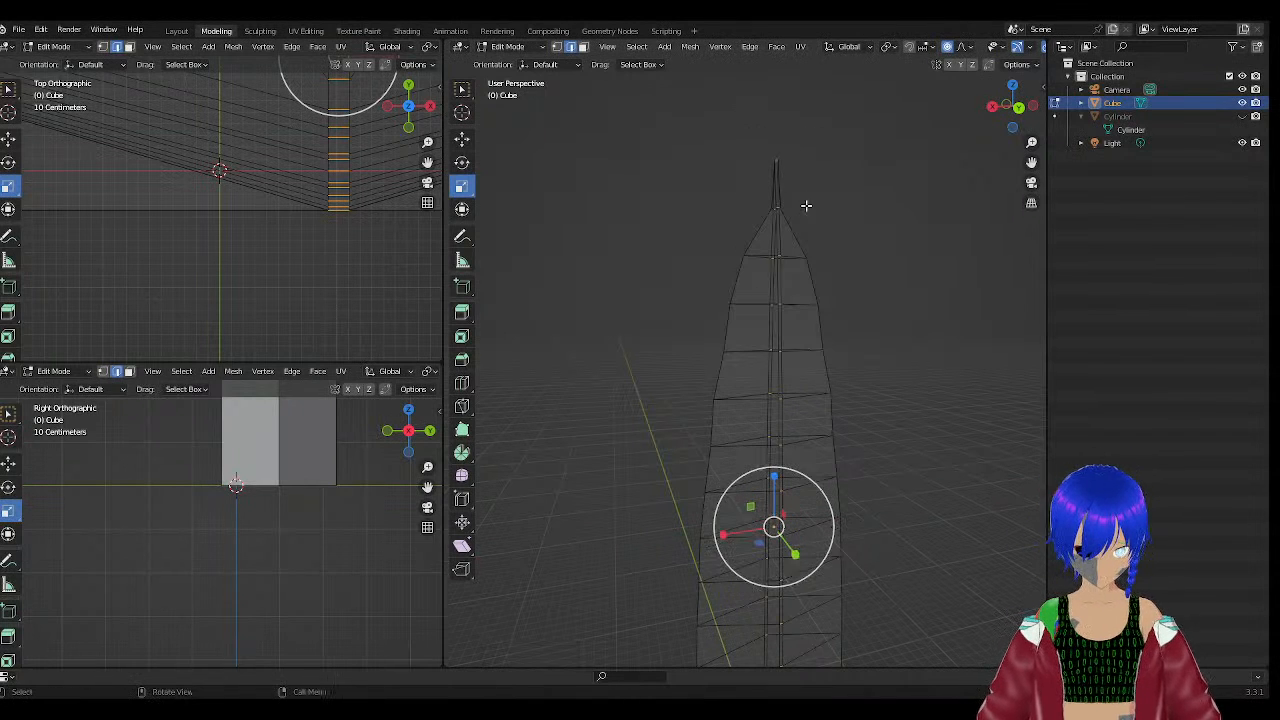
key("s")
key("x")
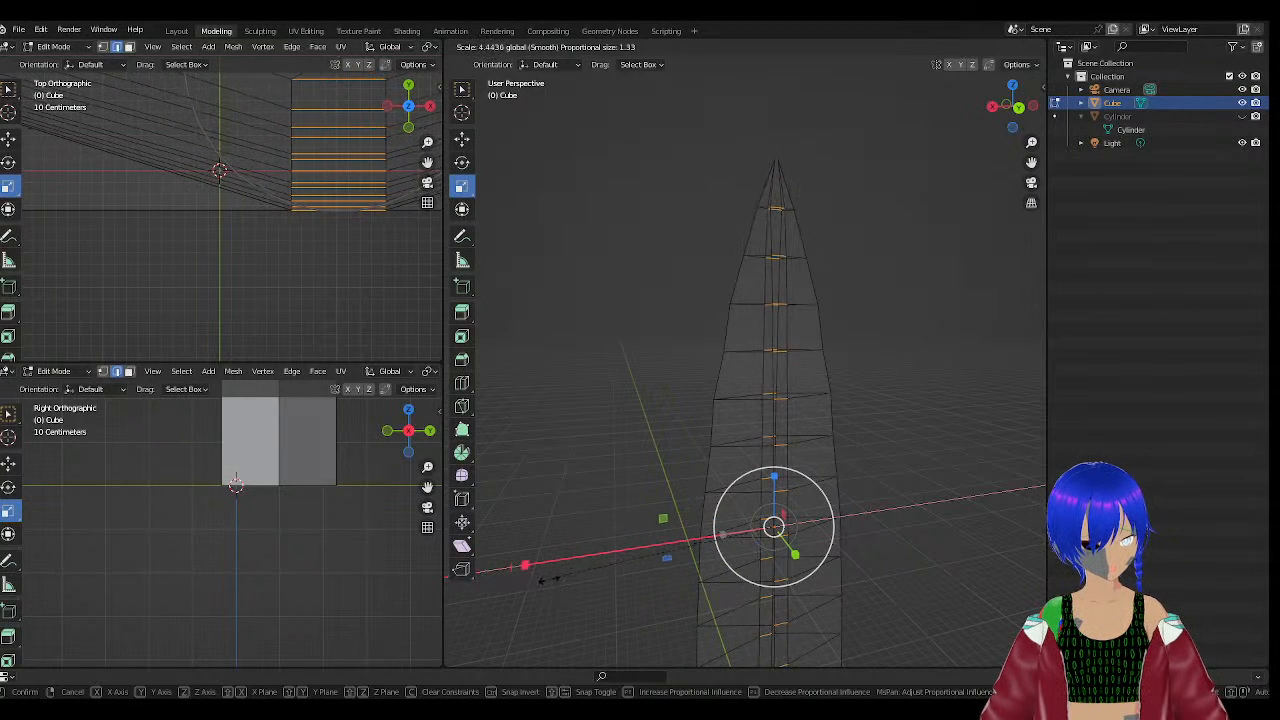
left_click_drag(542, 580, 546, 578)
Examine the blade's tapered outline and central ridge from the front, the side and the base.
scroll(558, 570, "down", 4)
middle_click_drag(708, 557, 656, 497)
middle_click_drag(824, 612, 596, 662)
left_click(669, 603)
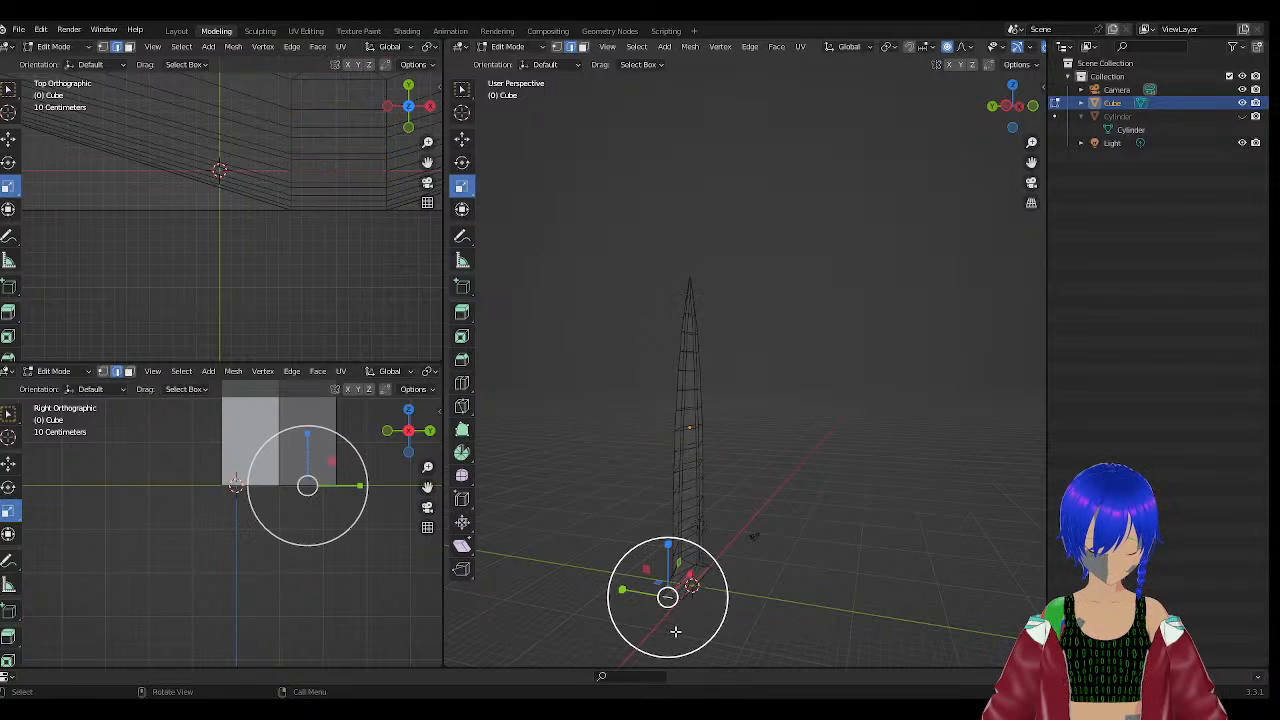
middle_click_drag(674, 631, 640, 652)
left_click(462, 139)
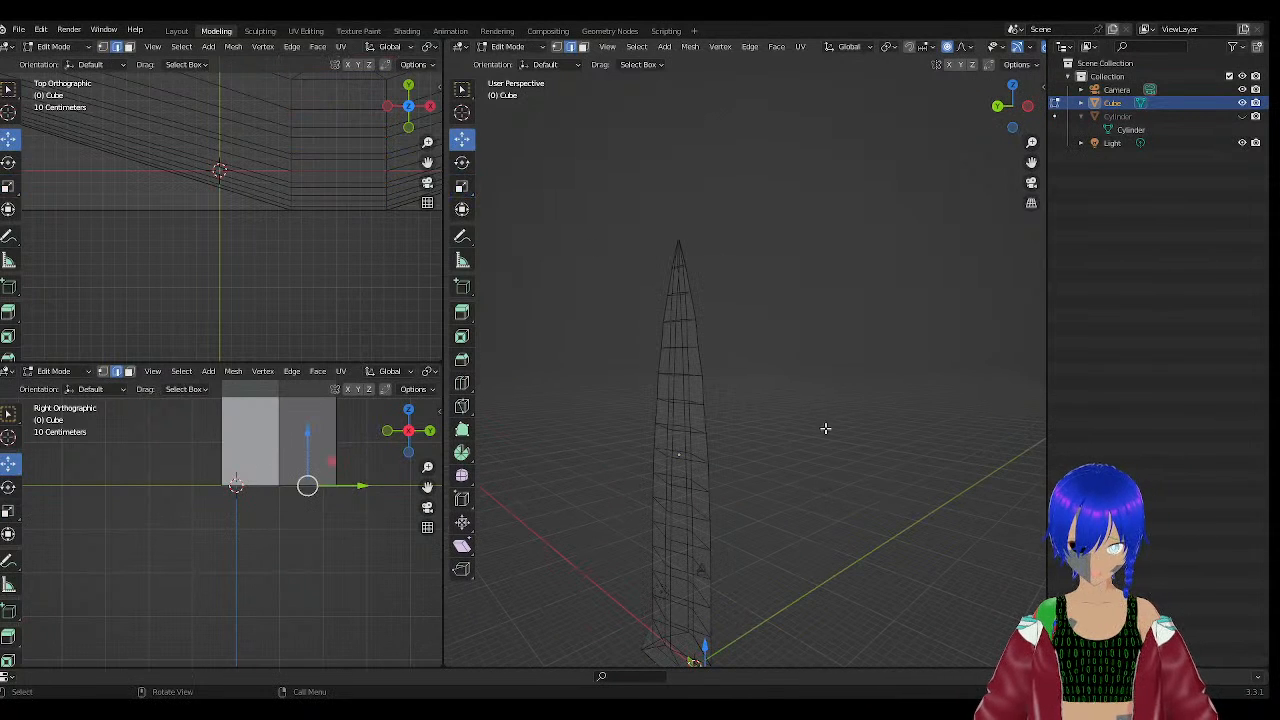
middle_click_drag(826, 429, 818, 603)
middle_click_drag(911, 599, 606, 564)
scroll(606, 564, "down", 4)
middle_click_drag(697, 367, 688, 339)
middle_click_drag(688, 144, 717, 409)
middle_click_drag(707, 358, 719, 393)
left_click(720, 393)
scroll(644, 486, "down", 1)
scroll(644, 486, "up", 3)
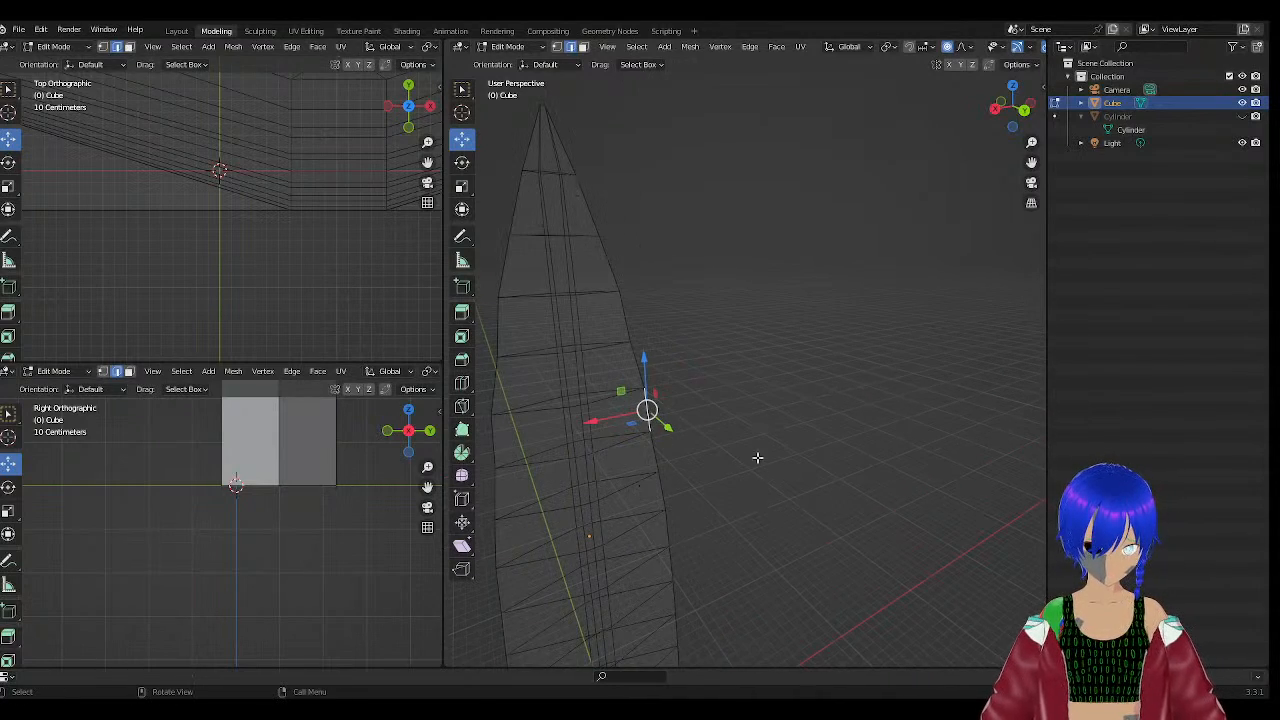
middle_click_drag(750, 457, 677, 456)
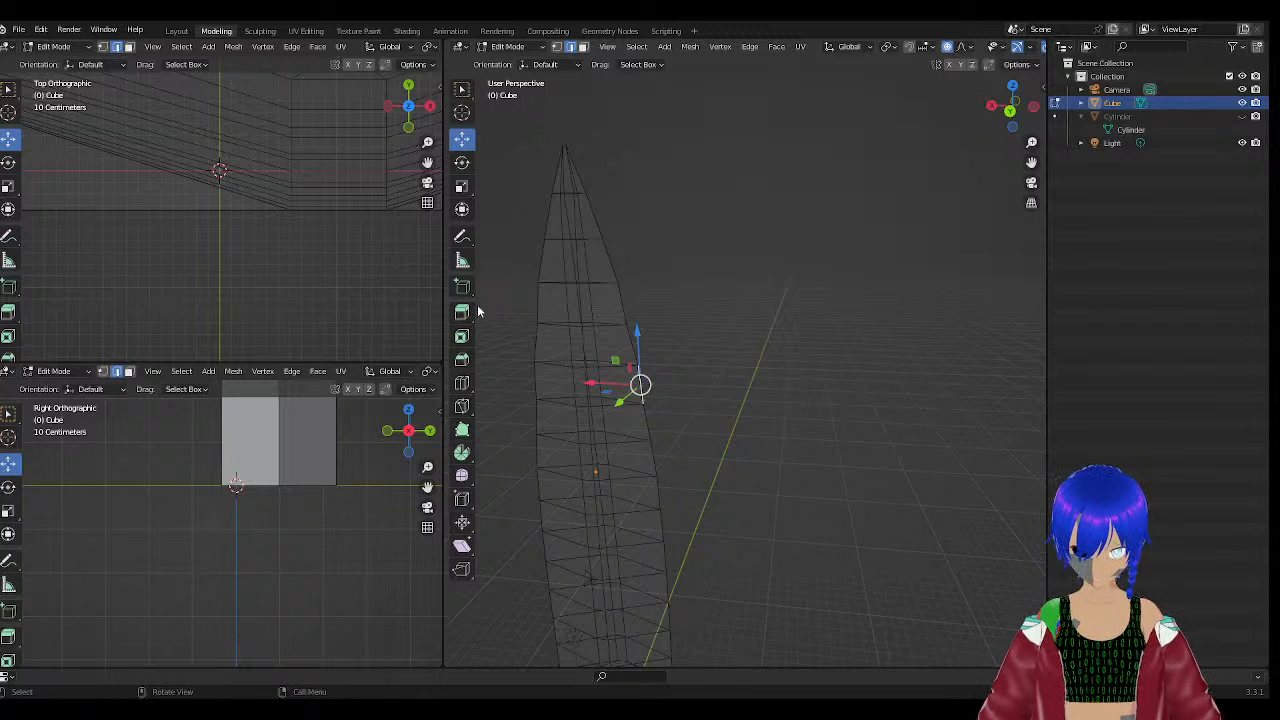
scroll(549, 492, "down", 2)
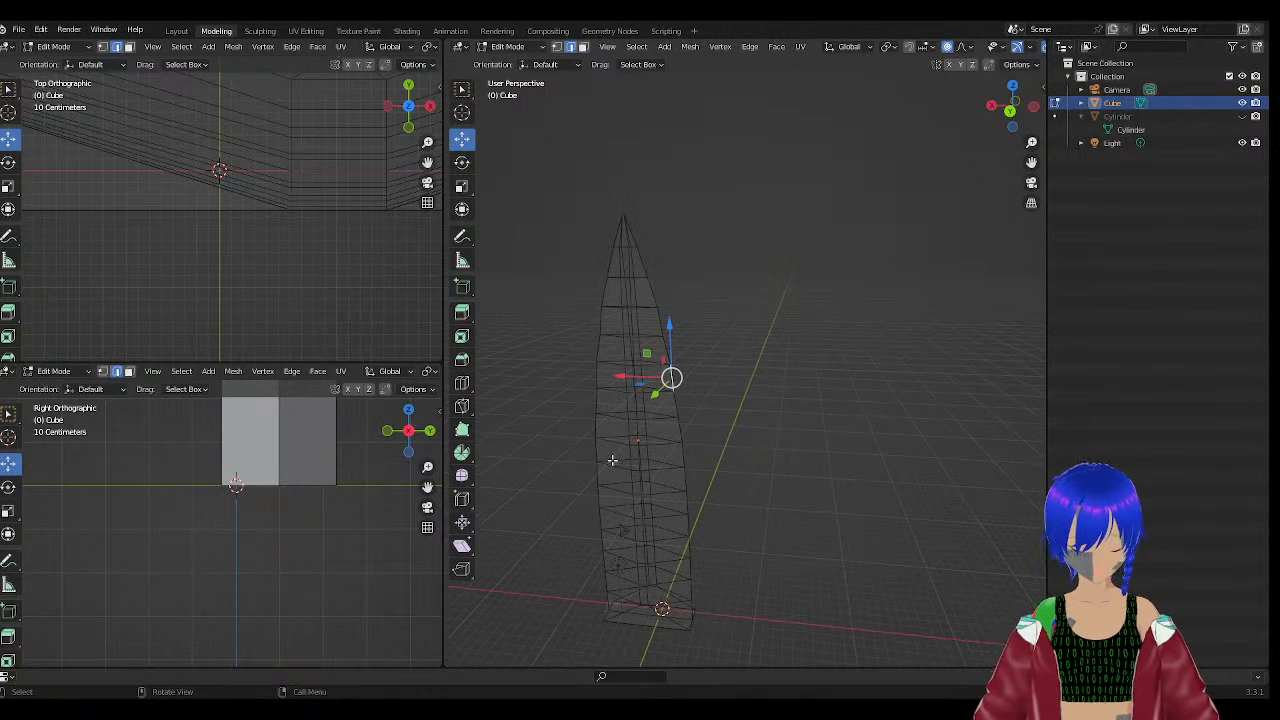
middle_click_drag(612, 460, 697, 382)
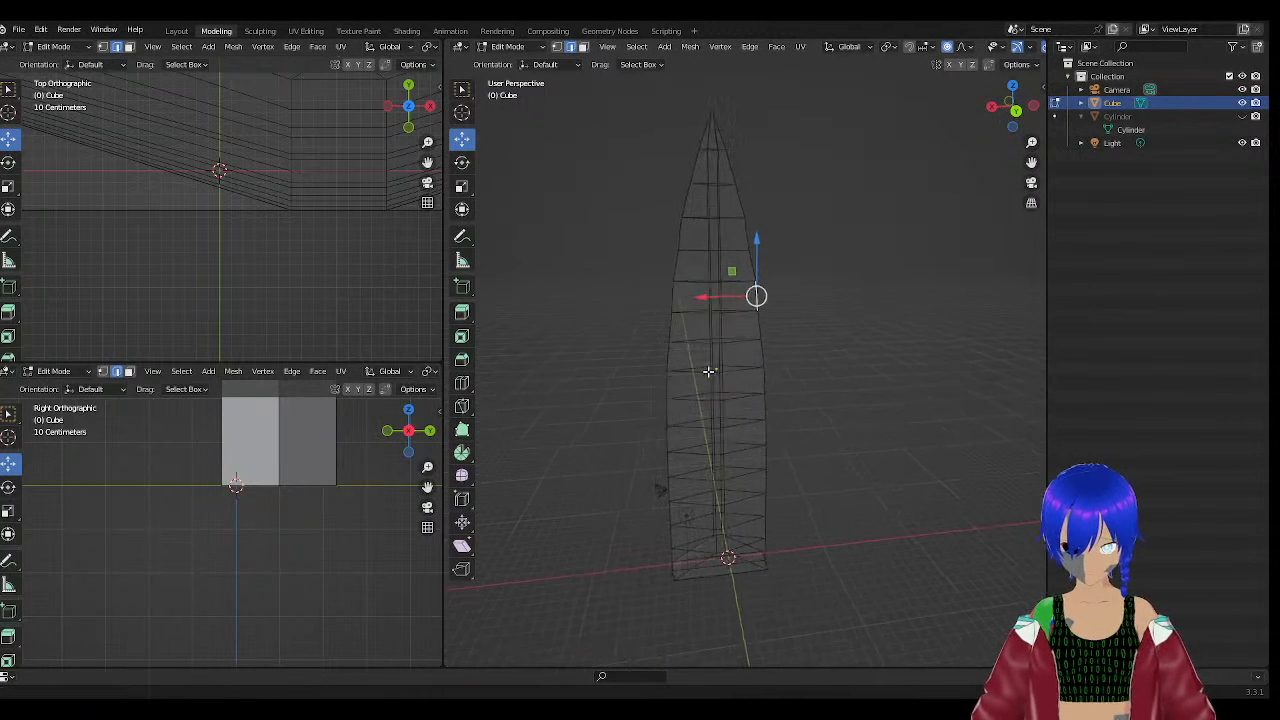
Select all faces of the blade's tip in face mode and shear them vertically by about -0.19.
left_click(462, 545)
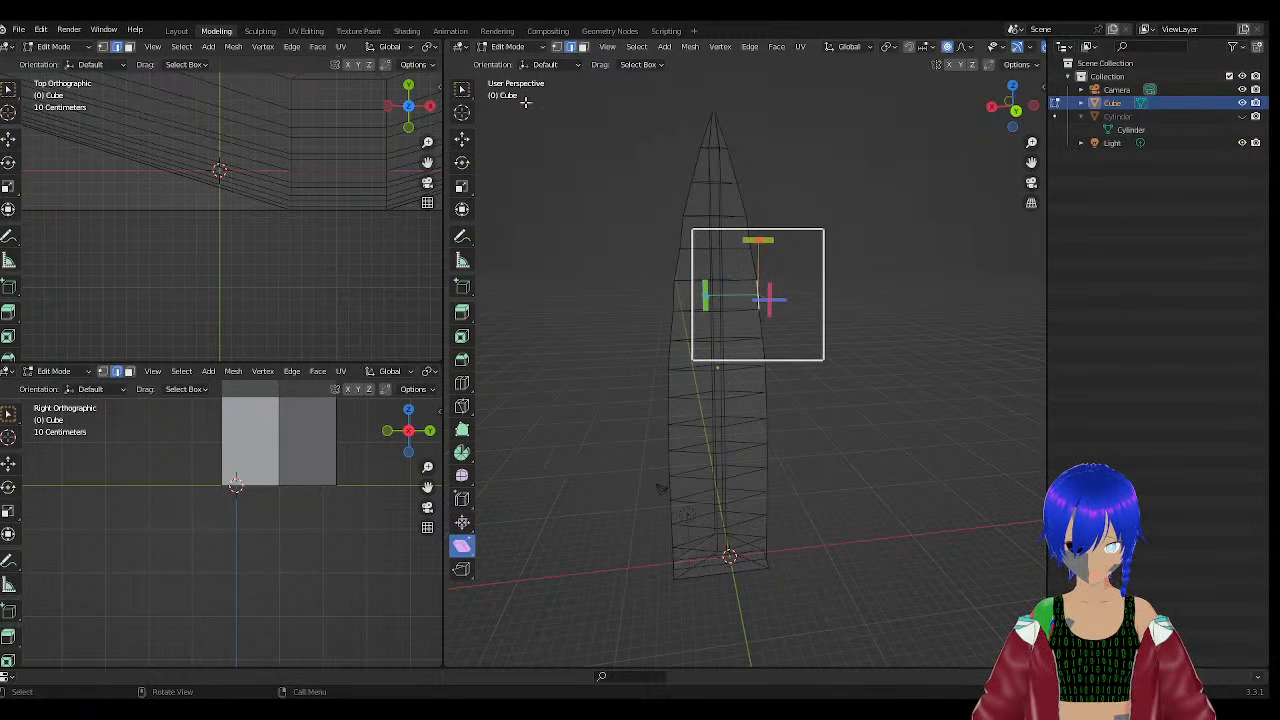
left_click(586, 47)
left_click(724, 203)
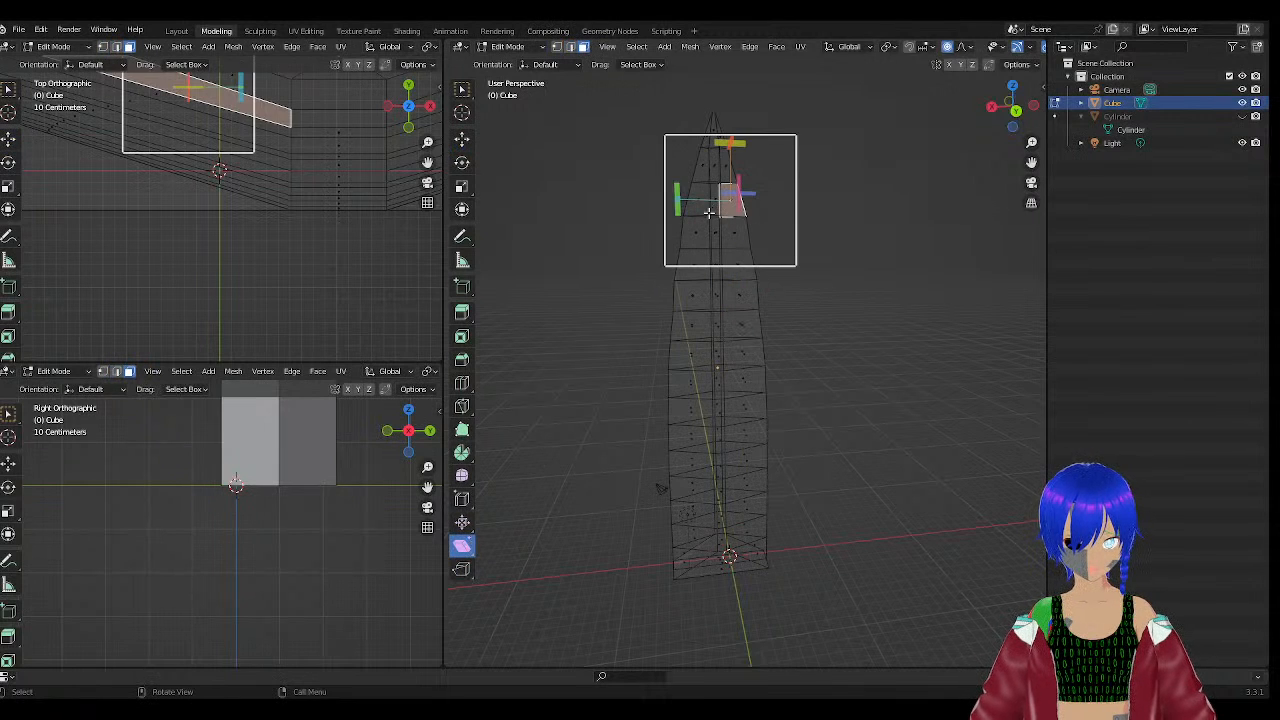
left_click(710, 211)
left_click(698, 205)
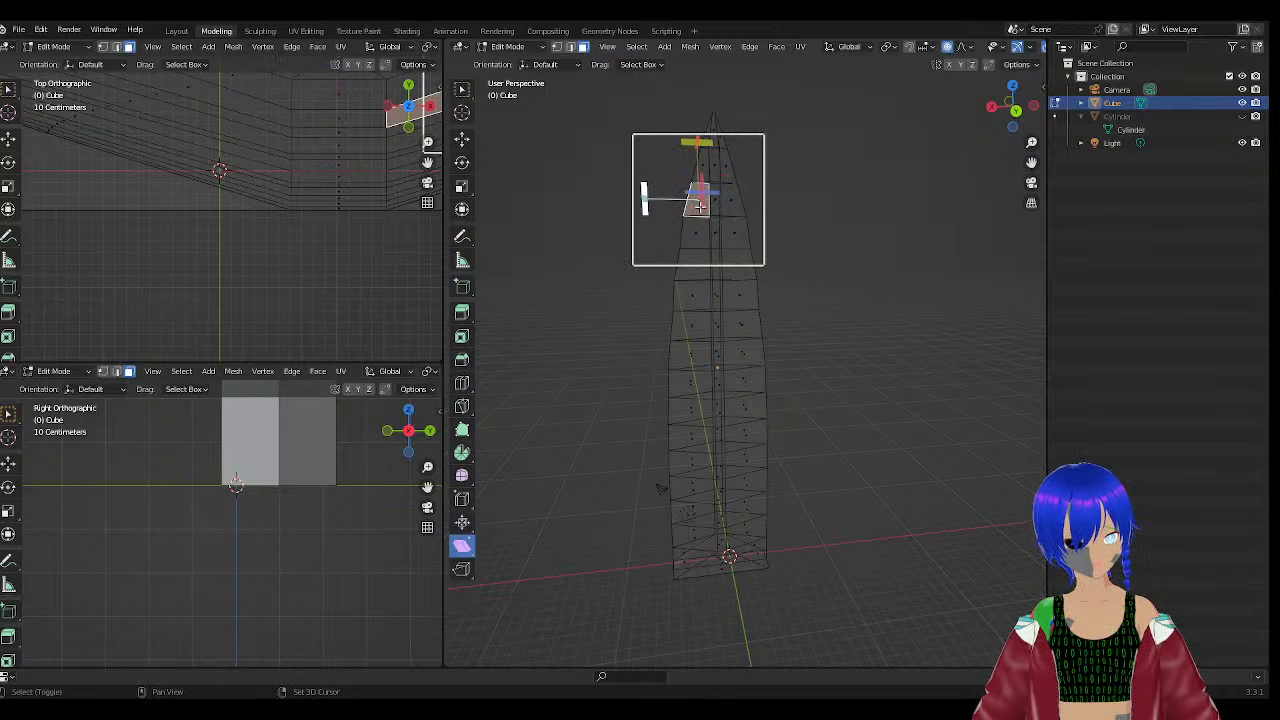
left_click_drag(656, 92, 790, 214)
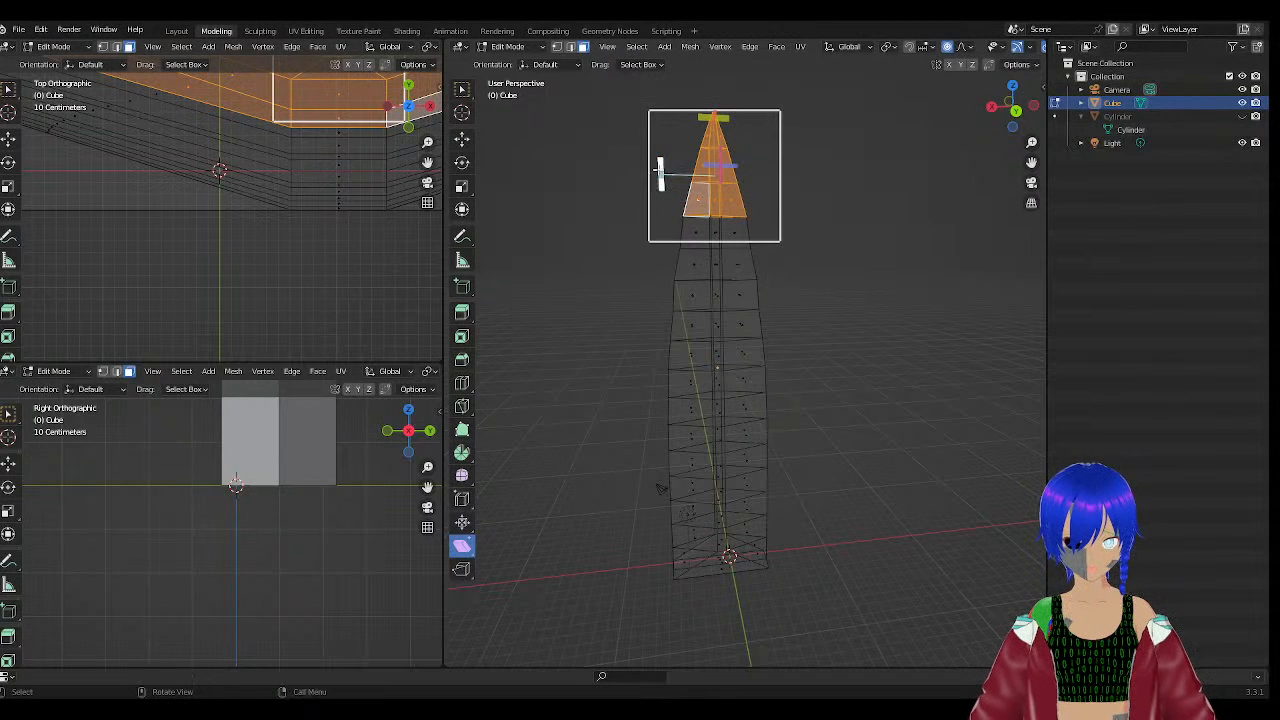
left_click_drag(660, 172, 660, 148)
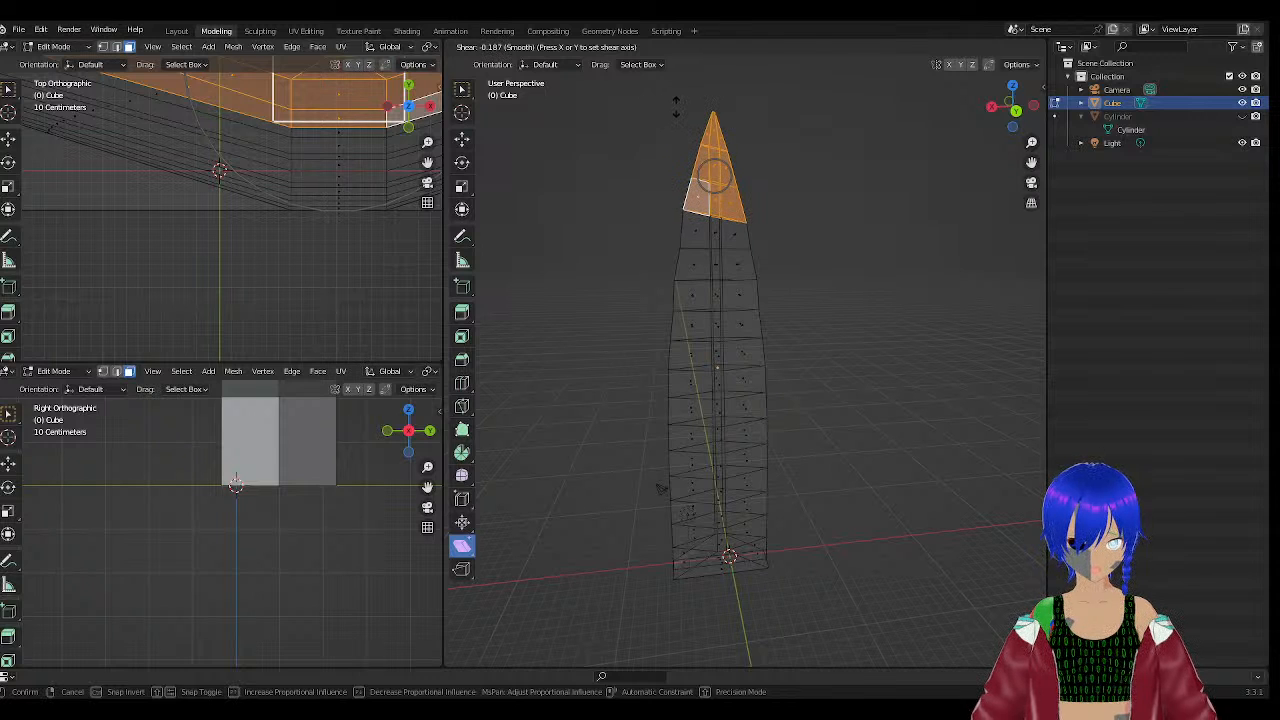
left_click_drag(676, 105, 676, 106)
Select one face row a little below the tip section and shear it vertically in the opposite direction to the tip.
left_click(620, 246)
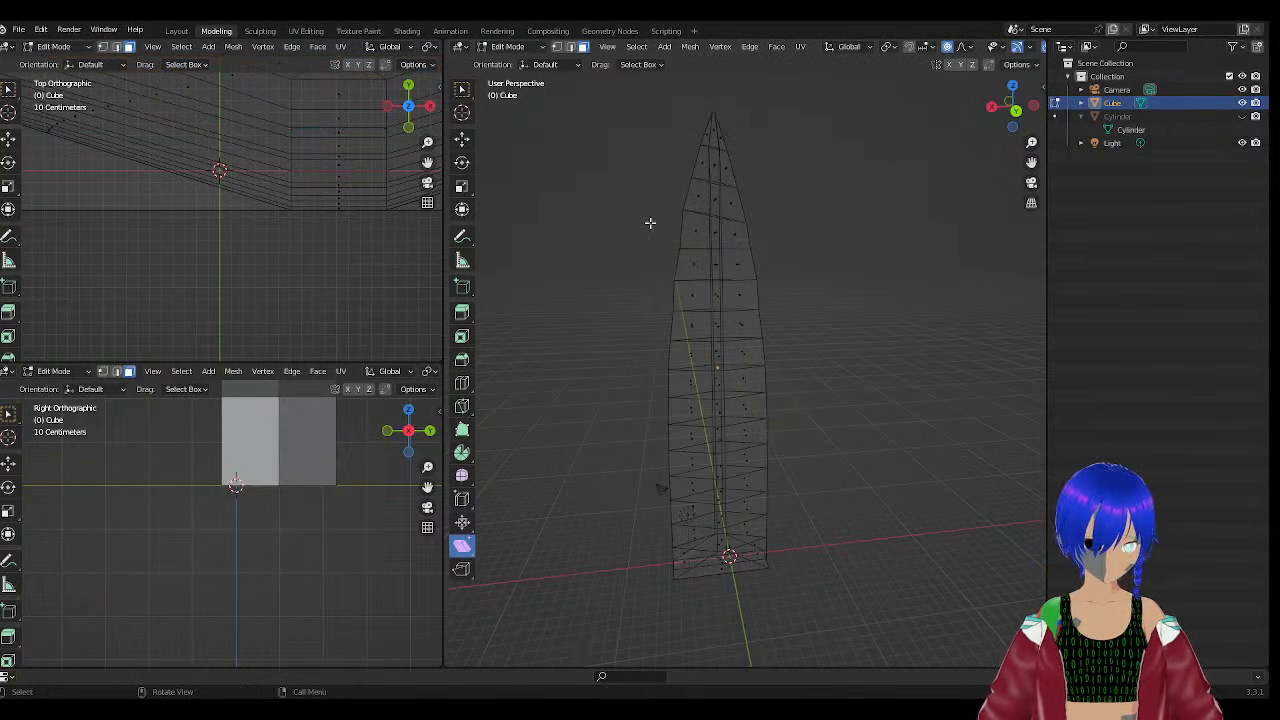
left_click_drag(657, 235, 810, 276)
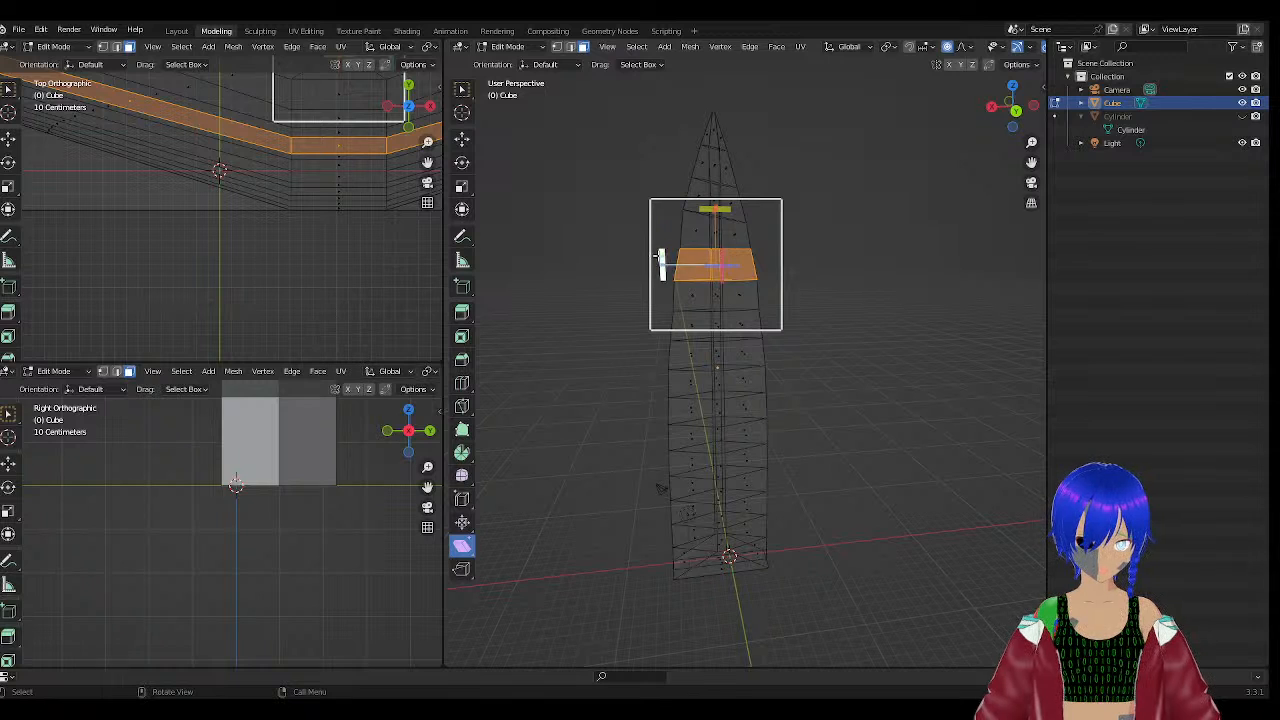
left_click_drag(670, 260, 675, 306)
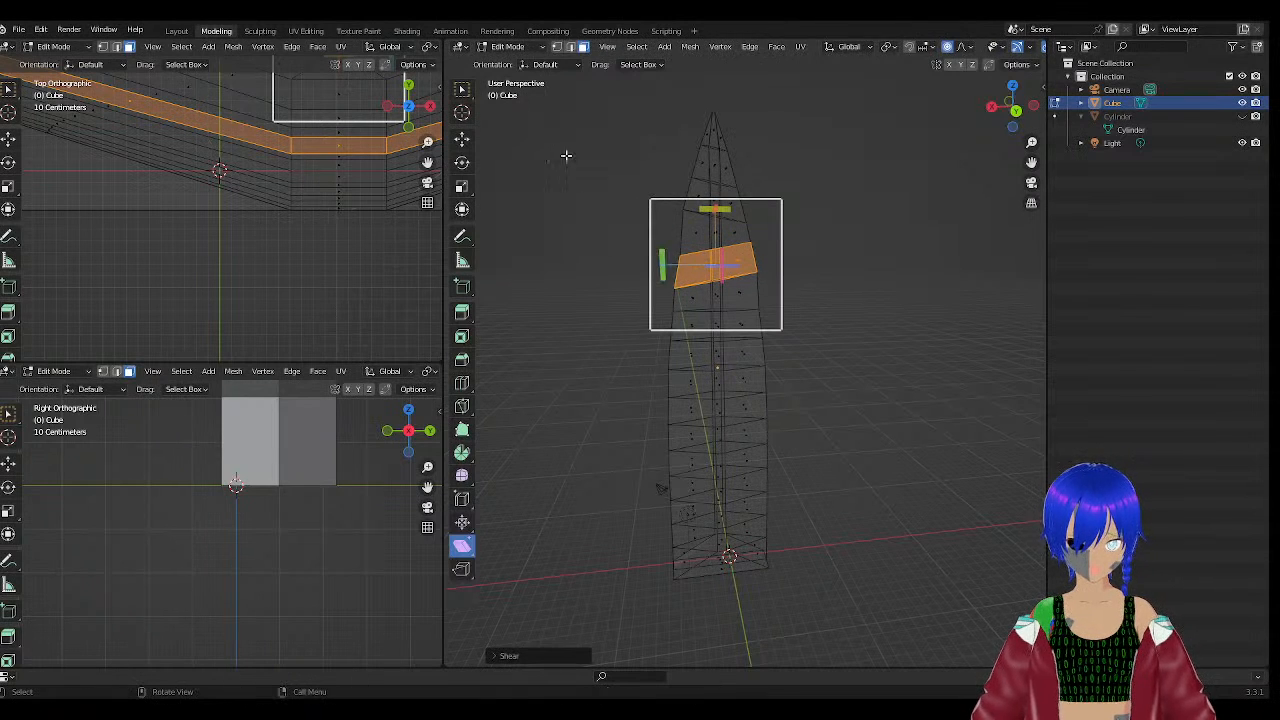
Shear a face row near the blade's middle in the same slant direction as the tip and widen it slightly along X.
left_click(631, 336)
left_click_drag(651, 324, 804, 362)
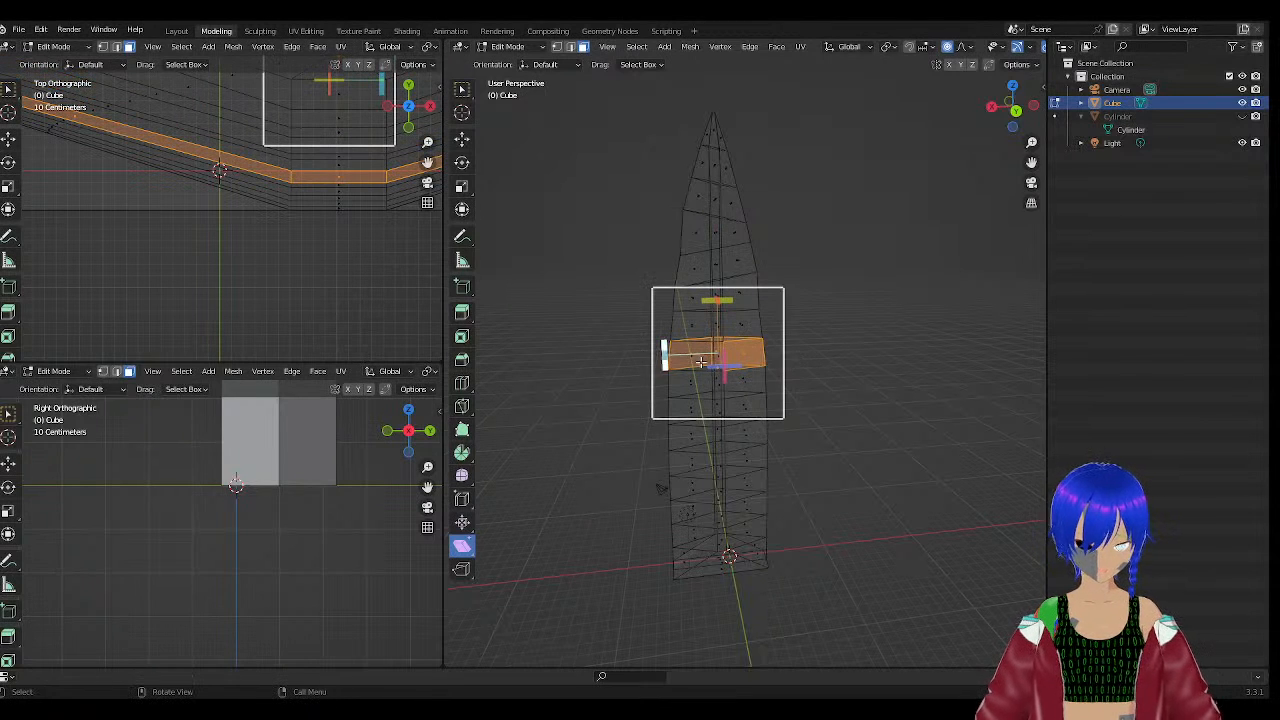
mouse_move(664, 352)
left_mouse_down()
mouse_move(648, 292)
mouse_move(662, 352)
left_mouse_up()
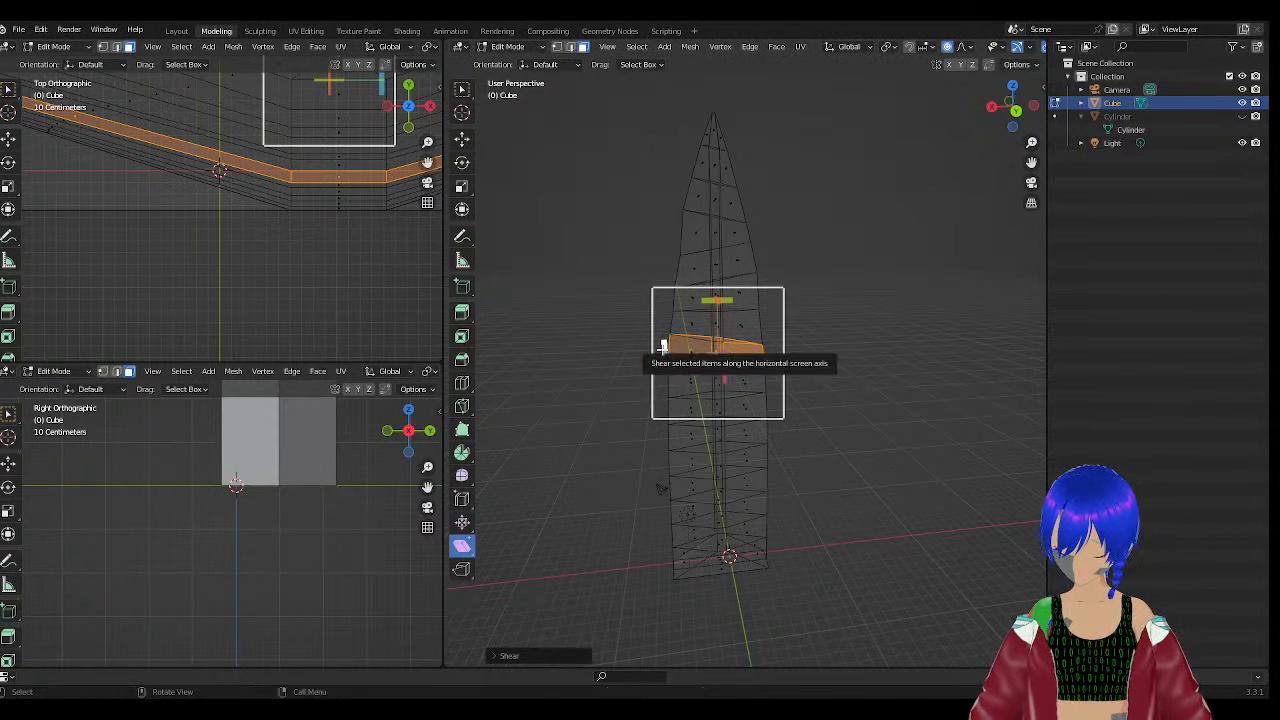
left_click(463, 187)
left_click_drag(669, 353, 673, 409)
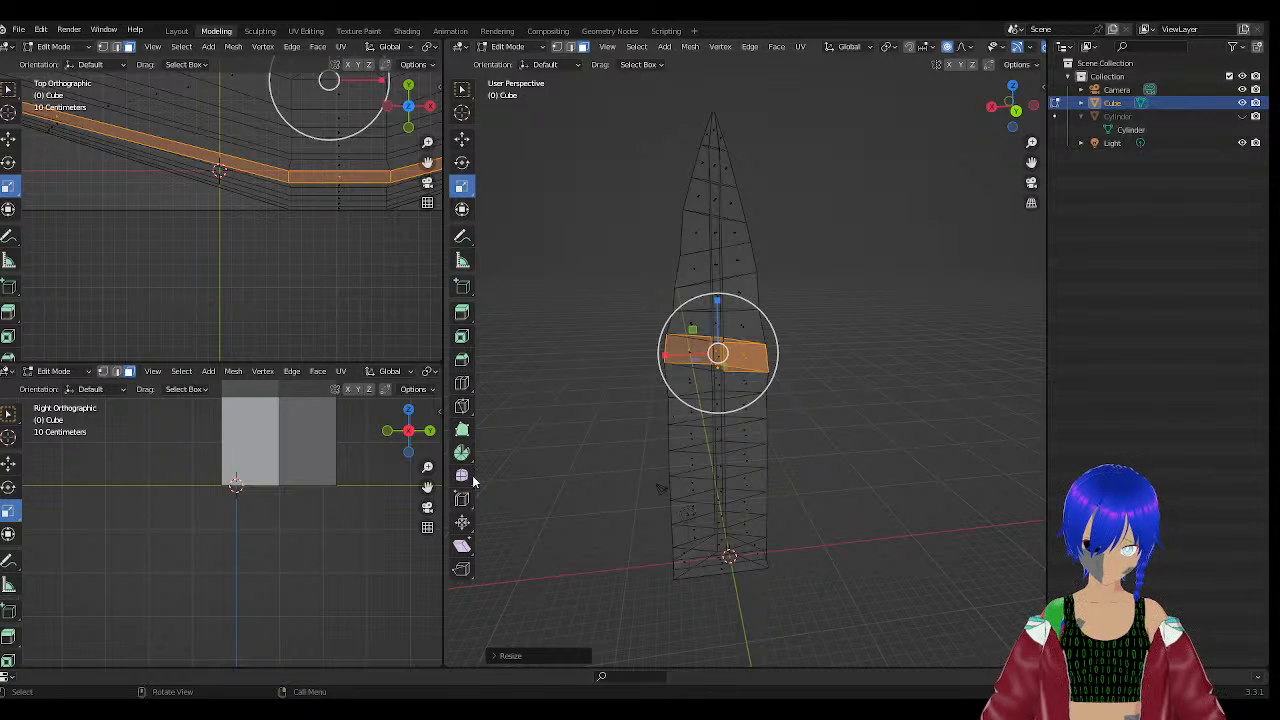
Switch back to the Shear tool and select three adjacent face rows in the lower half of the blade.
left_click(462, 545)
mouse_move(714, 474)
middle_mouse_down()
mouse_move(691, 474)
mouse_move(720, 471)
middle_mouse_up()
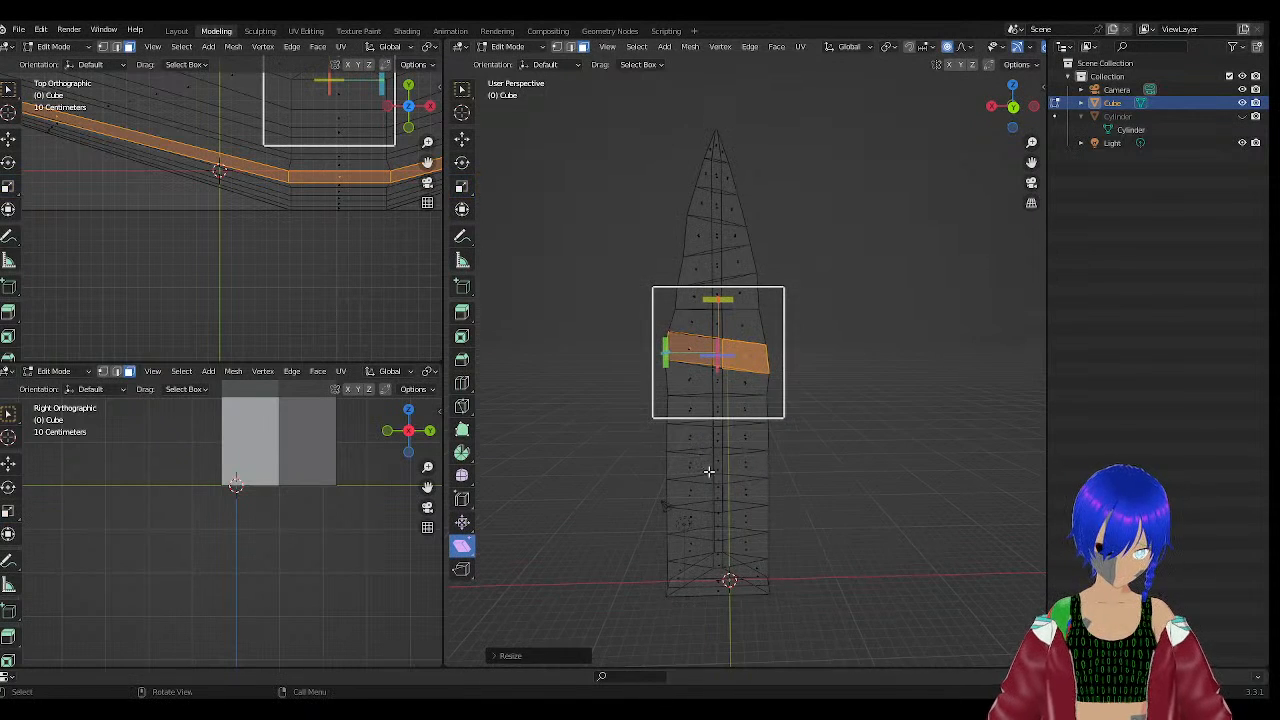
scroll(710, 470, "up", 2)
left_click_drag(624, 433, 801, 508)
middle_click_drag(678, 496, 700, 498)
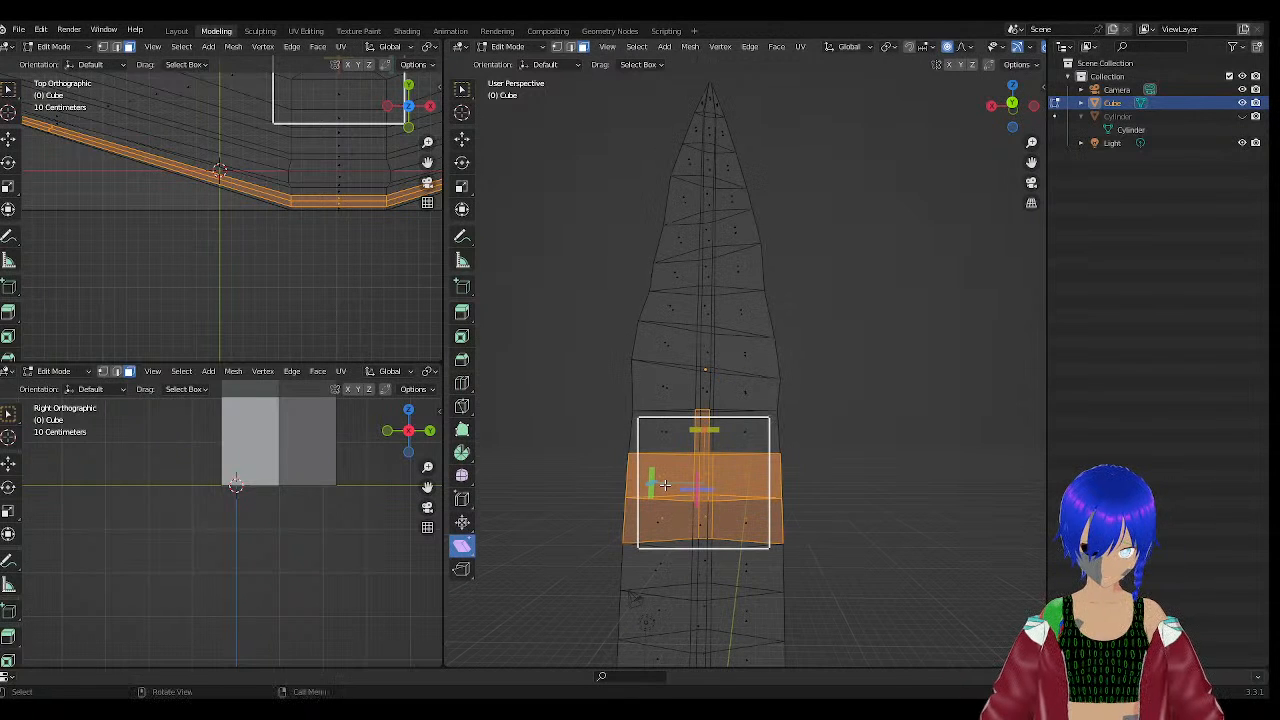
left_click_drag(558, 449, 818, 568)
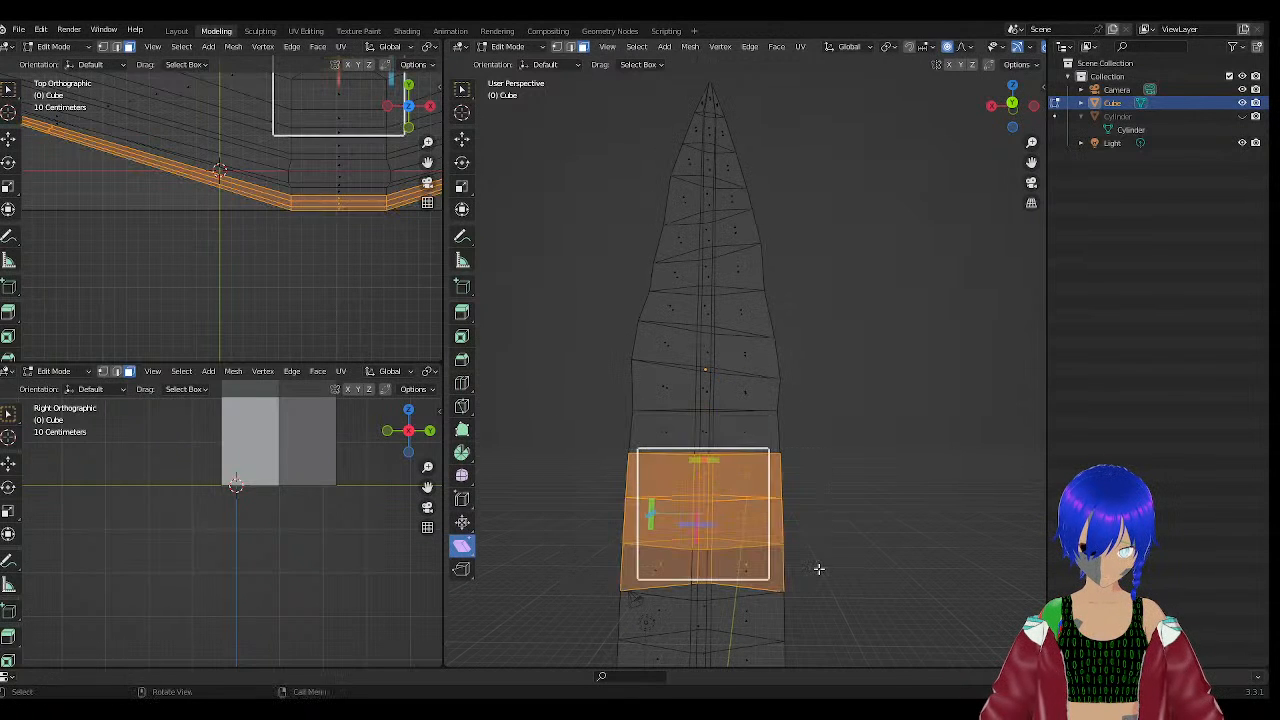
Try shearing the three selected face rows from an angled side view, and undo the shear.
middle_click_drag(738, 557, 669, 576)
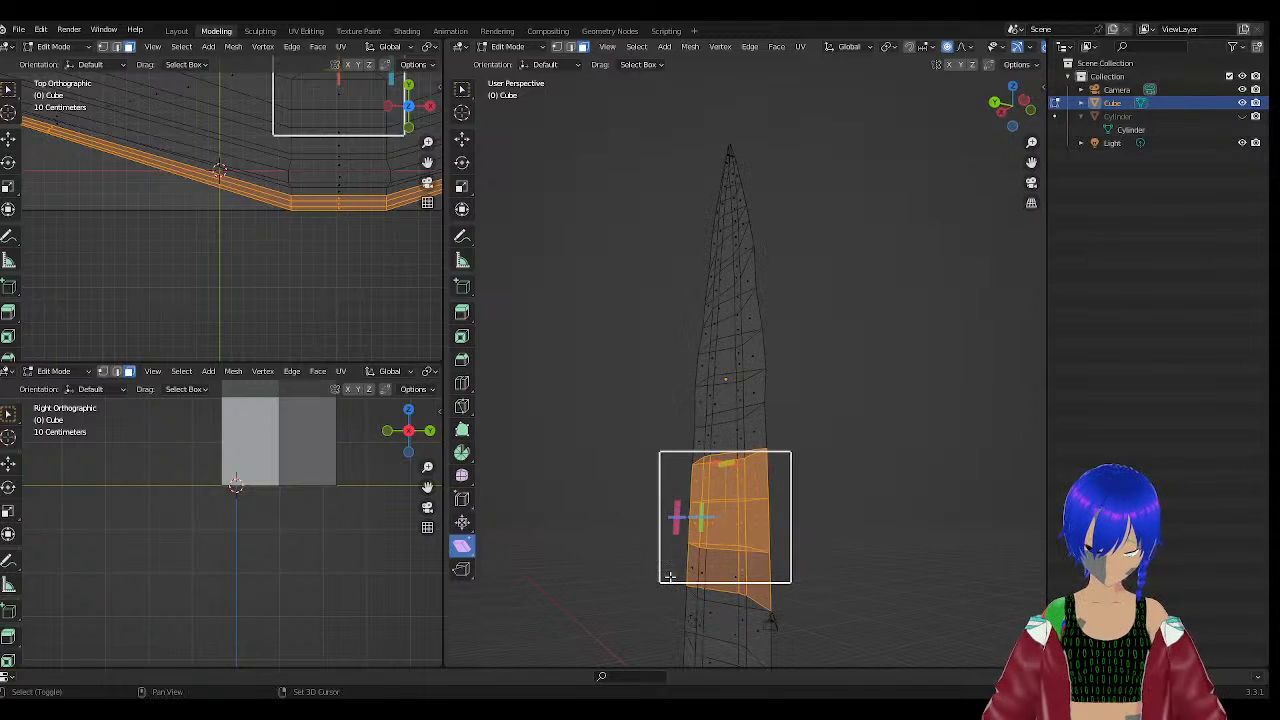
left_click_drag(665, 548, 803, 607, "shift")
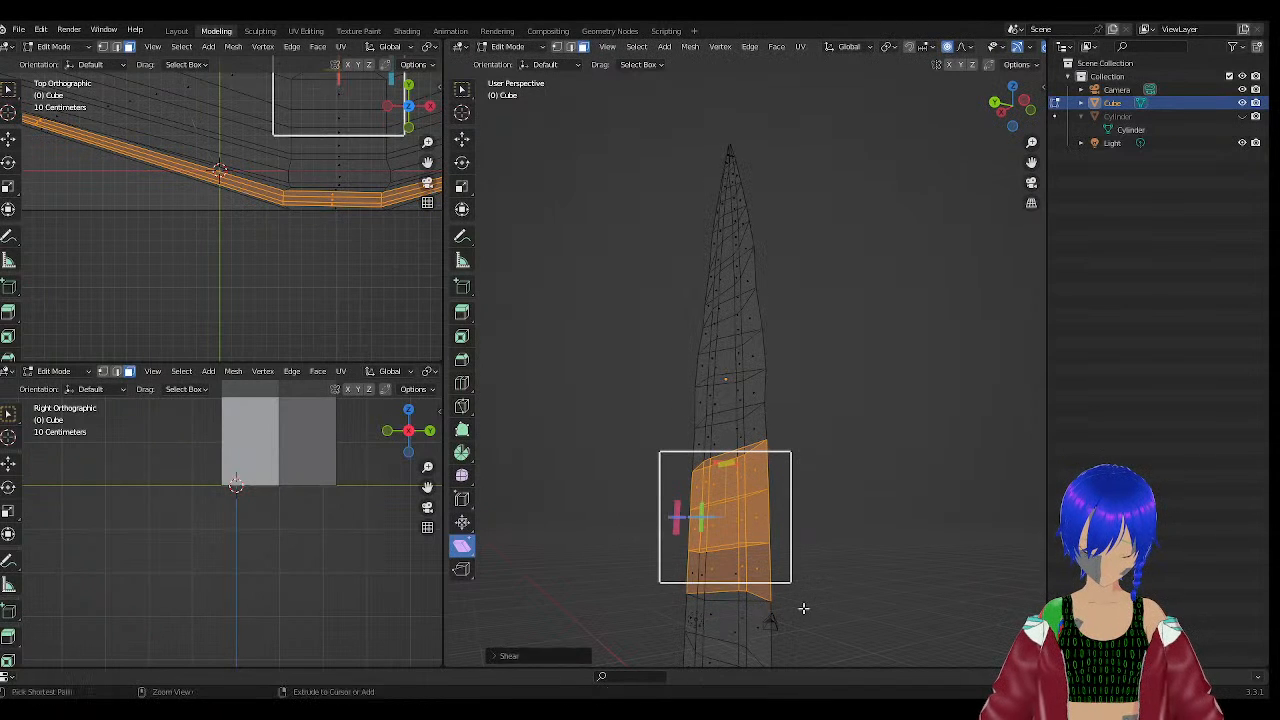
key("ctrl+z")
Include the central ridge face of the lowest selected row and shear the three face rows vertically into a downward slant.
middle_click_drag(696, 565, 618, 560)
left_click_drag(618, 560, 810, 576)
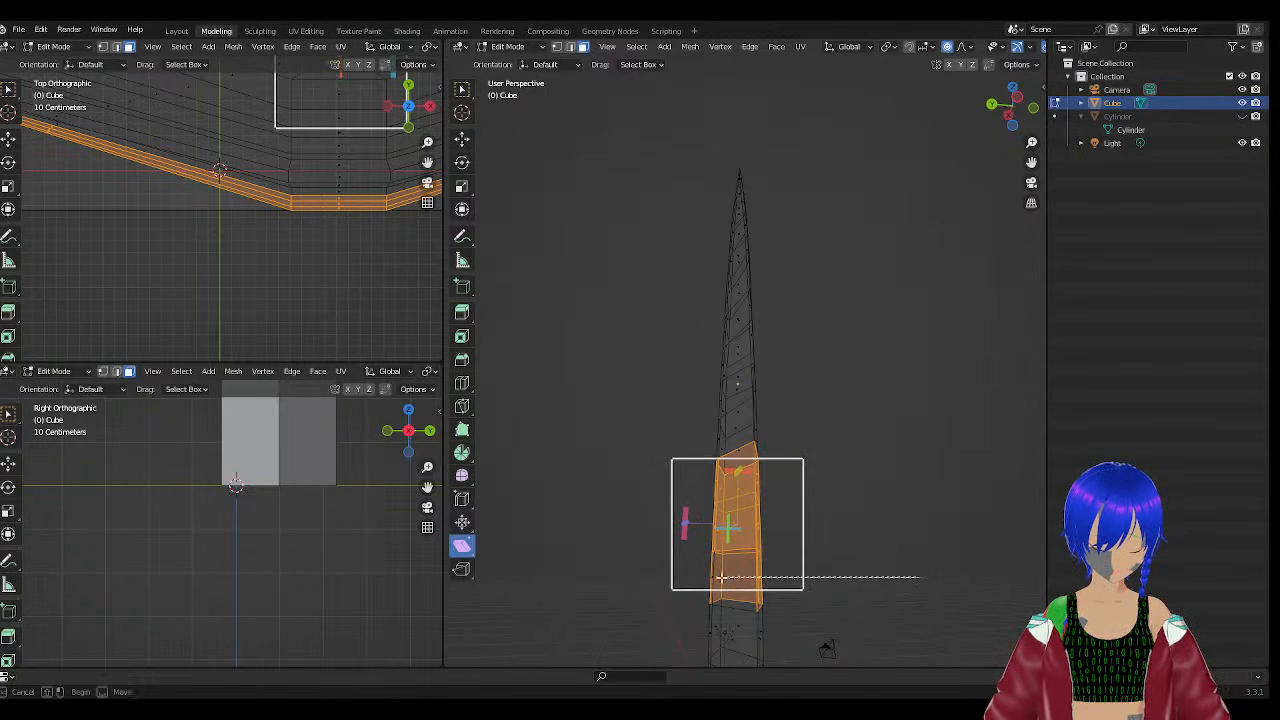
middle_click_drag(781, 576, 877, 569)
left_click(690, 565, "shift")
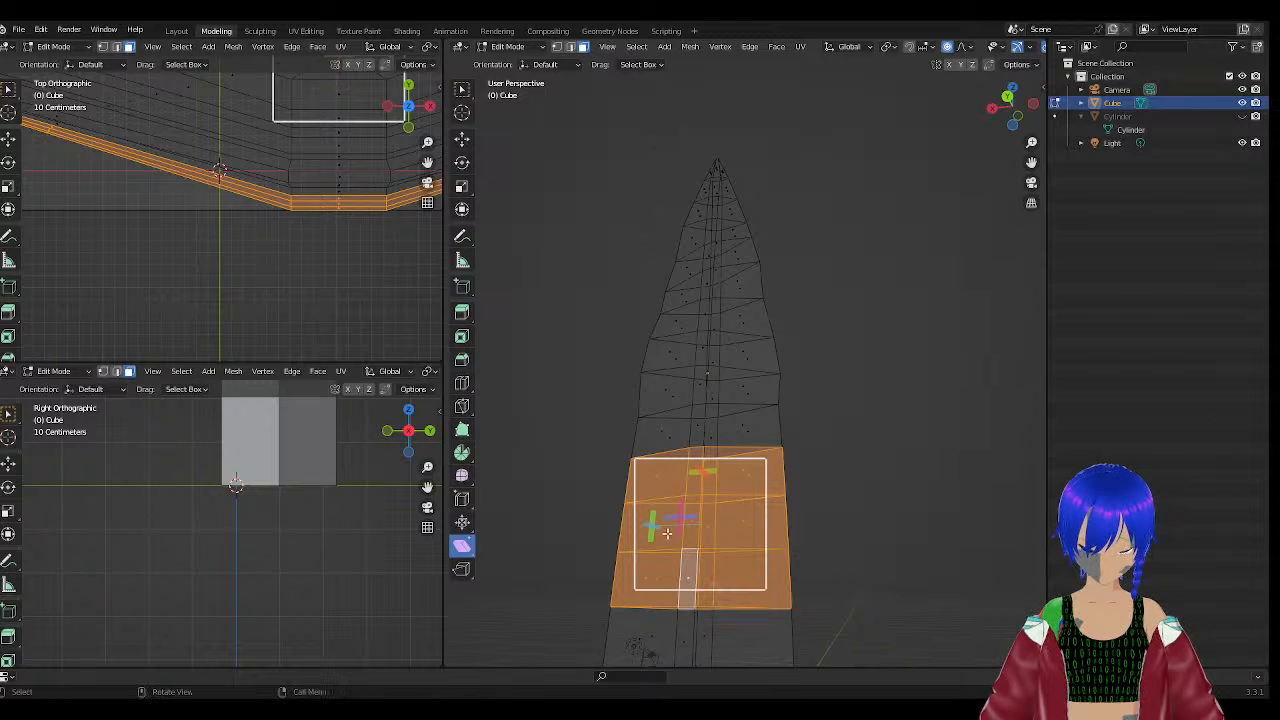
left_click_drag(652, 525, 668, 545)
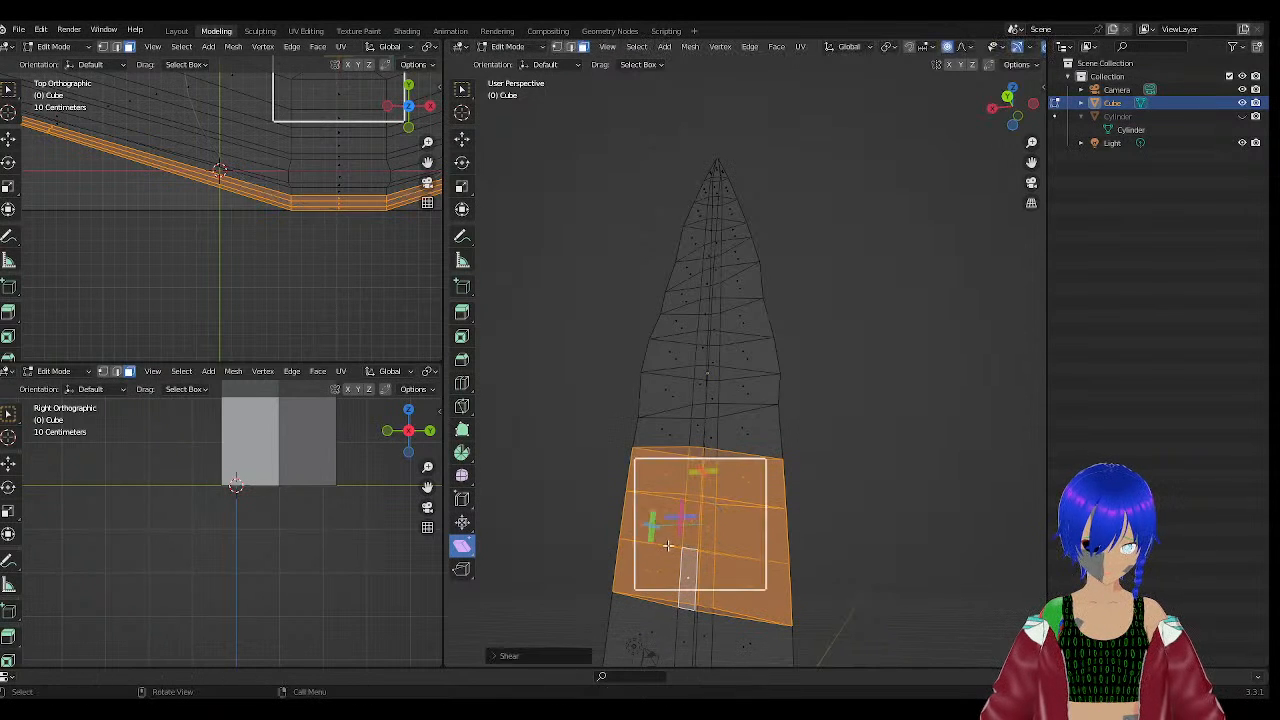
Shear the three selected face rows horizontally so the section leans sideways, and check the result along the blade.
left_click_drag(702, 482, 744, 516)
scroll(750, 530, "down", 2)
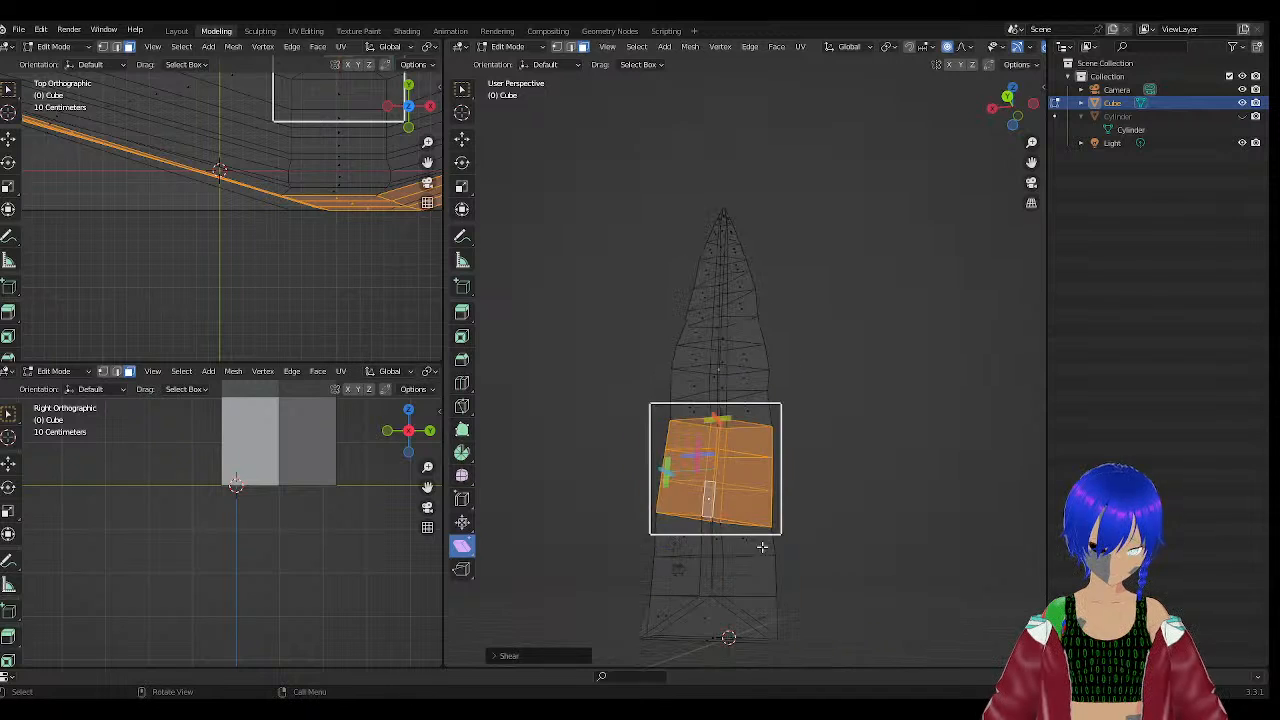
scroll(756, 579, "up", 2)
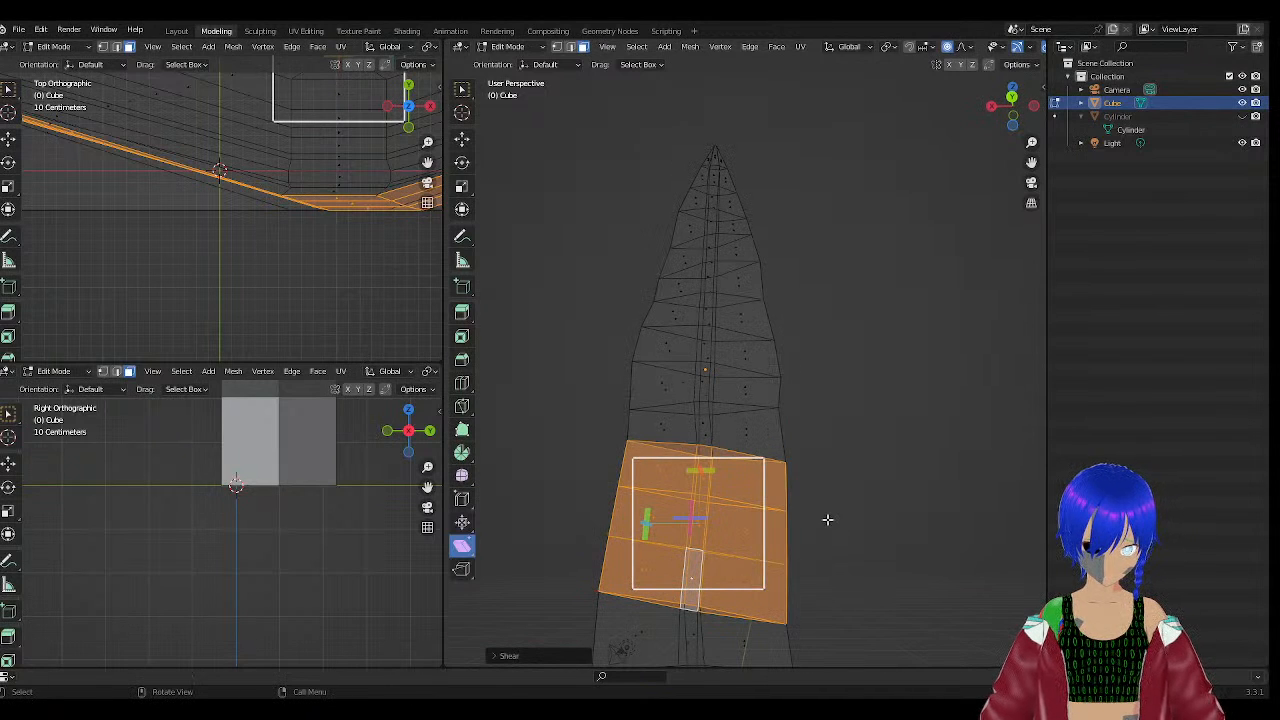
middle_click_drag(817, 542, 716, 483)
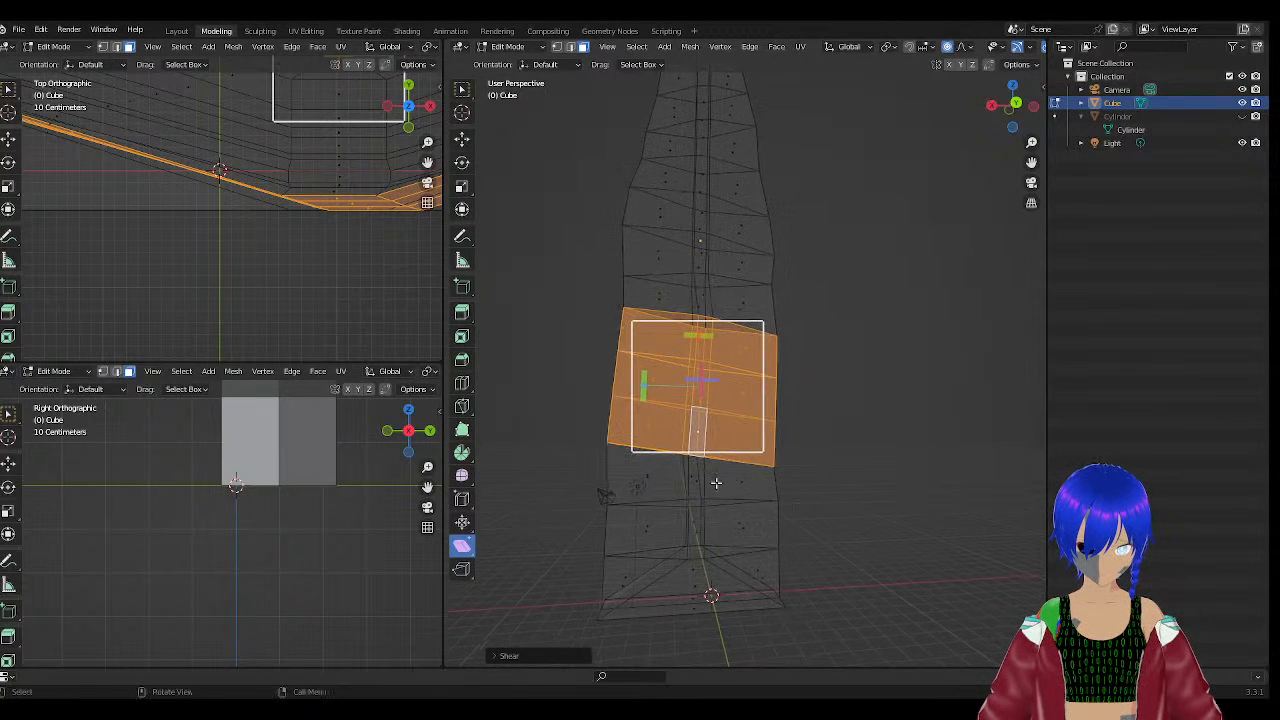
mouse_move(592, 494)
middle_mouse_down()
mouse_move(569, 480)
mouse_move(581, 487)
middle_mouse_up()
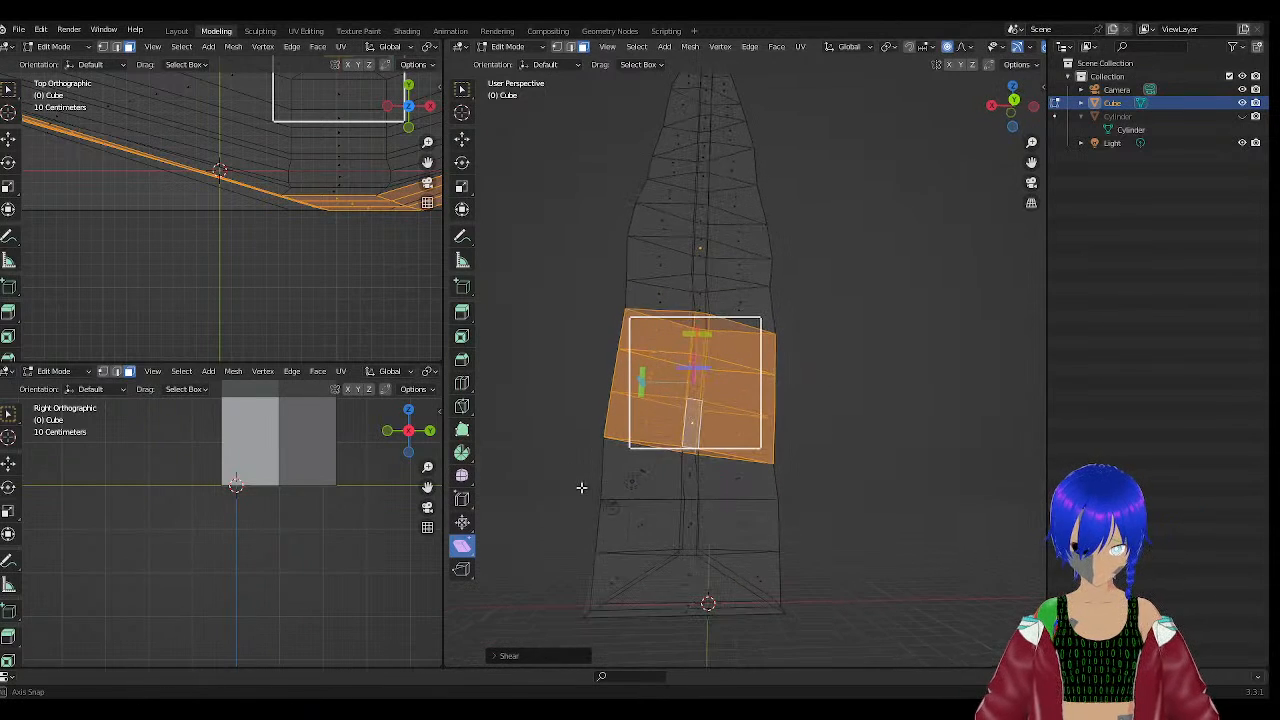
Select the two full face rows just above the blade's base, including their central ridge faces.
left_click_drag(576, 473, 830, 532)
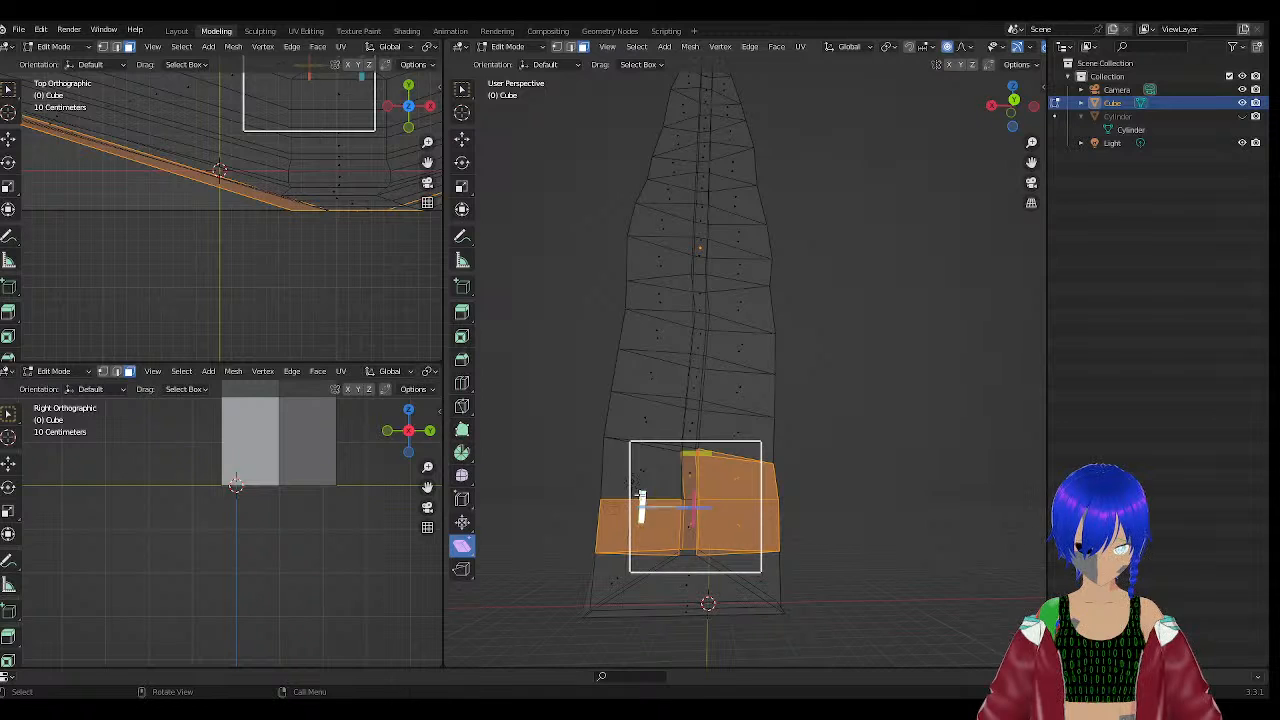
left_click(465, 141)
left_click_drag(567, 464, 810, 529, "shift")
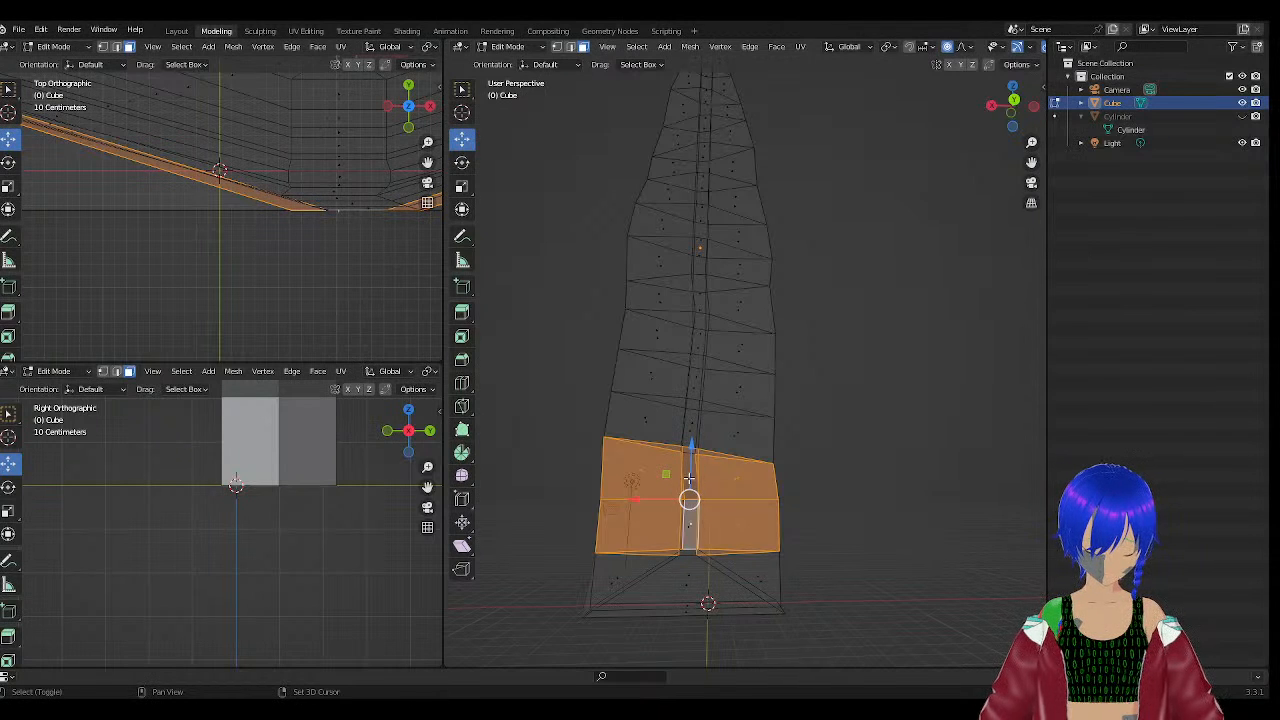
middle_click_drag(689, 478, 377, 535)
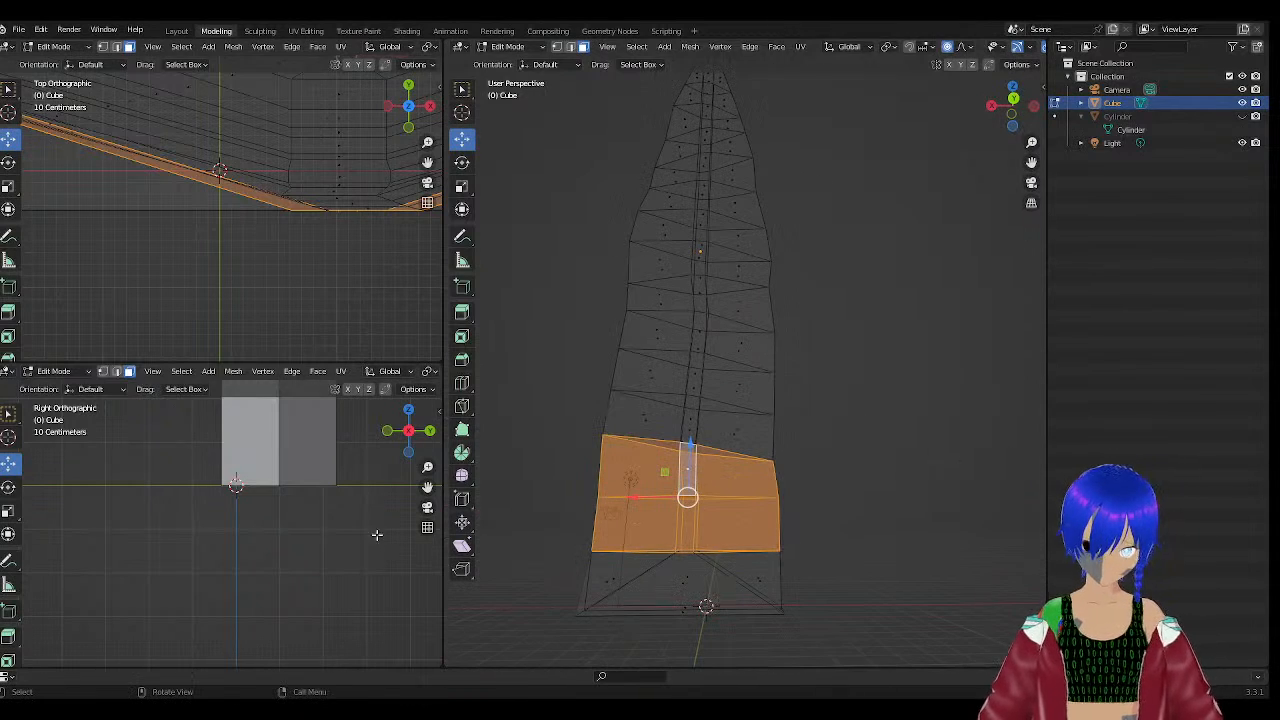
Shear the two selected lower face rows sideways with the Shear tool and check the blade from several angles.
left_click(460, 547)
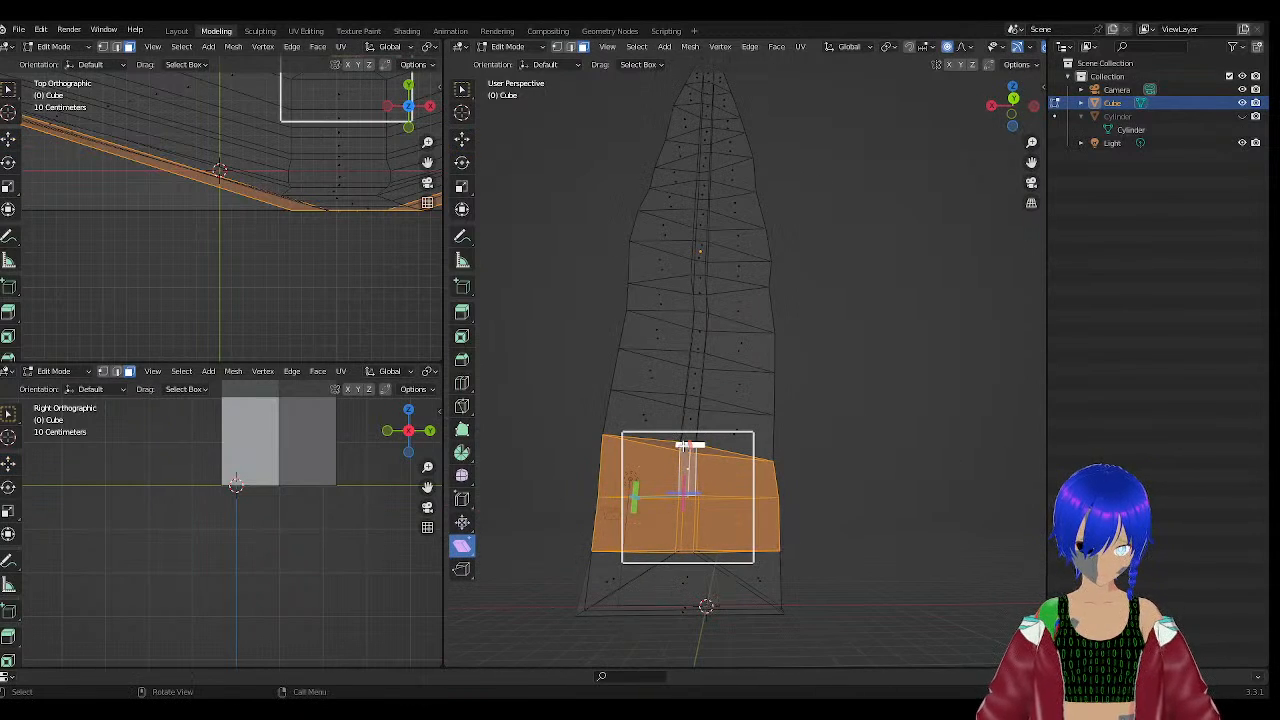
mouse_move(683, 446)
left_mouse_down()
mouse_move(651, 452)
mouse_move(684, 447)
left_mouse_up()
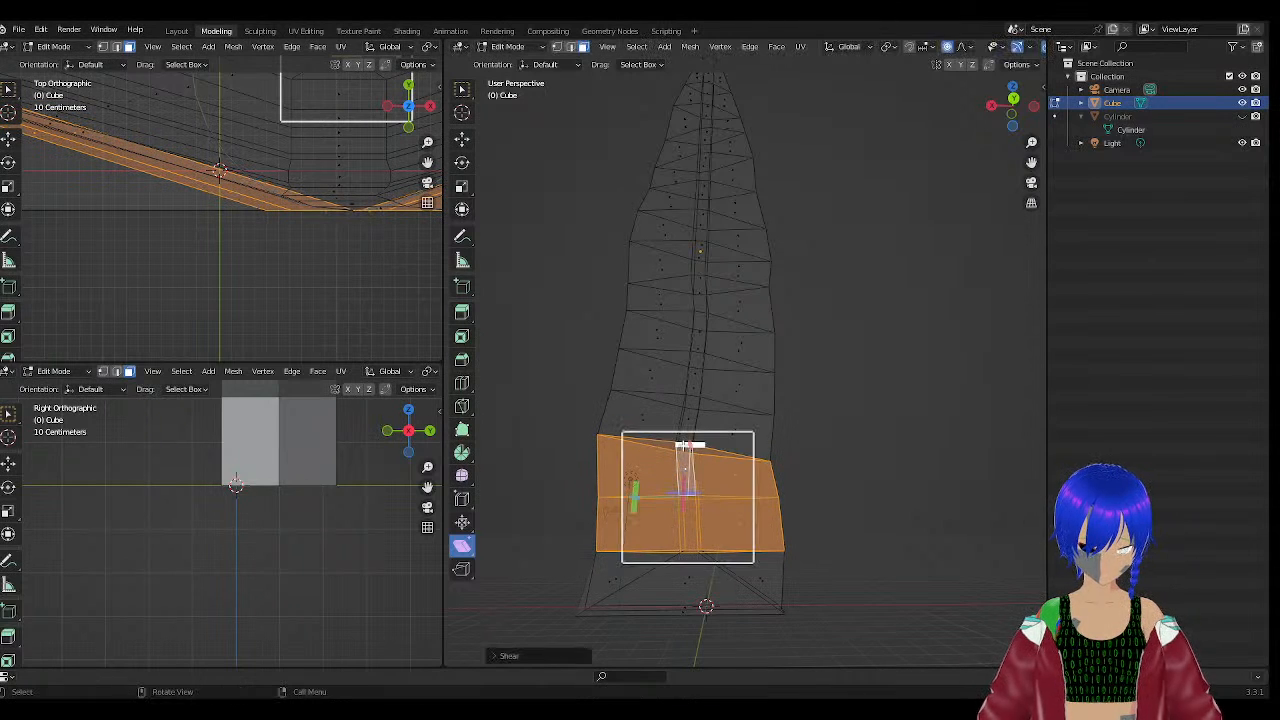
scroll(720, 266, "down", 3)
middle_click_drag(720, 266, 735, 308)
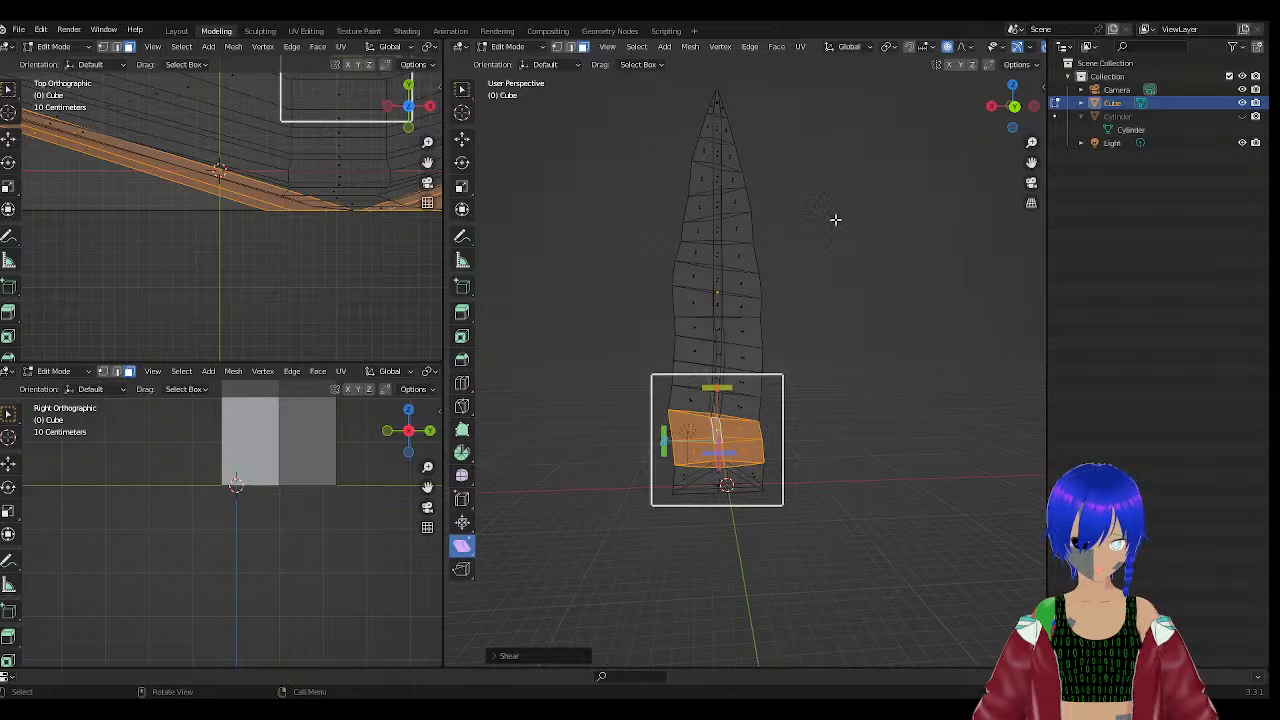
middle_click_drag(835, 219, 649, 111)
middle_click_drag(572, 119, 700, 262)
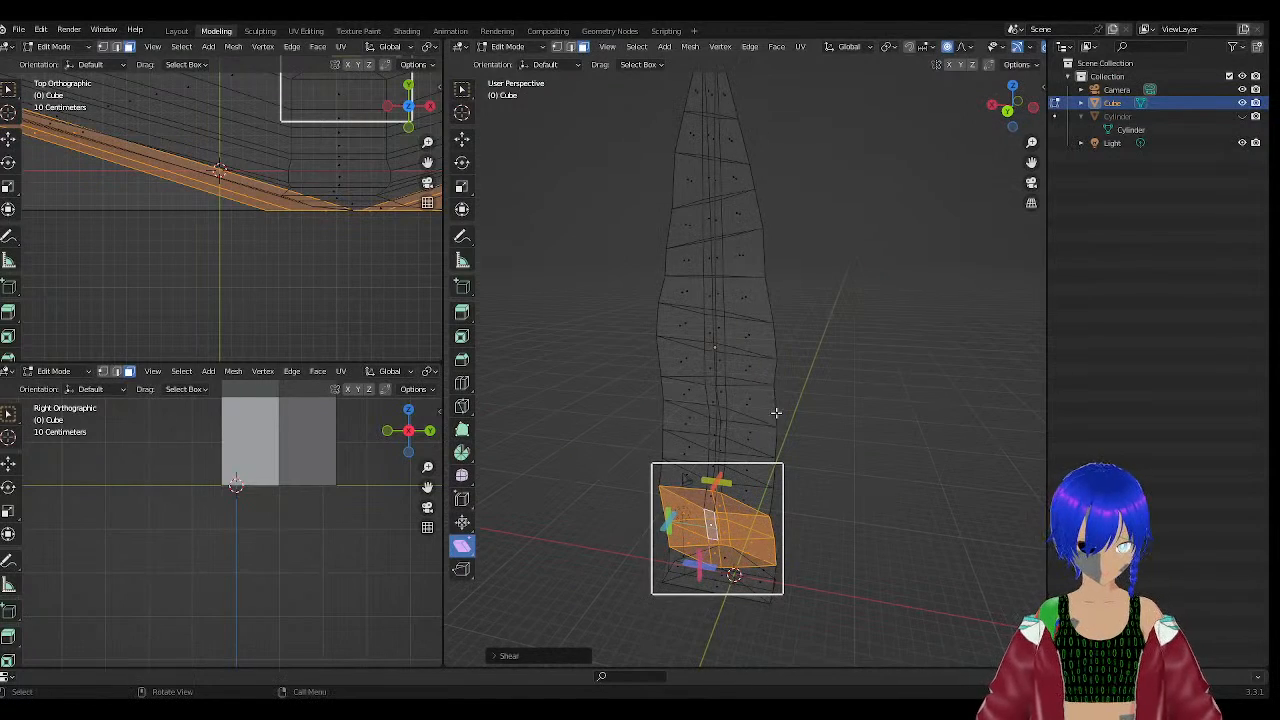
middle_click_drag(776, 412, 655, 417)
scroll(570, 359, "down", 1)
scroll(730, 325, "down", 3)
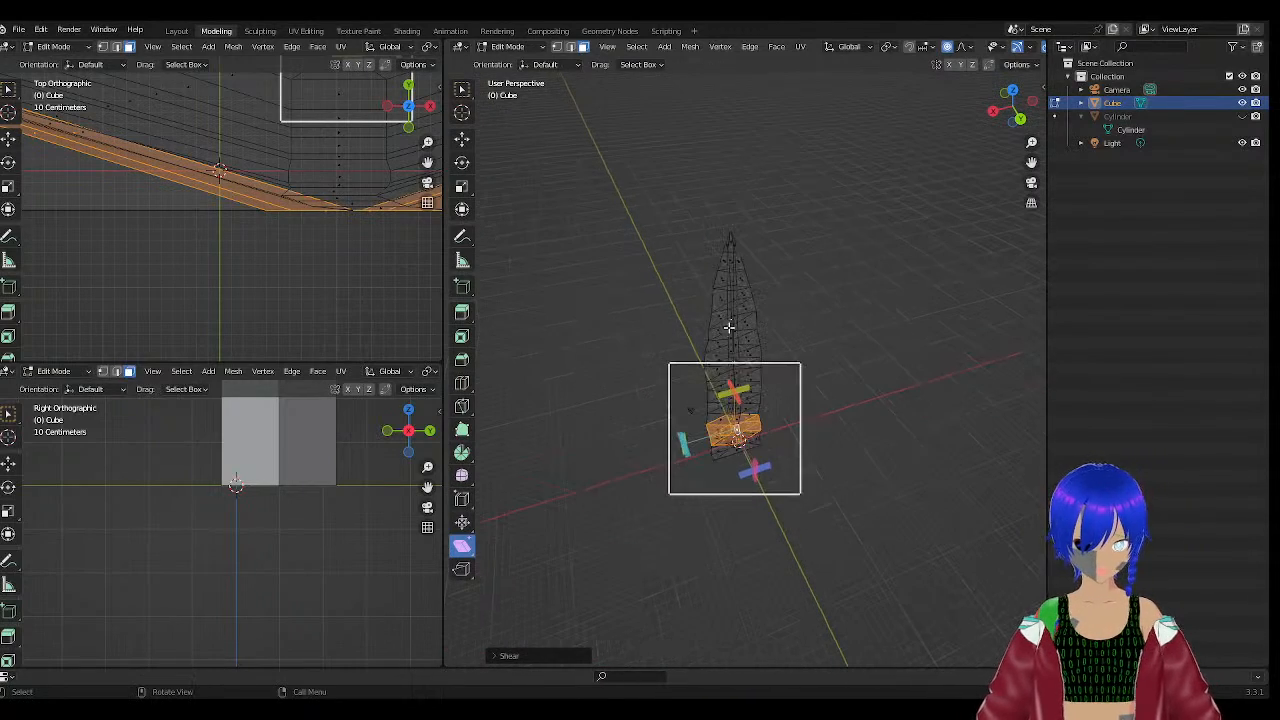
Deselect the faces and switch the main viewport to Solid shading.
left_click(797, 291)
middle_click_drag(808, 357, 758, 354)
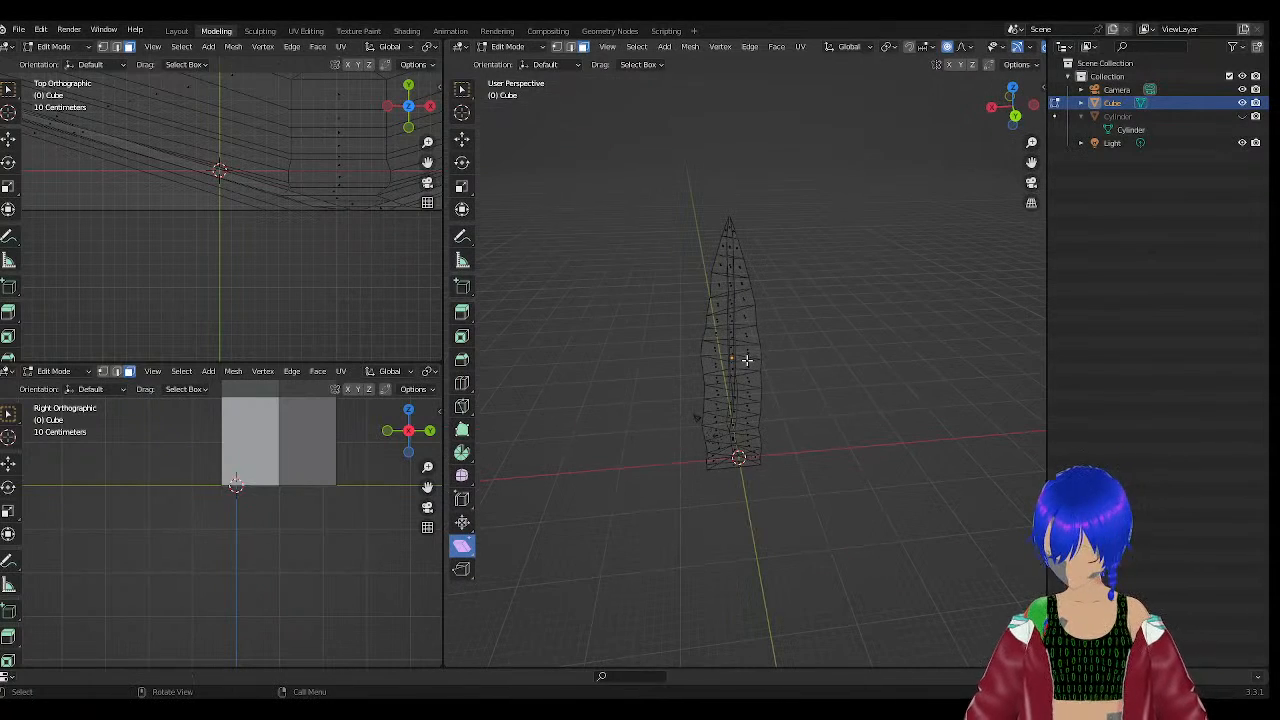
key("z")
left_click(860, 377)
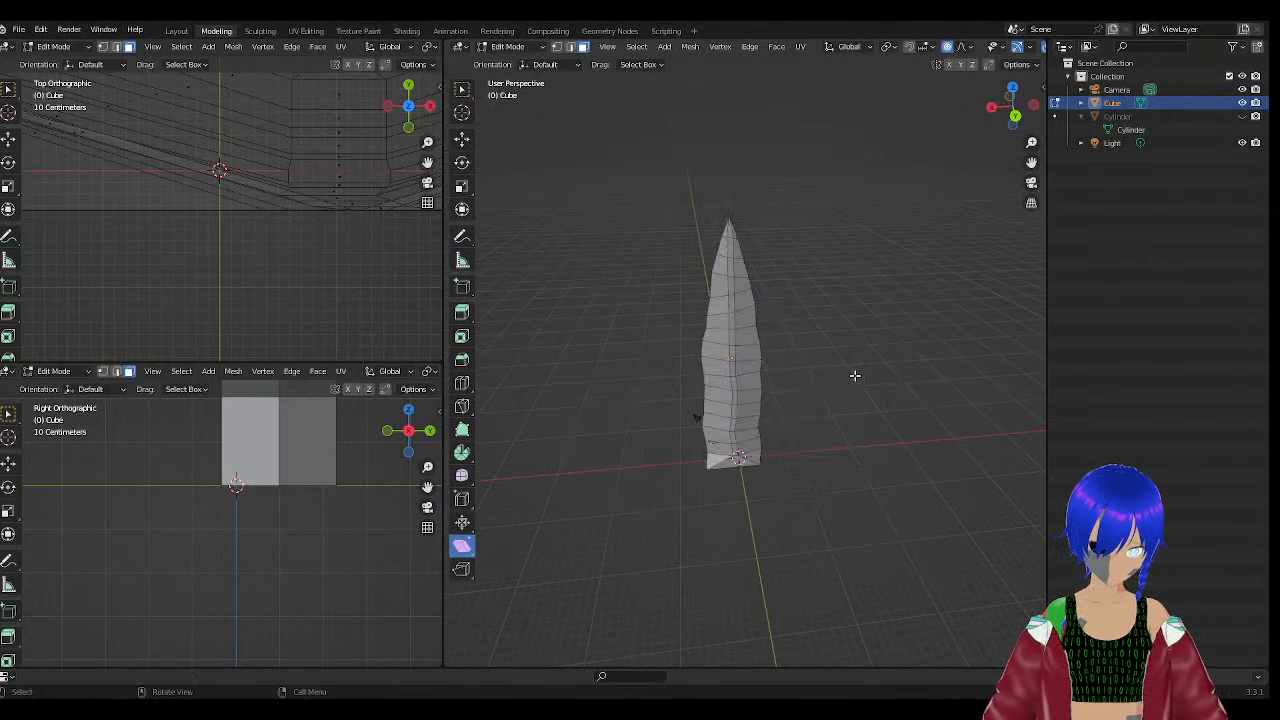
Compare the blade in Wireframe, Material Preview and Rendered shading, ending in Solid shading.
middle_click_drag(820, 377, 823, 371)
key("z")
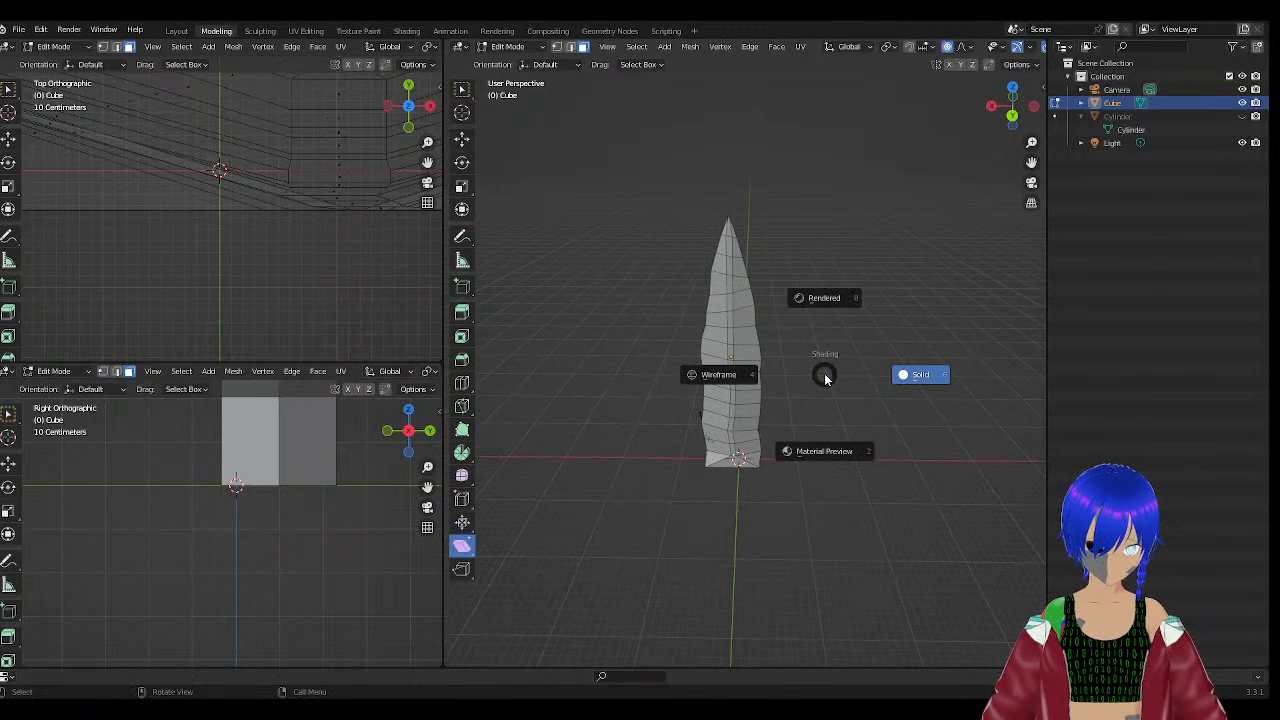
left_click(752, 374)
key("z")
left_click(840, 372)
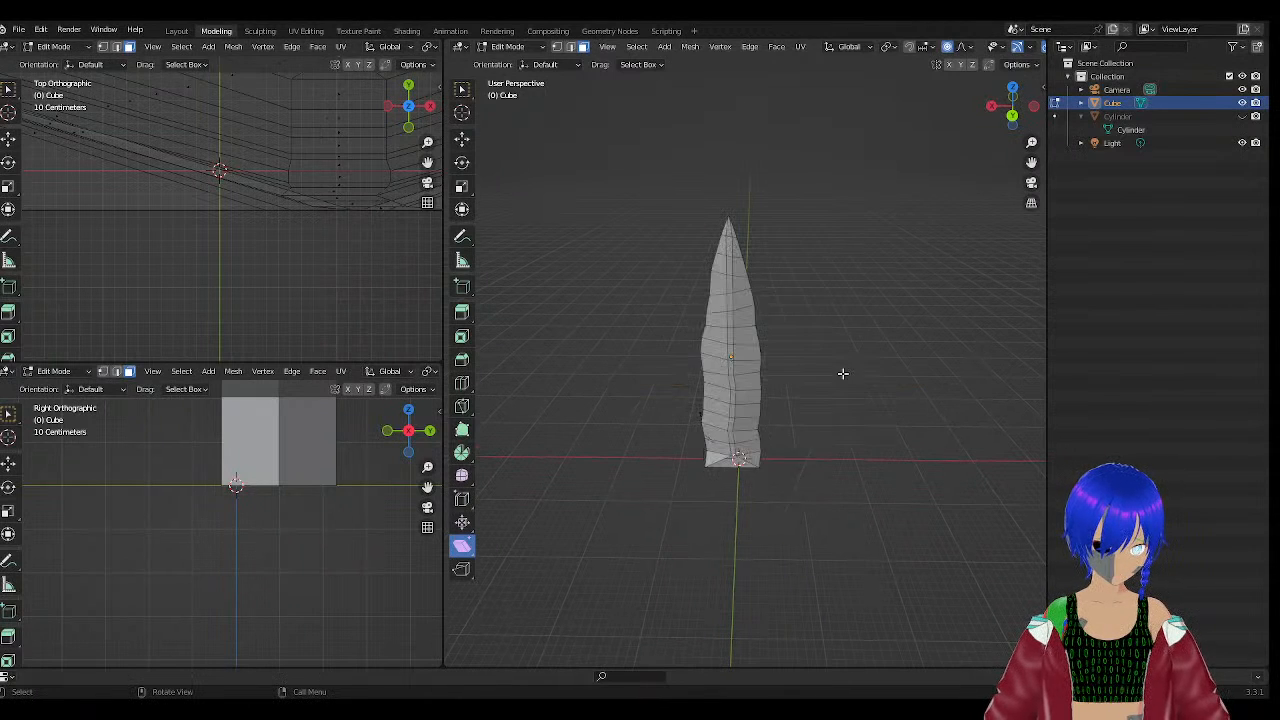
key("z")
left_click(808, 449)
key("z")
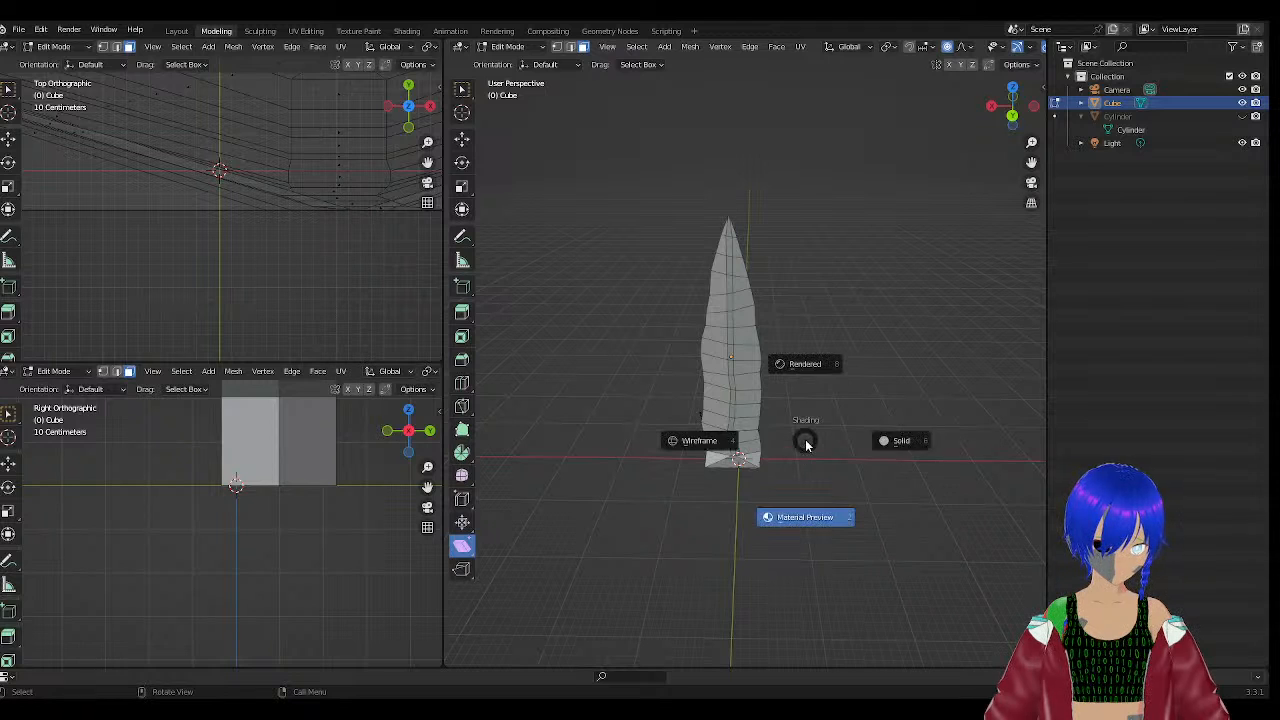
left_click(824, 516)
key("z")
left_click(763, 469)
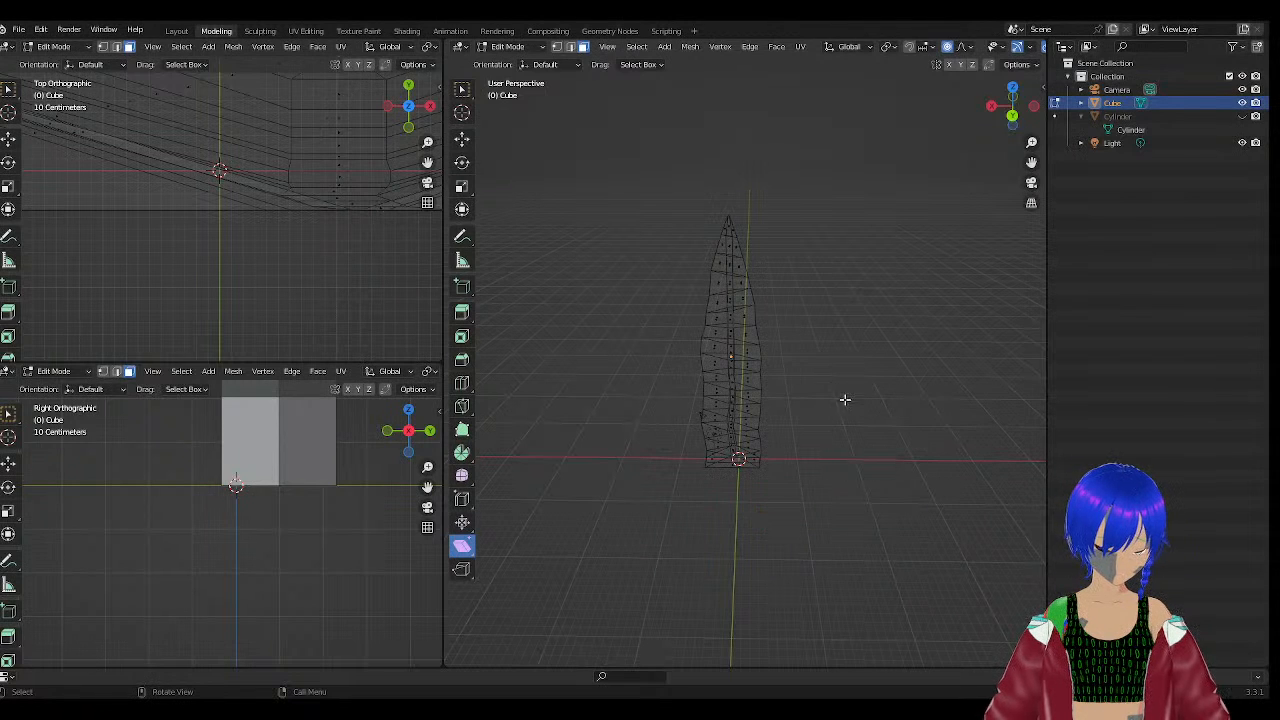
key("z")
left_click(846, 325)
key("z")
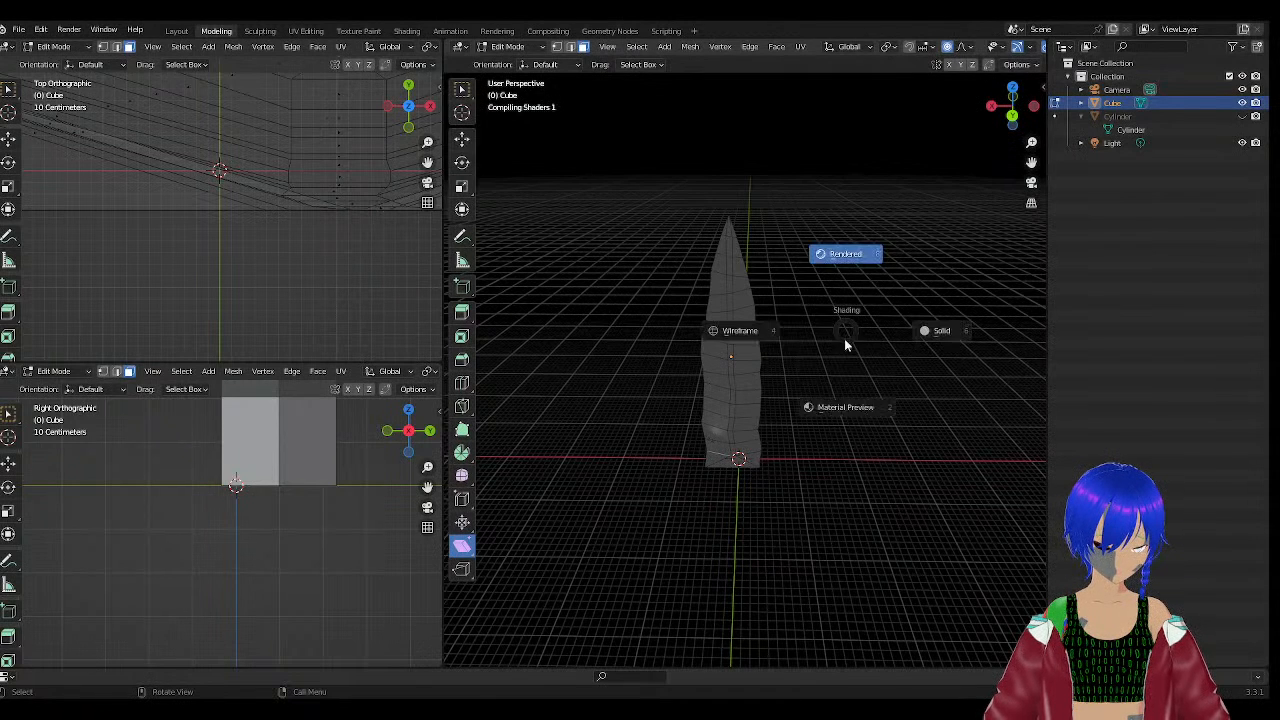
left_click(920, 344)
key("z")
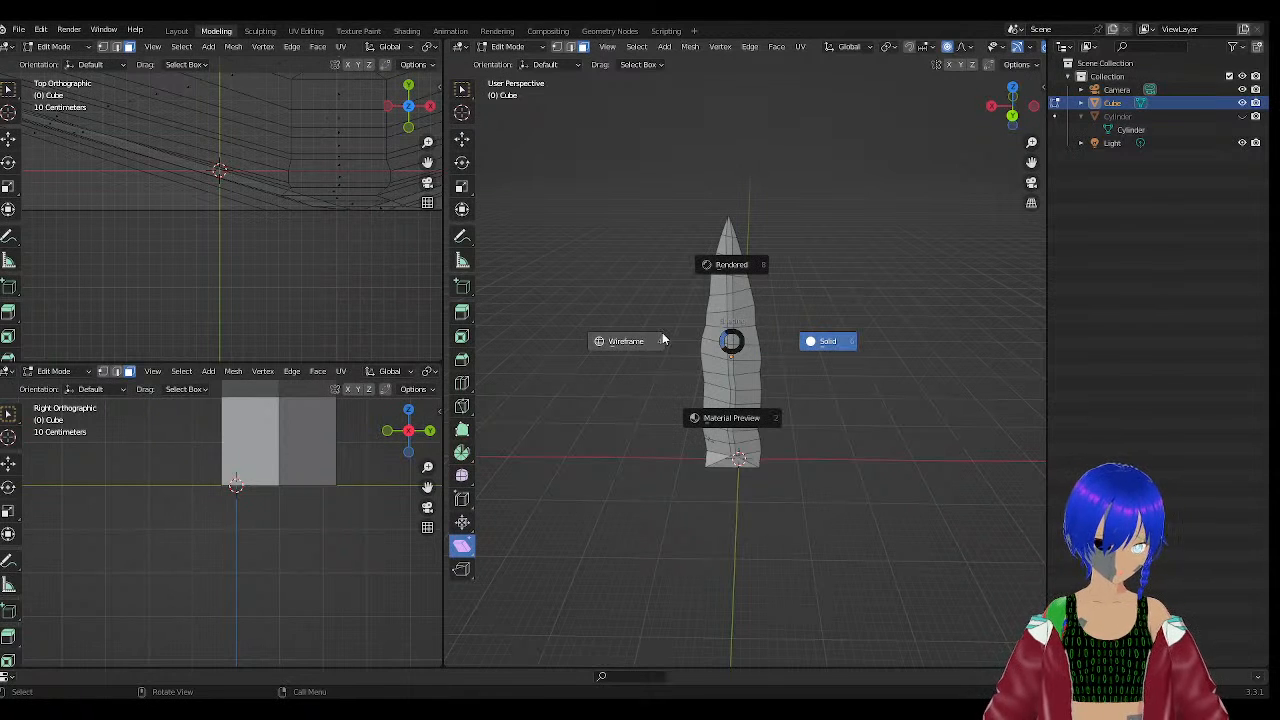
left_click(828, 341)
Review the solid-shaded blade up close and at full length, and save the blend file.
mouse_move(843, 354)
middle_mouse_down()
mouse_move(669, 374)
mouse_move(580, 363)
mouse_move(798, 346)
mouse_move(843, 383)
mouse_move(563, 423)
mouse_move(695, 448)
mouse_move(763, 419)
middle_mouse_up()
scroll(694, 360, "up", 2)
scroll(775, 401, "up", 2)
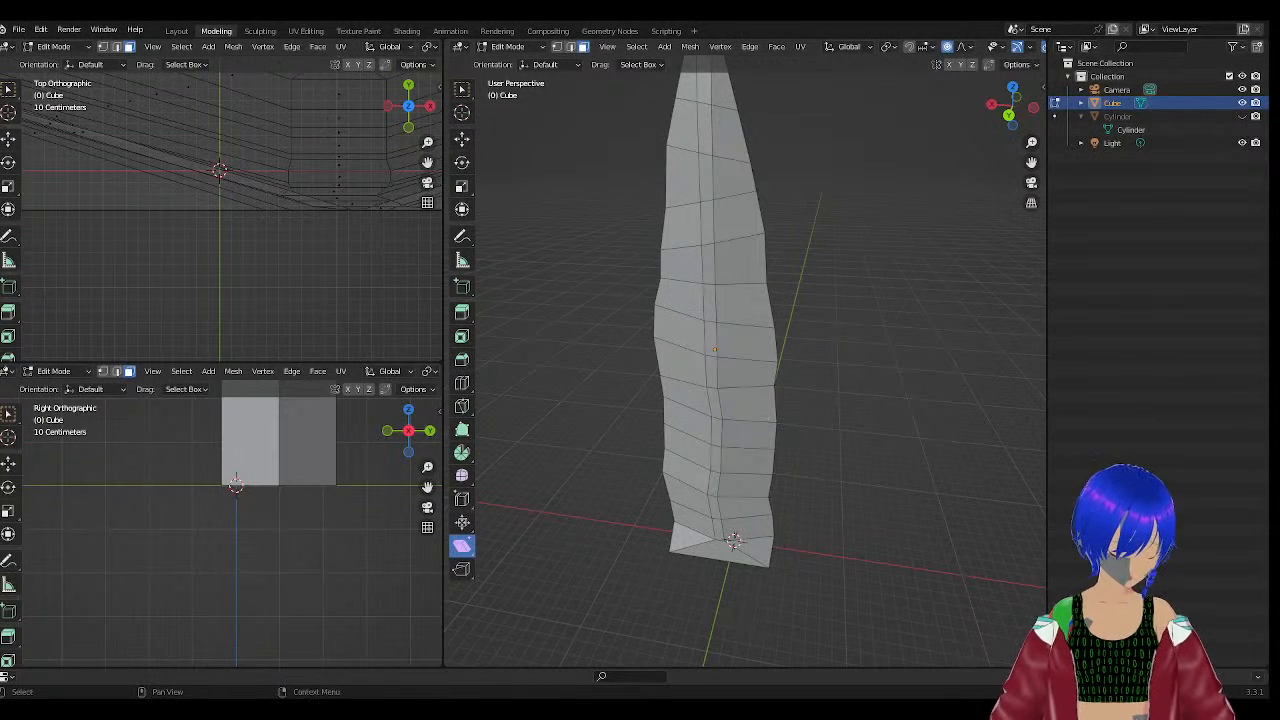
middle_click_drag(920, 166, 671, 271)
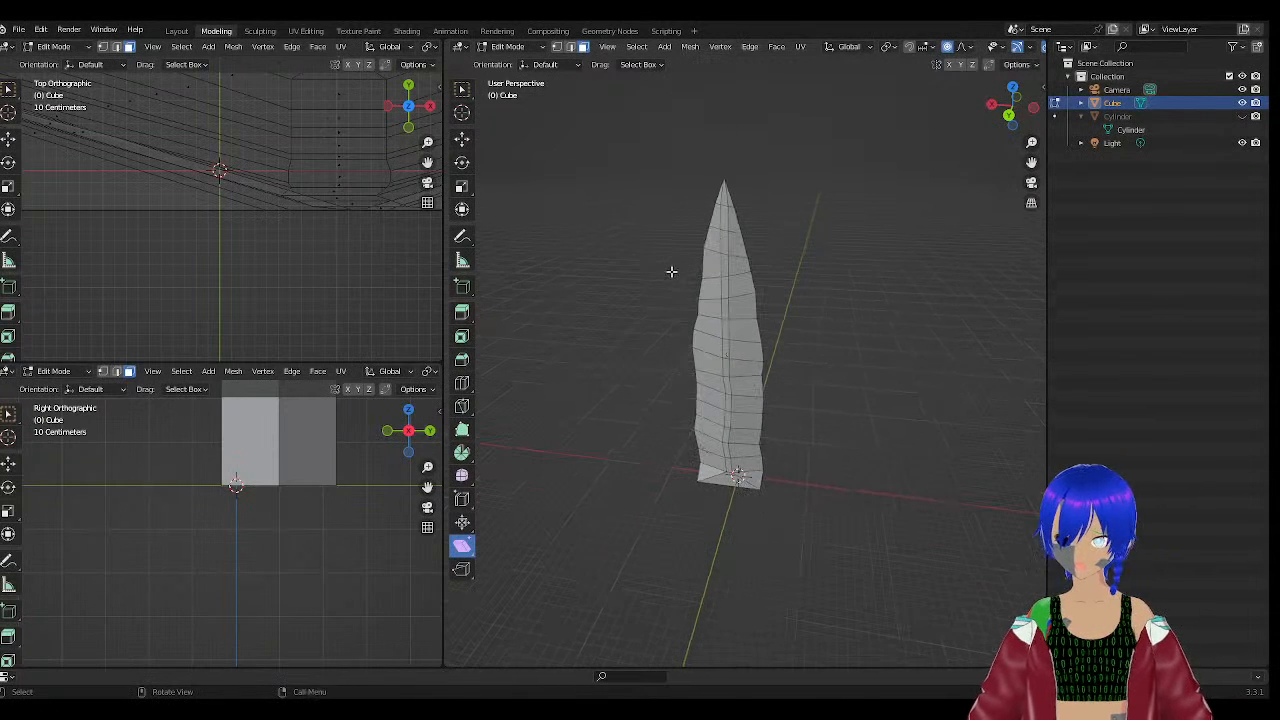
key("ctrl+s")
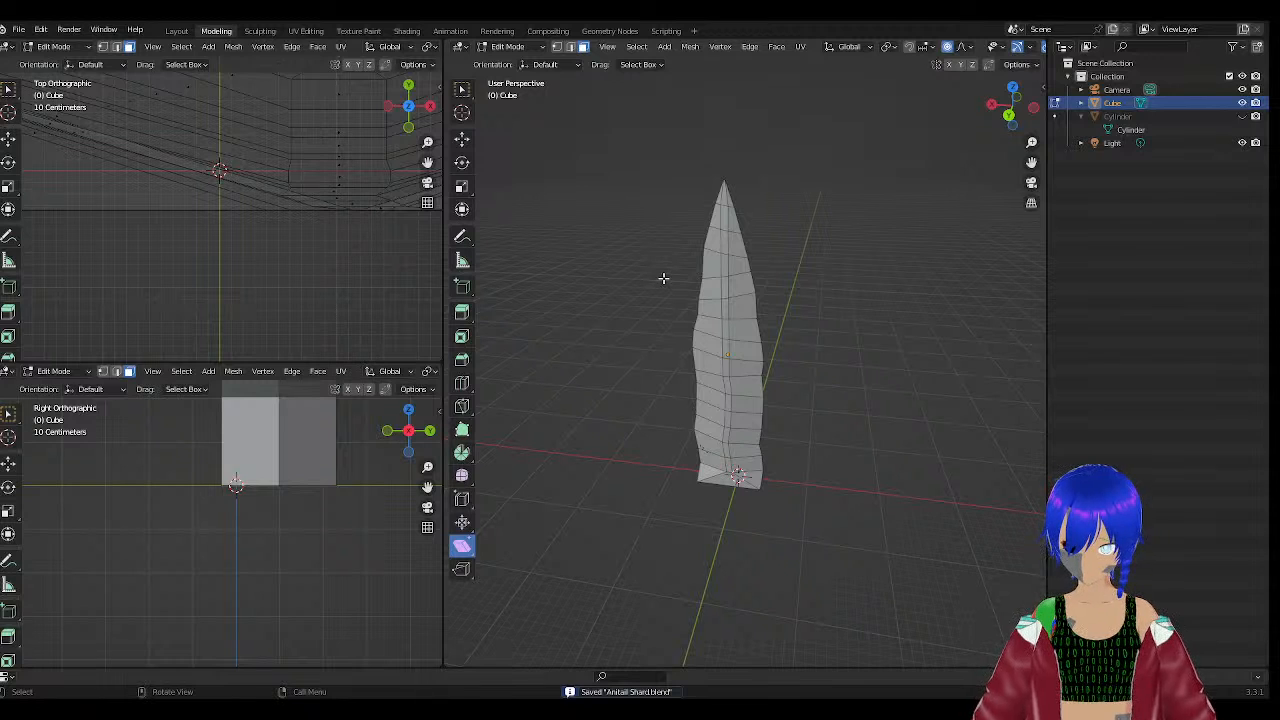
Switch to edge selection and select the edge loop at the very tip of the blade.
scroll(715, 194, "up", 3)
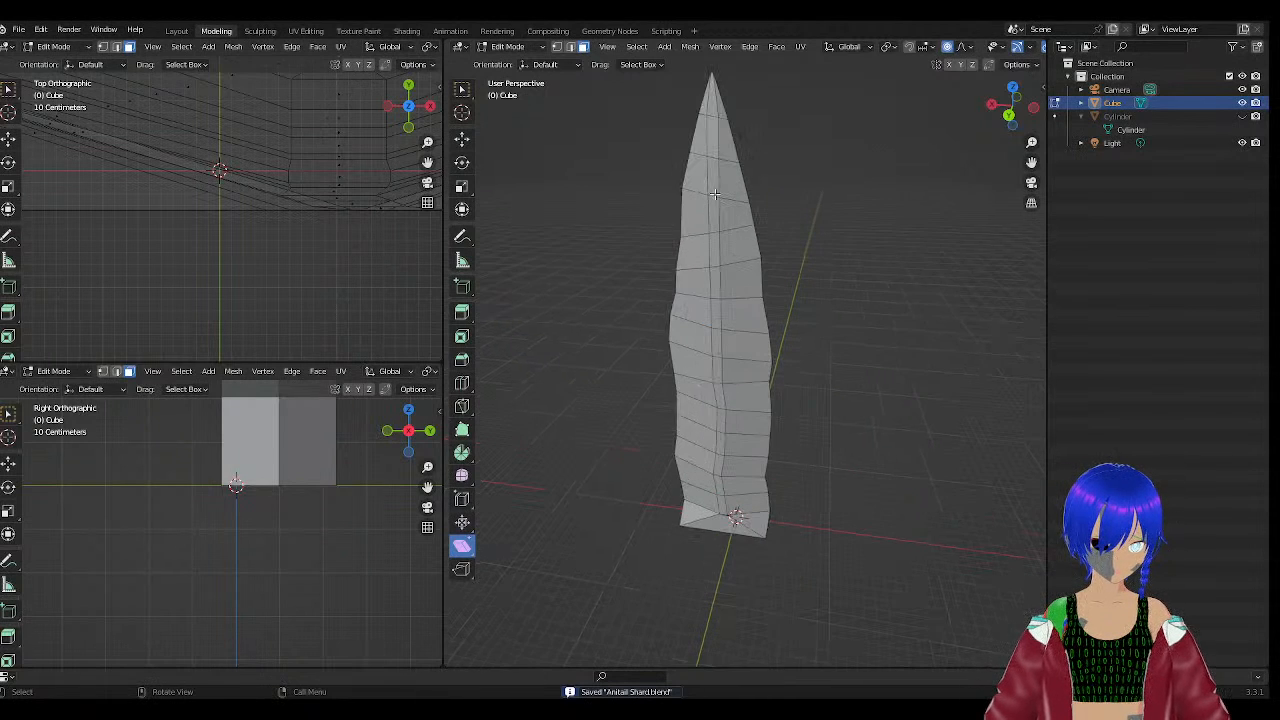
middle_click_drag(817, 188, 874, 400, "shift")
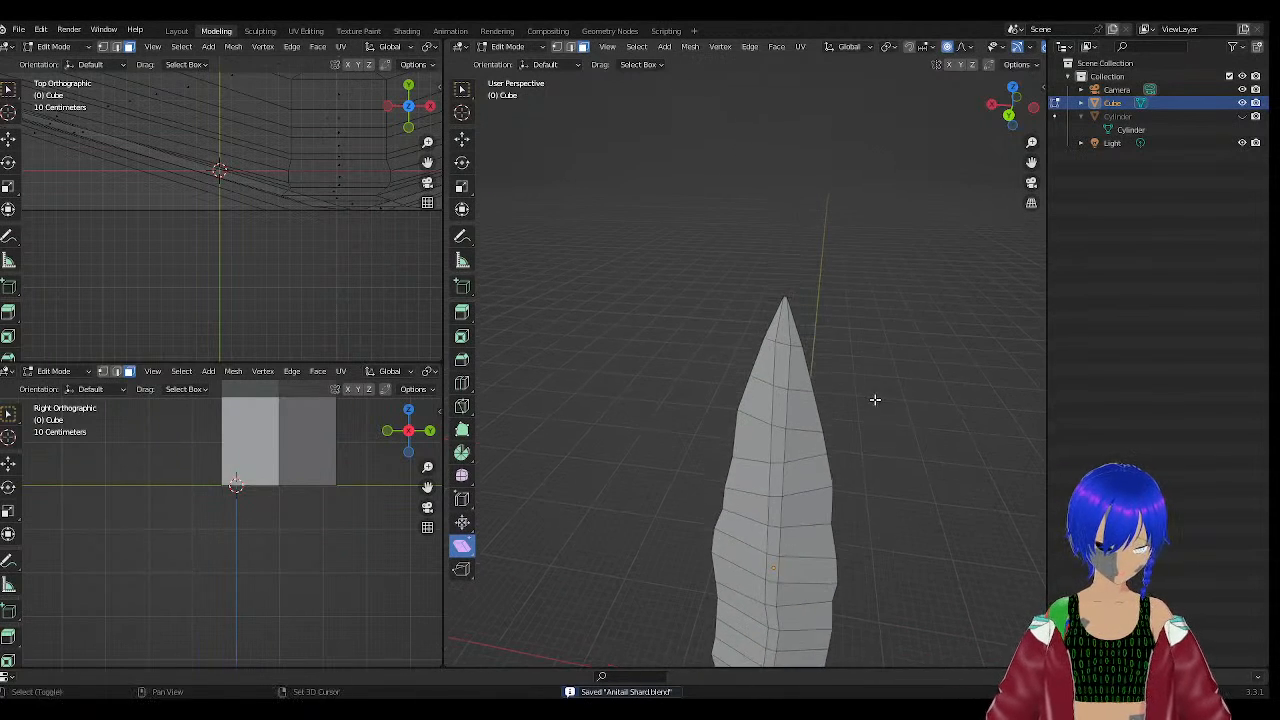
scroll(768, 276, "up", 2)
scroll(834, 263, "up", 2)
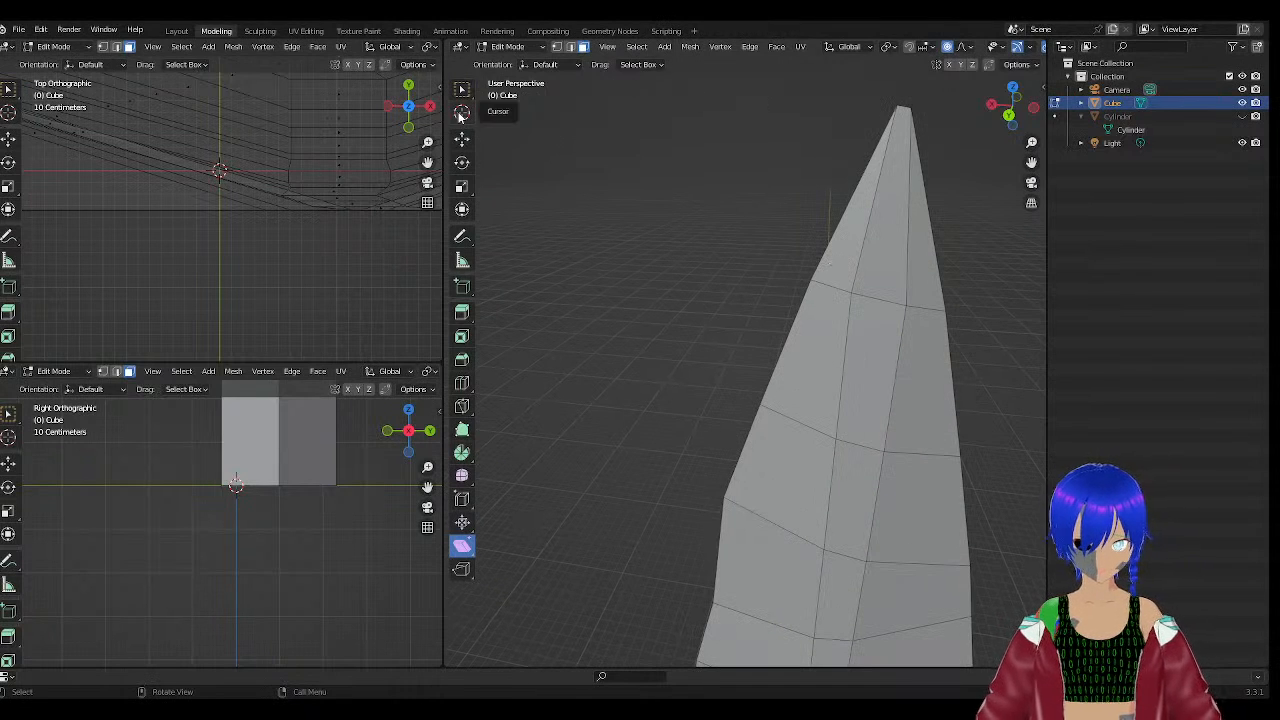
left_click(557, 47)
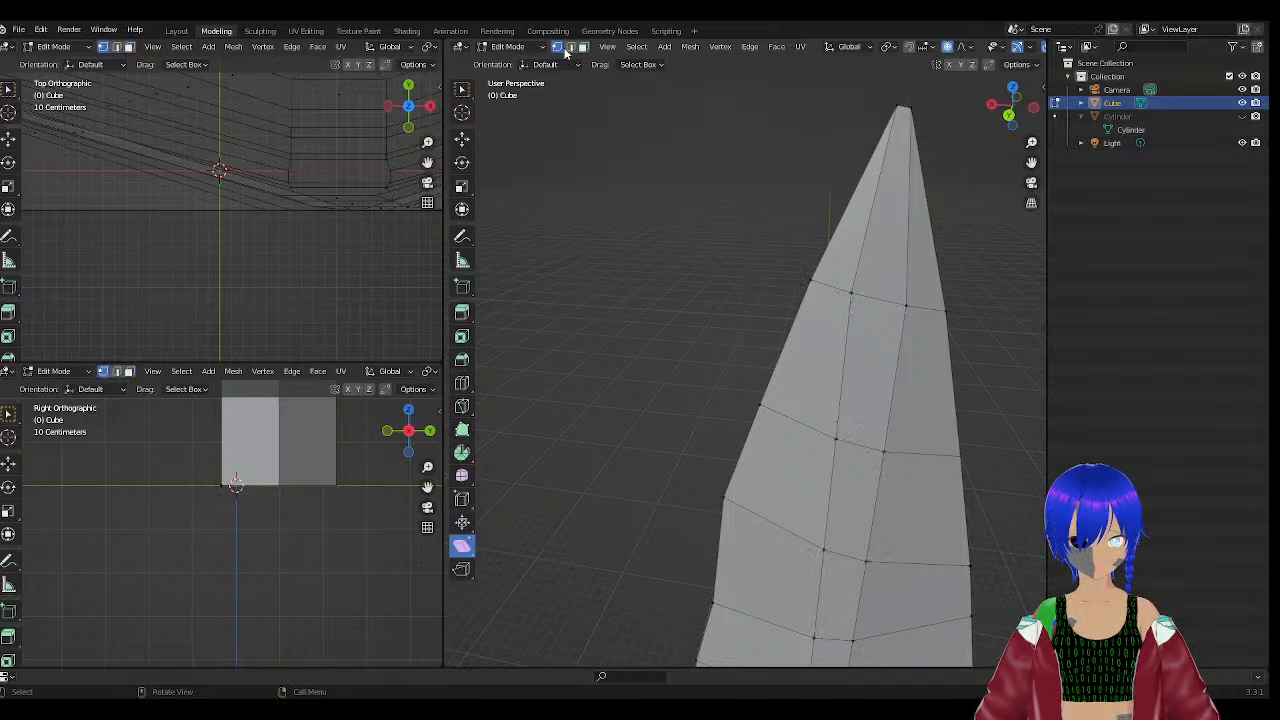
left_click(570, 47)
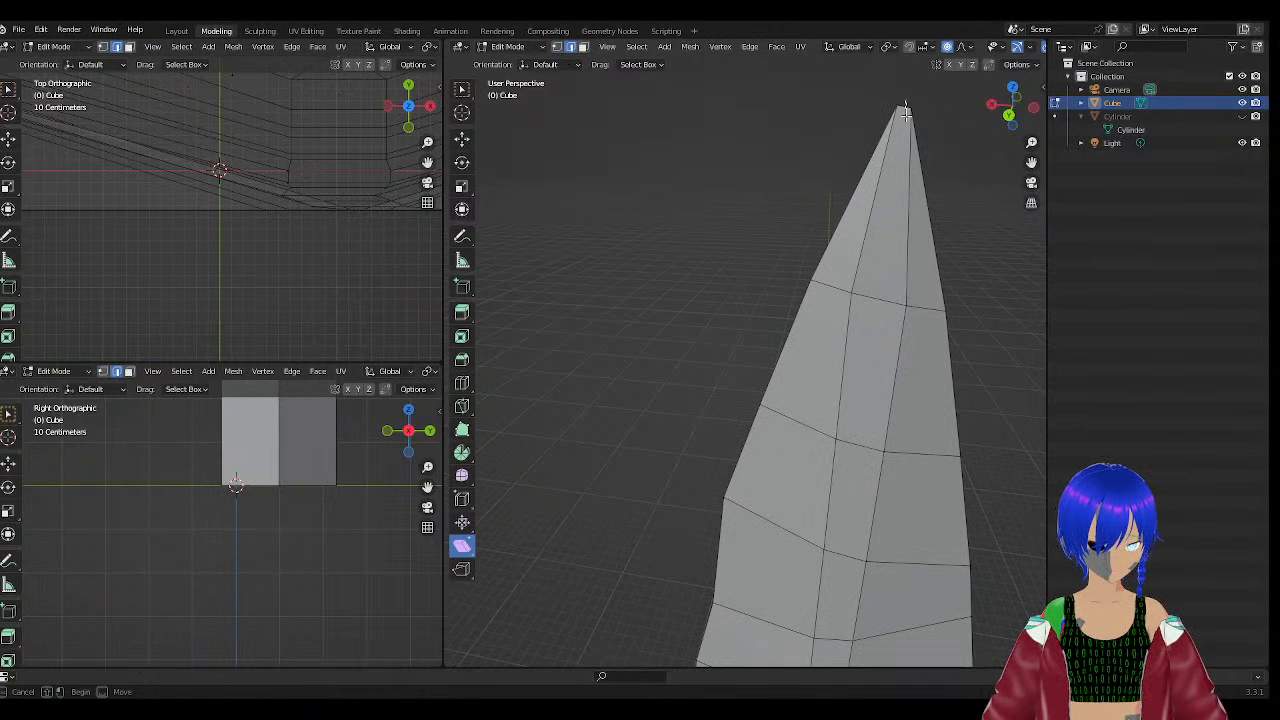
left_click(906, 106, "alt")
middle_click_drag(922, 143, 864, 178)
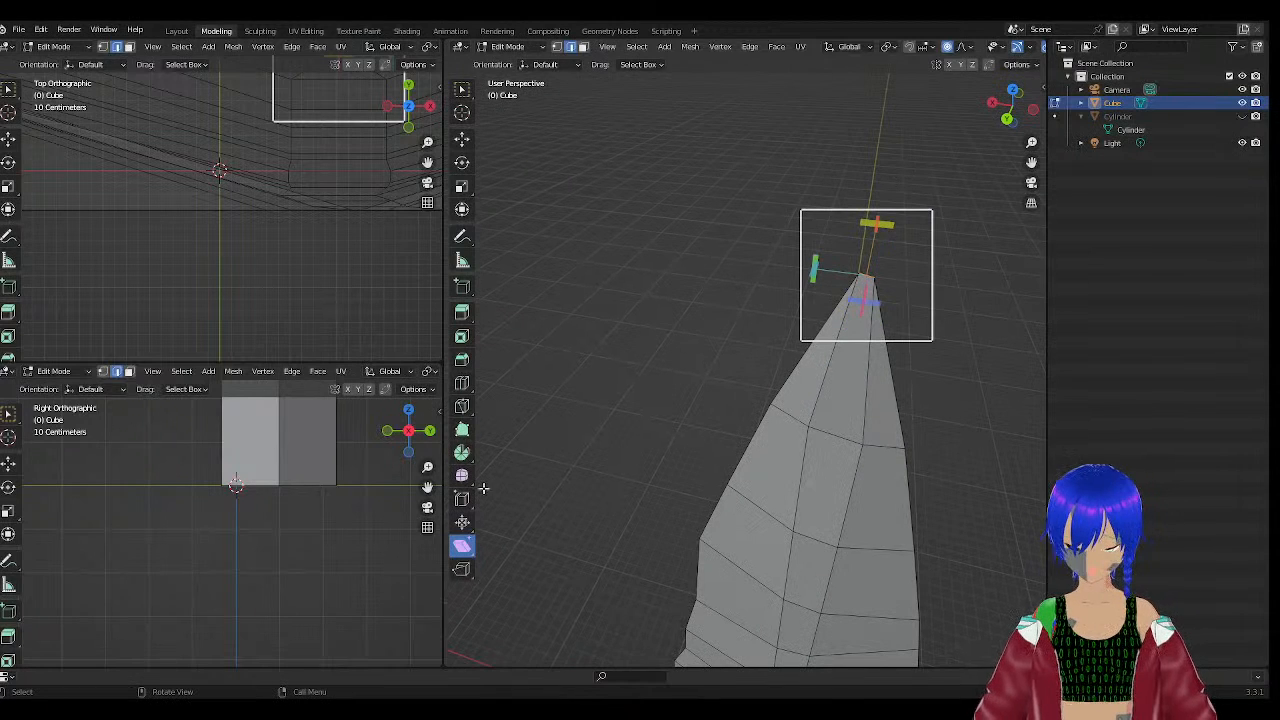
Rotate the selected tip edges about the Y axis into a slight tilt, deselect them and save the file.
left_click(462, 162)
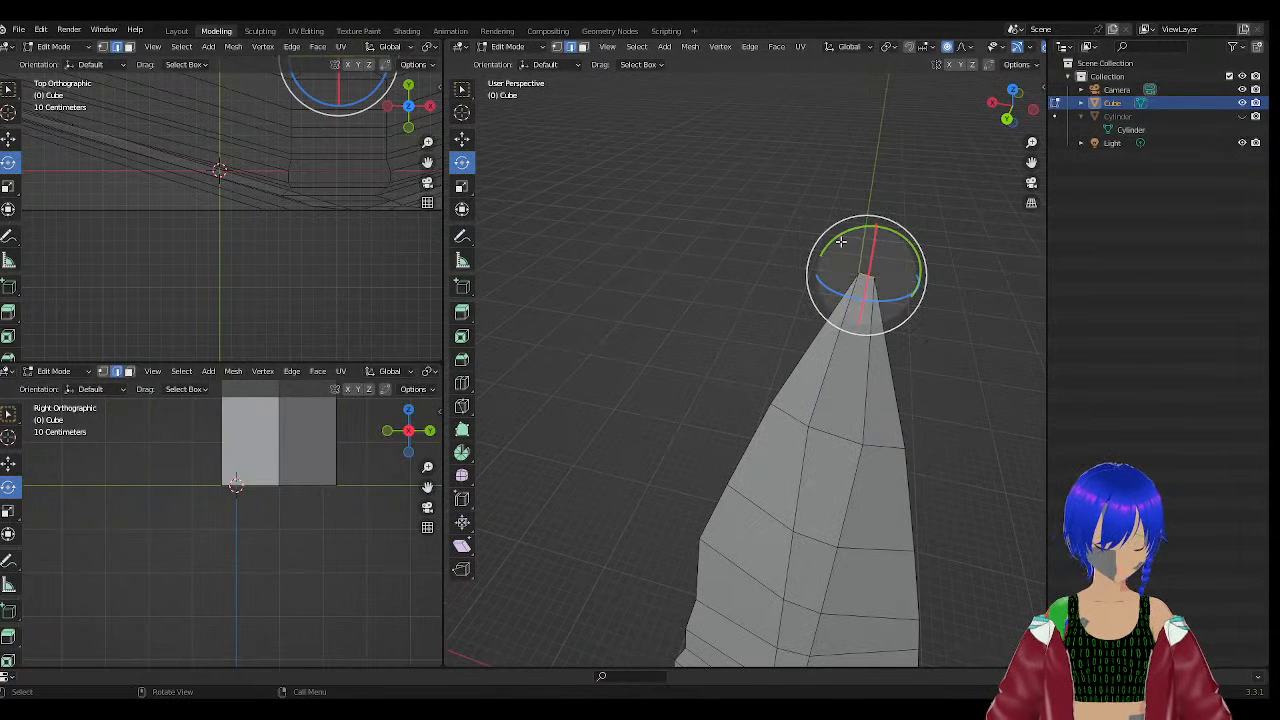
left_click_drag(839, 238, 680, 188)
left_click(679, 187)
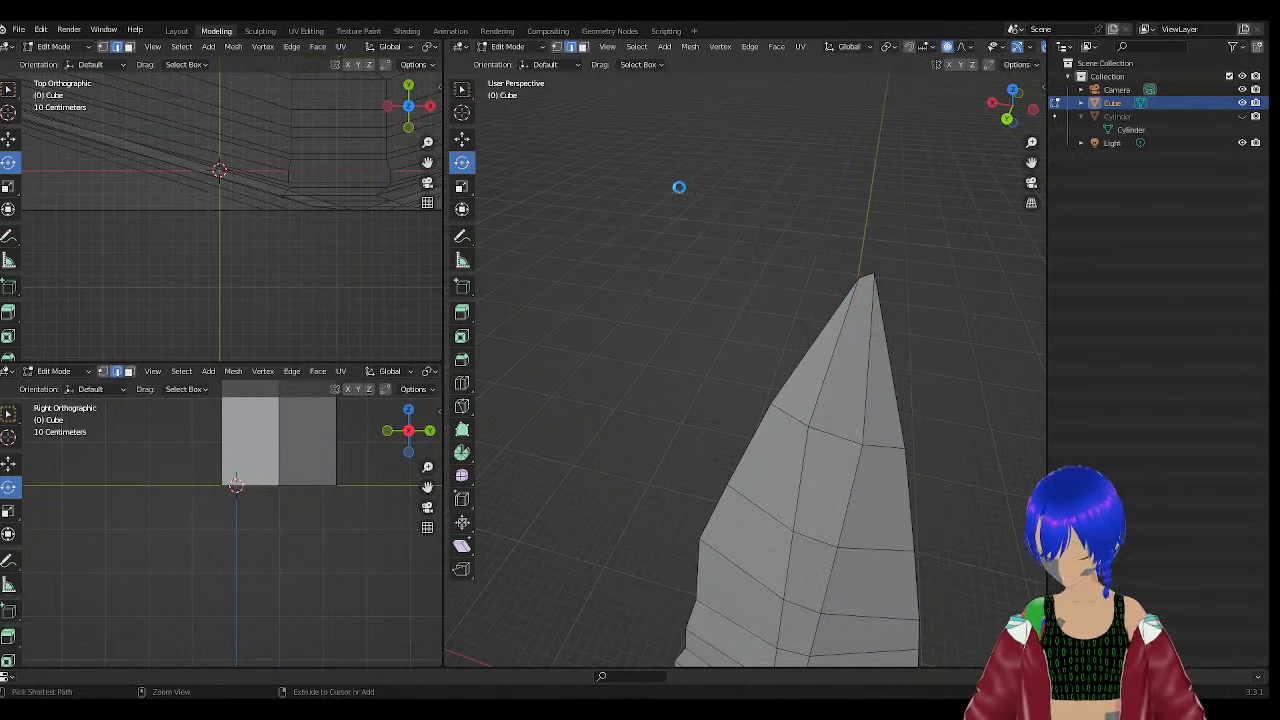
key("ctrl+s")
Examine the tilted tip and the blade's outline from several angles and distances.
middle_click_drag(679, 187, 818, 232)
middle_click_drag(806, 325, 584, 314)
scroll(609, 300, "up", 4)
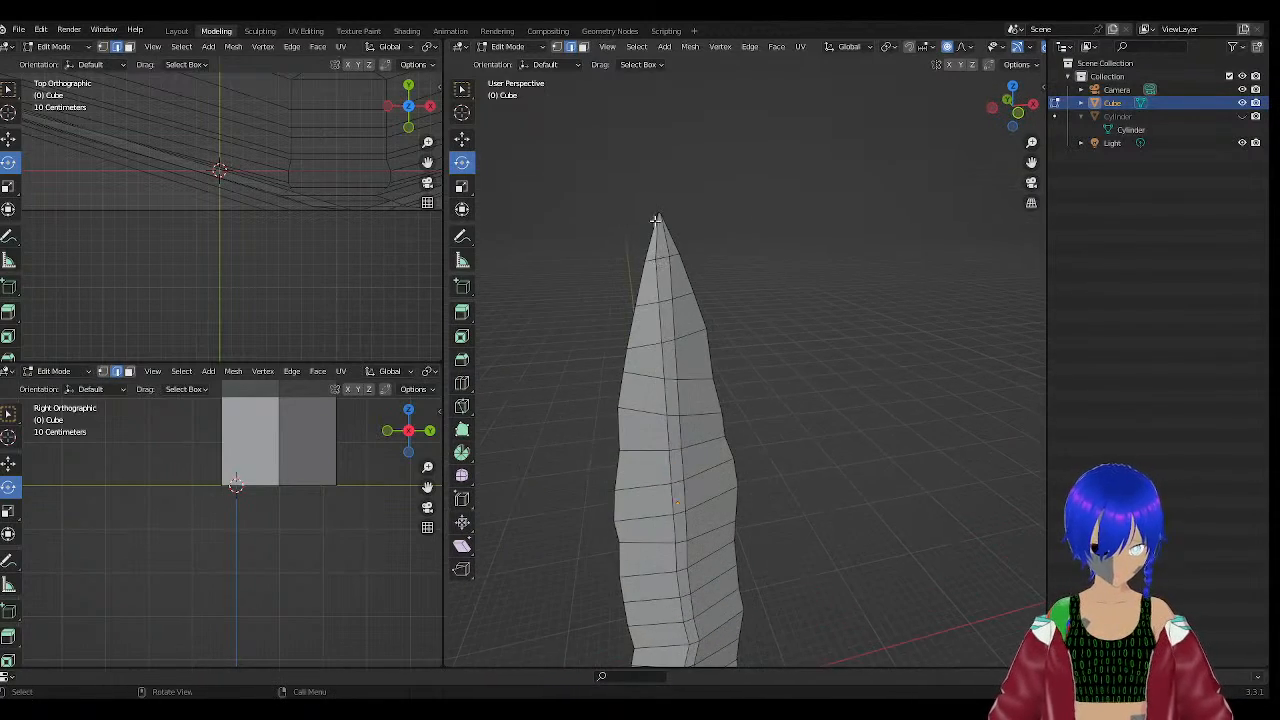
middle_click_drag(668, 190, 872, 286)
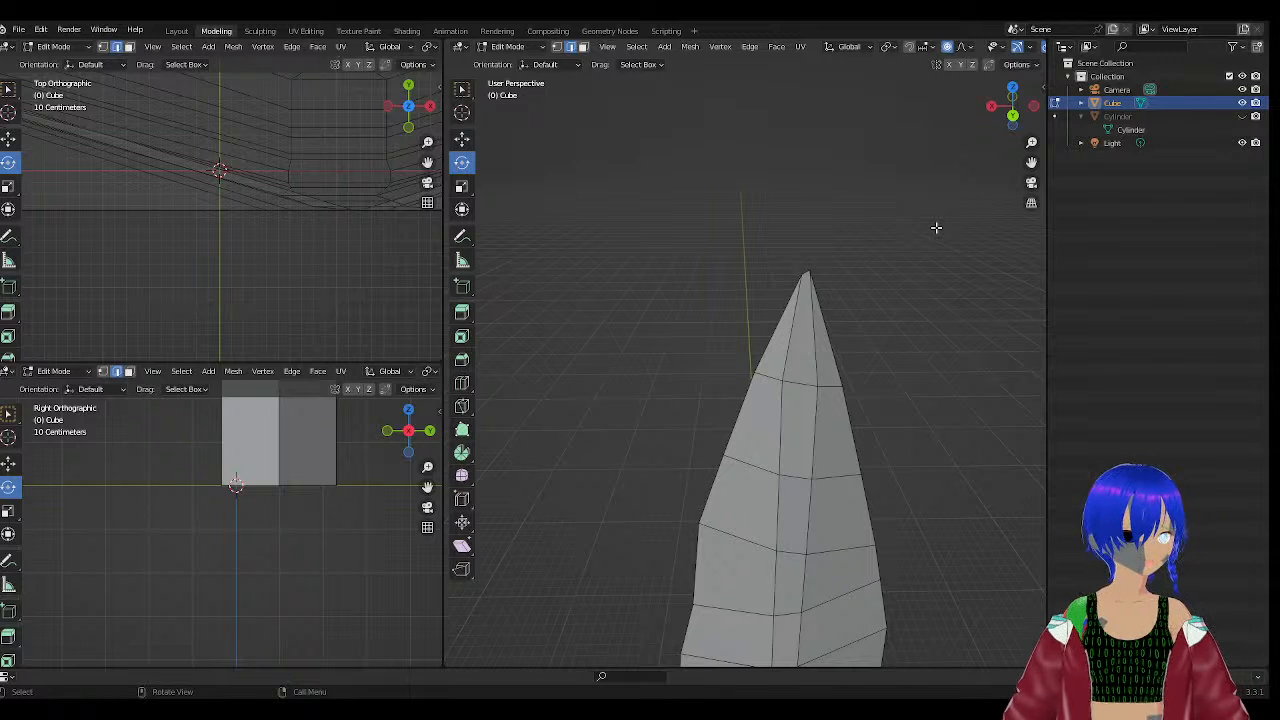
middle_click_drag(822, 244, 826, 246)
scroll(825, 250, "down", 1)
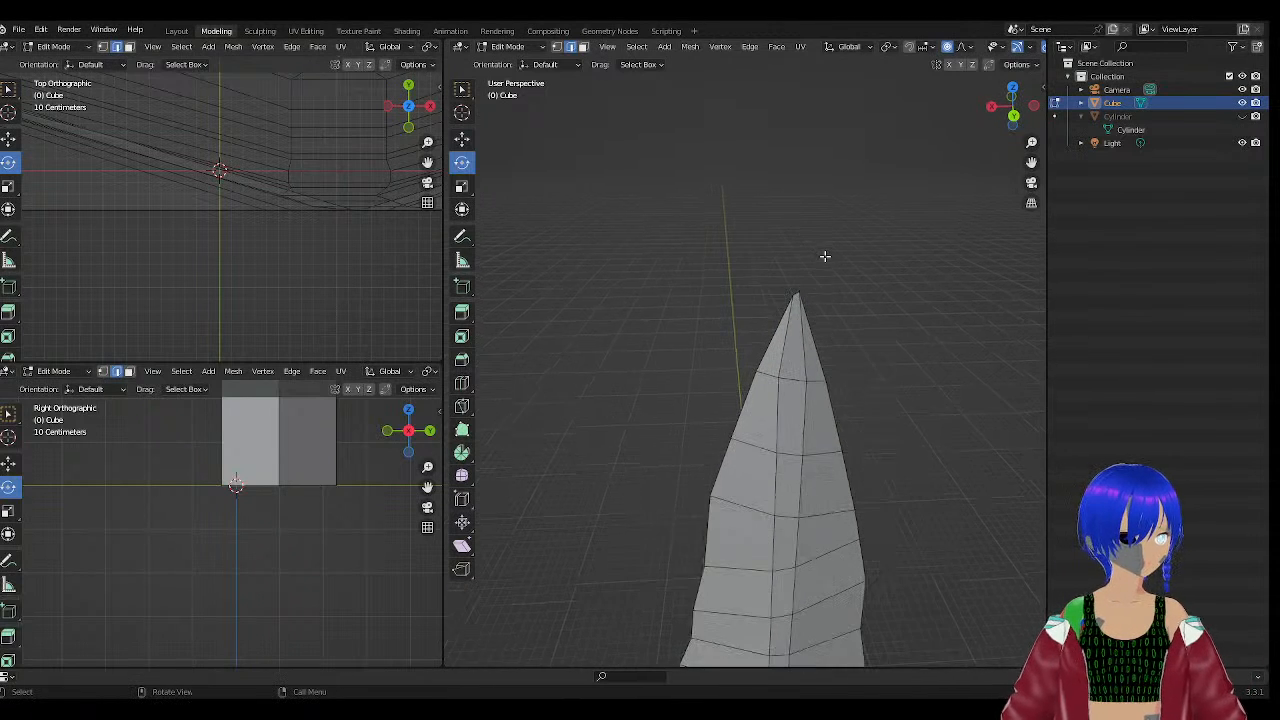
scroll(823, 265, "down", 2)
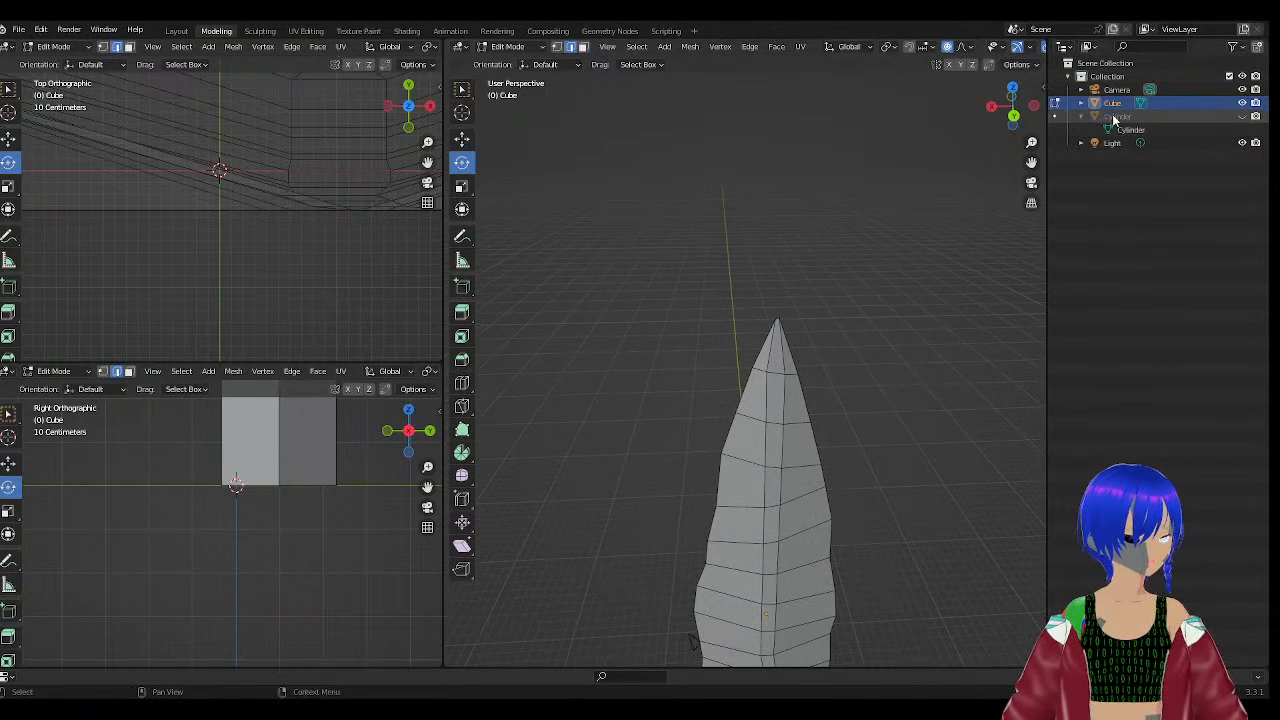
scroll(941, 266, "down", 1)
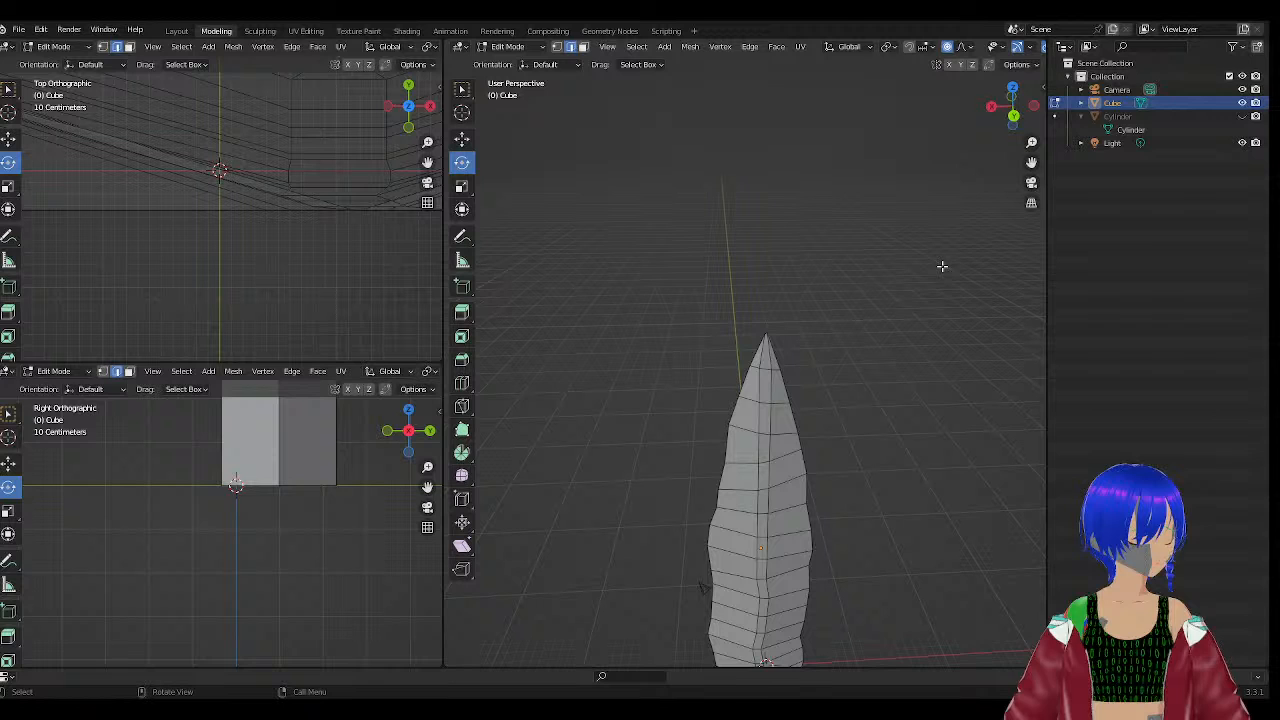
Unhide the Cylinder object and hide the Cube blade in the viewport.
left_click(1243, 116)
scroll(973, 295, "down", 1)
middle_click_drag(856, 496, 836, 452)
scroll(838, 450, "up", 1)
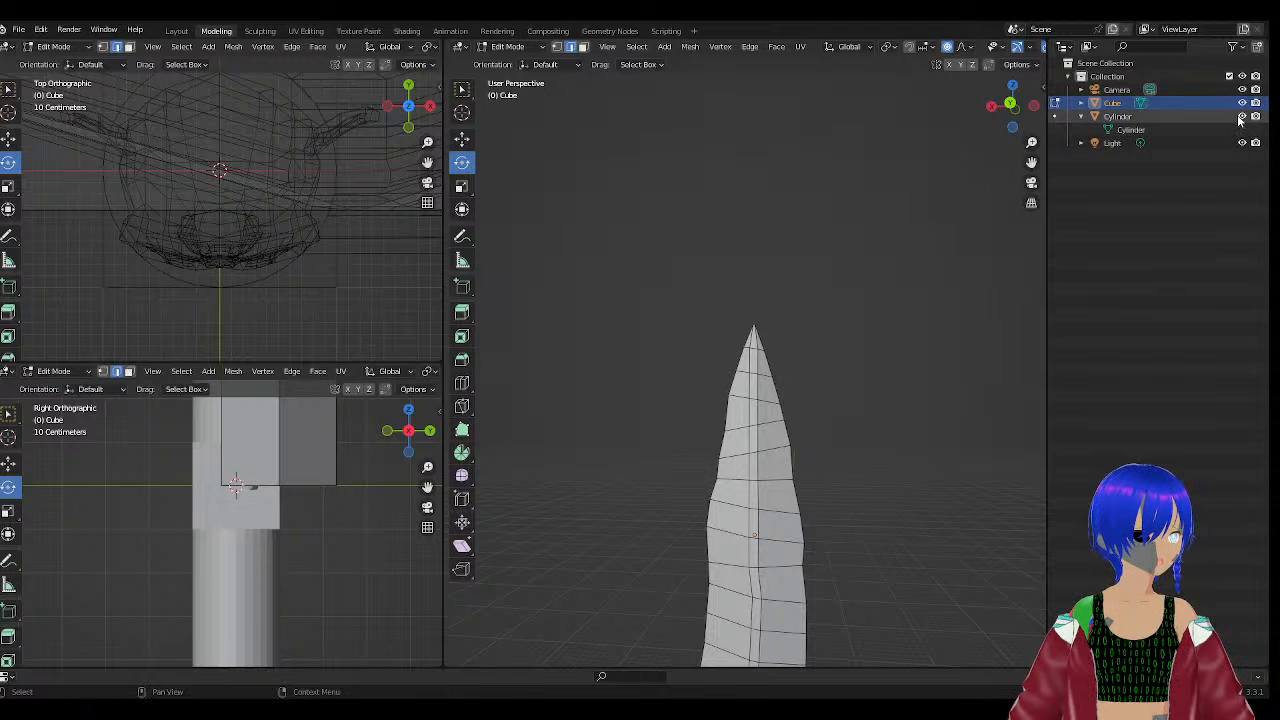
key("s")
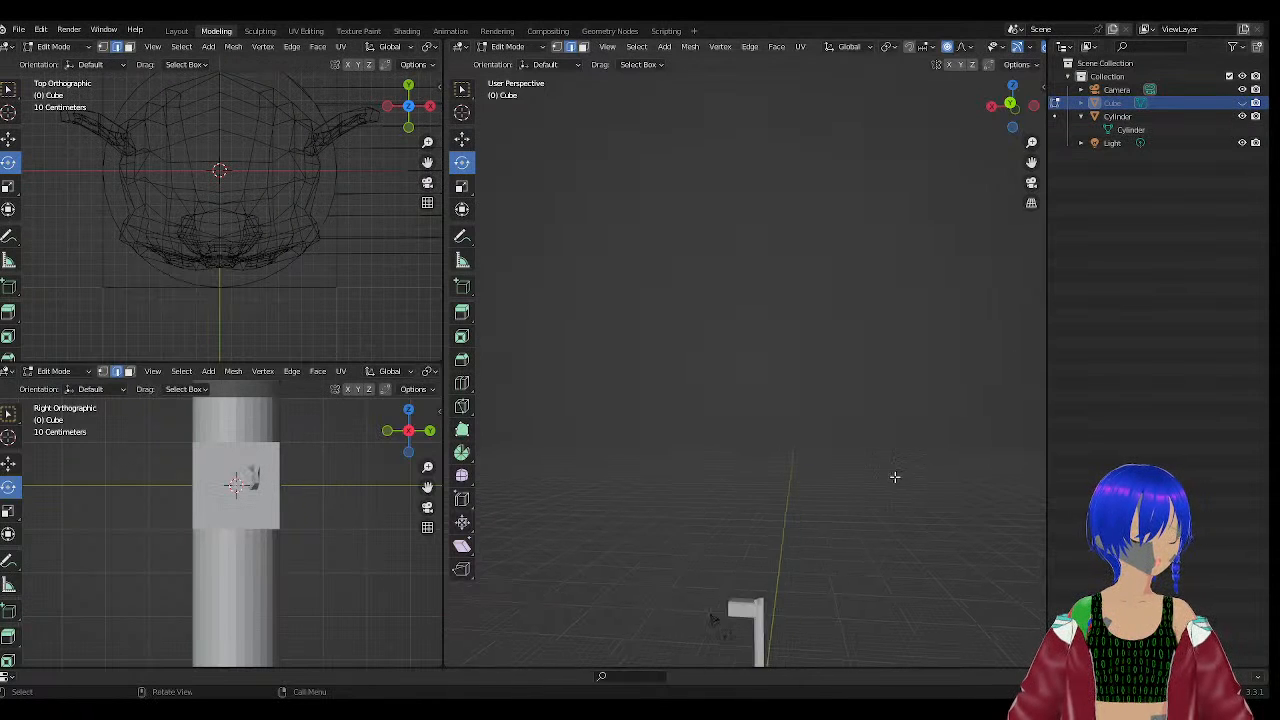
middle_click_drag(817, 576, 839, 618)
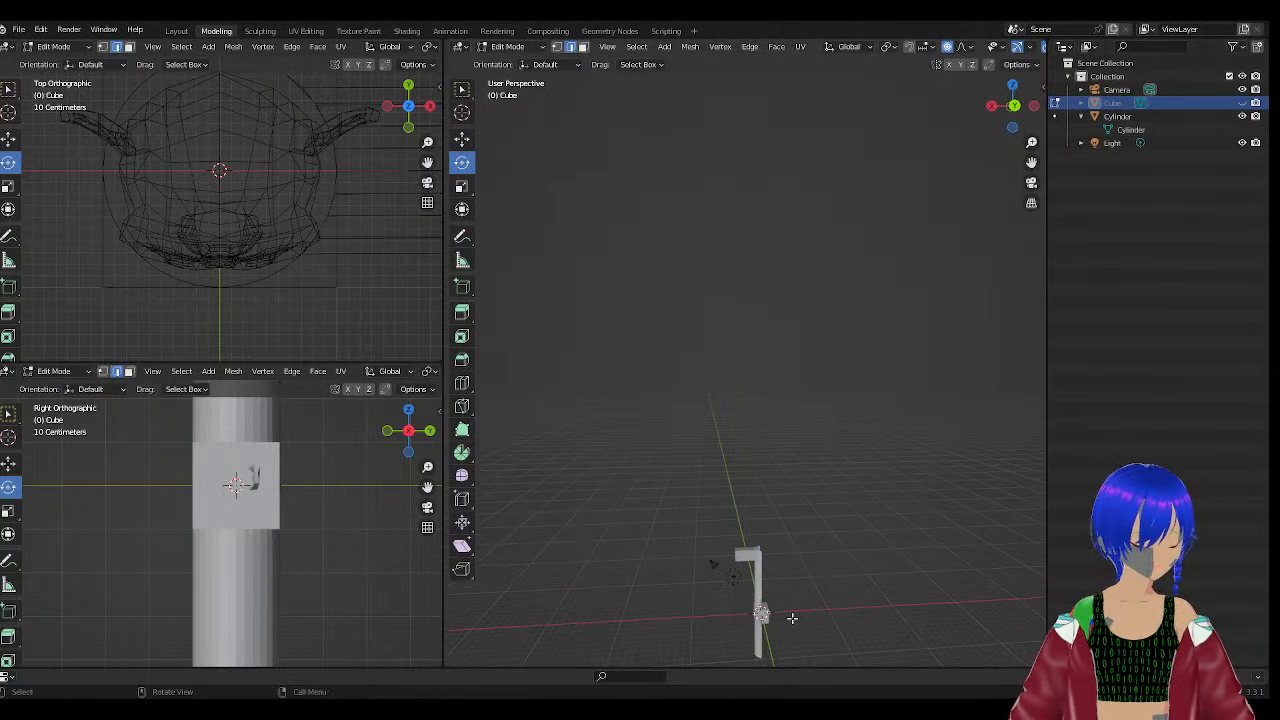
Unhide the Cube blade in the viewport so it shows together with the Cylinder object.
scroll(788, 618, "up", 5)
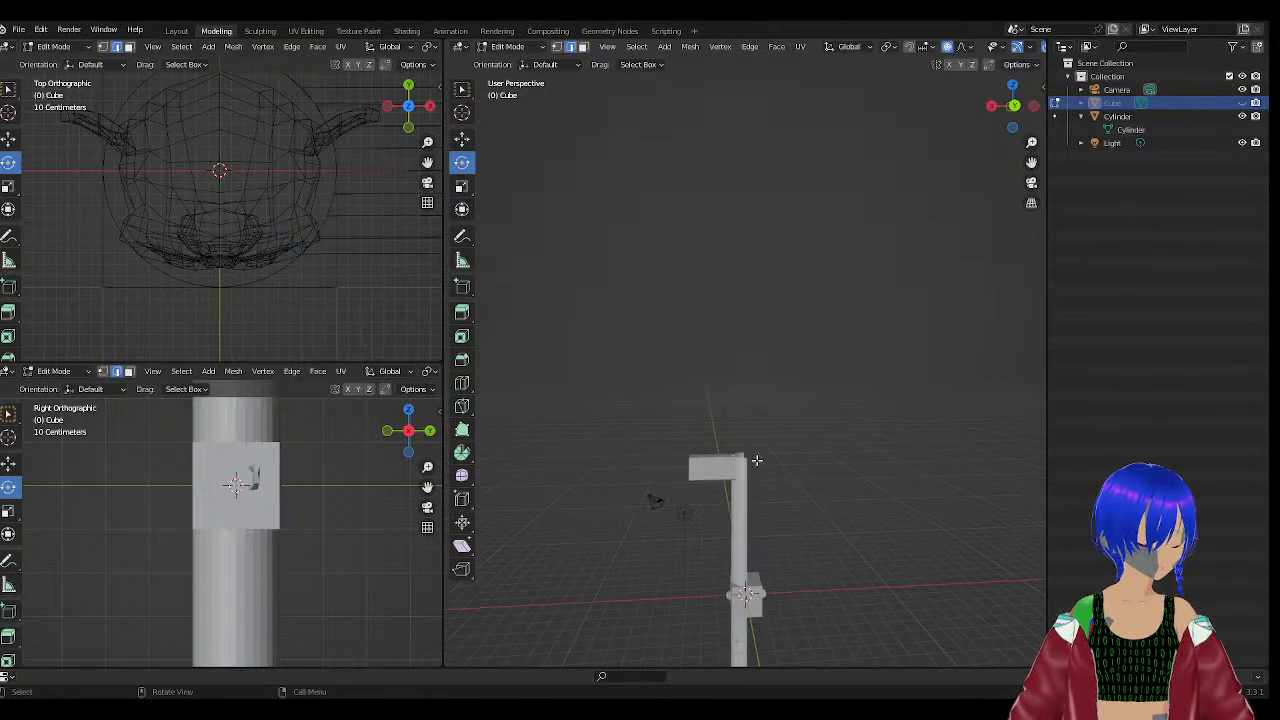
middle_click_drag(782, 601, 903, 283)
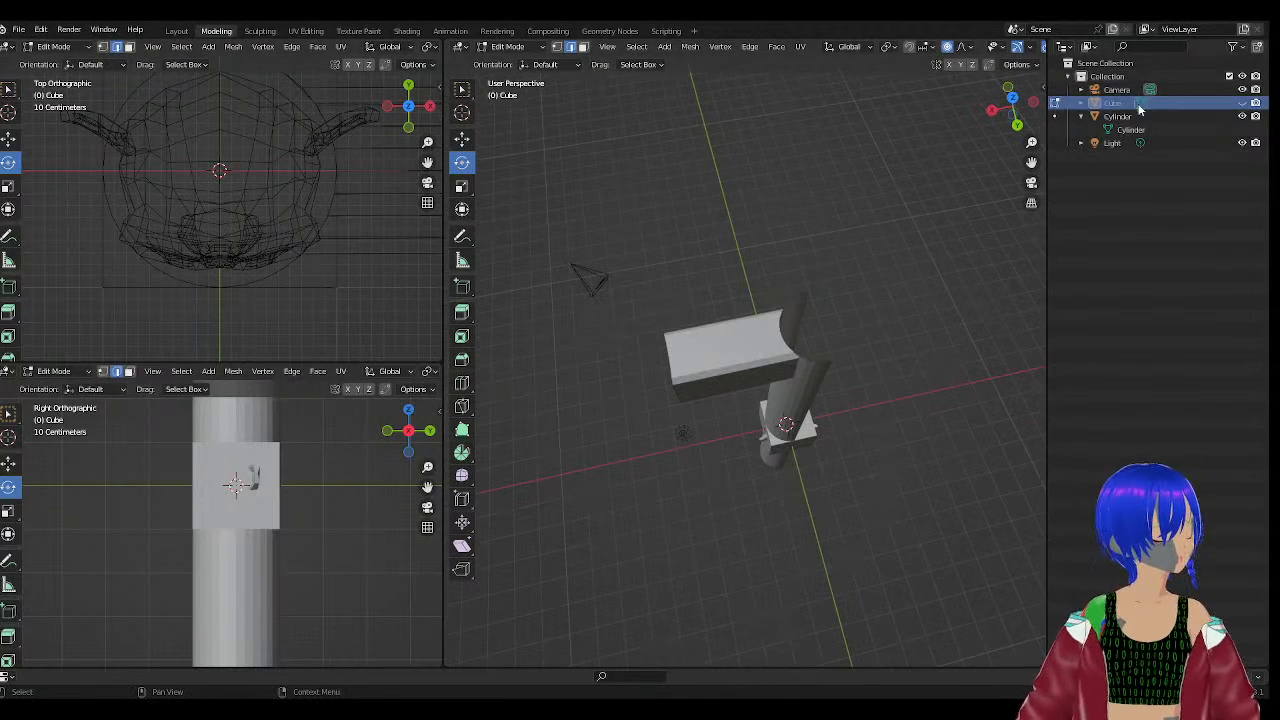
left_click(1243, 104)
scroll(757, 372, "down", 3)
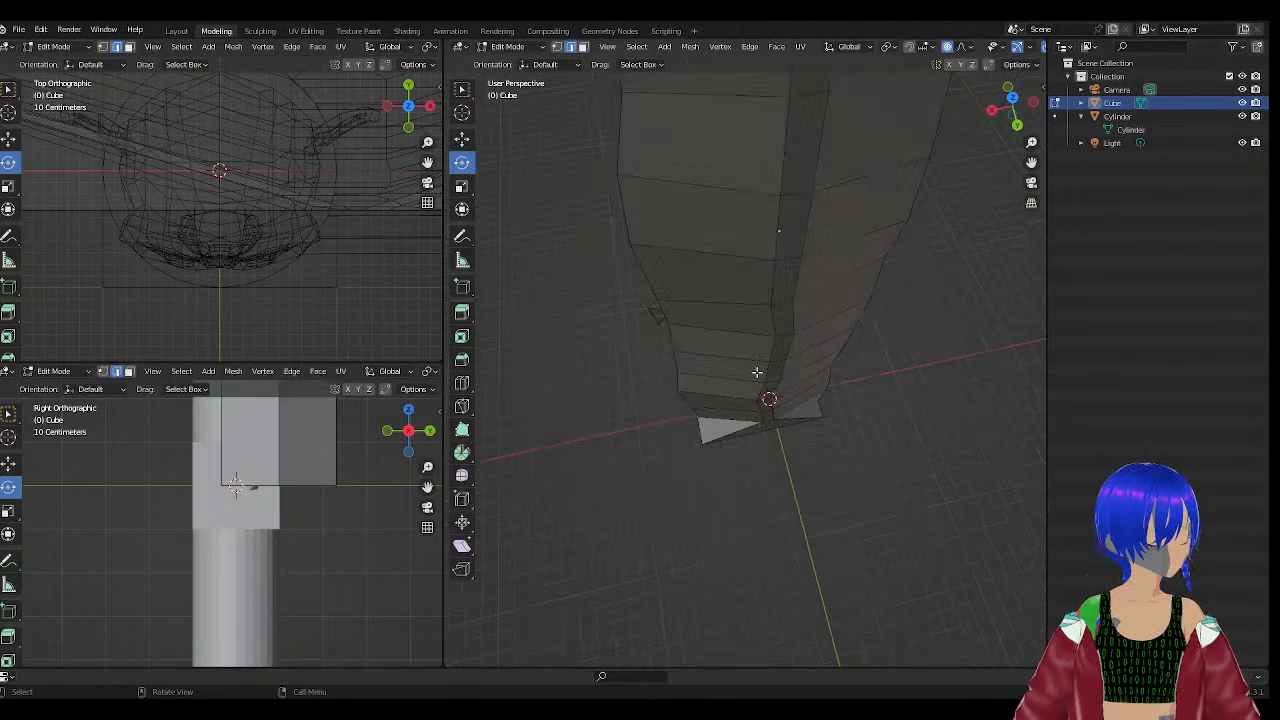
scroll(757, 372, "down", 4)
middle_click_drag(754, 377, 1008, 326)
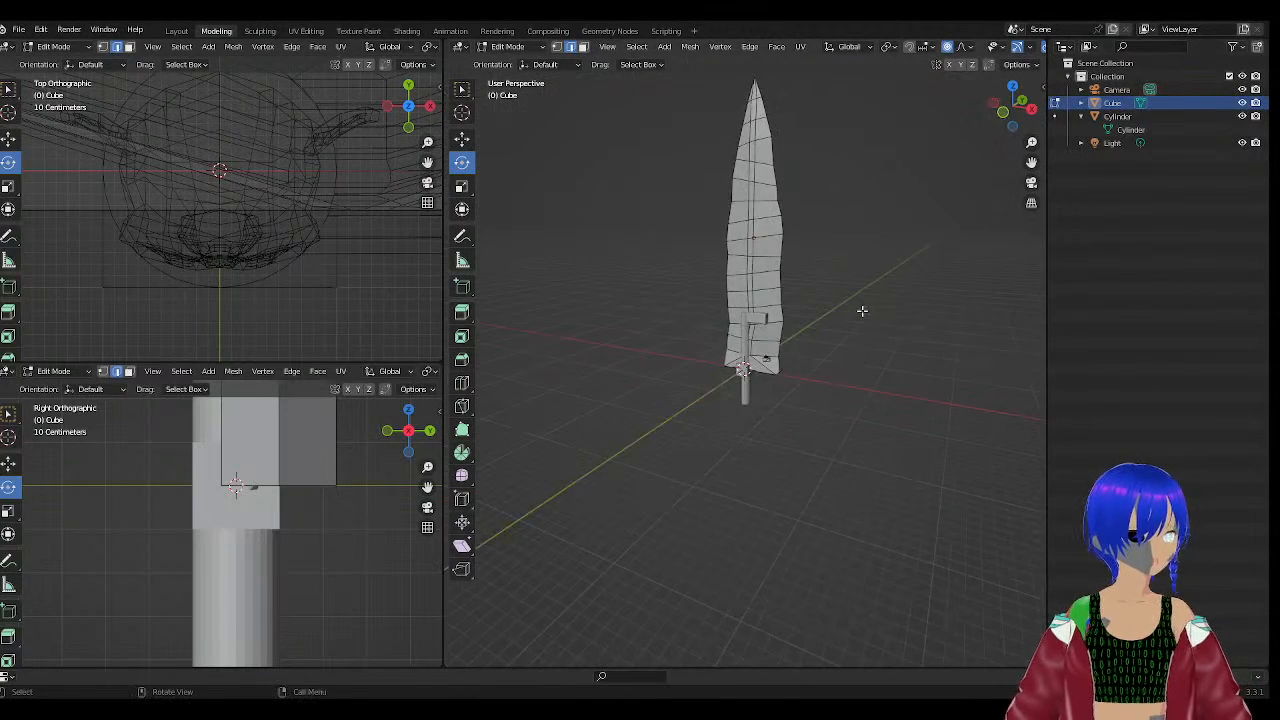
Select an edge on the lower part of the blade, beside the Cylinder's side block.
middle_click_drag(862, 311, 834, 334)
scroll(834, 334, "down", 2)
scroll(765, 358, "up", 4)
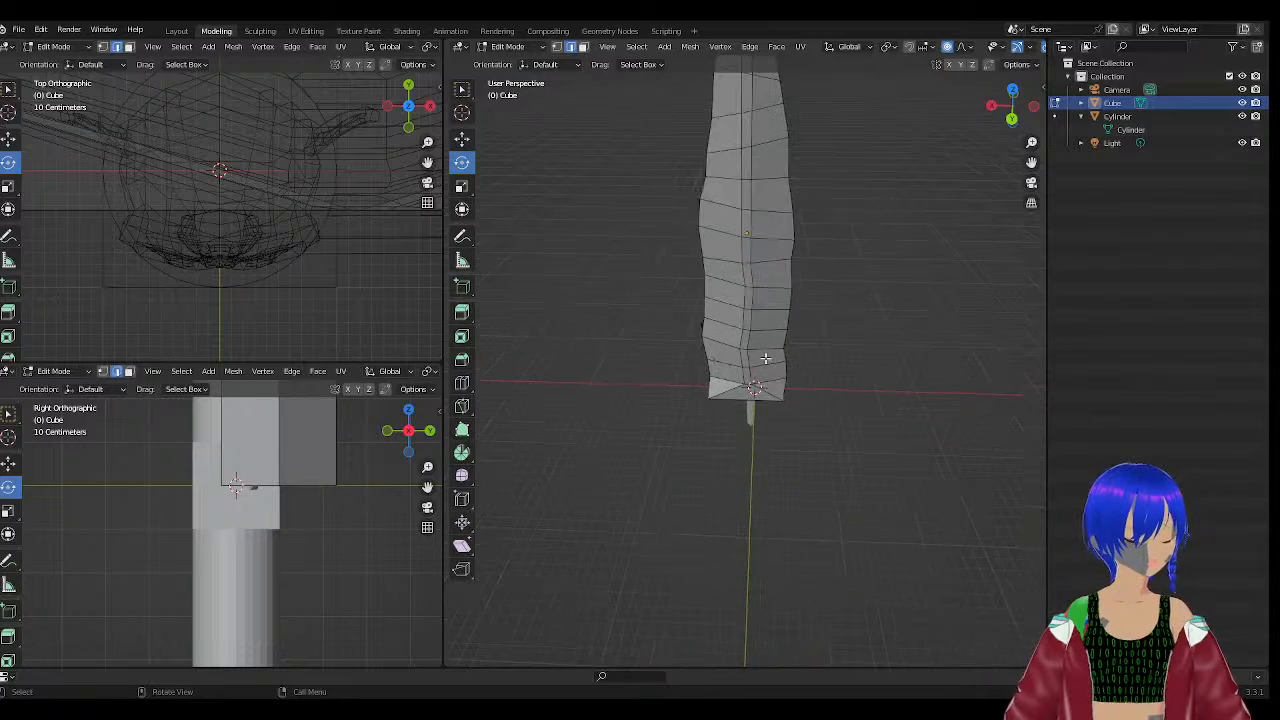
middle_click_drag(765, 358, 644, 351)
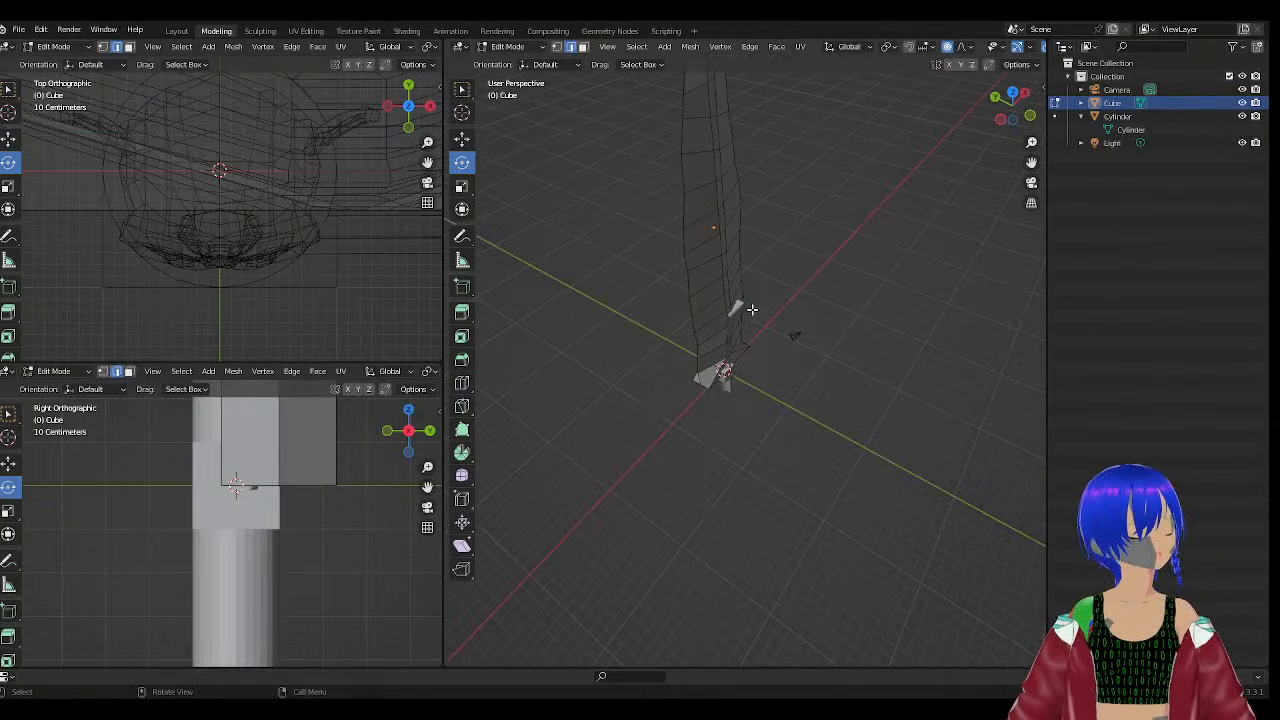
scroll(737, 343, "up", 7)
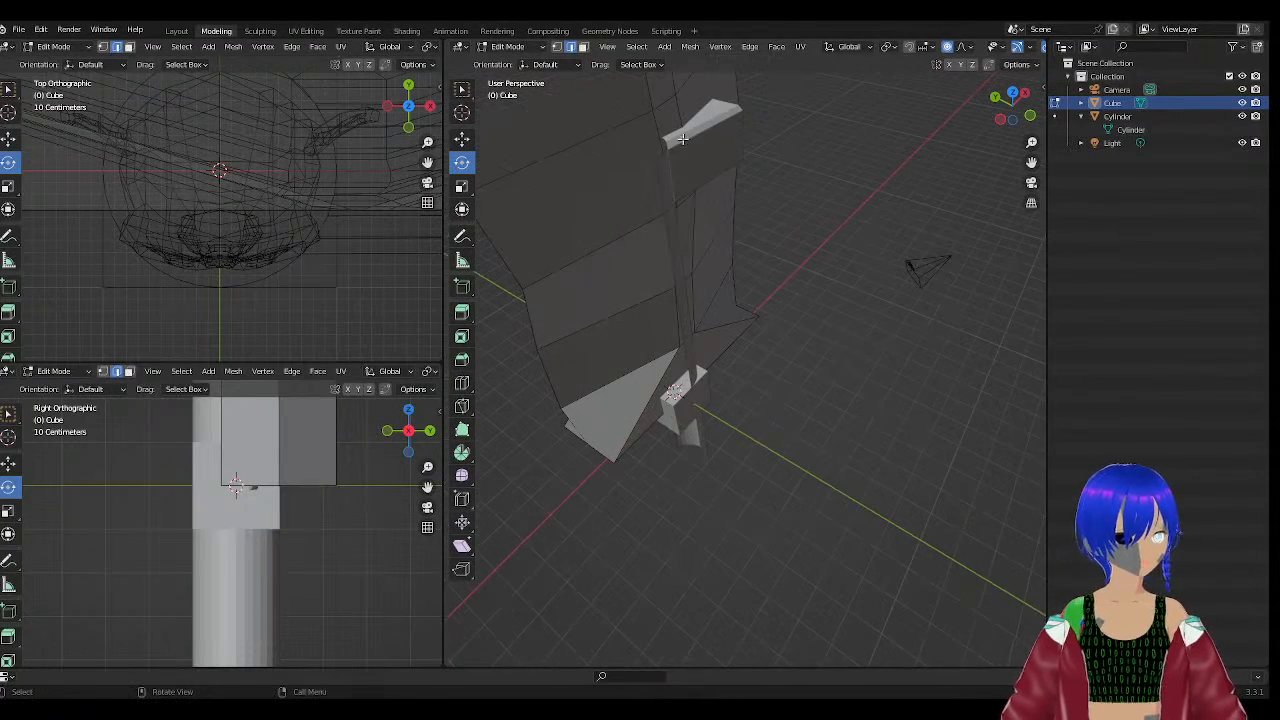
middle_click_drag(682, 139, 637, 160)
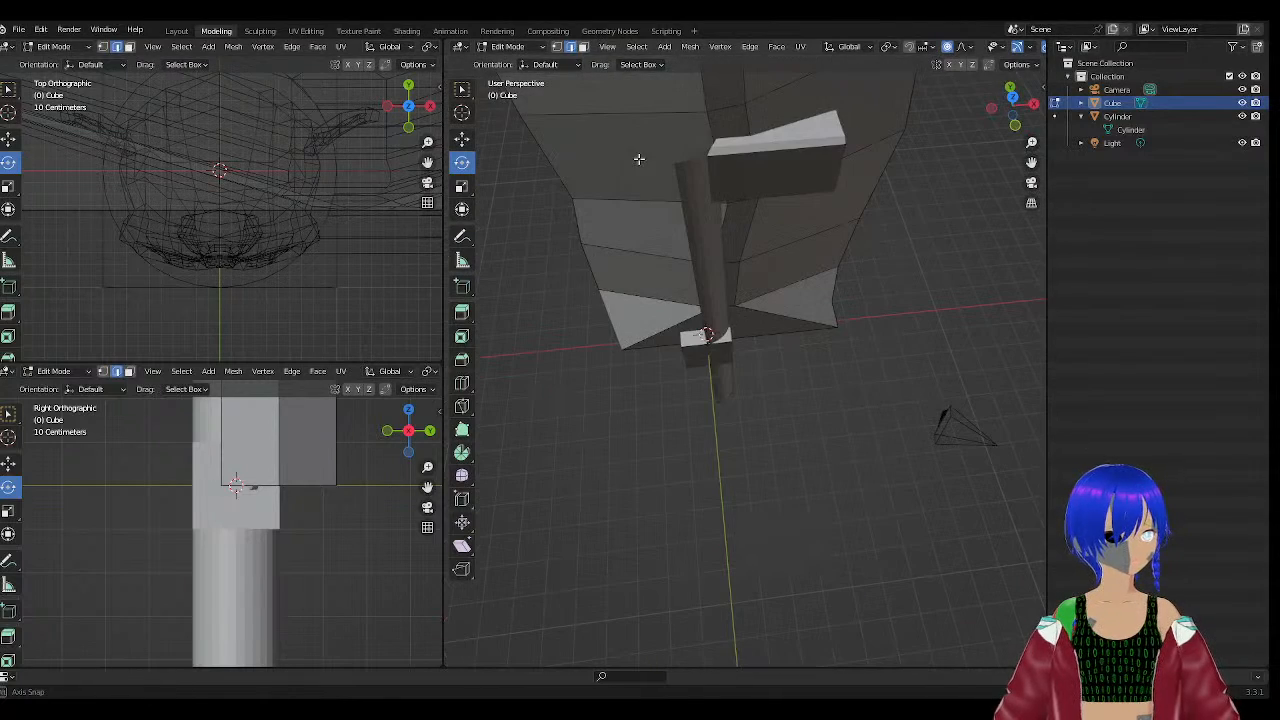
left_click(779, 141)
Examine how the Cylinder object sits against the base of the blade, from above and from the front.
scroll(766, 146, "down", 5)
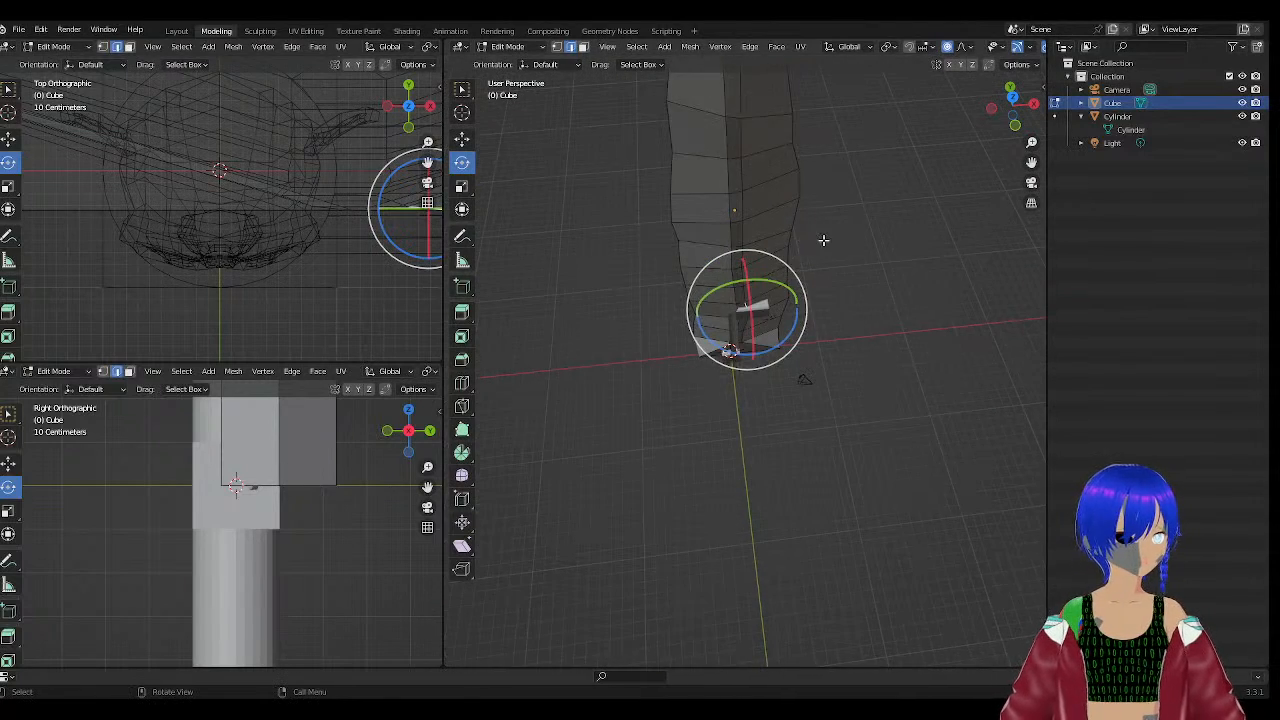
scroll(823, 240, "down", 2)
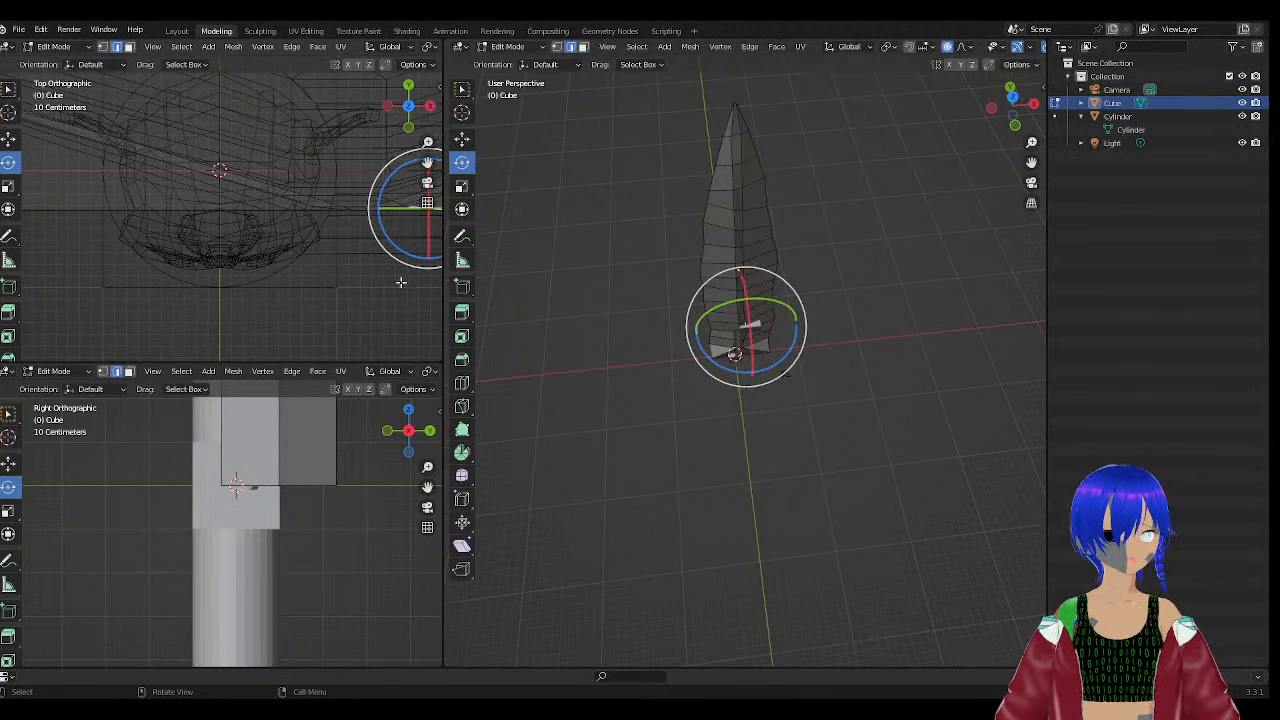
scroll(826, 387, "down", 2)
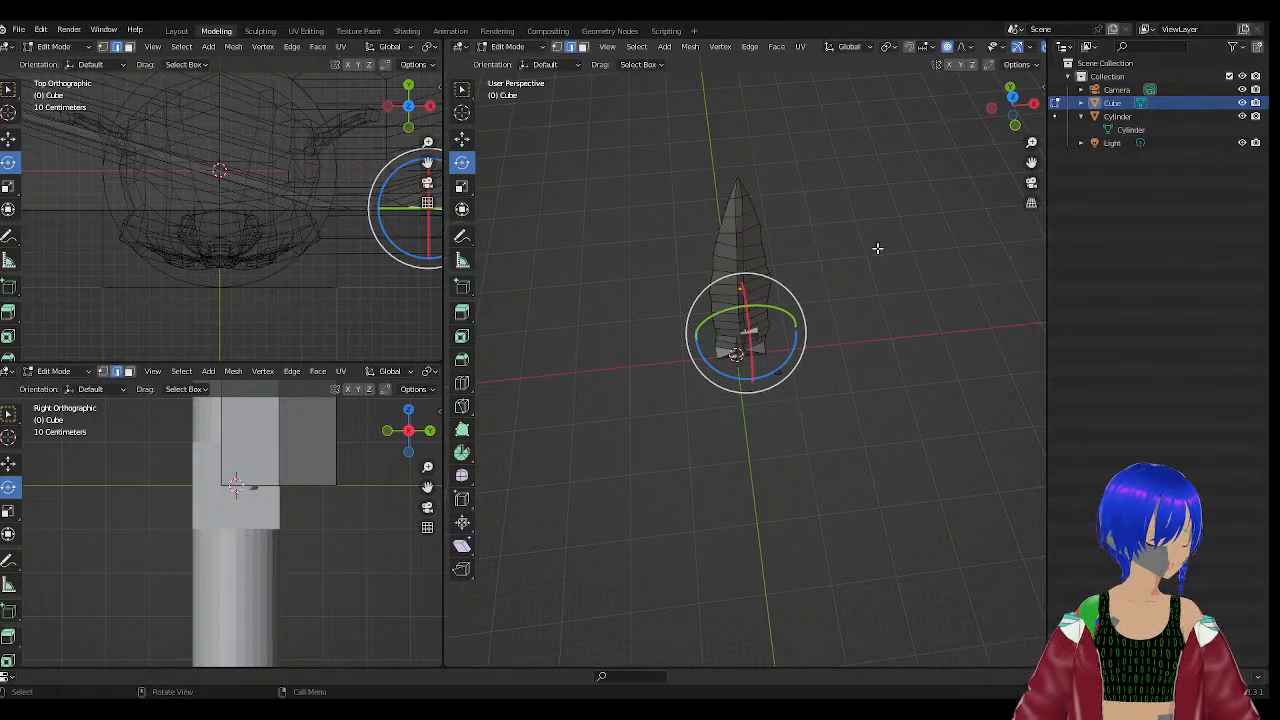
middle_click_drag(877, 248, 737, 391)
scroll(737, 391, "up", 6)
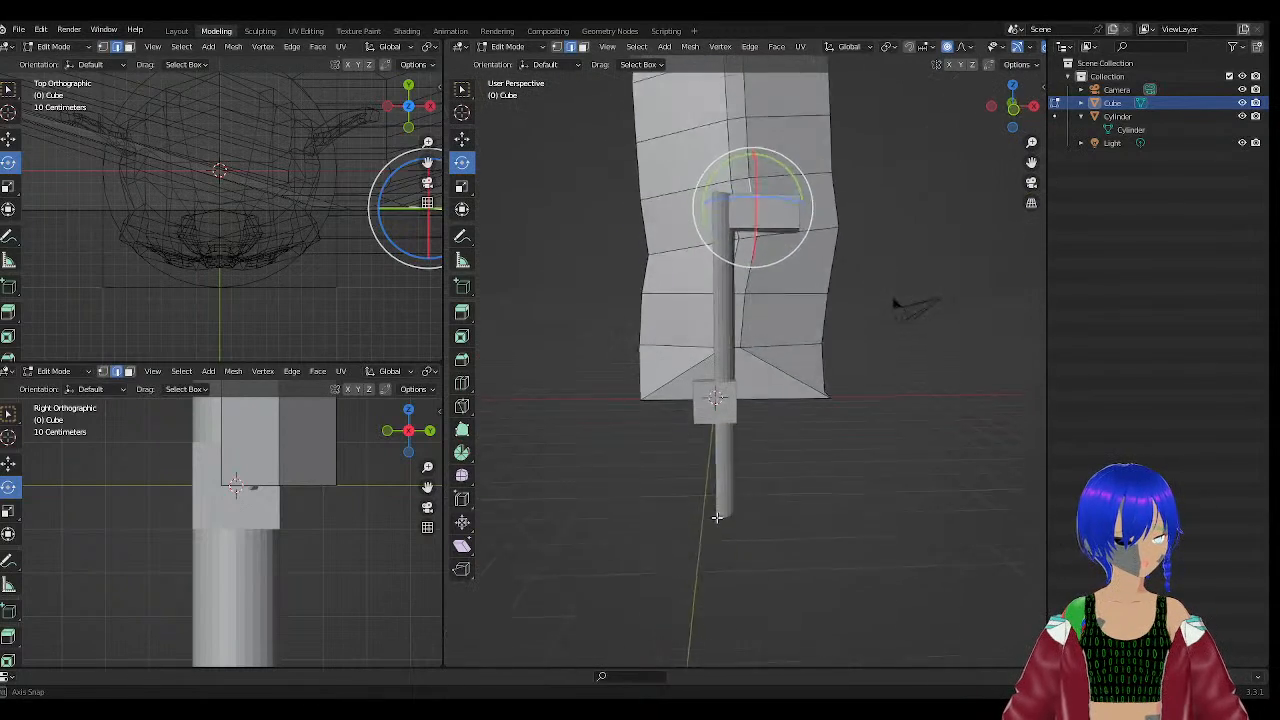
middle_click_drag(716, 517, 732, 457)
middle_click_drag(821, 431, 805, 366)
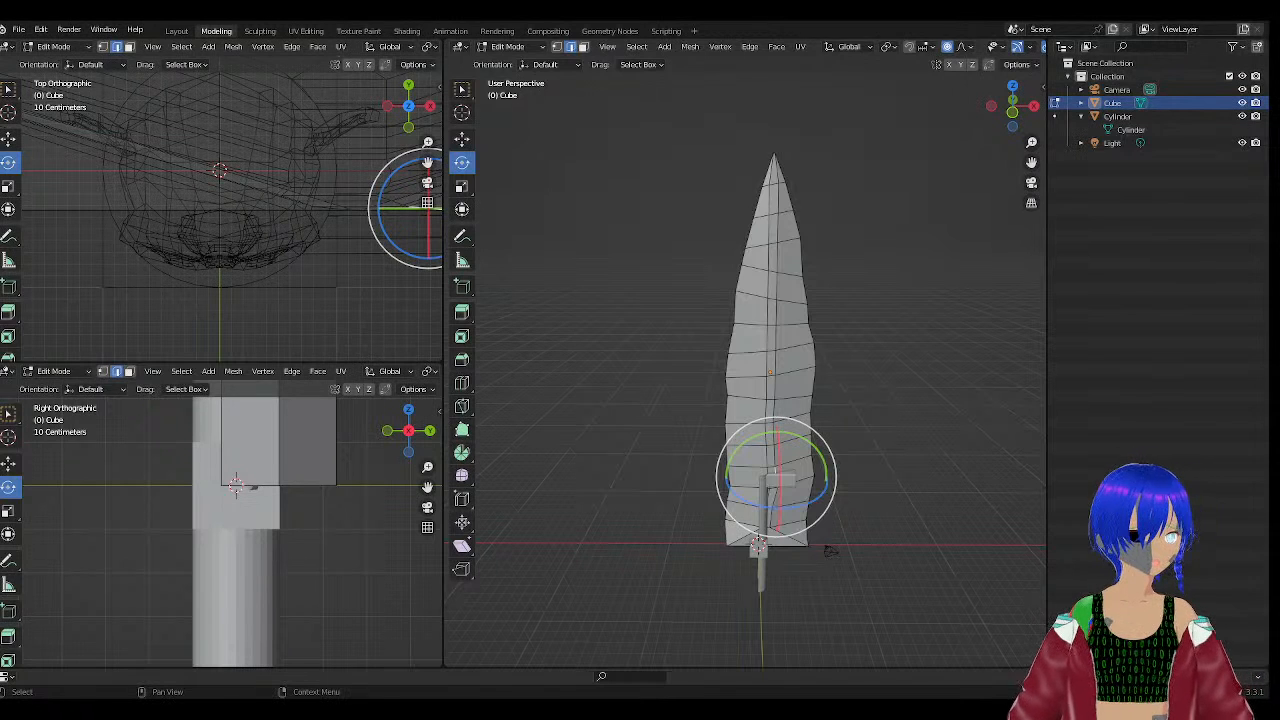
Examine the blade's overall outline and its proportions relative to the Cylinder from several angles and distances.
scroll(918, 358, "down", 1)
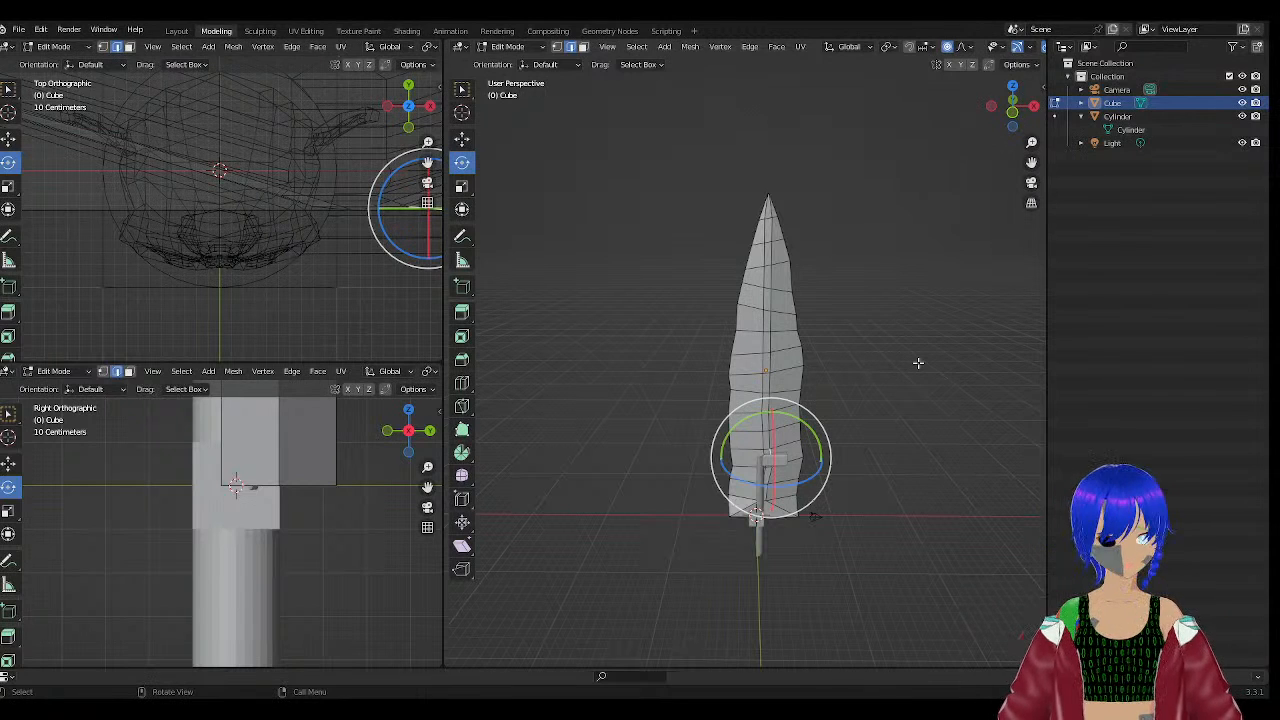
scroll(977, 286, "down", 1)
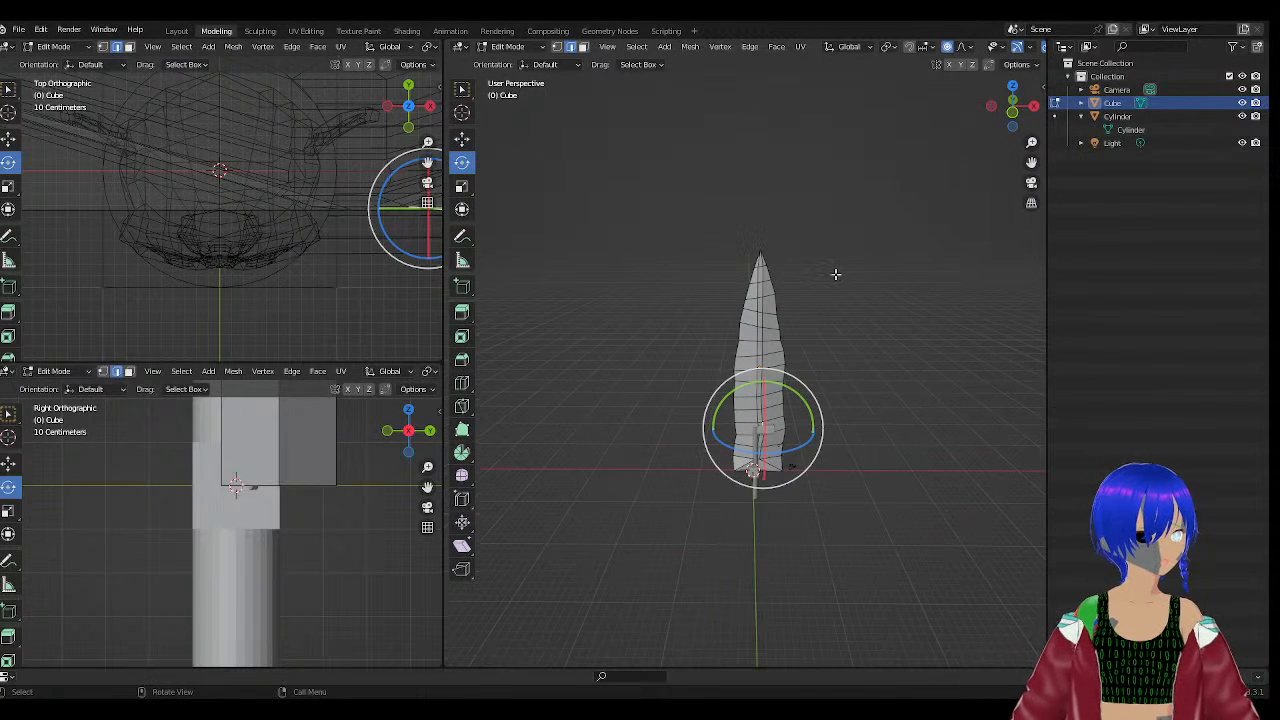
scroll(836, 274, "down", 1)
mouse_move(829, 274)
middle_mouse_down()
mouse_move(634, 321)
mouse_move(828, 288)
middle_mouse_up()
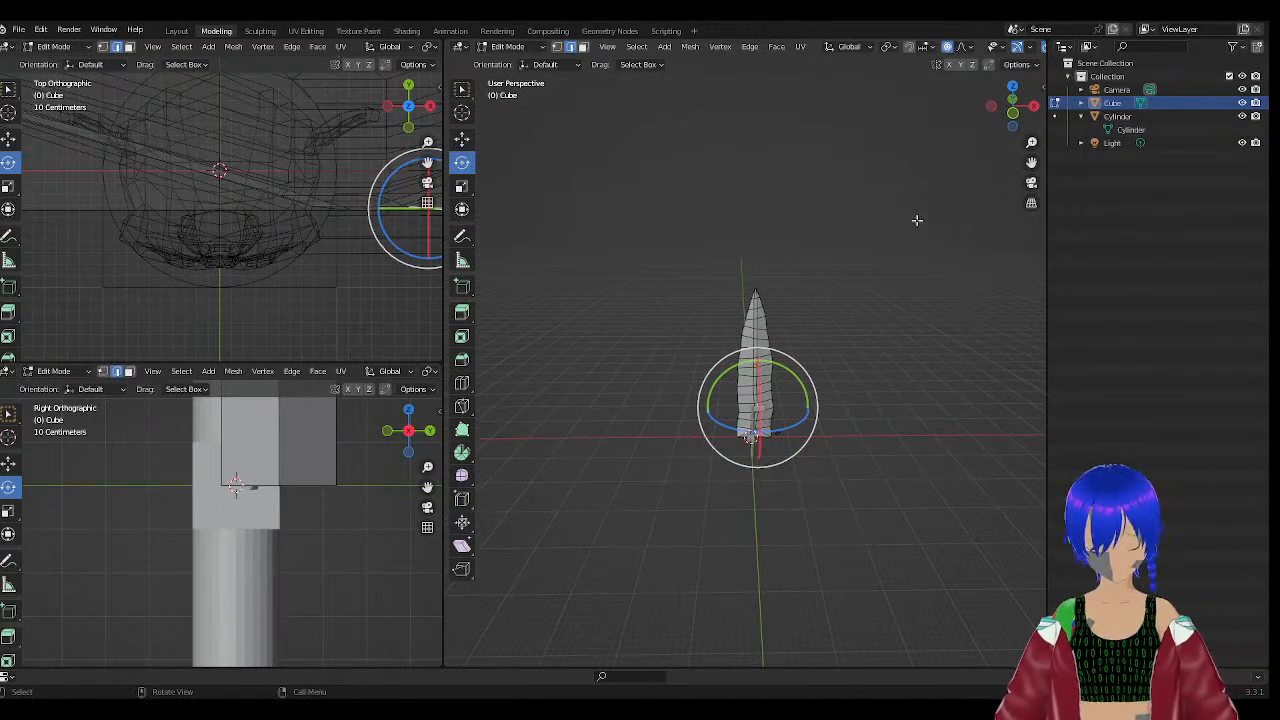
middle_click_drag(873, 236, 828, 299)
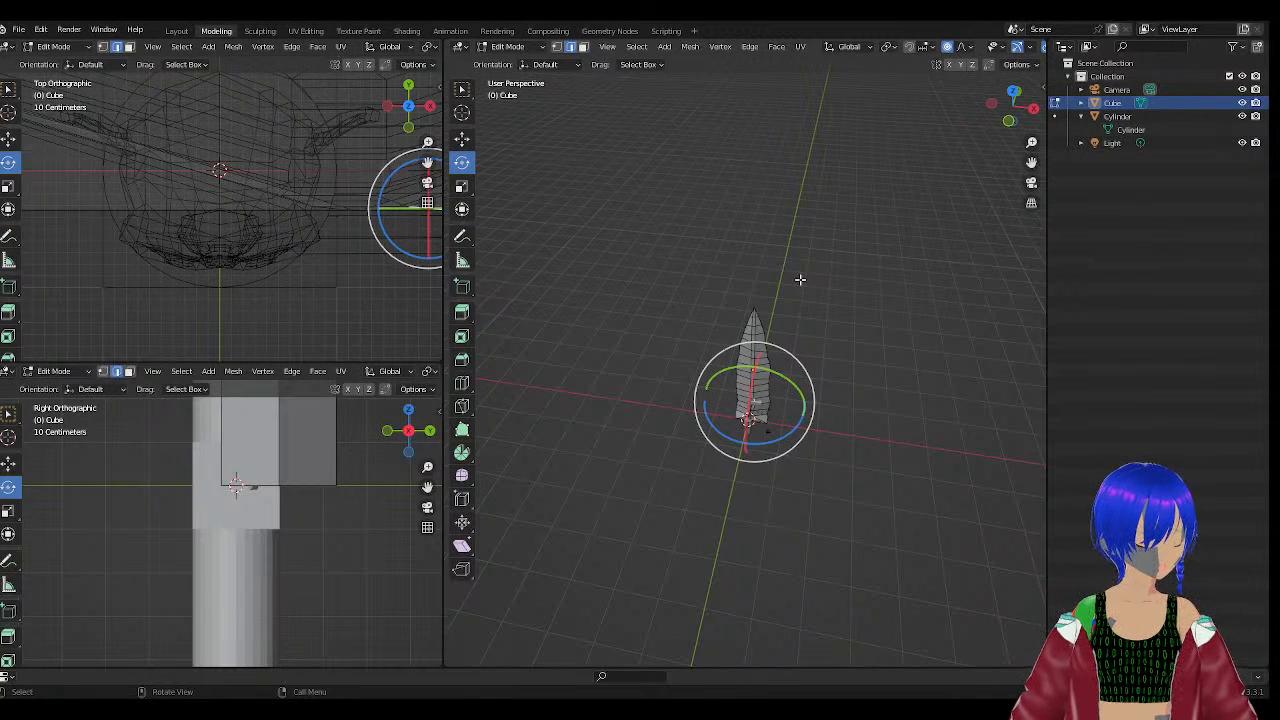
middle_click_drag(829, 344, 880, 297)
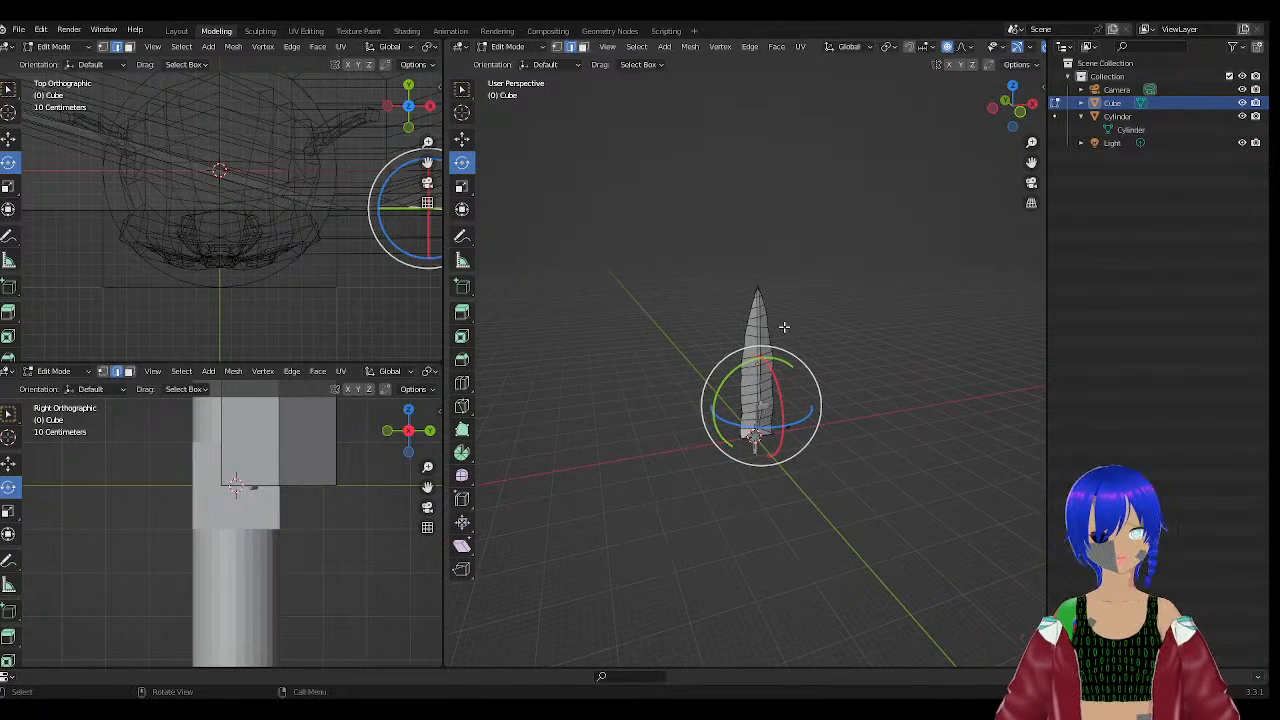
middle_click_drag(784, 327, 762, 373)
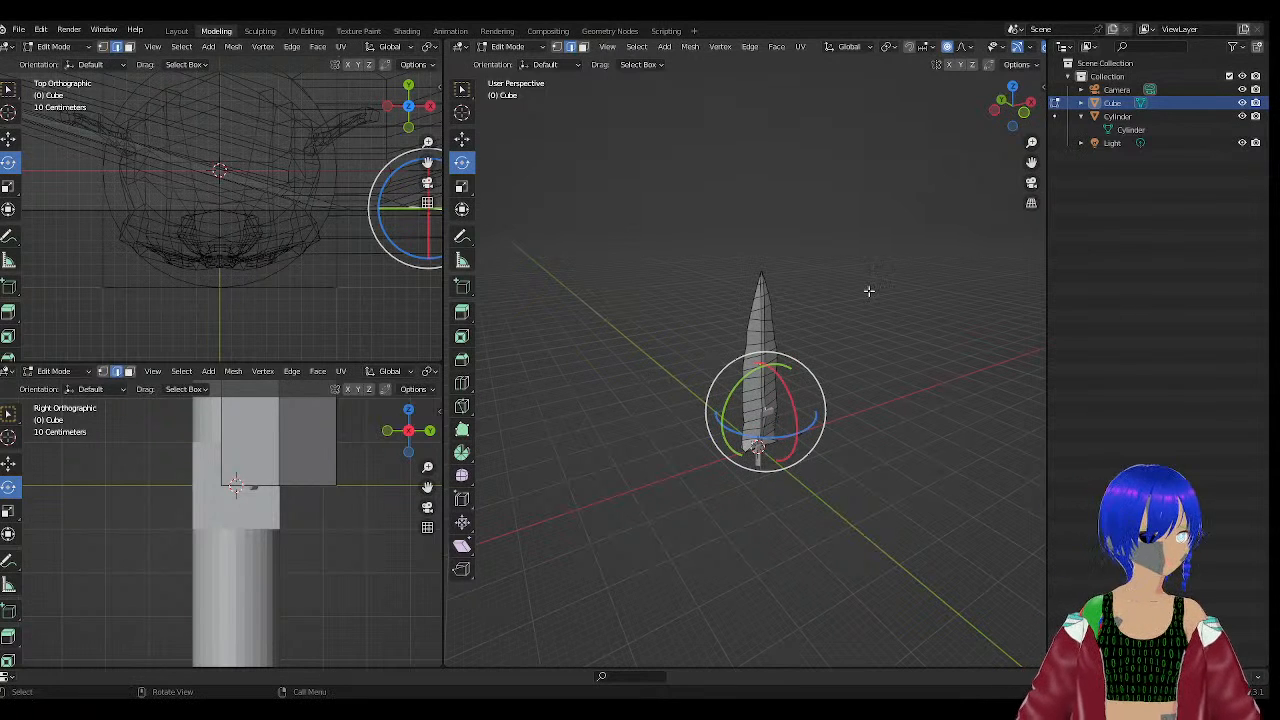
scroll(870, 291, "up", 1)
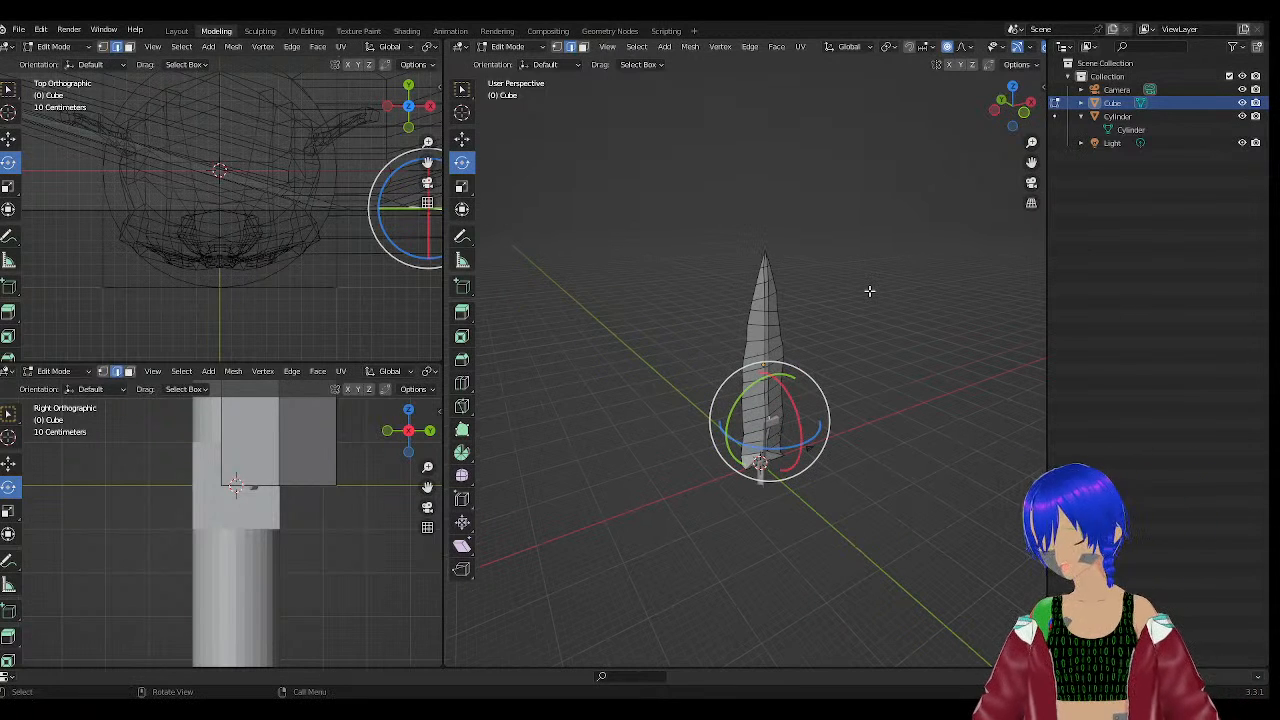
mouse_move(922, 419)
middle_mouse_down()
mouse_move(908, 423)
mouse_move(930, 422)
middle_mouse_up()
middle_click_drag(908, 252, 777, 246)
scroll(777, 246, "up", 4)
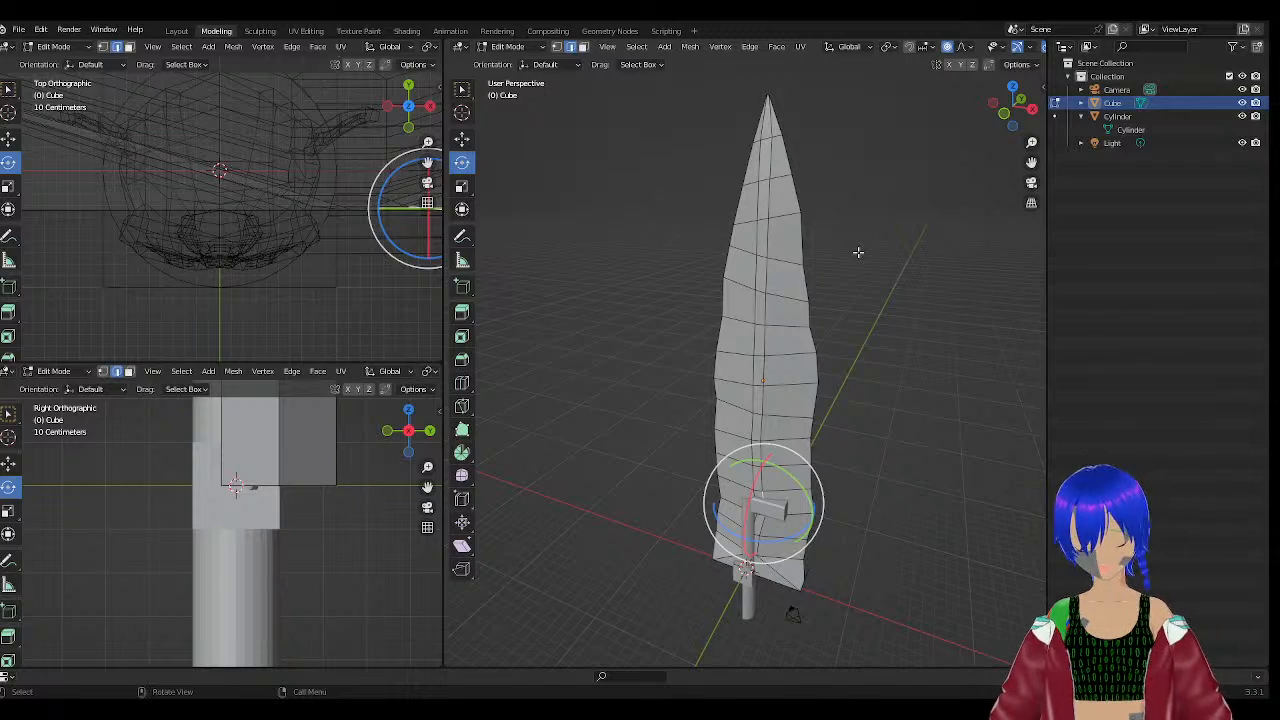
middle_click_drag(857, 249, 889, 337, "shift")
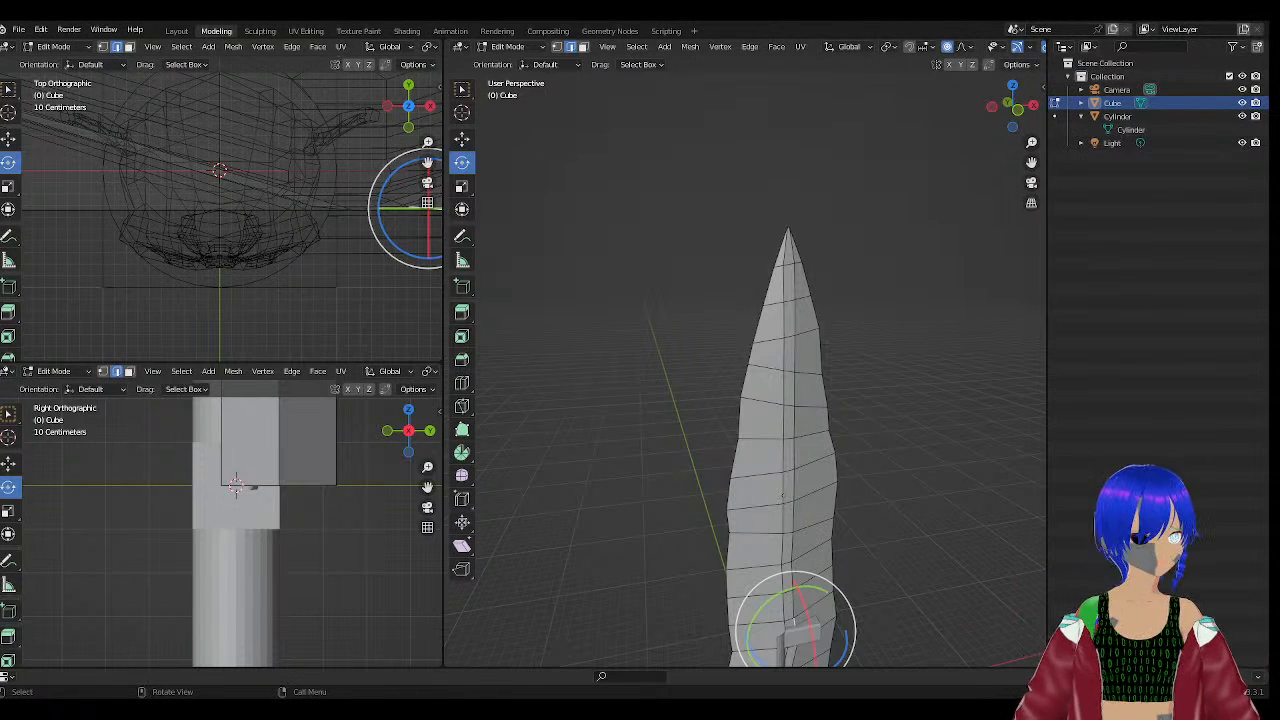
middle_click_drag(894, 323, 782, 366)
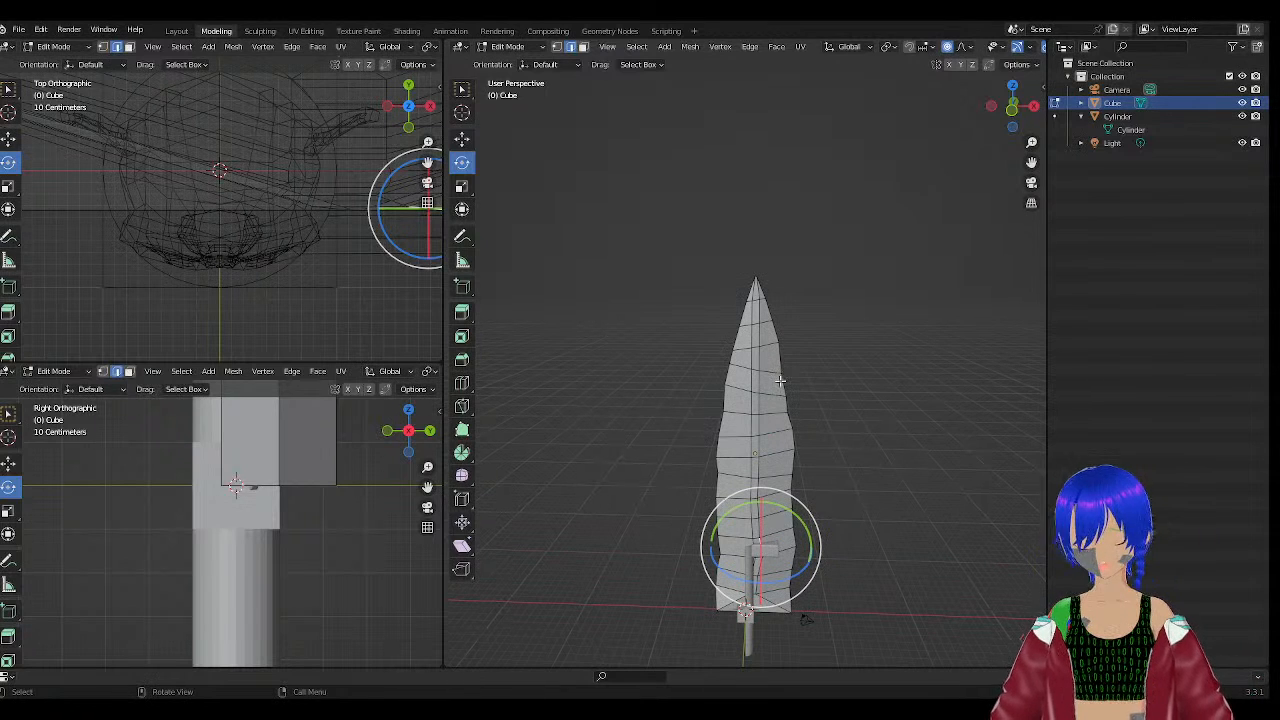